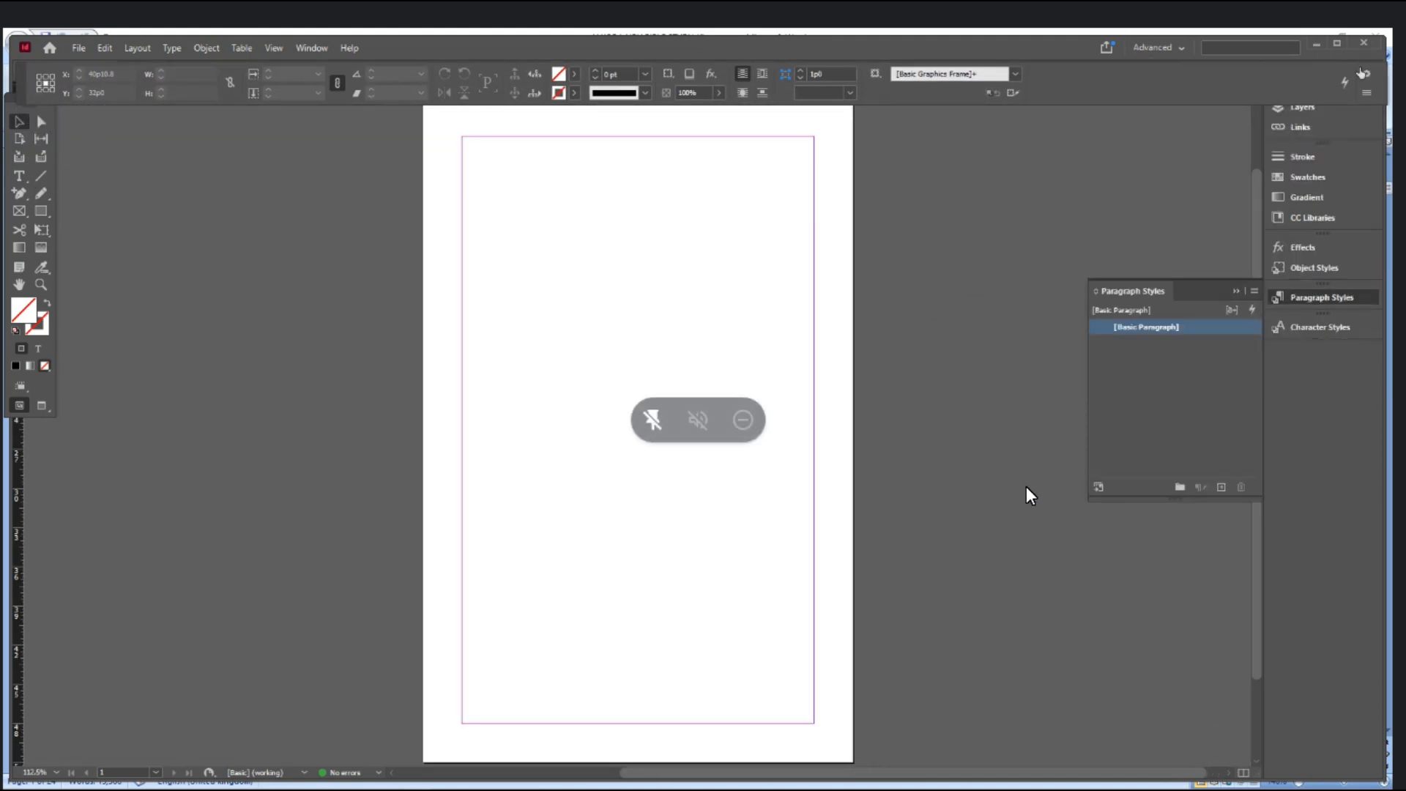
- Maximize the window, dock the Control panel under the menu bar, and set the rulers to inches
left_click(1338, 43)
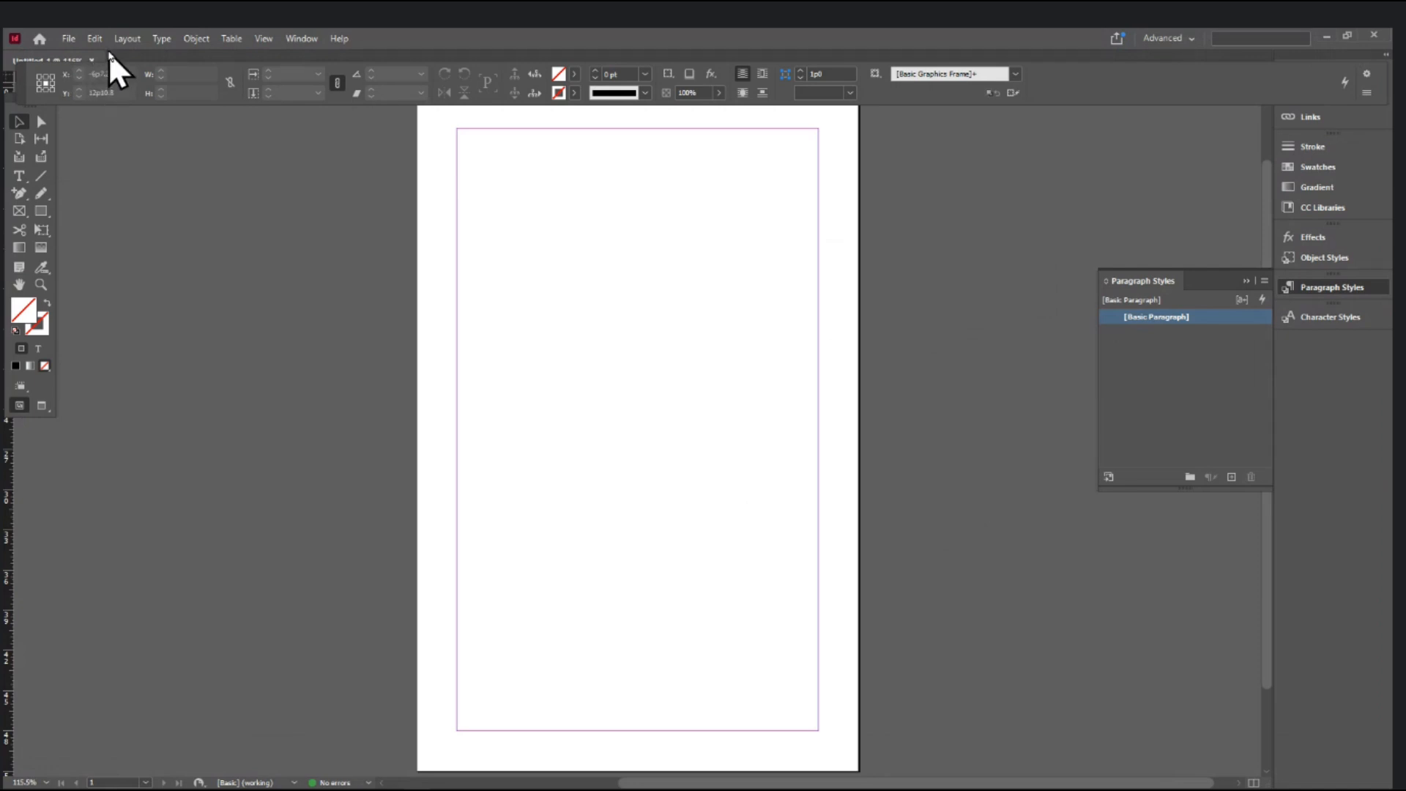
left_click_drag(19, 81, 9, 57)
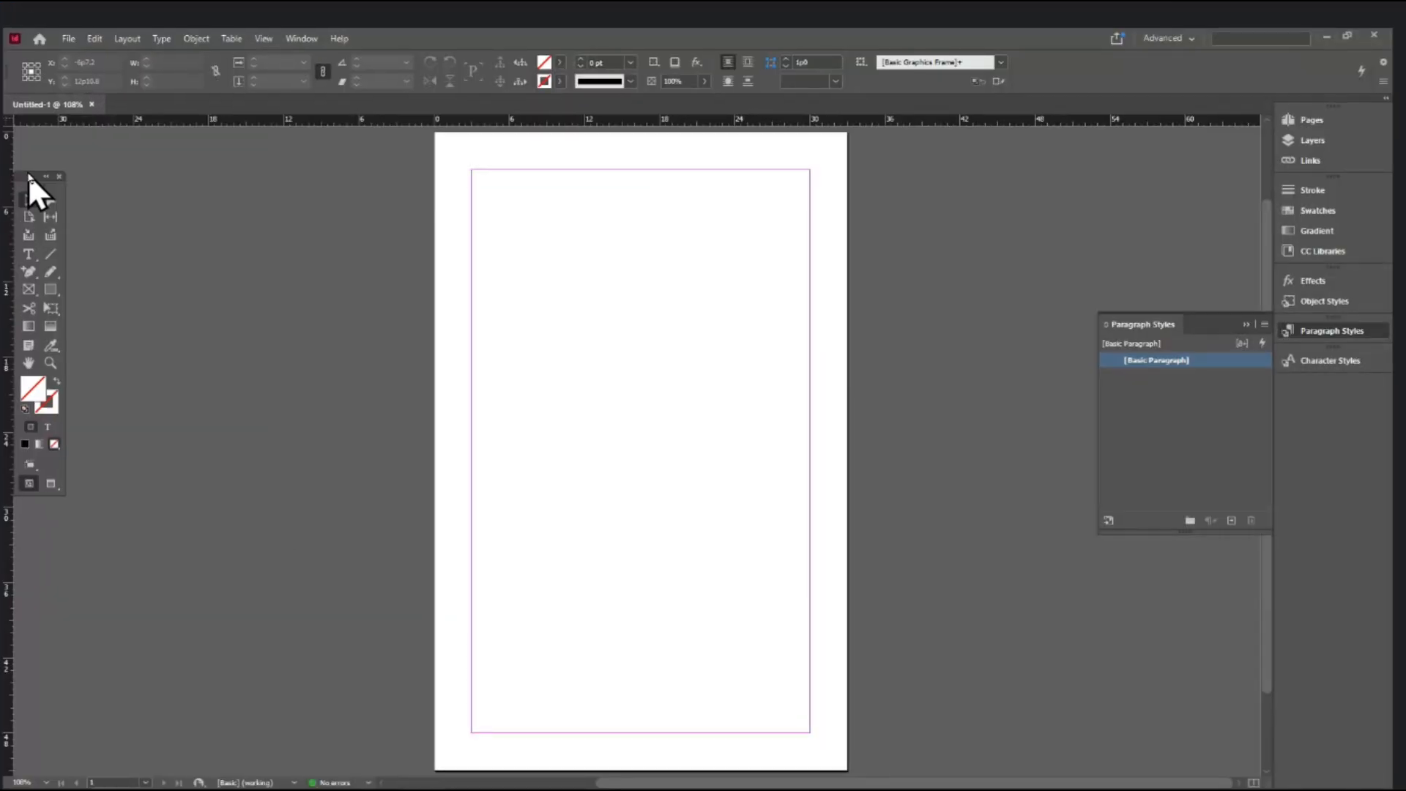
right_click(11, 118)
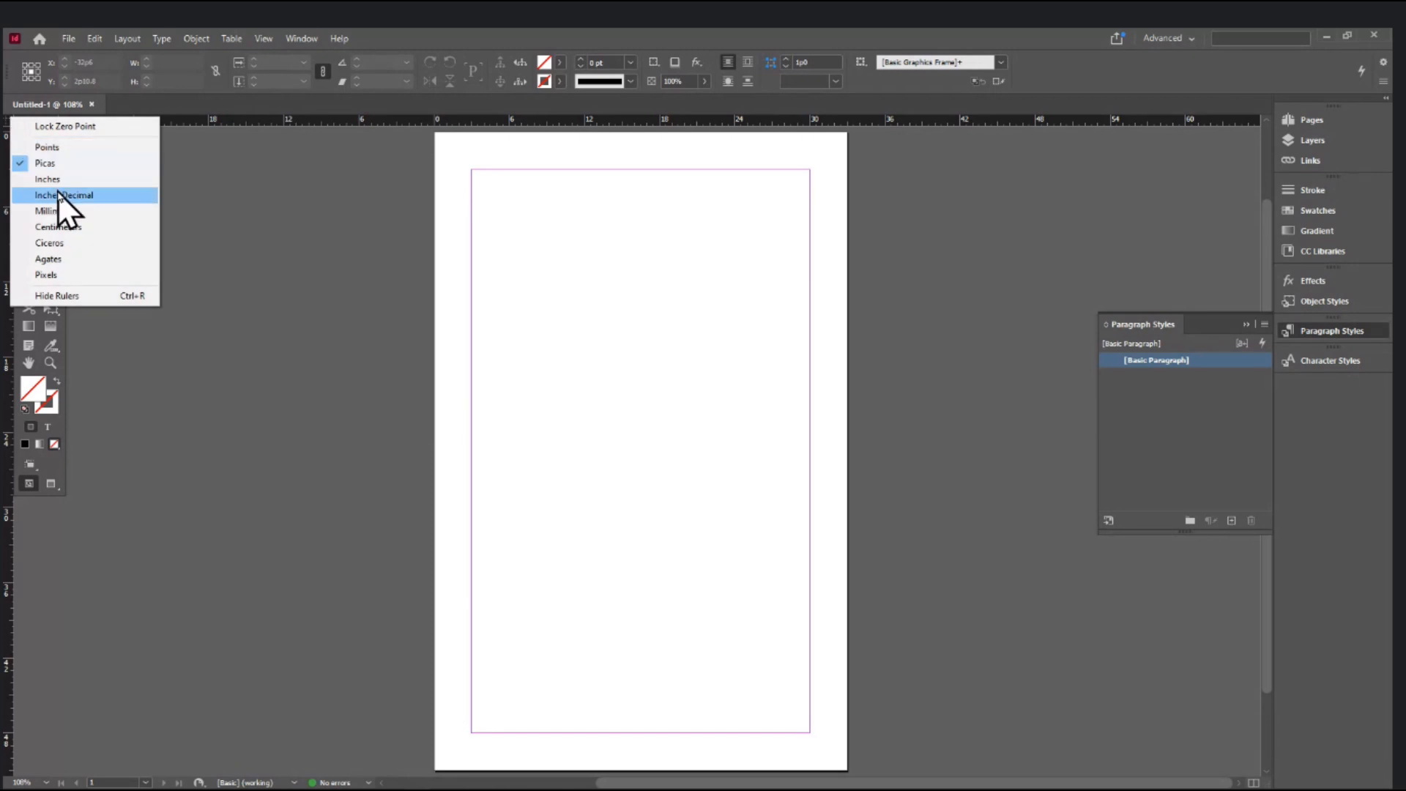
left_click(60, 181)
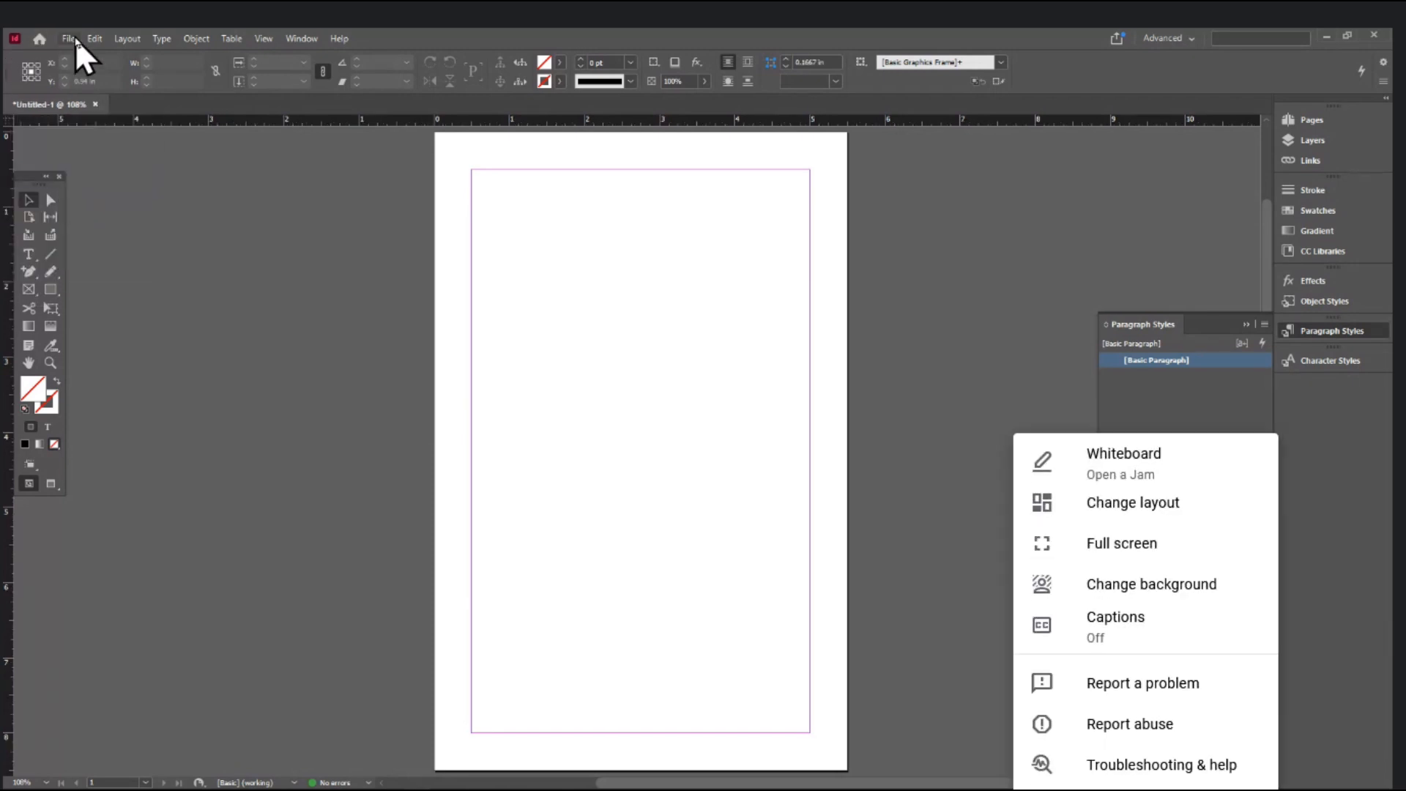
- Review the Document Setup for the Letter – Half page with 0.5 in margins, then close it
left_click(69, 38)
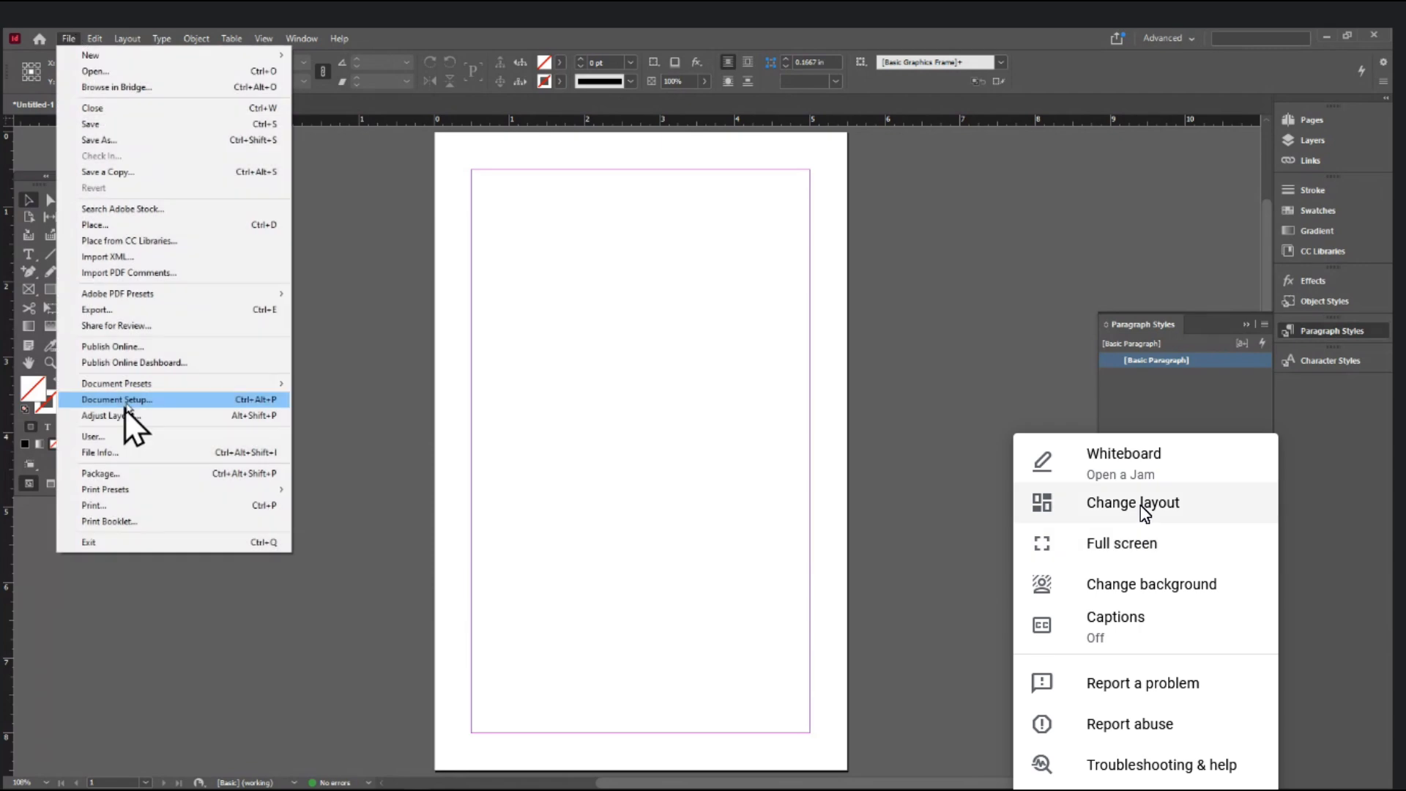
left_click(1136, 503)
left_click_drag(941, 591, 893, 591)
key("Escape")
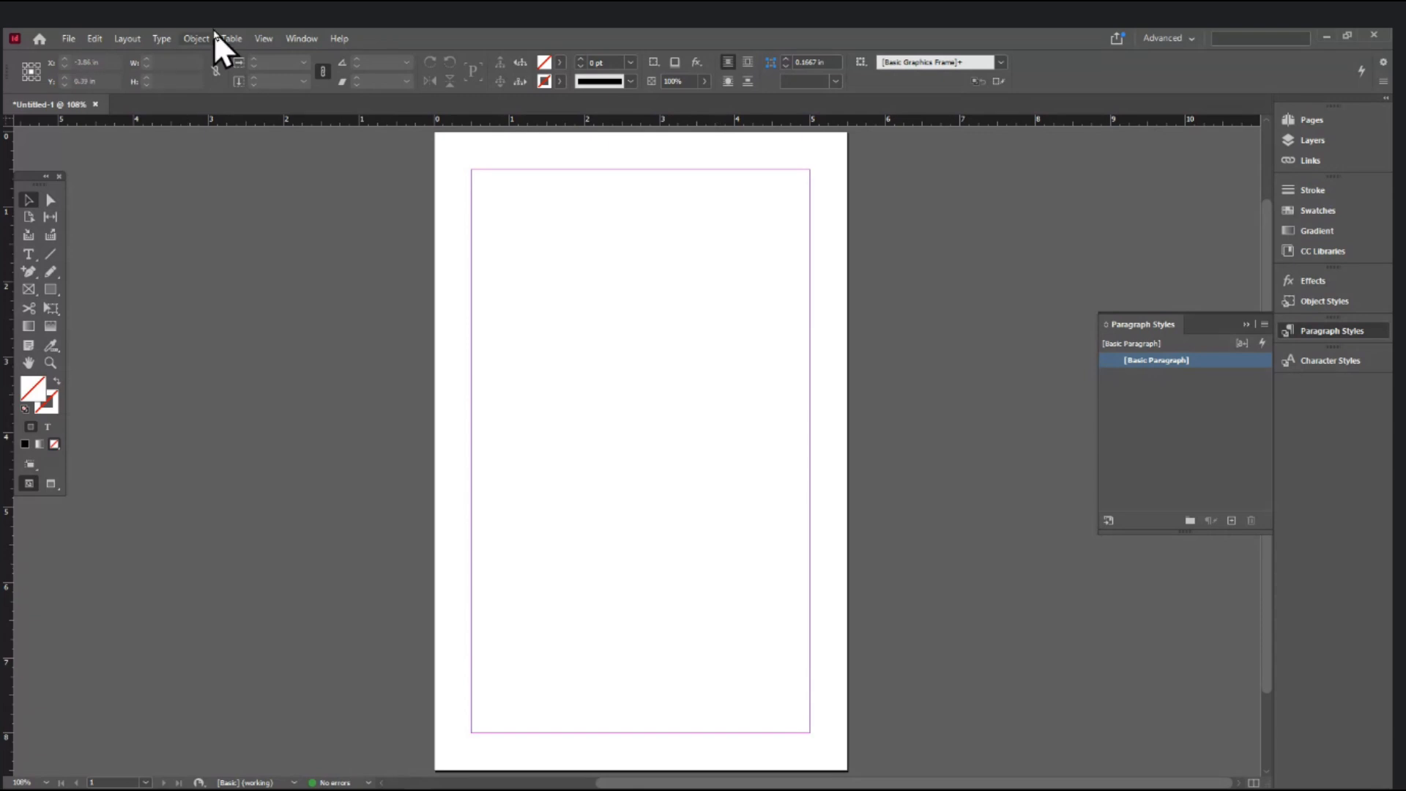
- Add a single page from the Layout > Pages menu, then undo it
scroll(461, 596, "down", 3)
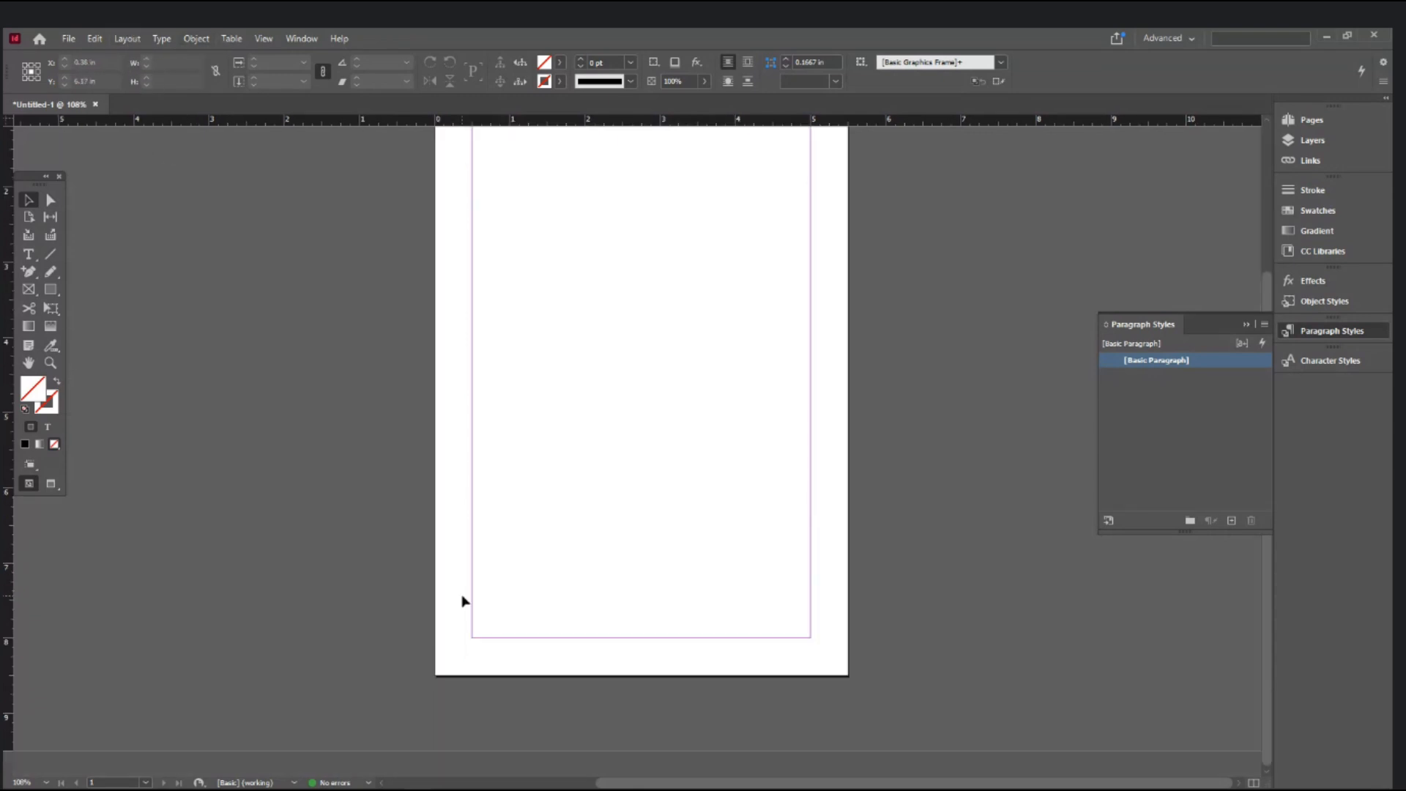
scroll(462, 597, "up", 6)
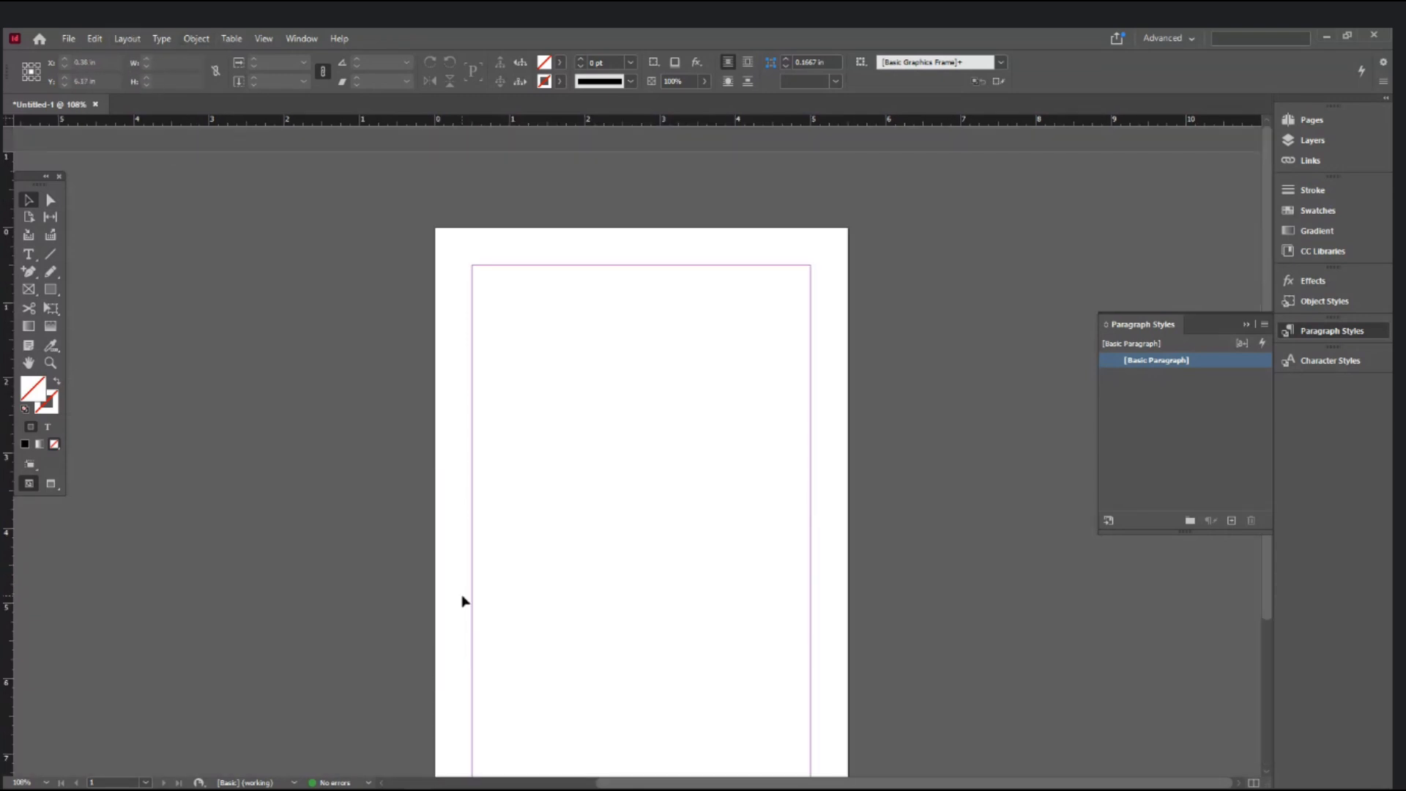
left_click(138, 41)
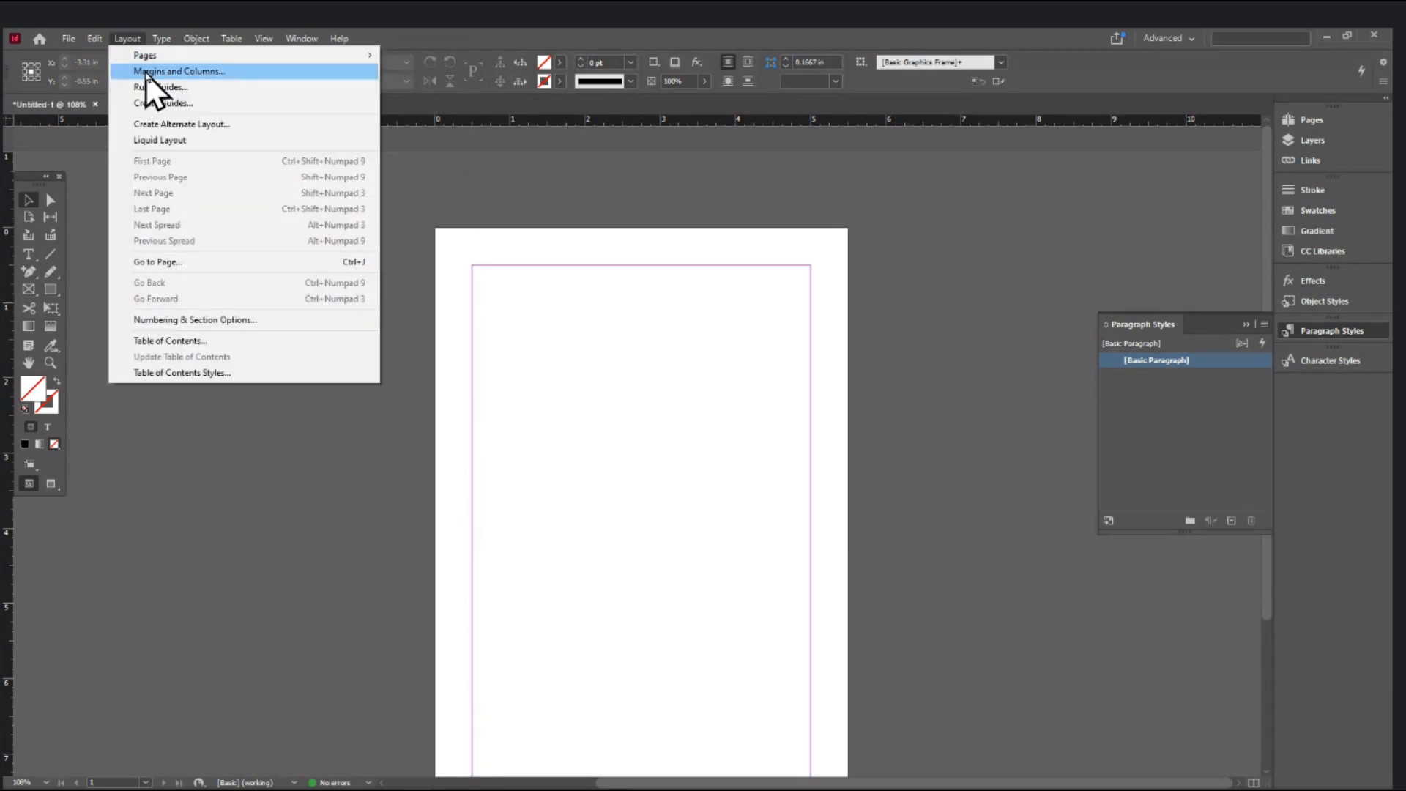
mouse_move(148, 52)
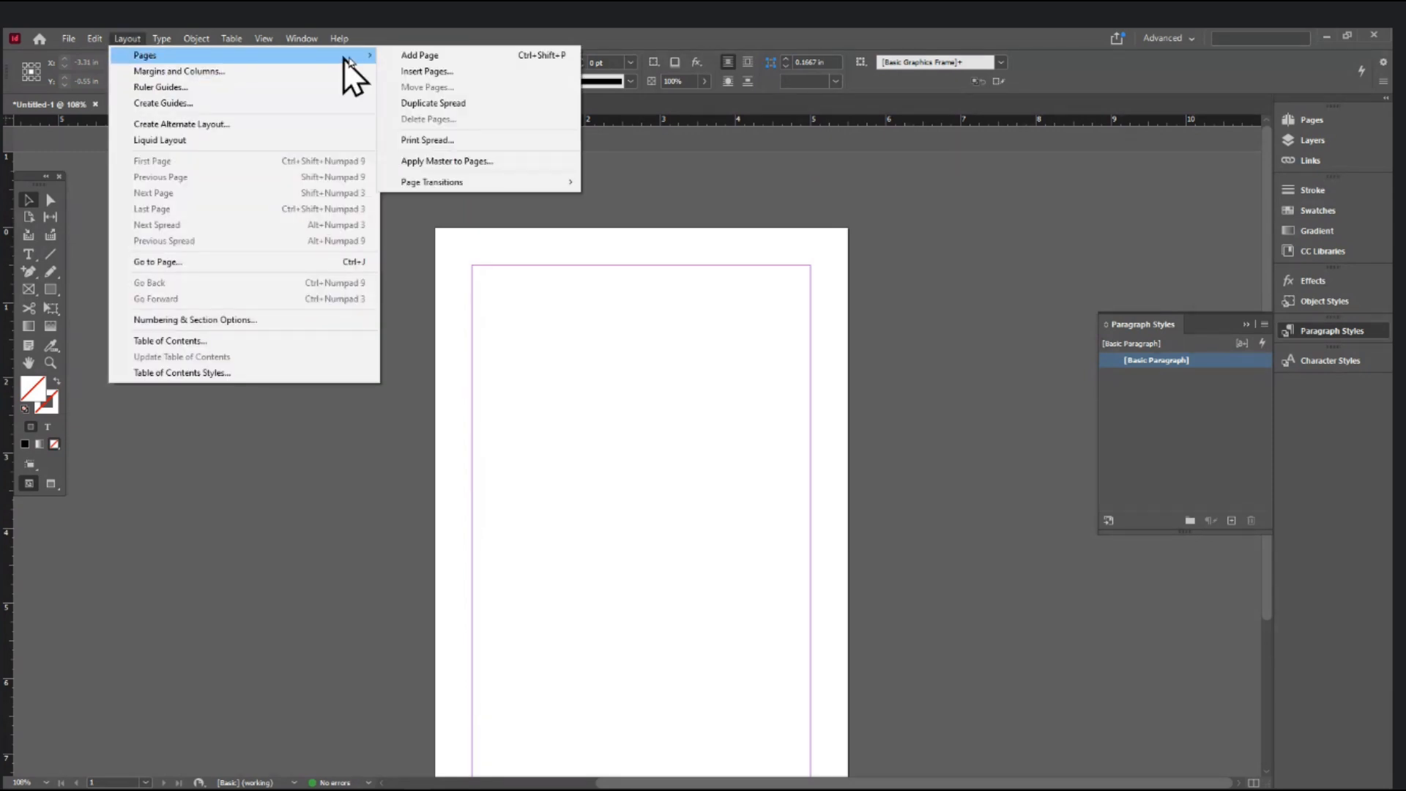
left_click(423, 57)
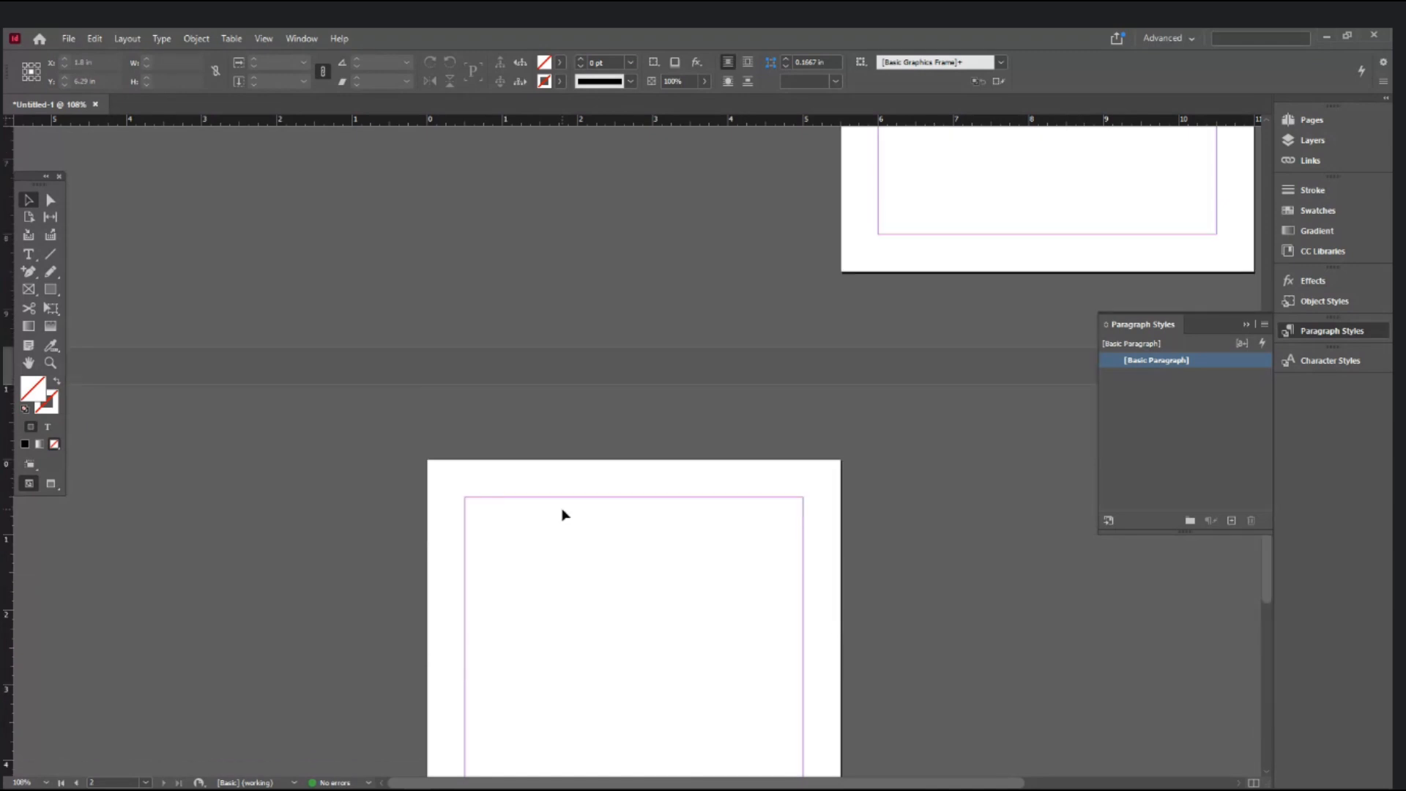
key("ctrl+z")
- Insert 23 pages after page 1 based on A-Master
left_click(127, 39)
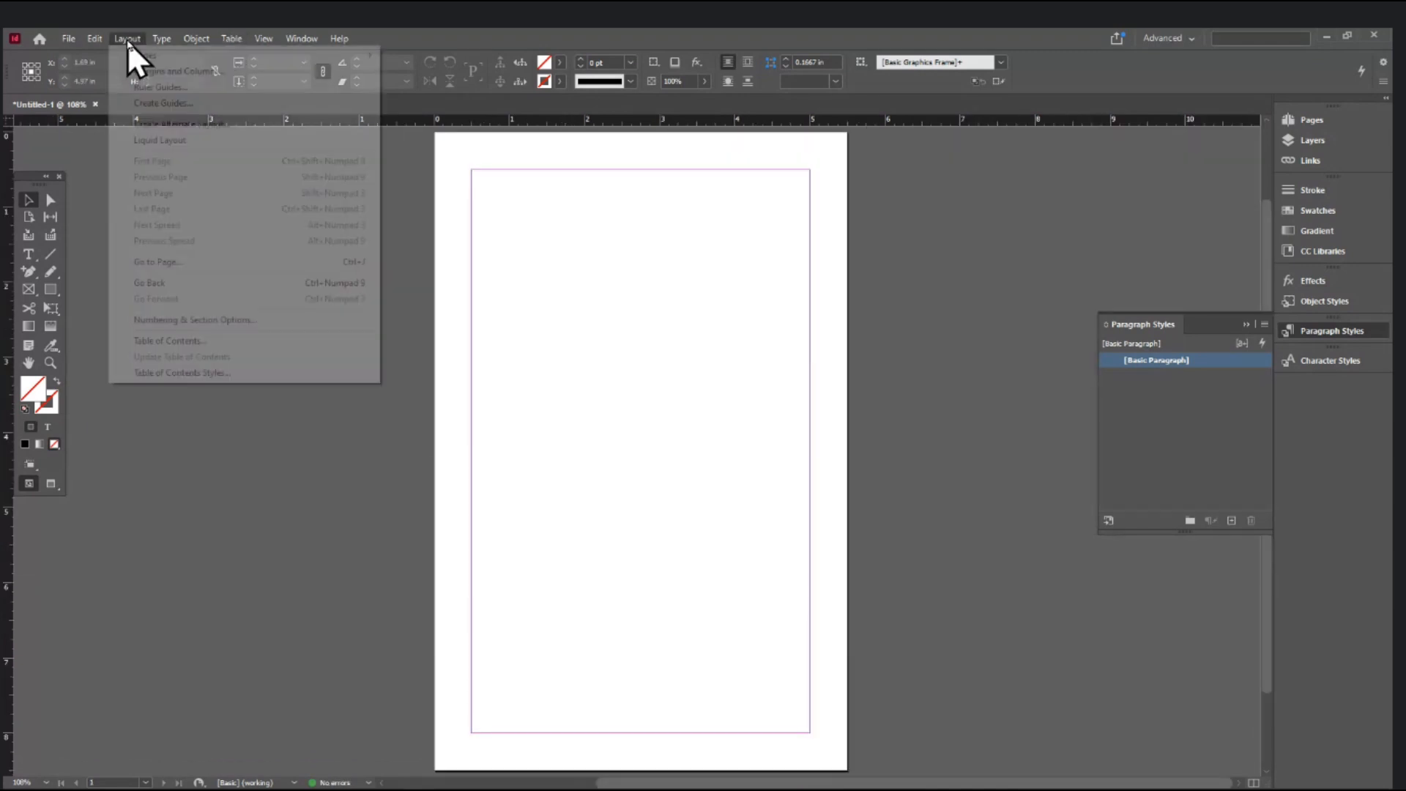
mouse_move(136, 59)
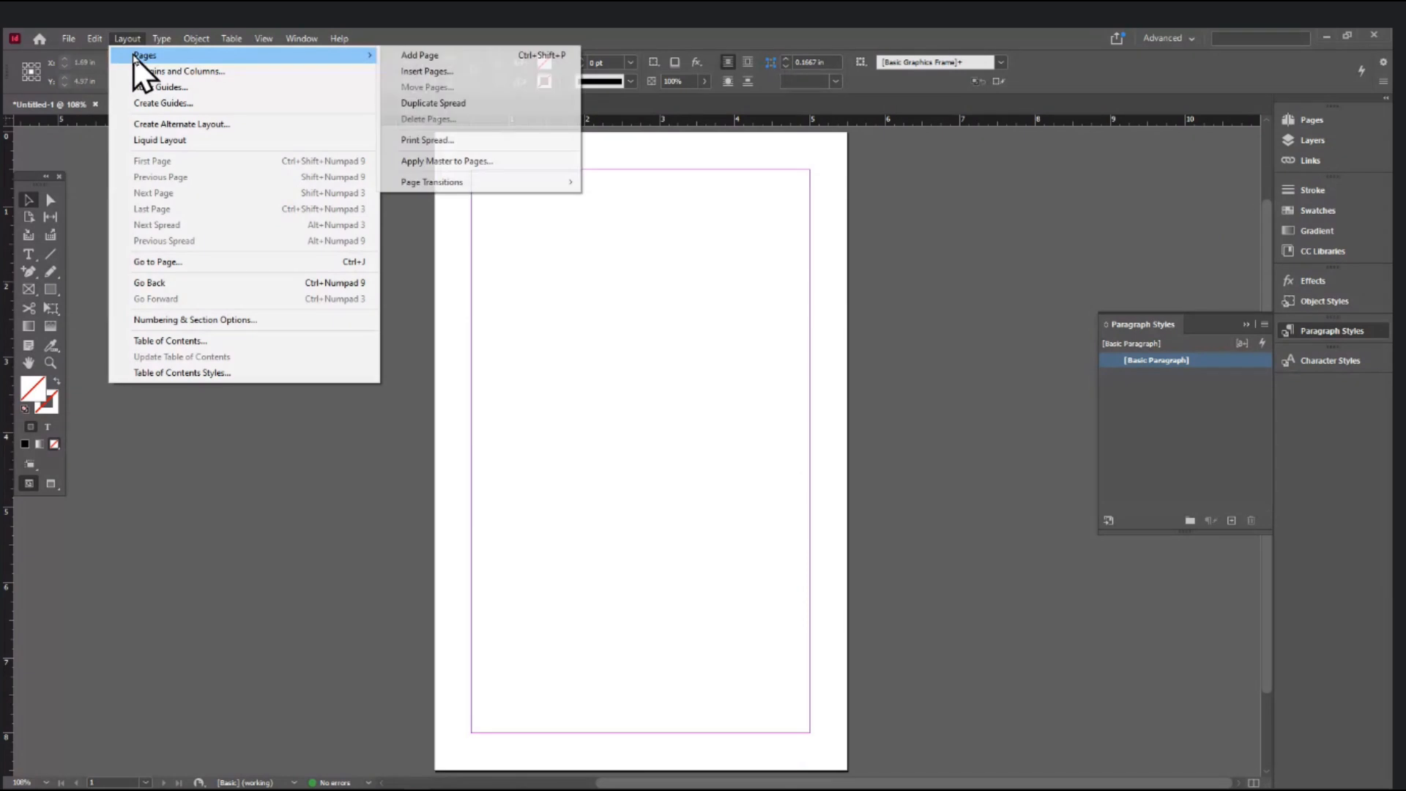
left_click(427, 71)
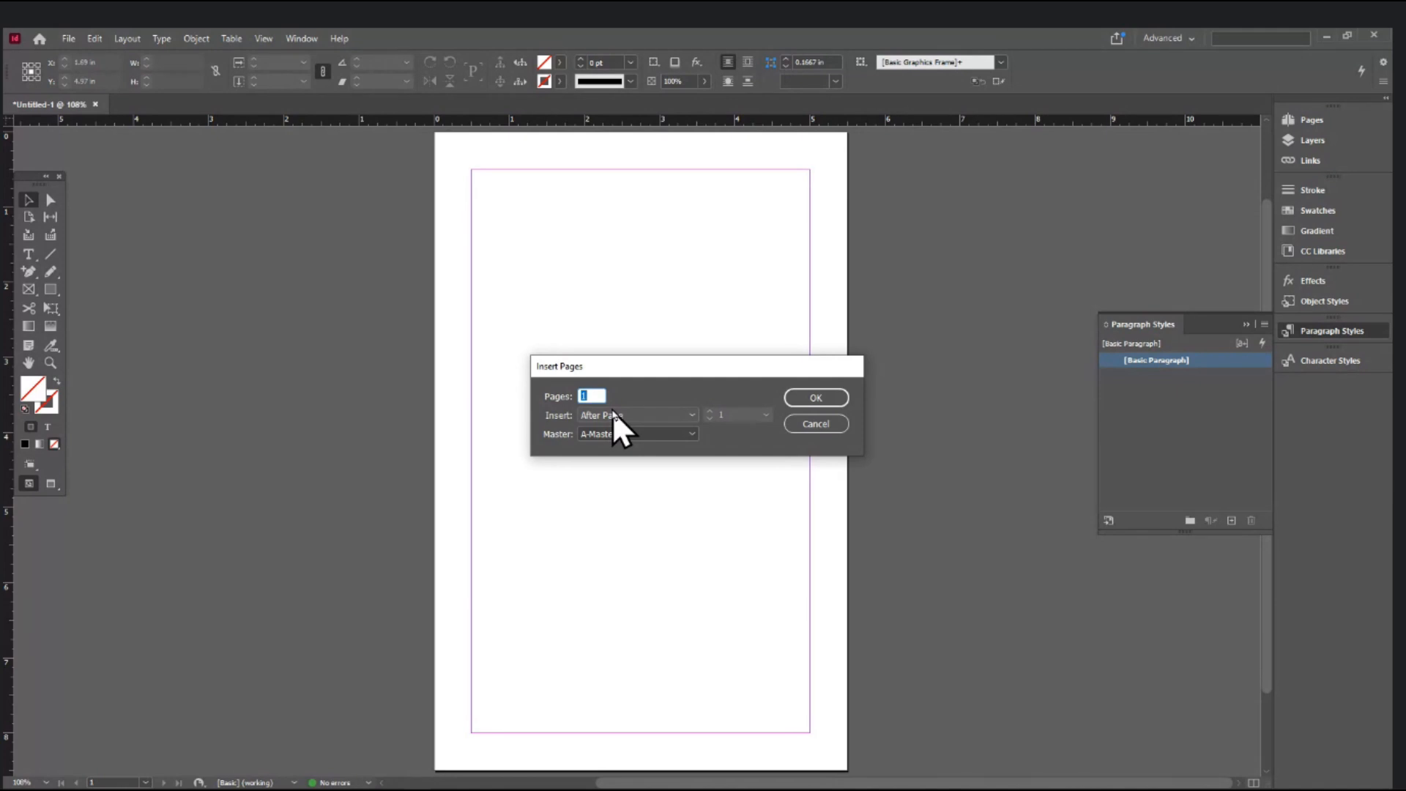
type("23")
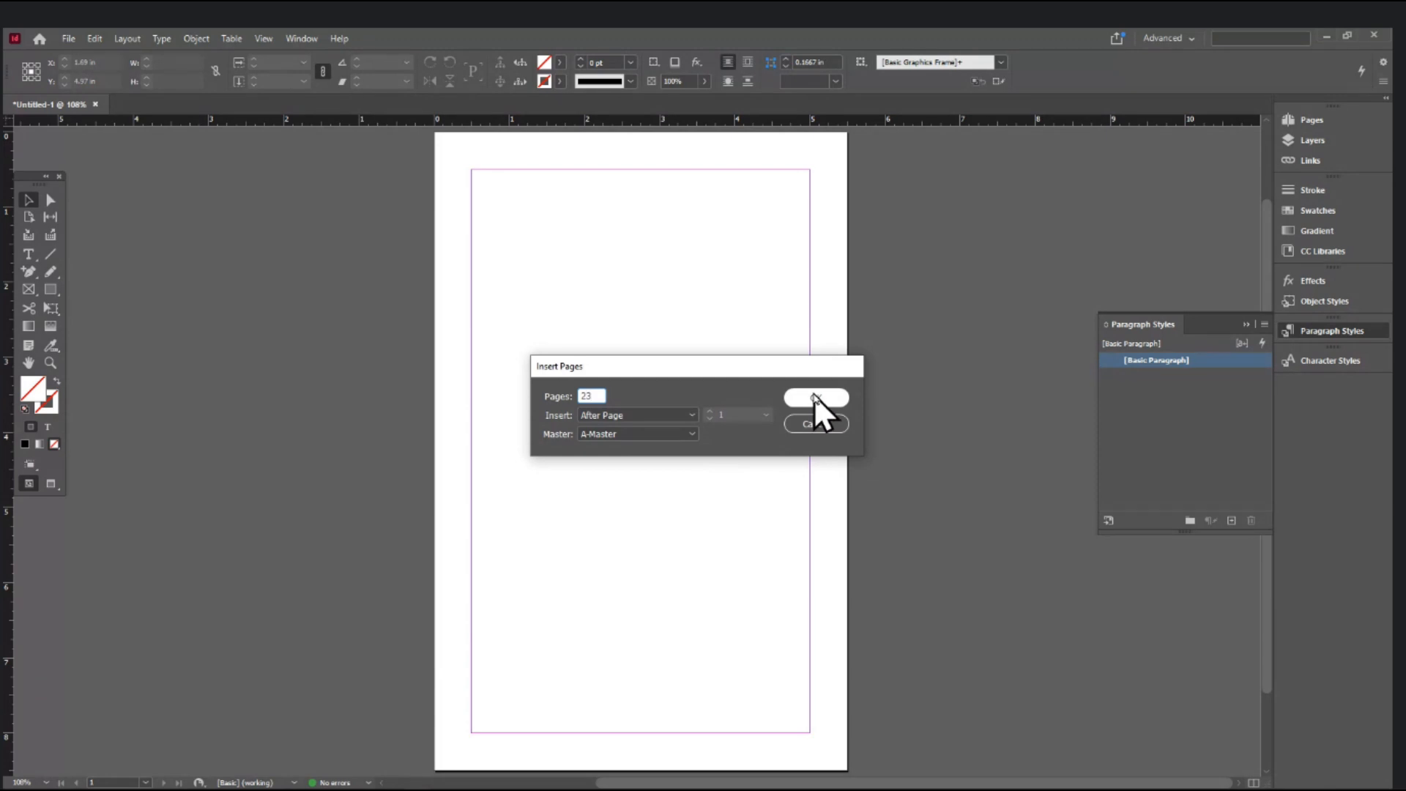
left_click(624, 416)
left_click(625, 416)
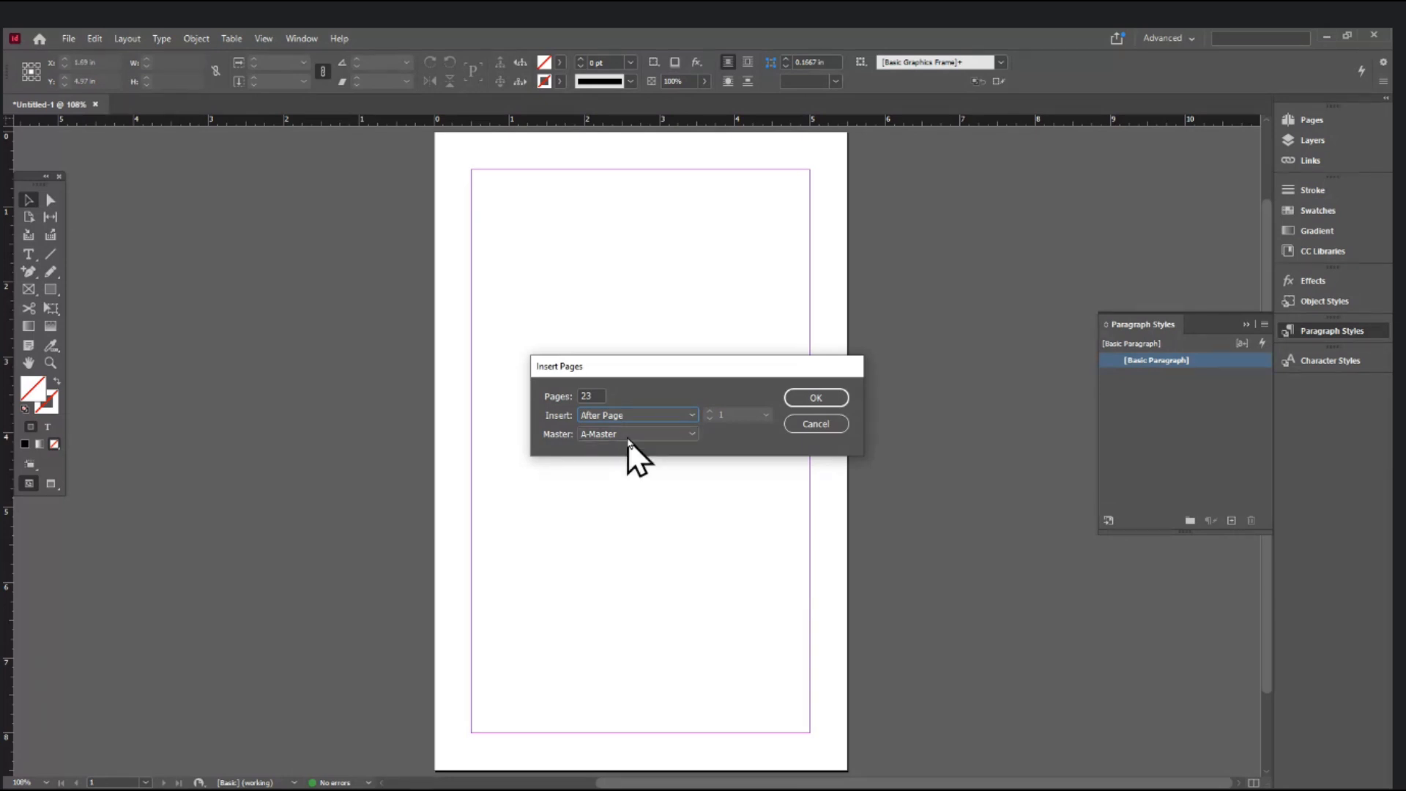
left_click(634, 432)
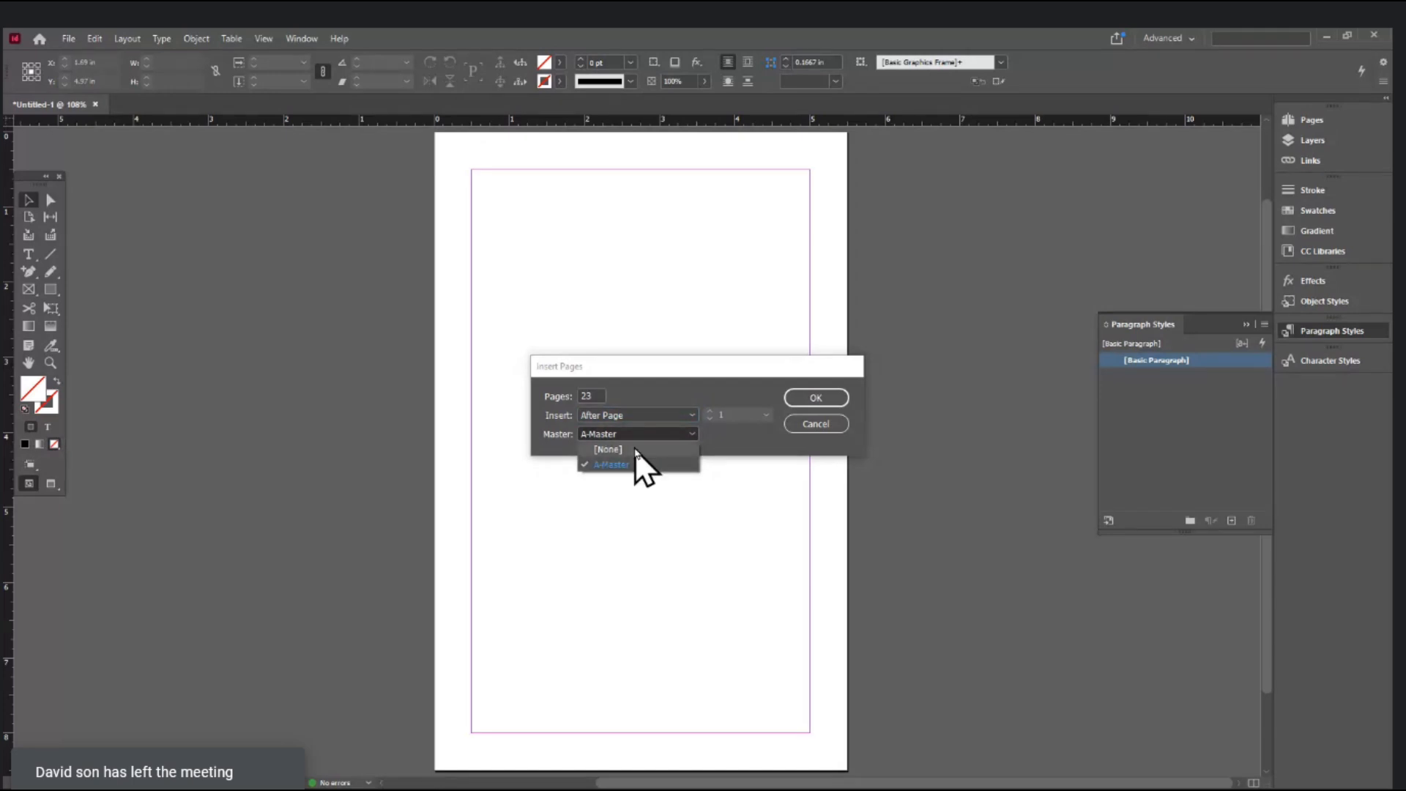
left_click(635, 464)
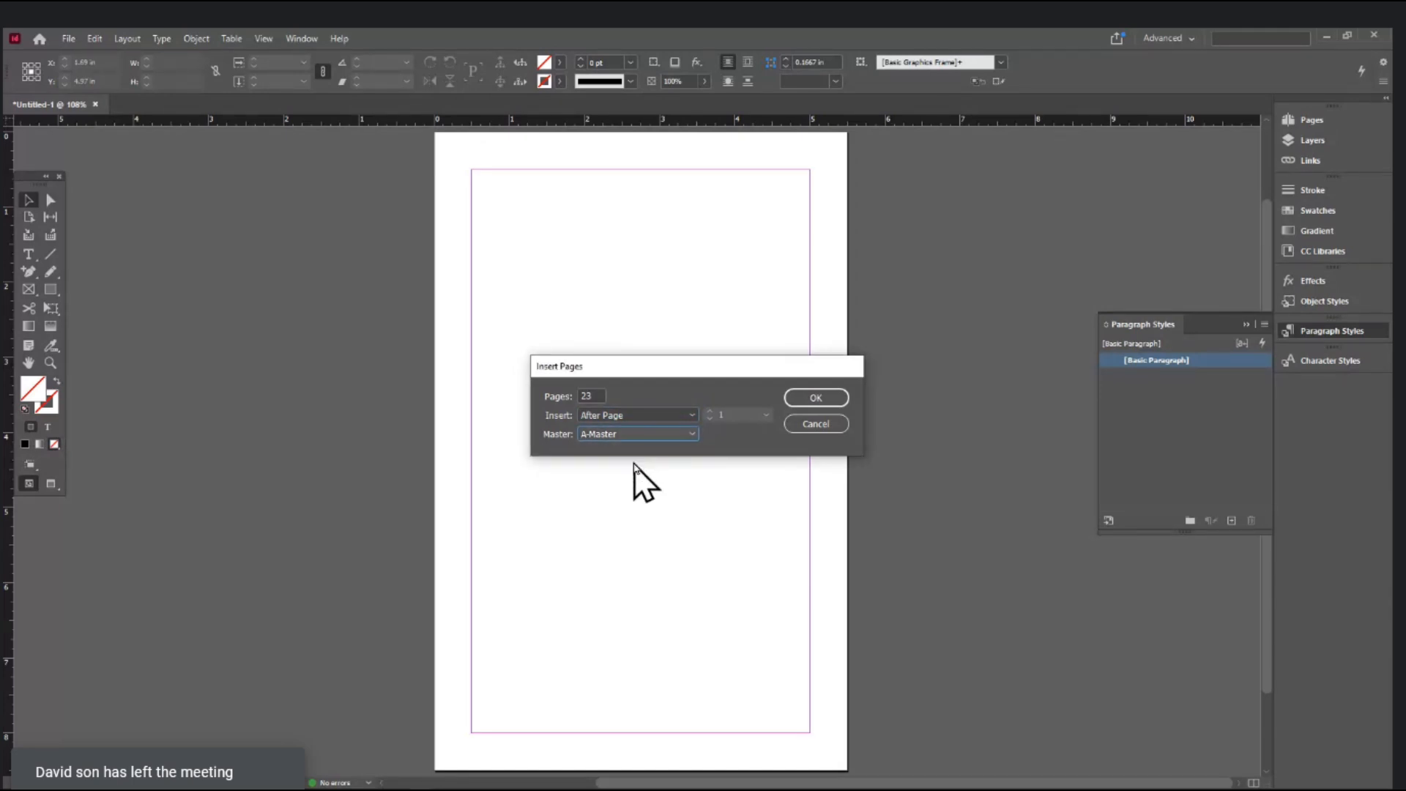
left_click(822, 398)
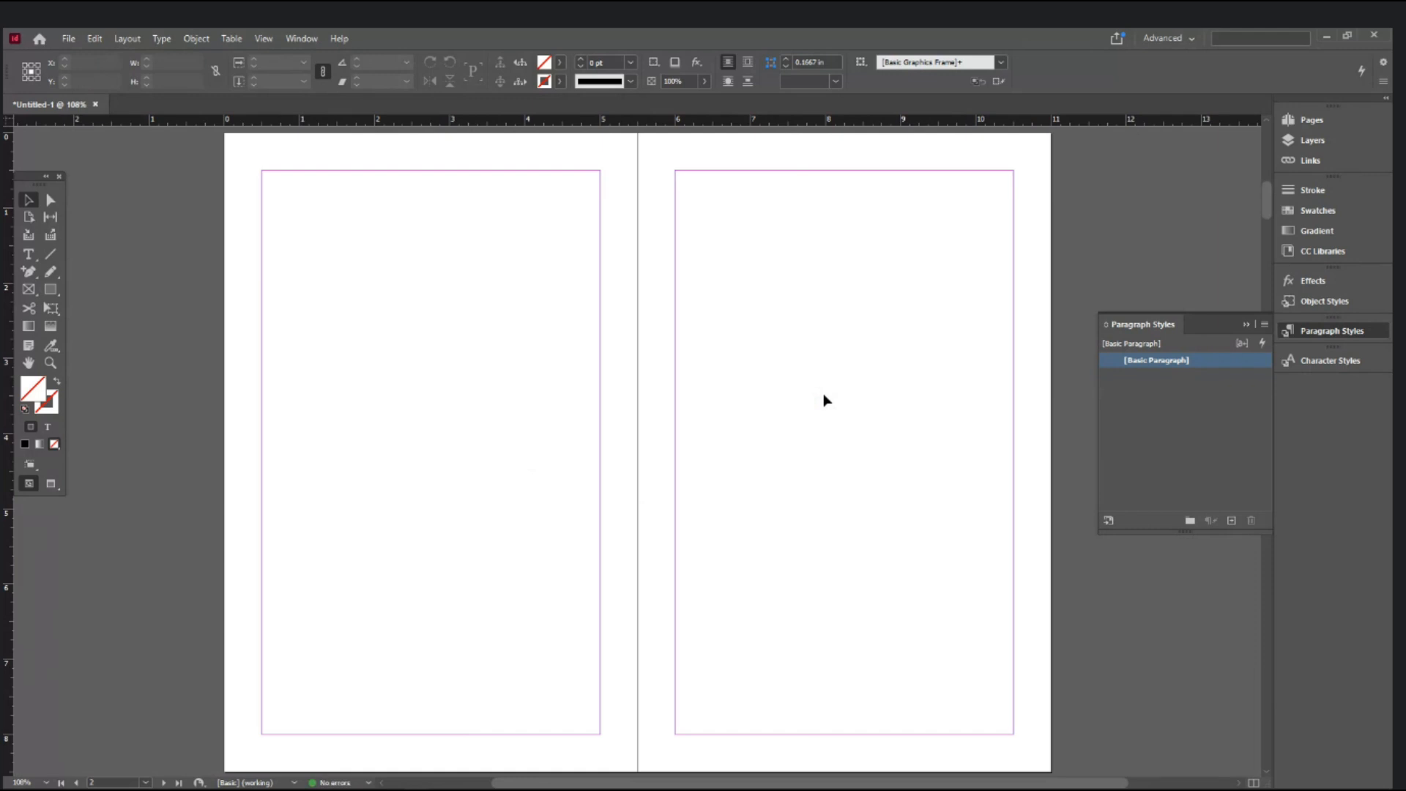
- Zoom and pan through the new pages to the 4–5 spread, then view Margins and Columns (0.5 in margins, 1 column)
scroll(826, 400, "up", 8)
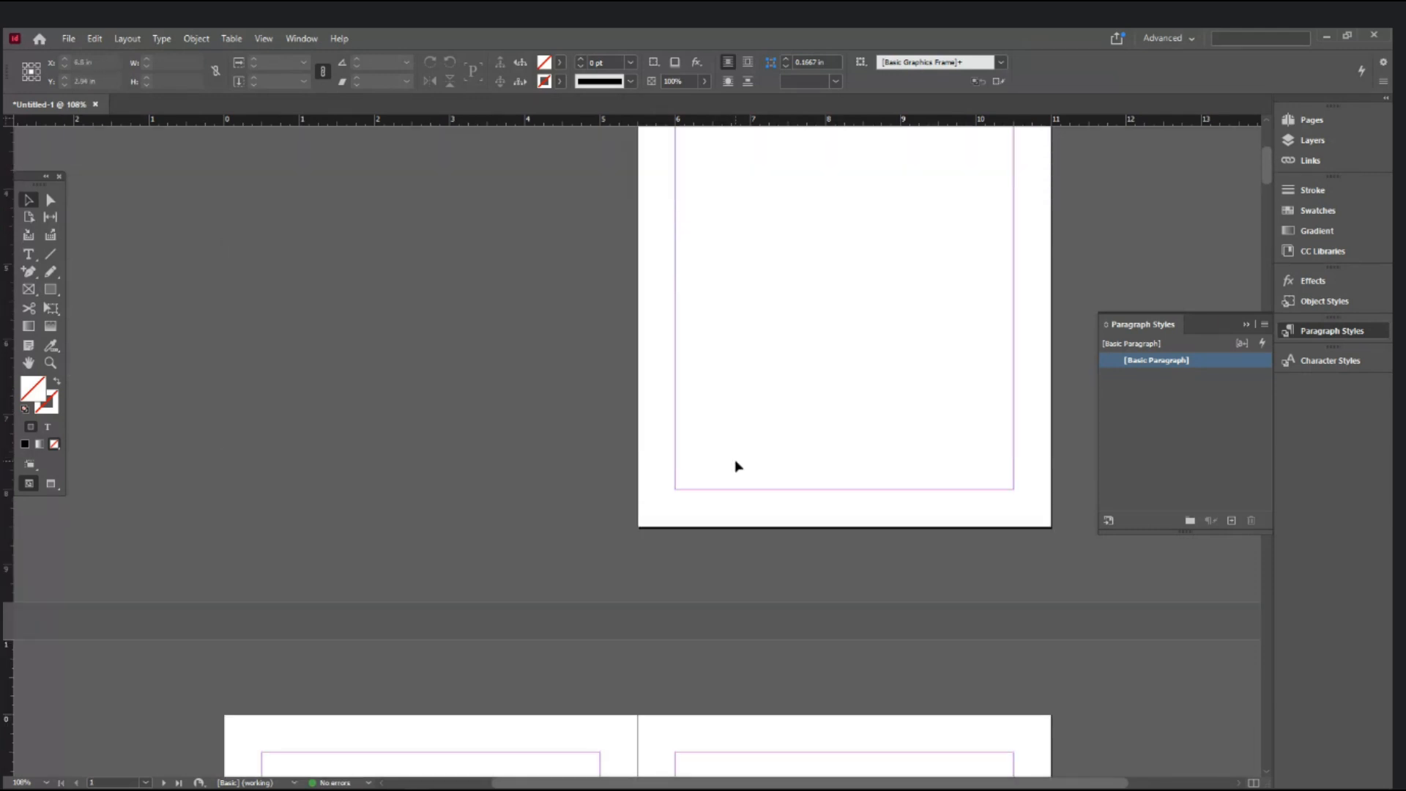
left_click(847, 291, "ctrl")
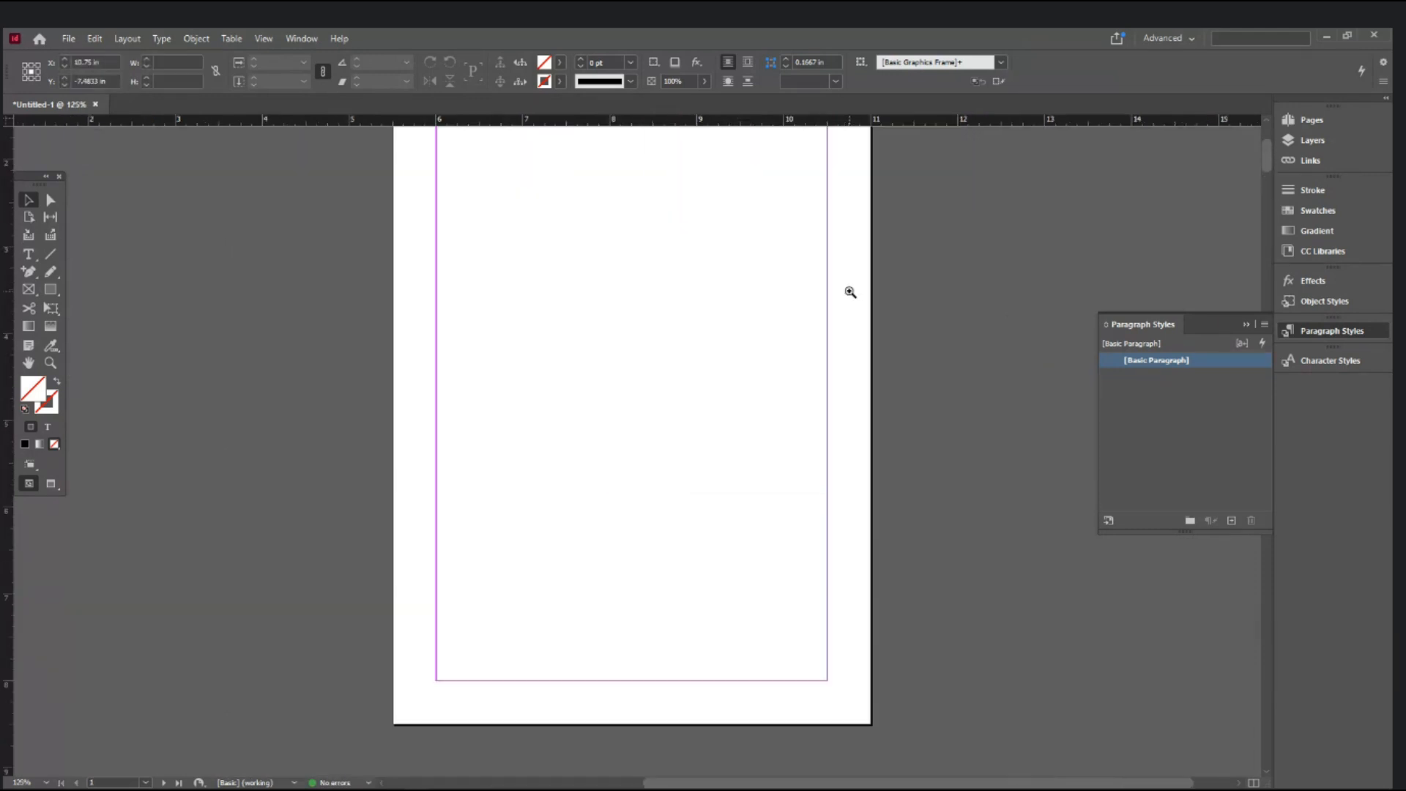
left_click(847, 292, "ctrl")
left_click(730, 443, "ctrl+alt")
left_click(727, 450, "ctrl+alt")
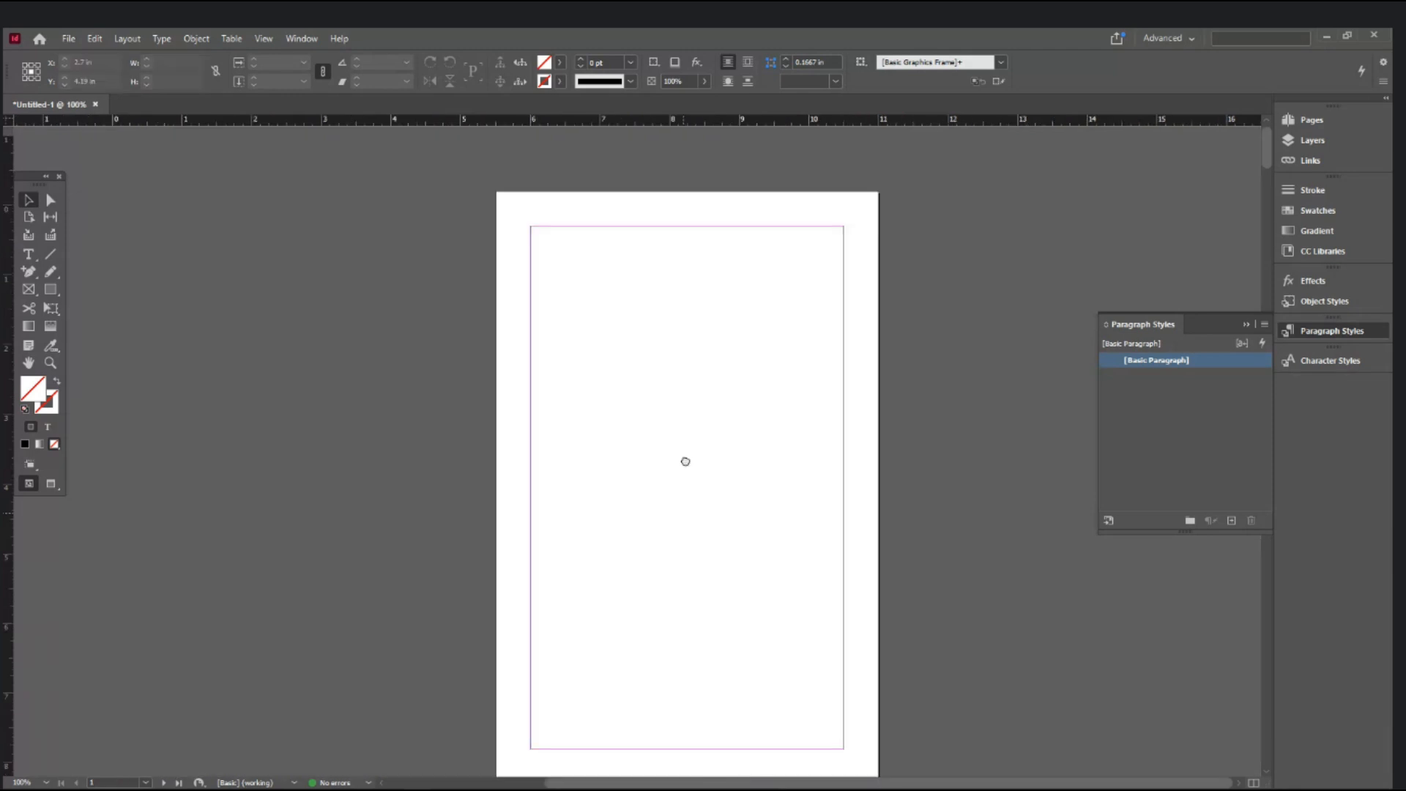
left_click_drag(674, 512, 746, 301)
left_click_drag(664, 474, 691, 286)
left_click_drag(736, 677, 777, 380)
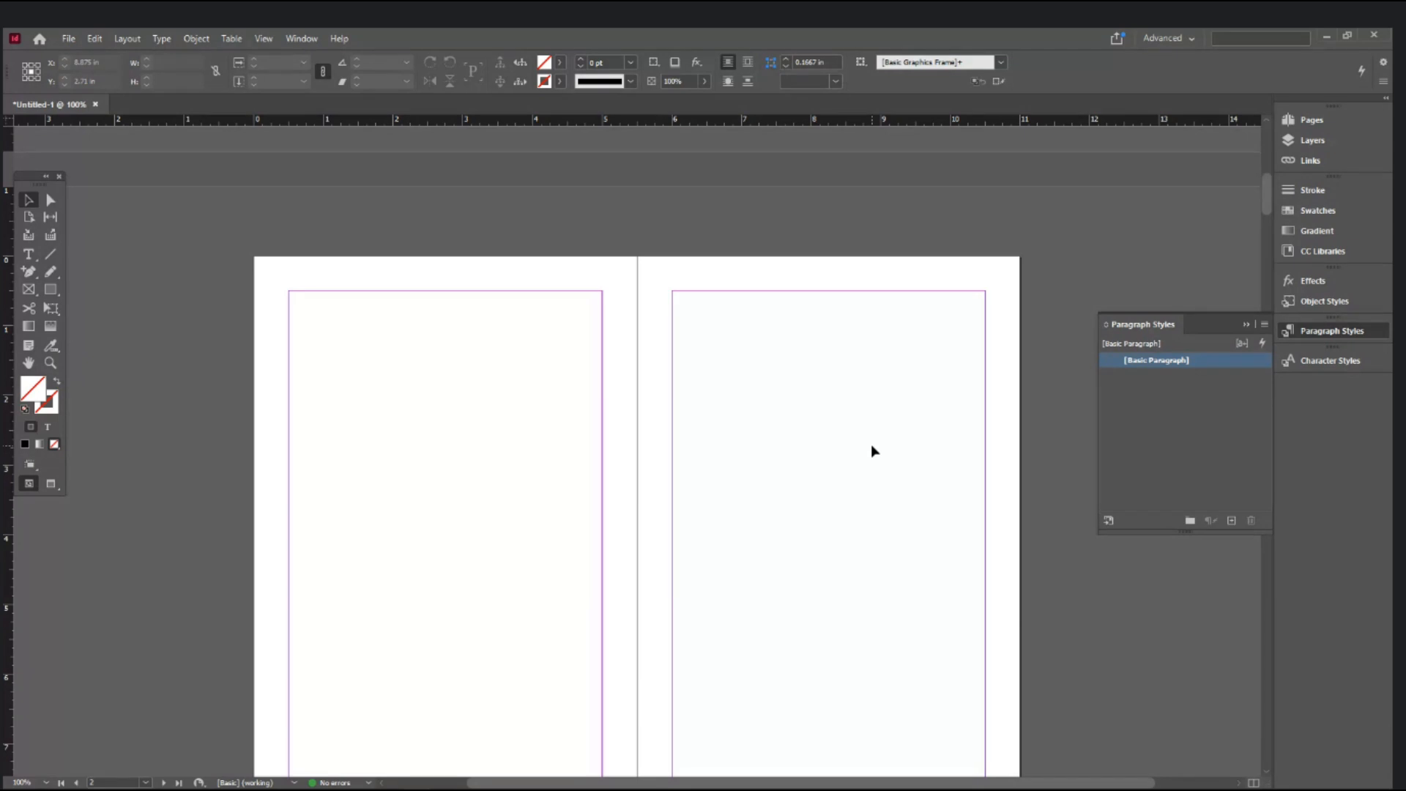
scroll(871, 444, "down", 8)
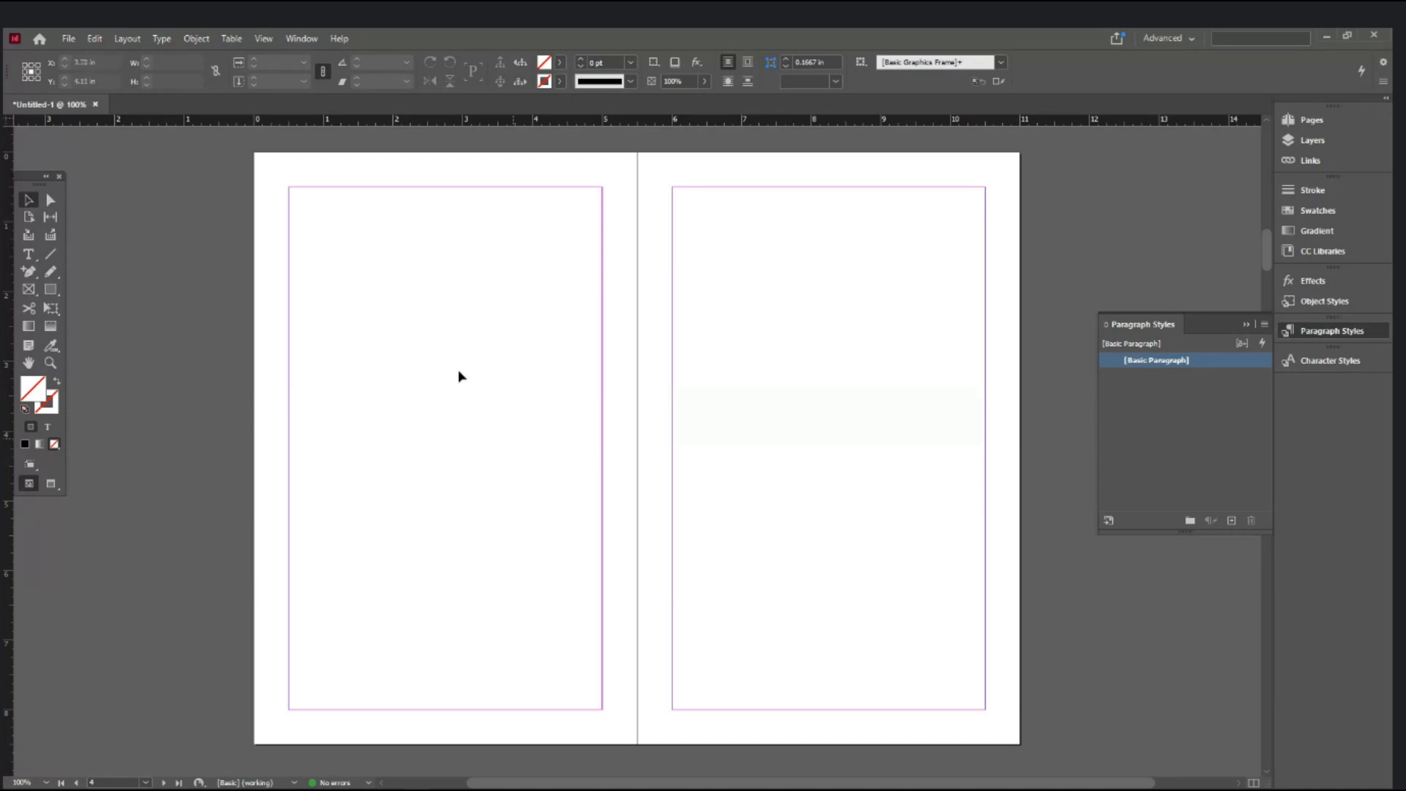
left_click(125, 39)
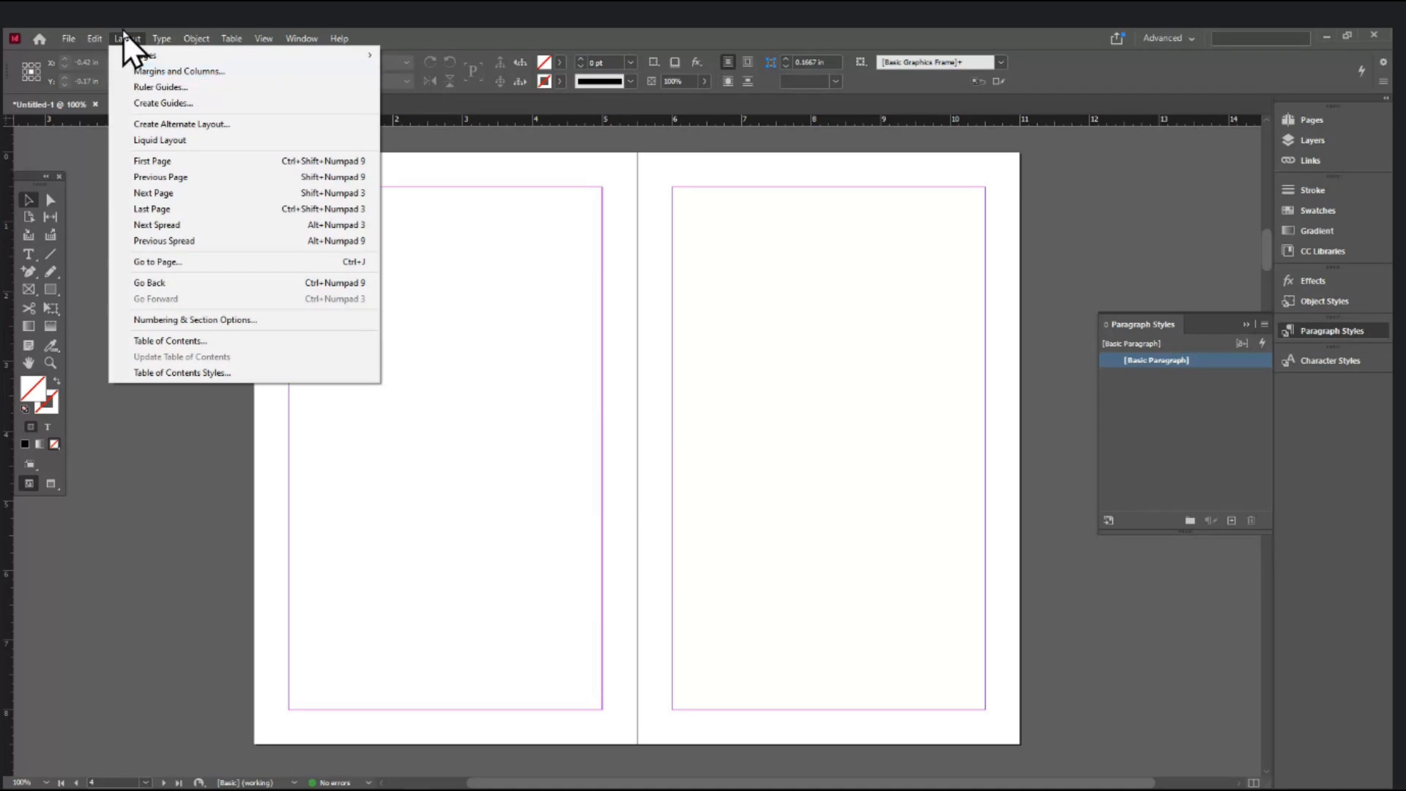
left_click(138, 70)
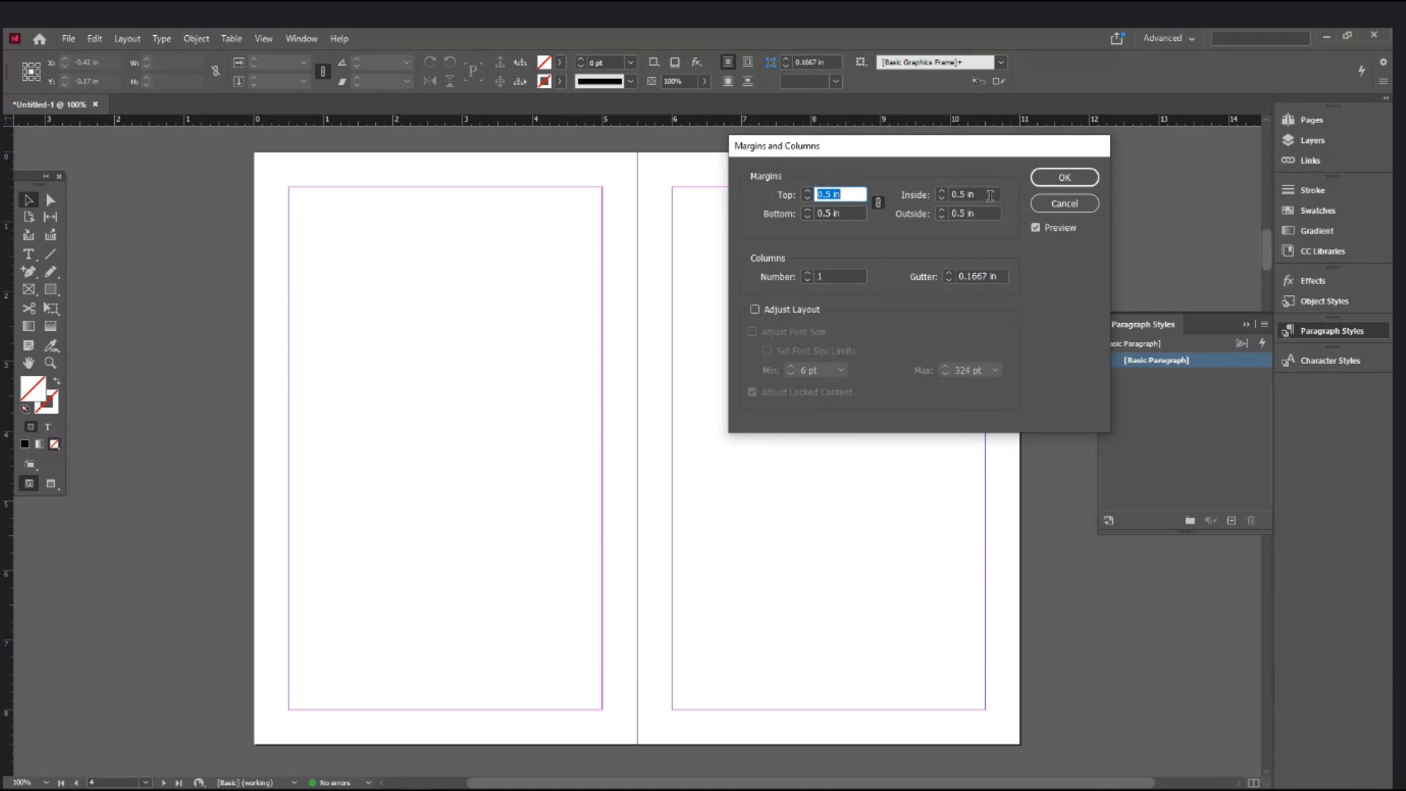
- Cancel the margin settings and create a new 24-page document without facing pages
left_click(1048, 207)
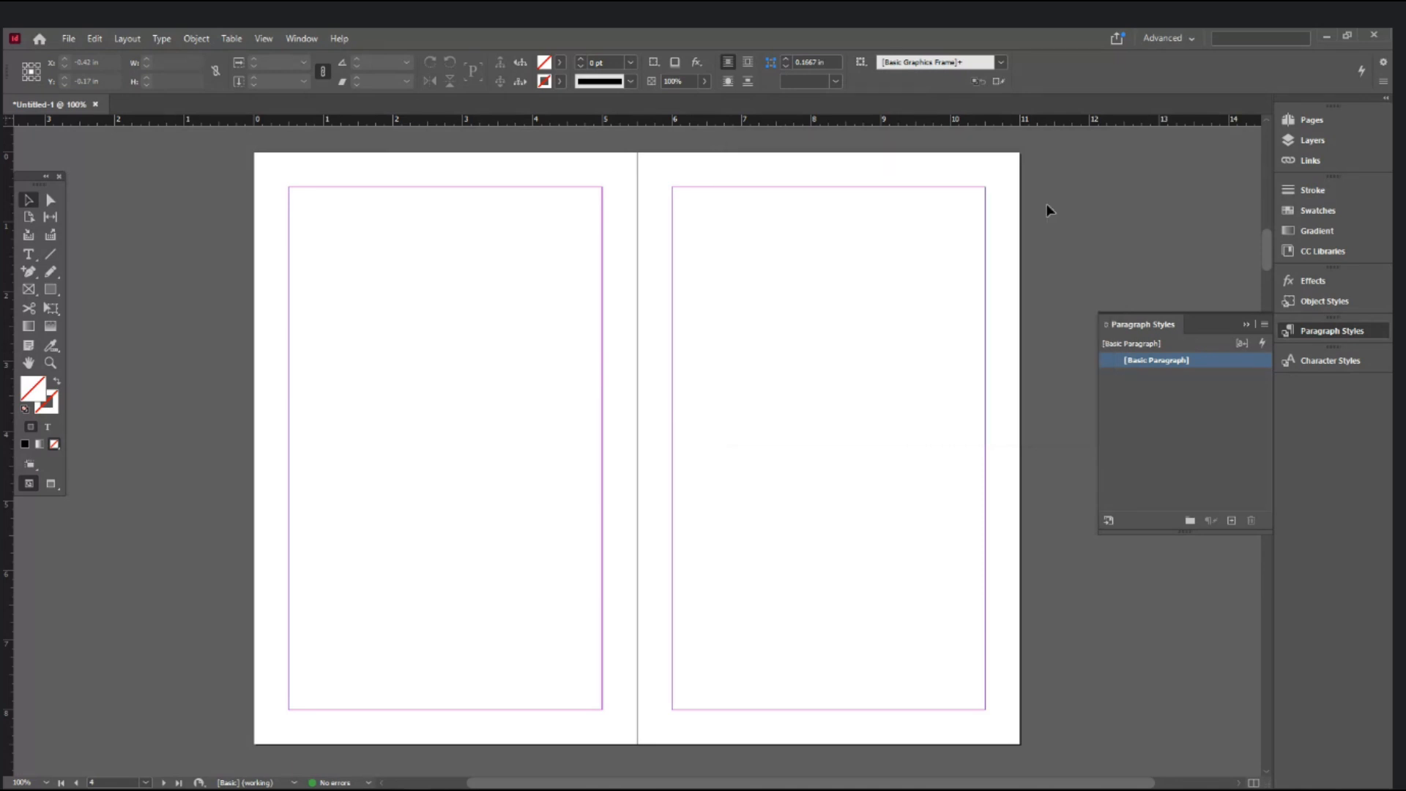
key("ctrl+n")
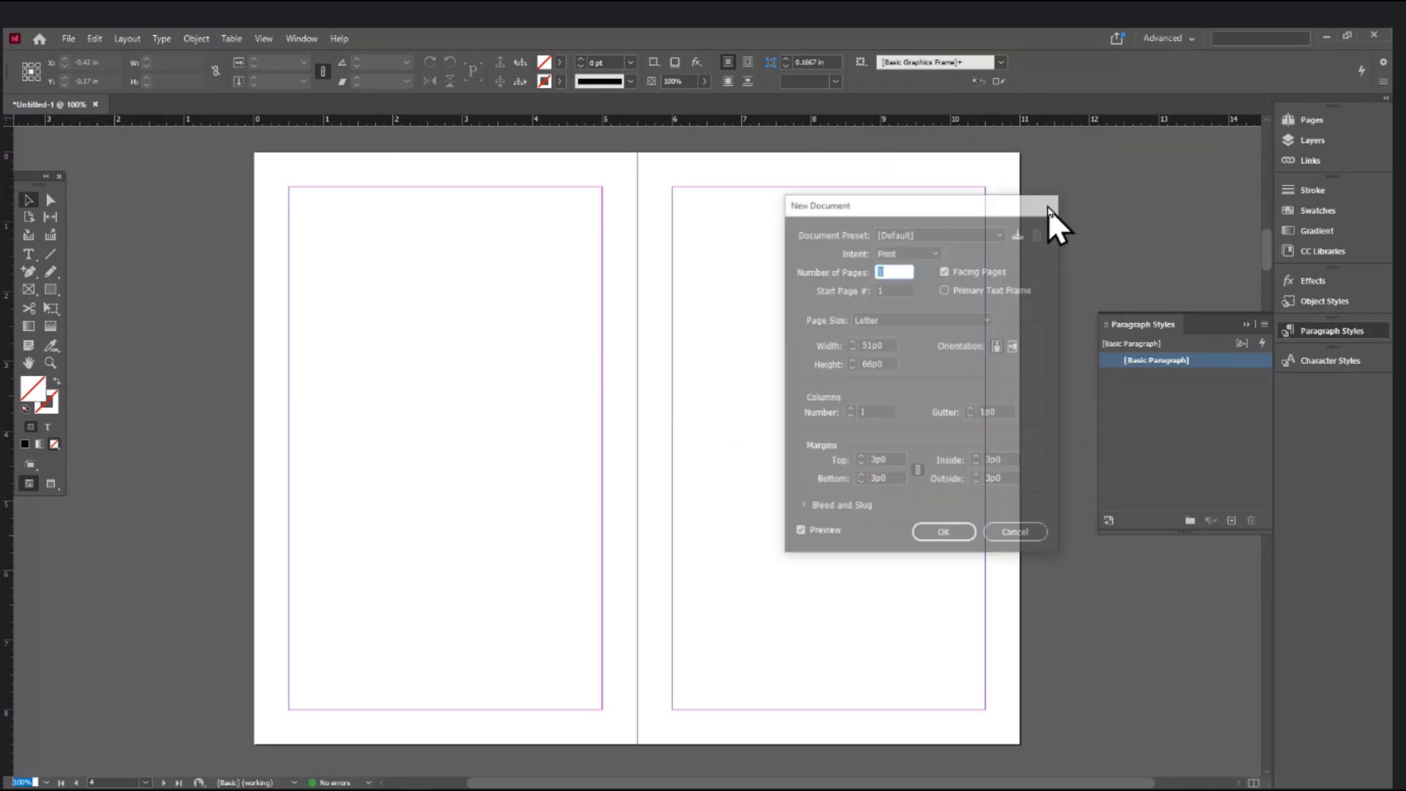
left_click(945, 271)
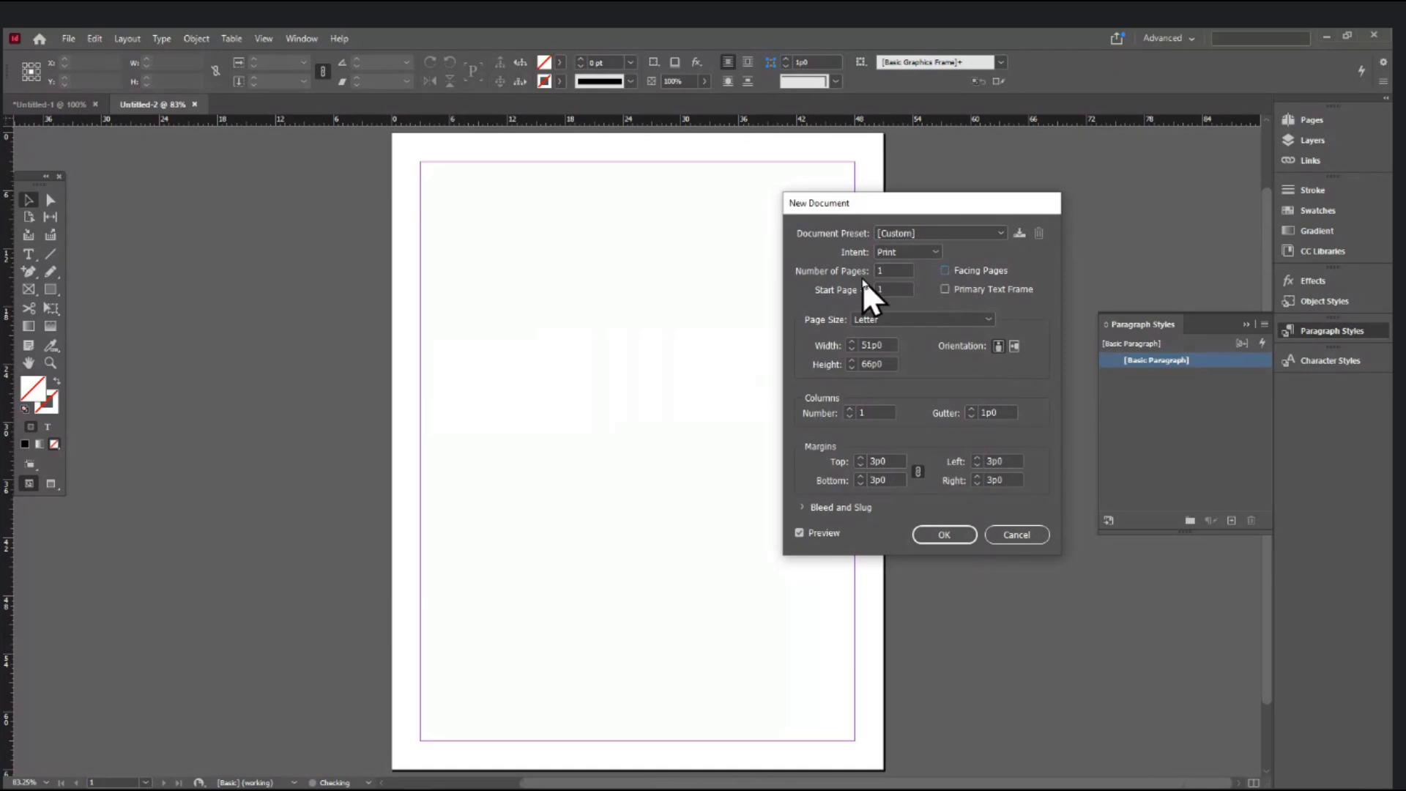
type("24")
key("Return")
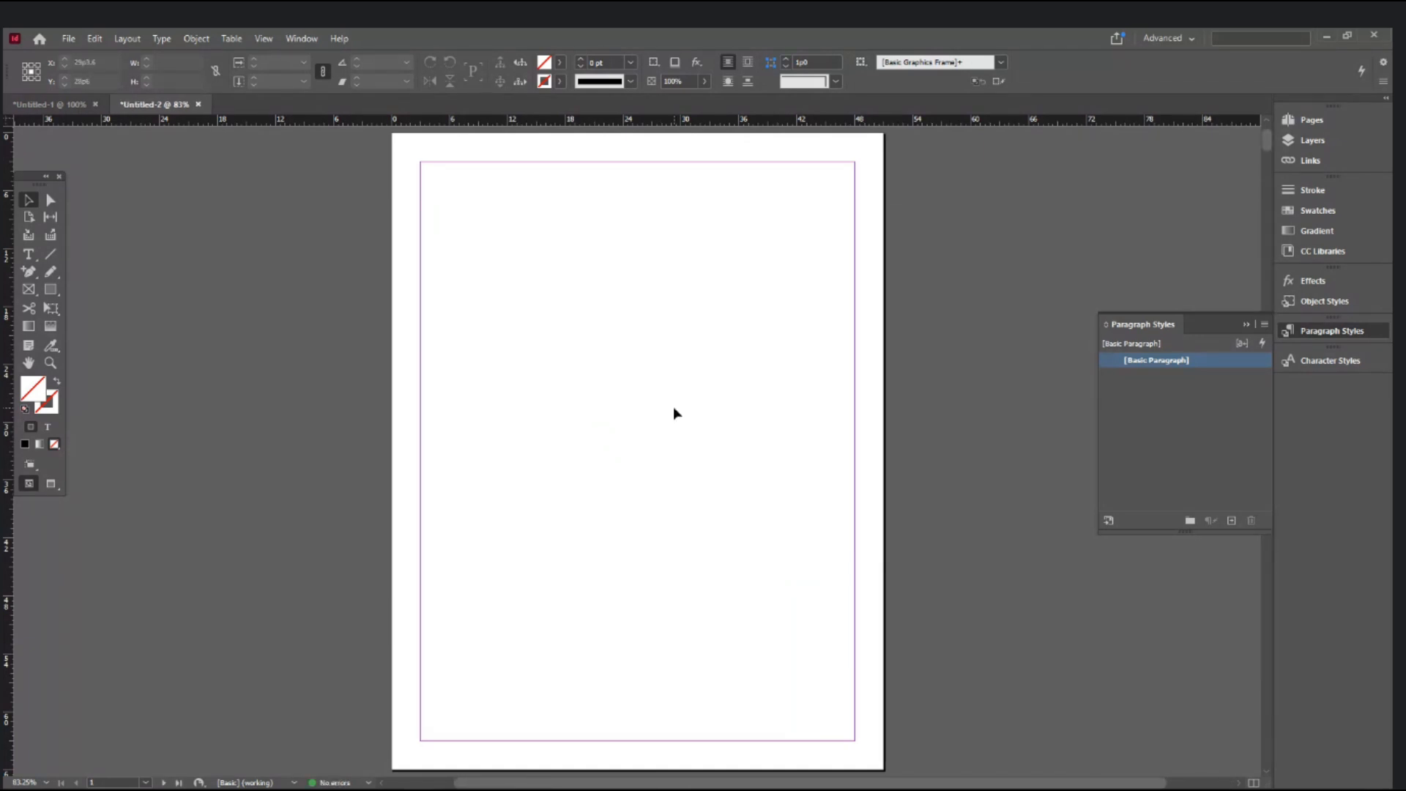
- Scroll through Untitled-2 and check its Margins and Columns without changing anything
scroll(675, 414, "down", 2)
scroll(660, 450, "down", 5)
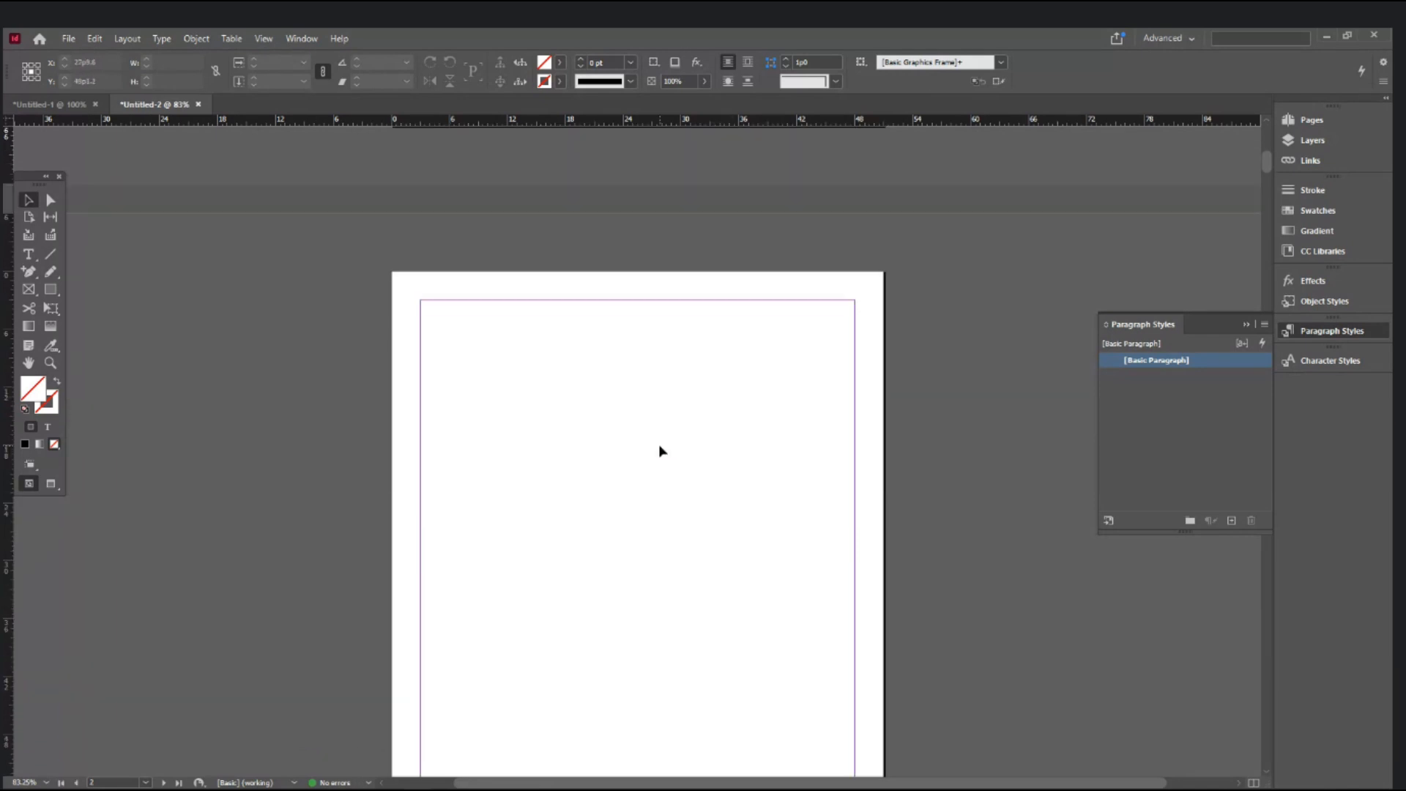
scroll(660, 450, "down", 3)
scroll(660, 450, "up", 3)
scroll(660, 451, "down", 2)
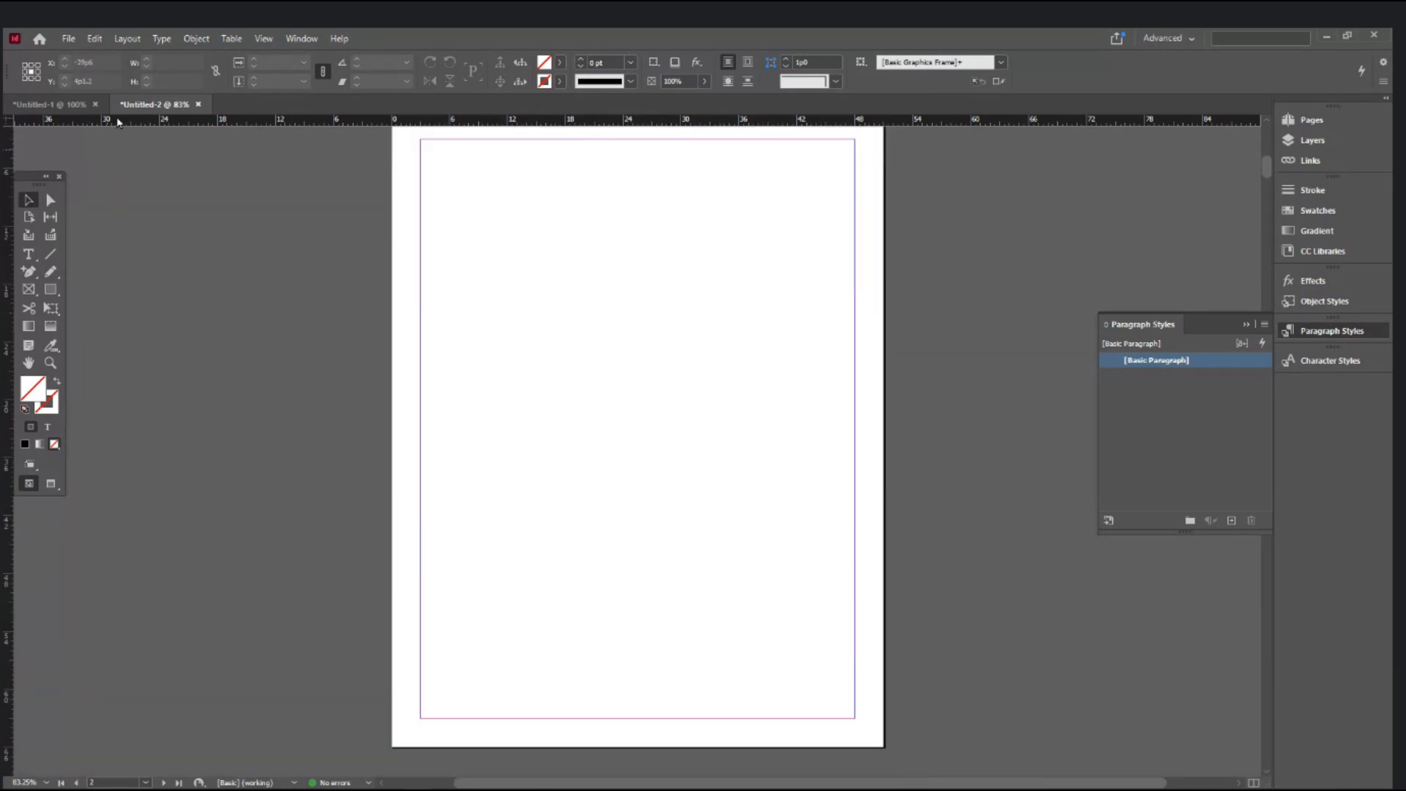
left_click(98, 34)
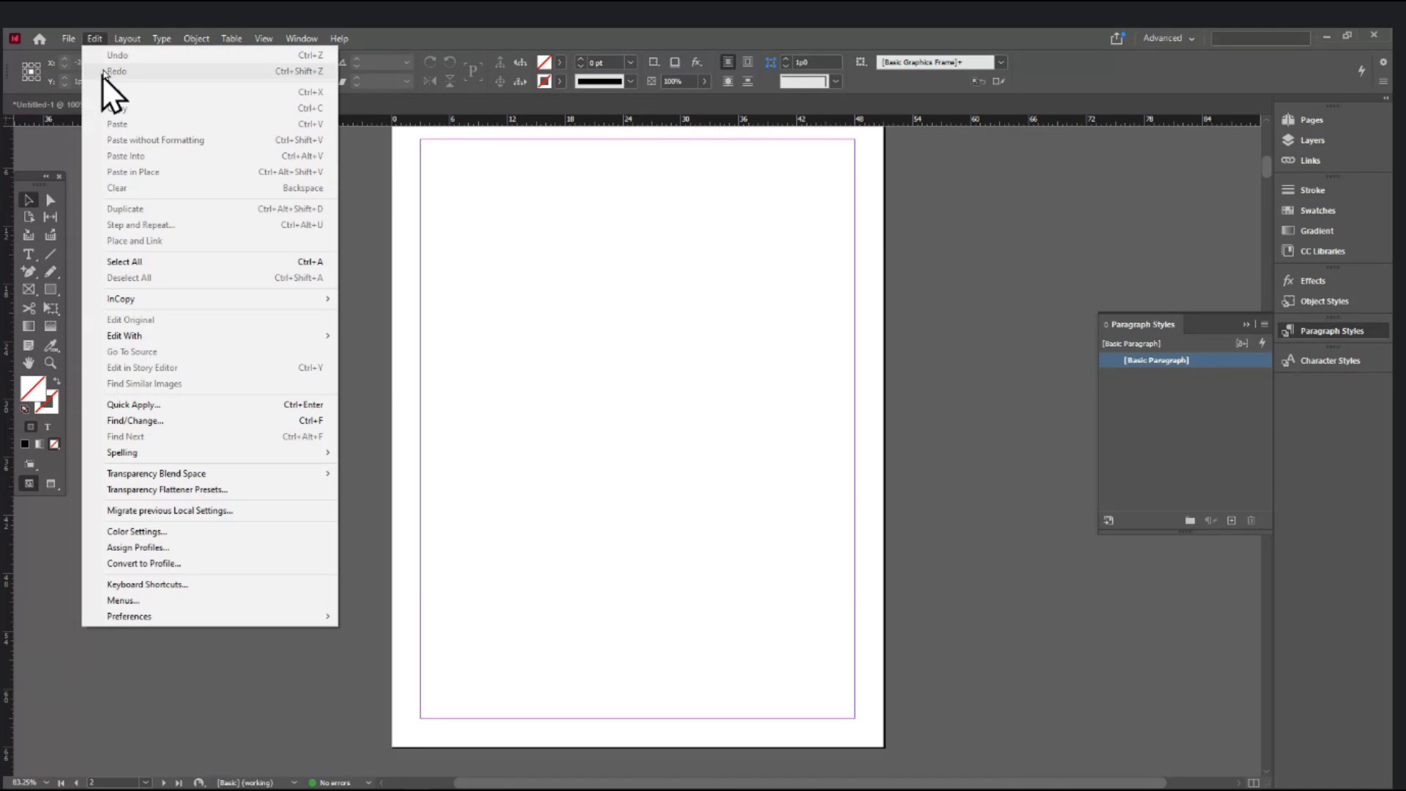
mouse_move(127, 38)
left_click(148, 74)
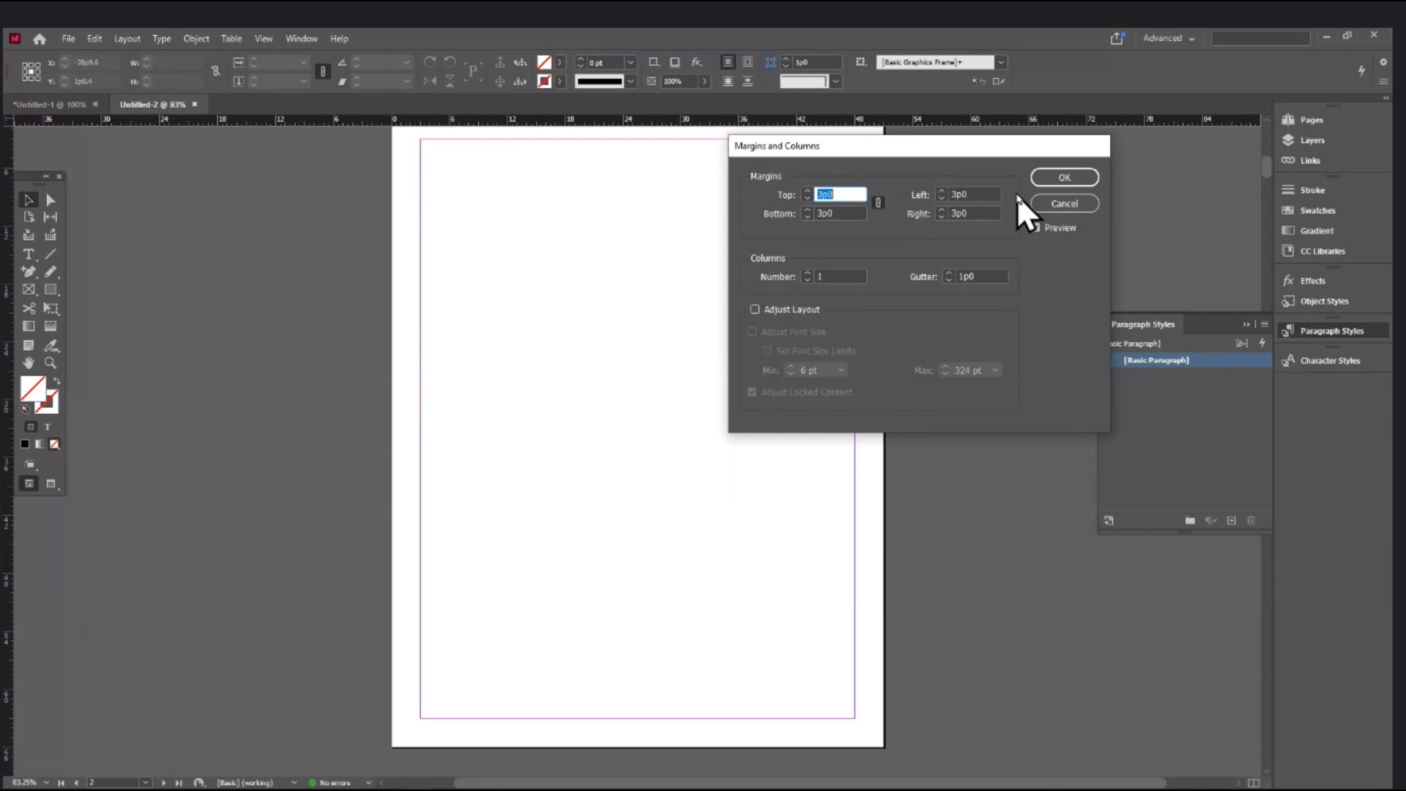
left_click(1063, 204)
- Zoom and pan around the Untitled-2 page, then return to the Untitled-1 document
scroll(631, 471, "up", 3)
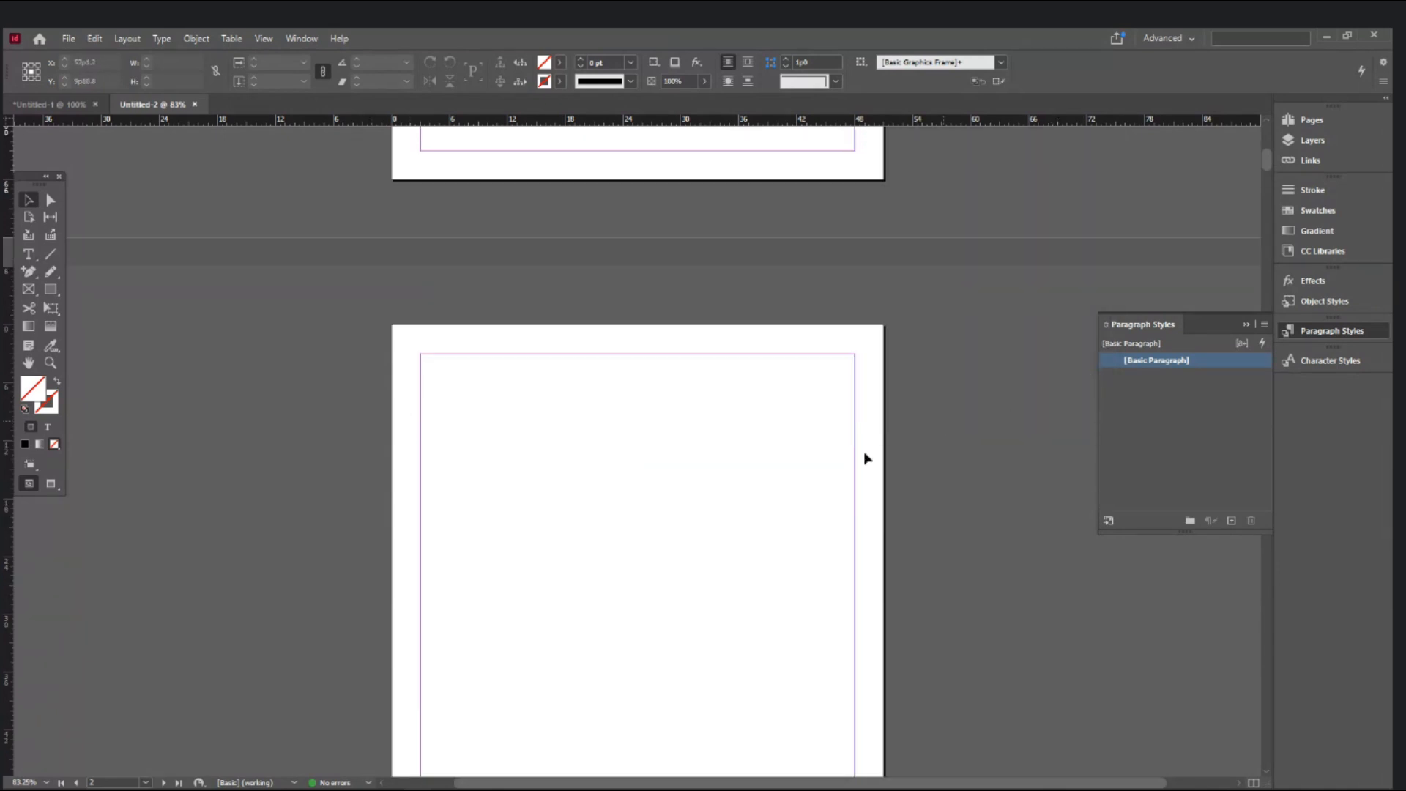
left_click(526, 517)
left_click(569, 423)
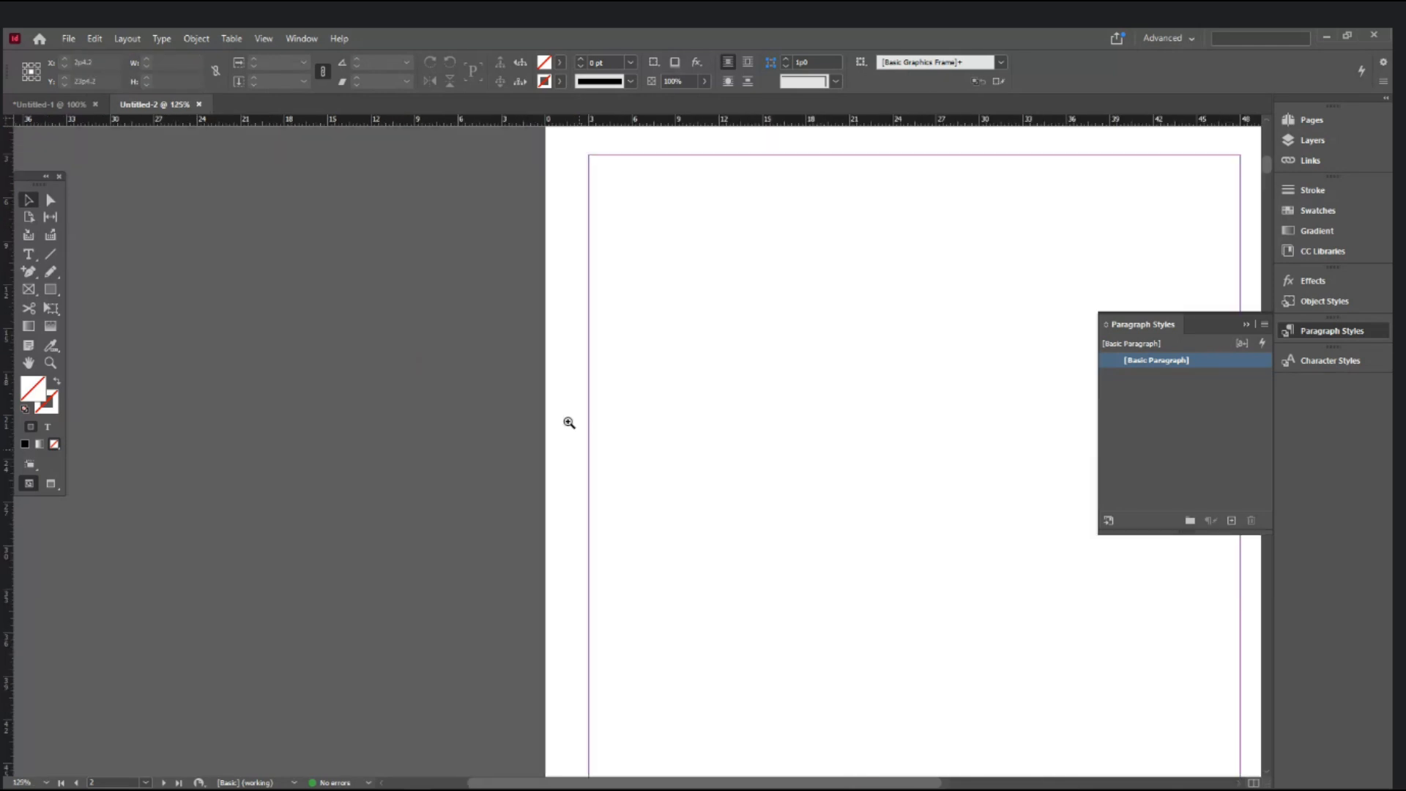
left_click_drag(797, 445, 151, 483)
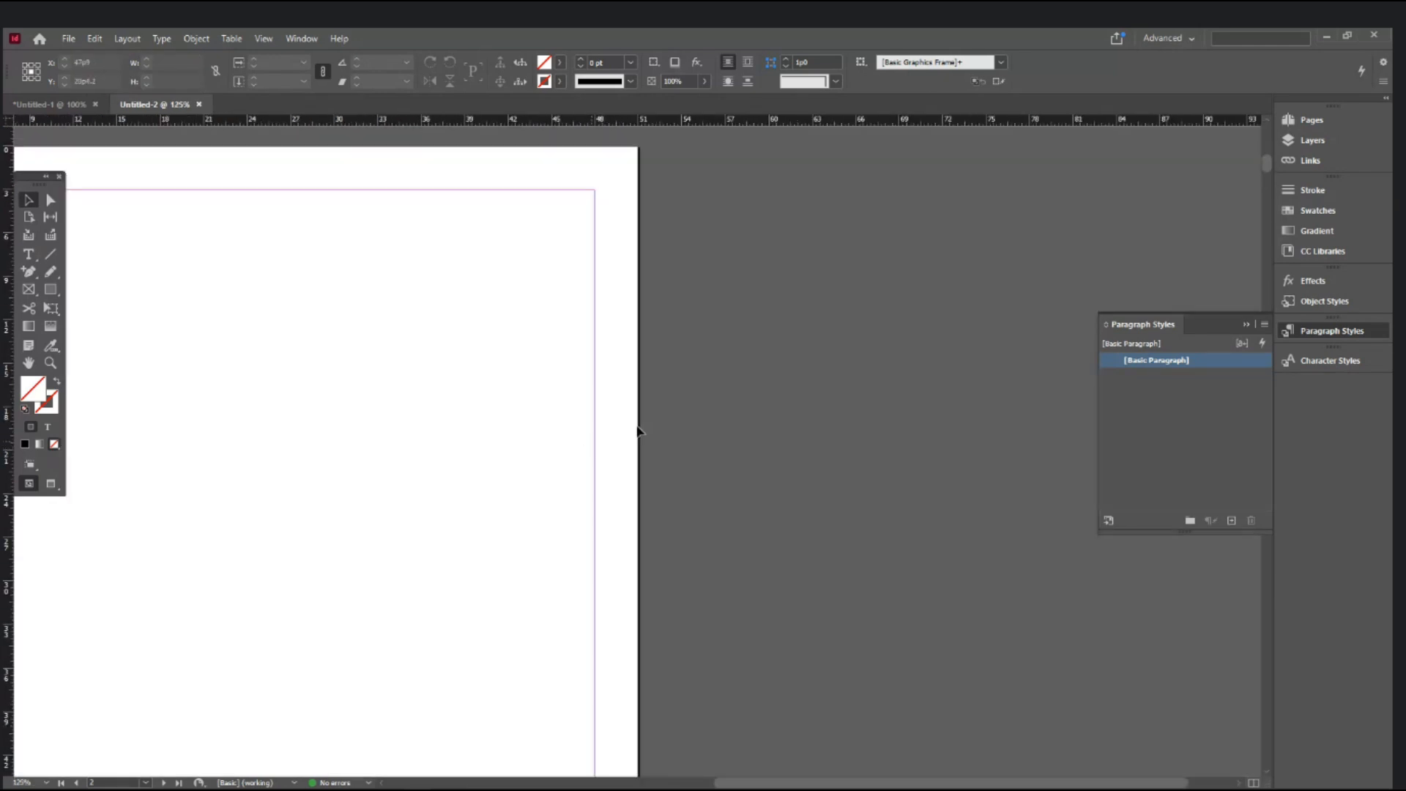
left_click(540, 466, "alt")
left_click(539, 466, "alt")
left_click(540, 465, "alt")
scroll(648, 505, "up", 3)
scroll(647, 505, "down", 3)
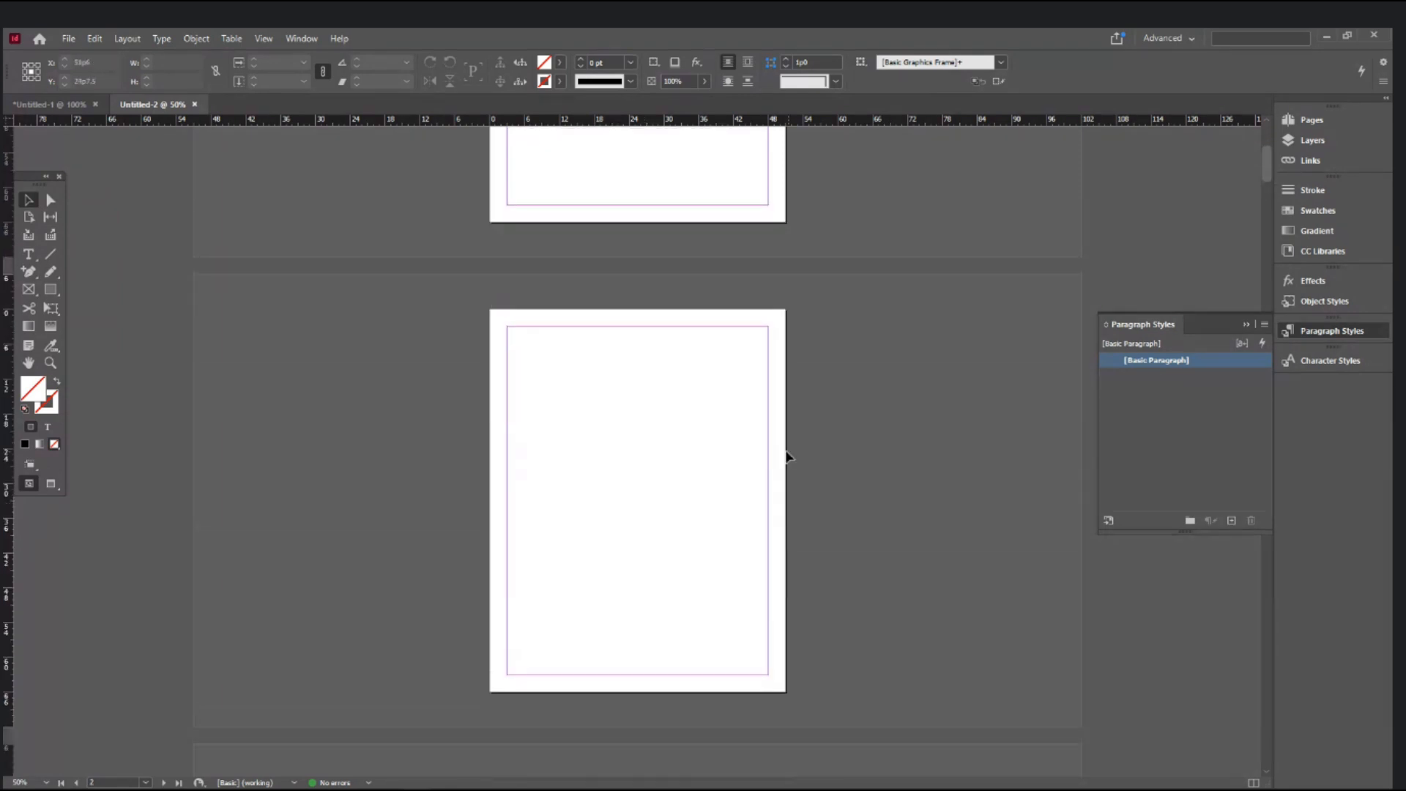
left_click(45, 104)
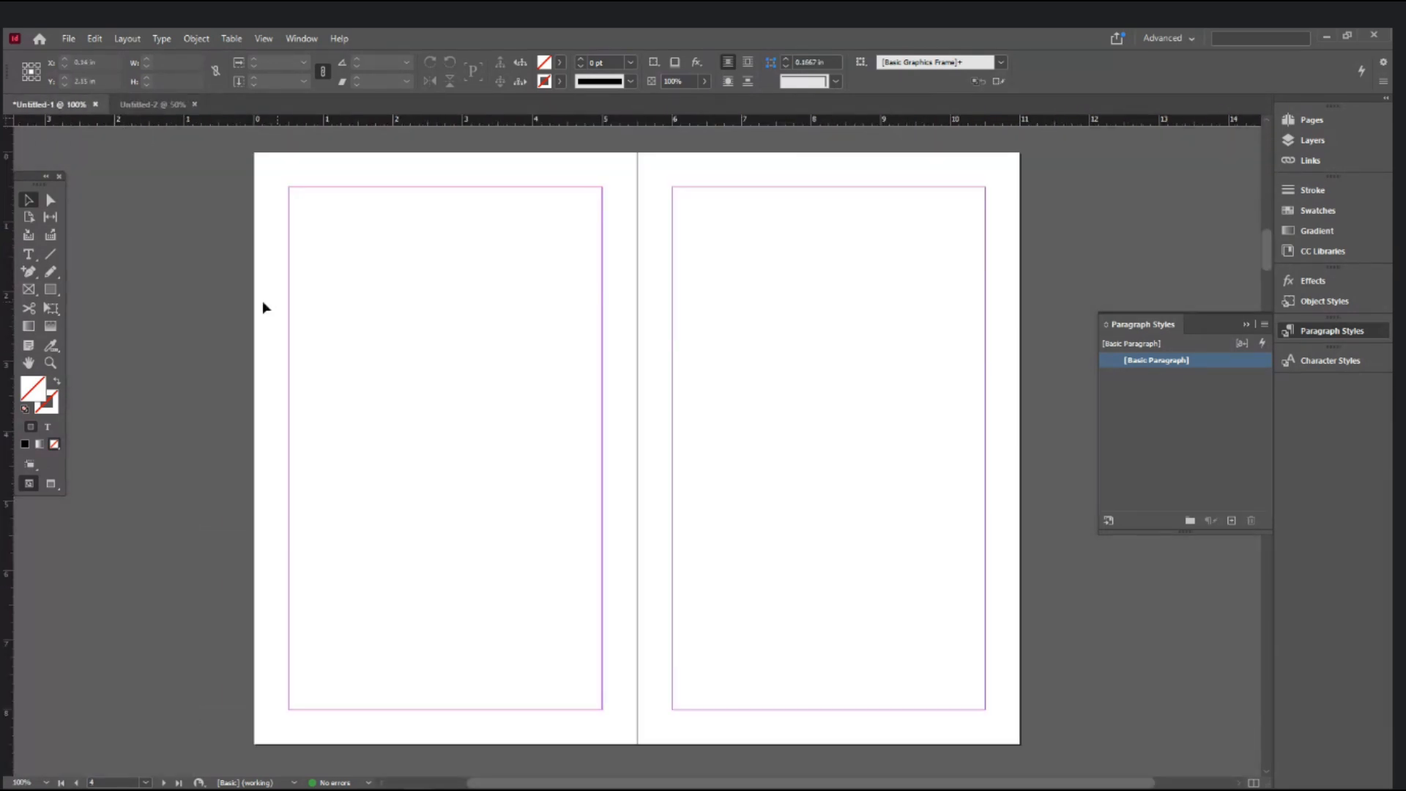
key("ctrl+equal")
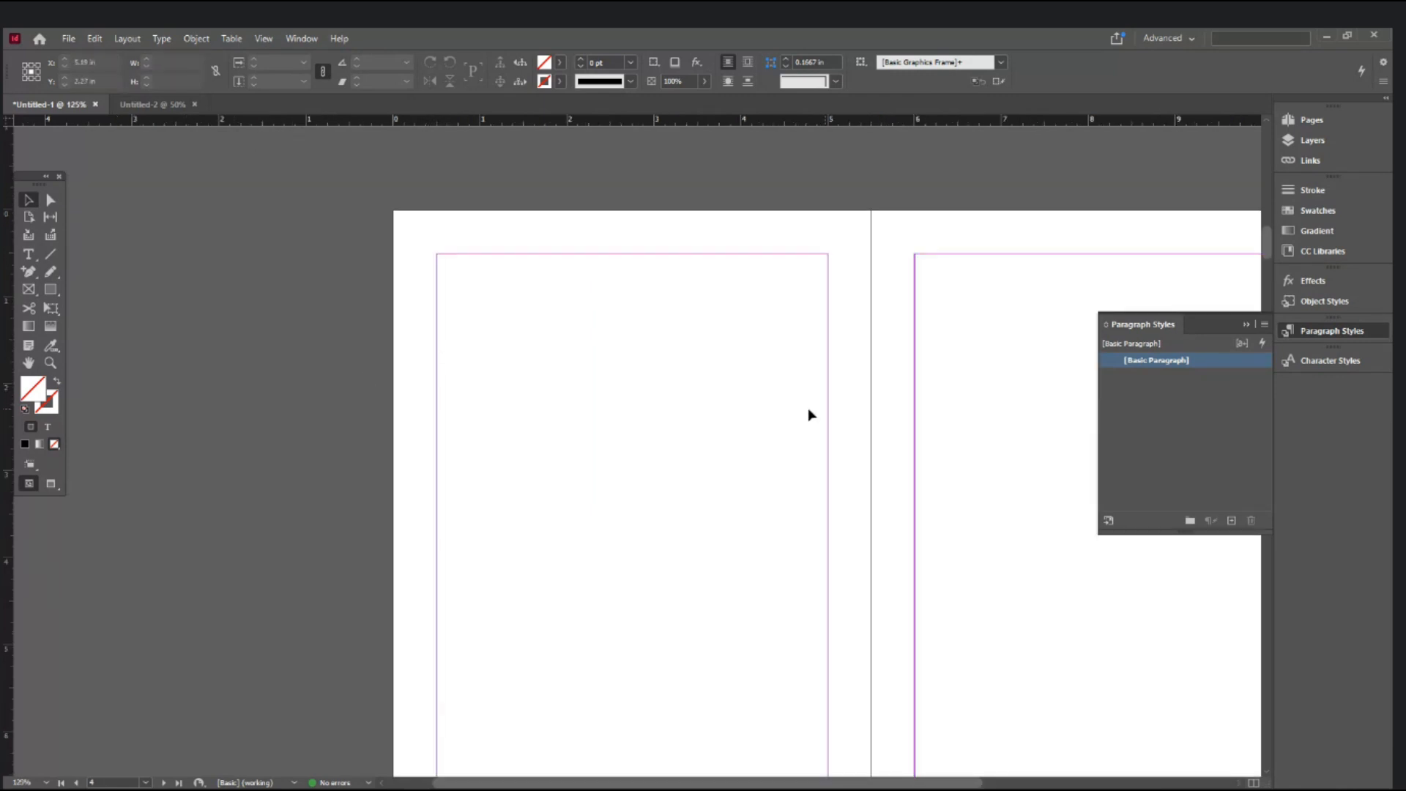
left_click_drag(970, 407, 571, 402)
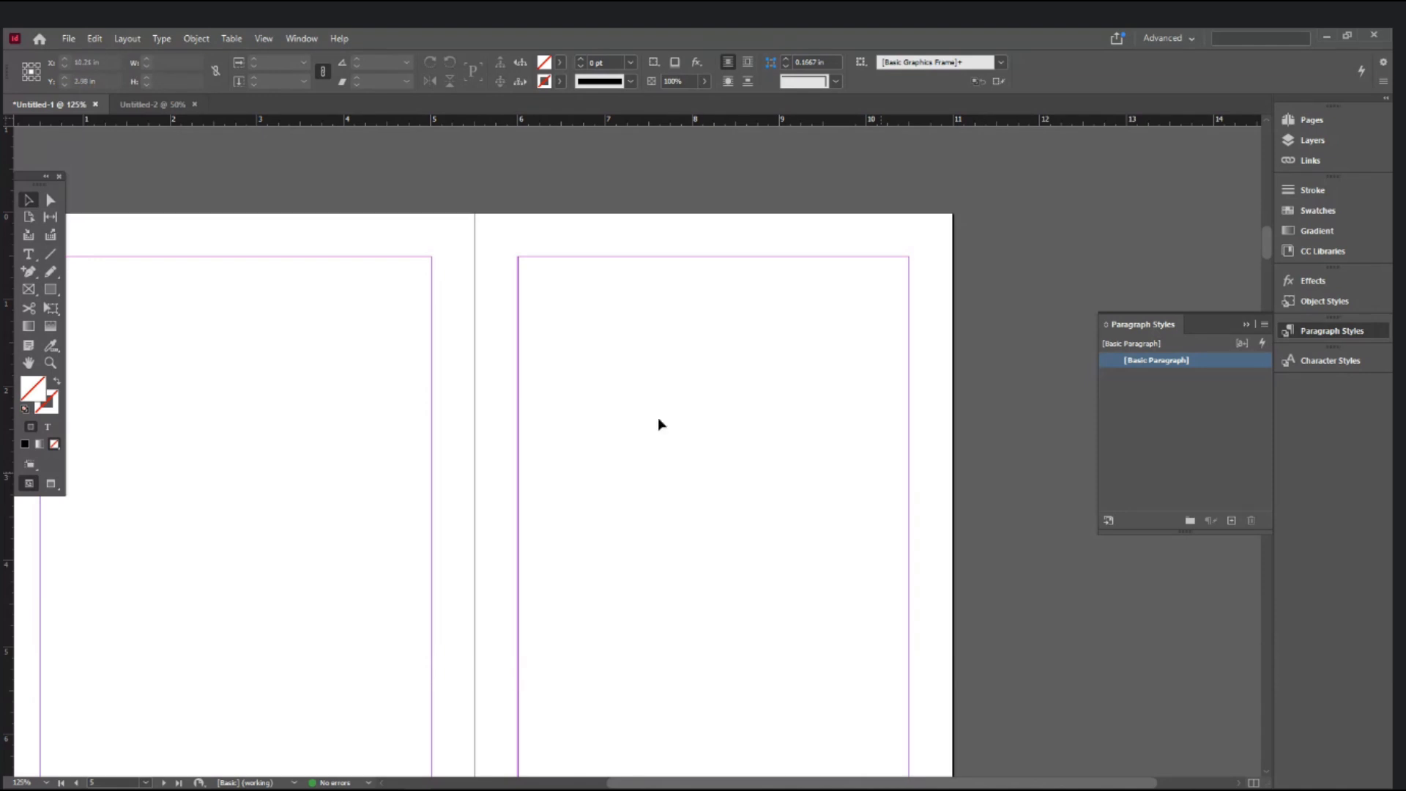
left_click(126, 38)
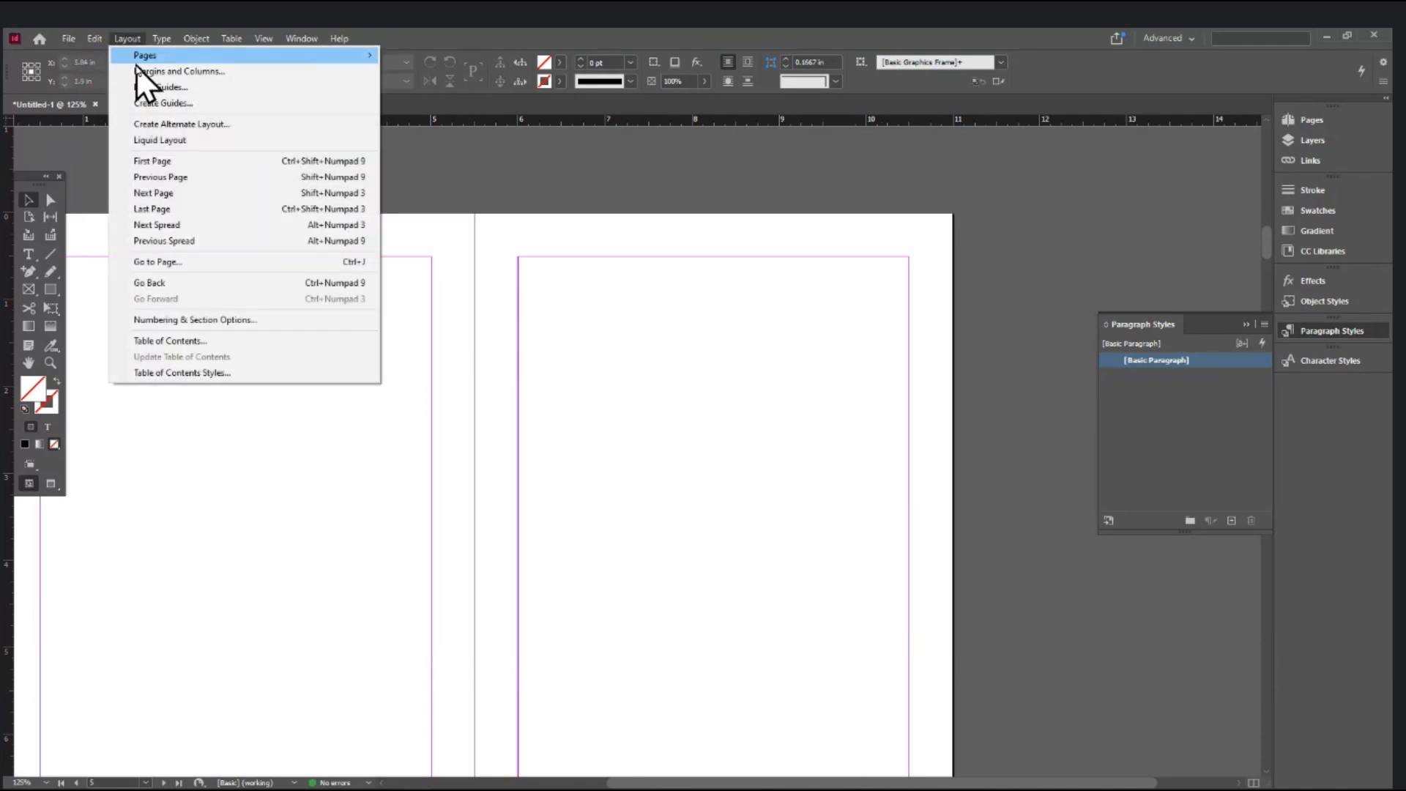
left_click(137, 72)
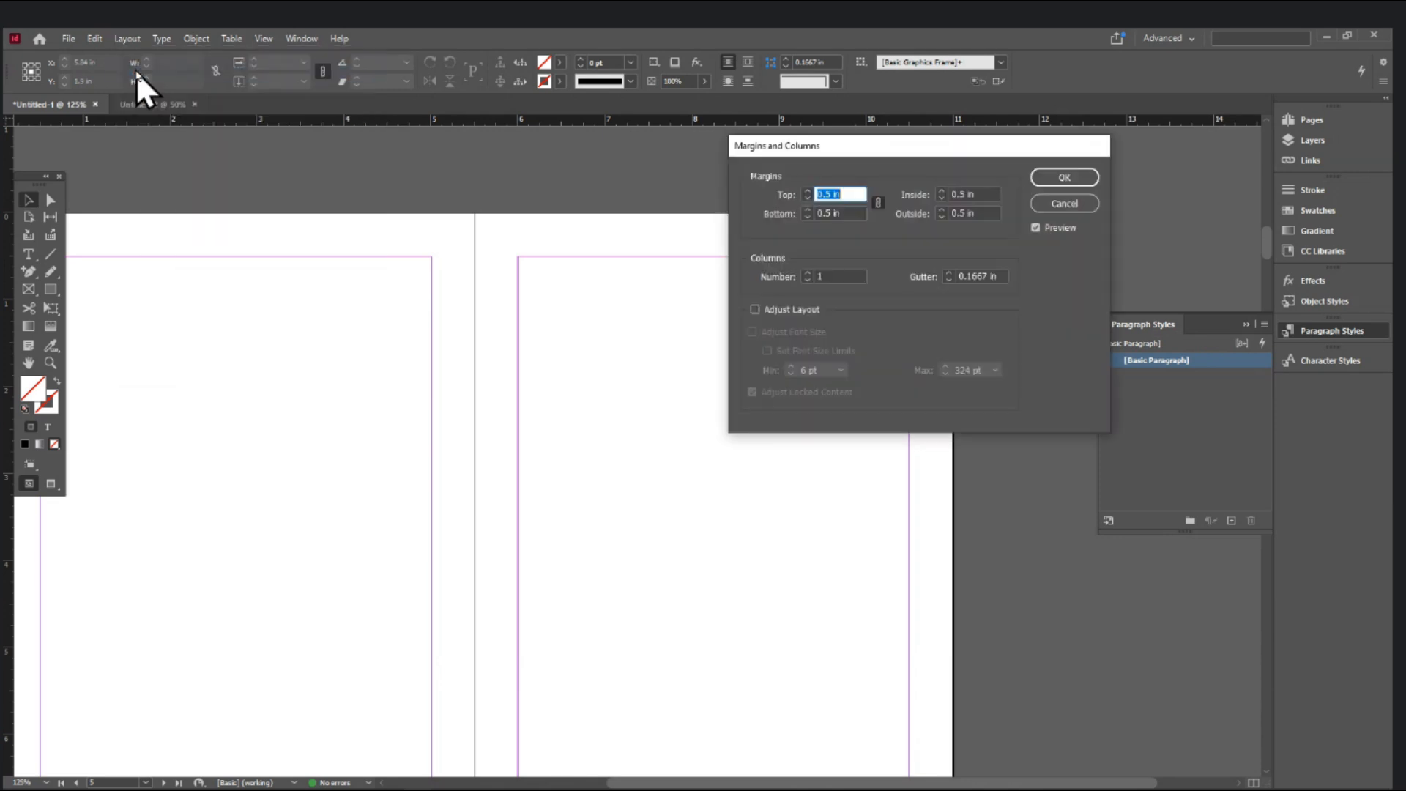
left_click(974, 194)
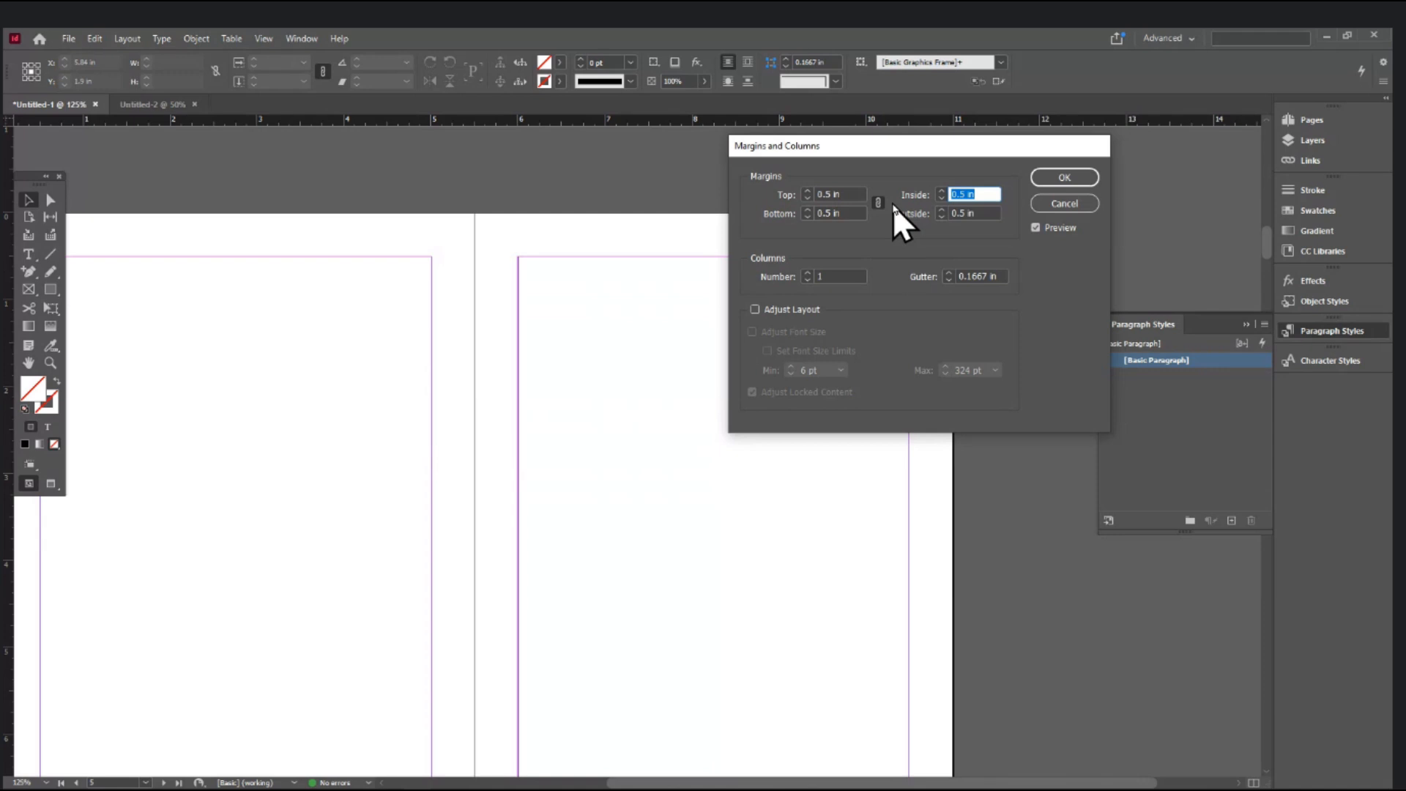
type("1")
key("Tab")
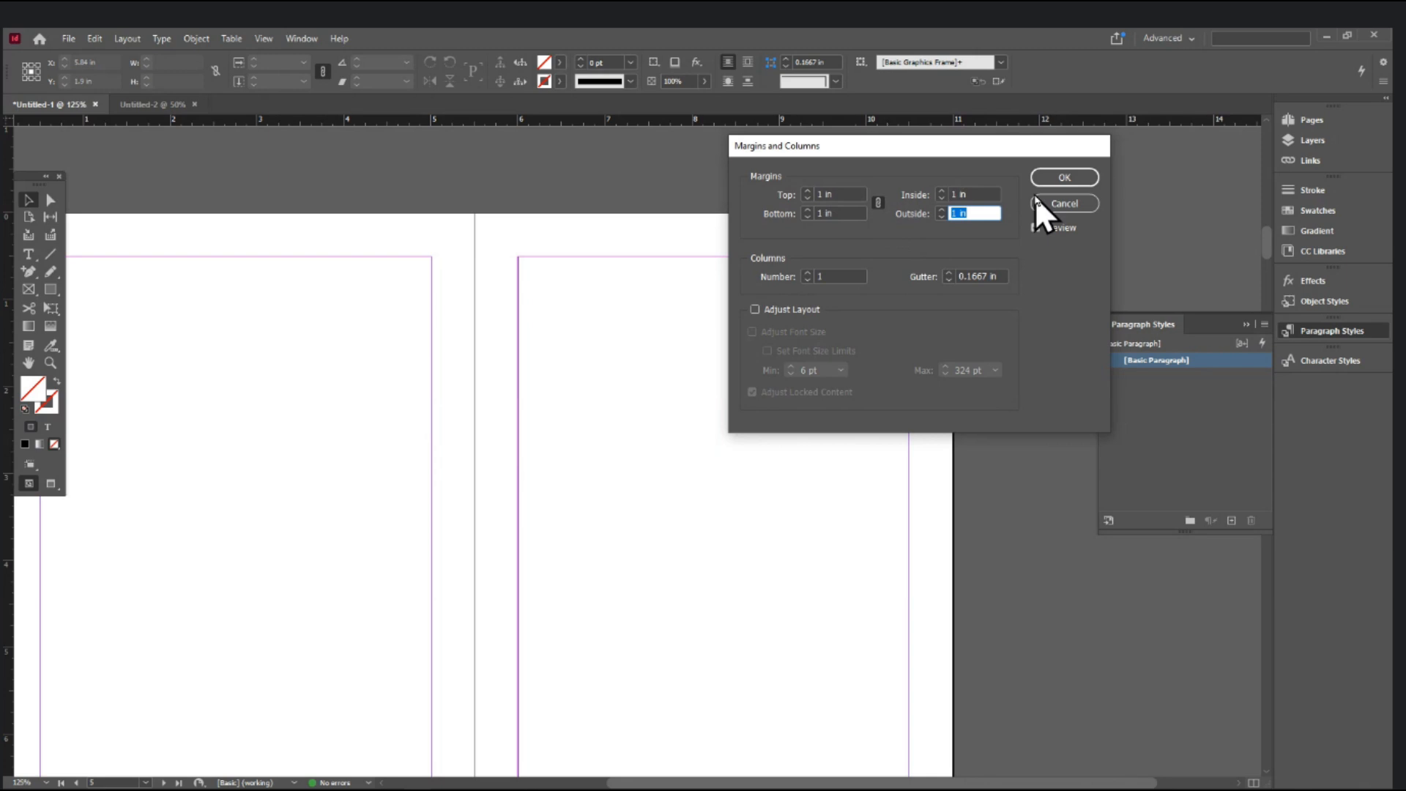
left_click(1061, 204)
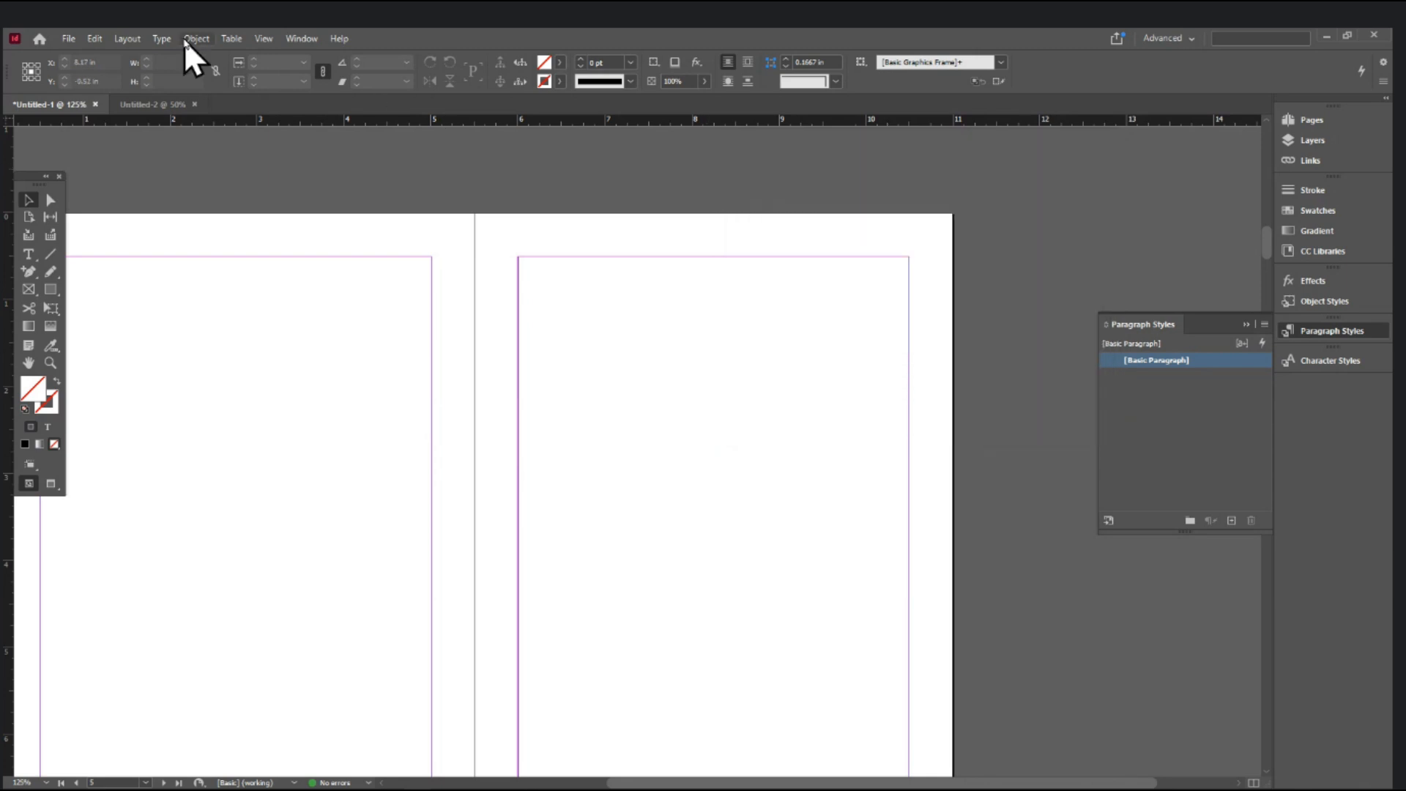
left_click(126, 38)
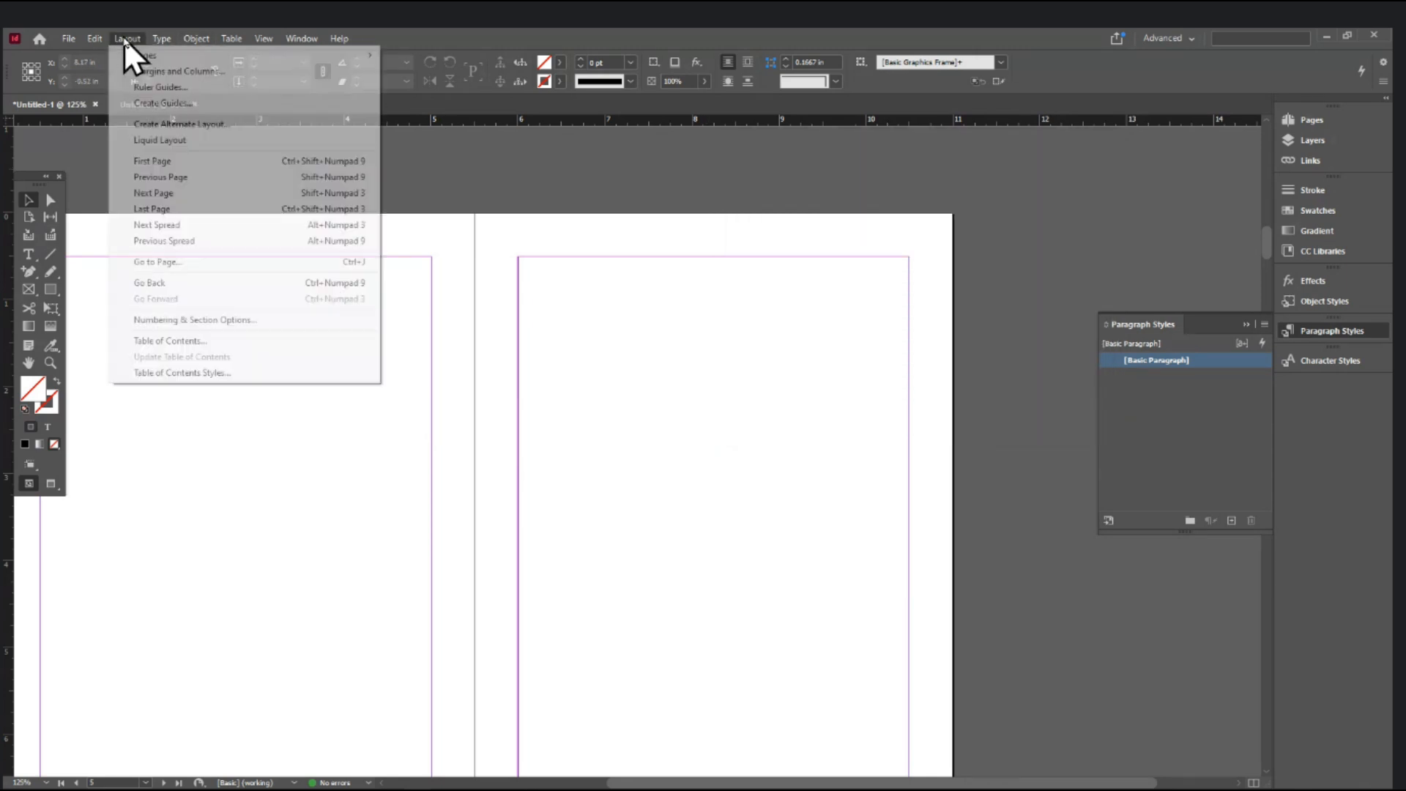
left_click(147, 71)
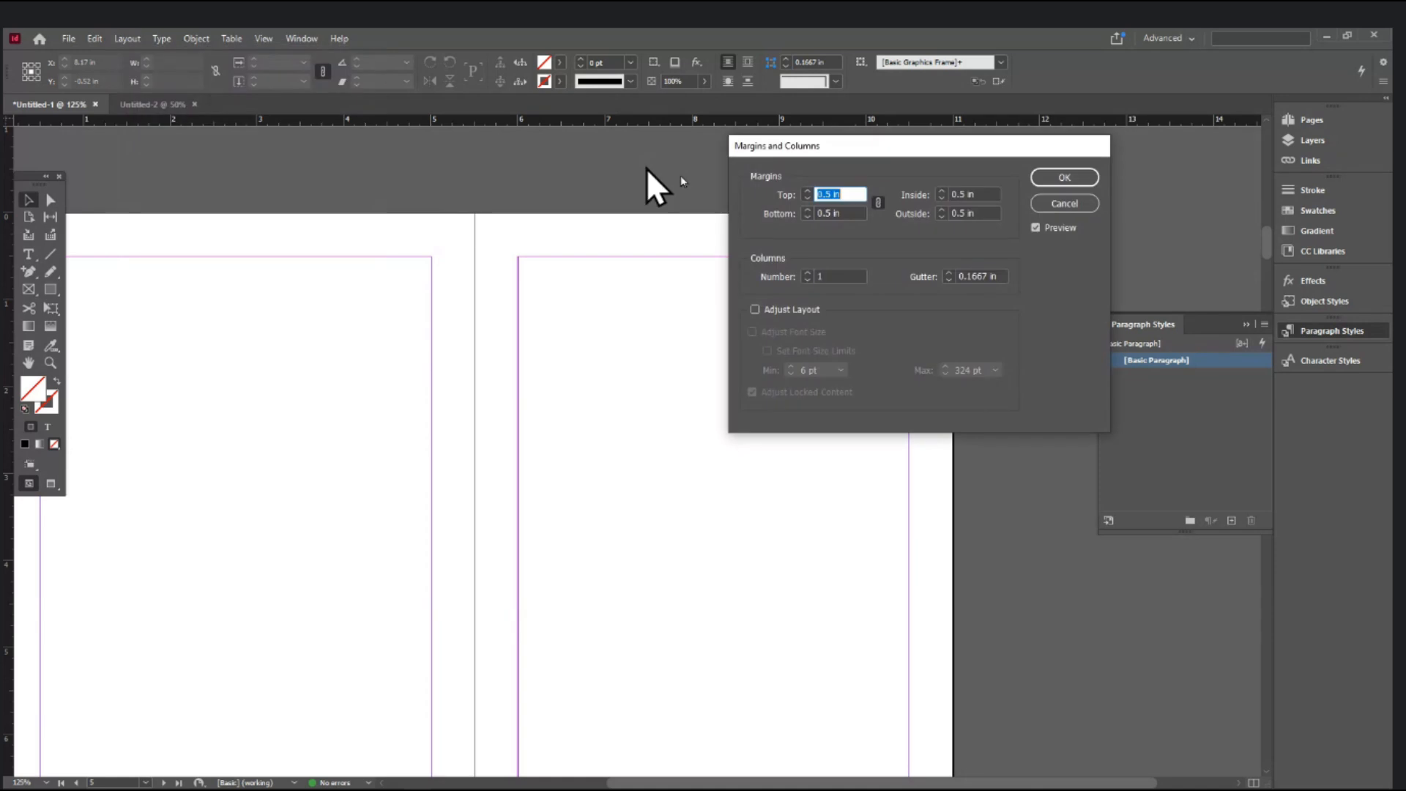
left_click(879, 205)
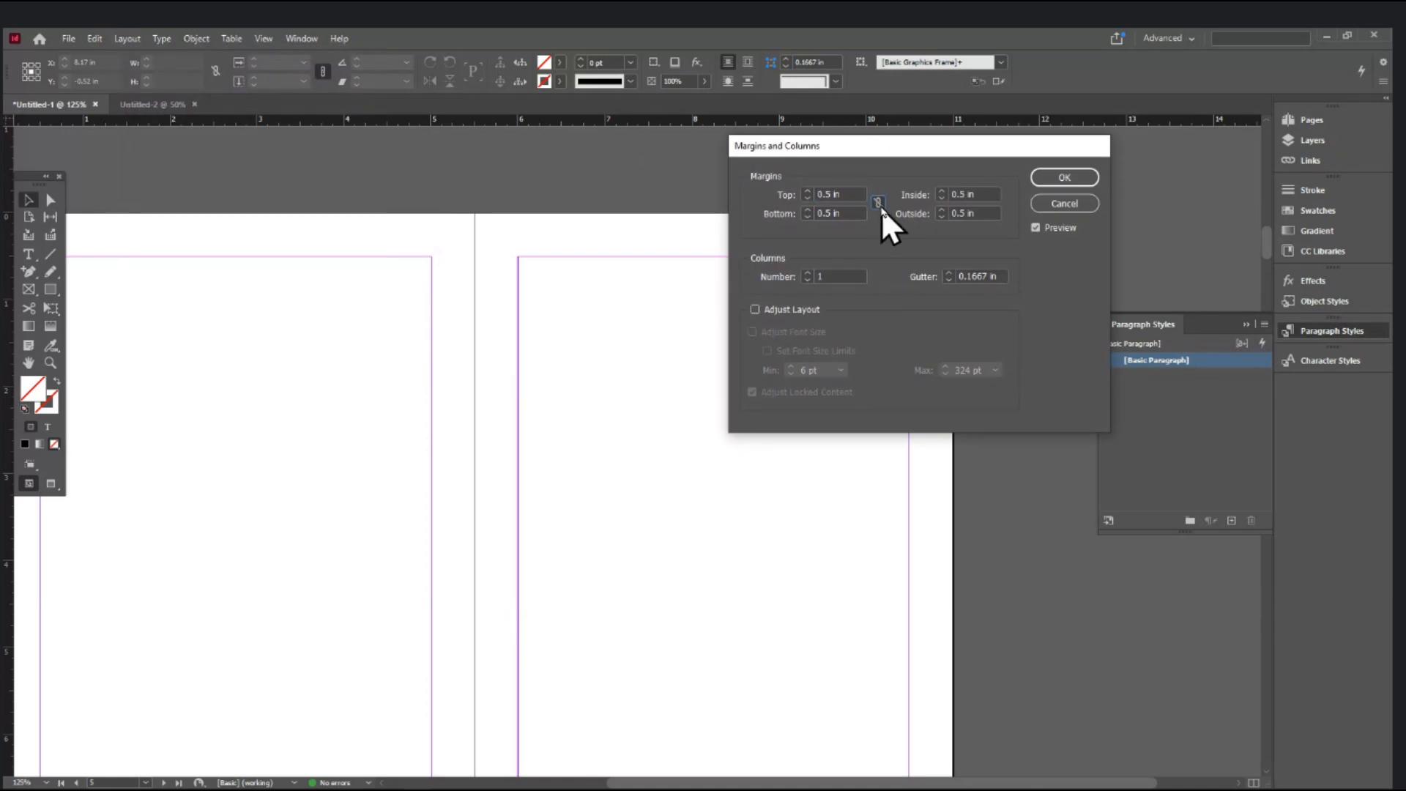
left_click(985, 194)
left_click(1071, 180)
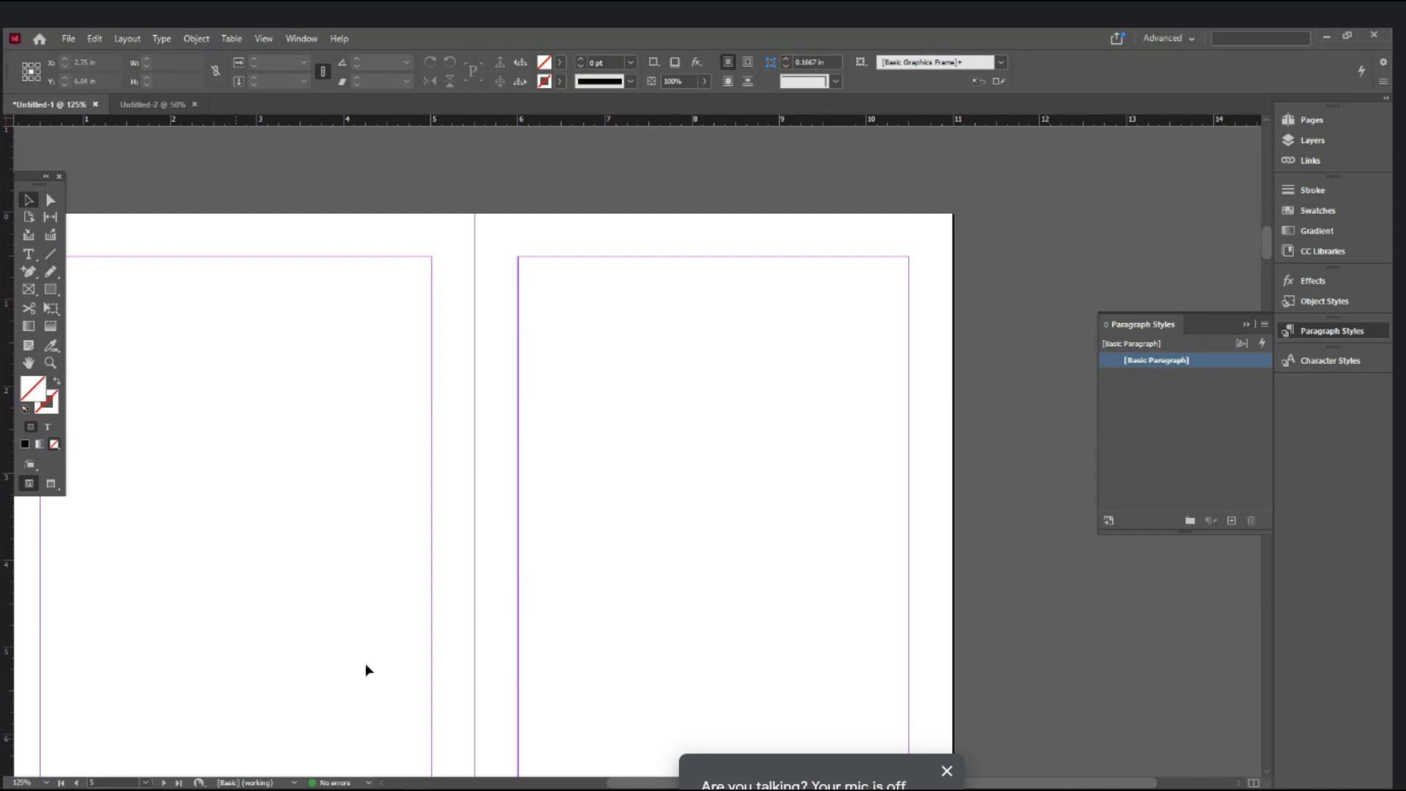
- Zoom out, jump to the A-Master spread from the status bar page box, and zoom in on it
key("ctrl+minus")
key("ctrl+minus")
scroll(574, 471, "down", 5)
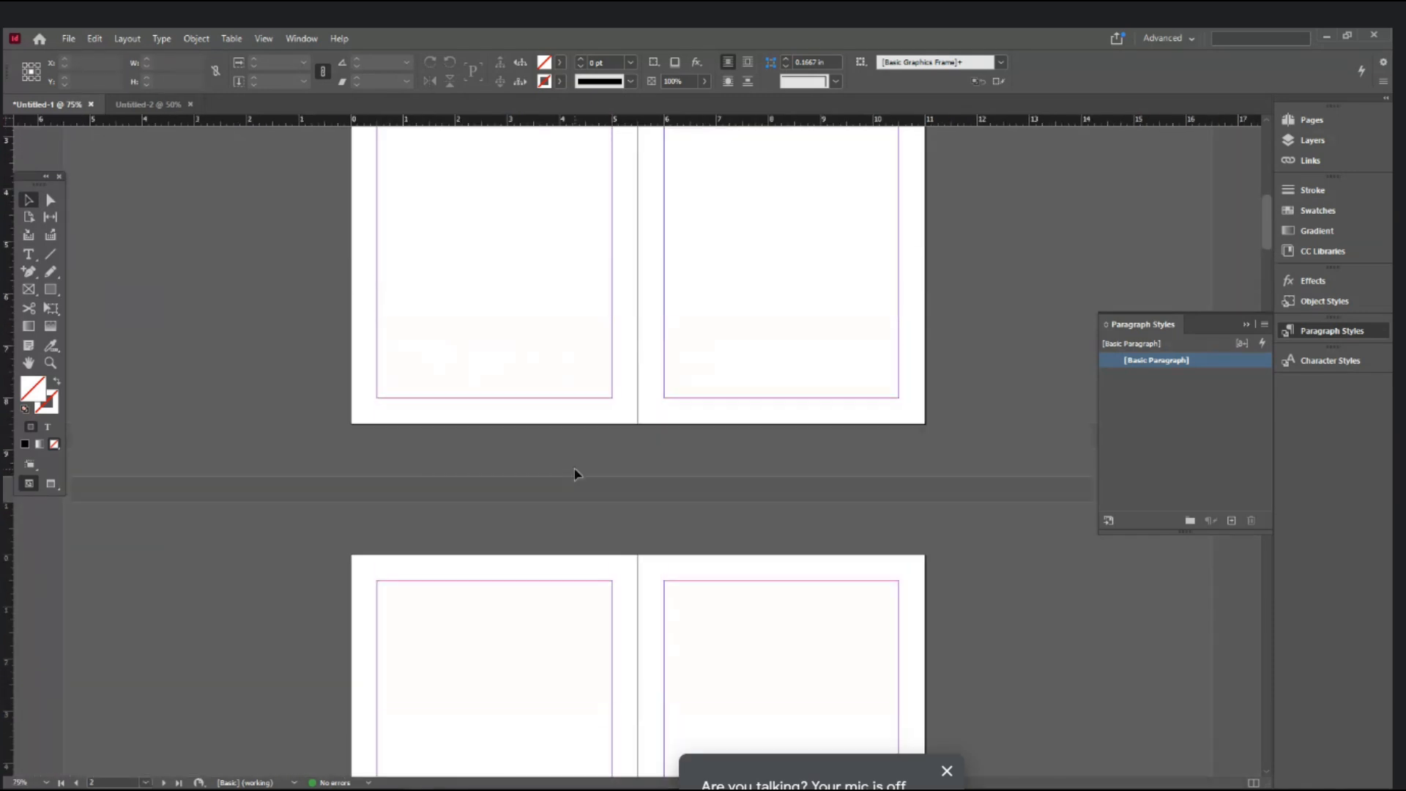
scroll(574, 471, "up", 5)
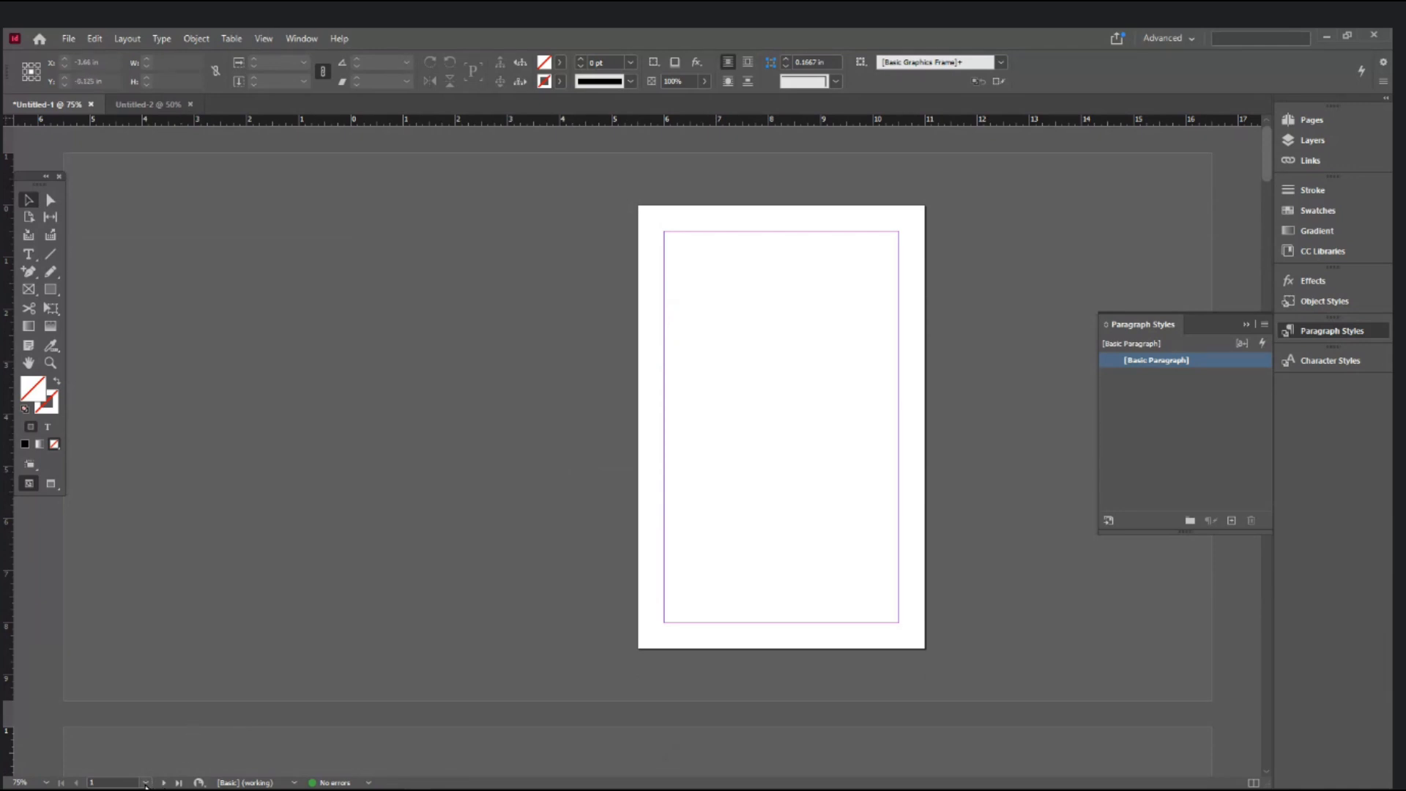
left_click(146, 783)
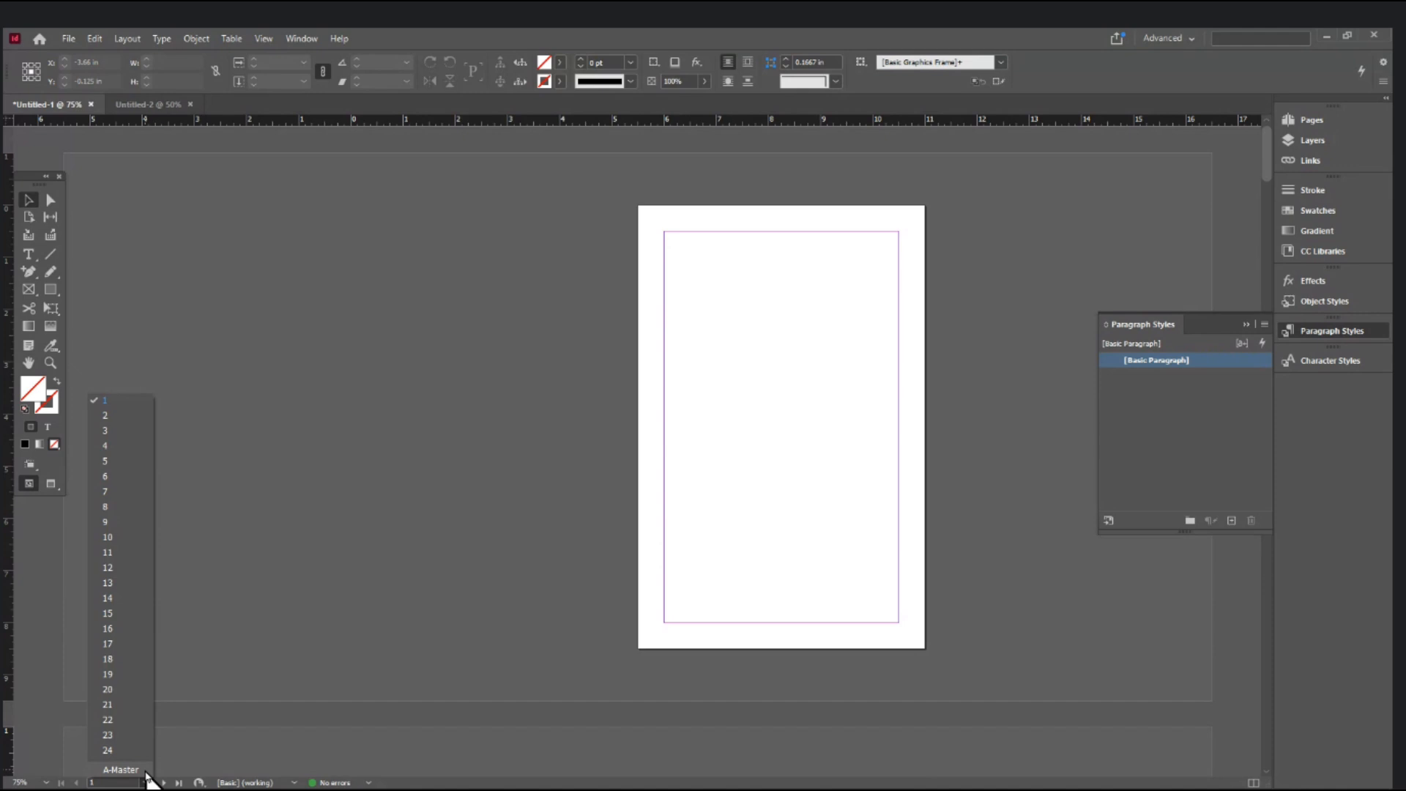
left_click(121, 769)
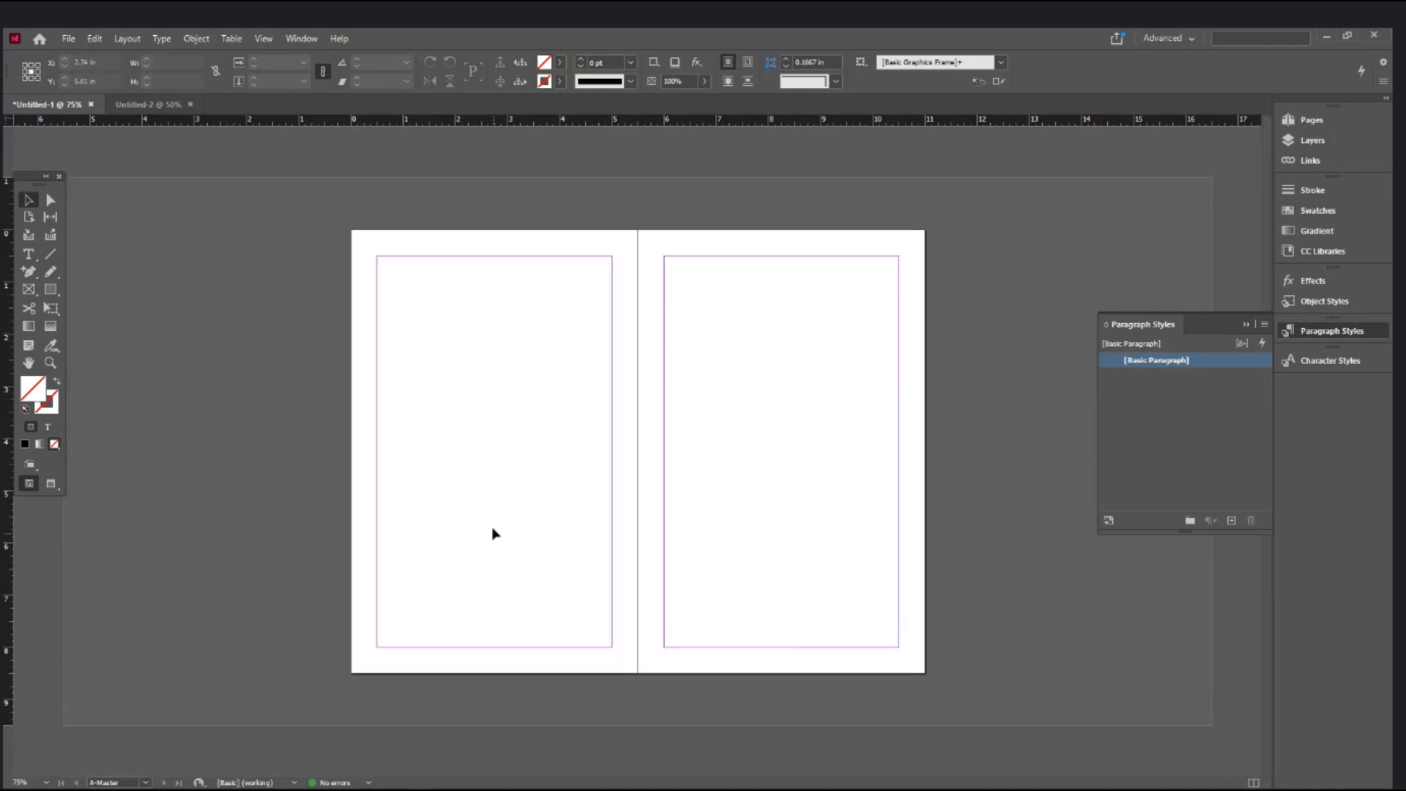
left_click(689, 366)
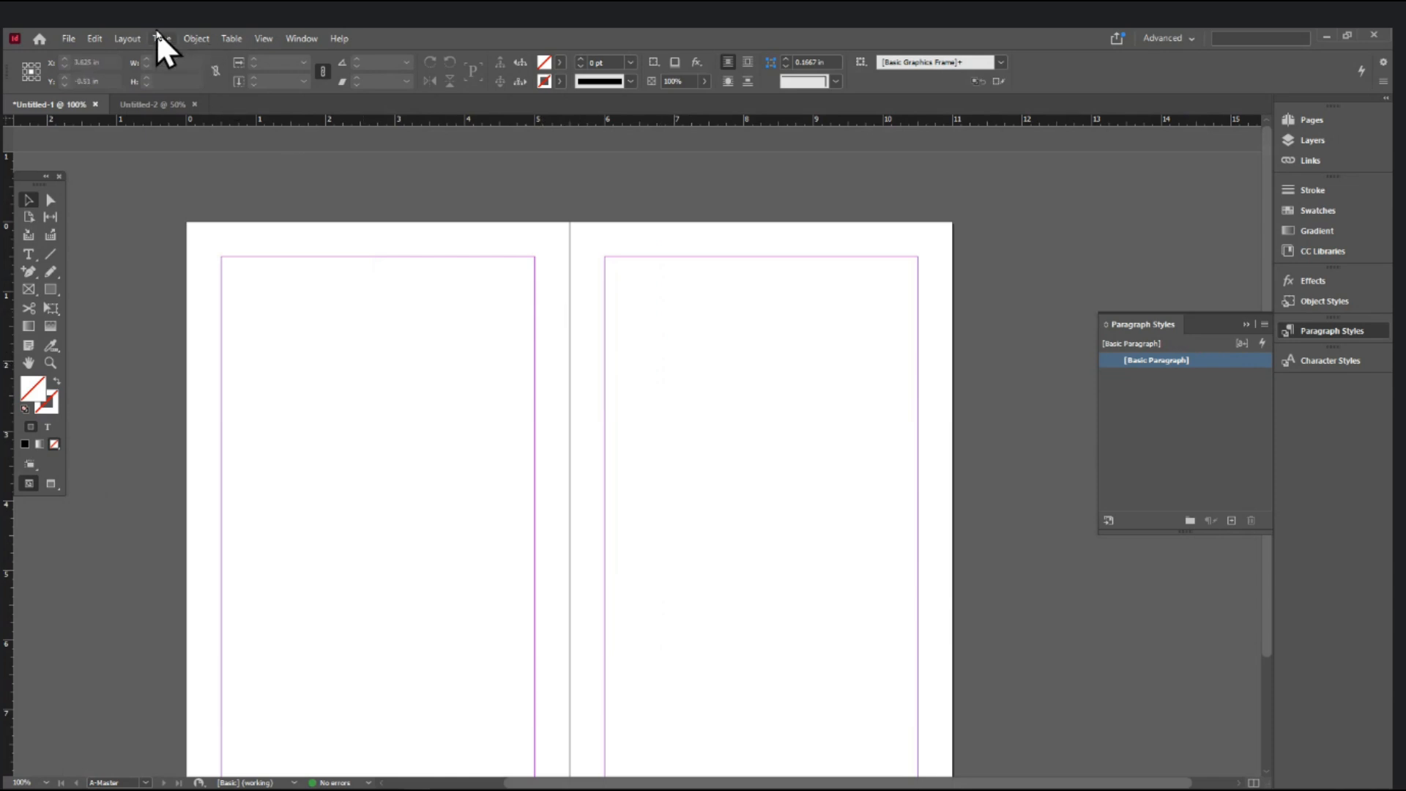
- Open the master's Margins and Columns and try inside margins of 1, 2 and 0.5 in
left_click(140, 42)
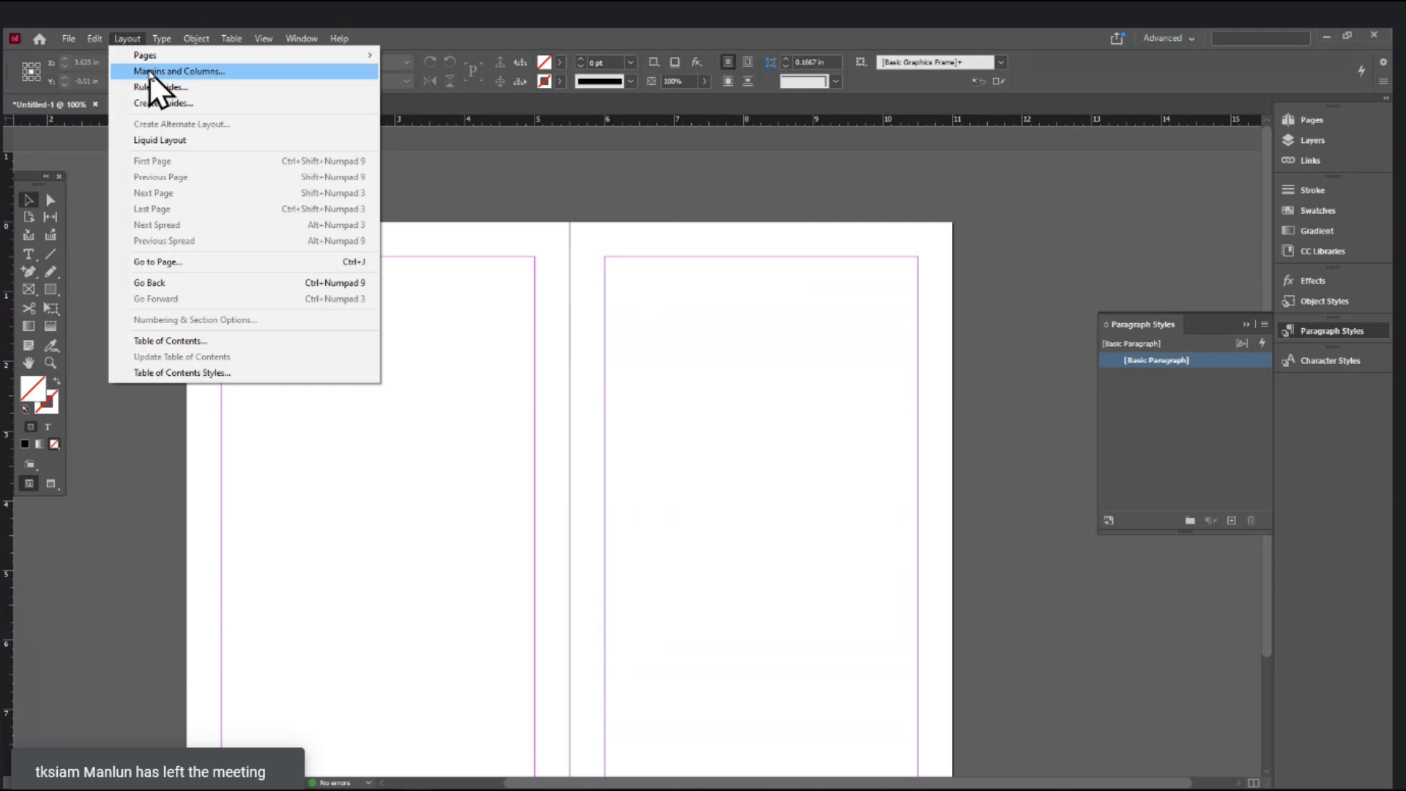
left_click(150, 71)
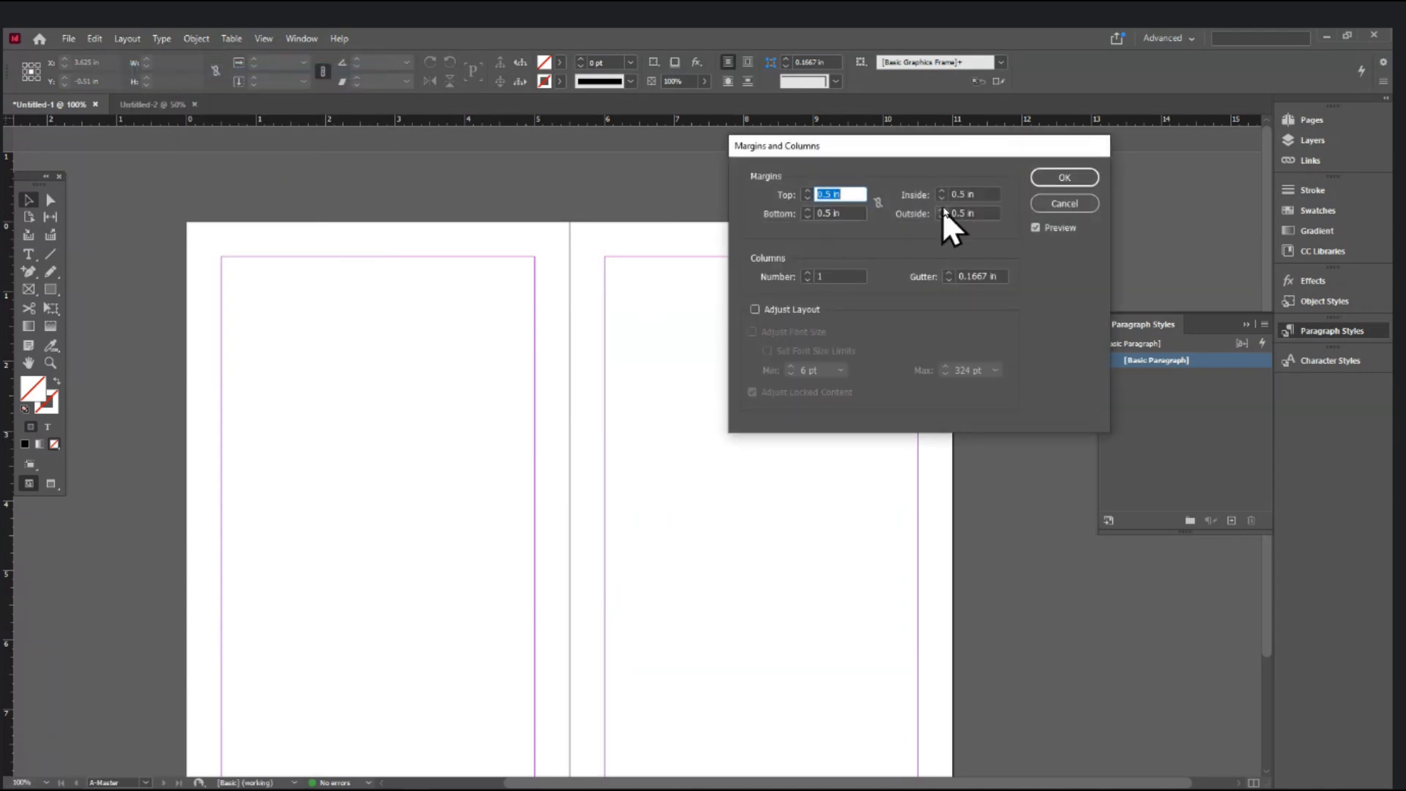
left_click(981, 195)
left_click_drag(981, 195, 911, 204)
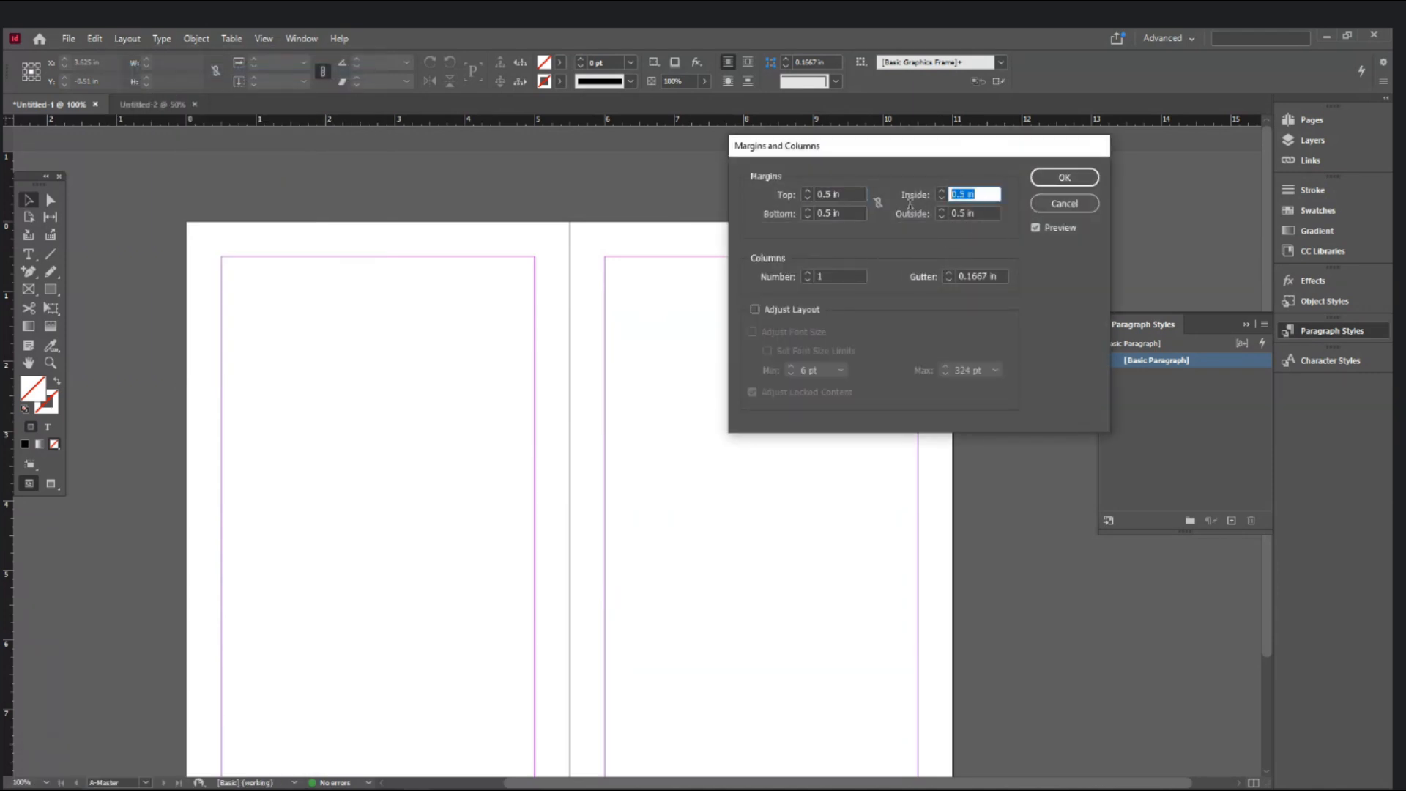
type("1")
key("Tab")
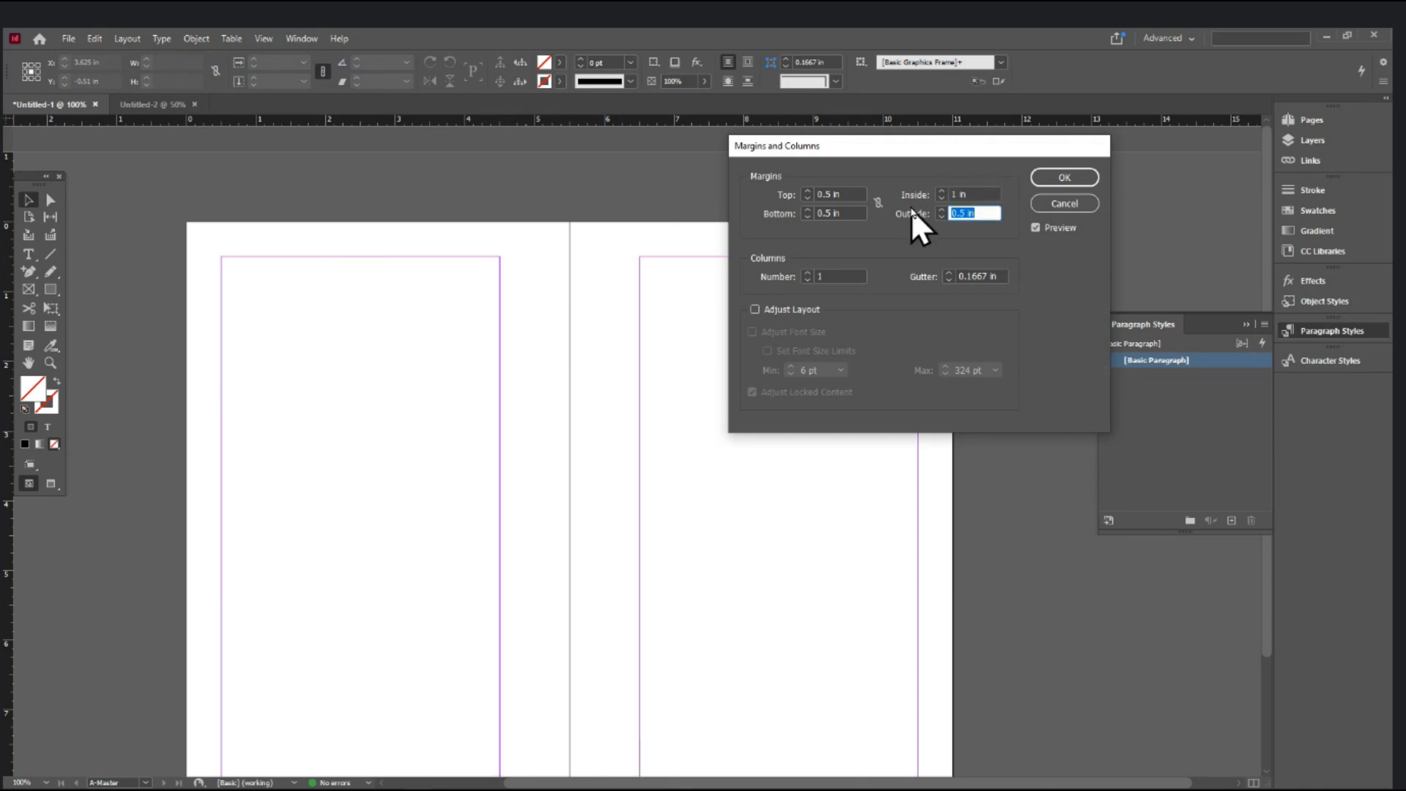
key("shift+Tab")
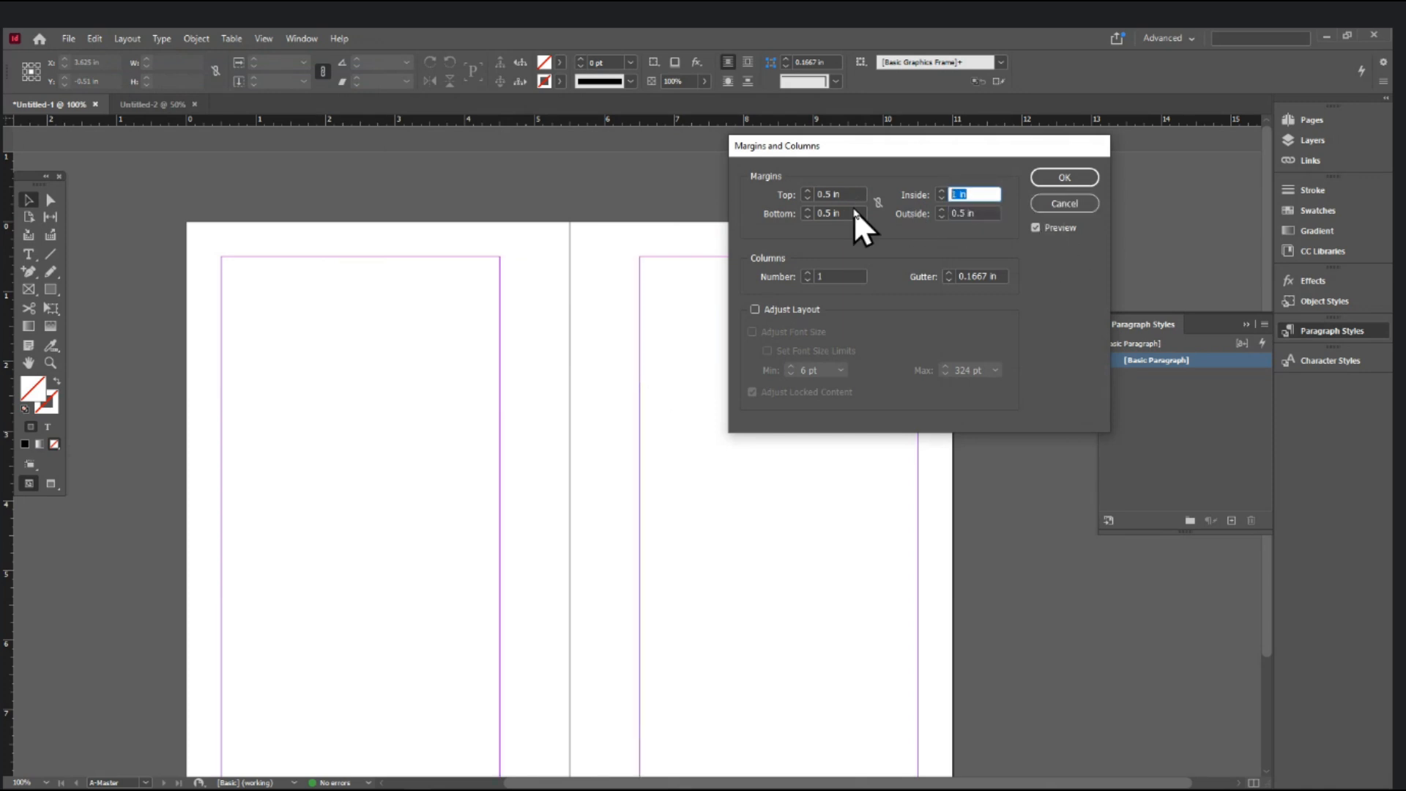
type("2")
key("Tab")
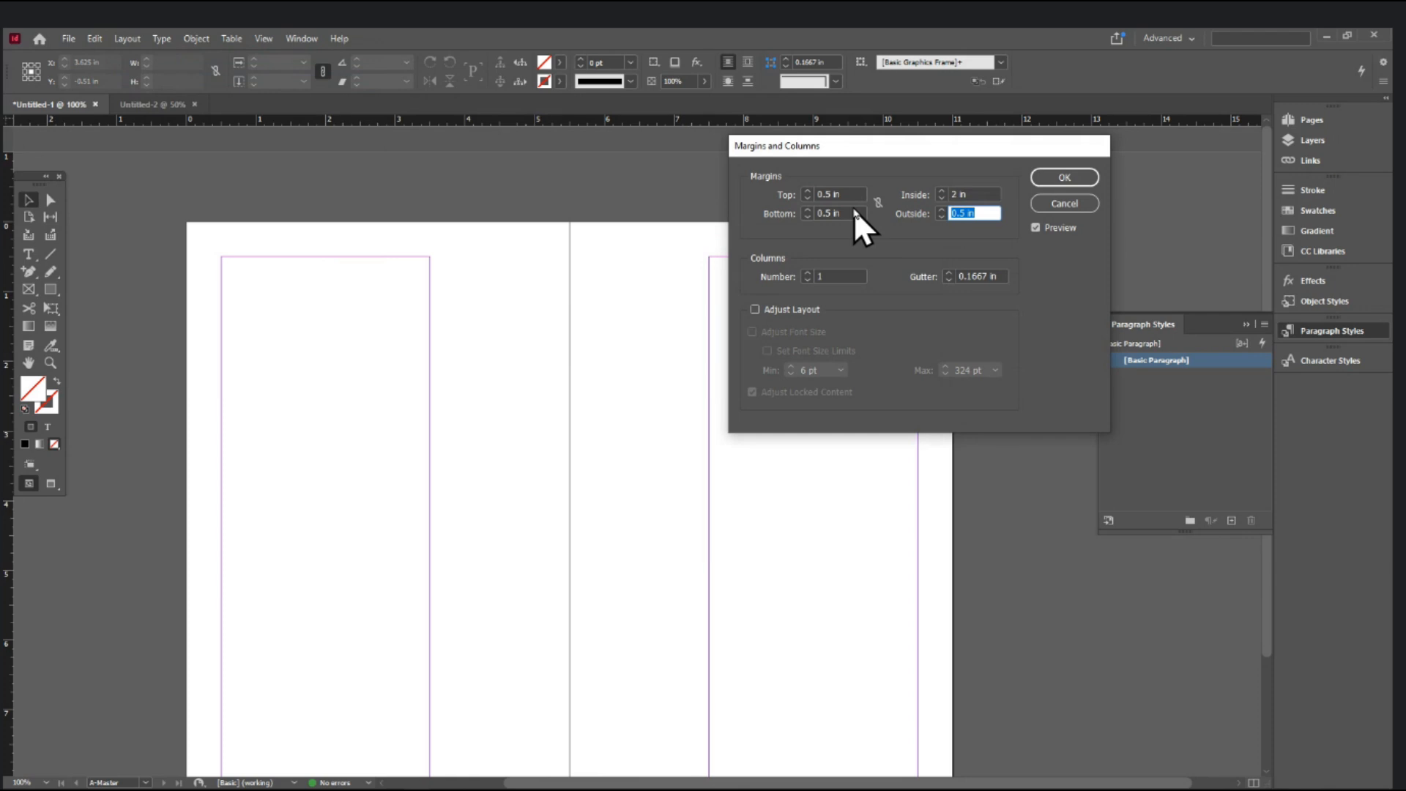
left_click(977, 193)
type("0.5")
key("Tab")
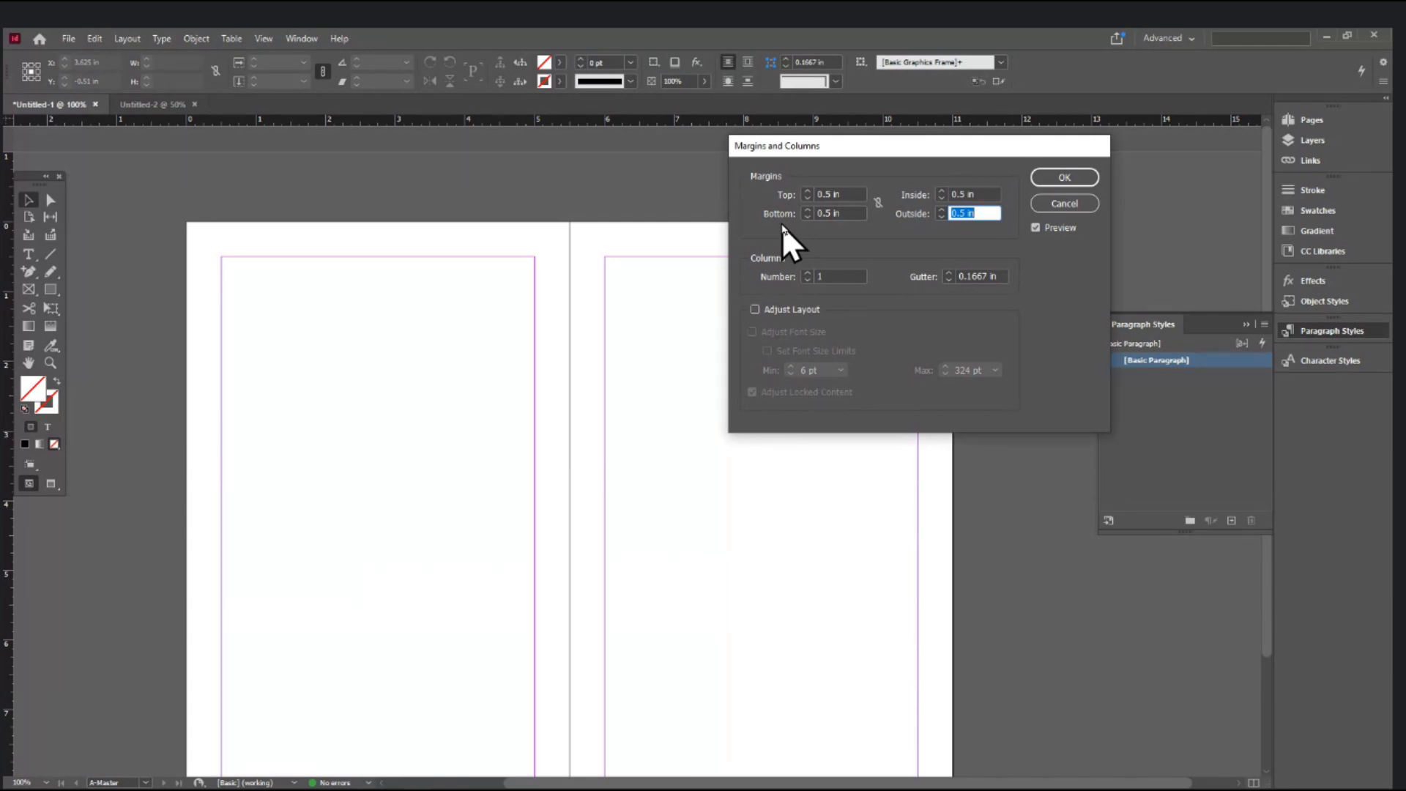
- Settle the inside margin at 0.75 in, keeping 0.5 in elsewhere, and apply
key("shift+Tab")
type("0.75")
key("Tab")
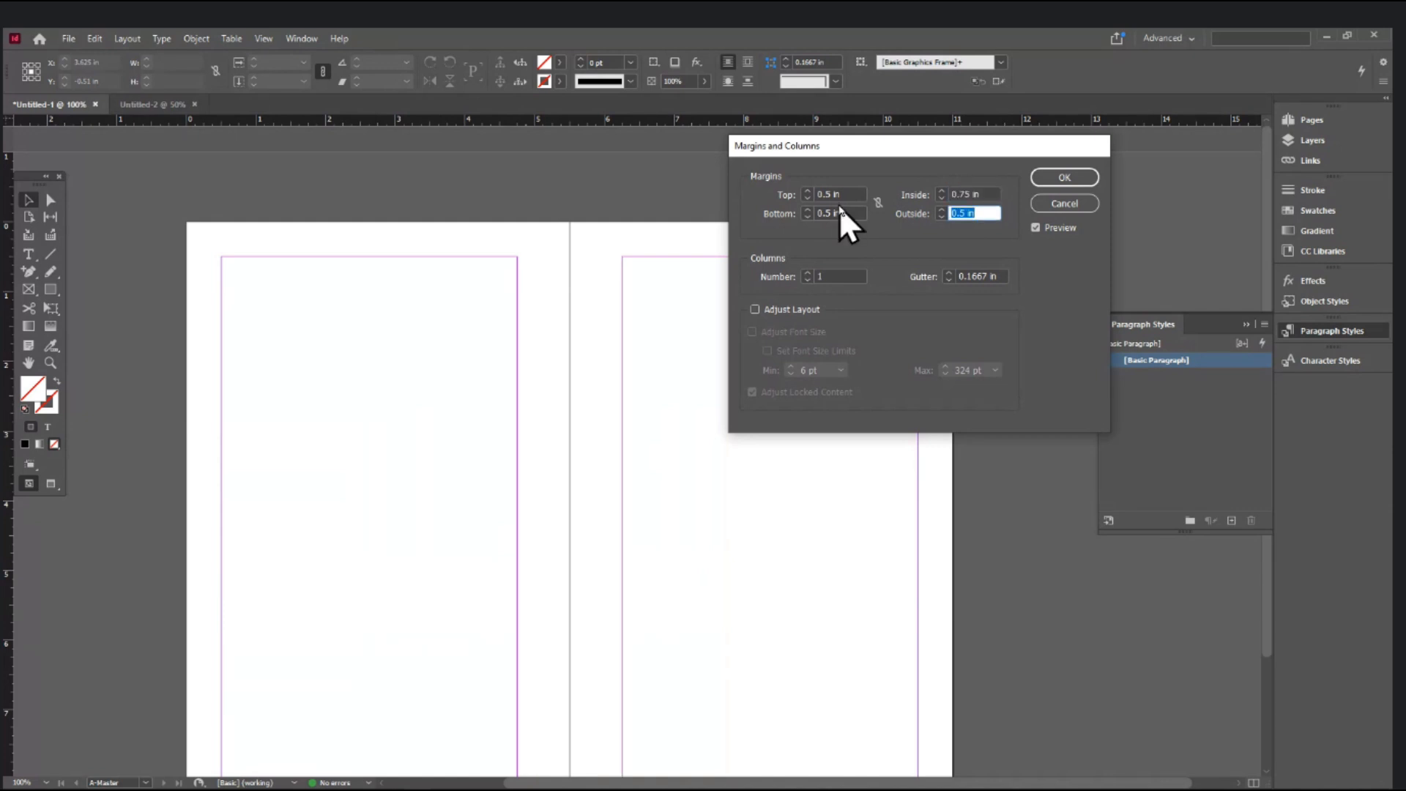
left_click(983, 195)
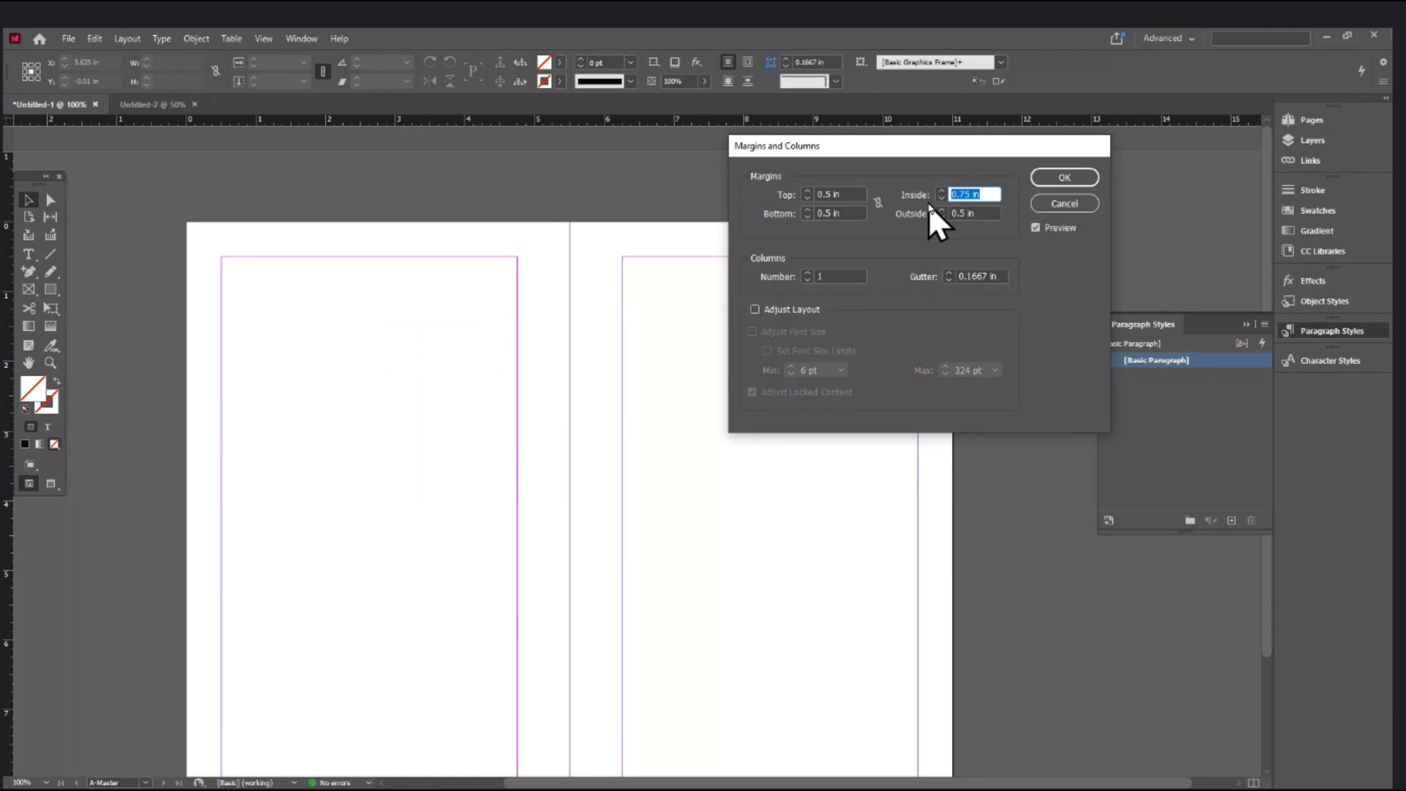
type("1")
key("Tab")
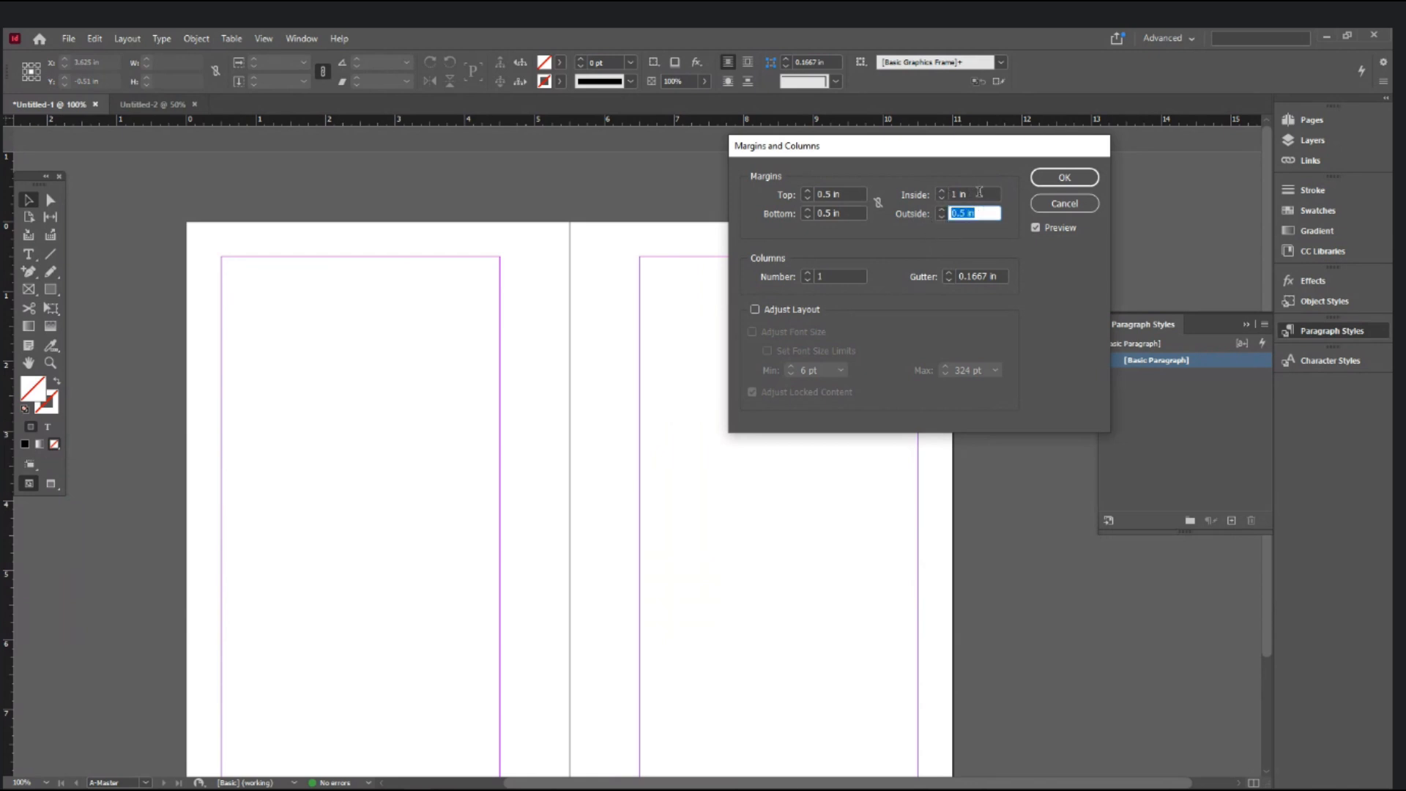
key("shift+Tab")
type("0.75")
key("Tab")
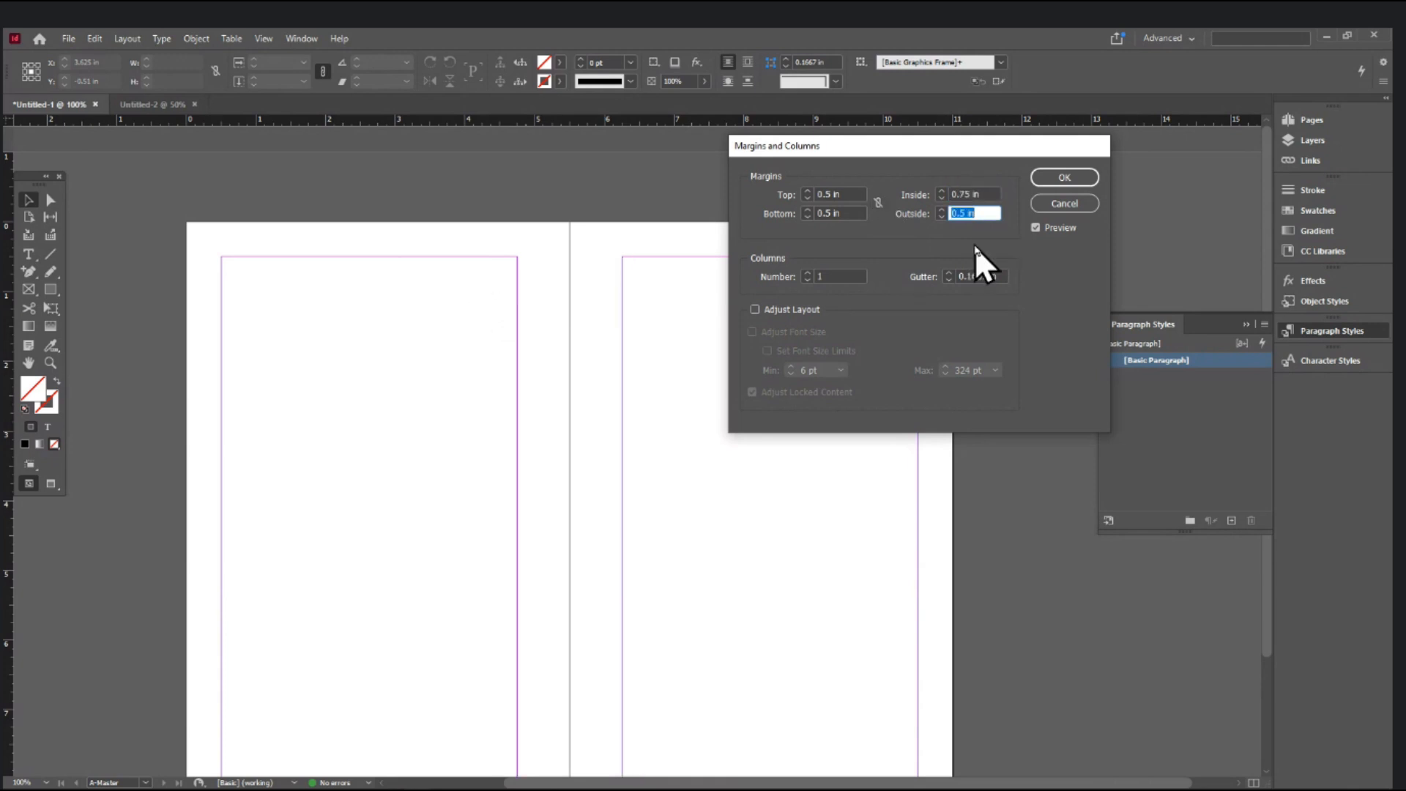
left_click(1049, 182)
- Scroll over the A-Master spread to inspect the wider 0.75 in inside margin guides, then bring up the Layout menu
scroll(782, 443, "down", 2)
scroll(782, 443, "up", 1)
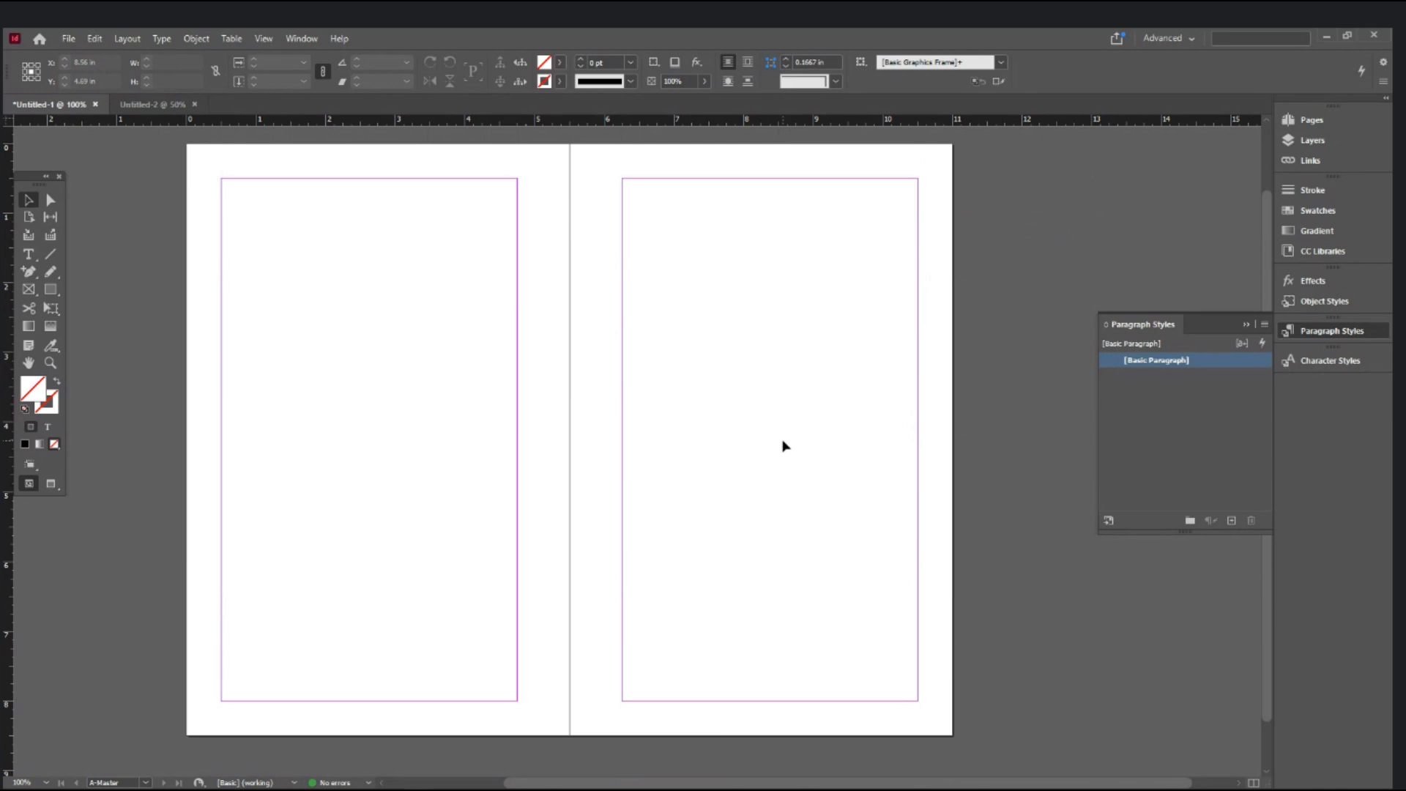
scroll(783, 445, "up", 1)
scroll(783, 445, "down", 2)
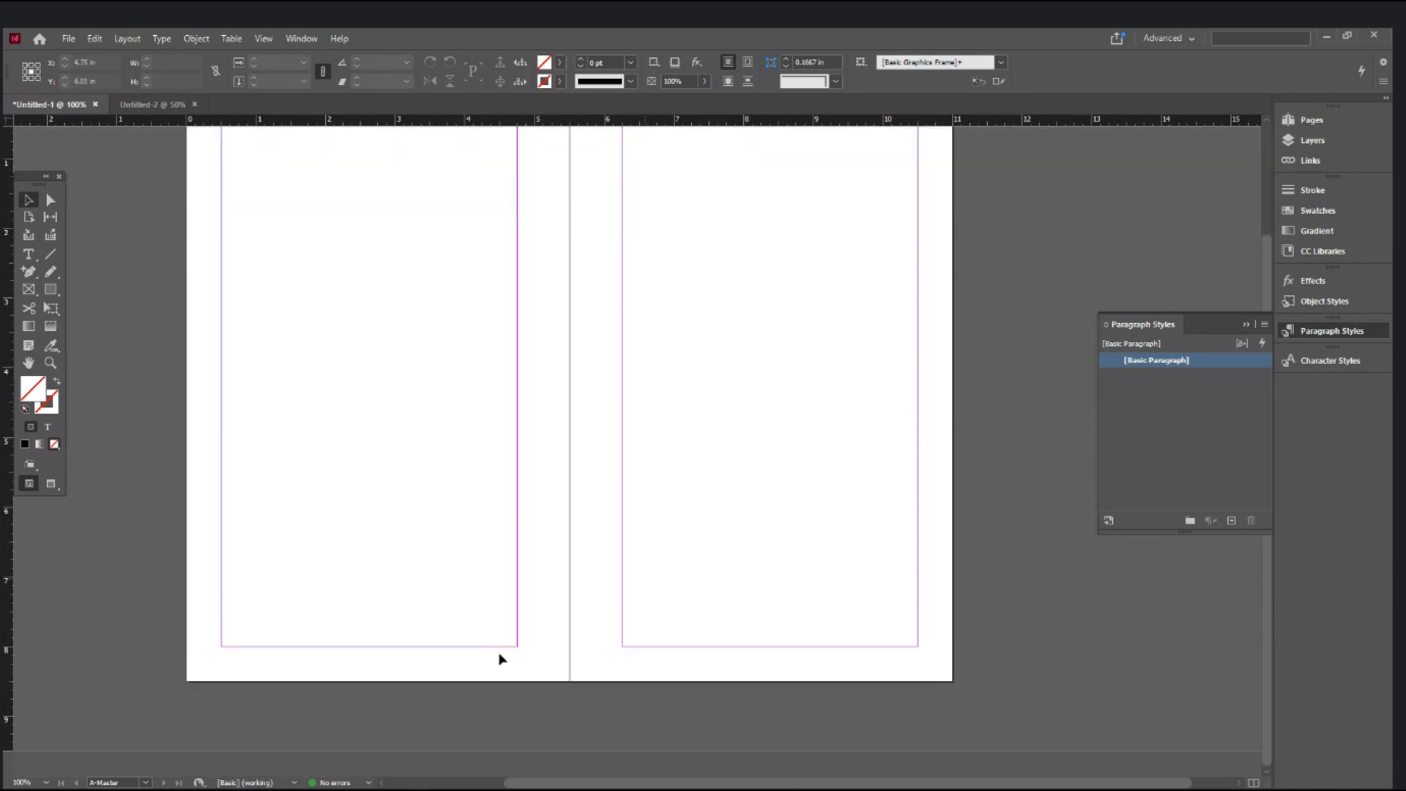
scroll(233, 661, "up", 2)
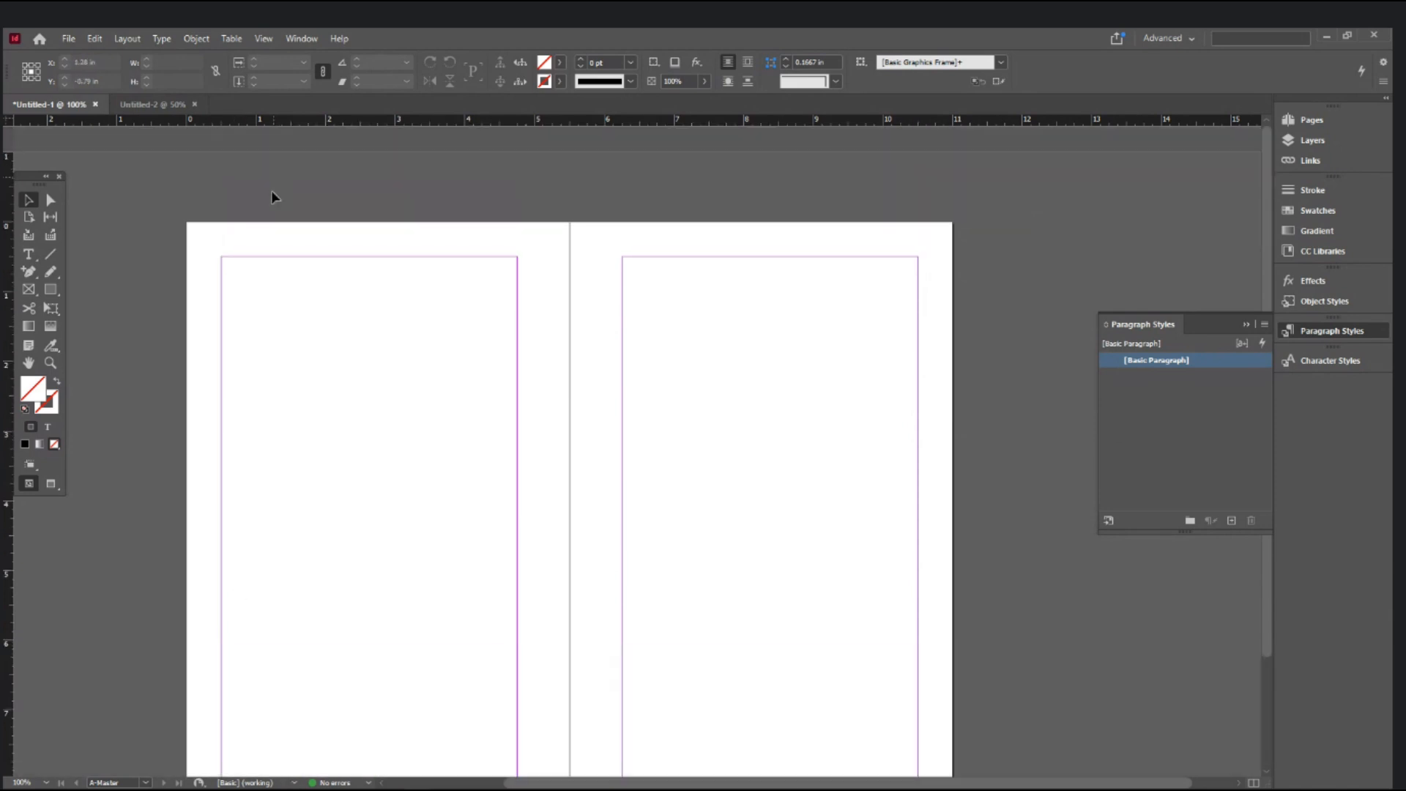
scroll(619, 419, "down", 2)
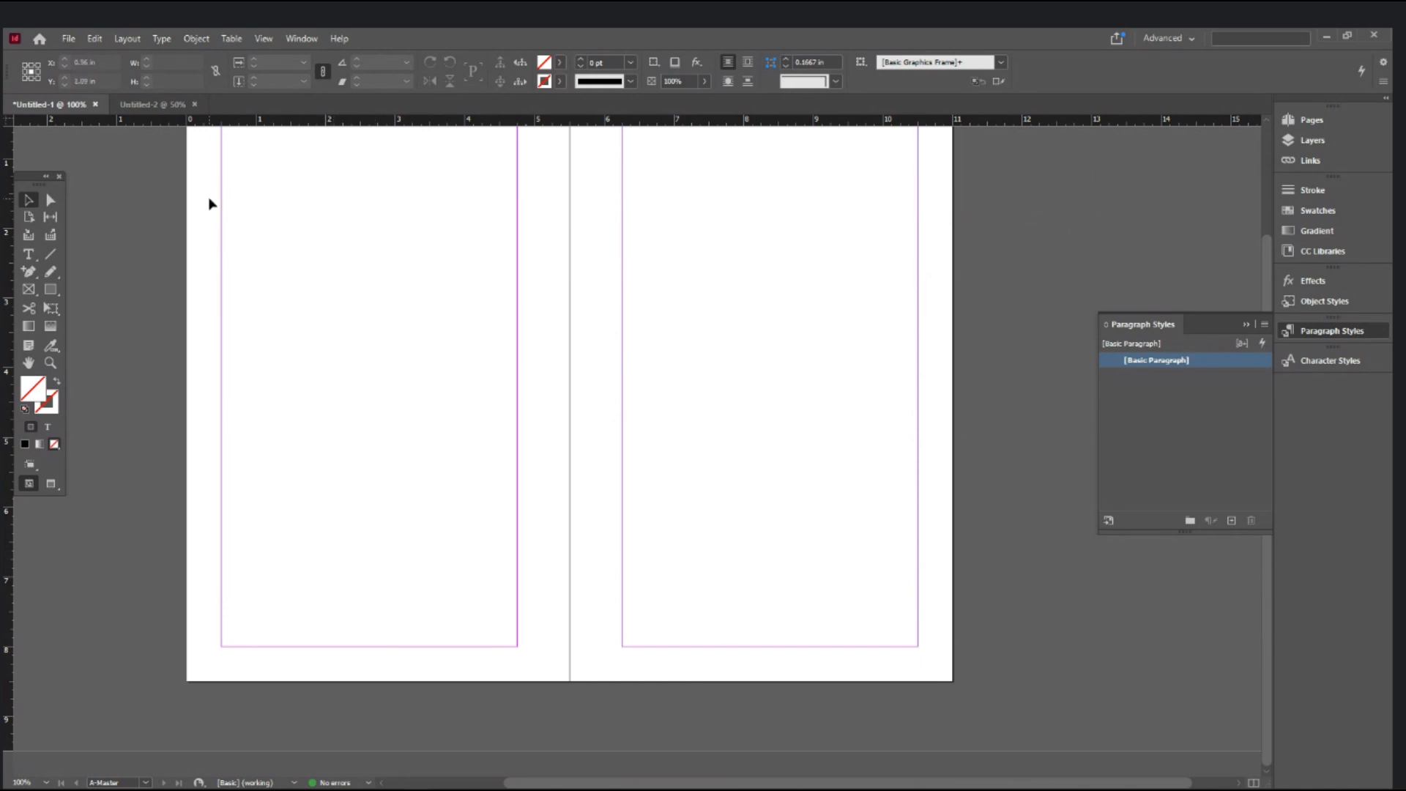
scroll(211, 204, "up", 3)
left_click(126, 38)
left_click(568, 446)
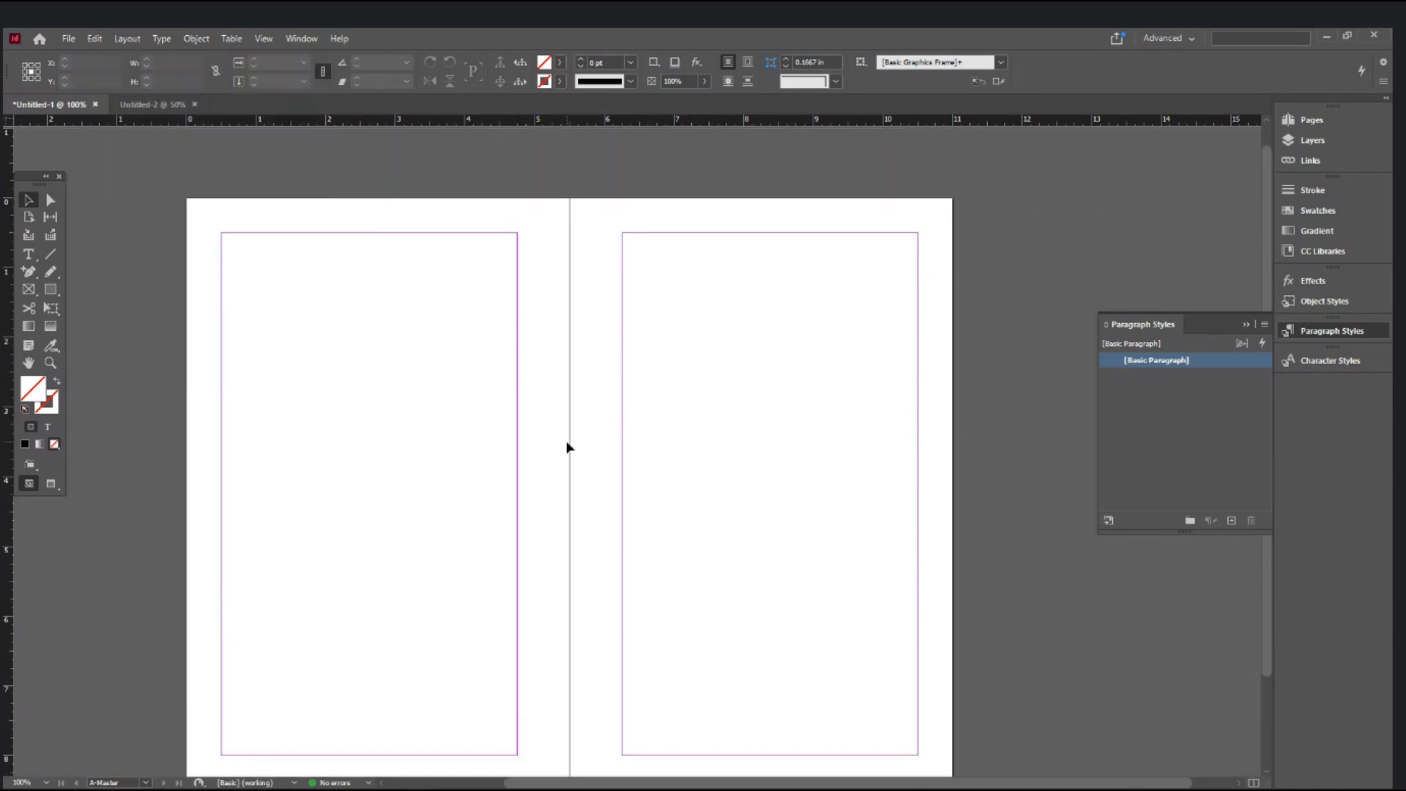
scroll(568, 446, "down", 3)
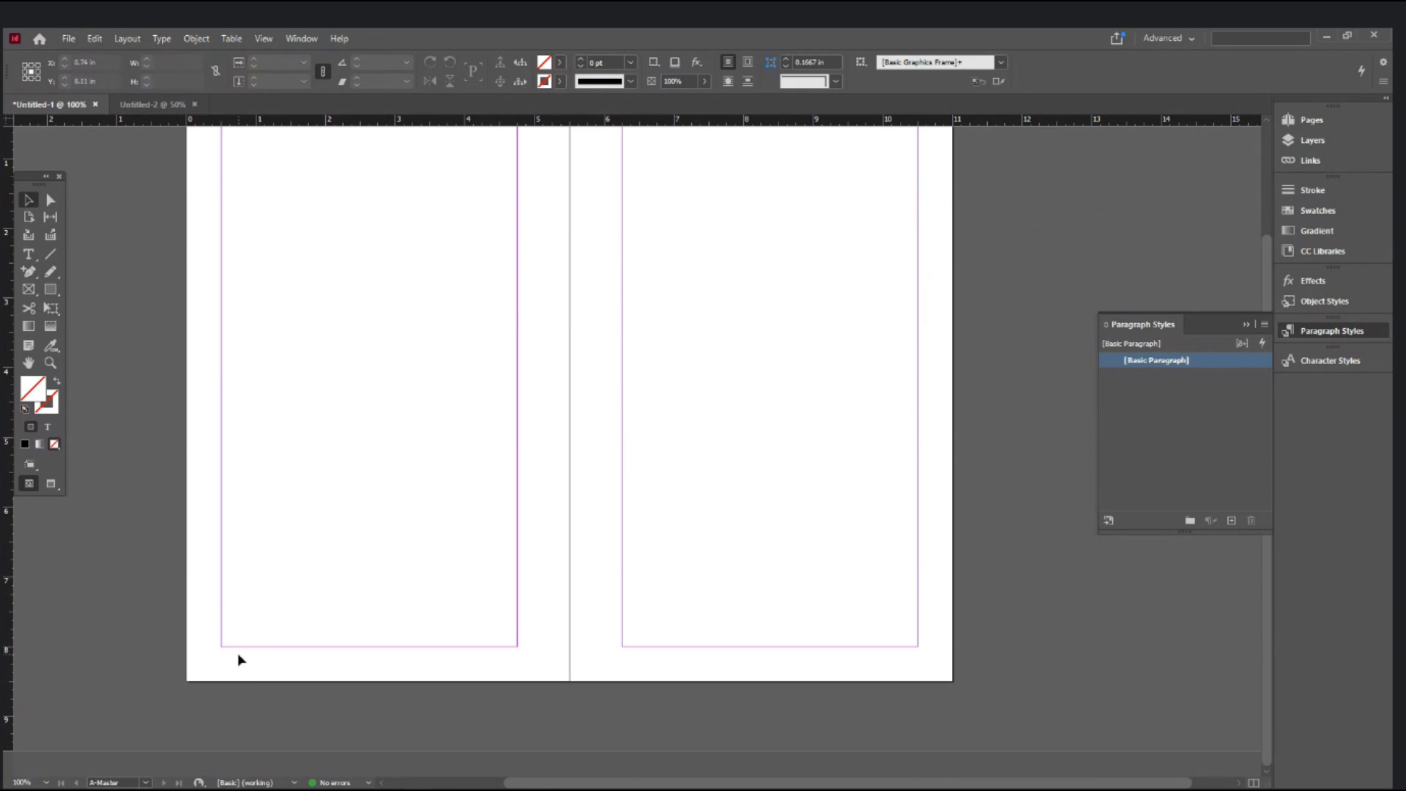
scroll(240, 659, "up", 4)
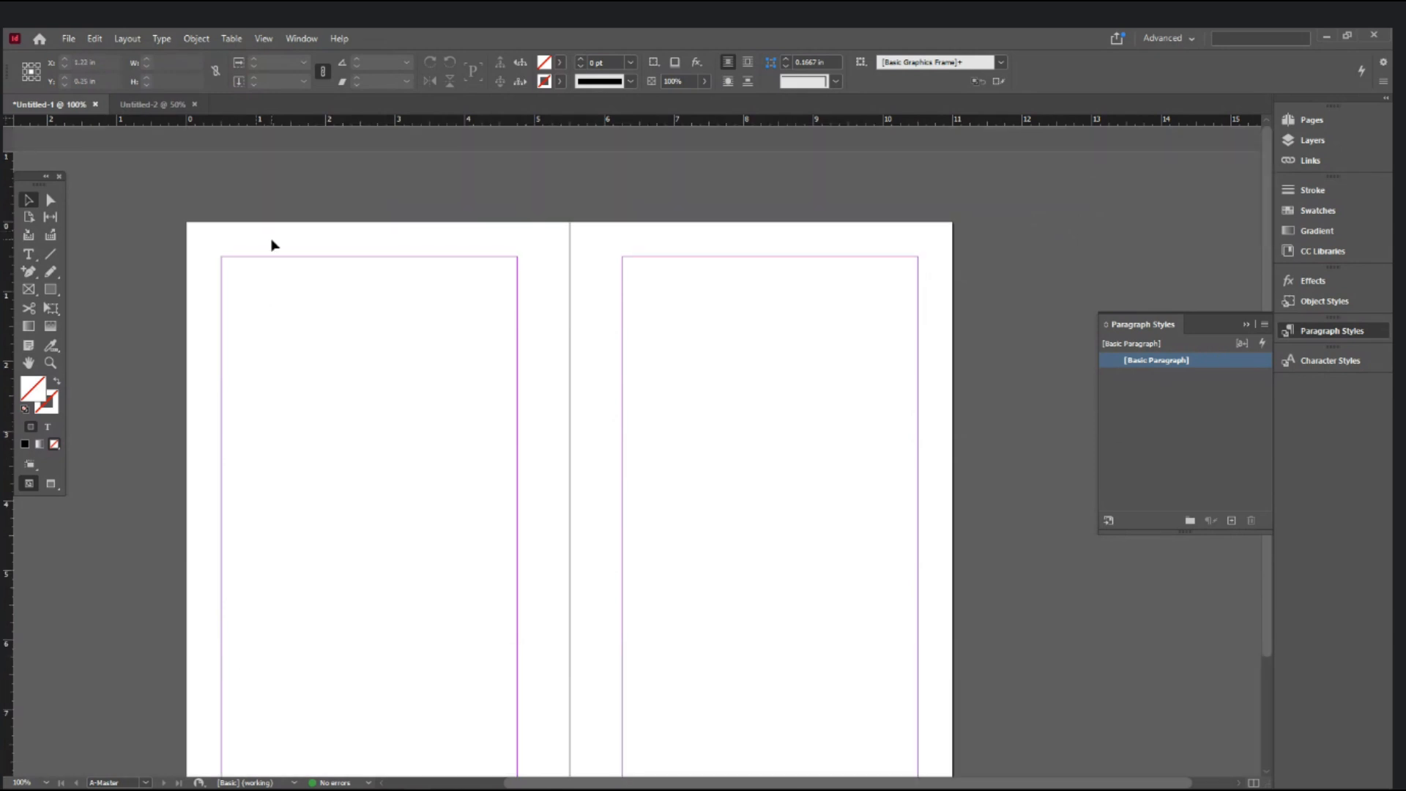
scroll(270, 395, "down", 3)
scroll(271, 395, "up", 1)
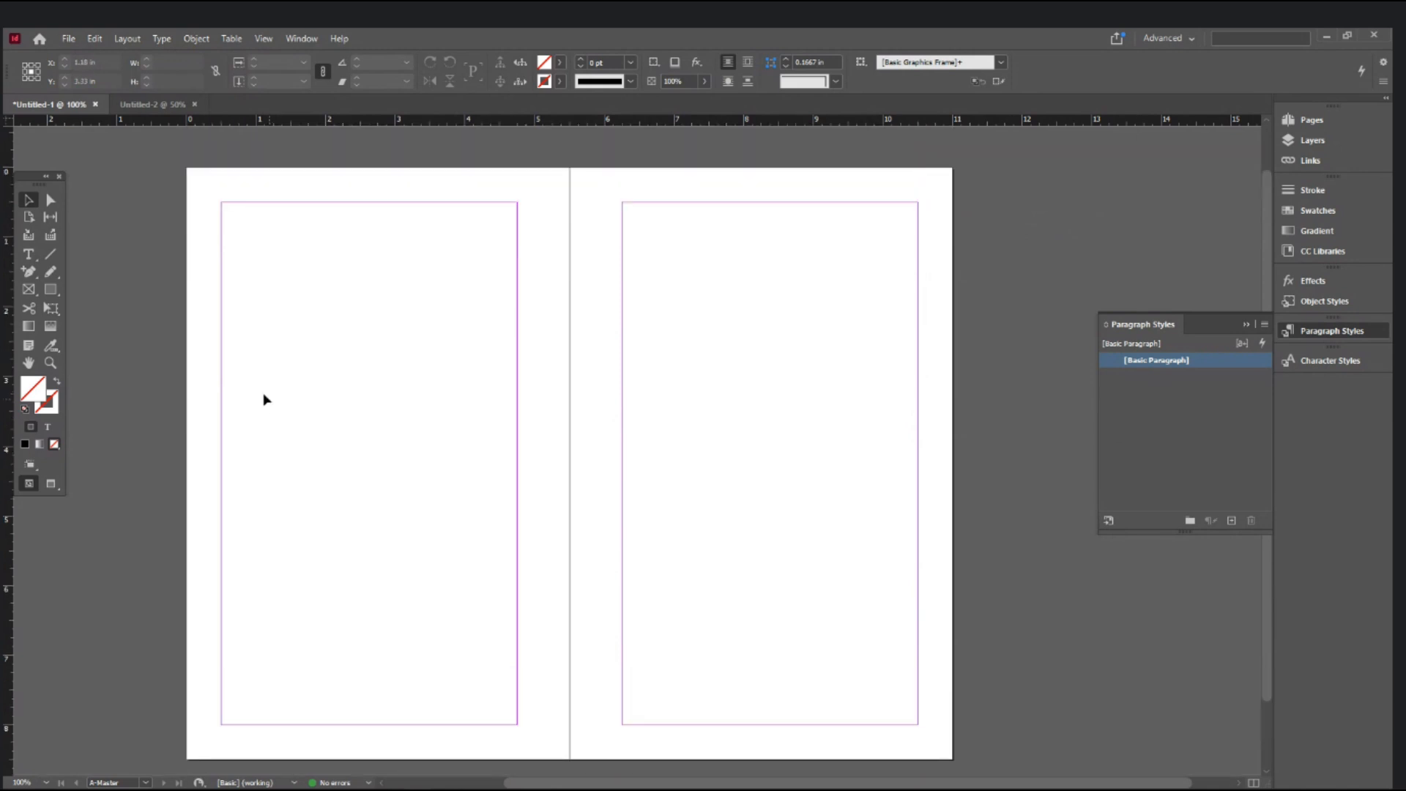
left_click(127, 40)
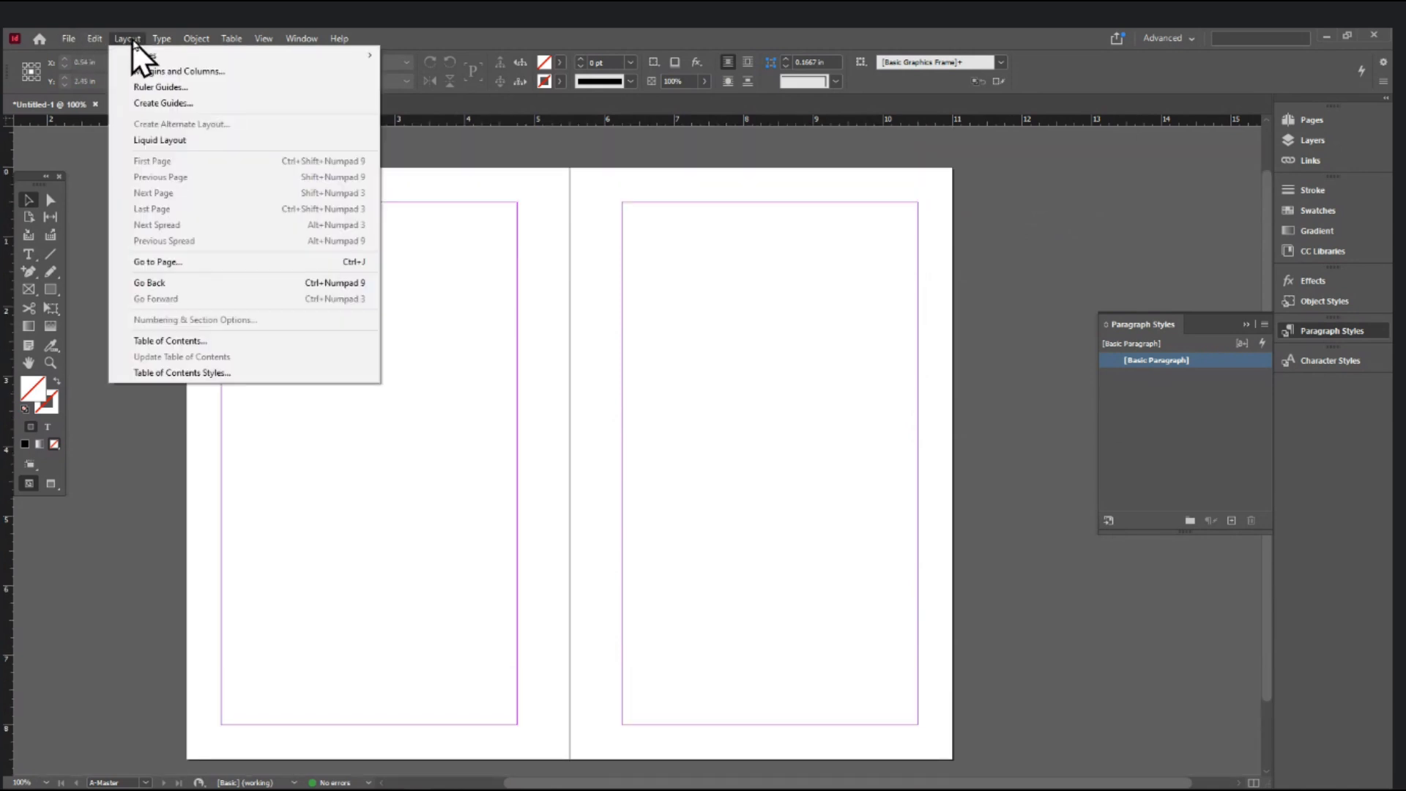
- Change the master's bottom margin to 0.75 in, after briefly trying 0.5 in, and apply it
left_click(145, 73)
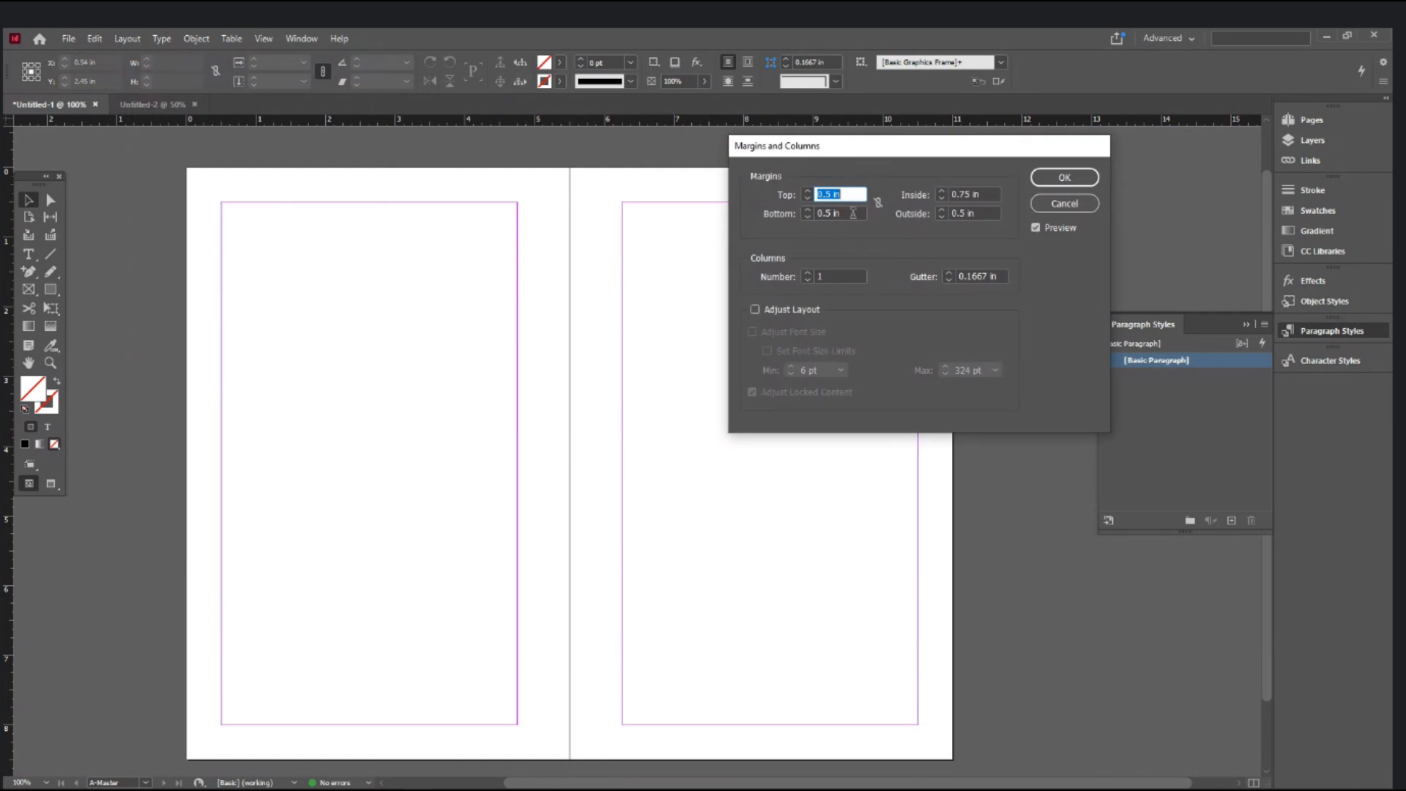
key("Tab")
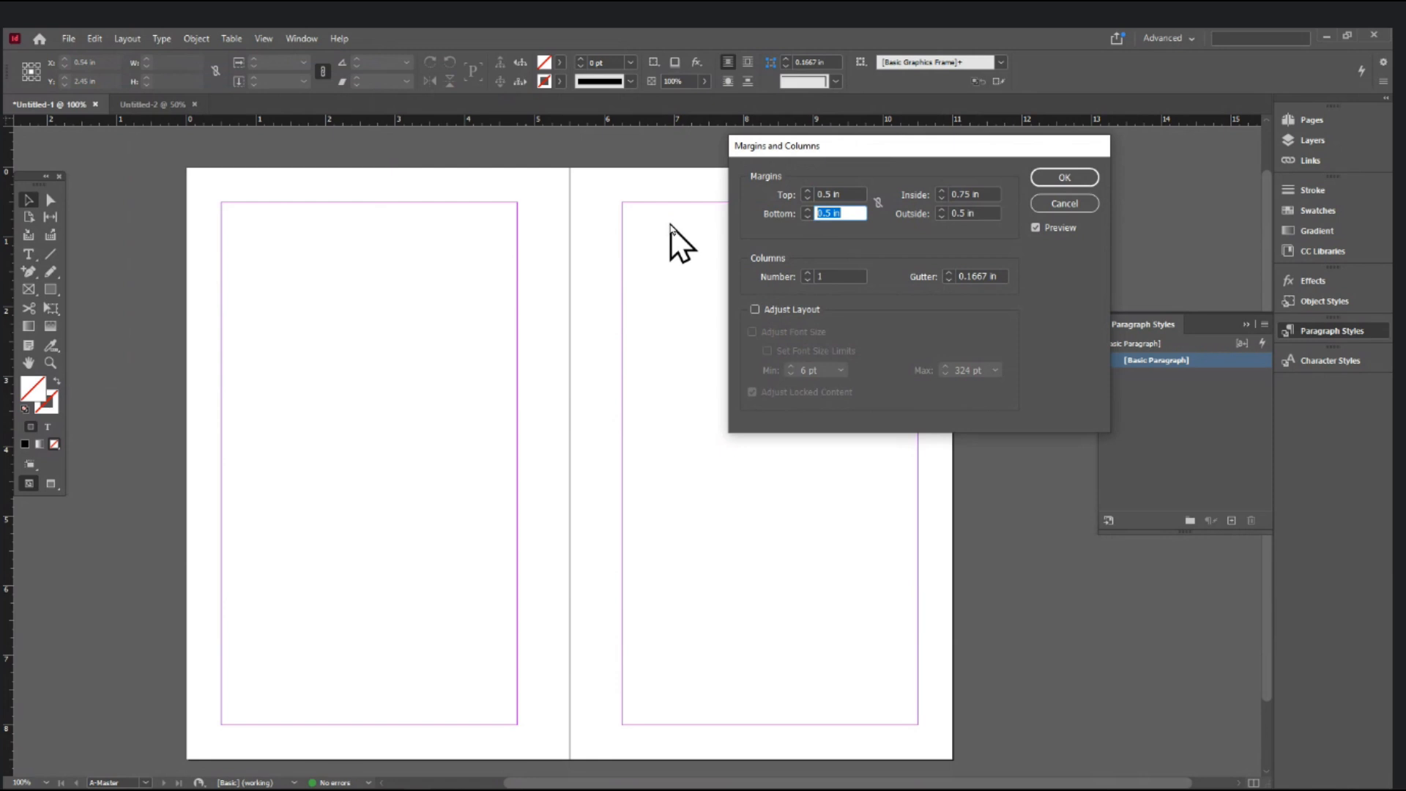
type("0")
type(".75")
key("Tab")
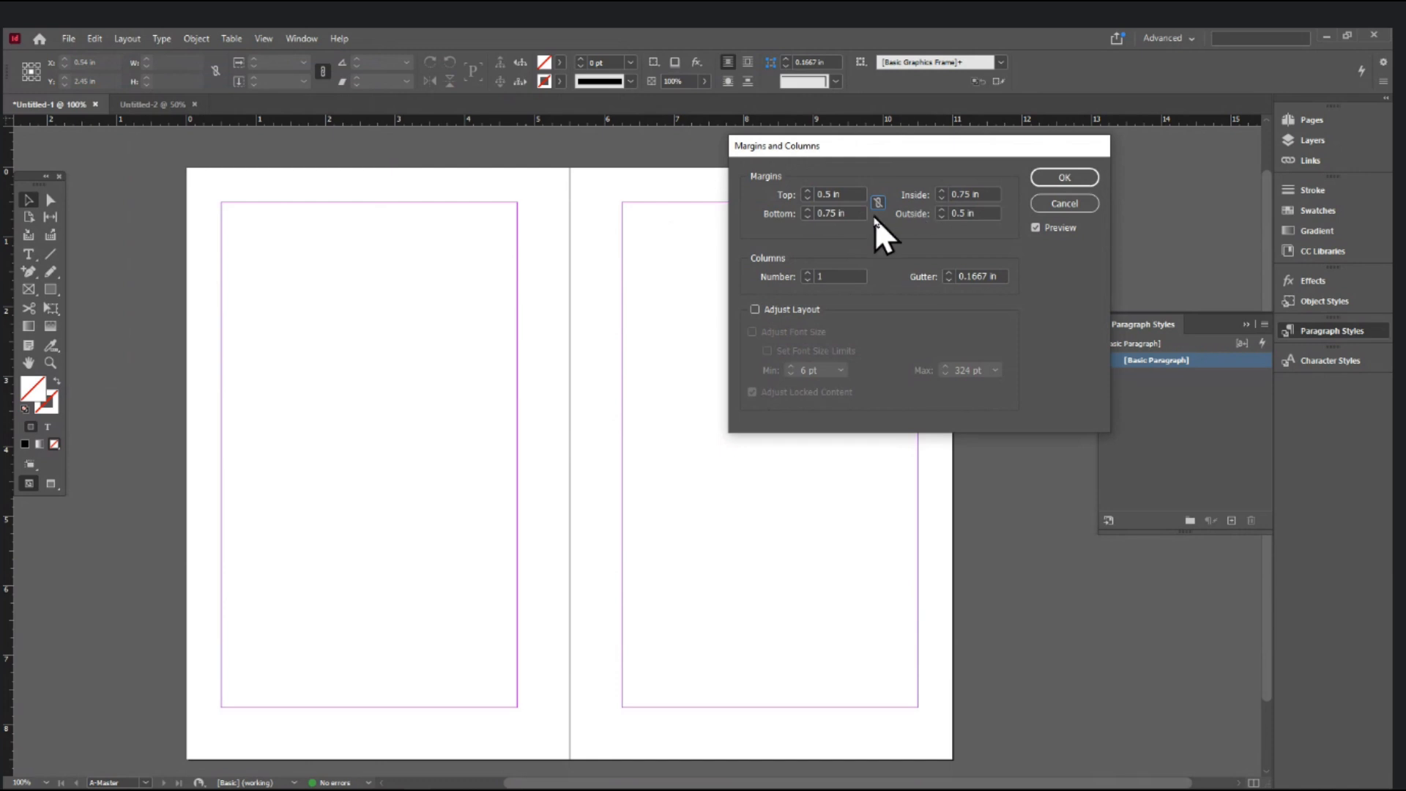
left_click(853, 213)
type("0.5")
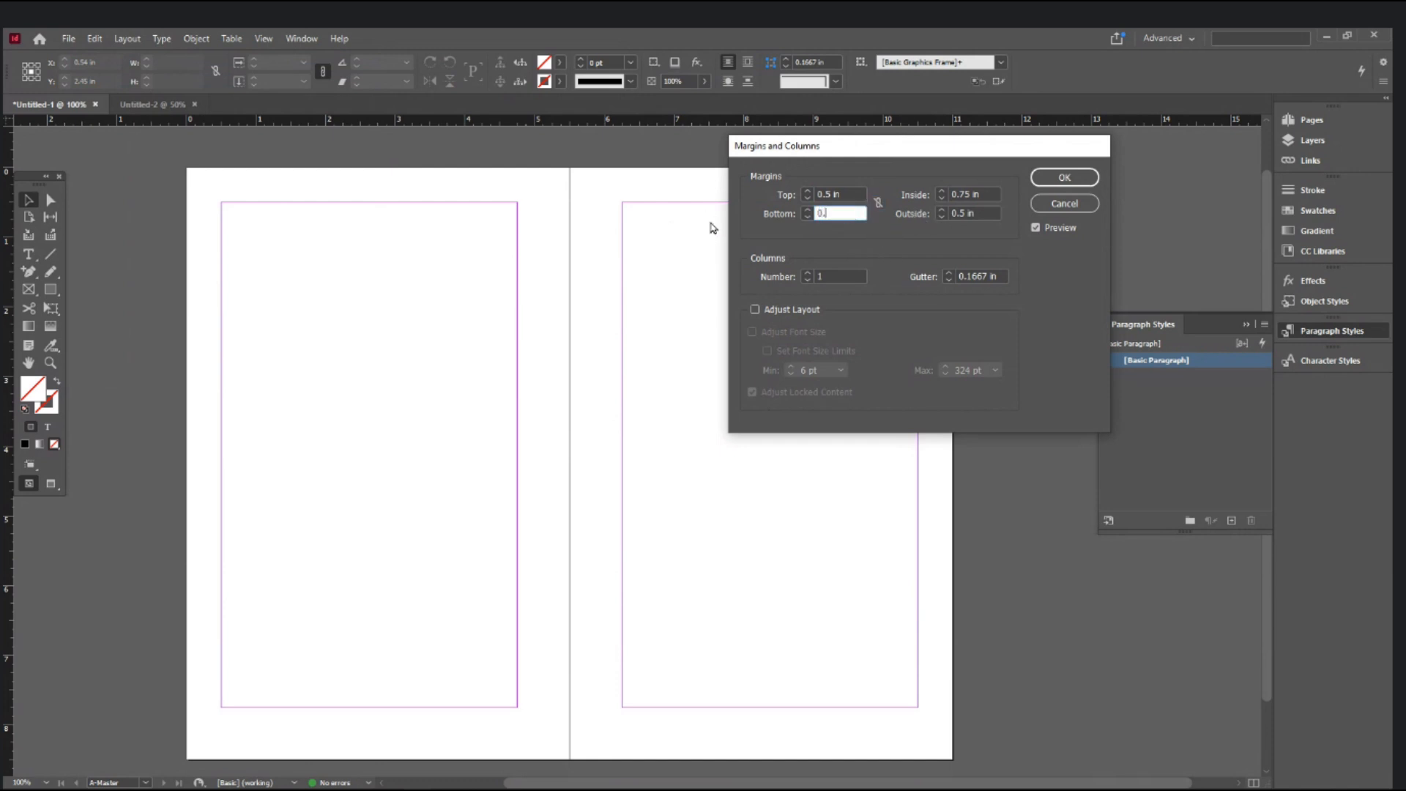
key("Tab")
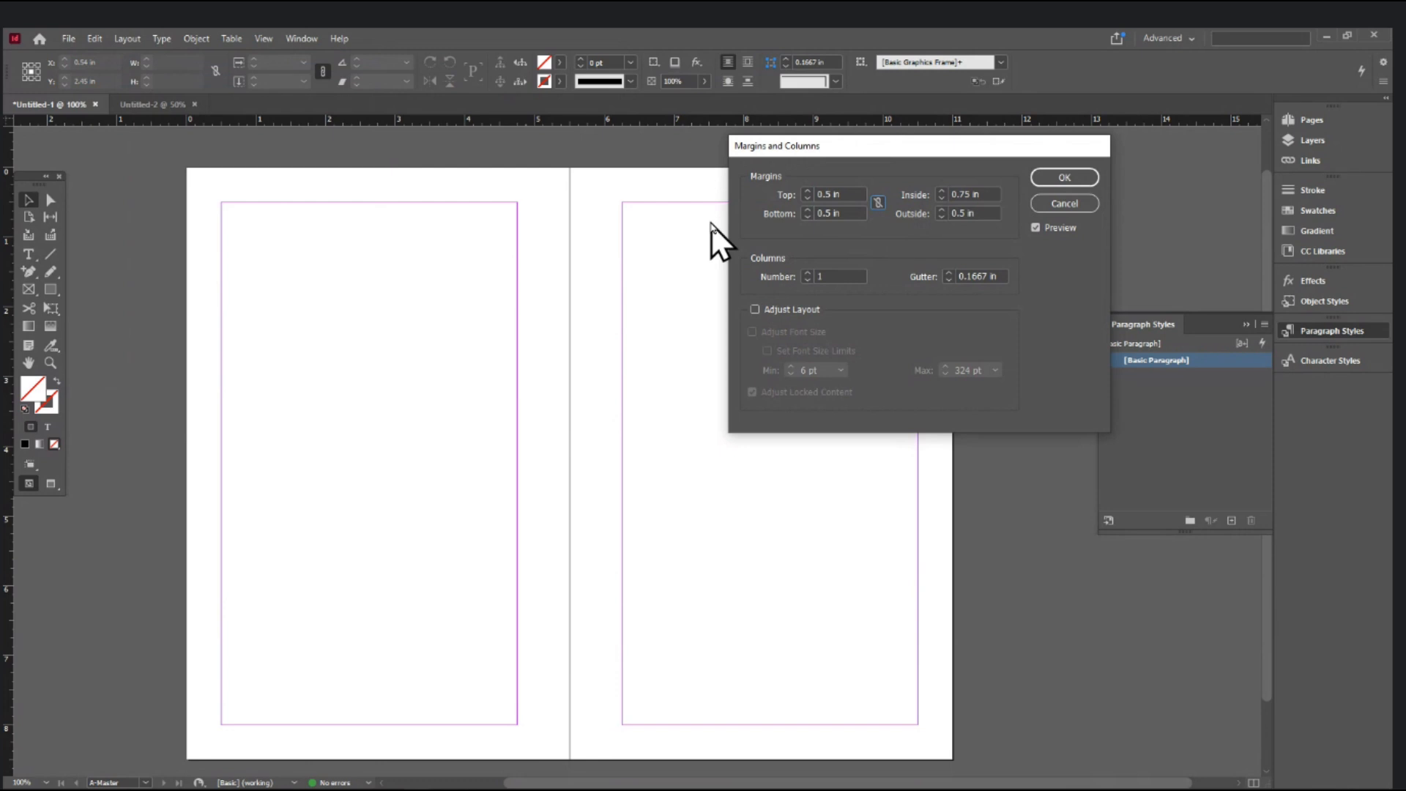
left_click(825, 213)
type("0.75")
key("Tab")
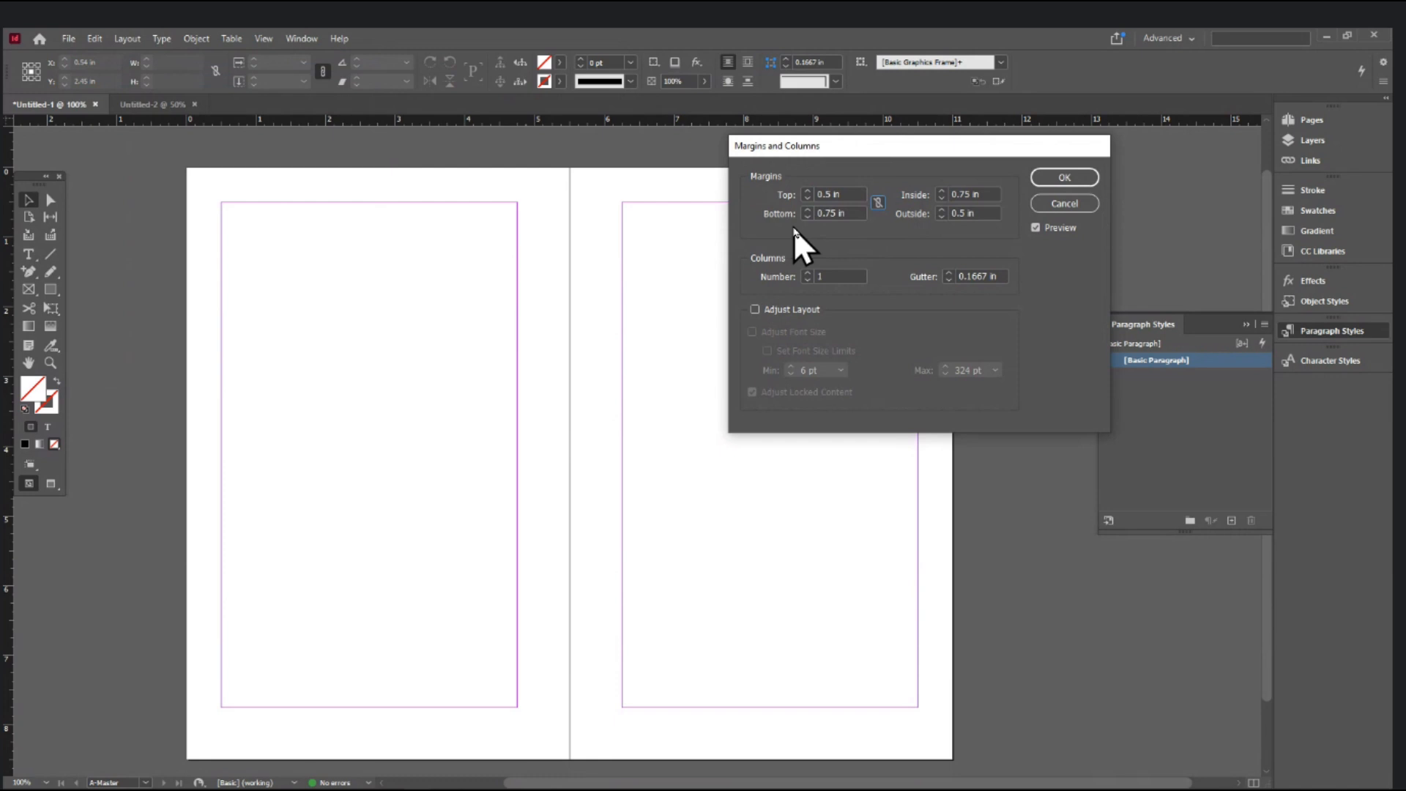
left_click(1063, 177)
scroll(402, 546, "down", 2)
scroll(390, 483, "up", 2)
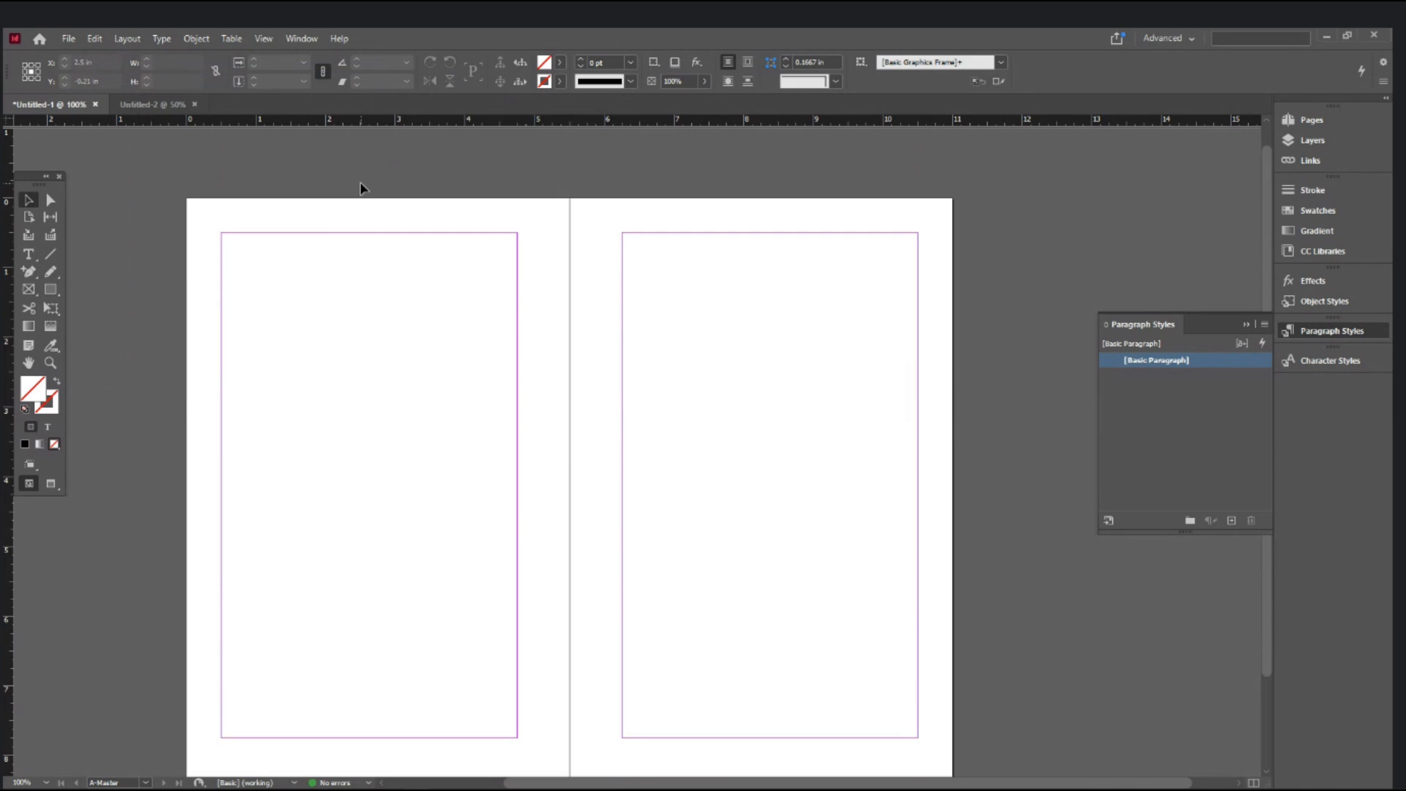
- Draw a small rectangle, fill it with Black, and move it to the left page's bottom
left_click(50, 289)
left_click_drag(370, 198, 391, 236)
left_click(30, 202)
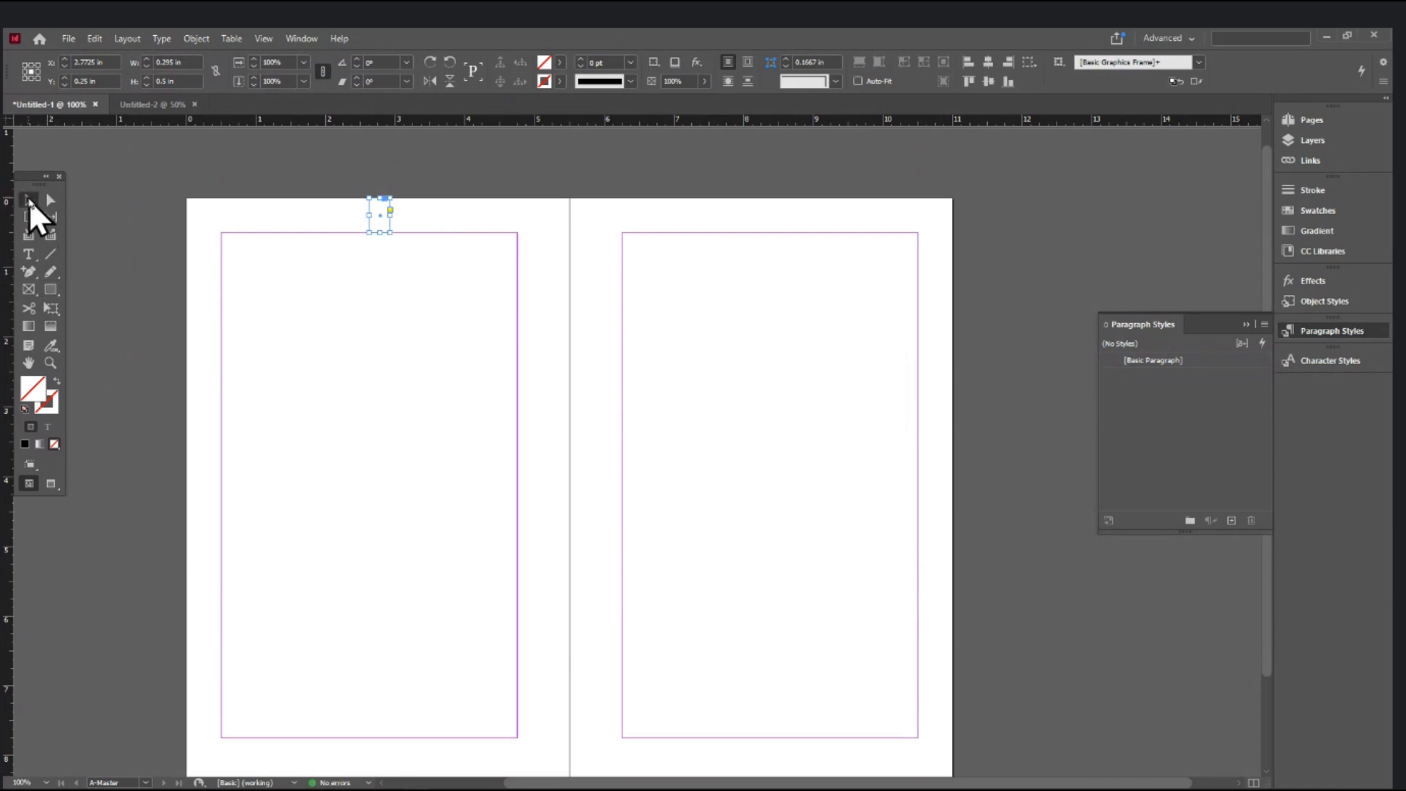
left_click(558, 63)
left_click(428, 152)
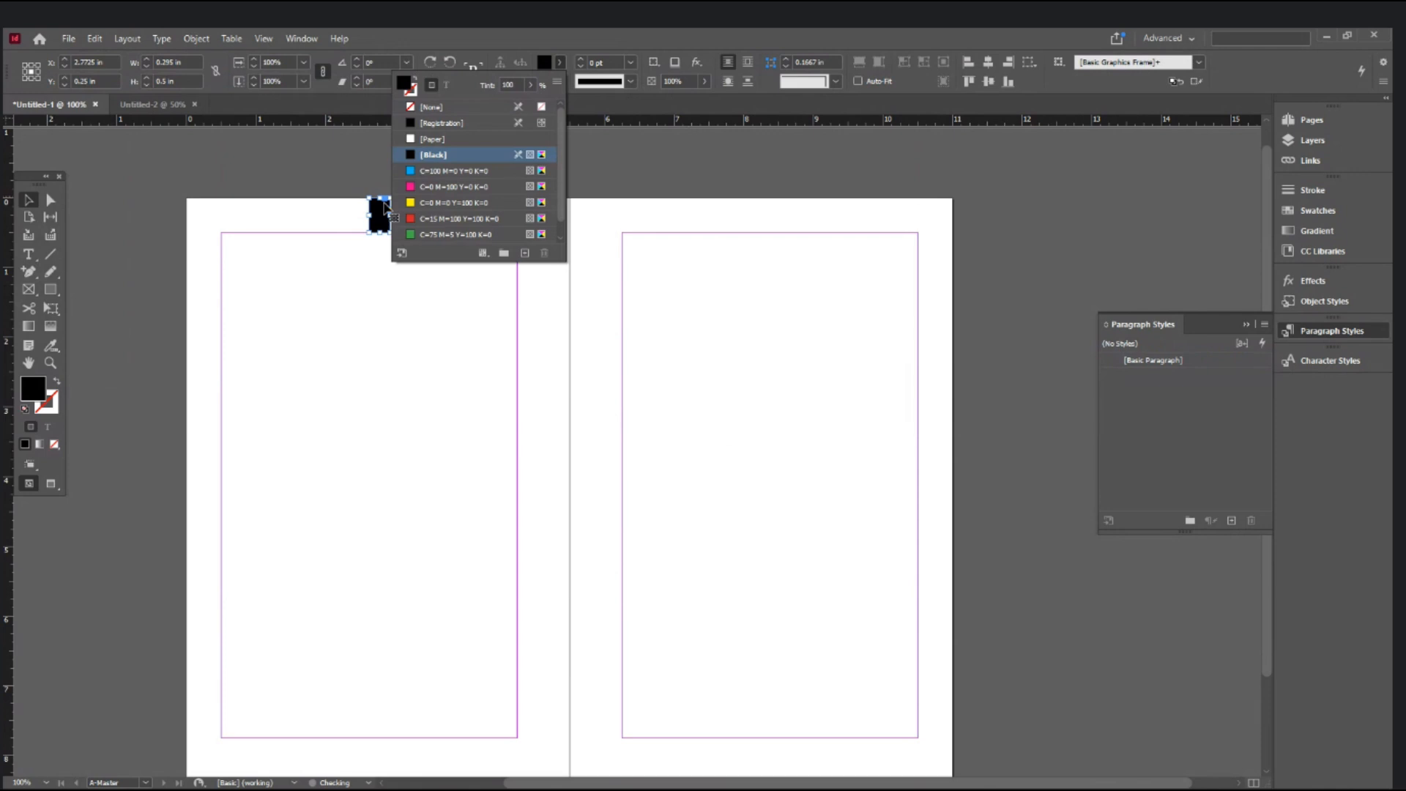
left_click_drag(380, 215, 374, 756)
- Seat the black rectangle on the page's bottom edge and add a horizontal guide at 8 in
scroll(405, 697, "down", 3)
key("ctrl+space")
left_click(389, 695, "ctrl")
left_click(389, 696, "ctrl")
left_click_drag(912, 587, 734, 536)
left_click_drag(702, 598, 699, 613)
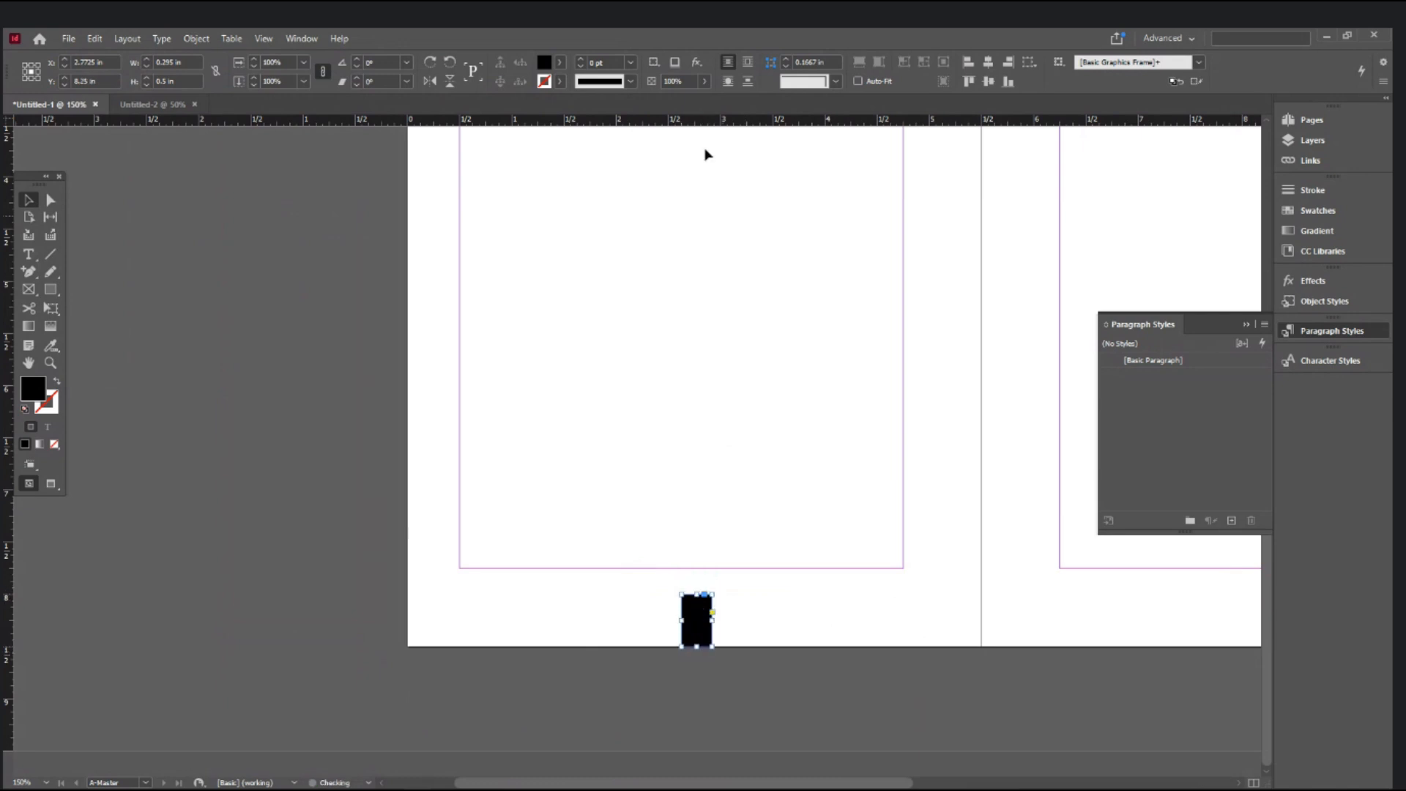
left_click_drag(392, 120, 372, 595)
- Draw a small empty text frame at the left page's bottom-left margin corner and zoom in on it
left_click(391, 547)
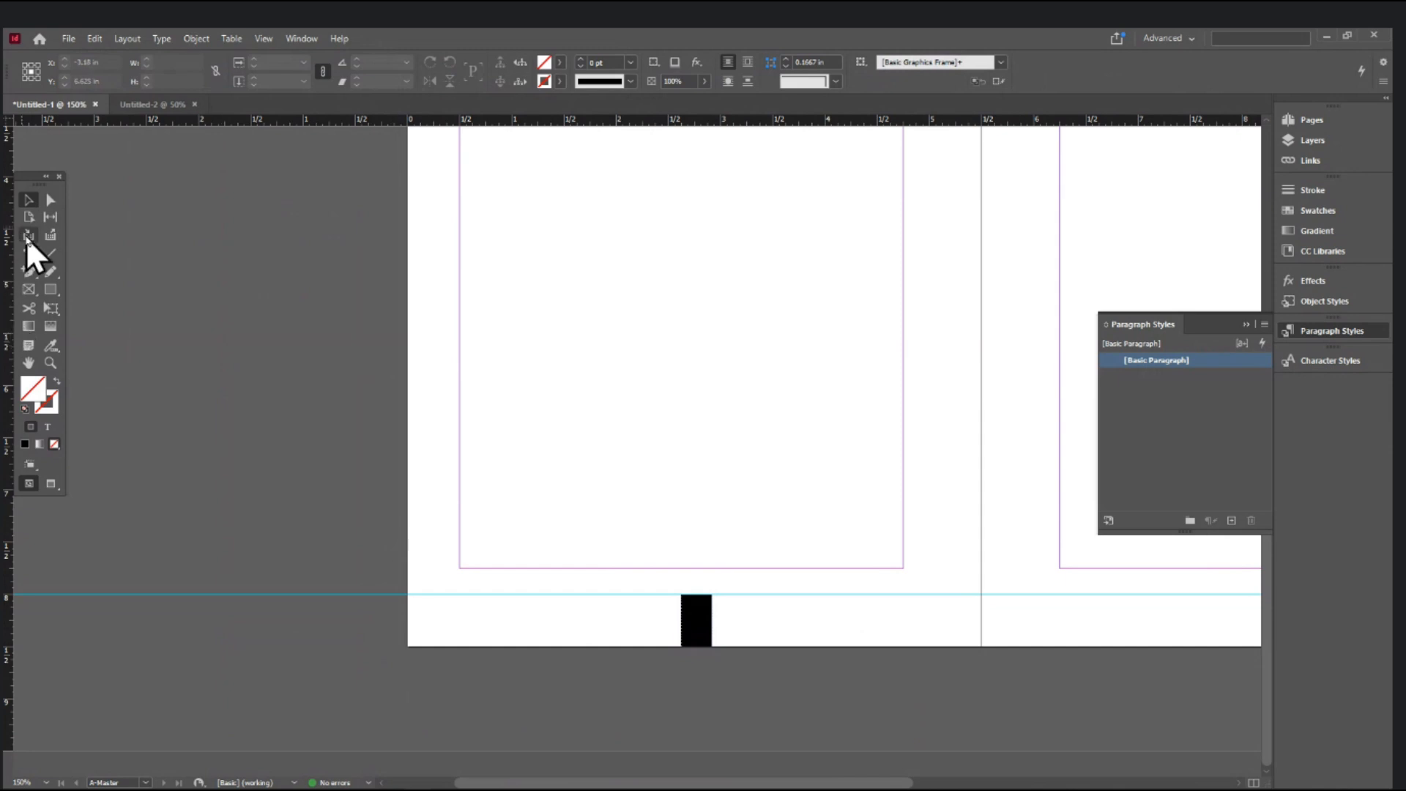
left_click(28, 254)
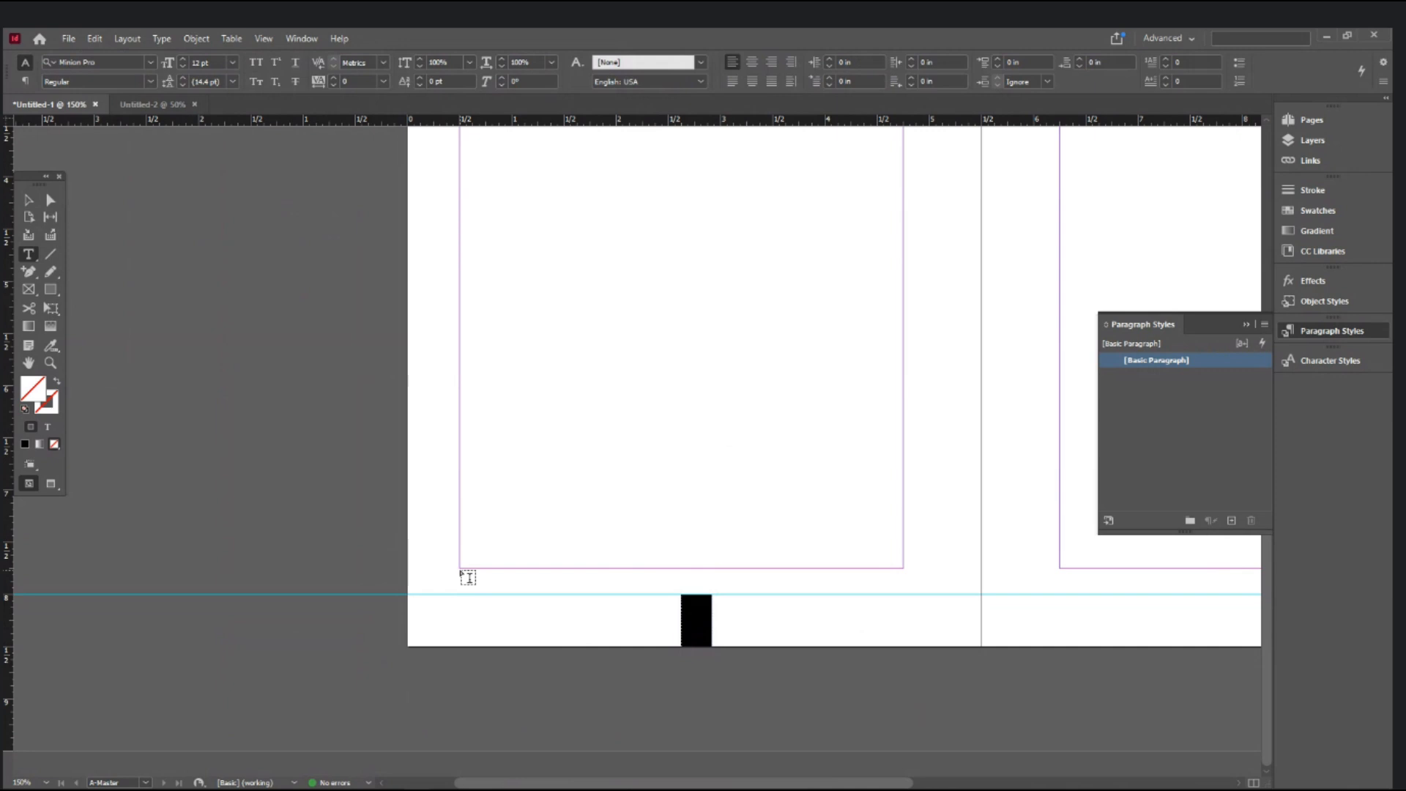
left_click_drag(461, 570, 488, 596)
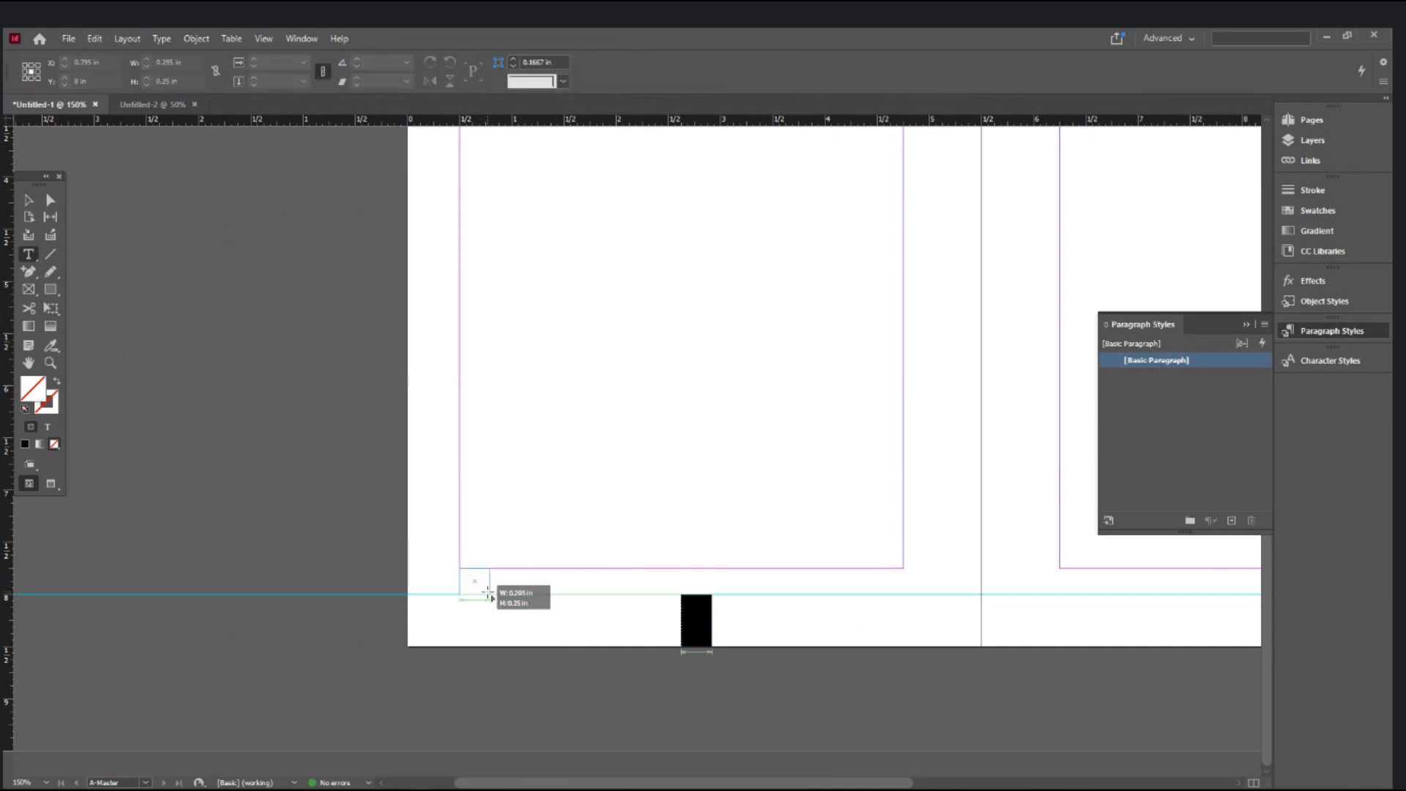
left_click_drag(488, 596, 489, 596)
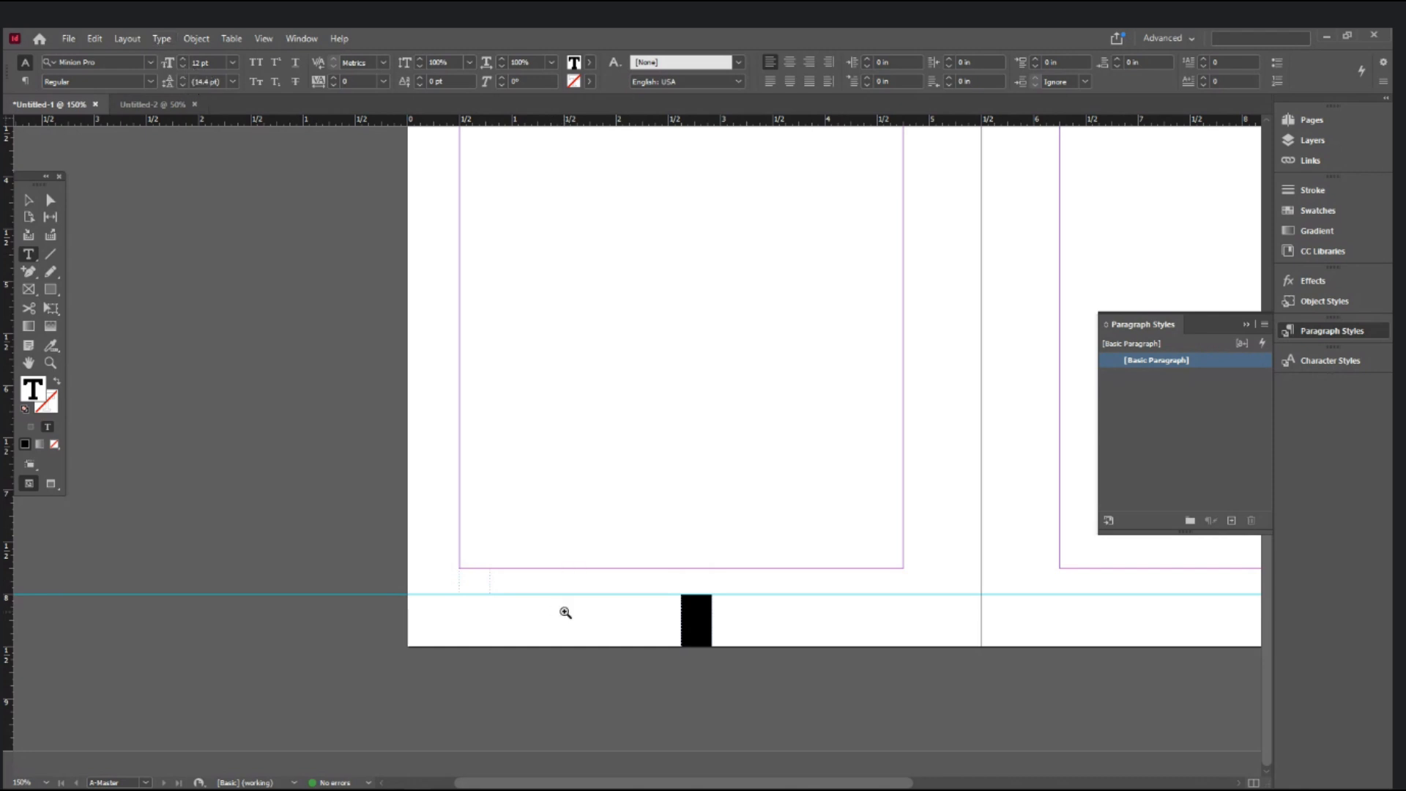
left_click(610, 572)
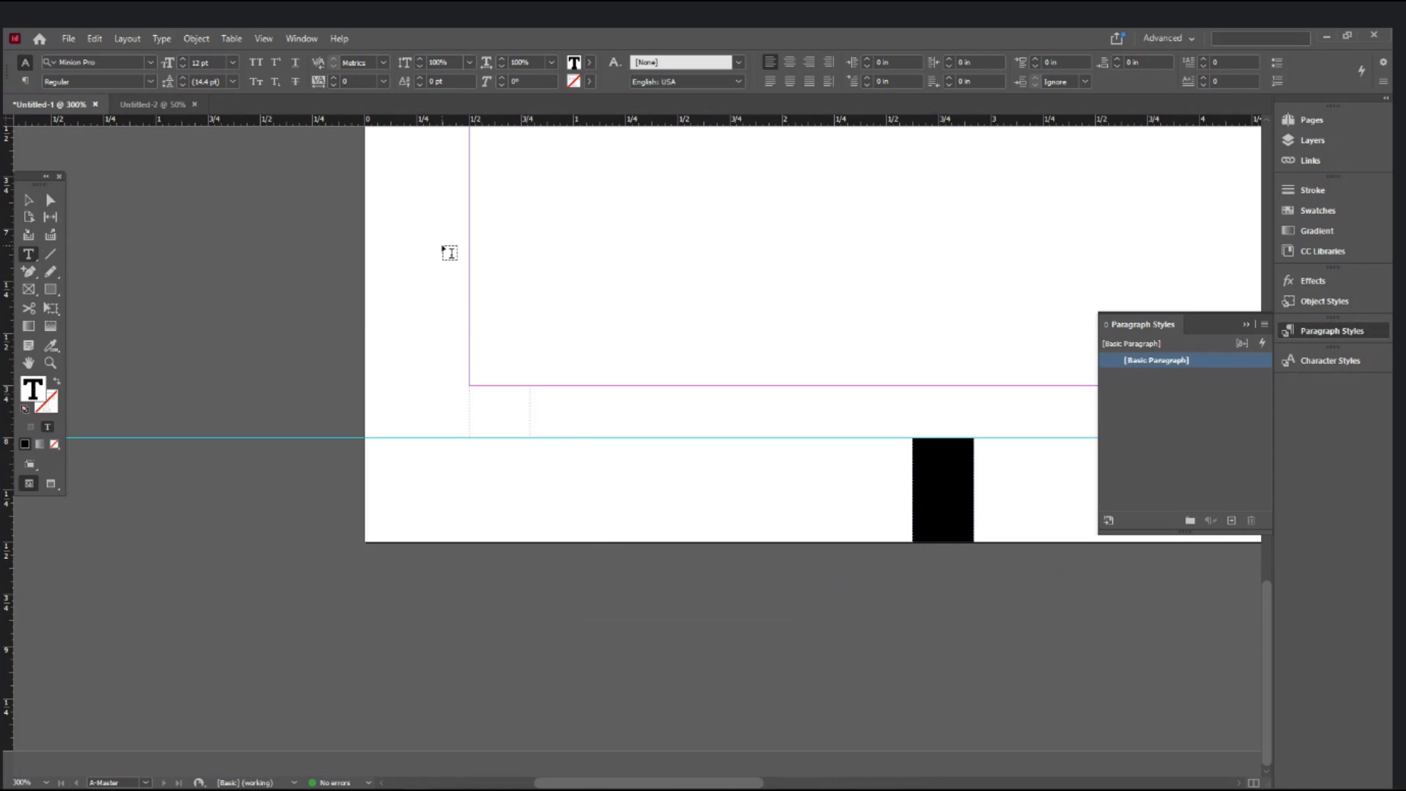
left_click(162, 38)
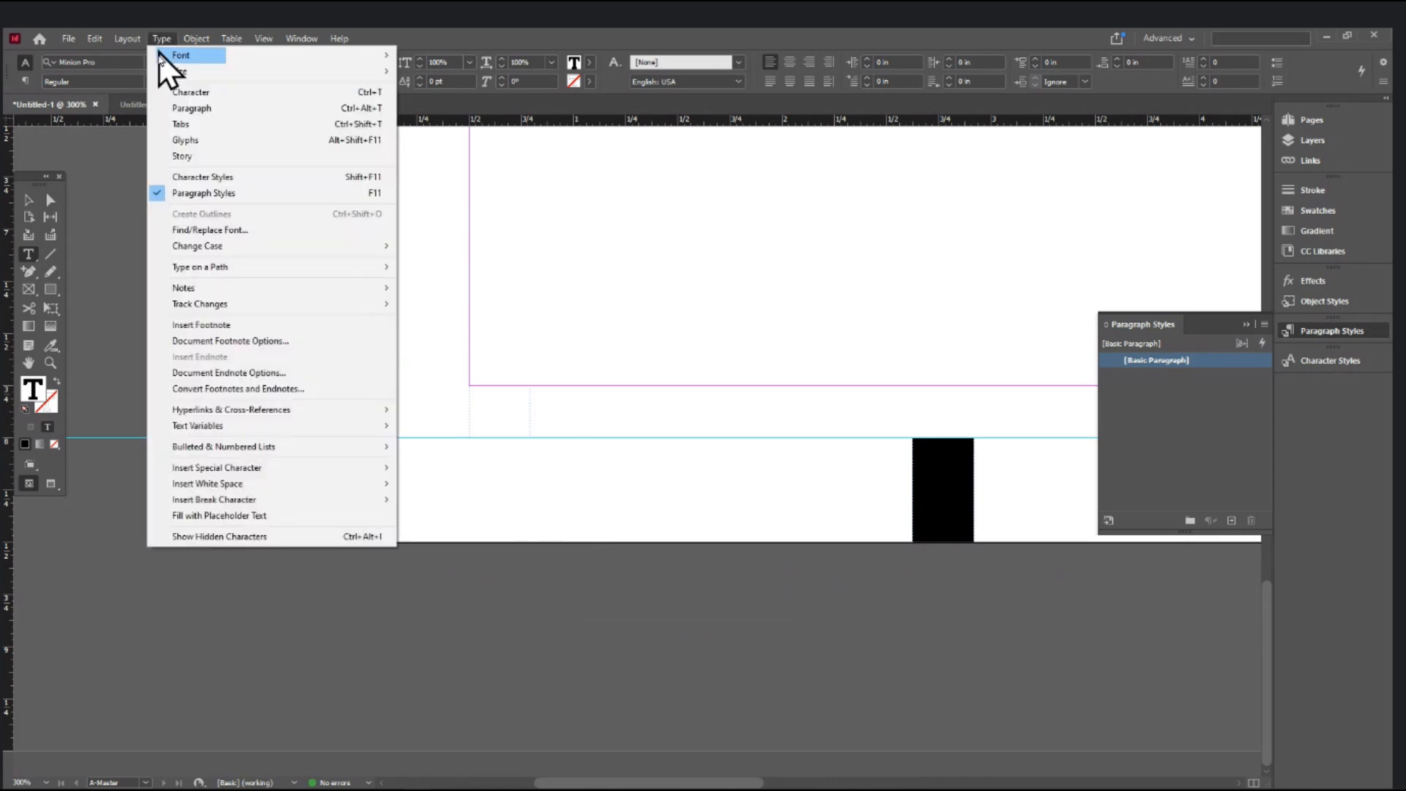
- Insert a current page number marker, shown as 'A', into the small margin text frame and select the frame
mouse_move(227, 473)
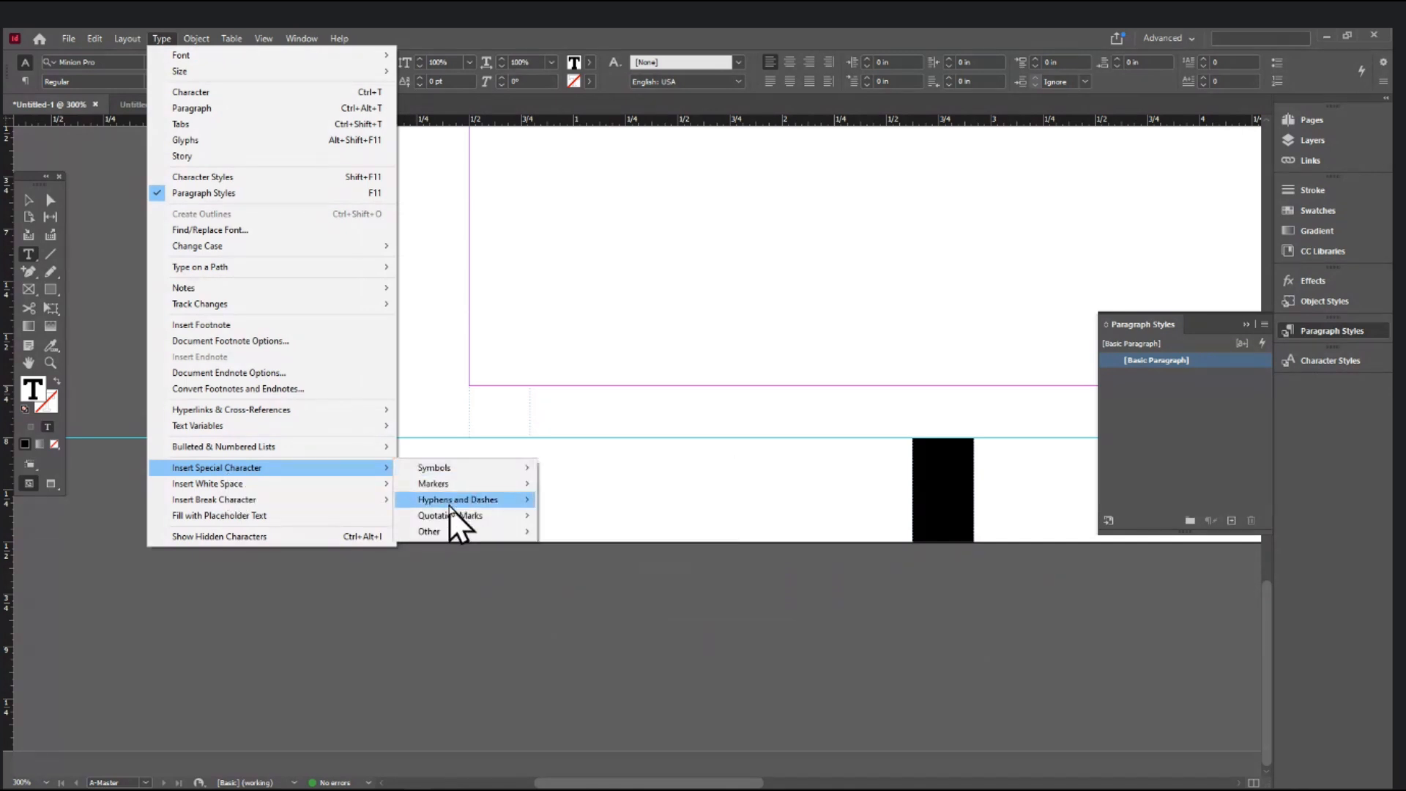
mouse_move(458, 530)
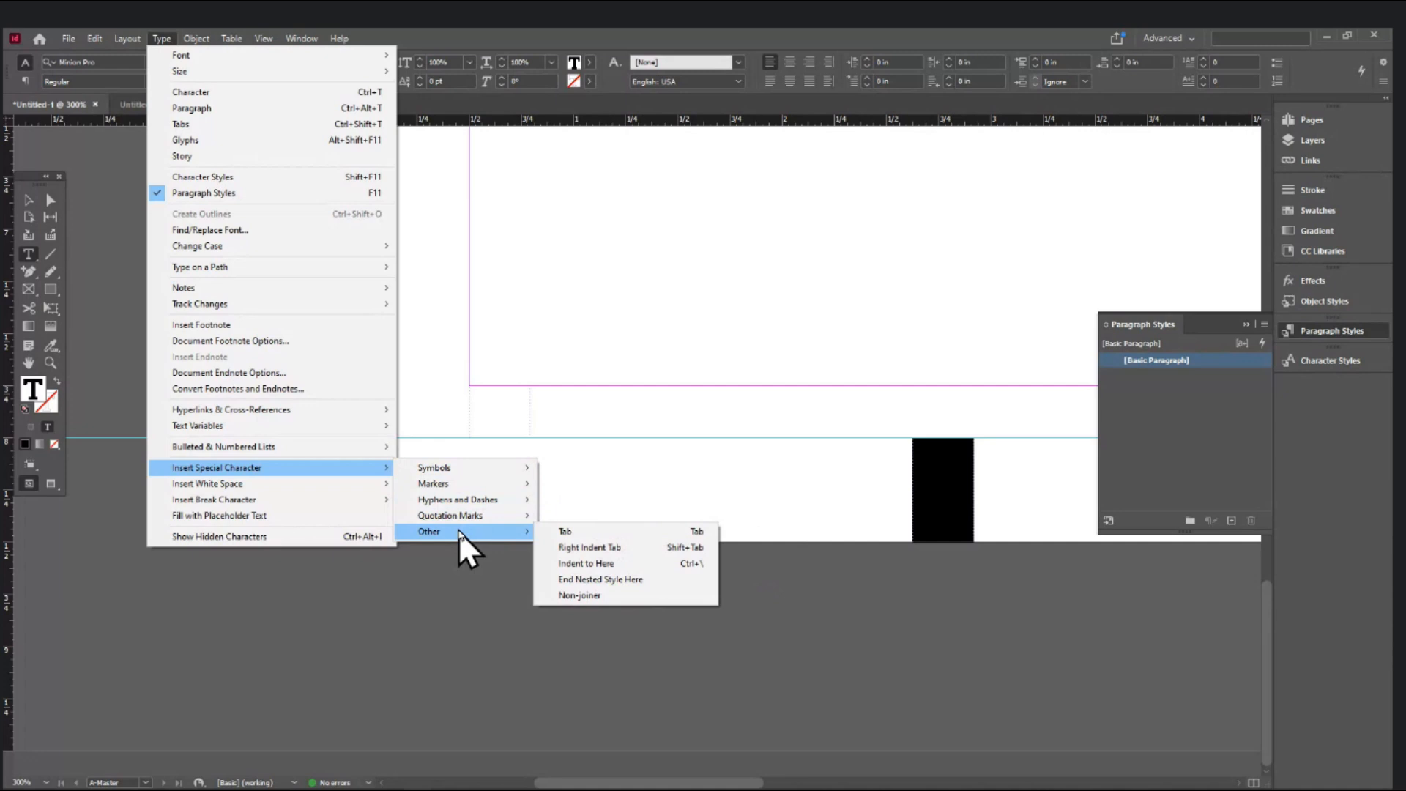
mouse_move(463, 486)
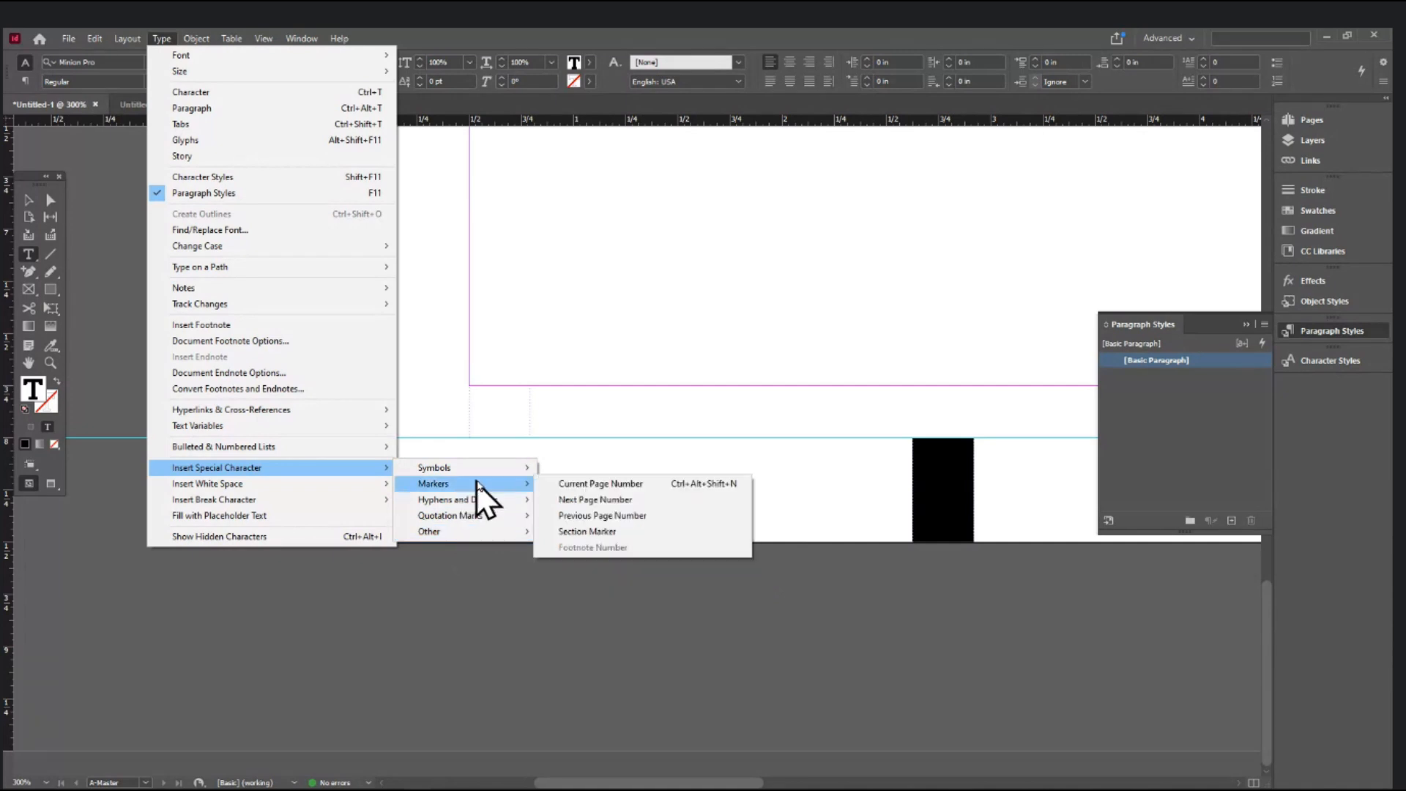
left_click(583, 486)
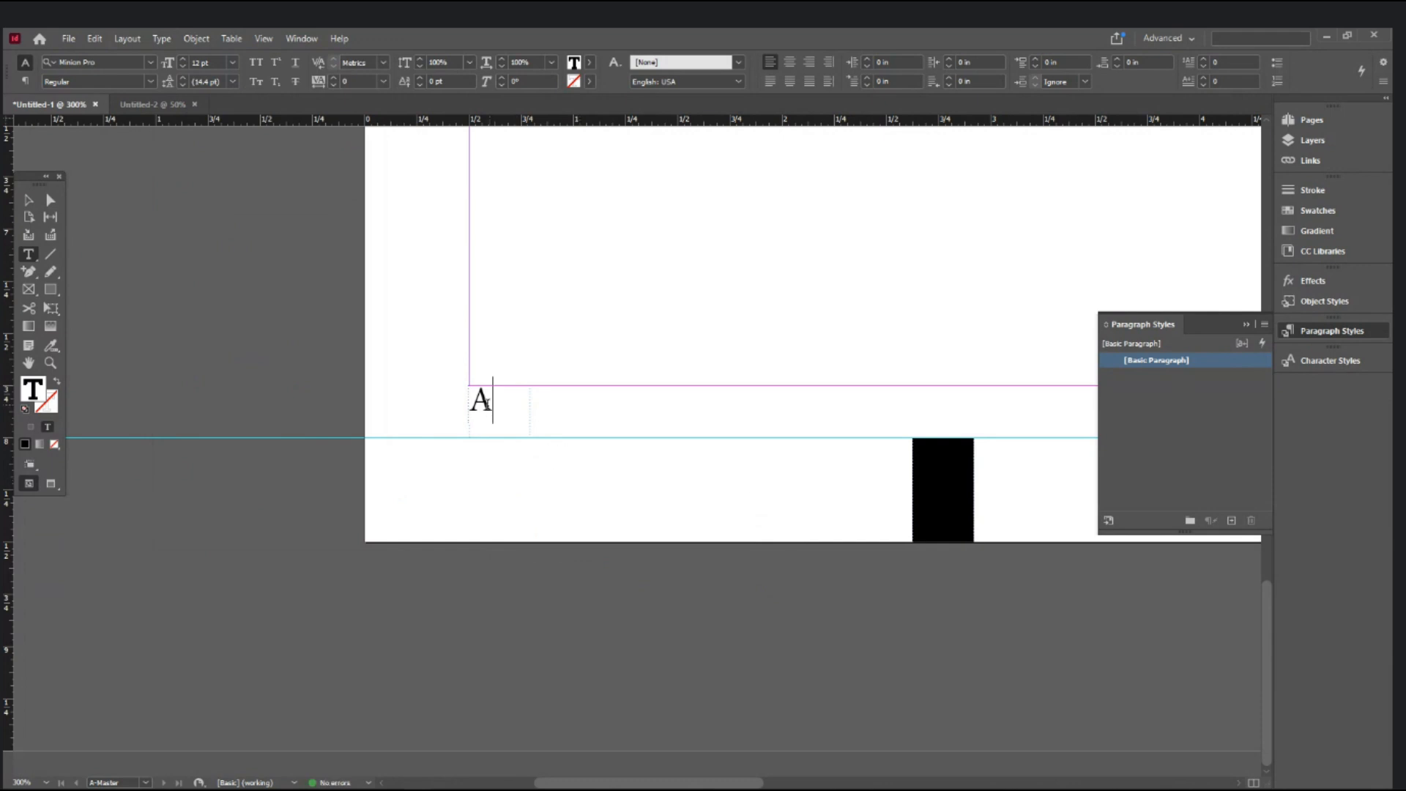
left_click_drag(489, 402, 466, 422)
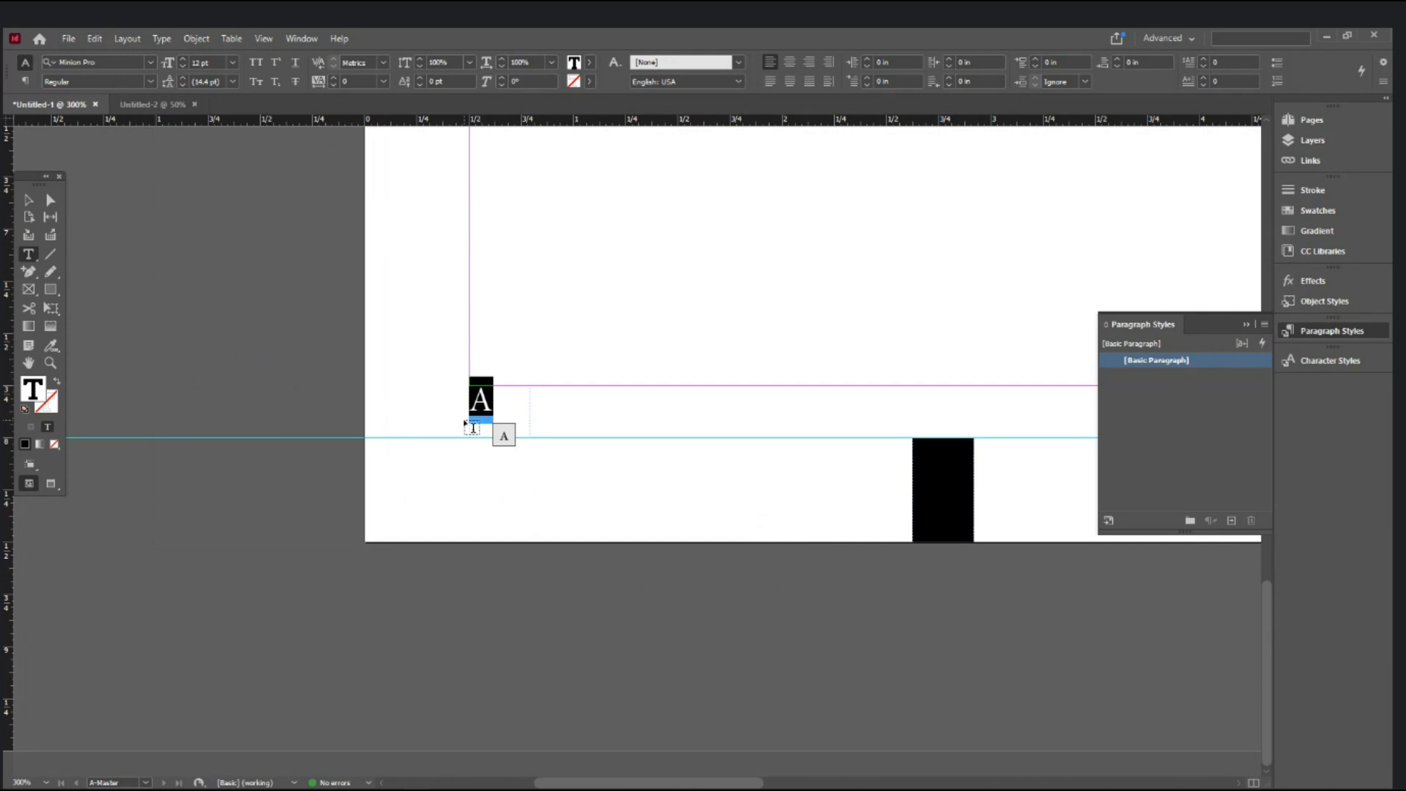
left_click_drag(473, 427, 471, 425)
left_click(24, 200)
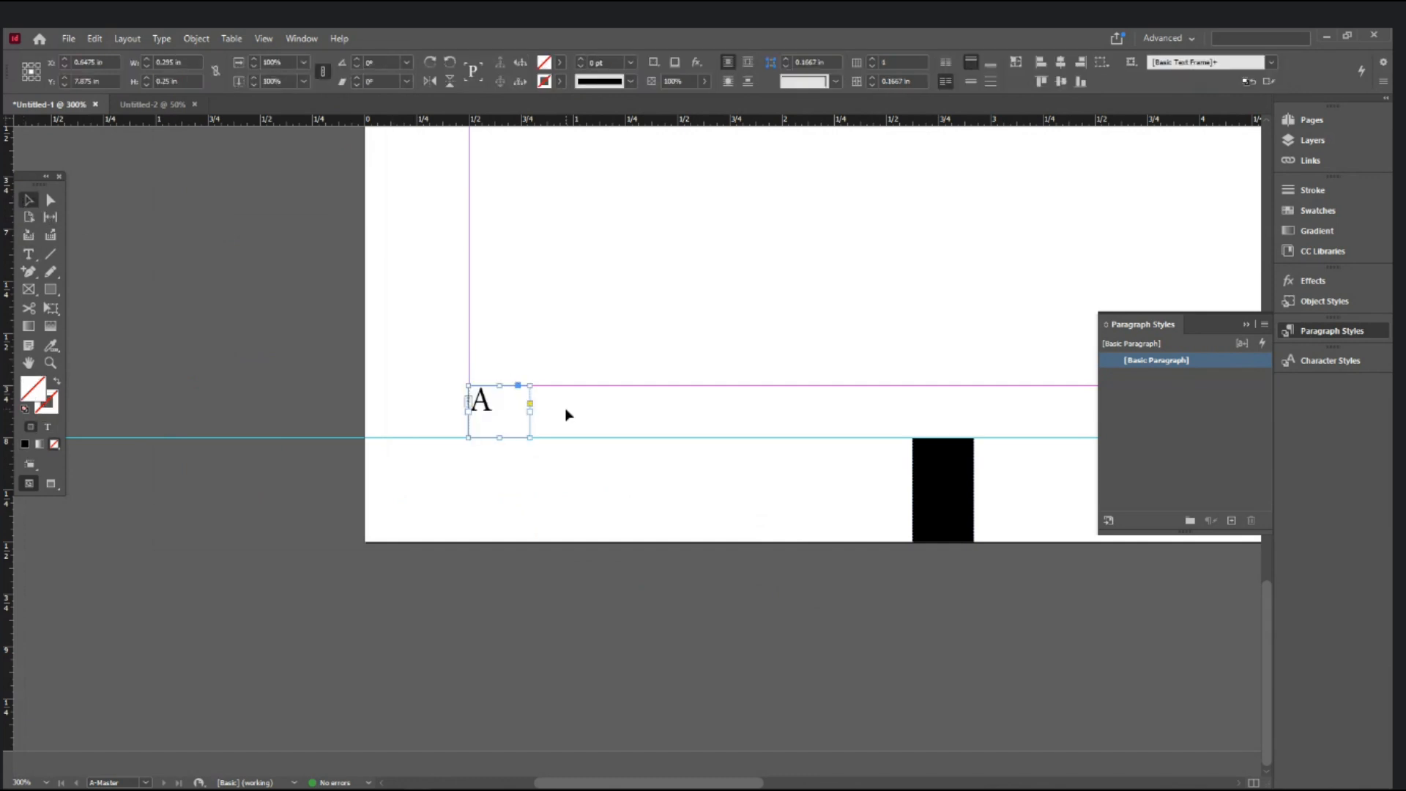
- Draw a trial 'FADD' text frame, delete it, and open Text Frame Options for the A frame
left_click(550, 359)
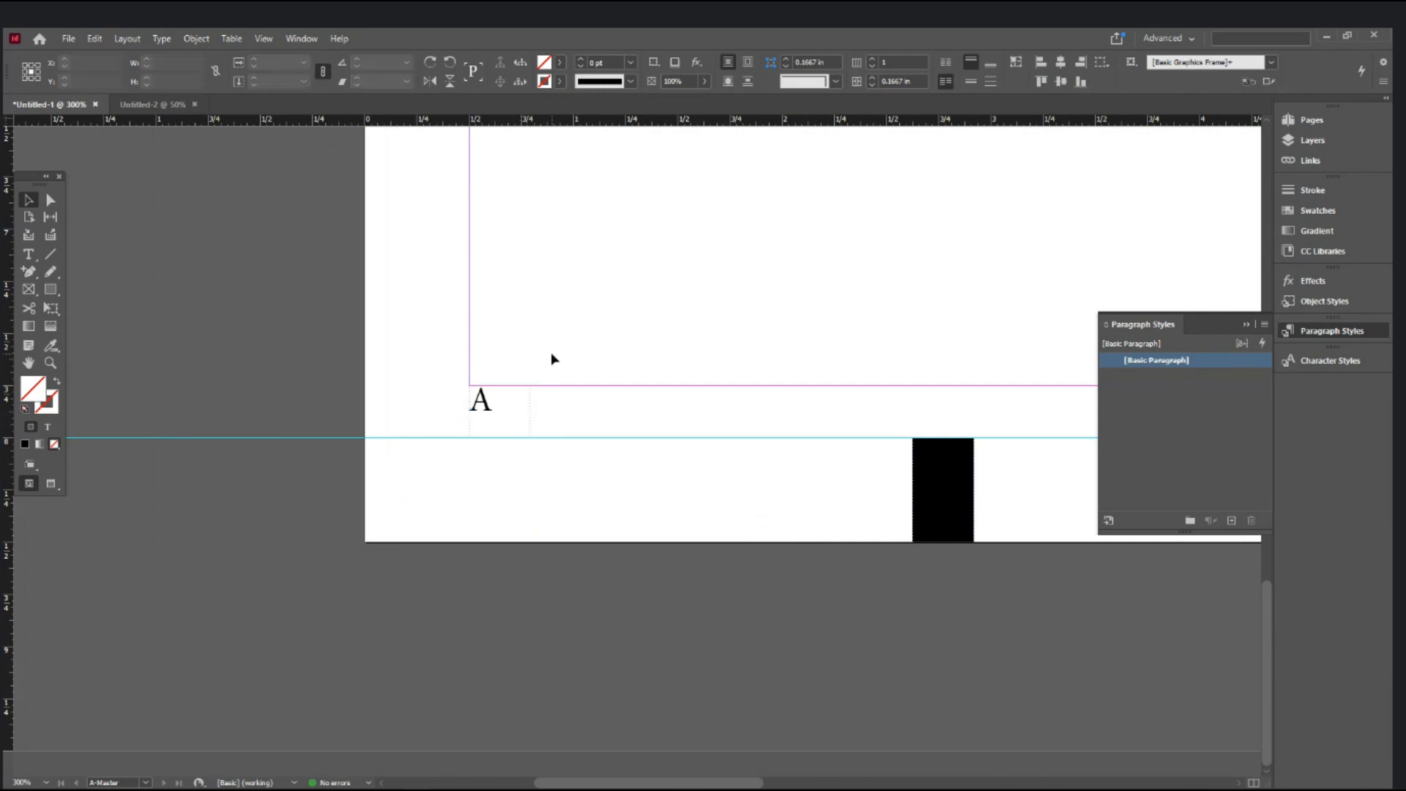
key("t")
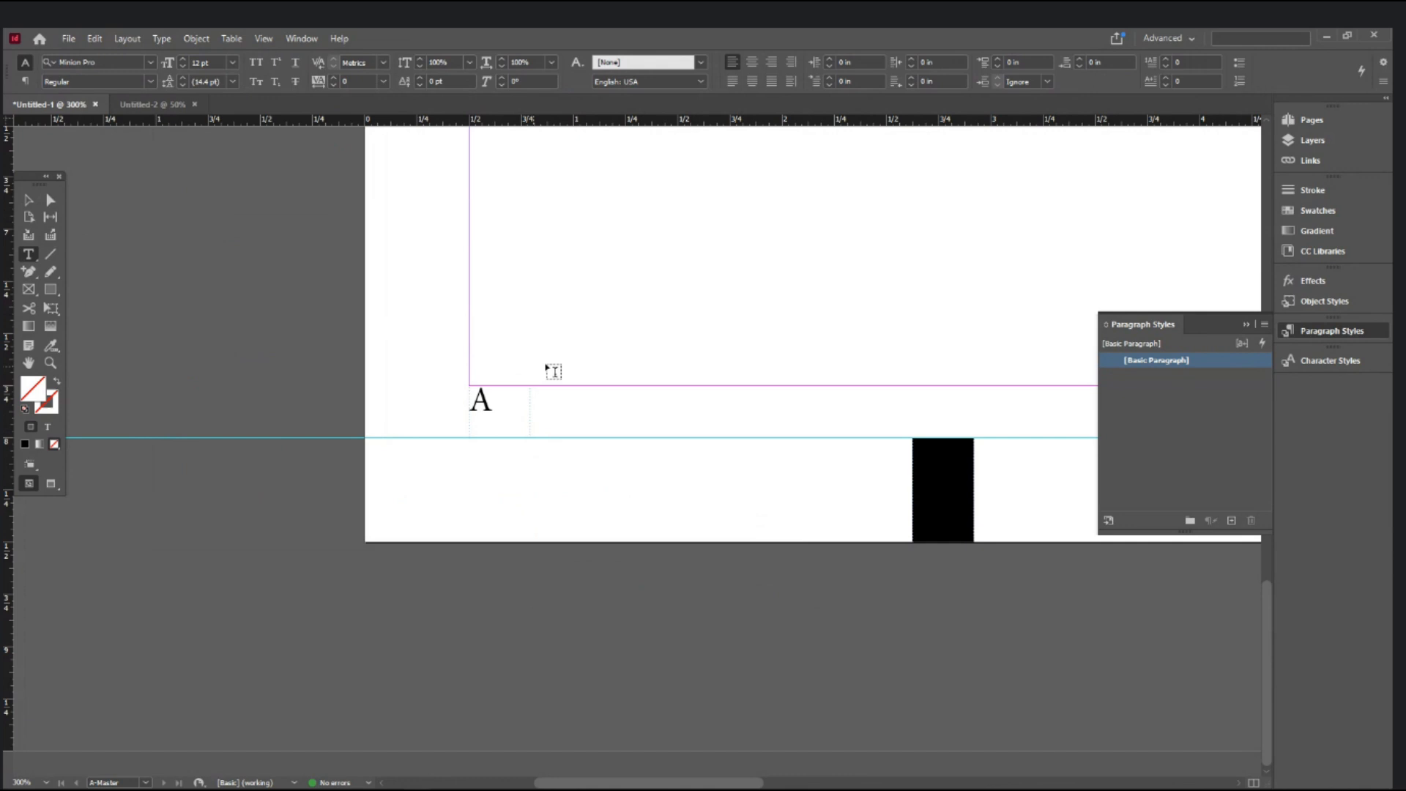
left_click_drag(477, 329, 660, 385)
type("FADD")
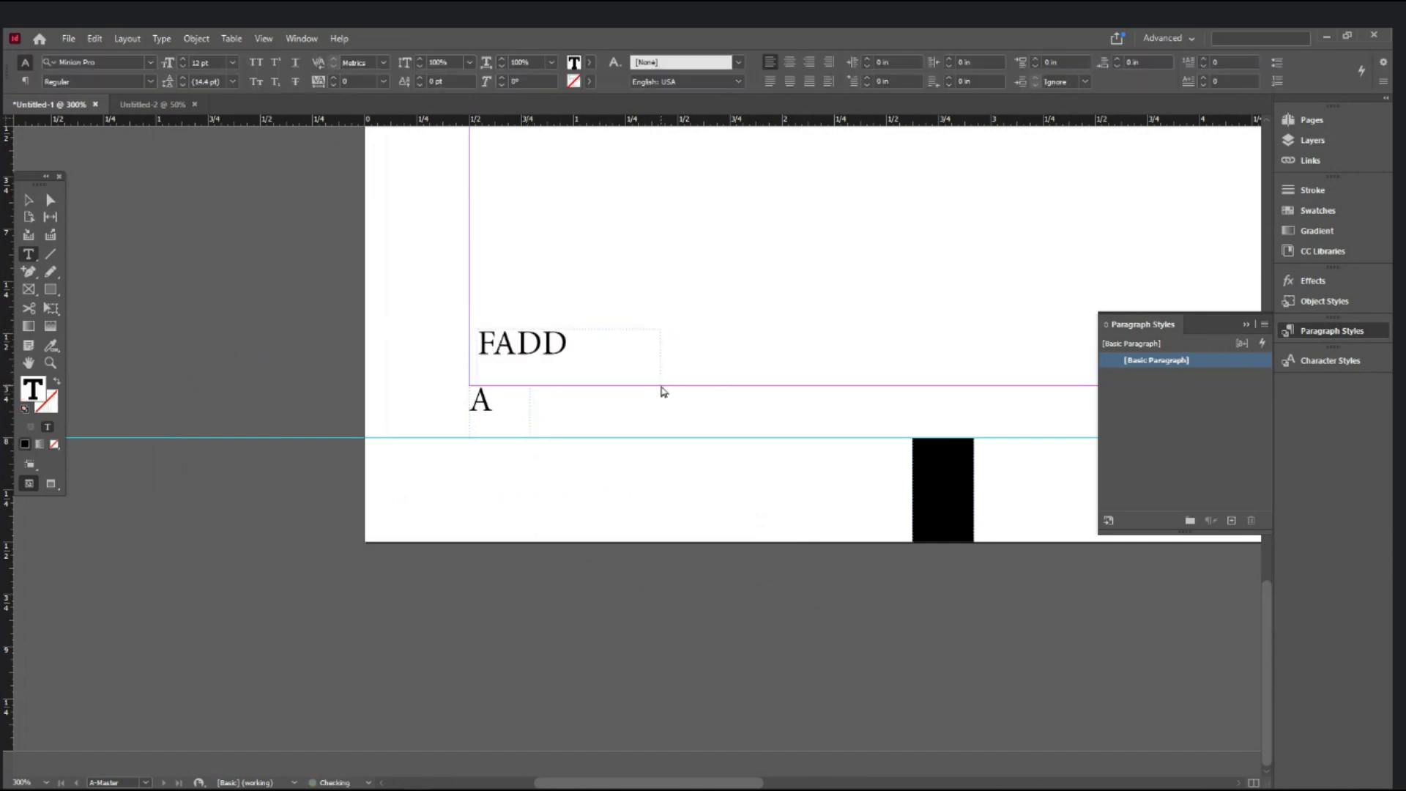
left_click(28, 196)
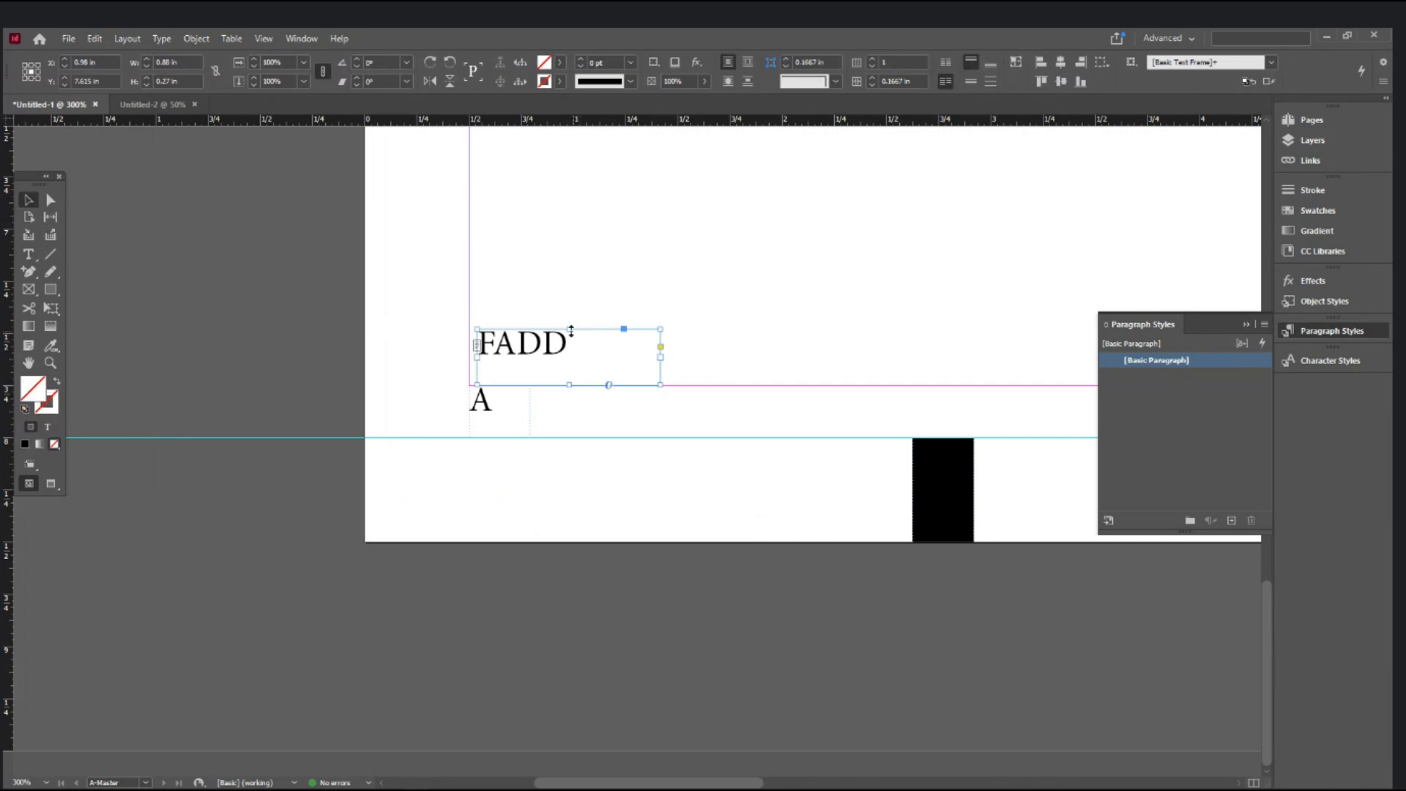
left_click_drag(567, 329, 565, 353)
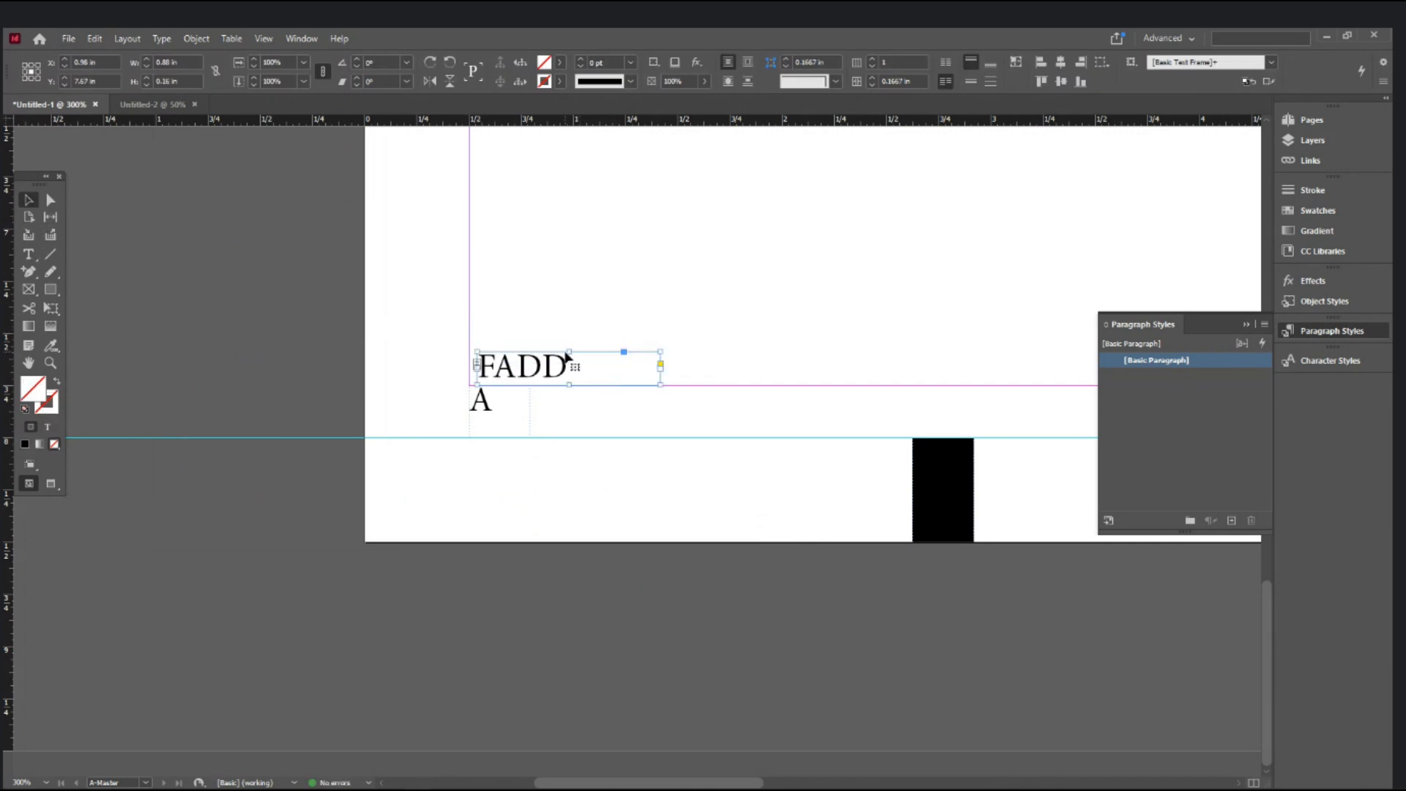
key("Delete")
left_click(516, 415)
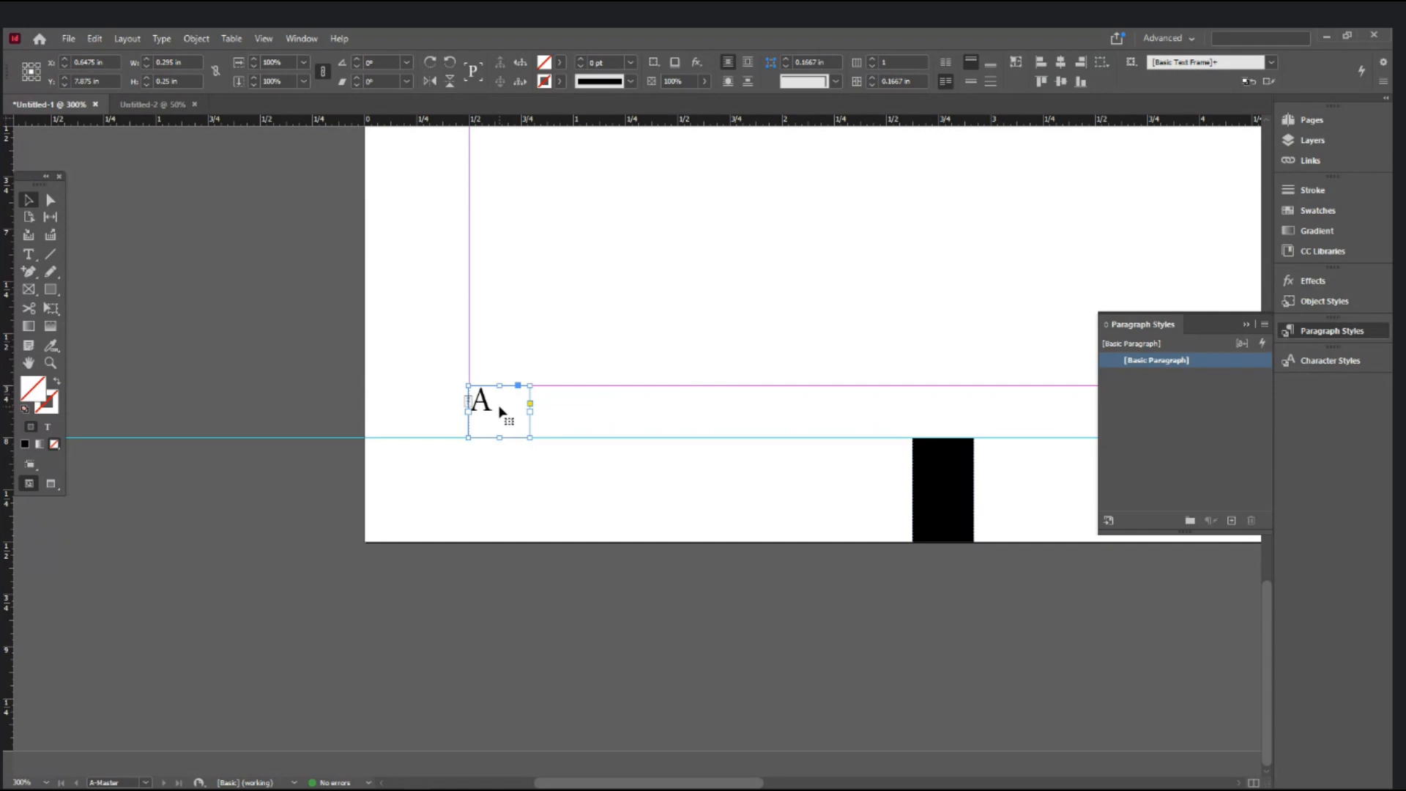
key("ctrl+b")
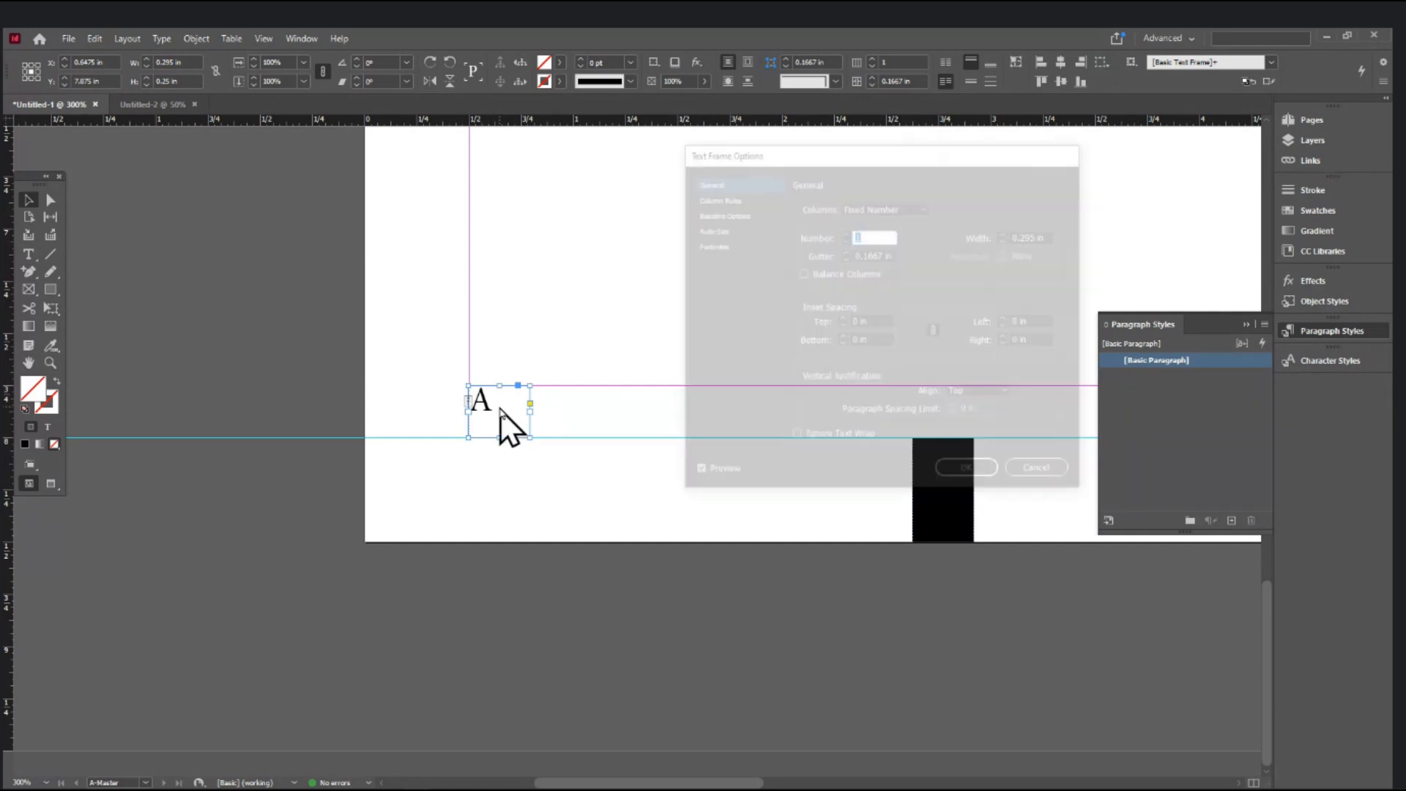
- Add a 'Ctrl+B' line under the free-resources list in Notepad, then return to InDesign
mouse_move(443, 789)
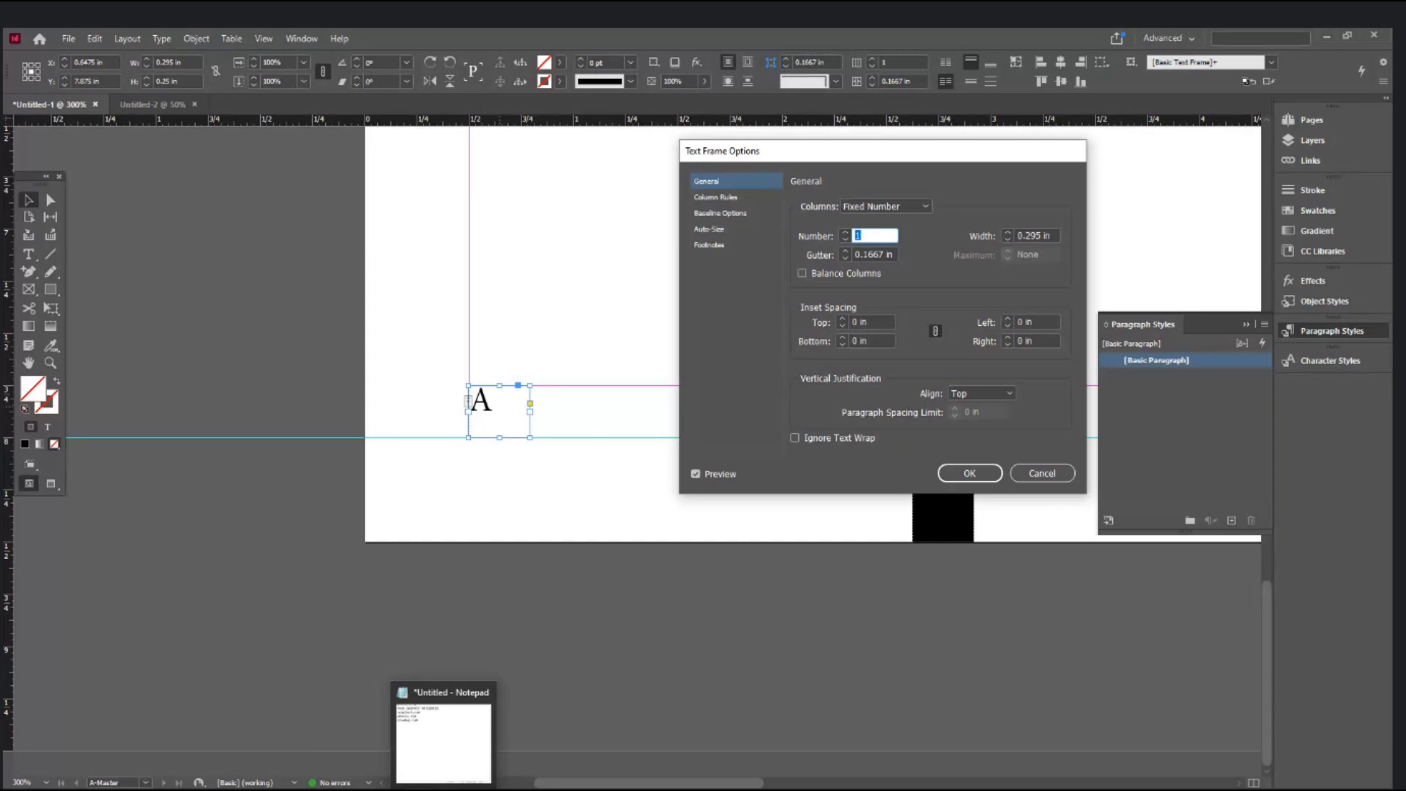
left_click(444, 739)
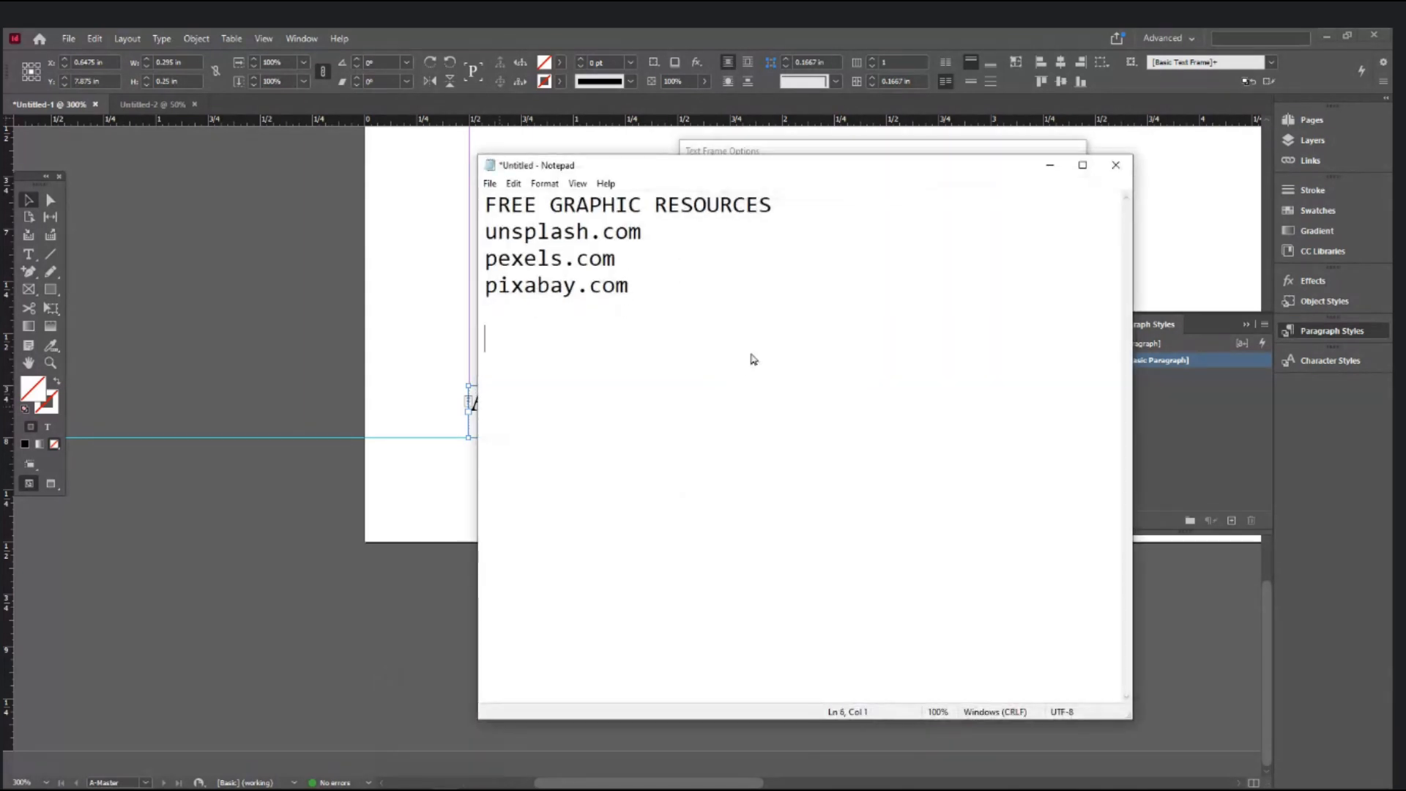
type("CTRL")
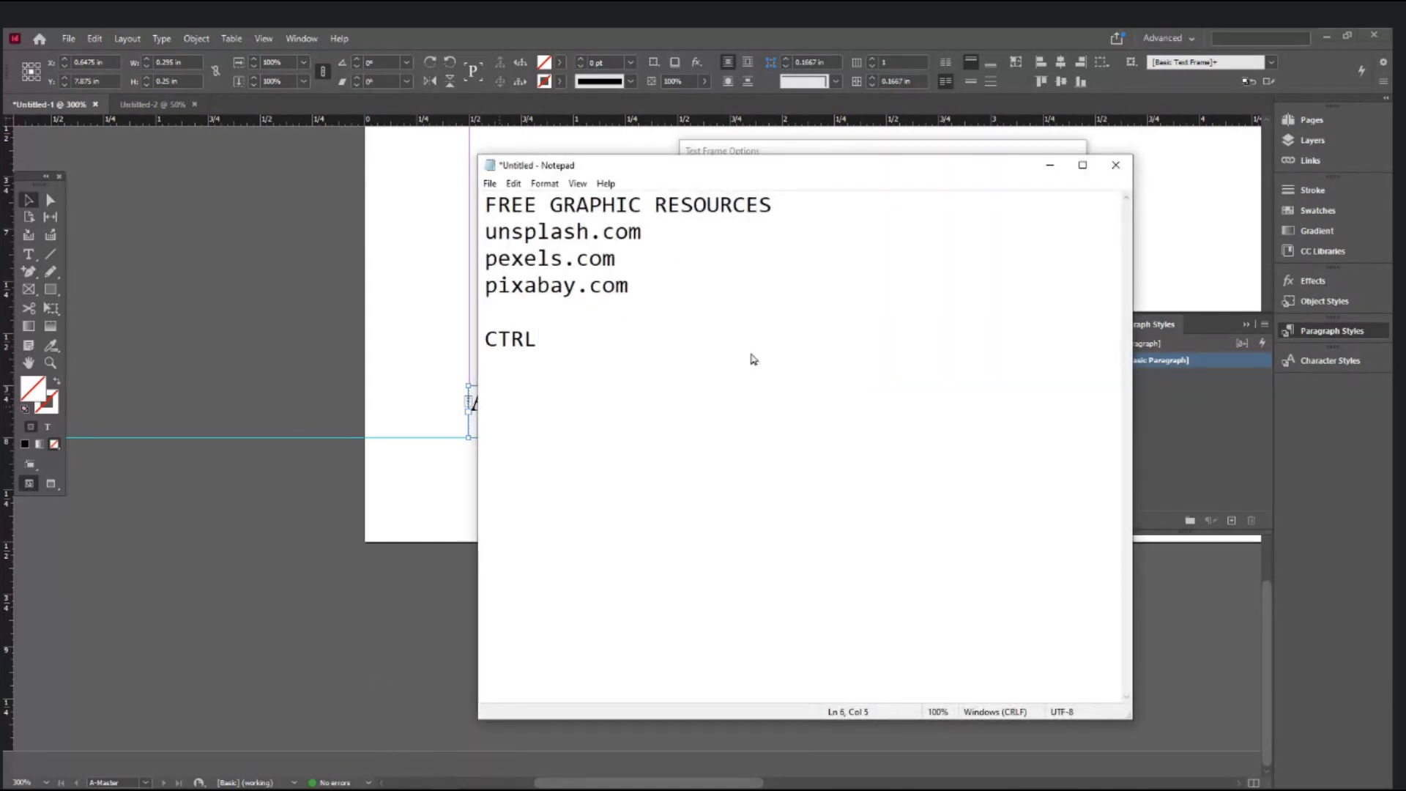
type("+b")
key("BackSpace")
key("BackSpace")
key("BackSpace")
key("BackSpace")
key("BackSpace")
type("trl+B")
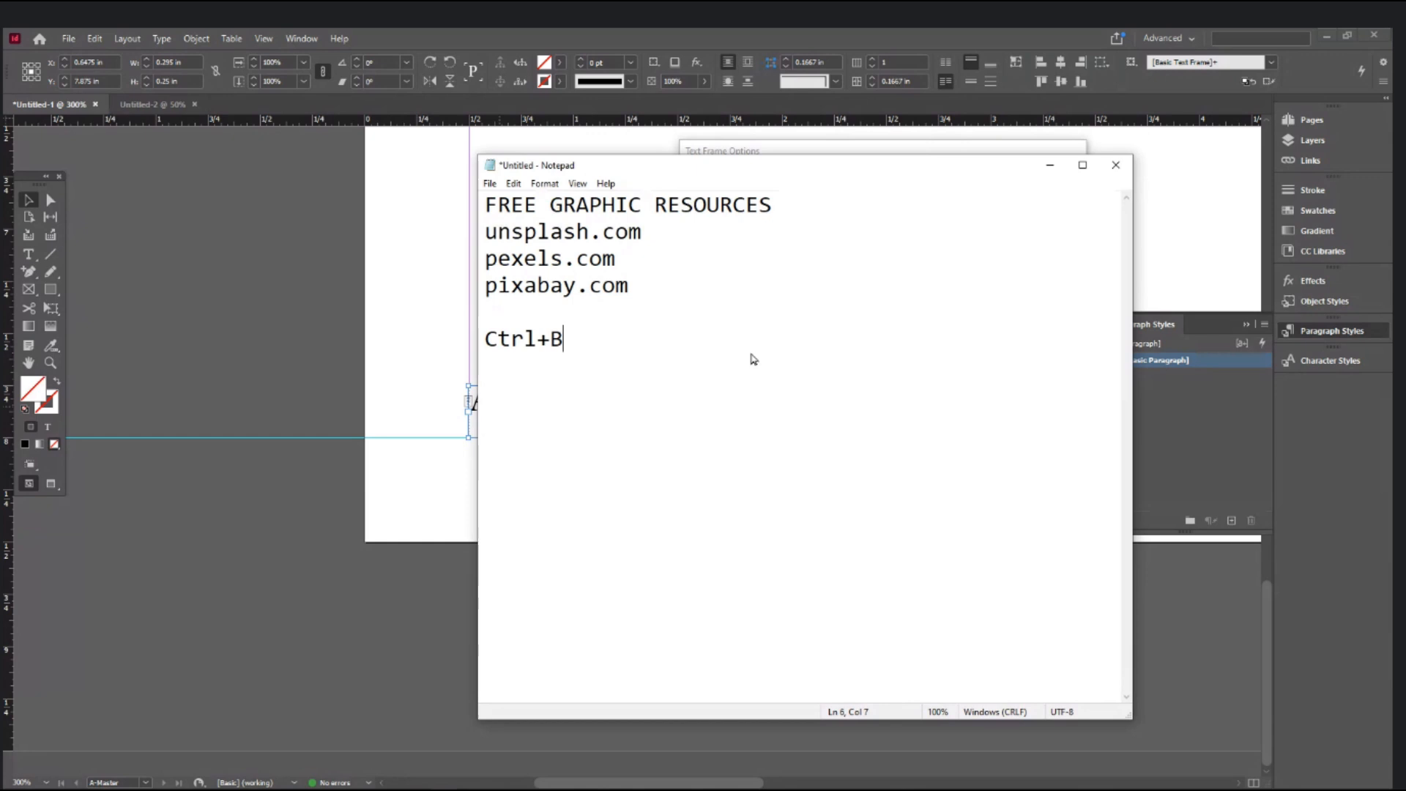
key("alt+Tab")
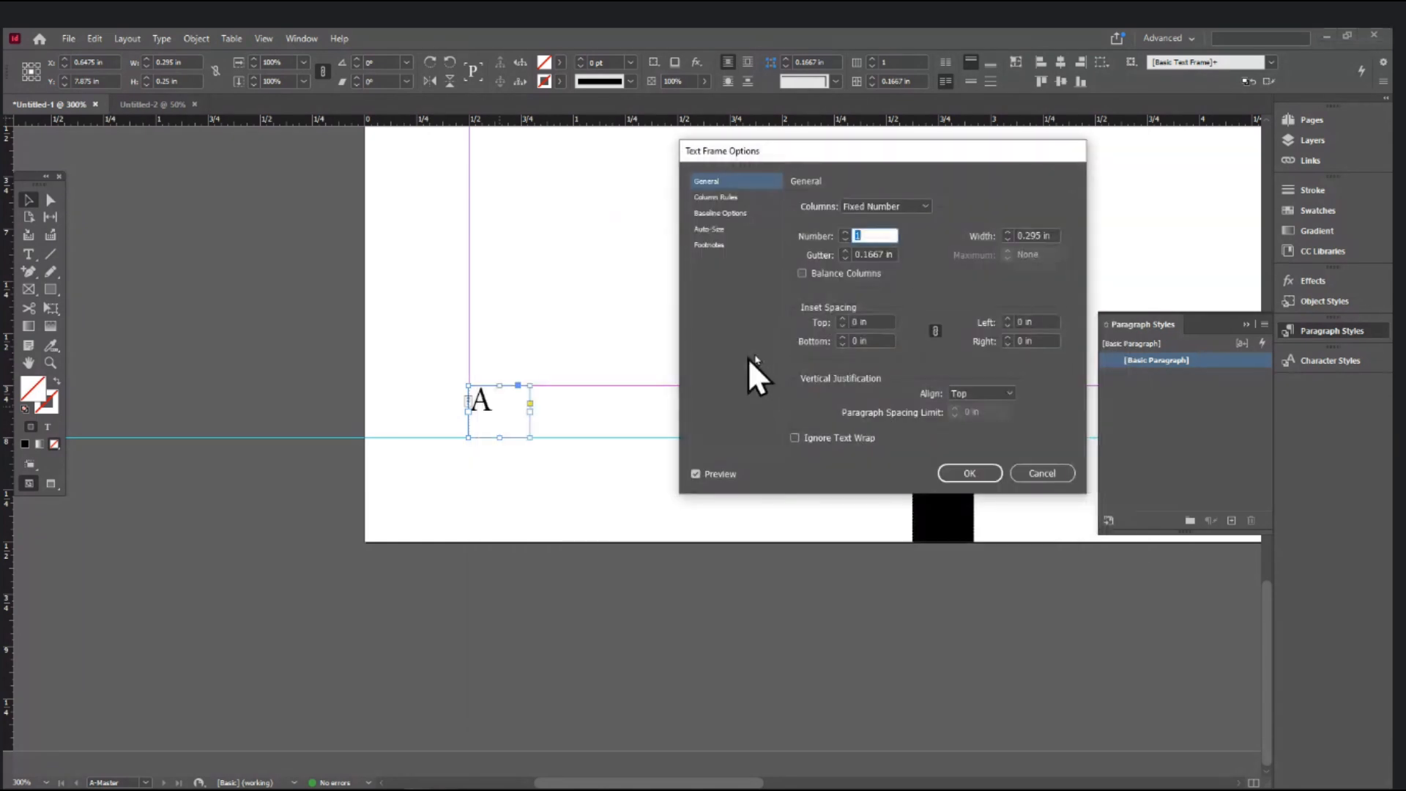
- Set the A frame's vertical justification to Bottom in Text Frame Options
left_click(1043, 474)
key("ctrl+b")
left_click(986, 394)
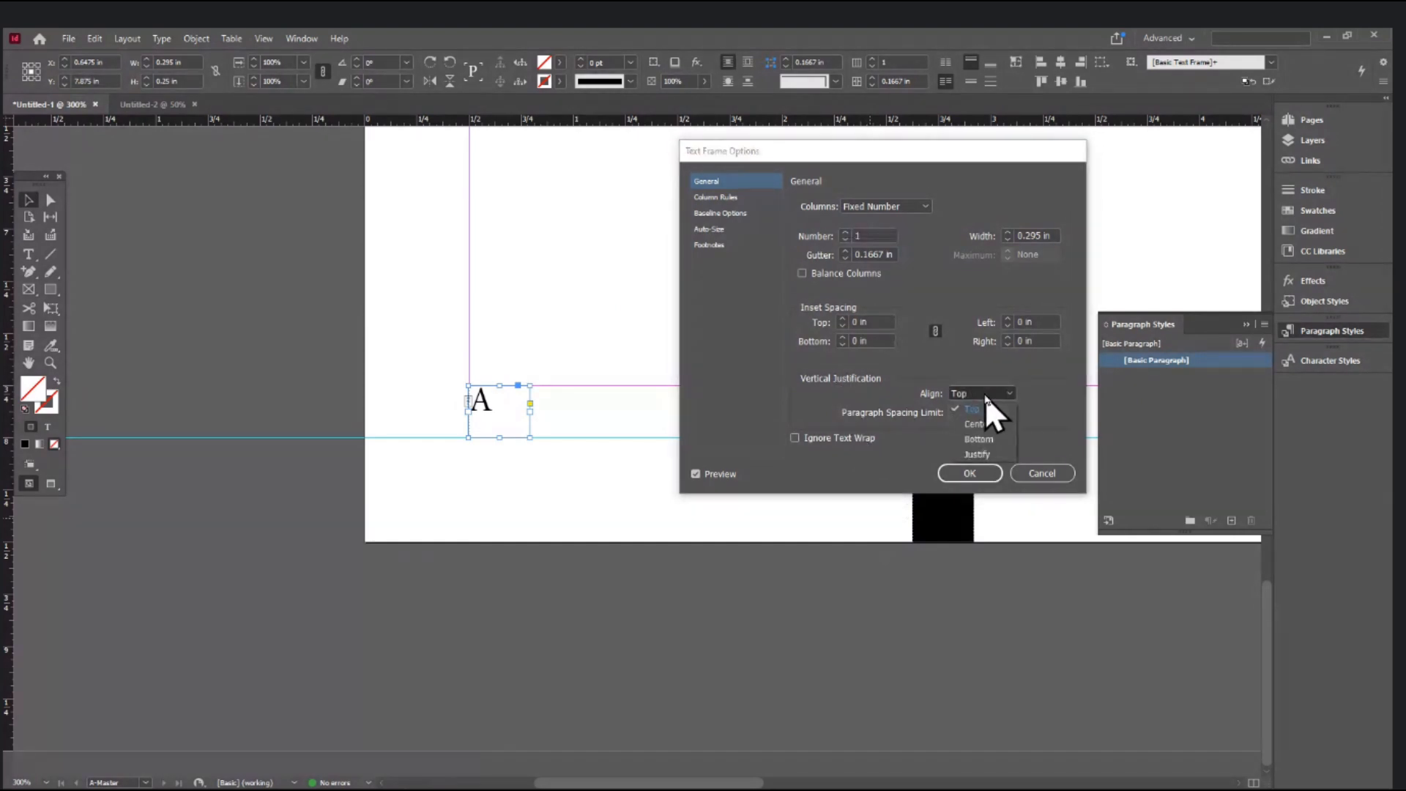
left_click(981, 438)
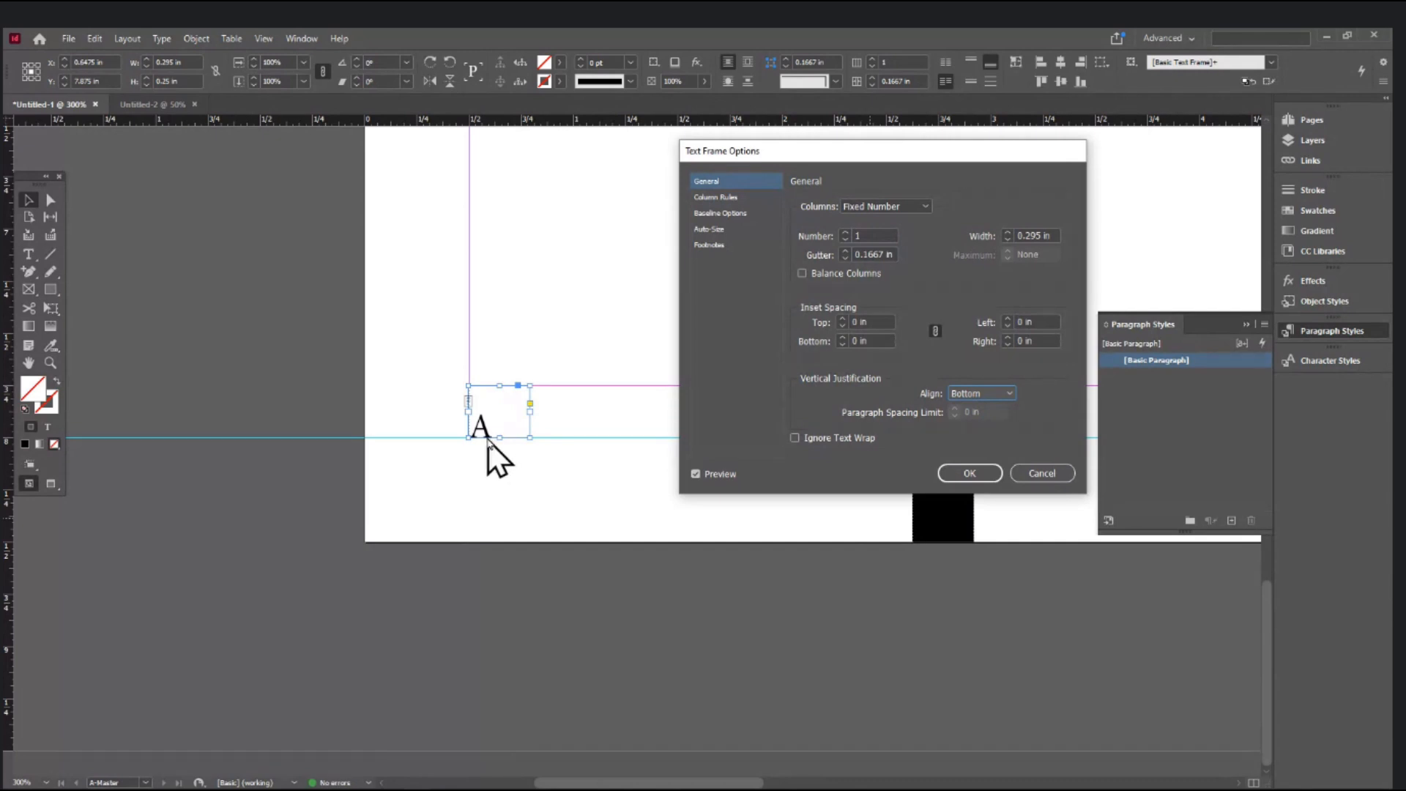
left_click(983, 474)
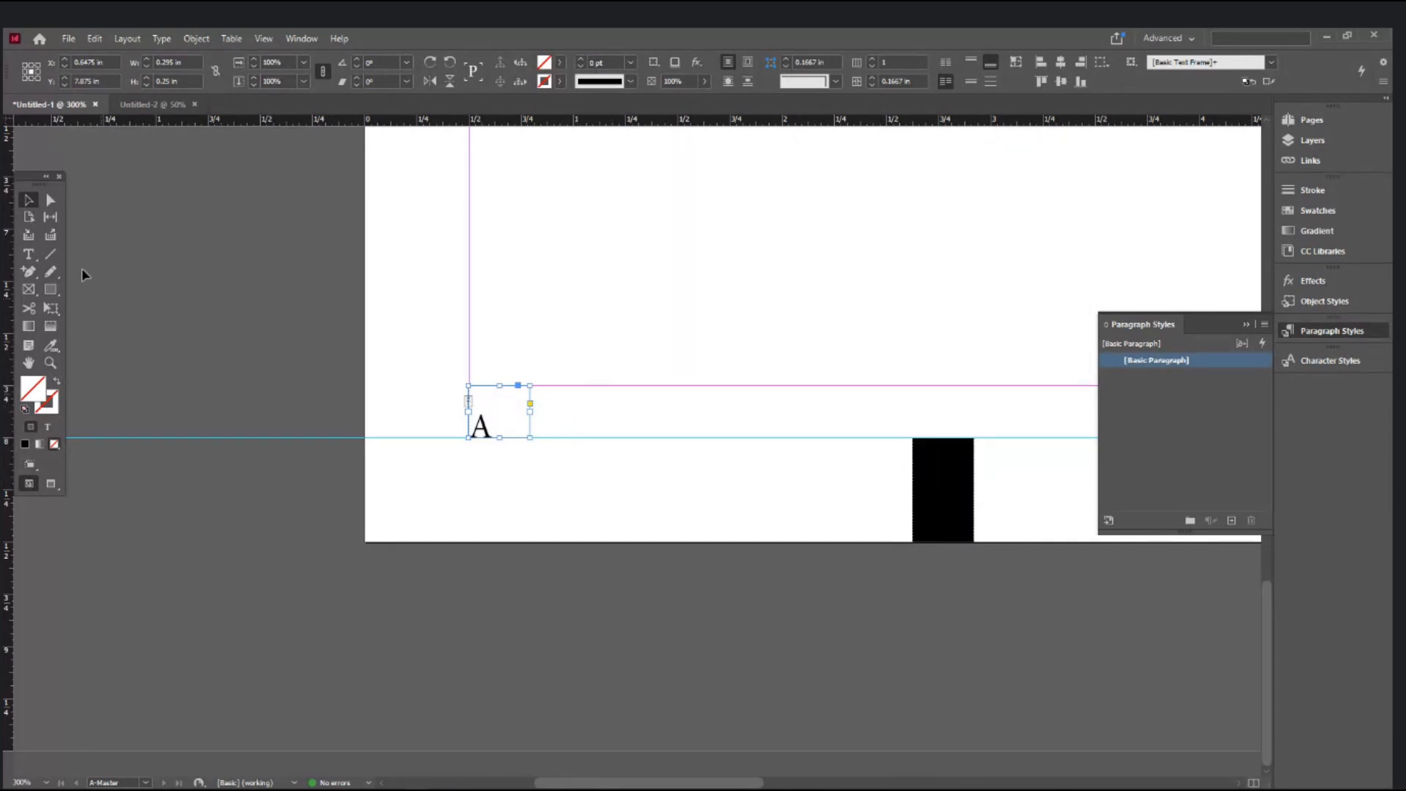
left_click(34, 255)
left_click(502, 429)
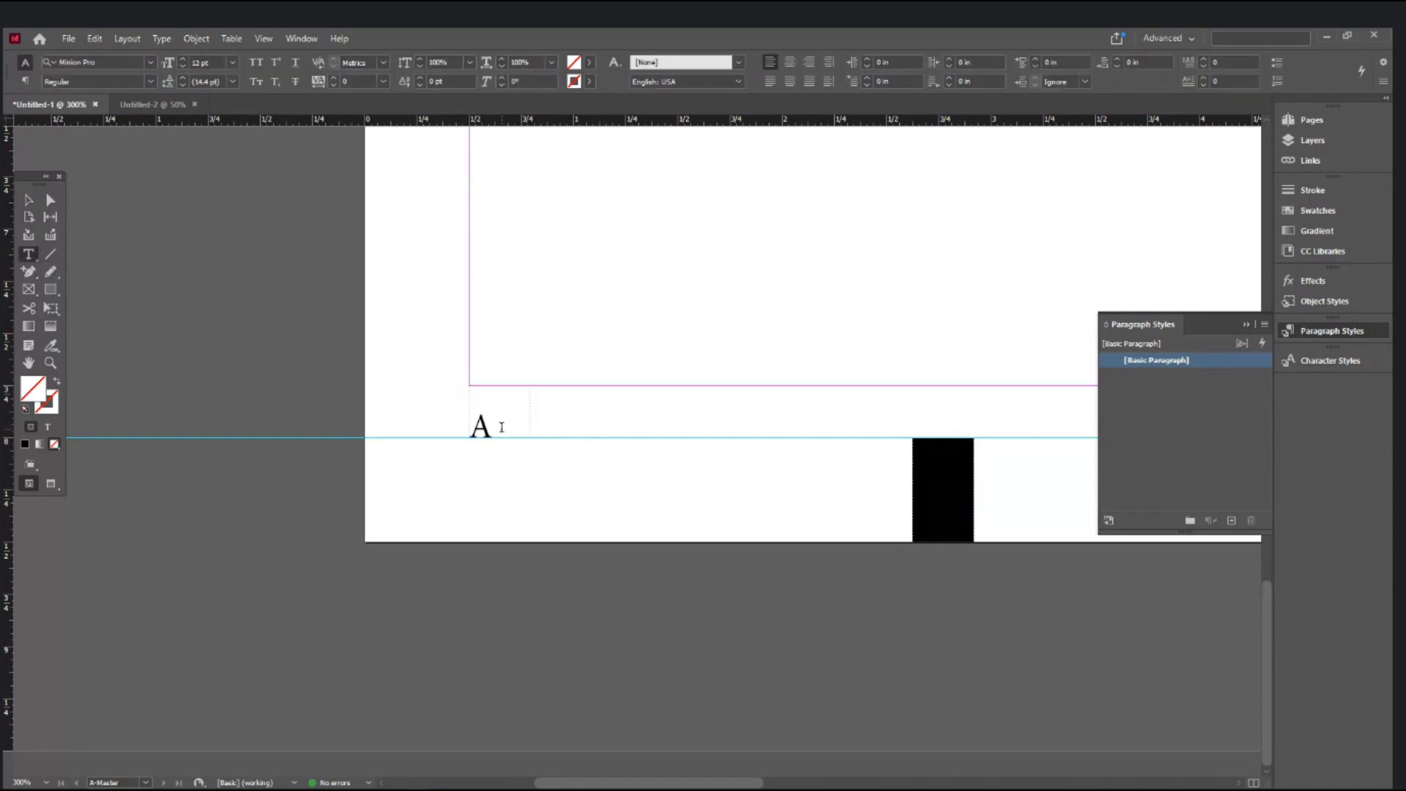
double_click(504, 435)
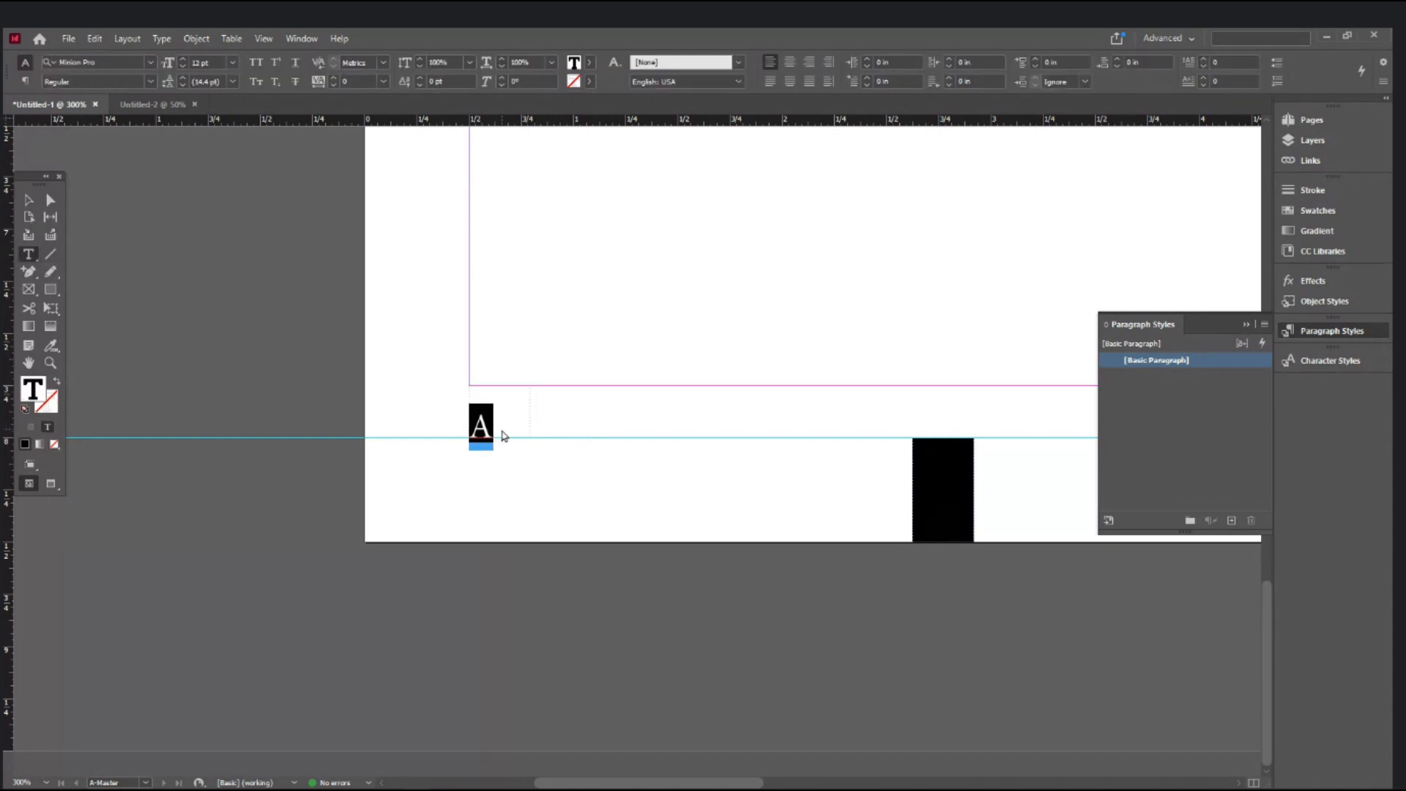
key("ctrl+shift+r")
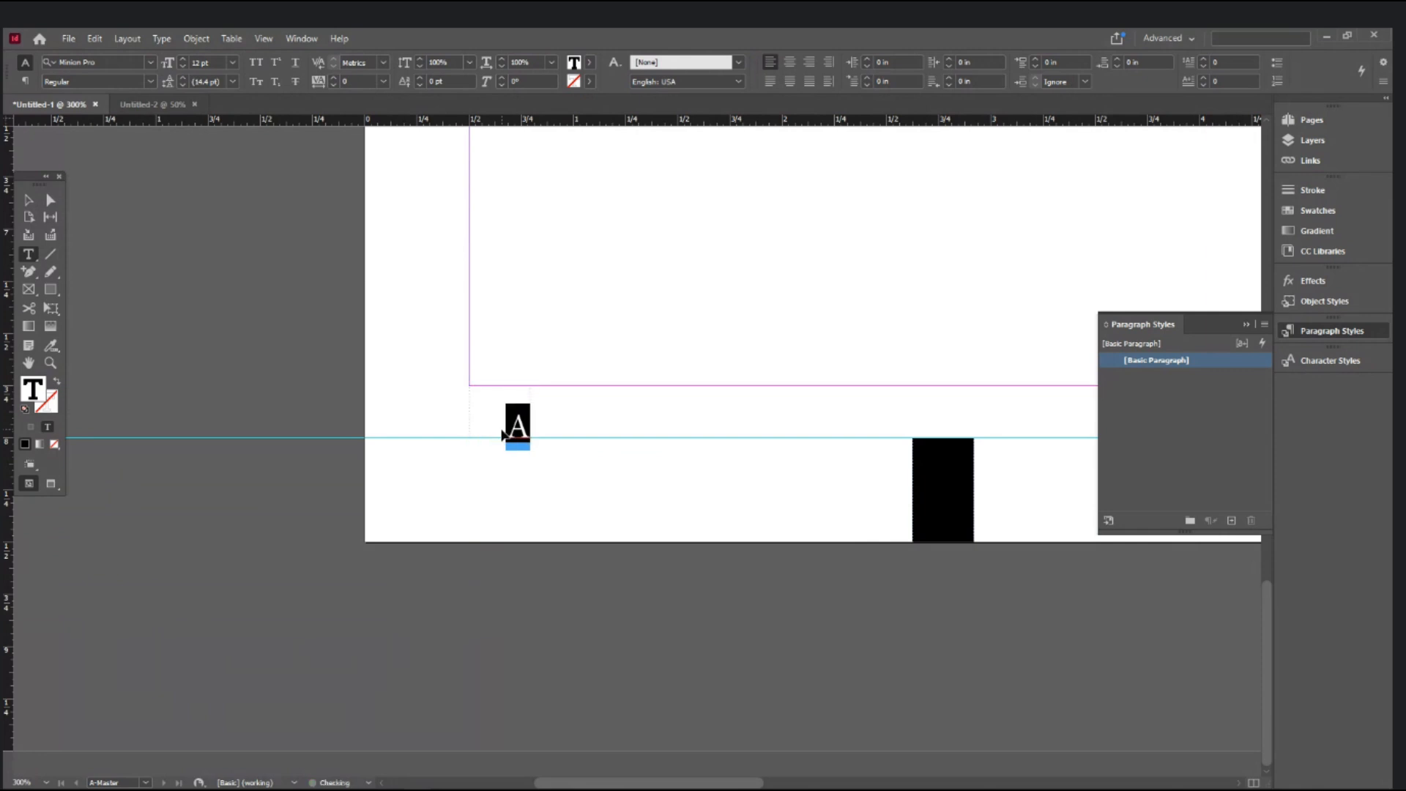
key("ctrl+shift+c")
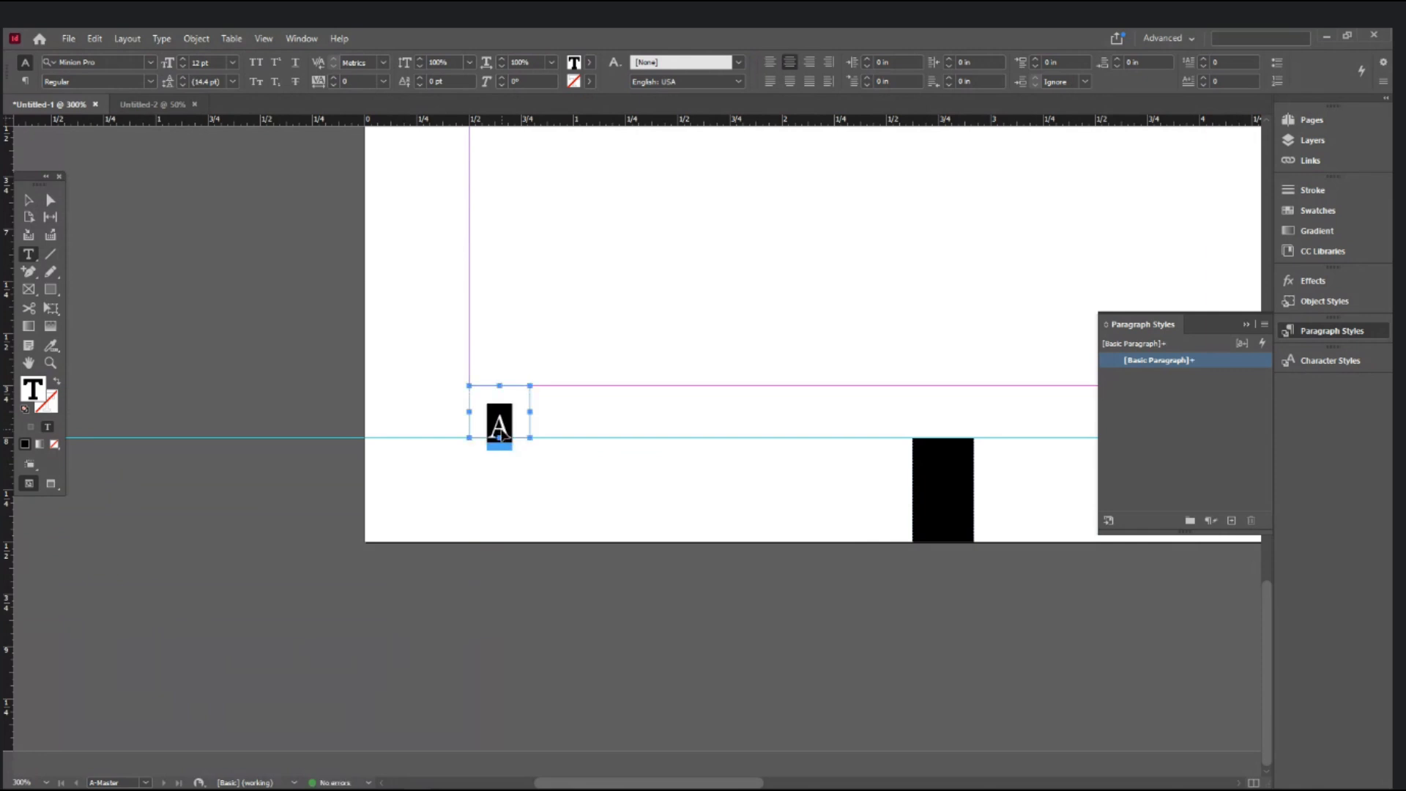
key("ctrl+shift+l")
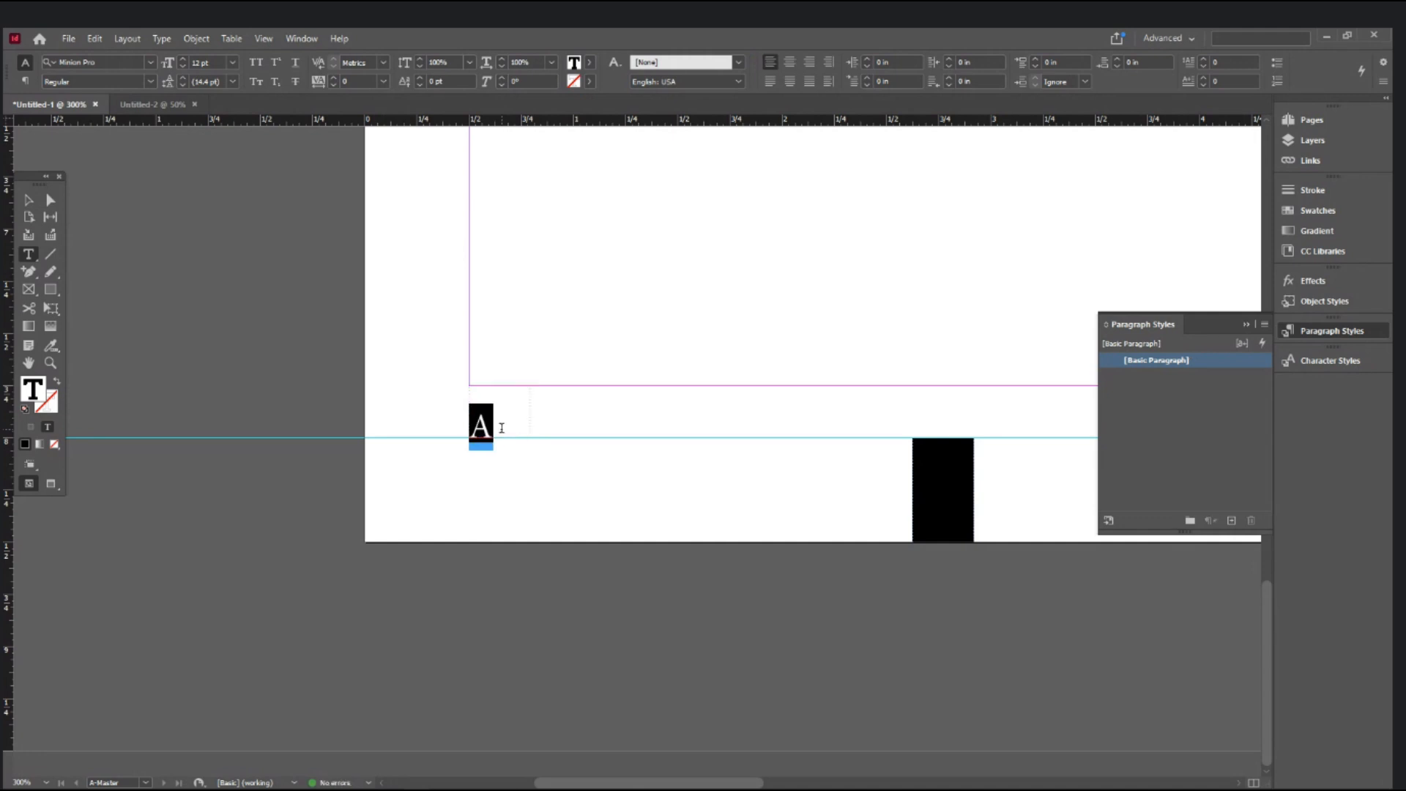
left_click(502, 427)
left_click_drag(473, 466, 581, 527)
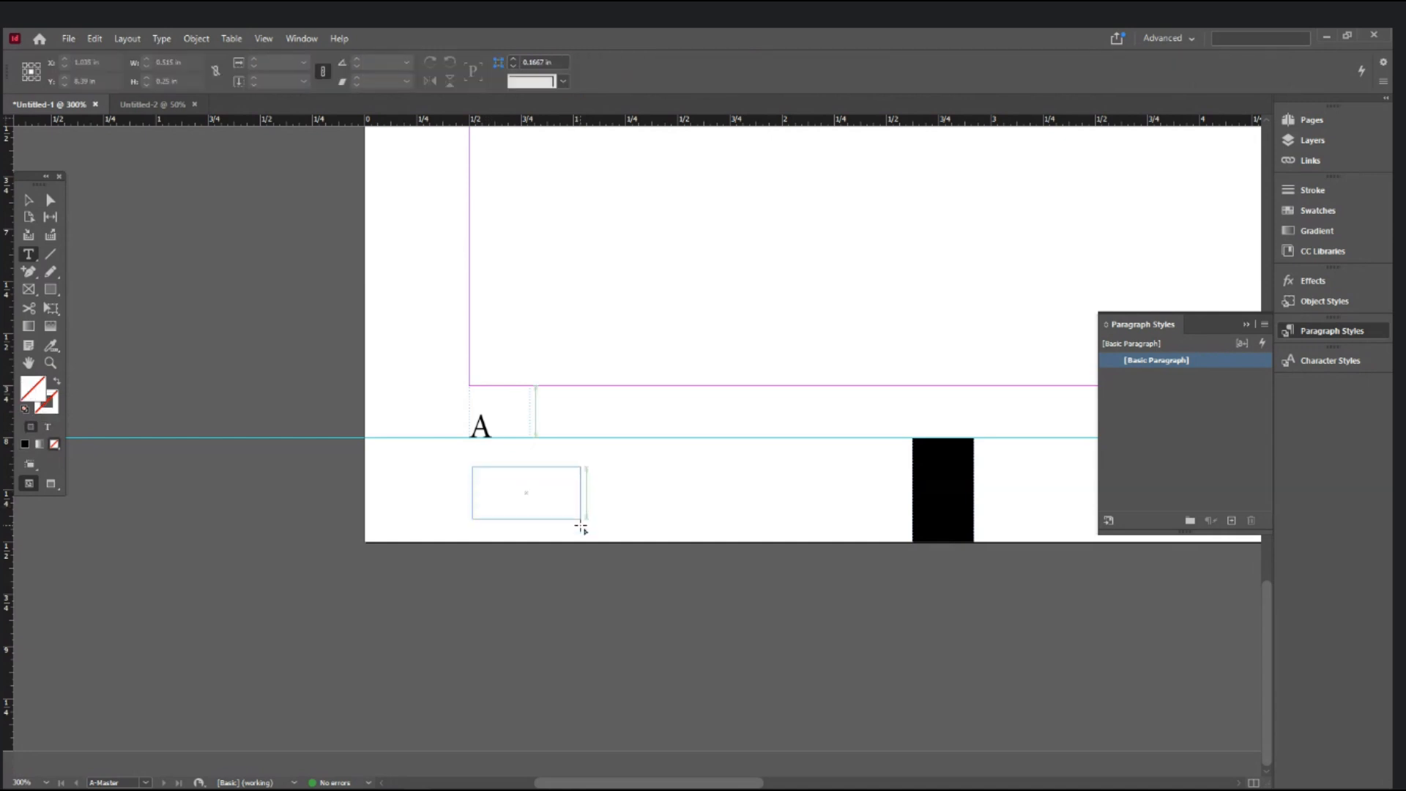
type("1")
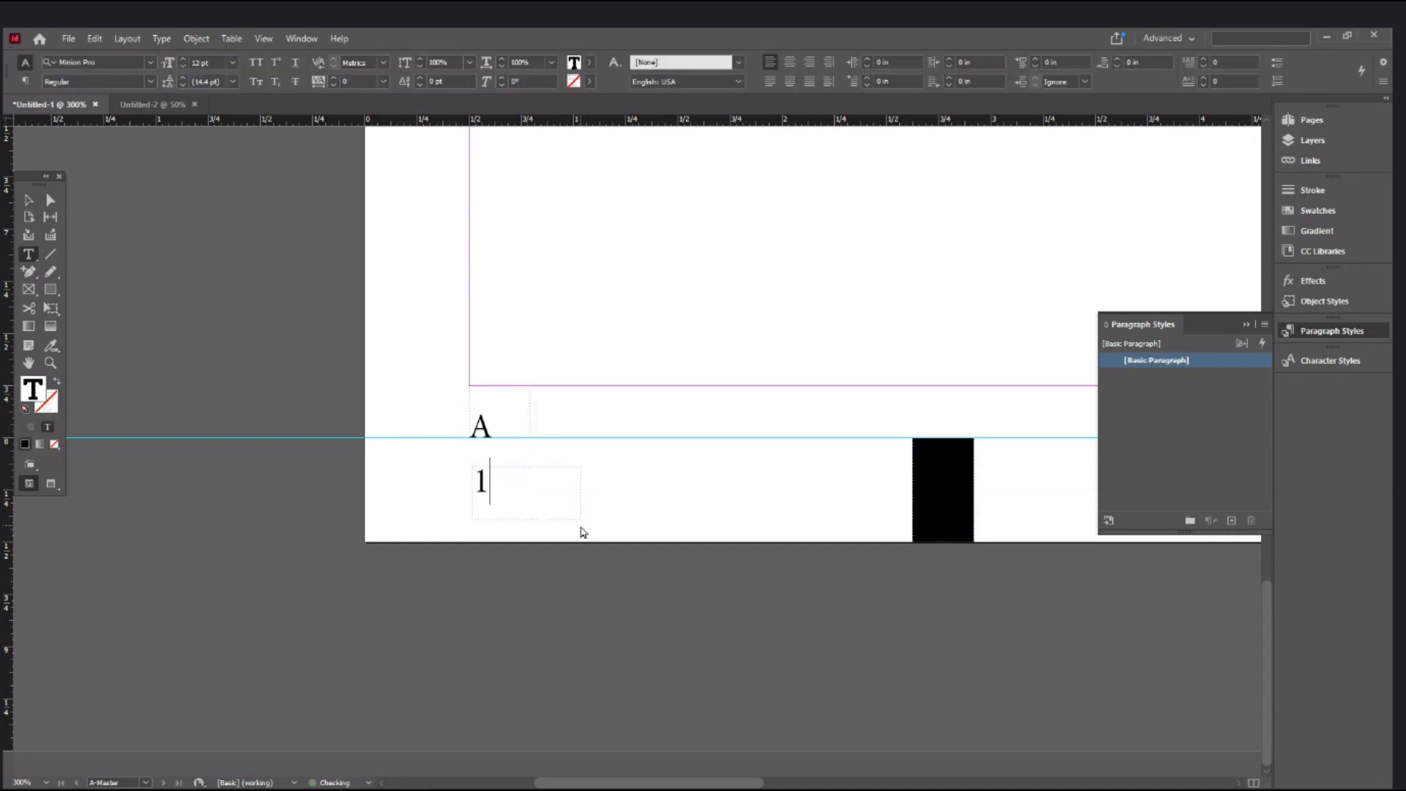
type("00")
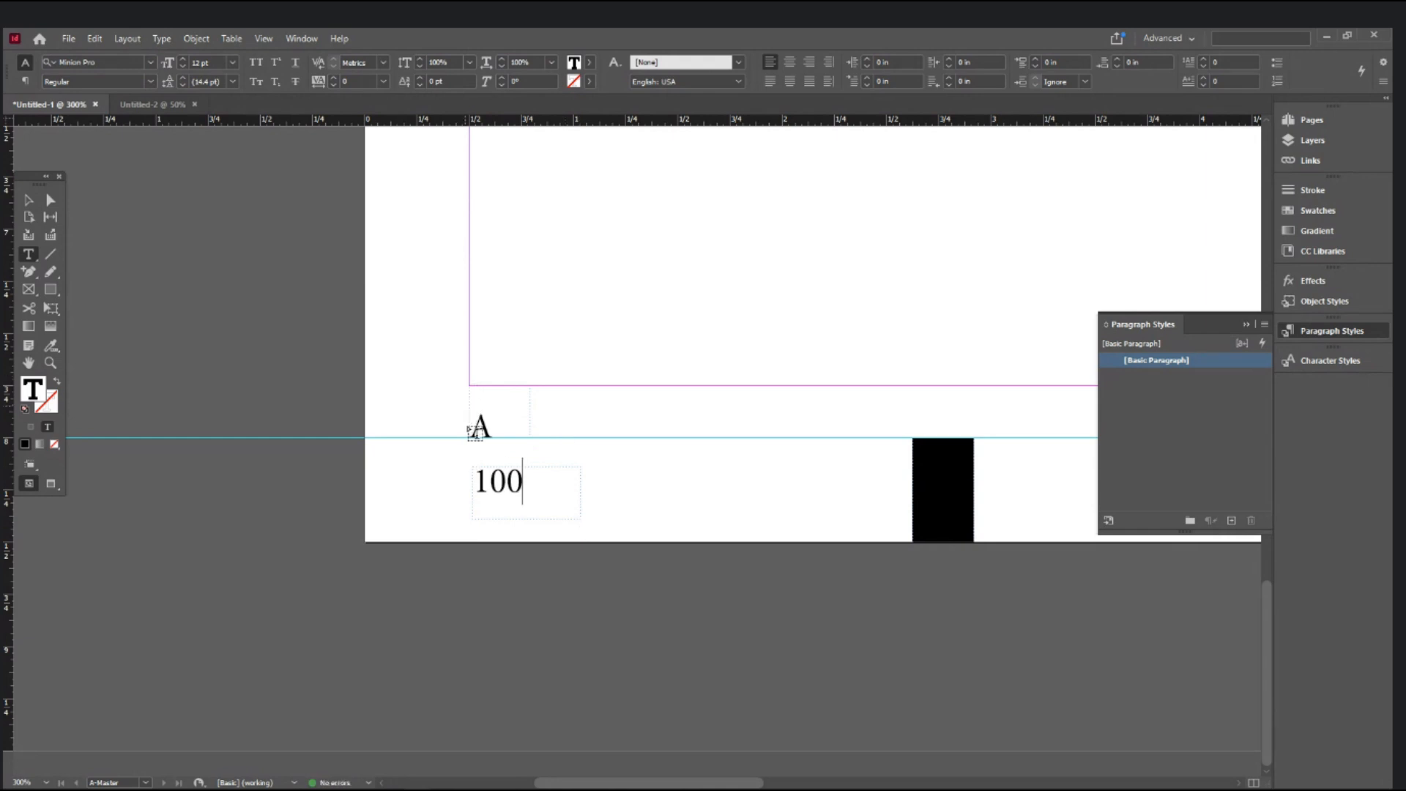
left_click(26, 201)
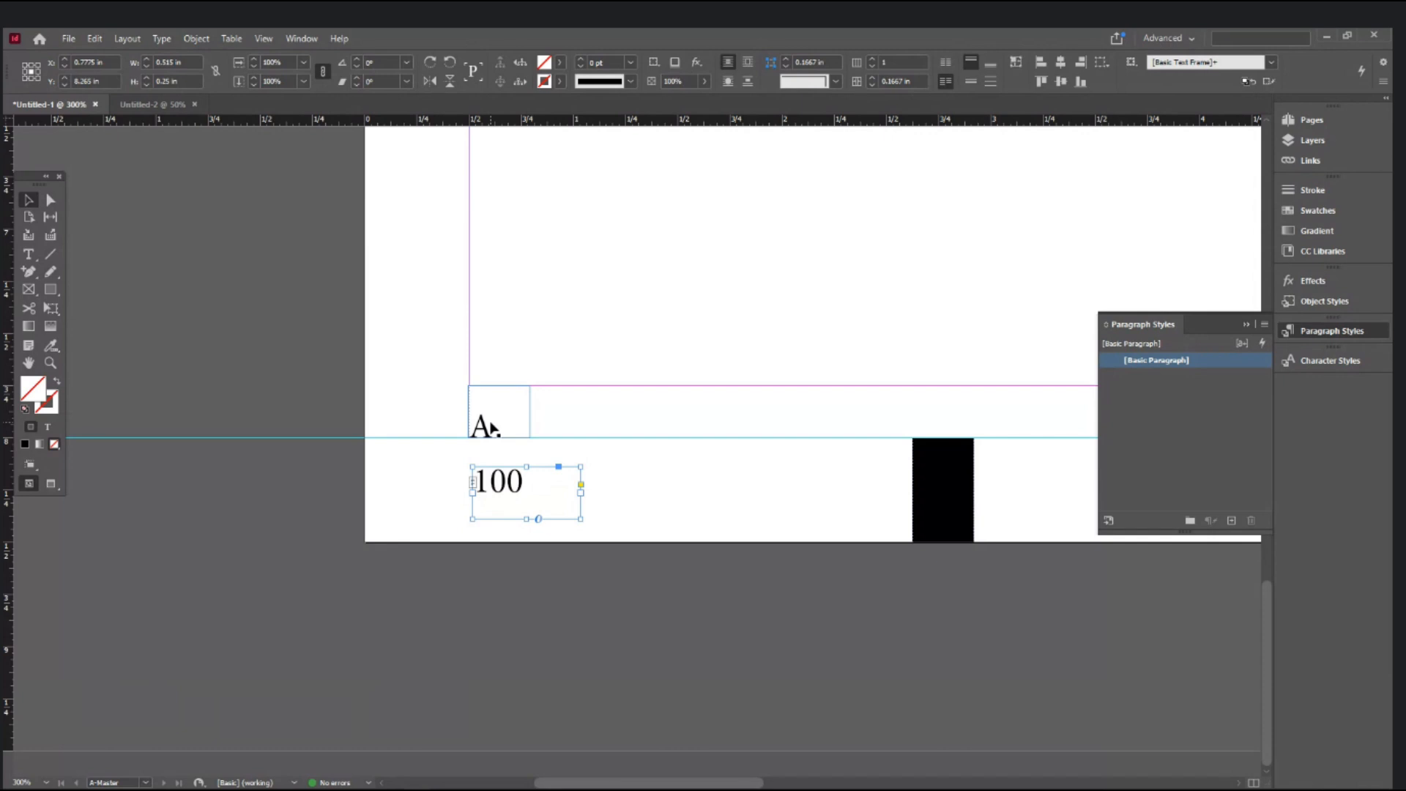
key("Delete")
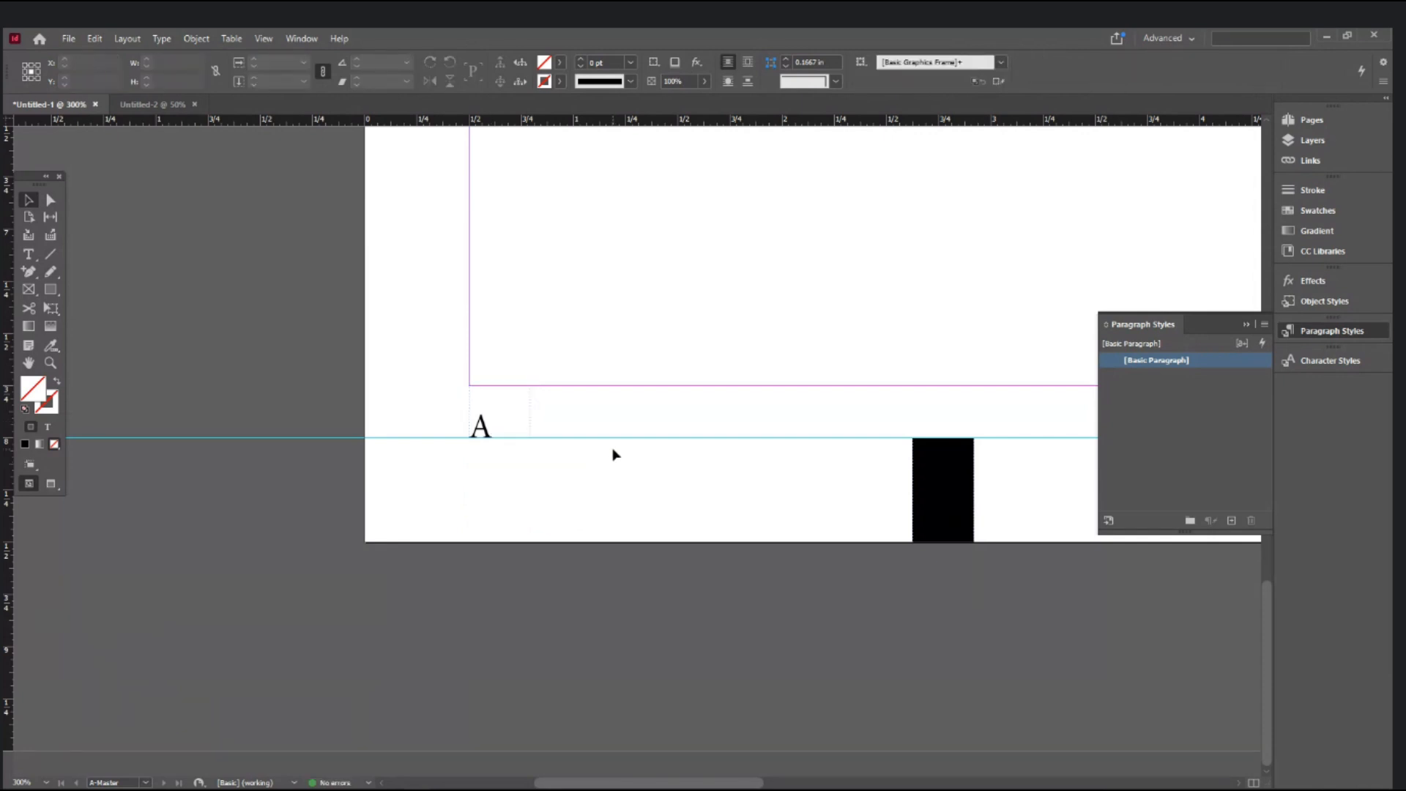
- Draw a wide text frame along the bottom margin and type the author's name in it
left_click(621, 429, "ctrl+alt")
left_click_drag(684, 428, 471, 388)
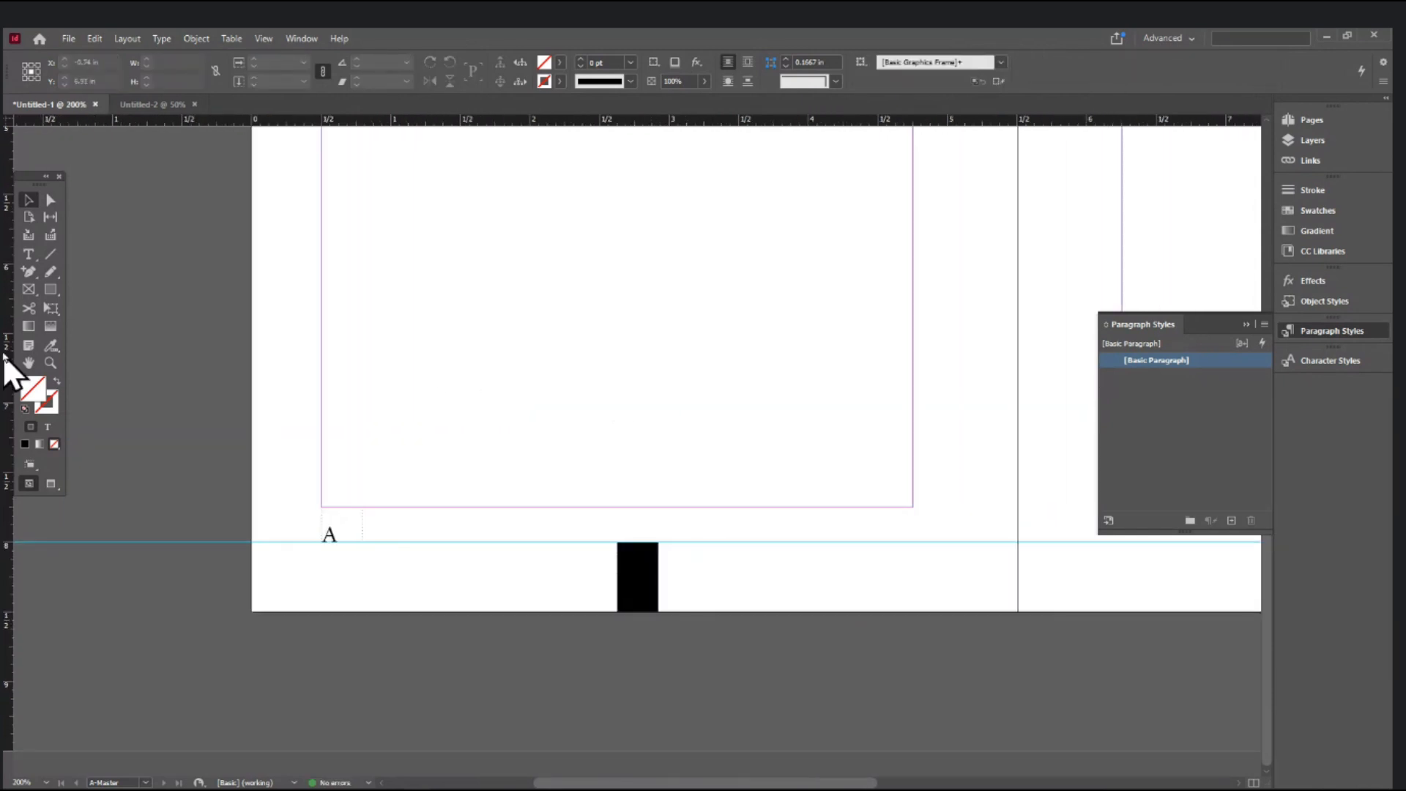
left_click(27, 239)
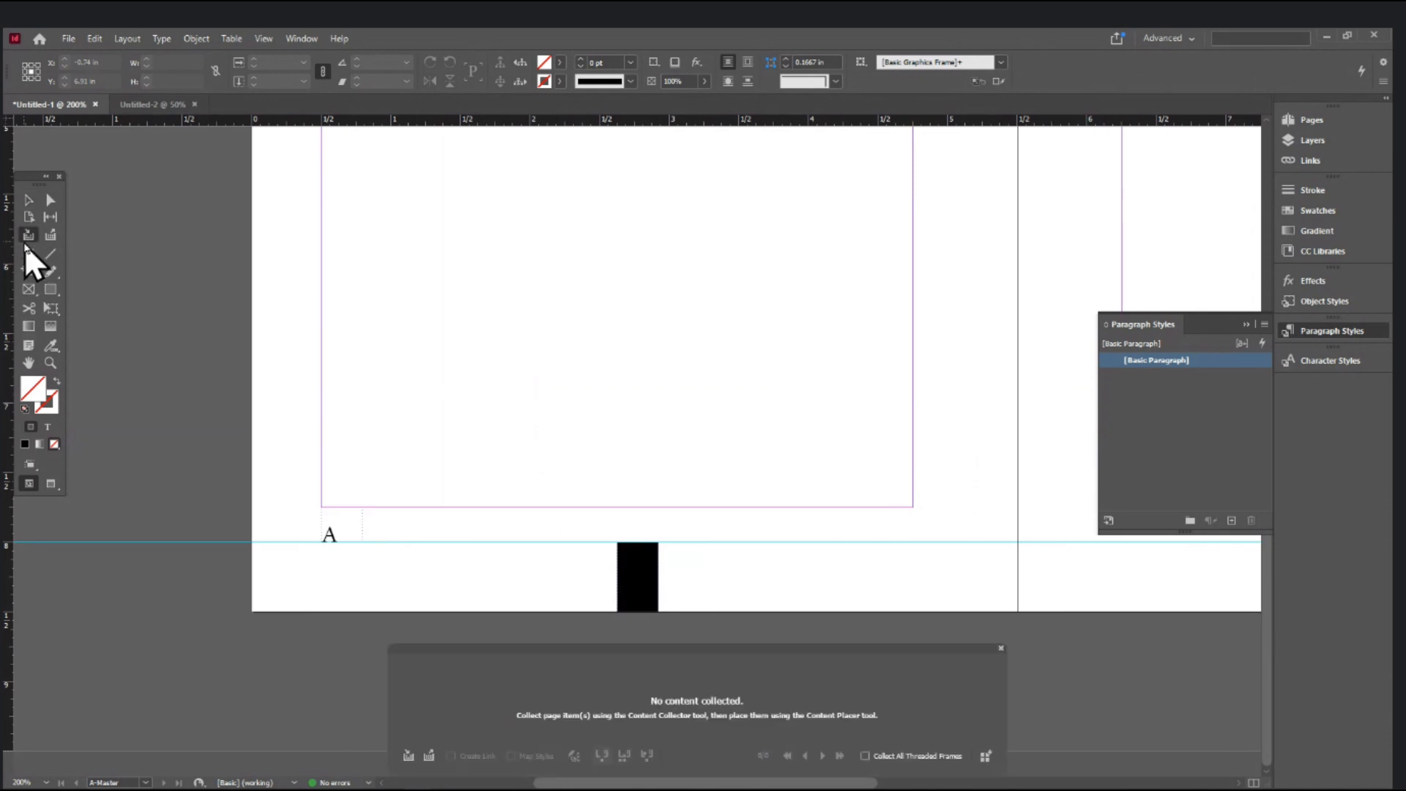
left_click(1001, 652)
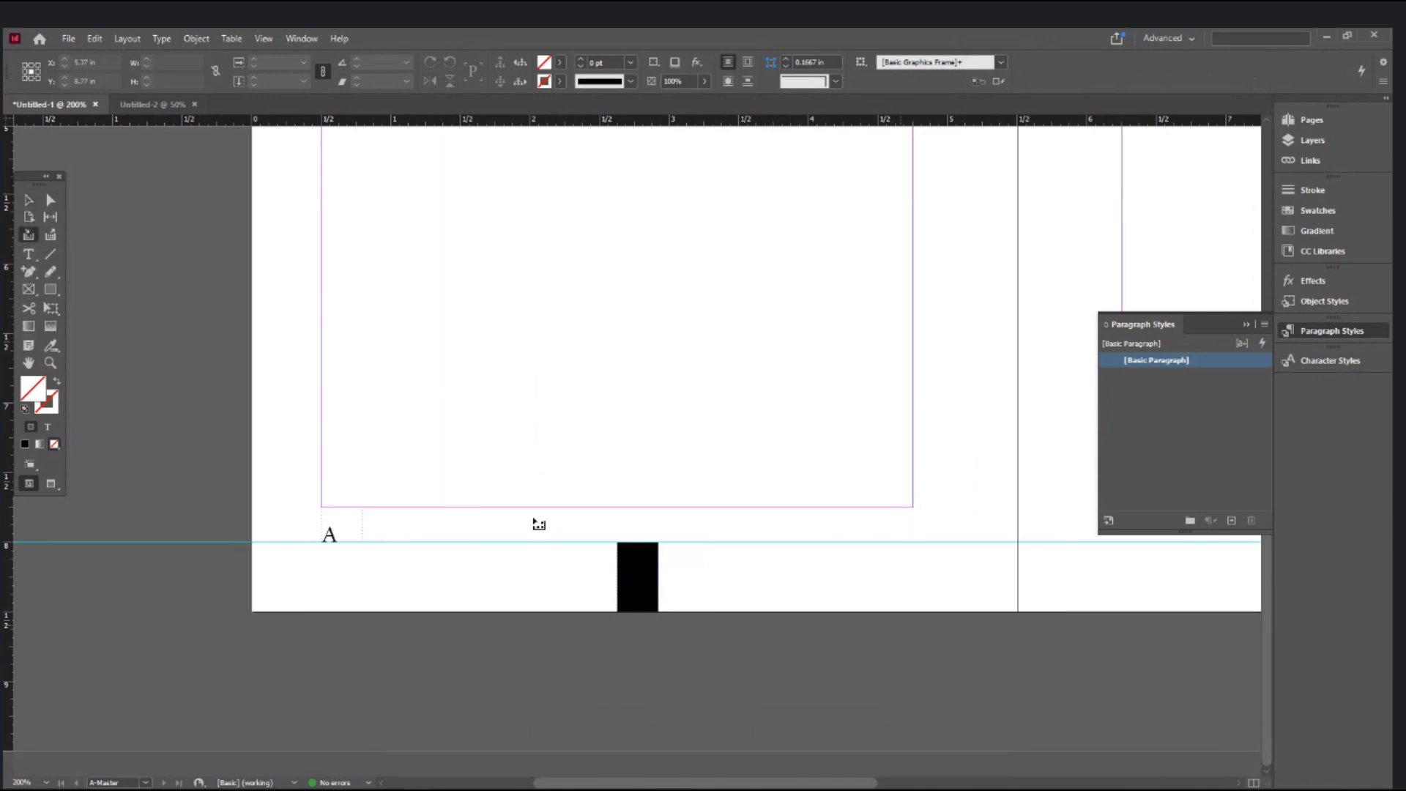
left_click(28, 252)
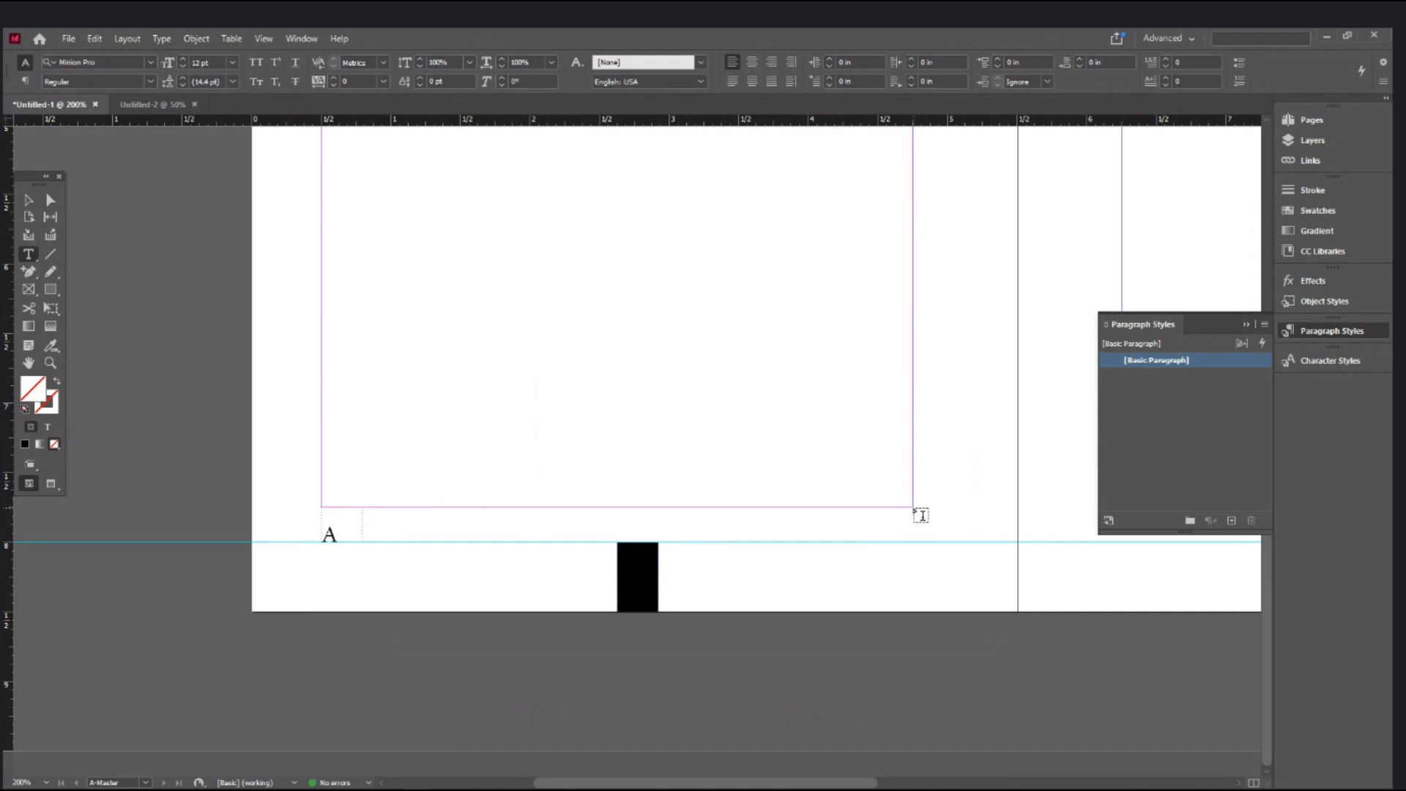
left_click_drag(659, 508, 915, 546)
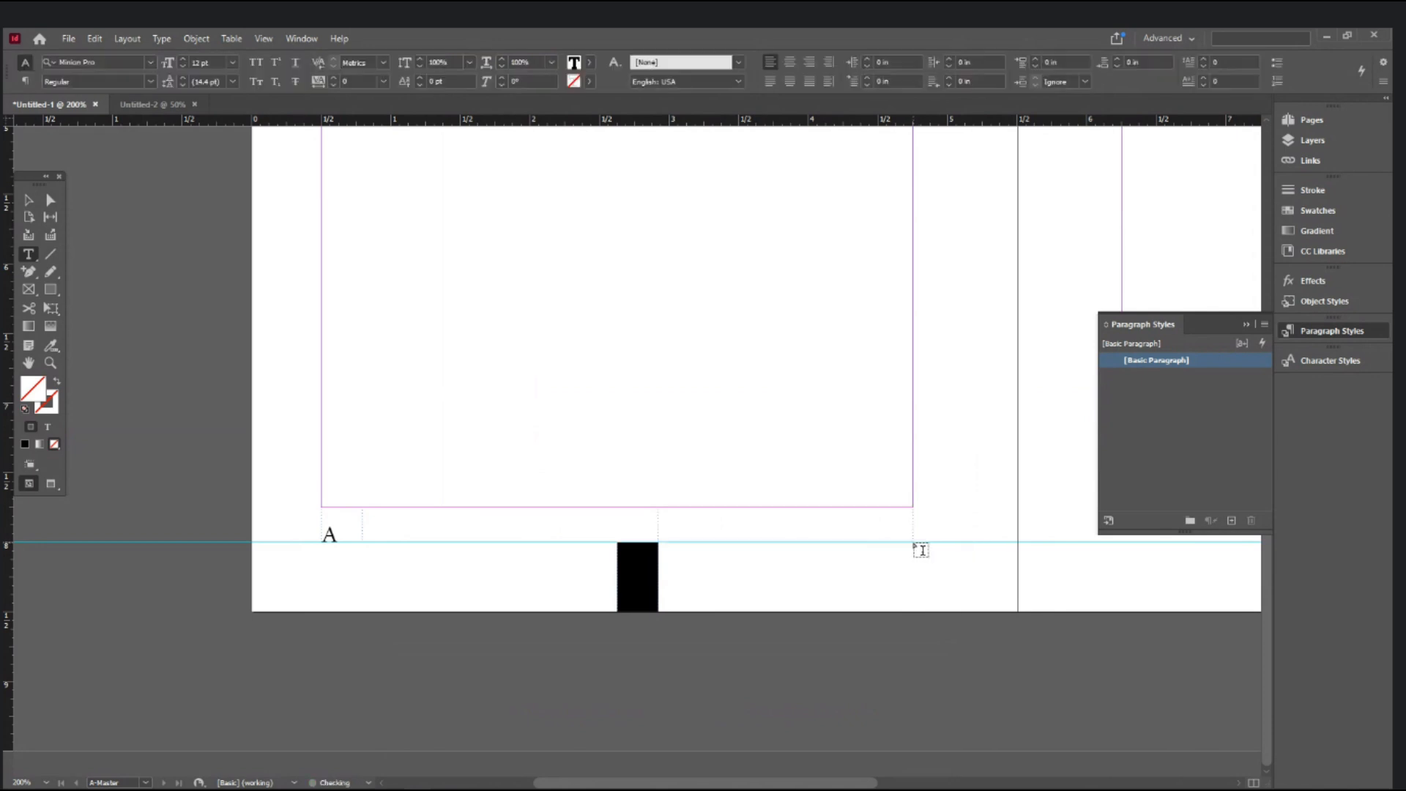
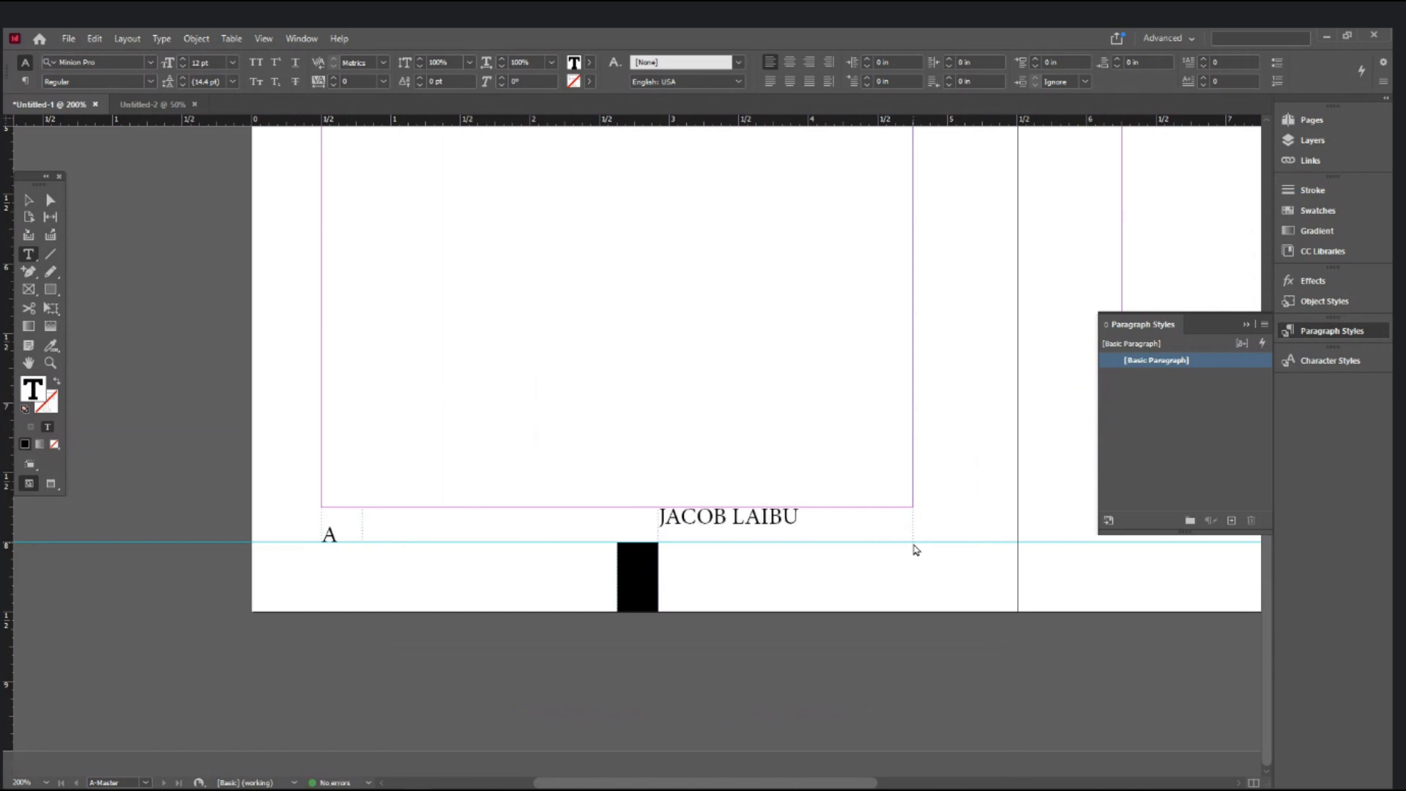
- Right-align the name and set the frame's vertical justification to Bottom
key("ctrl+a")
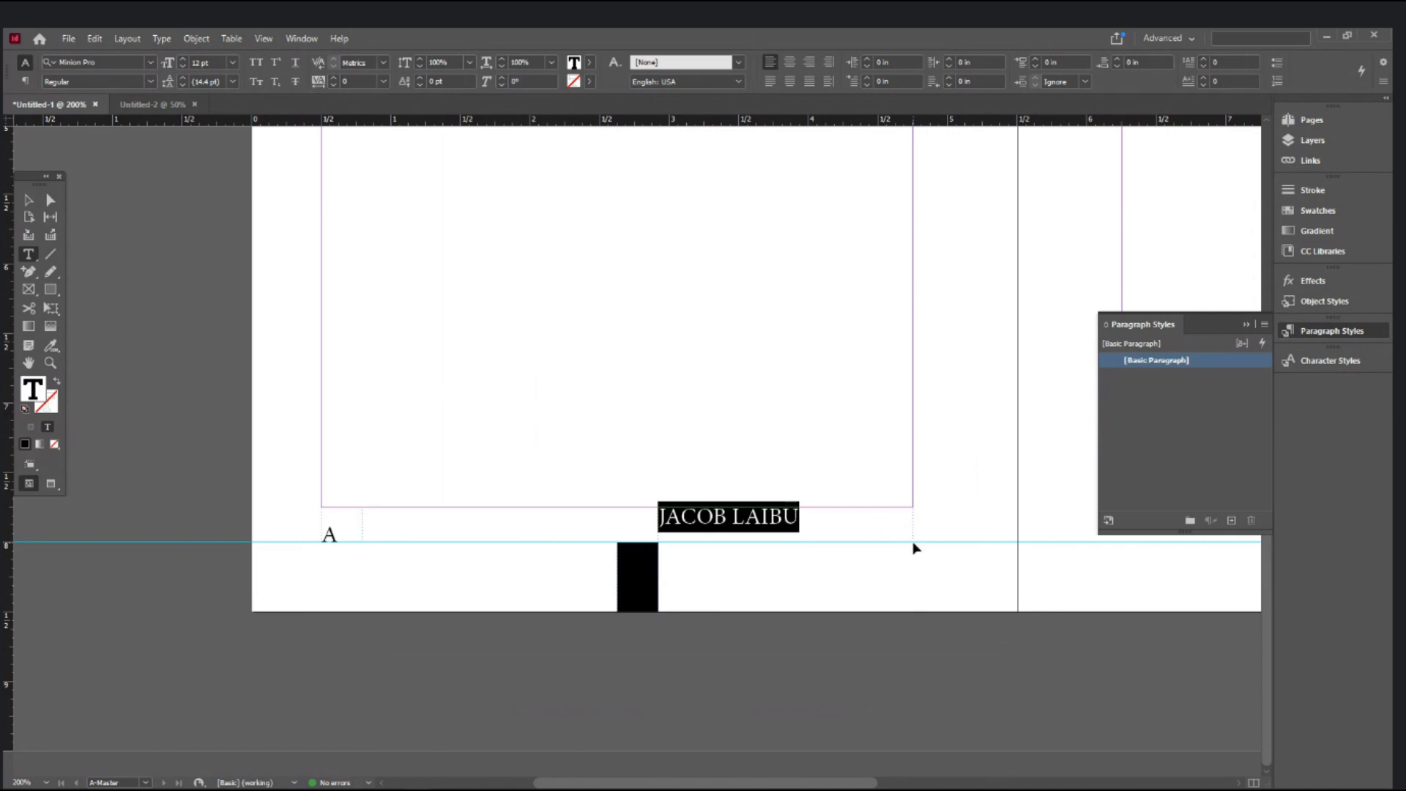
key("ctrl+shift+r")
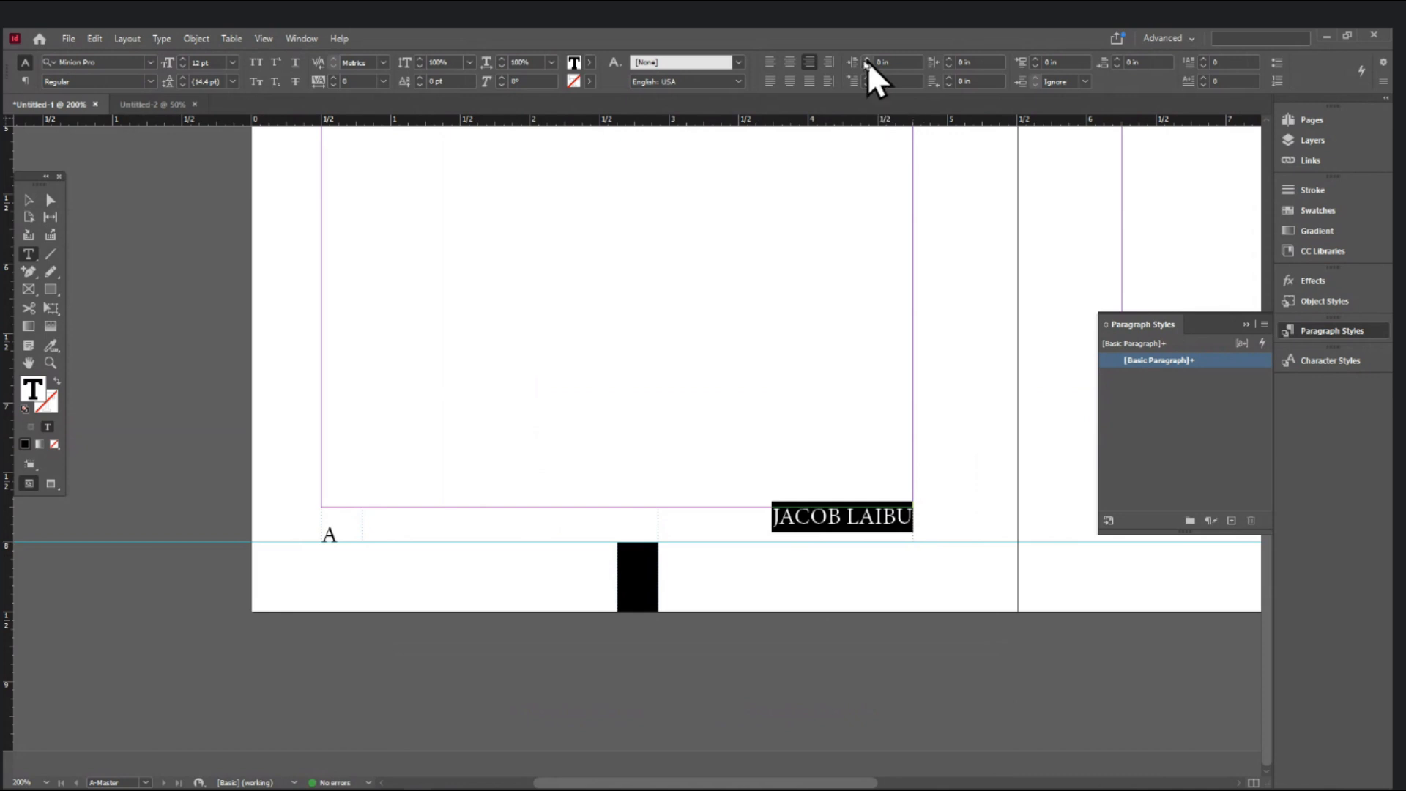
left_click(35, 201)
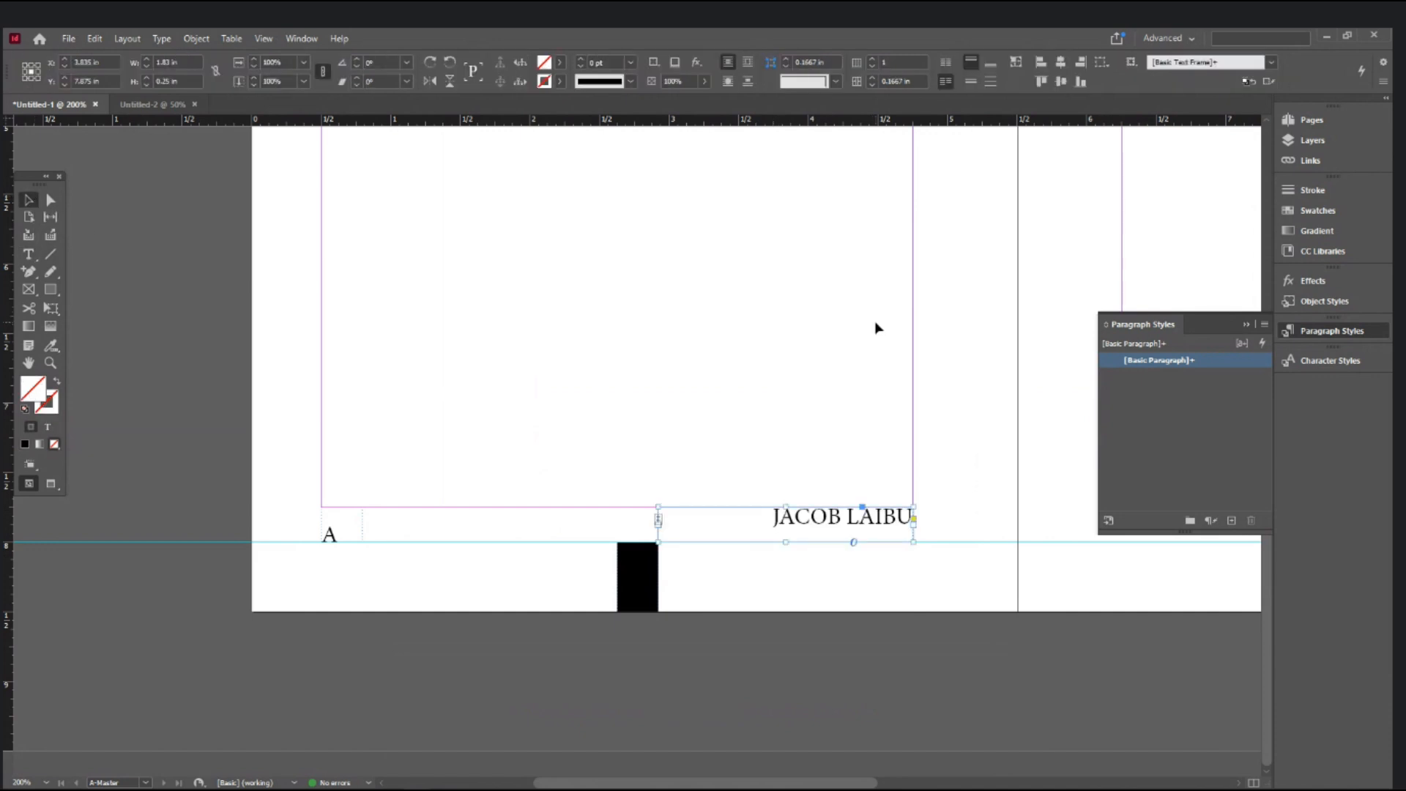
key("ctrl+b")
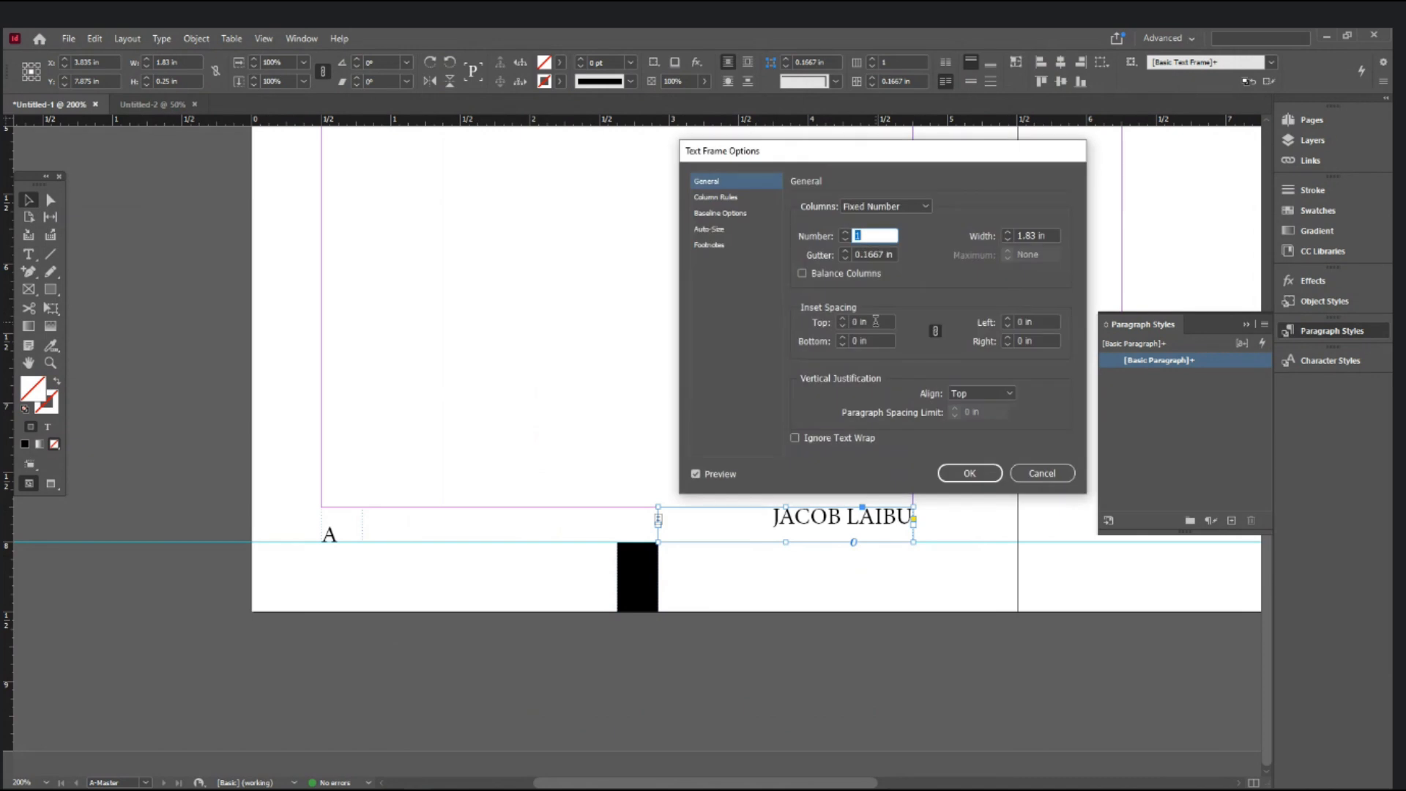
left_click(963, 393)
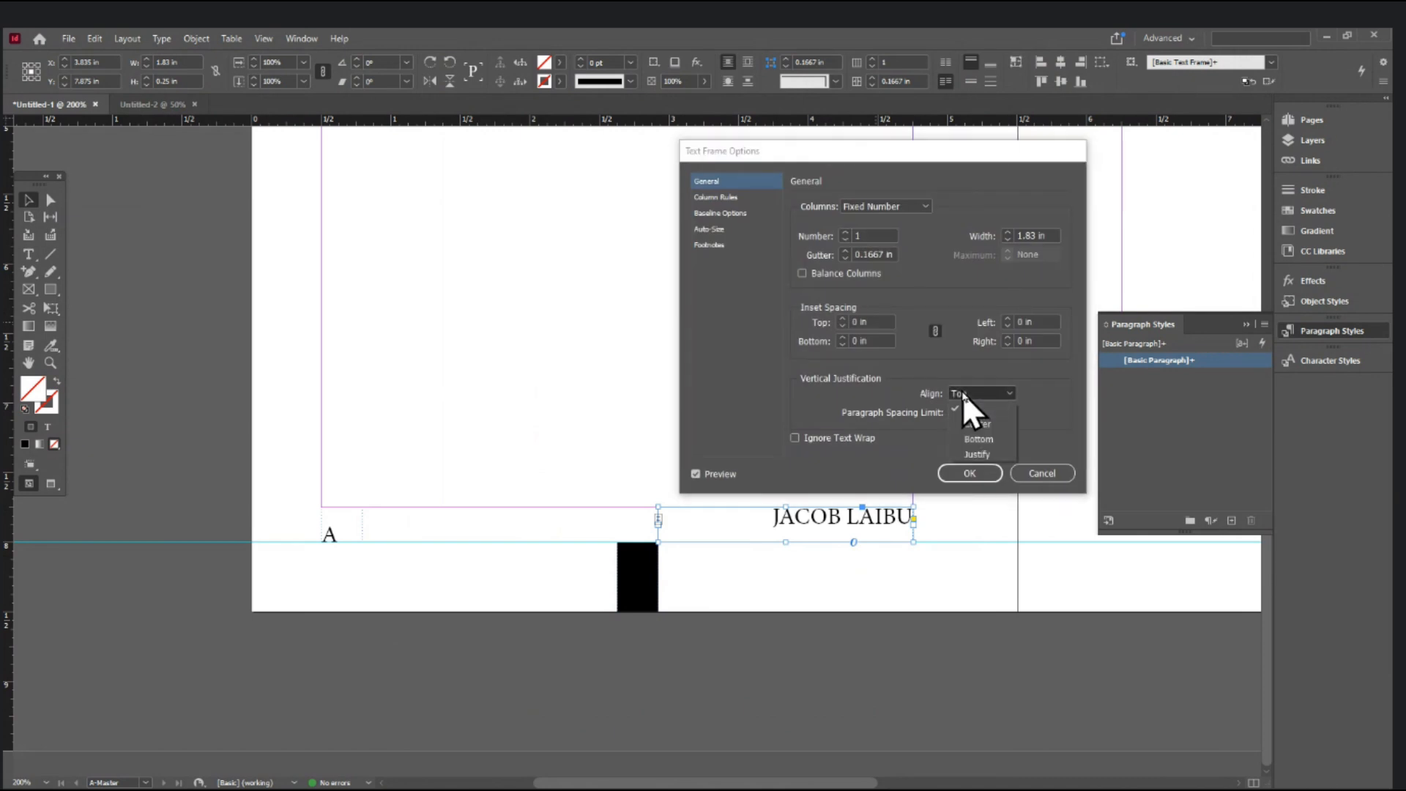
left_click(977, 437)
left_click(972, 476)
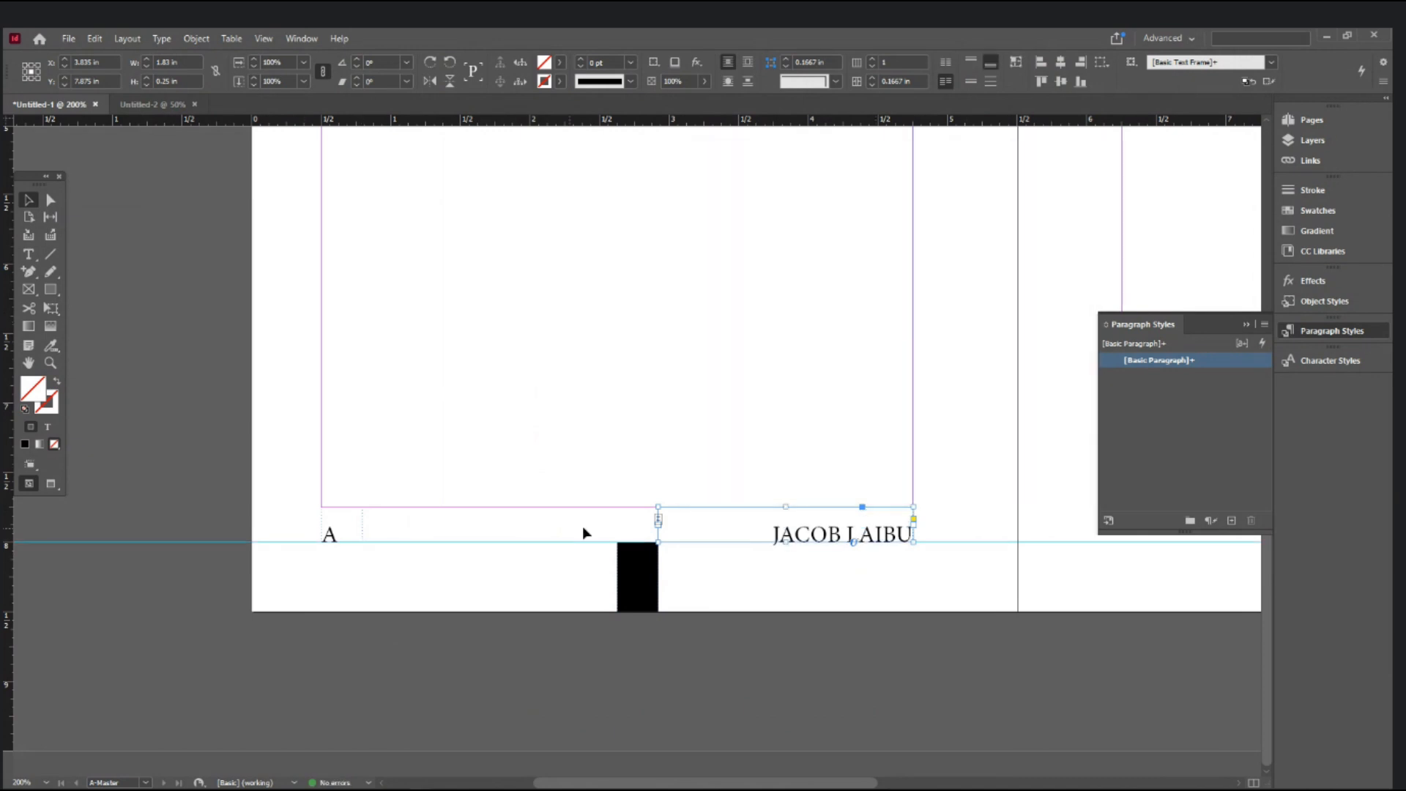
left_click(631, 585)
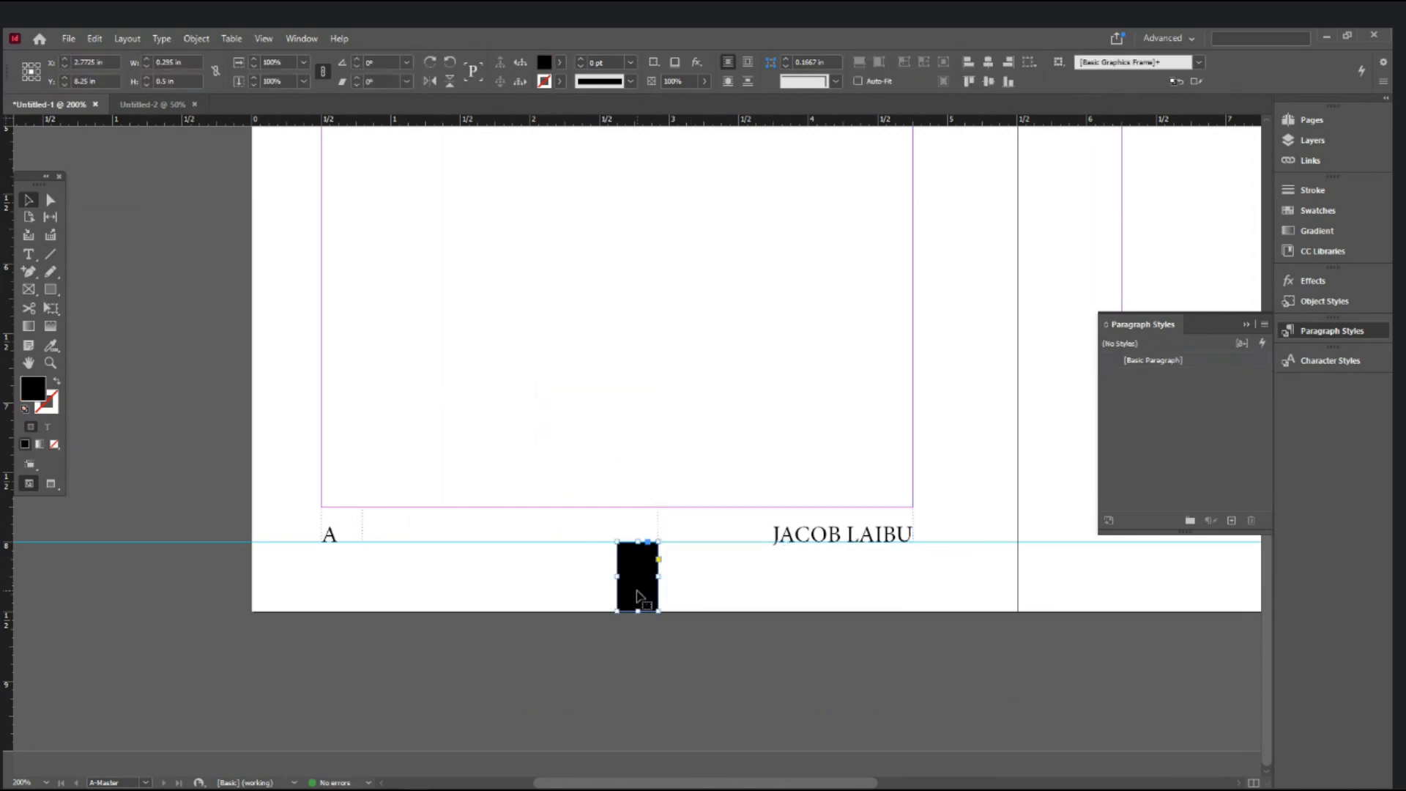
- Delete the black rectangle and the separate name text frame
key("Delete")
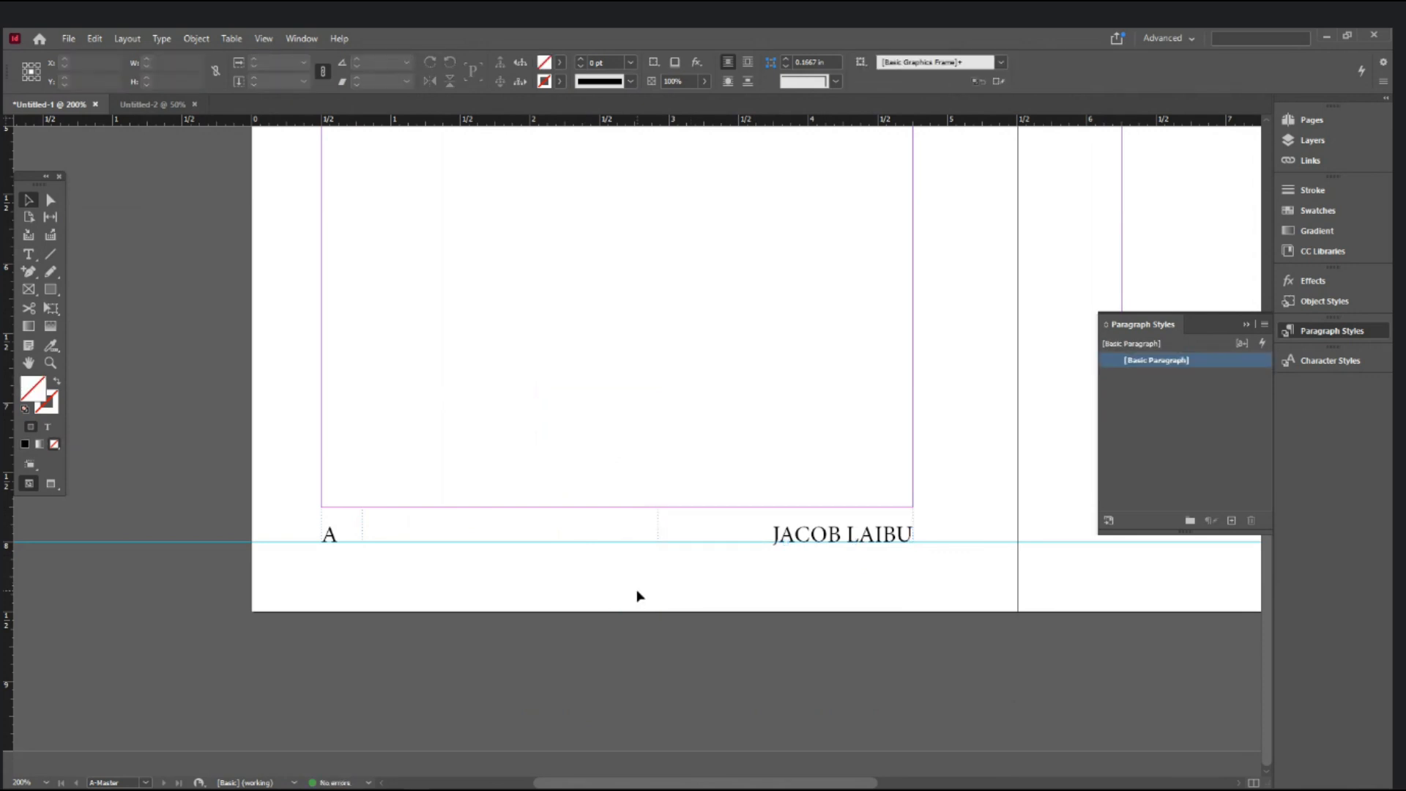
left_click(780, 543)
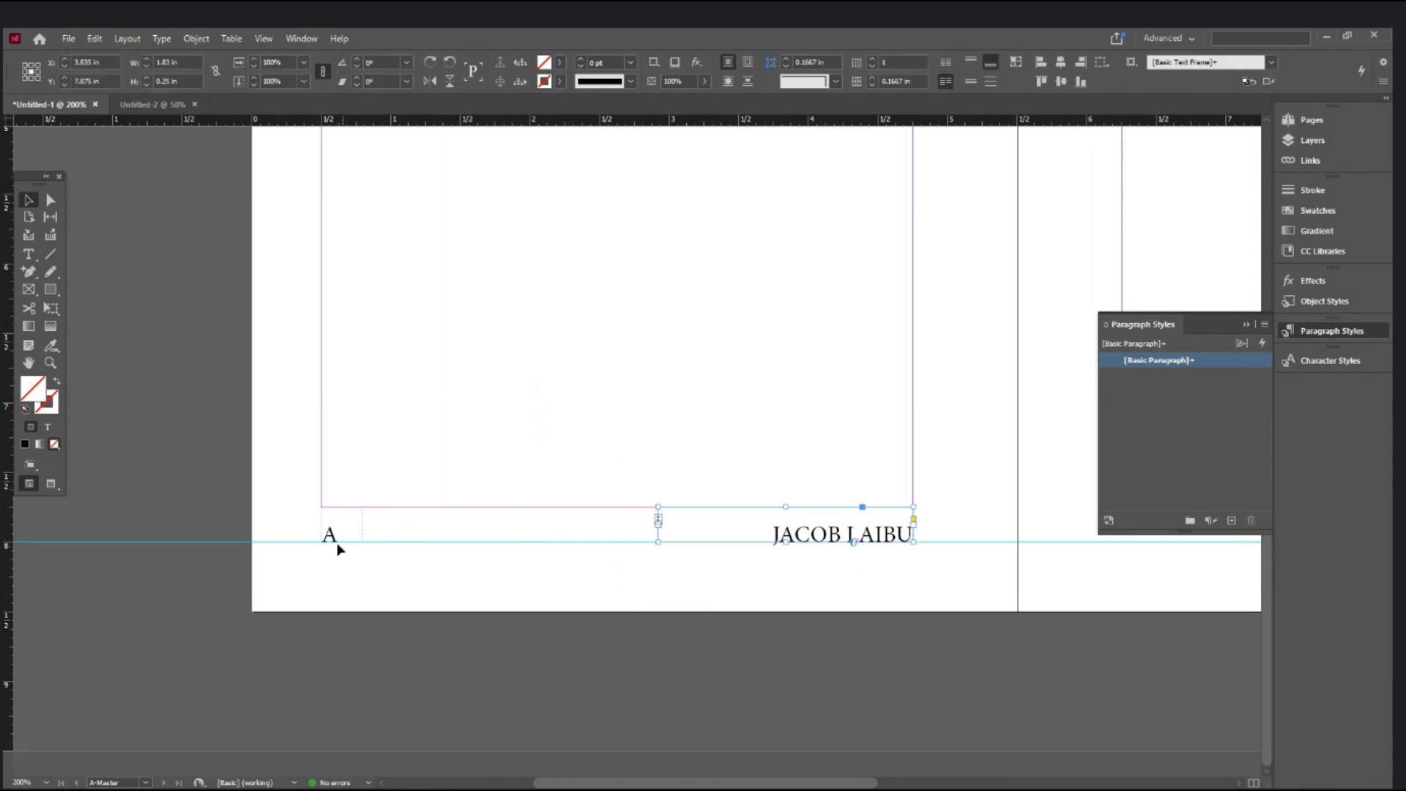
left_click(603, 575)
left_click(820, 537)
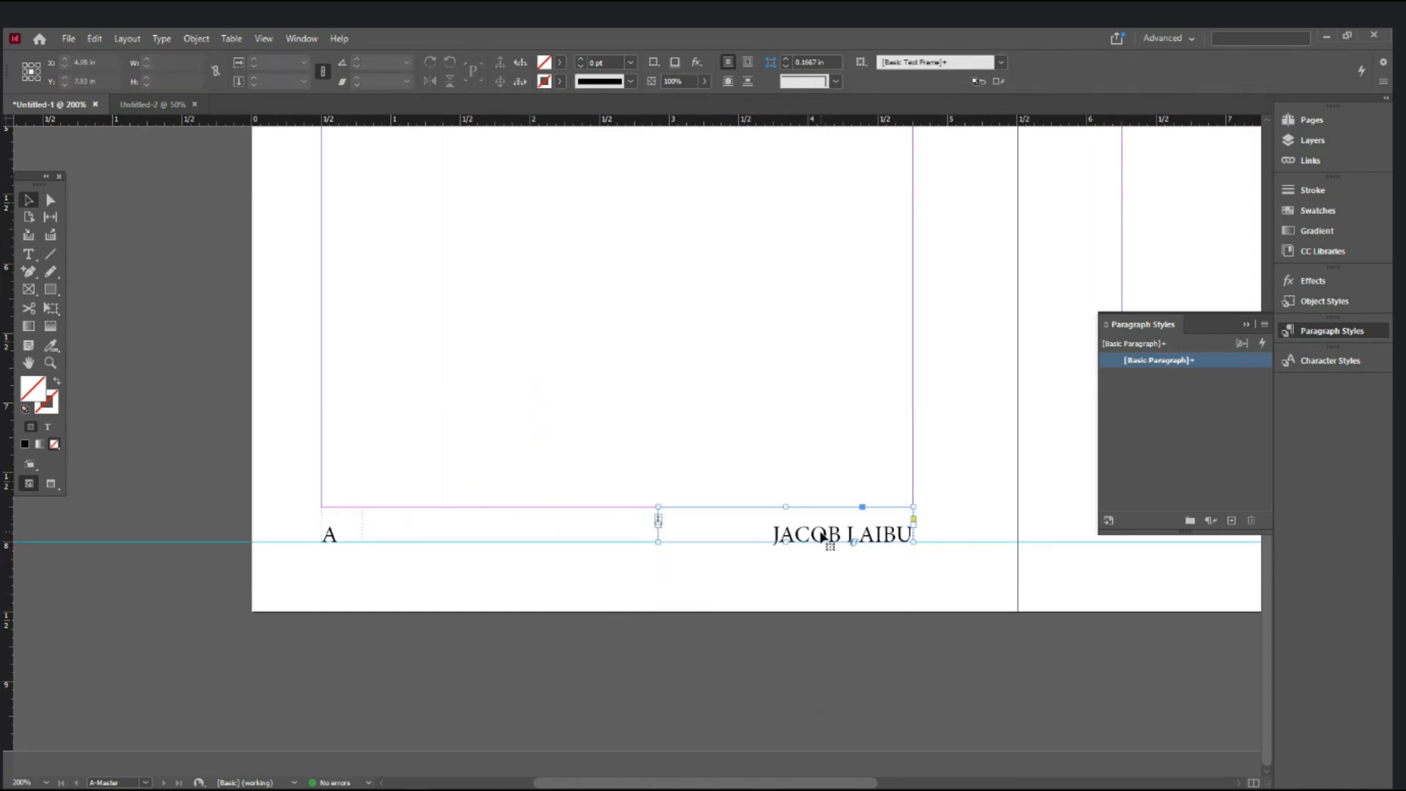
key("Delete")
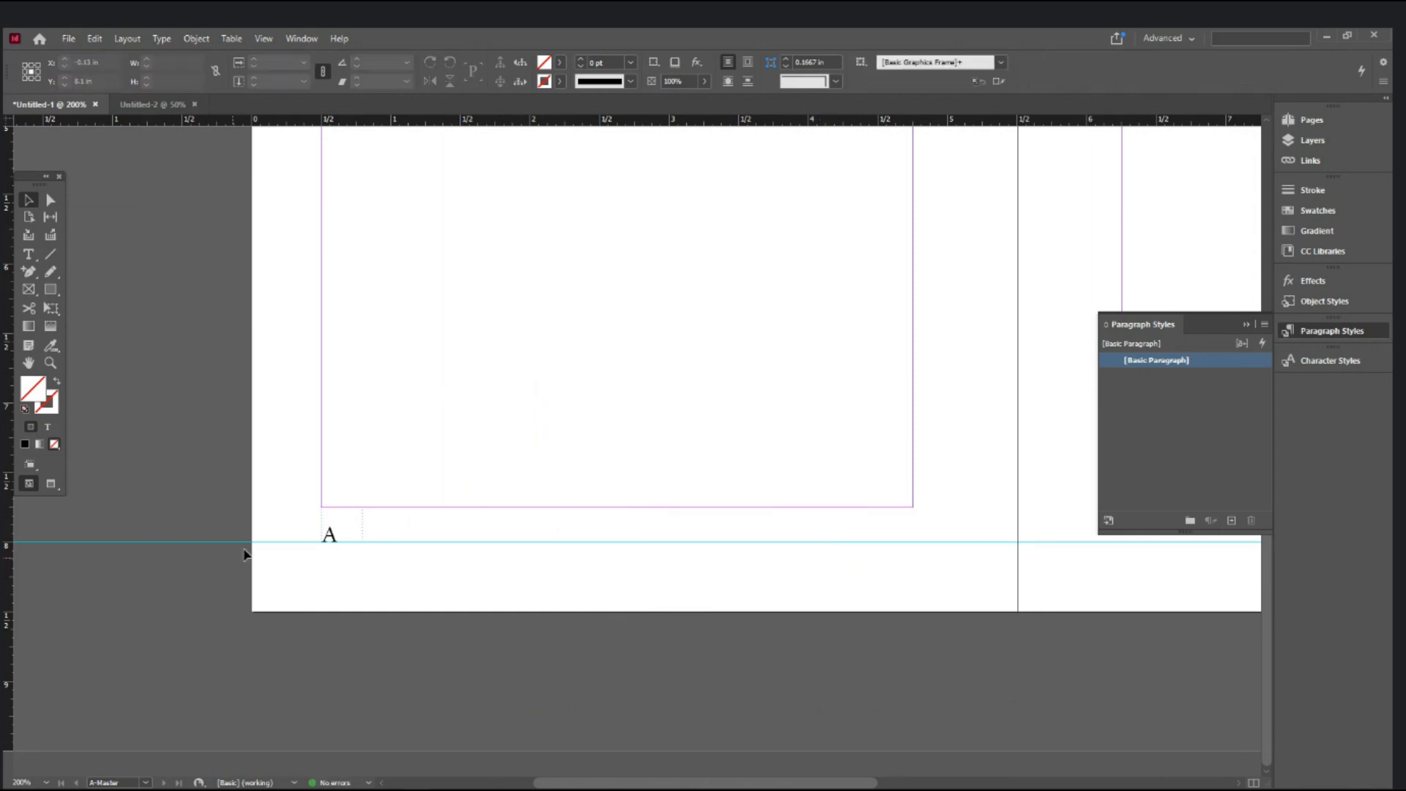
- Widen the A frame across the page and add the author's name right-aligned after a Shift+Tab
left_click(364, 531)
left_click_drag(364, 531, 913, 529)
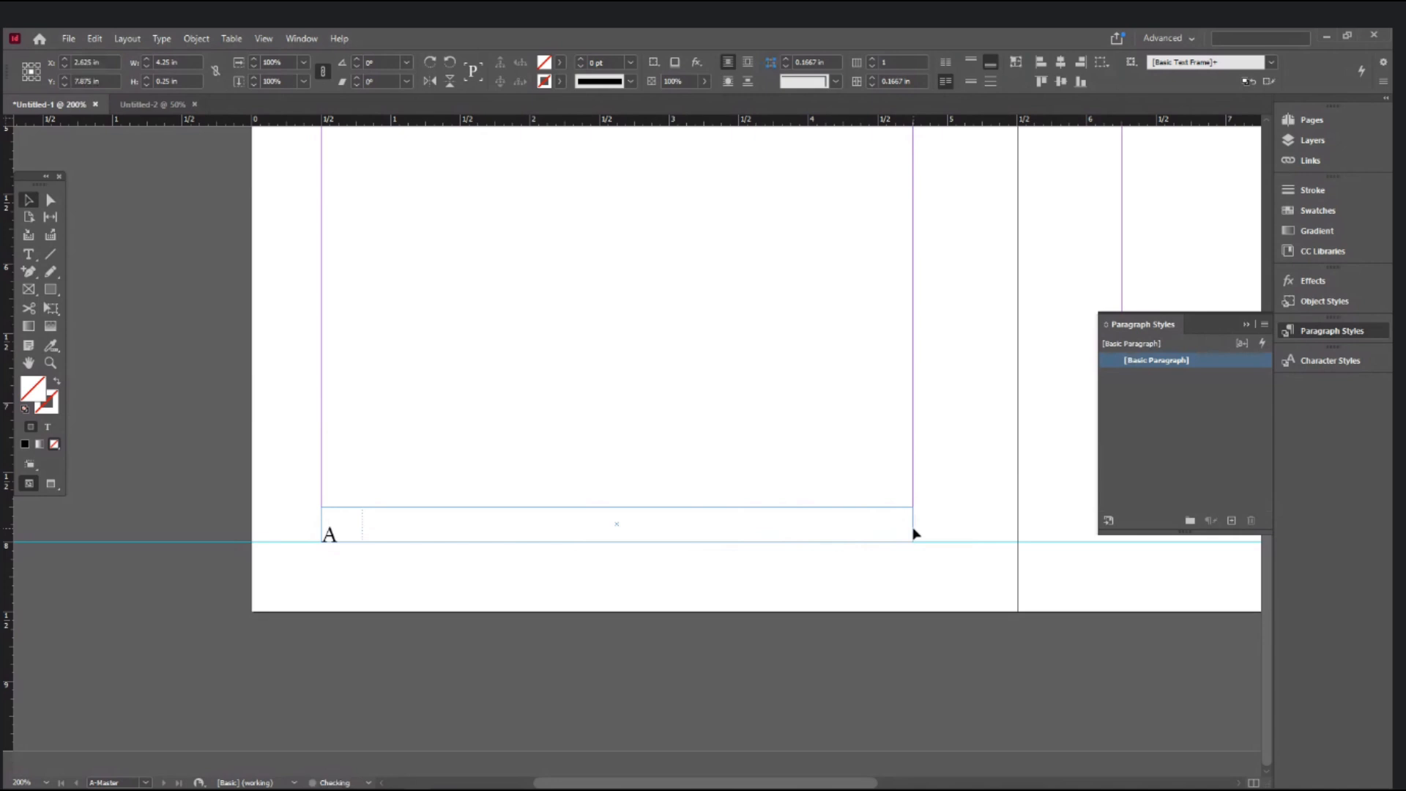
double_click(344, 533)
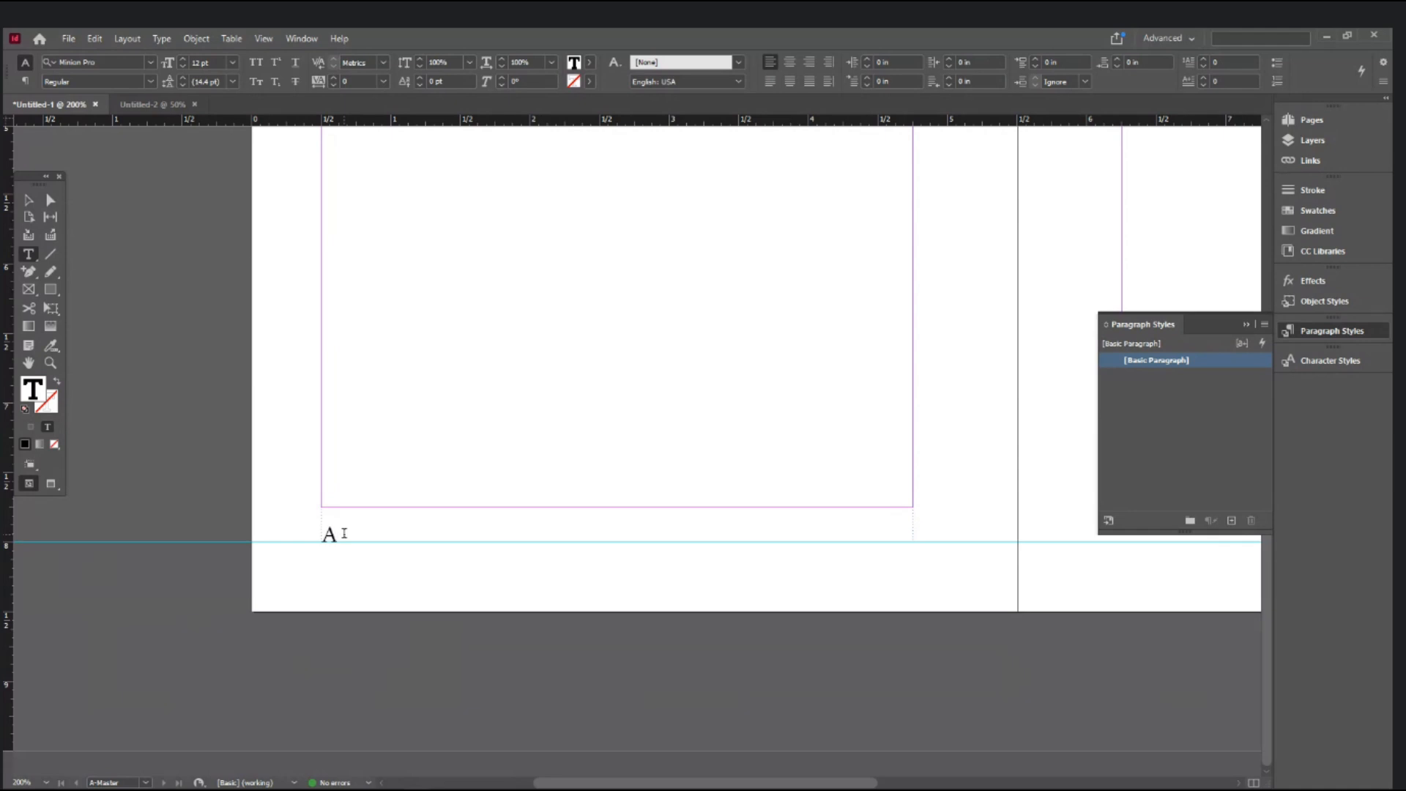
key("shift+Tab")
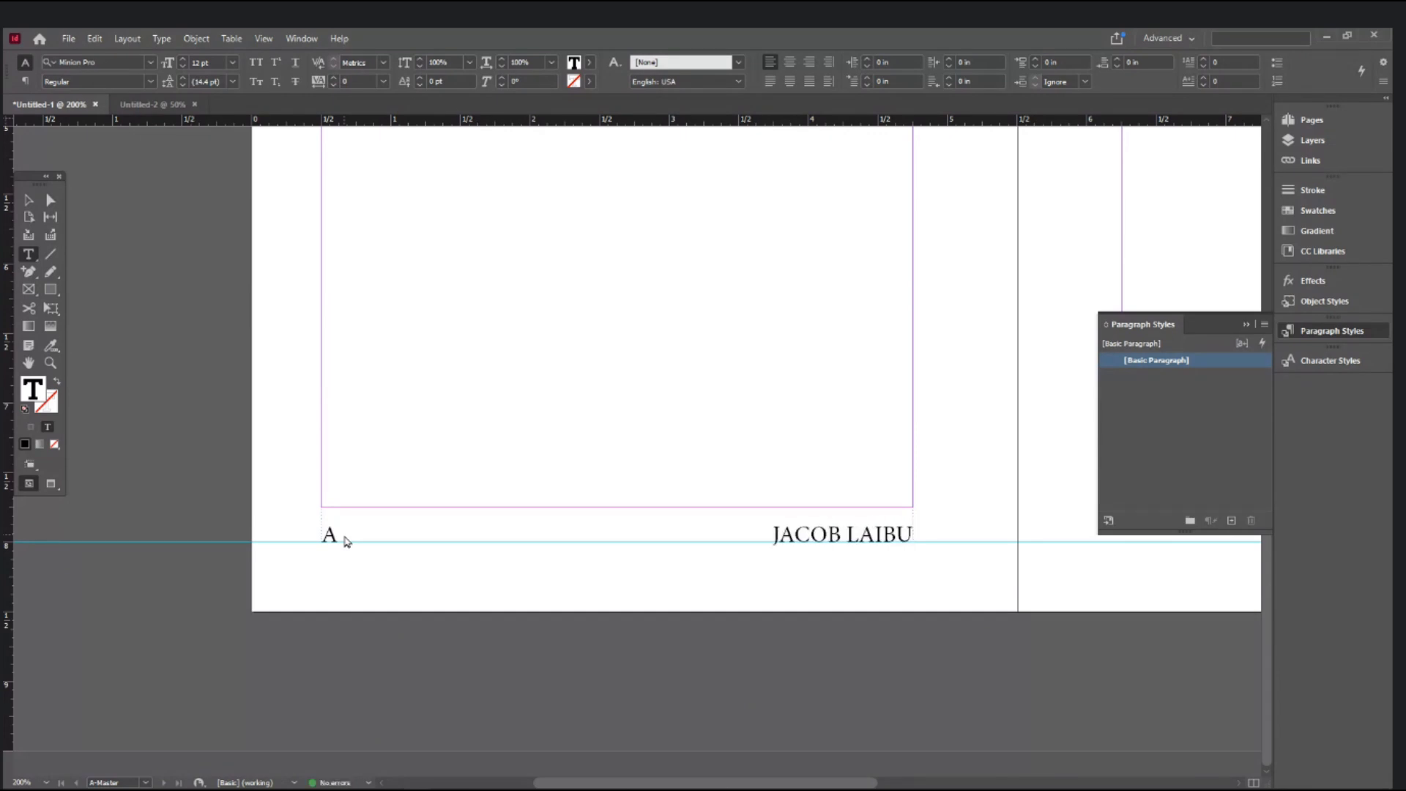
left_click(26, 200)
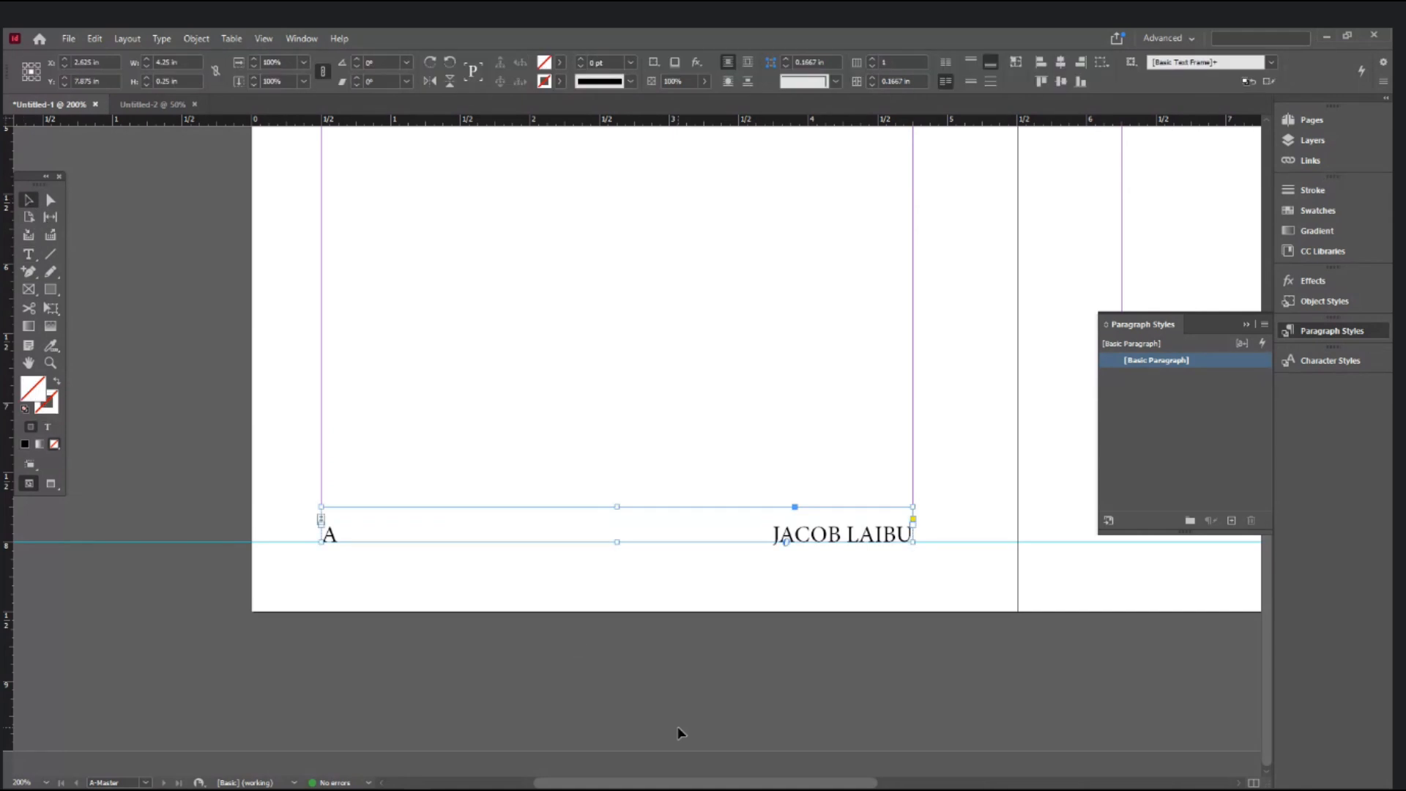
- Draw a horizontal rule above the footer with a 1 pt green stroke and preview it
key("ctrl+minus")
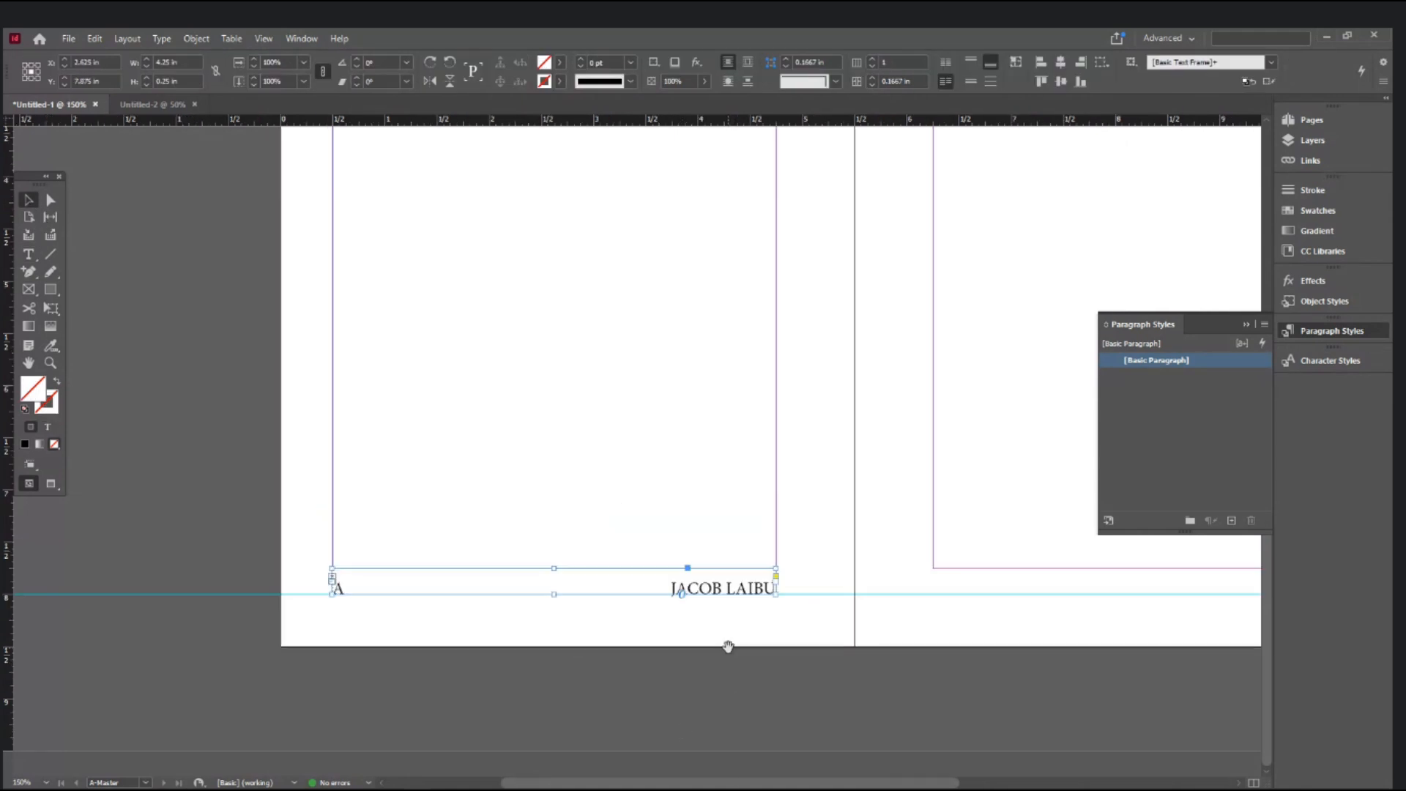
left_click(643, 670)
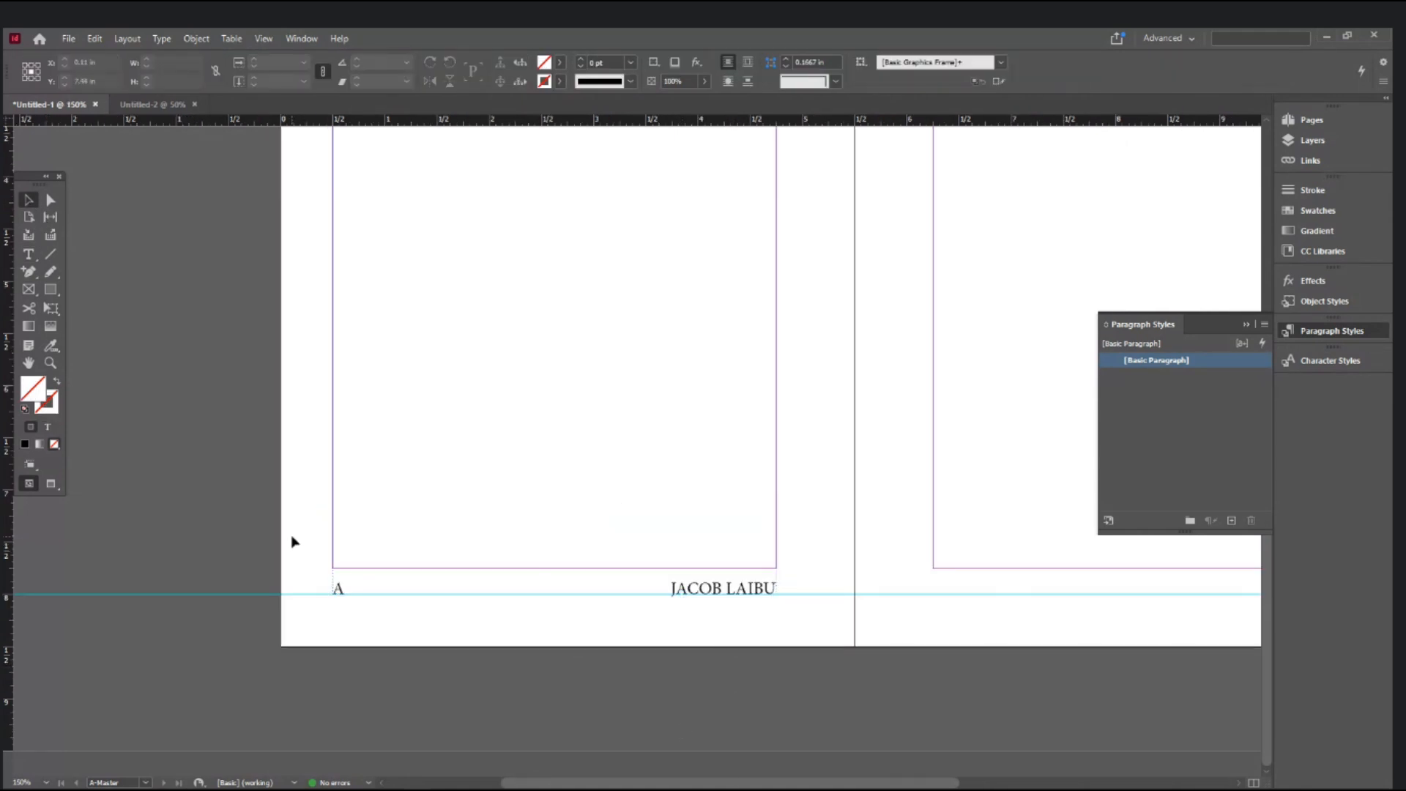
left_click(48, 254)
left_click_drag(333, 577, 775, 605)
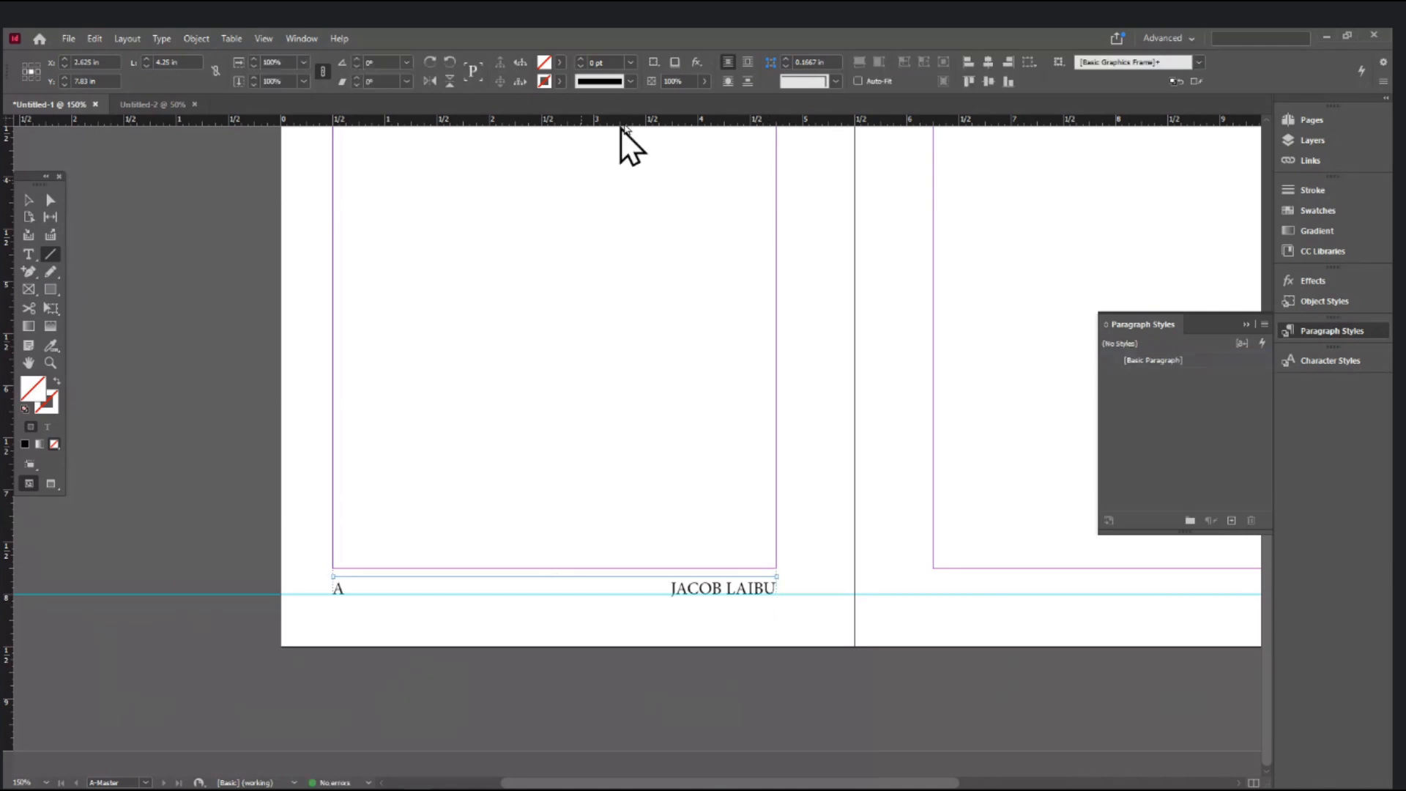
left_click(632, 62)
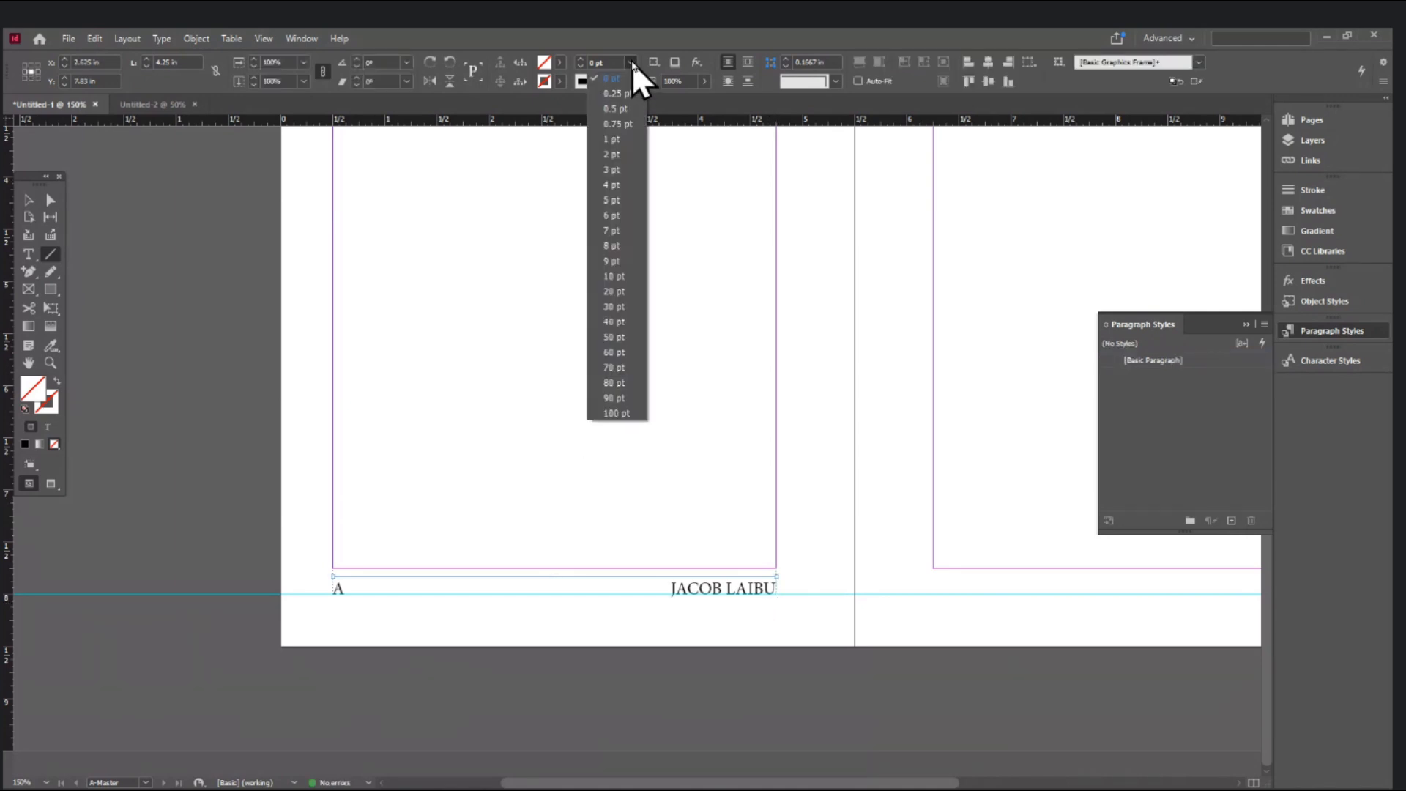
left_click(622, 141)
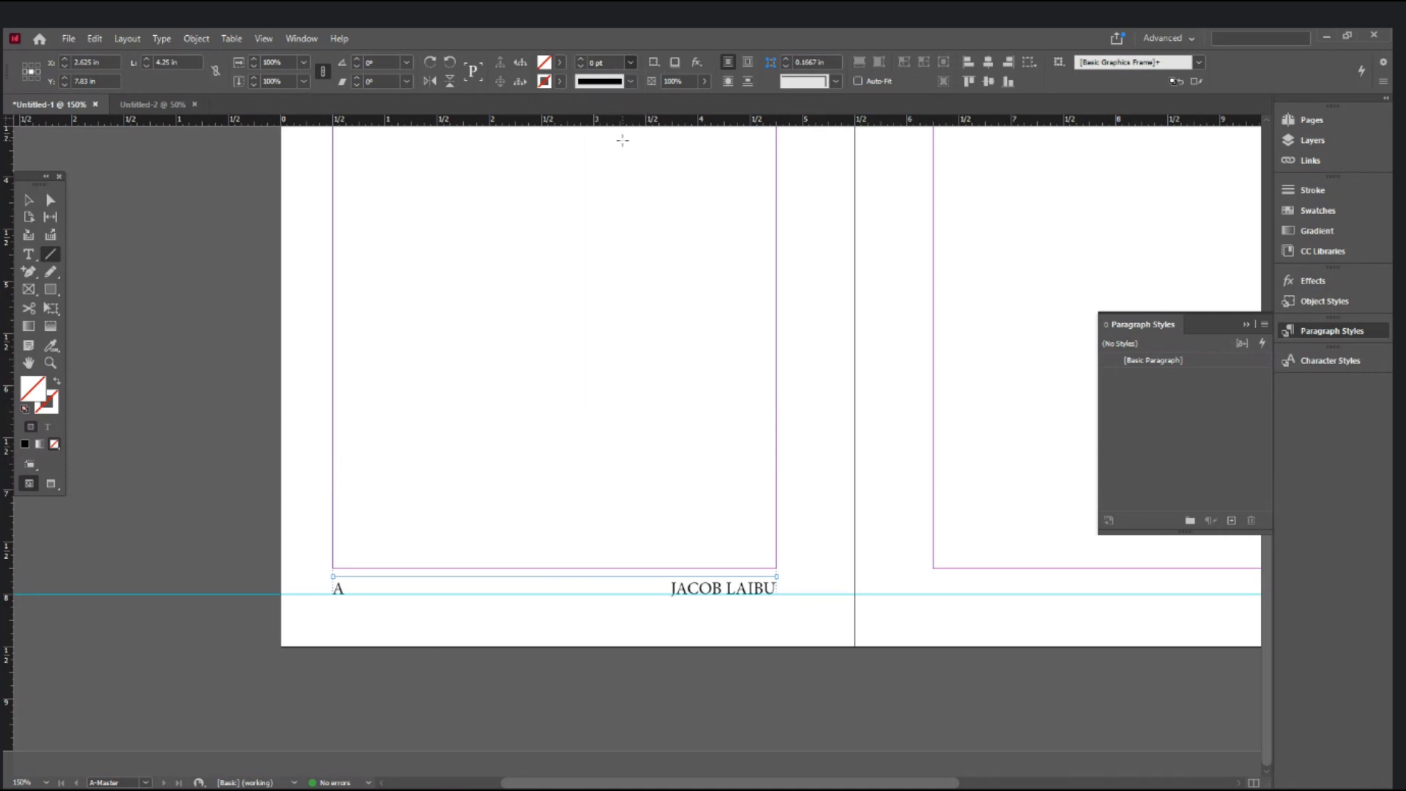
left_click(560, 80)
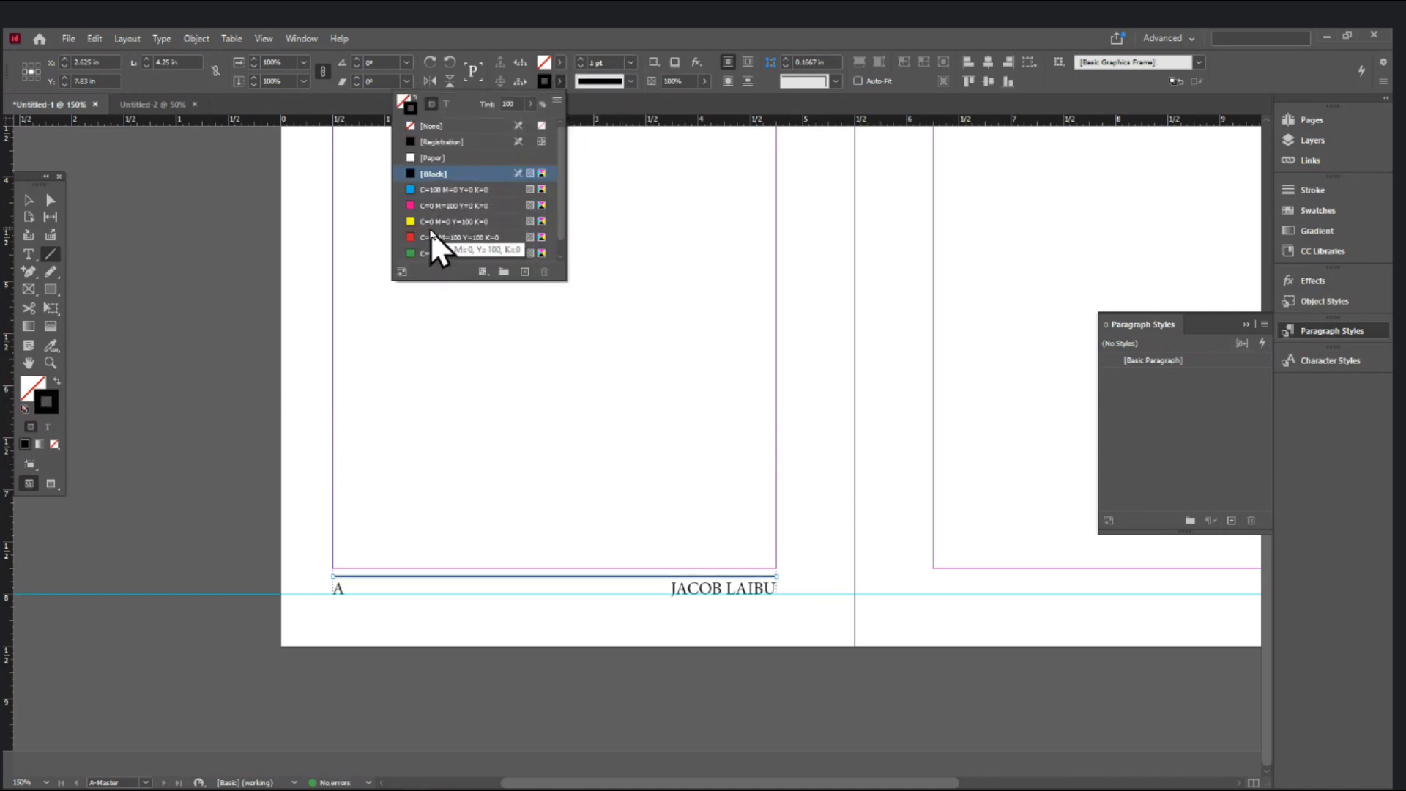
left_click(429, 252)
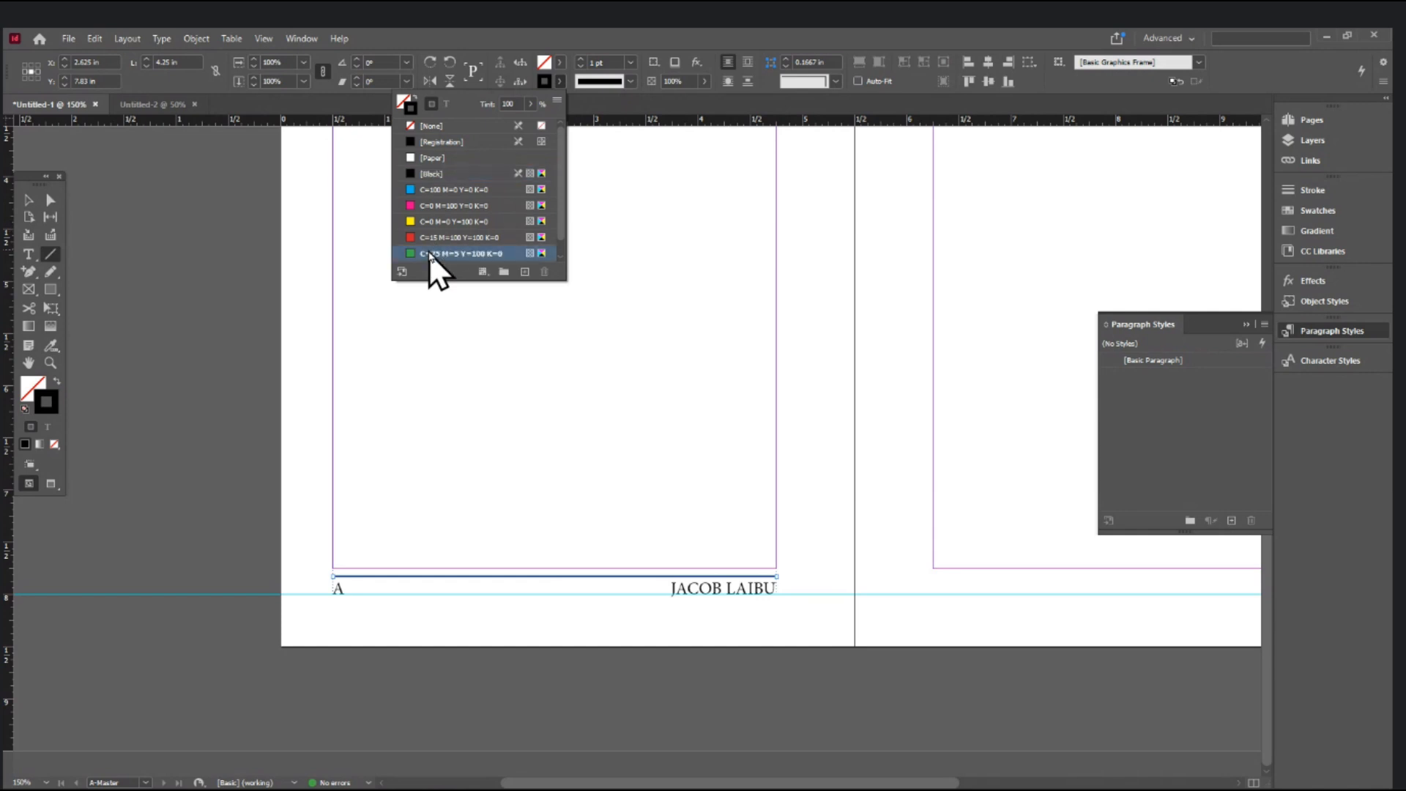
left_click(712, 30)
left_click(28, 200)
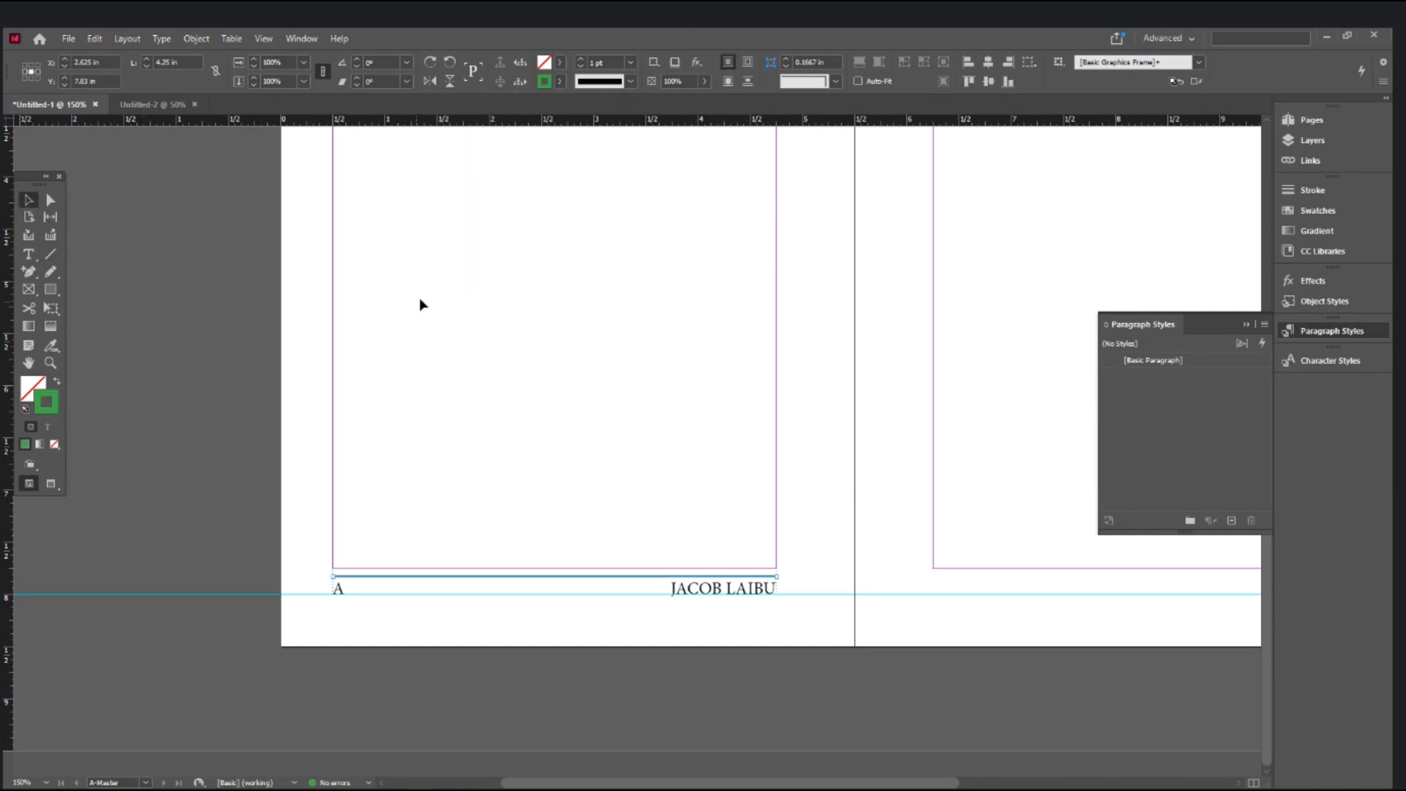
left_click(441, 299)
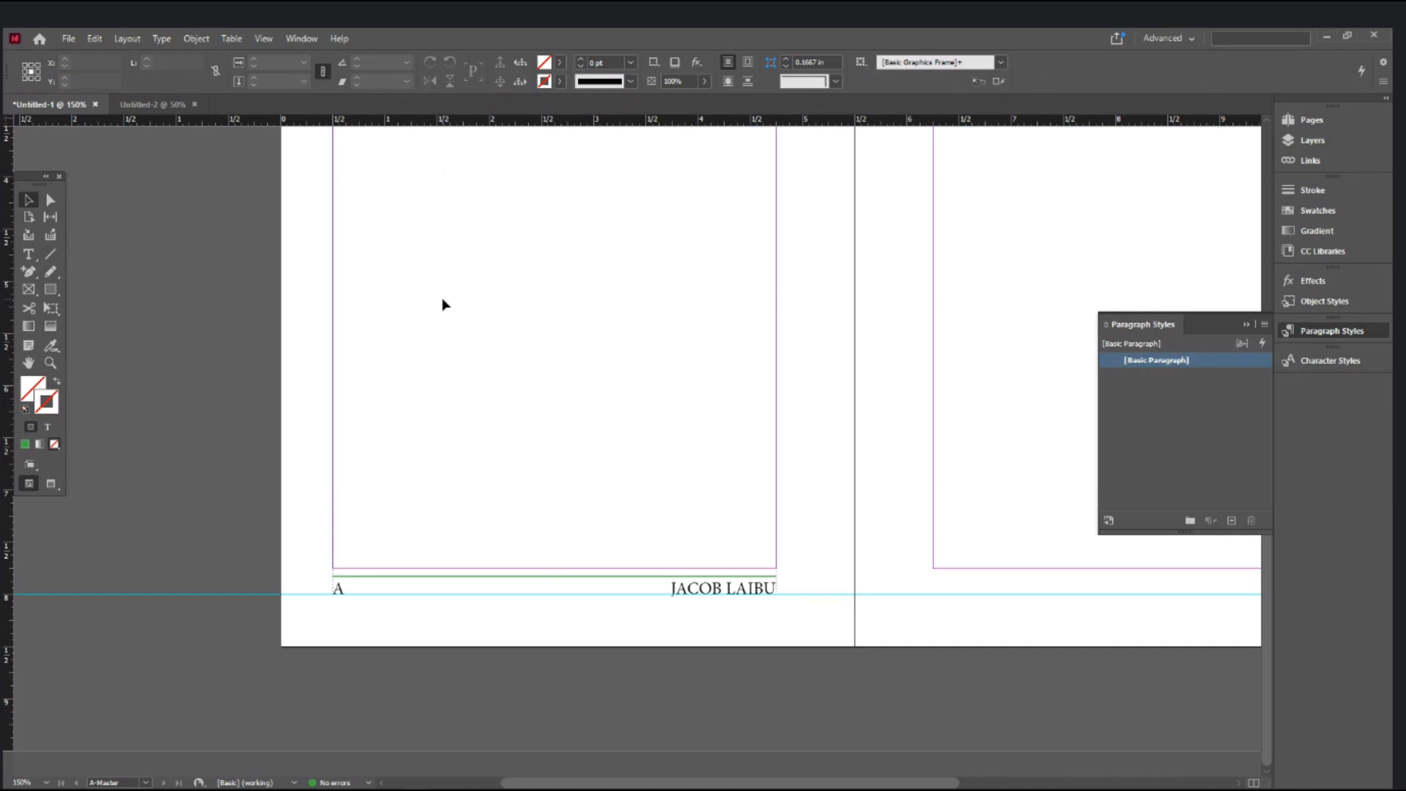
key("w")
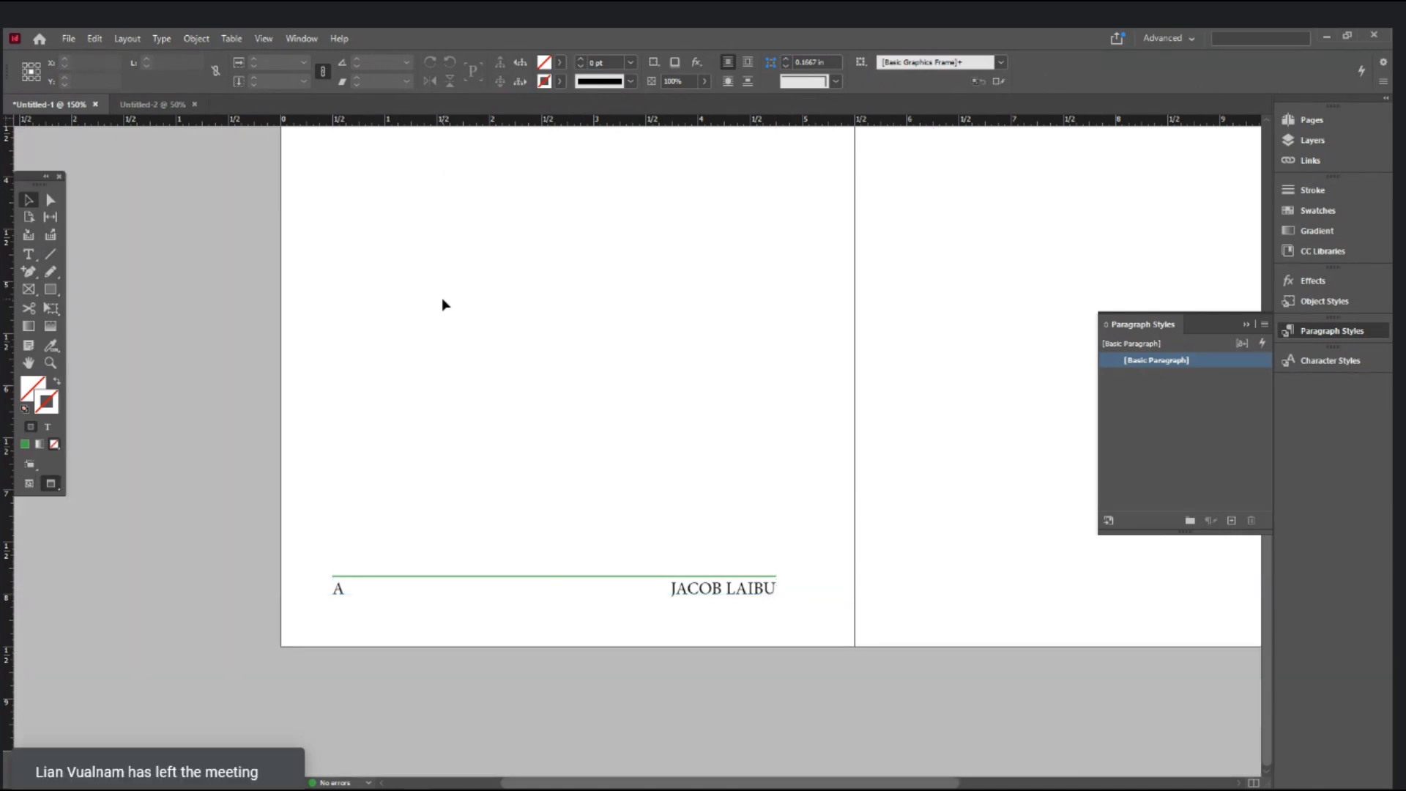
- Copy the footer frame onto the bottom of the right master page
key("w")
key("ctrl+minus")
left_click_drag(816, 575, 154, 645)
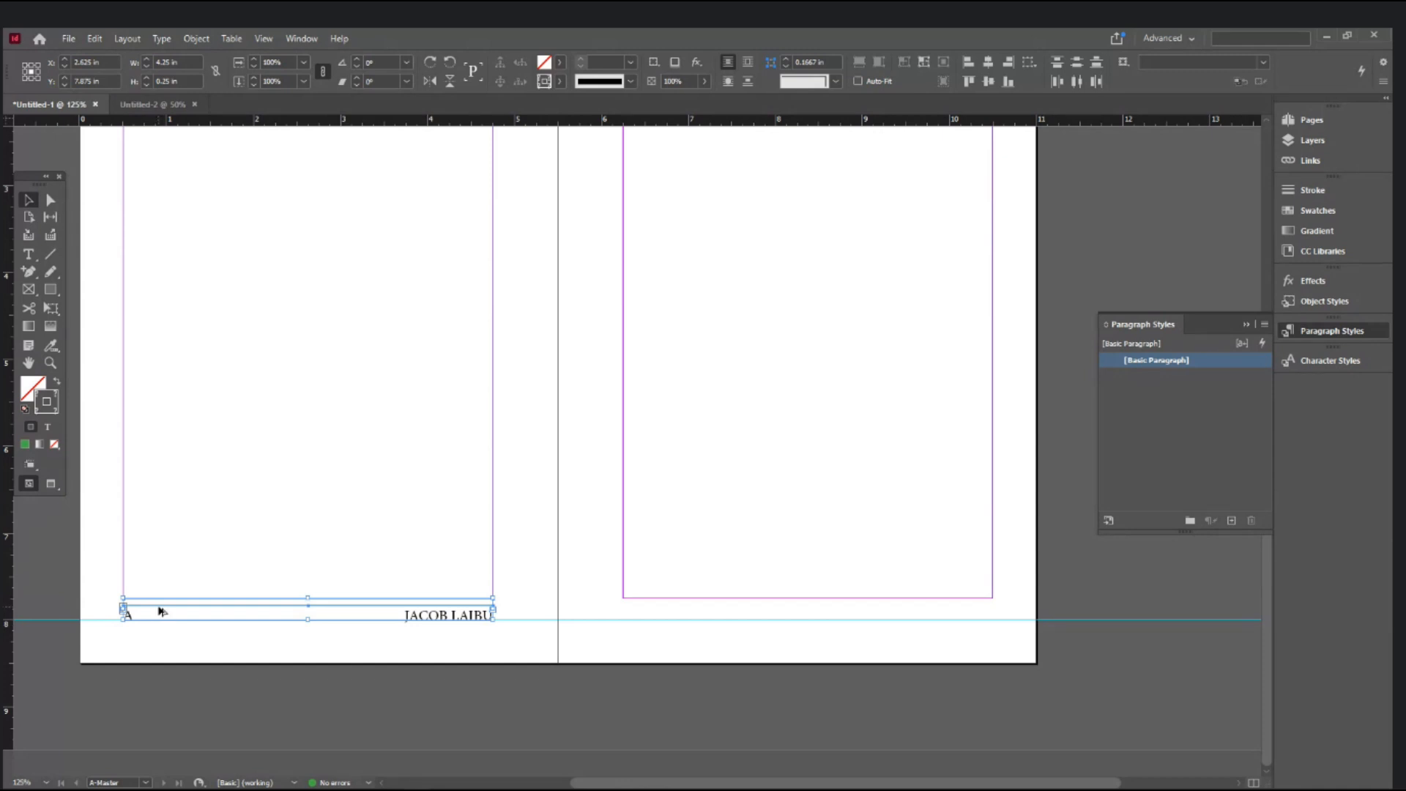
left_click_drag(160, 610, 659, 612)
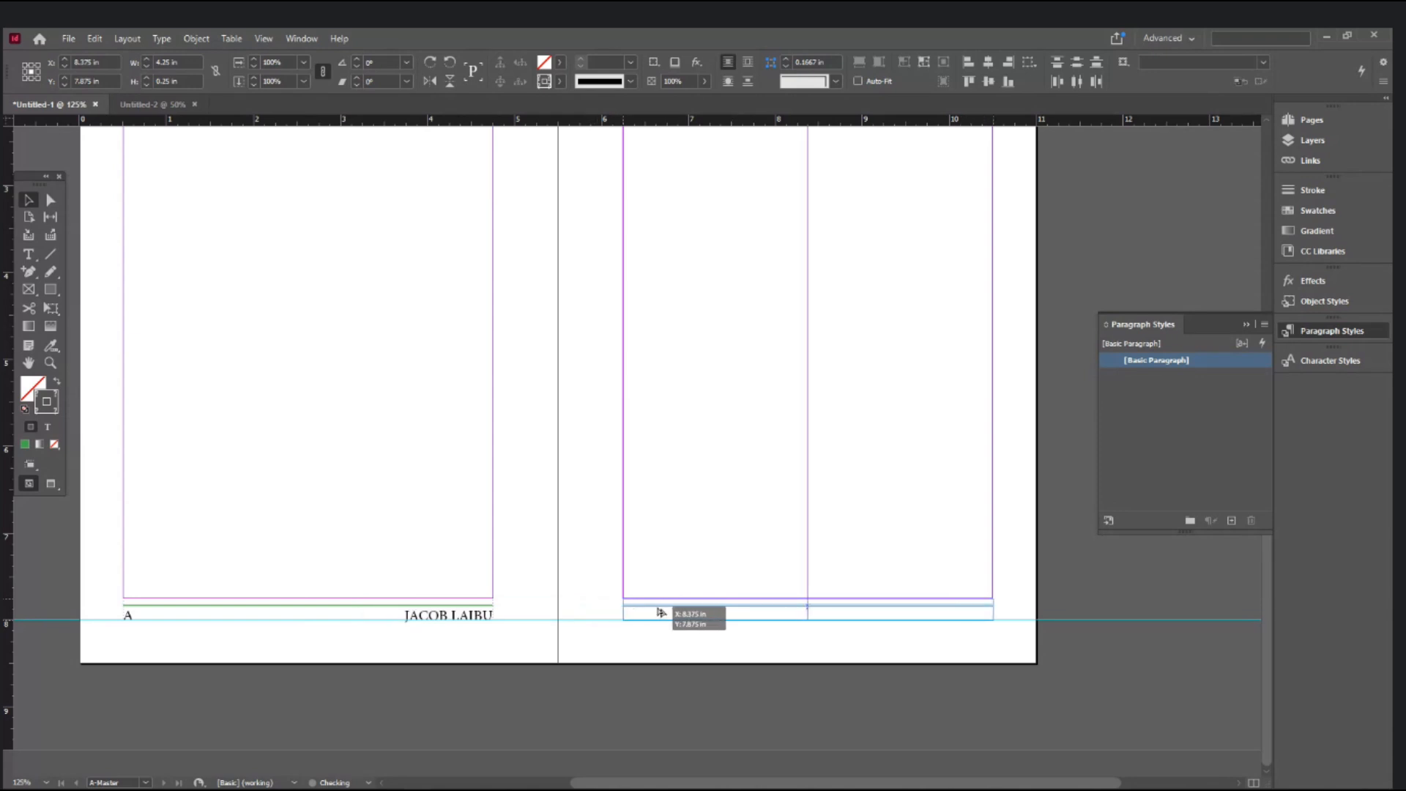
left_click_drag(659, 612, 659, 612)
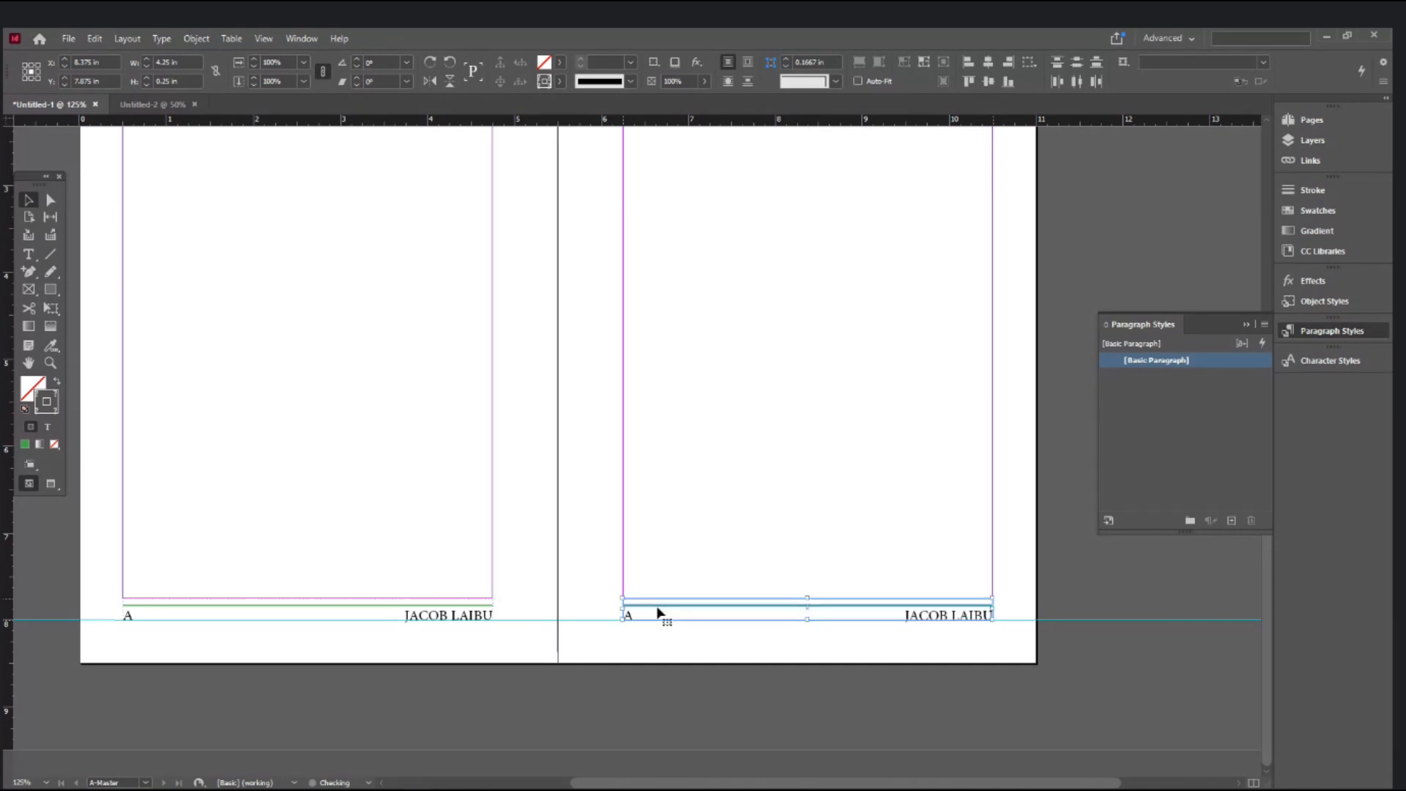
left_click(662, 646)
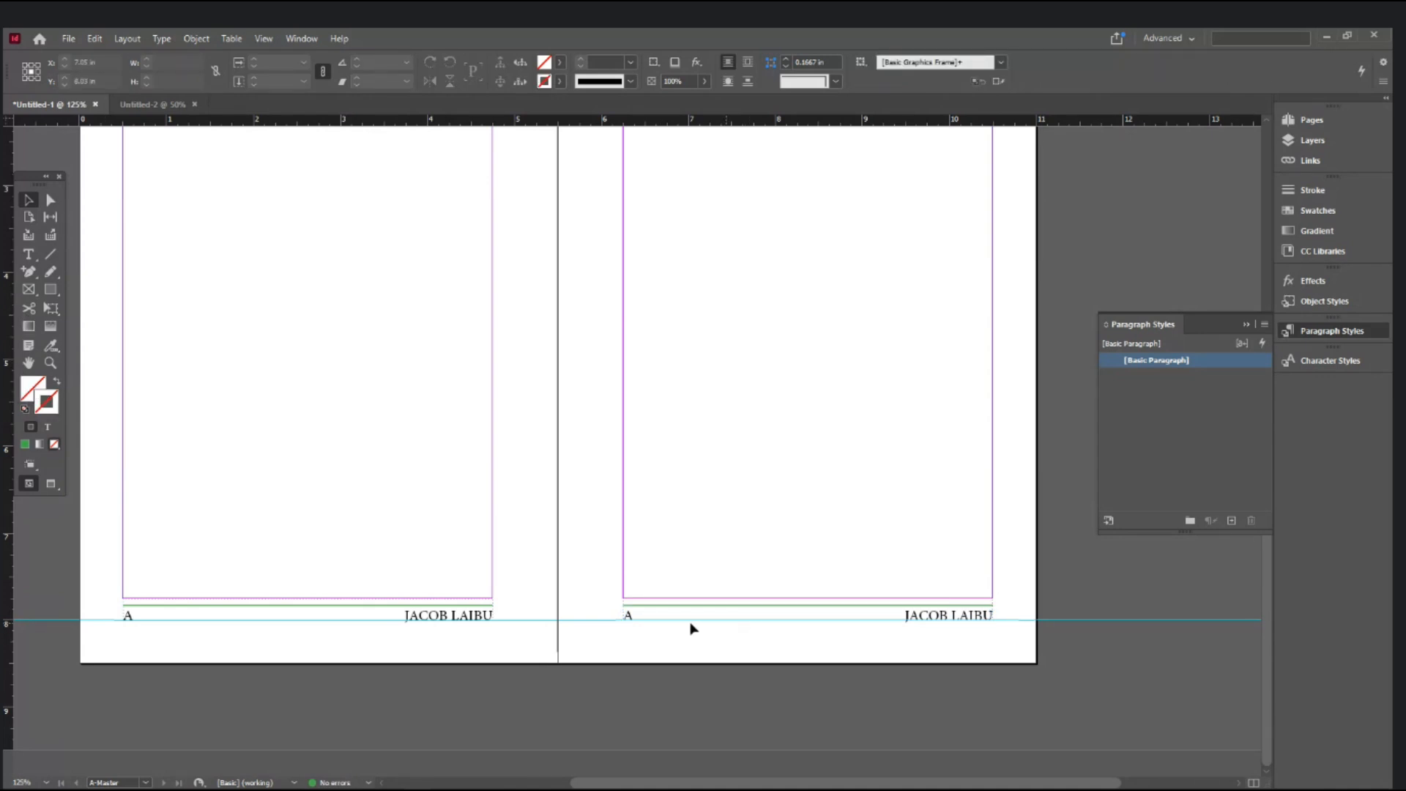
- Delete the page-number marker and tab from the right footer so the name sits at left
left_click(637, 619)
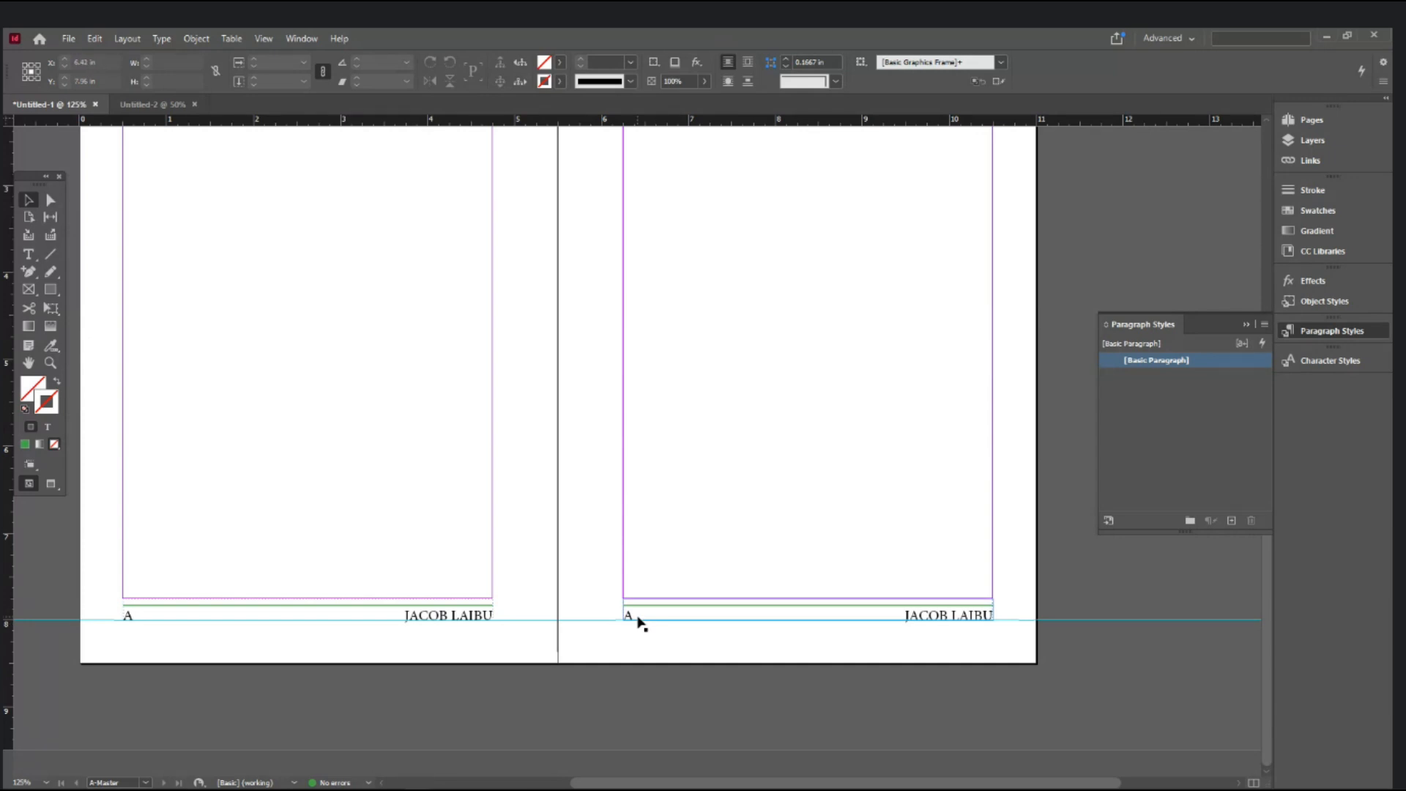
left_click(34, 257)
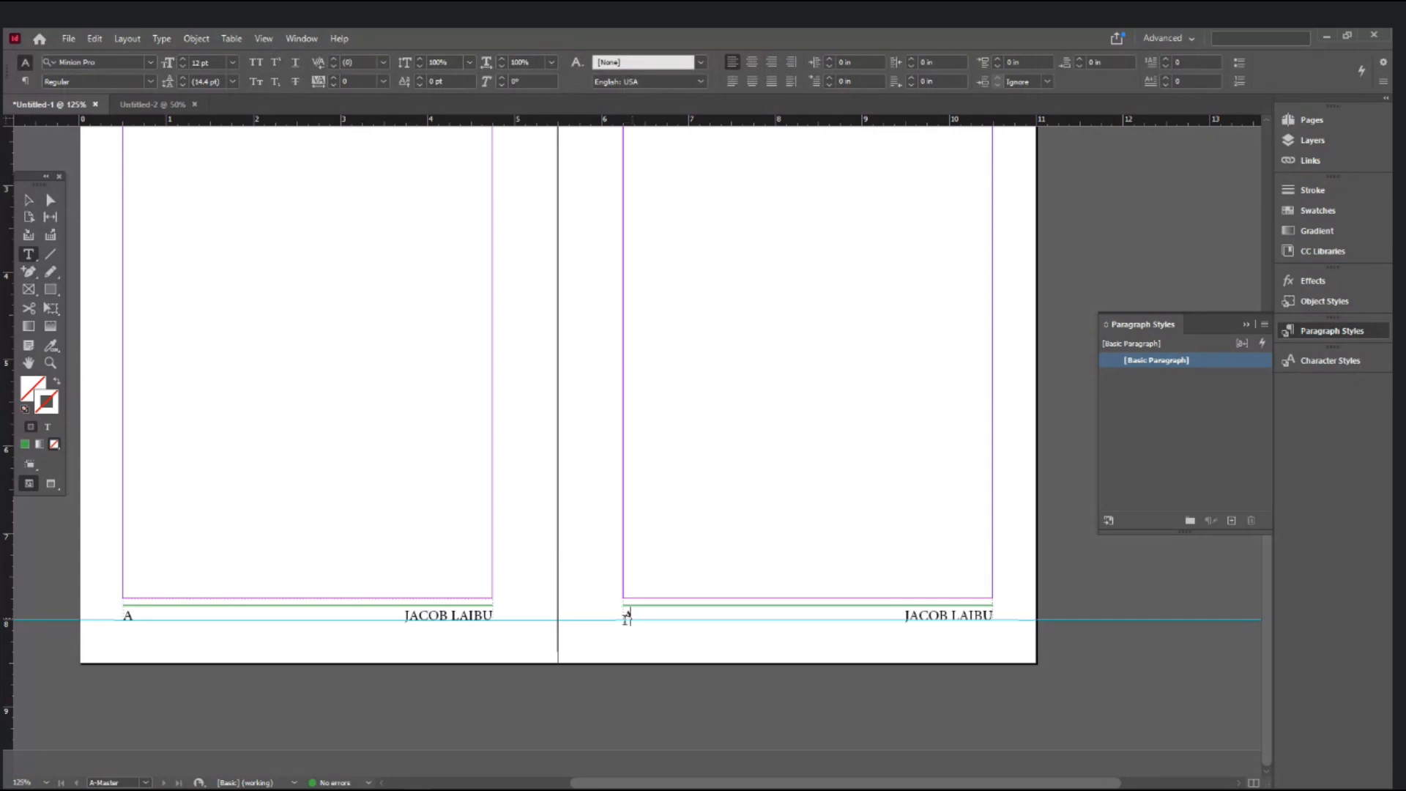
double_click(628, 618)
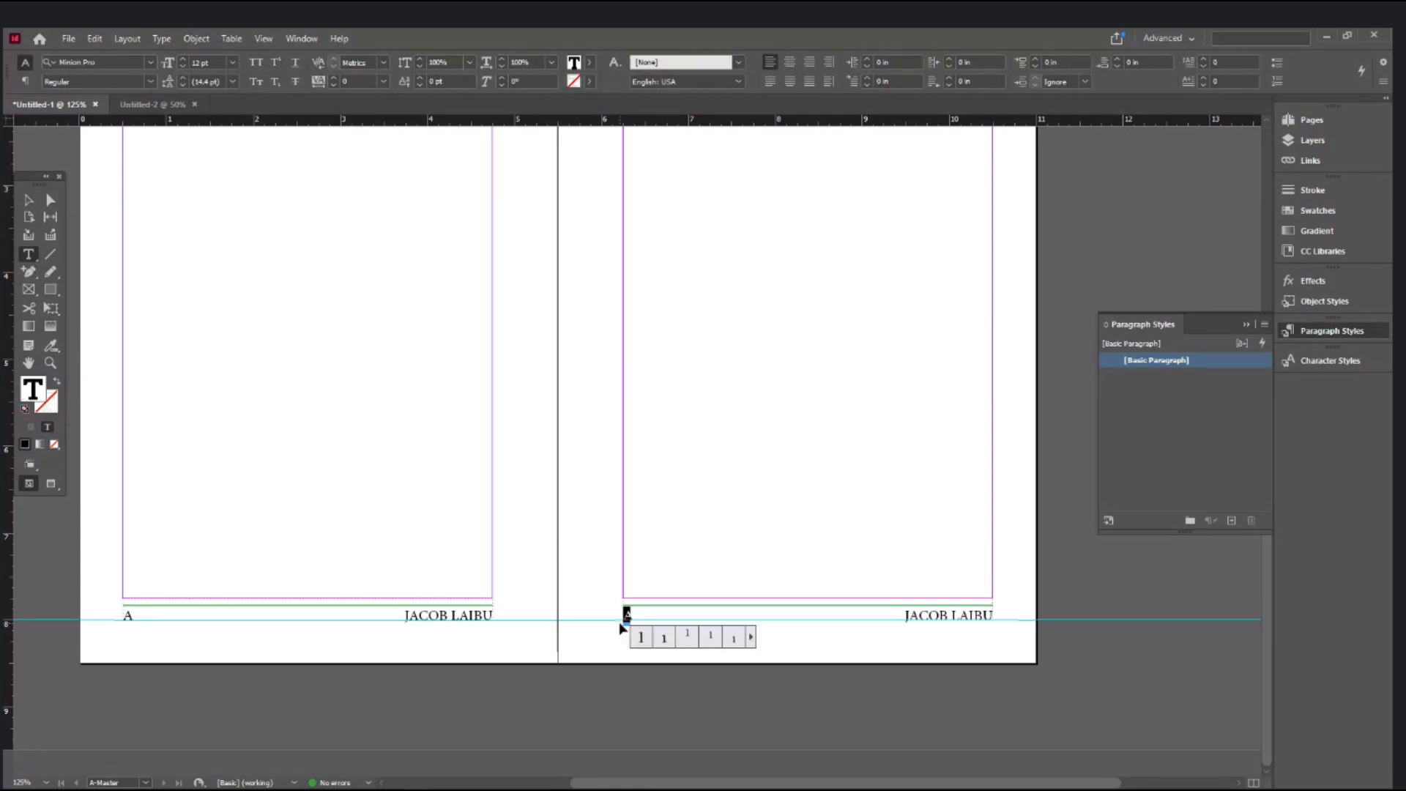
key("BackSpace")
key("Delete")
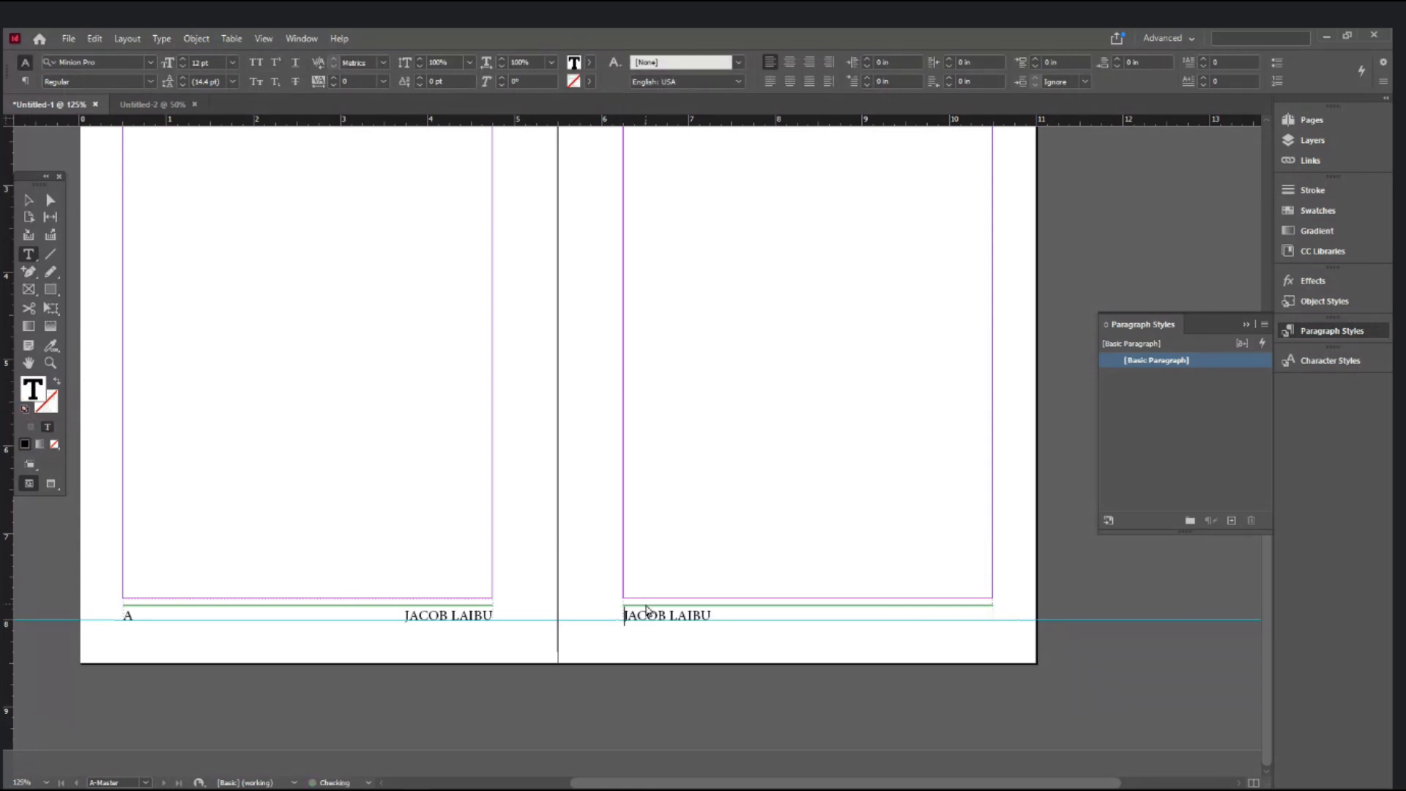
- Insert a current page number marker at the end of the right footer's name
key("End")
key("ctrl+shift+alt+n")
left_click(27, 198)
left_click(506, 432)
- Draw a thin rectangle frame across the top edge of the left page
left_click_drag(474, 377, 556, 571)
left_click_drag(512, 432, 524, 615)
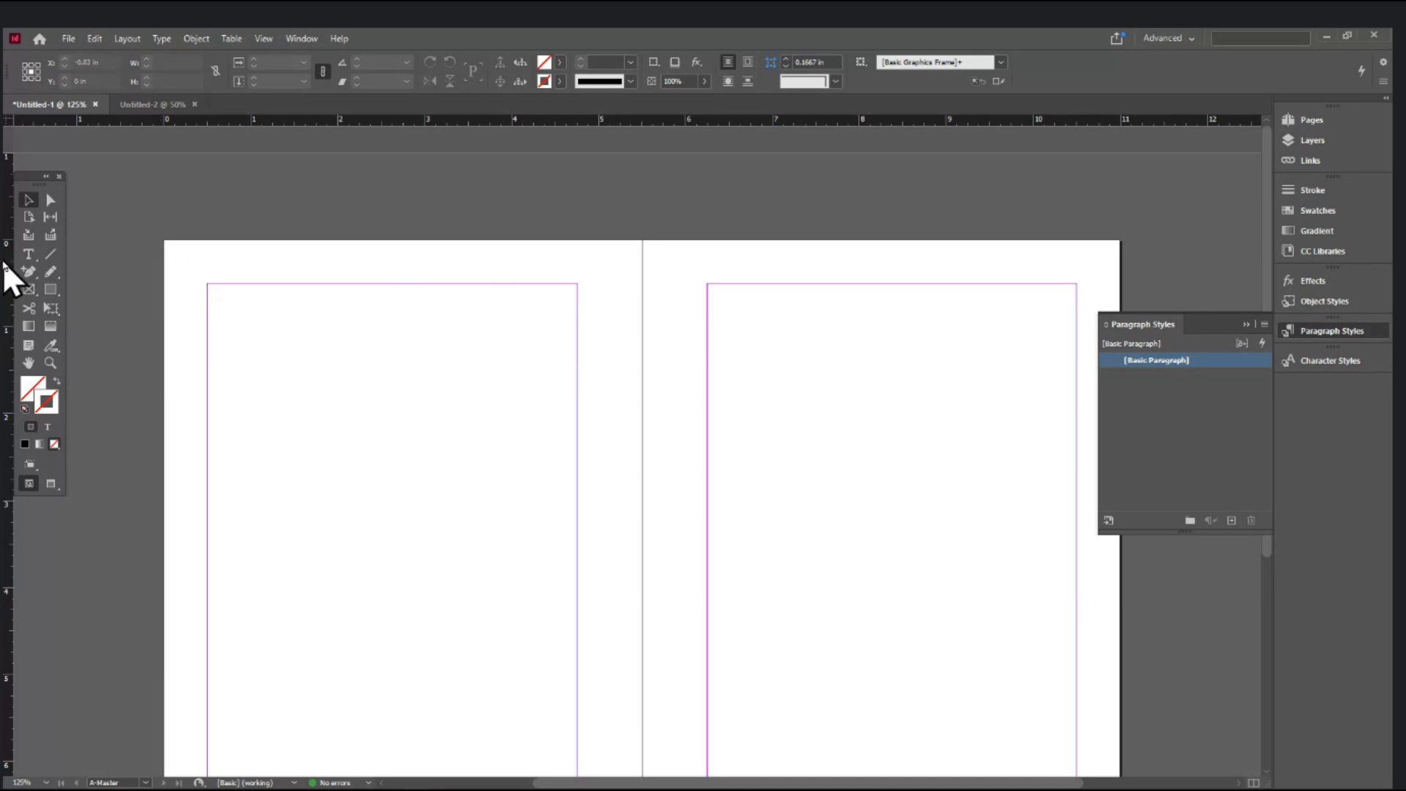
left_click(48, 290)
left_click_drag(164, 240, 642, 252)
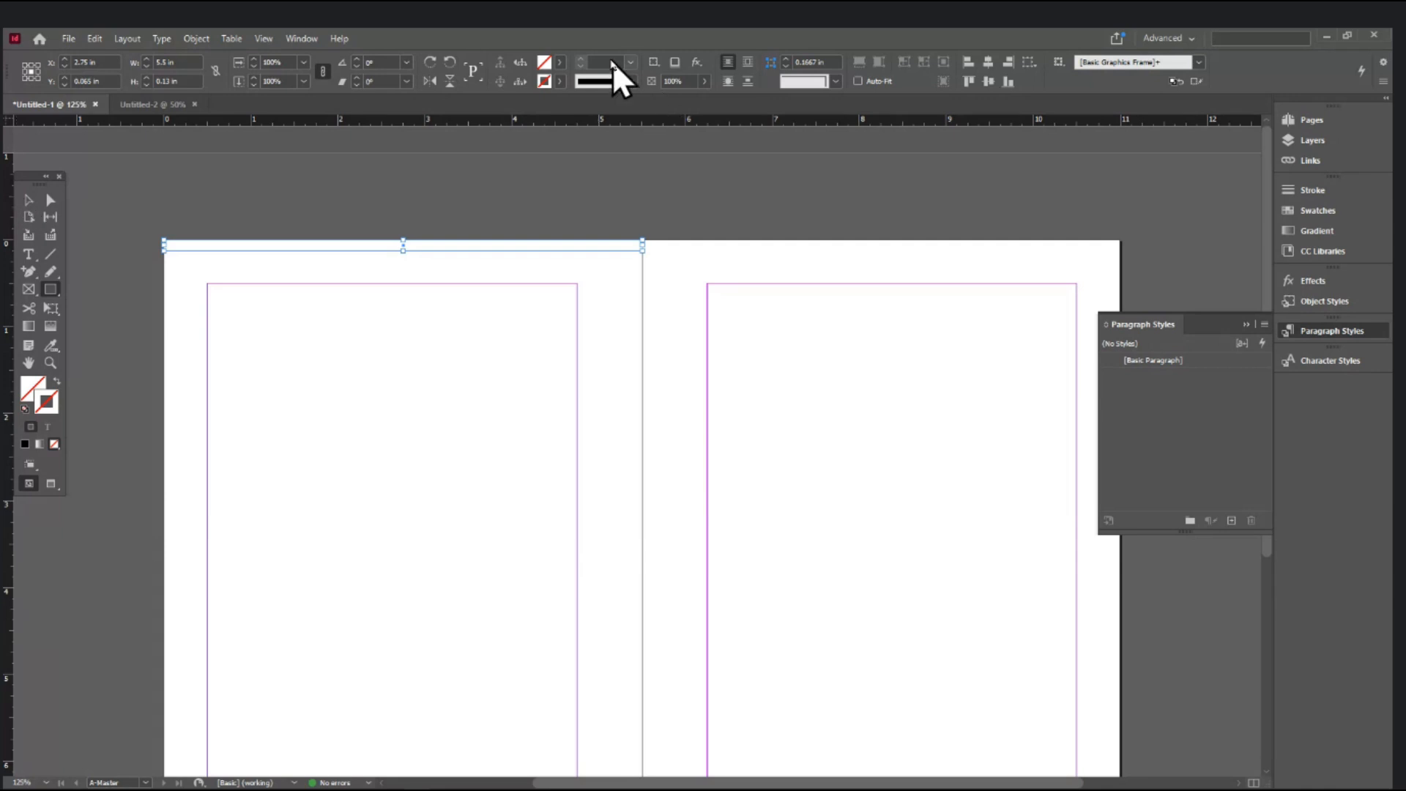
left_click(525, 282)
left_click(604, 342)
left_click(604, 342)
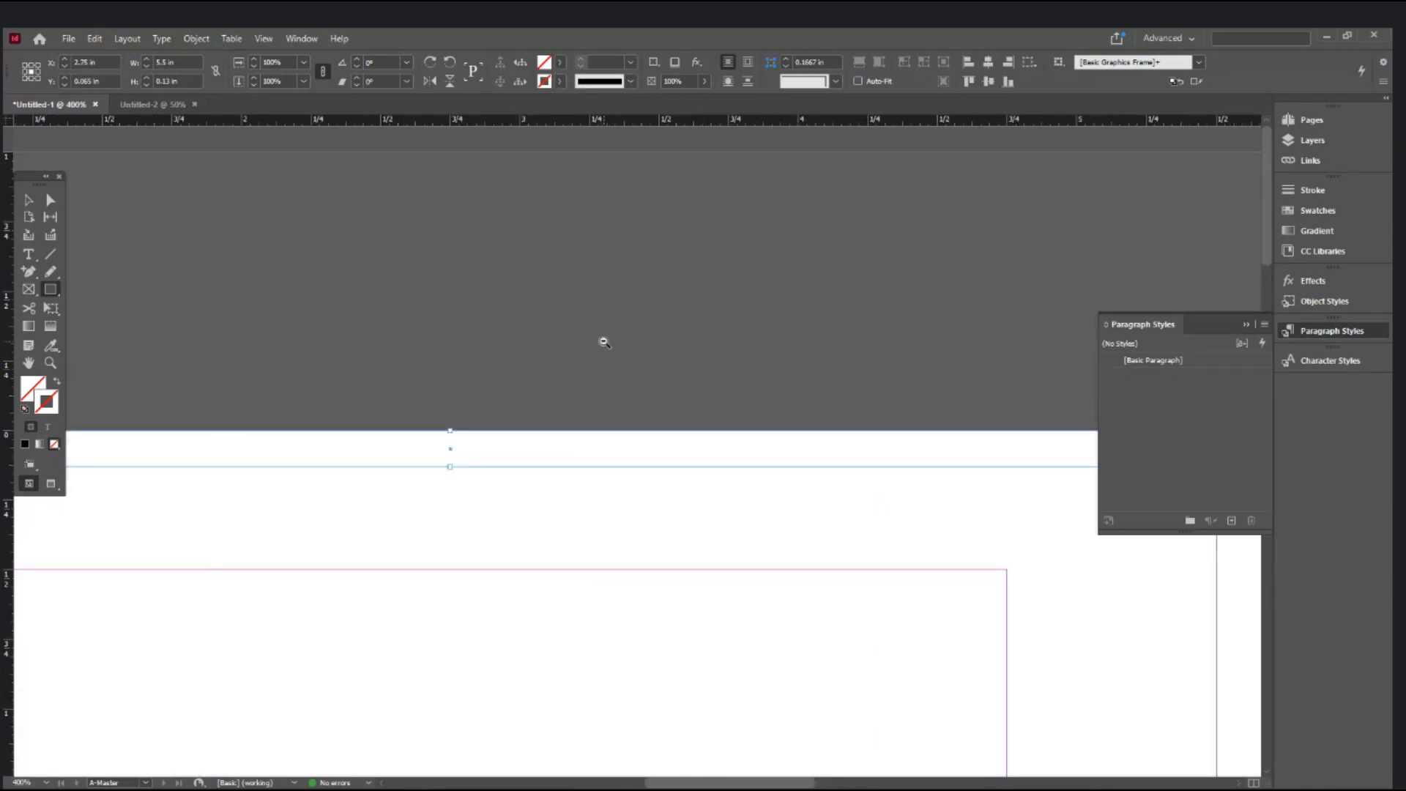
left_click(605, 342, "alt")
left_click(604, 342, "alt")
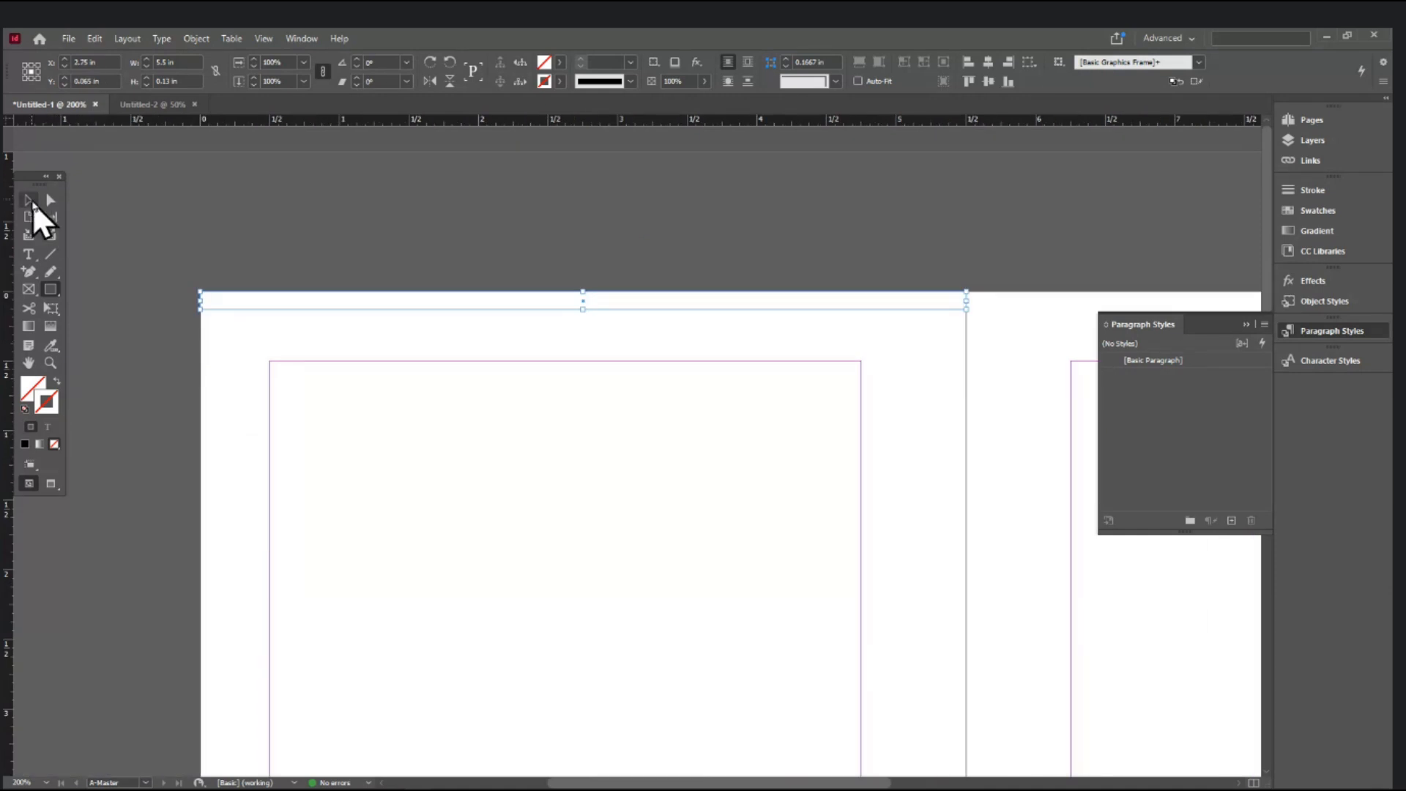
left_click(29, 202)
left_click_drag(285, 346, 285, 346)
left_click(1315, 229)
- Try a linear gradient on the bar's outline, remove the stroke colour, then undo
left_click(1313, 226)
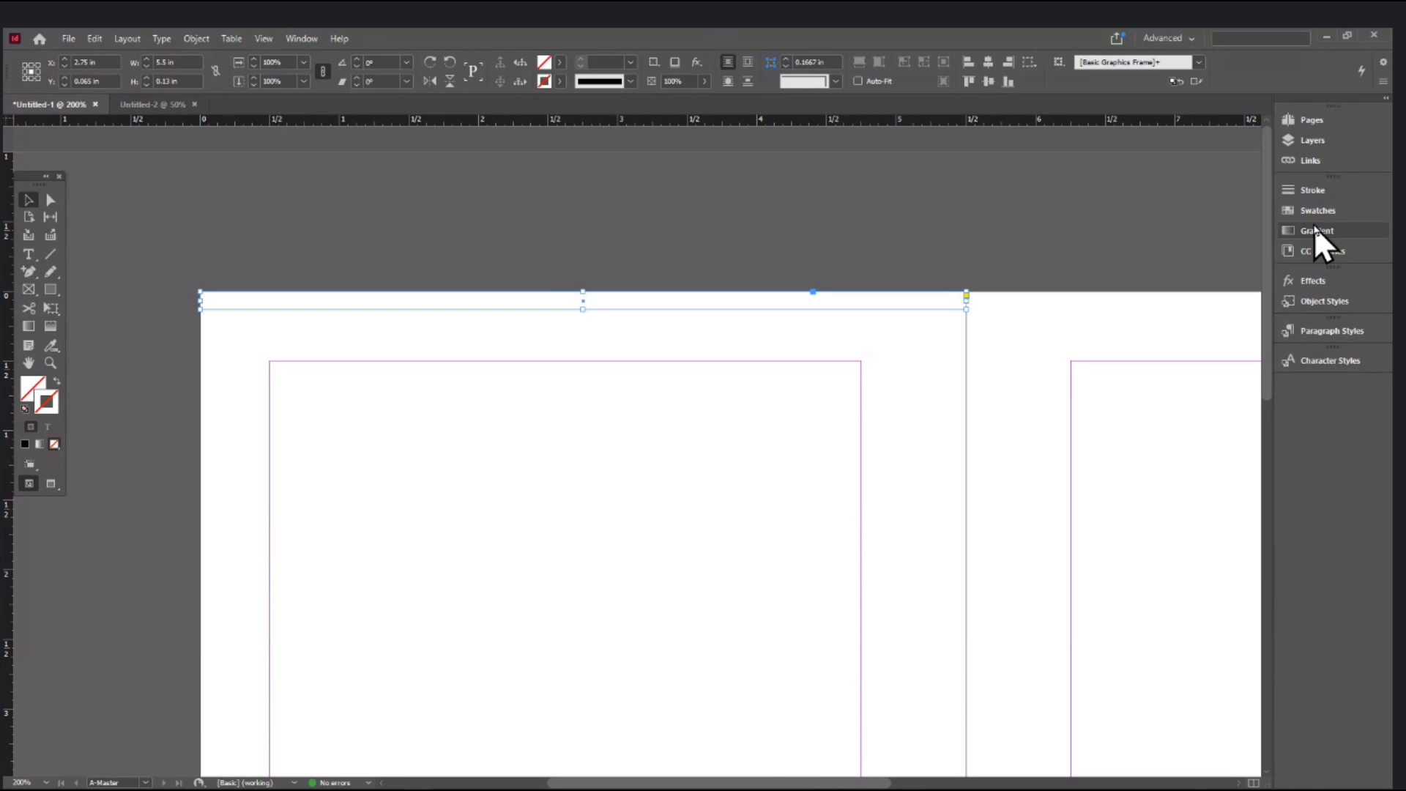
left_click(301, 38)
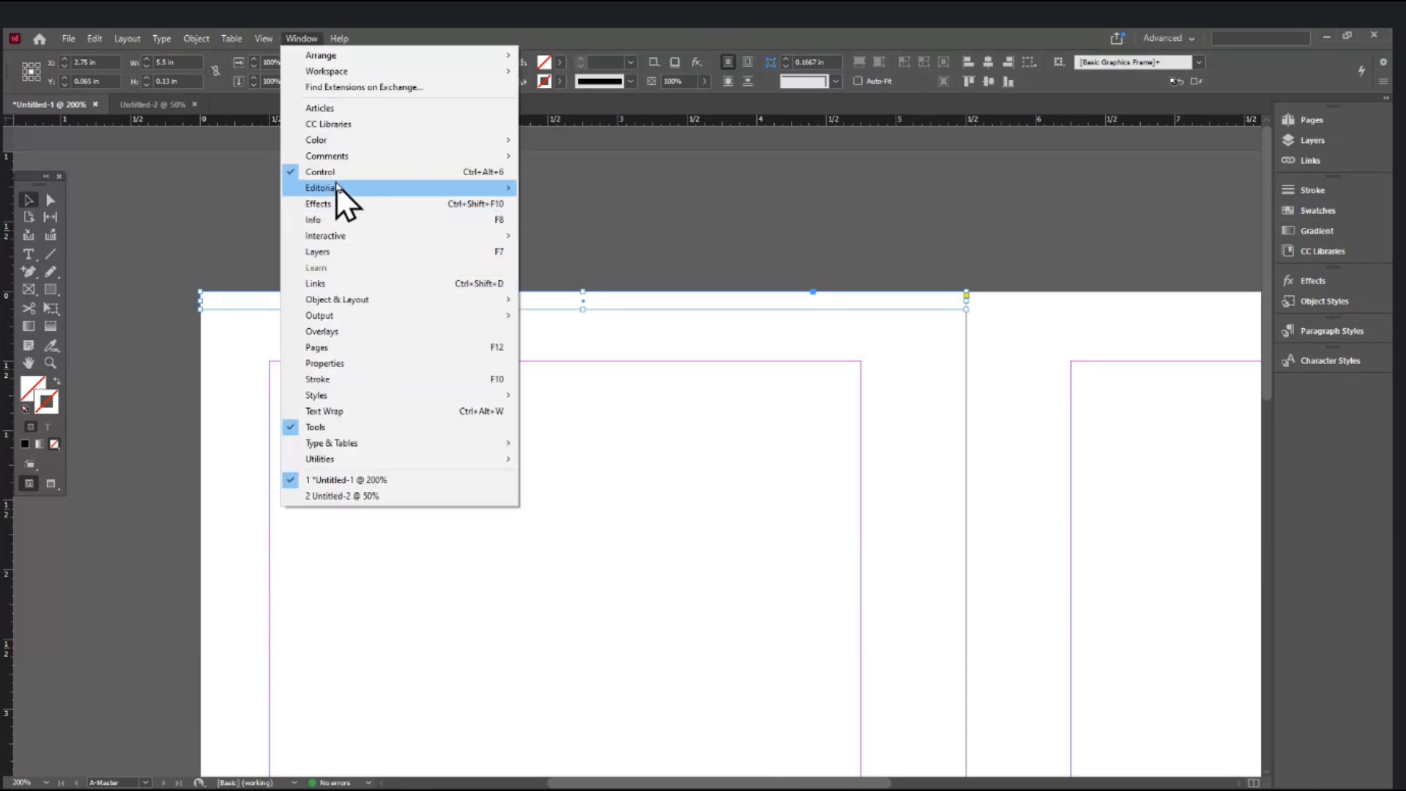
mouse_move(341, 141)
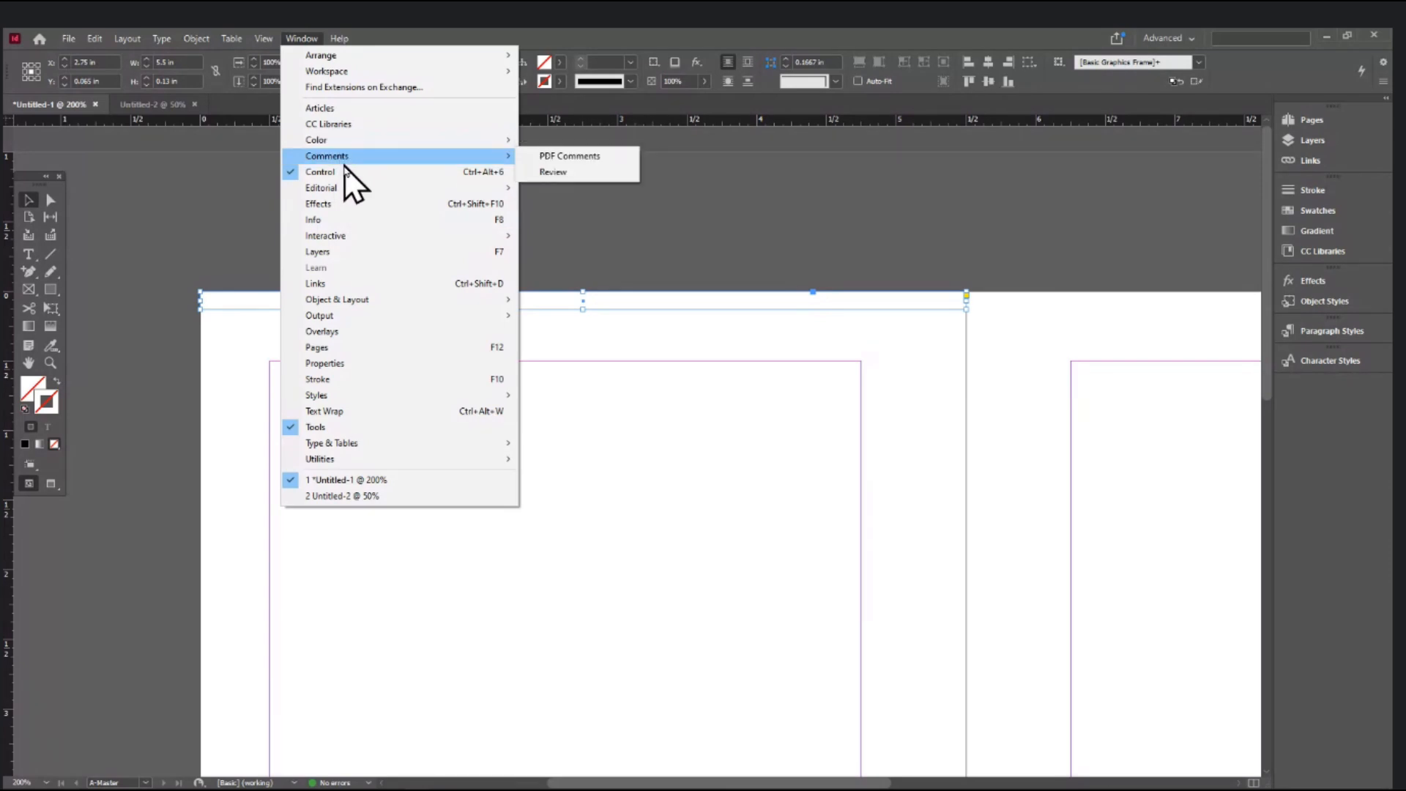
mouse_move(350, 304)
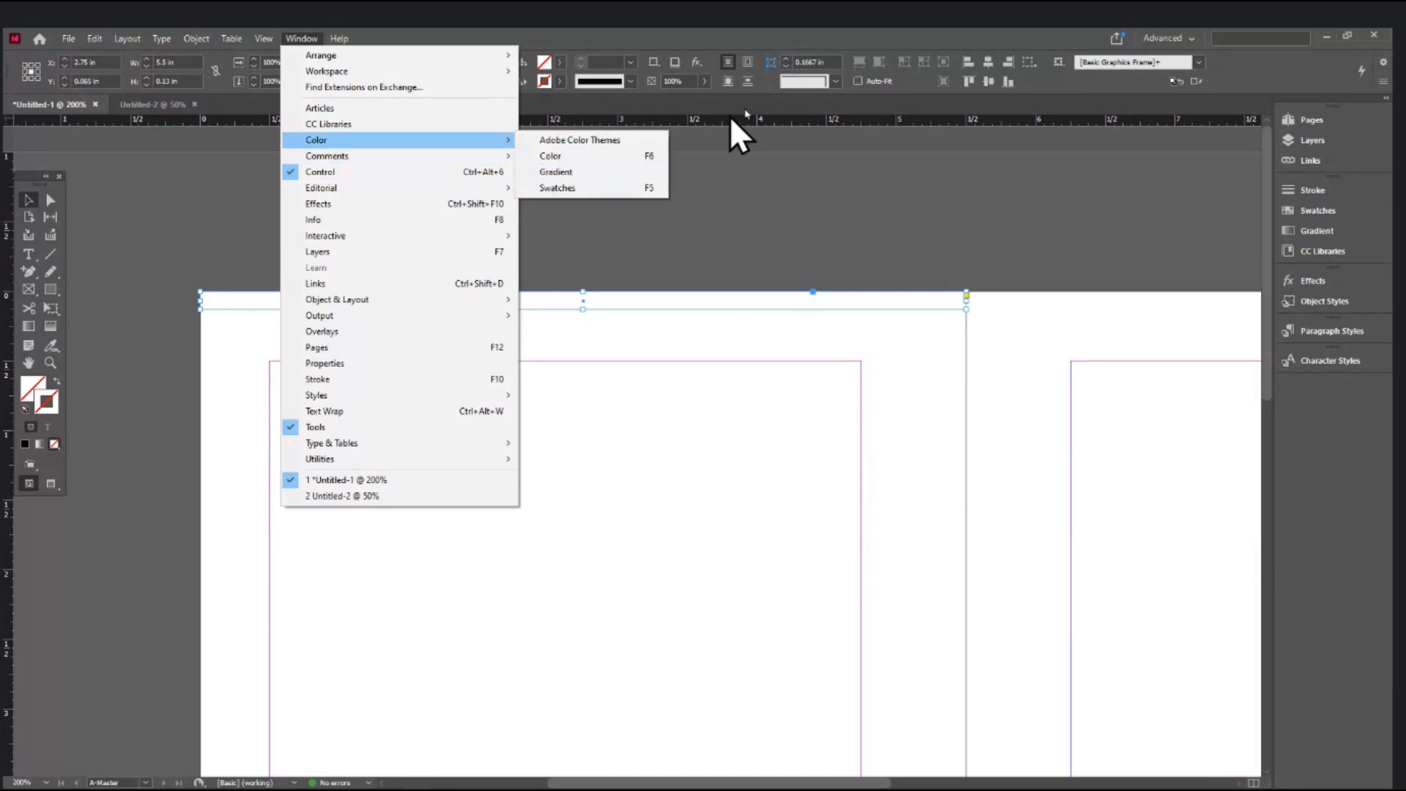
left_click(946, 31)
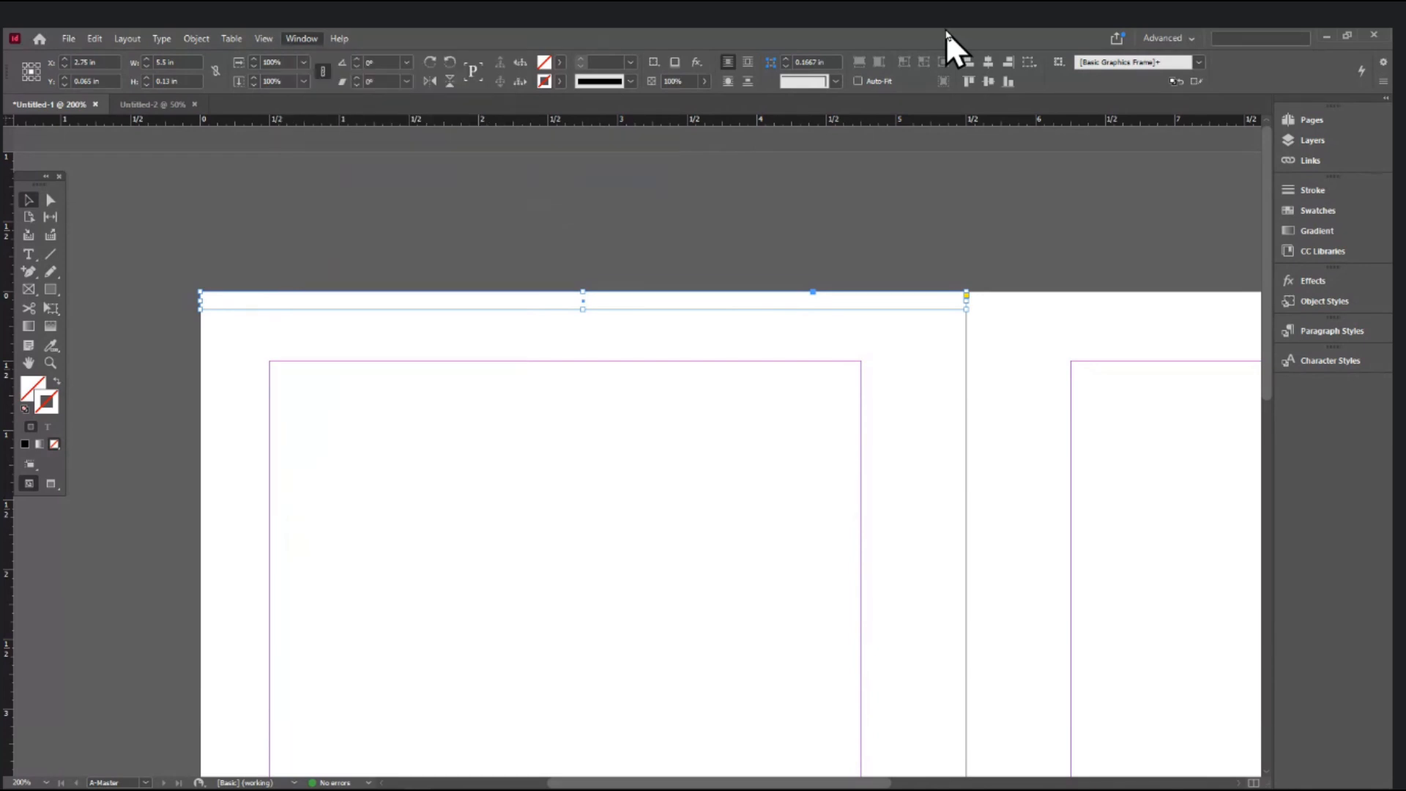
left_click(1321, 229)
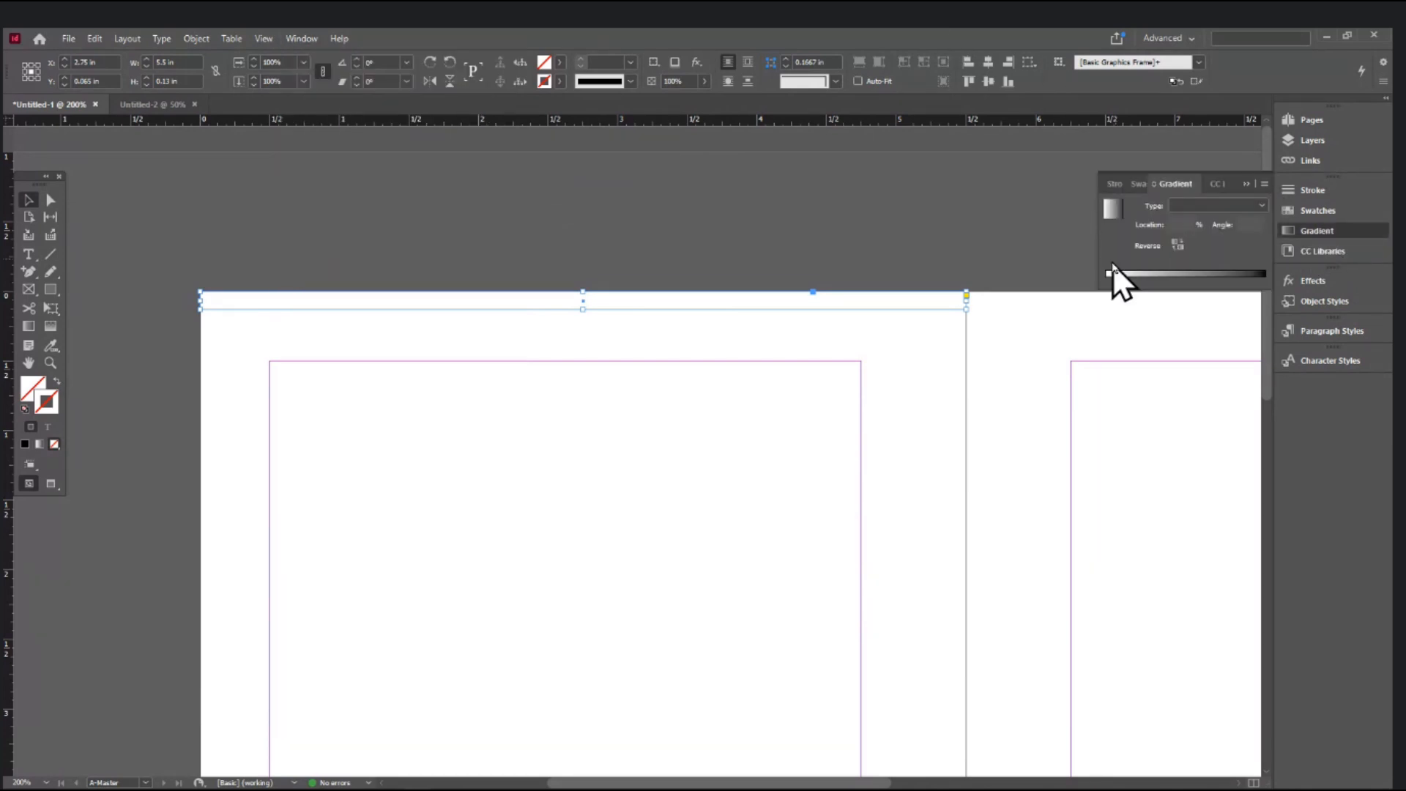
left_click(1232, 208)
left_click(1198, 221)
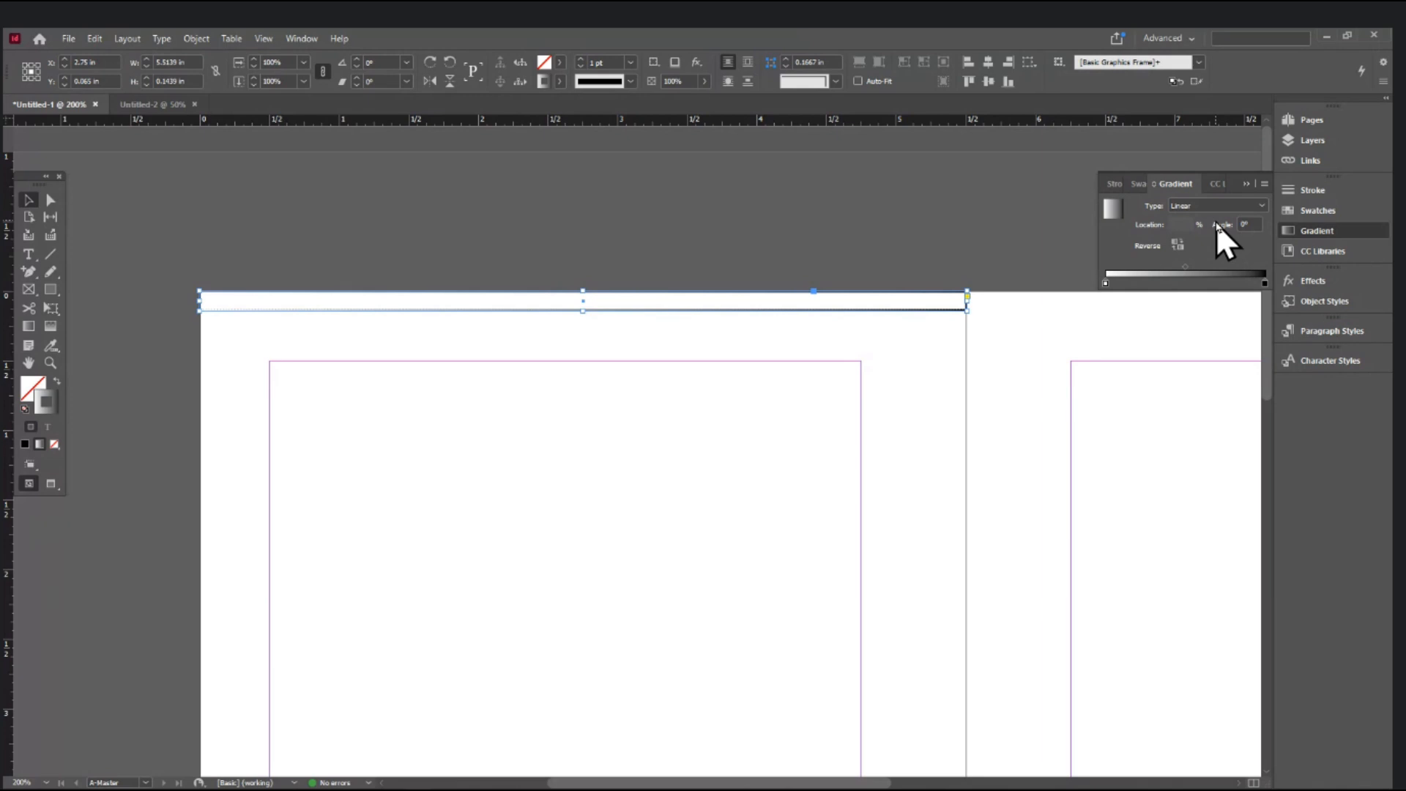
left_click(560, 81)
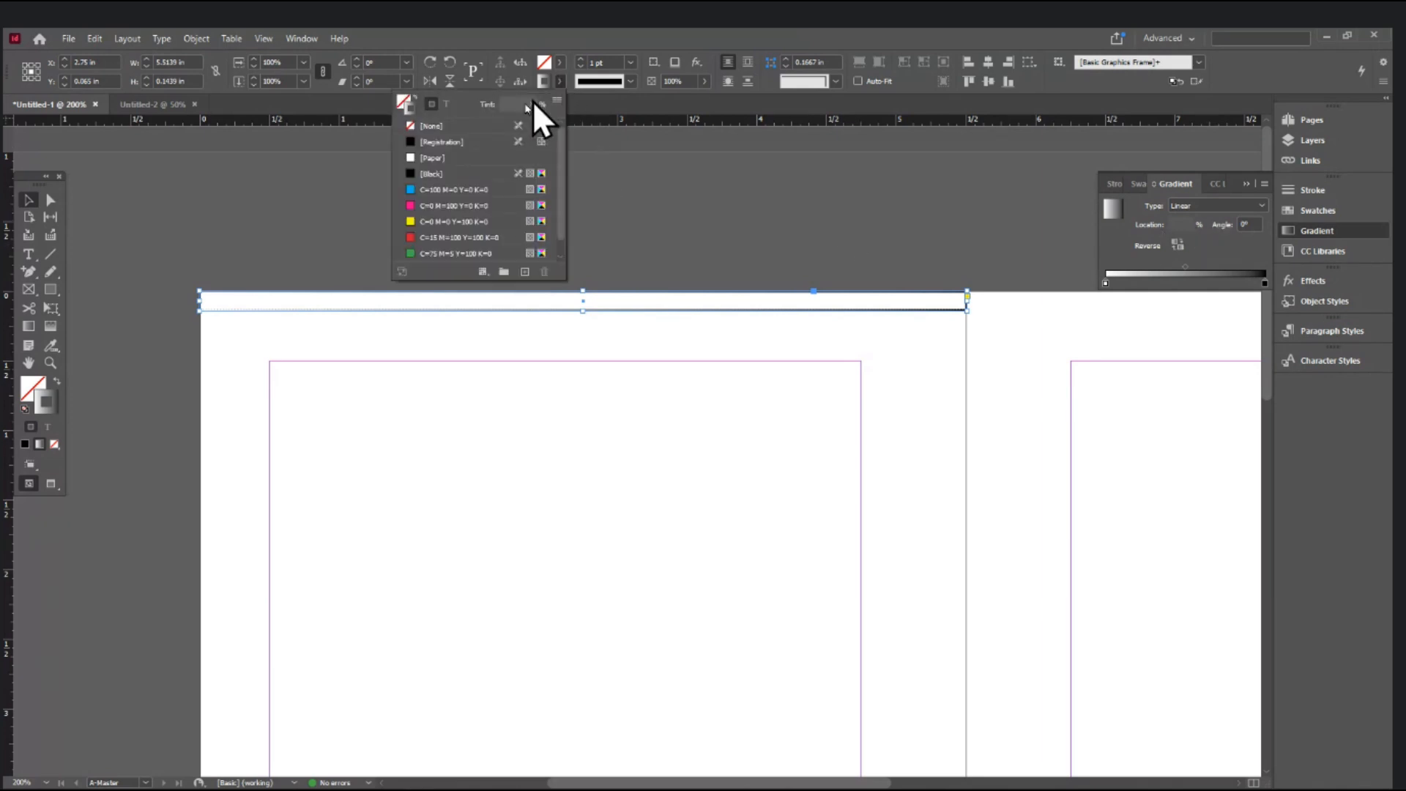
left_click(423, 126)
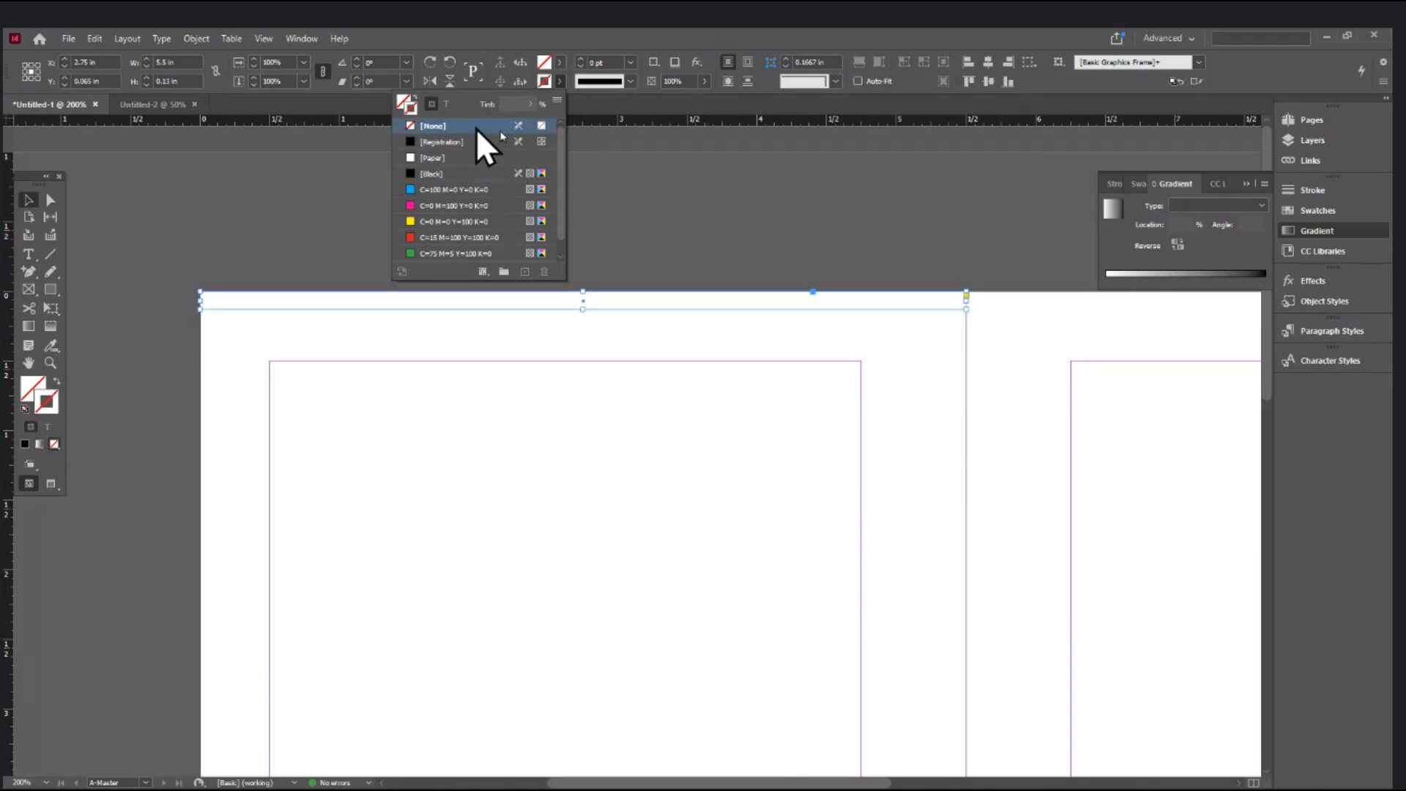
left_click(1261, 204)
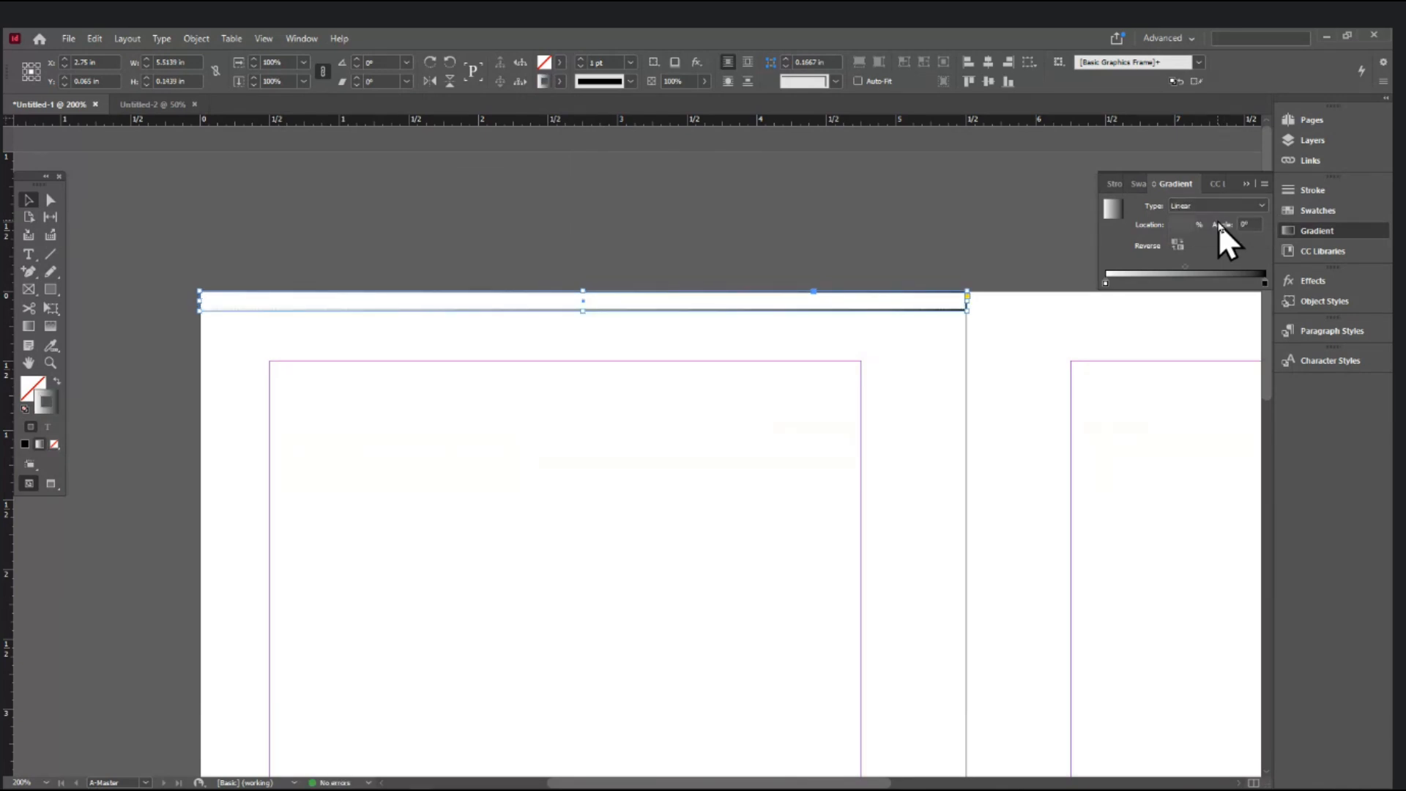
key("ctrl+z")
- Fill the bar with [Black] and switch its fill to a linear gradient
left_click(560, 61)
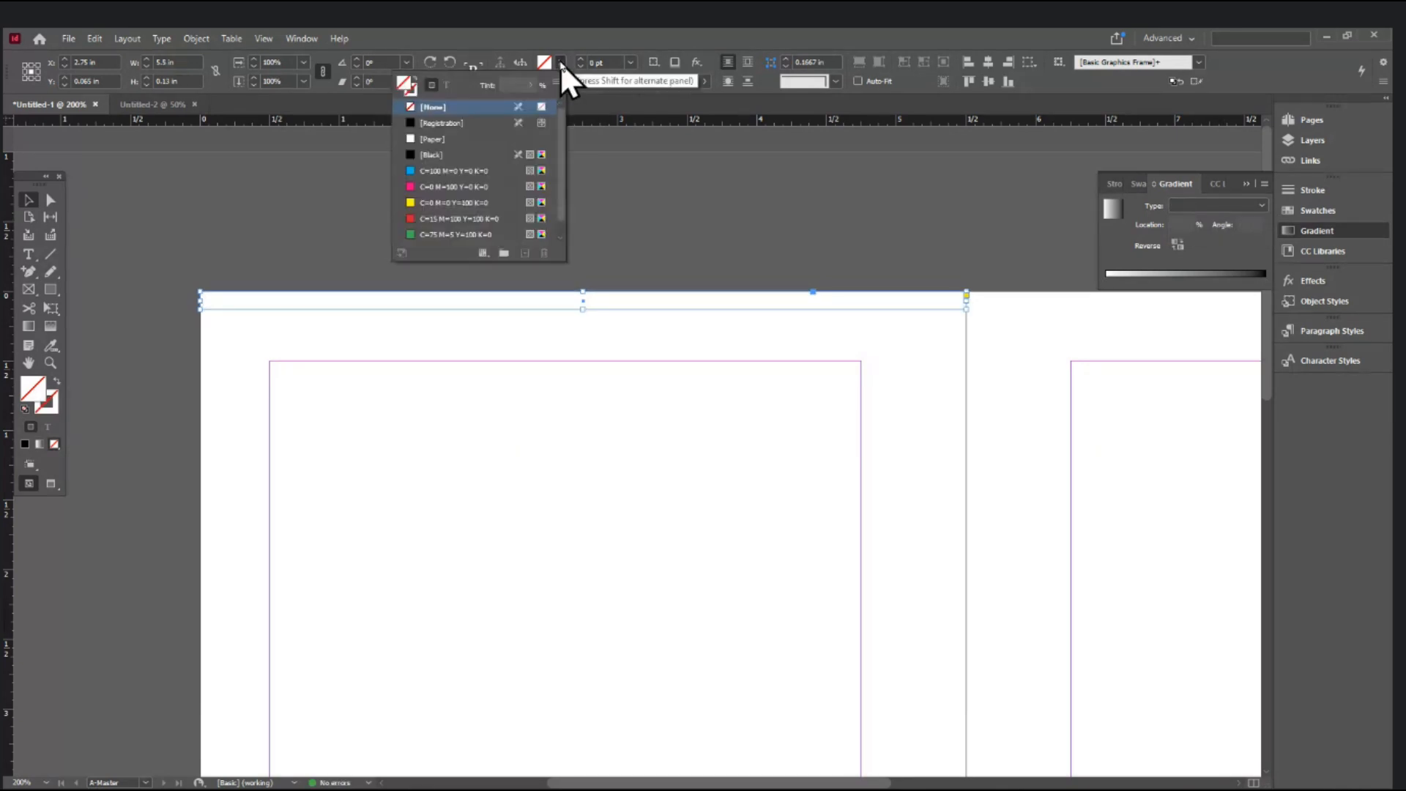
left_click(441, 154)
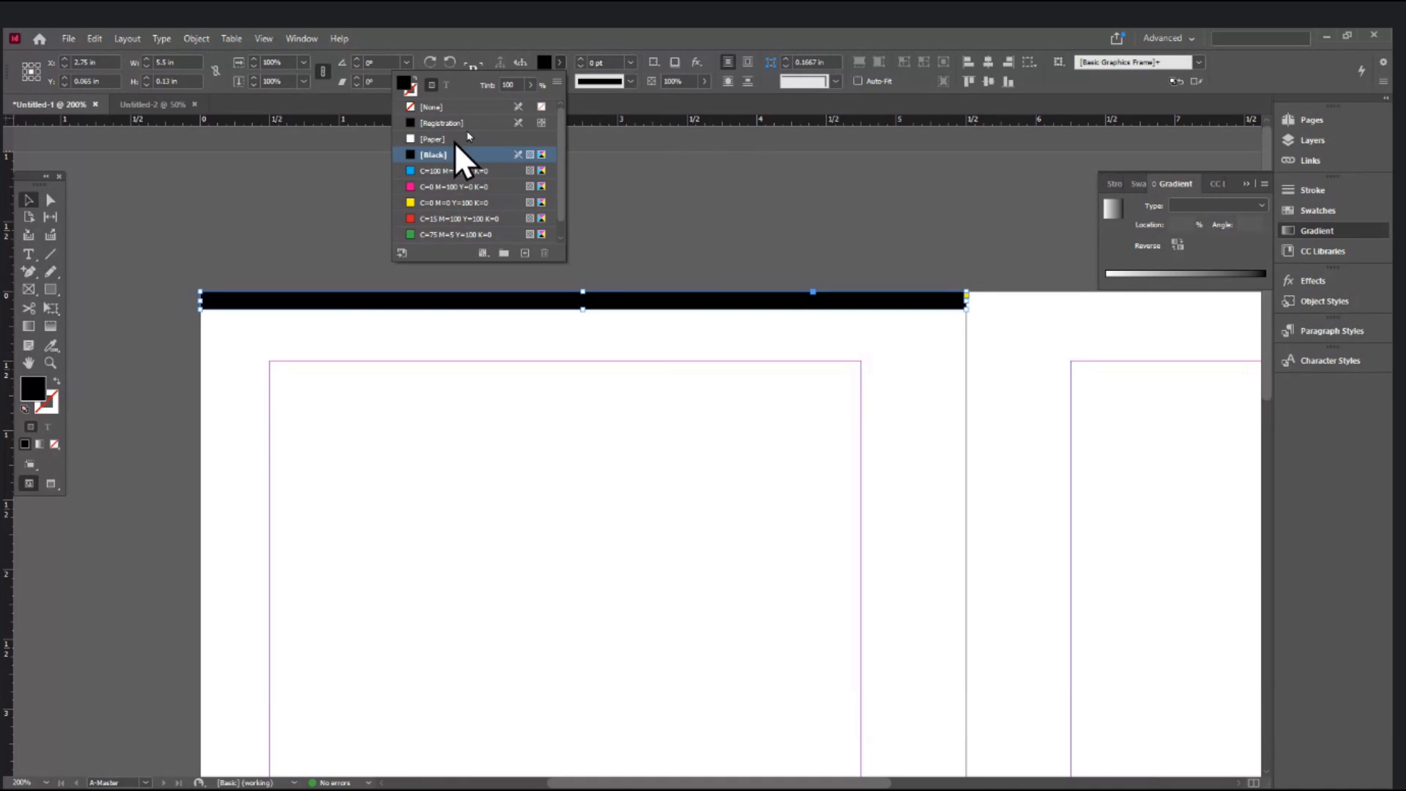
left_click(1217, 205)
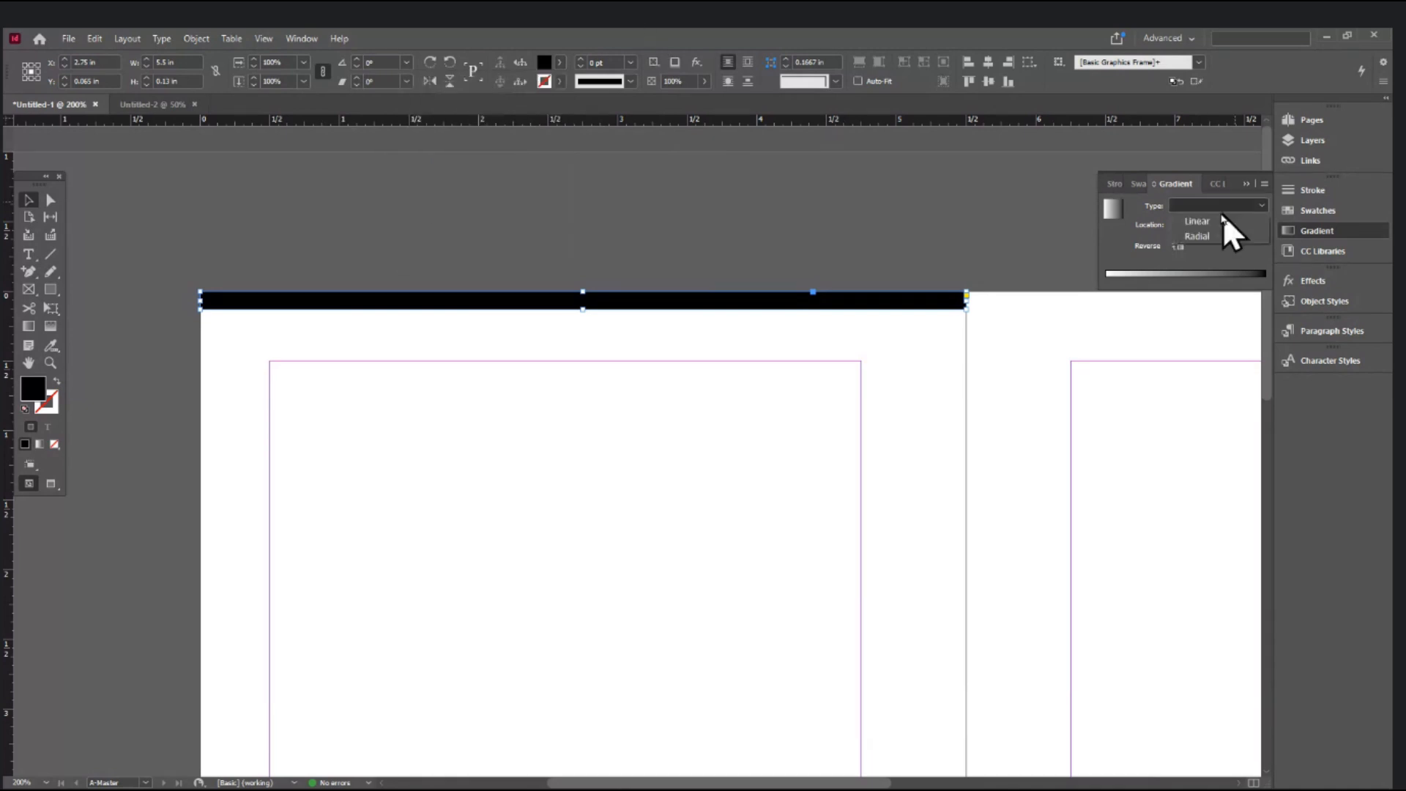
left_click(1216, 220)
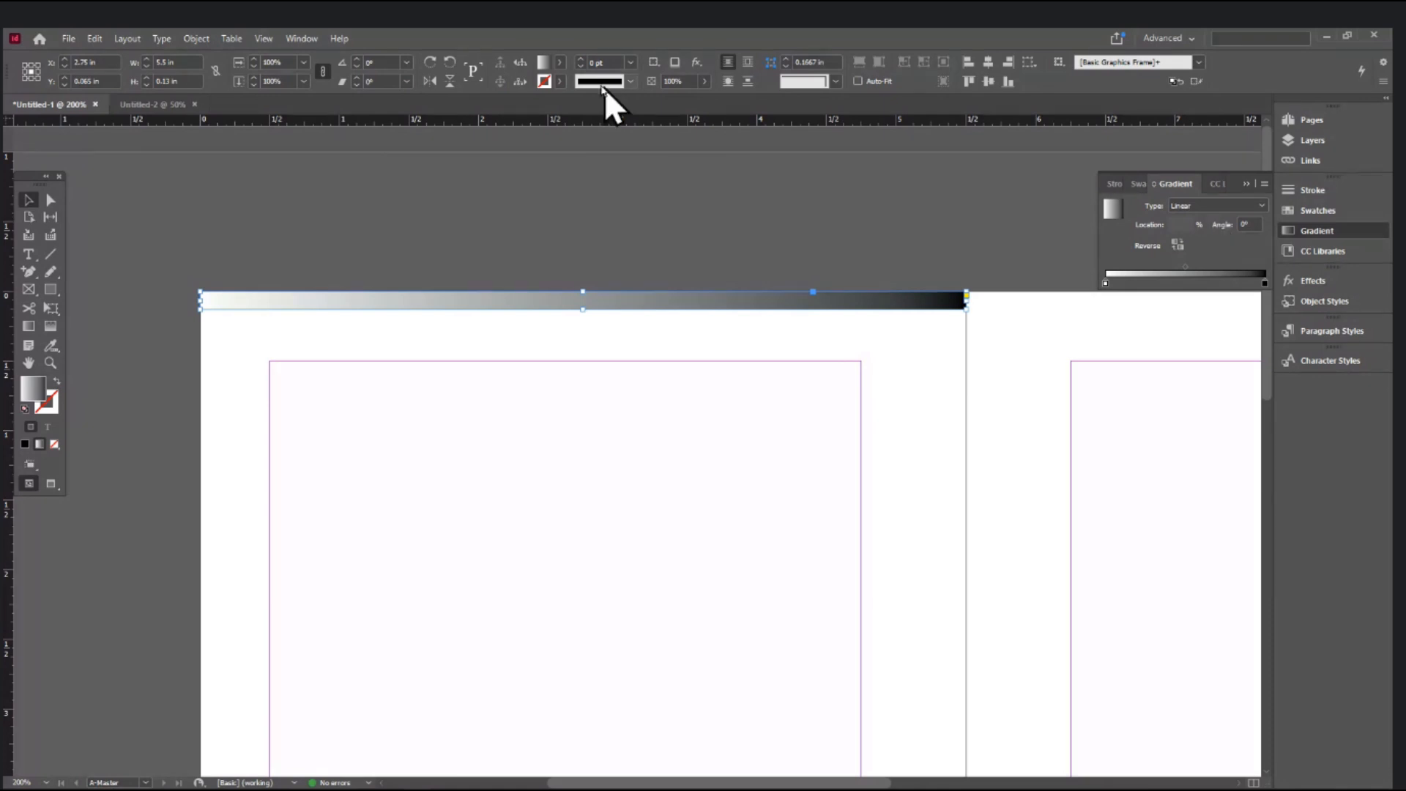
left_click(560, 63)
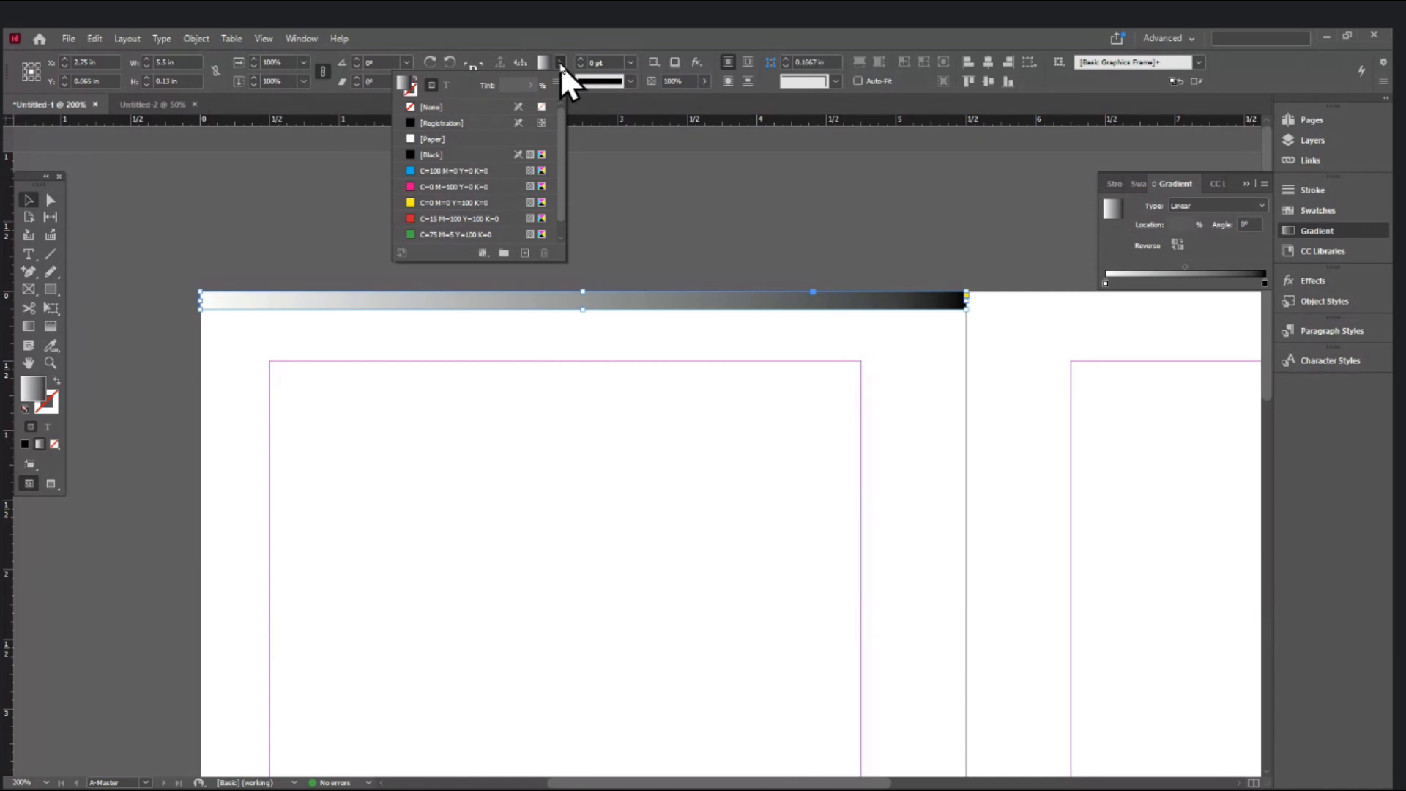
left_click(560, 64)
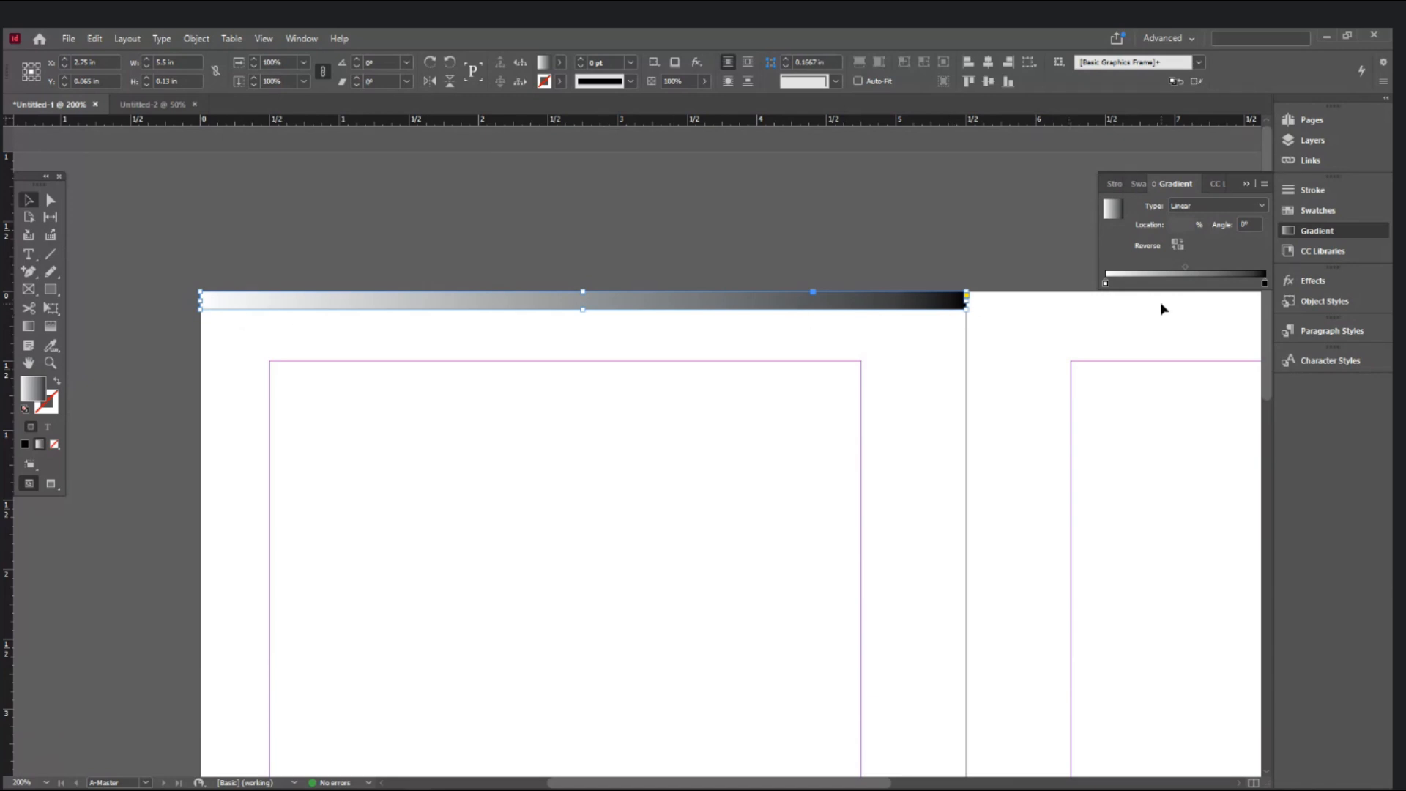
left_click(1106, 284)
left_click(1265, 283)
left_click(1106, 284)
- Set the header gradient's left stop to bright yellow
double_click(543, 62)
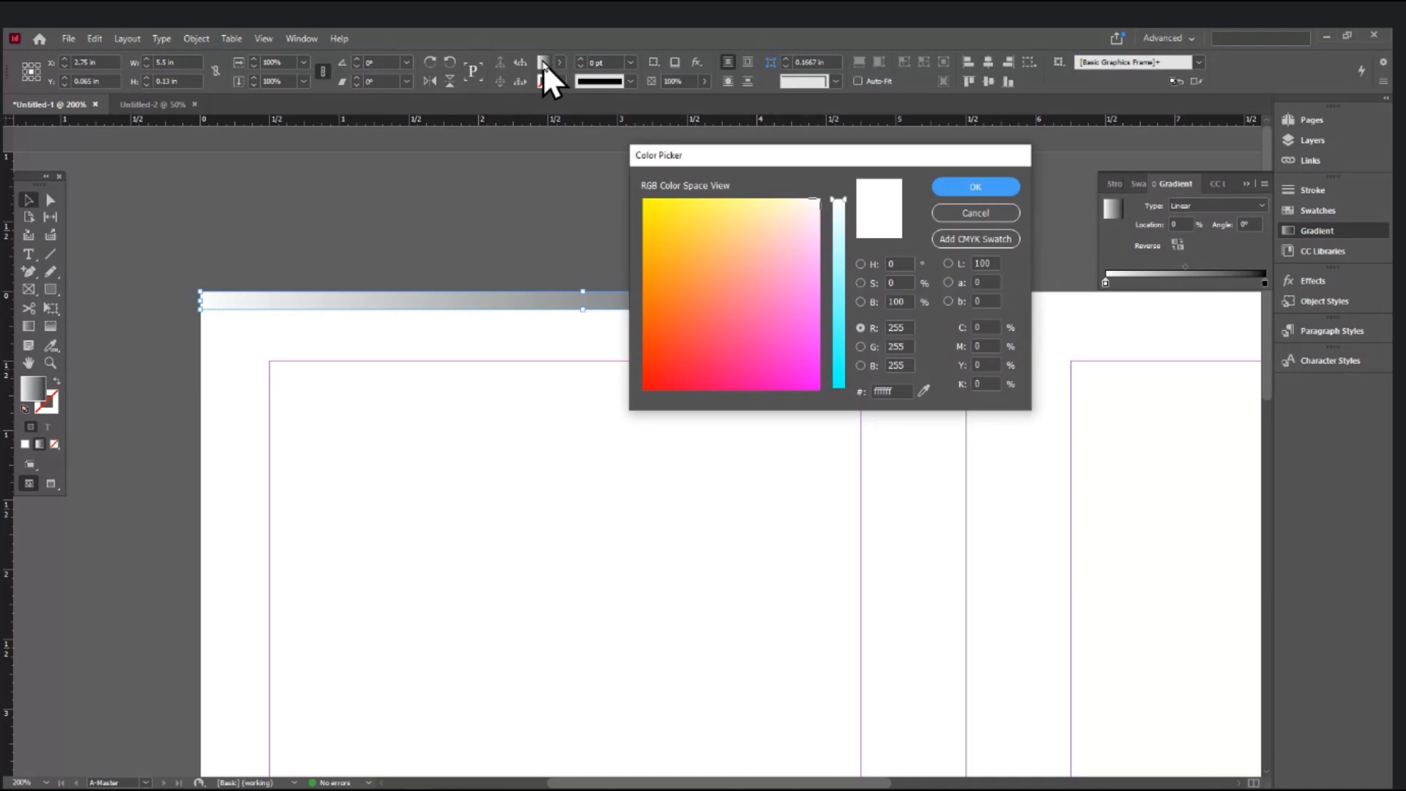
left_click(675, 208)
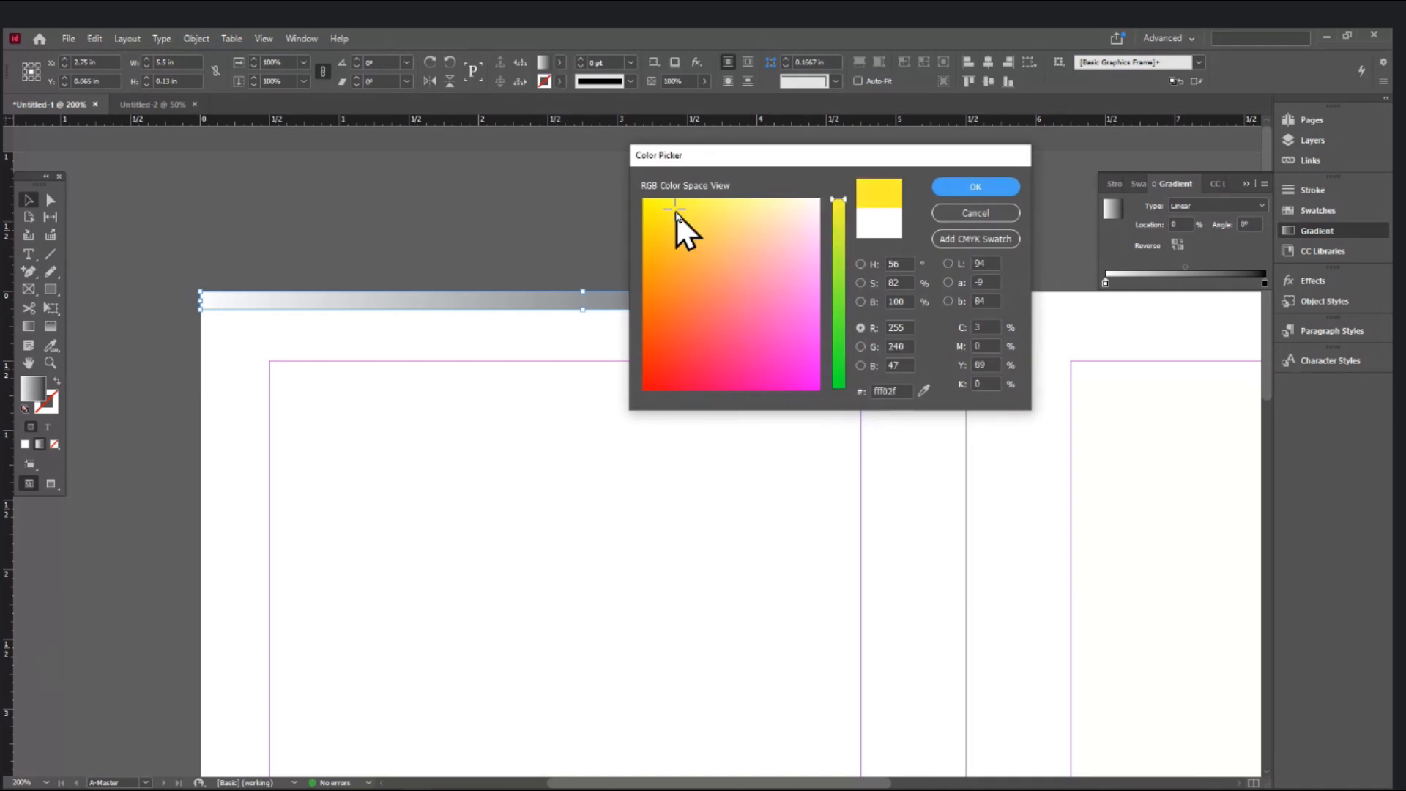
left_click(975, 188)
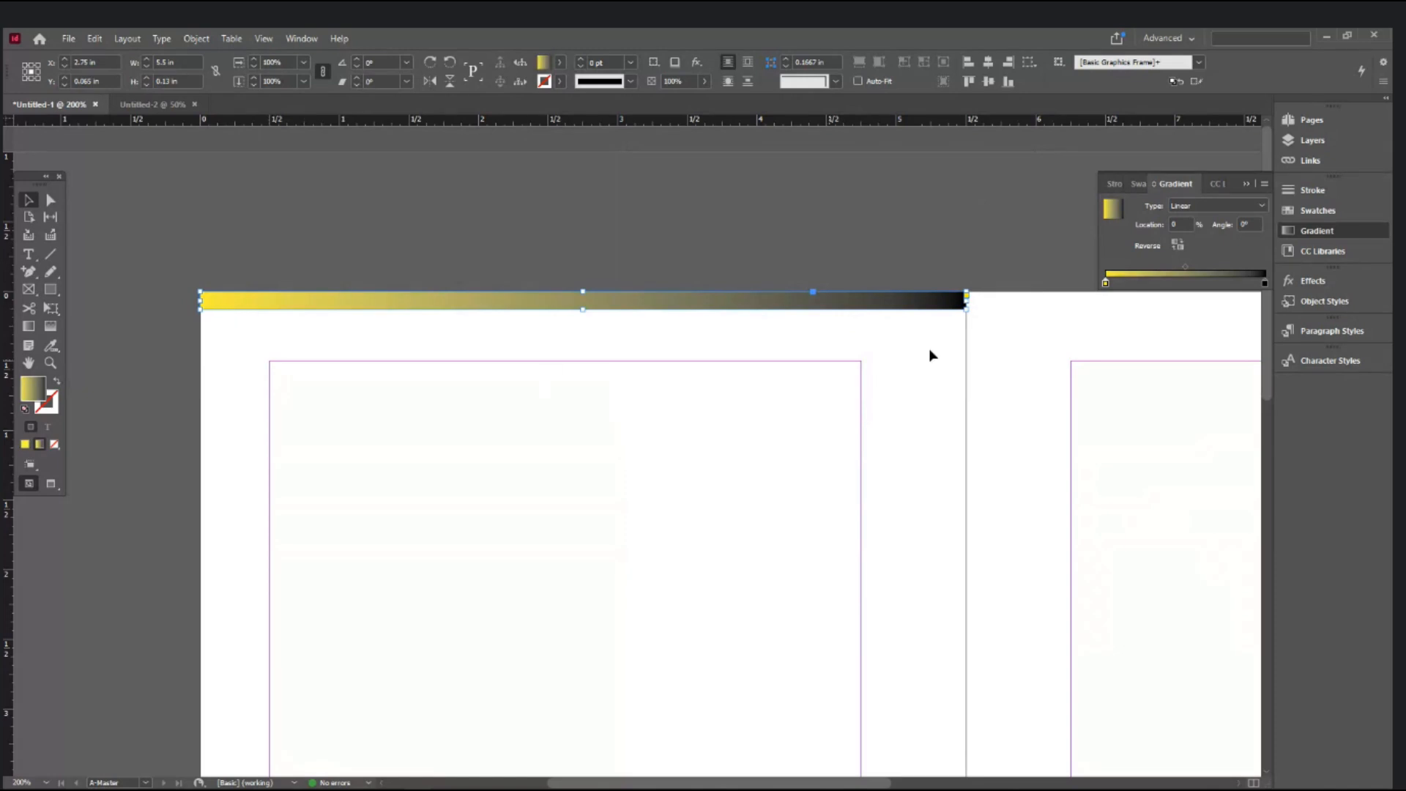
- Set the gradient's right stop to navy 234262 (R 37, G 66, B 98) and view the whole left page
left_click(959, 333)
left_click(1264, 283)
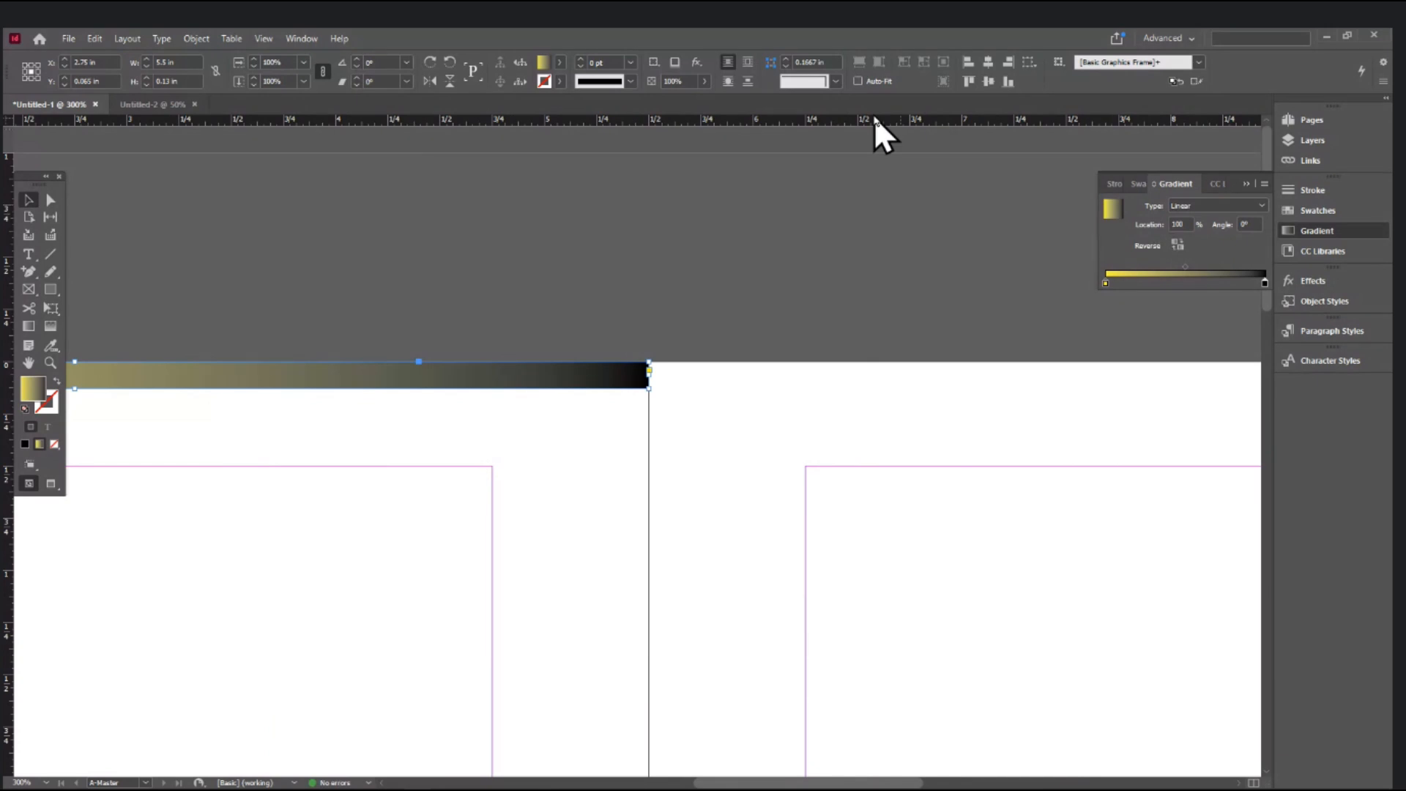
double_click(543, 63)
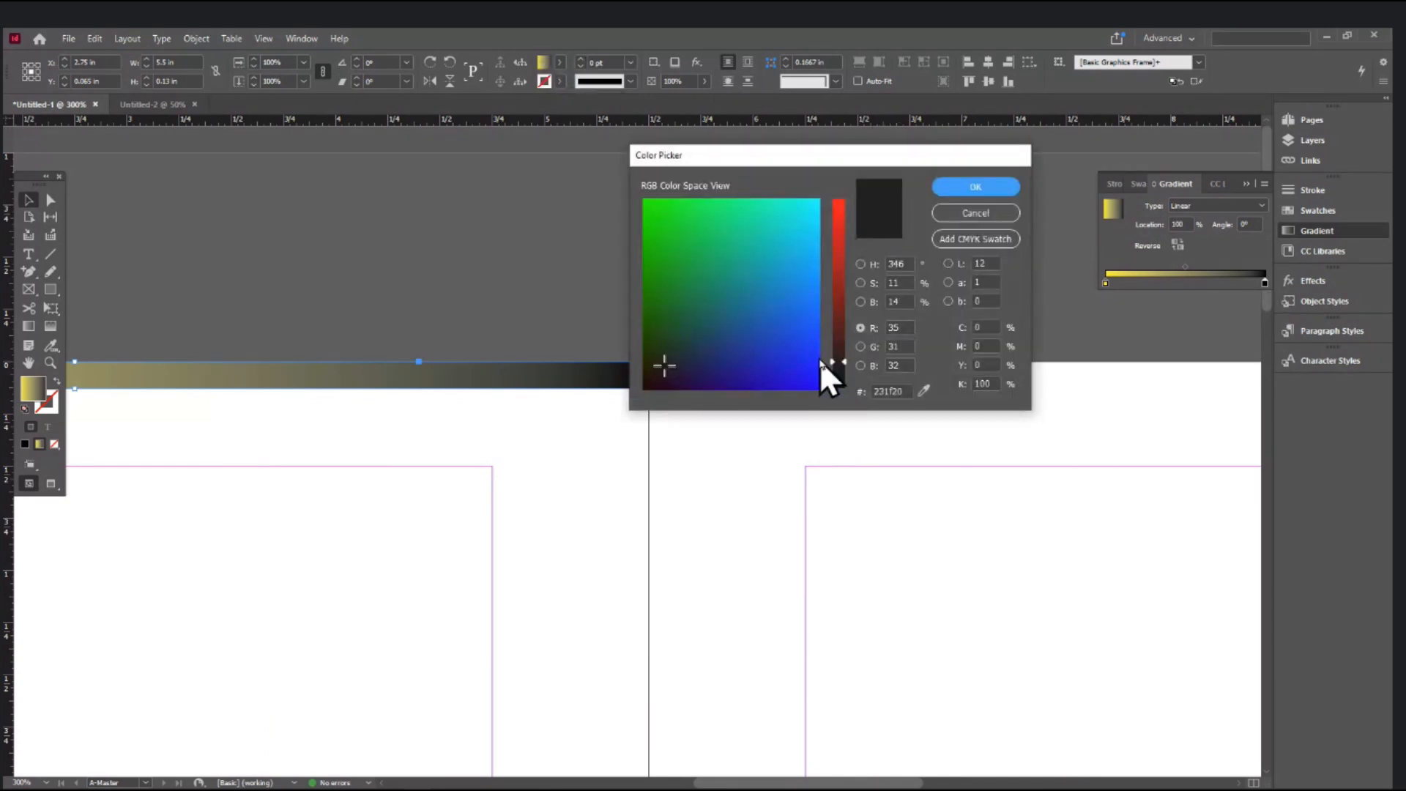
left_click(709, 340)
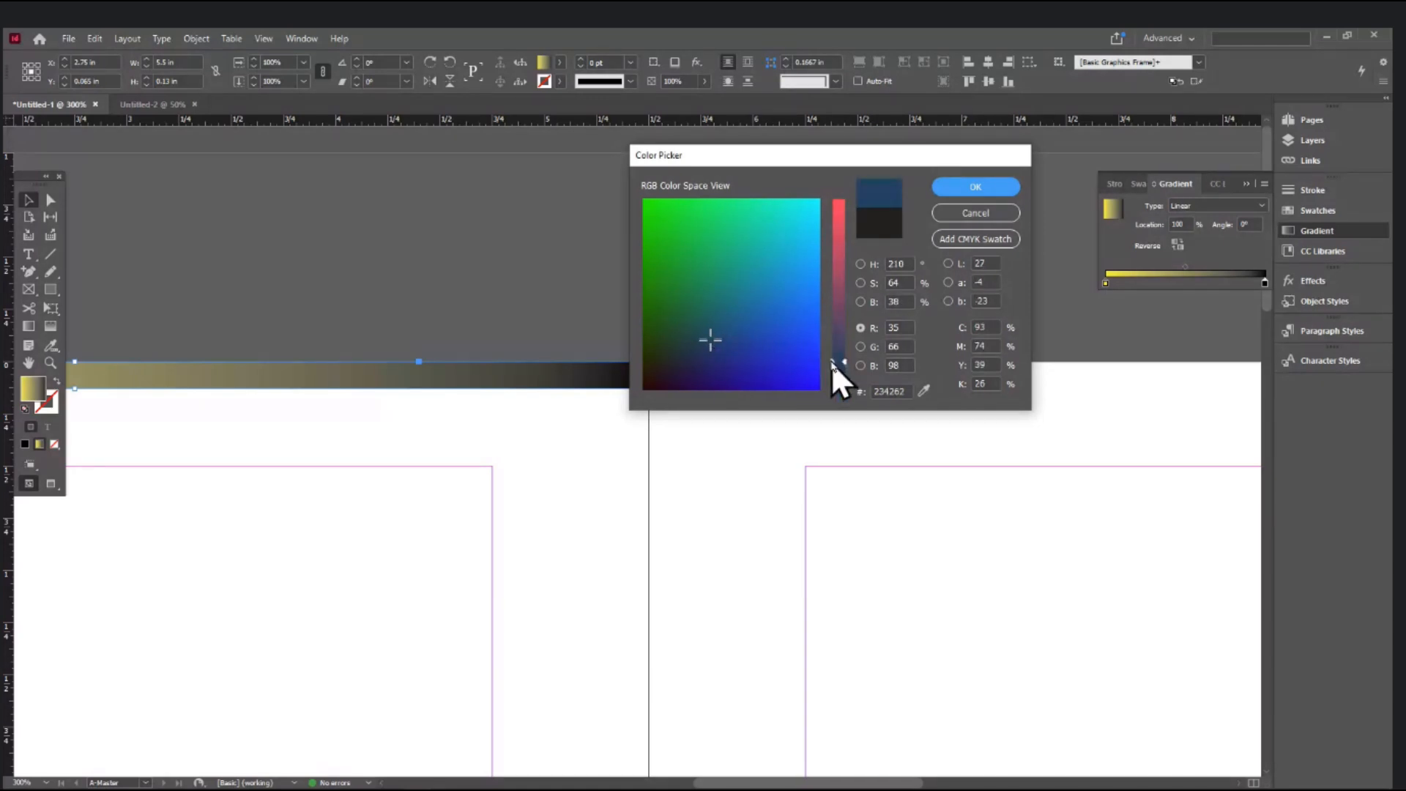
left_click(958, 189)
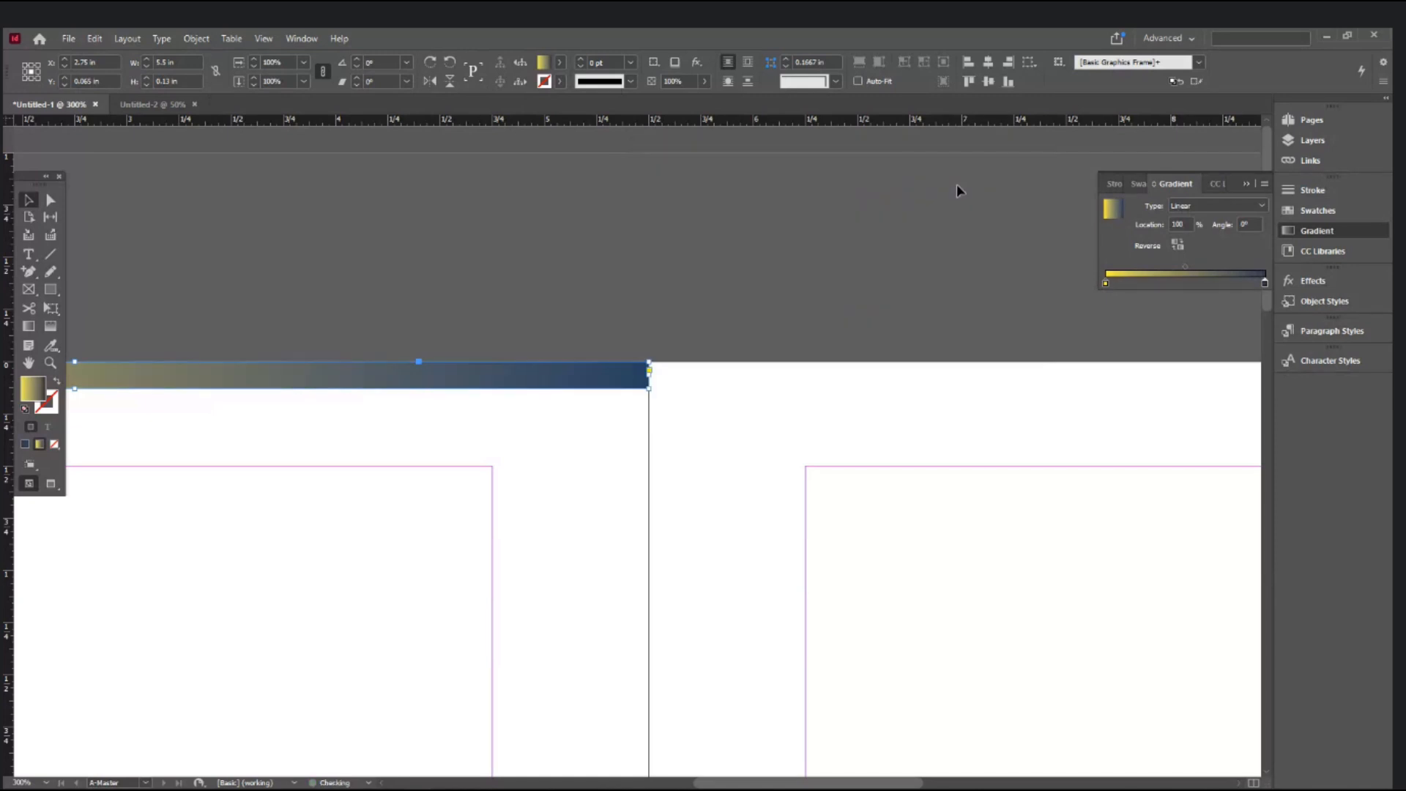
left_click(689, 436, "ctrl+alt")
left_click(689, 436, "ctrl+alt")
left_click_drag(564, 440, 763, 503)
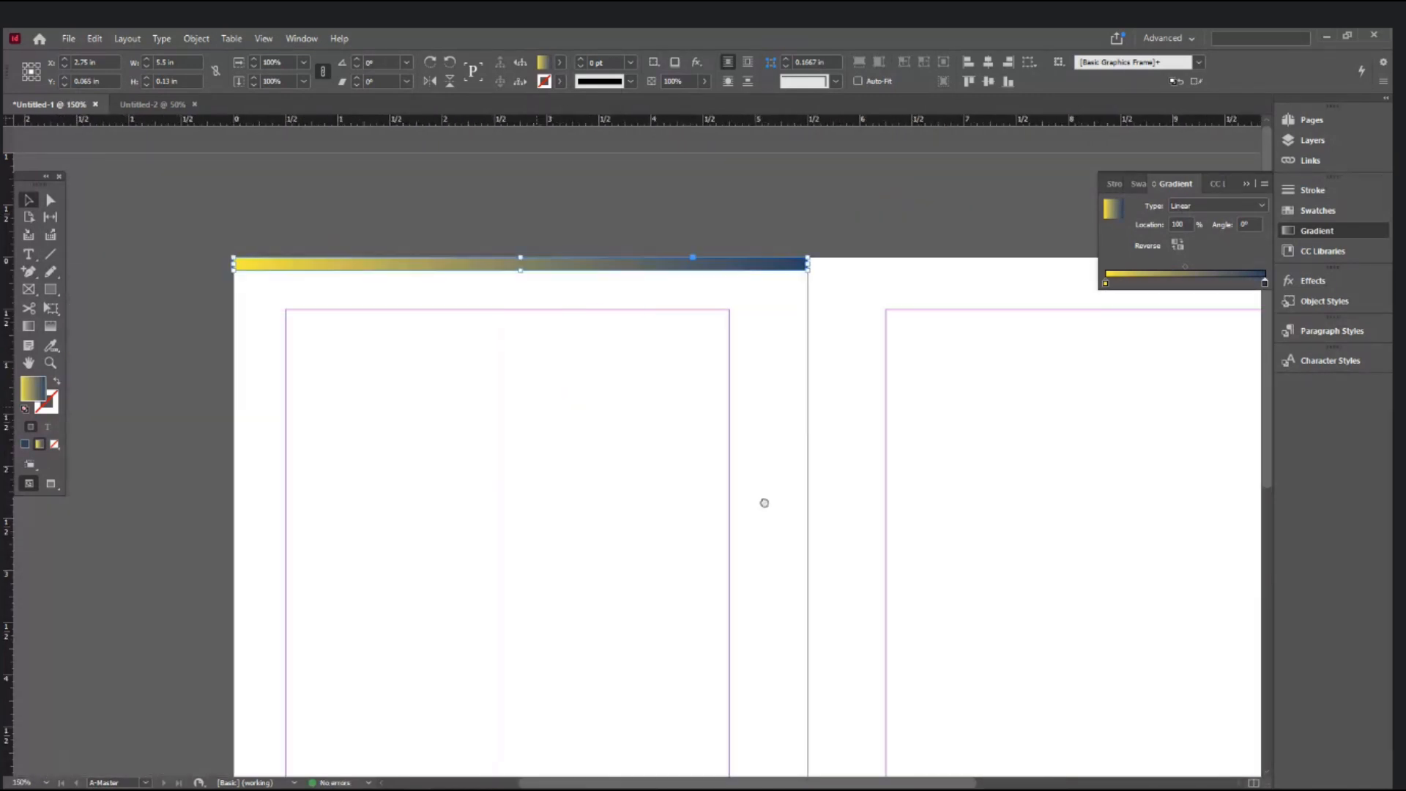
- Change the yellow gradient stop to magenta (magenta 100, yellow 0)
left_click(1106, 284)
double_click(545, 63)
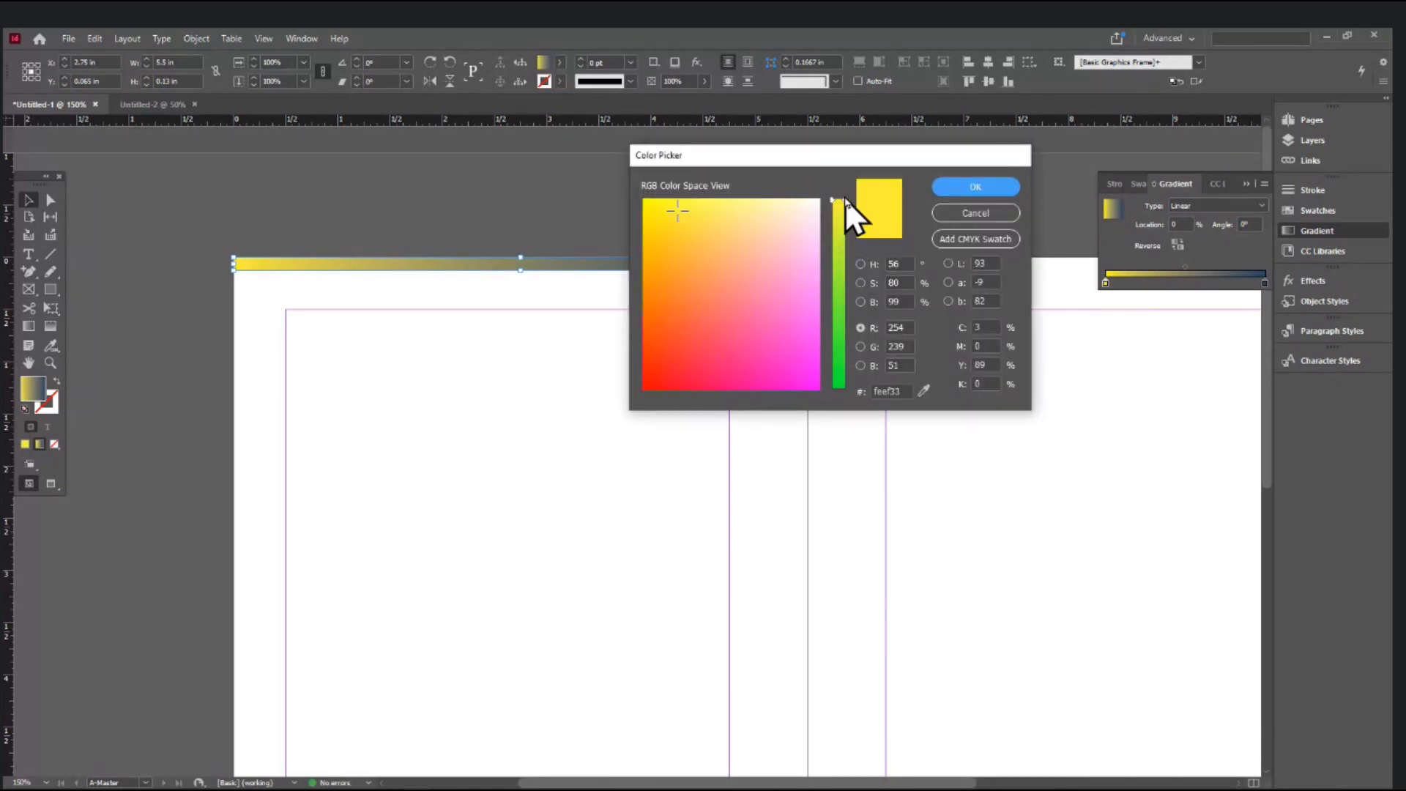
double_click(994, 346)
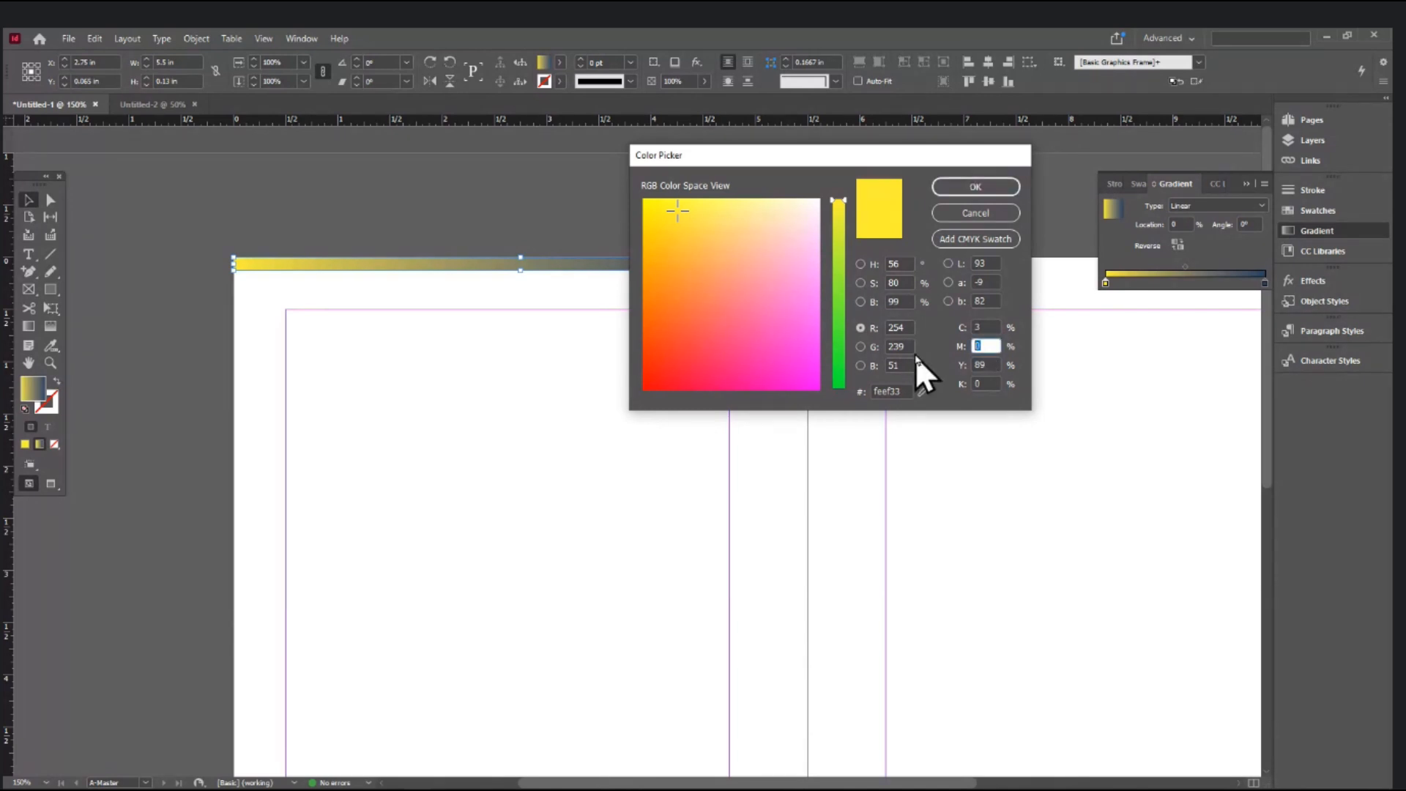
type("100")
key("Tab")
type("0")
key("Tab")
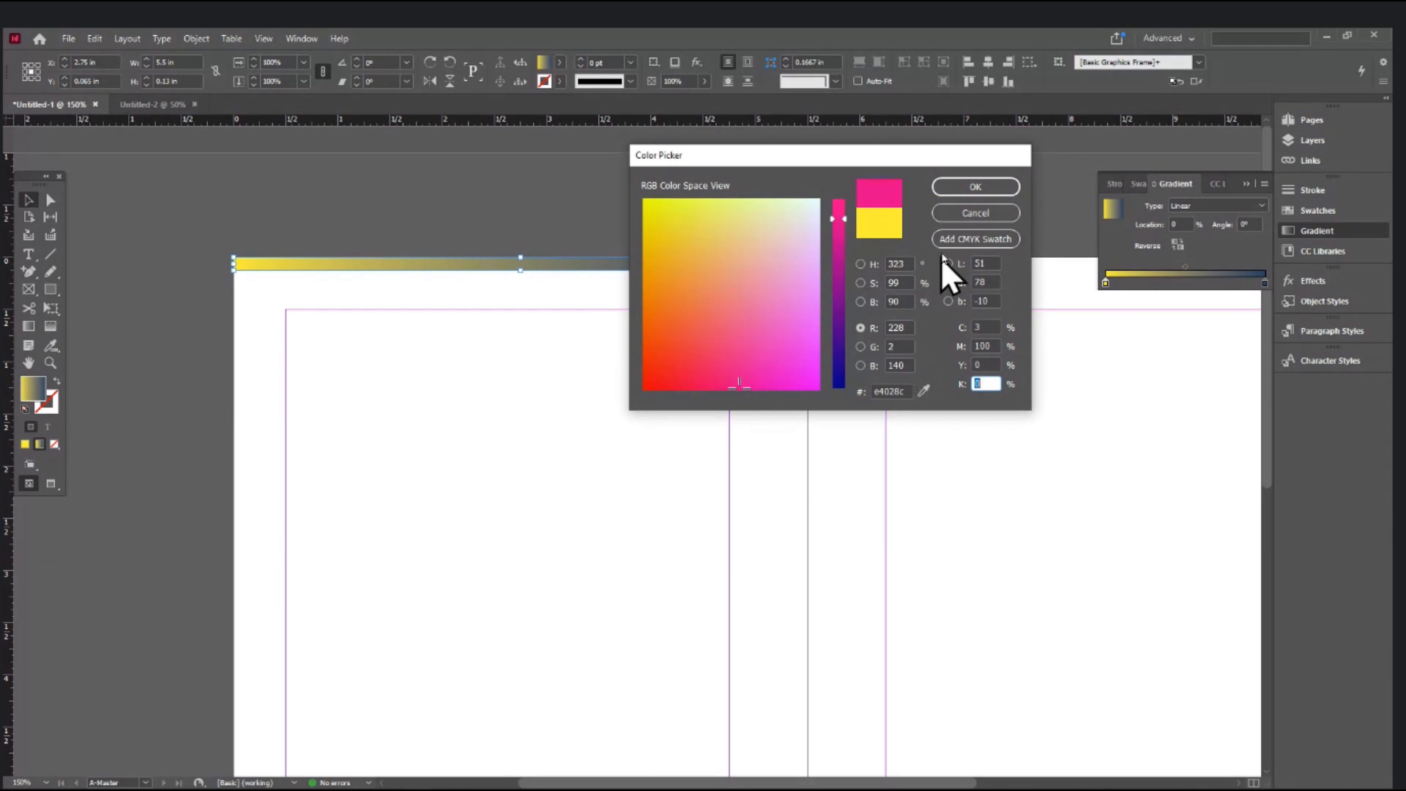
left_click(961, 183)
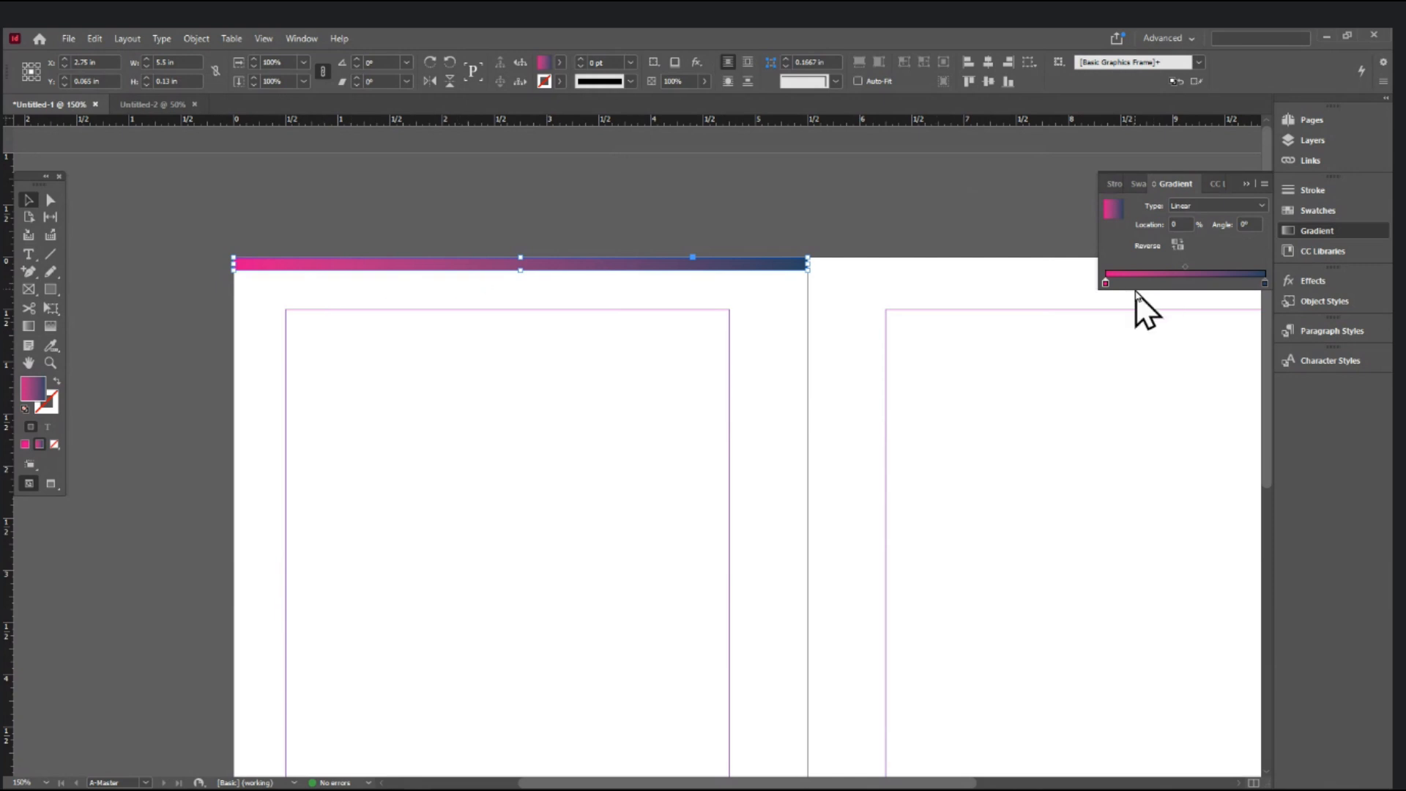
- Reverse the header bar's gradient so it runs navy on the left to pink on the right
left_click(1179, 246)
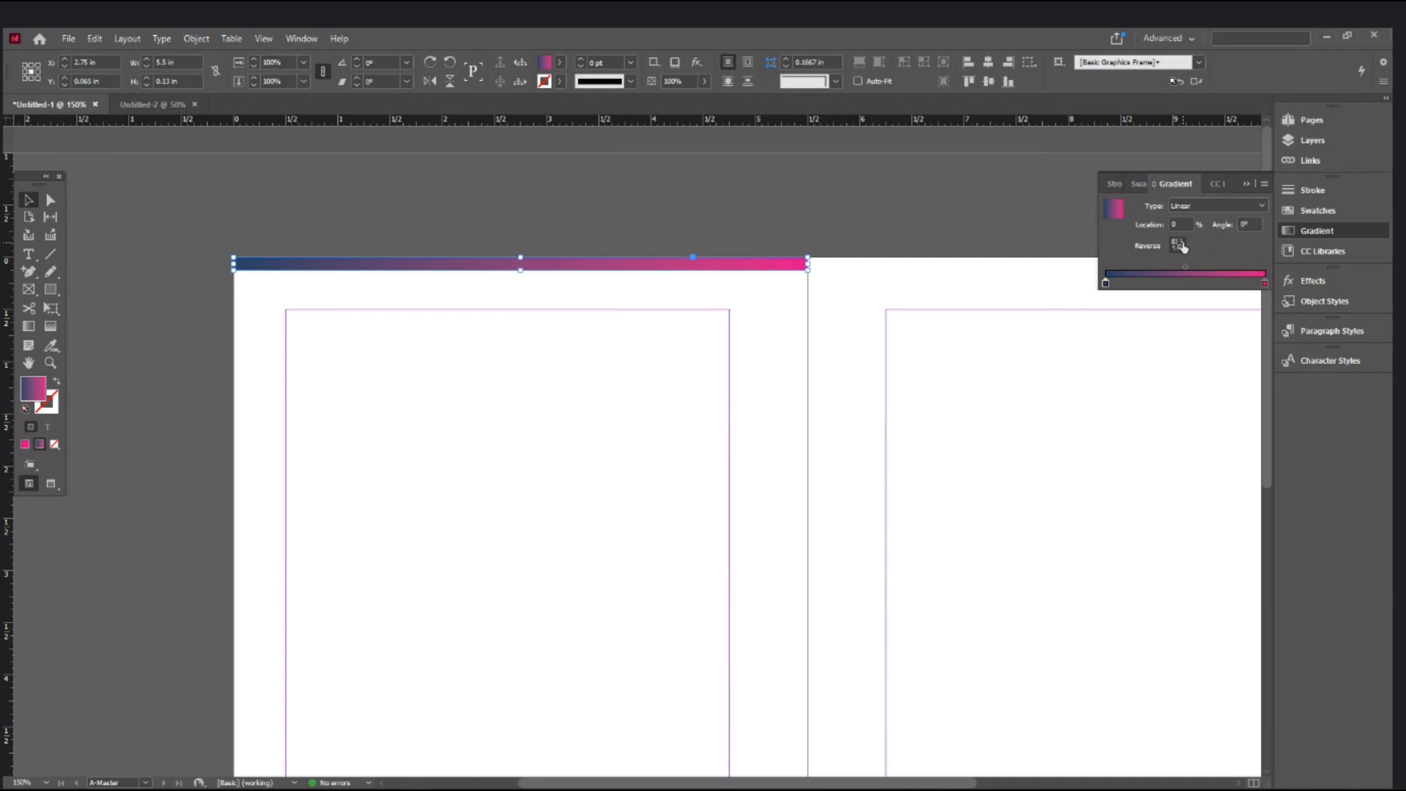
left_click(1179, 245)
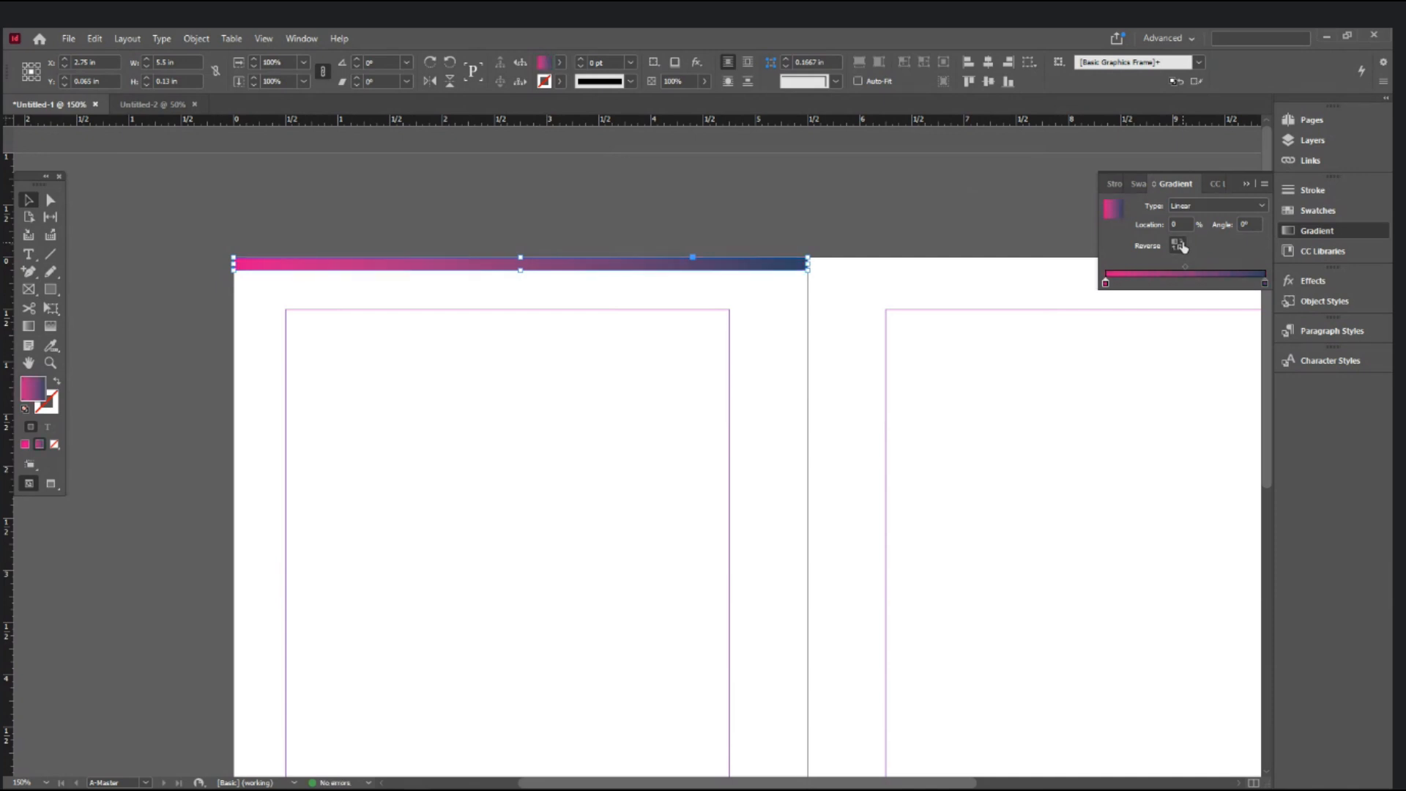
left_click(1179, 245)
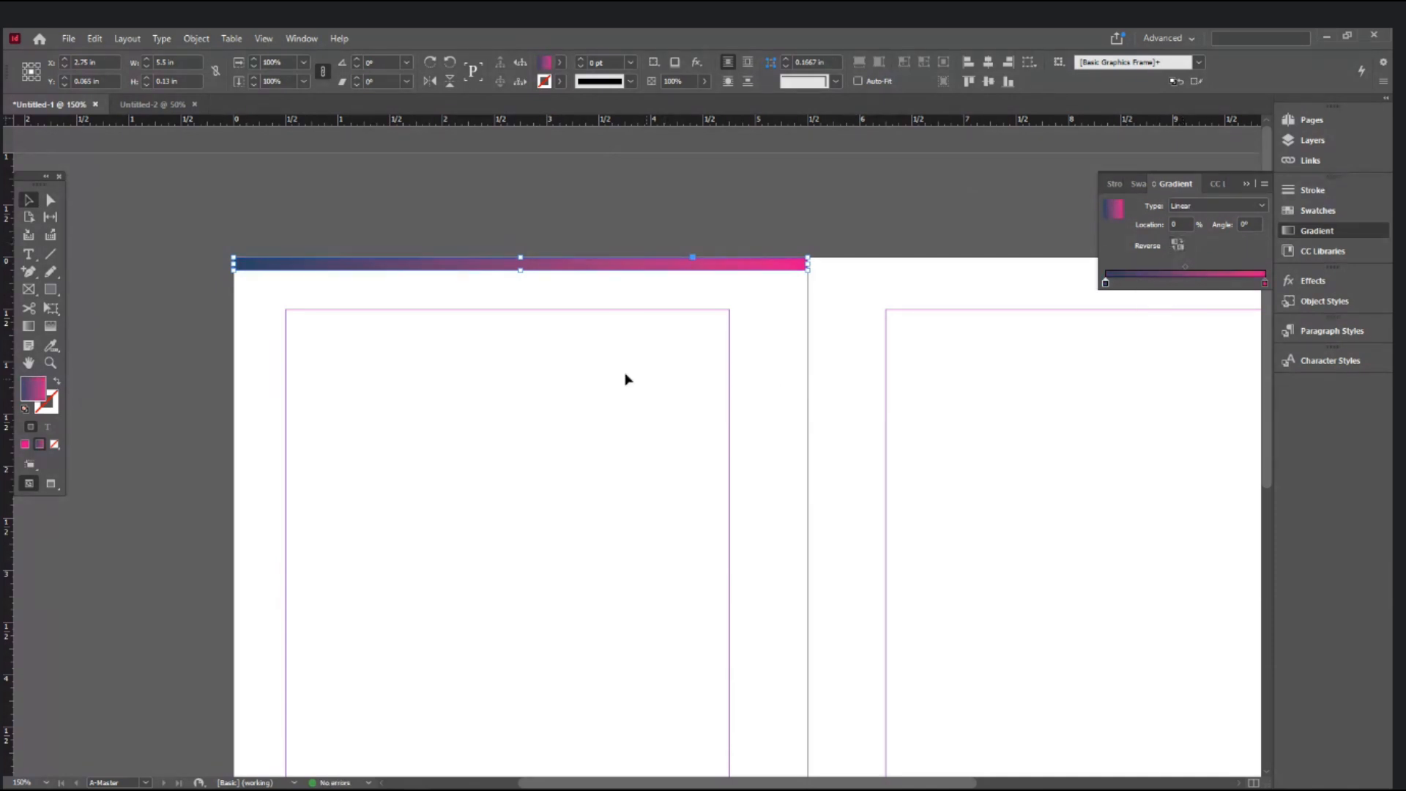
- Place a copy of the gradient header bar along the top of the right page
left_click_drag(405, 265, 969, 272)
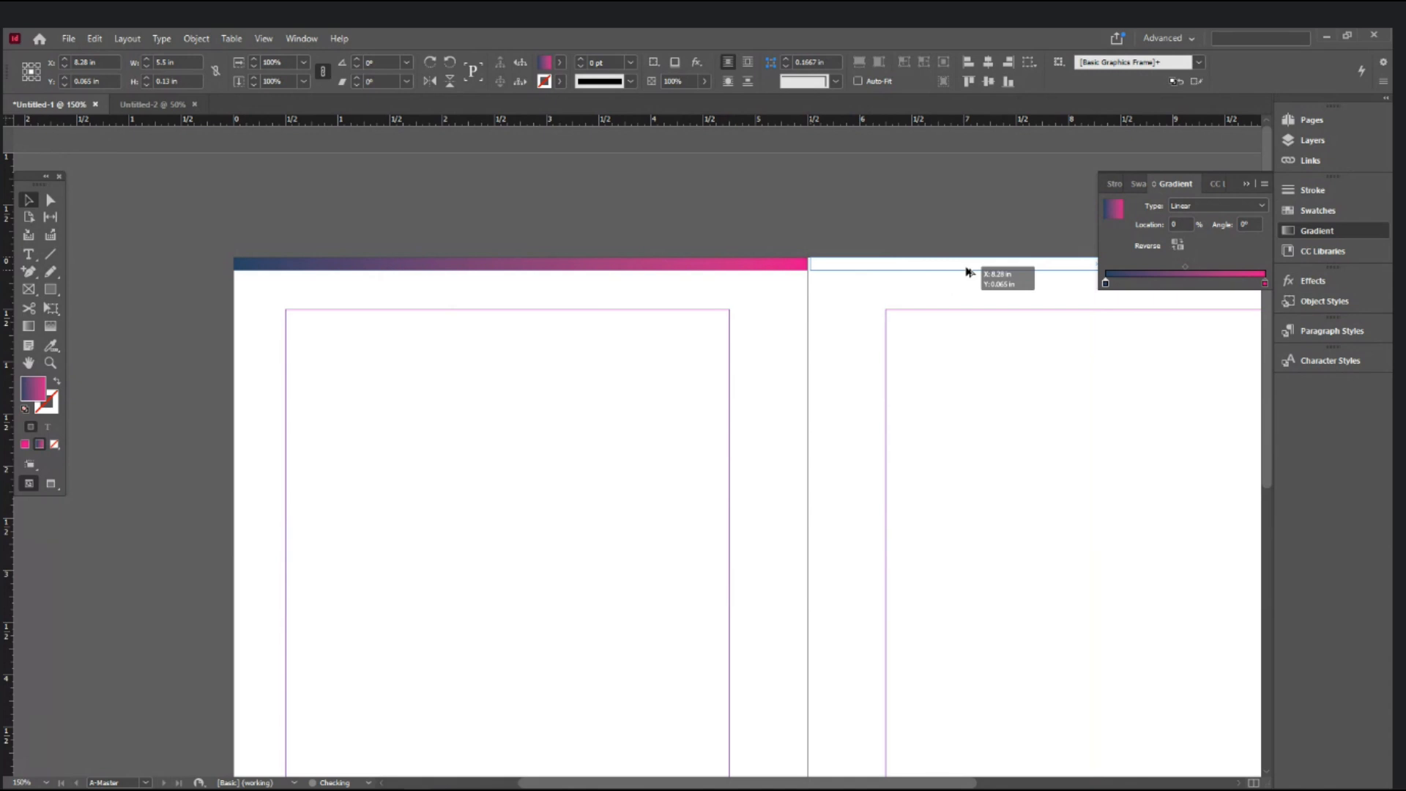
left_click_drag(968, 273, 961, 275)
left_click_drag(1010, 354, 719, 464)
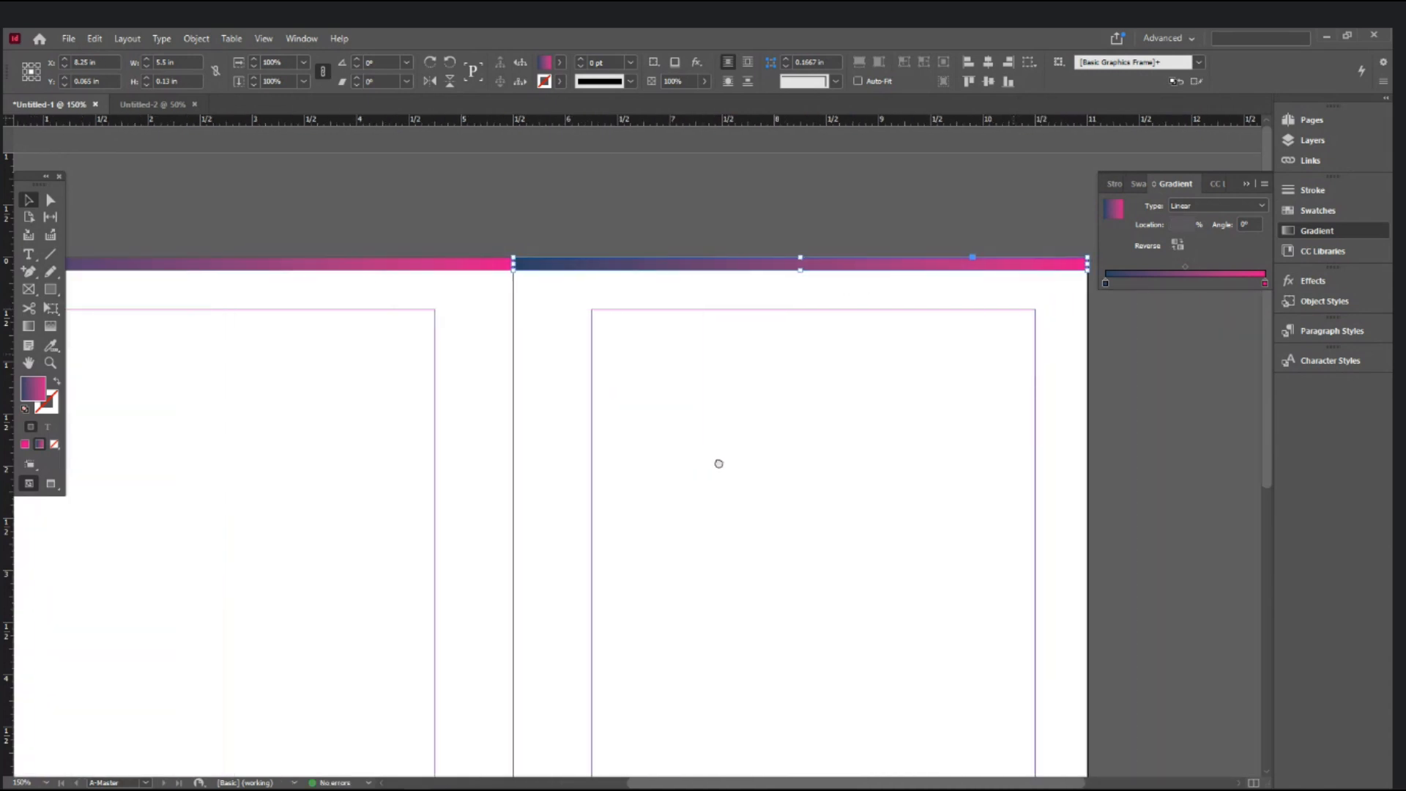
left_click(578, 314)
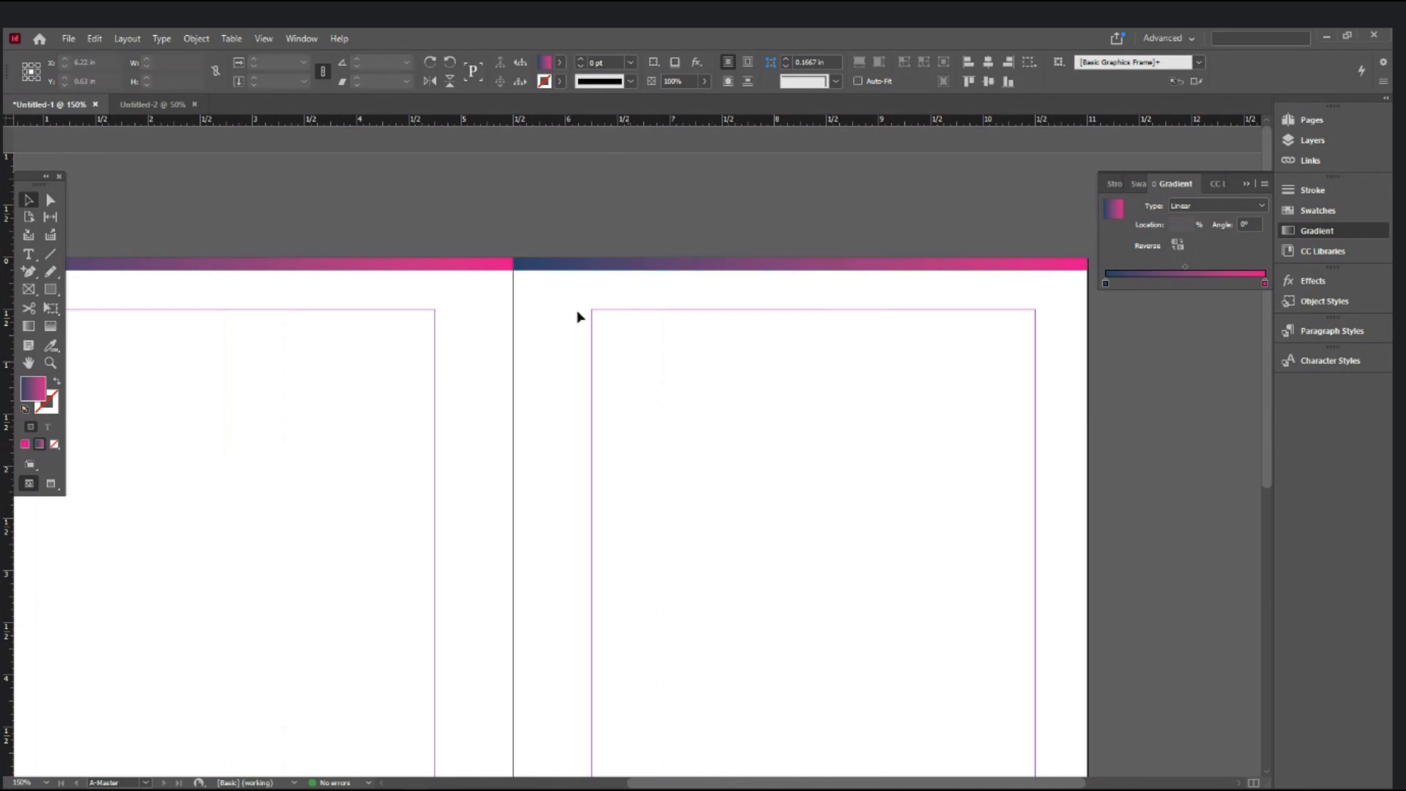
- Reverse the right page's bar to run pink to navy and view the whole spread
left_click(608, 277)
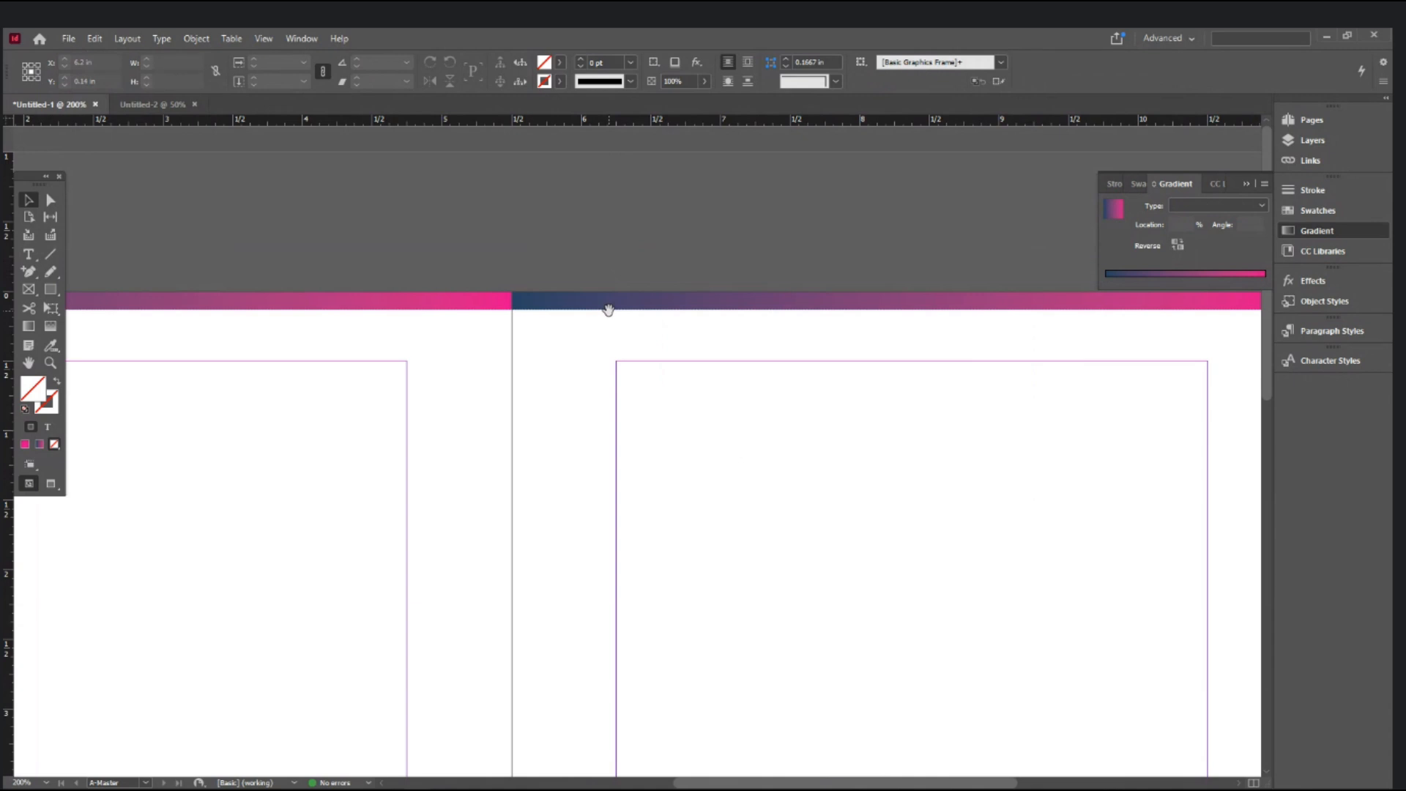
scroll(732, 417, "right", 3)
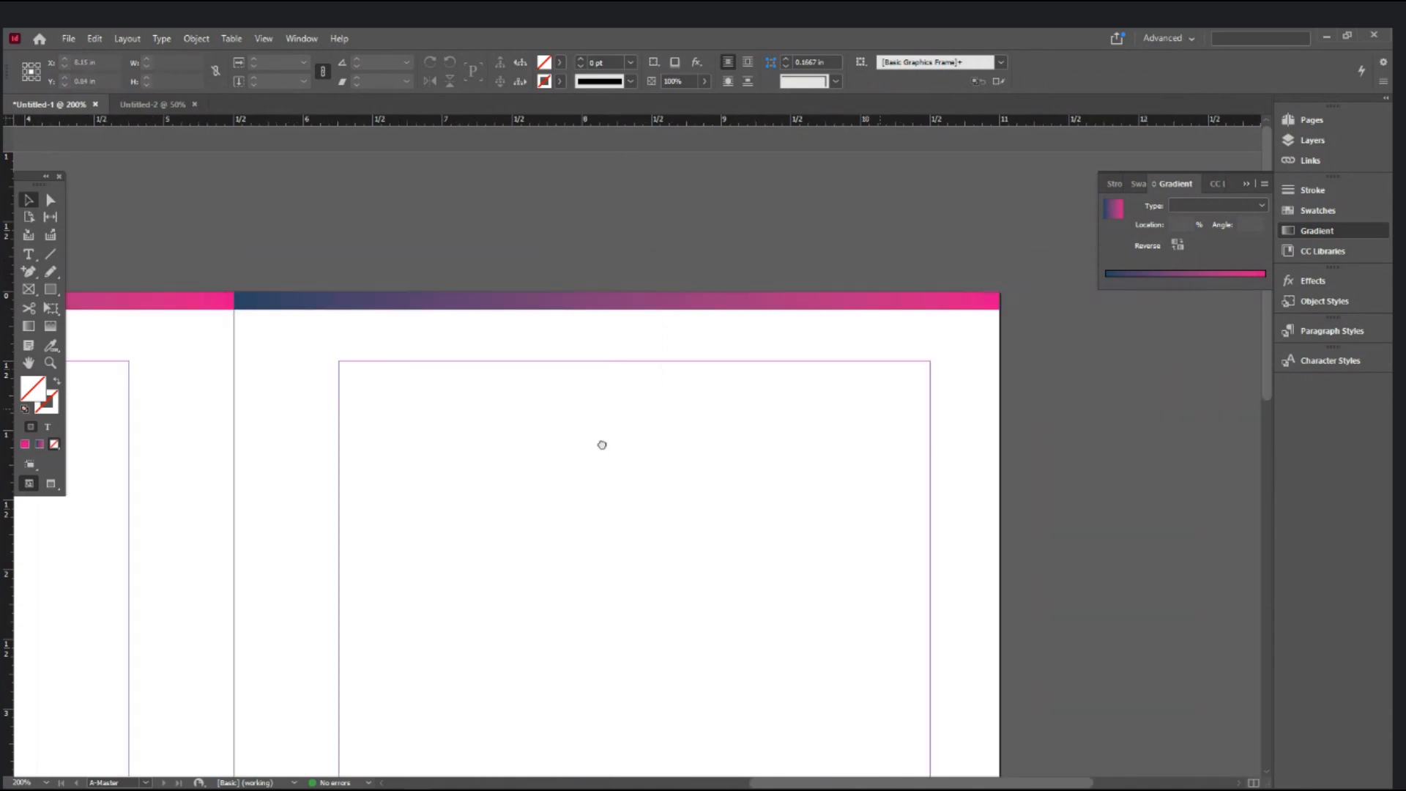
left_click(973, 298)
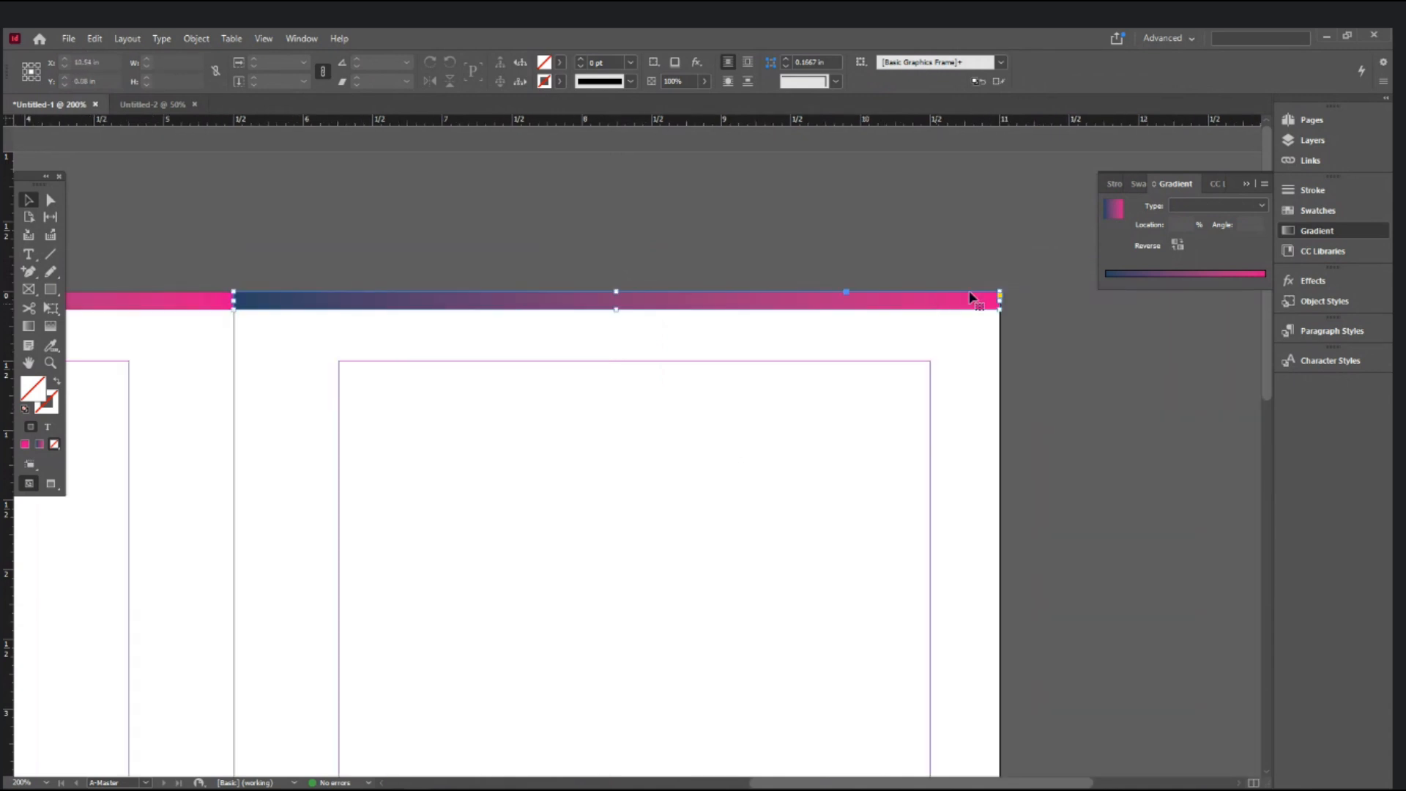
left_click(1176, 246)
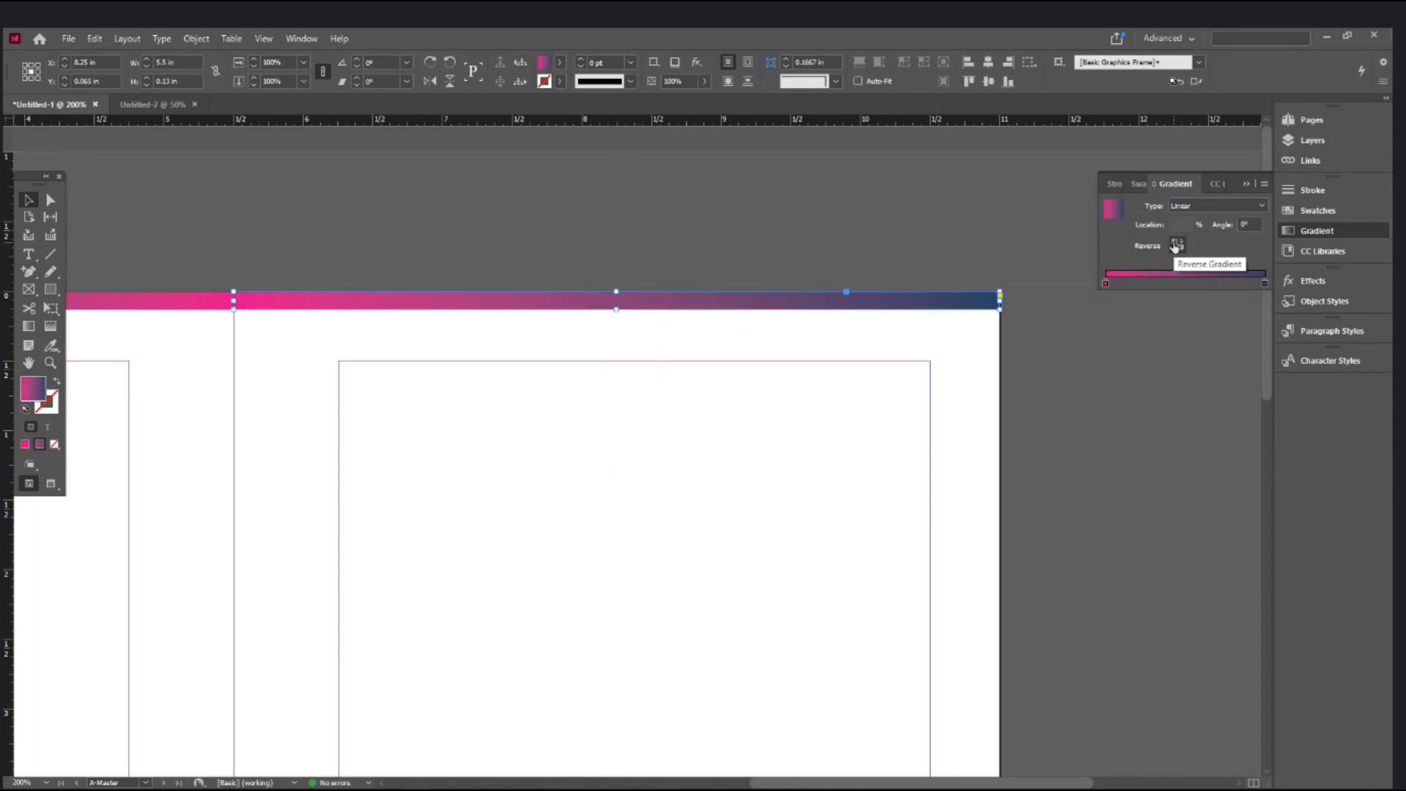
left_click(678, 284)
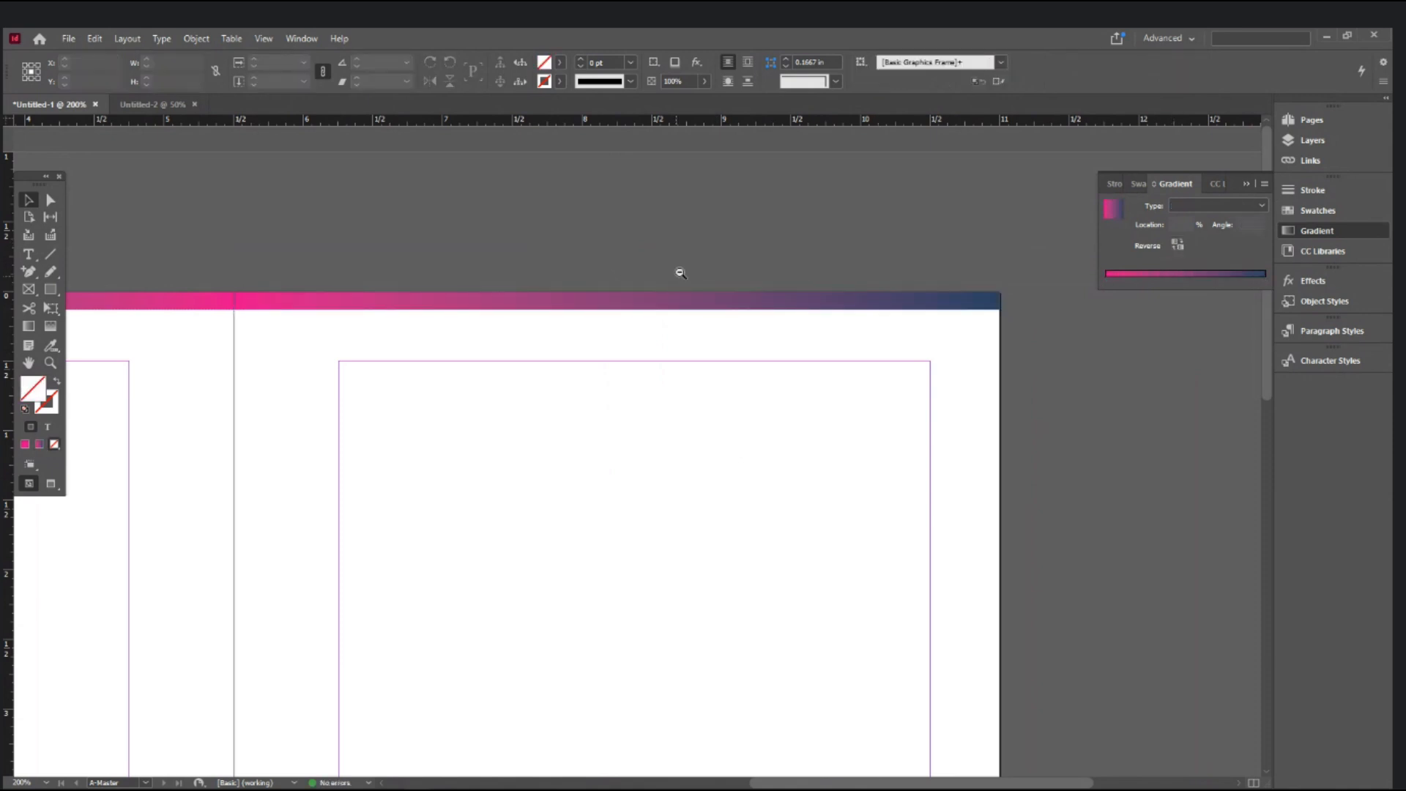
left_click(678, 273, "ctrl+alt")
left_click(759, 373, "ctrl+alt")
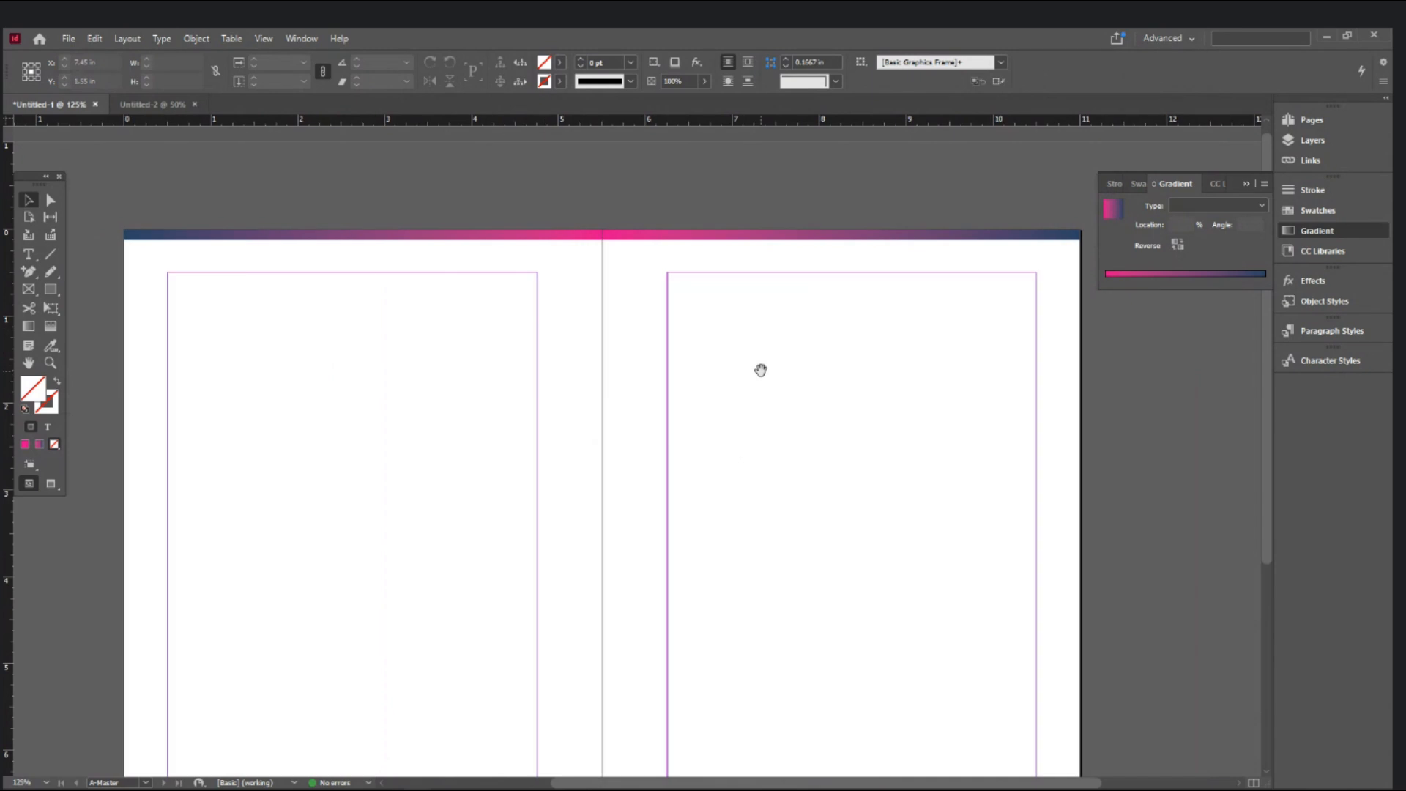
- Zoom in on the footers and jump to page 1 to inspect its footer
scroll(760, 369, "down", 3)
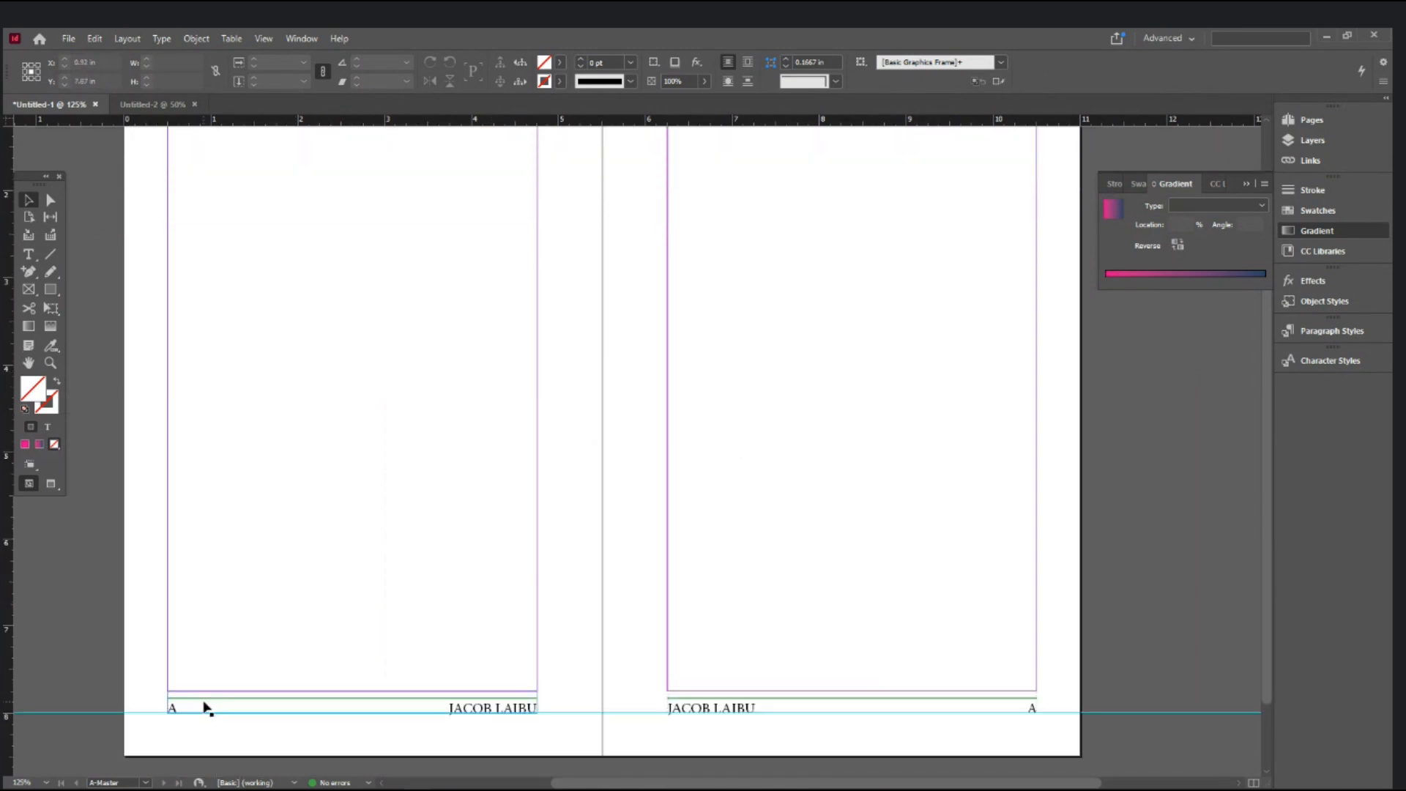
key("ctrl+equal")
key("ctrl+equal")
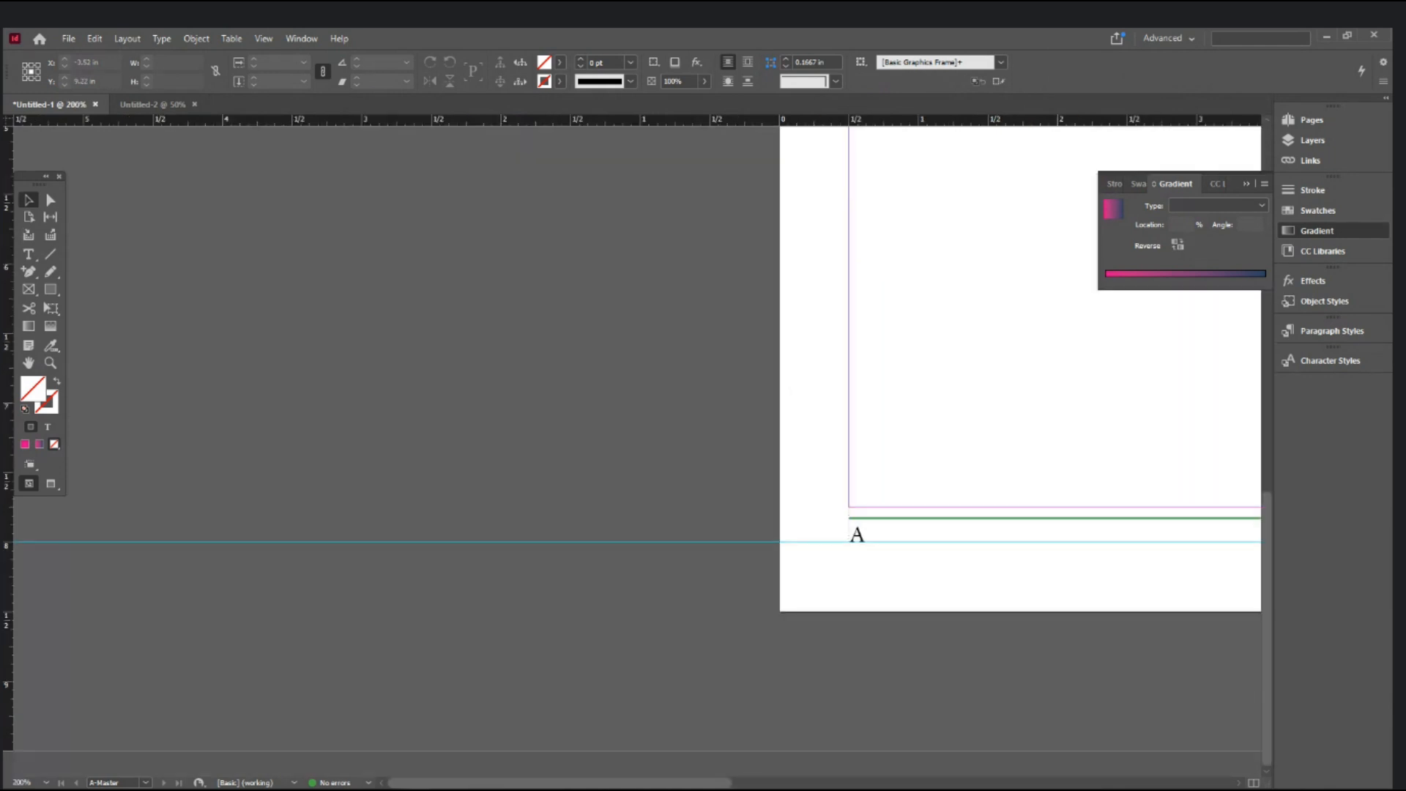
left_click_drag(399, 675, 139, 721)
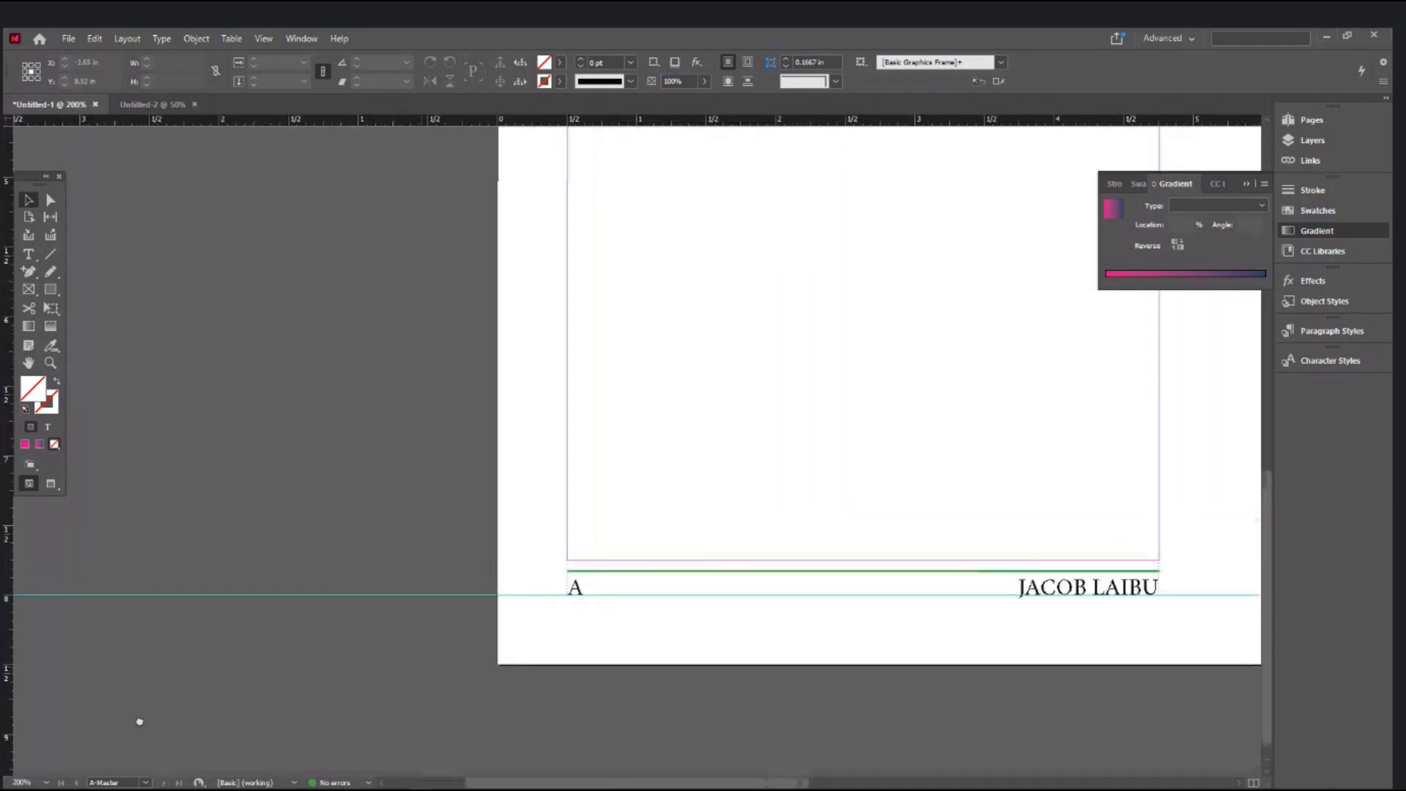
left_click(146, 783)
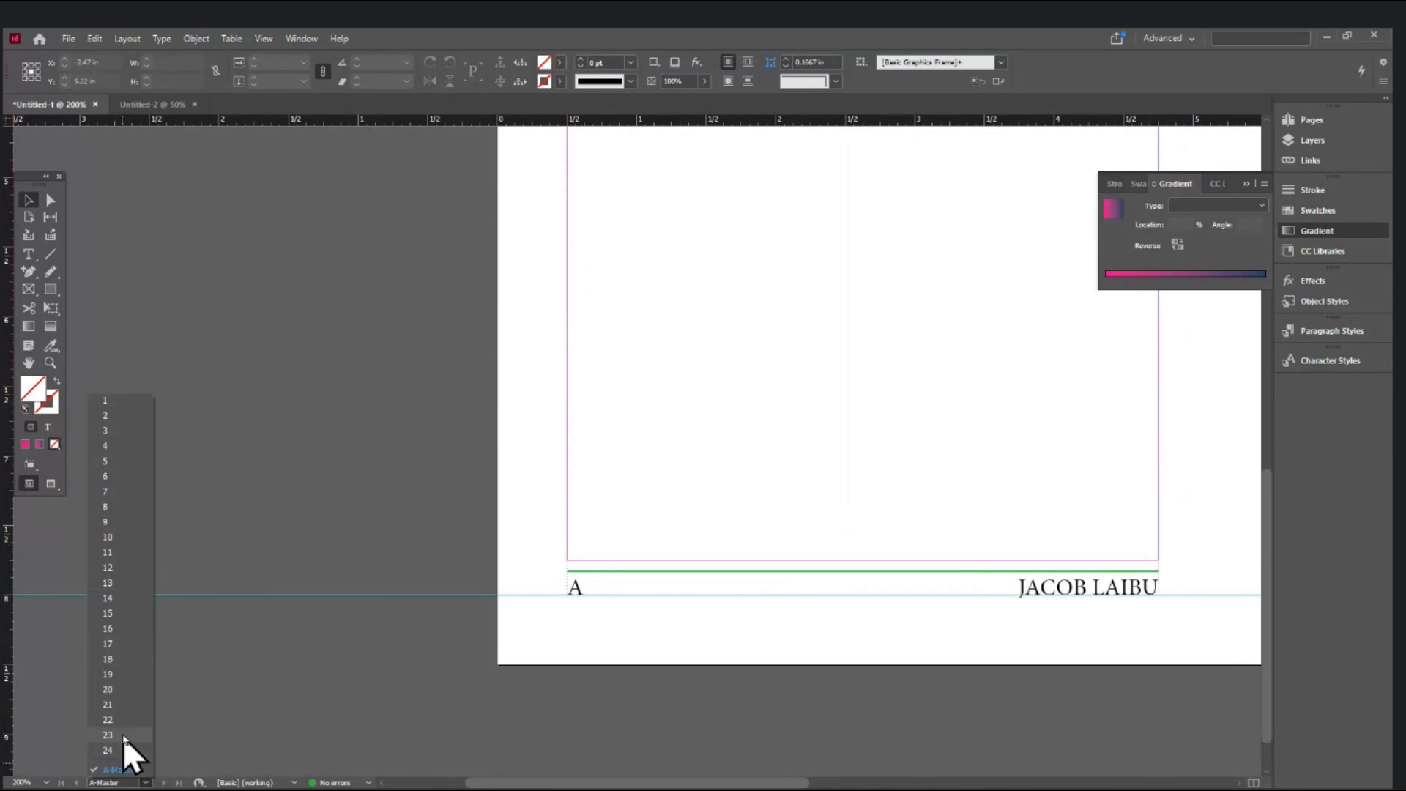
left_click(122, 401)
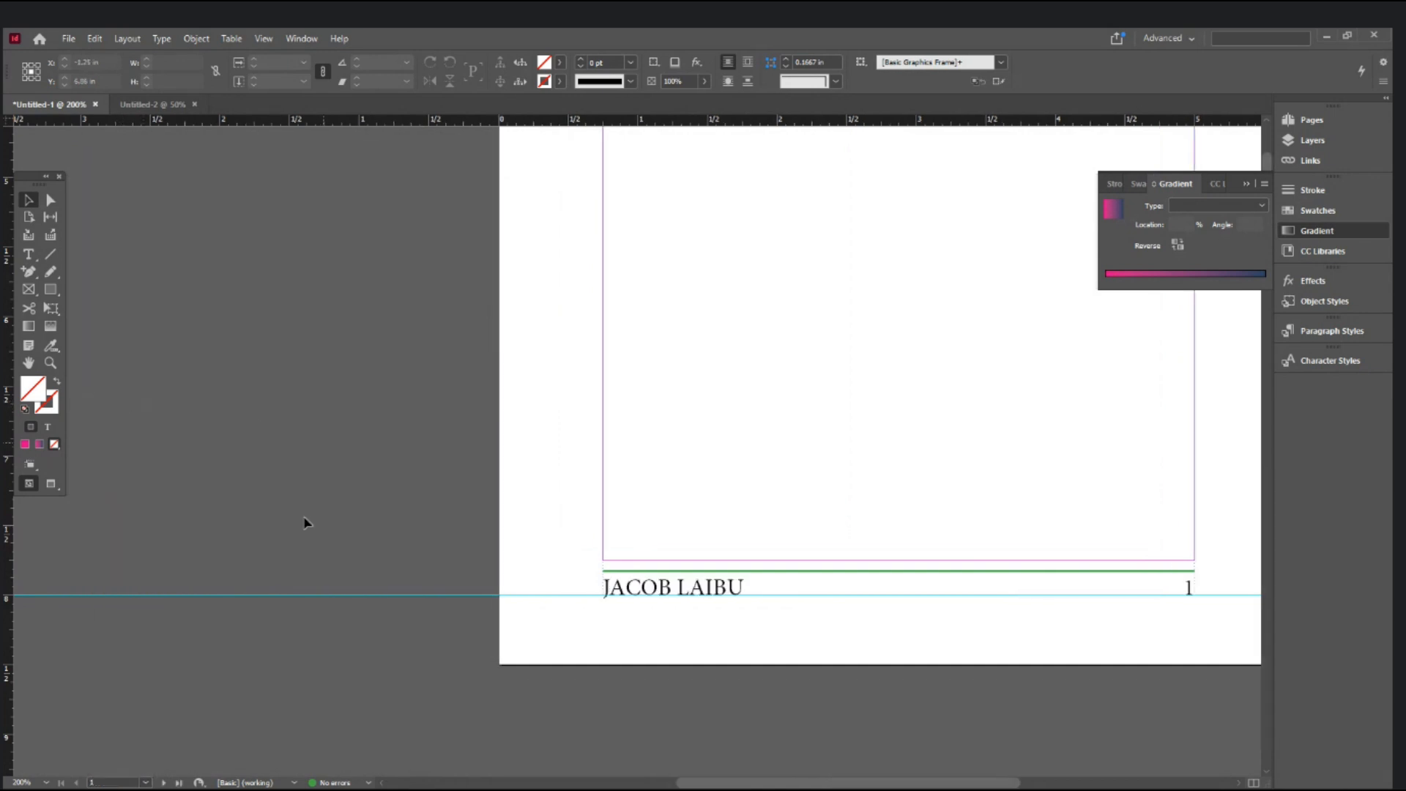
left_click(891, 464, "ctrl+alt")
left_click(891, 464, "ctrl+alt")
left_click_drag(668, 470, 694, 685)
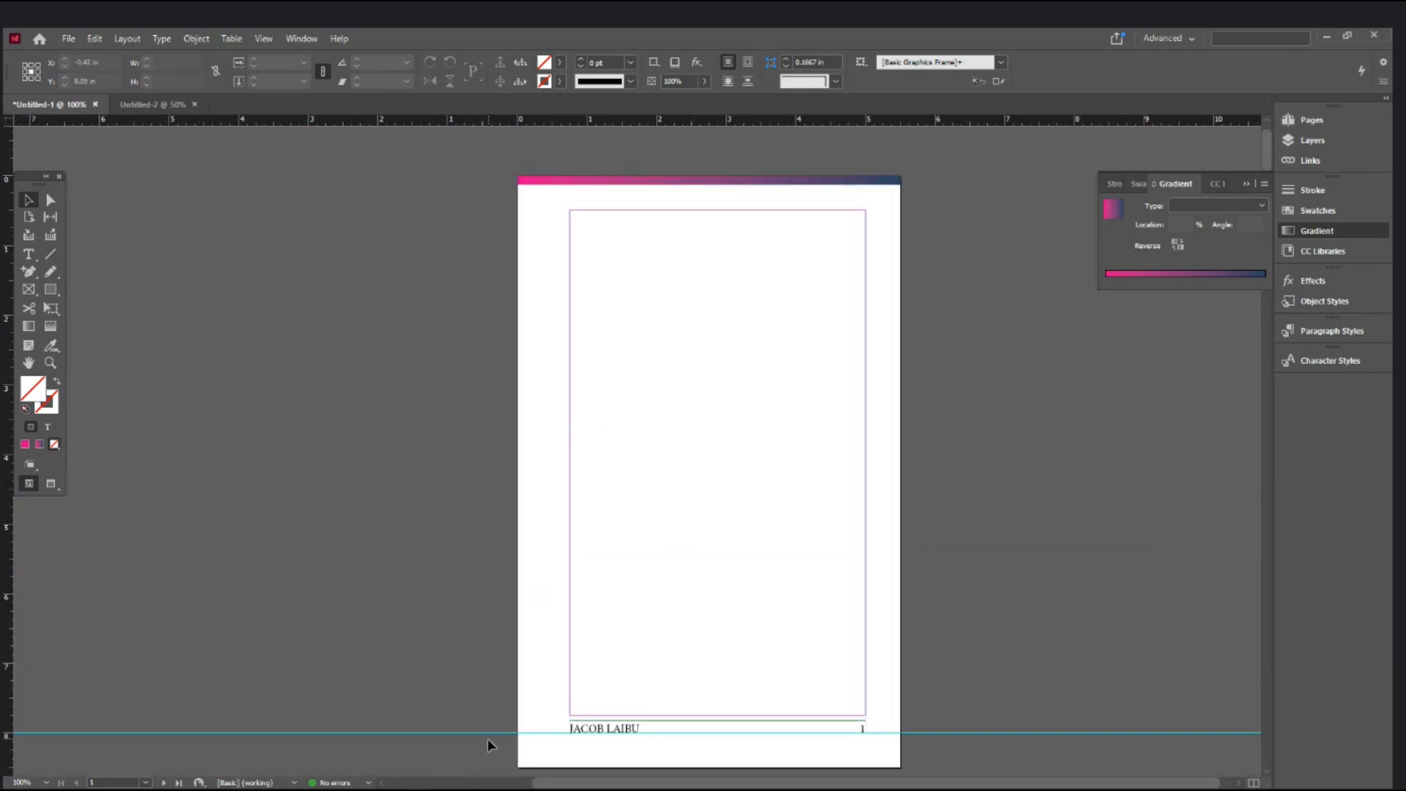
left_click(577, 751, "ctrl")
left_click(577, 750, "ctrl")
left_click_drag(590, 258, 569, 520)
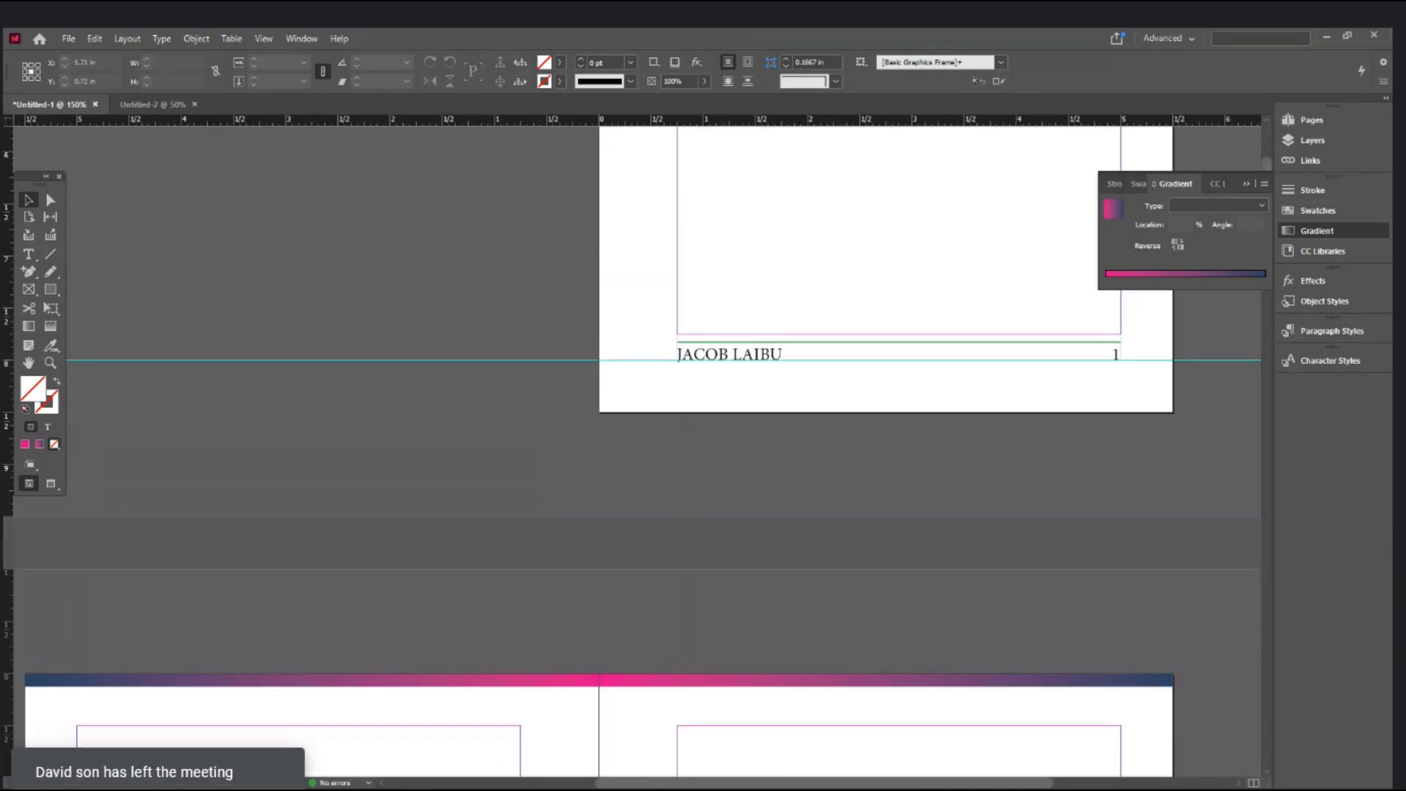
scroll(367, 530, "down", 10)
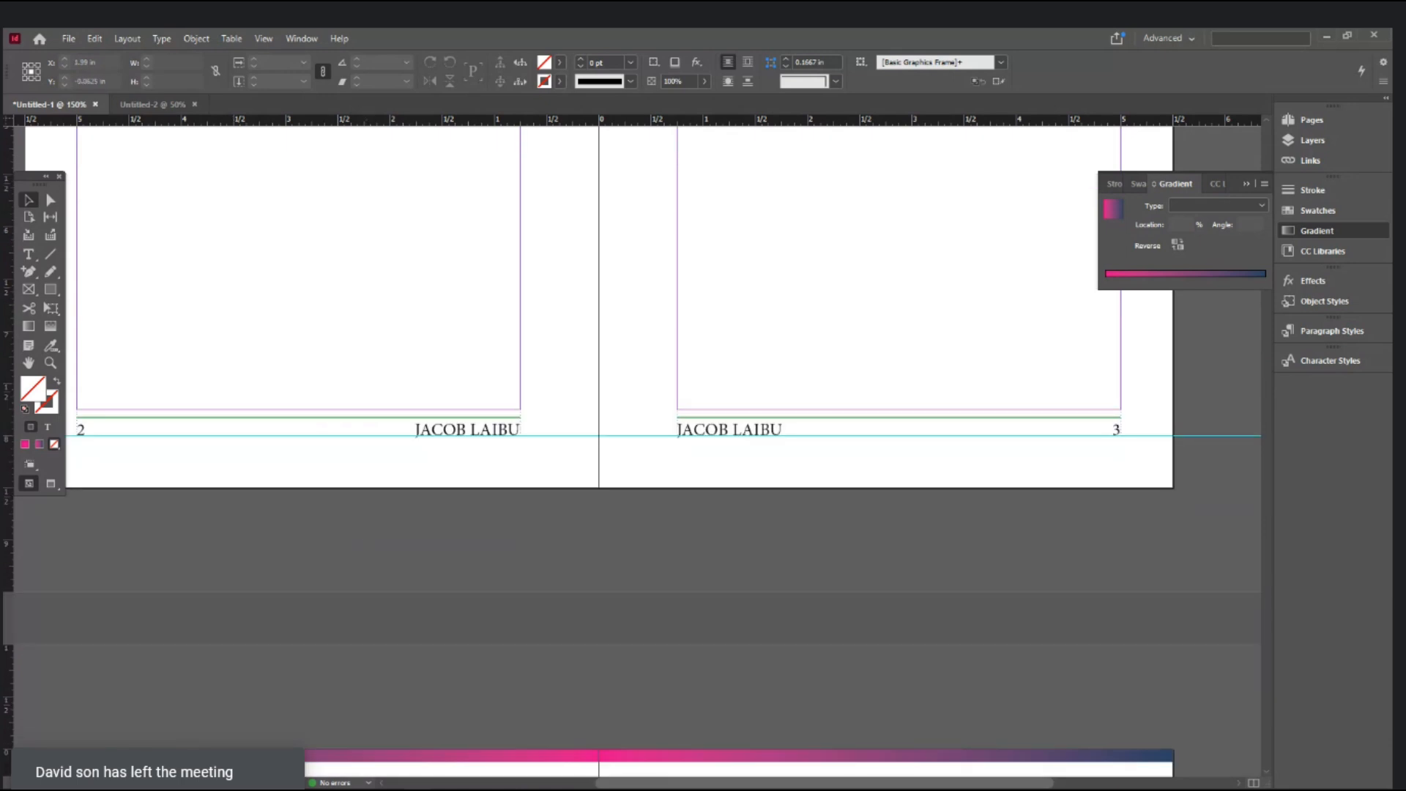
- On the A-Master spread, delete the ruler guide running across the footers
left_click(141, 782)
left_click(121, 770)
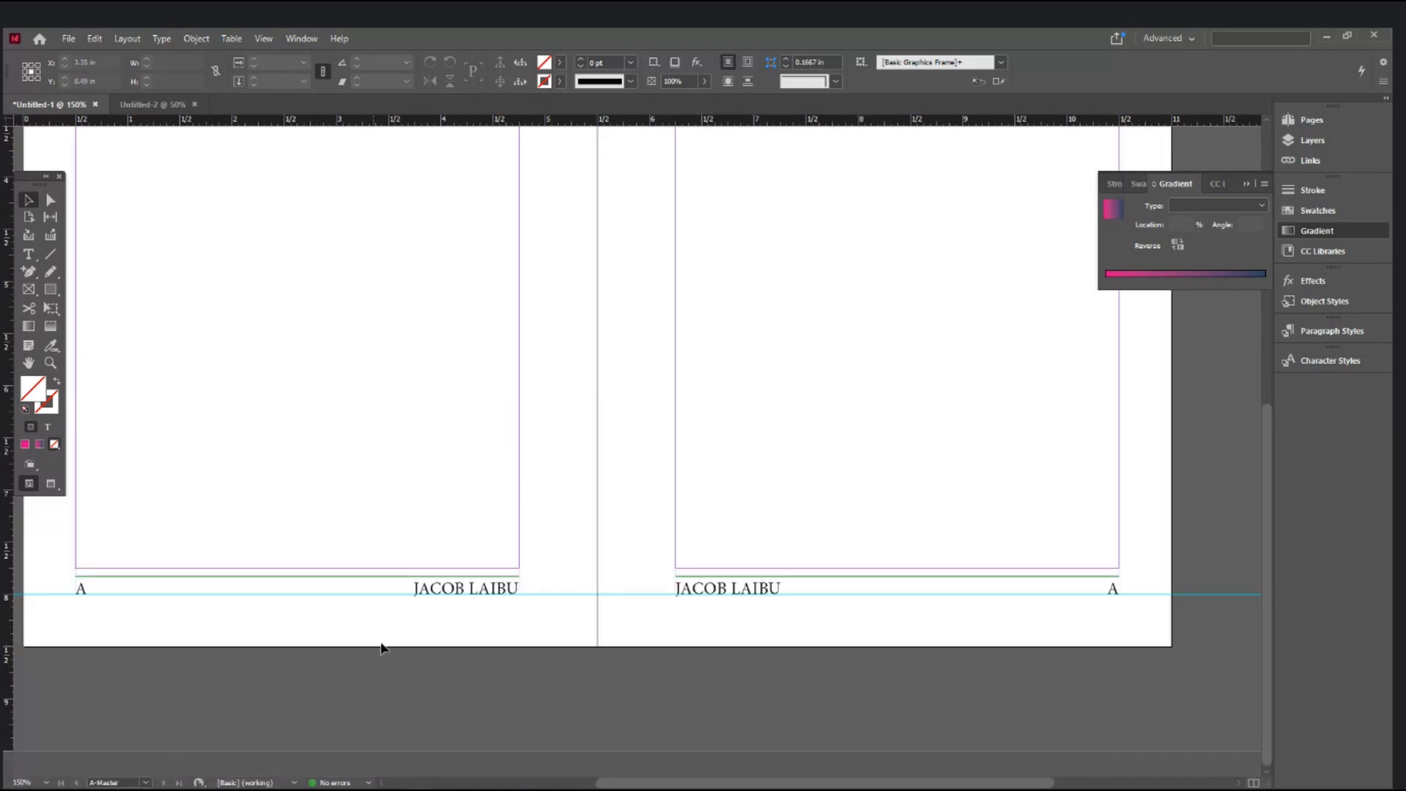
left_click_drag(577, 566, 576, 644)
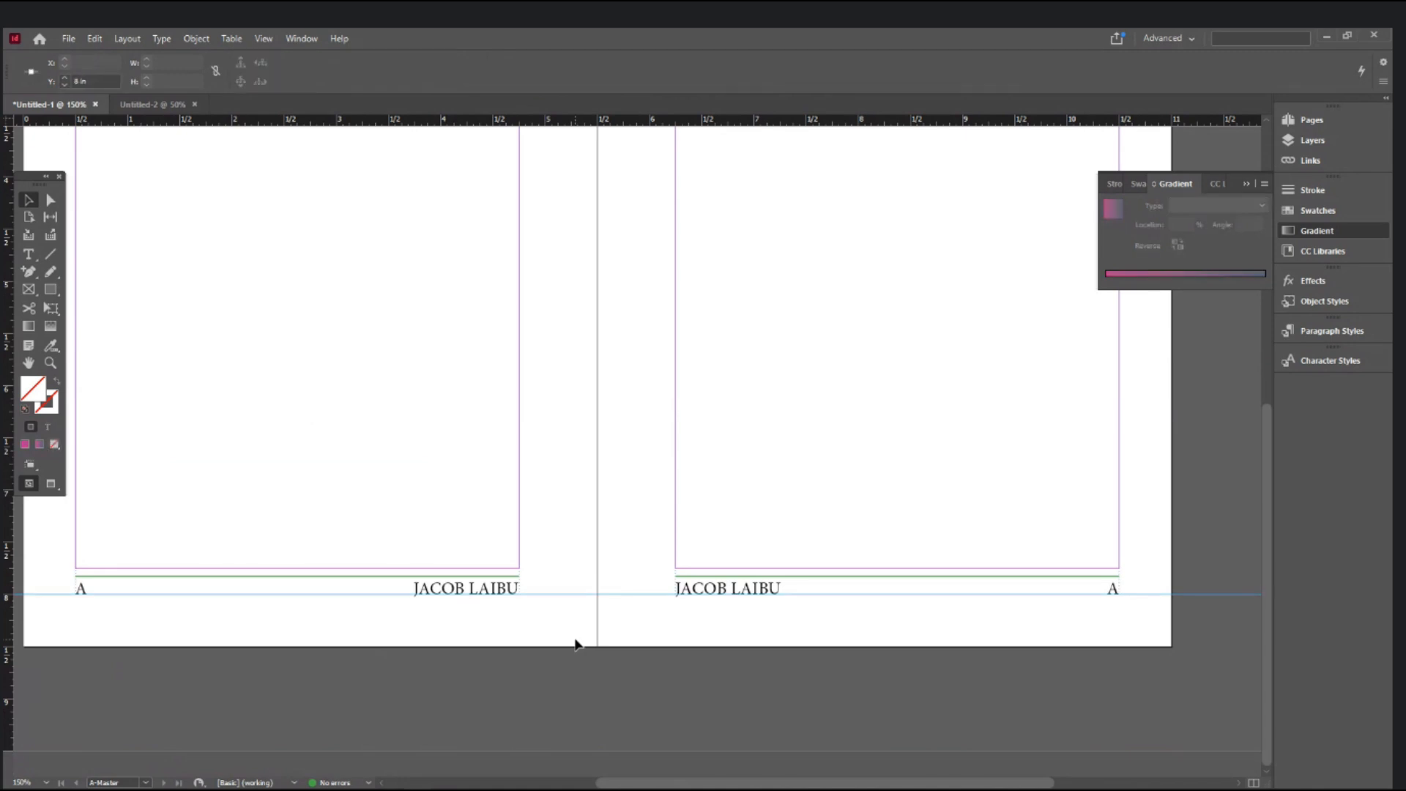
key("Delete")
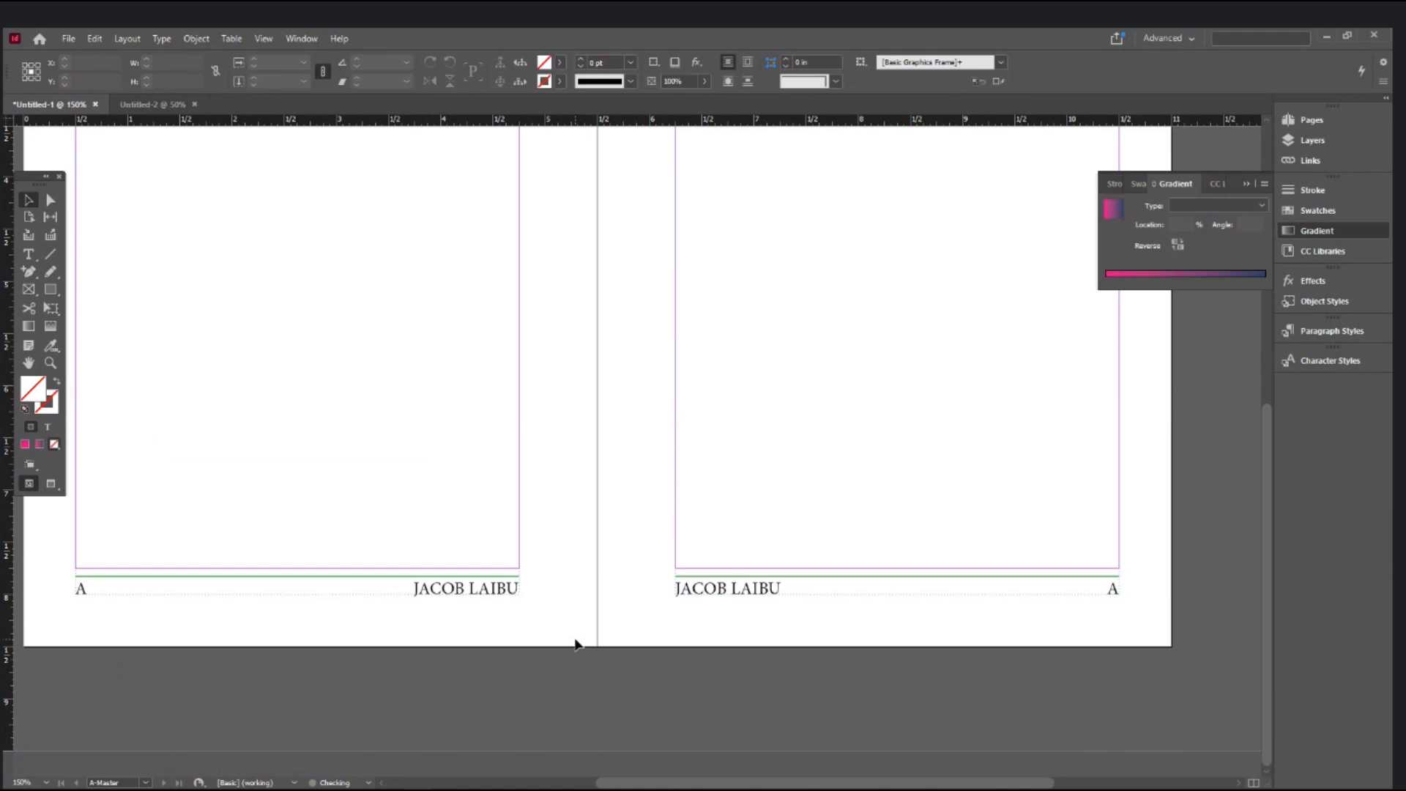
- Return to page 1 and view the page 2–3 footers in Preview mode
left_click(146, 782)
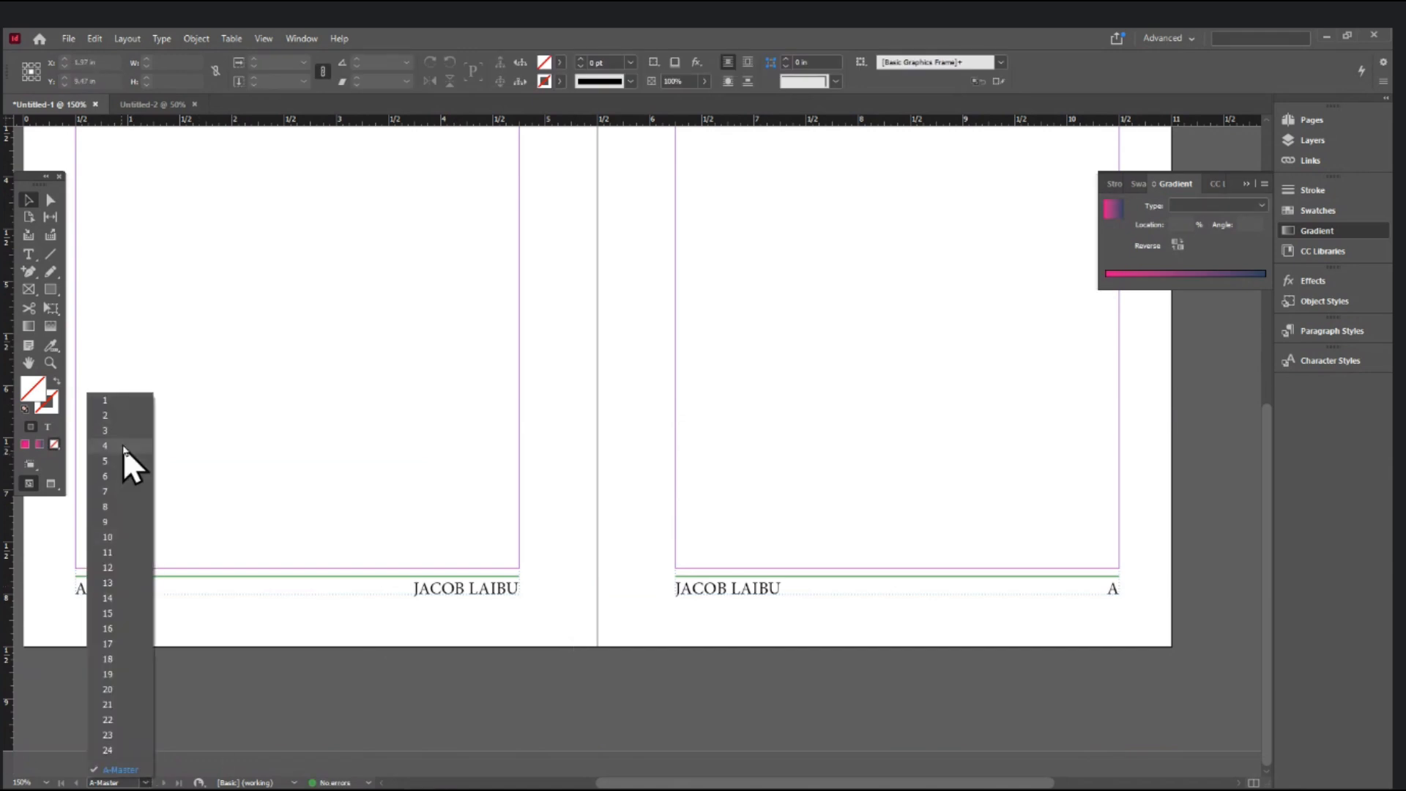
left_click(126, 399)
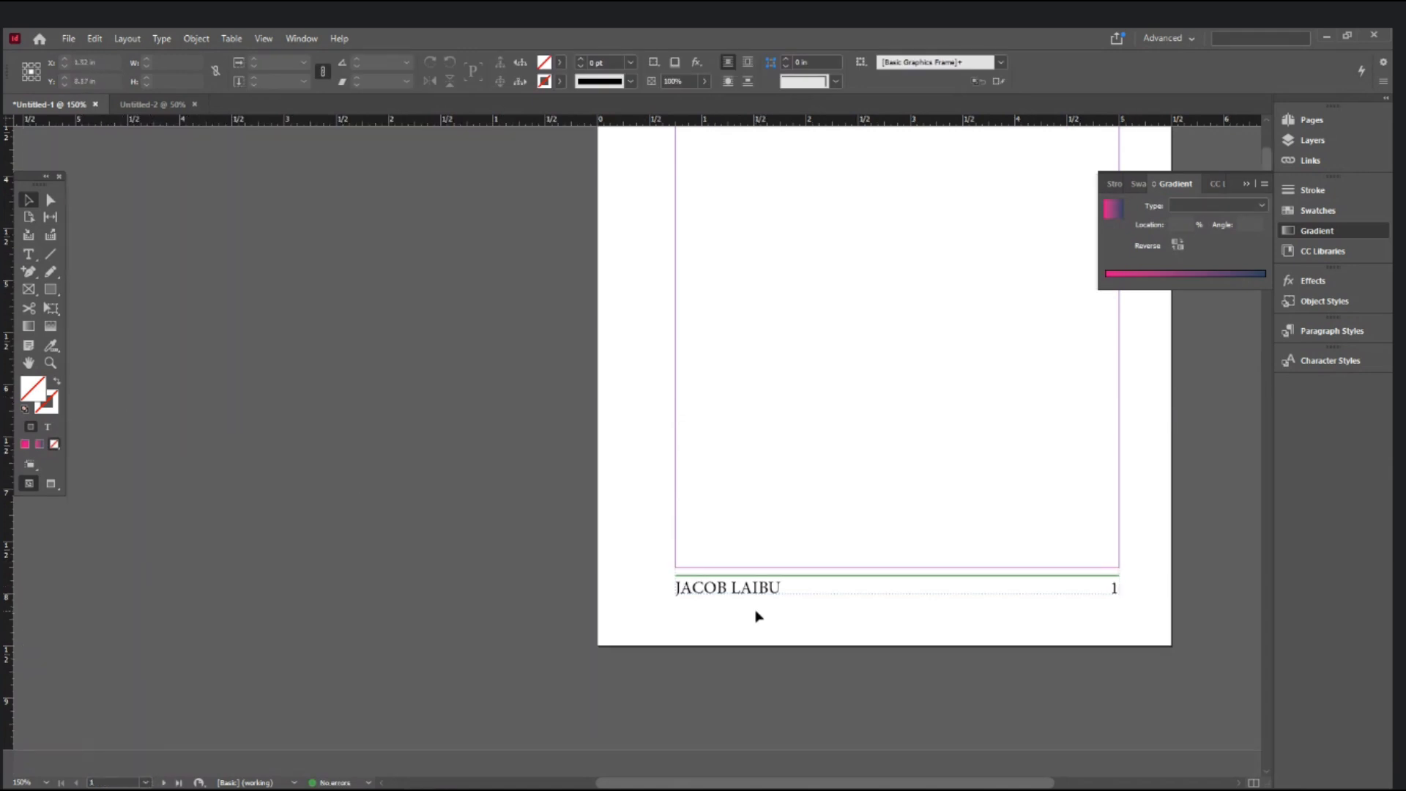
scroll(758, 616, "down", 3)
scroll(757, 616, "down", 5)
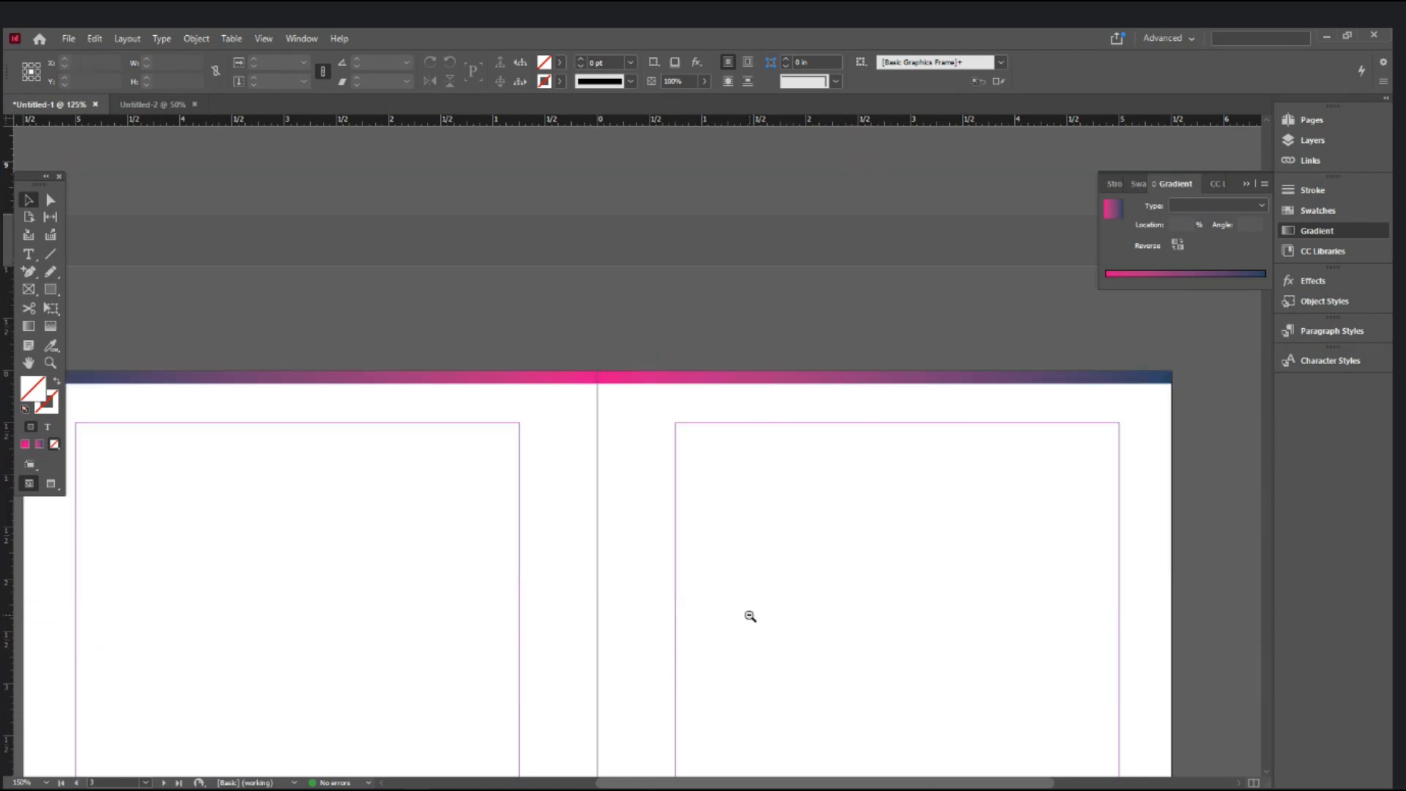
left_click(749, 615, "ctrl+alt")
left_click_drag(700, 651, 885, 437)
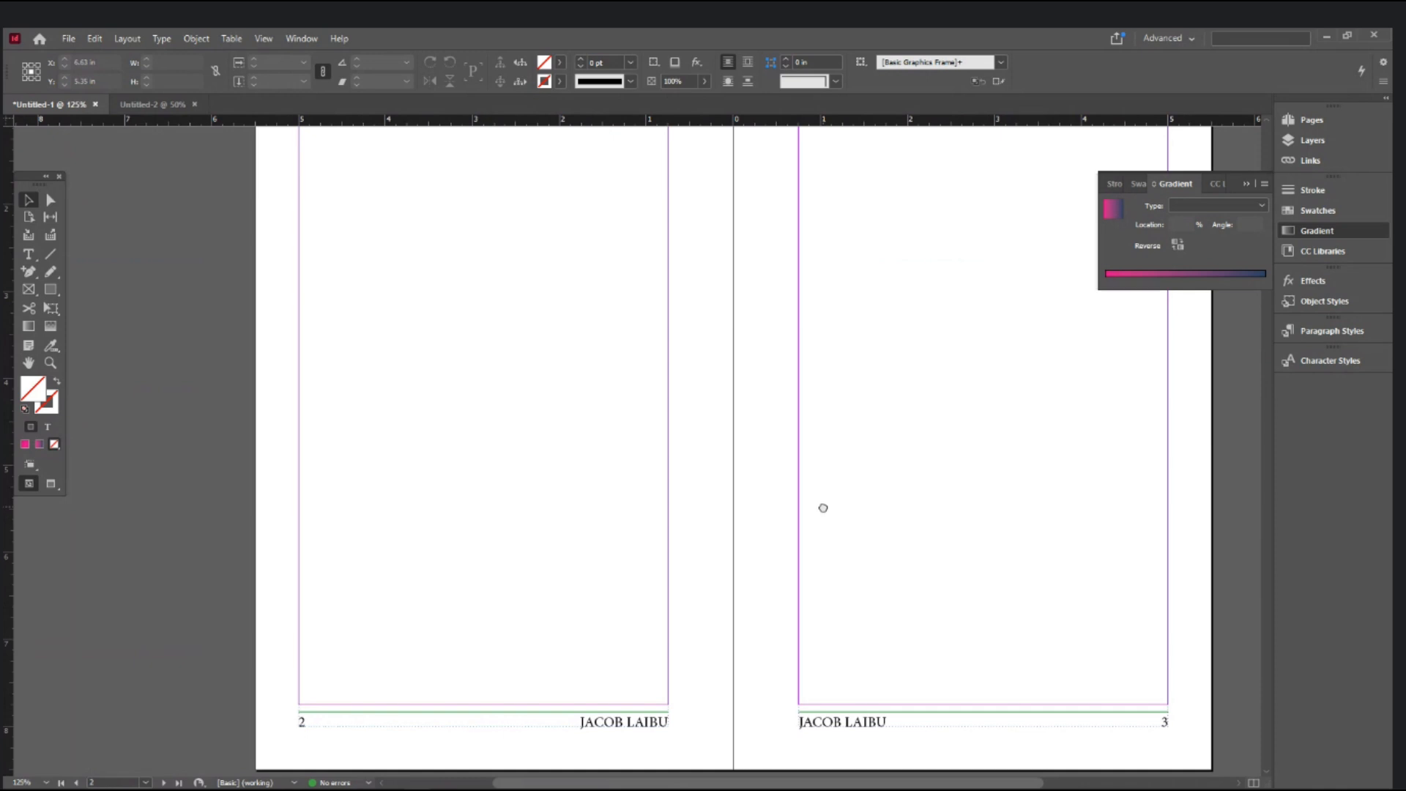
left_click_drag(823, 507, 758, 532)
key("w")
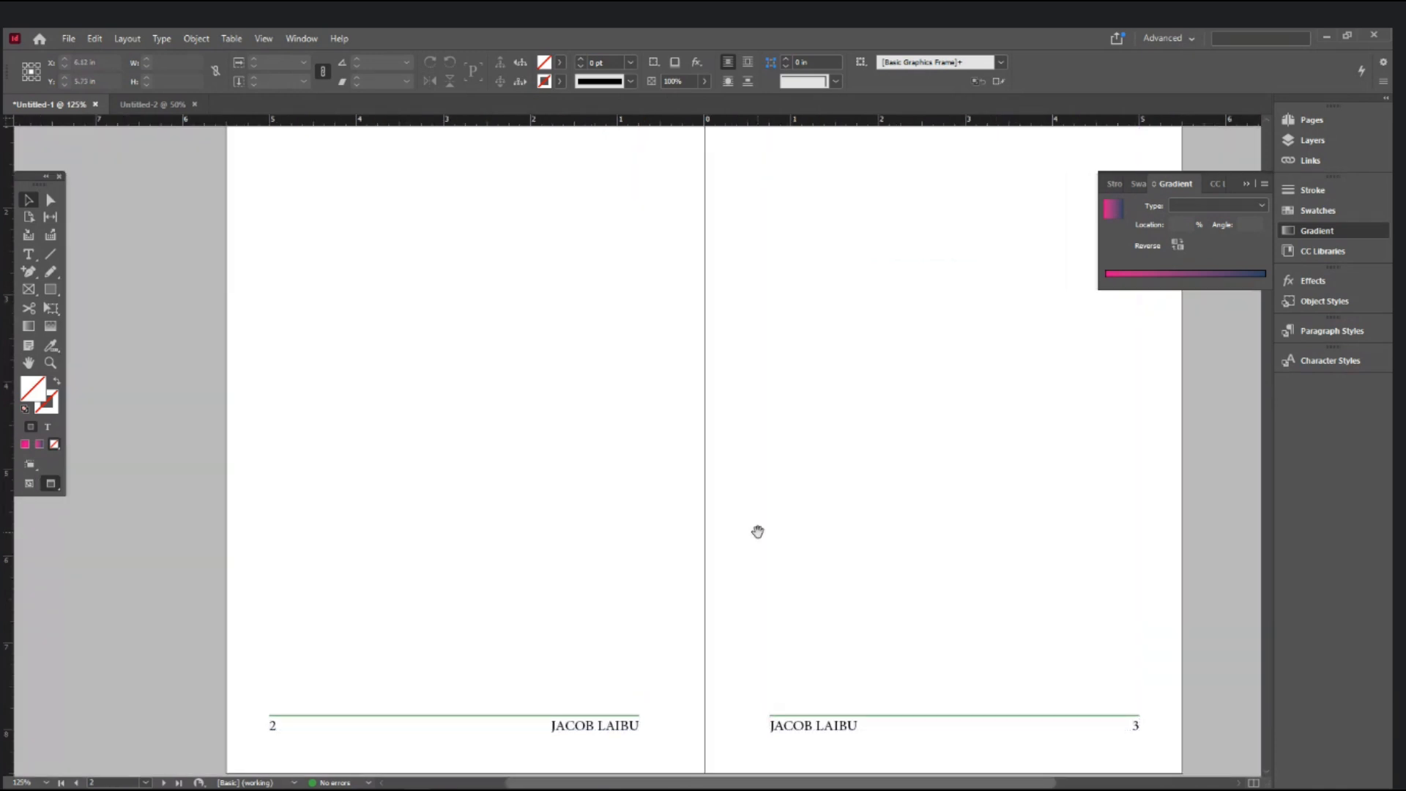
key("ctrl+minus")
- Scroll through the spreads and jump to the last page, 24
scroll(758, 531, "up", 10)
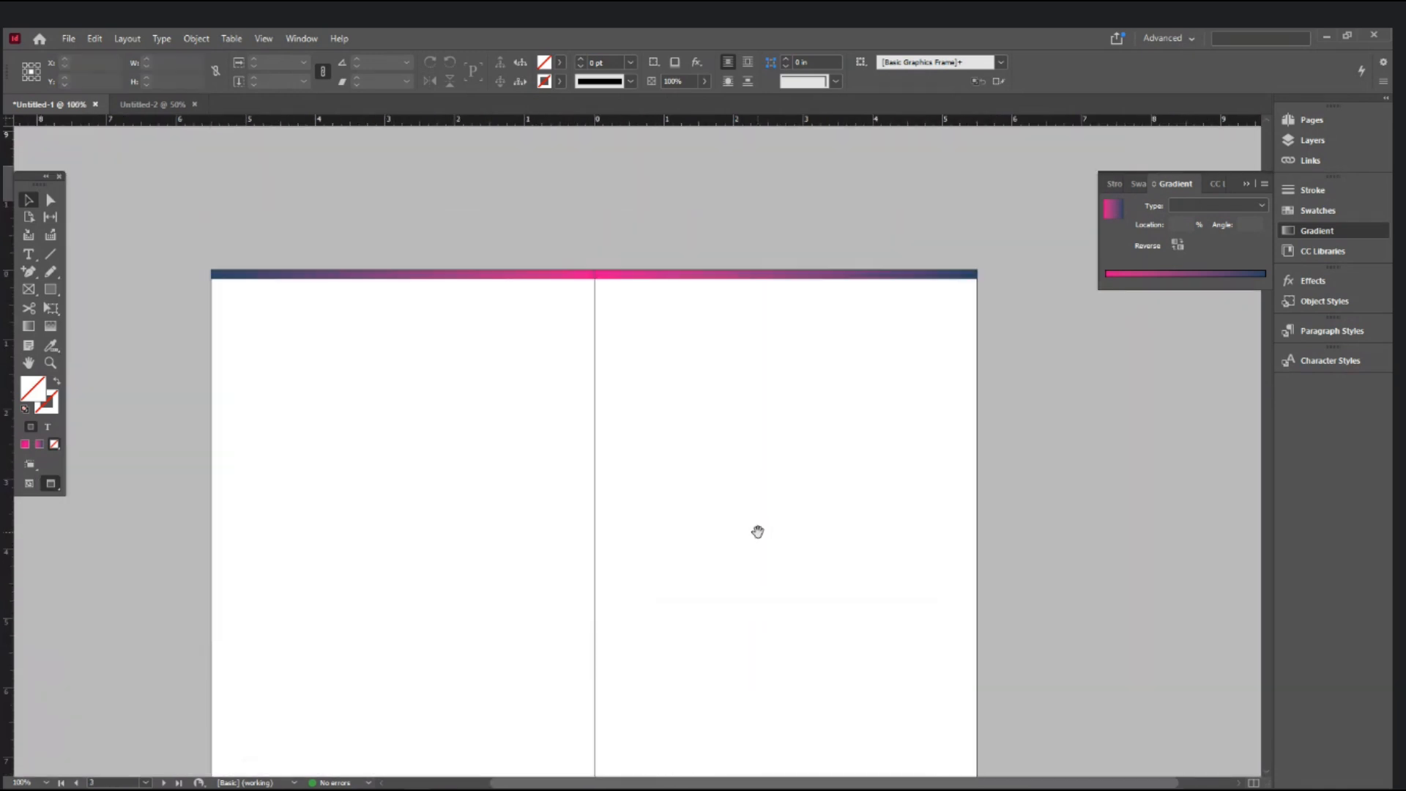
scroll(758, 532, "up", 3)
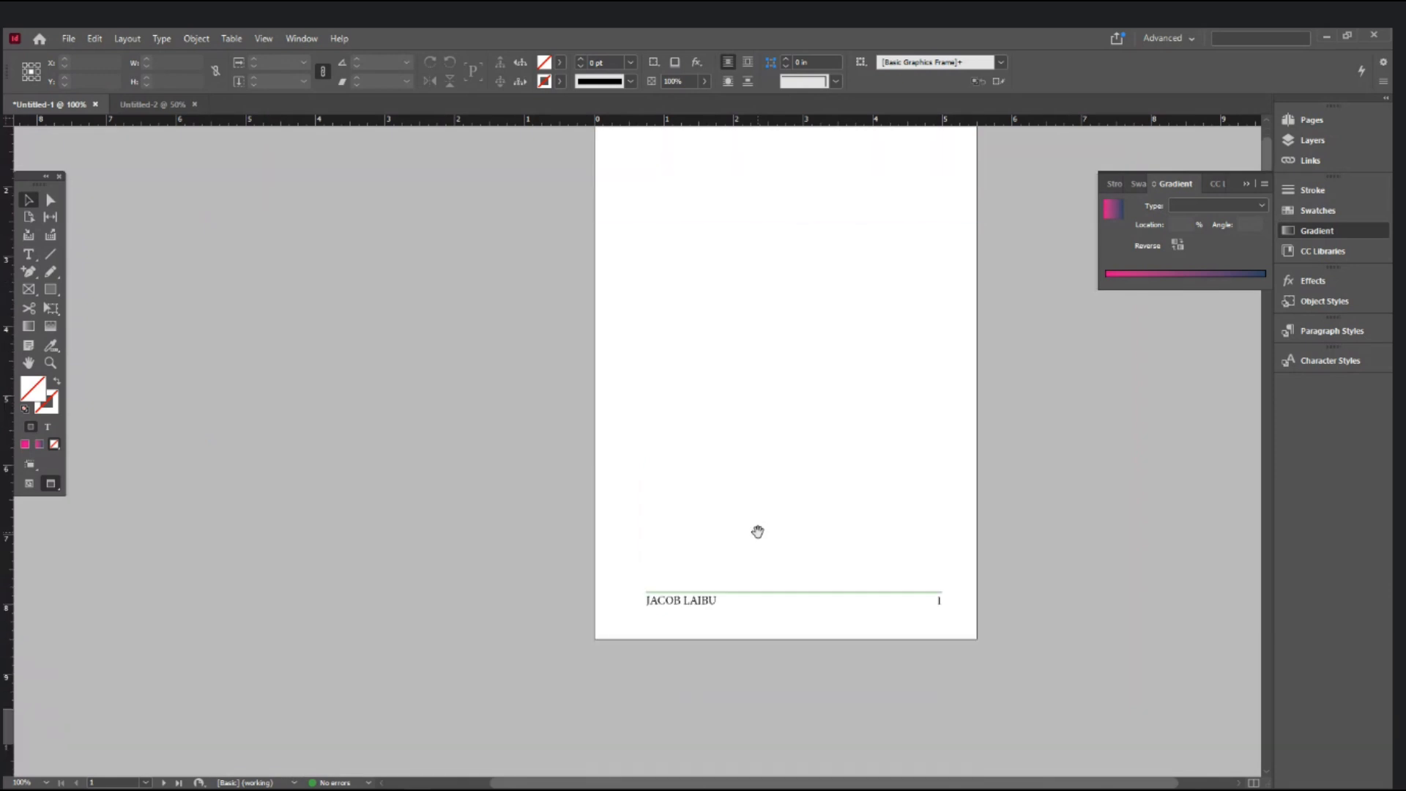
scroll(758, 532, "down", 14)
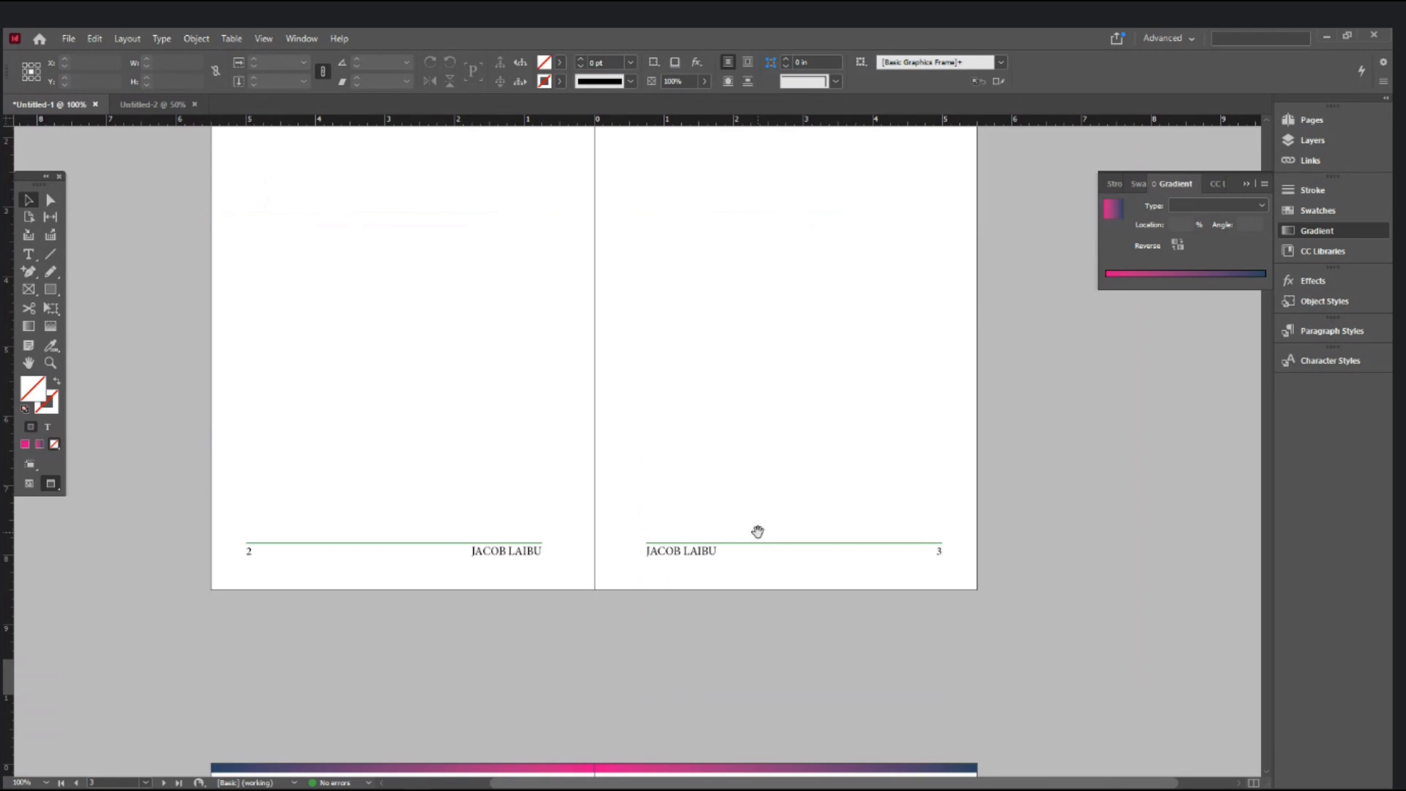
scroll(758, 532, "down", 15)
scroll(758, 531, "down", 10)
scroll(758, 532, "down", 12)
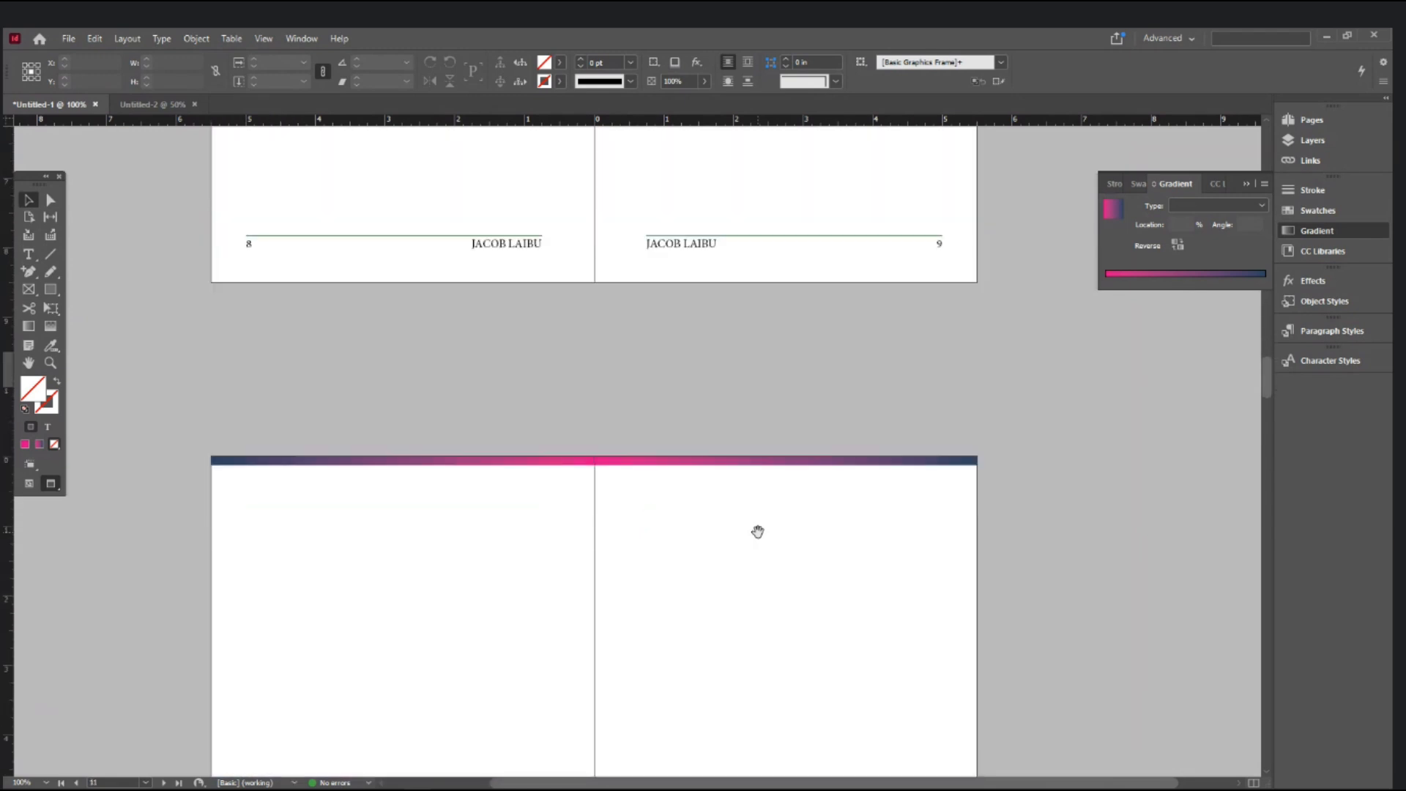
scroll(758, 532, "down", 10)
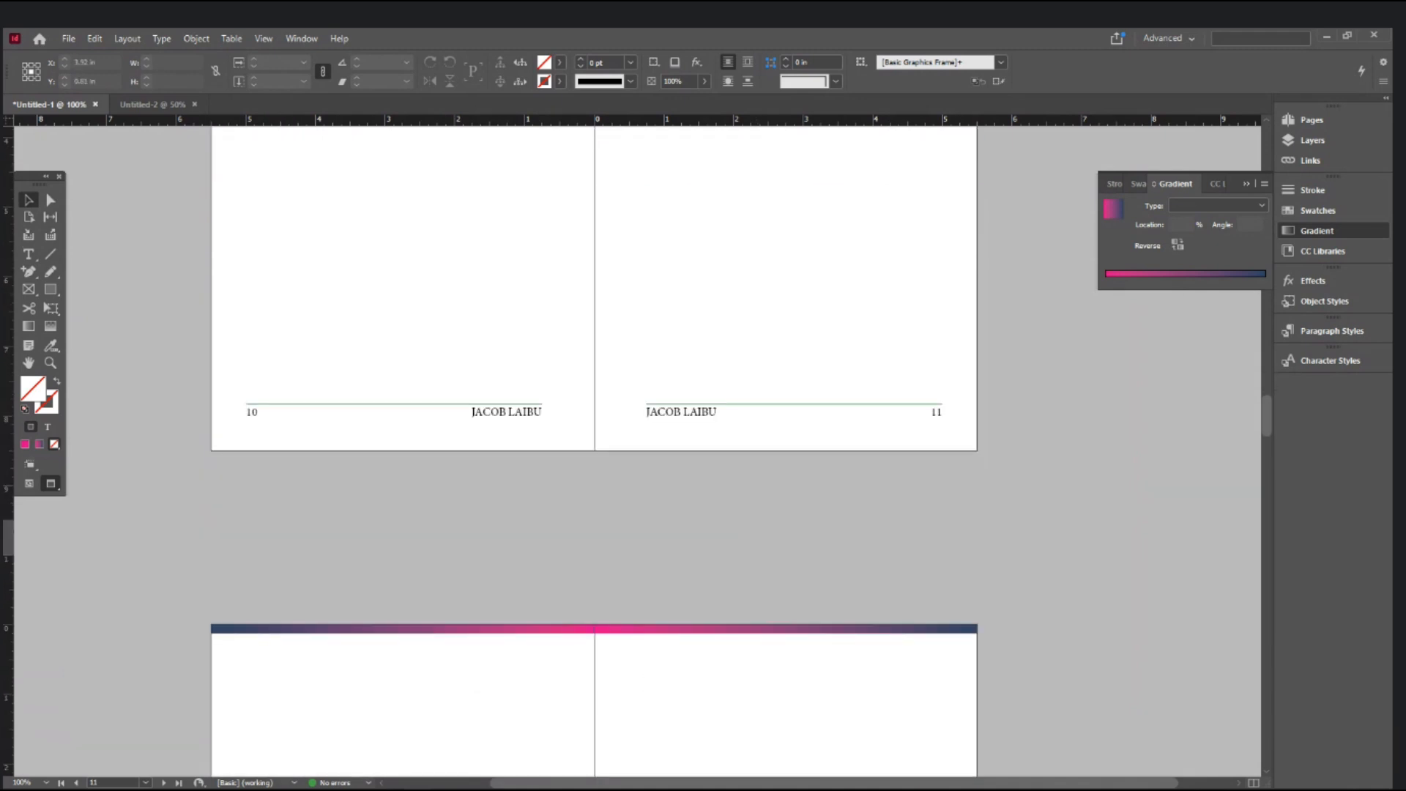
left_click(145, 782)
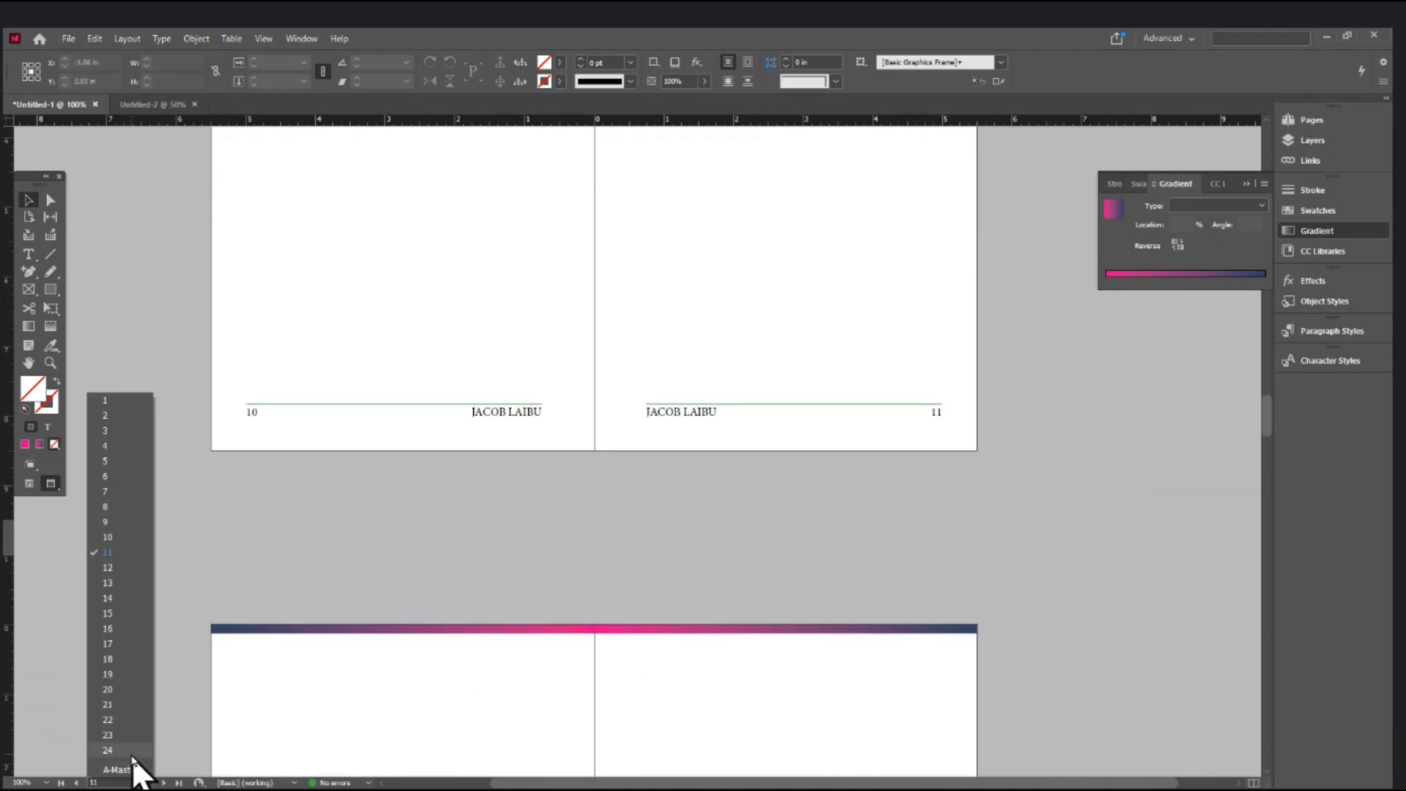
left_click(137, 763)
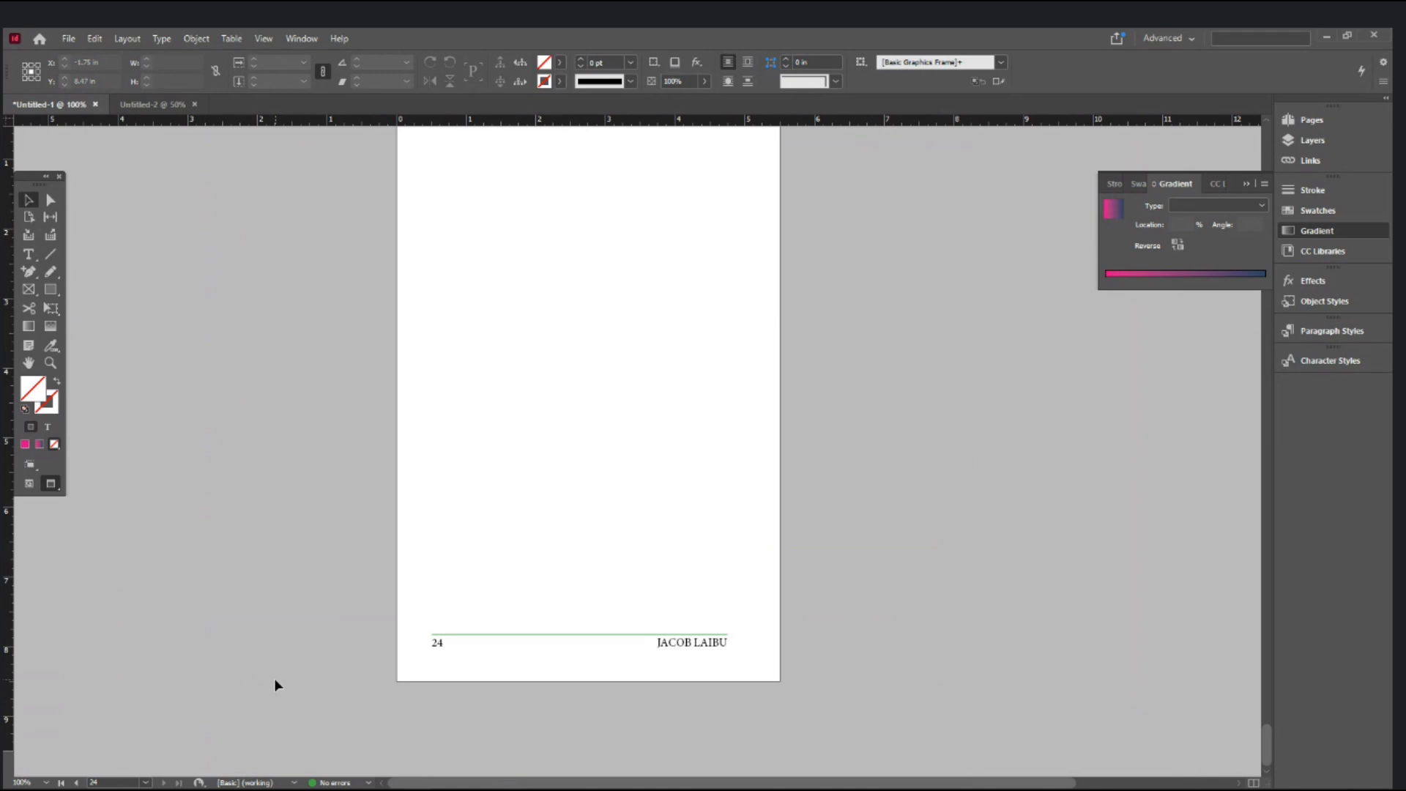
scroll(275, 681, "up", 2)
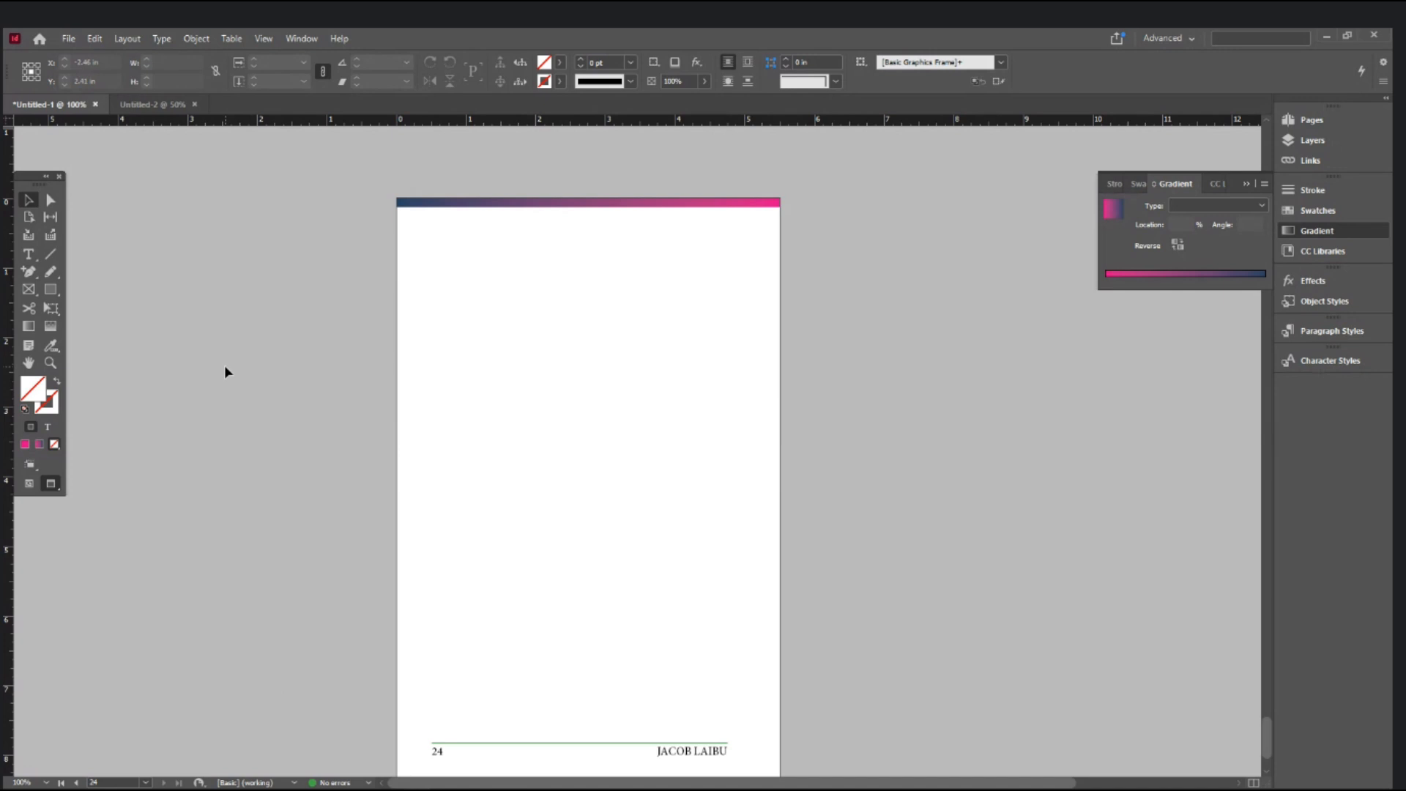
- Insert 10 A-Master pages after page 24 via Layout > Pages > Insert Pages
scroll(224, 365, "down", 3)
scroll(224, 364, "up", 2)
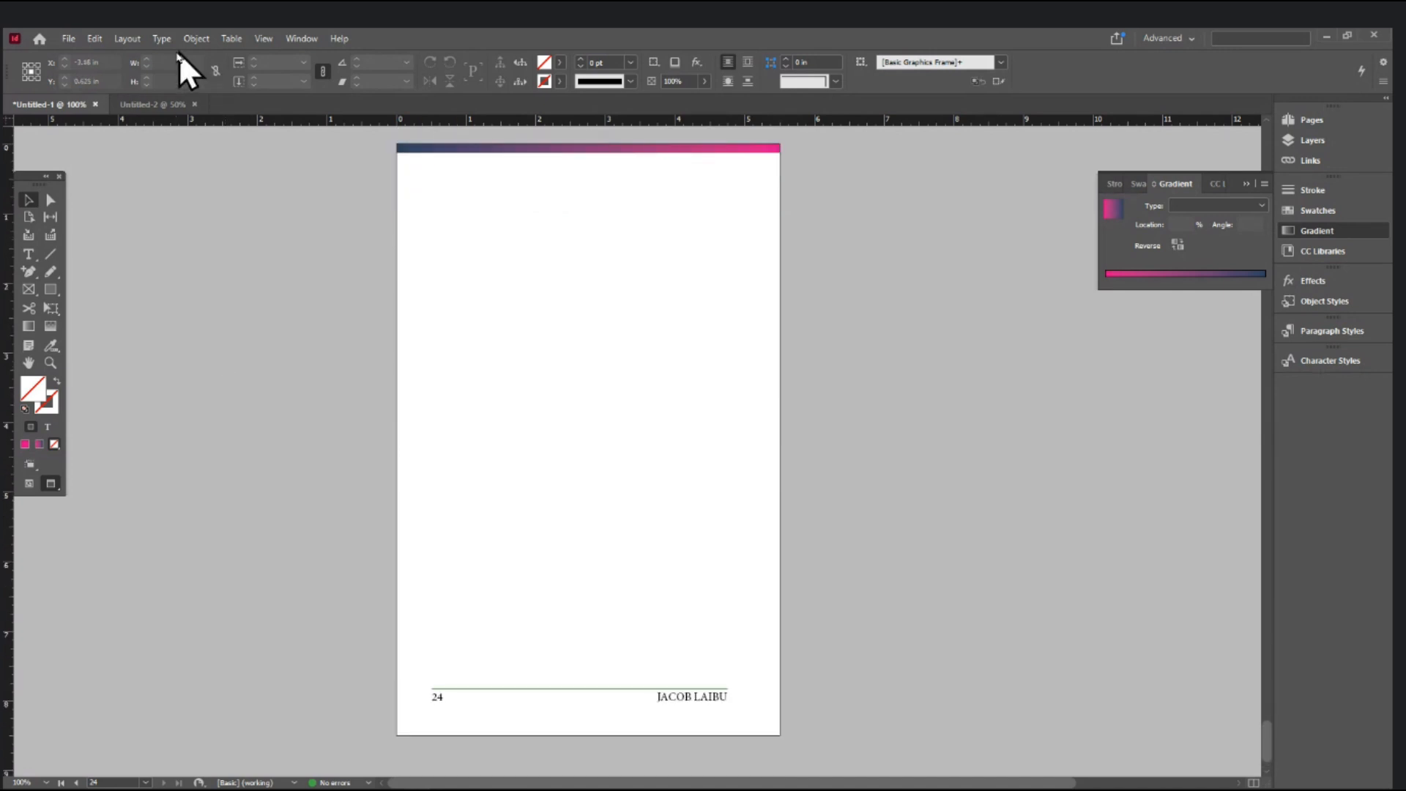
left_click(124, 42)
mouse_move(142, 60)
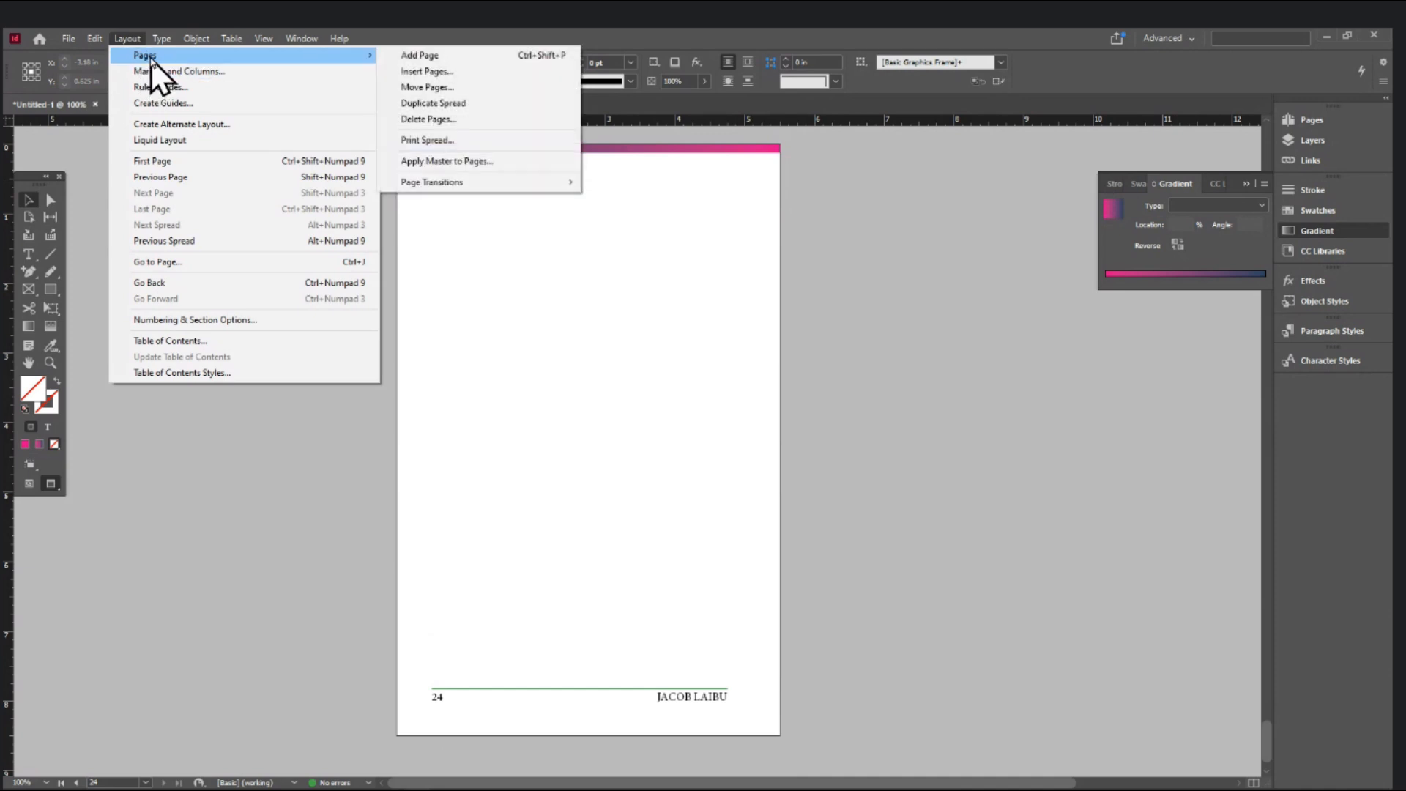
mouse_move(337, 57)
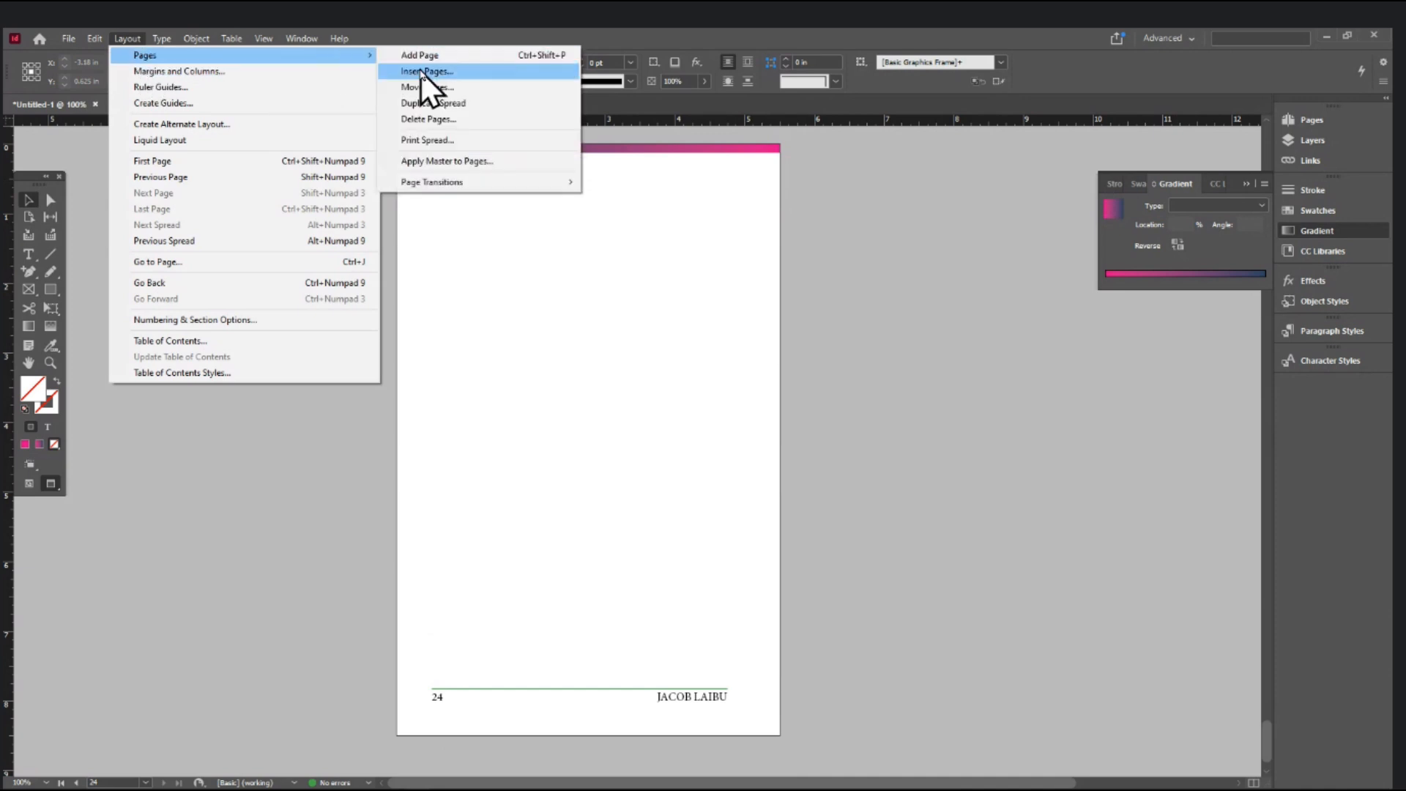
left_click(422, 70)
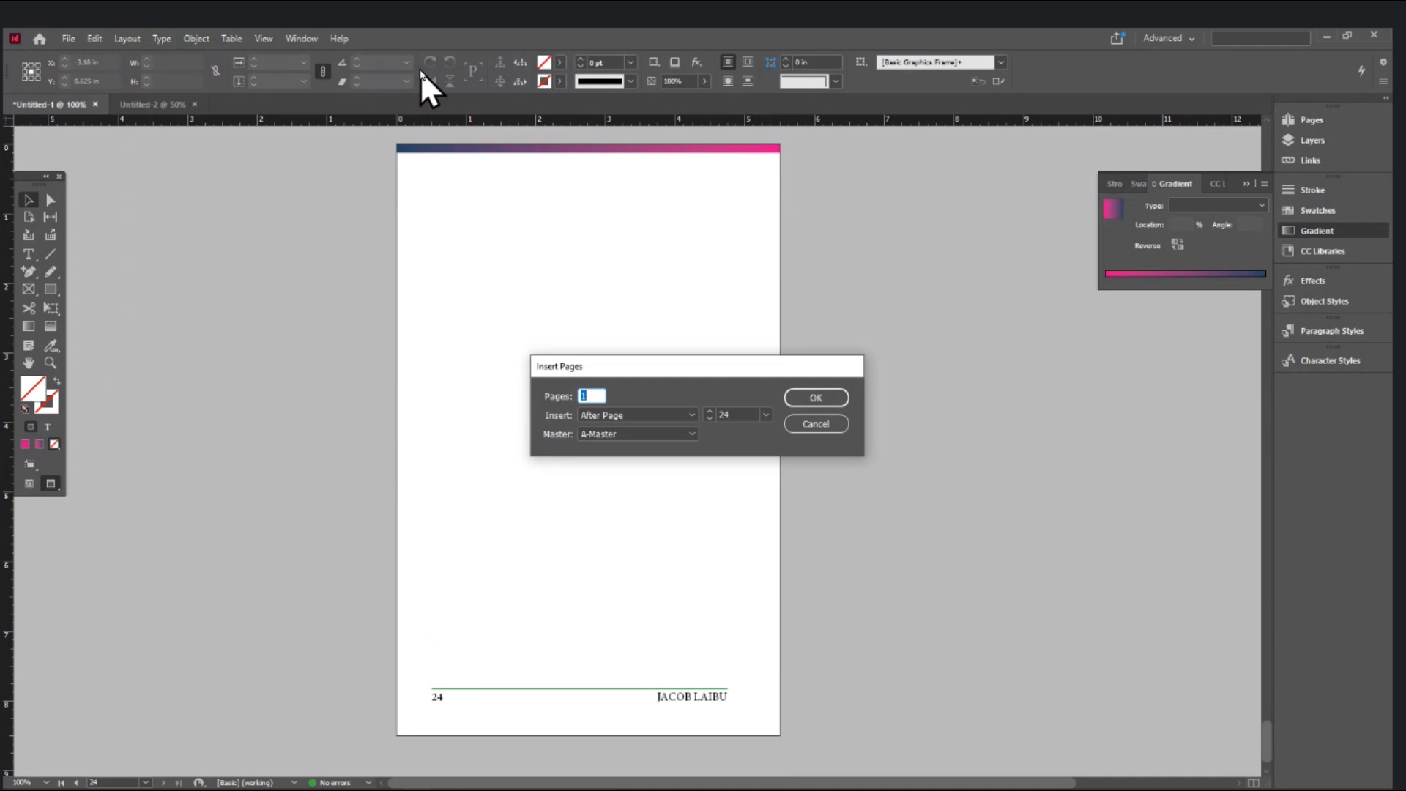
type("10")
left_click(766, 415)
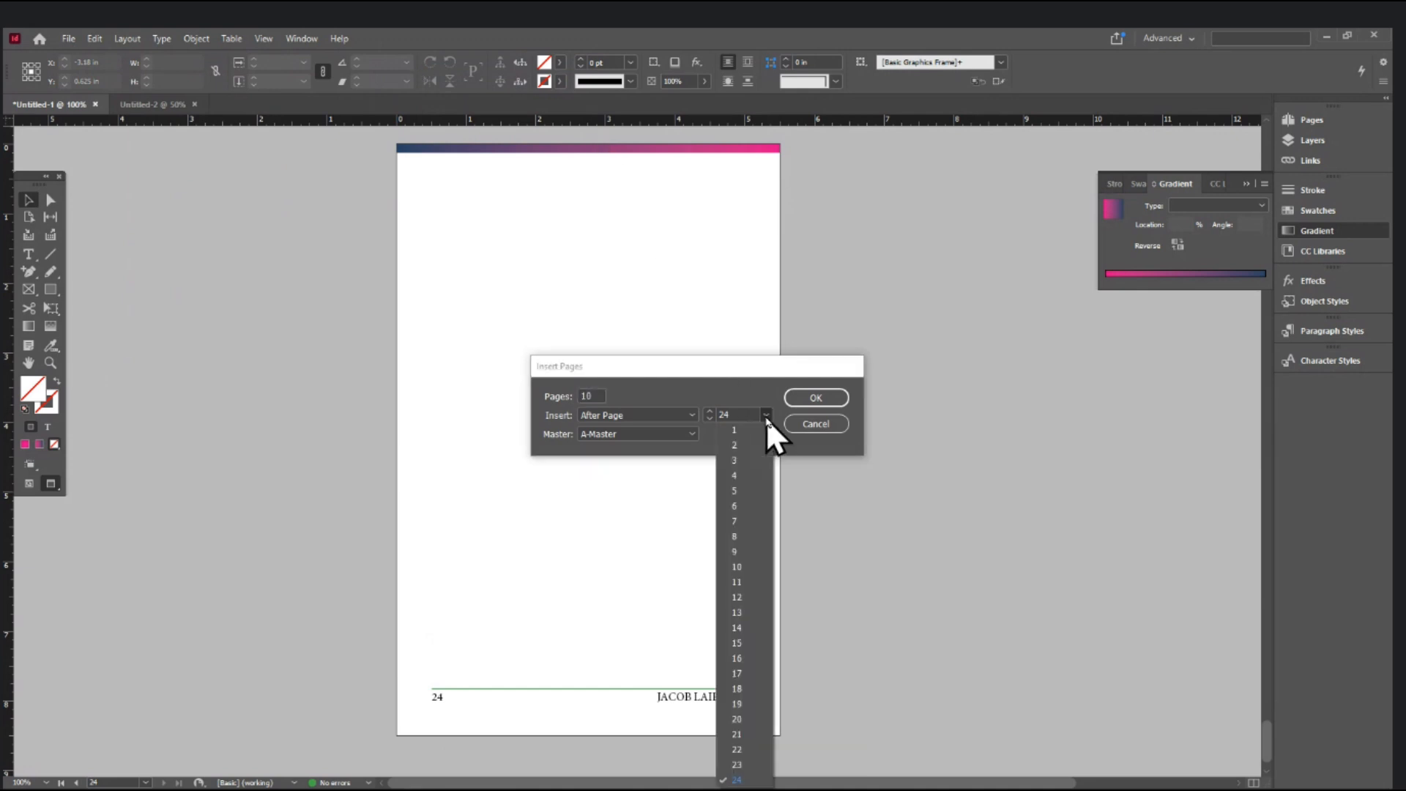
left_click(743, 599)
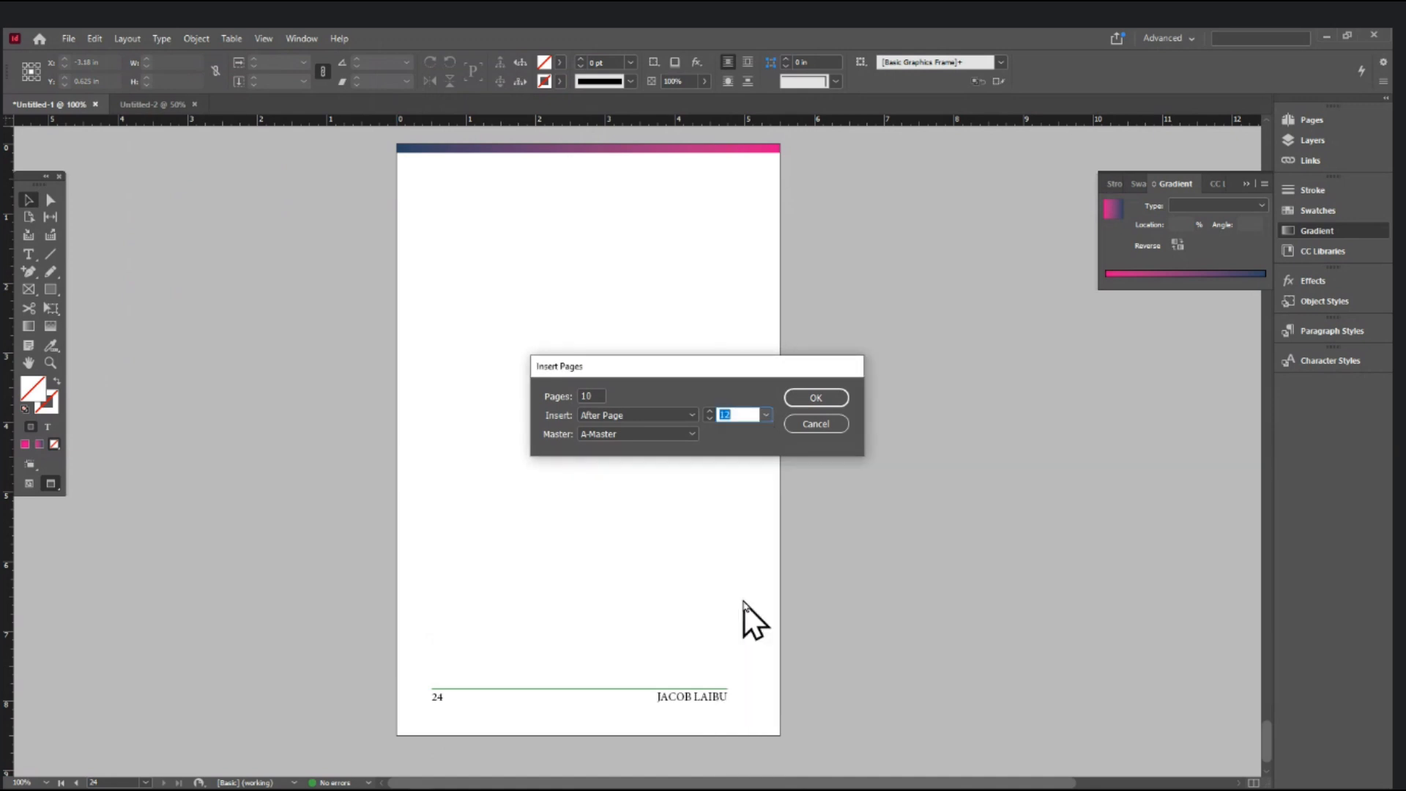
left_click(766, 414)
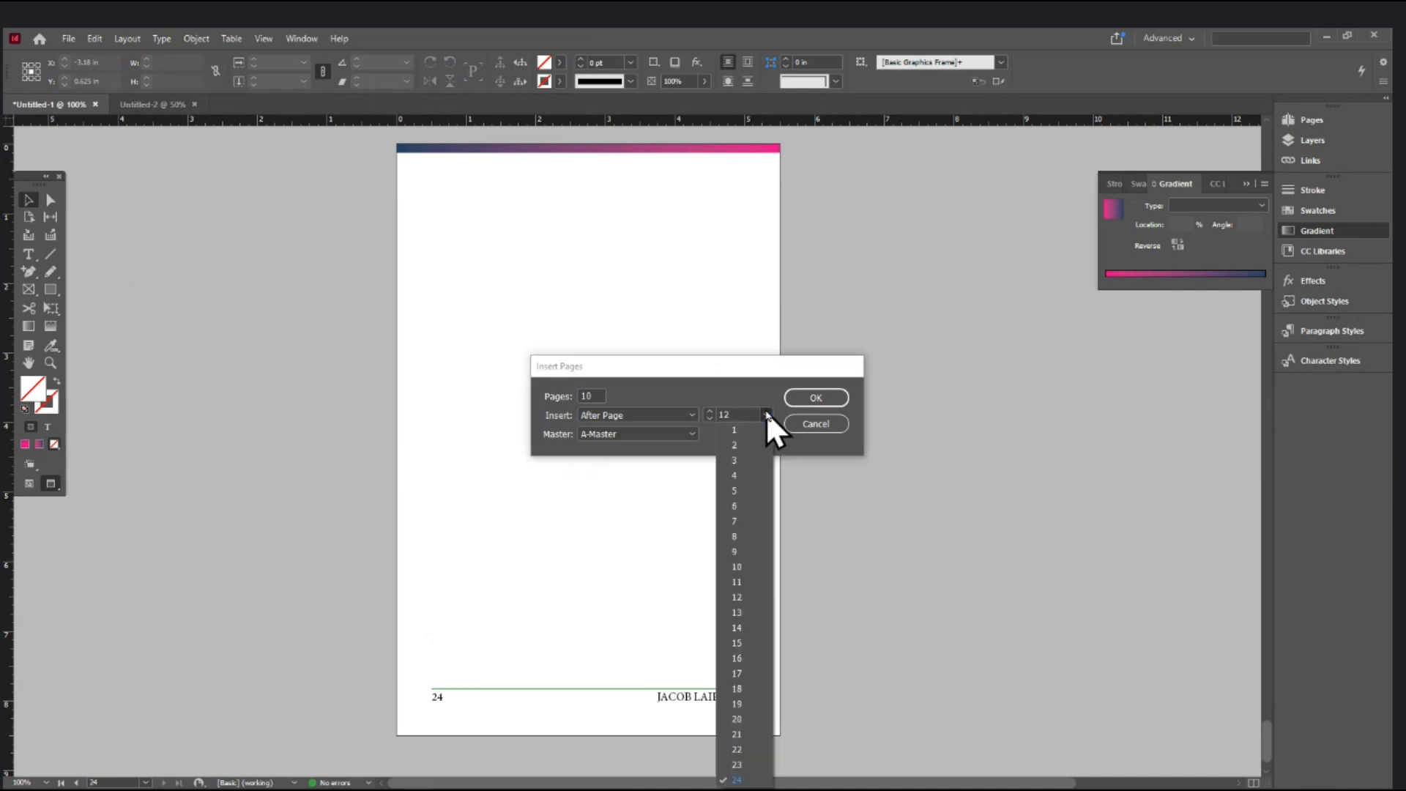
left_click(736, 779)
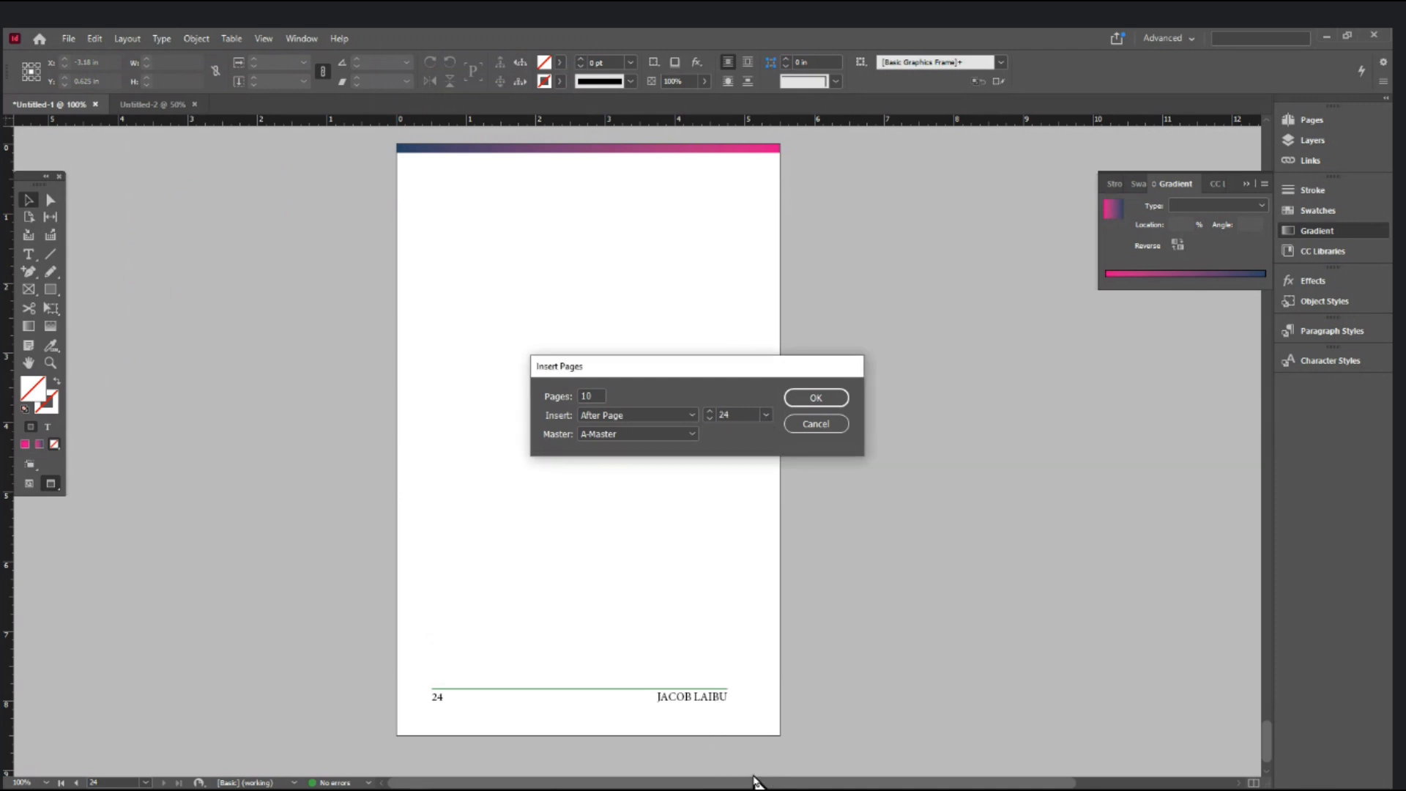
left_click(815, 397)
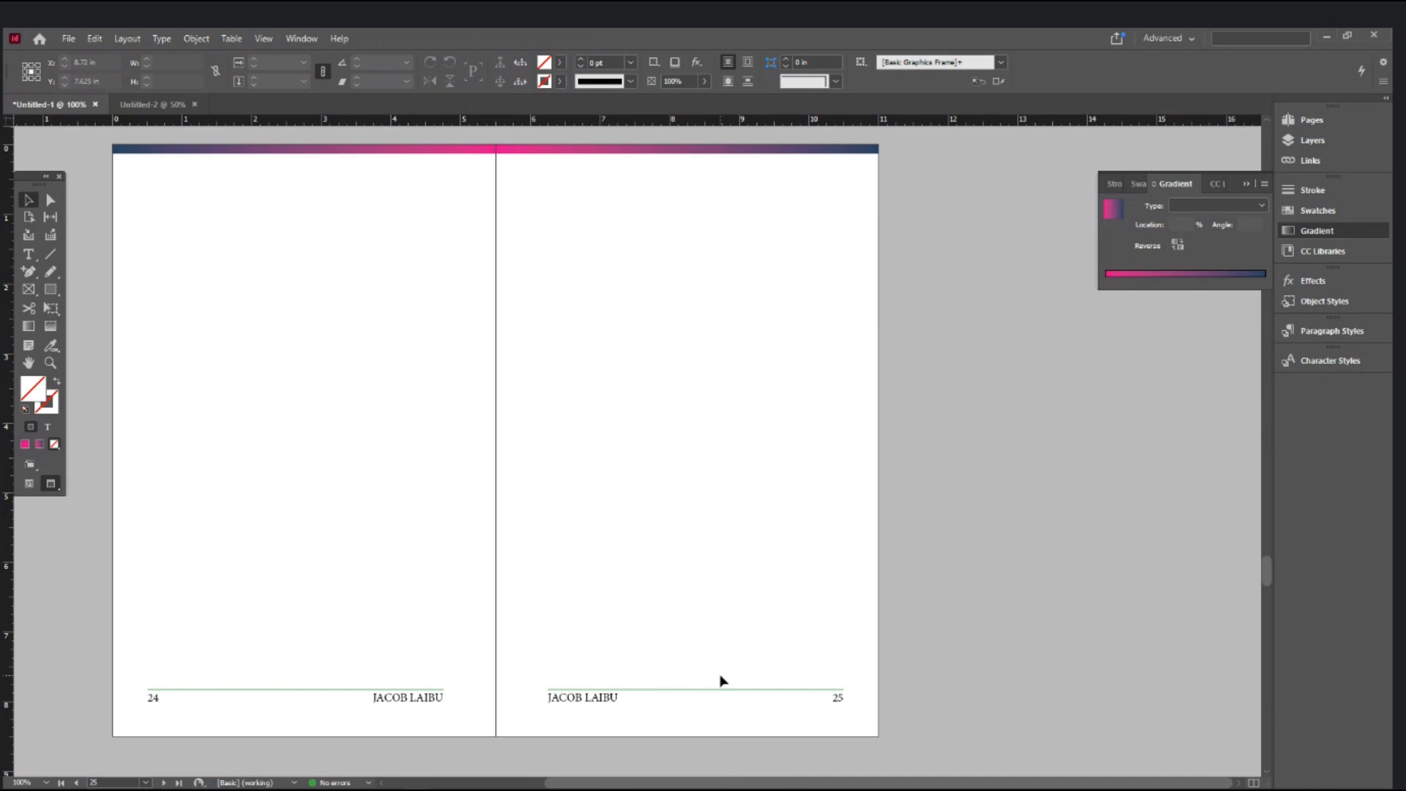
- Scroll back to the start of the document and collapse the Gradient panel
scroll(723, 681, "down", 10)
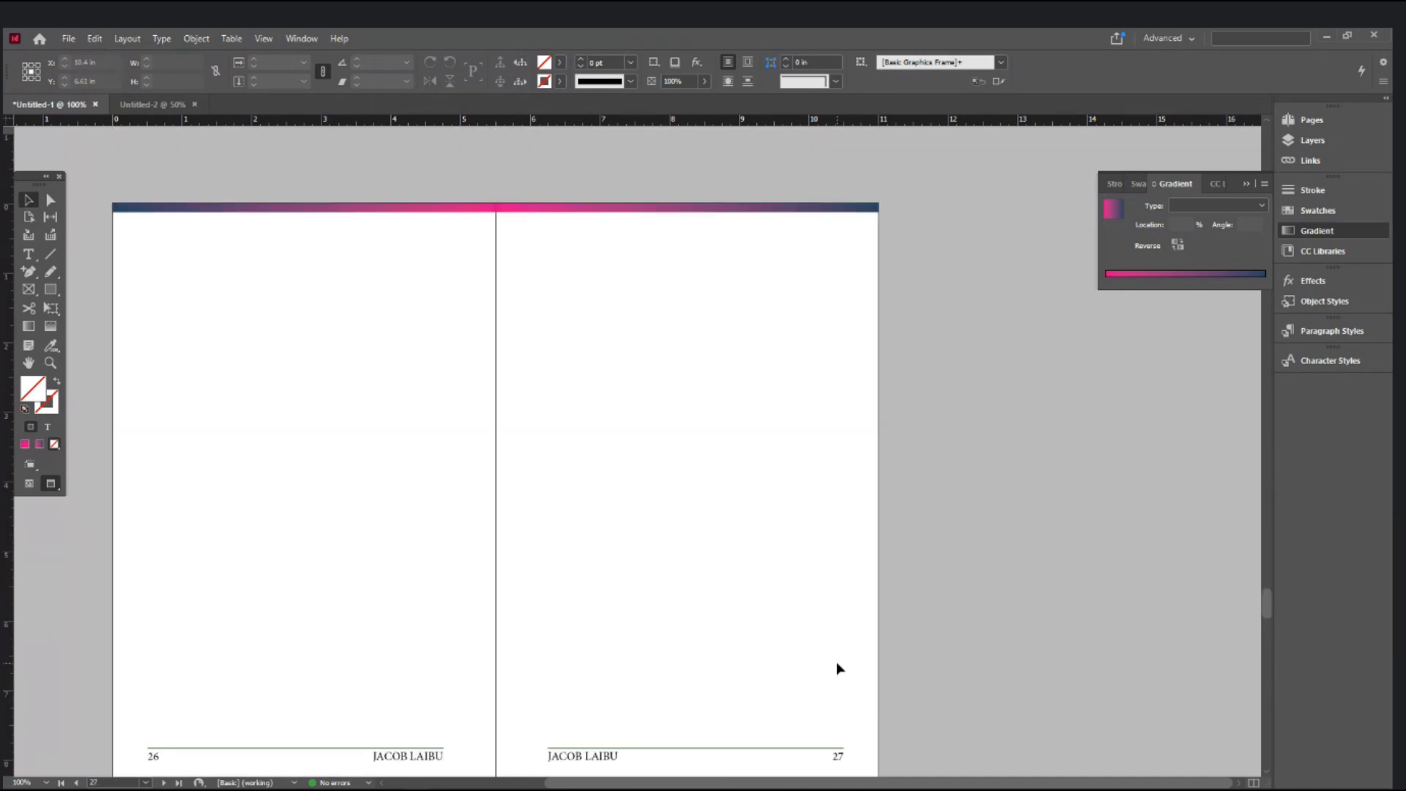
scroll(839, 668, "down", 5)
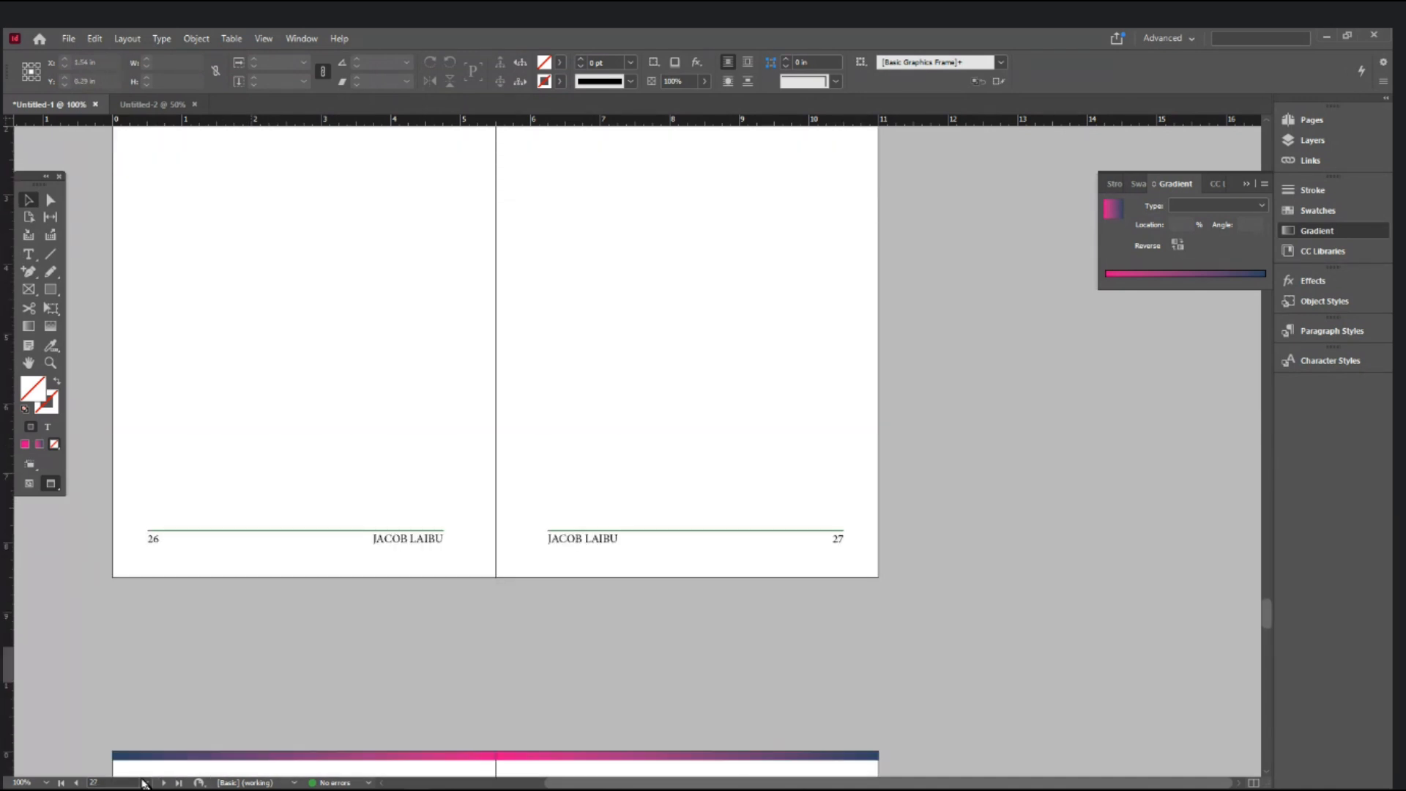
left_click(144, 782)
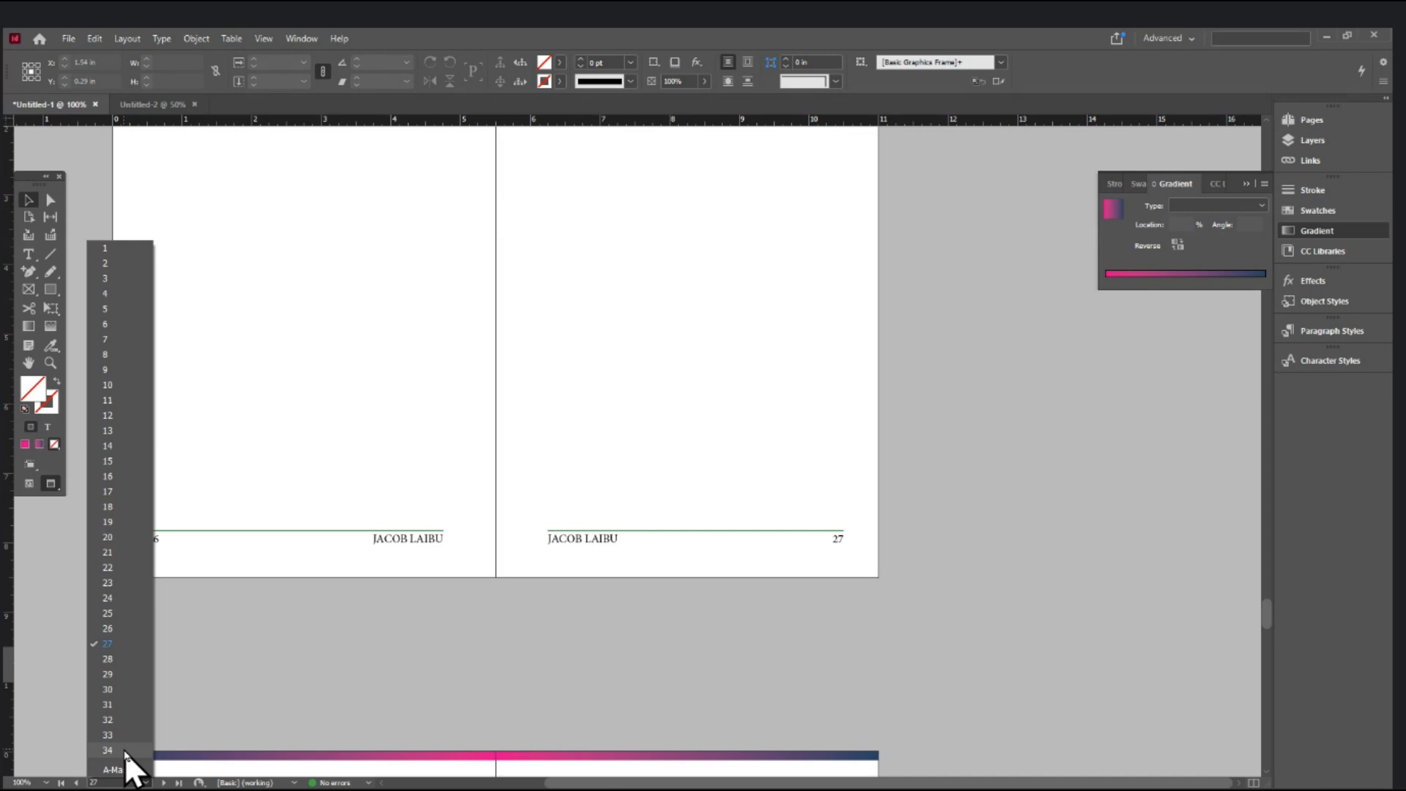
scroll(1047, 564, "up", 10)
scroll(1044, 561, "up", 10)
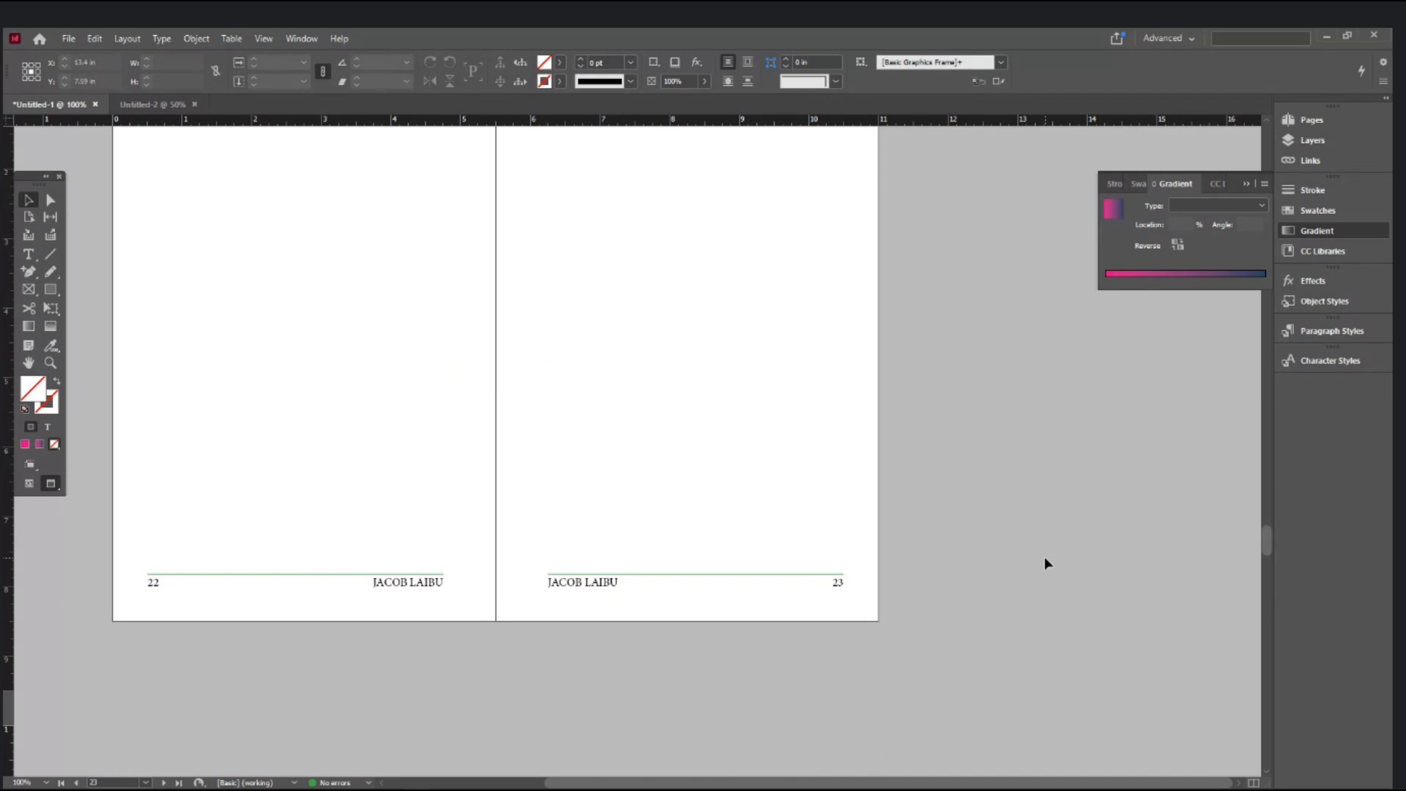
scroll(1044, 556, "up", 10)
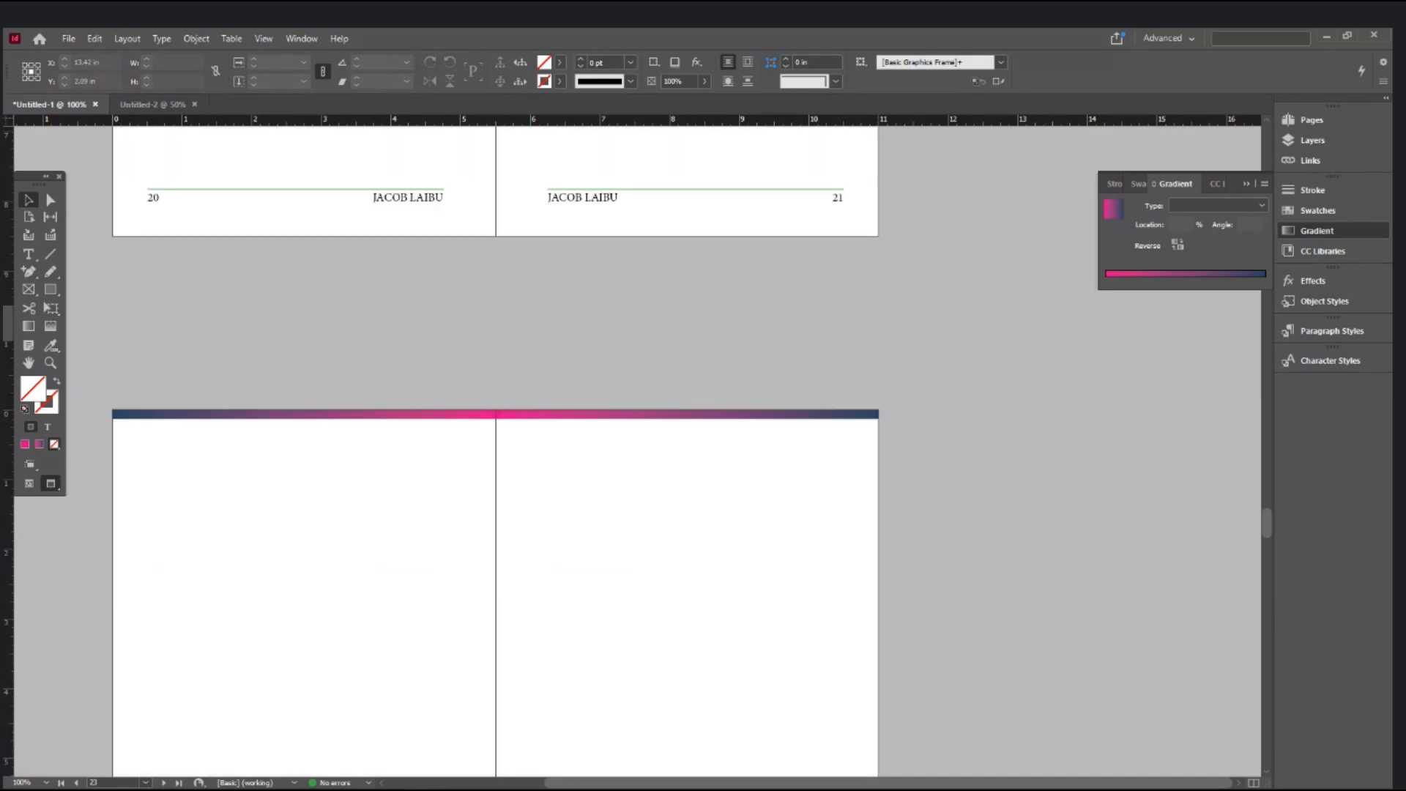
left_click(1246, 182)
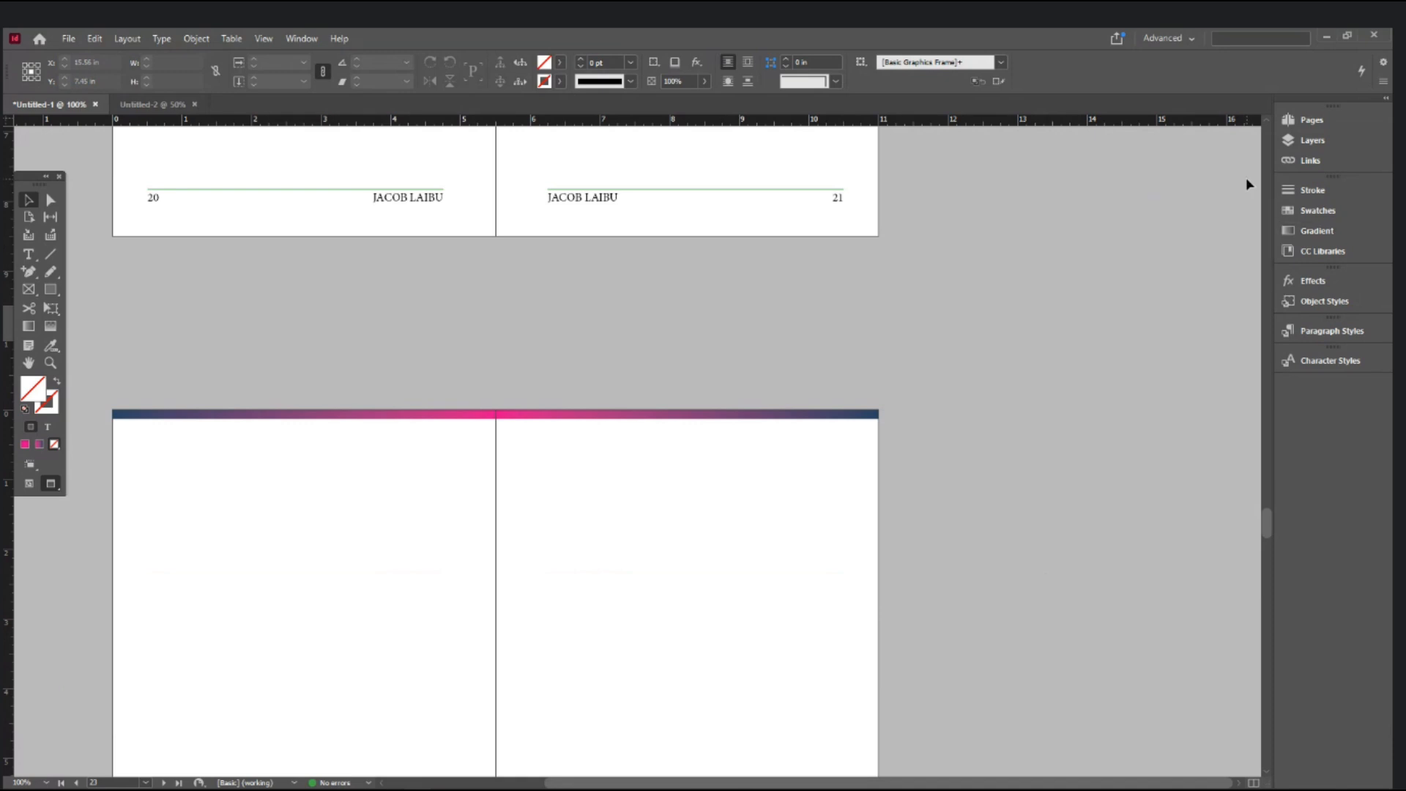
left_click_drag(1265, 533, 1260, 348)
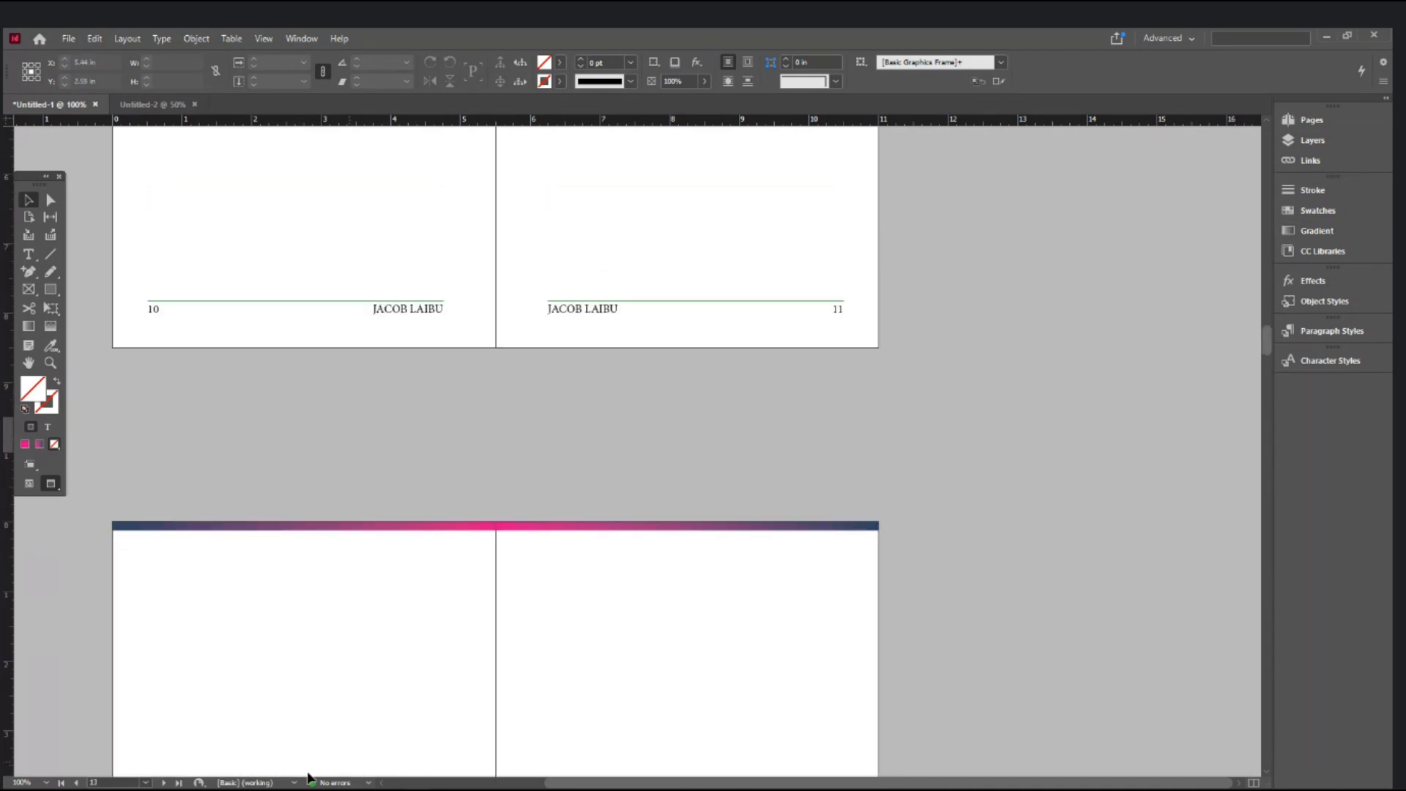
- Switch to Normal view with guides showing and scroll toward the page 2–3 spread
left_click(147, 782)
left_click(146, 782)
left_click_drag(1270, 350, 1263, 214)
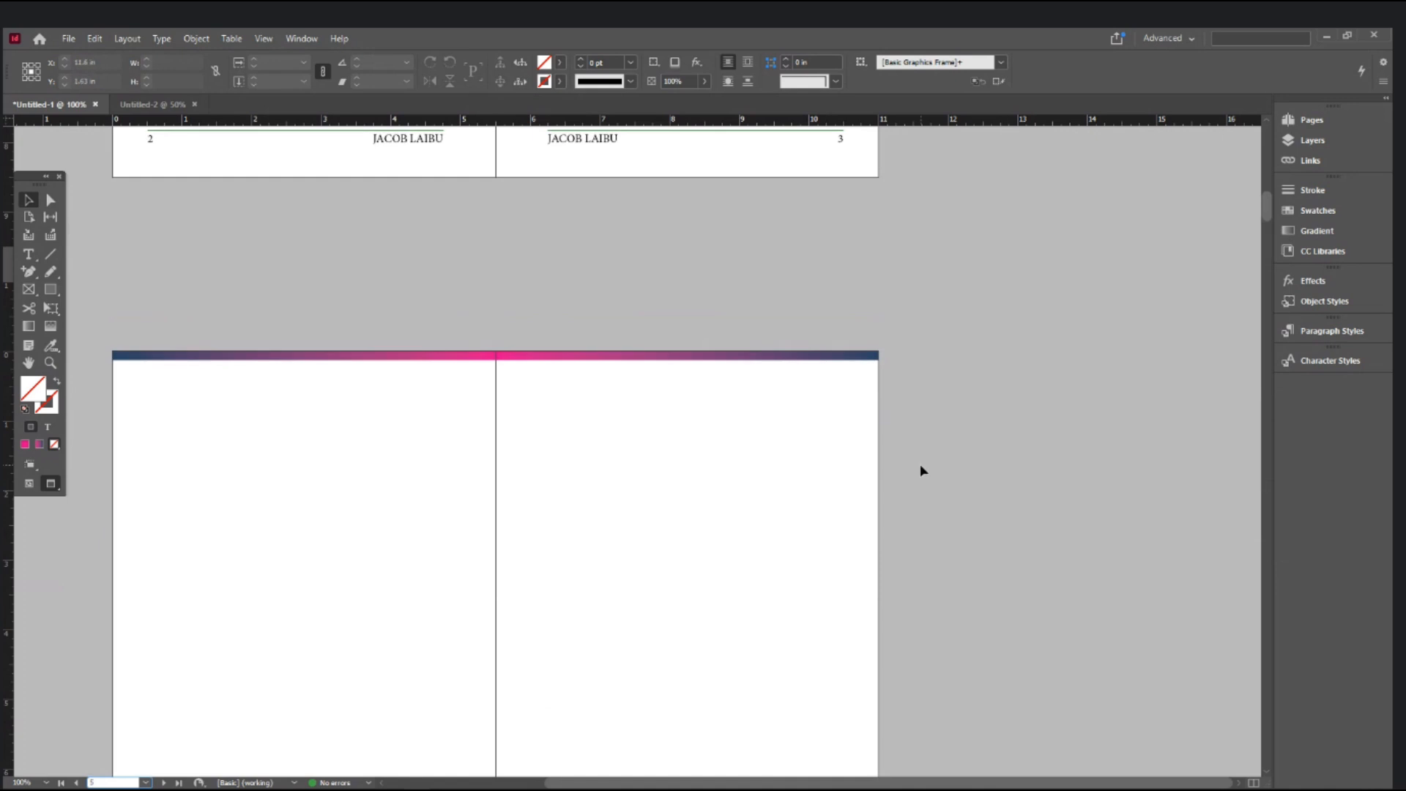
scroll(920, 470, "down", 3)
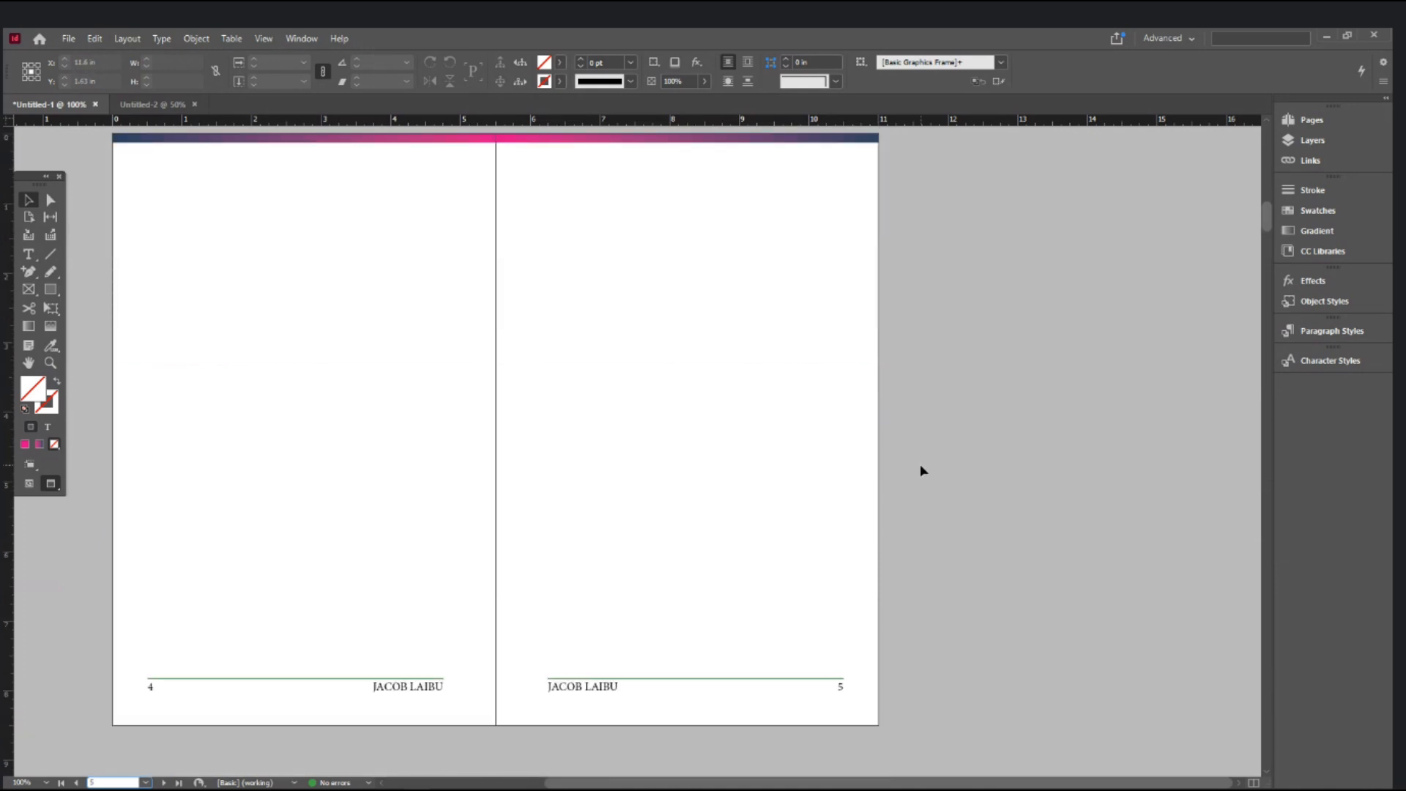
scroll(922, 470, "up", 8)
scroll(921, 470, "up", 13)
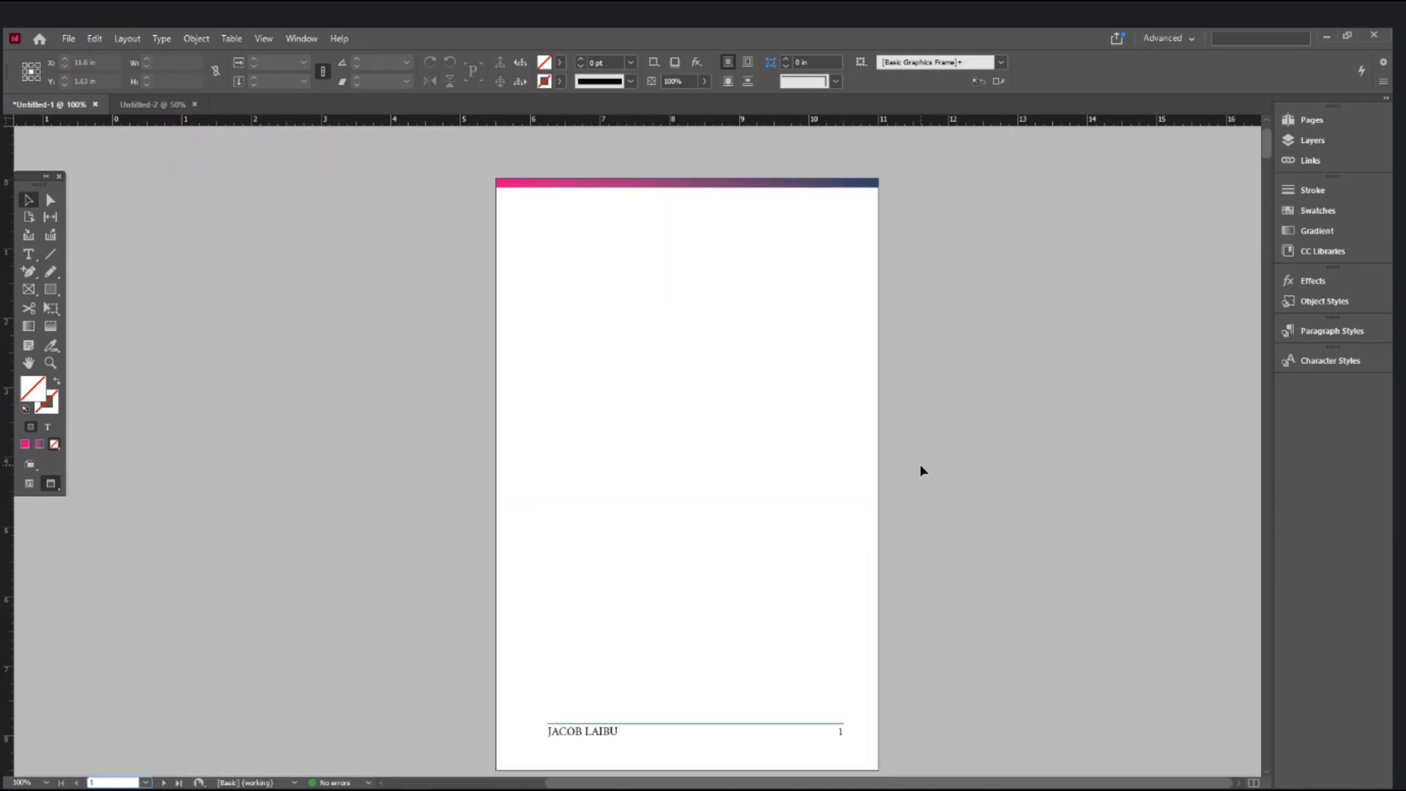
key("w")
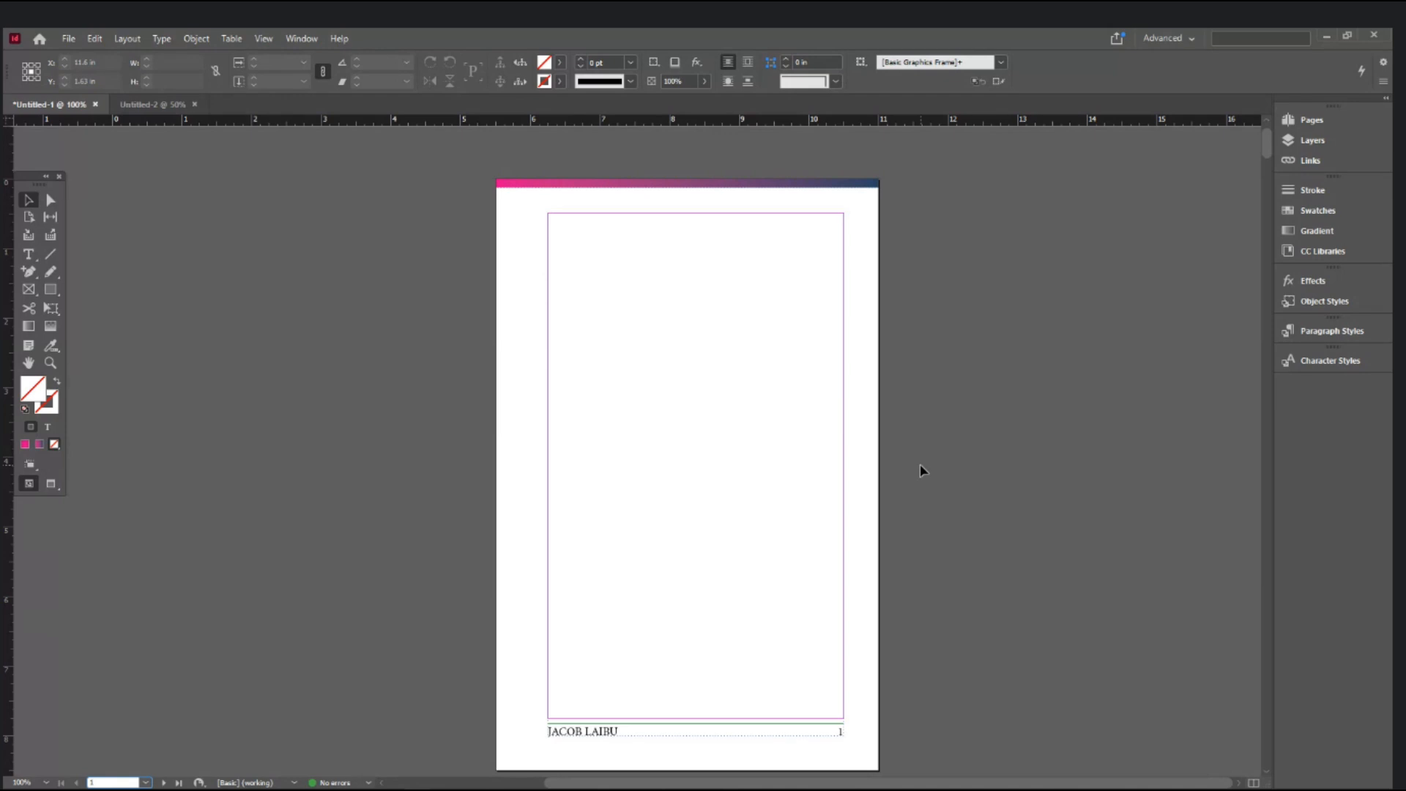
scroll(920, 463, "down", 10)
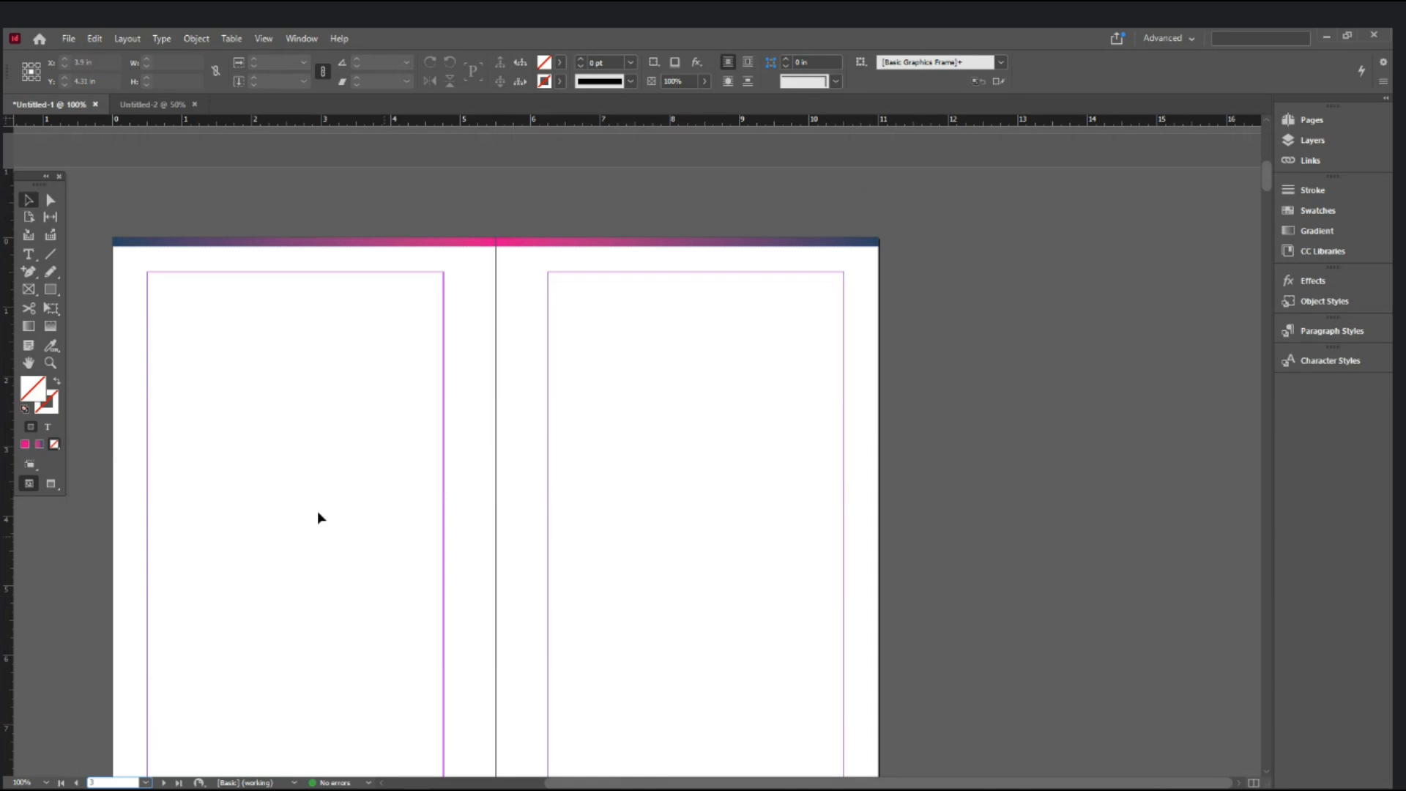
- Draw a text frame at page 2's top-left and type 'TITLE OF THE BOOK' and 'Publisher'
left_click(28, 254)
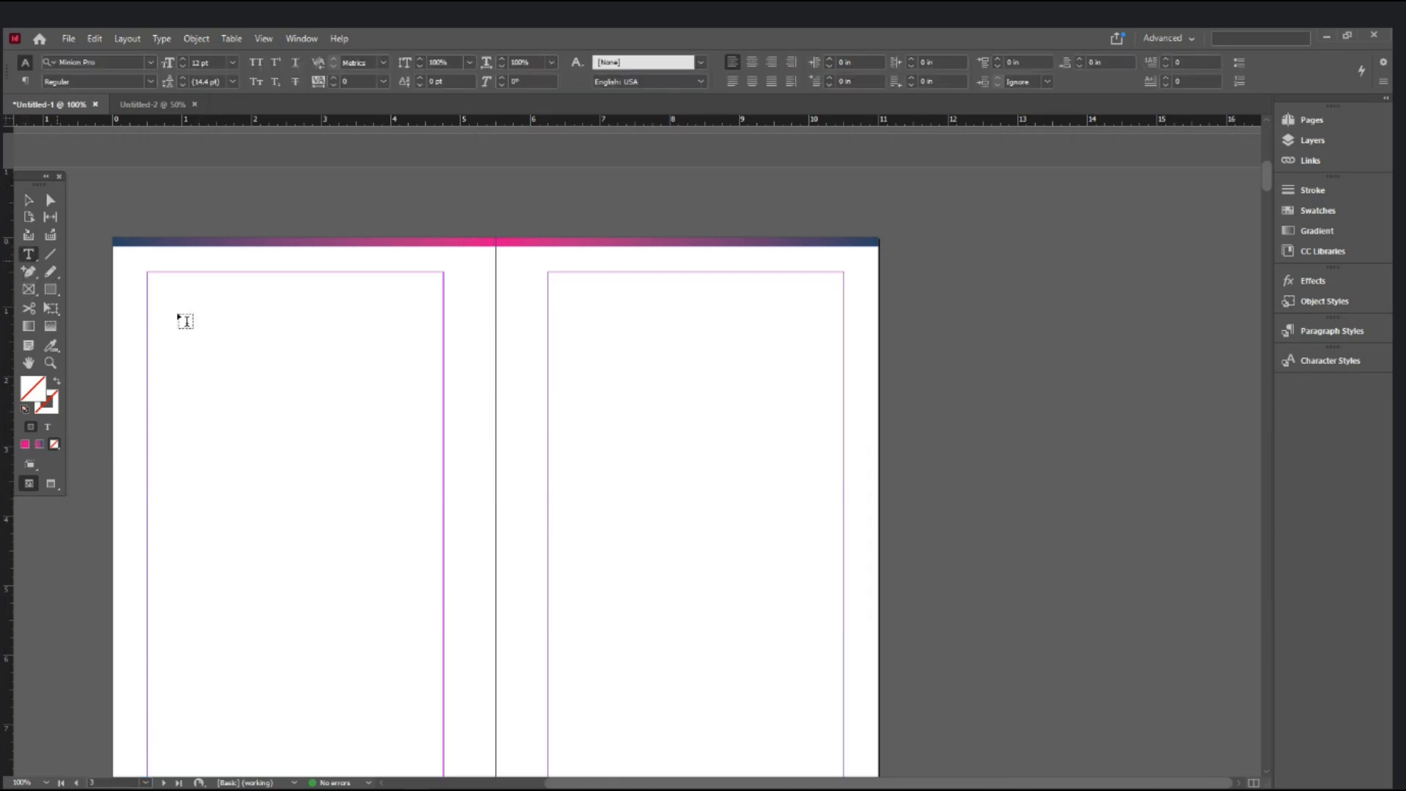
left_click_drag(149, 273, 446, 561)
type("TITLE OF THE BOOK")
key("Return")
type("Publisher")
key("Return")
key("Return")
key("Return")
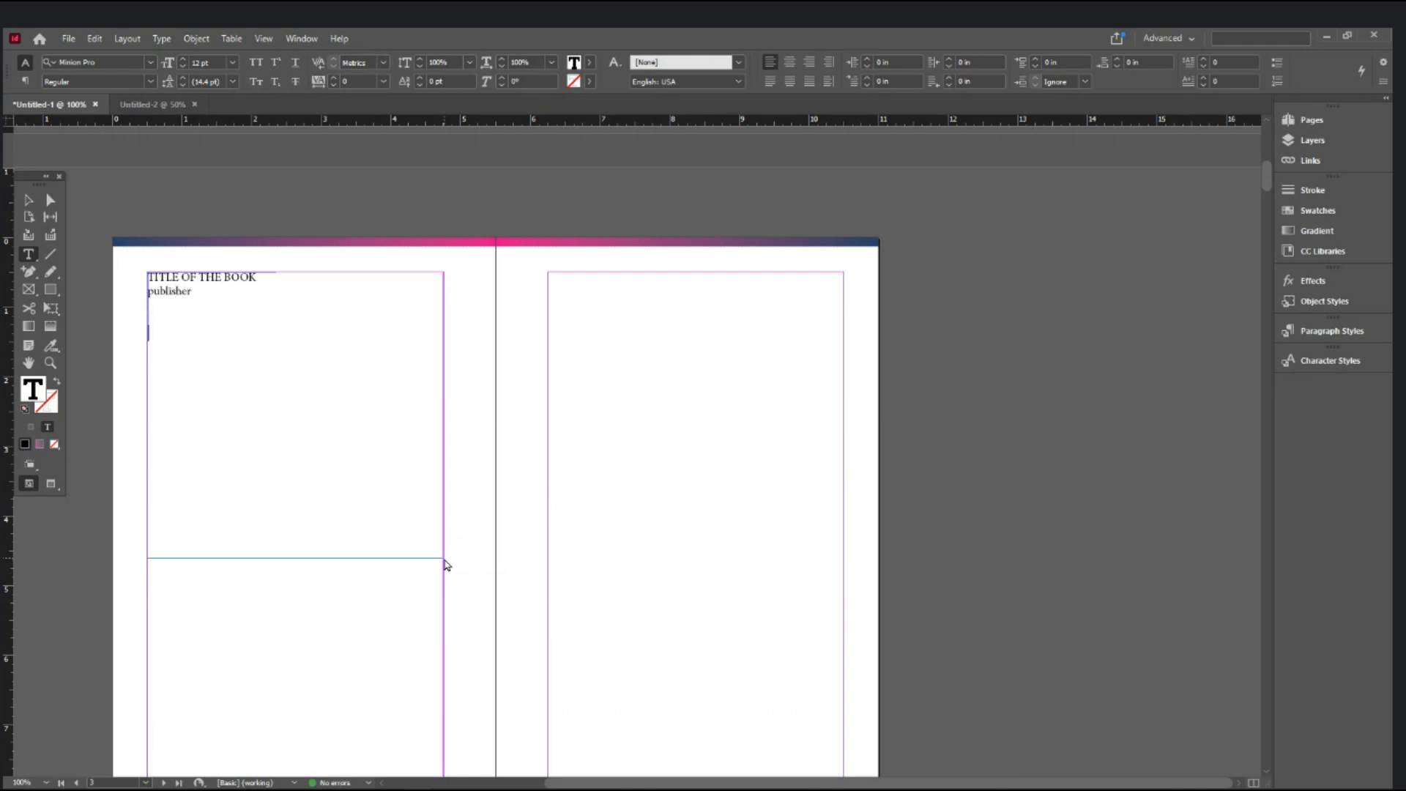
- Add the 'year', 'no. of copies' and 'printed at' lines with blank lines between groups
type("year")
key("Return")
type("no.of")
key("BackSpace")
key("BackSpace")
type("of cop")
key("BackSpace")
key("BackSpace")
type("copies")
key("Return")
key("Return")
type("printi")
type("nted at")
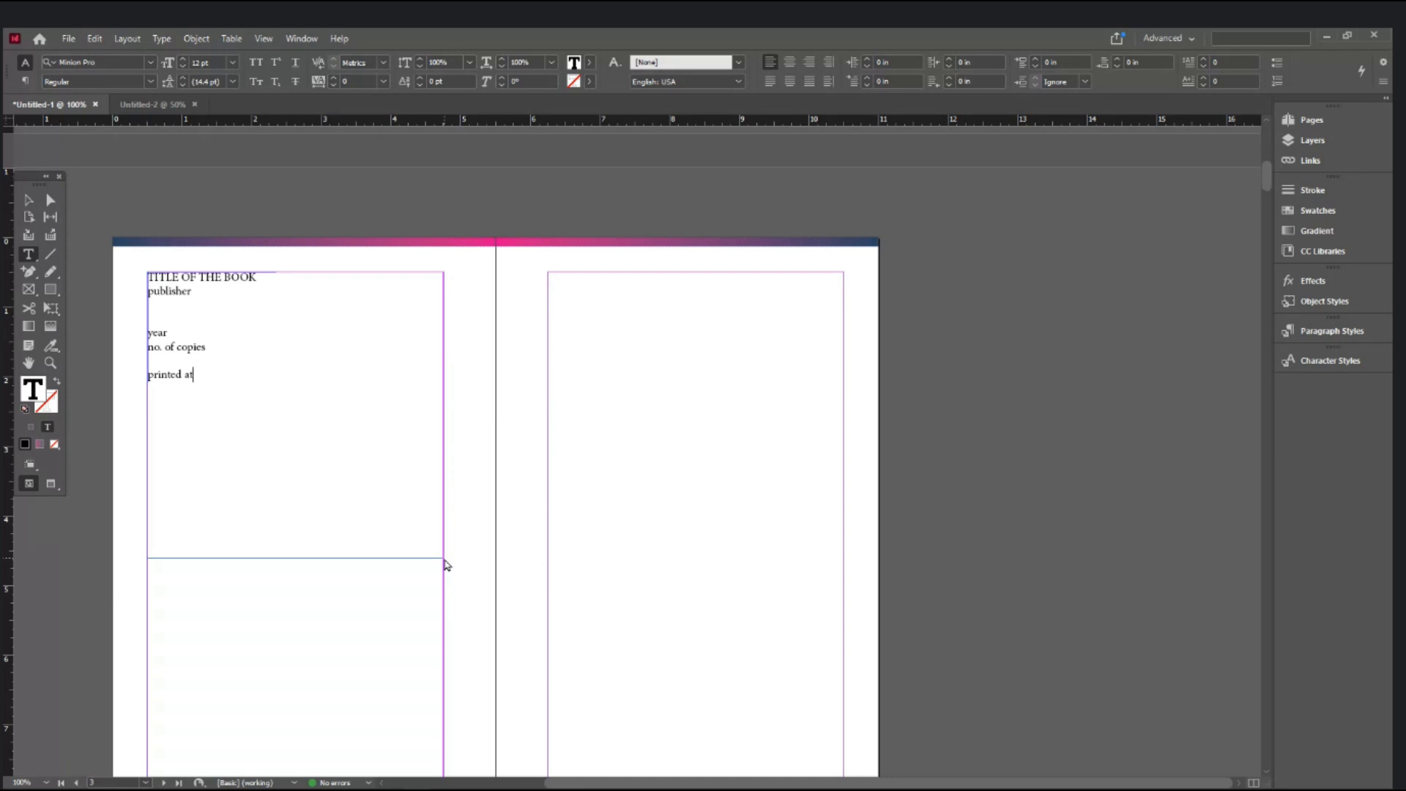
key("Up")
key("Return")
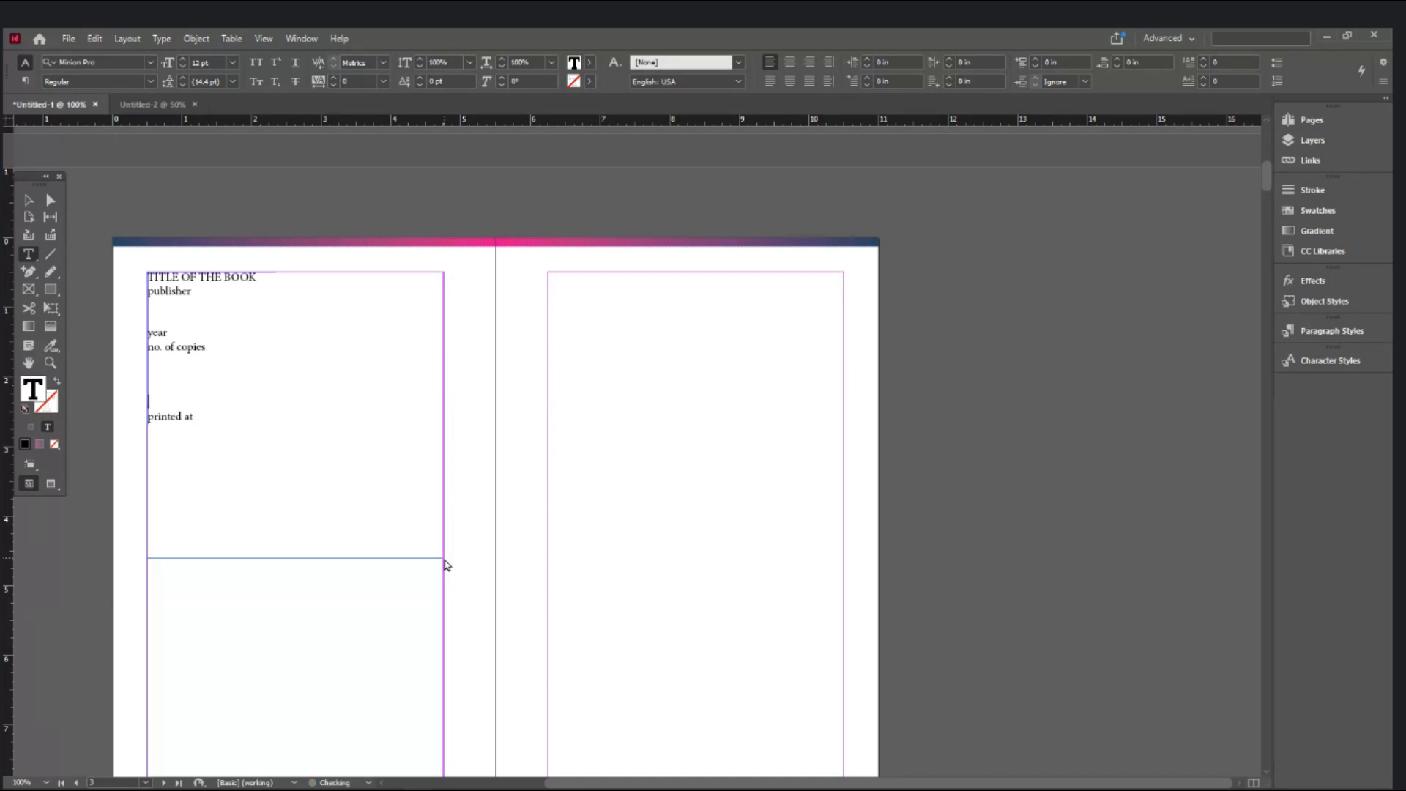
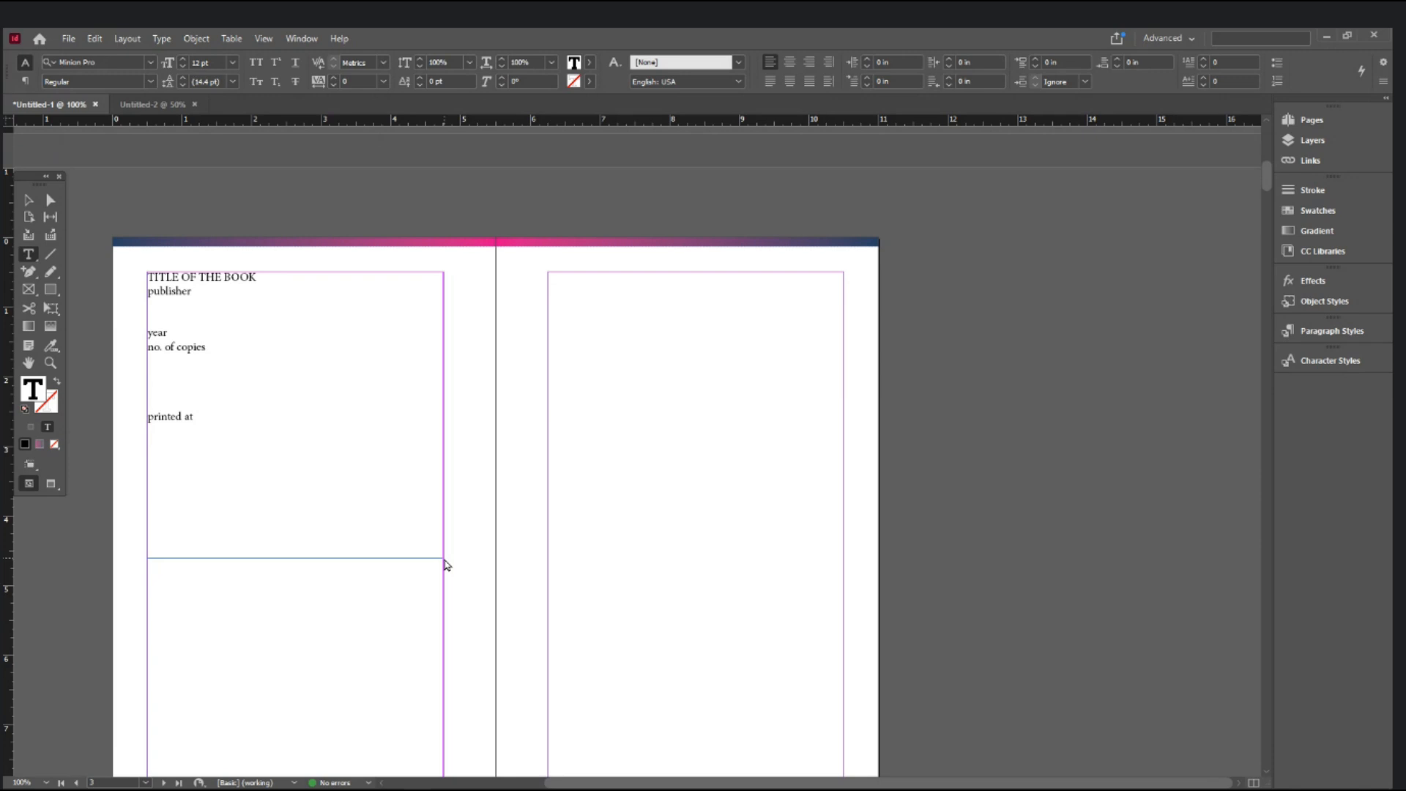
- Type 'Rs.' on the empty line above 'printed at' in the imprint frame
type("Rs.")
left_click(28, 200)
- Stretch the imprint frame's bottom edge down to page 2's bottom margin, then deselect it
scroll(383, 534, "down", 3)
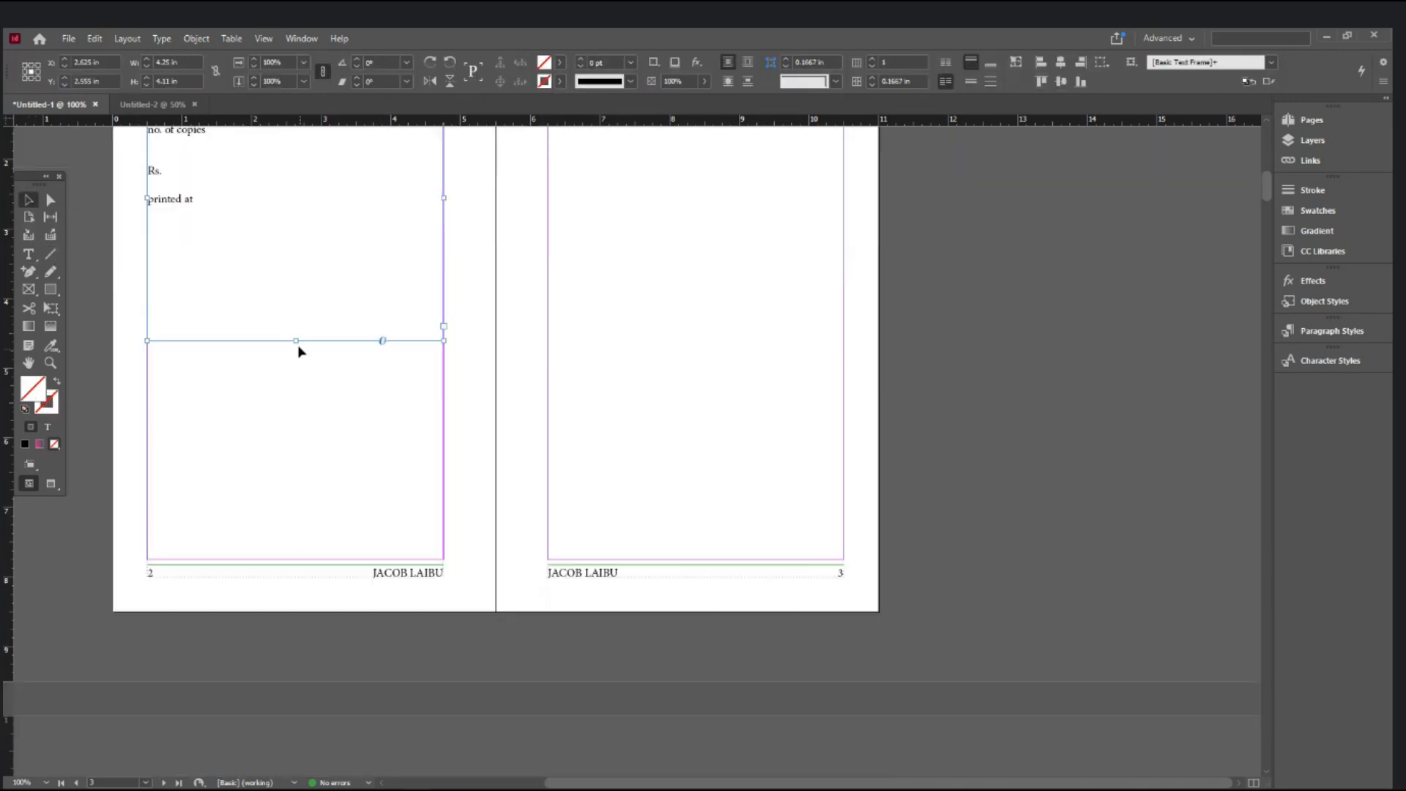
left_click_drag(296, 341, 288, 561)
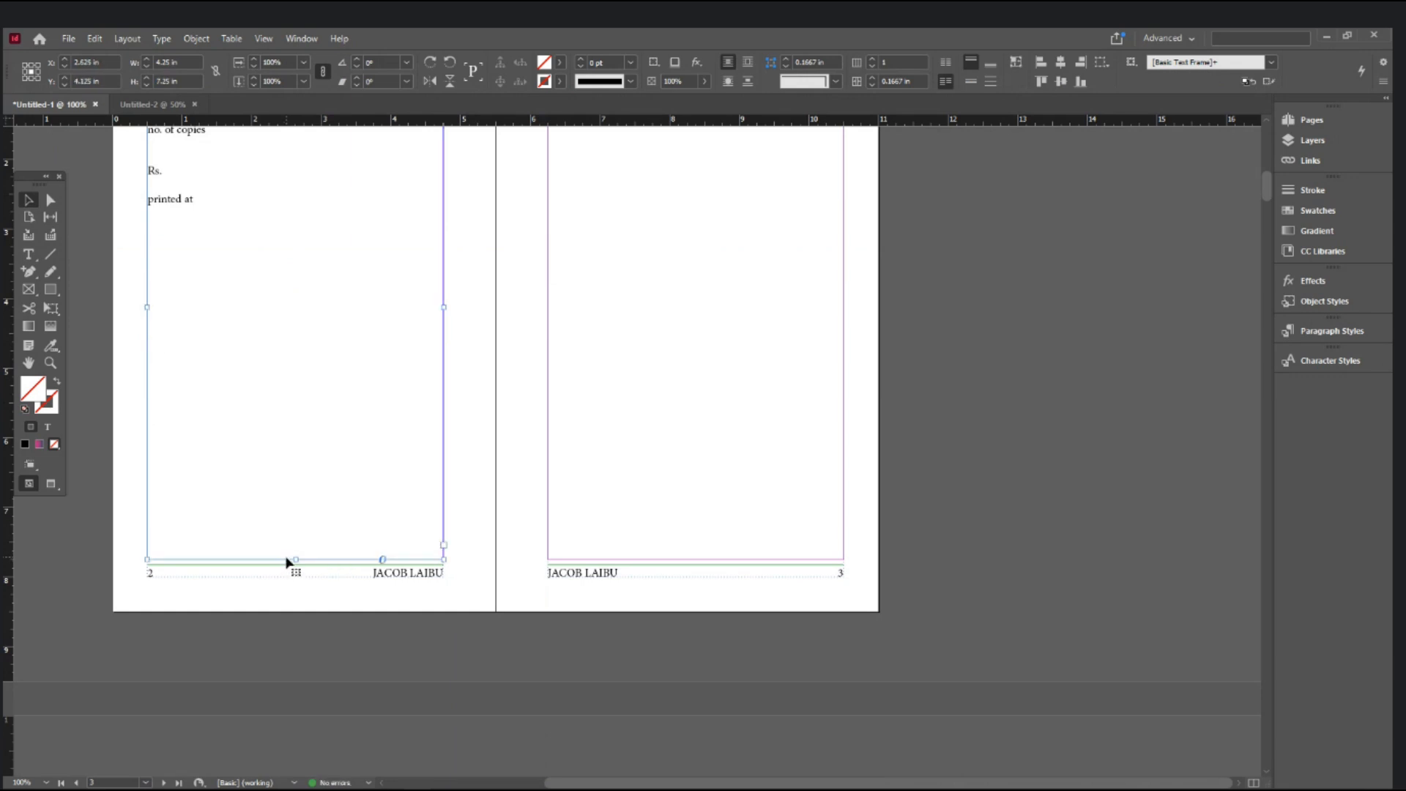
scroll(288, 561, "up", 2)
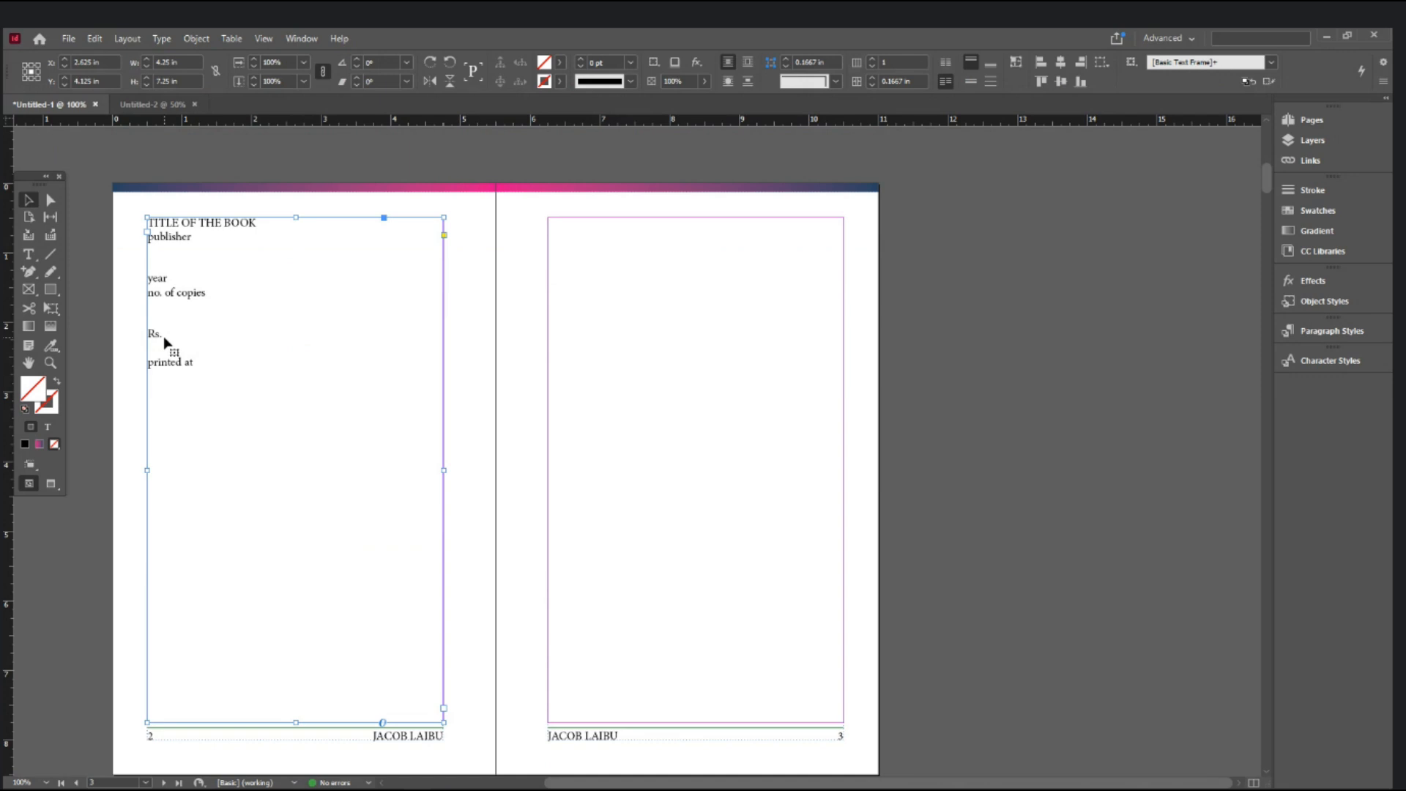
left_click(500, 279)
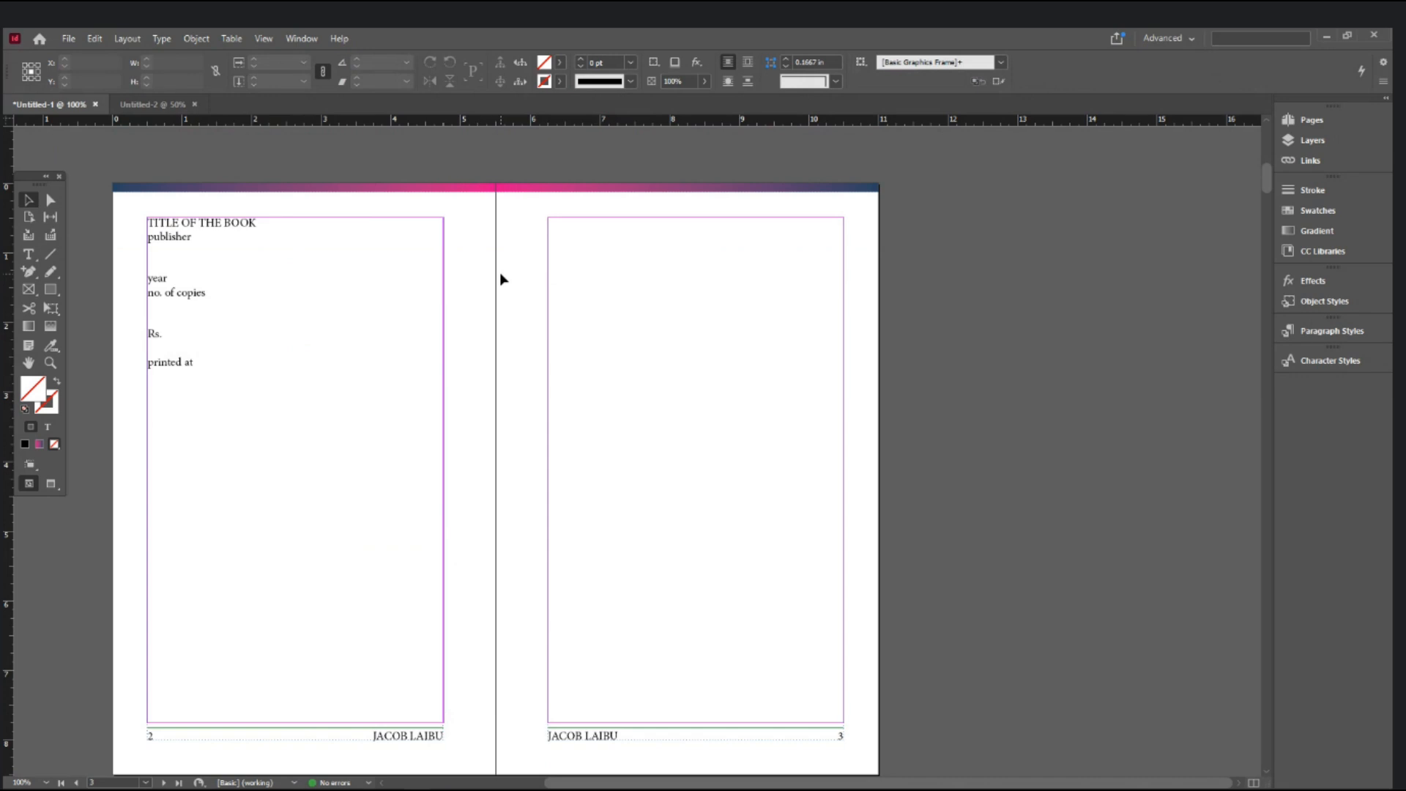
scroll(501, 279, "up", 8)
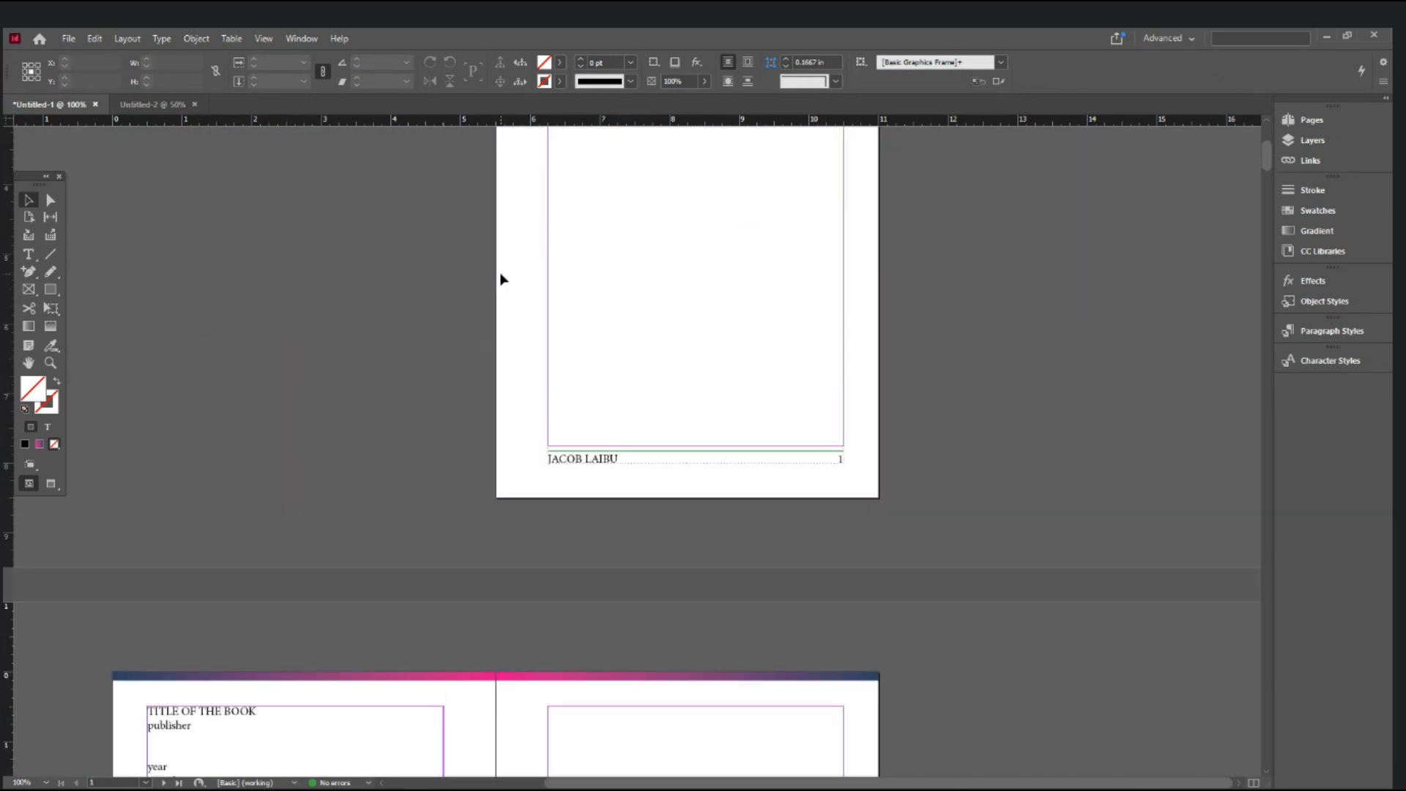
- Switch to the Type tool and scroll down to the empty pages 4–5 spread
scroll(501, 279, "down", 8)
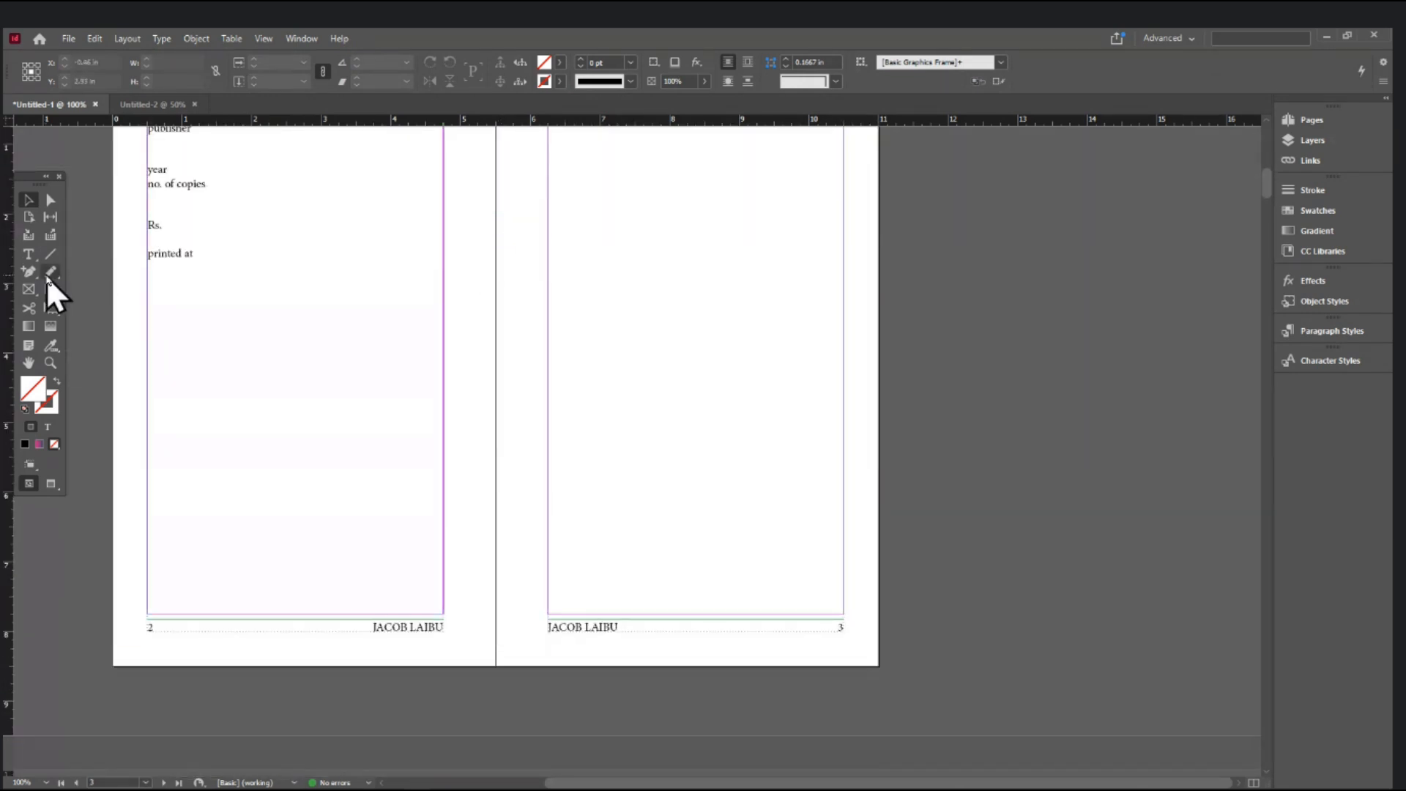
left_click(34, 256)
scroll(557, 281, "up", 2)
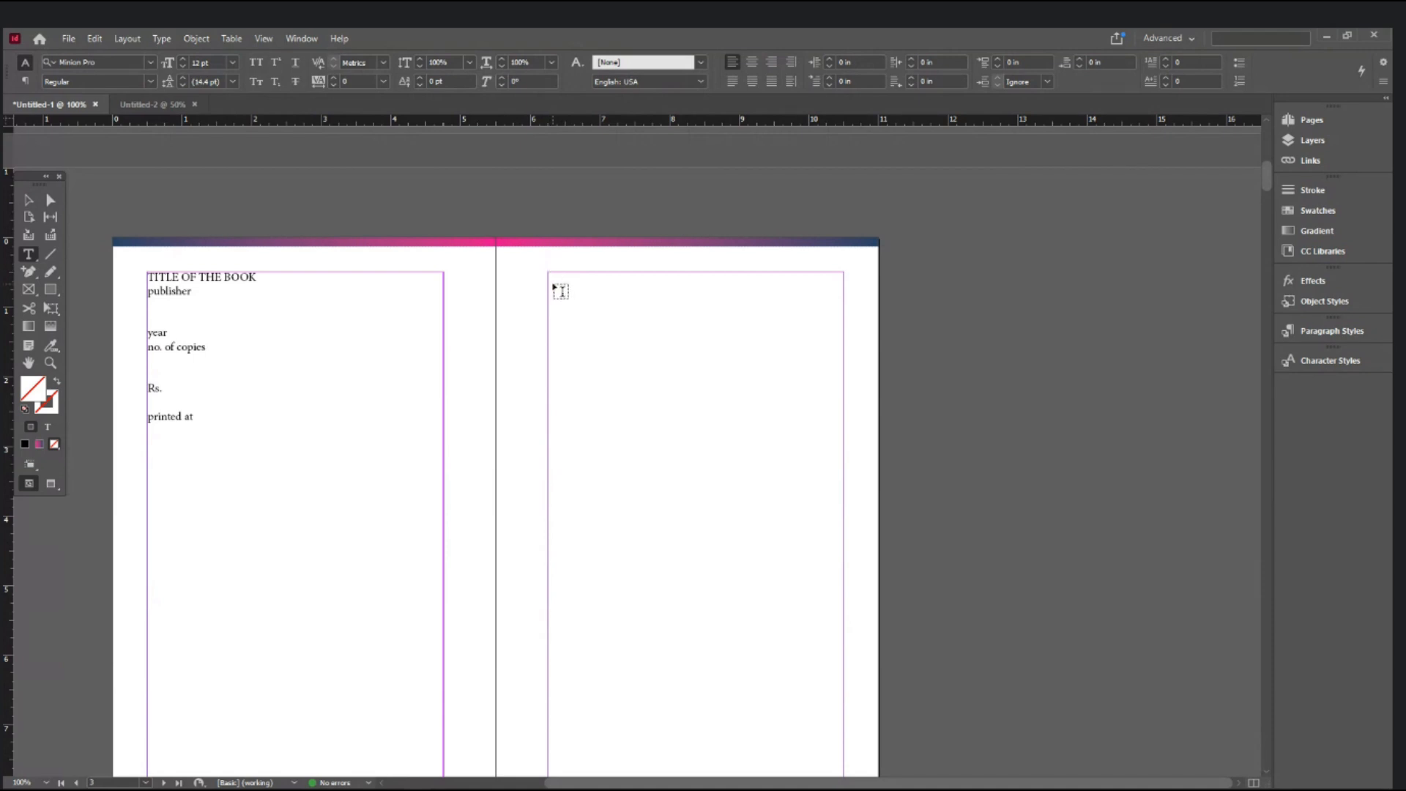
scroll(560, 291, "down", 10)
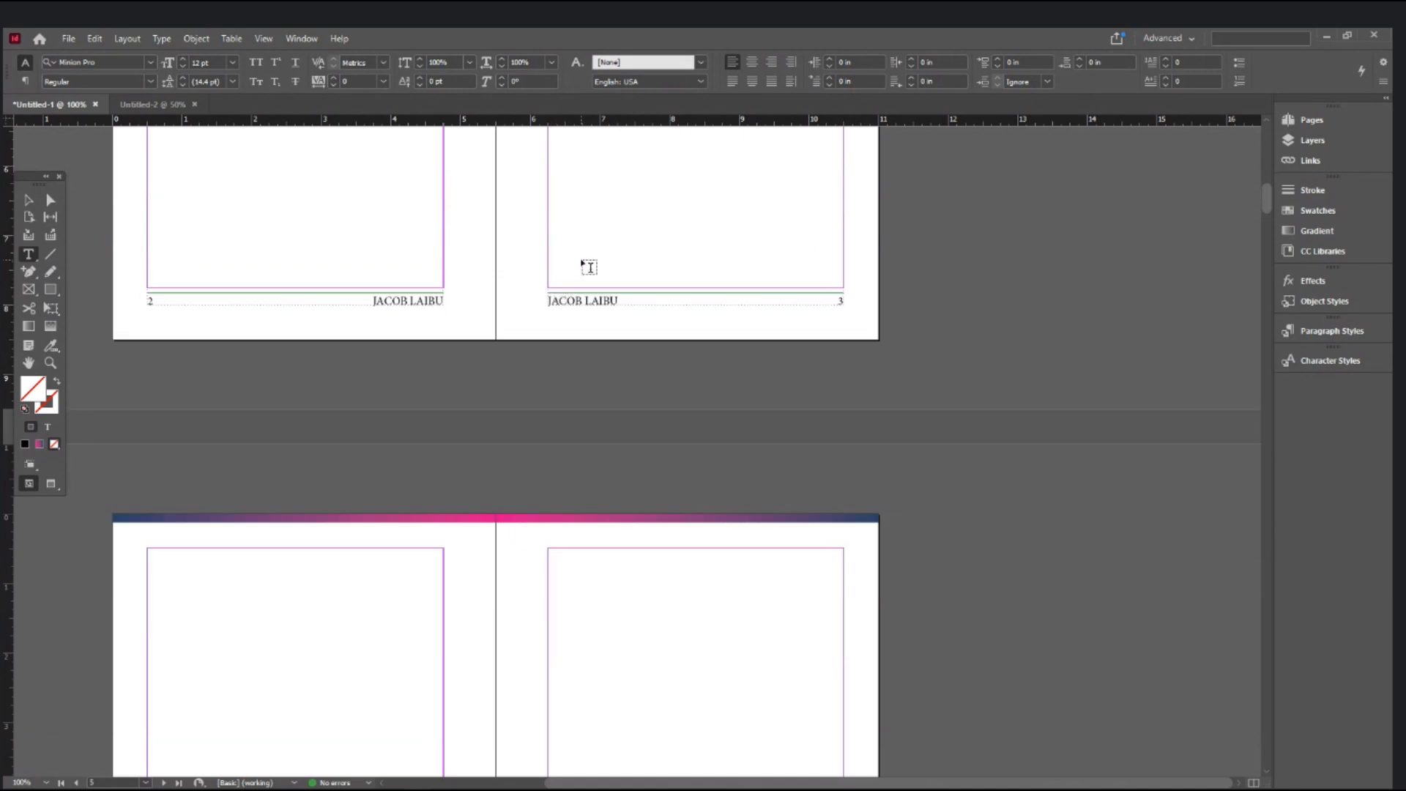
scroll(587, 265, "down", 6)
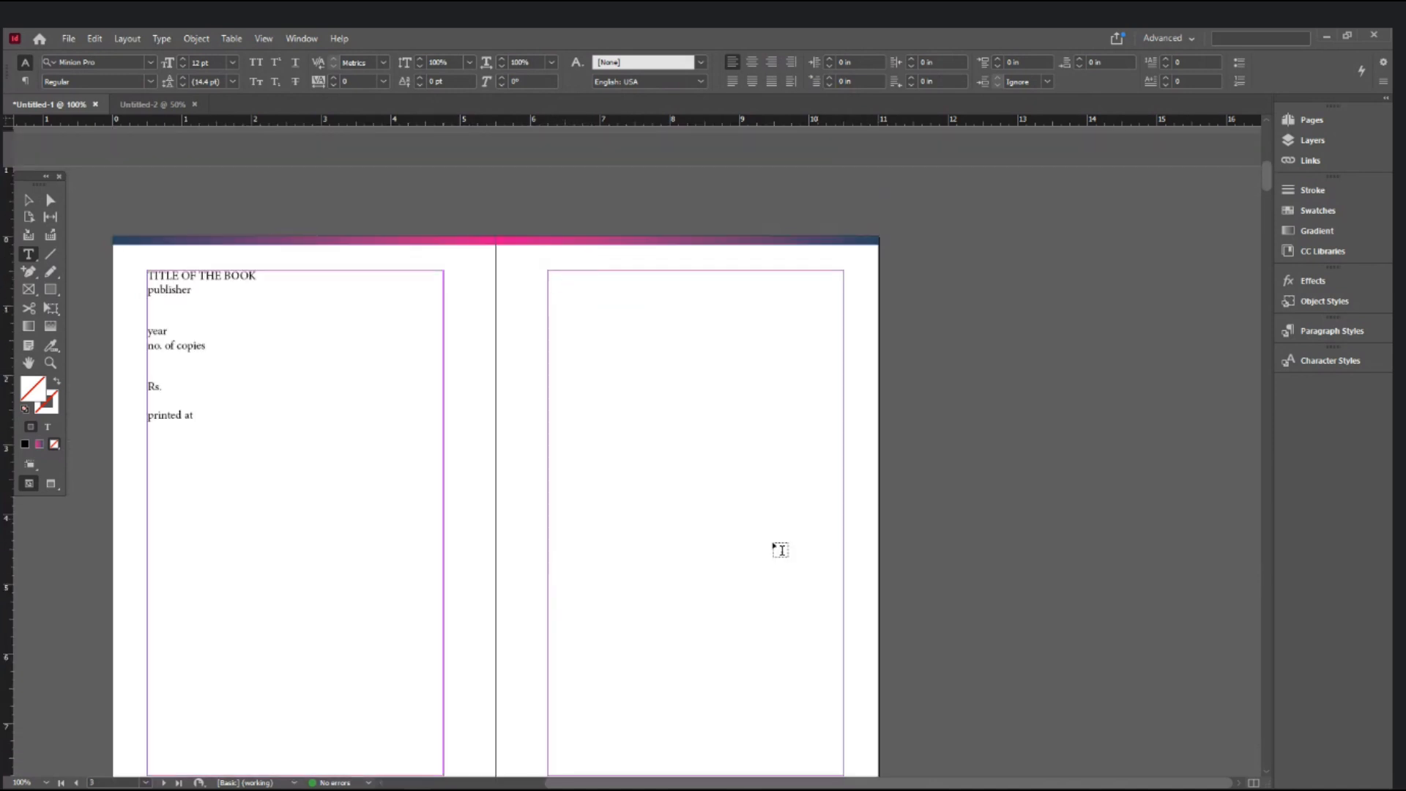
scroll(772, 545, "down", 15)
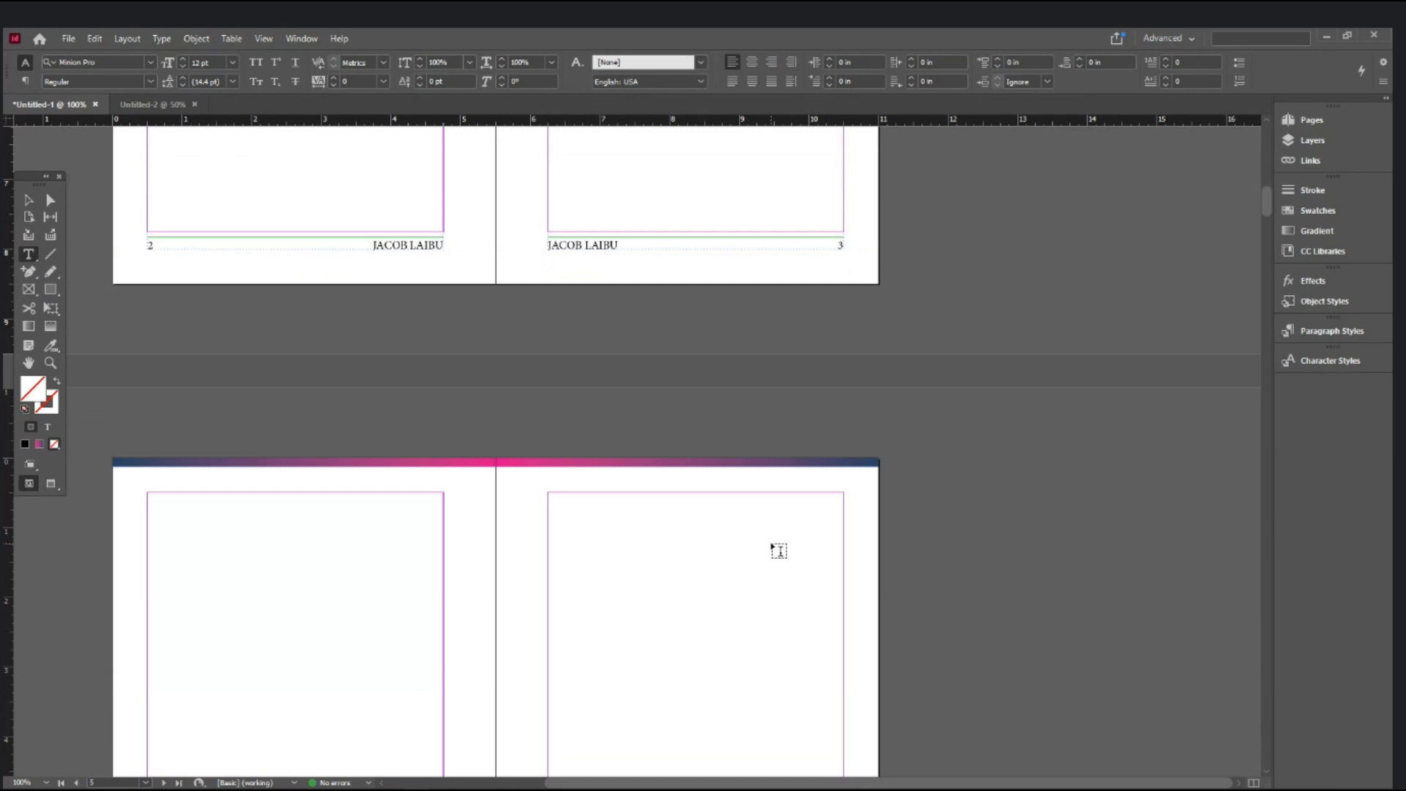
scroll(778, 551, "down", 5)
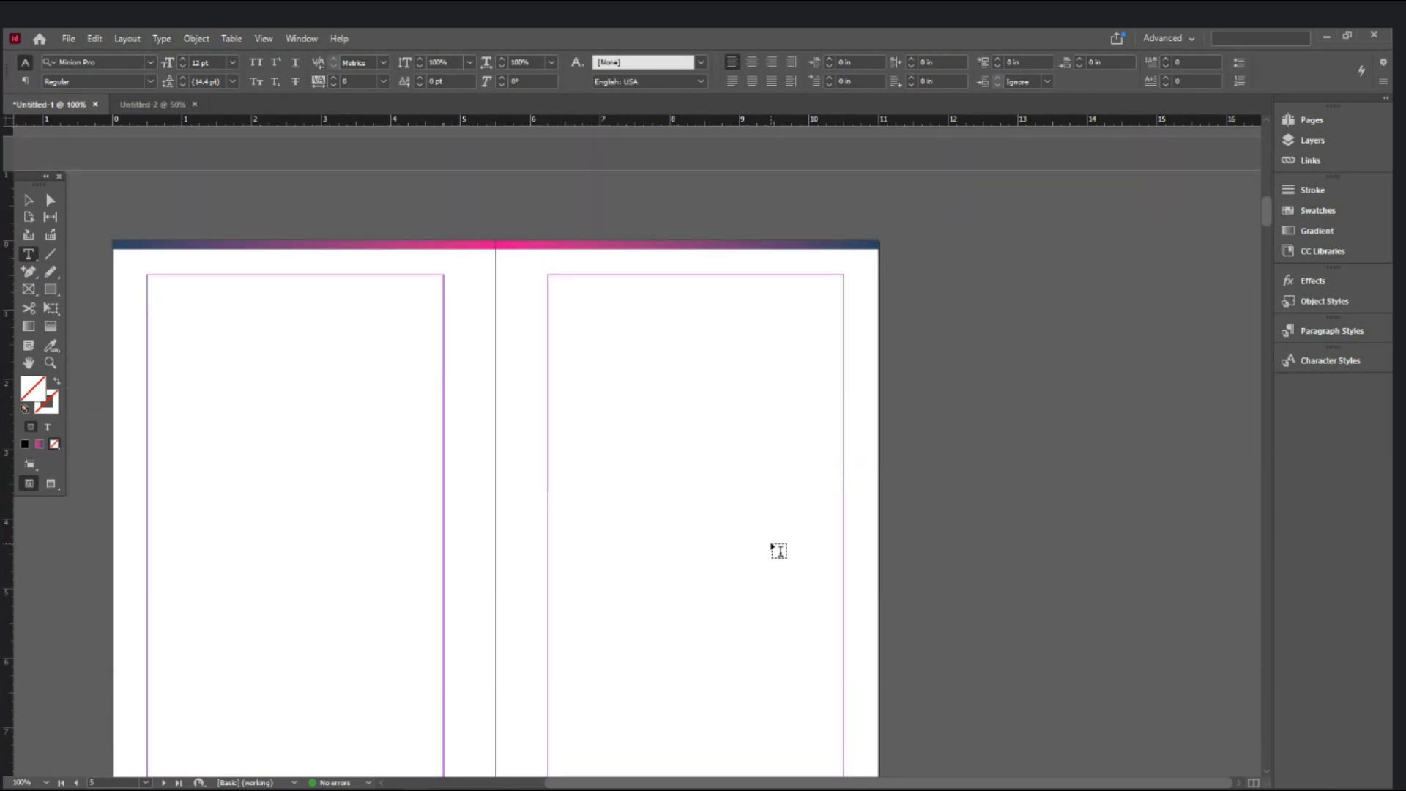
scroll(778, 551, "down", 2)
scroll(778, 551, "up", 1)
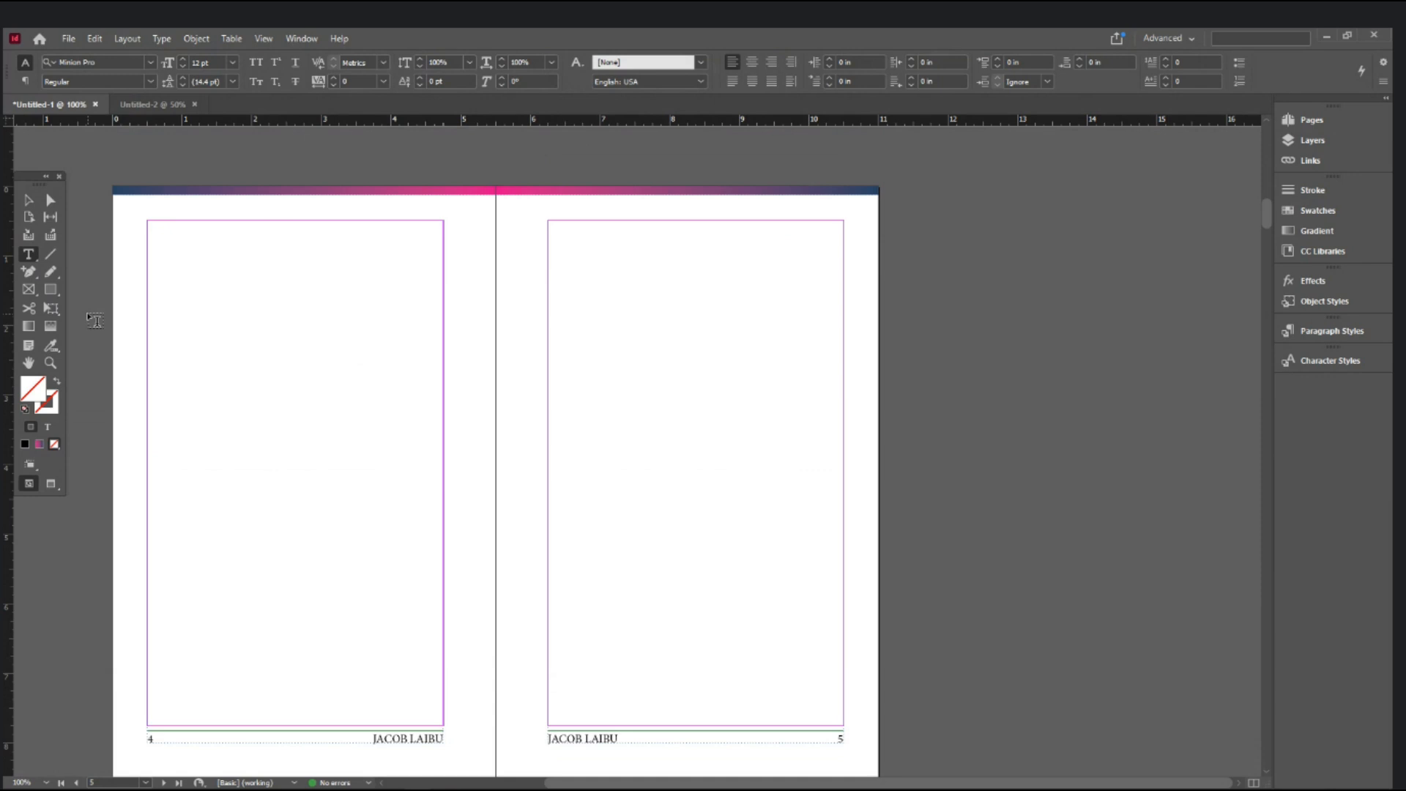
scroll(95, 320, "down", 5)
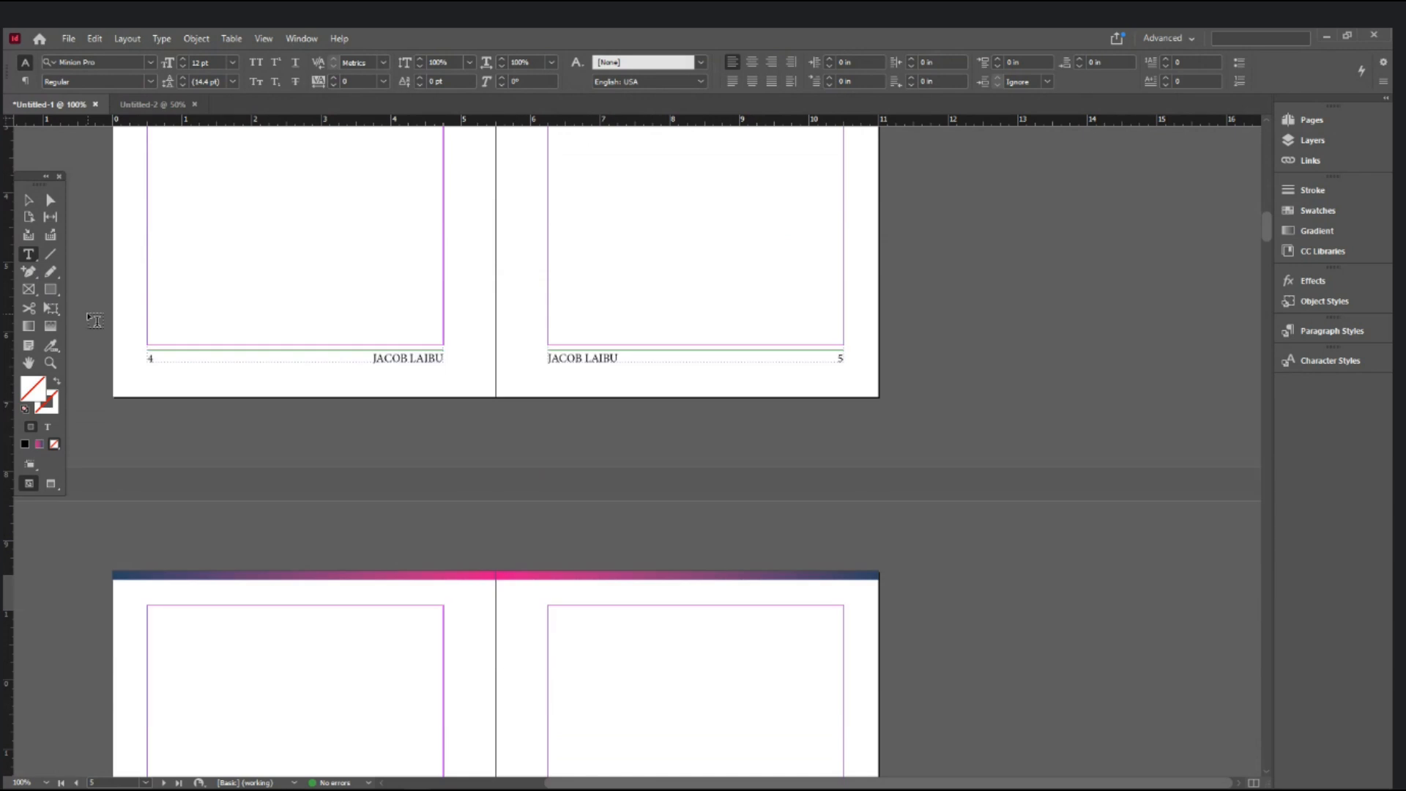
scroll(464, 433, "down", 3)
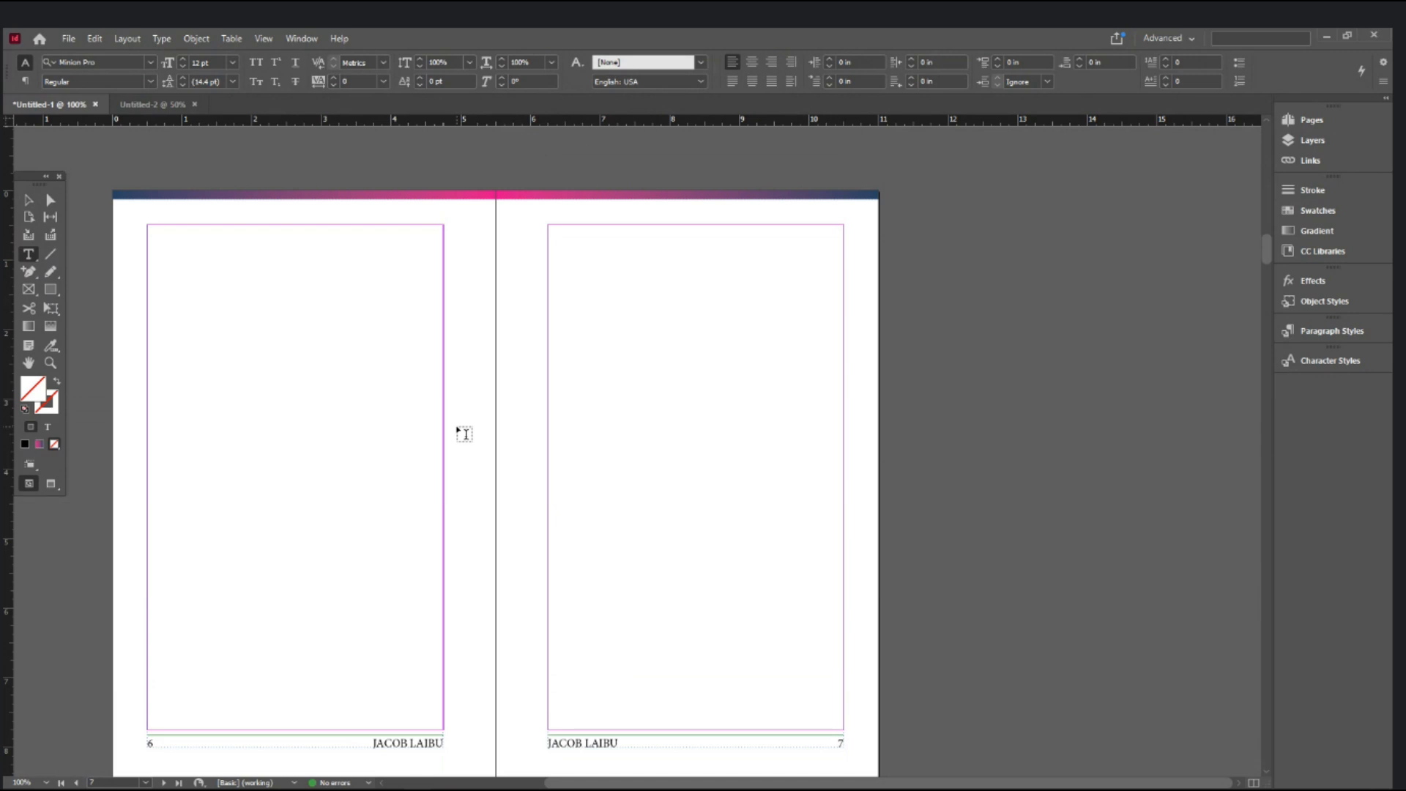
scroll(463, 433, "down", 4)
scroll(464, 433, "up", 7)
scroll(463, 434, "up", 4)
scroll(464, 434, "down", 6)
scroll(463, 433, "up", 5)
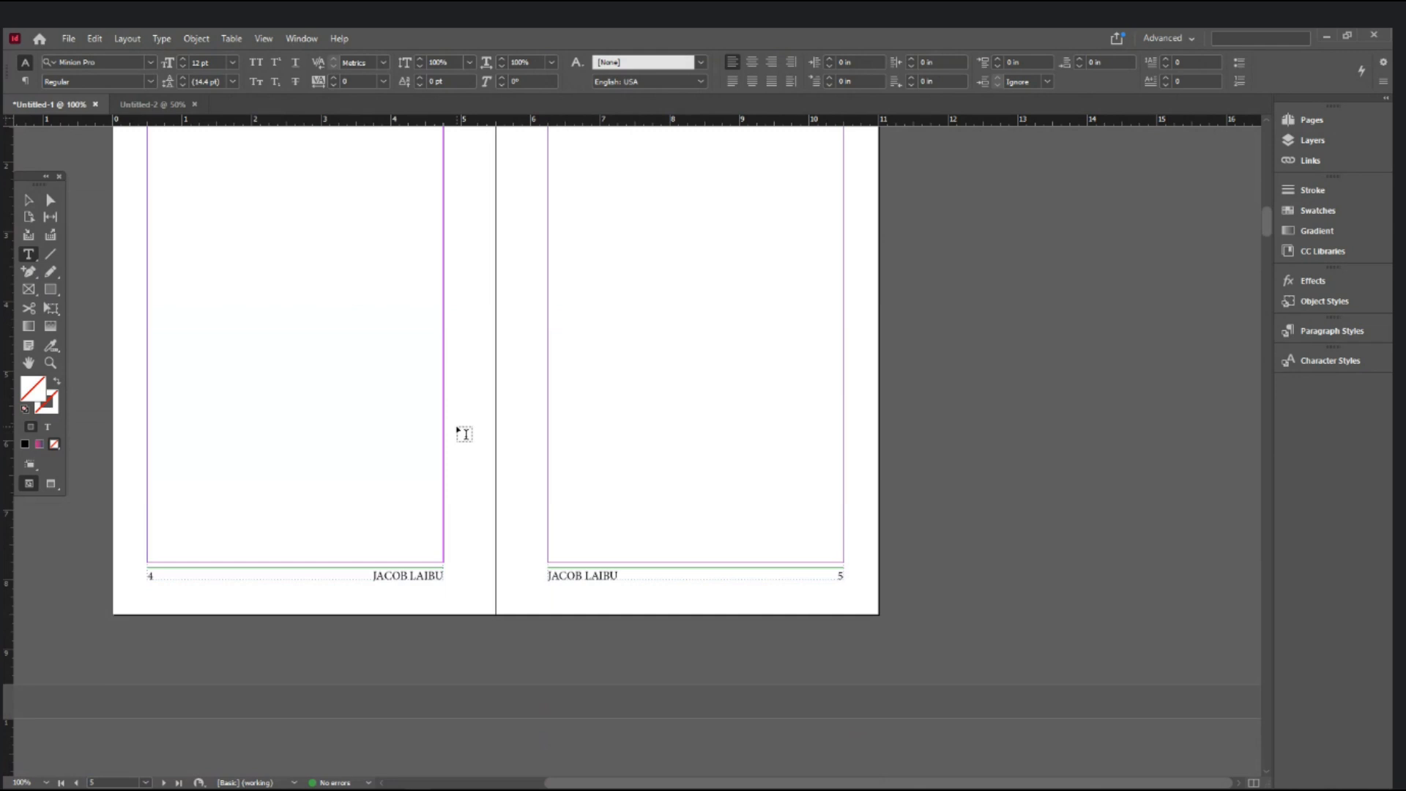
scroll(464, 434, "down", 2)
scroll(463, 434, "down", 2)
scroll(463, 434, "up", 8)
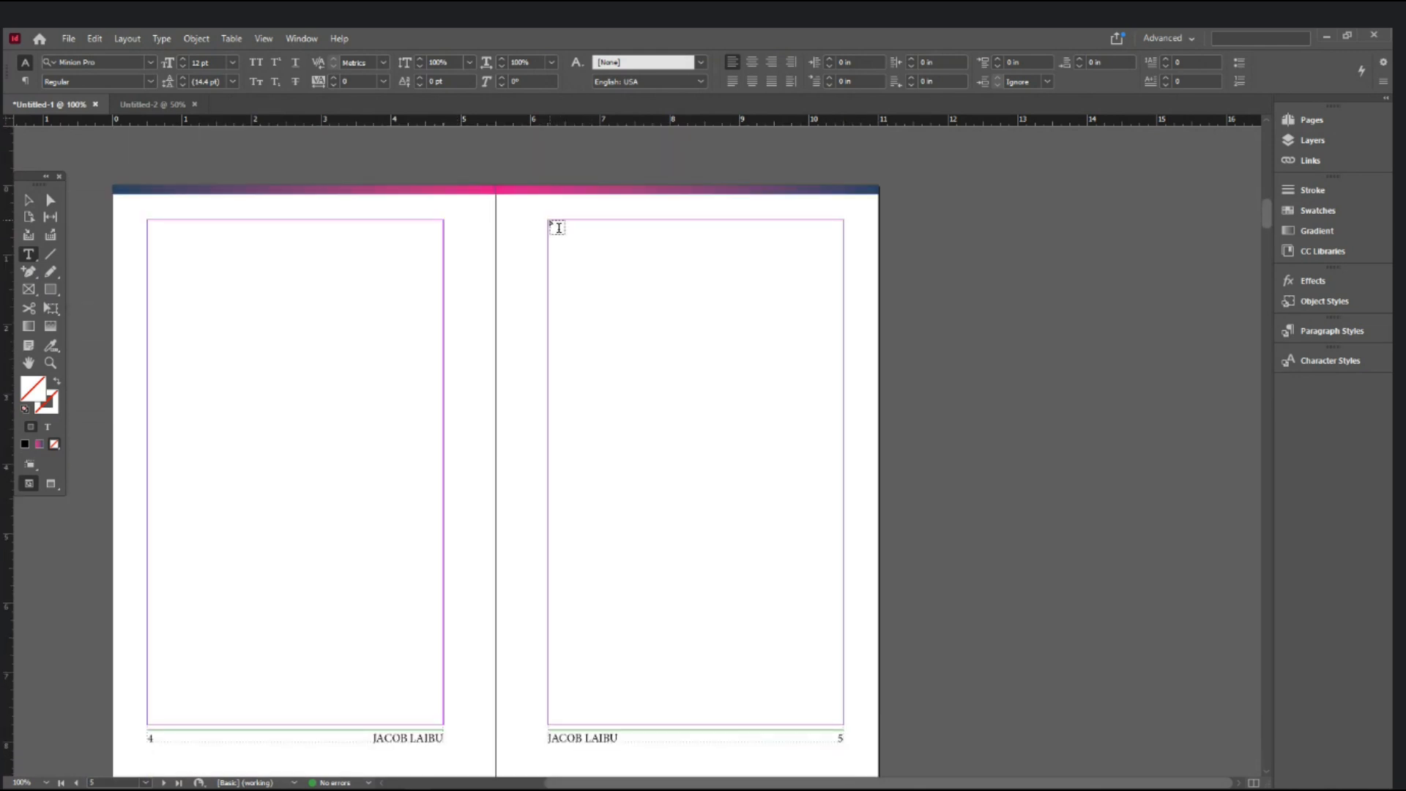
- Draw a margin-filling text frame on page 5 with placeholder 'dfad', then bring up the Word manuscript
left_click_drag(556, 228, 844, 723)
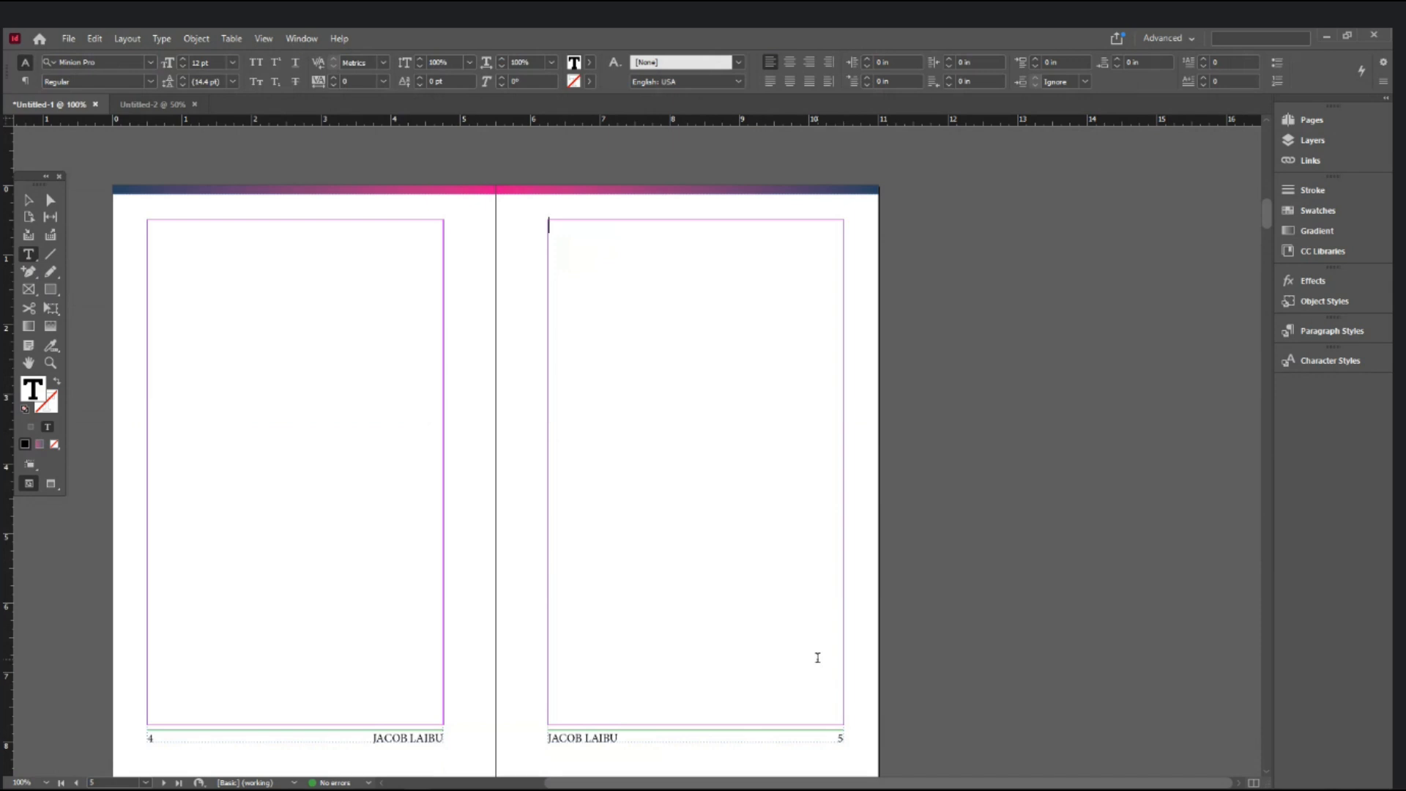
type("dfad")
mouse_move(284, 788)
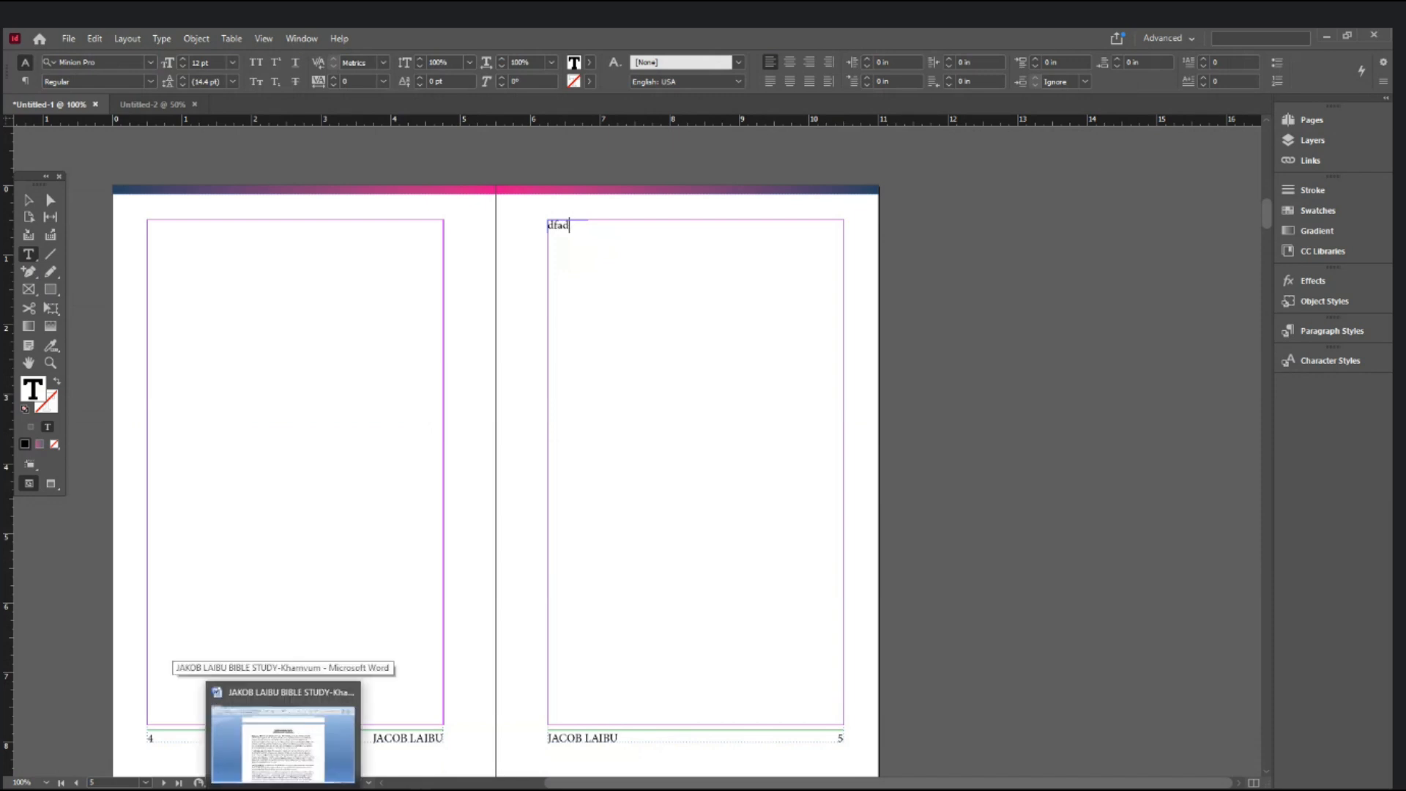
left_click(300, 745)
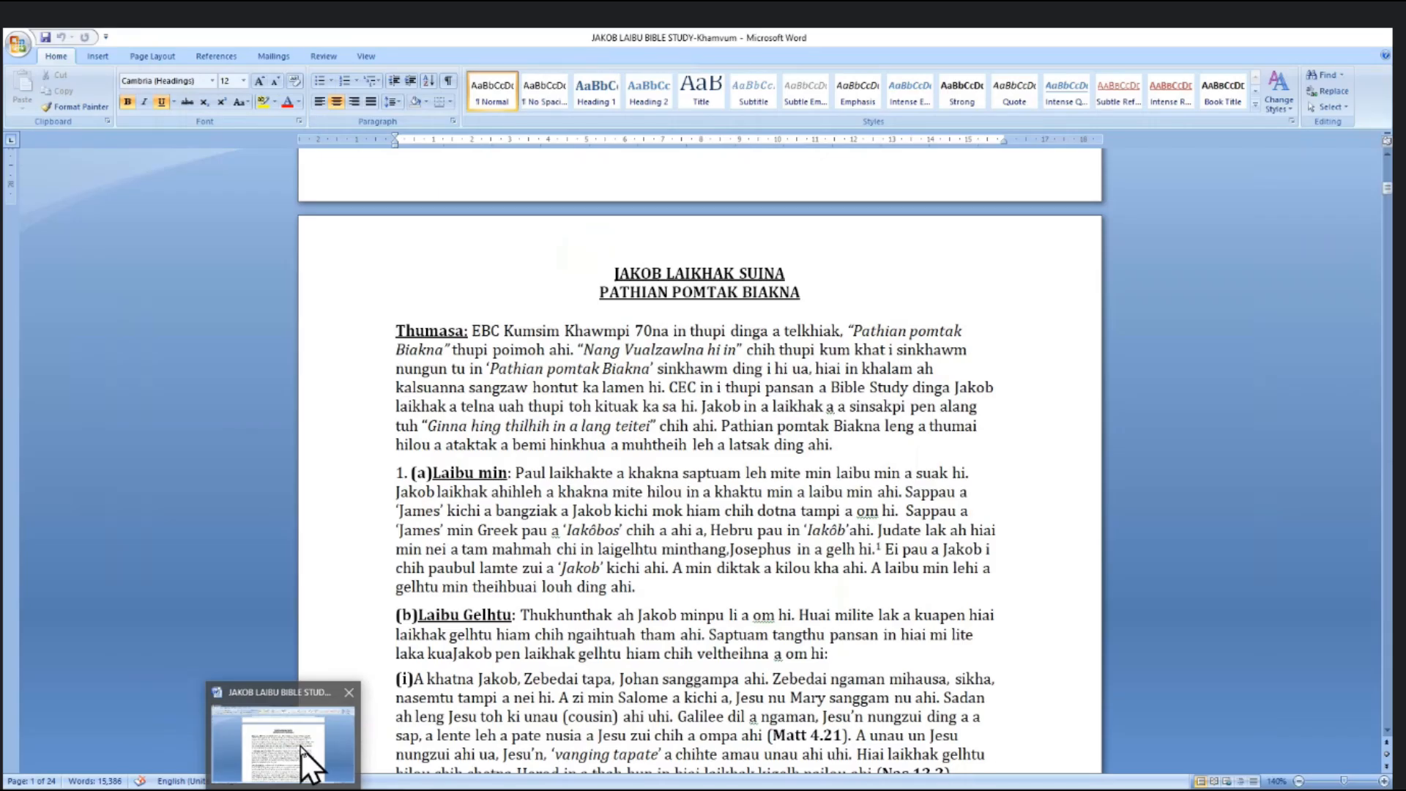
- Copy all of the Bible study text from the Word document
left_click(702, 548)
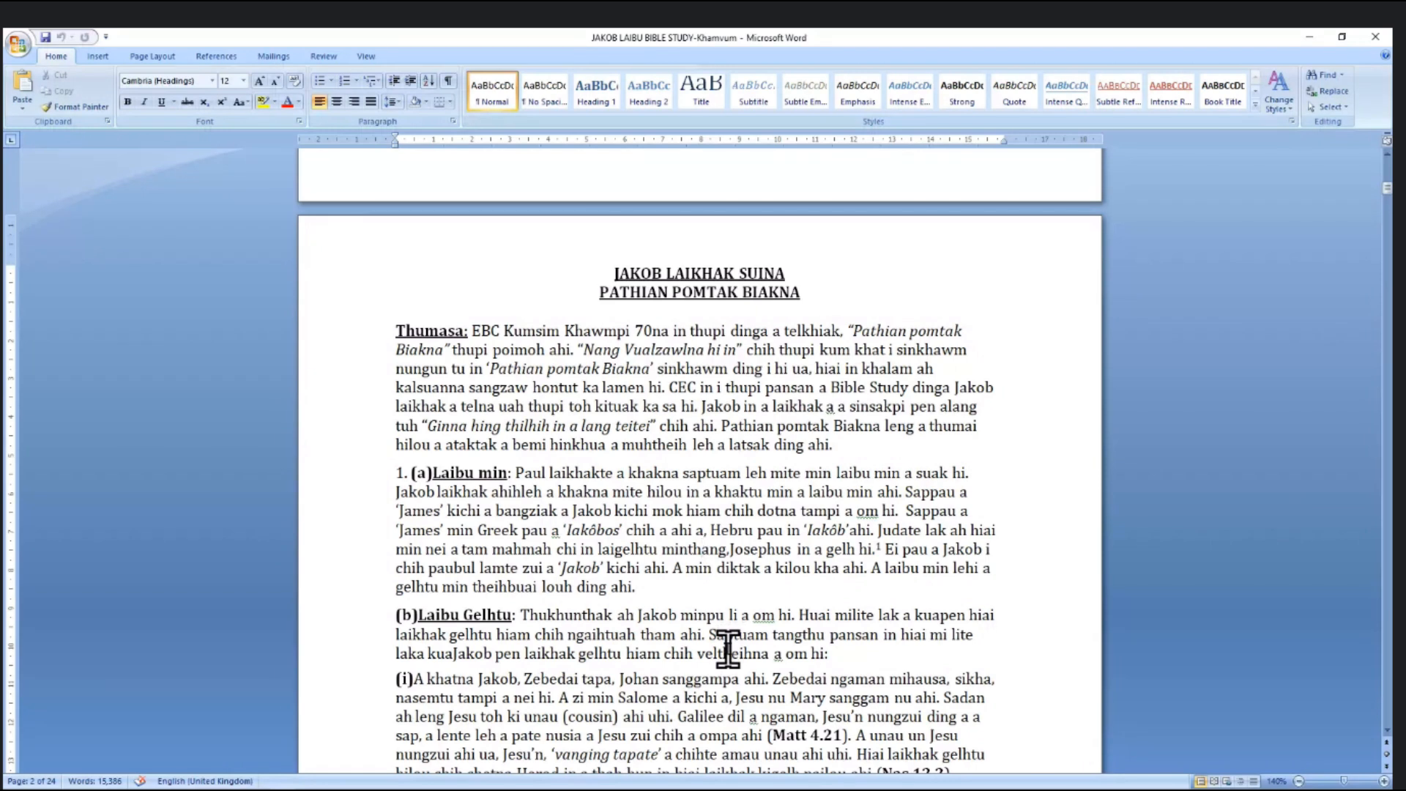
scroll(727, 648, "up", 10)
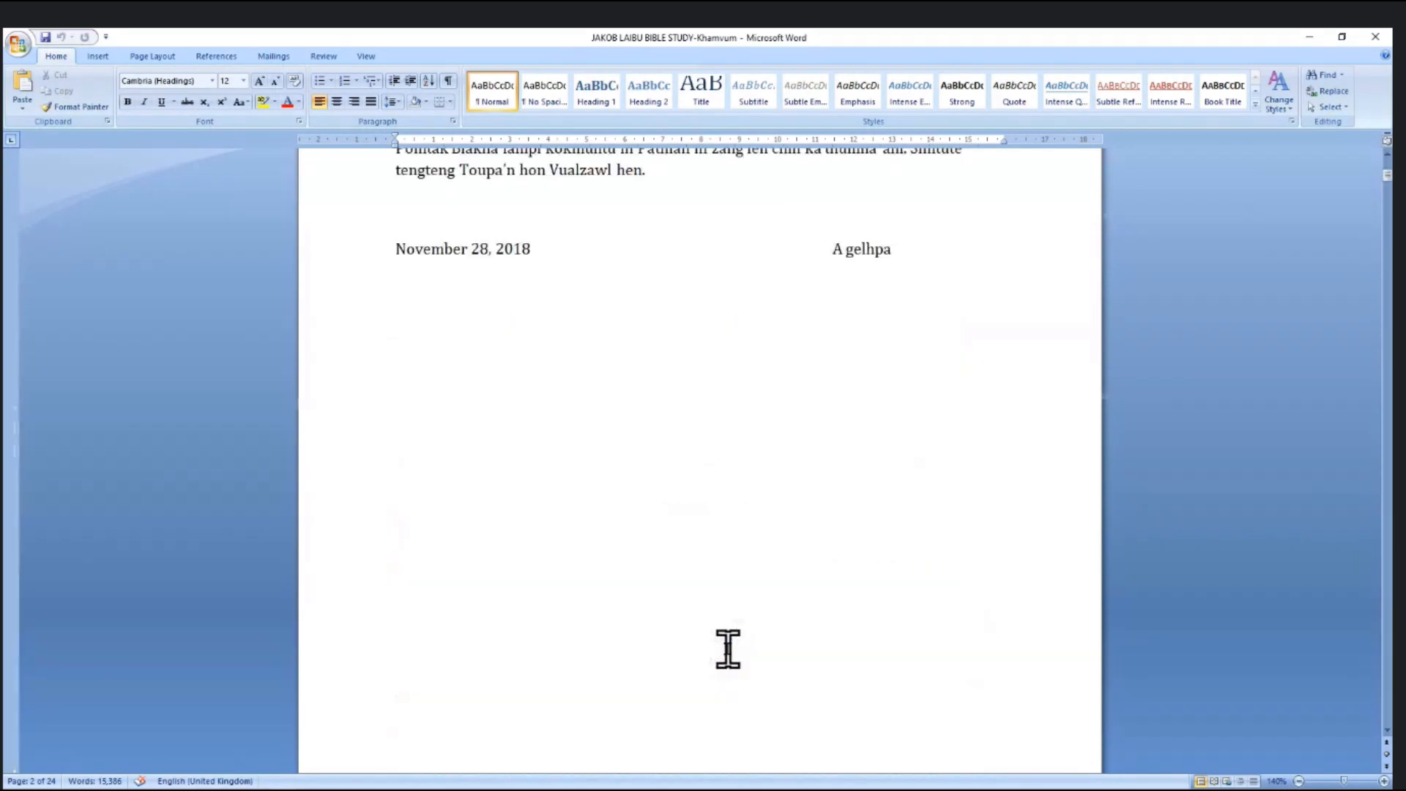
scroll(728, 648, "up", 5)
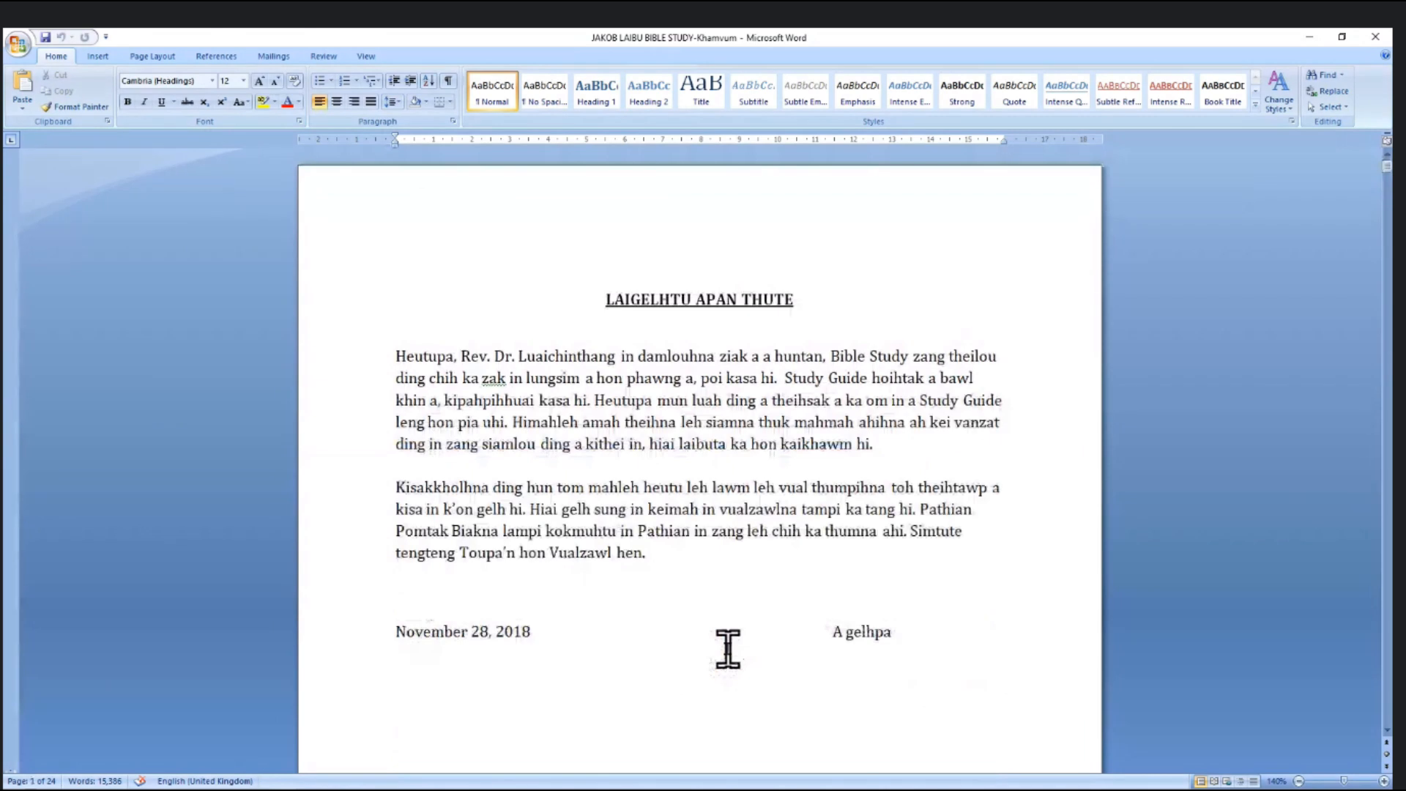
left_click(740, 499)
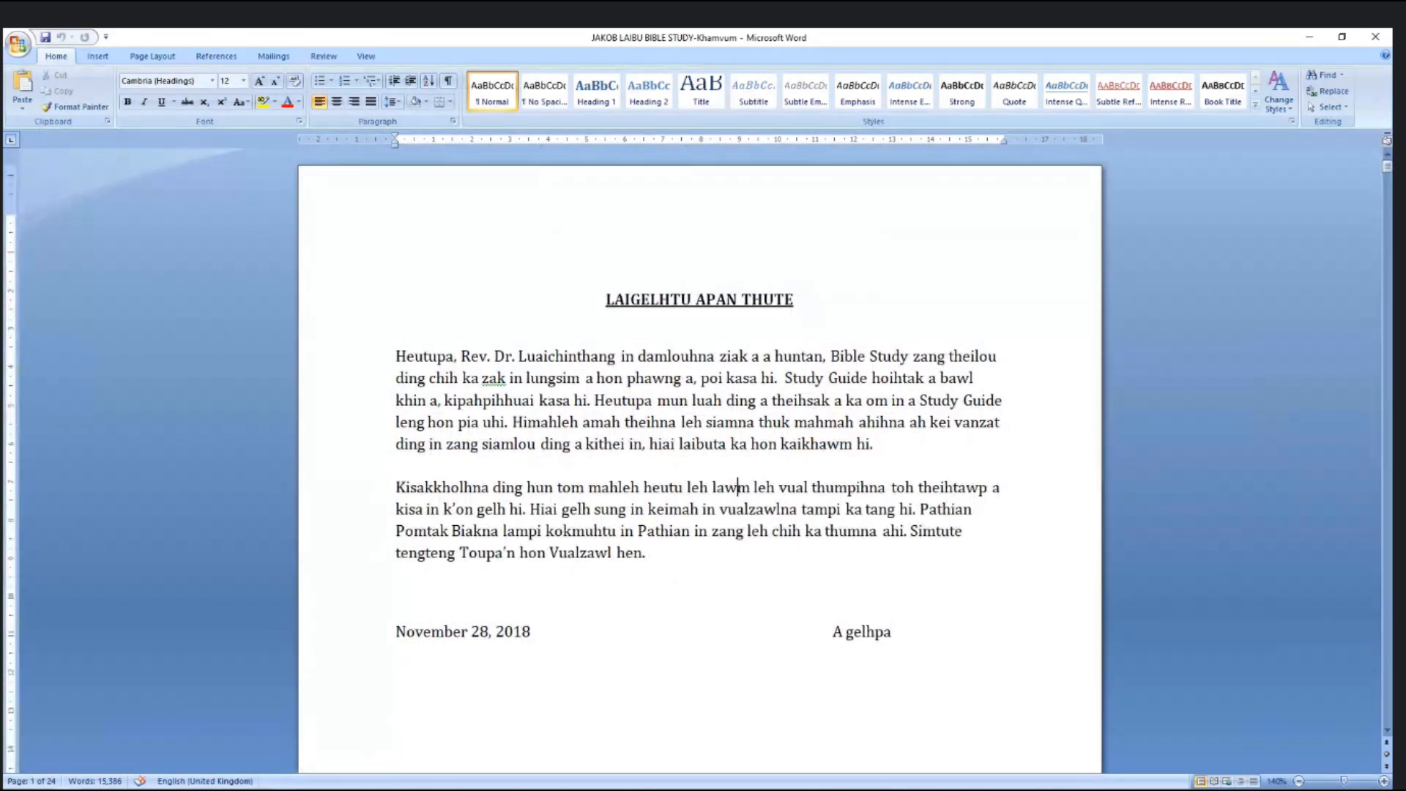
scroll(784, 489, "down", 1)
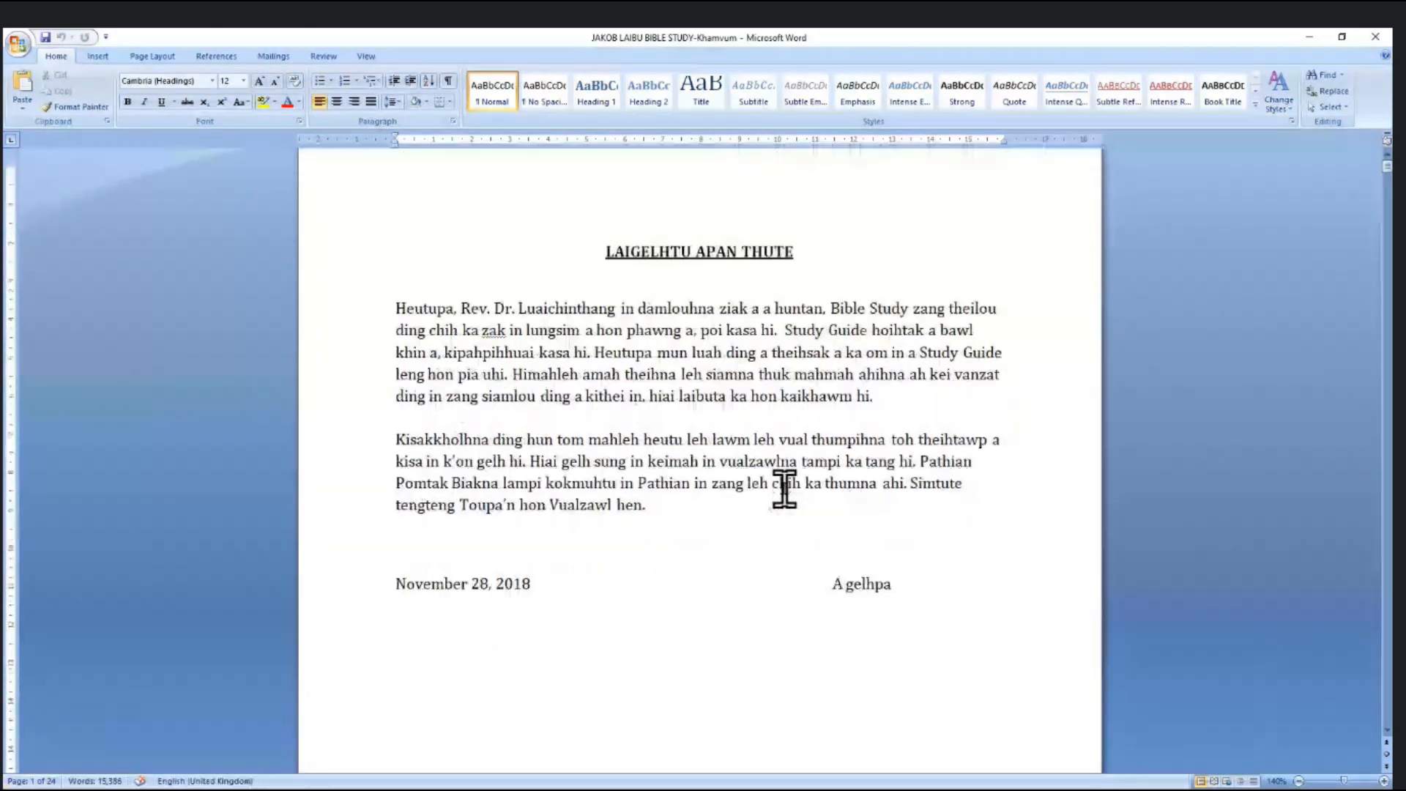
scroll(784, 488, "down", 2)
key("ctrl+a")
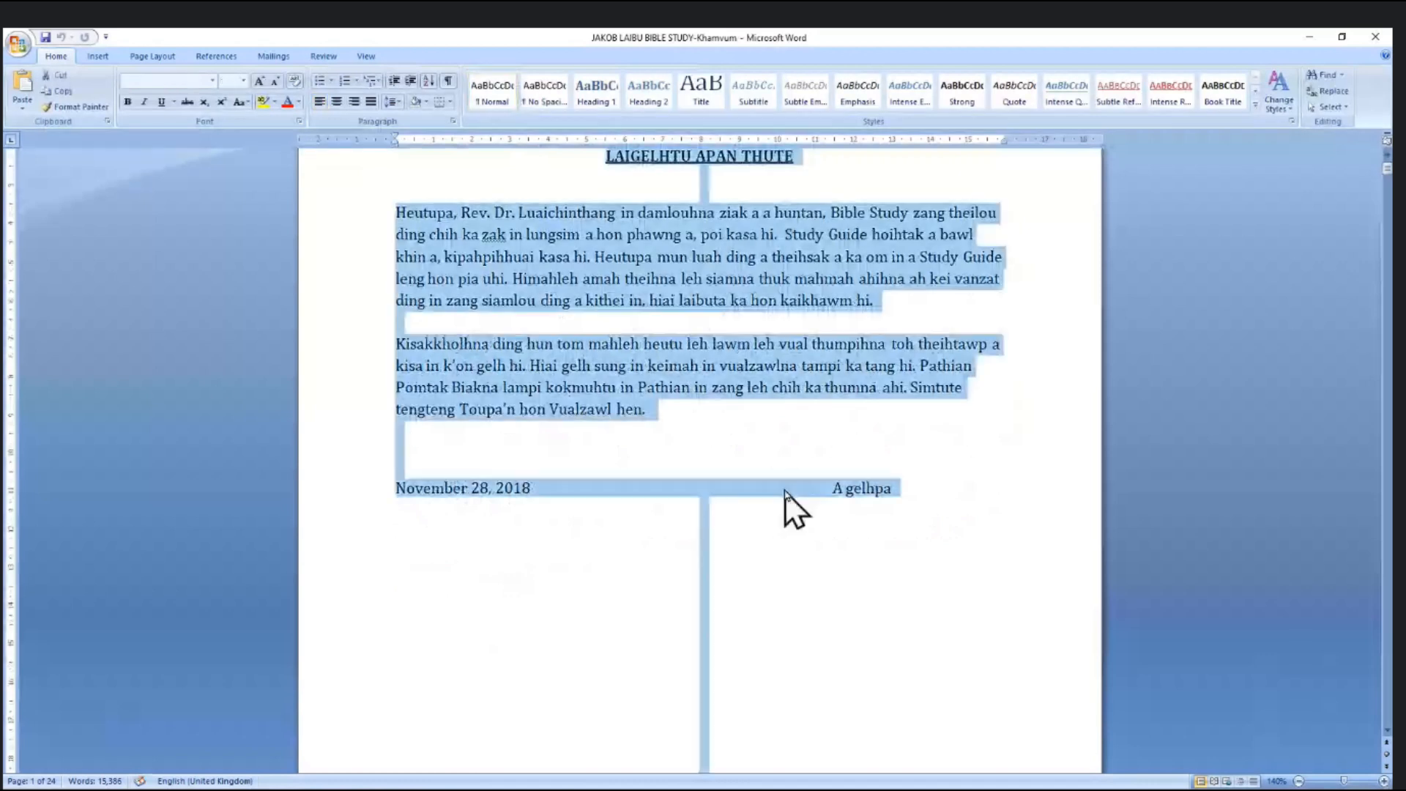
key("ctrl+c")
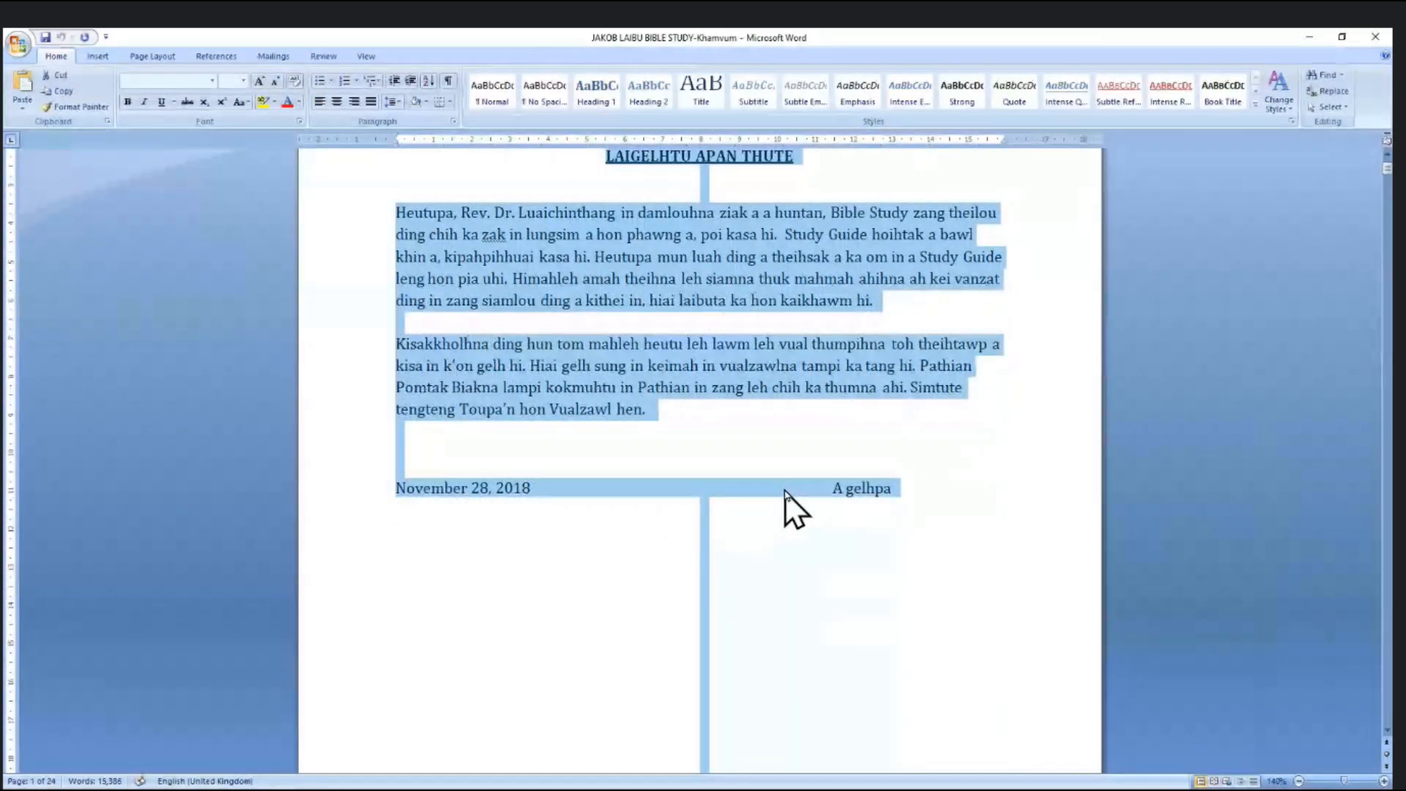
- Paste the Word text over the 'dfad' placeholder in page 5's frame
key("alt+Tab")
key("ctrl+a")
key("ctrl+v")
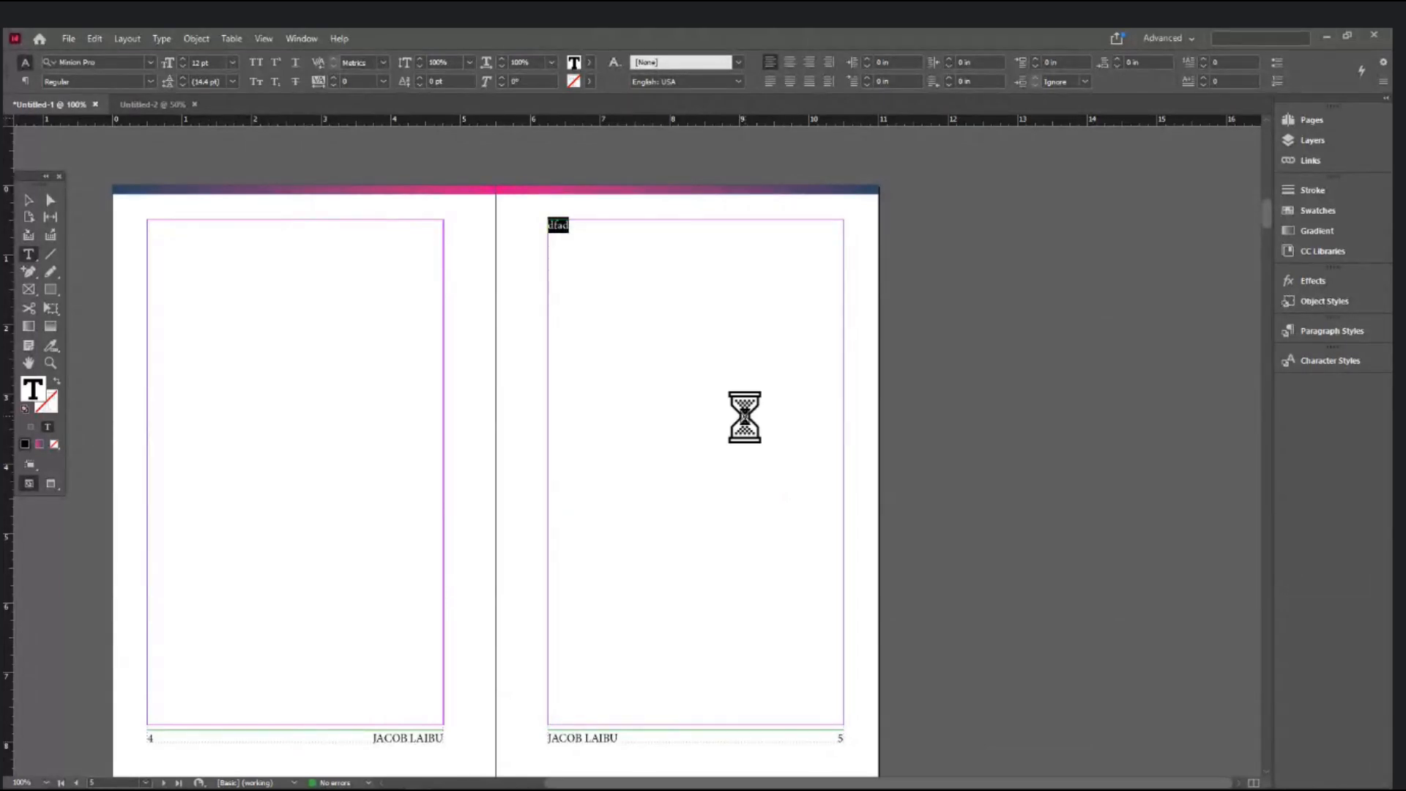
- Select page 5's frame and load its overset text from the red out-port
scroll(745, 414, "down", 3)
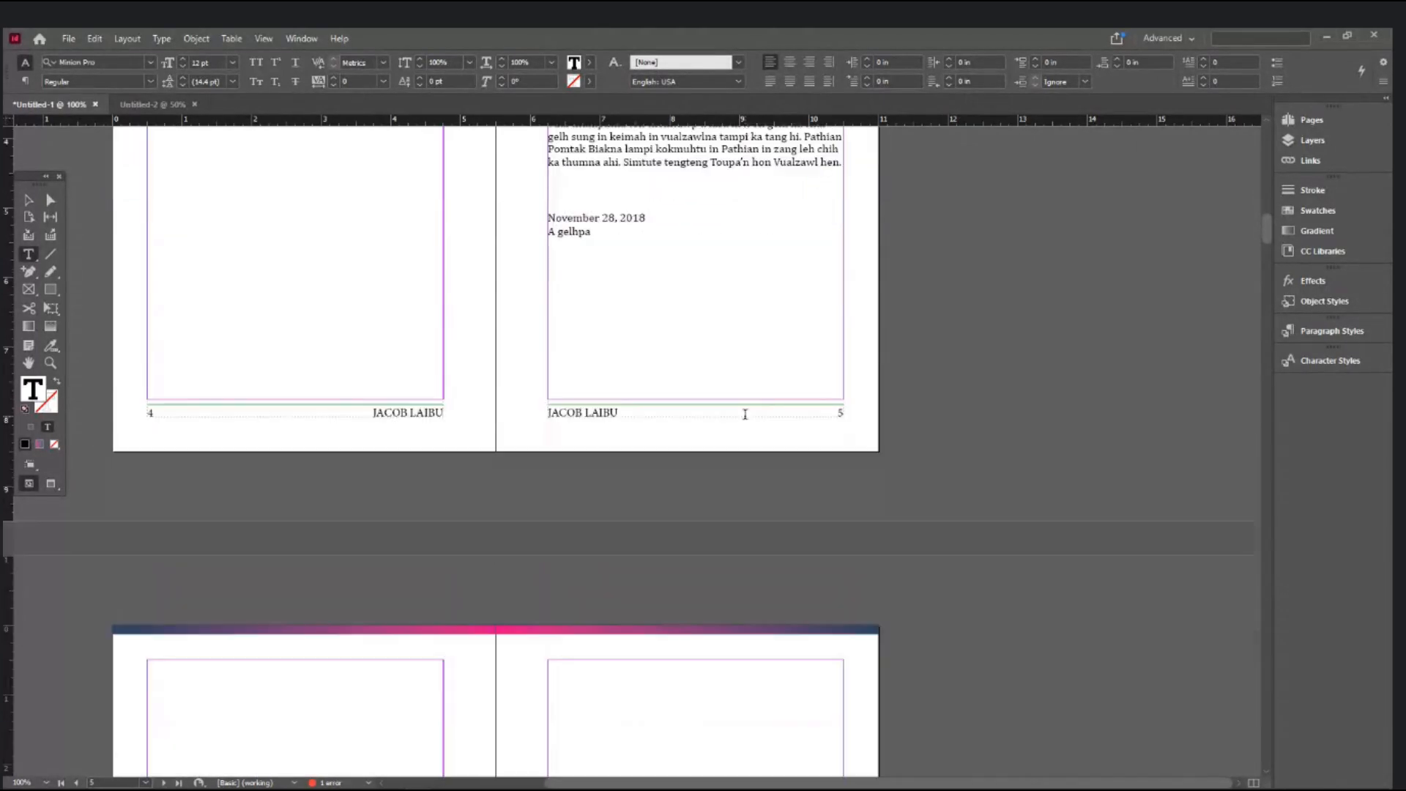
scroll(745, 414, "up", 4)
scroll(744, 415, "down", 6)
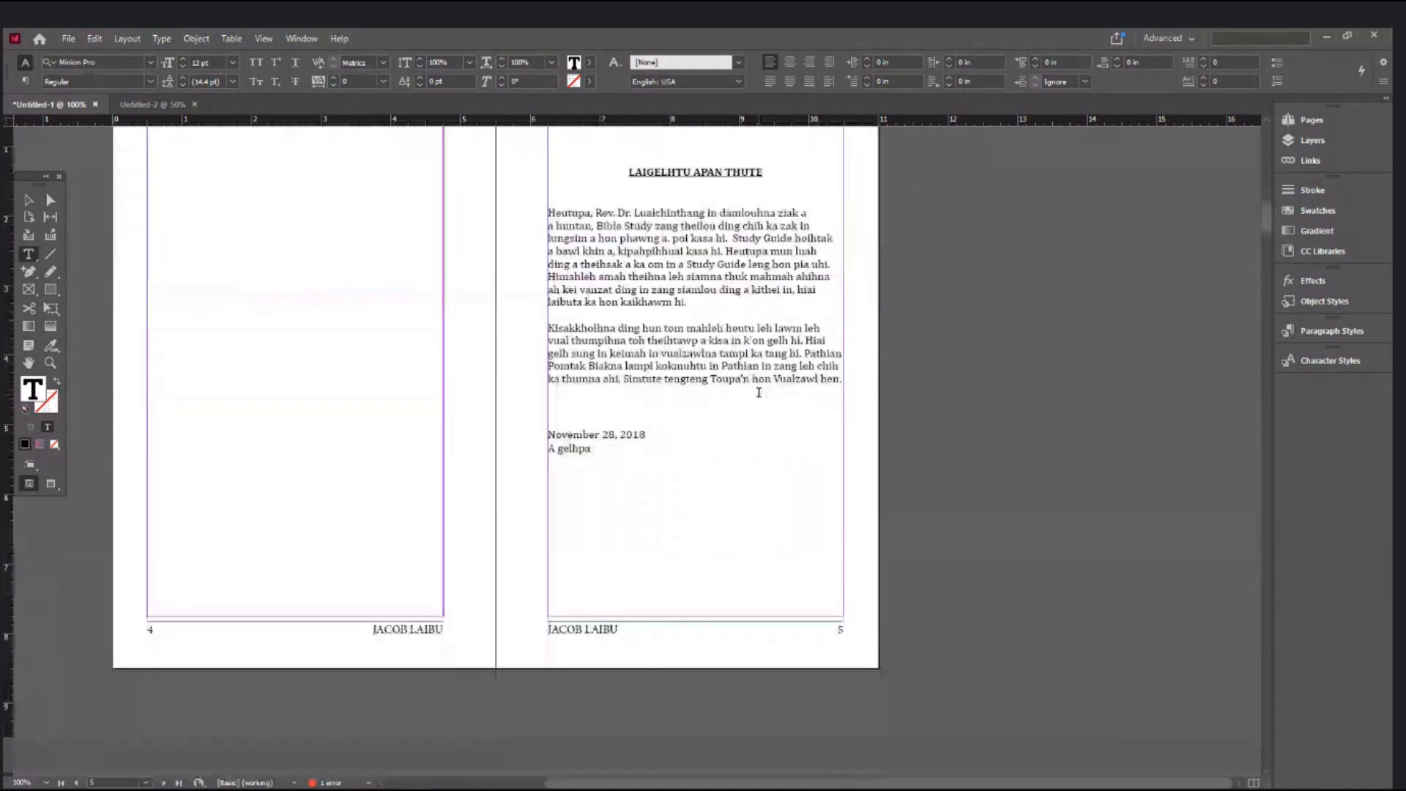
scroll(758, 391, "down", 4)
scroll(759, 391, "up", 7)
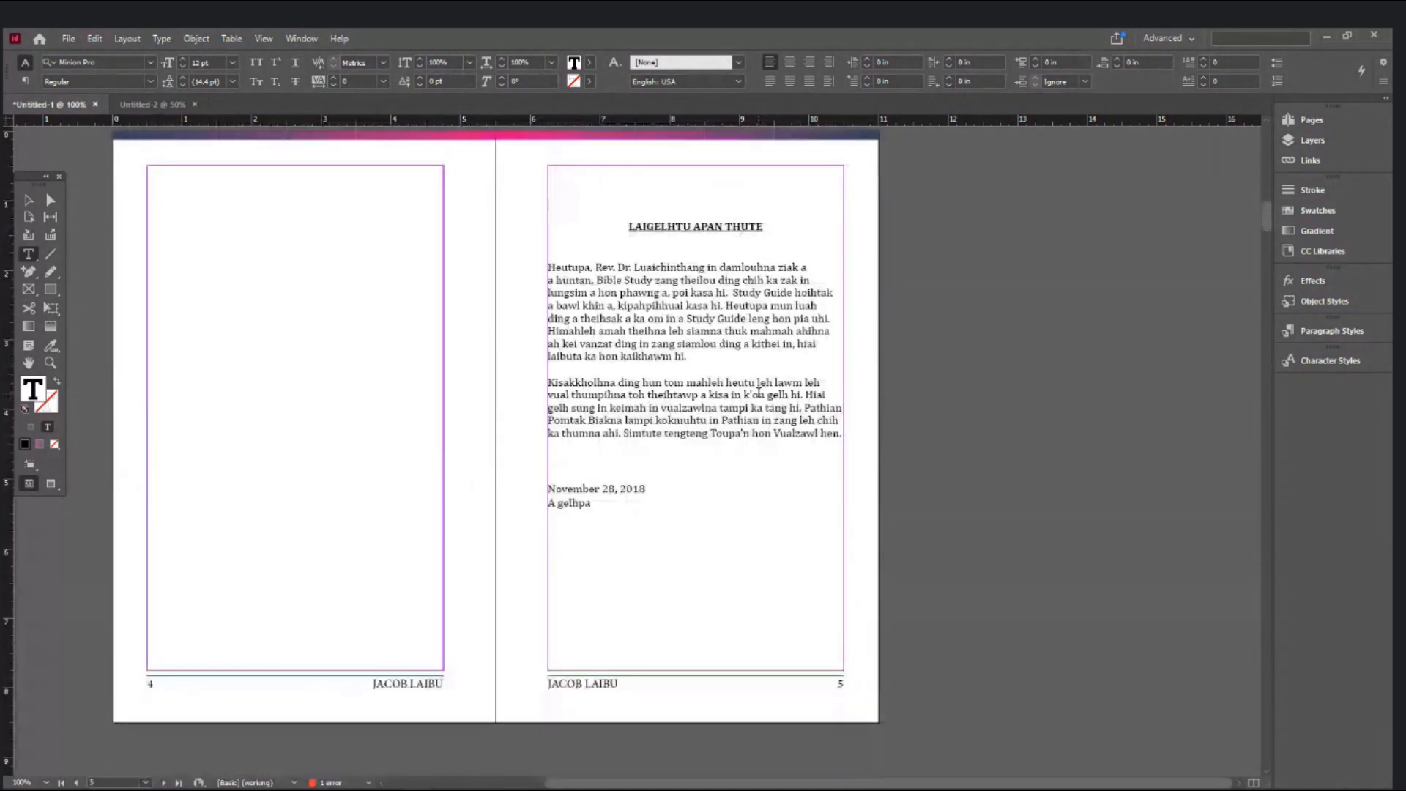
left_click(30, 199)
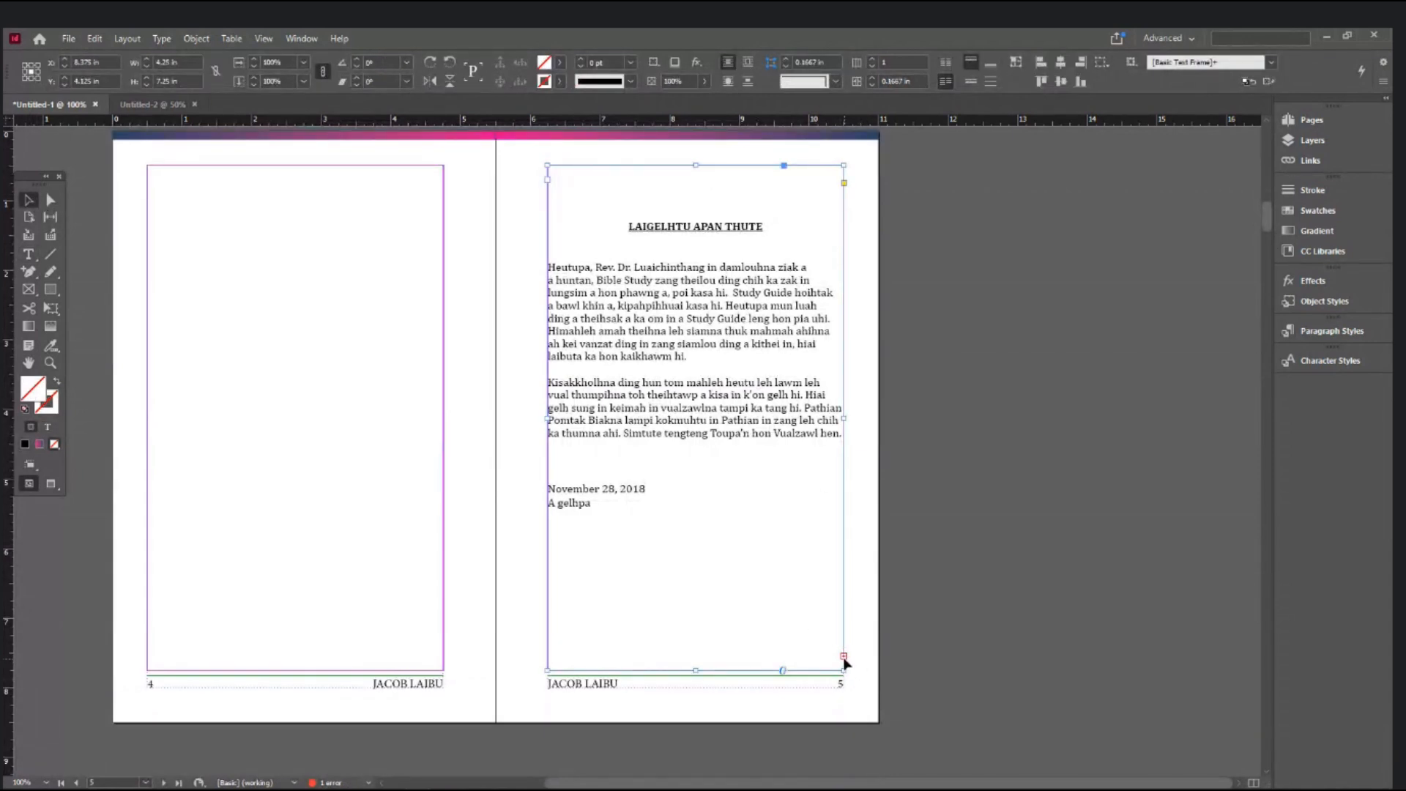
left_click(834, 680, "ctrl")
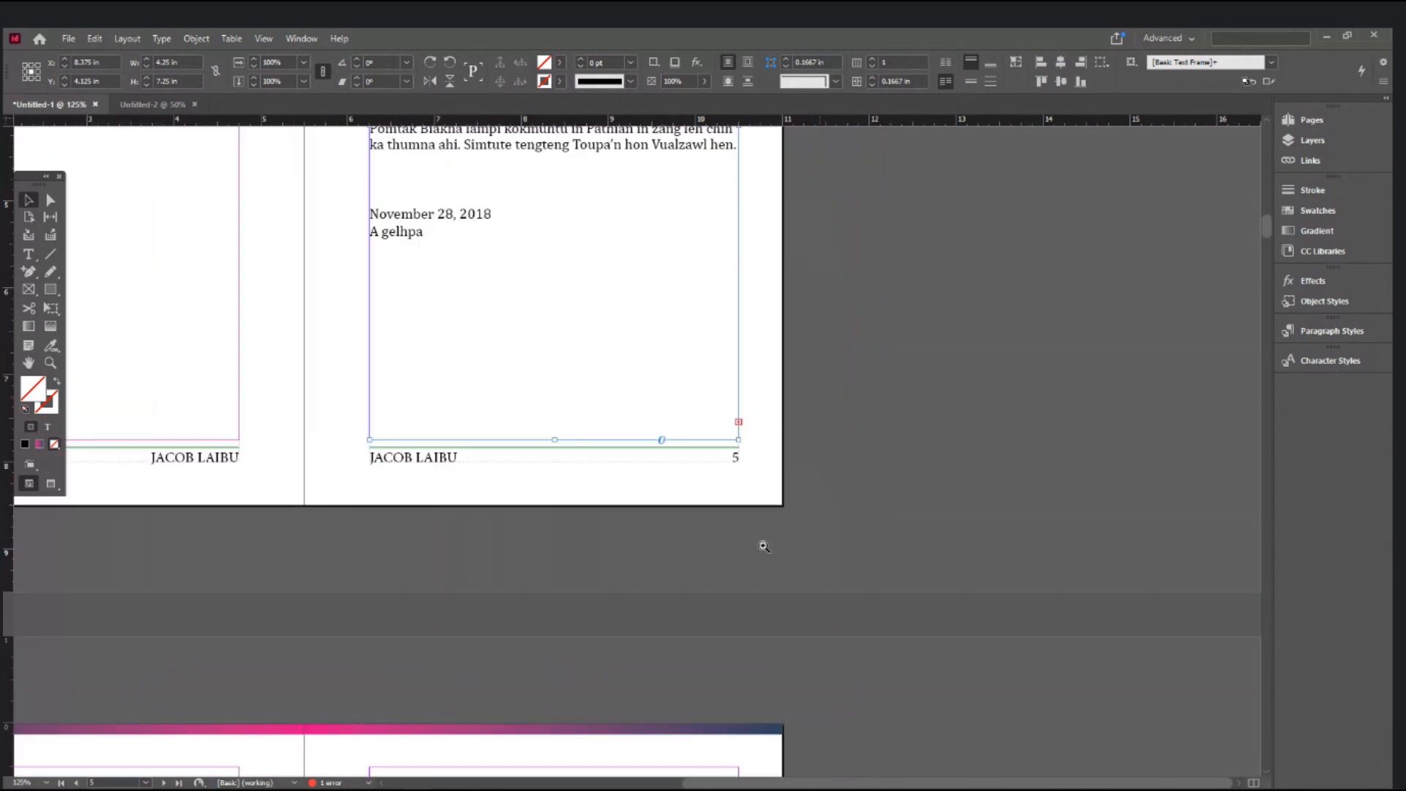
left_click(678, 476, "ctrl")
left_click(678, 476, "ctrl")
left_click(681, 328)
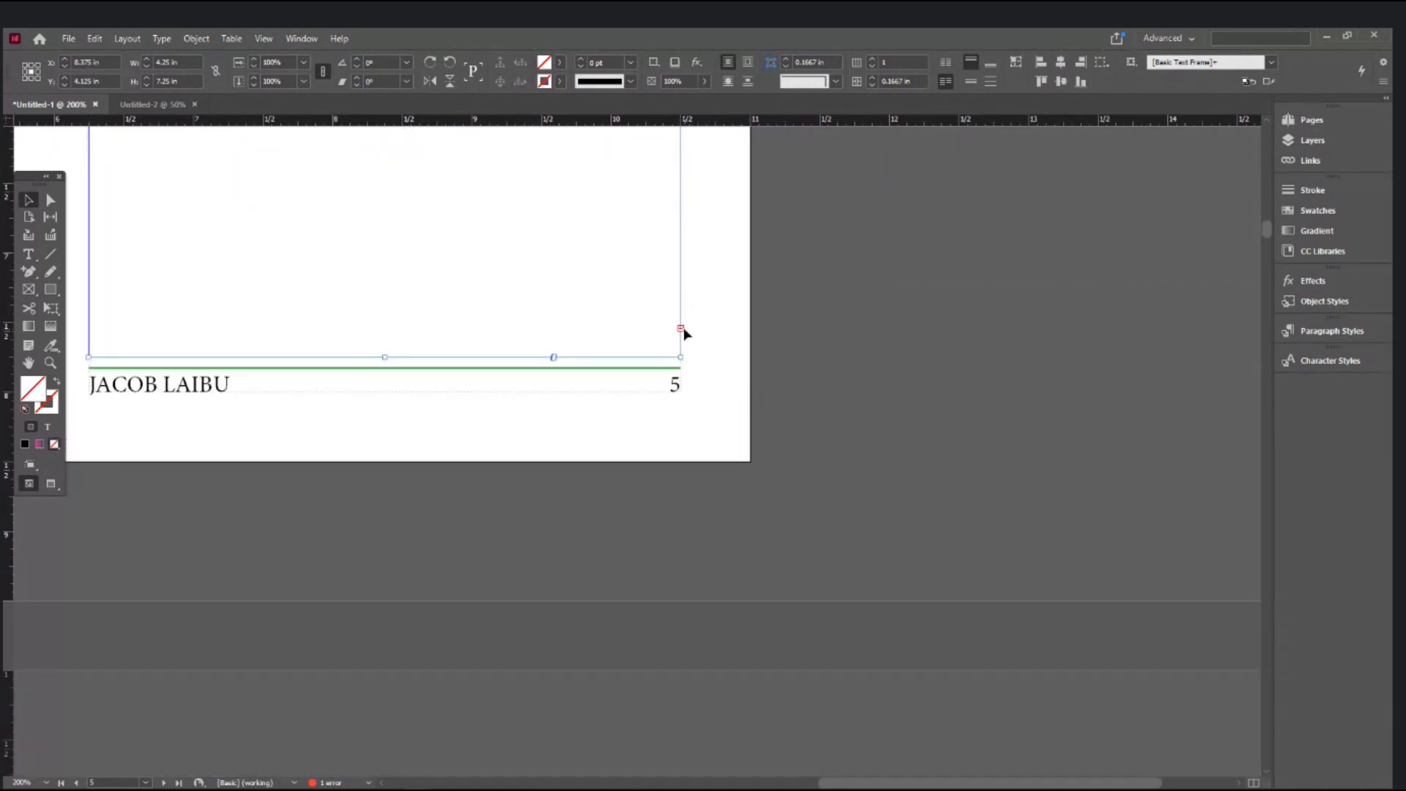
- Place the loaded text at page 6's top-left margin corner so it flows onward
left_click(731, 565, "ctrl+alt")
left_click(730, 565, "ctrl+alt")
left_click(731, 564, "ctrl+alt")
left_click_drag(618, 587, 740, 453)
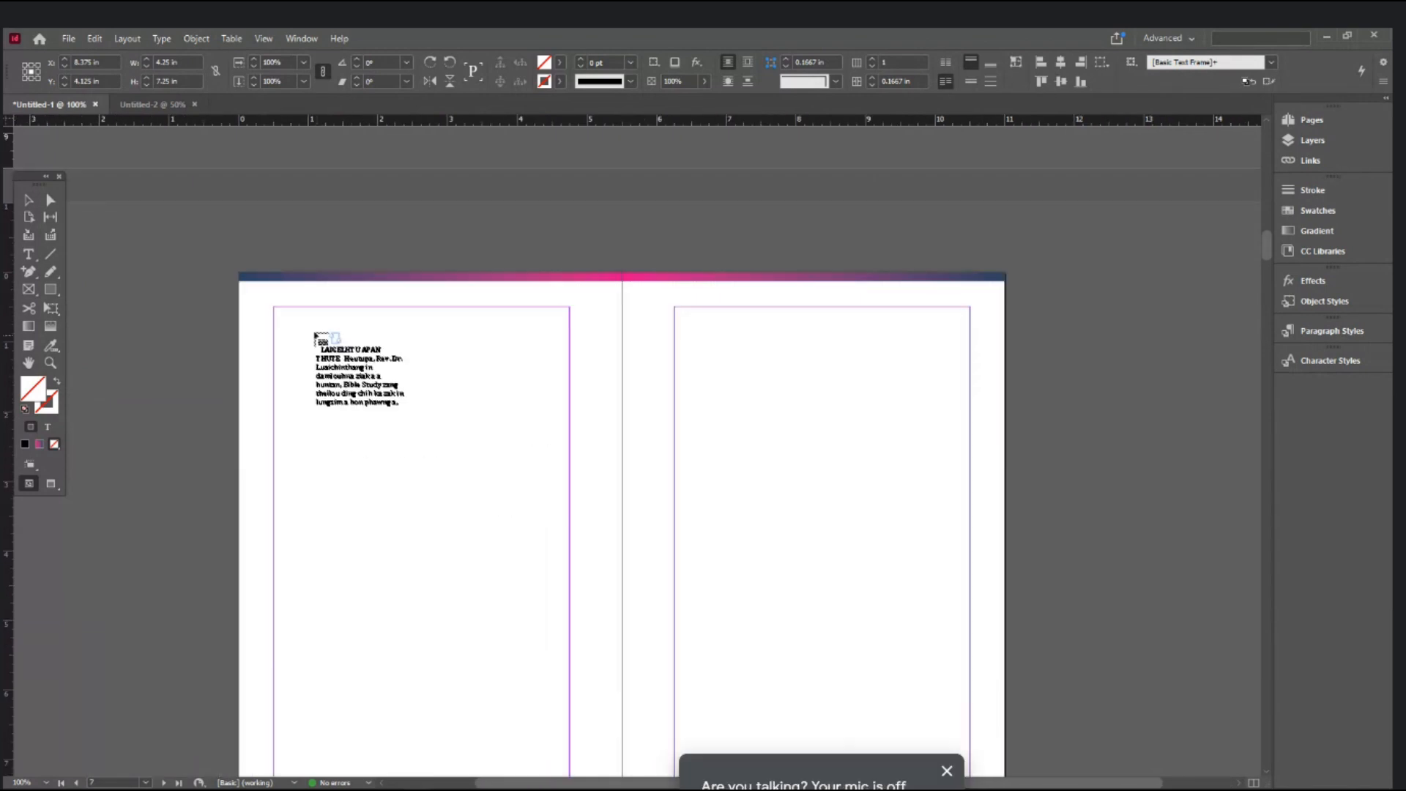
left_click(395, 347, "ctrl")
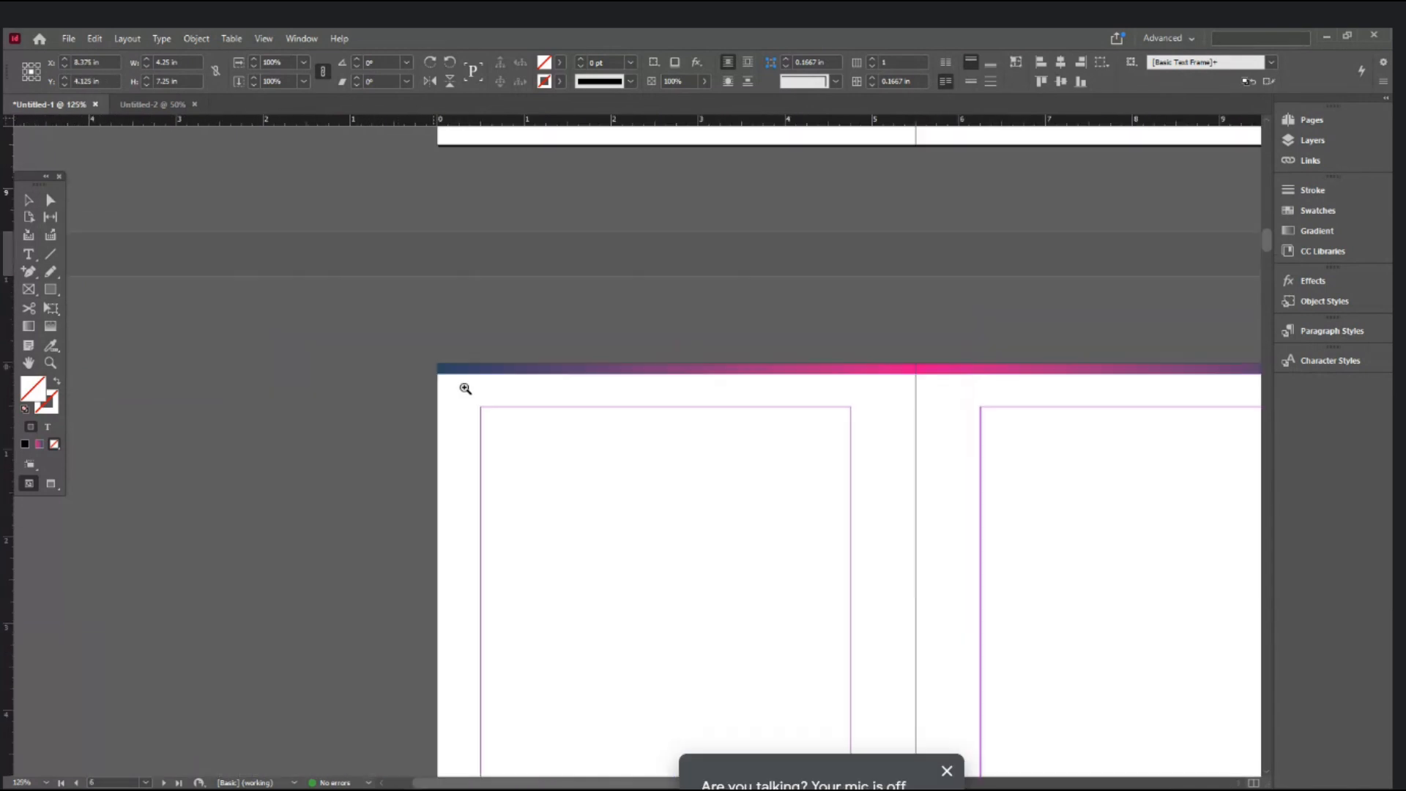
left_click(586, 455, "ctrl")
left_click(589, 455, "ctrl")
left_click(511, 402)
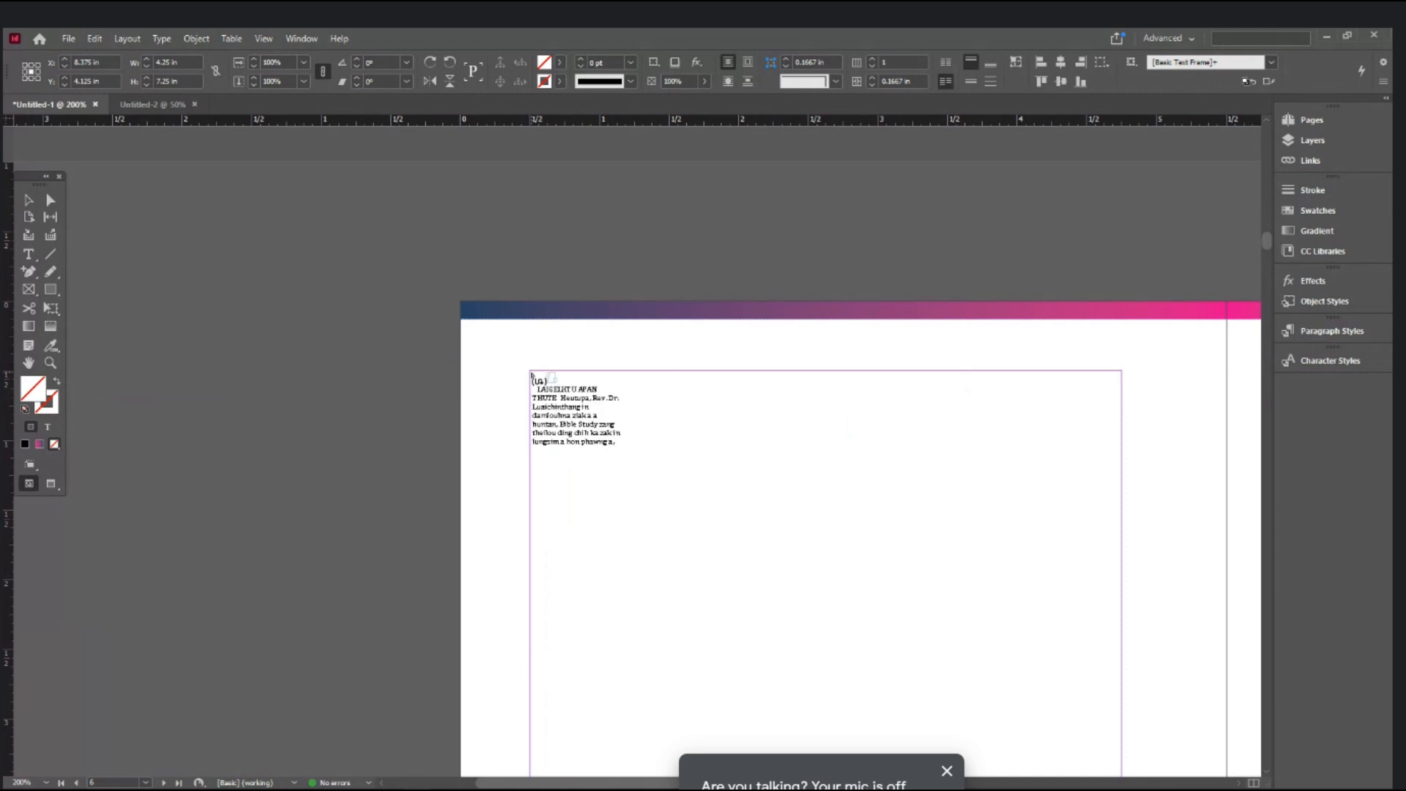
left_click(531, 374)
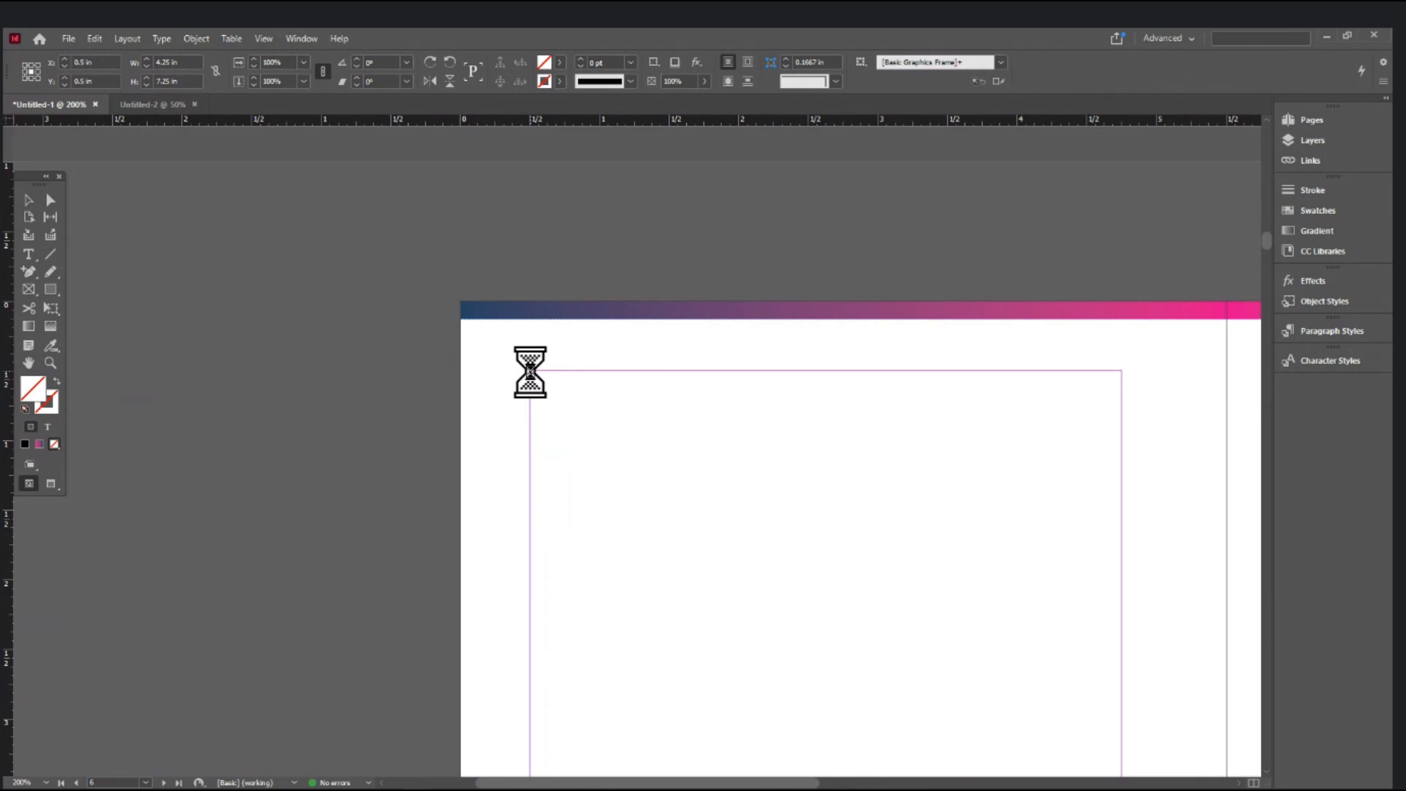
left_click(646, 449, "ctrl+alt")
left_click(647, 449, "ctrl+alt")
left_click(646, 449, "ctrl+alt")
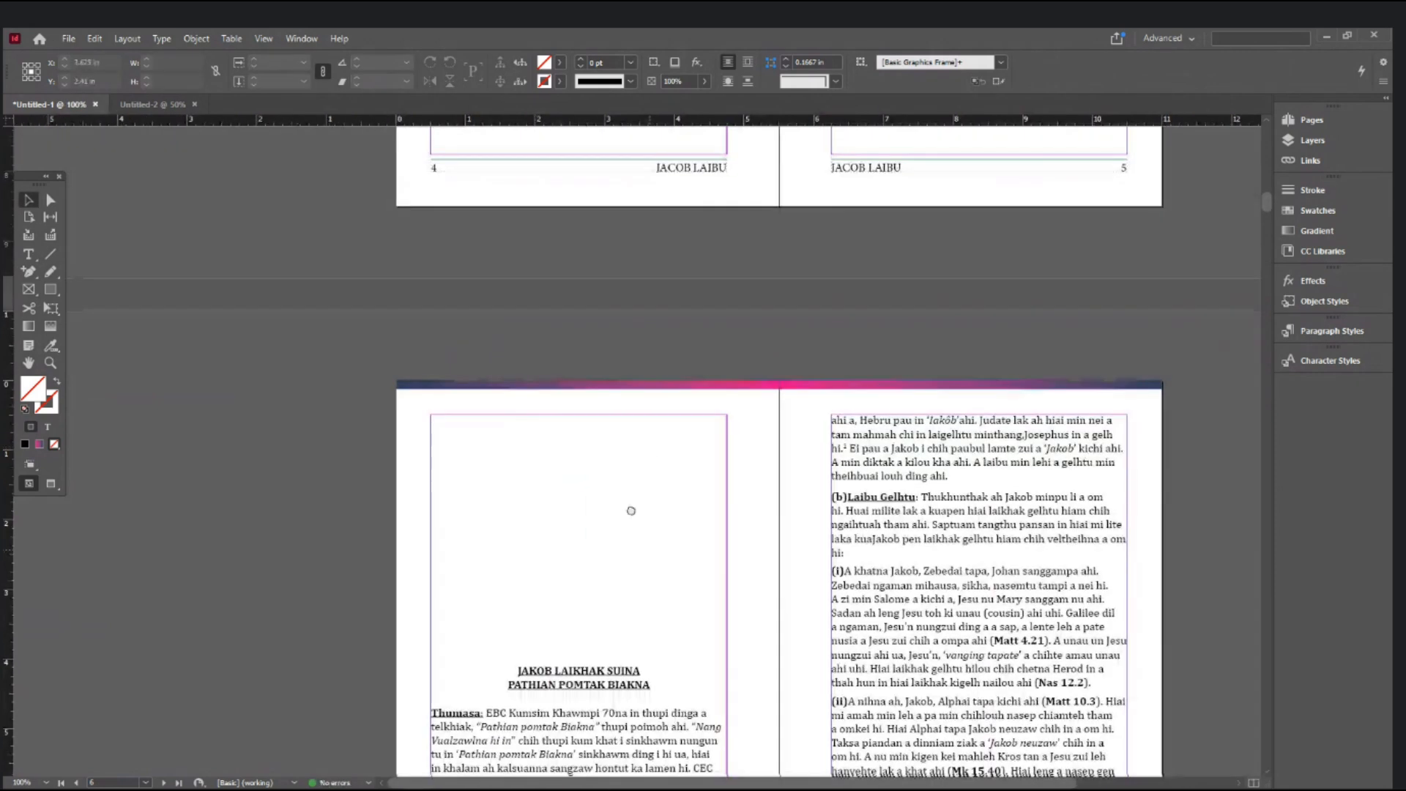
- Jump to the final spread, pages 52–53, and select the frames on pages 53 and 52
scroll(478, 384, "down", 15)
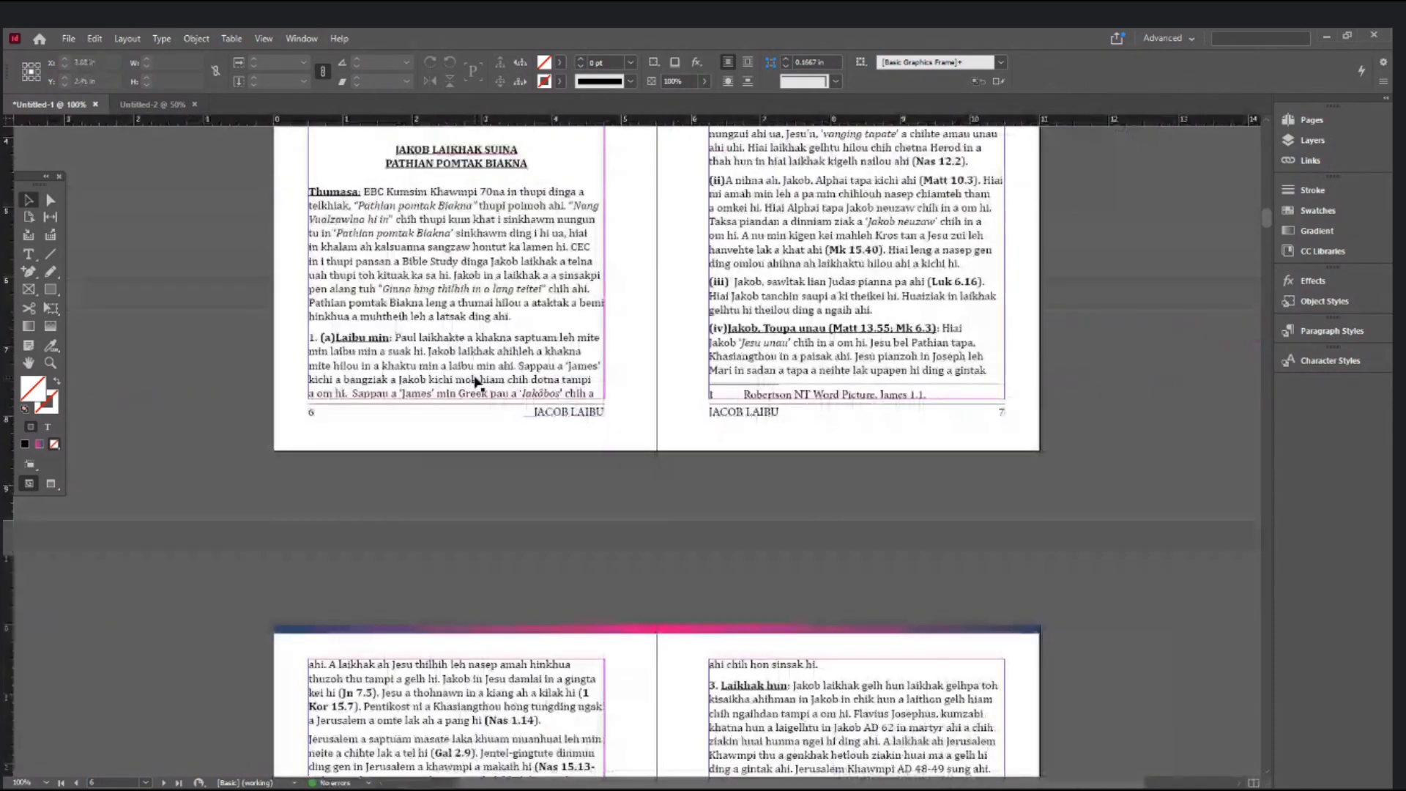
scroll(476, 382, "down", 3)
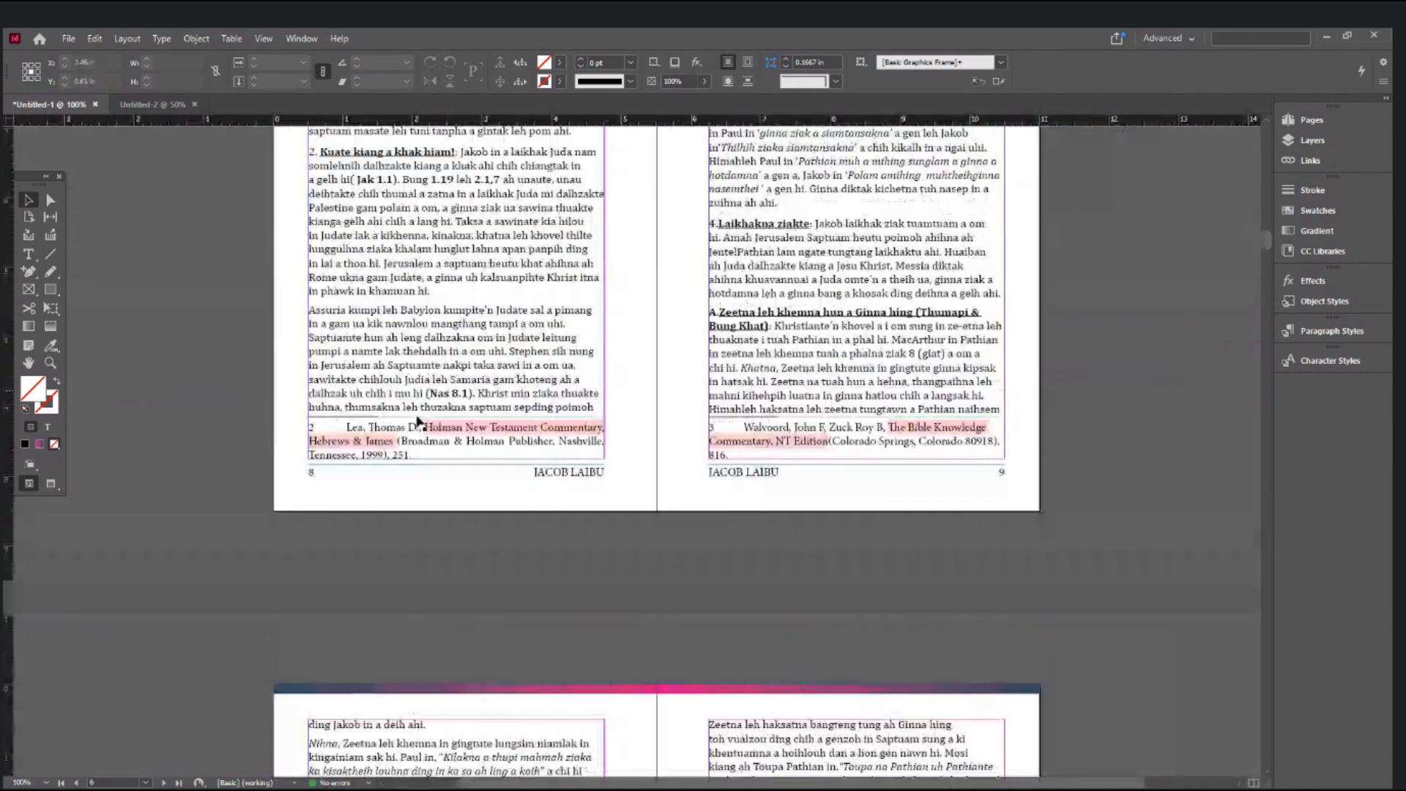
left_click(146, 782)
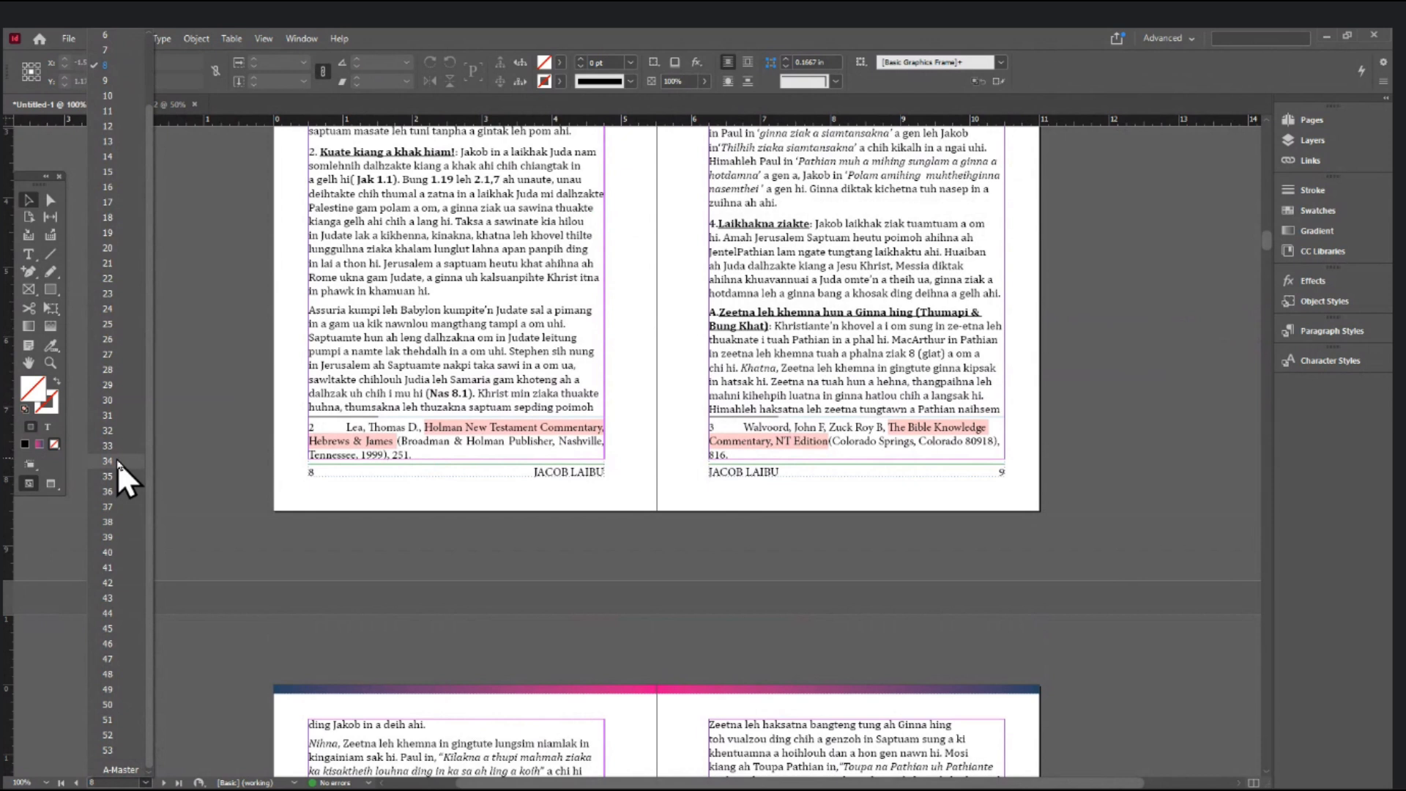
left_click(124, 747)
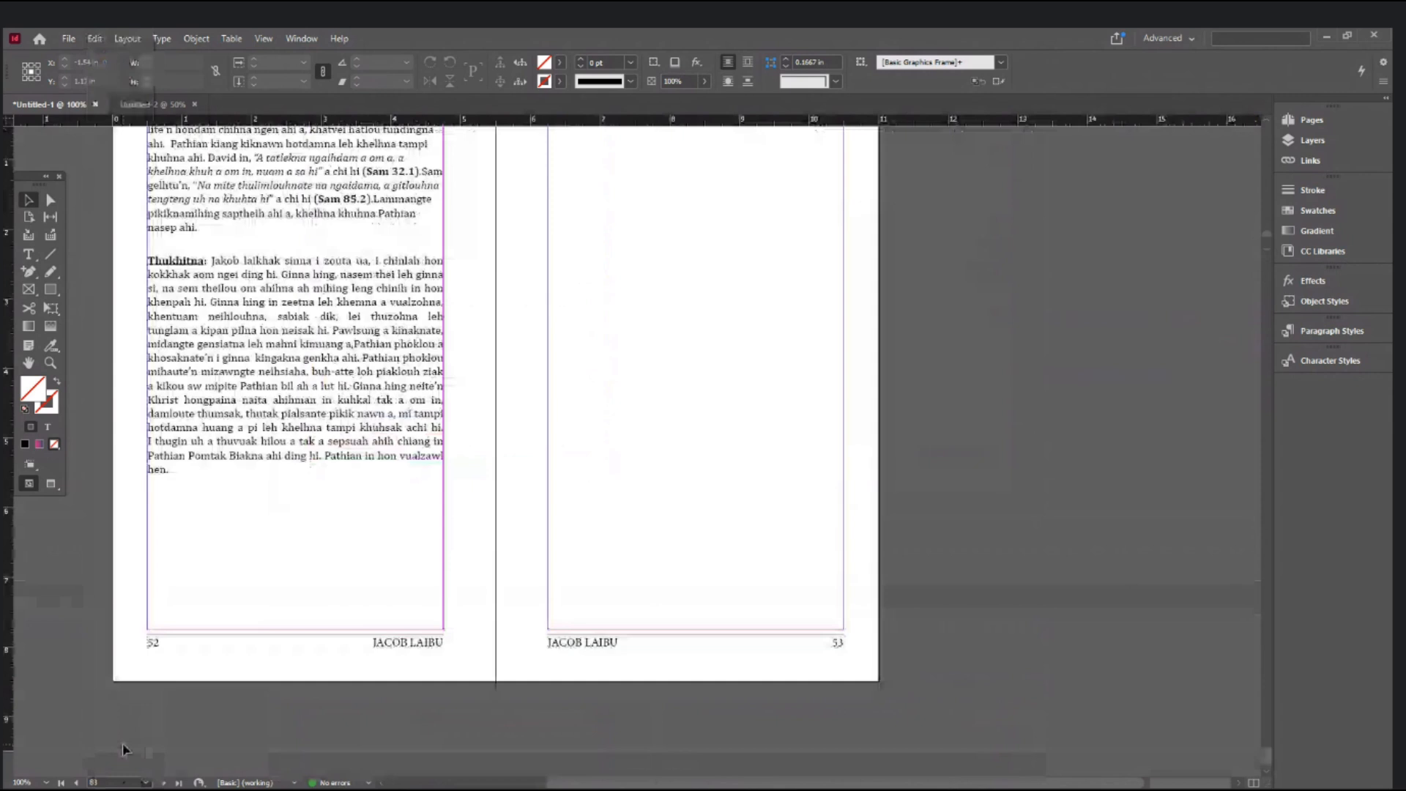
left_click(652, 510)
left_click(340, 451)
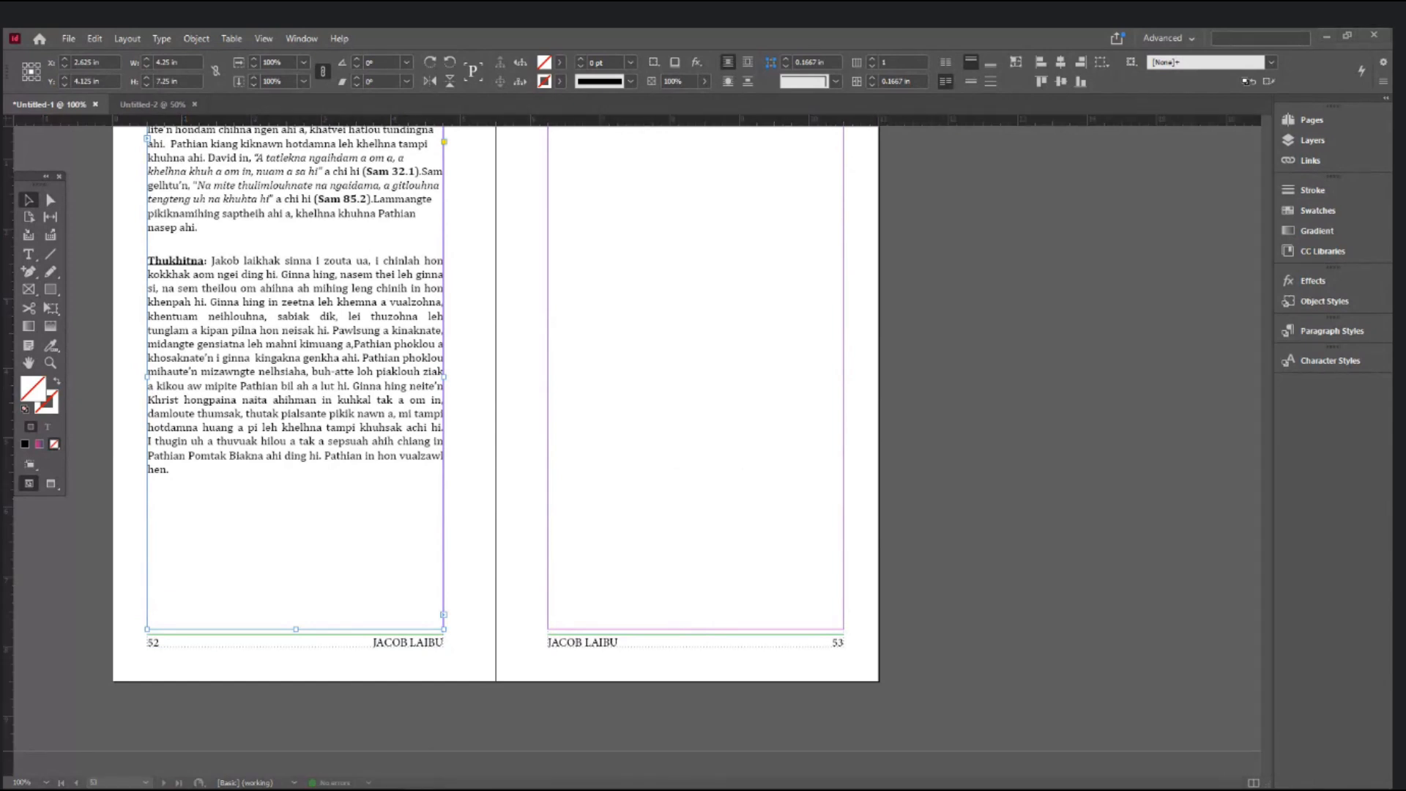
- In Word, scroll to the end and select 'hon vualzawl' in the closing line 'Pathian in hon vualzawl hen.'
key("alt+Tab")
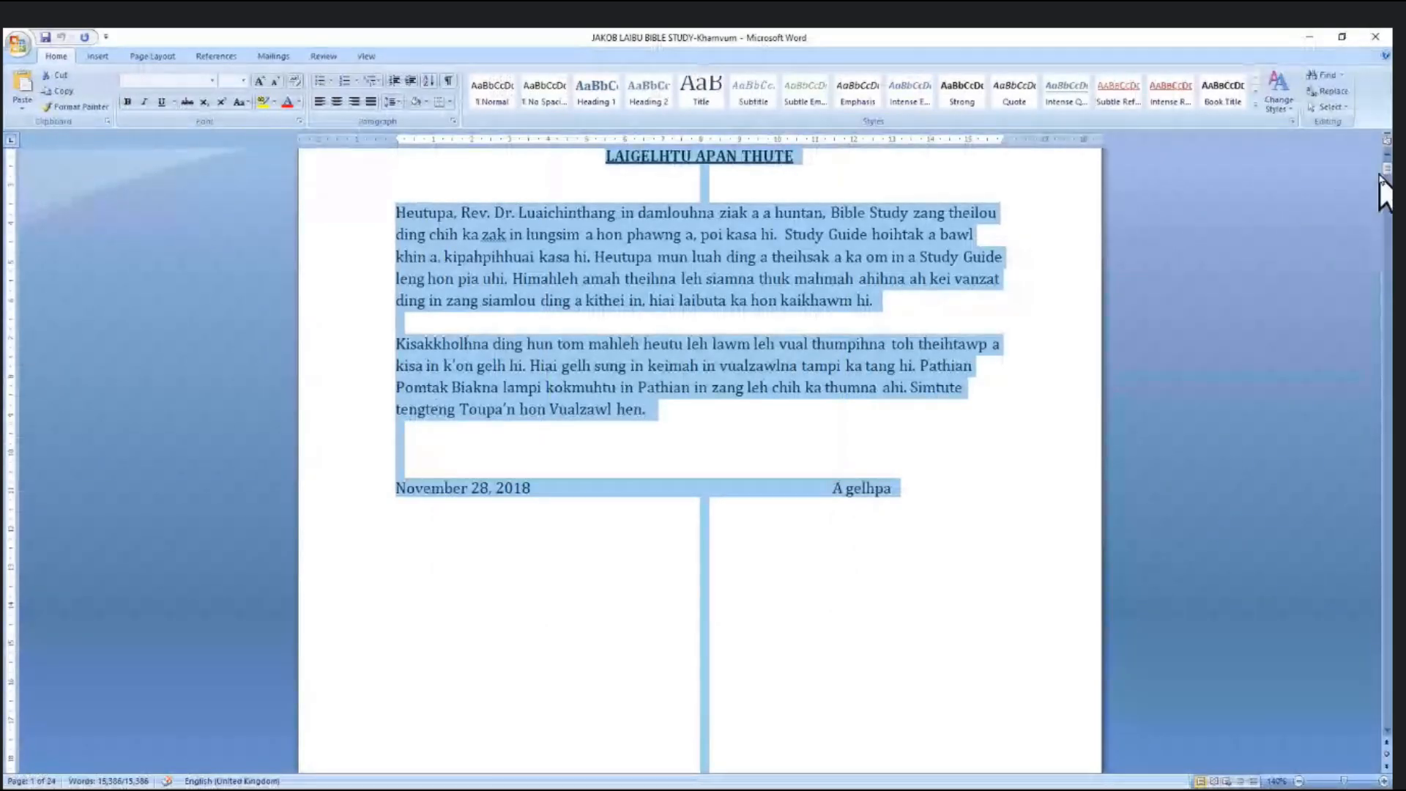
left_click_drag(1380, 176, 1376, 714)
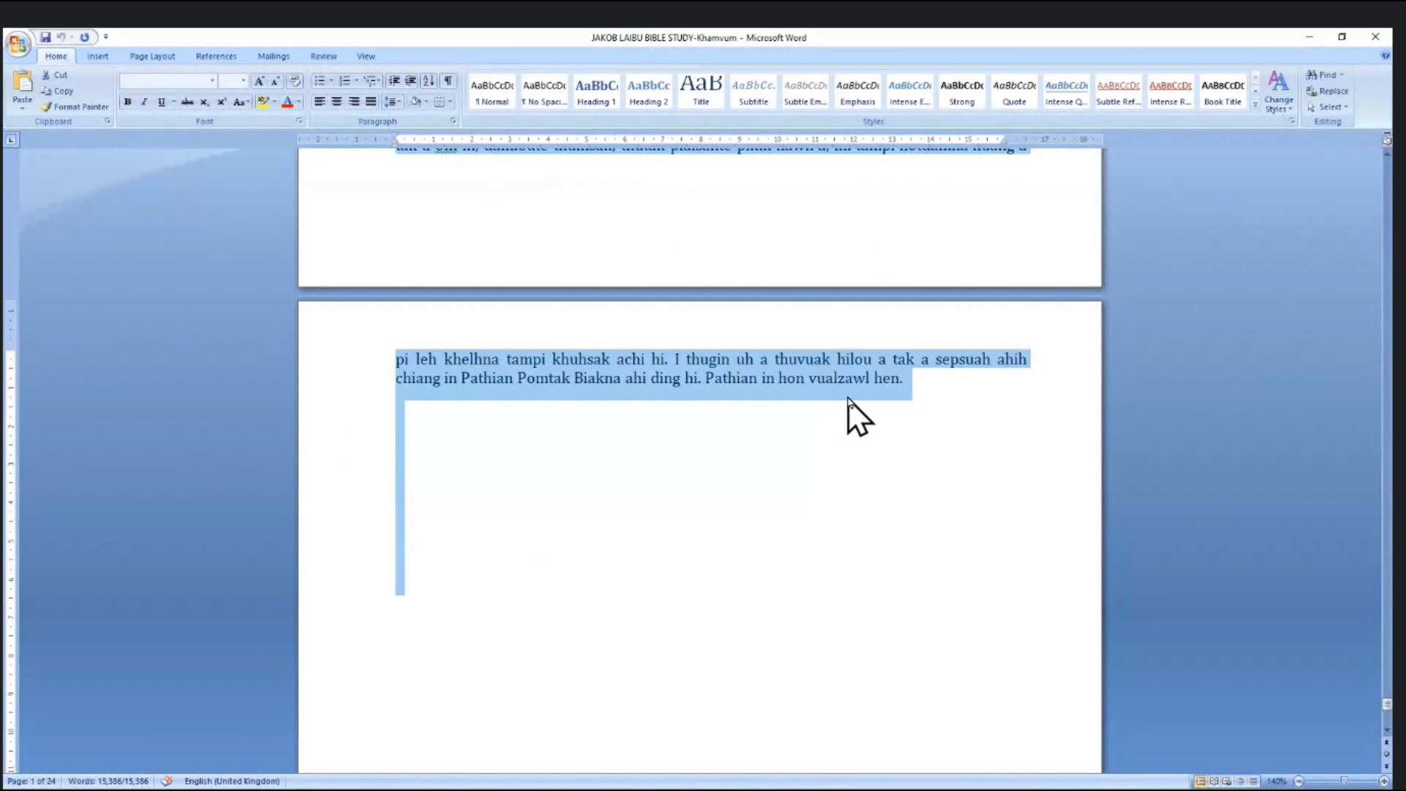
left_click(794, 395)
left_click_drag(780, 381, 850, 388)
- Back in InDesign, zoom in to confirm page 52's text ends with 'hen.'
key("alt+Tab")
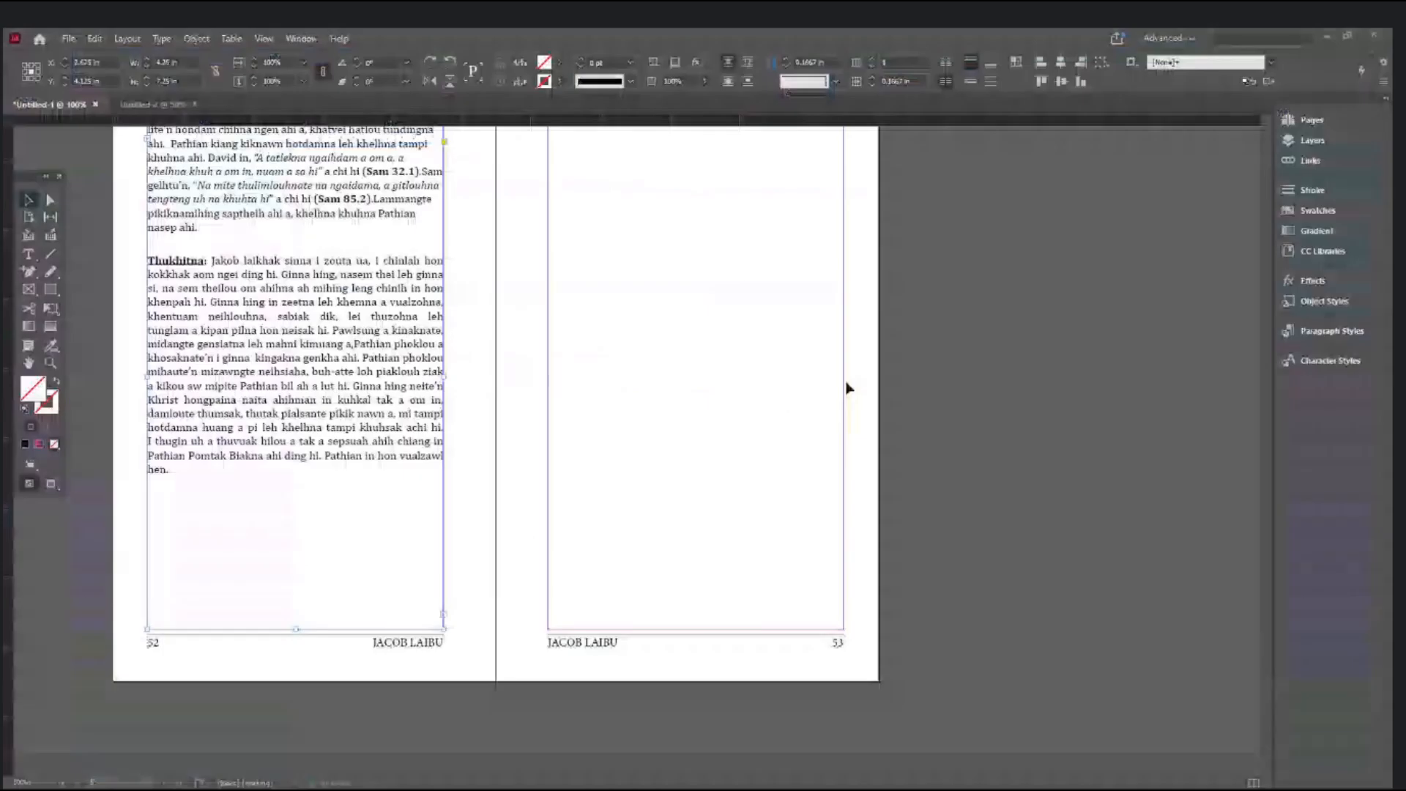
left_click(443, 505)
left_click(409, 516, "ctrl")
left_click(655, 410, "ctrl")
left_click(655, 415, "ctrl")
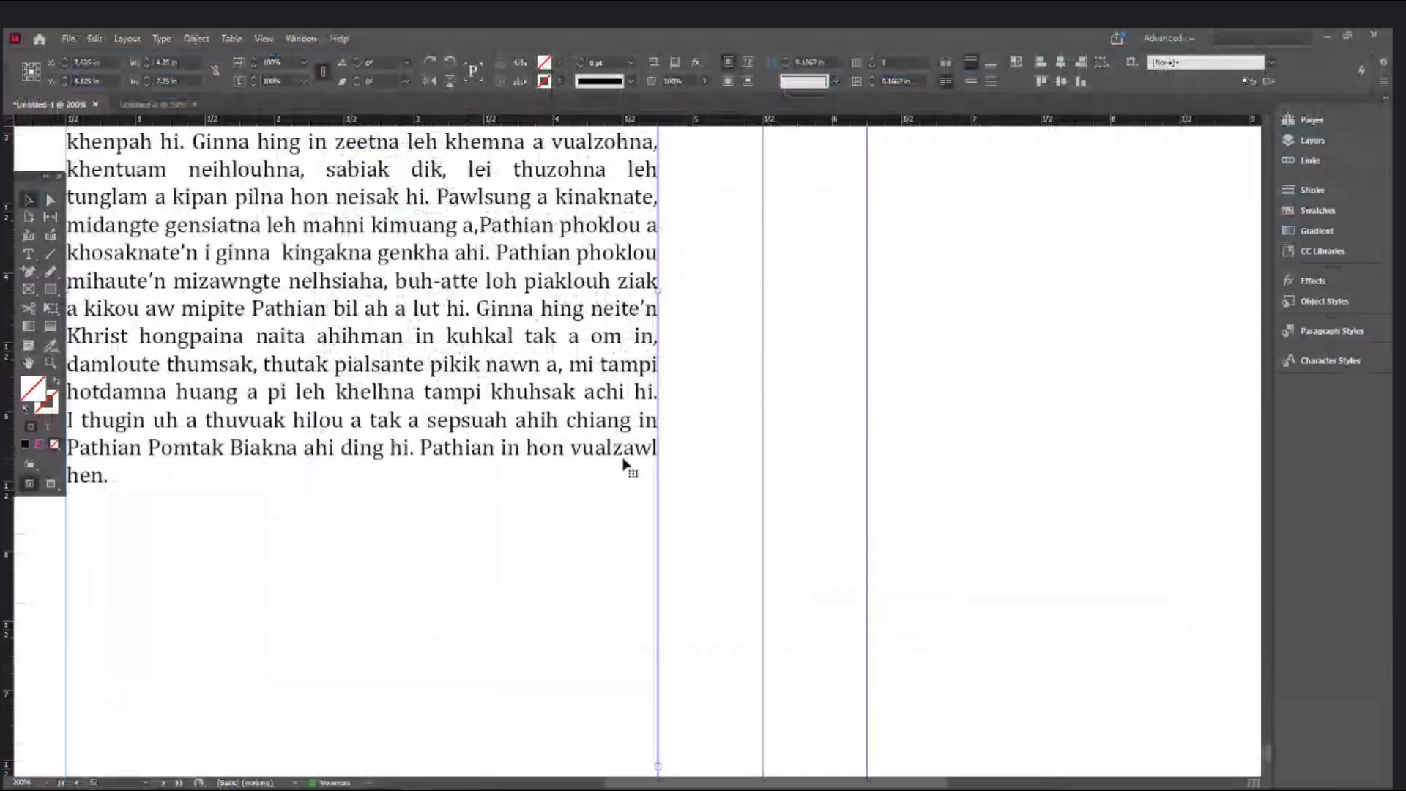
left_click(565, 505, "ctrl+alt")
left_click(564, 505, "ctrl+alt")
left_click(565, 506, "ctrl+alt")
left_click_drag(793, 468, 728, 562)
- Select page 53's empty frame and turn on Type > Show Hidden Characters
left_click(841, 408)
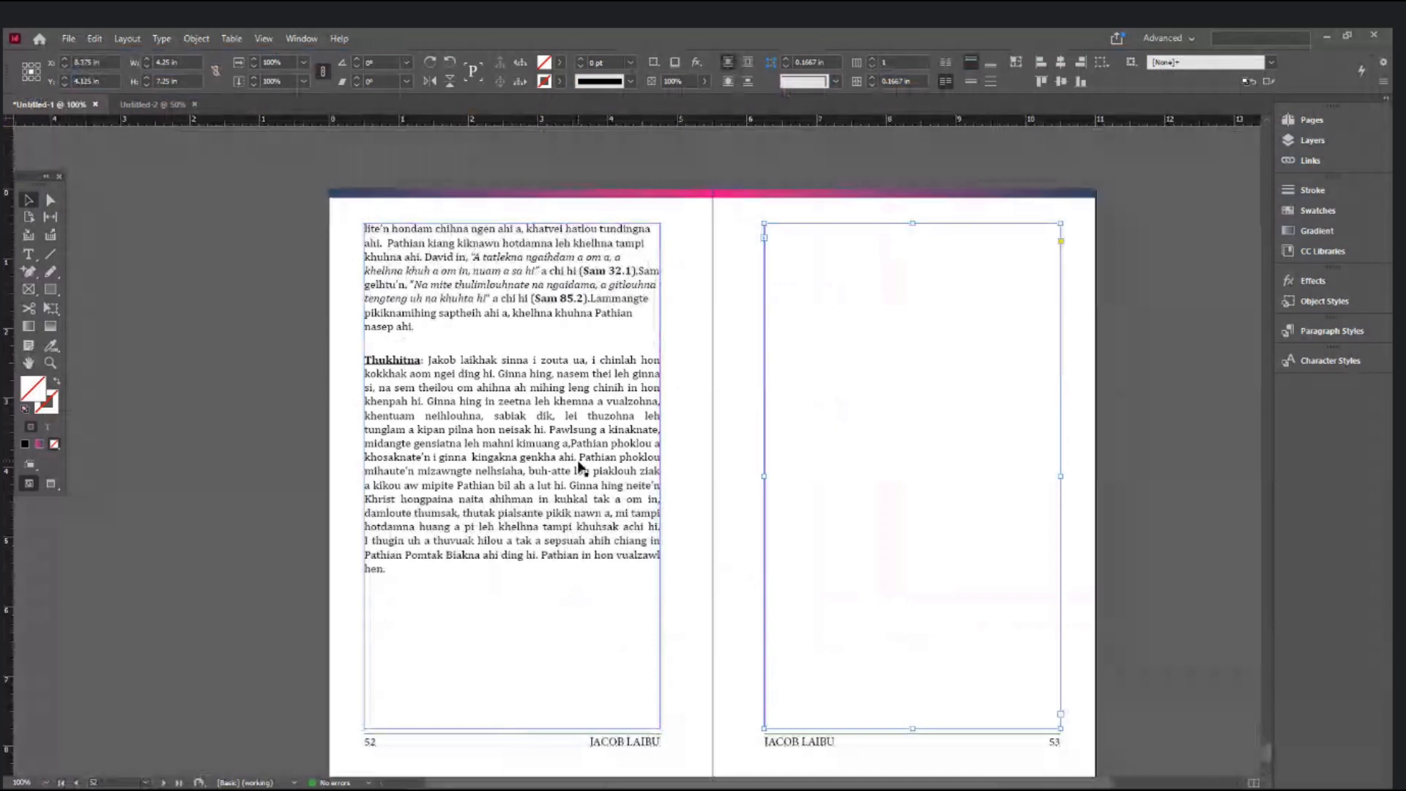
left_click(229, 399)
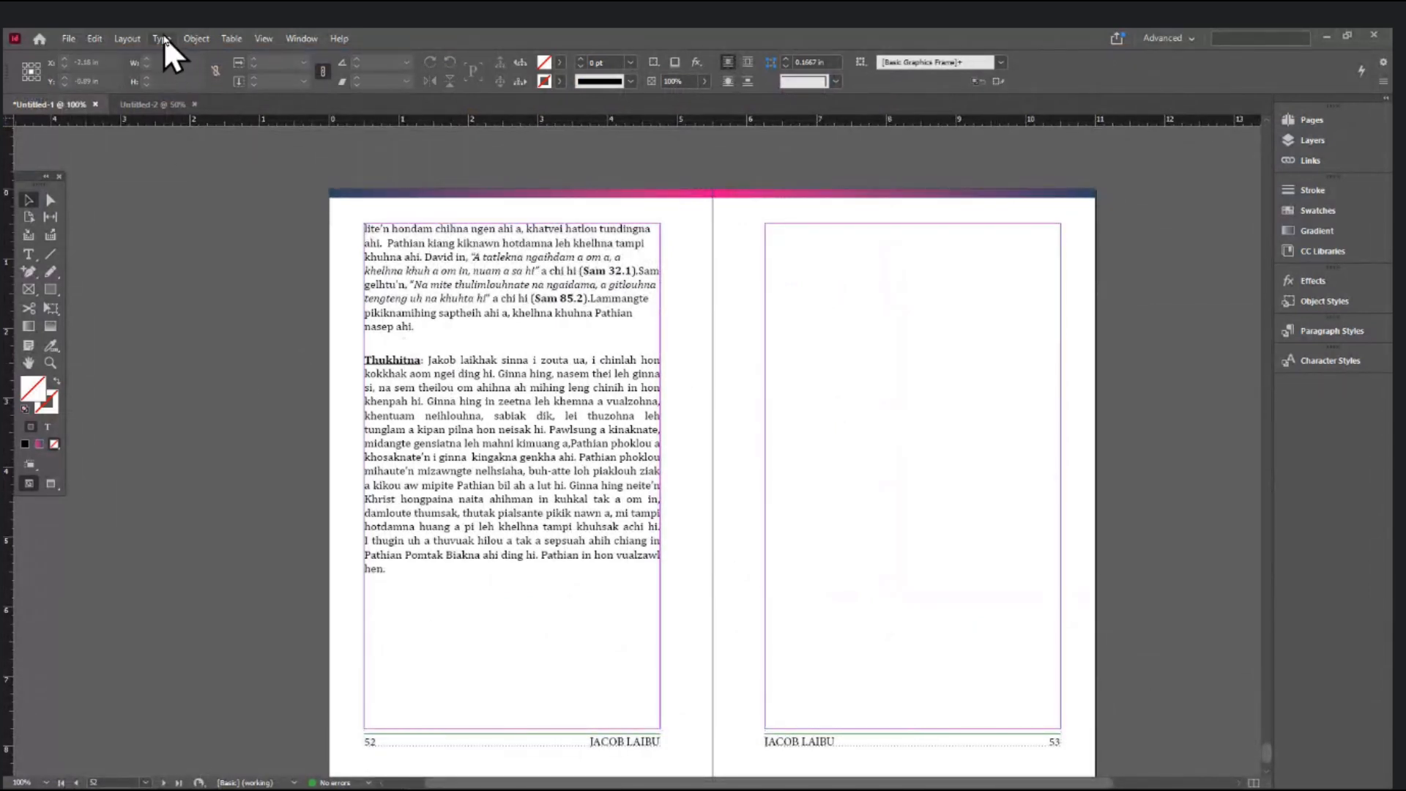
left_click(891, 305)
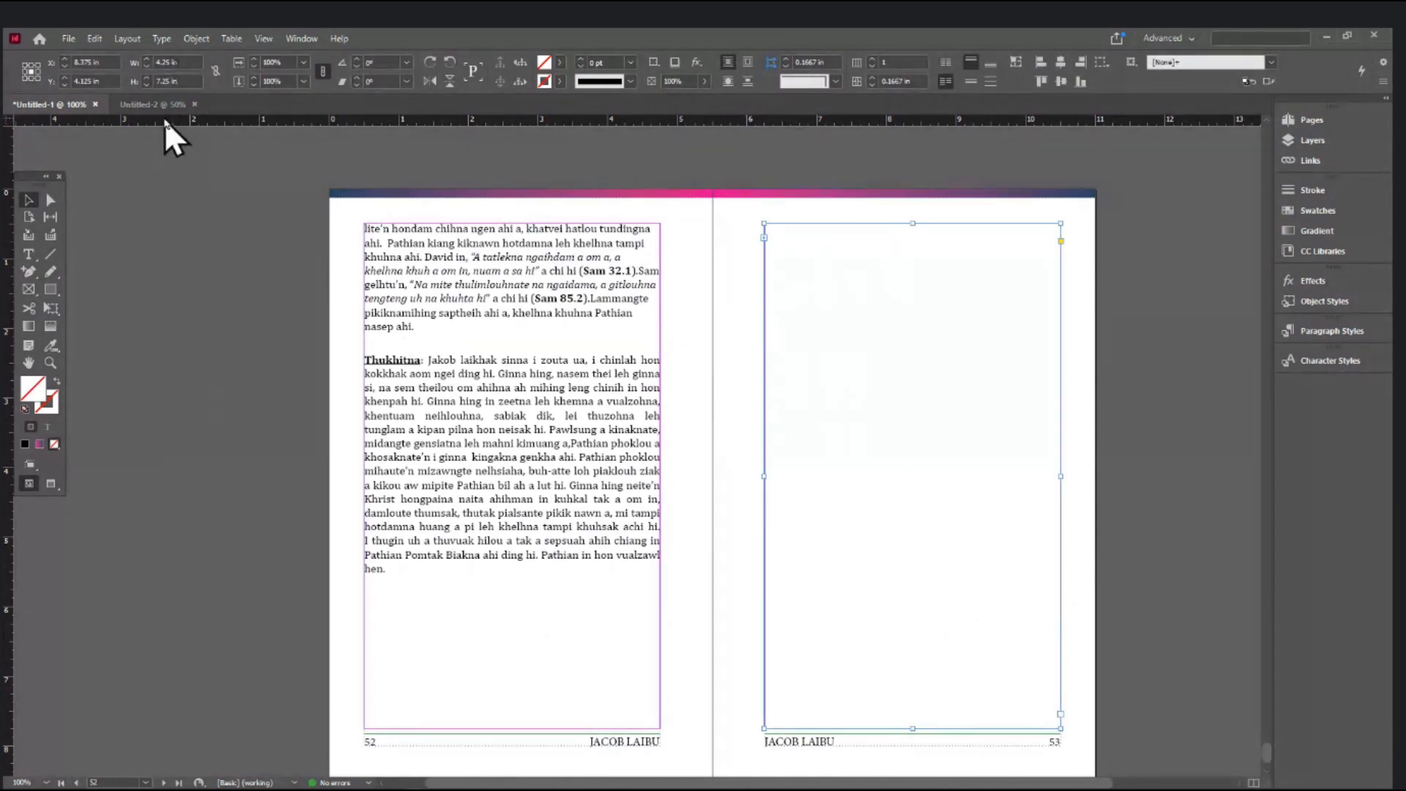
left_click(160, 36)
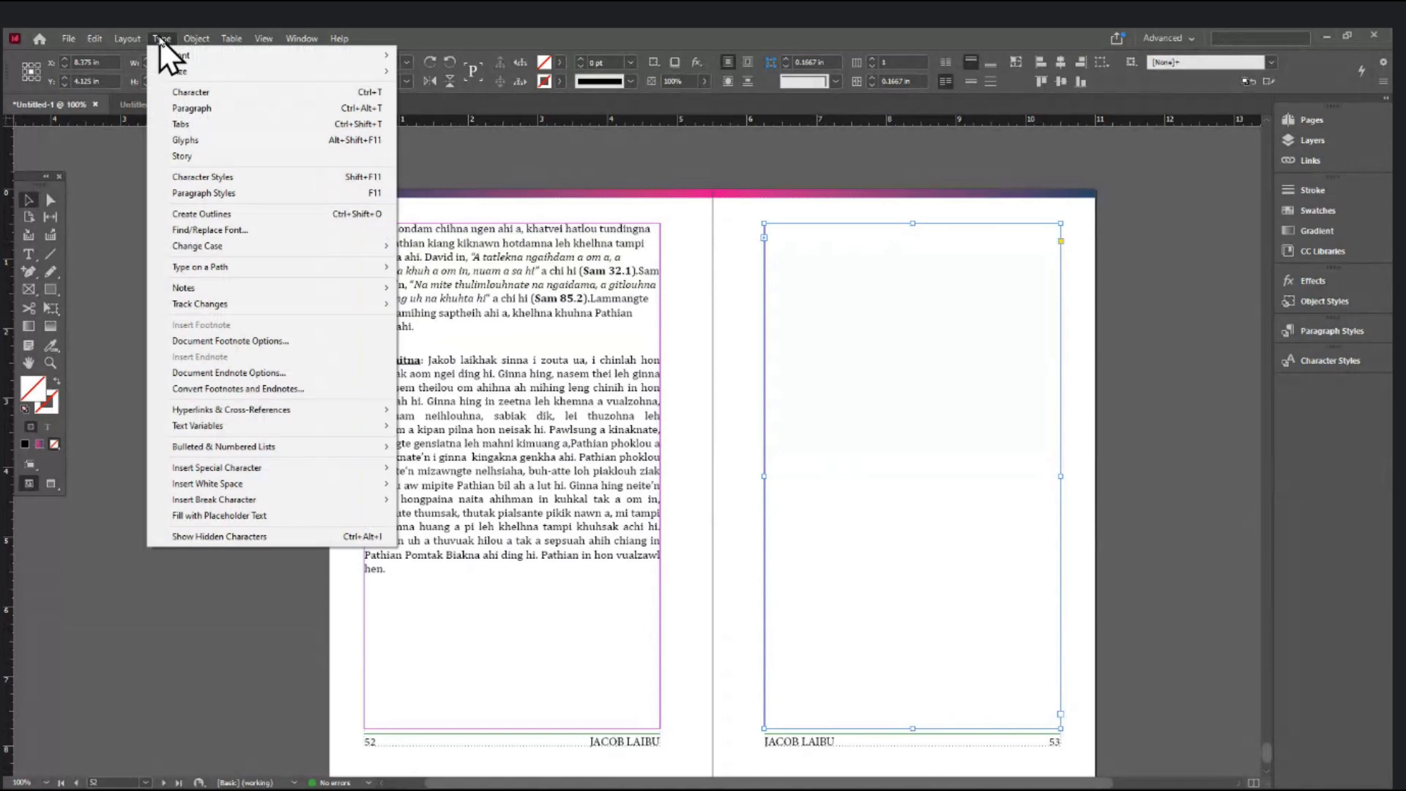
left_click(210, 533)
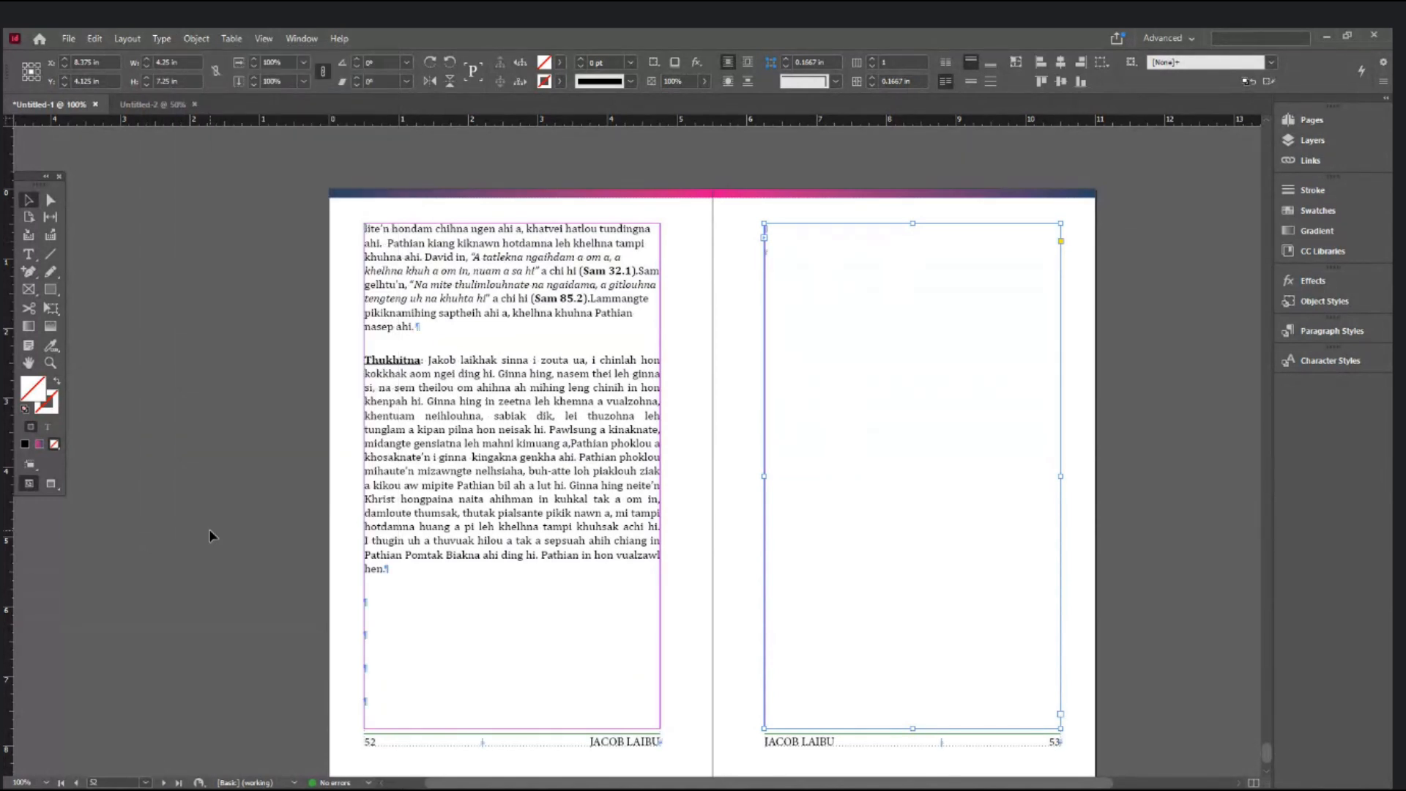
- Delete the empty trailing paragraphs below the last line of text on page 52
left_click(29, 255)
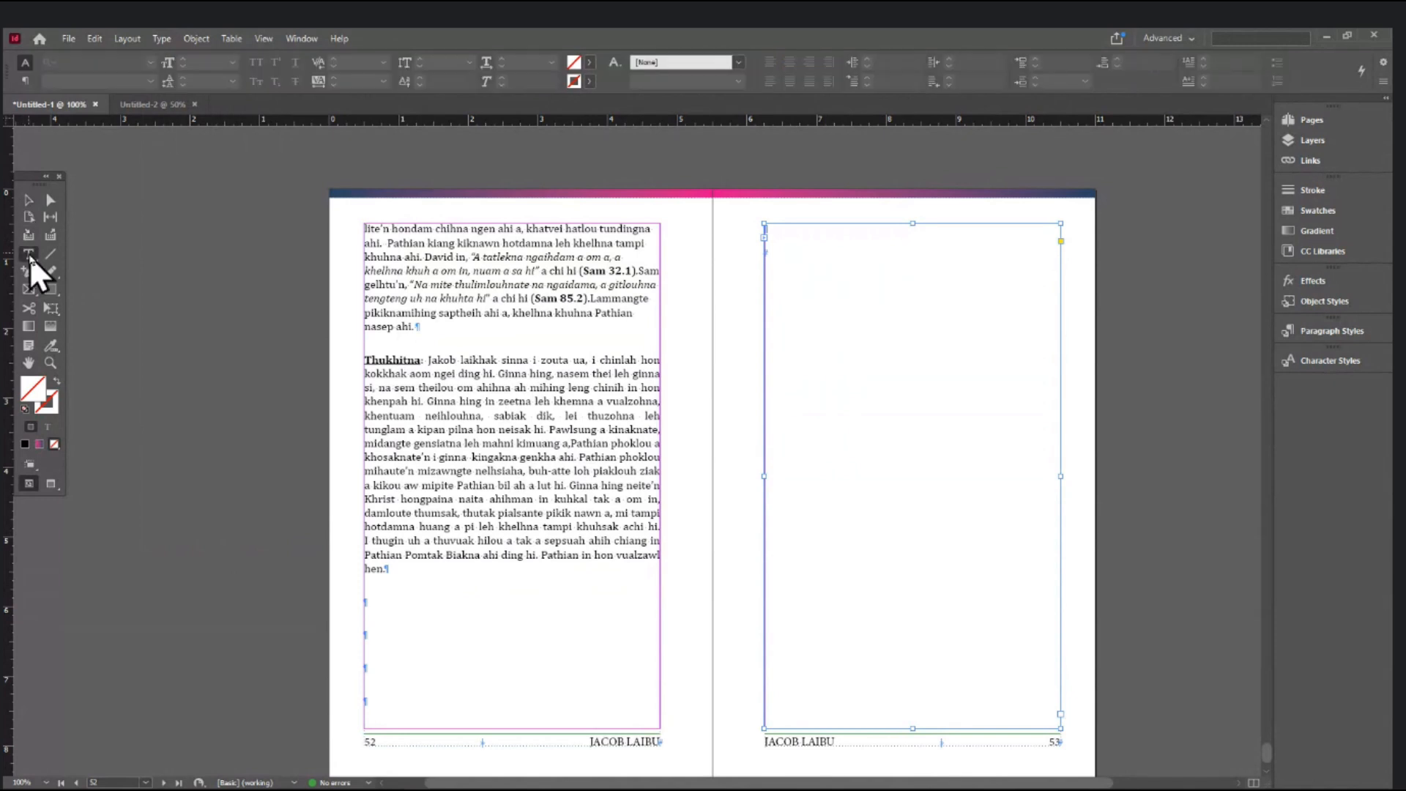
left_click_drag(366, 602, 373, 632)
left_click(367, 604)
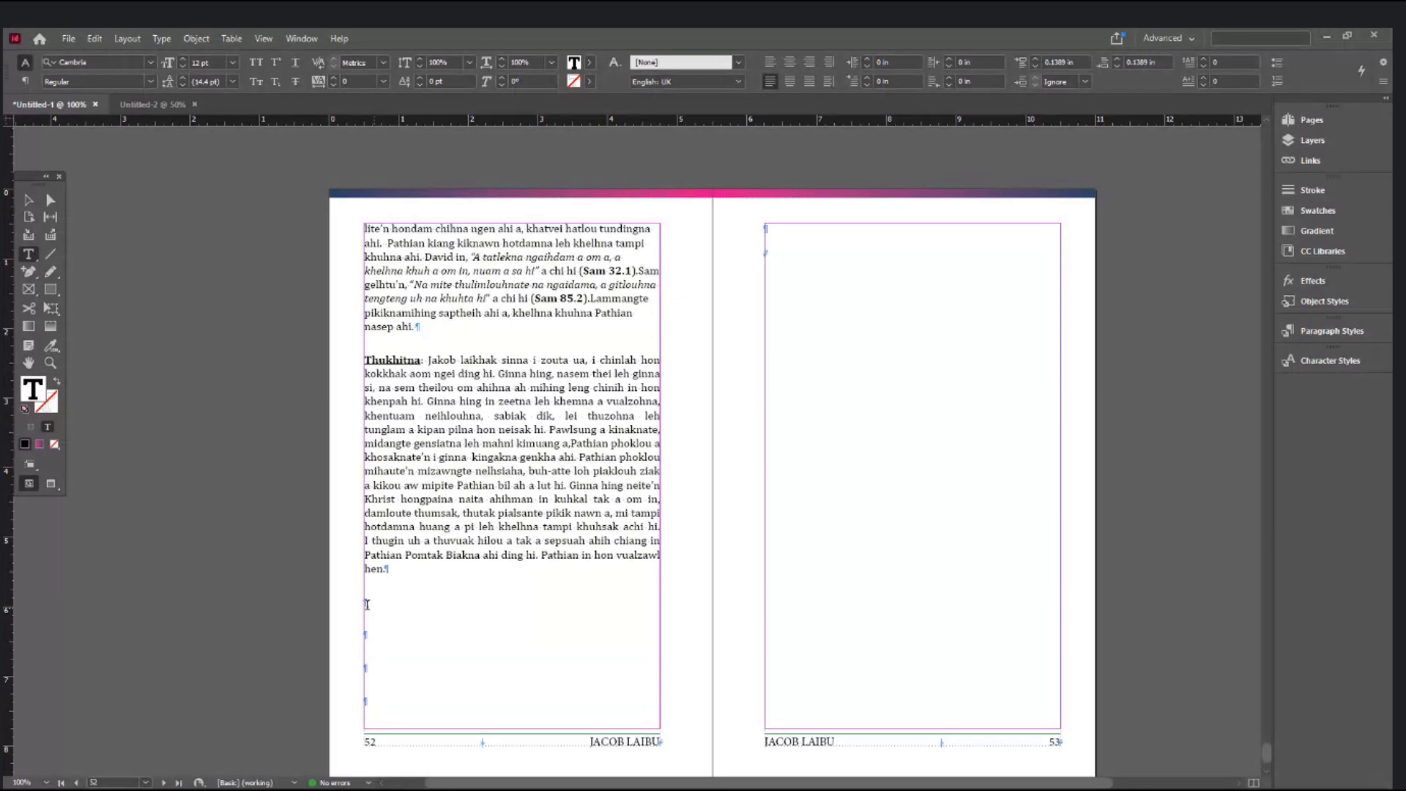
key("ctrl+equal")
key("ctrl+equal")
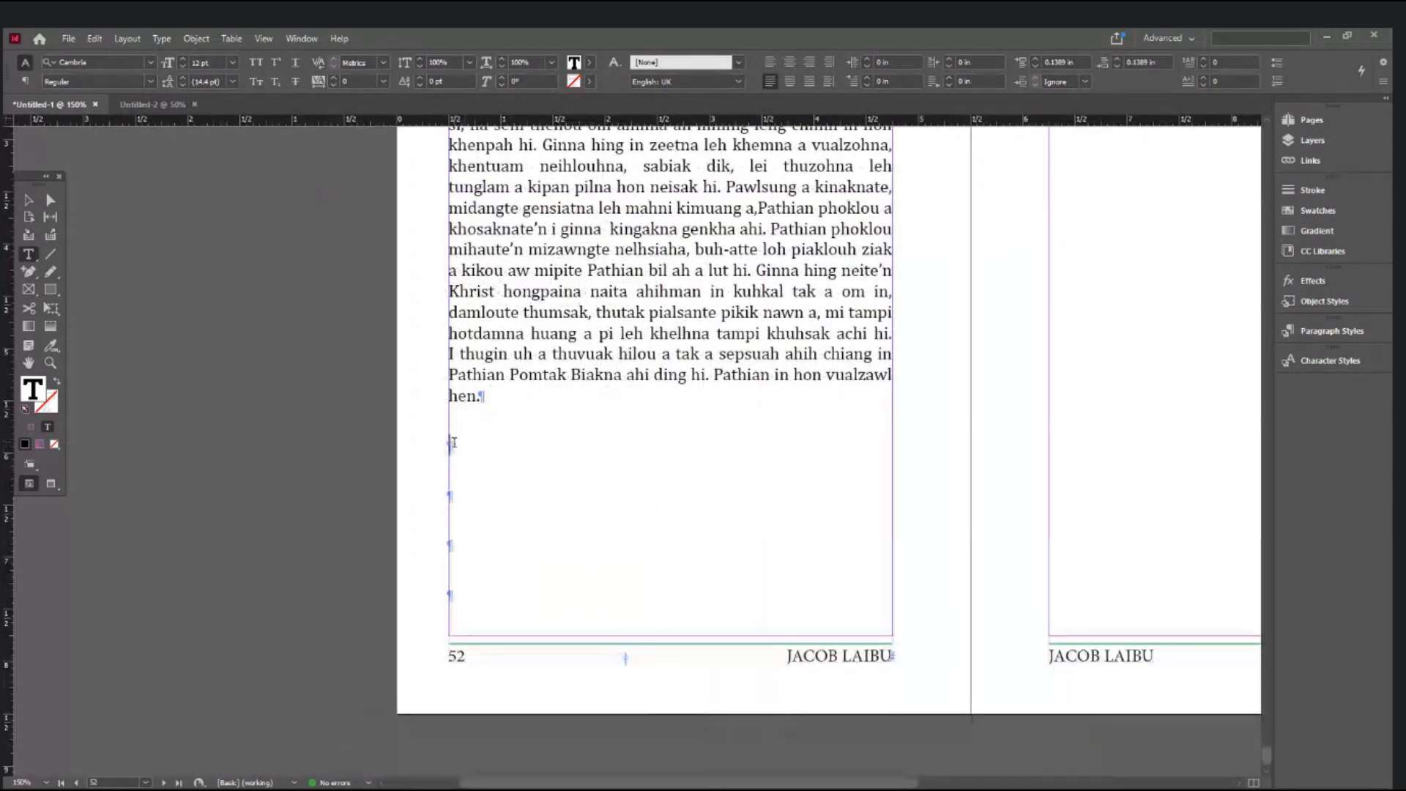
key("Escape")
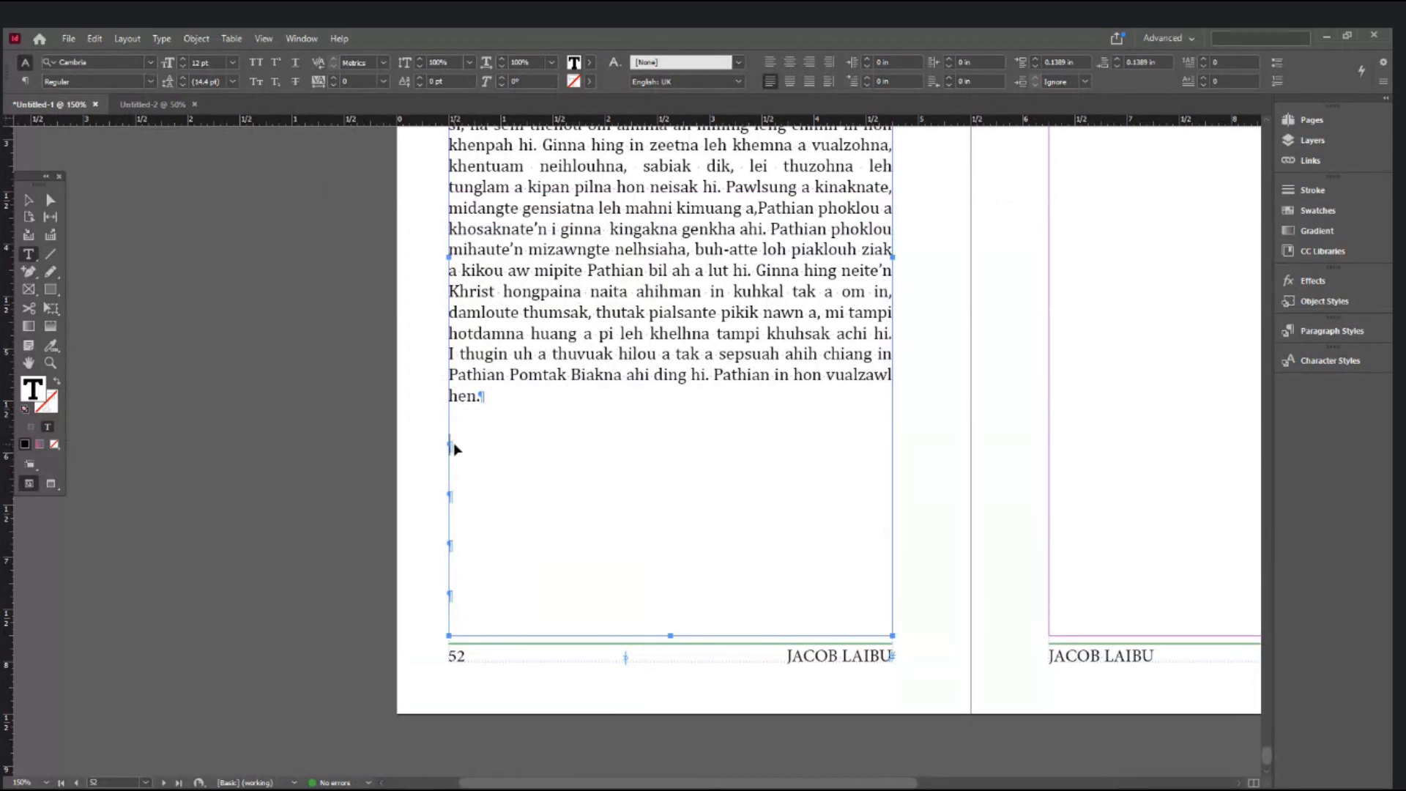
scroll(454, 449, "up", 3)
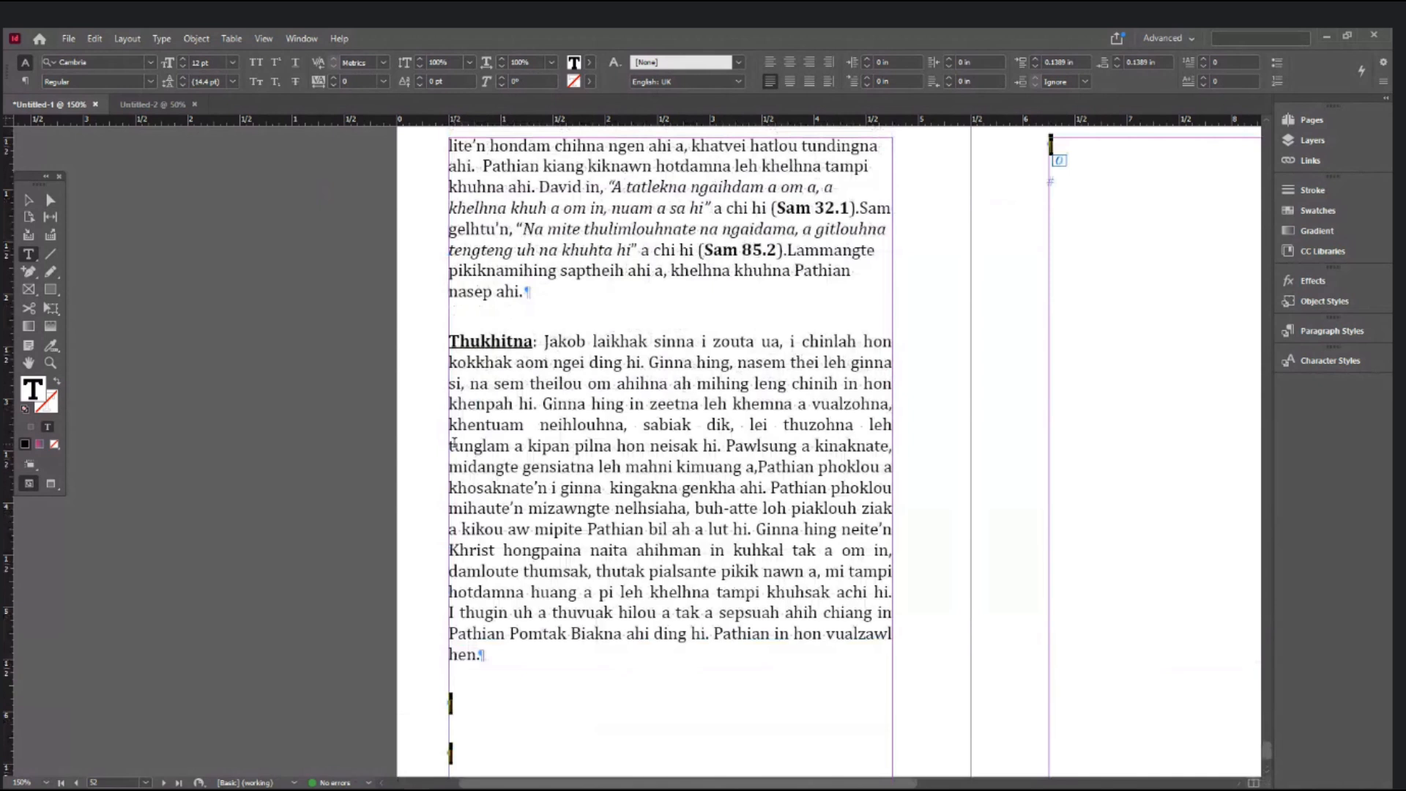
key("Delete")
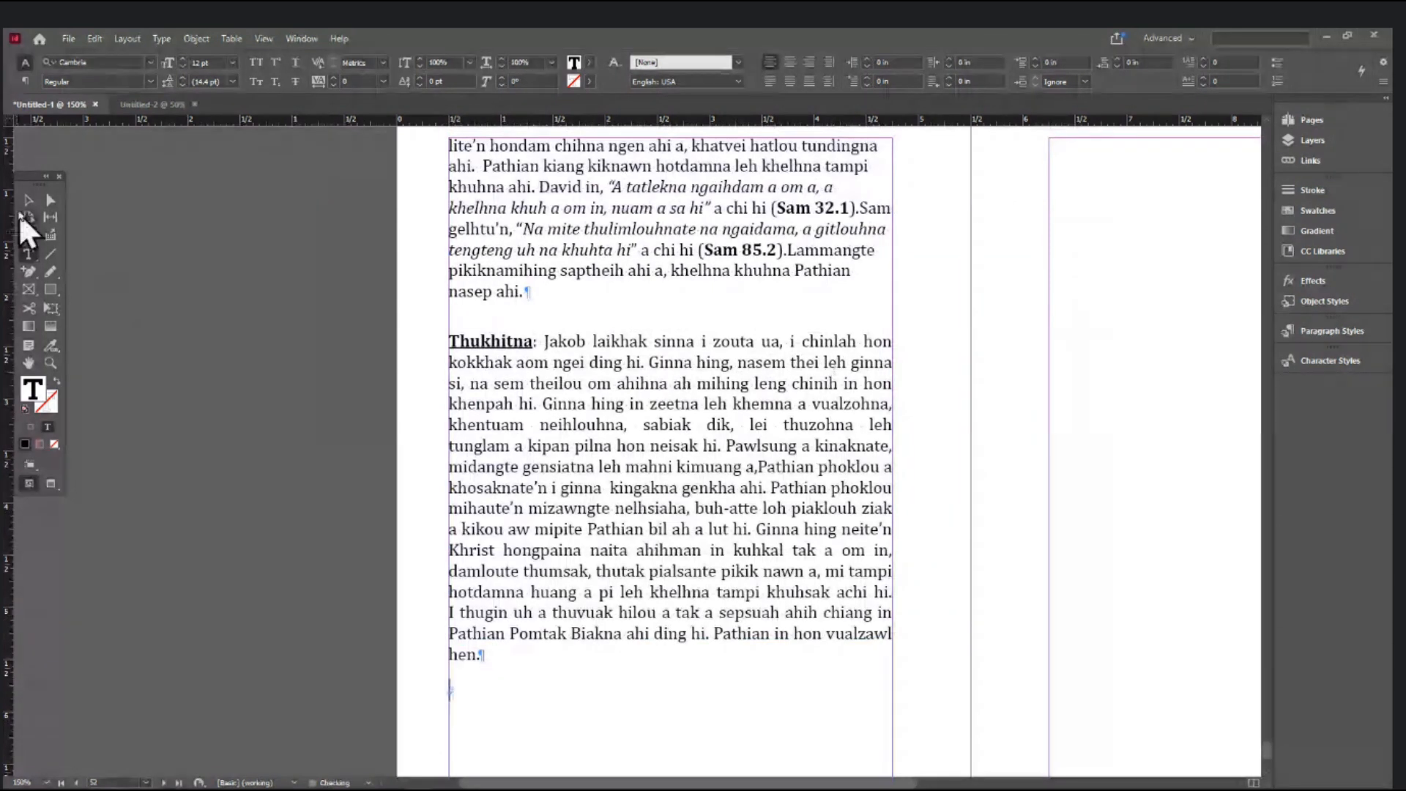
left_click(27, 199)
- Inspect the page 52 footer up close, then jump to page 1 of the book
left_click(472, 406, "ctrl+alt")
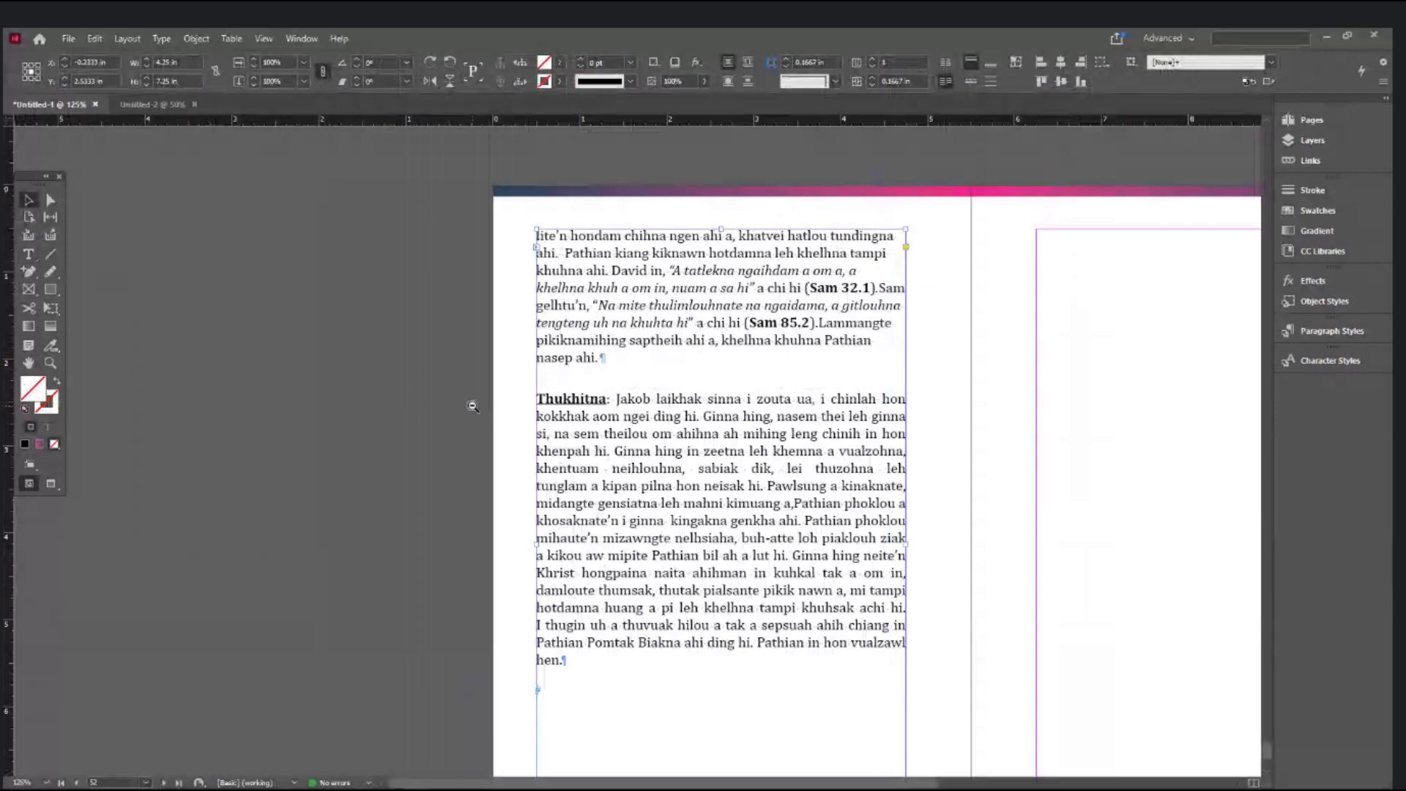
left_click(472, 405, "ctrl+alt")
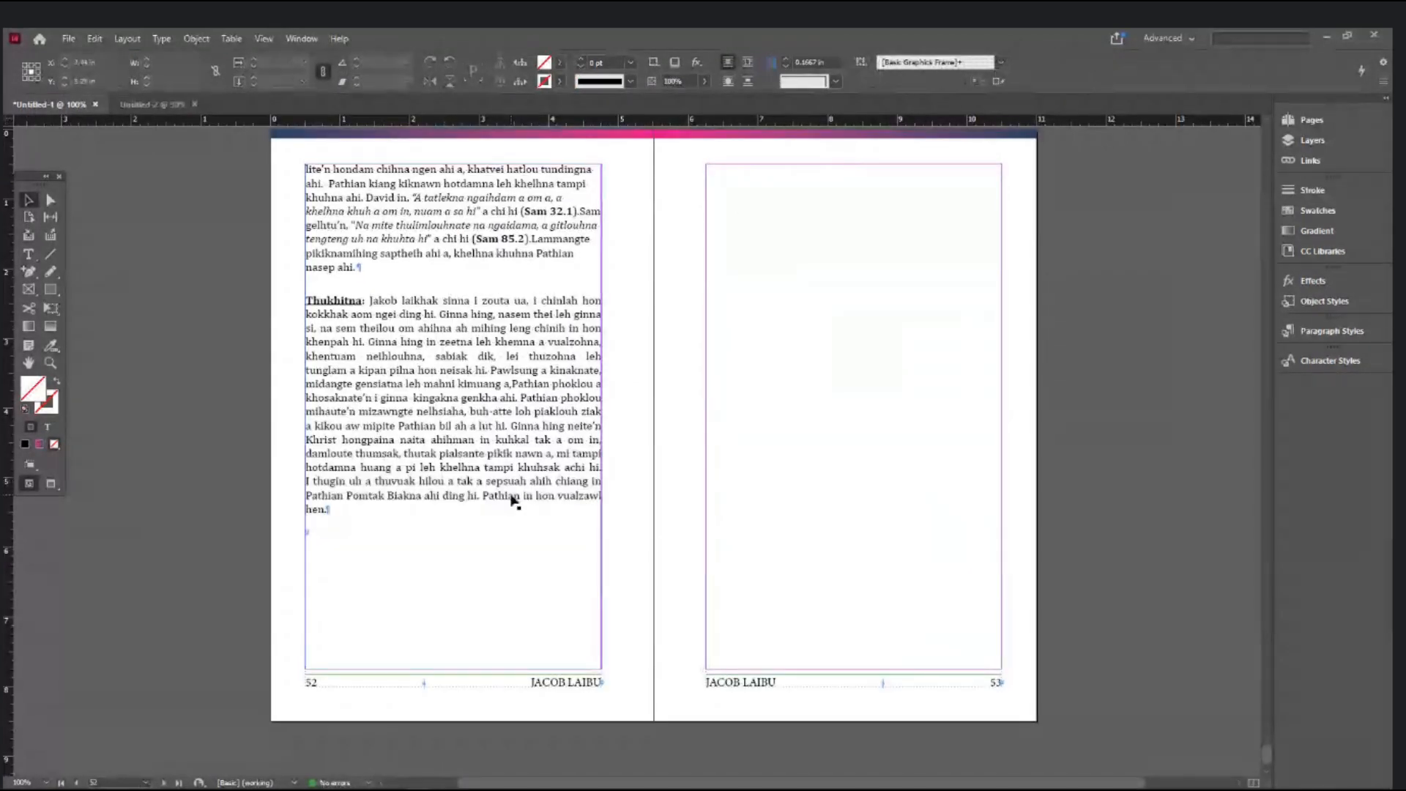
left_click(586, 680, "ctrl")
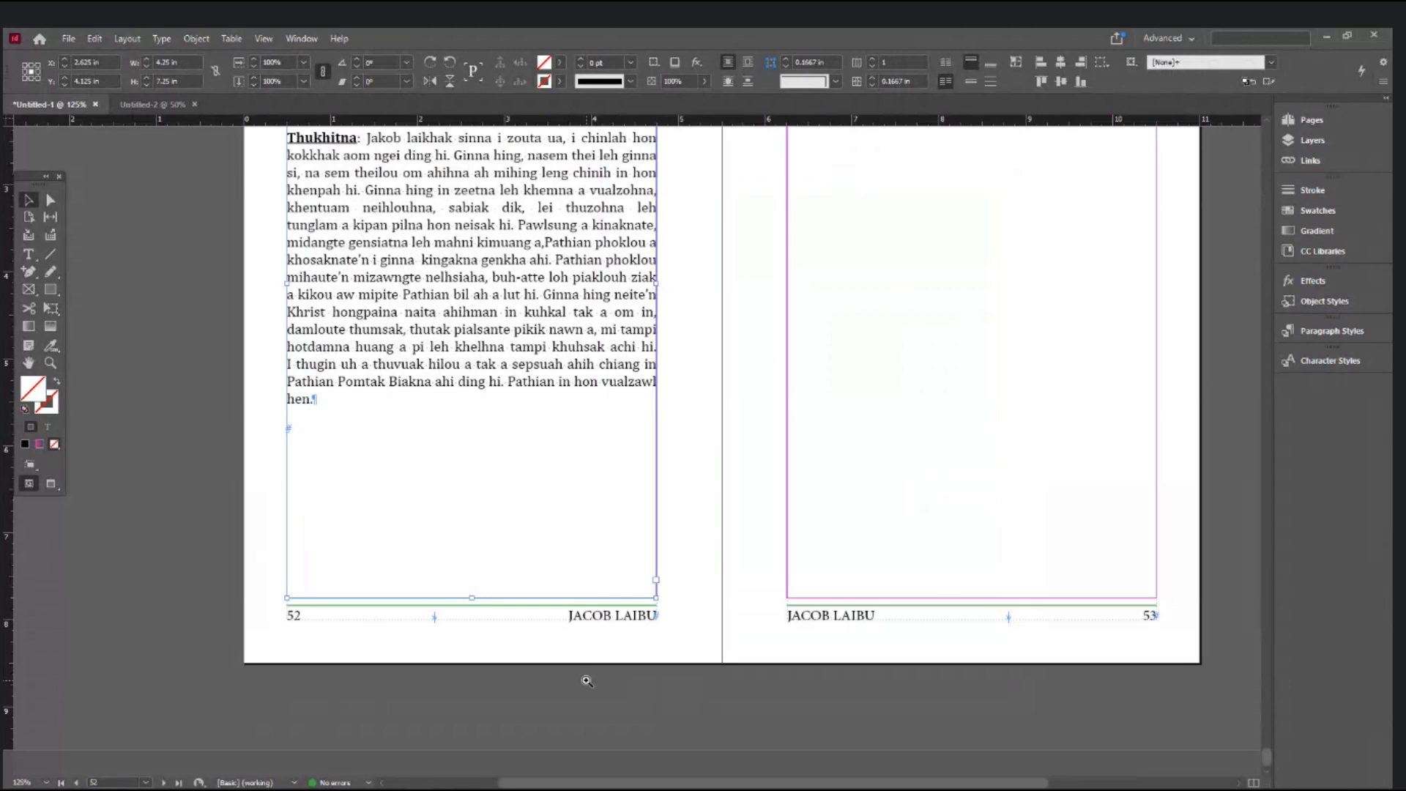
left_click(585, 678, "ctrl")
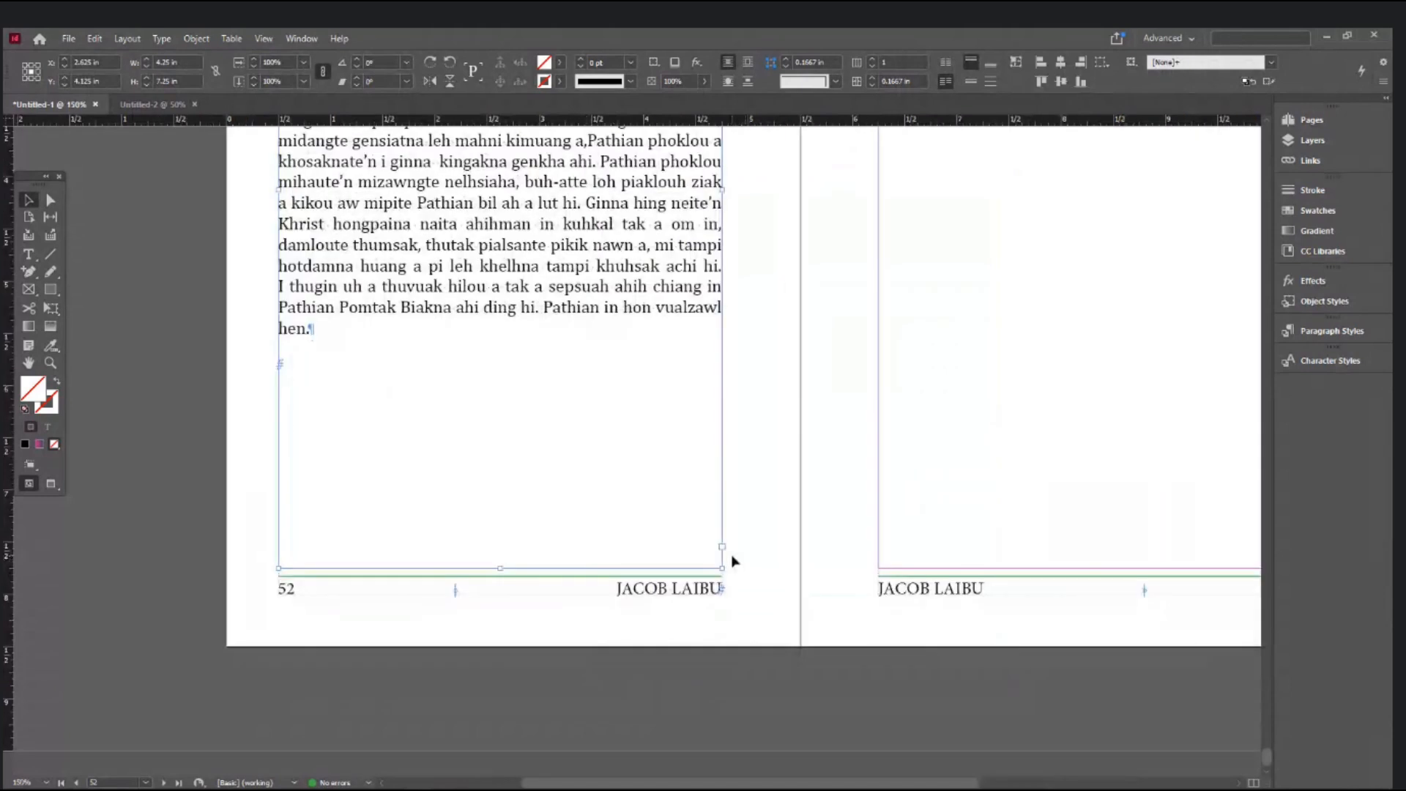
key("ctrl+1")
left_click_drag(942, 780, 909, 781)
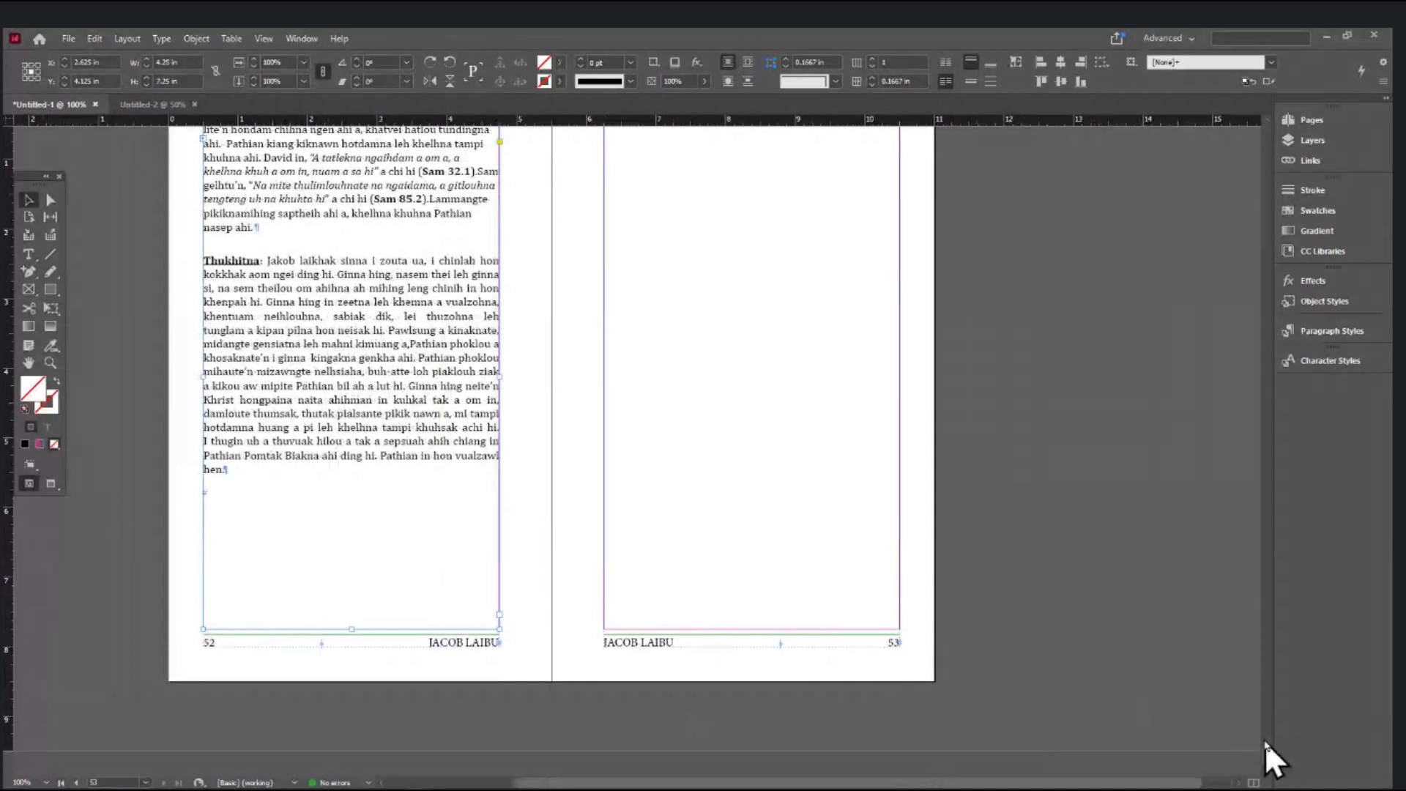
mouse_move(1271, 755)
left_mouse_down()
mouse_move(1272, 564)
mouse_move(1265, 768)
left_mouse_up()
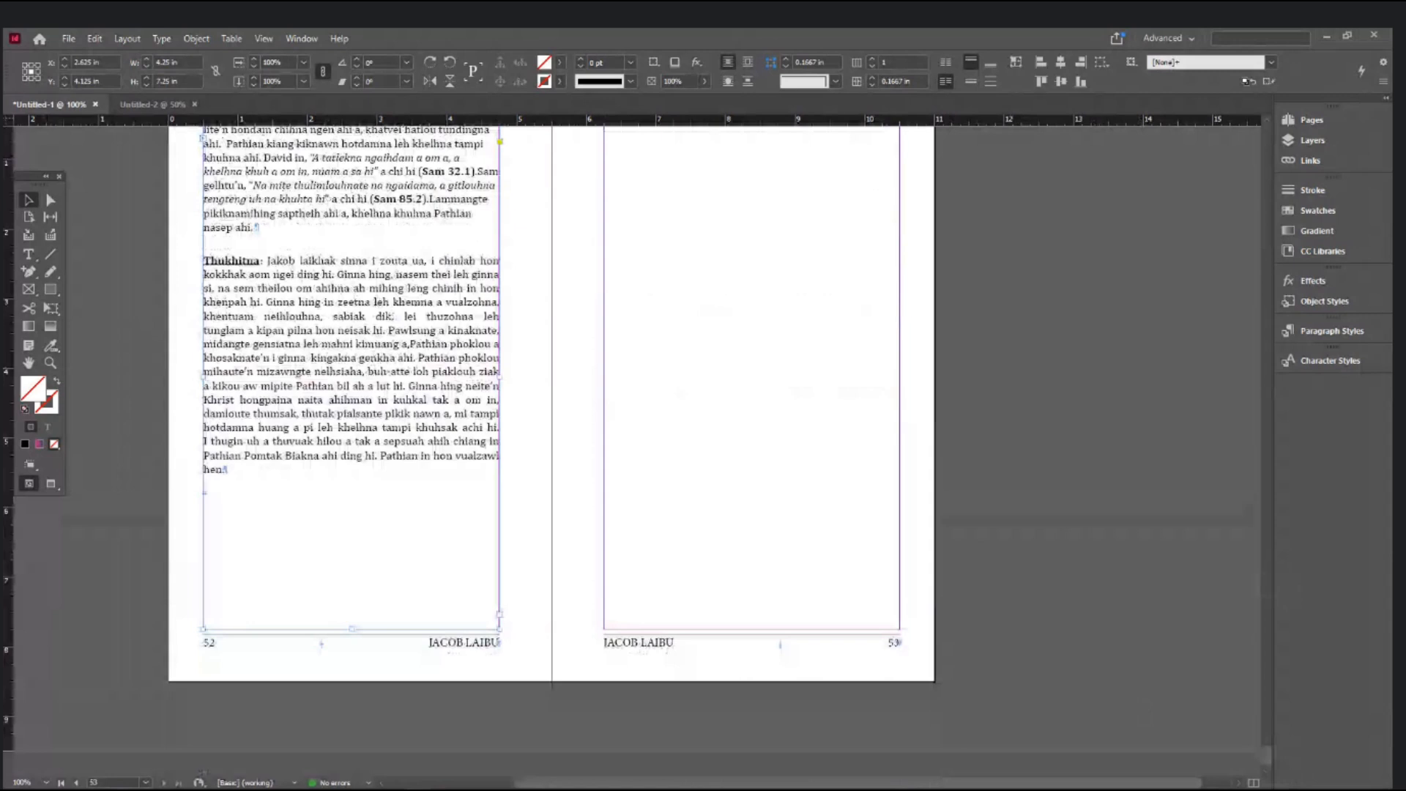
left_click(146, 783)
left_click(122, 38)
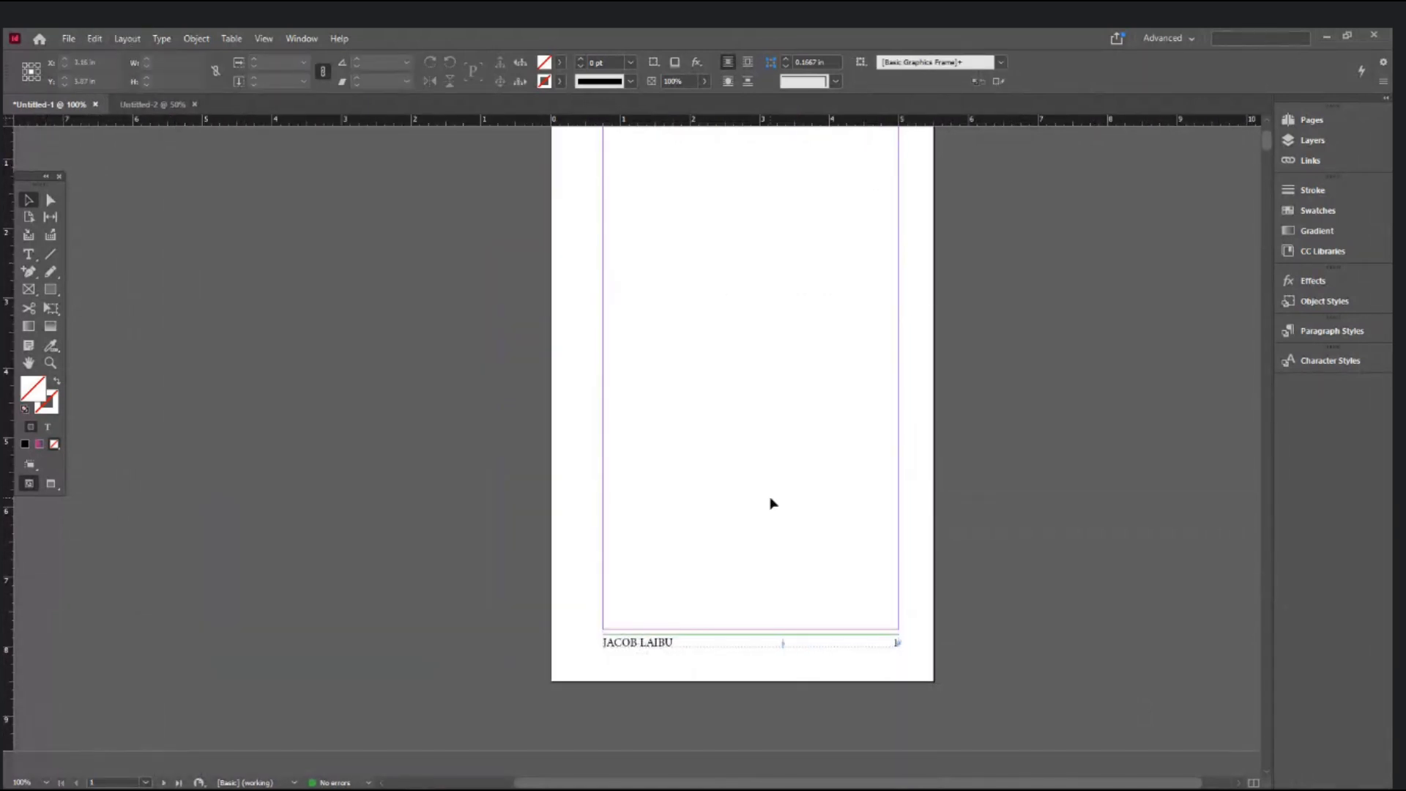
- Show spread 4–5 at 125% zoom, then switch to the Word manuscript
scroll(773, 503, "down", 15)
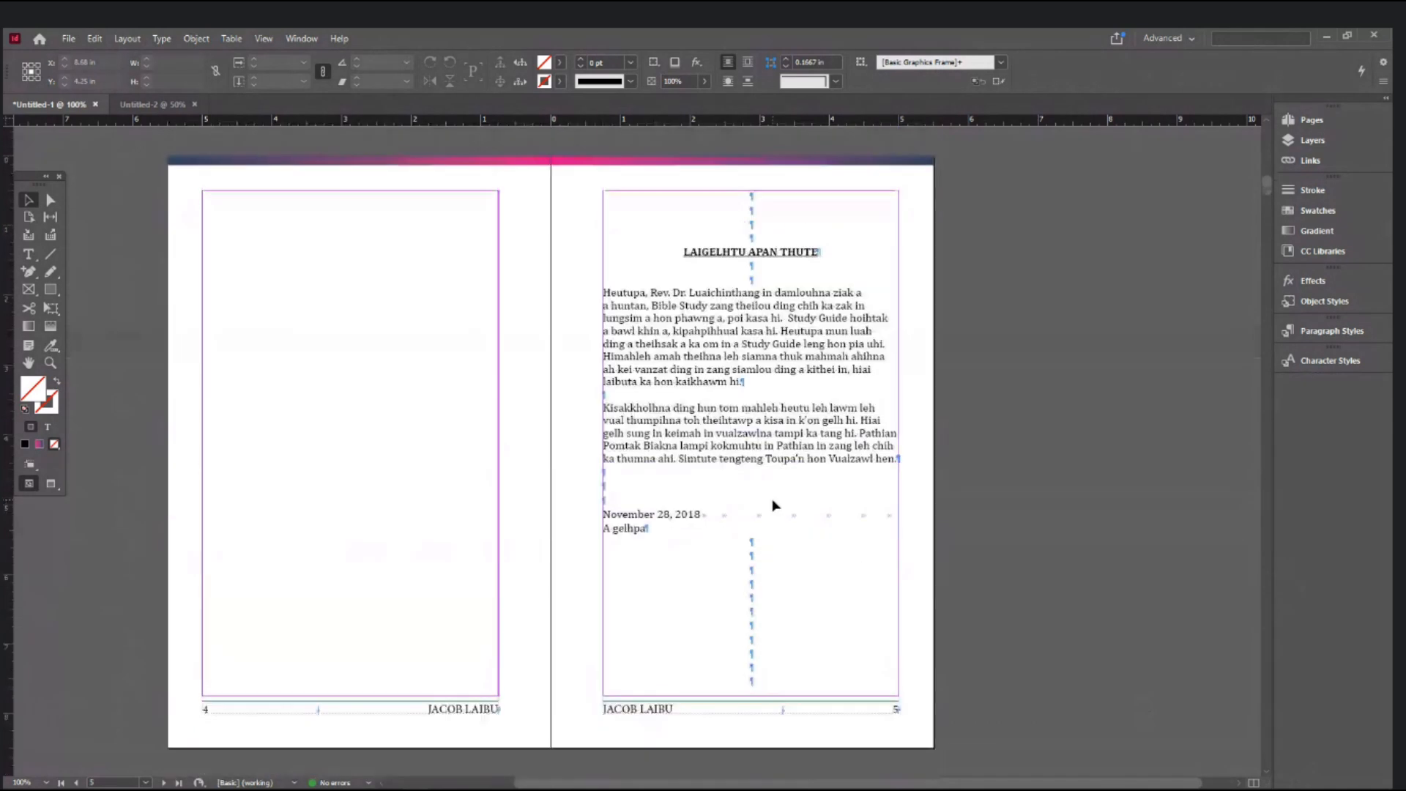
scroll(772, 504, "up", 1)
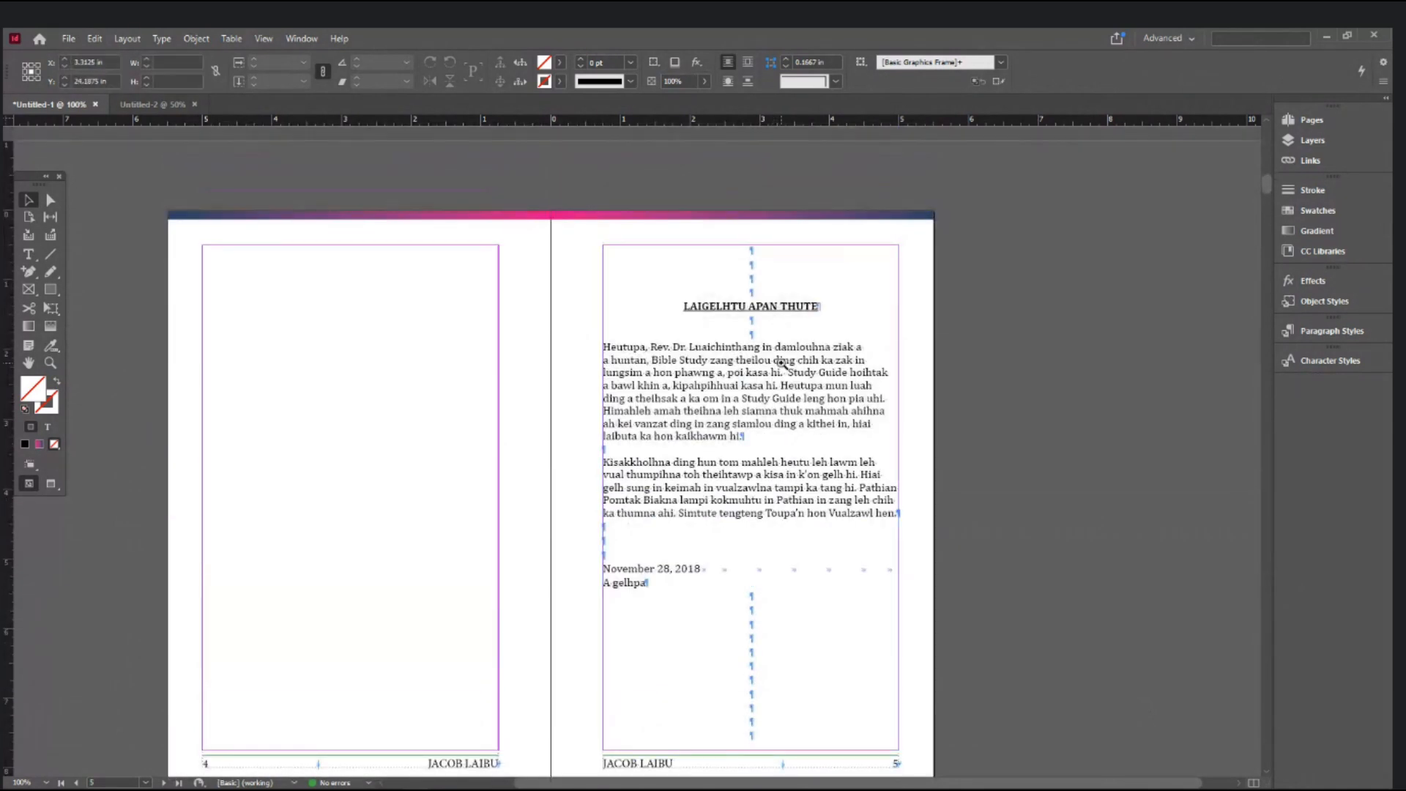
key("ctrl+equal")
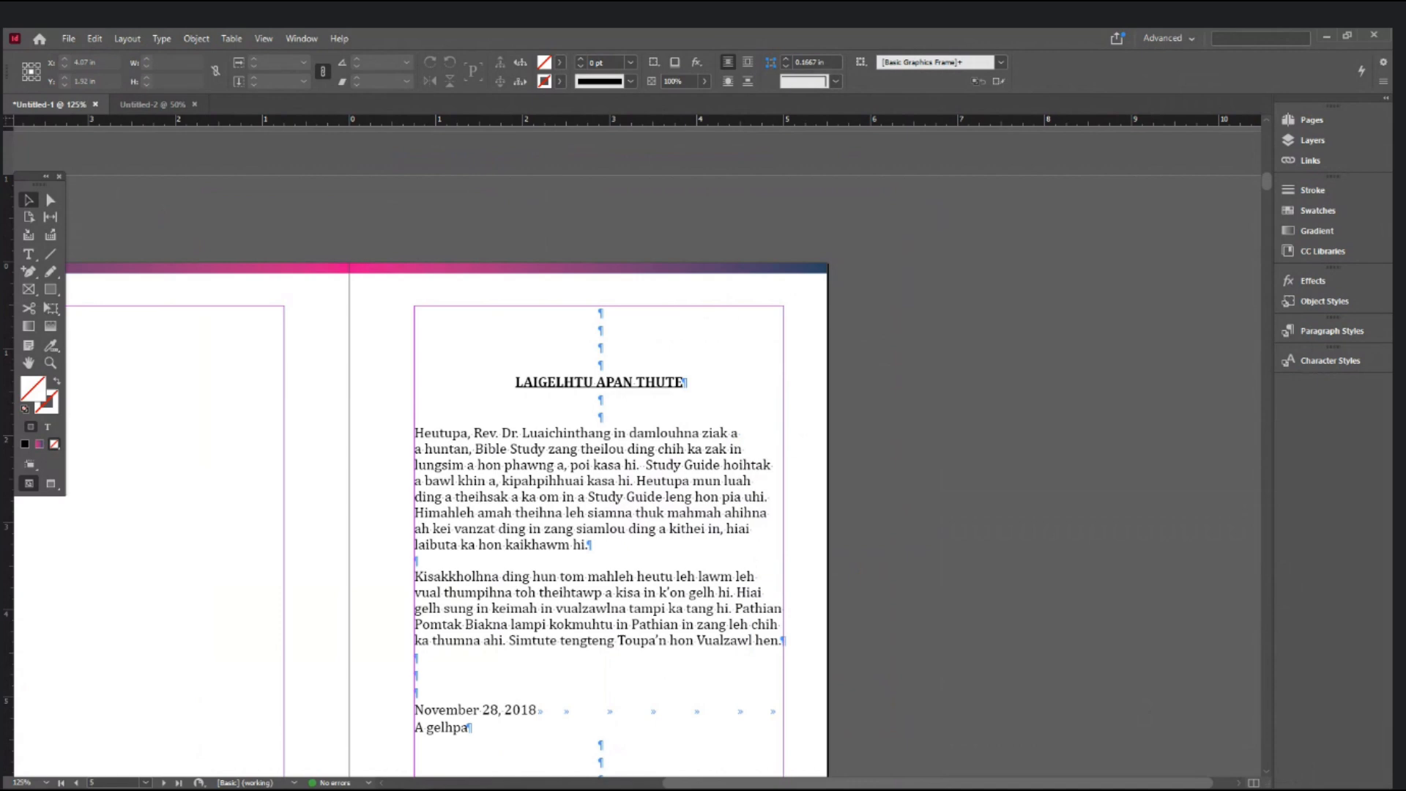
key("alt+Tab")
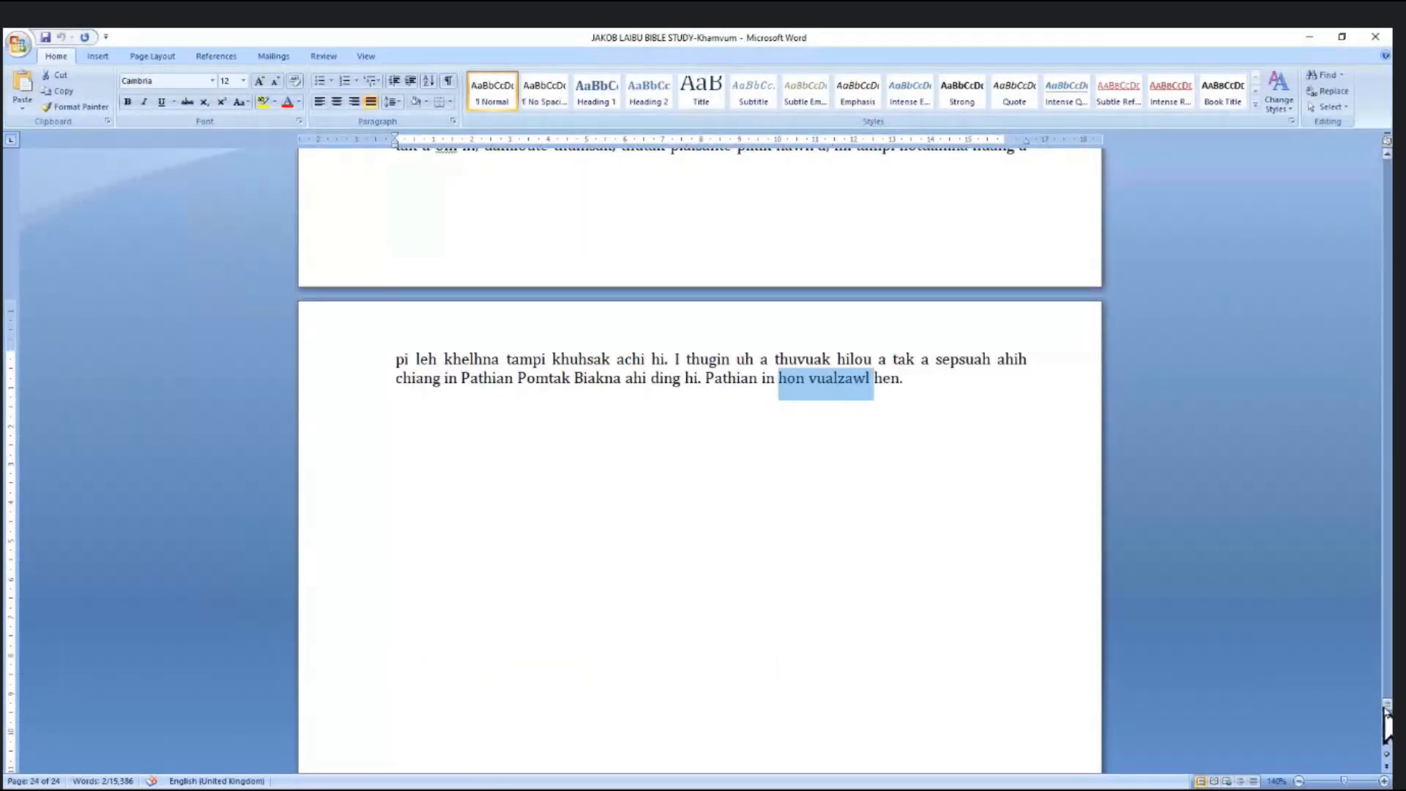
- Go back to page 1 of the manuscript and show paragraph and formatting marks
left_click_drag(1386, 723, 1378, 163)
left_click(702, 405)
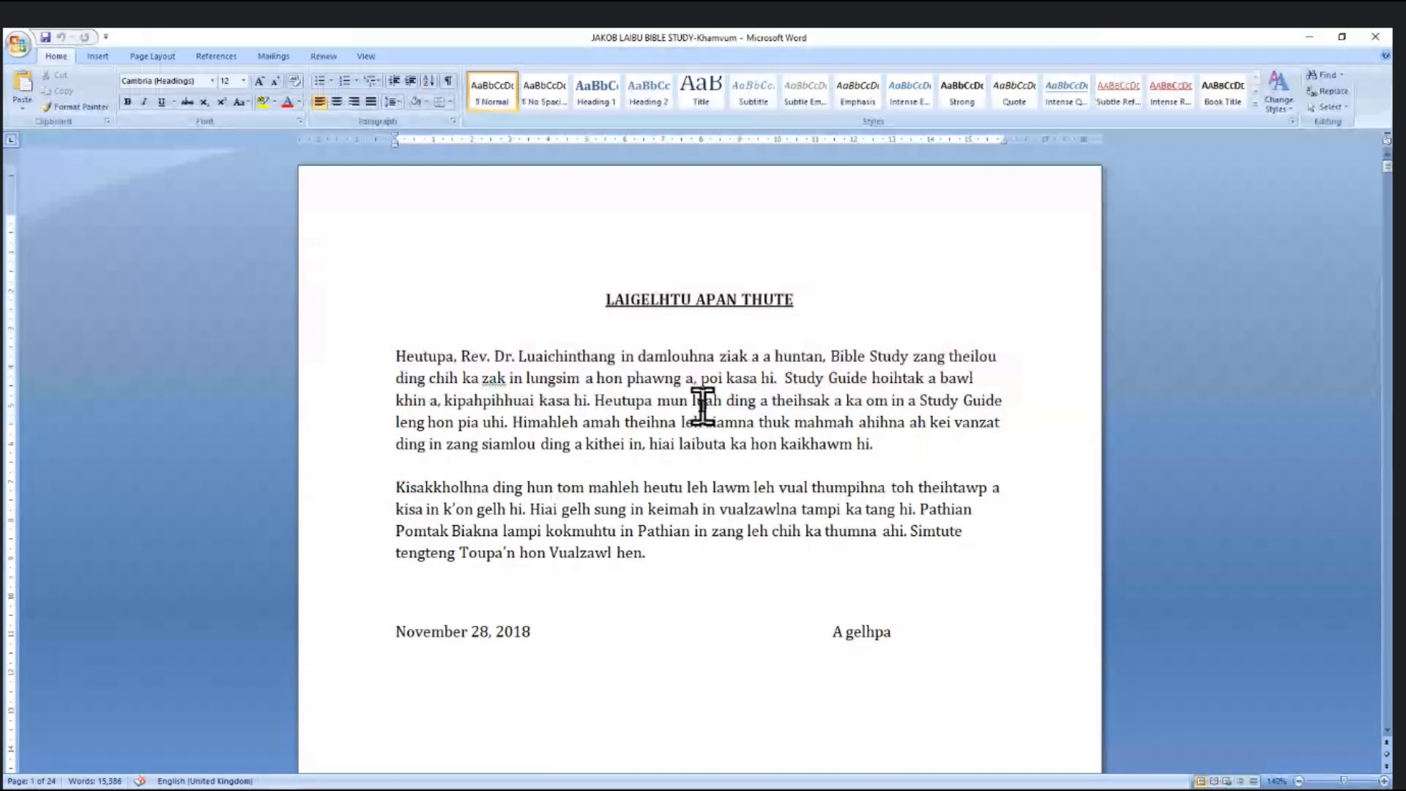
key("ctrl+shift+8")
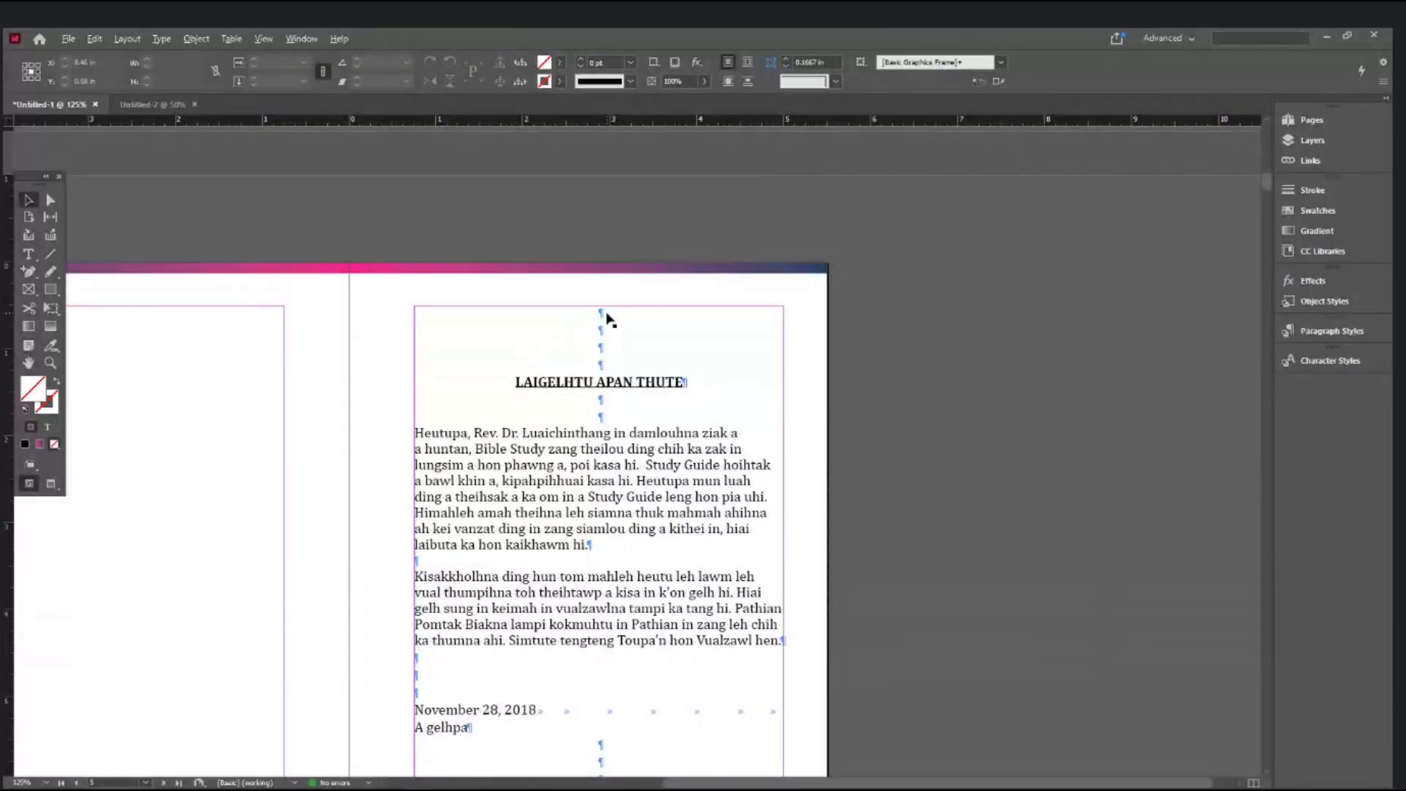
- Insert a page break after the 'A gelhpa' date line and delete the blank paragraphs on page 2
left_click_drag(704, 219, 716, 282)
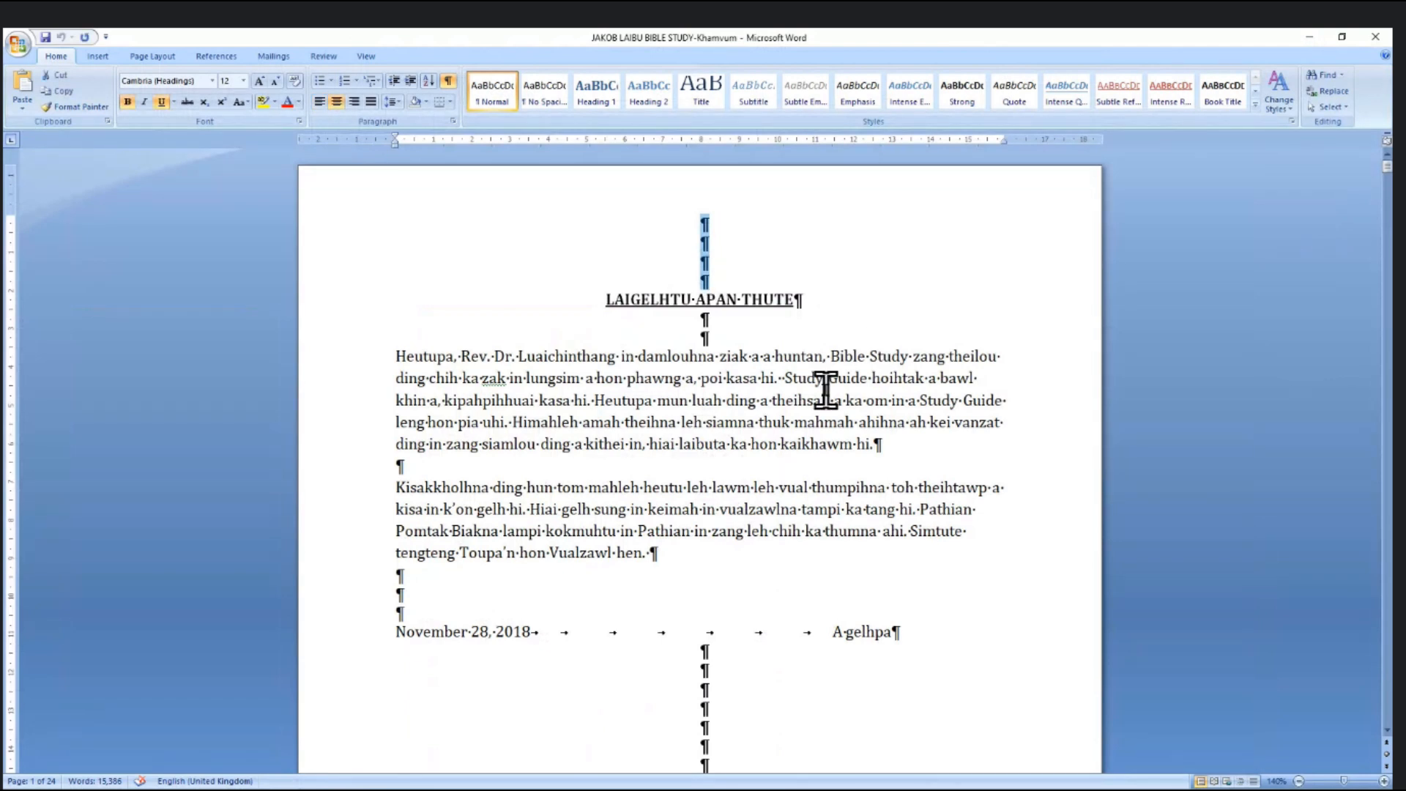
scroll(826, 390, "down", 6)
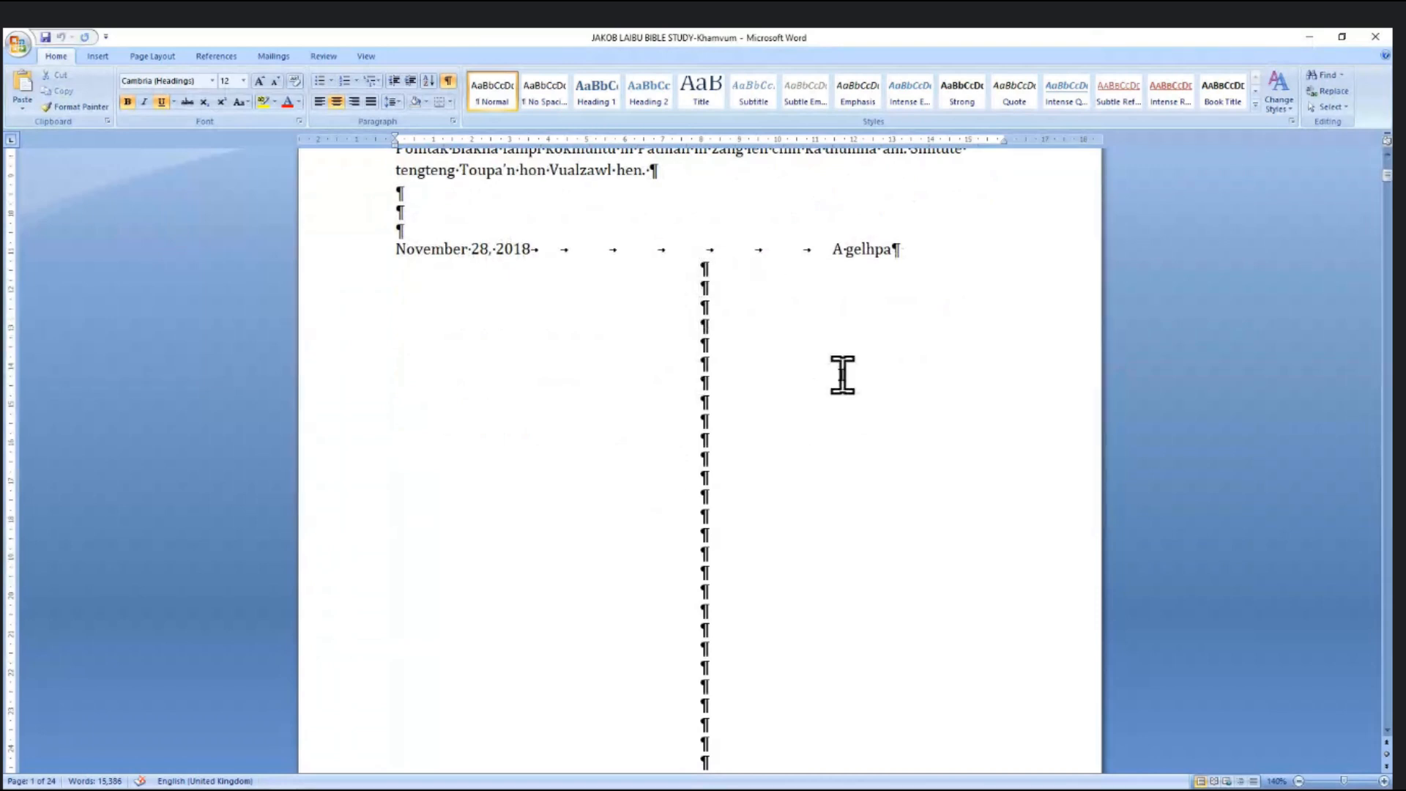
scroll(842, 375, "down", 4, "ctrl")
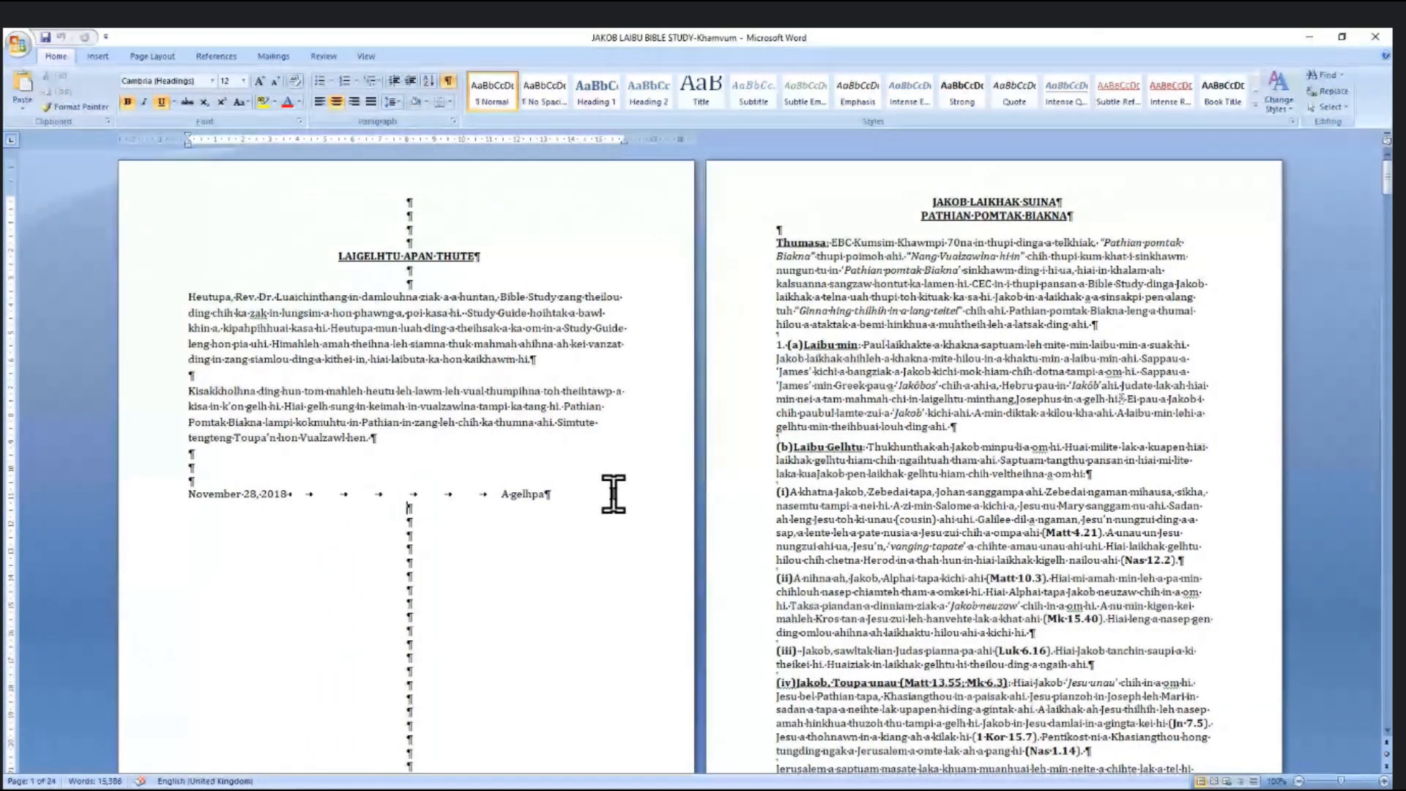
key("ctrl+Return")
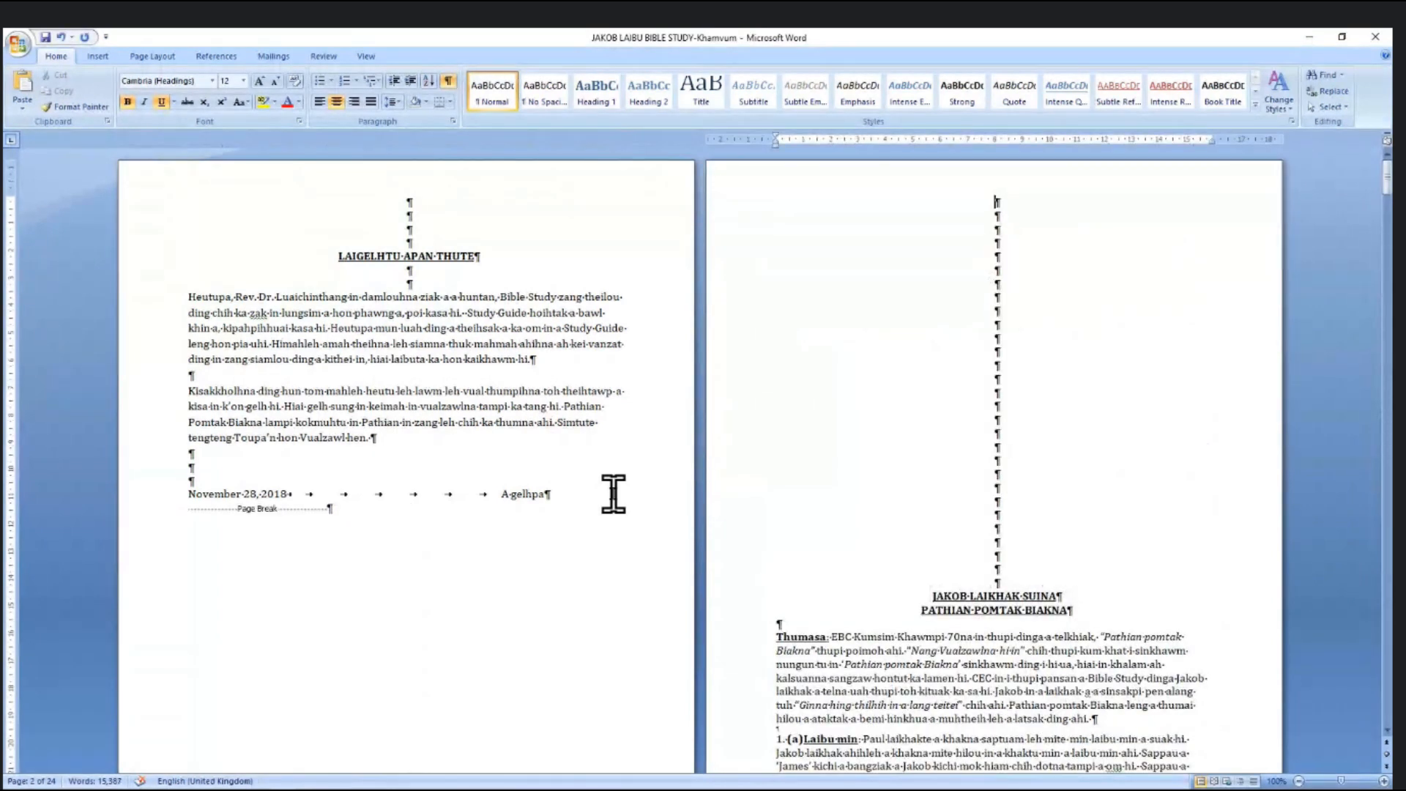
key("Delete")
key("Delete")
key("Delete")
key("Delete")
key("Delete")
key("Delete")
key("Delete")
key("Delete")
key("Delete")
key("Delete")
key("Delete")
key("Delete")
key("Delete")
key("Delete")
key("Delete")
key("Delete")
key("Delete")
key("Delete")
key("Delete")
key("Delete")
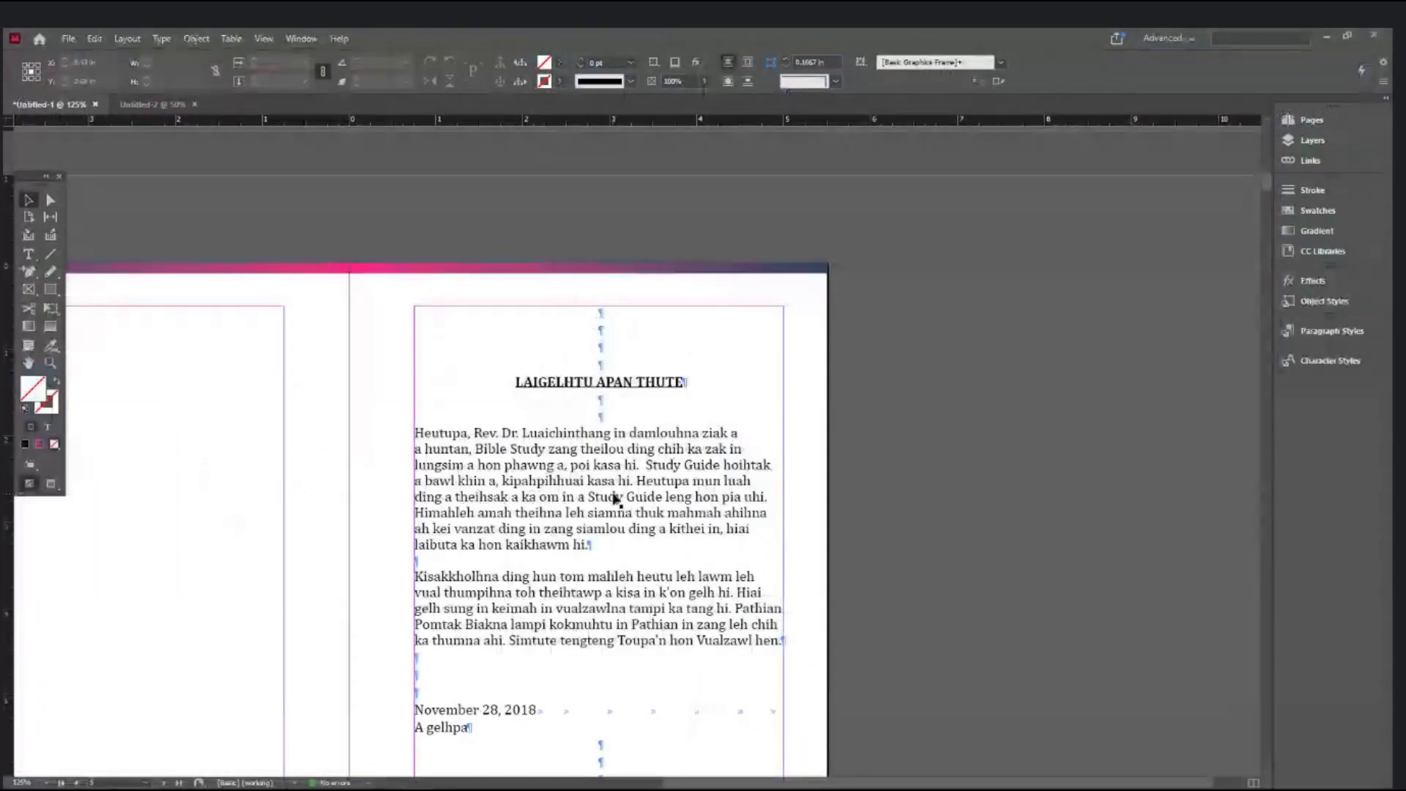
- Delete the empty paragraphs below 'A gelhpa' on page 5
scroll(613, 498, "down", 3)
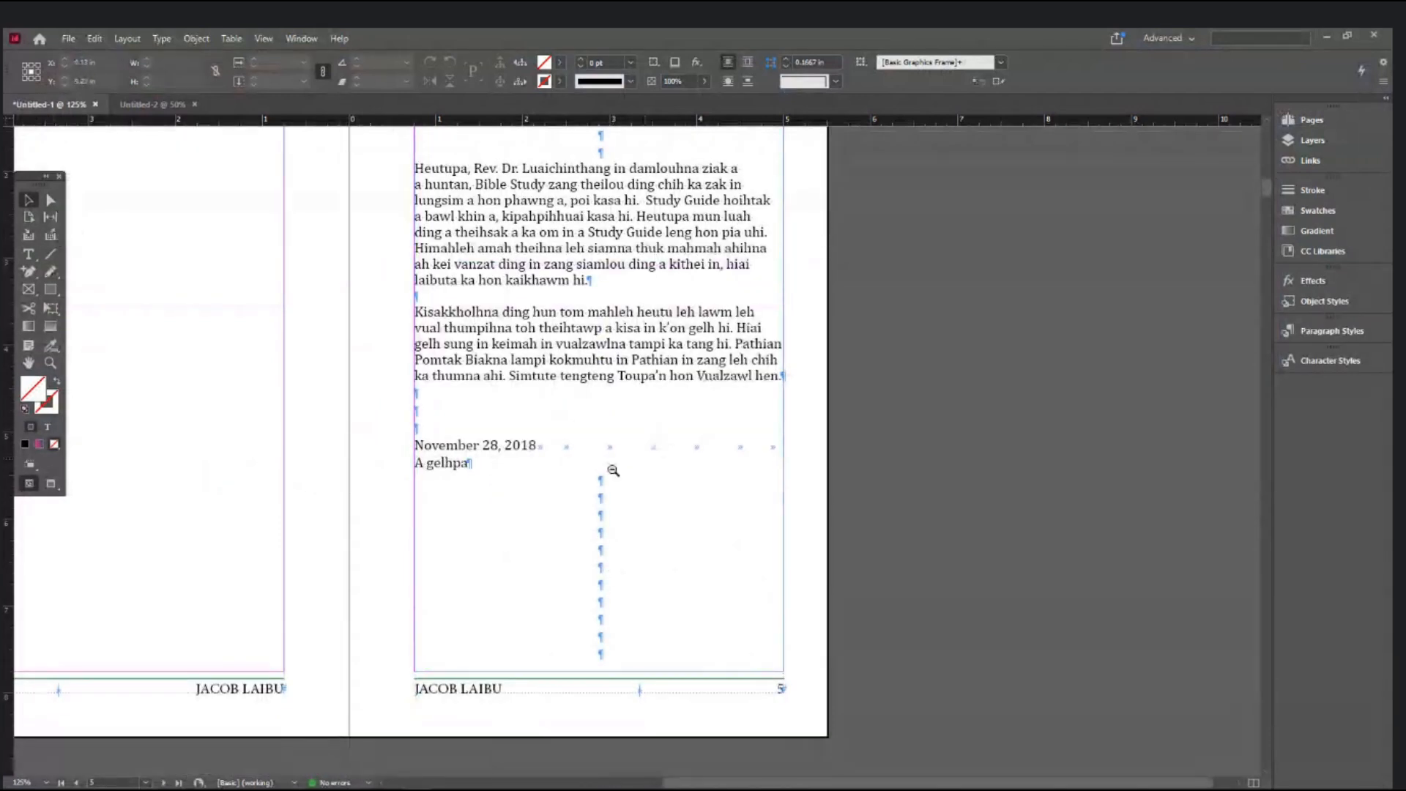
left_click(614, 470, "alt")
scroll(609, 505, "down", 3)
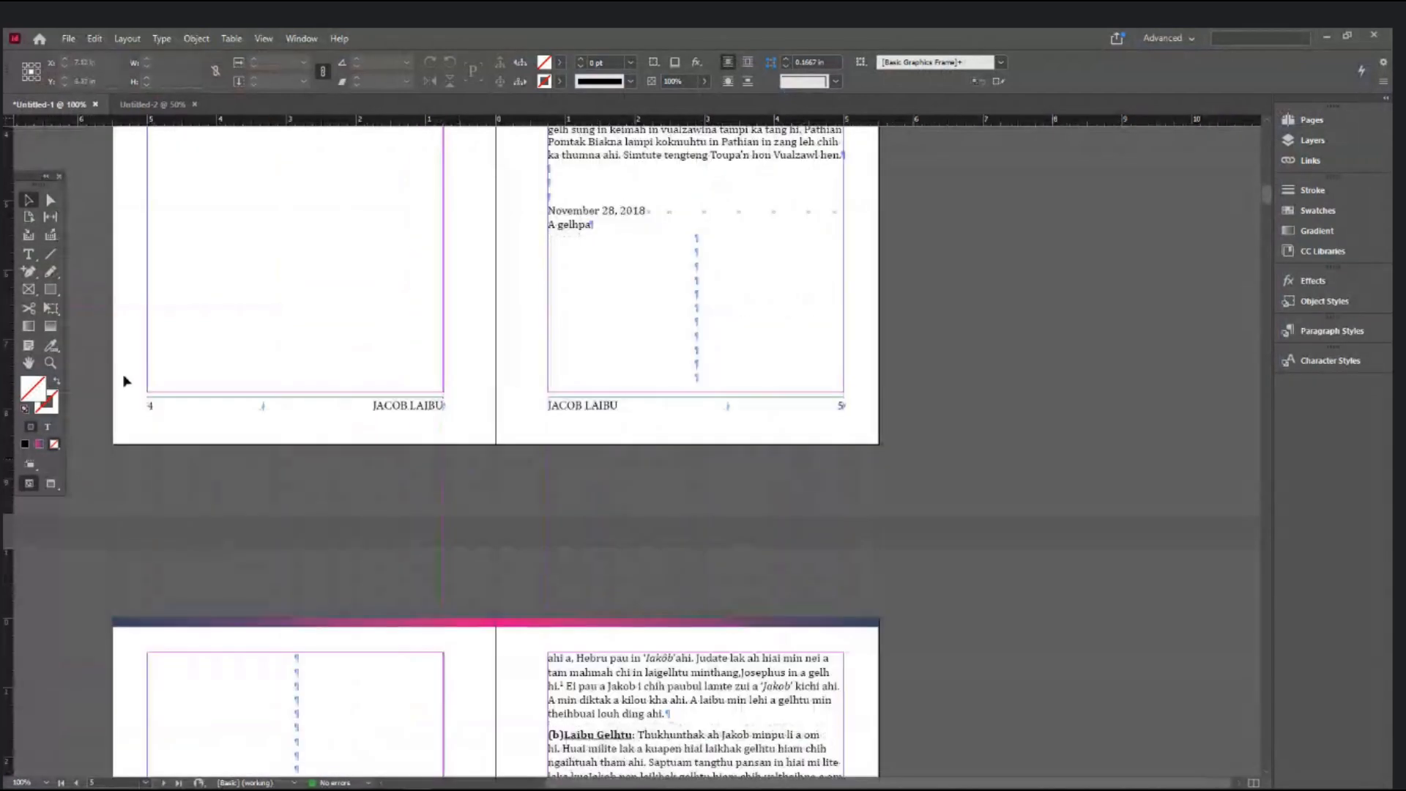
left_click(29, 254)
left_click(697, 238)
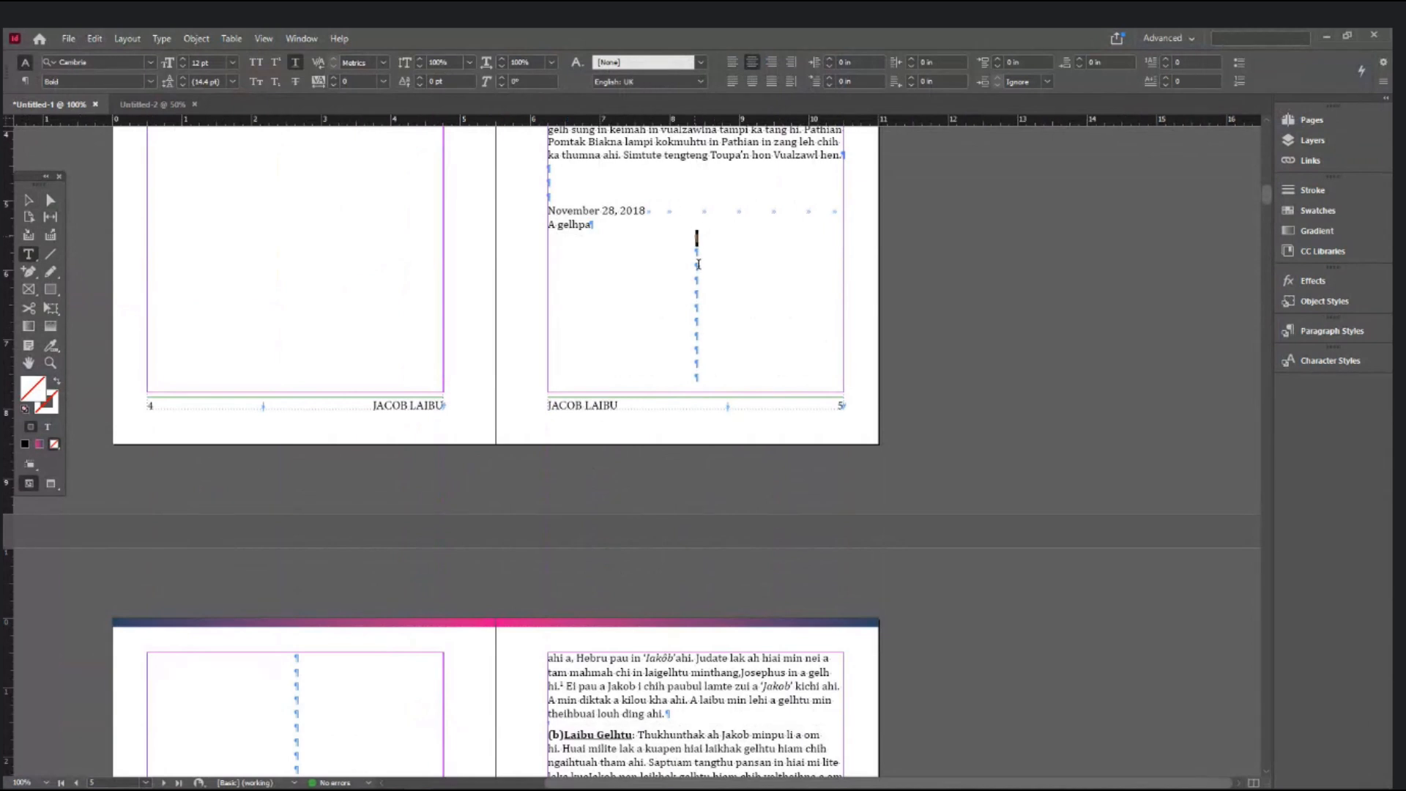
left_click_drag(699, 264, 719, 393)
key("BackSpace")
key("Delete")
key("Delete")
key("Delete")
key("Delete")
key("Delete")
key("Delete")
key("Delete")
key("Delete")
key("Delete")
key("Delete")
key("Delete")
key("Delete")
key("Delete")
key("Delete")
key("Delete")
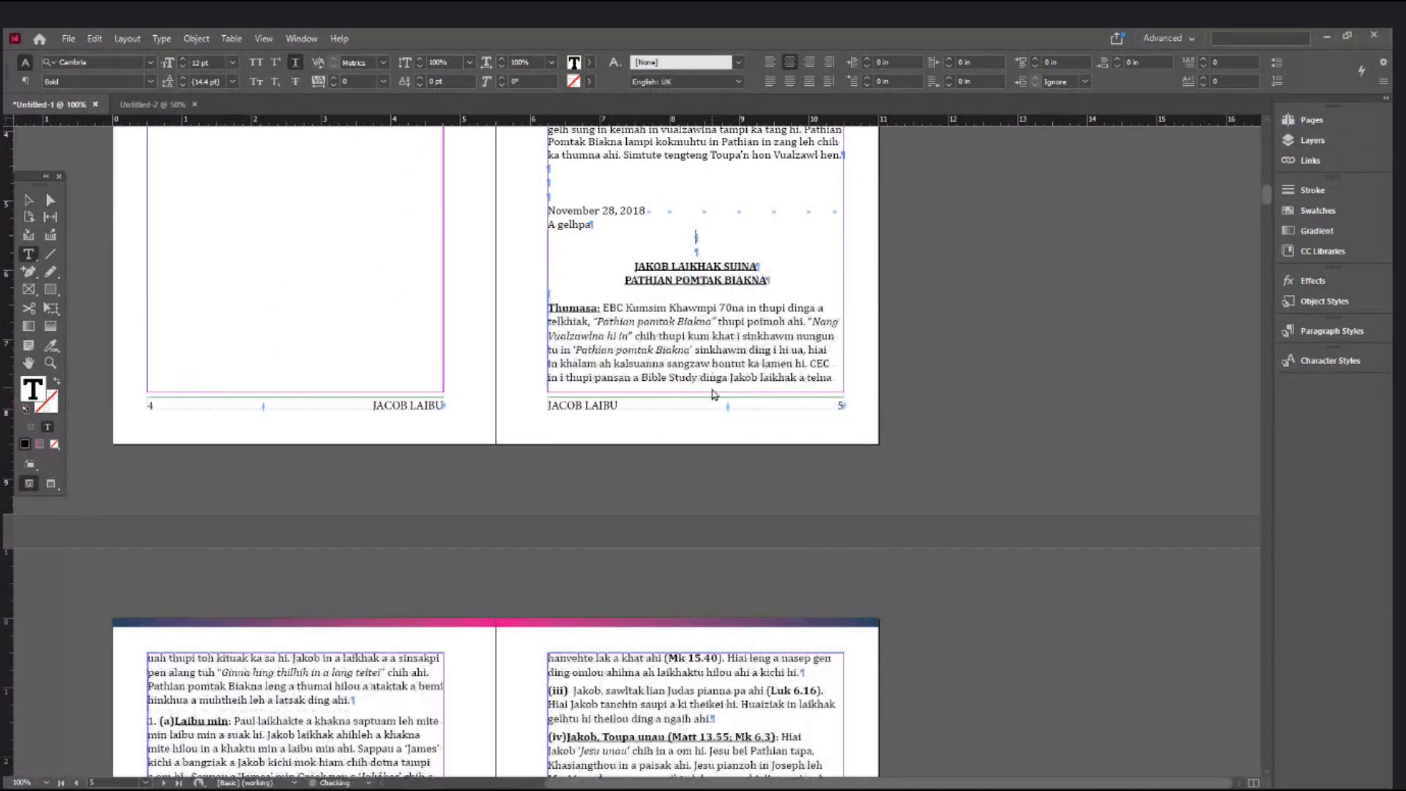
key("Delete")
key("Delete")
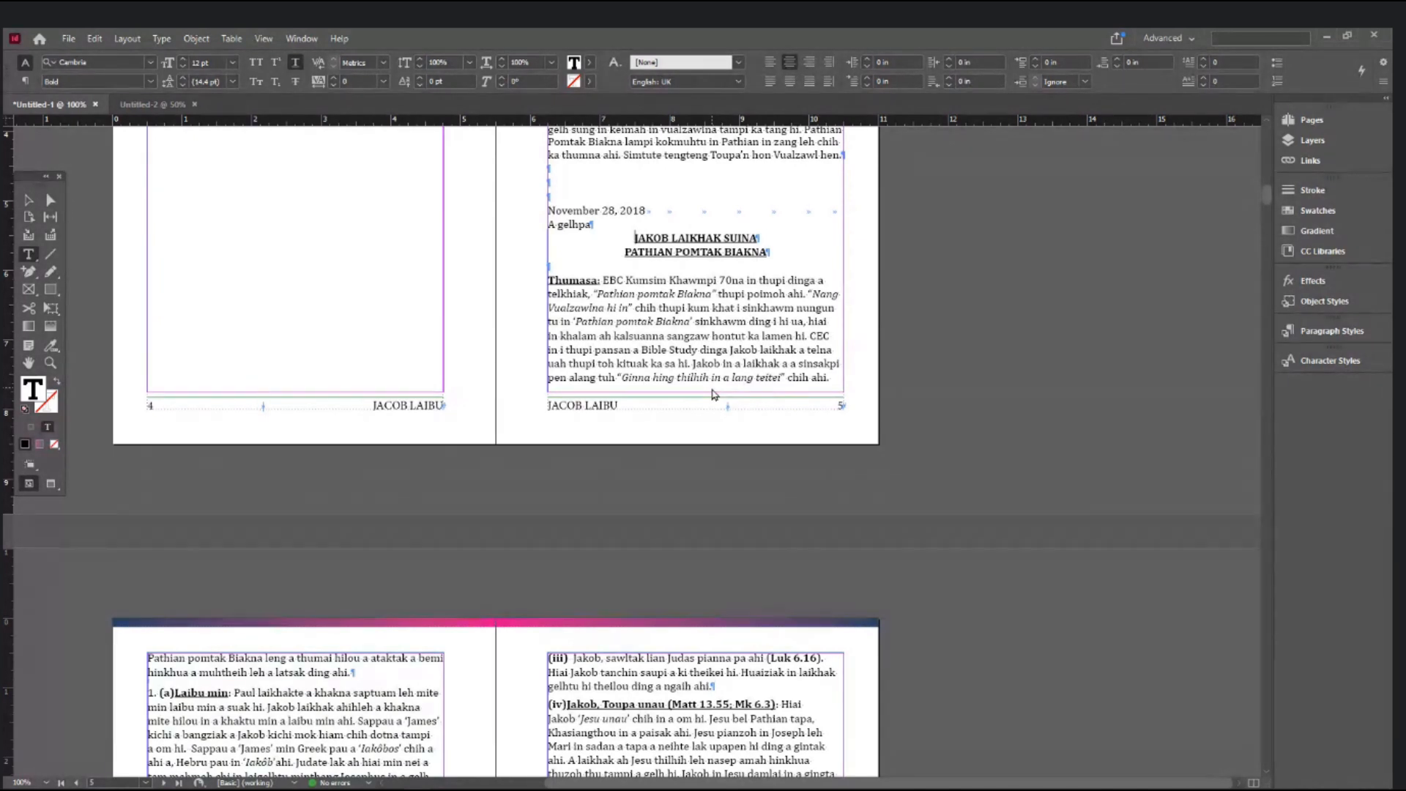
- Insert a frame break so 'JAKOB LAIKHAK SUINA' starts at the top of page 6
key("ctrl+KP_Enter")
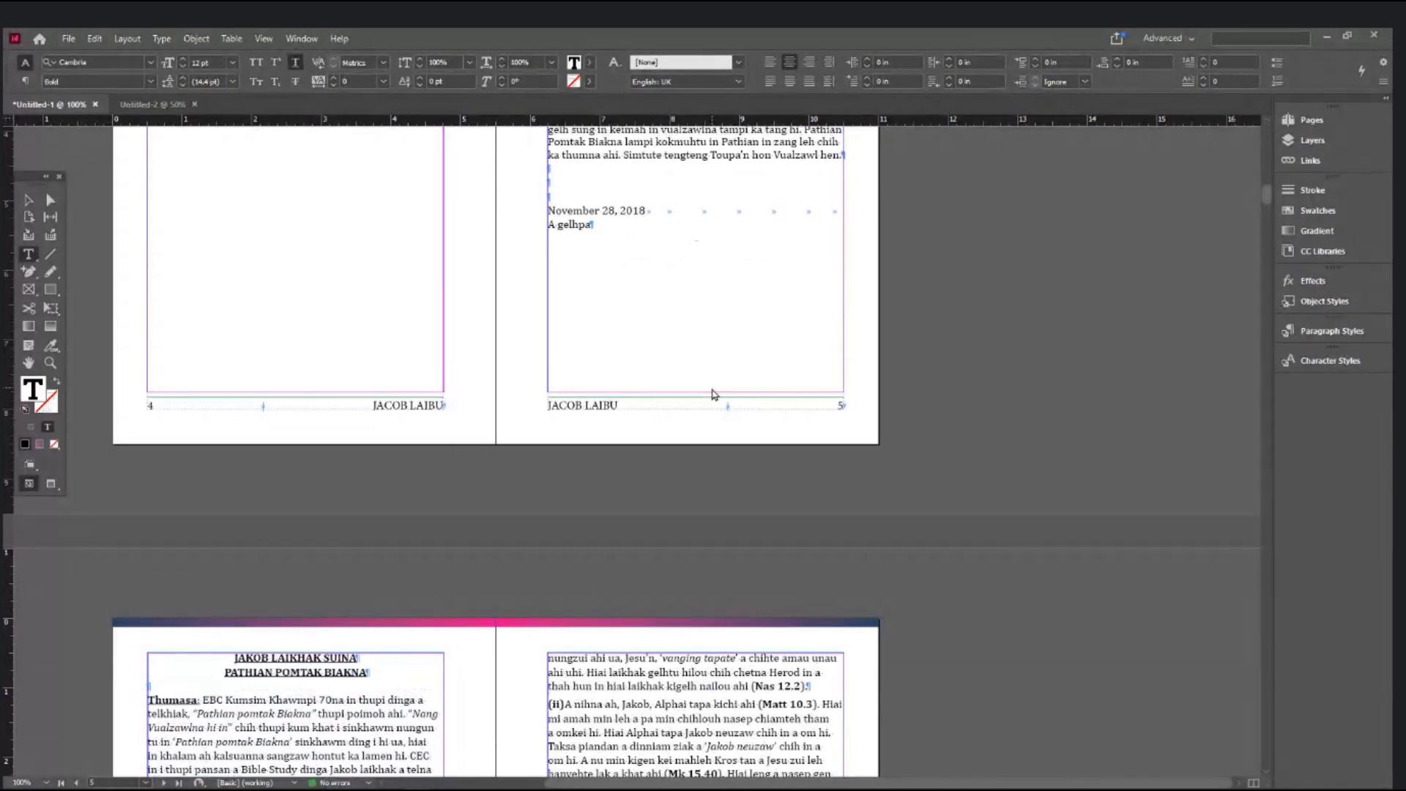
scroll(427, 504, "down", 5)
scroll(427, 504, "up", 4)
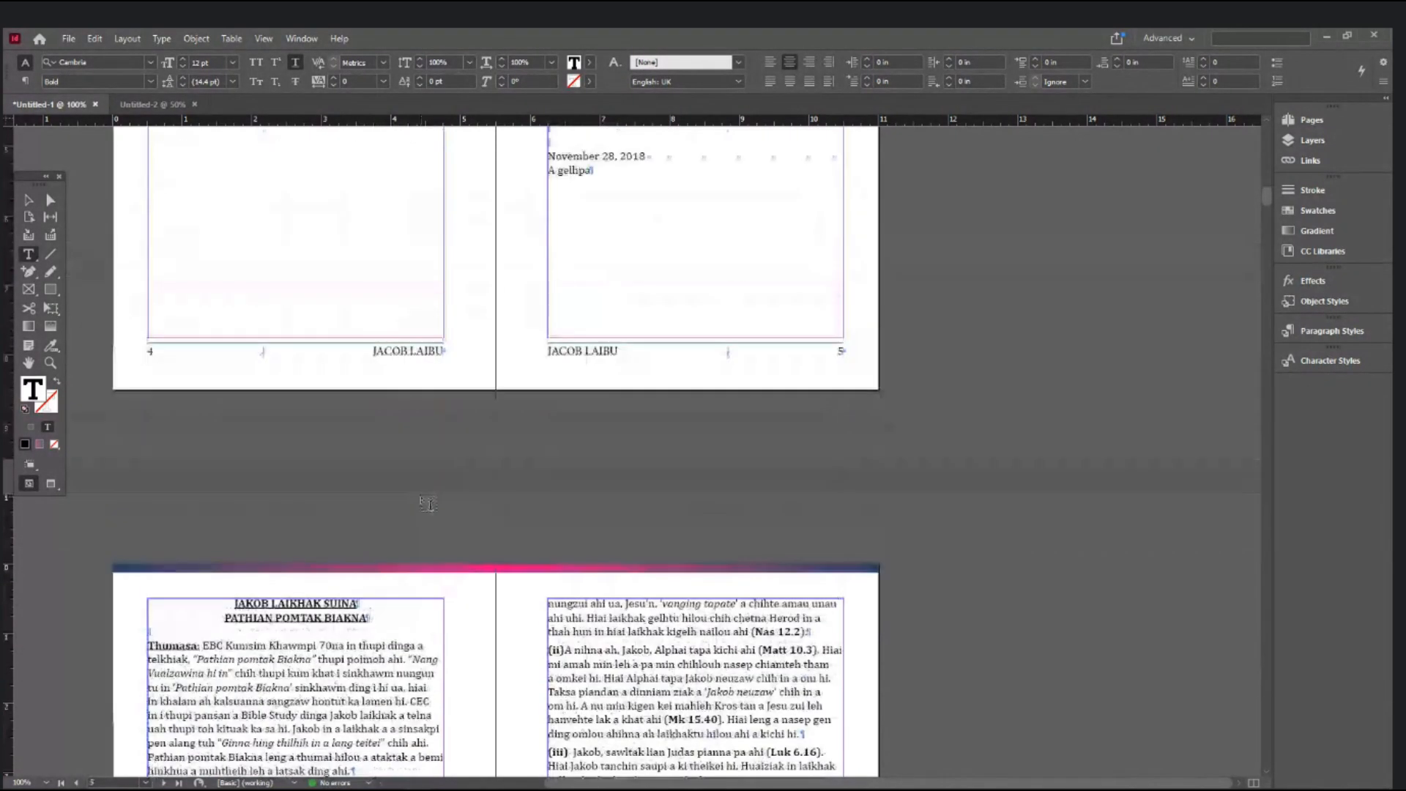
scroll(428, 504, "down", 4)
left_click(350, 481)
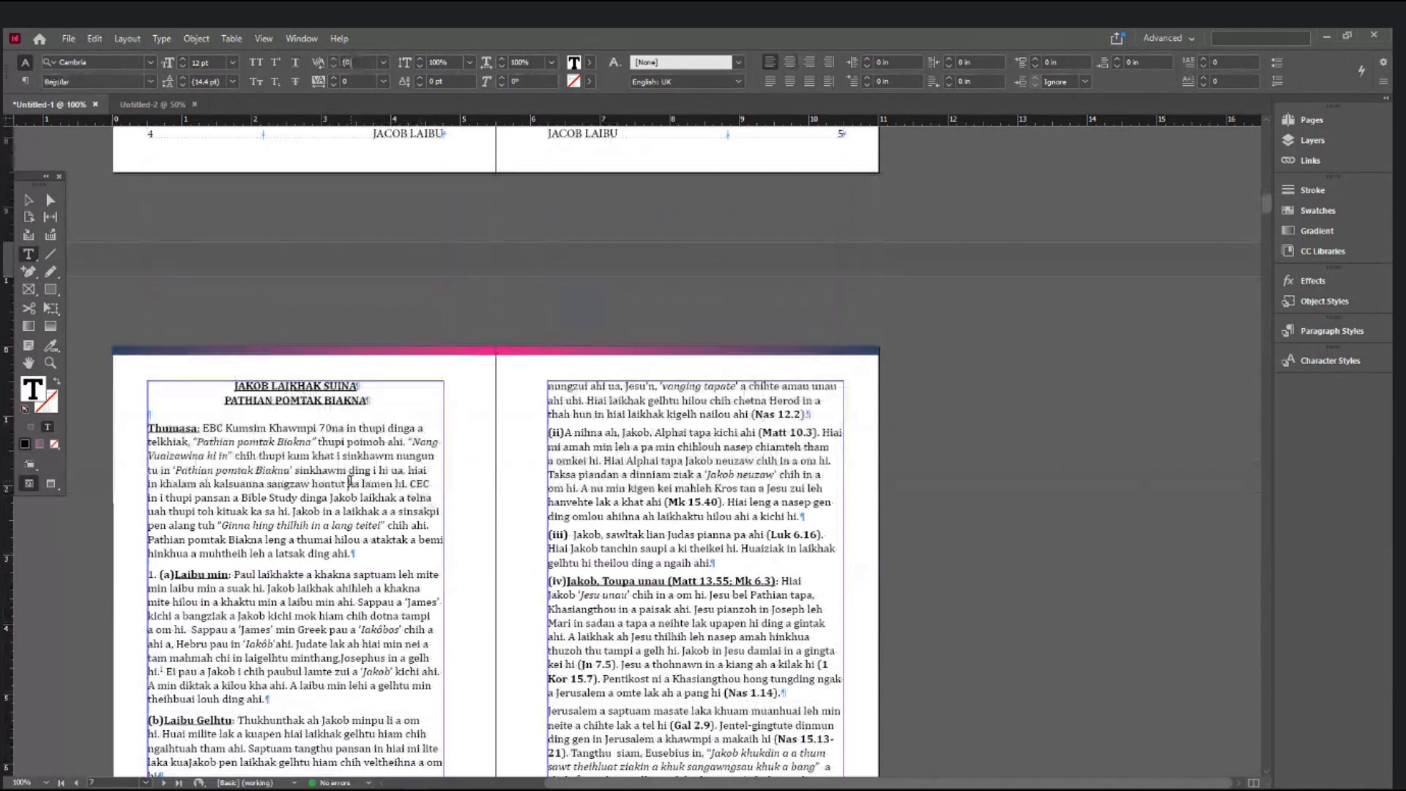
scroll(350, 481, "up", 9)
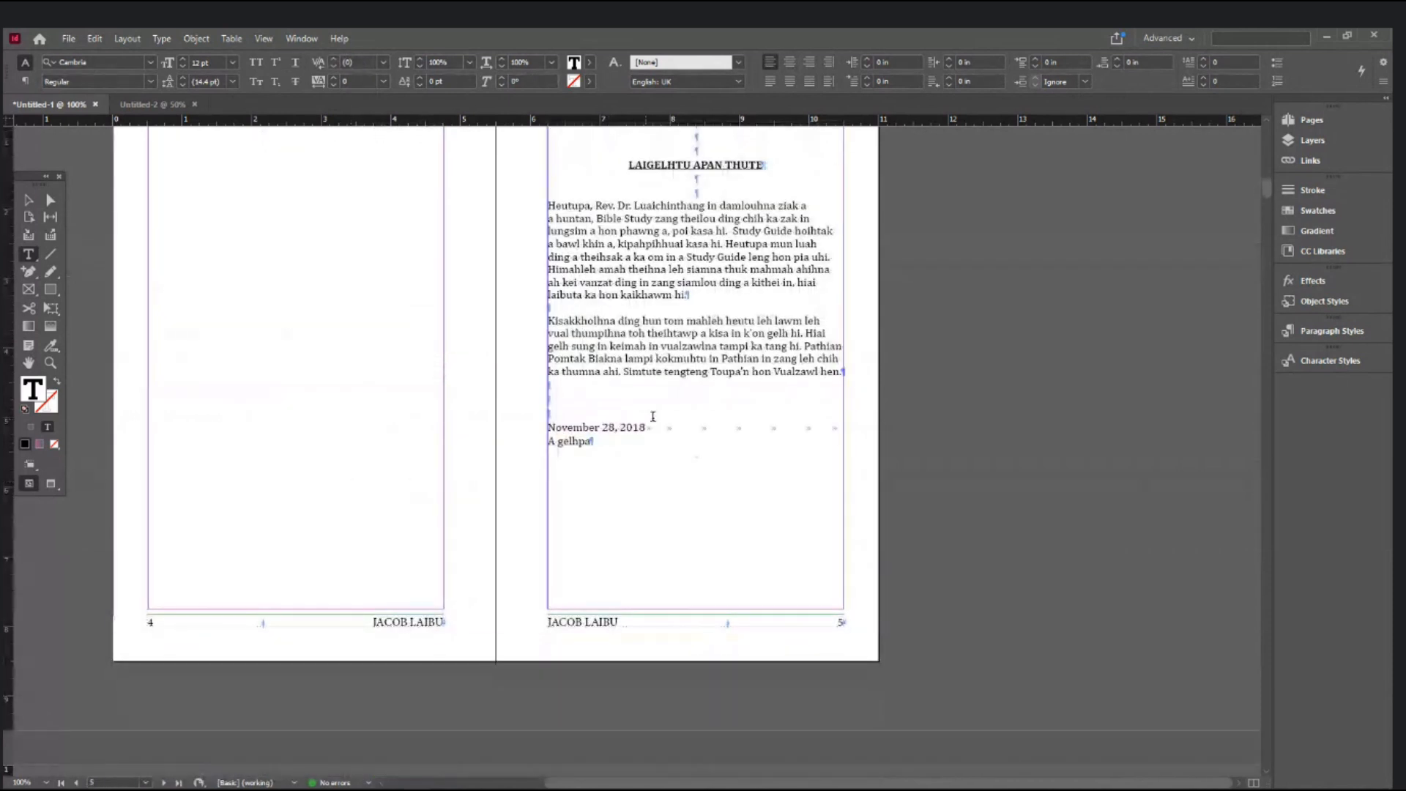
- Replace the tabs after 'November 28, 2018' with a right tab pushing 'A gelhpa' to the line end
left_click_drag(646, 427, 837, 427)
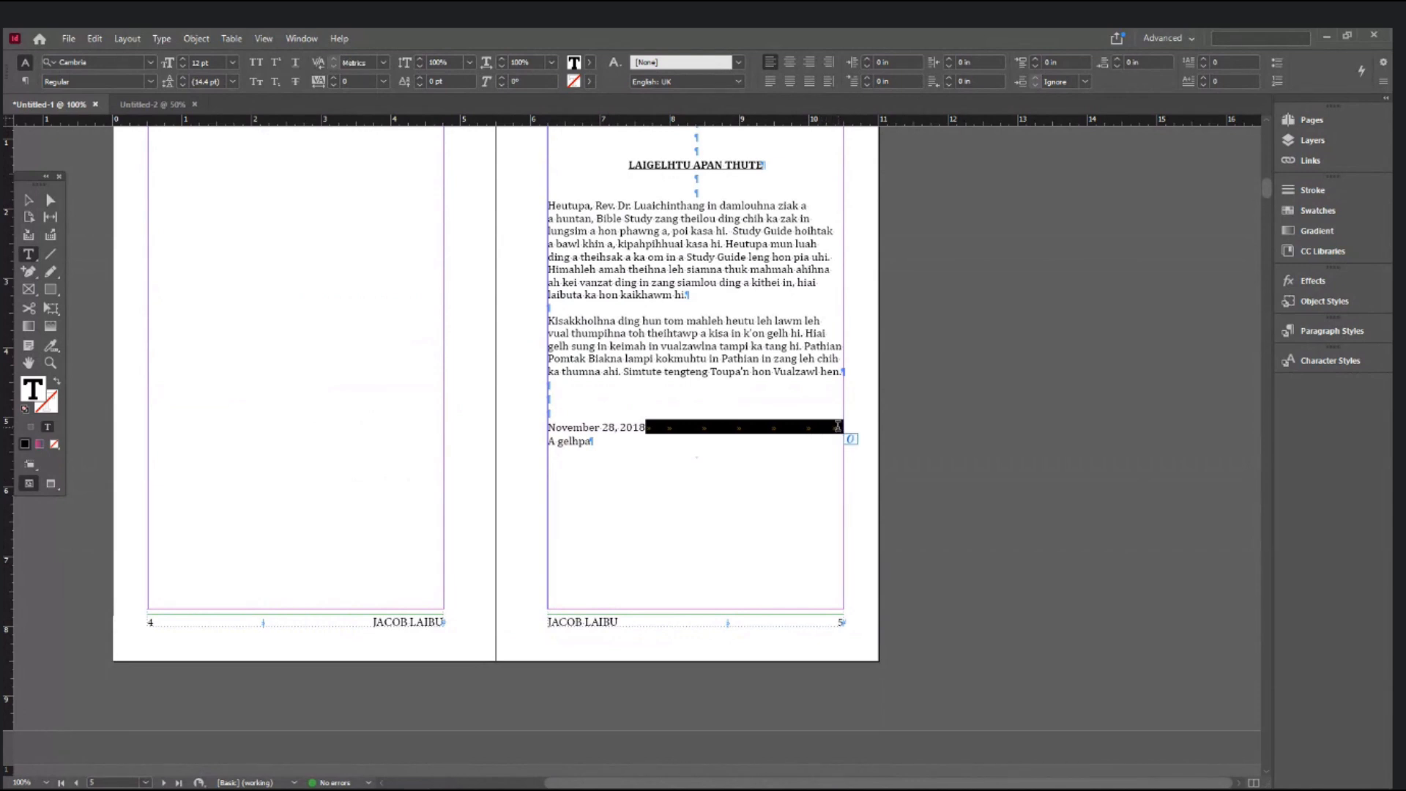
key("BackSpace")
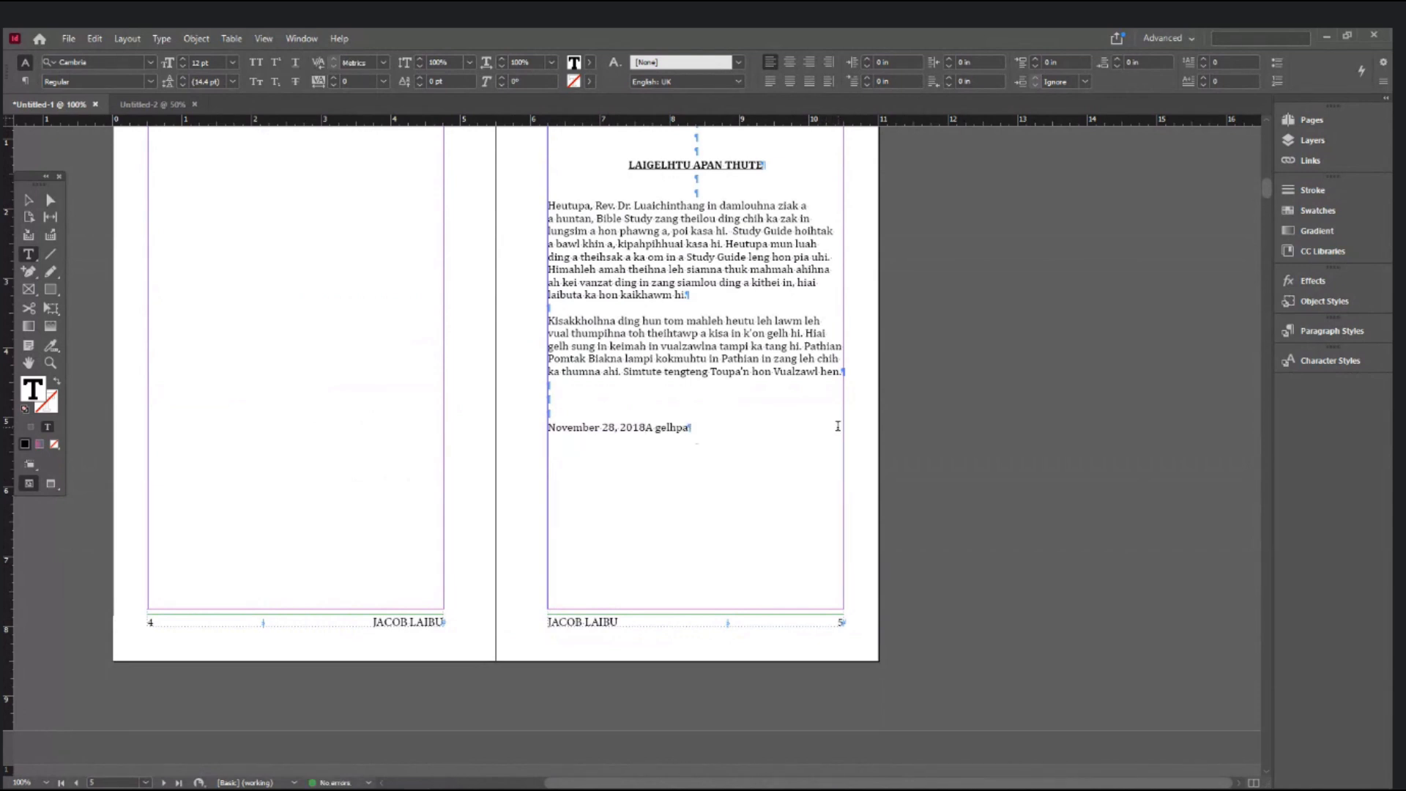
key("Tab")
- Justify both body paragraphs with the last line aligned left
left_click_drag(843, 374, 528, 207)
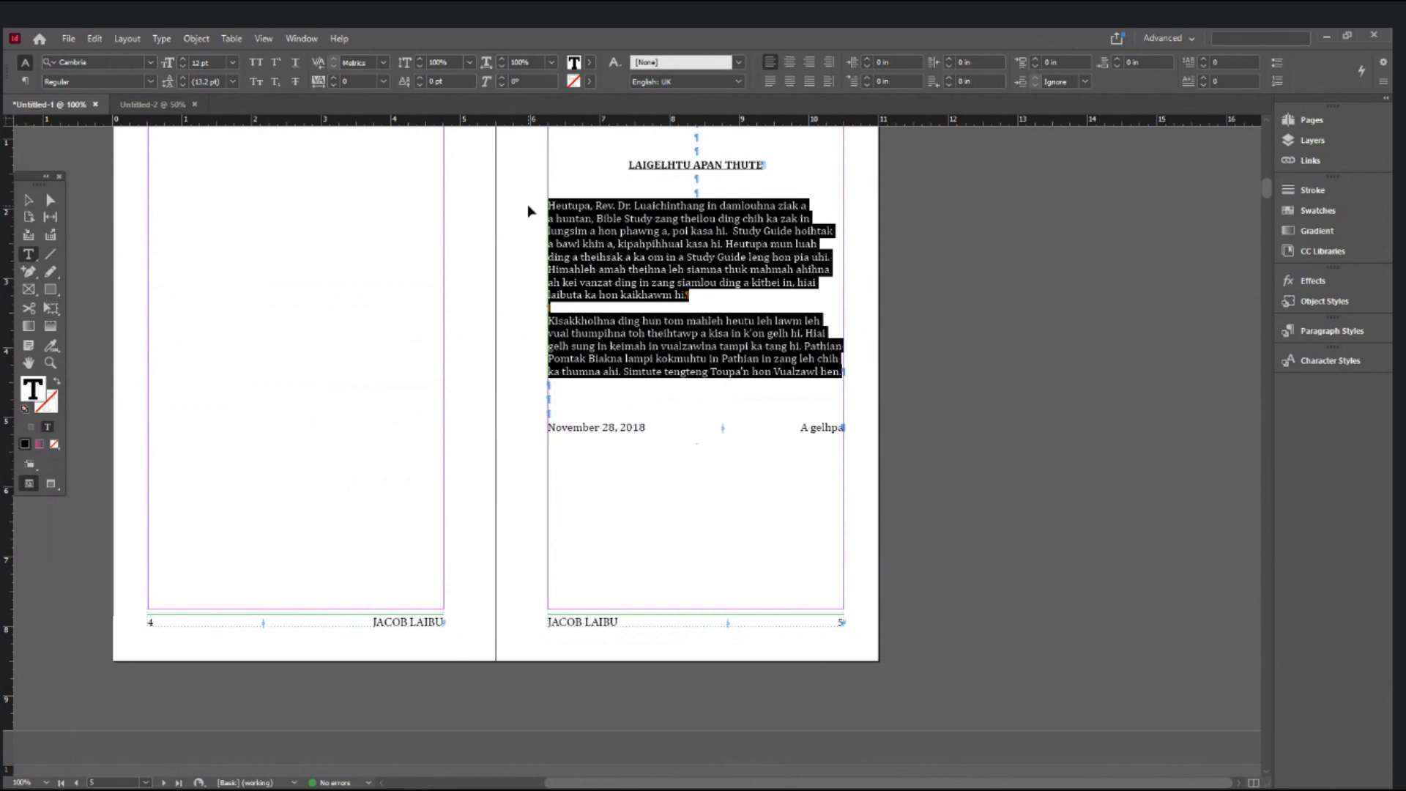
key("ctrl+shift+j")
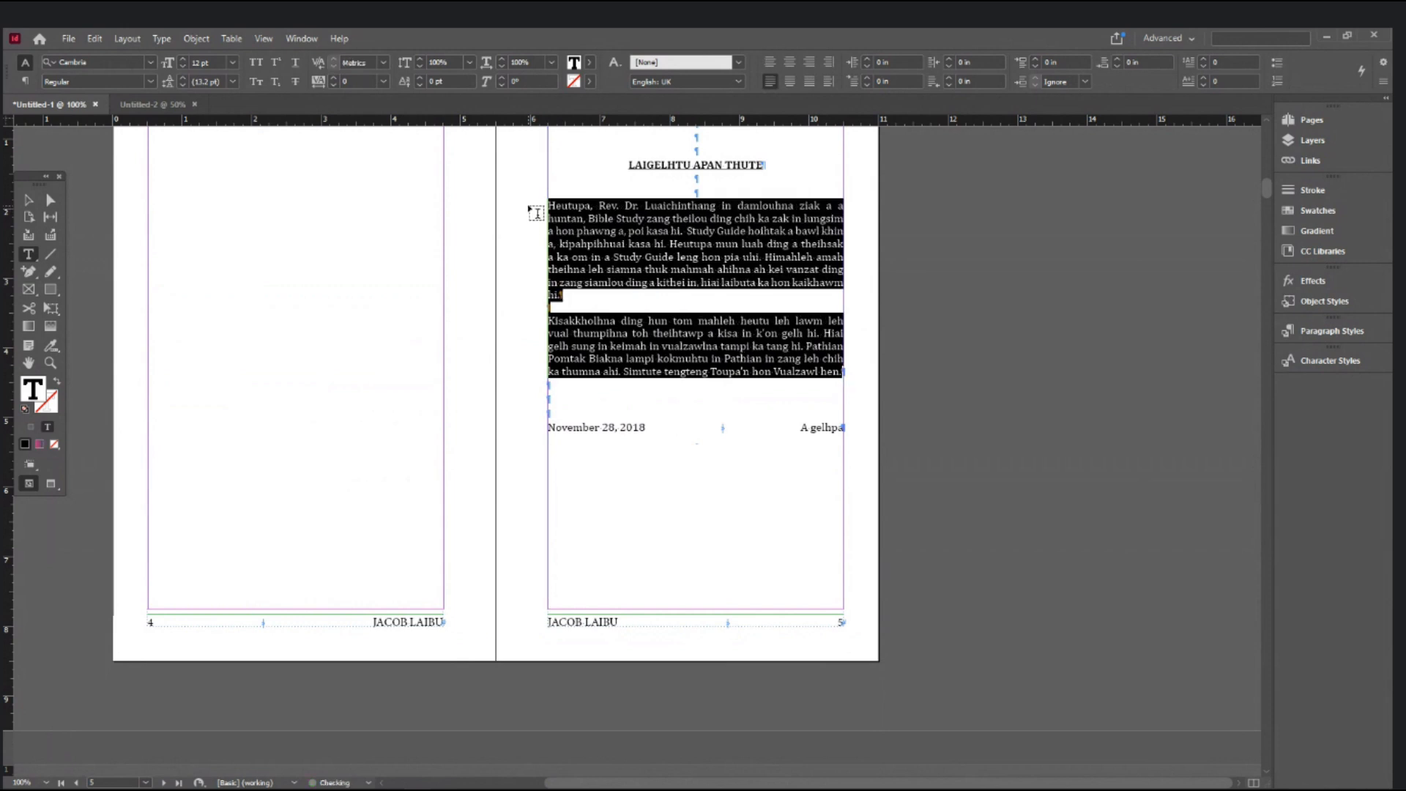
scroll(530, 212, "up", 3)
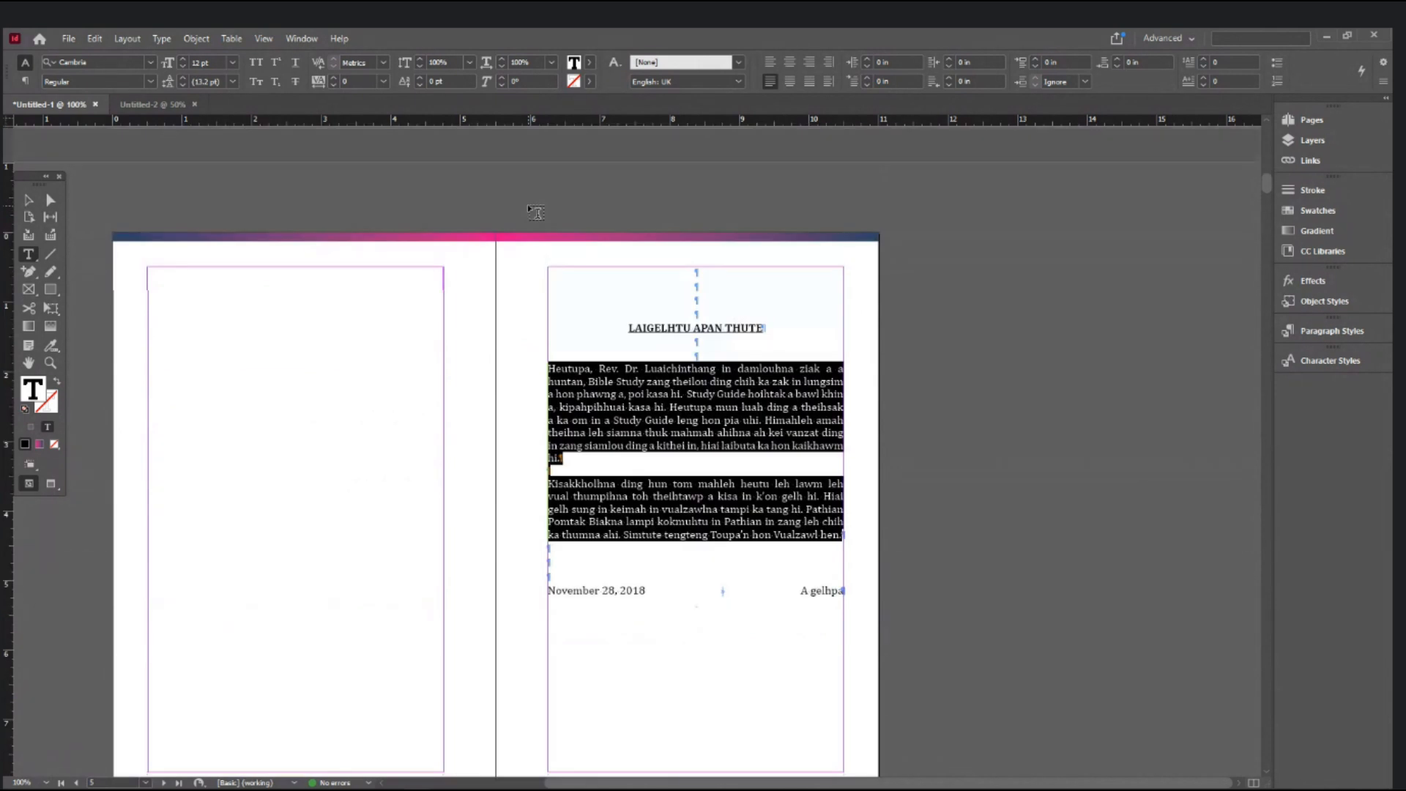
- Delete the extra empty paragraphs above the heading and above the date line
left_click(699, 273)
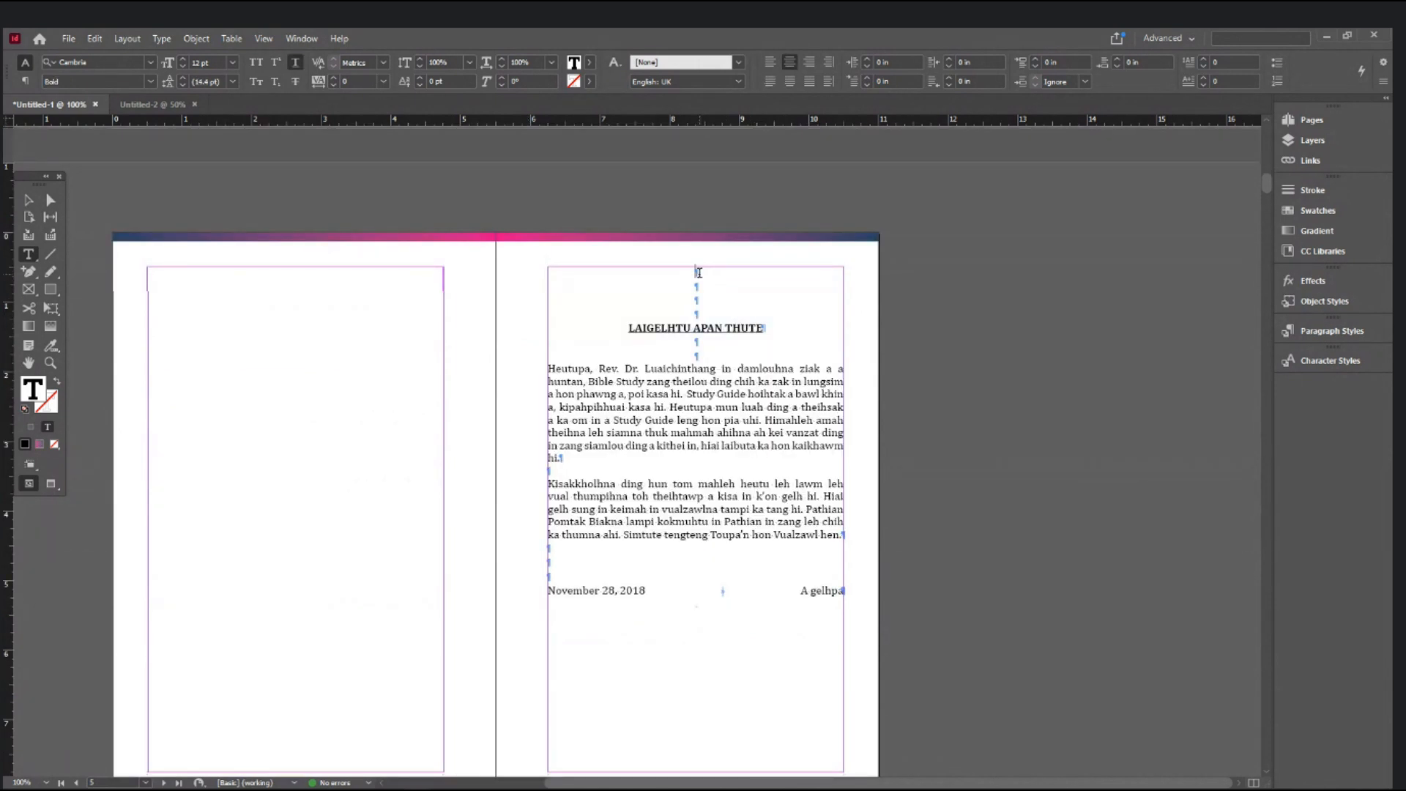
key("Delete")
key("Delete")
key("Delete")
key("Delete")
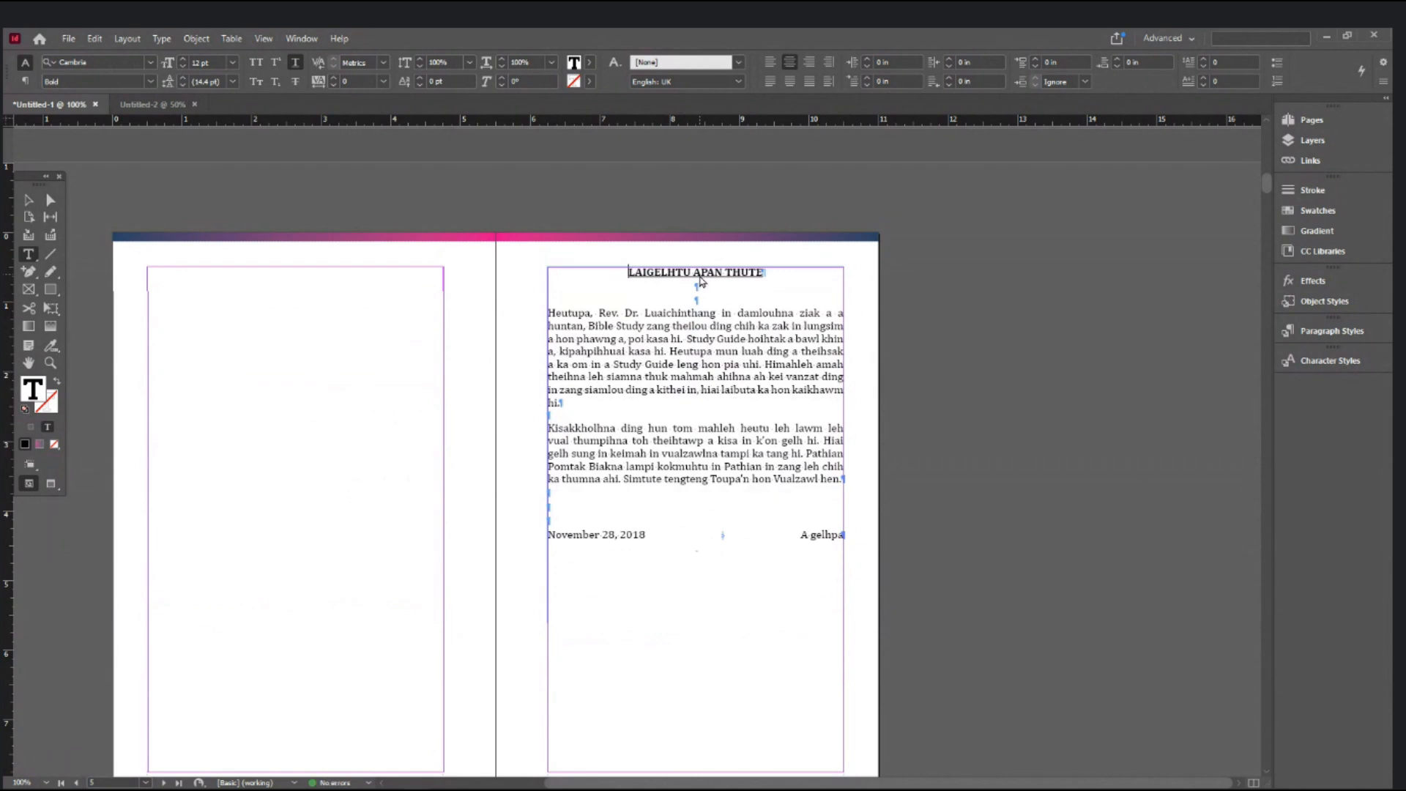
scroll(701, 280, "down", 3)
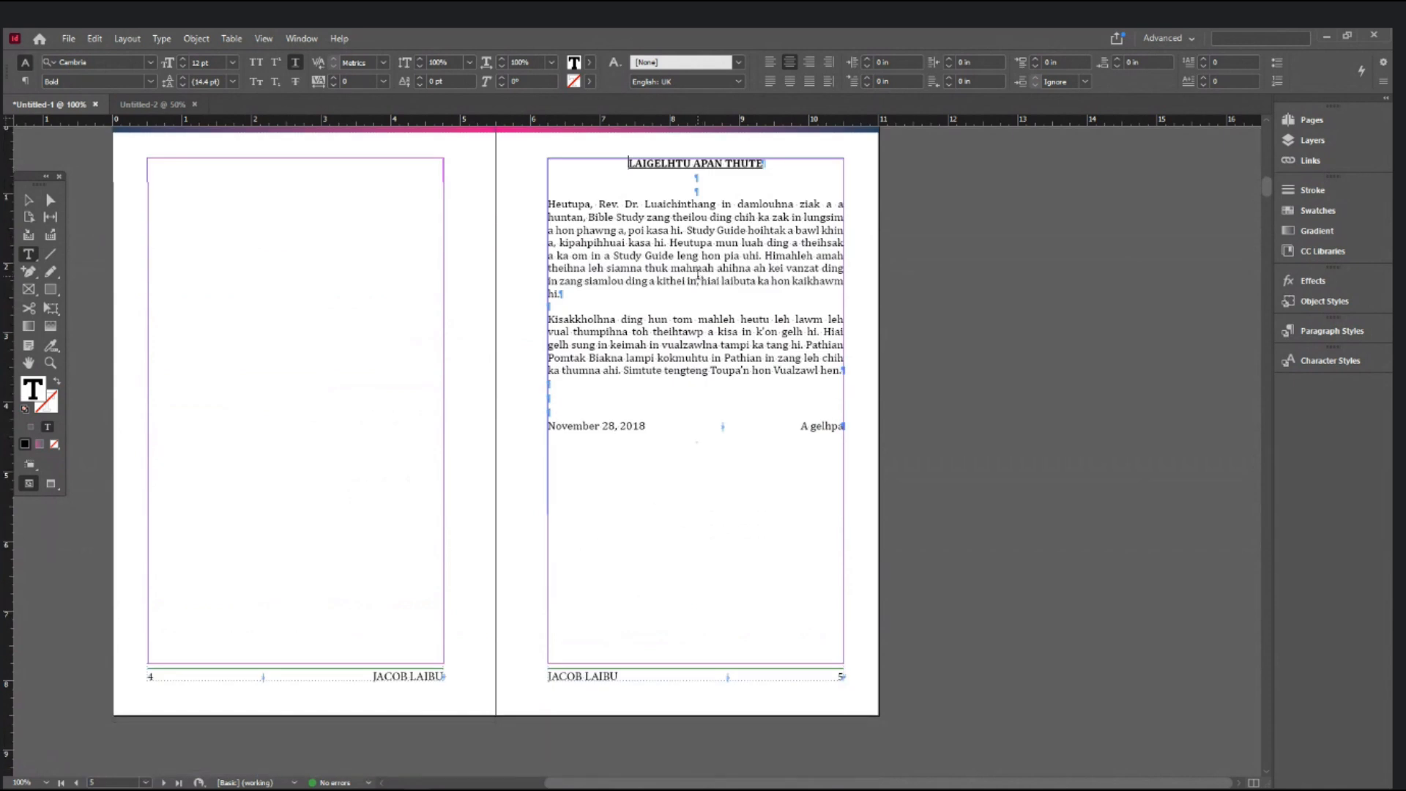
left_click(31, 200)
scroll(930, 356, "up", 3)
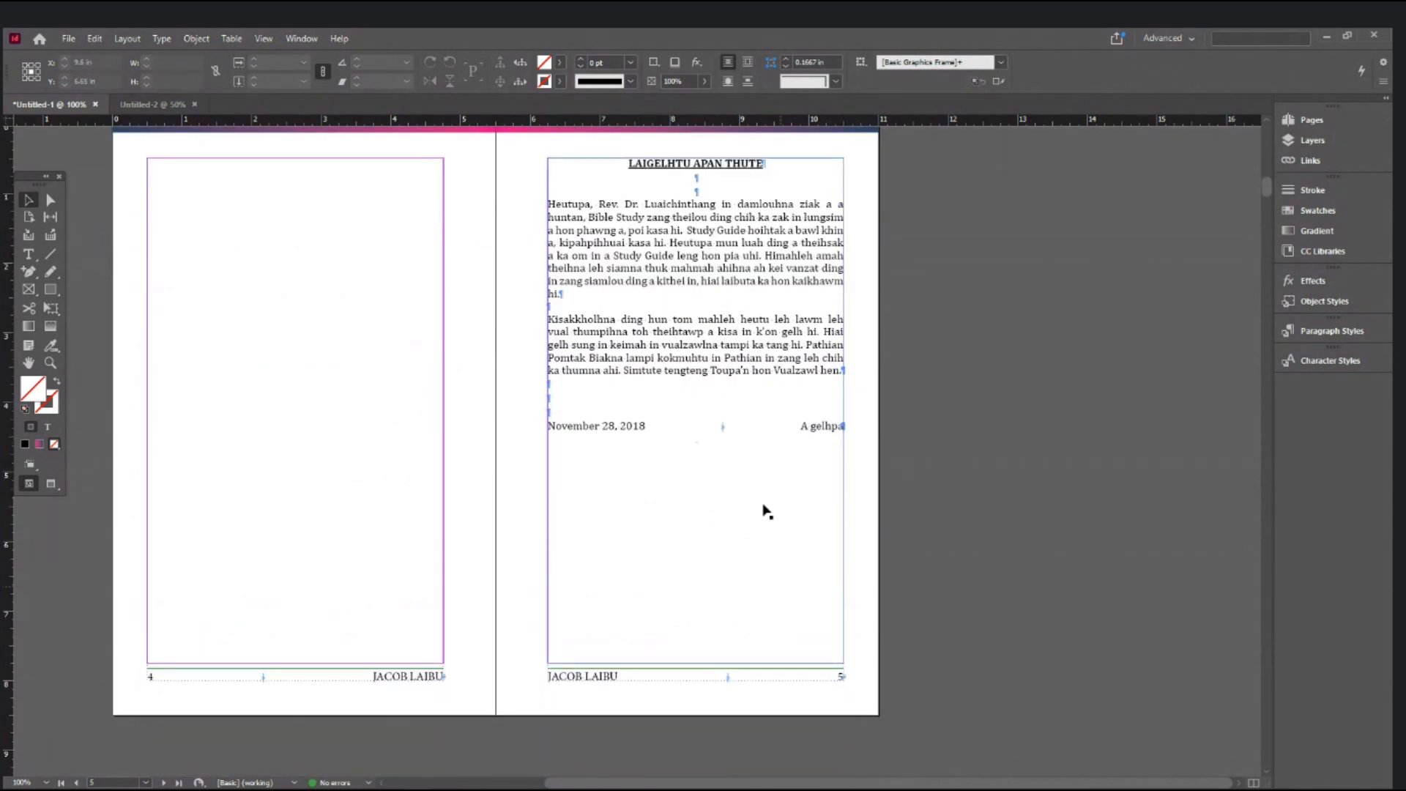
scroll(679, 523, "up", 3)
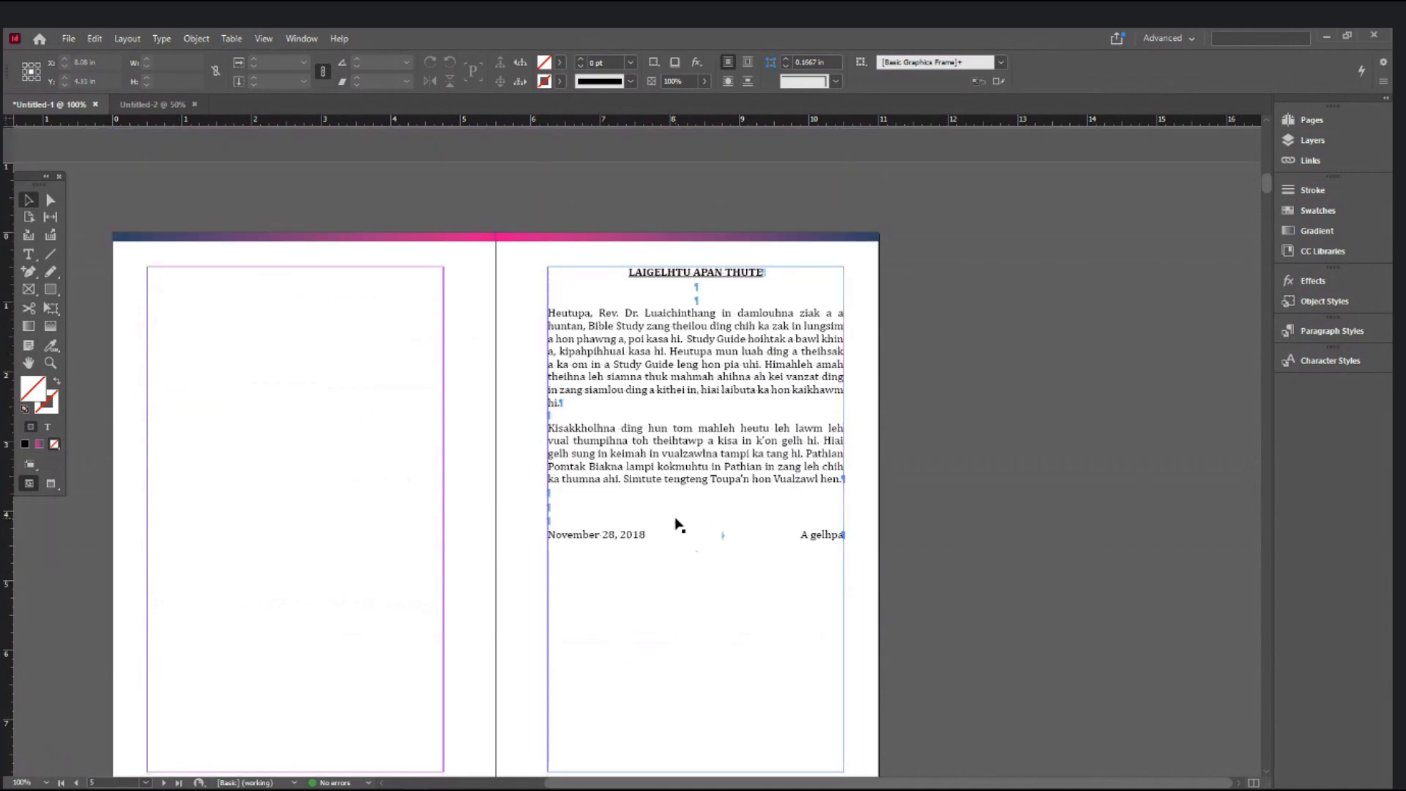
left_click(28, 254)
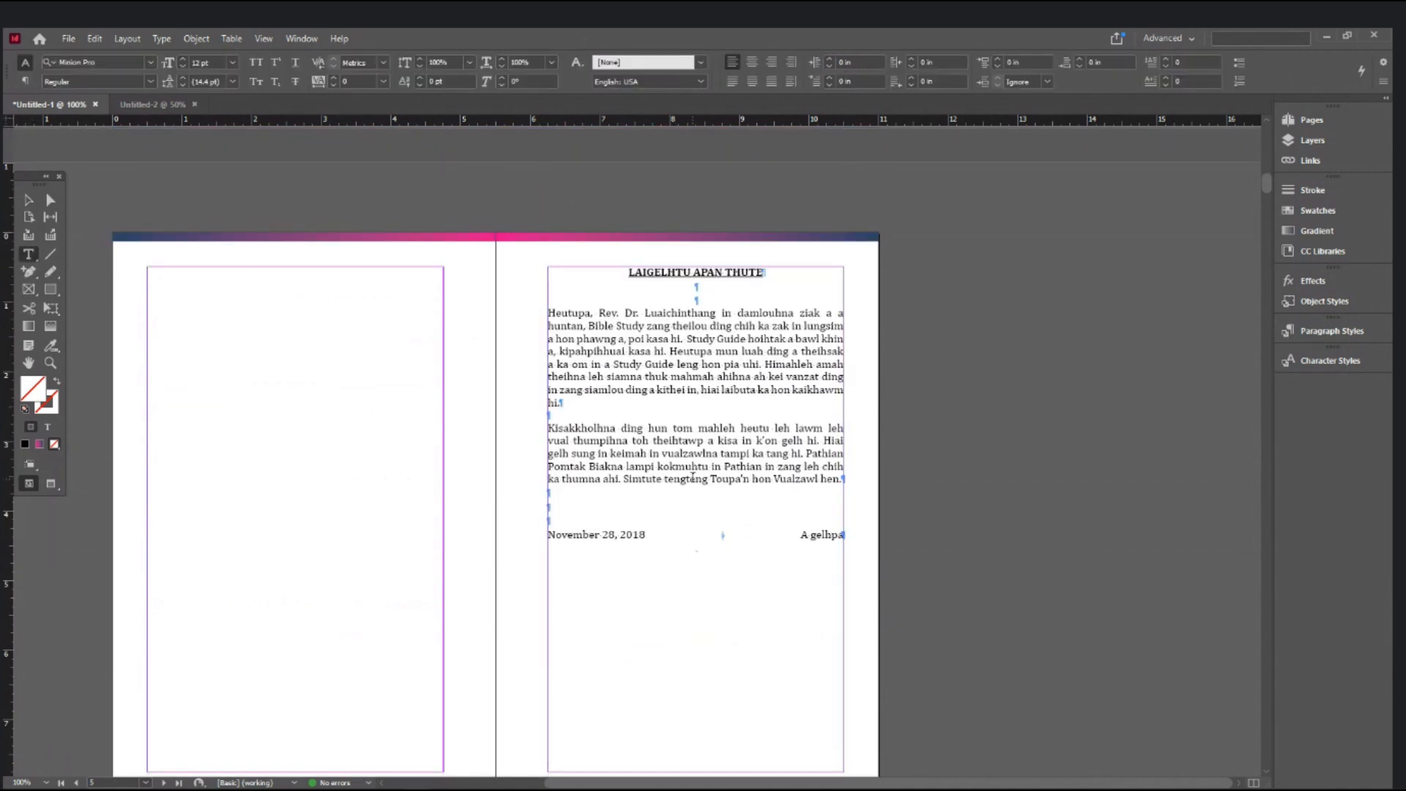
left_click(587, 508)
key("Delete")
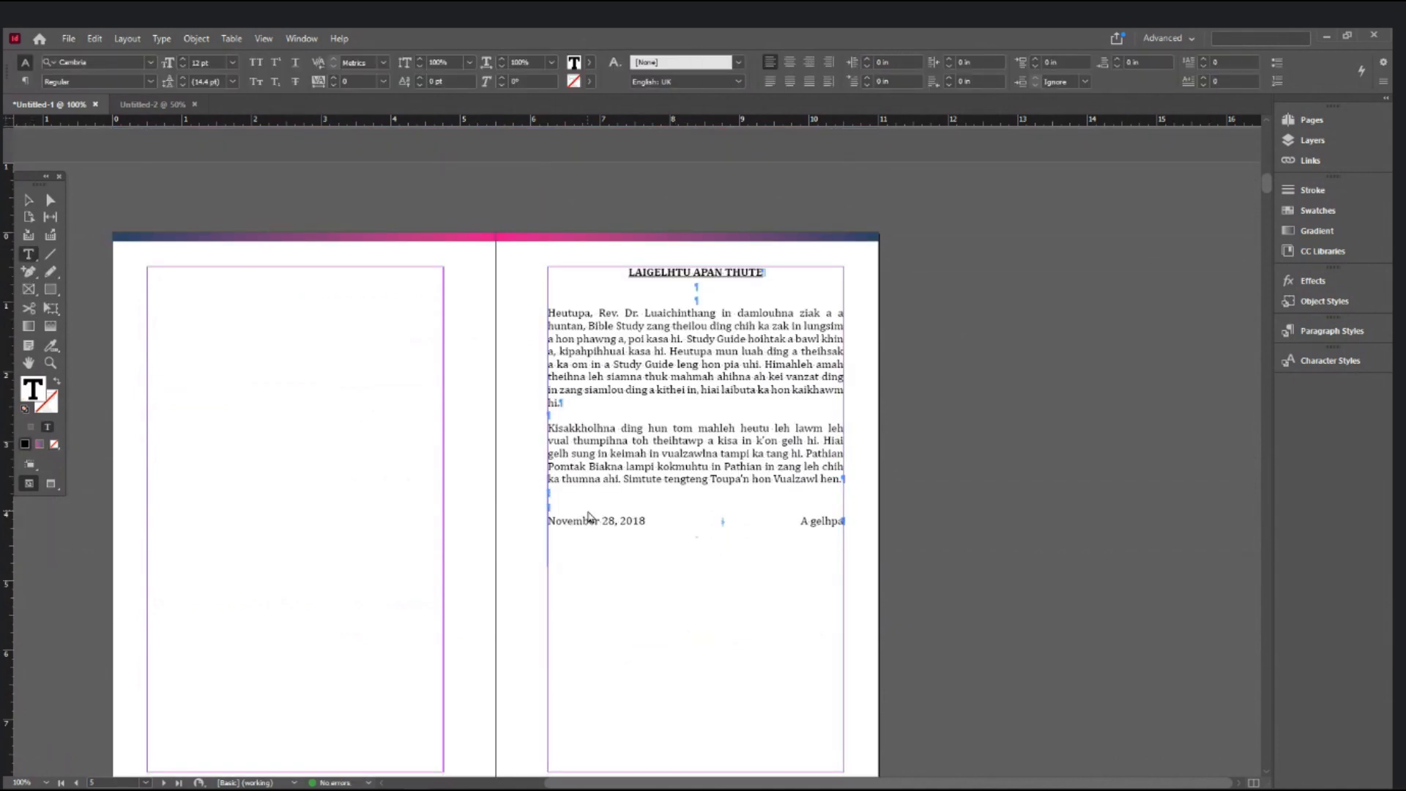
left_click(29, 198)
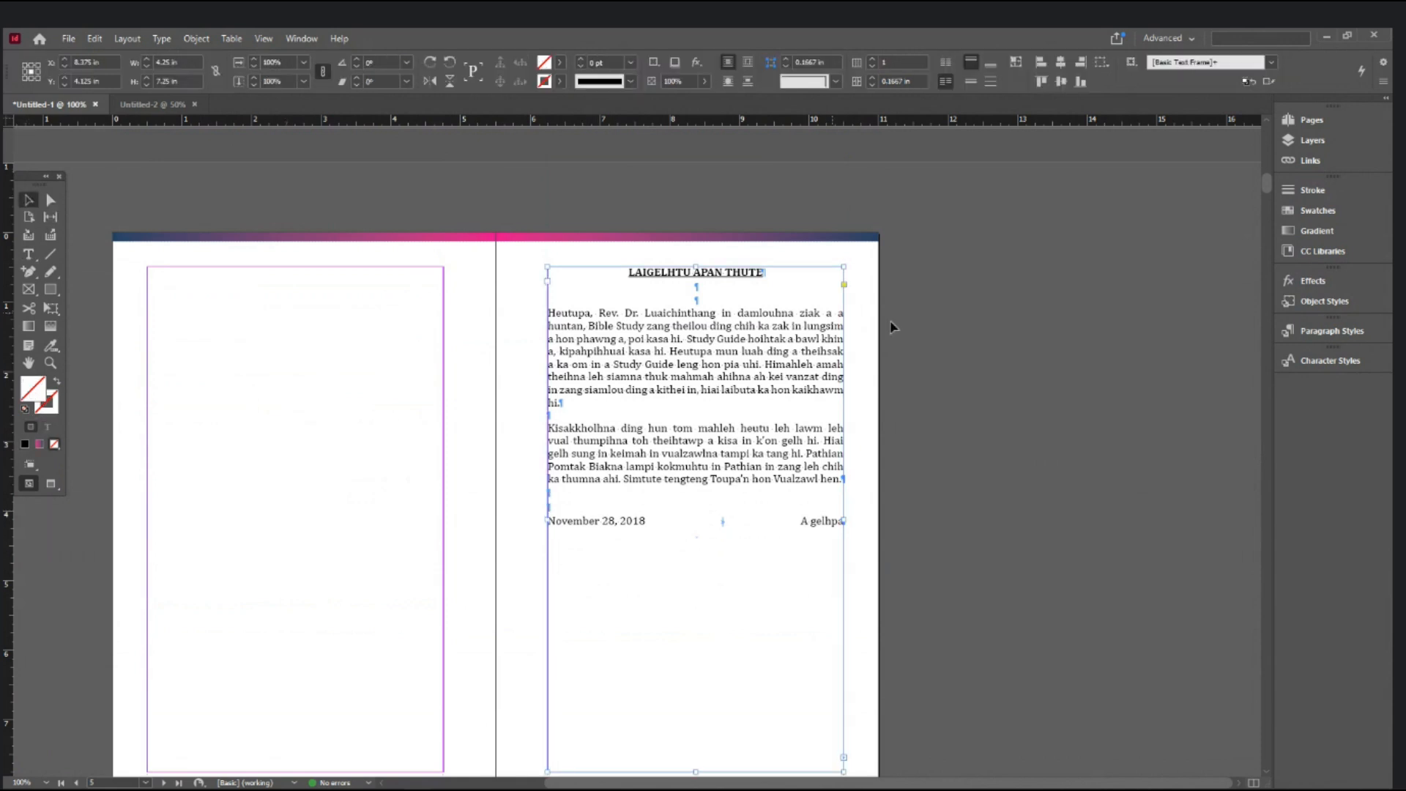
- Set the page 5 text frame's Vertical Justification Align to Center
left_click(696, 364)
scroll(697, 365, "down", 3)
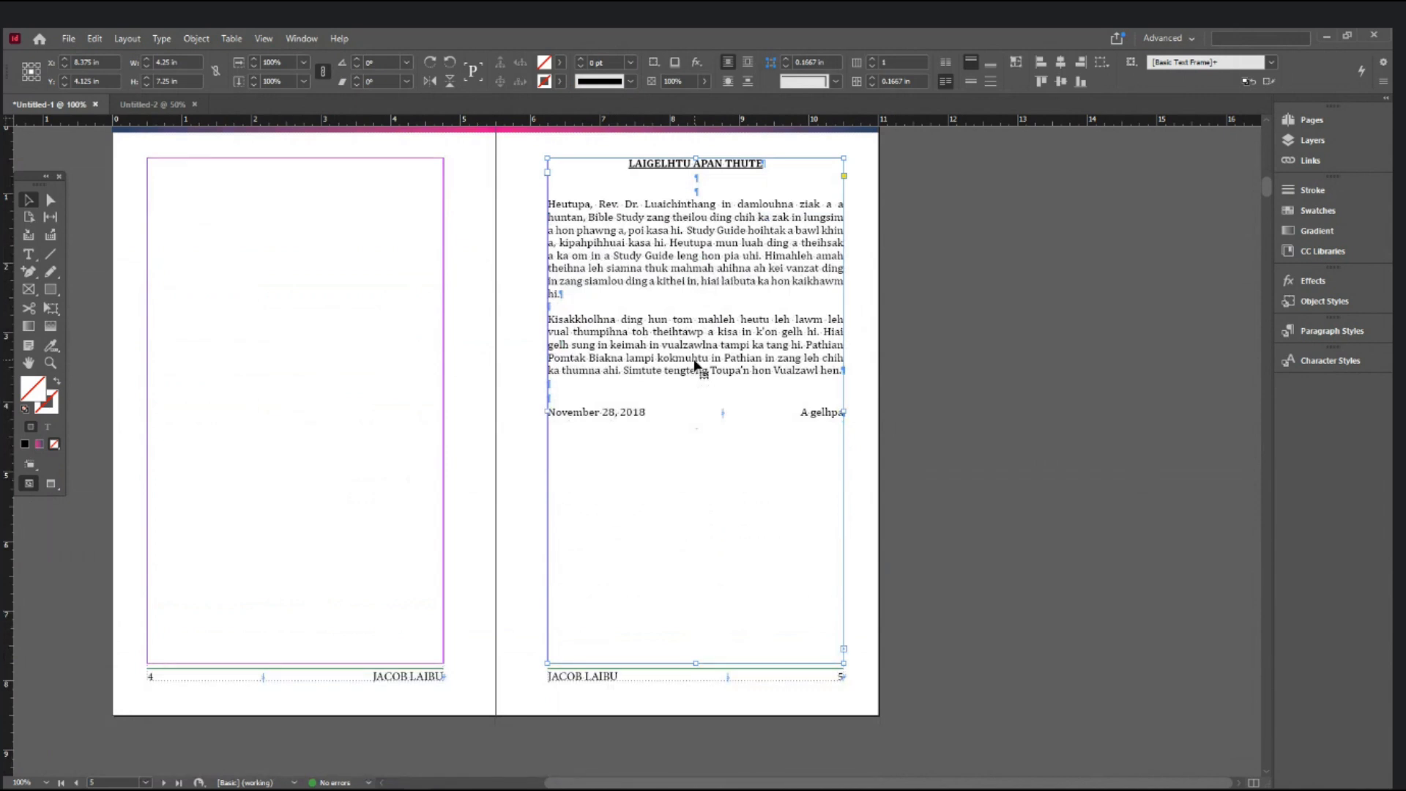
key("ctrl+b")
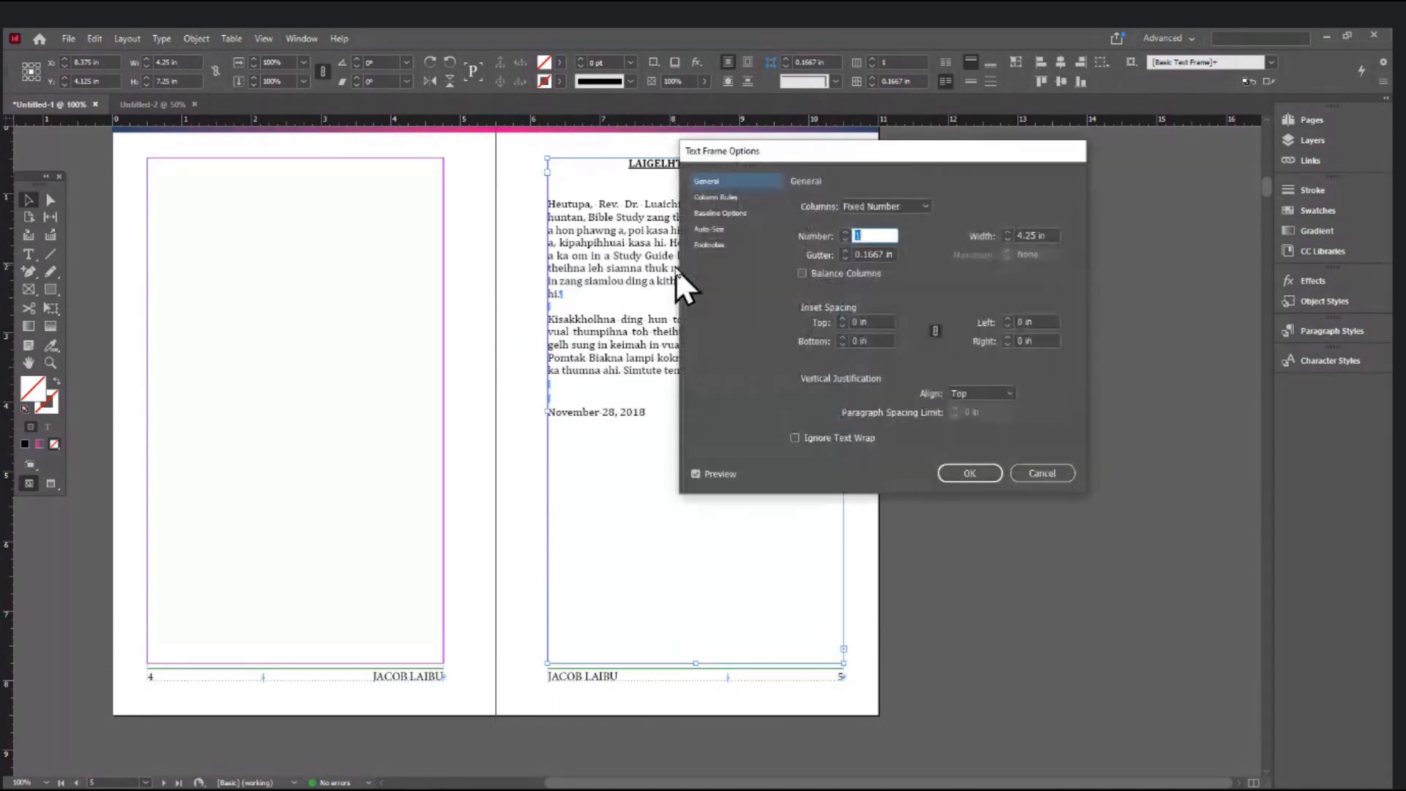
left_click(1052, 474)
left_click(184, 33)
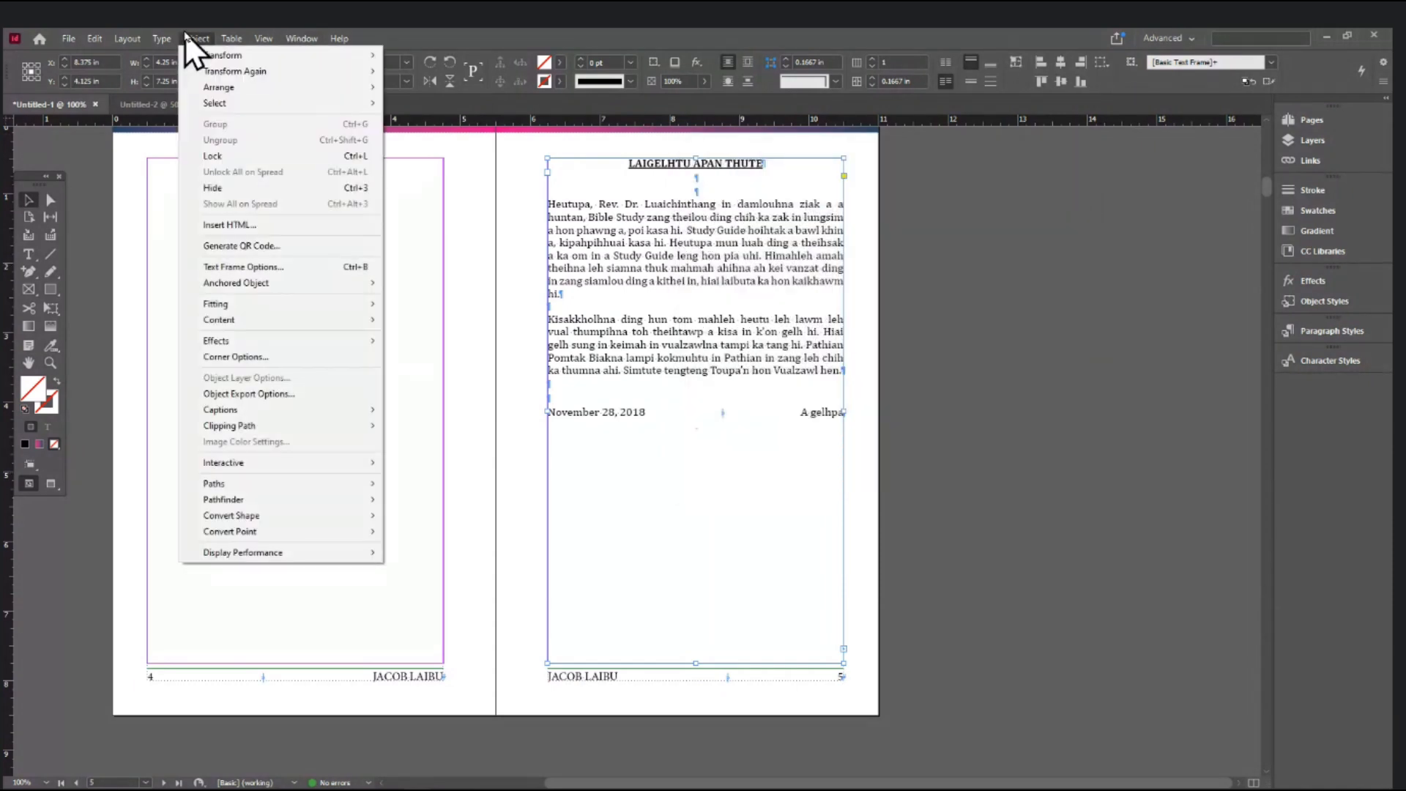
left_click(230, 265)
left_click_drag(855, 153, 1047, 148)
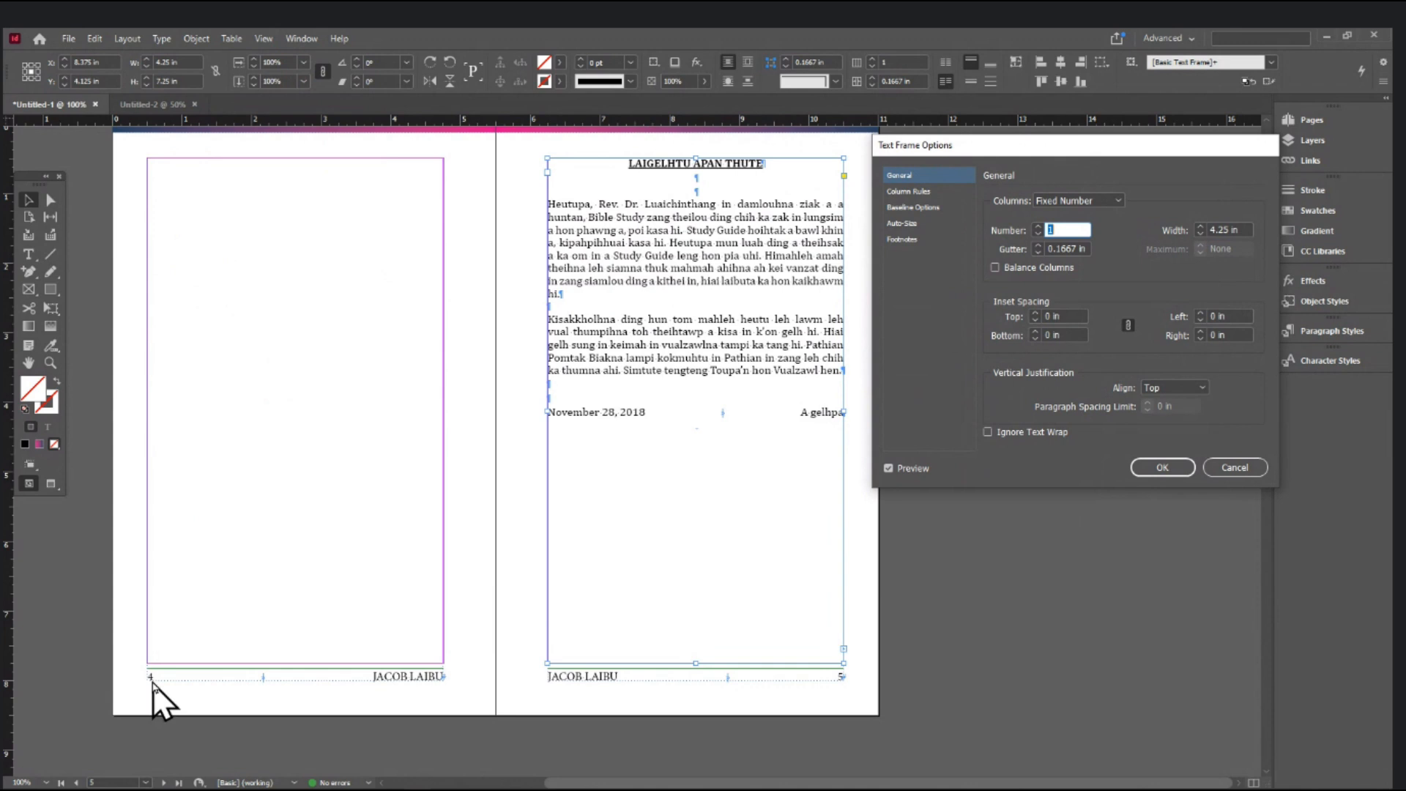
left_click(1167, 388)
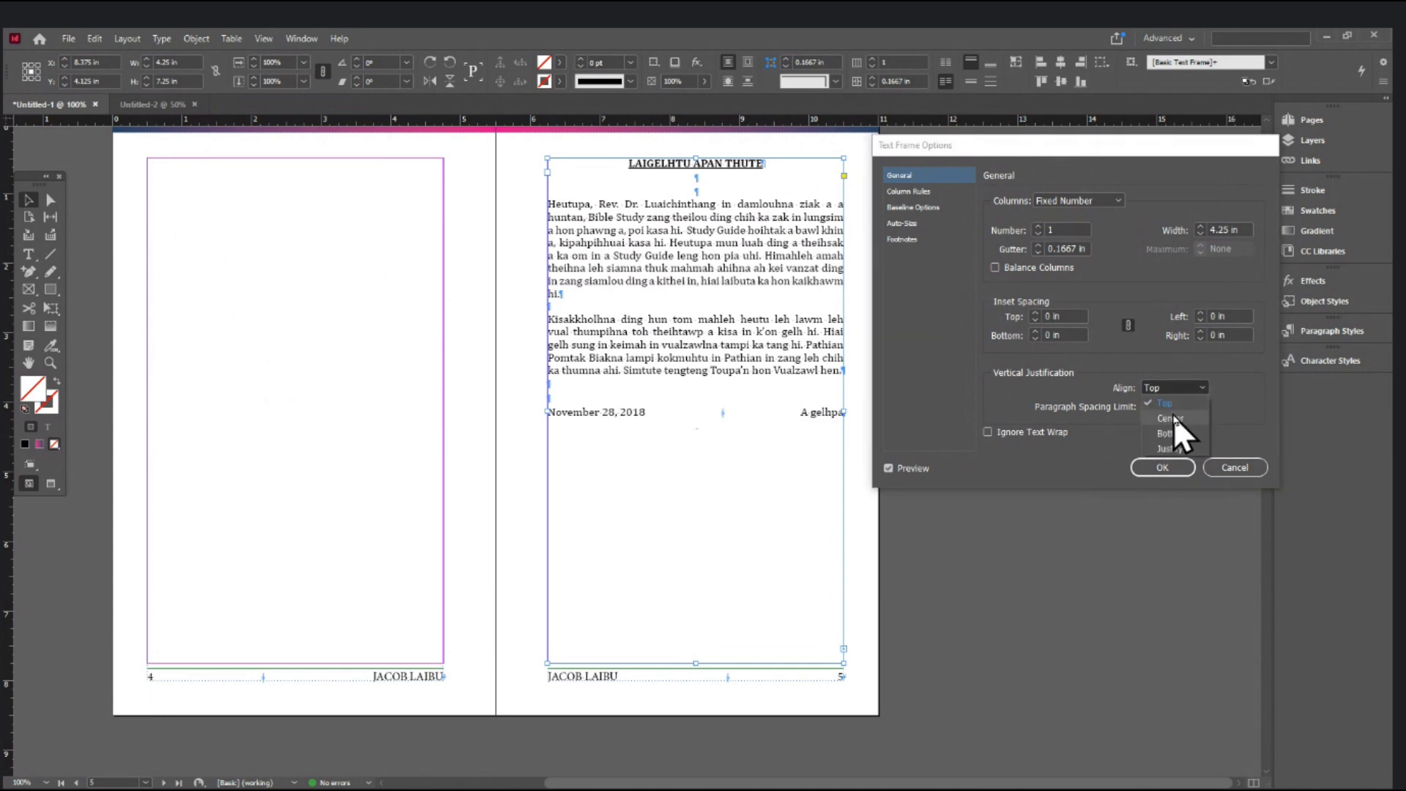
left_click(1173, 416)
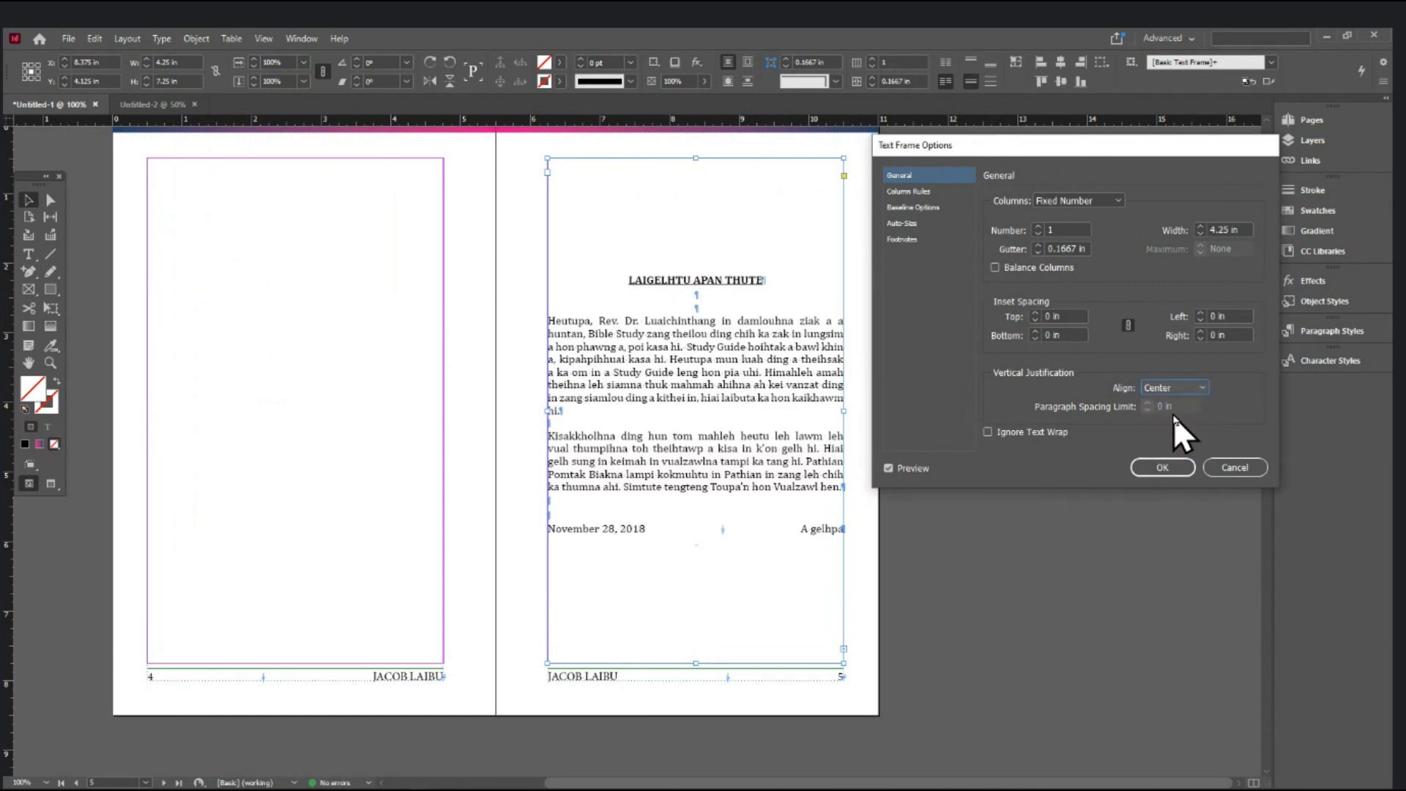
left_click(1147, 466)
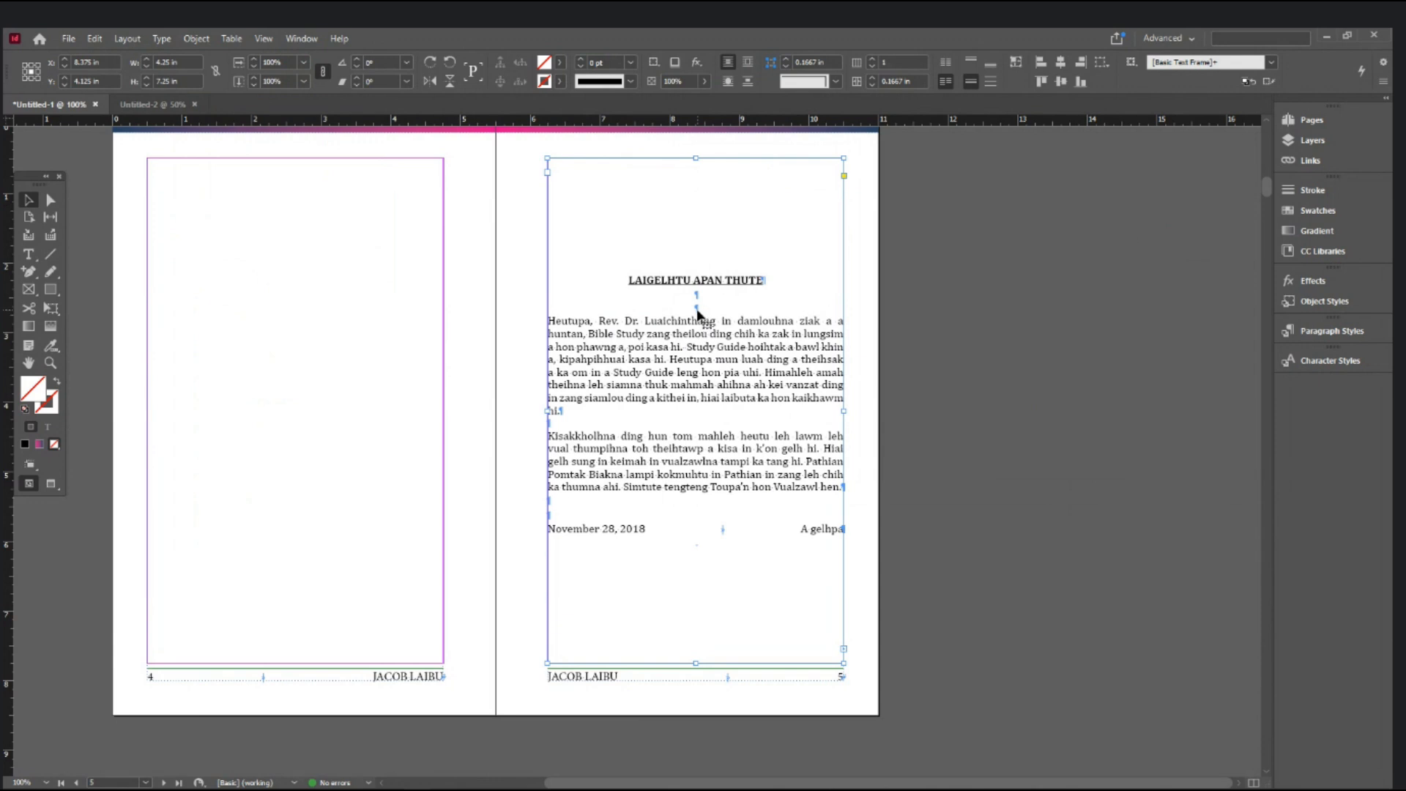
- Preview the spread without guides, then move on to the pages 6–7 spread
left_click(963, 329)
key("w")
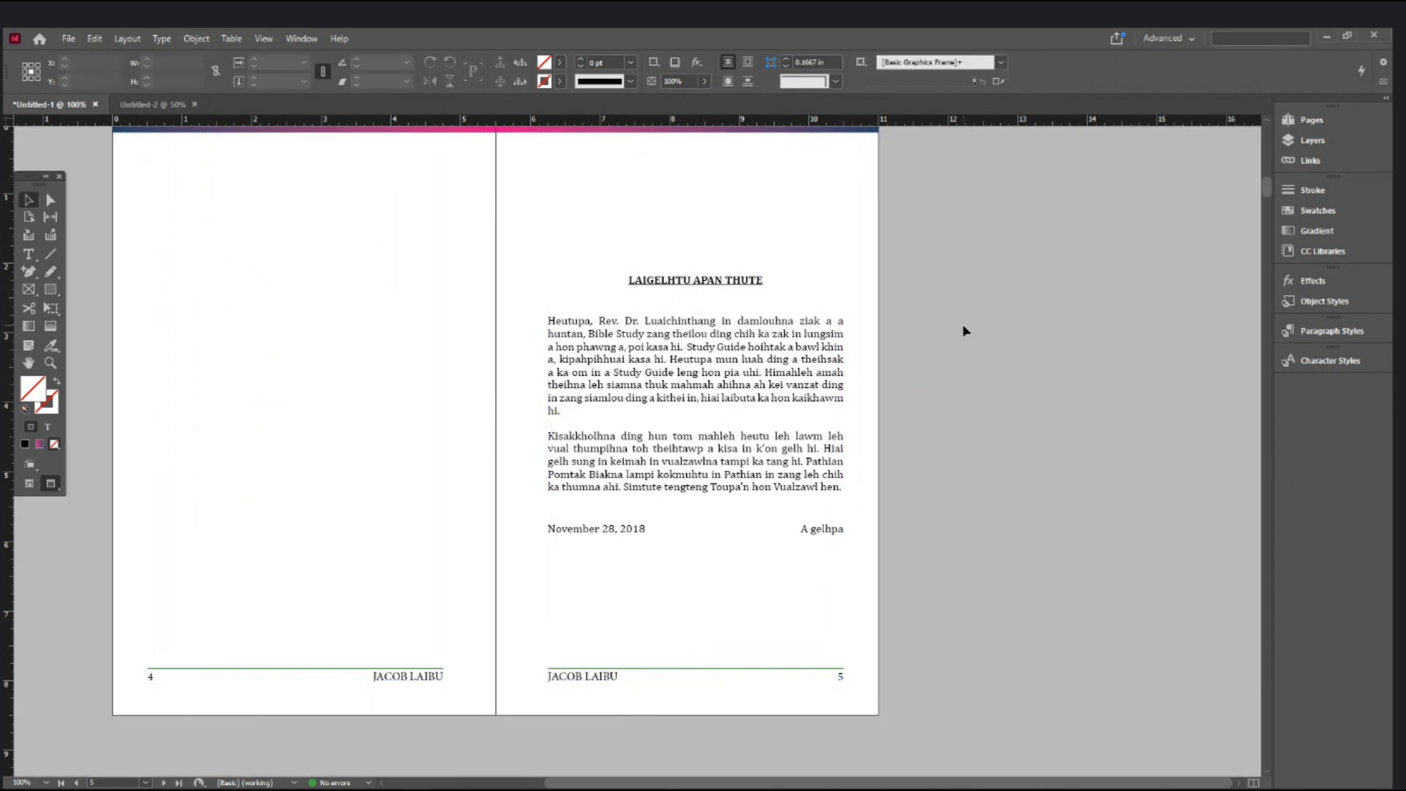
scroll(963, 324, "up", 2)
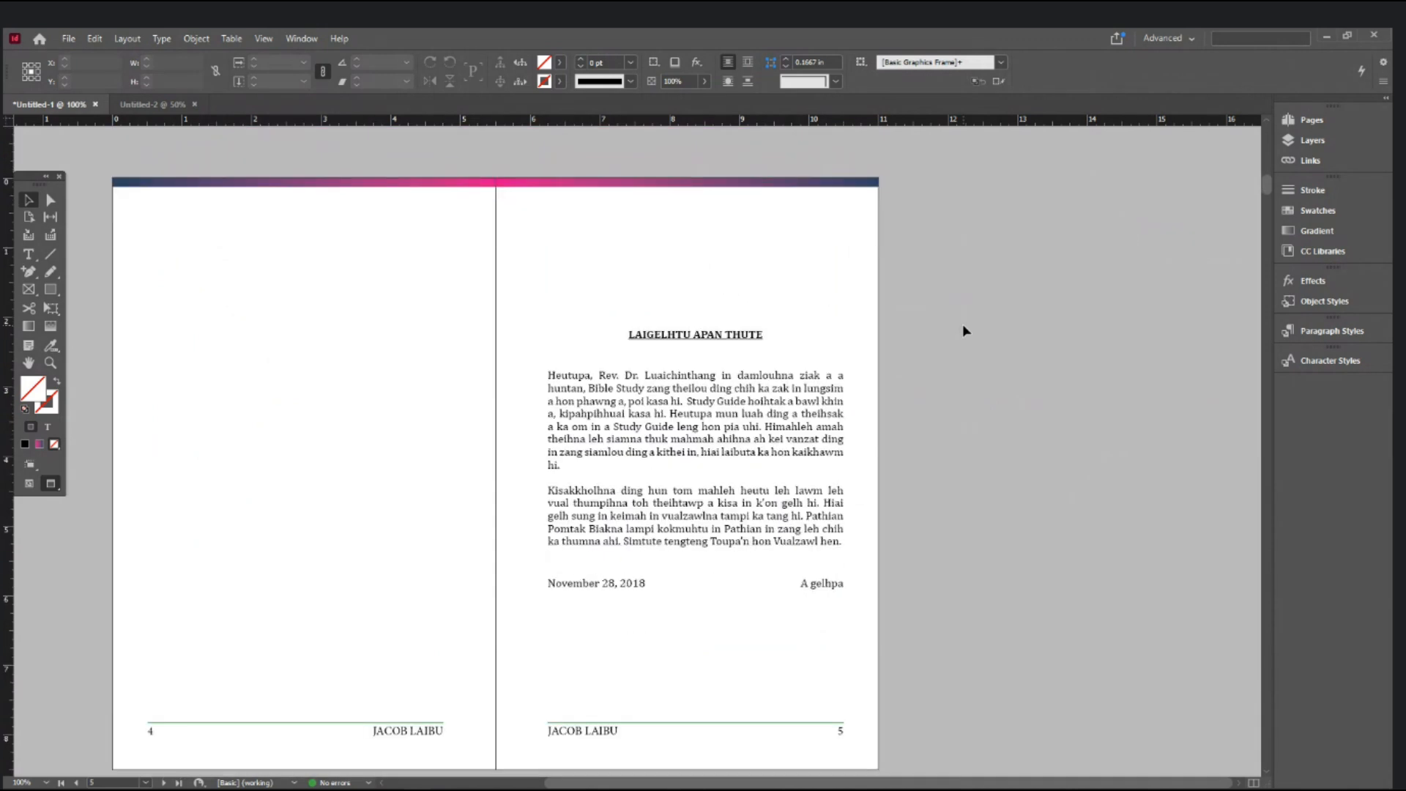
key("w")
scroll(962, 324, "down", 15)
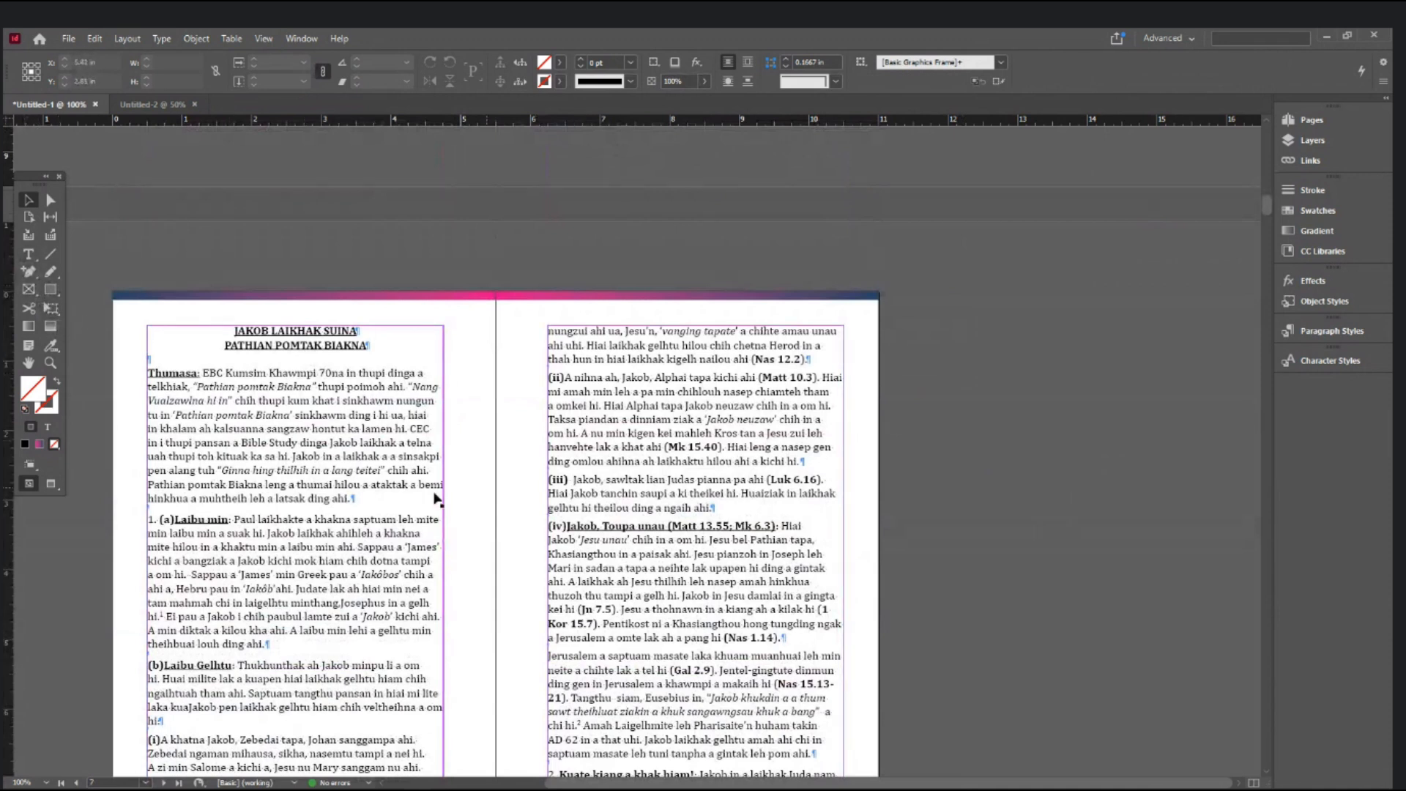
left_click(424, 481, "ctrl")
left_click_drag(586, 462, 576, 402)
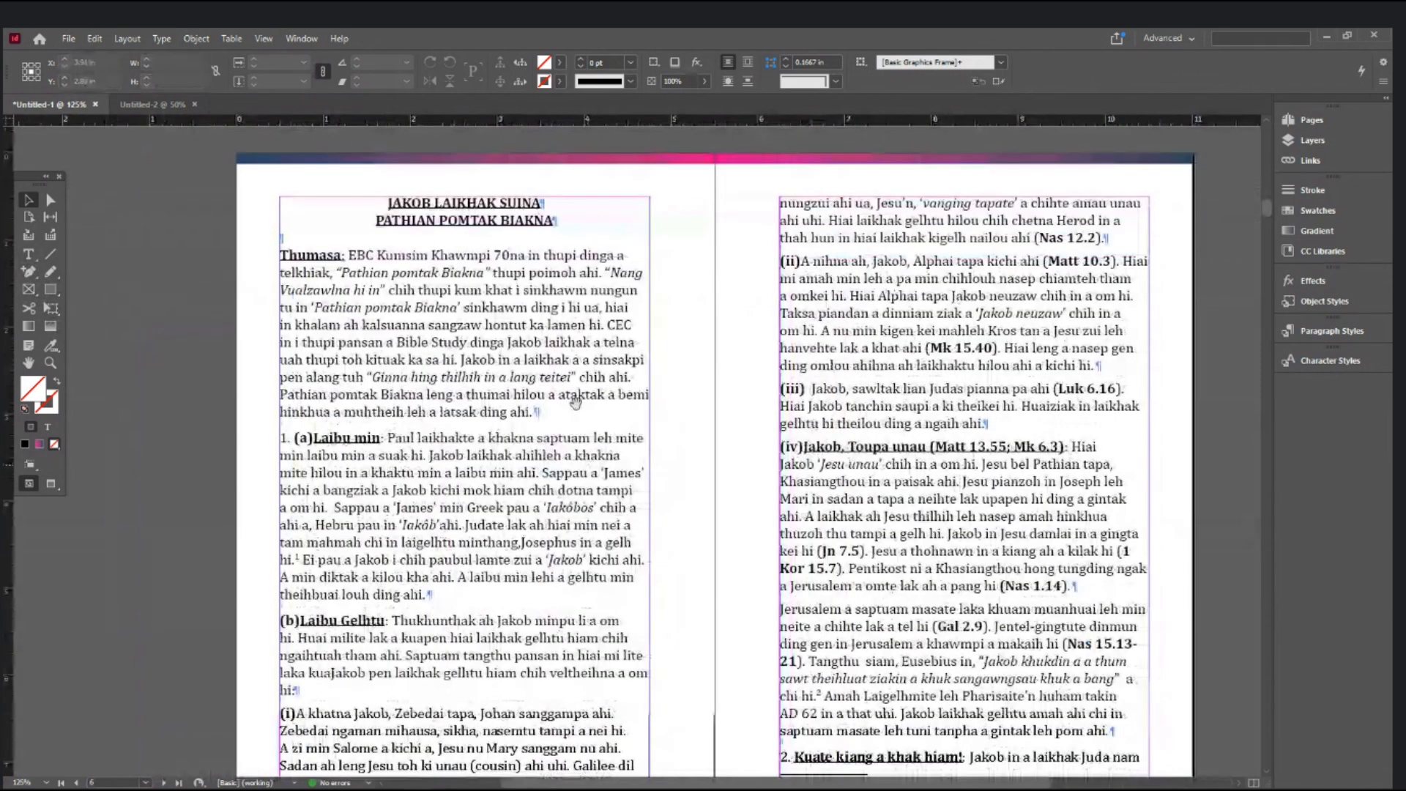
left_click(29, 254)
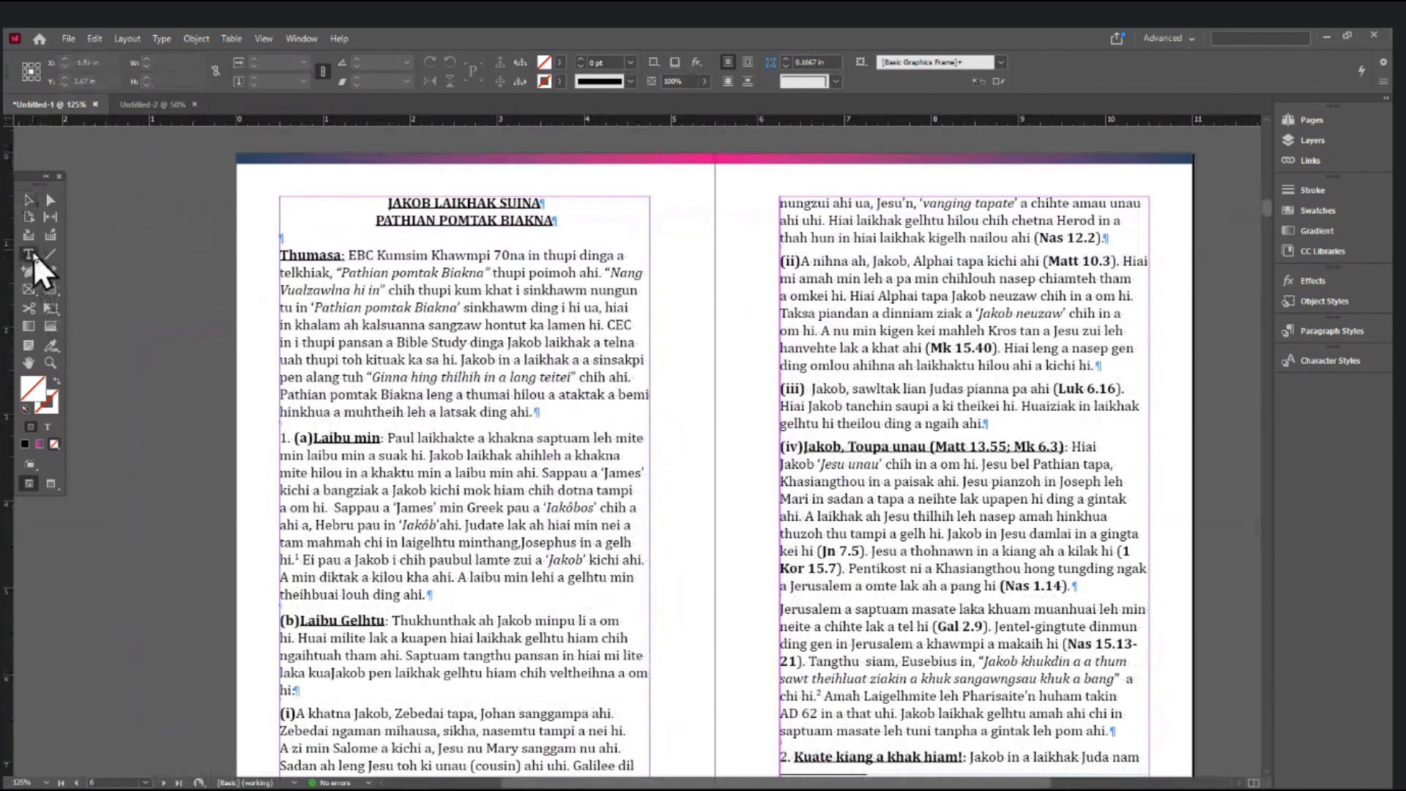
left_click(1057, 233)
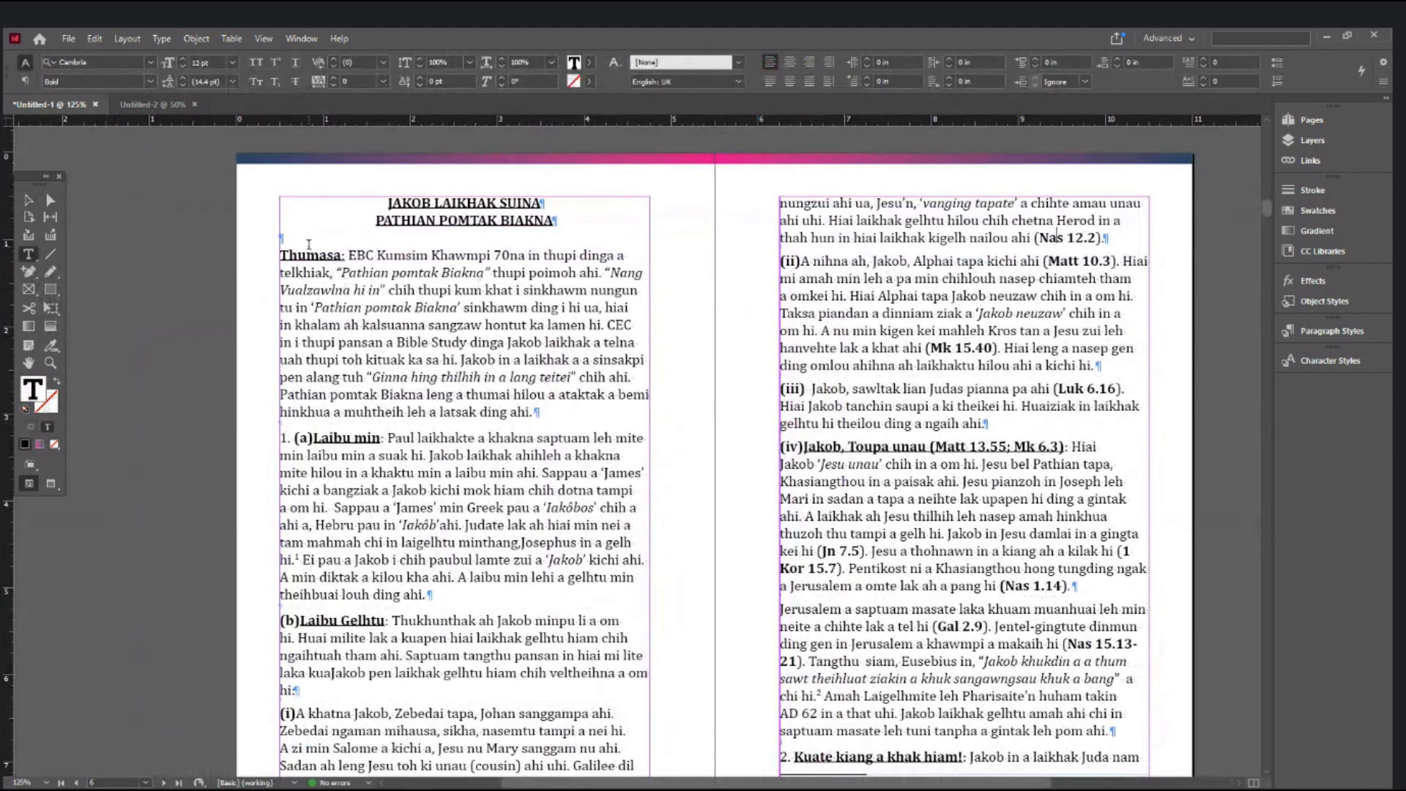
left_click(302, 236)
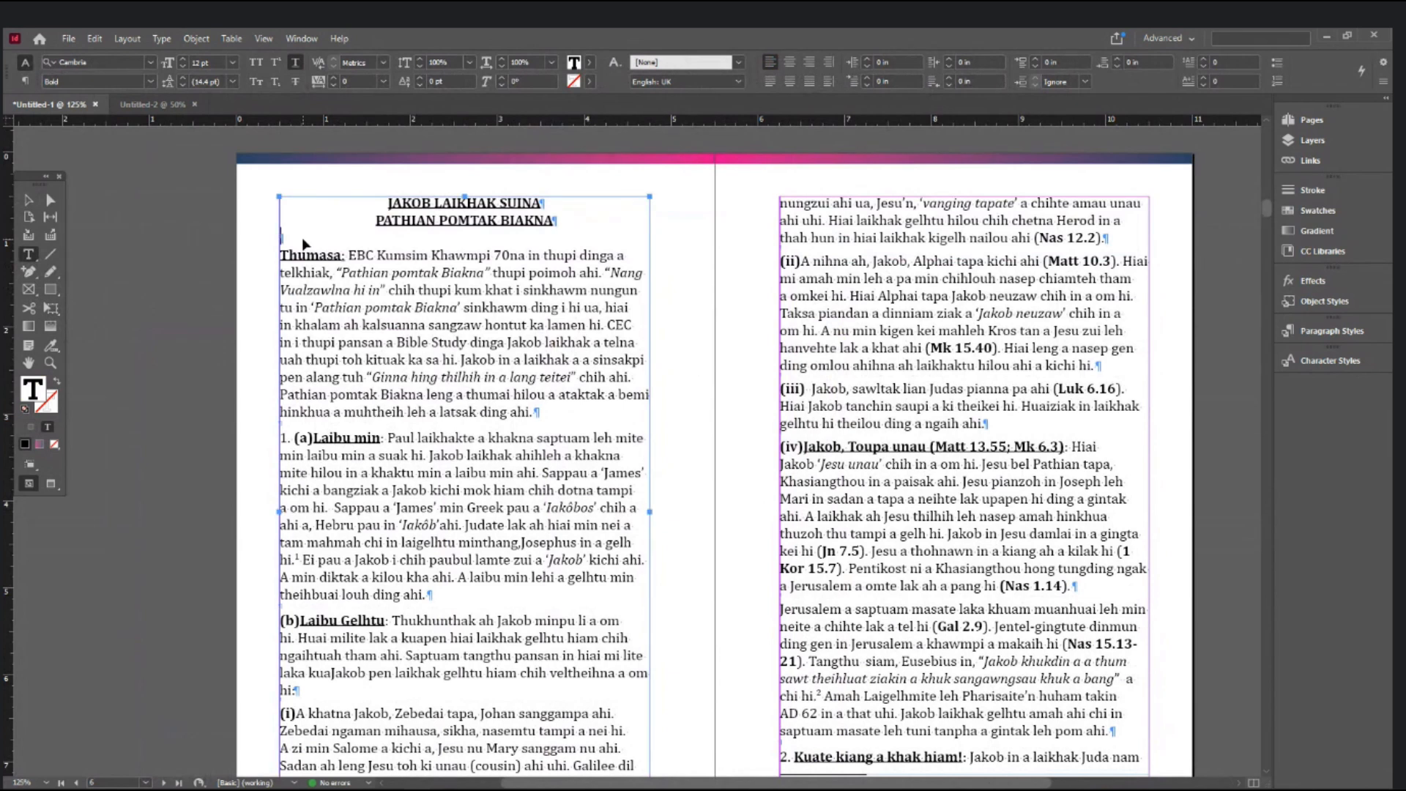
key("ctrl+a")
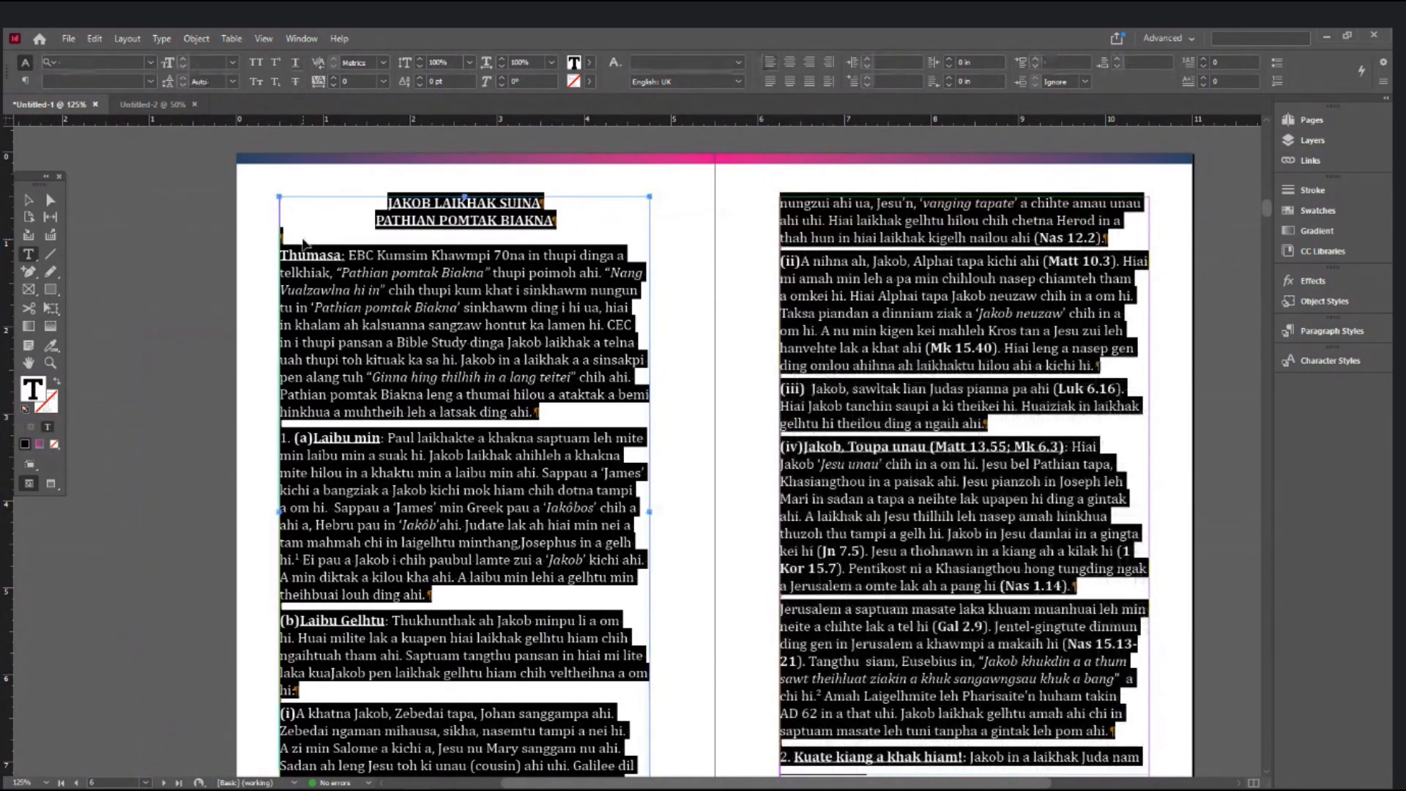
key("ctrl+shift+j")
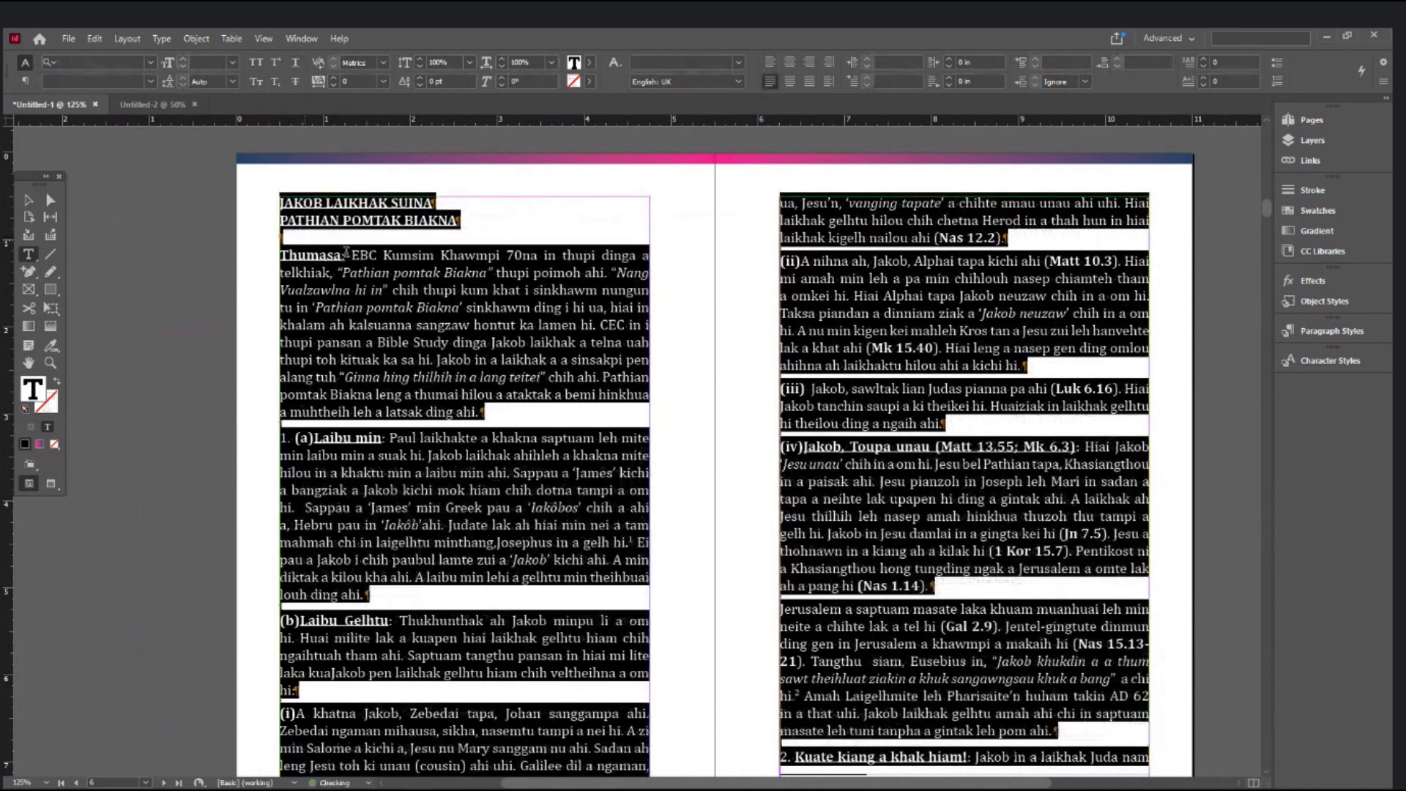
left_click_drag(478, 220, 240, 191)
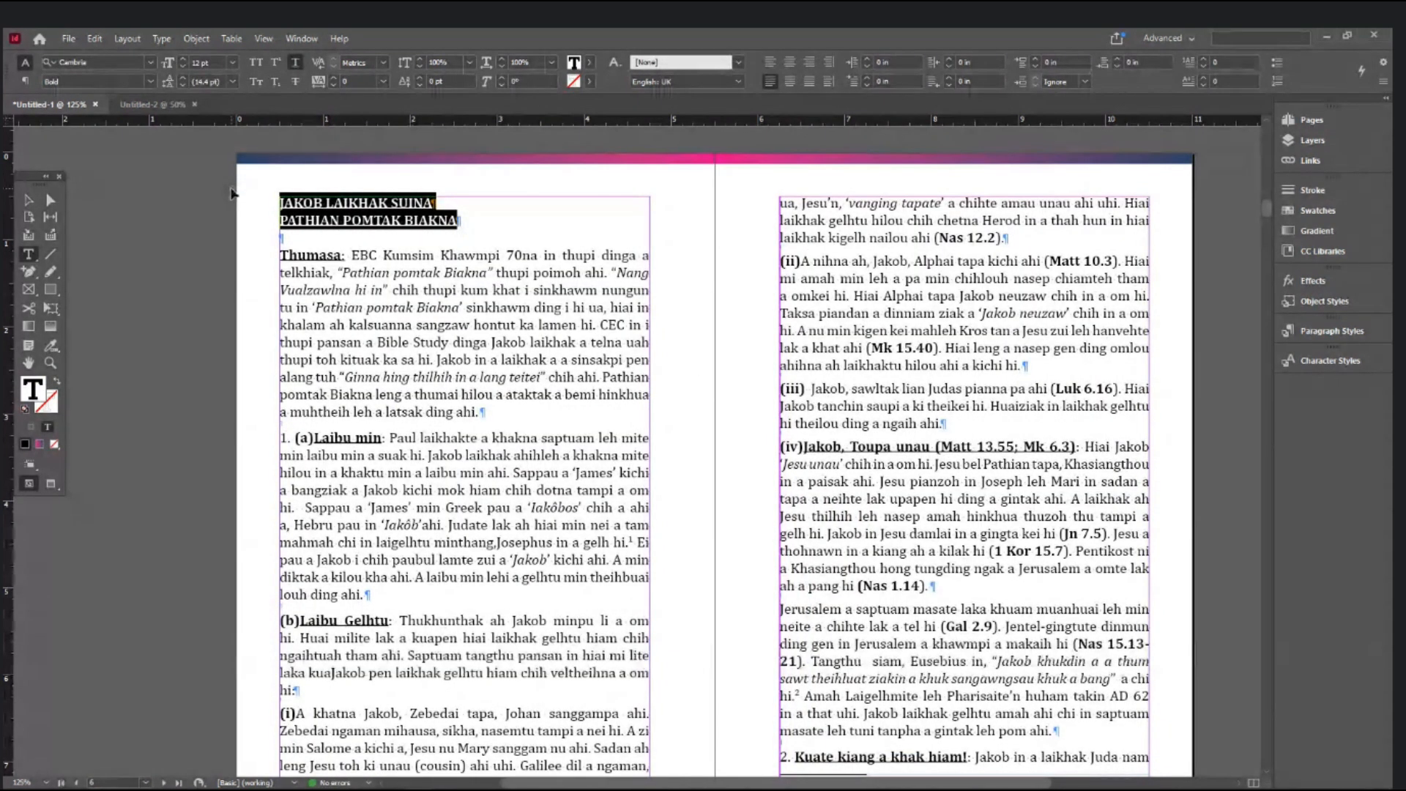
key("ctrl+shift+c")
left_click(492, 219)
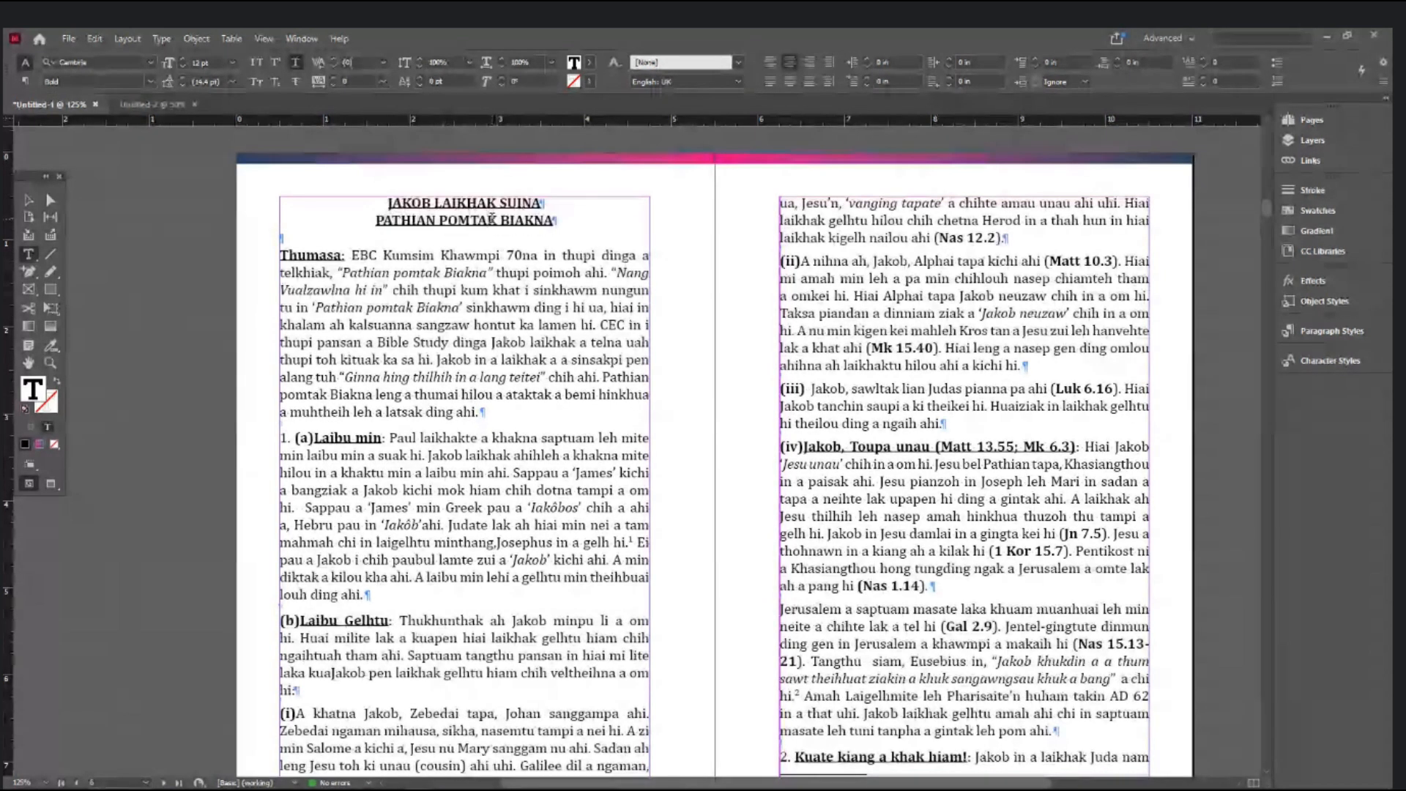
- Place the caret in footnote 1 at the bottom of page 6, then switch to Word
scroll(493, 219, "down", 4)
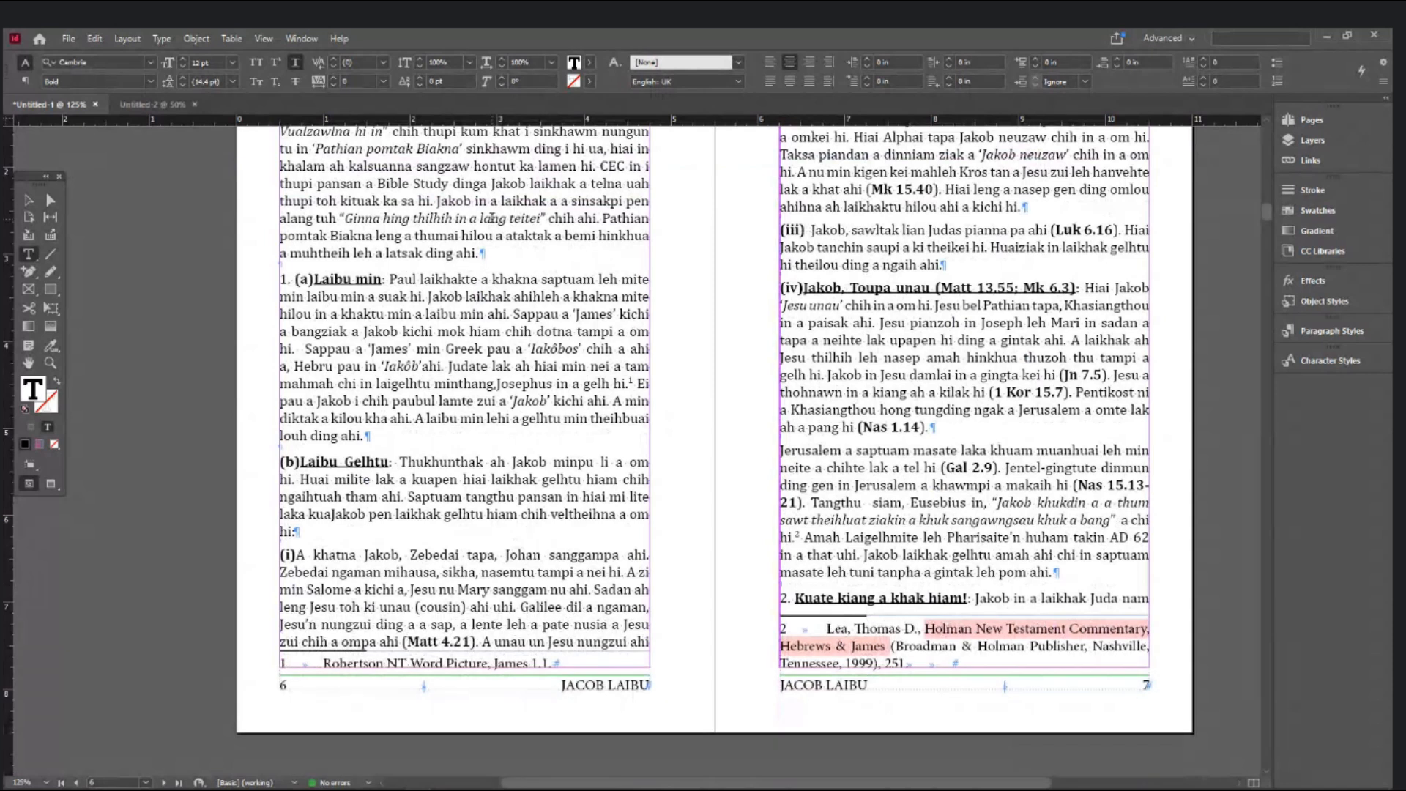
scroll(492, 219, "down", 9)
scroll(492, 219, "up", 5)
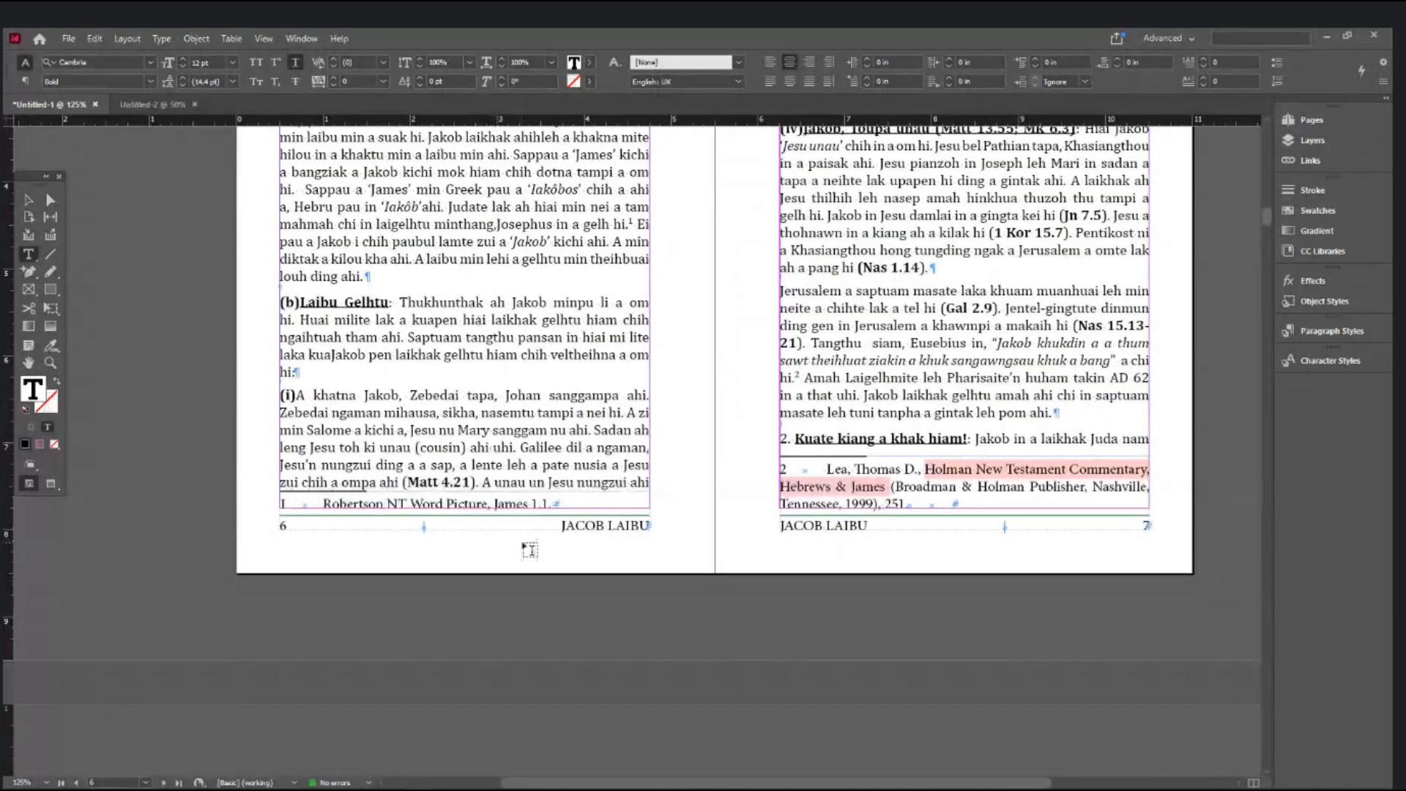
left_click(524, 502)
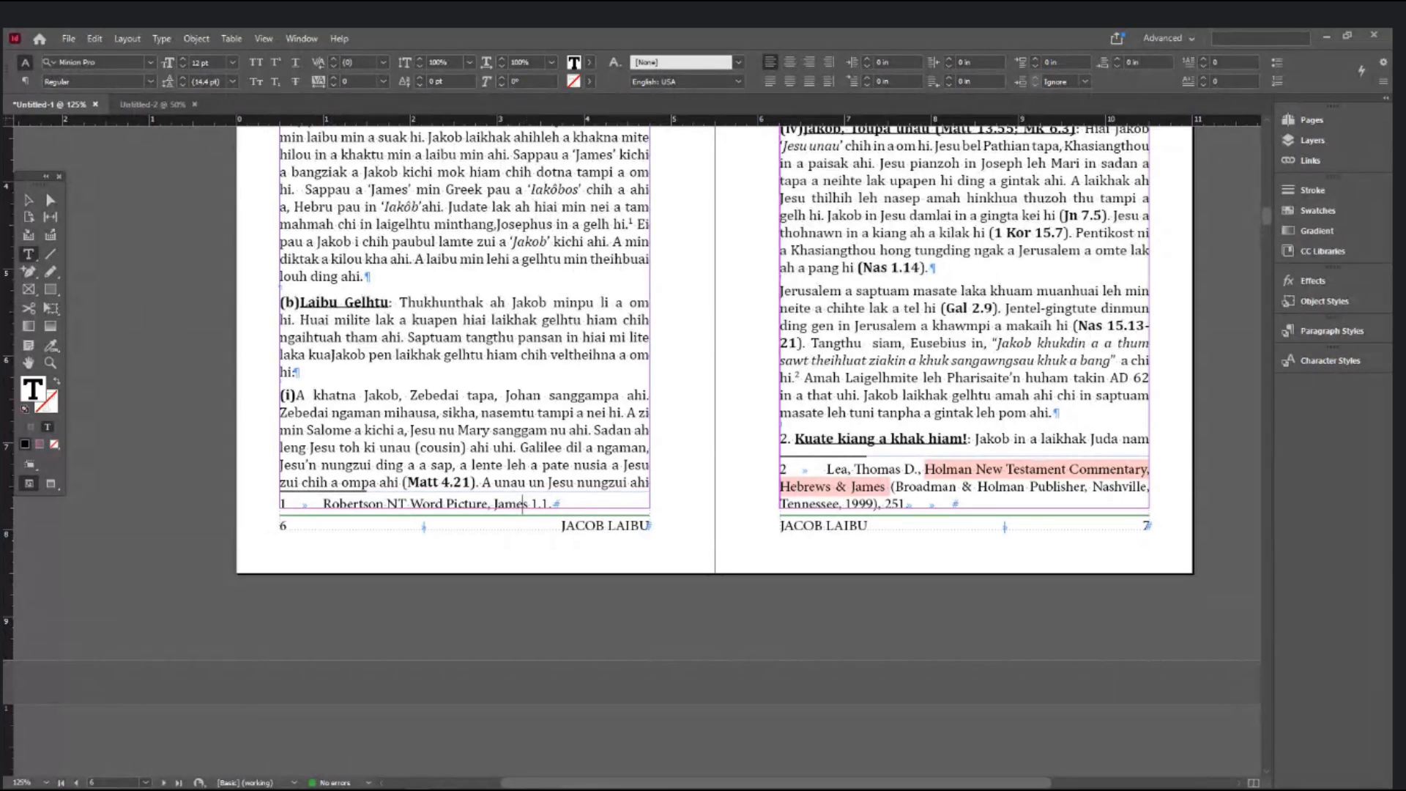
key("alt+Tab")
scroll(822, 521, "down", 3)
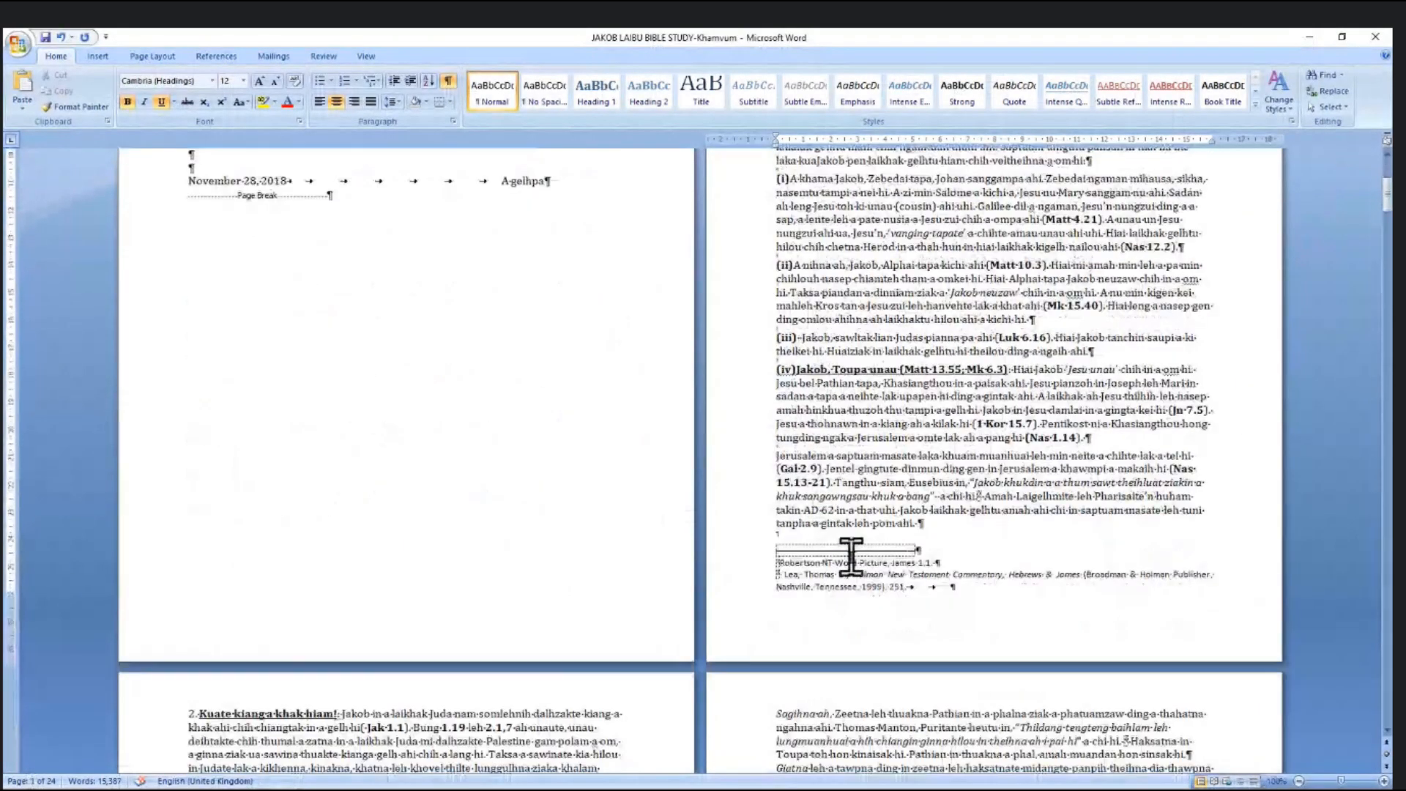
- Select and inspect the text of footnote 2 in the Word manuscript
left_click_drag(840, 574, 907, 587)
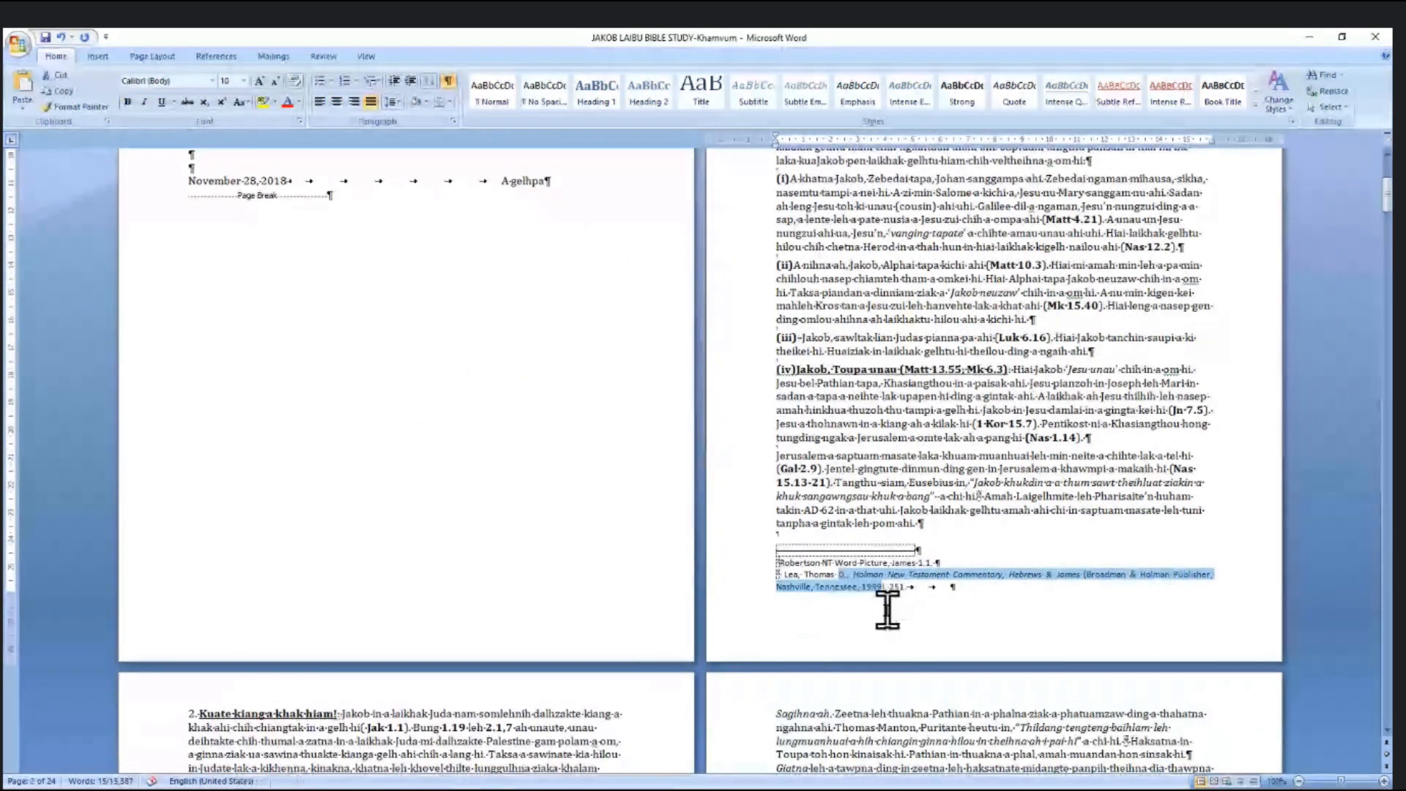
scroll(894, 471, "up", 7)
left_click(972, 344)
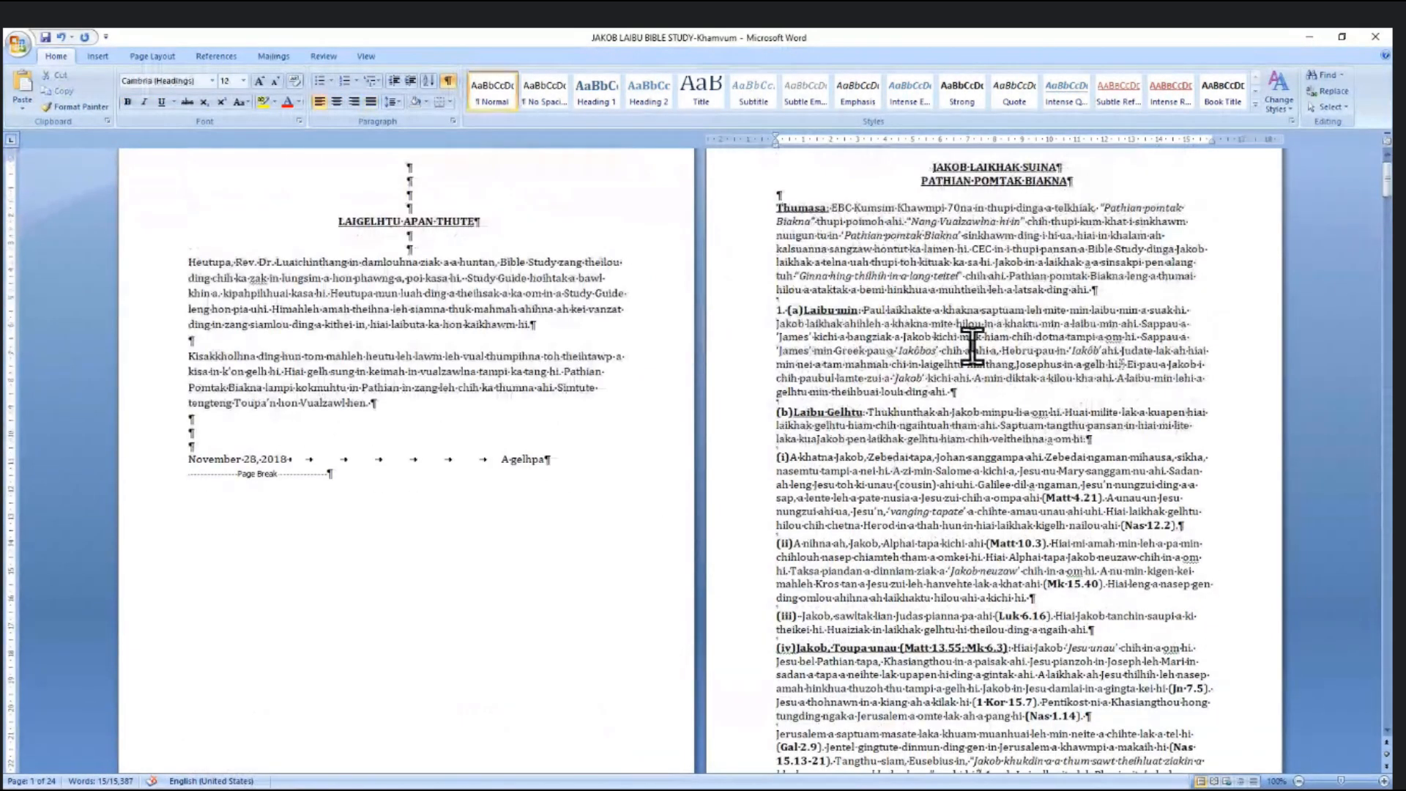
scroll(971, 344, "up", 1)
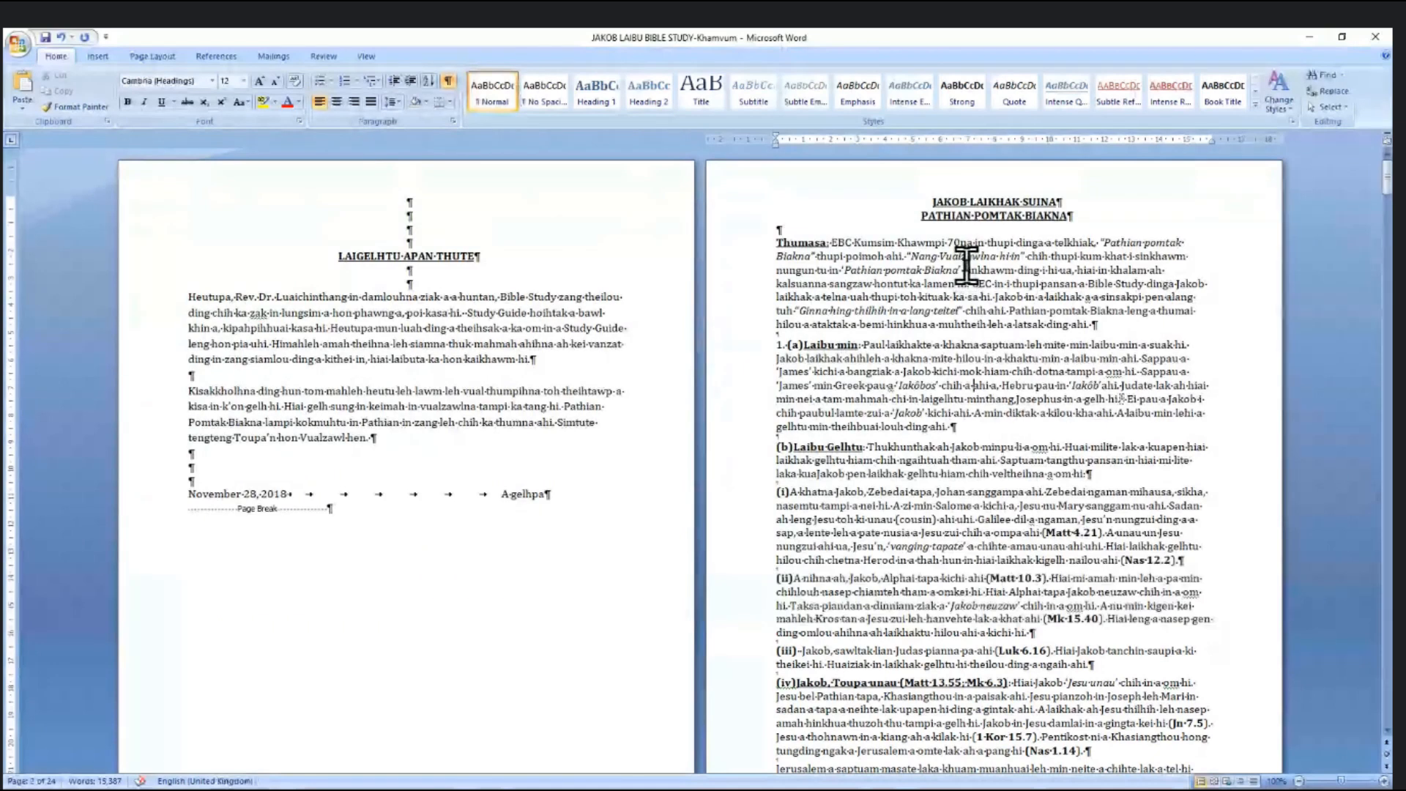
scroll(967, 265, "down", 8)
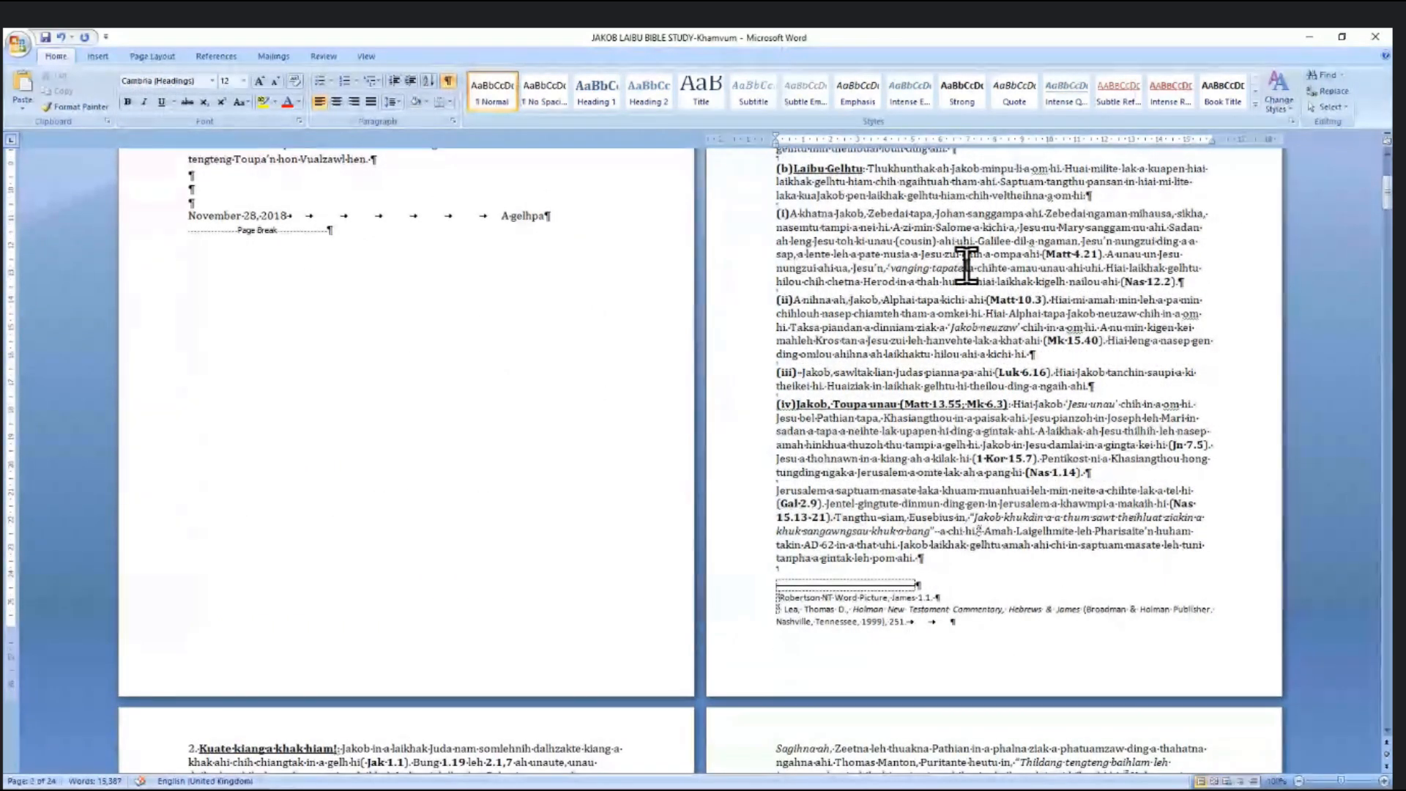
- Check the paper size under Page Layout > Size without changing it, then return to InDesign
left_click(143, 53)
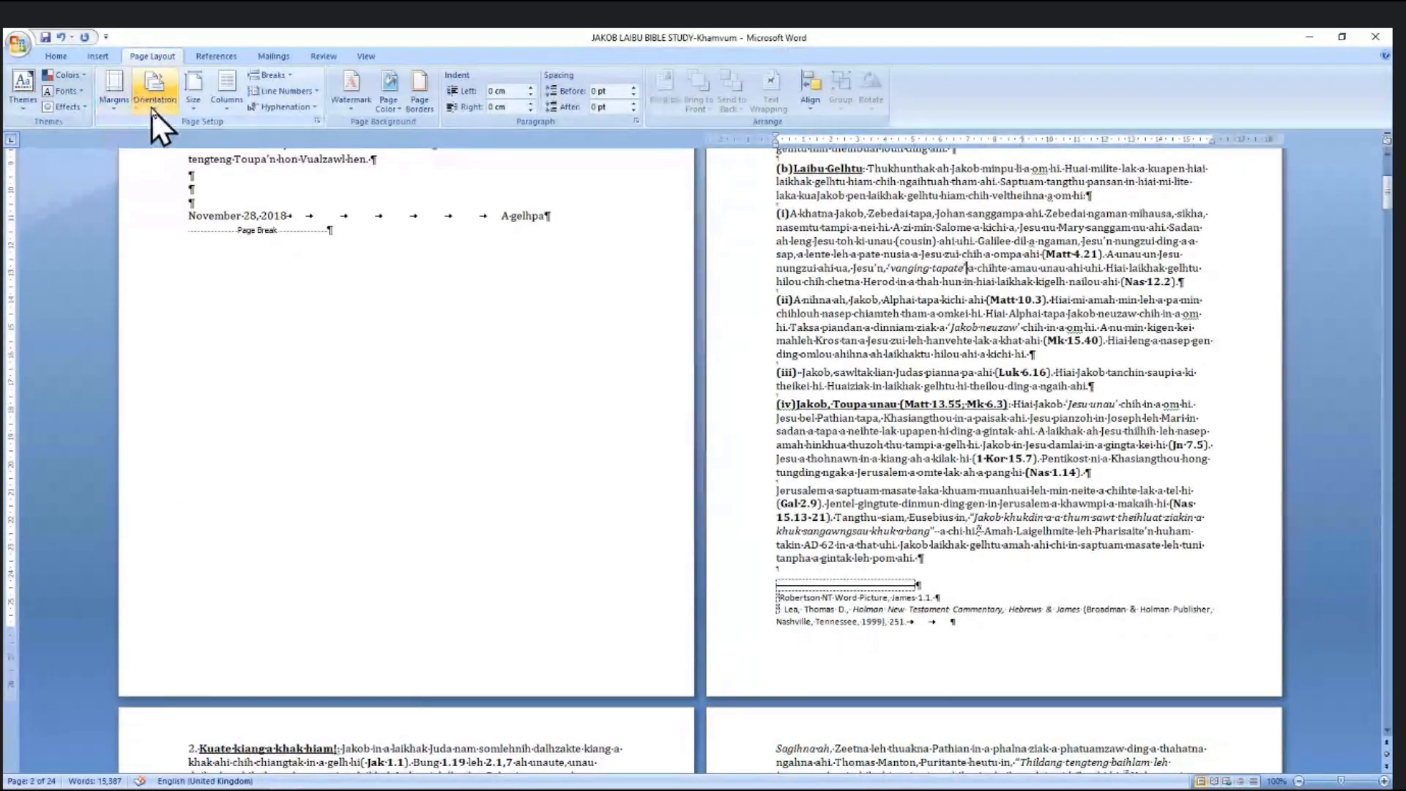
left_click(184, 110)
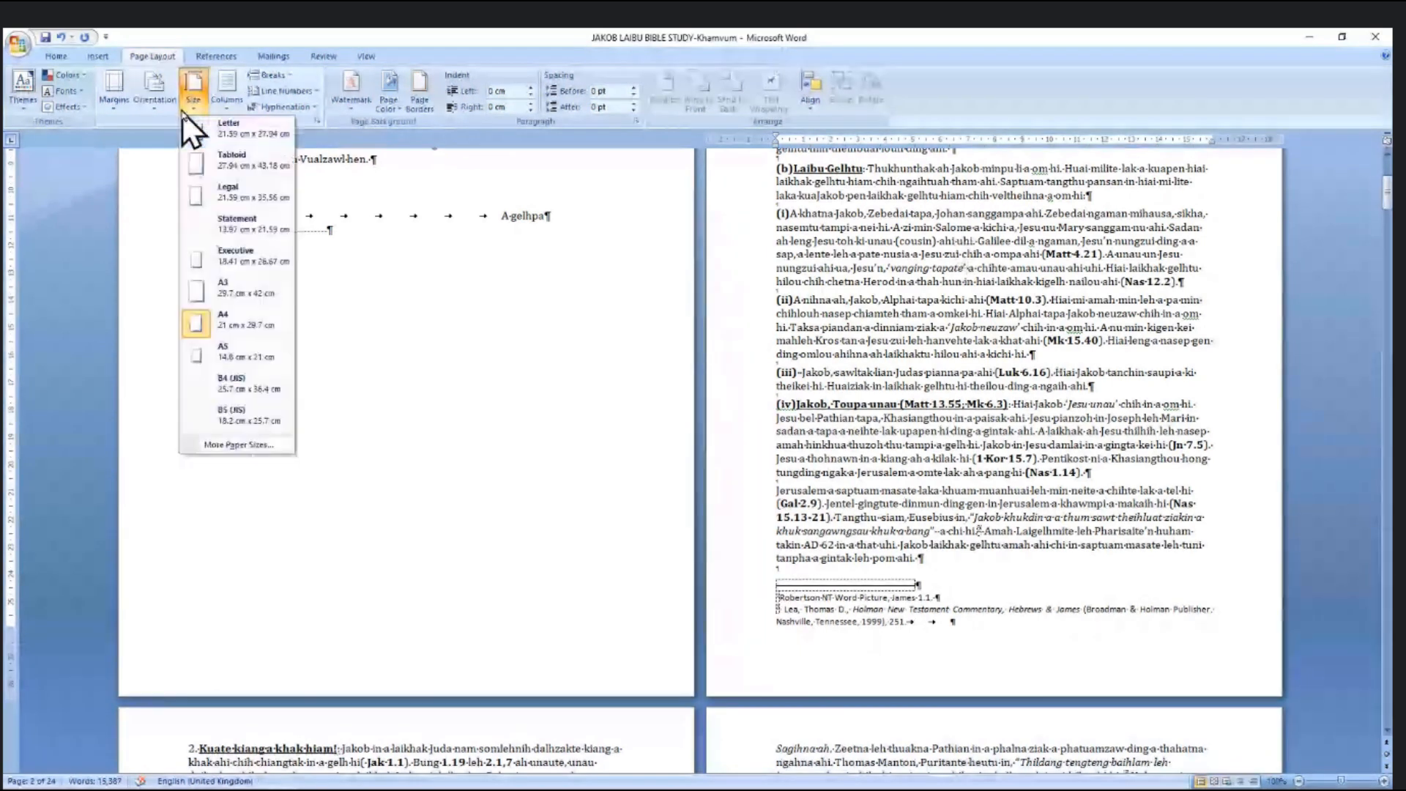
left_click(1014, 276)
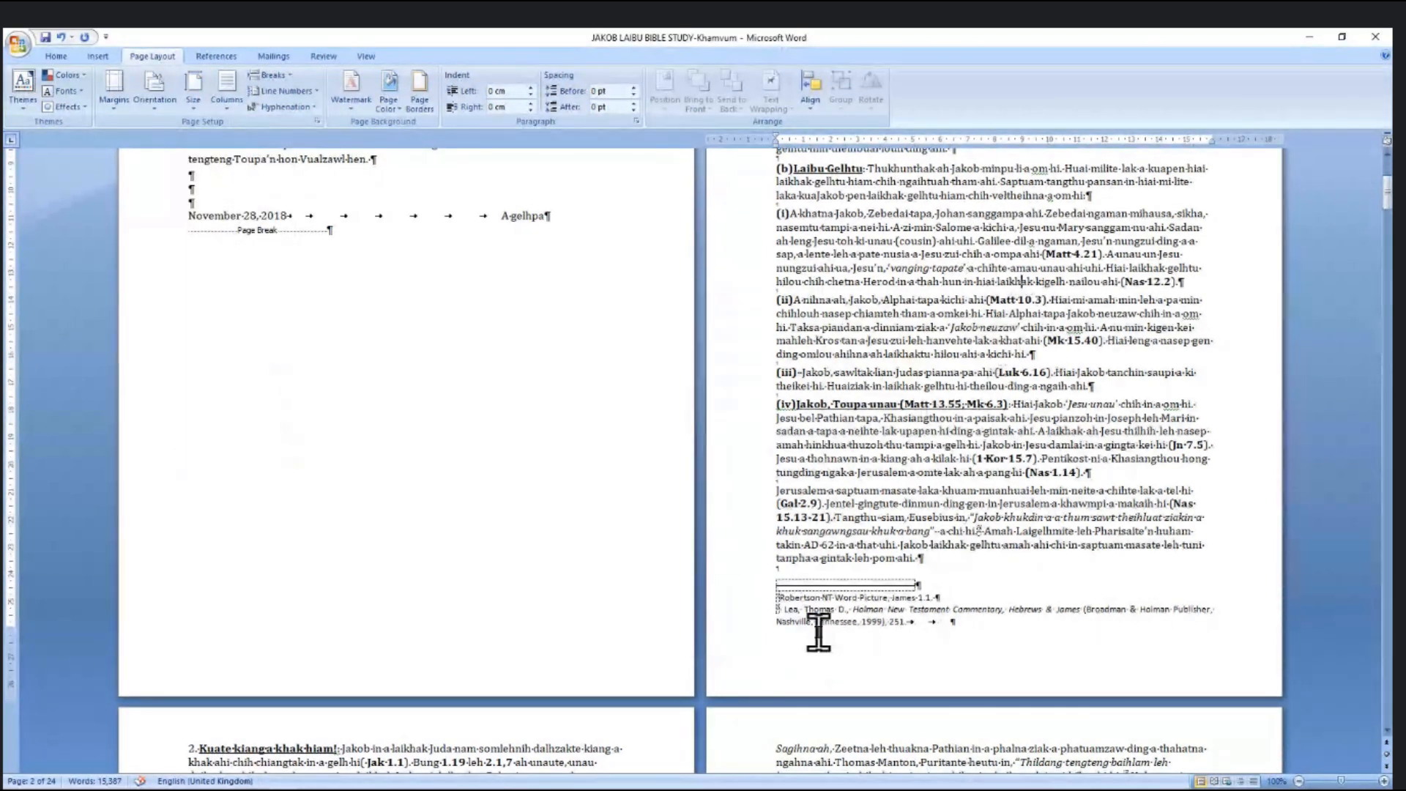
scroll(900, 622, "up", 4, "ctrl")
scroll(900, 626, "up", 1, "ctrl")
scroll(900, 626, "down", 12)
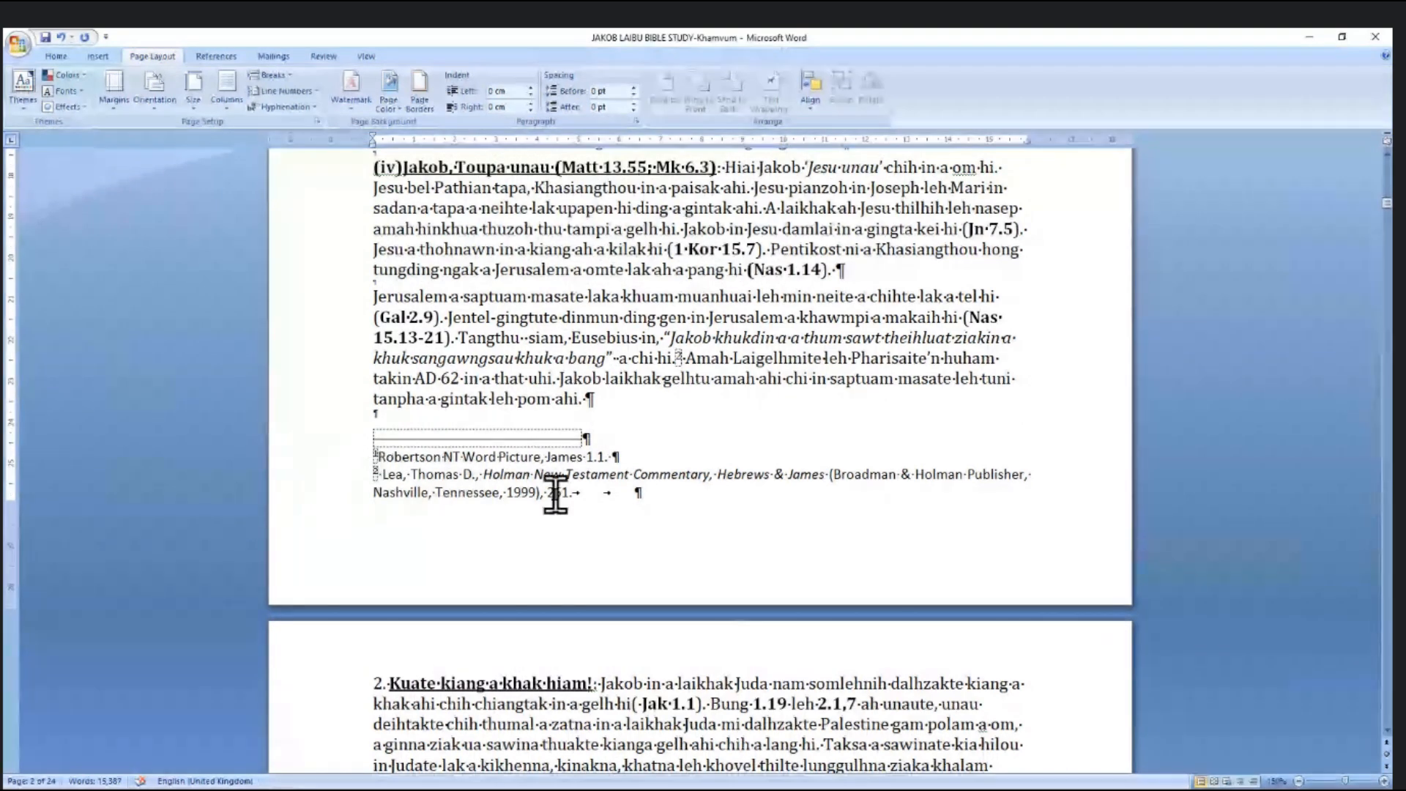
key("alt+Tab")
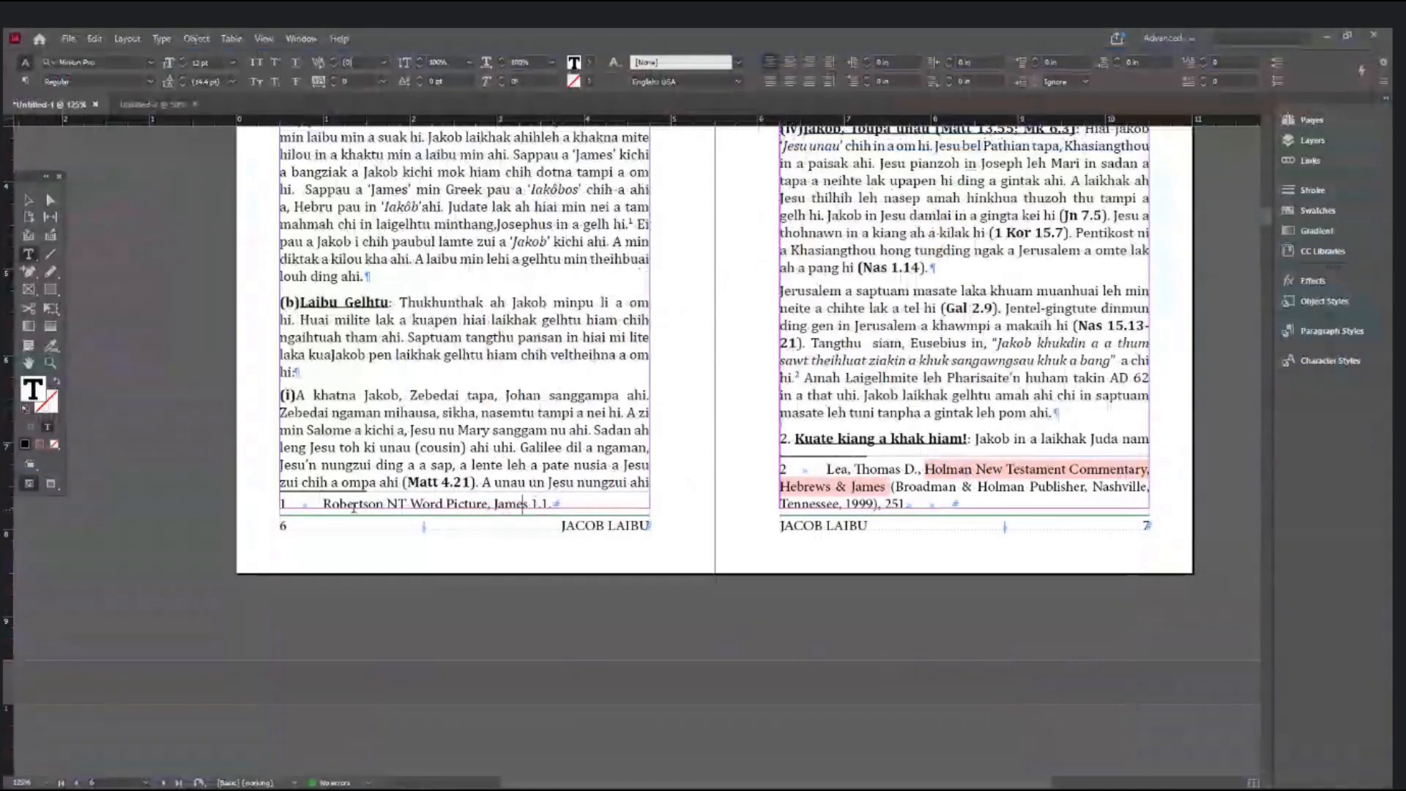
- Scroll through pages 6–7 to inspect footnotes 1 and 2
scroll(287, 500, "up", 3)
scroll(287, 500, "up", 1)
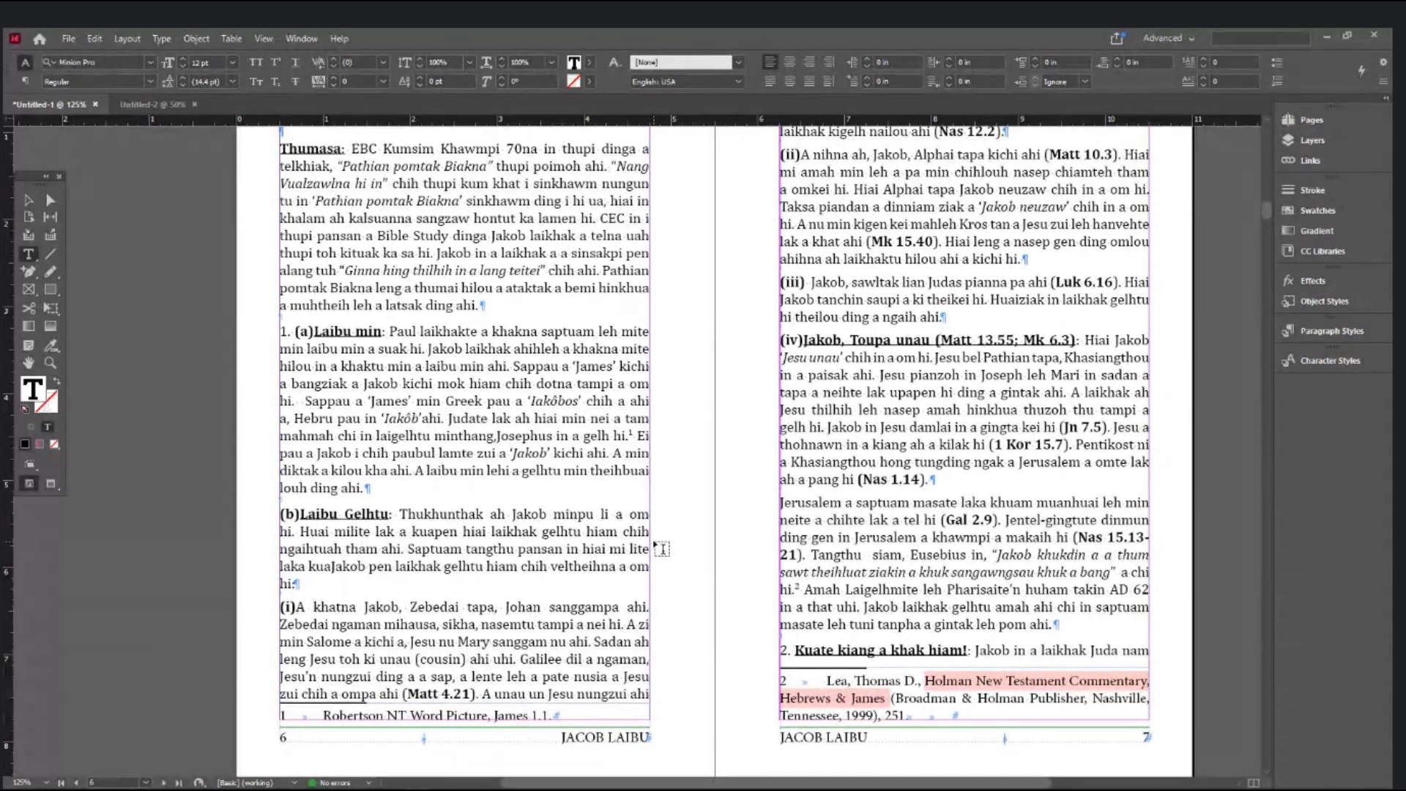
scroll(661, 548, "down", 10)
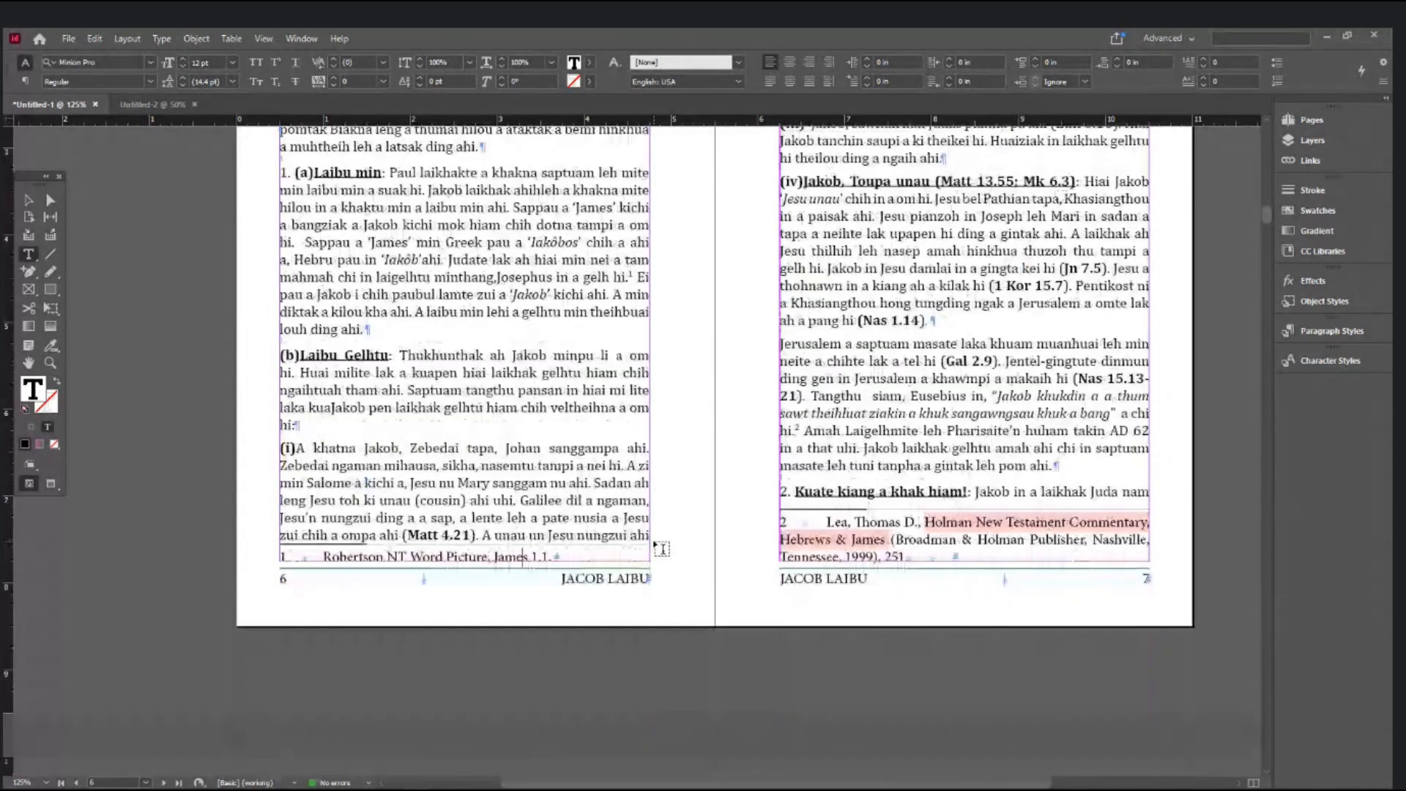
- Compare the Word footnotes' formatting, then view the pages 8–9 footnotes in InDesign
key("alt+Tab")
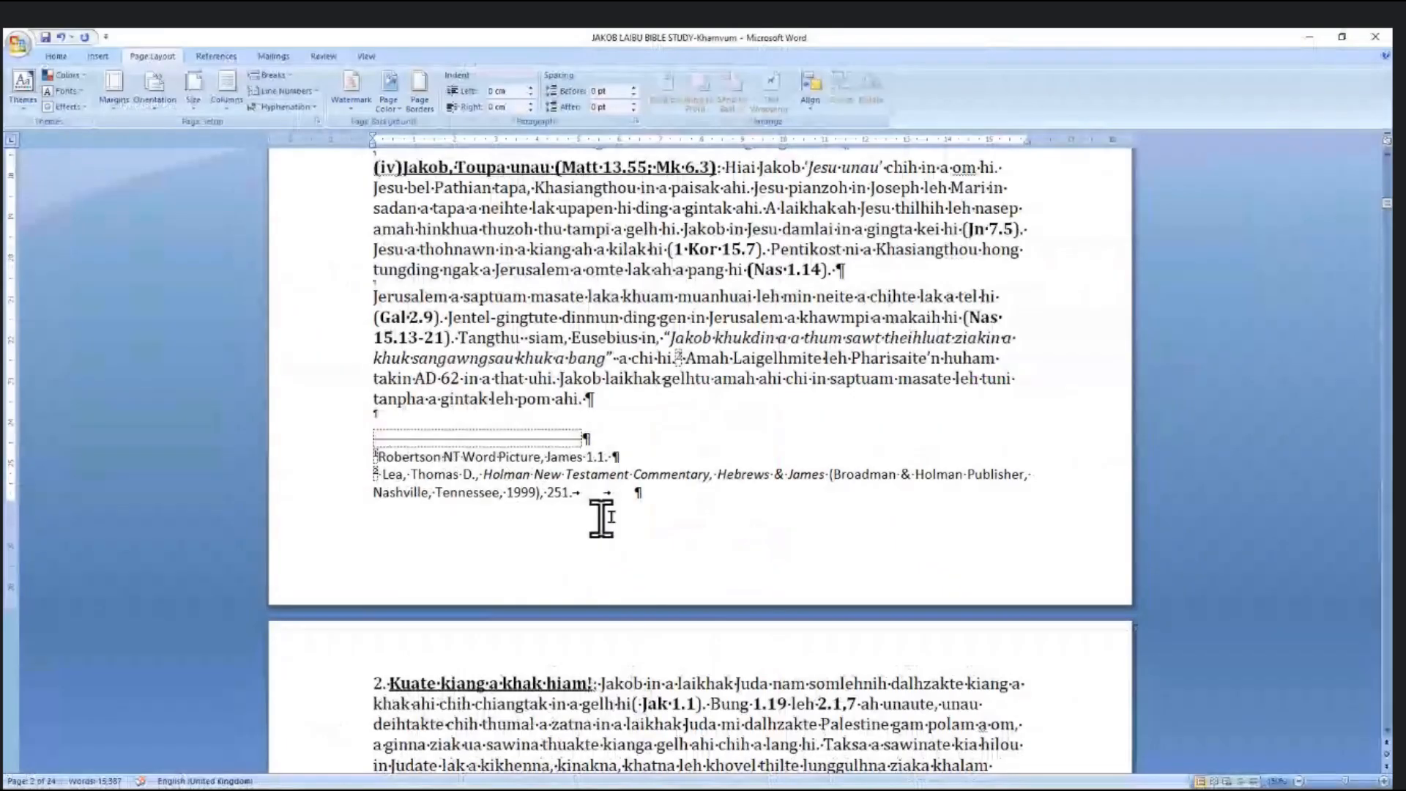
left_click_drag(542, 472, 495, 462)
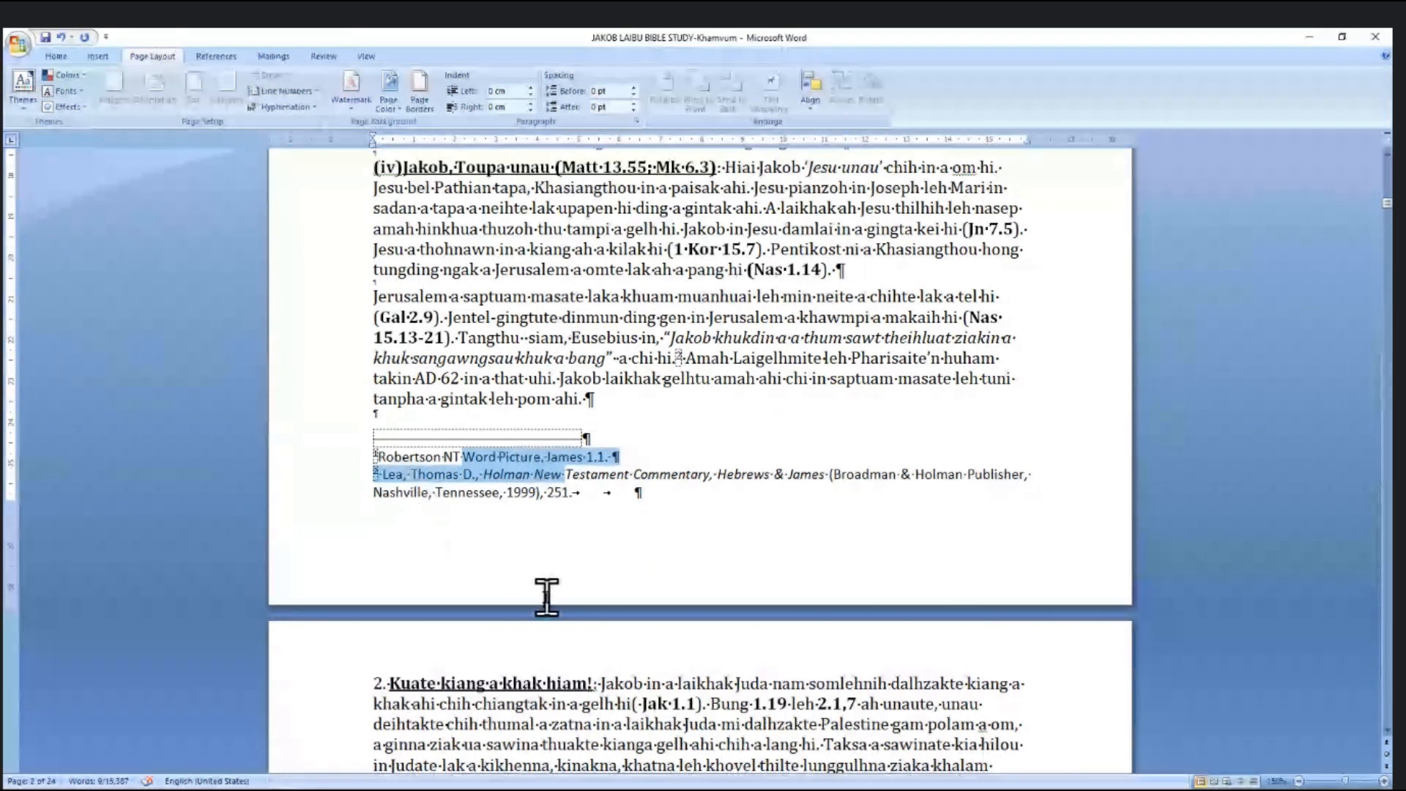
scroll(546, 594, "down", 8)
scroll(545, 593, "up", 5)
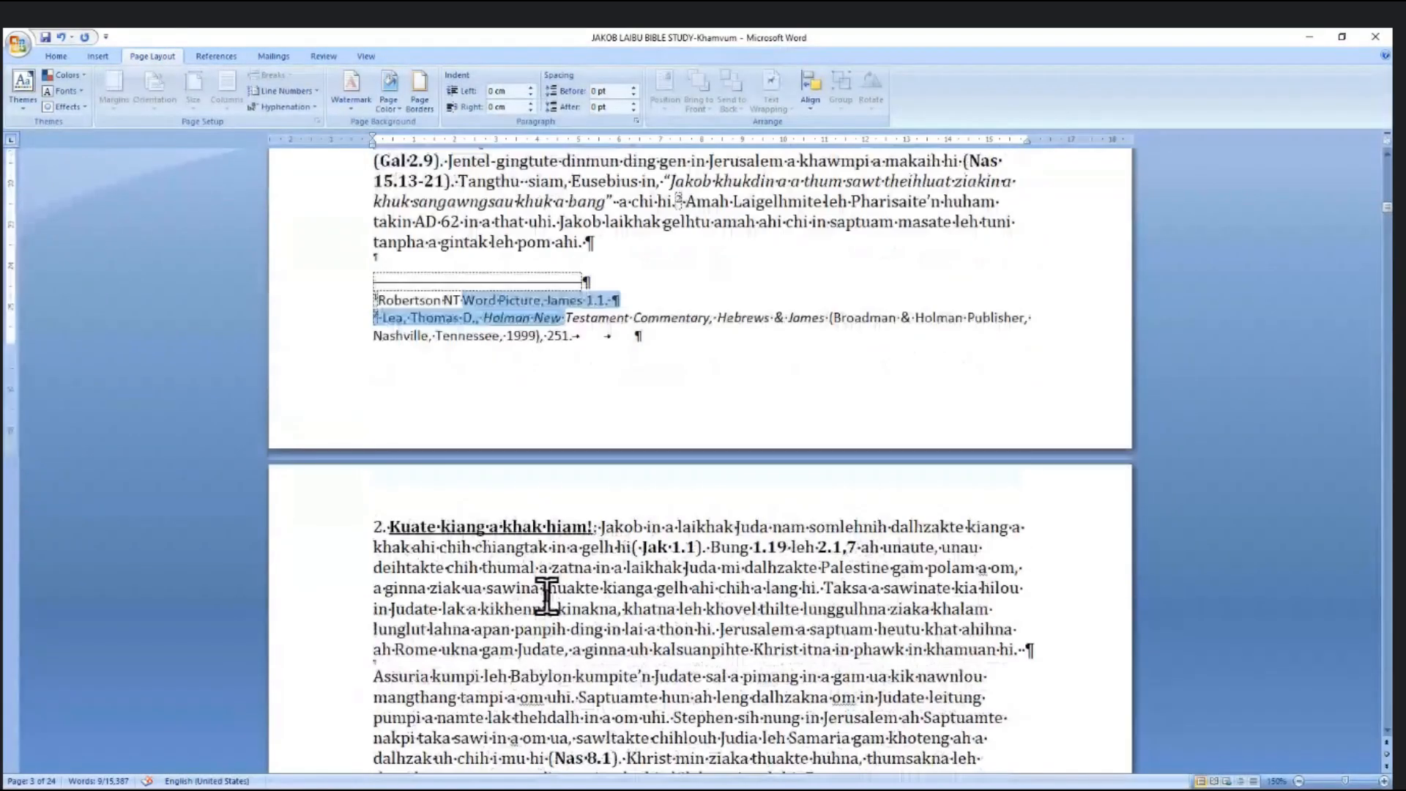
scroll(547, 591, "up", 5)
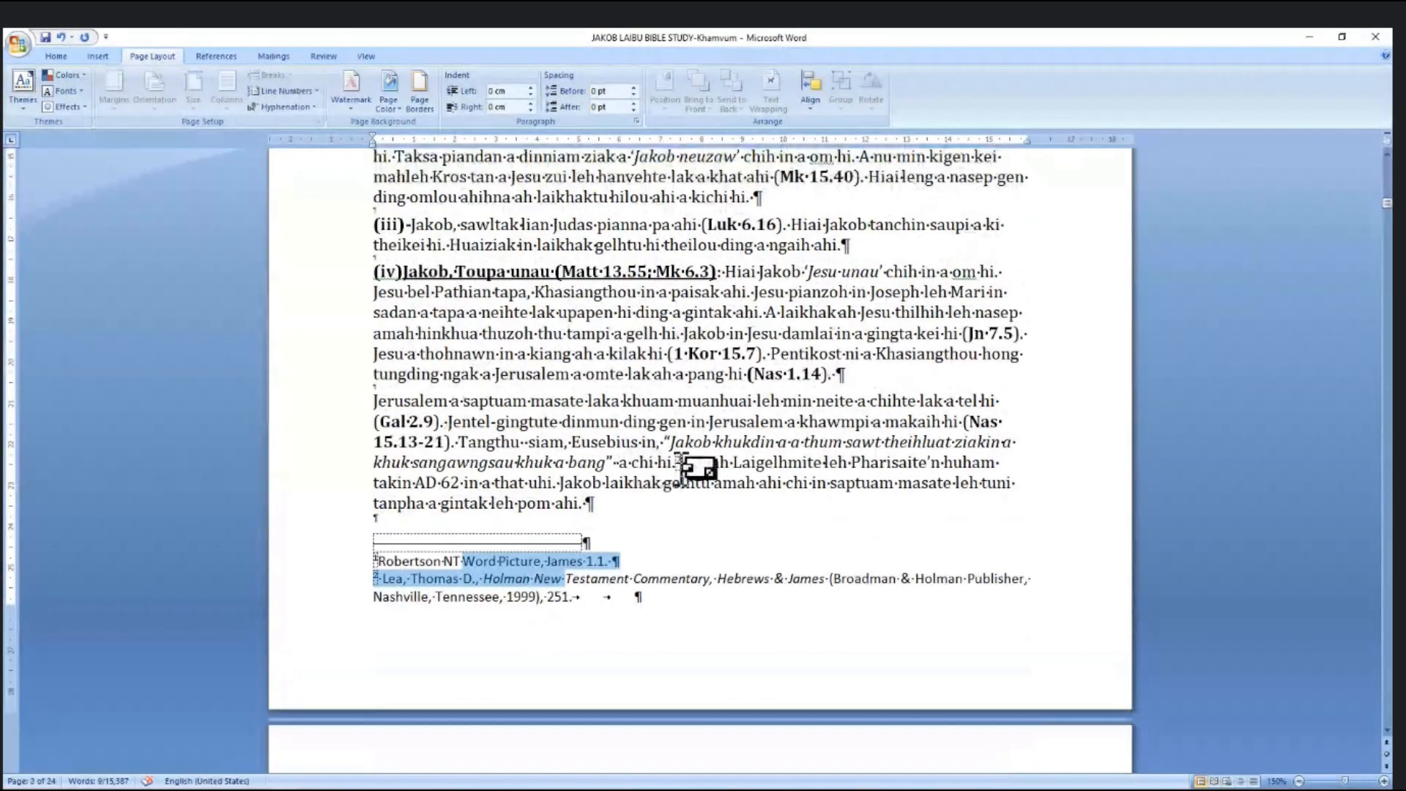
left_click(678, 460)
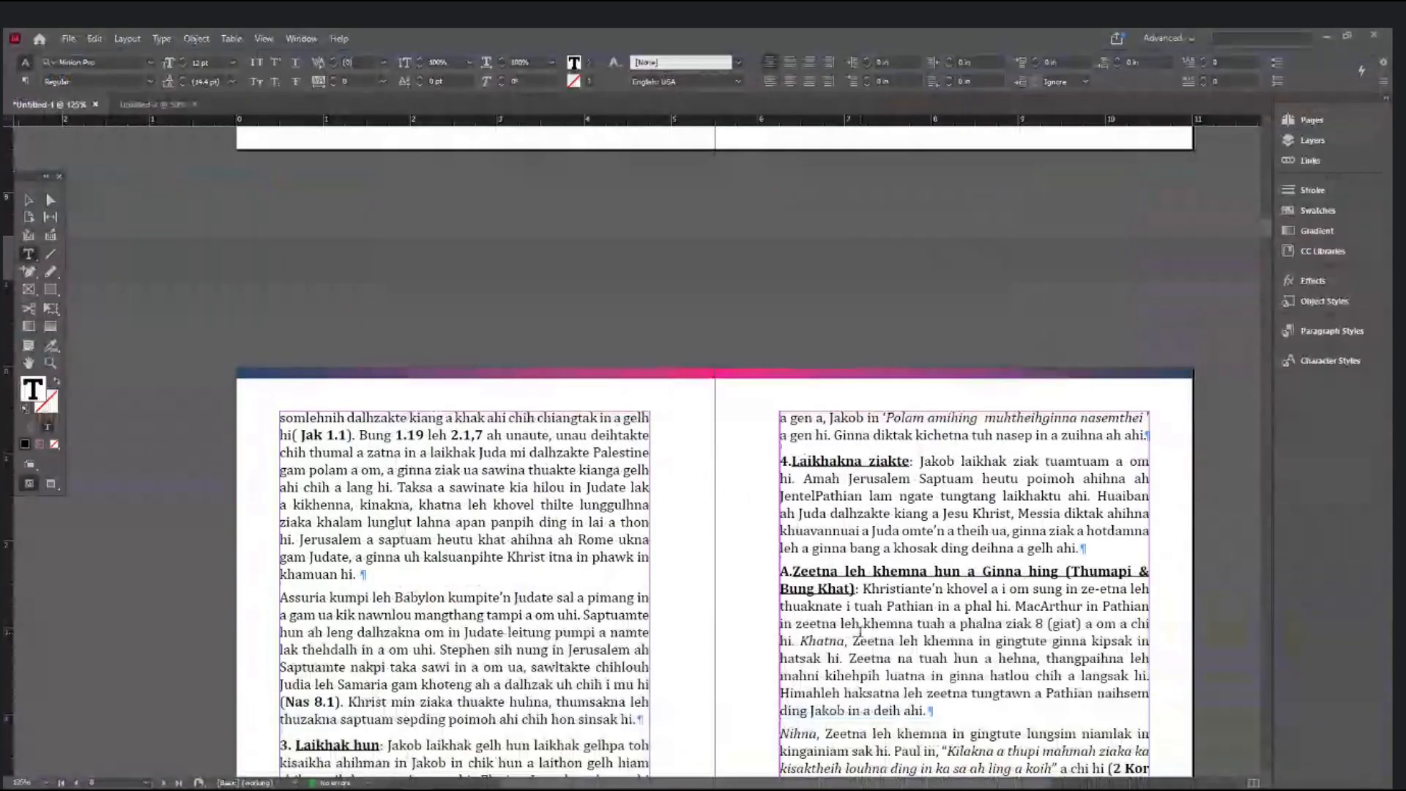
scroll(861, 631, "down", 10)
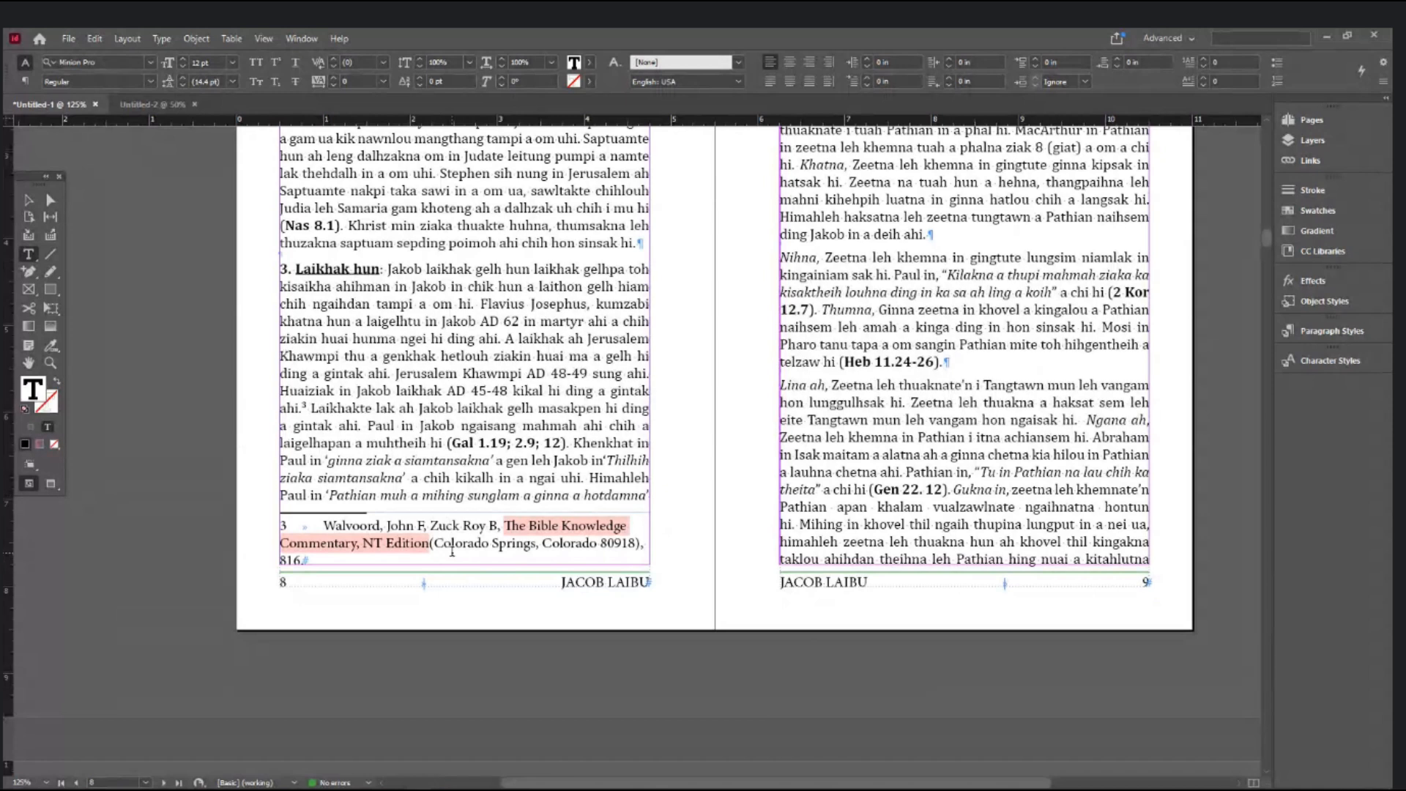
- Try selecting words, a line and the book title within footnote 3
double_click(470, 544)
triple_click(469, 543)
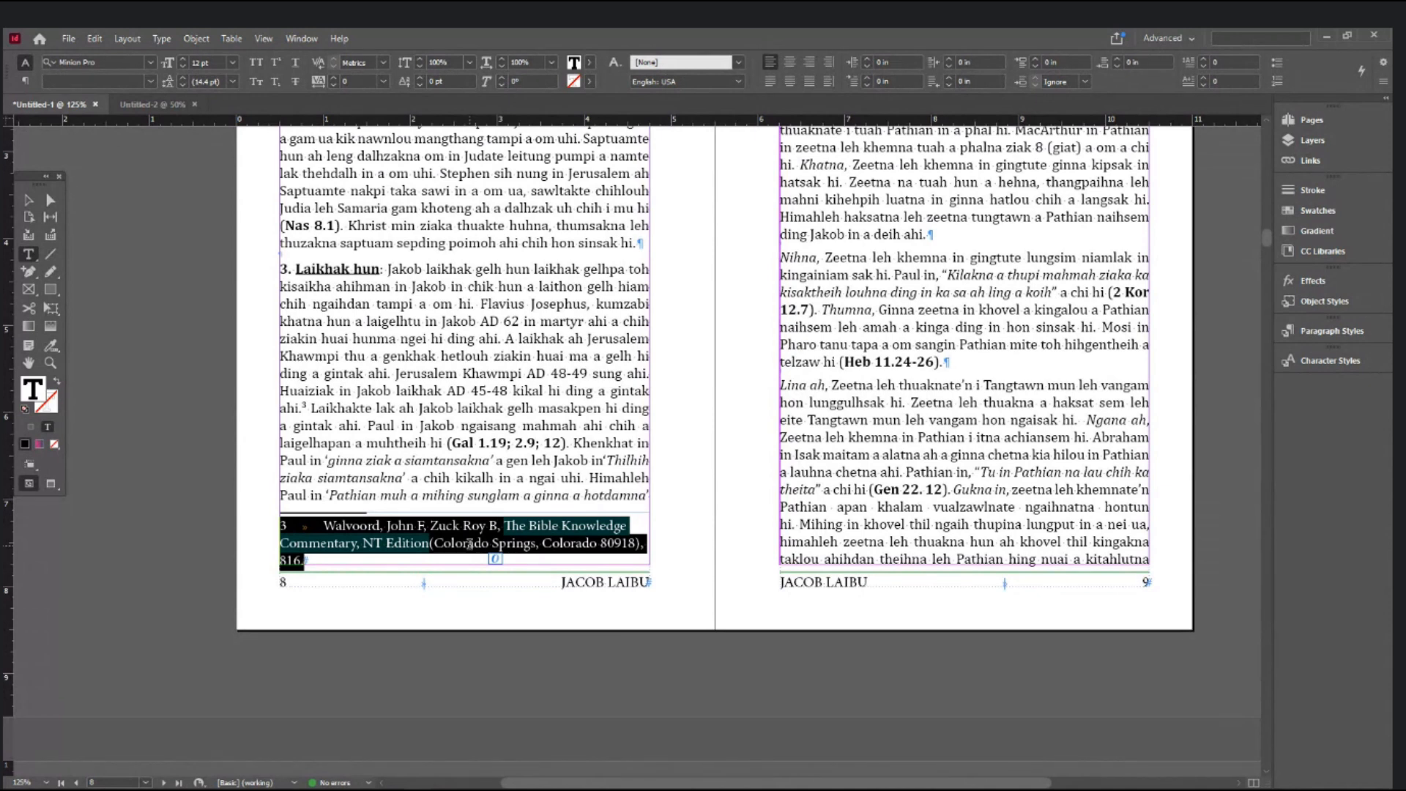
left_click(490, 528)
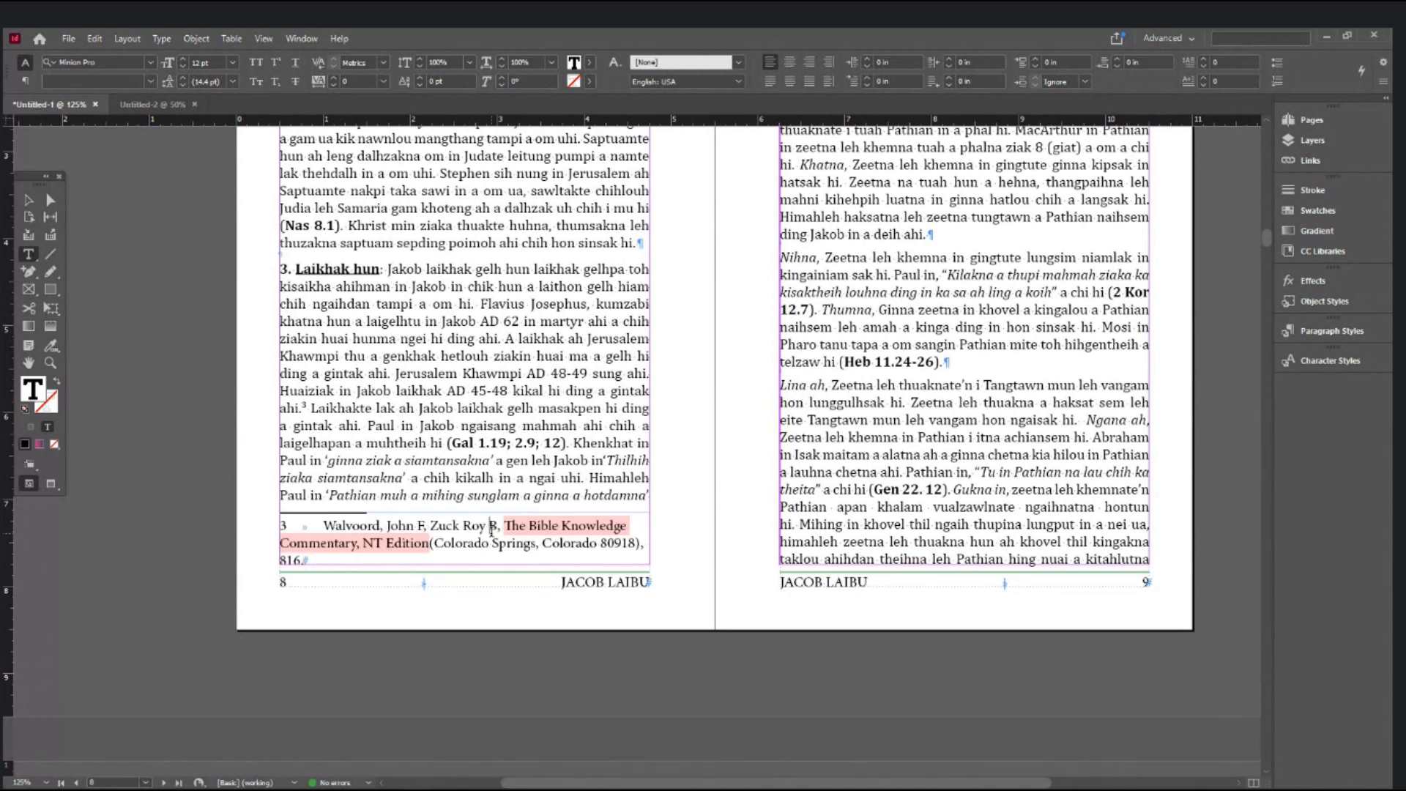
triple_click(551, 524)
left_click(551, 525)
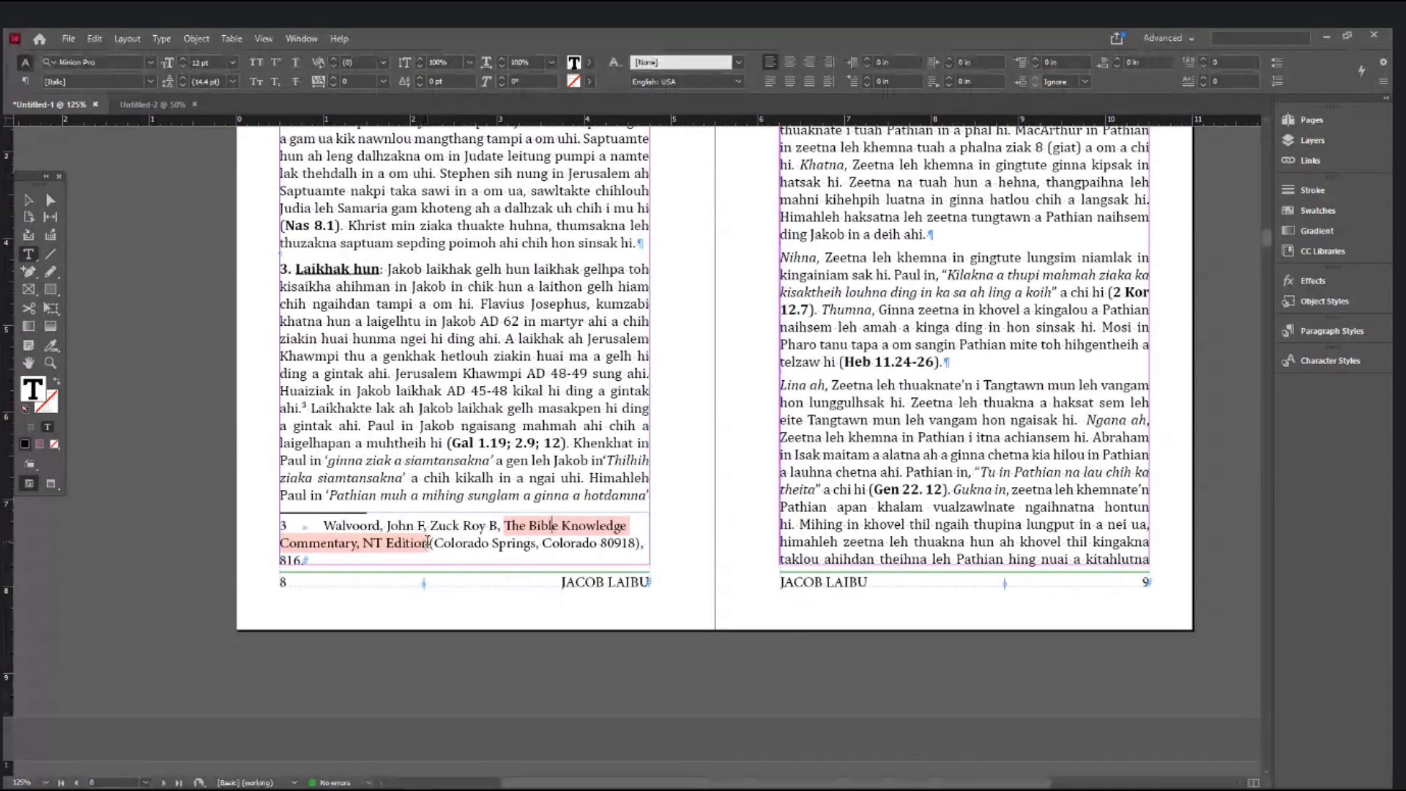
left_click_drag(427, 543, 505, 525)
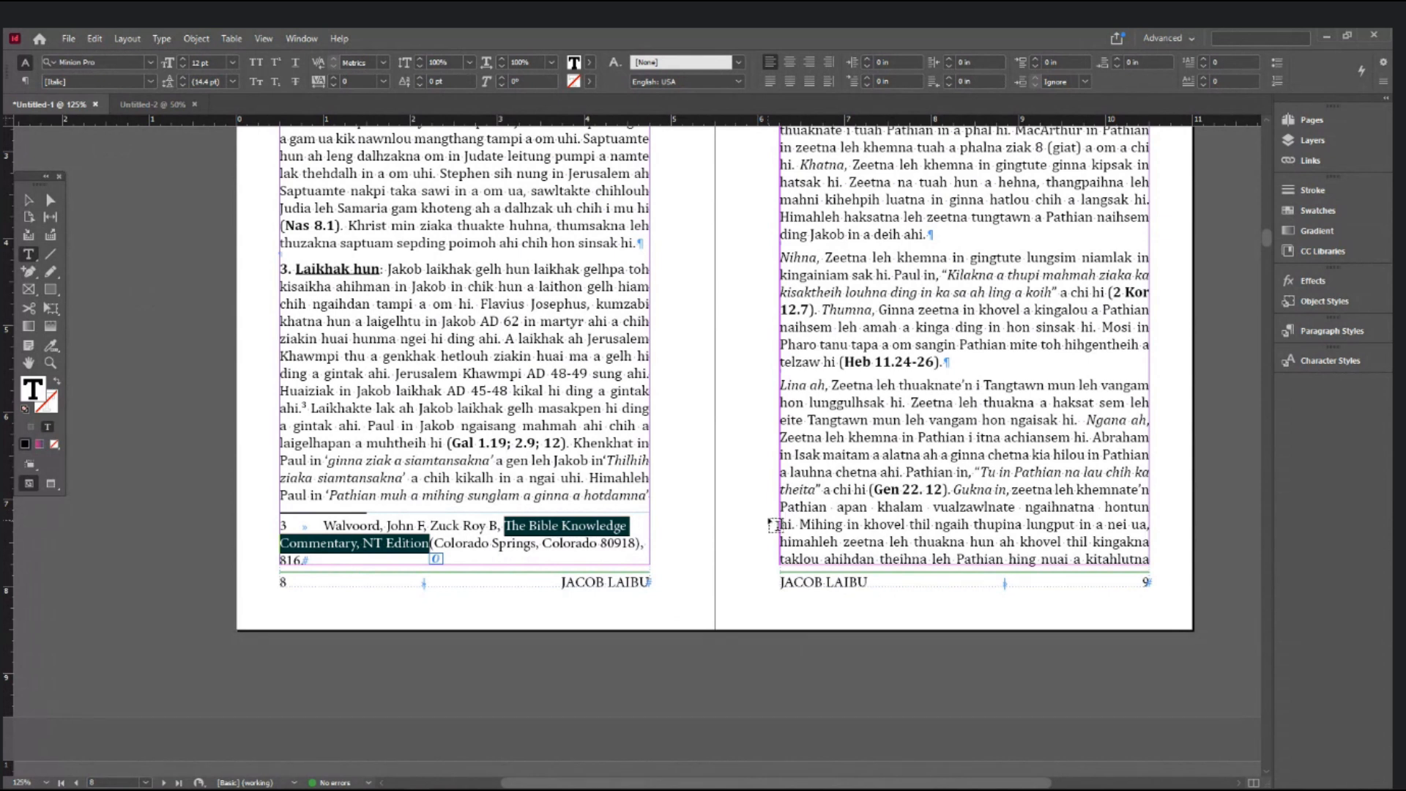
left_click(576, 455)
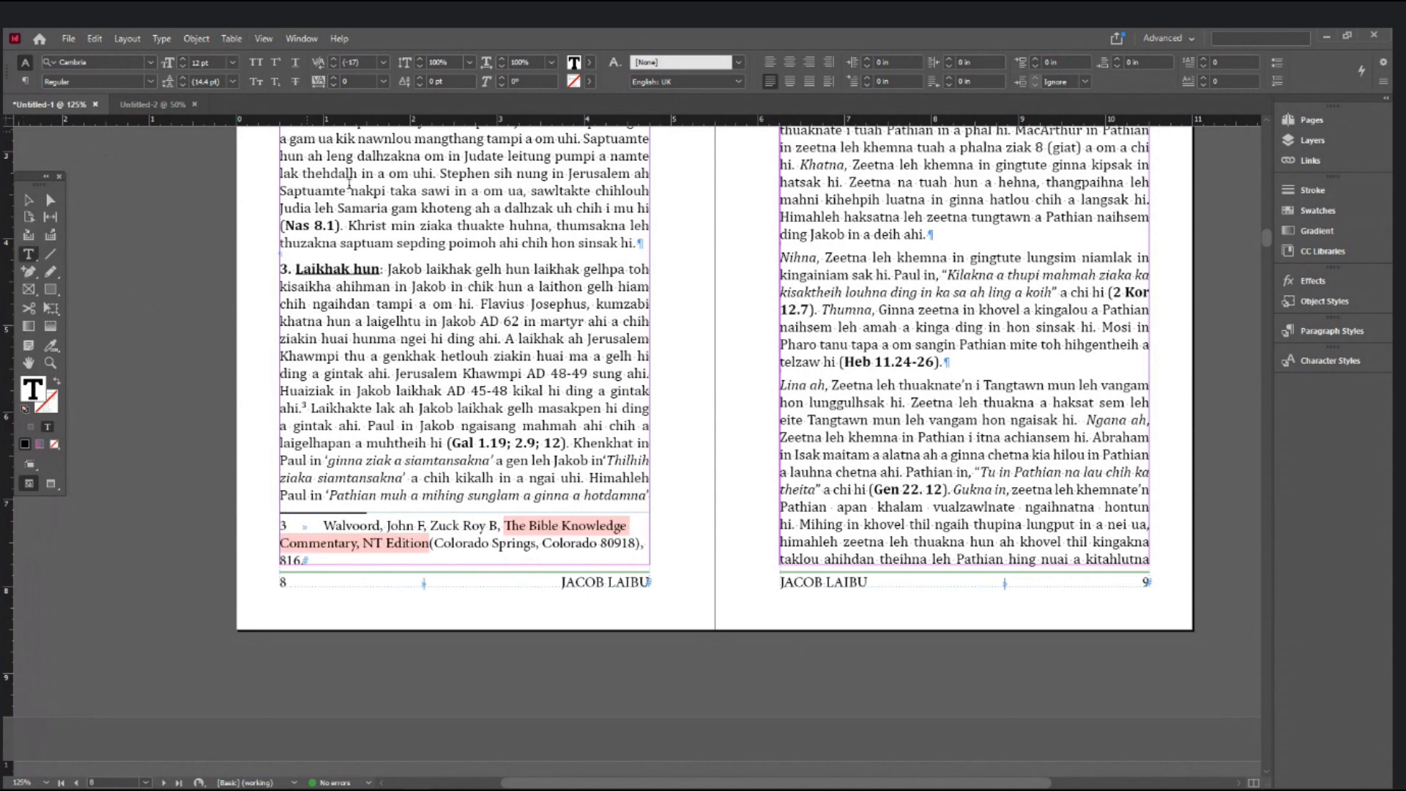
- Select the whole of footnote 3, from its number through '816.'
left_click(547, 356)
left_click(306, 561)
left_click_drag(305, 561, 272, 525)
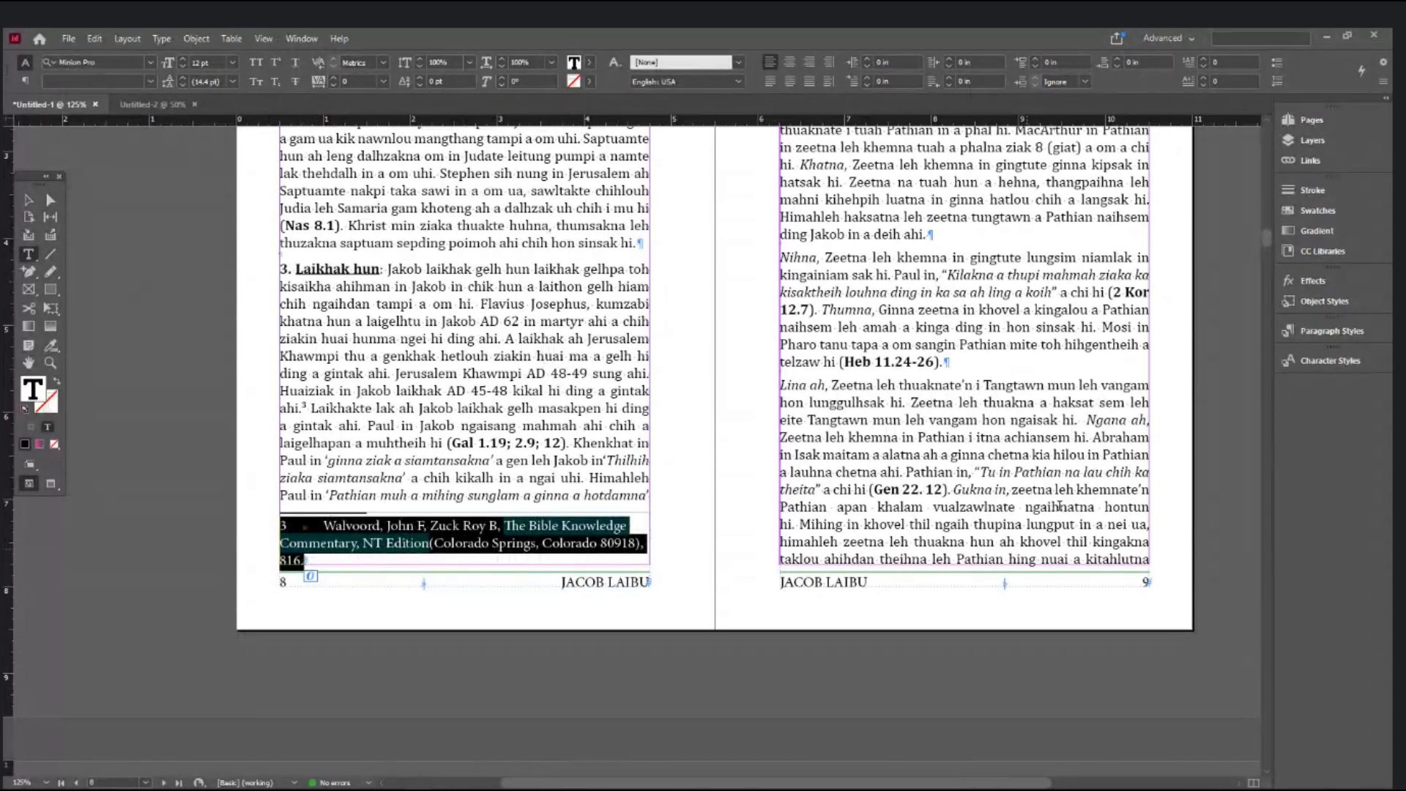
left_click(126, 58)
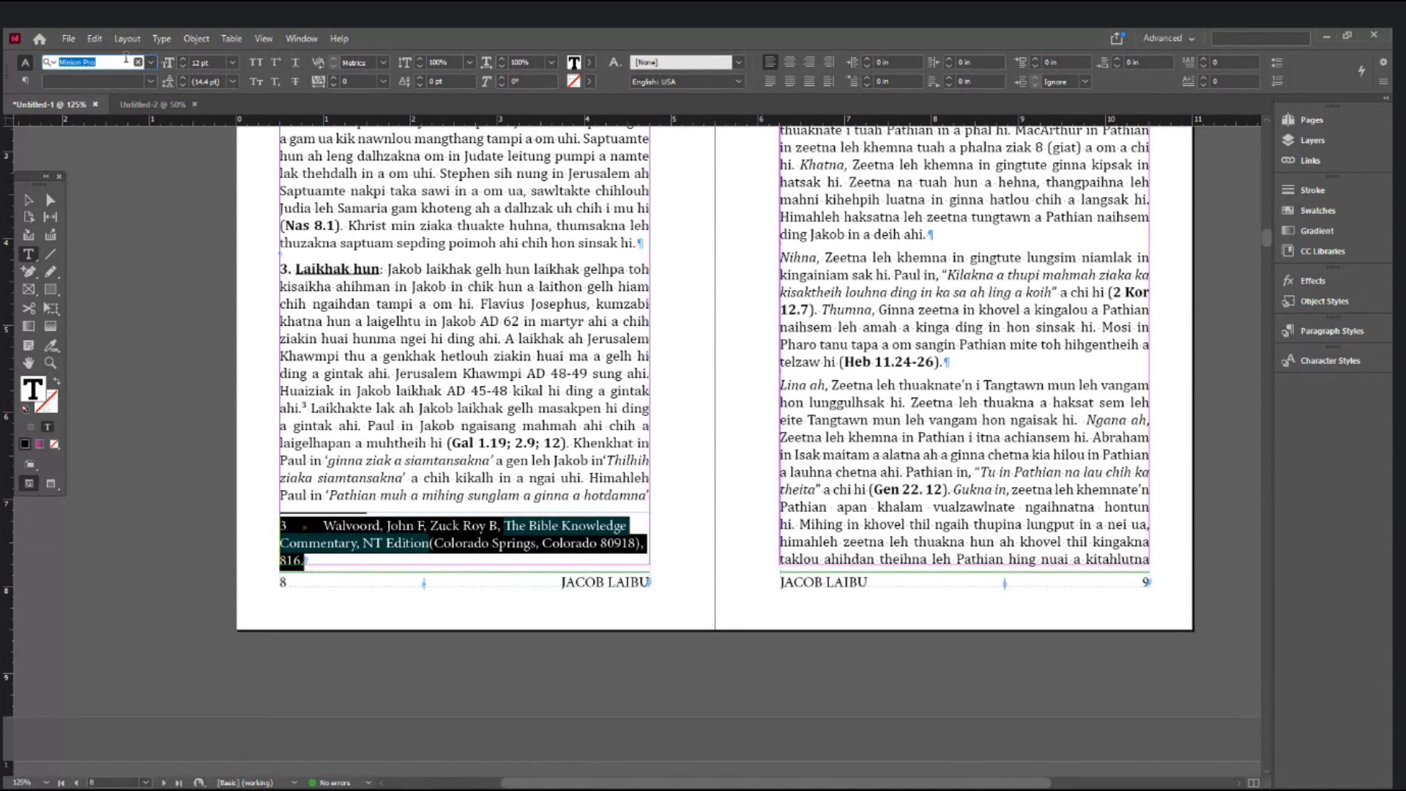
- Set footnote 3 in Times New Roman Regular and italicize 'The Bible Knowledge Commentary, NT Edition'
type("time")
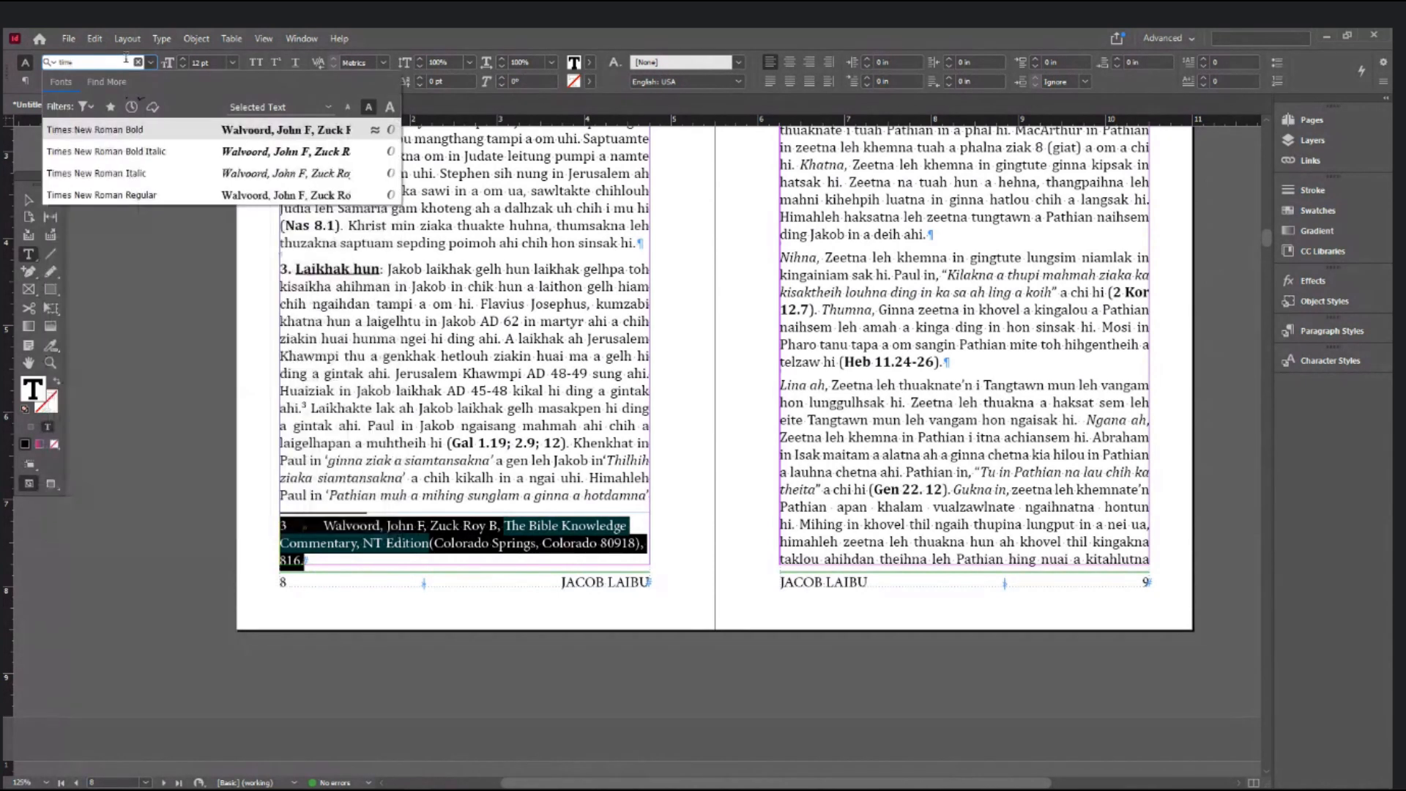
left_click(126, 195)
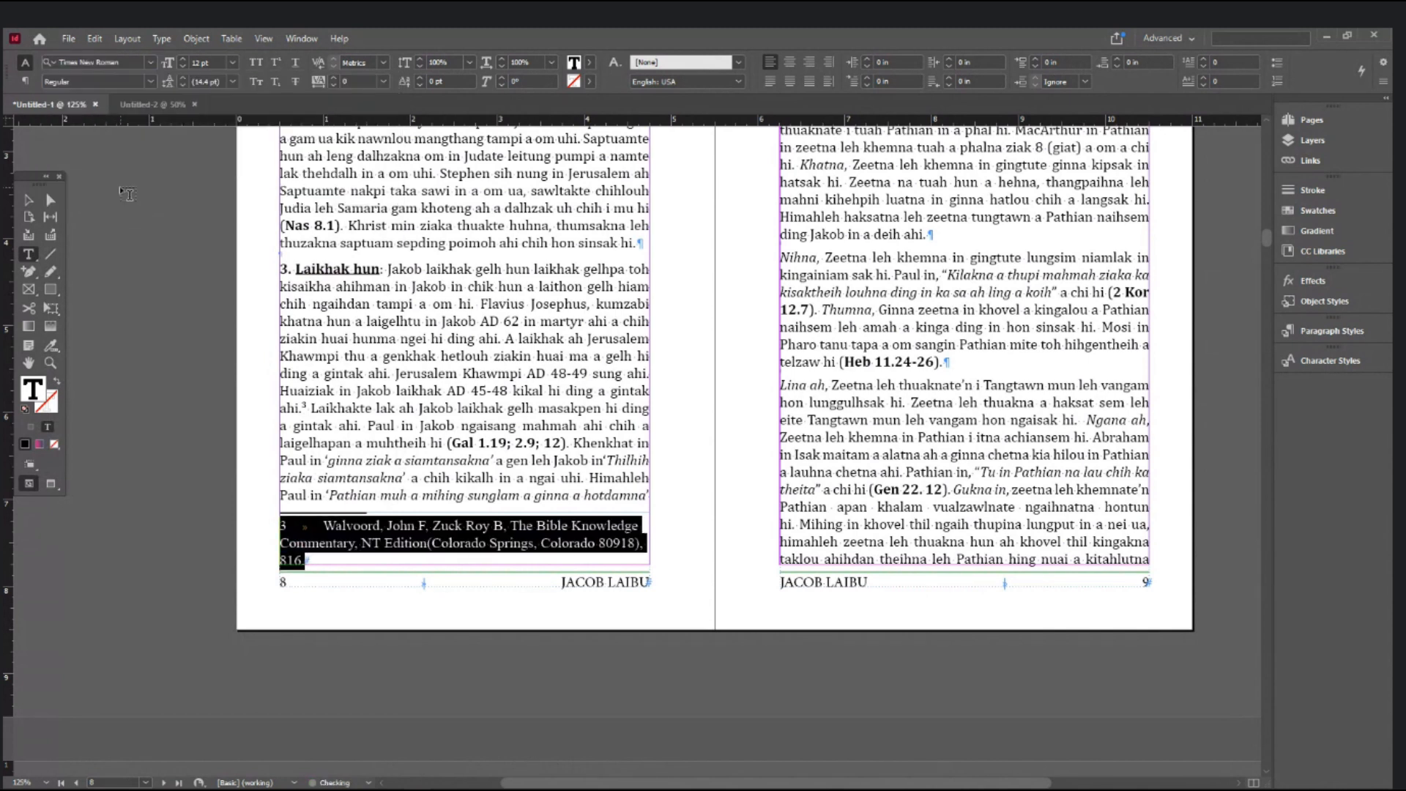
left_click(430, 543)
key("Left")
key("ctrl+shift+Left")
key("ctrl+shift+Left")
key("ctrl+shift+Left")
key("ctrl+shift+Left")
key("ctrl+shift+Left")
key("ctrl+shift+Left")
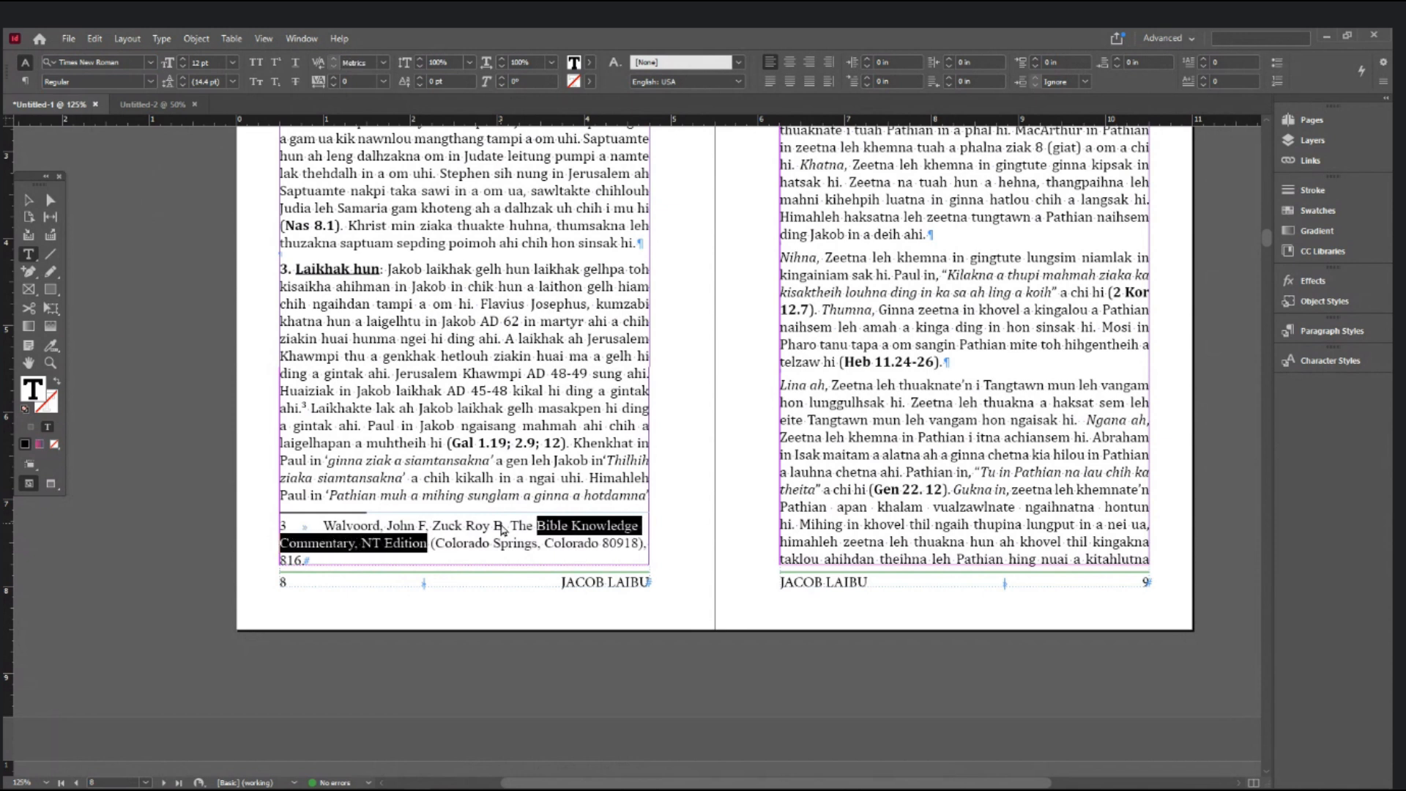
key("ctrl+shift+i")
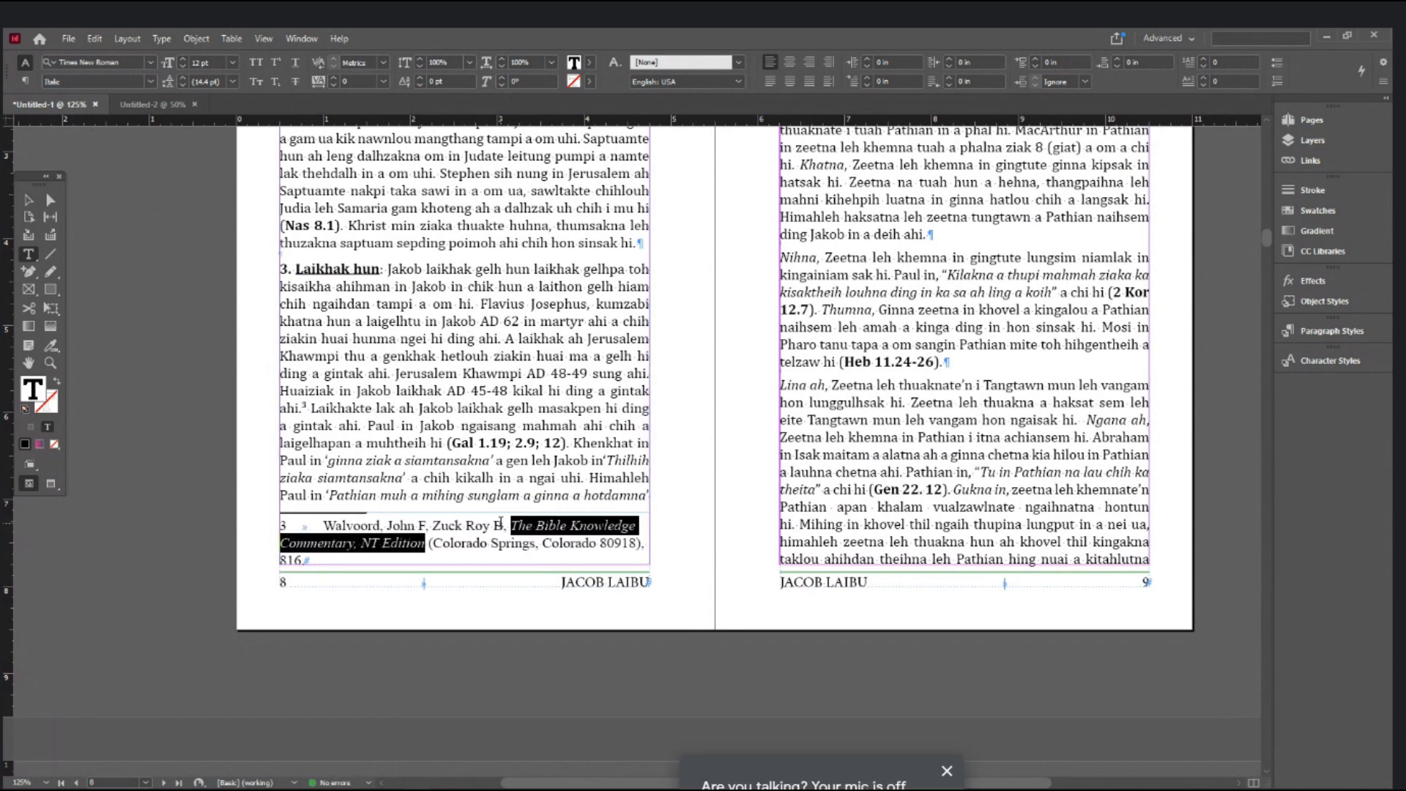
- Set the entire footnote 3 paragraph in Arial Regular, reduced to 8 pt
left_click(471, 541)
triple_click(471, 540)
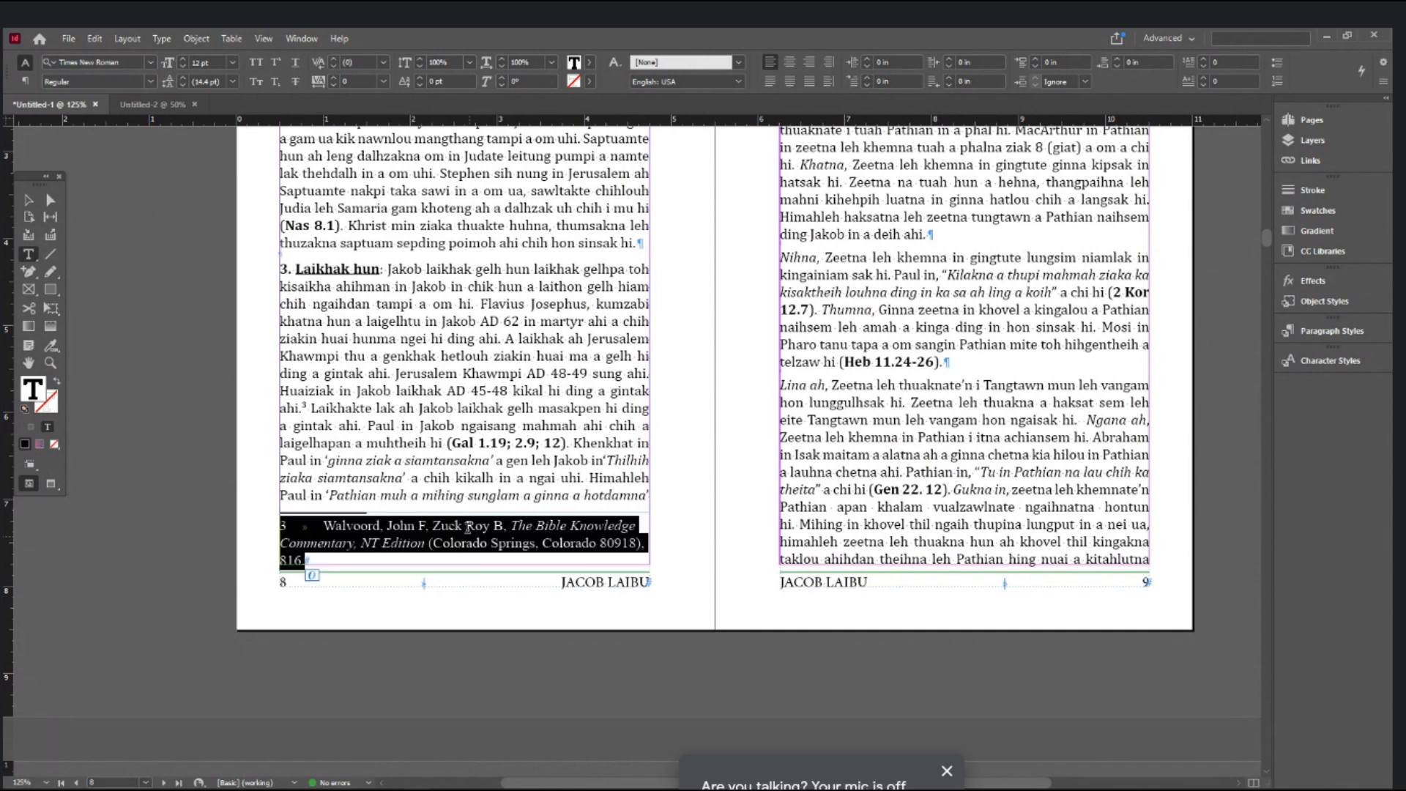
left_click(129, 59)
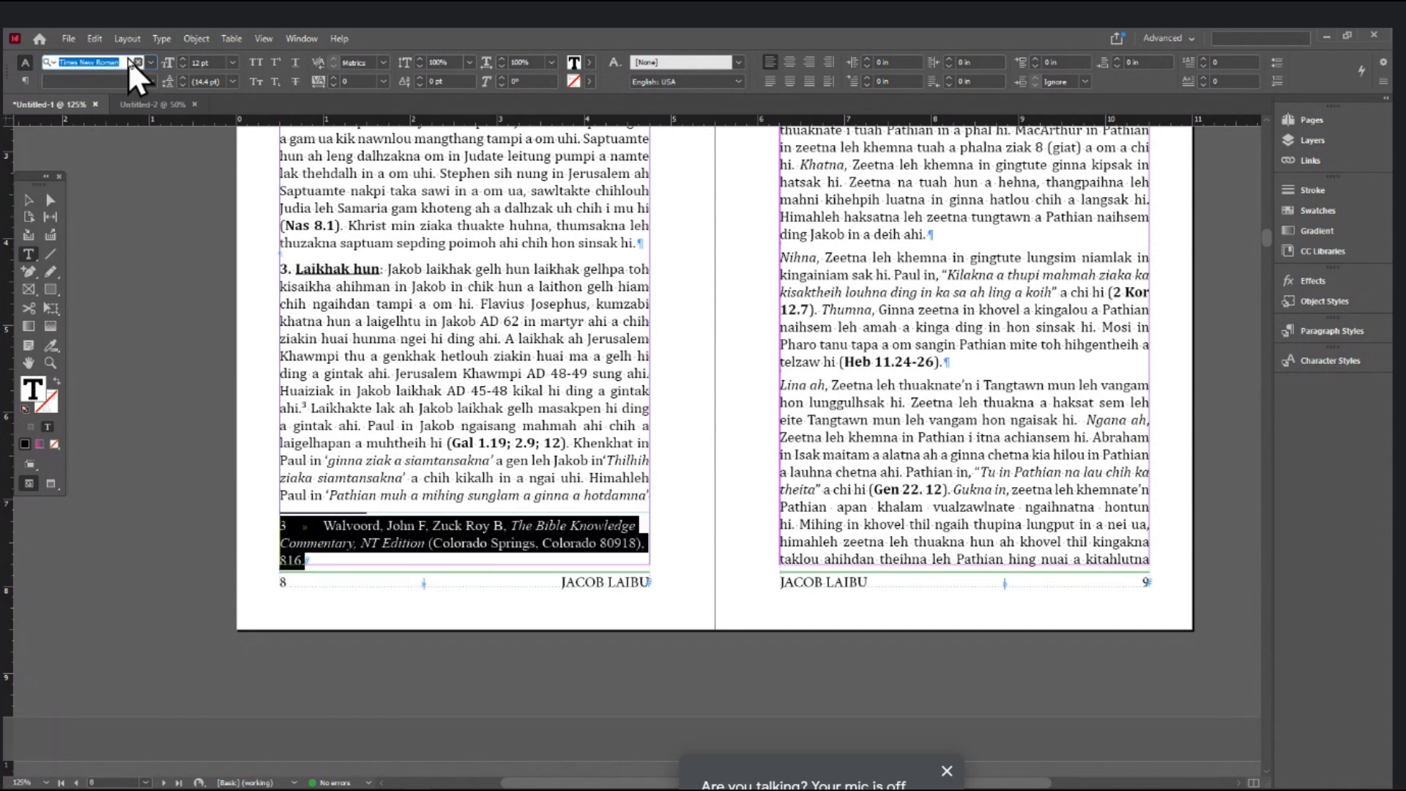
type("arial")
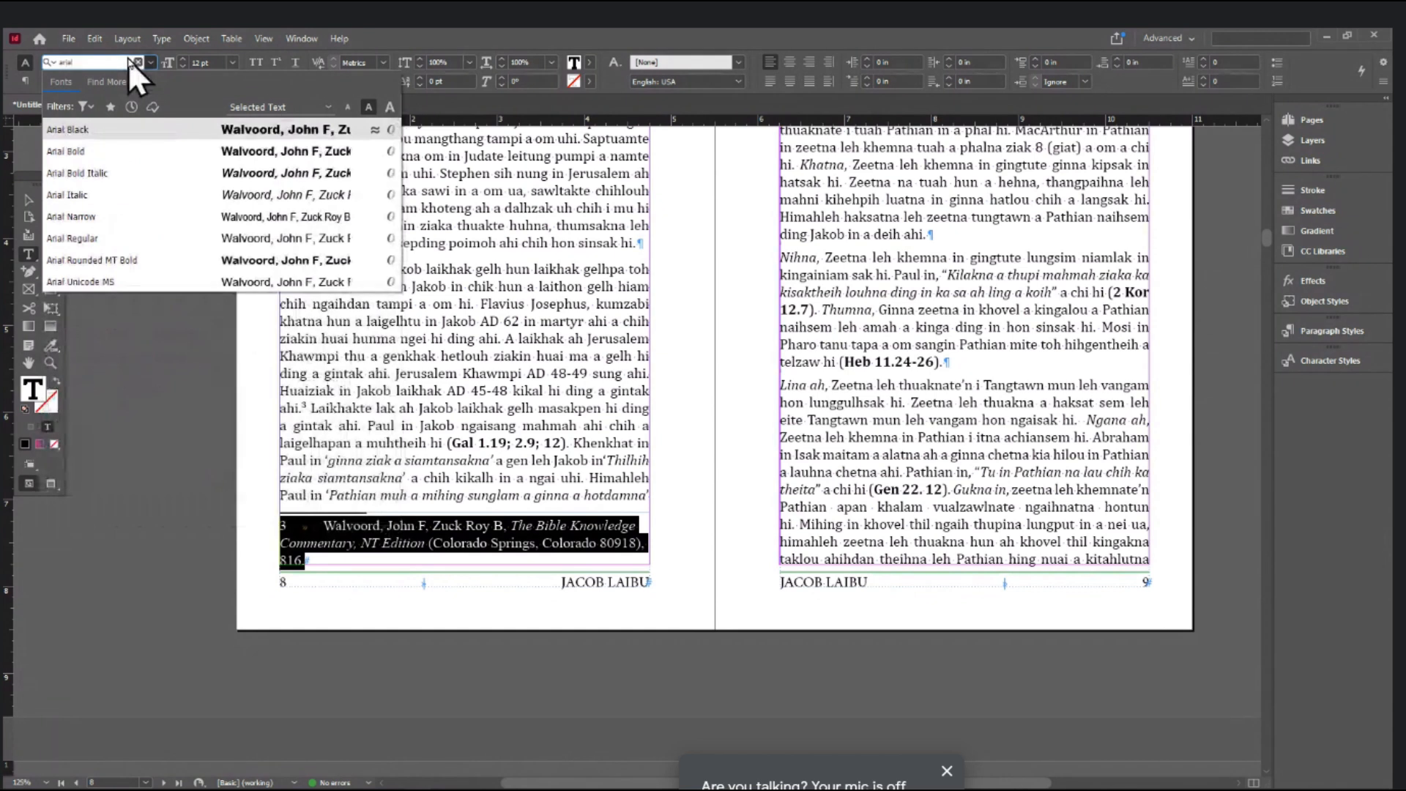
left_click(110, 238)
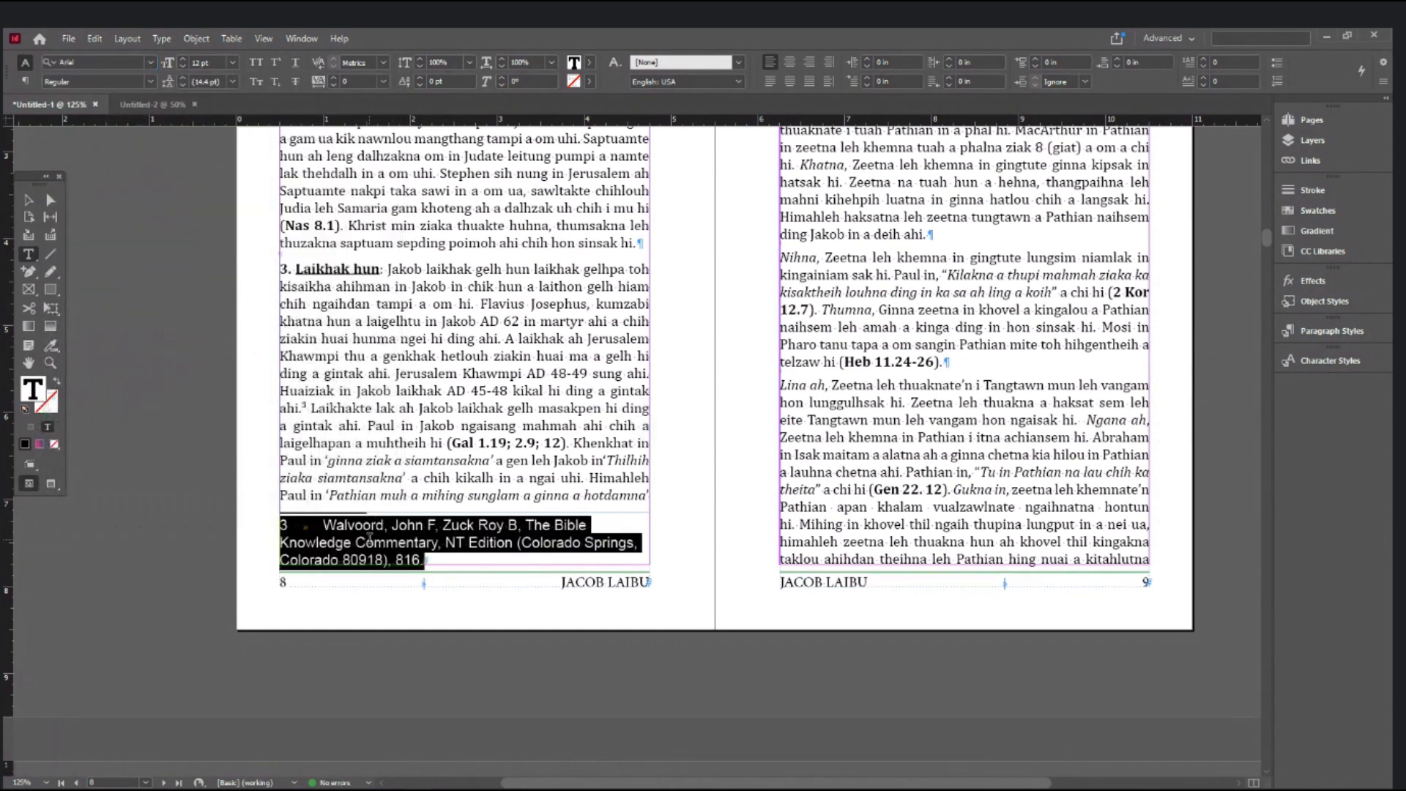
key("ctrl+shift+comma")
key("ctrl+shift+comma")
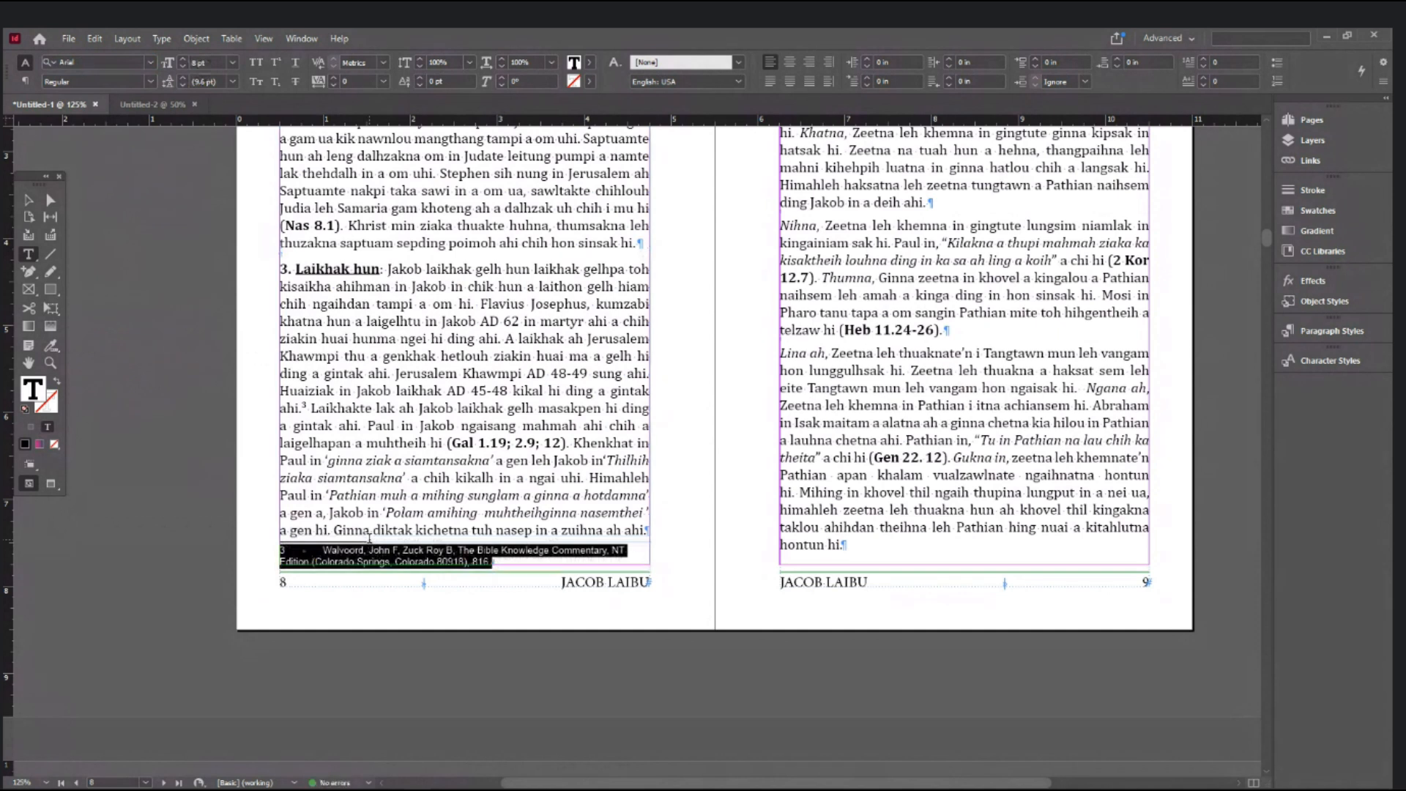
key("ctrl+equal")
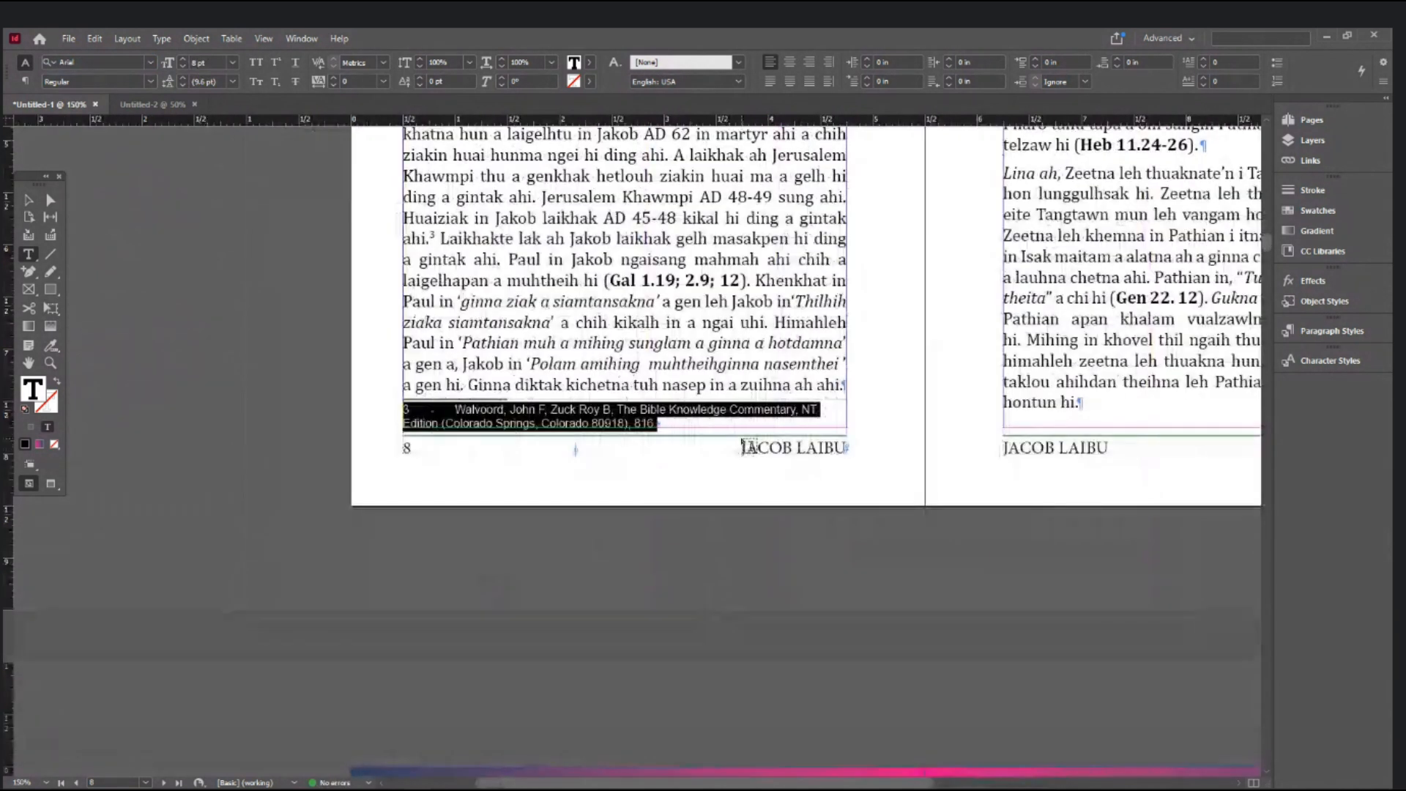
- Italicize 'The Bible Knowledge Commentary, NT Edition' in the Arial footnote and magnify to 200%
left_click(779, 408)
left_click_drag(617, 408, 440, 423)
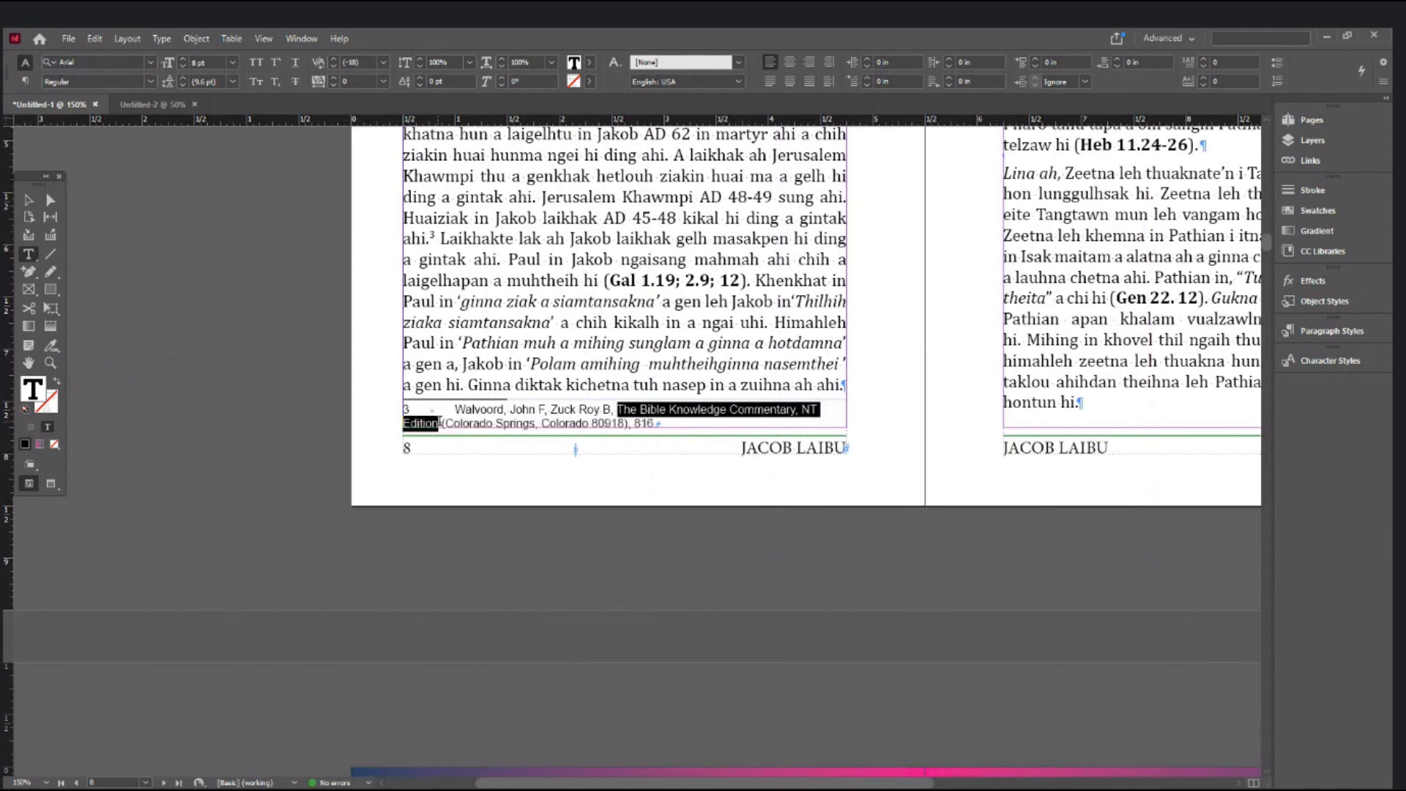
key("ctrl+shift+i")
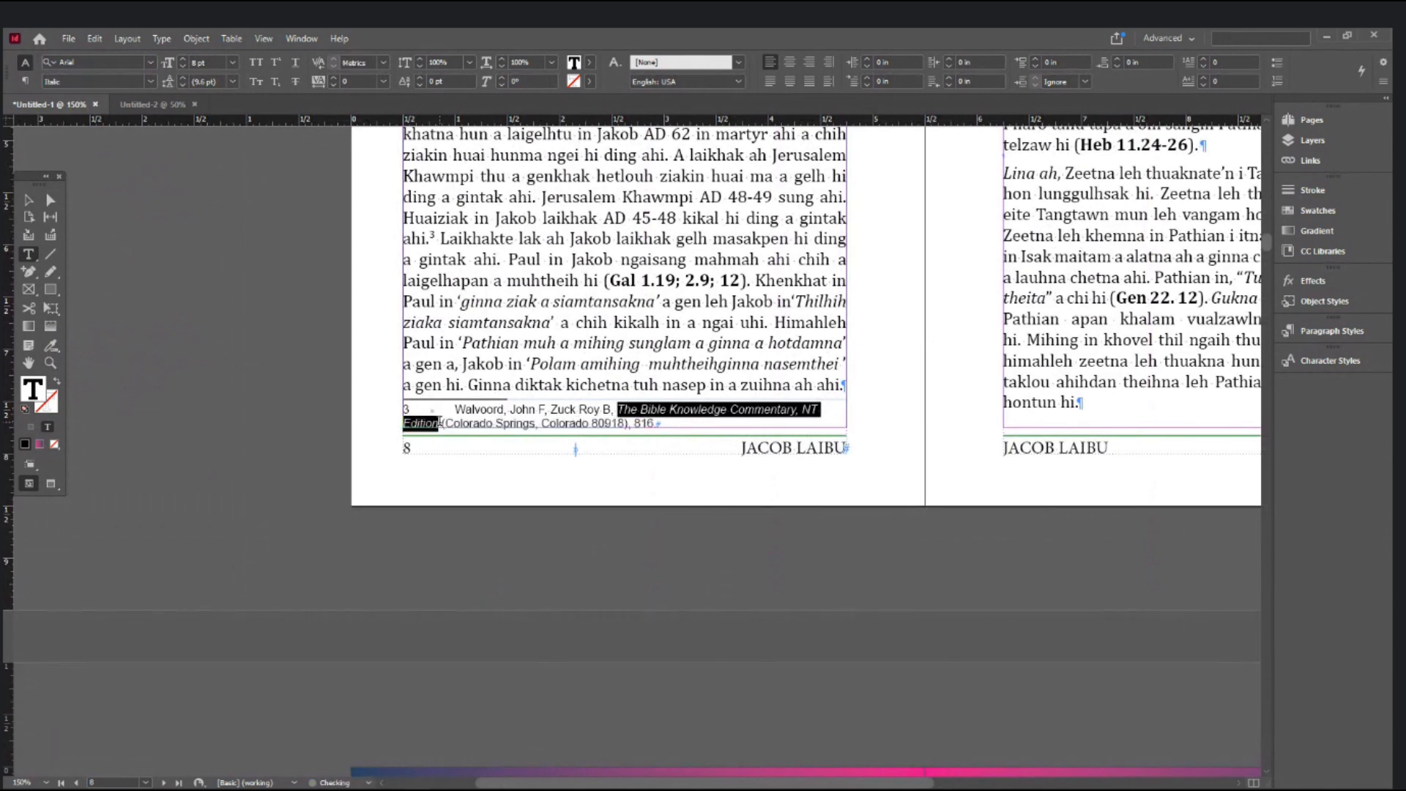
left_click(568, 464)
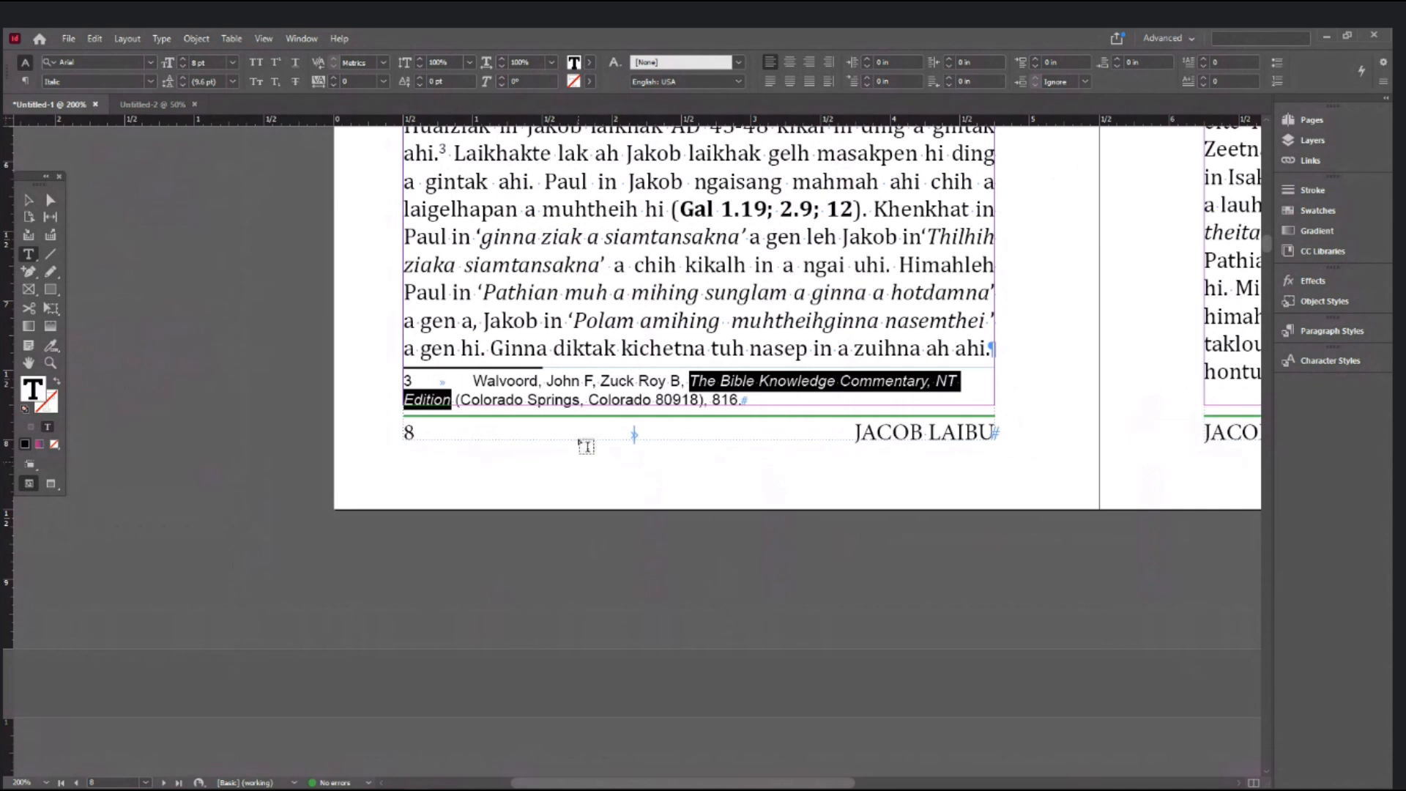
- Select the whole footnote and enter a 0.25 in left indent in the paragraph settings
left_click(480, 380)
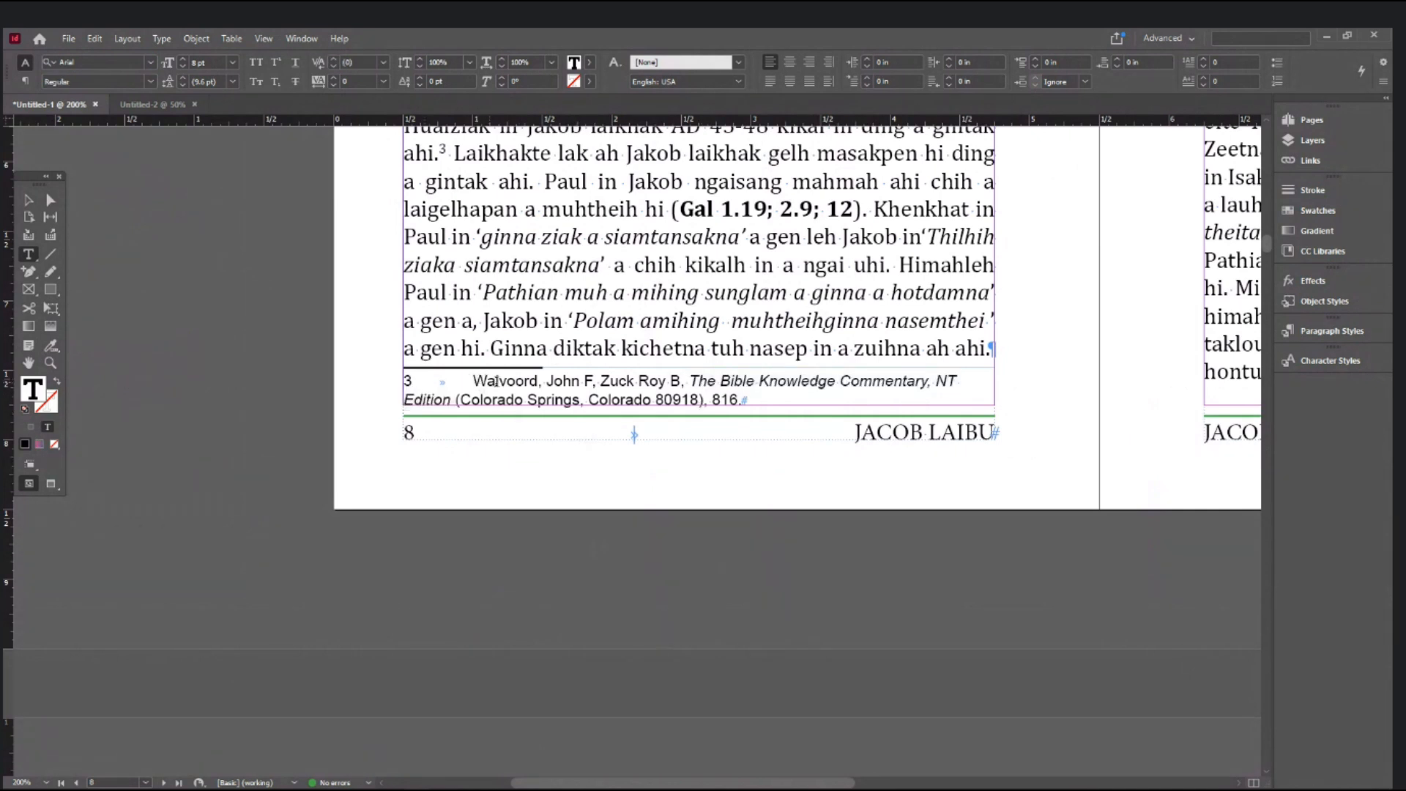
left_click_drag(741, 400, 371, 391)
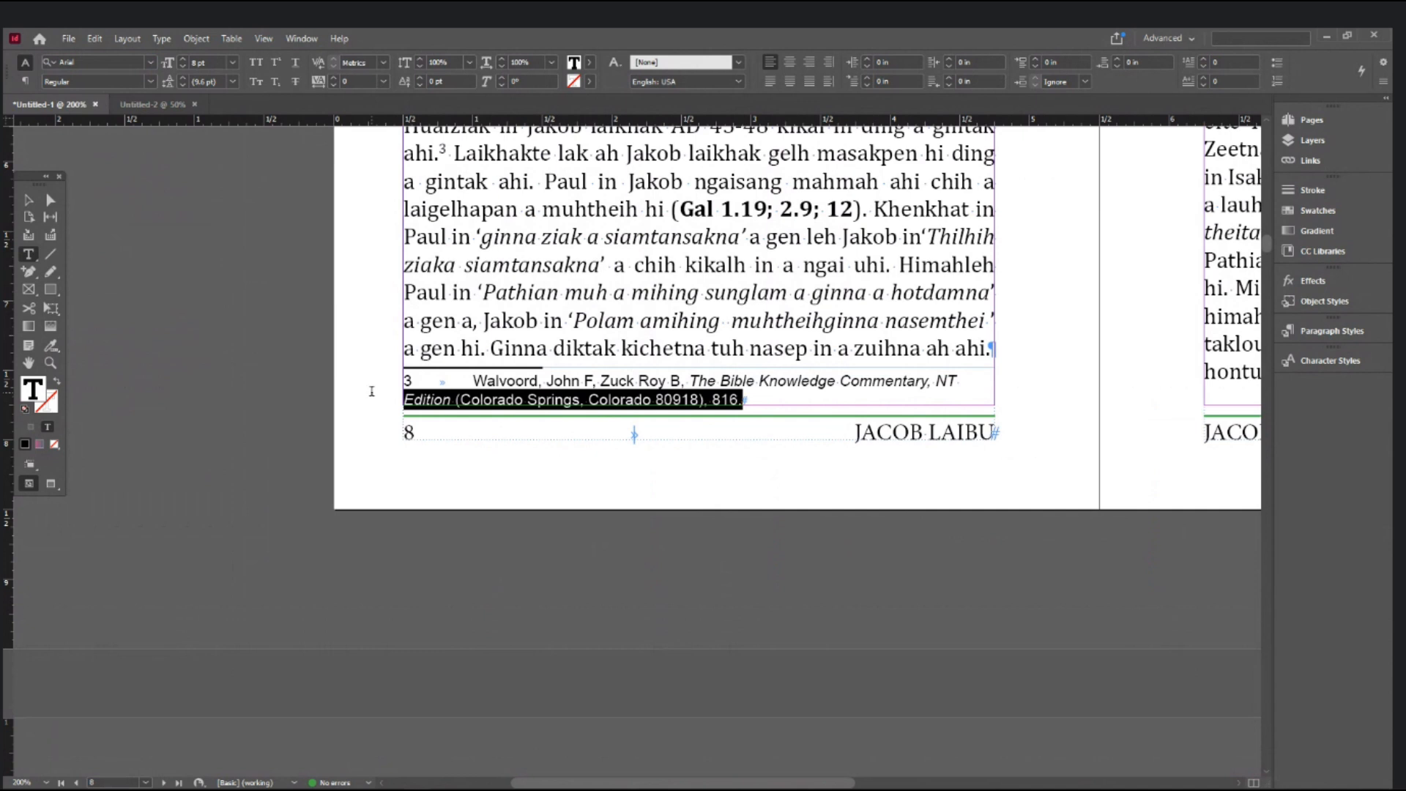
left_click_drag(372, 391, 369, 384)
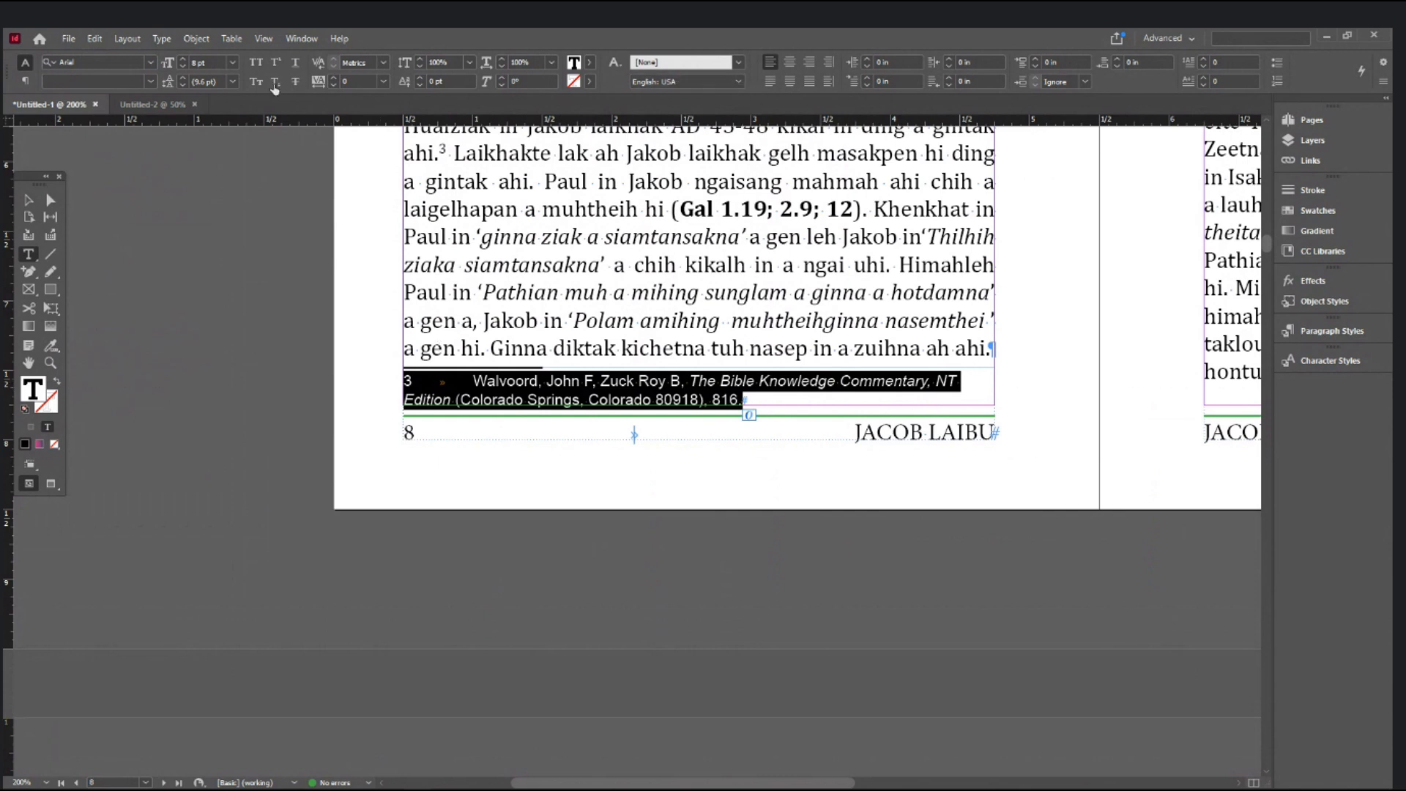
left_click(25, 80)
left_click_drag(189, 62, 85, 79)
type("0")
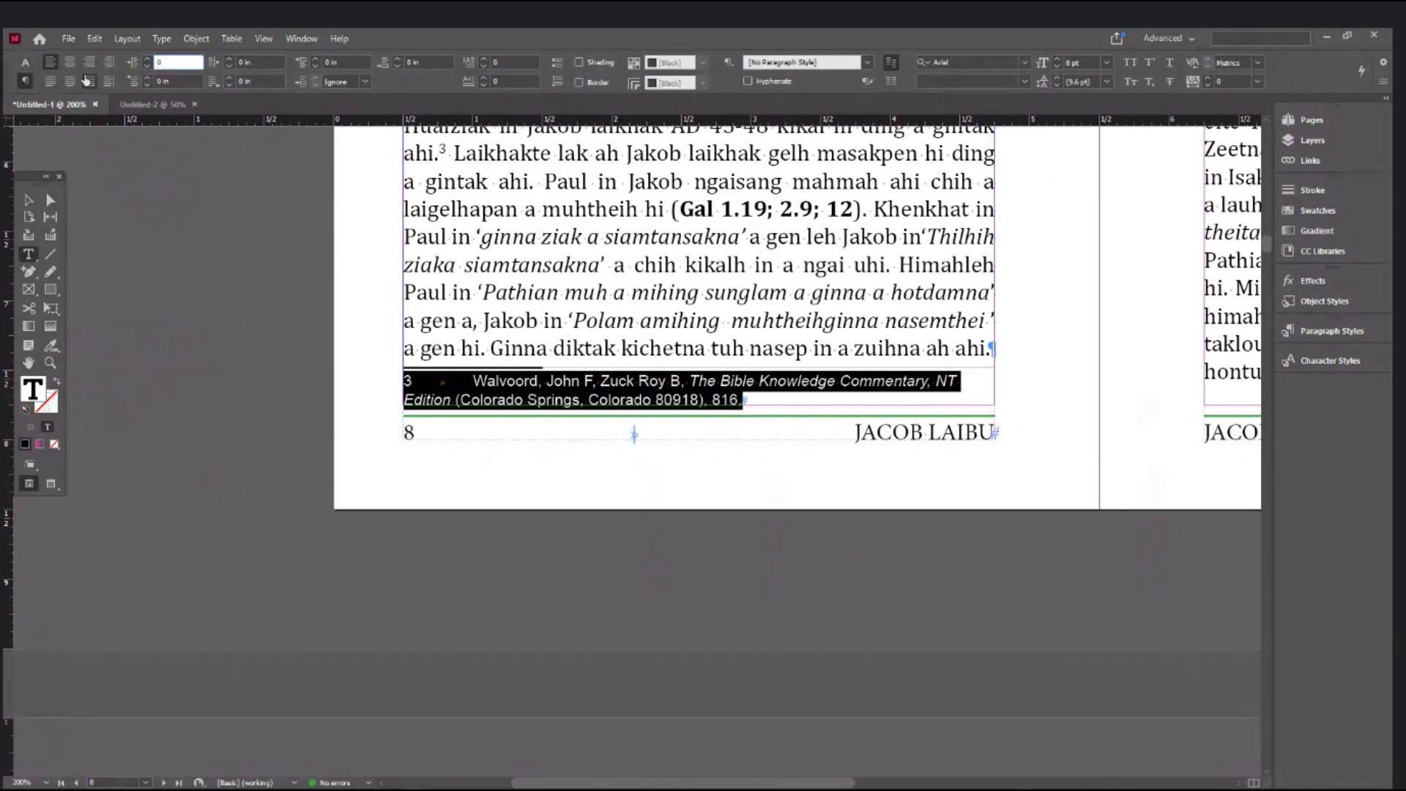
type(".25")
- Give footnote 3 a 0.25 in left indent and a -0.25 in first-line indent
key("Tab")
type("-0.25")
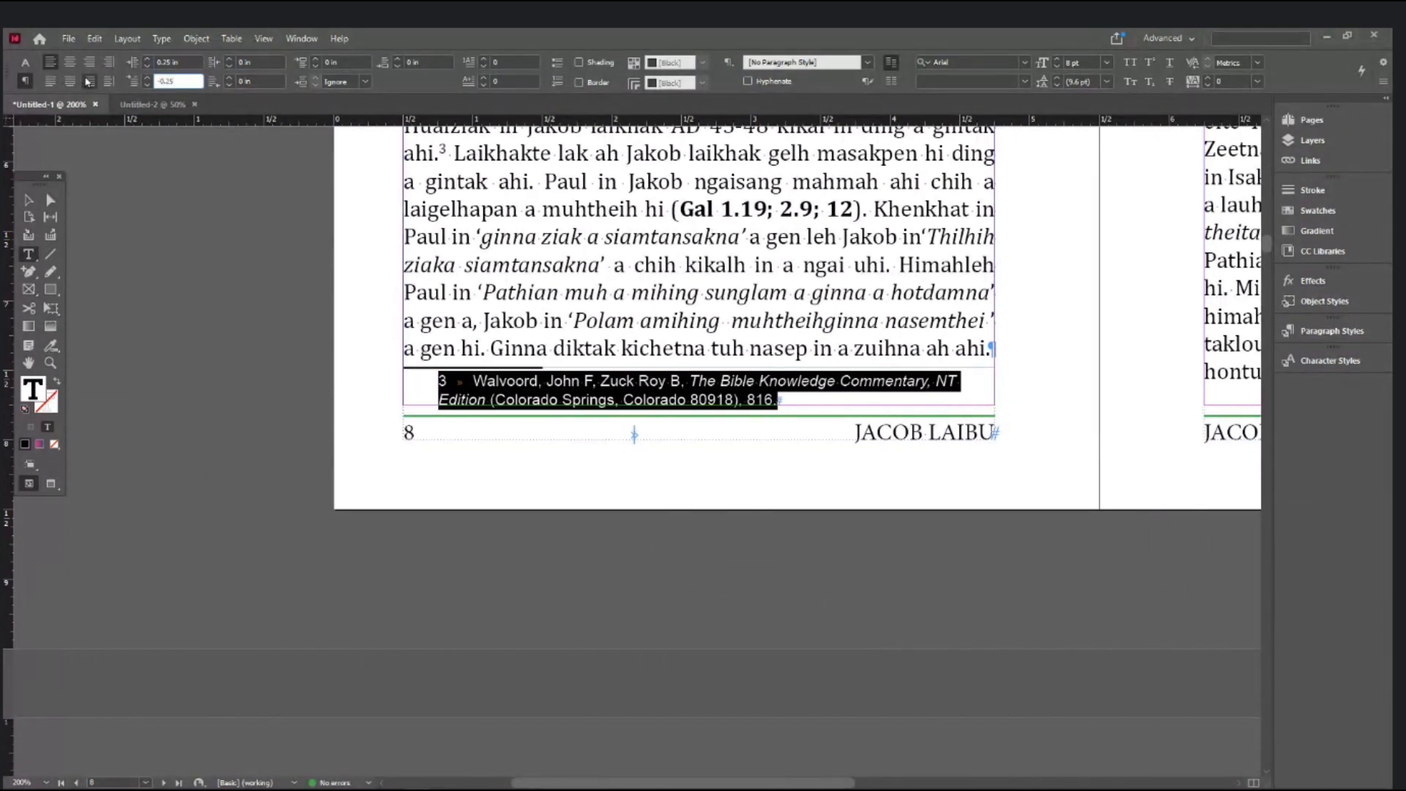
key("Return")
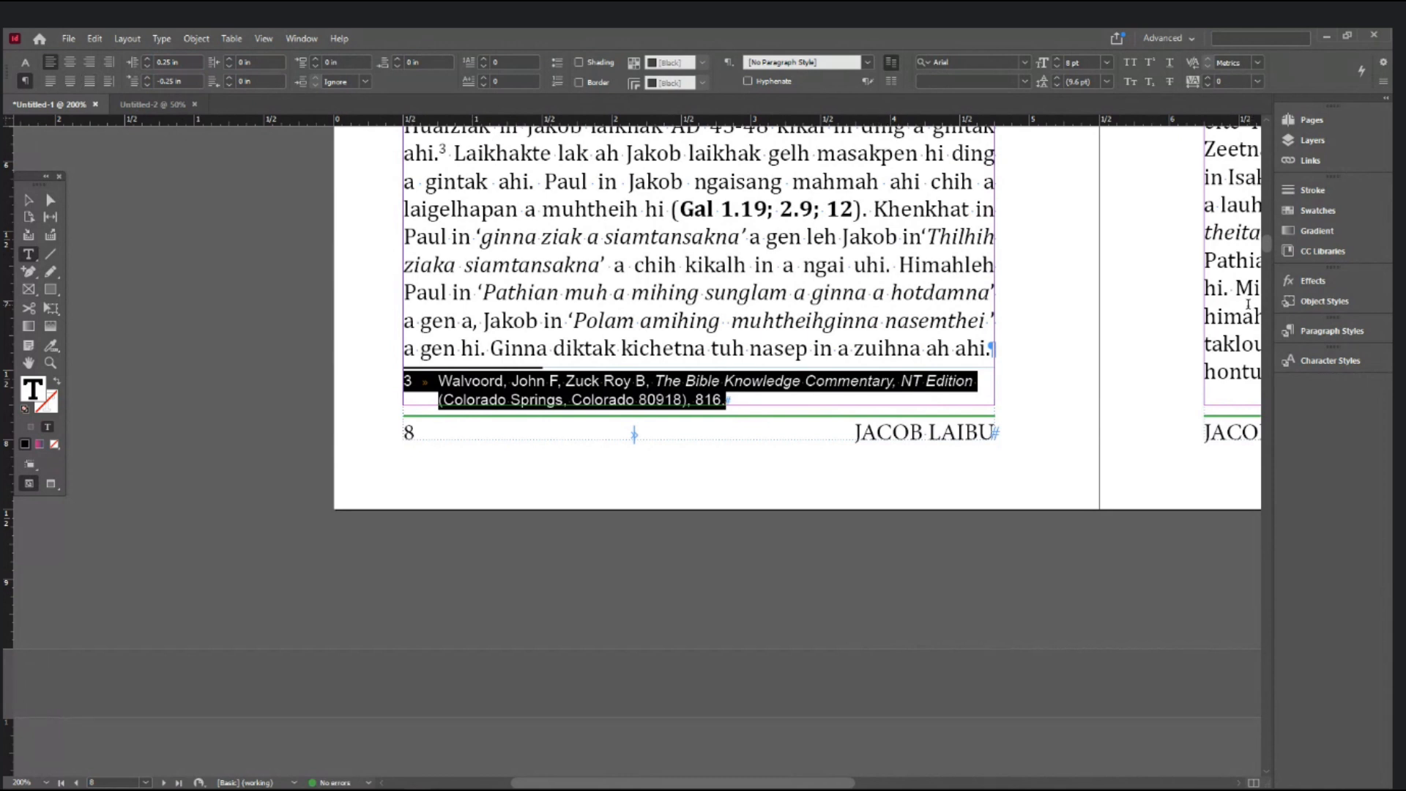
- Create a new paragraph style named FT from the footnote and apply it
left_click(1317, 332)
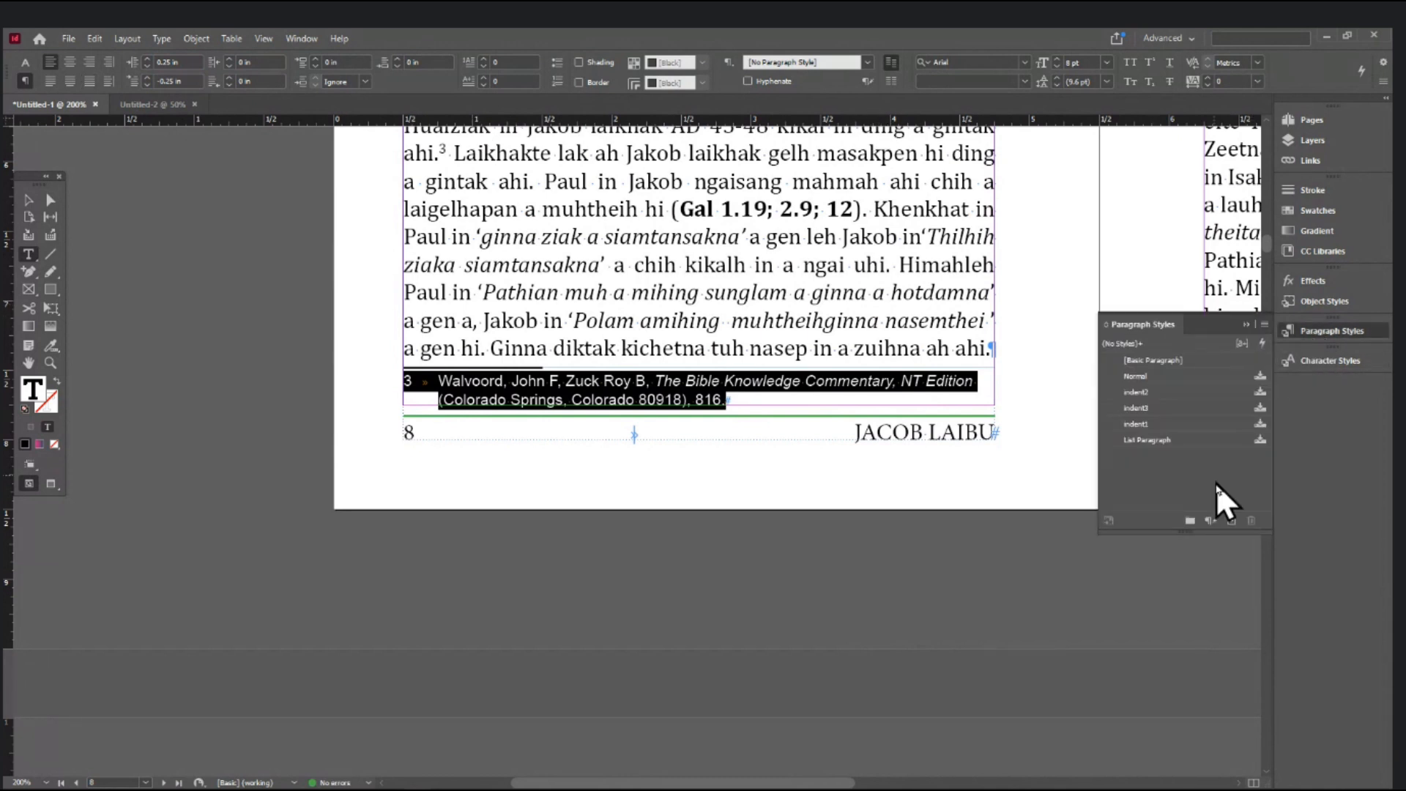
left_click(1228, 522)
right_click(1155, 456)
left_click(1202, 468)
type("FT")
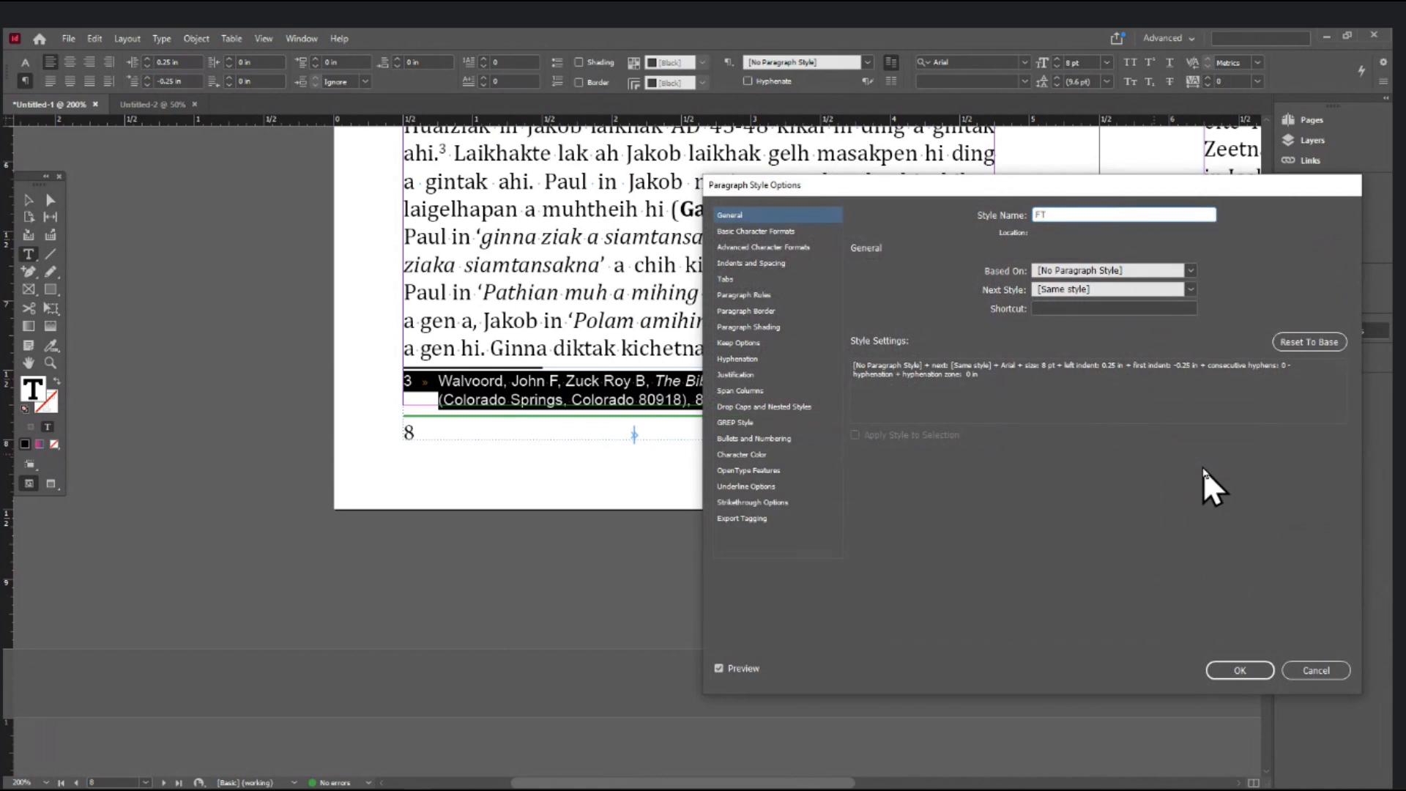
left_click(1255, 670)
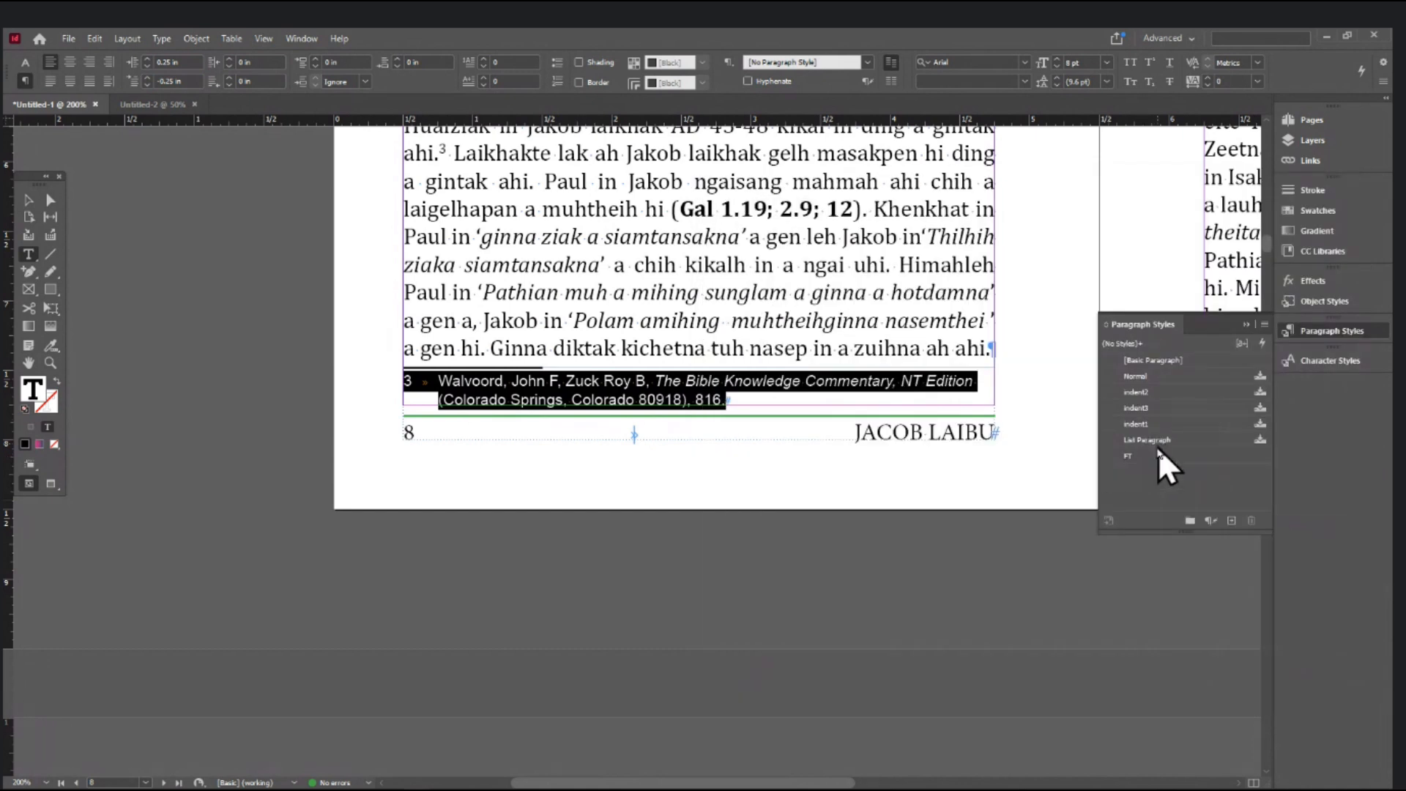
left_click(1144, 457)
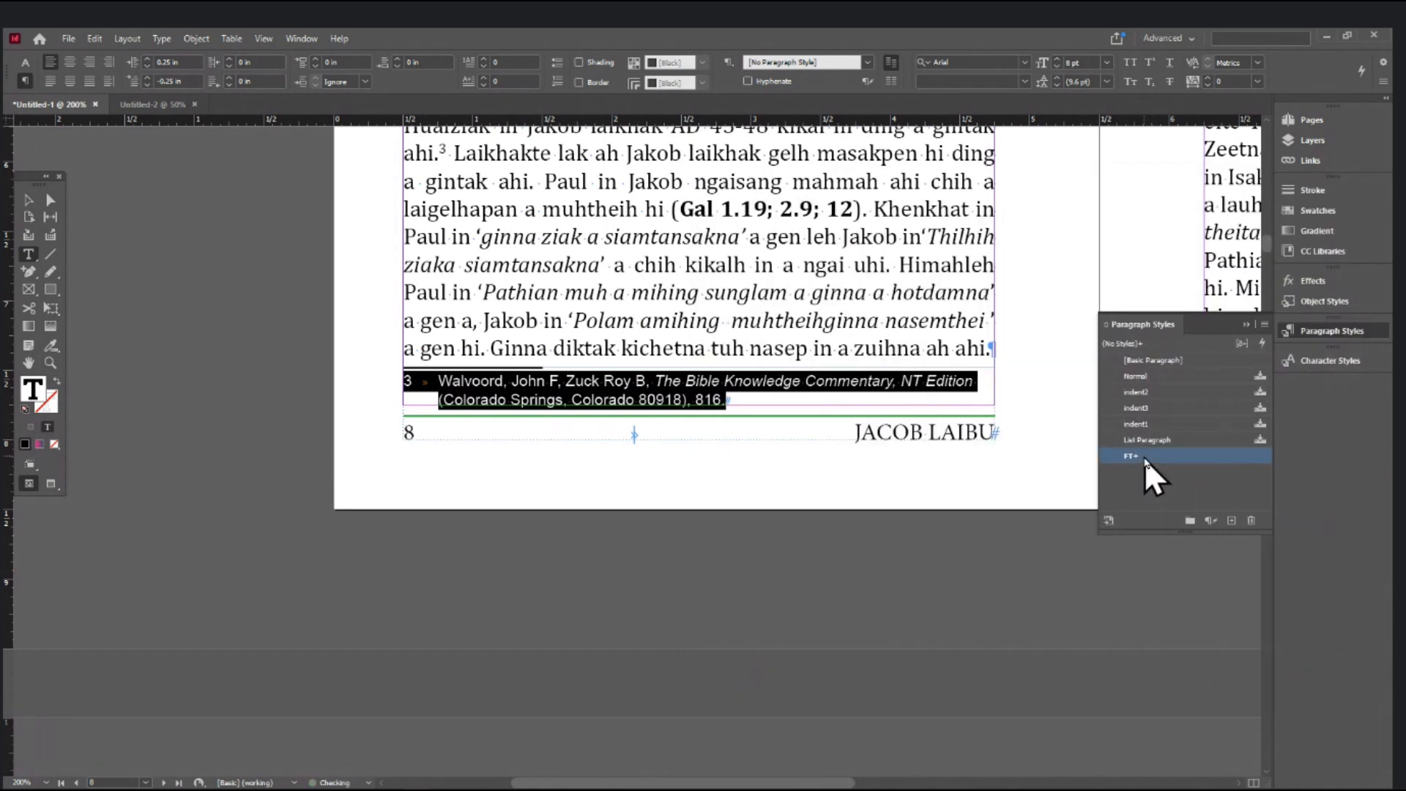
left_click(805, 341)
- Bring up the Document Footnote Options dialog from the Type menu
left_click(29, 200)
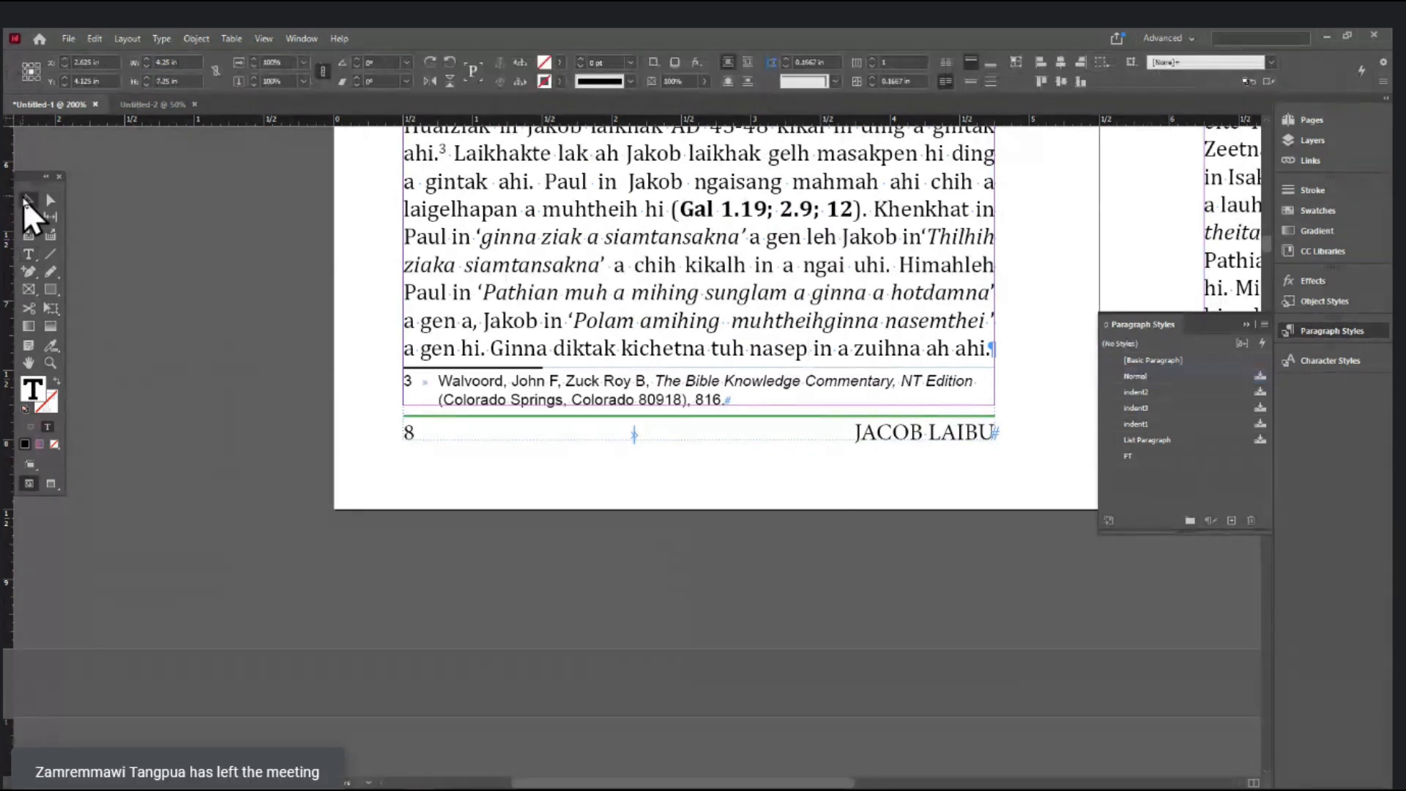
scroll(856, 442, "down", 2)
left_click_drag(857, 442, 900, 303)
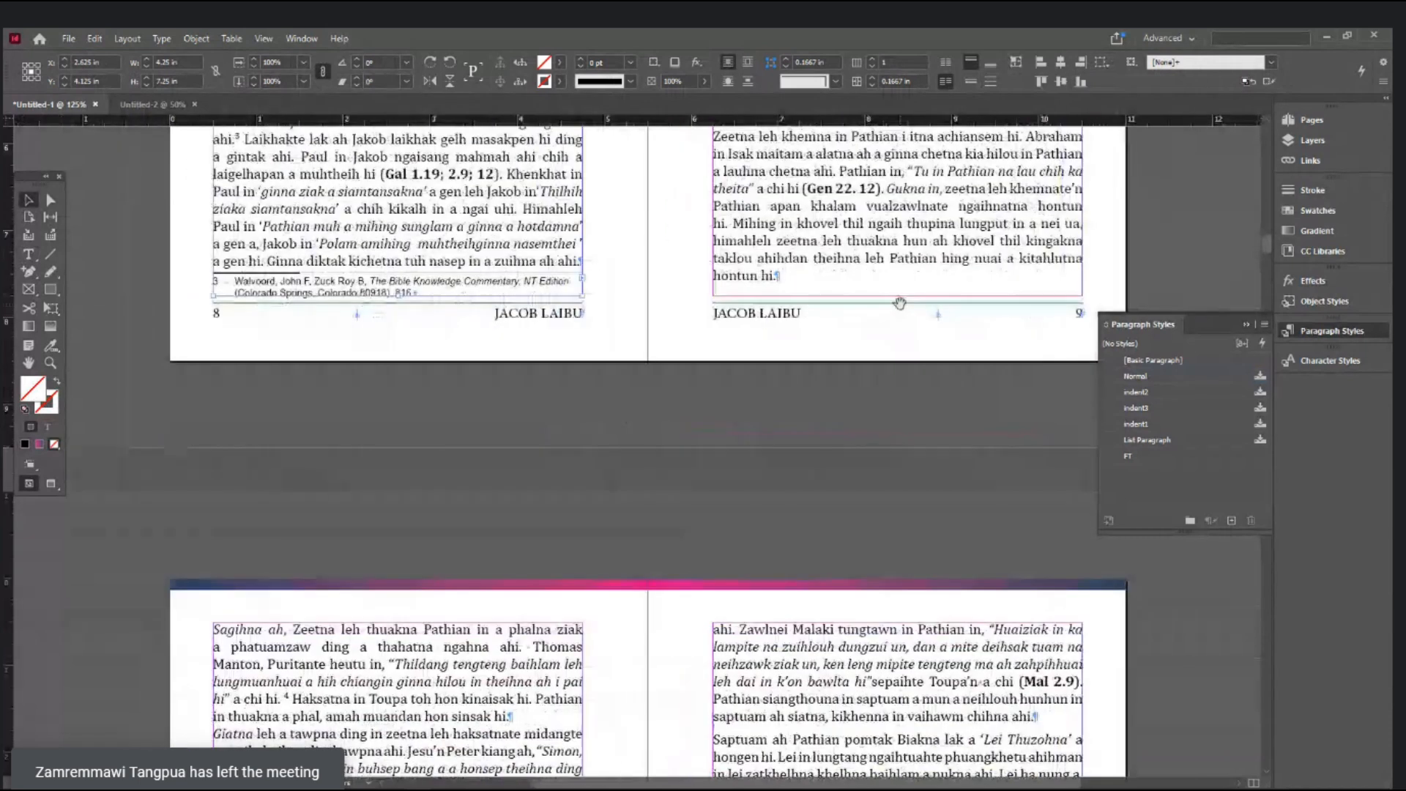
scroll(709, 474, "up", 10)
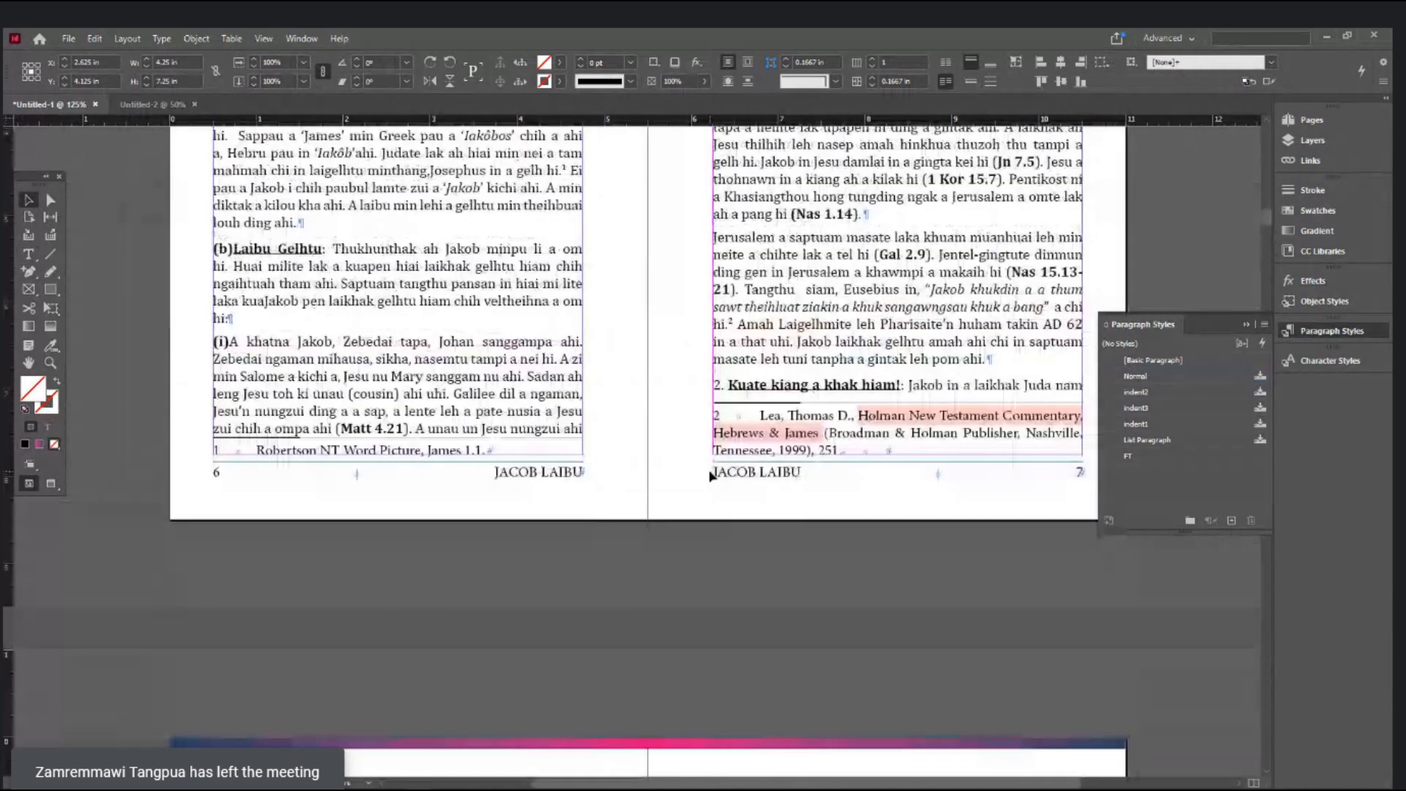
scroll(568, 590, "down", 3)
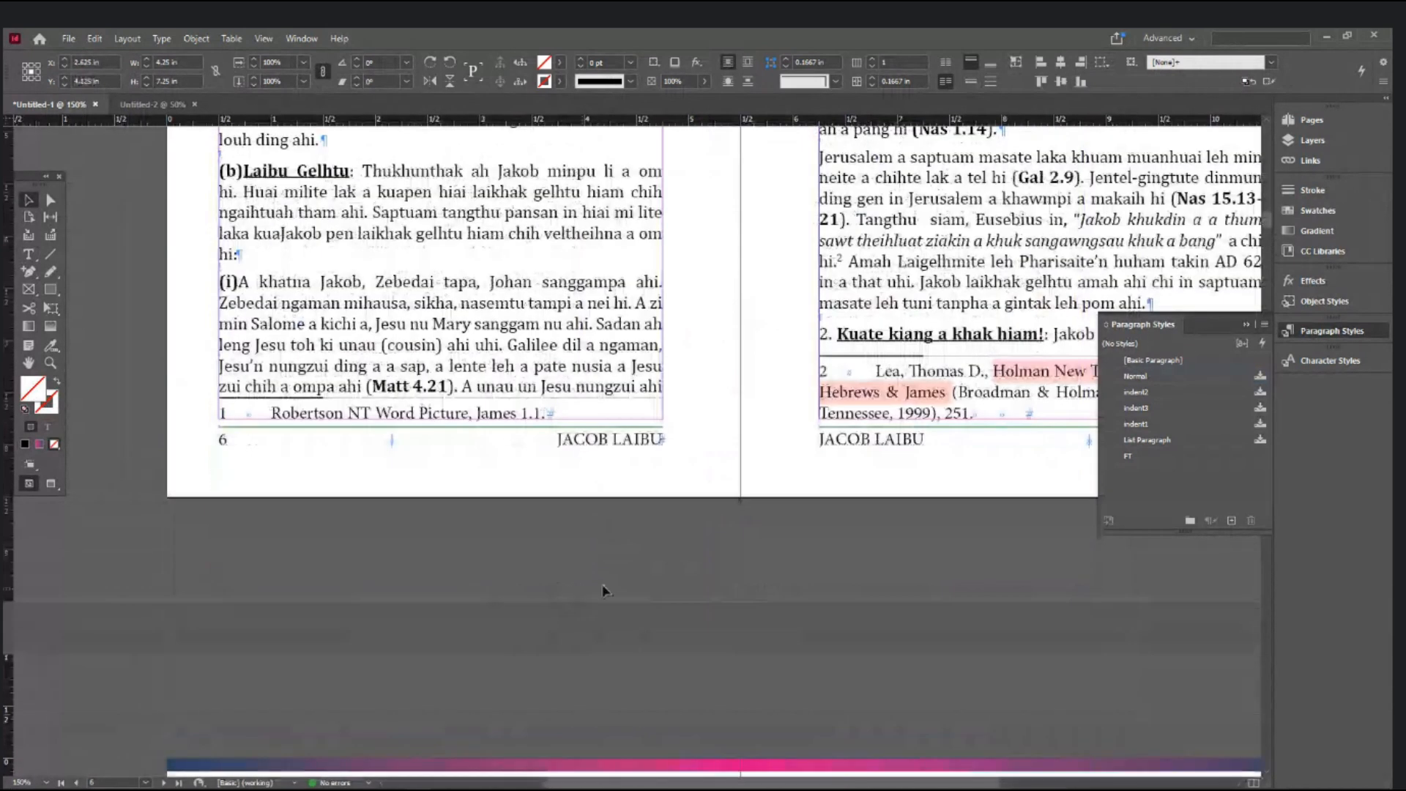
scroll(502, 527, "up", 1)
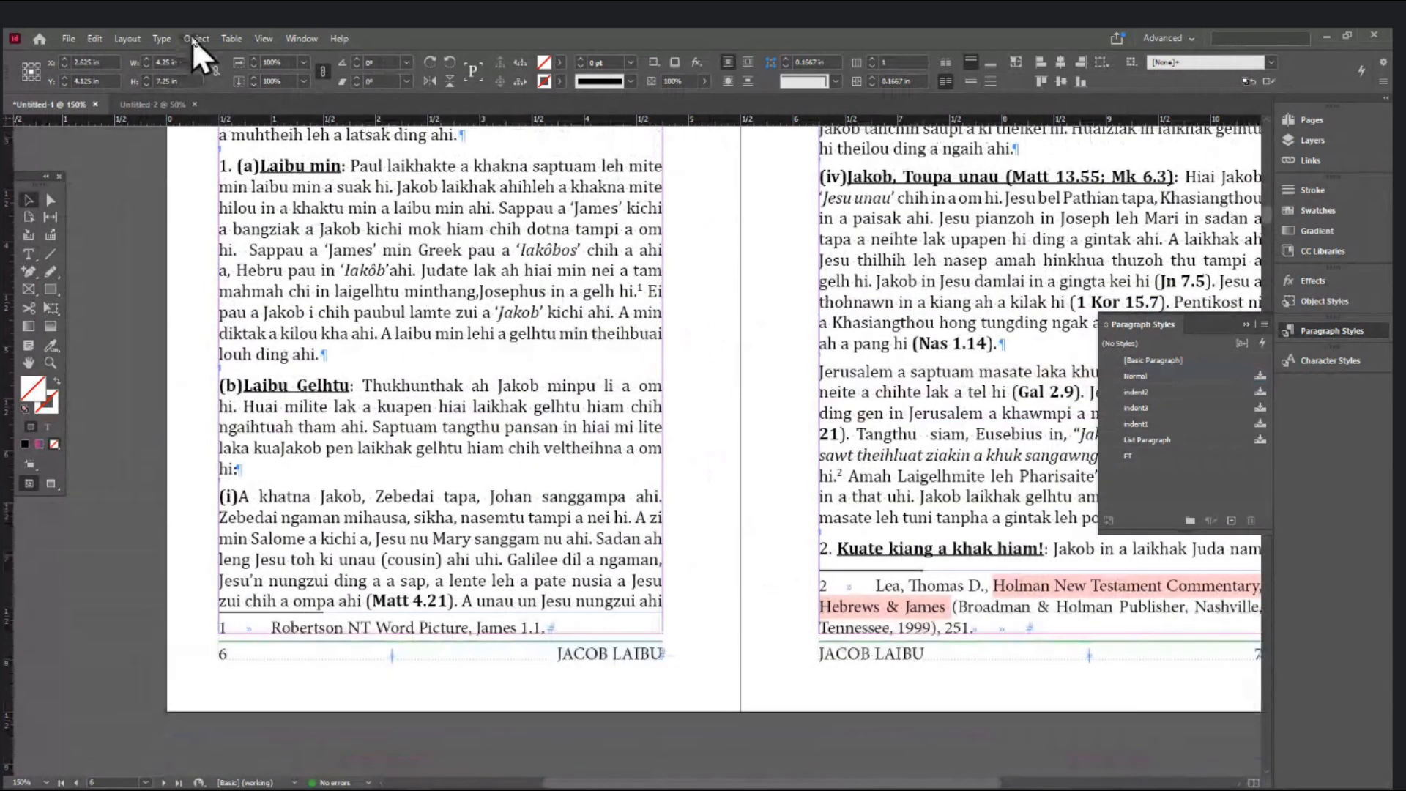
left_click(163, 38)
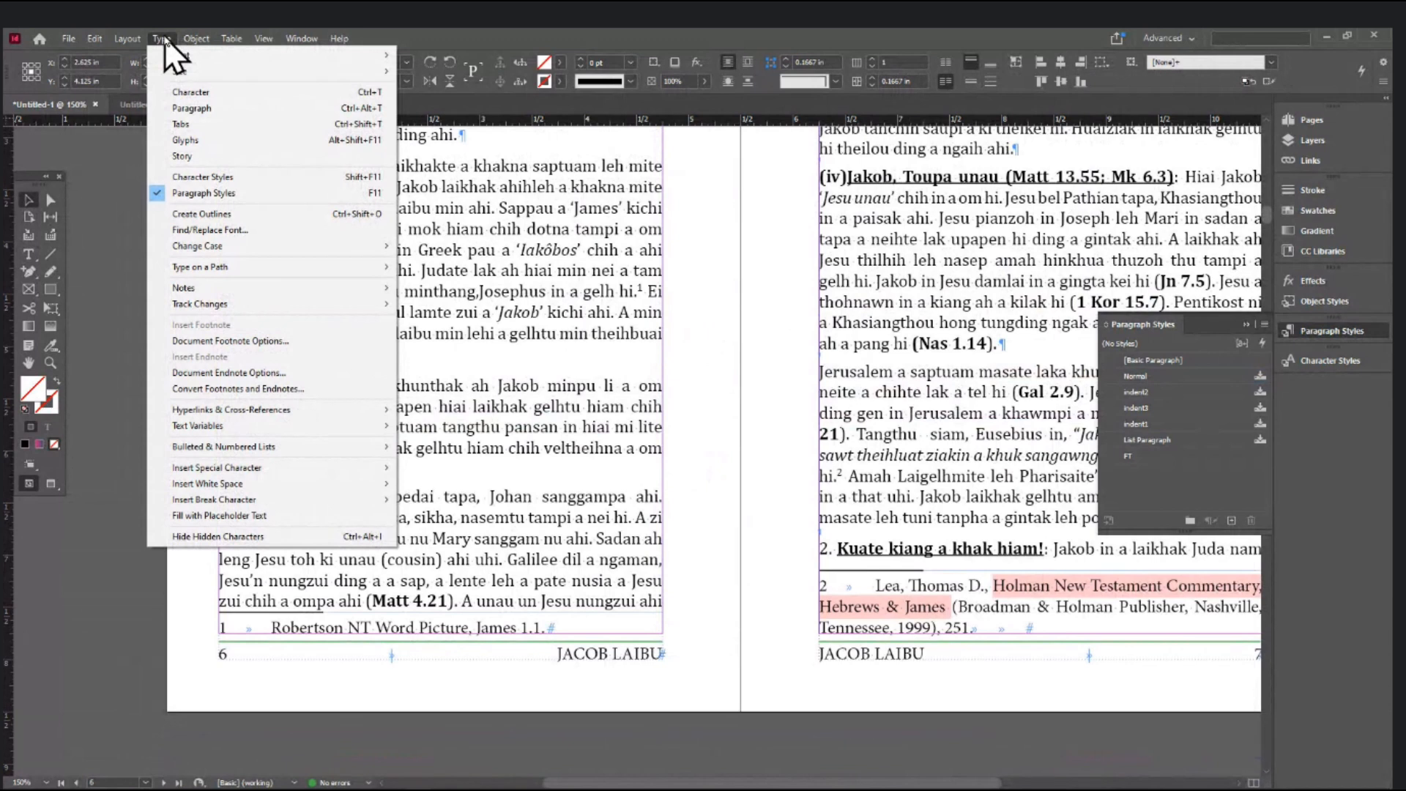
left_click(220, 344)
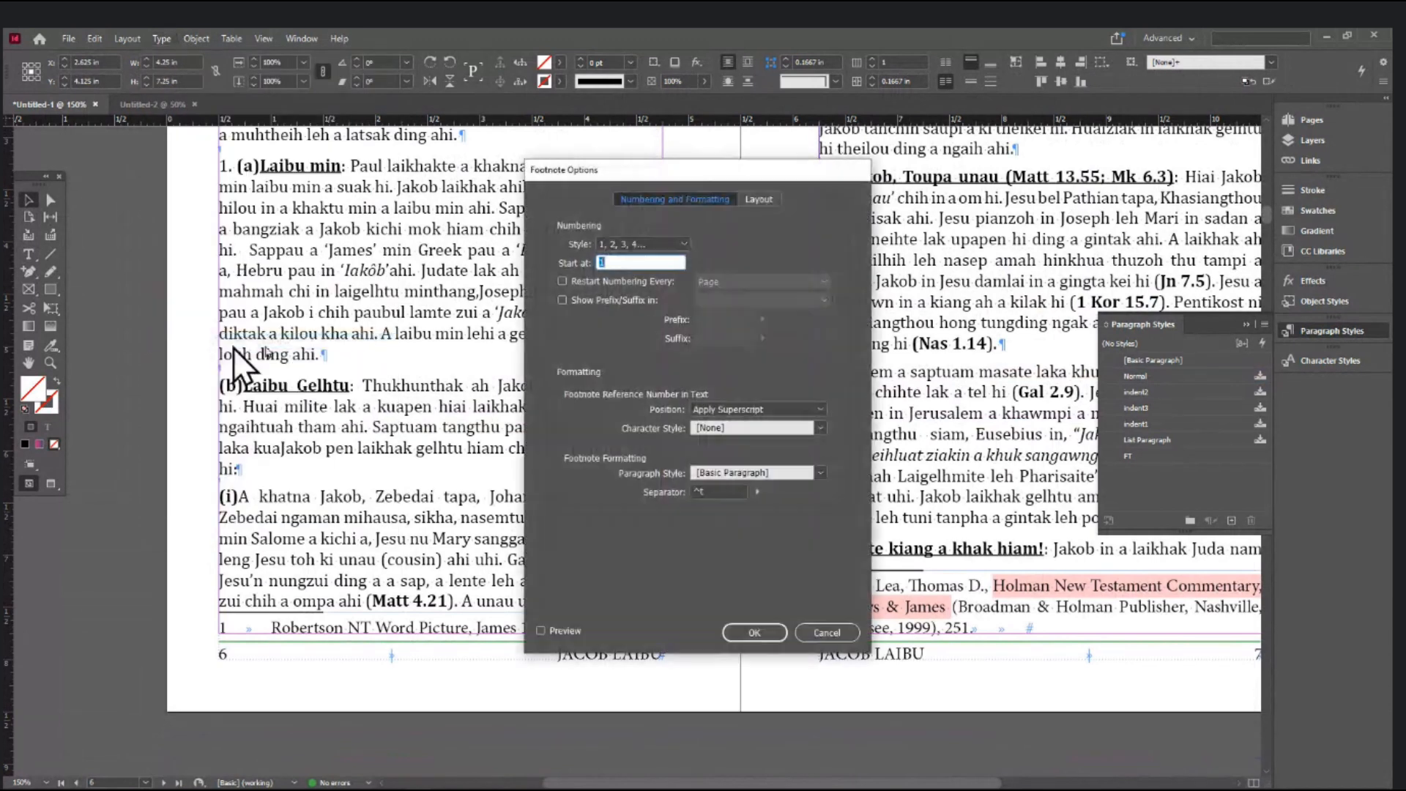
left_click_drag(675, 168, 781, 103)
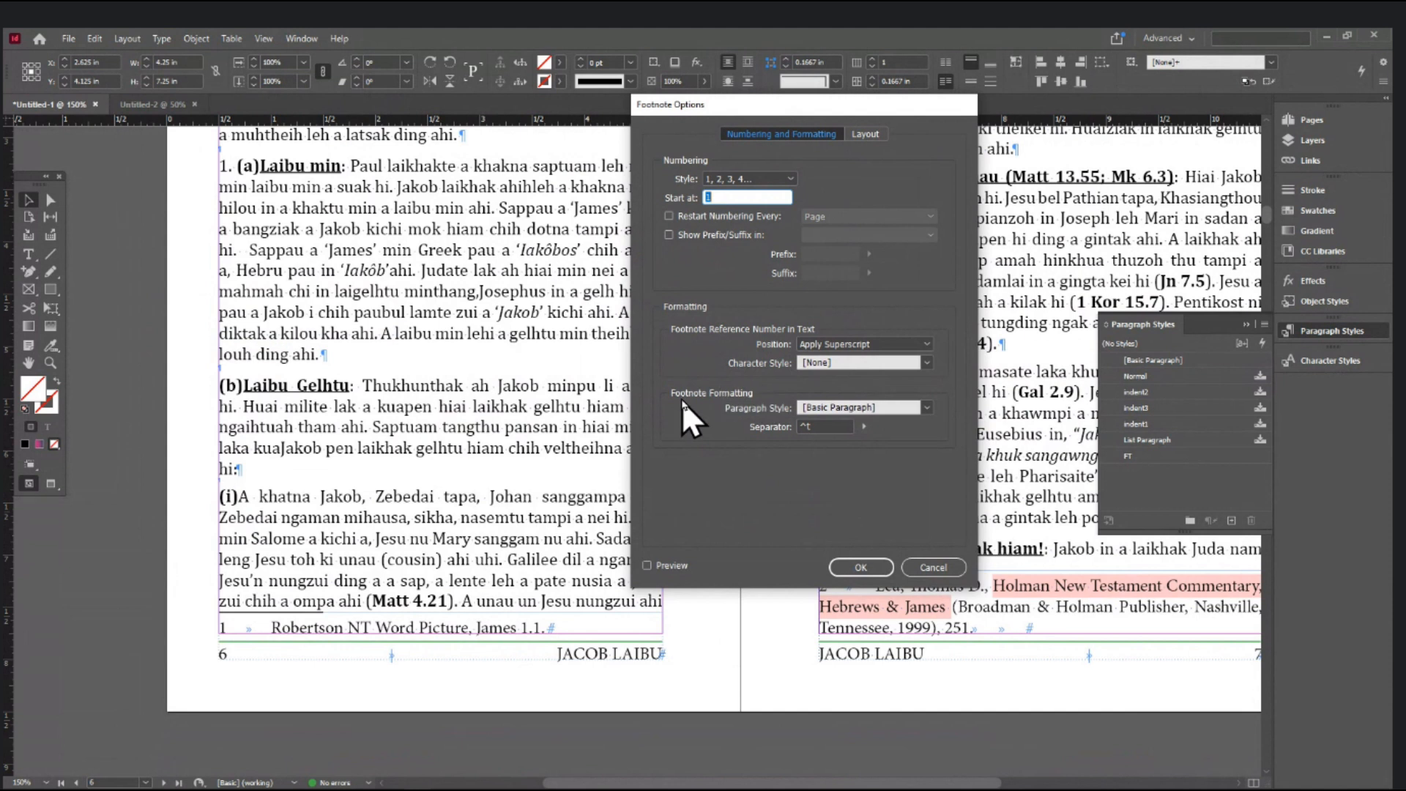
- Set the footnote paragraph style to FT with preview on, keeping the ^t tab separator
left_click(926, 408)
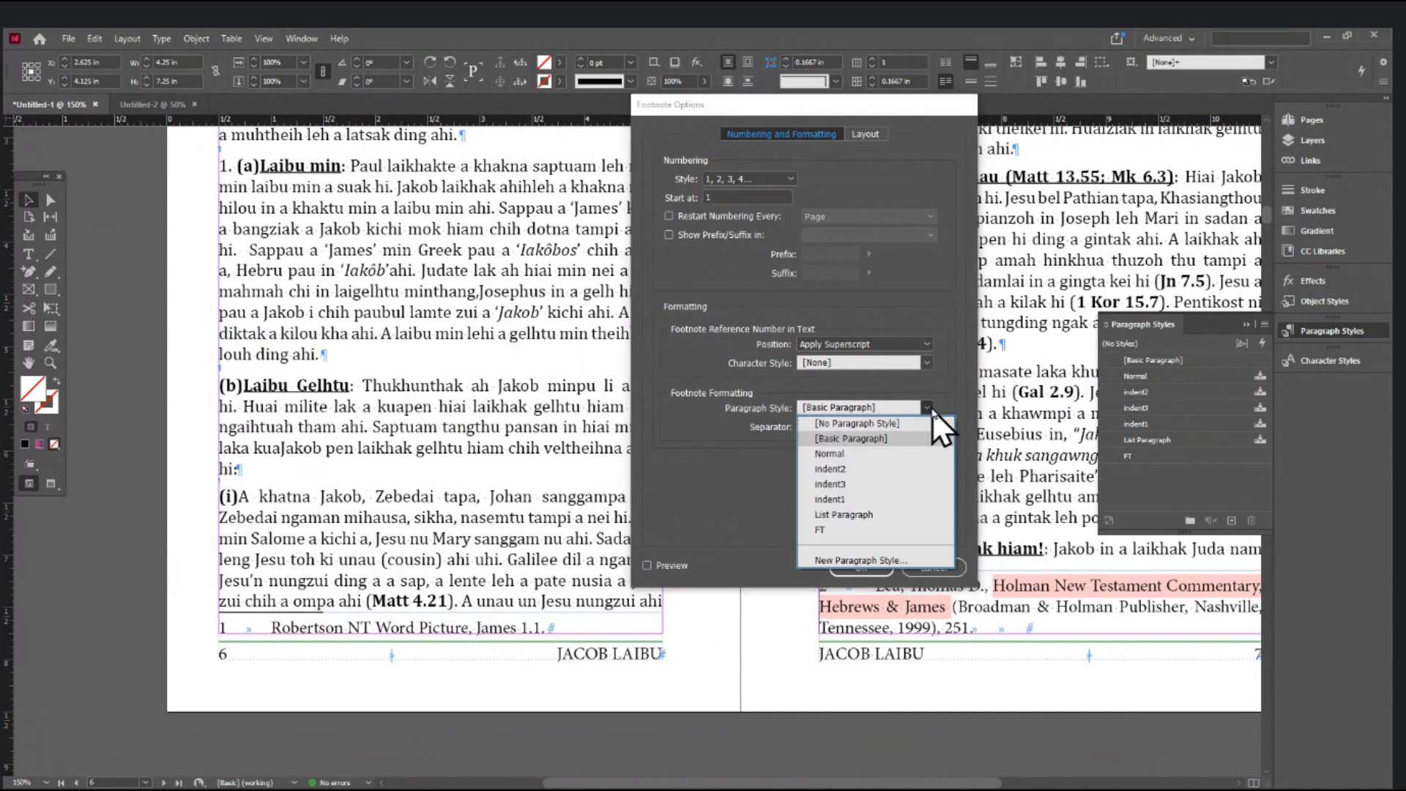
left_click(903, 405)
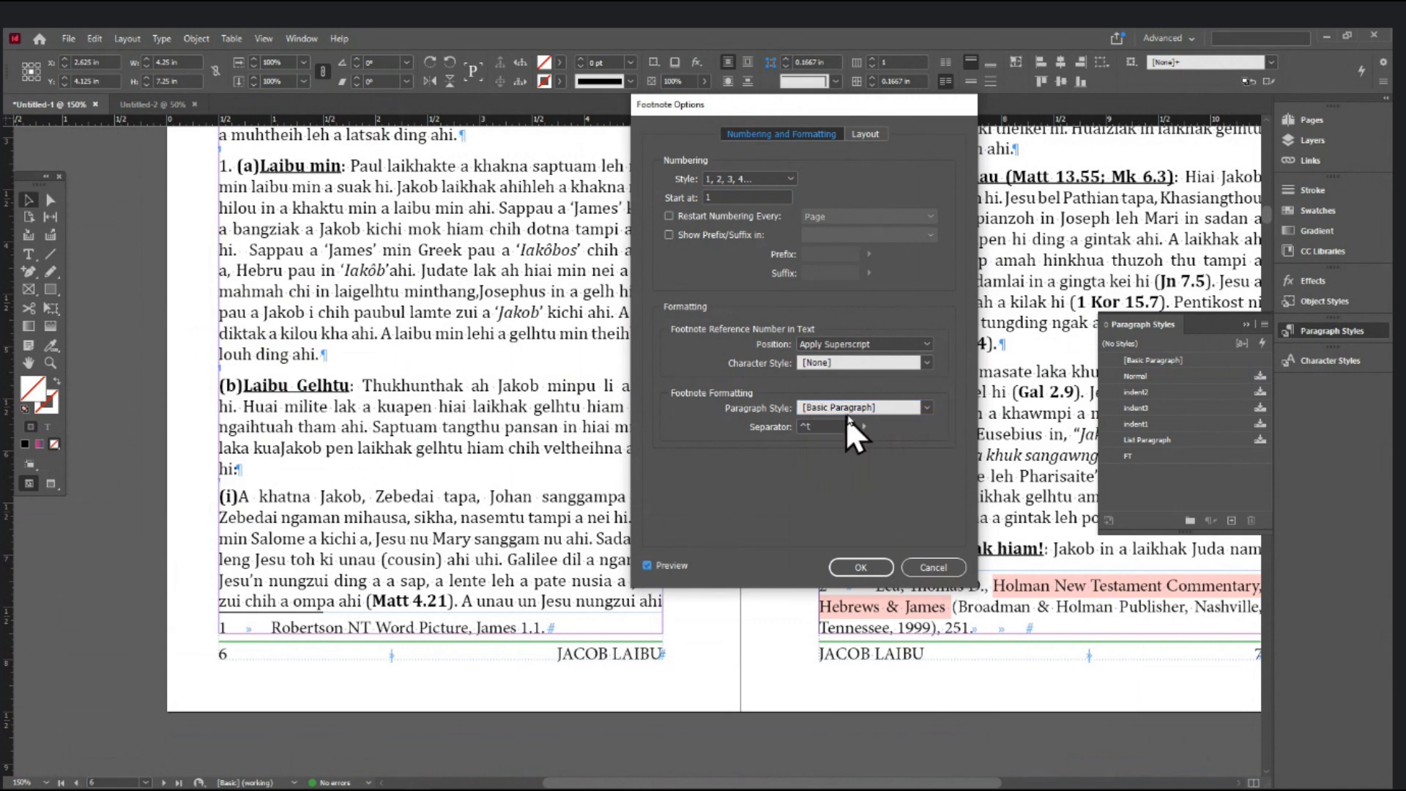
left_click(885, 407)
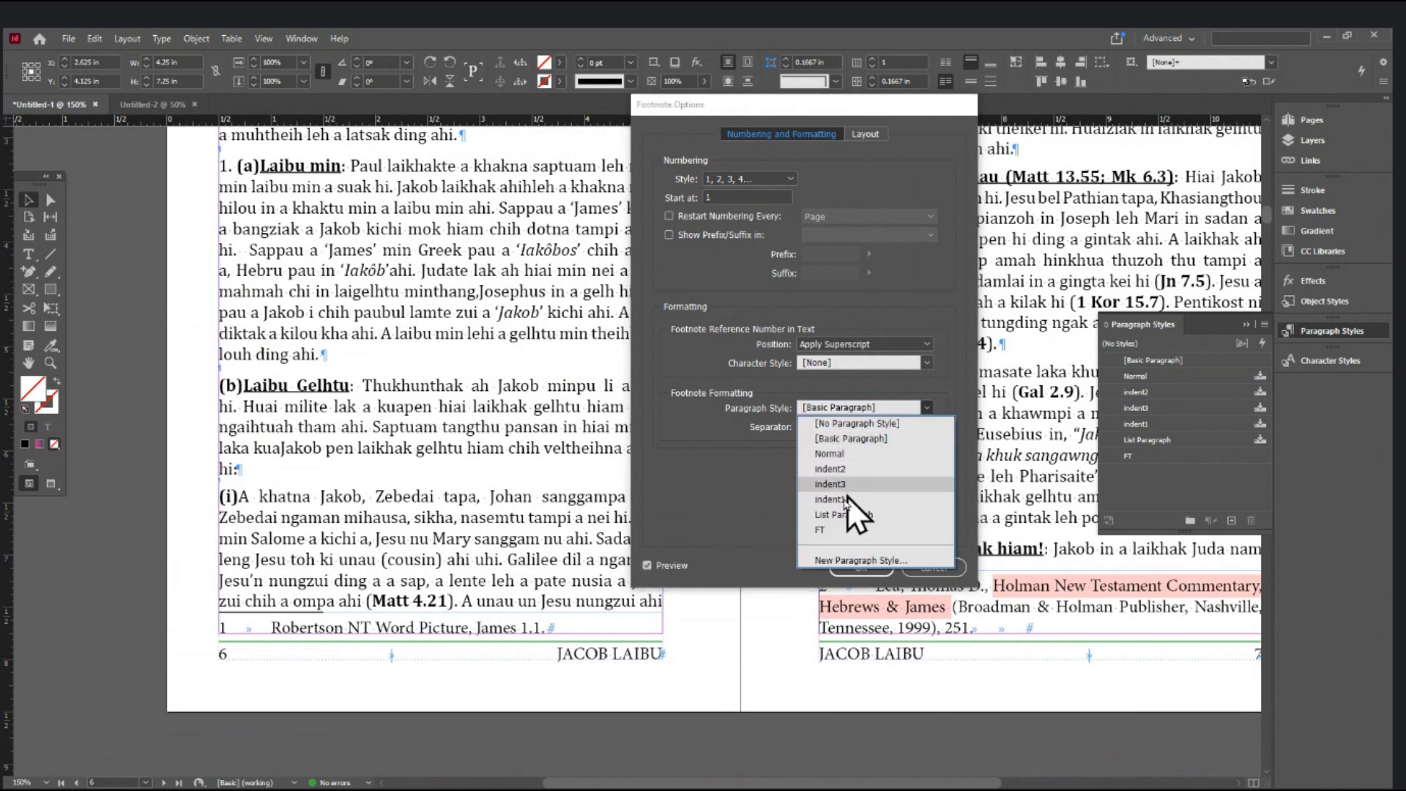
left_click(833, 527)
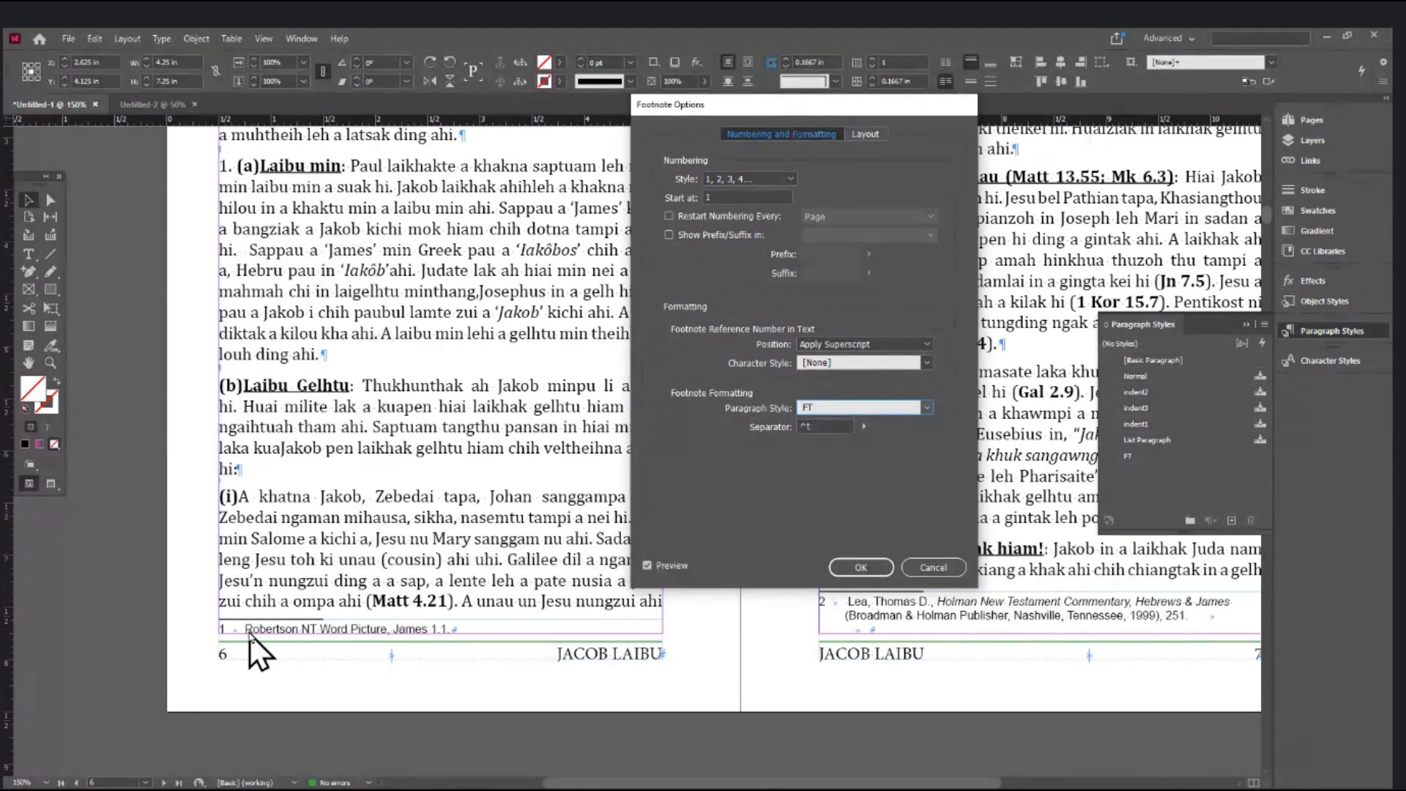
left_click(863, 427)
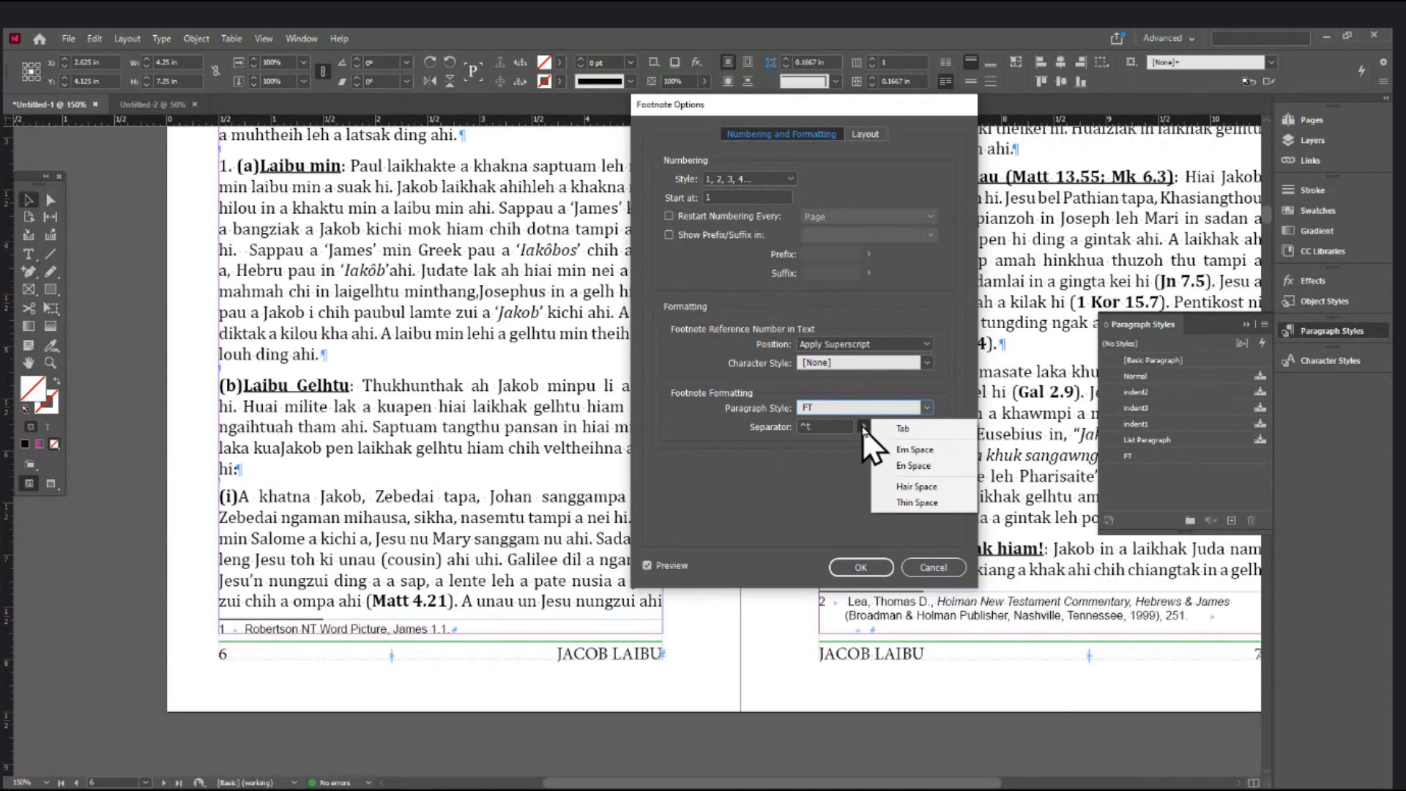
left_click(845, 448)
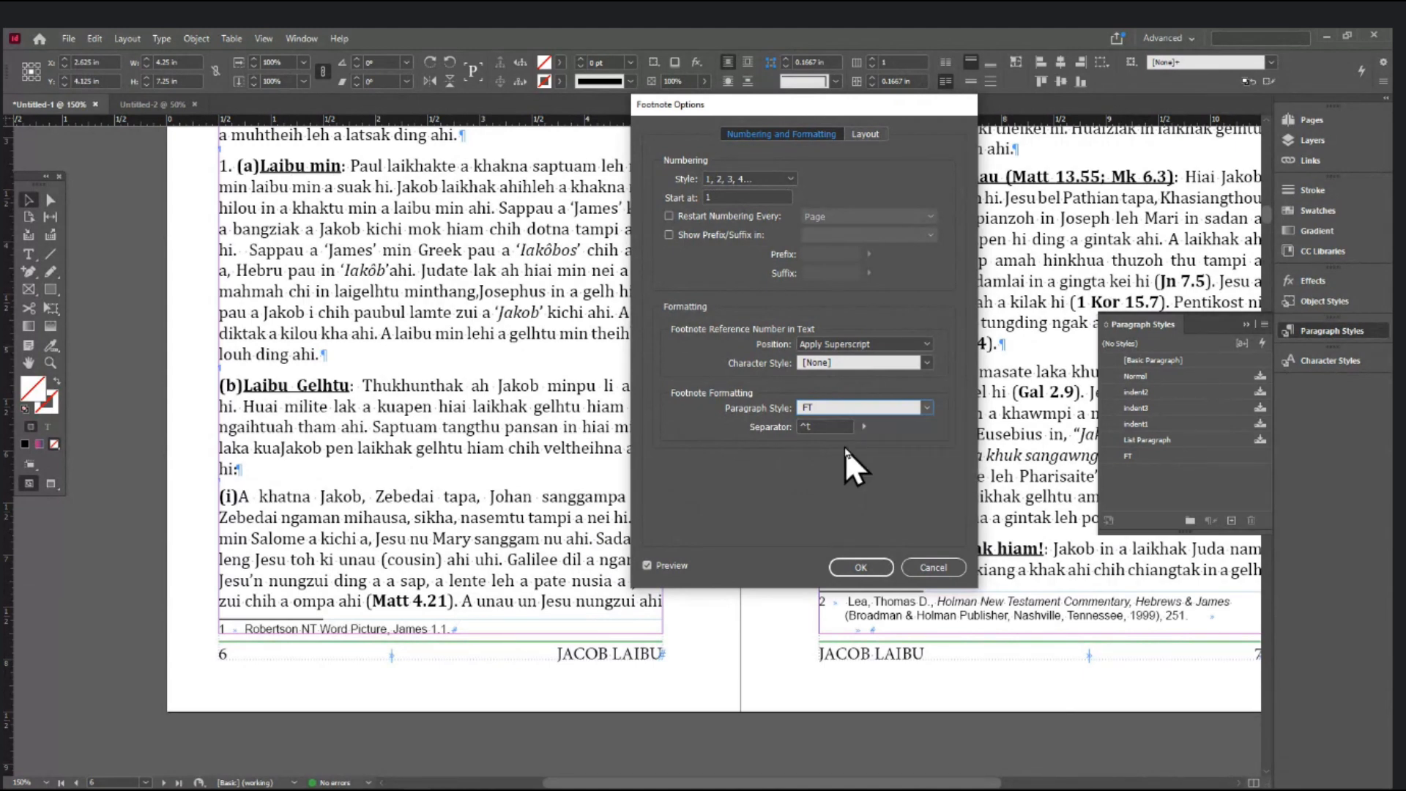
- Make the footnote separator rule 0.5 pt thick in magenta C=0 M=100 Y=0 K=0
left_click(874, 137)
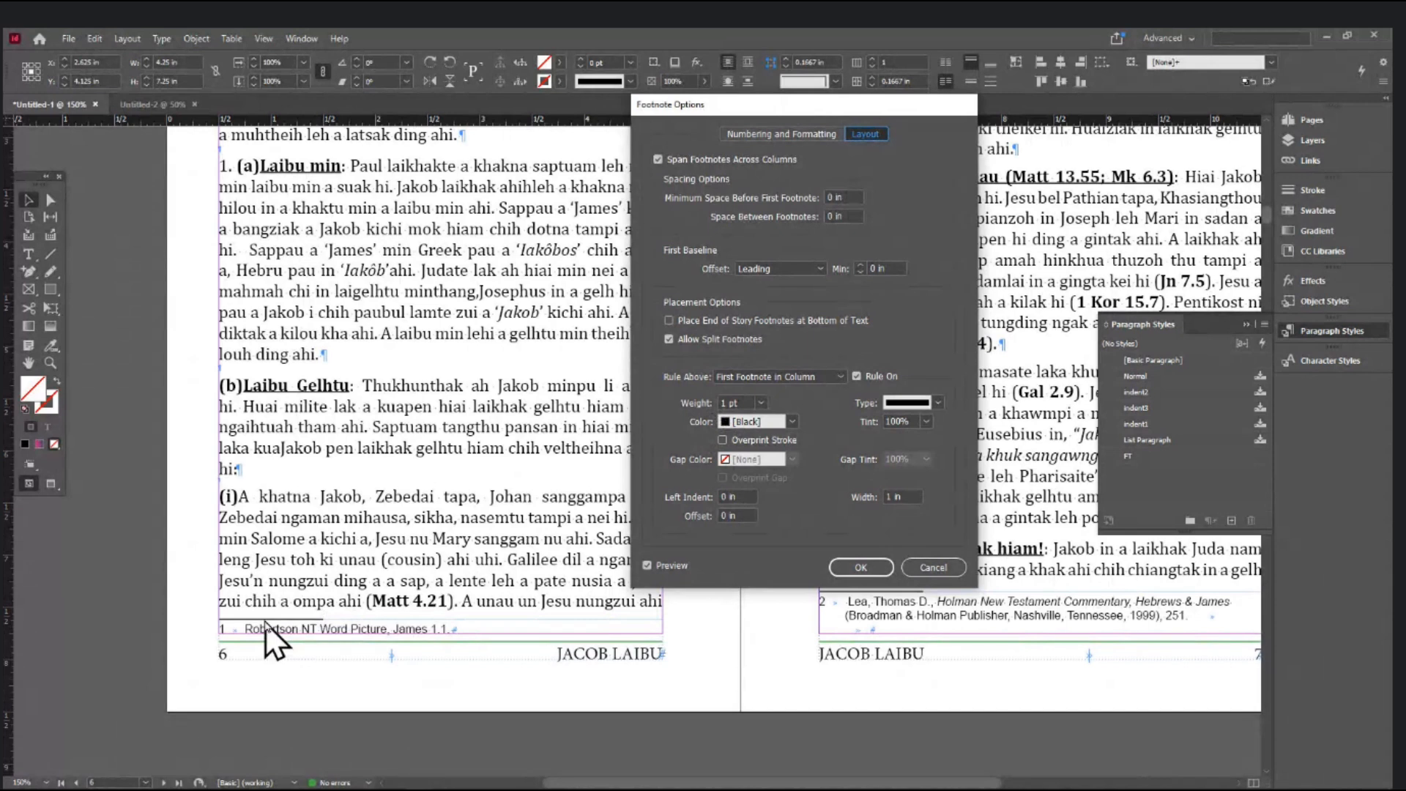
left_click(761, 403)
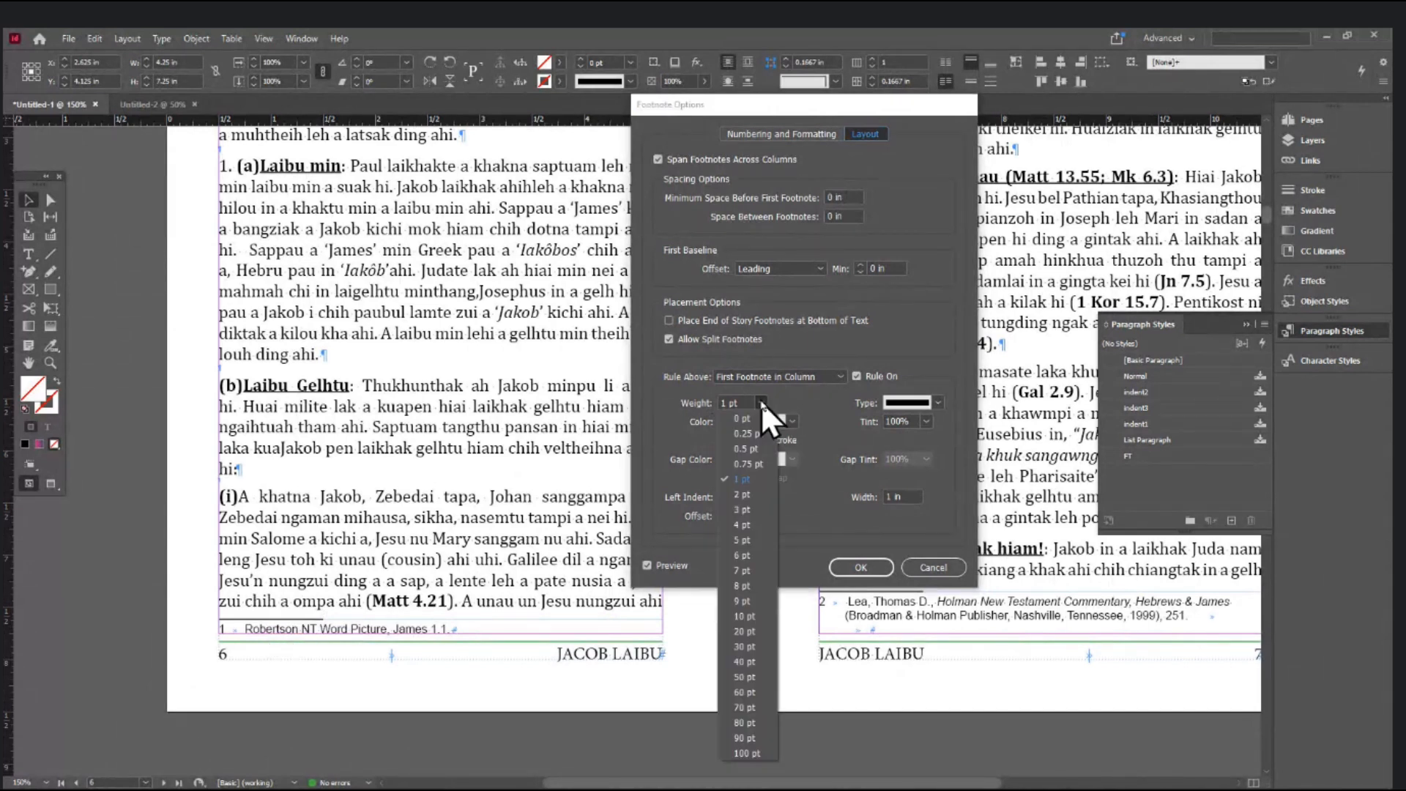
left_click(762, 401)
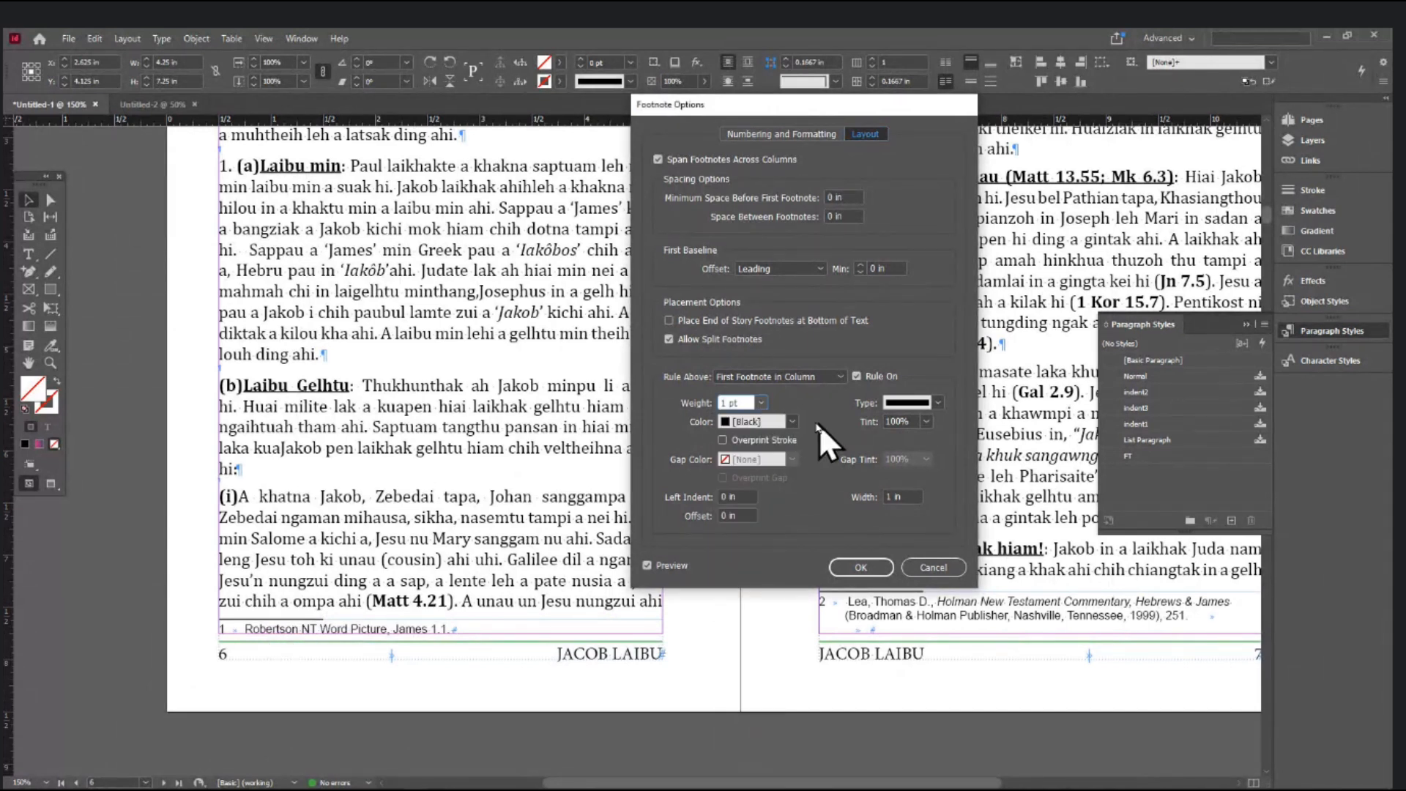
left_click(791, 421)
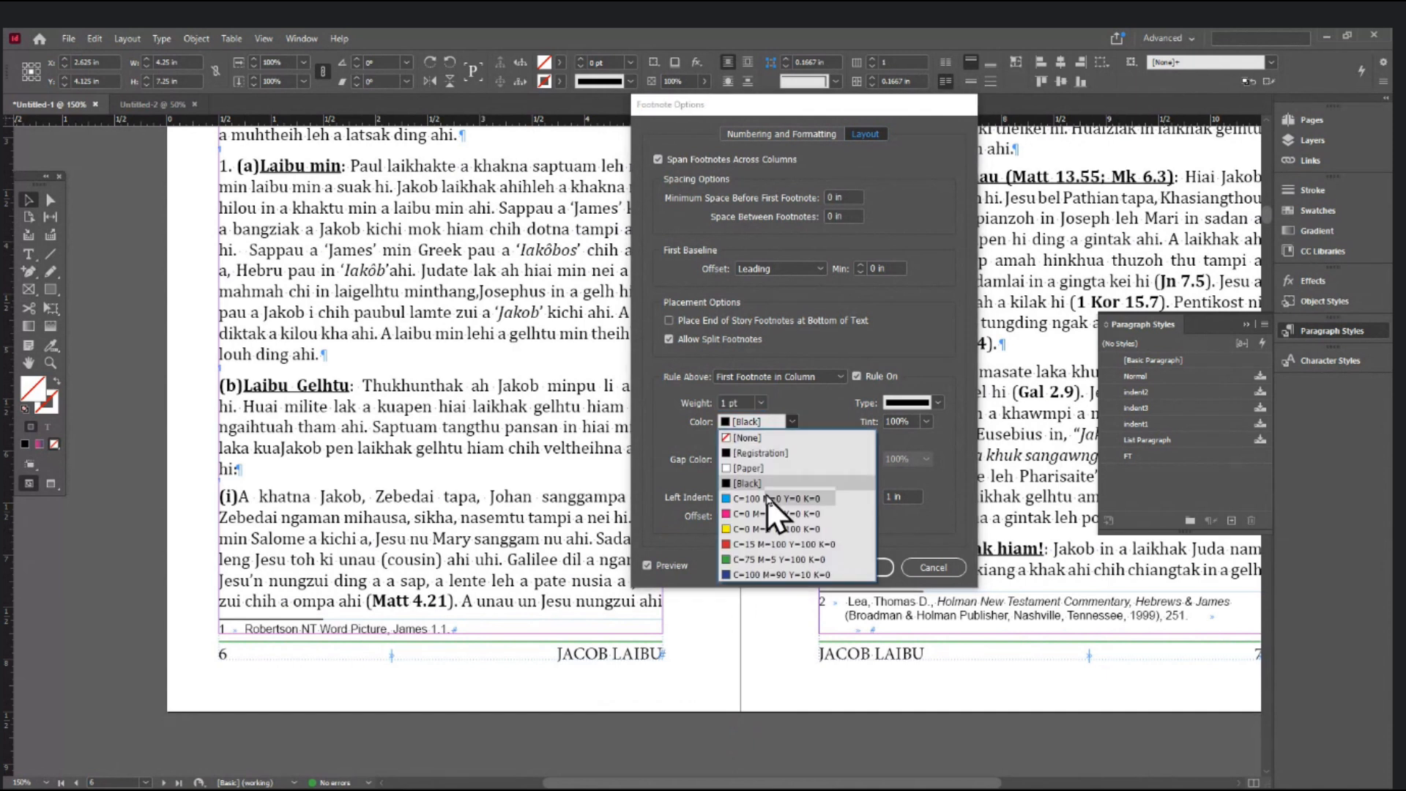
left_click(758, 515)
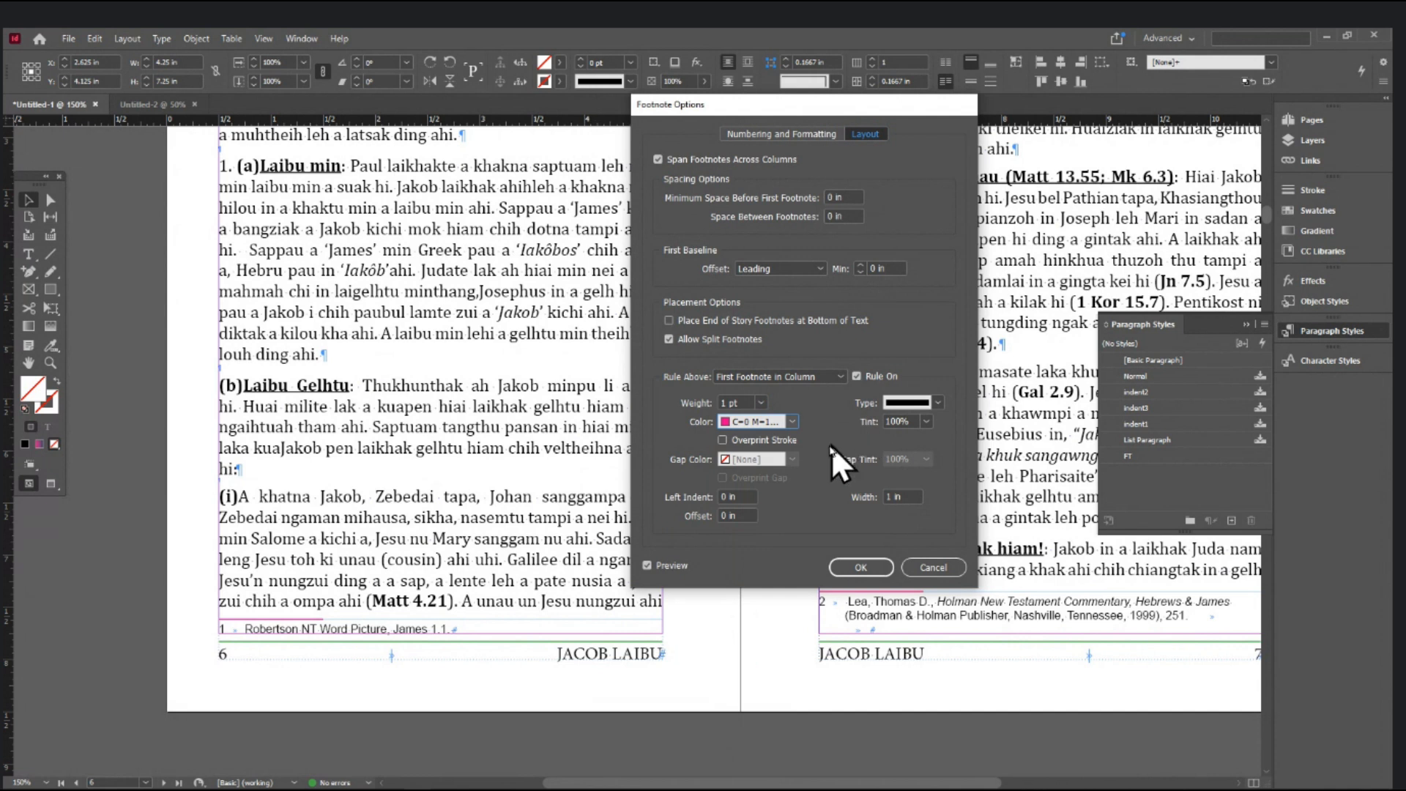
double_click(890, 496)
type("2")
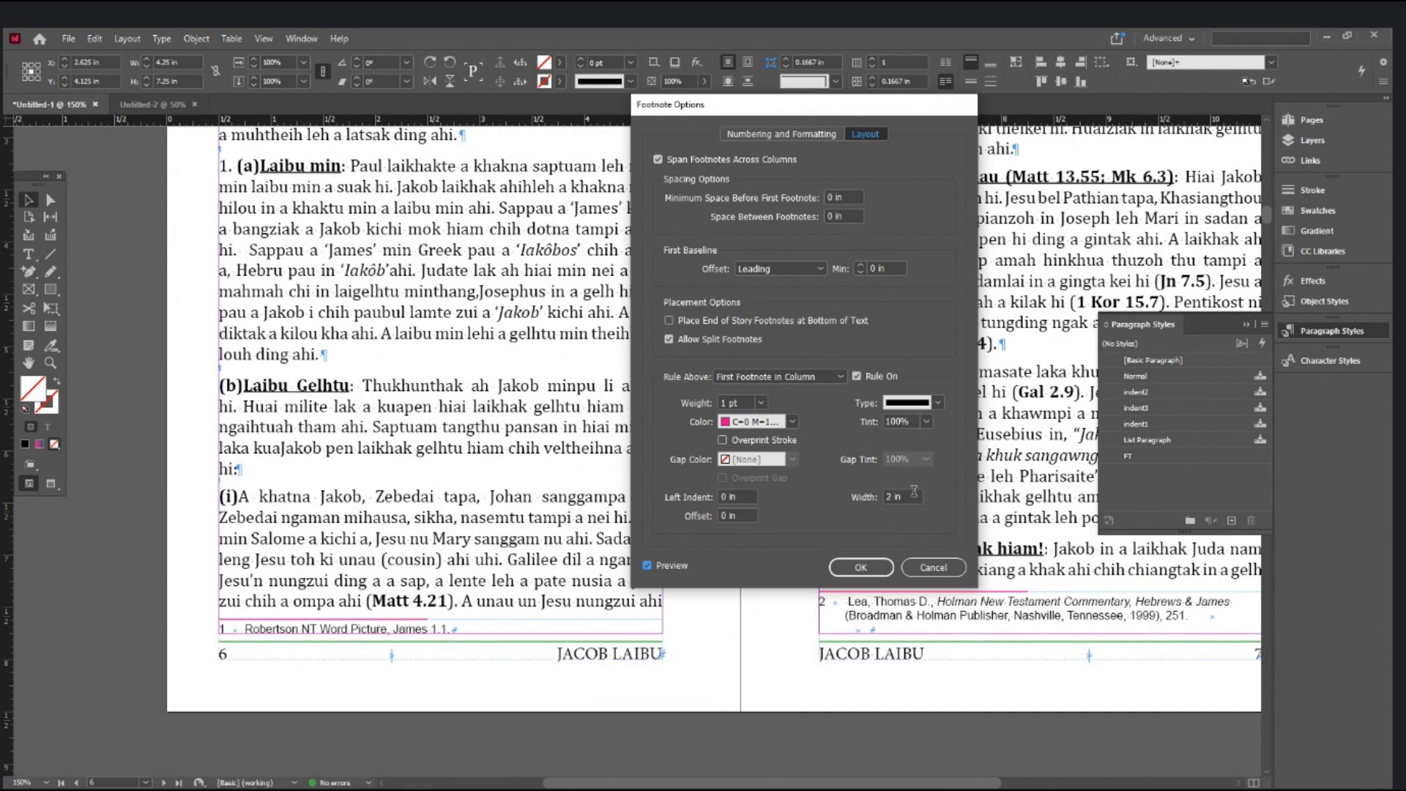
left_click(760, 404)
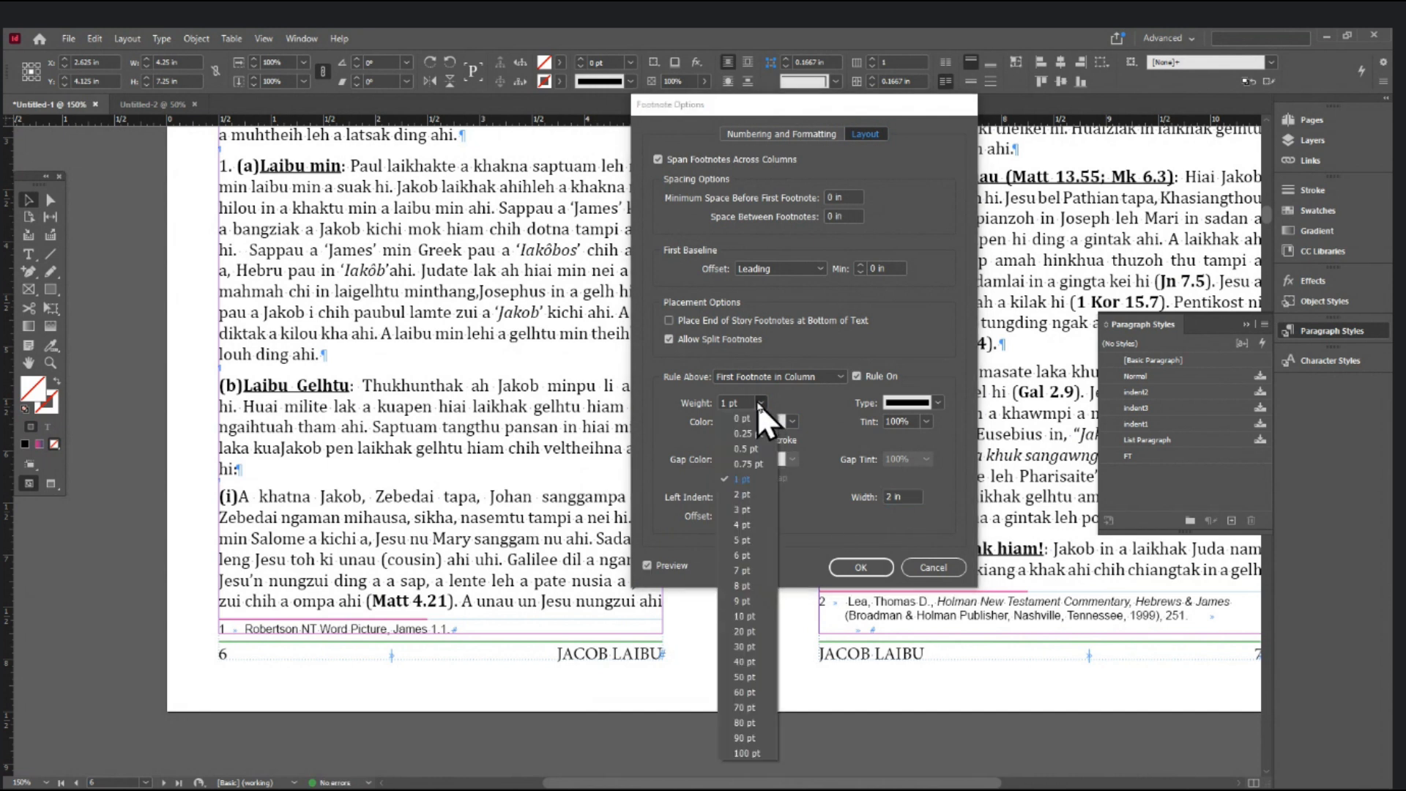
left_click(753, 448)
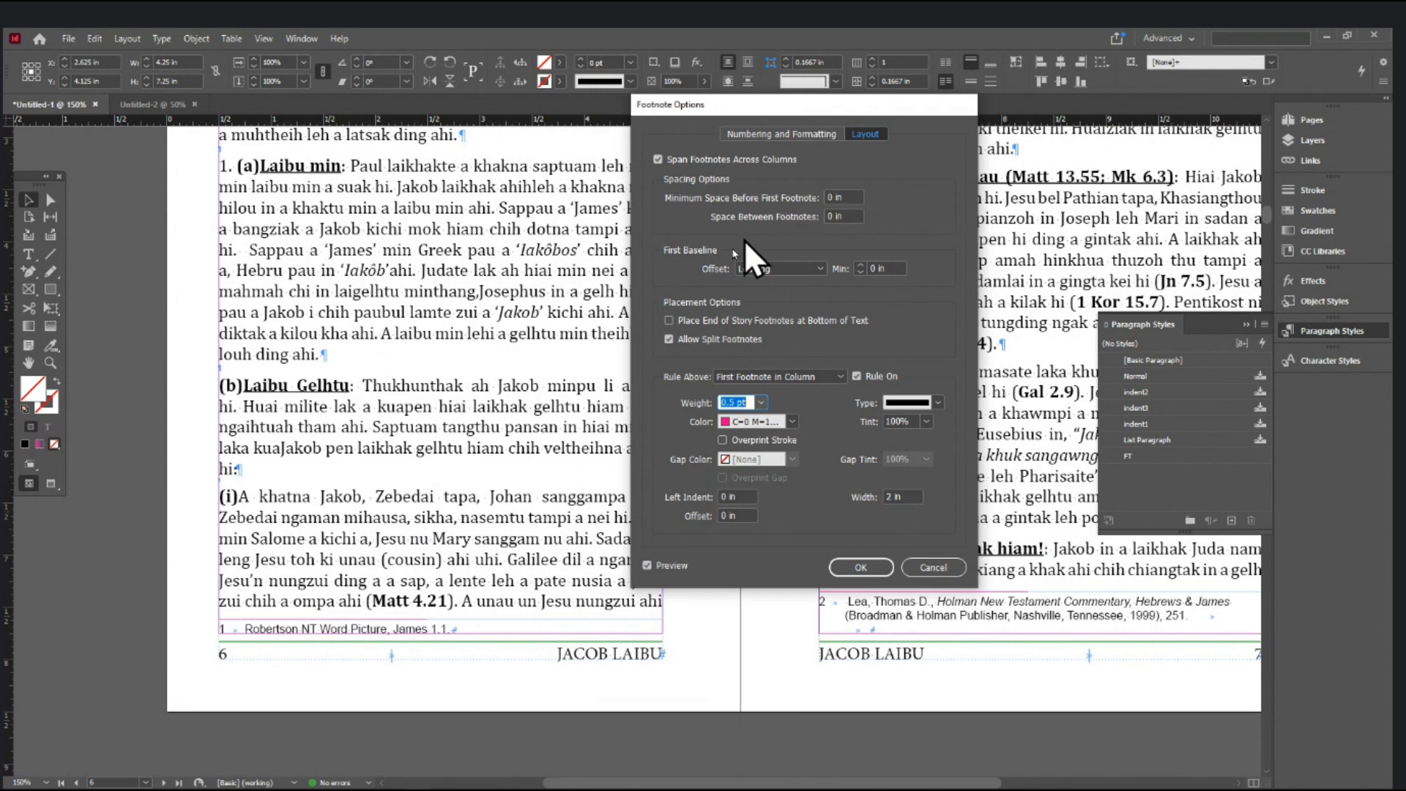
- Set 0.05 in minimum space before the first footnote and a 1 in rule width, then OK
left_click(836, 197)
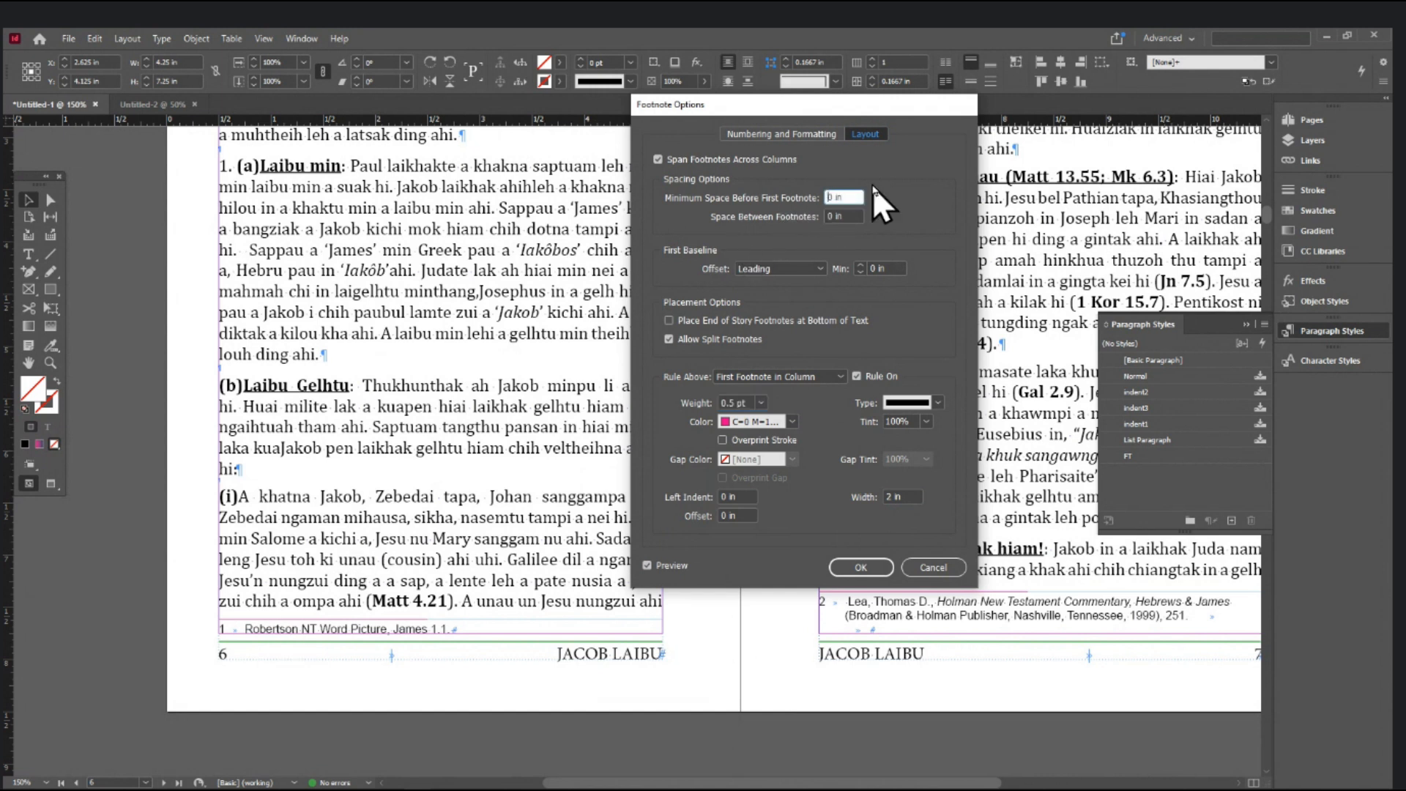
type("1")
key("Tab")
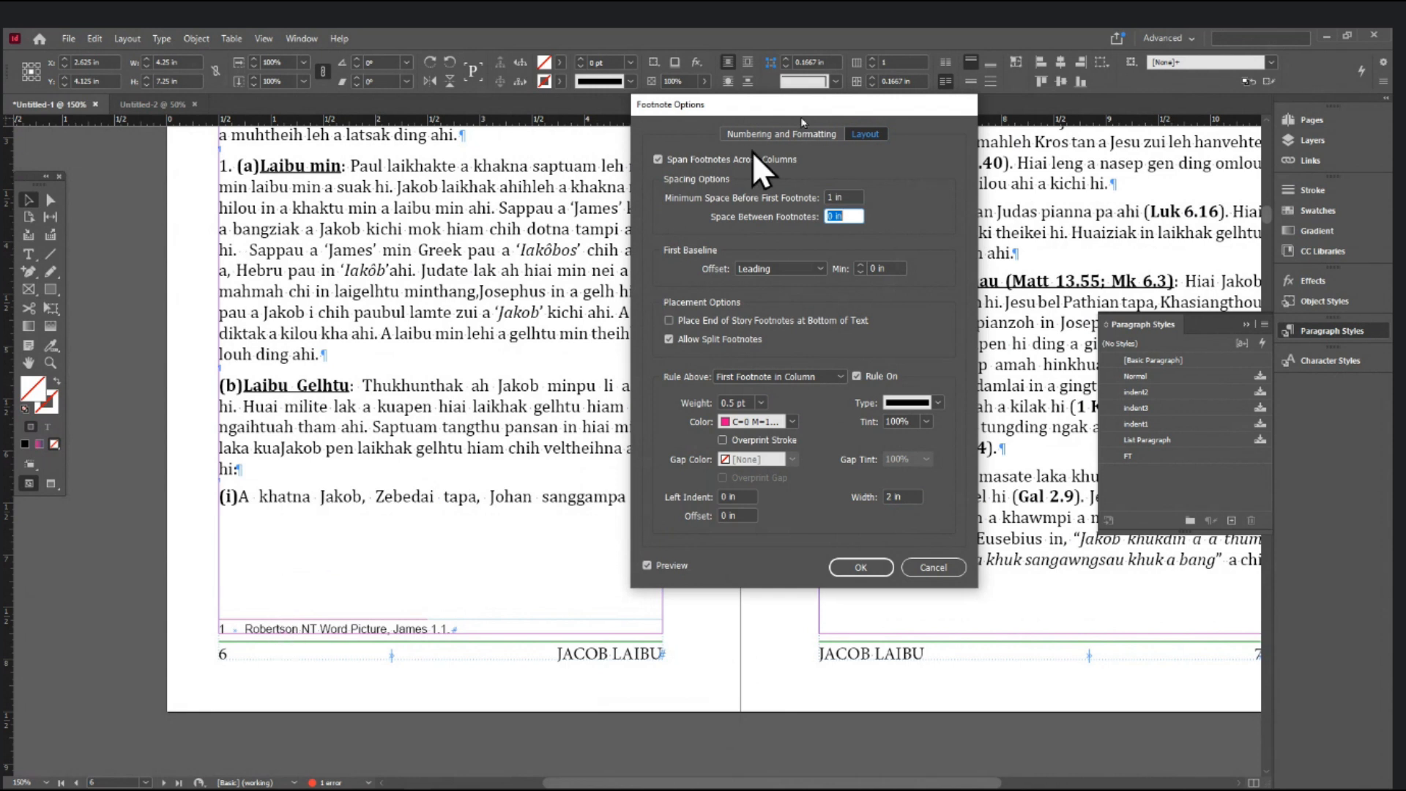
left_click(848, 195)
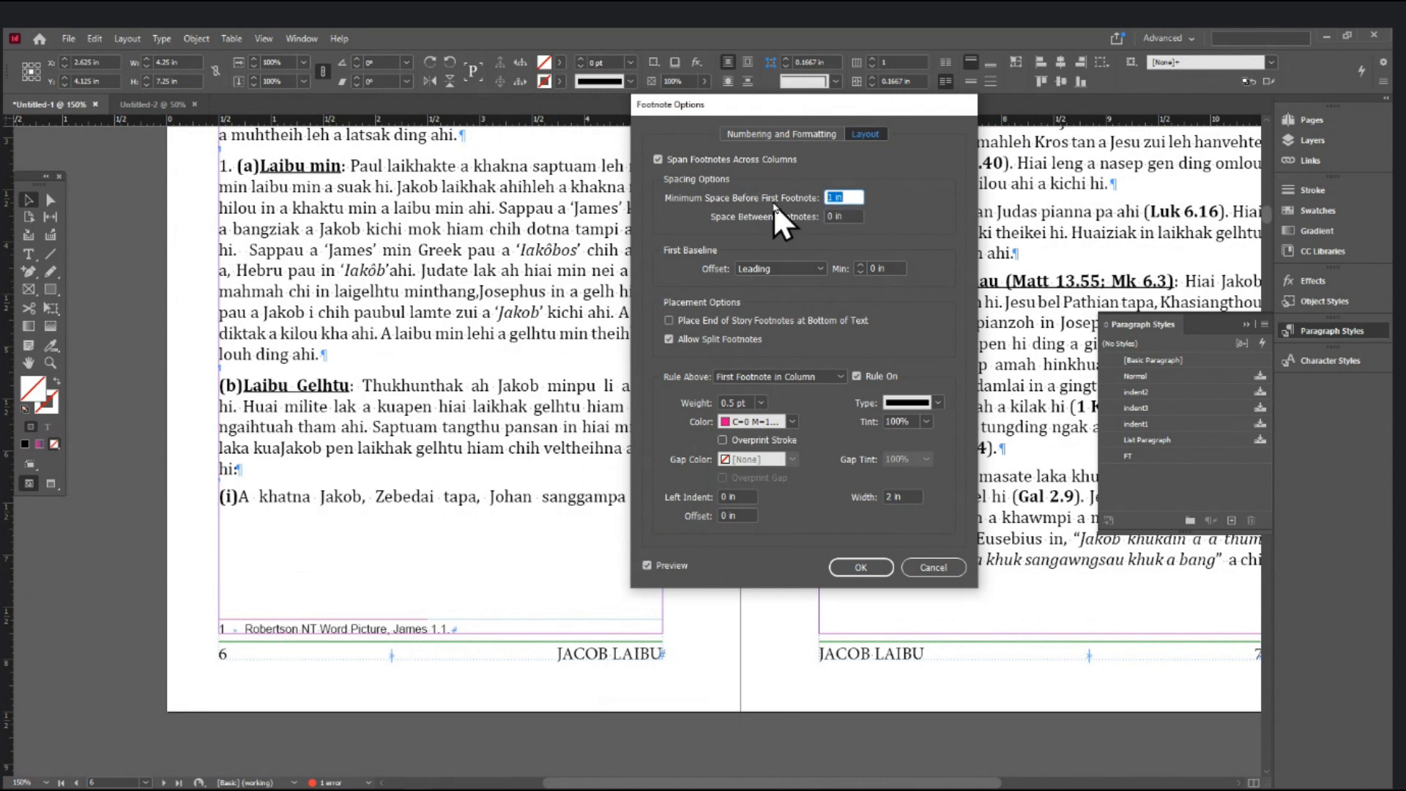
type("0")
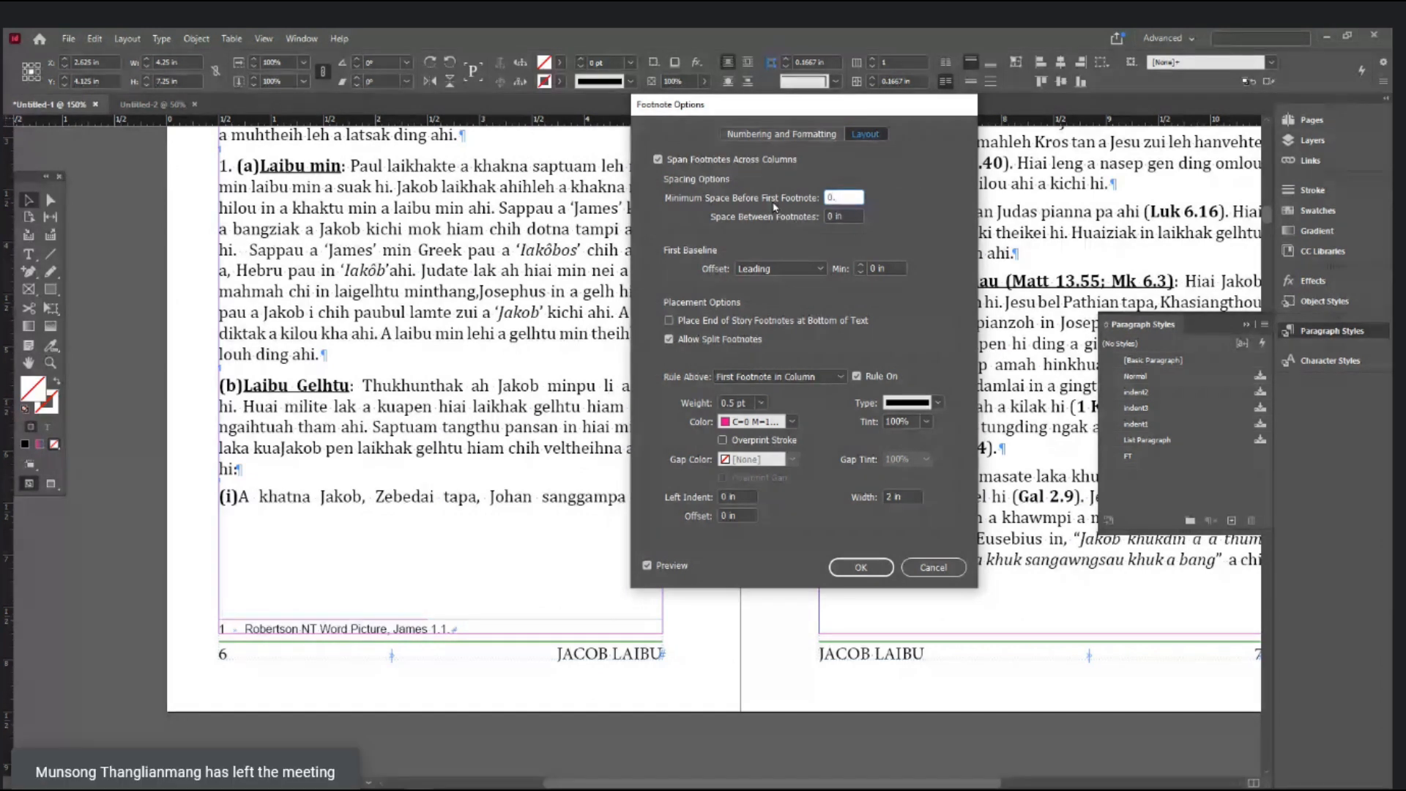
type(".05")
key("Tab")
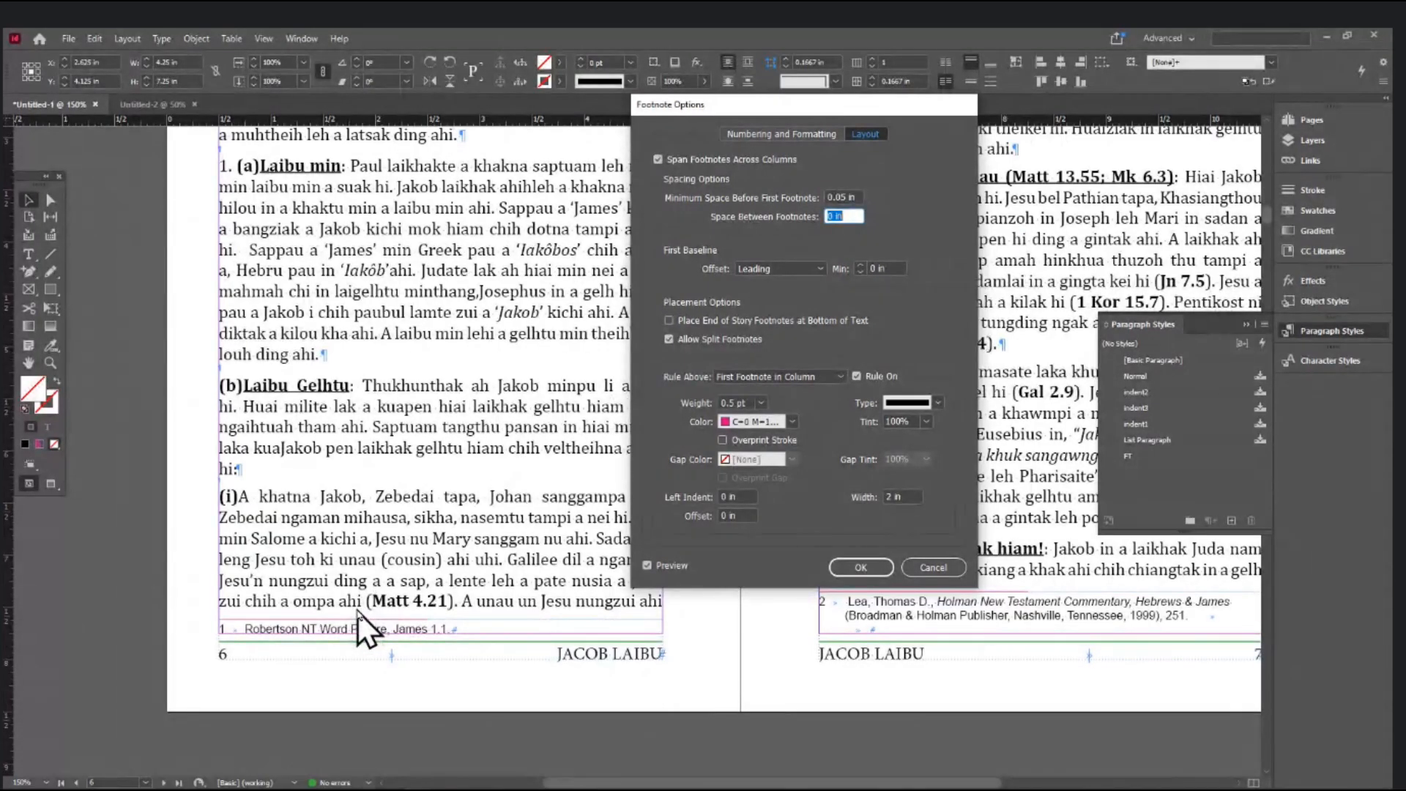
double_click(884, 496)
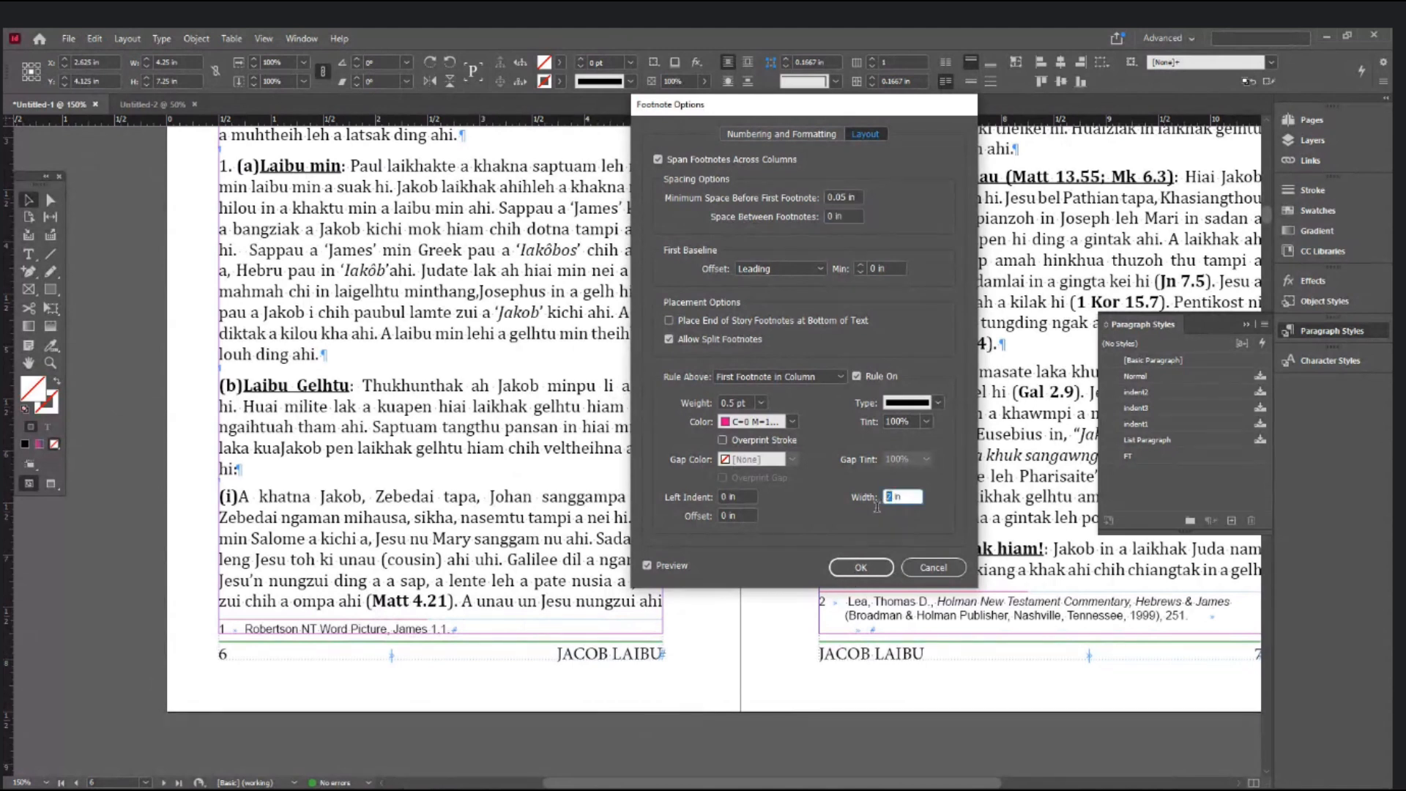
type("1")
key("Tab")
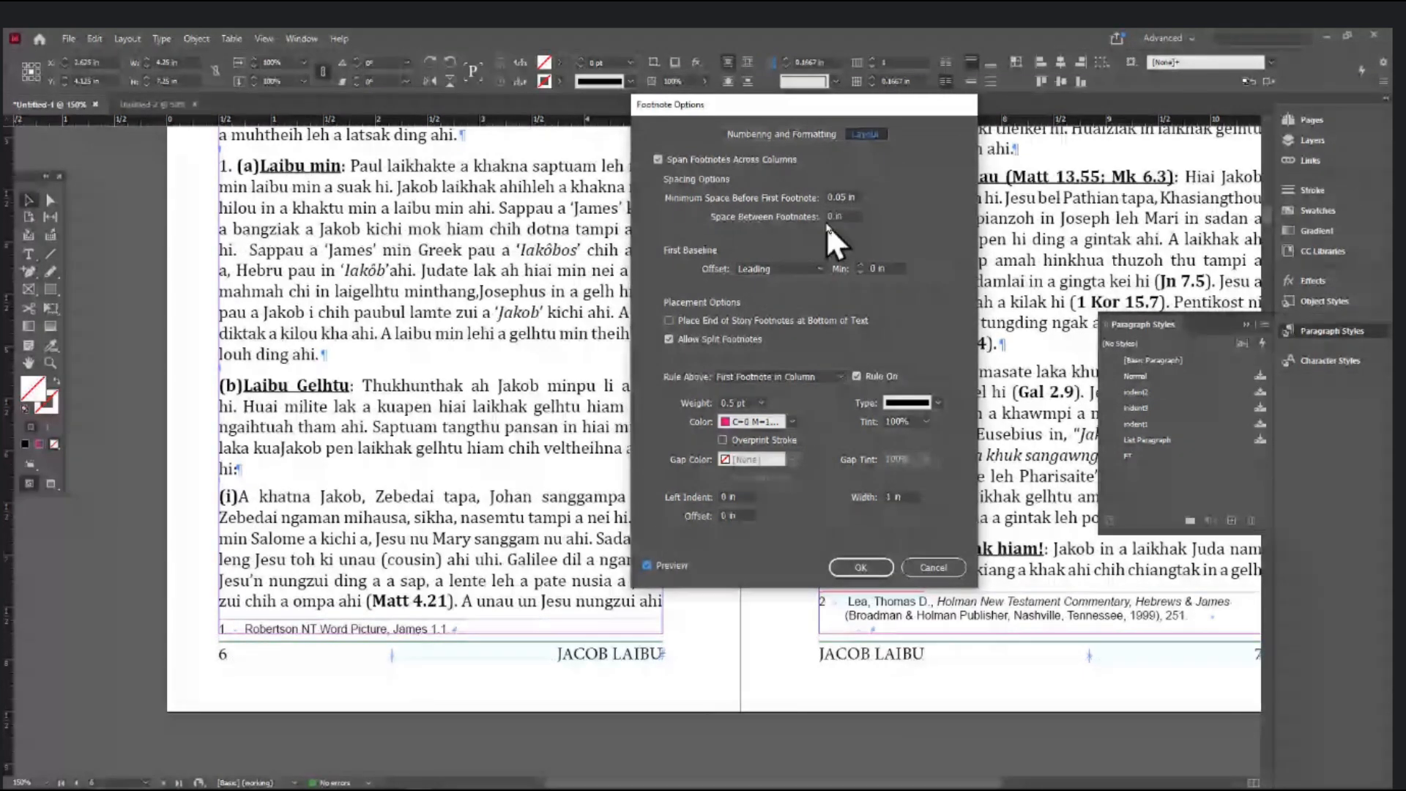
left_click(861, 567)
- Scroll down through the book until the pages 36–37 spread is in view
scroll(853, 570, "down", 10)
scroll(854, 571, "down", 8)
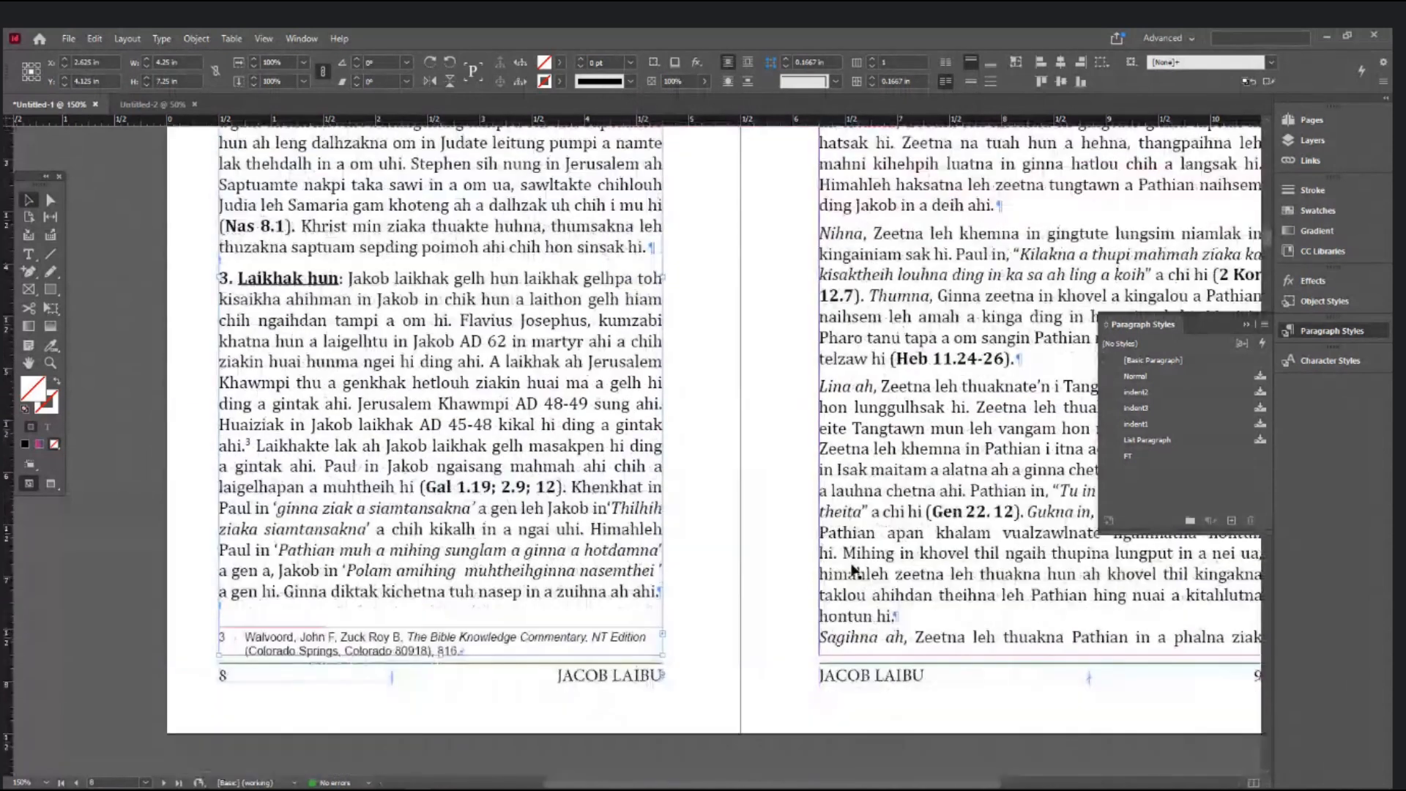
scroll(853, 569, "down", 20)
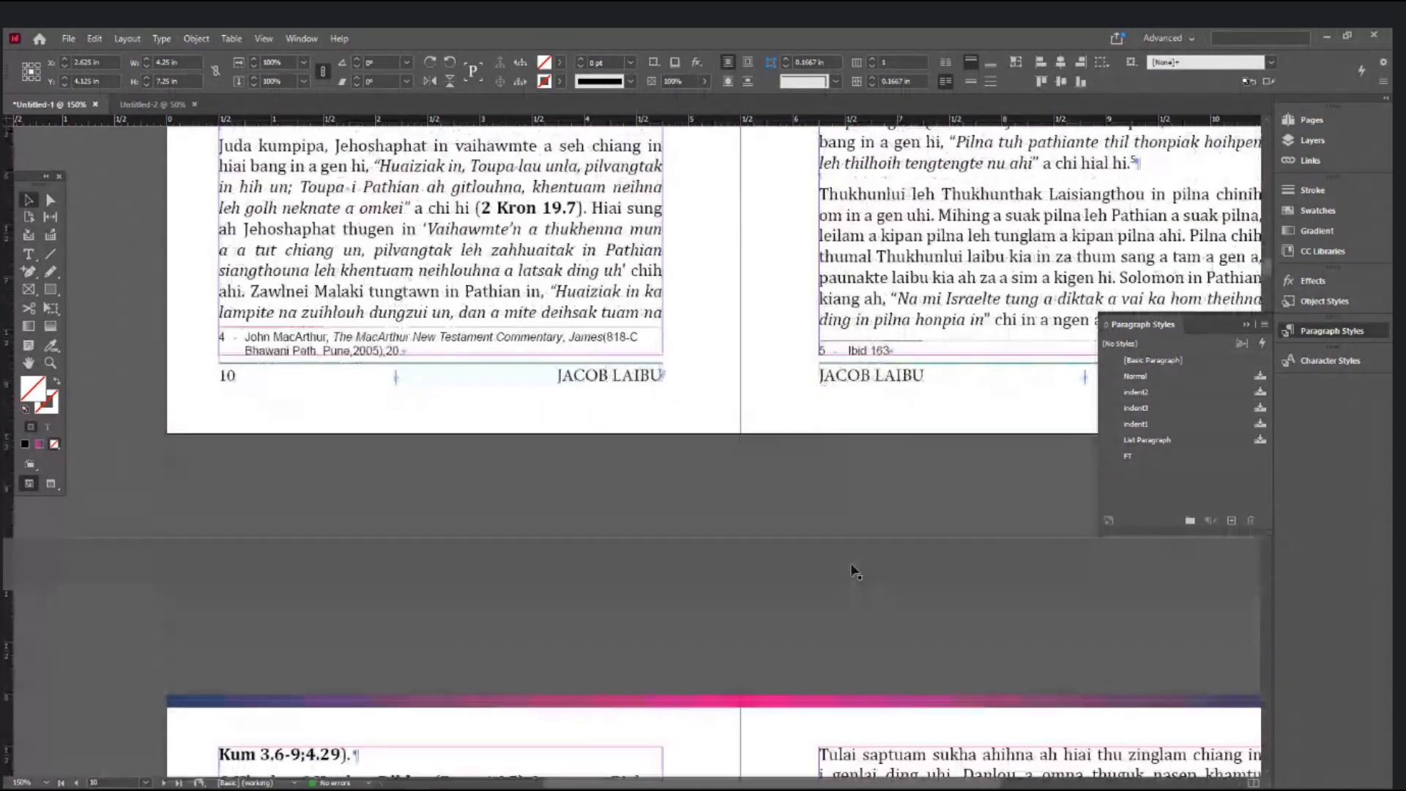
scroll(853, 570, "down", 20)
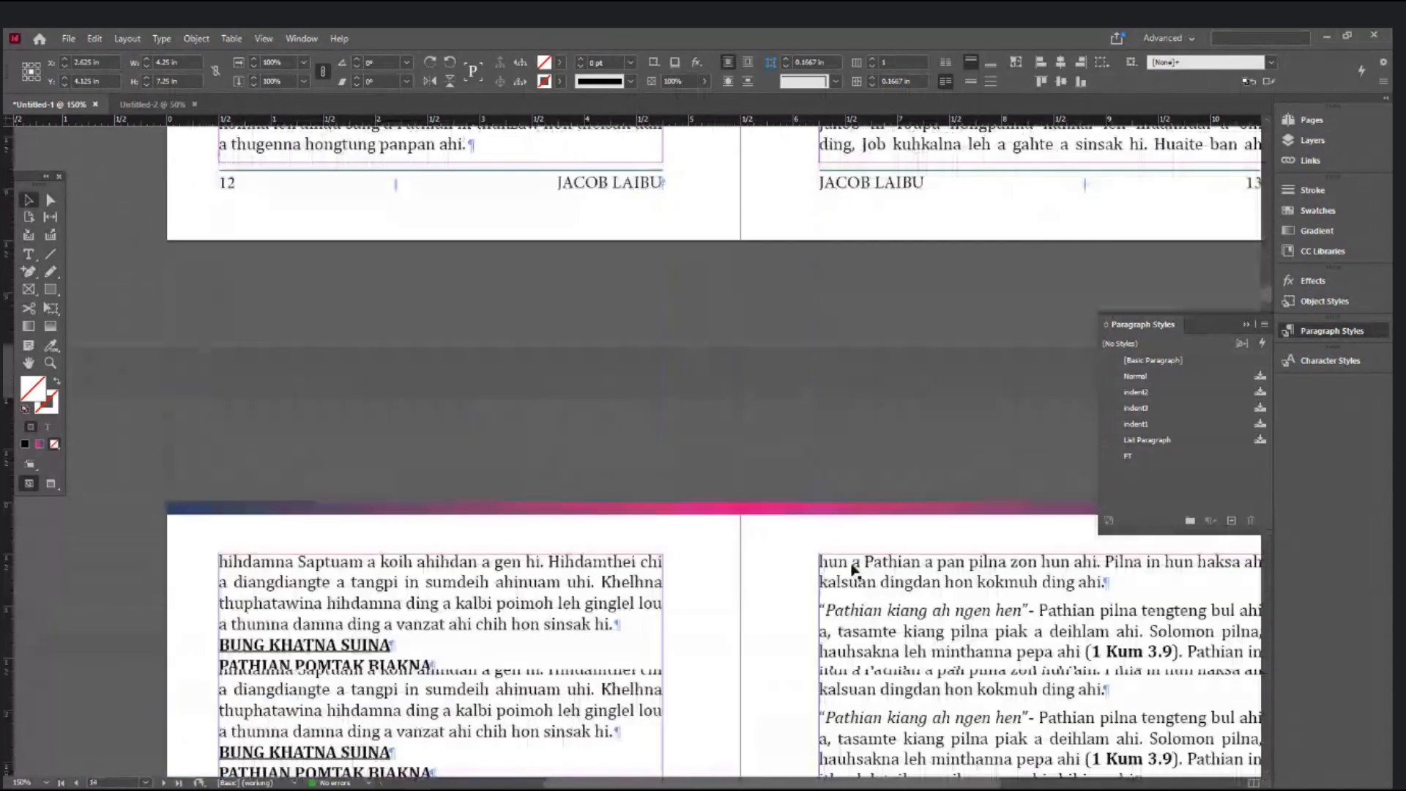
scroll(853, 570, "down", 20)
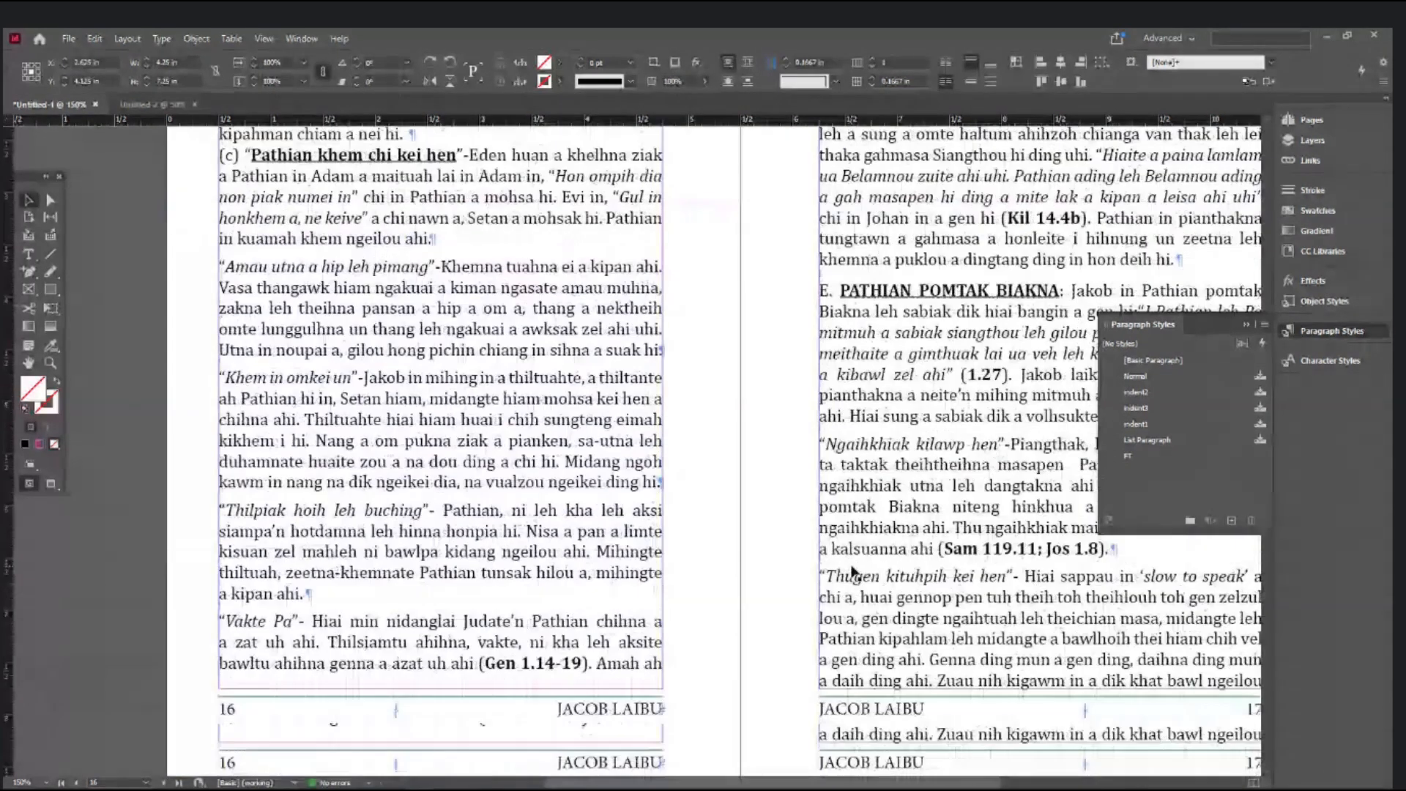
scroll(848, 564, "down", 1, "alt")
scroll(796, 574, "down", 10)
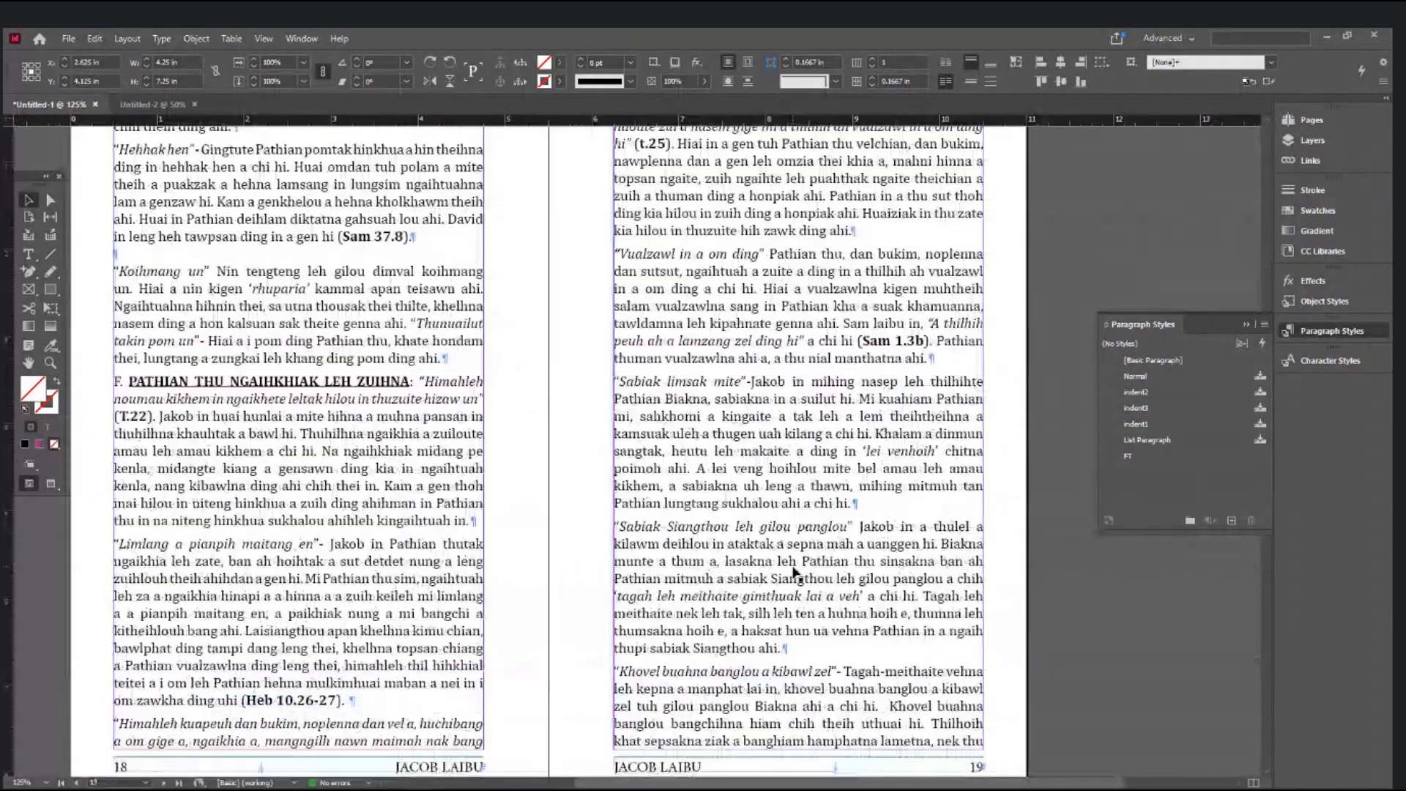
scroll(796, 573, "down", 20)
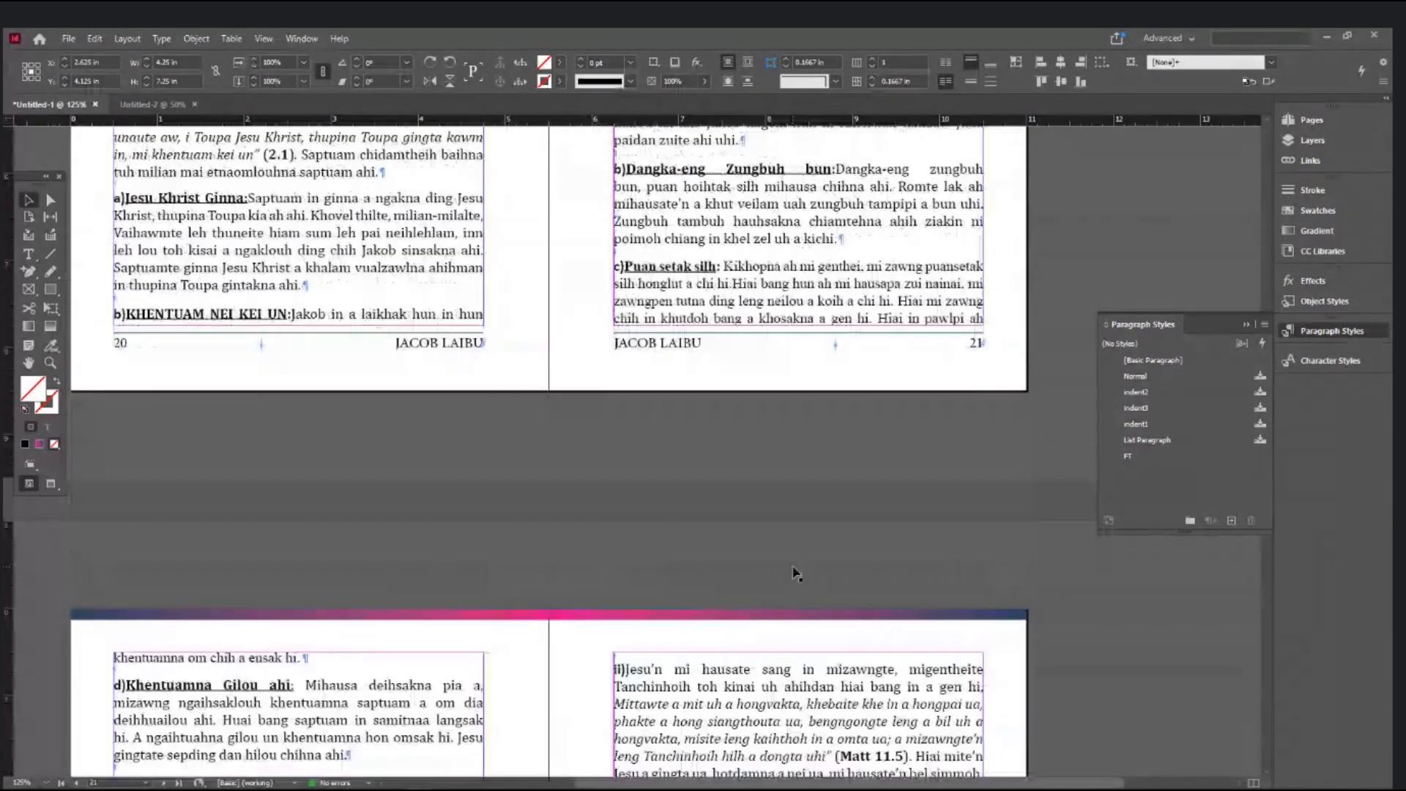
scroll(796, 574, "down", 20)
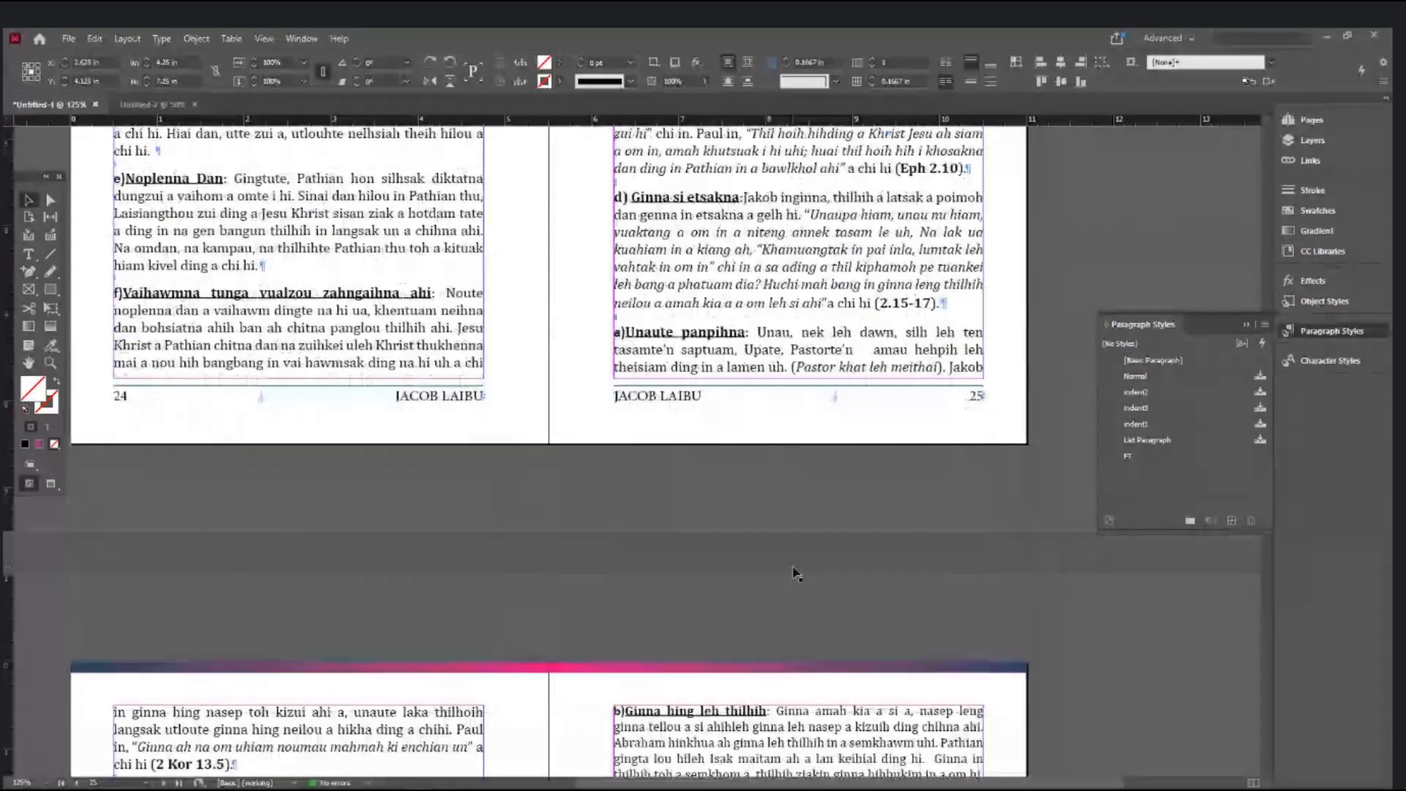
scroll(796, 574, "down", 20)
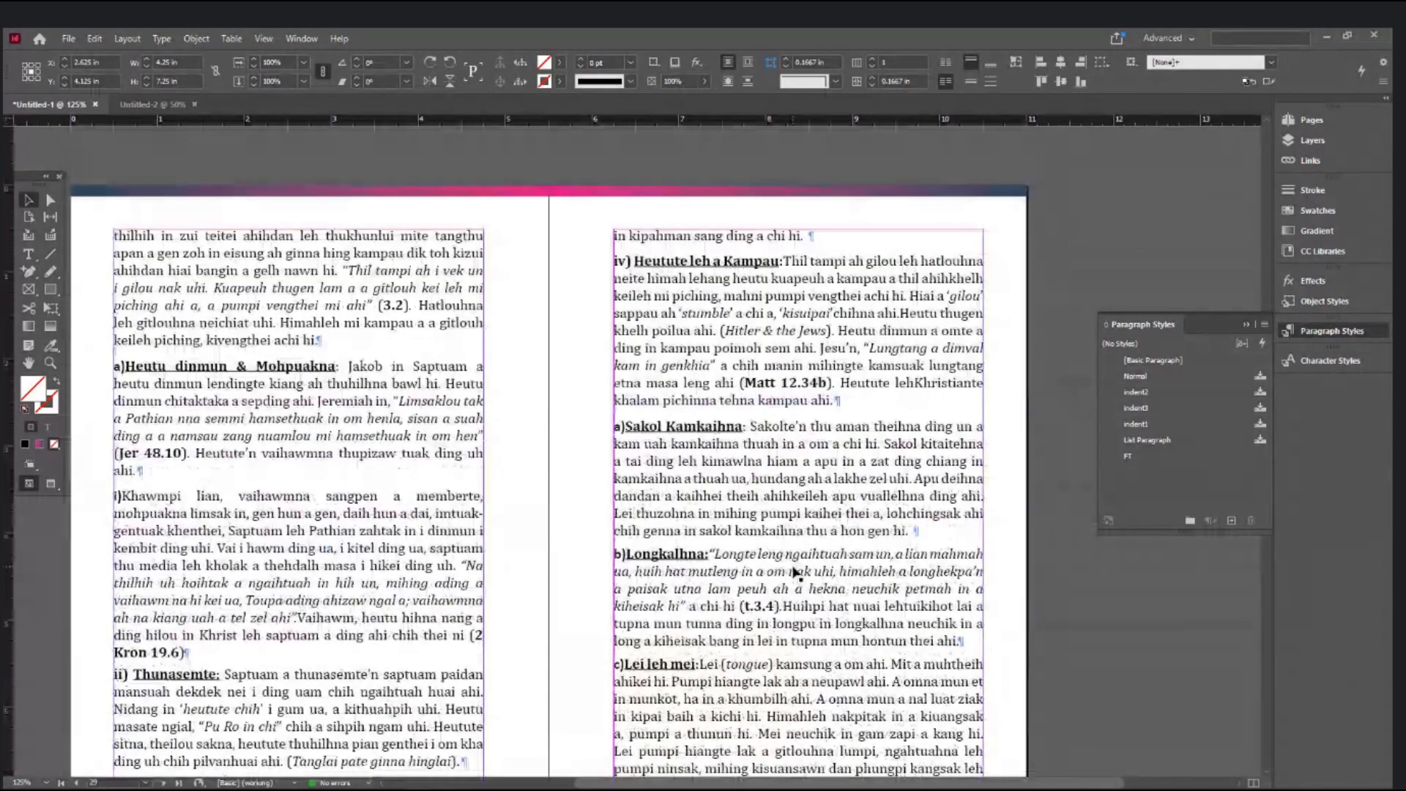
scroll(796, 573, "down", 20)
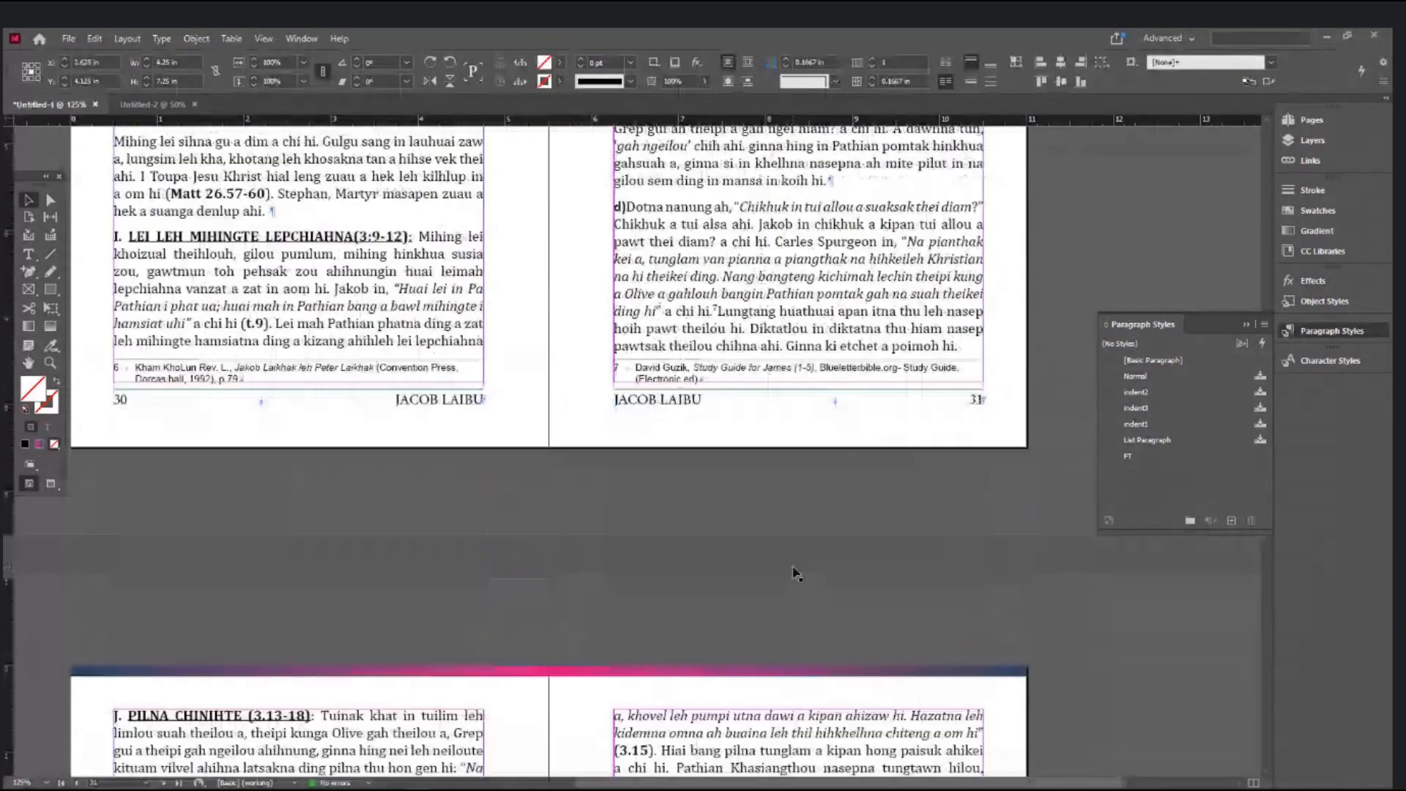
scroll(796, 573, "down", 6)
scroll(796, 573, "down", 12)
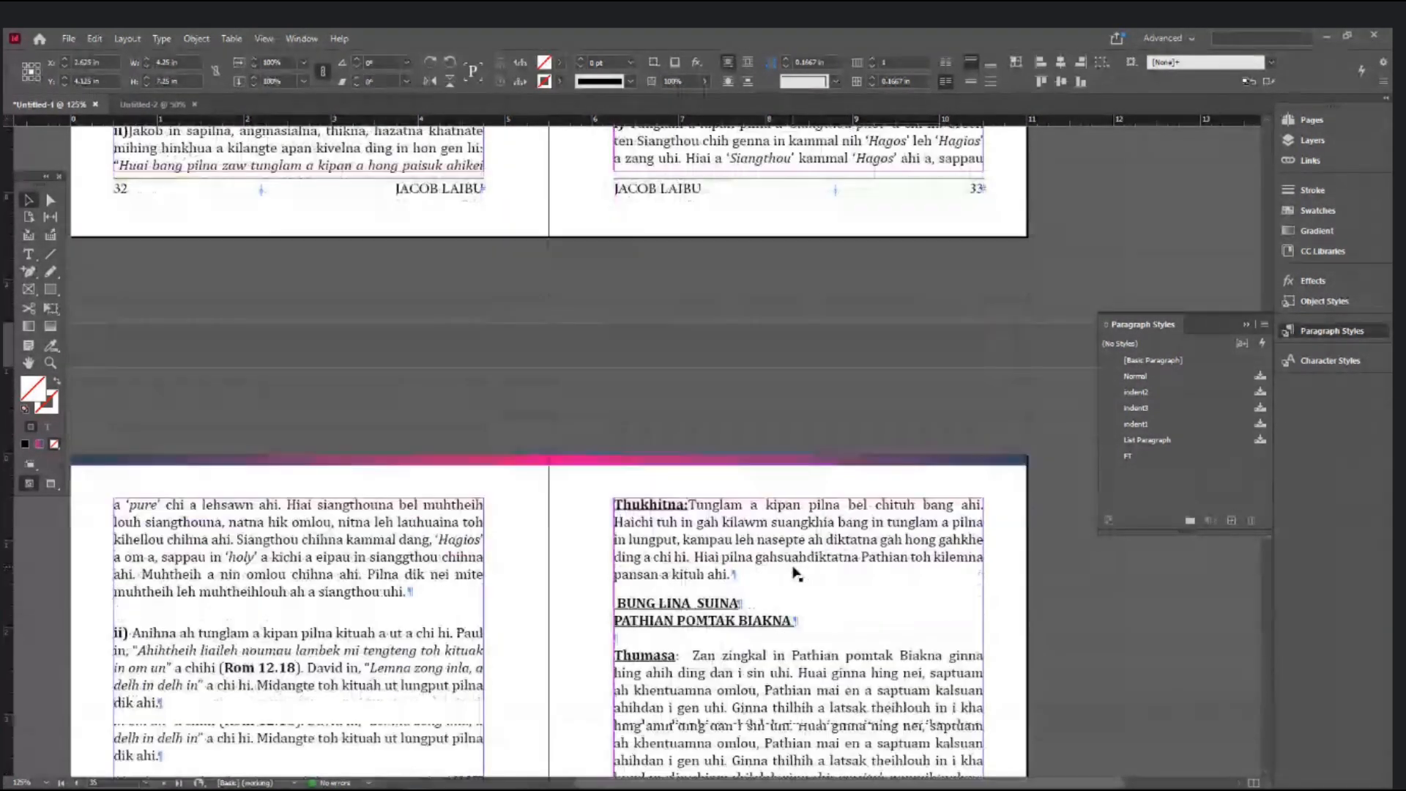
scroll(796, 574, "down", 12)
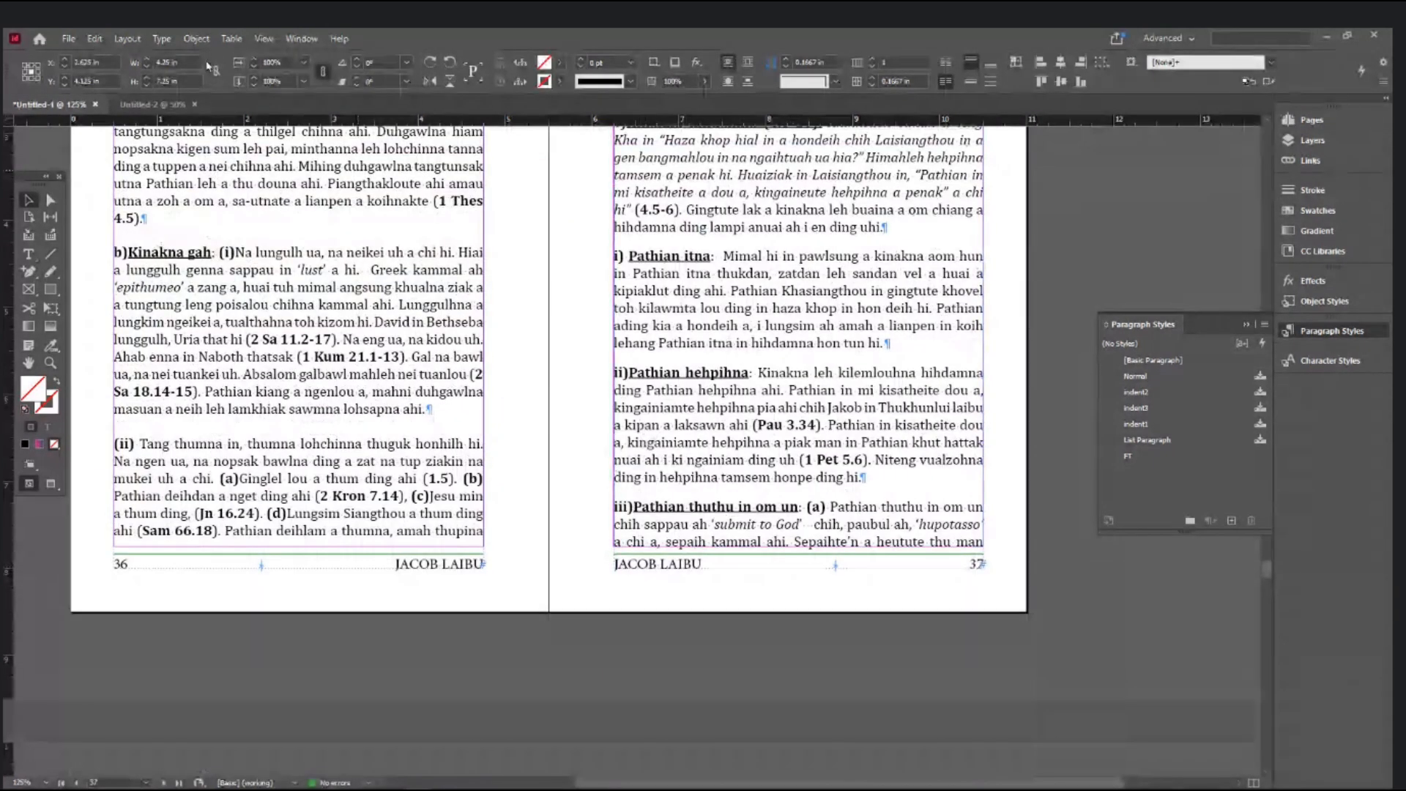
- Set Space Between Footnotes to 0.05 in on the Layout tab, leaving Rule On checked
left_click(162, 38)
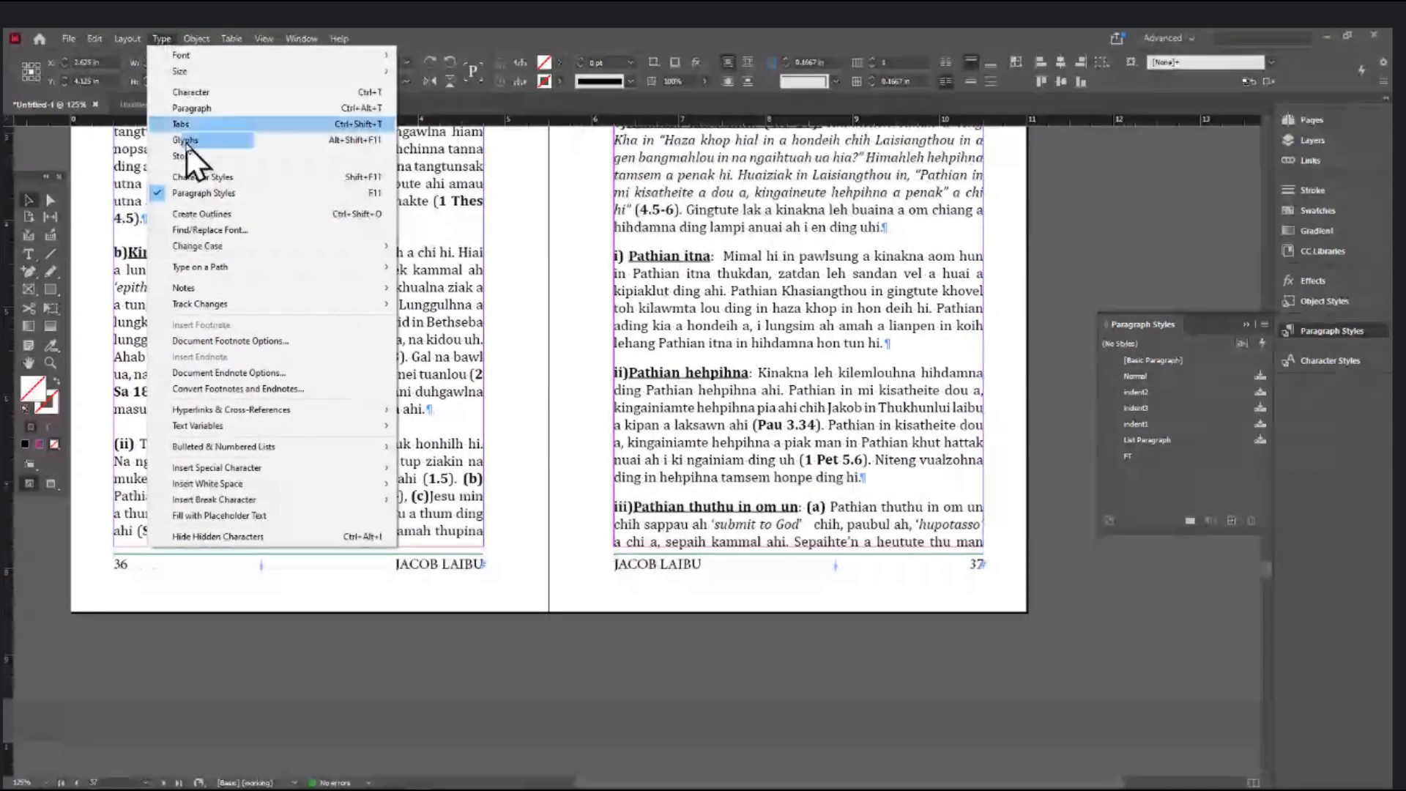
left_click(209, 341)
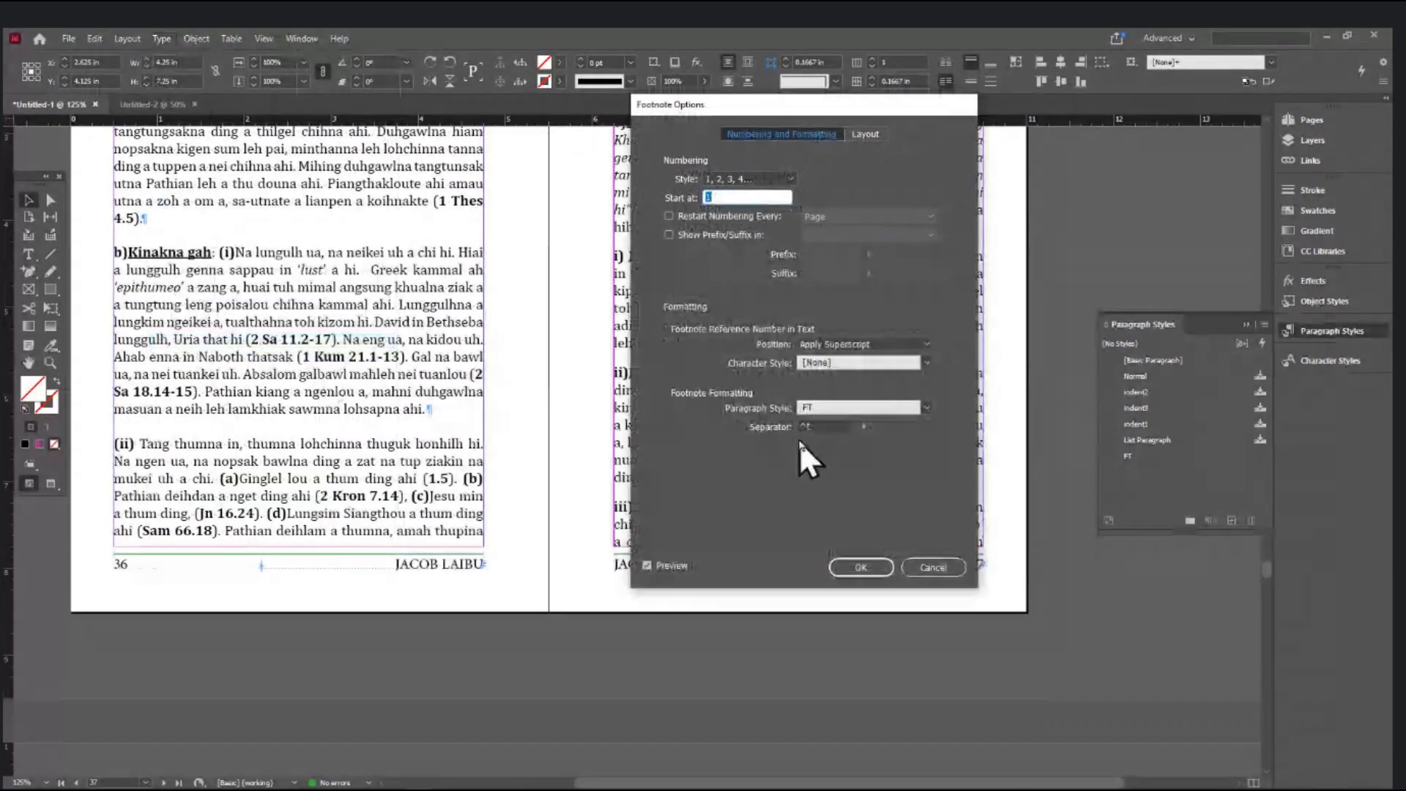
left_click(866, 132)
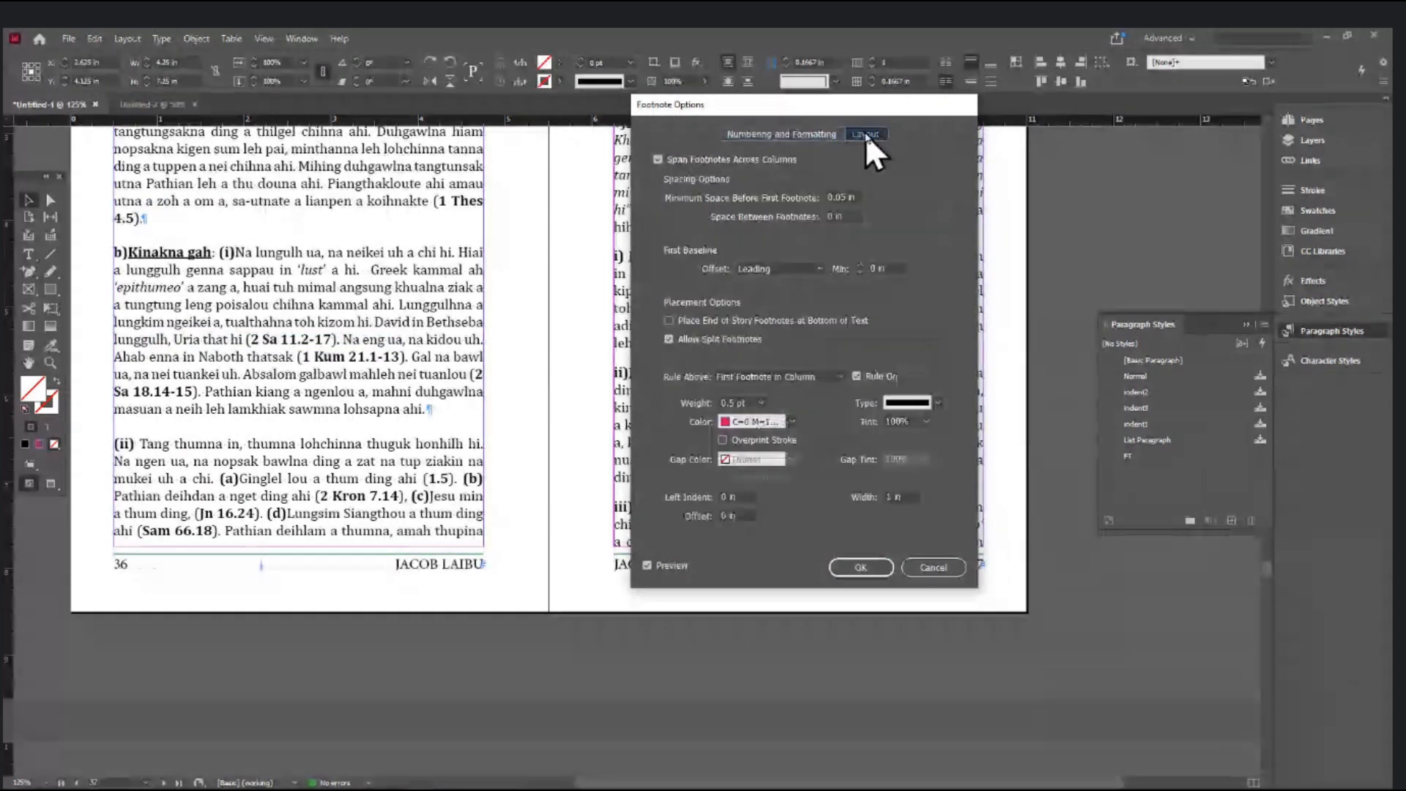
double_click(832, 214)
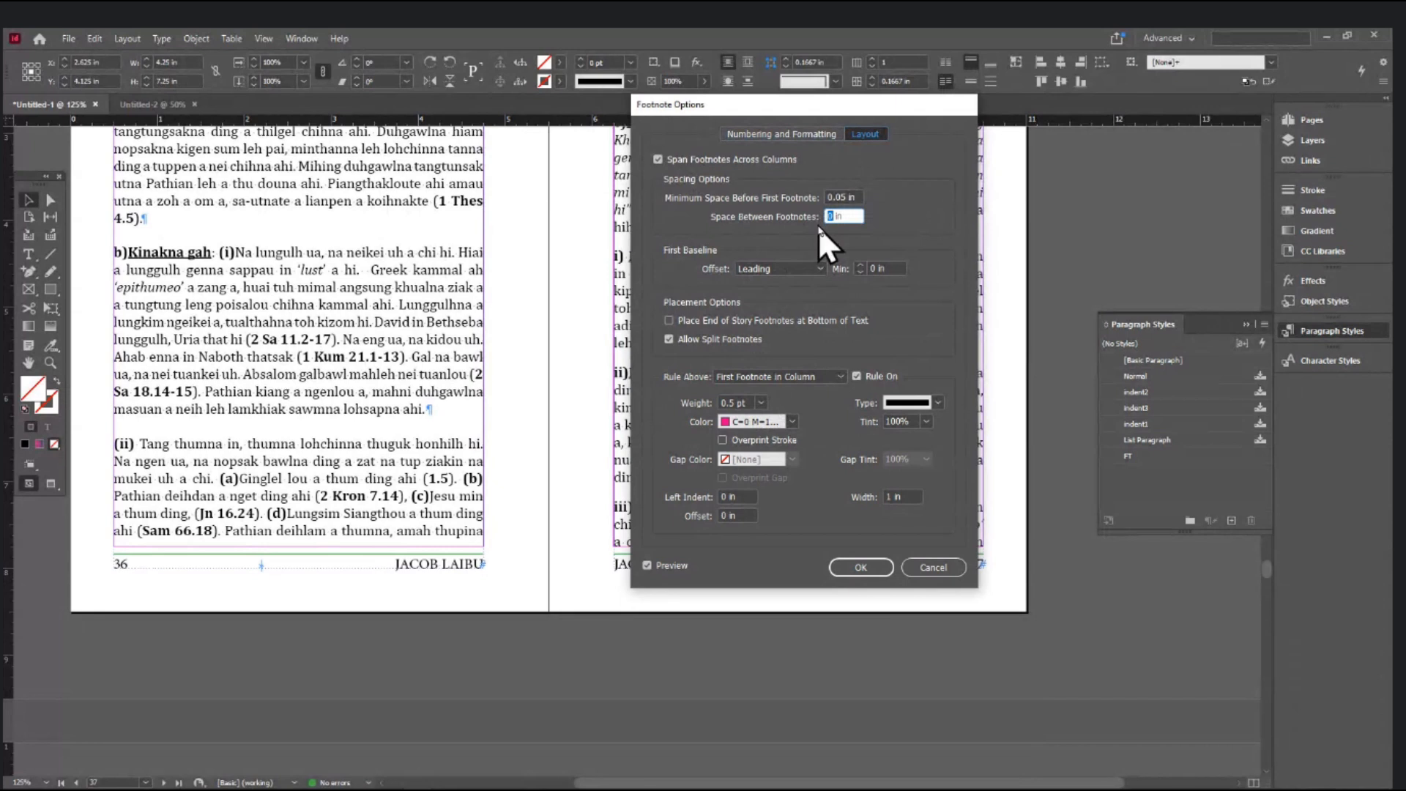
type("0.05")
key("Tab")
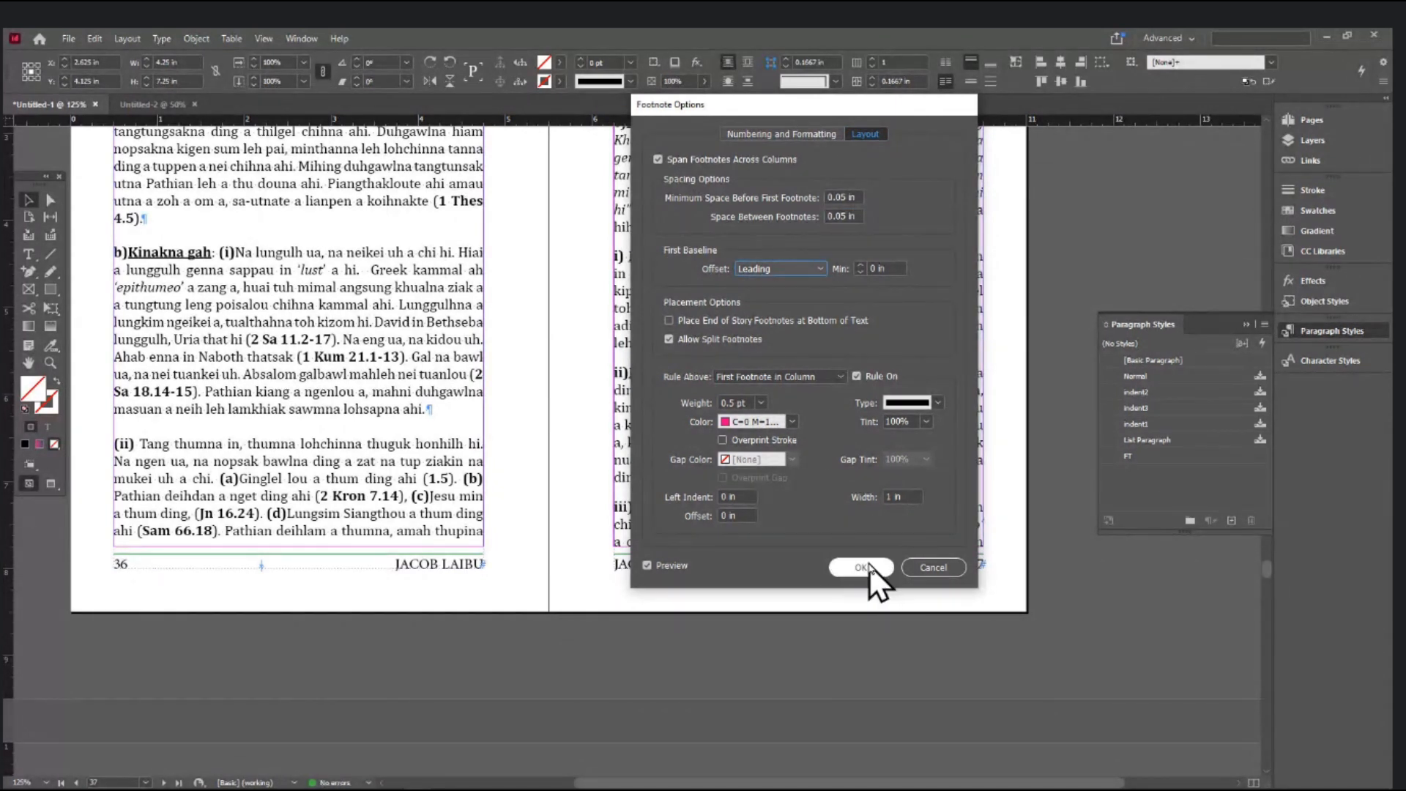
left_click(857, 377)
left_click(857, 376)
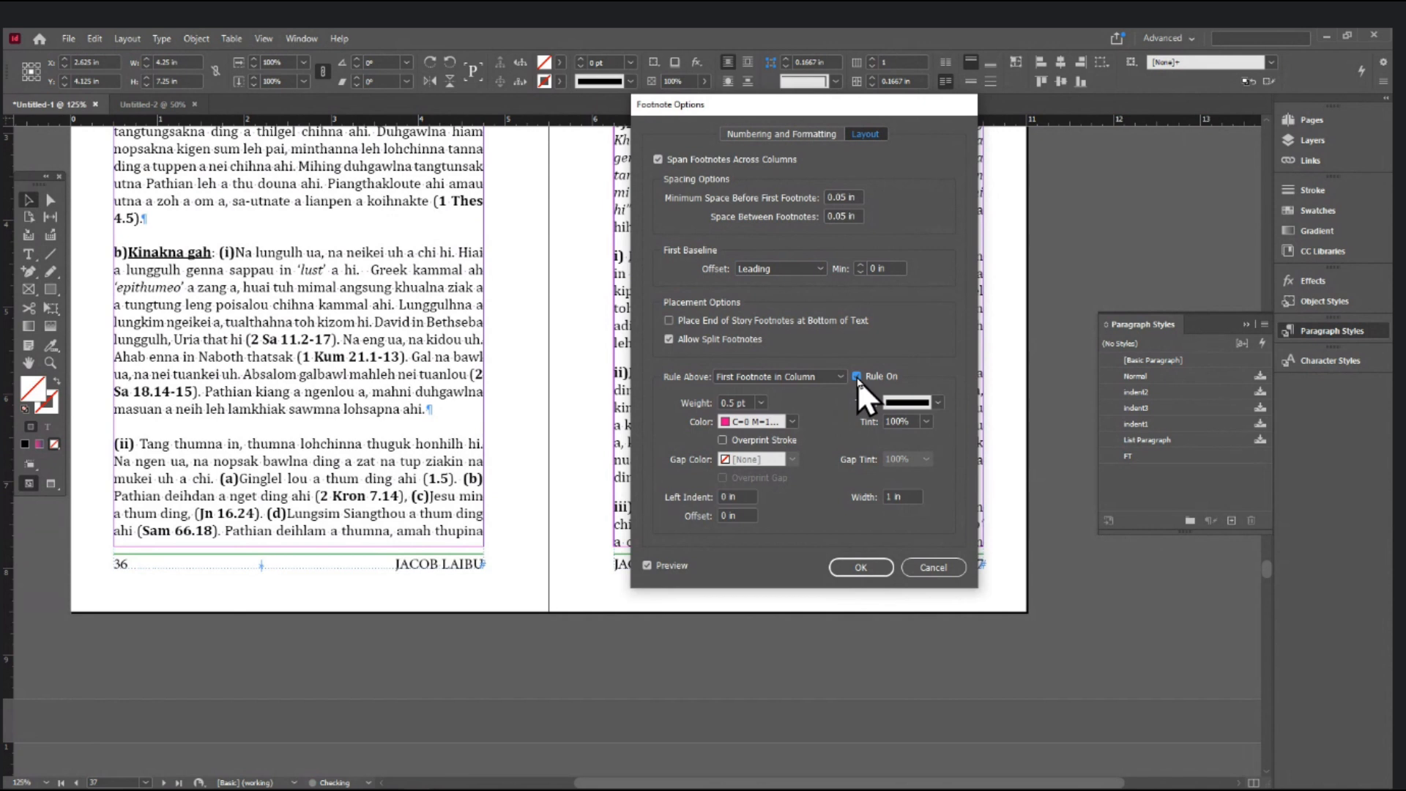
left_click(857, 568)
- Close the Paragraph Styles panel and scroll to the pages 16–17 spread
scroll(850, 570, "up", 10)
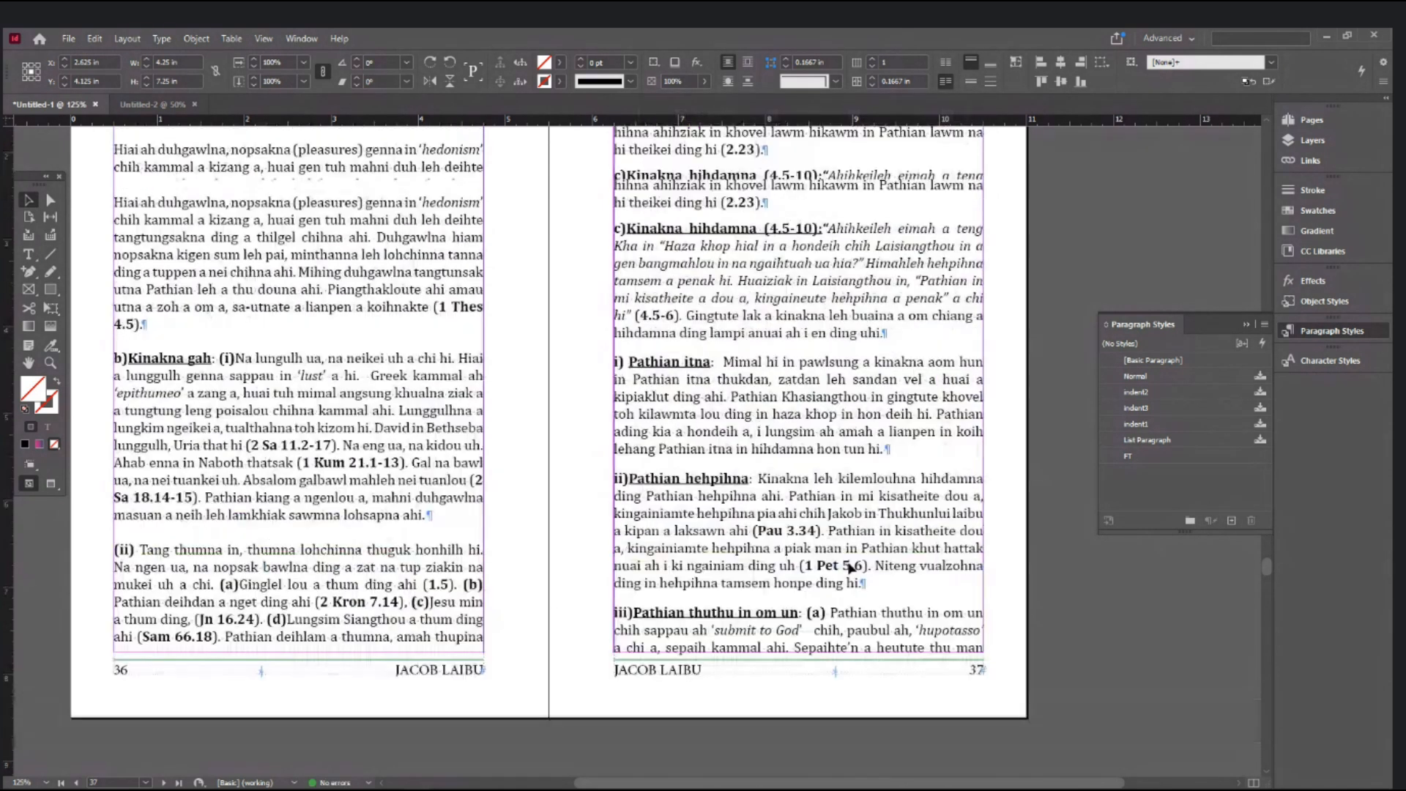
scroll(848, 569, "up", 15)
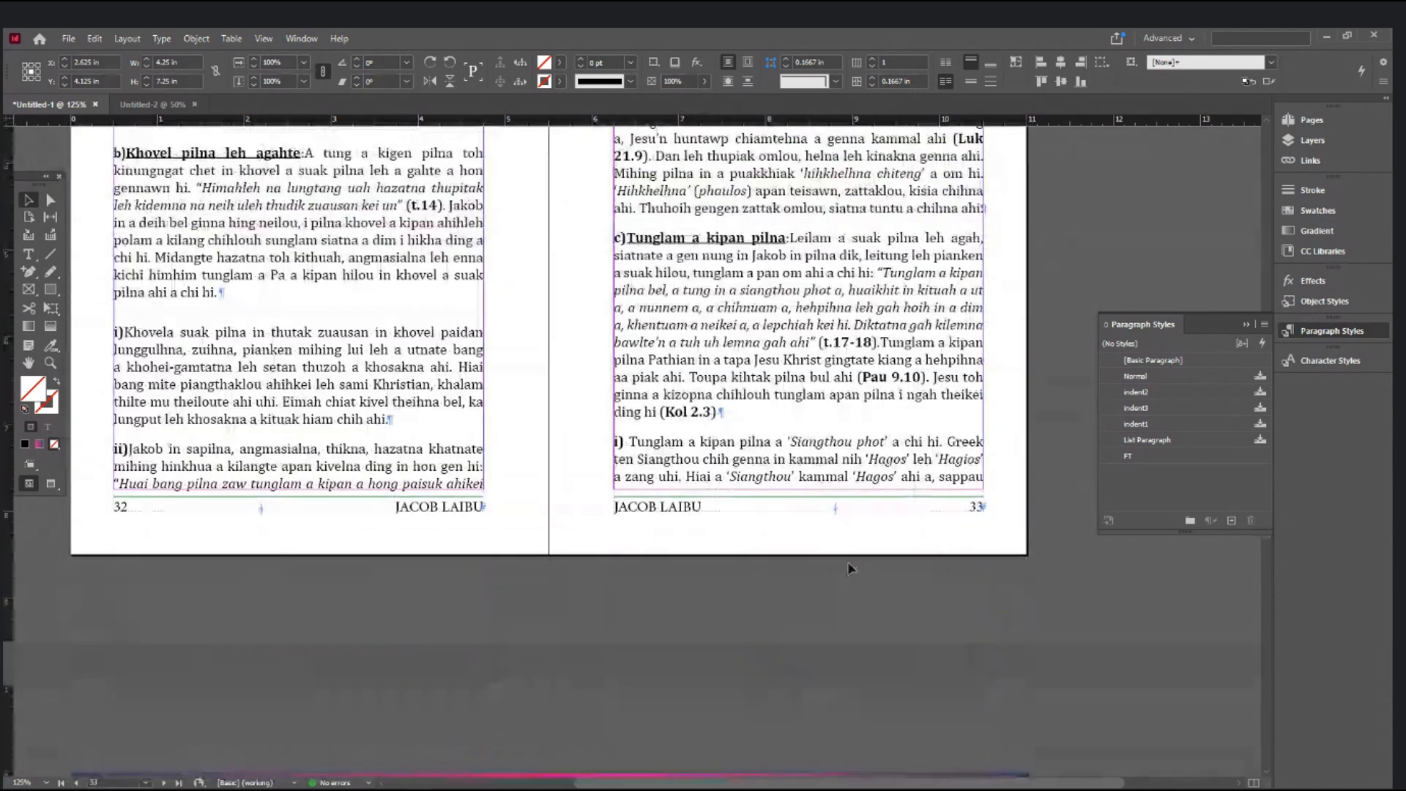
scroll(849, 569, "up", 15)
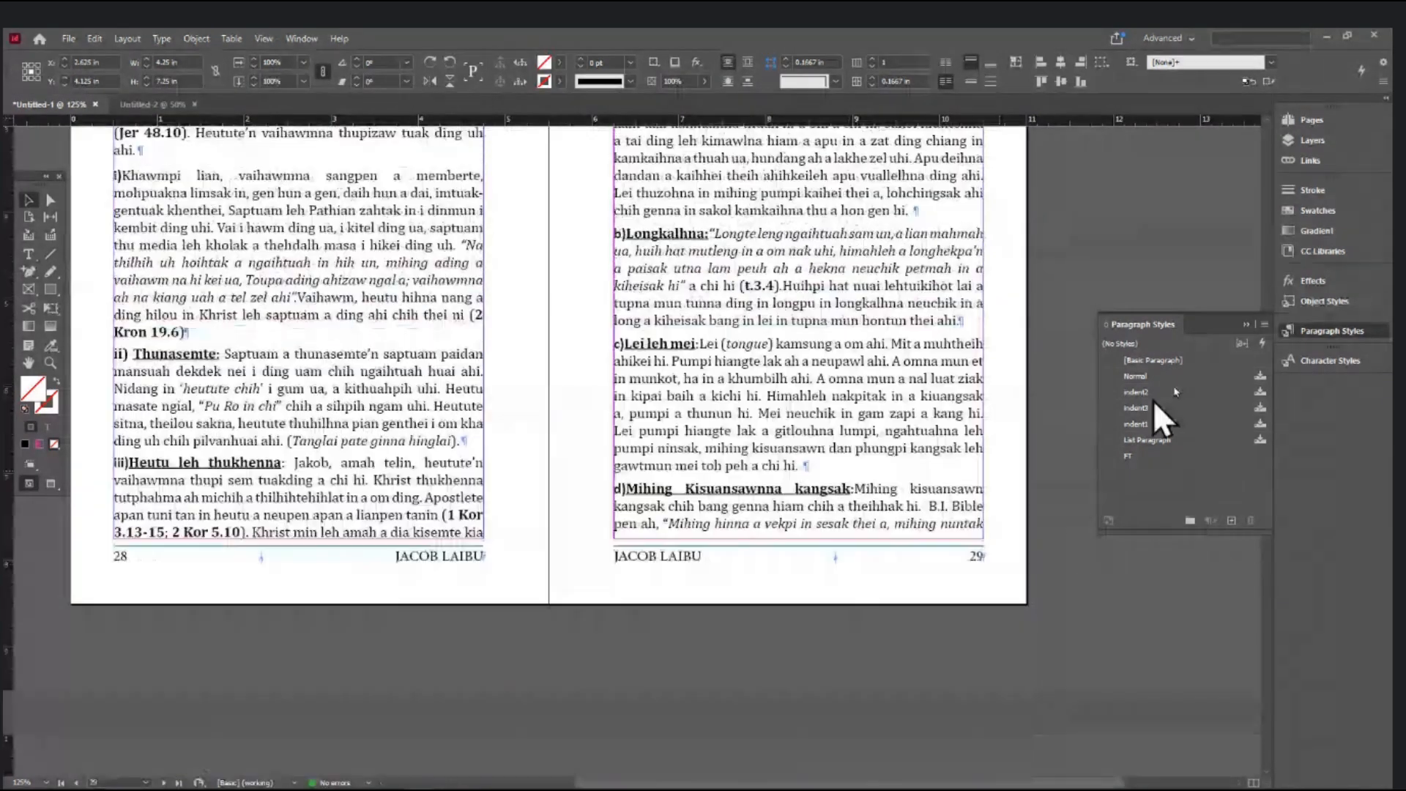
left_click(1245, 325)
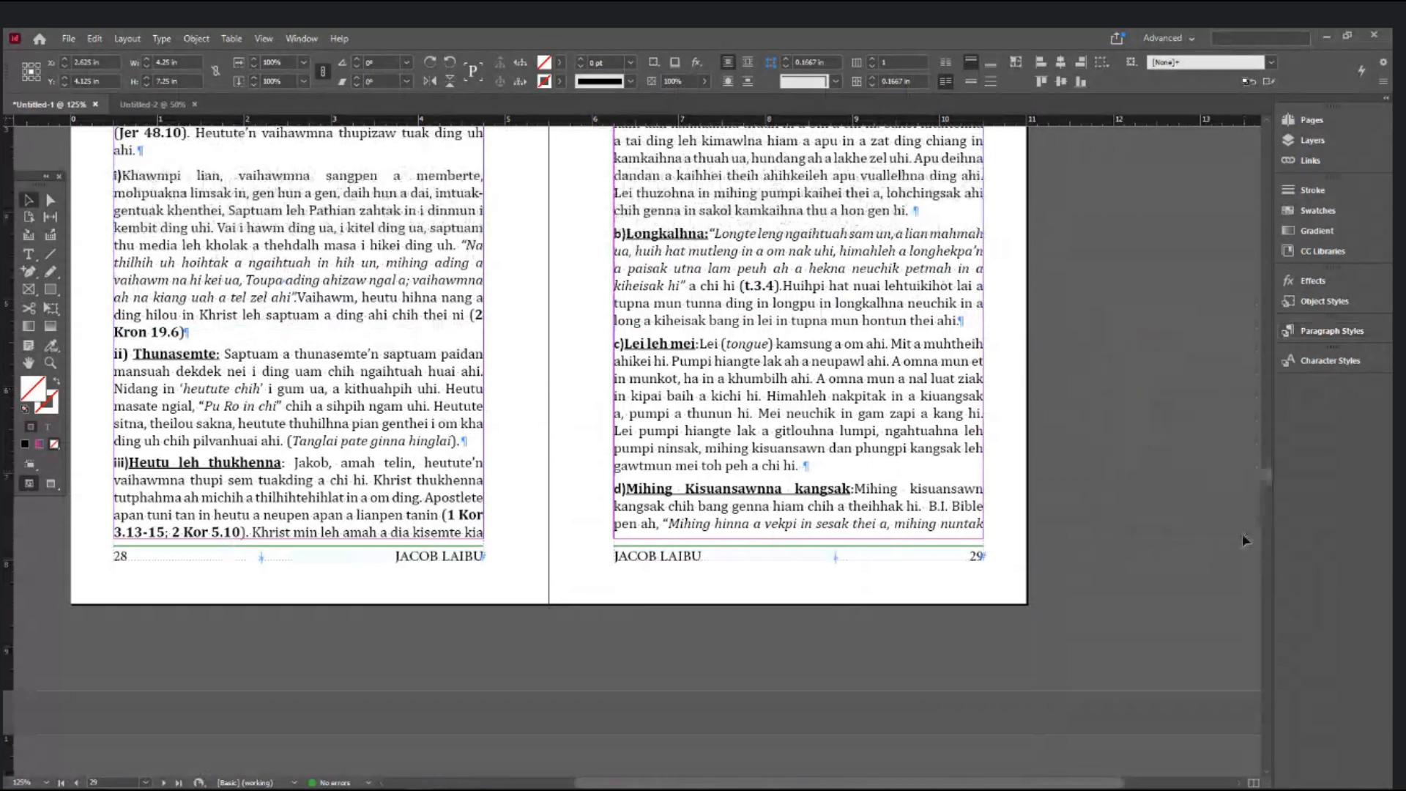
left_click_drag(1268, 477, 1265, 201)
scroll(872, 528, "down", 7)
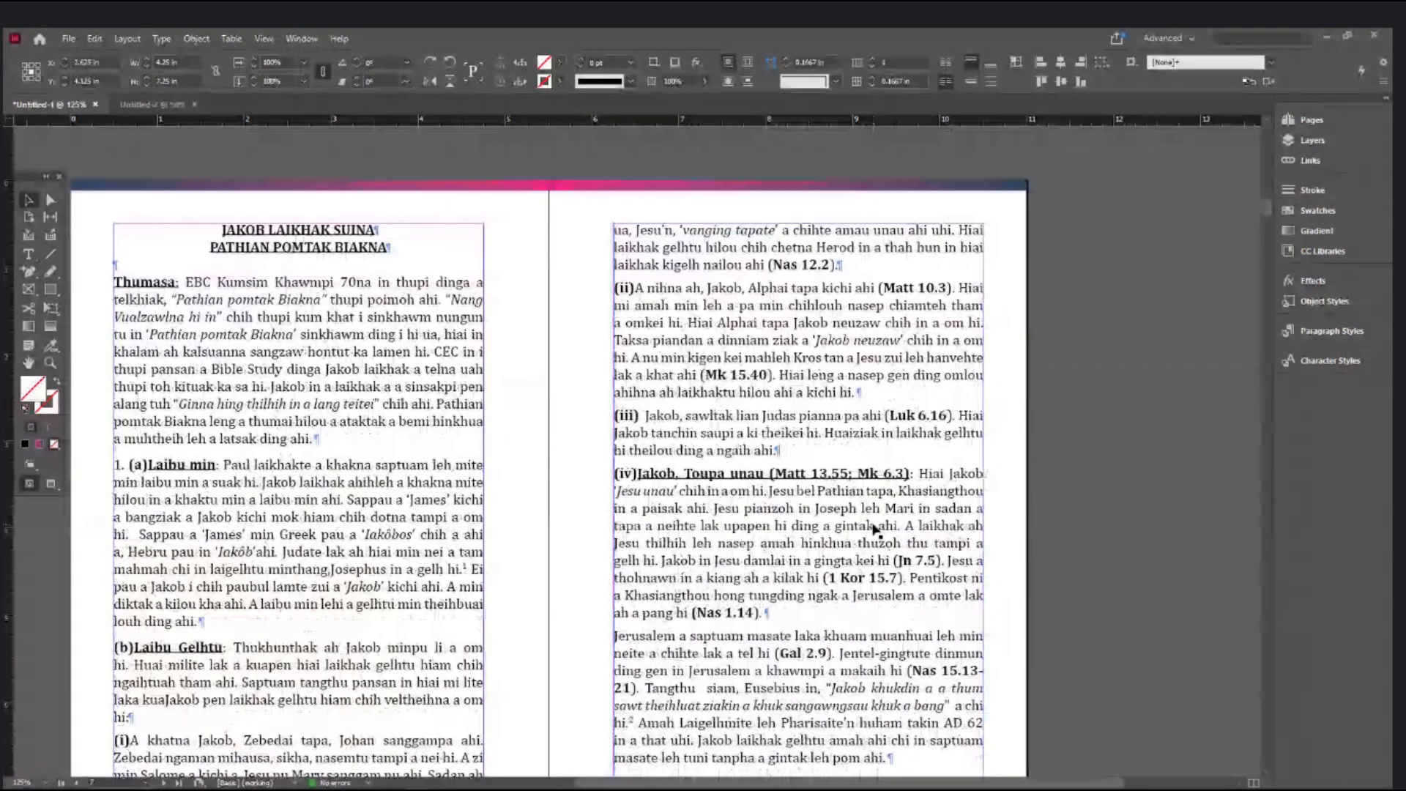
scroll(872, 528, "down", 14)
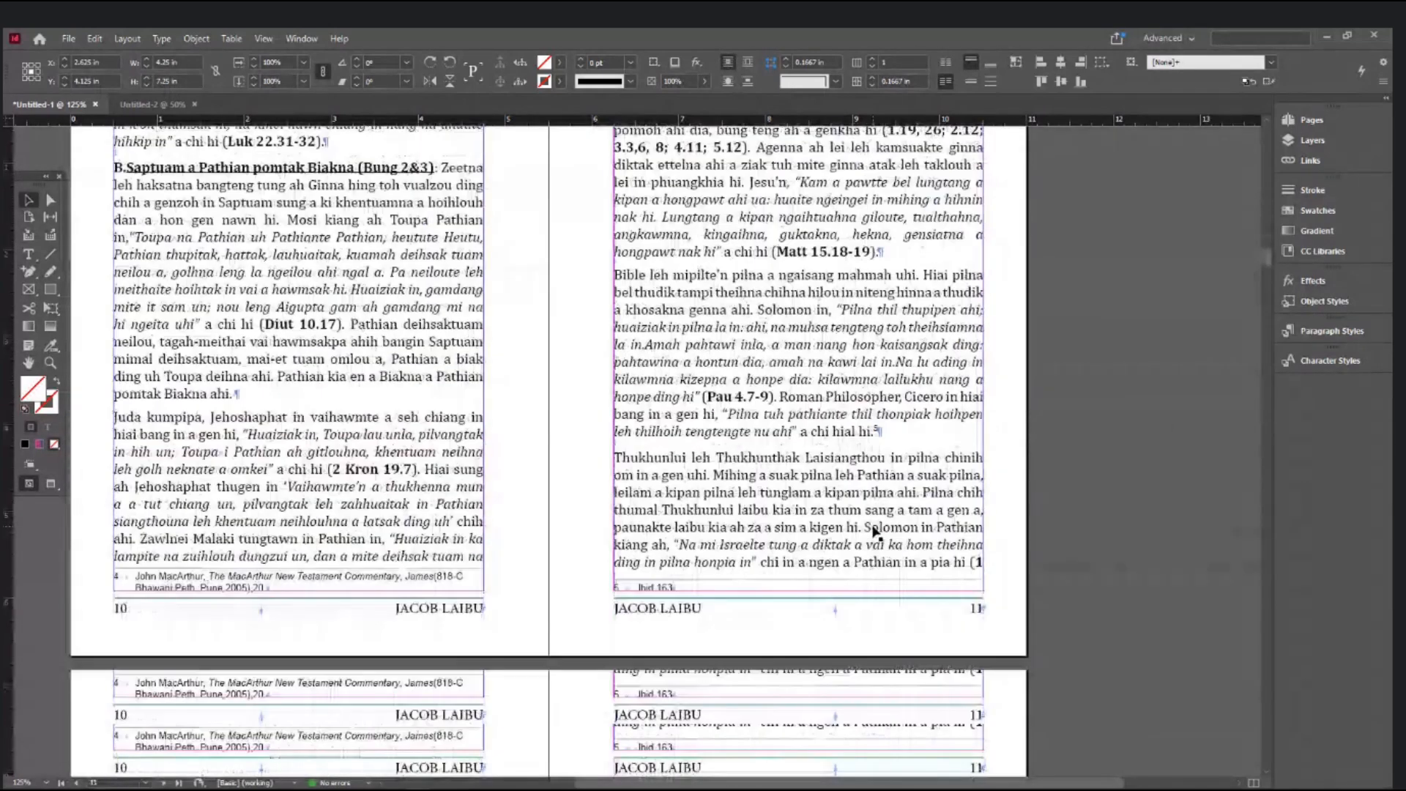
scroll(872, 532, "down", 3)
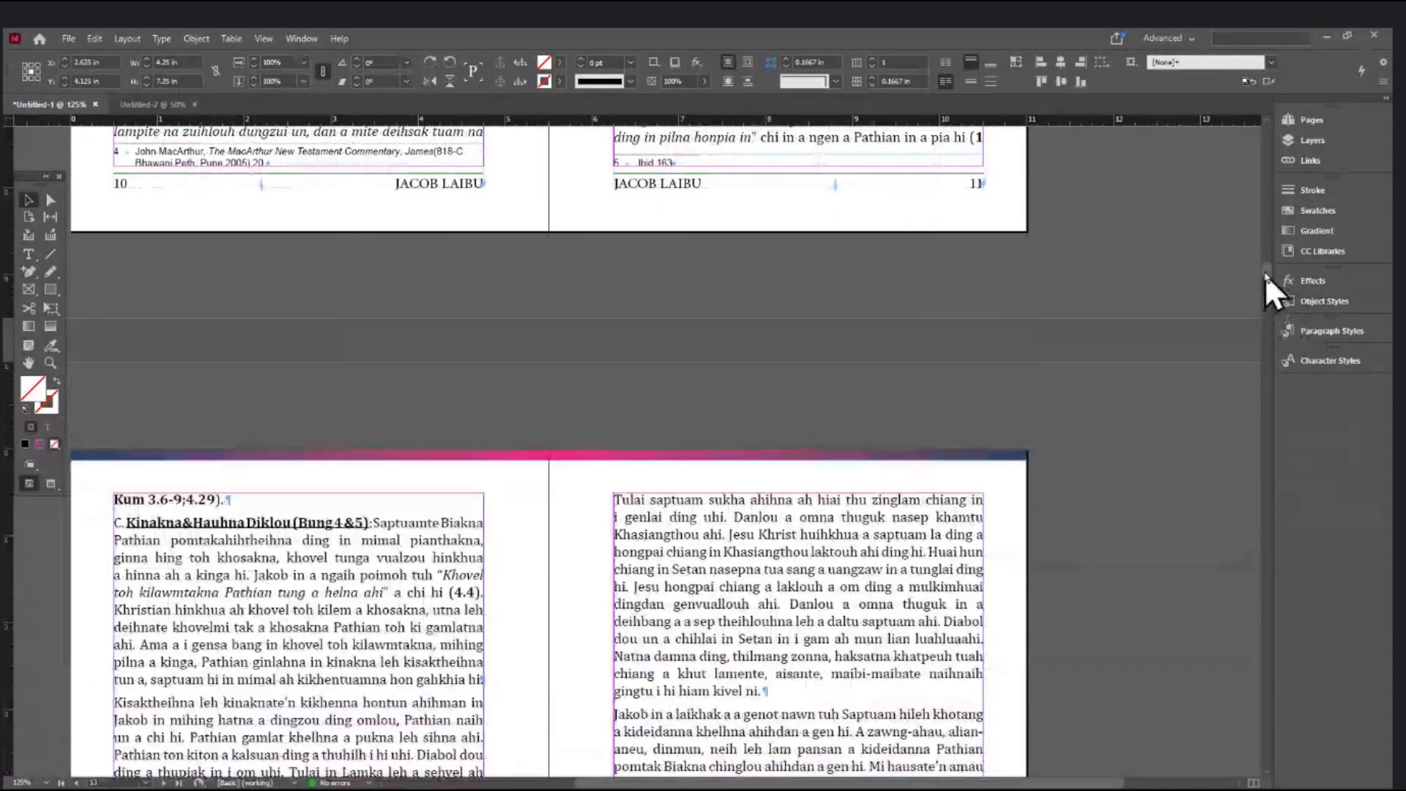
left_click_drag(1266, 272, 1268, 333)
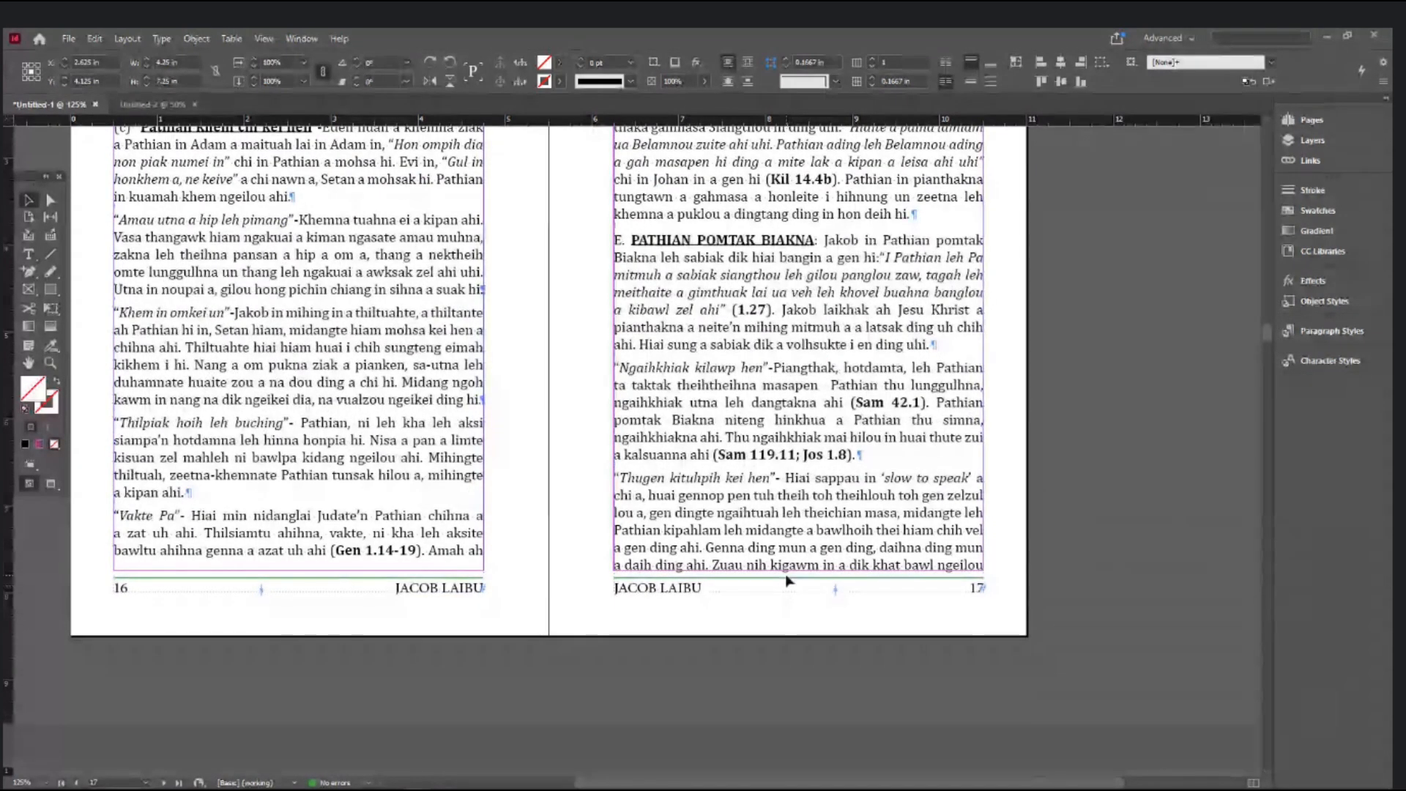
- Zoom in on the pages 16–17 footers, try a horizontal ruler guide, and center on page 16
left_click(740, 612)
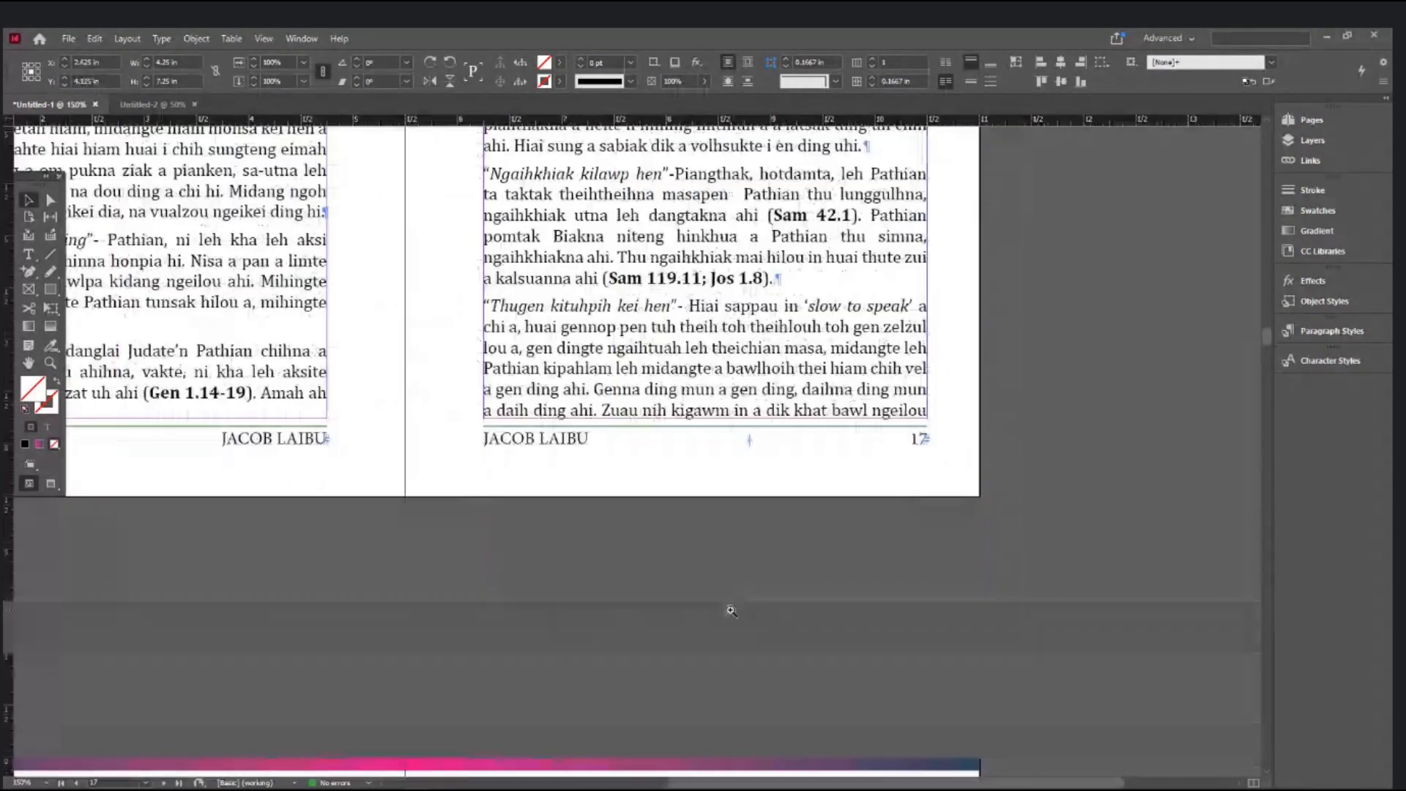
left_click(627, 580)
left_click_drag(612, 481, 891, 631)
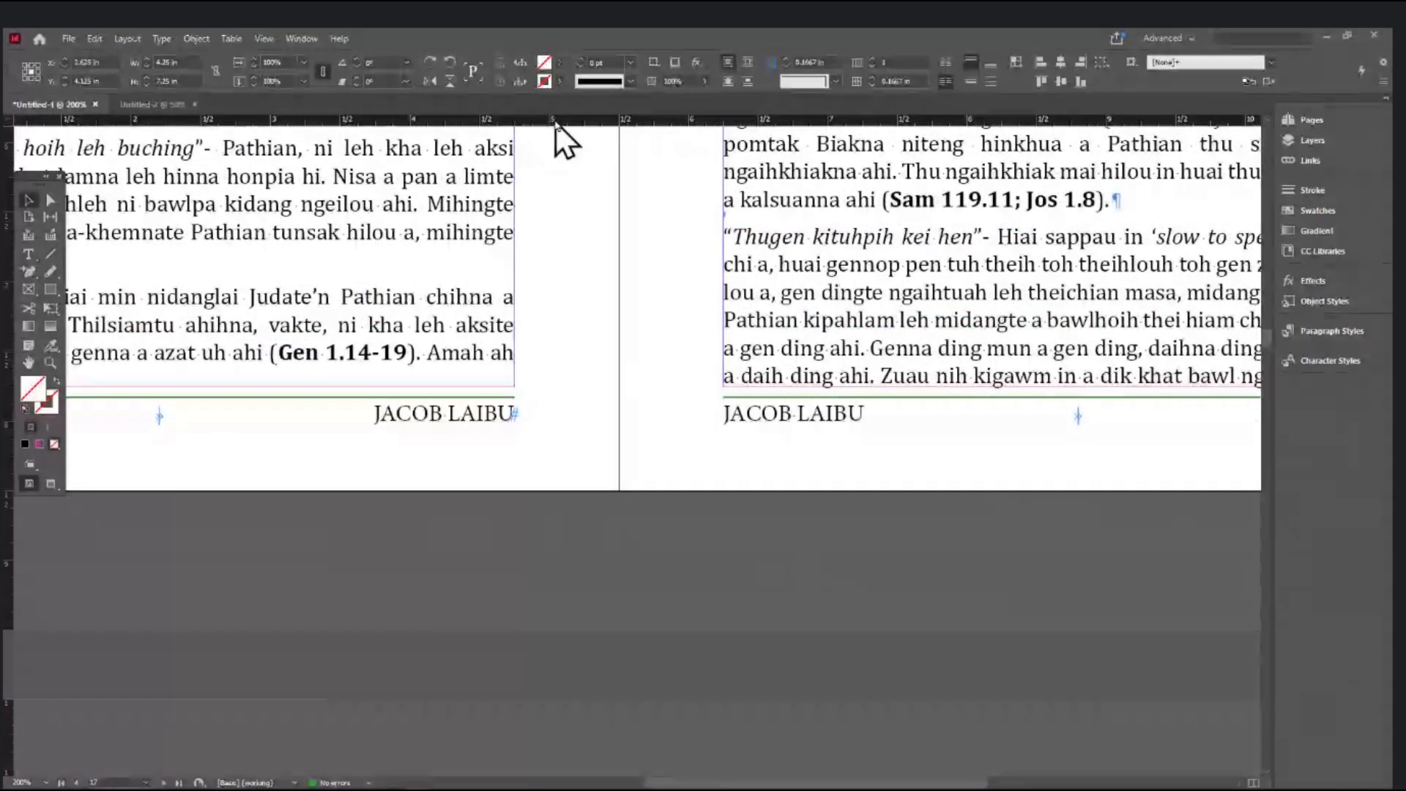
left_click_drag(559, 123, 570, 387)
left_click_drag(609, 122, 613, 367)
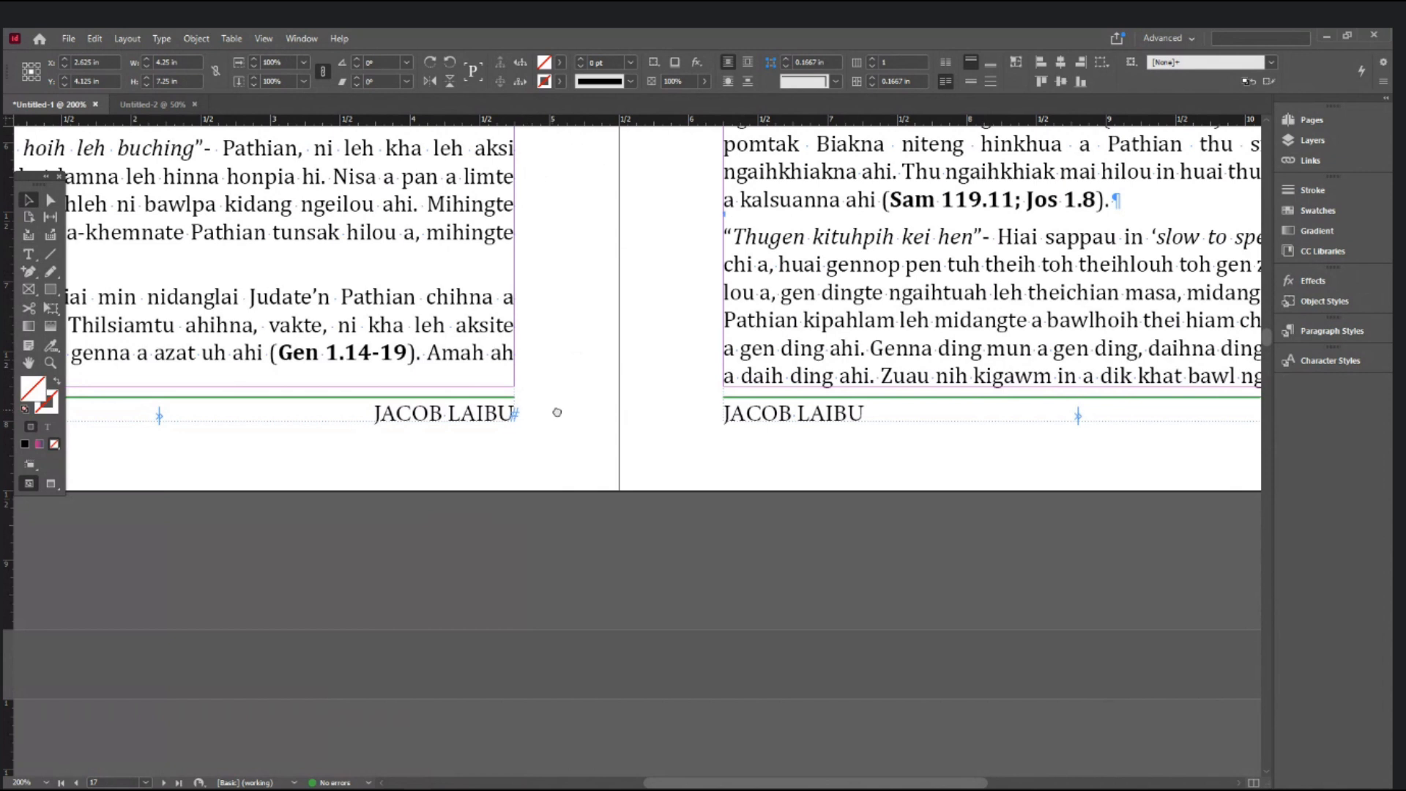
left_click_drag(557, 412, 794, 427)
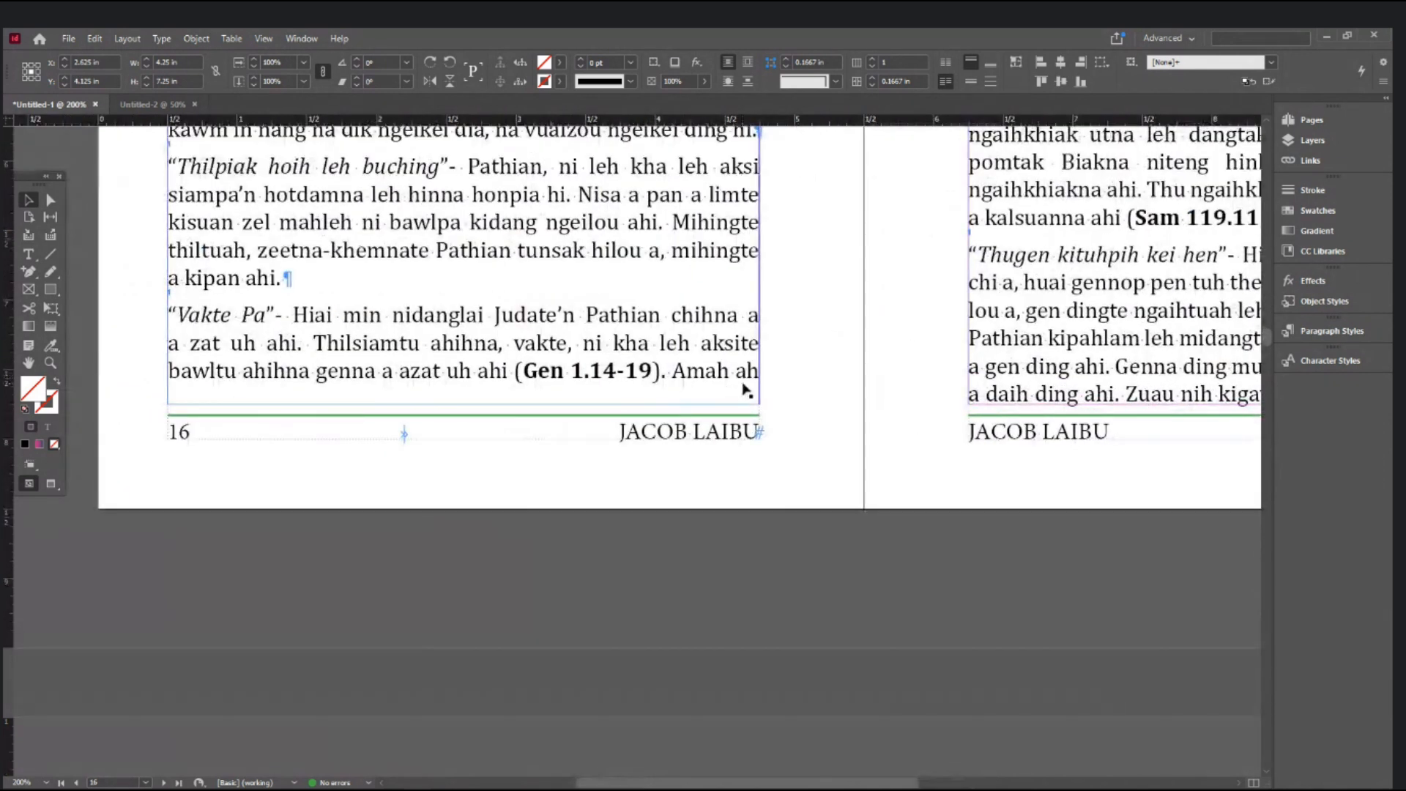
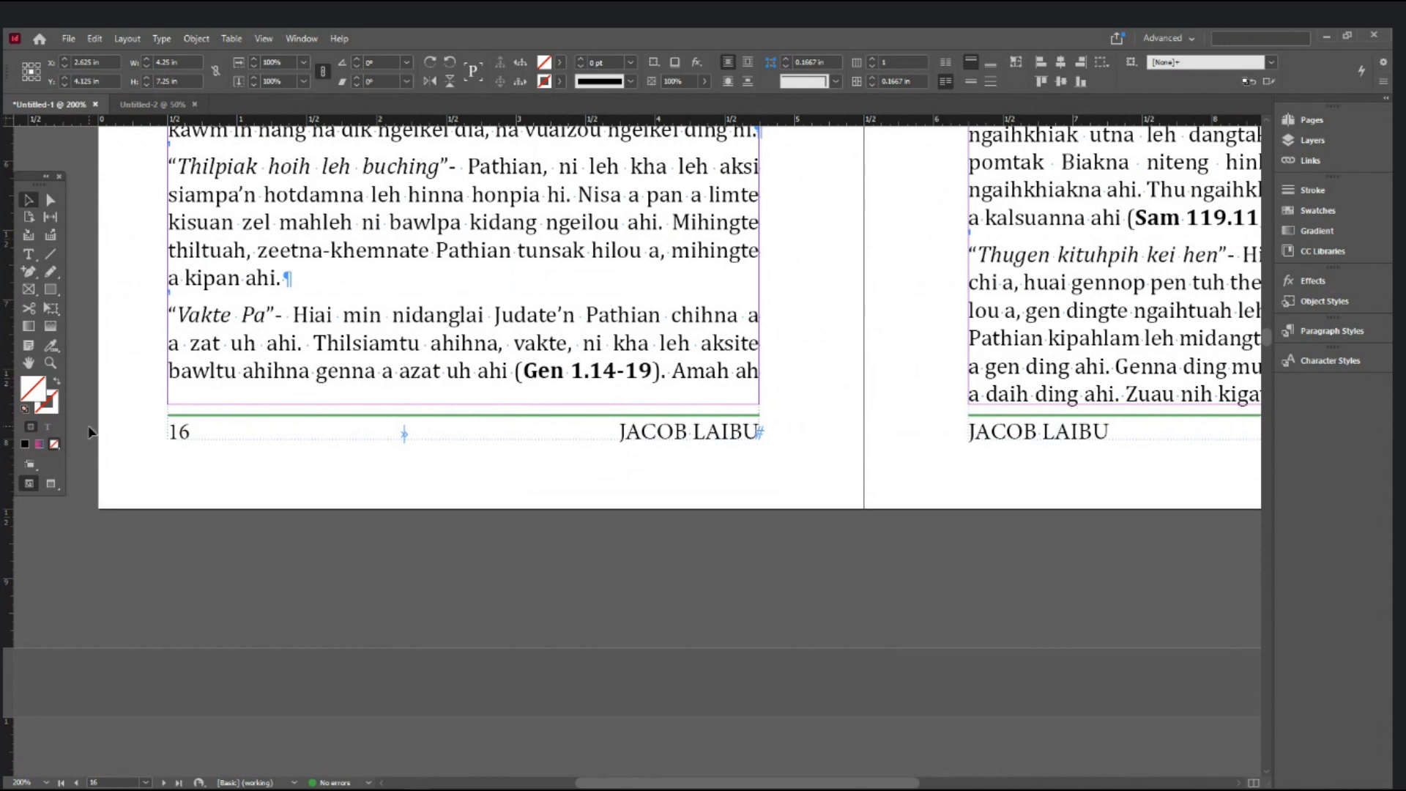
- Zoom out twice and scroll down from the page 16–17 spread to the 40–41 spread
key("ctrl+minus")
key("ctrl+minus")
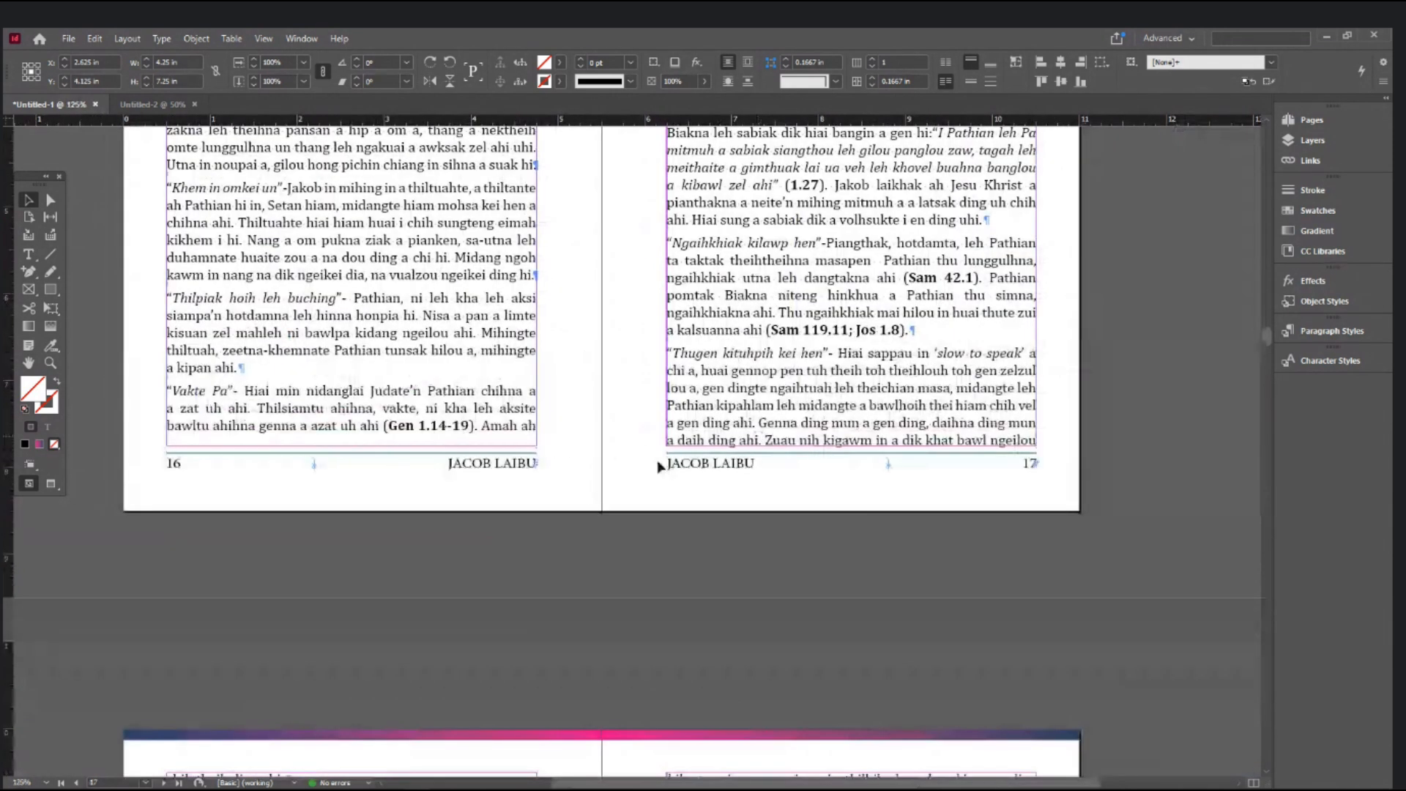
key("ctrl+minus")
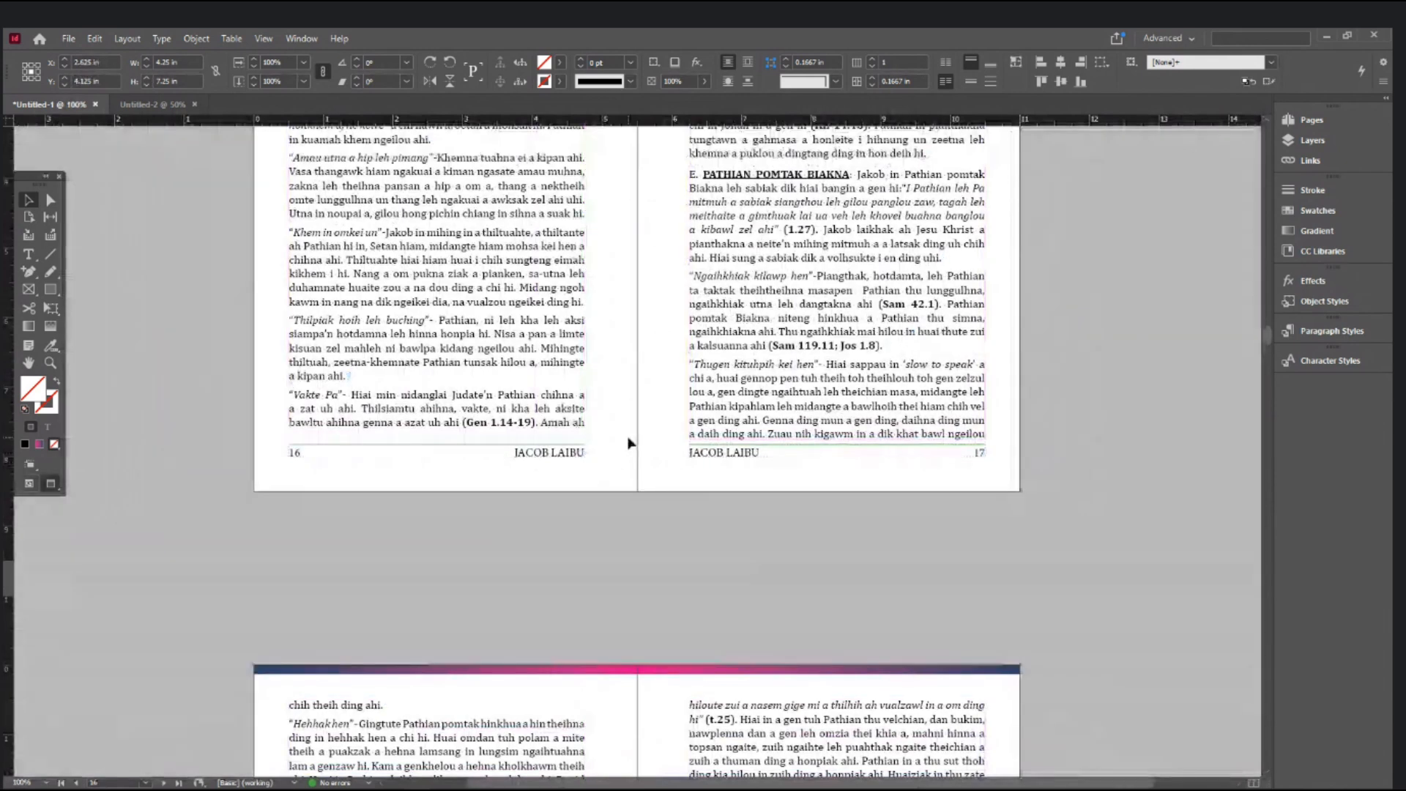
scroll(629, 442, "down", 10)
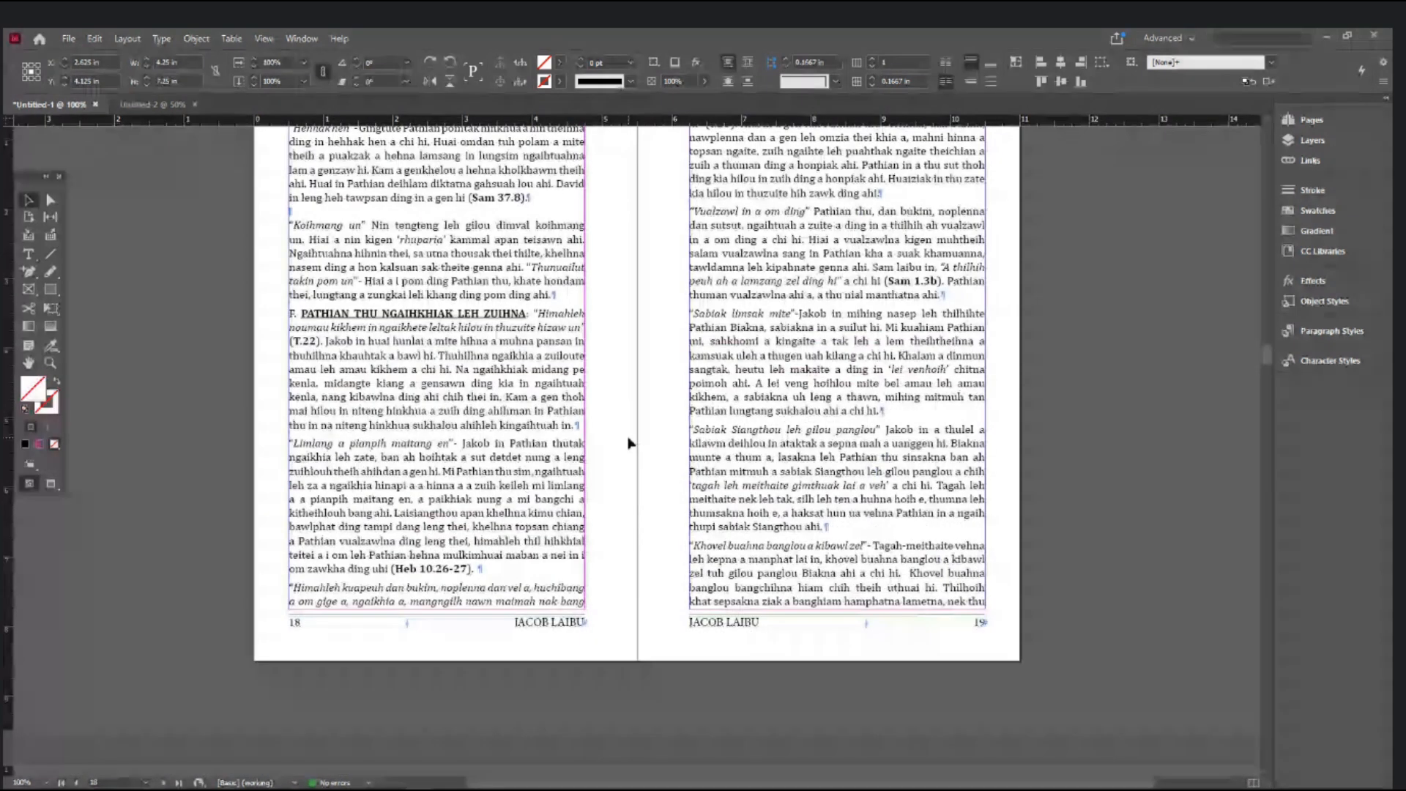
scroll(629, 442, "down", 15)
scroll(628, 442, "down", 10)
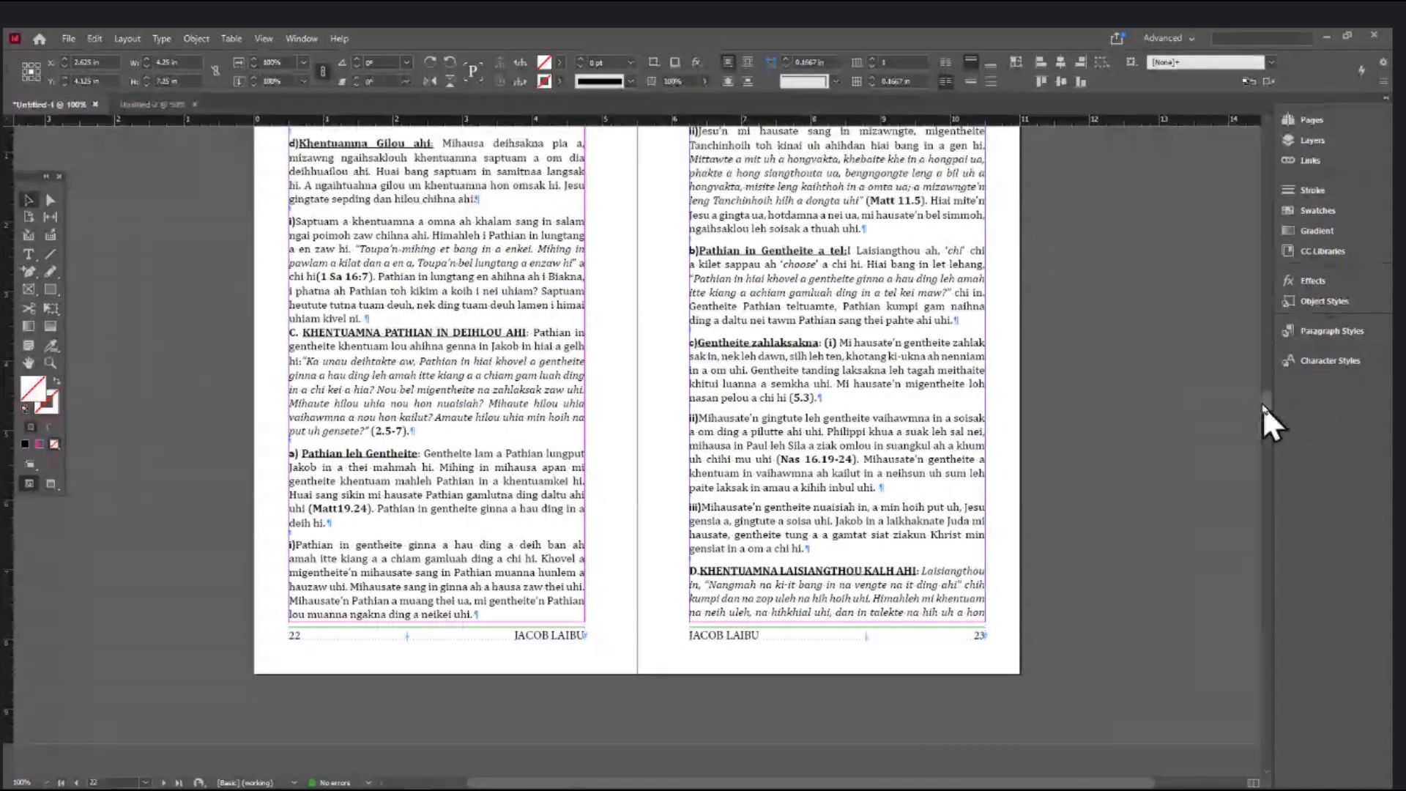
left_click_drag(1268, 401, 1248, 604)
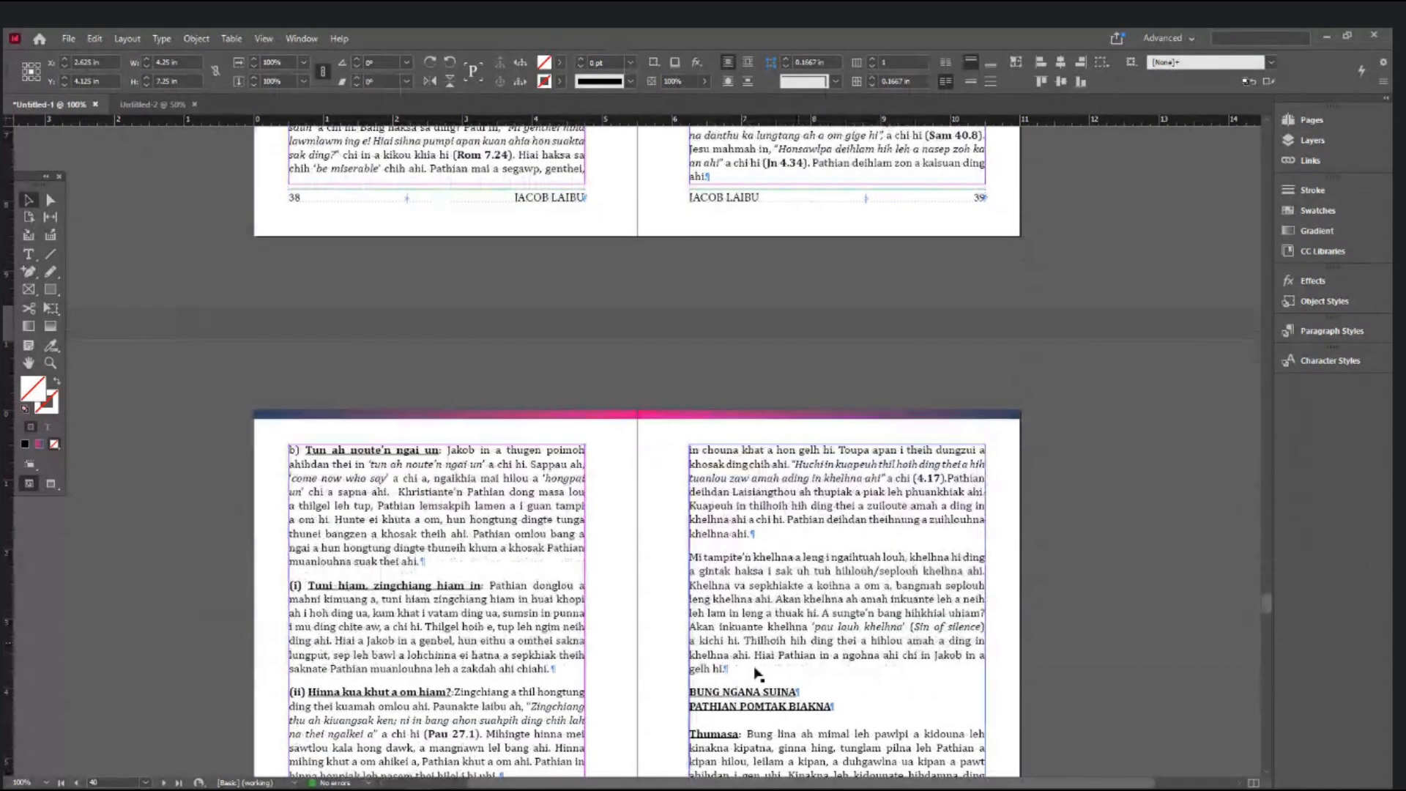
scroll(694, 646, "down", 3)
- Put the cursor before the BUNG NGANA SUINA heading and push it onto the next page
left_click(28, 254)
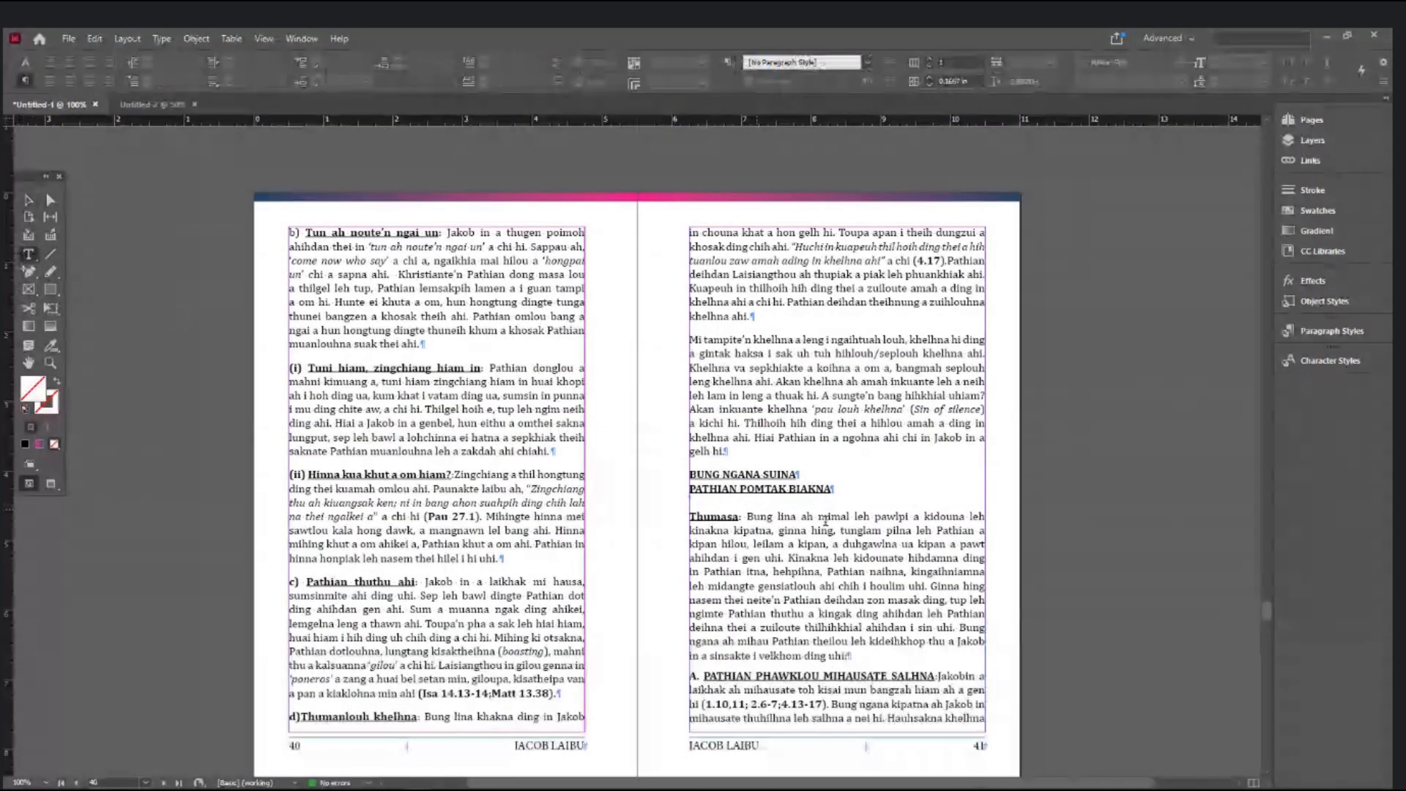
left_click(719, 435)
triple_click(733, 416)
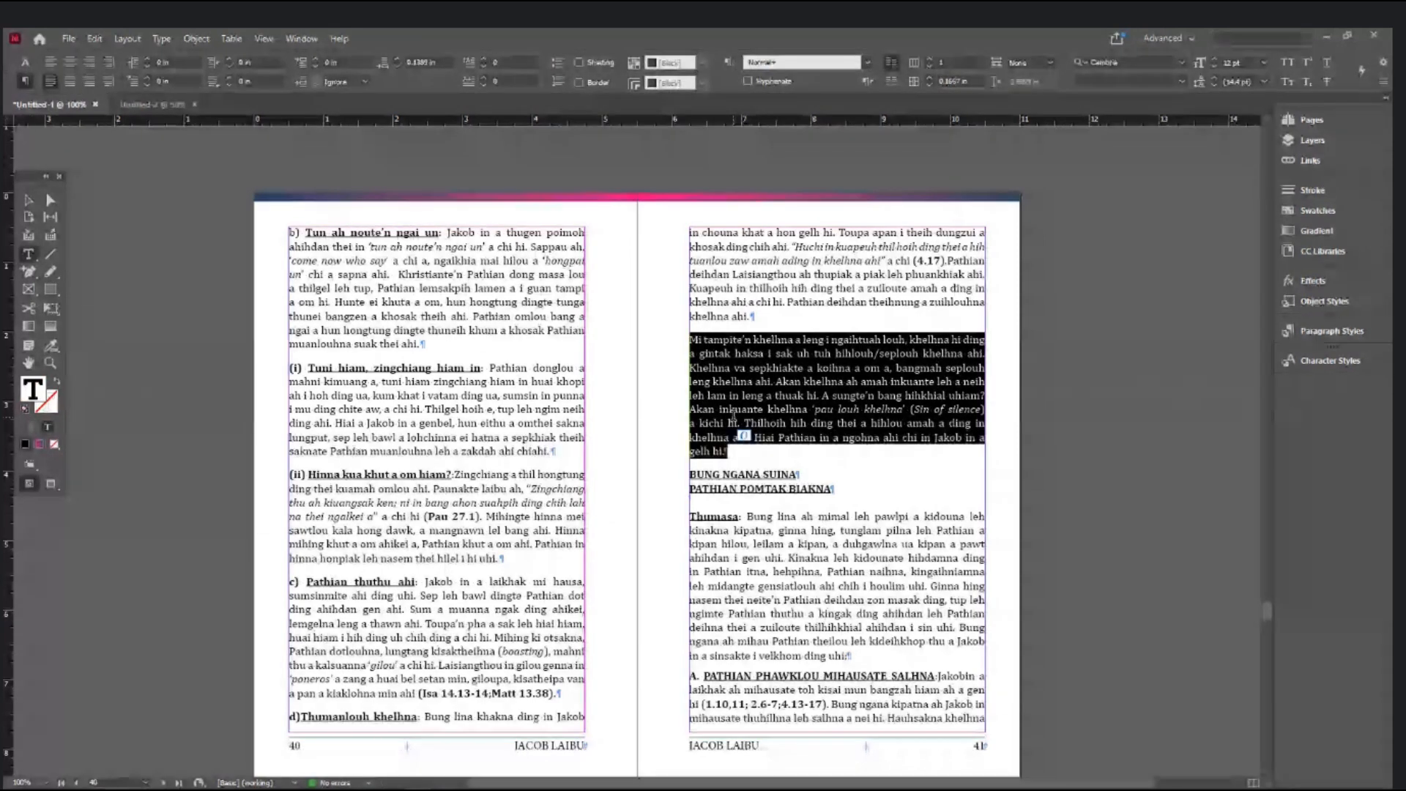
left_click(747, 454)
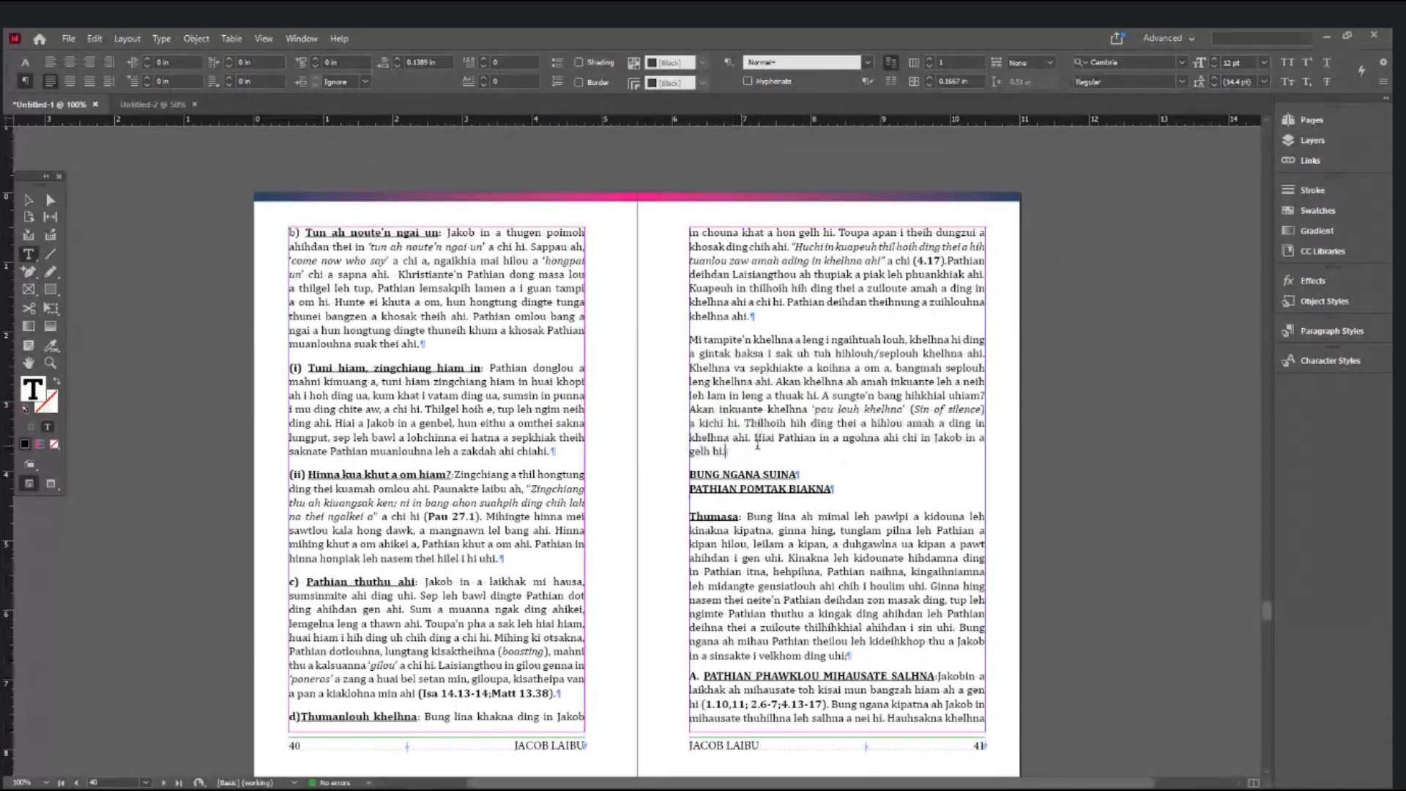
key("Right")
key("ctrl+equal")
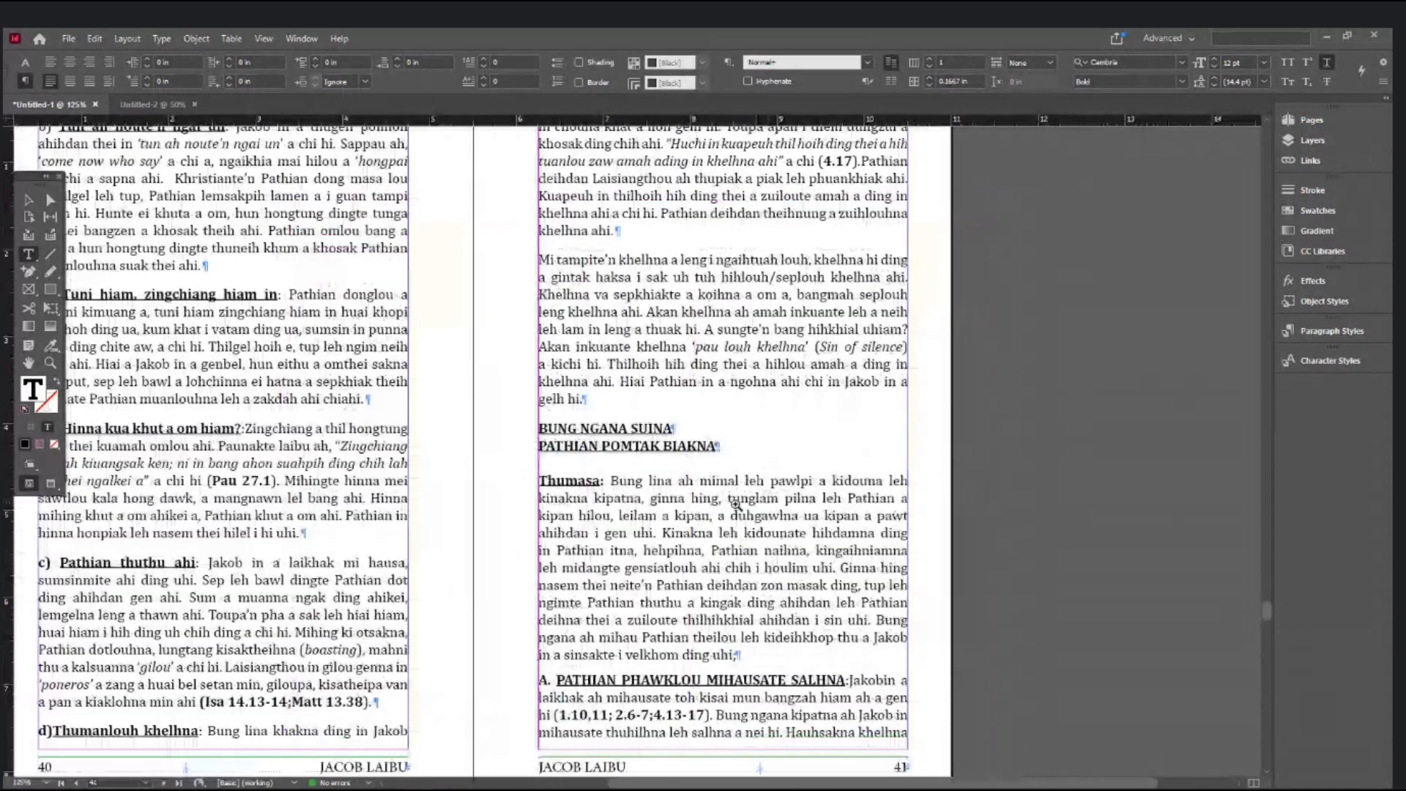
key("ctrl+equal")
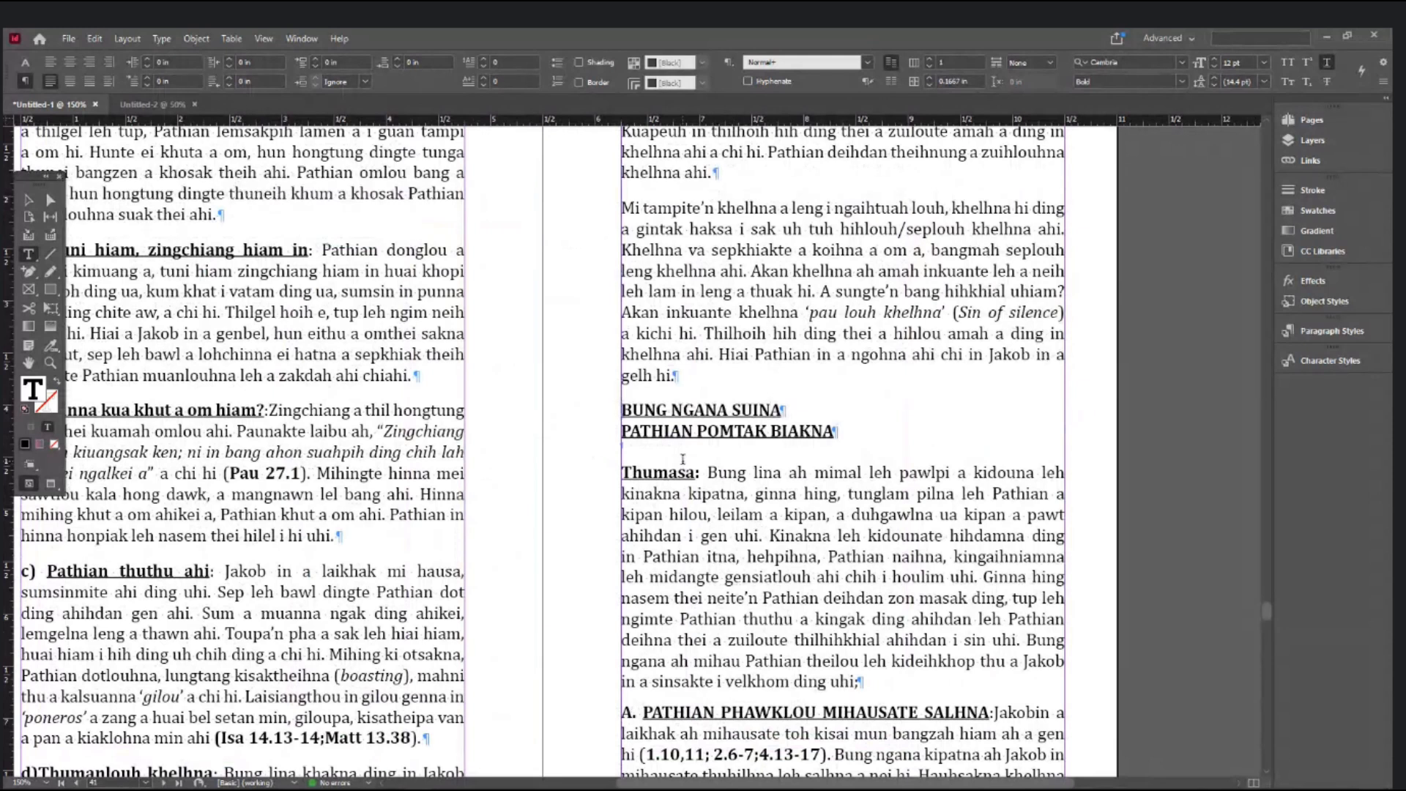
key("Return")
key("Return")
key("Return")
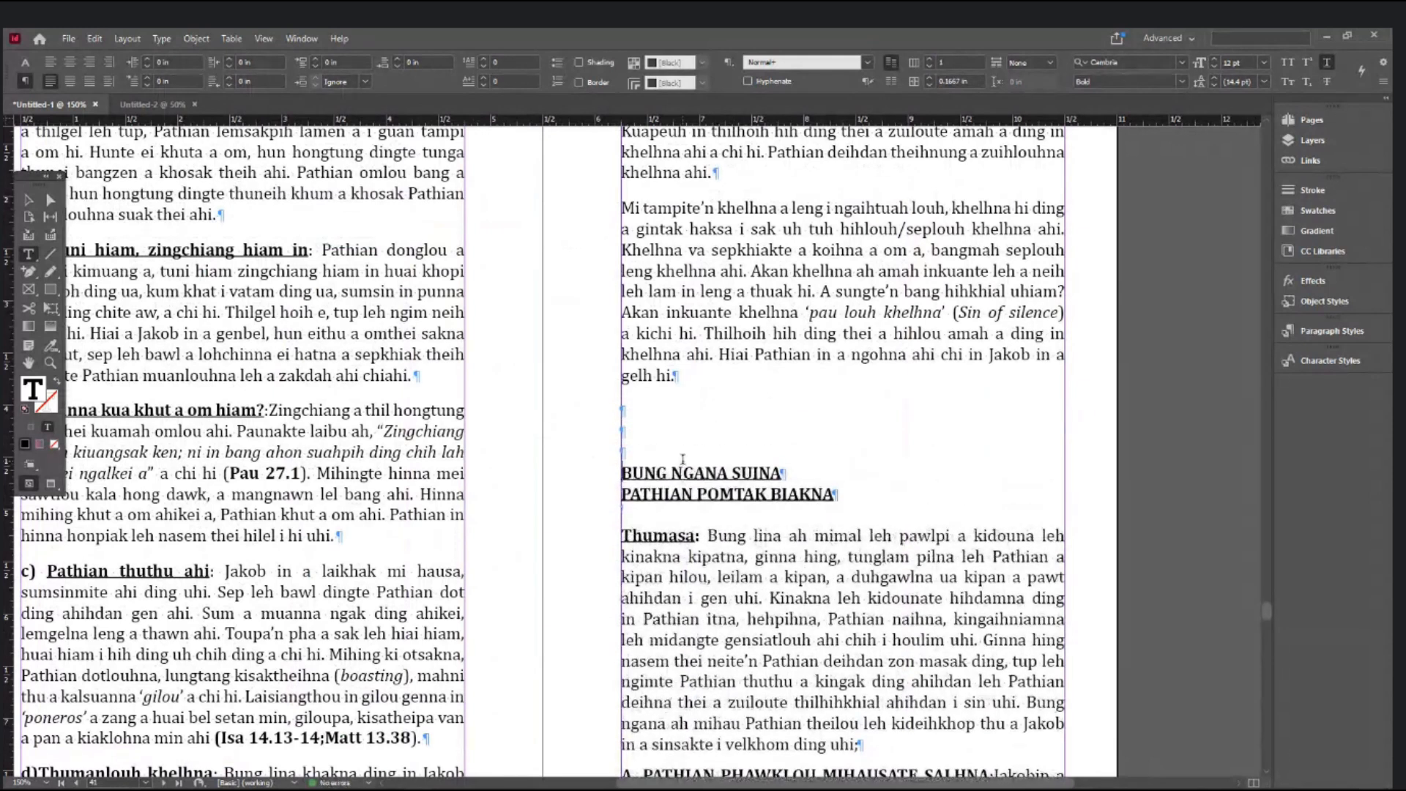
key("BackSpace")
key("BackSpace")
key("BackSpace")
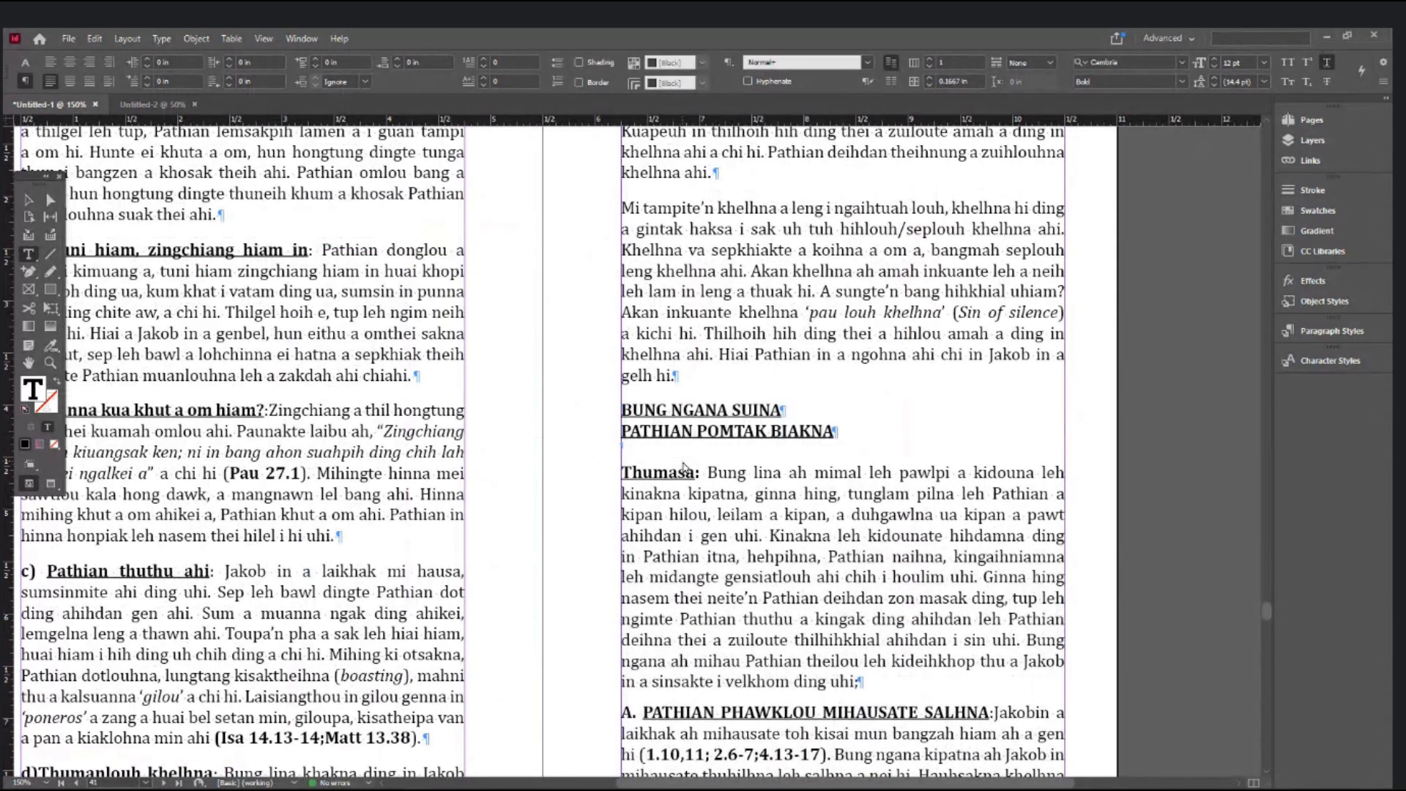
key("KP_Enter")
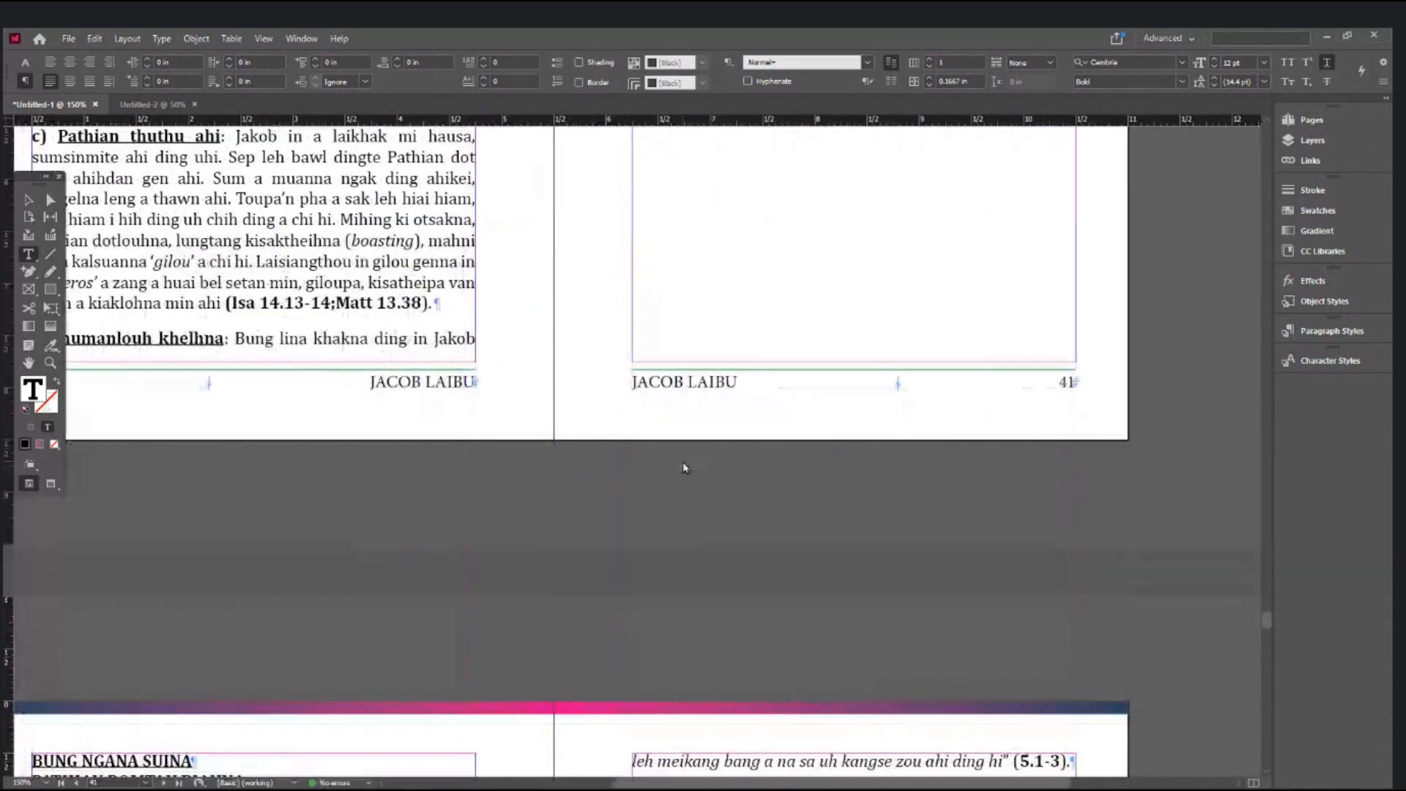
- Select both lines of the BUNG NGANA SUINA / PATHIAN POMTAK BIAKNA heading and centre them
scroll(590, 646, "down", 3)
scroll(590, 646, "down", 3)
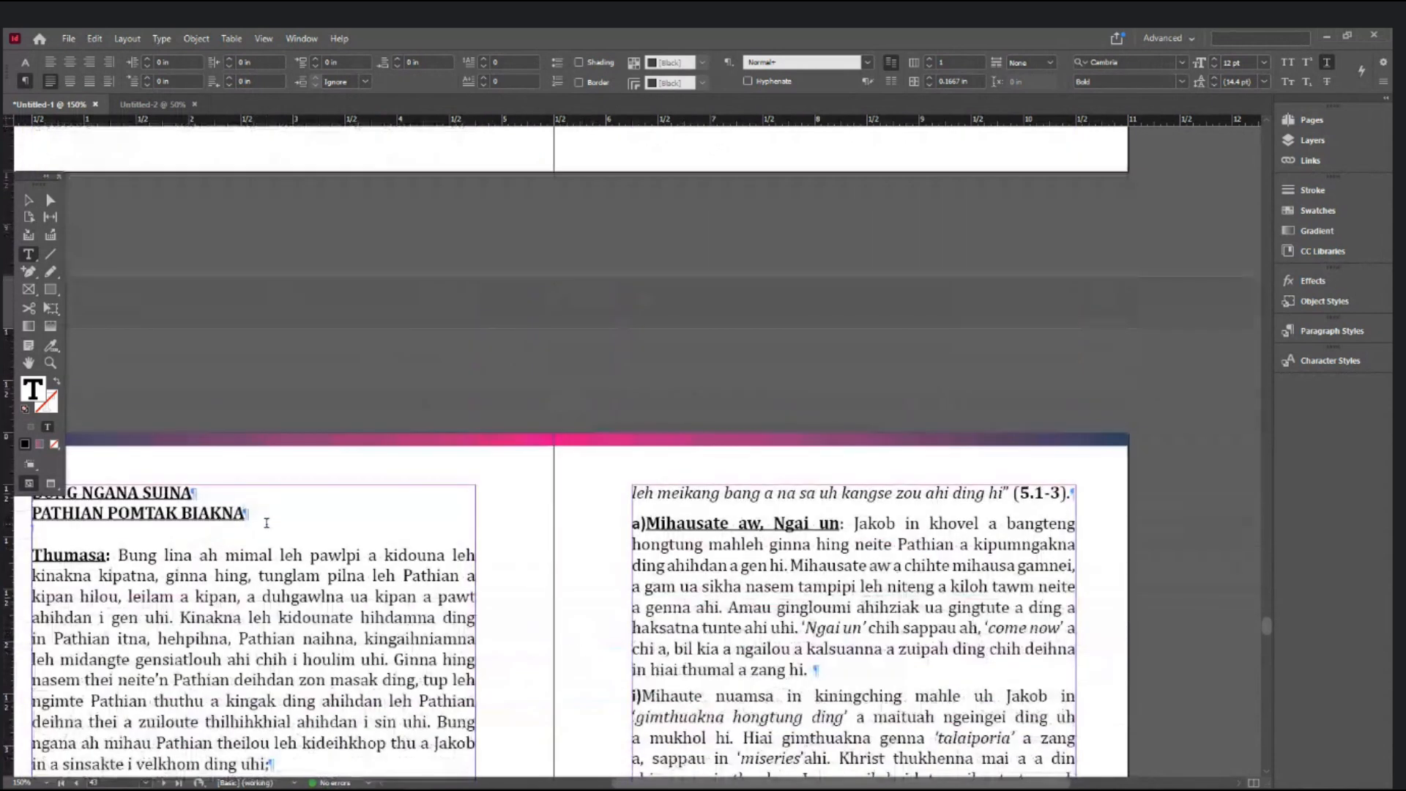
scroll(853, 787, "left", 3)
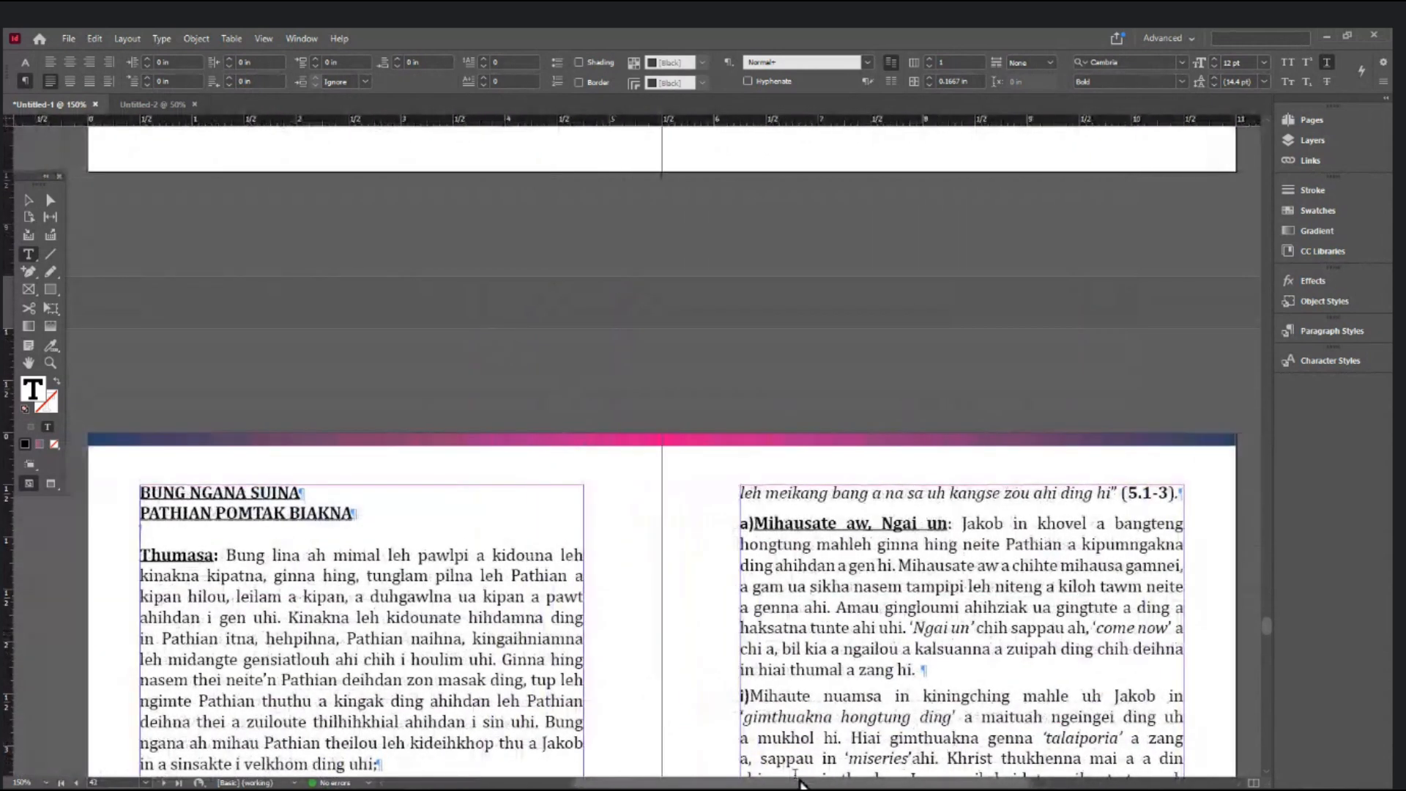
left_click(364, 522)
left_click_drag(359, 515, 118, 501)
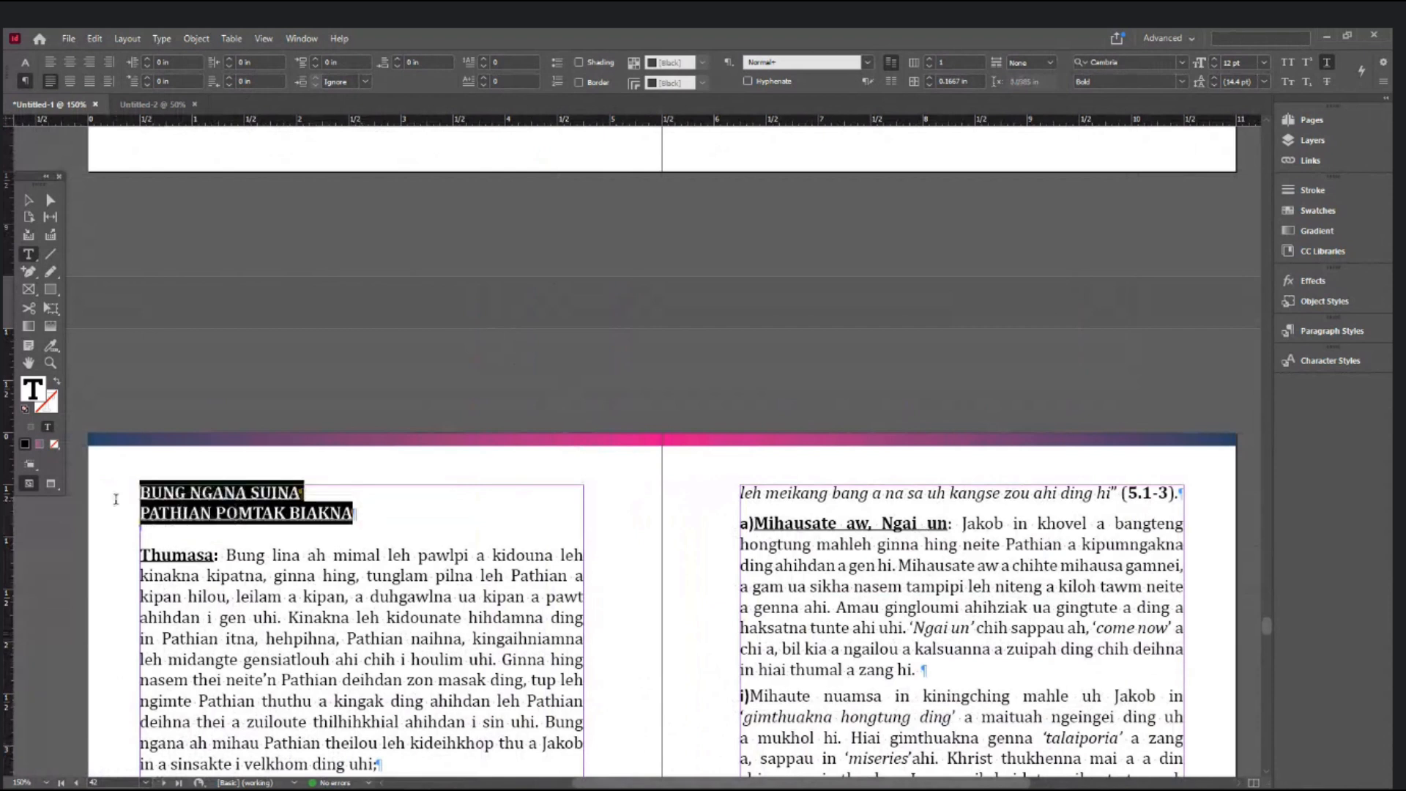
key("ctrl+shift+c")
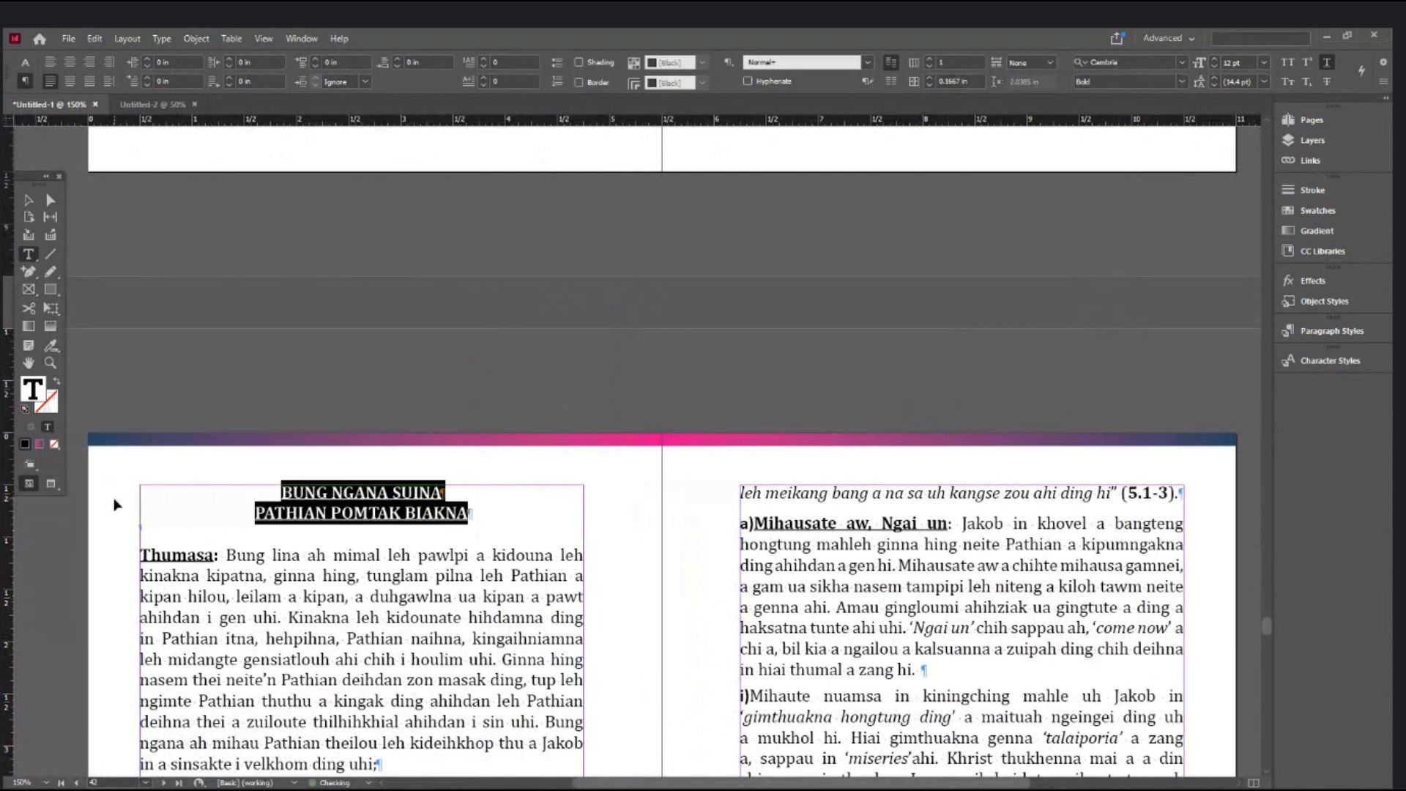
left_click(422, 649)
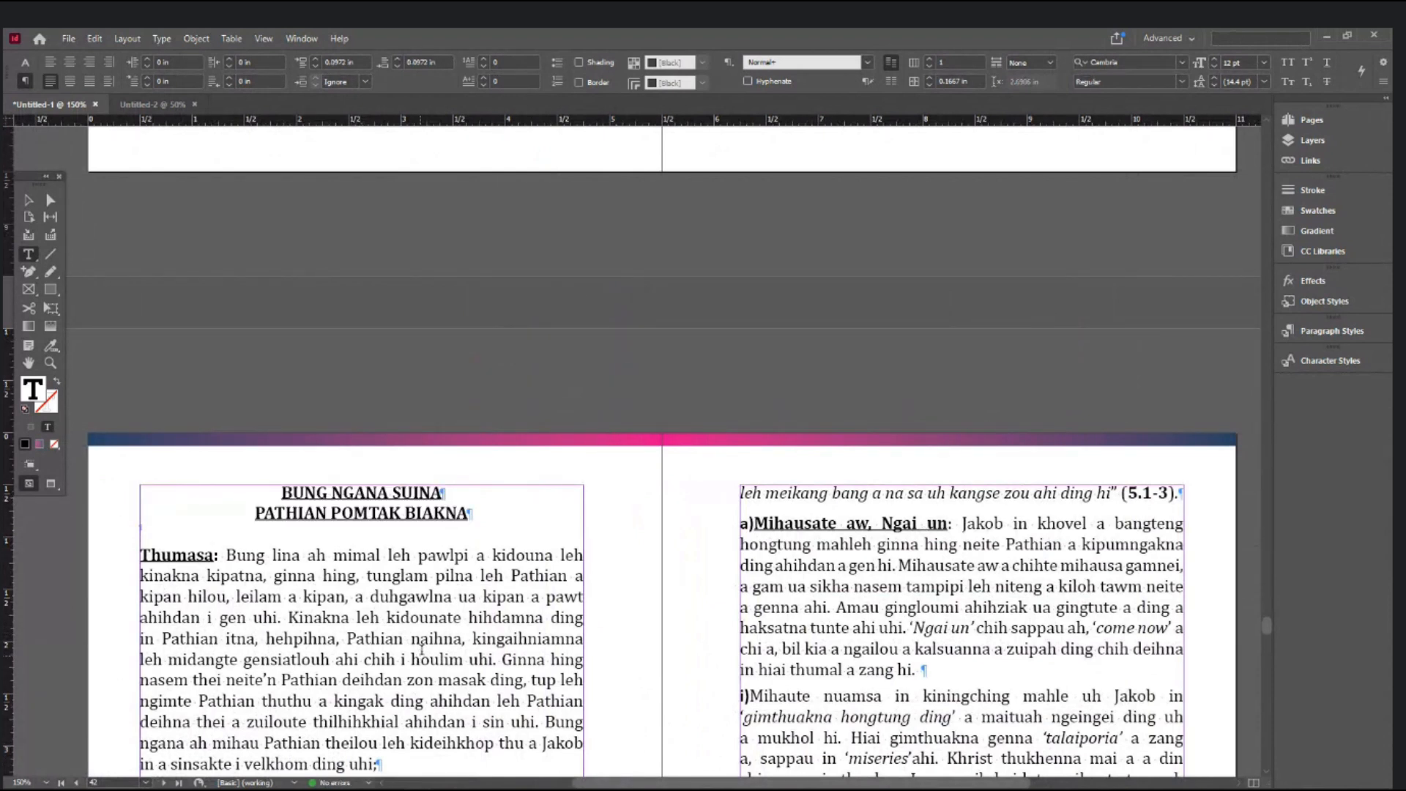
- Scroll down through the book to the final 52–53 spread
scroll(423, 647, "down", 8)
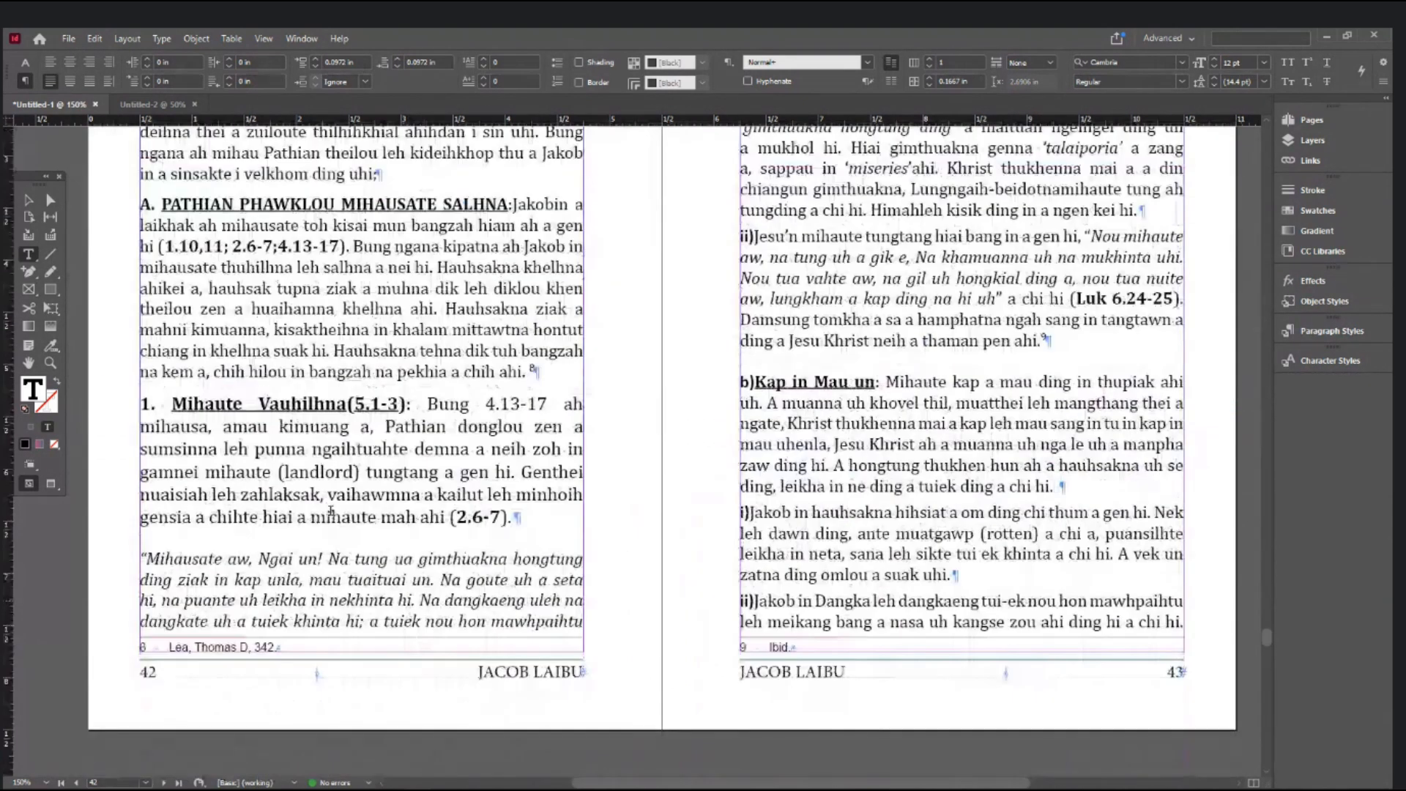
left_click(20, 202)
key("ctrl+minus")
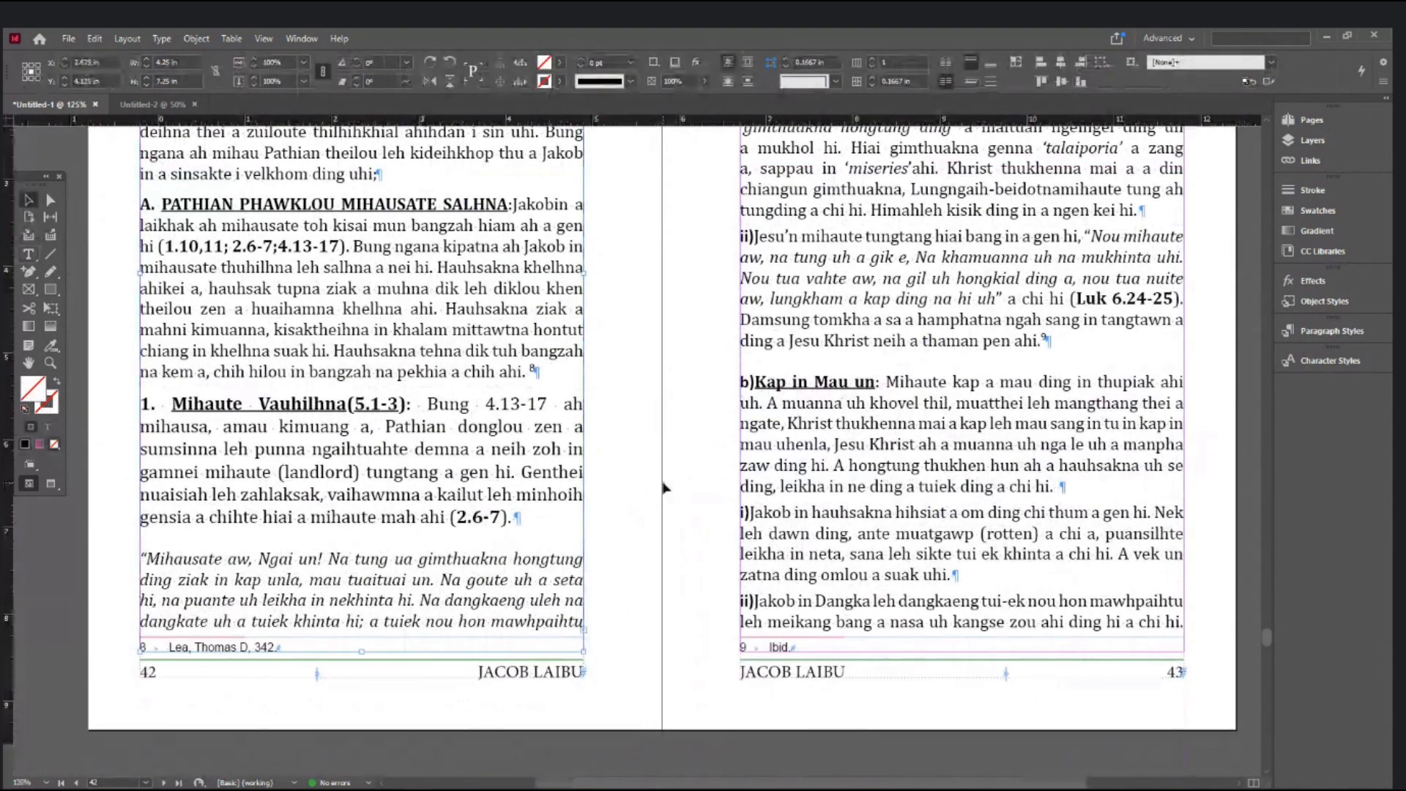
scroll(663, 481, "down", 4)
scroll(663, 487, "down", 15)
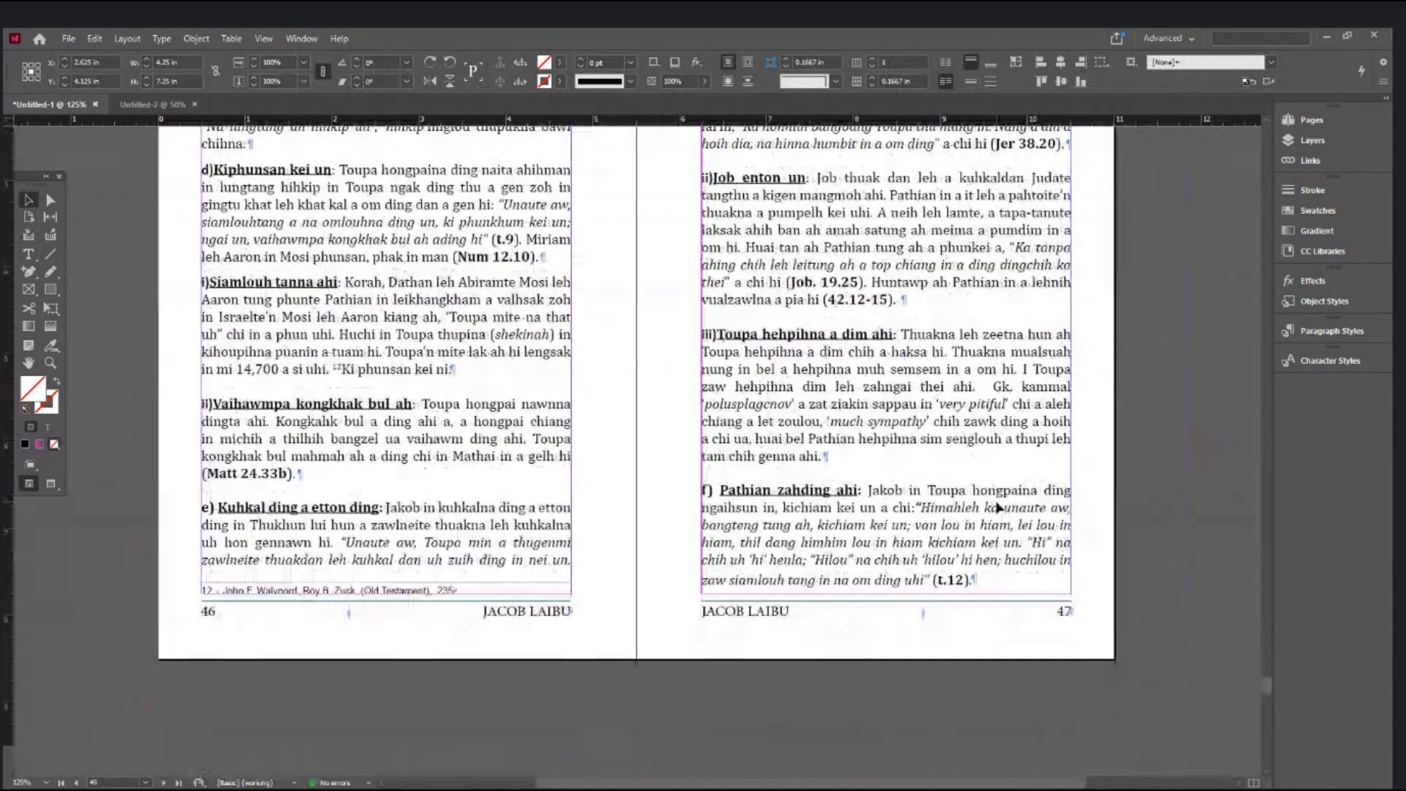
scroll(998, 508, "down", 15)
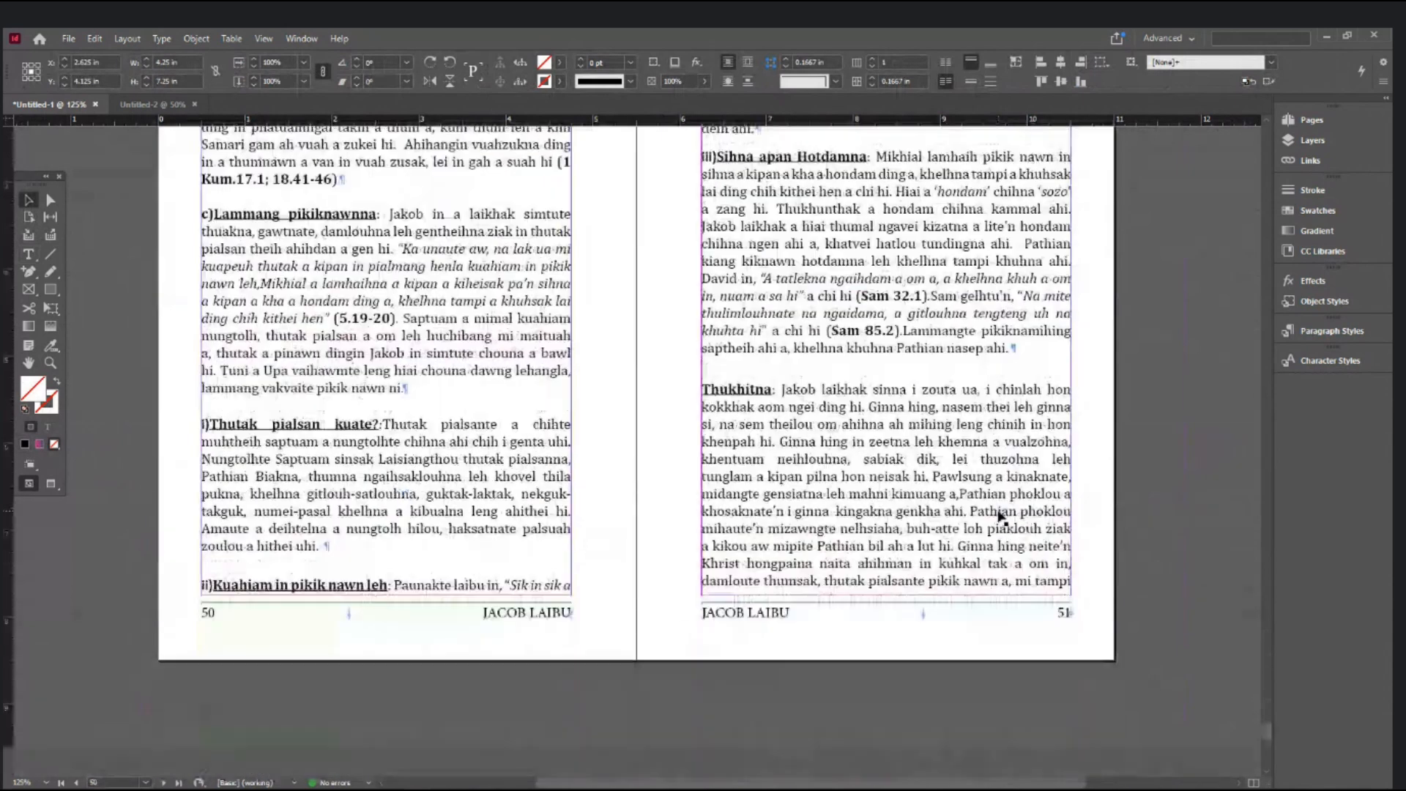
scroll(998, 517, "down", 5)
scroll(998, 518, "up", 7)
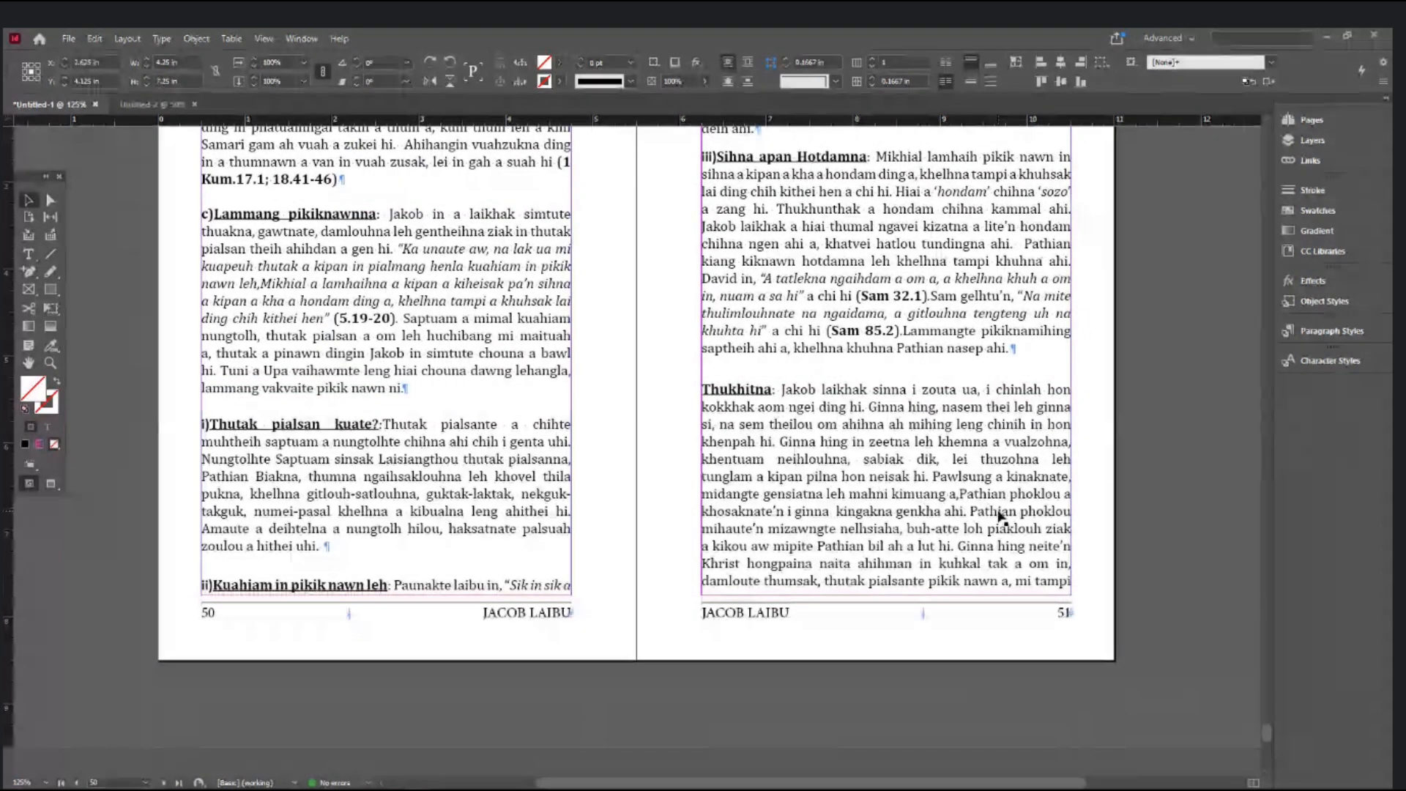
scroll(1120, 670, "down", 5)
scroll(1121, 672, "down", 5)
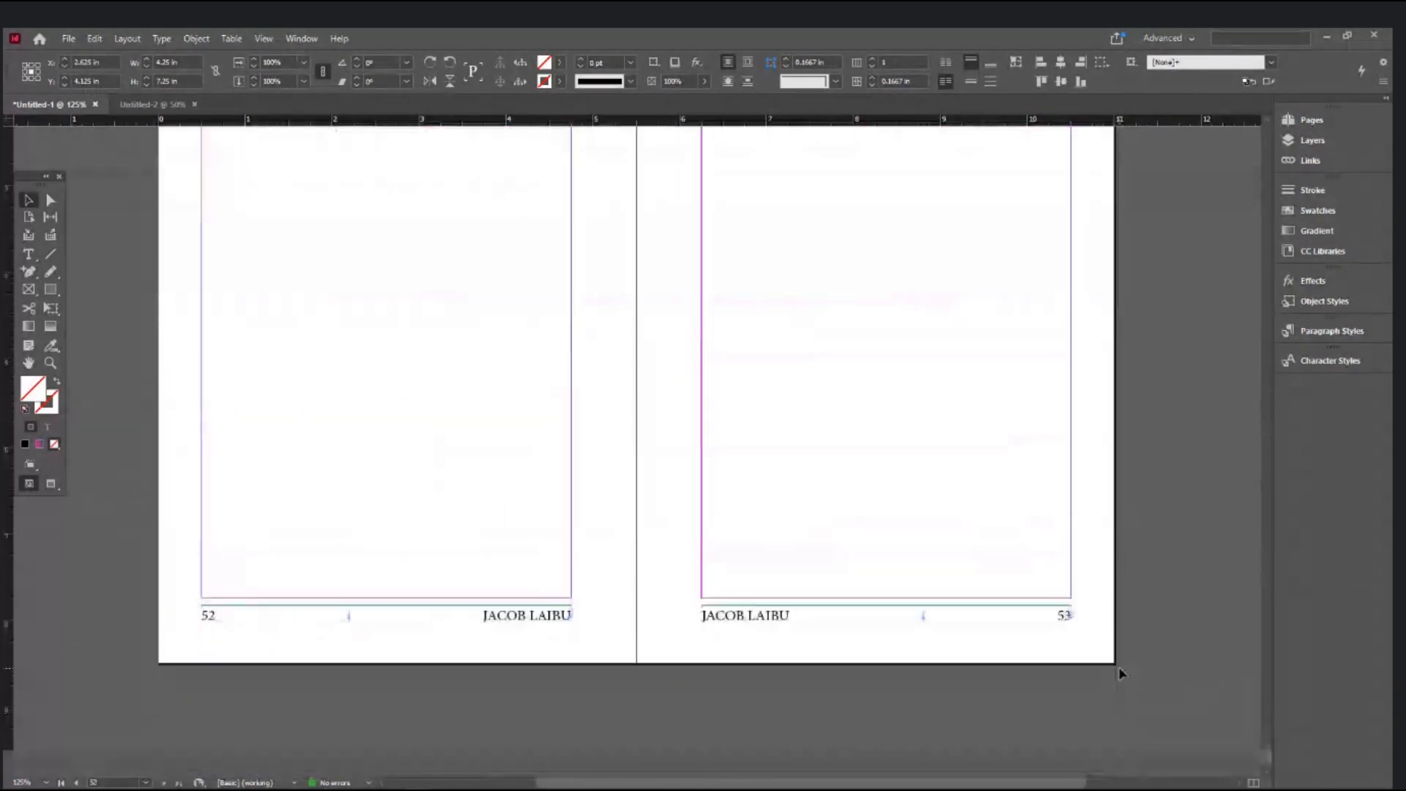
- Zoom out and select page 52's text frame, with page 53 shown empty
left_click(1041, 583)
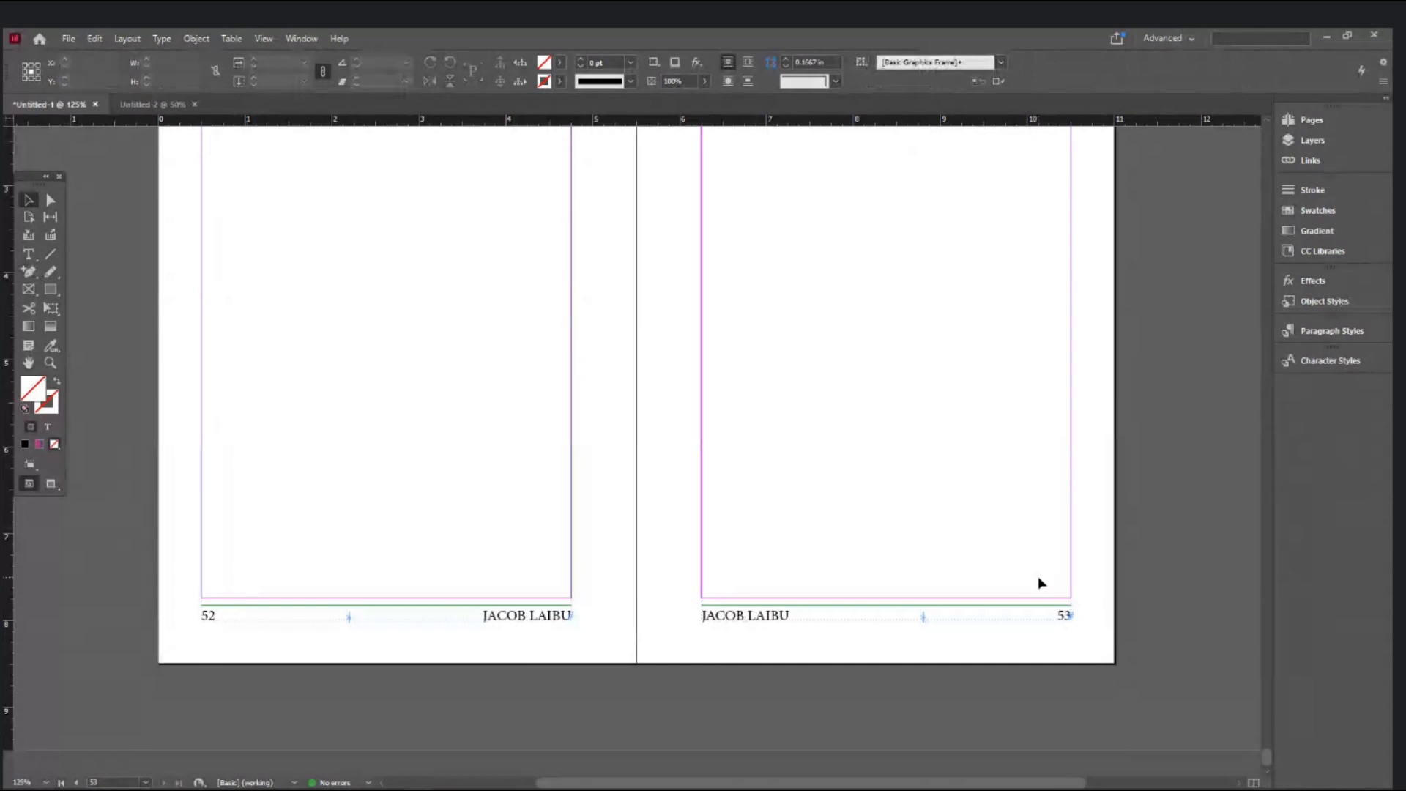
key("ctrl+minus")
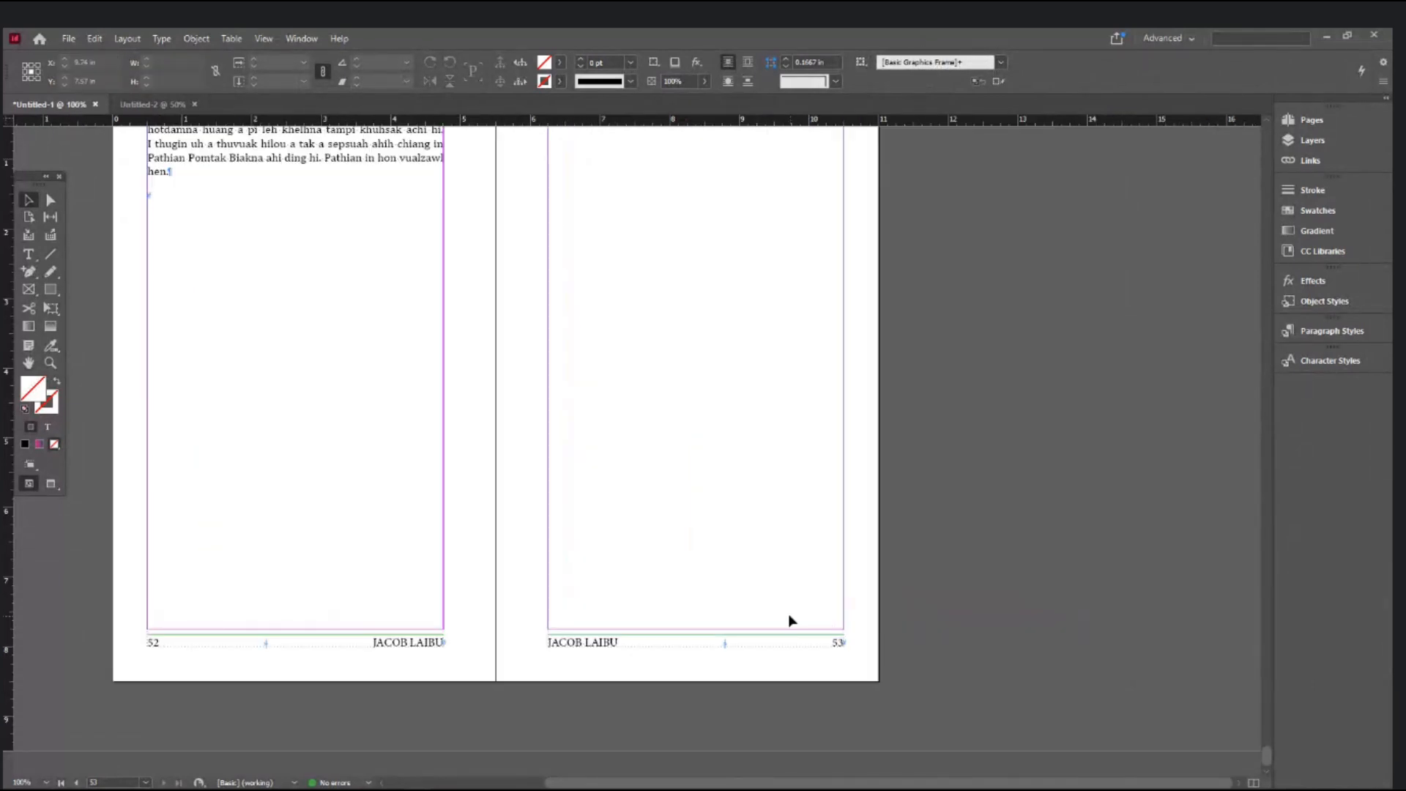
scroll(791, 618, "up", 2)
left_click(345, 354)
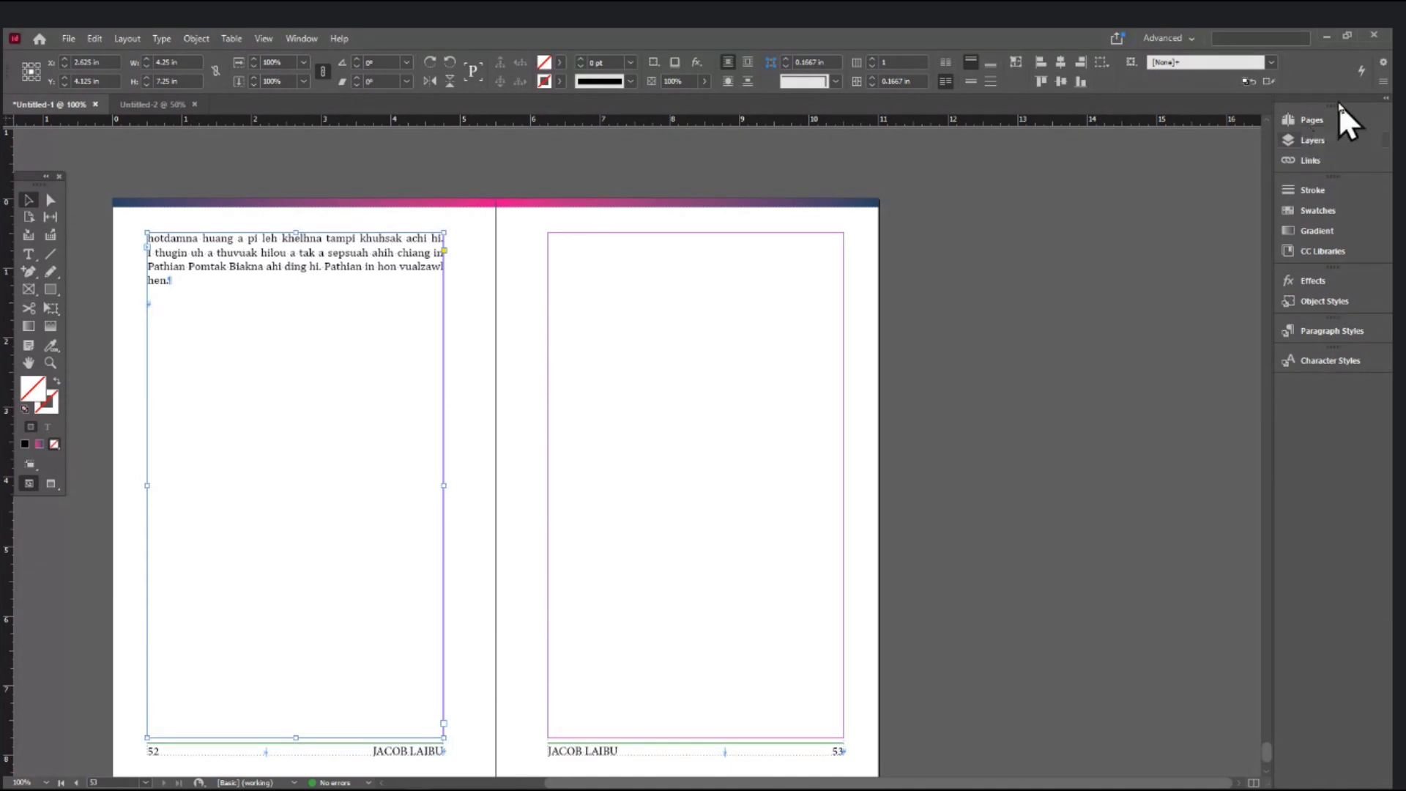
- Select the blank page 53 in the Pages panel and delete it, leaving a 52-page book
left_click(1332, 121)
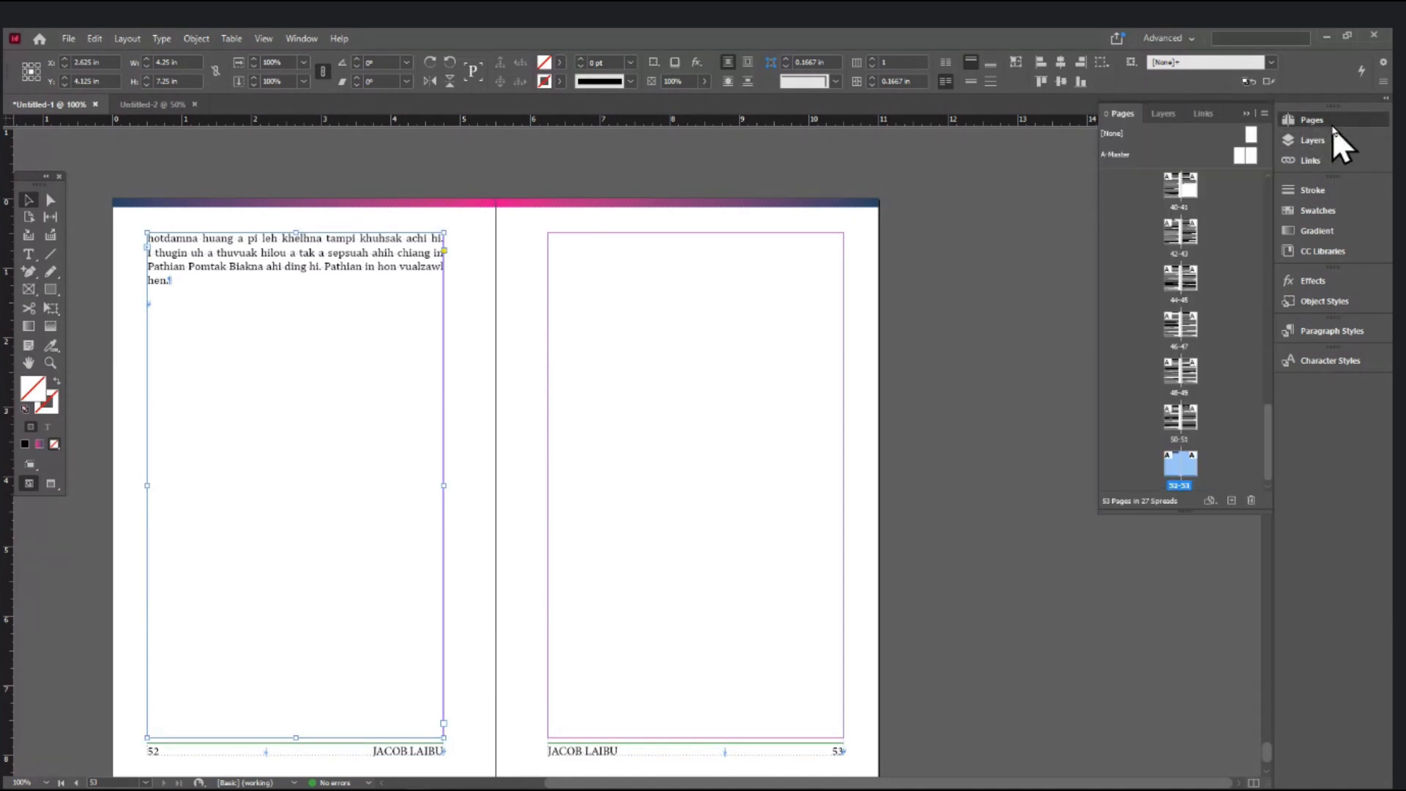
left_click(1233, 266)
scroll(1212, 397, "down", 1)
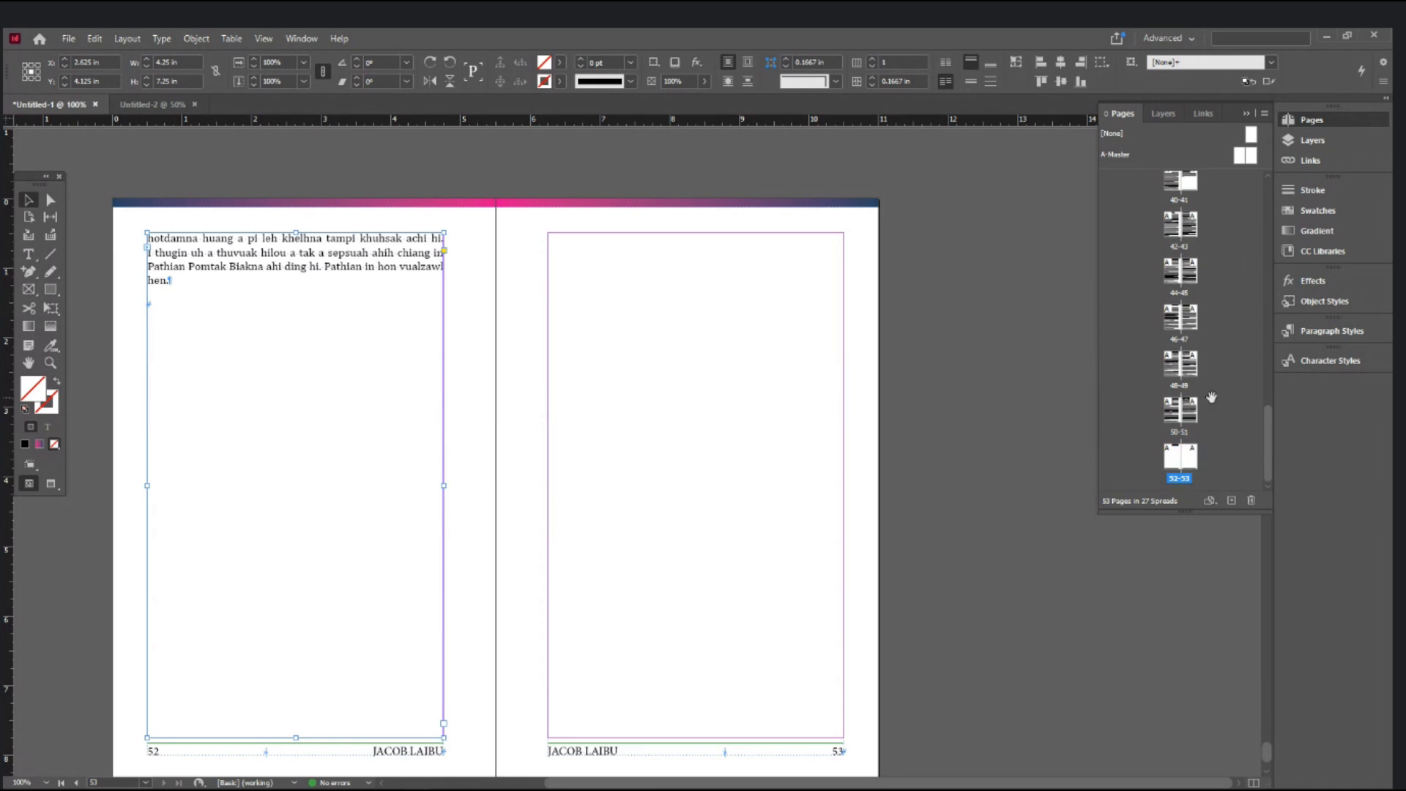
left_click(1193, 452)
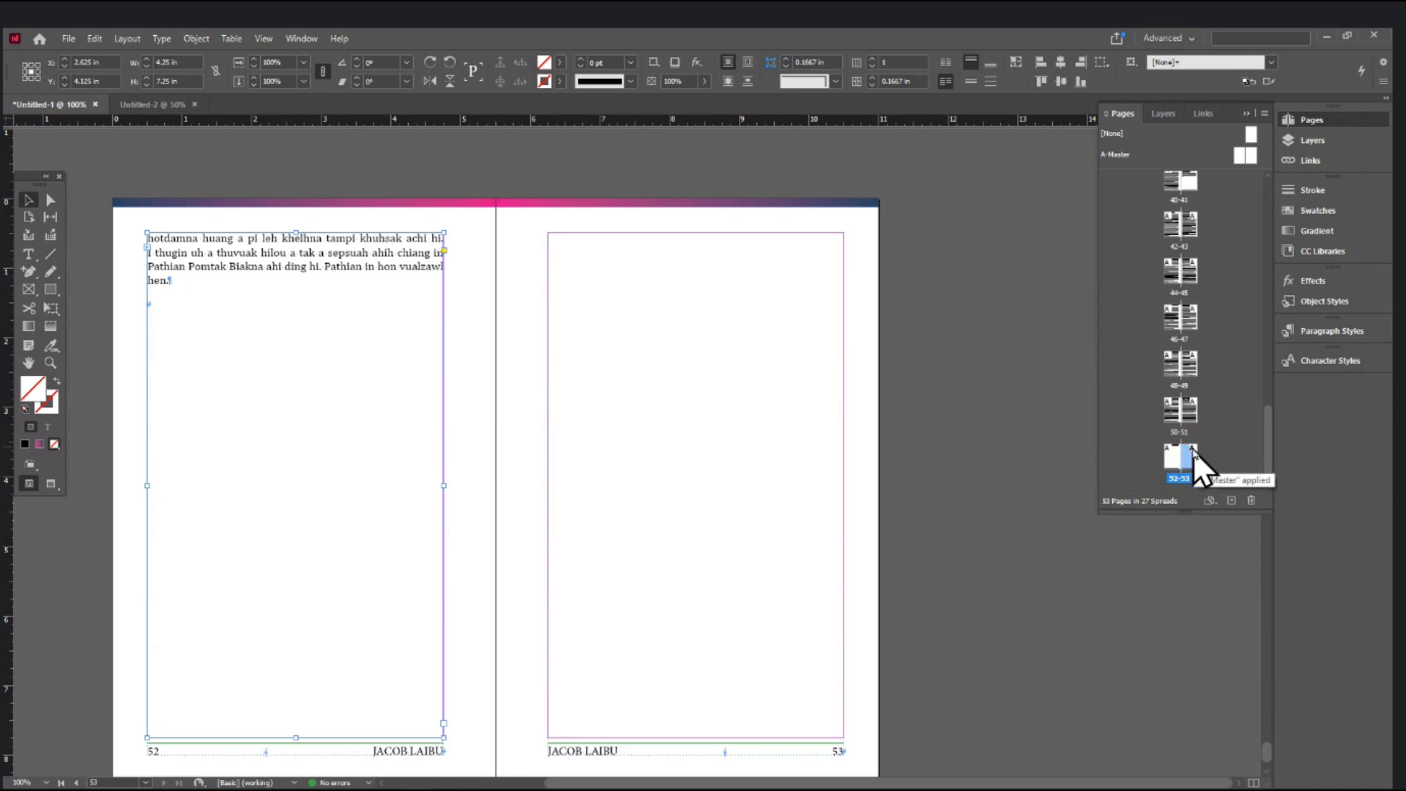
left_click(1252, 503)
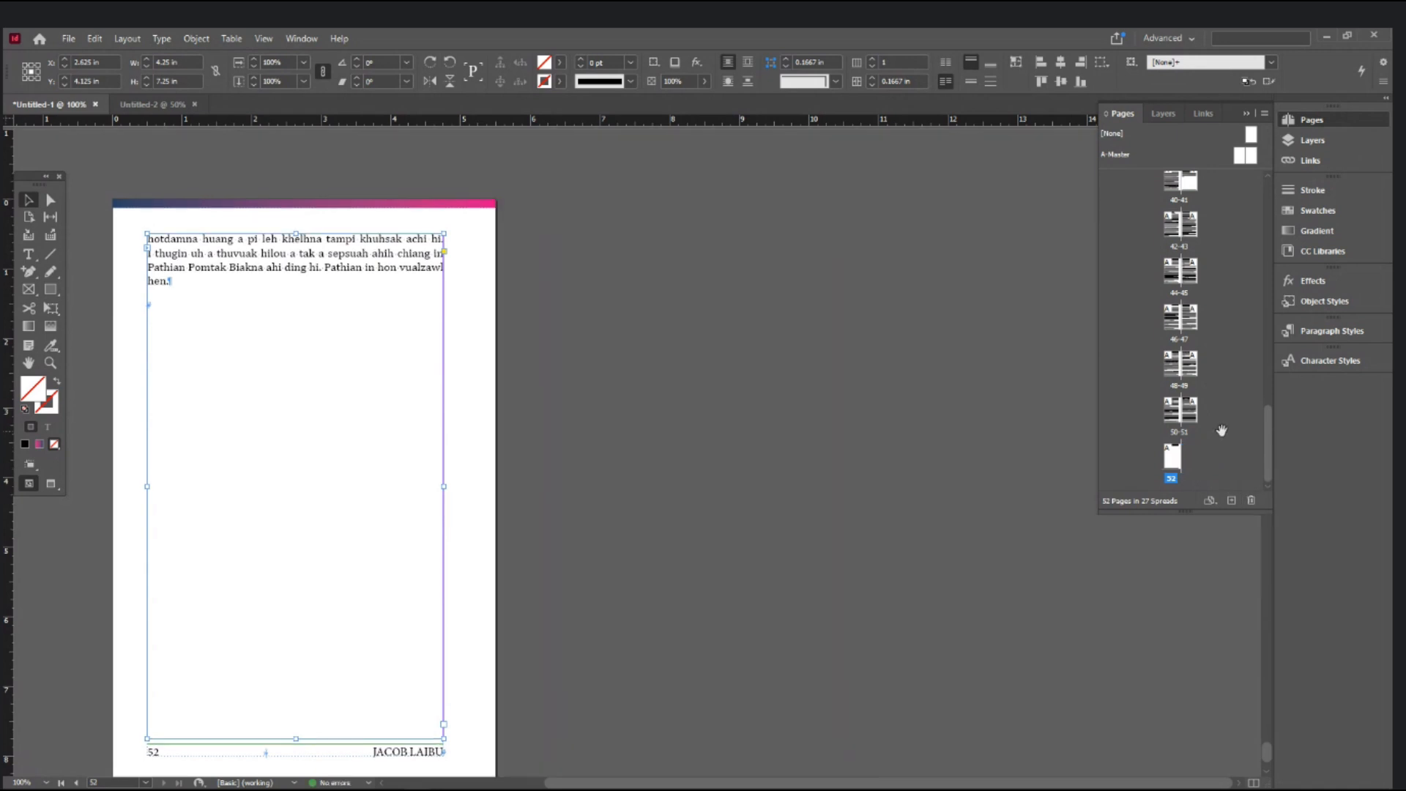
key("ctrl+z")
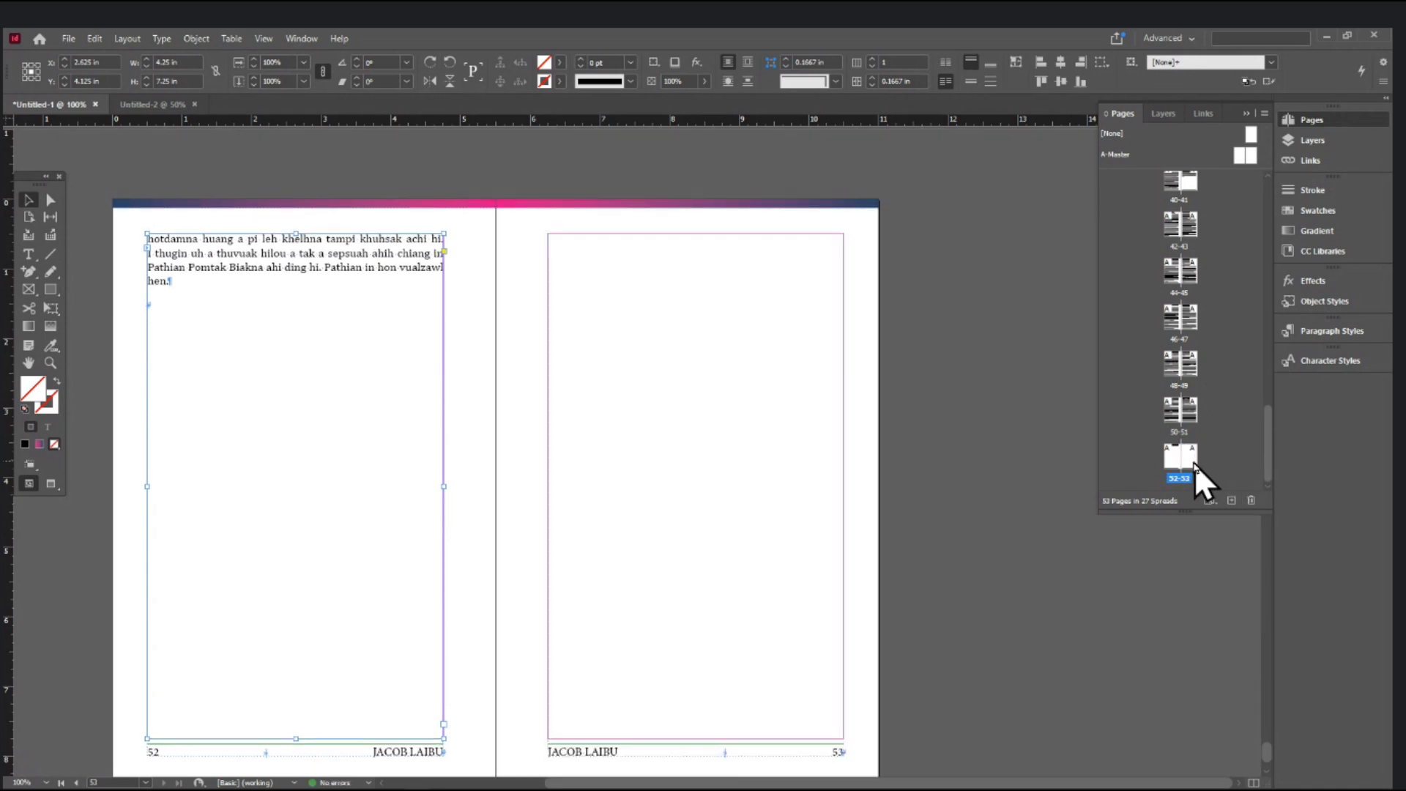
left_click(1193, 463)
left_click_drag(1192, 463, 1253, 504)
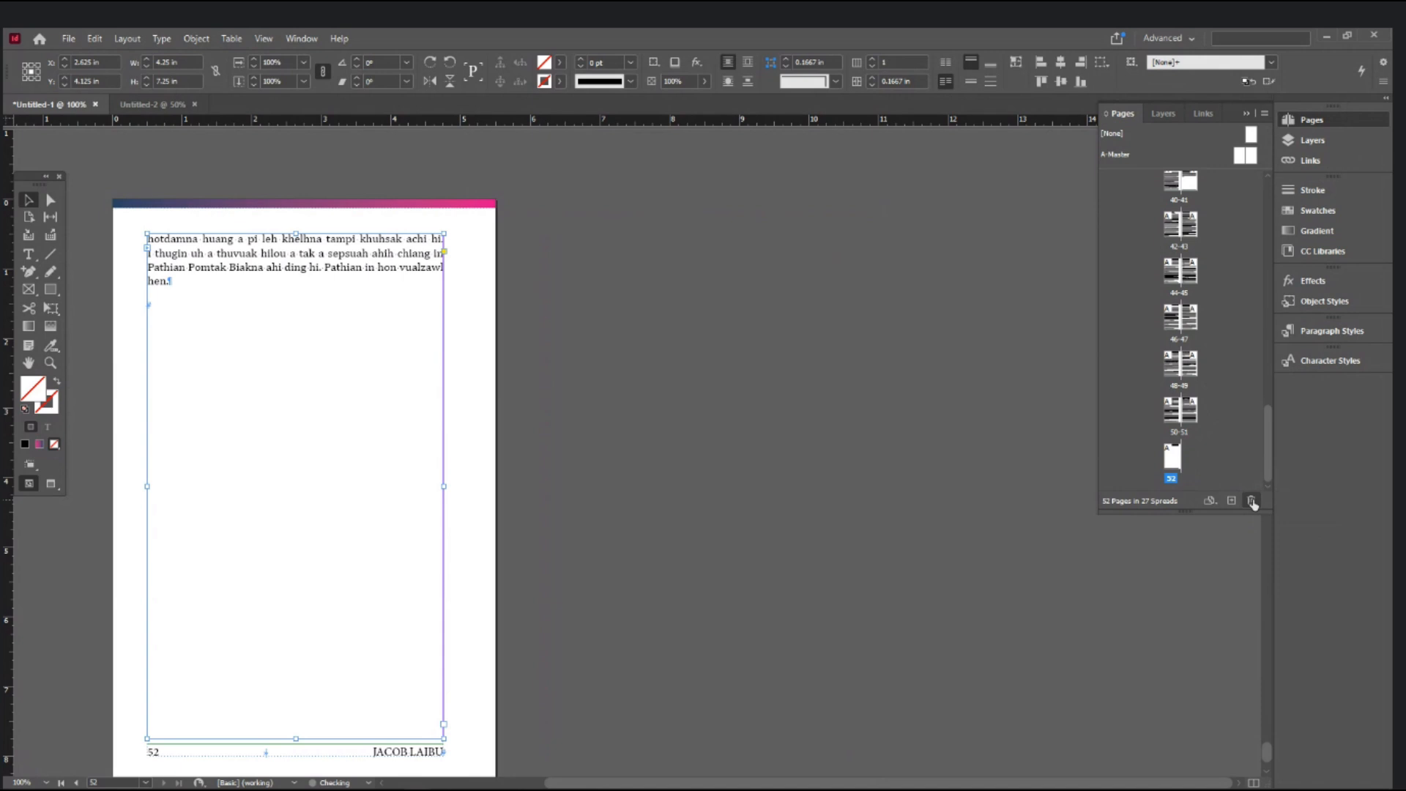
key("ctrl+z")
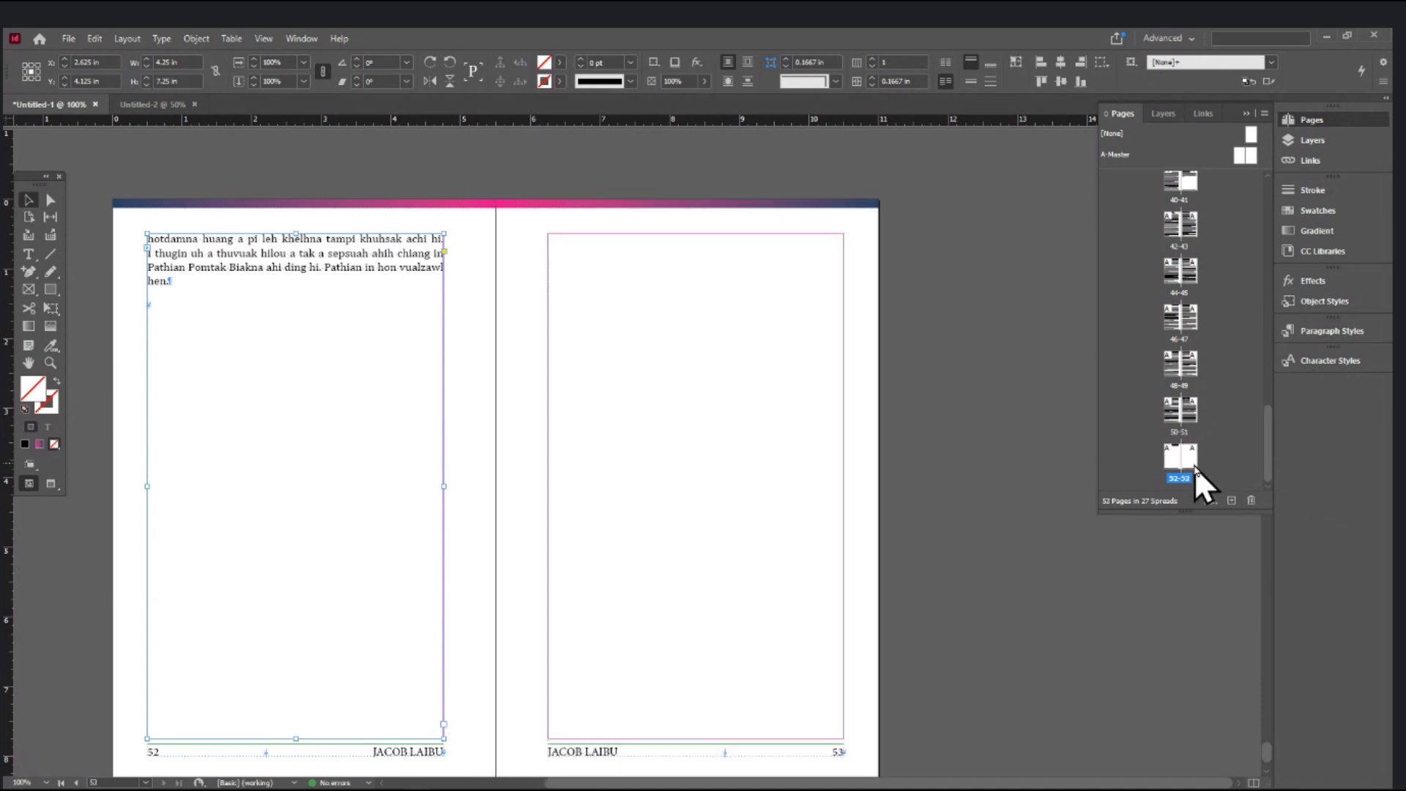
left_click(1250, 500)
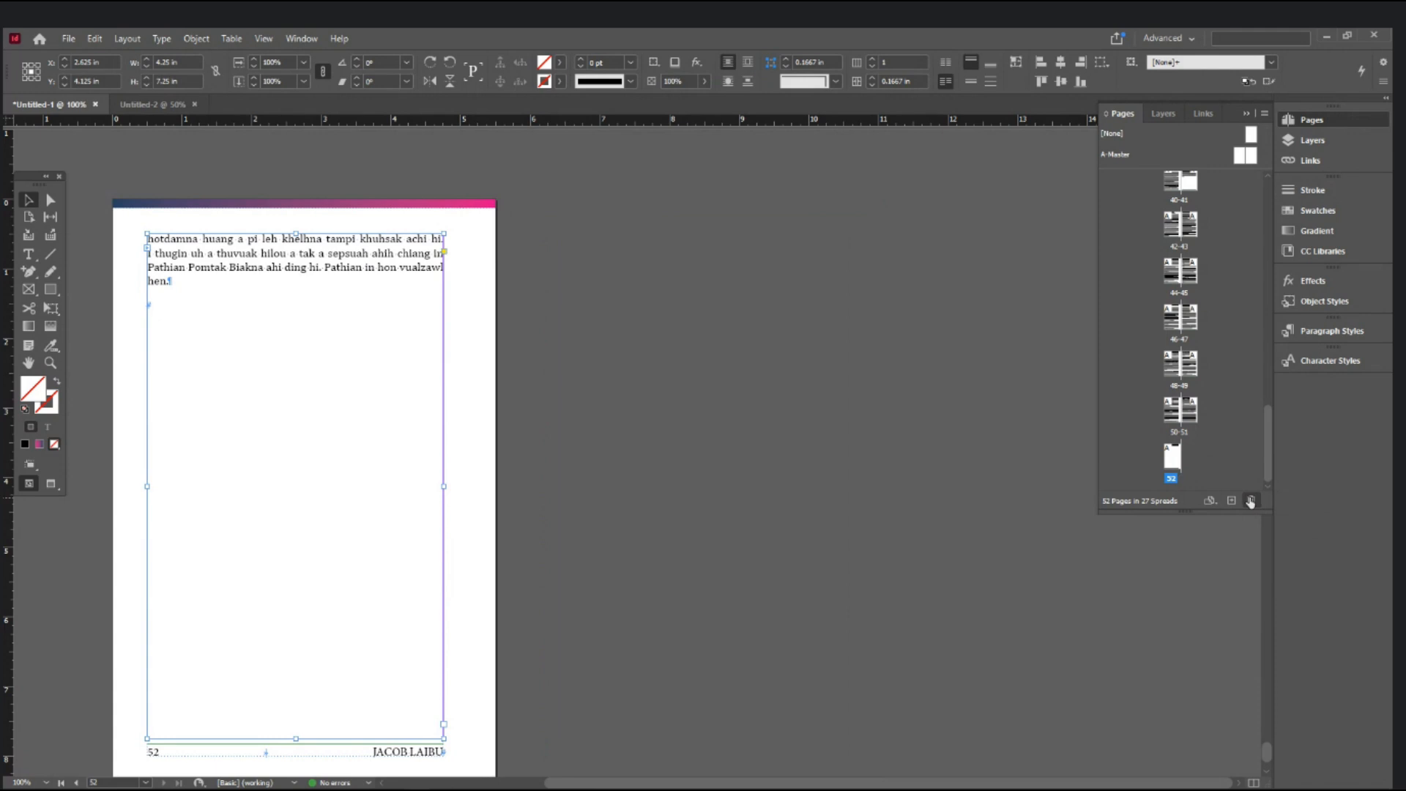
key("ctrl+z")
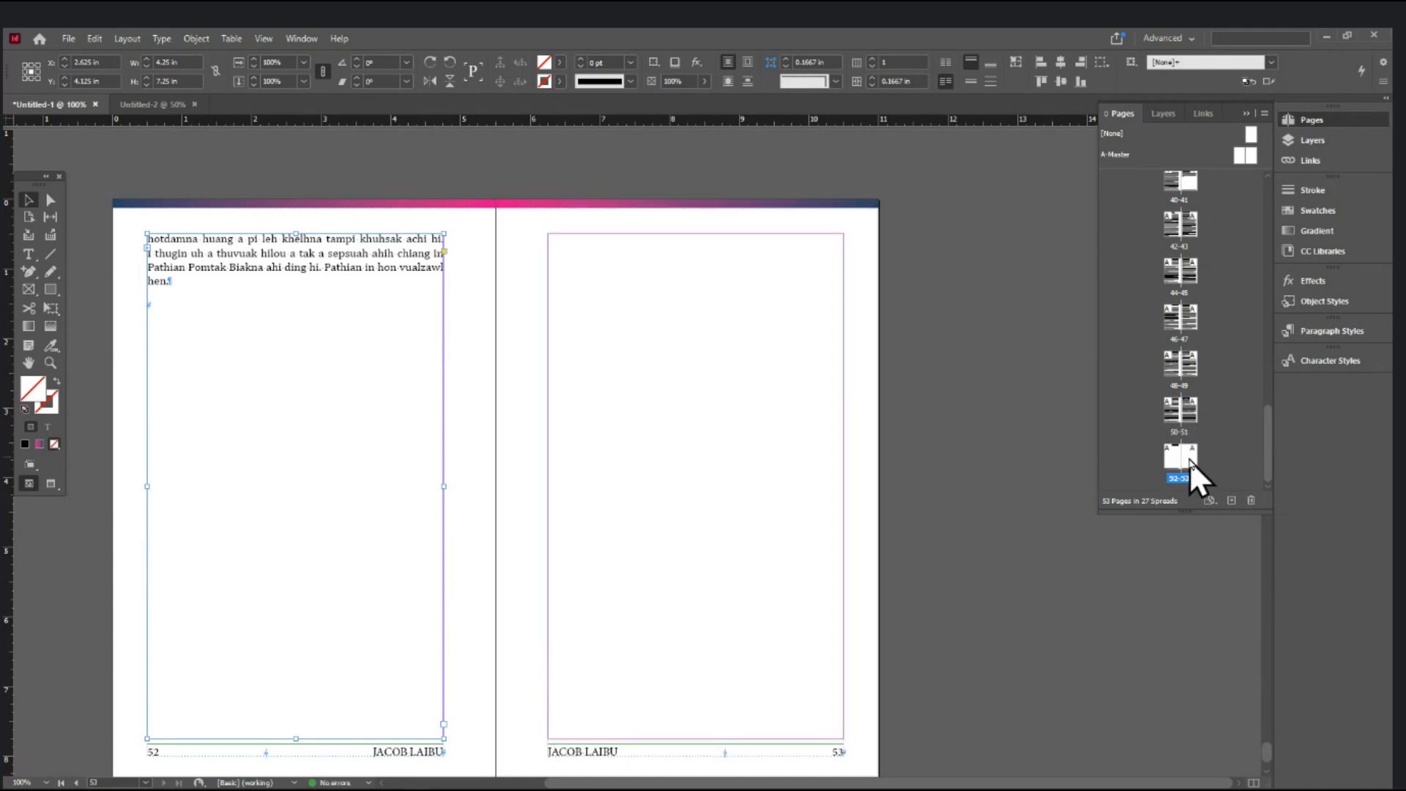
left_click(1251, 500)
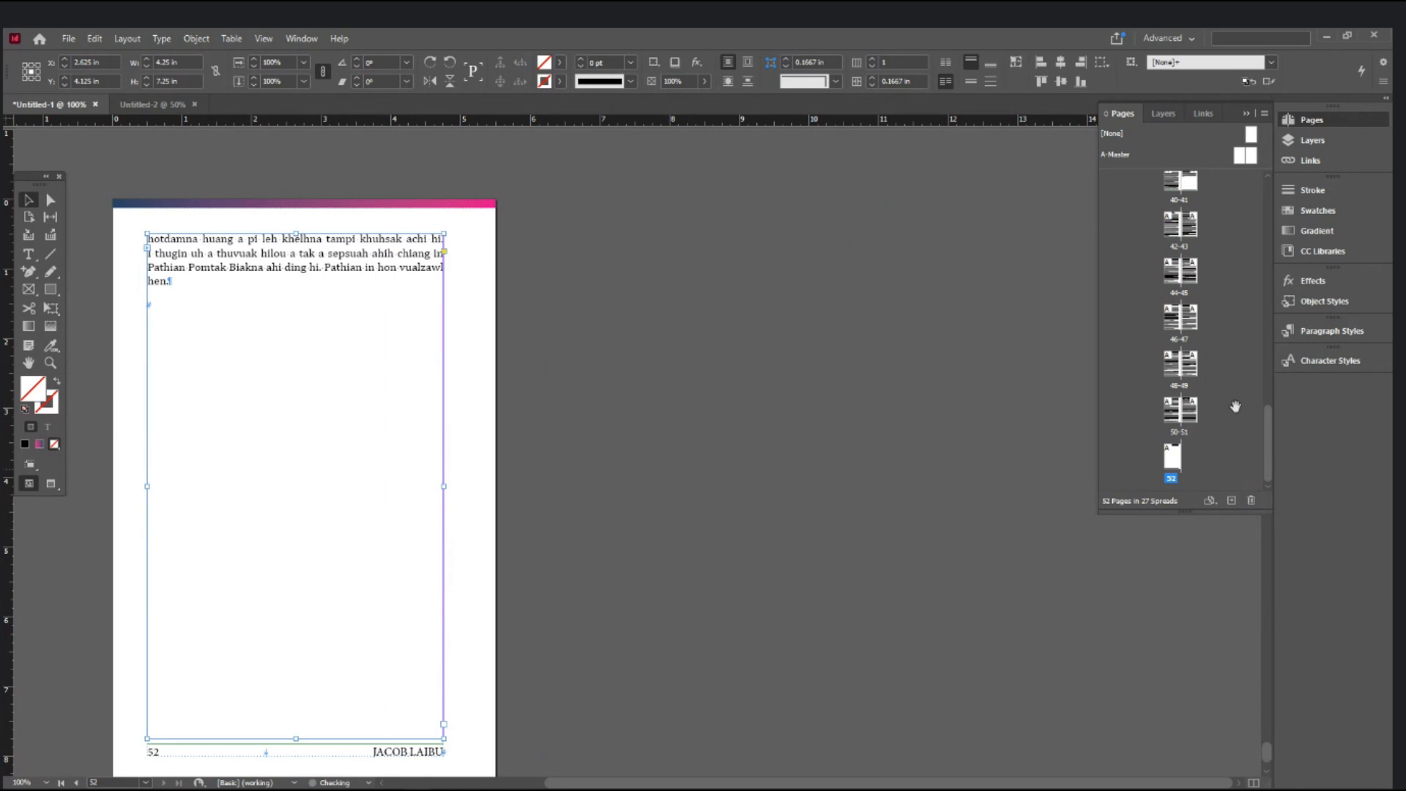
- Jump to the 8–9 spread from the Pages panel and resize the panel's sections
scroll(1215, 247, "up", 7)
scroll(1215, 247, "up", 7)
scroll(1215, 247, "up", 3)
left_click(146, 782)
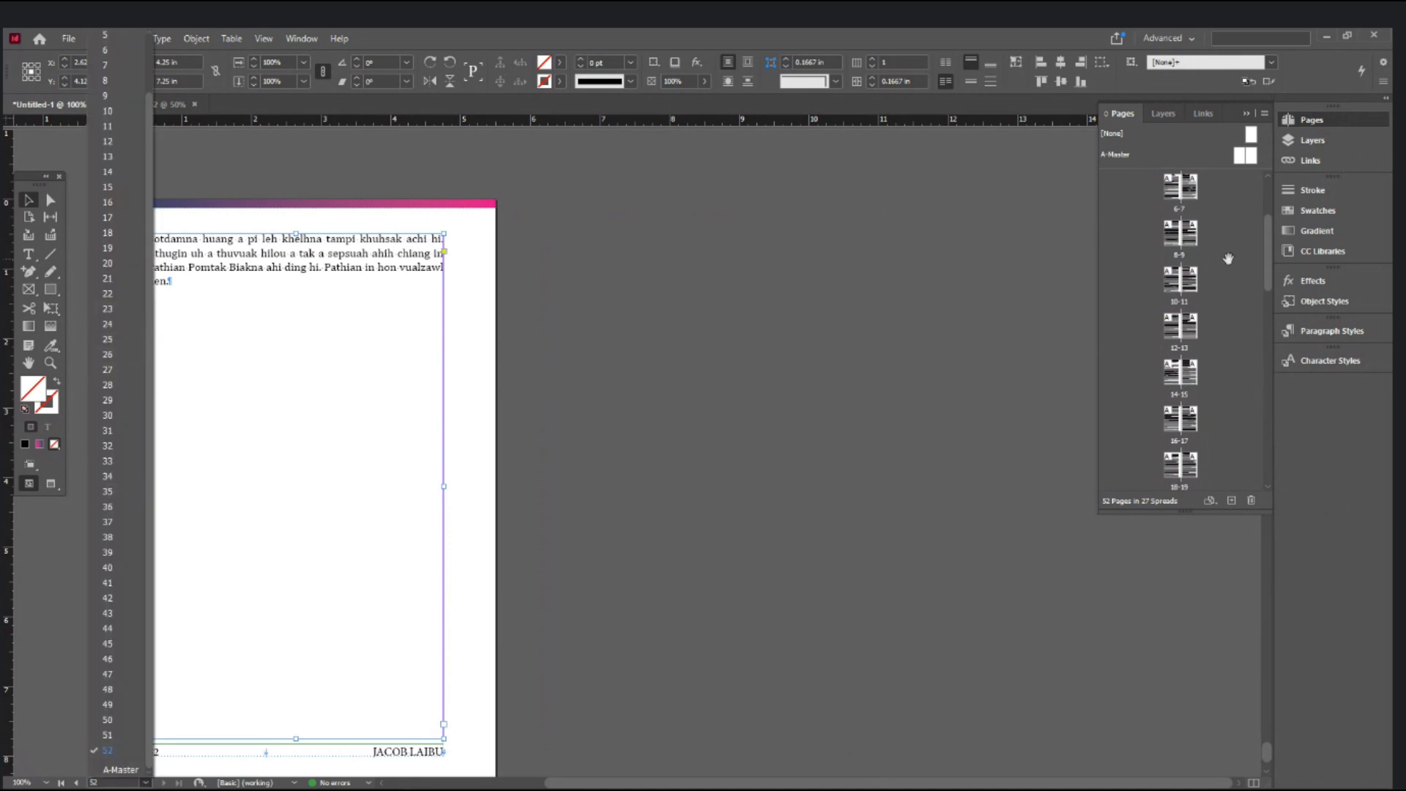
left_click(1189, 235)
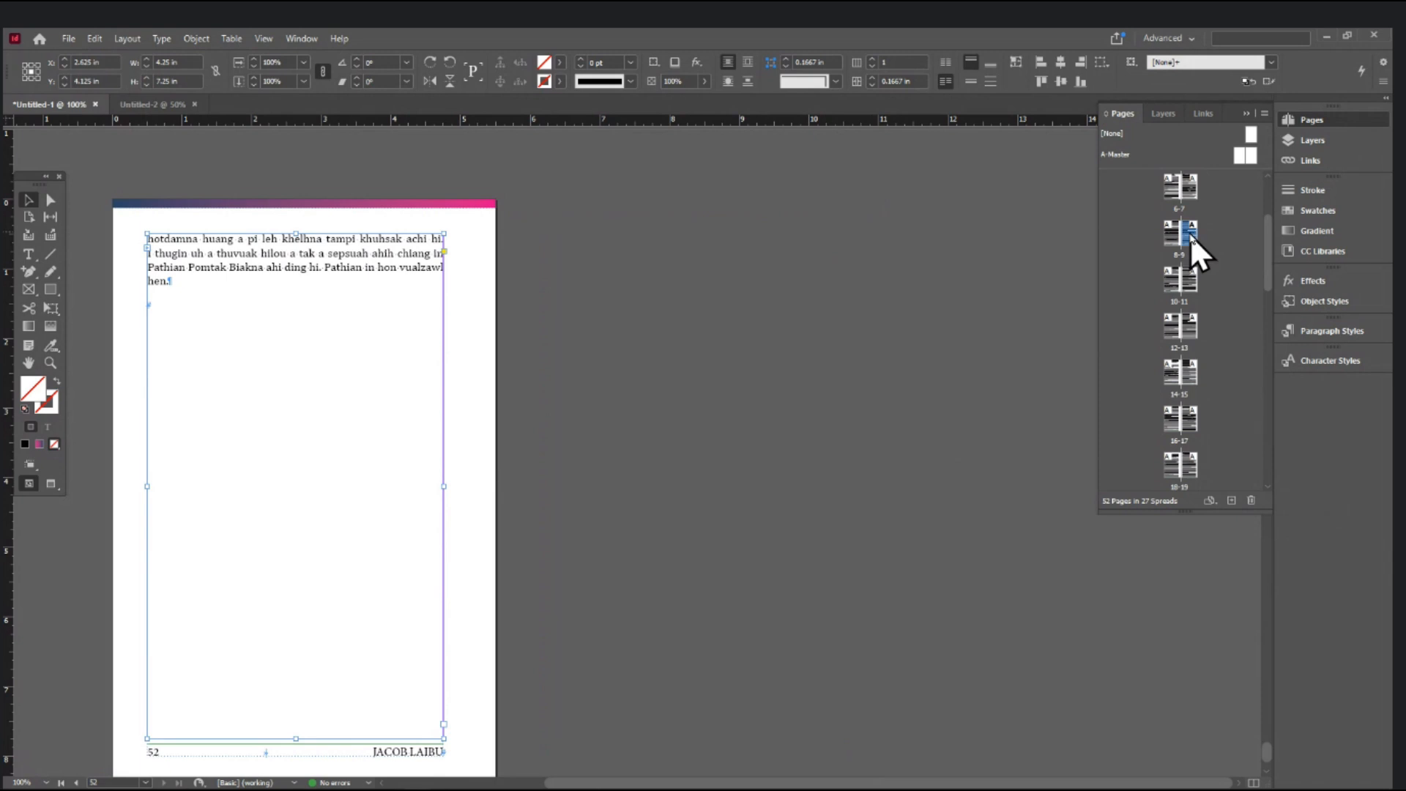
double_click(1189, 234)
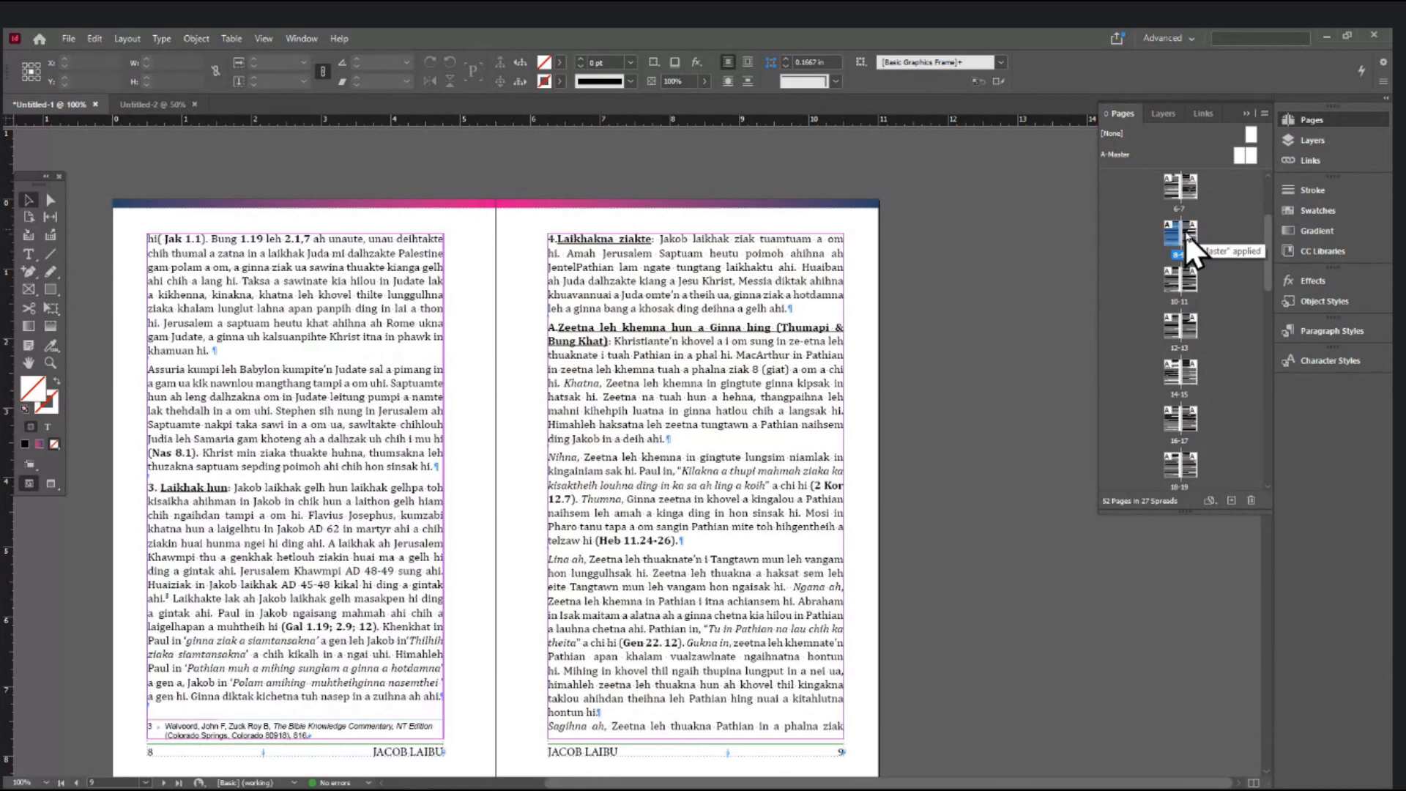
left_click_drag(1156, 169, 1154, 205)
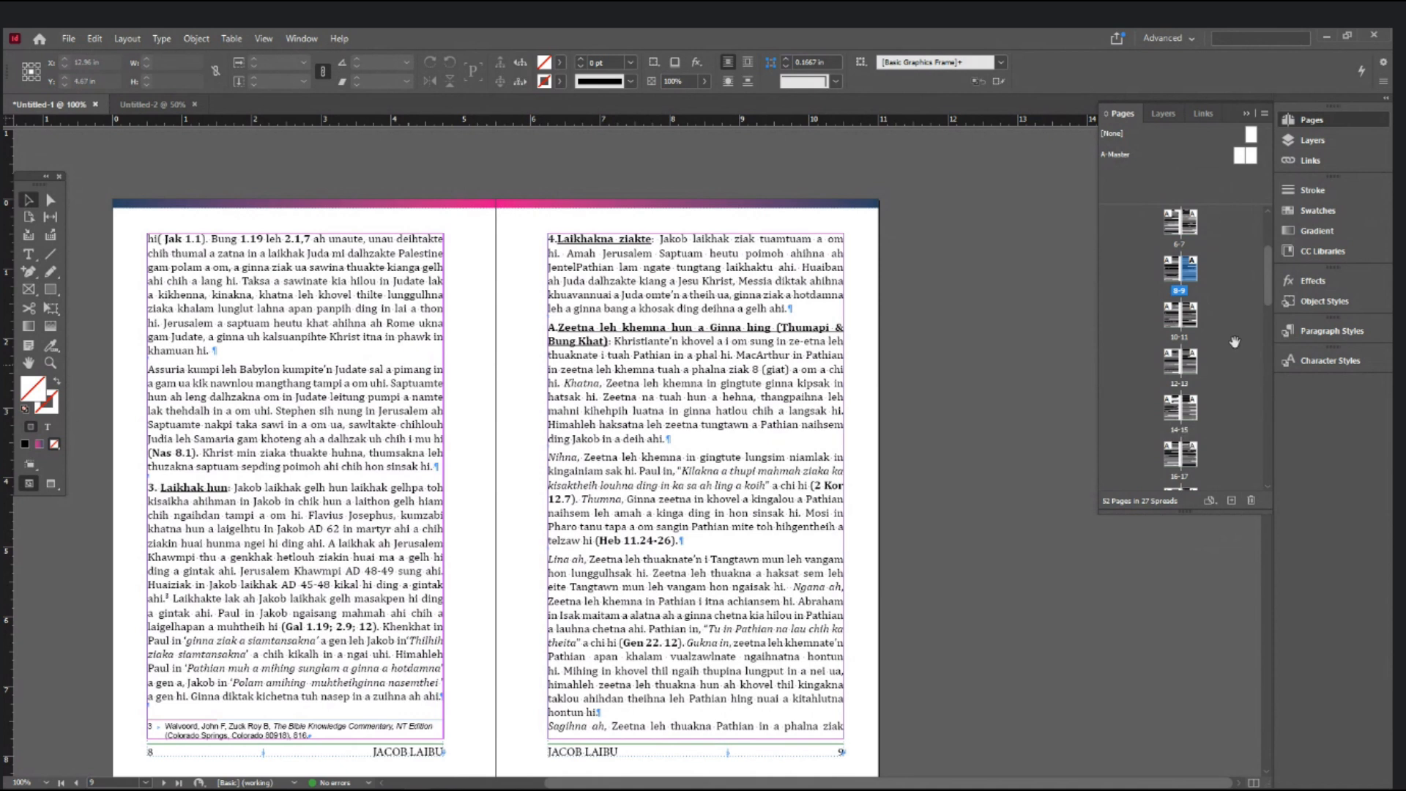
left_click_drag(1272, 274, 1269, 197)
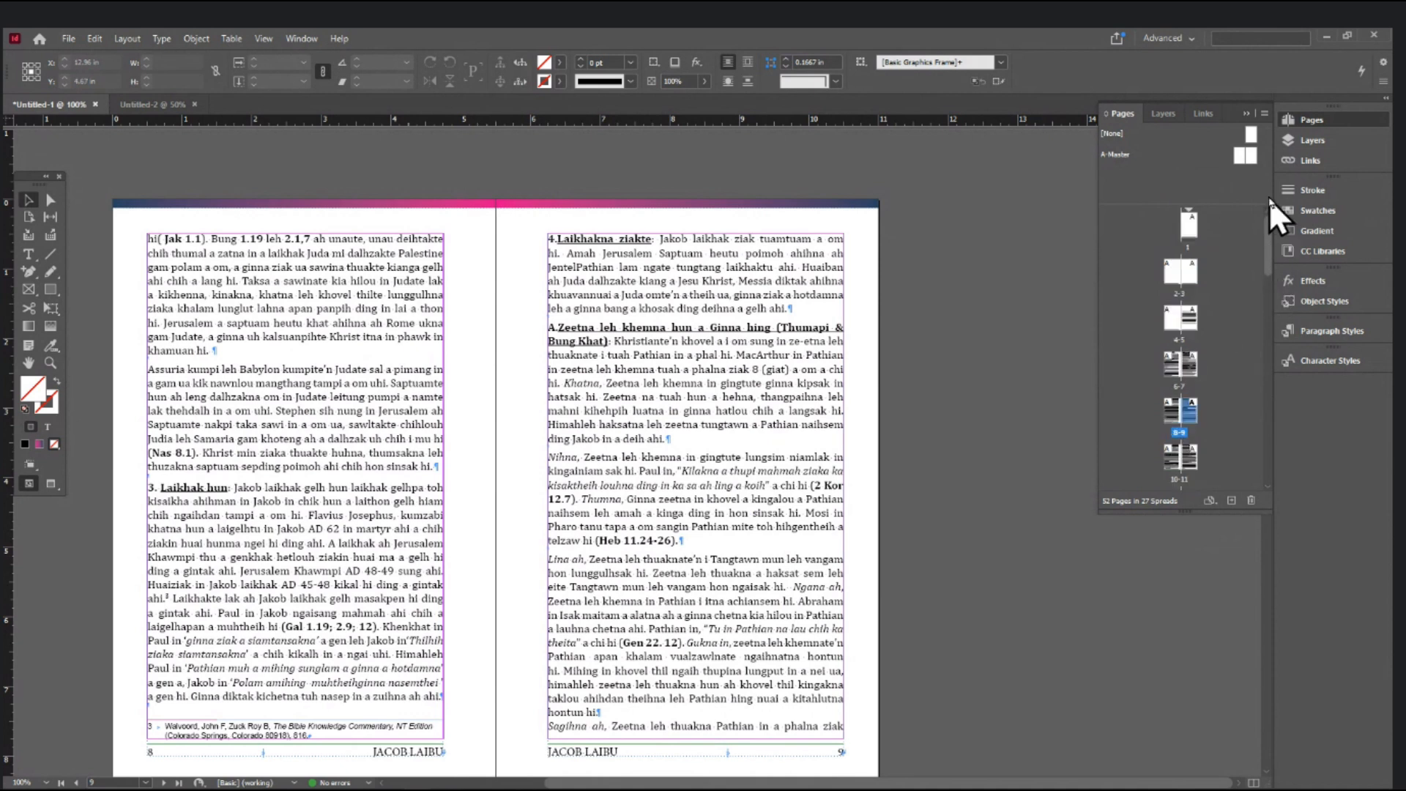
- Jump to page 1, then to the 2–3 spread with the title-details page and blank page 3
left_click(1188, 225)
double_click(1188, 225)
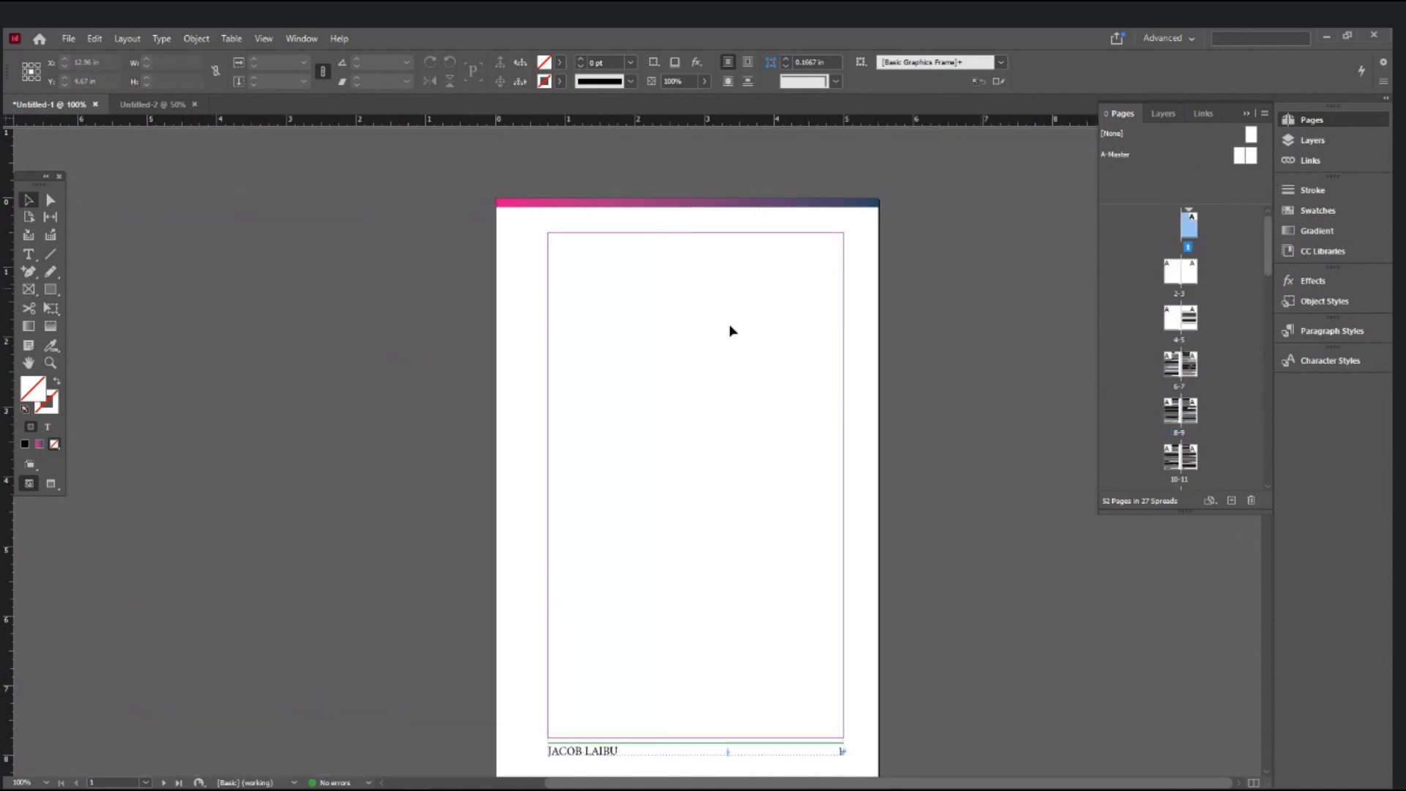
left_click(28, 254)
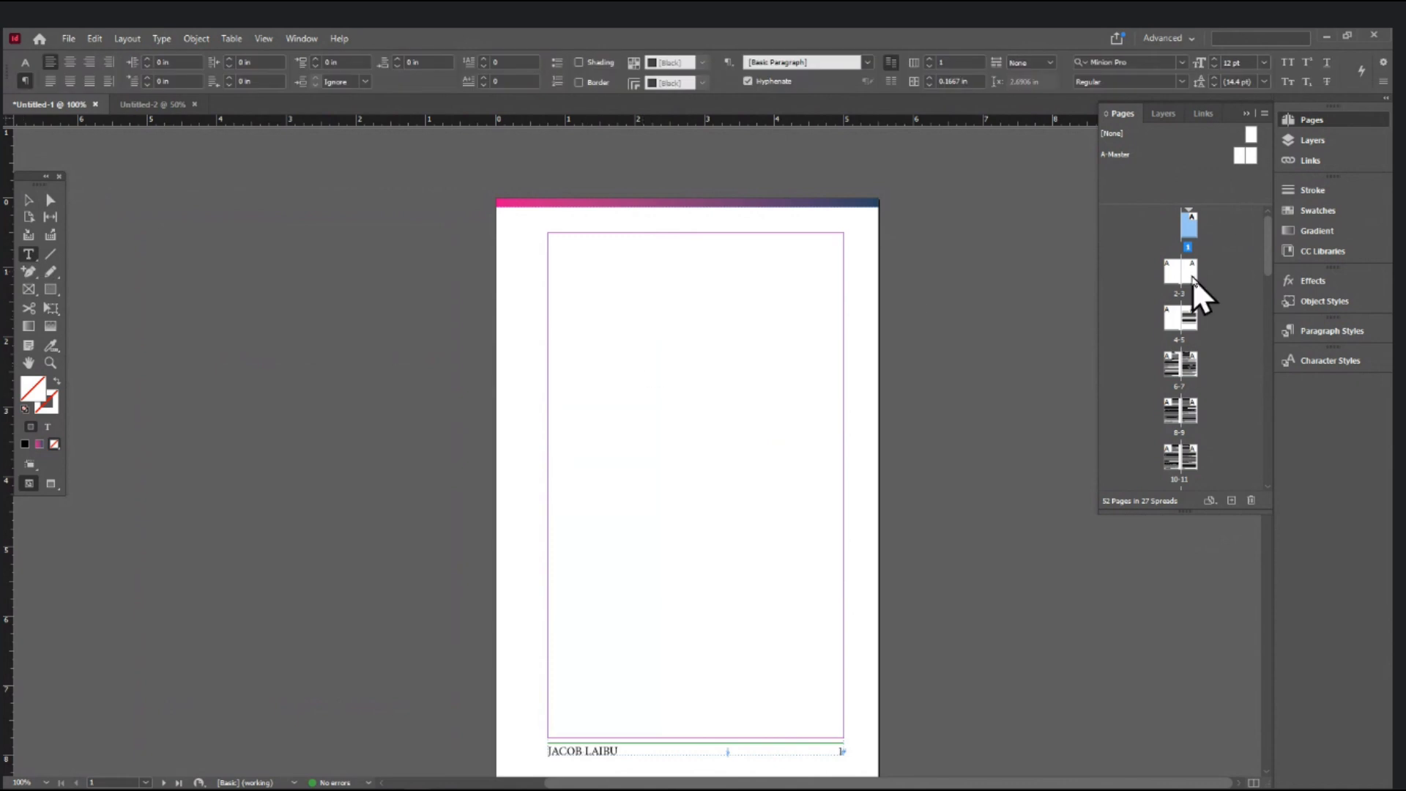
double_click(1176, 274)
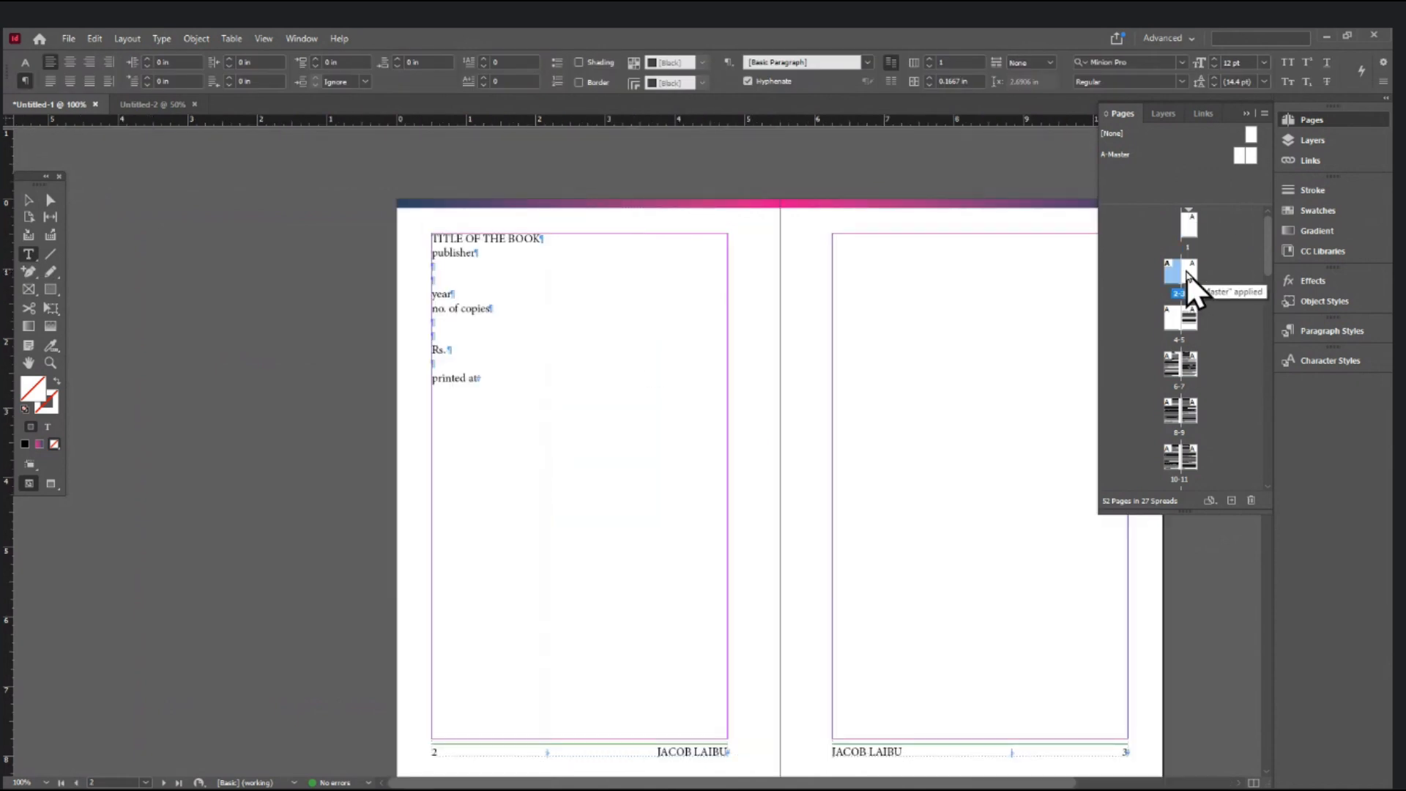
double_click(1197, 278)
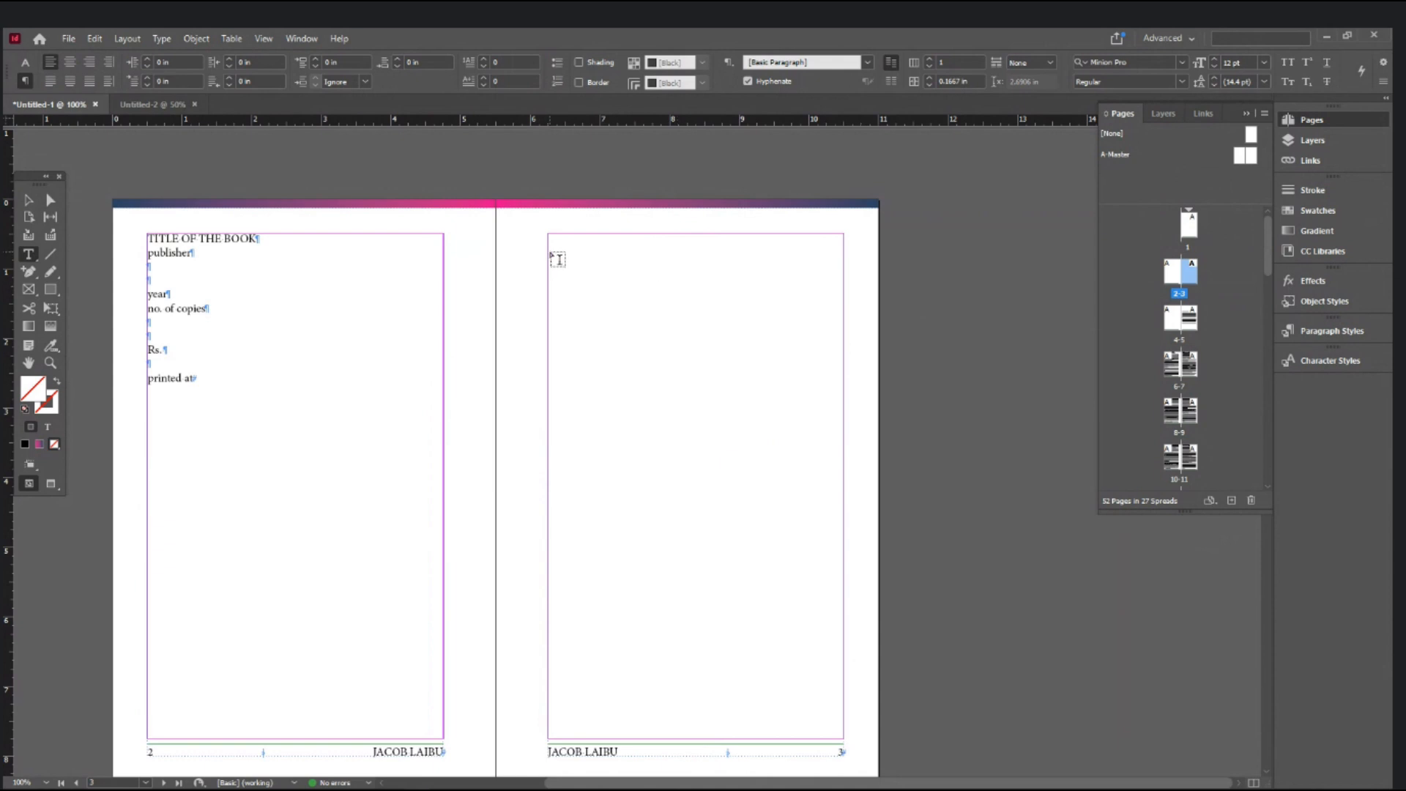
scroll(557, 260, "down", 5)
scroll(558, 260, "down", 5)
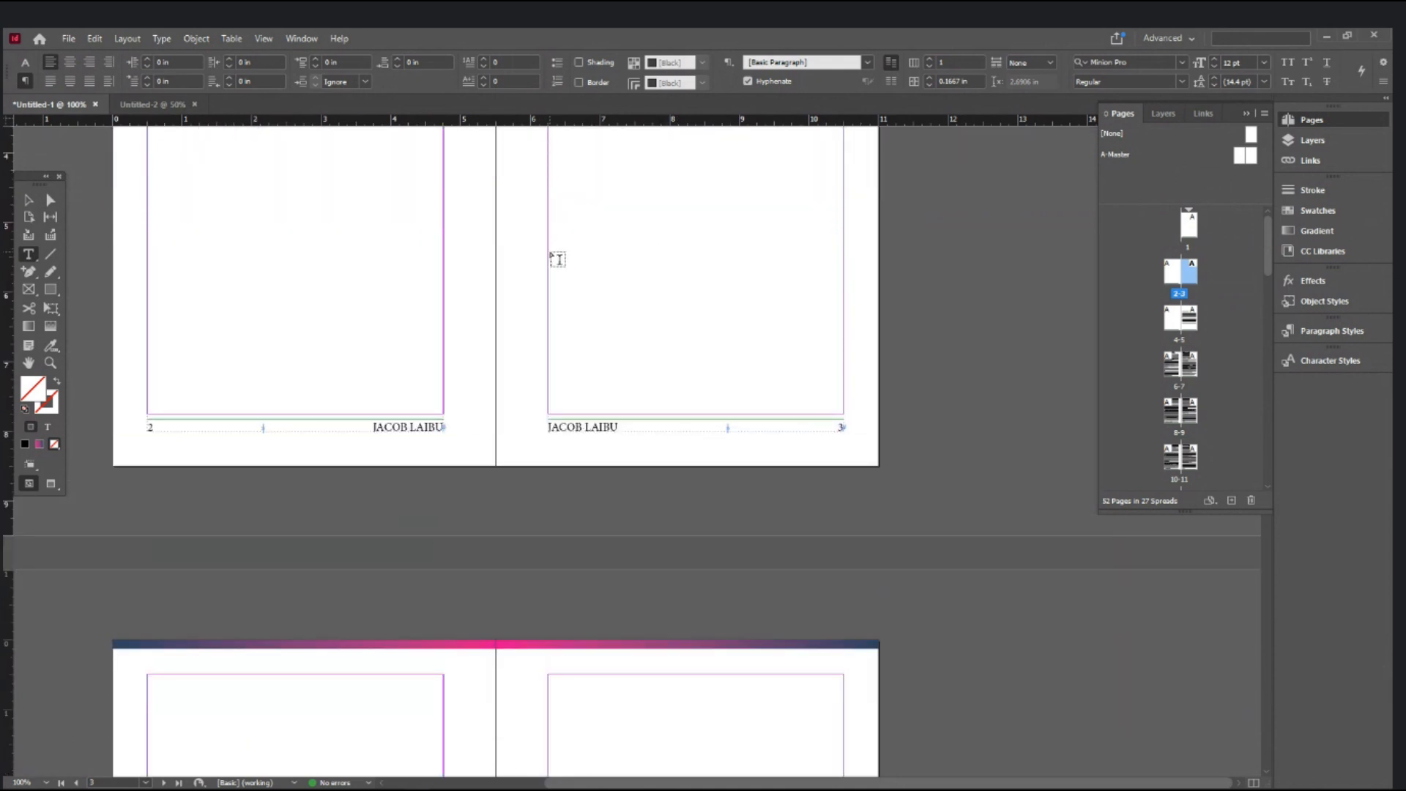
- Draw a text frame at the top of page 3, type FOREWORD and centre it
left_click_drag(548, 317, 845, 458)
type("FORWARD")
key("BackSpace")
key("BackSpace")
key("BackSpace")
key("BackSpace")
key("BackSpace")
type("E")
key("BackSpace")
type("REWORD")
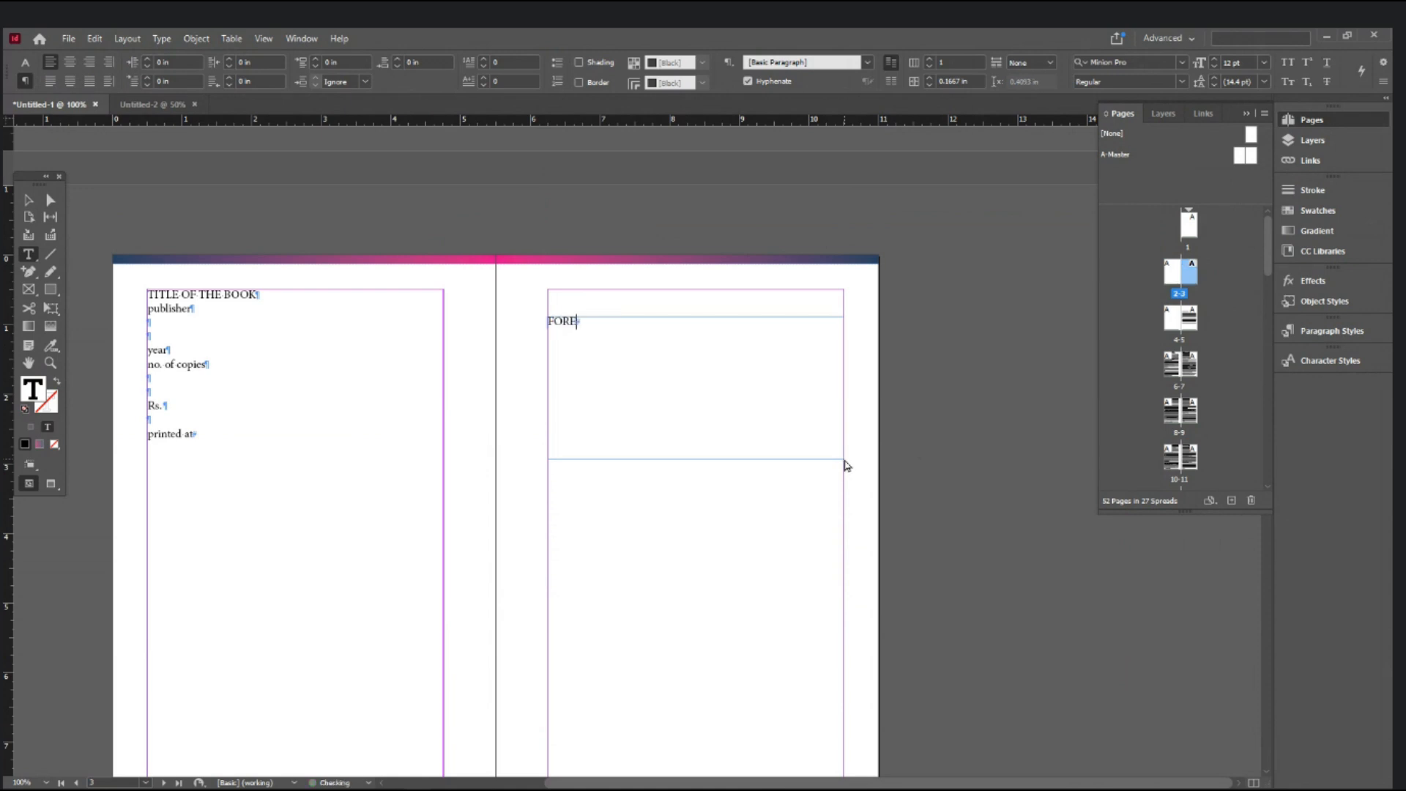
key("ctrl+a")
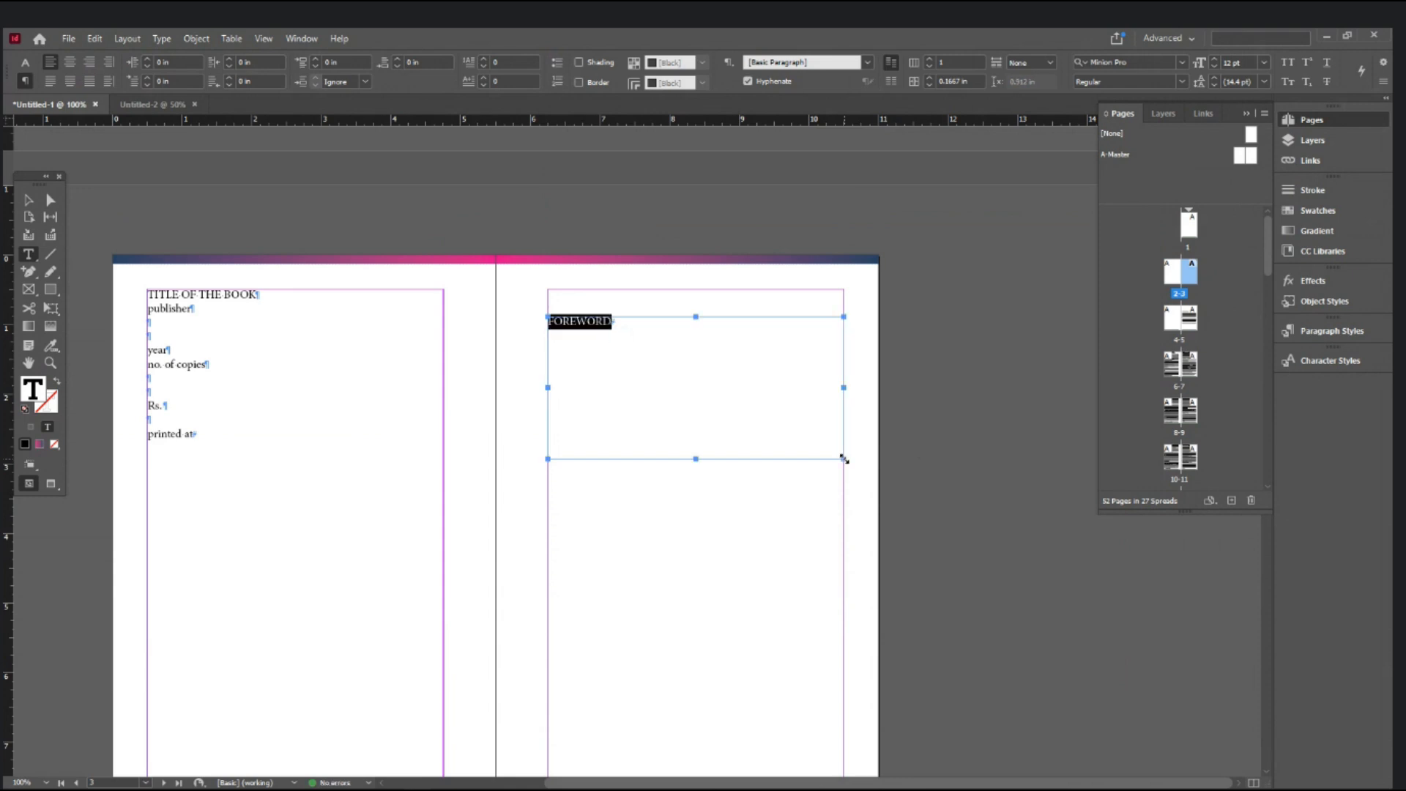
key("ctrl+shift+c")
- Select the FOREWORD frame, click pages 1 and 4 in the Pages panel, and zoom in
left_click(28, 199)
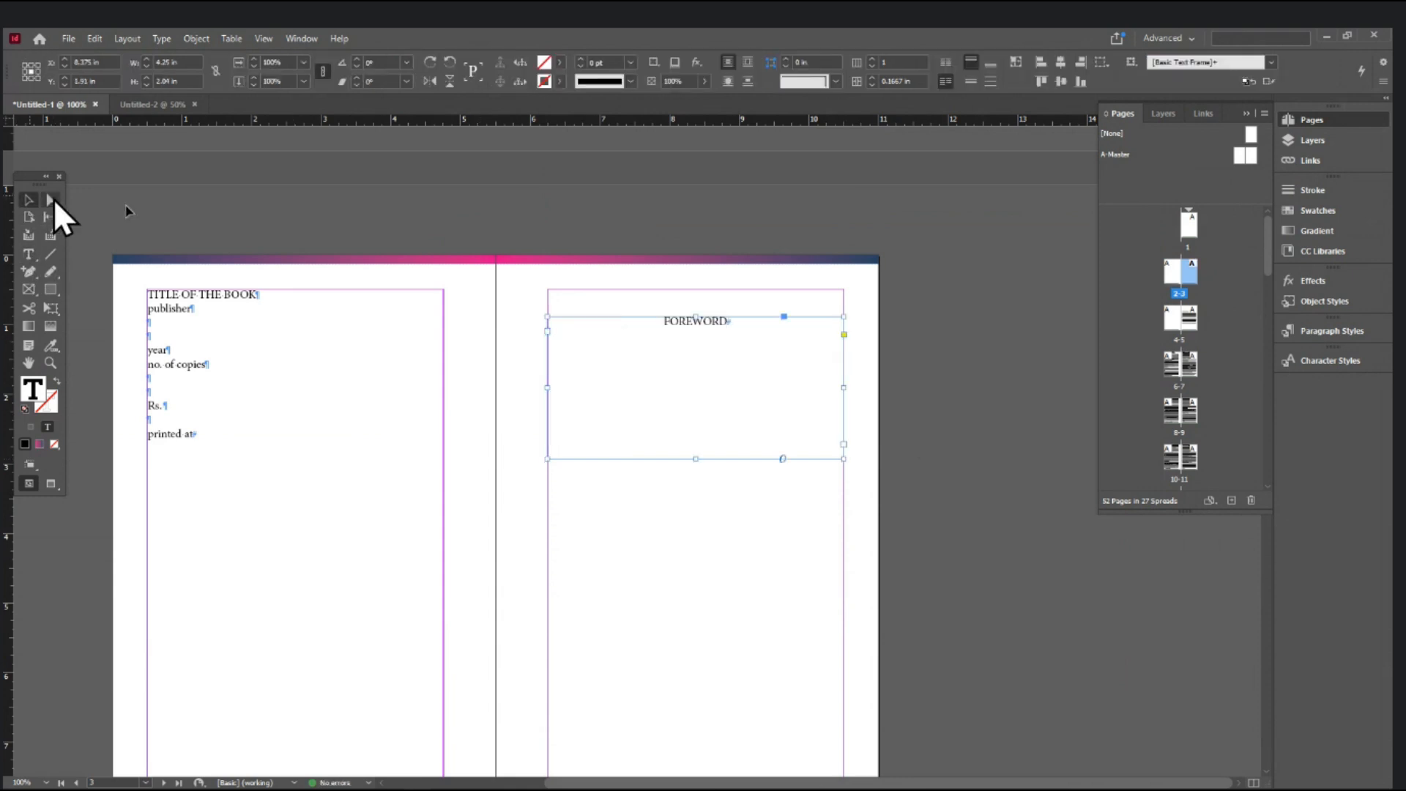
left_click(1192, 230)
left_click(1178, 321)
left_click(1223, 245)
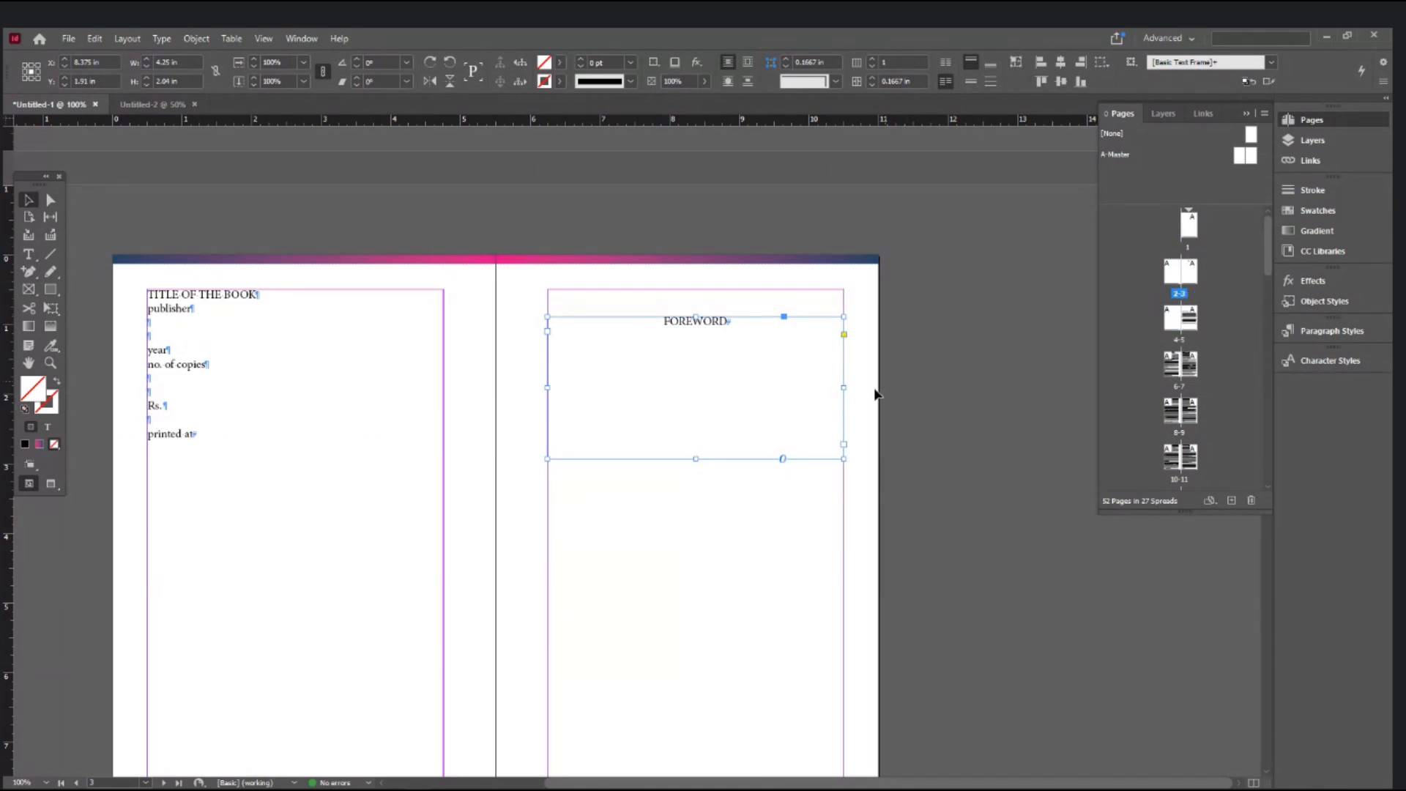
left_click(761, 364, "ctrl")
scroll(870, 395, "down", 7)
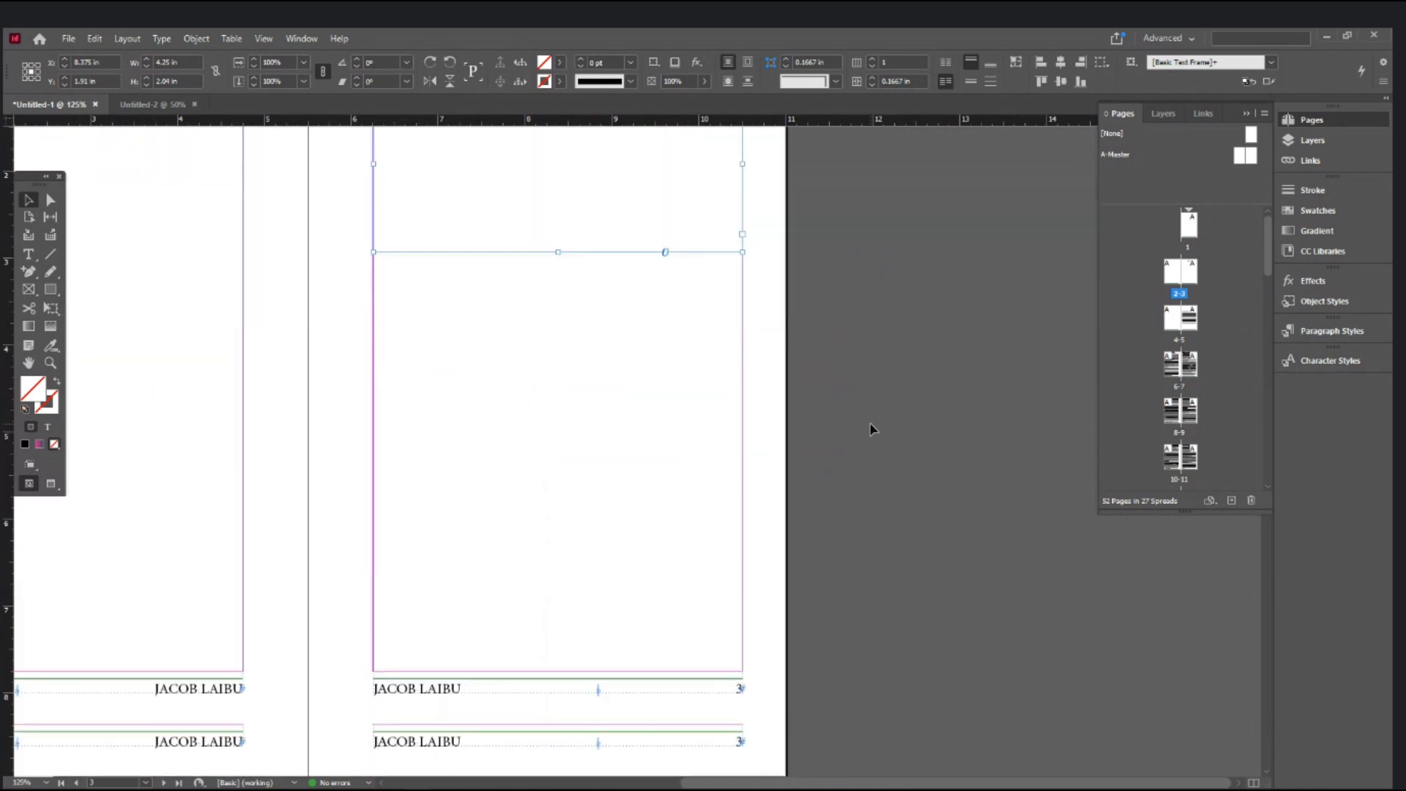
left_click(724, 434, "ctrl")
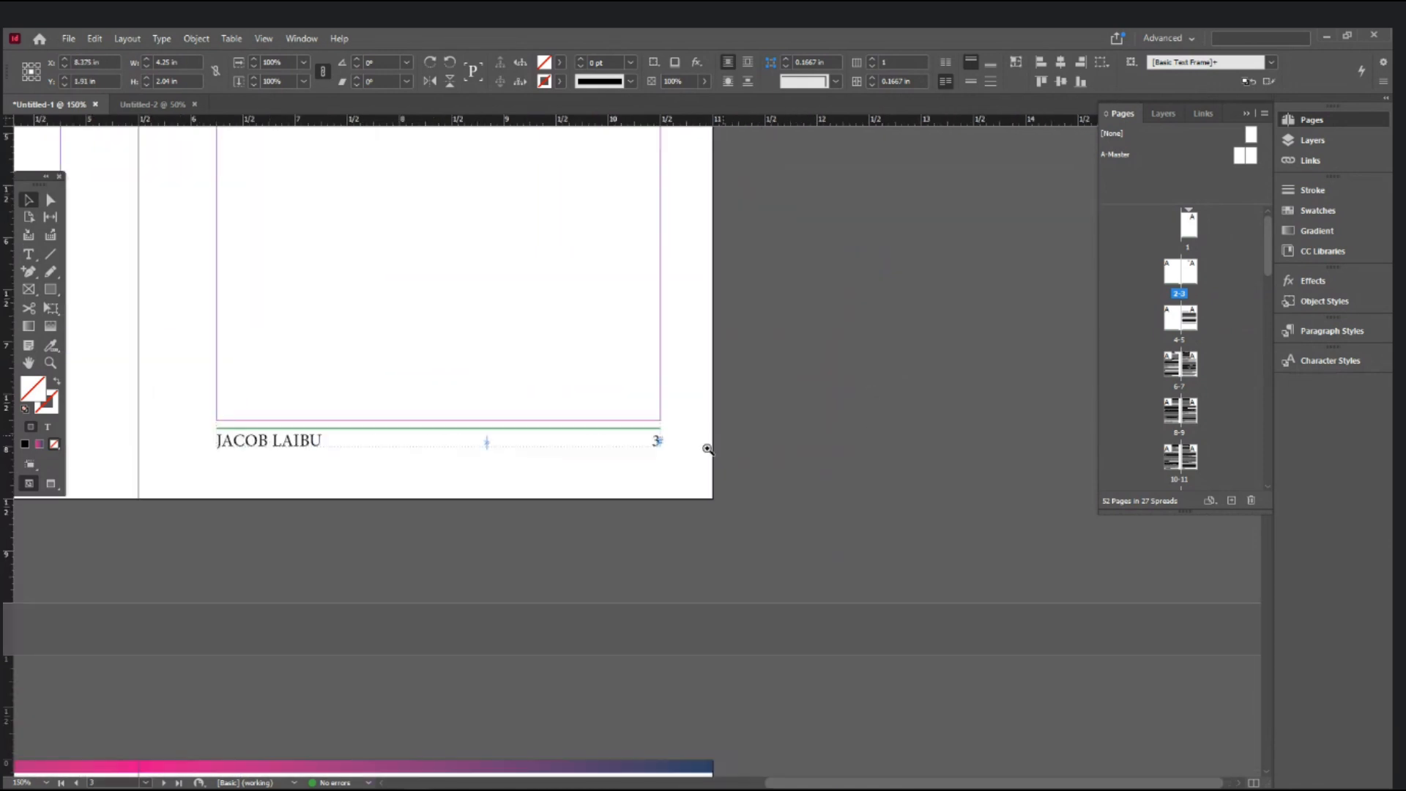
left_click_drag(662, 451, 762, 449)
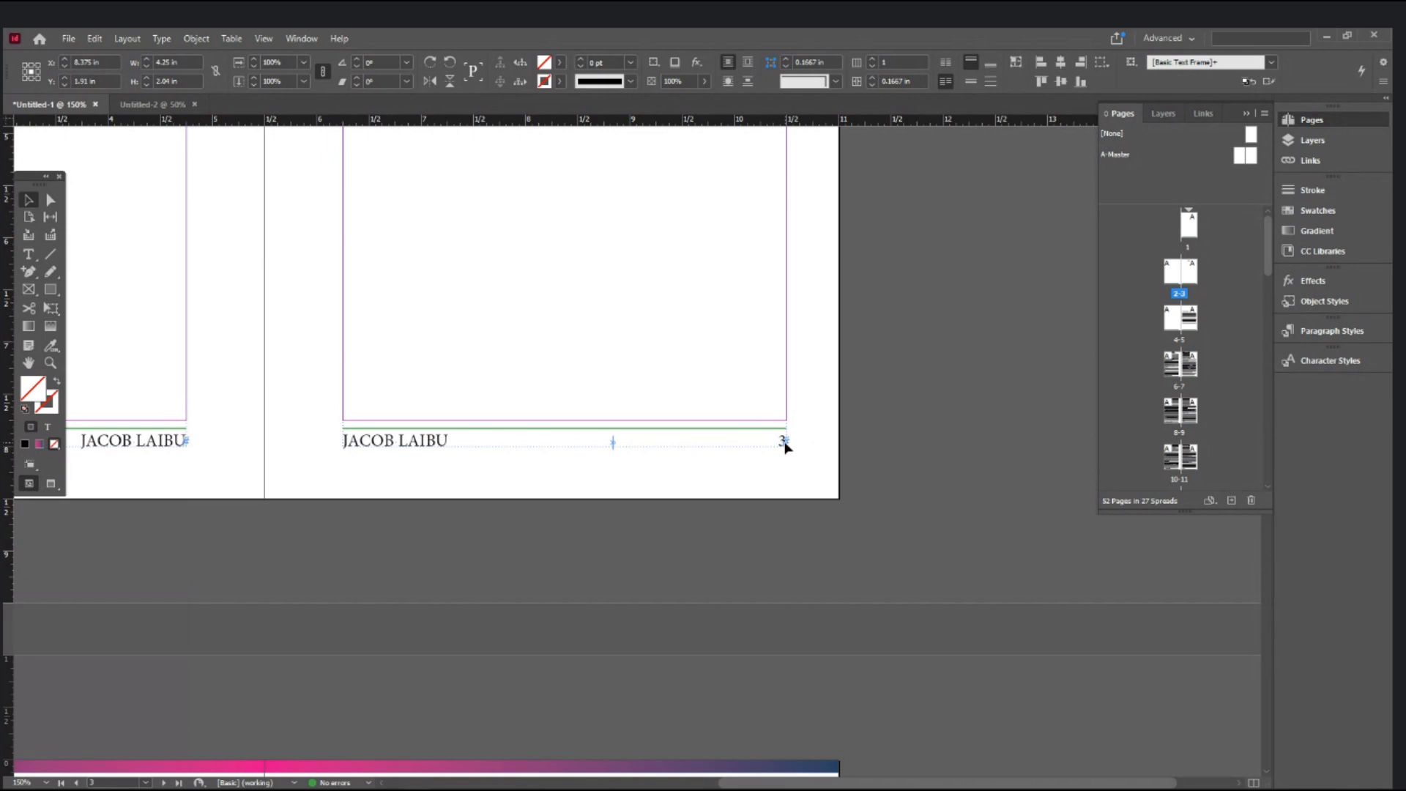
key("ctrl+minus")
left_click_drag(815, 371, 1044, 625)
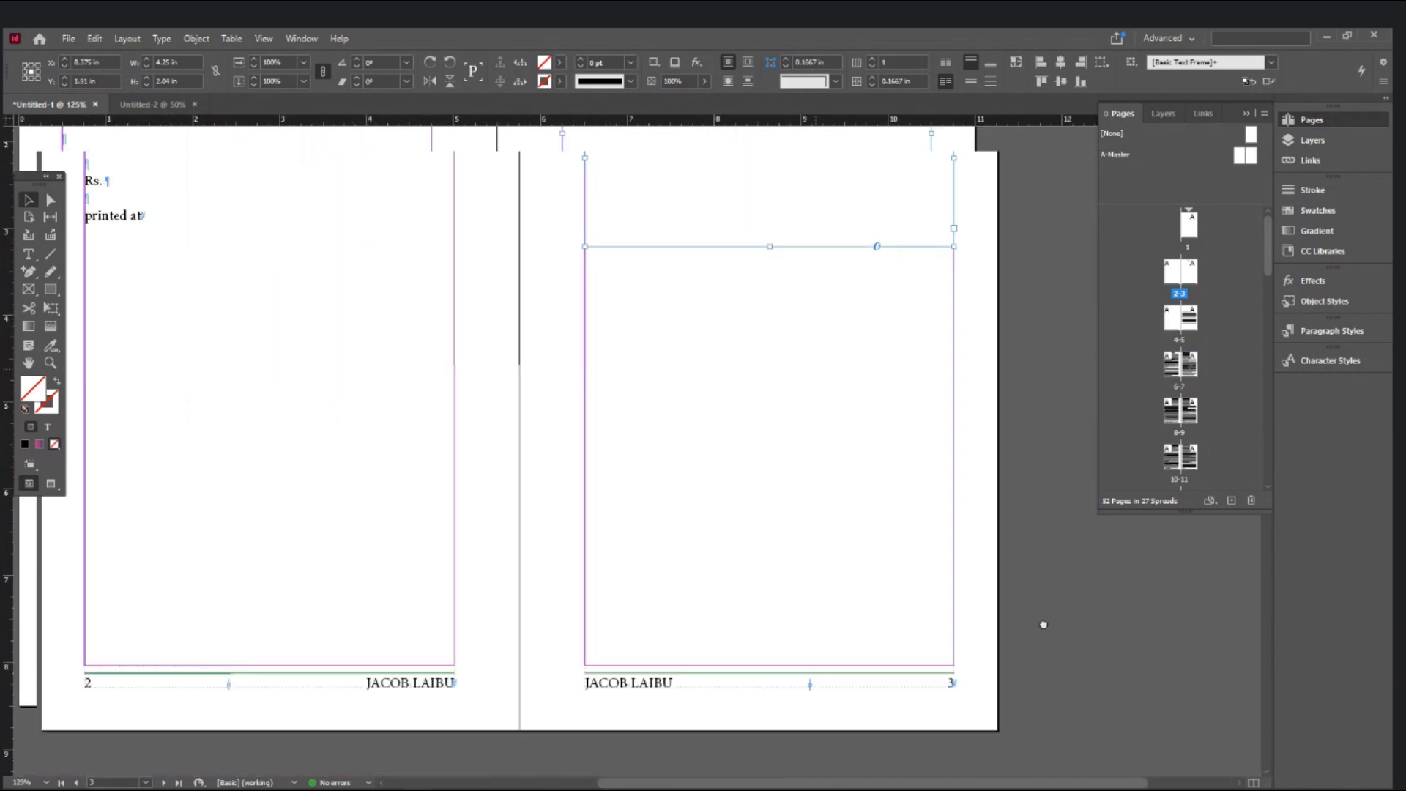
left_click_drag(869, 352, 804, 664)
left_click_drag(829, 441, 819, 508)
left_click(1062, 364)
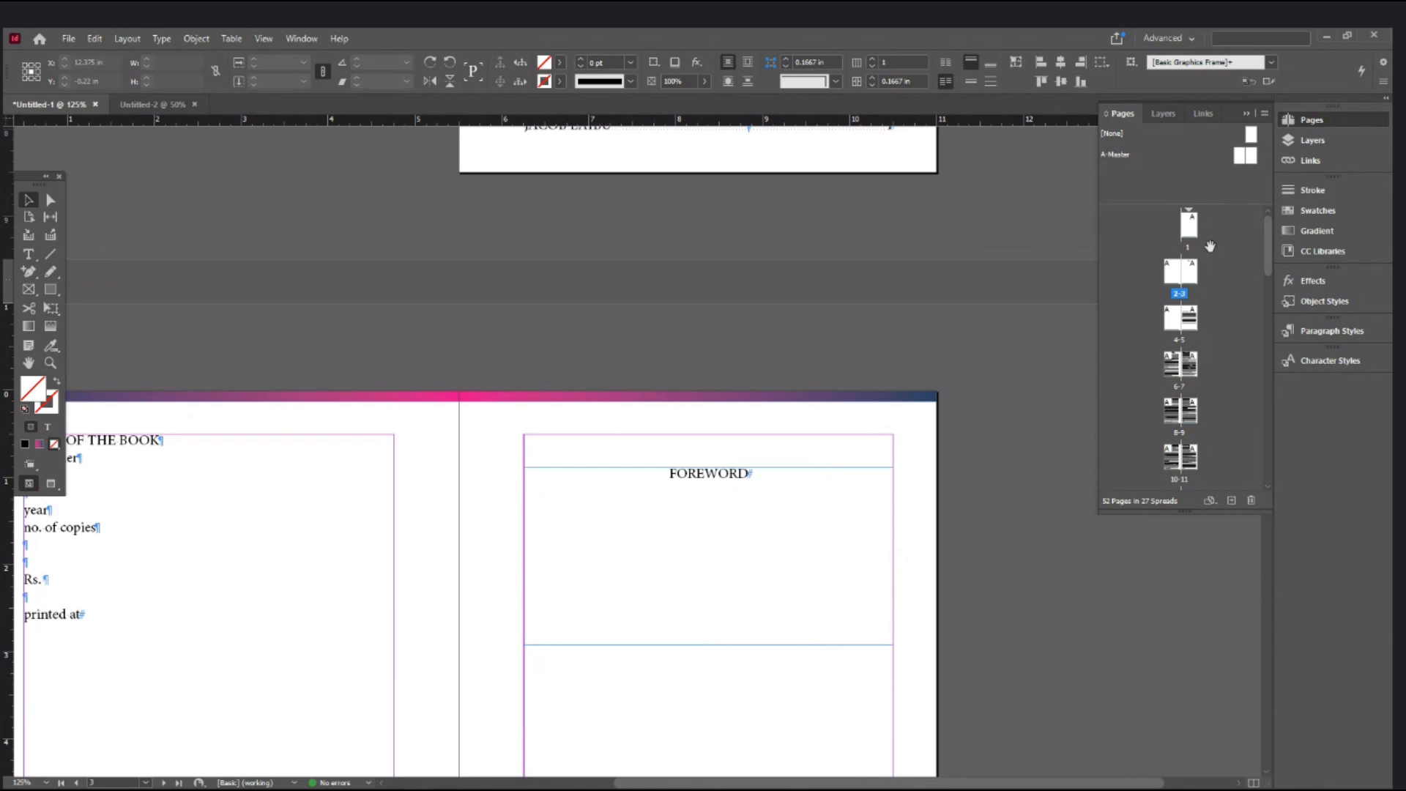
left_click(1191, 222)
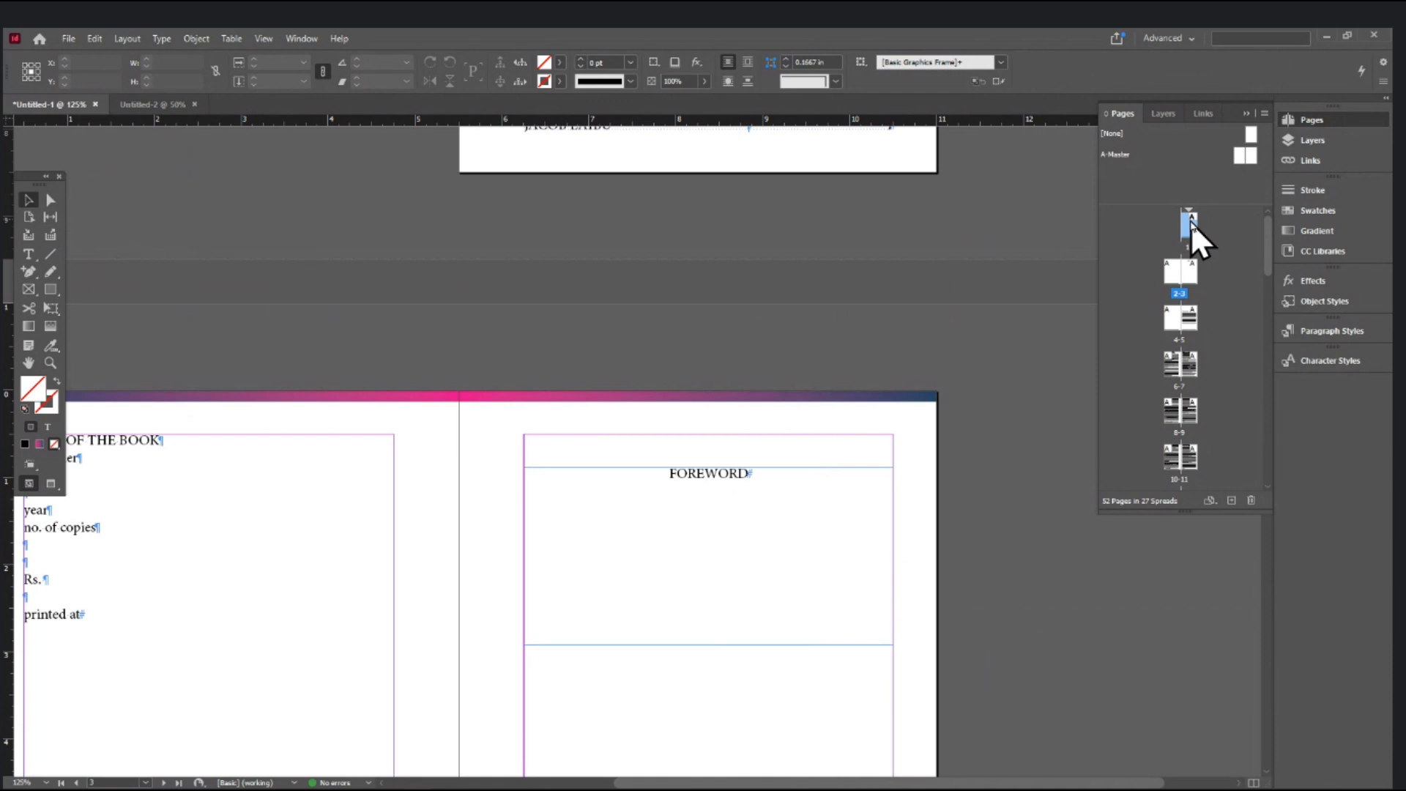
- Set page 1's Numbering & Section Options style to lowercase roman numerals i, ii, iii, iv
right_click(1193, 229)
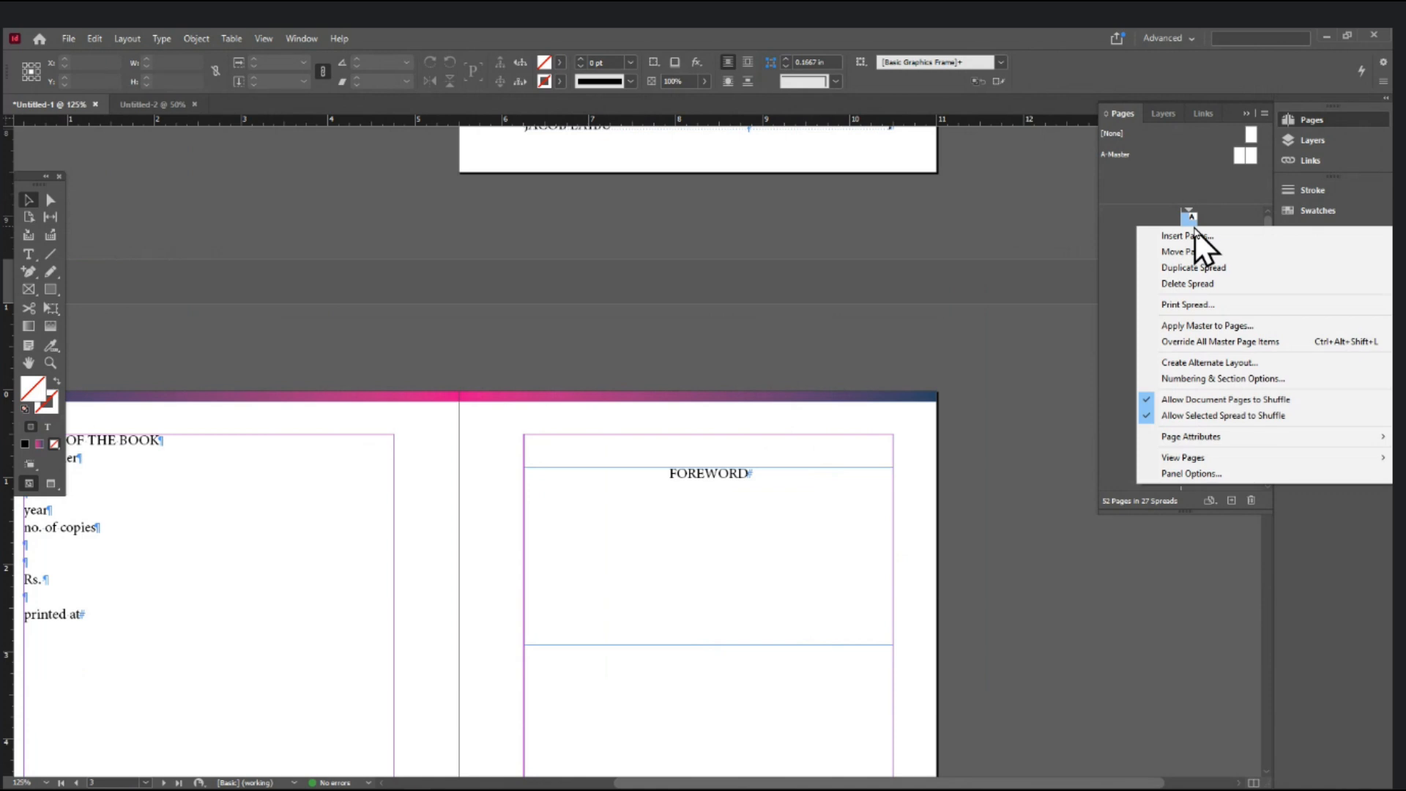
left_click(1199, 375)
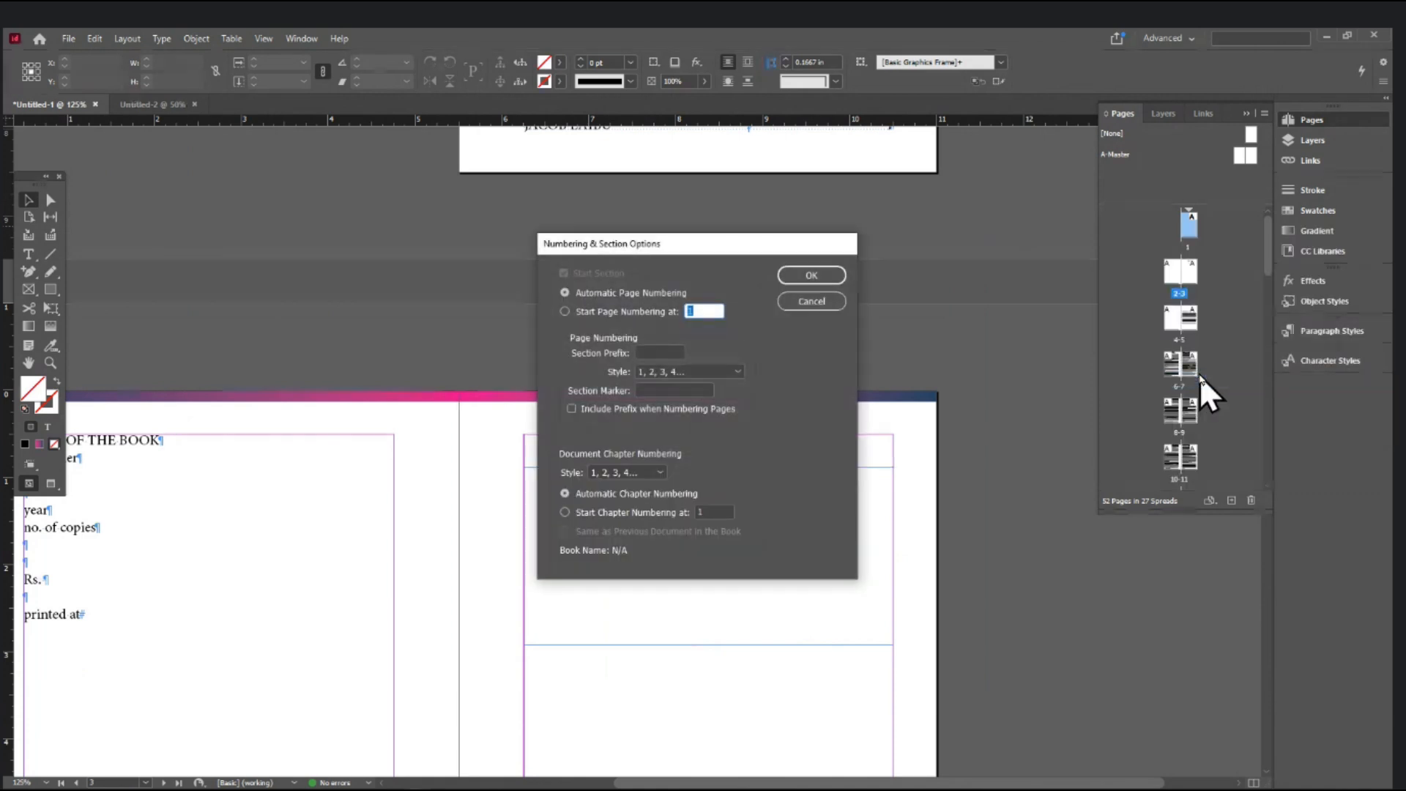
left_click_drag(732, 244, 946, 138)
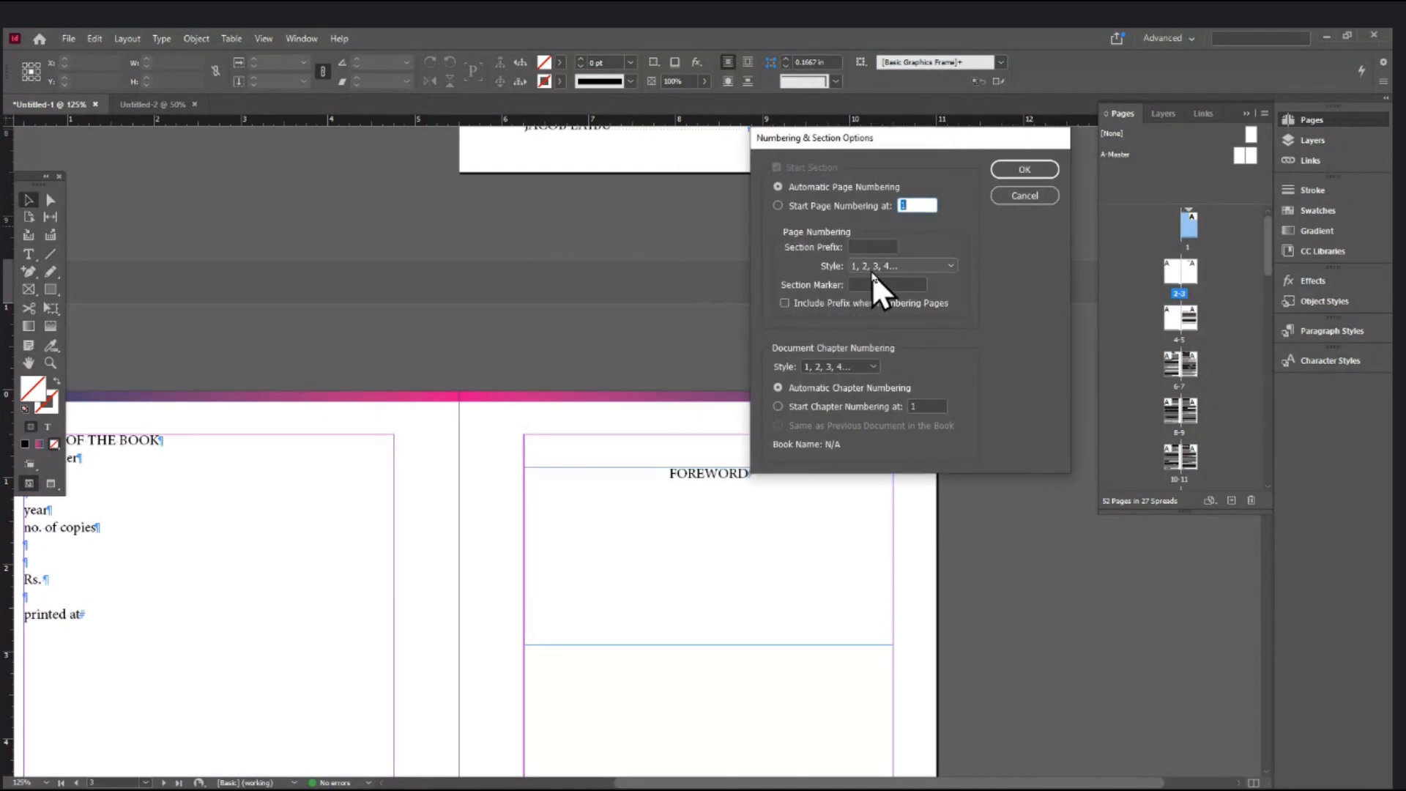
left_click(896, 265)
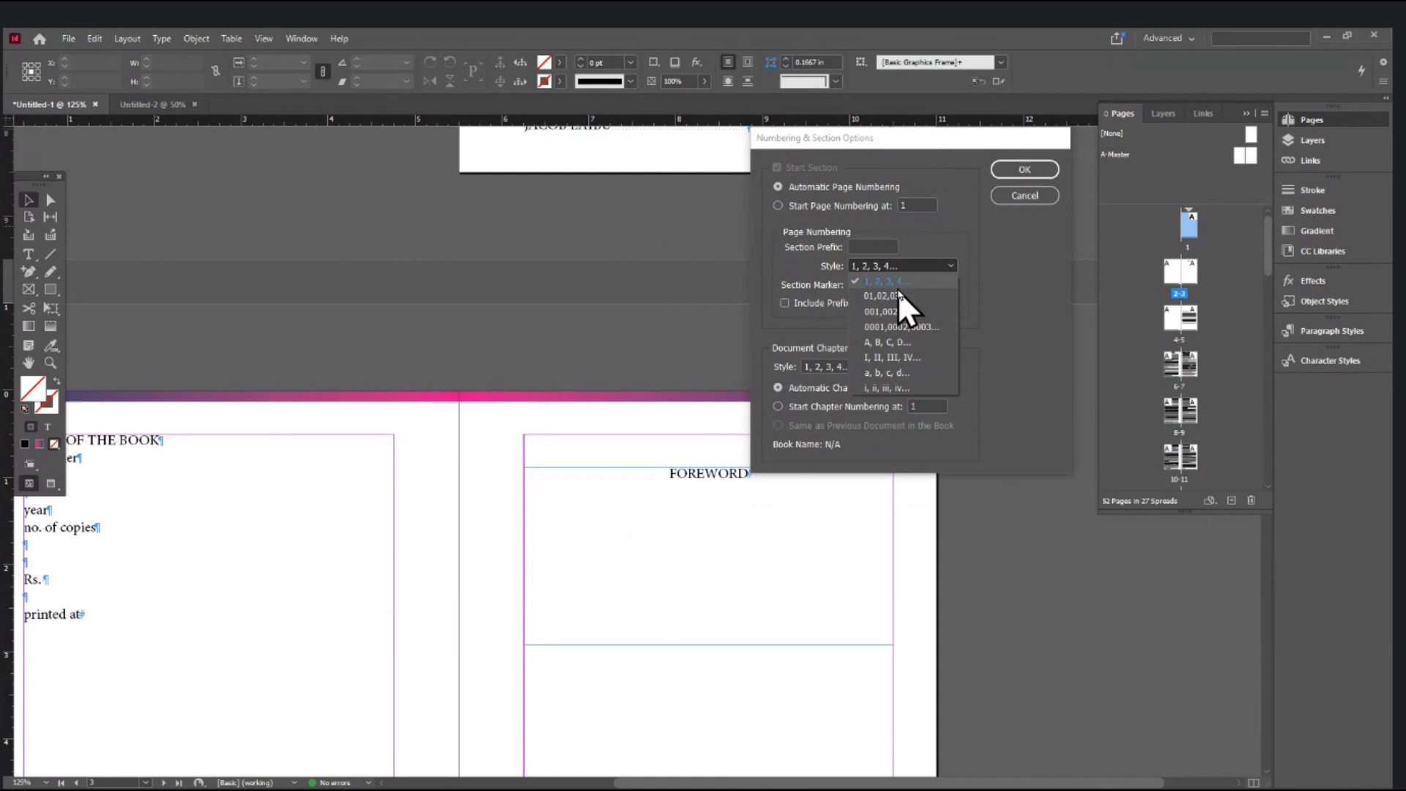
left_click(879, 388)
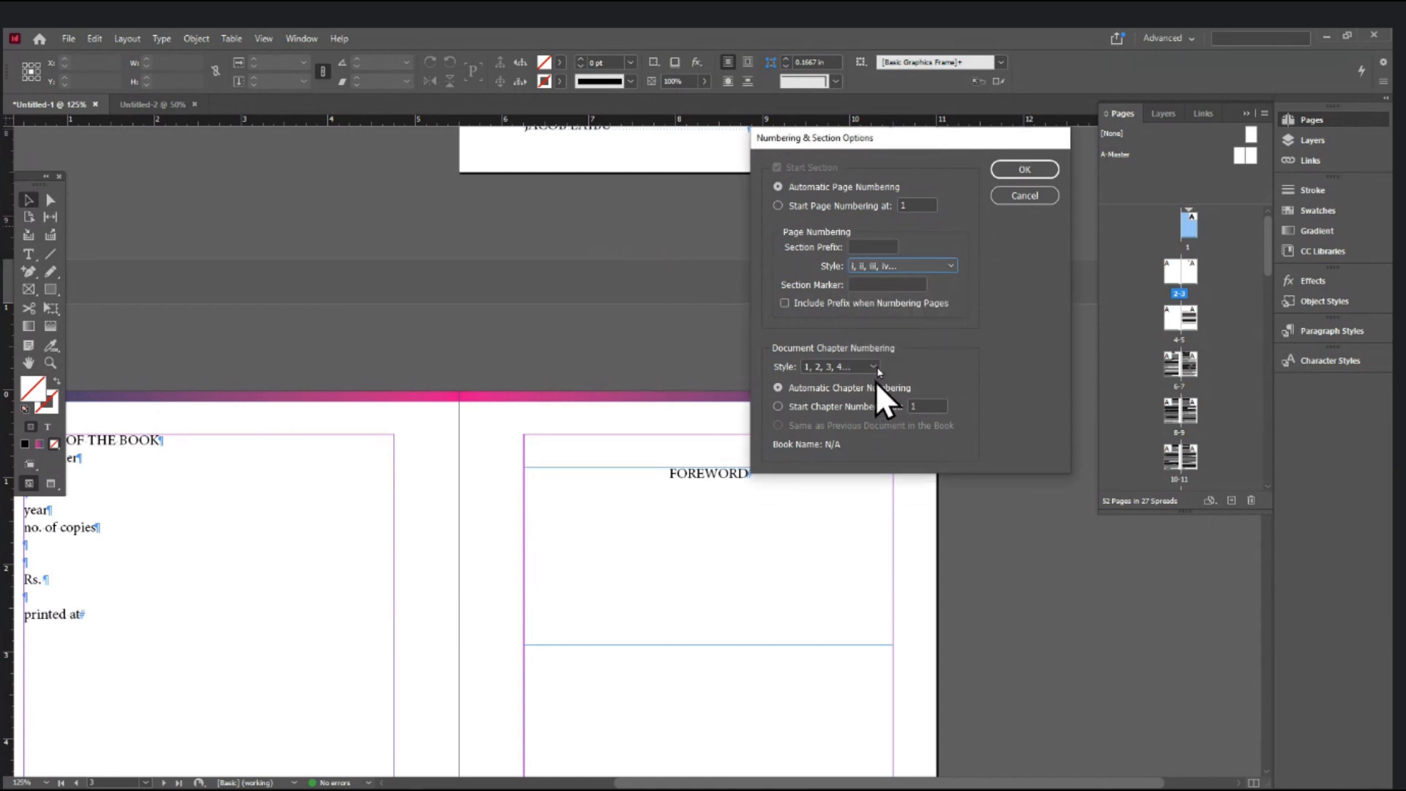
left_click(1011, 170)
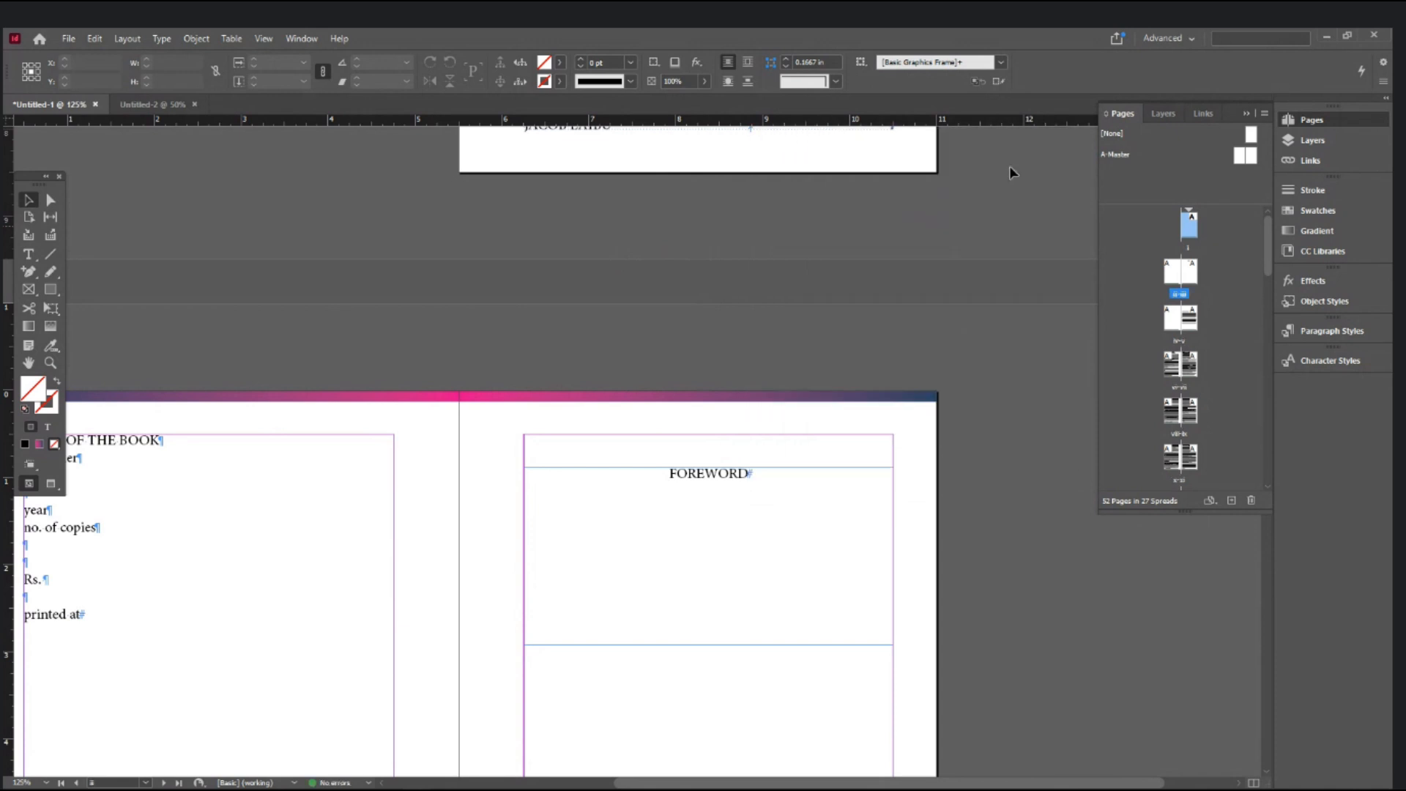
- Zoom in, switch to Preview mode, and pan across the footers of pages ii through v
scroll(776, 373, "up", 3)
key("ctrl+equal")
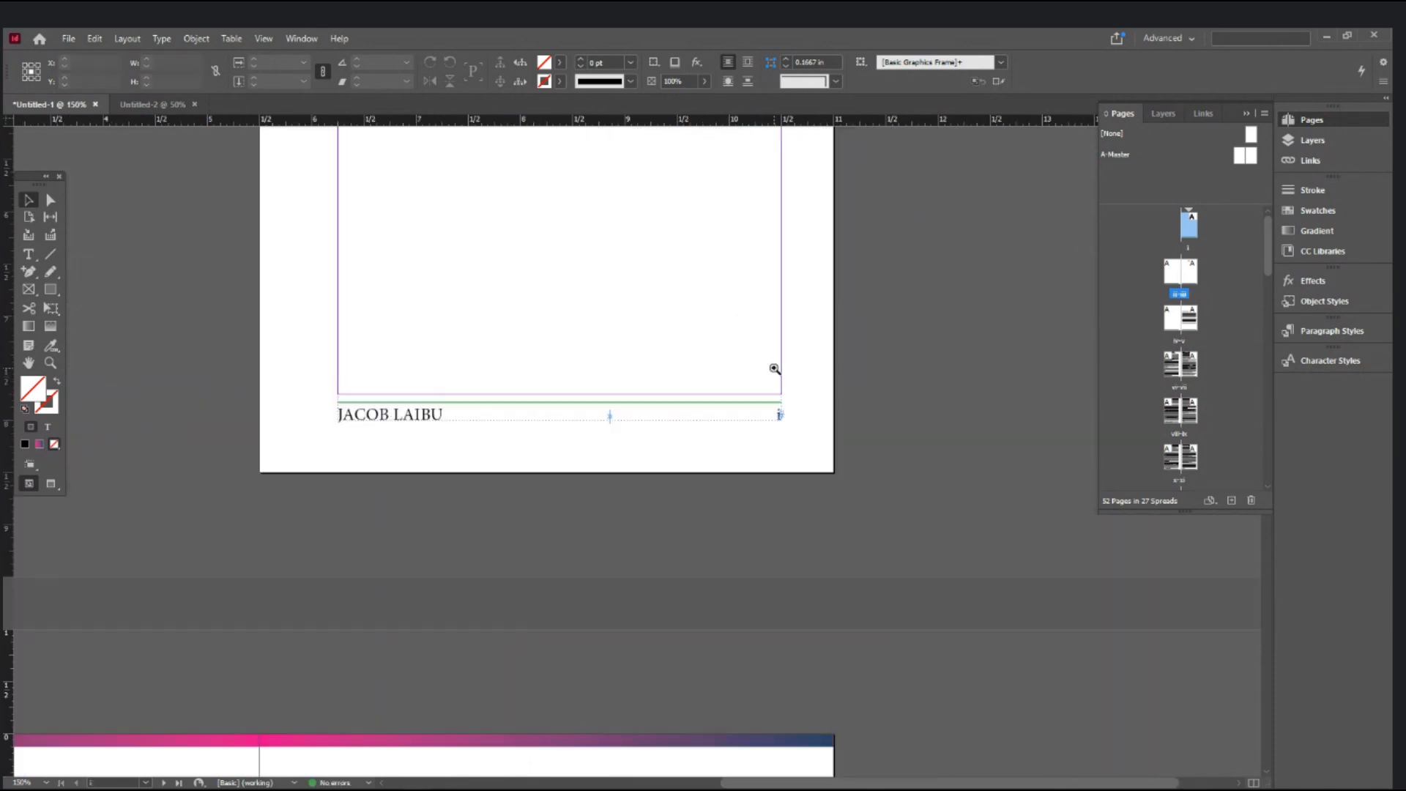
key("w")
key("space")
left_click_drag(584, 597, 715, 414)
left_click_drag(477, 527, 596, 286)
left_click_drag(434, 530, 382, 357)
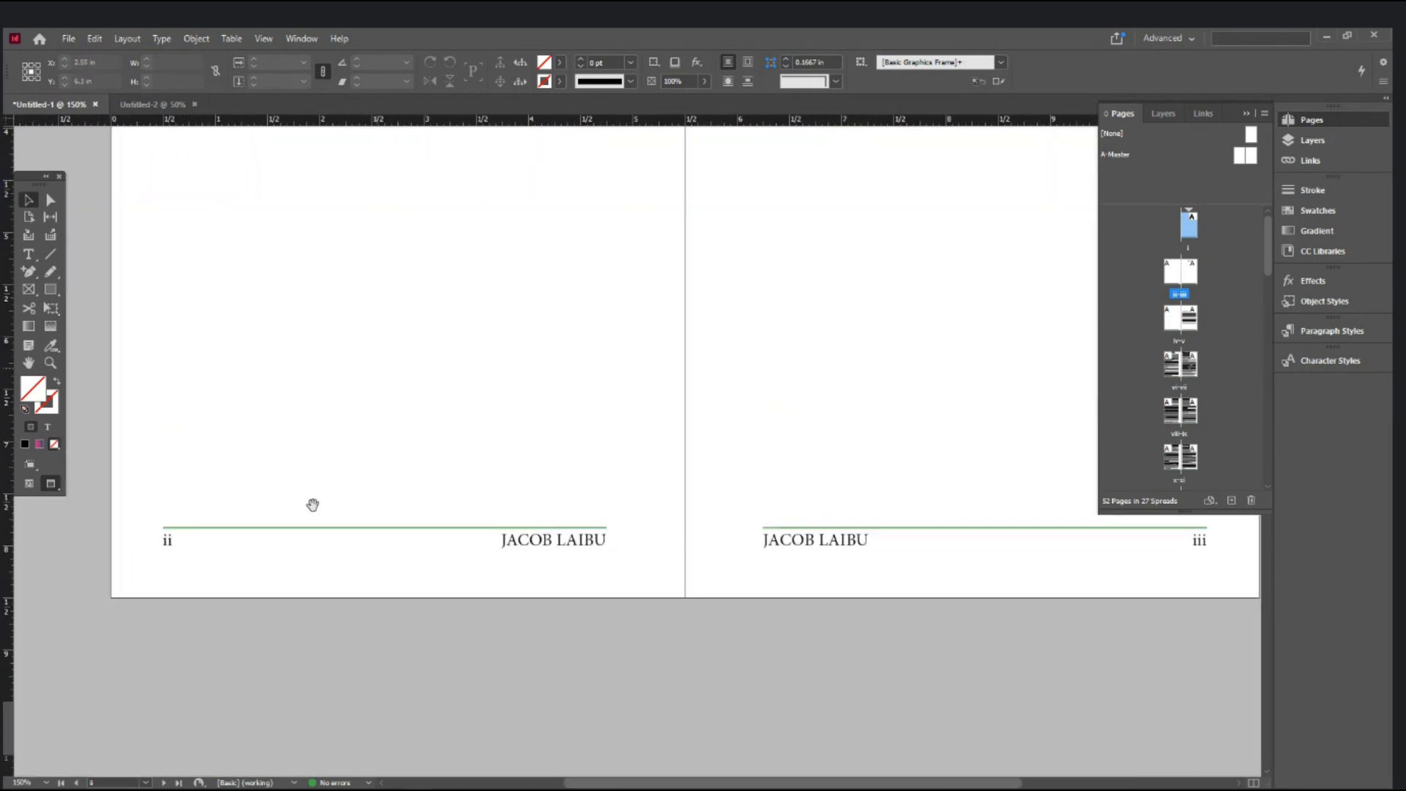
key("space")
left_click_drag(788, 584, 296, 651)
key("space")
left_click_drag(498, 680, 938, 128)
left_click_drag(461, 732, 600, 248)
key("space")
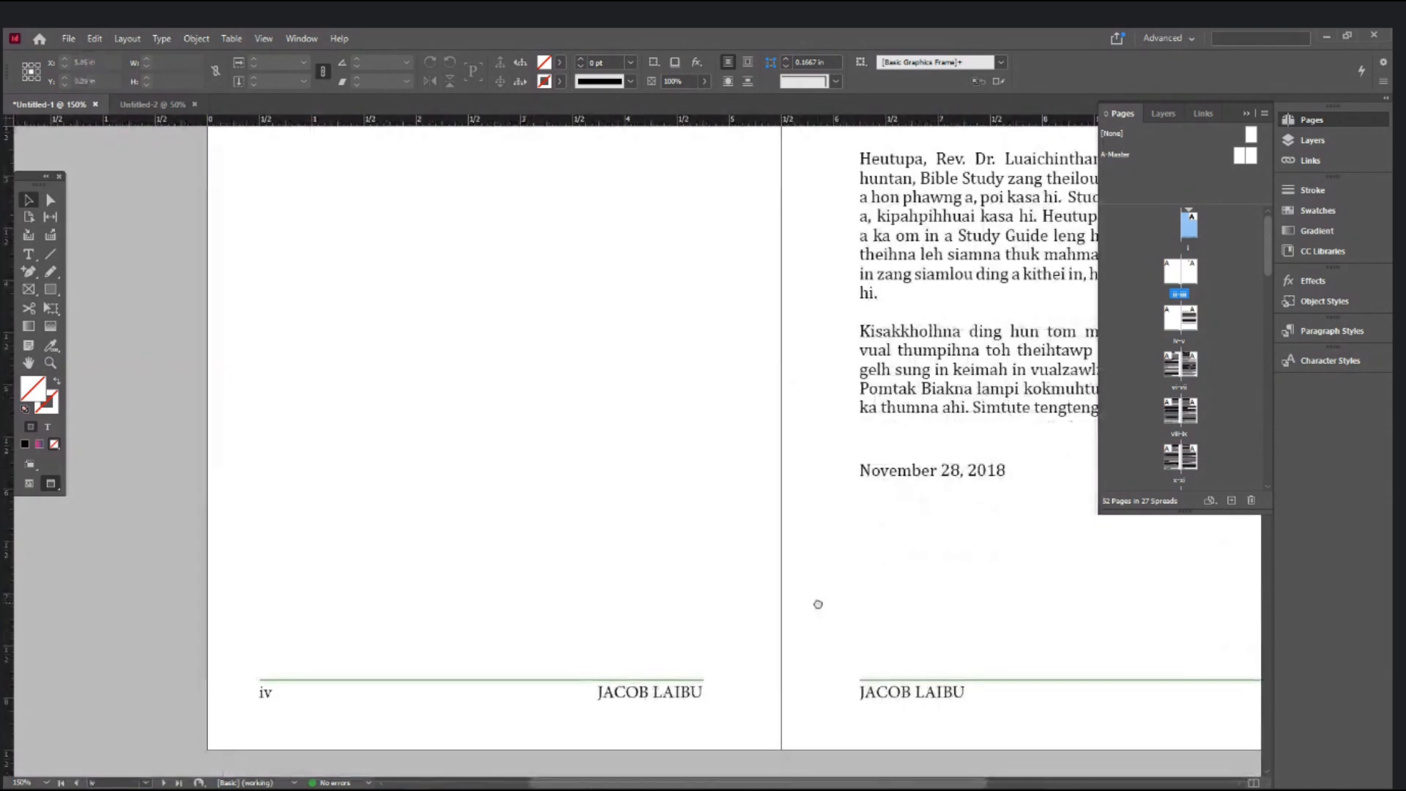
left_click_drag(817, 604, 346, 606)
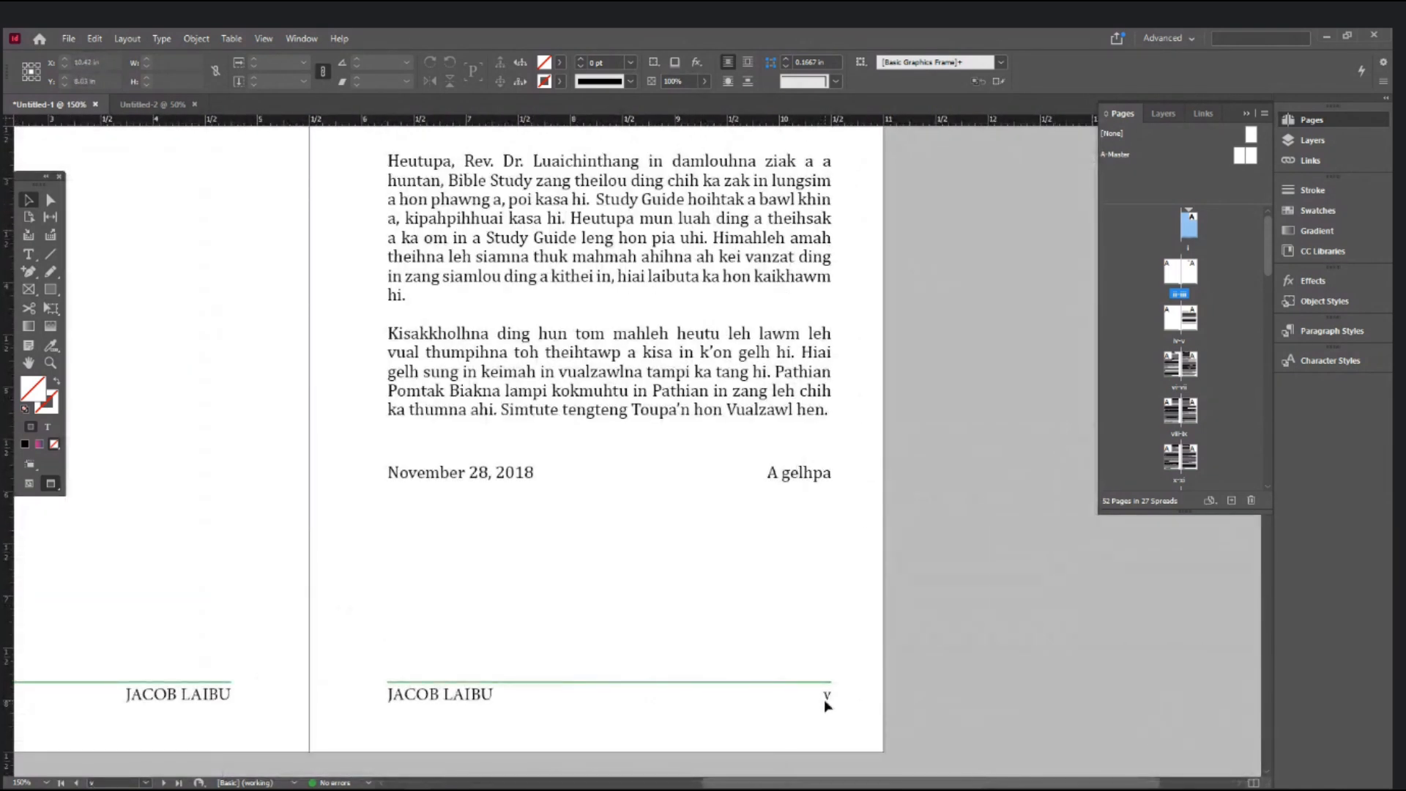
- Scroll to page v's text ending 'November 28, 2018' and target page v in the Pages panel
scroll(826, 704, "up", 5)
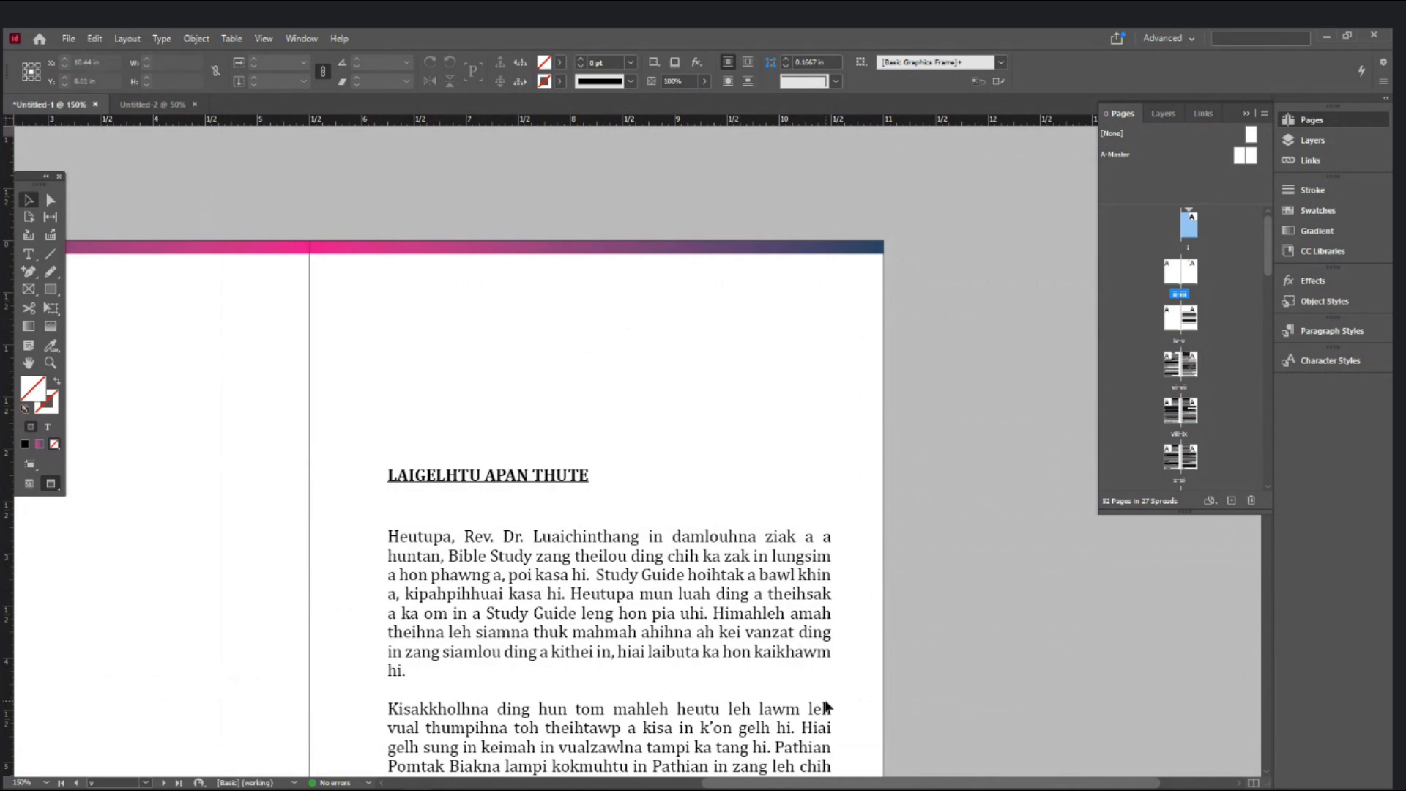
scroll(826, 707, "down", 3)
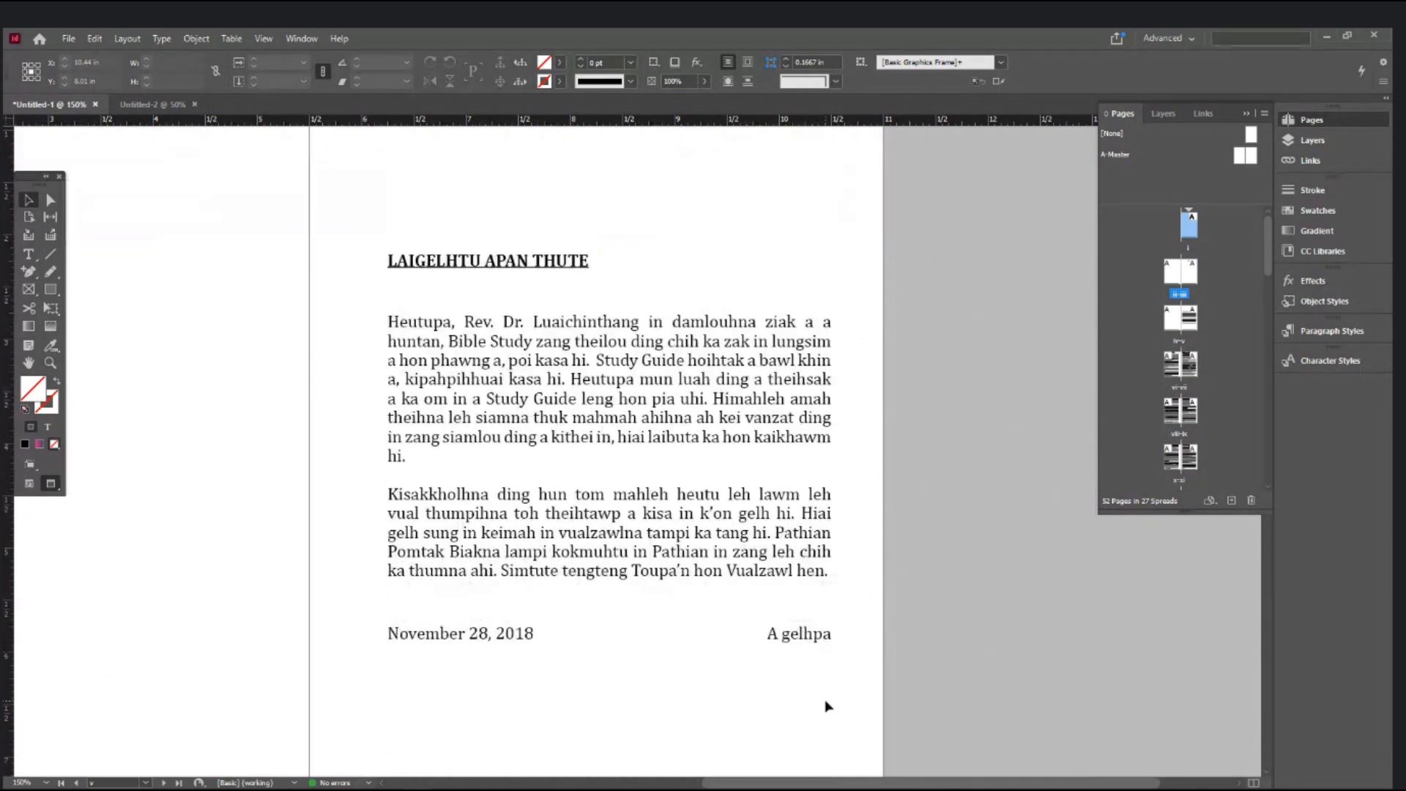
scroll(826, 705, "down", 3)
scroll(826, 705, "up", 3)
scroll(826, 705, "up", 2)
scroll(827, 705, "down", 4)
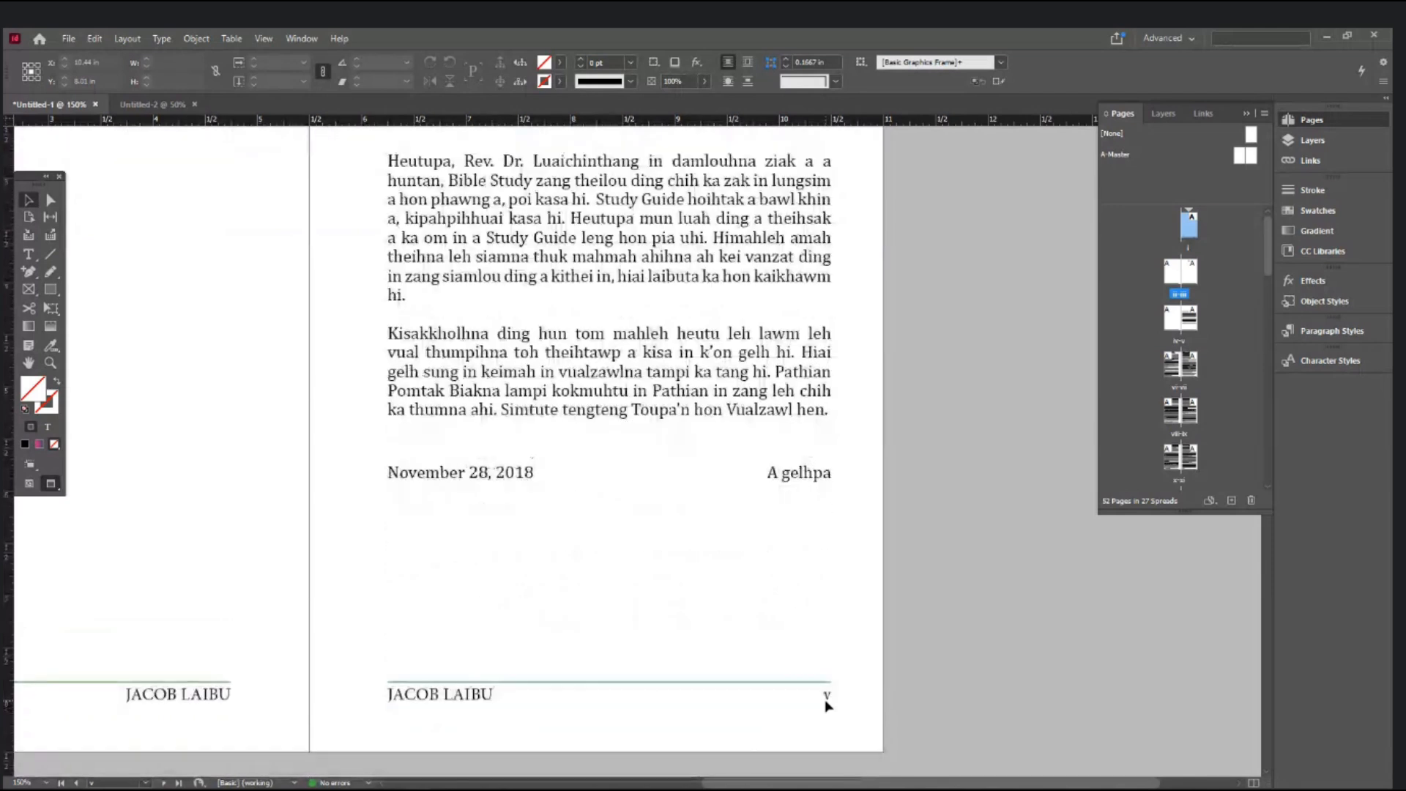
left_click(1193, 326)
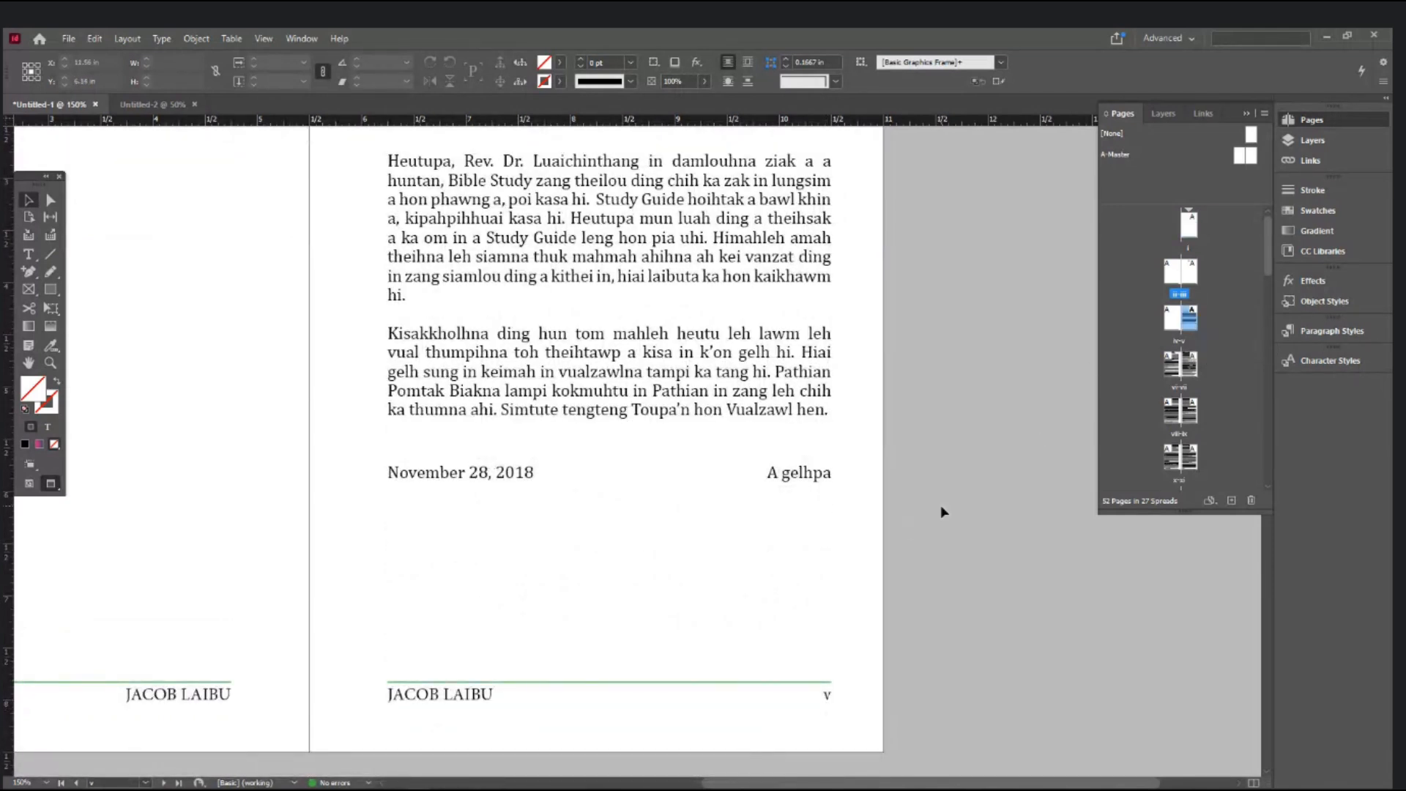
scroll(942, 505, "up", 2)
- Give page v a new section with Arabic 1, 2, 3, 4 numbering in Numbering & Section Options
right_click(1189, 322)
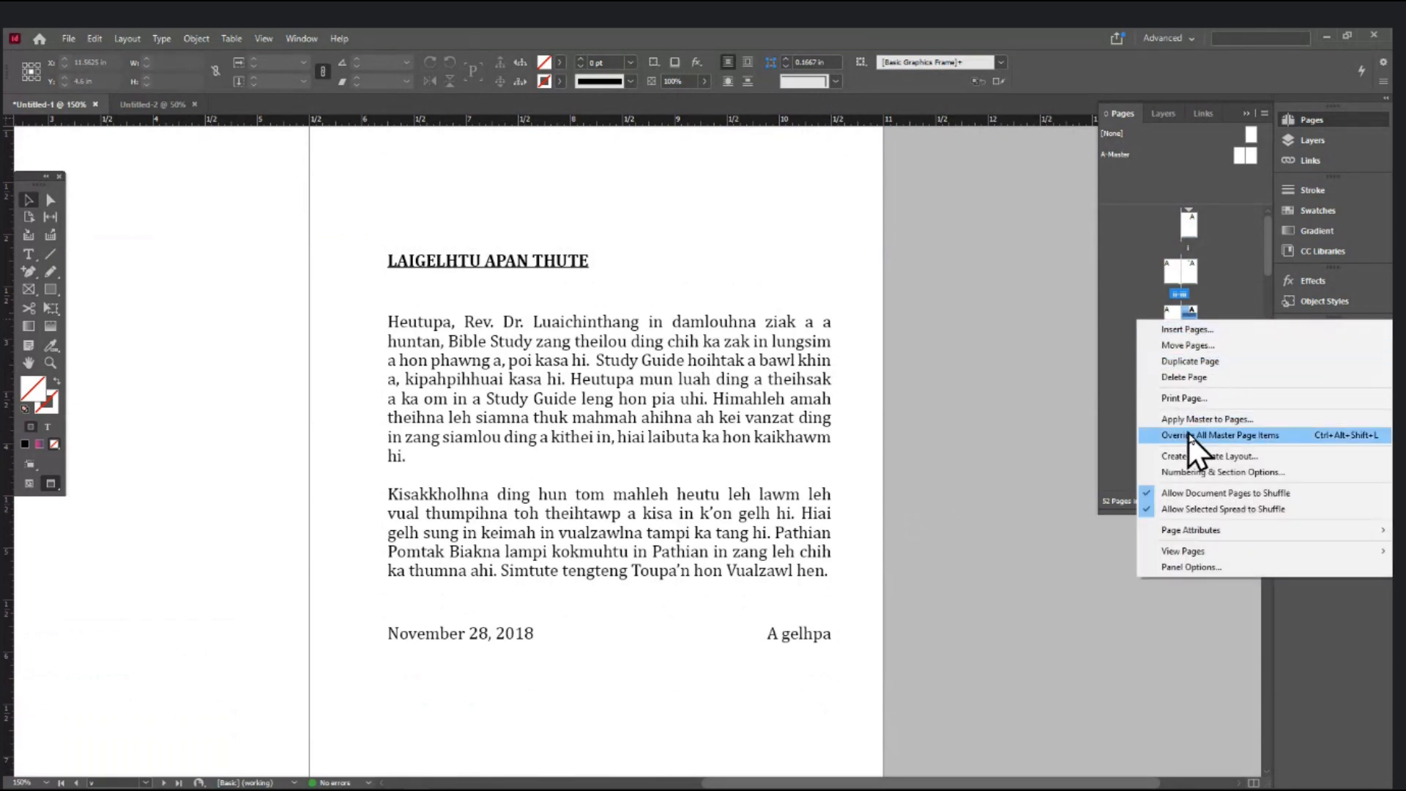
left_click(1197, 472)
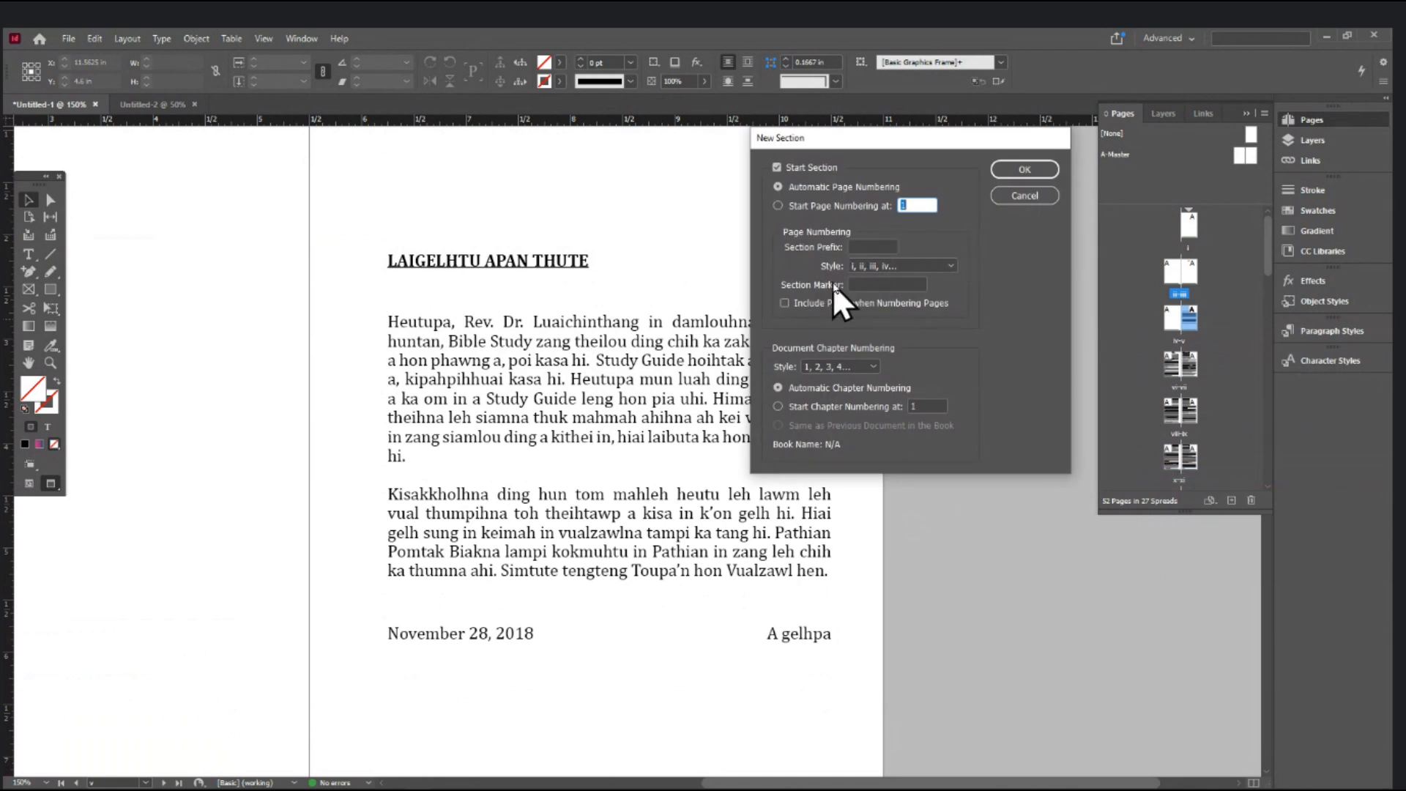
left_click(881, 268)
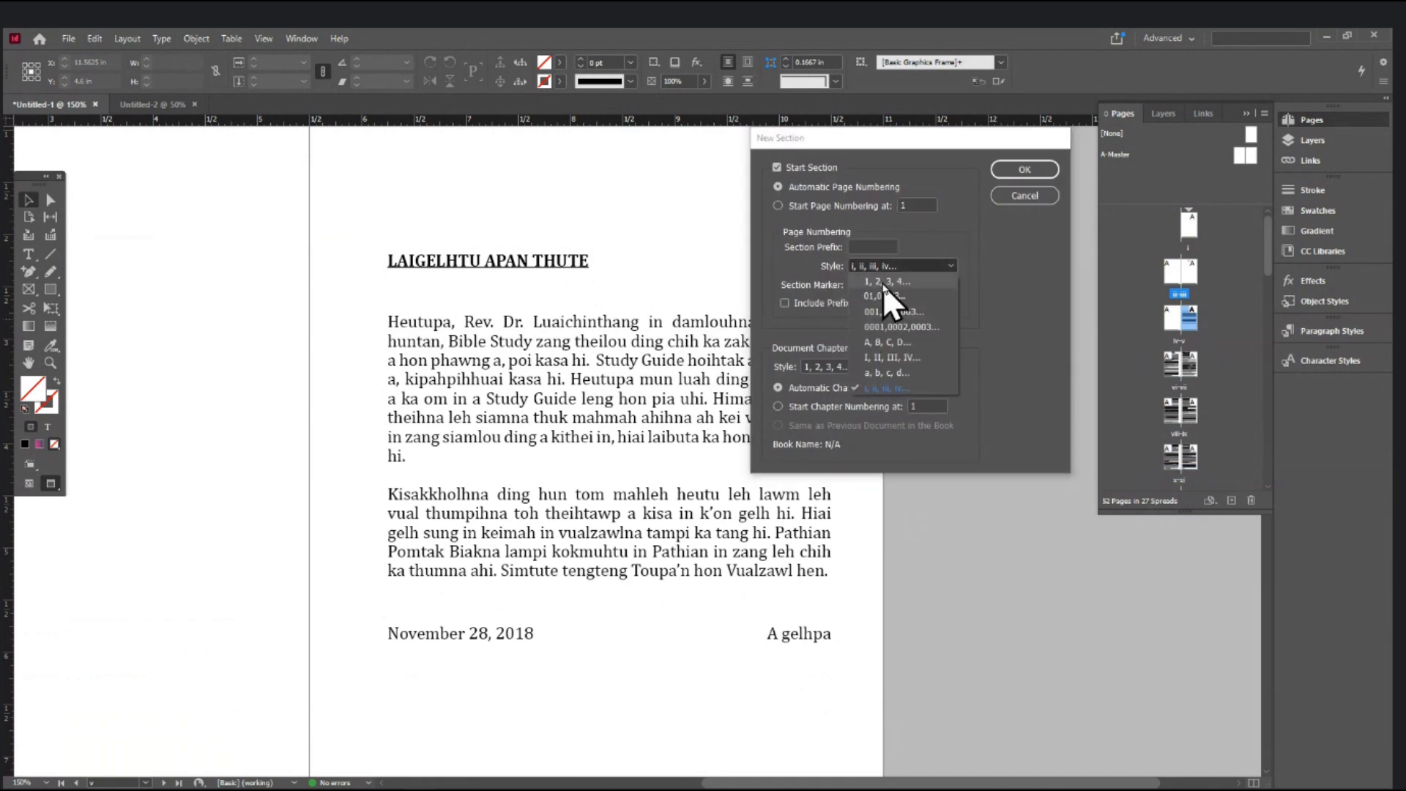
left_click(883, 282)
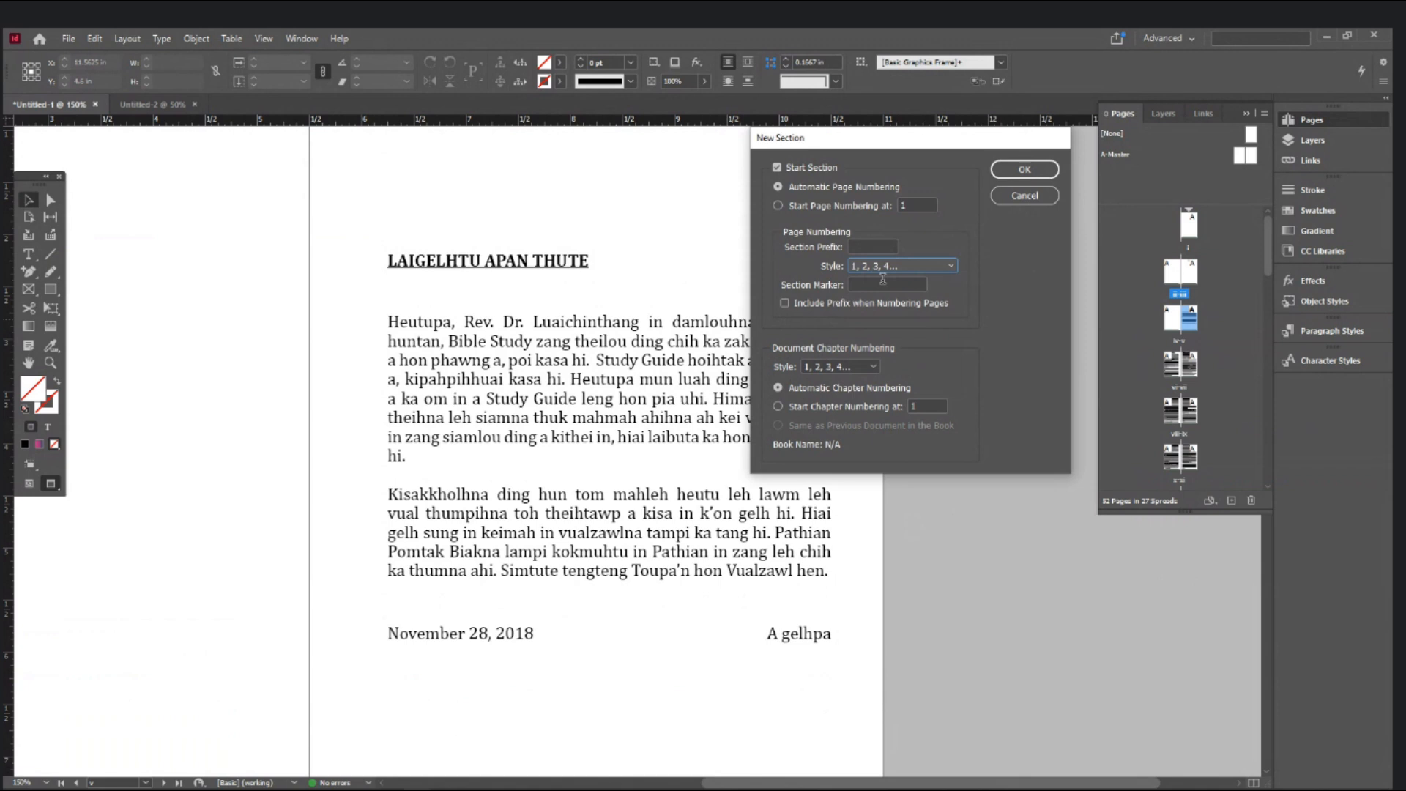
left_click(1024, 169)
scroll(842, 373, "down", 3)
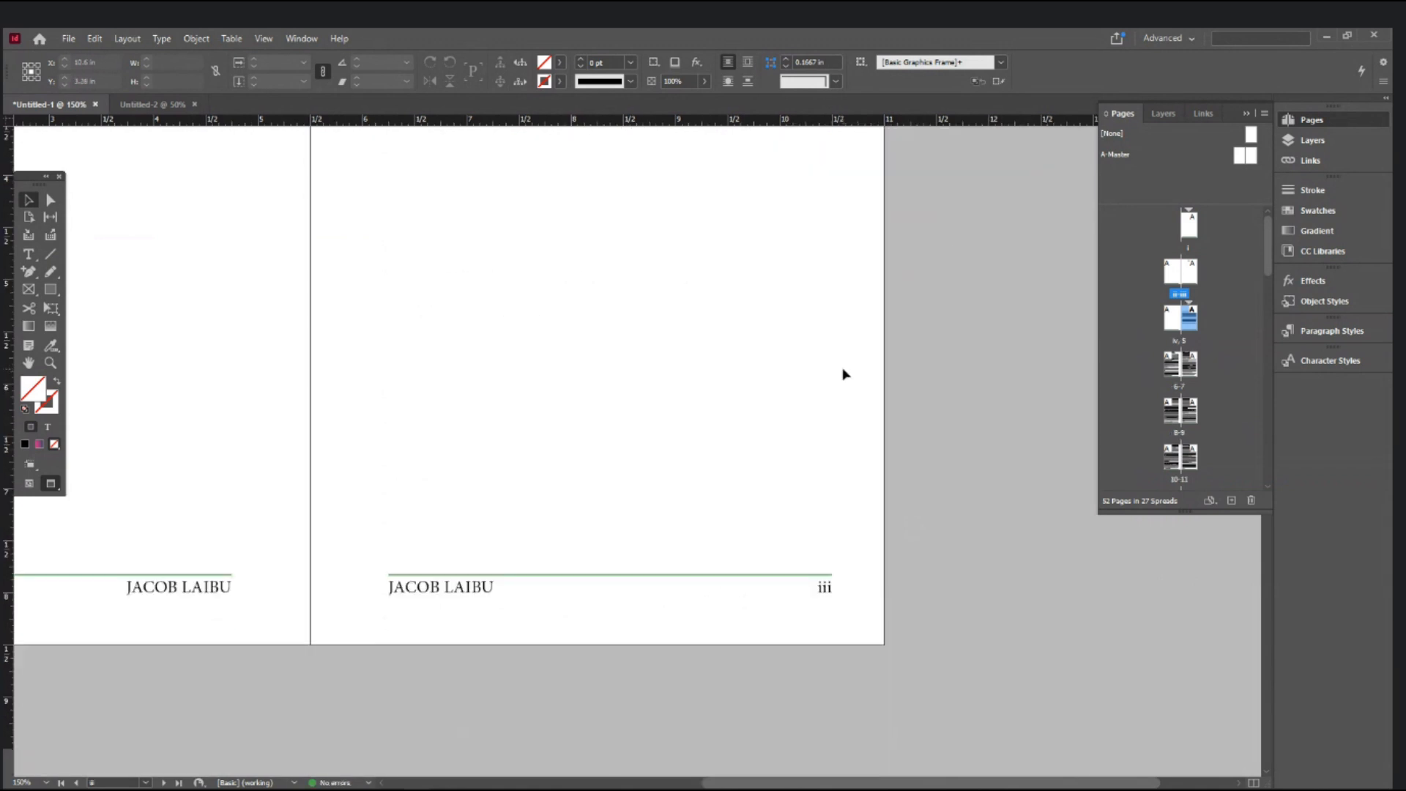
key("ctrl+minus")
key("ctrl+minus")
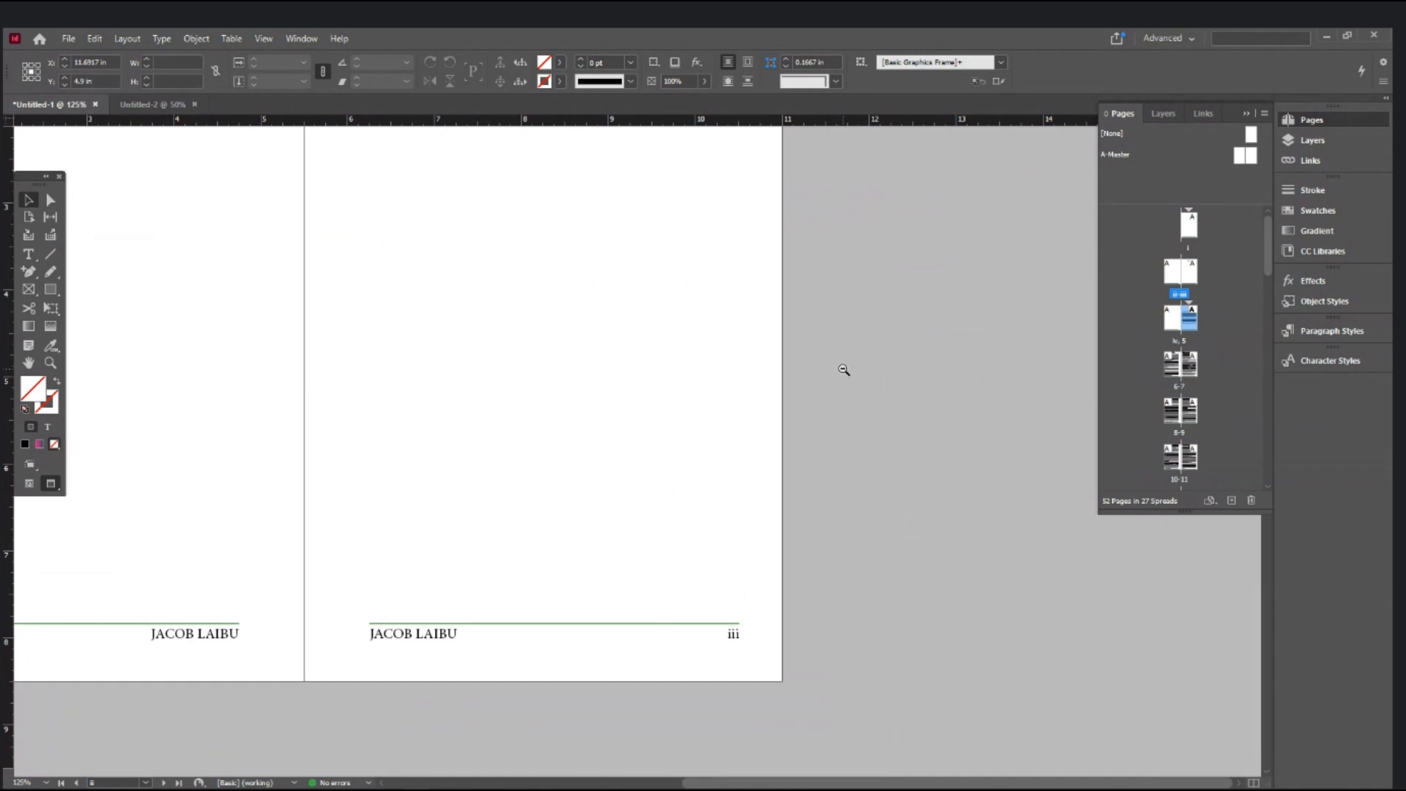
scroll(805, 396, "down", 10)
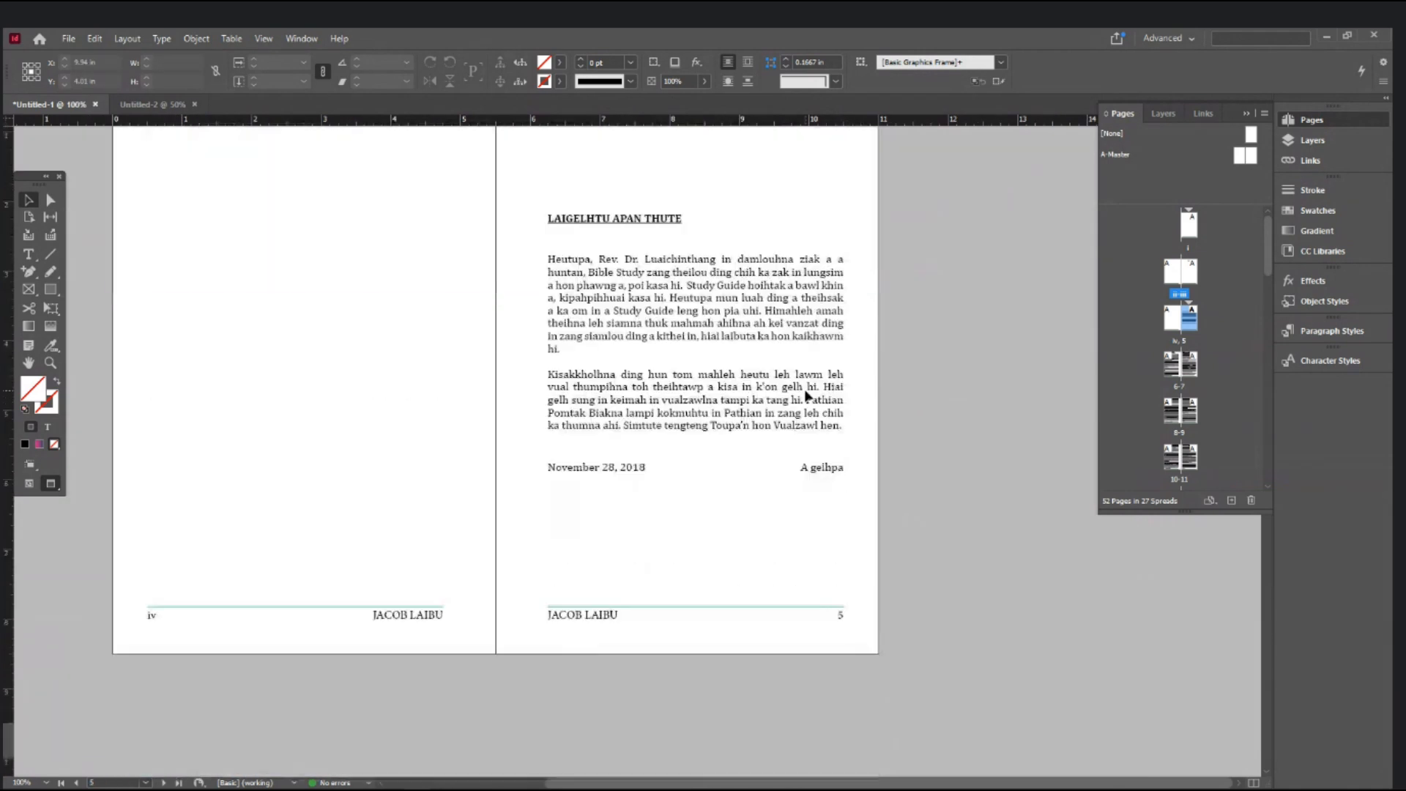
key("z")
left_click(157, 628)
left_click(600, 435, "ctrl")
left_click(599, 435, "ctrl")
left_click_drag(919, 565, 223, 597)
left_click_drag(860, 584, 661, 552)
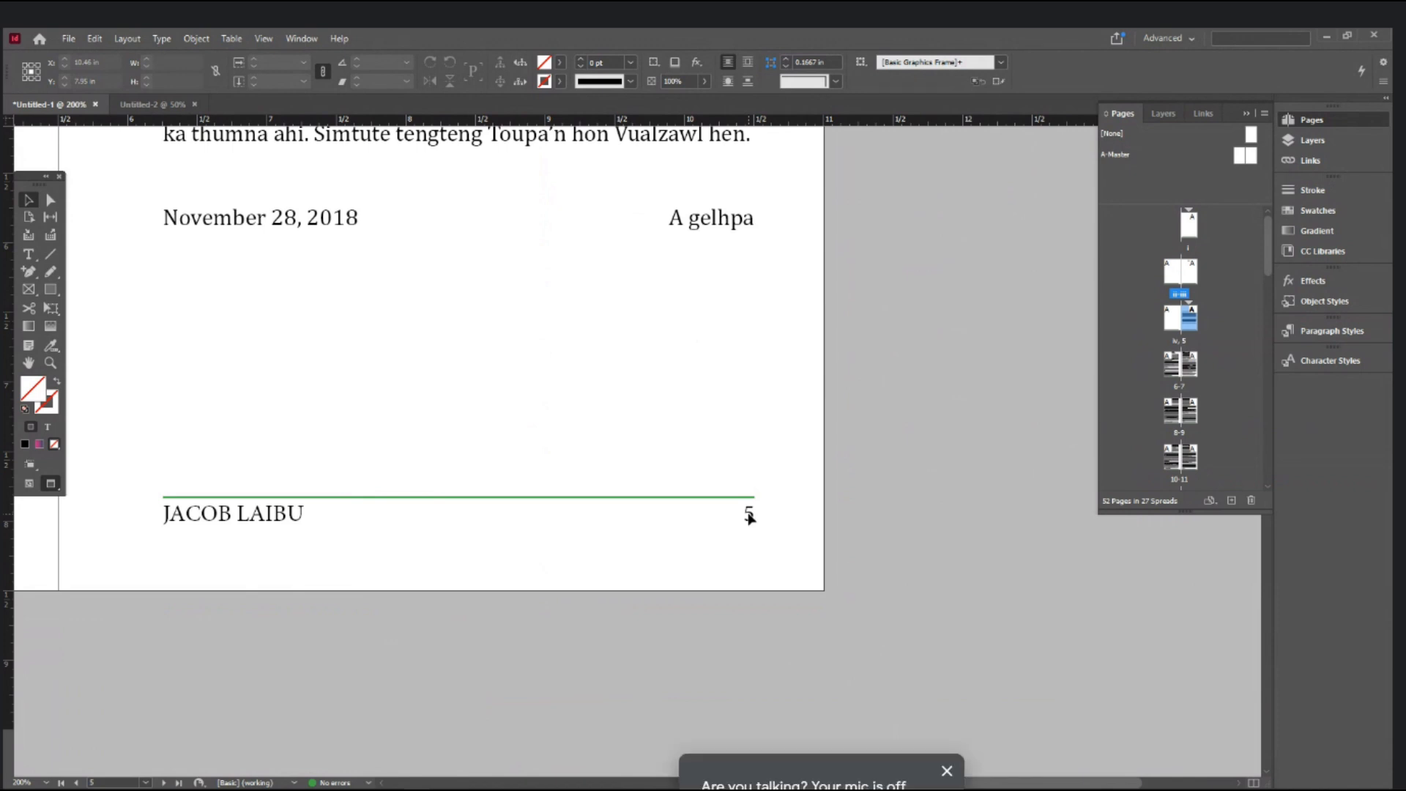
left_click(900, 517)
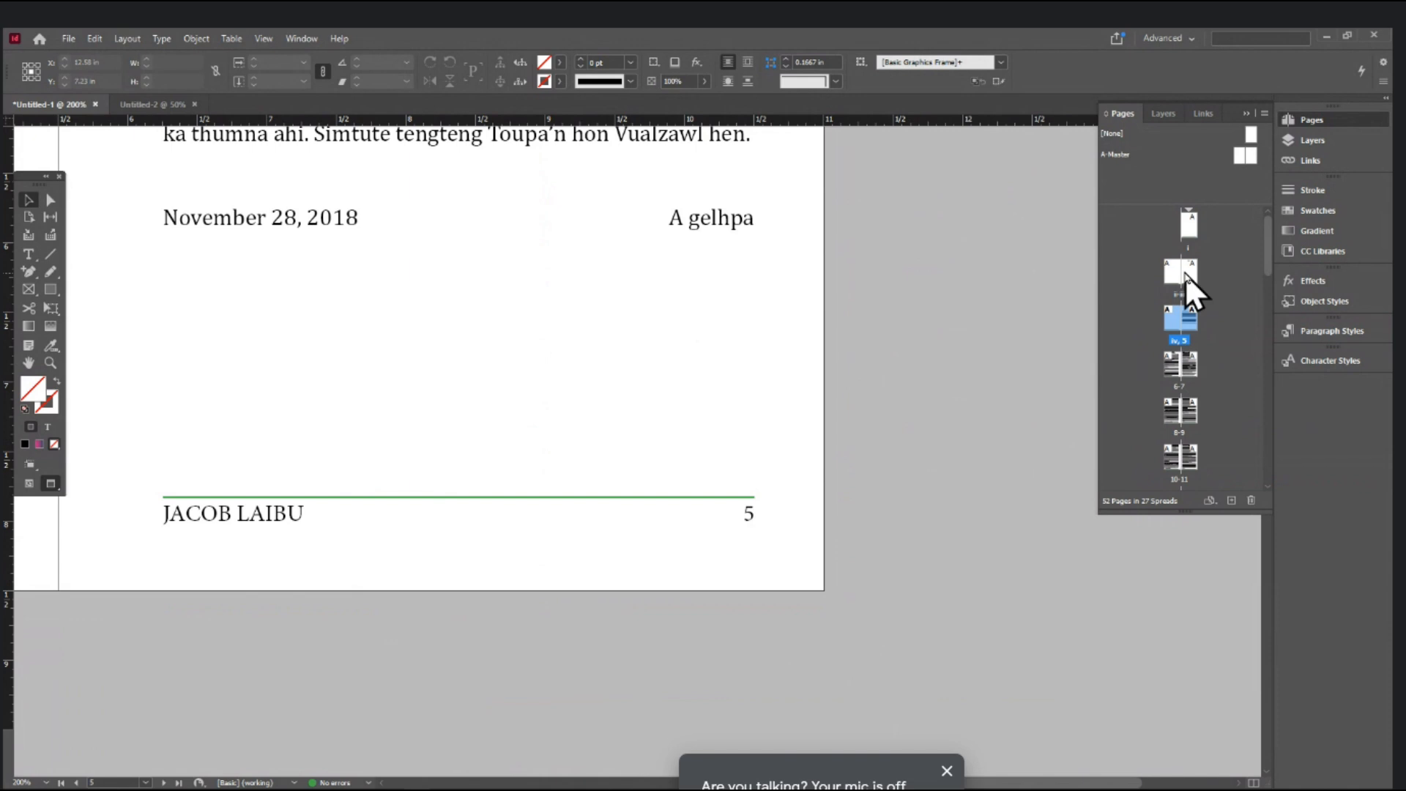
left_click(1192, 313)
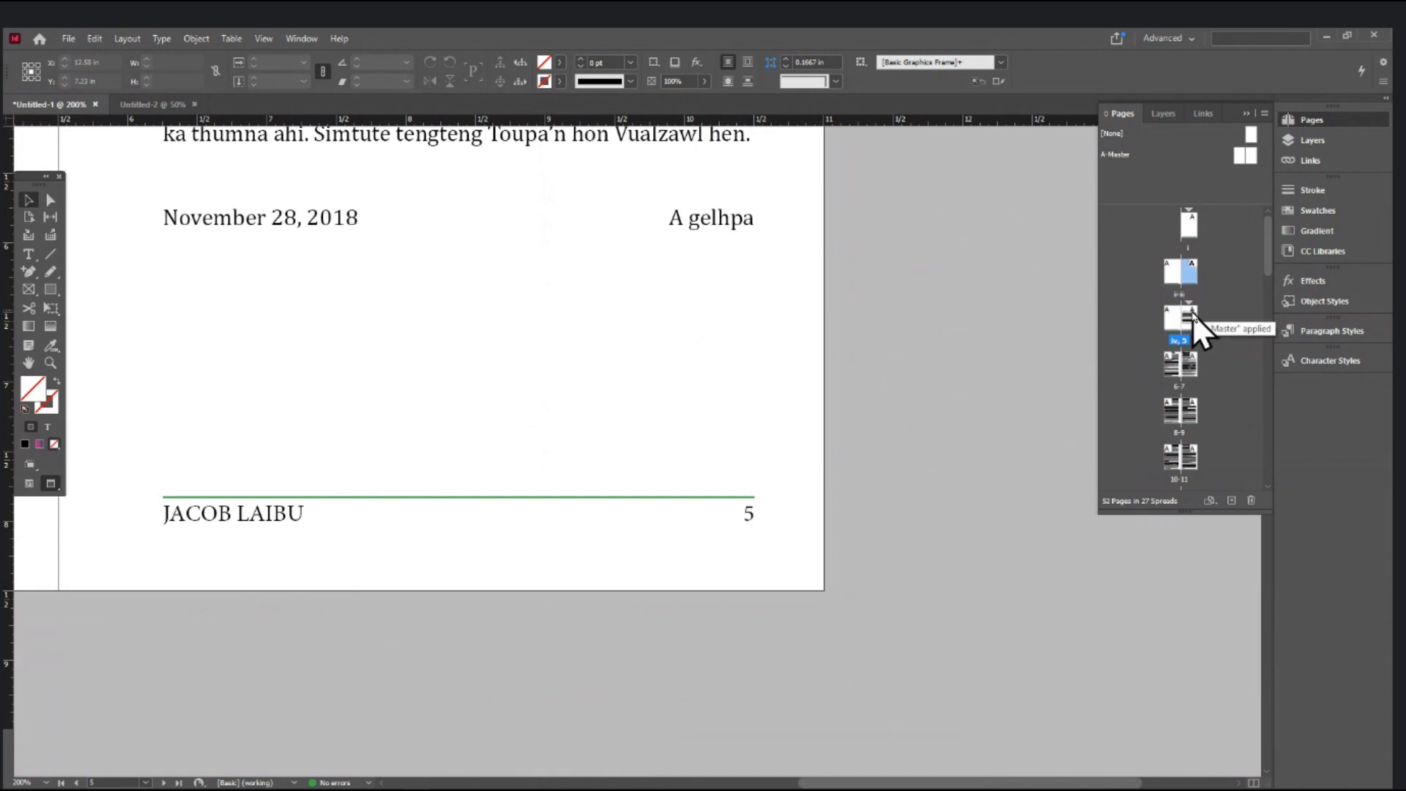
- Restart page numbering at 1 on the page numbered 5 via Numbering & Section Options
right_click(1192, 312)
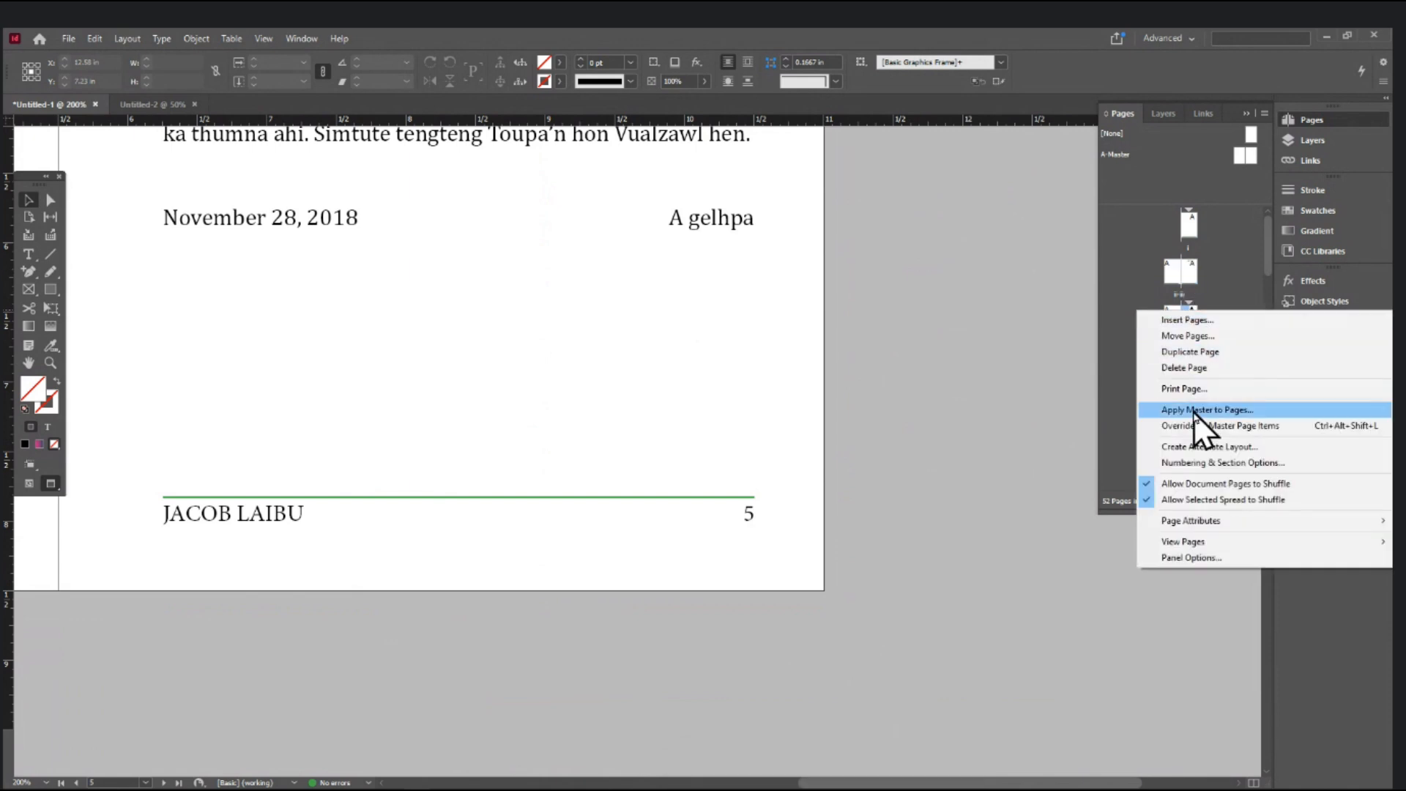
left_click(1195, 459)
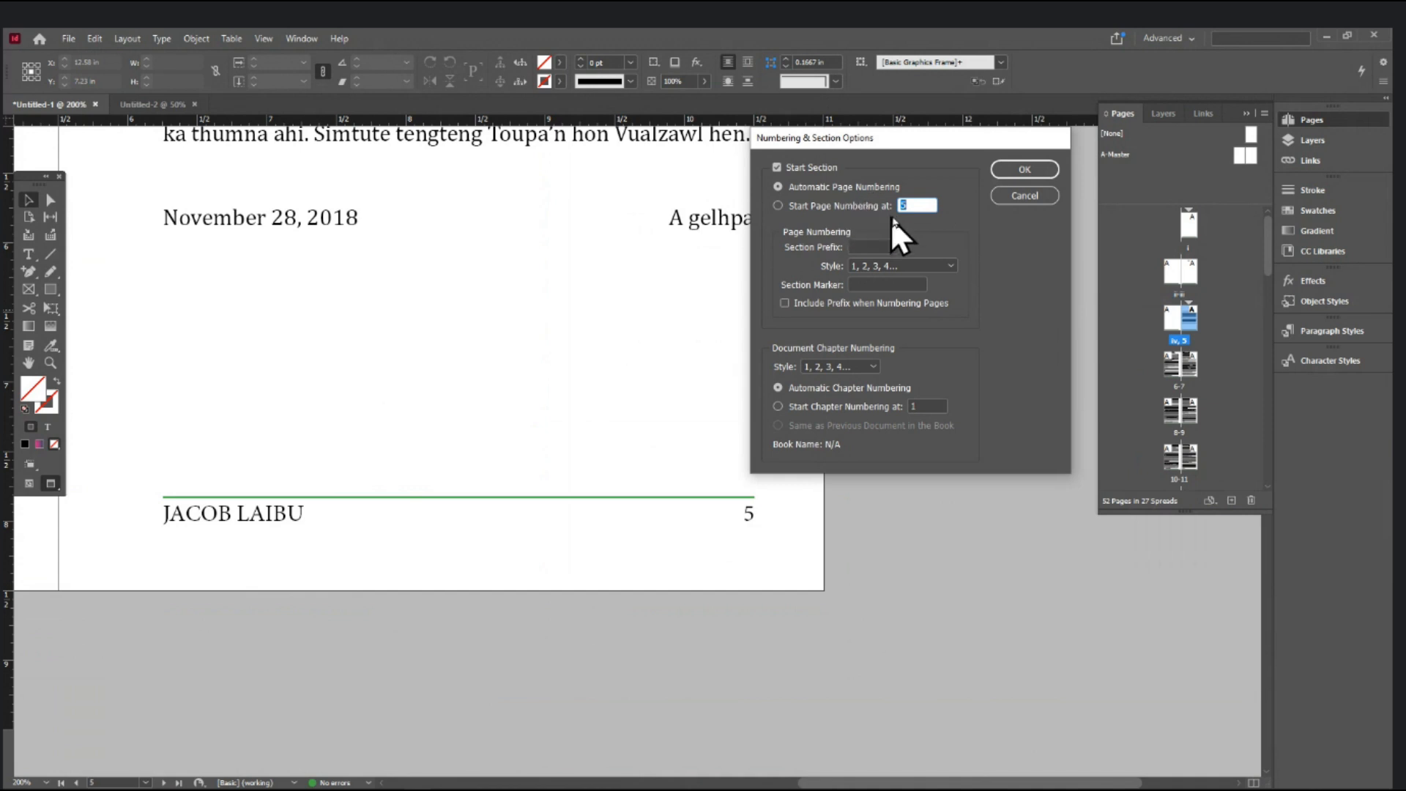
left_click(777, 206)
left_click_drag(922, 201, 766, 212)
type("1")
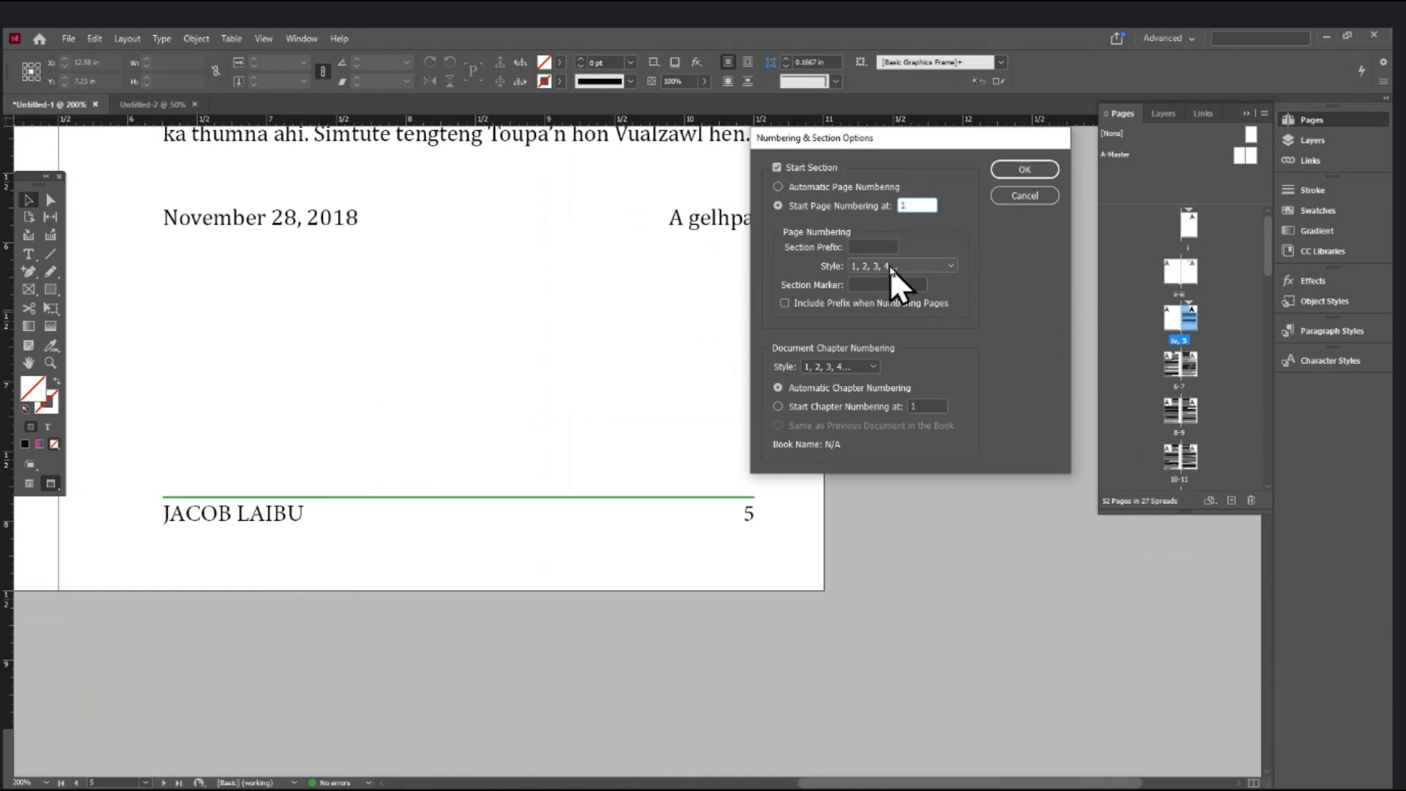
left_click(1022, 169)
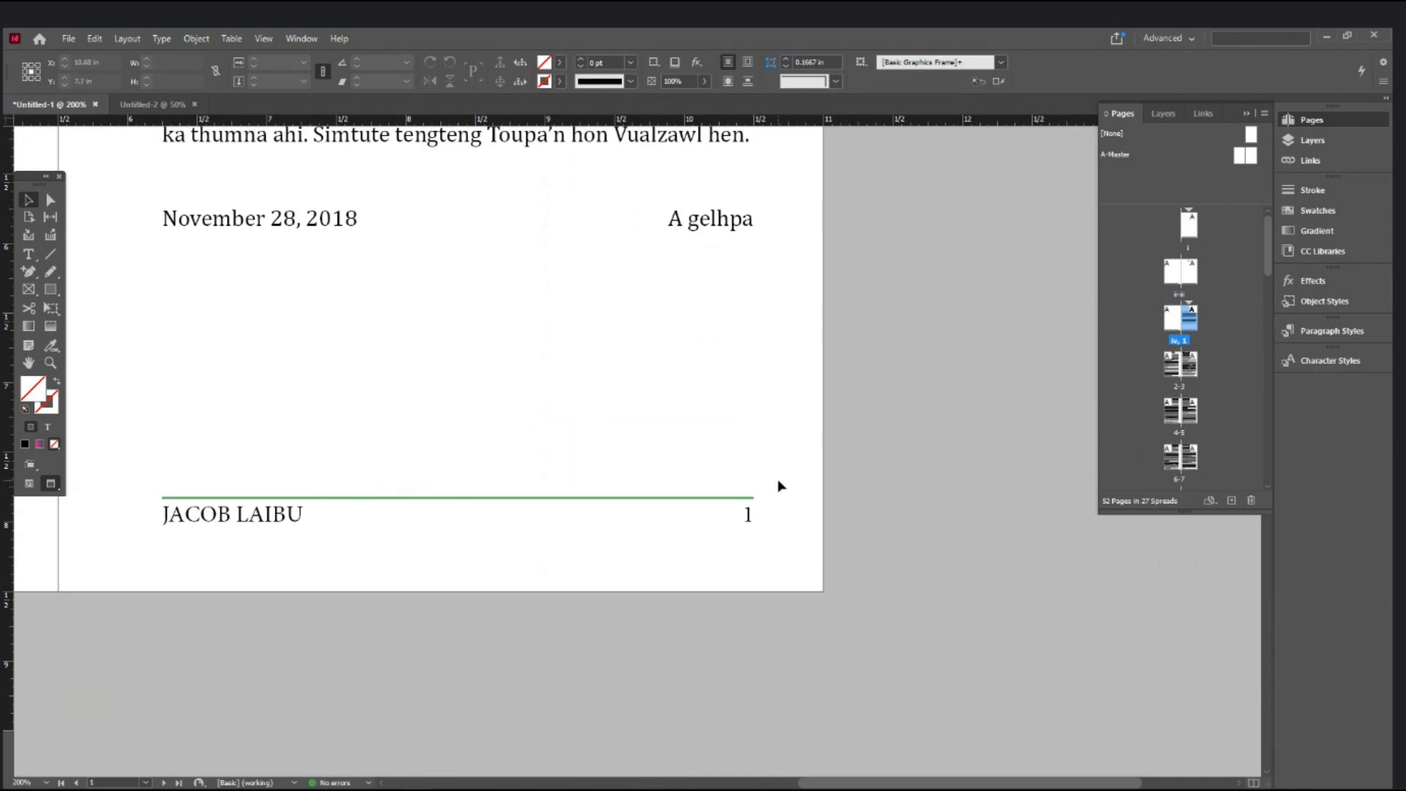
- Zoom and pan through the FOREWORD and iv–1 spreads to check their page footers
left_click(779, 481, "alt")
left_click_drag(648, 449, 736, 563)
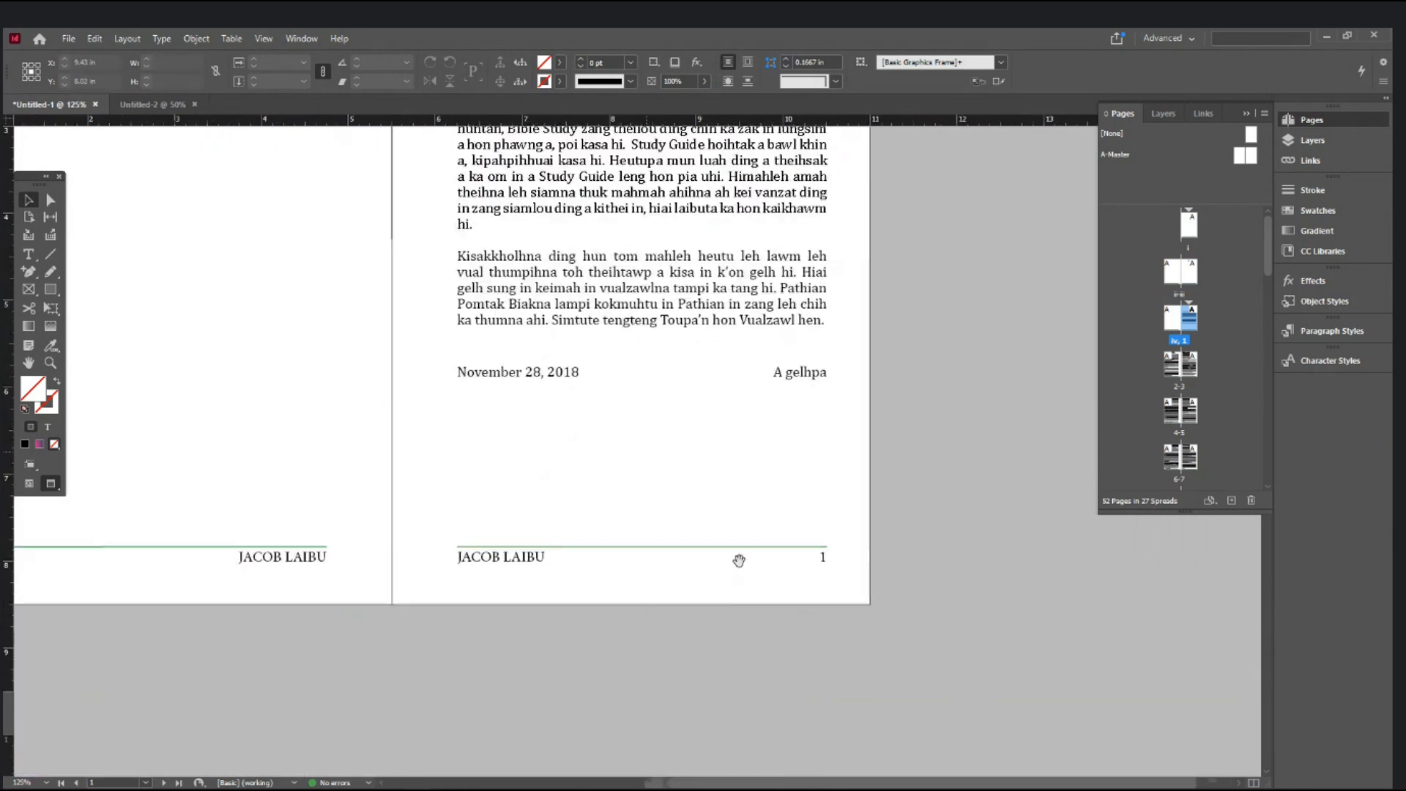
scroll(545, 490, "up", 3)
scroll(544, 491, "up", 6)
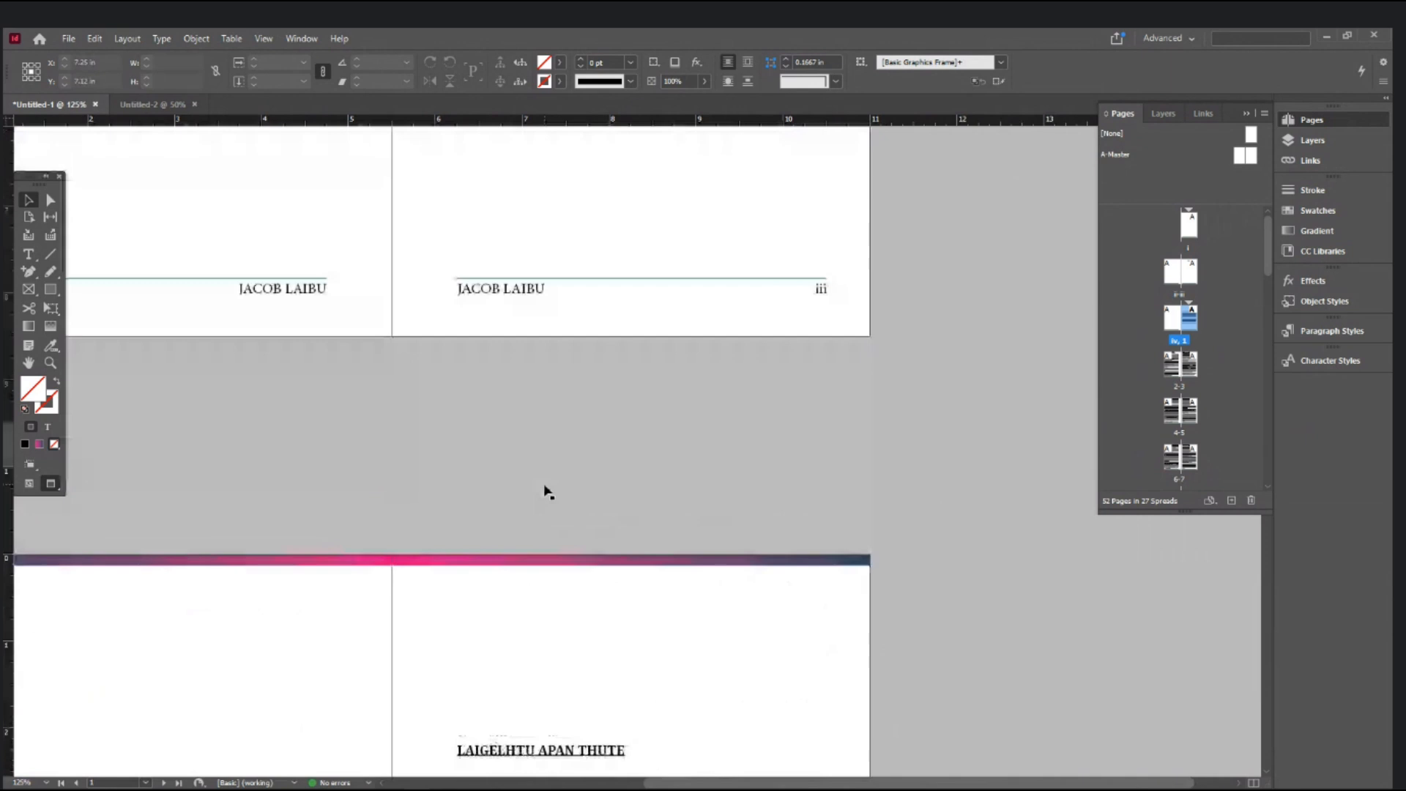
scroll(544, 491, "down", 2)
scroll(544, 490, "down", 2)
scroll(544, 490, "up", 3)
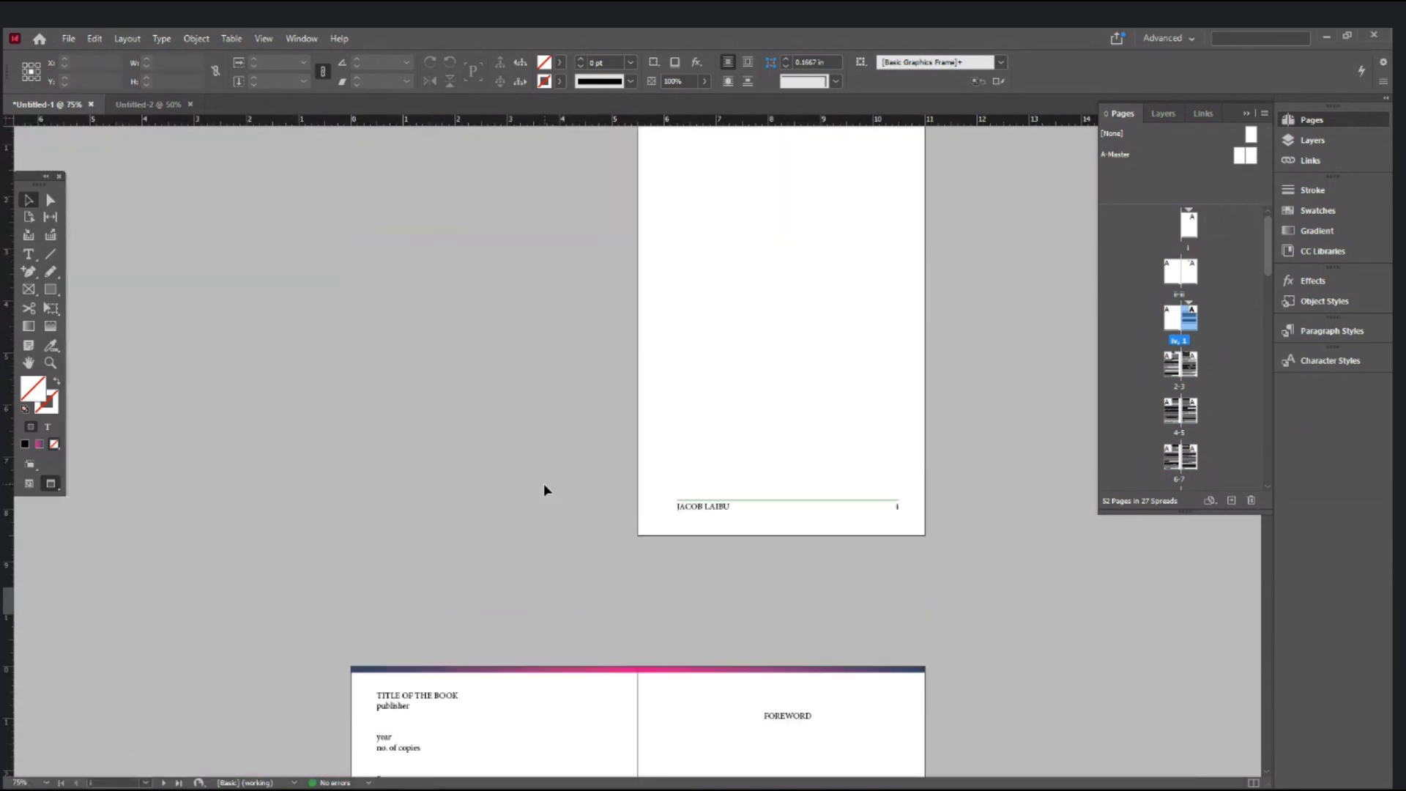
scroll(832, 511, "up", 1)
key("ctrl+=")
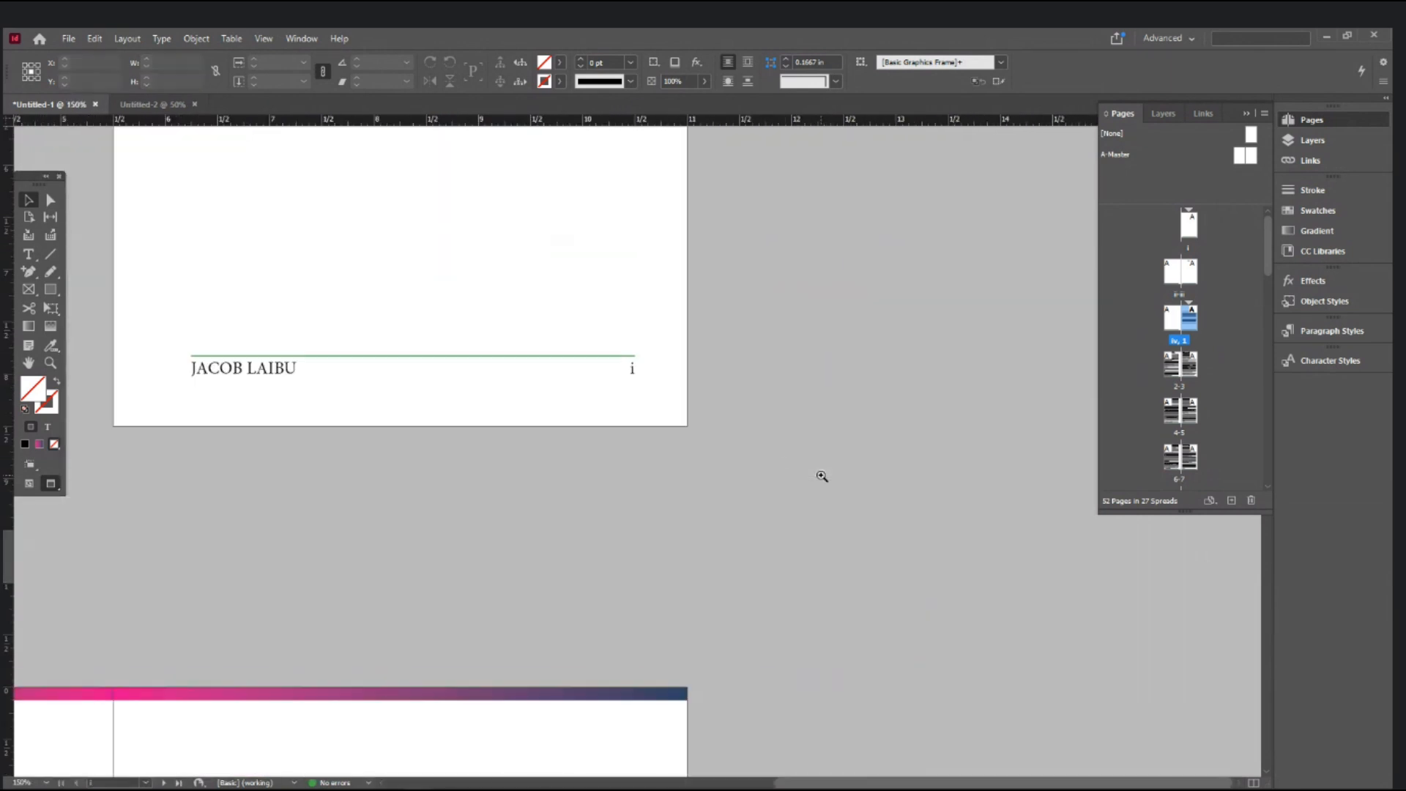
left_click_drag(465, 764, 679, 393)
left_click_drag(548, 608, 732, 261)
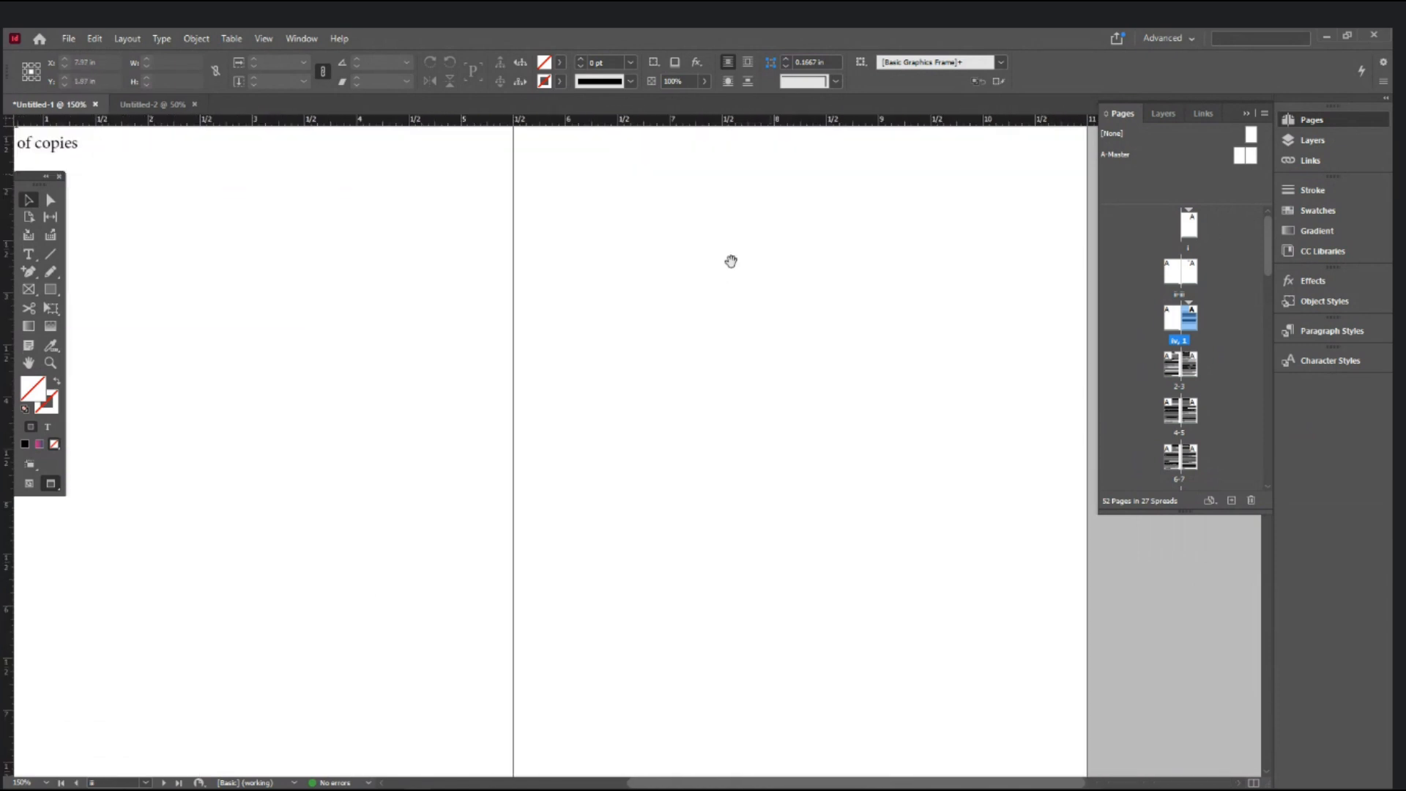
left_click_drag(371, 586, 531, 223)
left_click_drag(519, 324, 667, 94)
left_click_drag(574, 380, 458, 16)
left_click_drag(498, 549, 462, 249)
left_click_drag(849, 578, 558, 572)
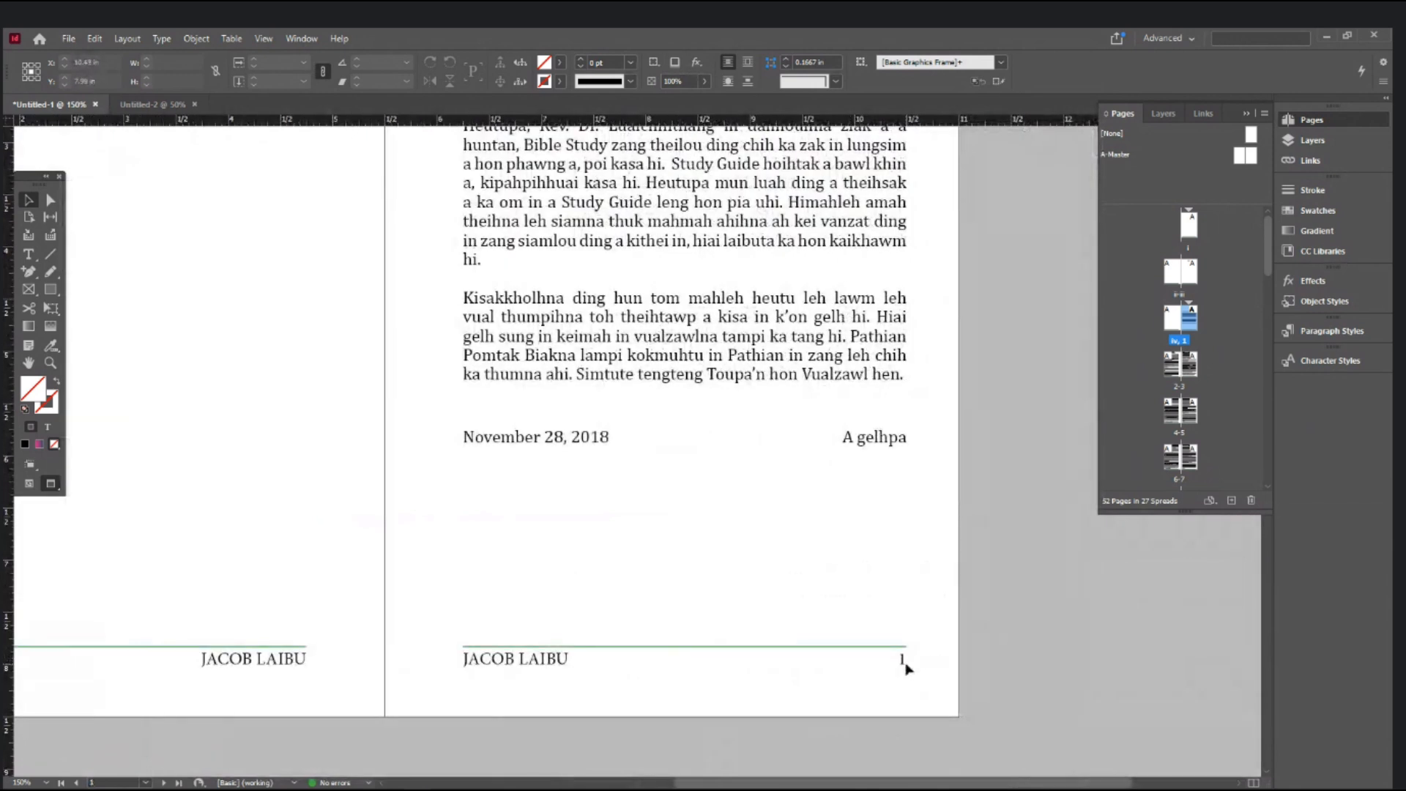
- Zoom out to 100% and use the status-bar page list to reach spread 4–5
scroll(906, 668, "down", 8)
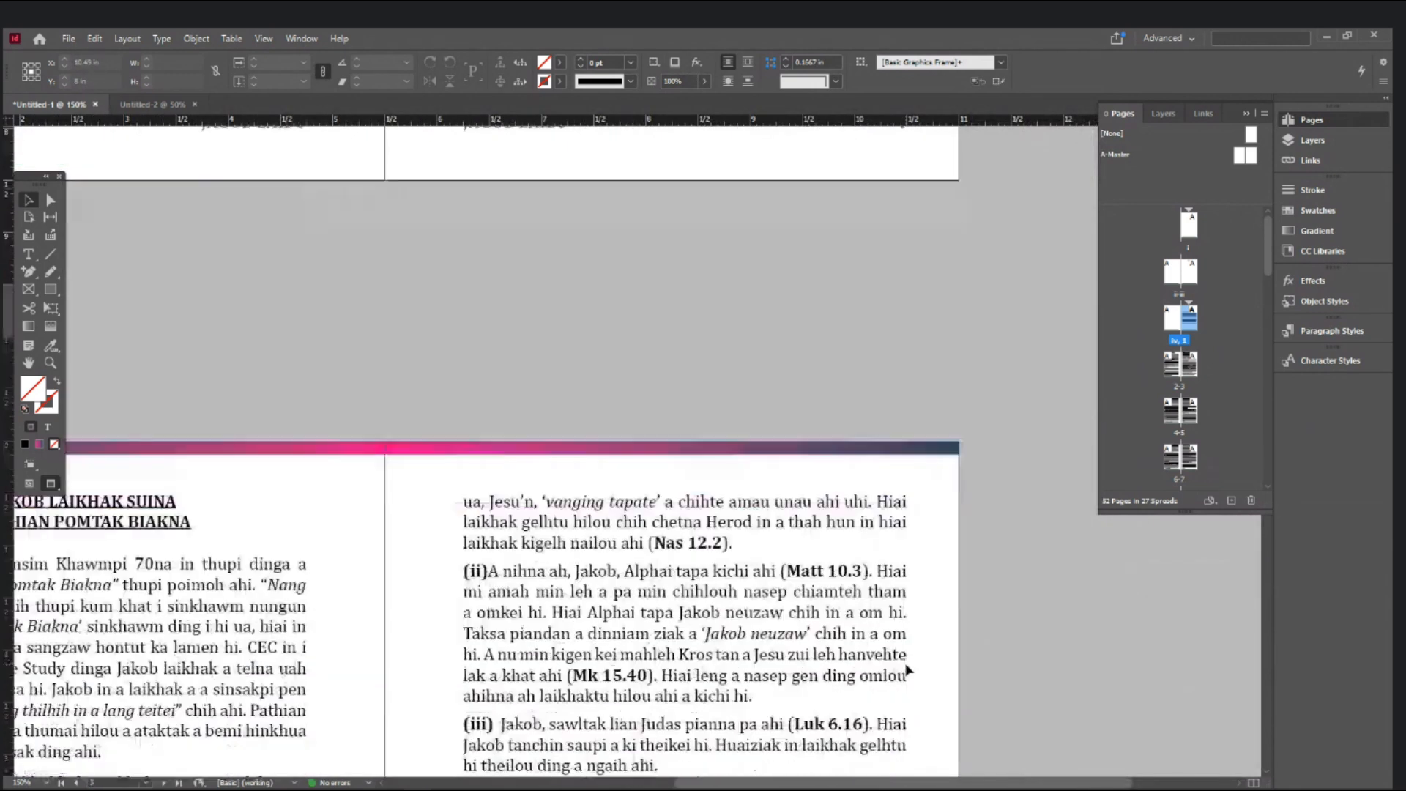
scroll(294, 651, "down", 10)
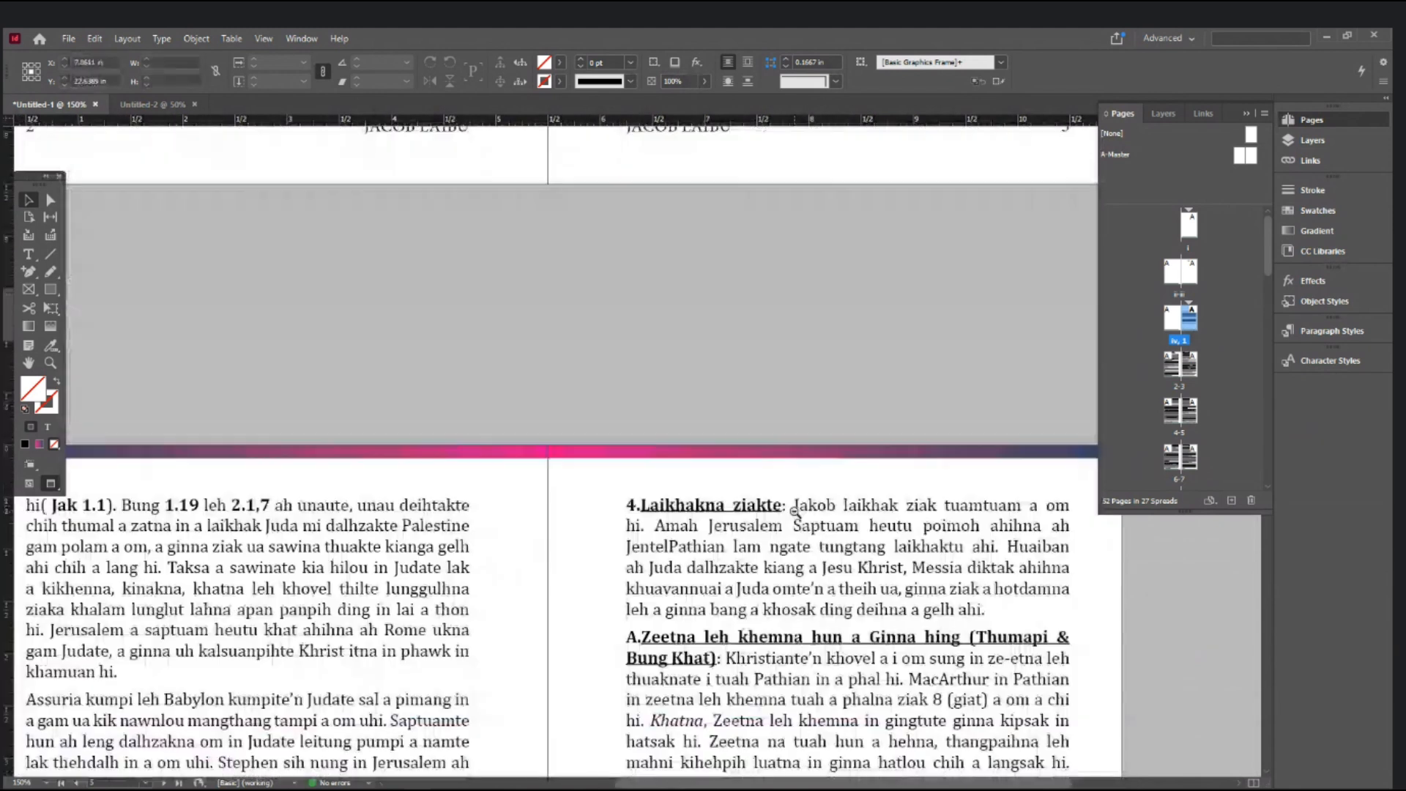
left_click(795, 511, "ctrl+alt")
left_click(794, 511, "ctrl+alt")
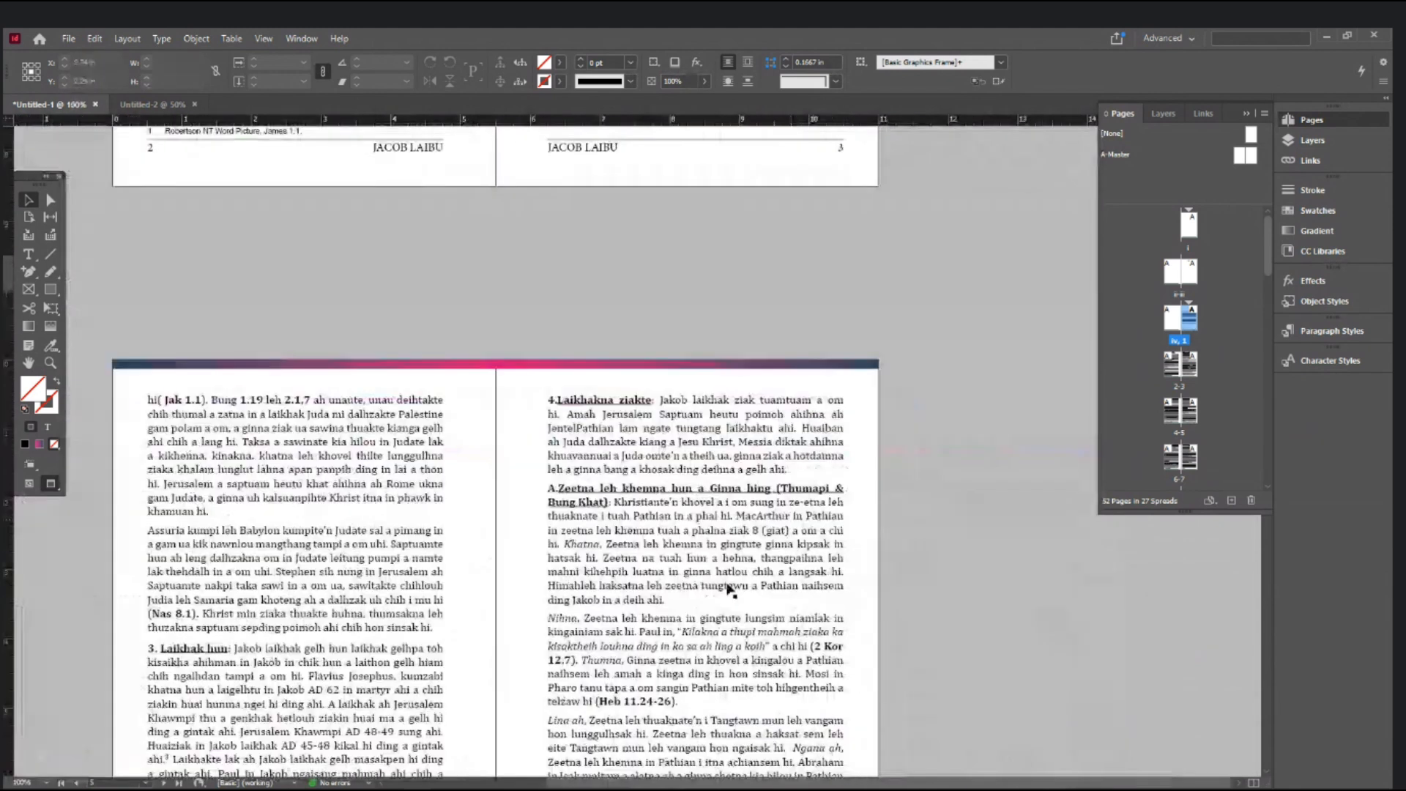
scroll(732, 587, "down", 3)
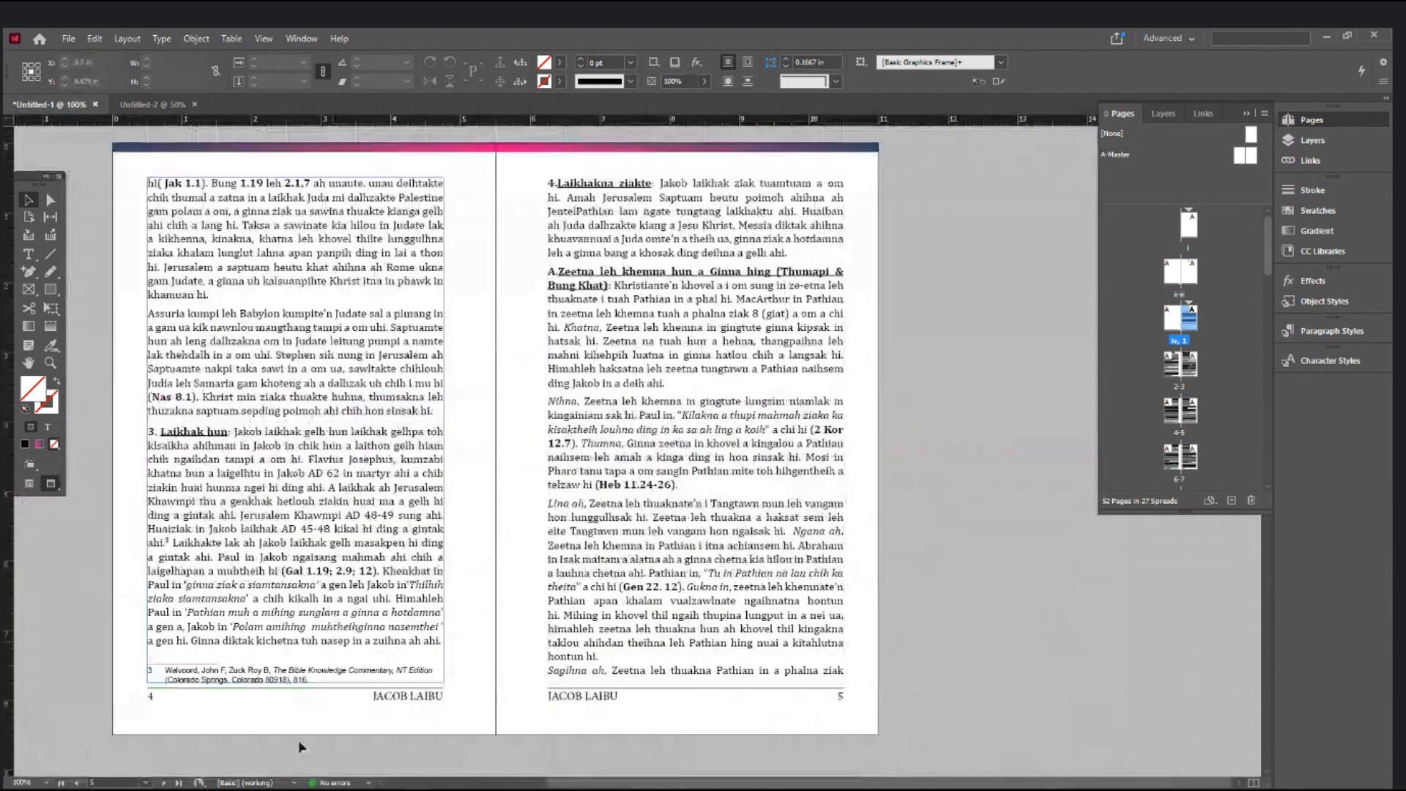
left_click(145, 782)
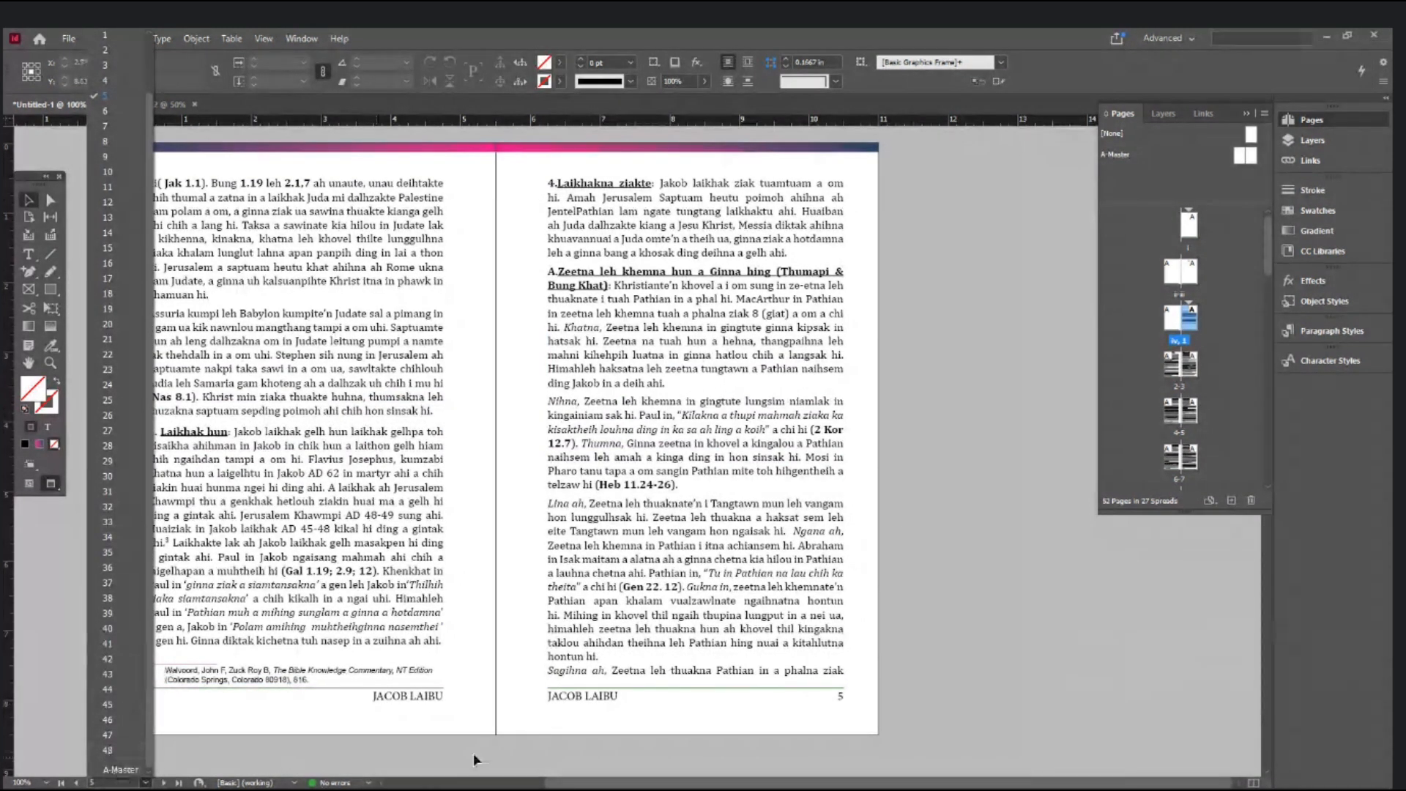
- Add 'ROMAN NUMBERS I - IV = 4PAGES', 'numericals 1-48= 48pages' and '52pages total' to Notepad notes, then return to InDesign
key("alt+Tab")
key("Return")
type("ROMAN")
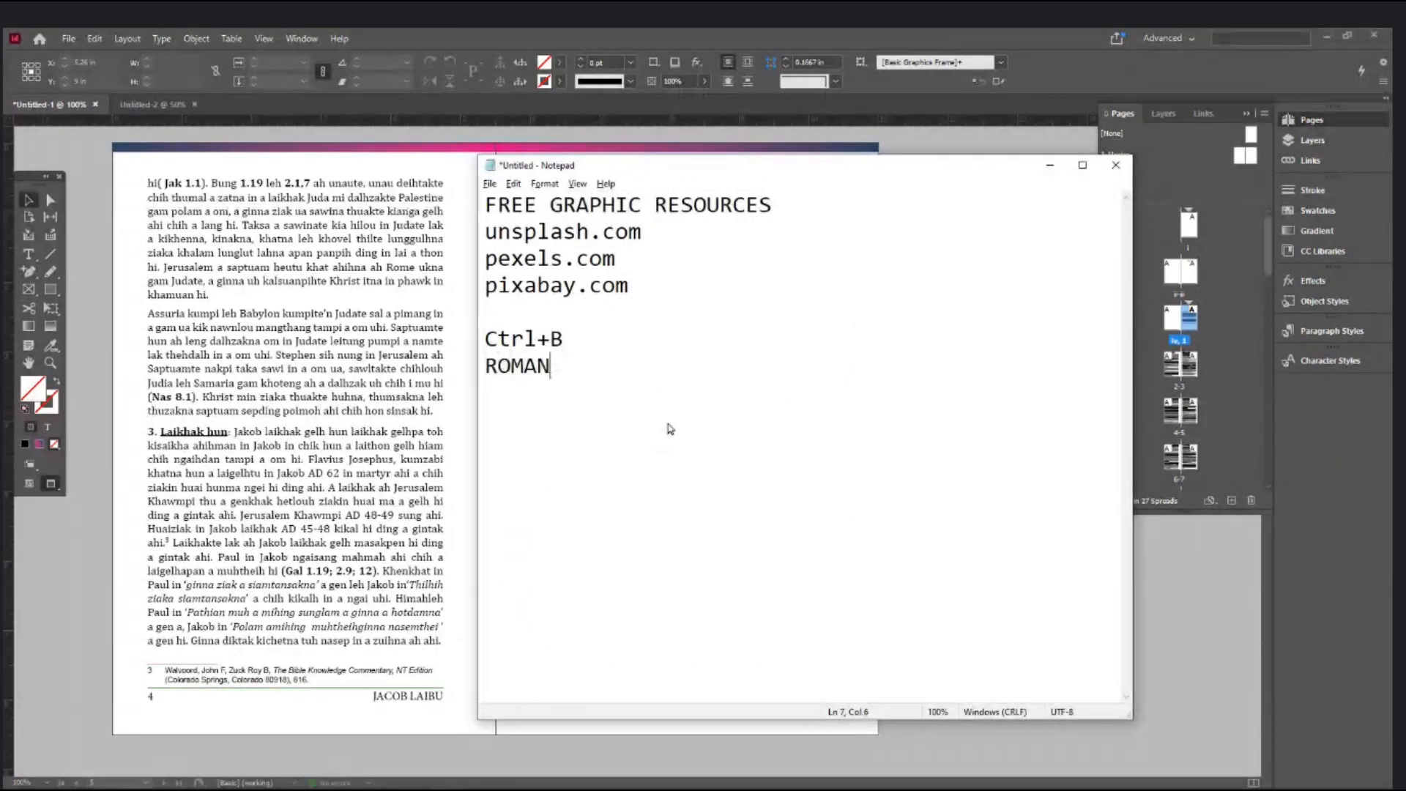
type(" NUMBERS ")
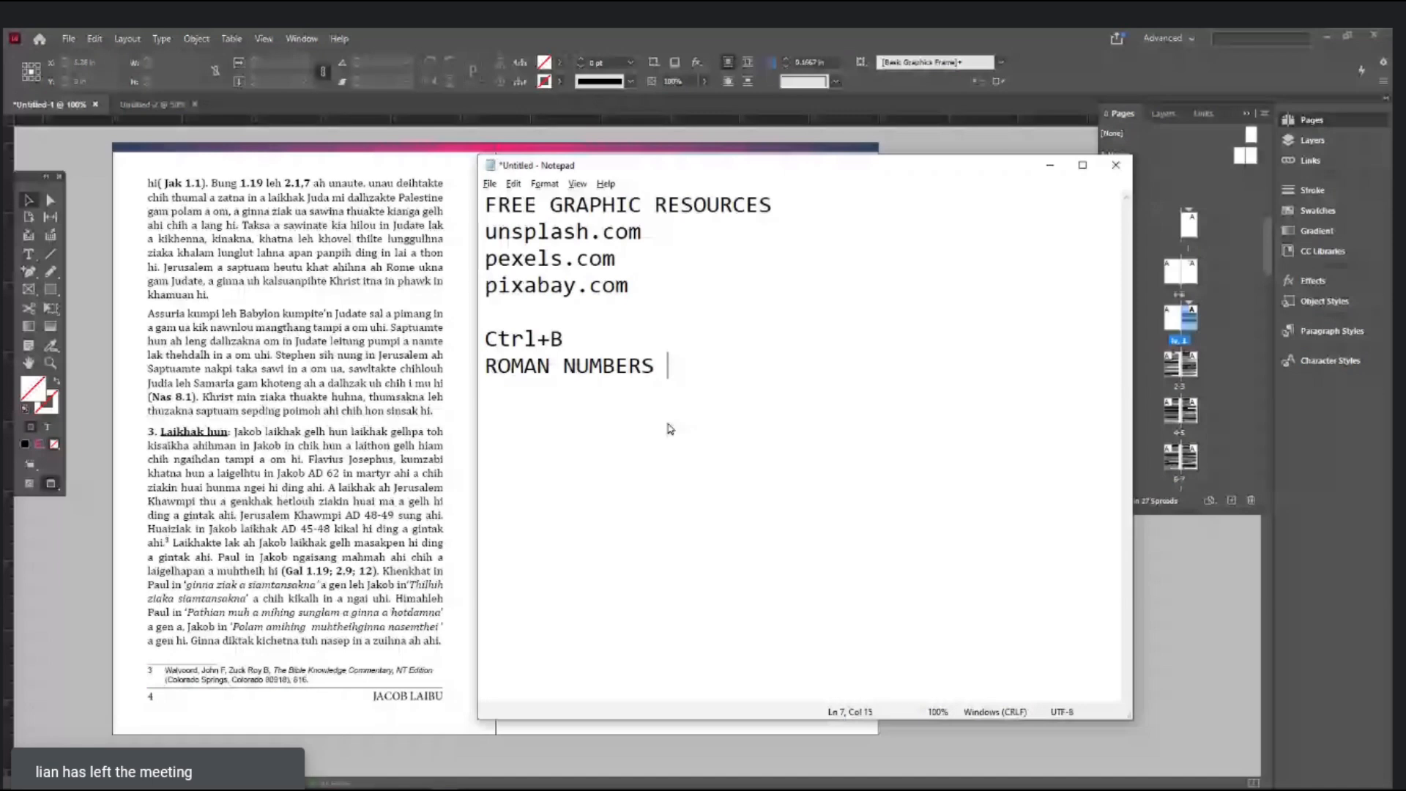
type("I - I")
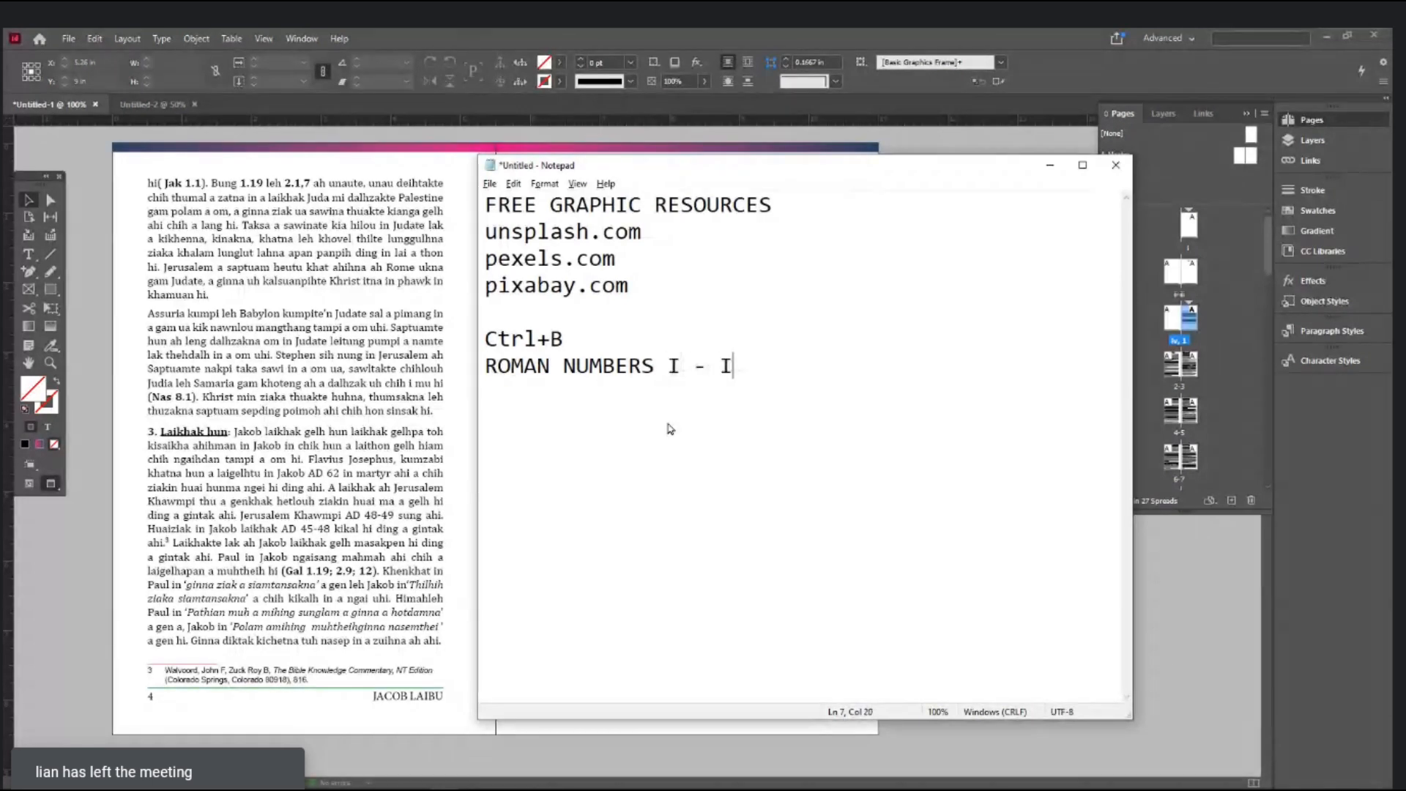
type("V = 4PAGES")
key("Return")
type("num")
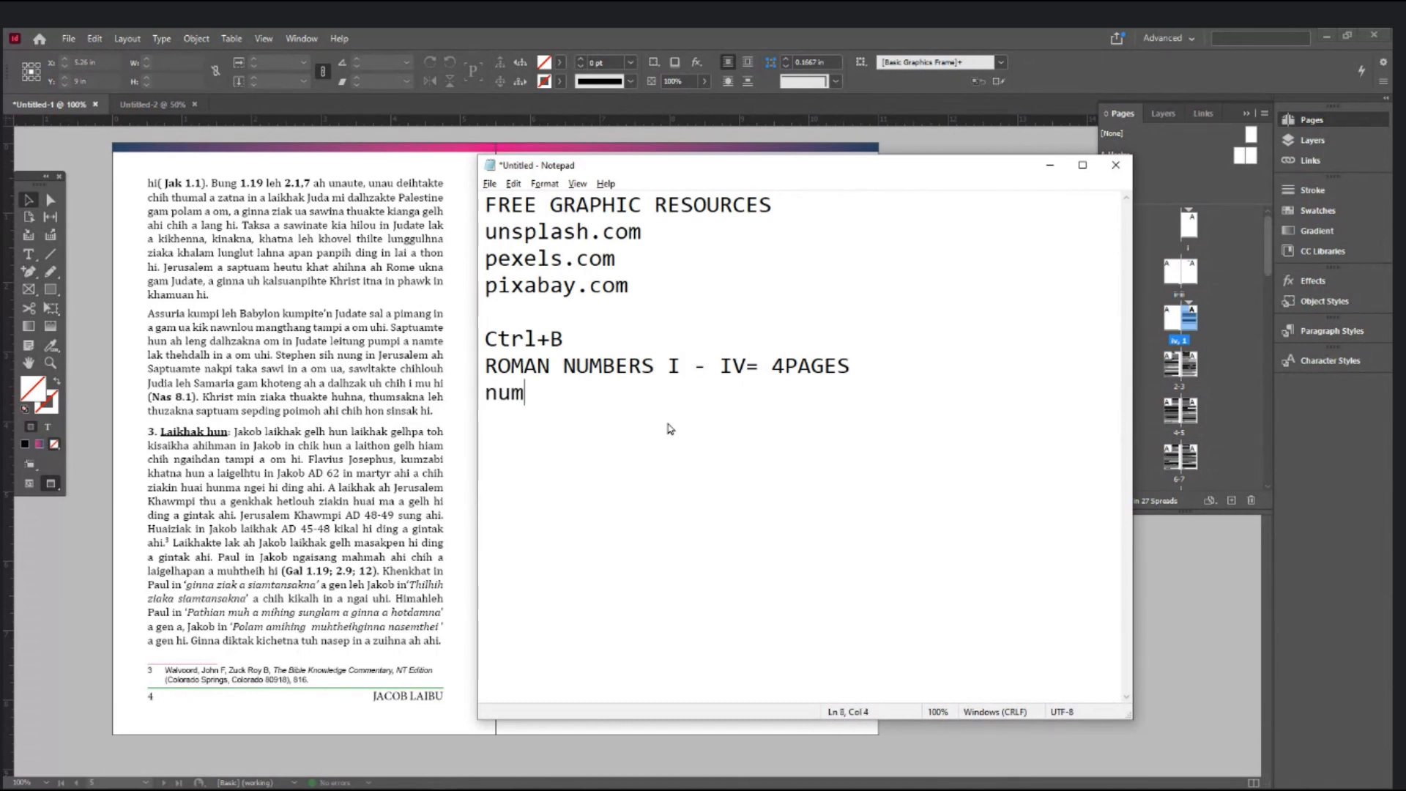
type("ericals  1-48=")
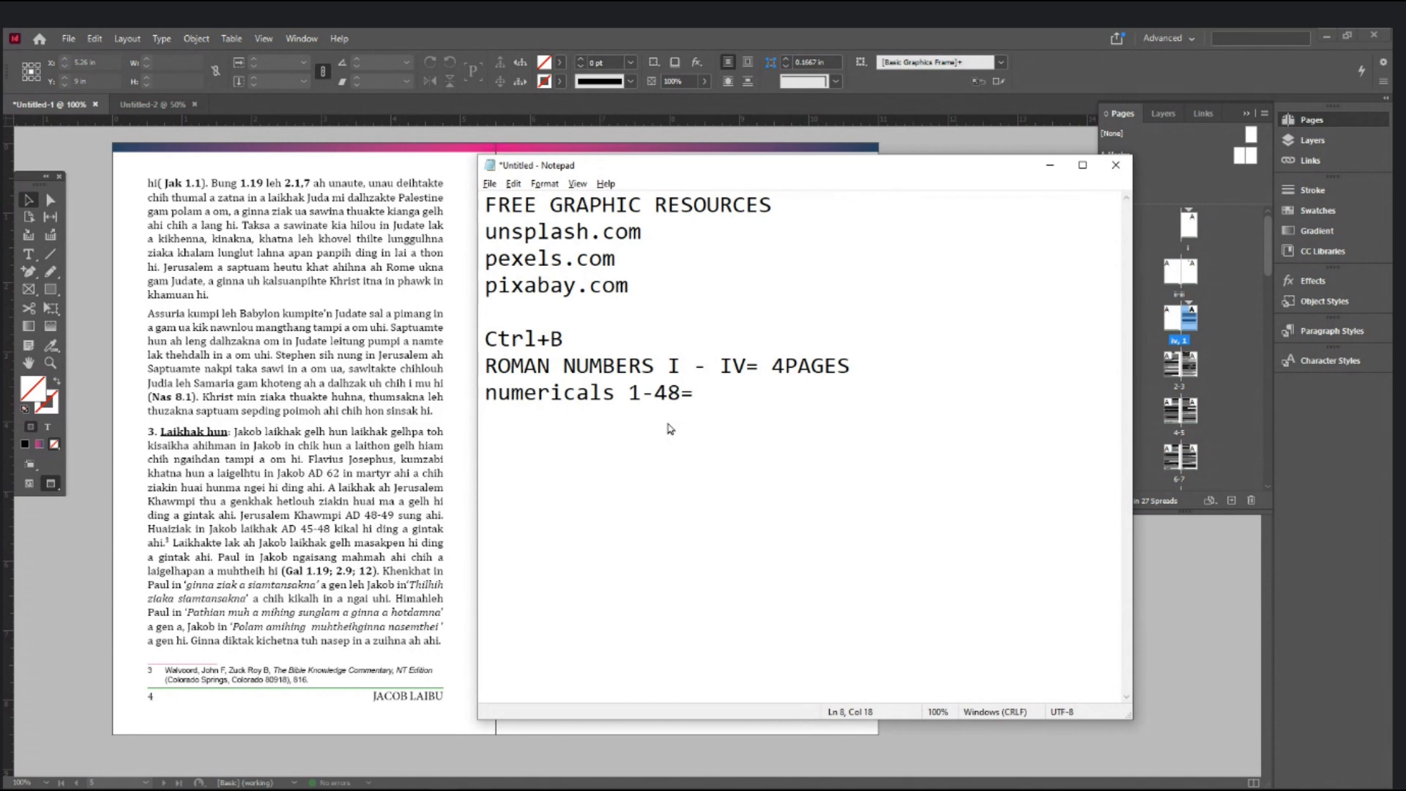
type(" 48pages")
key("Return")
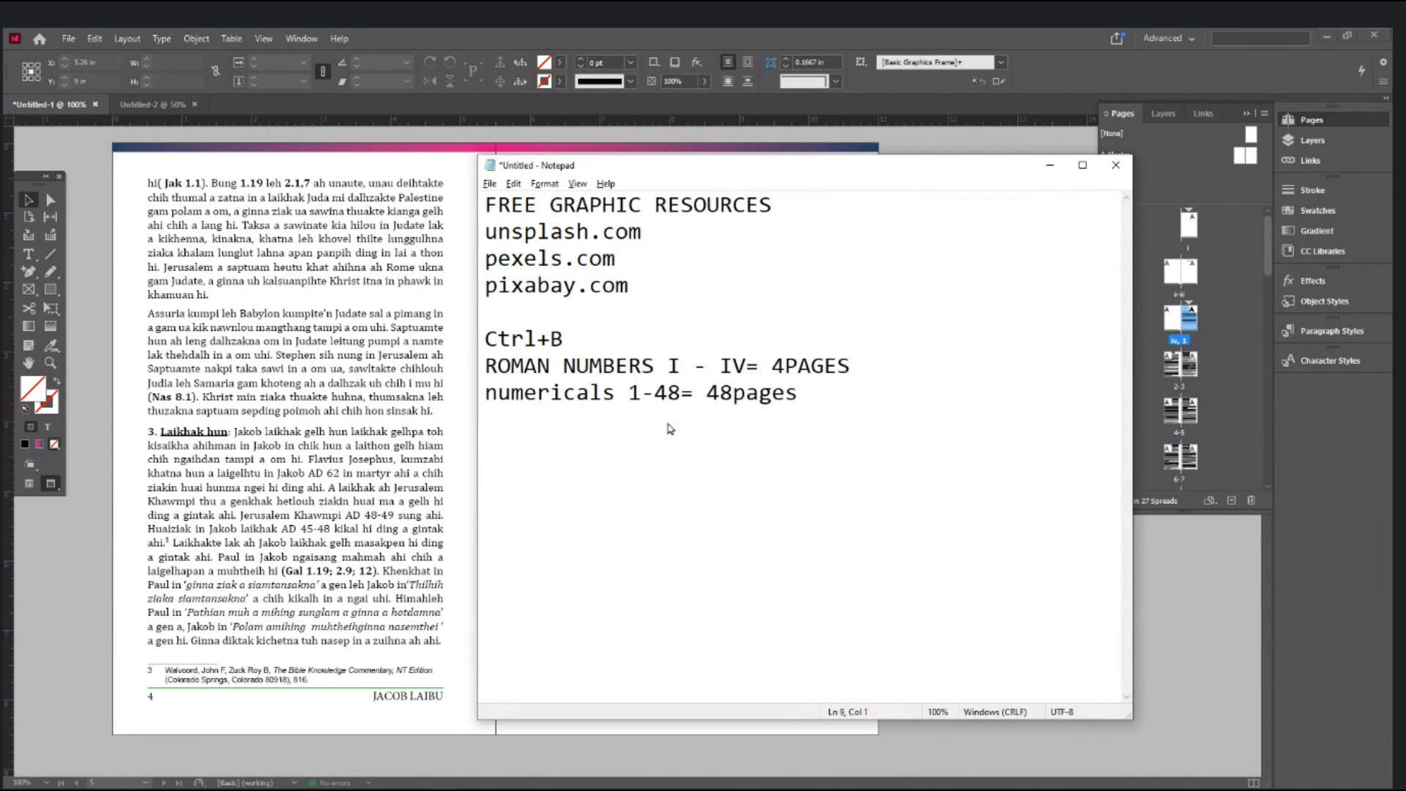
type("52pages total")
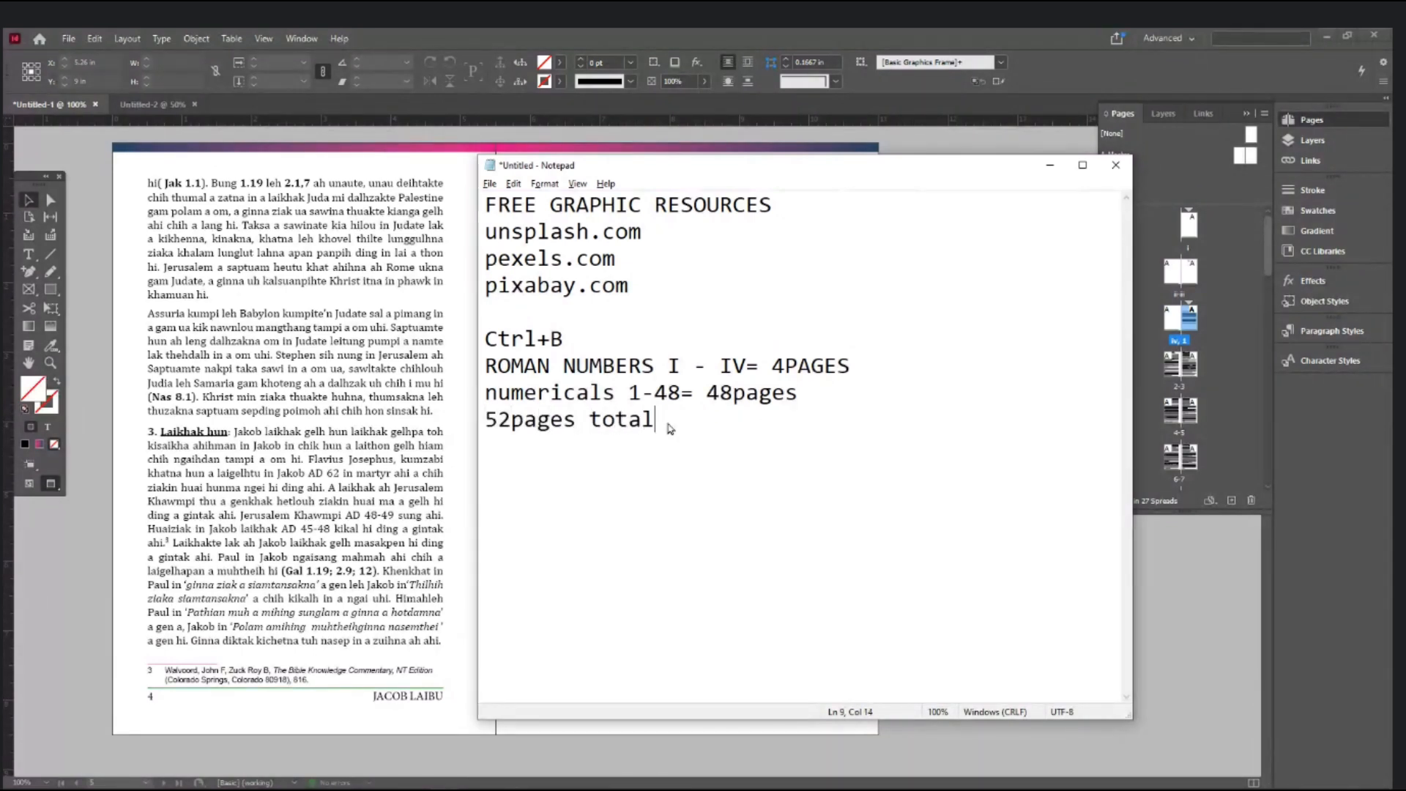
key("alt+Tab")
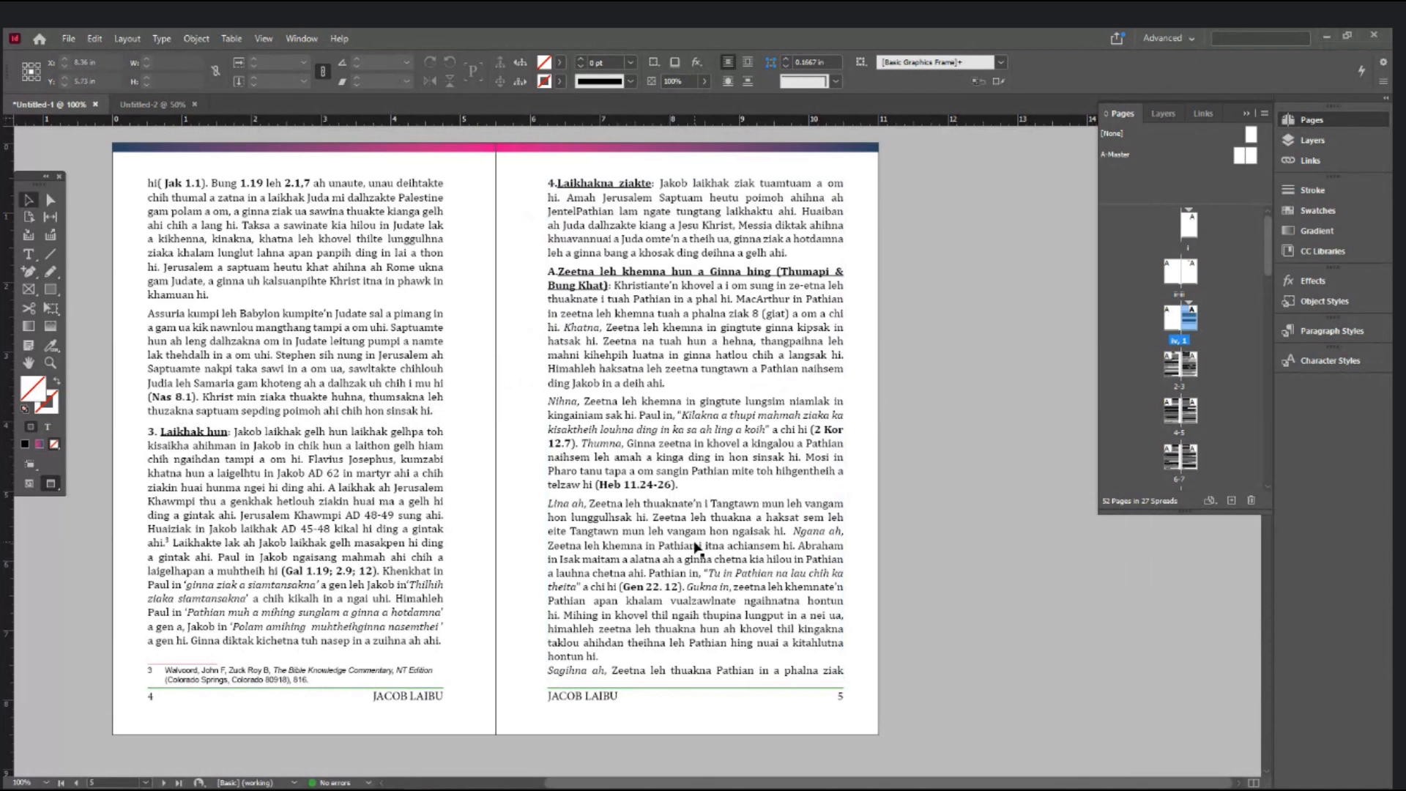
left_click(146, 783)
- Jump to the page-5 spread, then scroll up to the opening TITLE OF THE BOOK / FOREWORD spread
left_click(146, 784)
key("Return")
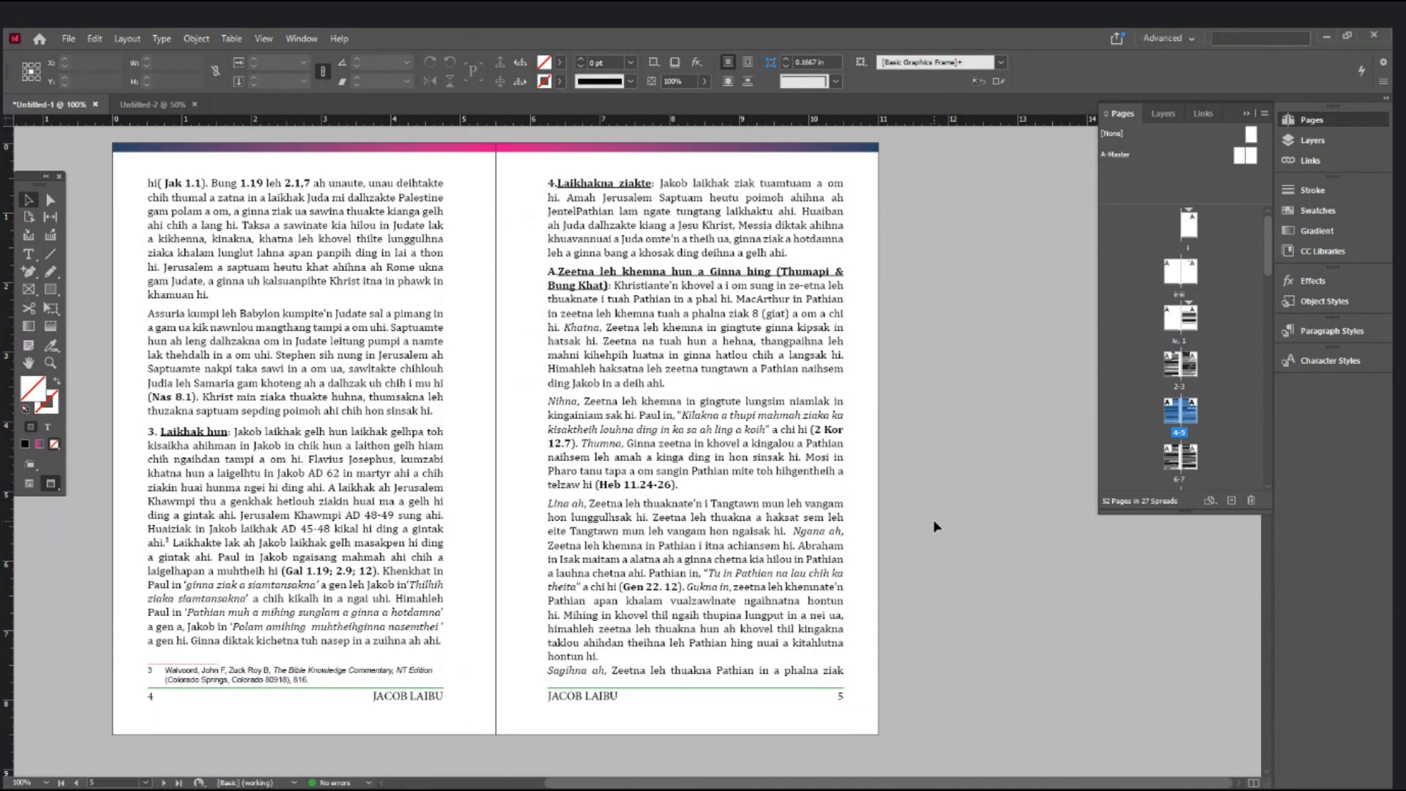
scroll(933, 520, "up", 5)
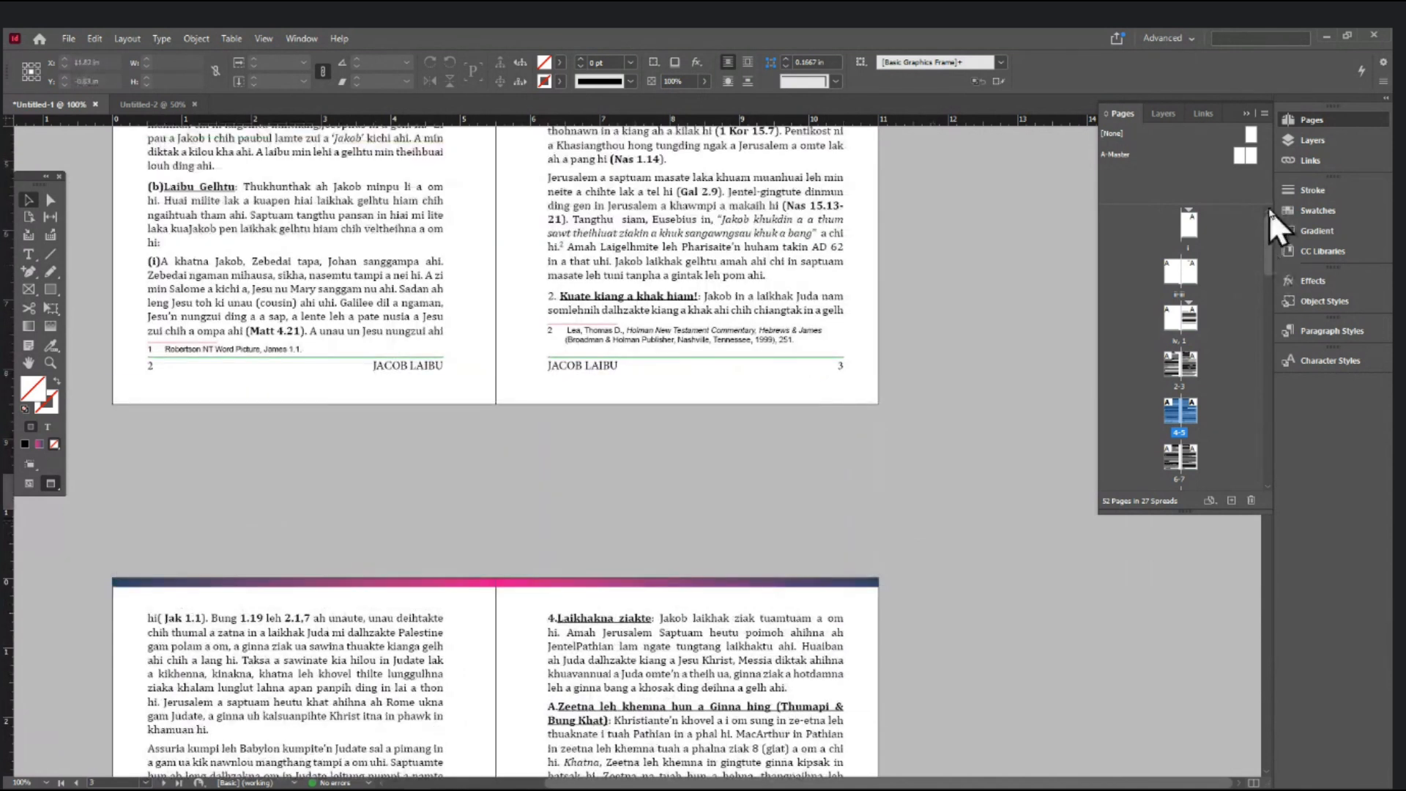
scroll(737, 384, "up", 6)
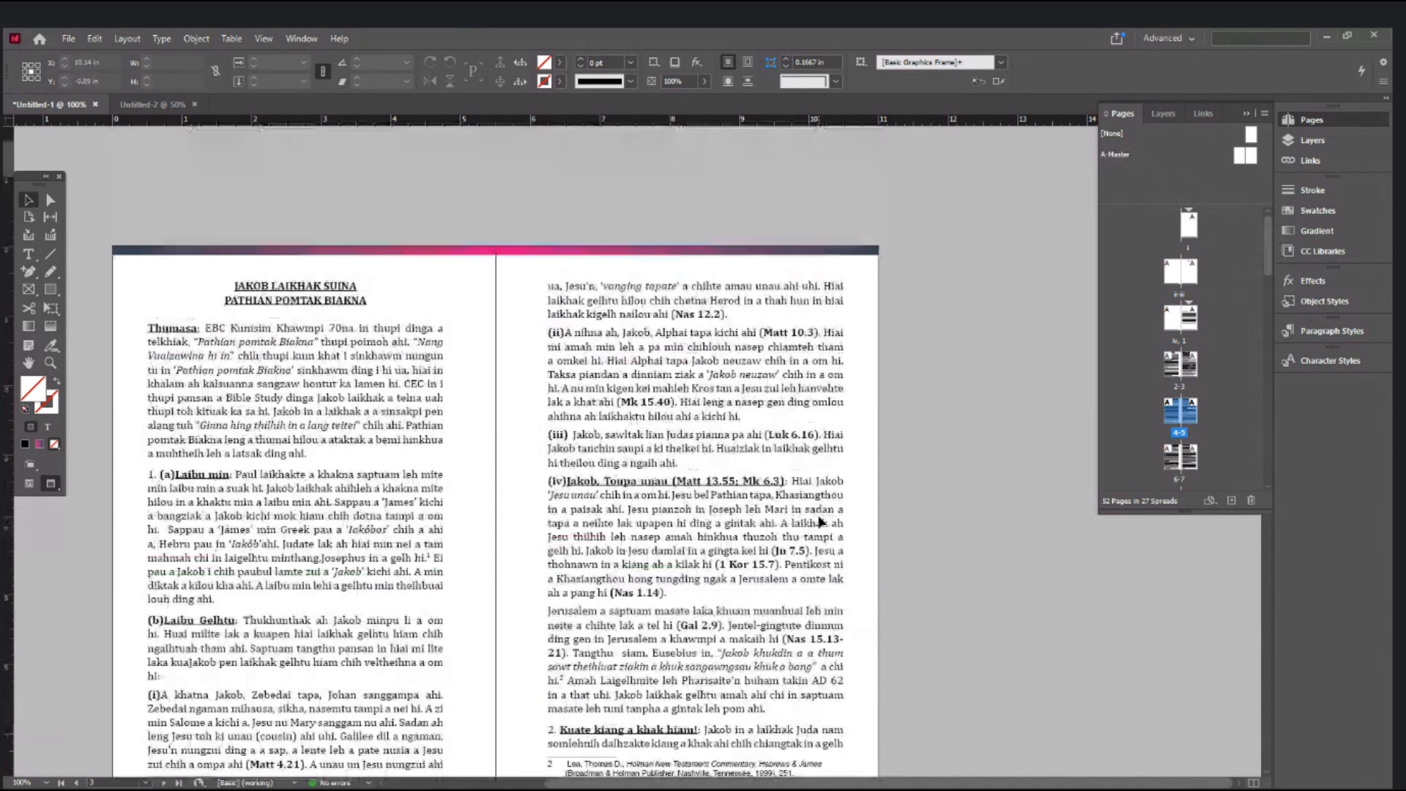
scroll(821, 521, "up", 3)
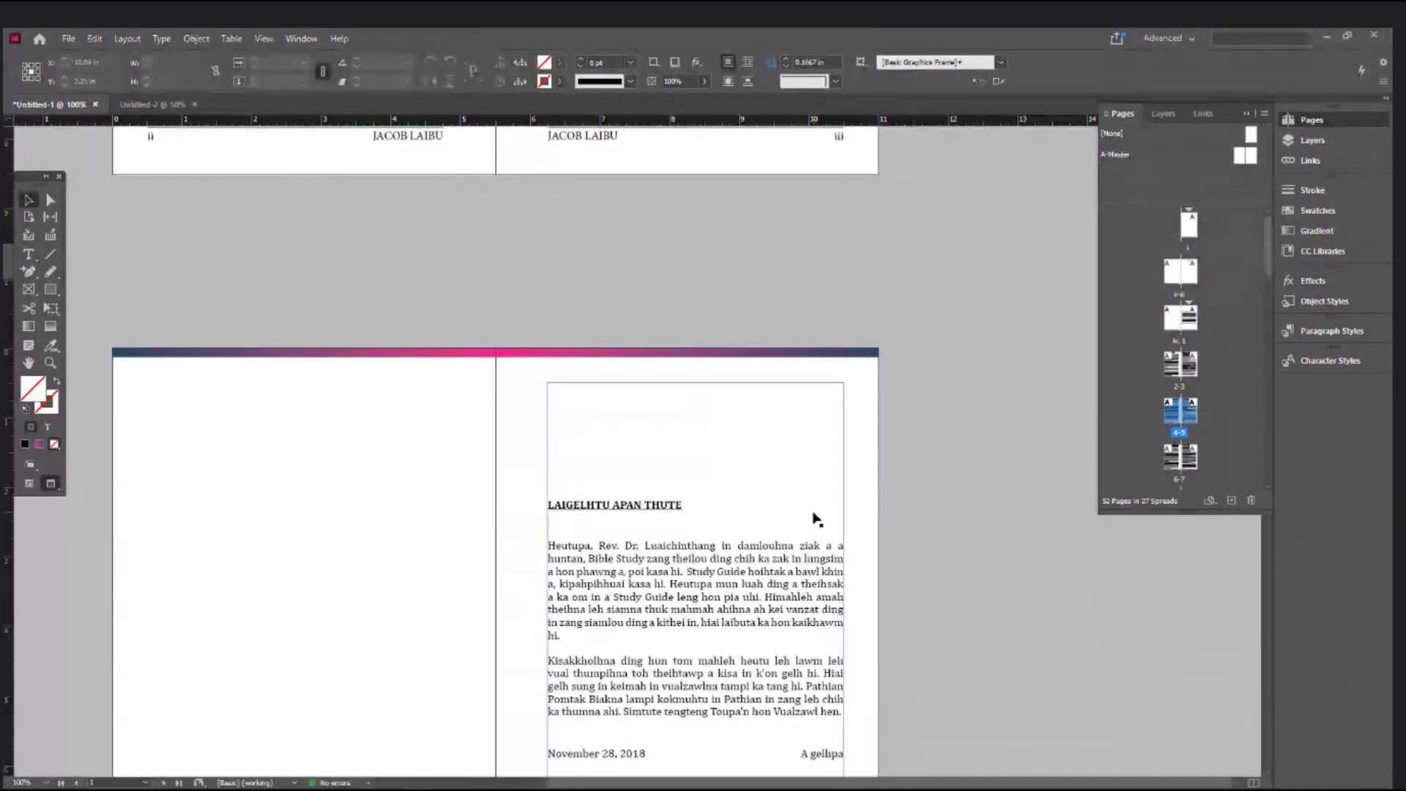
scroll(819, 520, "up", 3)
scroll(818, 519, "down", 6)
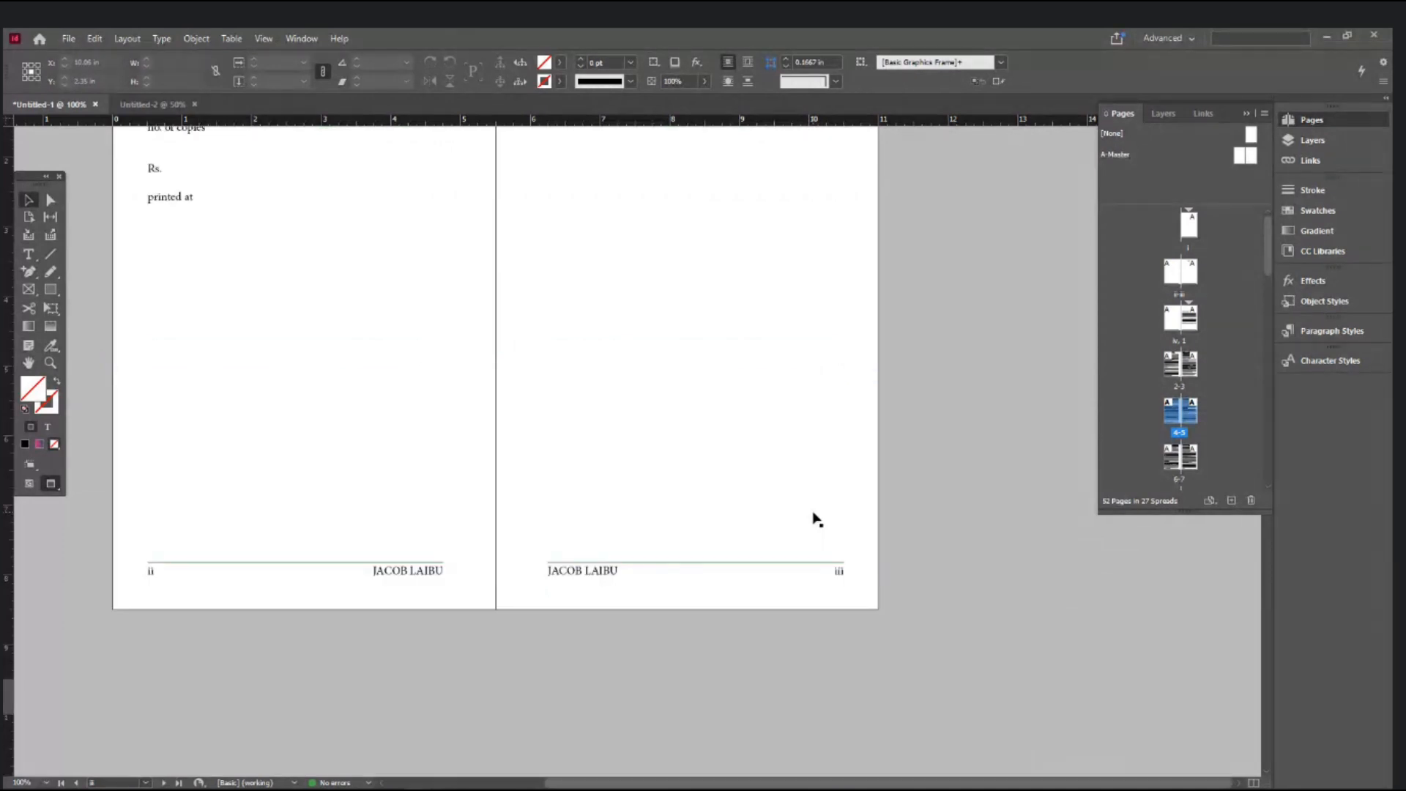
scroll(817, 519, "up", 3)
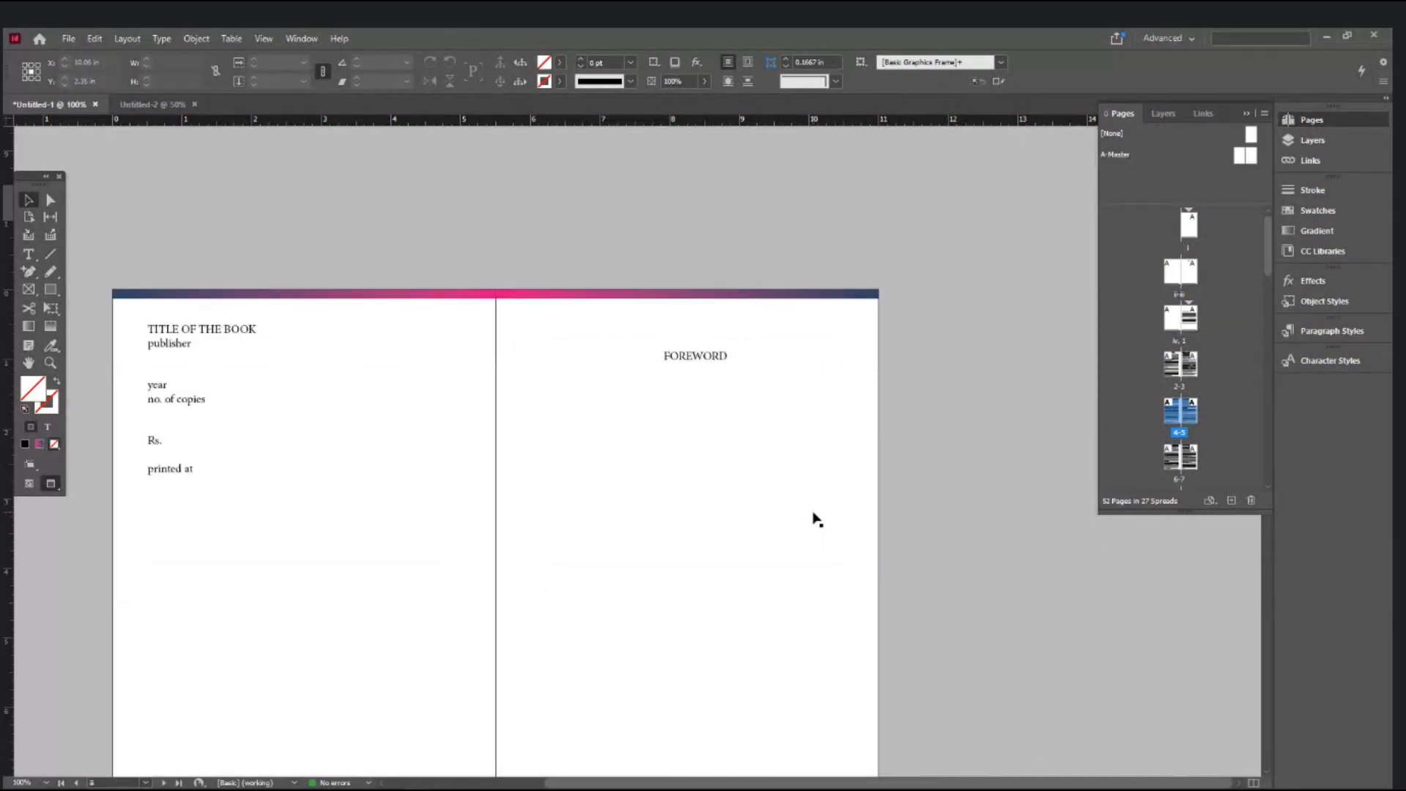
scroll(817, 519, "up", 7)
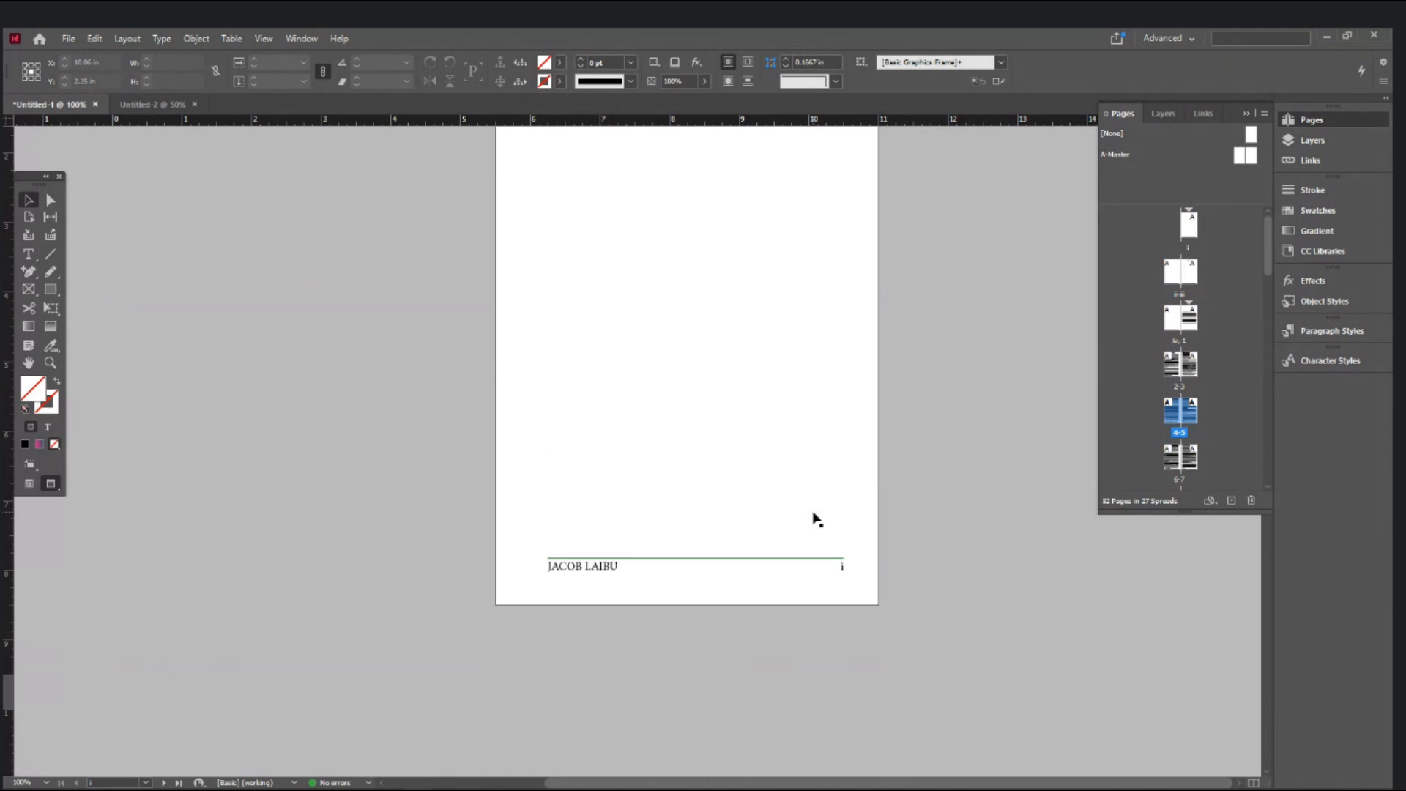
- In Normal view, draw a text frame on page i and type JACOB and LAIBU on two lines
key("w")
left_click(30, 251)
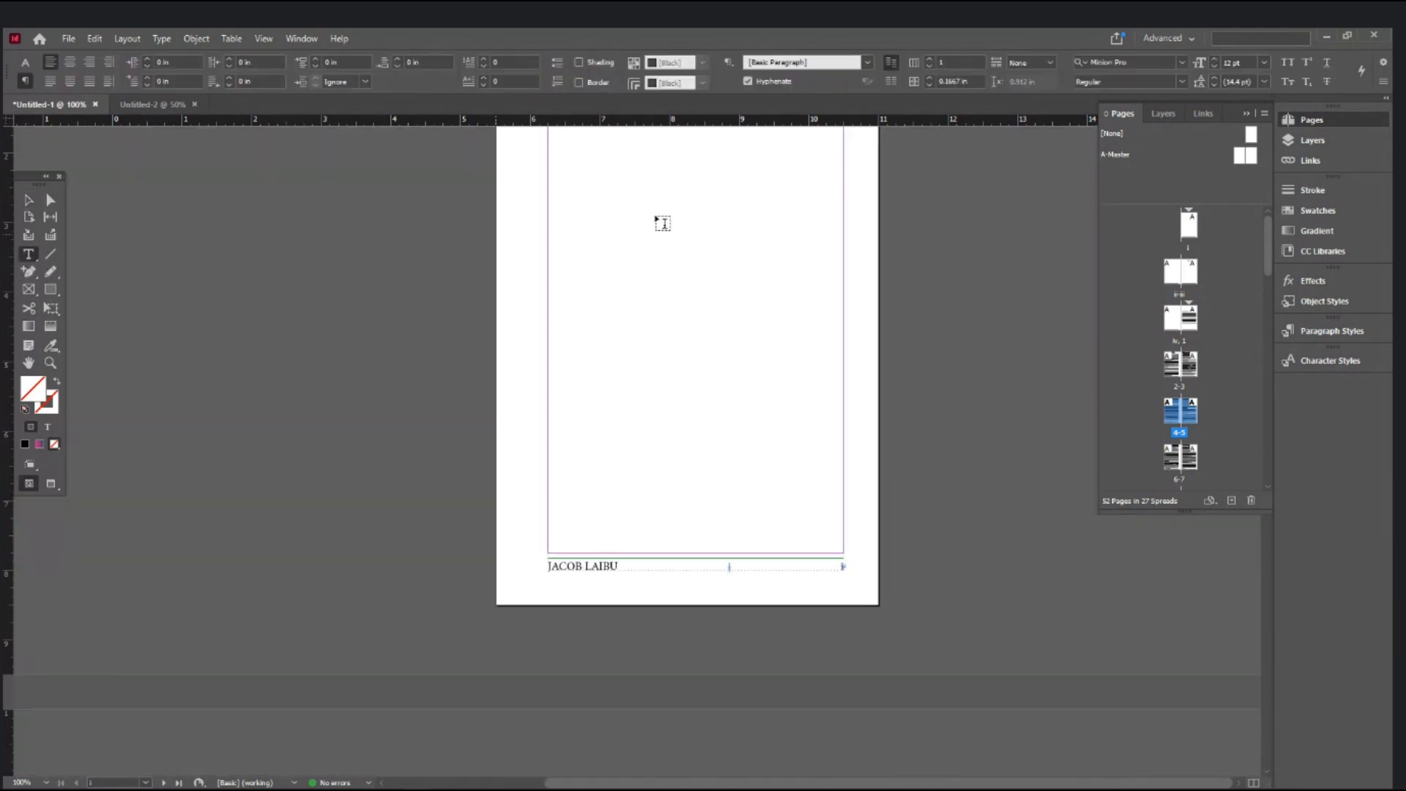
left_click_drag(547, 201, 844, 375)
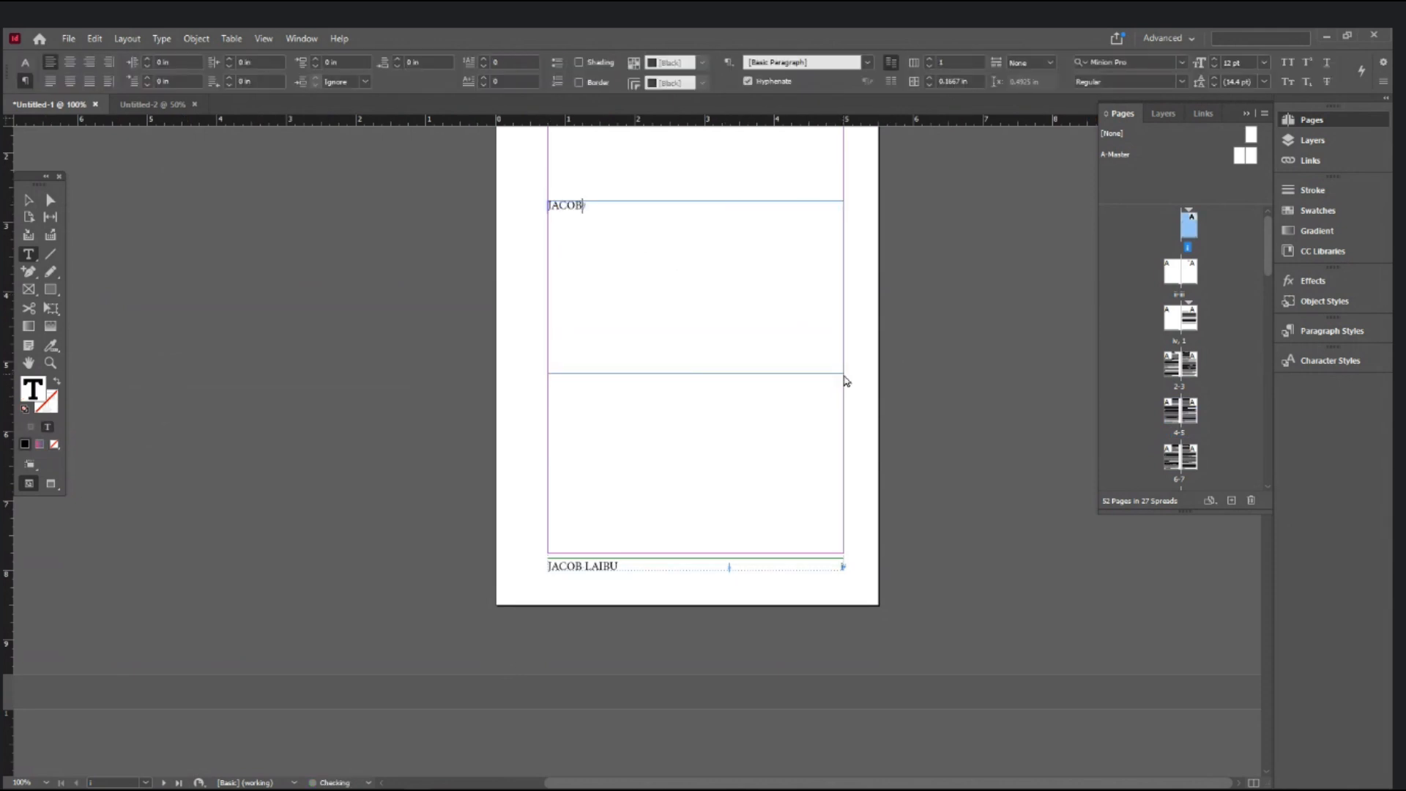
key("Return")
- Enlarge the name text to 60 pt and set its font to Impact
key("ctrl+a")
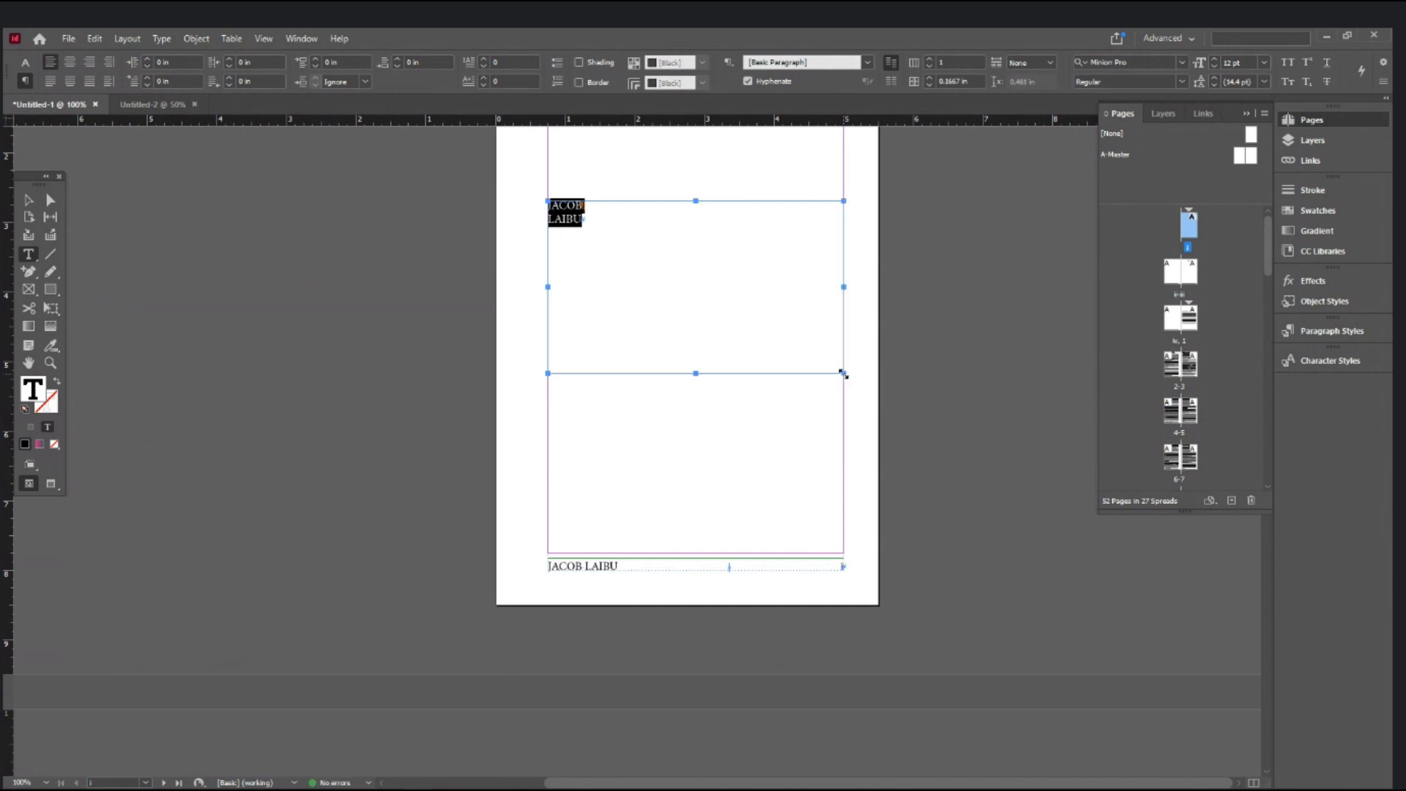
key("ctrl+shift+period")
key("ctrl+shift+period")
key("ctrl+shift+period")
key("ctrl+shift+period")
key("ctrl+shift+period")
key("ctrl+shift+period")
key("ctrl+shift+period")
key("ctrl+shift+period")
key("ctrl+shift+period")
key("ctrl+shift+period")
key("ctrl+shift+period")
key("ctrl+shift+period")
key("ctrl+shift+period")
key("ctrl+shift+period")
key("ctrl+shift+period")
key("ctrl+shift+period")
key("ctrl+shift+period")
key("ctrl+shift+period")
key("ctrl+shift+period")
key("ctrl+shift+period")
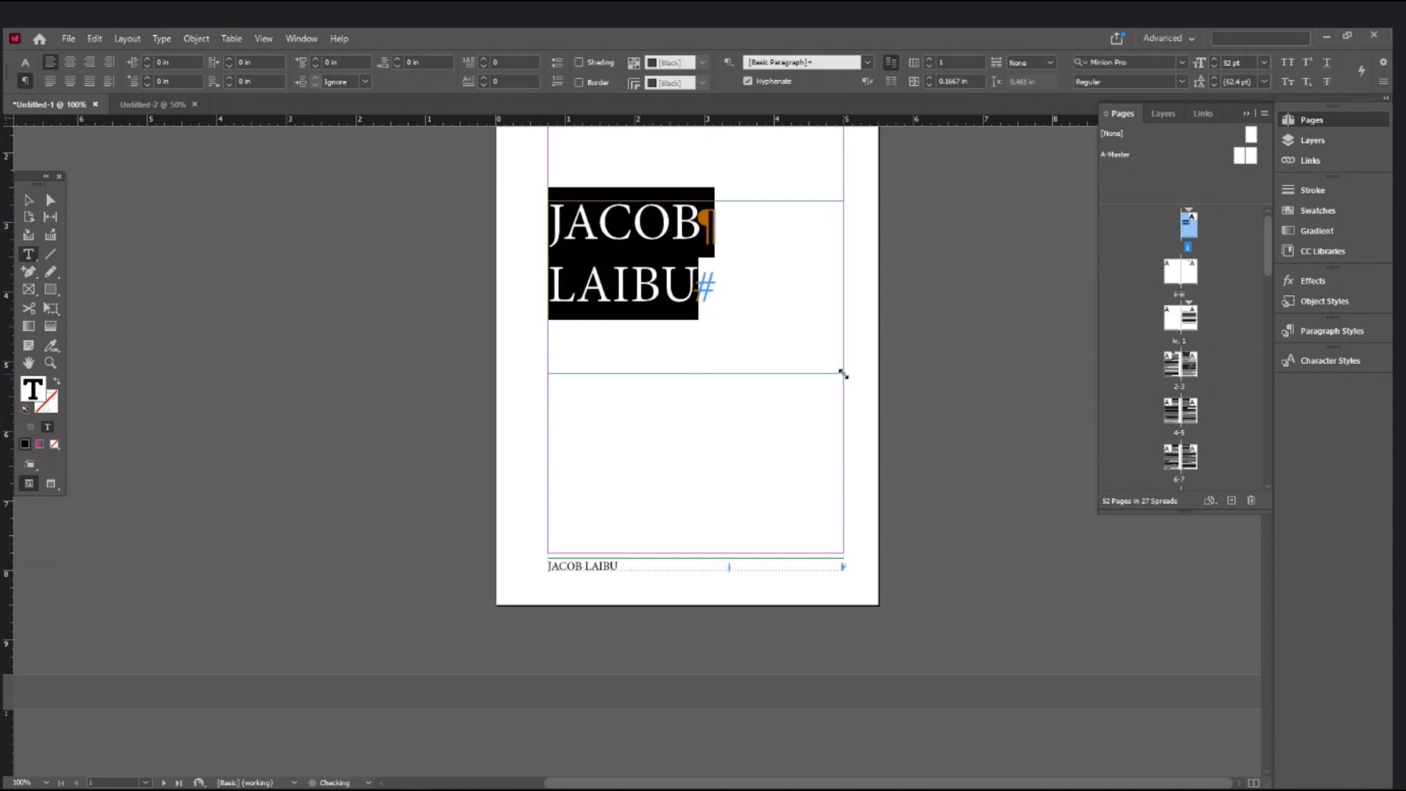
key("ctrl+shift+period")
key("ctrl+shift+period")
key("ctrl+shift+period")
key("ctrl+shift+period")
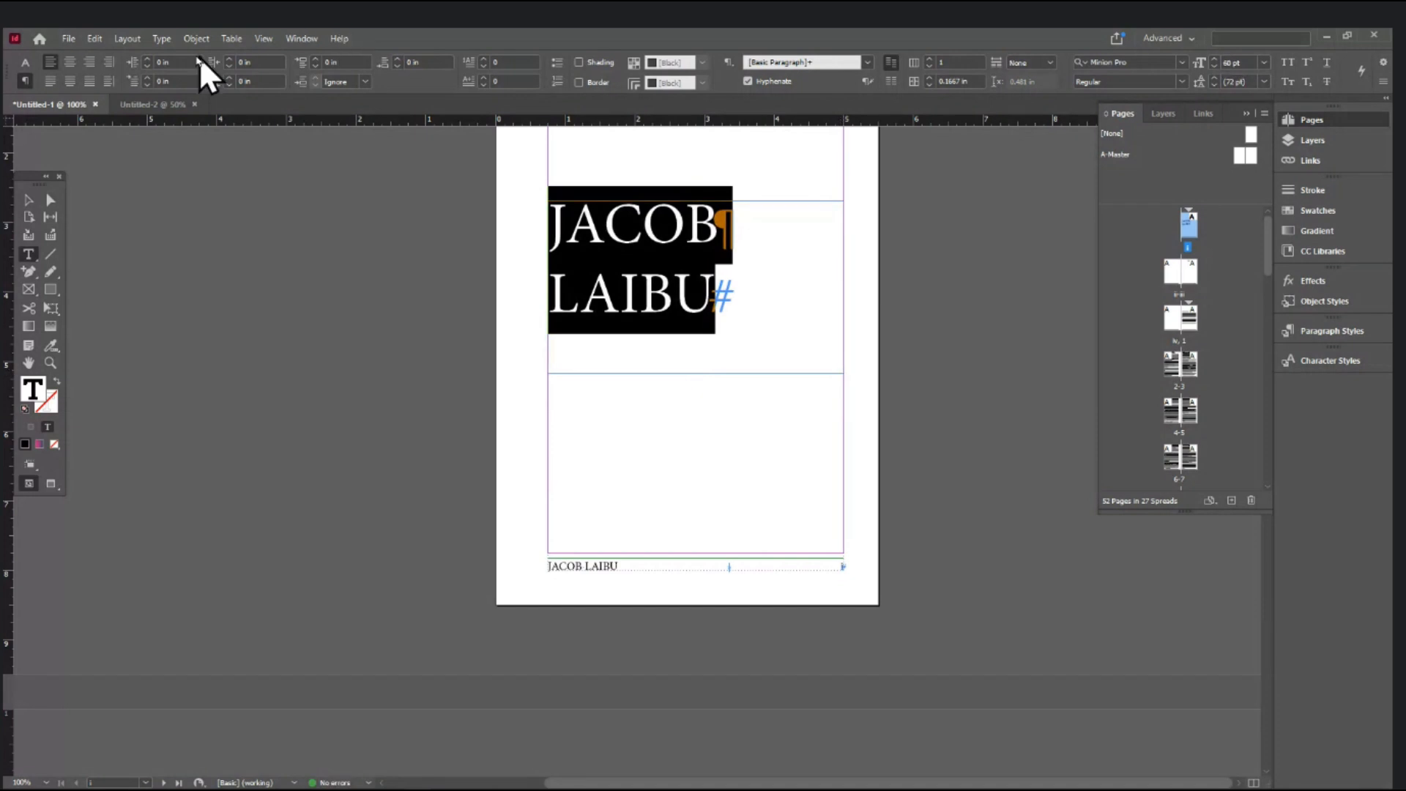
left_click(25, 62)
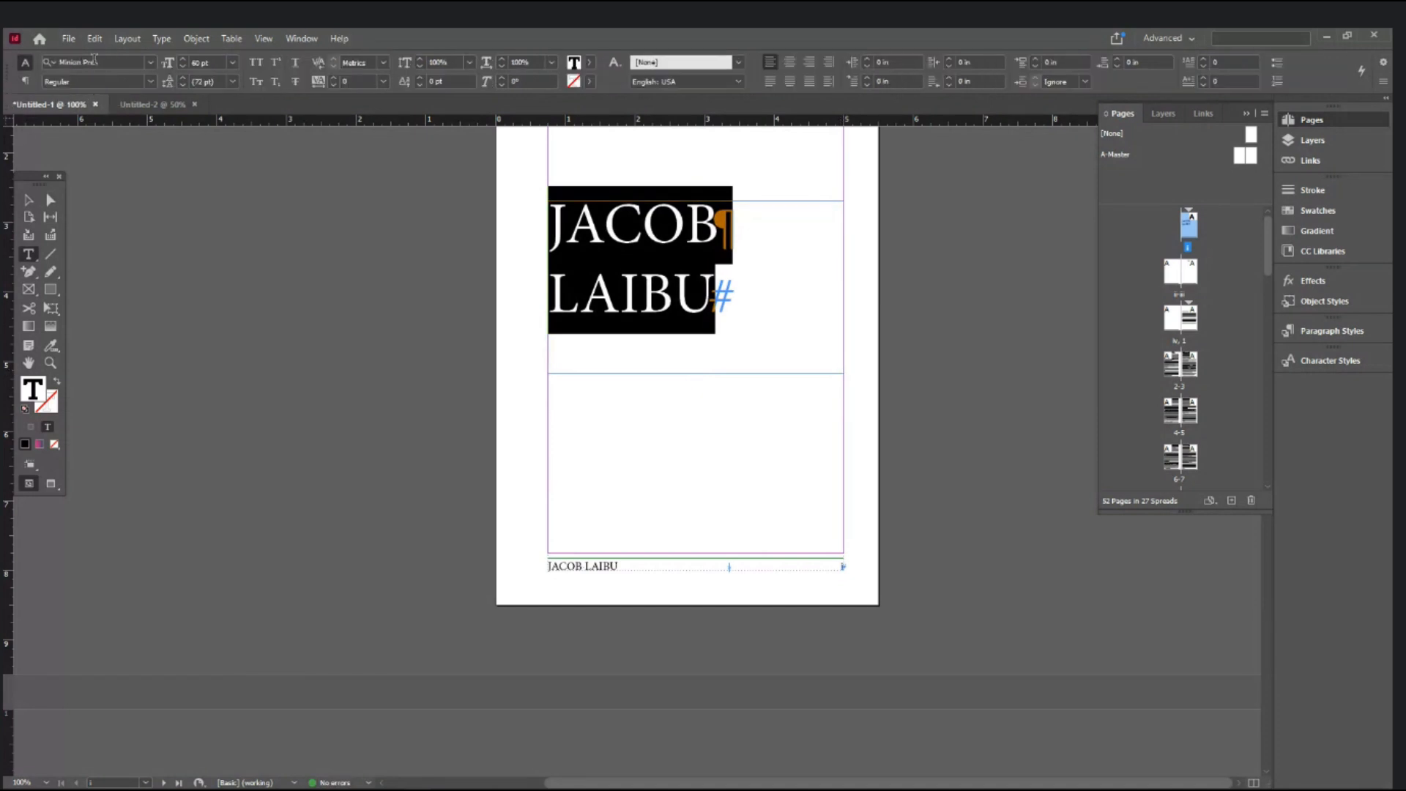
left_click(94, 59)
type("IMPAC")
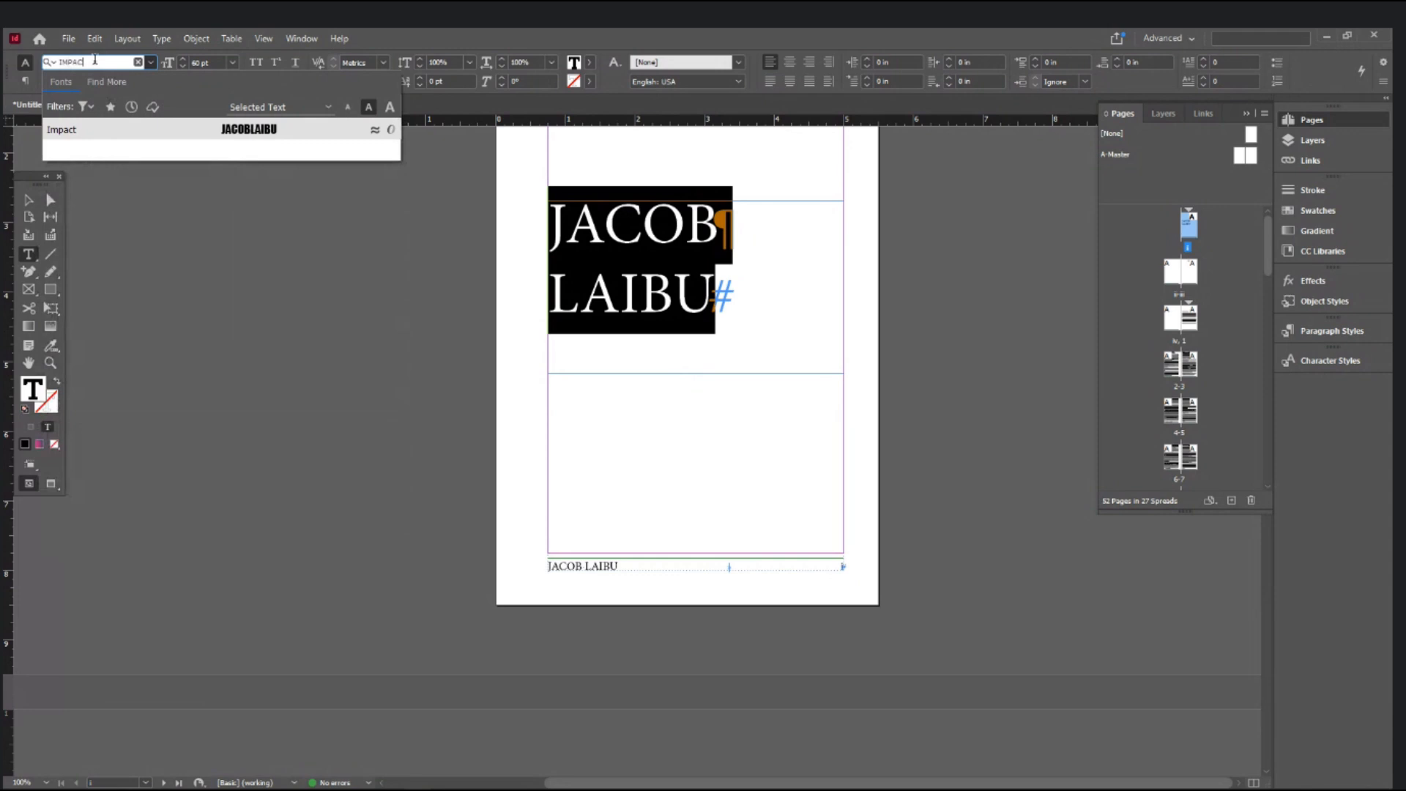
type("T")
key("Return")
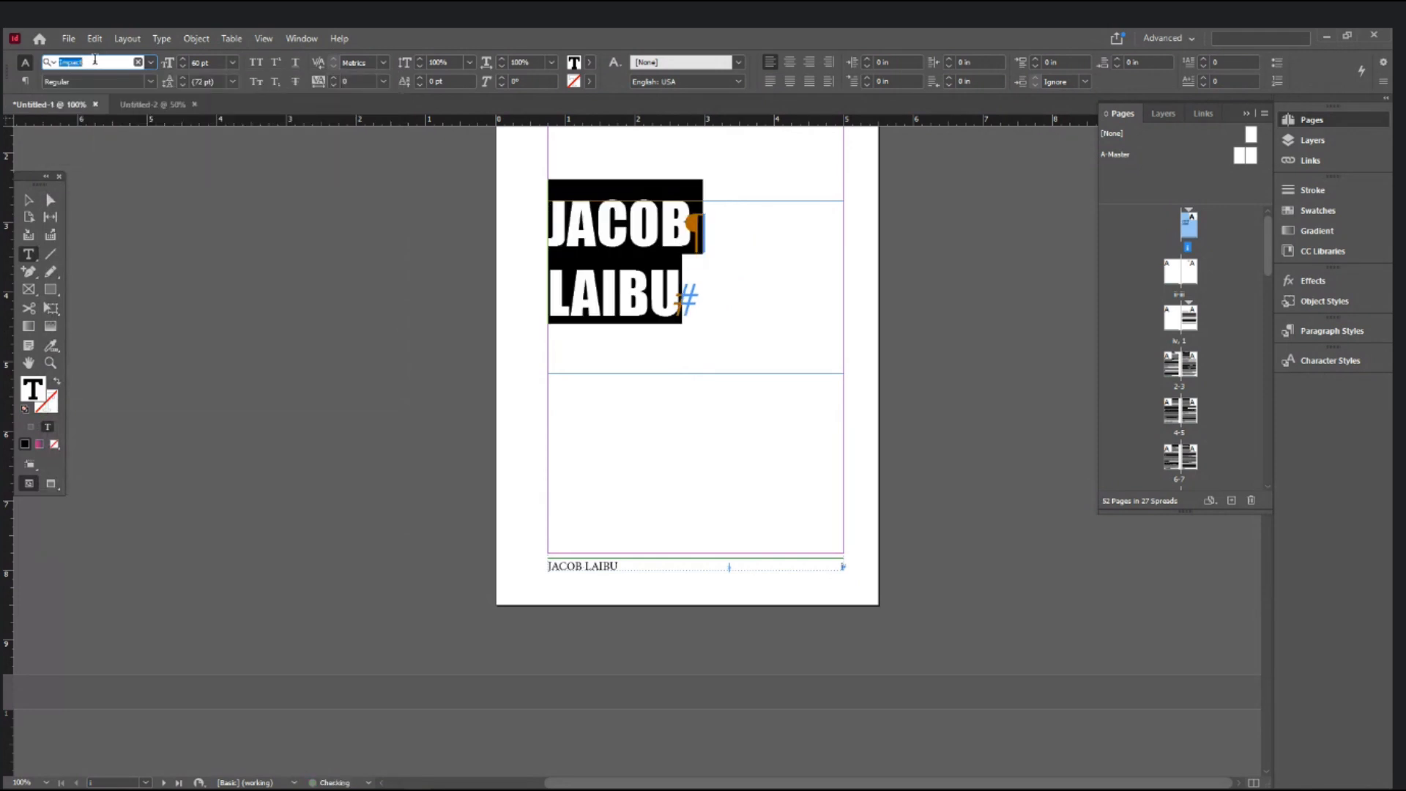
- Narrow the name frame and fit it tightly to its text
left_click(33, 202)
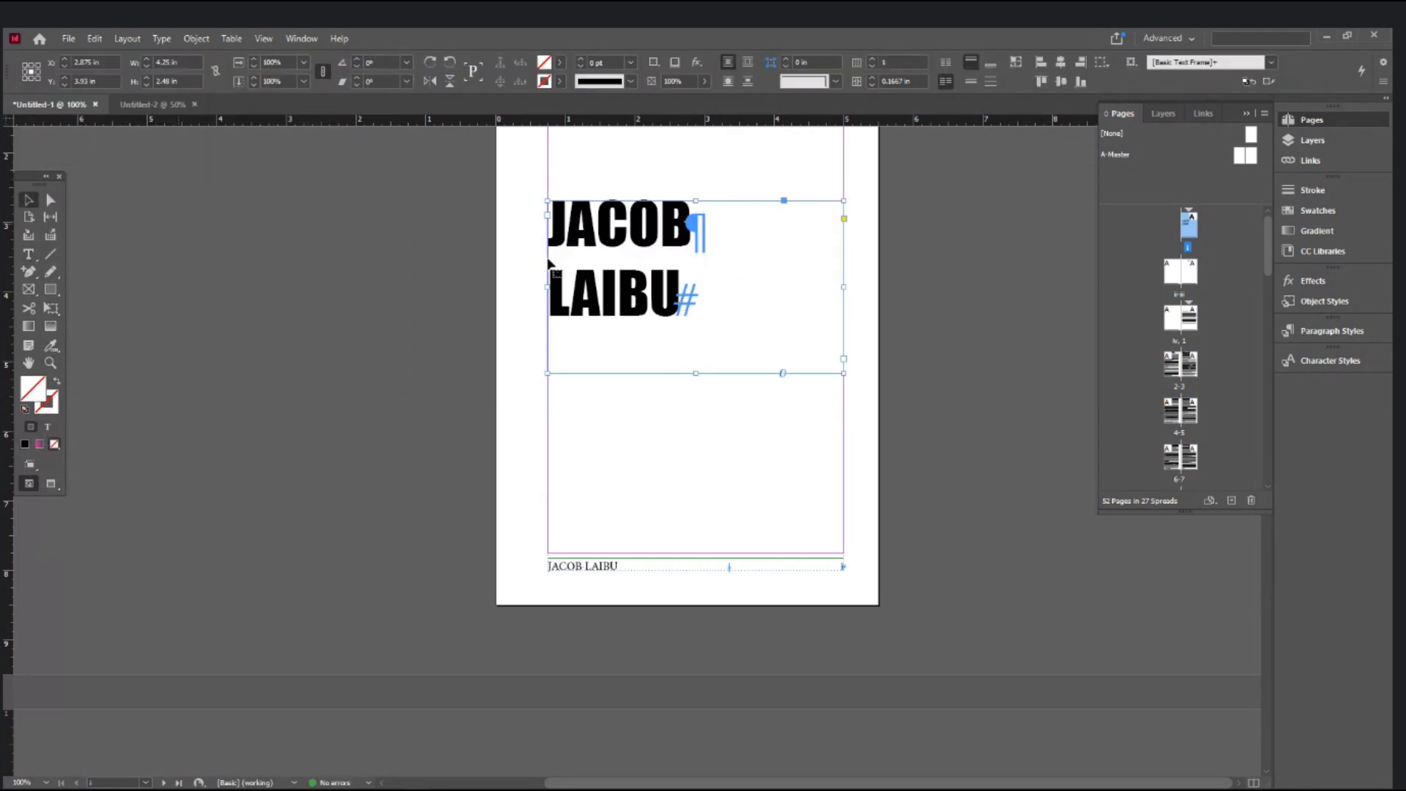
left_click_drag(844, 287, 691, 292)
left_click(932, 293)
scroll(932, 296, "up", 3)
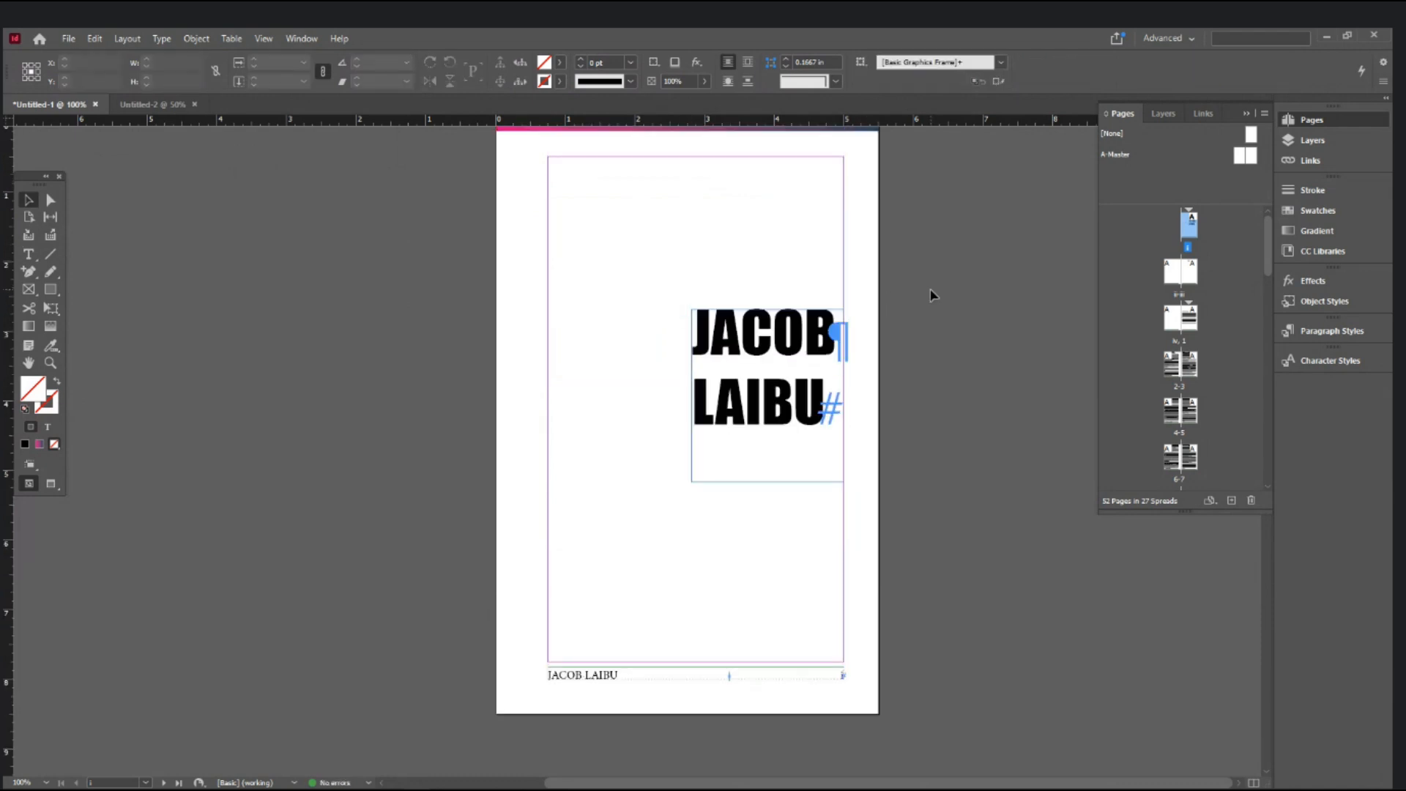
left_click(728, 408)
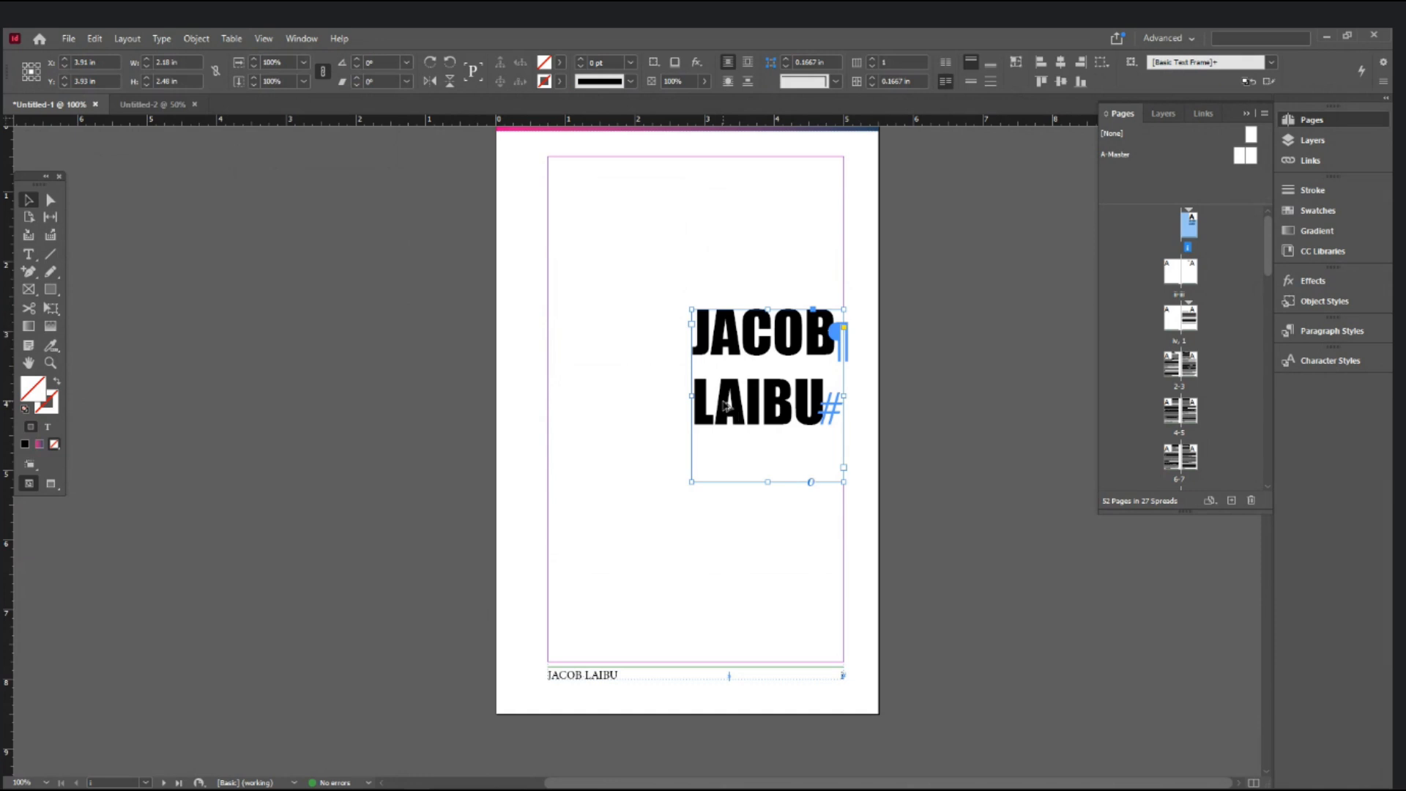
key("ctrl+alt+c")
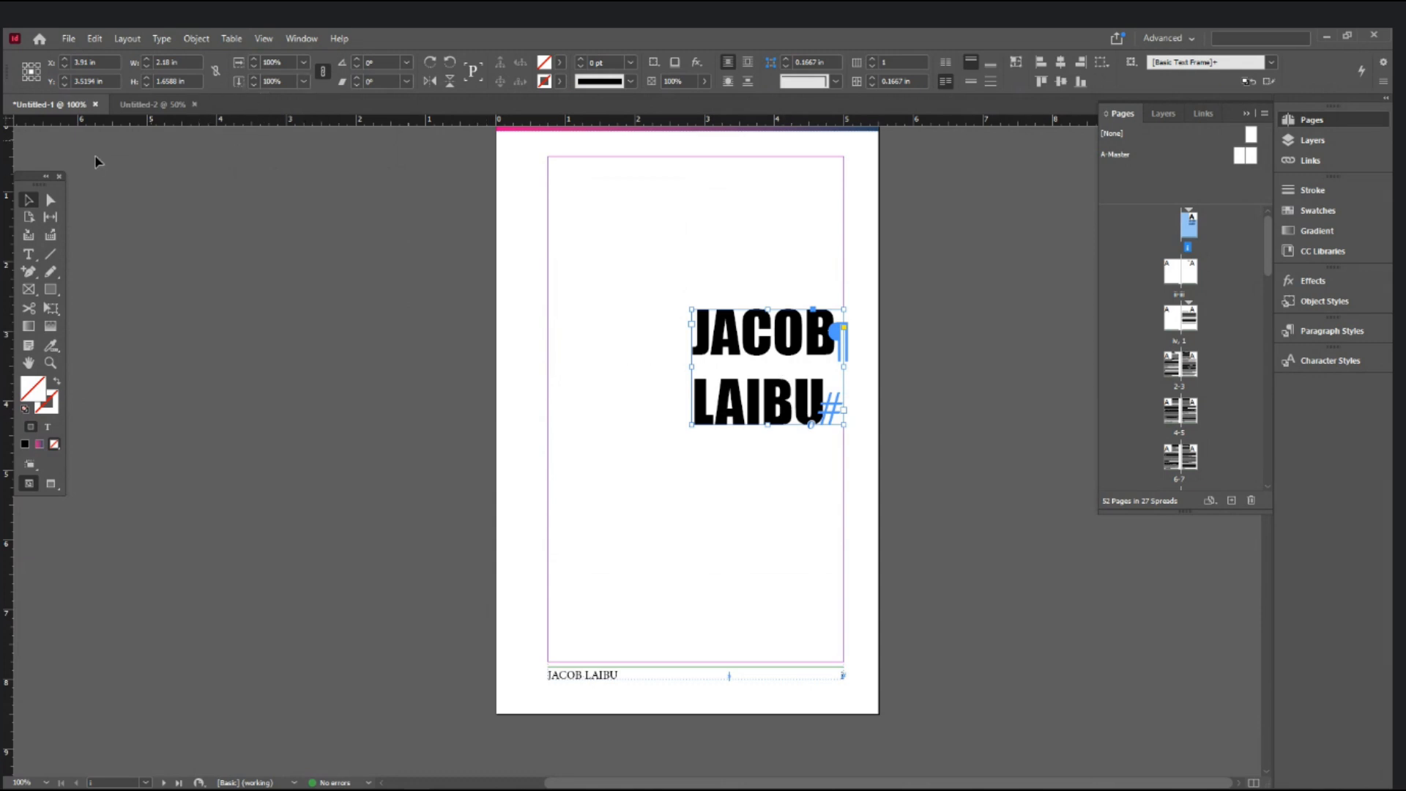
left_click(50, 292)
- Draw a rectangle from the top-left margin corner over the name and fill it red (C=15 M=100 Y=100 K=0)
left_click_drag(548, 242, 772, 498)
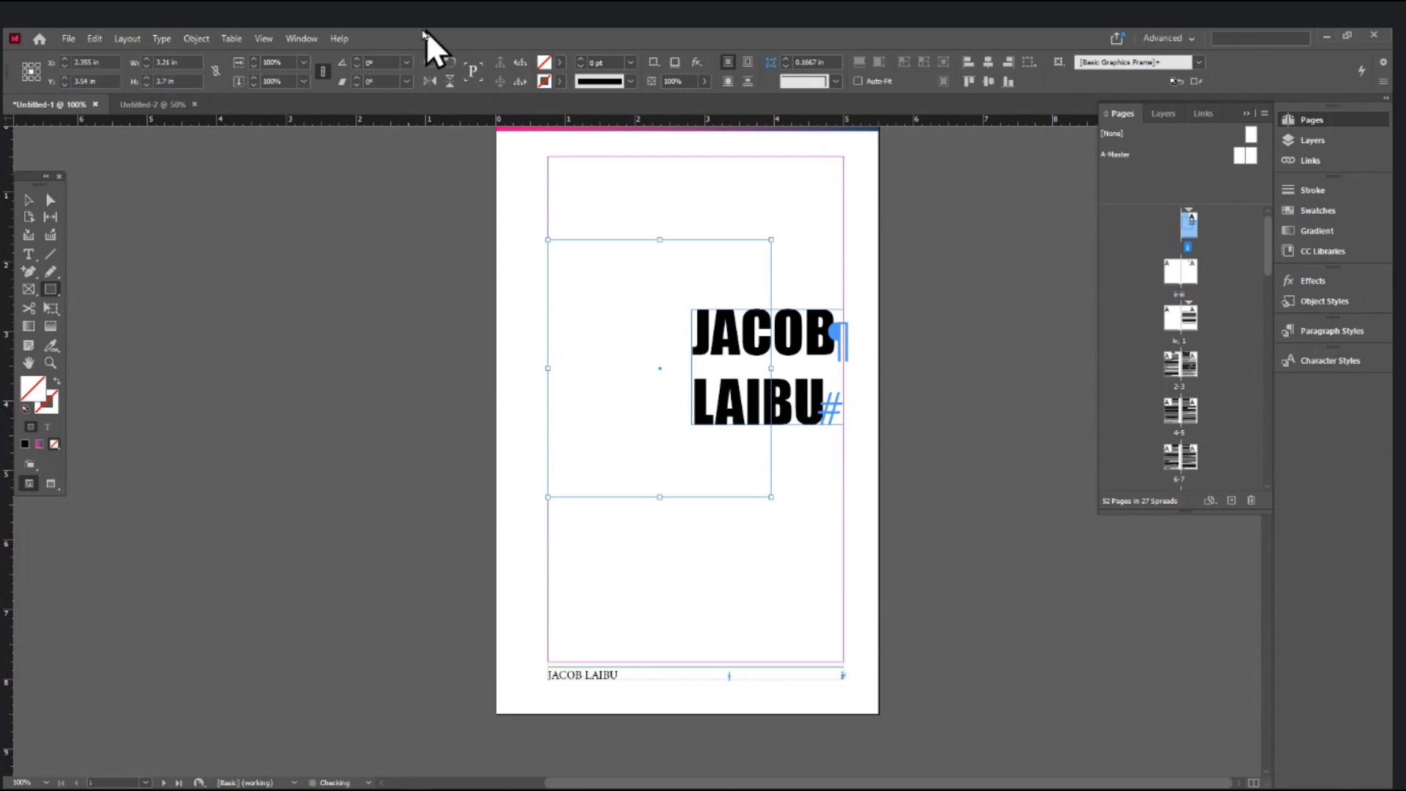
left_click(560, 62)
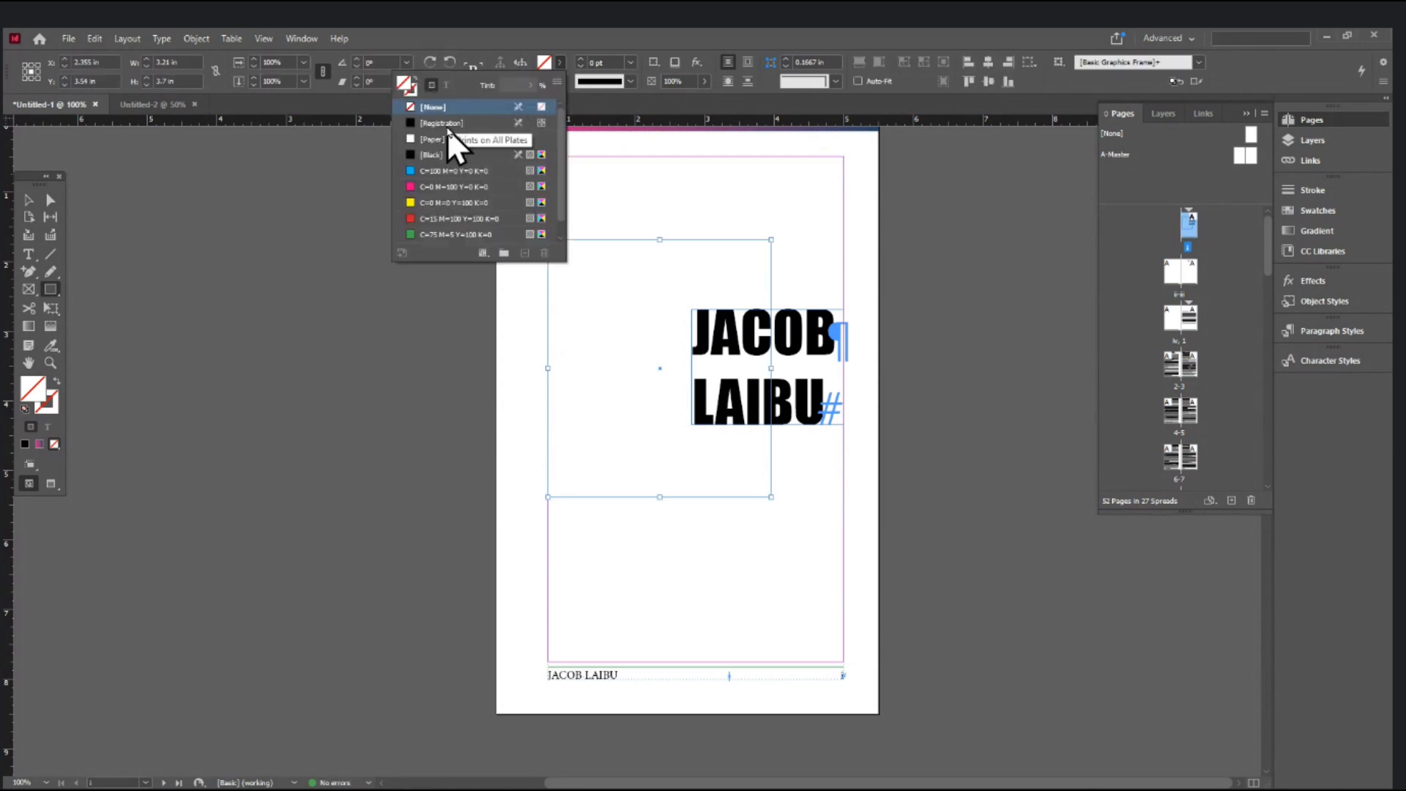
left_click(432, 155)
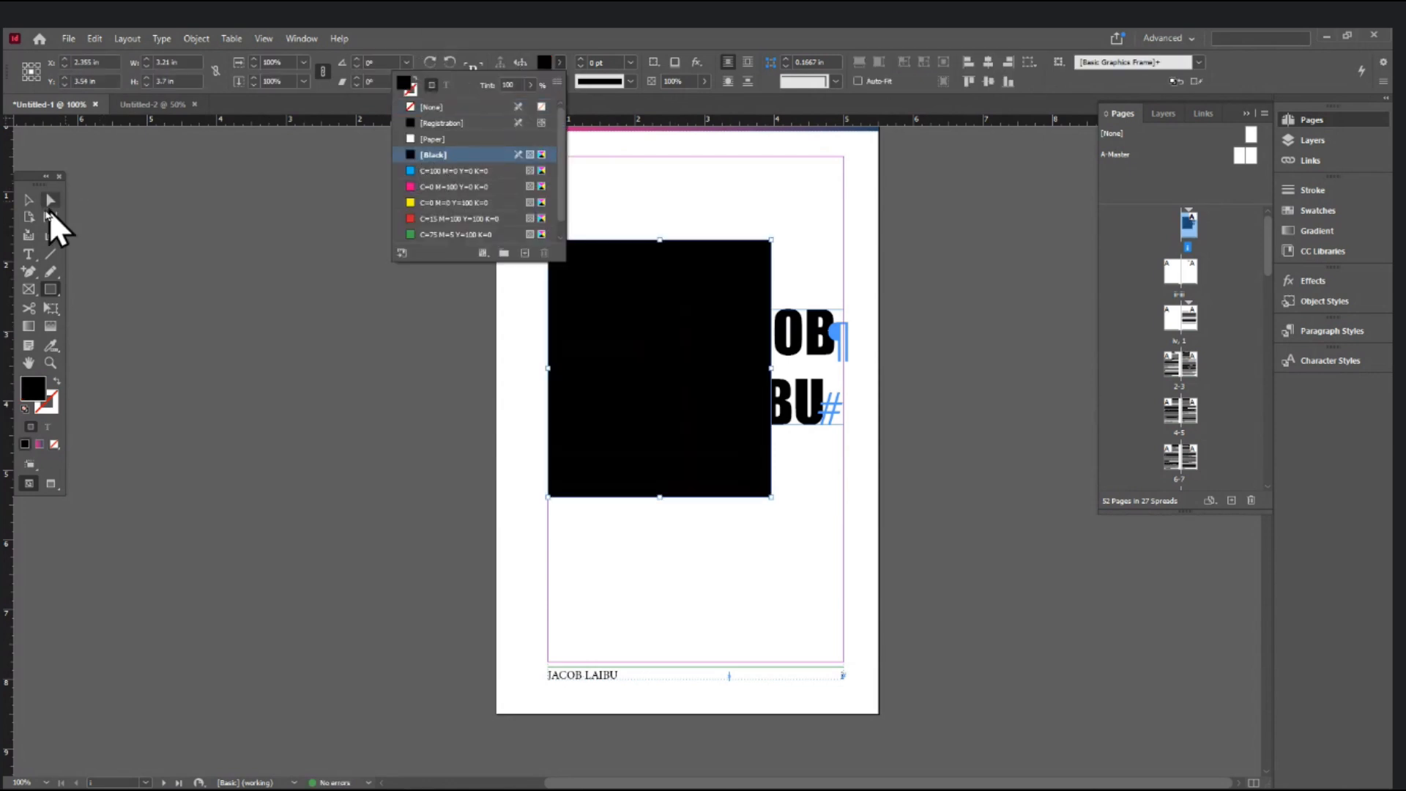
left_click(28, 199)
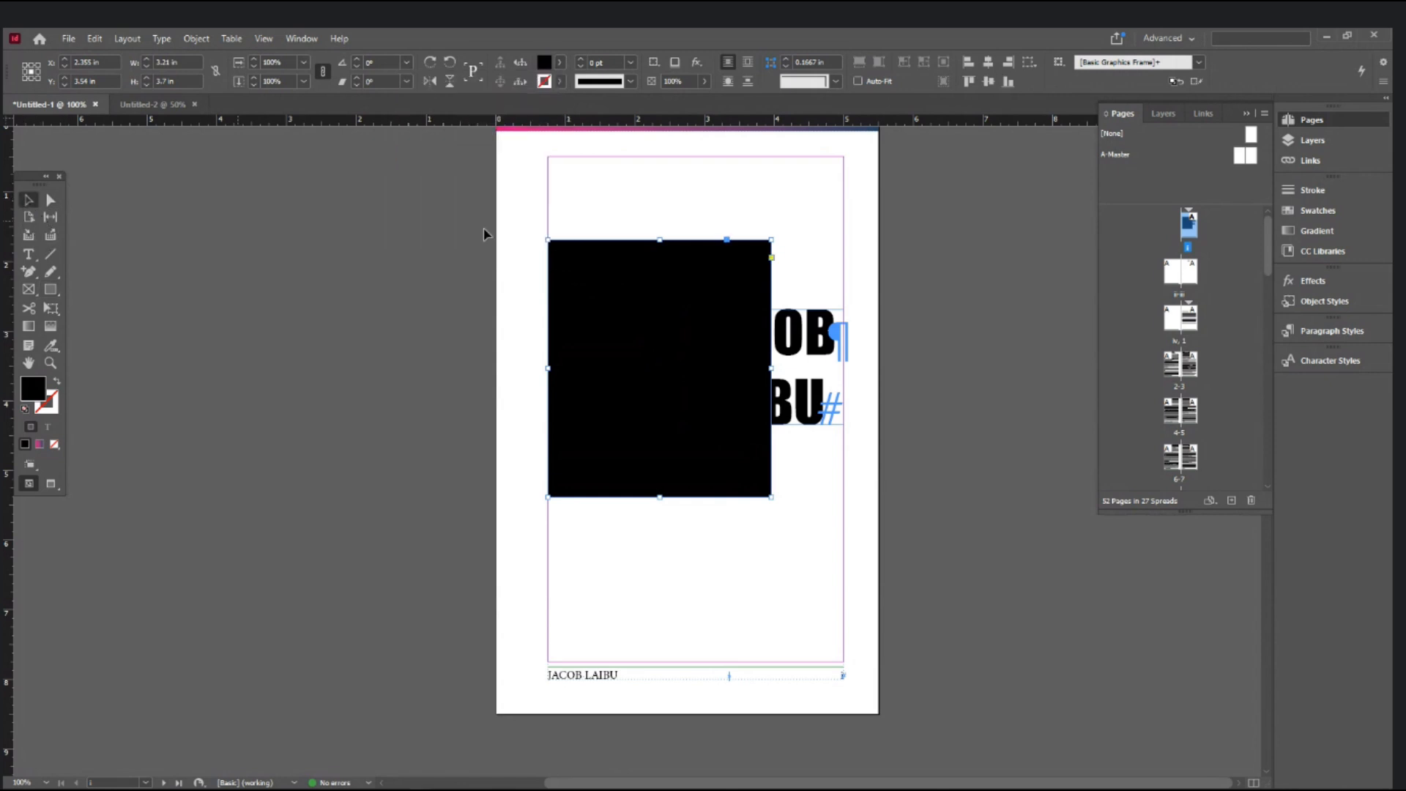
left_click(560, 81)
left_click(432, 219)
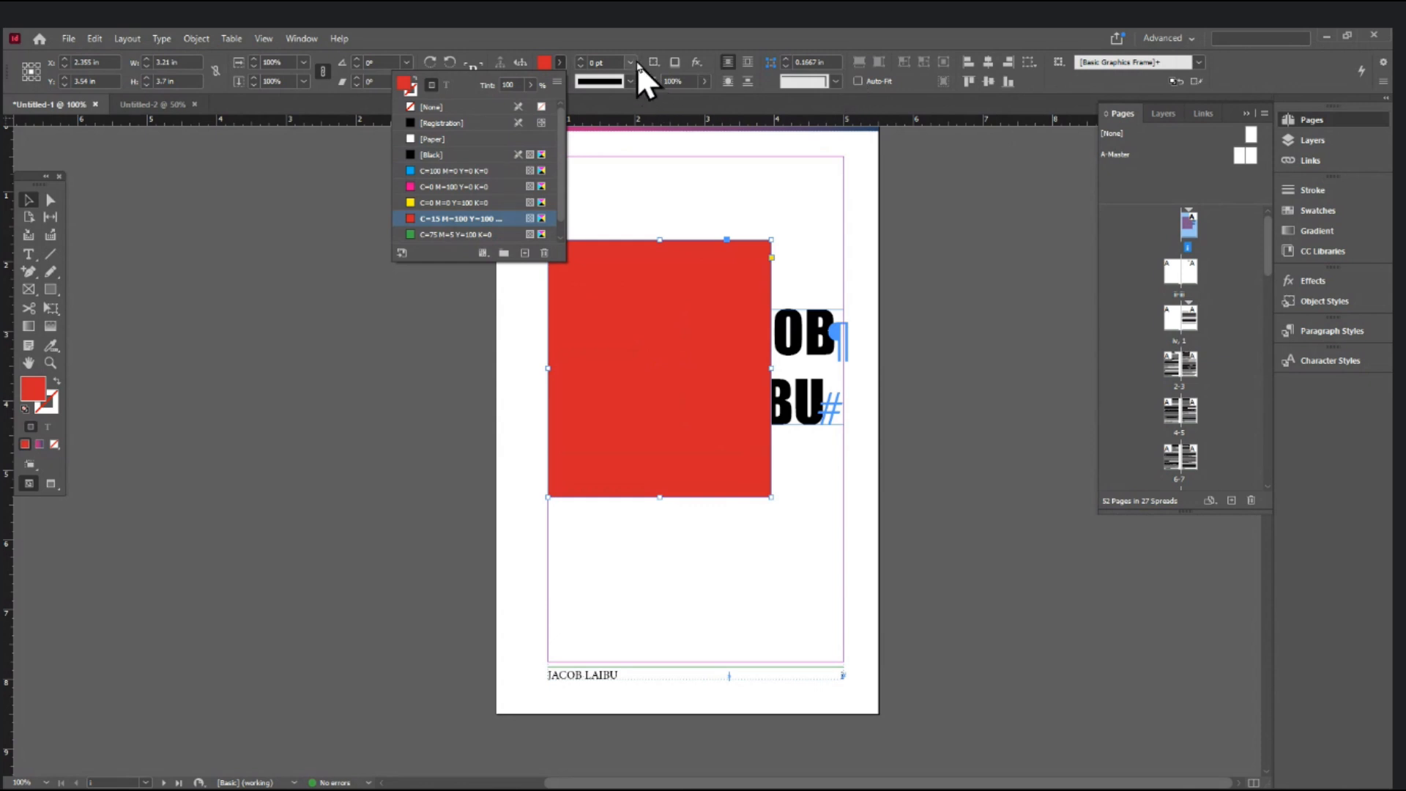
- Try moving the red rectangle behind the name, undo it, and bring up its Arrange options
left_click(784, 164)
left_click(711, 257)
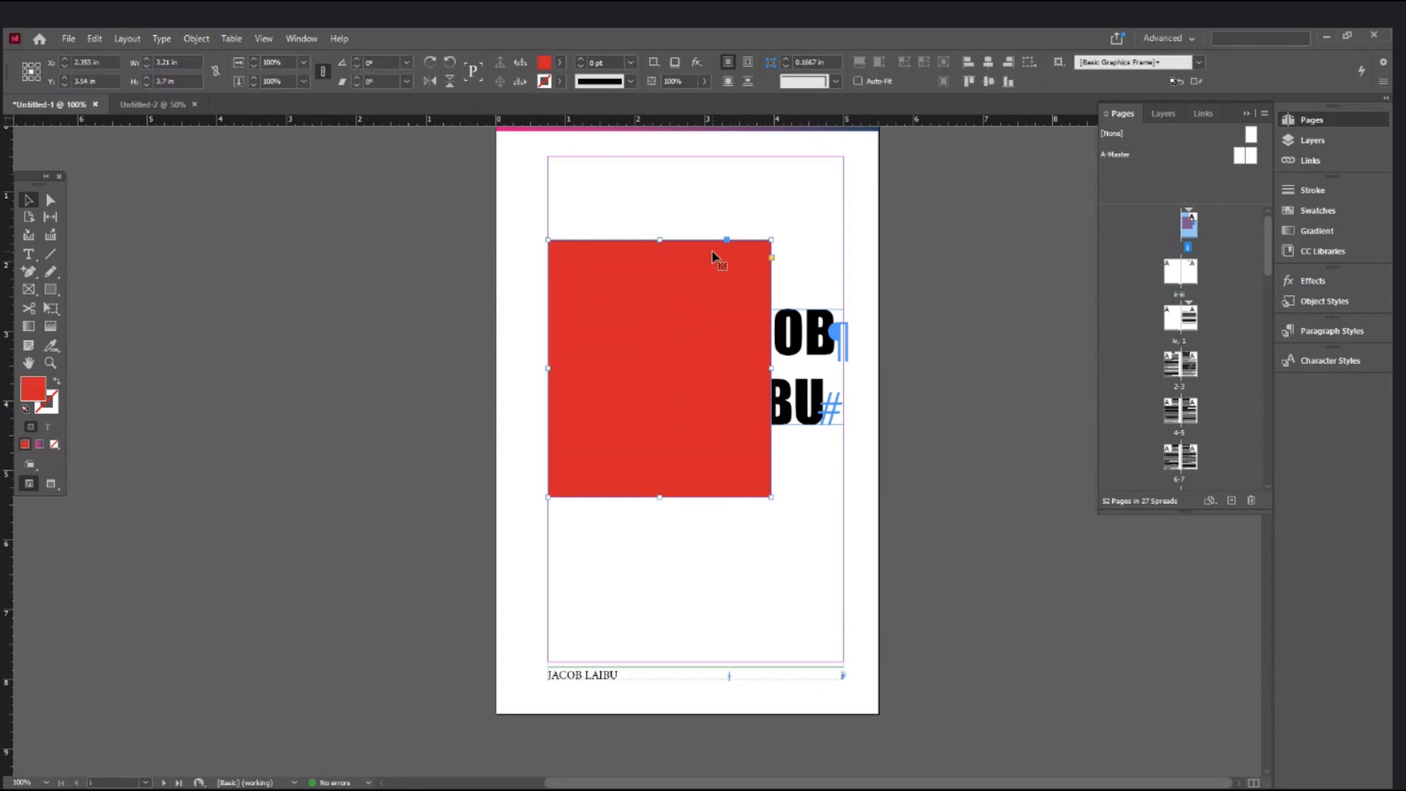
key("ctrl+shift+bracketleft")
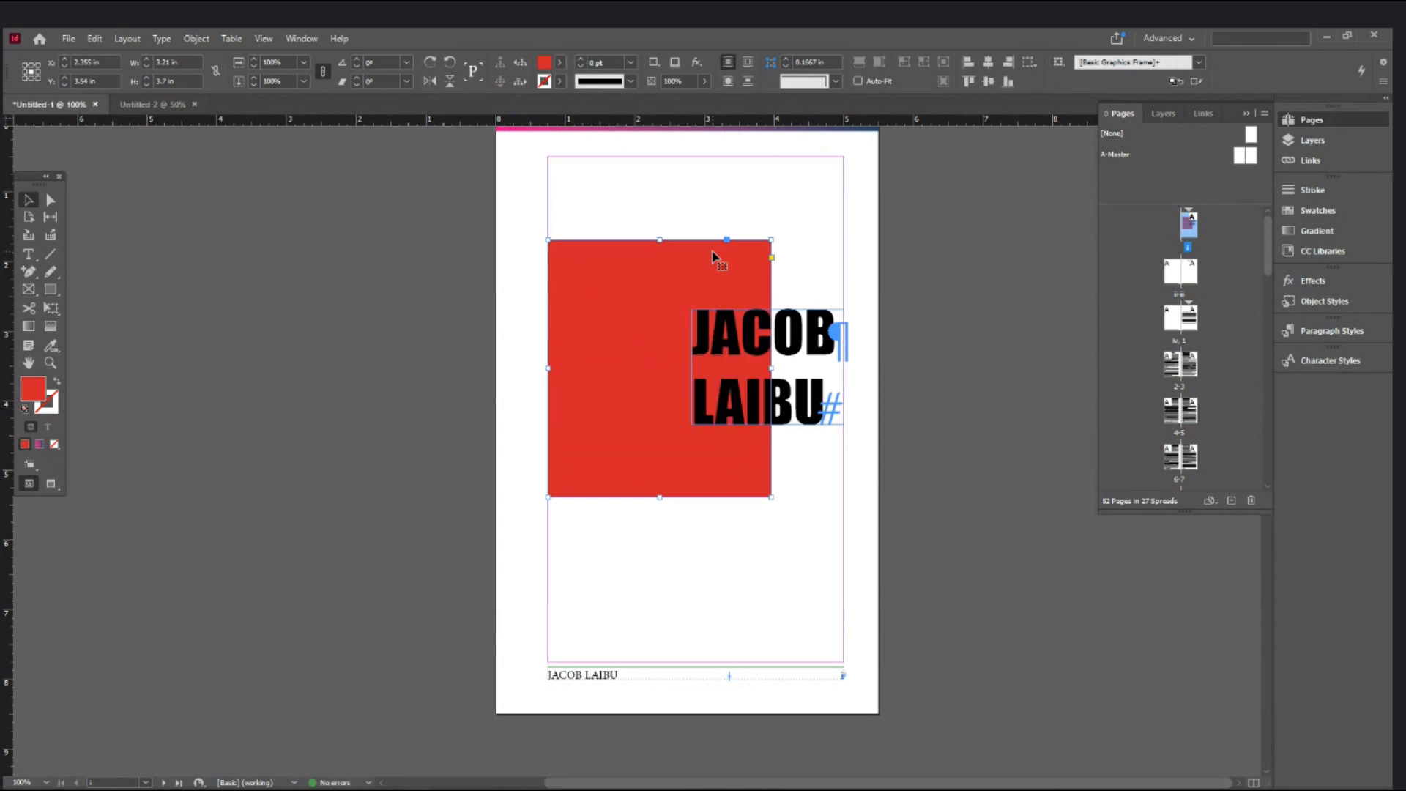
key("ctrl+z")
right_click(736, 281)
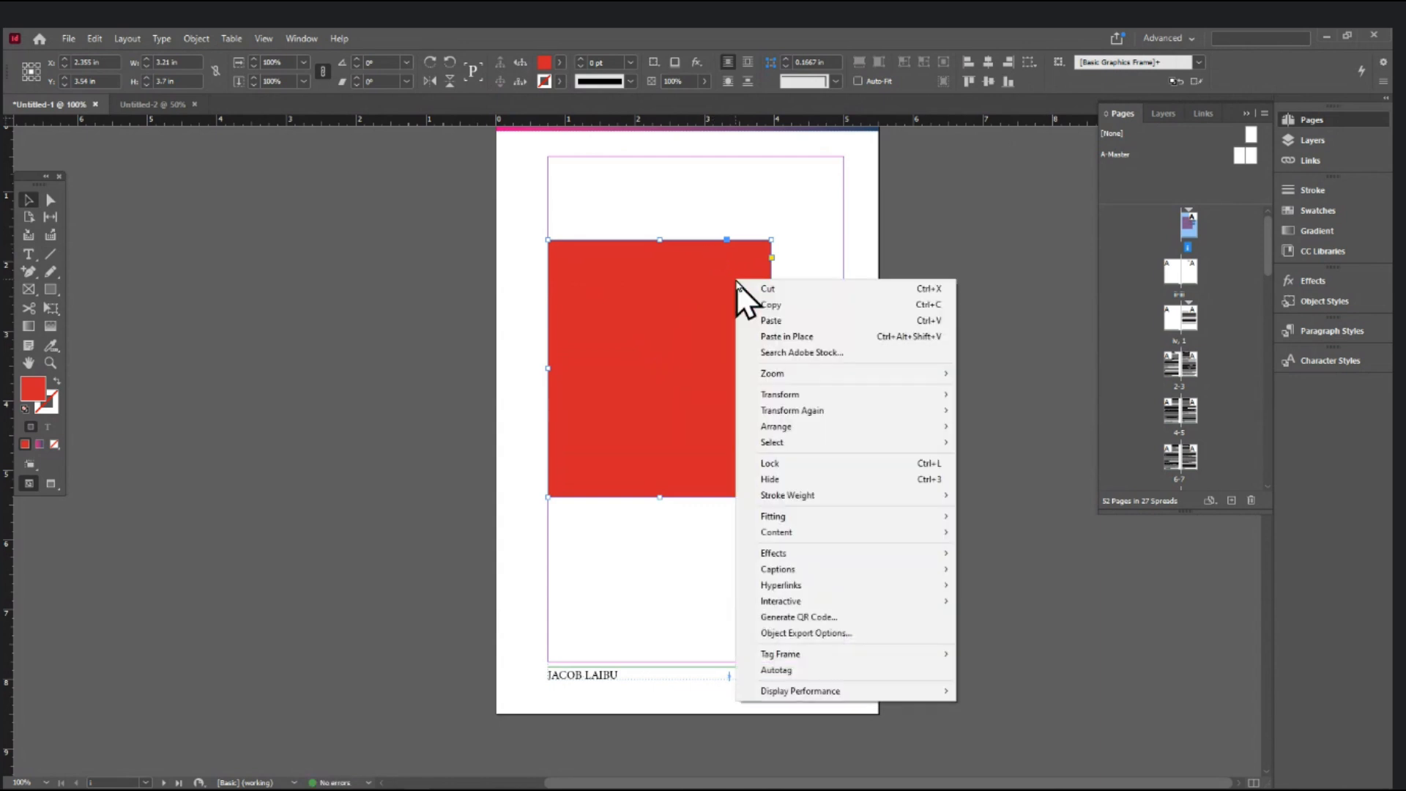
mouse_move(782, 427)
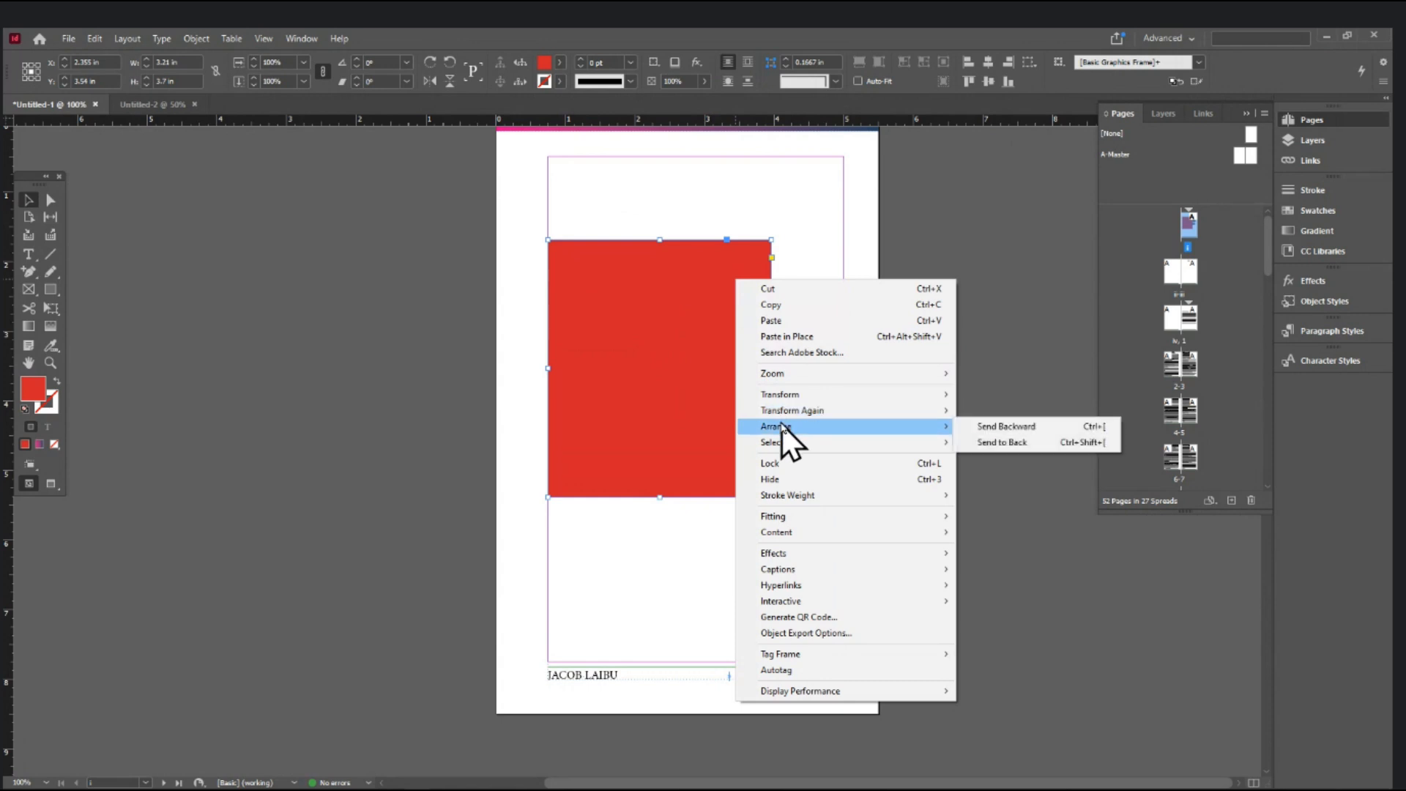
left_click(978, 440)
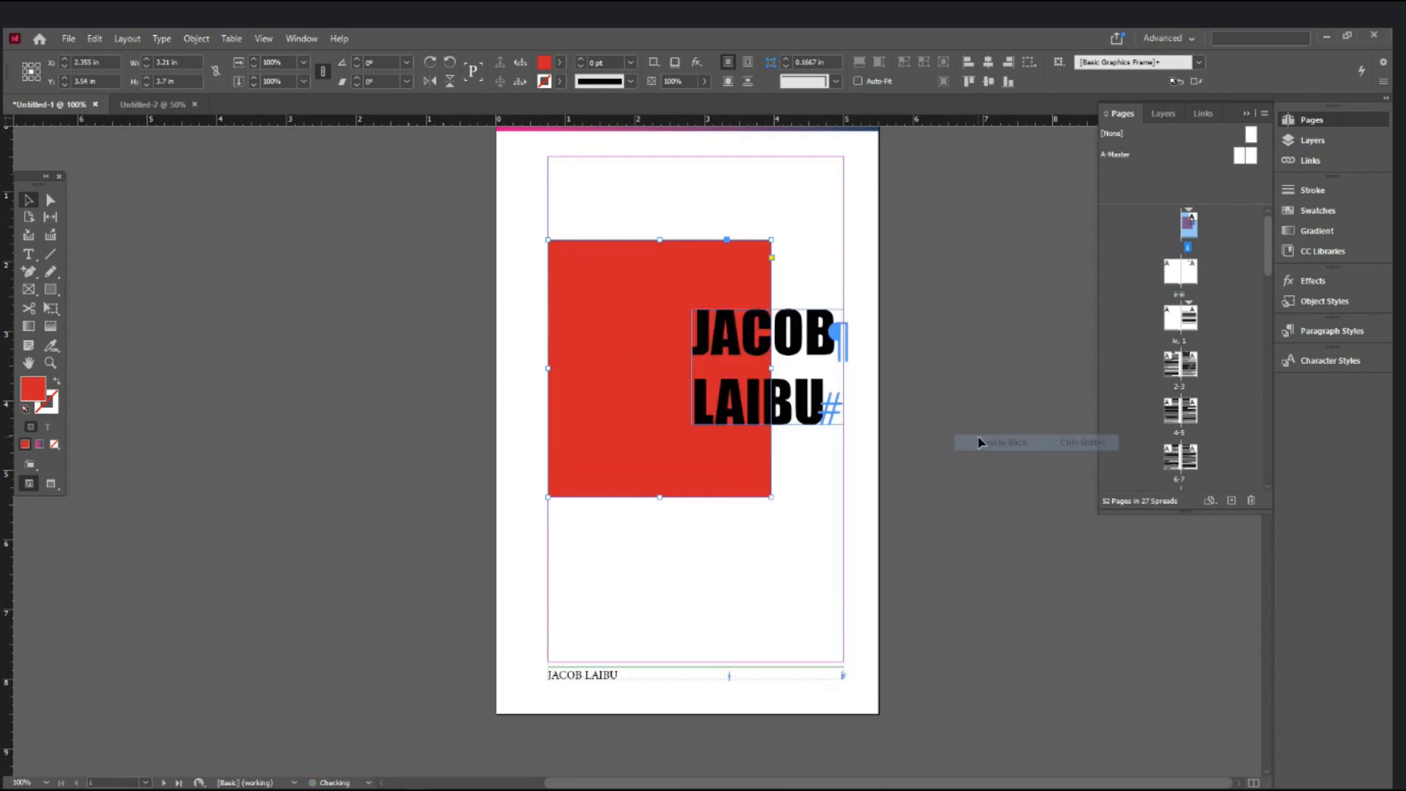
left_click(976, 435)
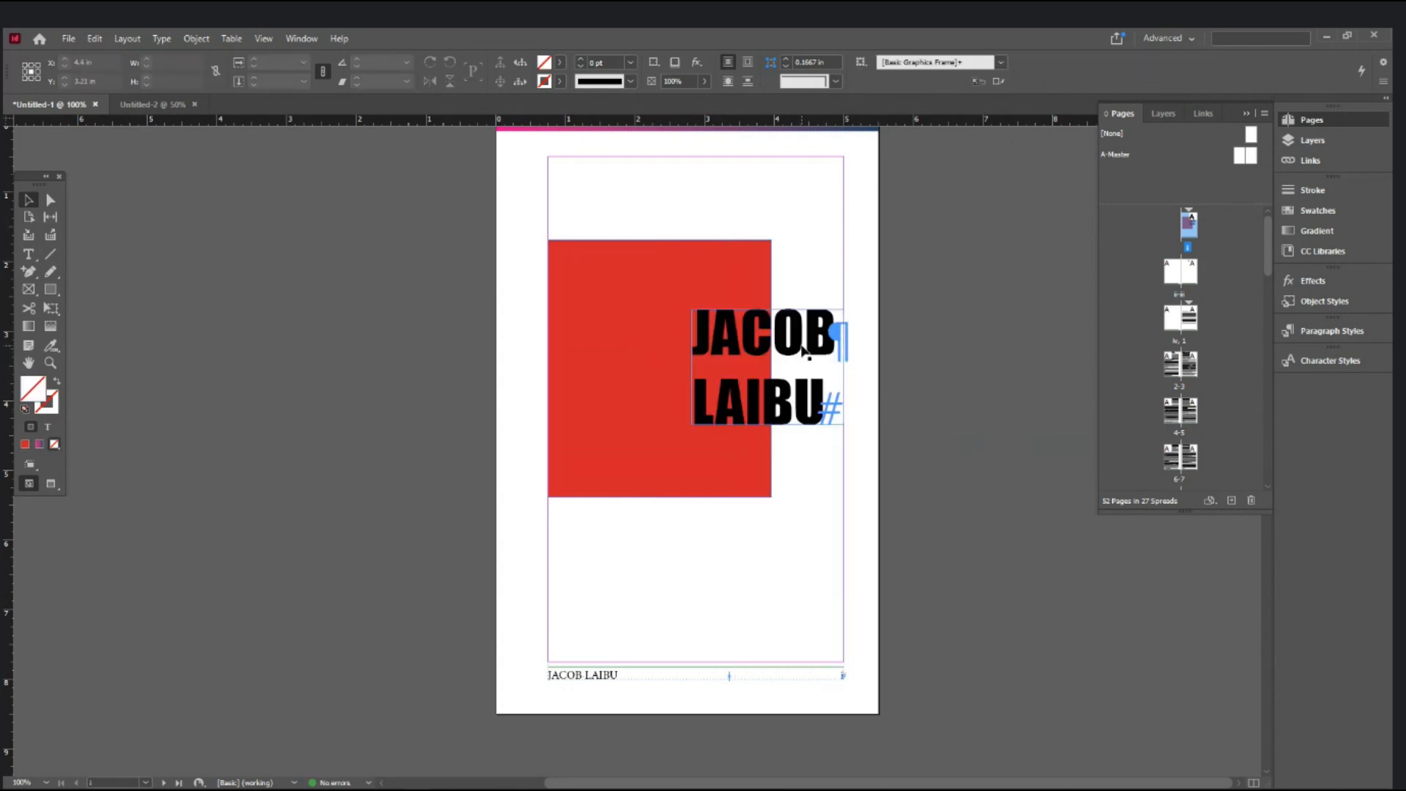
left_click(804, 353)
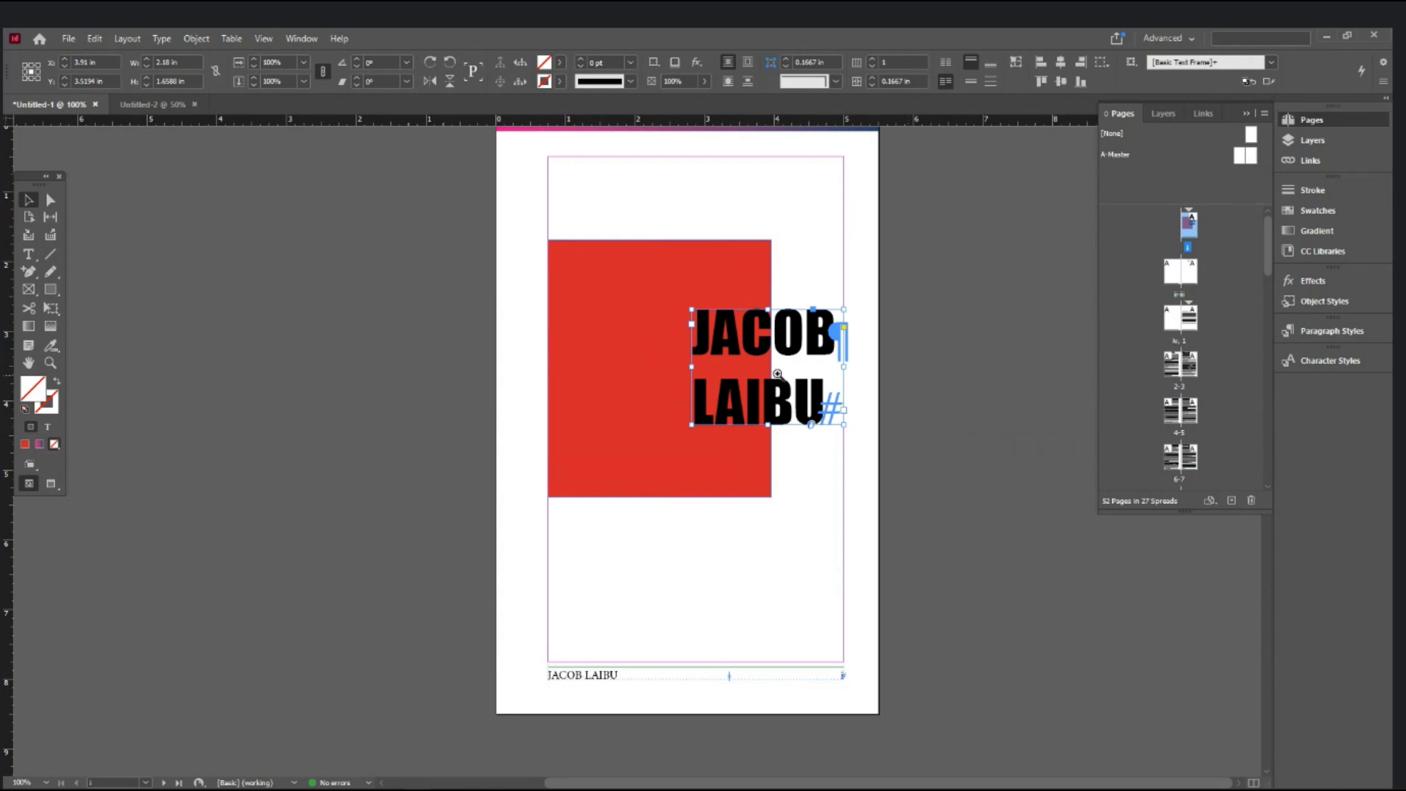
left_click(763, 374, "ctrl")
left_click(613, 440, "ctrl")
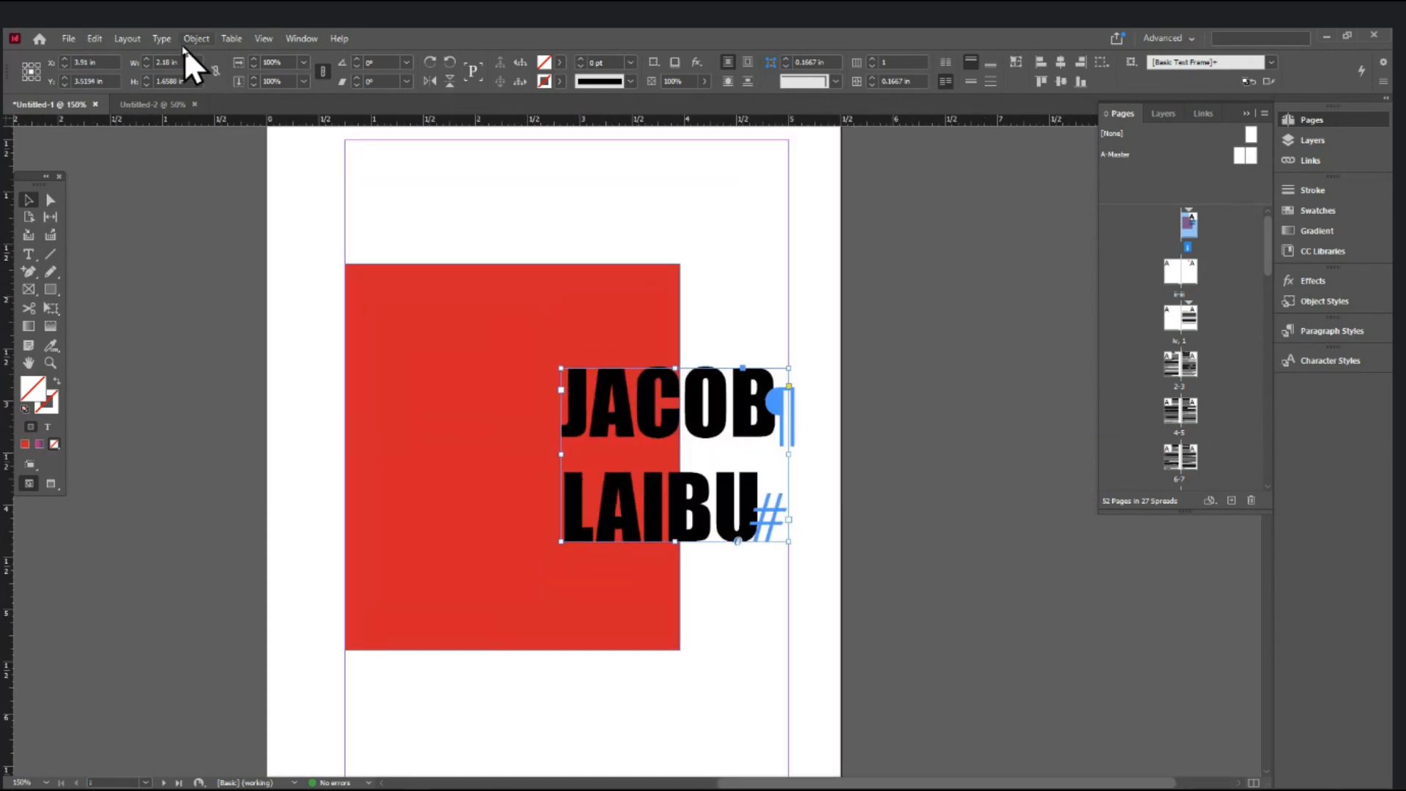
left_click(162, 39)
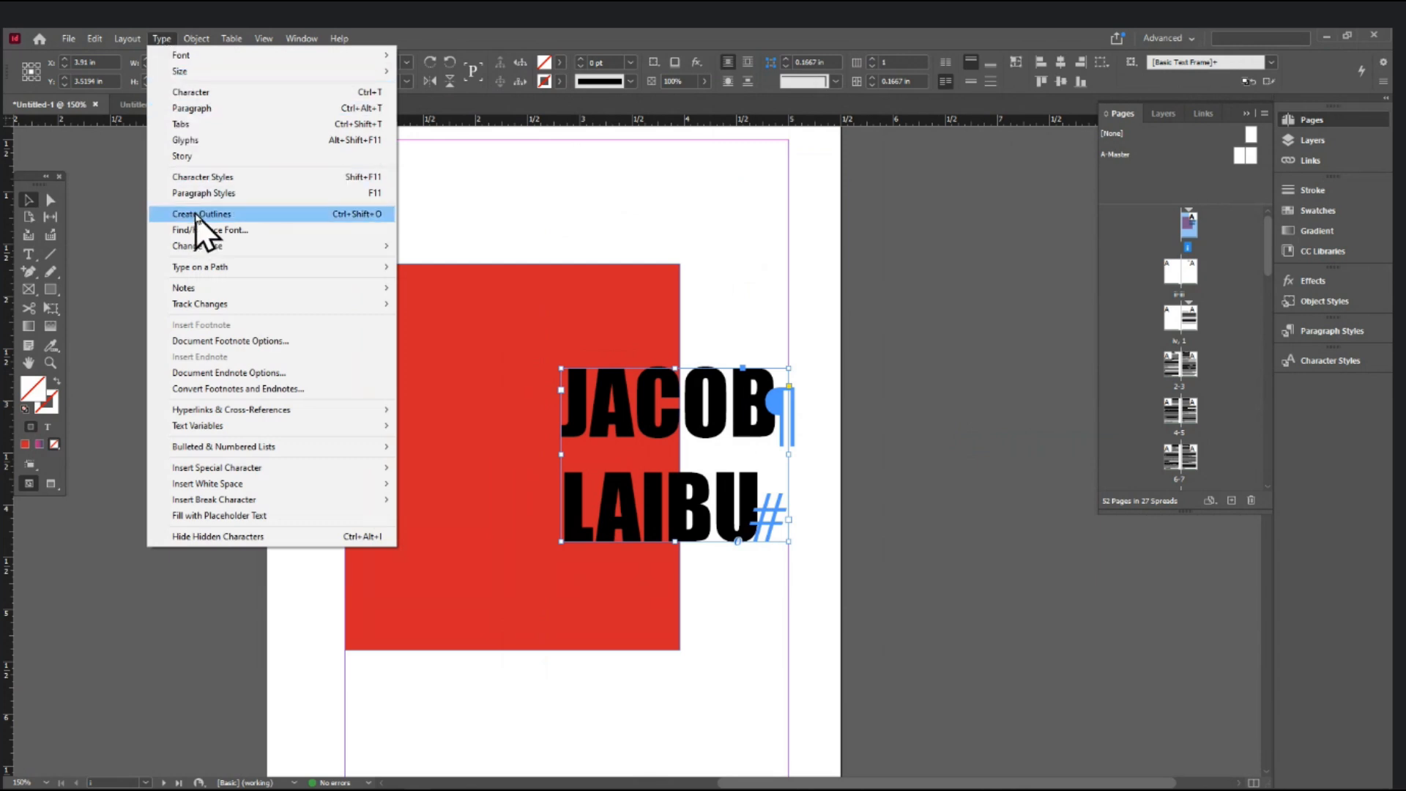
left_click(720, 393)
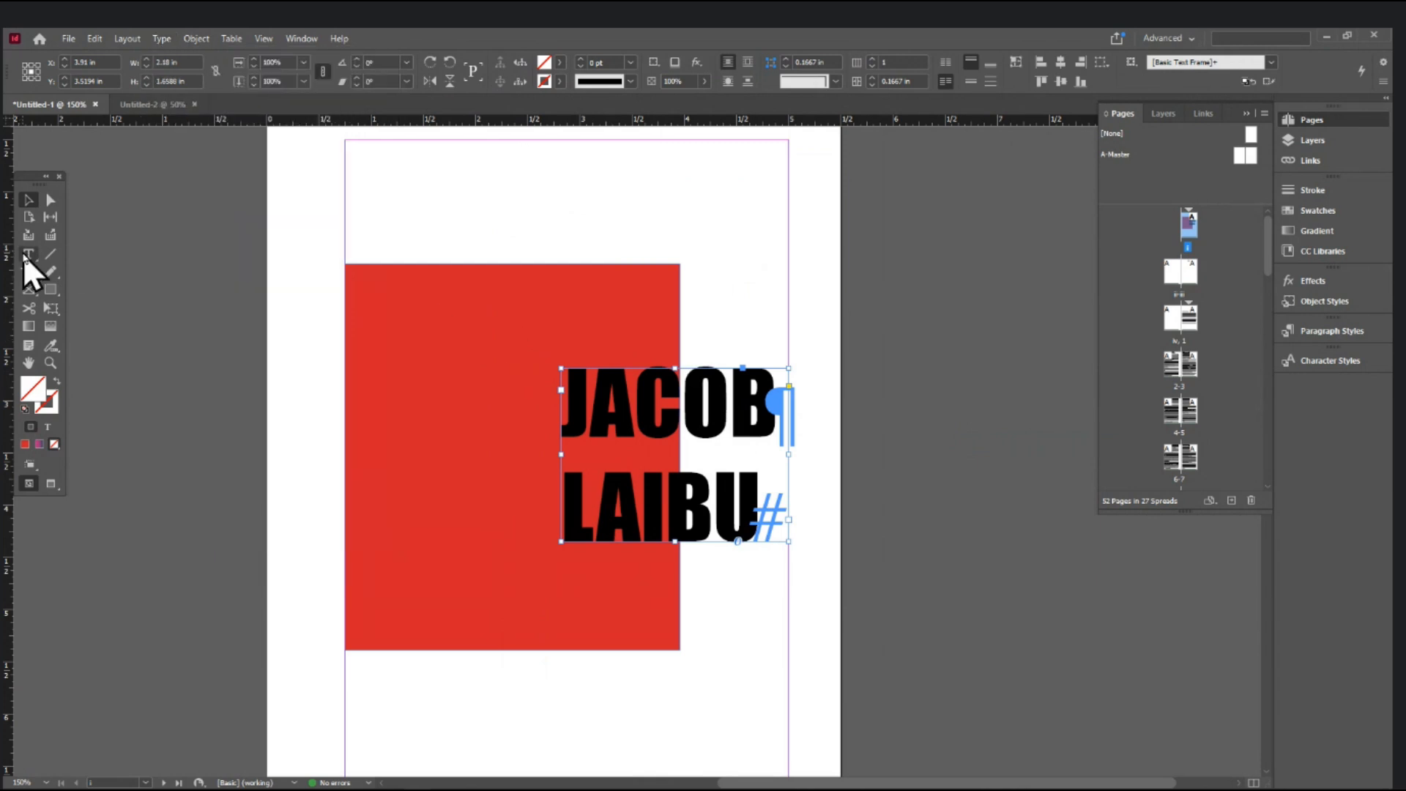
left_click(28, 254)
triple_click(745, 428)
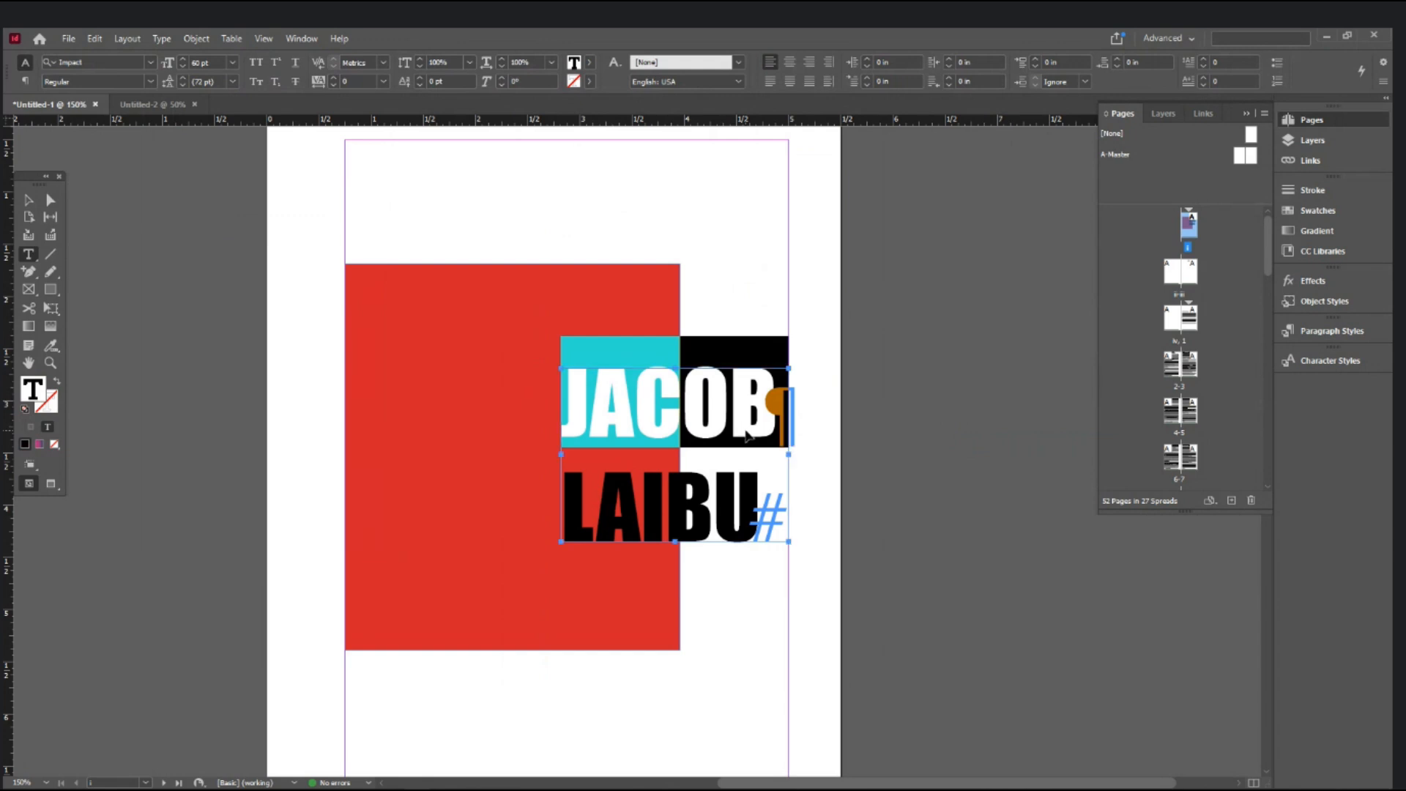
key("ctrl+a")
left_click(24, 199)
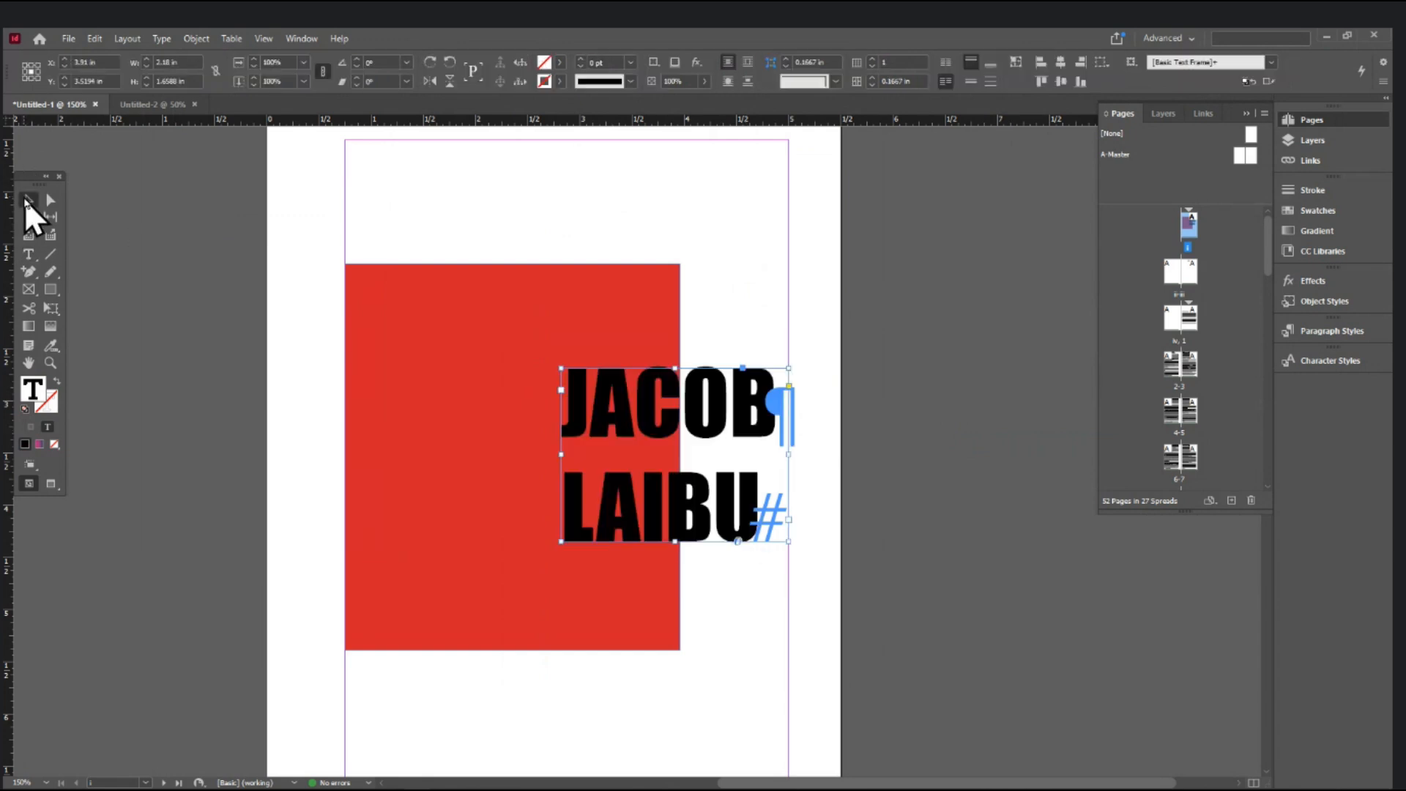
left_click(162, 39)
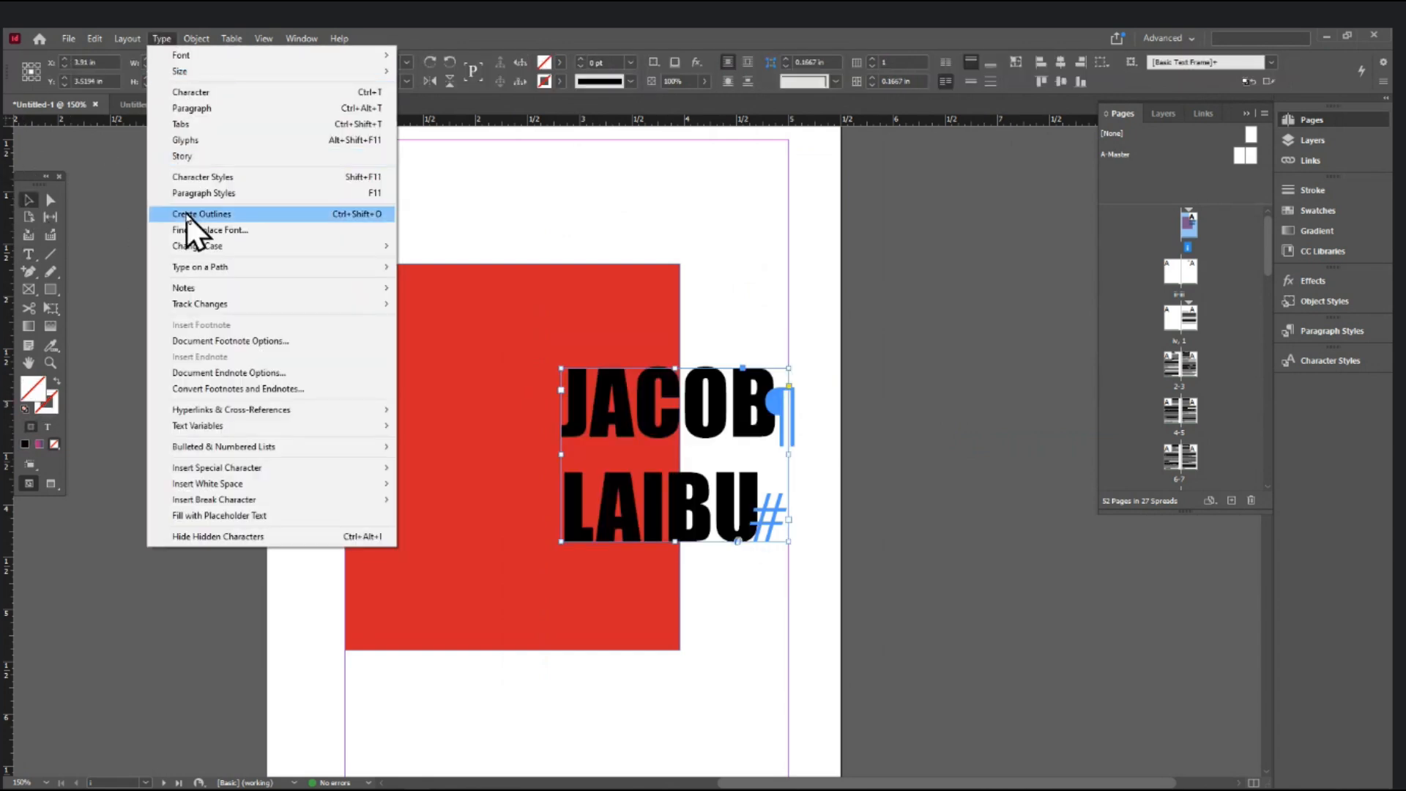
left_click(187, 215)
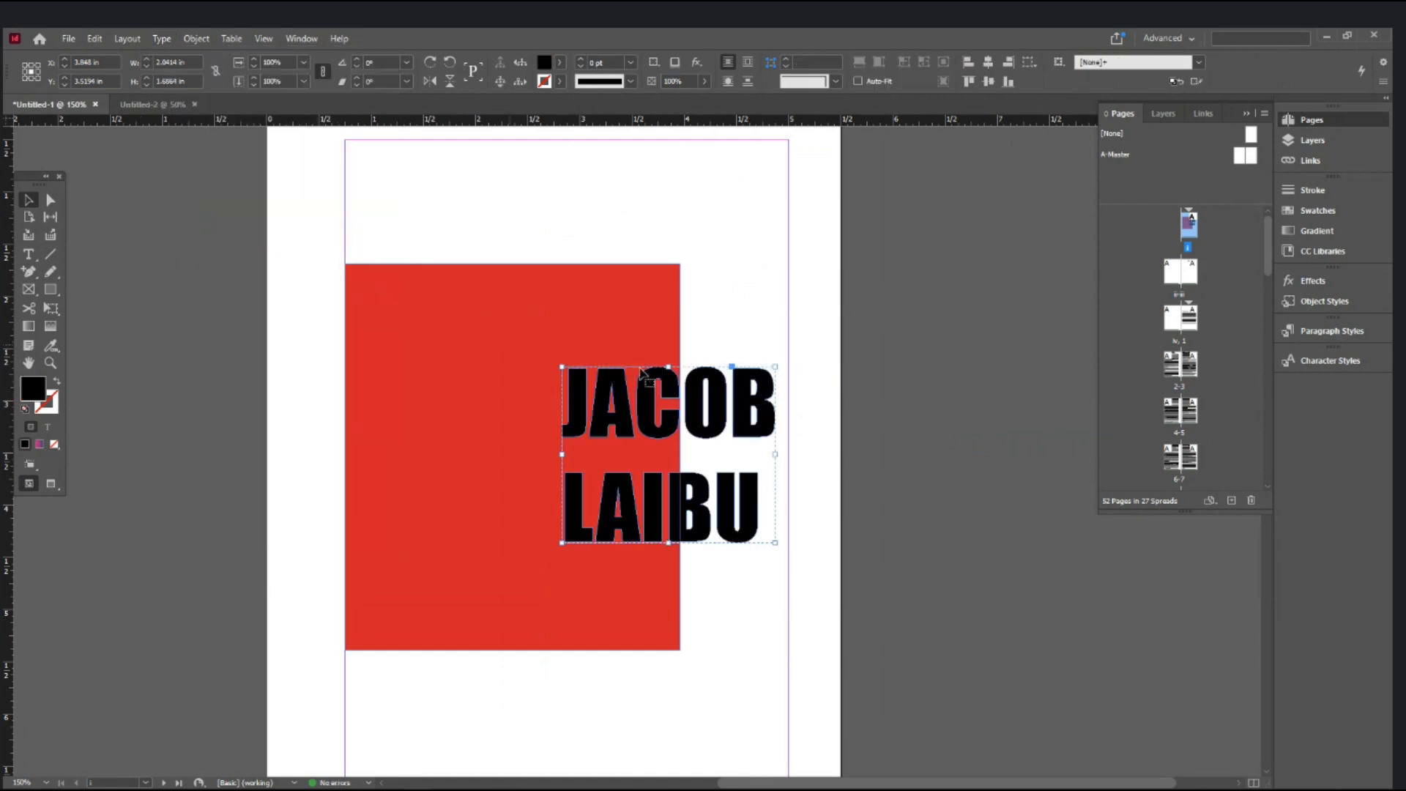
- Test-move the outlined name, undo, and create outlines again with Ctrl+Shift+O
left_click_drag(757, 402, 740, 295)
key("ctrl+z")
left_click(28, 254)
left_click(28, 199)
key("ctrl+shift+o")
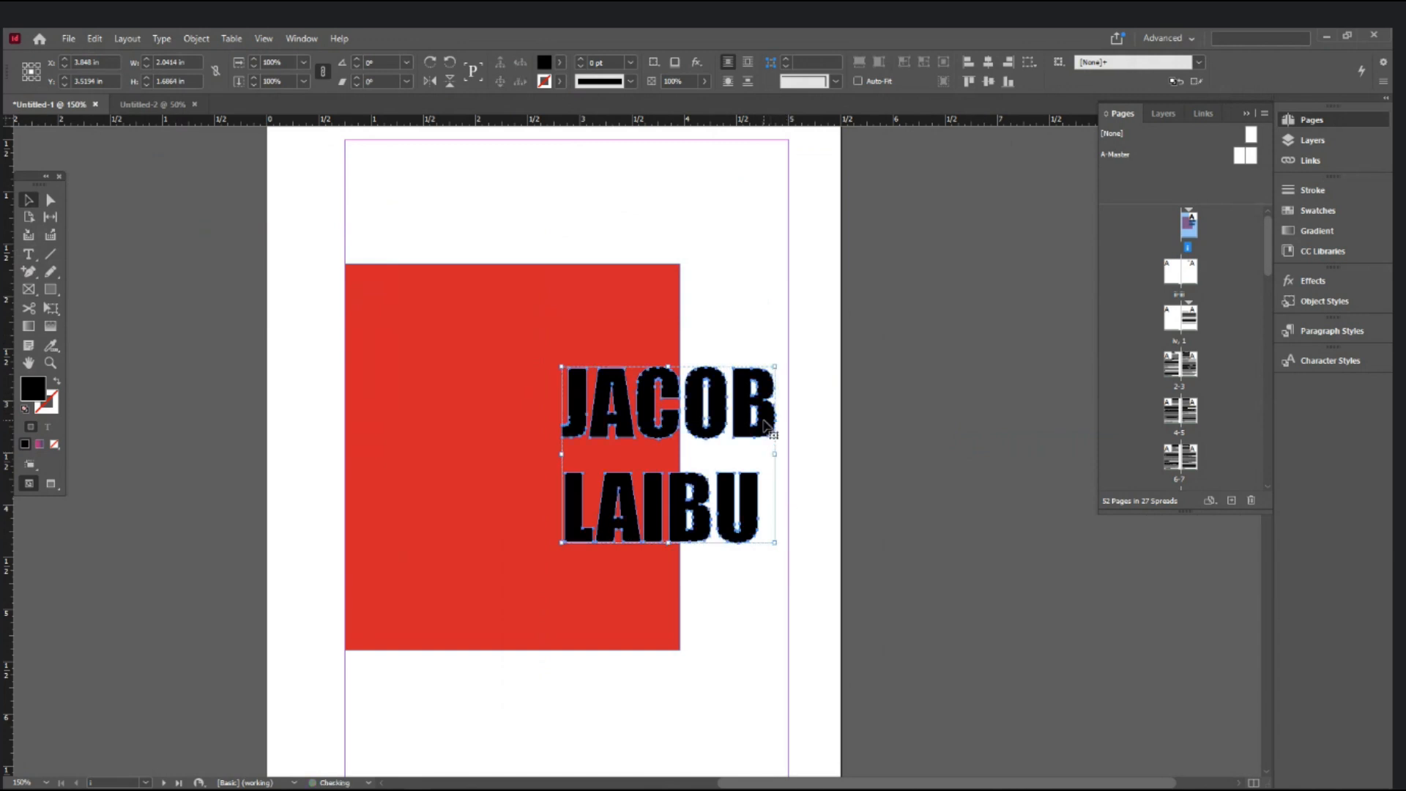
- Test-move JACOB and LAIBU separately, return them to place, and select both words together
left_click(769, 411)
left_click_drag(770, 409, 768, 249)
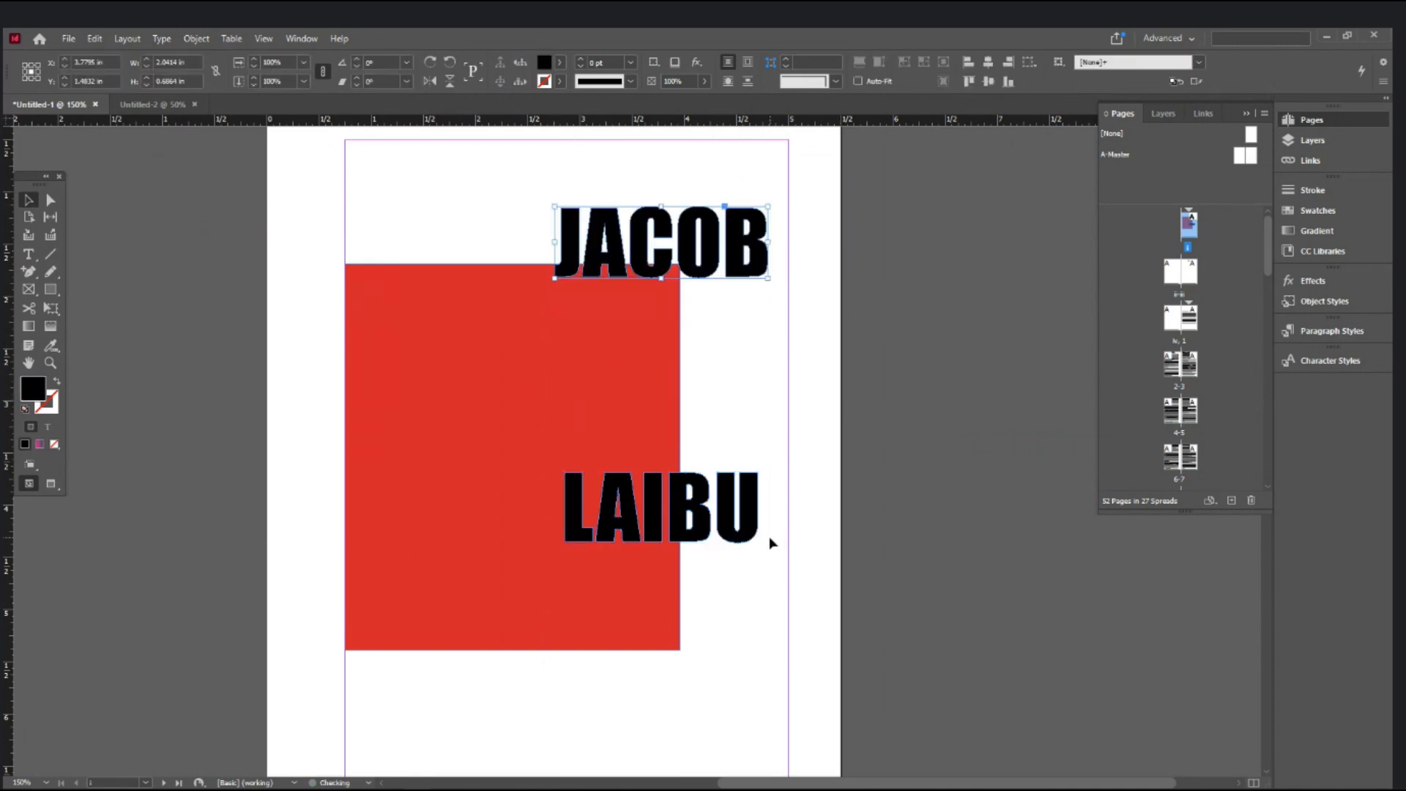
key("ctrl+z")
mouse_move(760, 535)
left_mouse_down()
mouse_move(596, 558)
mouse_move(761, 536)
left_mouse_up()
left_click(888, 464)
left_click(761, 437)
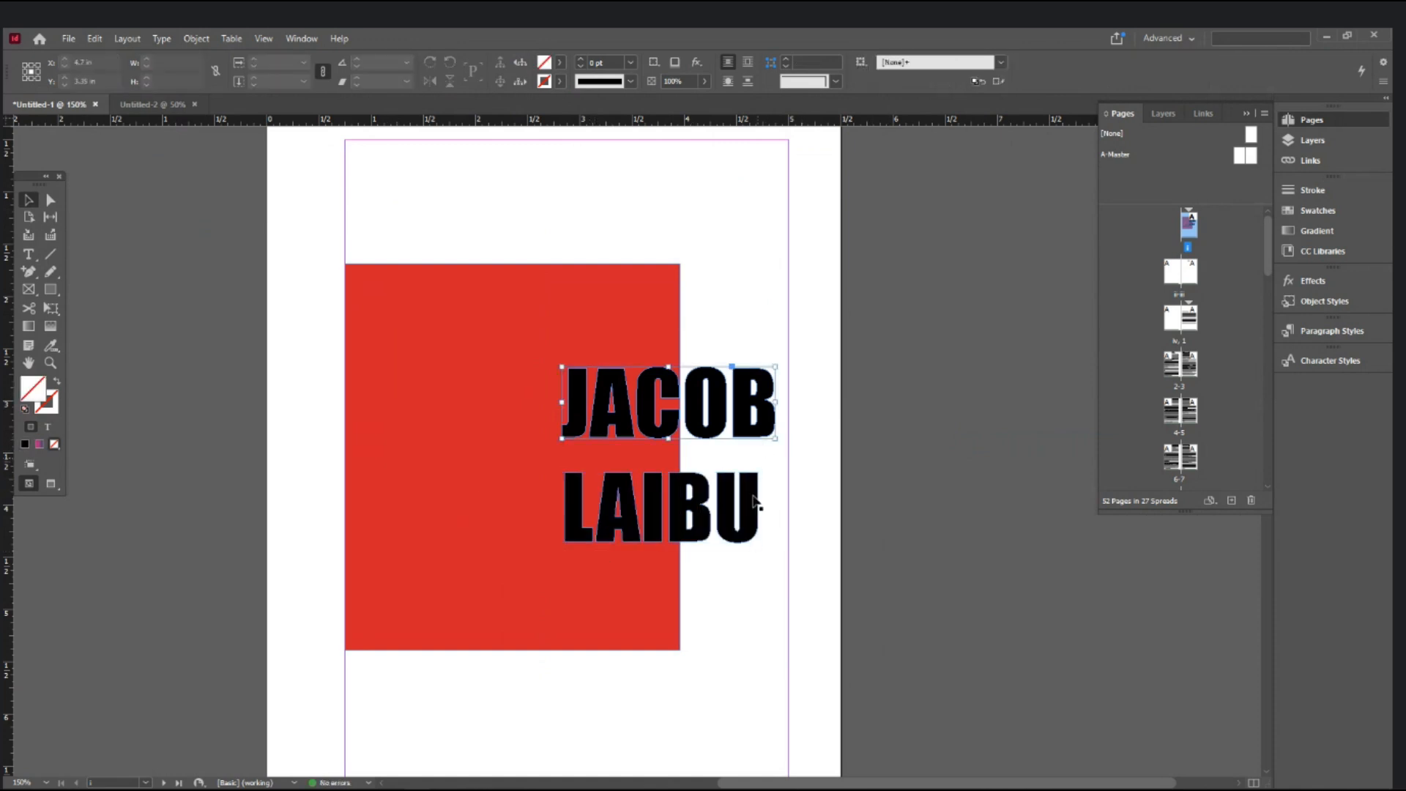
left_click(756, 504, "shift")
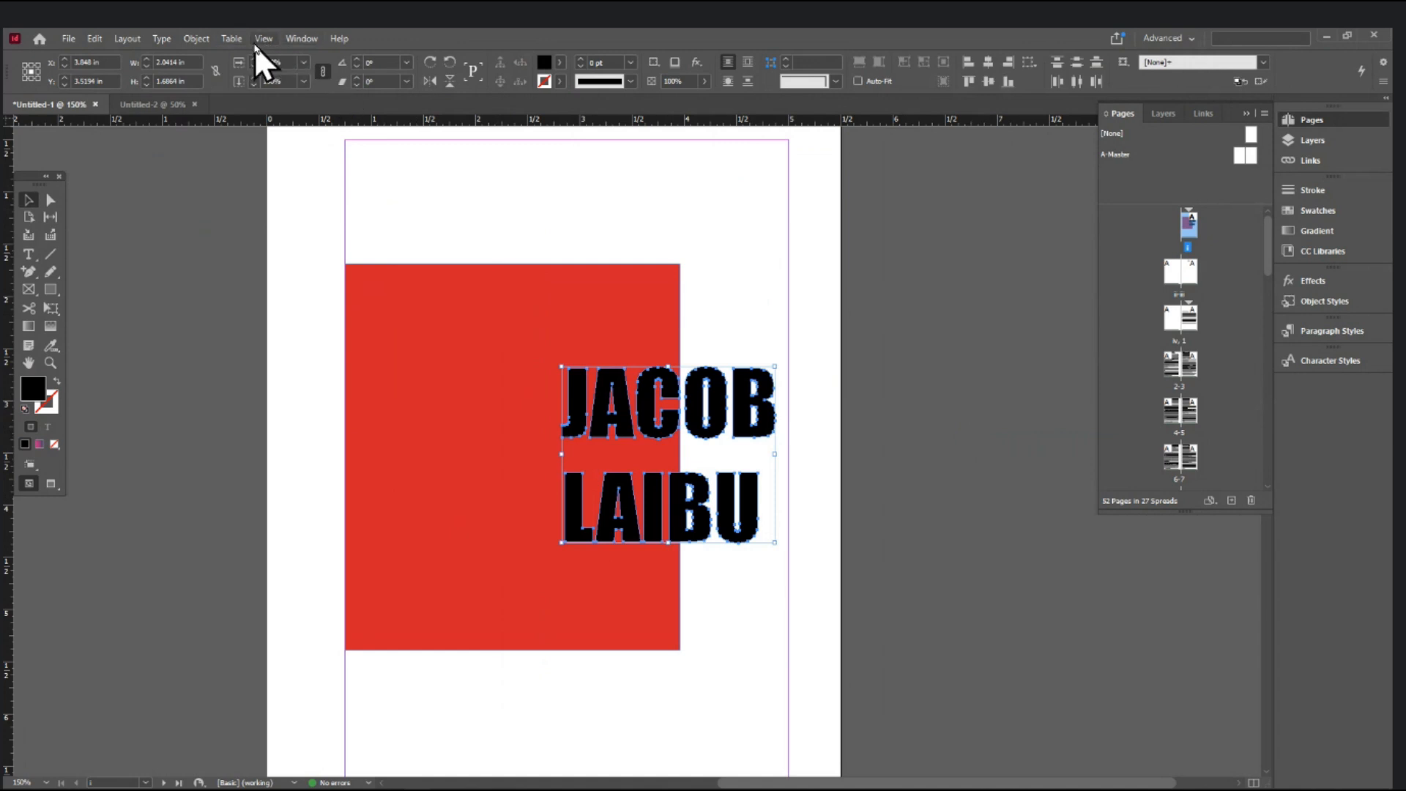
- Open the Pathfinder panel from Window > Object & Layout and move it aside
left_click(199, 41)
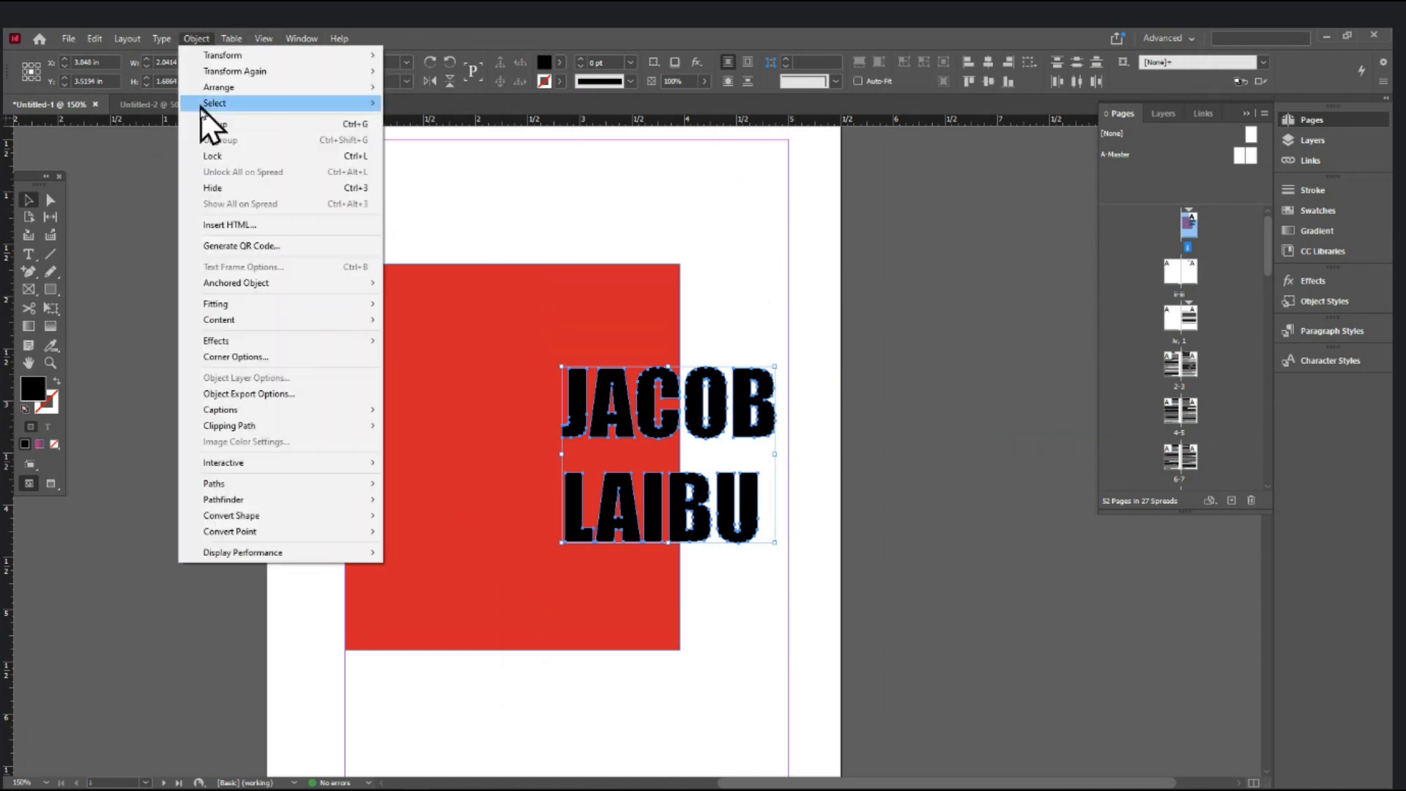
mouse_move(259, 500)
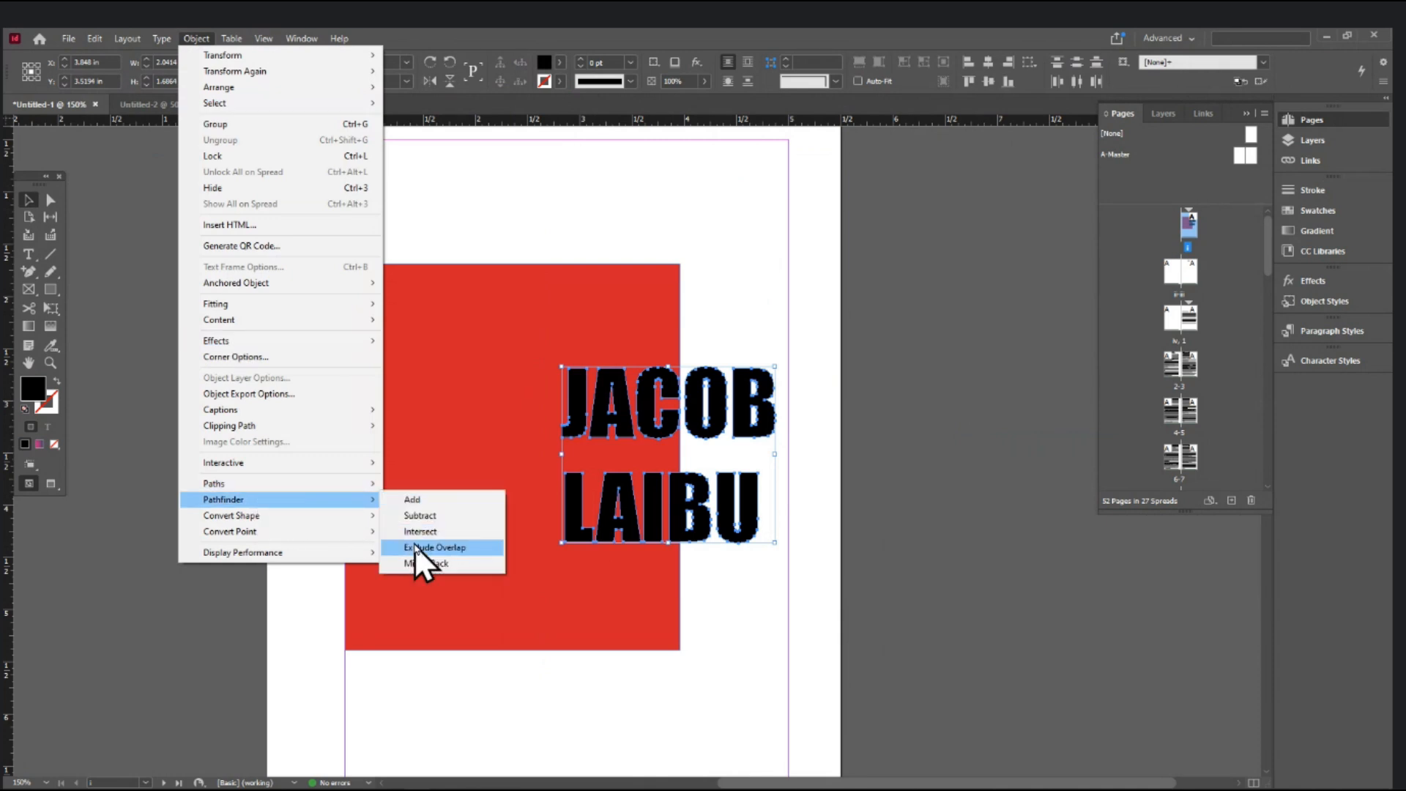
mouse_move(296, 34)
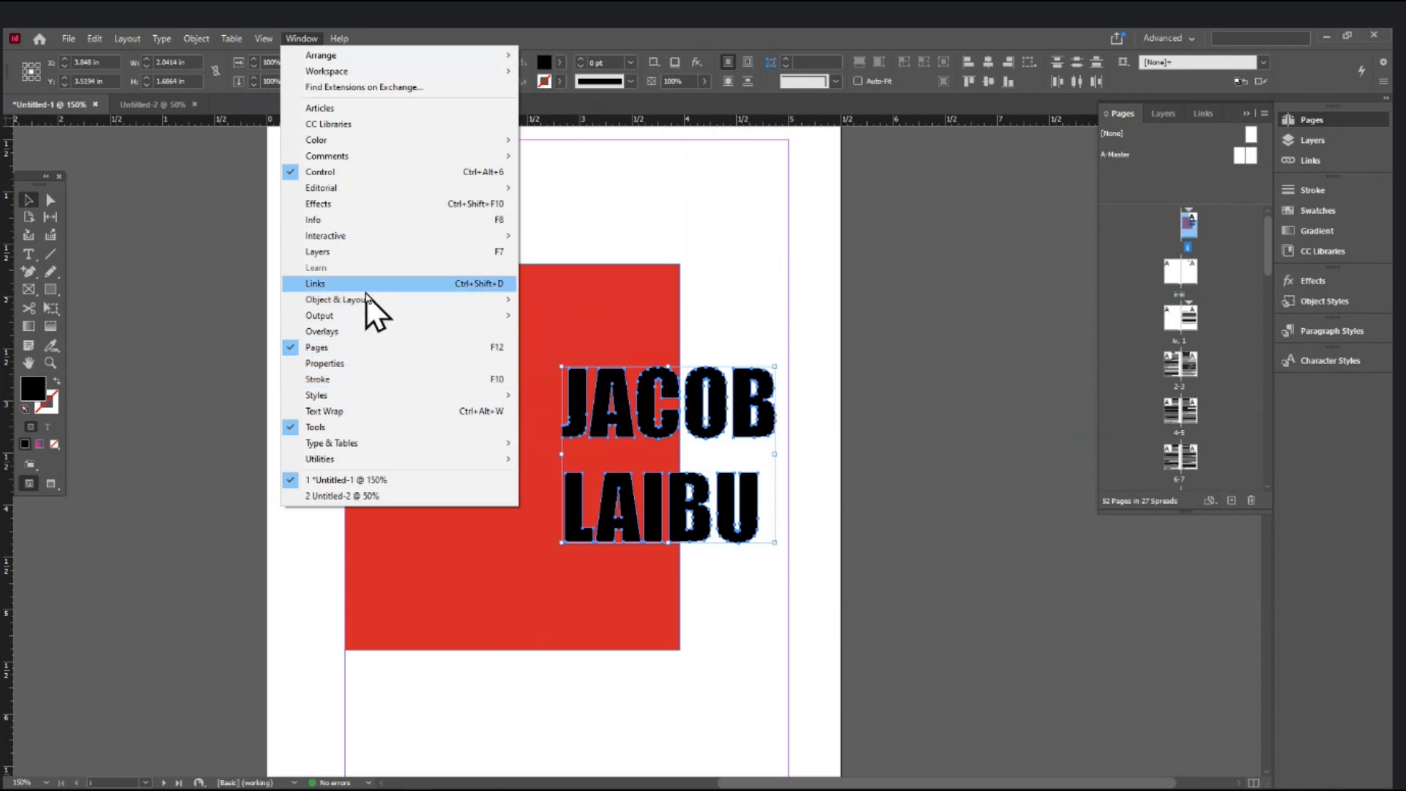
mouse_move(367, 303)
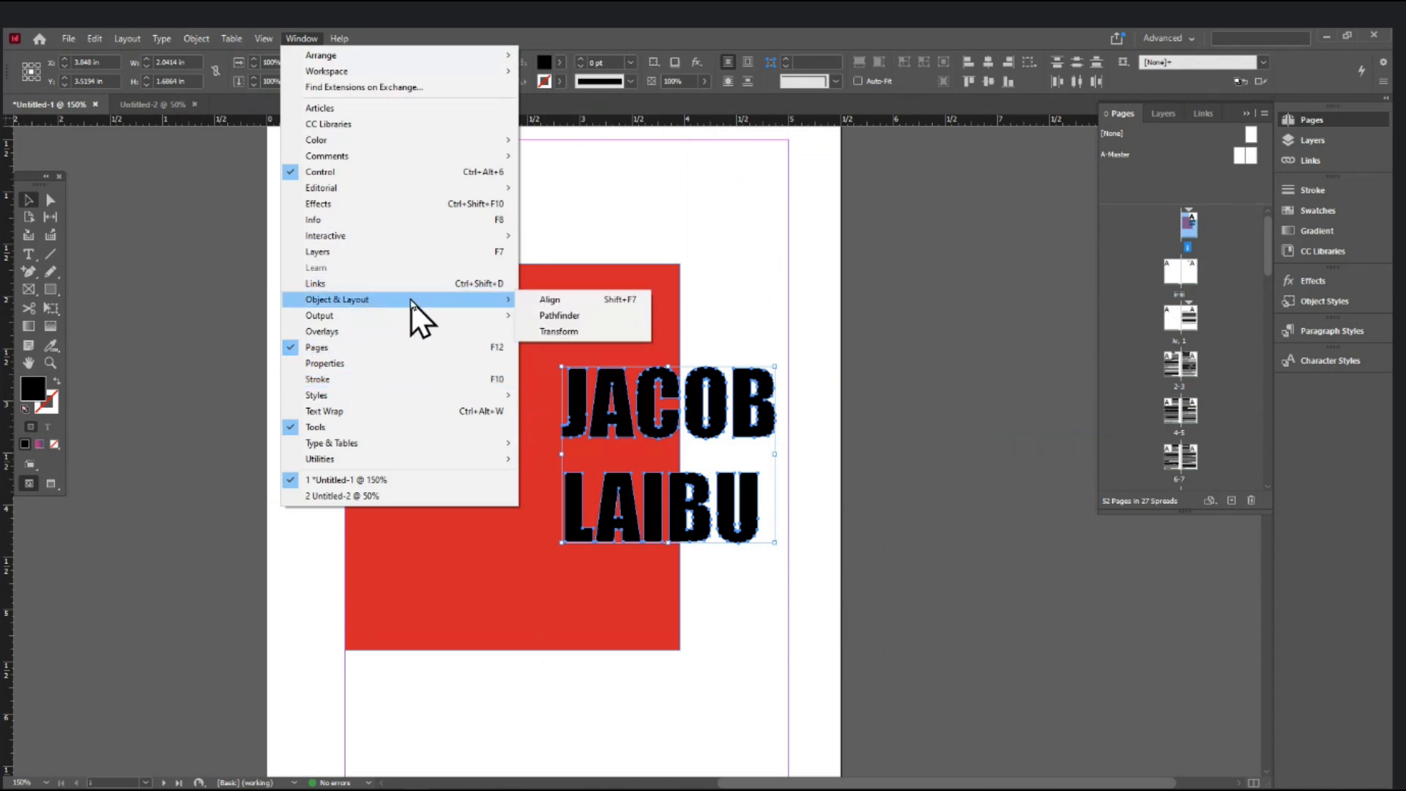
left_click(561, 314)
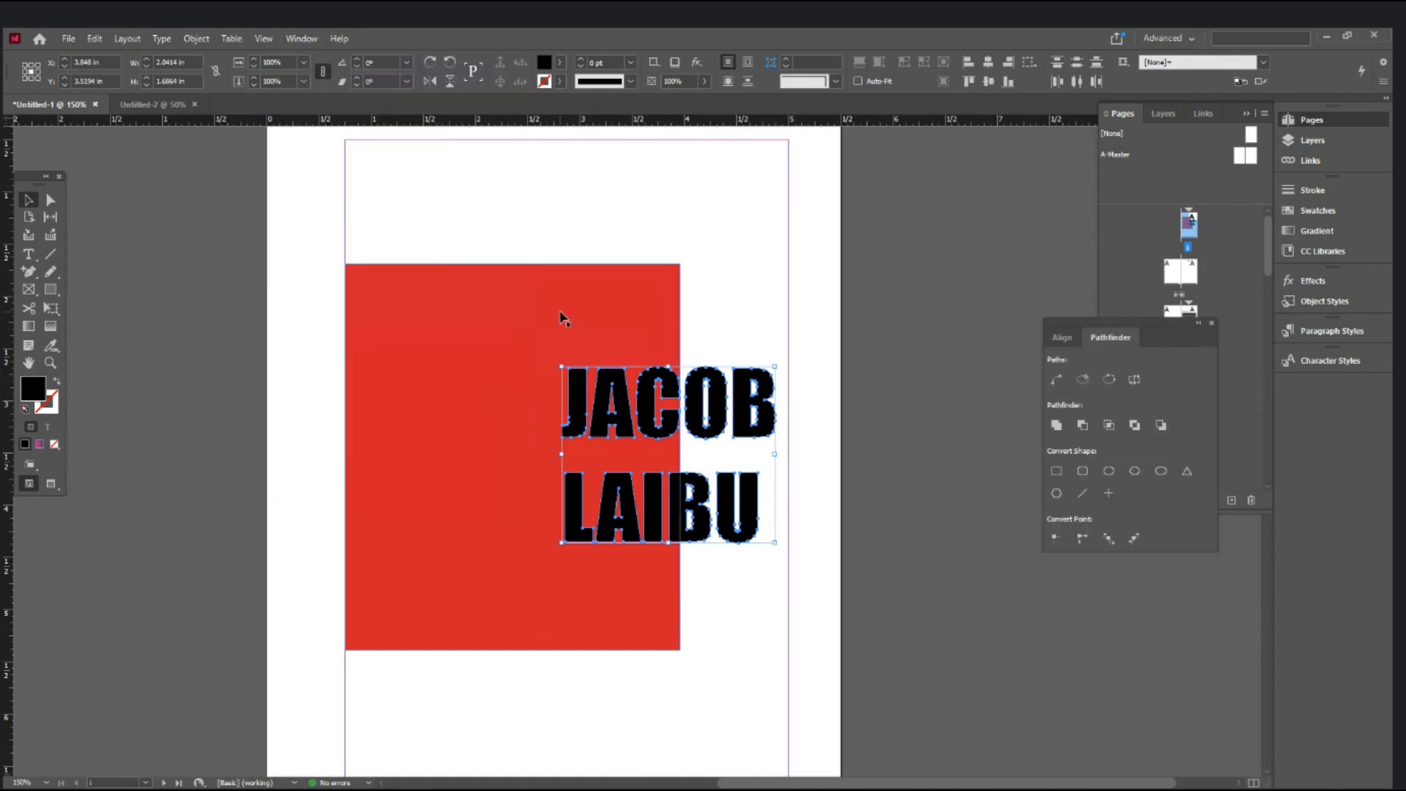
left_click_drag(1113, 321, 1016, 460)
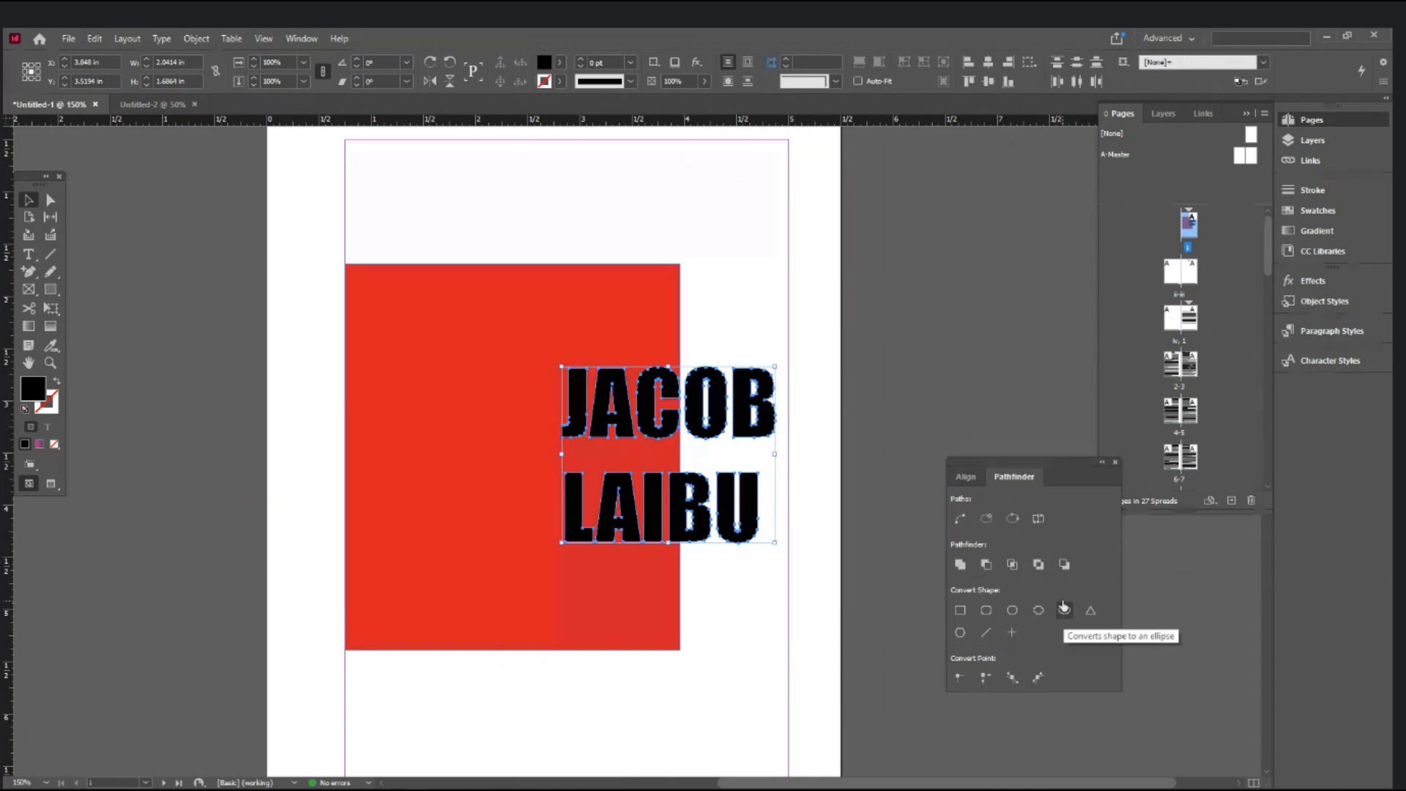
- Select the red rectangle with the name outlines, try Intersect, and dismiss the empty-result error
left_click(605, 311, "shift")
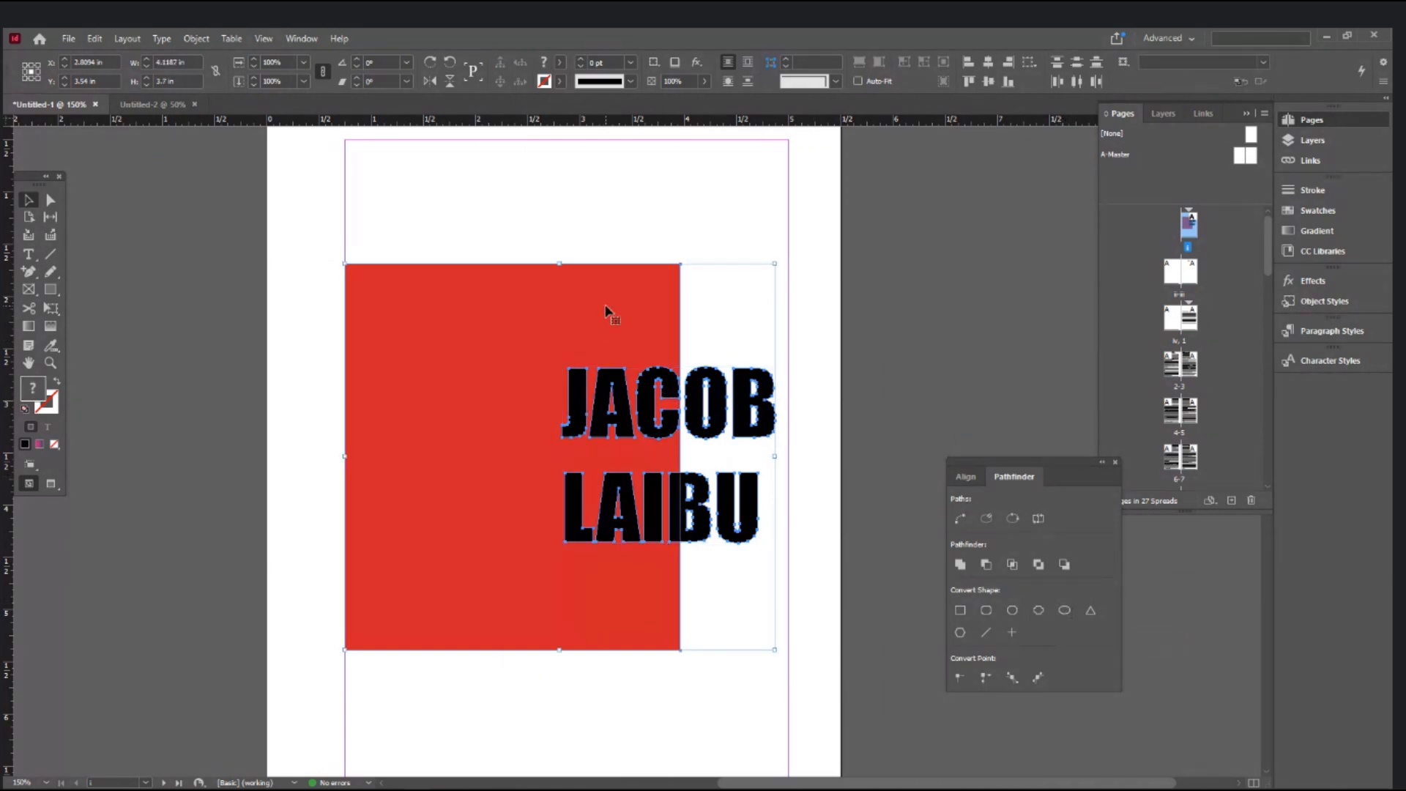
left_click(780, 208)
left_click_drag(842, 233, 758, 399)
left_click(876, 415)
left_click_drag(857, 336, 479, 602)
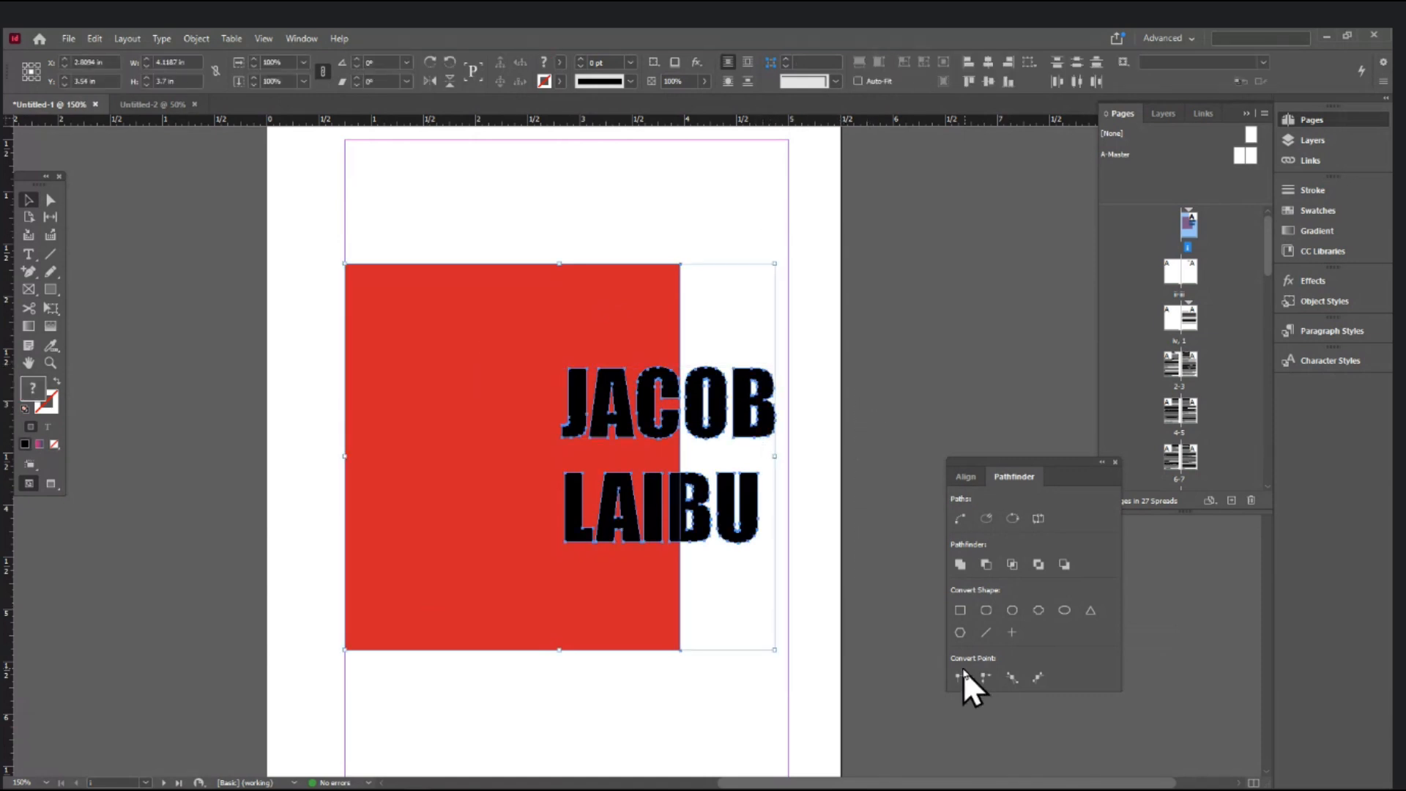
left_click(1013, 565)
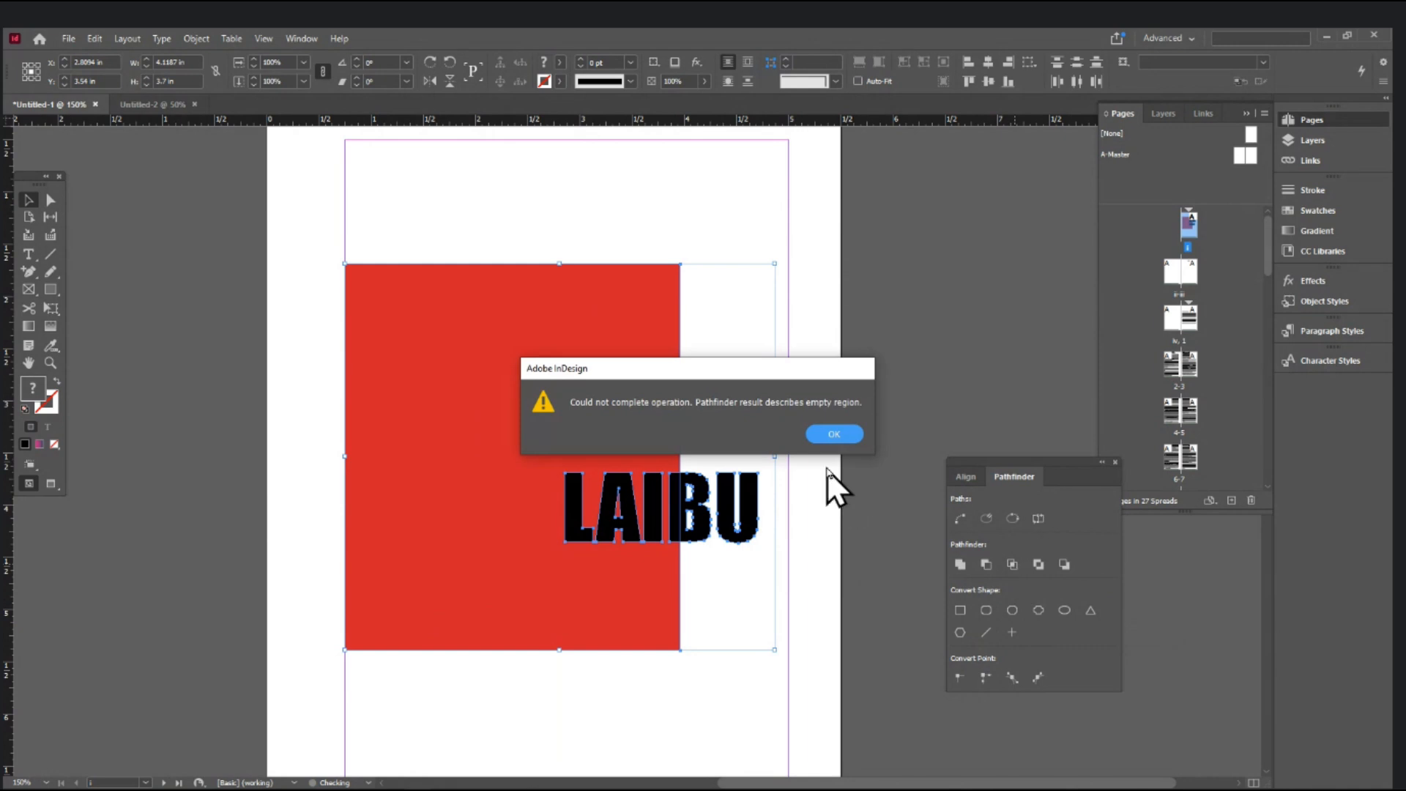
left_click(834, 435)
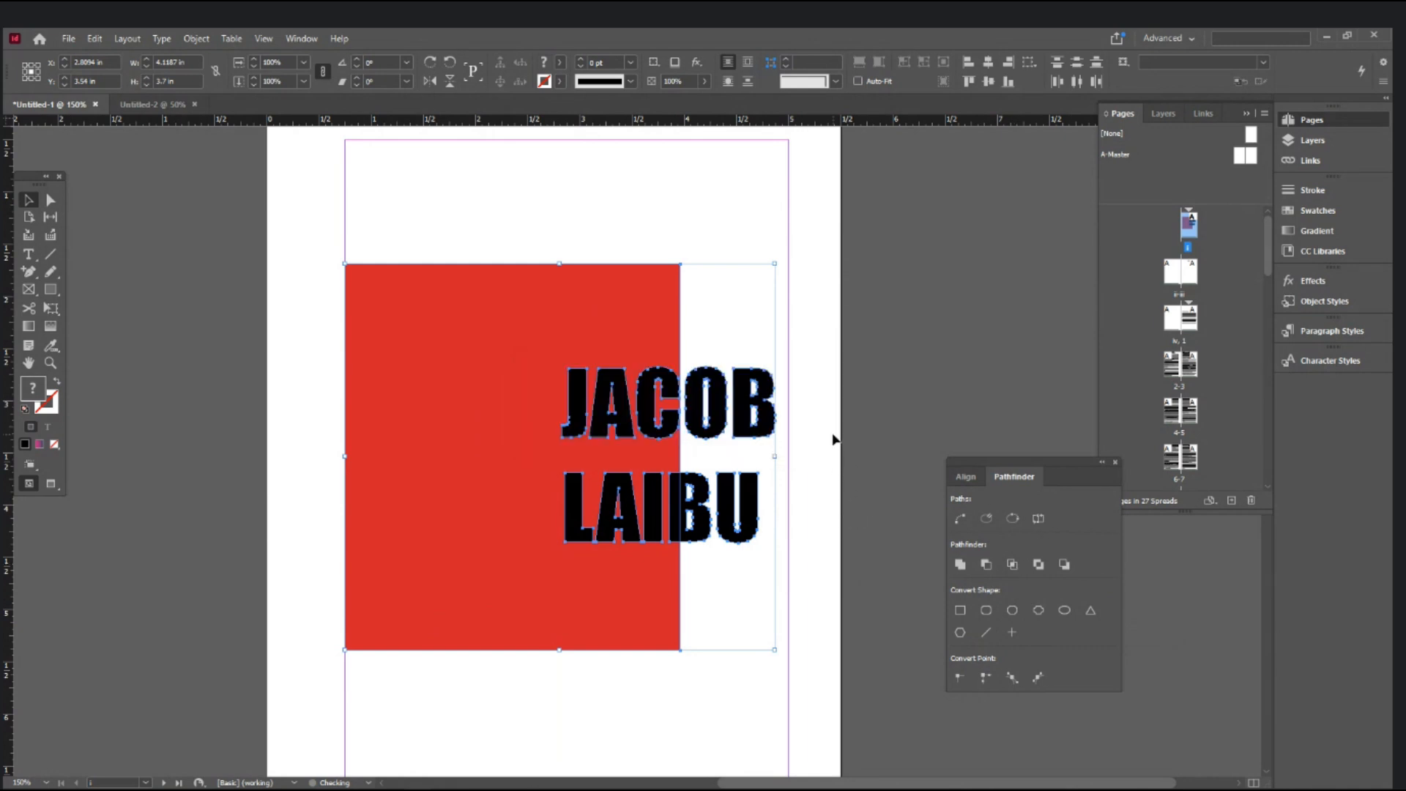
- Apply Exclude Overlap to knock the letters out of the rectangle, testing a move and undoing it
left_click(1040, 568)
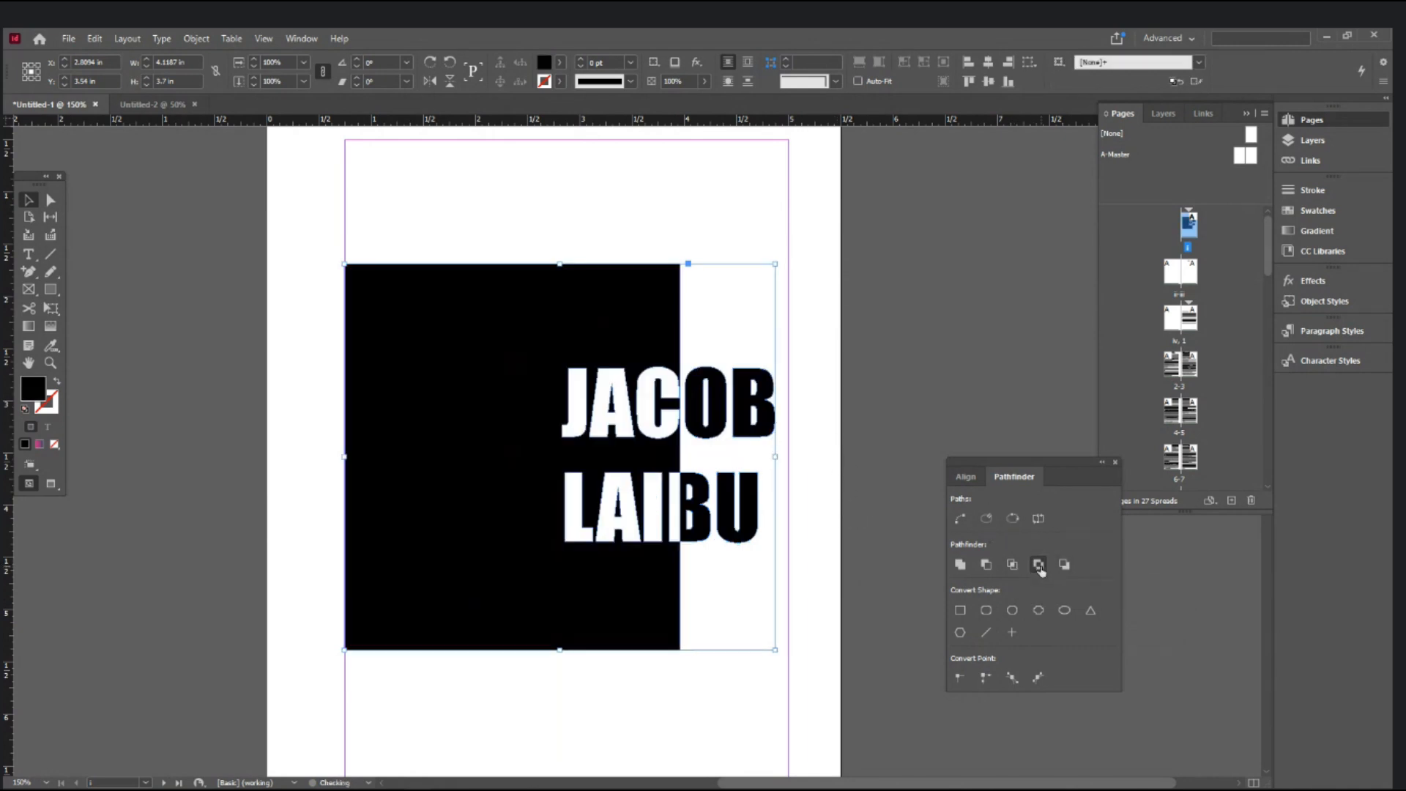
left_click(858, 588)
left_click_drag(722, 403, 633, 433)
key("ctrl+z")
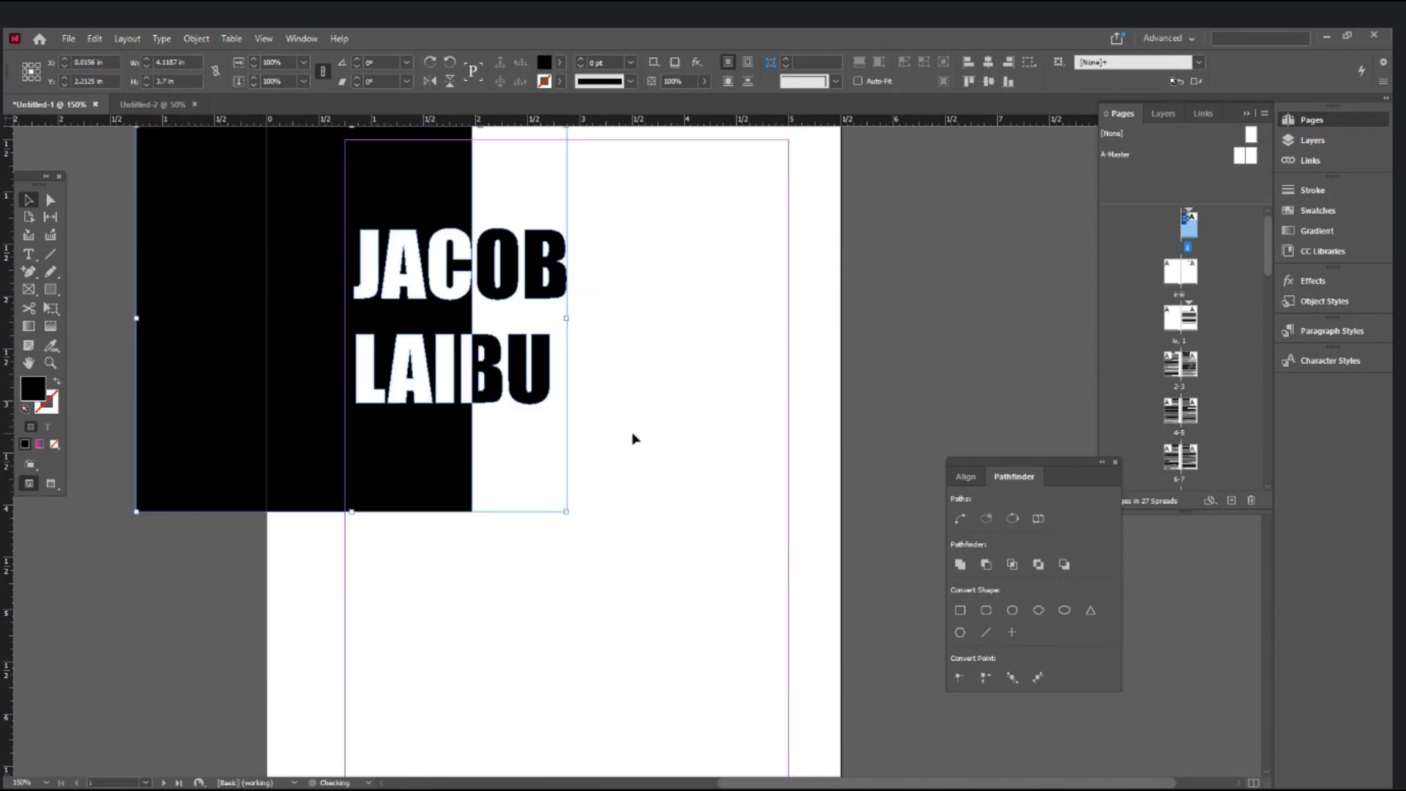
key("ctrl+z")
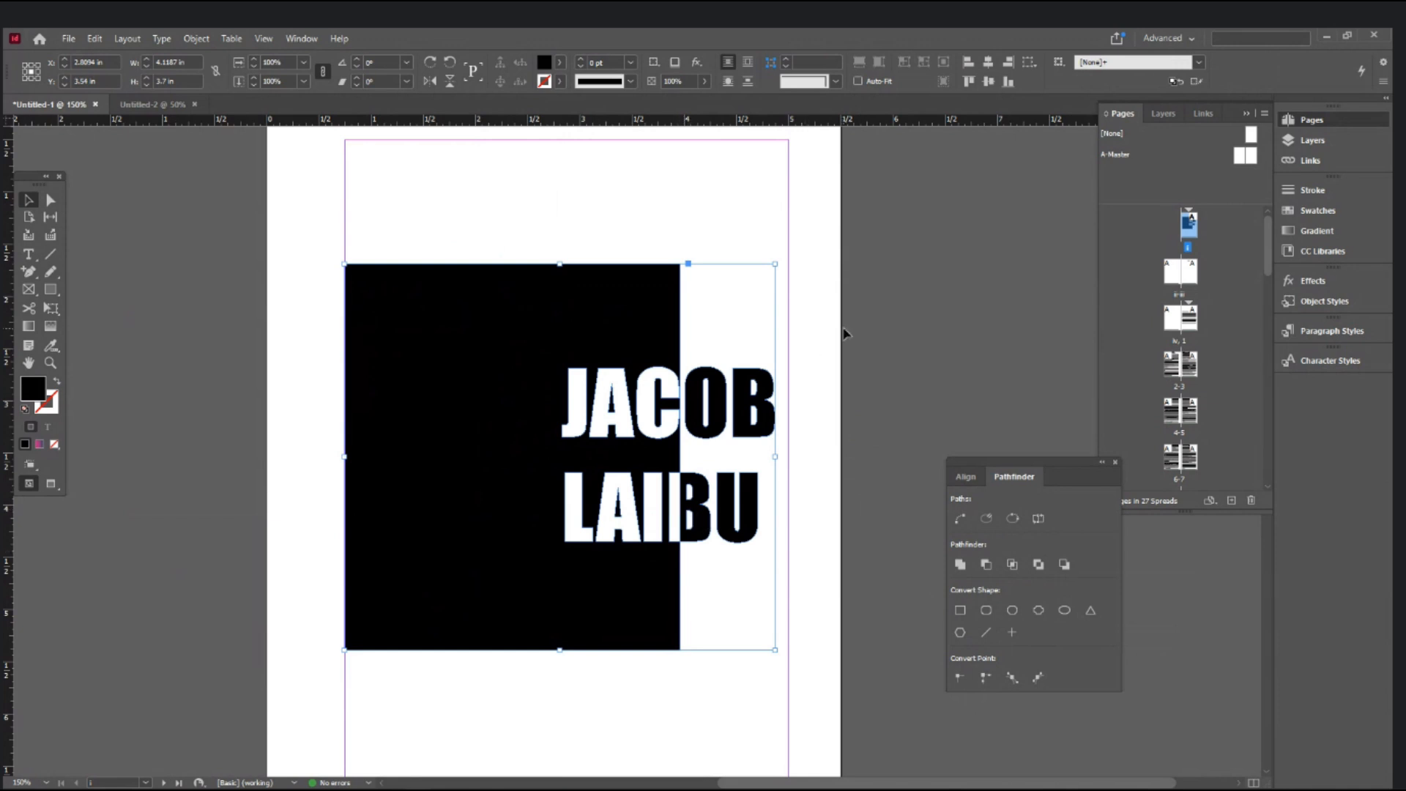
left_click(846, 334)
- Draw a large trial rectangle frame over the page and fill it magenta
left_click(51, 289)
left_click_drag(492, 198, 745, 726)
left_click(562, 61)
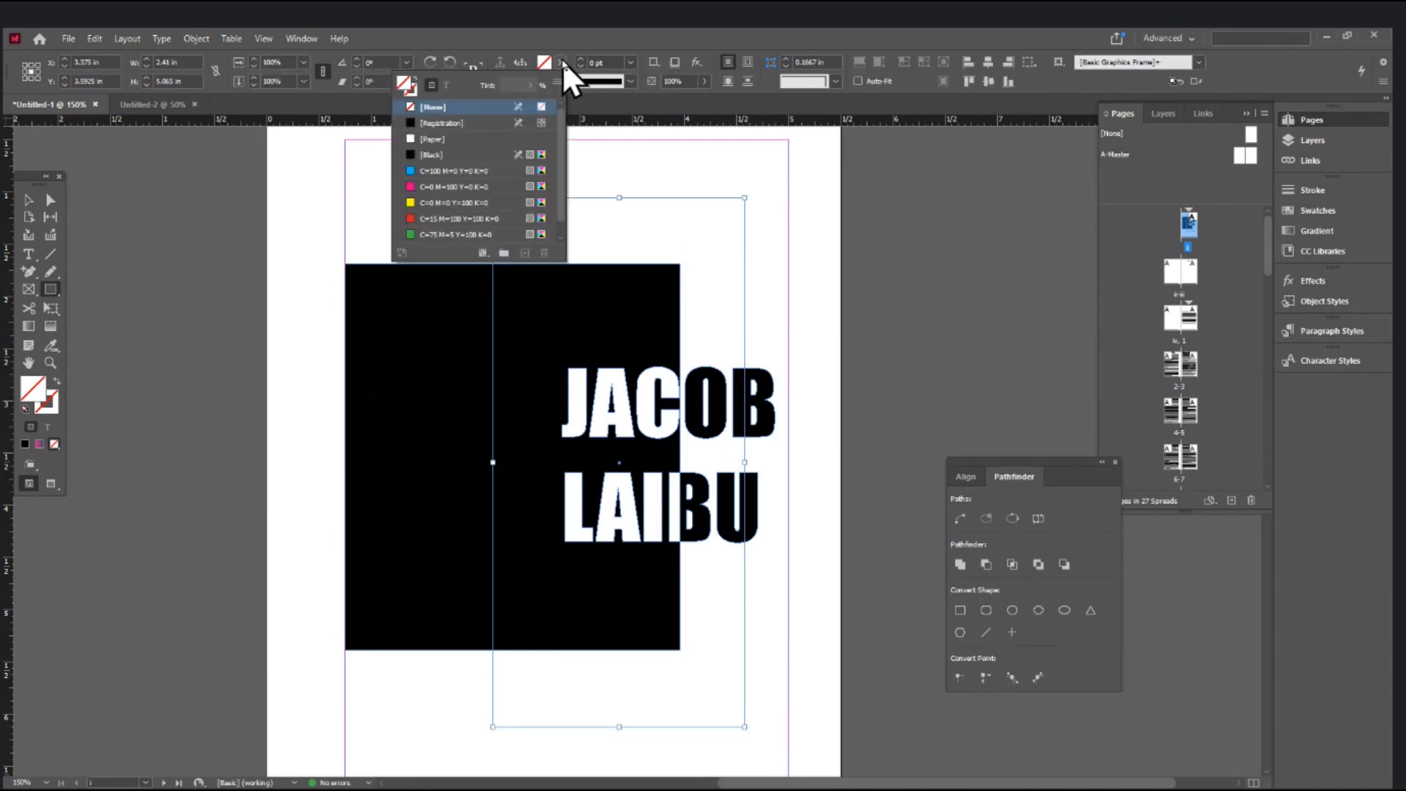
left_click(424, 189)
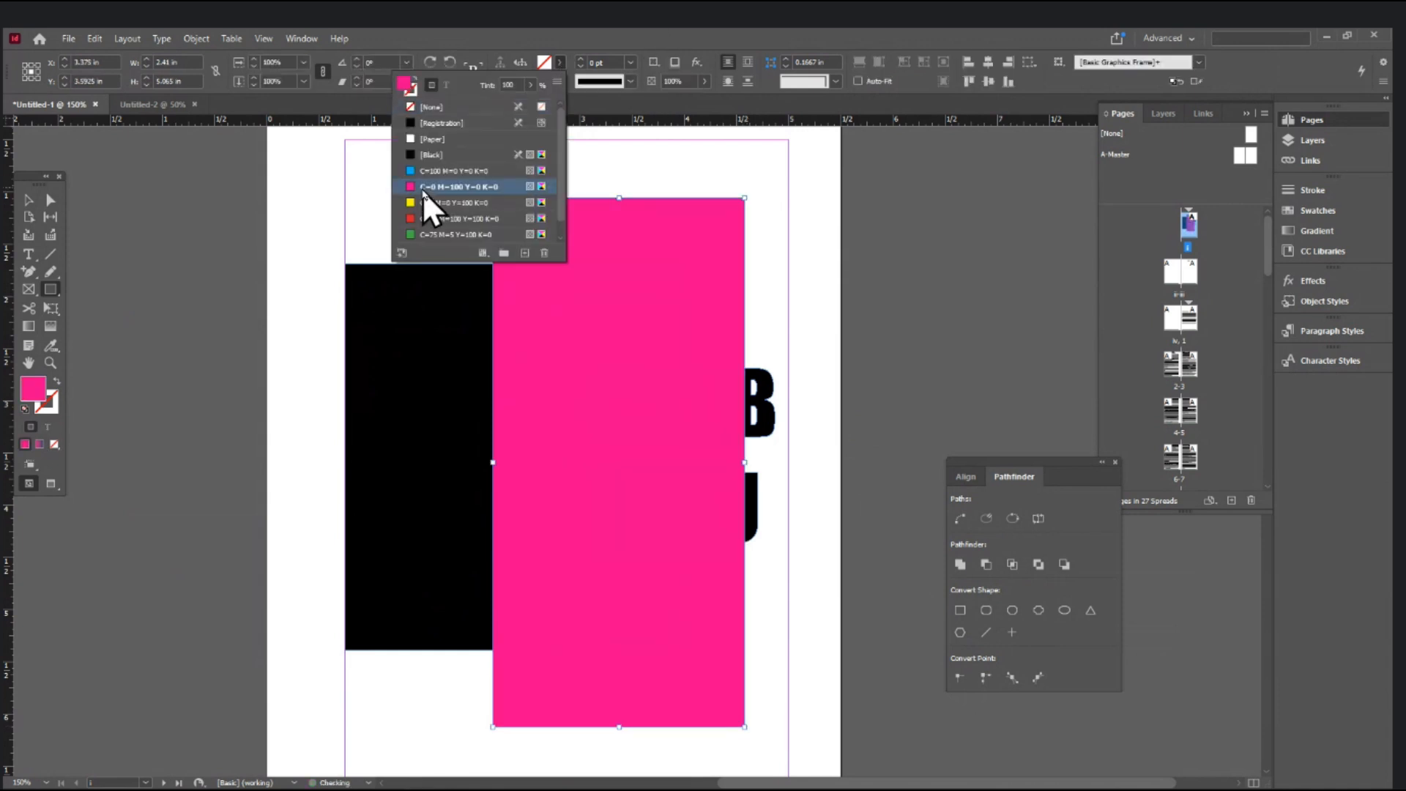
left_click(25, 196)
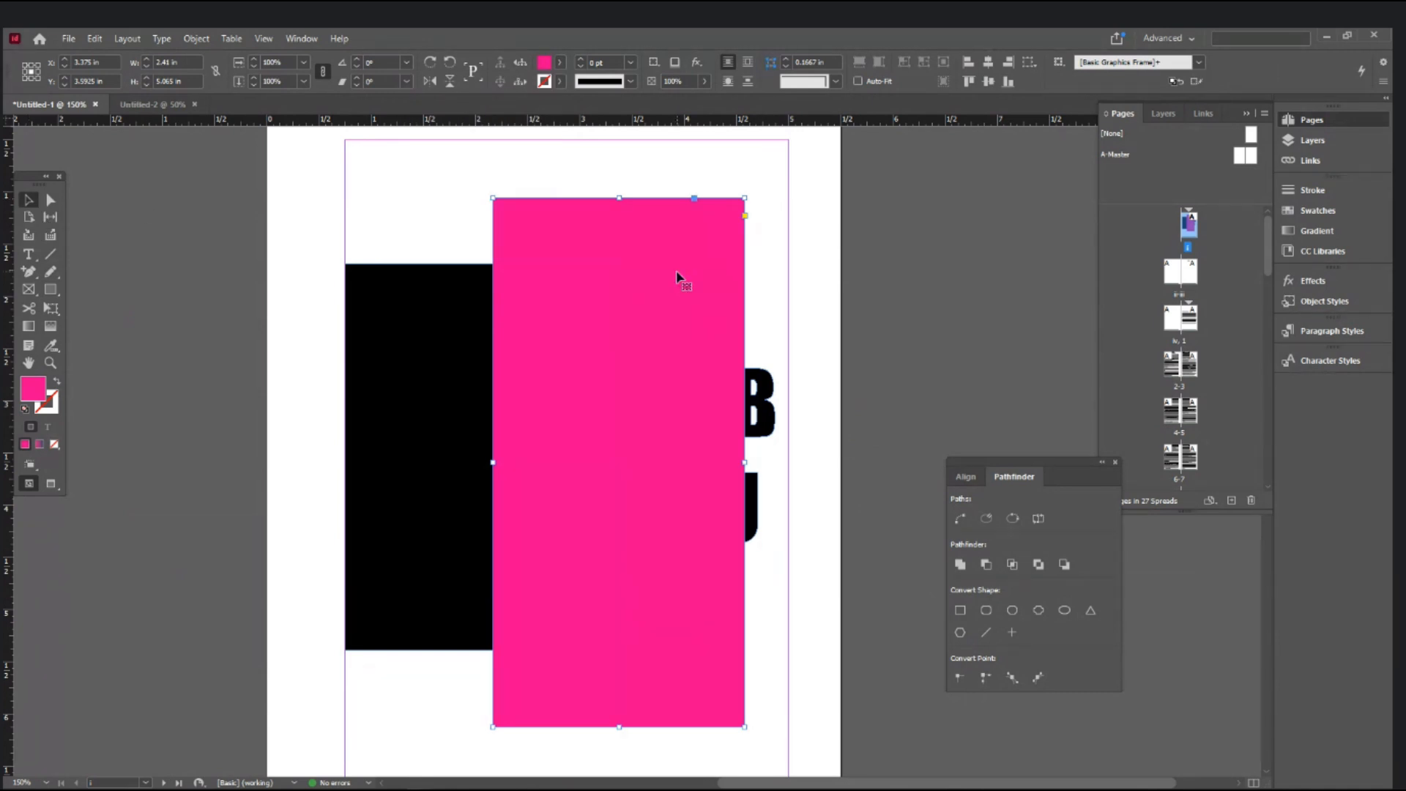
- Send the magenta rectangle to the back, widen it, delete it, and show the desktop
key("ctrl+shift+bracketleft")
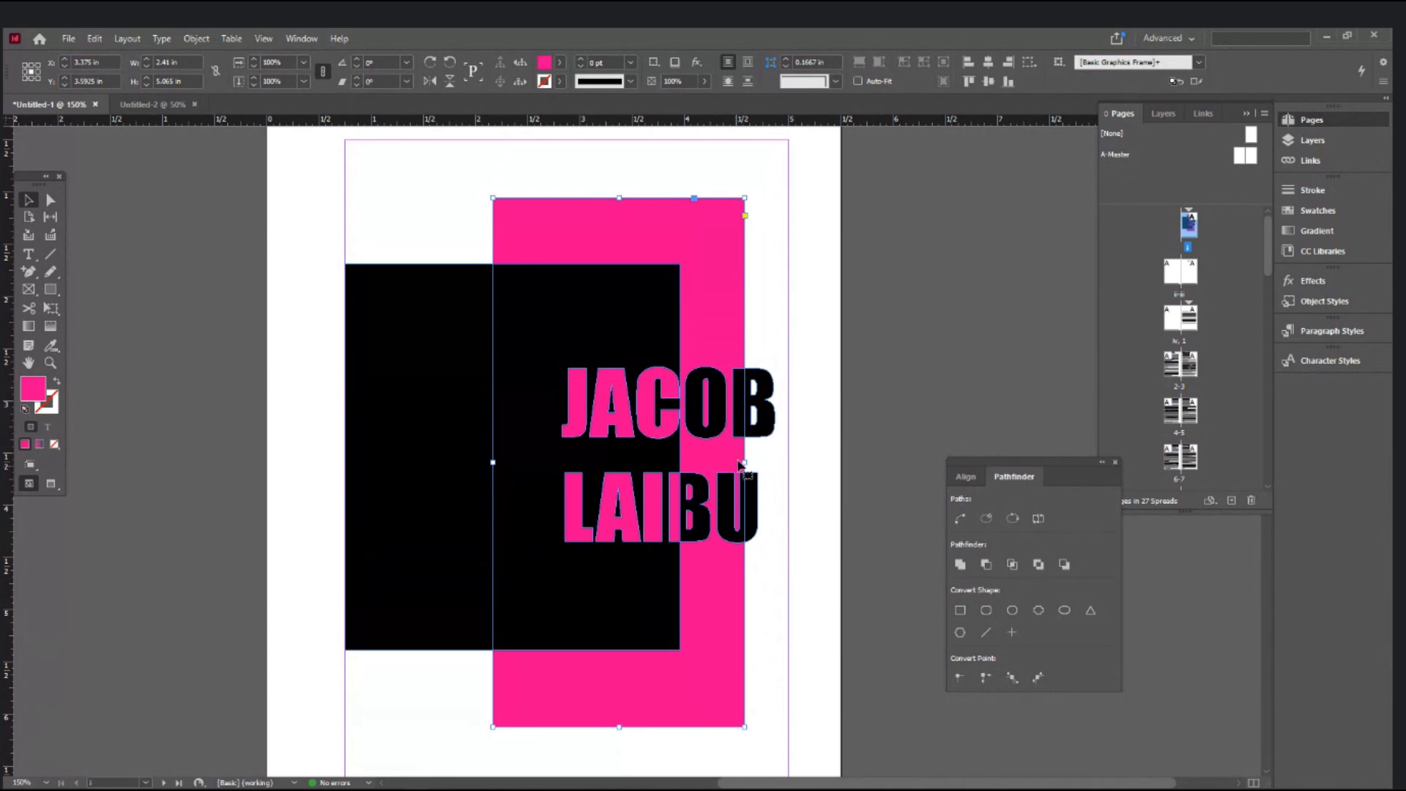
left_click_drag(744, 463, 979, 463)
key("Delete")
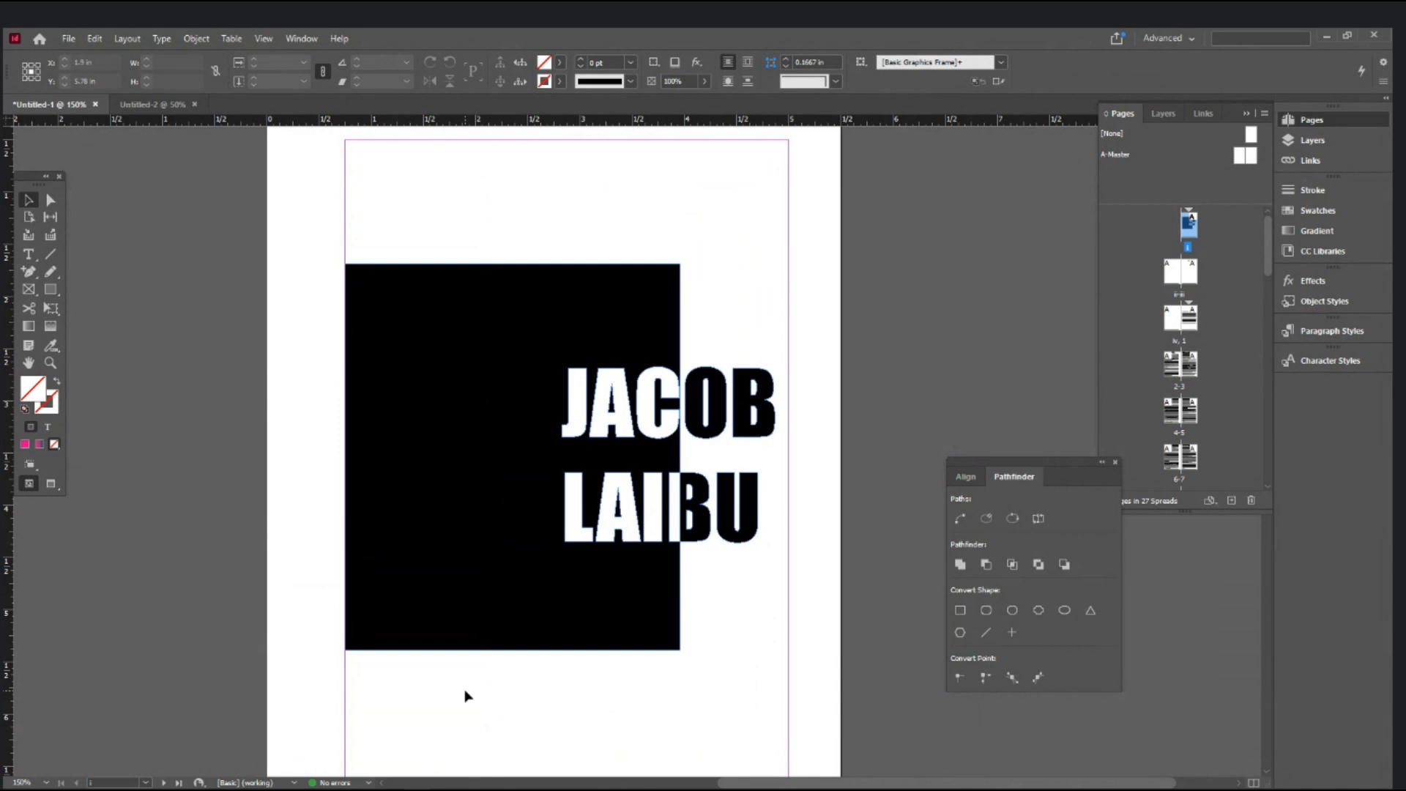
key("super+d")
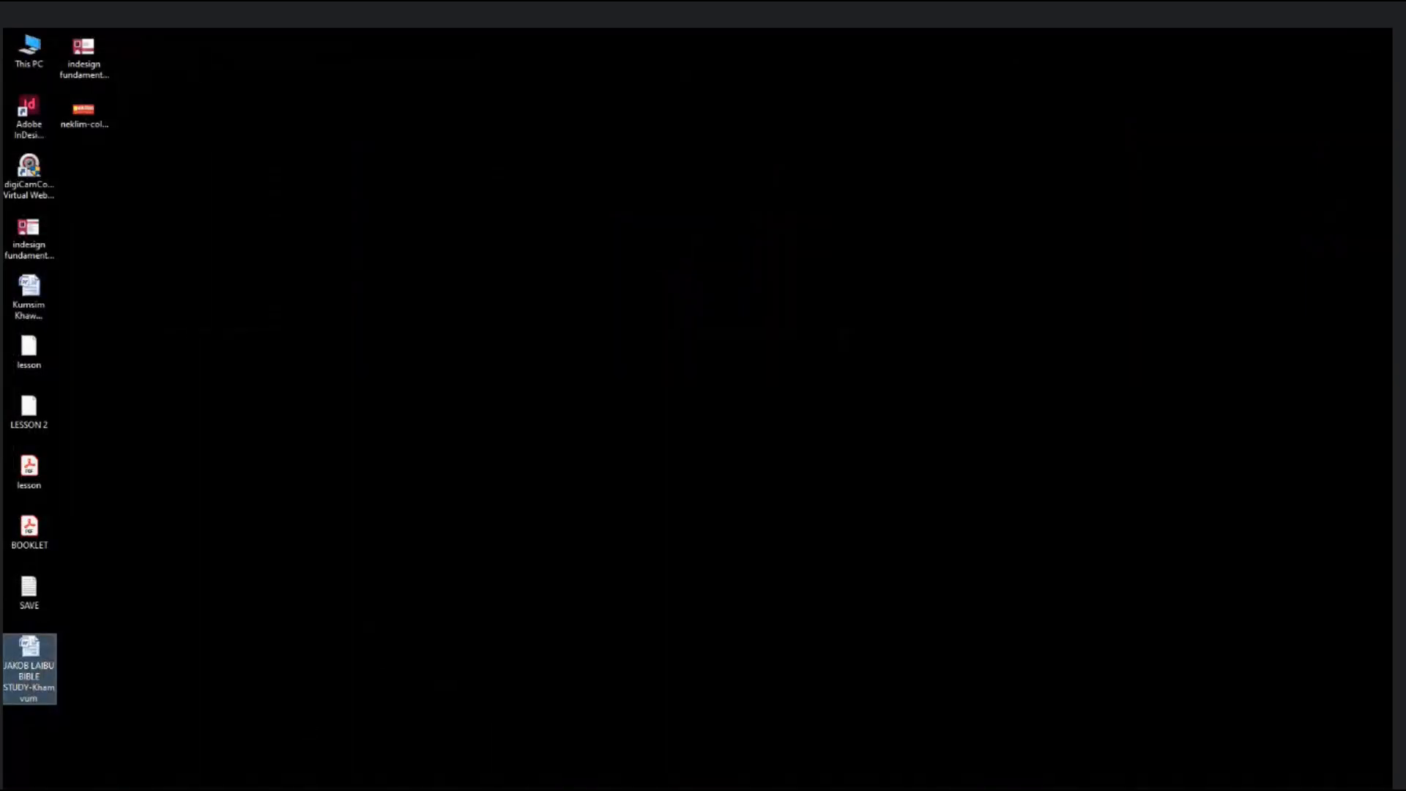
- Drag the galaxy JPG '2' from F: > Indesign FUNDAMENTALS in File Explorer onto the cover page
key("super+e")
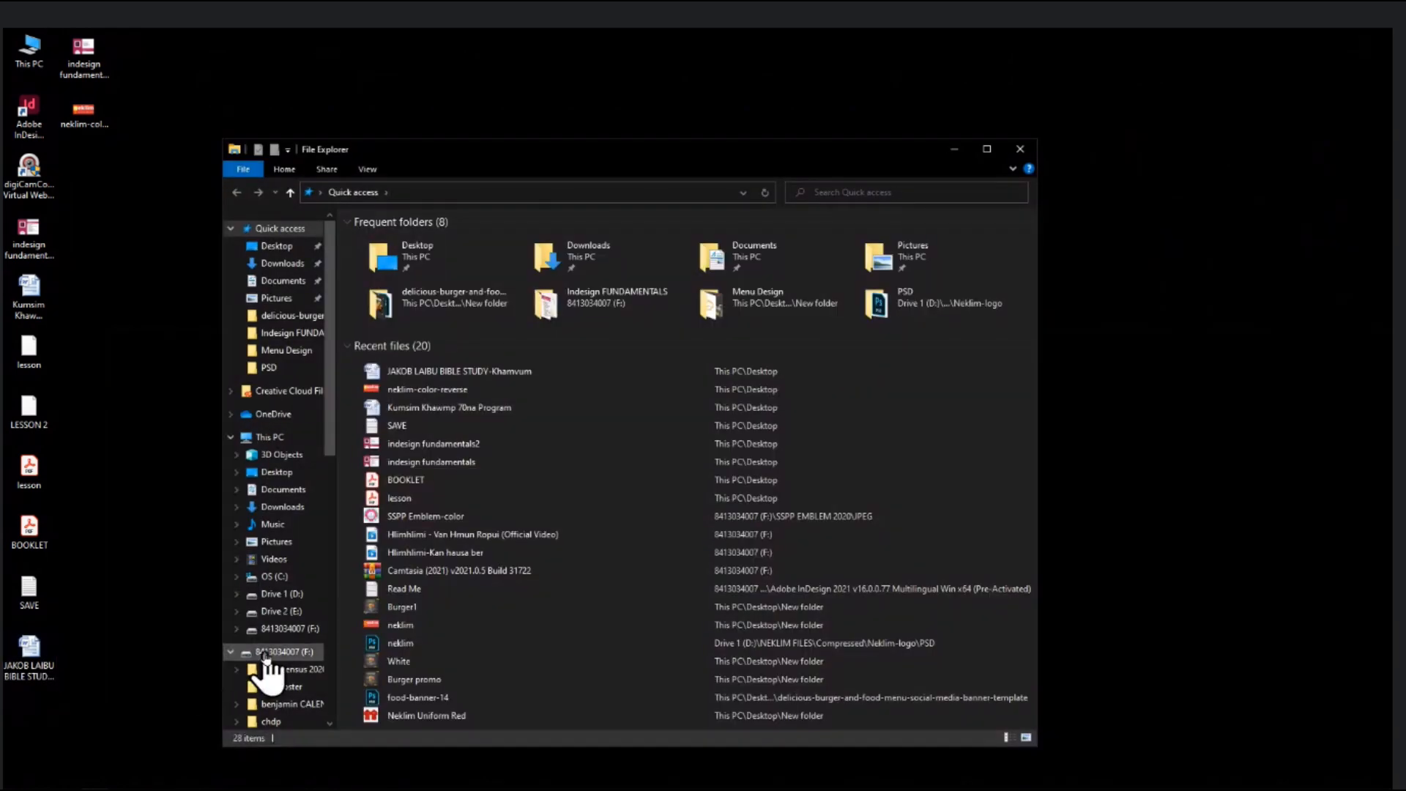
left_click(265, 654)
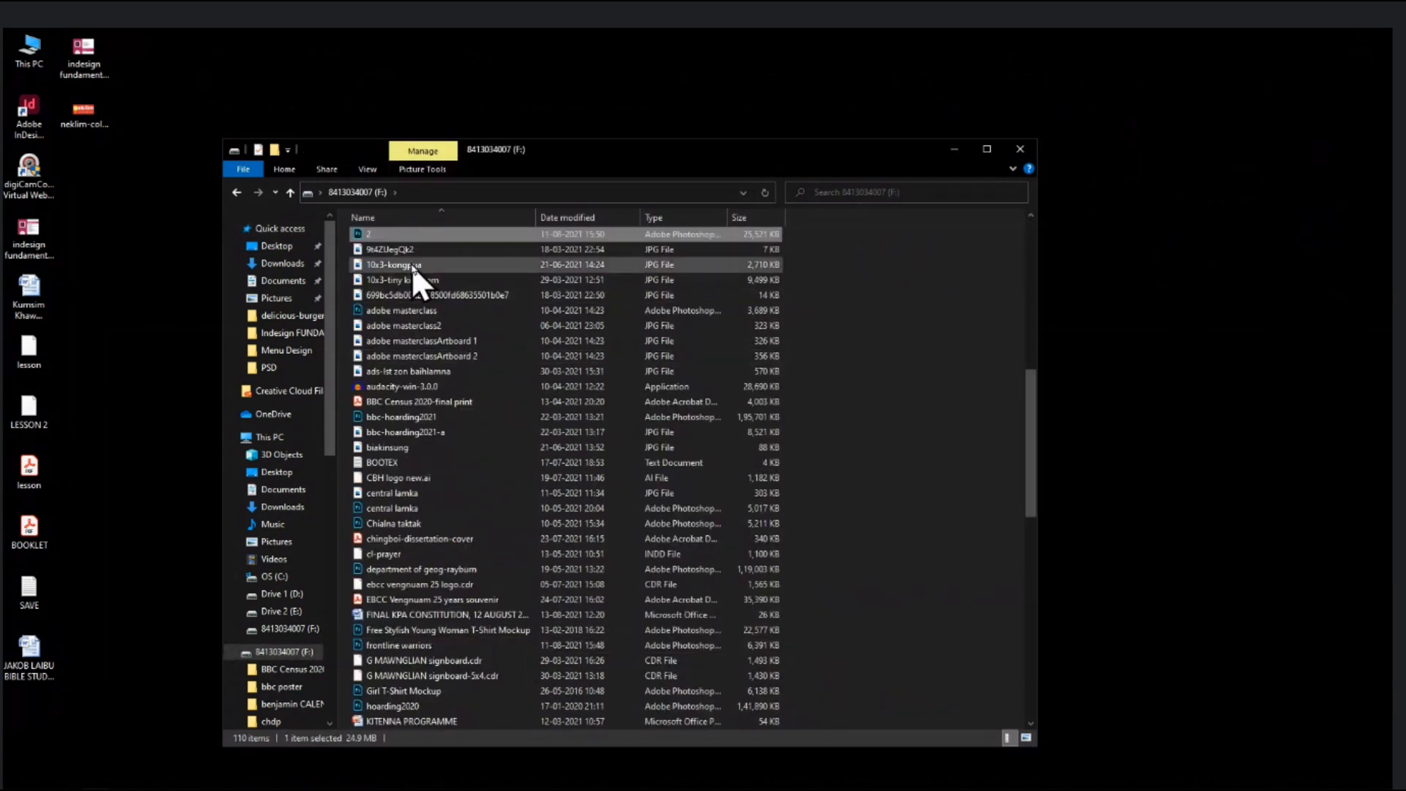
left_click(397, 310)
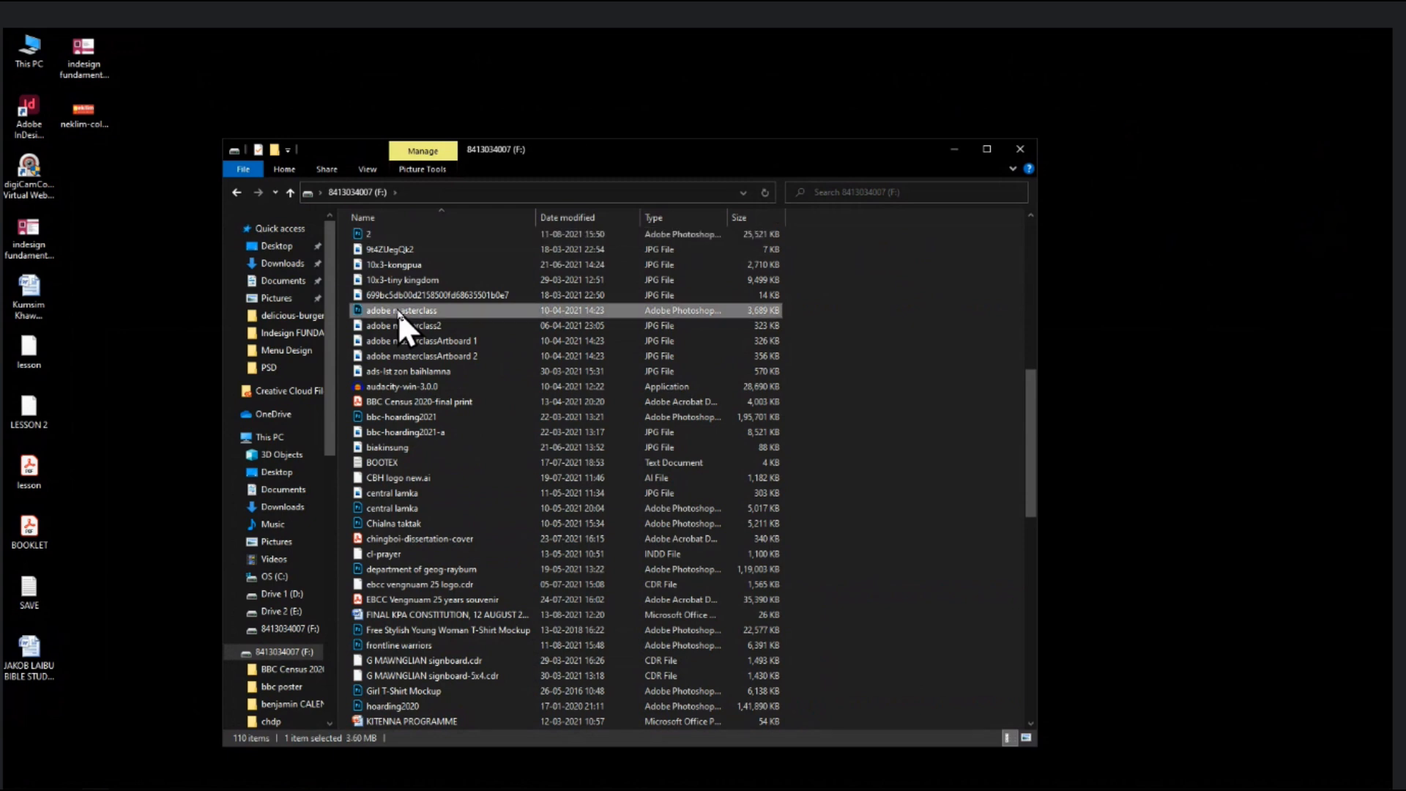
key("i")
key("Return")
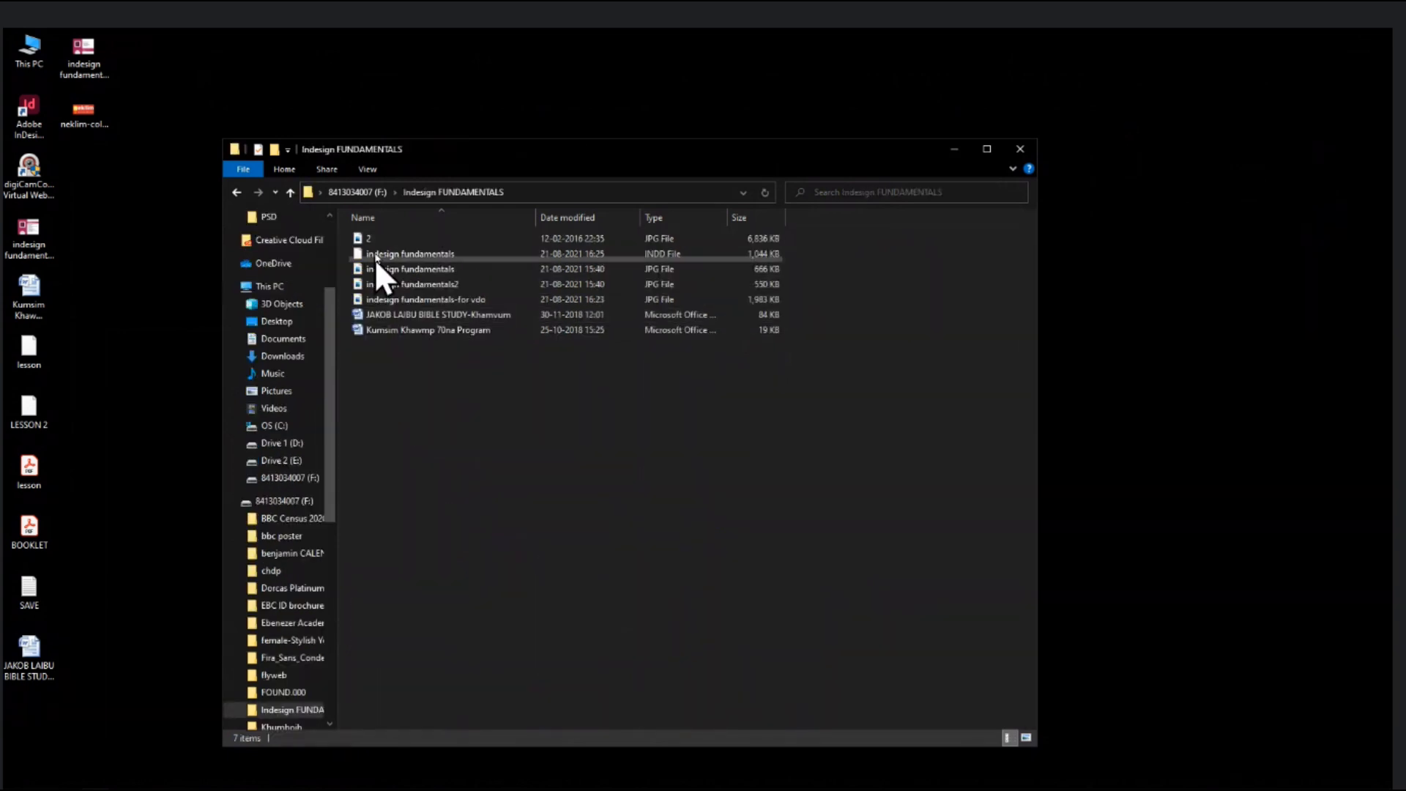
left_click_drag(378, 238, 504, 502)
left_click(504, 502)
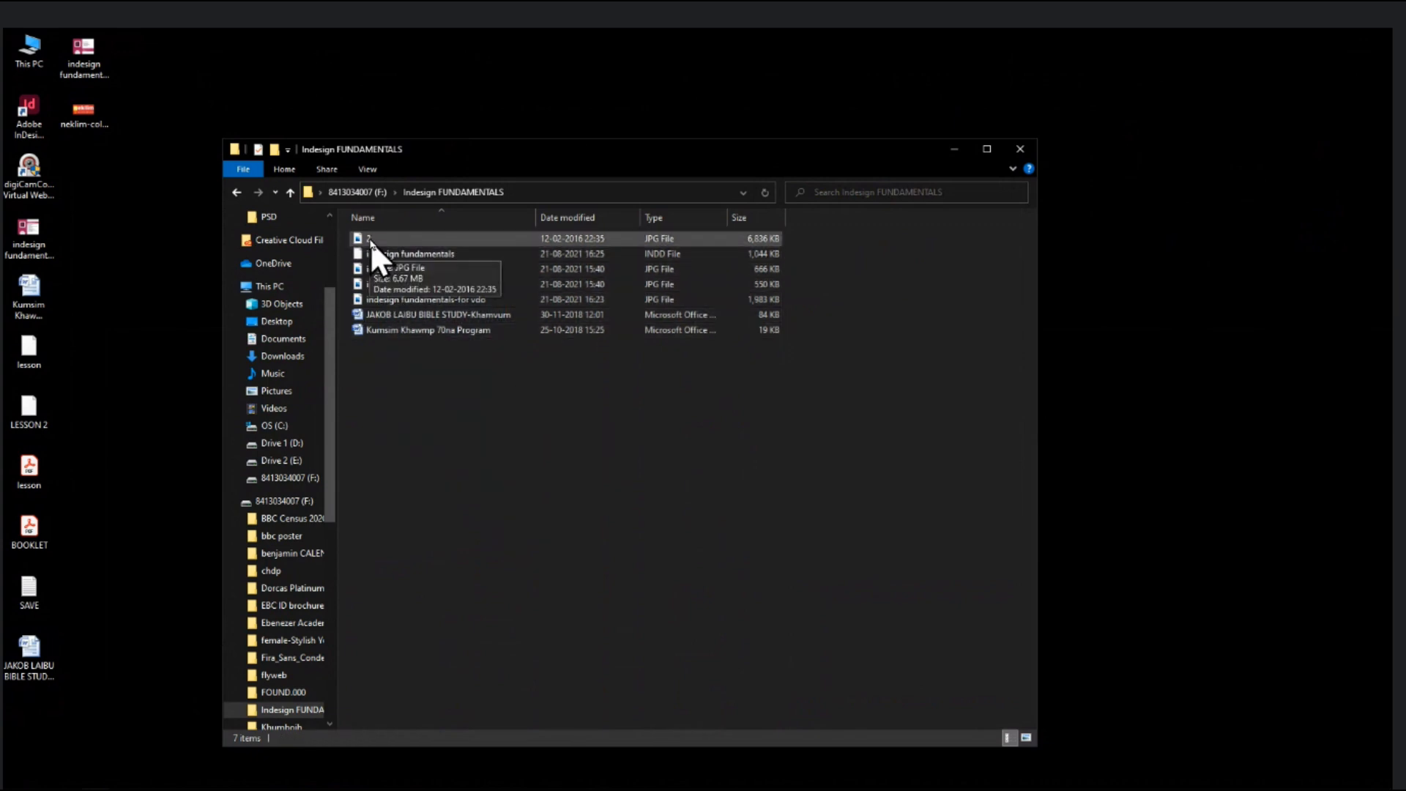
left_click_drag(370, 240, 513, 136)
- Cut the placed galaxy image and use Edit > Paste Into on the black cut-out frame
key("ctrl+minus")
key("ctrl+minus")
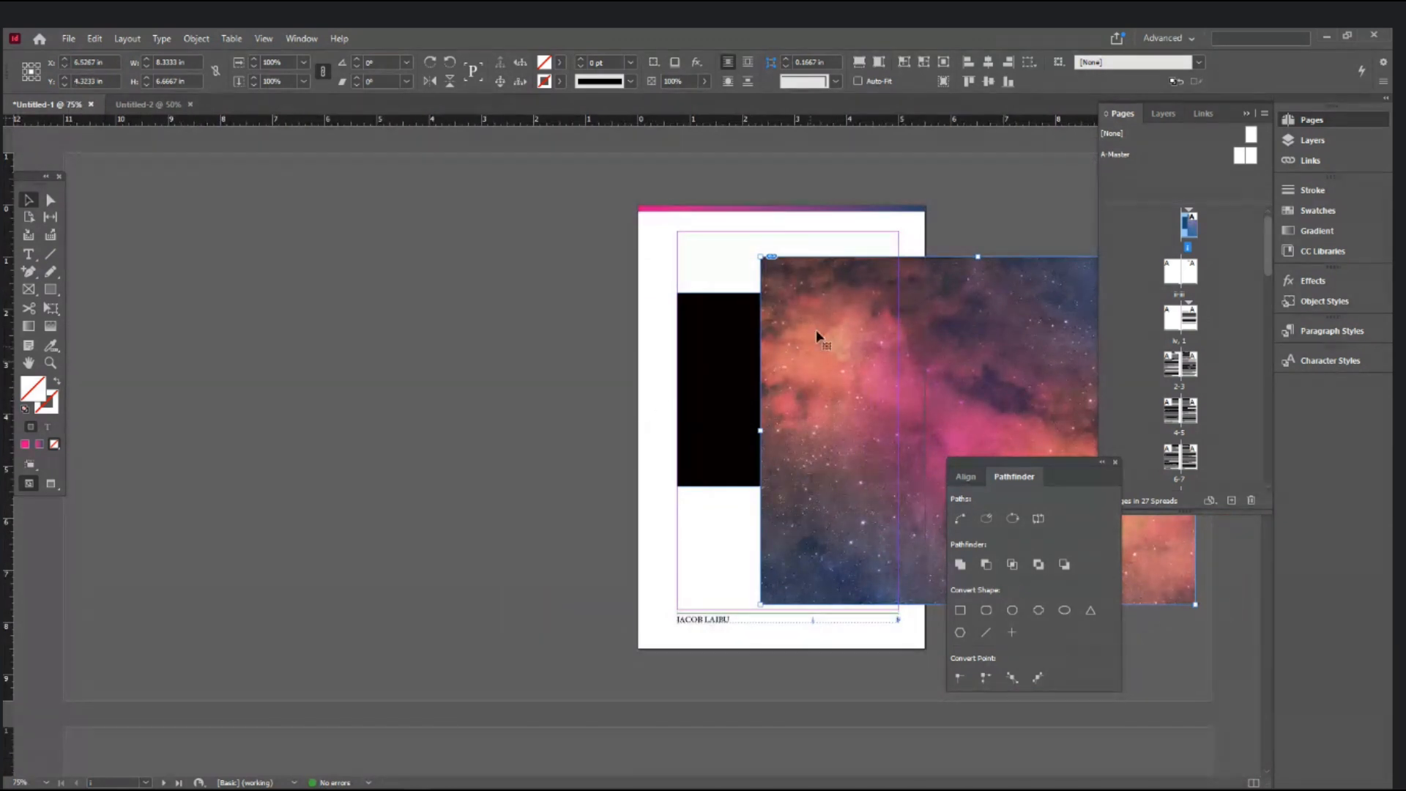
left_click_drag(829, 301, 207, 310)
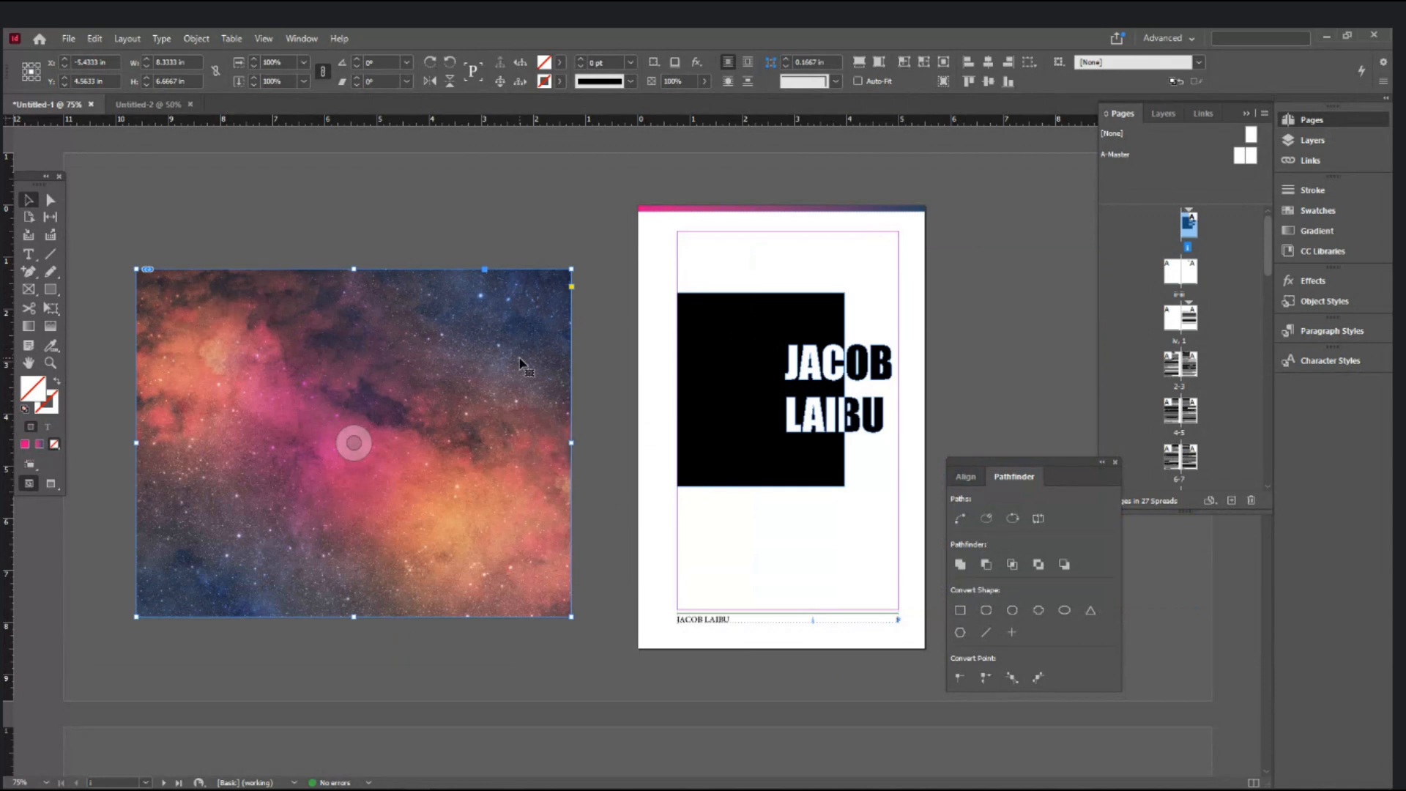
key("Delete")
key("ctrl+equal")
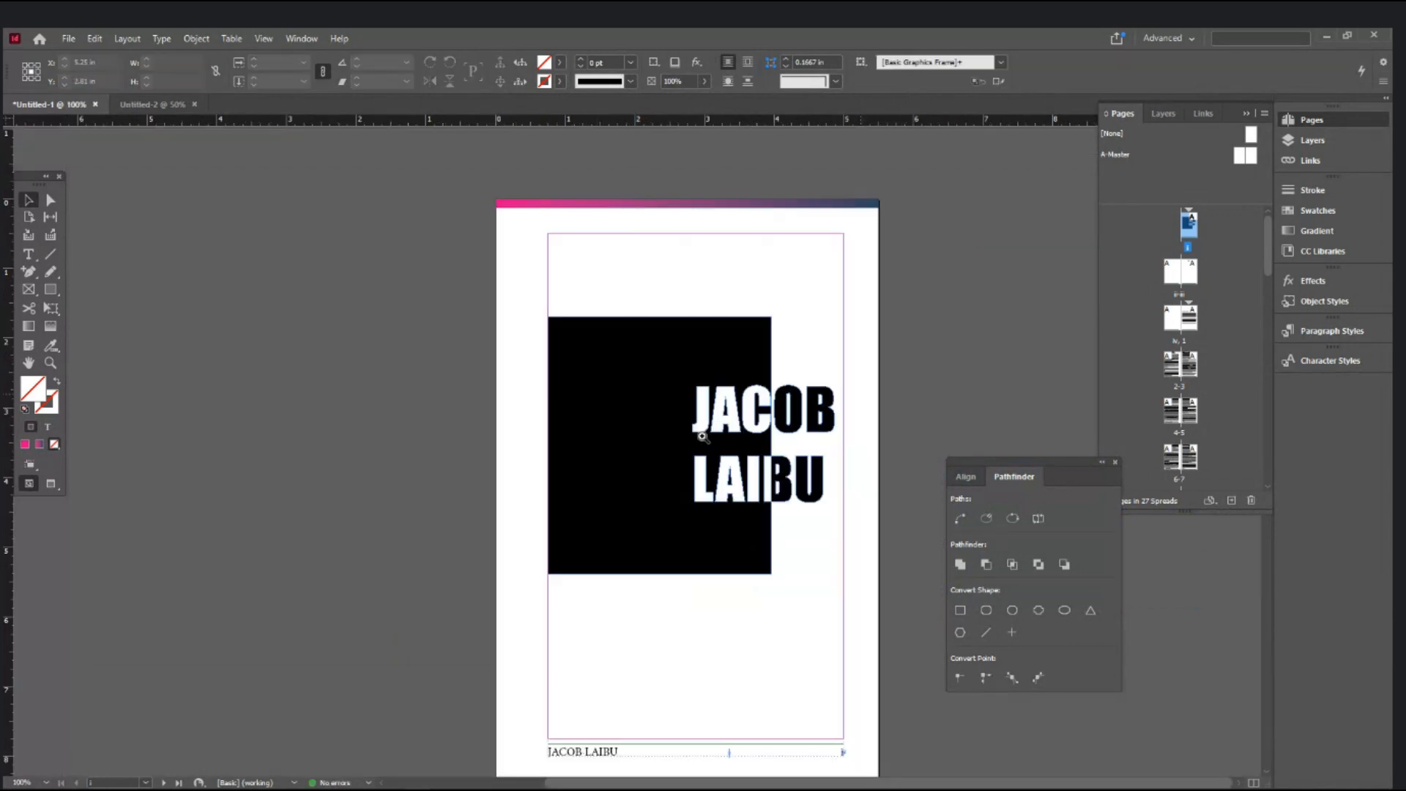
key("ctrl+equal")
key("ctrl+equal")
left_click(543, 346)
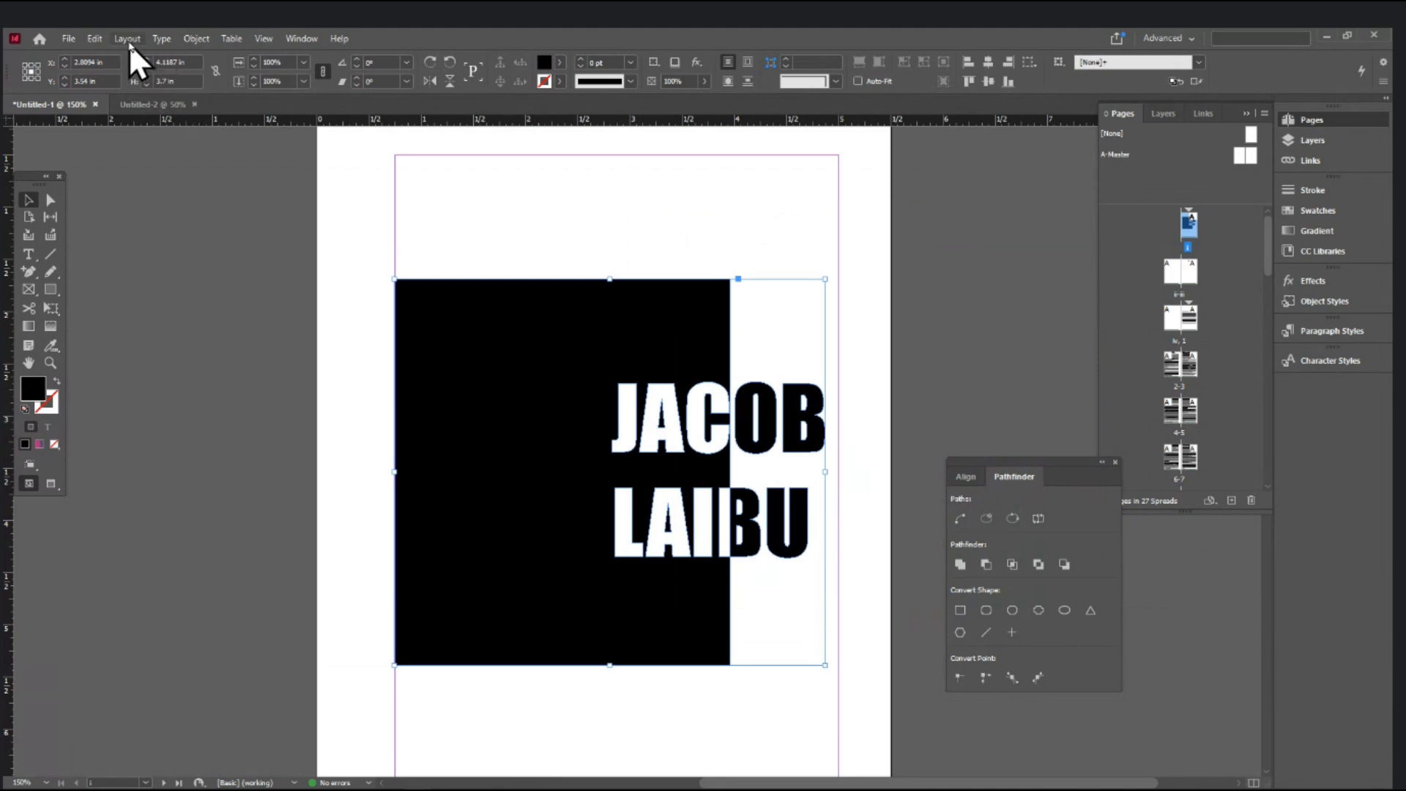
left_click(95, 39)
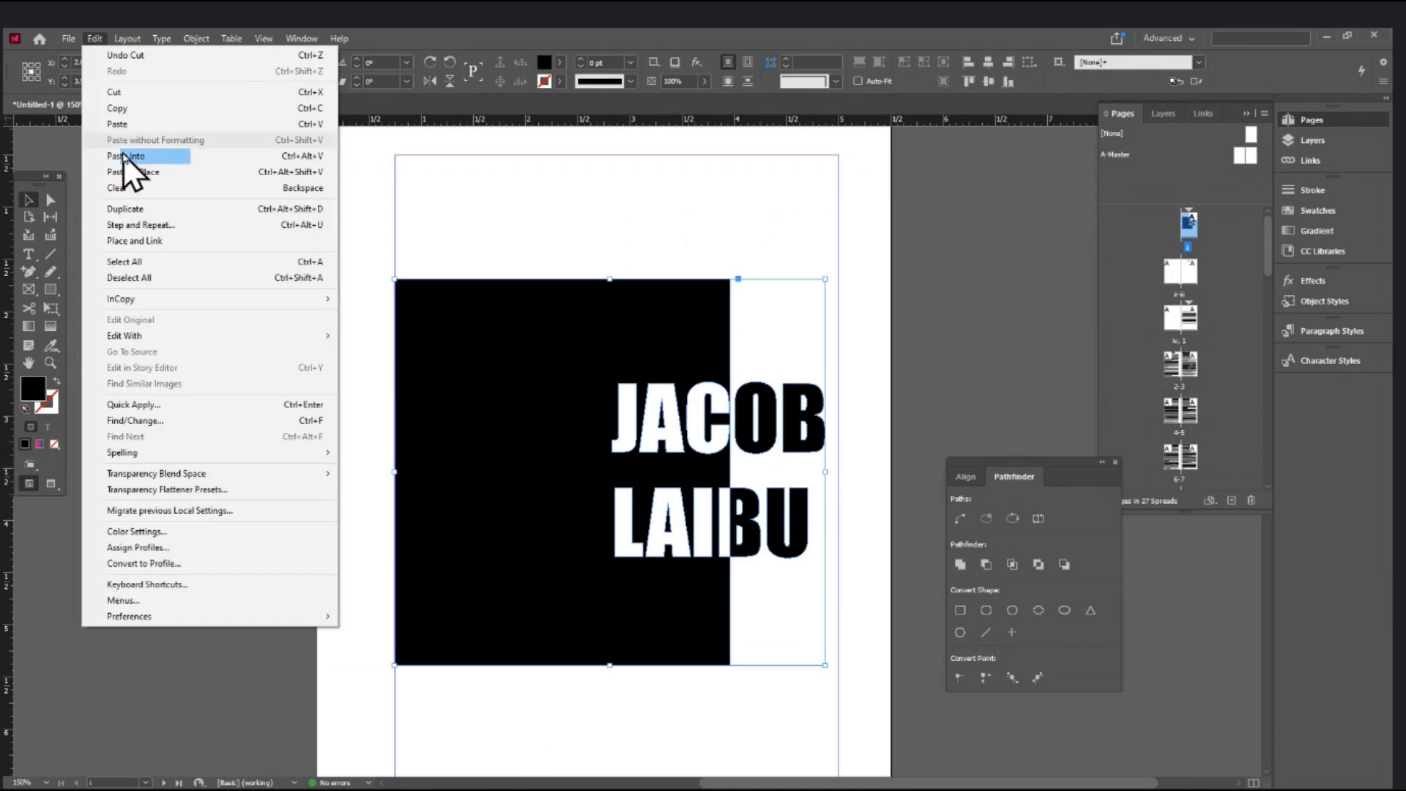
left_click(124, 163)
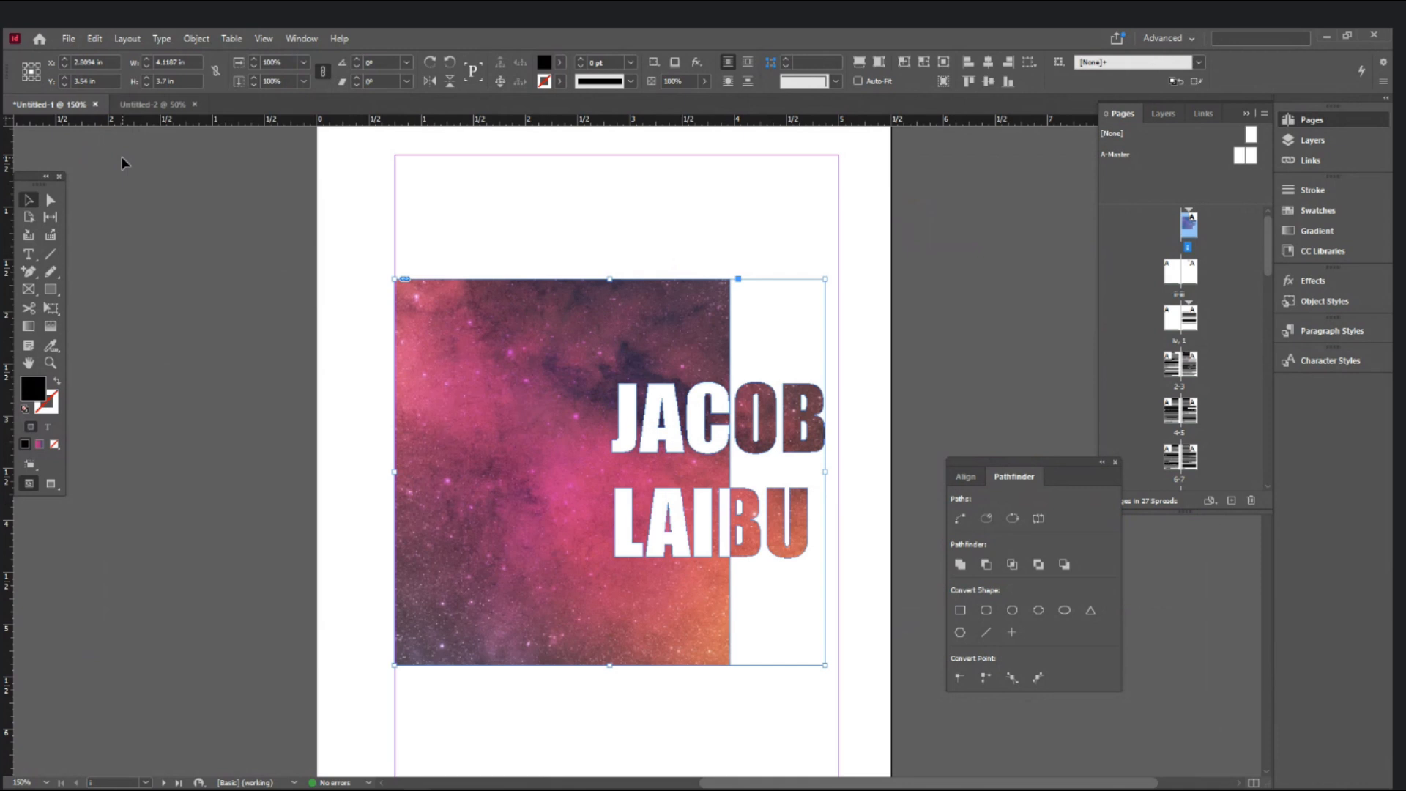
left_click(587, 222)
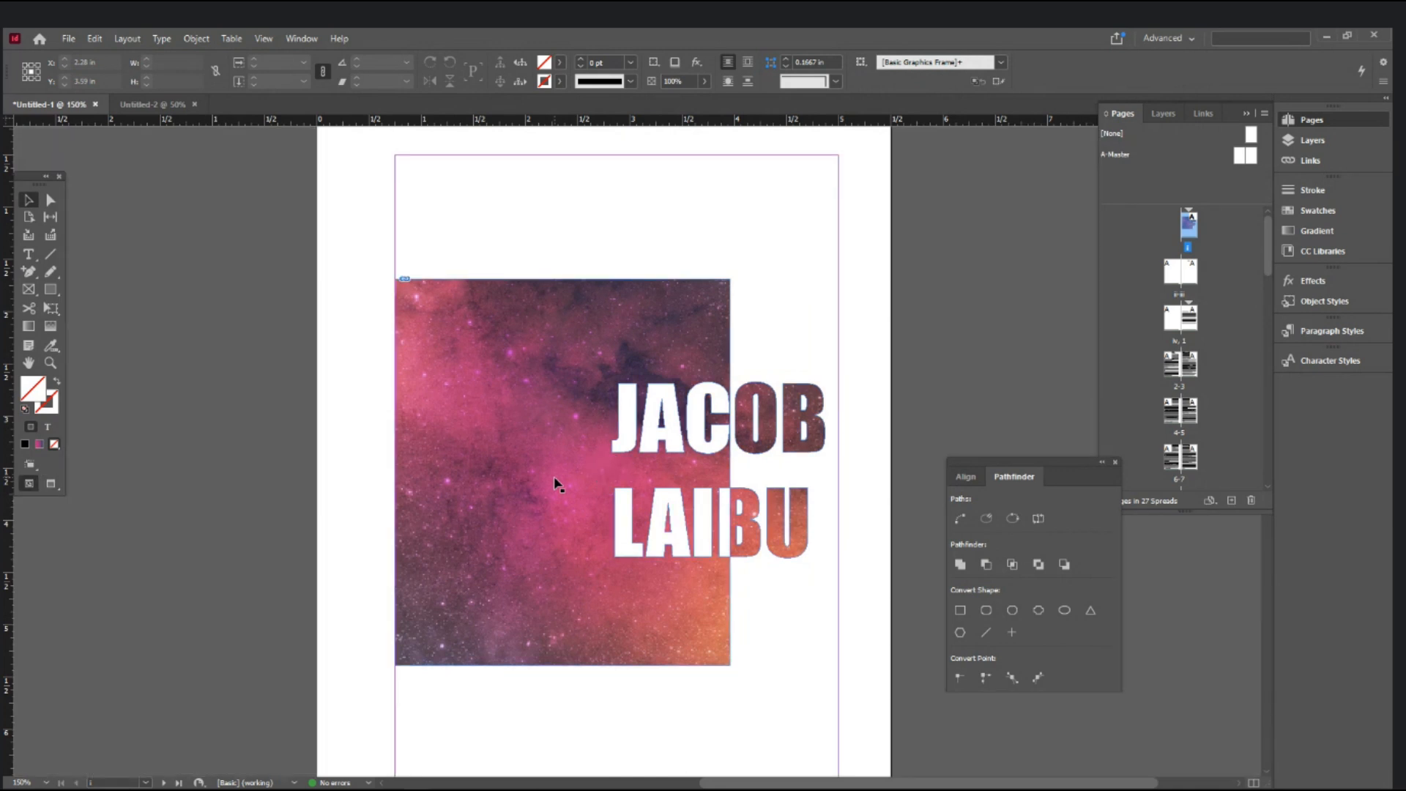
left_click(610, 450)
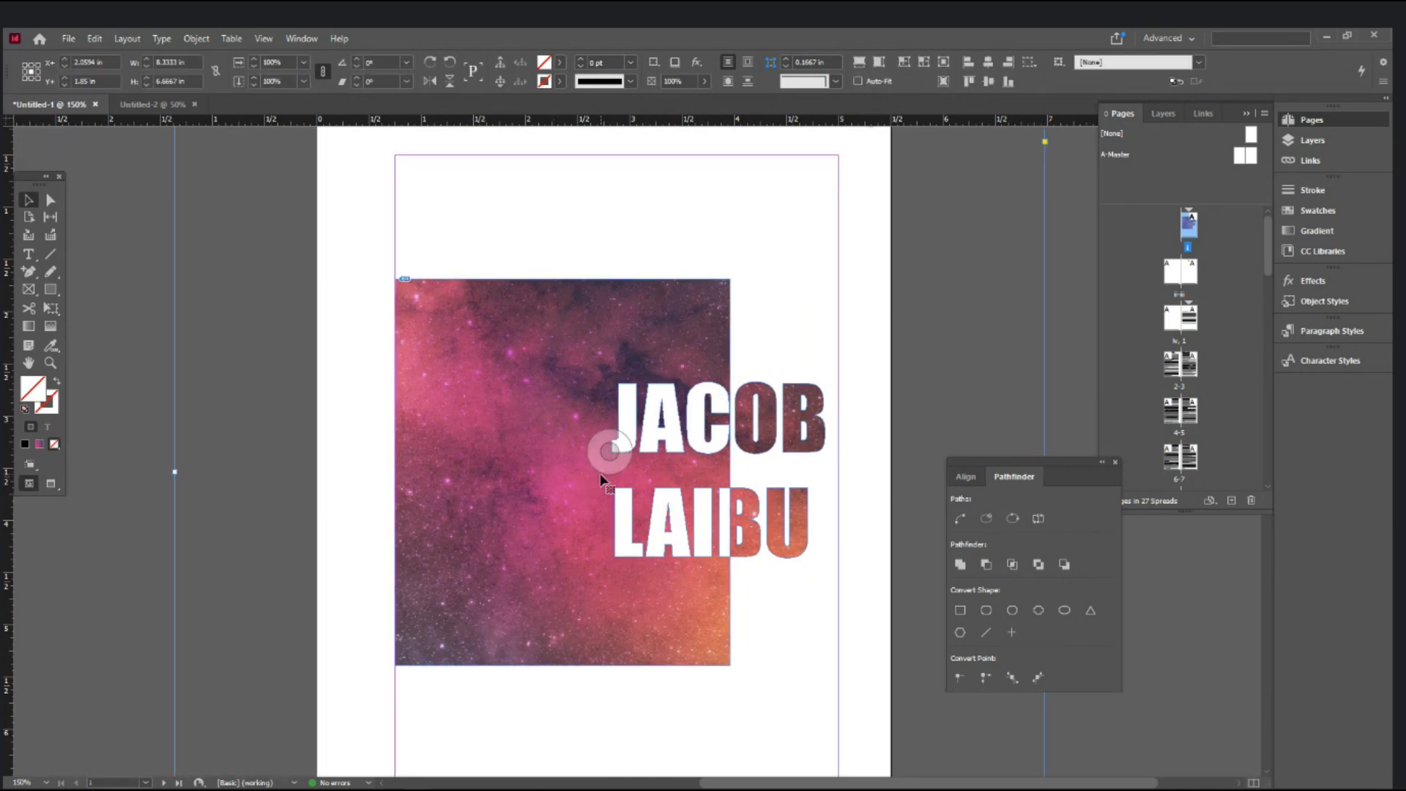
key("ctrl+minus")
key("ctrl+minus")
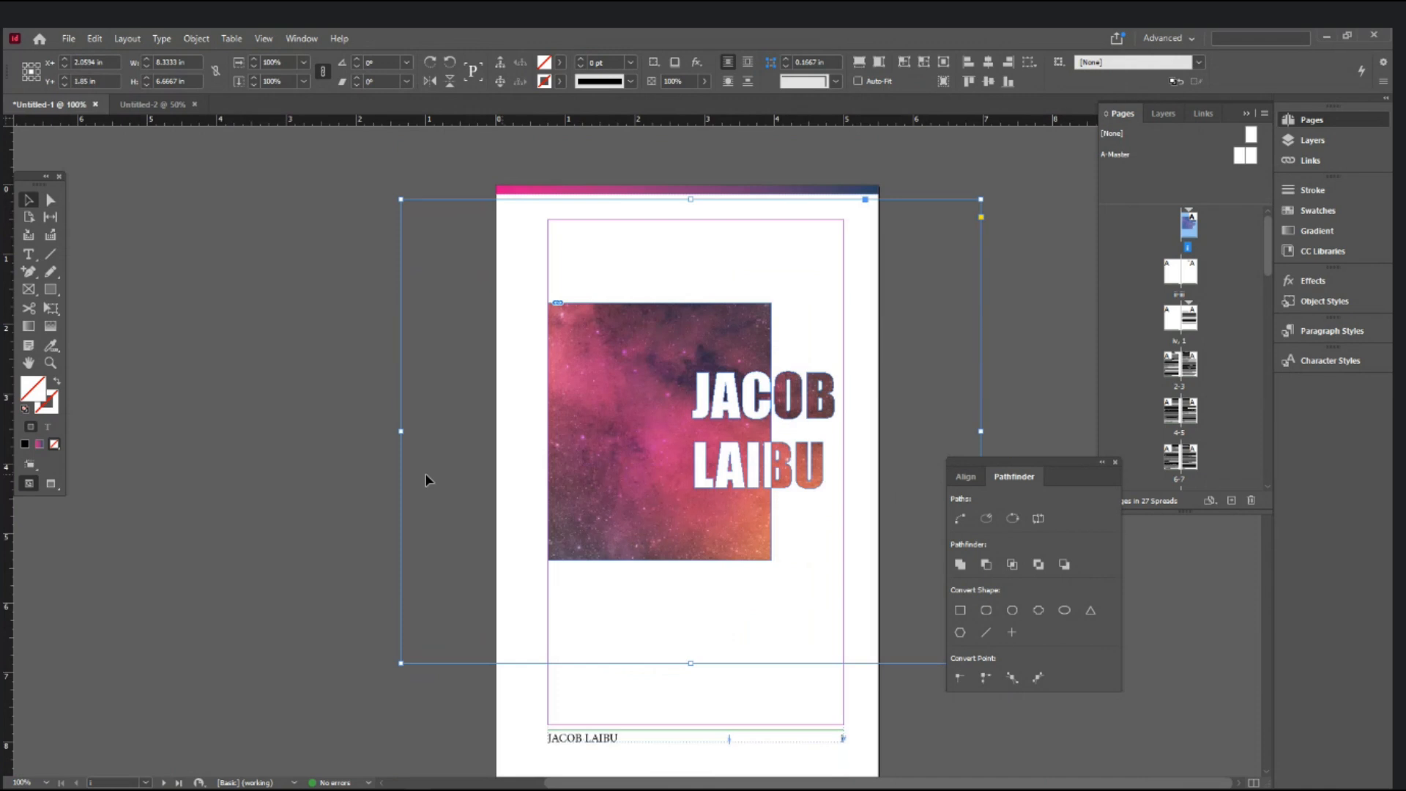
left_click(344, 445)
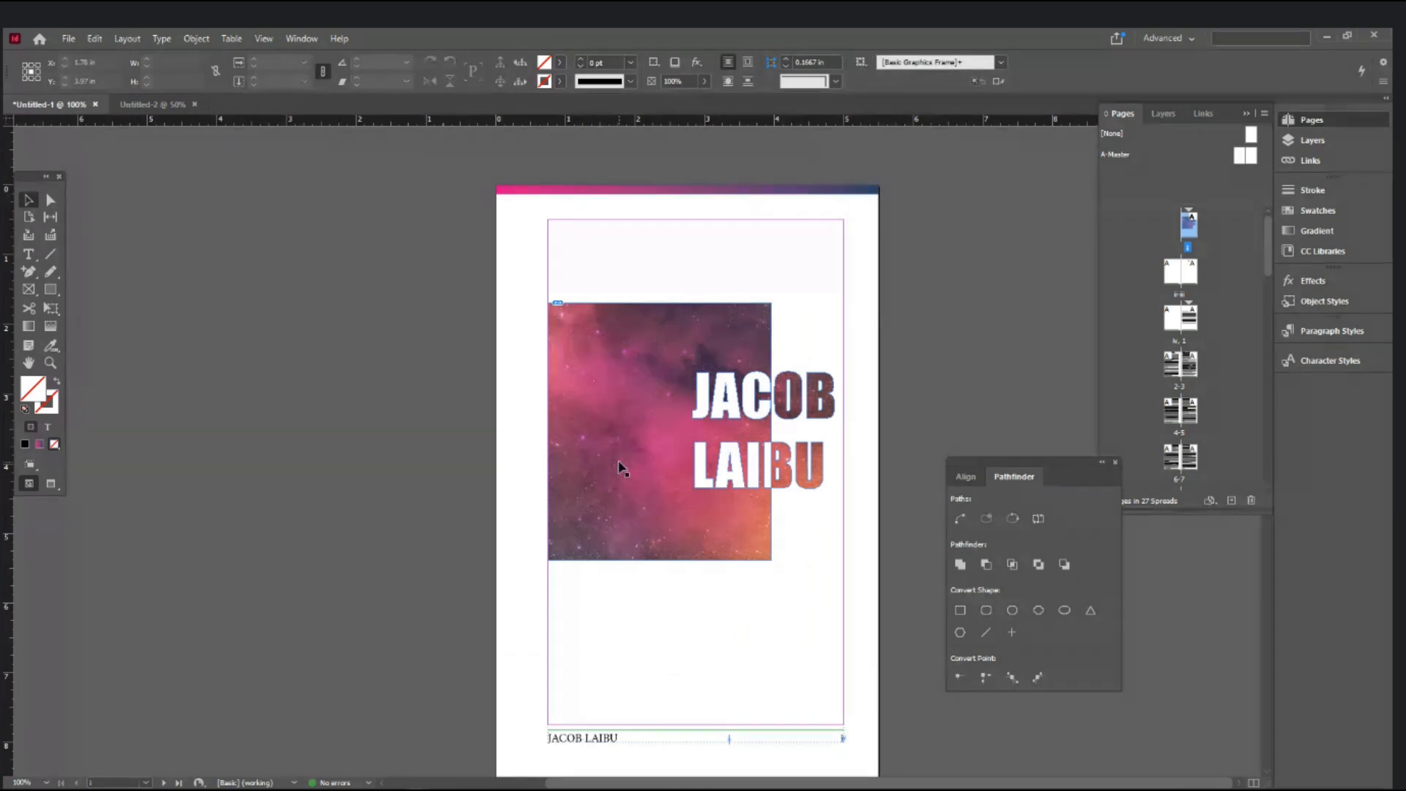
left_click(667, 427)
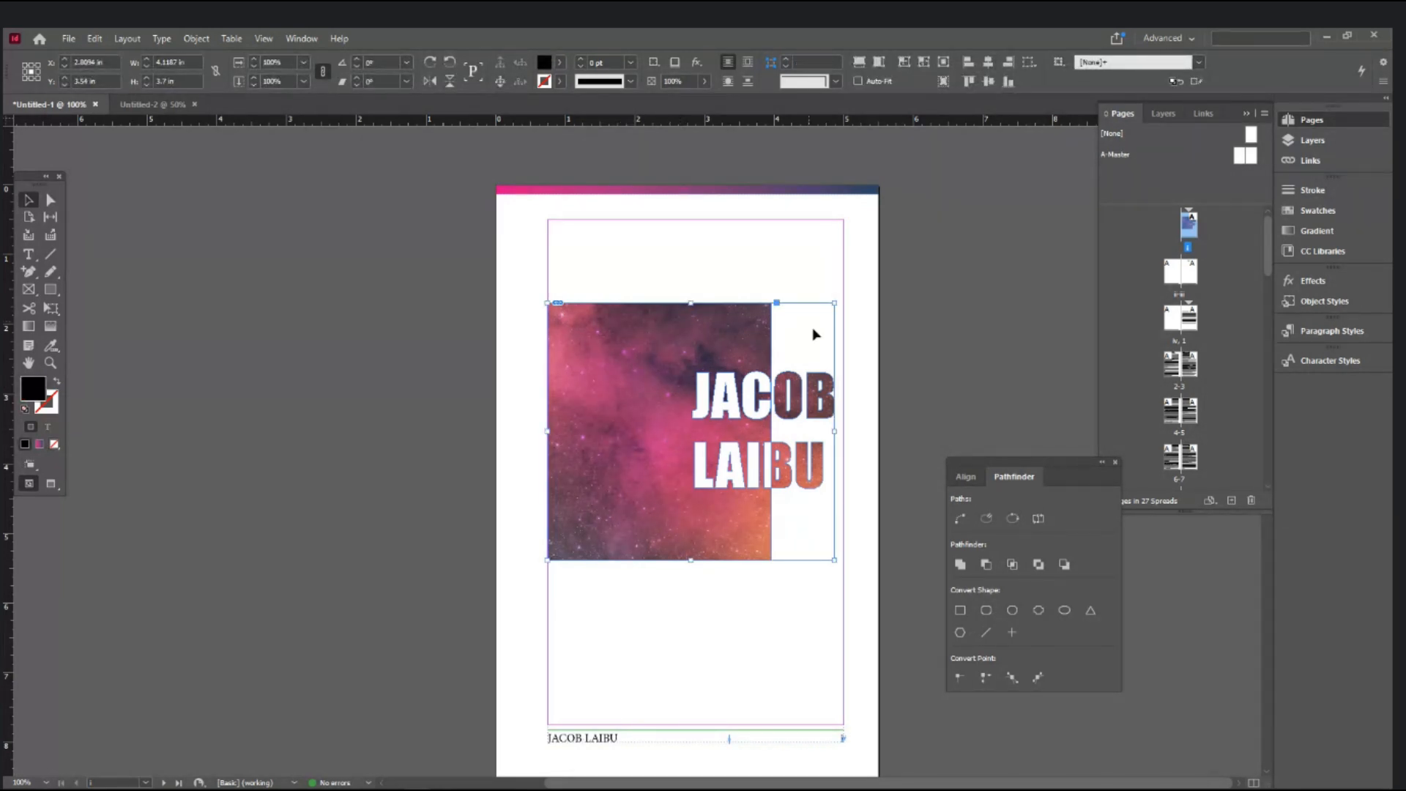
key("ctrl+equal")
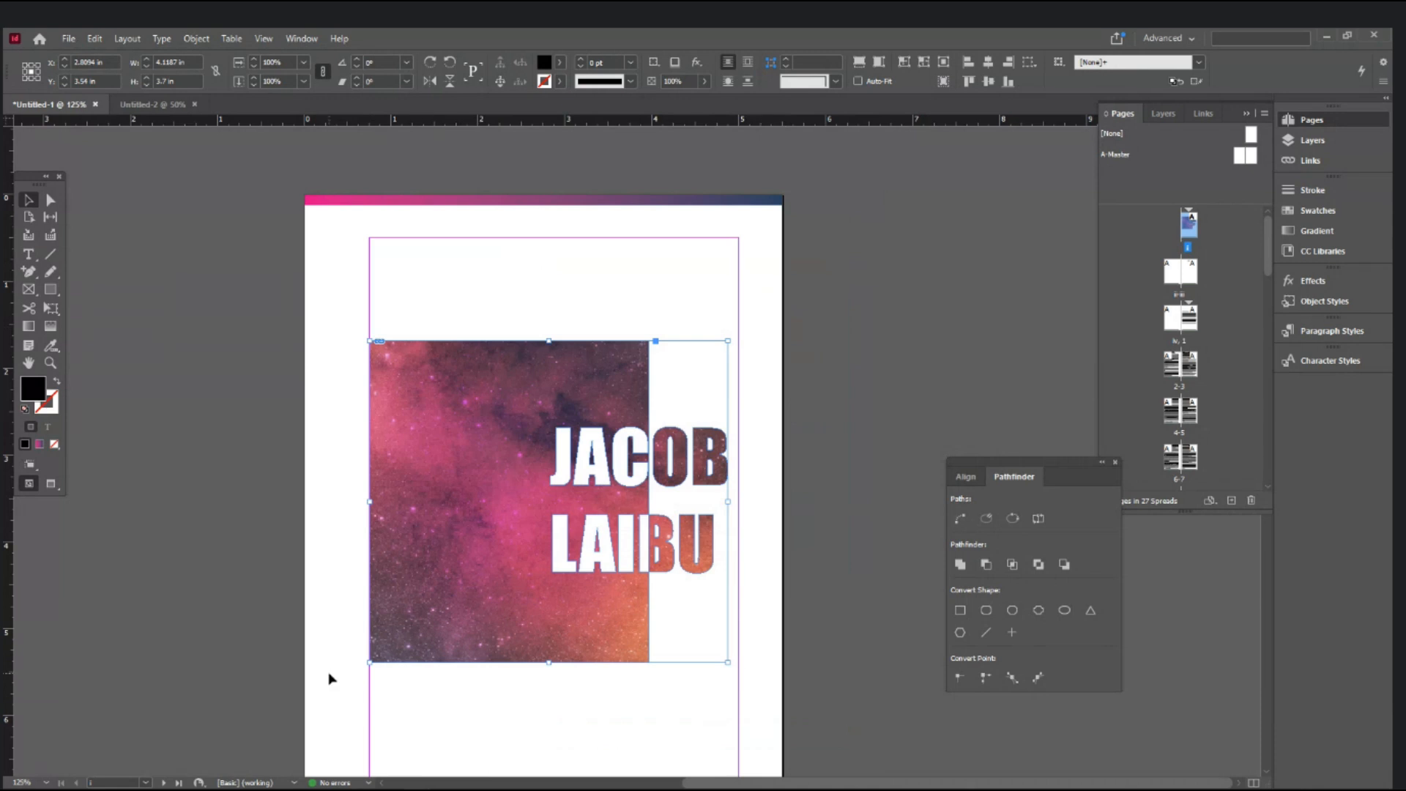
left_click(816, 430)
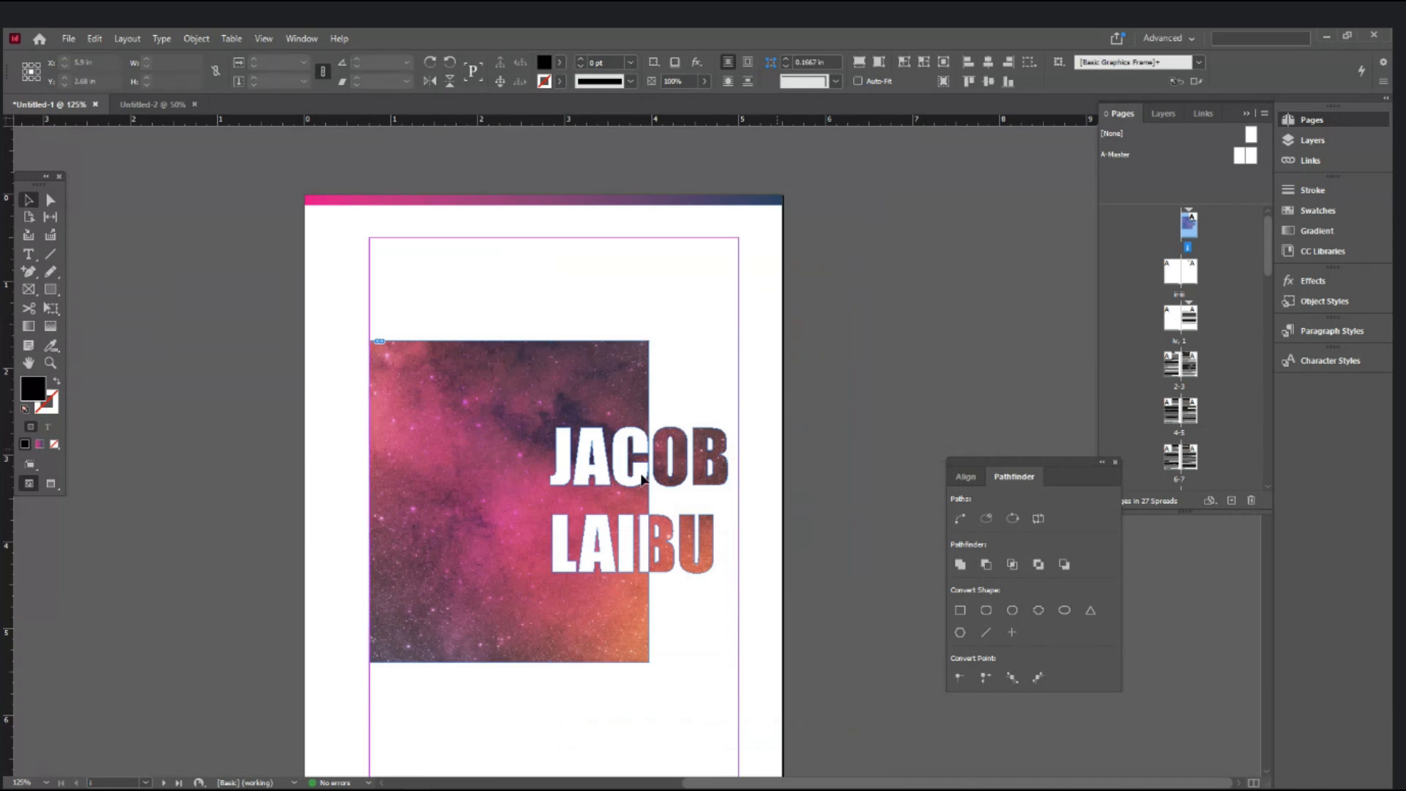
left_click(534, 503)
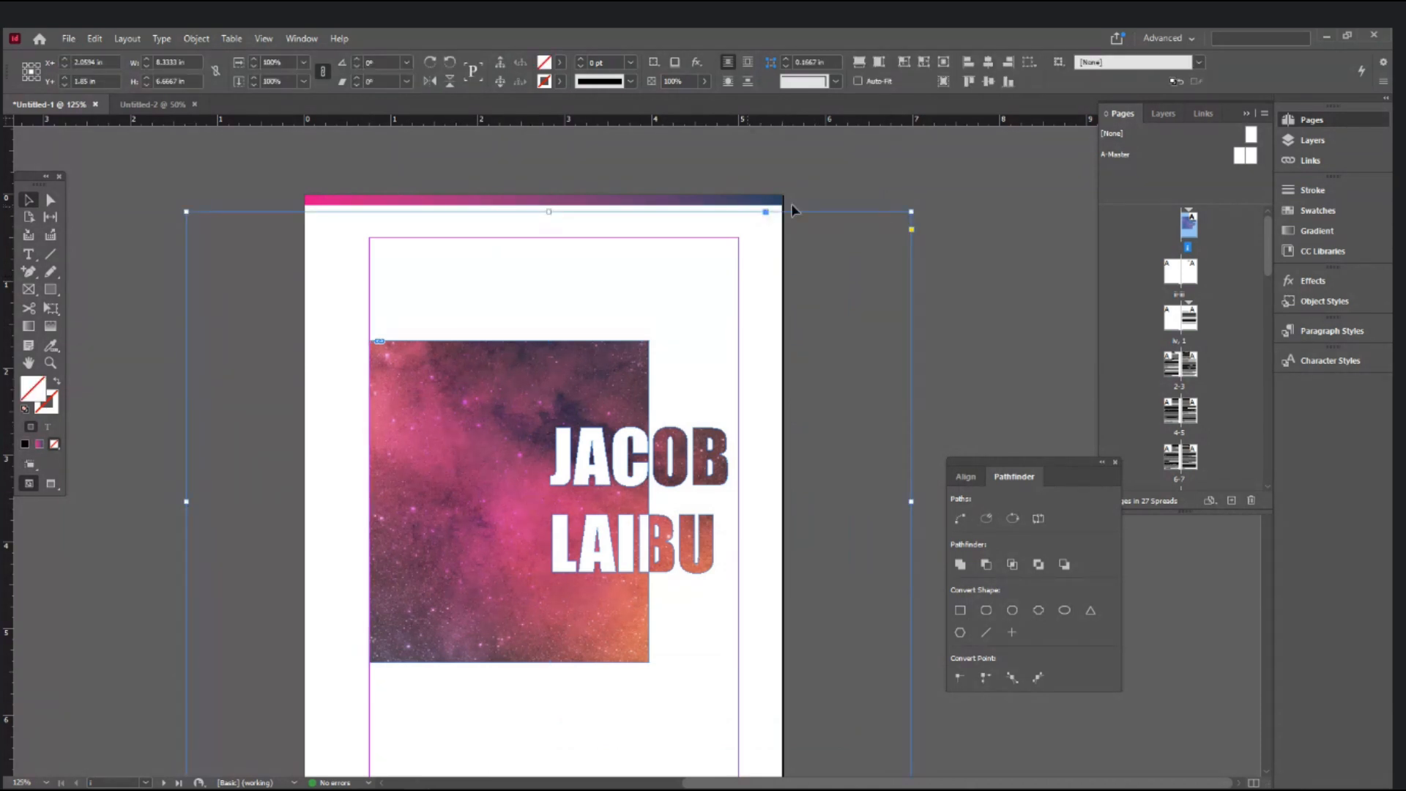
- Try scaling the galaxy image from its corner, undoing both attempts
left_click_drag(911, 211, 759, 312)
key("ctrl+z")
key("e")
left_click_drag(911, 212, 828, 278)
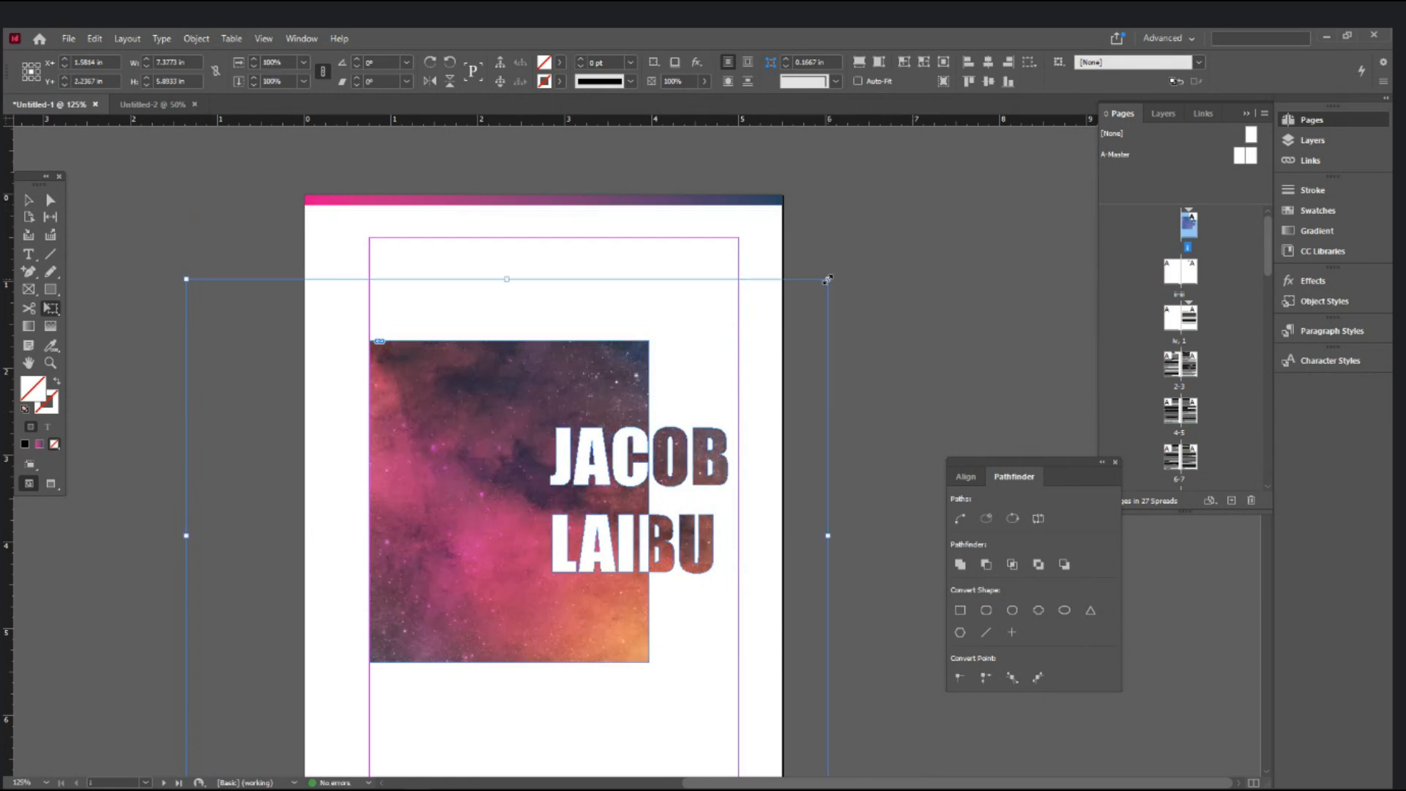
key("ctrl+z")
left_click(31, 200)
- Reselect the galaxy frame and its image content, zooming in on the letters and back out
left_click(593, 161)
left_click(518, 489)
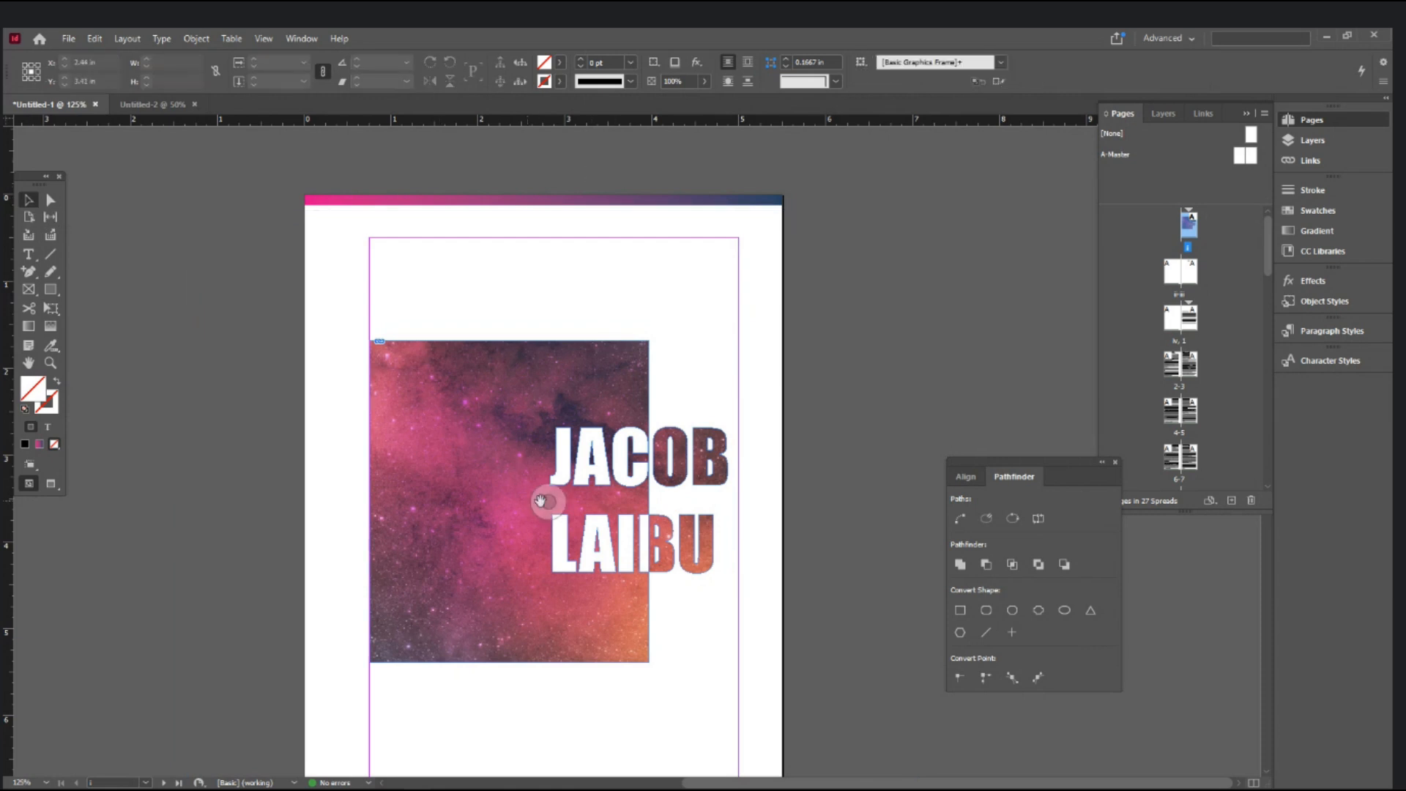
left_click(610, 510, "ctrl")
left_click(608, 509, "ctrl")
left_click(608, 508, "ctrl")
left_click_drag(636, 370, 635, 518)
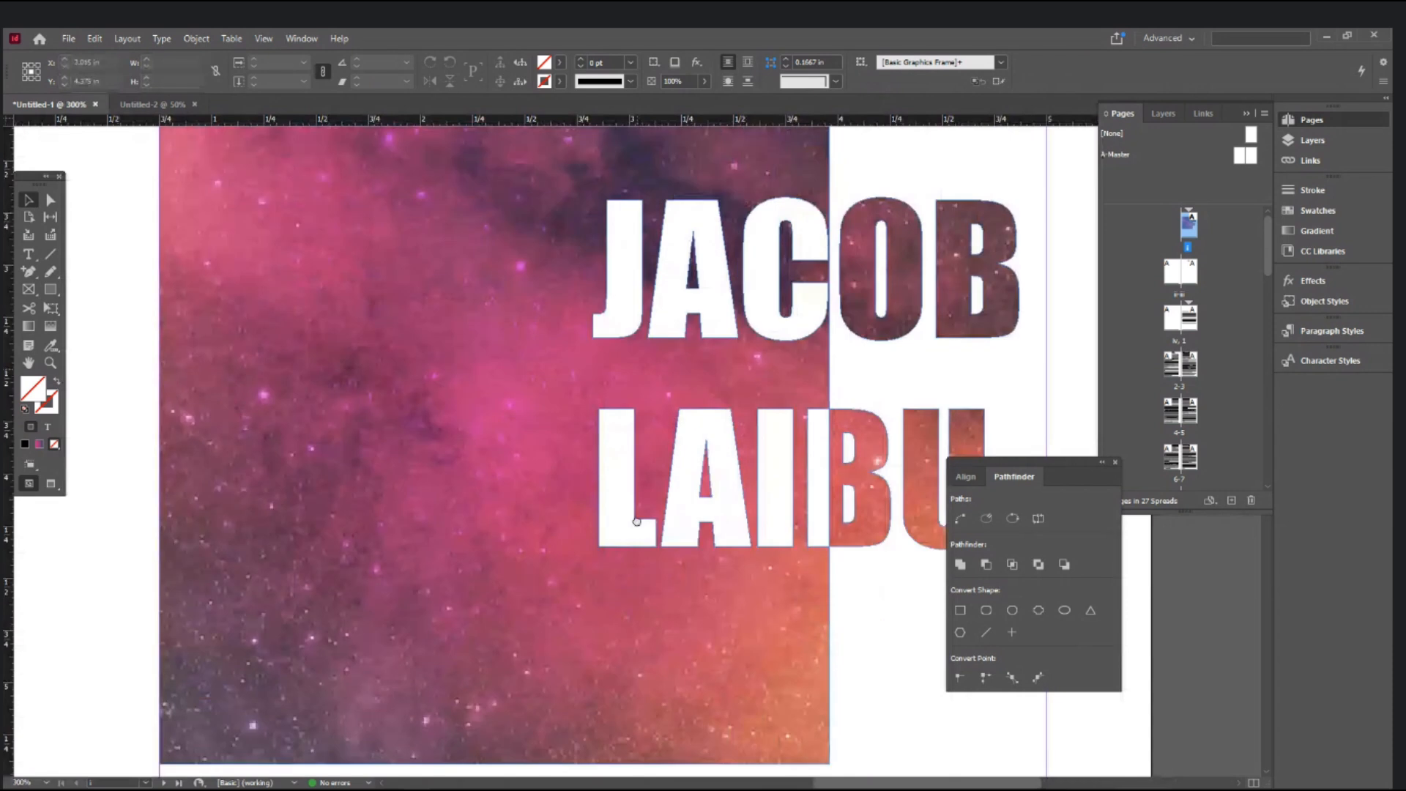
left_click(582, 447)
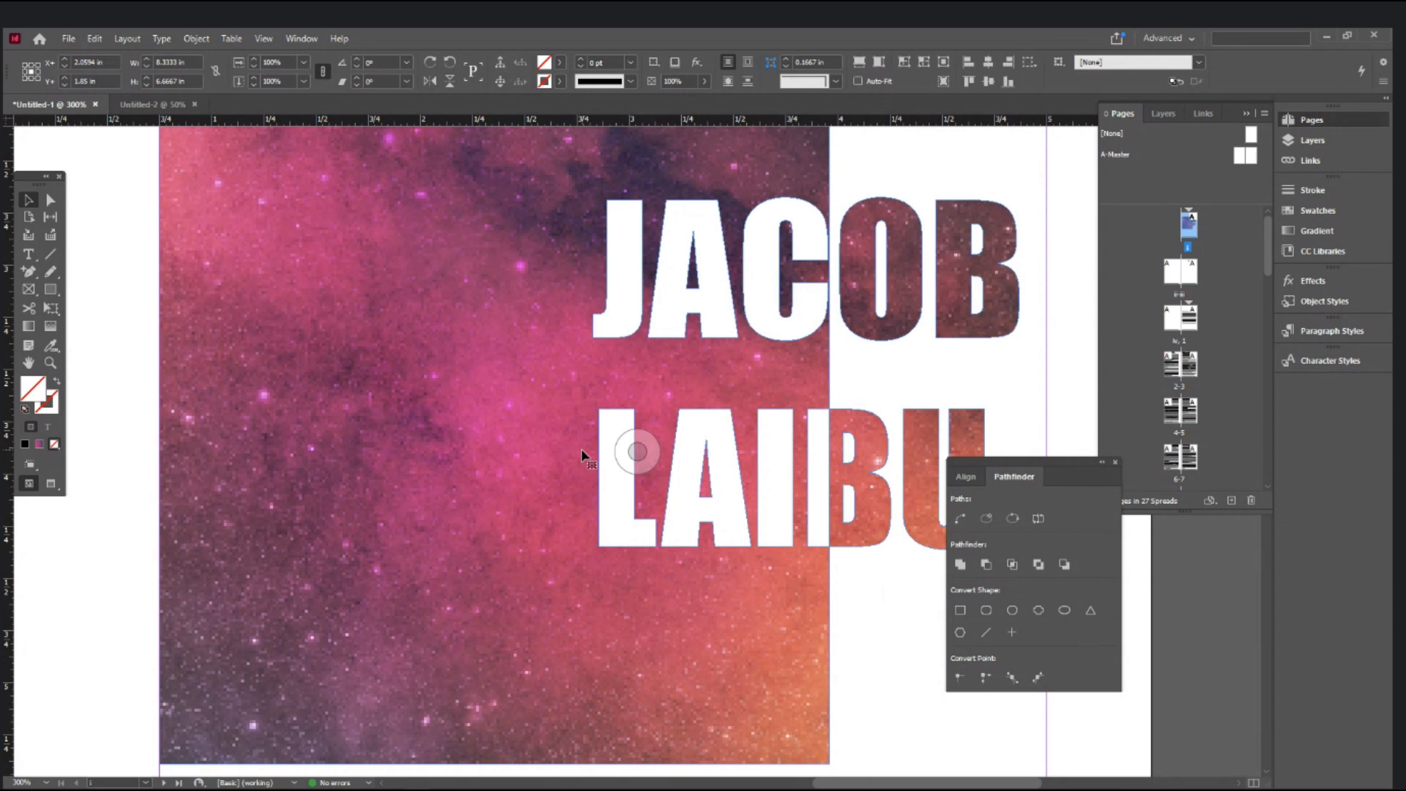
key("ctrl+minus")
key("ctrl+minus")
key("ctrl+minus")
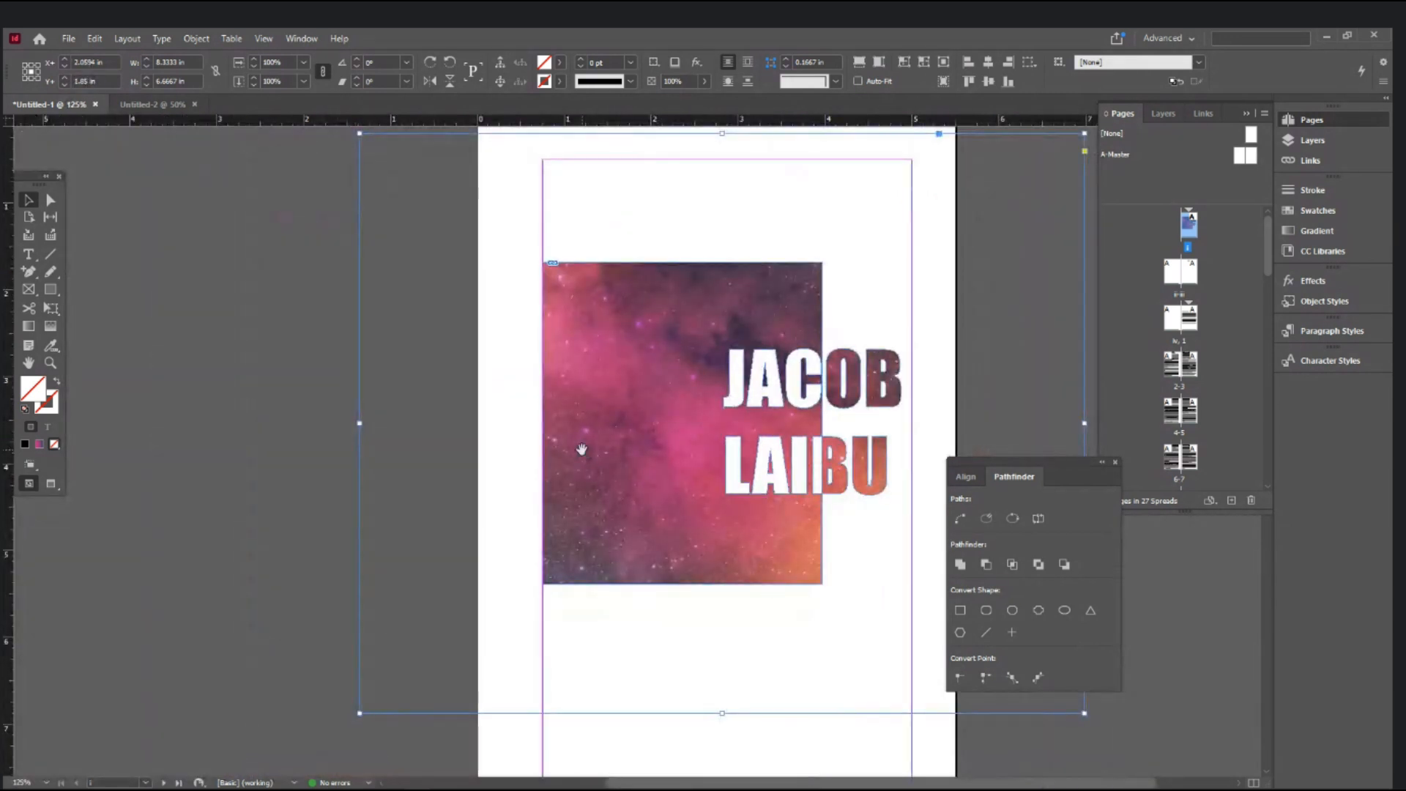
left_click_drag(583, 449, 409, 462)
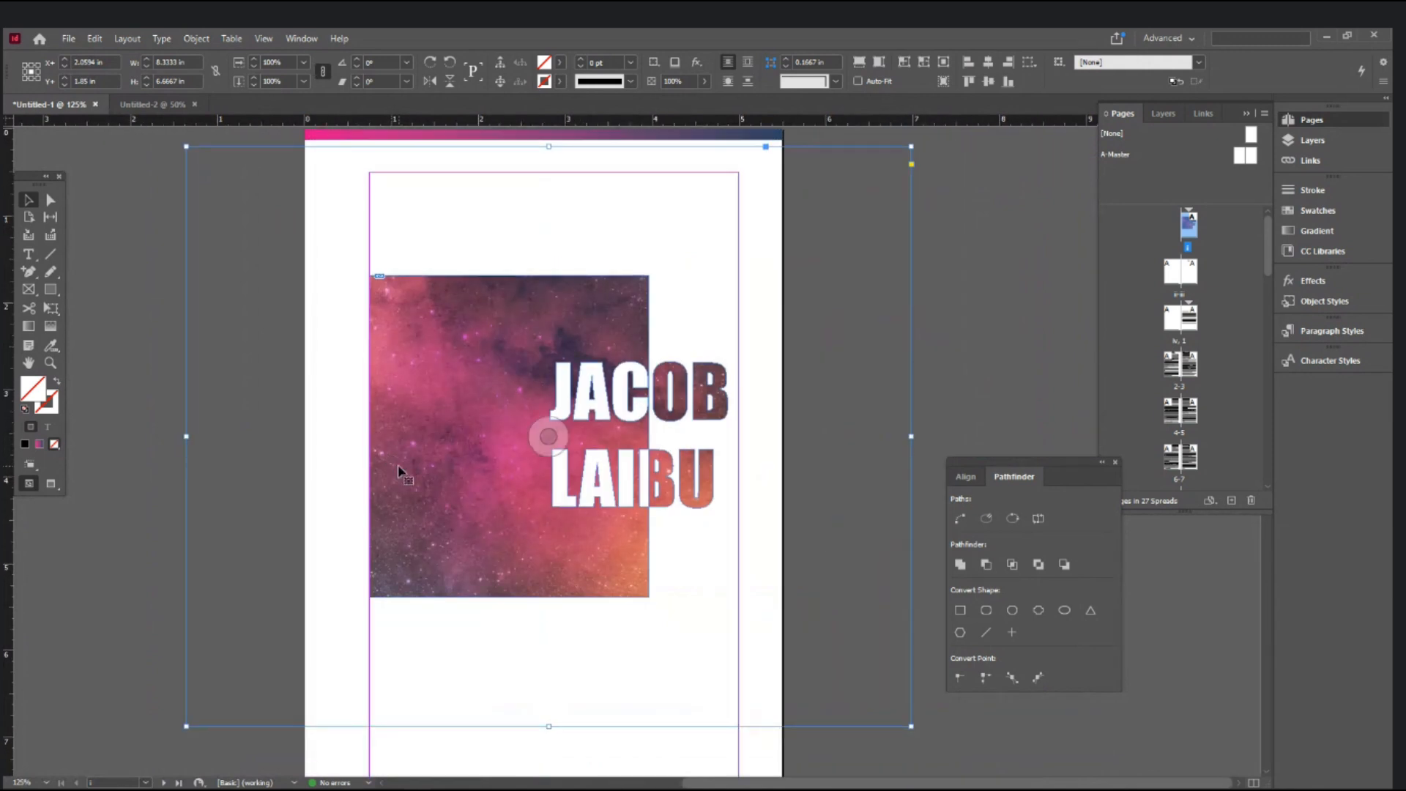
- Free-transform the galaxy image to about 4.83 × 3.86 in and shrink the frame to fit the artwork
left_click(51, 309)
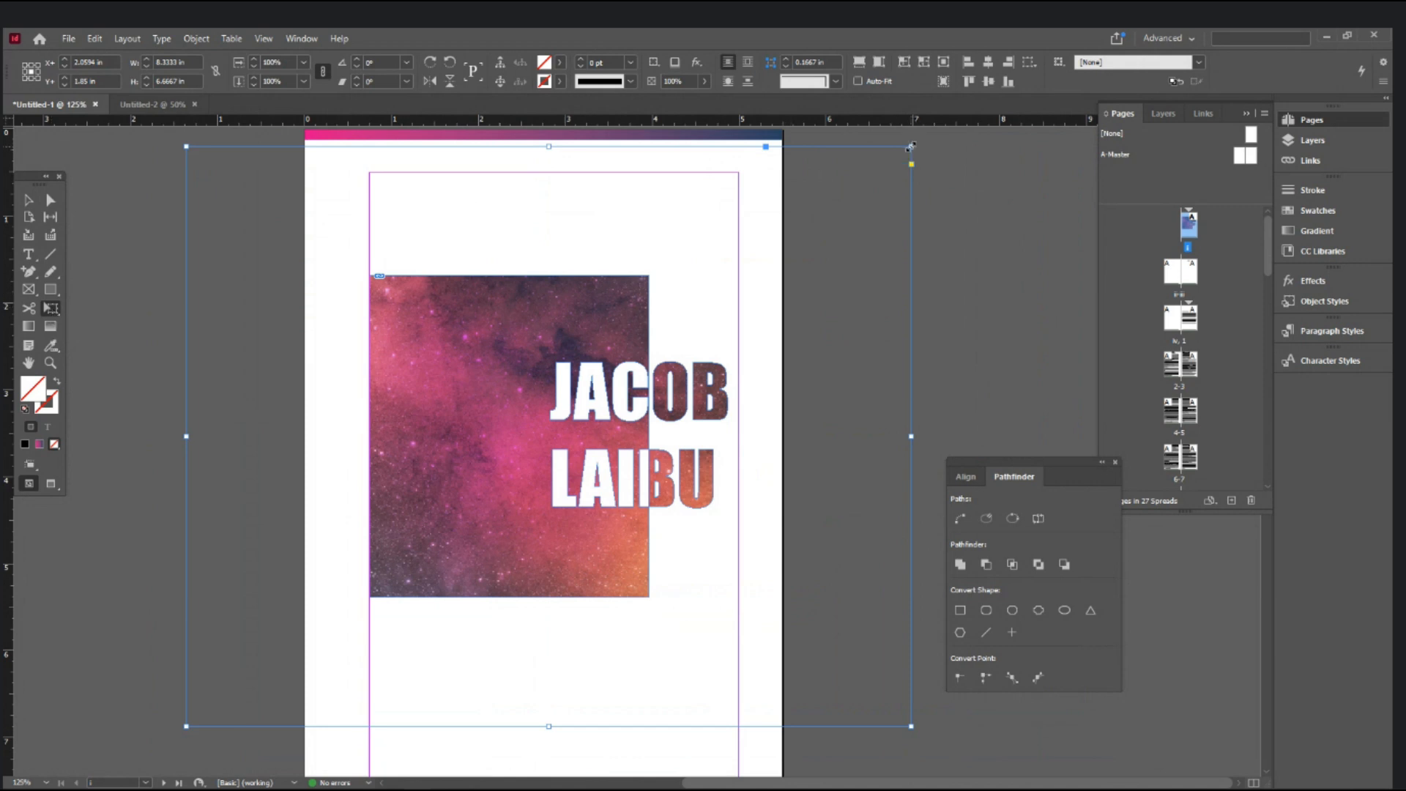
left_click_drag(911, 147, 767, 273)
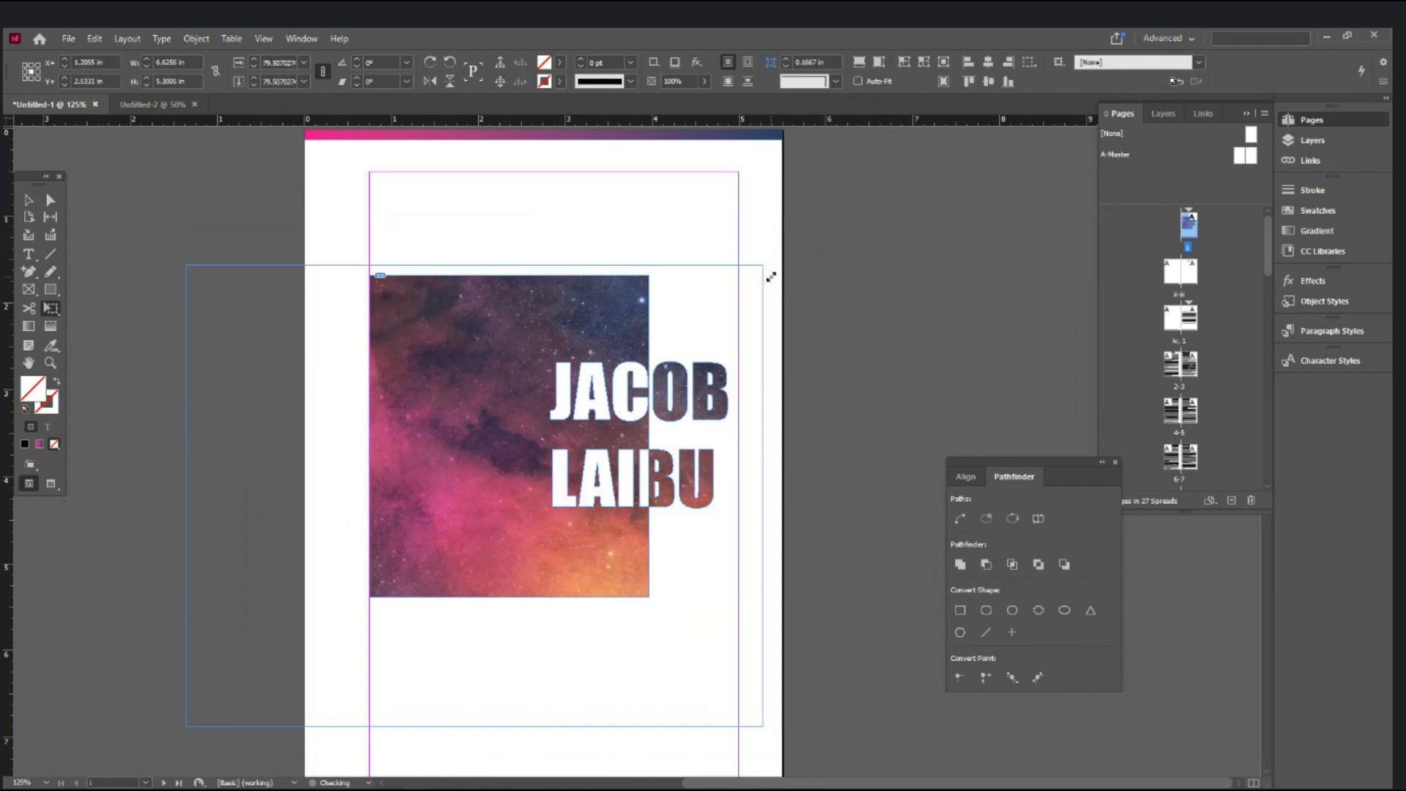
left_click_drag(187, 727, 317, 619)
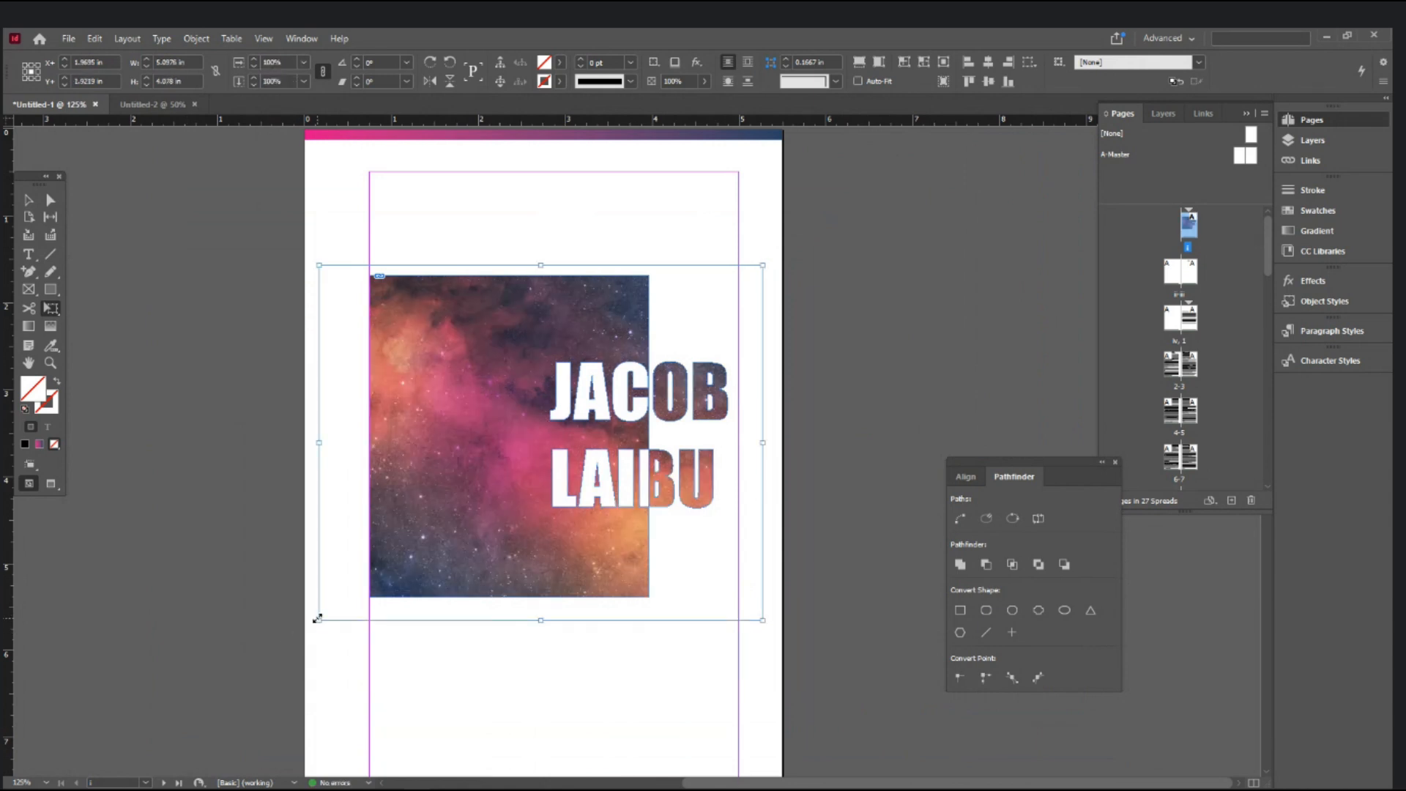
left_click_drag(317, 619, 355, 616)
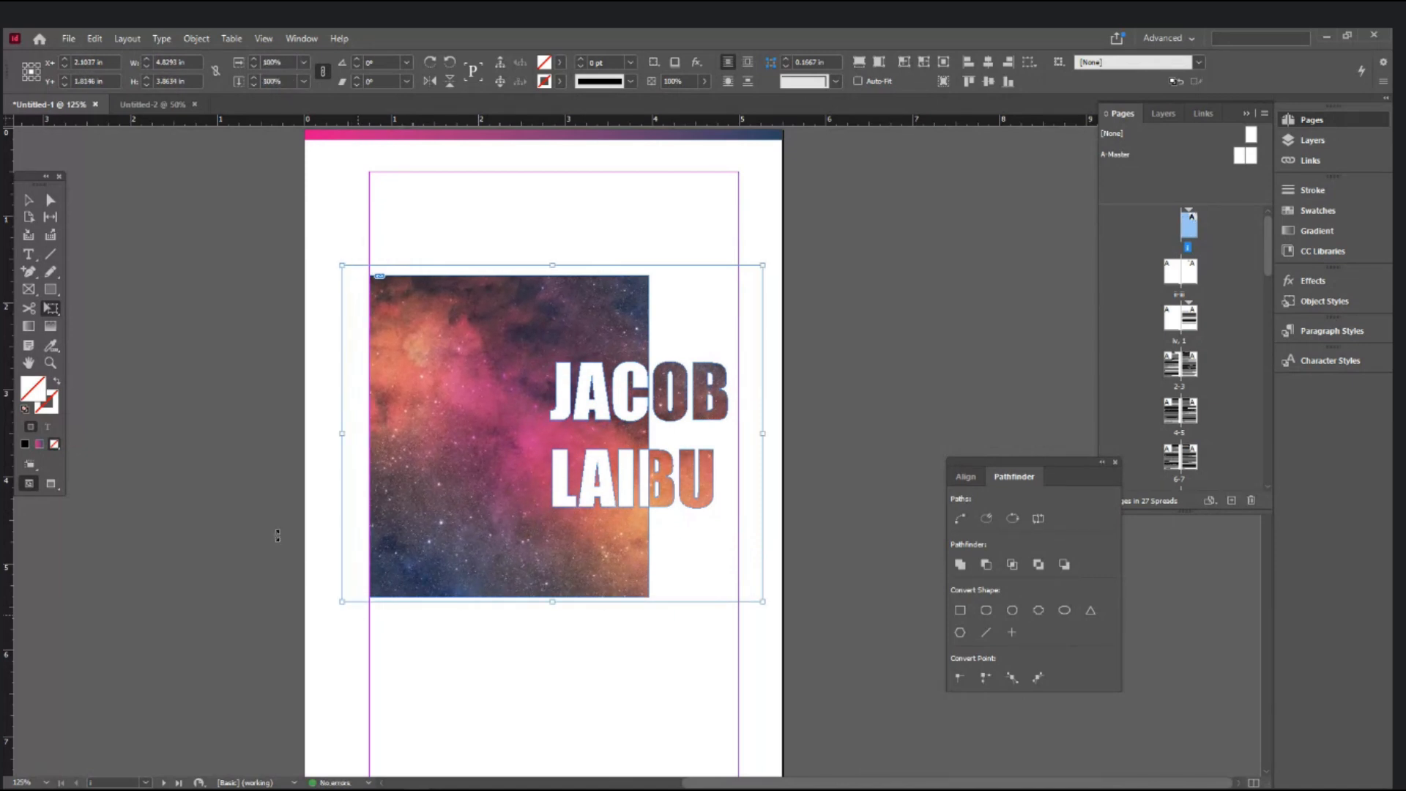
left_click(26, 202)
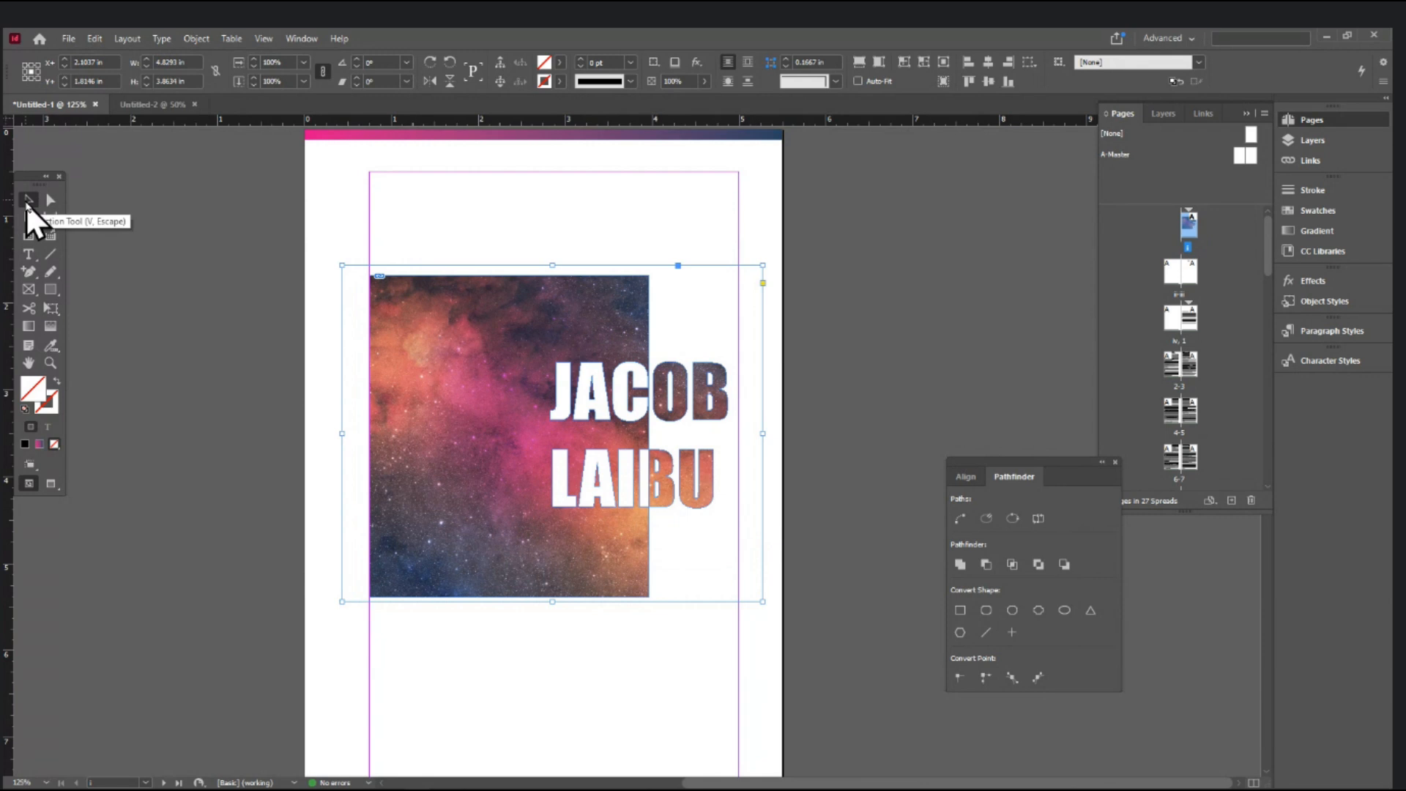
left_click(227, 282)
left_click(548, 437)
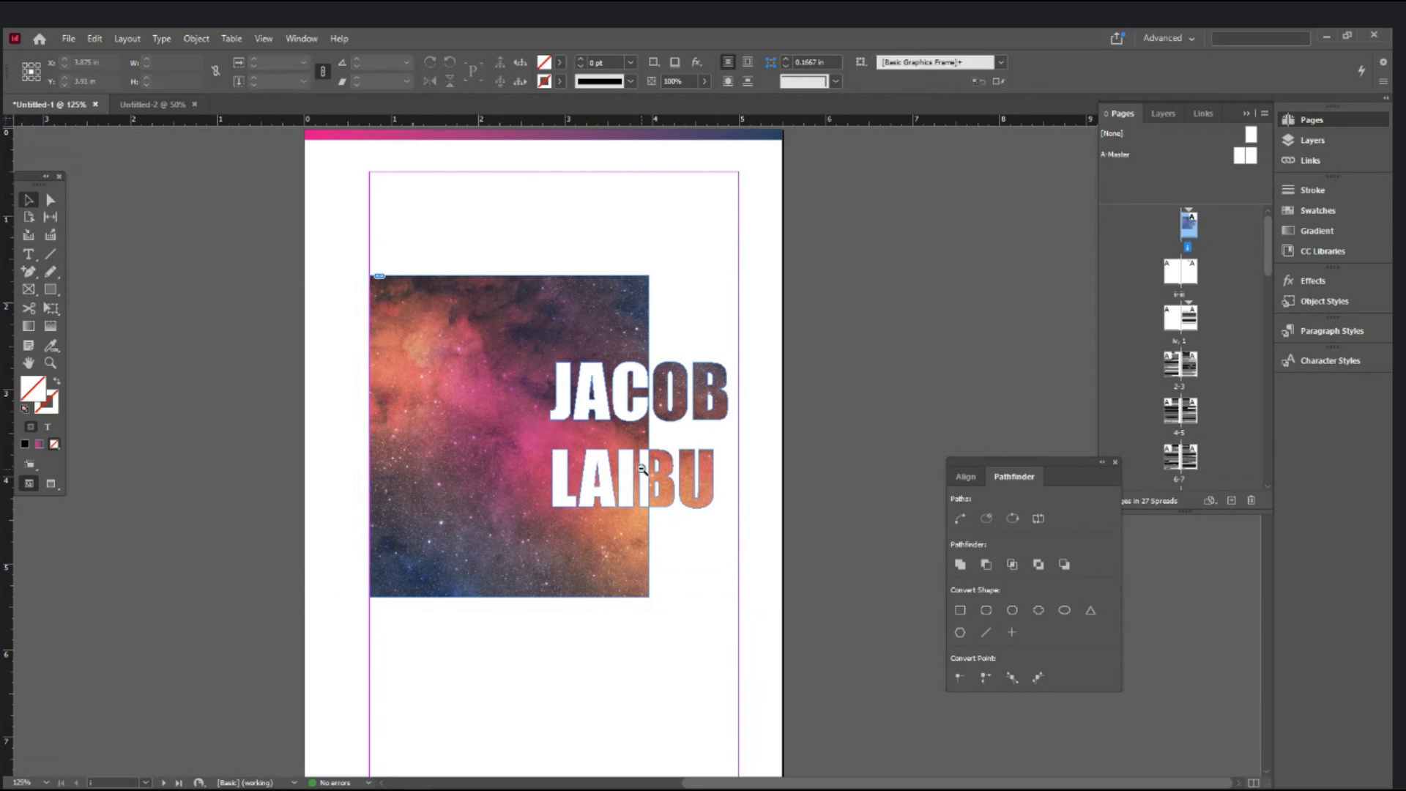
key("ctrl+minus")
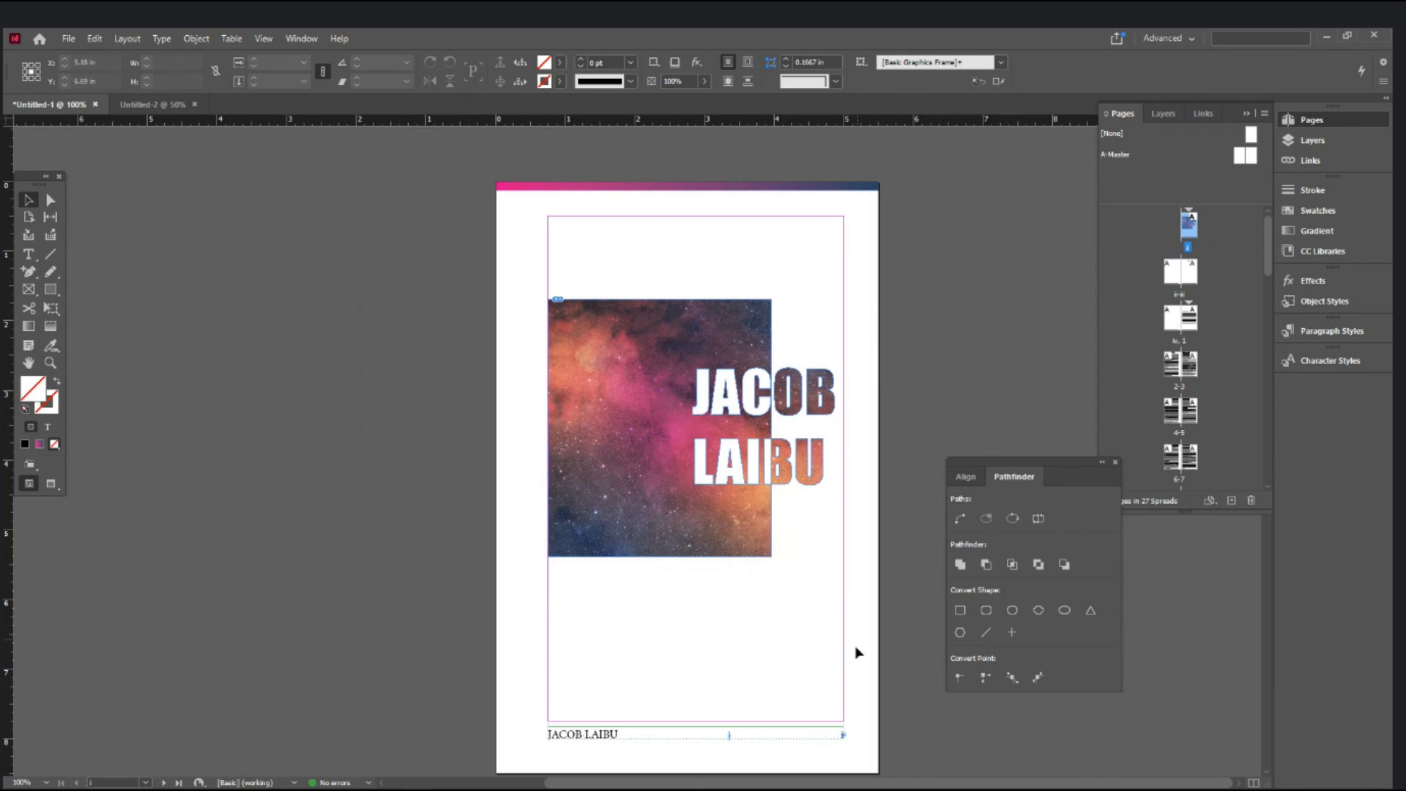
- Preview the cover without guides, close the Align/Pathfinder panel, and undo a trial [None] master drag on page i
key("w")
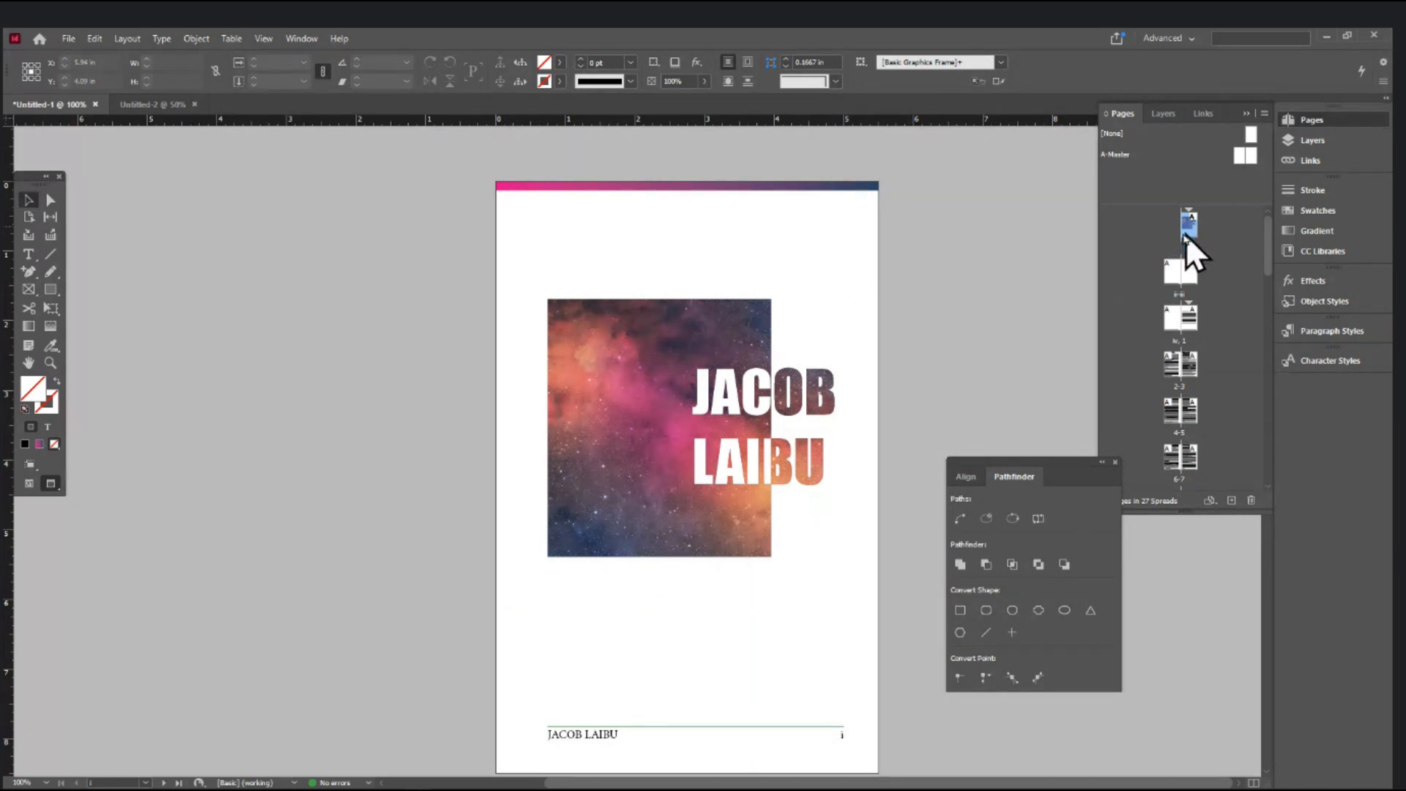
left_click(1114, 464)
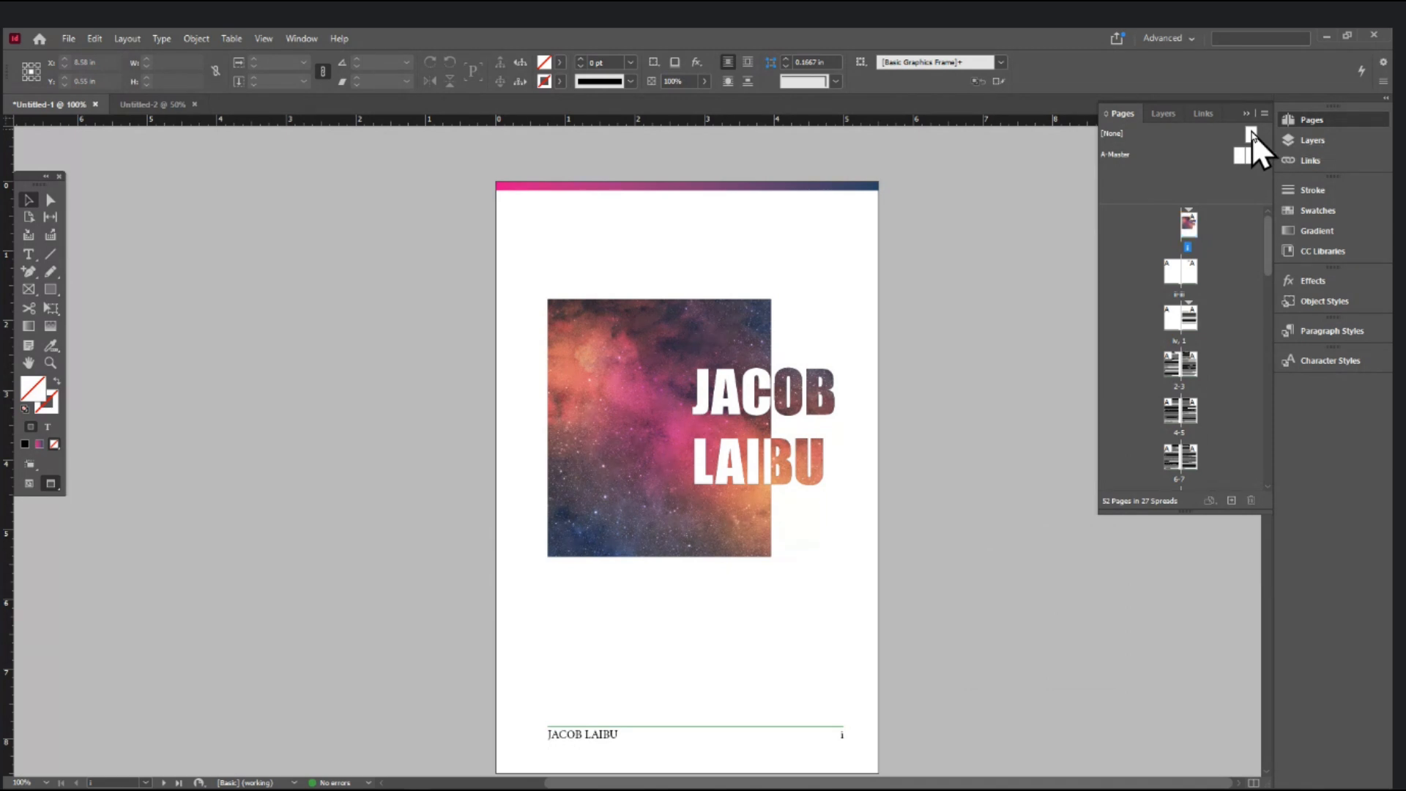
left_click_drag(1251, 132, 1188, 227)
left_click_drag(1188, 227, 1190, 228)
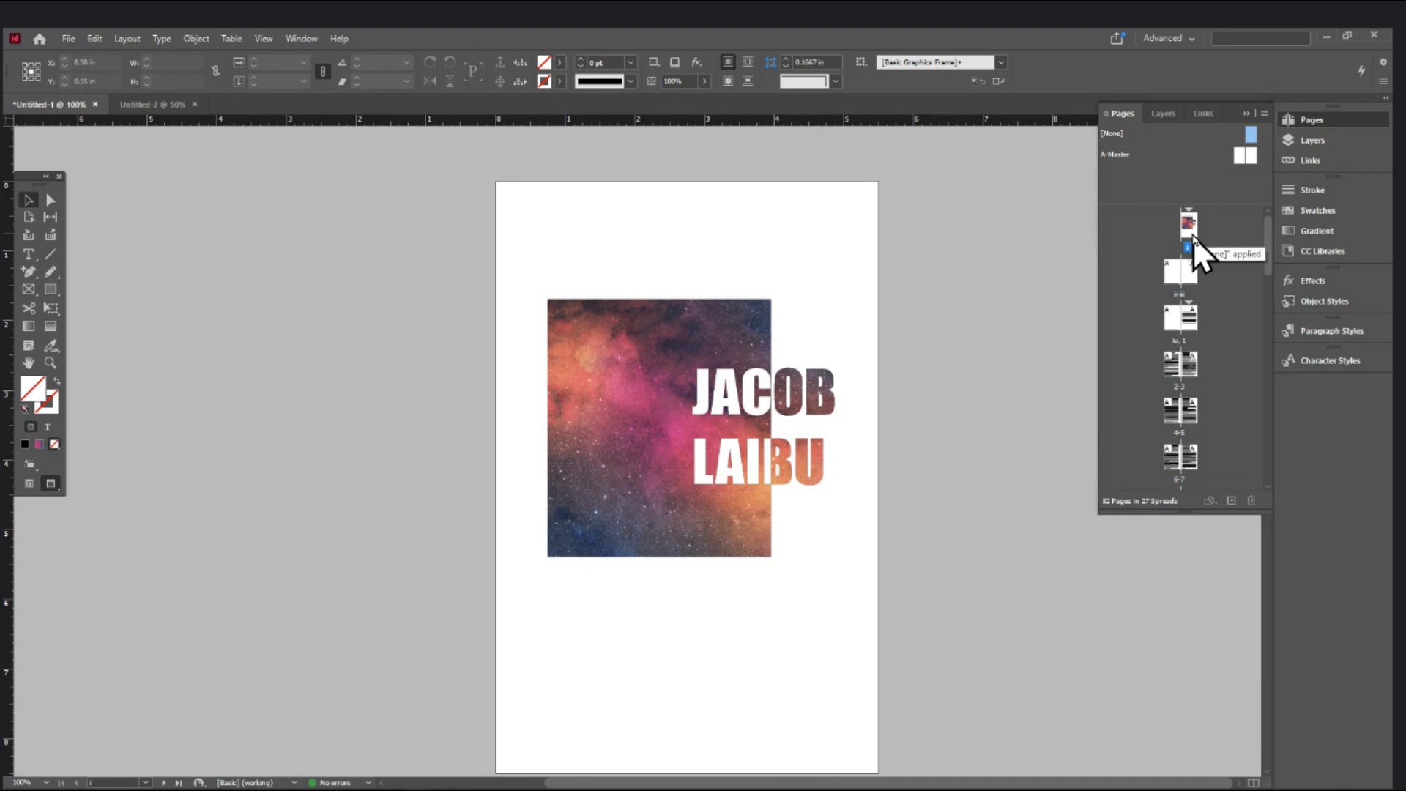
key("ctrl+z")
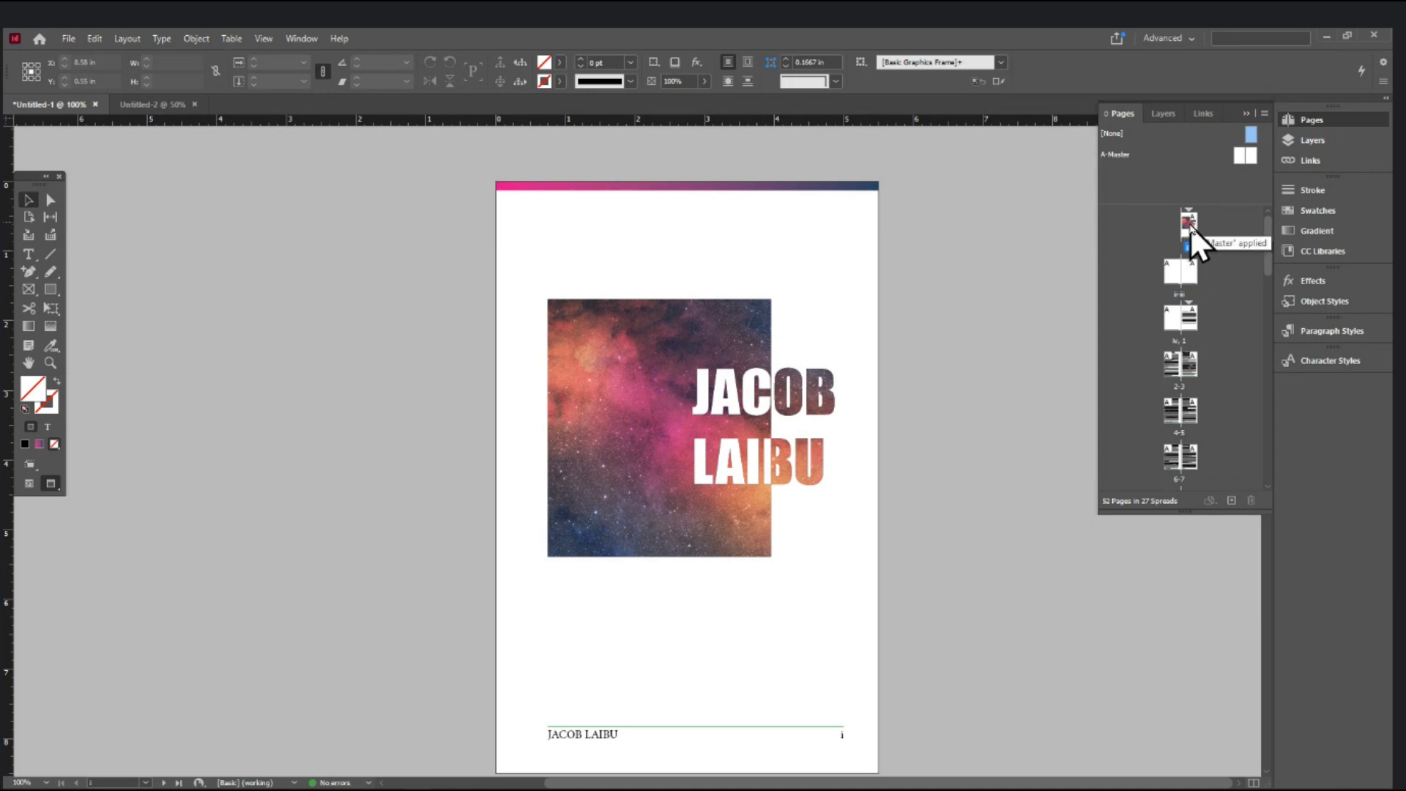
right_click(1189, 226)
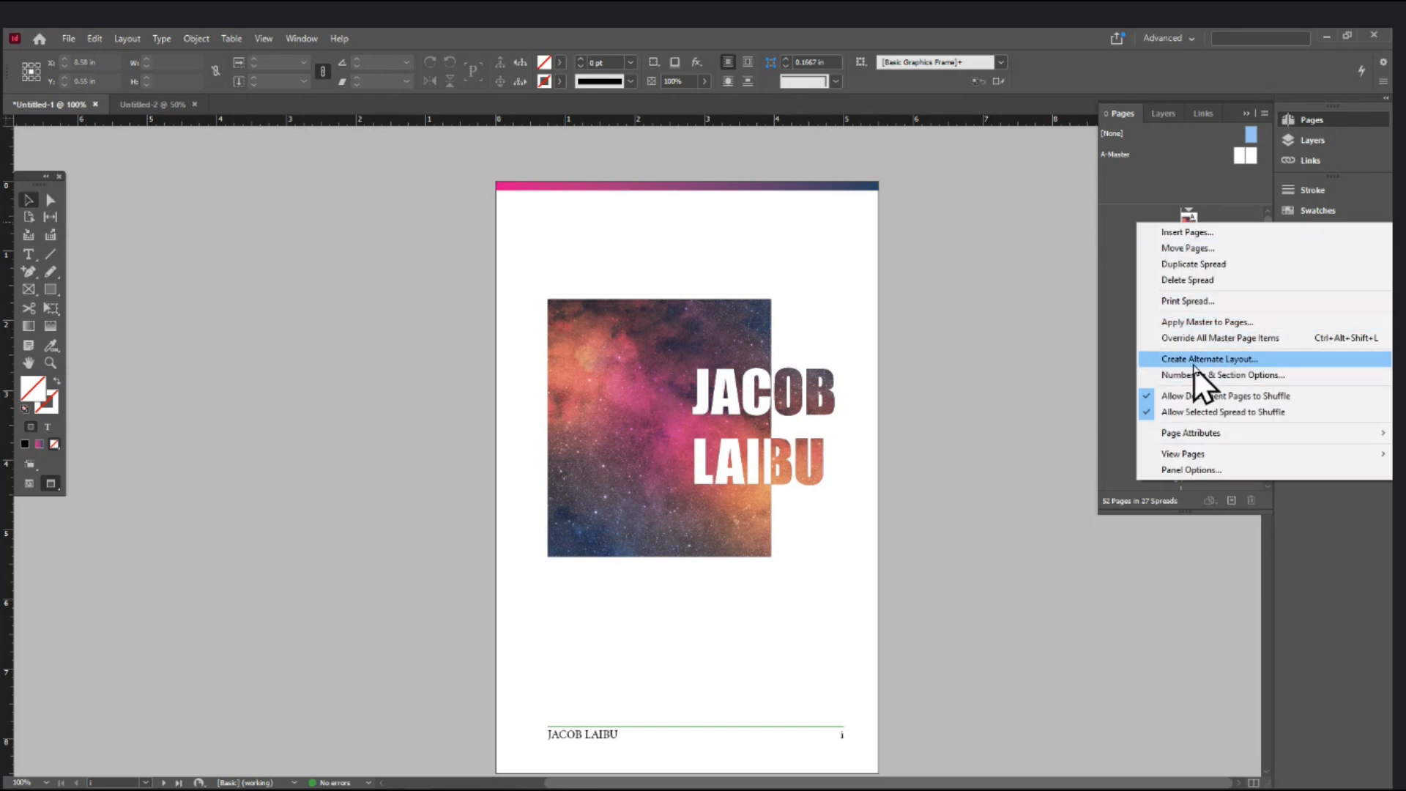
- In Apply Master to Pages, set Apply Master to [None] for page i and confirm
left_click(1199, 322)
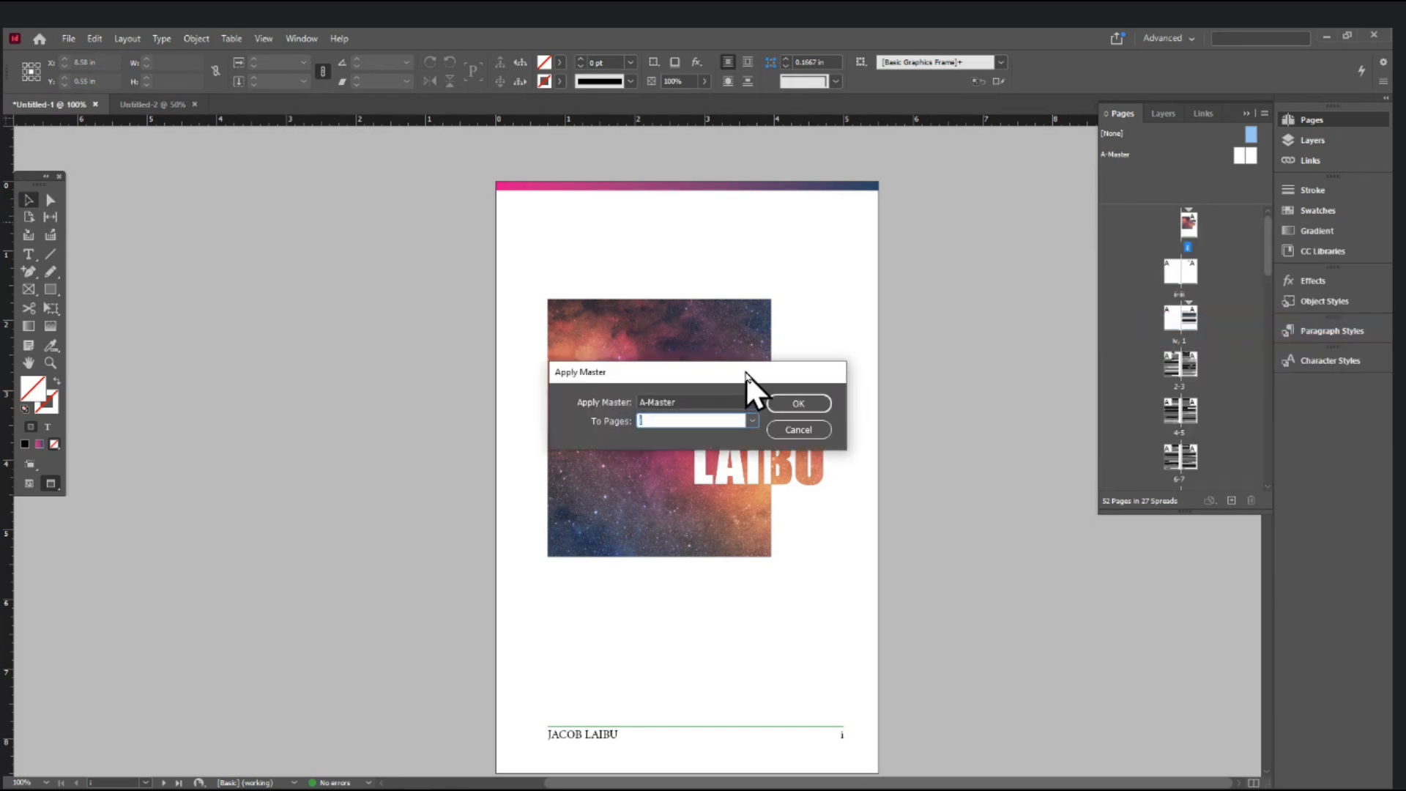
left_click_drag(745, 372, 600, 232)
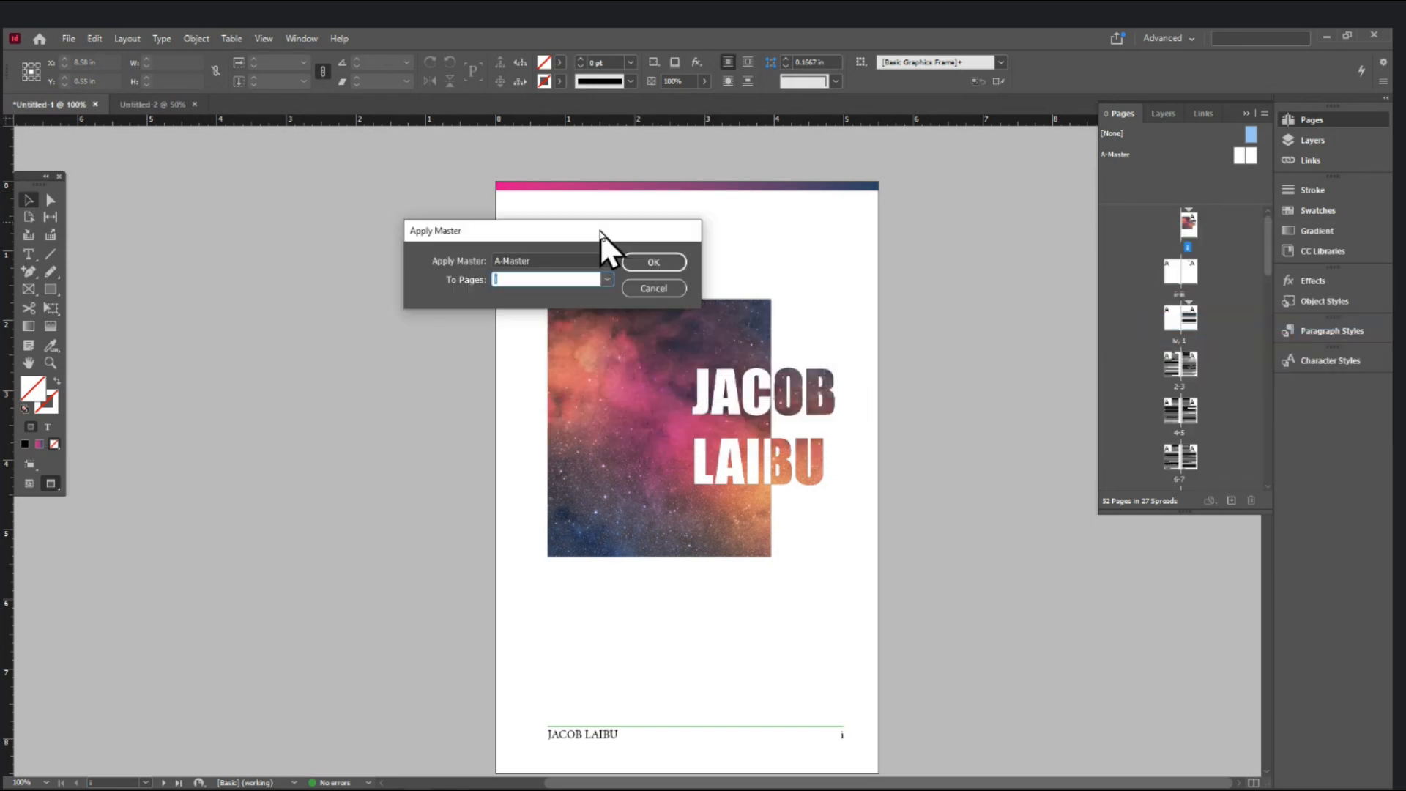
left_click(607, 279)
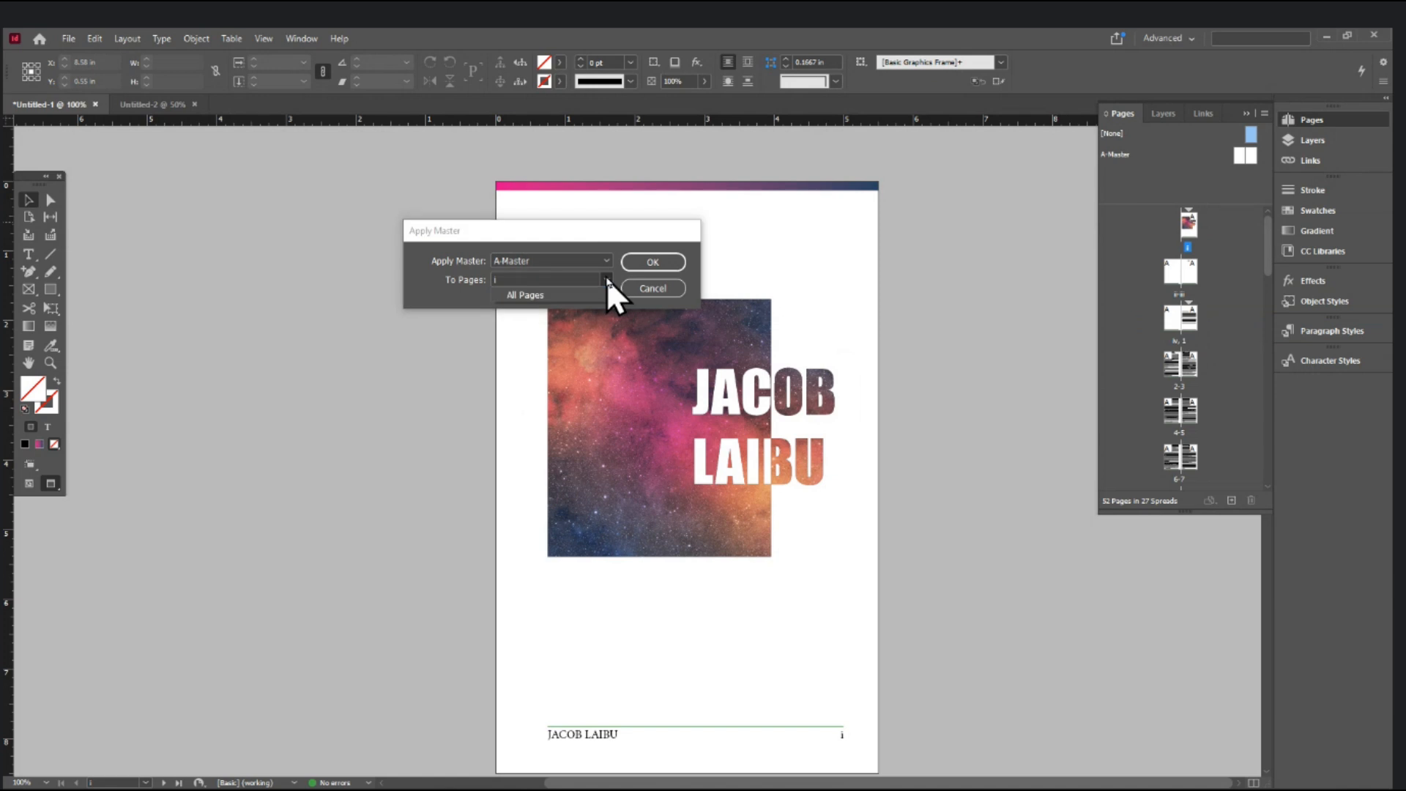
left_click(536, 276)
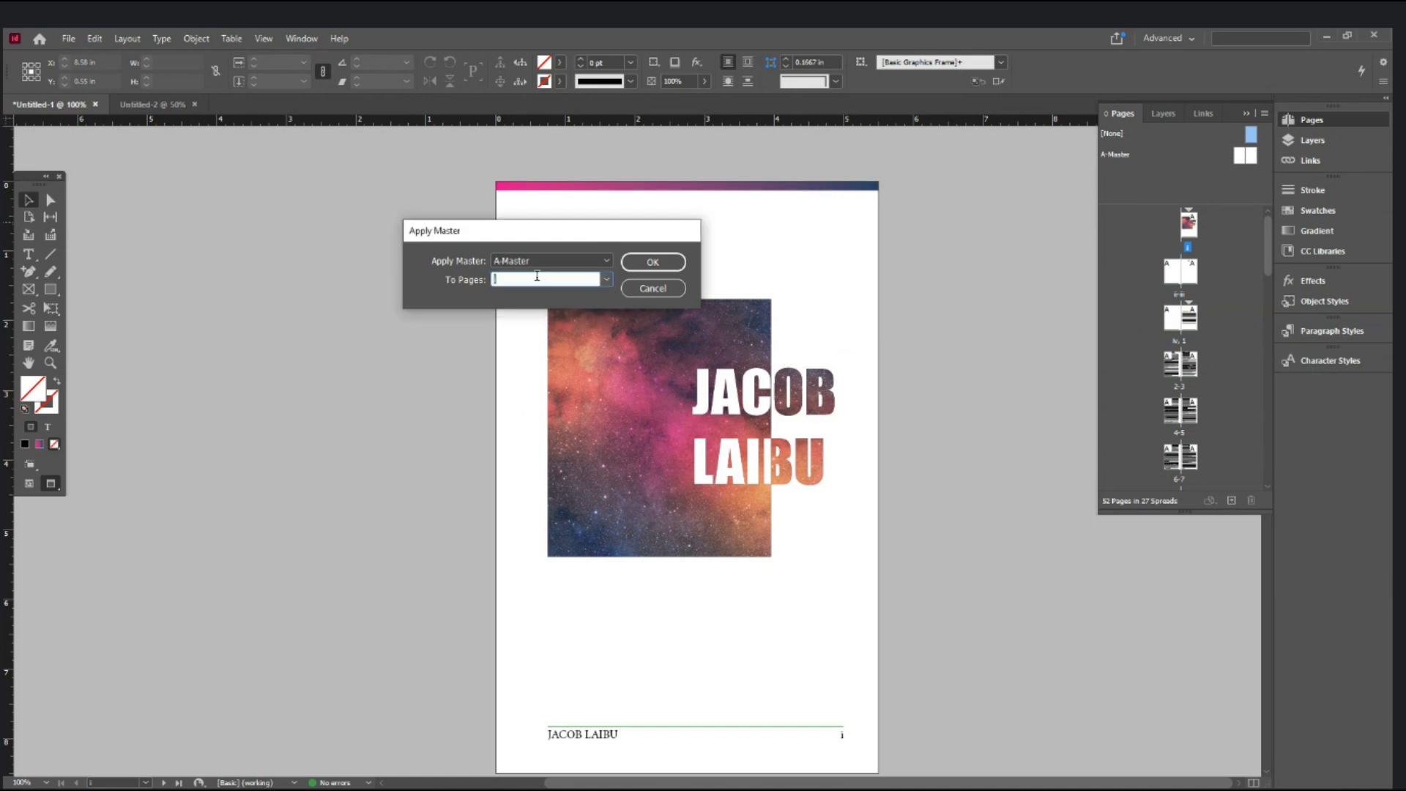
left_click(607, 261)
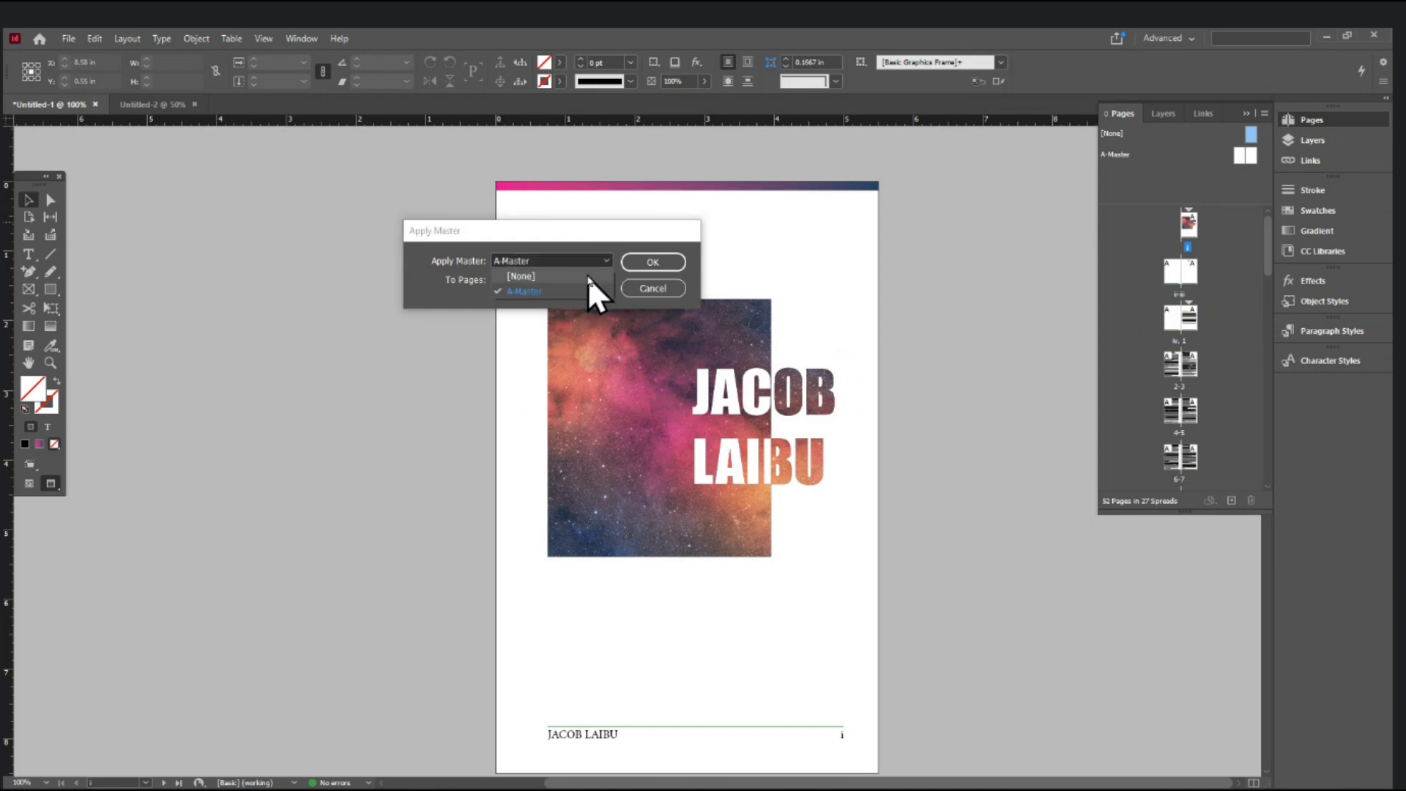
left_click(588, 275)
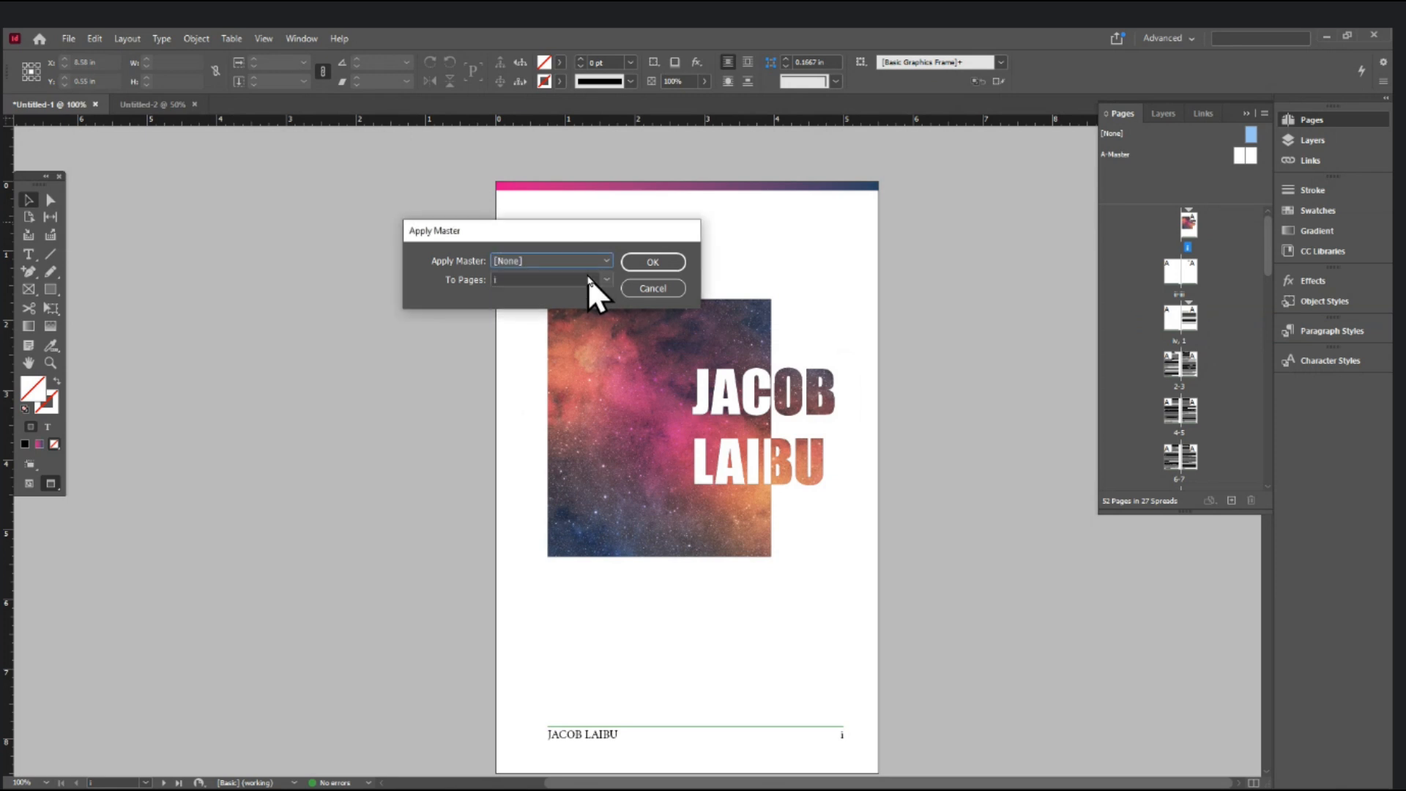
left_click(652, 264)
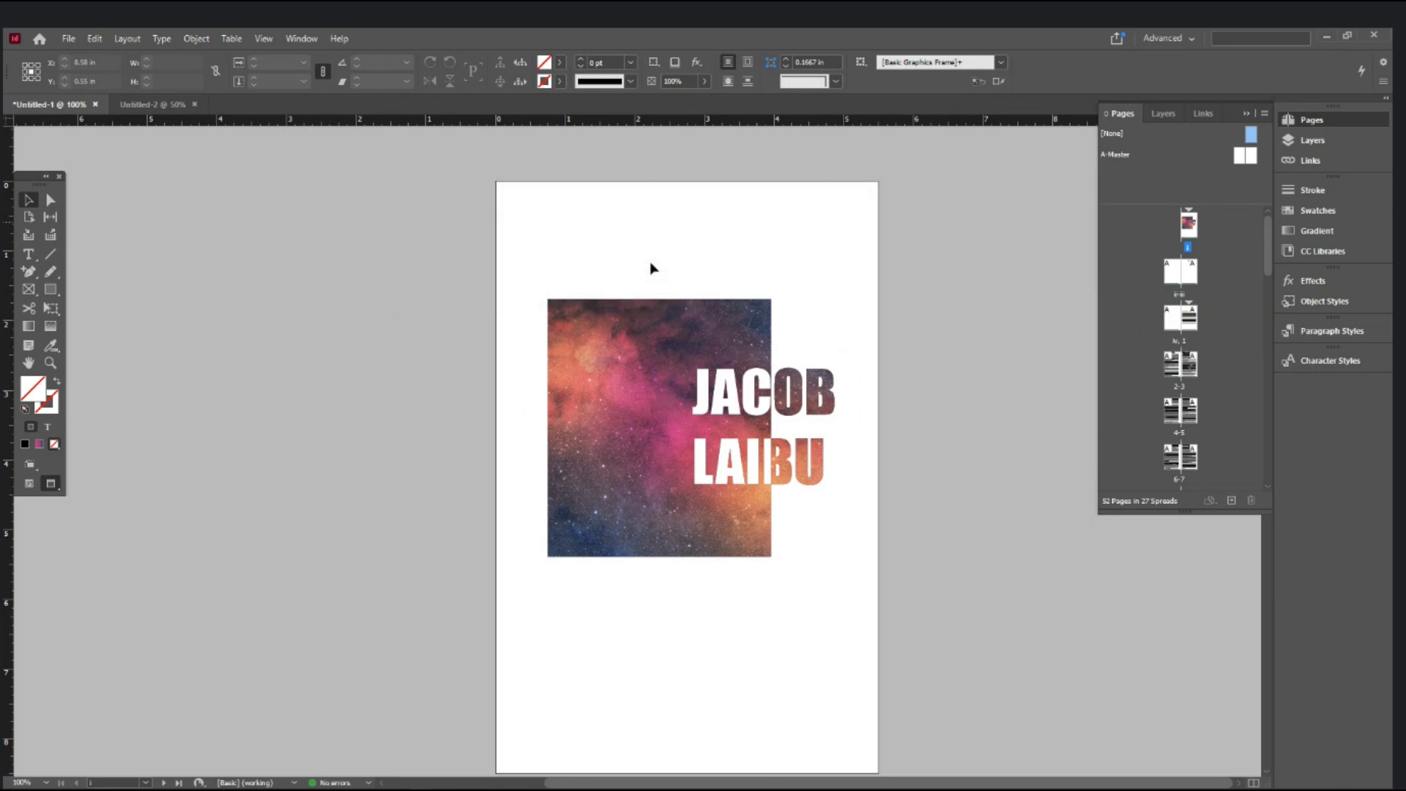
- Return to Normal view with guides, undoing an accidental move of the image block
scroll(678, 440, "down", 4)
scroll(678, 446, "up", 2)
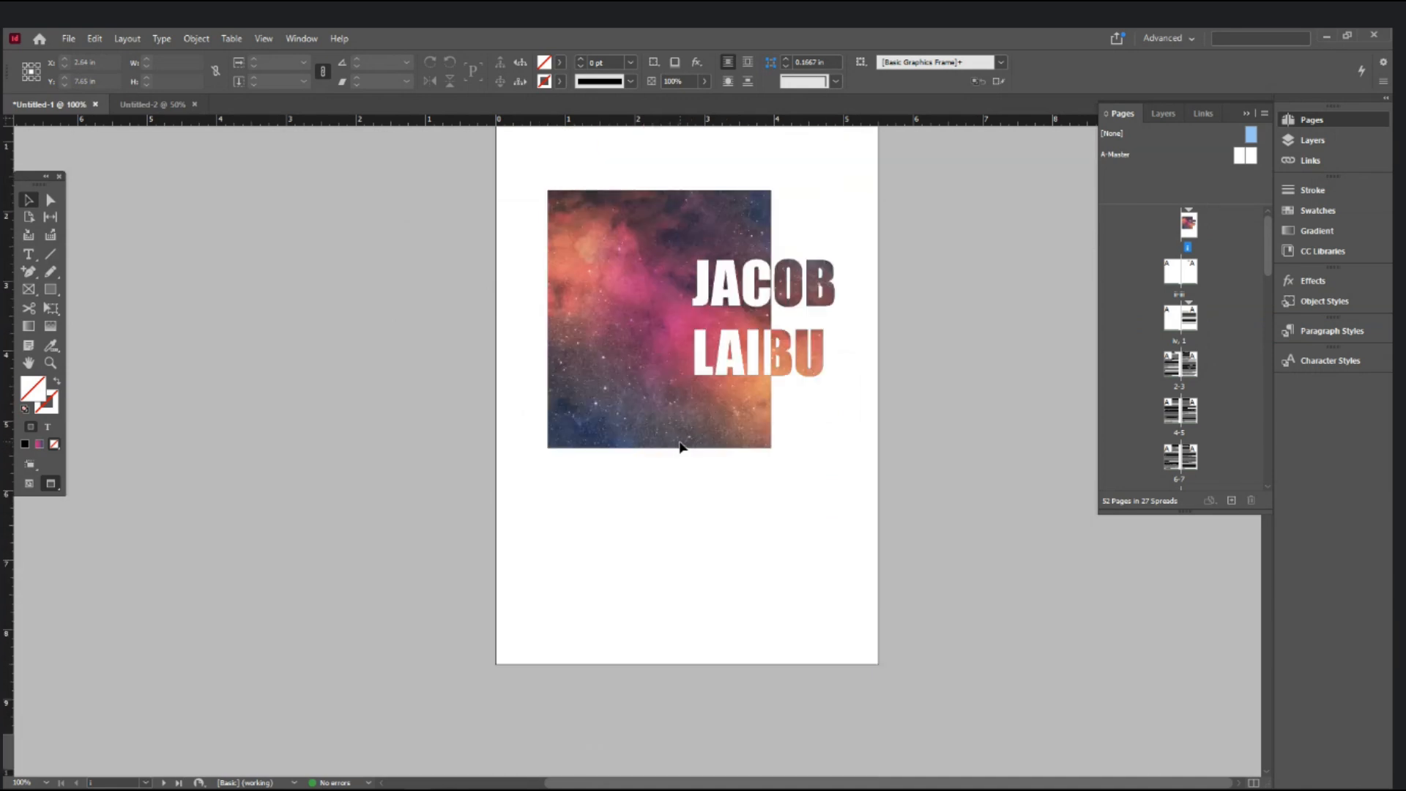
key("w")
scroll(681, 449, "up", 3)
left_click_drag(723, 384, 707, 287)
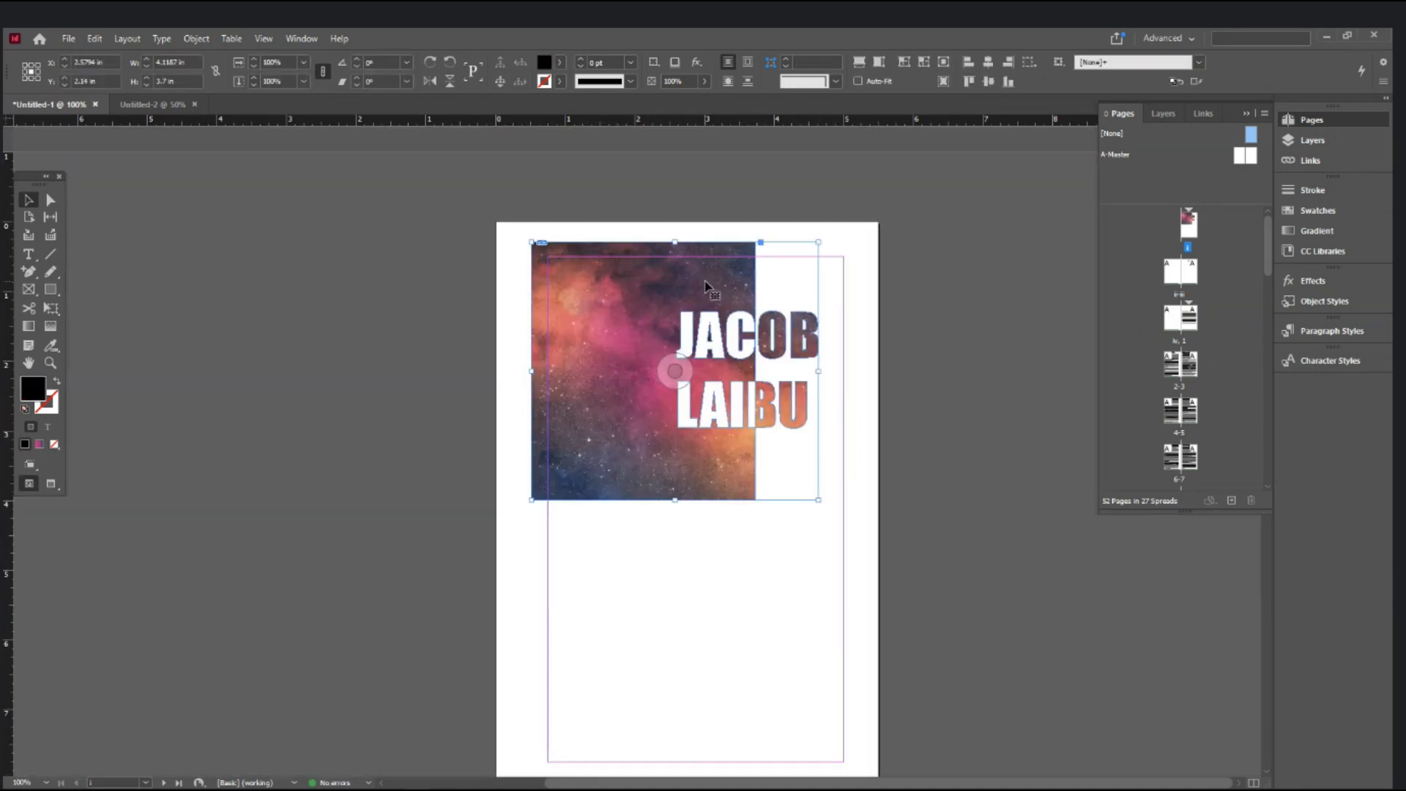
key("ctrl+z")
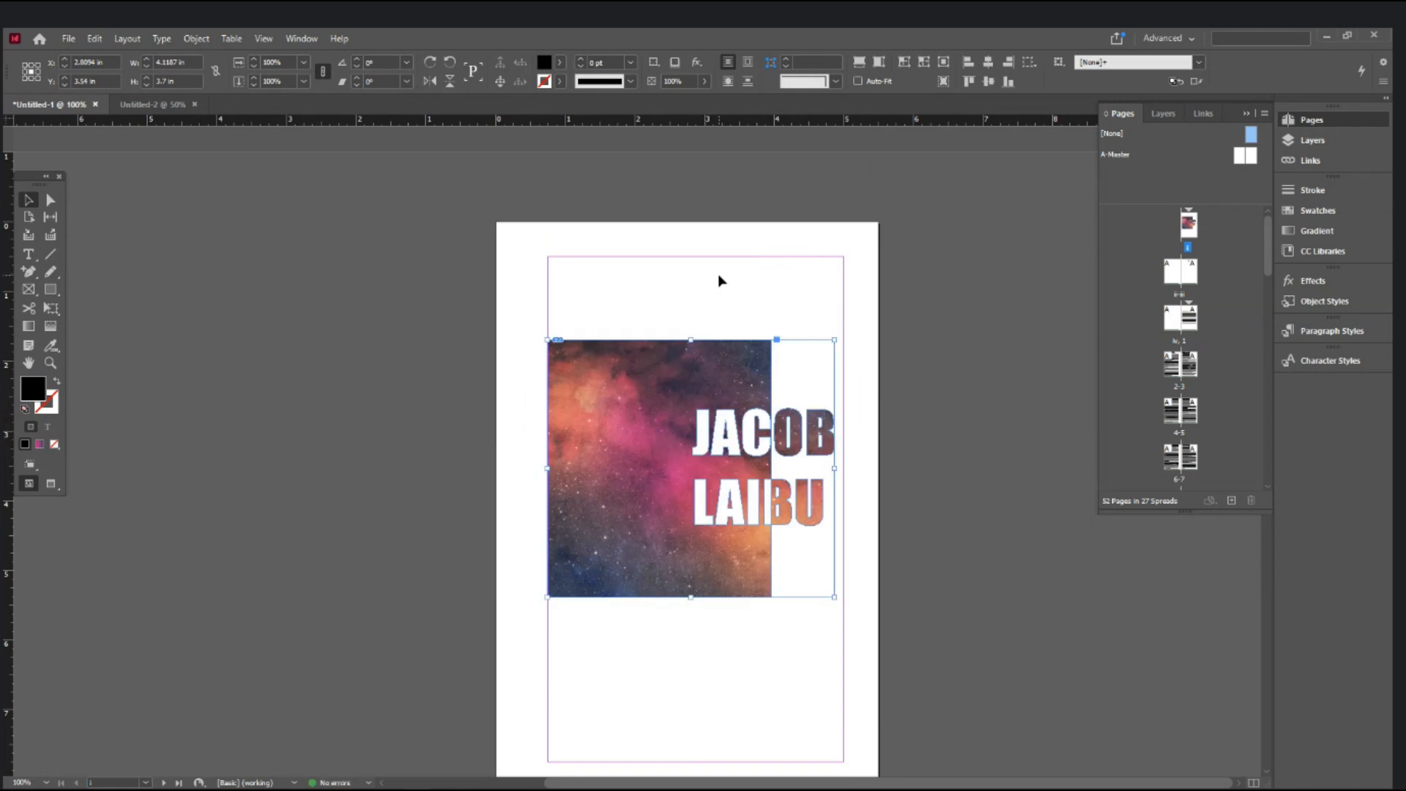
- Align the block's horizontal centre to the margins, placing it at X 2.875 in, and zoom to 125%
left_click(1031, 64)
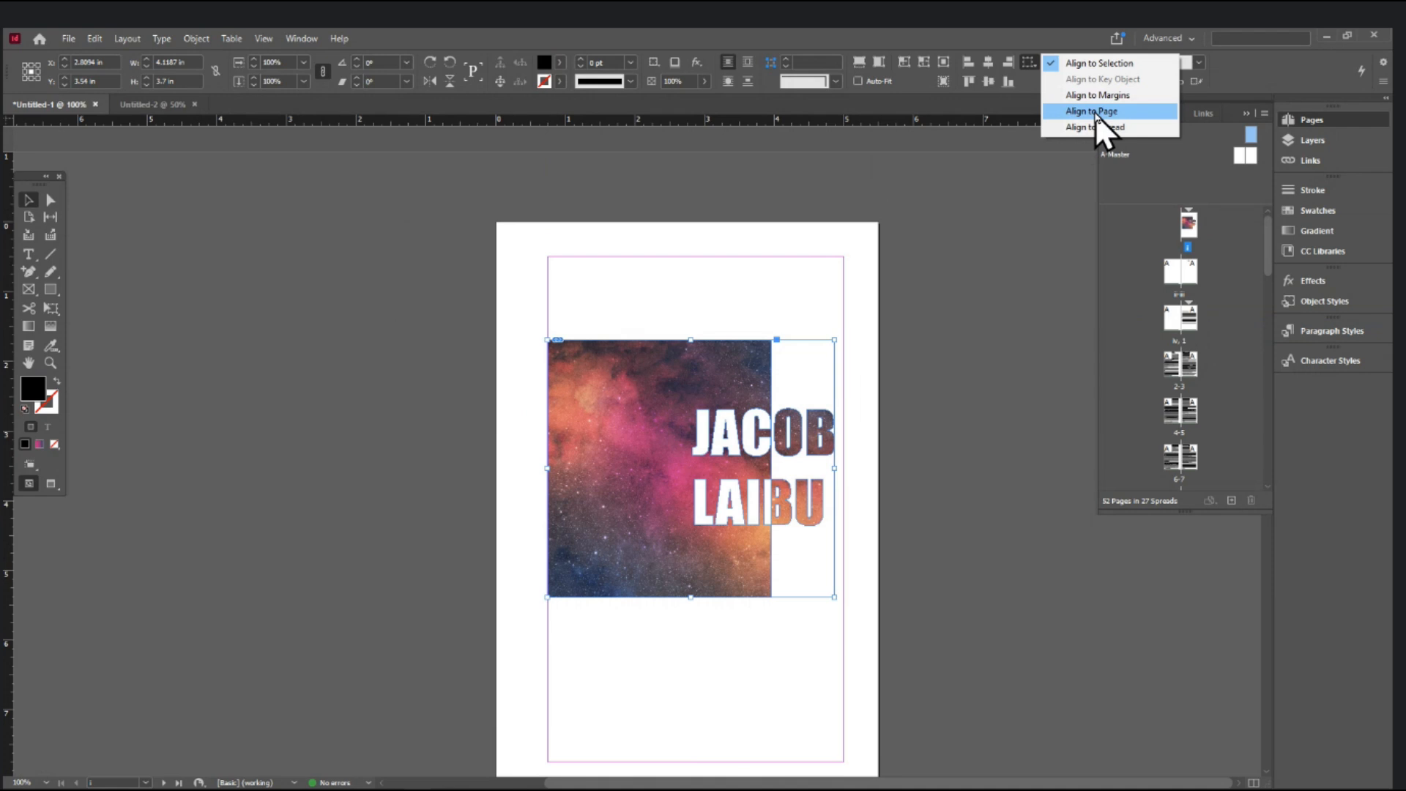
left_click(1098, 114)
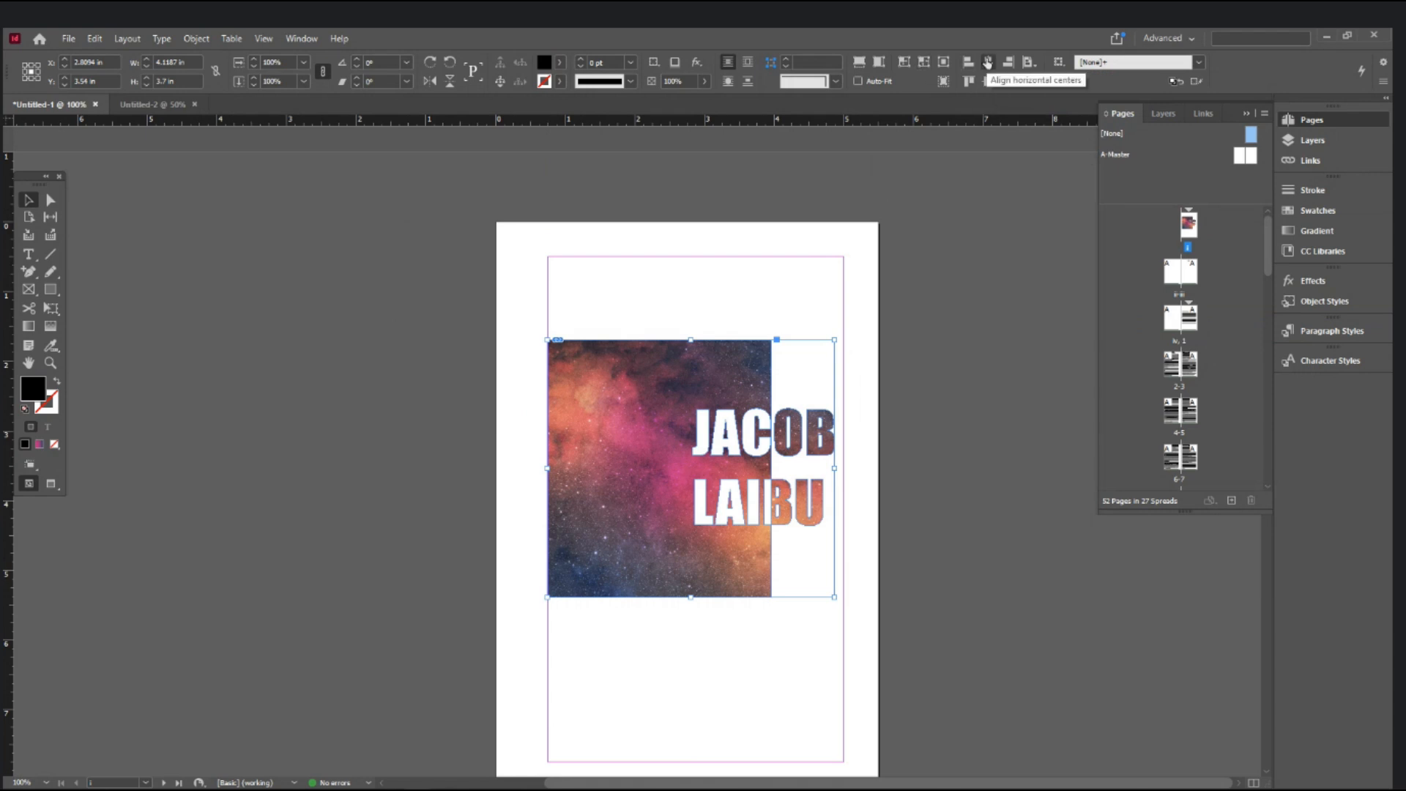
left_click(987, 63)
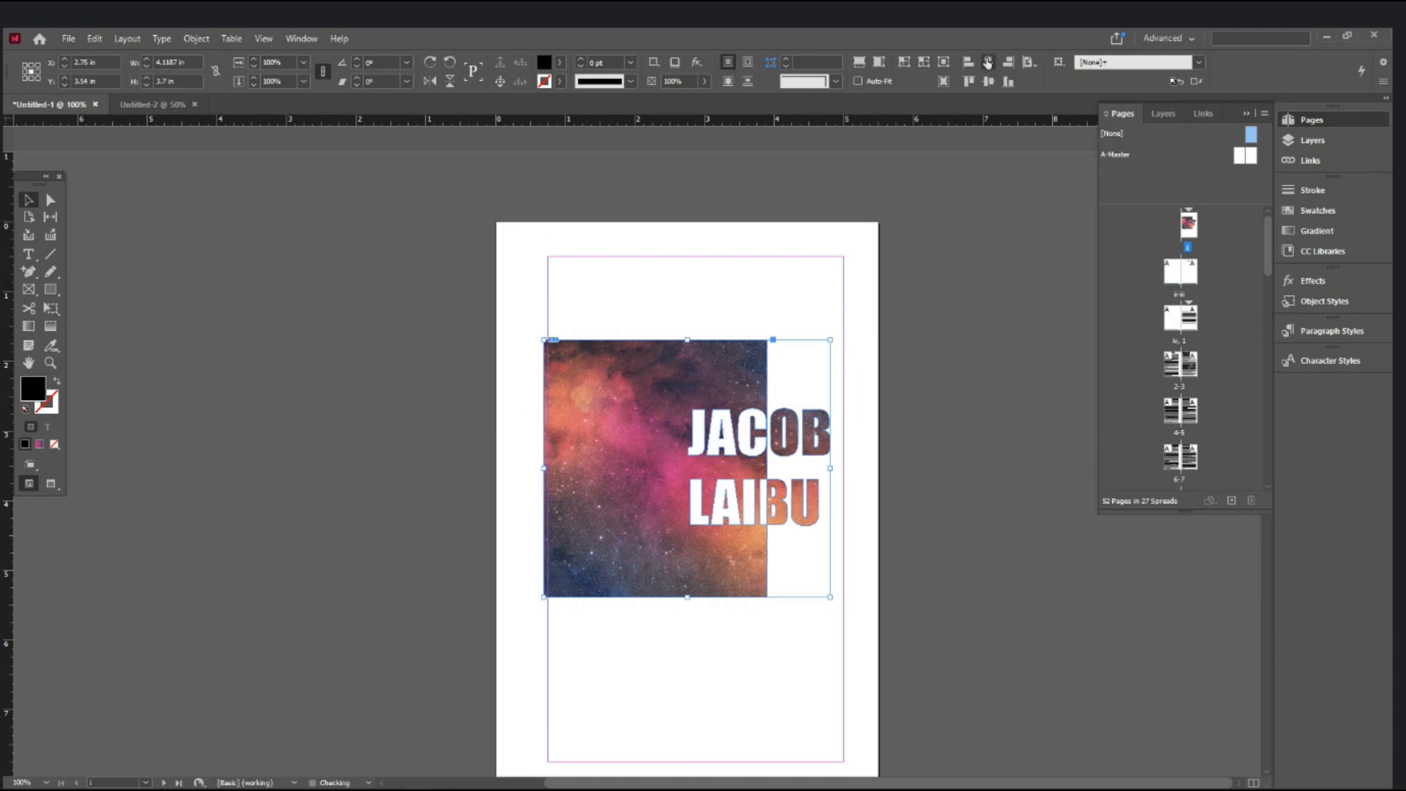
left_click(1028, 63)
left_click(1089, 96)
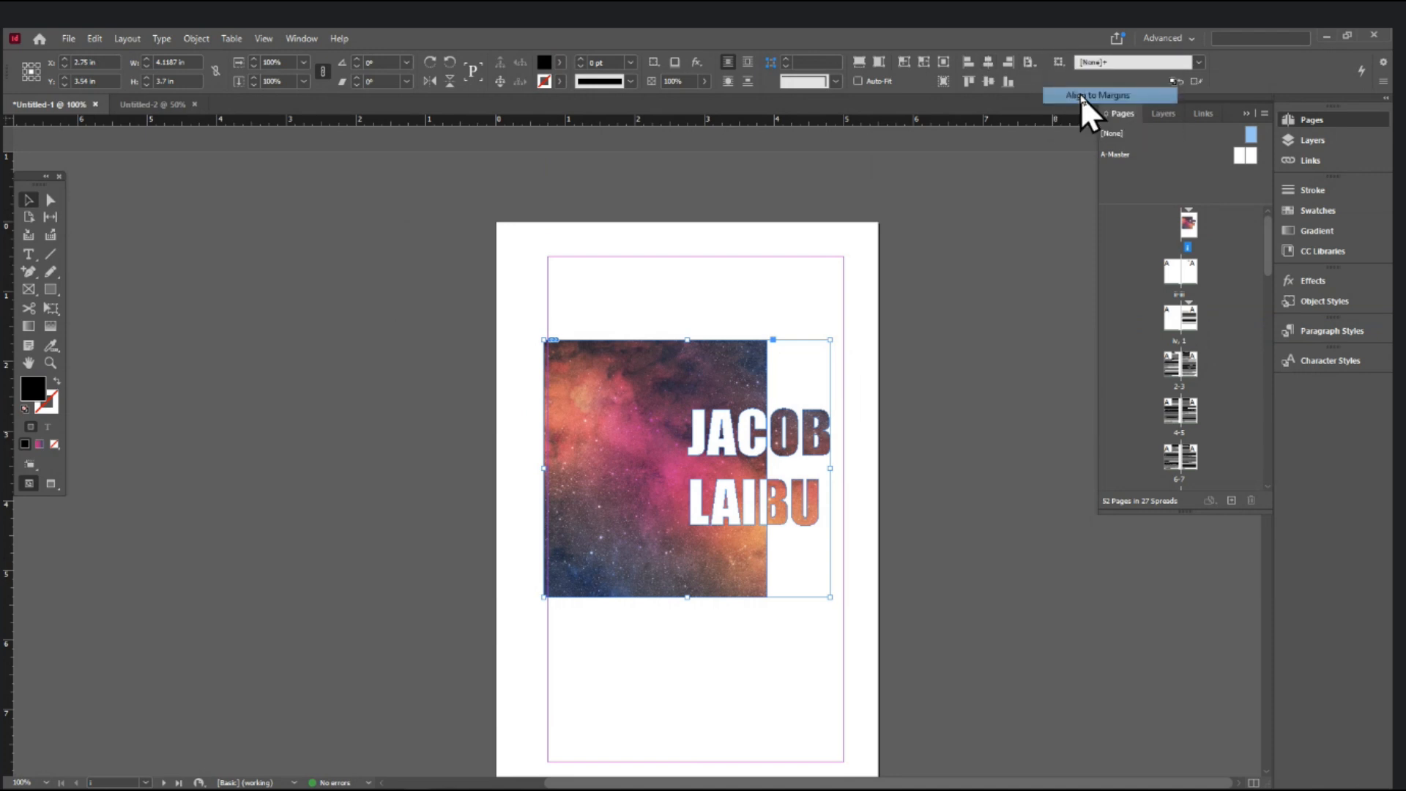
left_click(987, 64)
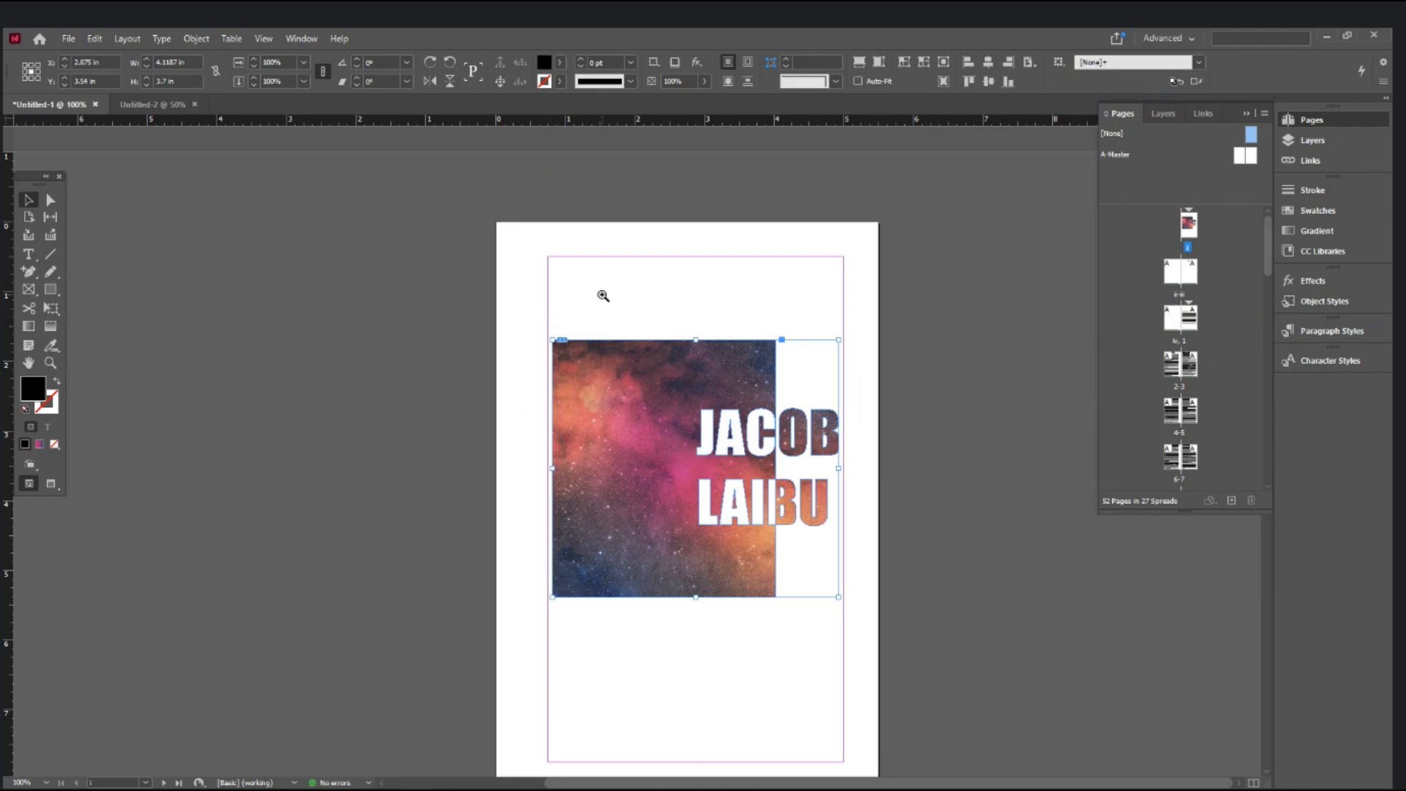
key("ctrl+equal")
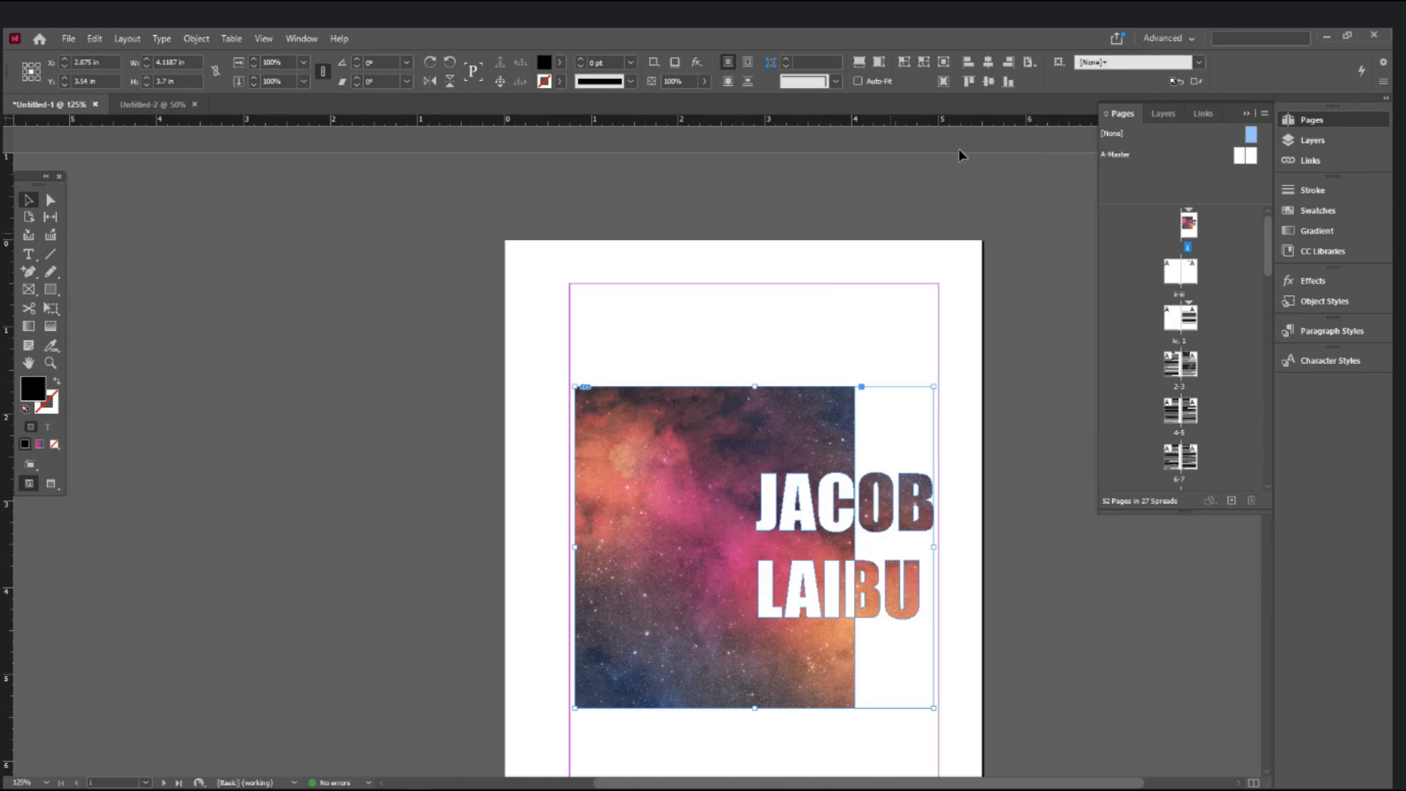
- Align the cover frame's horizontal centre to the page
left_click(1030, 62)
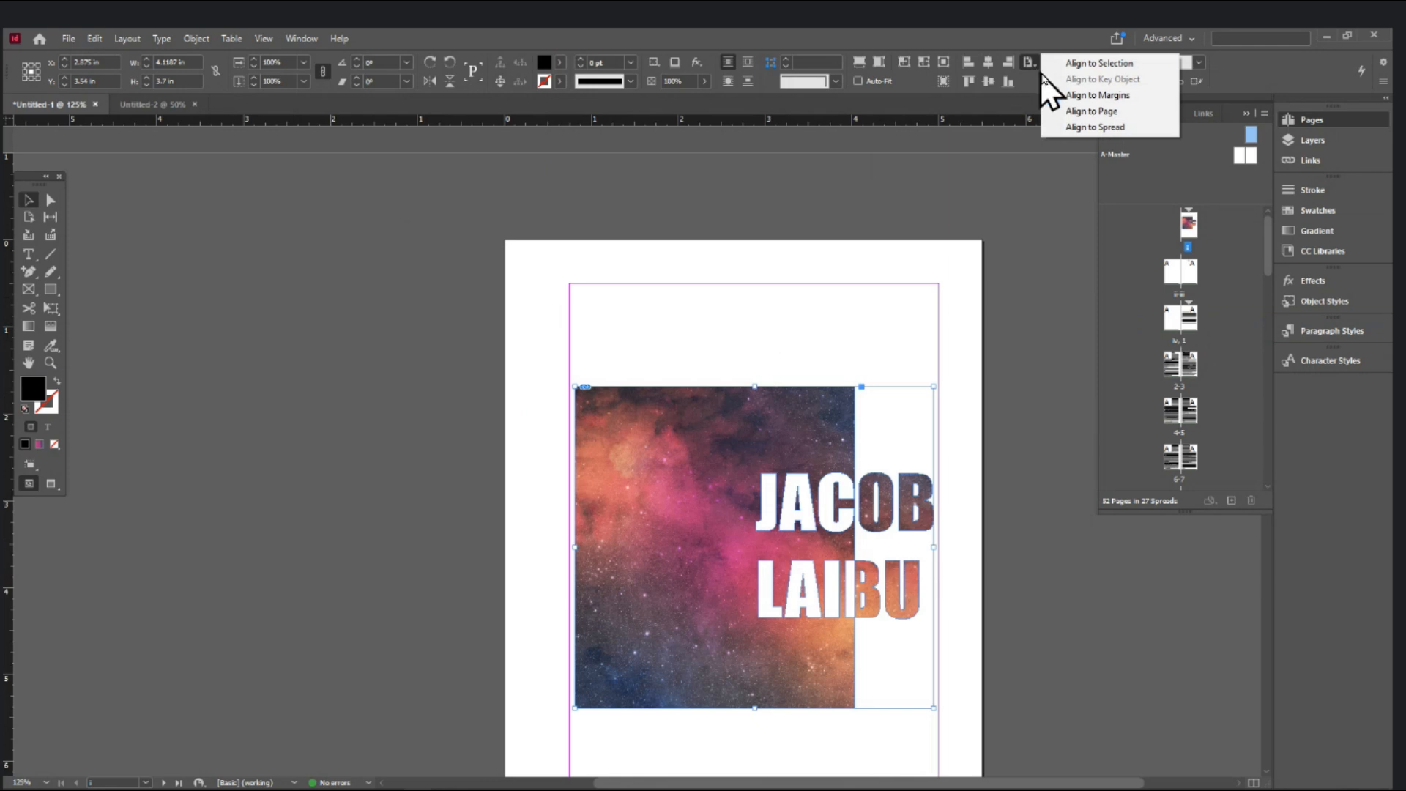
left_click(1082, 112)
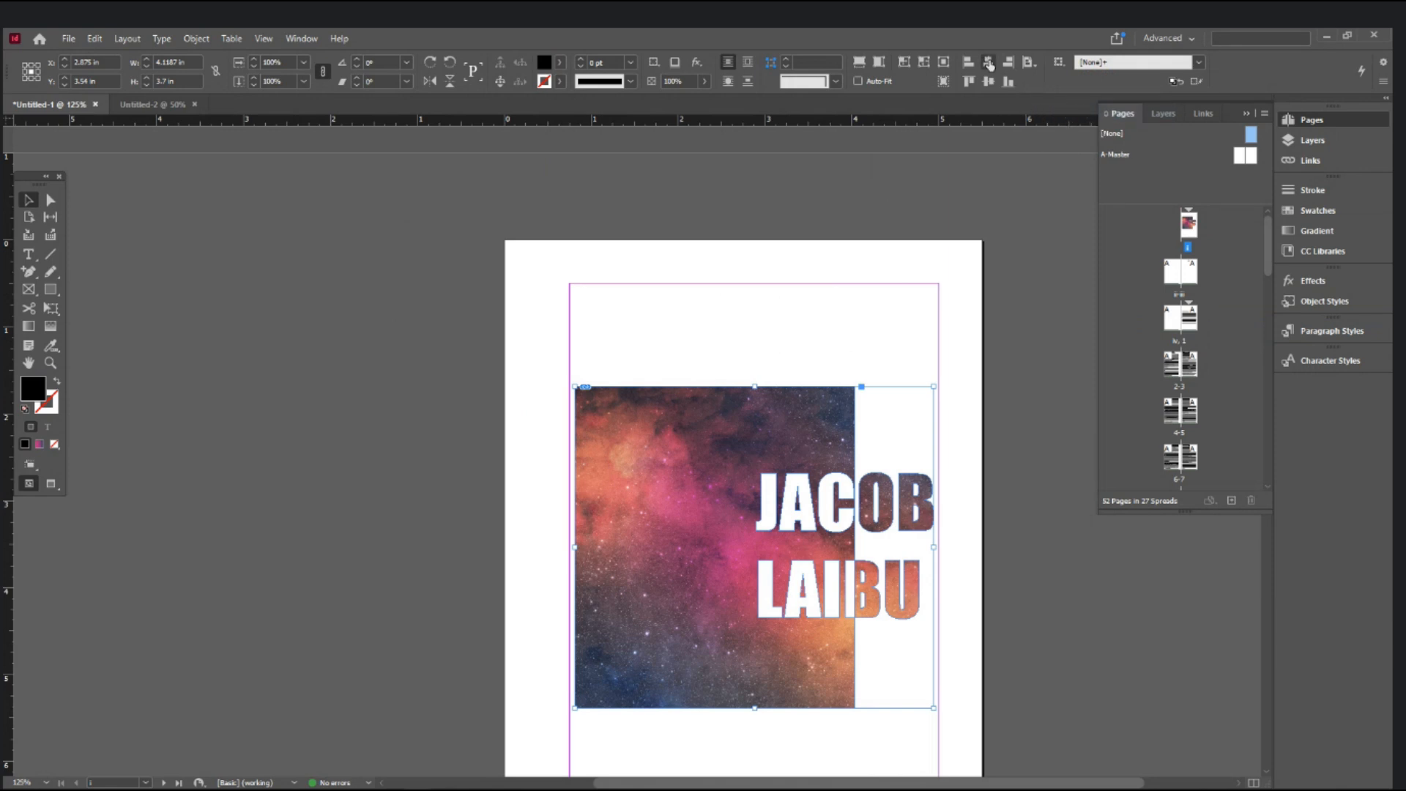
left_click(988, 63)
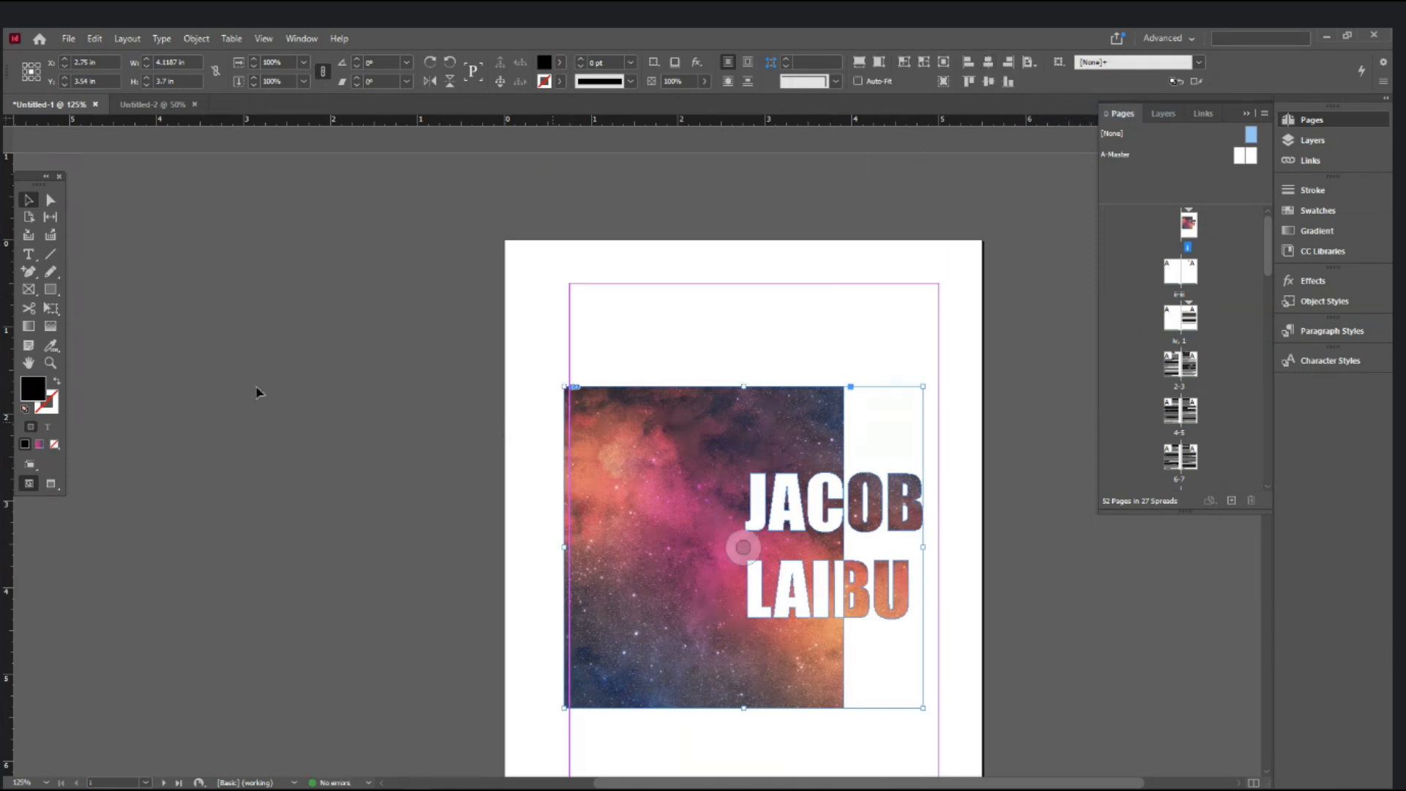
- Draw a thin helper rectangle and move it toward the JACOB text
left_click(51, 290)
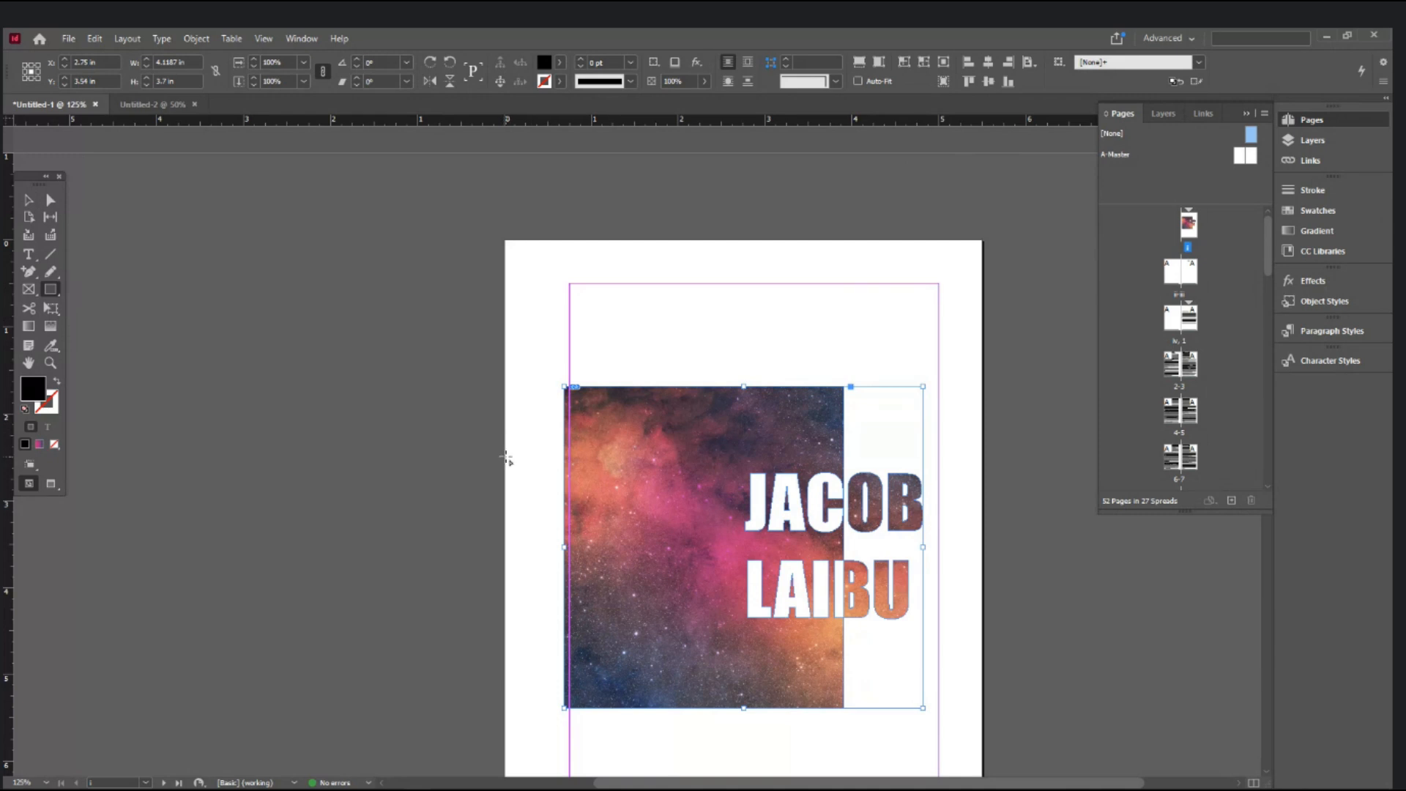
left_click_drag(506, 459, 565, 469)
left_click(29, 200)
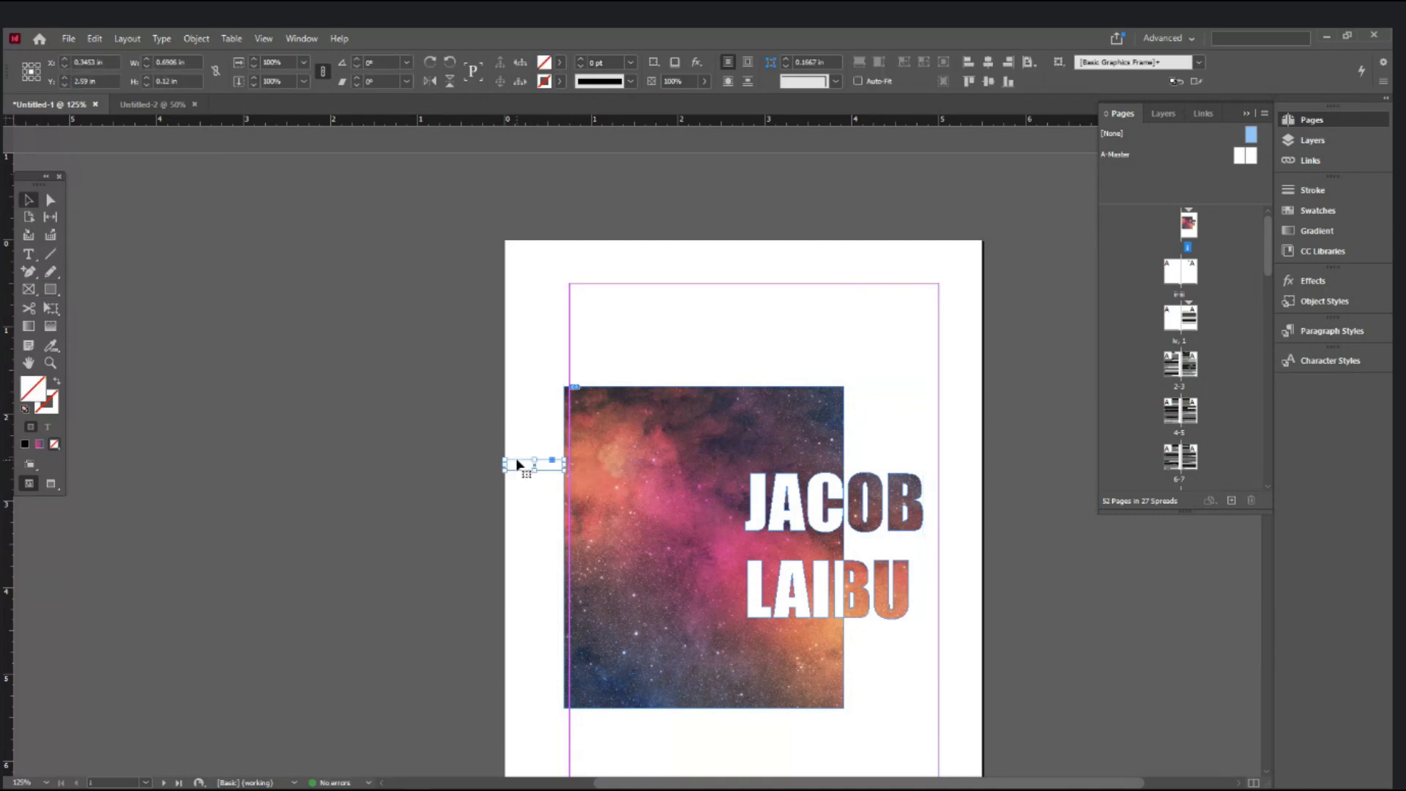
left_click_drag(519, 464, 968, 517)
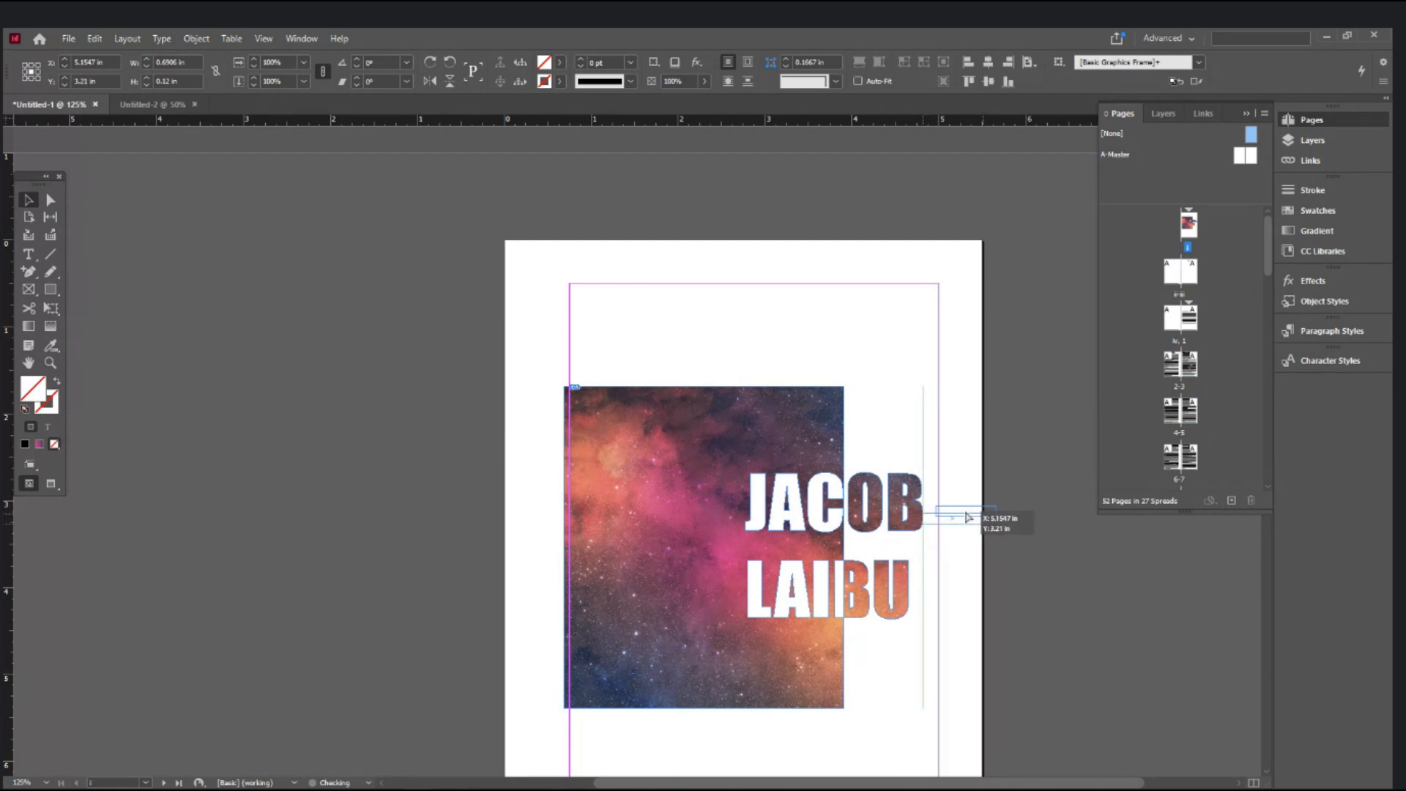
- Reselect the cover artwork and centre it horizontally between the page margins
left_click(1122, 509)
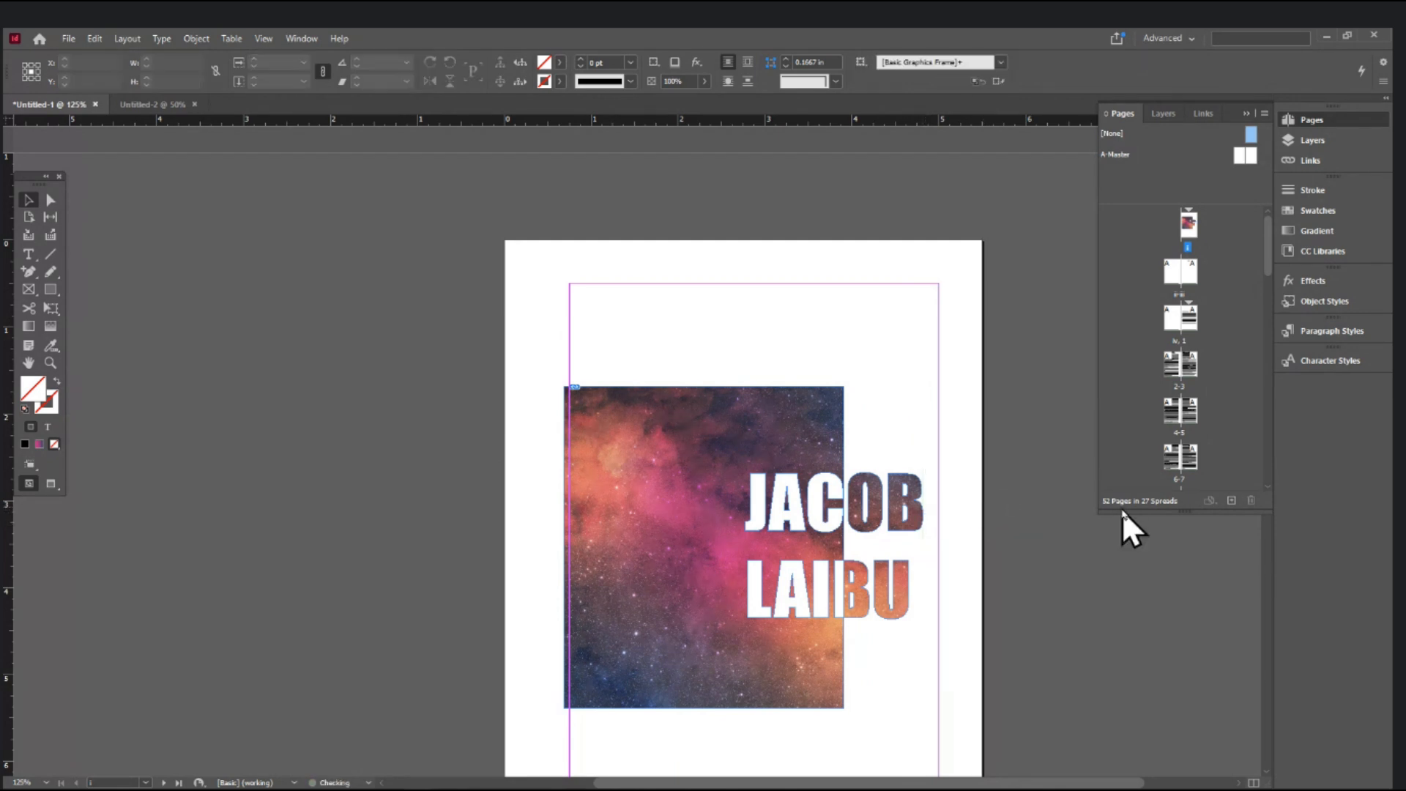
left_click(841, 438)
left_click(1028, 62)
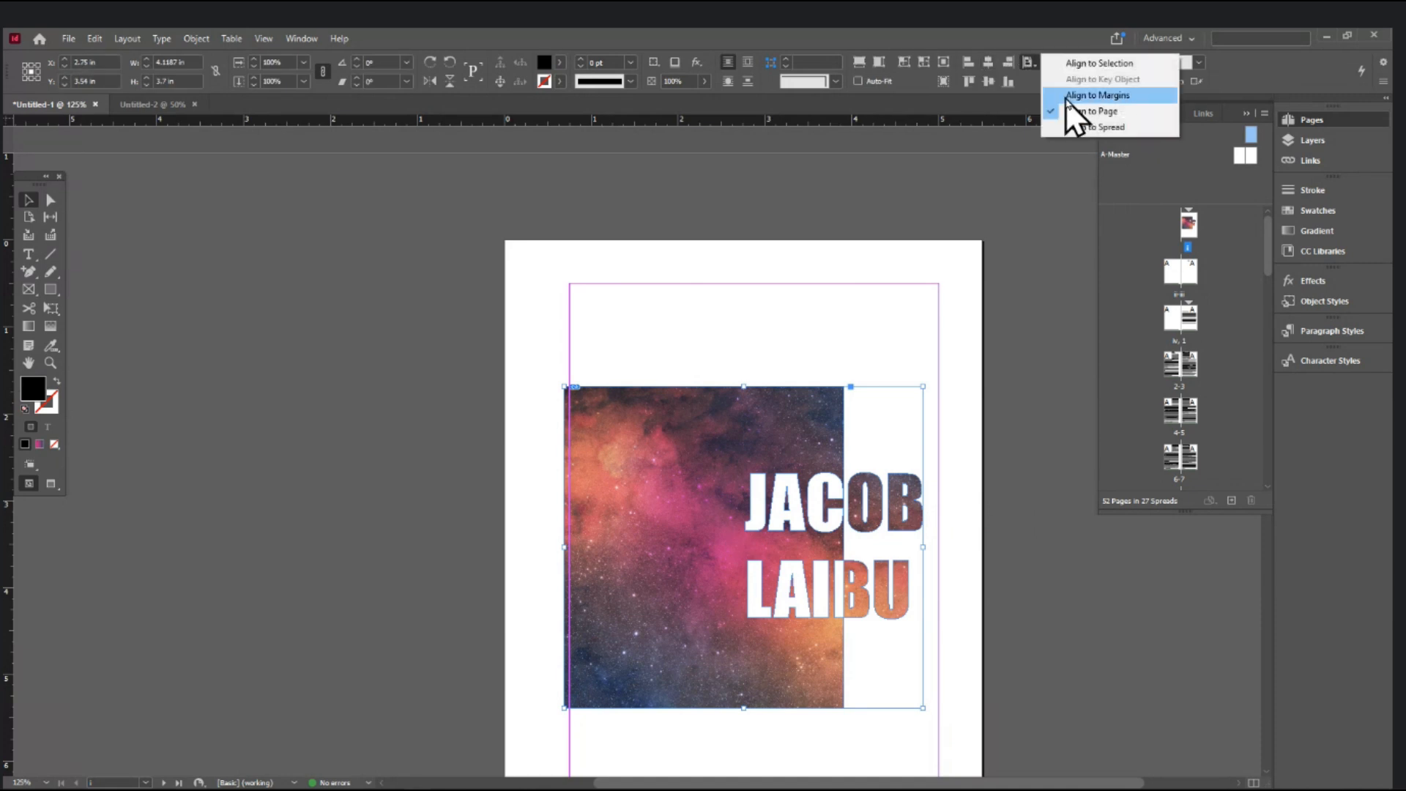
left_click(1083, 96)
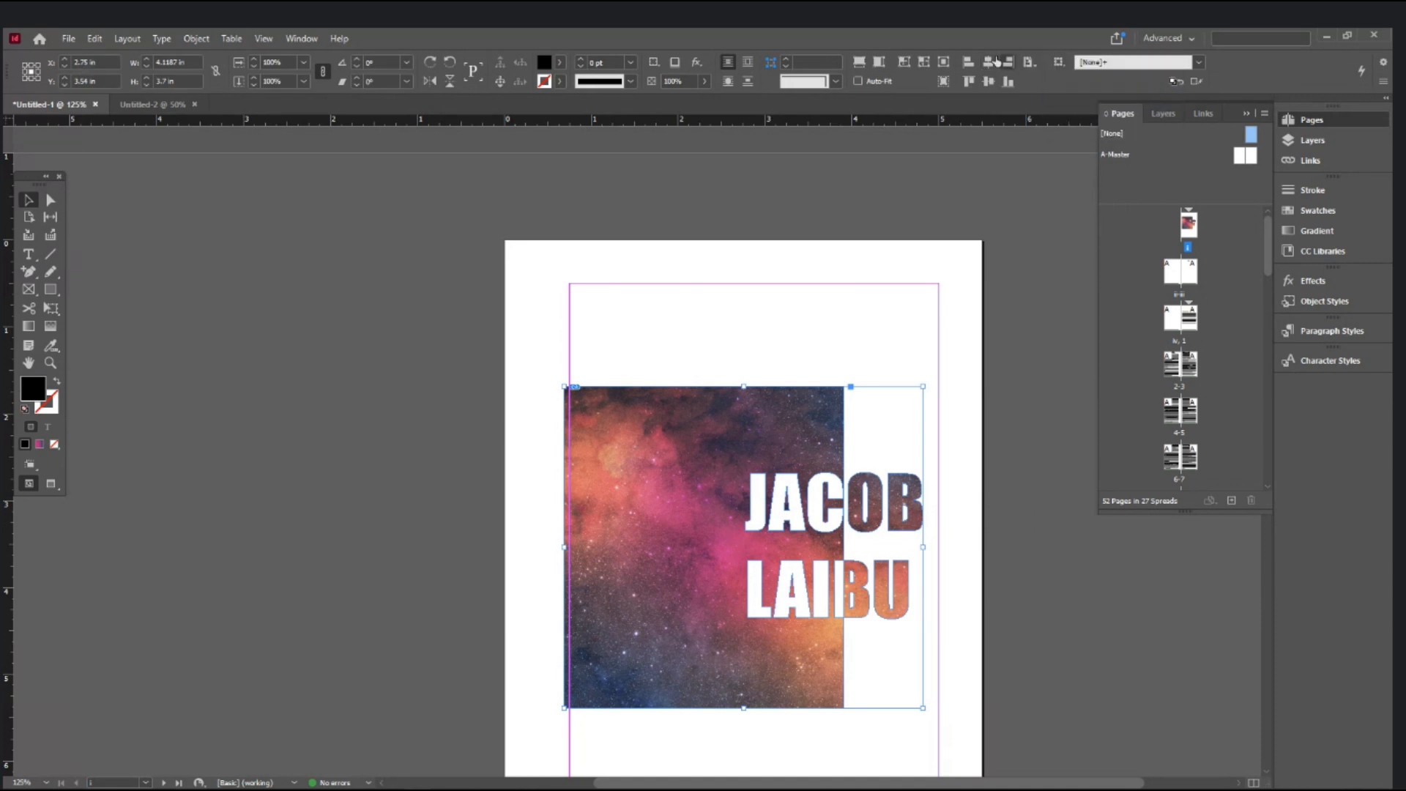
left_click(988, 62)
- Zoom in, check the image's left edge against JACOB with a temporary rectangle, then delete it
left_click(476, 372)
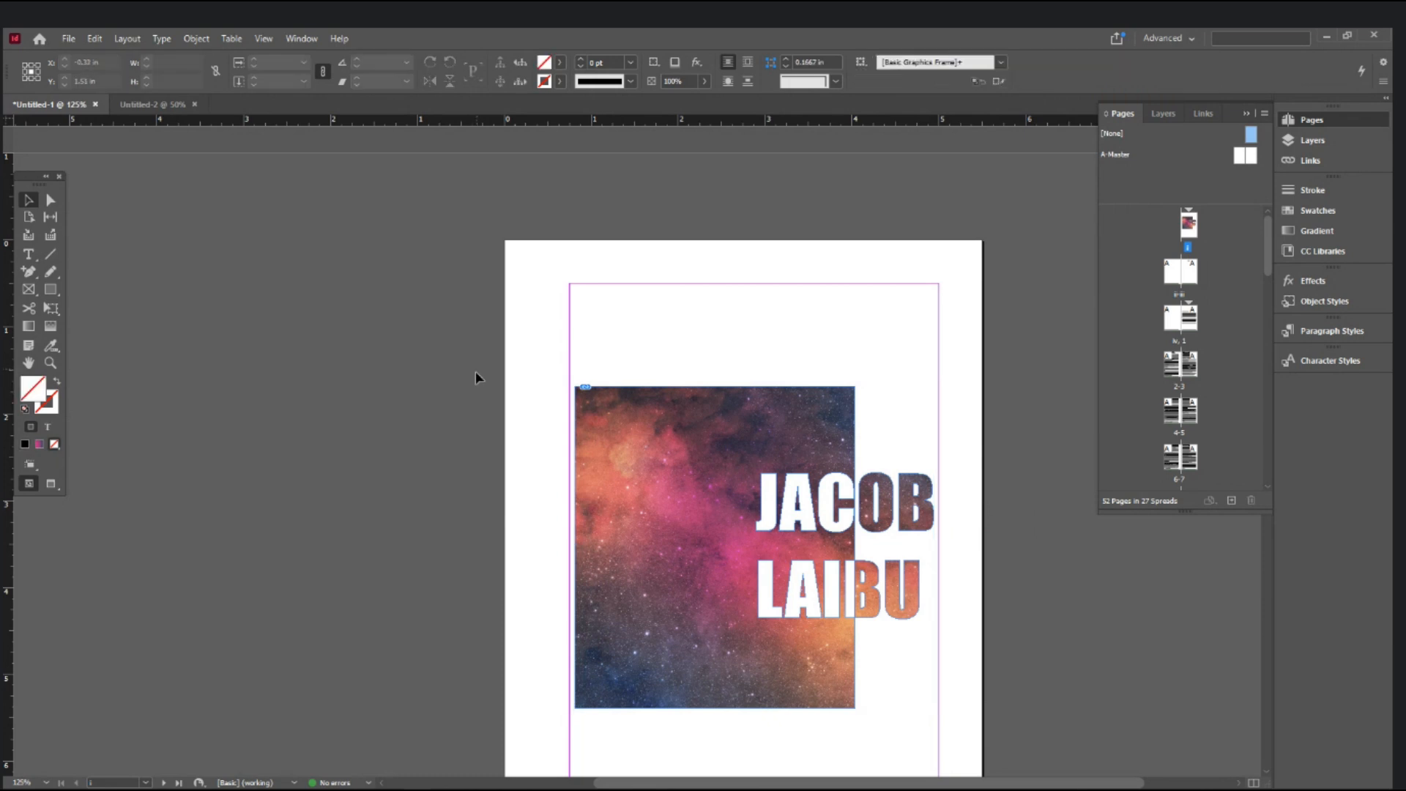
key("ctrl+2")
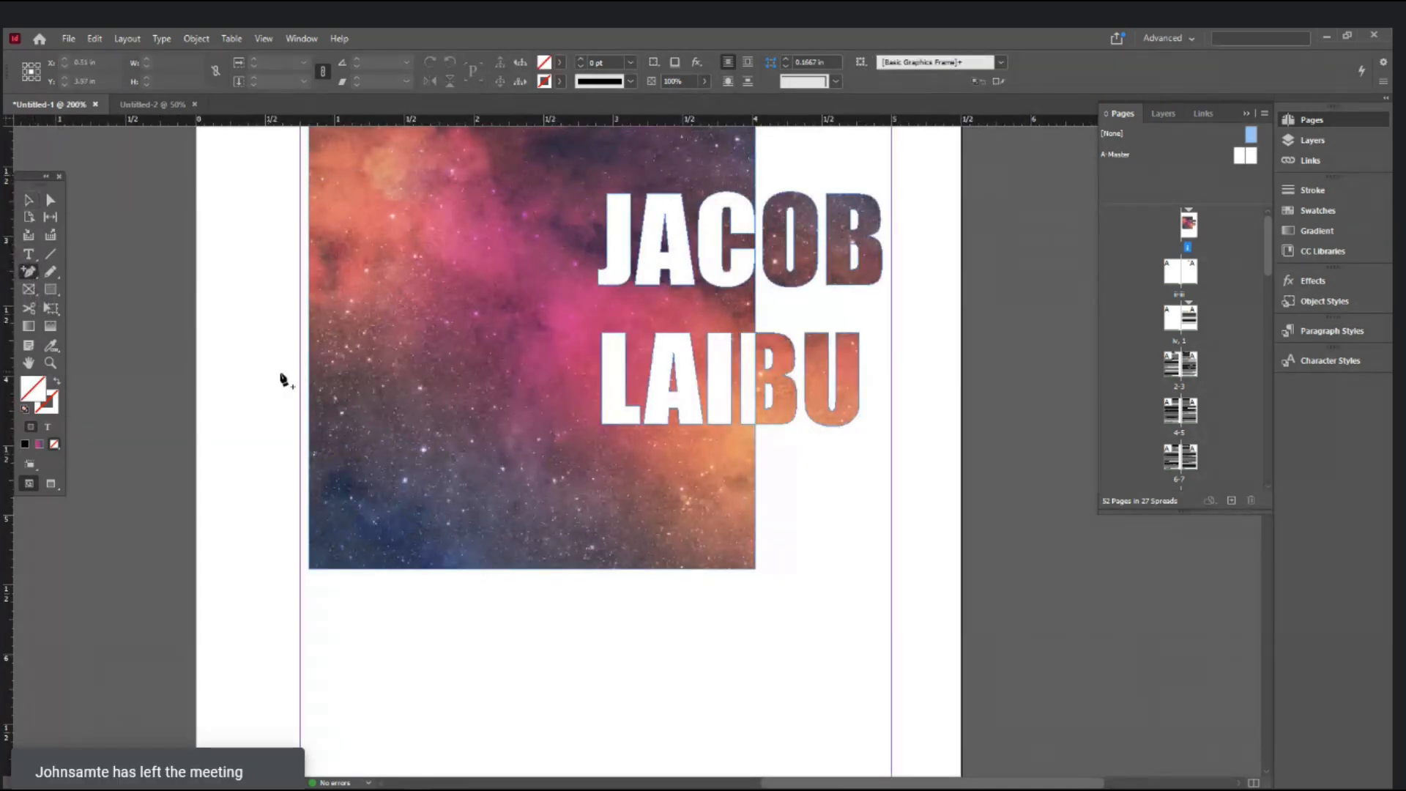
left_click(47, 287)
left_click_drag(303, 352, 308, 368)
left_click(28, 201)
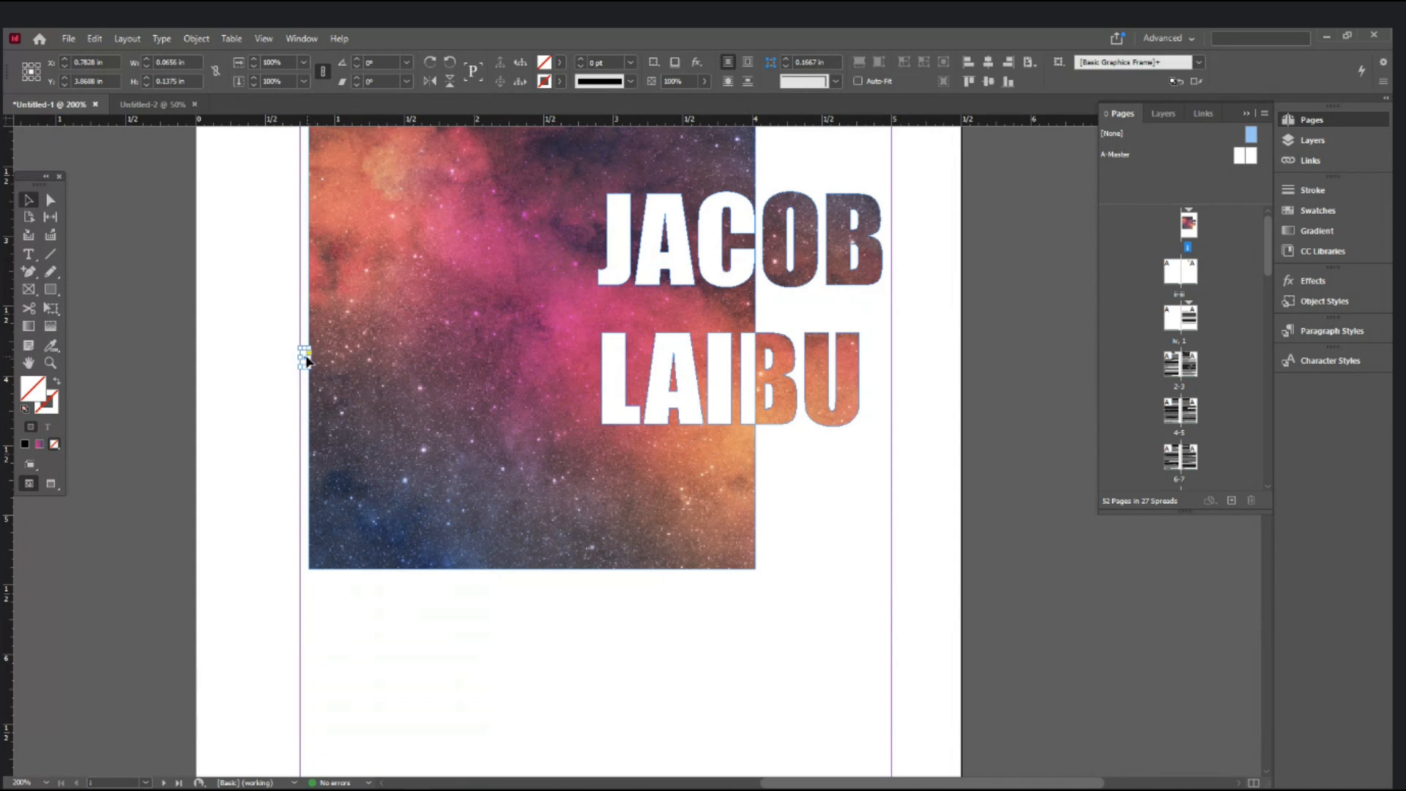
left_click_drag(304, 359, 884, 270)
key("Delete")
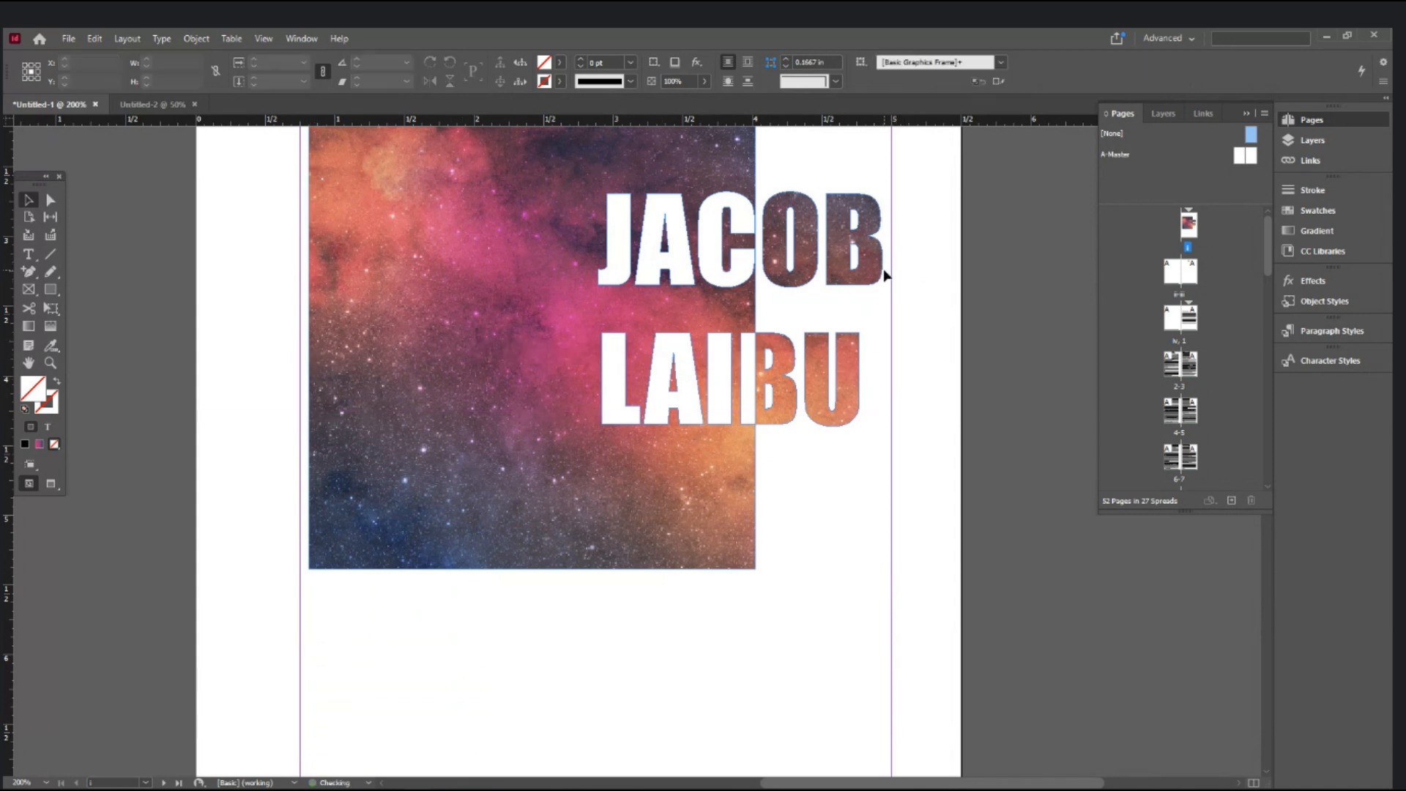
- Zoom back out and centre the cover artwork vertically between the margins
left_click(862, 283, "ctrl+alt")
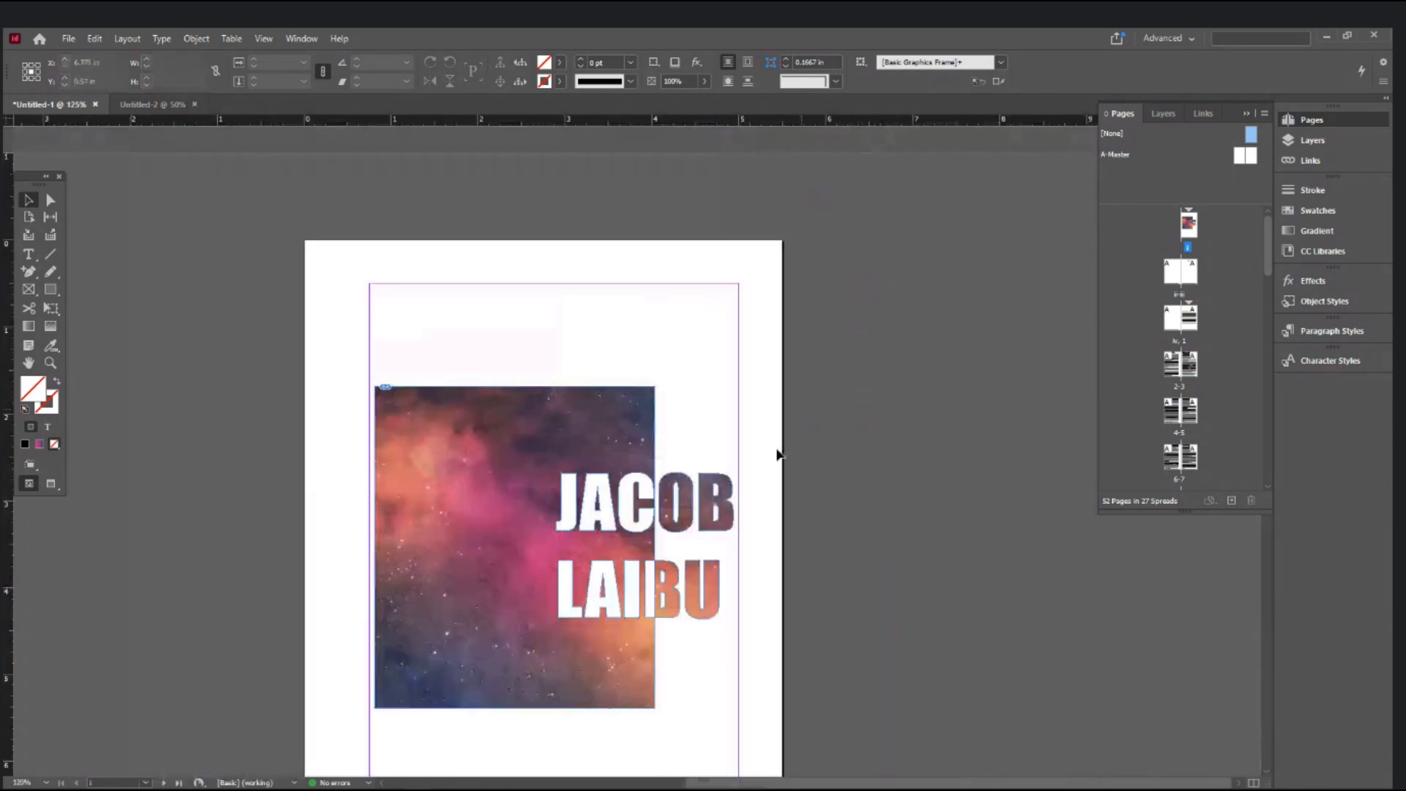
left_click_drag(800, 442, 882, 291)
left_click(672, 301)
left_click(672, 301, "ctrl+alt")
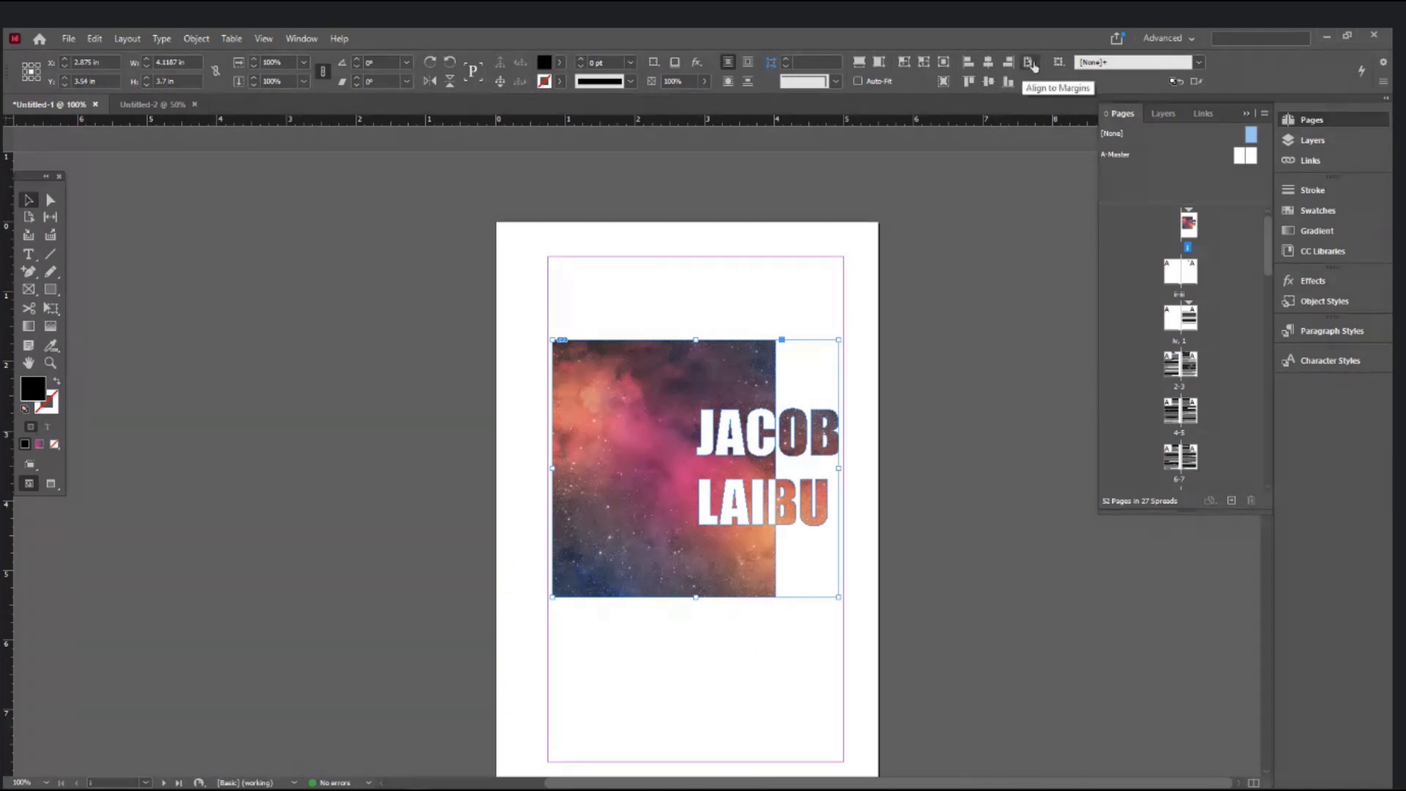
left_click(988, 81)
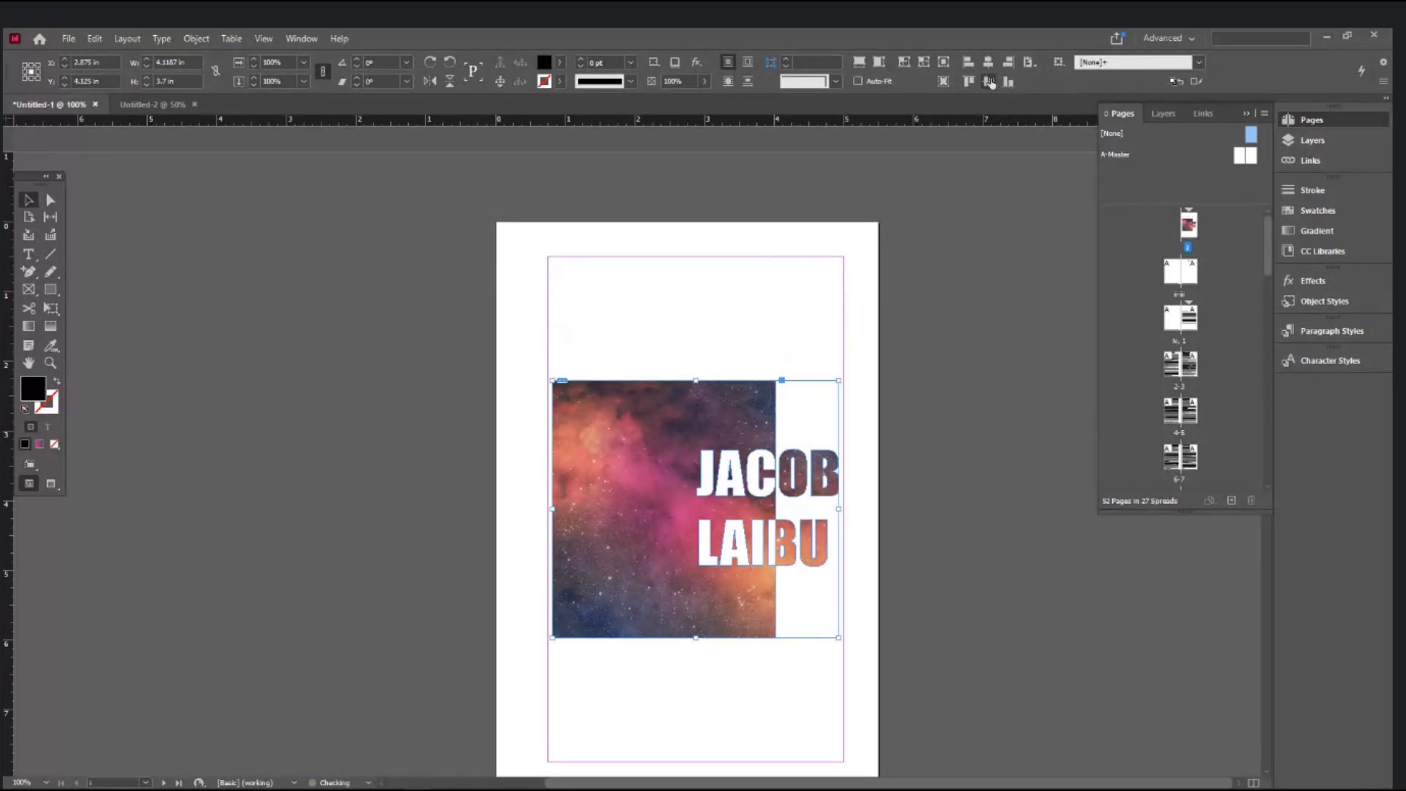
scroll(860, 366, "down", 1)
- Switch to Preview mode and scroll down to the blank page iv and page 1 spread
scroll(860, 361, "down", 2)
key("ctrl+minus")
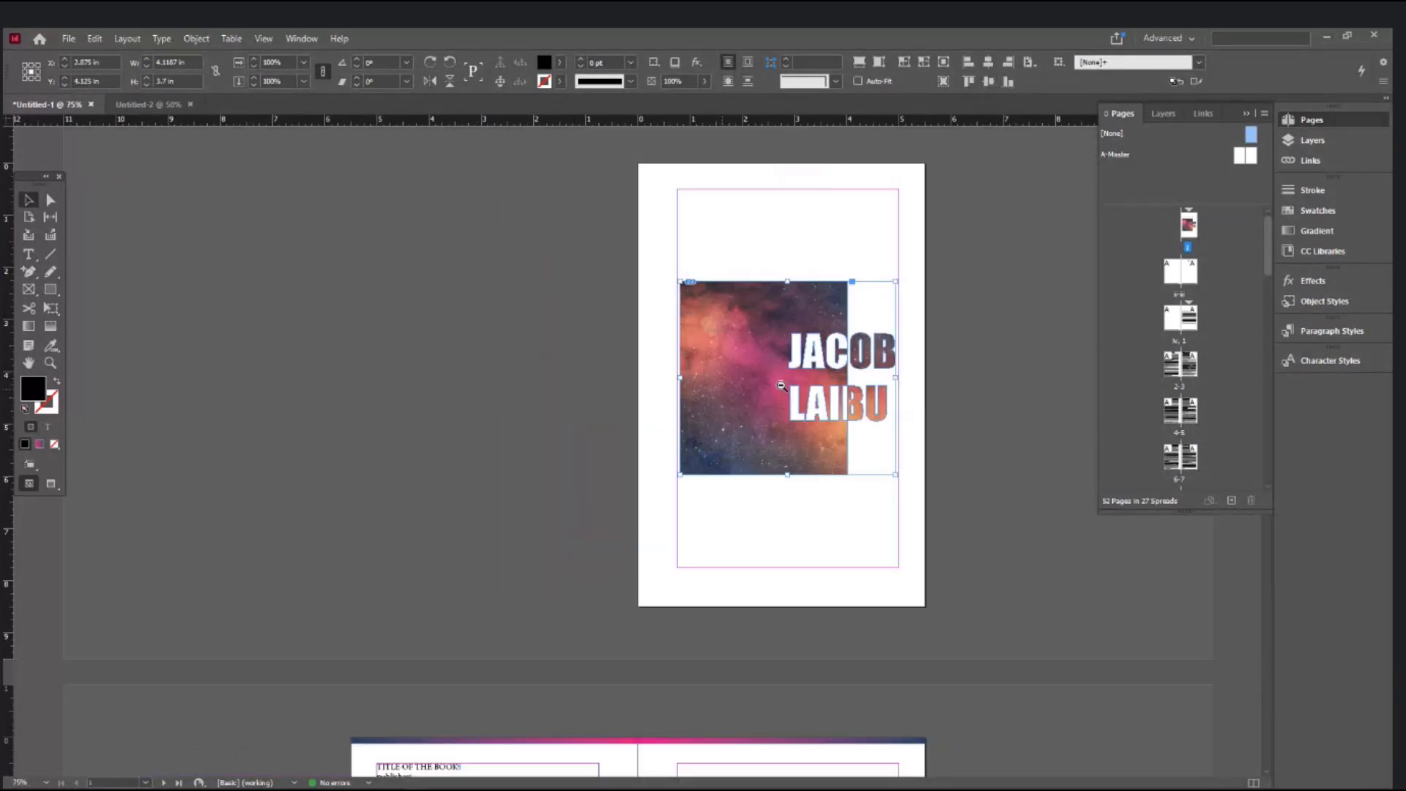
left_click(965, 367)
key("w")
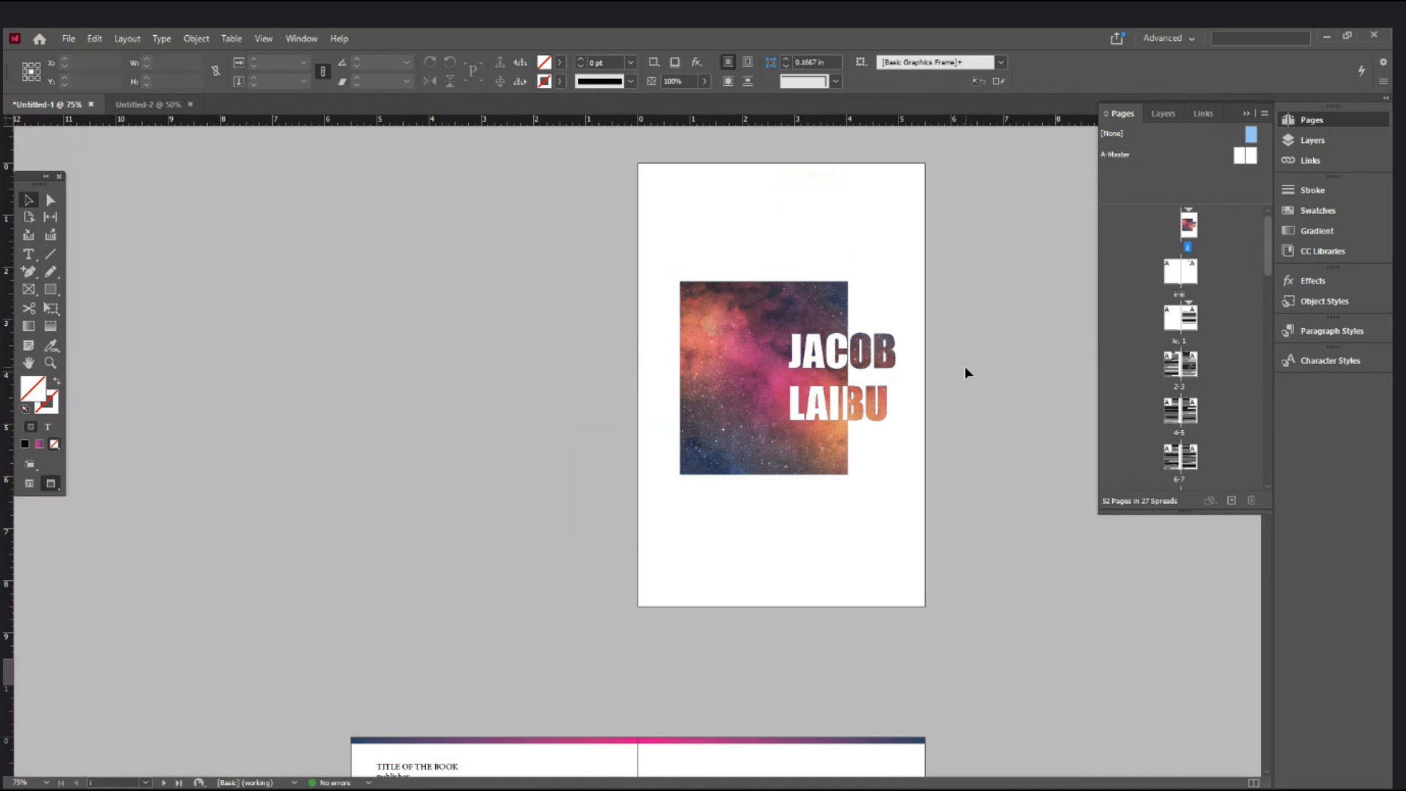
scroll(964, 366, "down", 5)
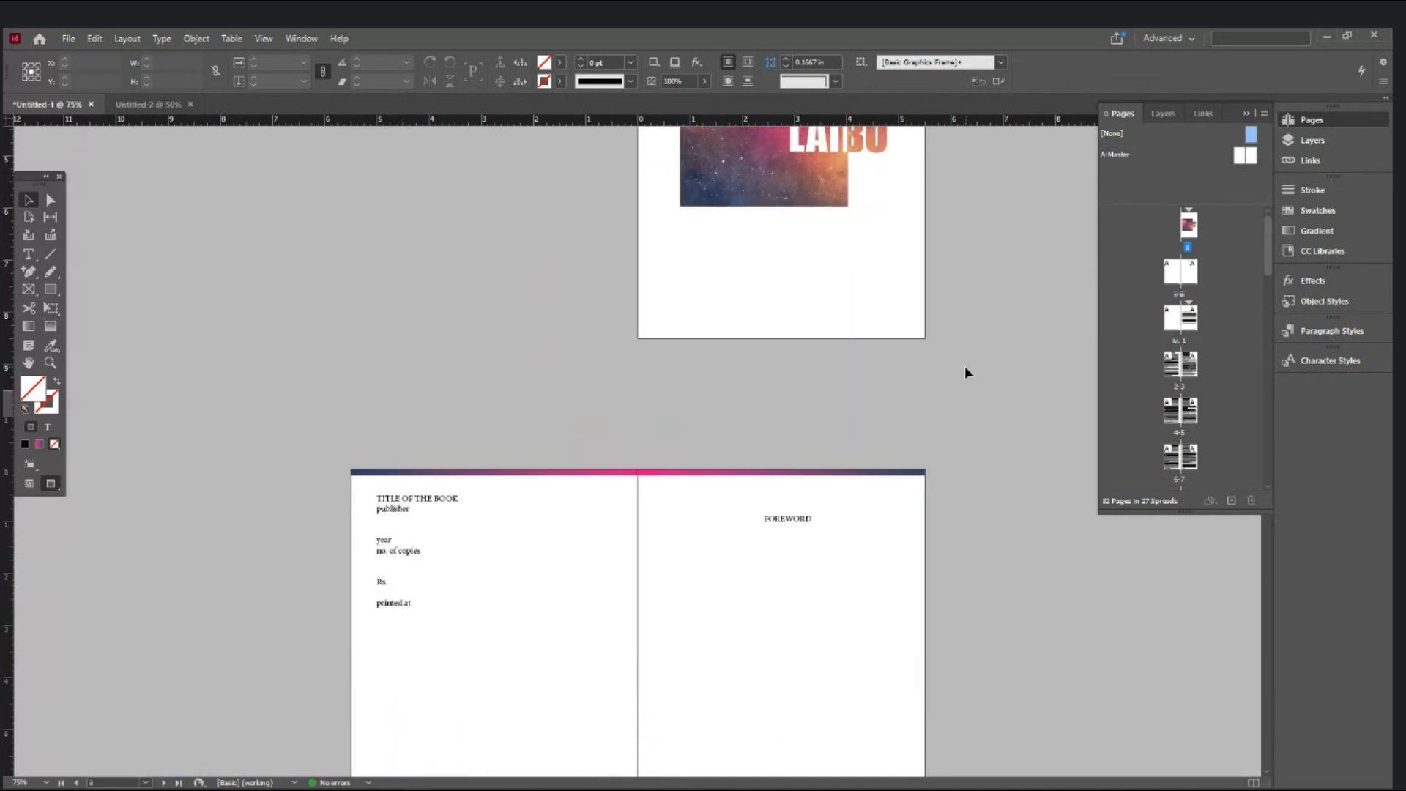
left_click(447, 388)
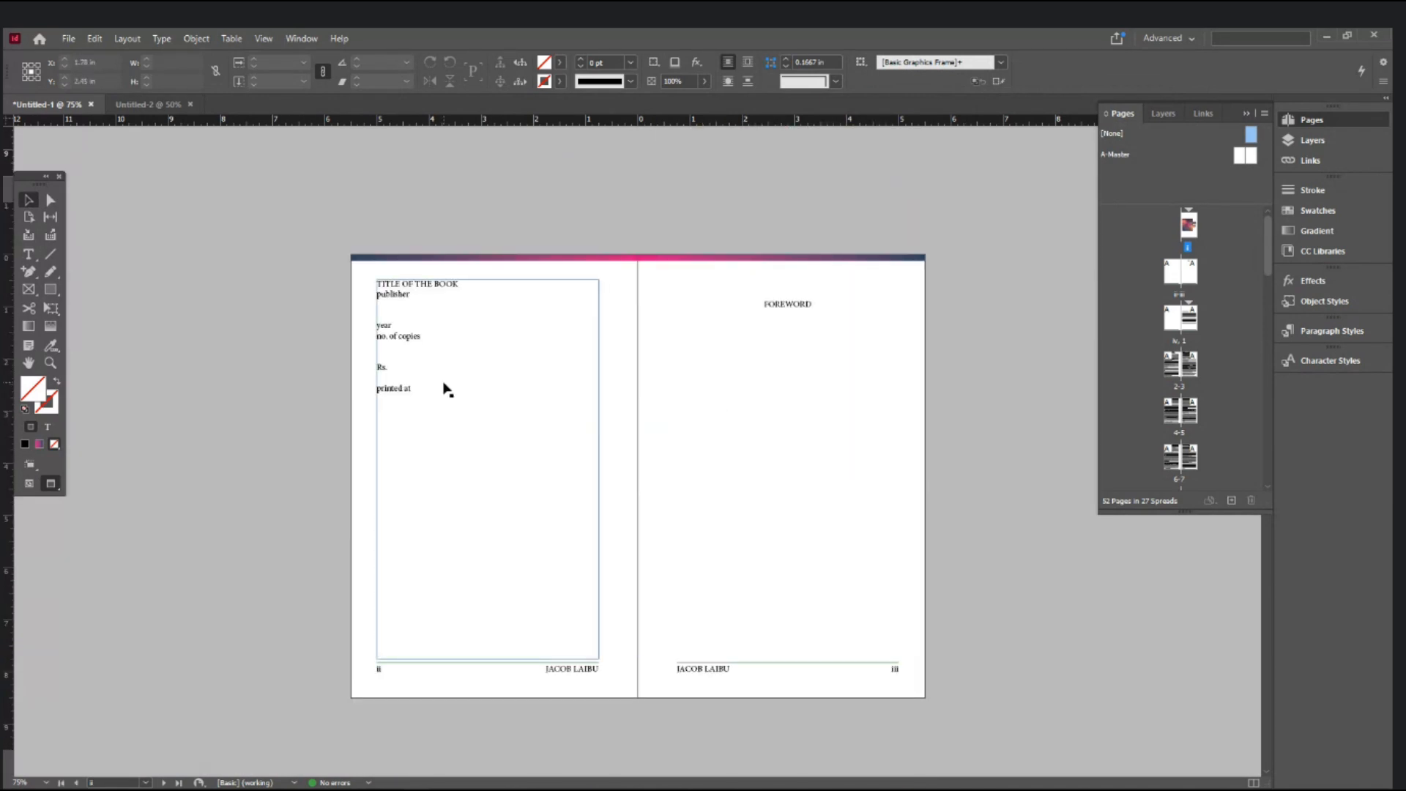
scroll(446, 389, "down", 1)
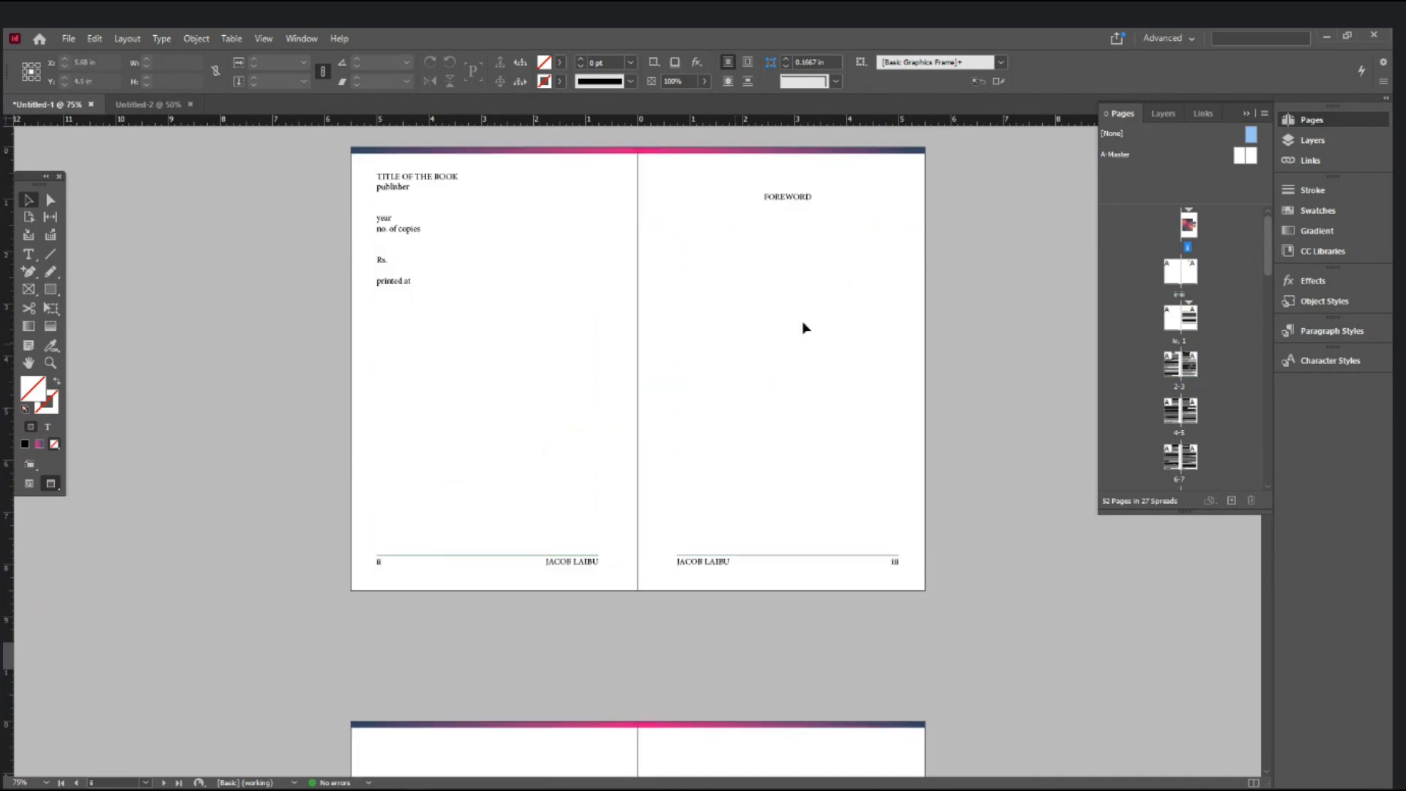
scroll(804, 327, "down", 3)
scroll(805, 327, "down", 3)
left_click(483, 437)
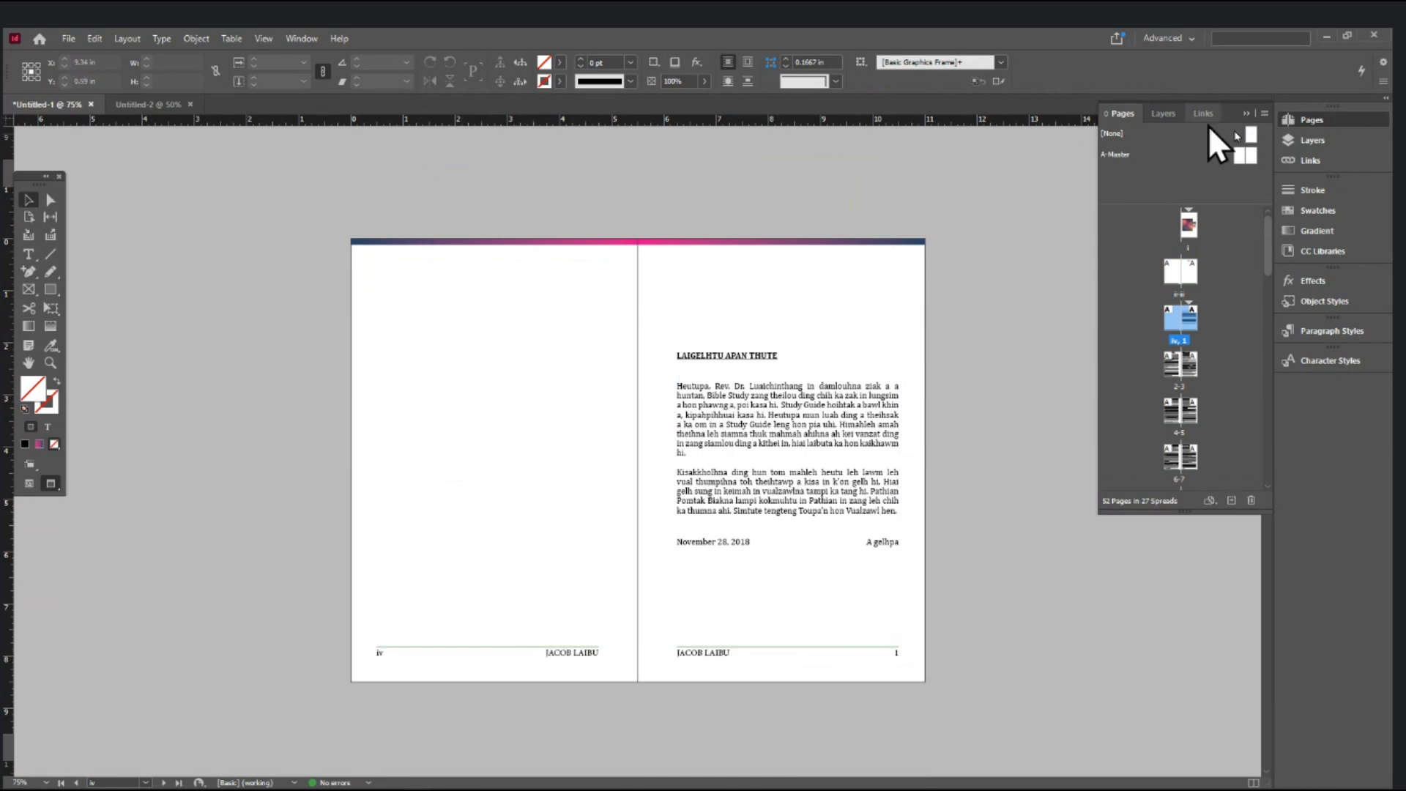
- Apply the [None] master to page iv, then jump to the final page 48
left_click_drag(1250, 134, 1171, 328)
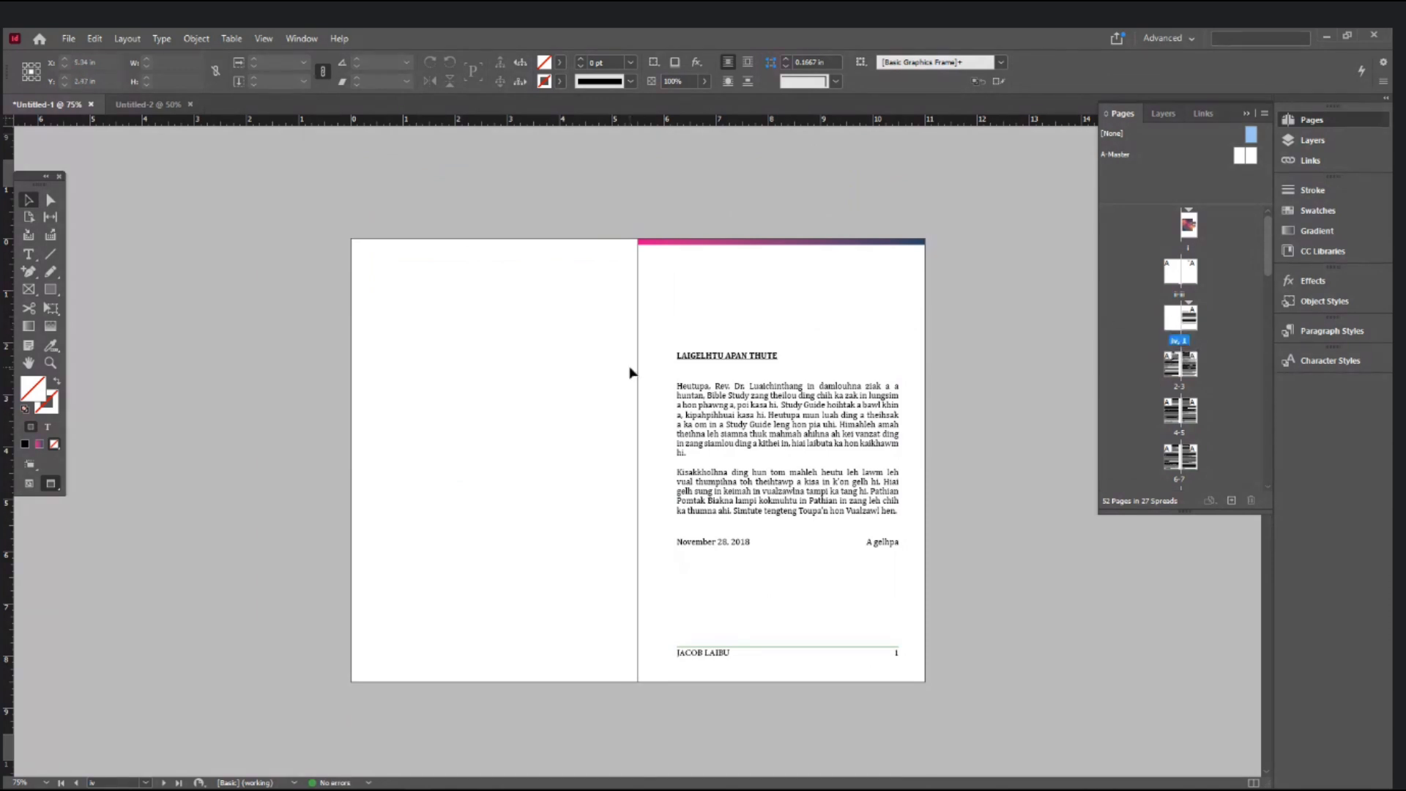
scroll(629, 373, "down", 3)
scroll(630, 373, "down", 3)
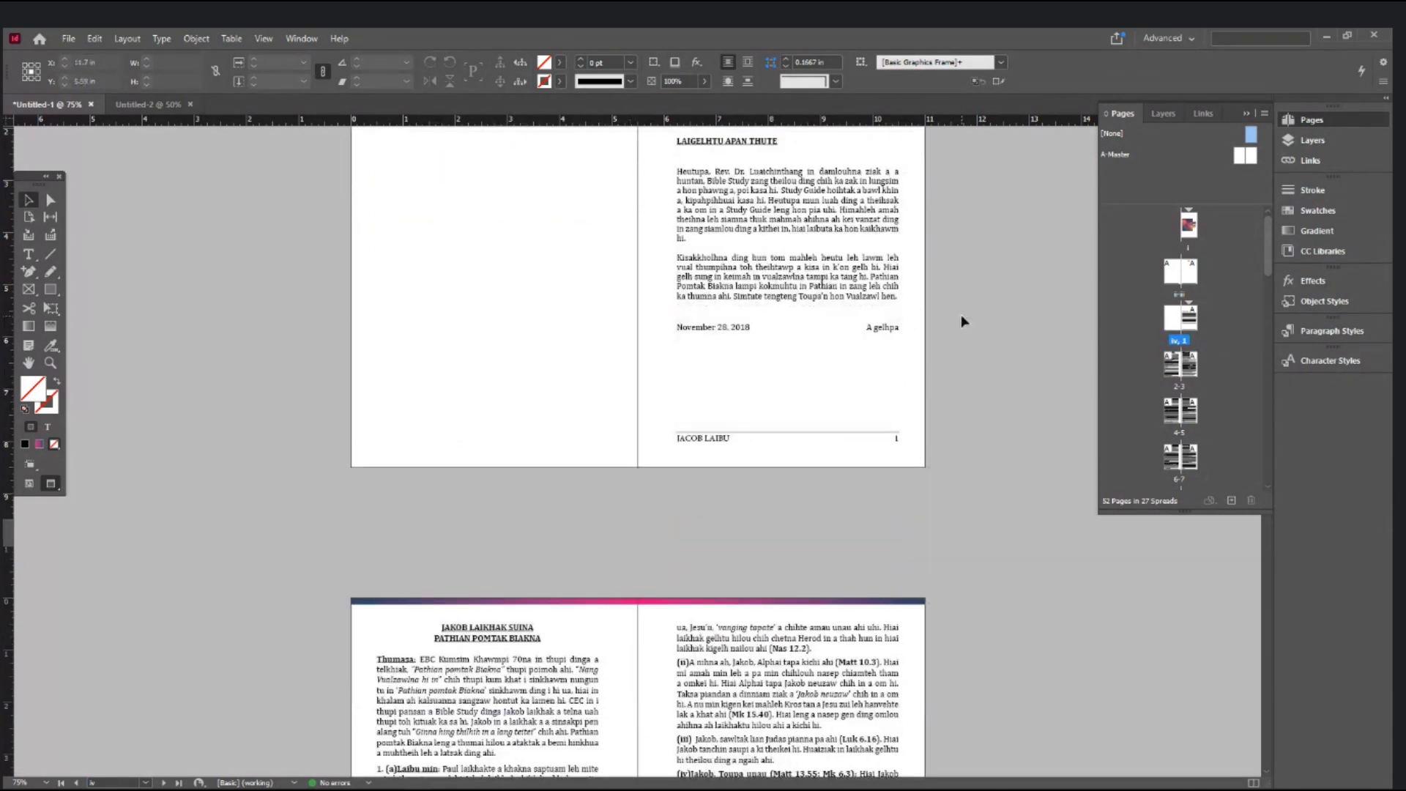
scroll(912, 389, "down", 20)
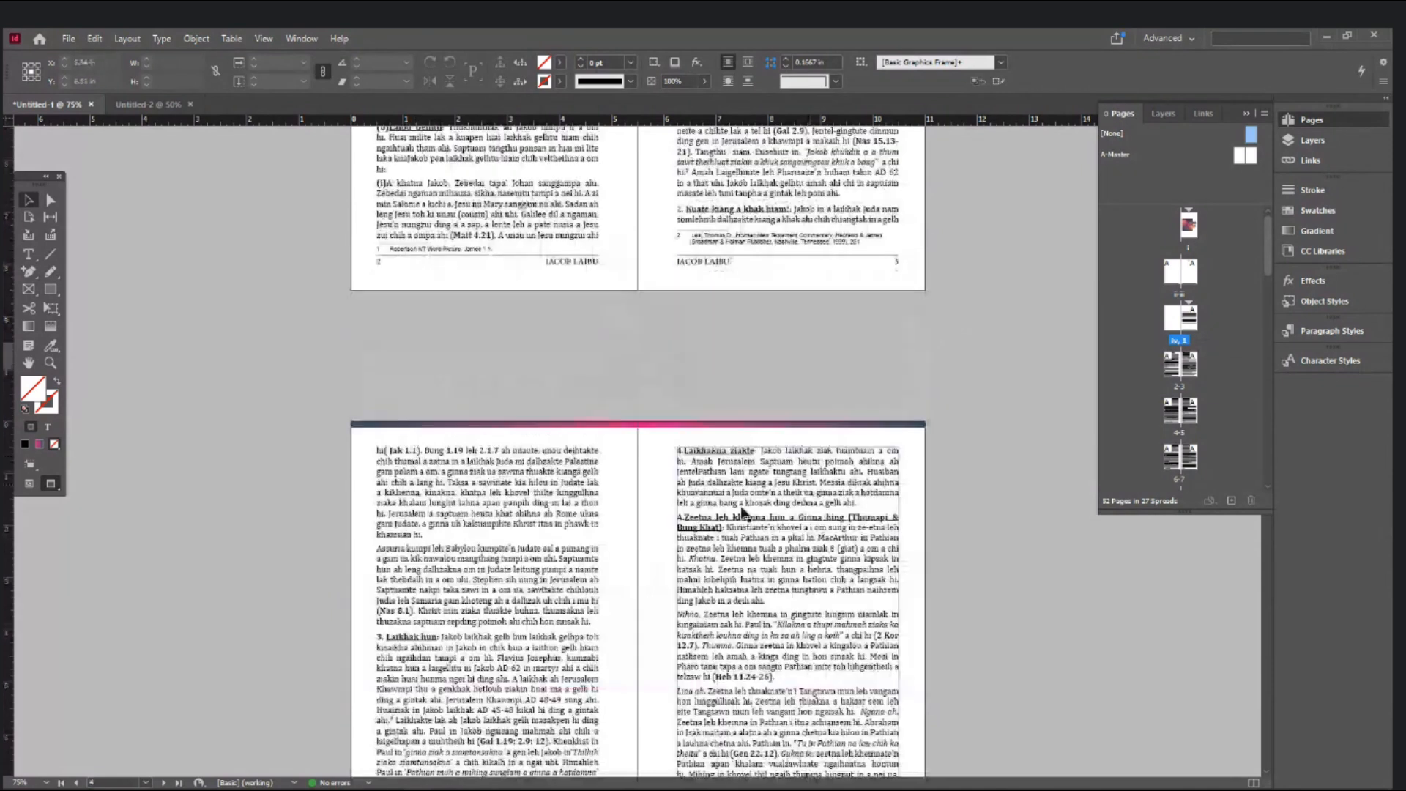
scroll(908, 512, "down", 6)
left_click_drag(1271, 260, 1265, 485)
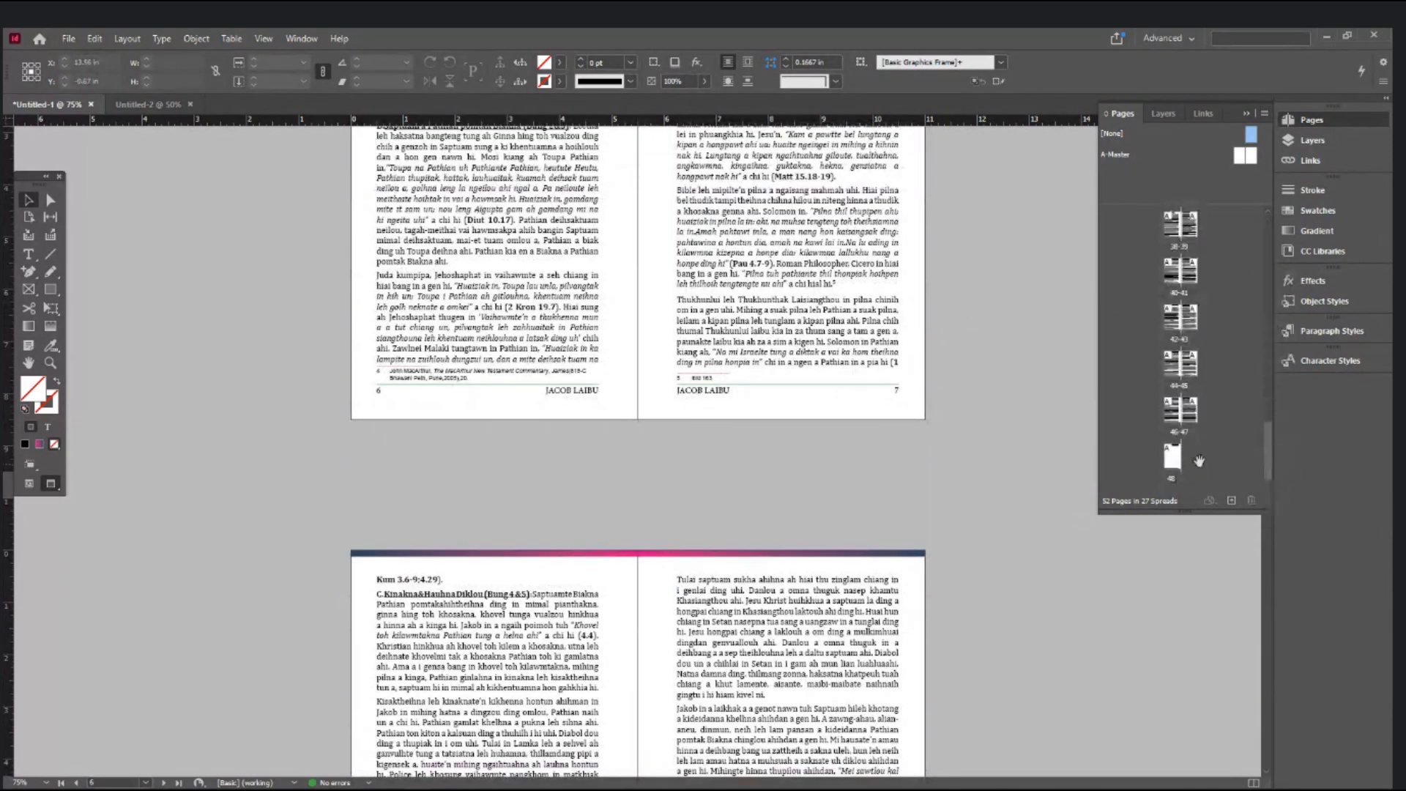
double_click(1173, 469)
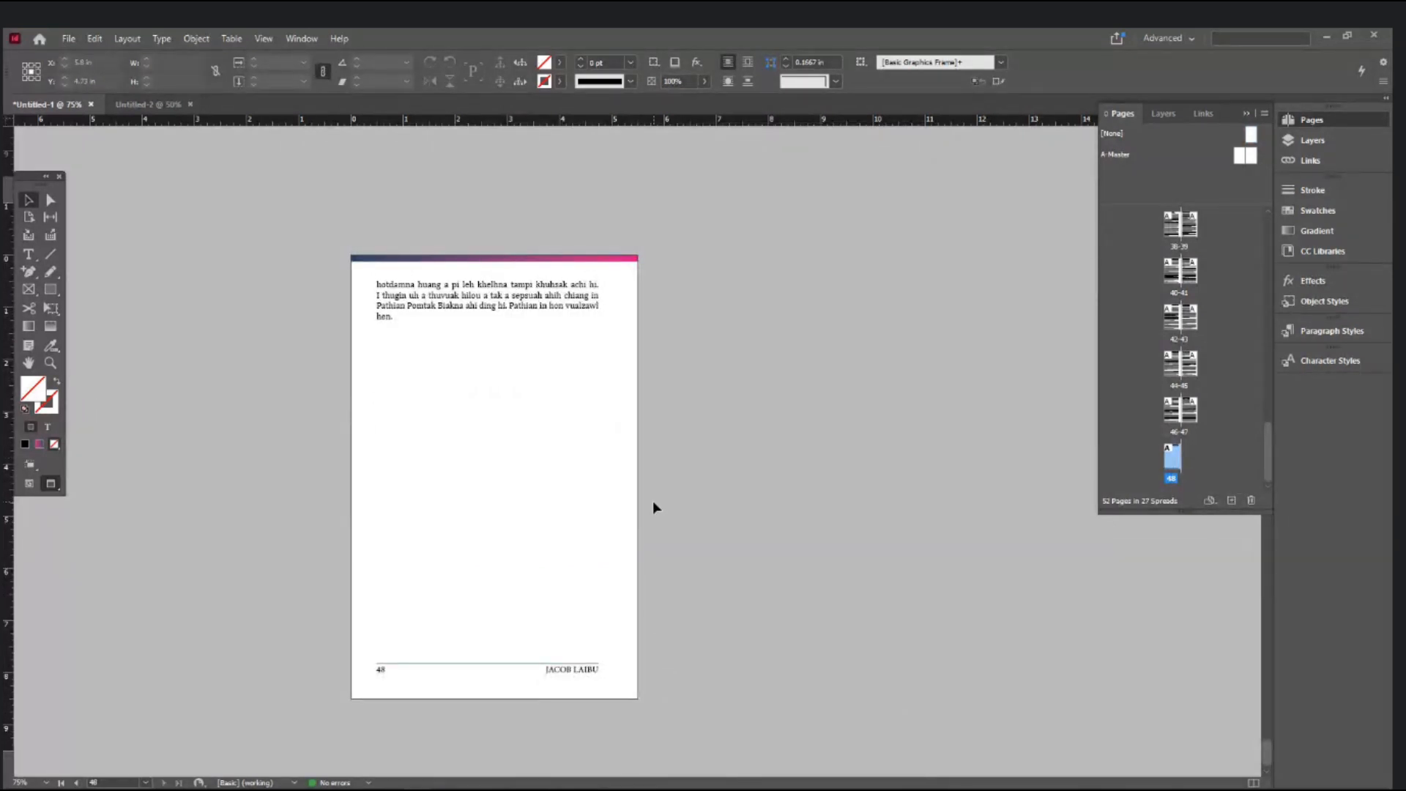
scroll(652, 500, "up", 3)
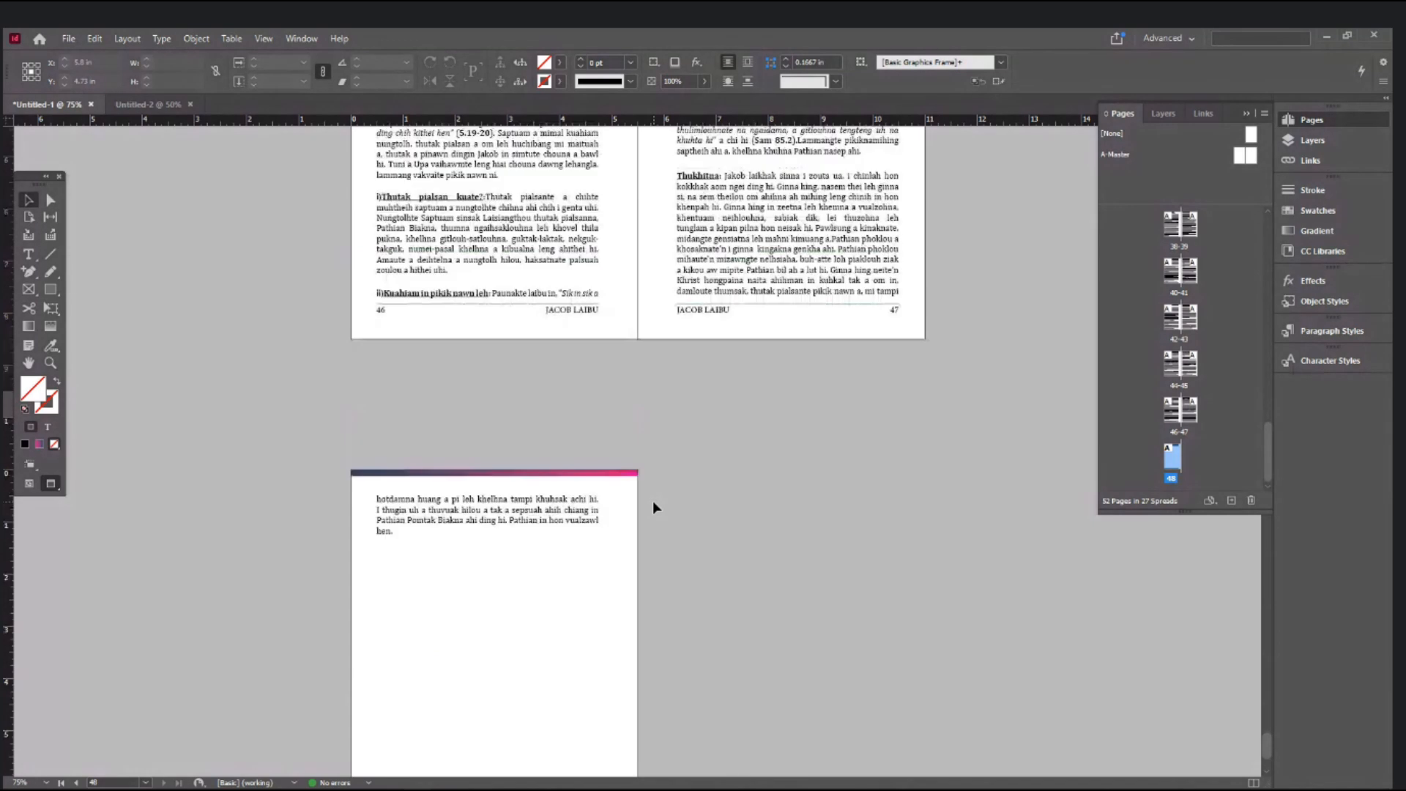
- Save the document to the Desktop as LESSON 3.indd
key("ctrl+s")
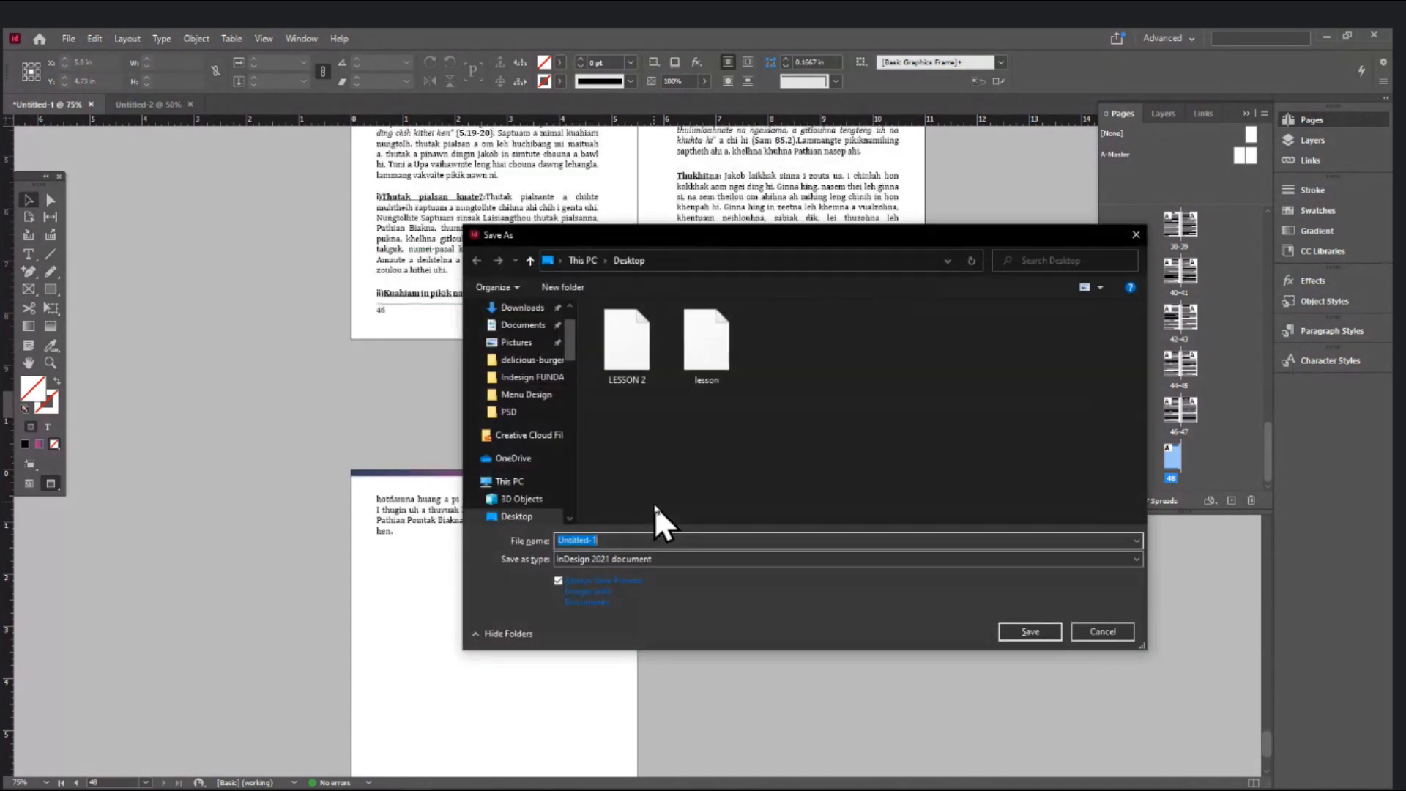
type("lesso")
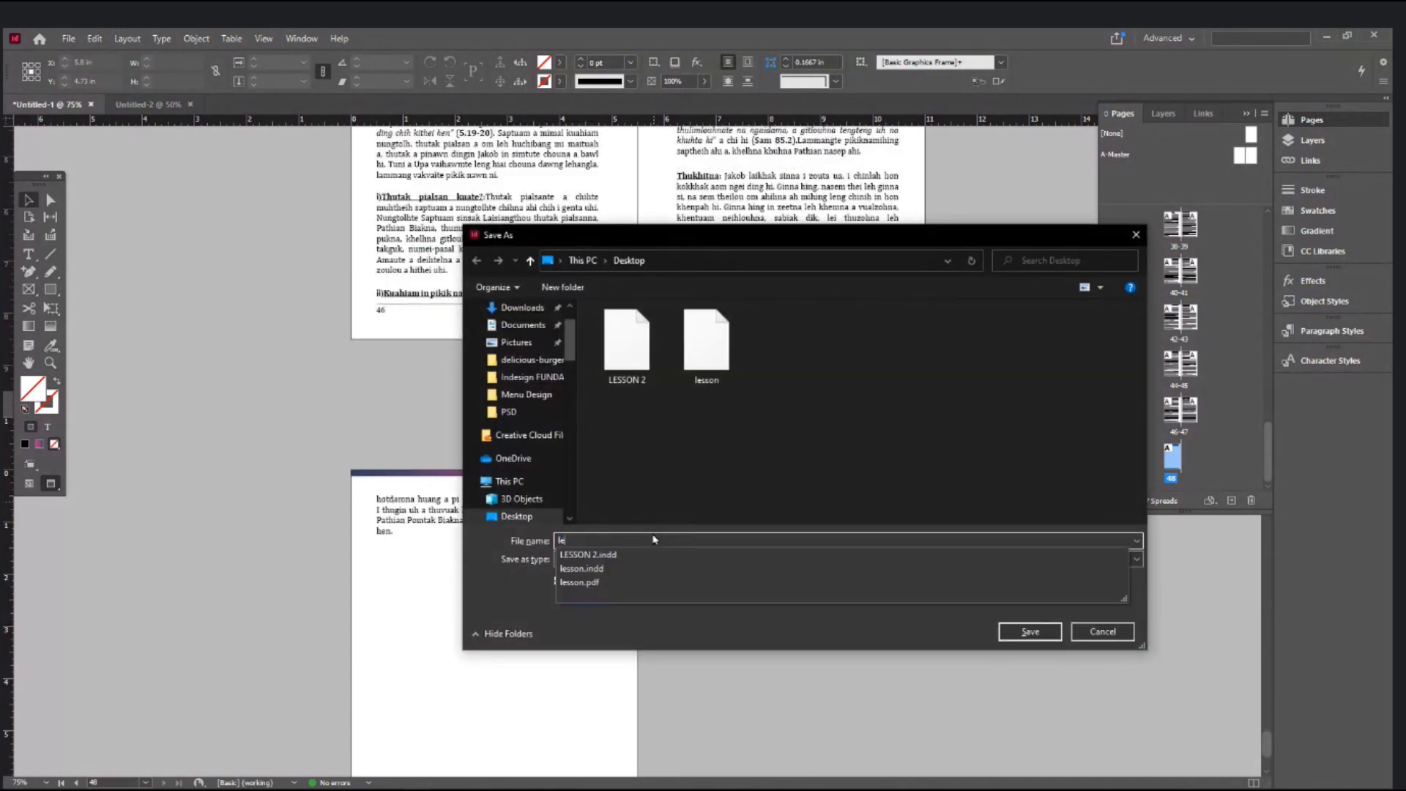
key("BackSpace")
key("BackSpace")
type("LESSON 3")
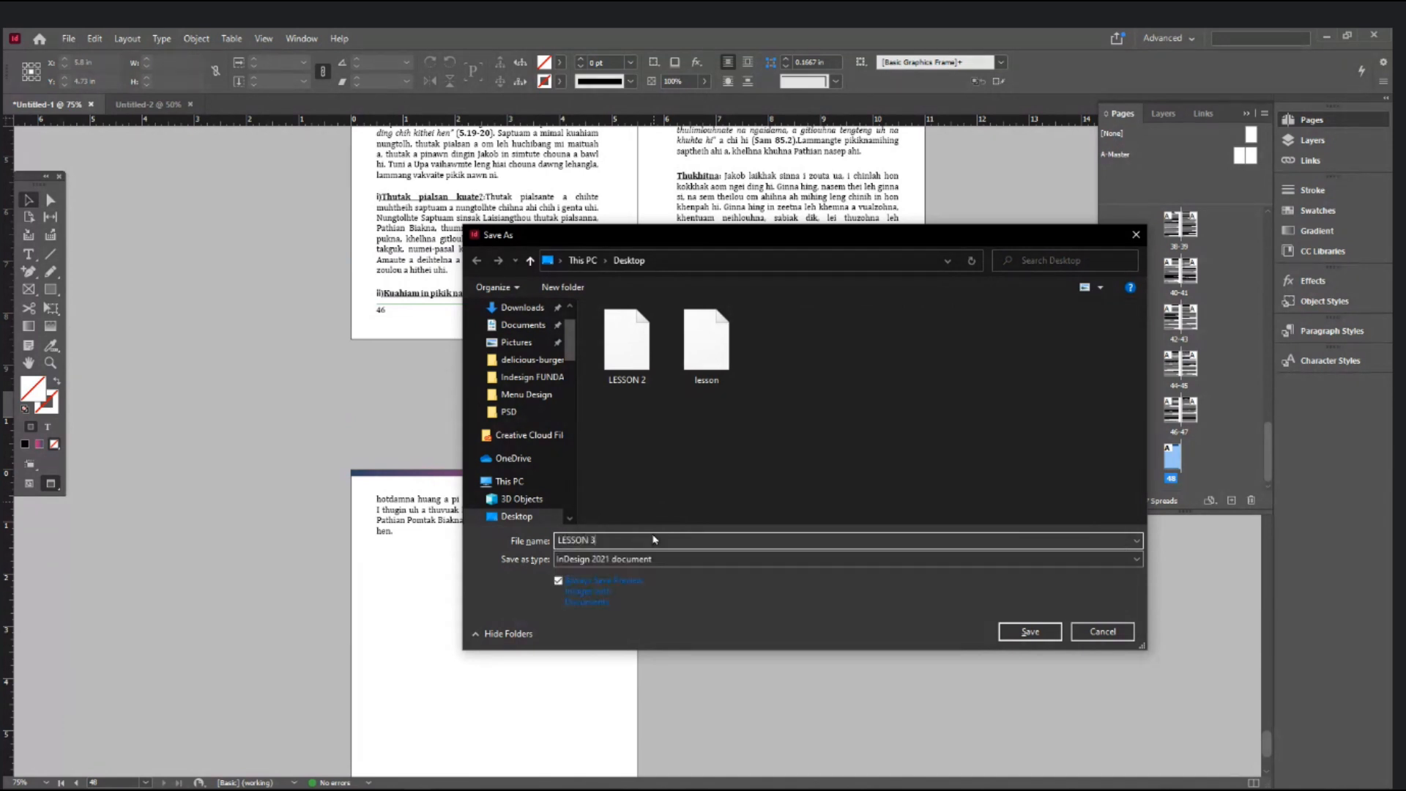
key("Return")
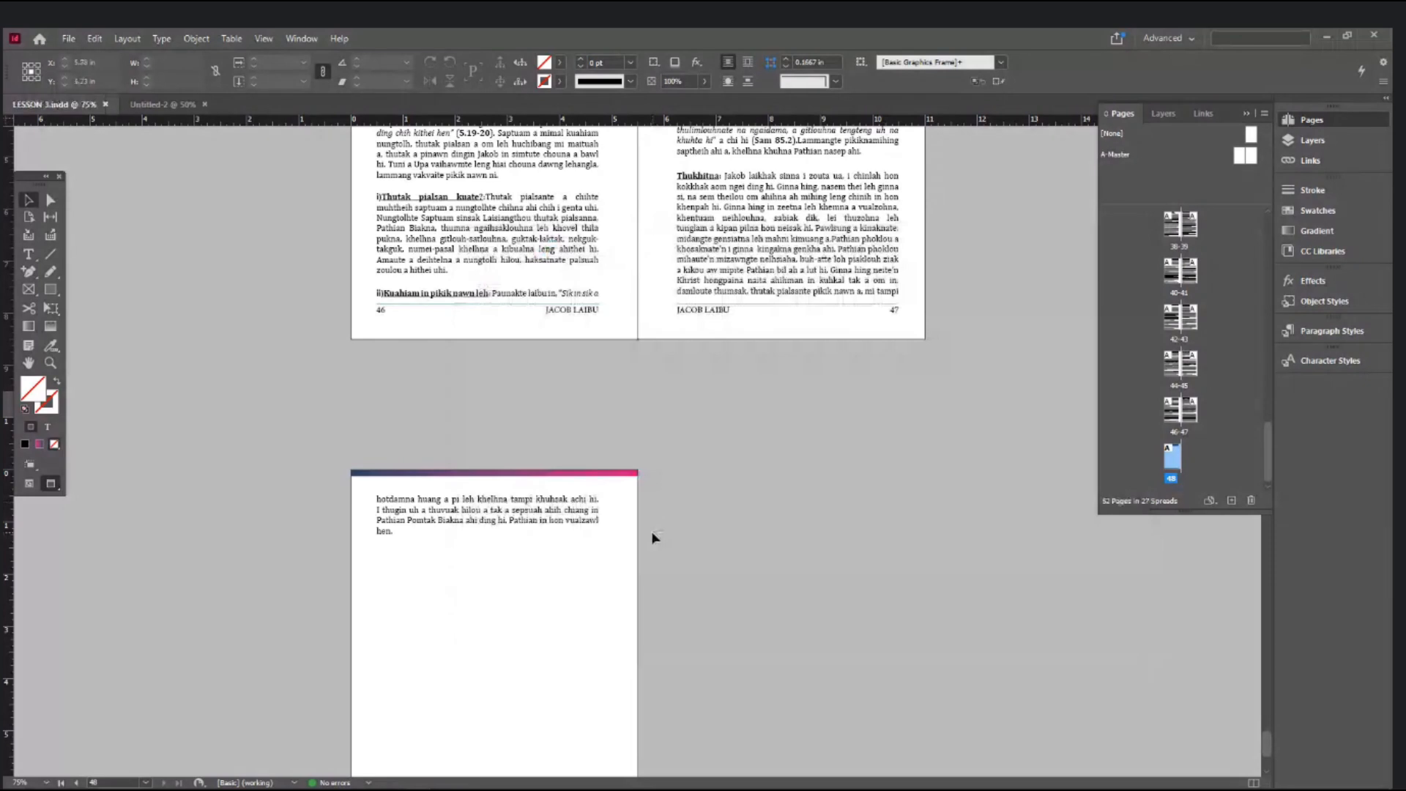
- Scroll back up to the pages 34–35 spread, zooming in to read the text
scroll(654, 539, "up", 8)
scroll(654, 538, "up", 10)
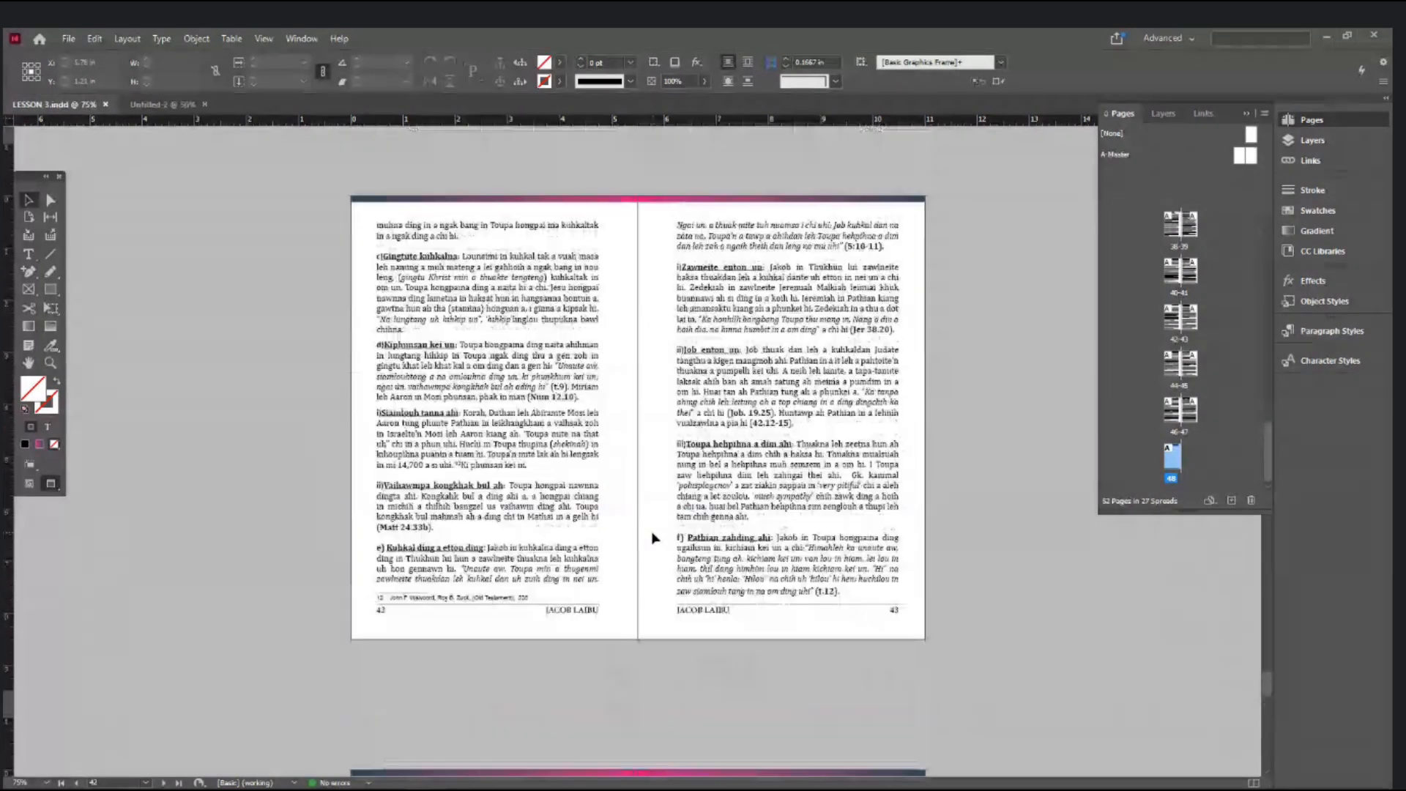
scroll(654, 538, "up", 8)
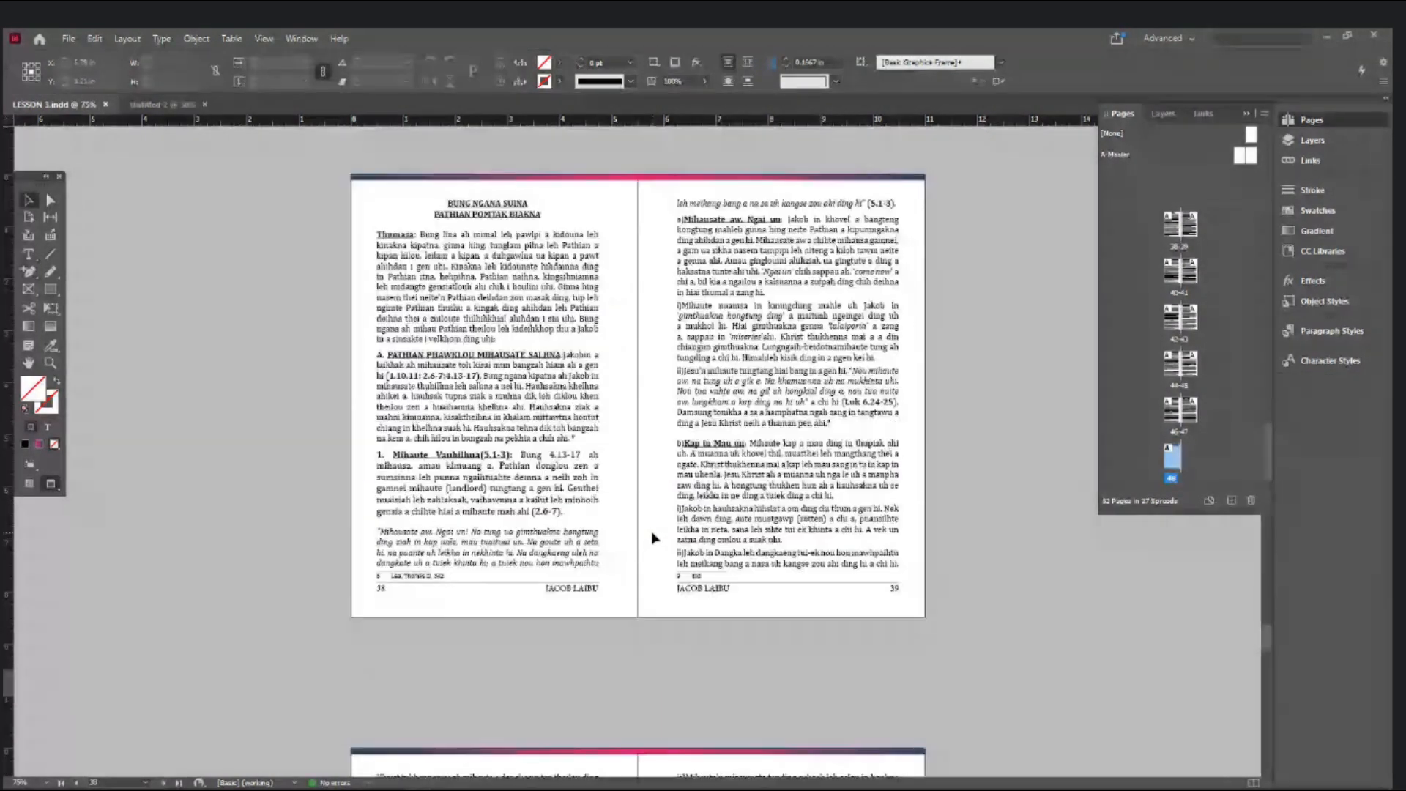
scroll(654, 539, "up", 3)
scroll(654, 538, "up", 10)
scroll(654, 538, "down", 13)
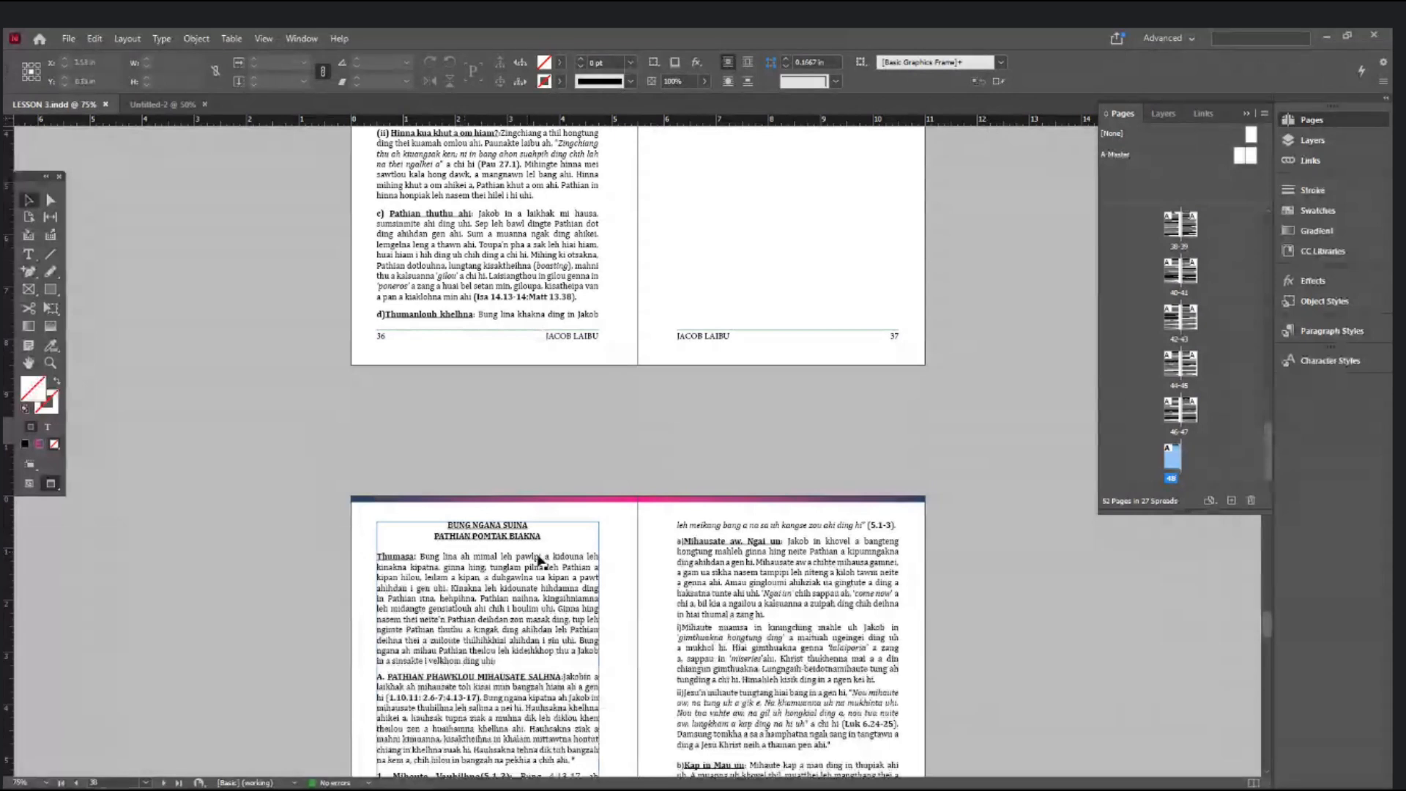
key("ctrl+equal")
key("ctrl+equal")
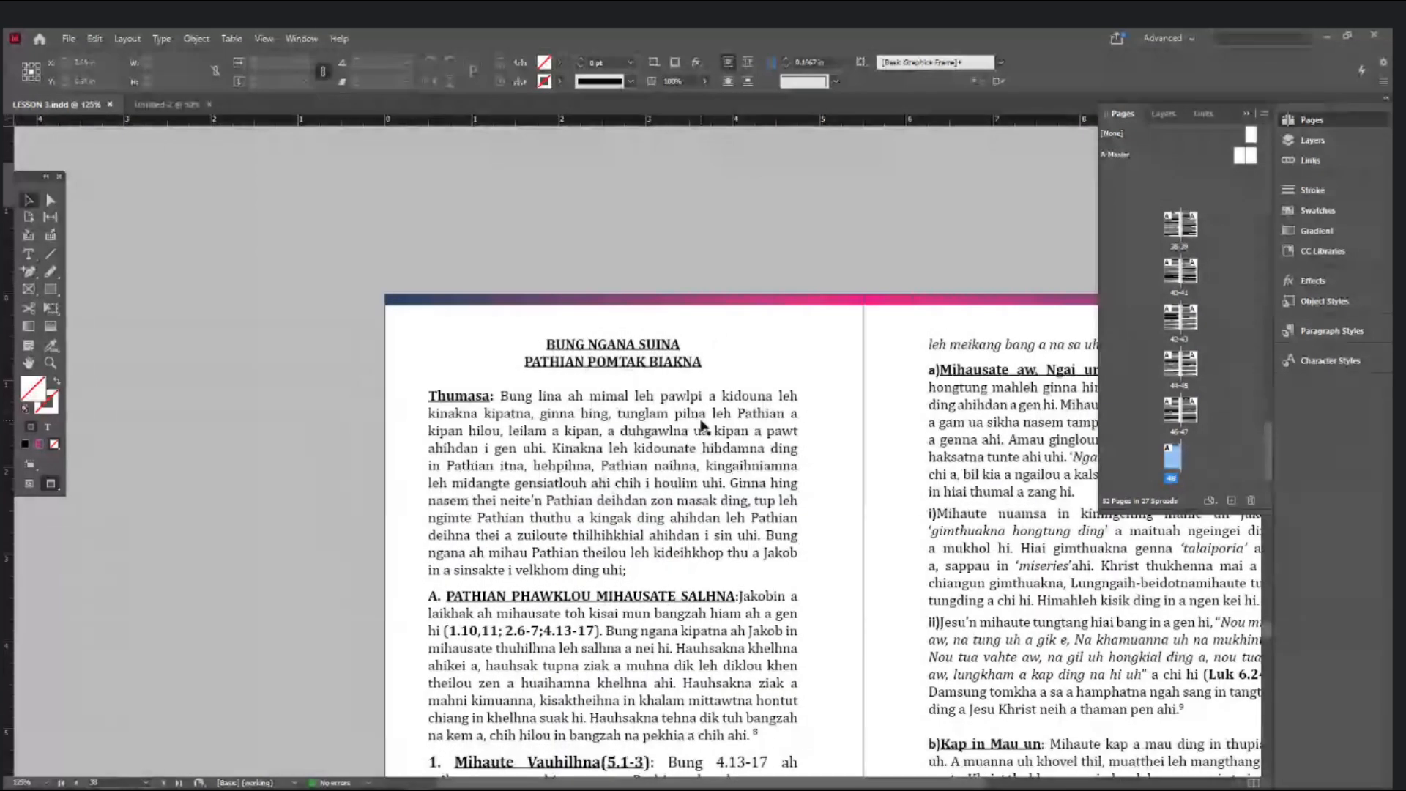
scroll(714, 366, "up", 3)
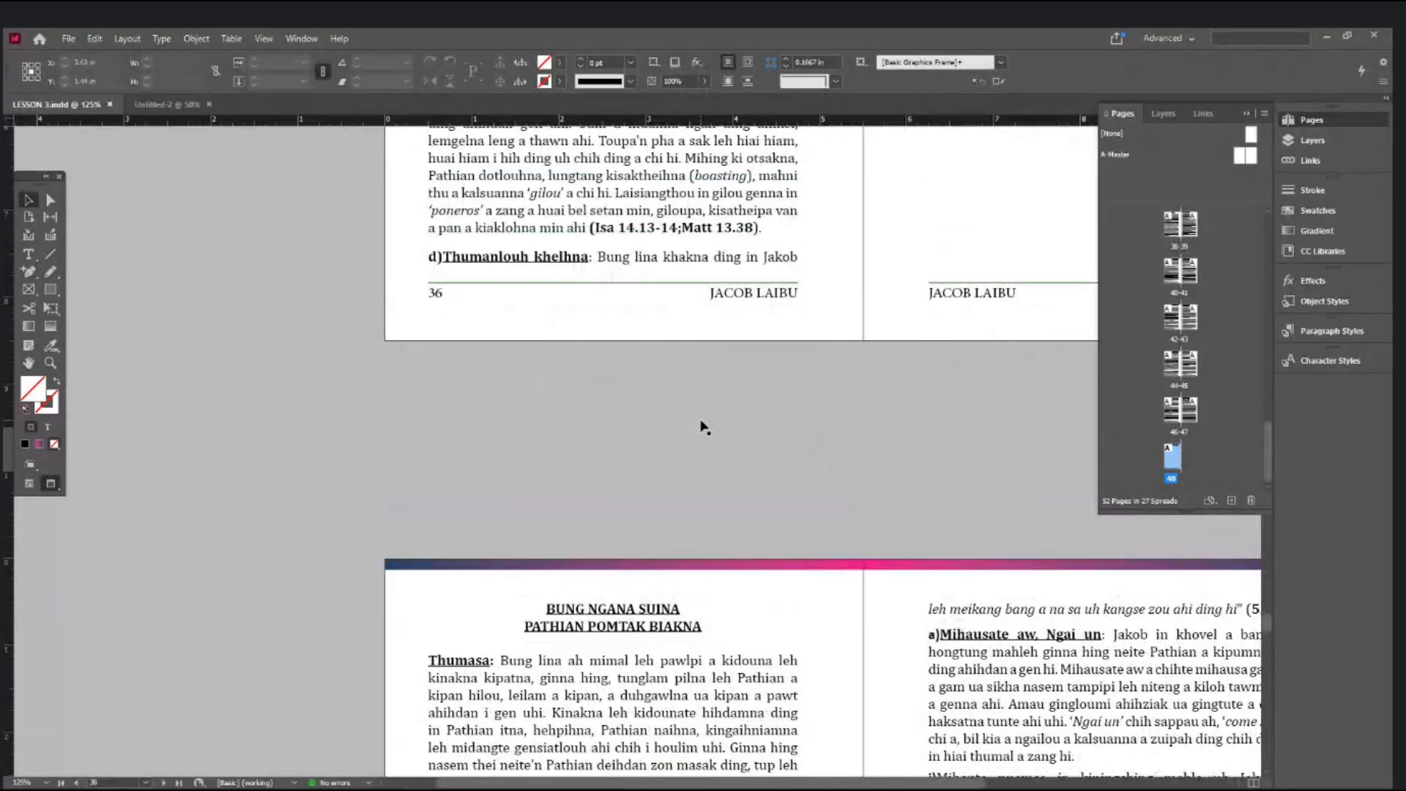
key("ctrl+minus")
key("ctrl+minus")
key("ctrl+minus")
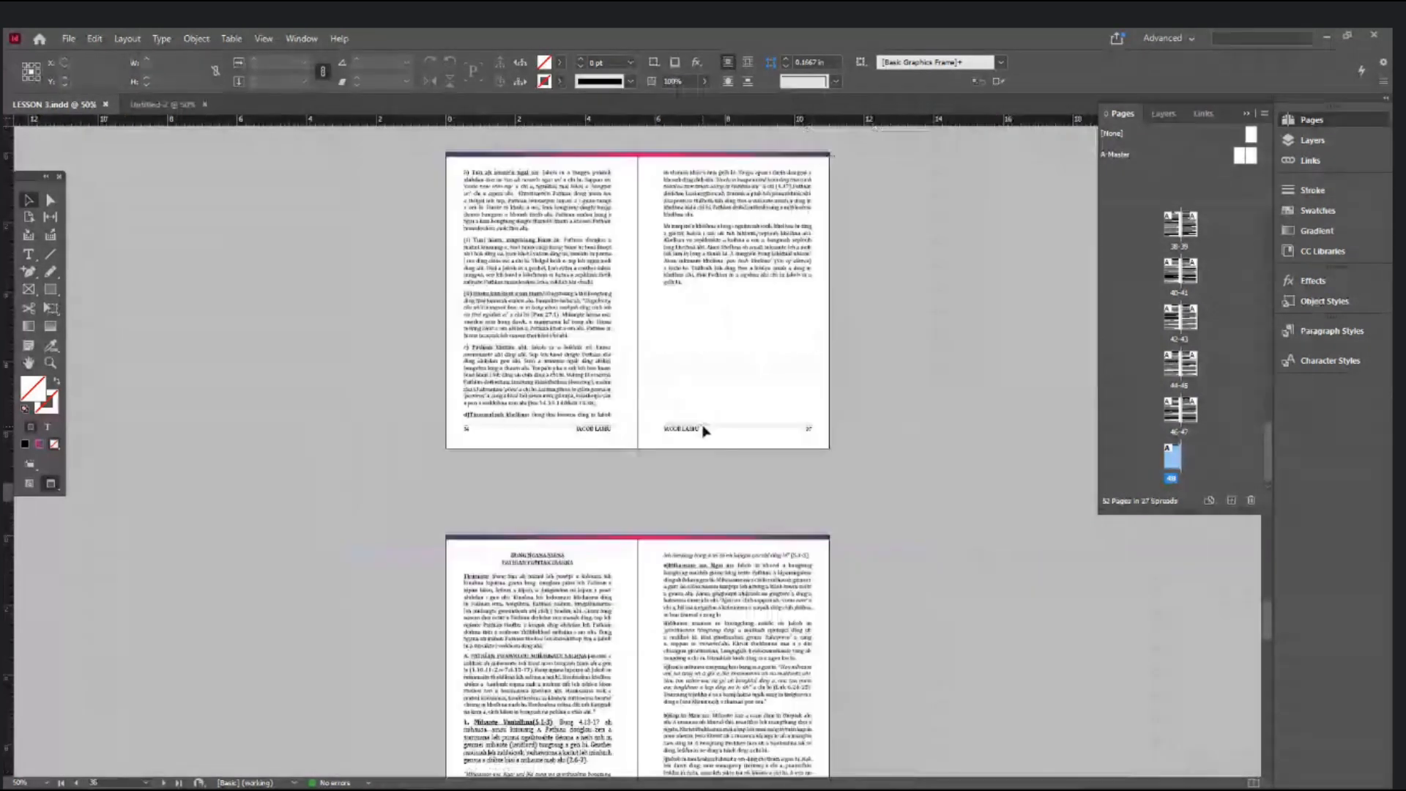
key("ctrl+equal")
key("ctrl+equal")
key("ctrl+equal")
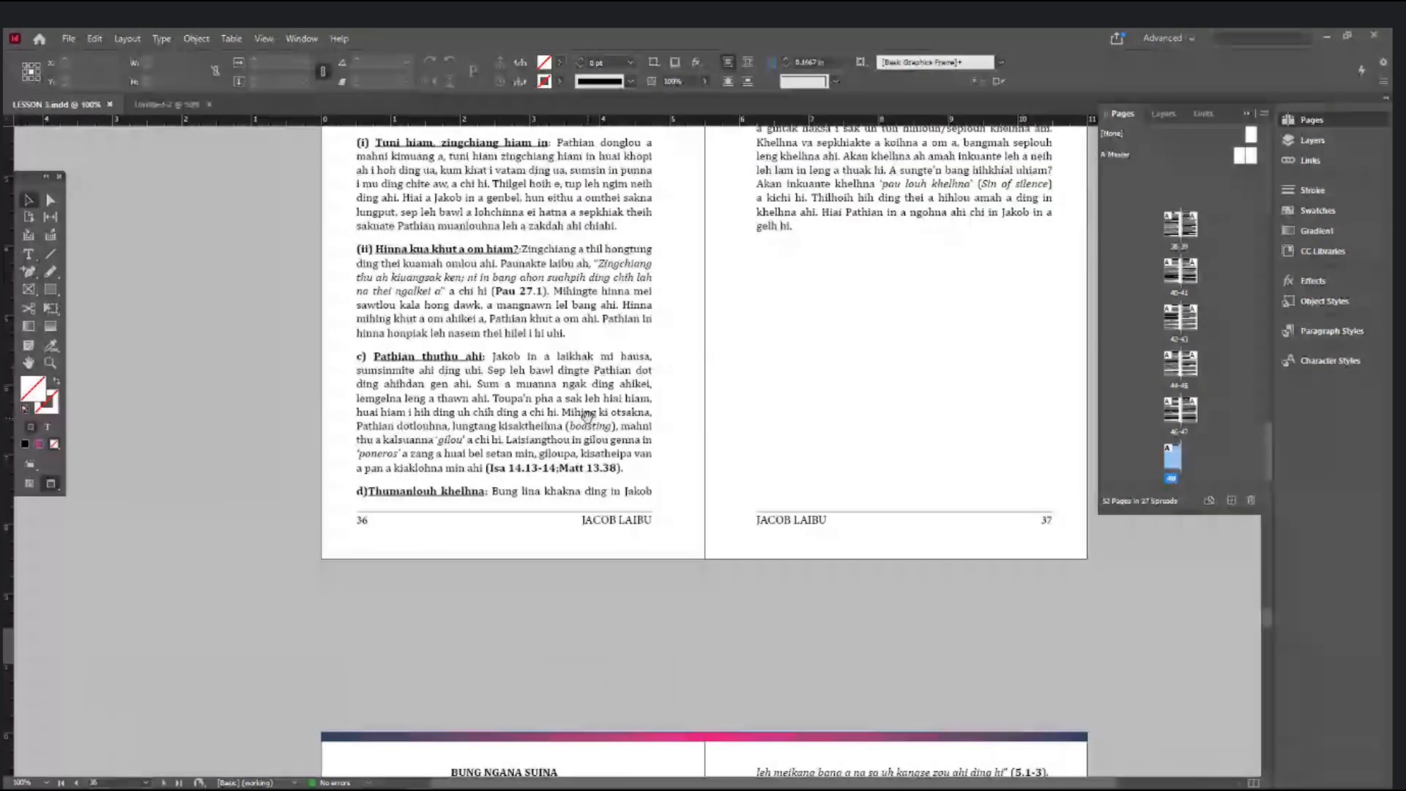
scroll(585, 415, "up", 1)
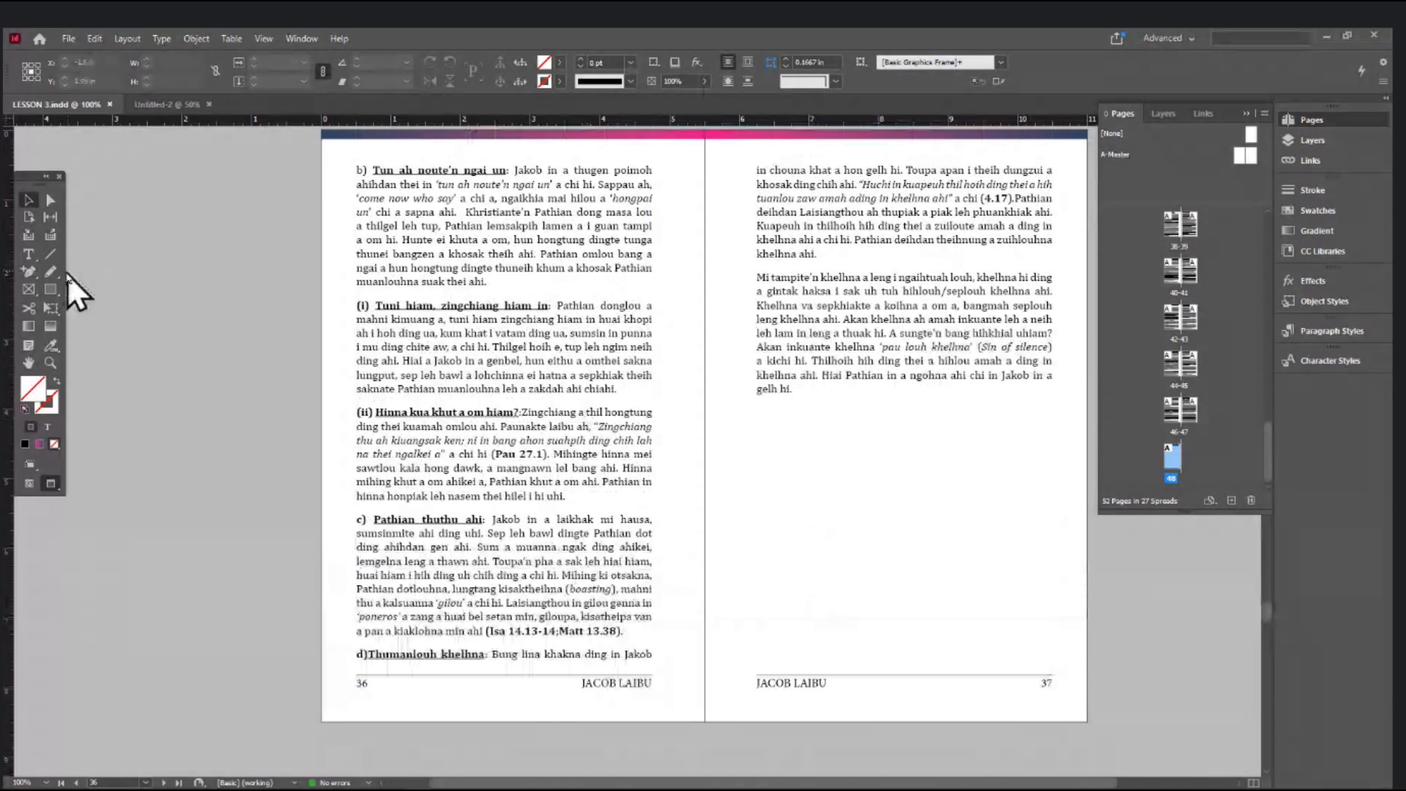
- Zoom in on page 35's footer, select its last line and text frame, then zoom back out
left_click(31, 254)
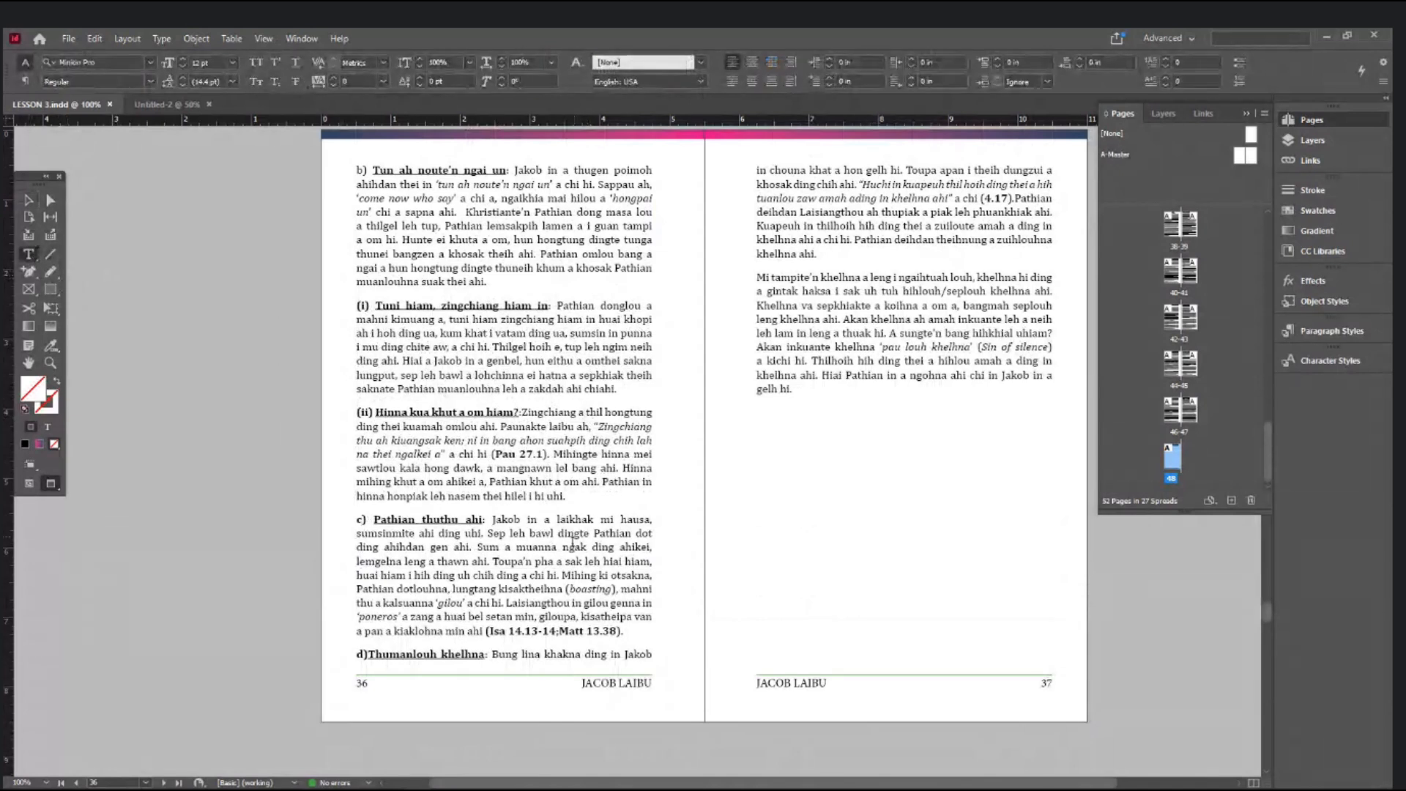
scroll(575, 540, "up", 4)
scroll(574, 540, "up", 1)
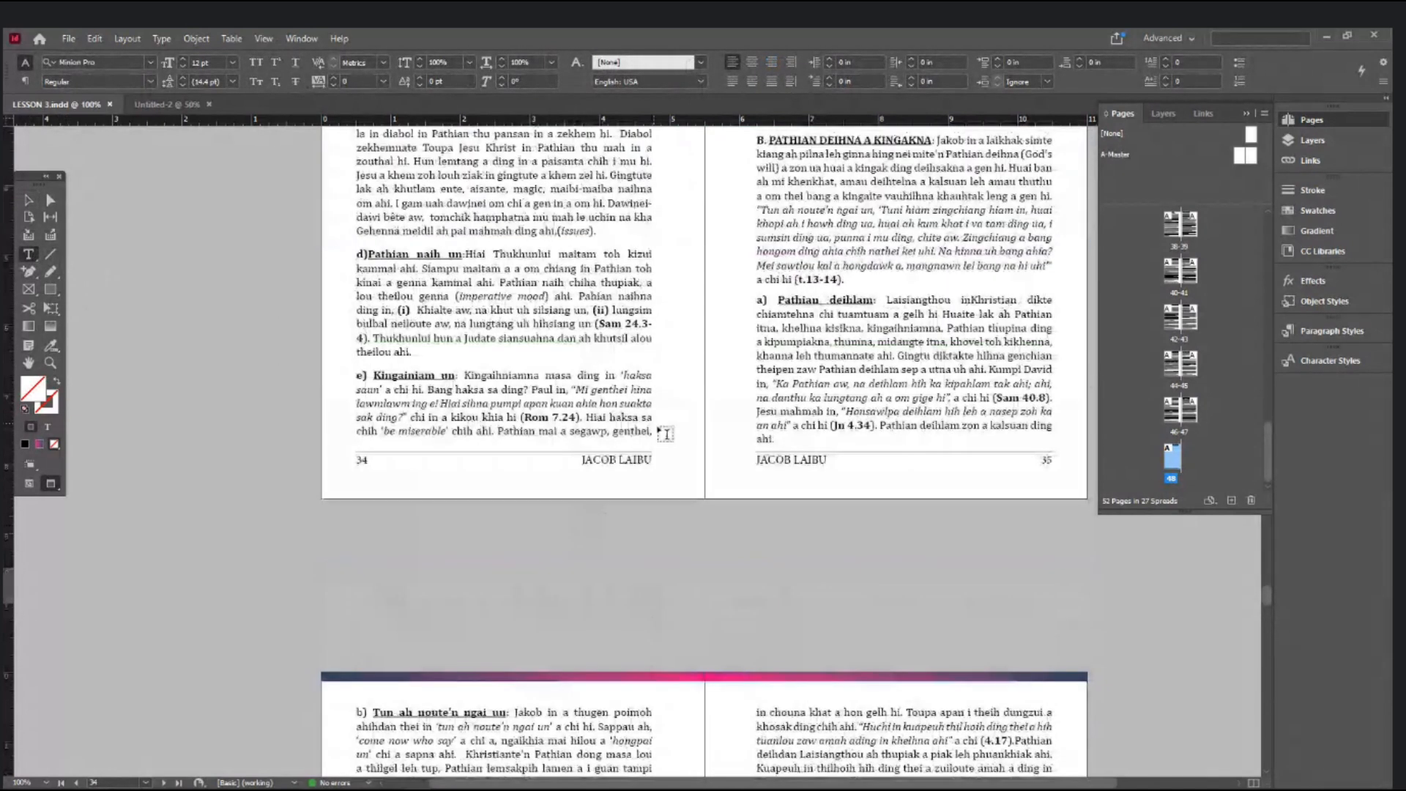
left_click(28, 199)
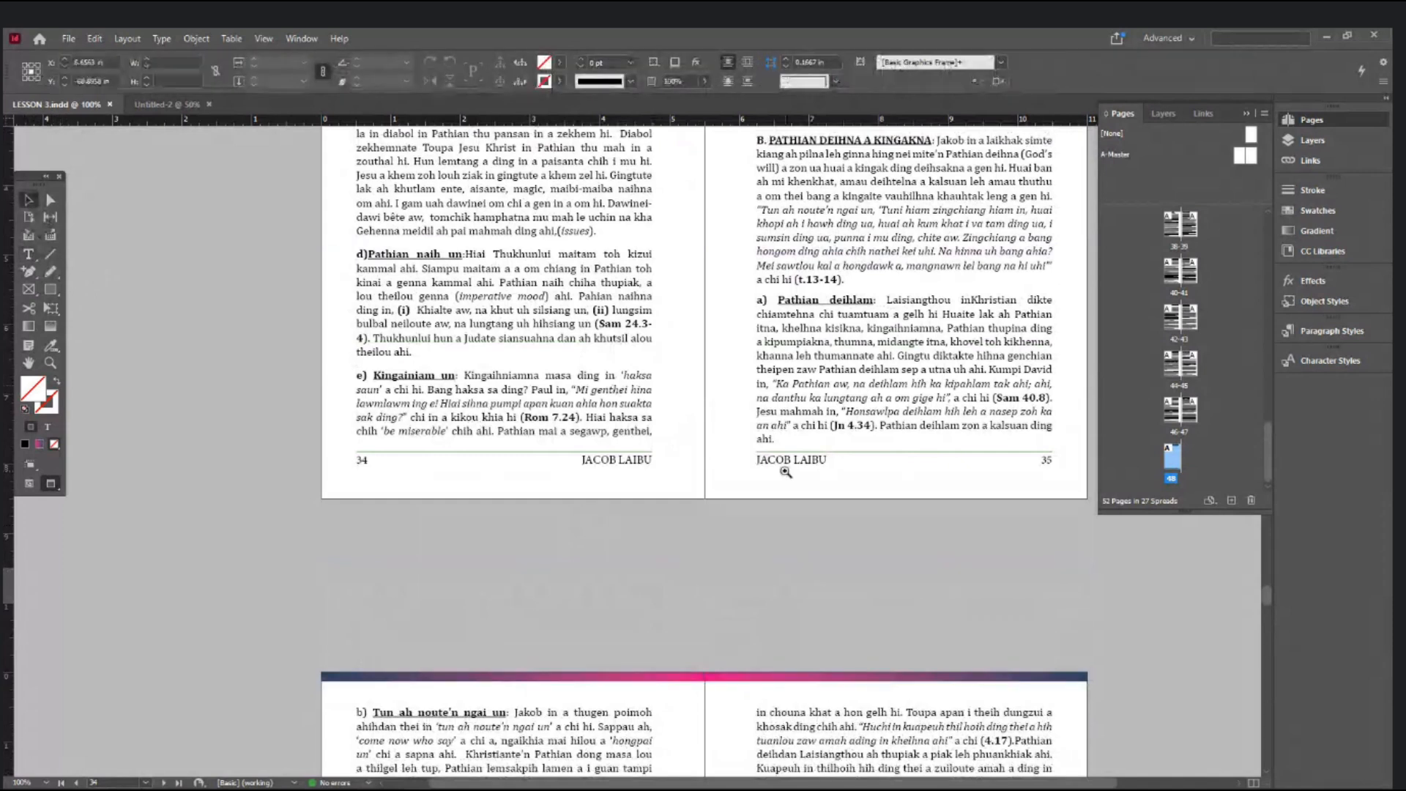
left_click(781, 472, "ctrl")
left_click(596, 476, "ctrl")
left_click(597, 477, "ctrl")
left_click_drag(696, 443, 754, 659)
left_click(29, 254)
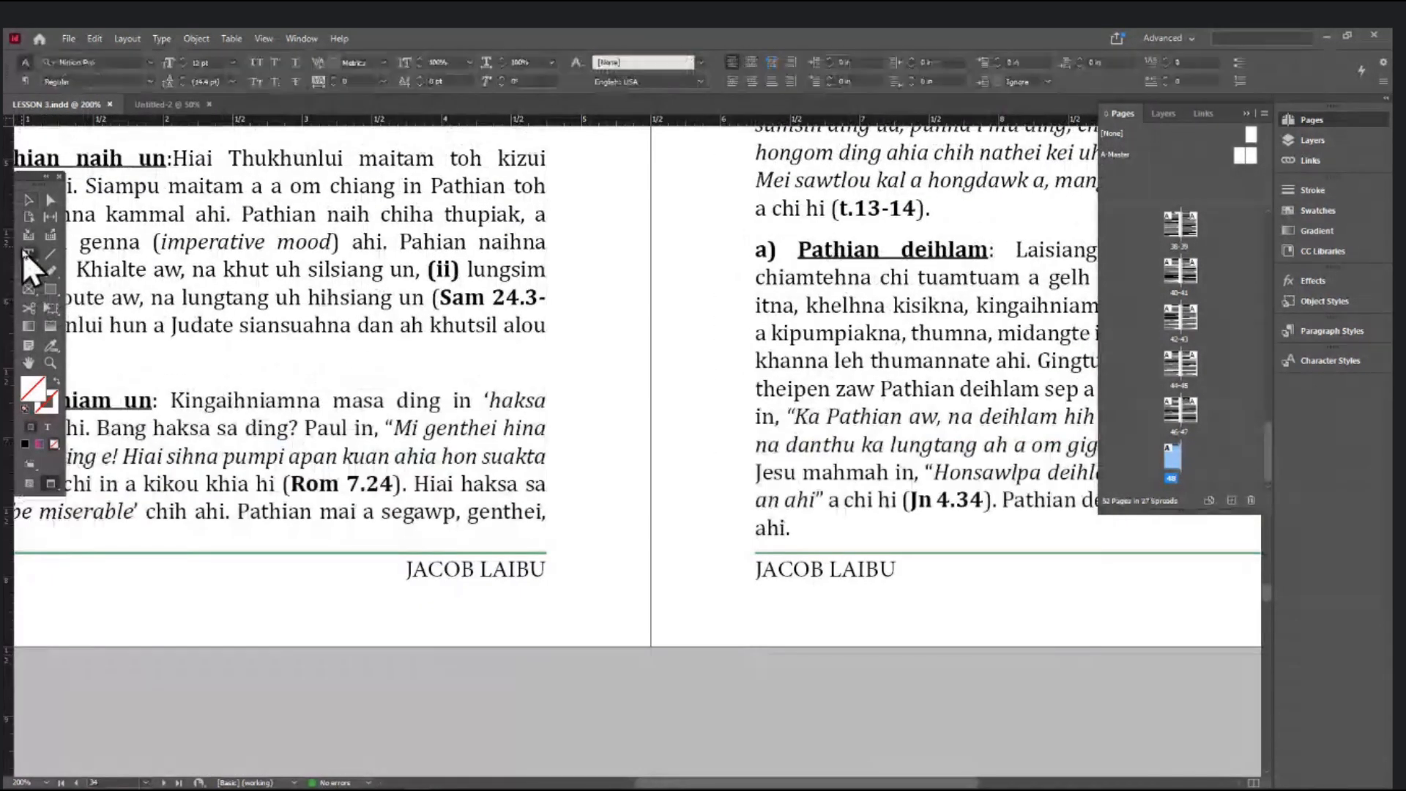
triple_click(756, 473)
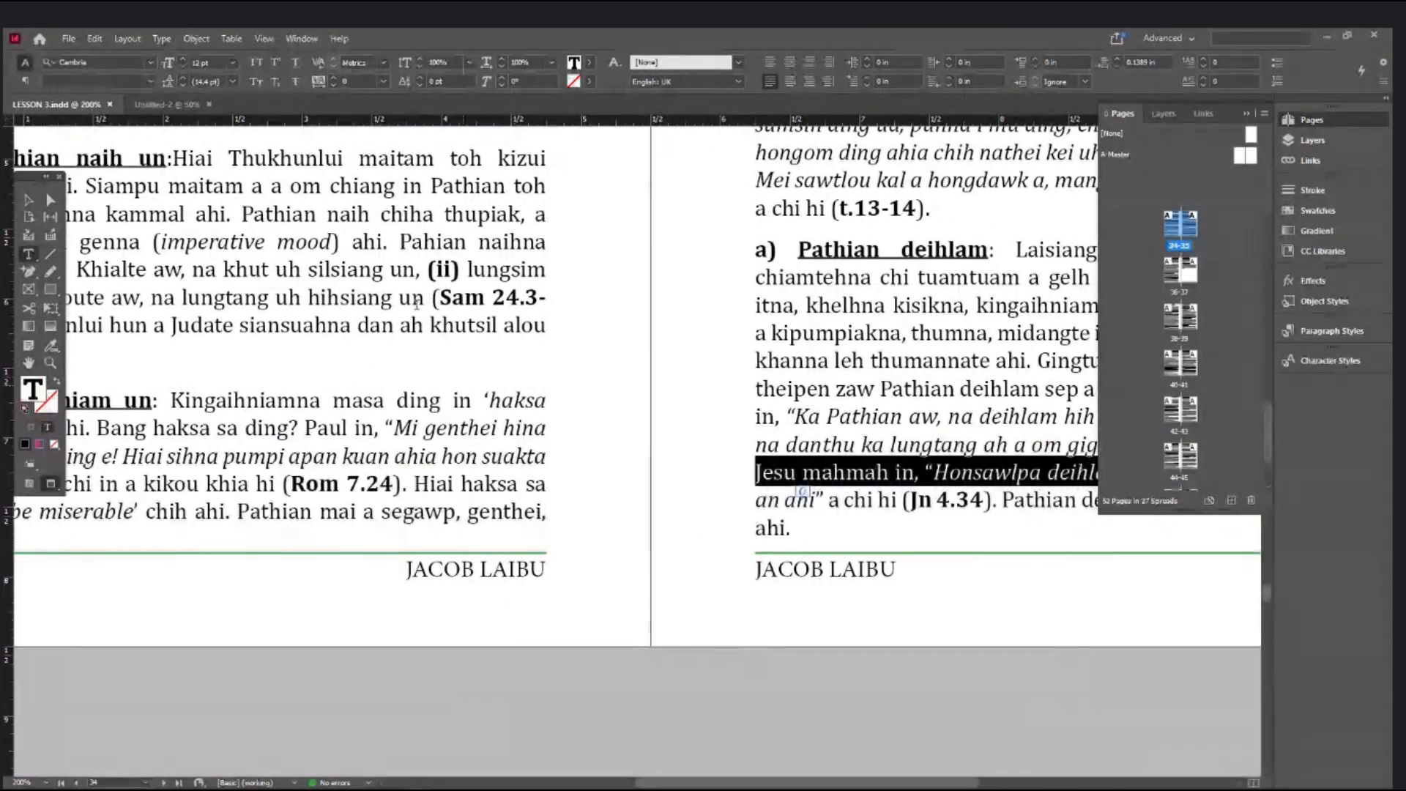
left_click(29, 199)
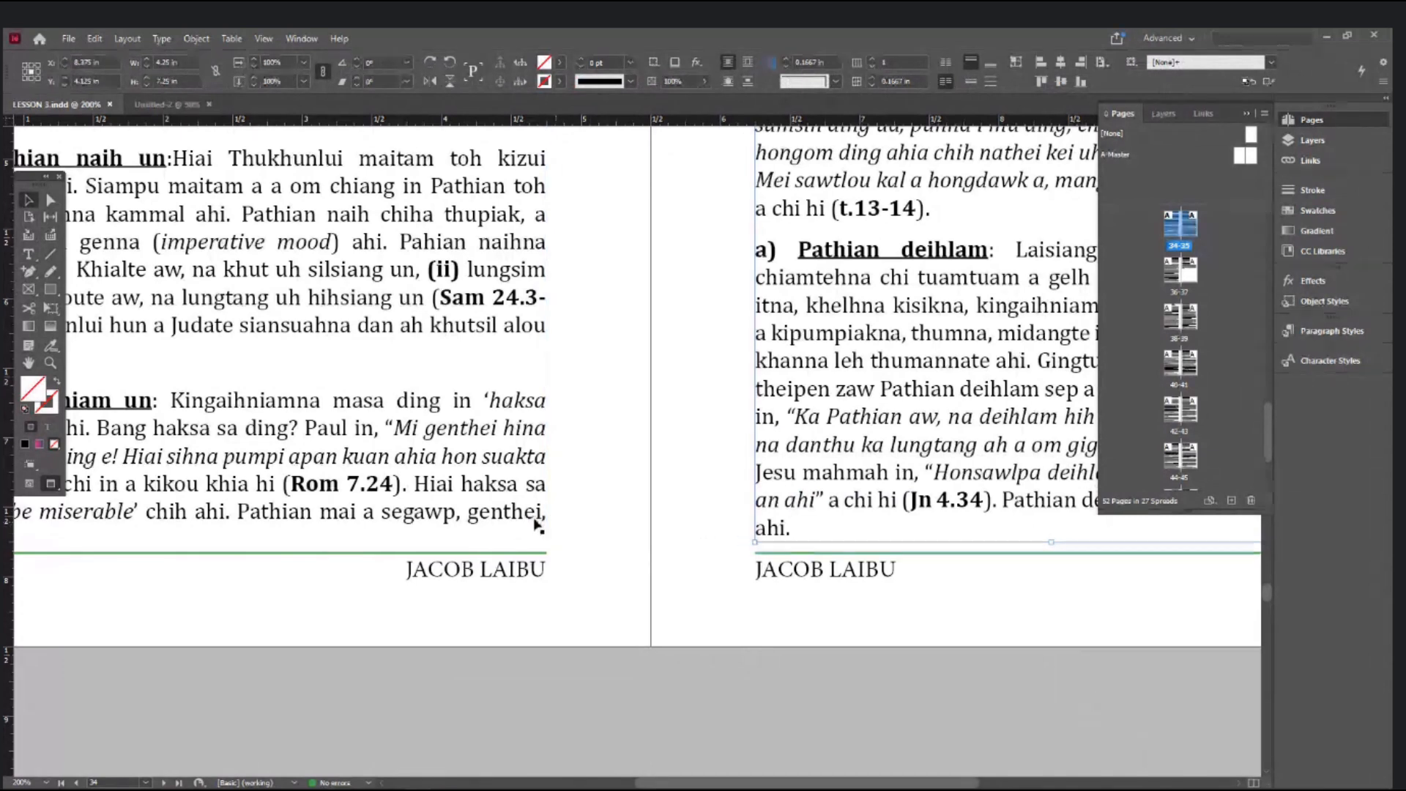
key("ctrl+equal")
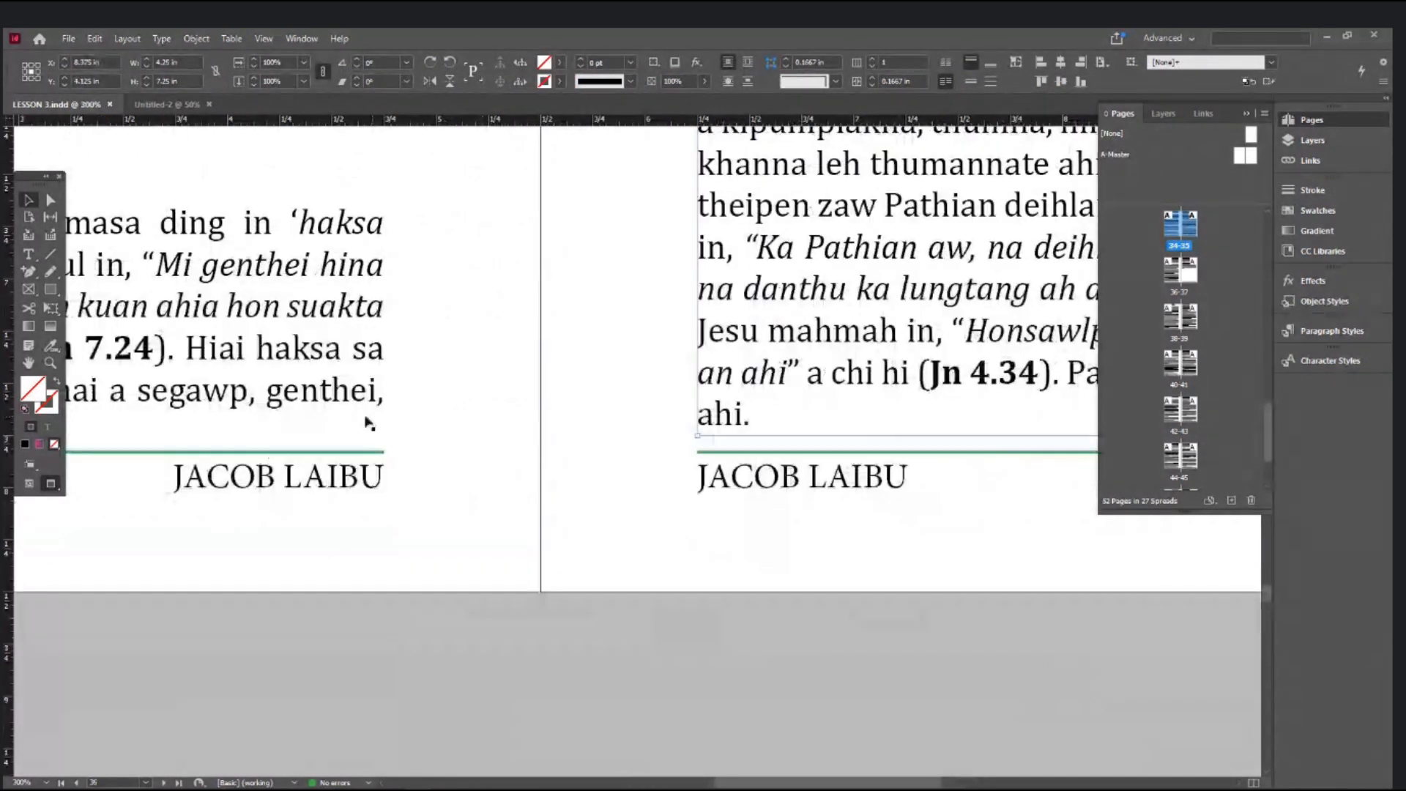
key("ctrl+minus")
key("ctrl+minus")
left_click(672, 442, "ctrl+alt")
left_click(526, 449, "ctrl+alt")
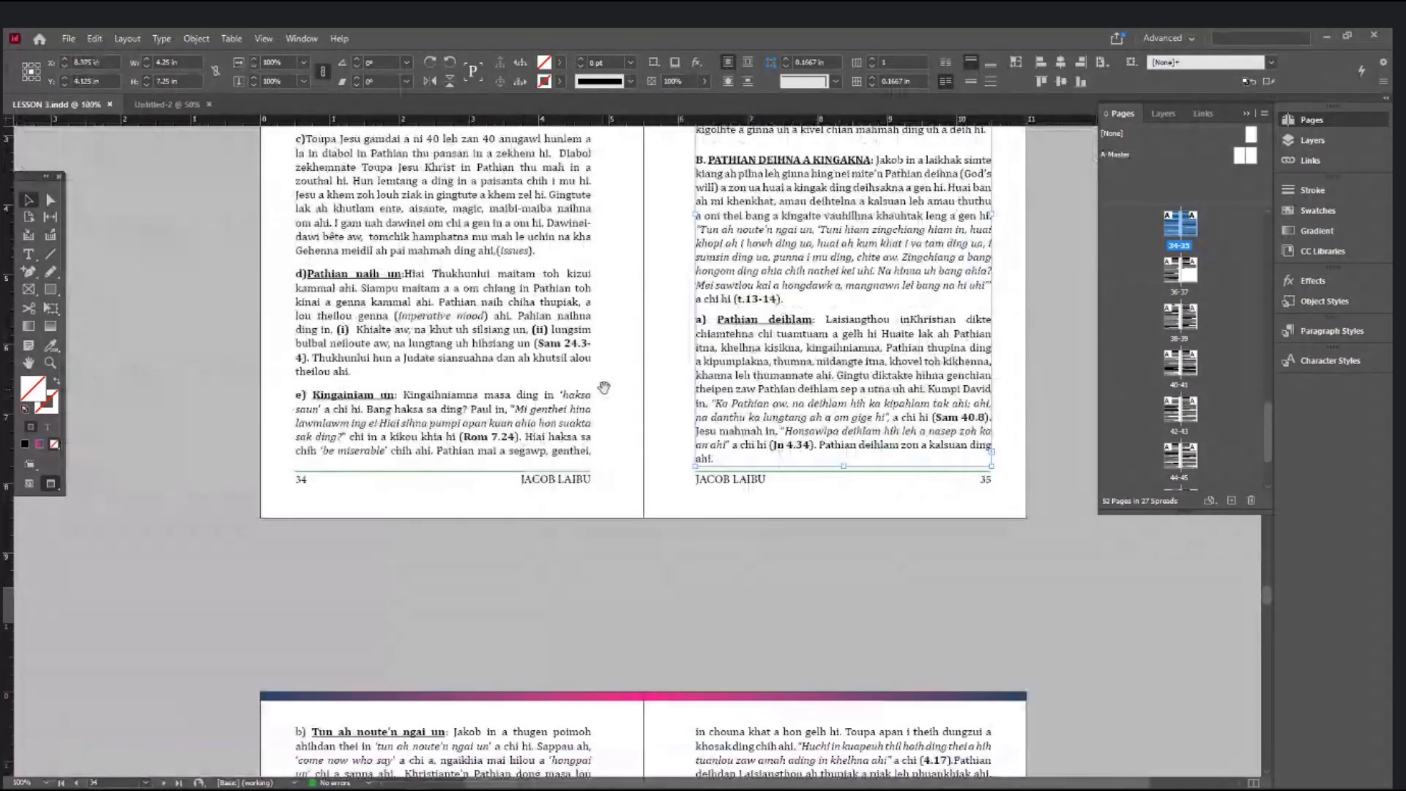
scroll(603, 386, "up", 2)
left_click(675, 419)
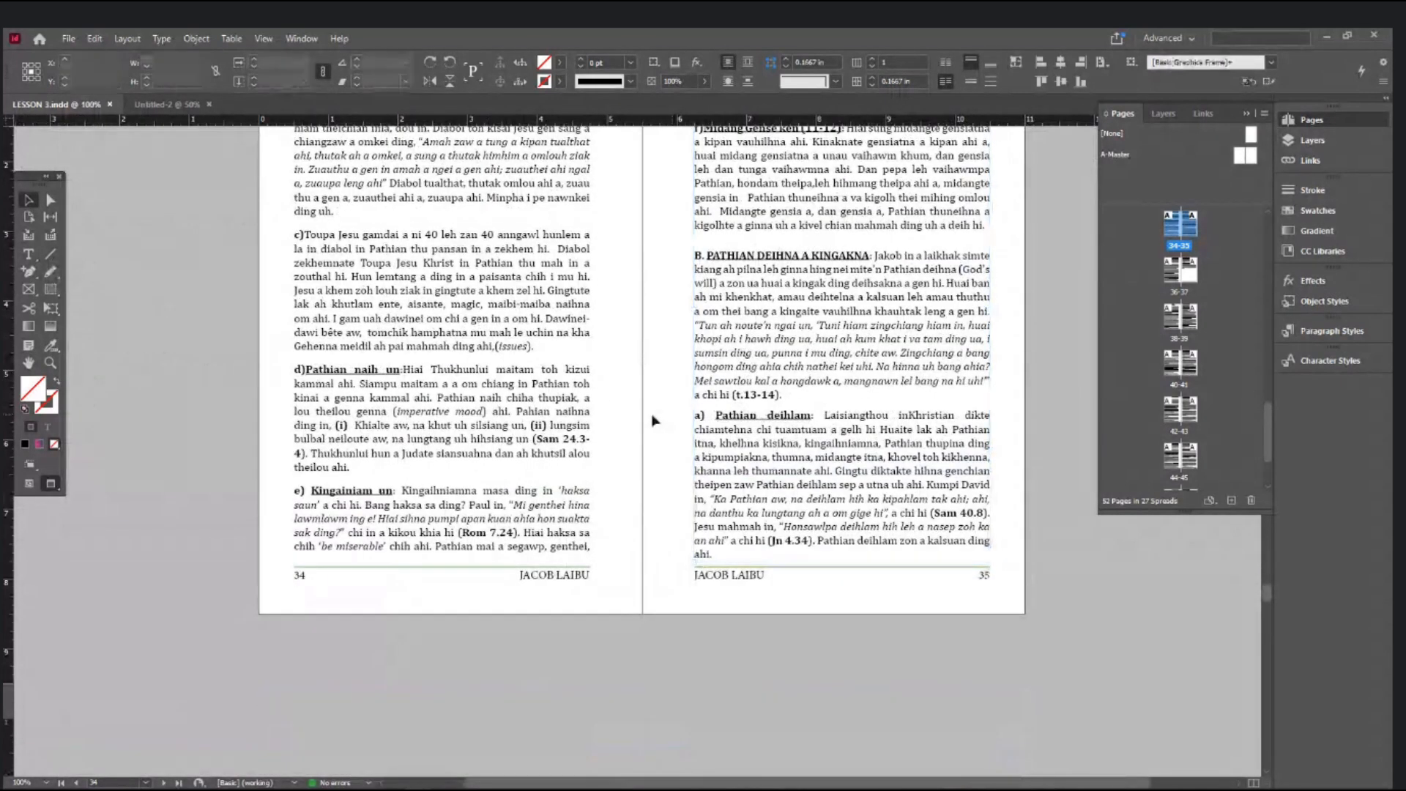
left_click(530, 414)
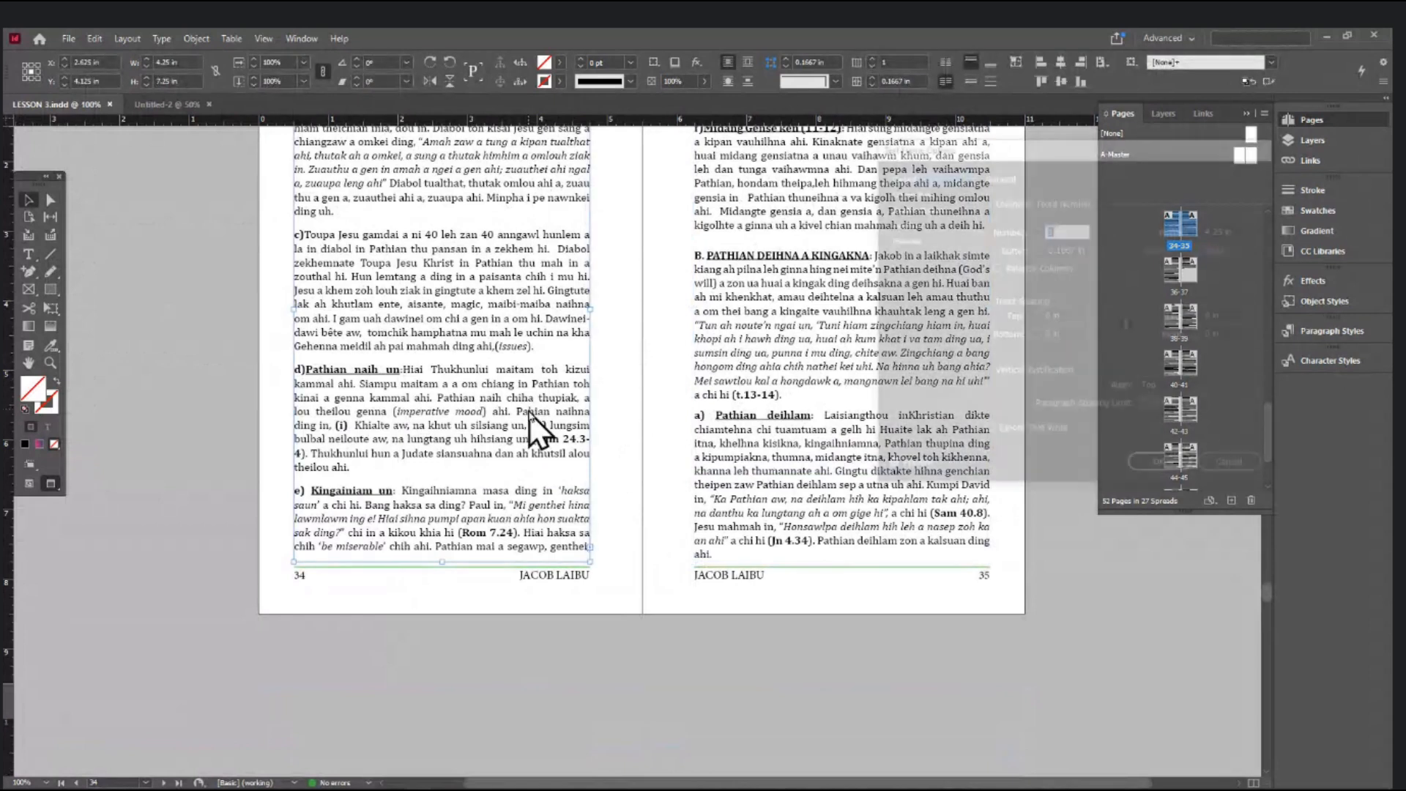
key("ctrl+b")
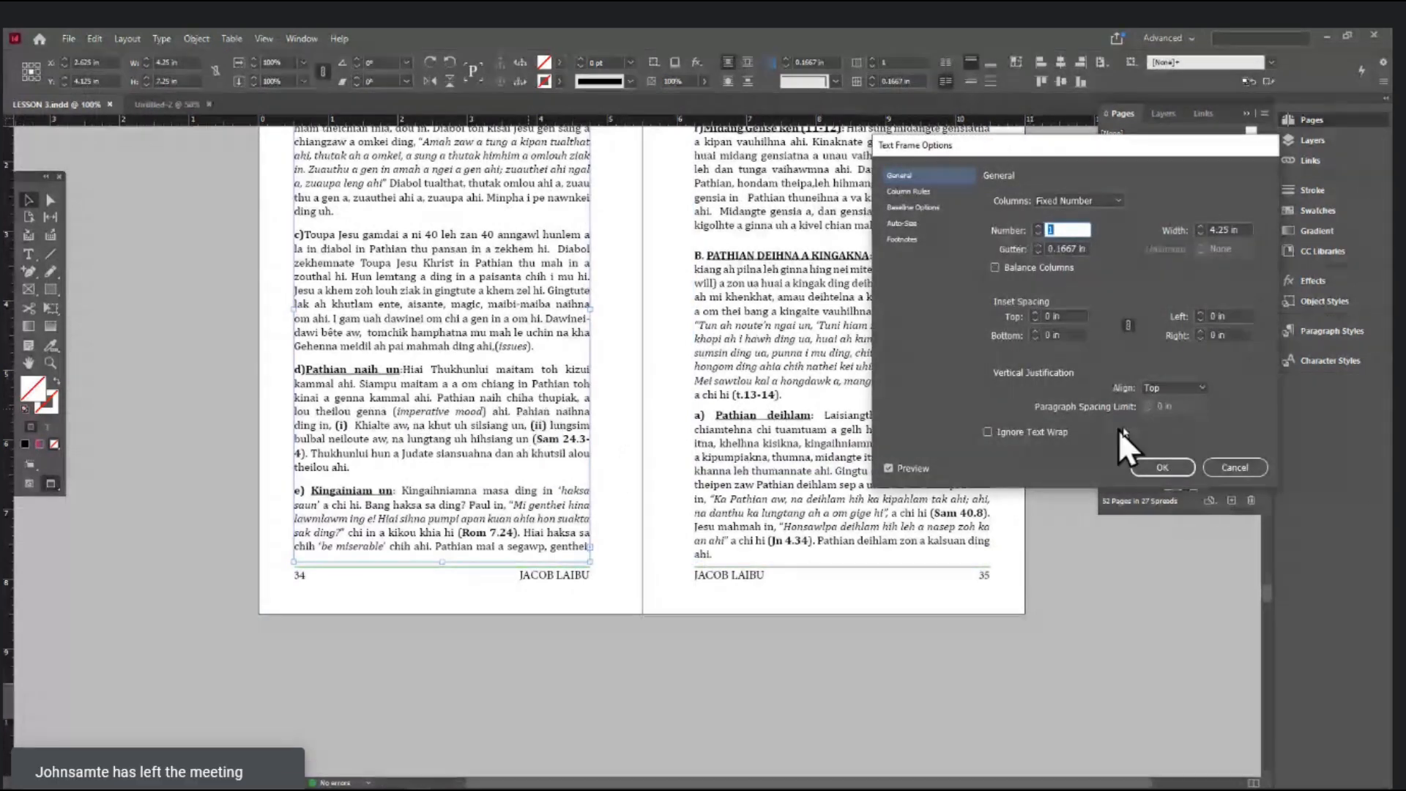
left_click(1178, 388)
left_click(1175, 449)
left_click(1163, 468)
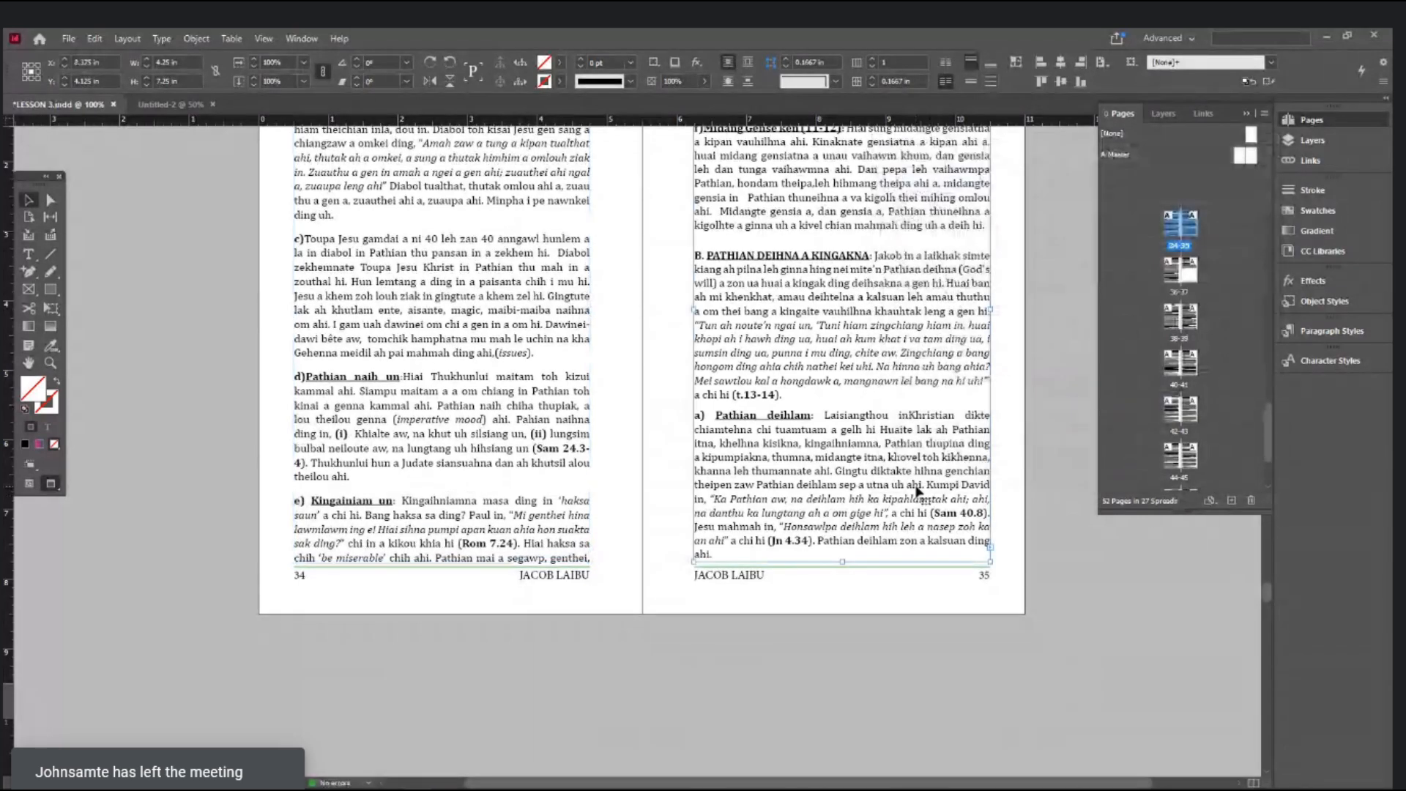
key("ctrl+b")
left_click(1190, 388)
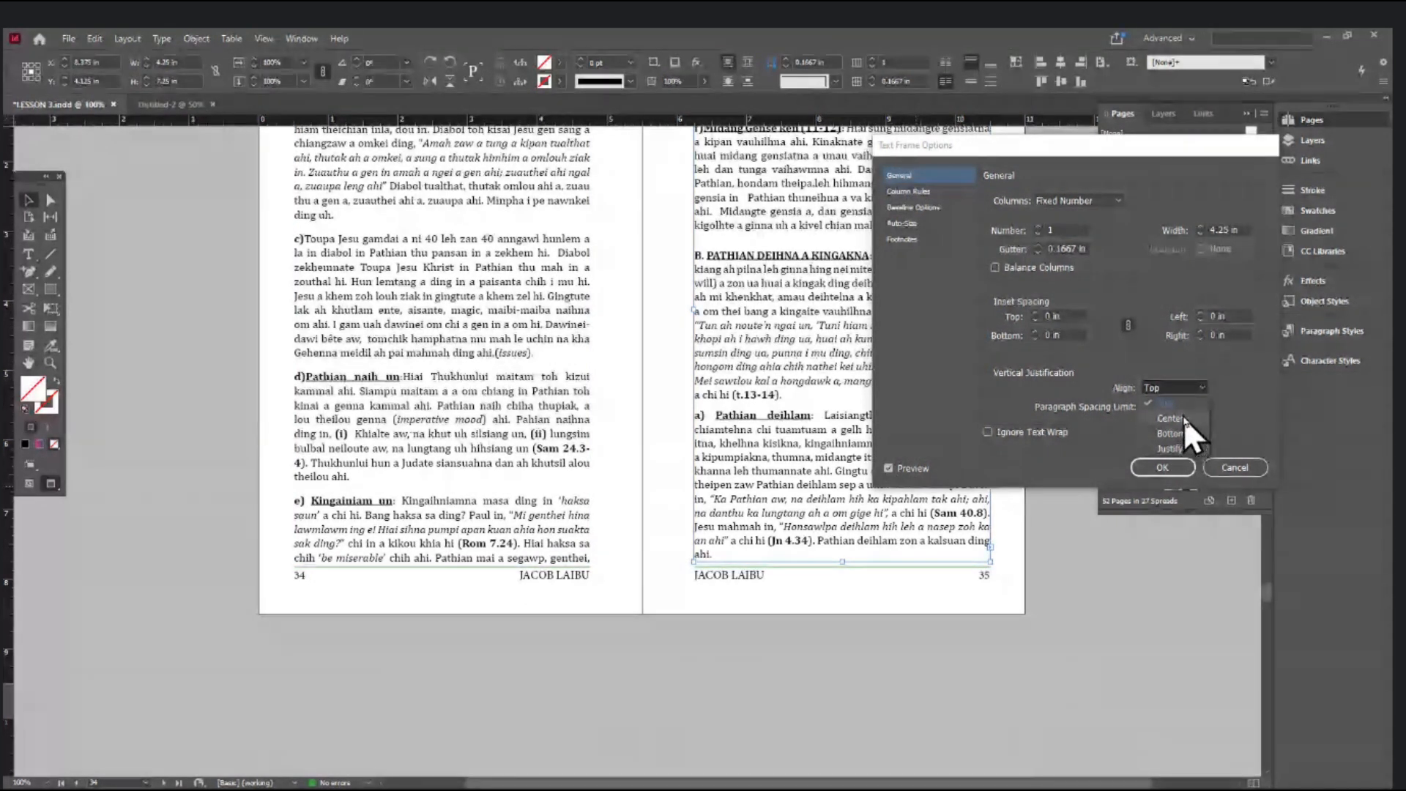
left_click(1179, 450)
left_click(1165, 469)
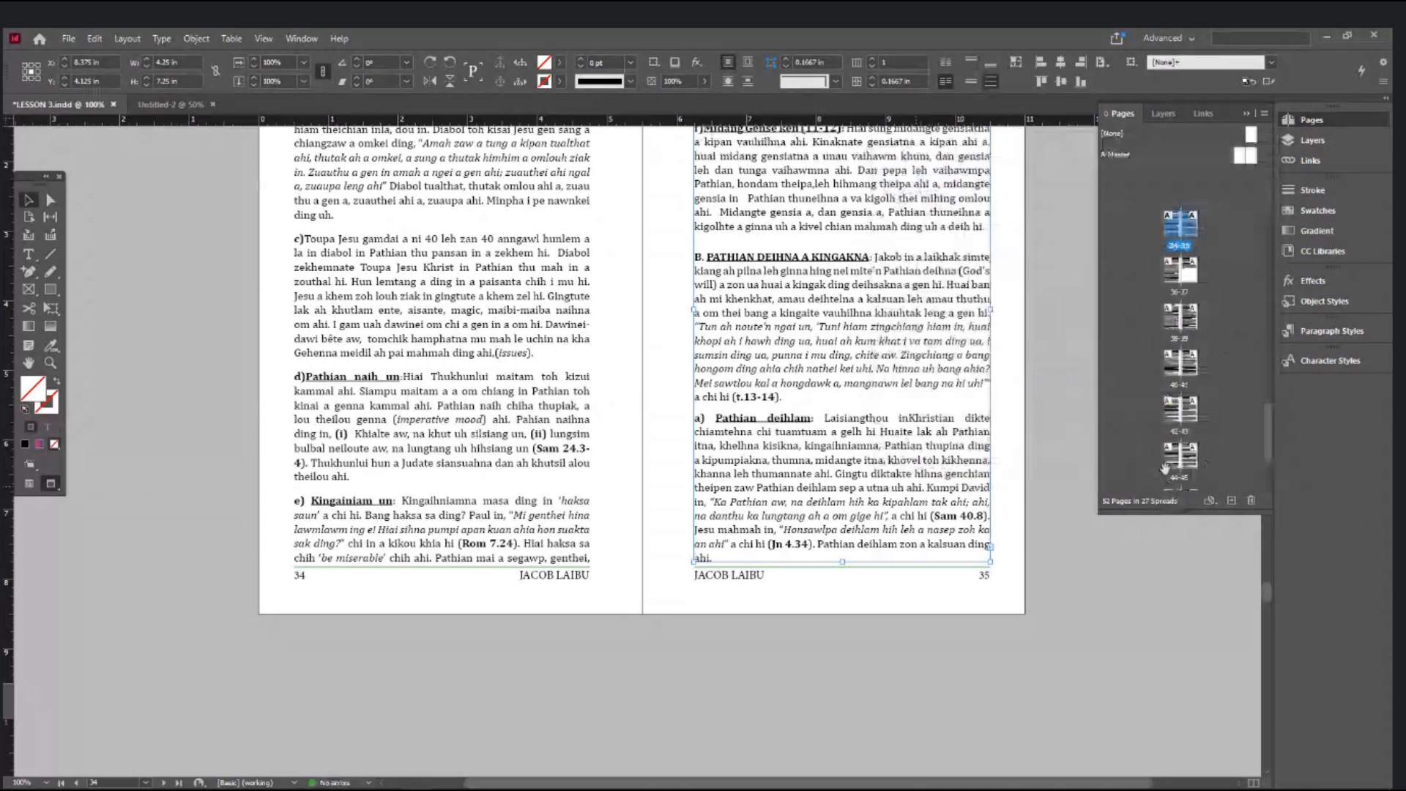
key("ctrl+z")
key("ctrl+z")
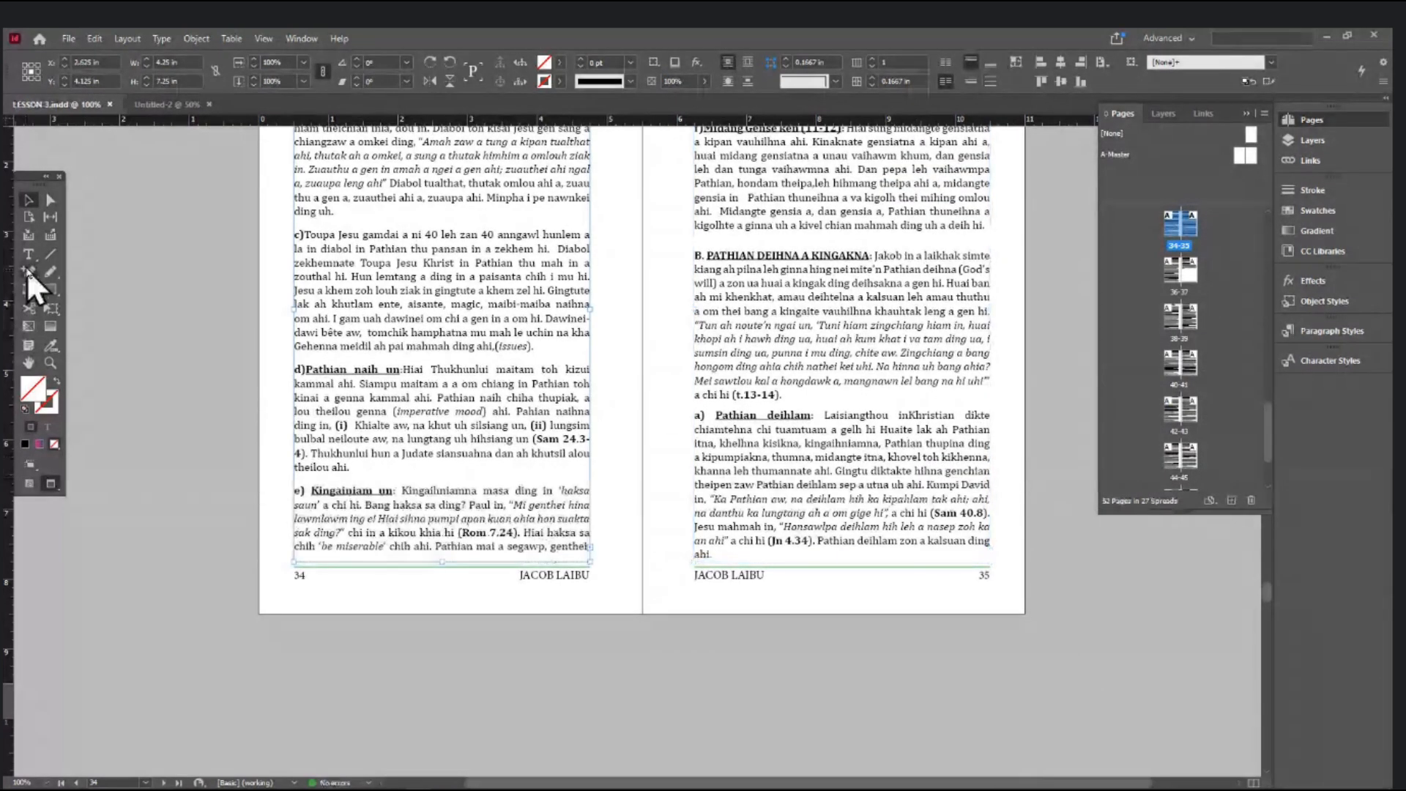
left_click(29, 256)
- Select all the threaded story's text from page 34 and scroll back to the pages 2–3 spread
left_click(483, 292)
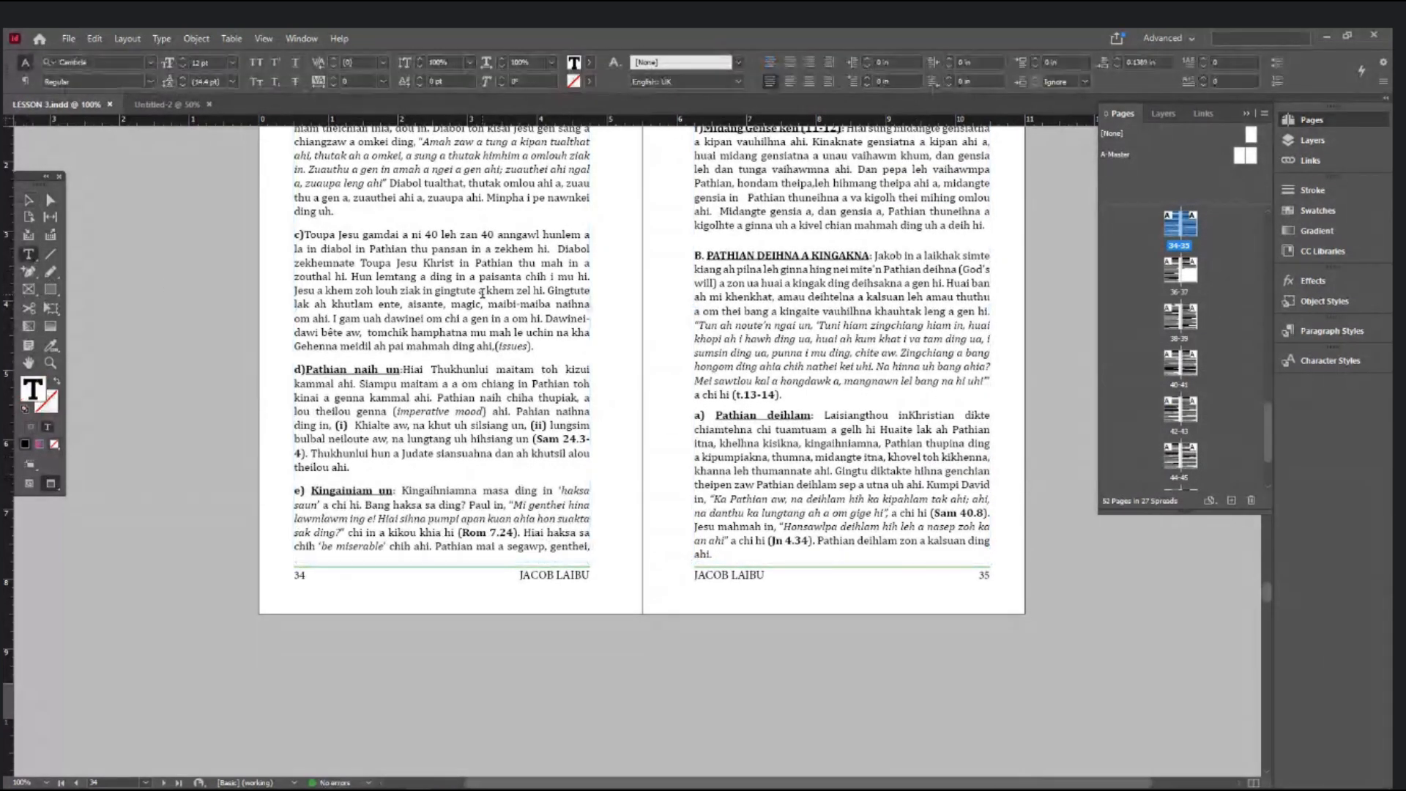
triple_click(547, 306)
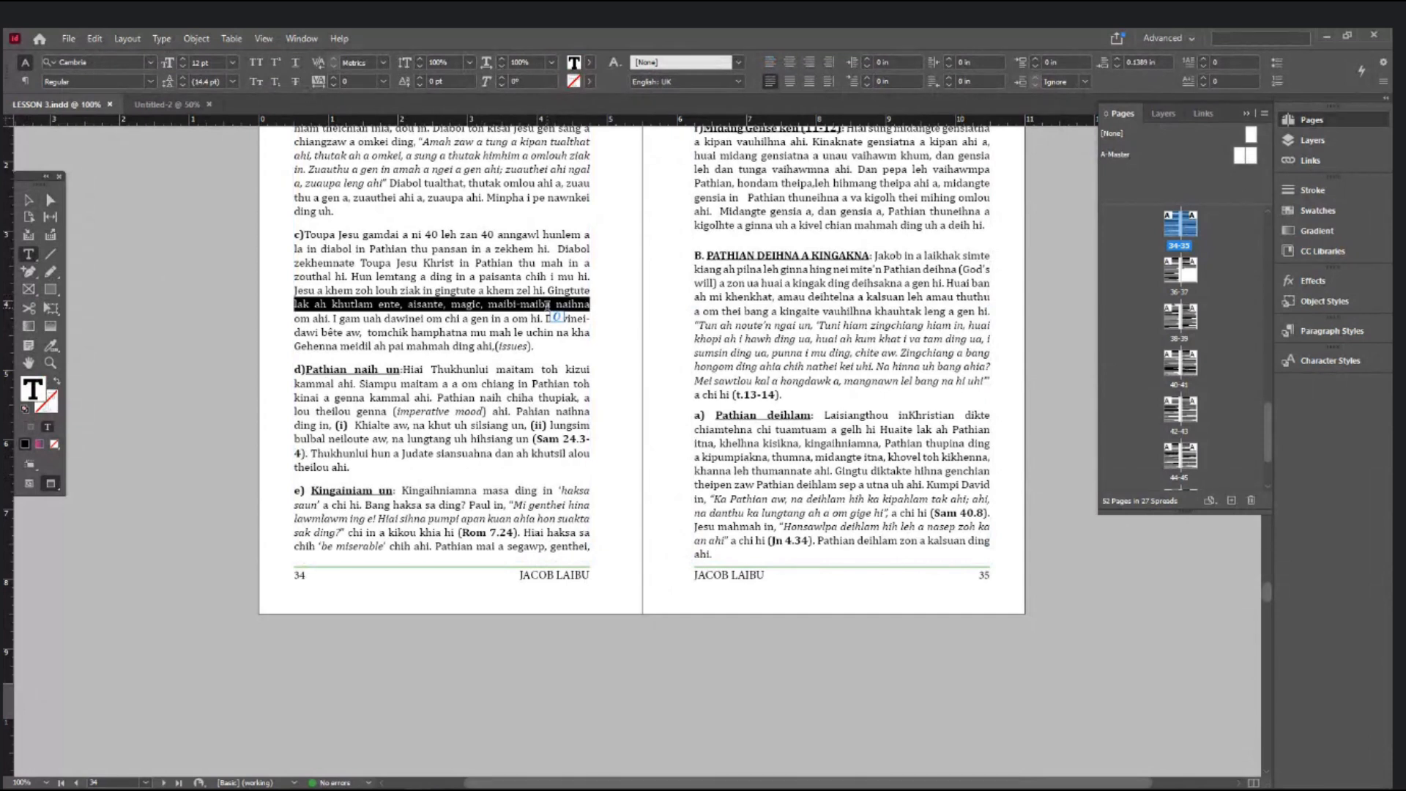
key("ctrl+a")
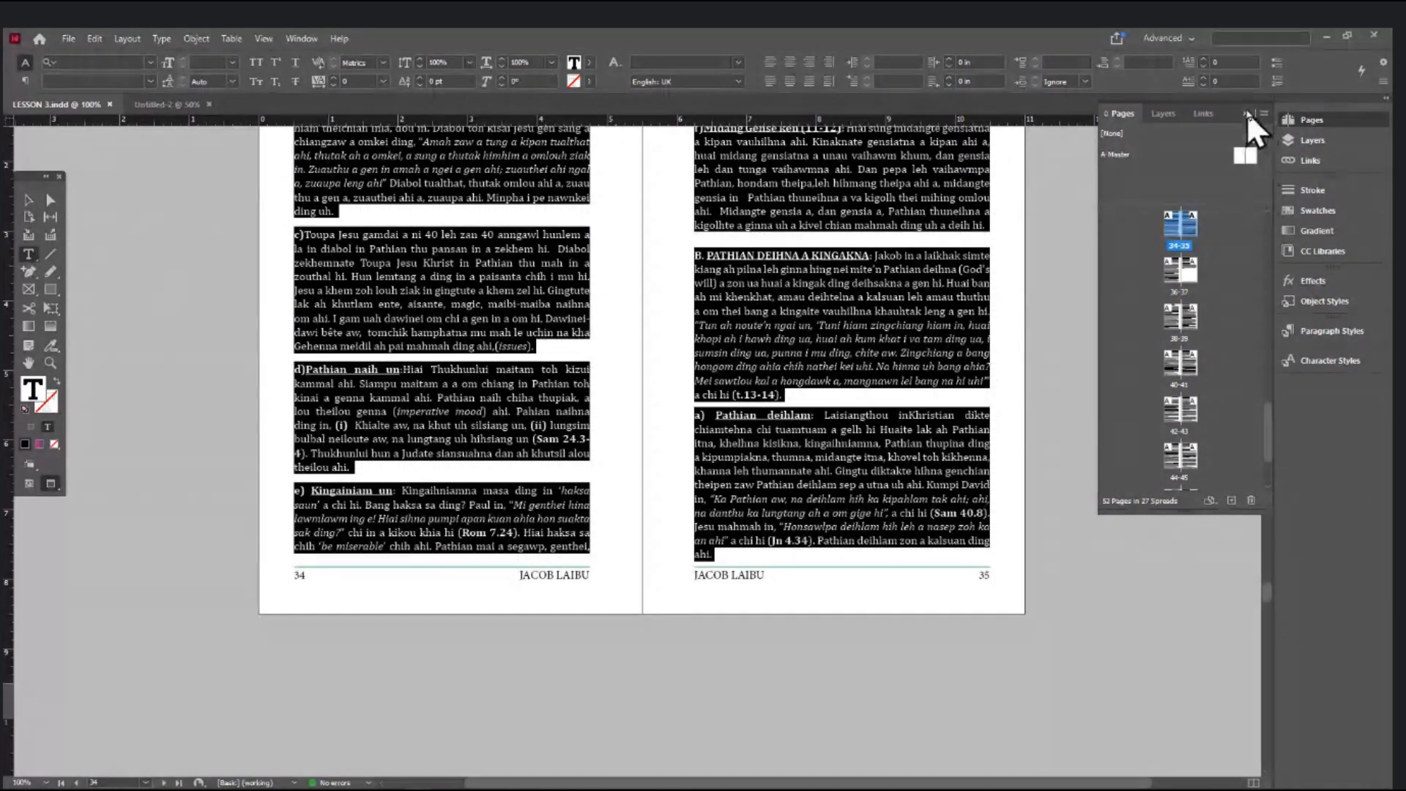
left_click(1249, 112)
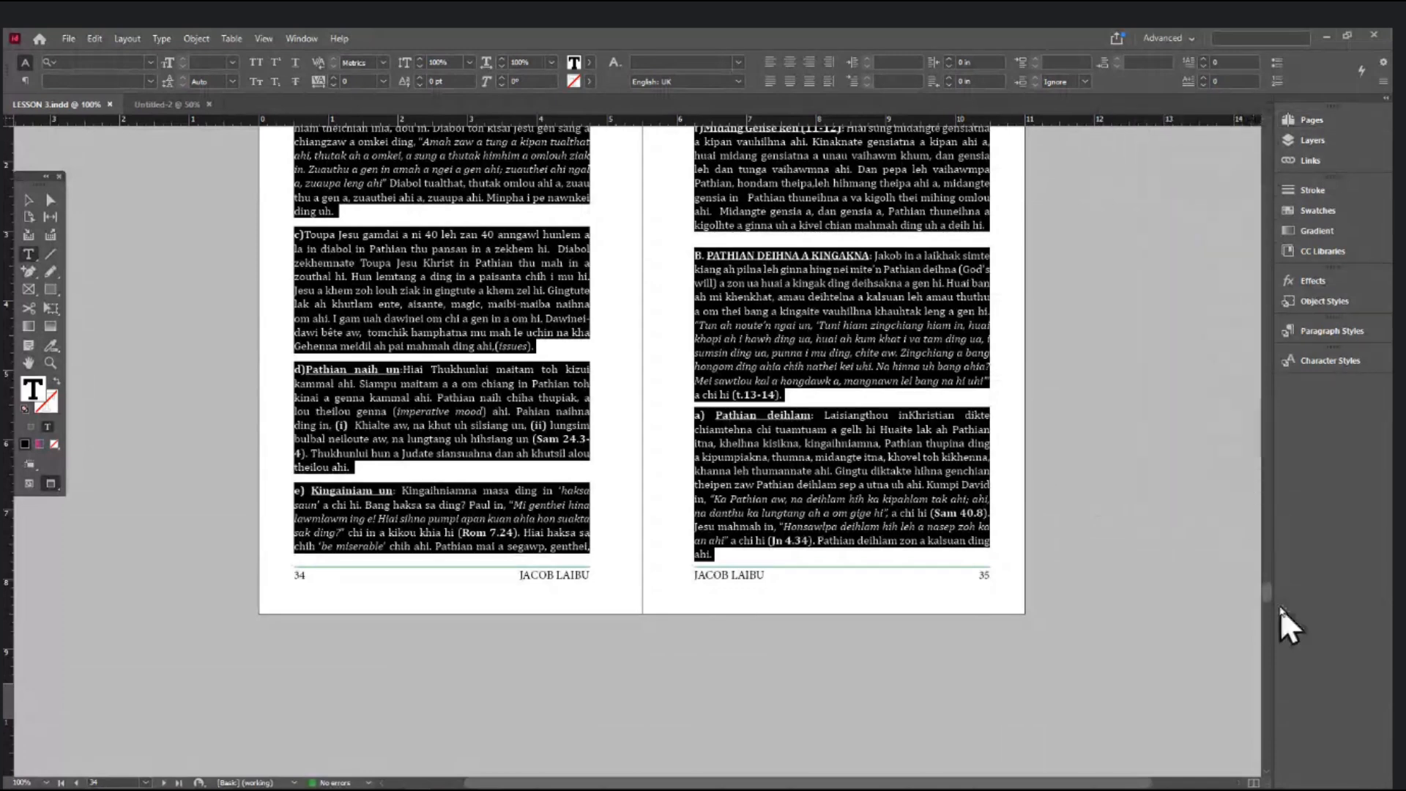
left_click_drag(1270, 594, 1230, 199)
scroll(942, 400, "up", 5)
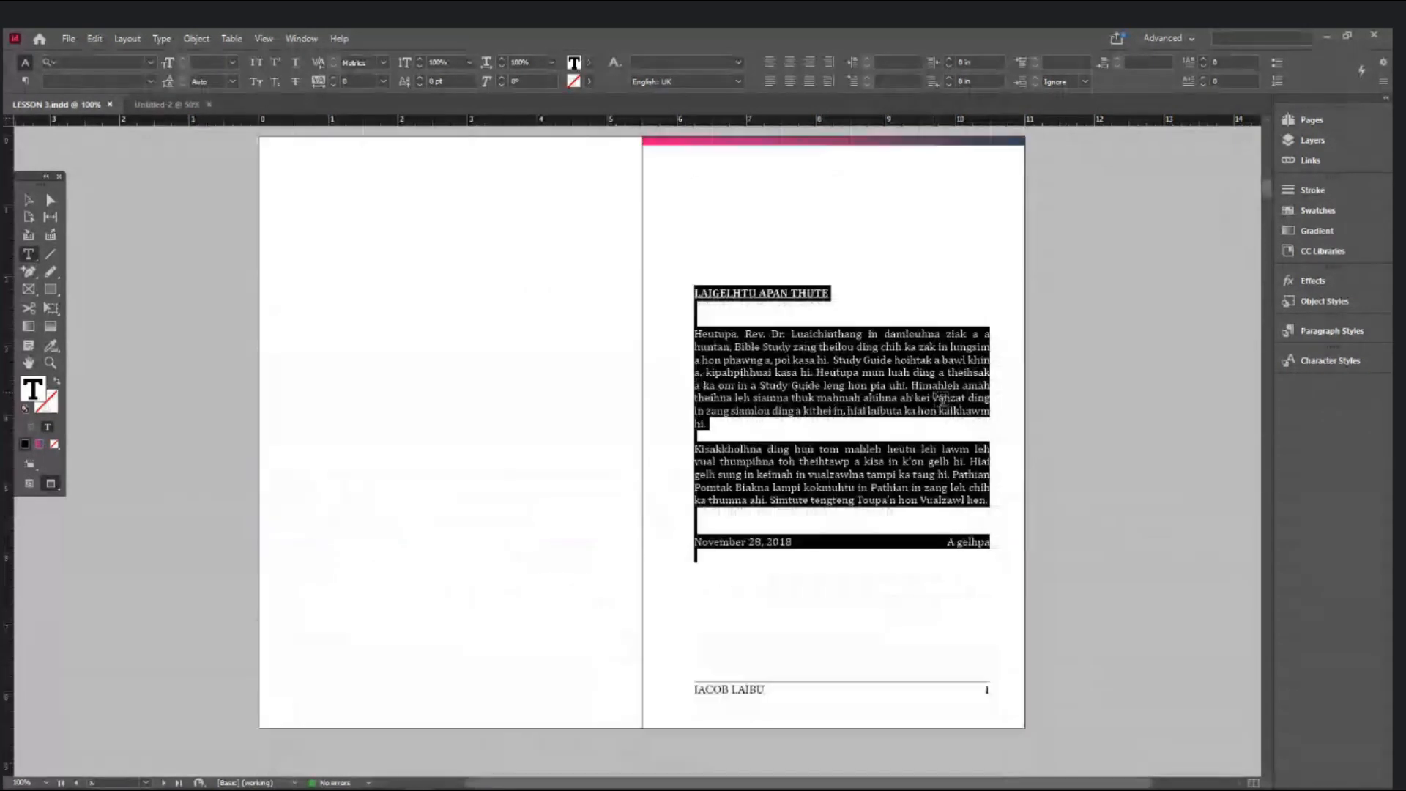
scroll(942, 400, "down", 3)
scroll(941, 399, "down", 5)
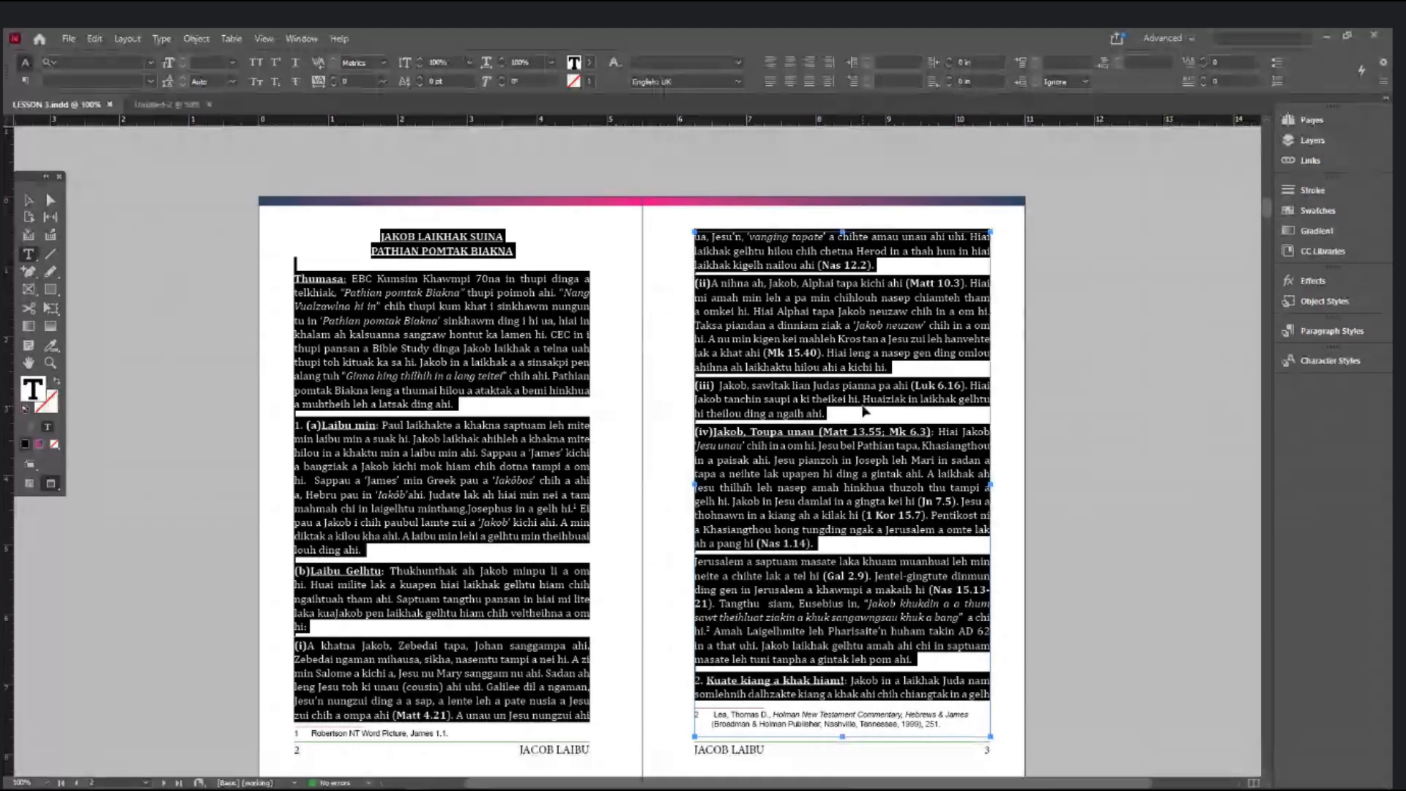
- Open Find/Change, note 'CTRL+f' in the notes document, and switch to the Object tab
key("ctrl")
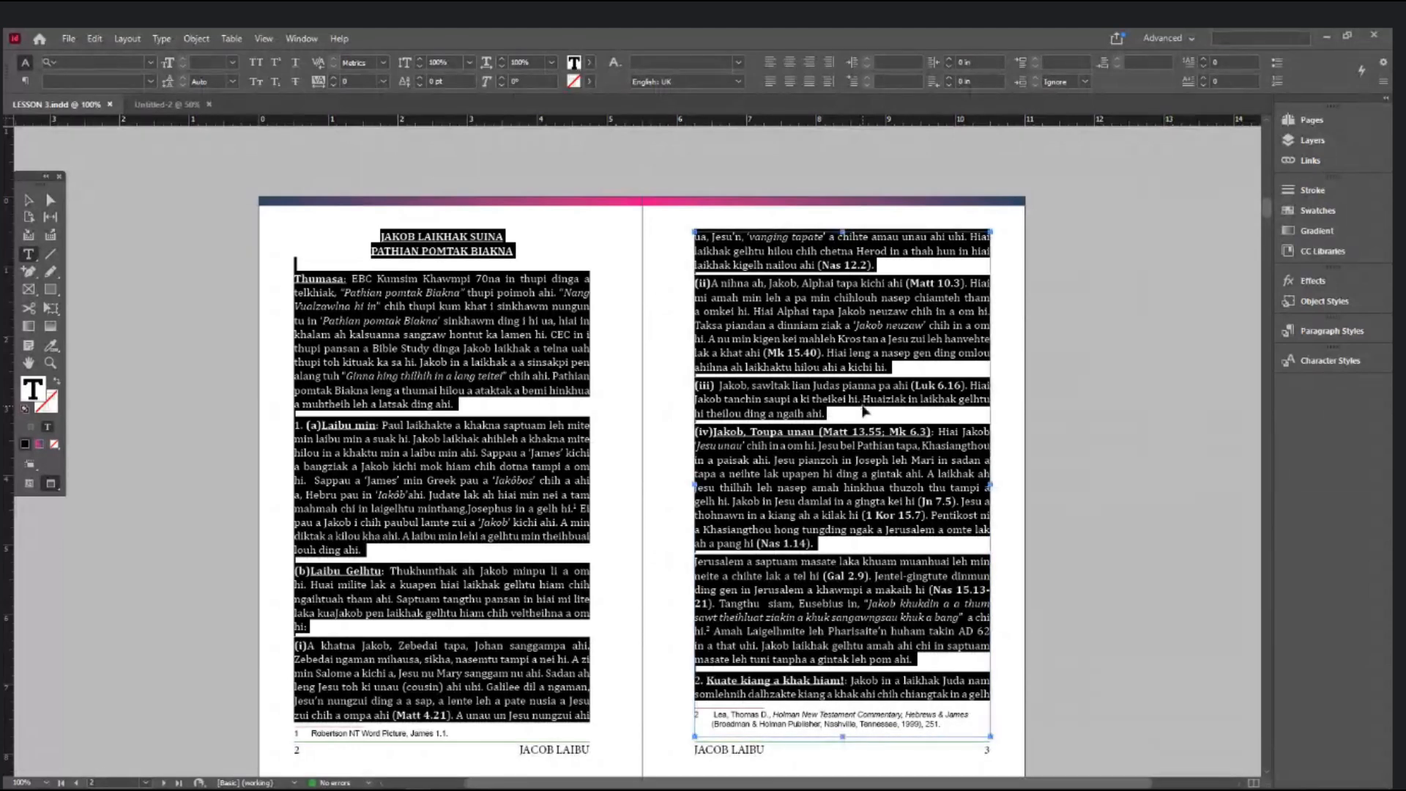
key("ctrl+f")
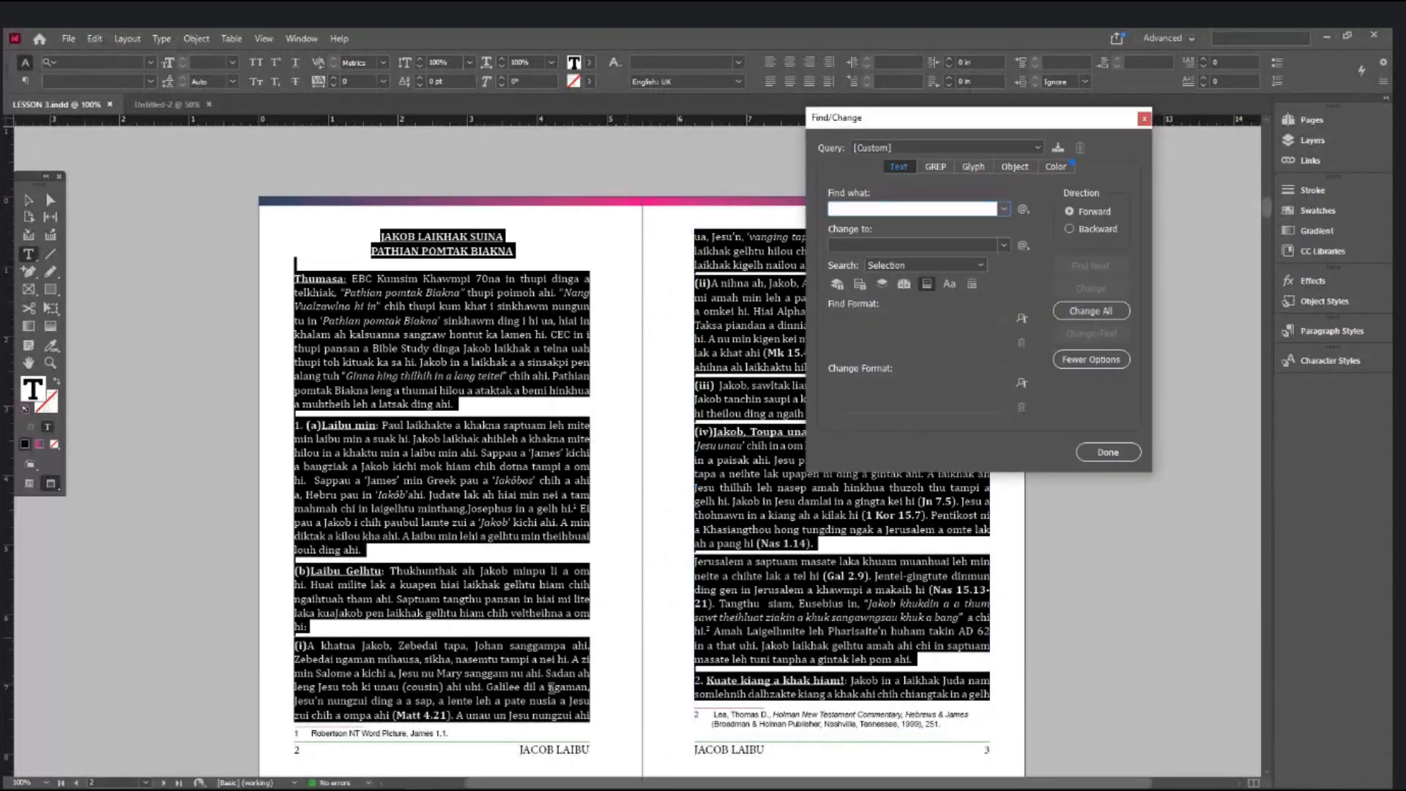
key("alt+Tab")
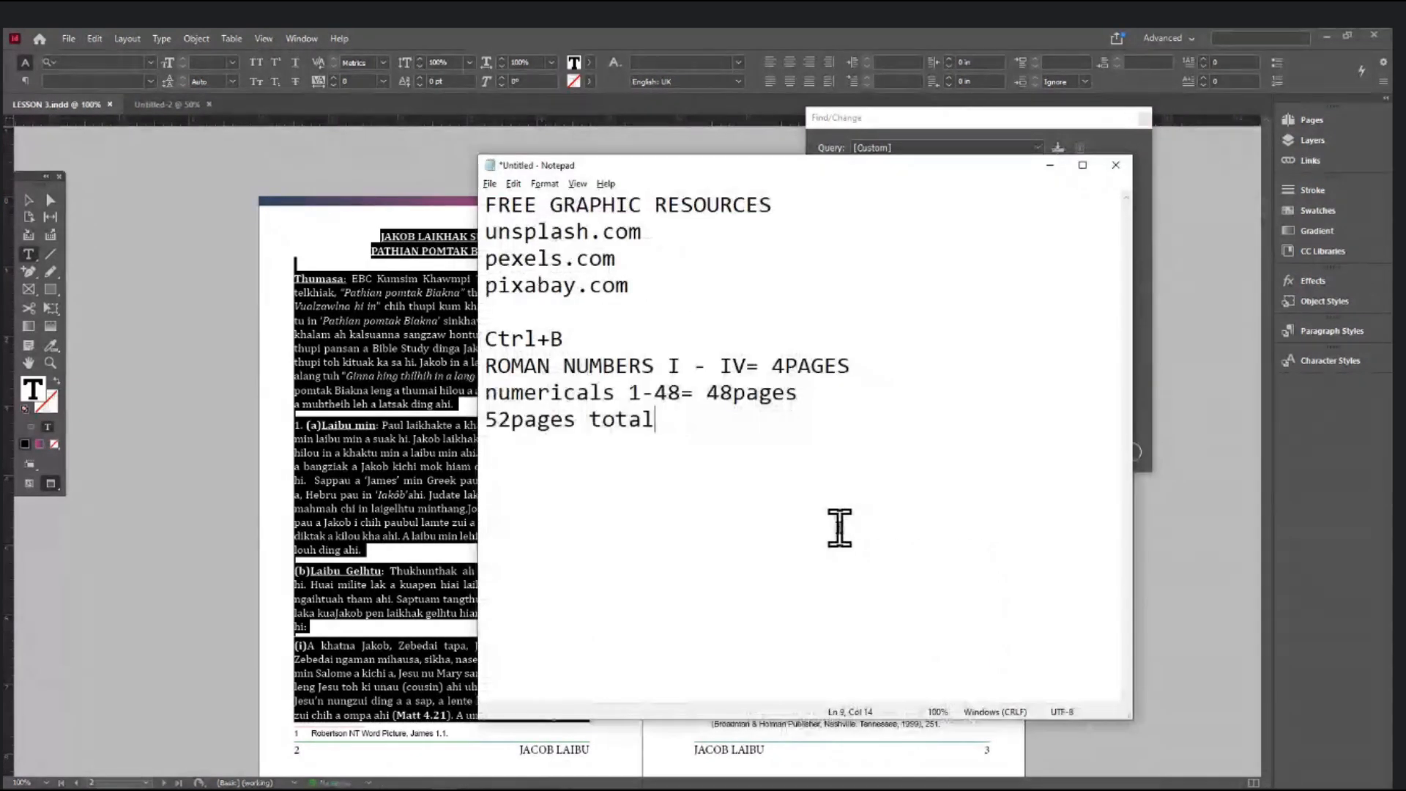
key("Return")
key("Return")
type("CTRL+f")
key("alt+Tab")
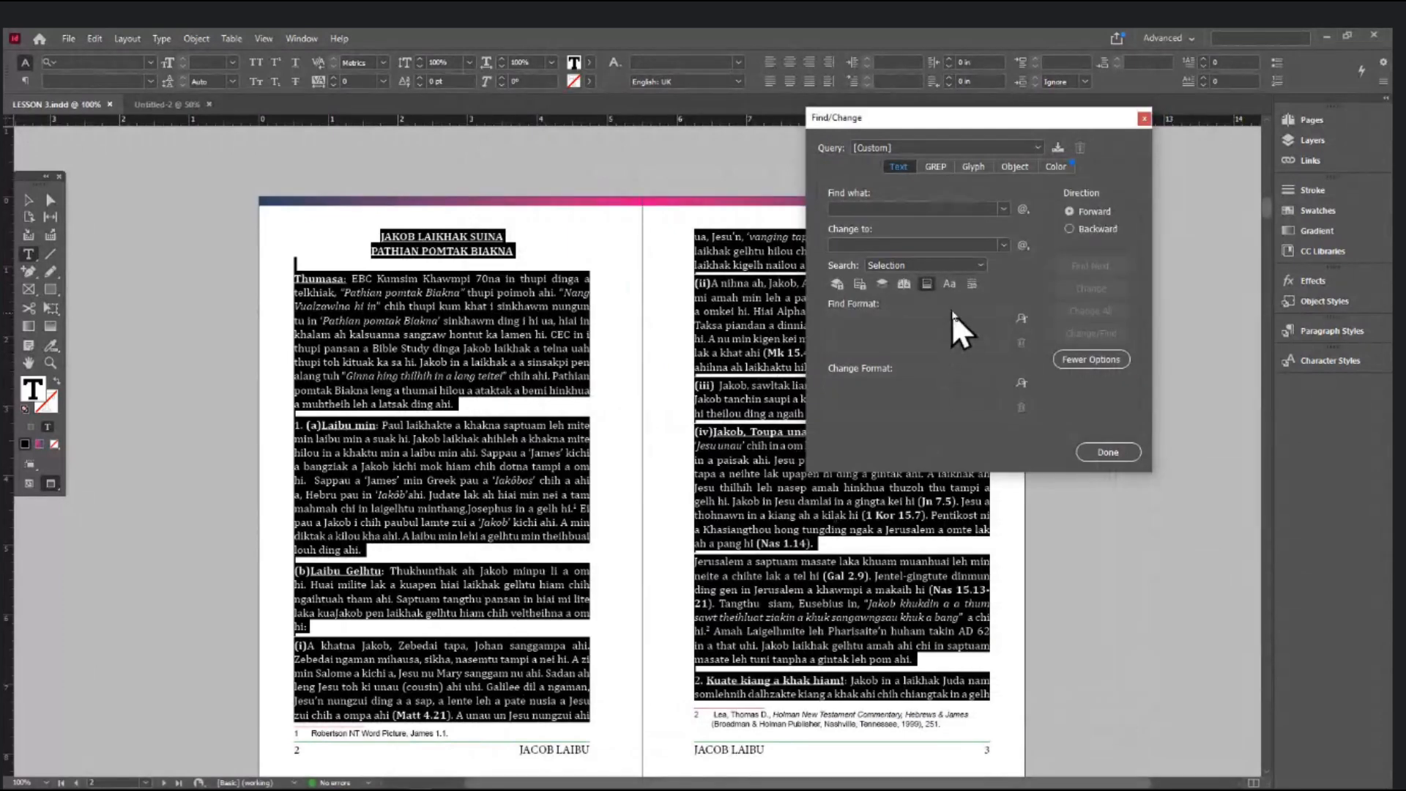
left_click(1019, 169)
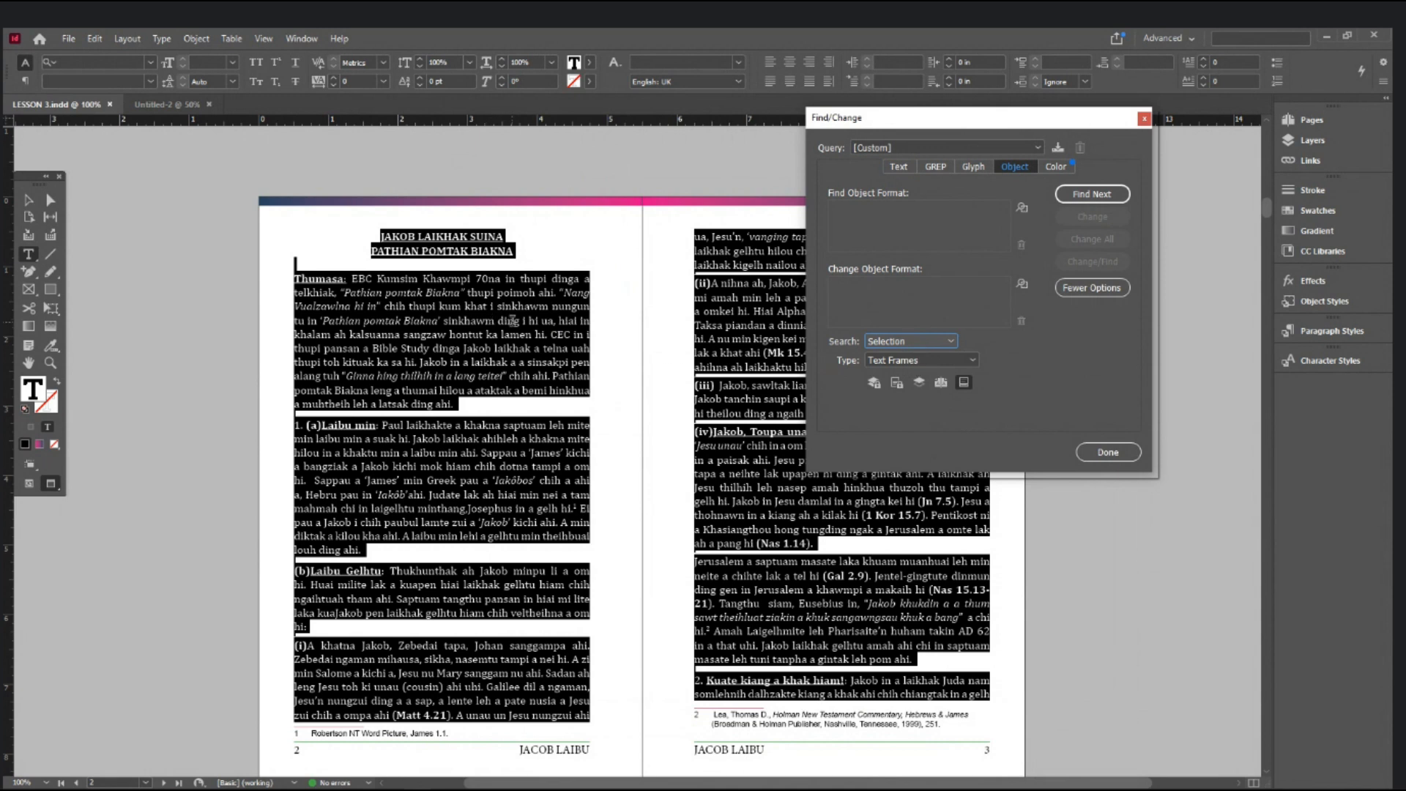
- Set the change-to Text Frame General Options to vertical justification Justify, then close Find/Change
left_click(1023, 284)
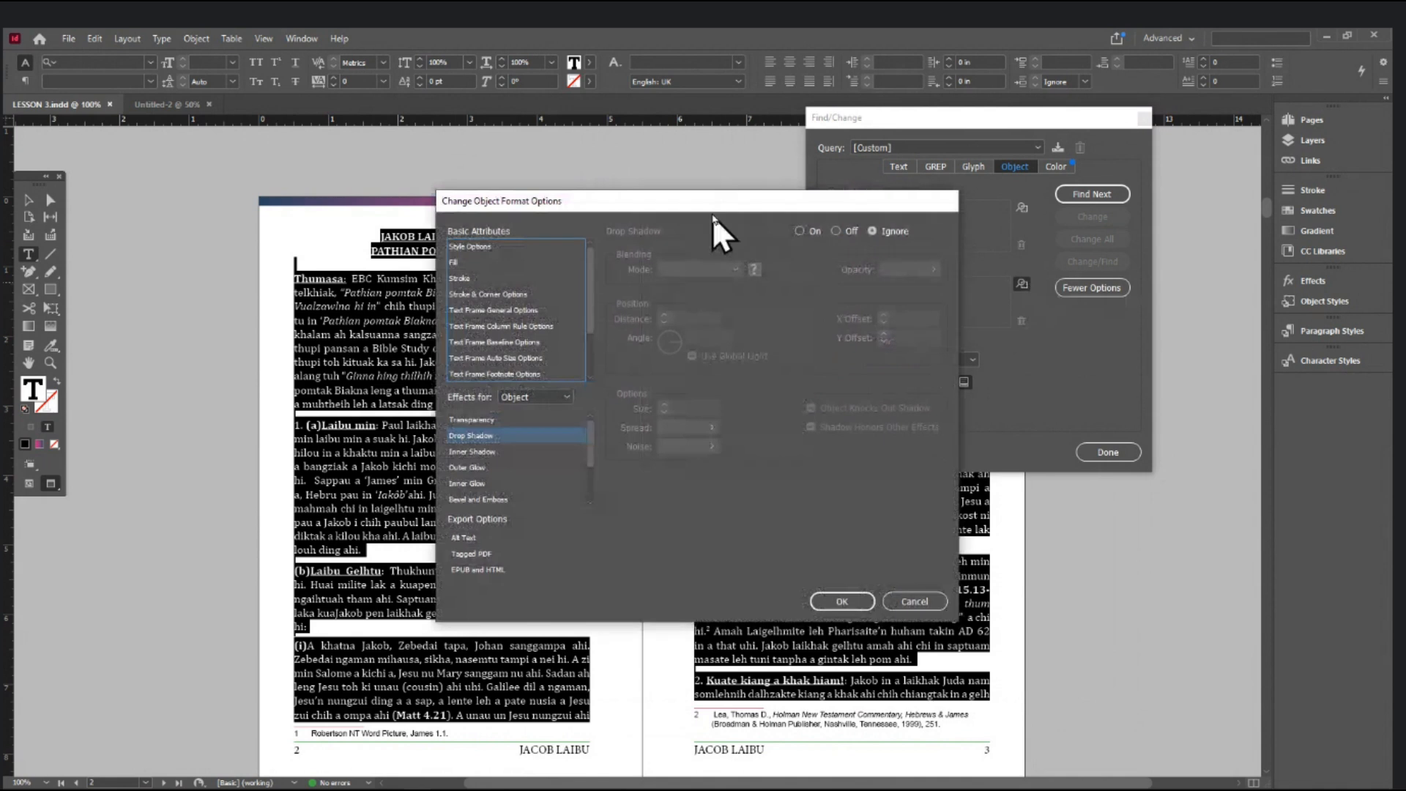
left_click_drag(715, 201, 844, 185)
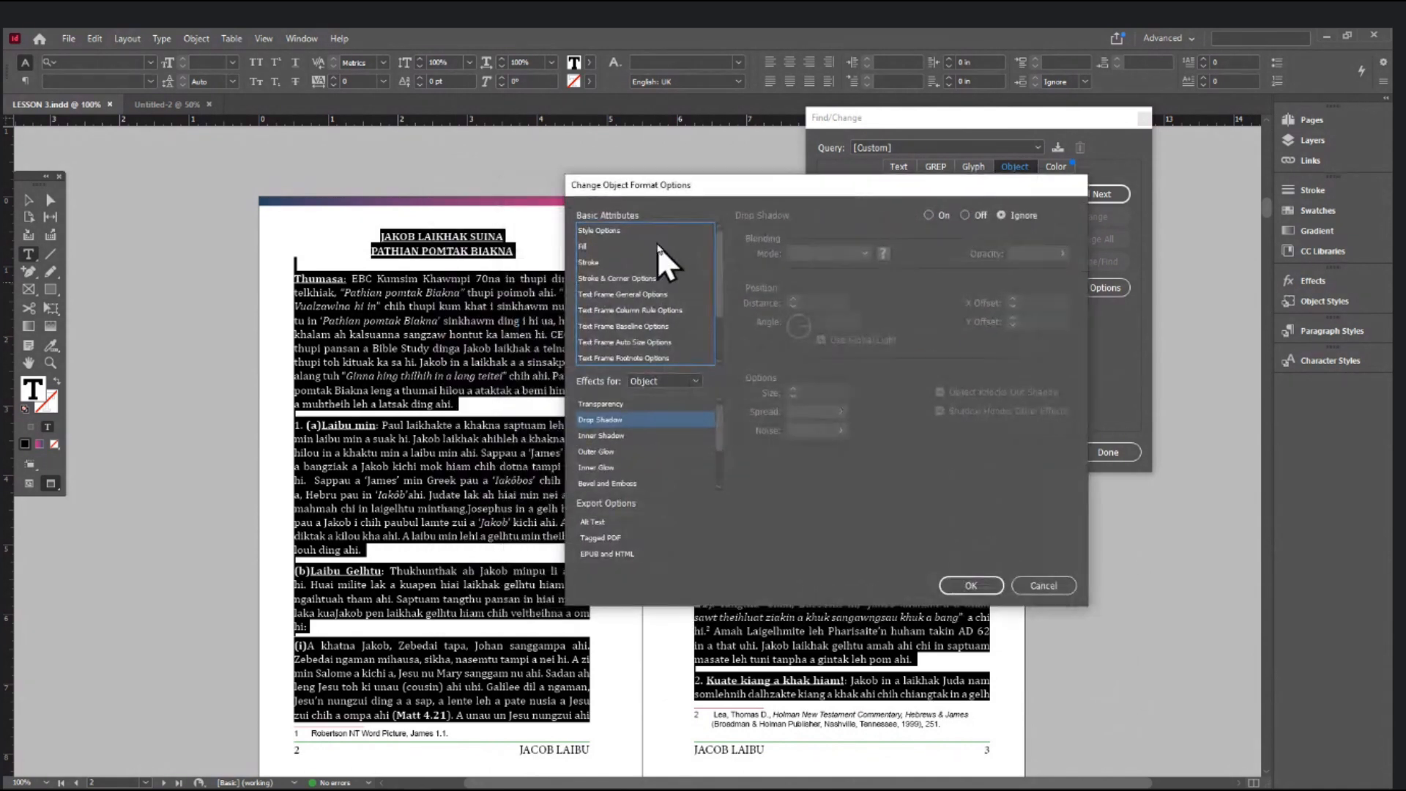
left_click(638, 294)
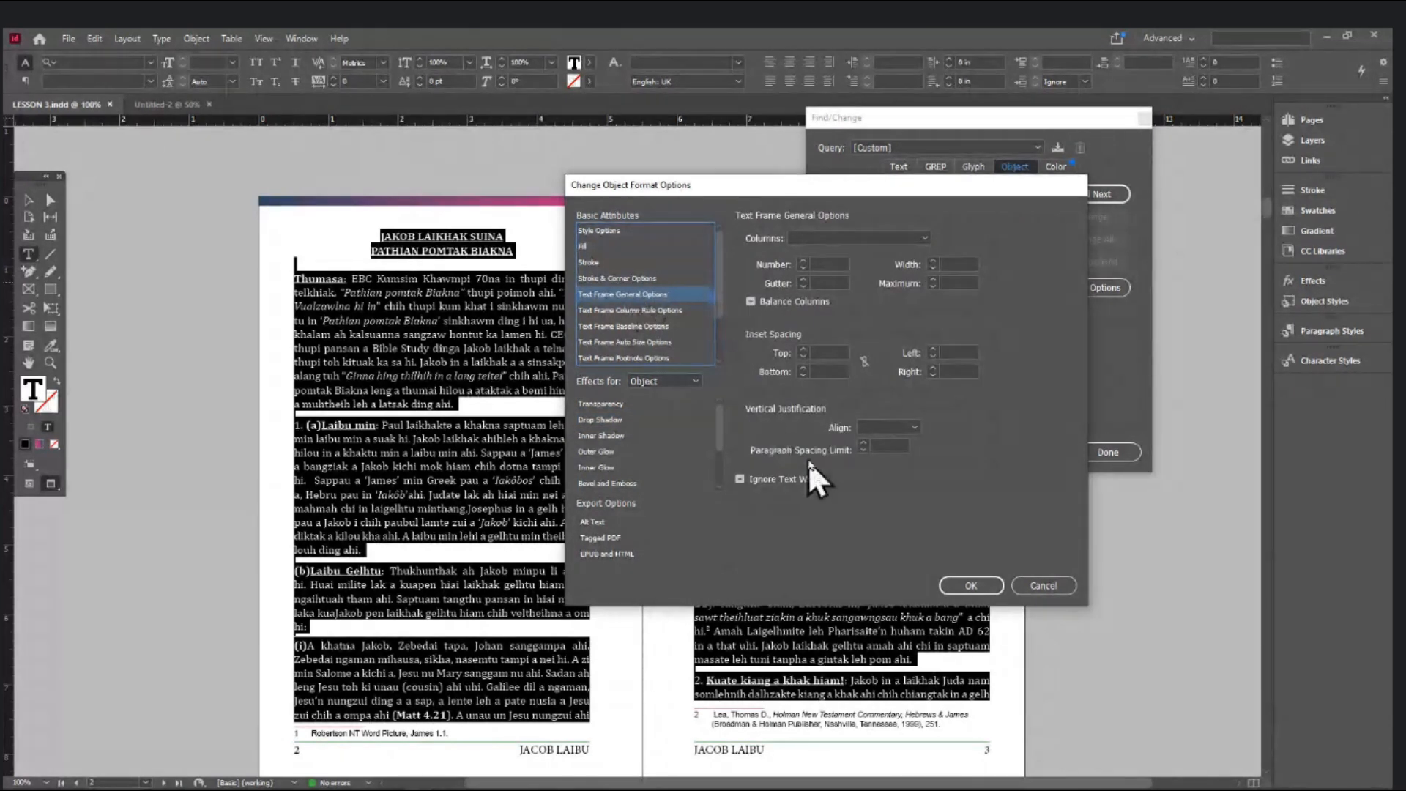
left_click(915, 429)
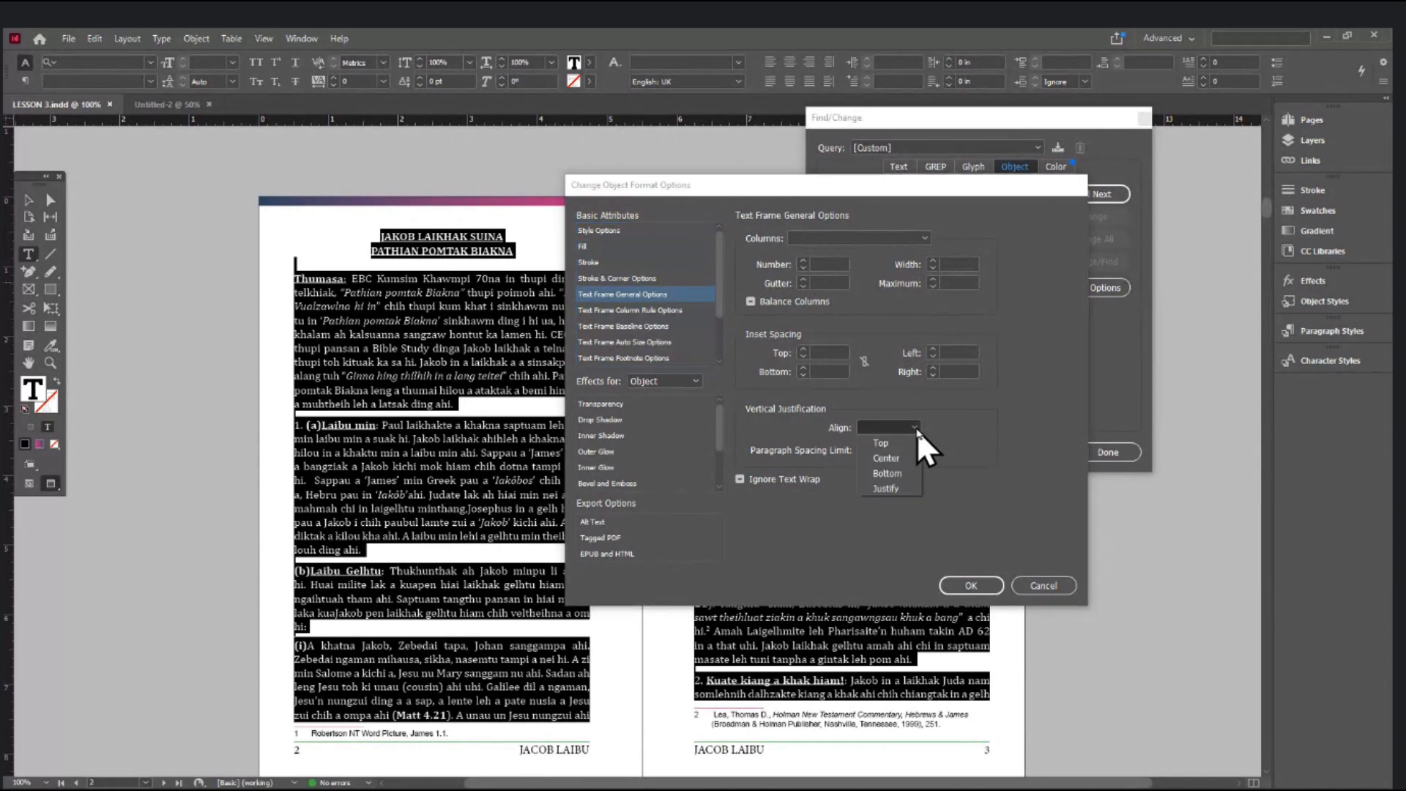
left_click(899, 486)
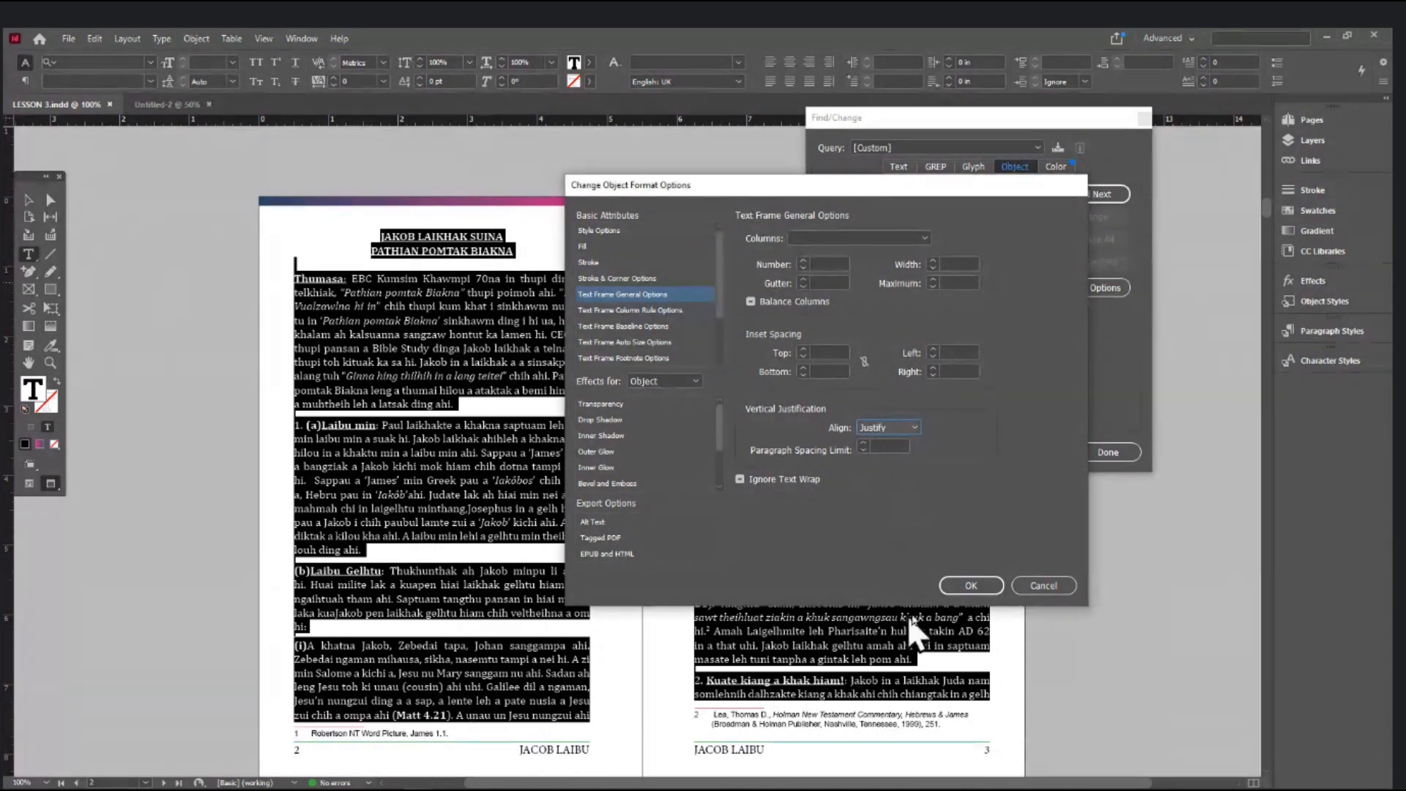
left_click(967, 584)
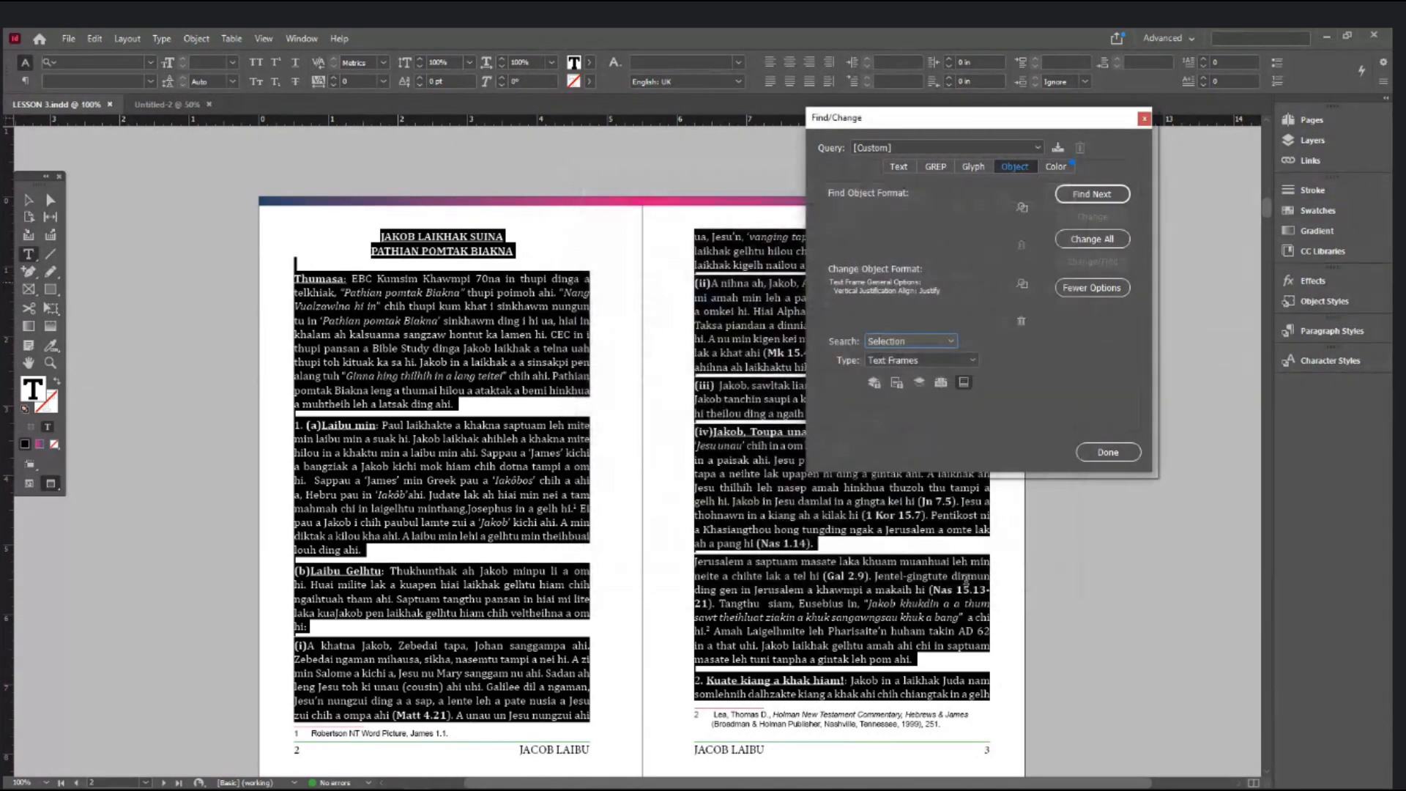
left_click(1095, 448)
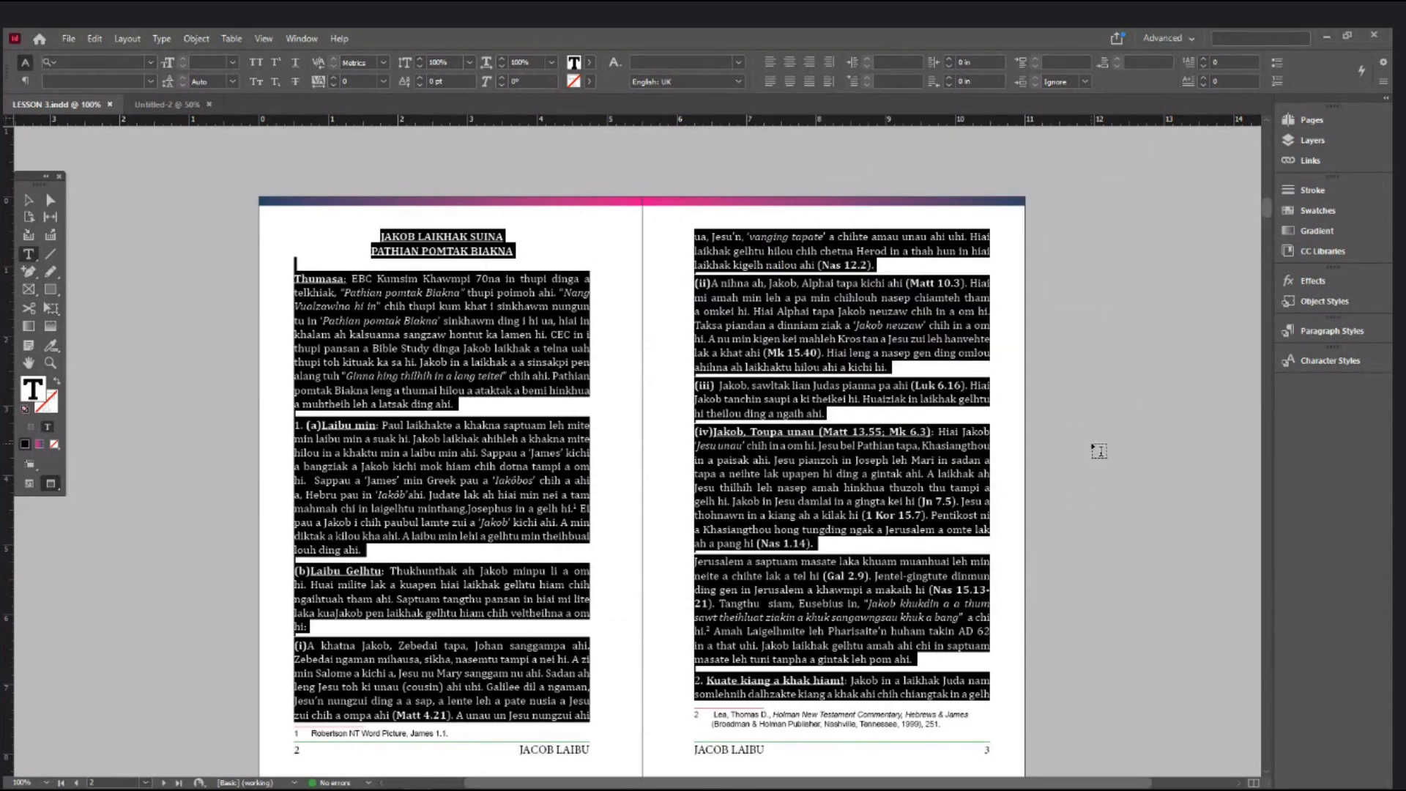
- Scroll through the spreads, zoom to 200% and pan to page 12's full text and footer
scroll(785, 543, "down", 15)
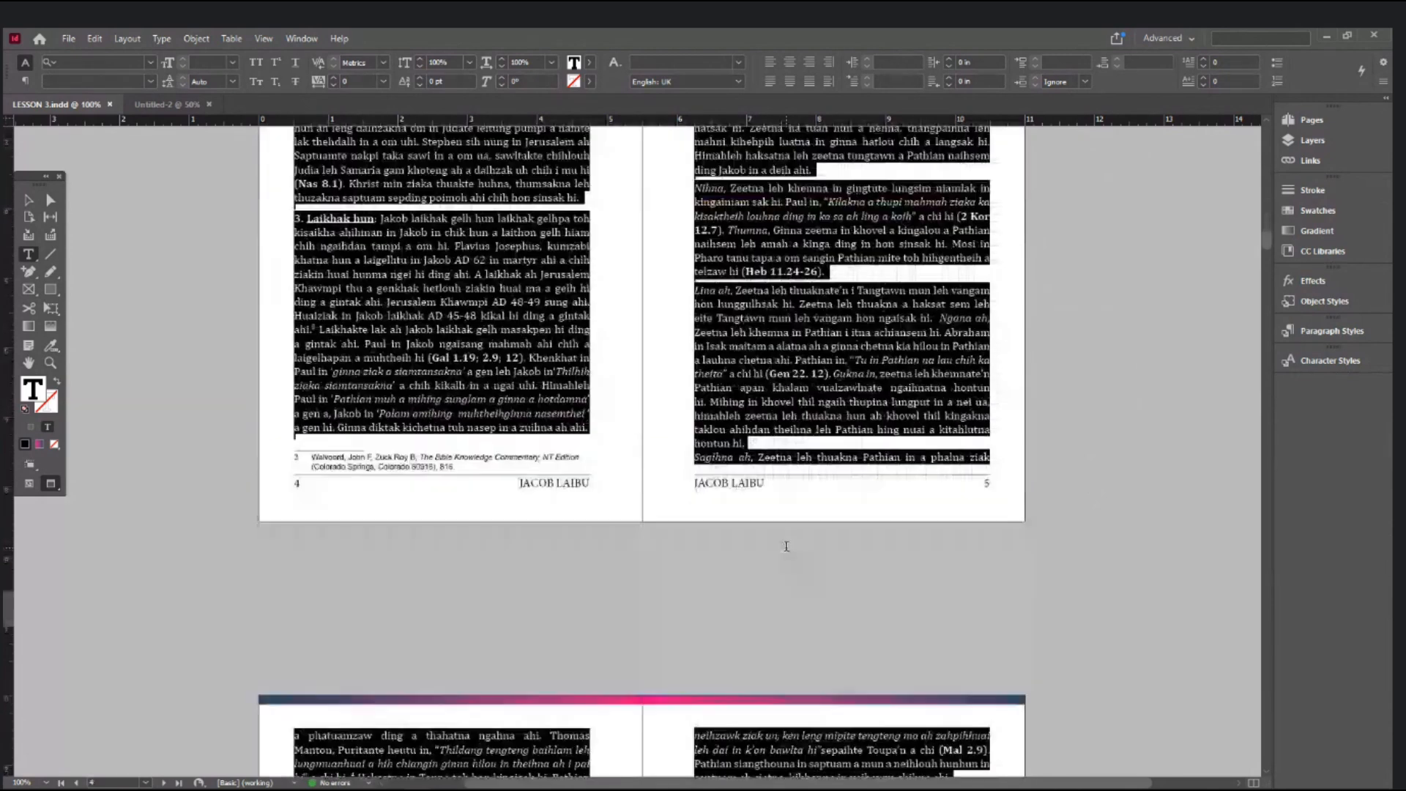
scroll(786, 546, "down", 15)
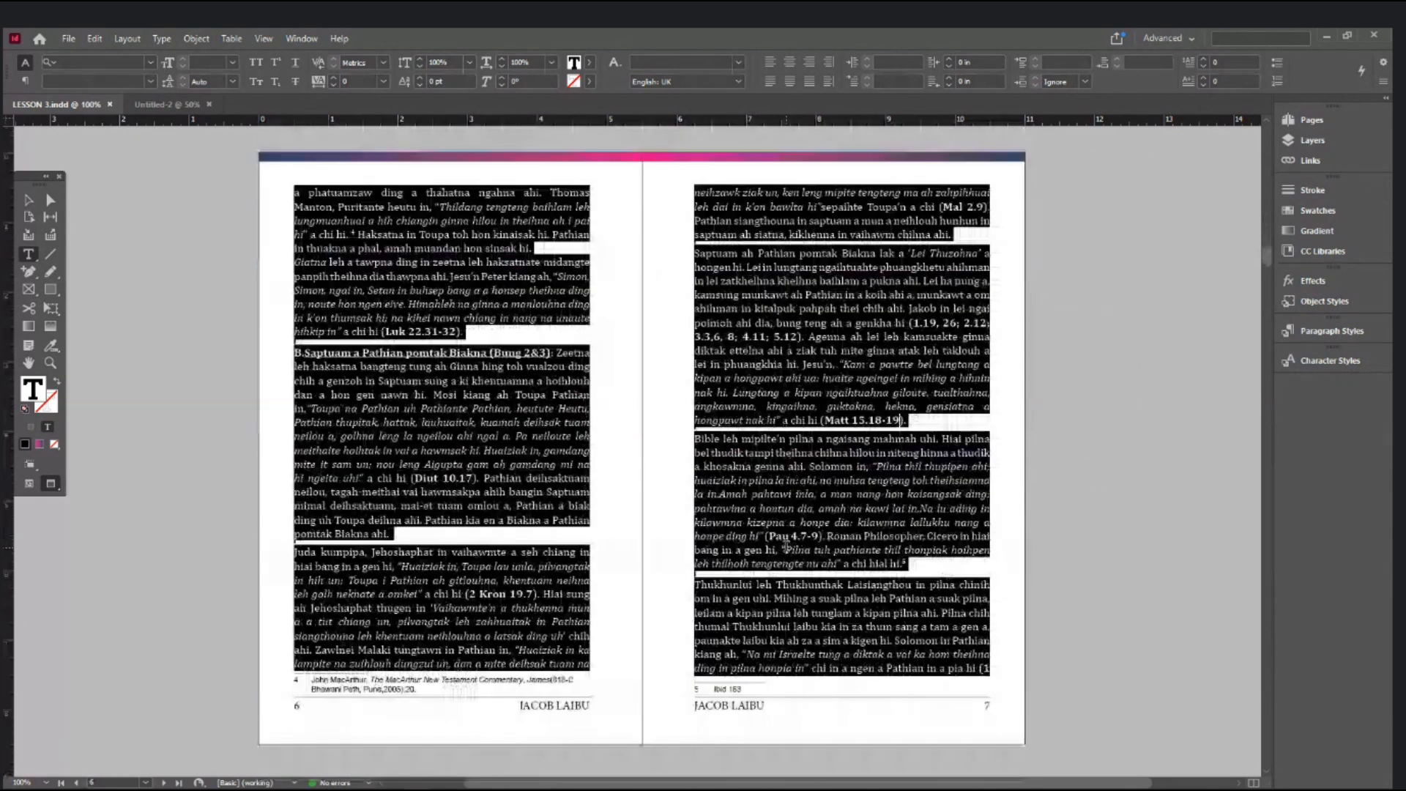
scroll(786, 545, "down", 20)
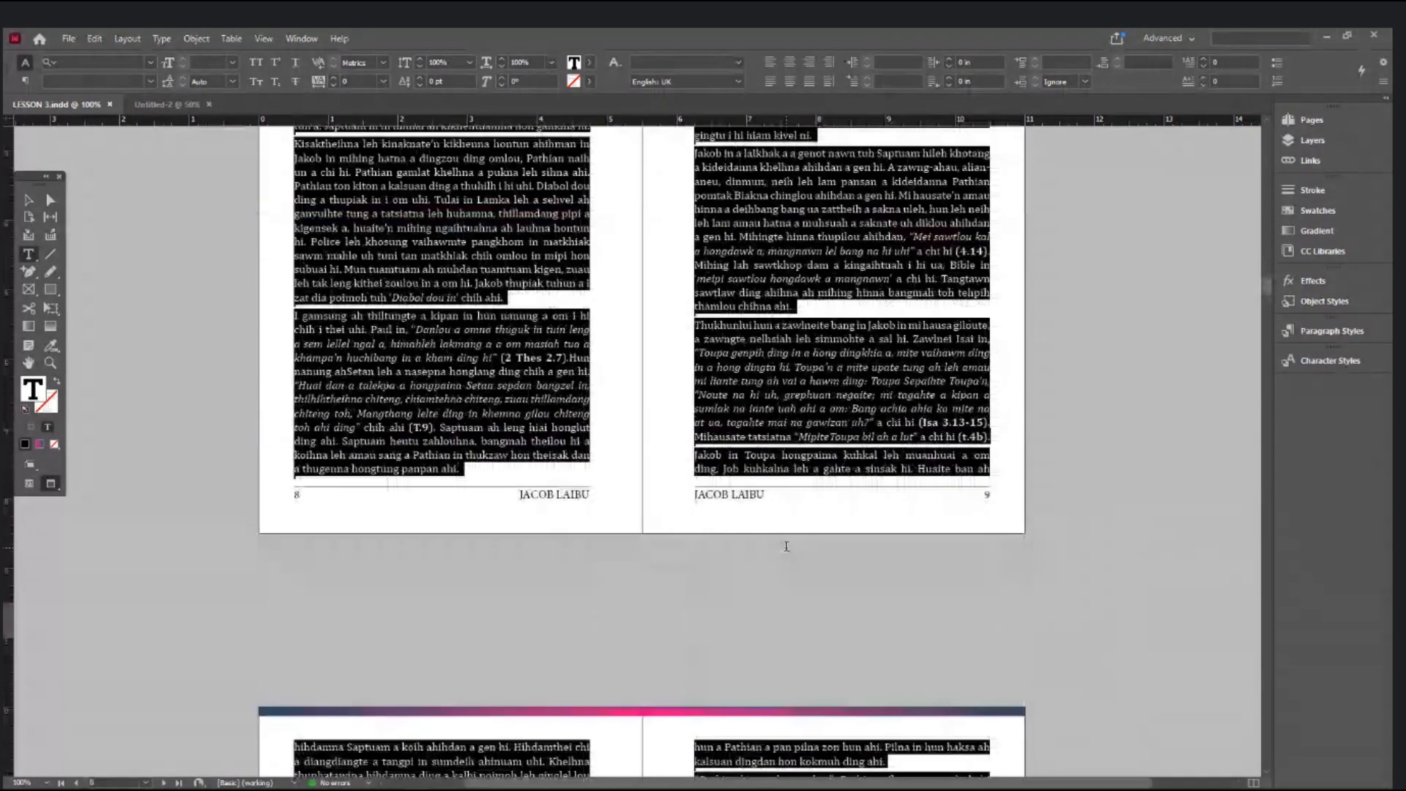
scroll(785, 546, "down", 1)
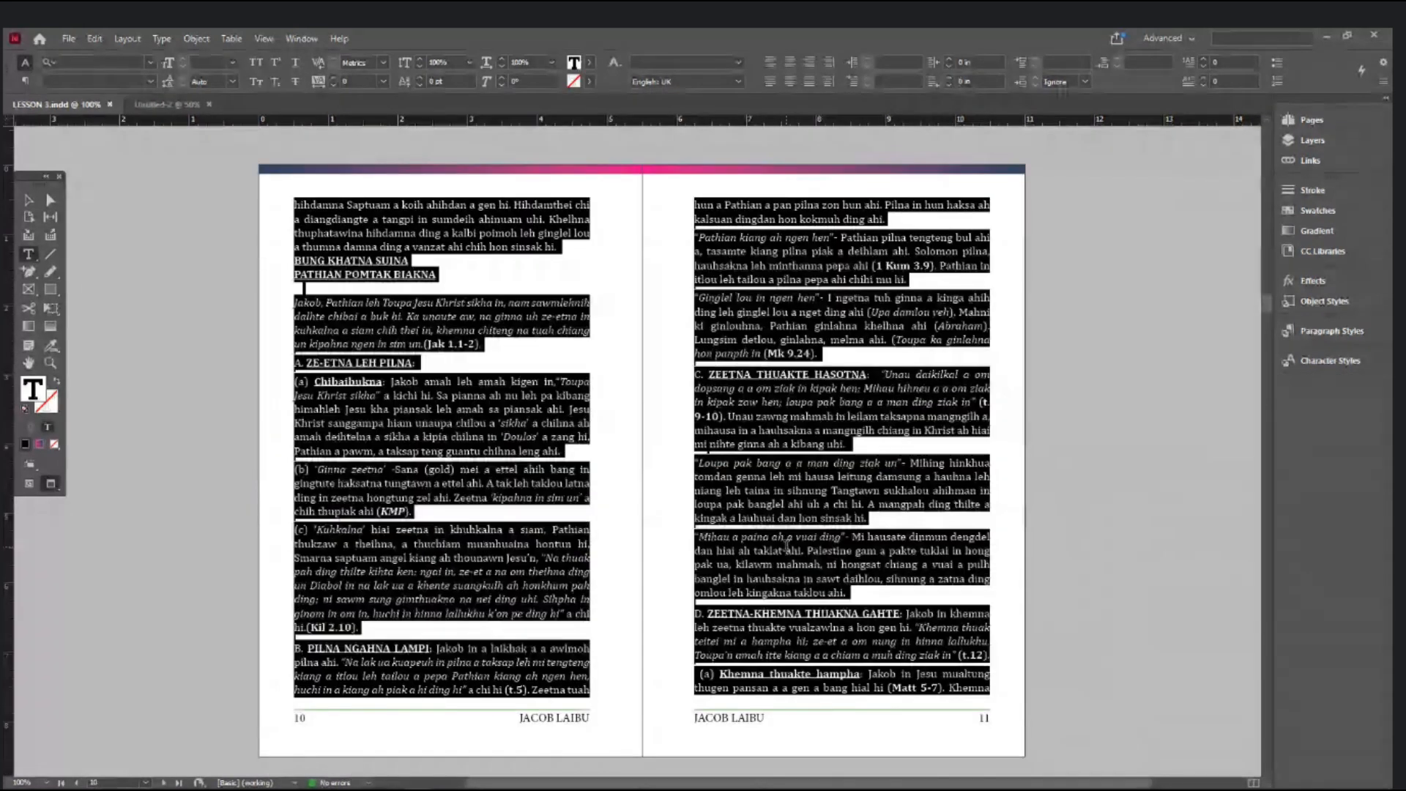
left_click(28, 196)
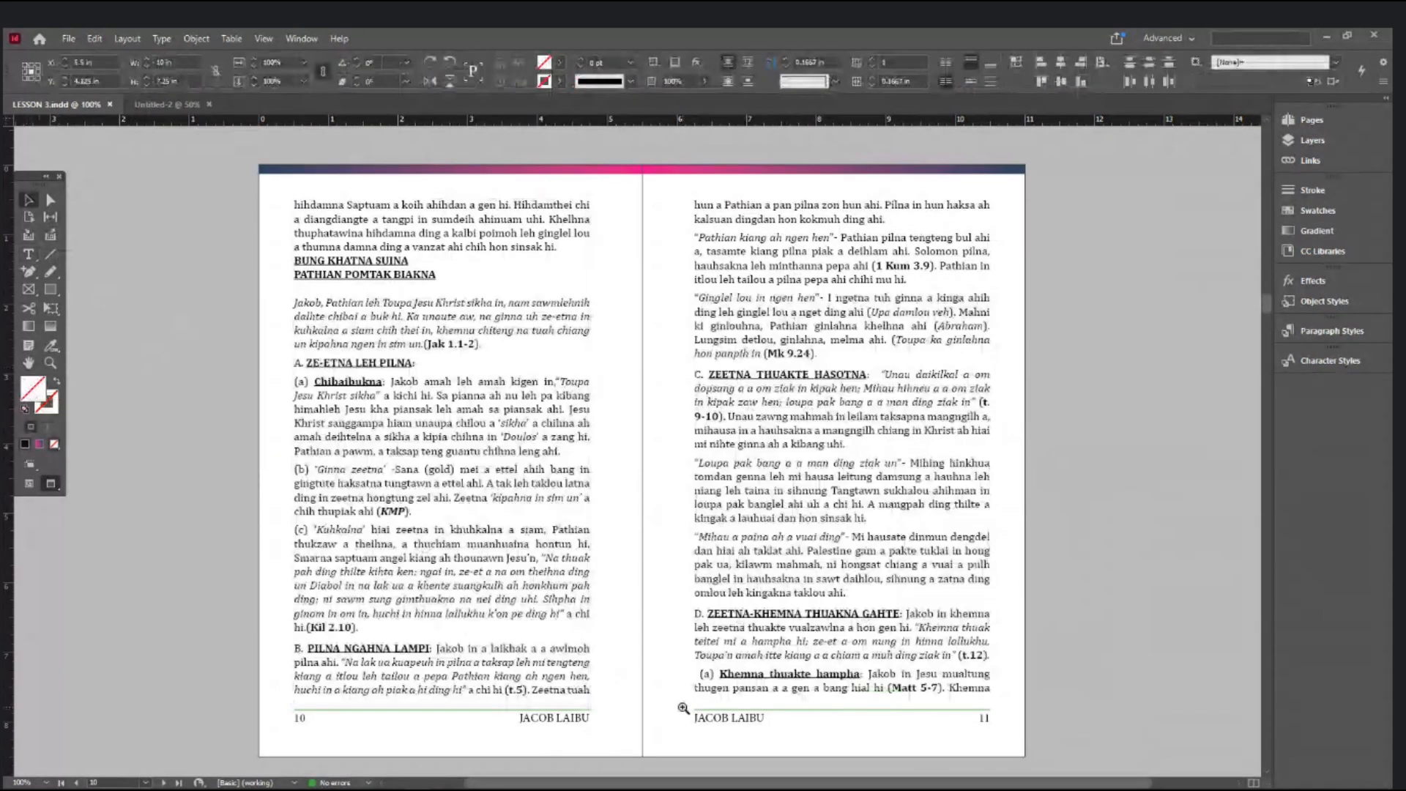
left_click(682, 707, "ctrl")
left_click(615, 392, "ctrl")
left_click(615, 389, "ctrl")
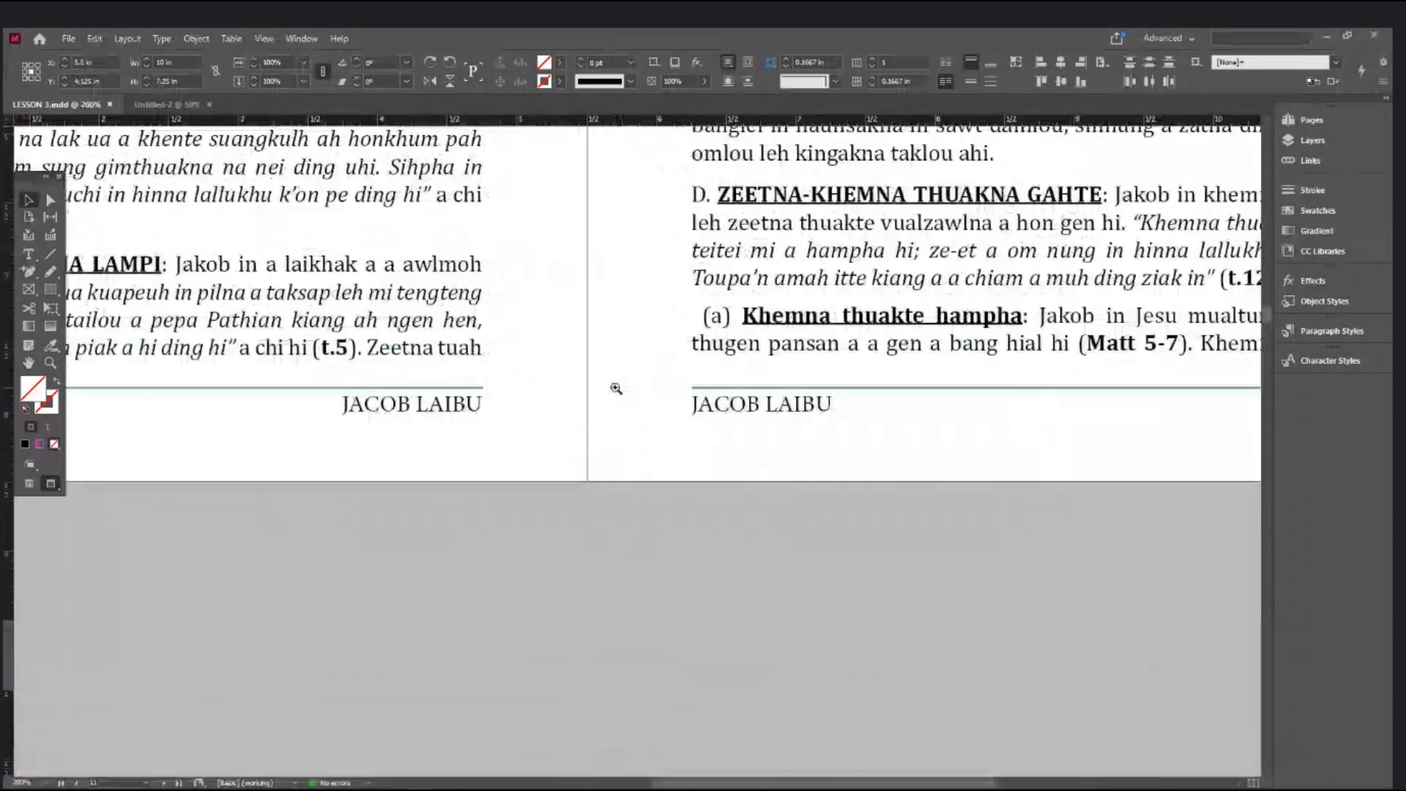
scroll(662, 493, "down", 15)
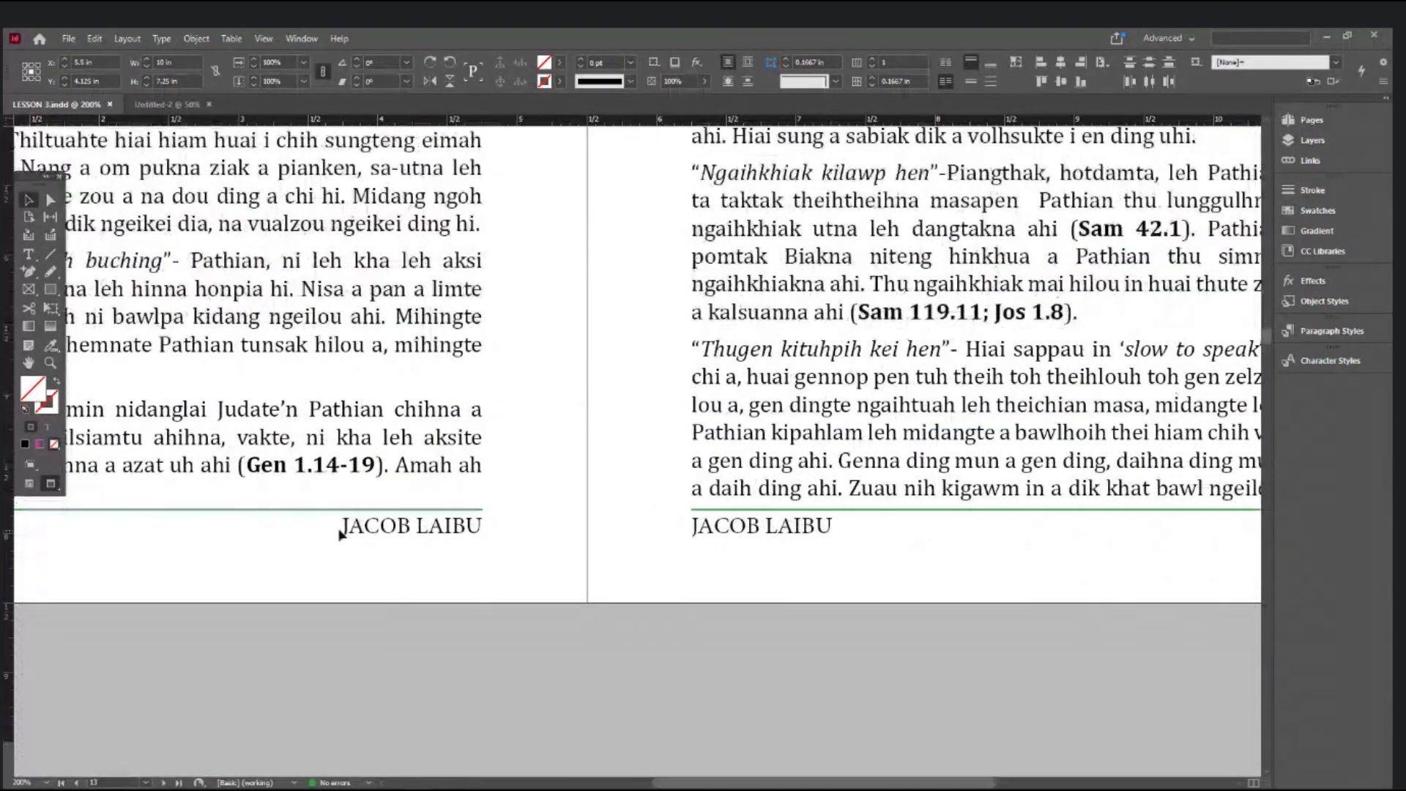
left_click_drag(546, 502, 901, 552)
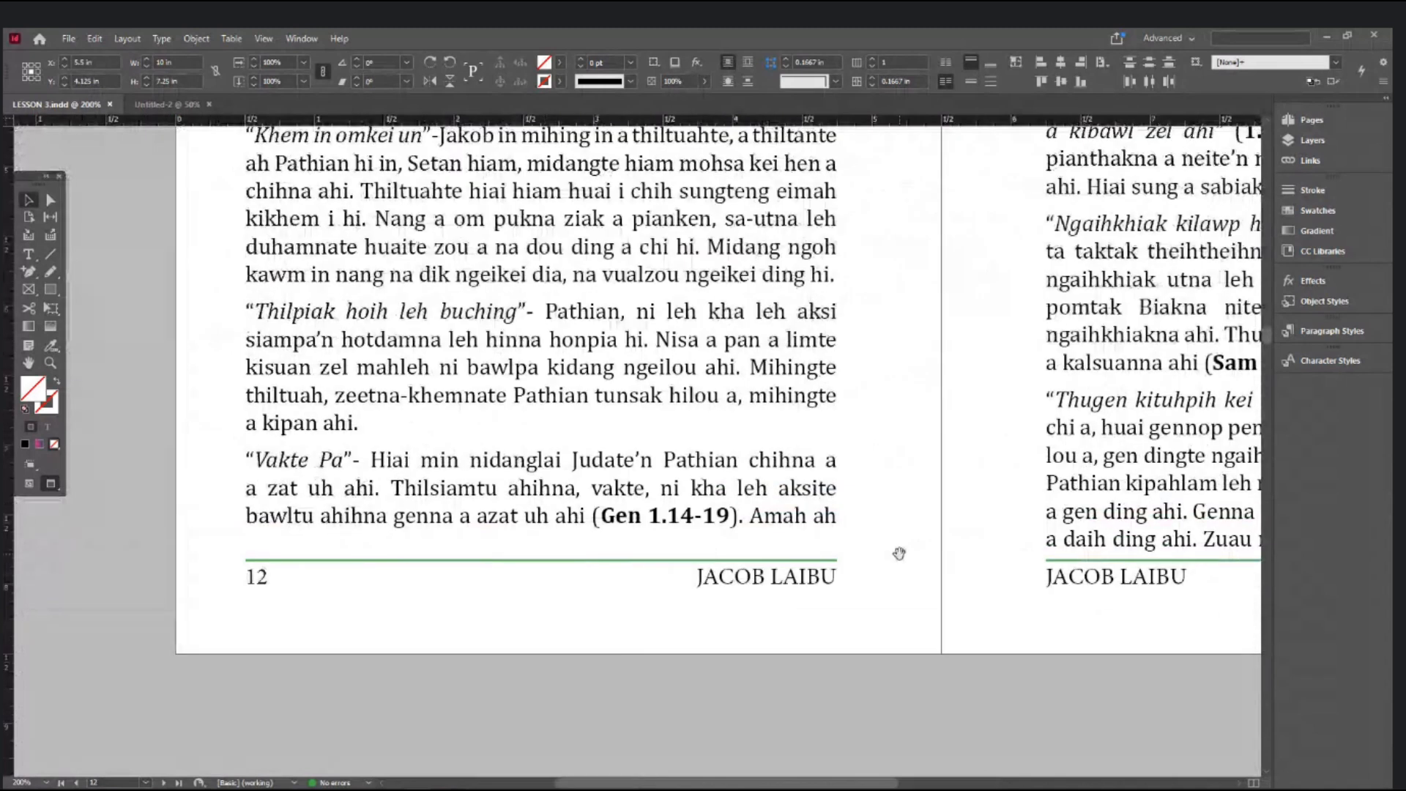
- Select all text in page 12's story and open Find/Change
left_click(30, 252)
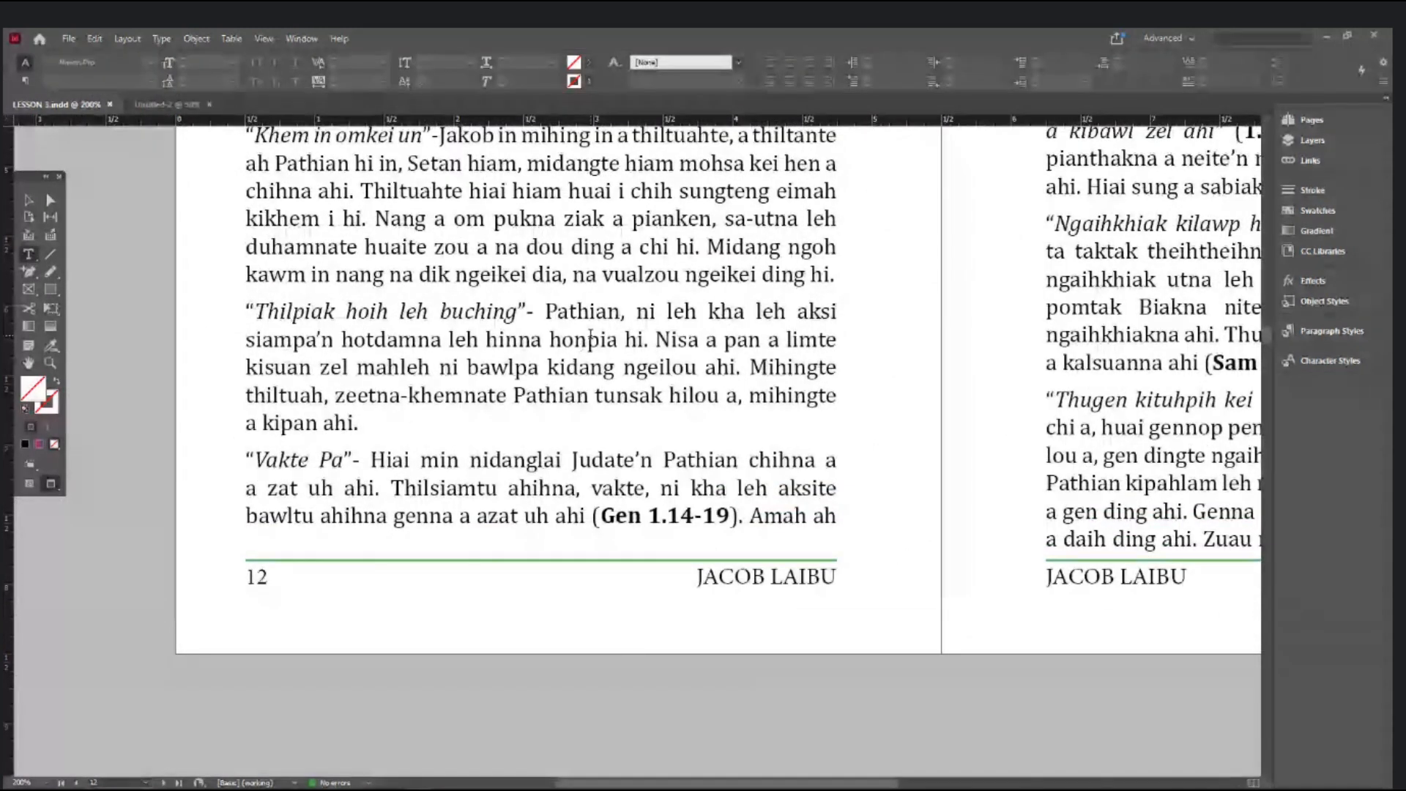
left_click(590, 340)
key("ctrl+a")
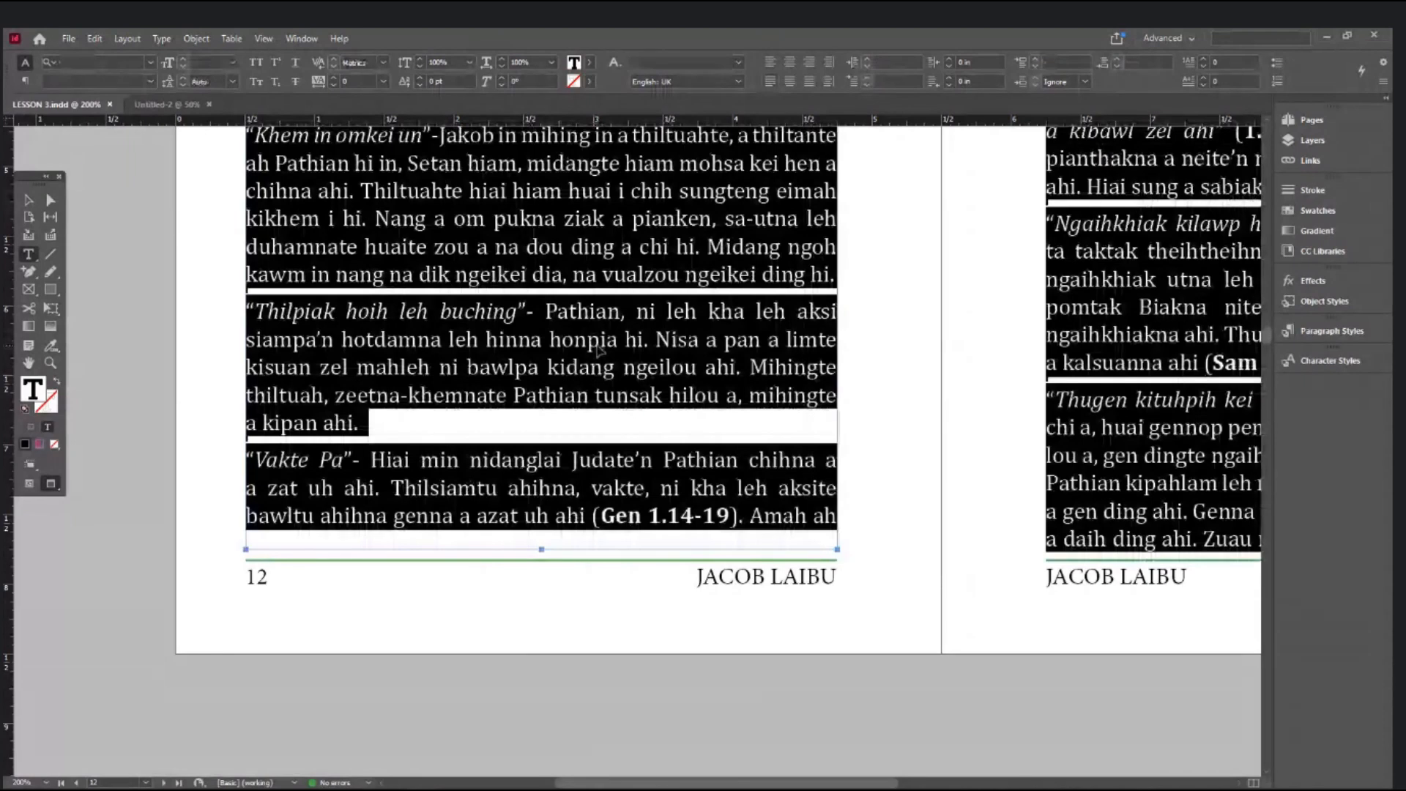
key("ctrl+f")
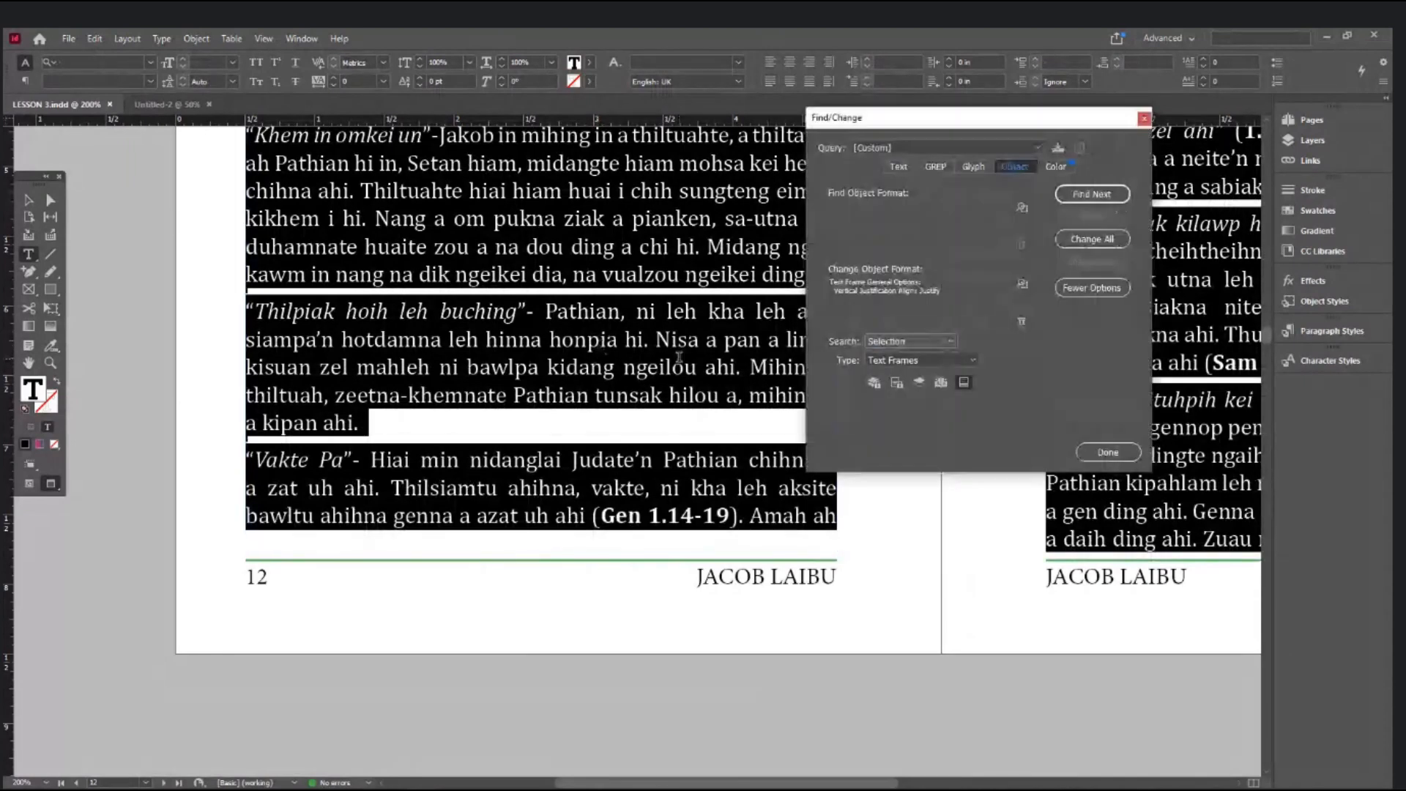
- Turn off Ignore Text Wrap in the change-to Text Frame General Options
left_click(1024, 286)
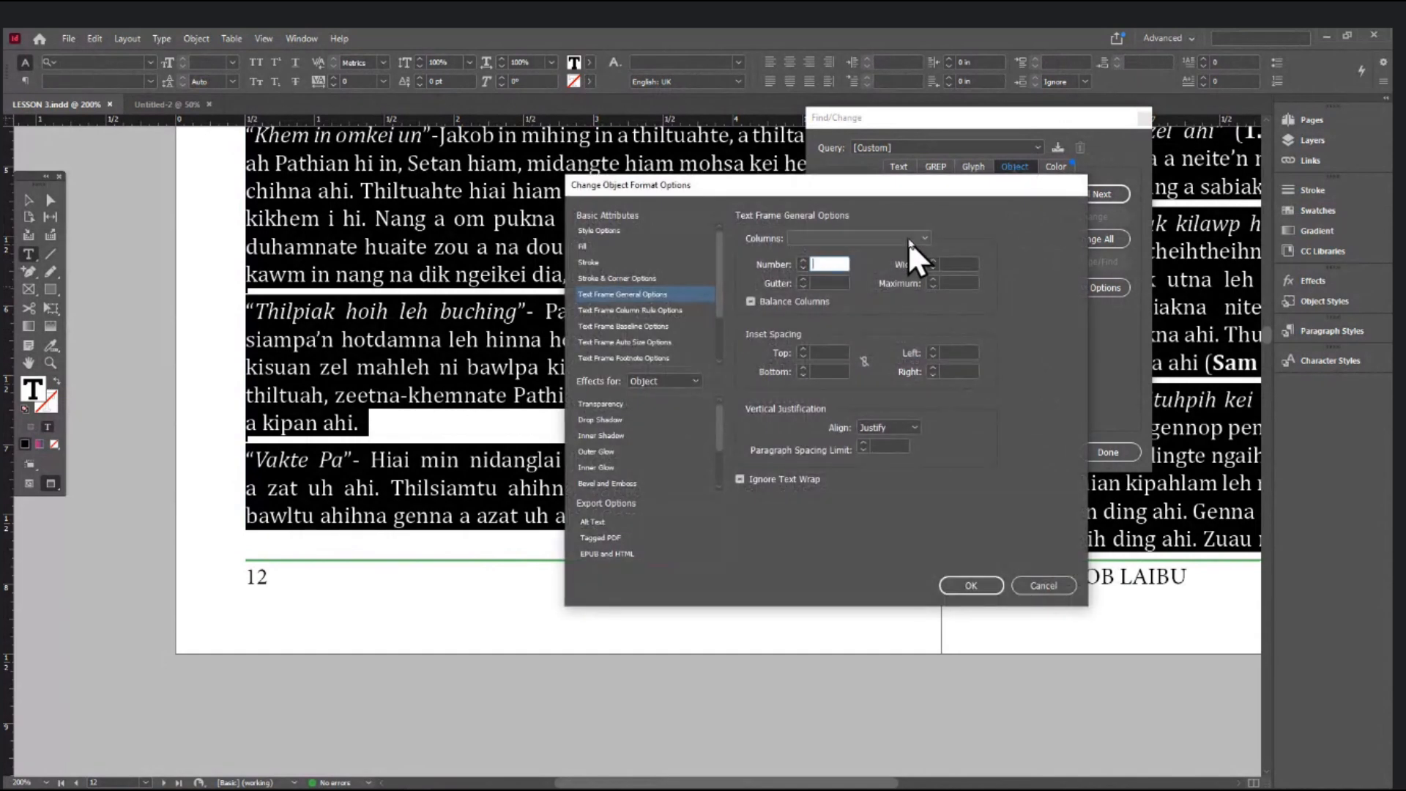
left_click(608, 296)
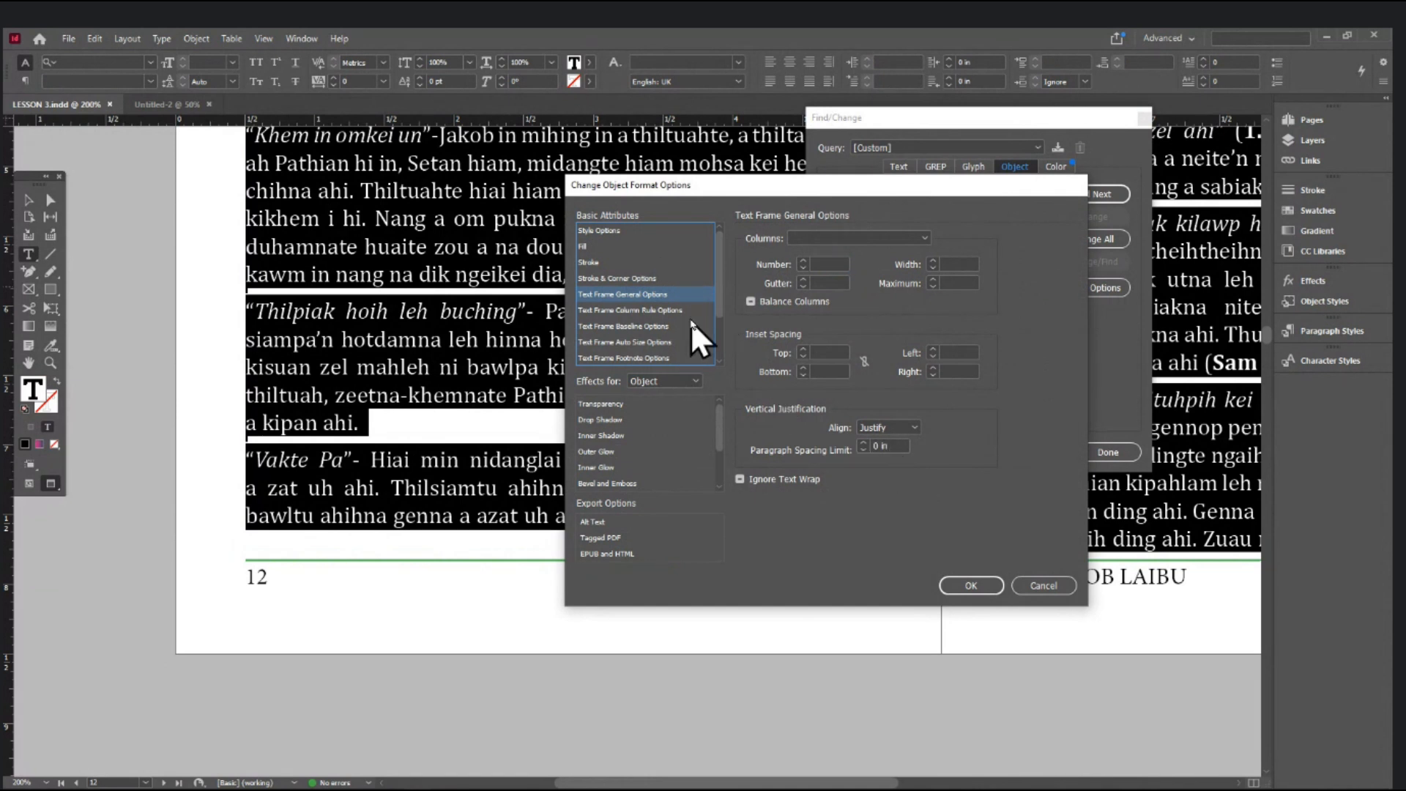
left_click(741, 479)
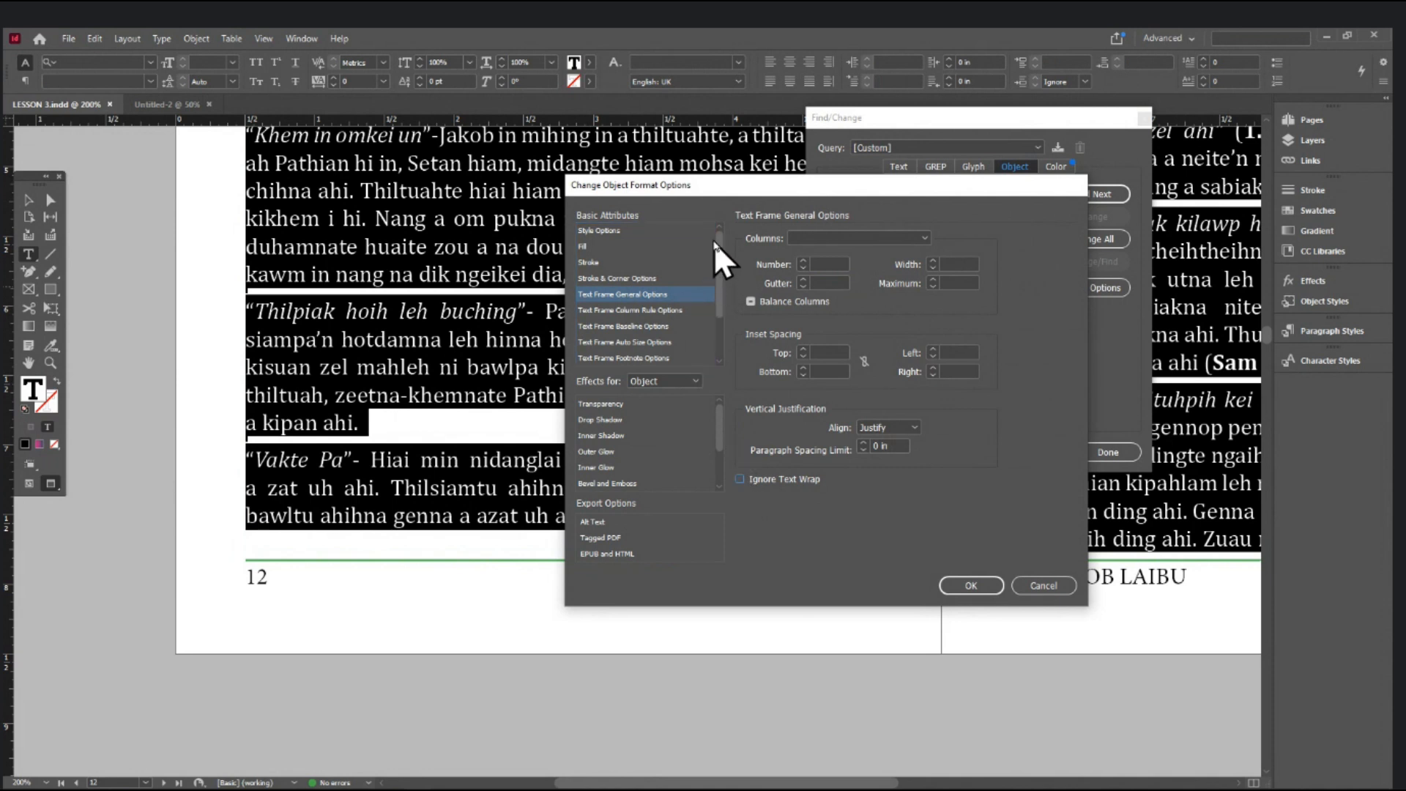
scroll(643, 249, "down", 2)
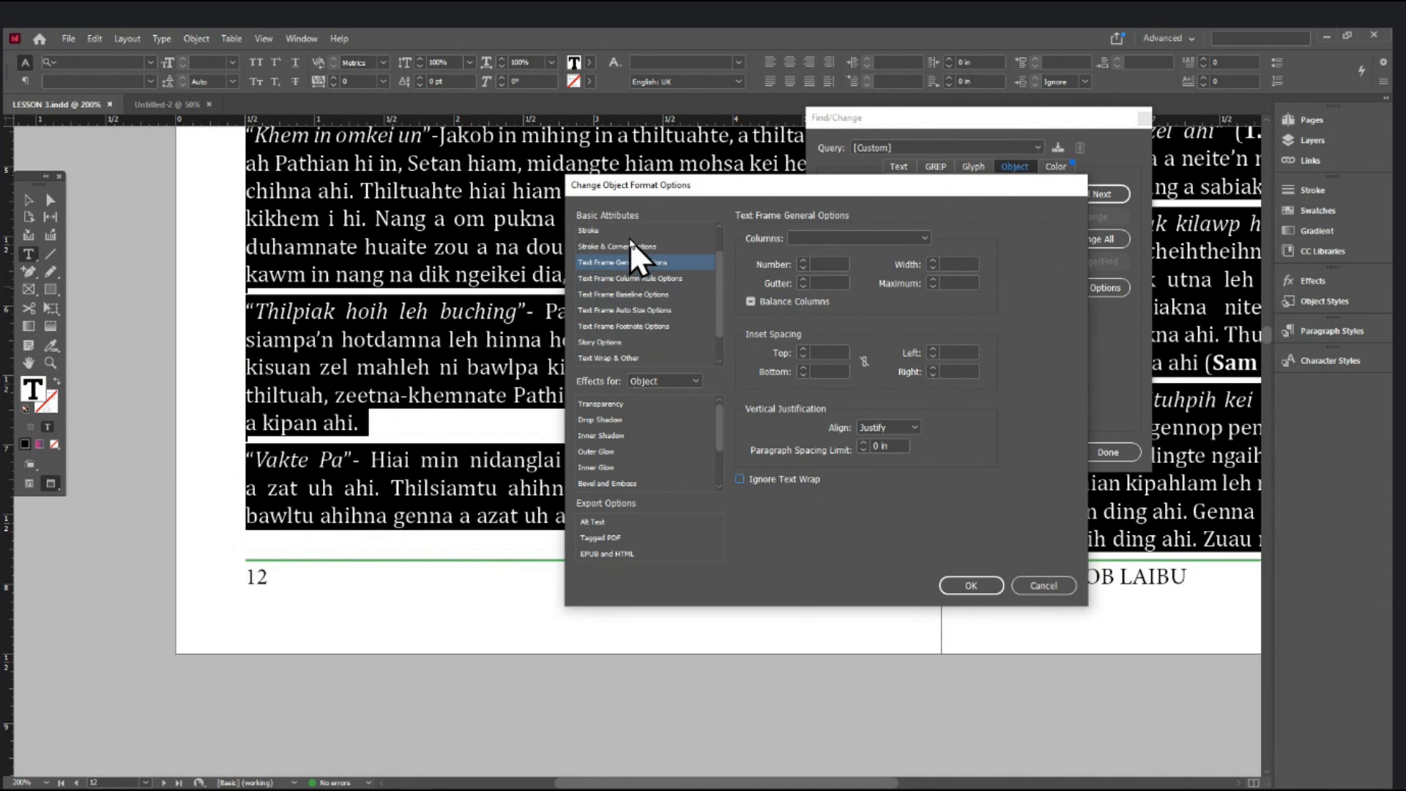
- Apply the replacement format to all matching frames and close Find/Change
left_click(972, 585)
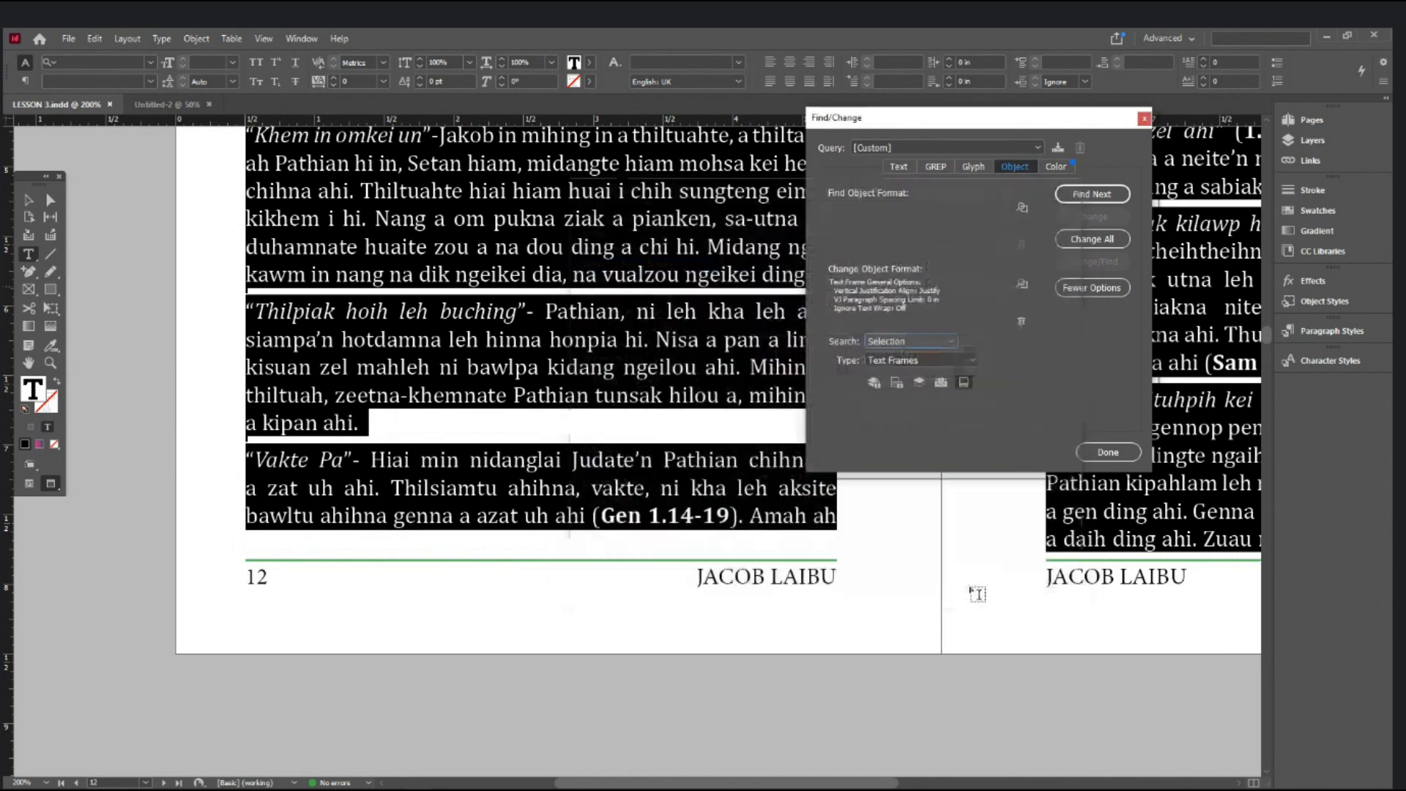
left_click(1091, 240)
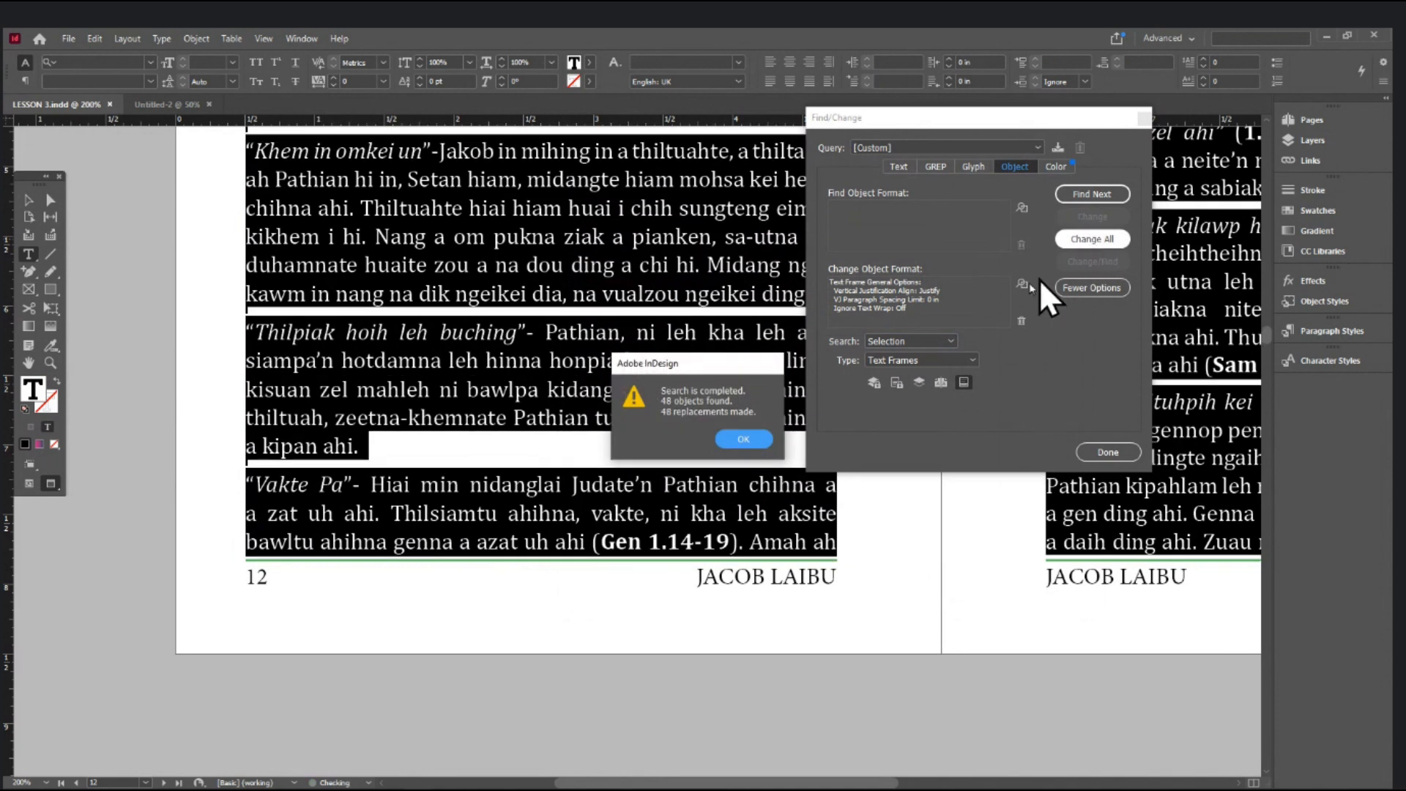
left_click(743, 440)
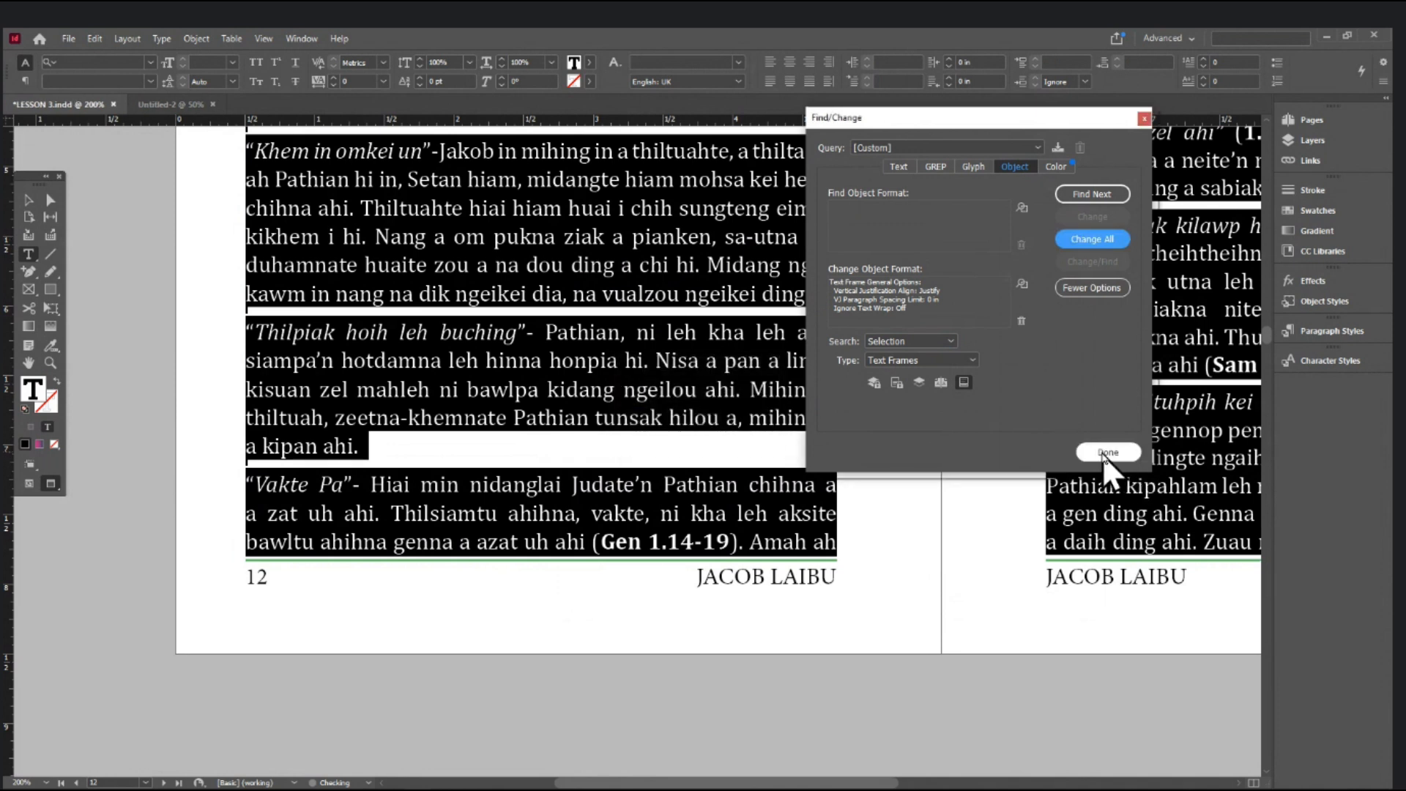
left_click(1108, 452)
left_click(28, 200)
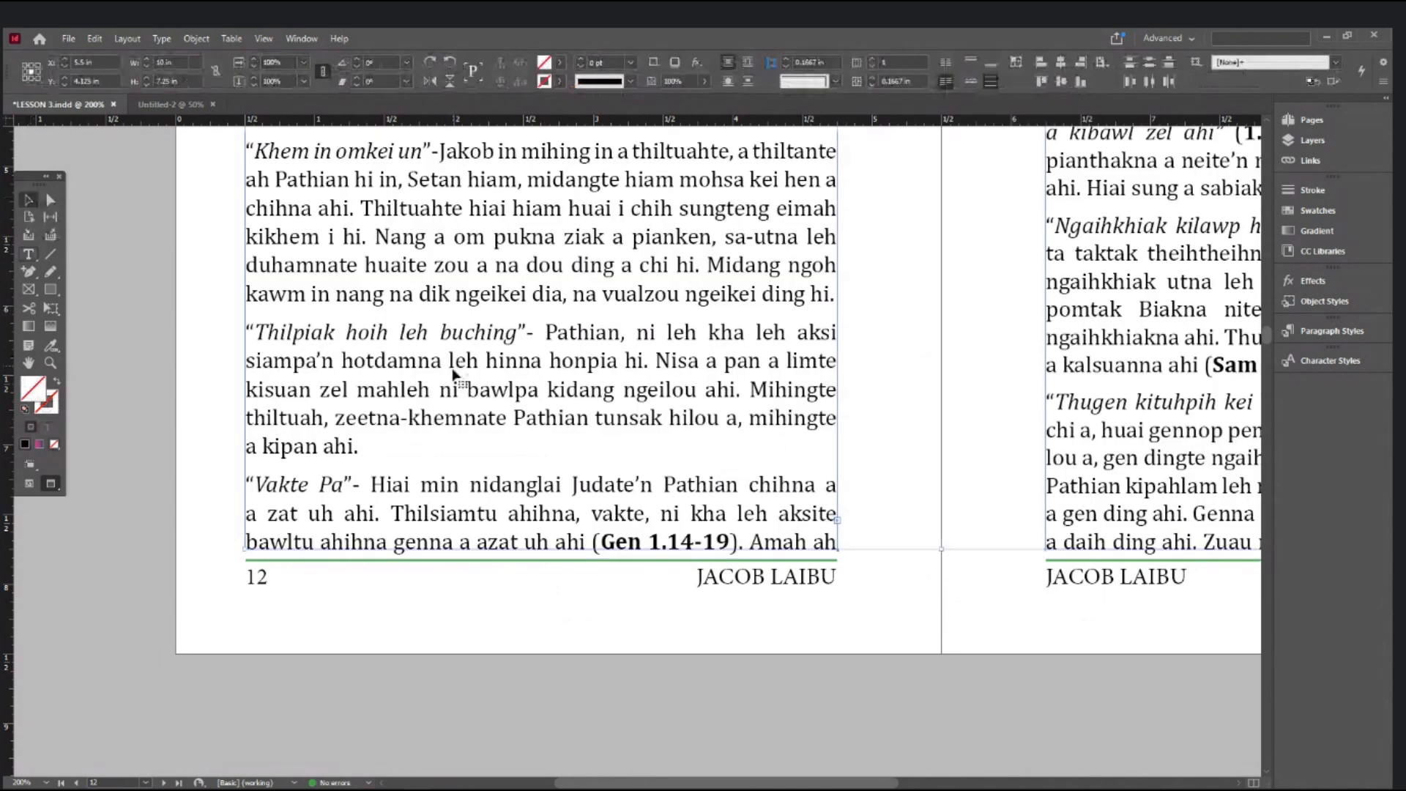
- Scroll back through the spreads to page 1 with the LAIGELHTU APAN THUTE text
scroll(785, 559, "down", 15)
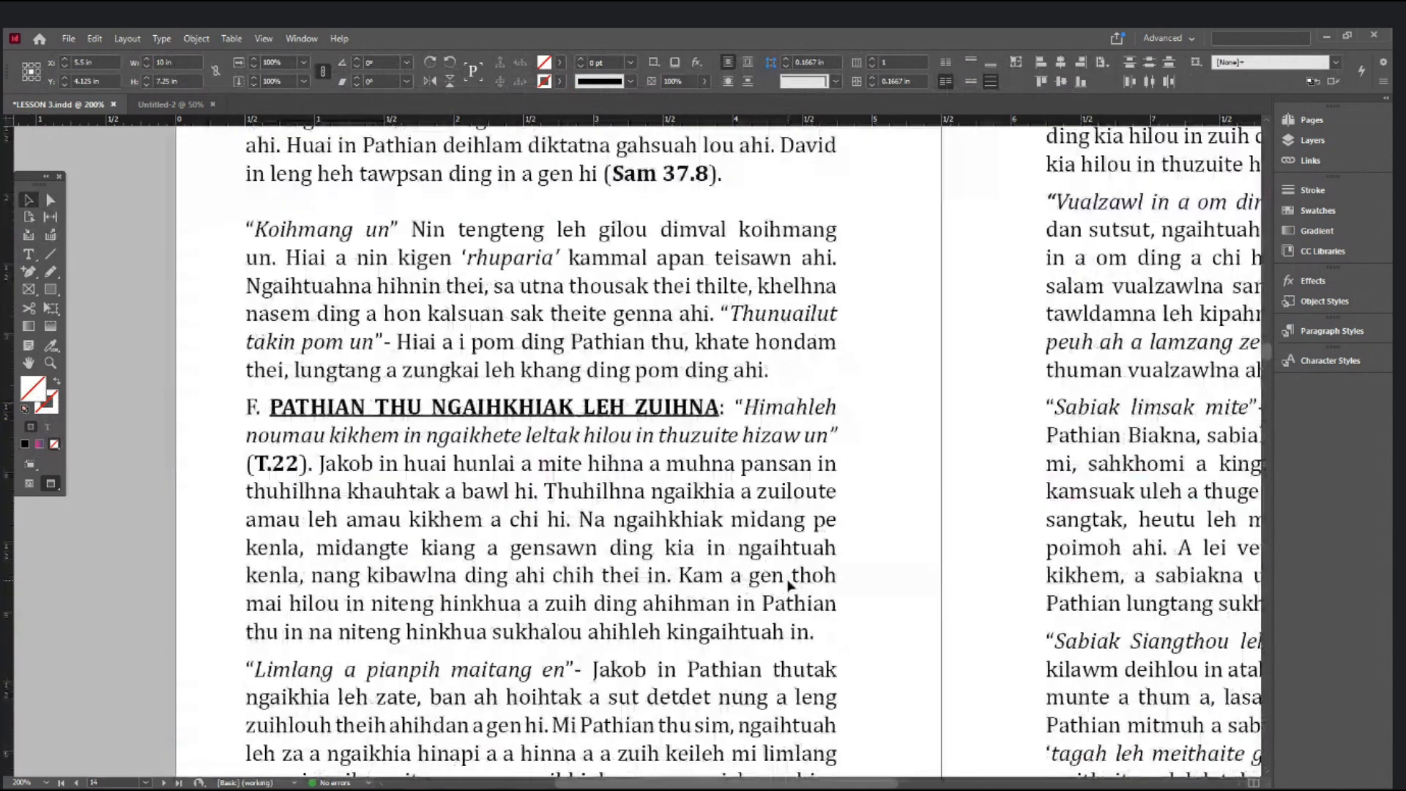
scroll(788, 586, "down", 5)
scroll(842, 388, "up", 2)
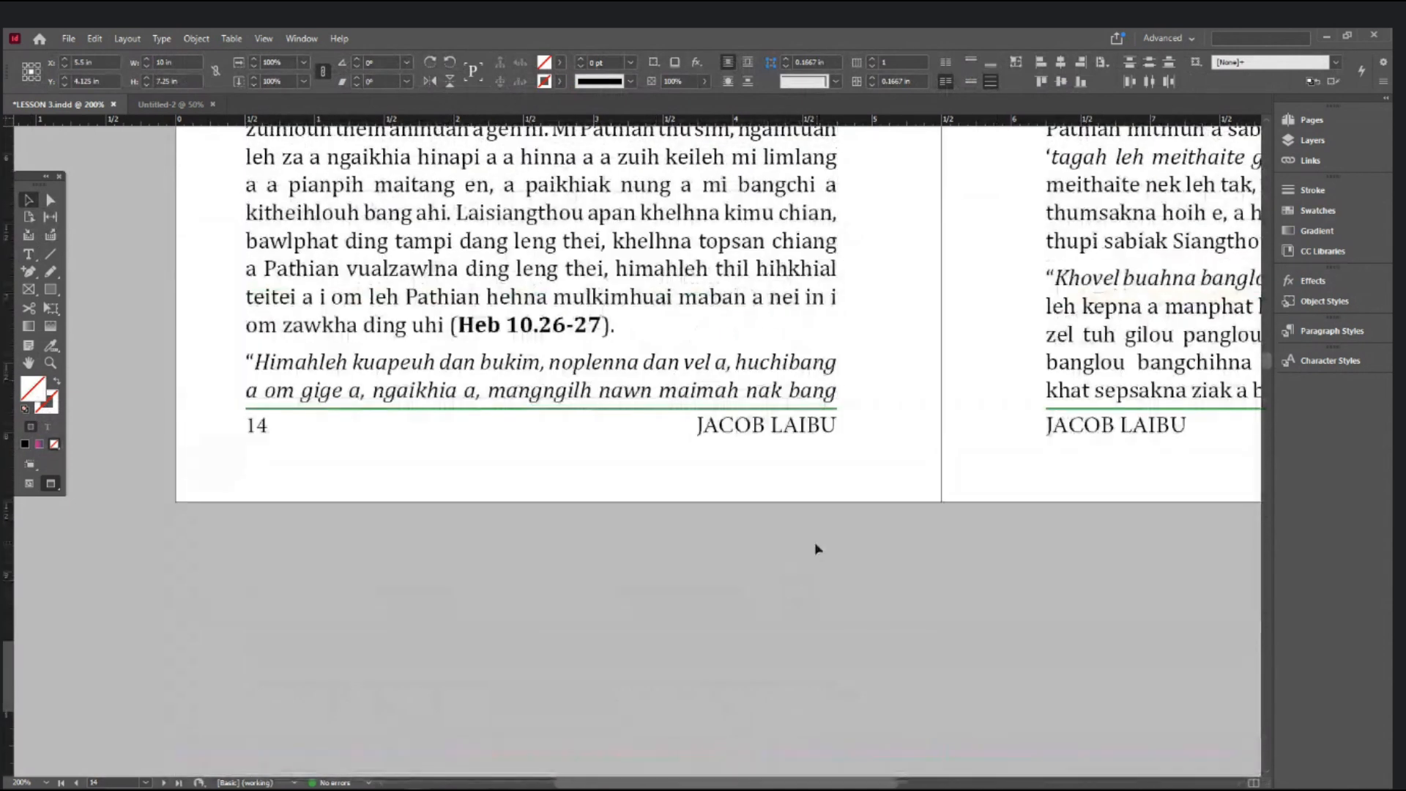
scroll(814, 559, "down", 6)
scroll(815, 558, "down", 7)
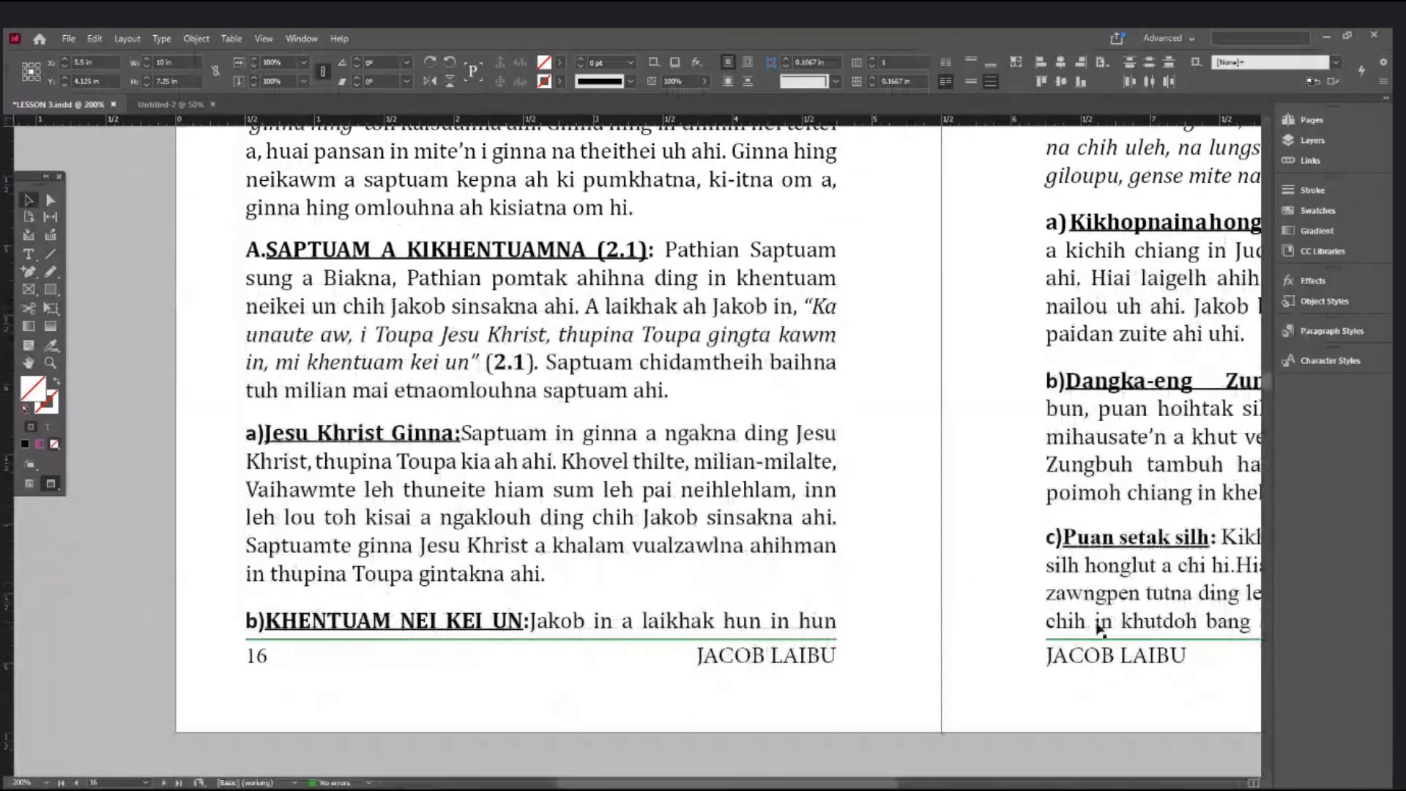
scroll(827, 638, "down", 15)
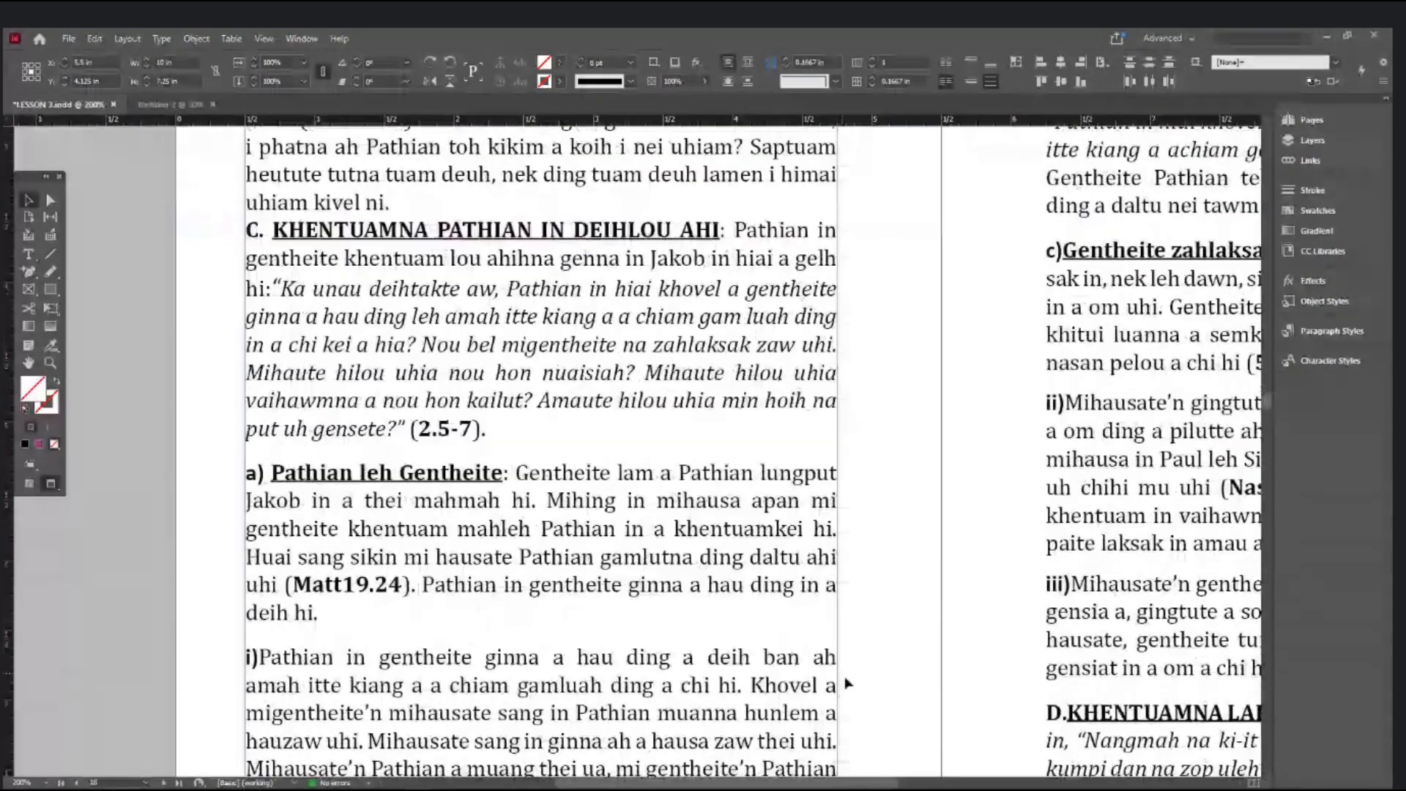
scroll(841, 681, "right", 2)
scroll(881, 546, "right", 1)
scroll(881, 546, "down", 8)
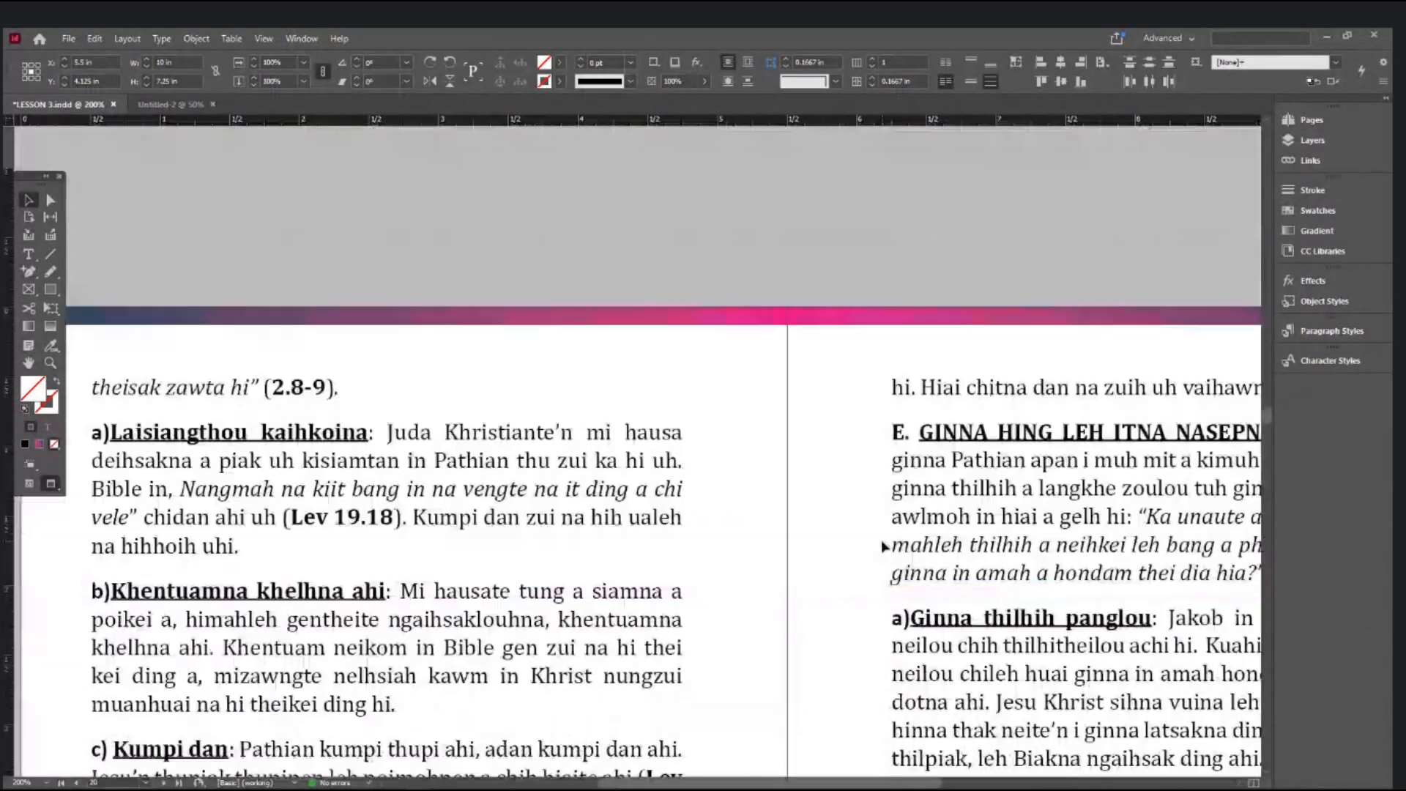
scroll(881, 539, "down", 7)
scroll(828, 449, "down", 2)
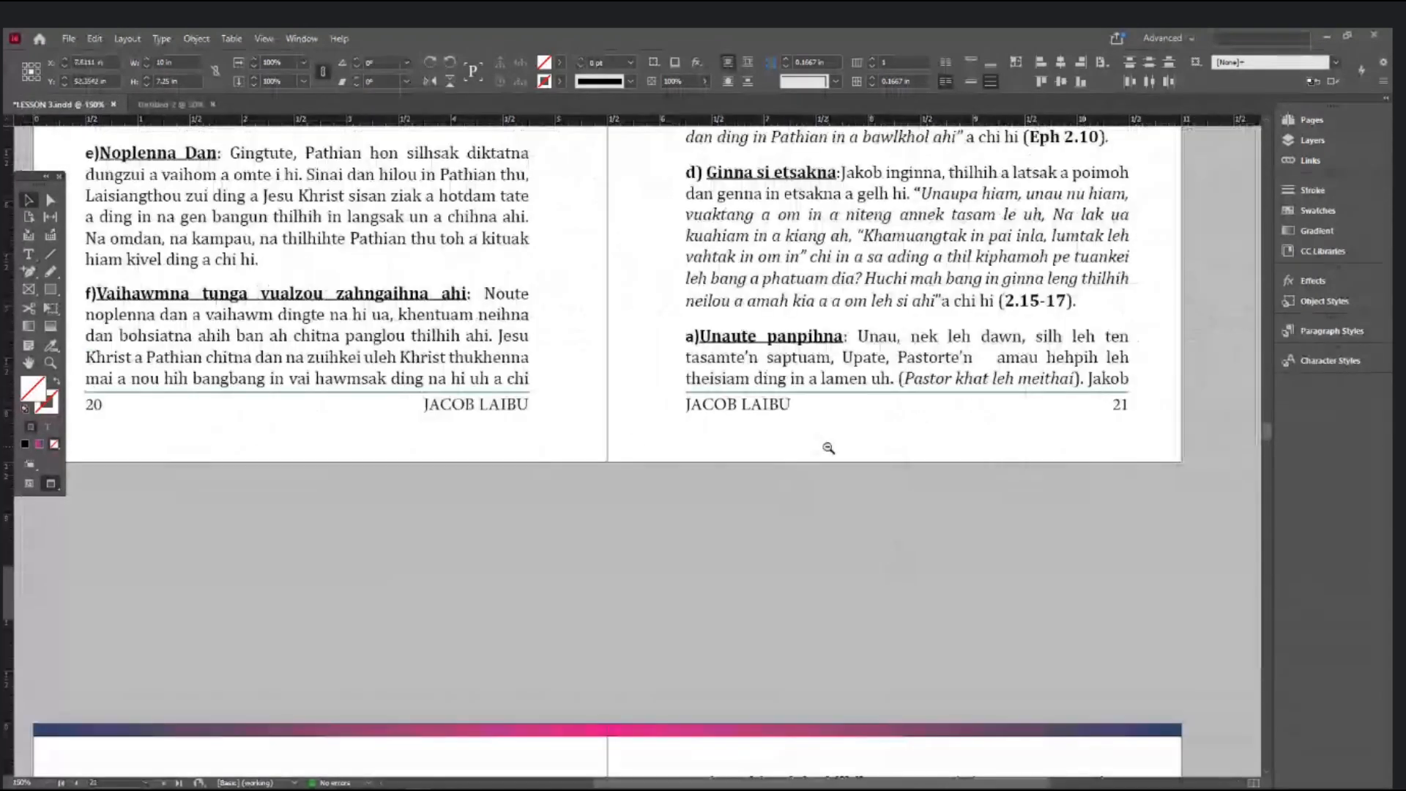
scroll(829, 448, "left", 2)
scroll(806, 476, "down", 8)
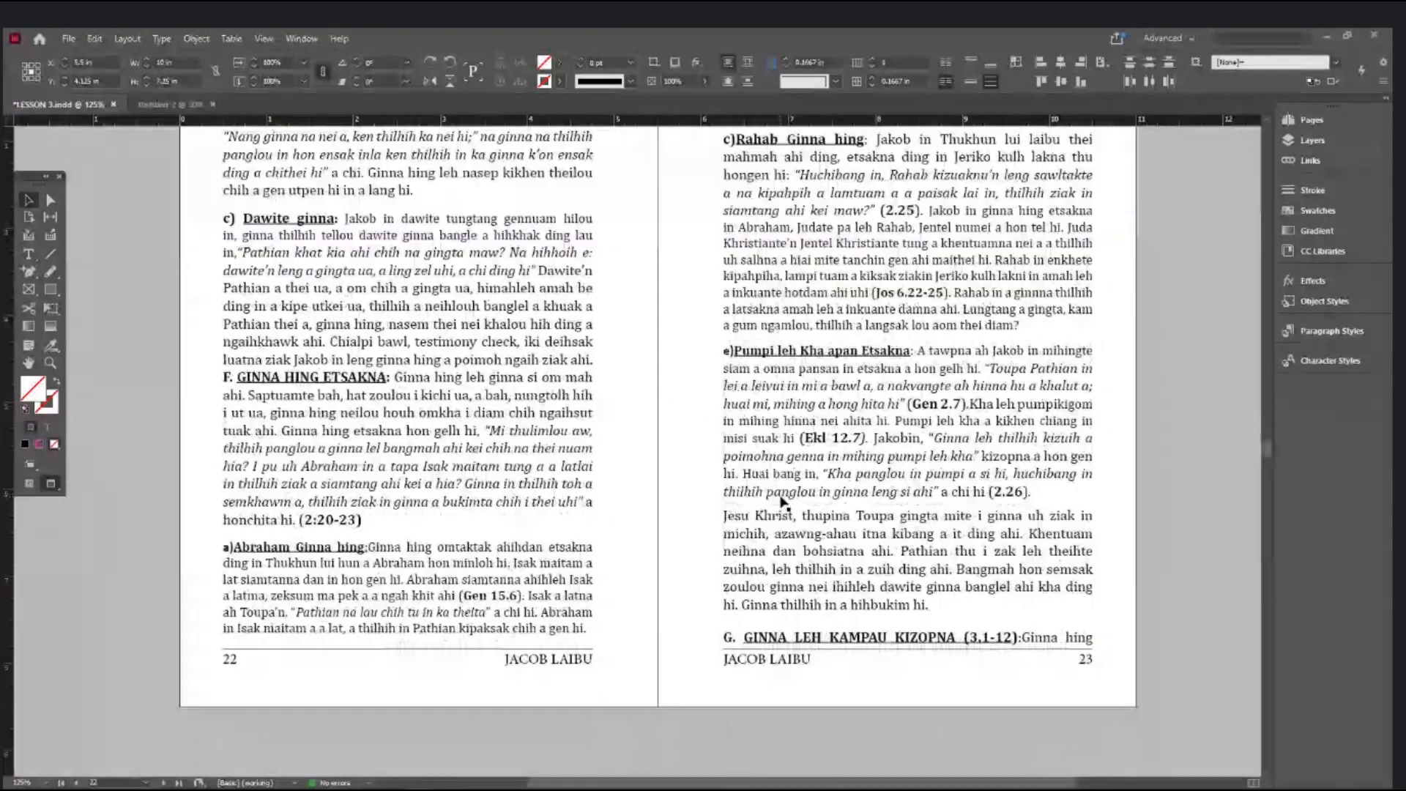
scroll(784, 501, "down", 10)
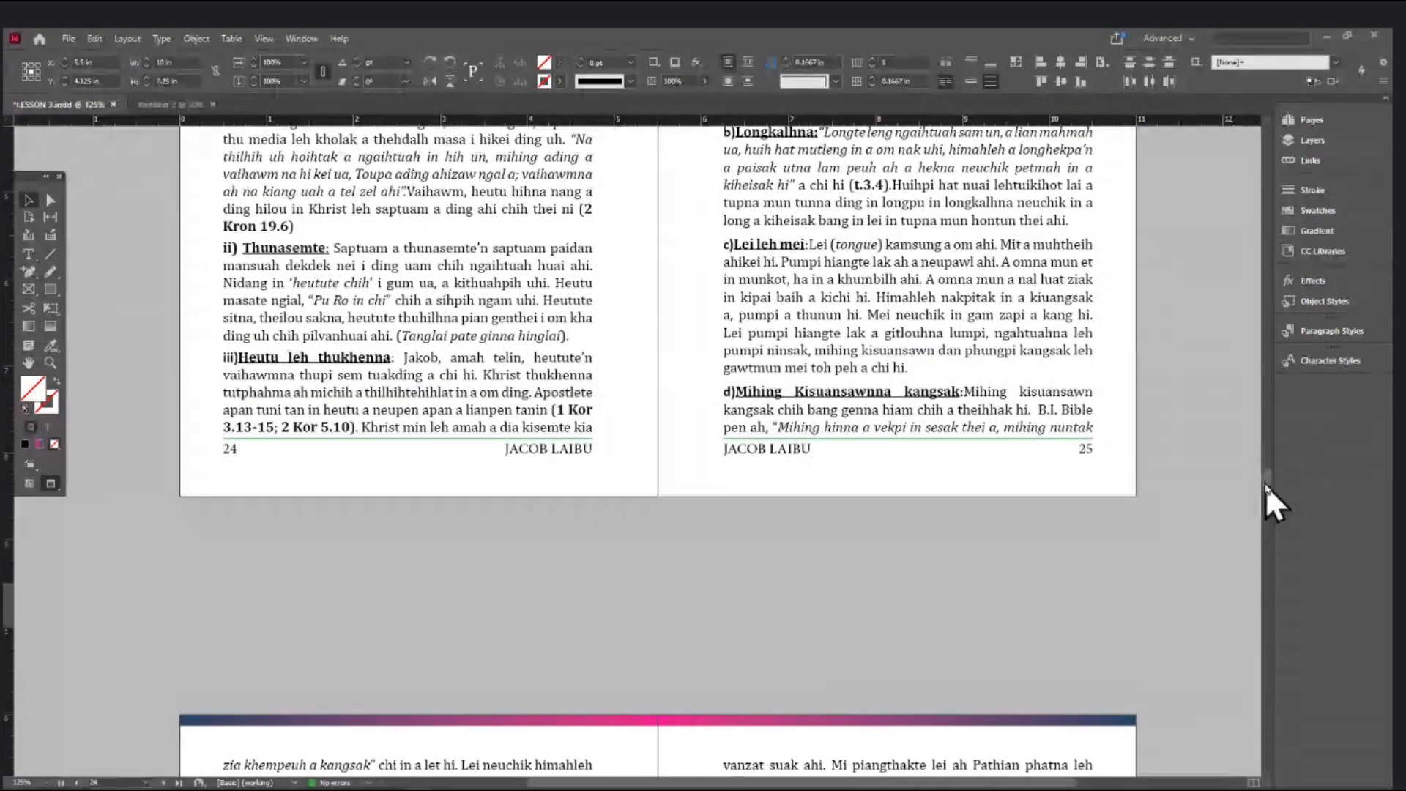
left_click_drag(1266, 485, 1257, 188)
scroll(767, 517, "down", 2)
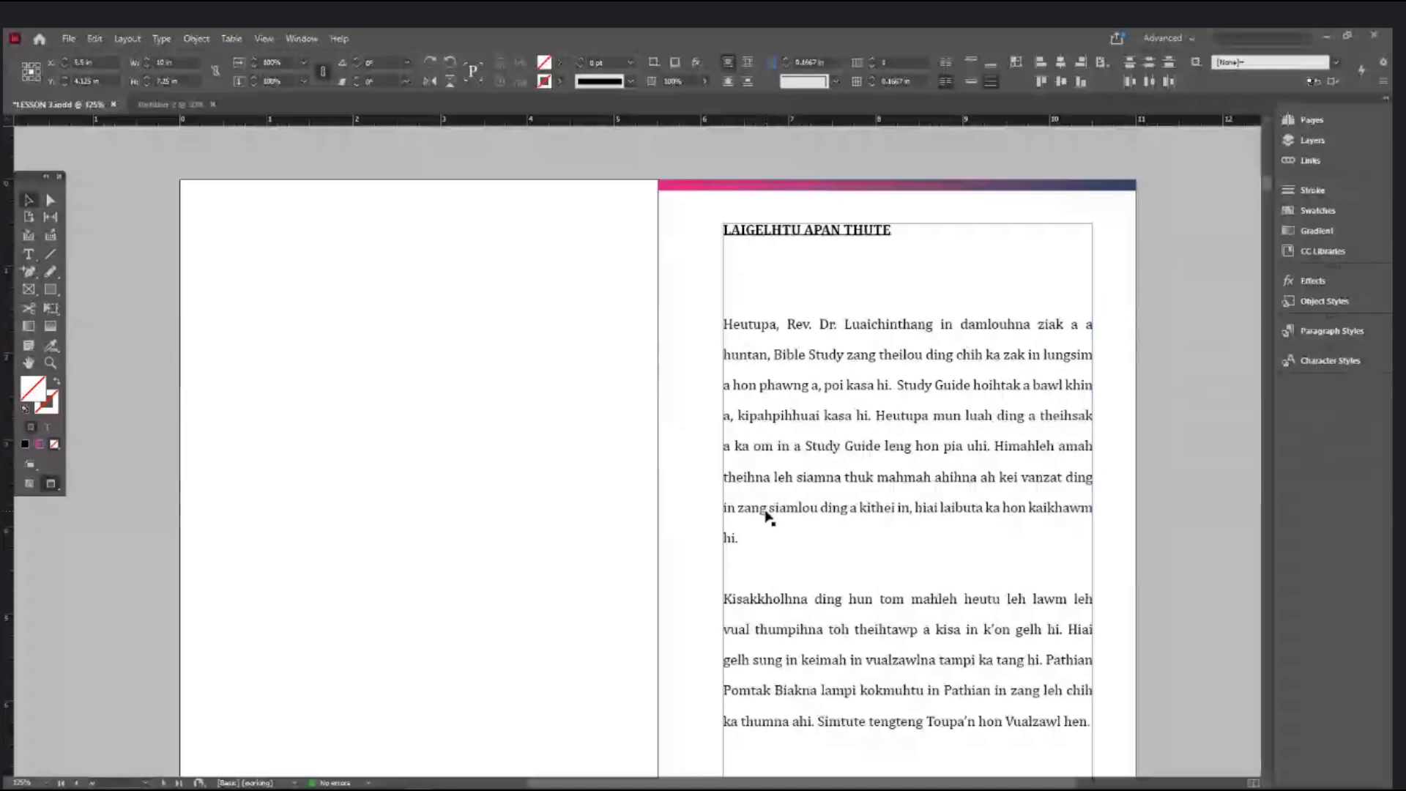
- Set page 1's text frame vertical justification to Center
scroll(767, 517, "down", 2)
left_click(820, 490)
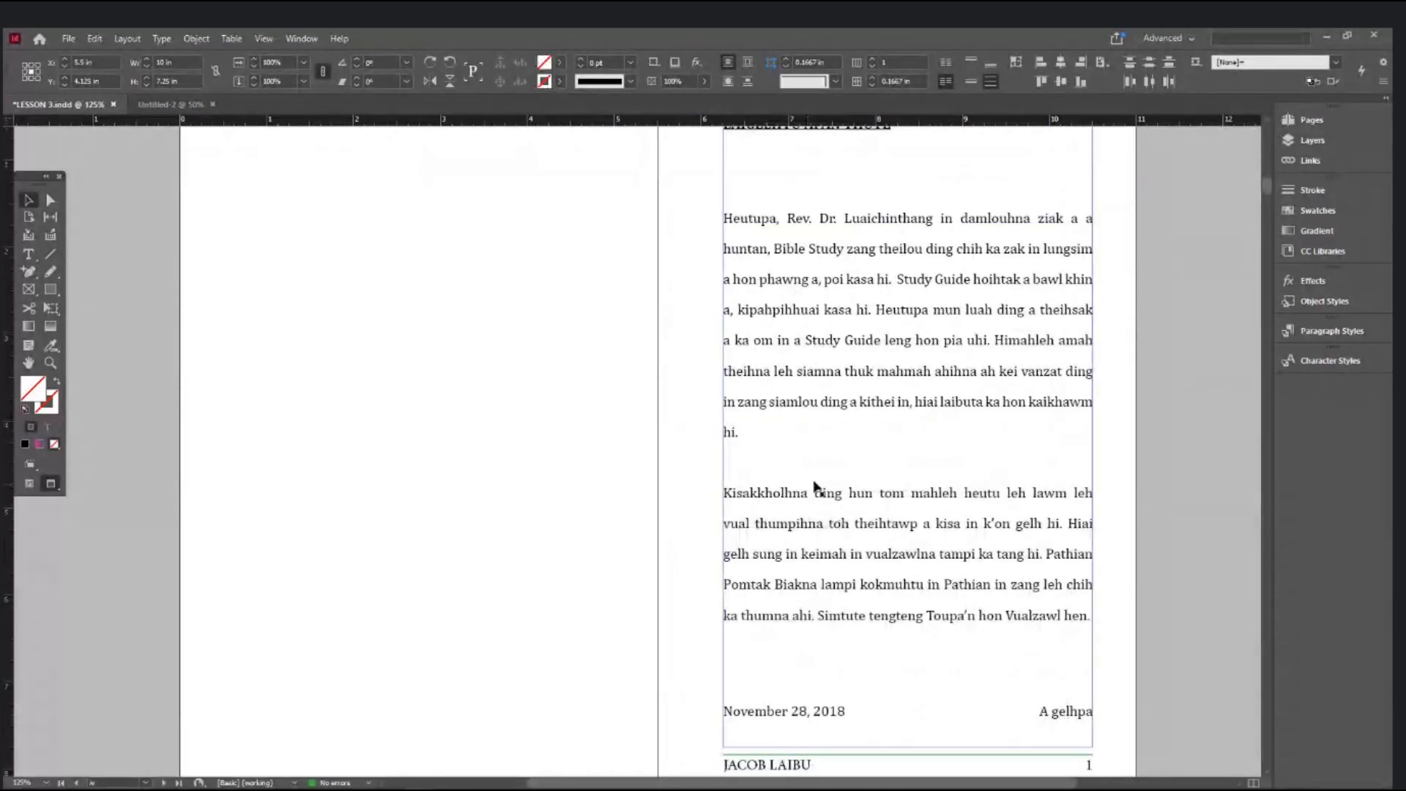
scroll(844, 479, "up", 3)
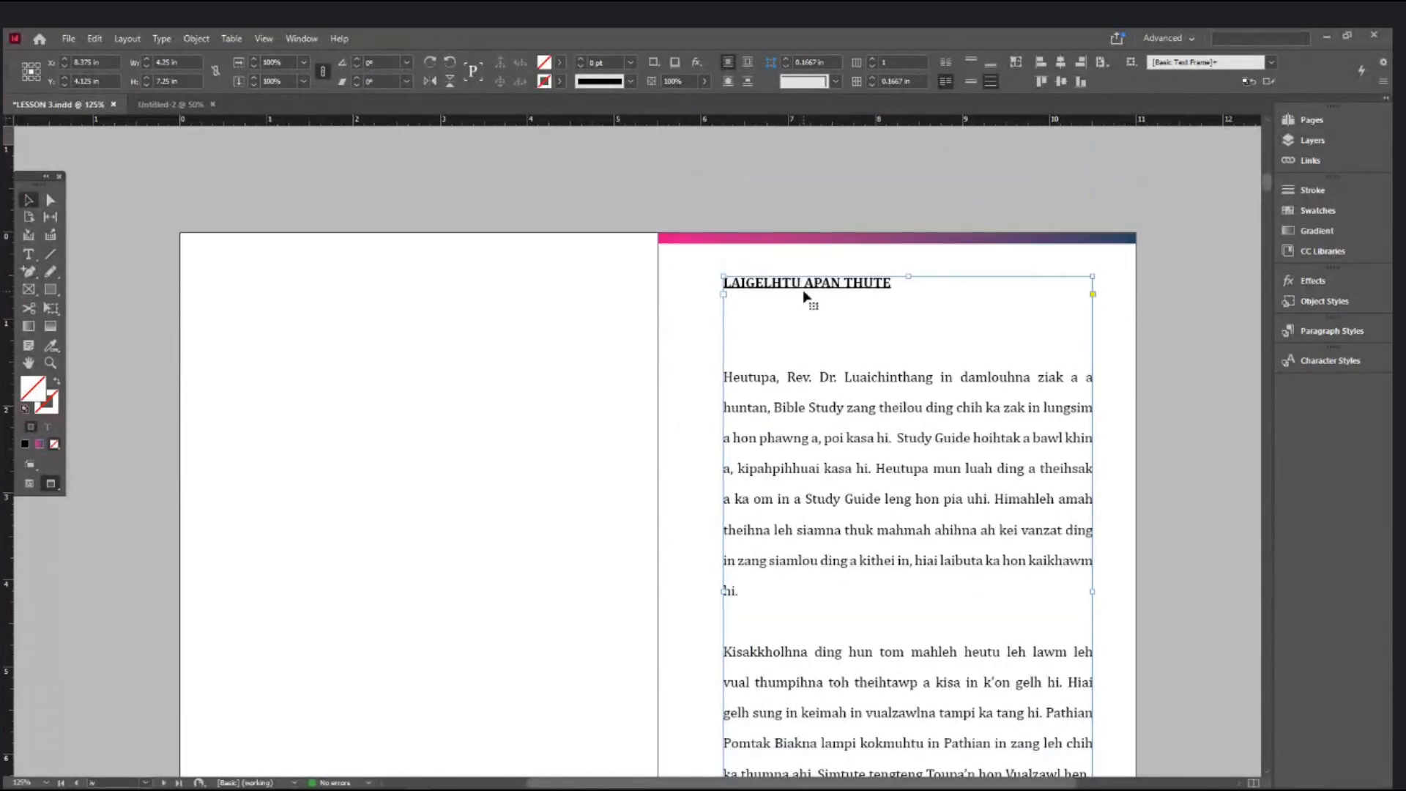
scroll(805, 612, "down", 5)
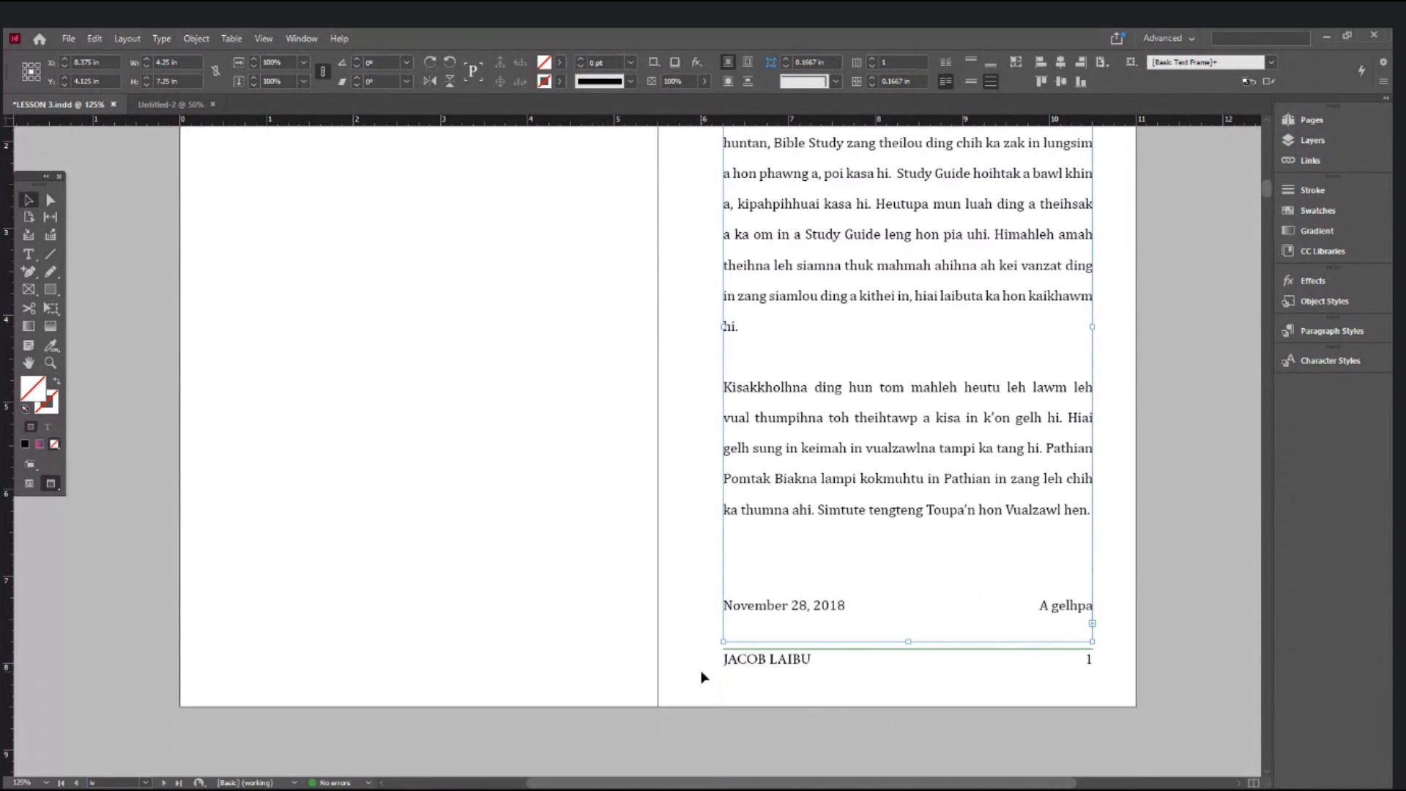
scroll(701, 675, "up", 3)
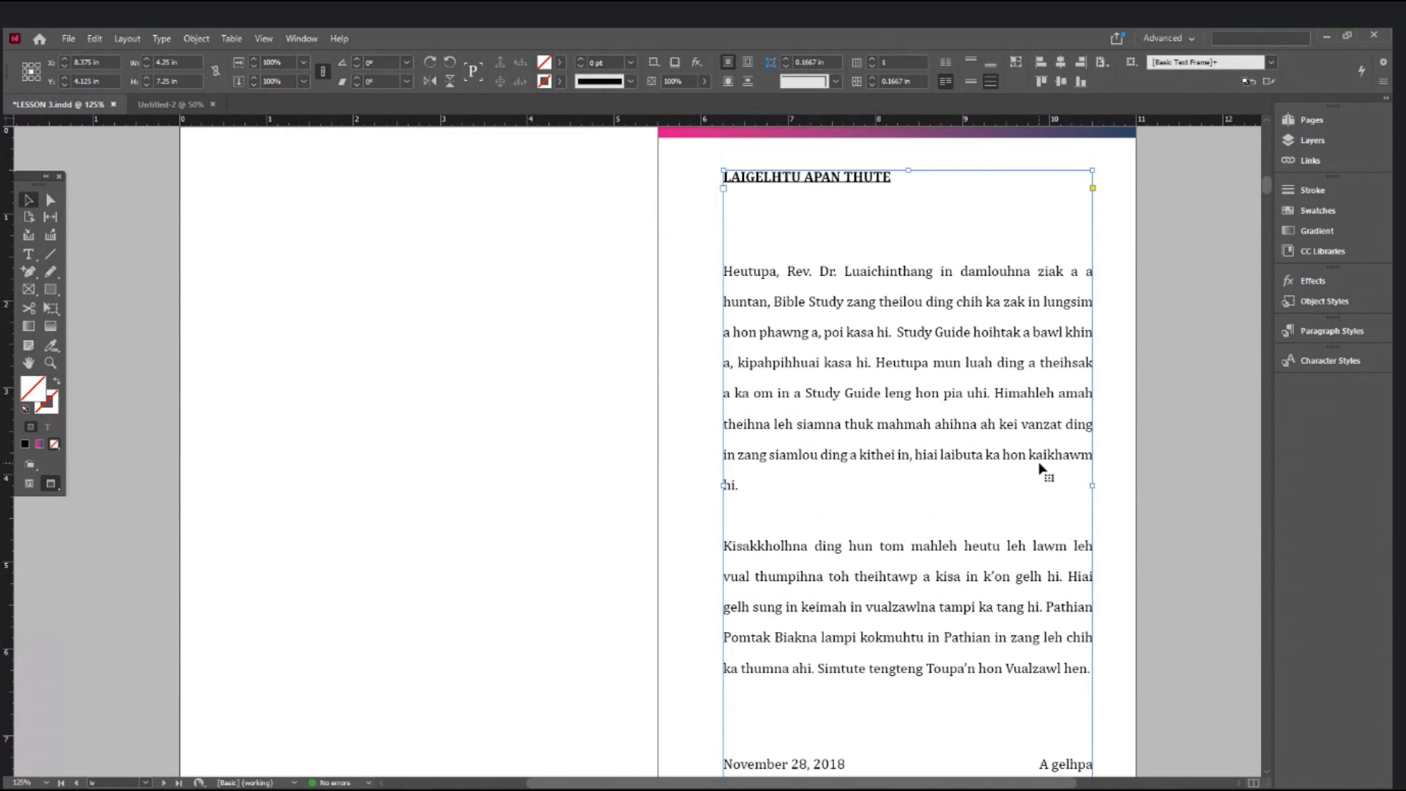
scroll(1039, 468, "down", 2)
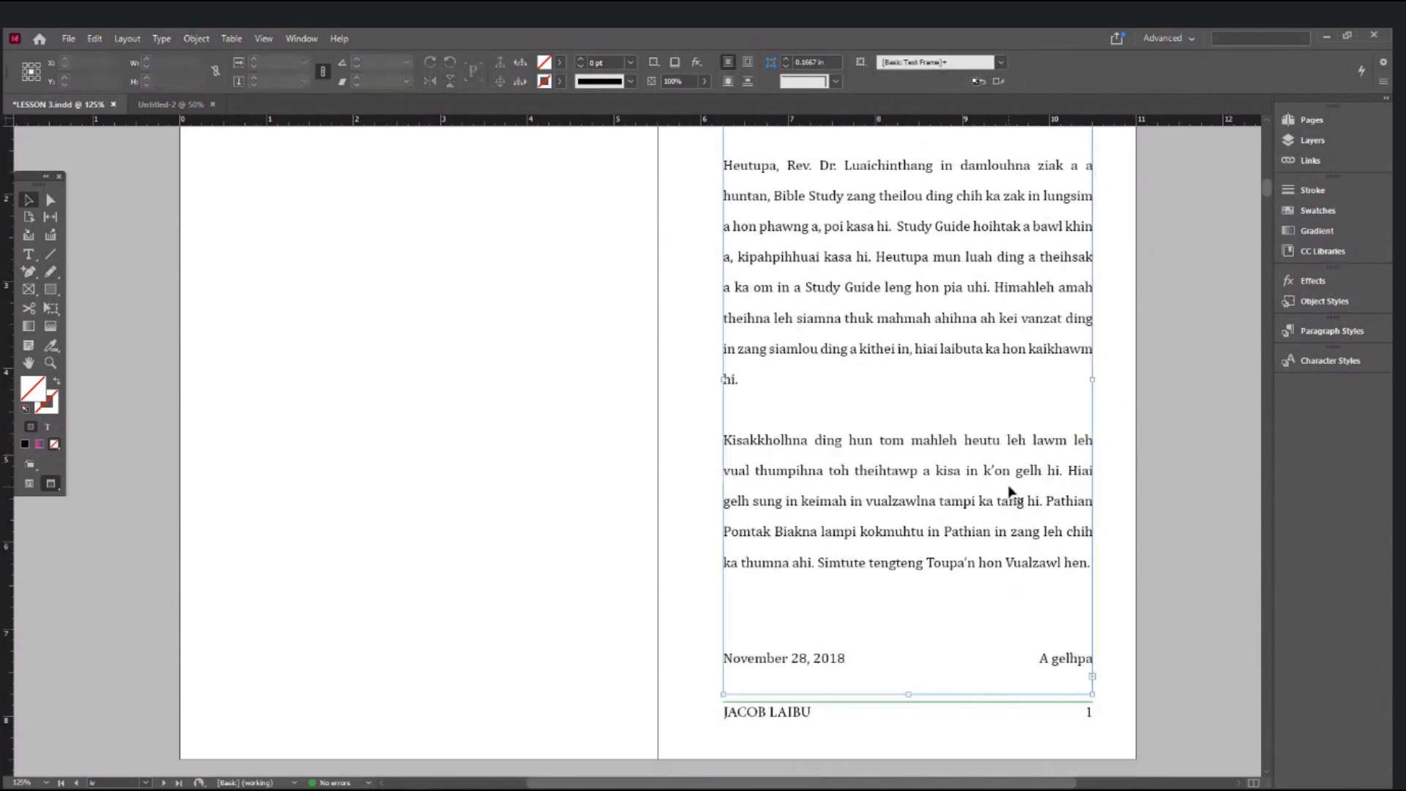
key("ctrl+b")
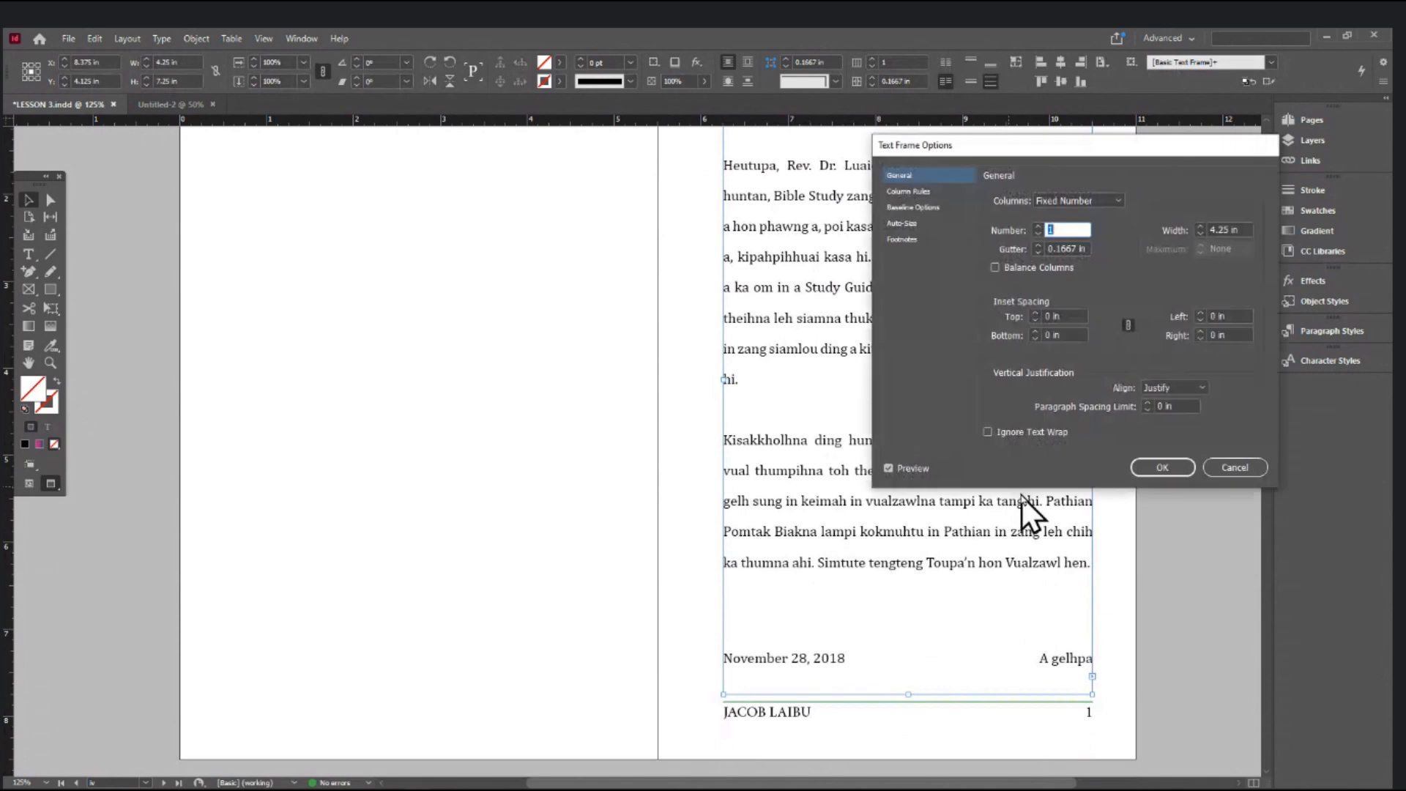
left_click(1188, 388)
left_click(1184, 416)
left_click(1164, 467)
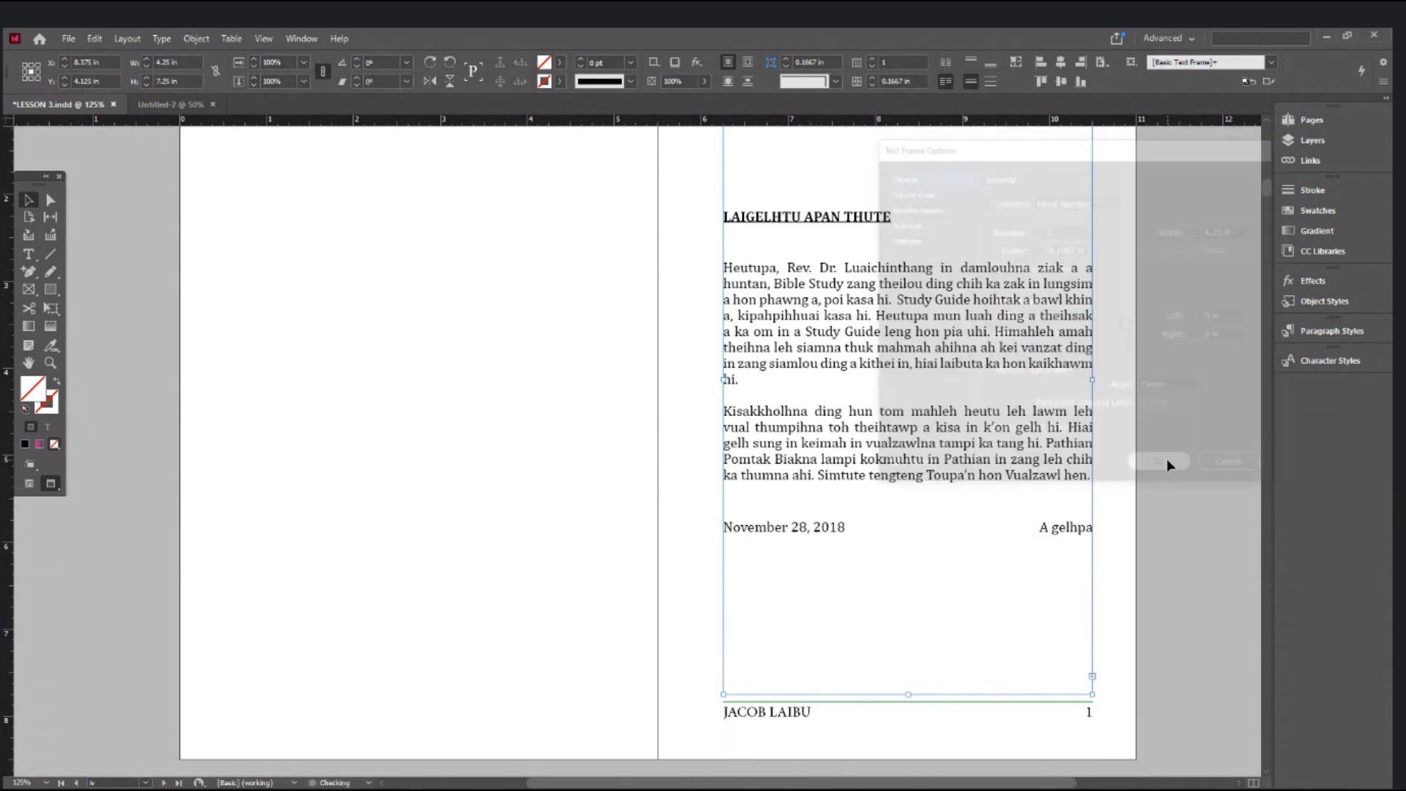
- Choose Top vertical alignment for page 48's text frame
scroll(1188, 430, "down", 7)
scroll(1191, 428, "down", 20)
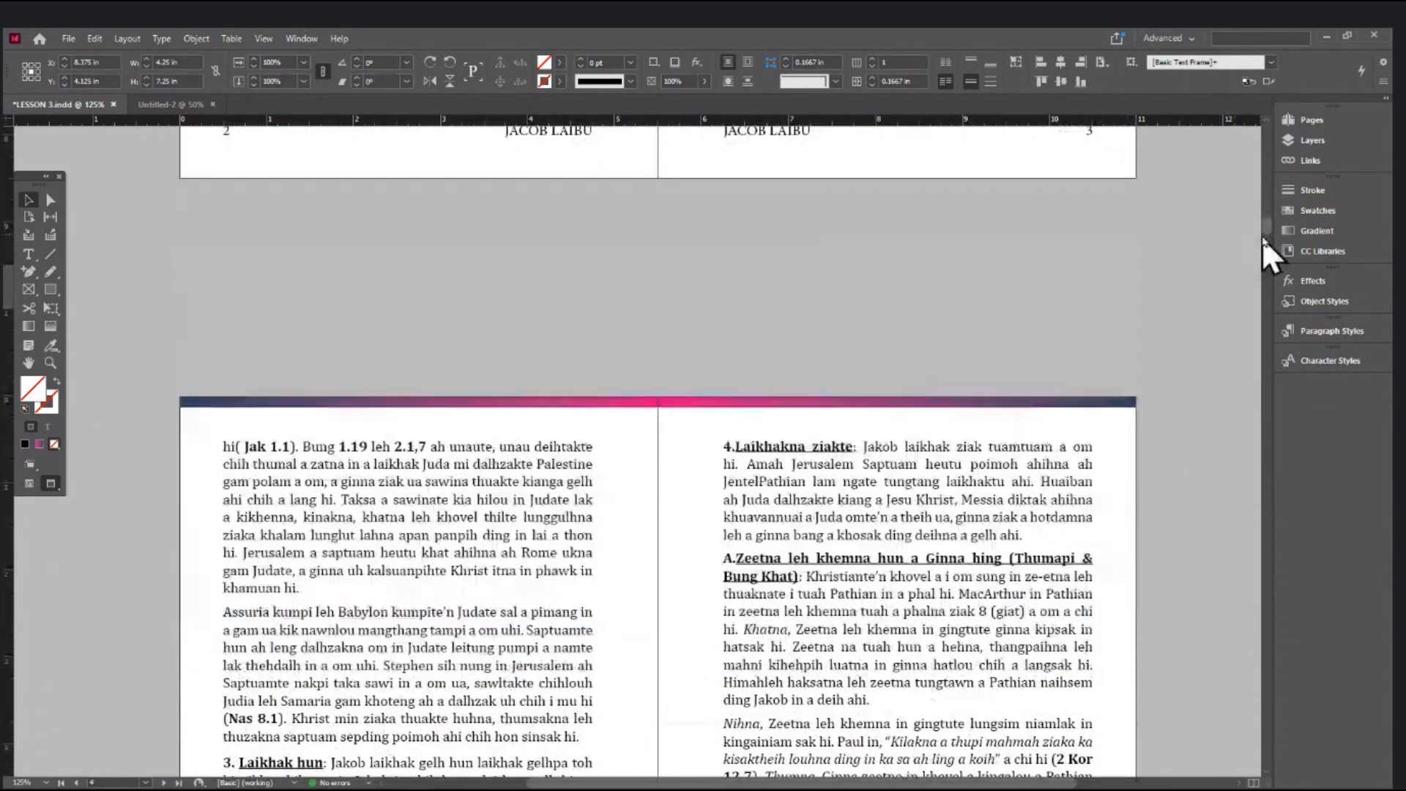
left_click_drag(1268, 230, 1260, 748)
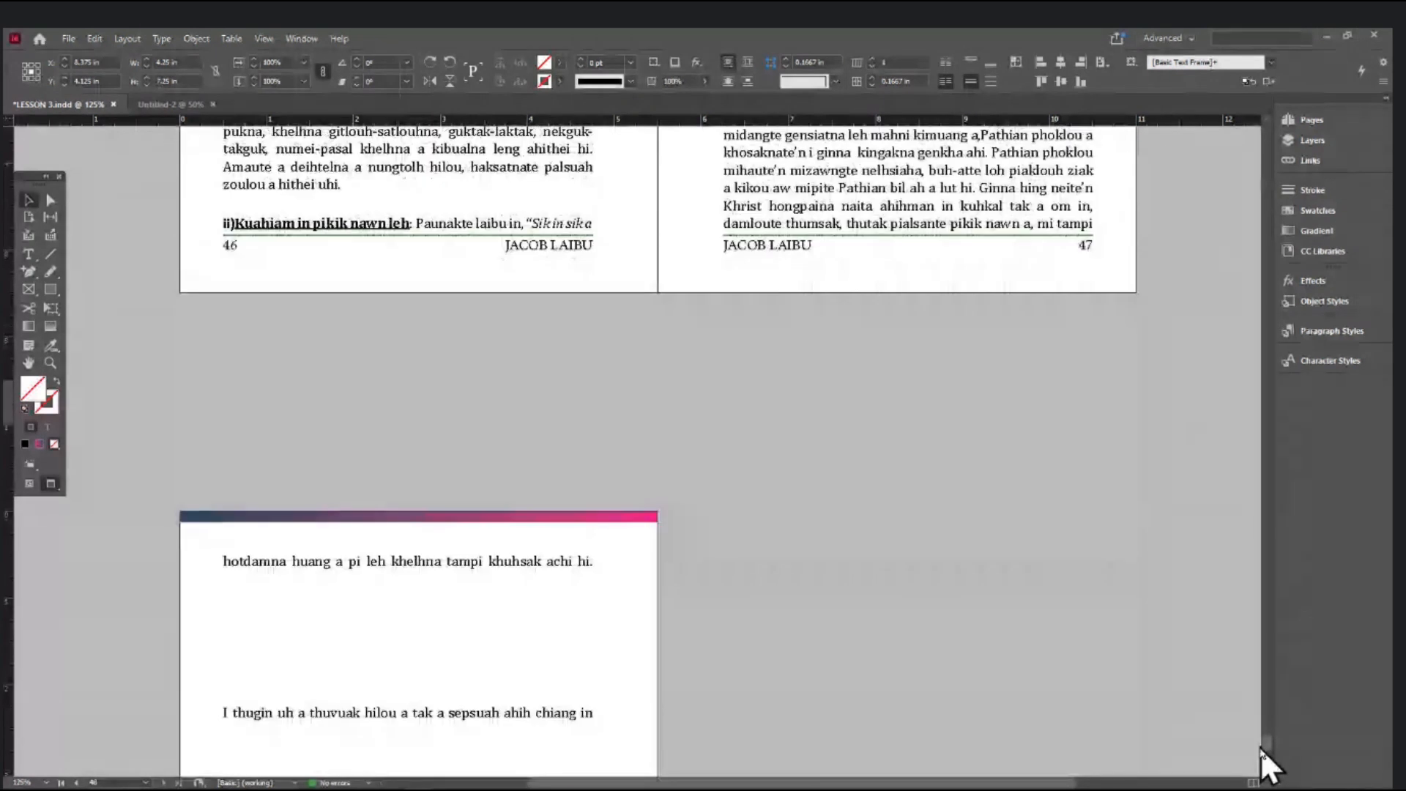
left_click(512, 424)
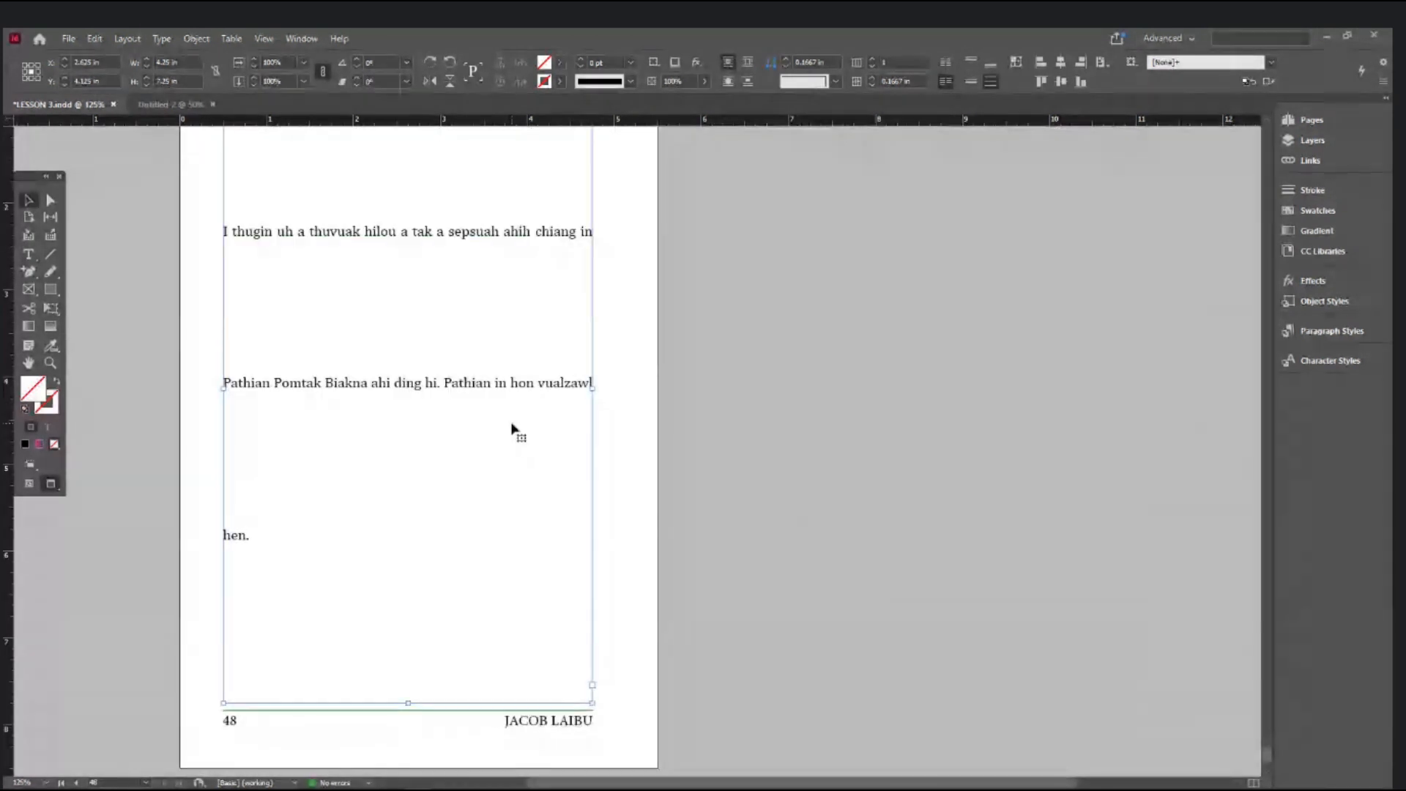
key("ctrl+b")
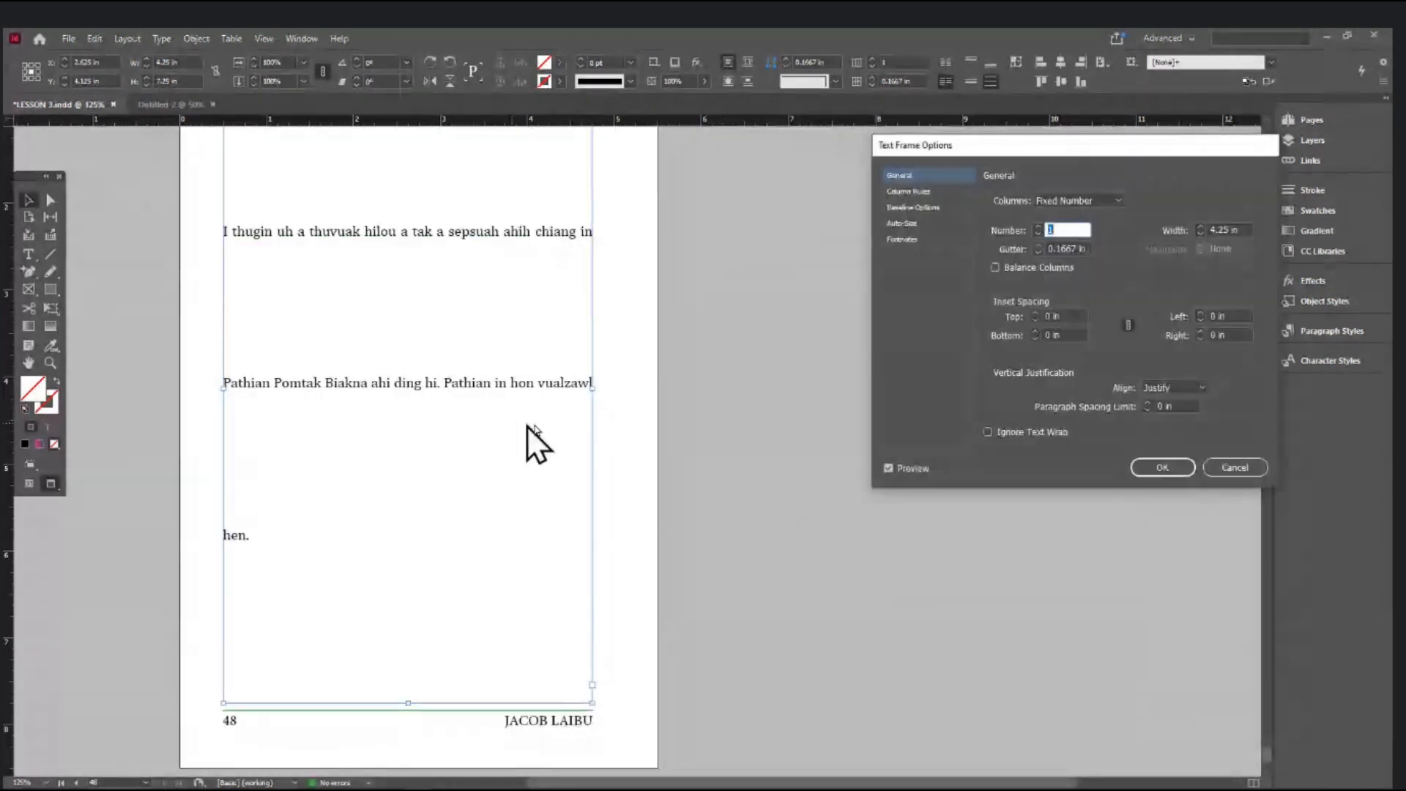
left_click(1188, 388)
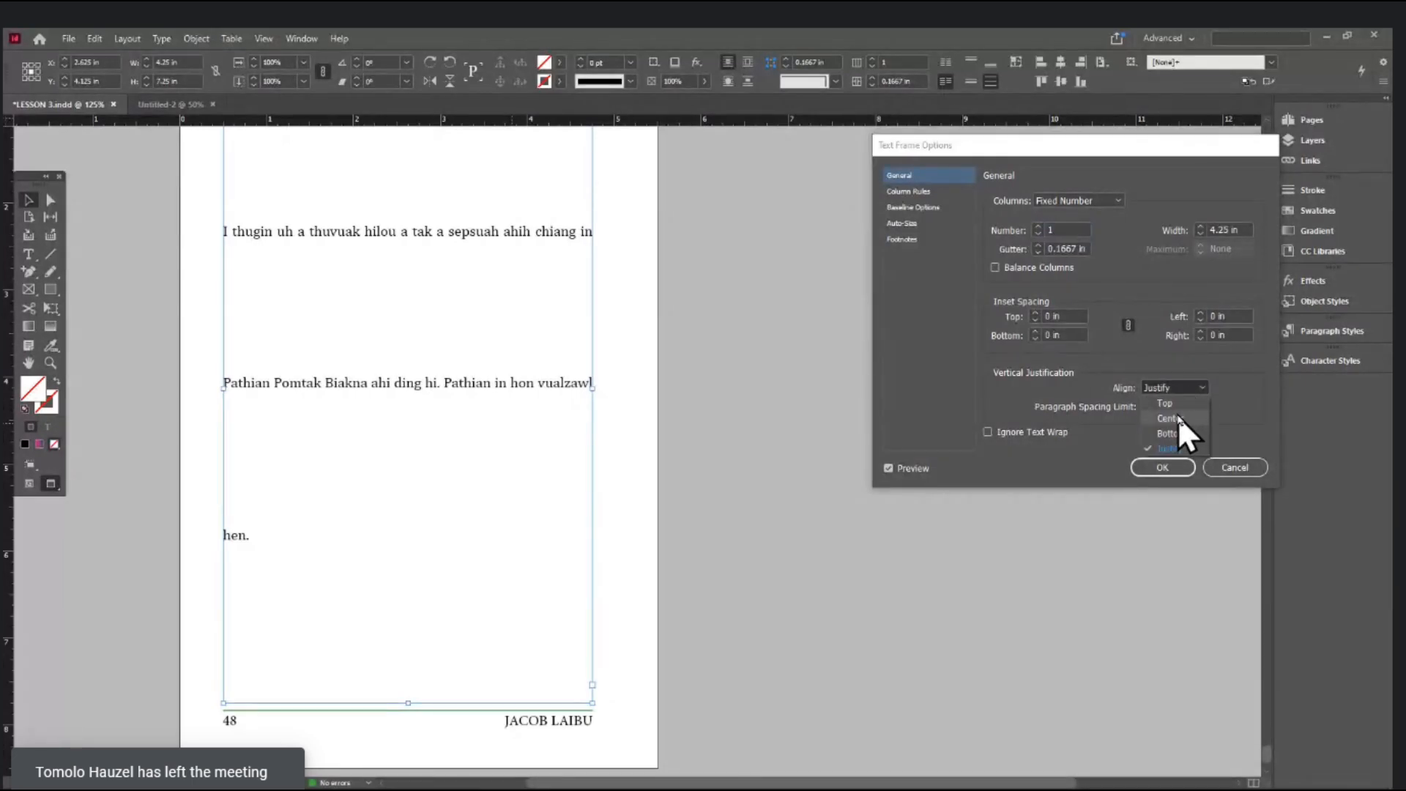
left_click(1175, 399)
- Confirm page 48's Top alignment and move up to page 37
left_click(1166, 465)
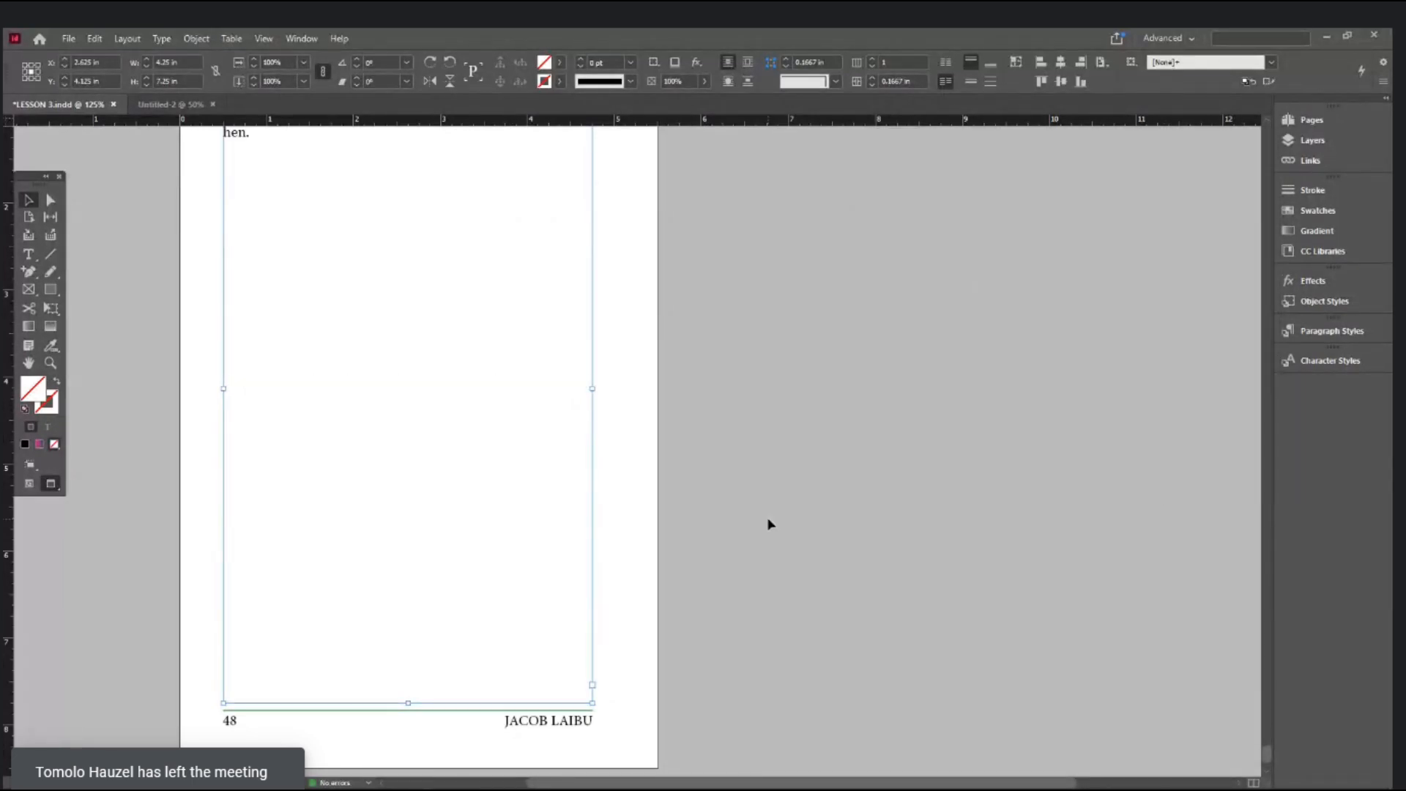
scroll(768, 524, "up", 15)
scroll(1003, 420, "up", 15)
scroll(1009, 417, "up", 15)
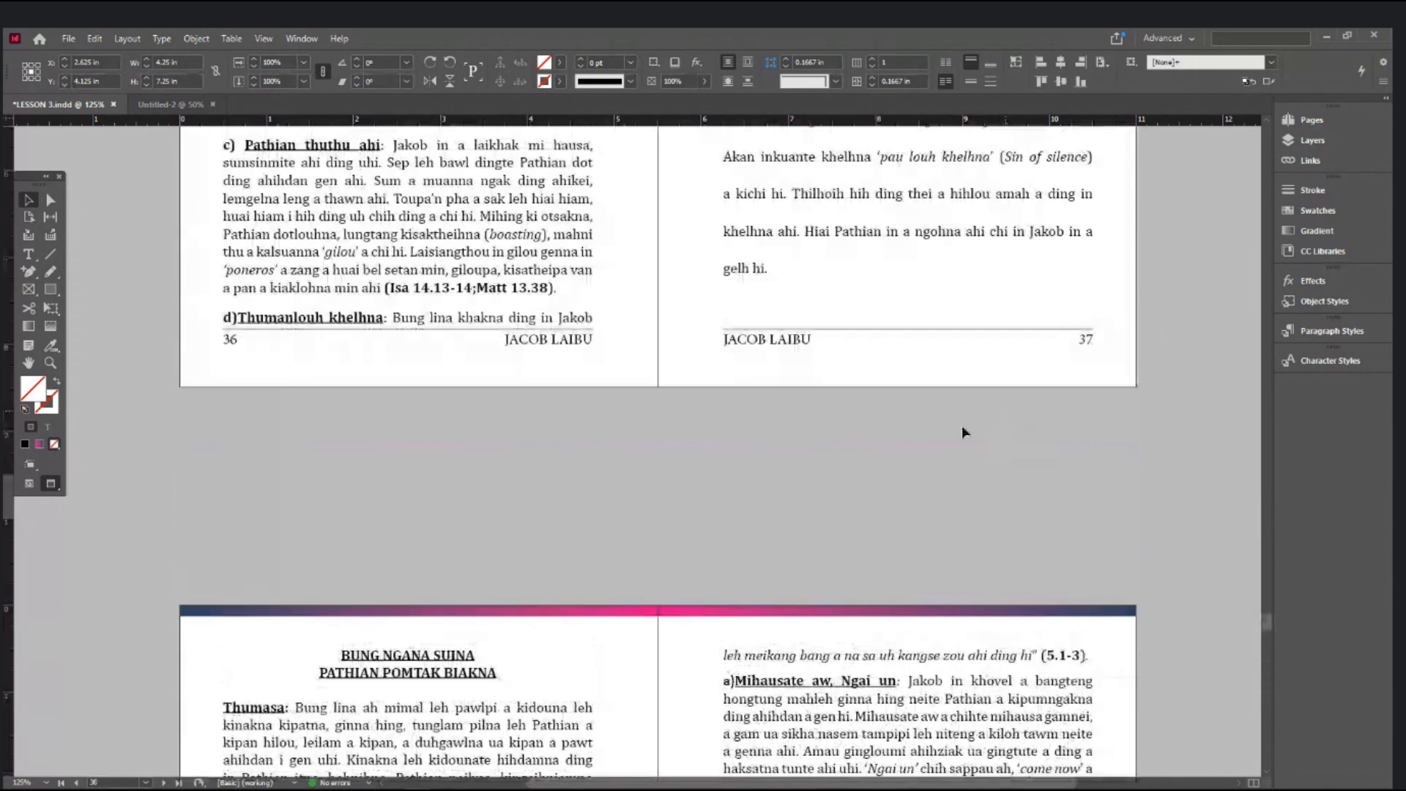
scroll(961, 432, "up", 3)
- Set page 37's text frame vertical justification to Top, then zoom out to 75%
left_click(942, 358)
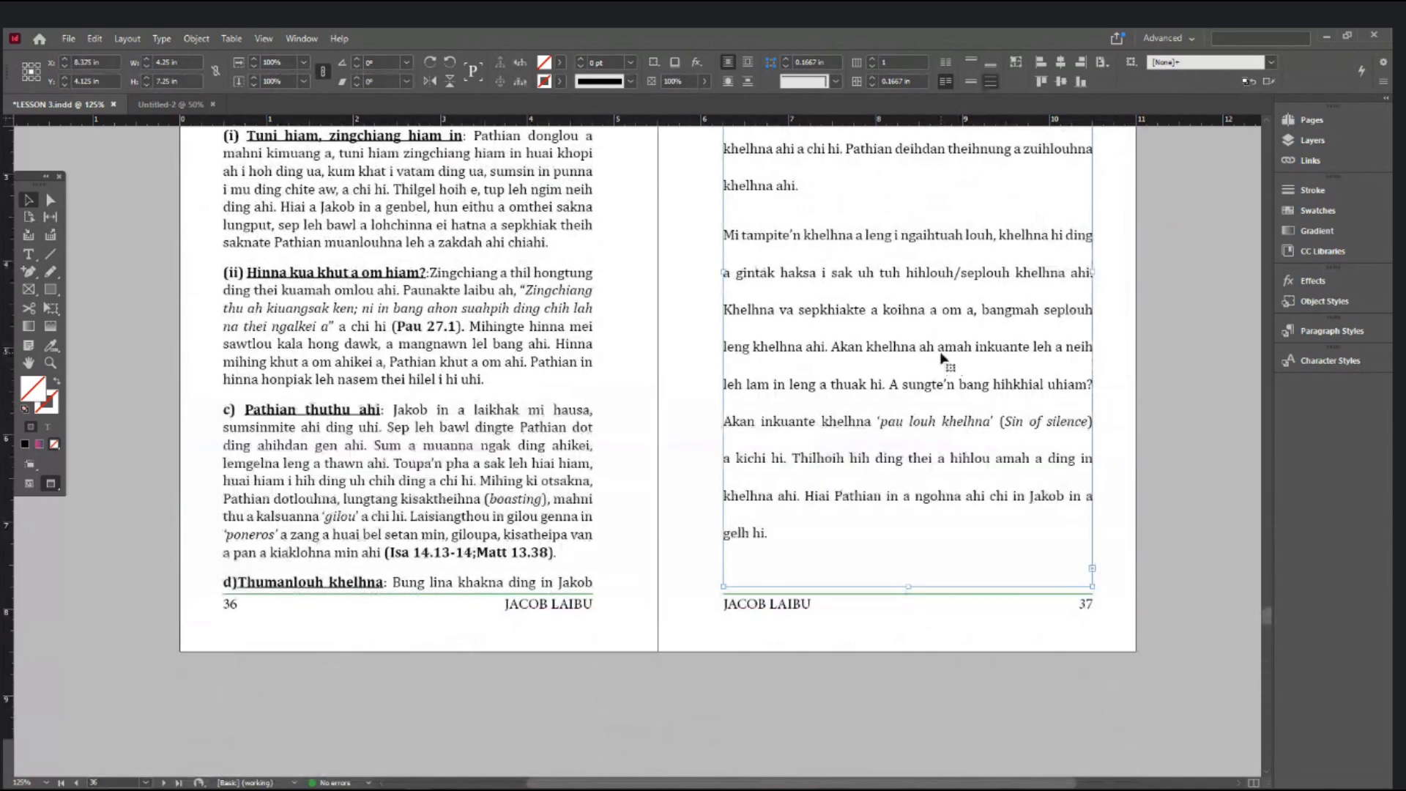
key("ctrl+b")
left_click(1166, 385)
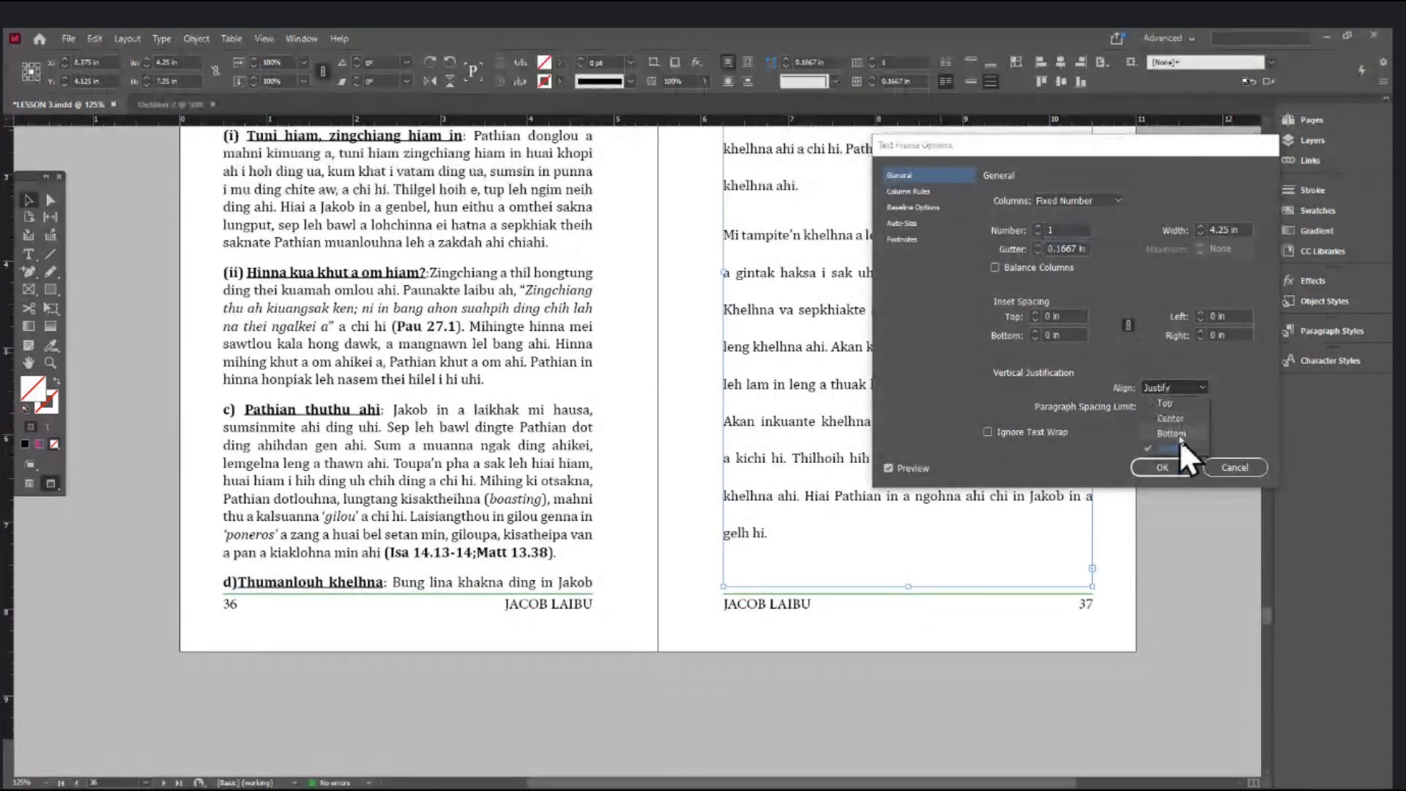
left_click(1176, 404)
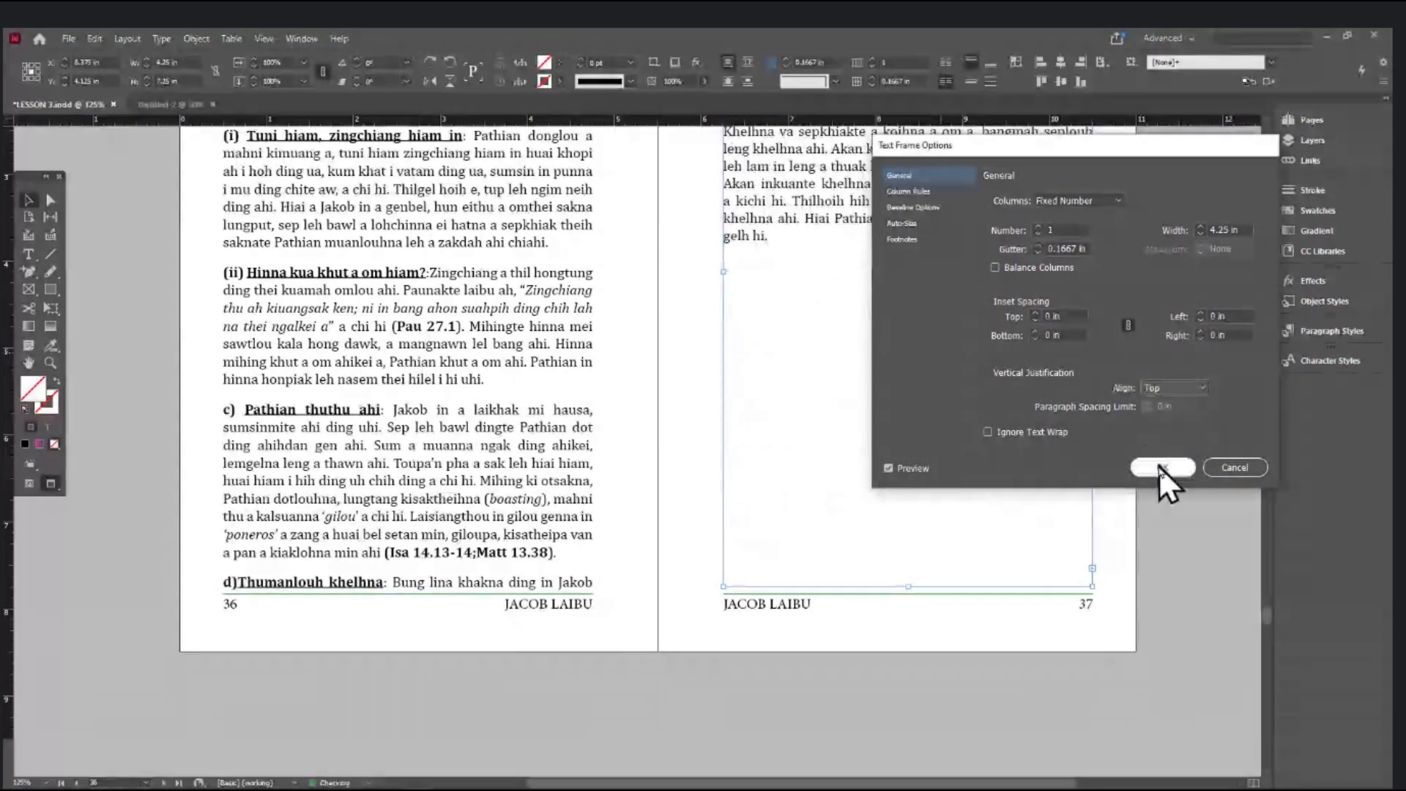
left_click(1158, 465)
key("ctrl+minus")
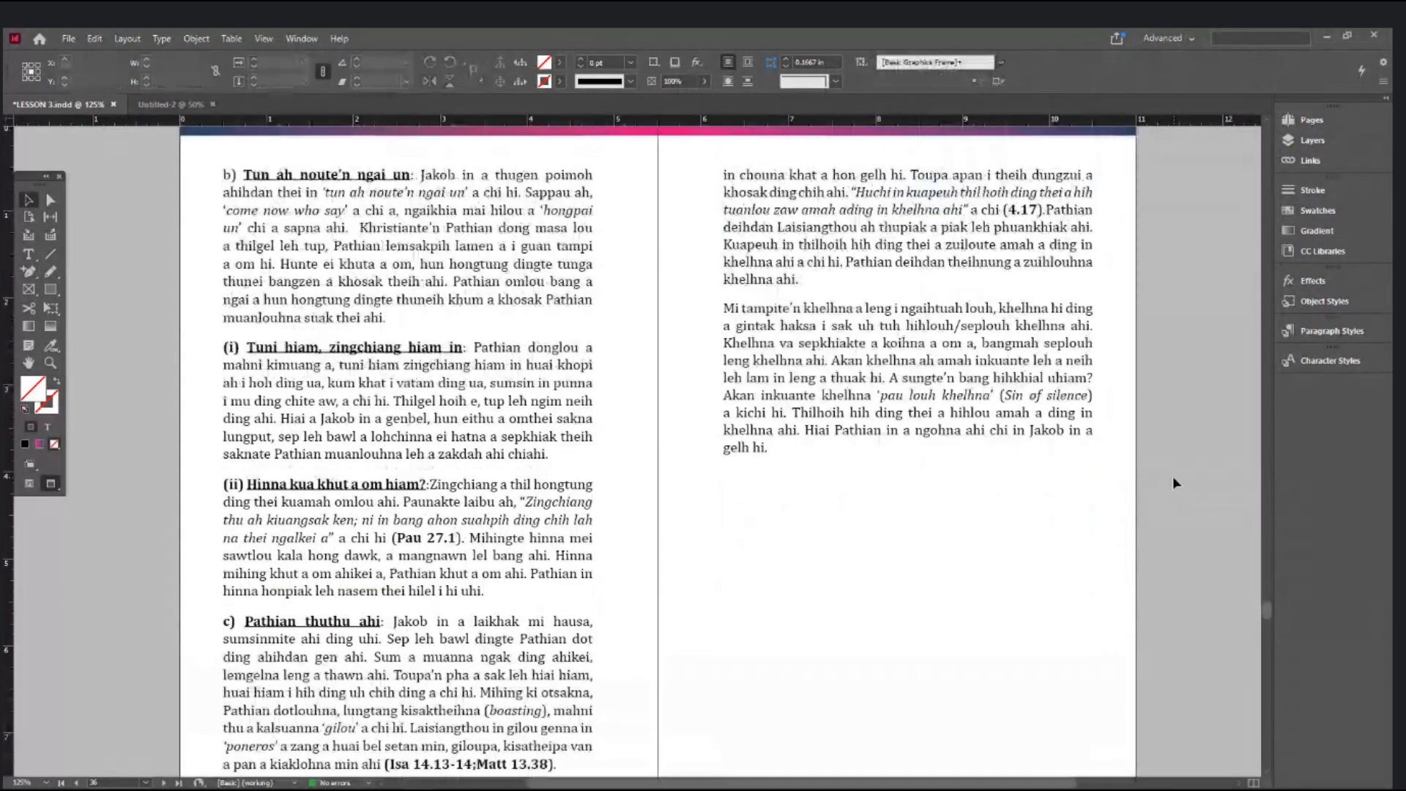
key("ctrl+minus")
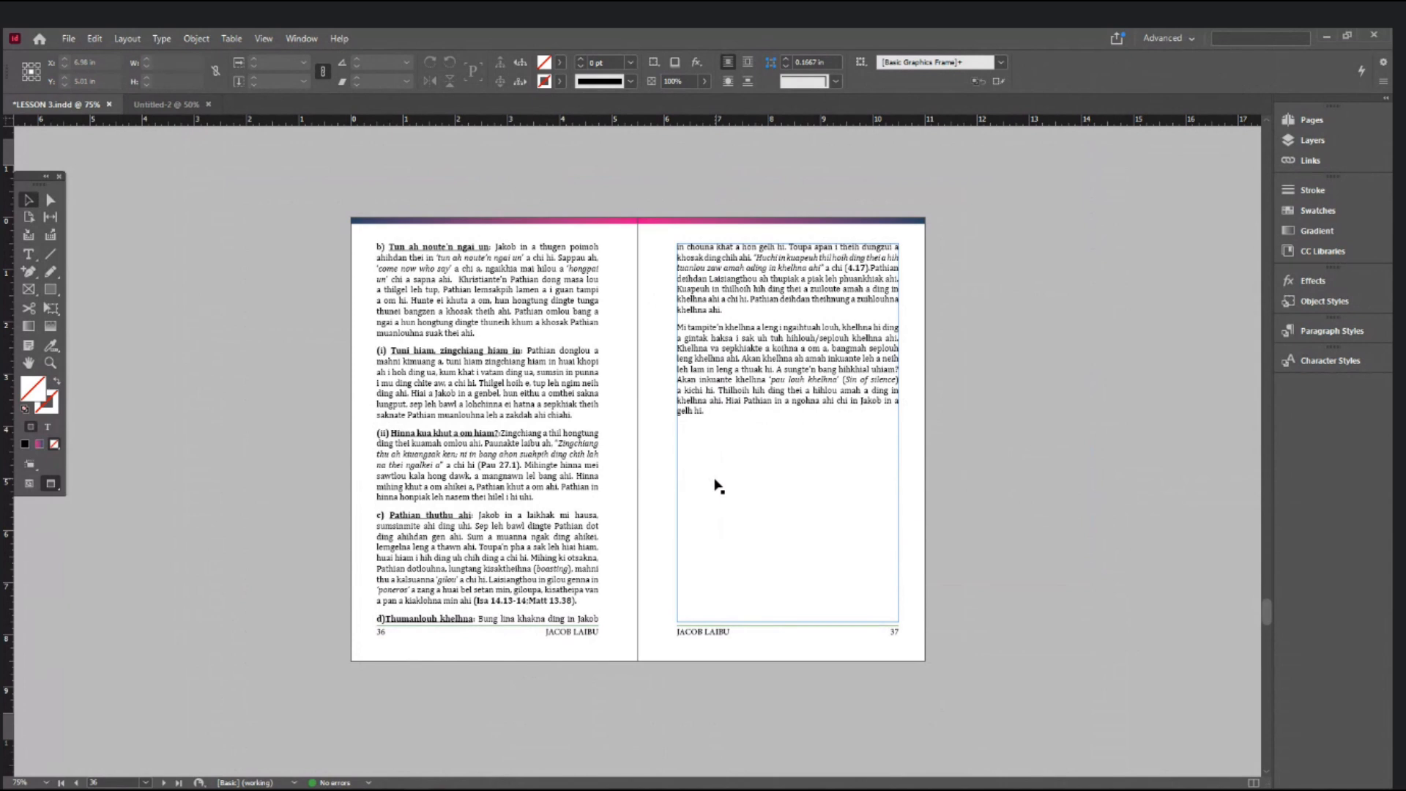
- Deselect the page 37 frame and save LESSON 3.indd
left_click(1045, 531)
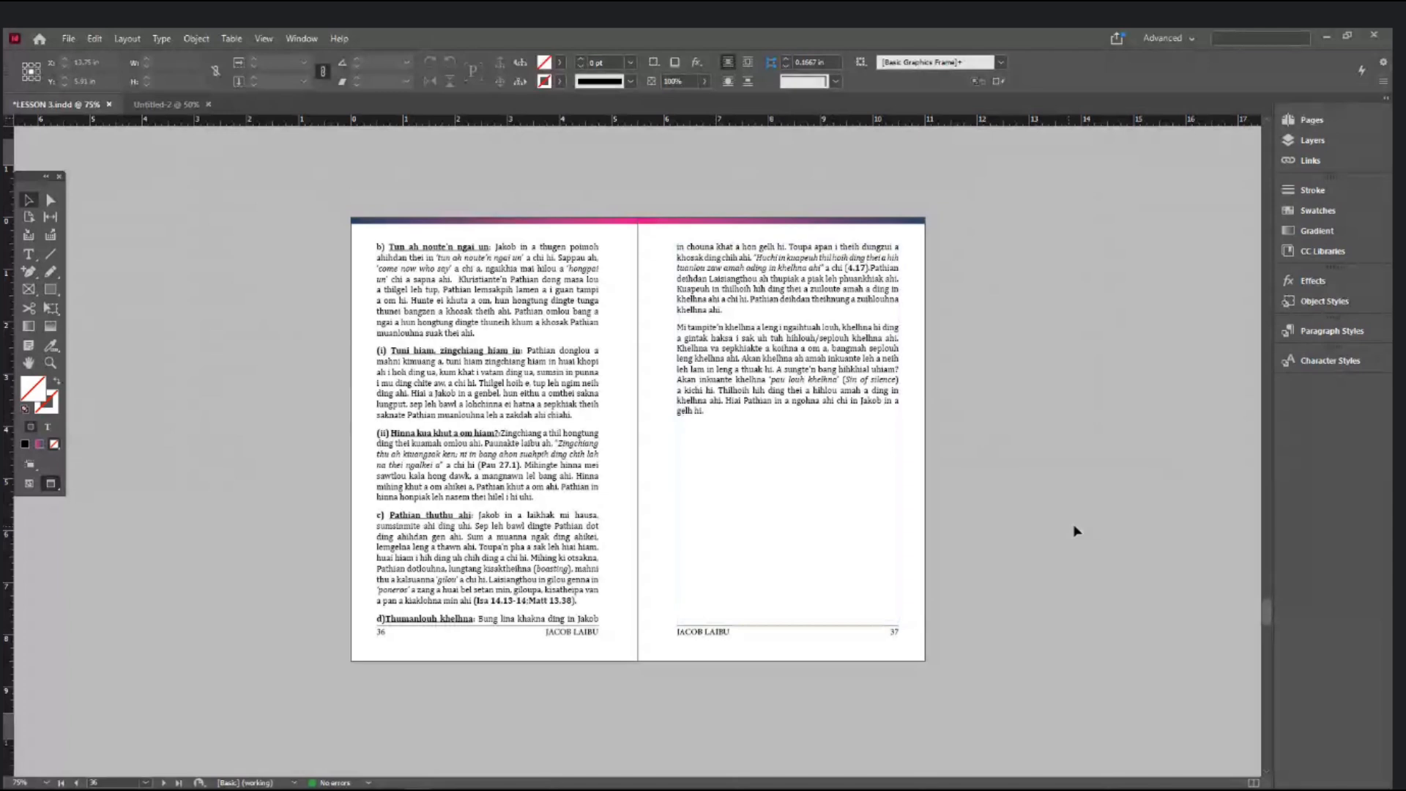
scroll(1074, 530, "up", 10)
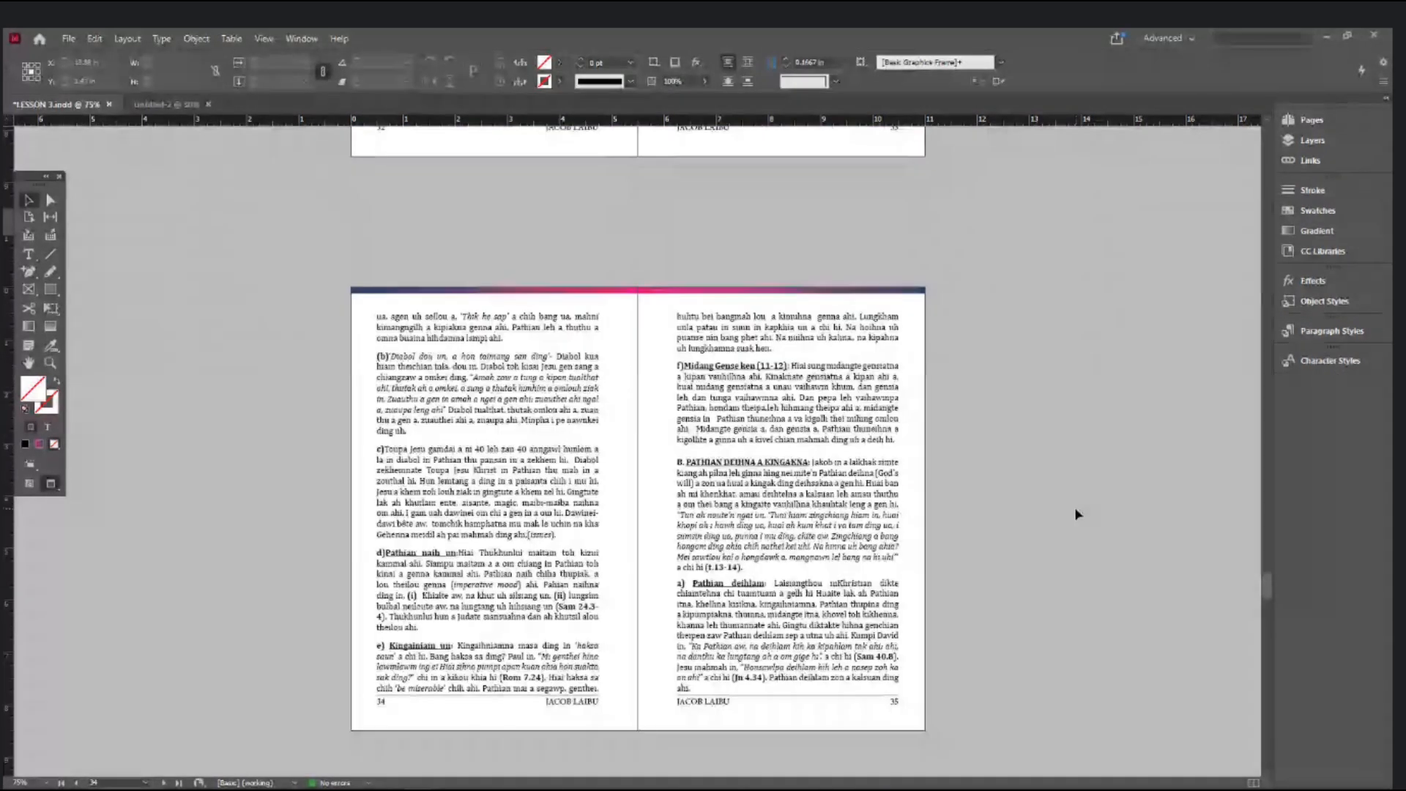
scroll(1077, 515, "up", 3)
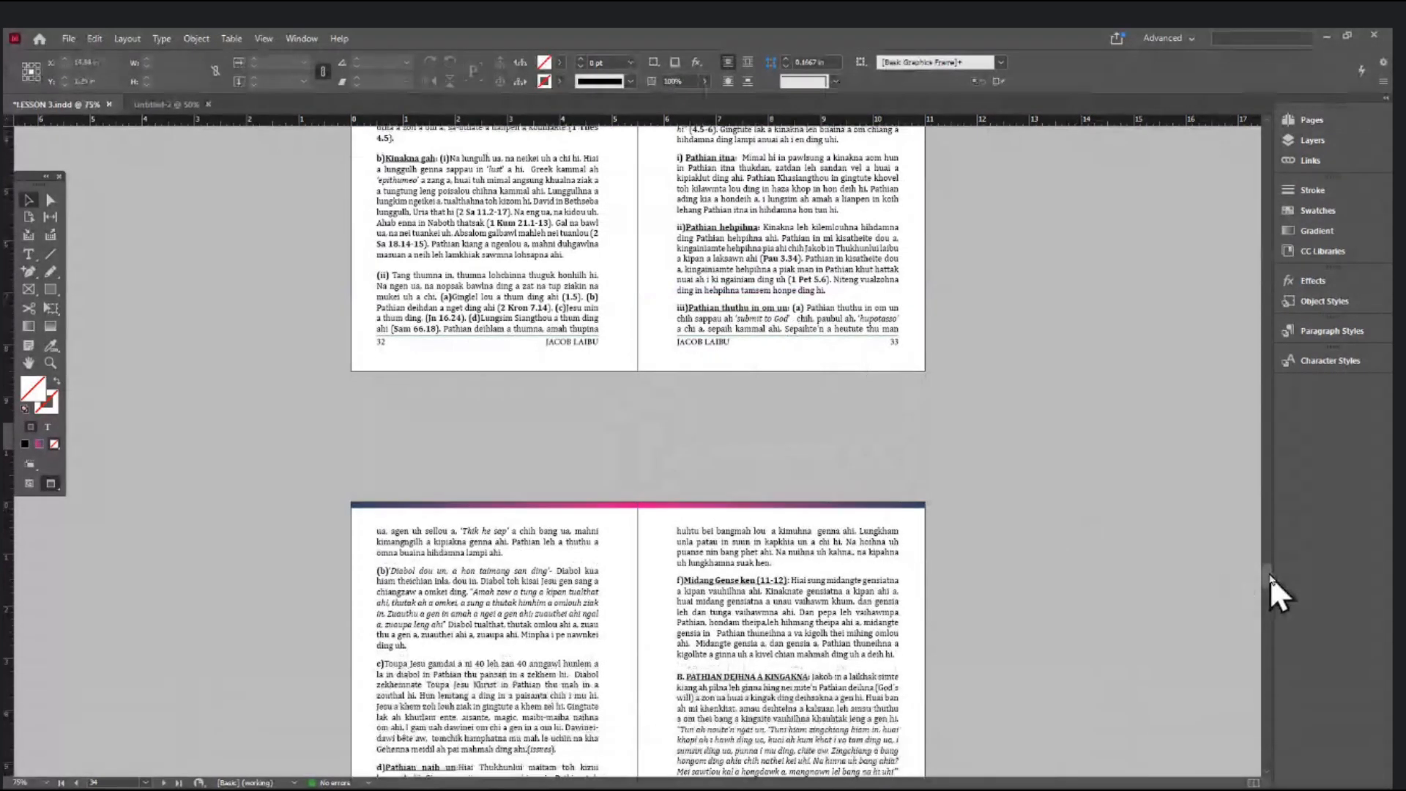
scroll(1270, 579, "up", 10)
left_click_drag(1266, 508, 1251, 304)
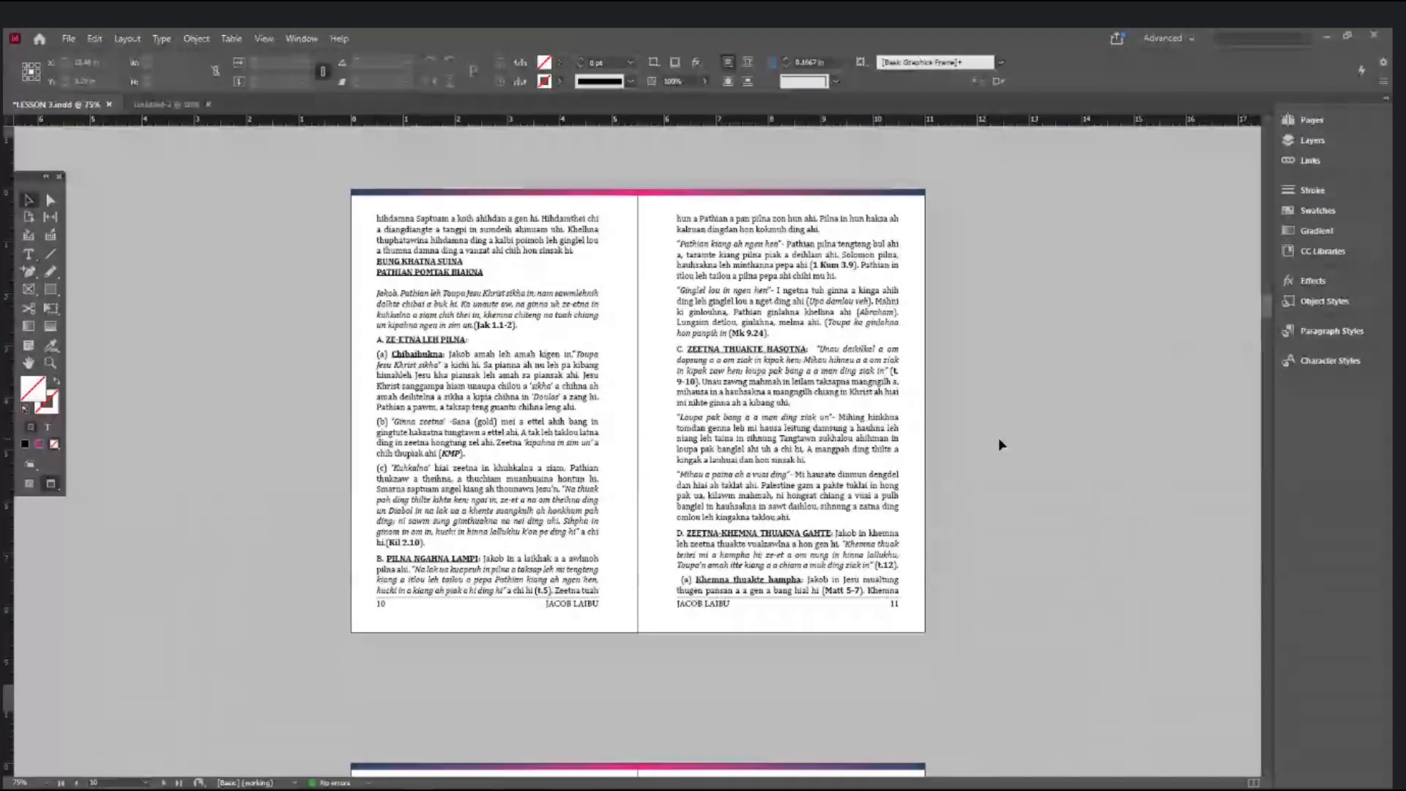
key("ctrl+s")
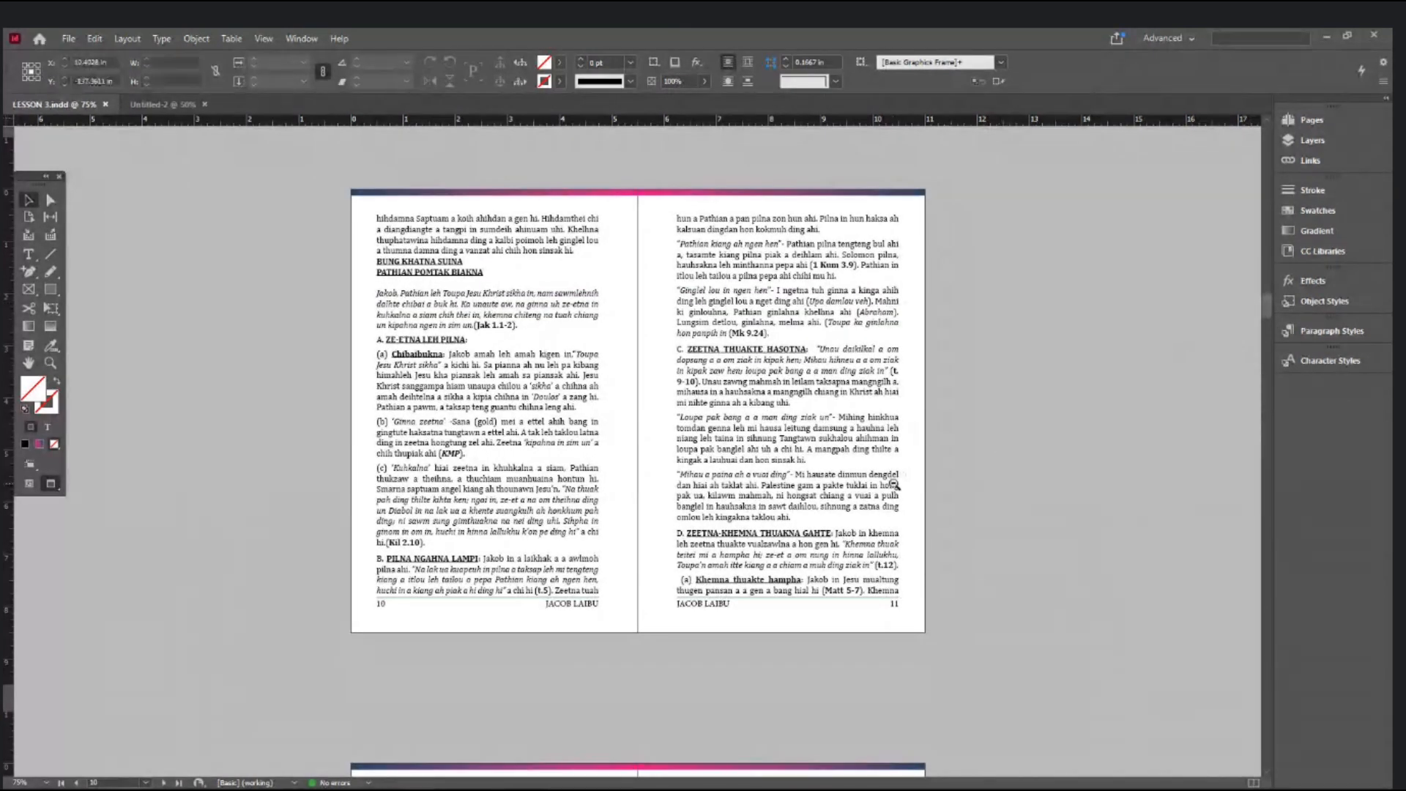
- Zoom out to 50%, then zoom the spreads back in to 100%
key("ctrl+minus")
scroll(982, 582, "up", 8)
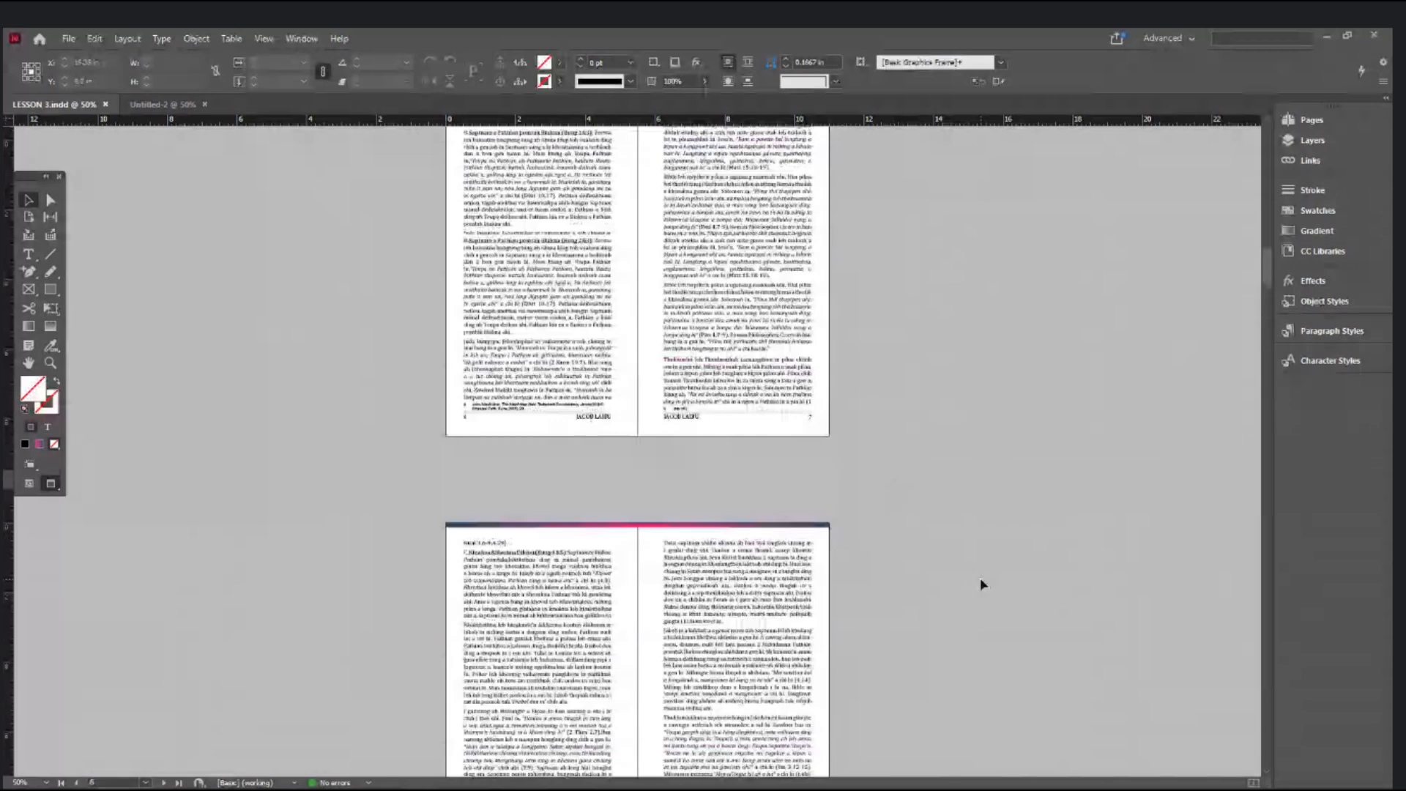
left_click_drag(1264, 262, 1264, 237)
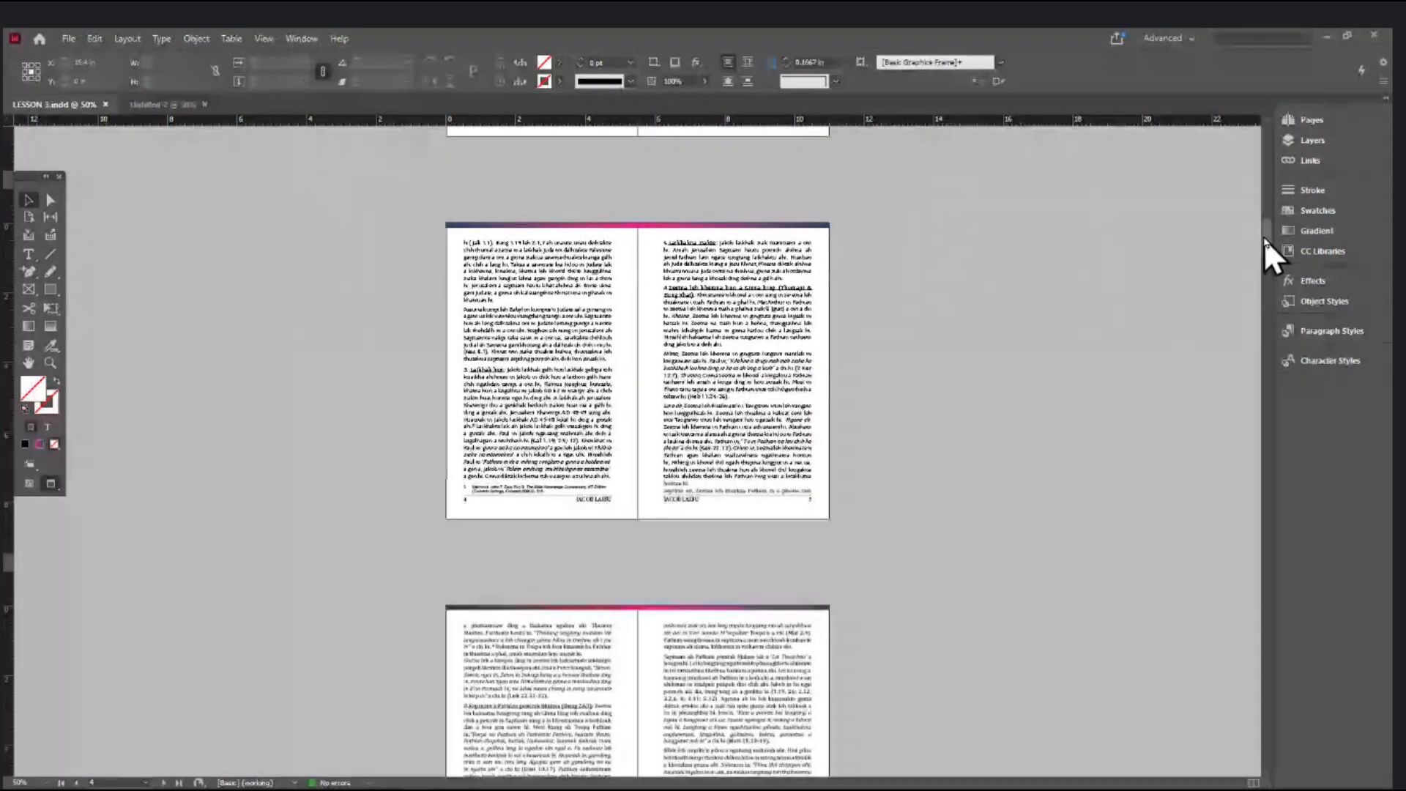
scroll(879, 594, "down", 12)
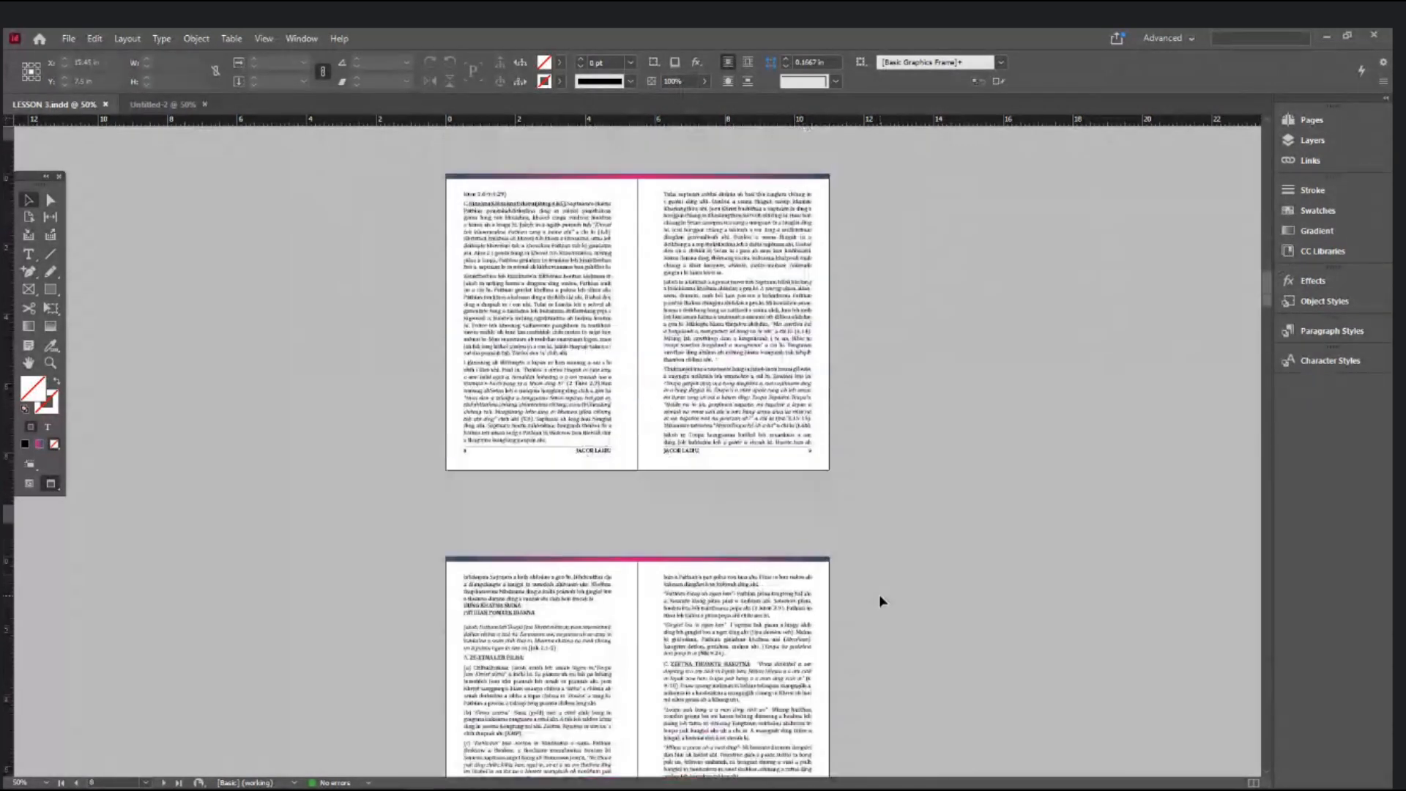
left_click(746, 617, "ctrl")
left_click(746, 494, "ctrl")
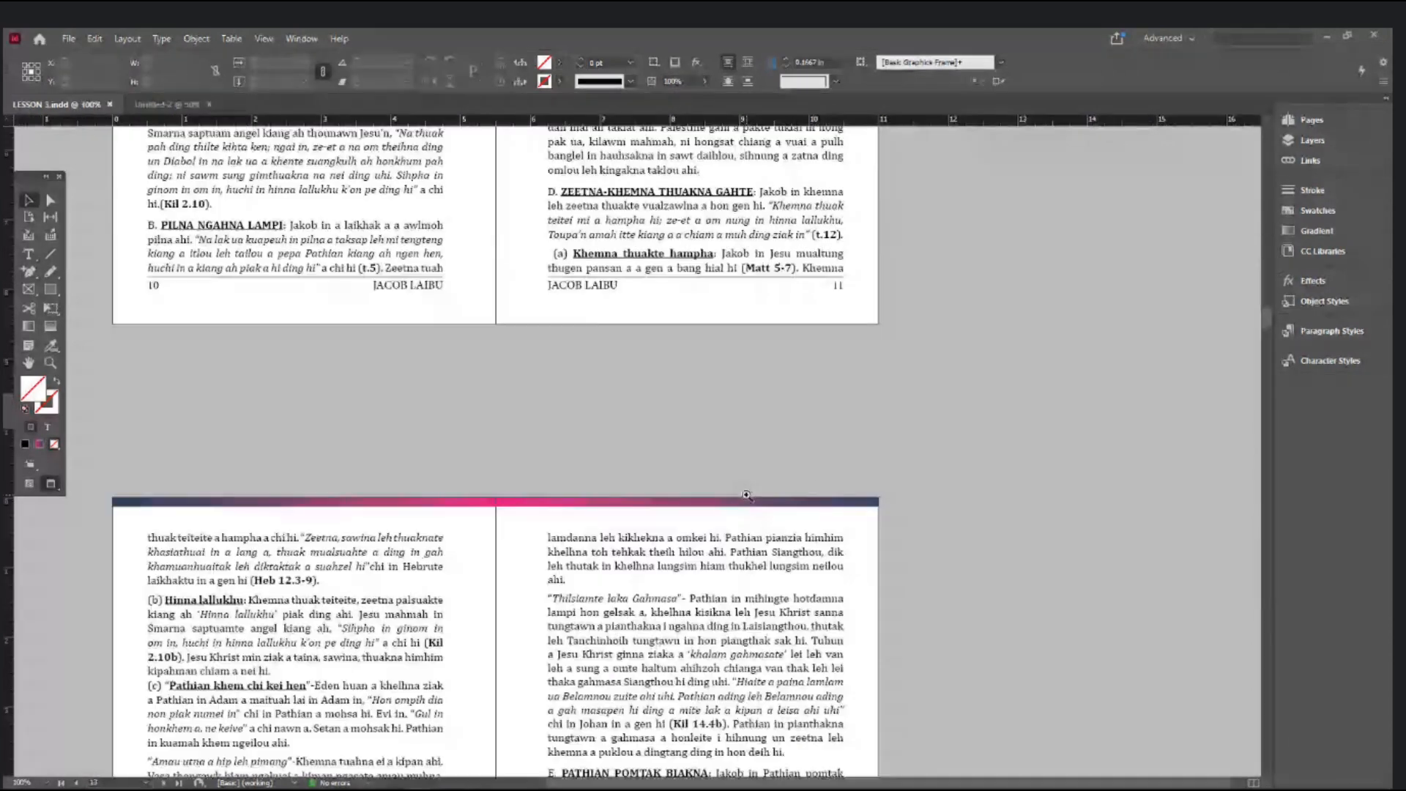
- Duplicate A-Master in the Pages panel to create B-Master
left_click(1328, 116)
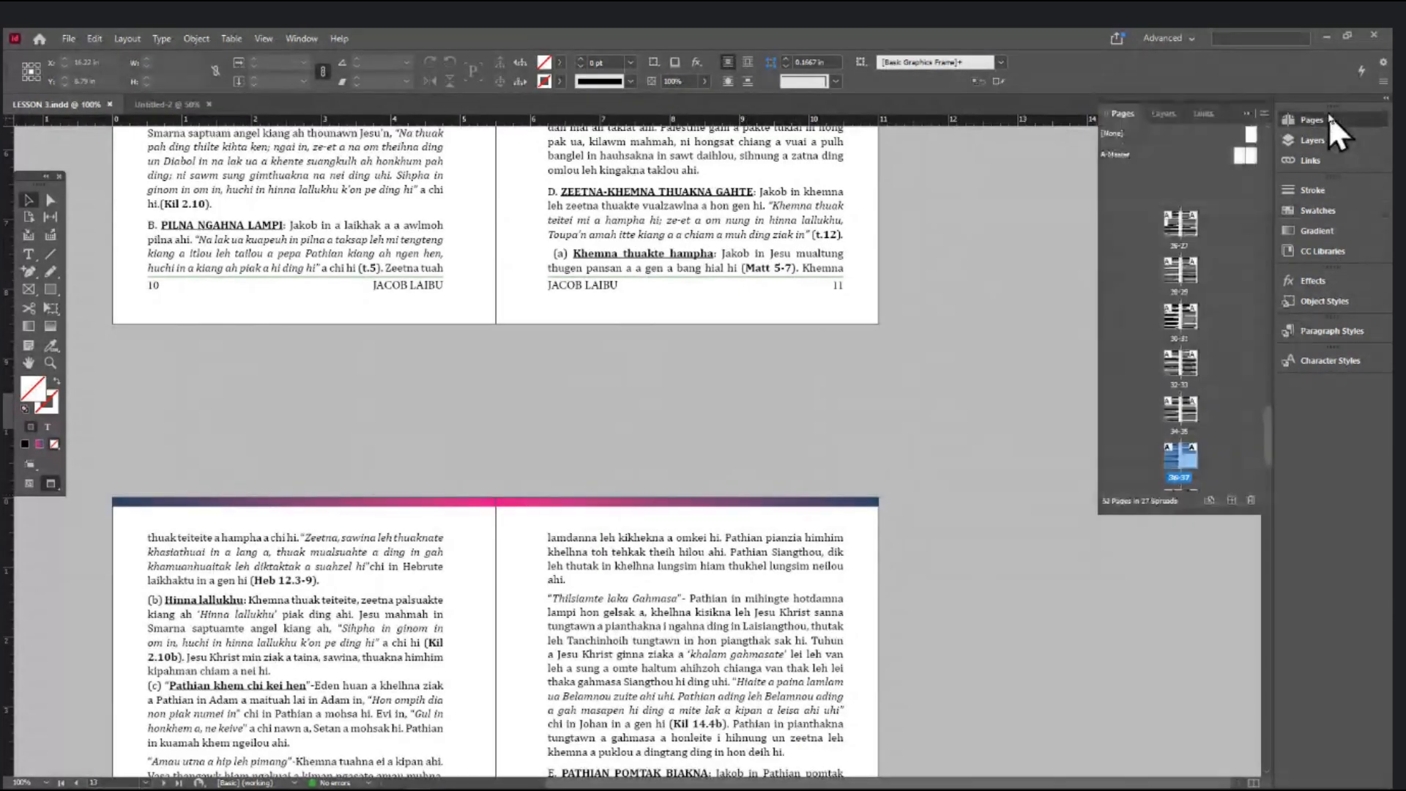
left_click(1122, 154)
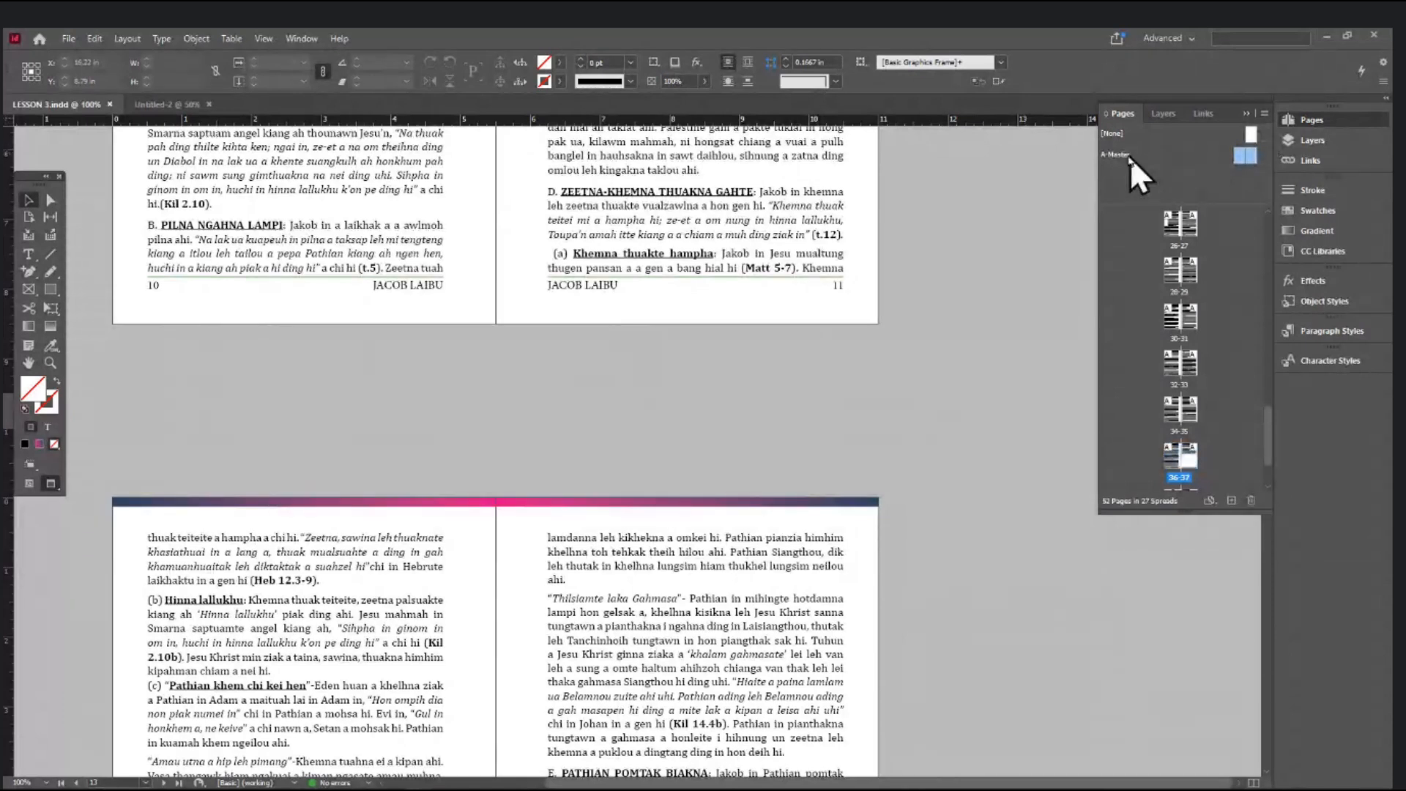
left_click_drag(1116, 152, 1233, 503)
left_click(1234, 502)
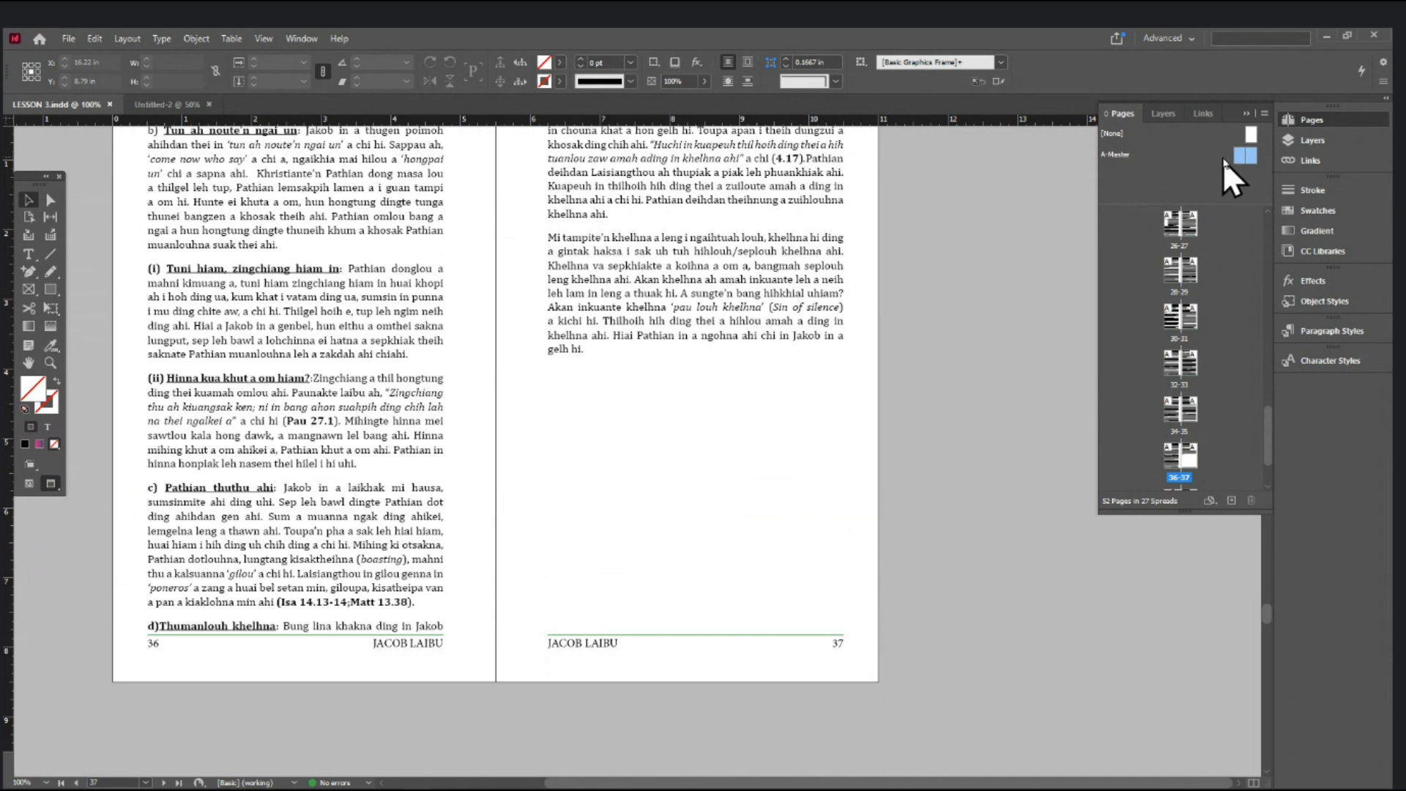
left_click_drag(1240, 155, 1233, 501)
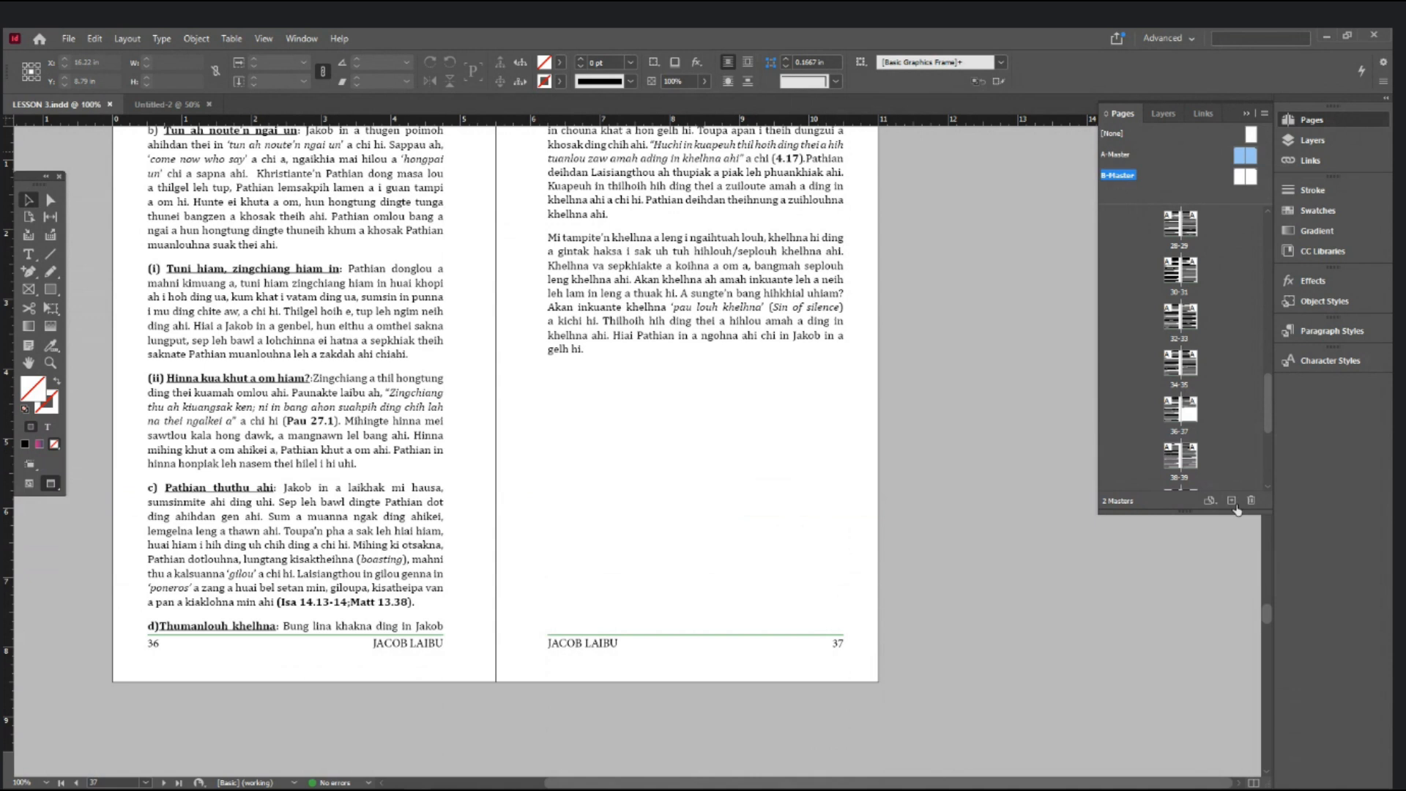
- Fill the B-Master's left-page header bar with the red swatch
scroll(442, 415, "up", 3)
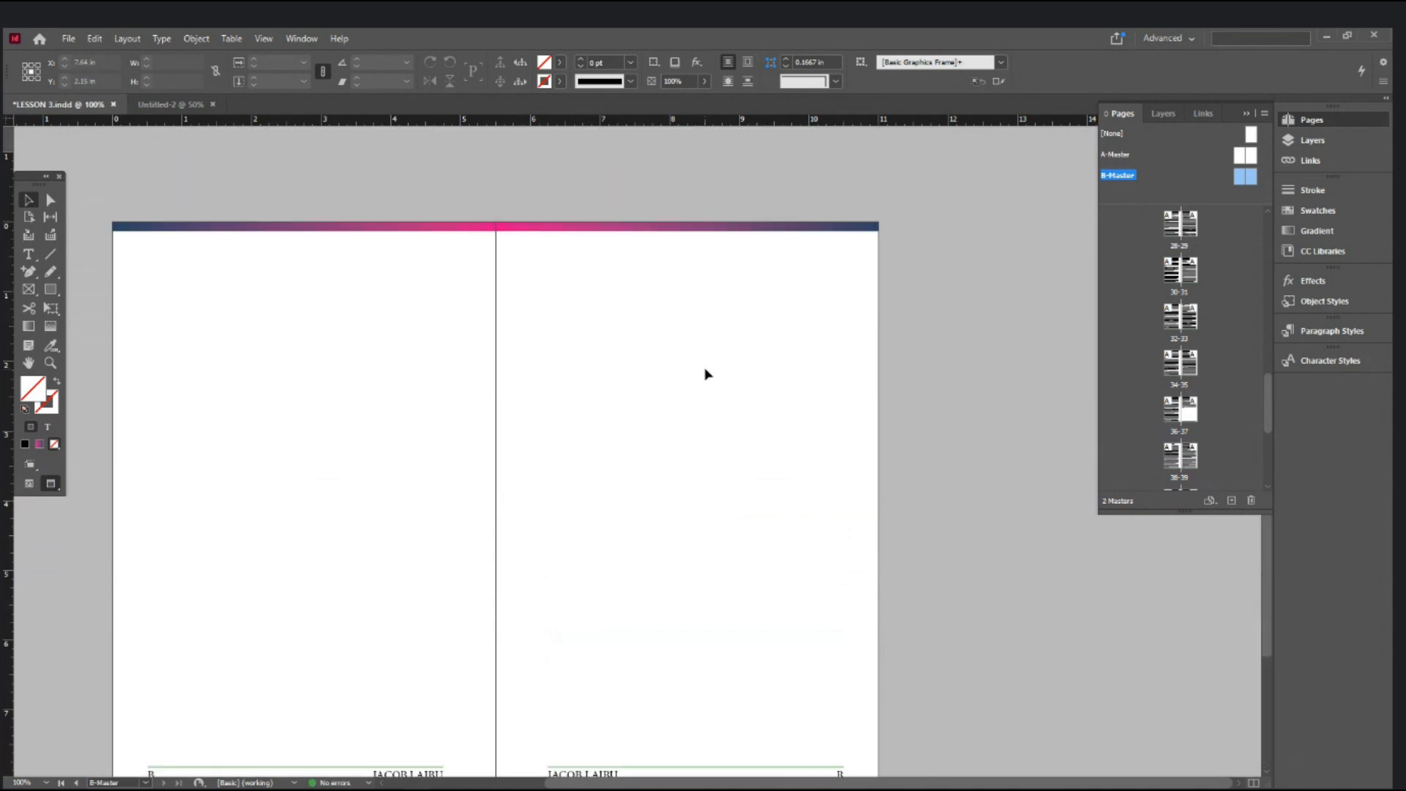
scroll(706, 373, "down", 3)
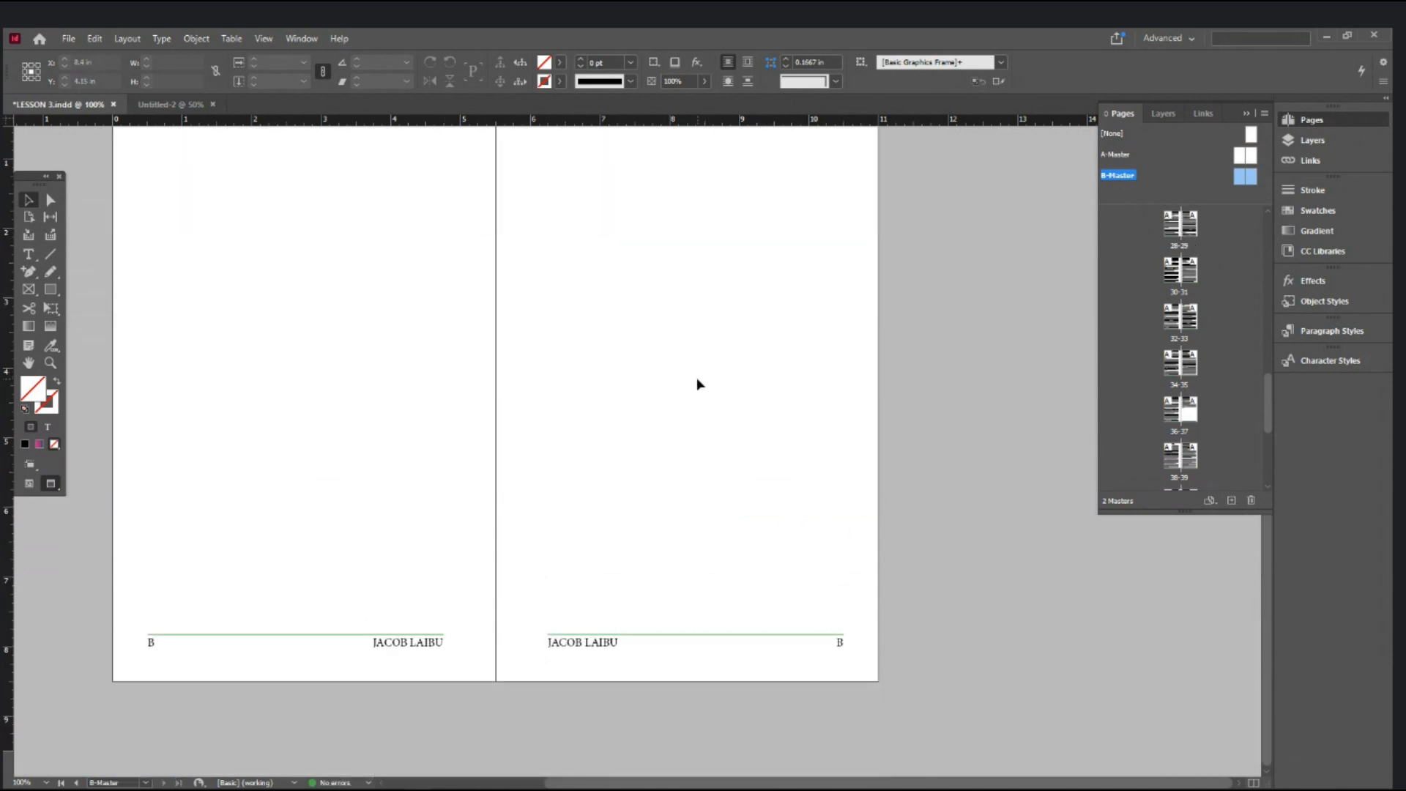
scroll(696, 383, "up", 3)
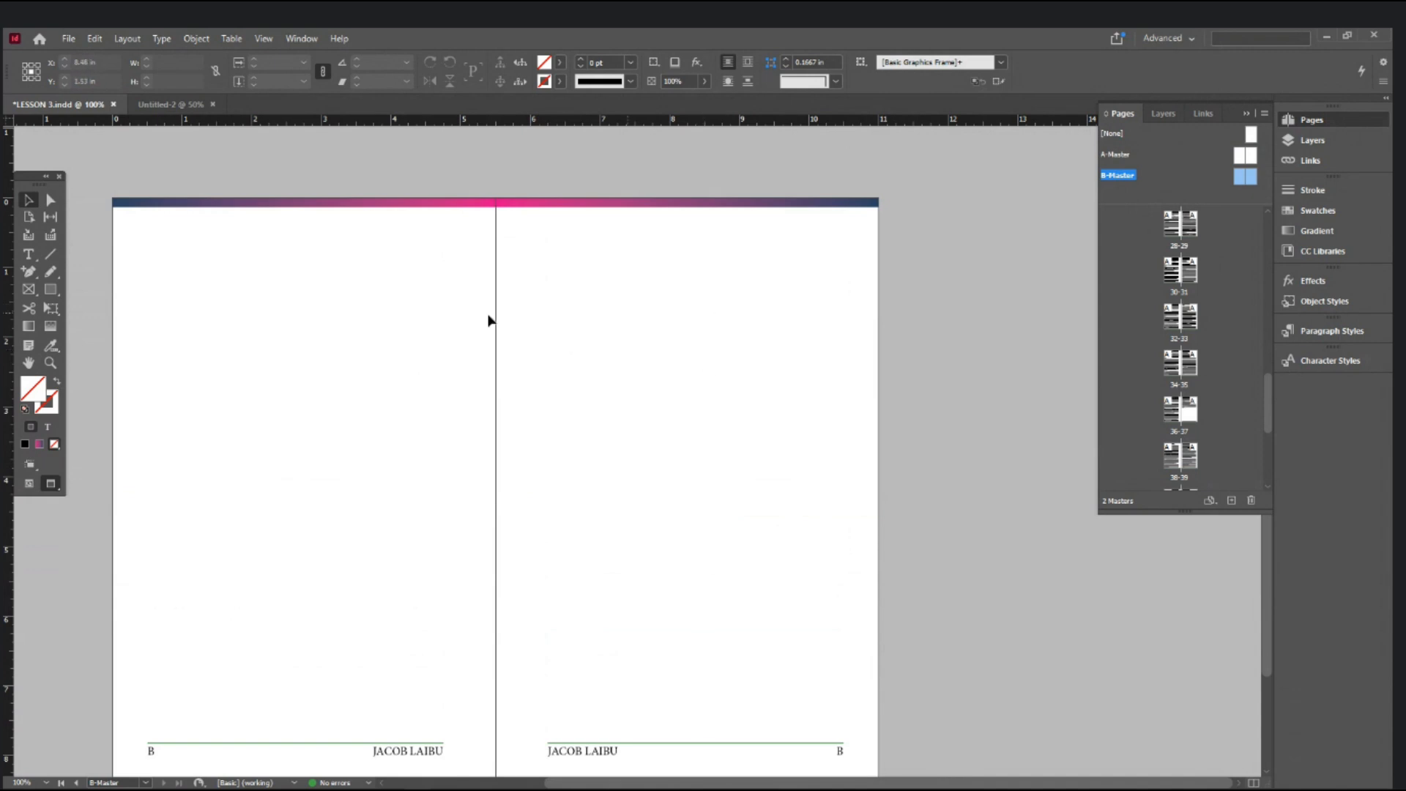
left_click_drag(495, 363, 646, 332)
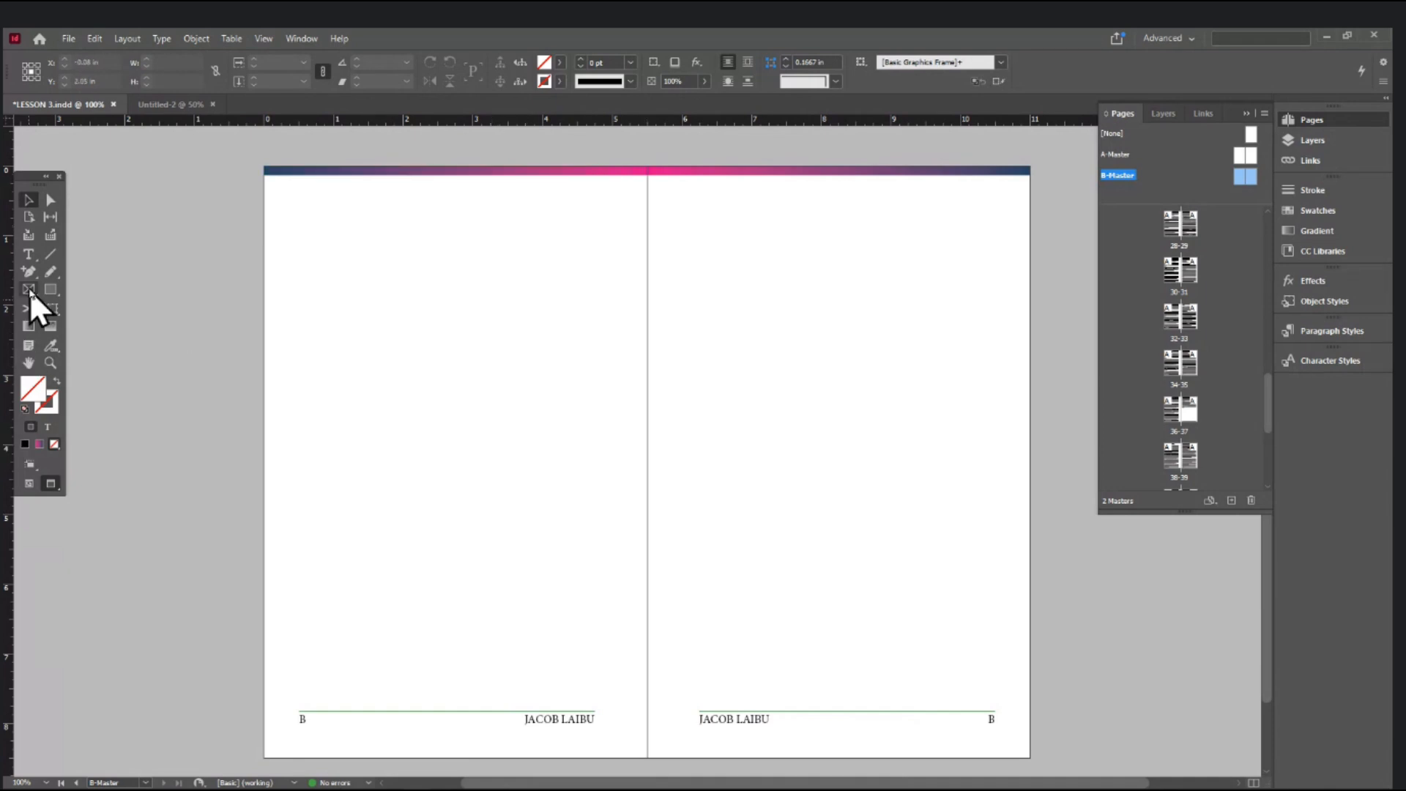
left_click(476, 172)
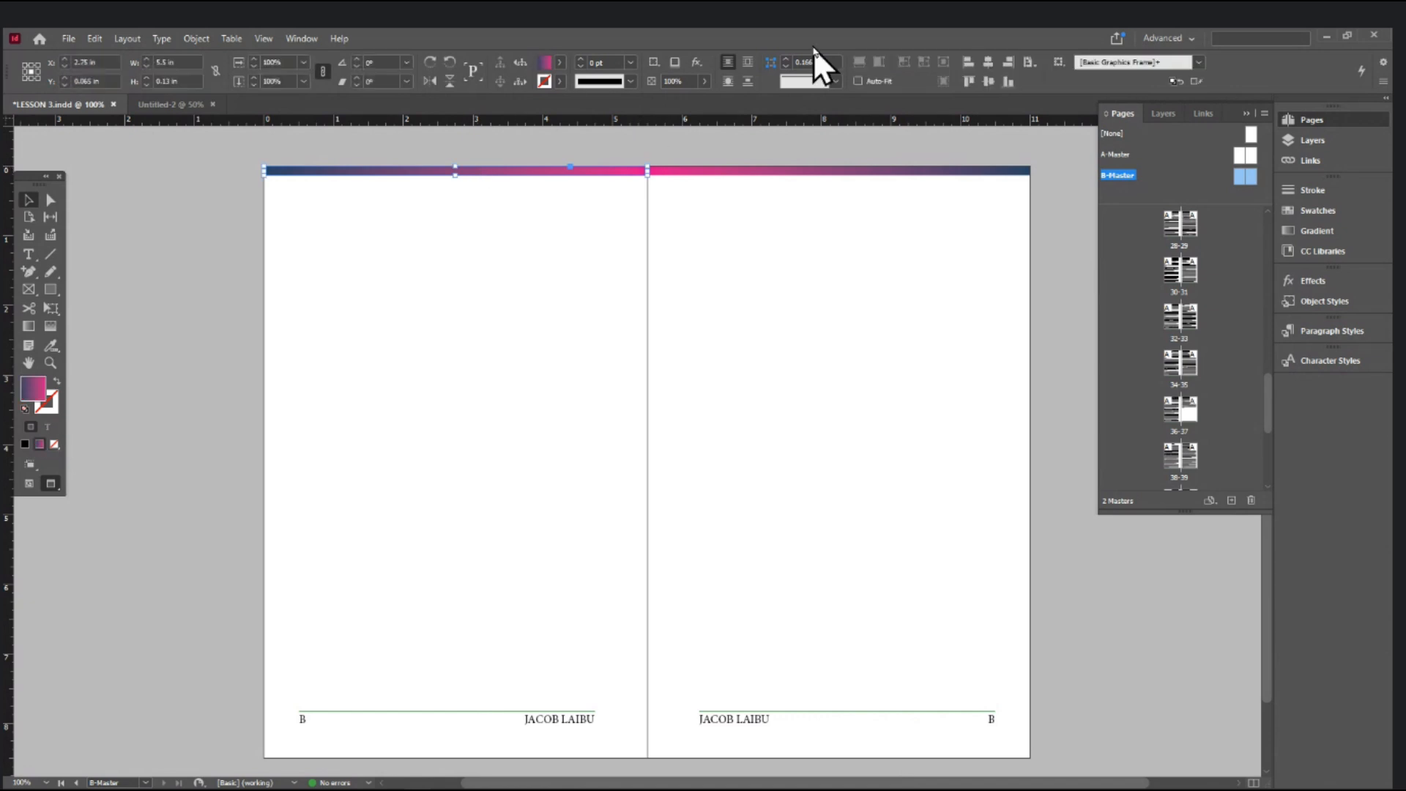
left_click(561, 61)
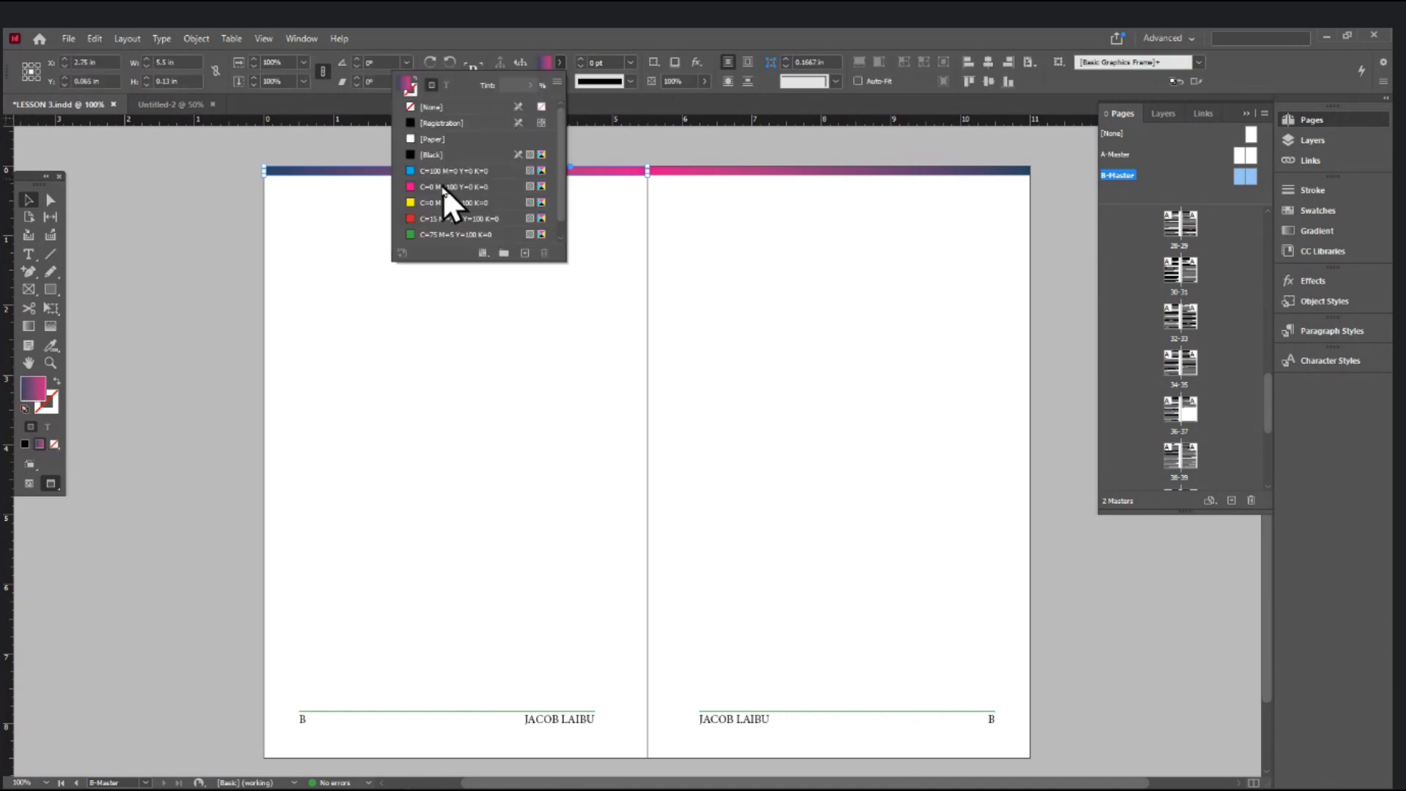
left_click(431, 218)
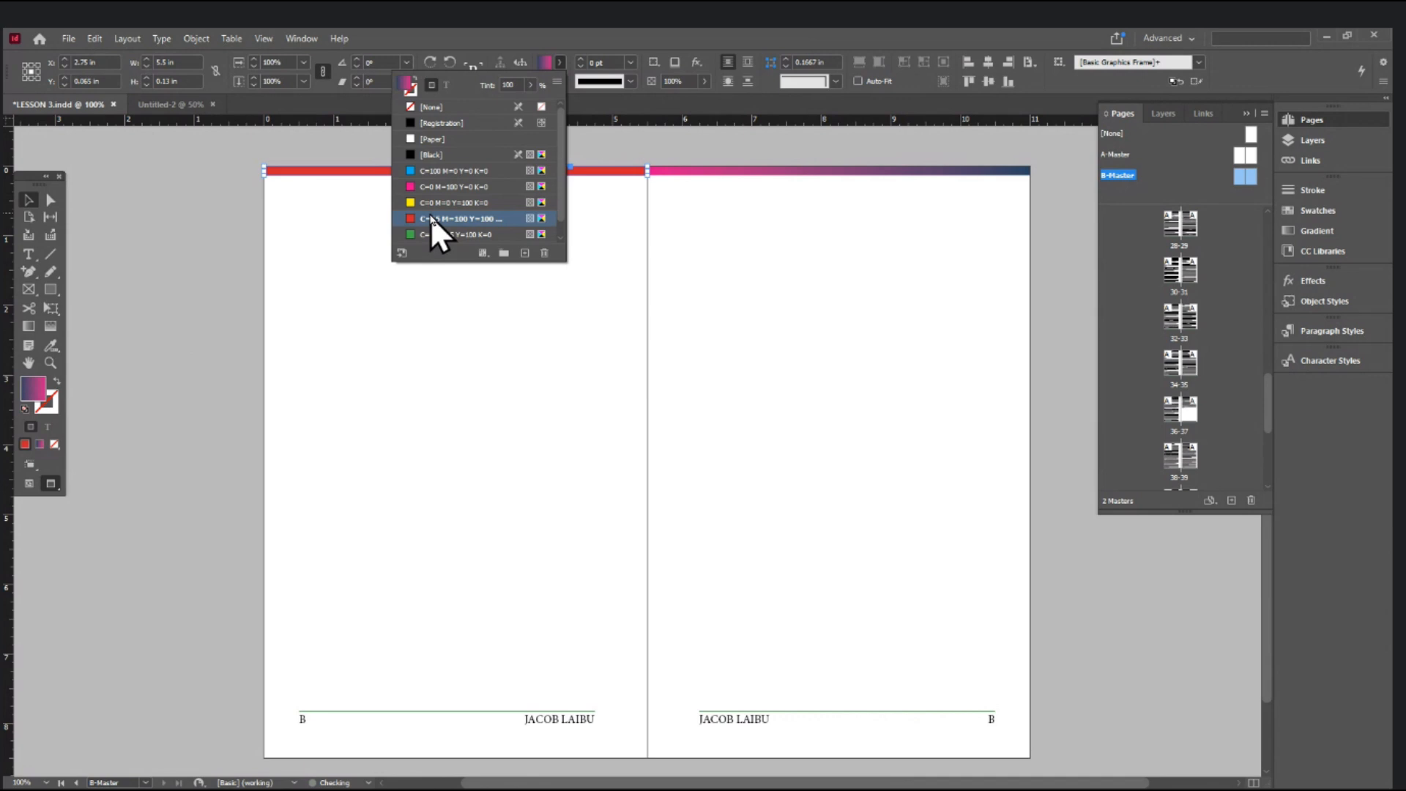
- Fill the right-page header bar with the green swatch and save
left_click(746, 173)
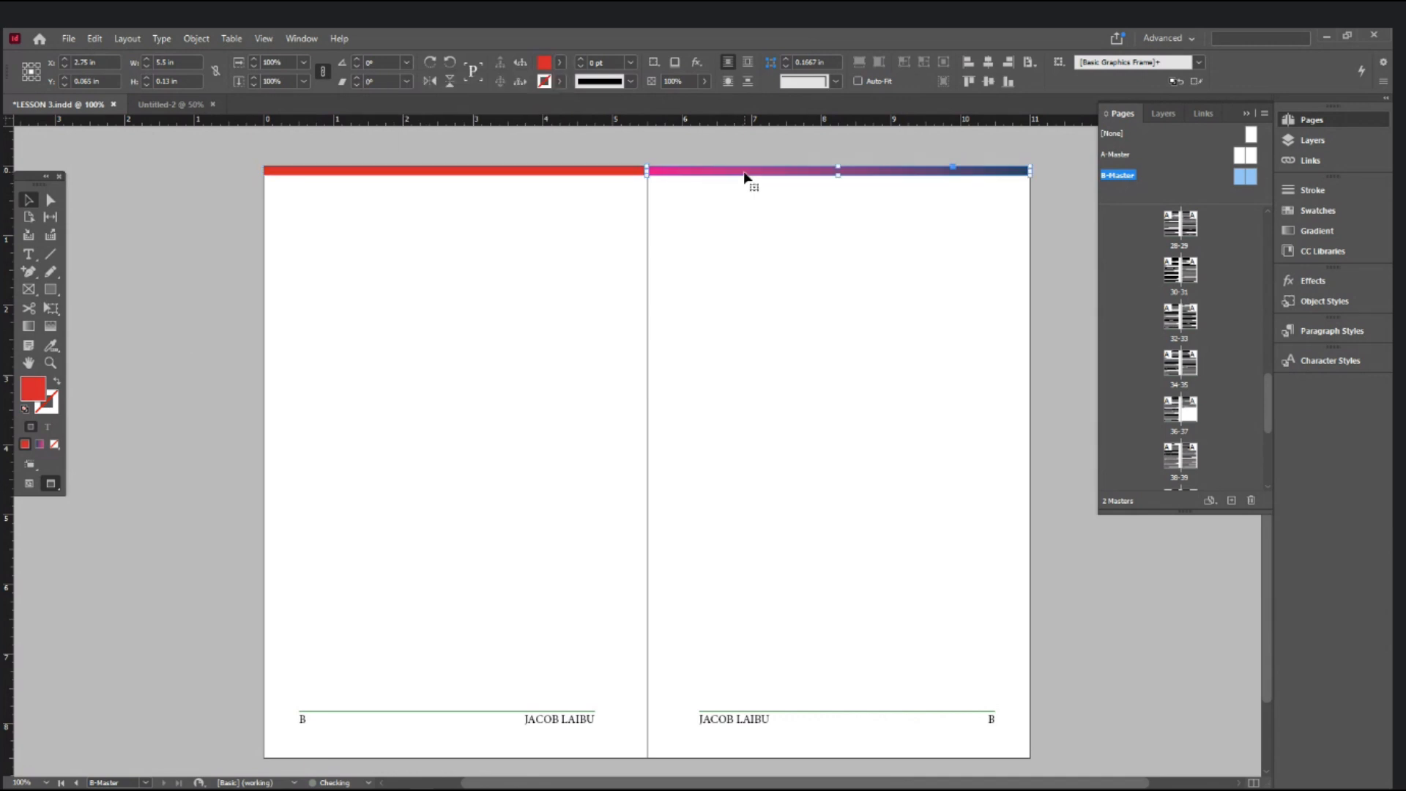
left_click(564, 64)
left_click(450, 235)
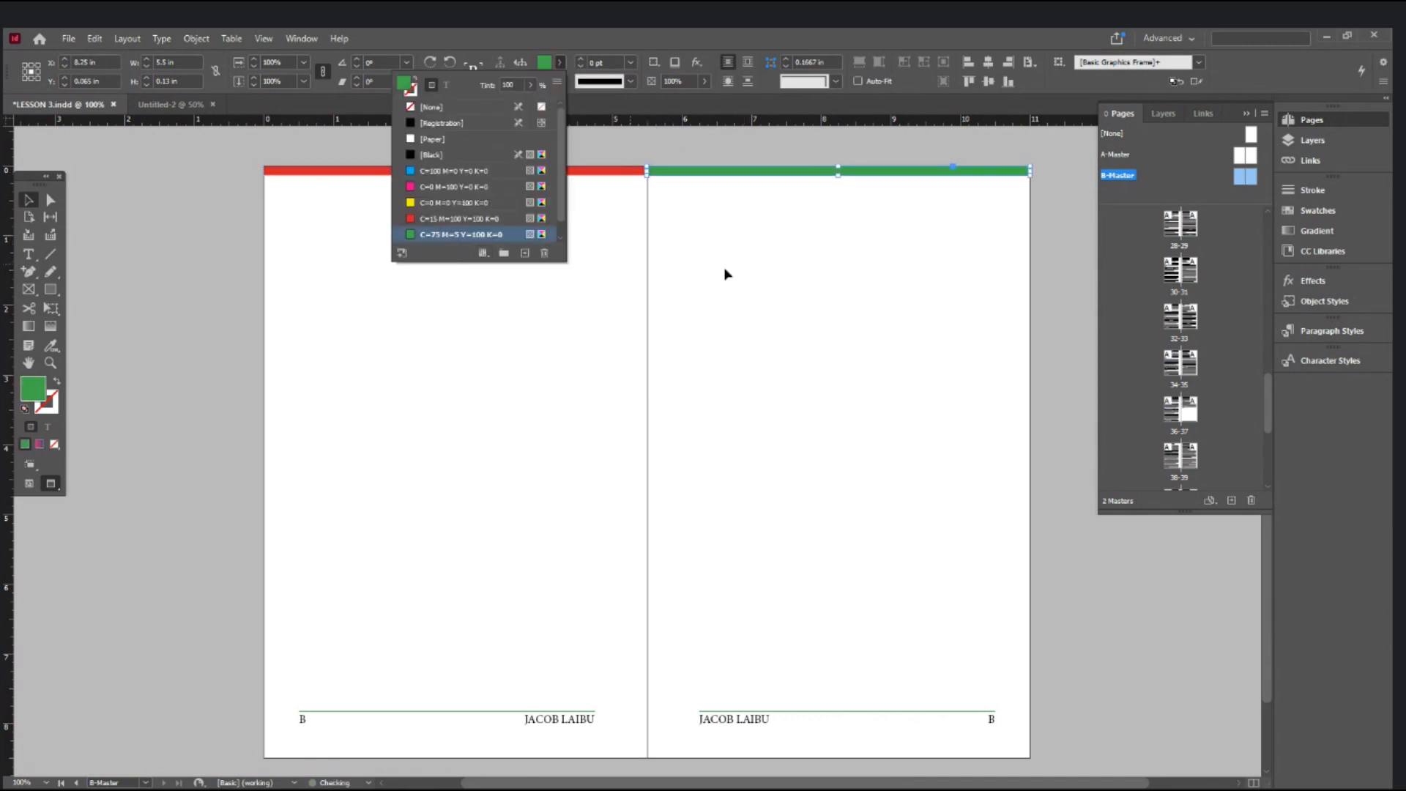
left_click(725, 274)
key("ctrl+s")
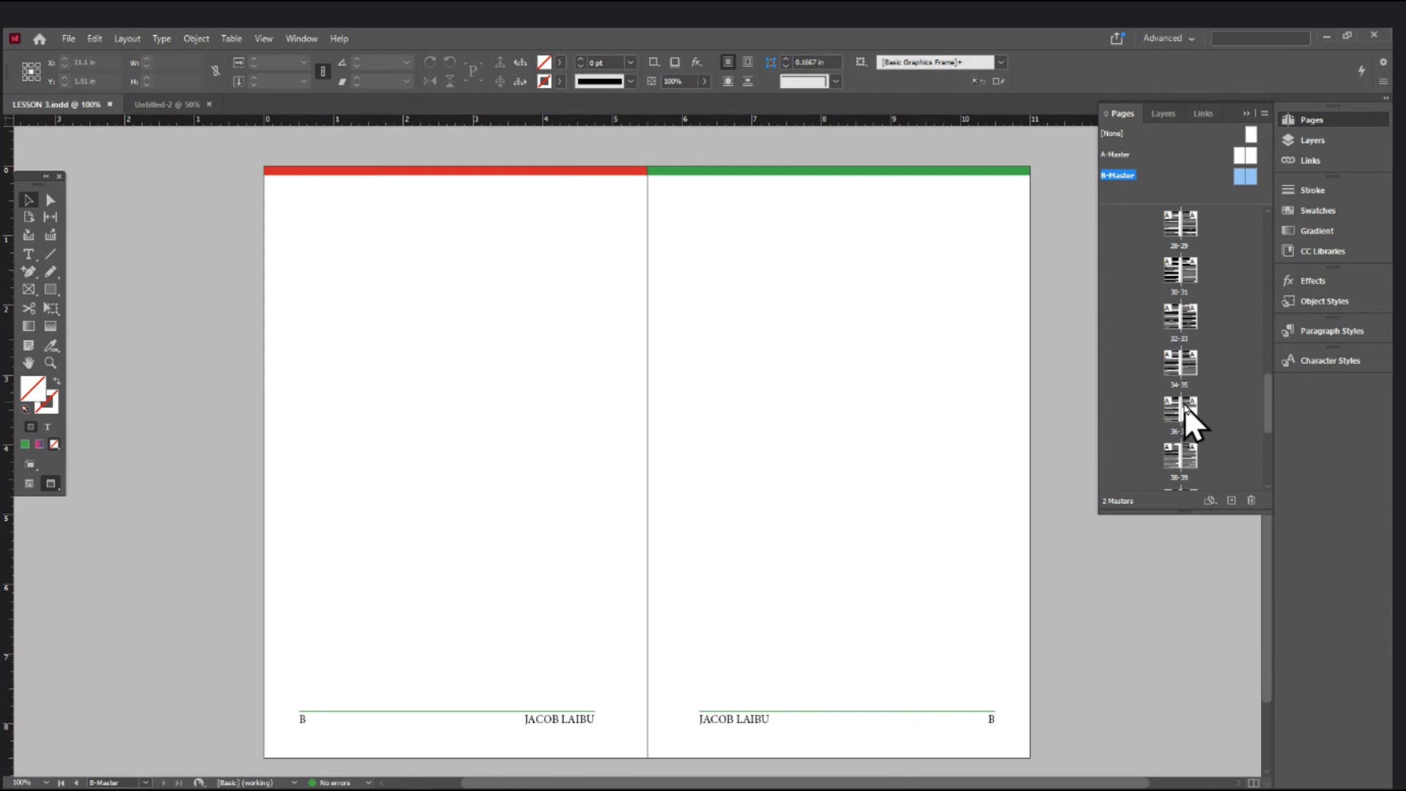
double_click(1184, 405)
- Select spread 38–39 through page 48 in the Pages panel
scroll(745, 458, "up", 1)
scroll(745, 458, "down", 12)
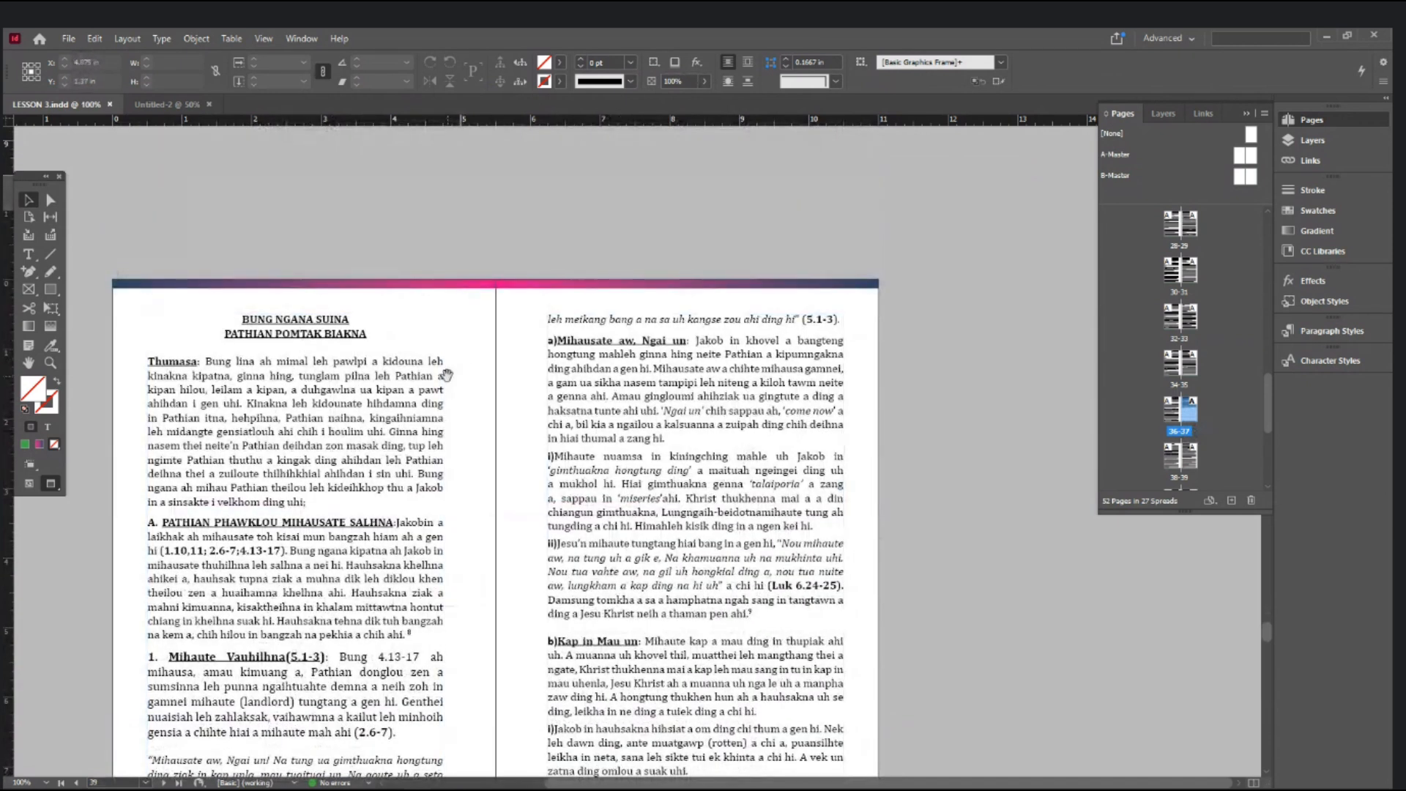
left_click_drag(446, 375, 607, 301)
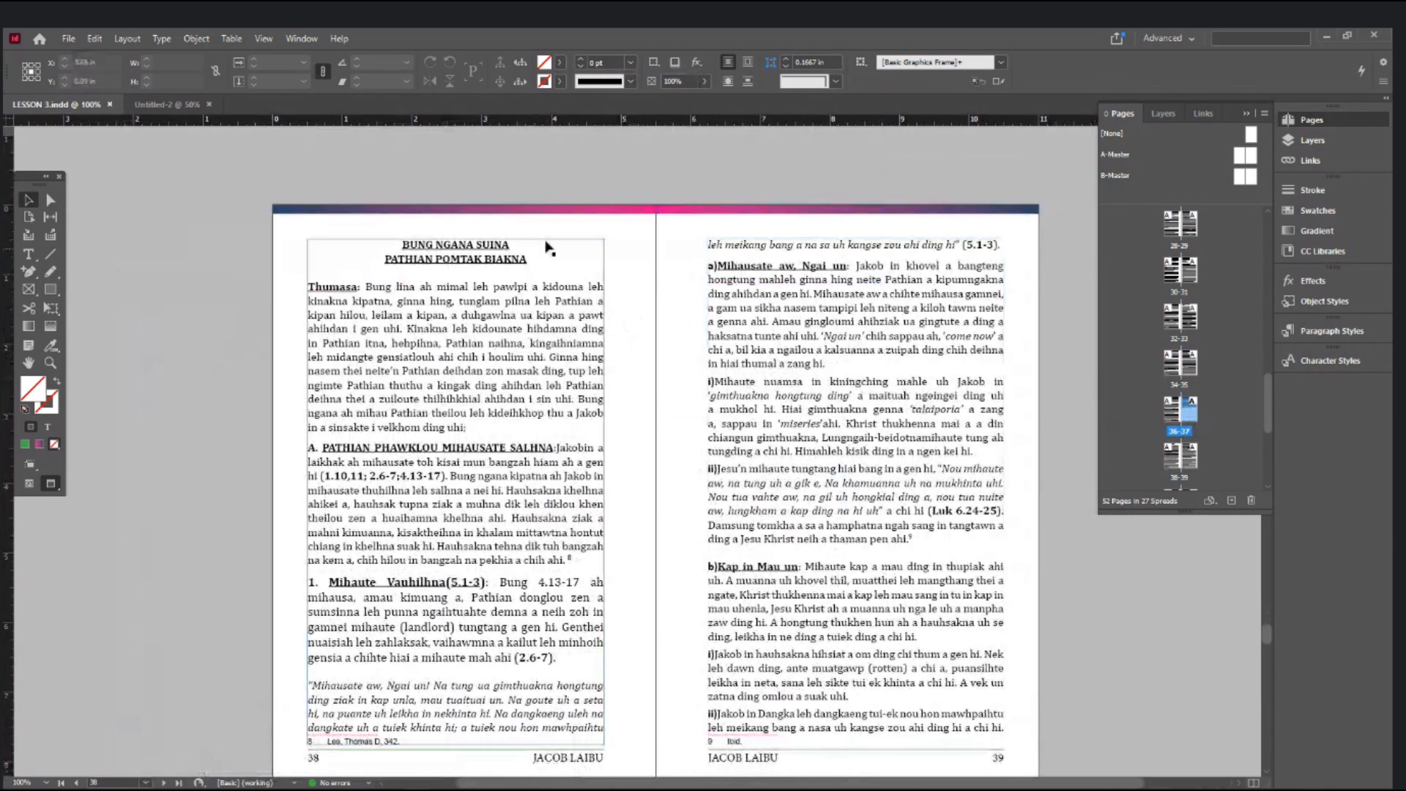
scroll(457, 276, "down", 4)
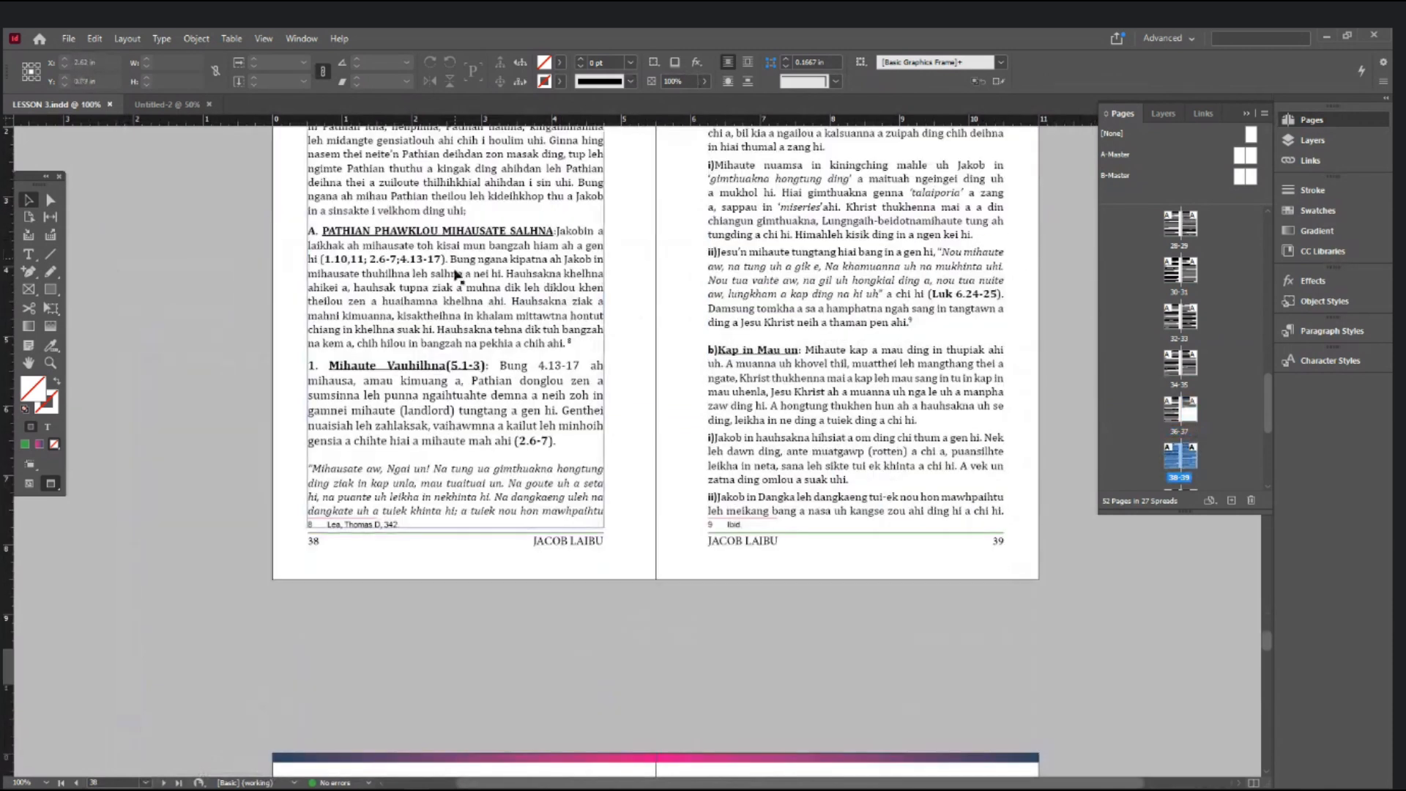
left_click(1212, 454)
left_click(1170, 459)
left_click_drag(1267, 406, 1271, 477)
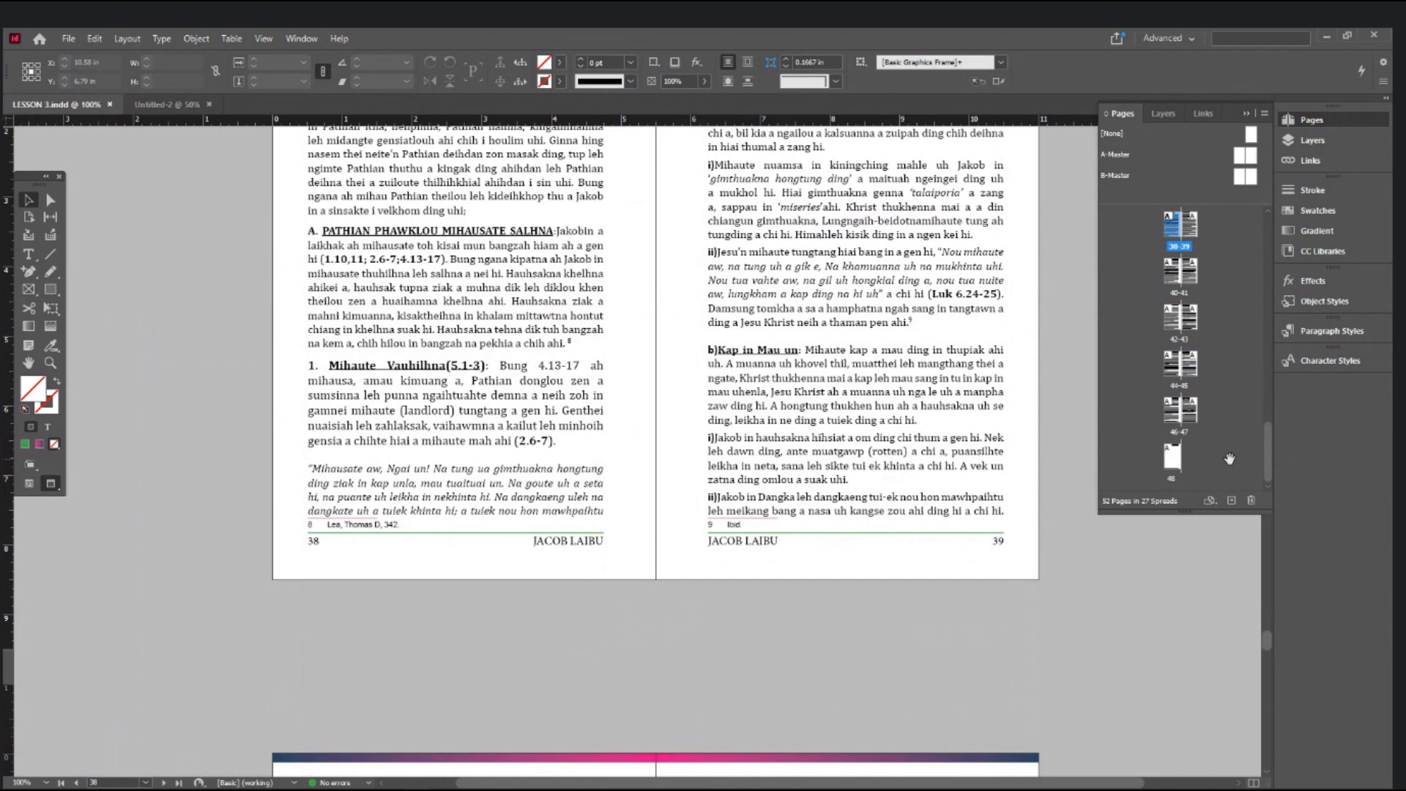
left_click(1176, 464, "shift")
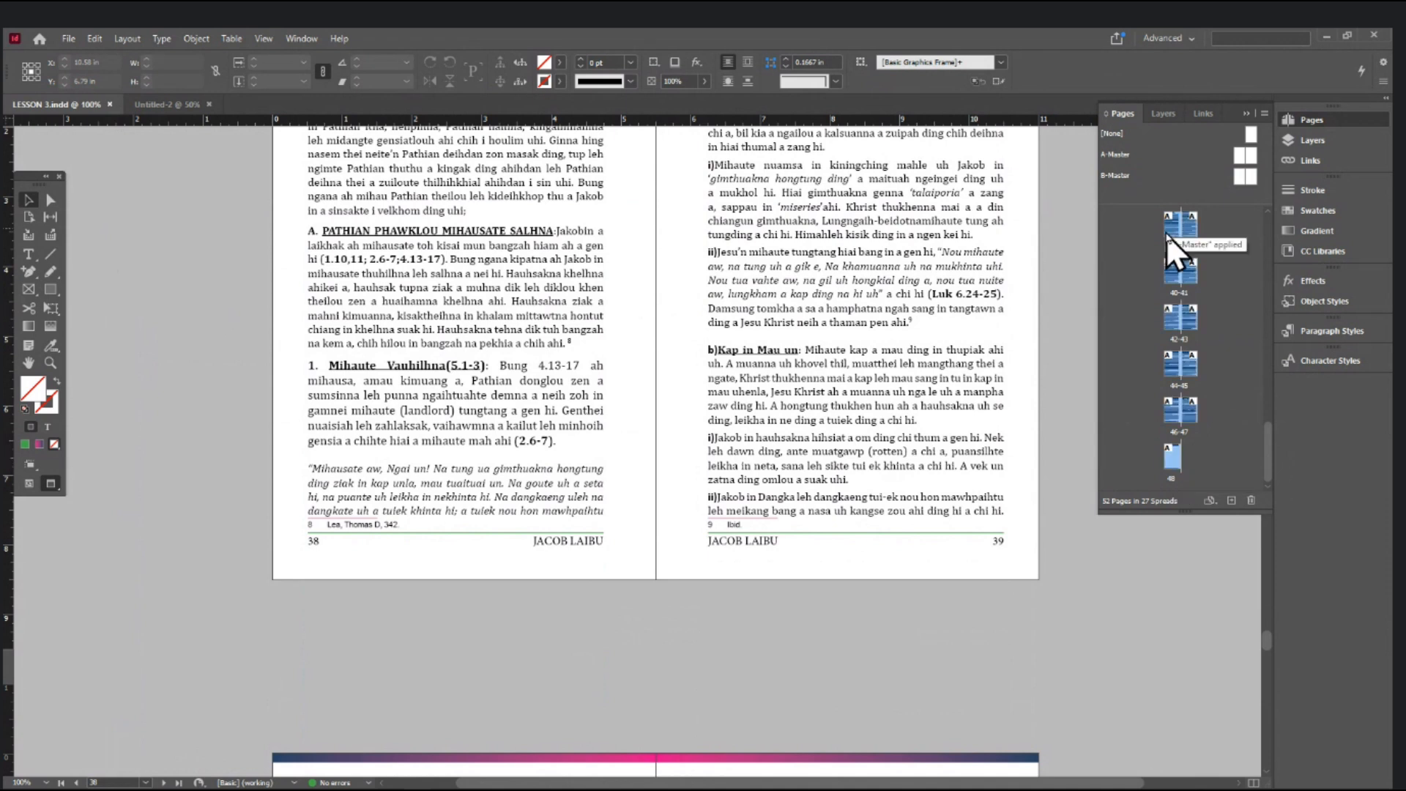
scroll(1199, 279, "up", 1)
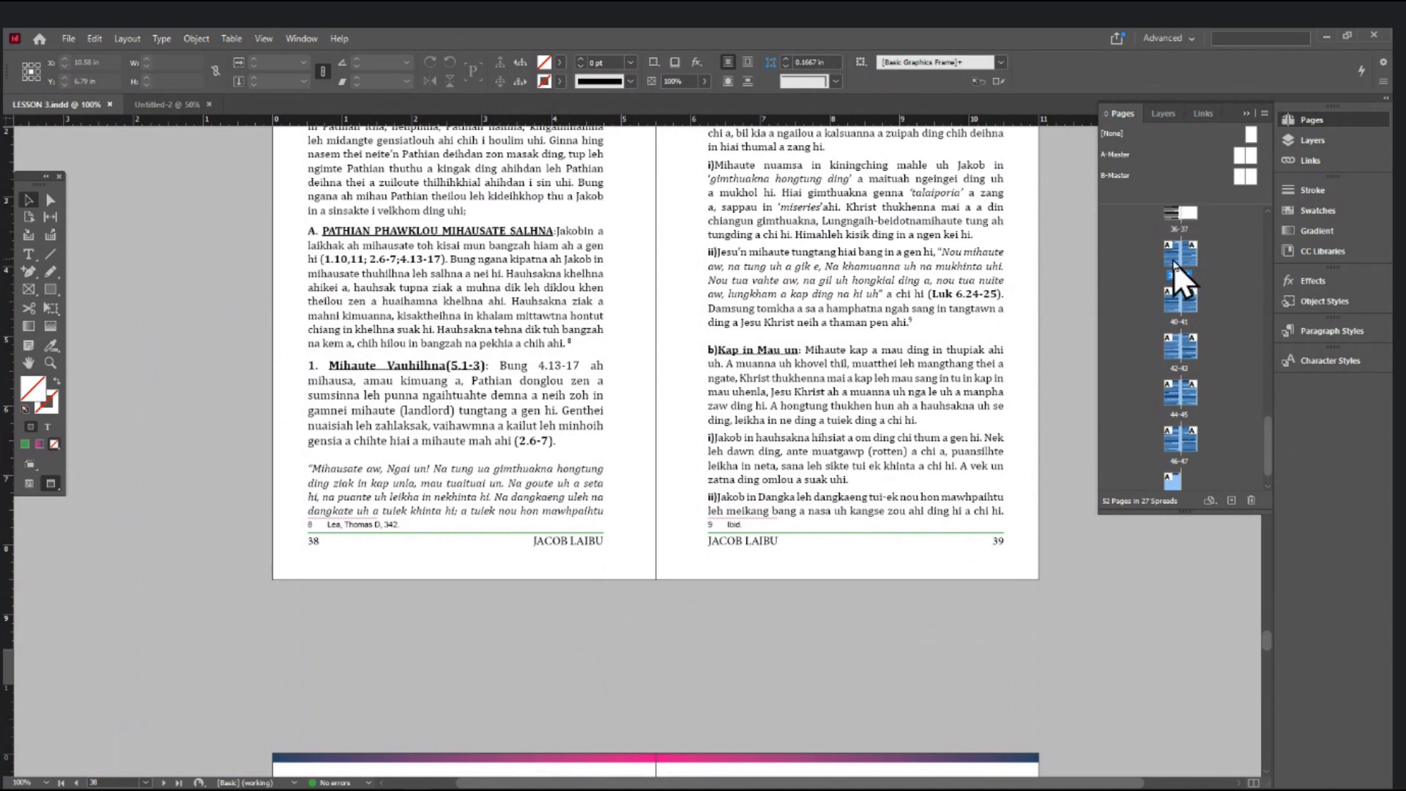
scroll(1185, 442, "down", 1)
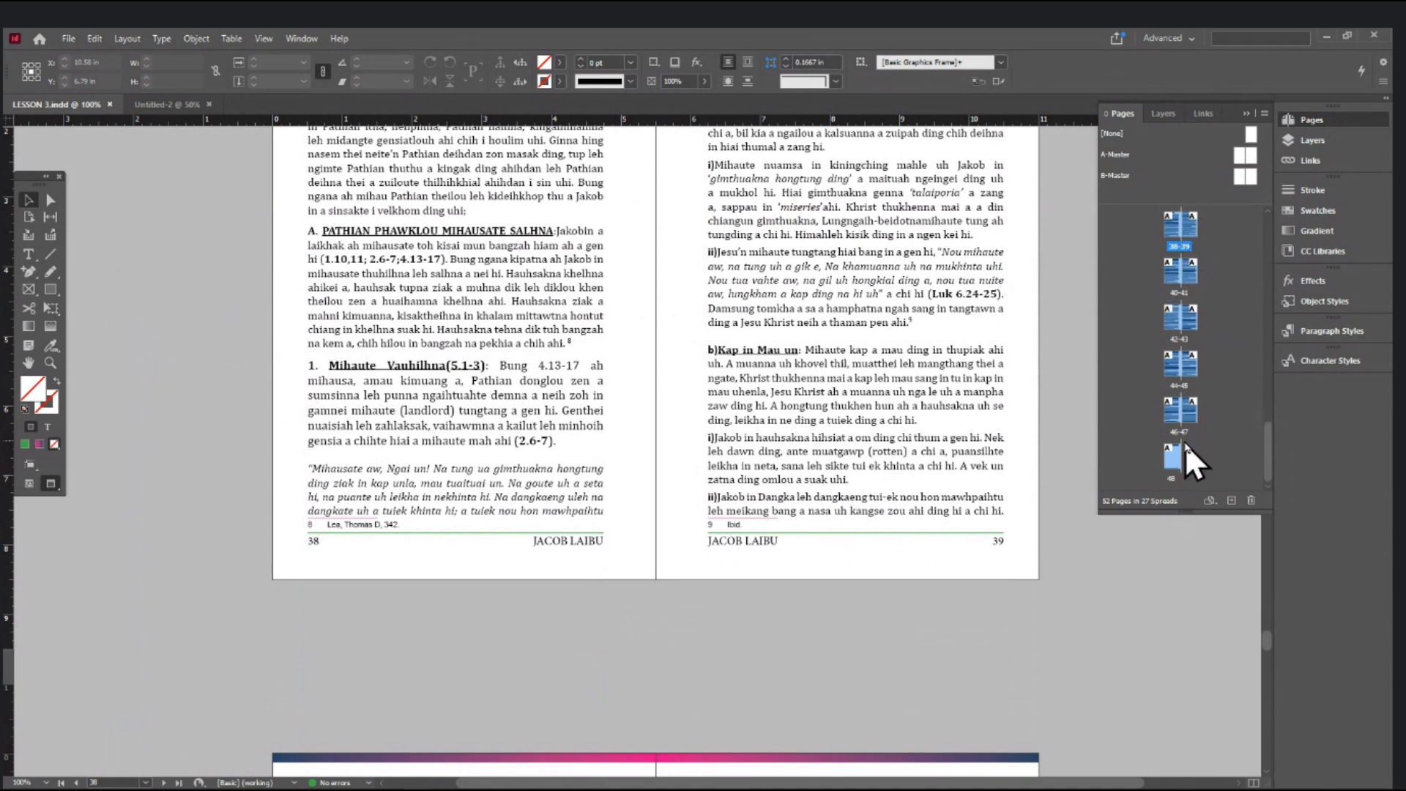
scroll(1183, 438, "up", 1)
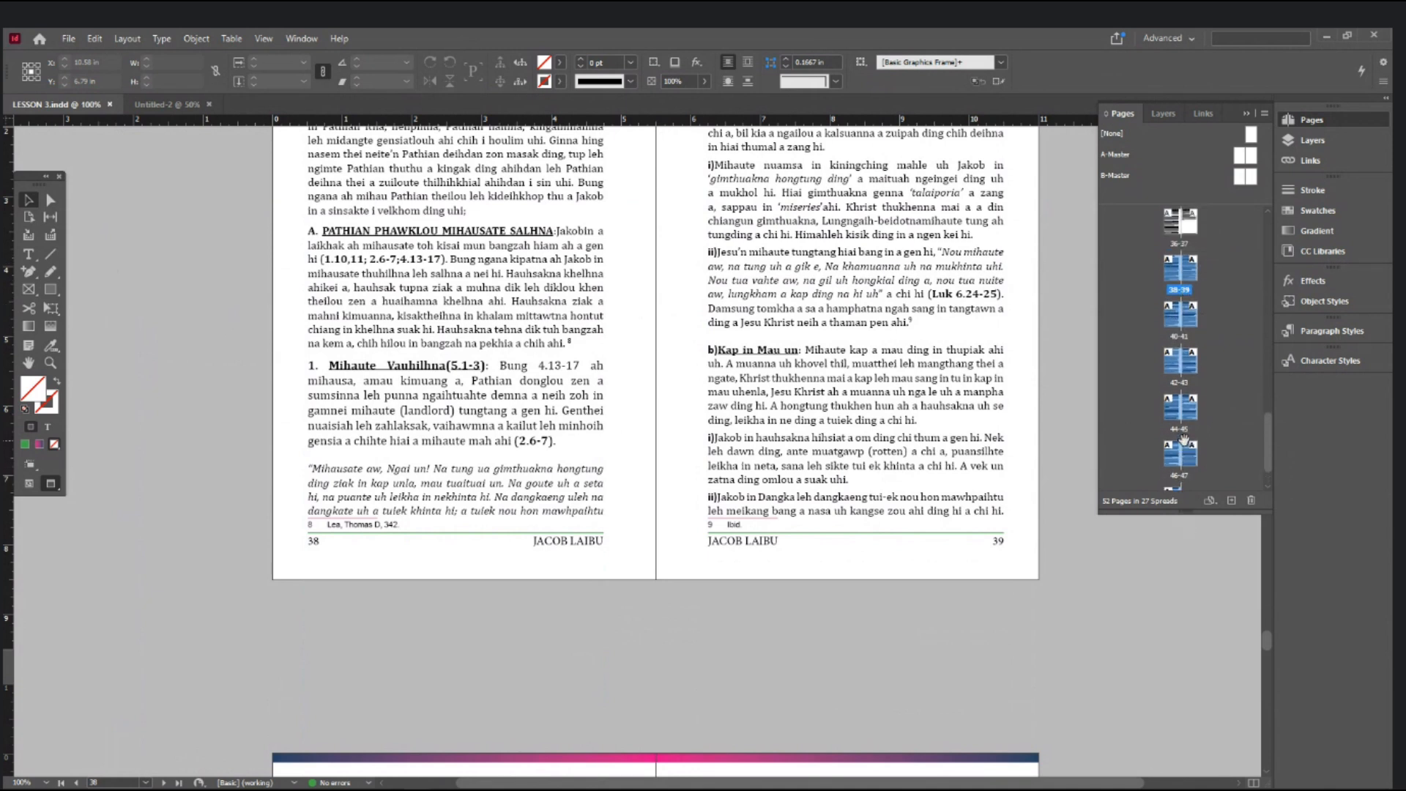
- Apply B-Master to pages 38–48 via Apply Master to Pages
right_click(1174, 274)
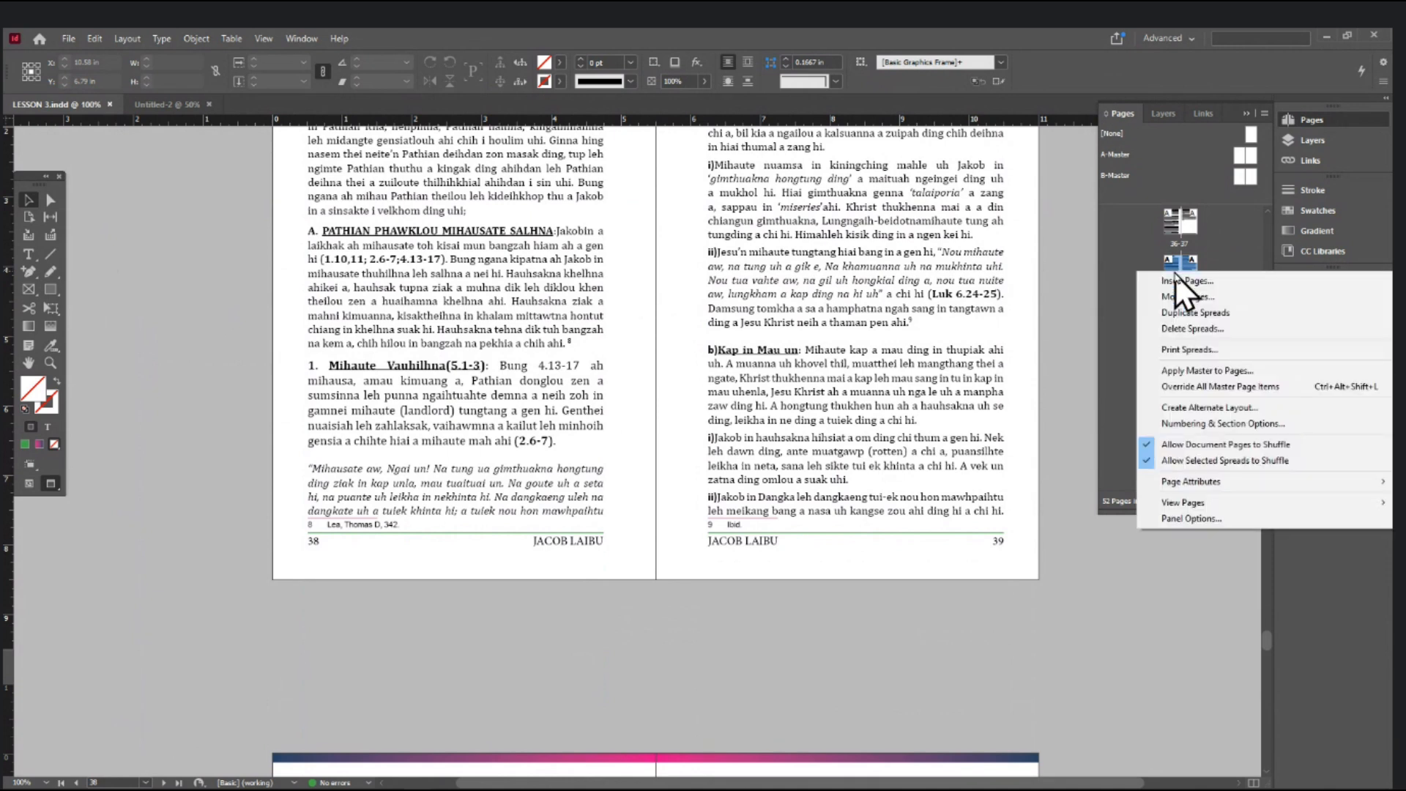
left_click(1208, 371)
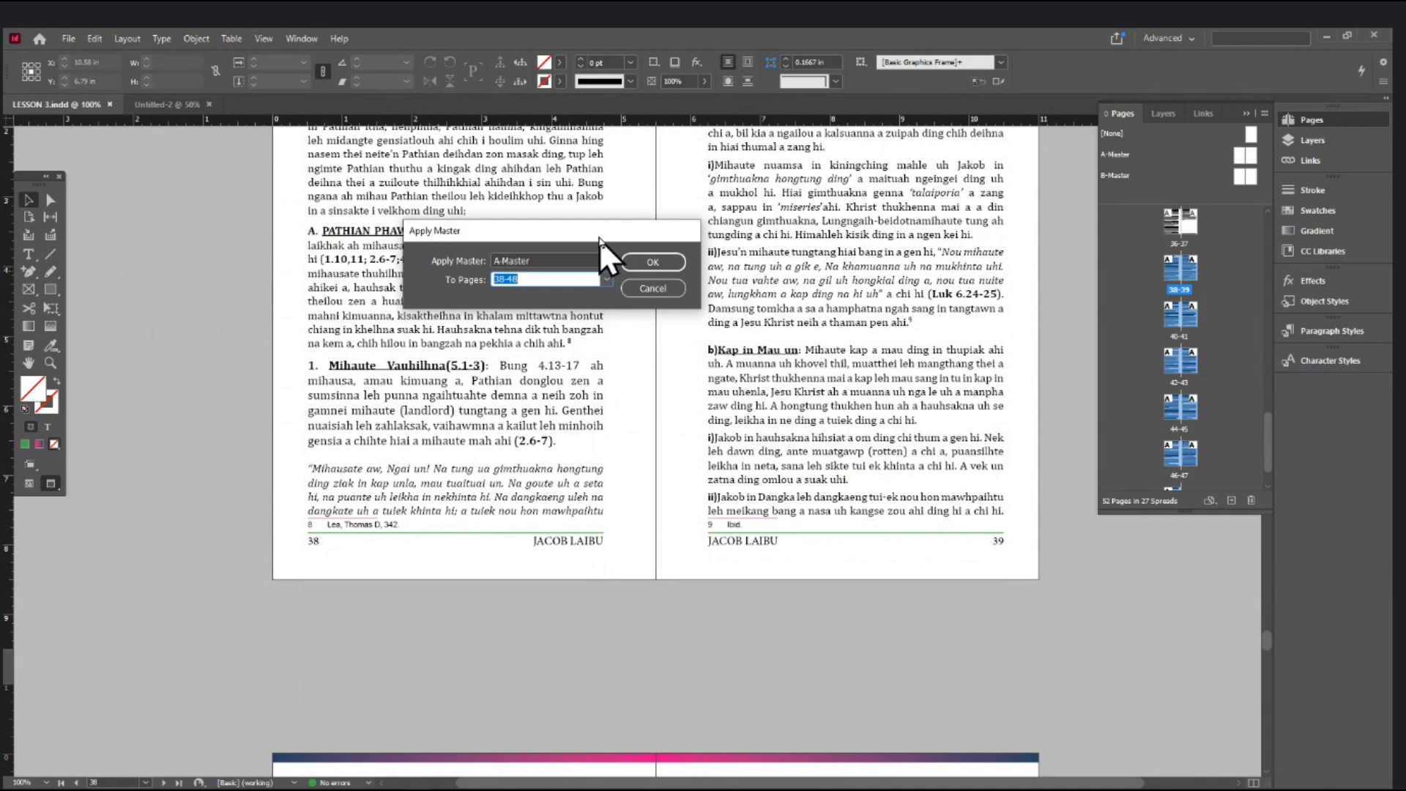
left_click_drag(599, 239, 929, 152)
left_click(930, 177)
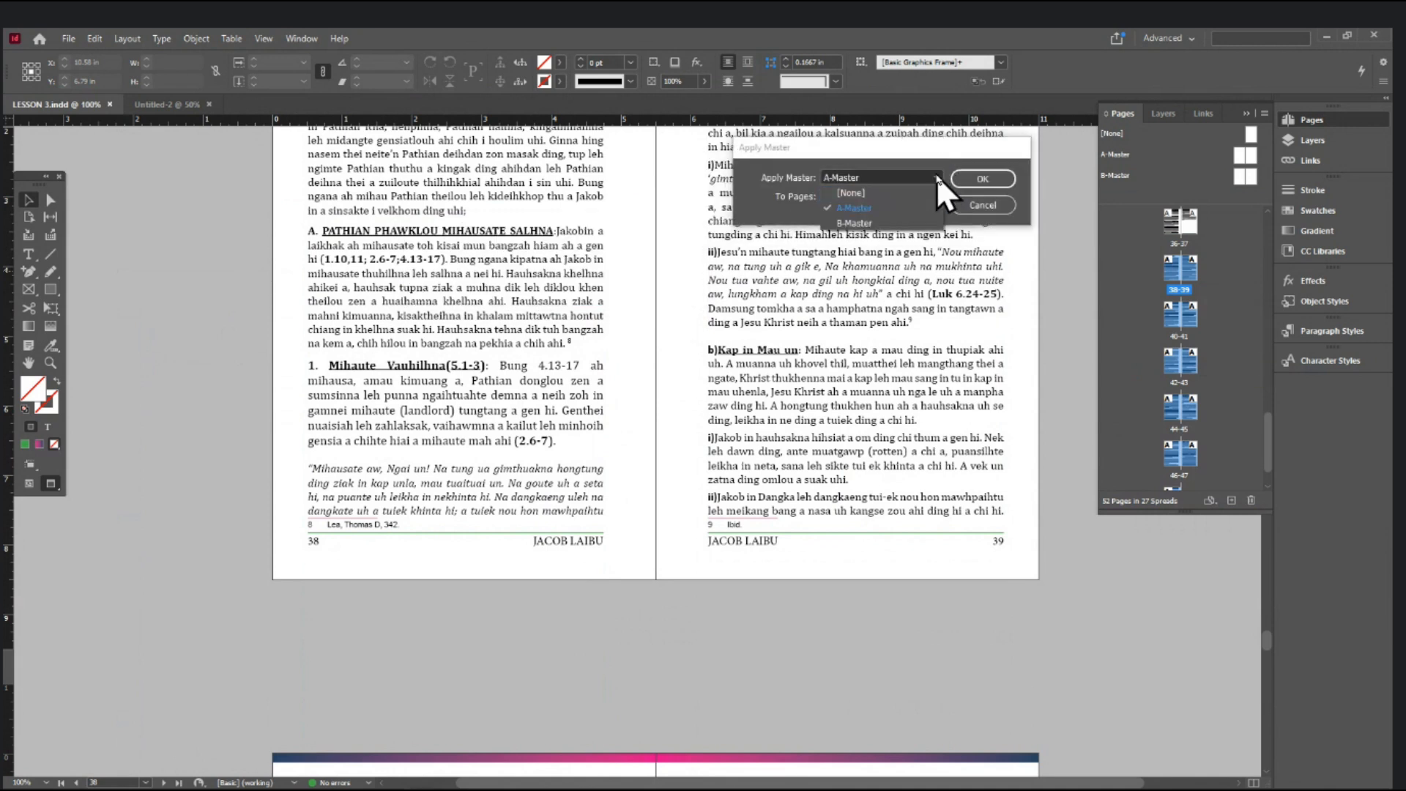
left_click(877, 224)
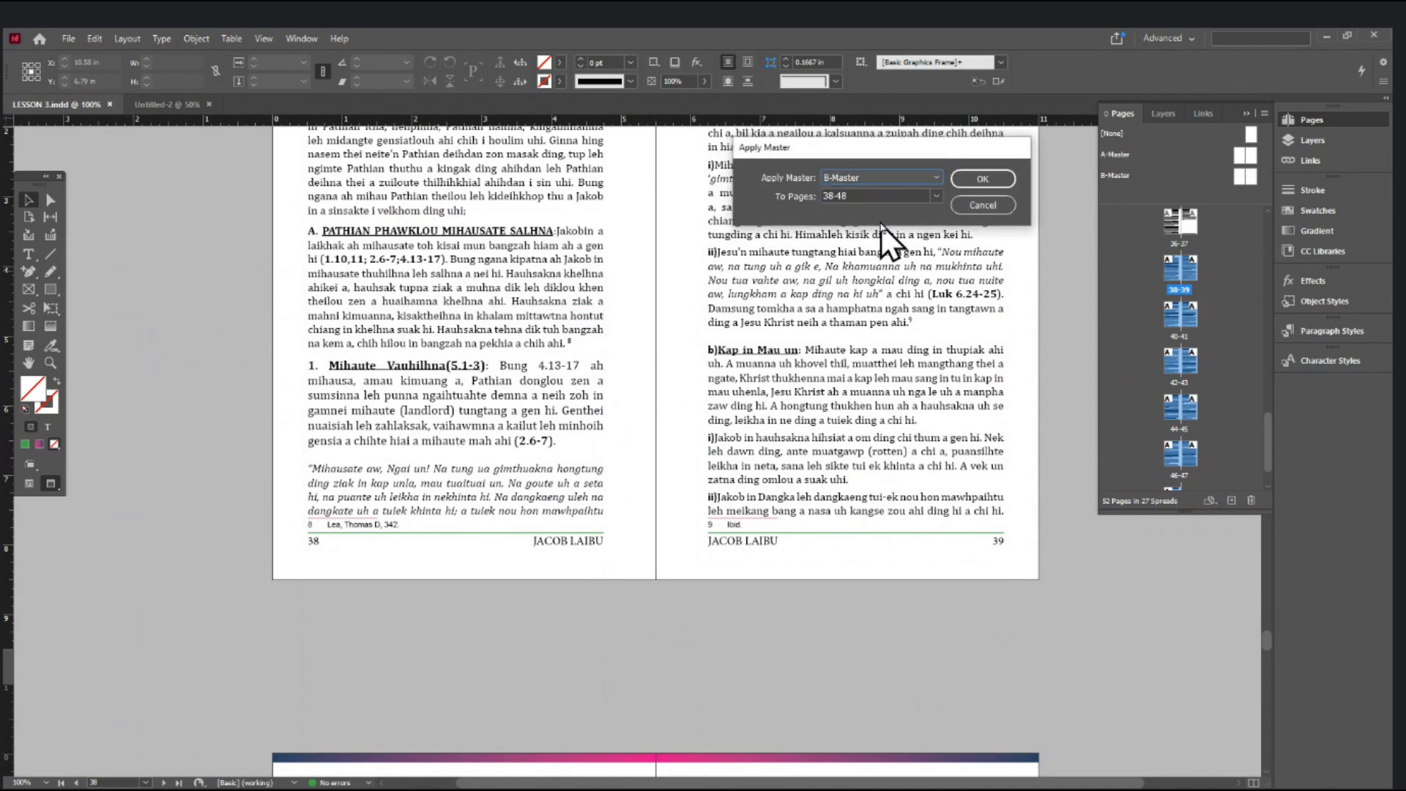
left_click(981, 179)
- Zoom to 125% and pan to spread 38–39's red and green header bars
scroll(820, 354, "up", 4)
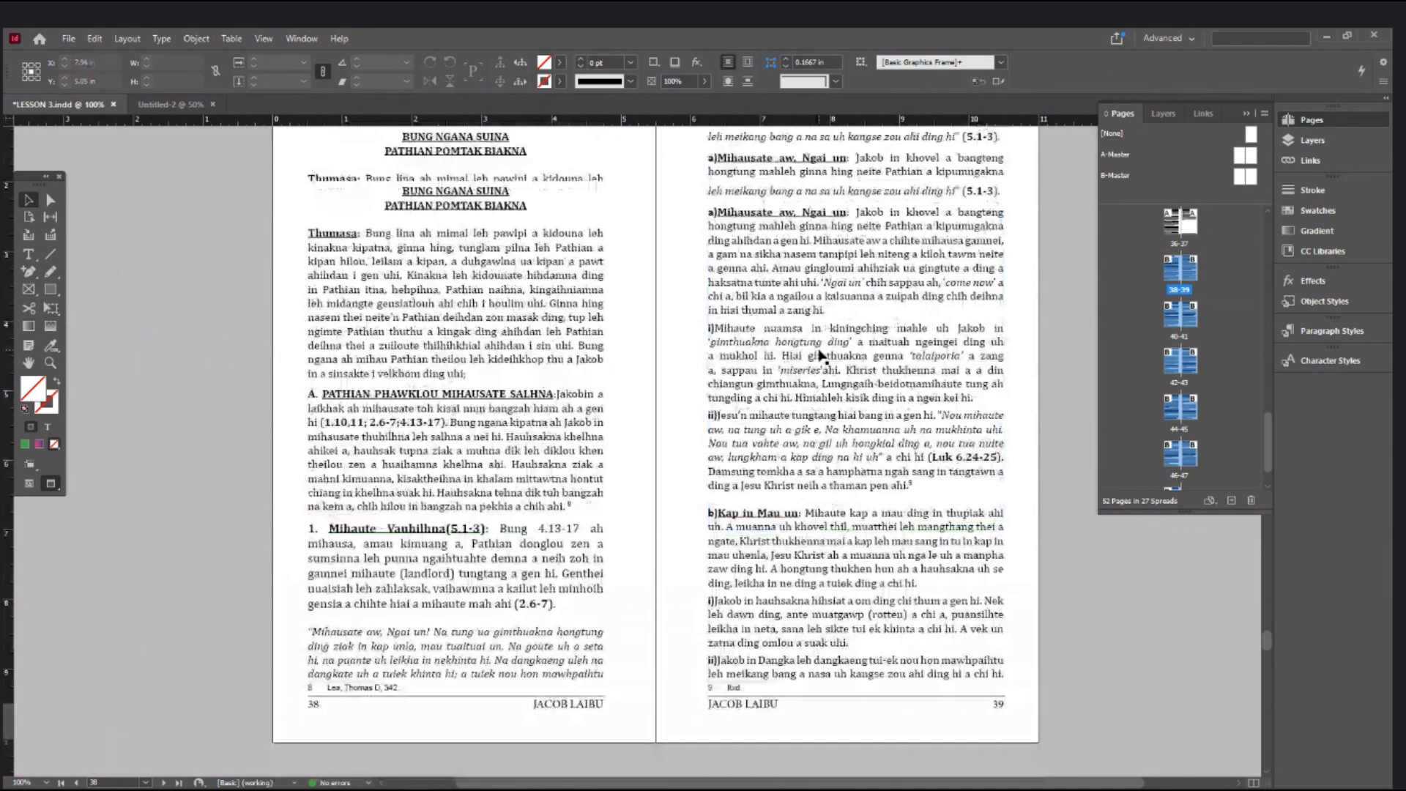
scroll(820, 355, "up", 10)
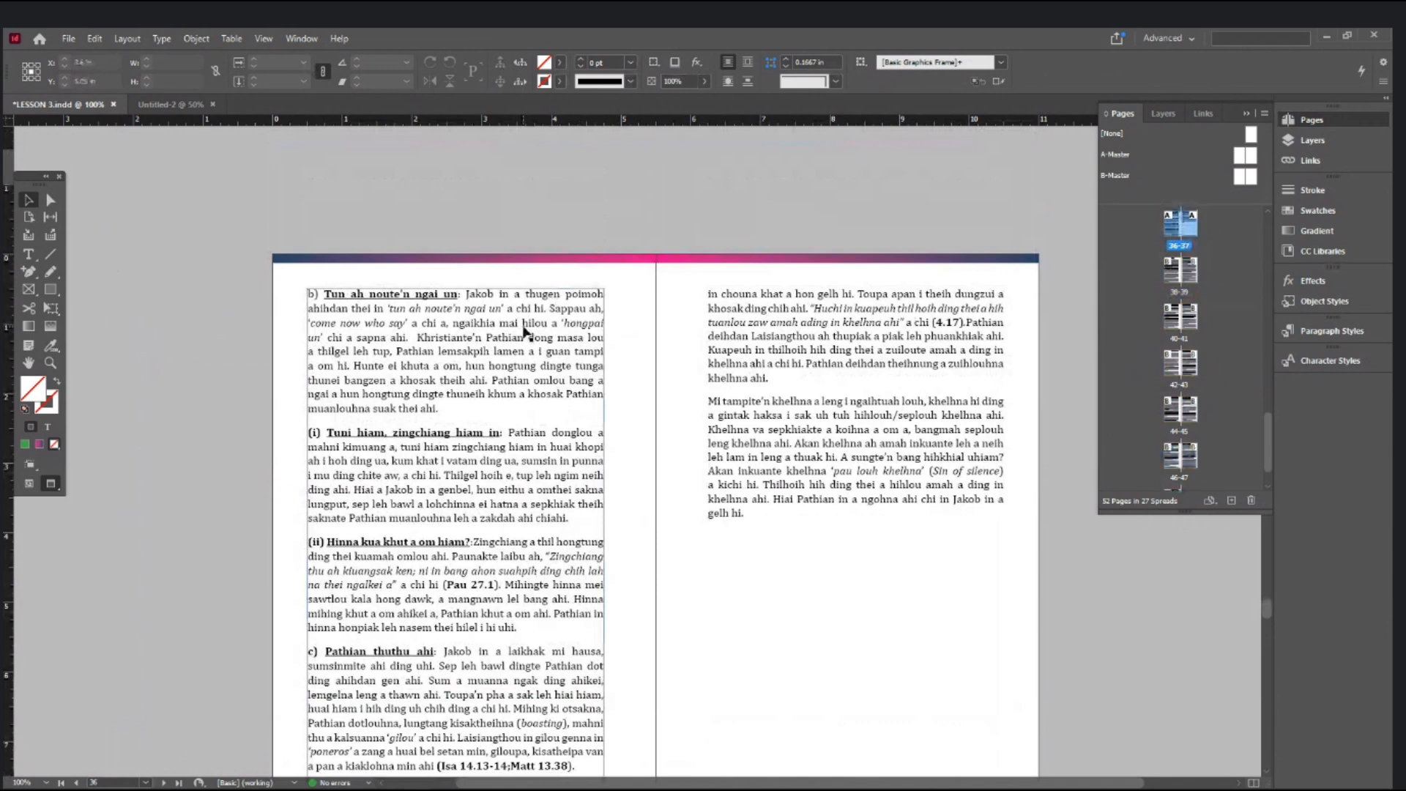
left_click(557, 336, "ctrl")
left_click_drag(957, 379, 750, 210)
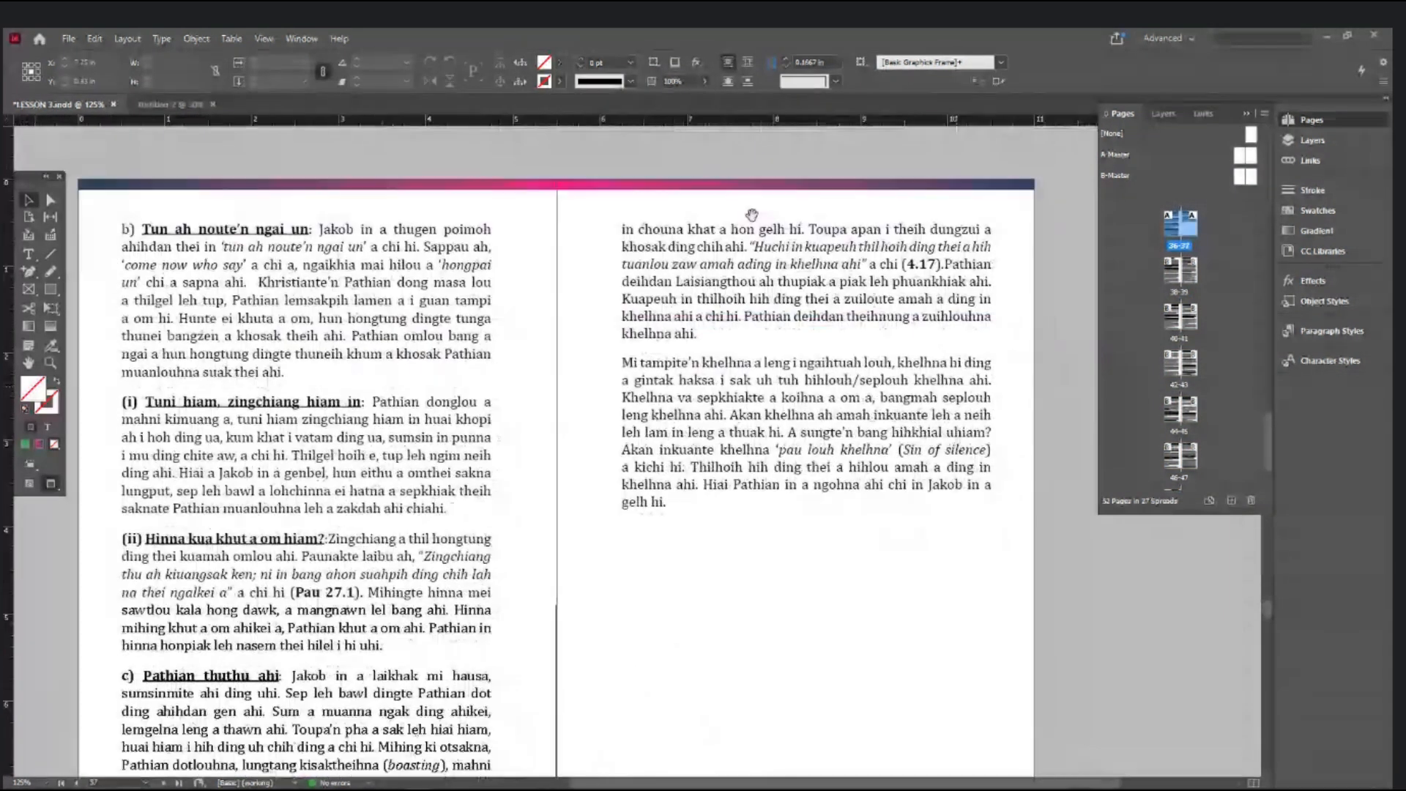
scroll(805, 329, "down", 4)
scroll(808, 333, "down", 5)
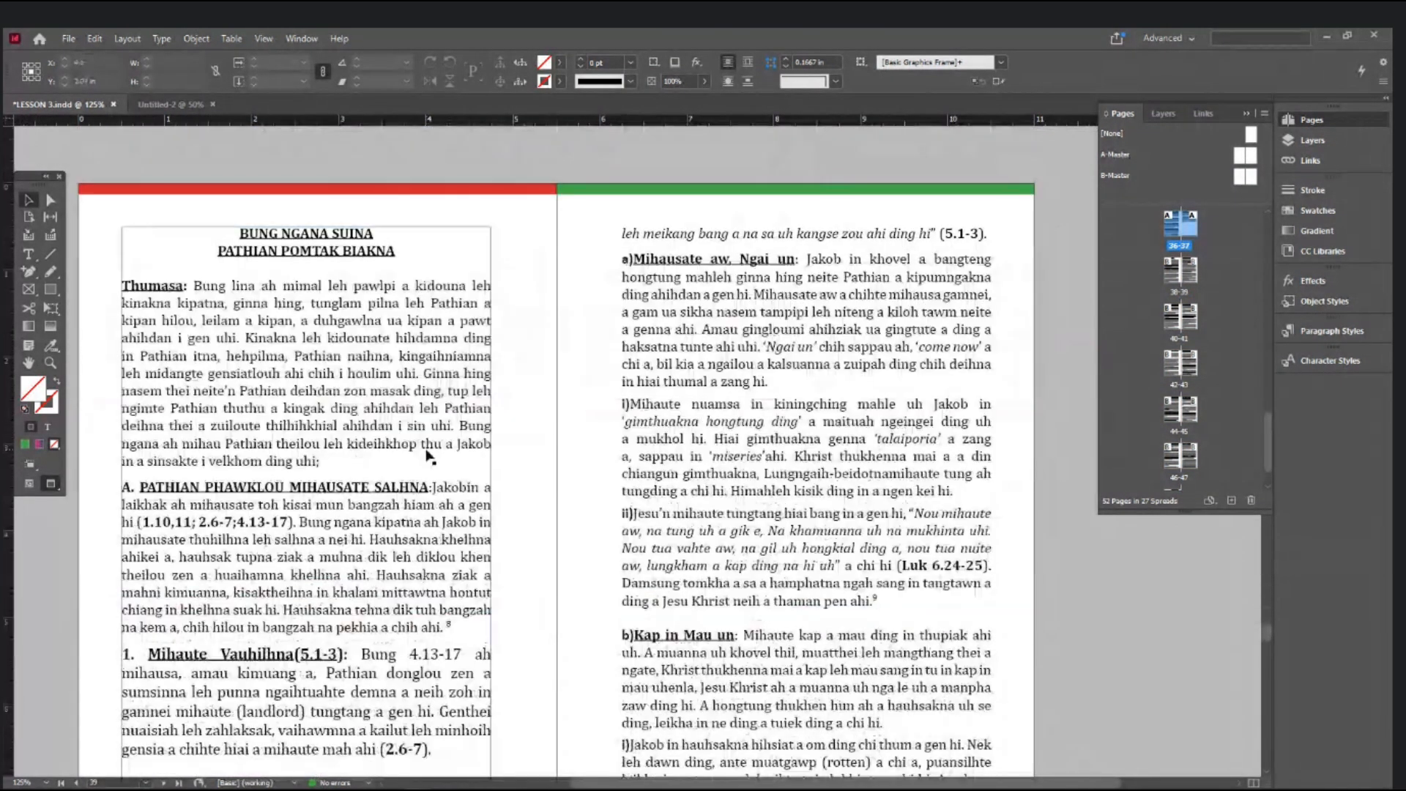
left_click_drag(319, 447, 362, 439)
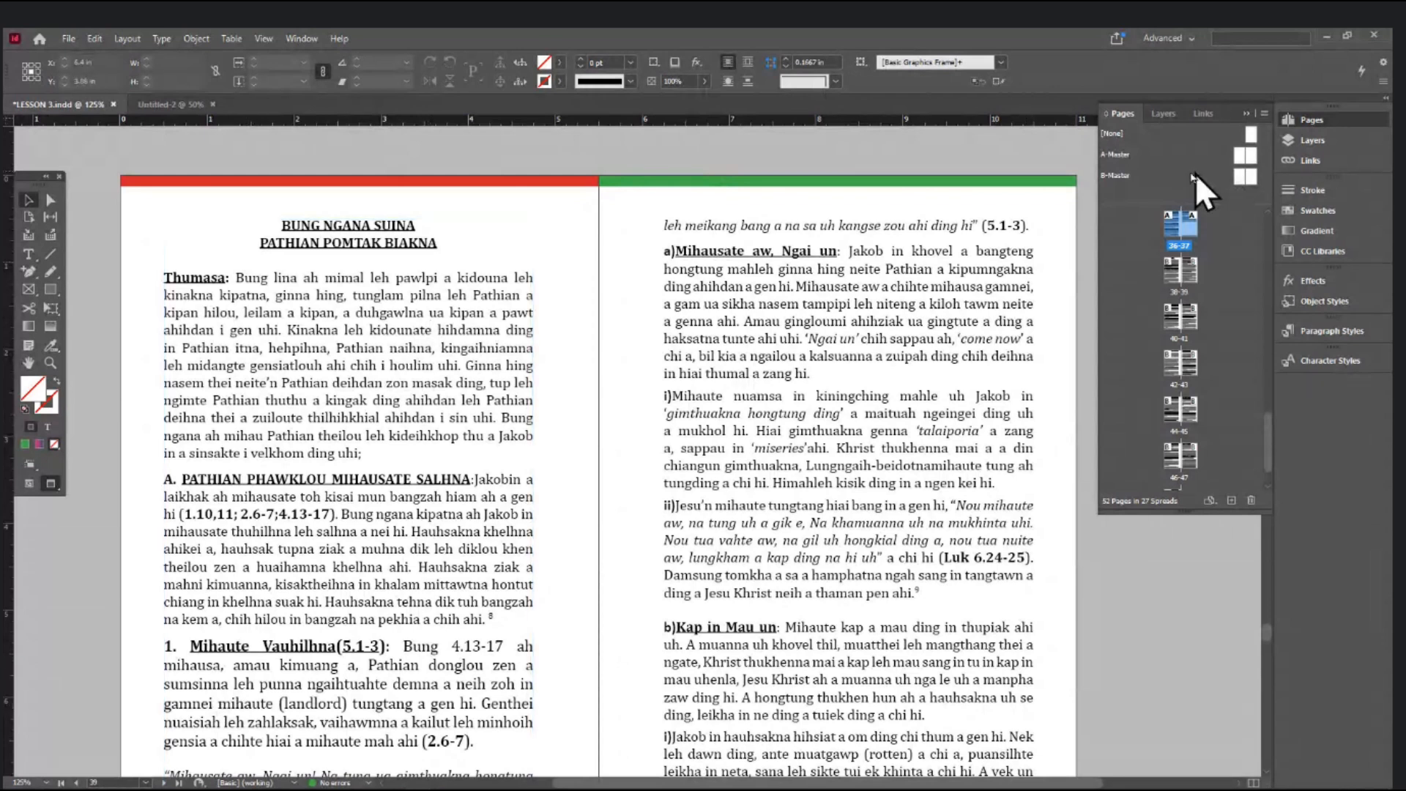
double_click(1118, 175)
scroll(741, 386, "up", 5)
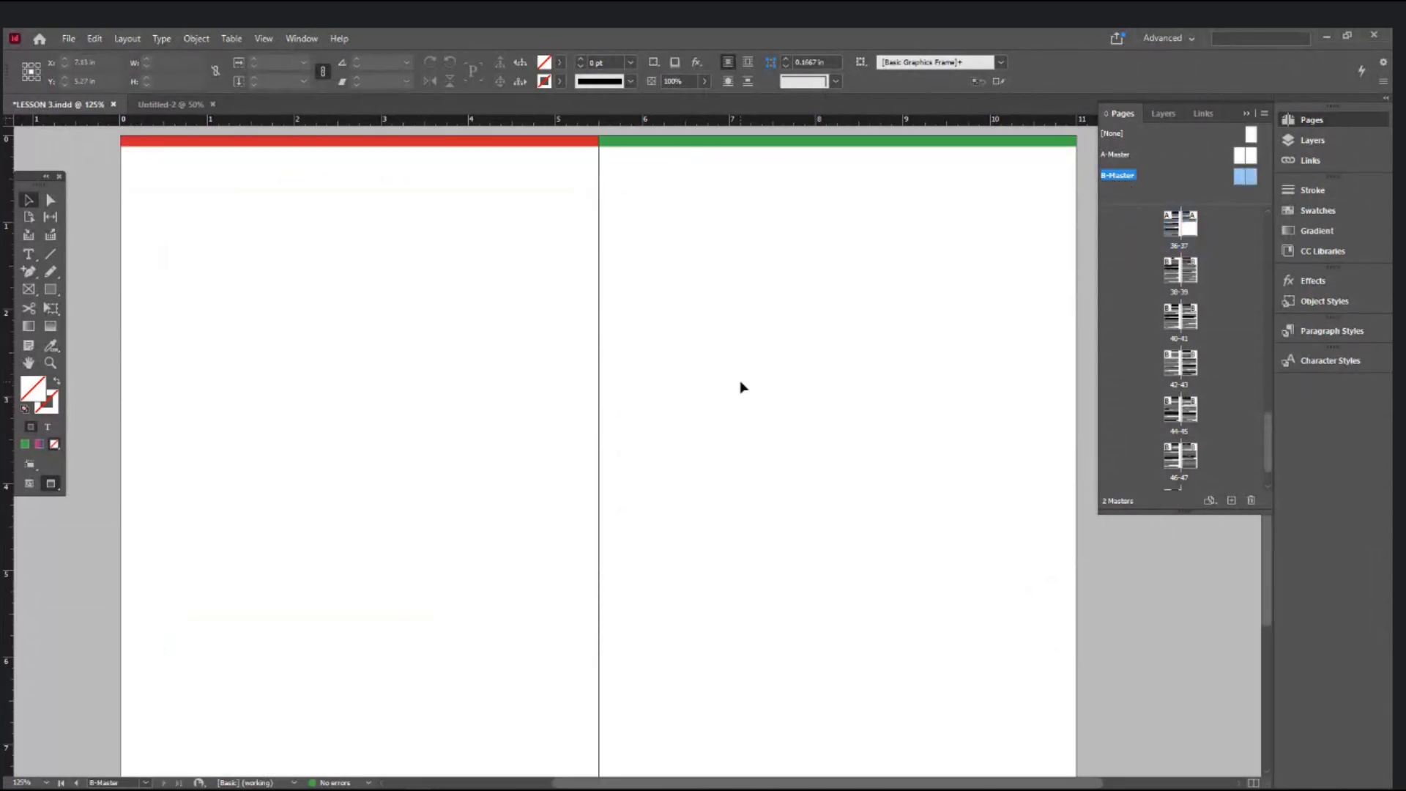
scroll(741, 386, "down", 10)
scroll(355, 264, "up", 9)
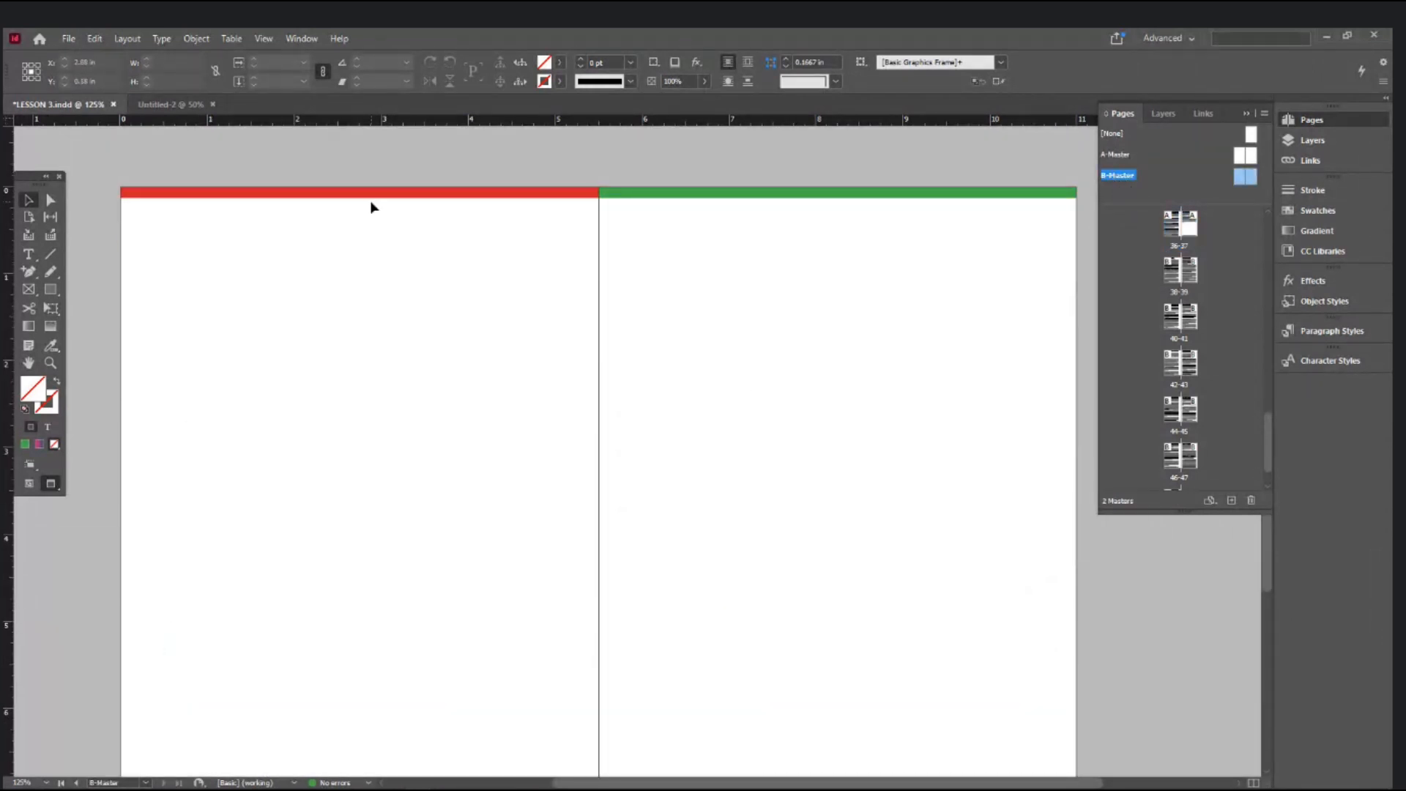
left_click(781, 193)
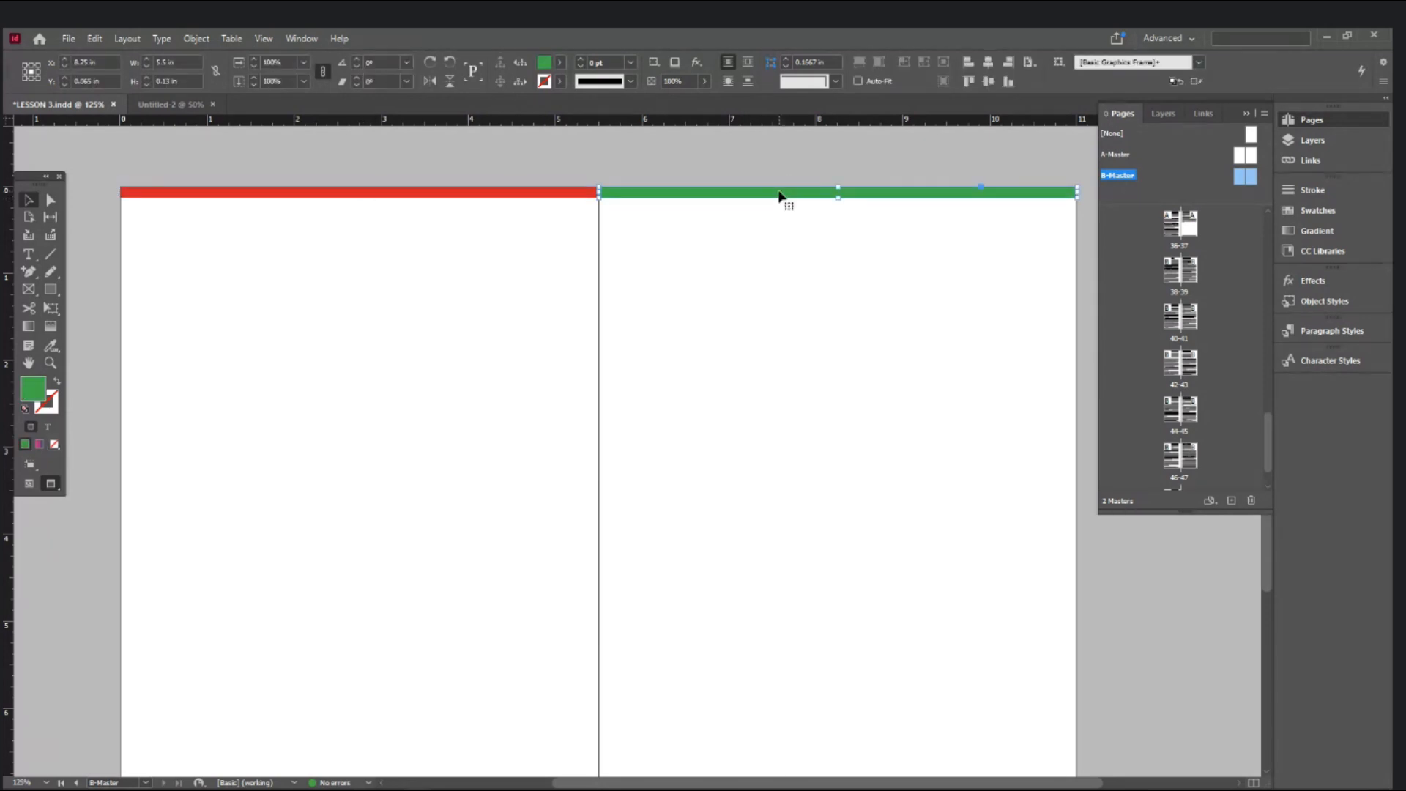
left_click(535, 193)
scroll(725, 467, "down", 5)
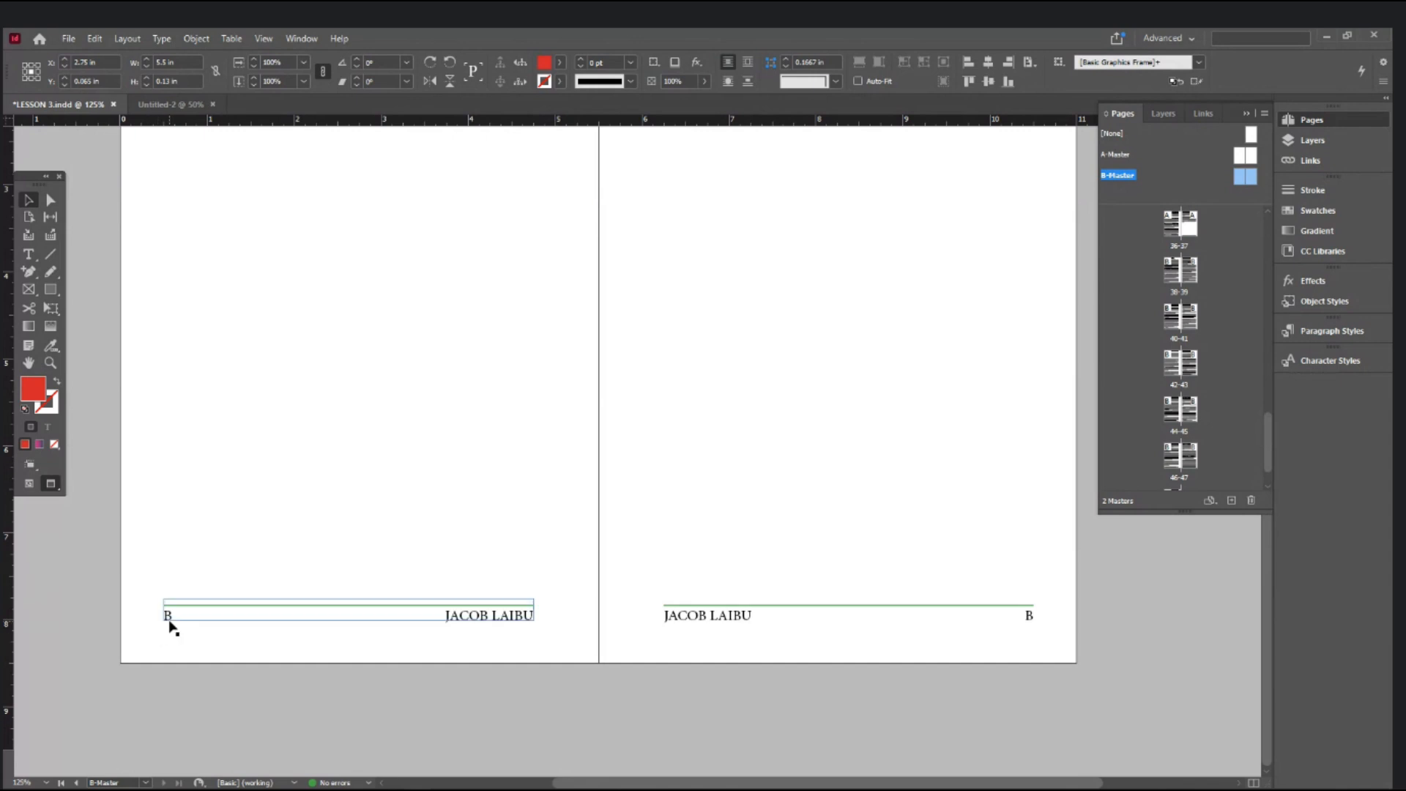
left_click(145, 782)
left_click(121, 754)
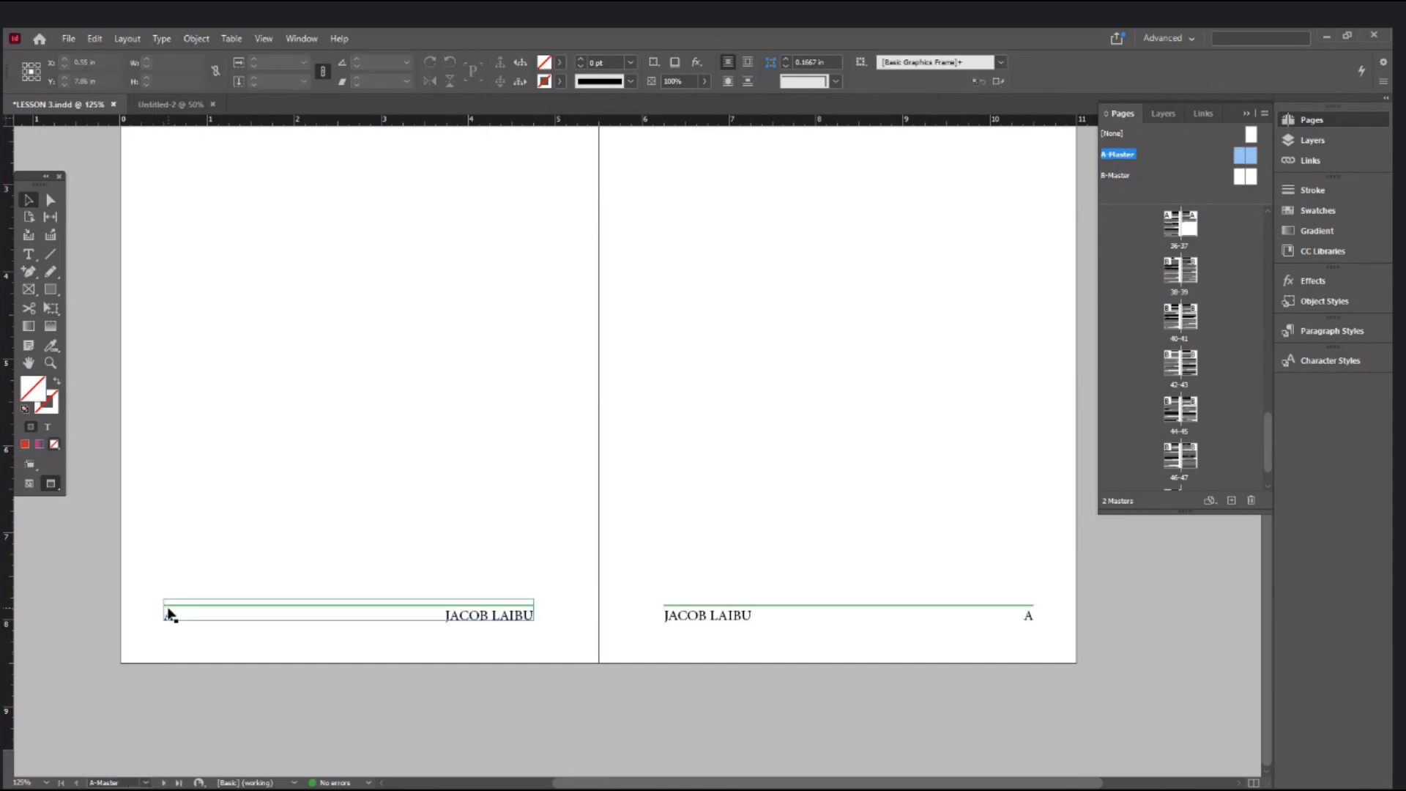
left_click(145, 782)
left_click(120, 767)
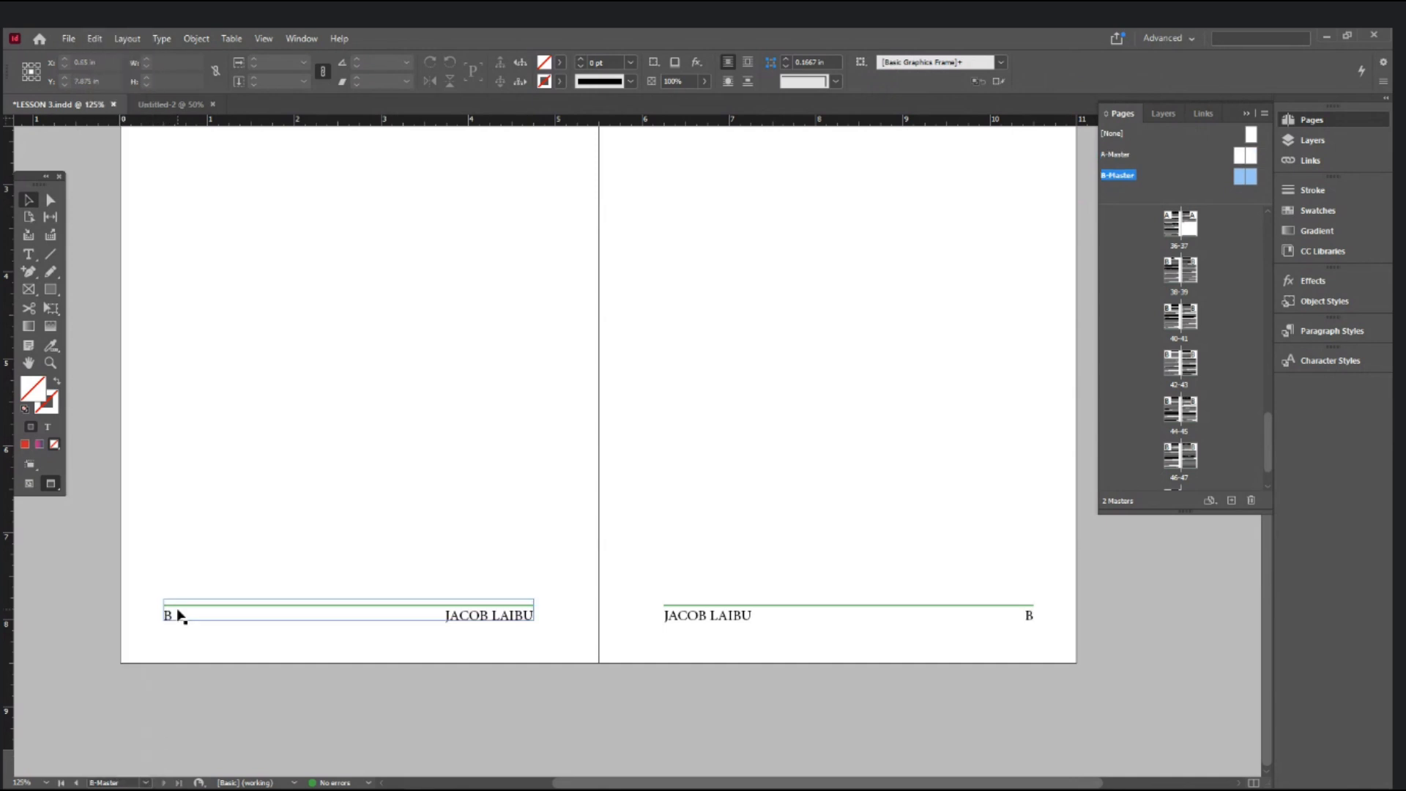
left_click(146, 782)
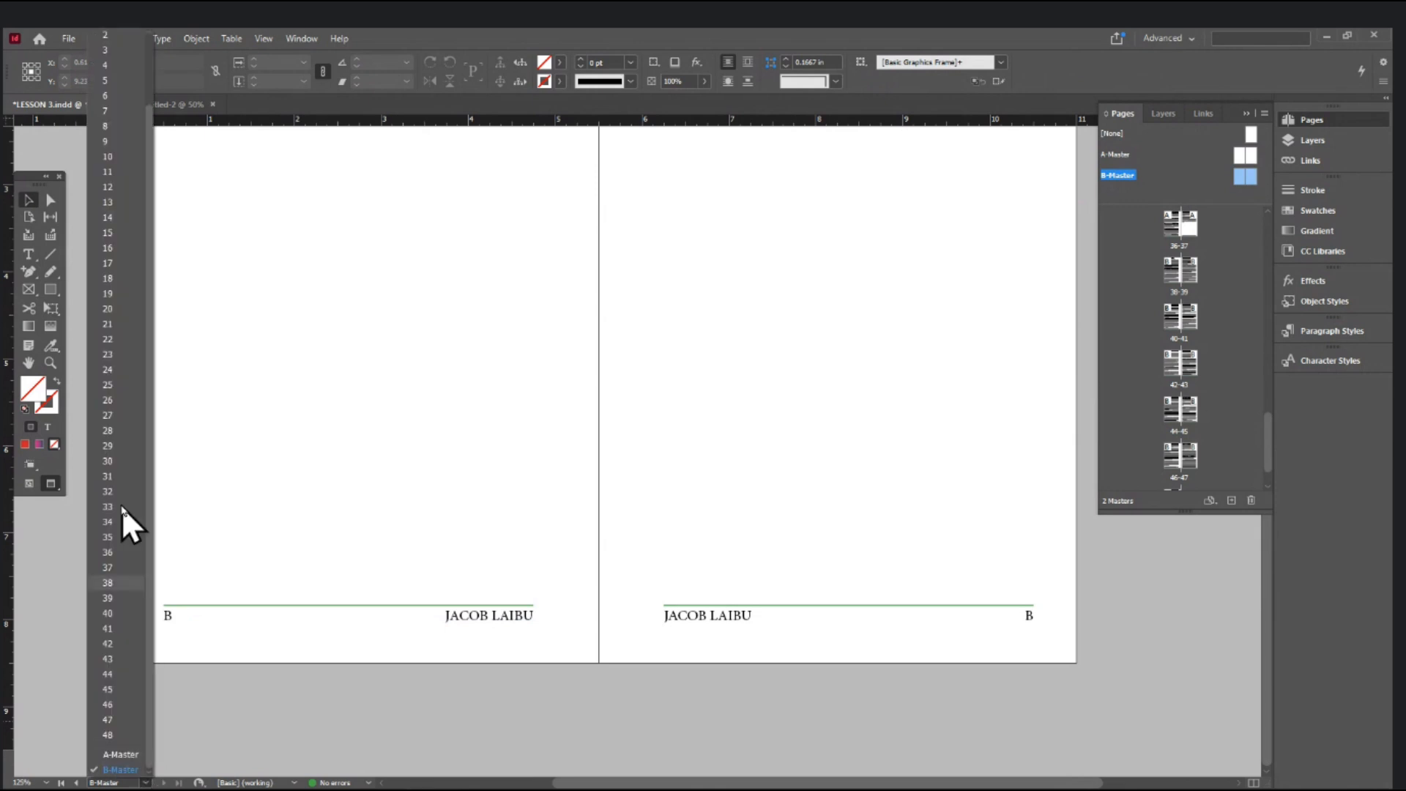
- Jump to page 43 and zoom out to view whole spreads
left_click(111, 668)
key("ctrl+minus")
key("ctrl+minus")
key("ctrl+minus")
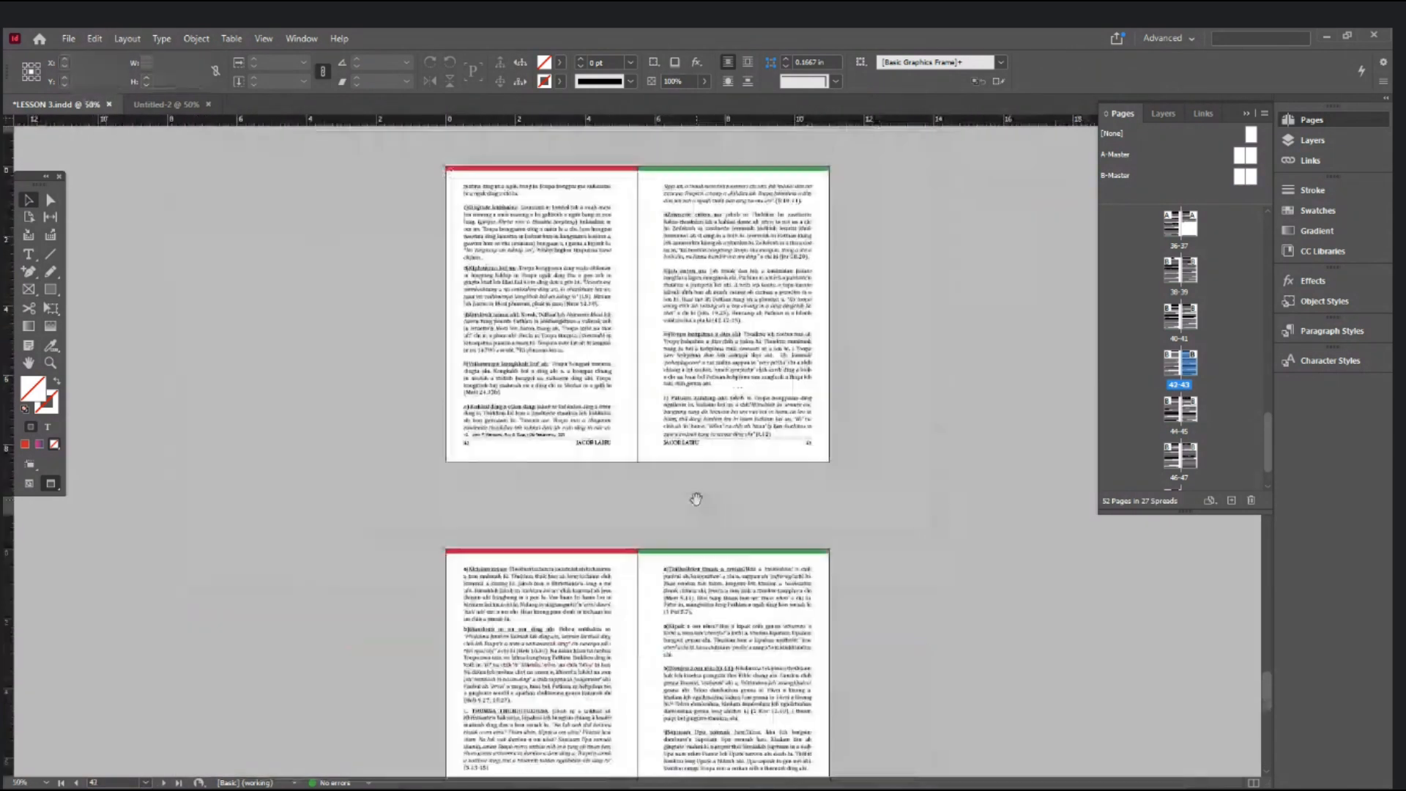
scroll(696, 505, "down", 5)
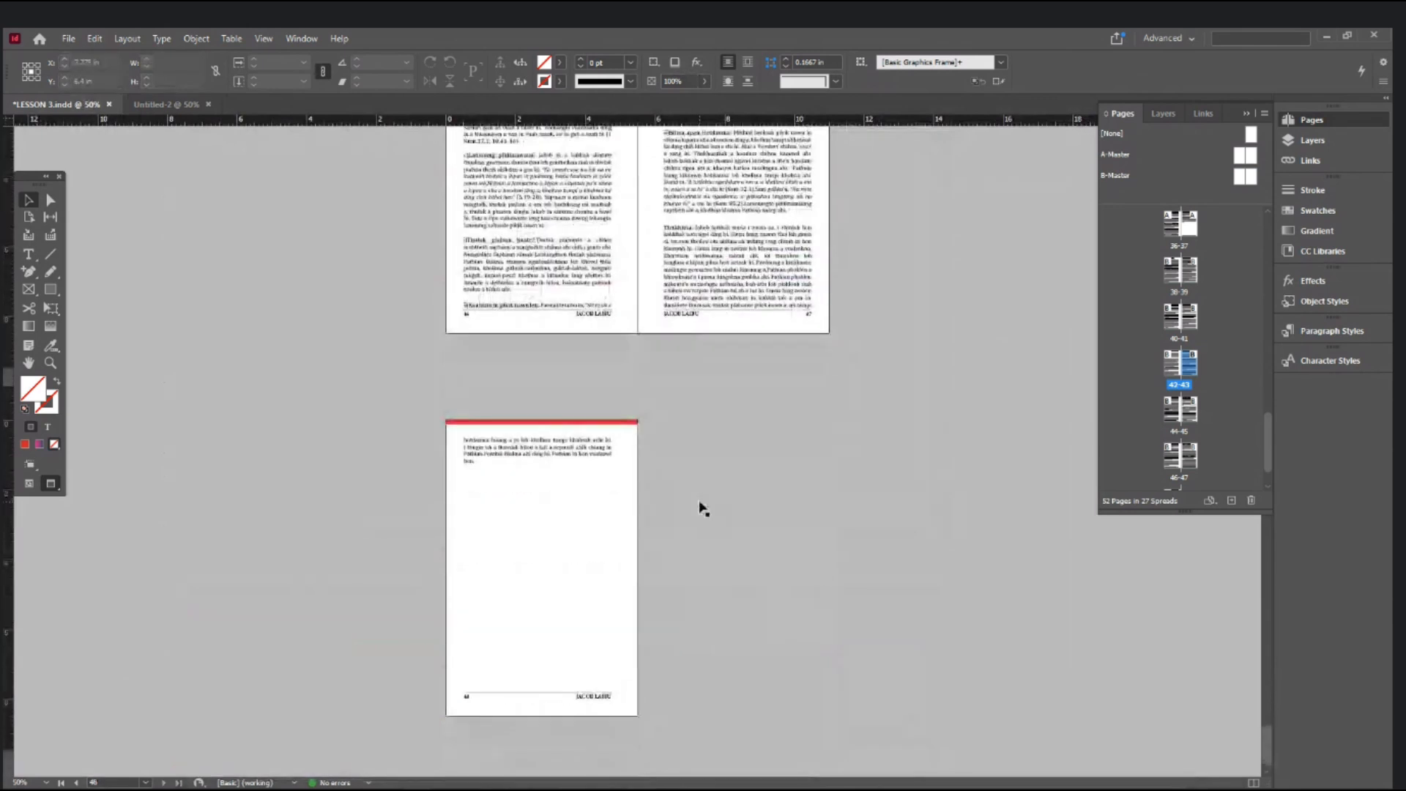
scroll(703, 507, "up", 5)
left_click_drag(1267, 434, 1270, 211)
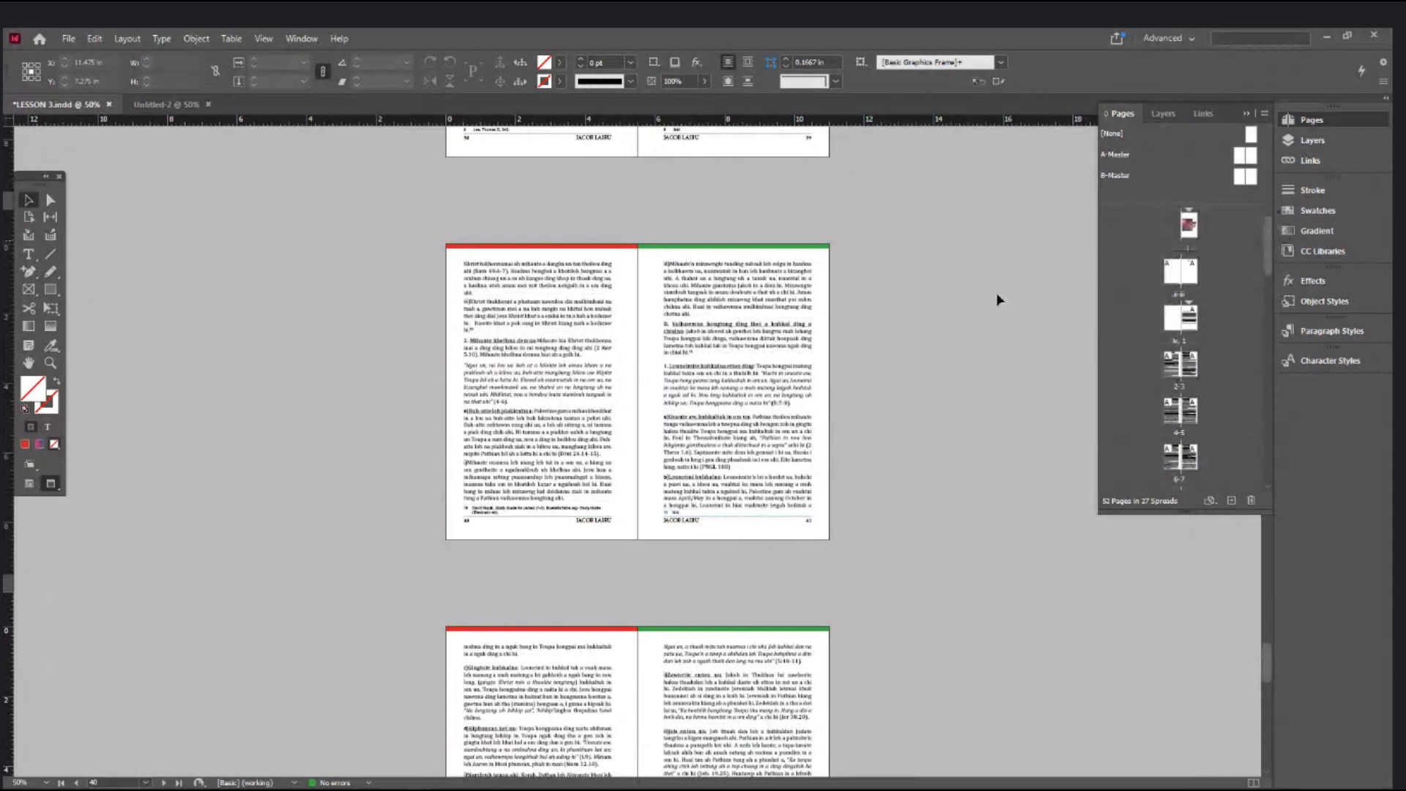
- Deselect, save LESSON 3.indd, and close its document tab
left_click(940, 309)
key("ctrl+s")
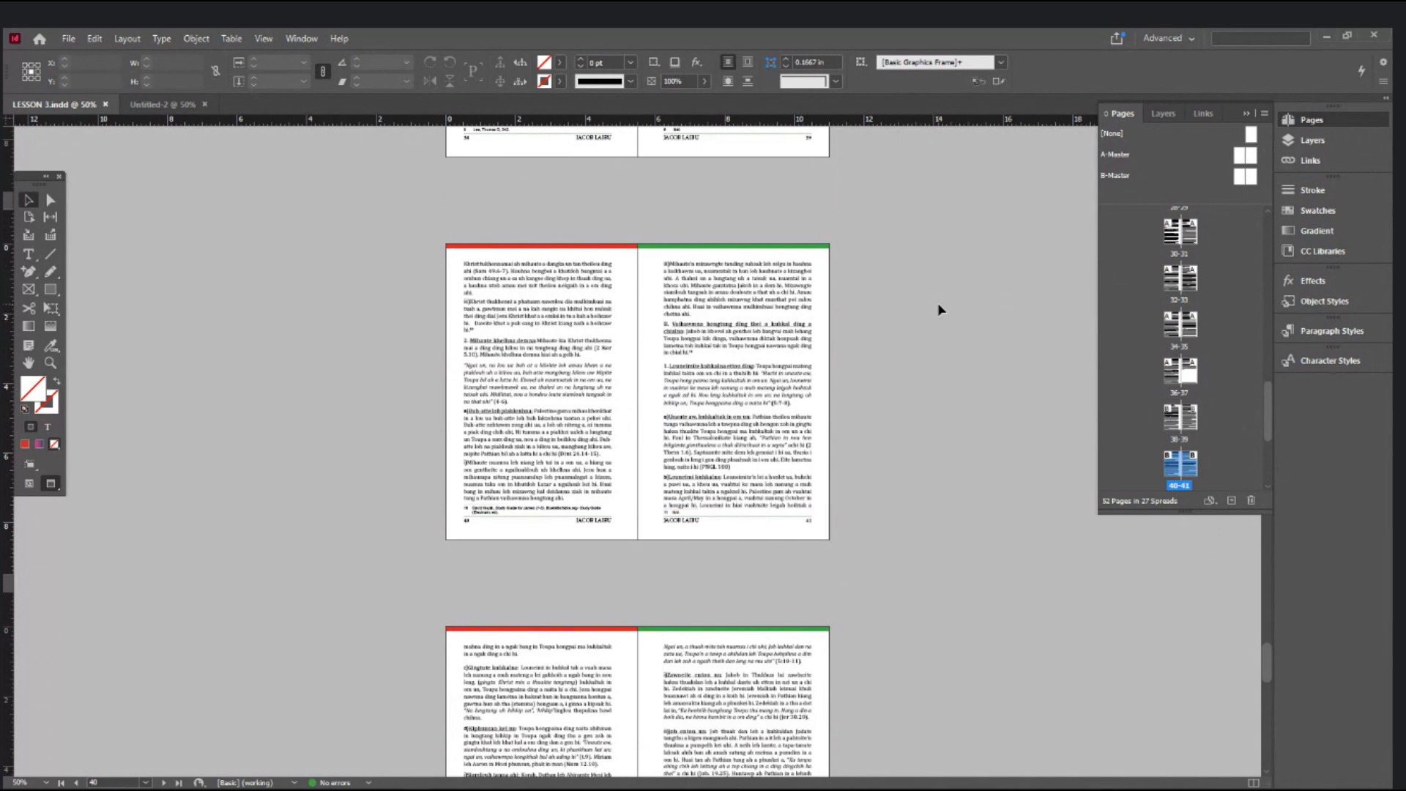
left_click(106, 104)
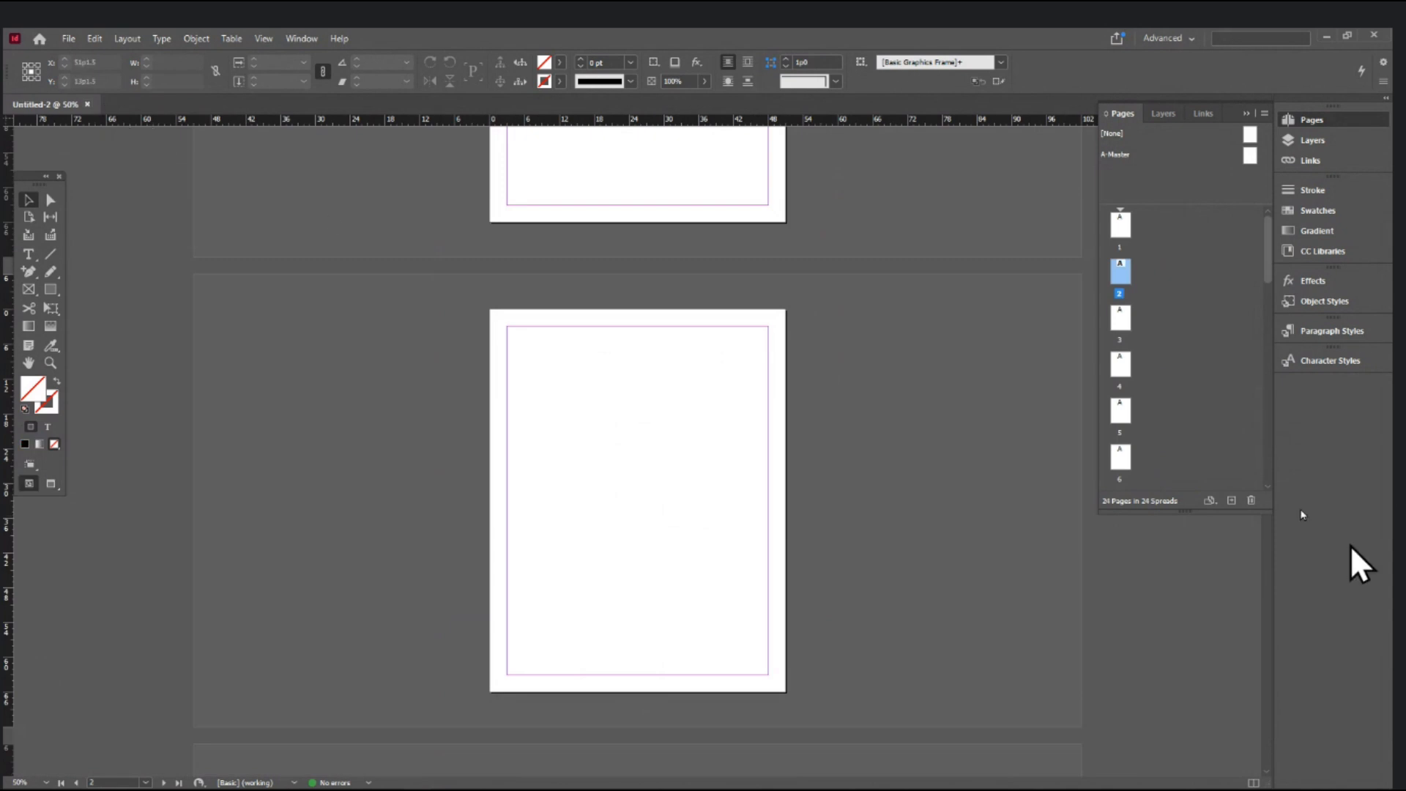
- Close Untitled-2, select the LESSON 3 file on the desktop, and restore the Indesign FUNDAMENTALS window
left_click(85, 104)
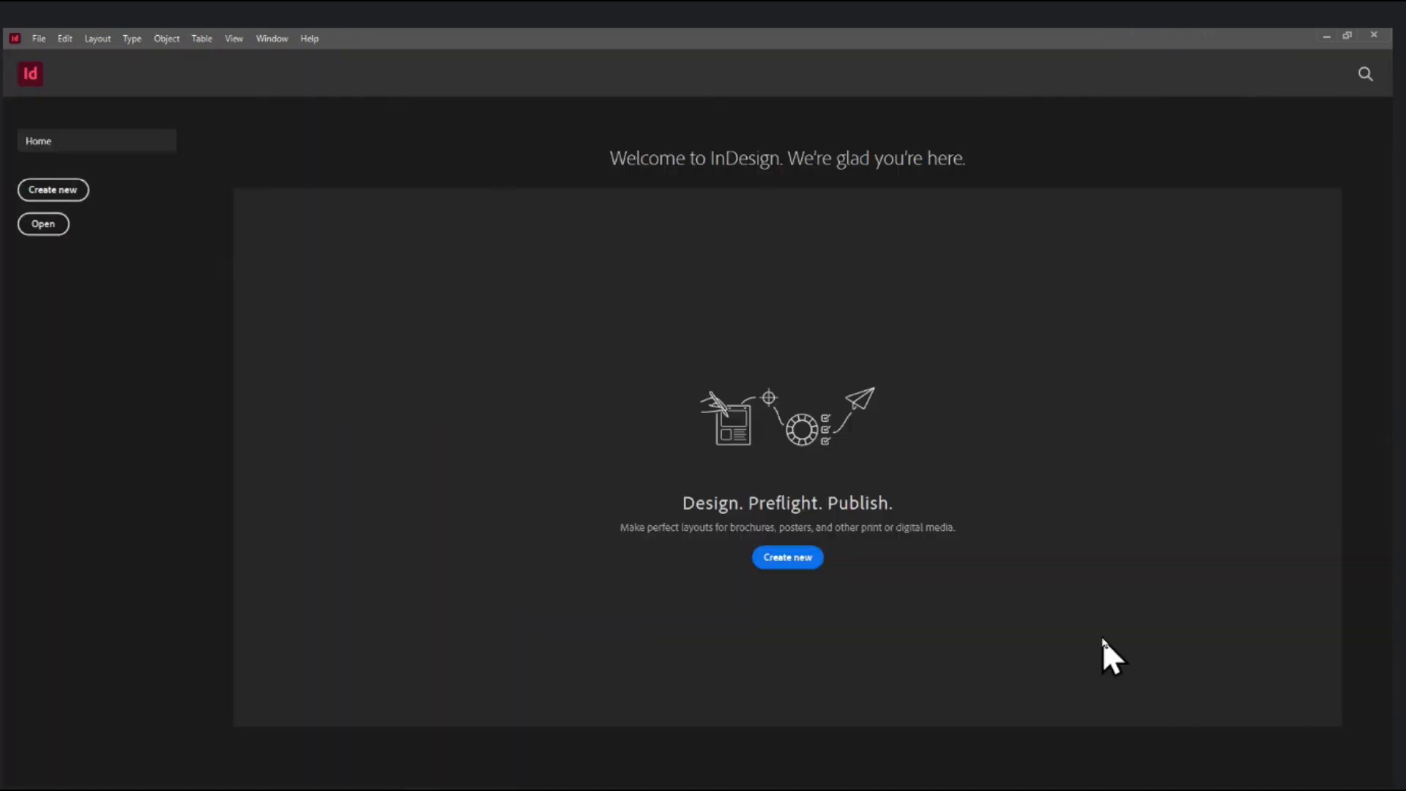
key("super+d")
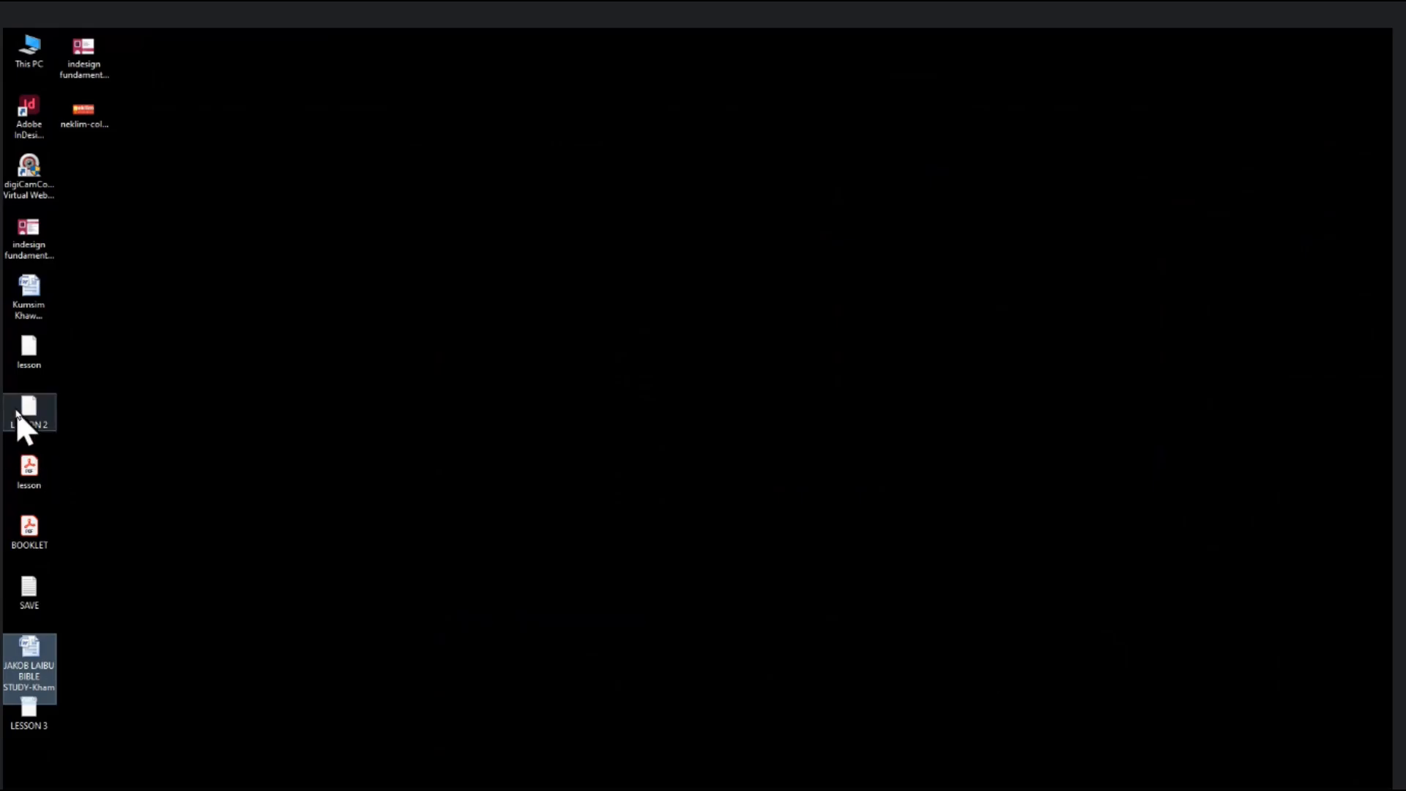
left_click(29, 715)
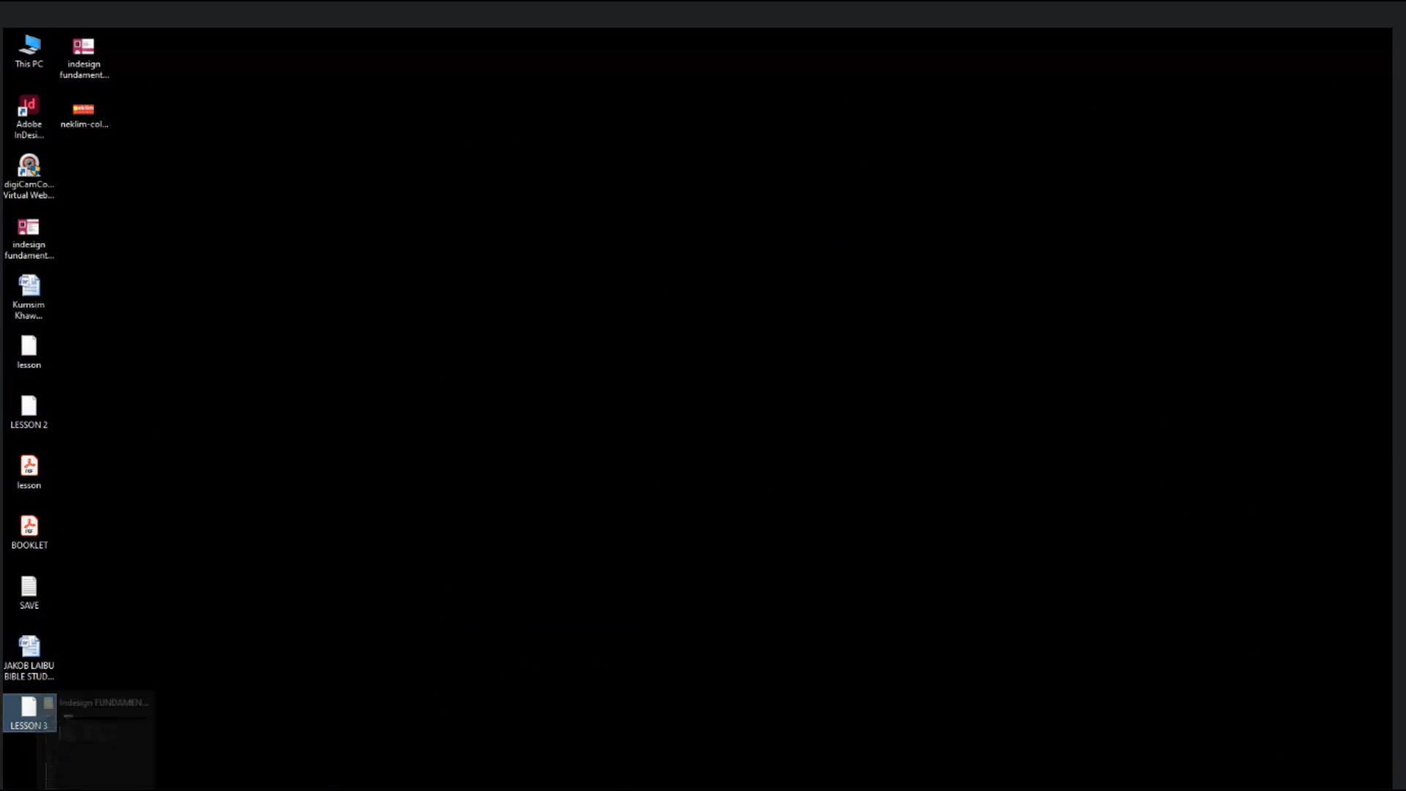
left_click(93, 788)
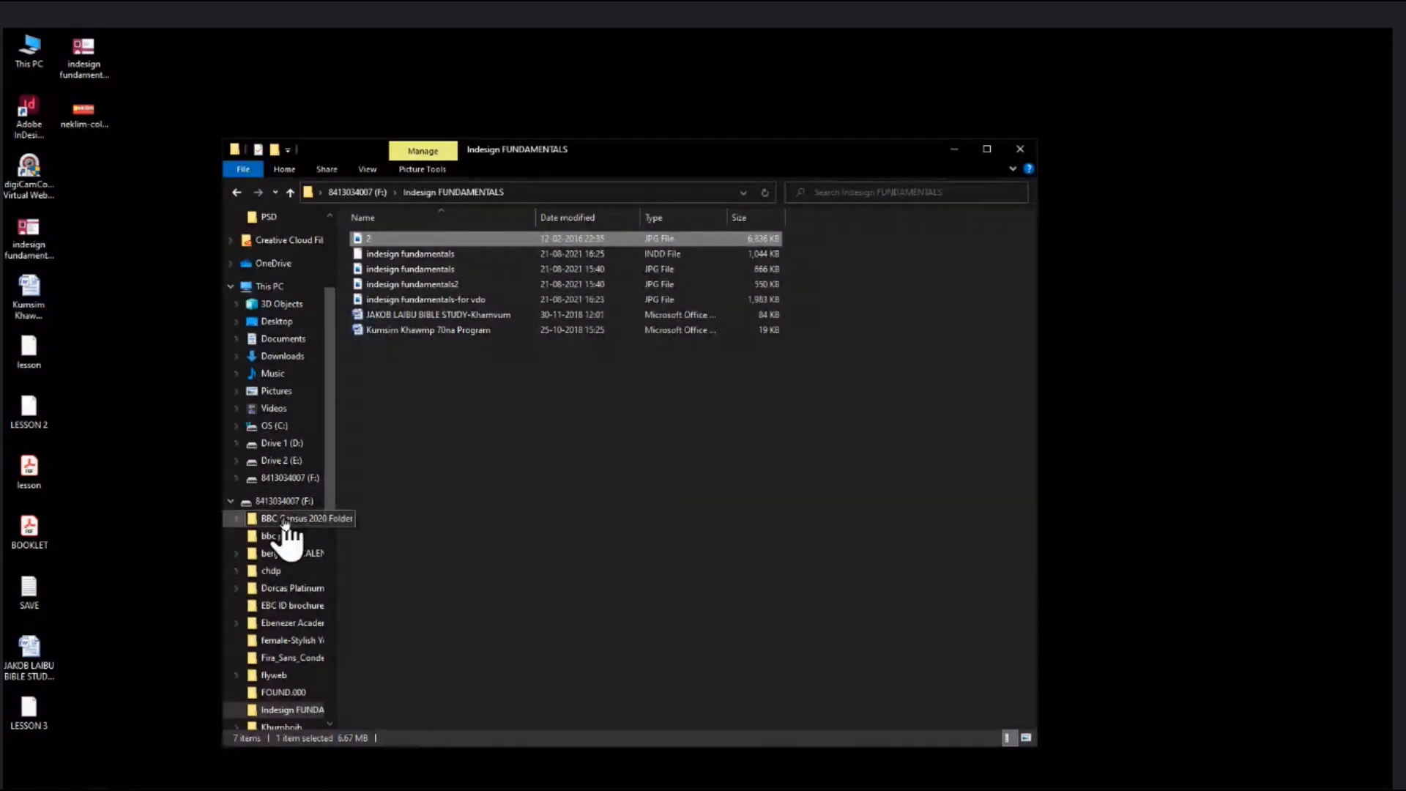
- Paste LESSON 3.indd into the Indesign FUNDAMENTALS folder on drive F:
left_click(529, 443)
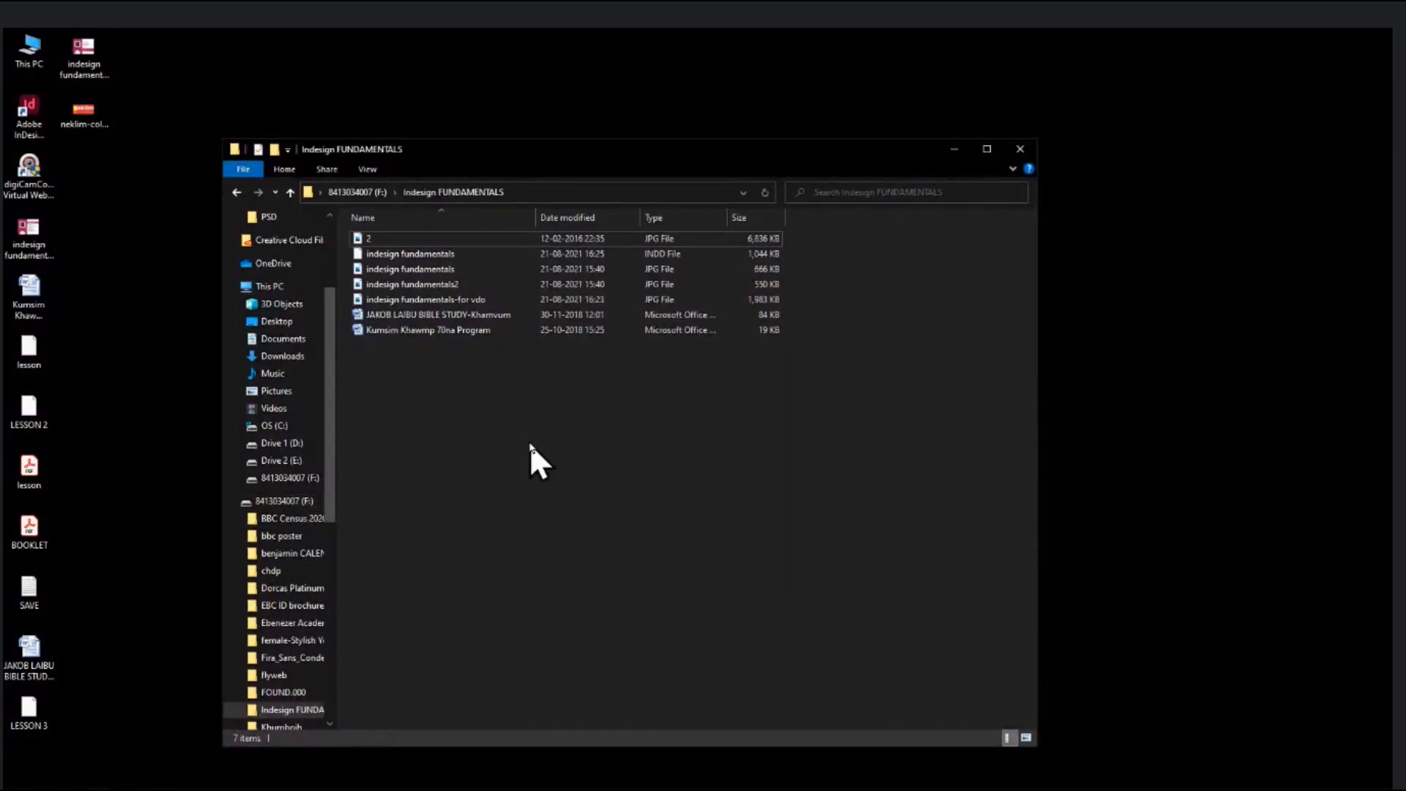
key("ctrl+v")
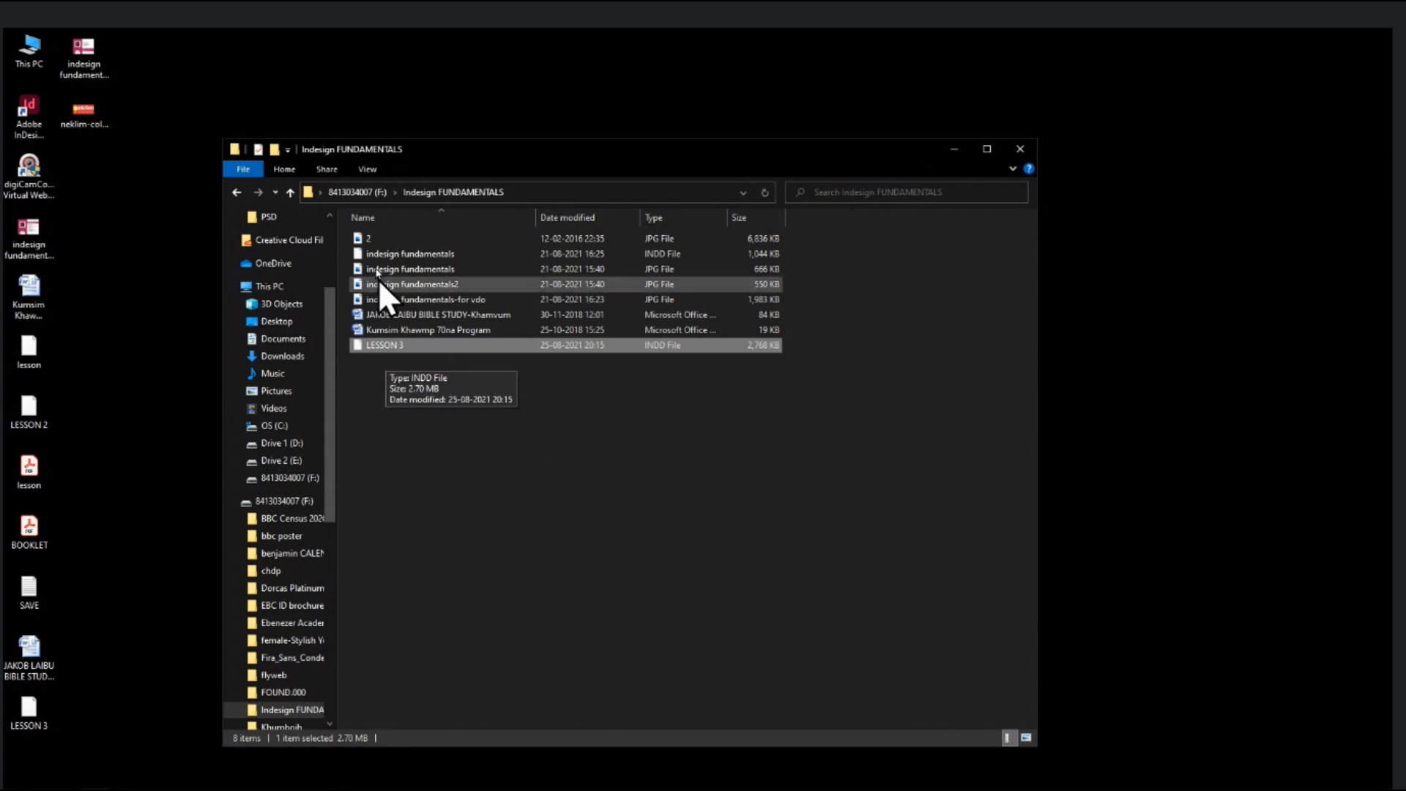
double_click(375, 239)
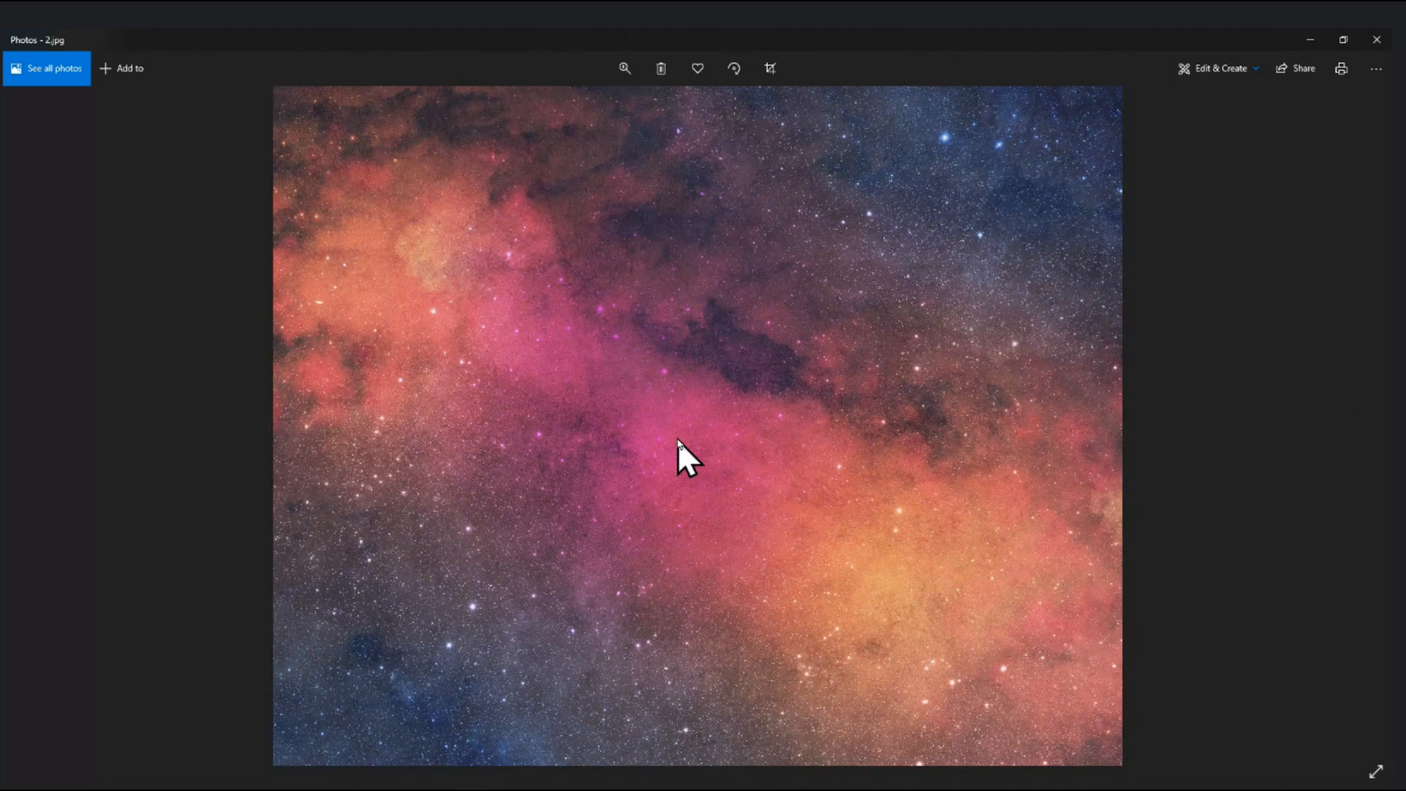
left_click(1378, 40)
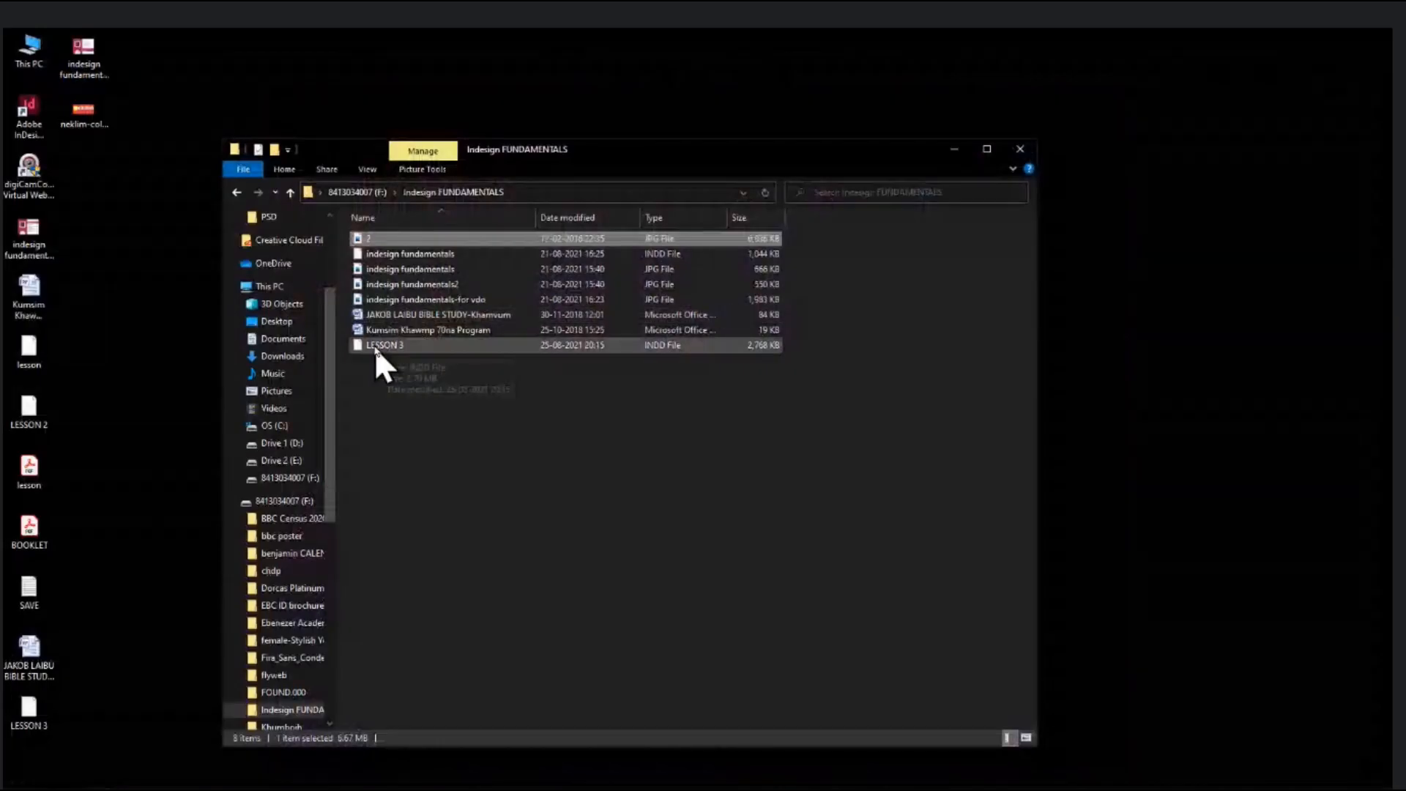
- Open LESSON 3.indd from the folder in InDesign by dragging it onto InDesign
left_click(384, 345)
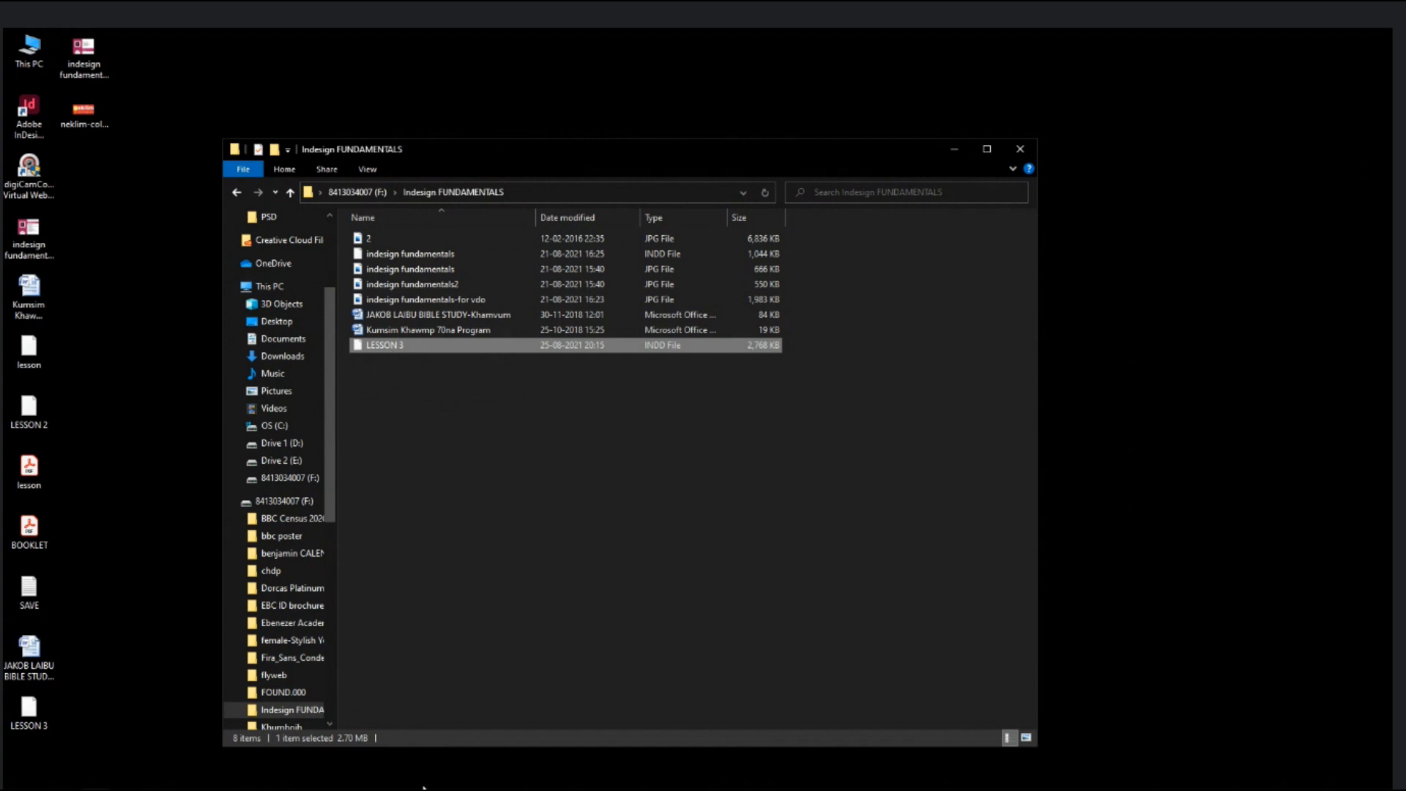
left_click_drag(402, 344, 524, 271)
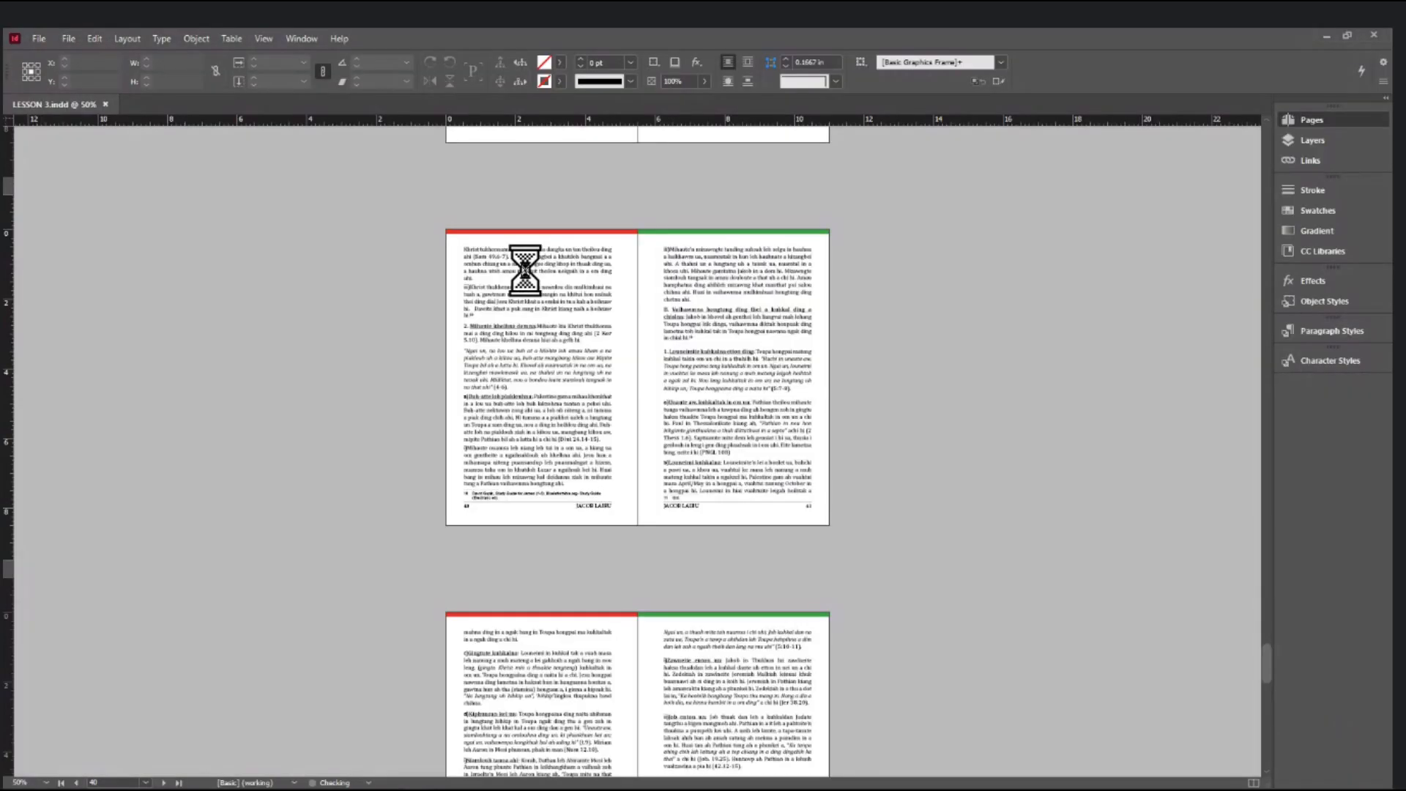
left_click_drag(1268, 671, 1250, 156)
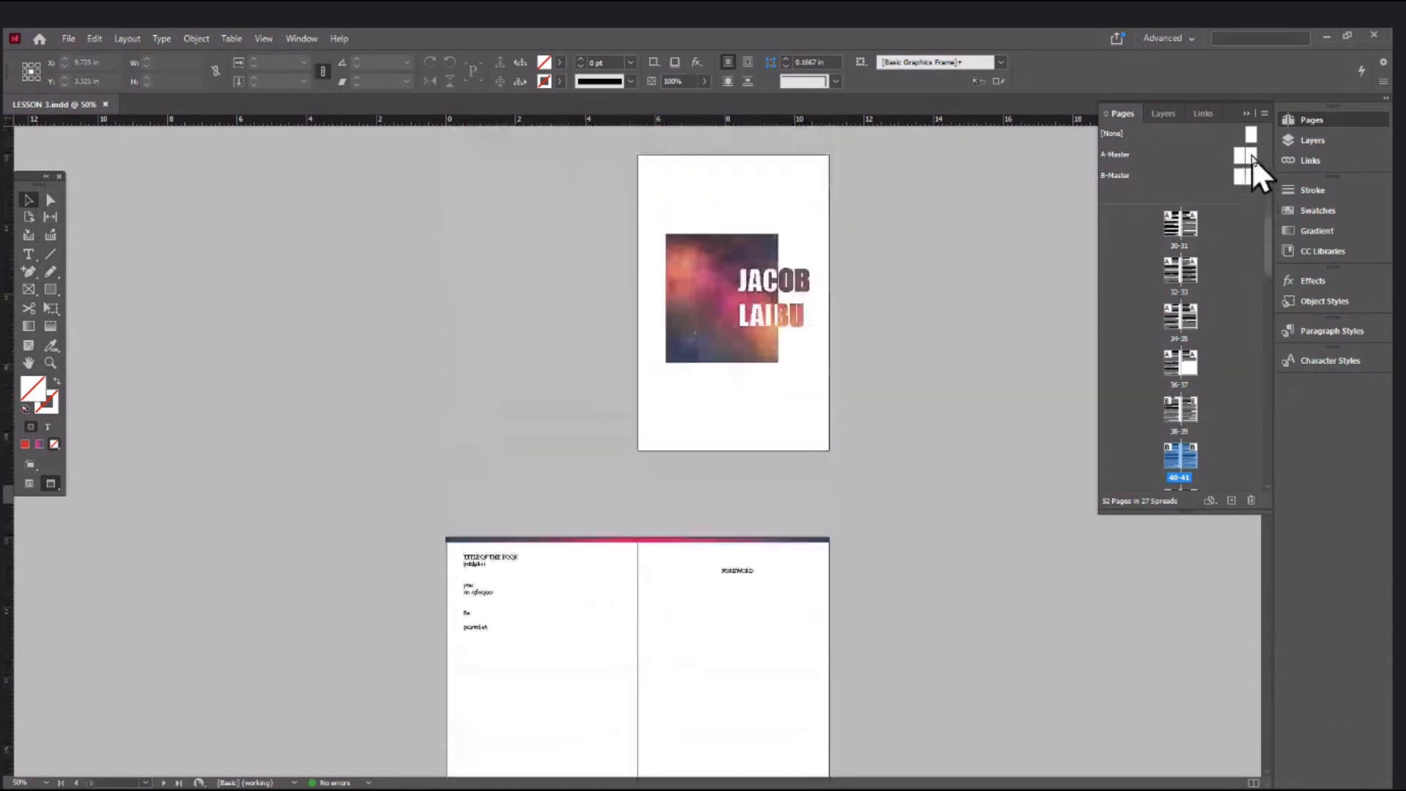
left_click(692, 301)
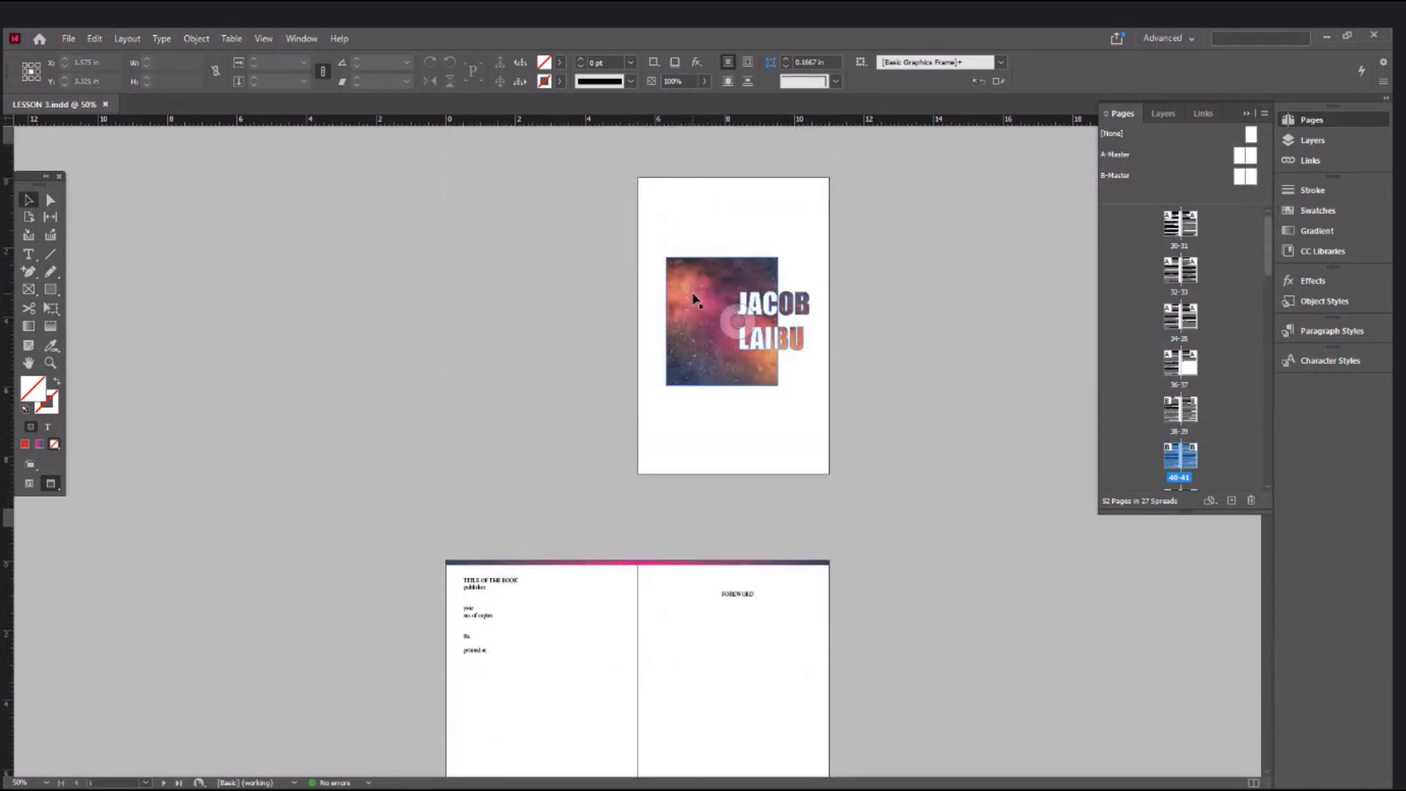
key("ctrl+=")
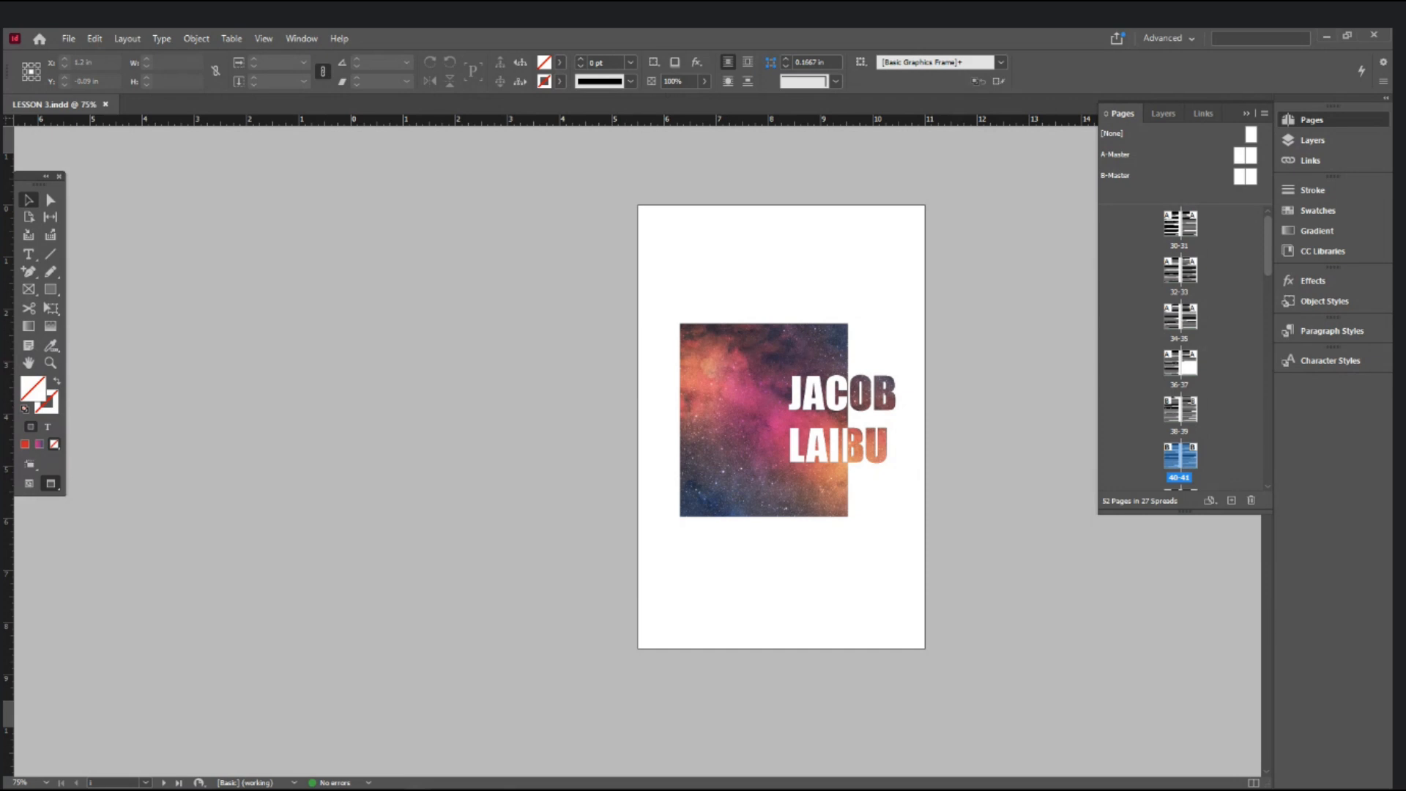
key("alt+Tab")
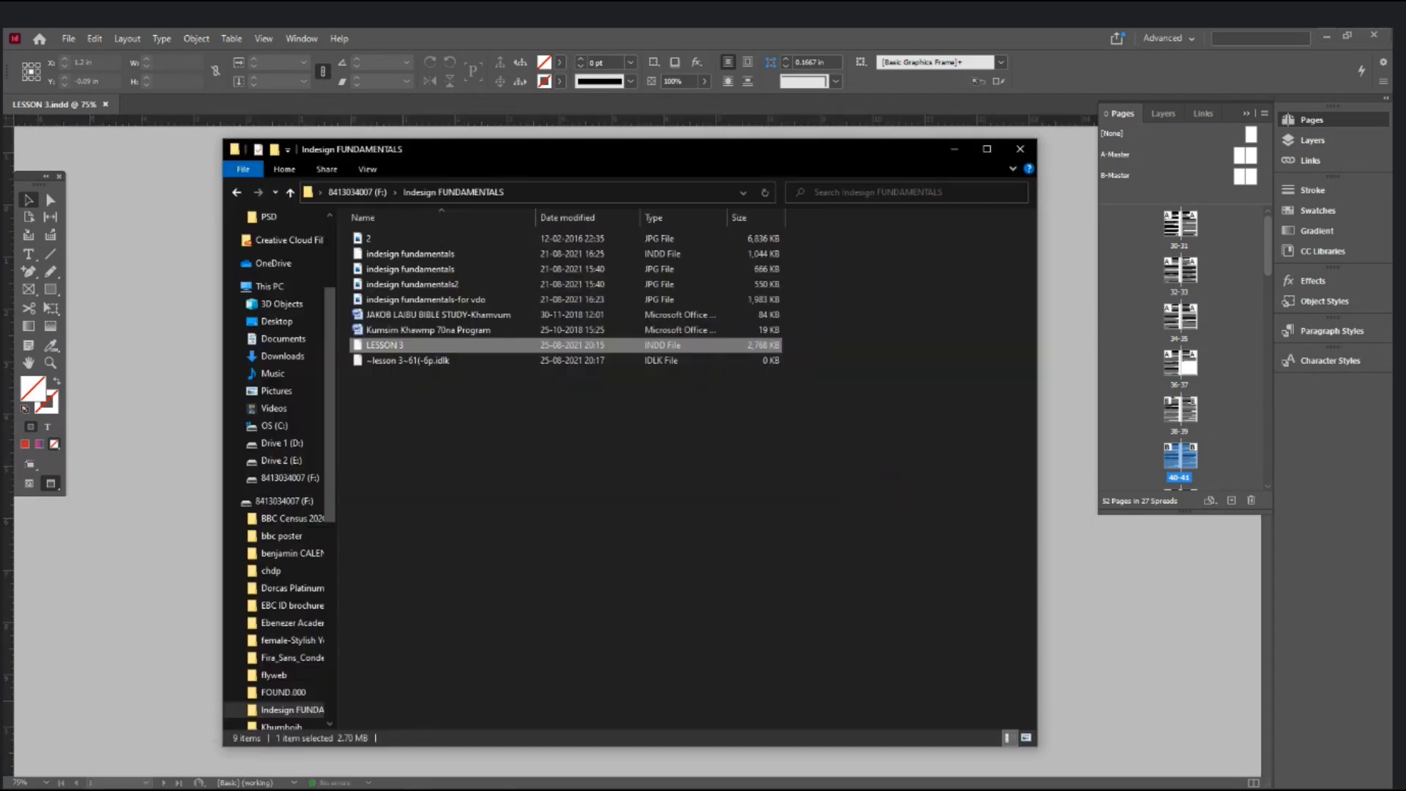
- Rename the galaxy image file 2 to 21, then return to InDesign in Normal view
left_click(381, 235)
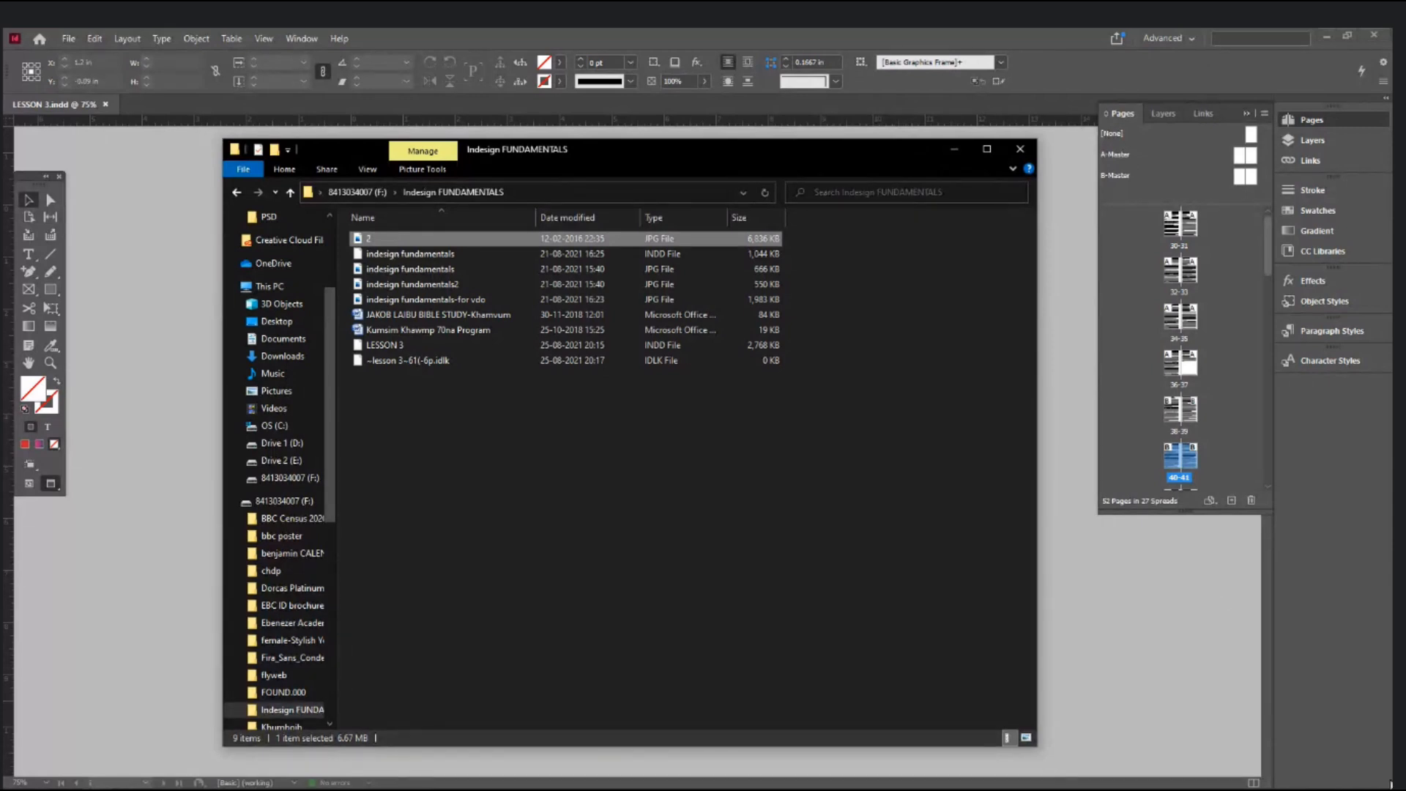
key("super+d")
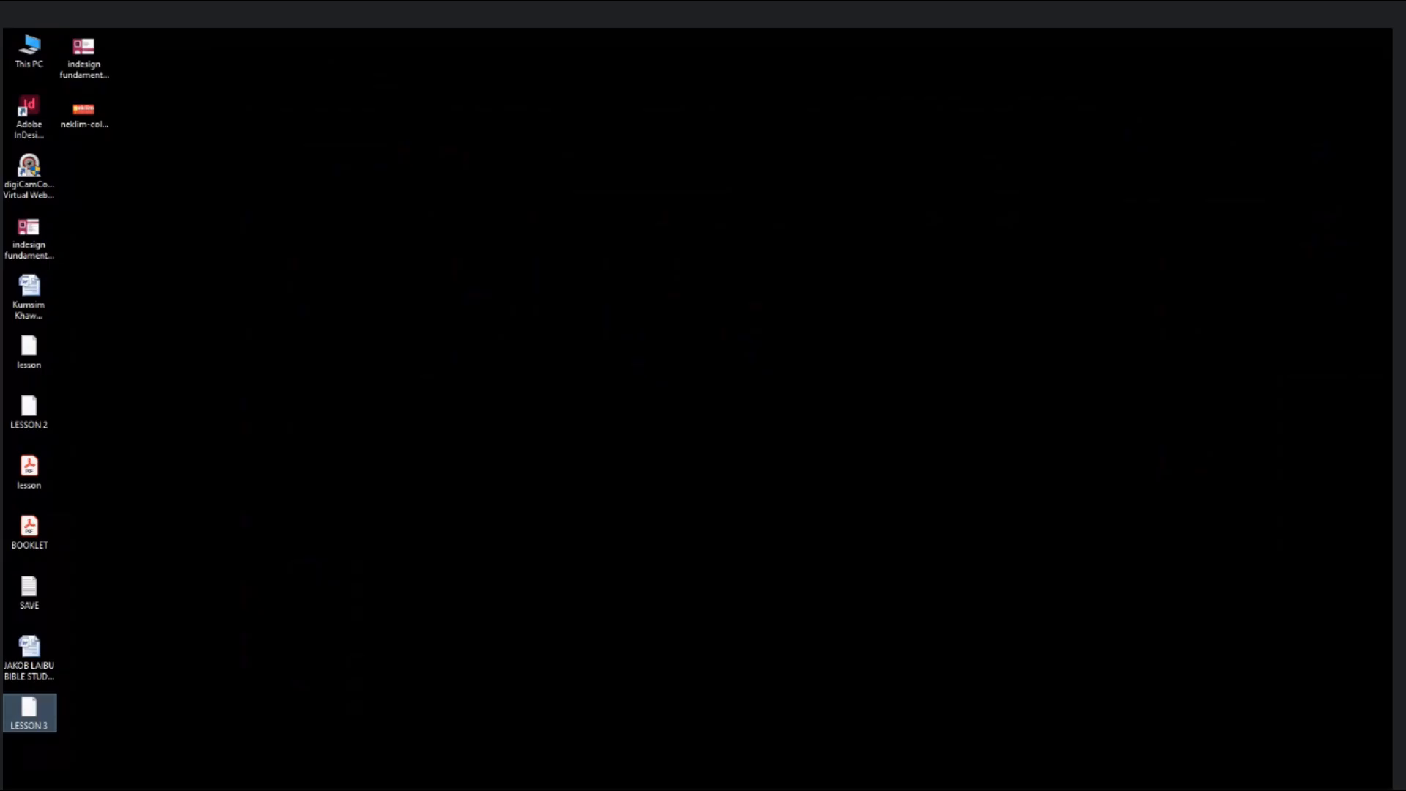
left_click(1190, 775)
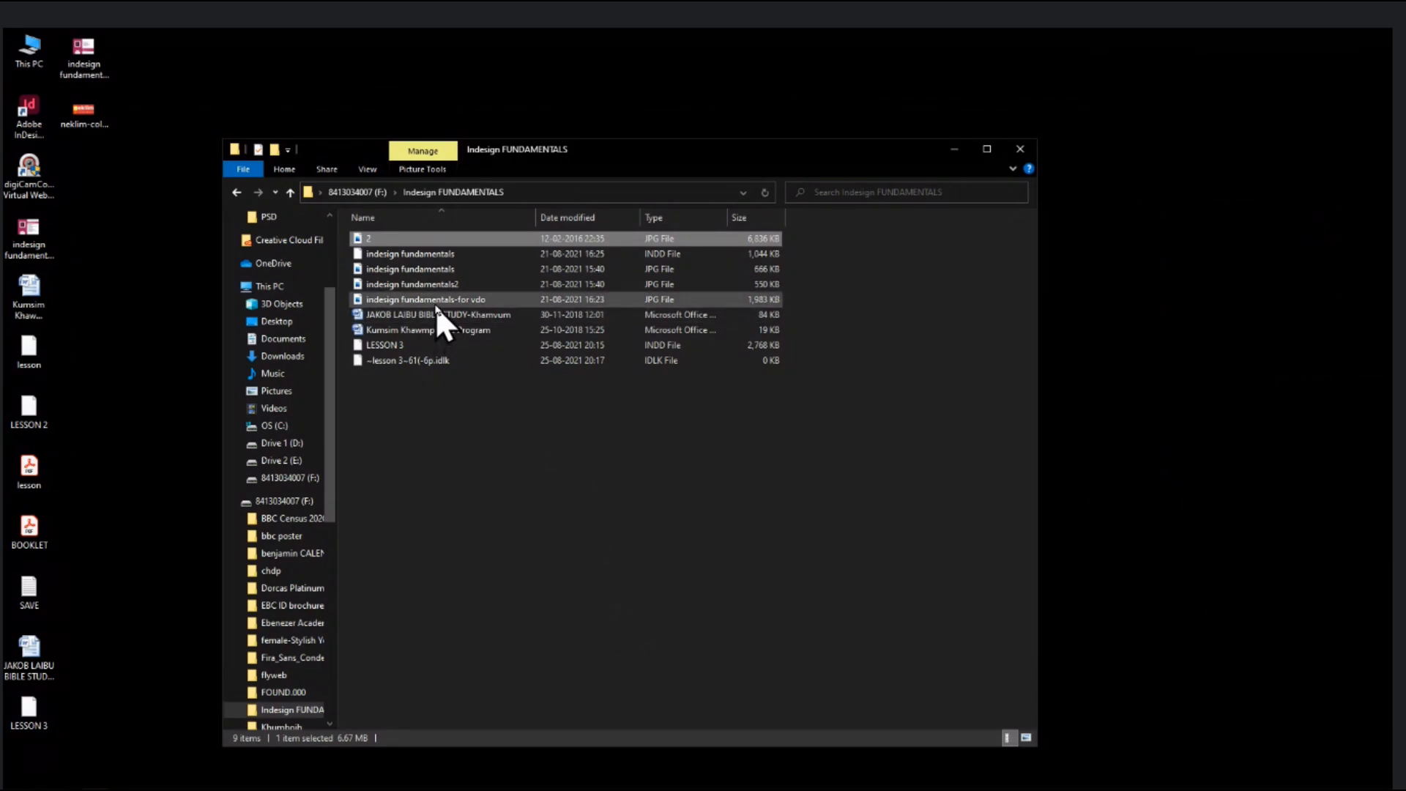
left_click(390, 239)
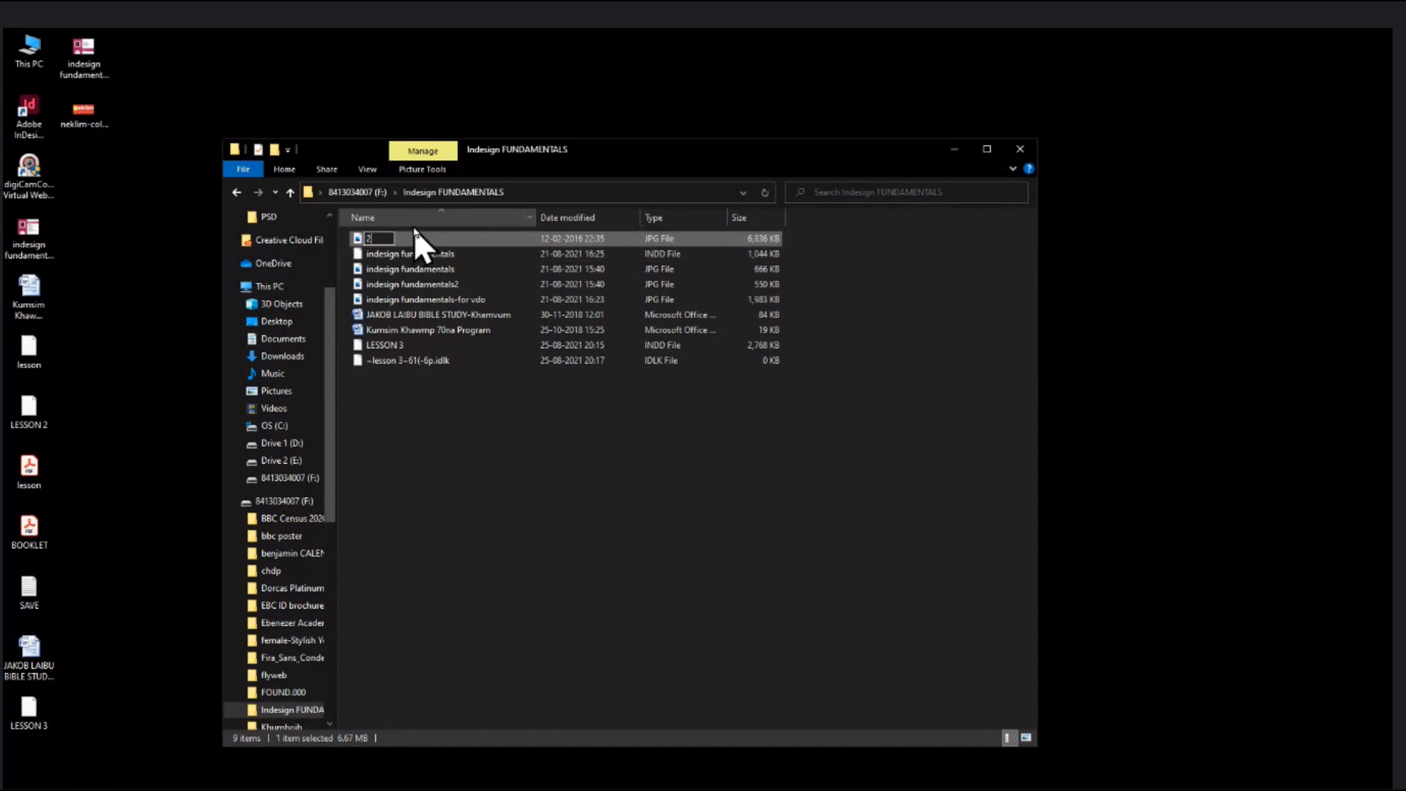
key("Return")
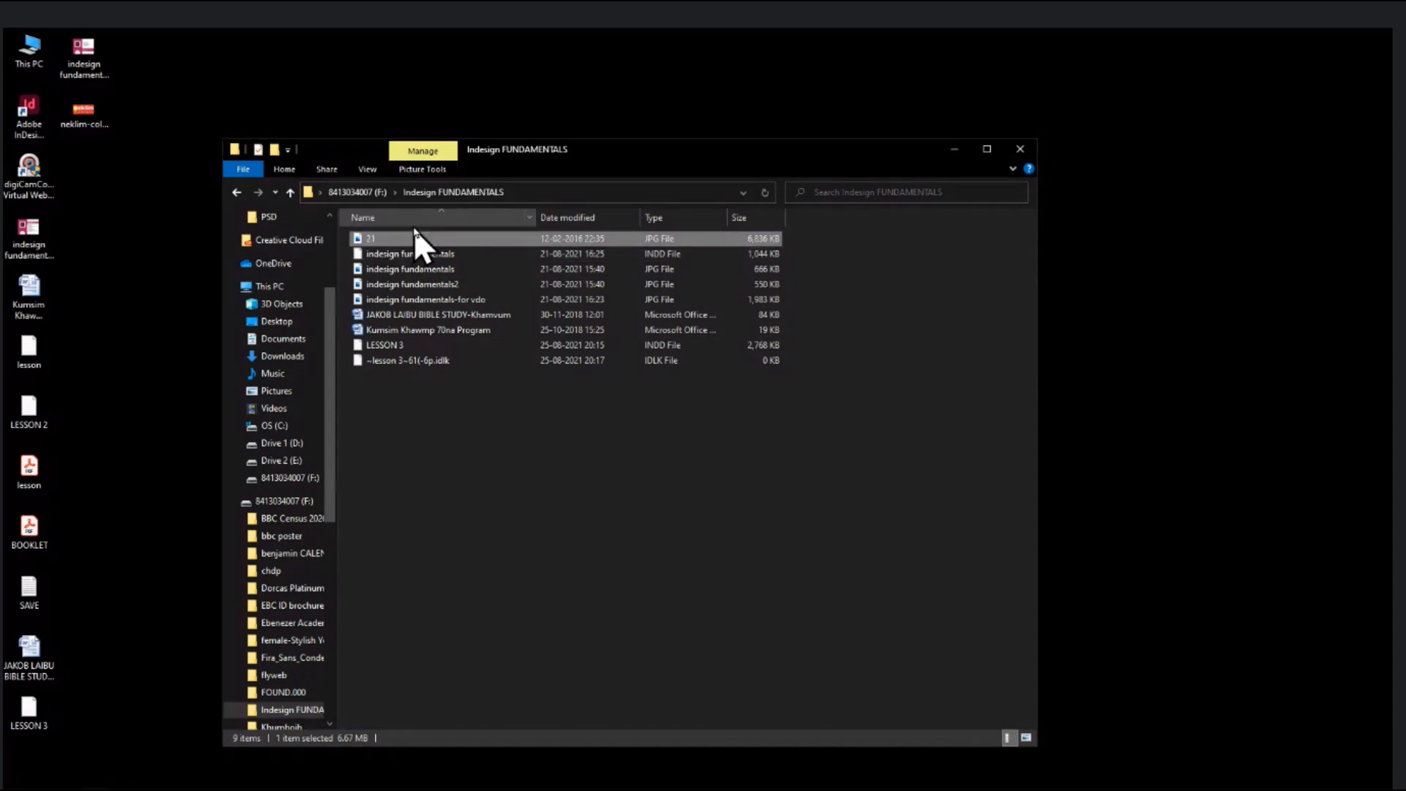
key("alt+Tab")
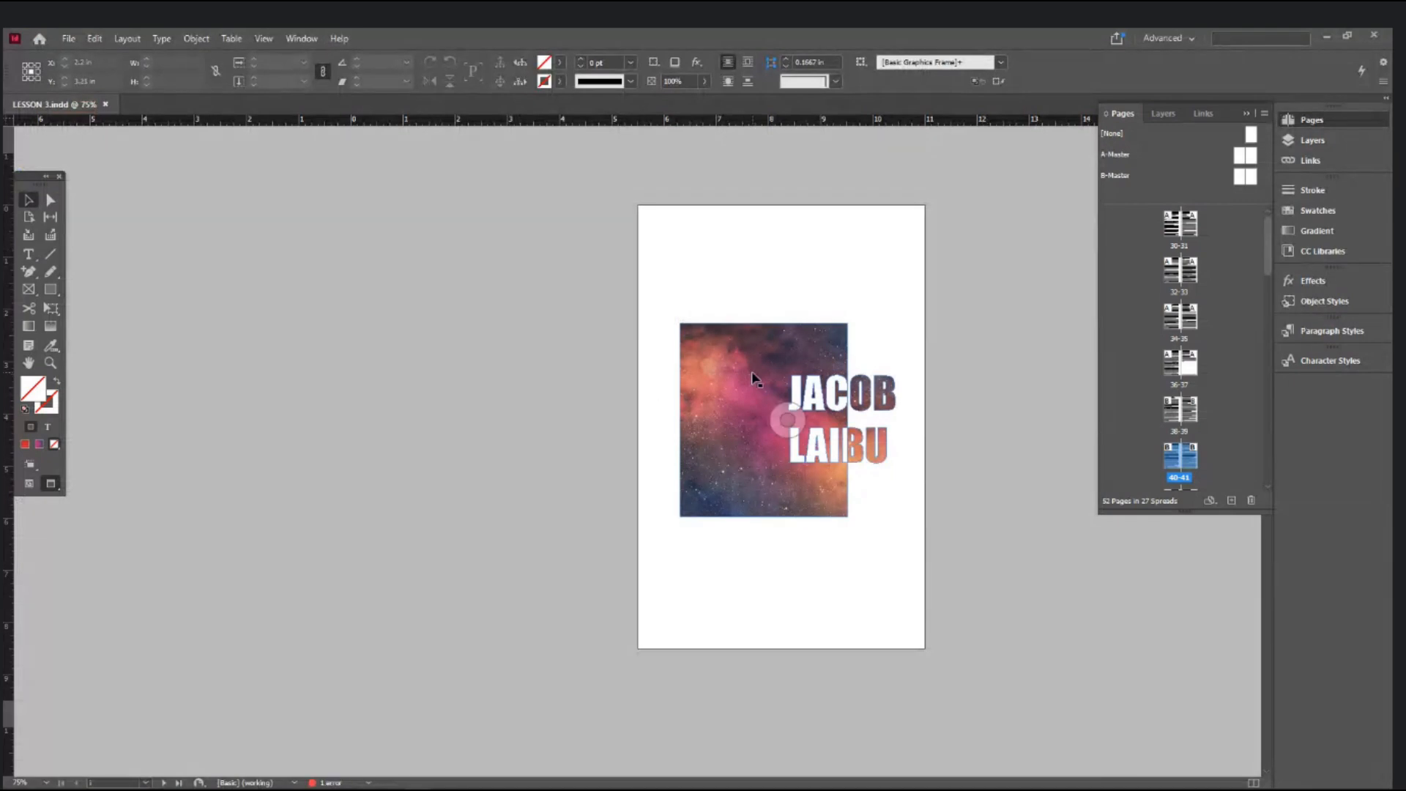
key("w")
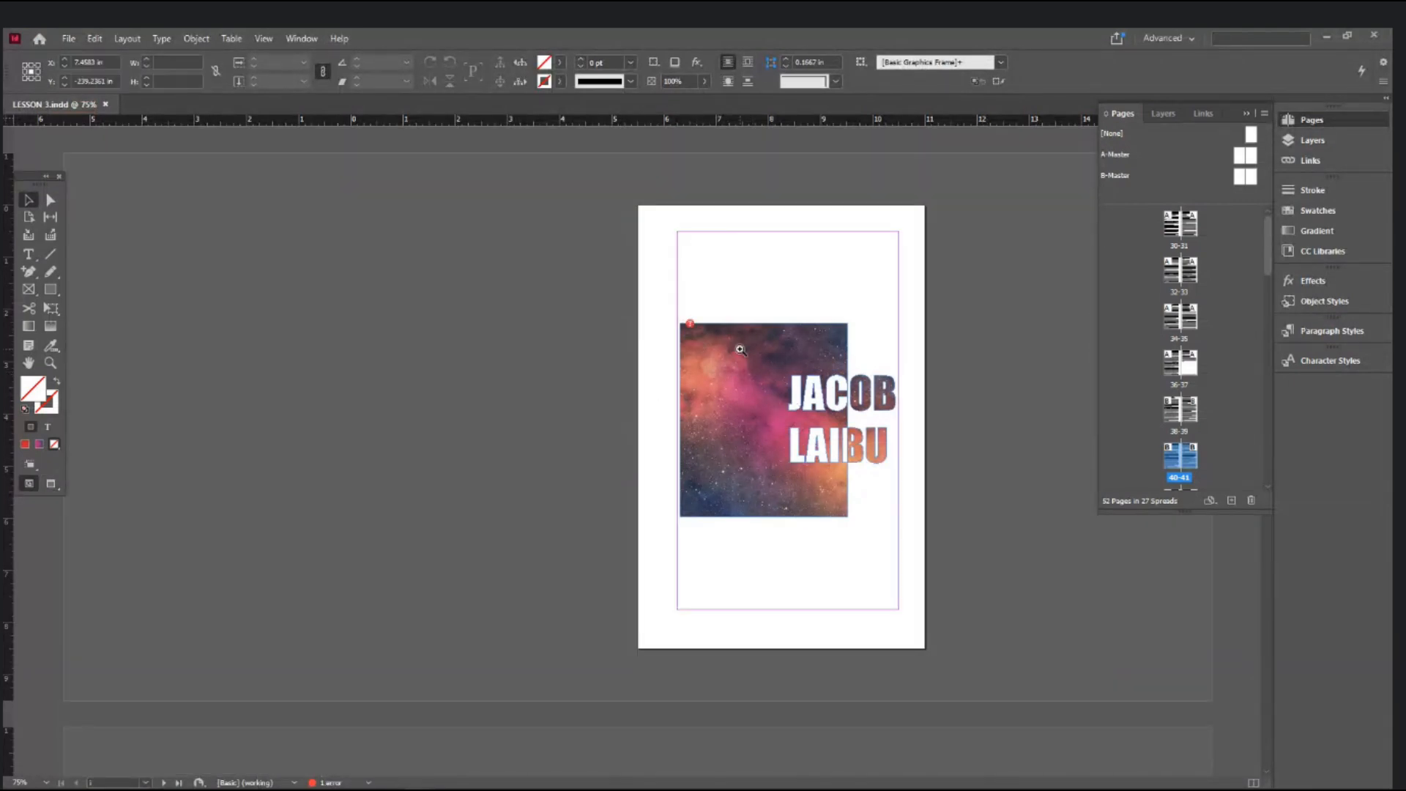
- Zoom in on the cover's galaxy image and cancel the Locate dialog for its missing file
left_click(739, 350, "ctrl")
left_click(740, 350, "ctrl")
left_click(439, 495, "ctrl")
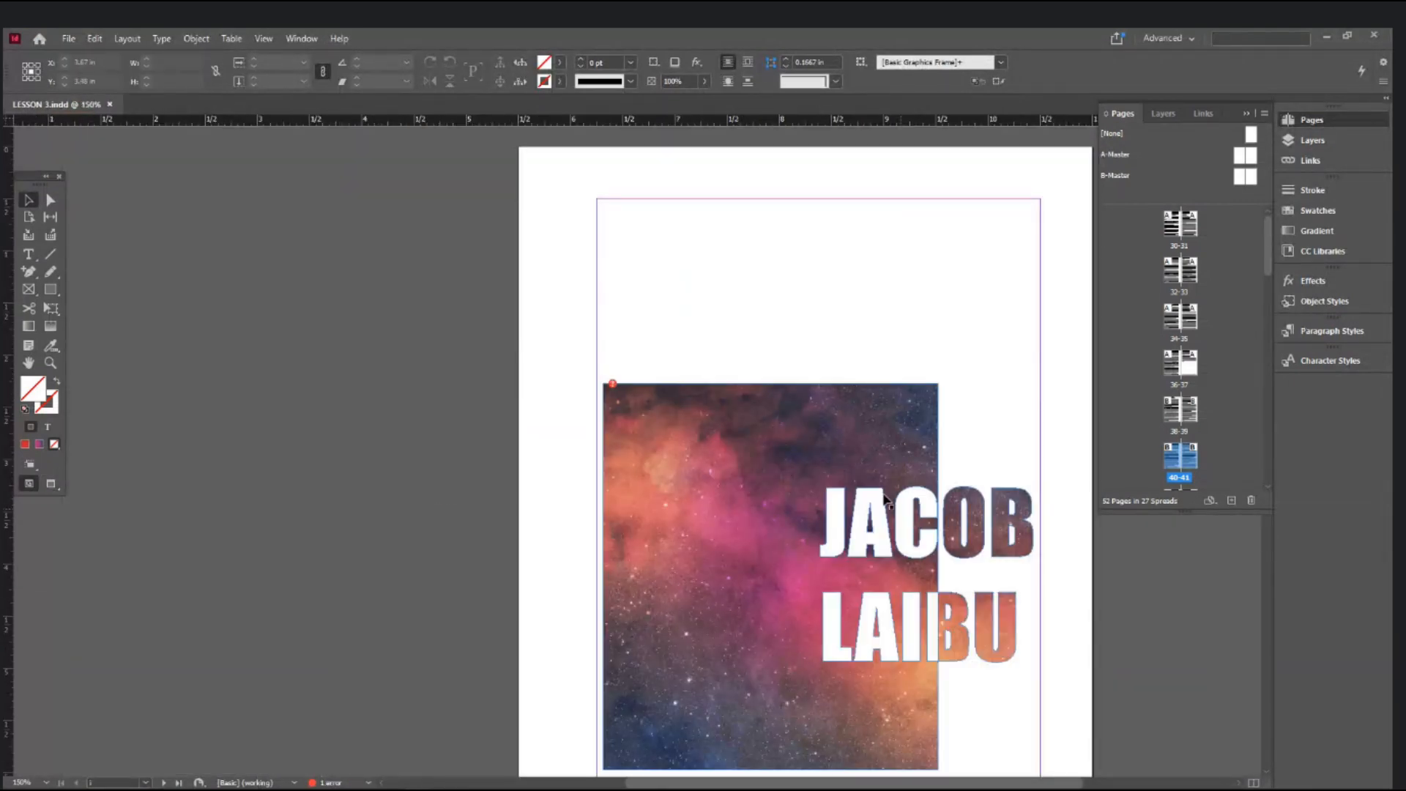
left_click(818, 576)
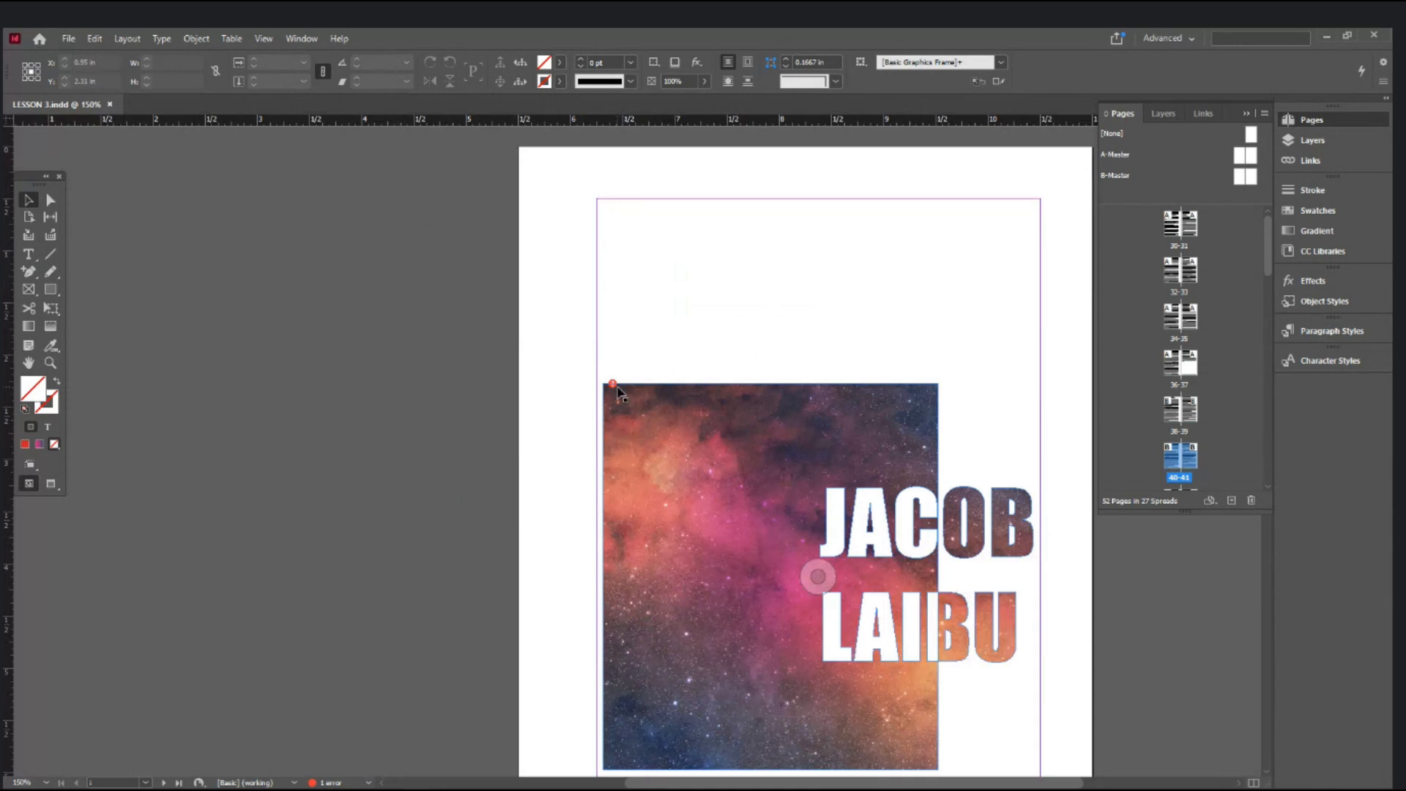
left_click(612, 386)
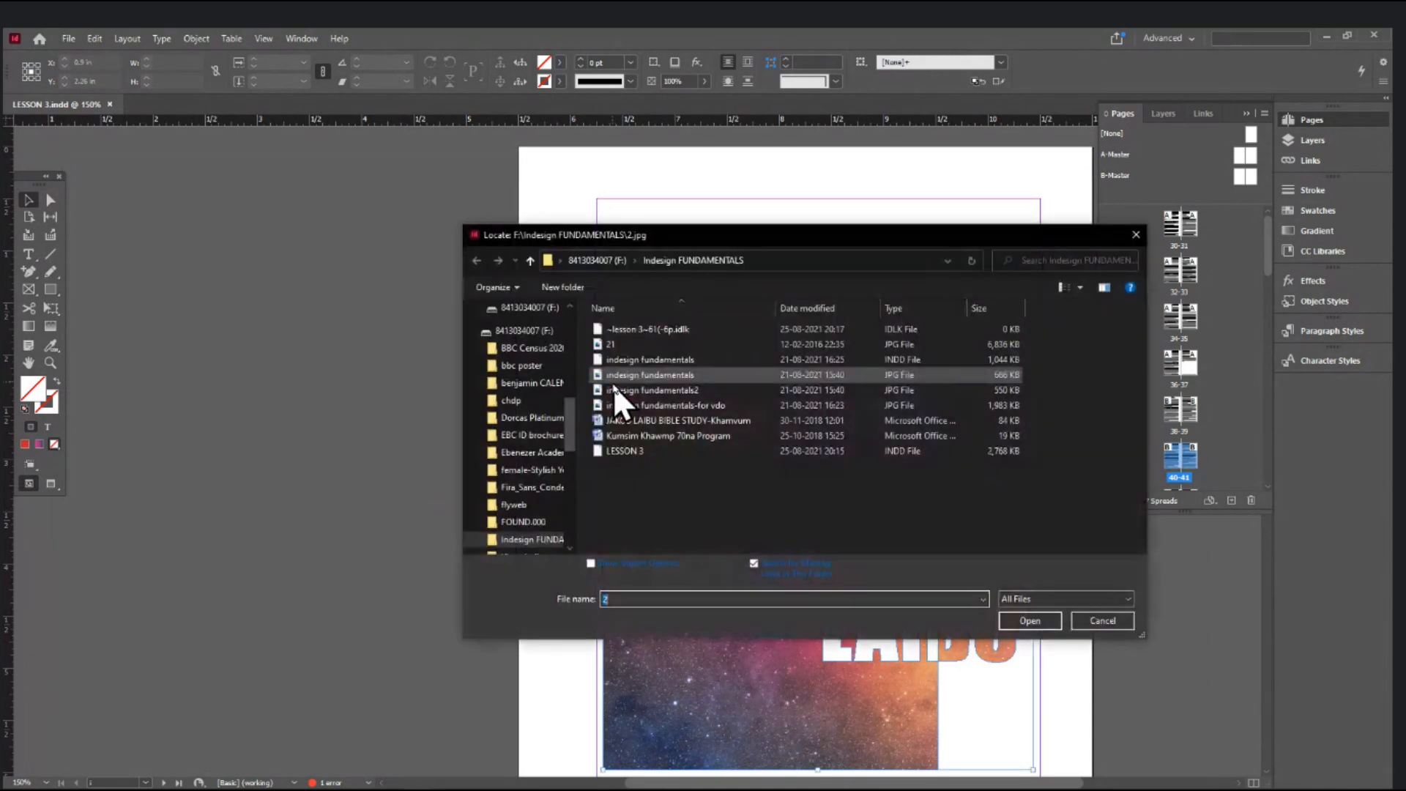
left_click(1101, 623)
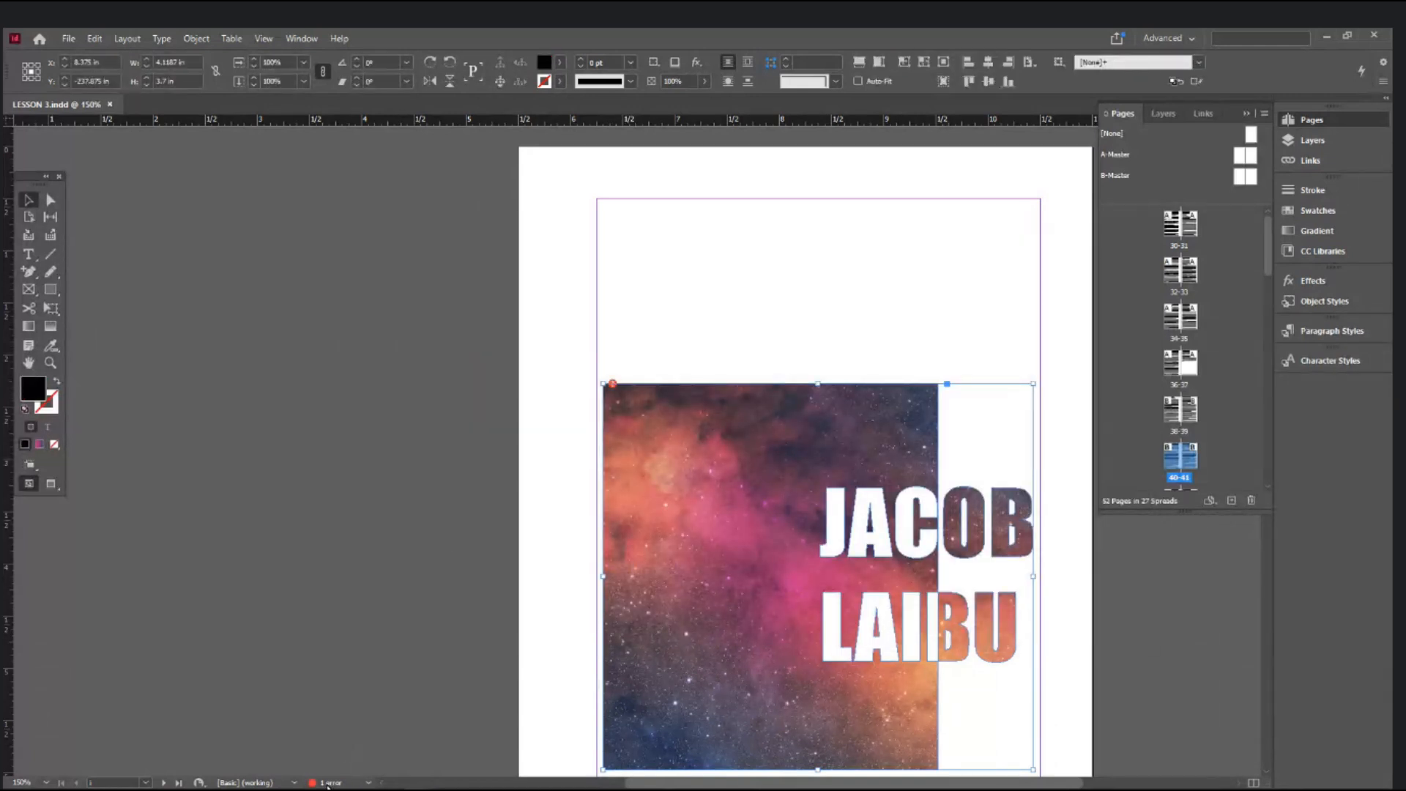
- Open the Preflight report, expand LINKS > Missing link, jump to 2.jpg, and move the panel aside
double_click(329, 783)
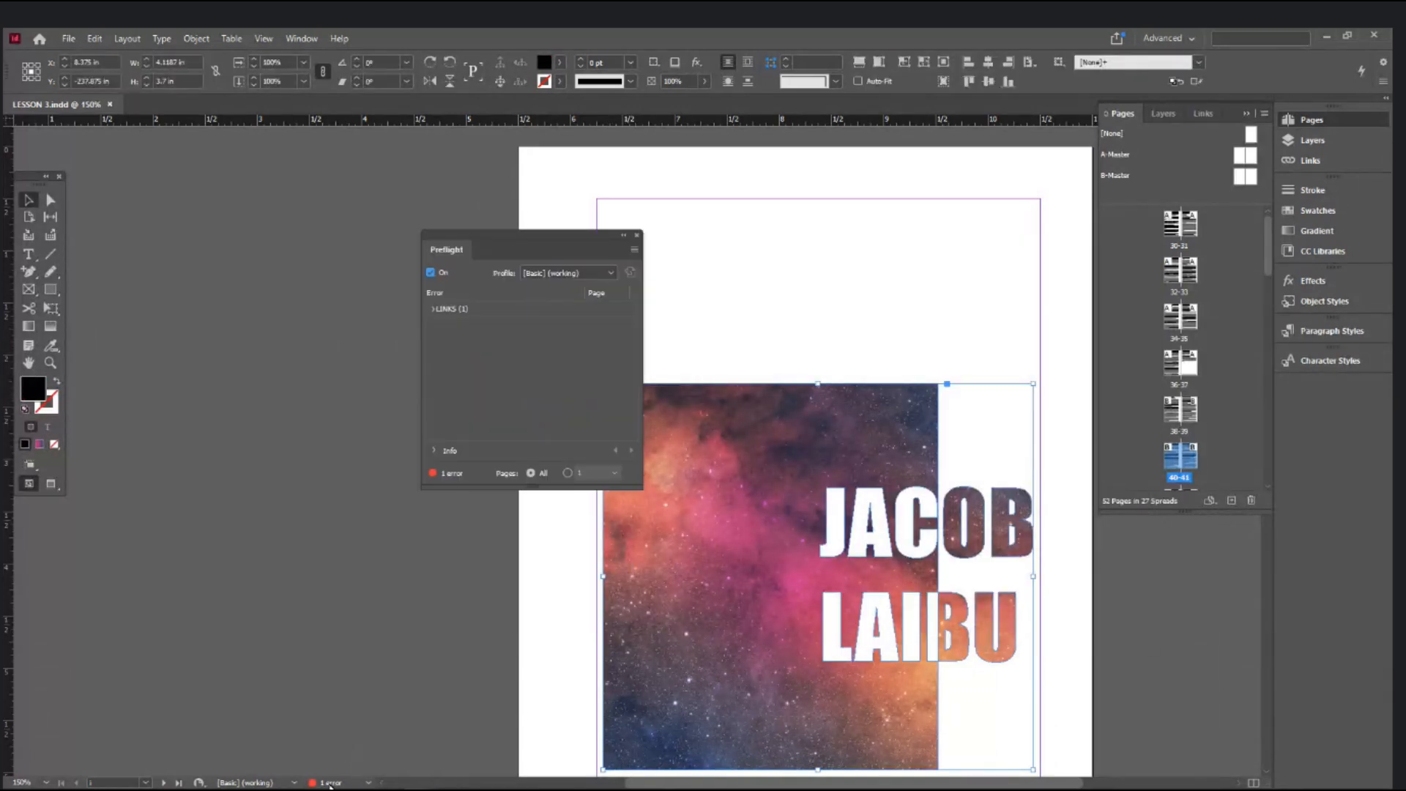
left_click(432, 310)
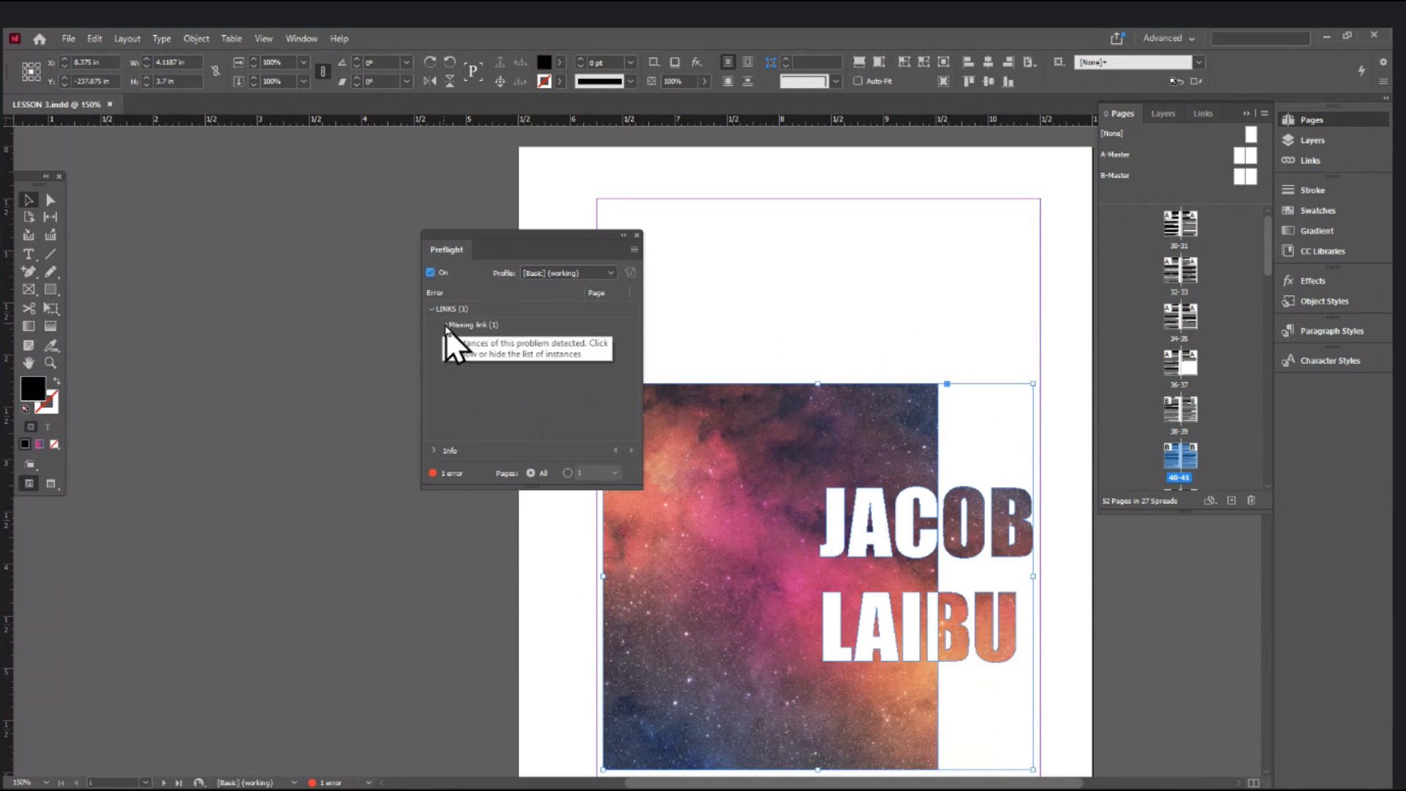
left_click(445, 325)
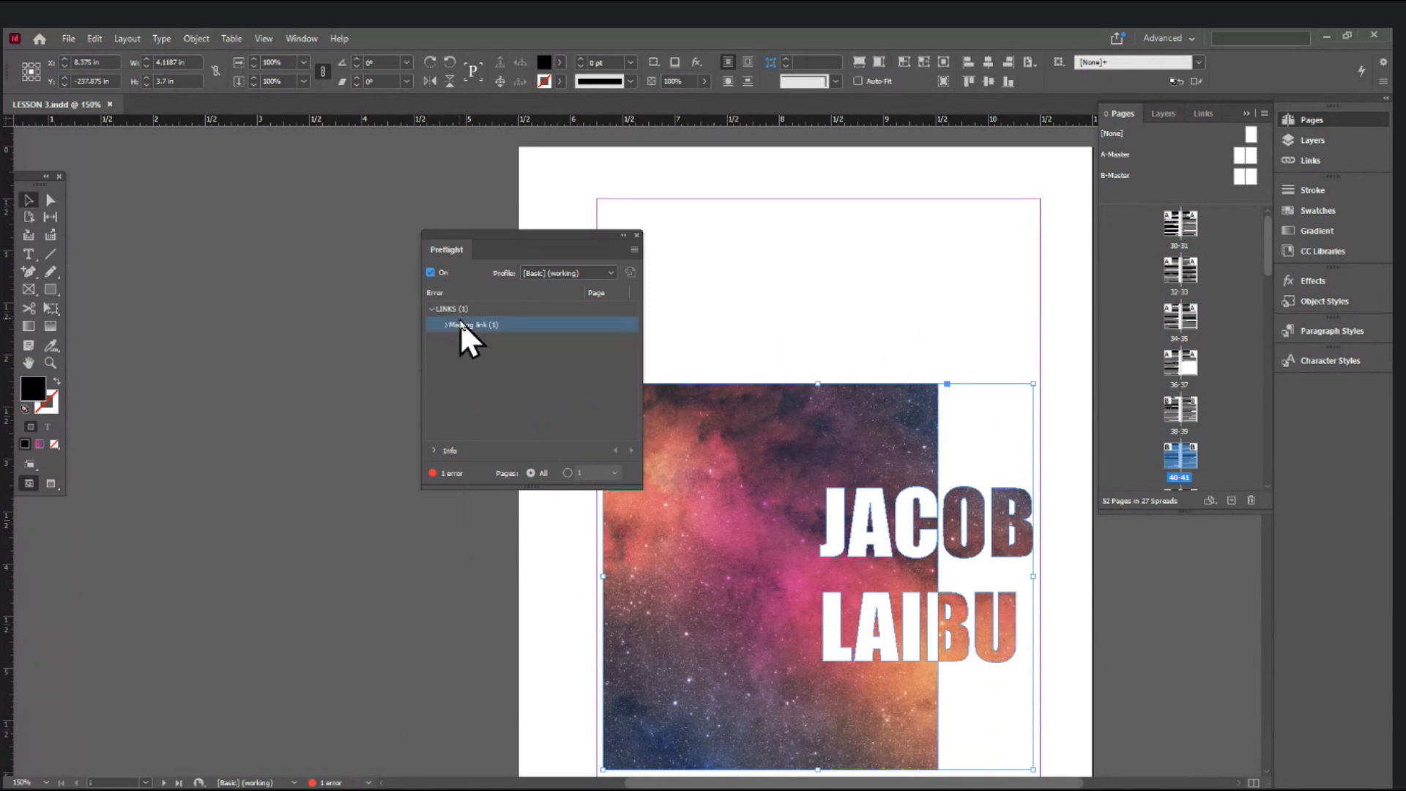
double_click(621, 342)
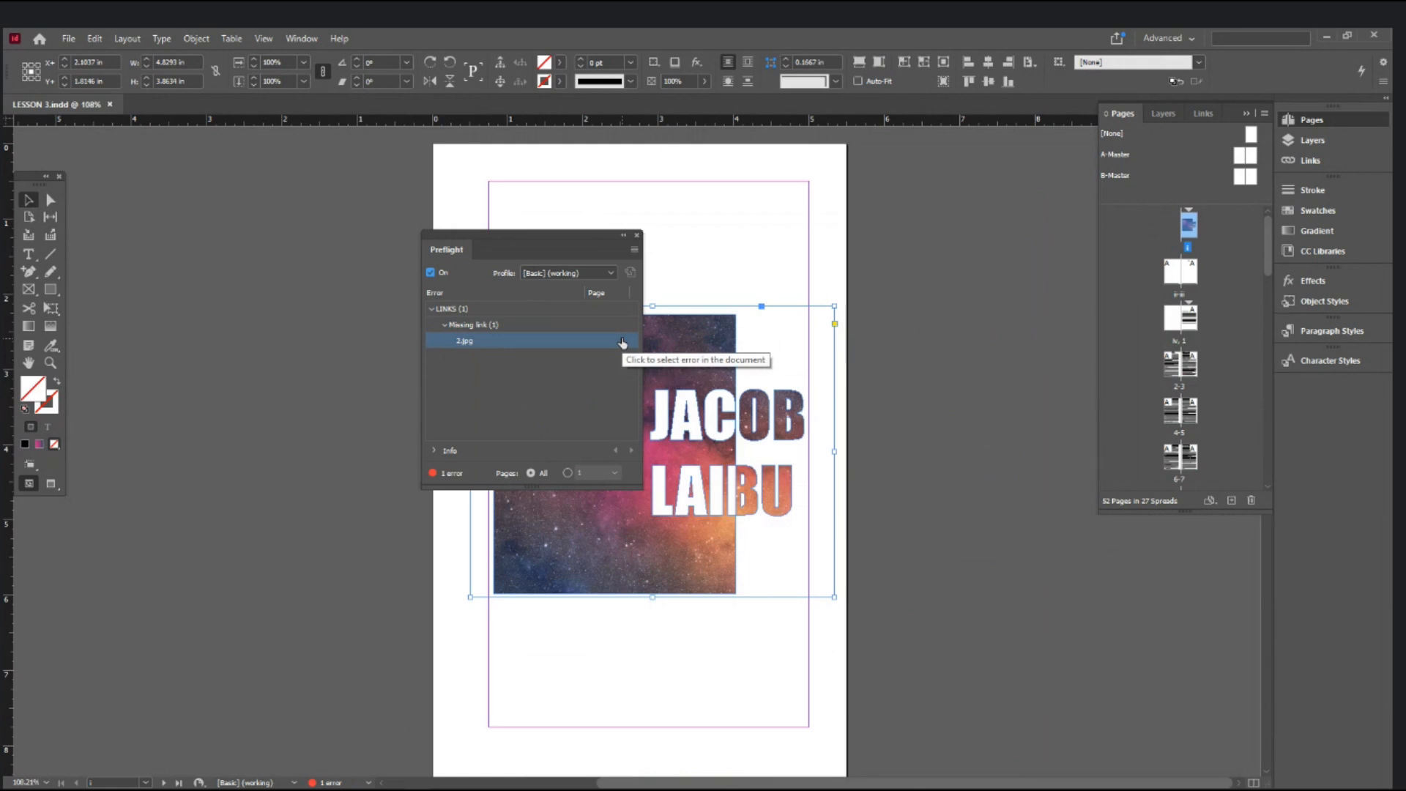
left_click_drag(573, 232, 376, 233)
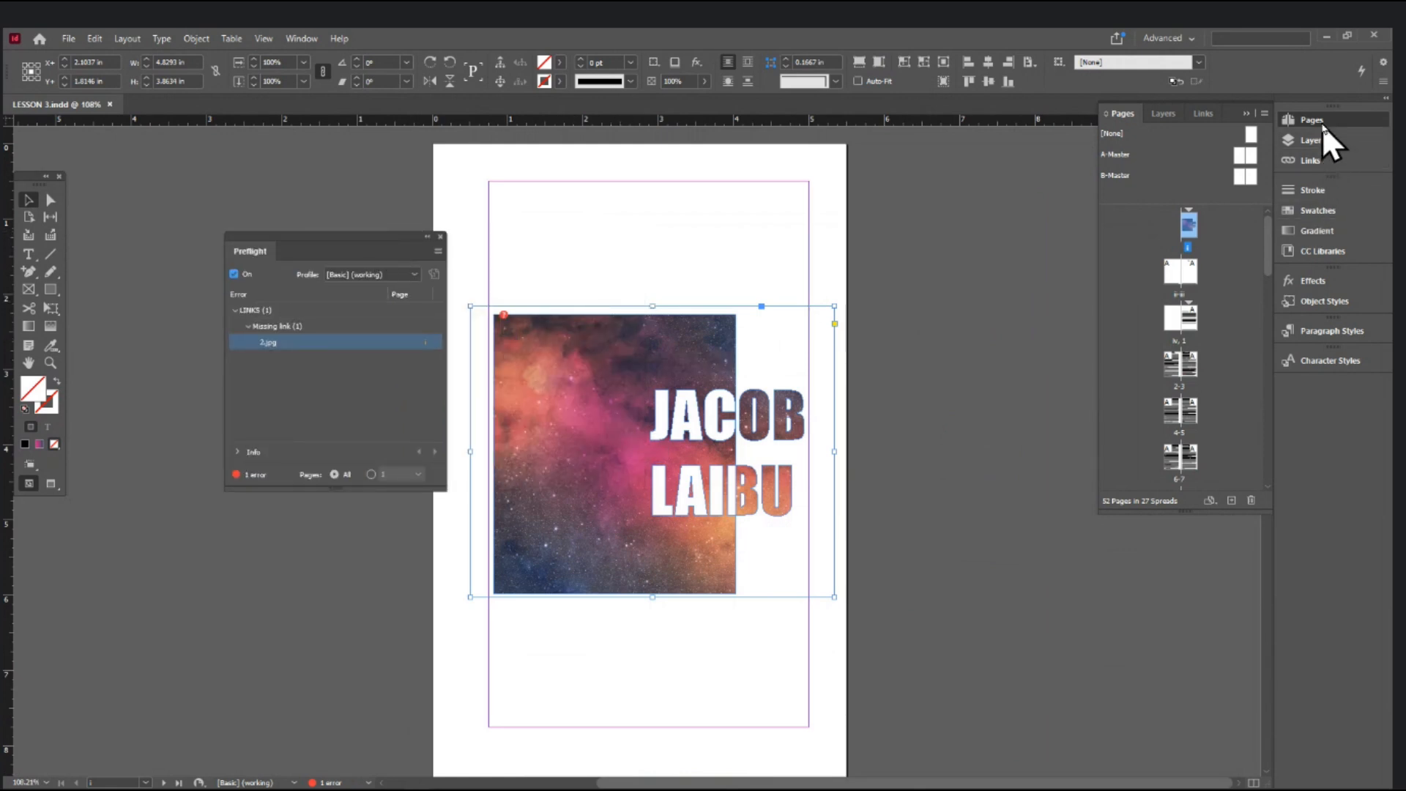
- Relink the missing 2.jpg cover image to 21.jpg from the Links panel
left_click(1320, 161)
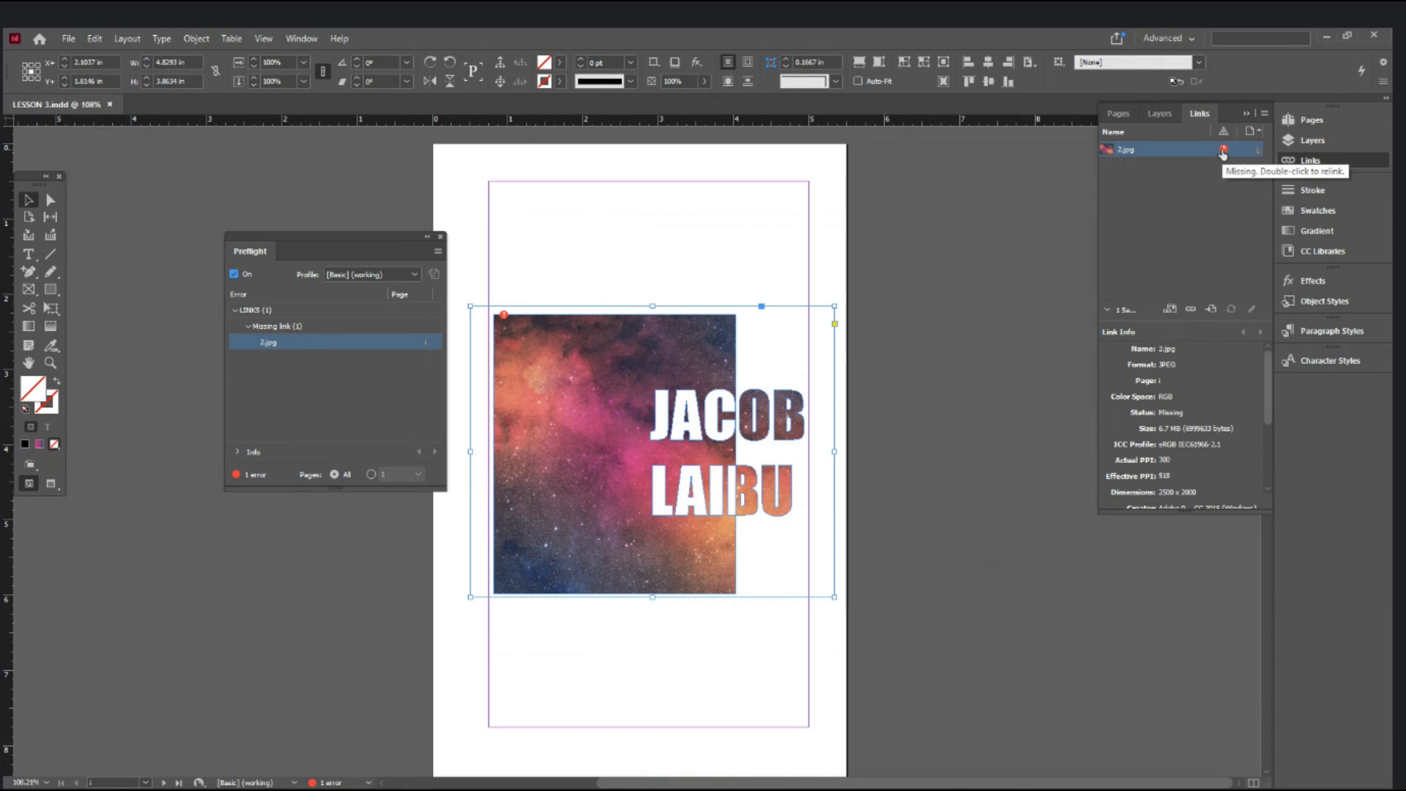
double_click(1222, 151)
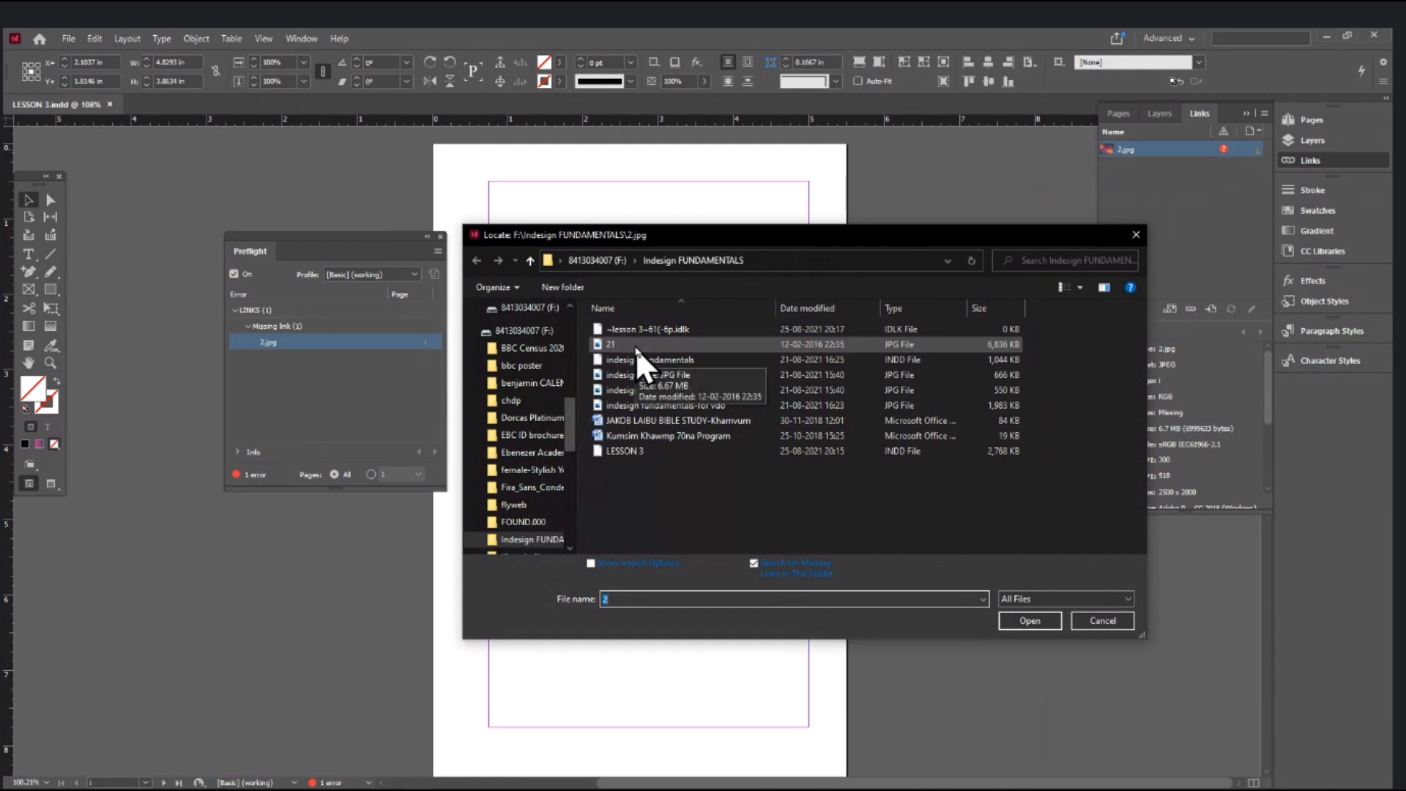
left_click(636, 347)
left_click(1029, 620)
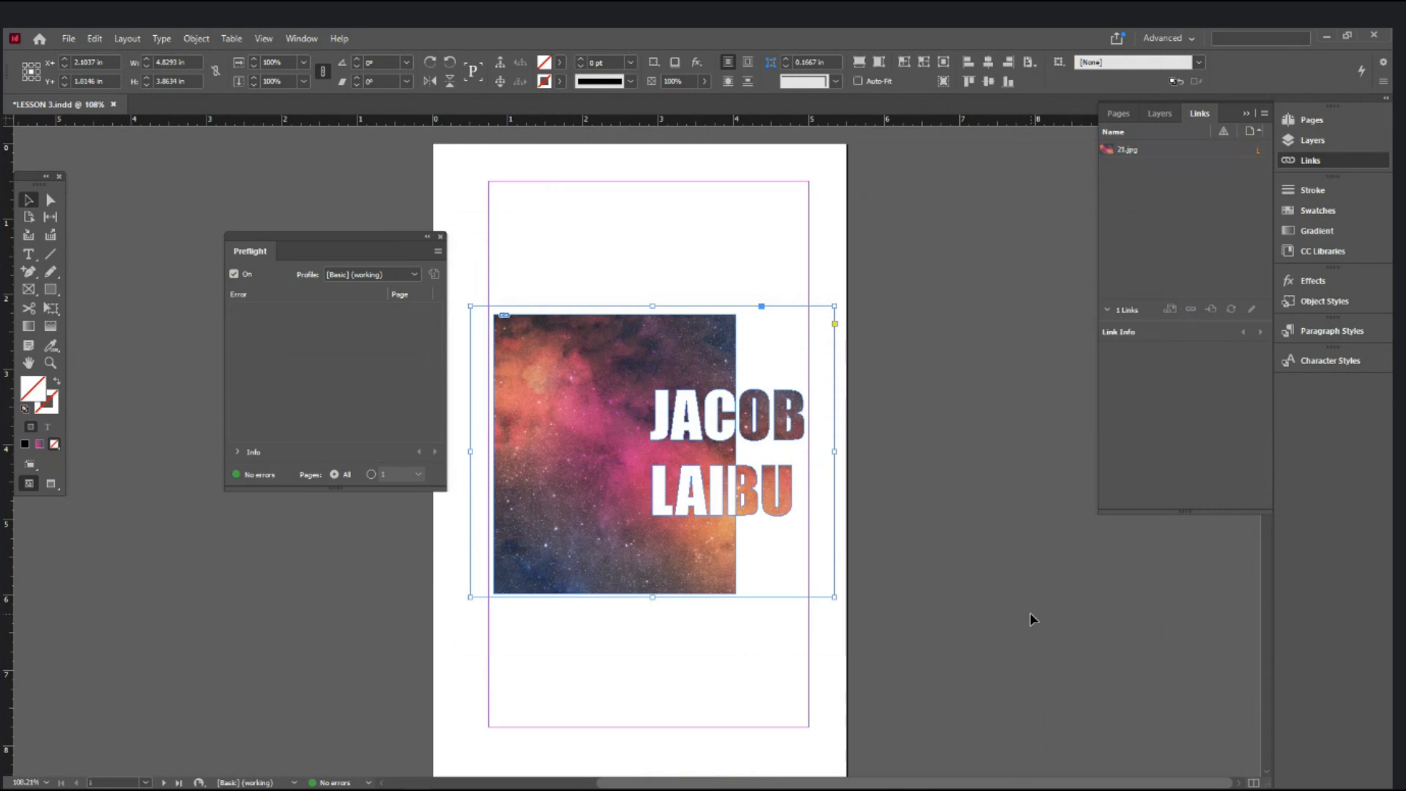
- Close the Preflight panel, deselect the image frame, and save the document
left_click(441, 237)
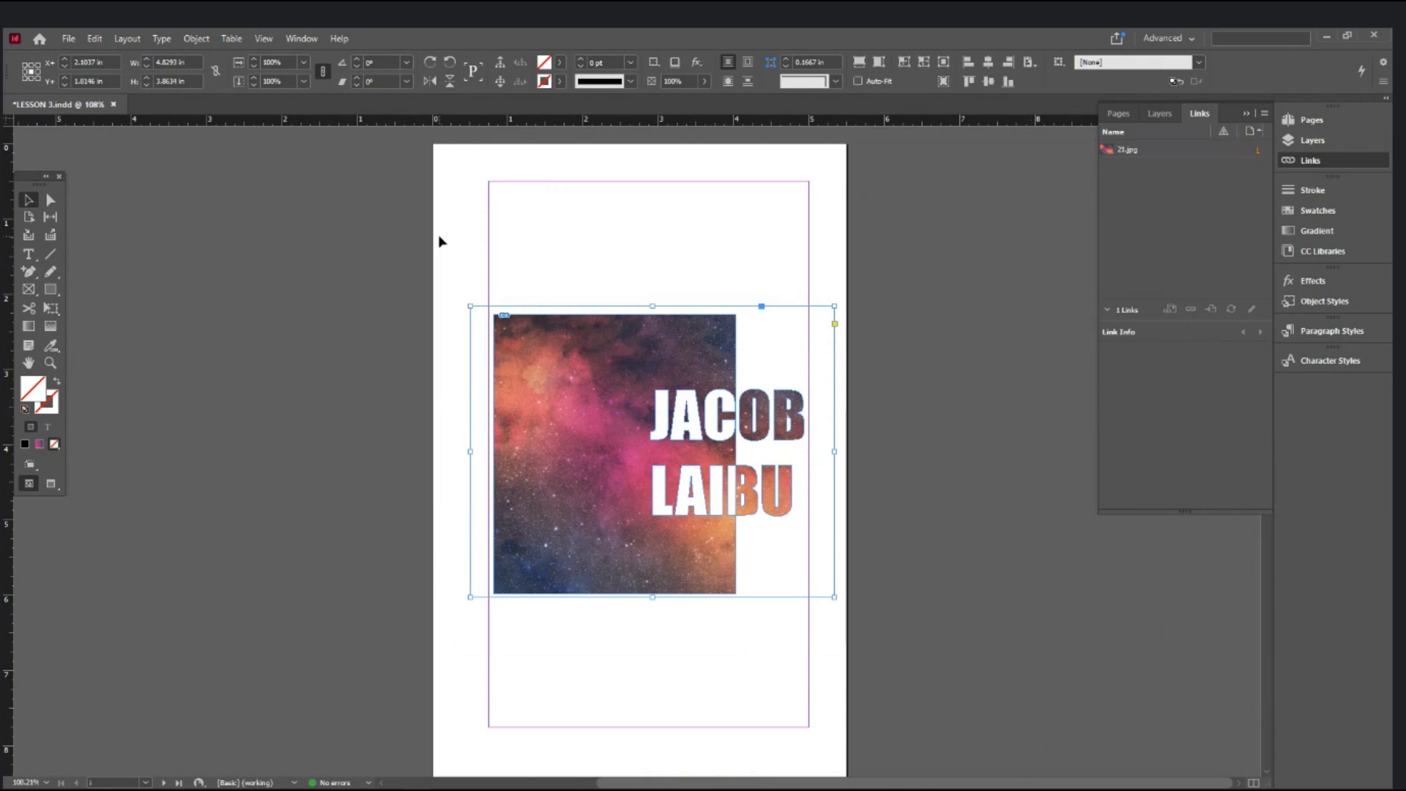
left_click(399, 269)
key("ctrl+s")
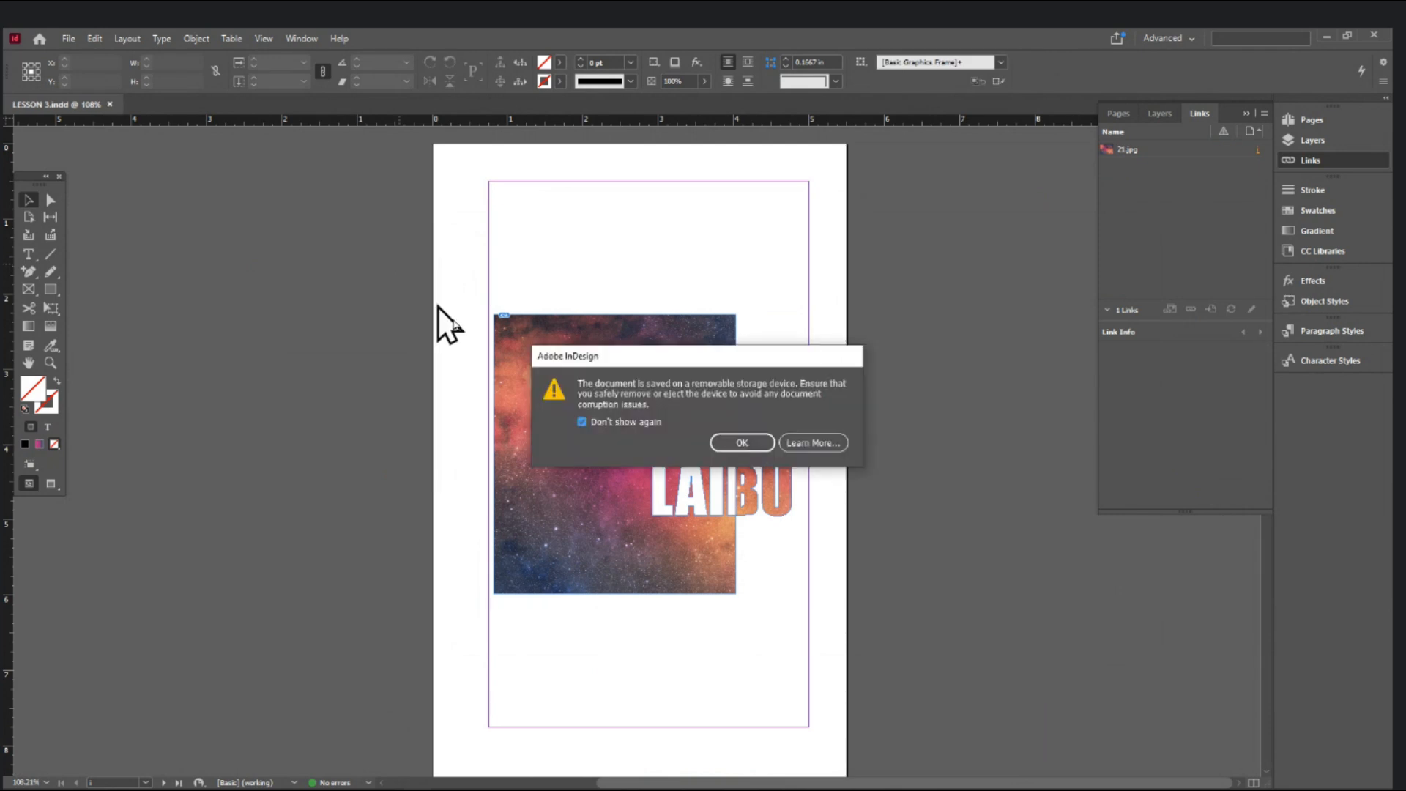
- Dismiss the removable storage warning and run File > Package, continuing past the Summary
left_click(740, 440)
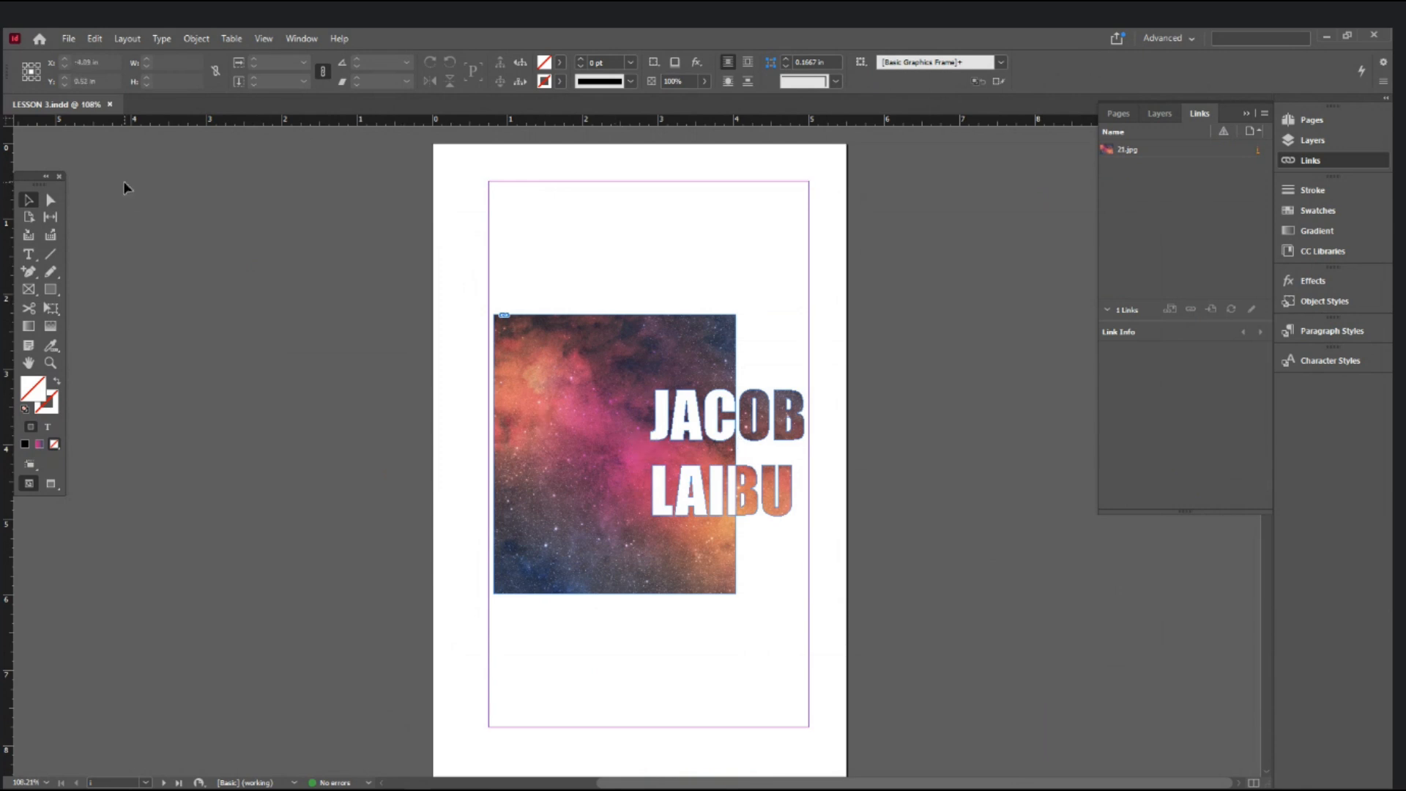
left_click(69, 39)
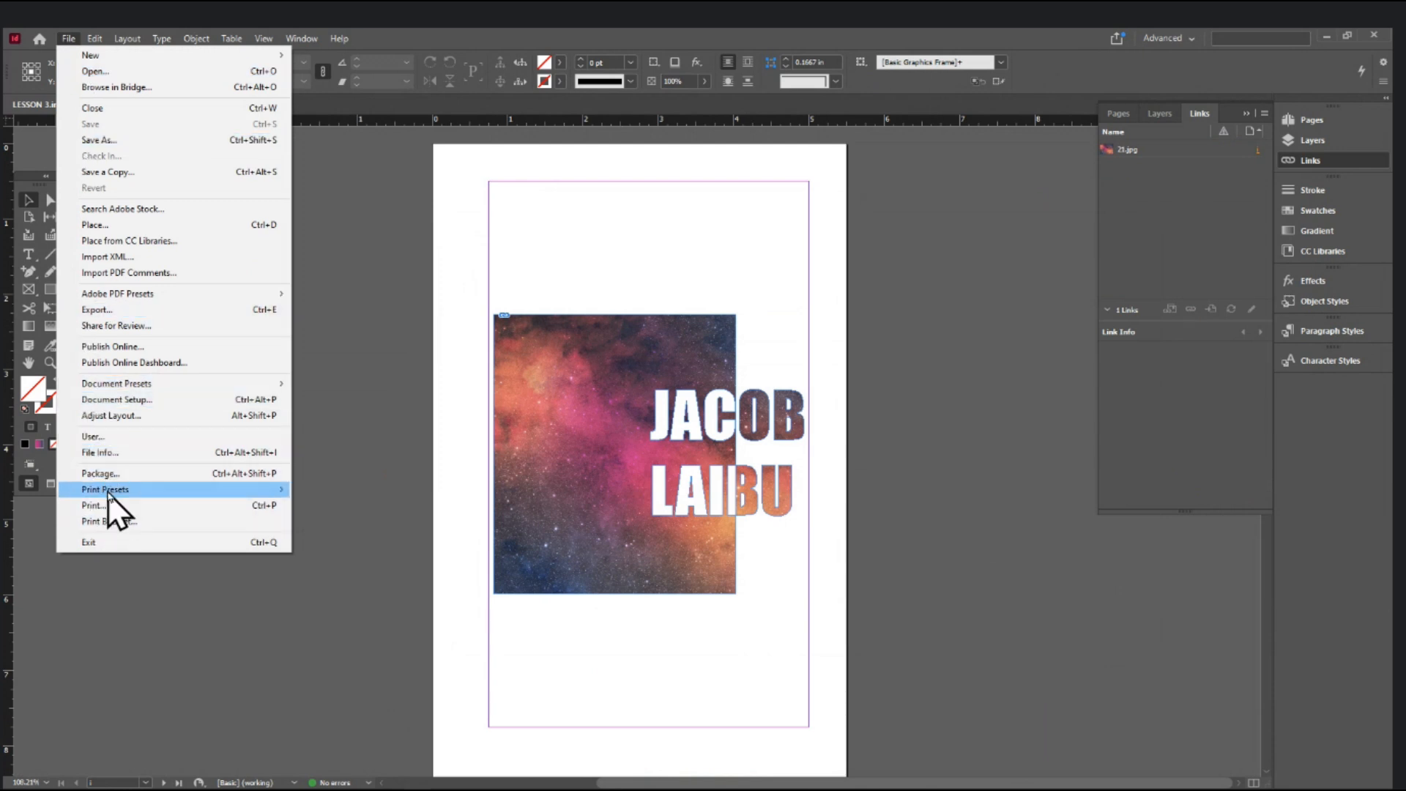
left_click(113, 474)
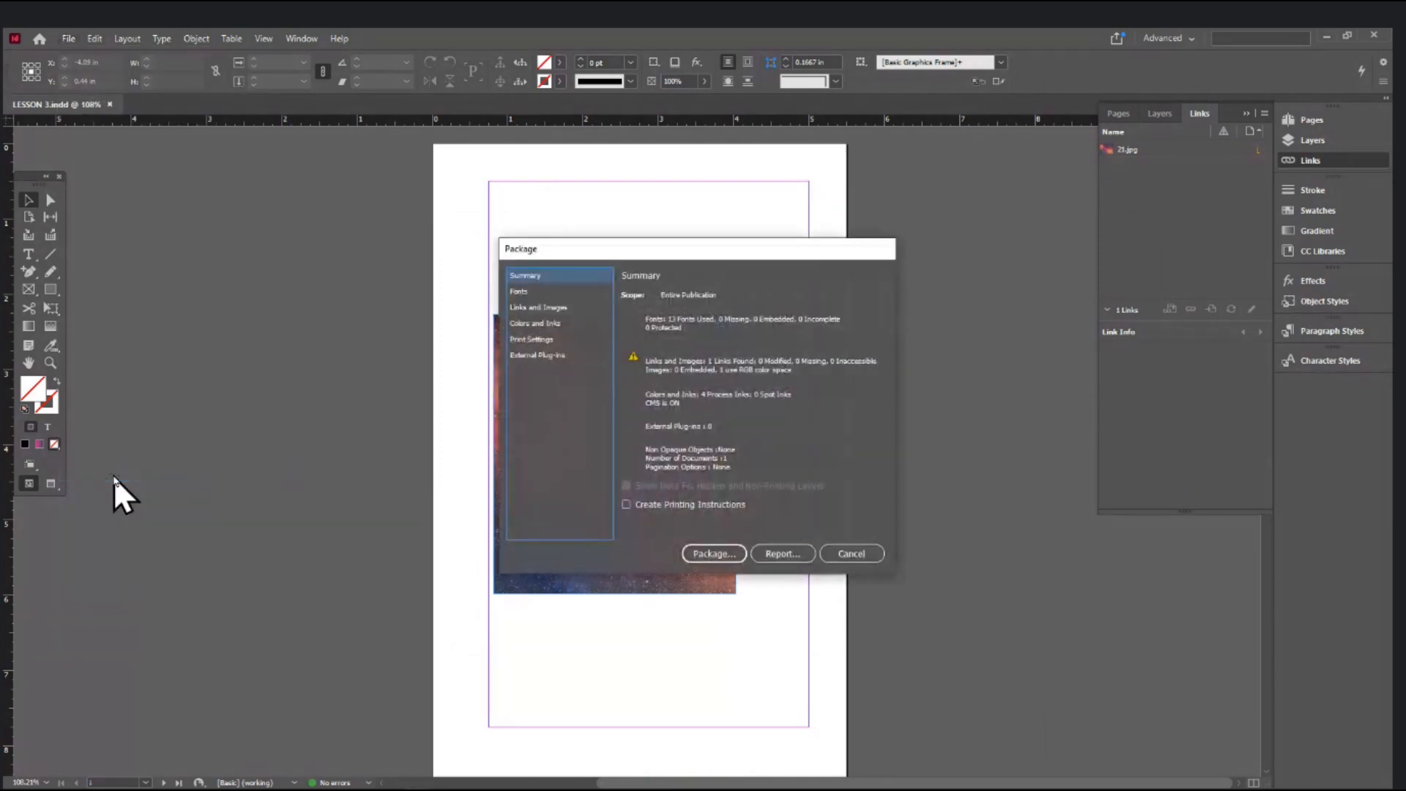
left_click(709, 553)
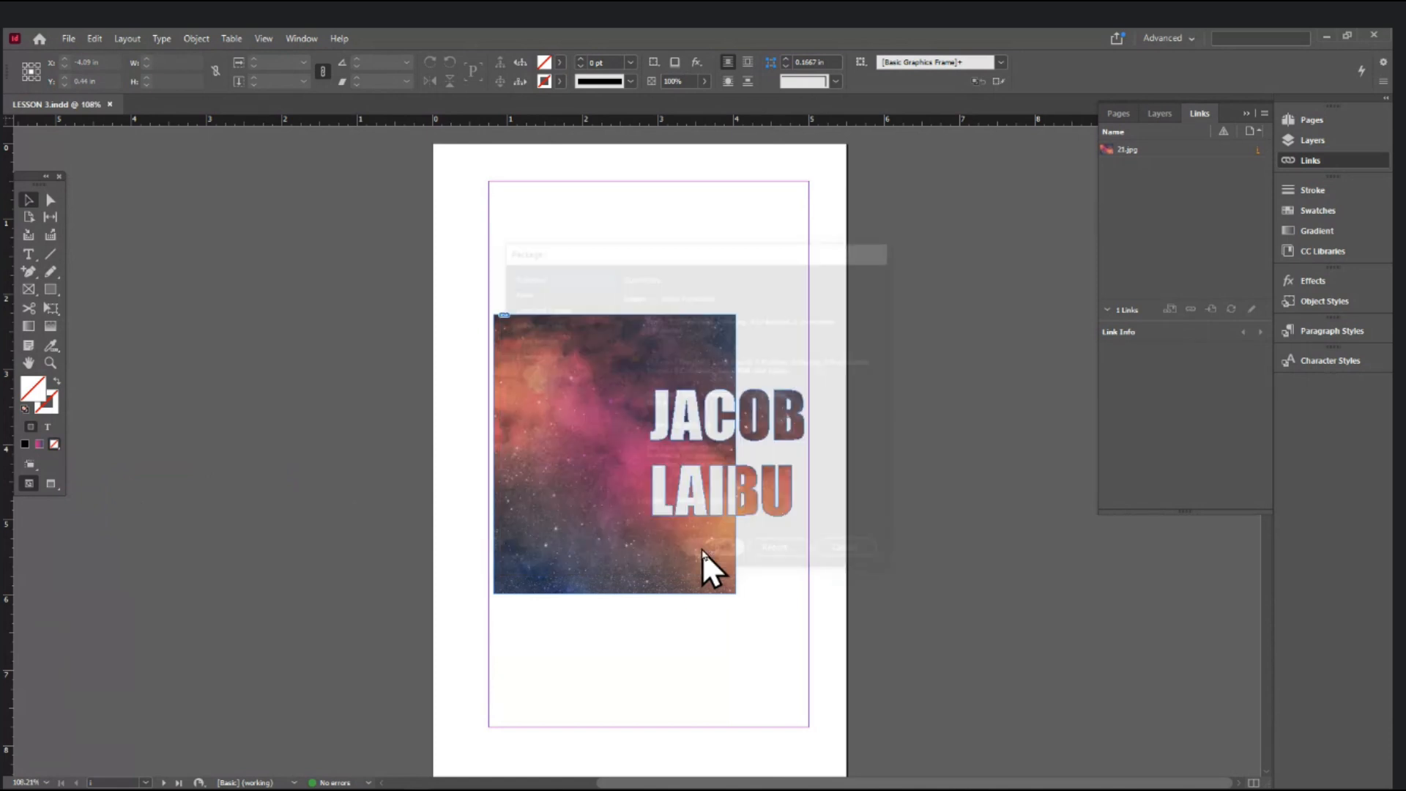
scroll(533, 373, "up", 5)
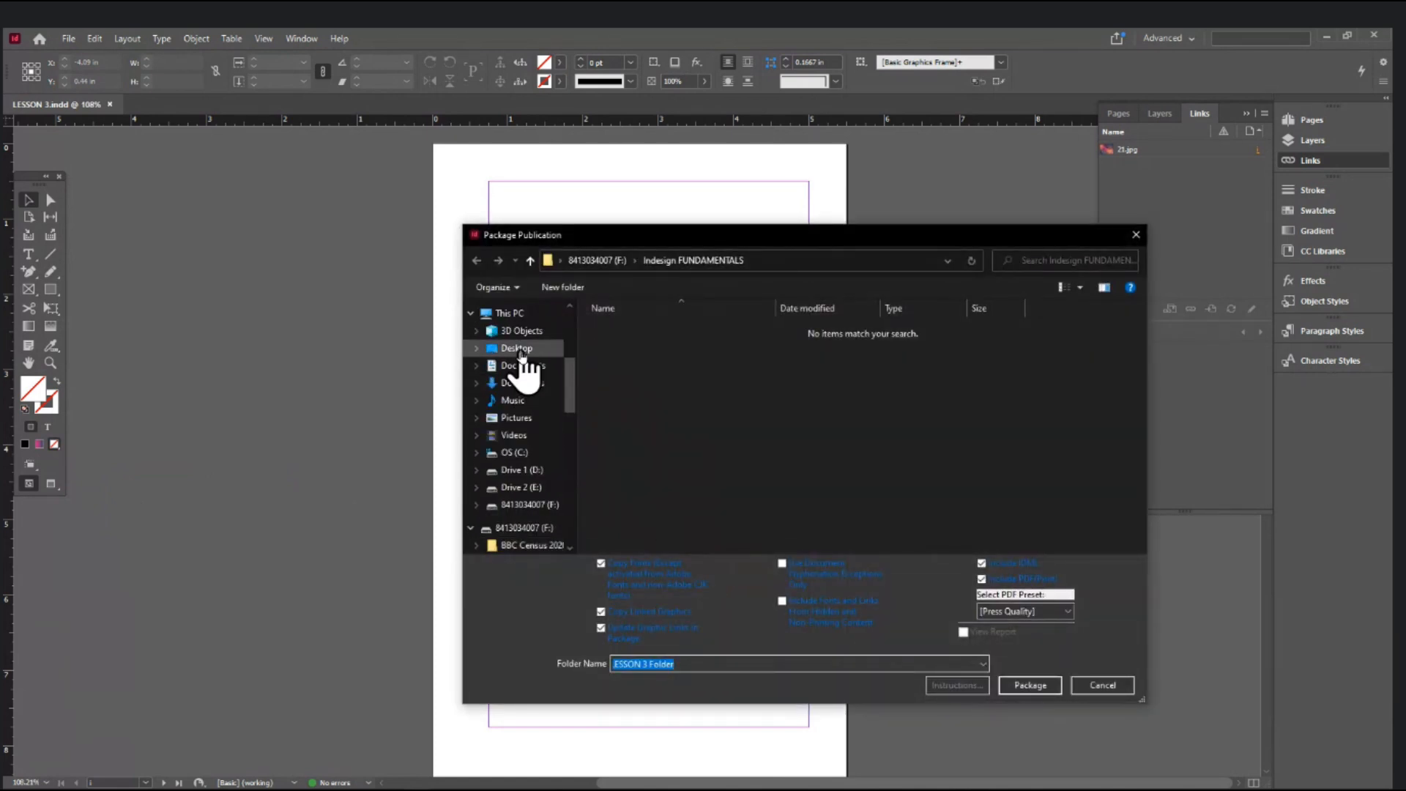
- Package LESSON 3 to the Desktop as LESSON 3 Folder with a [Press Quality] PDF, accepting the font warning
left_click(523, 349)
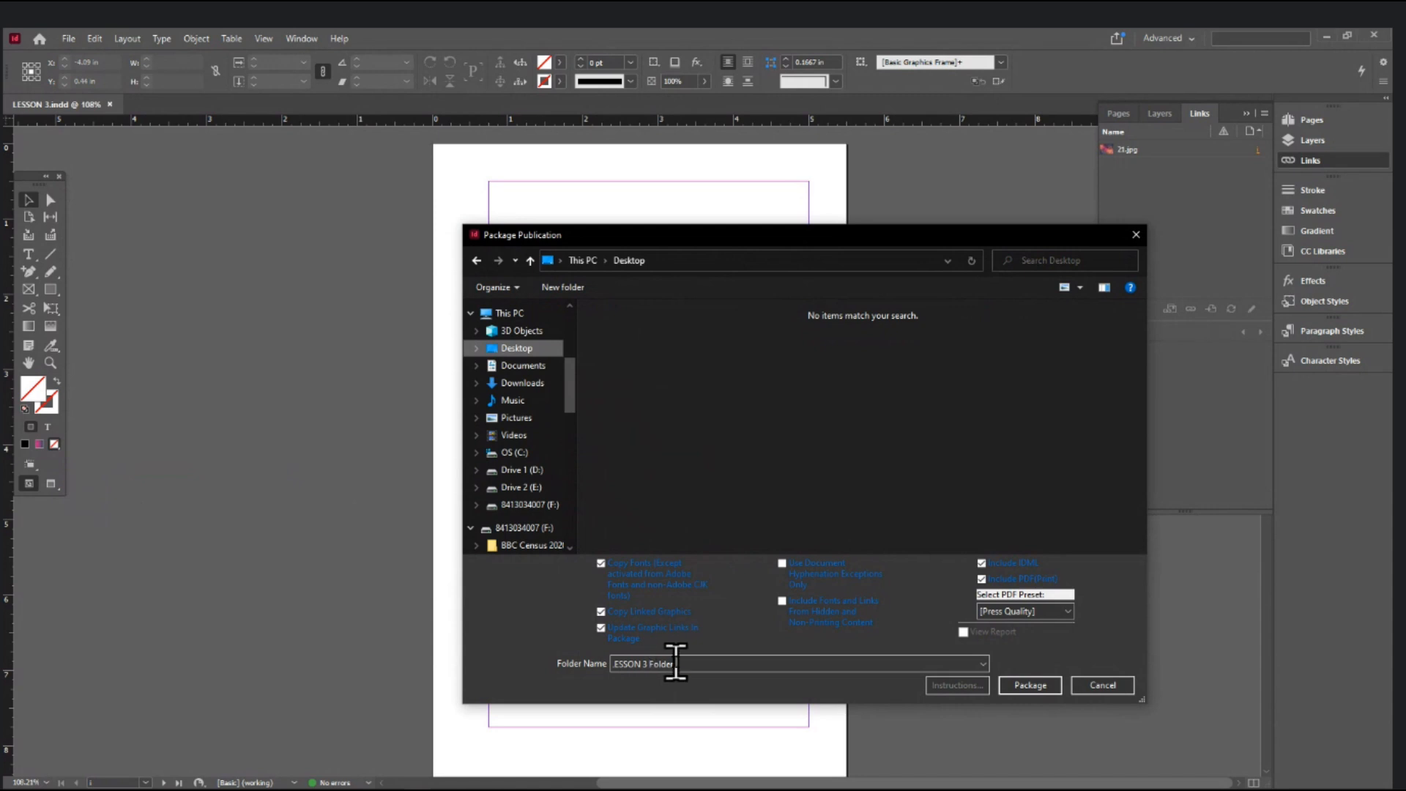
left_click(673, 663)
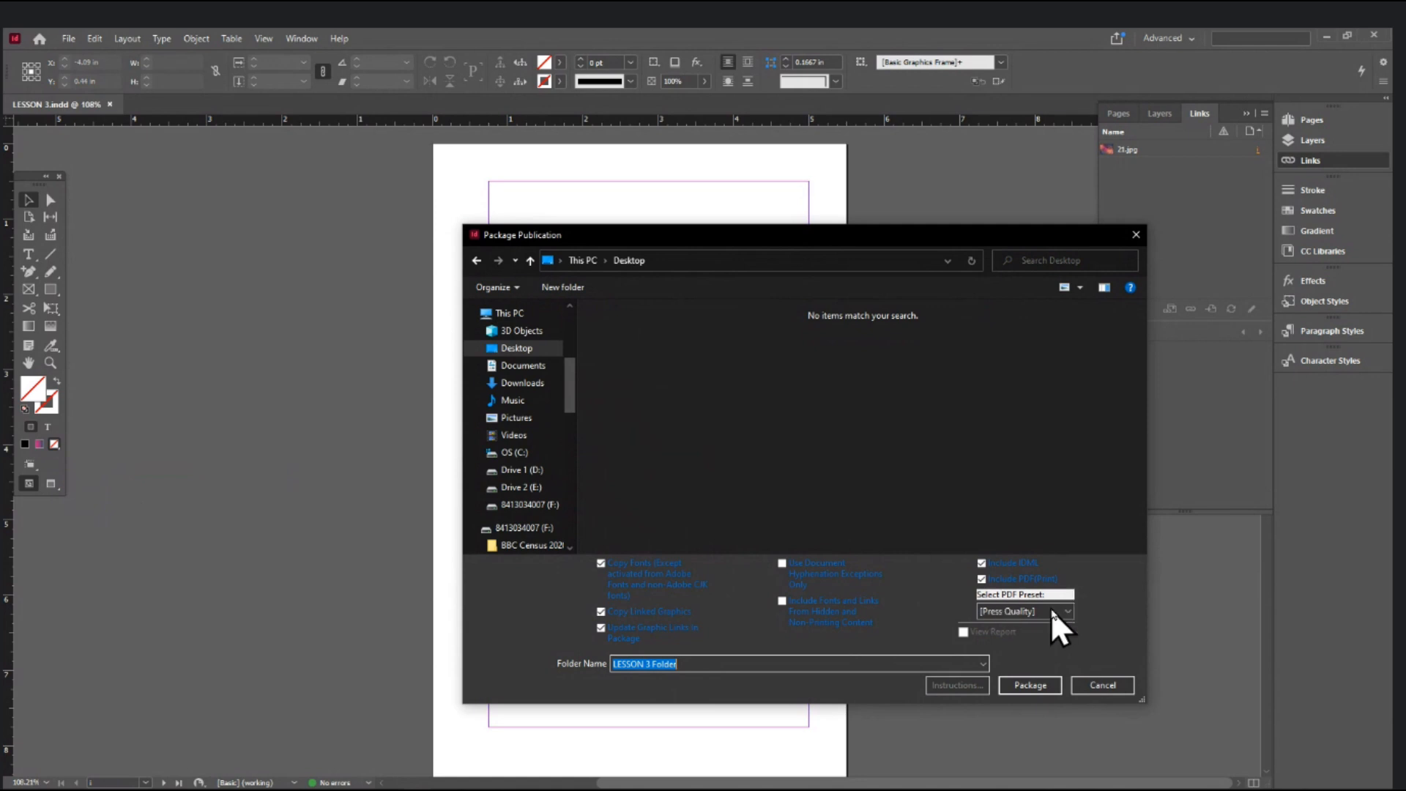
left_click(1069, 610)
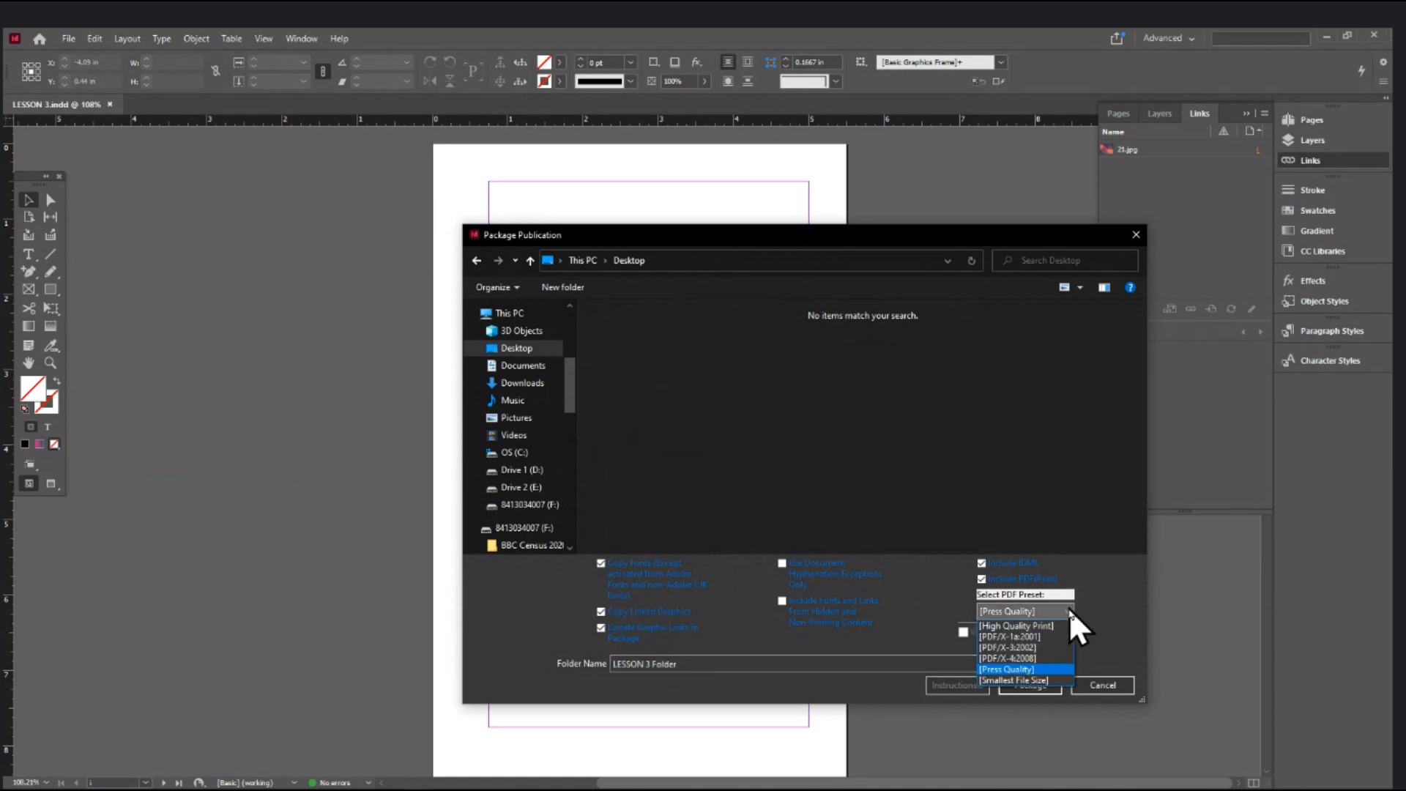
left_click(1034, 669)
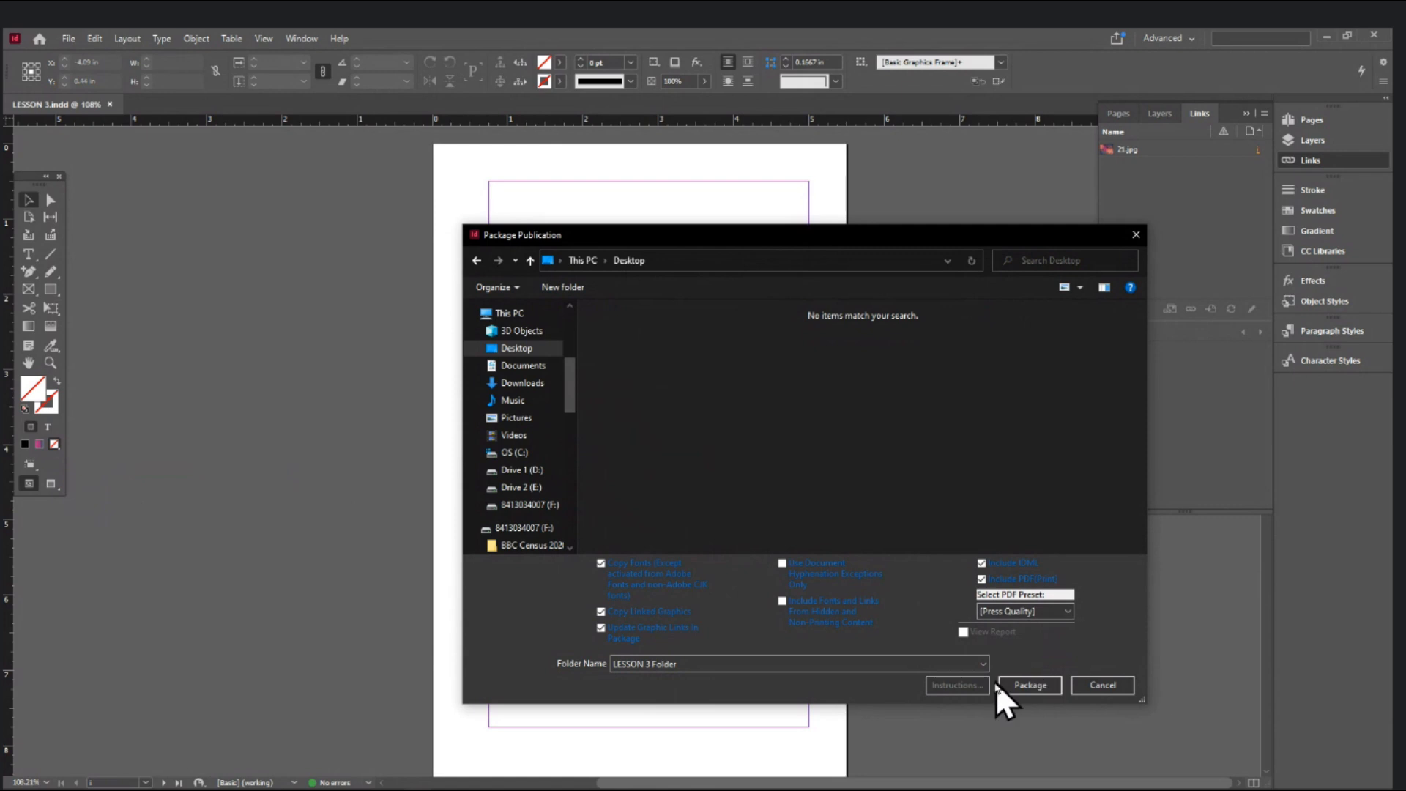
left_click(1031, 684)
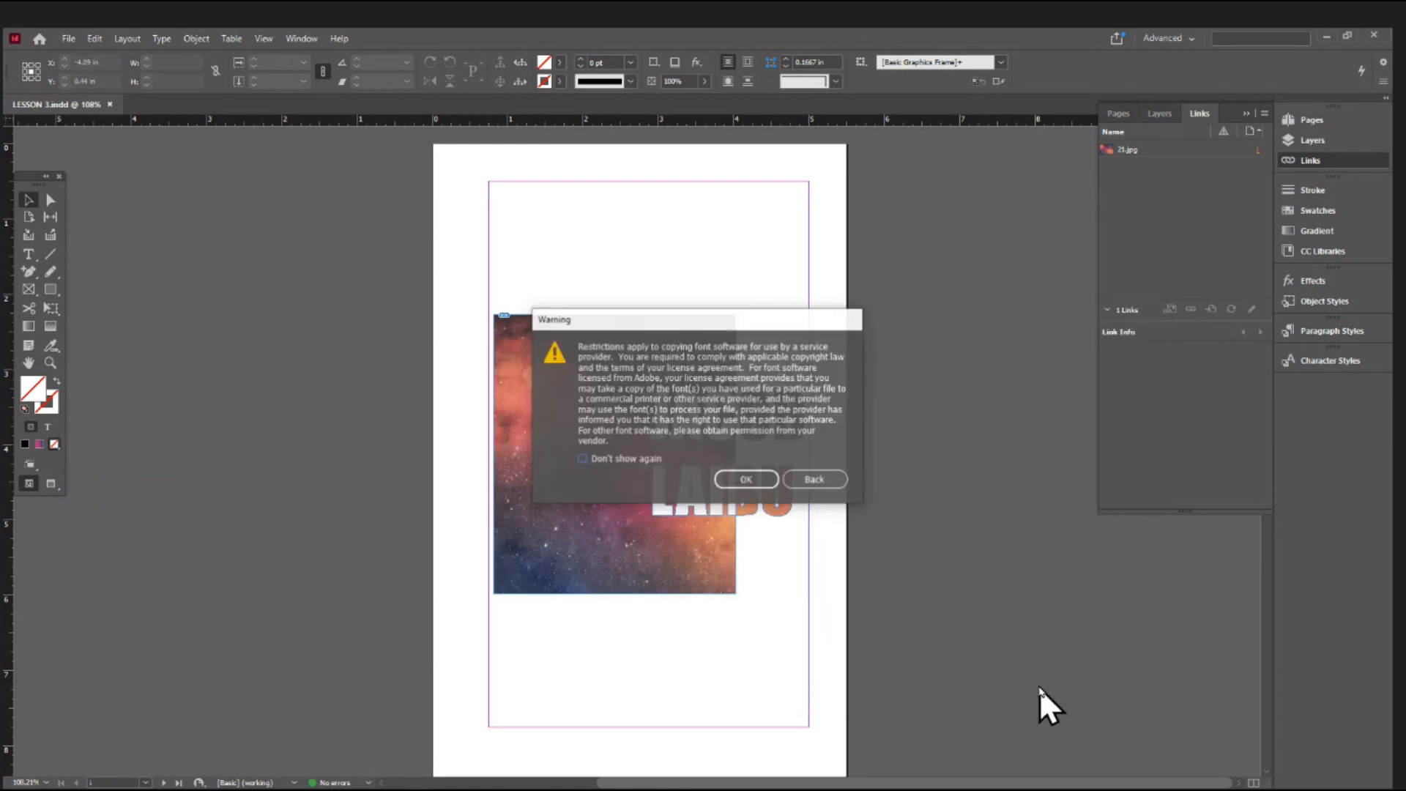
left_click(746, 480)
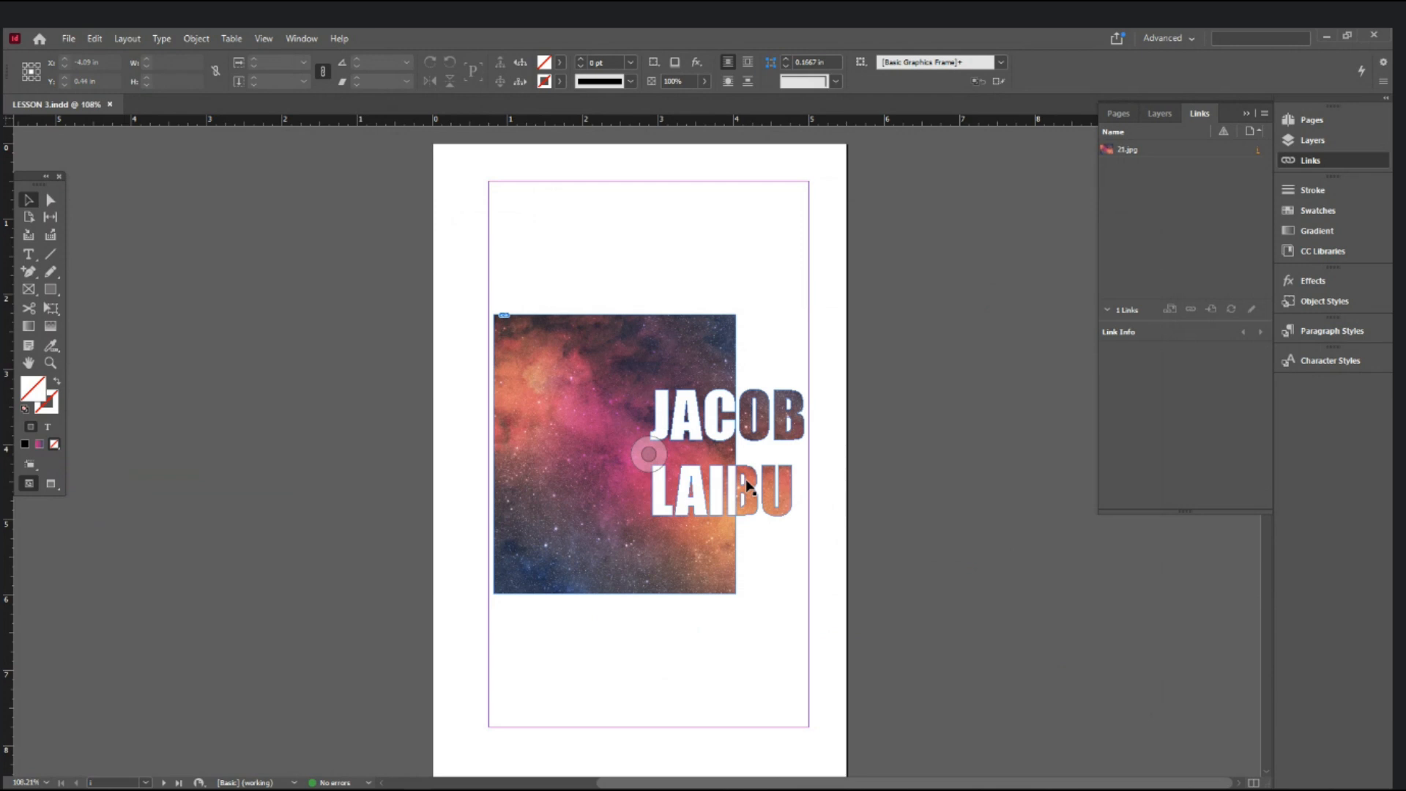
- Reveal the desktop and open LESSON 3 Folder
key("super+d")
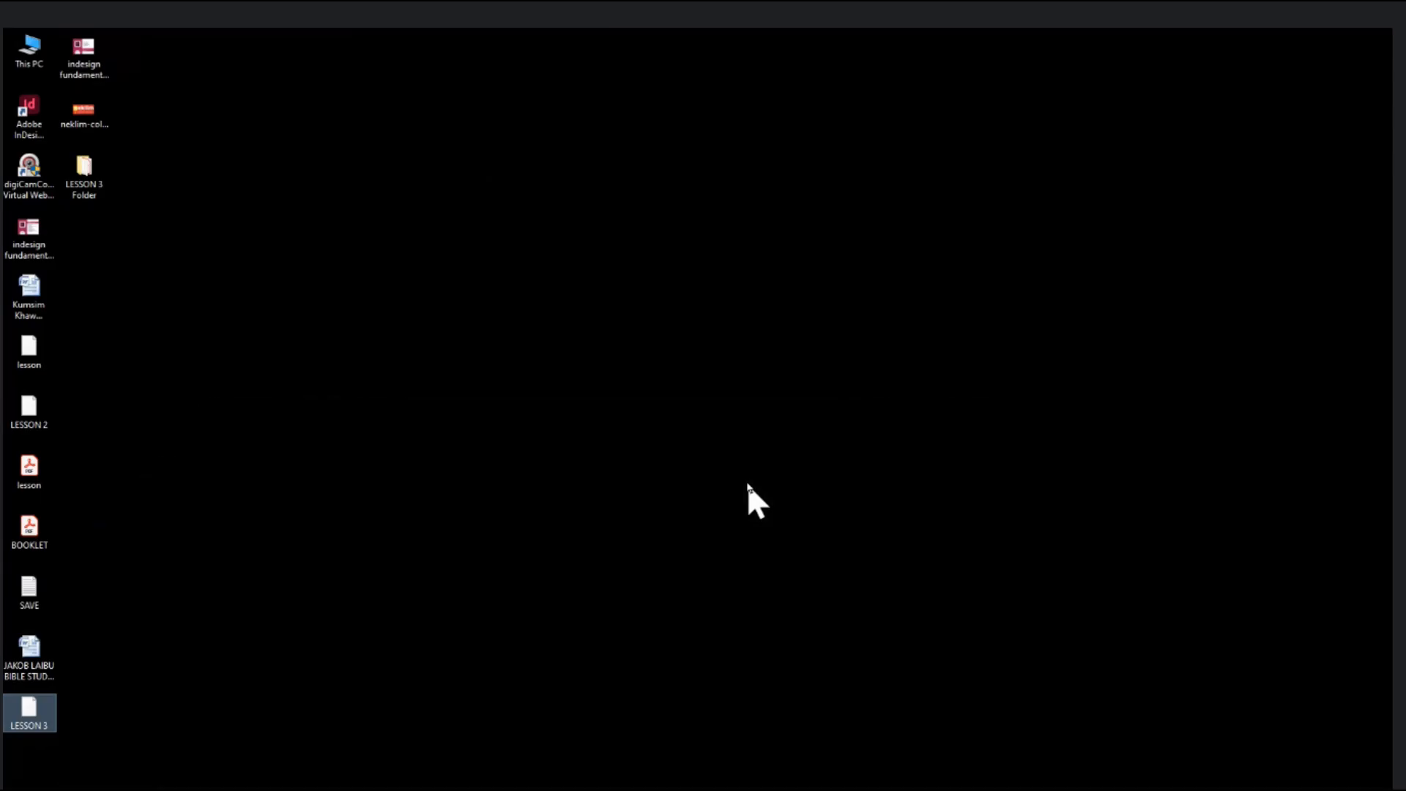
left_click(223, 187)
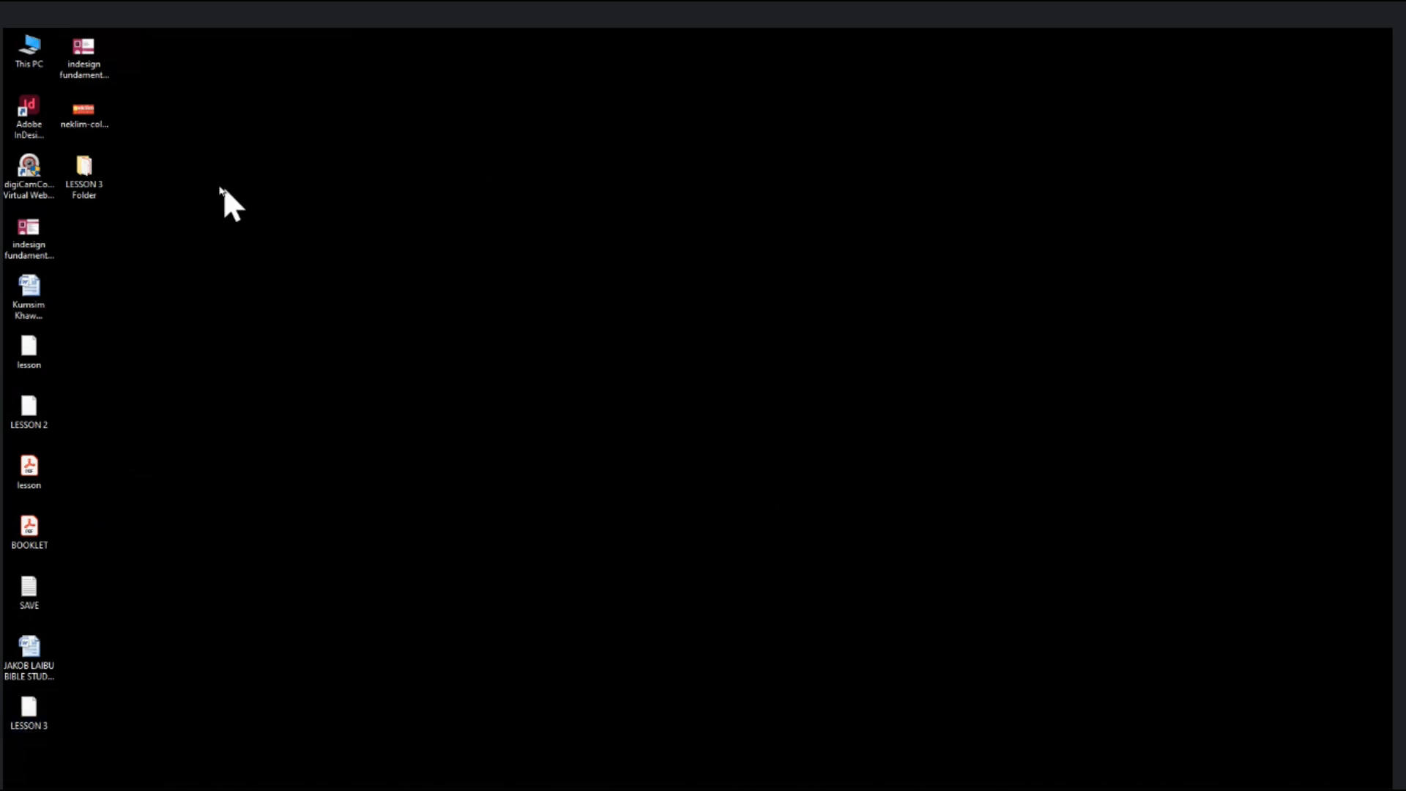
double_click(81, 171)
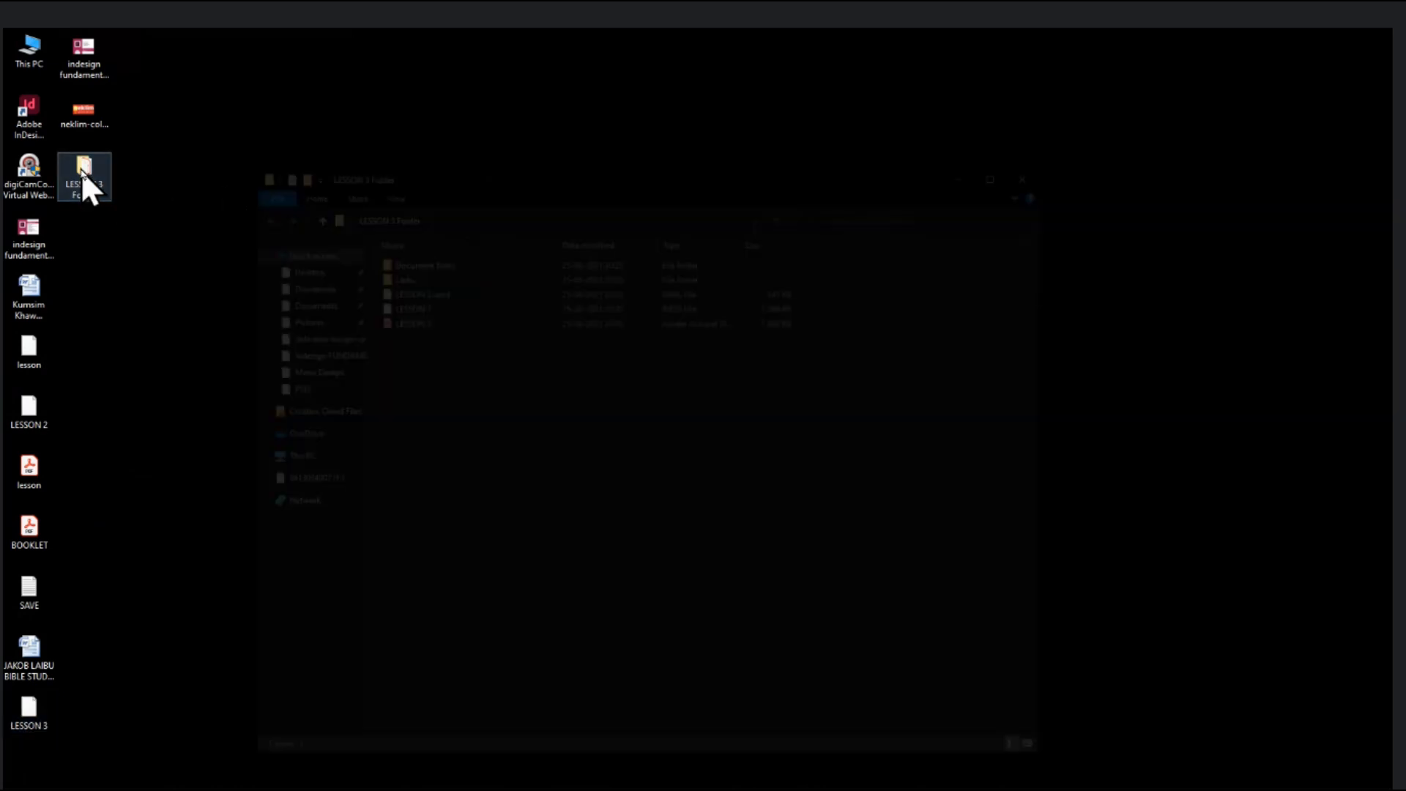
- Check the sizes of the packaged PDF, INDD, IDML, Links and Document fonts items
left_click(412, 315)
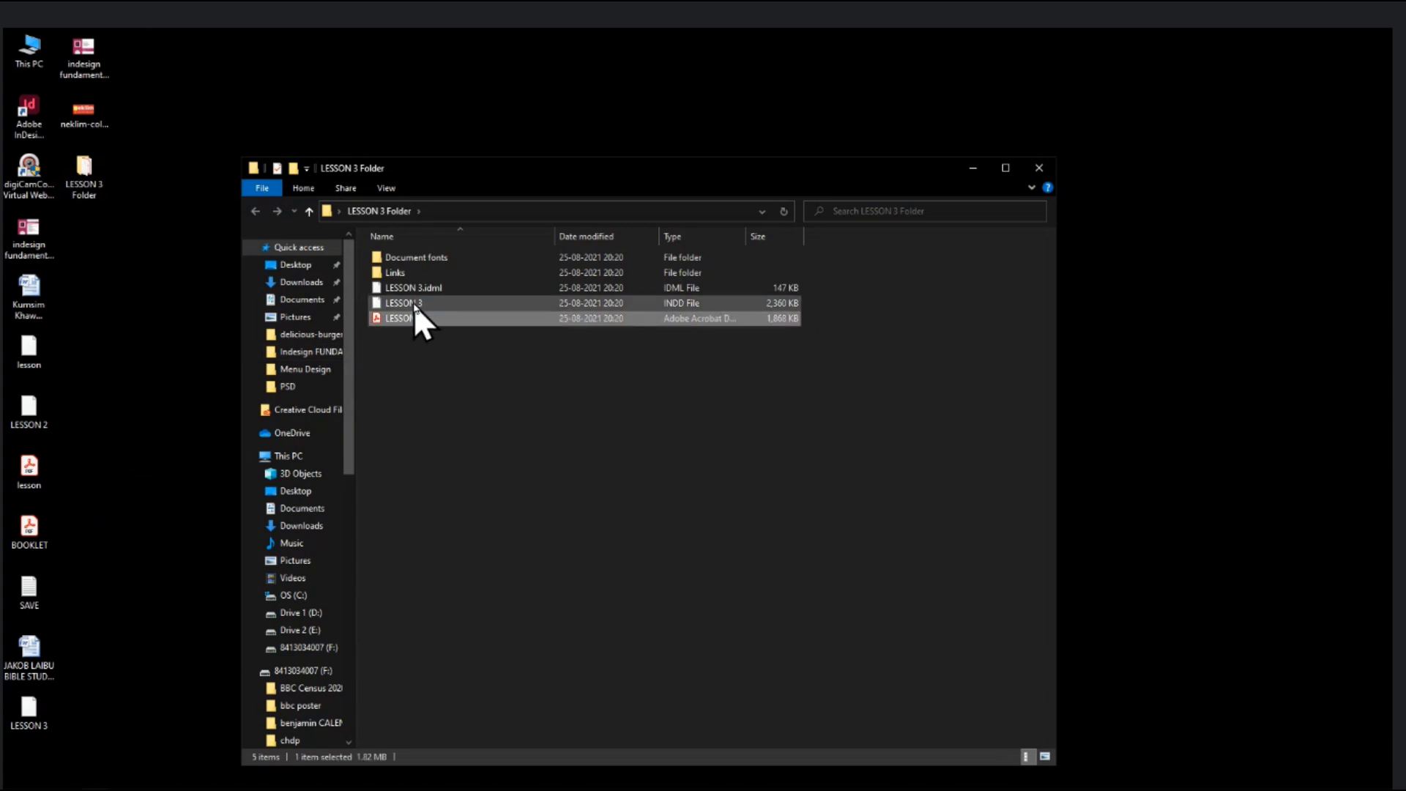
left_click(415, 304)
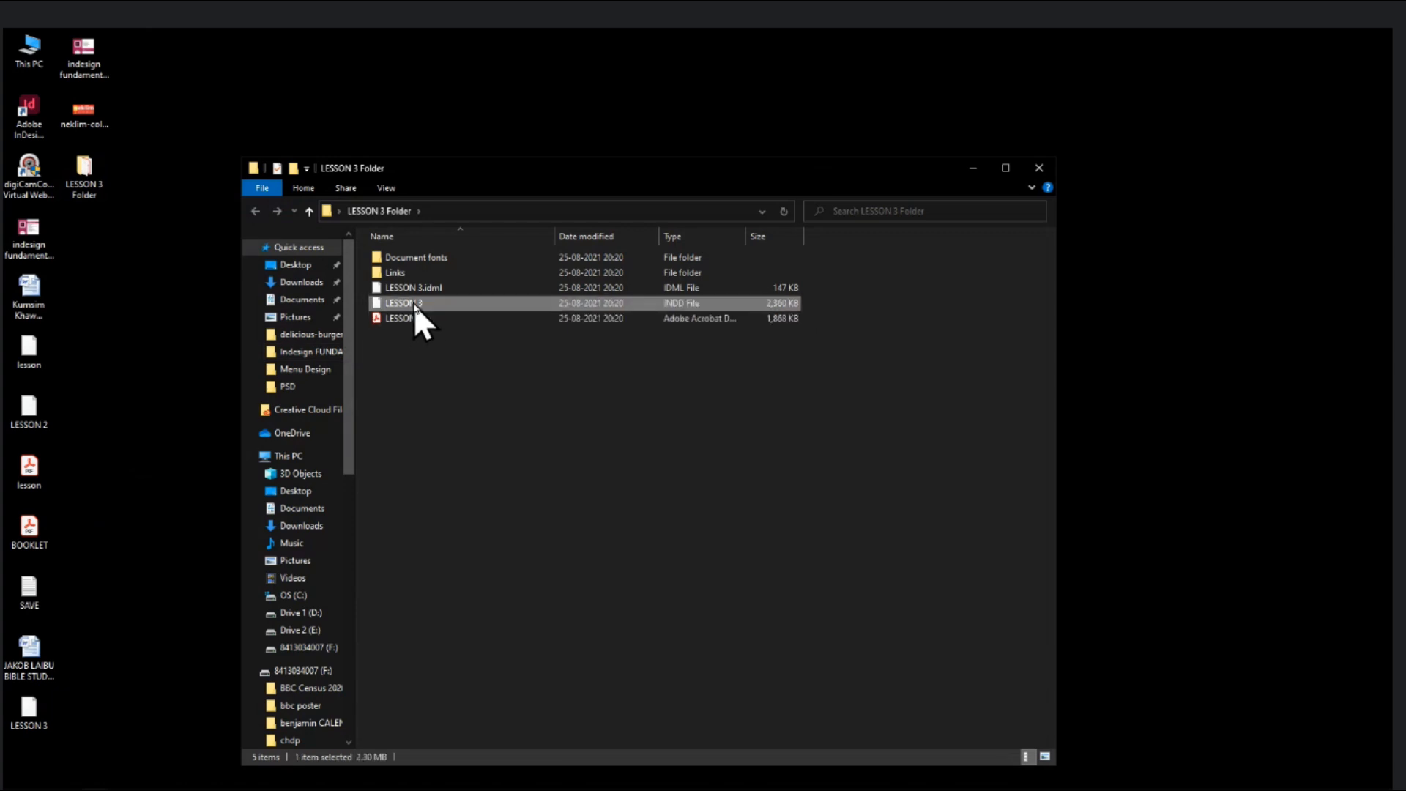
left_click(419, 287)
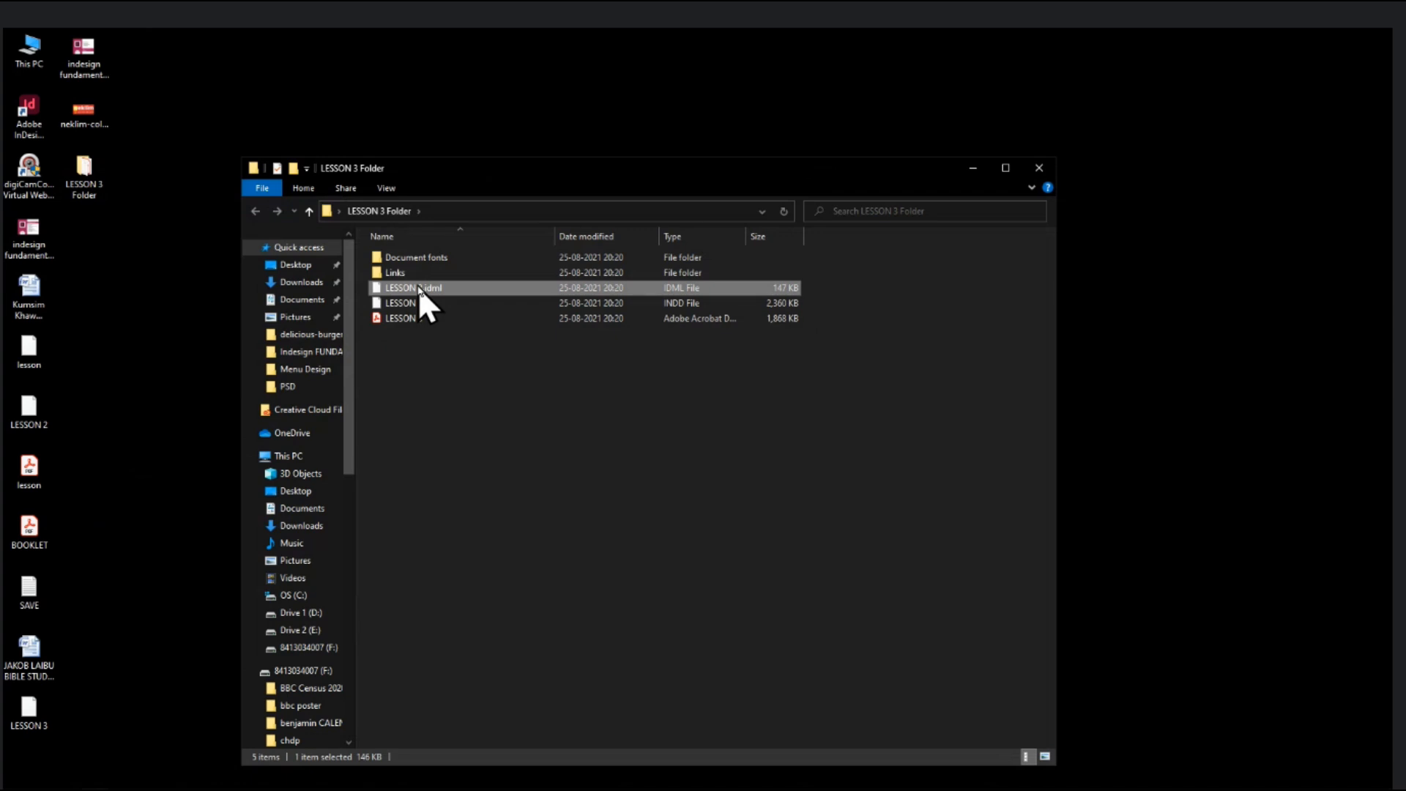
left_click(414, 302)
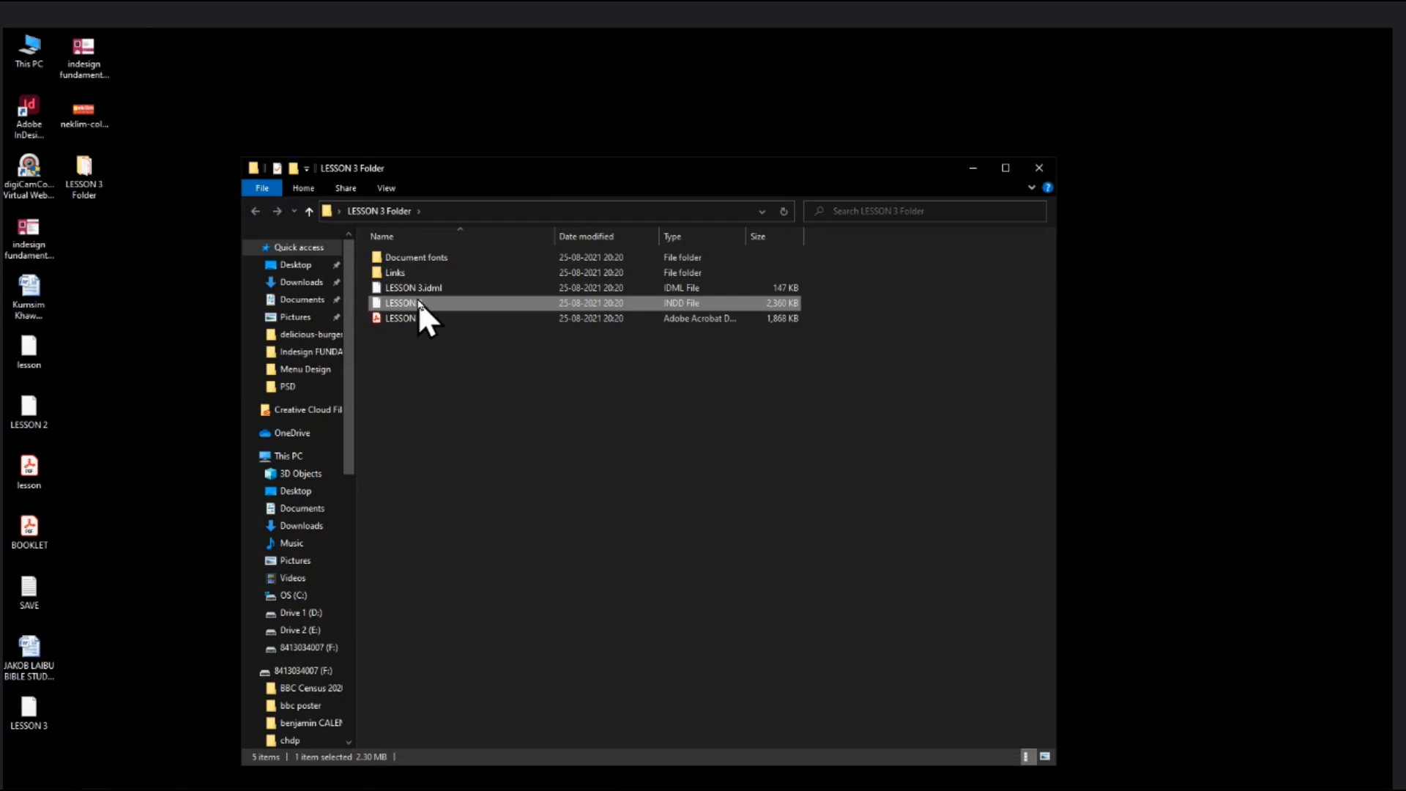
left_click(422, 292)
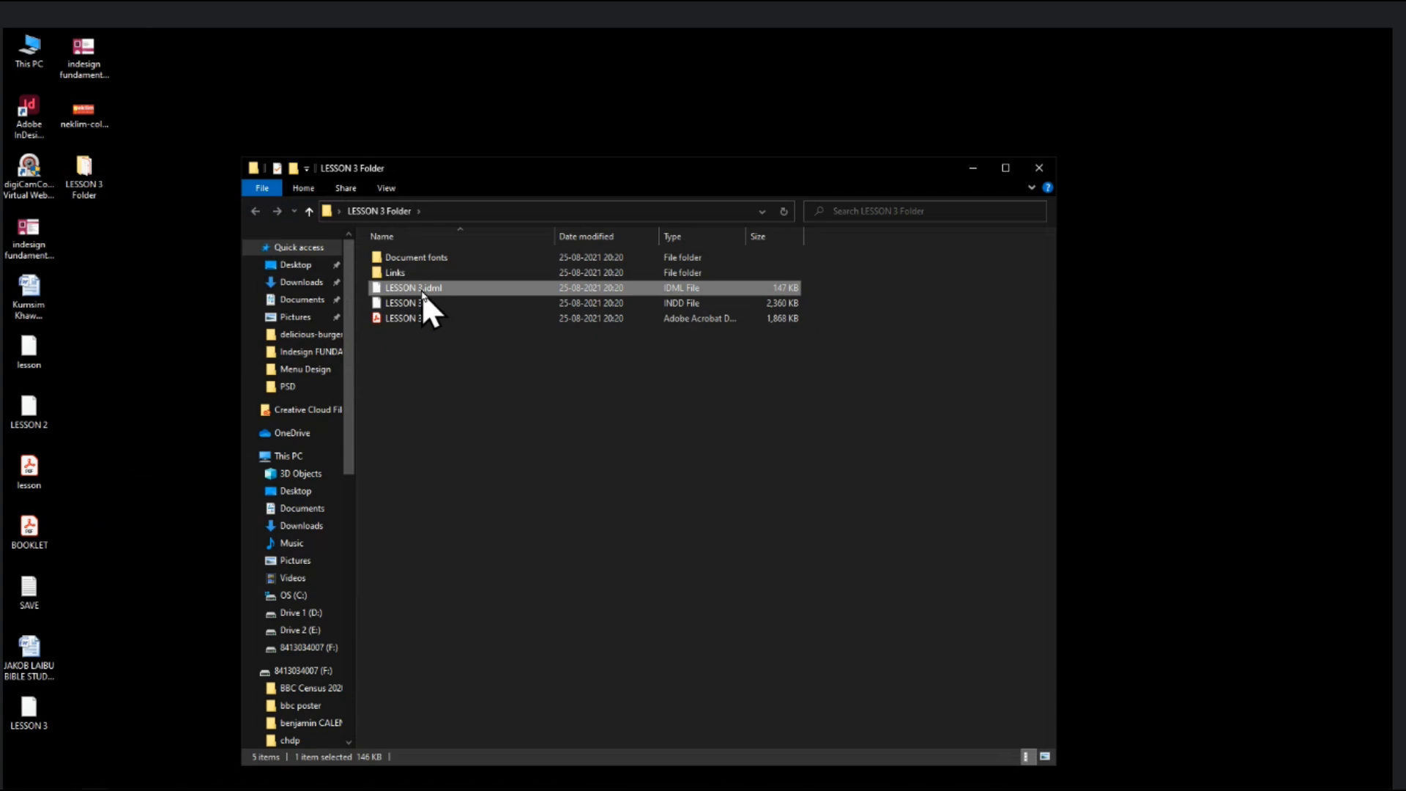
left_click(420, 301)
left_click(424, 288)
left_click(423, 273)
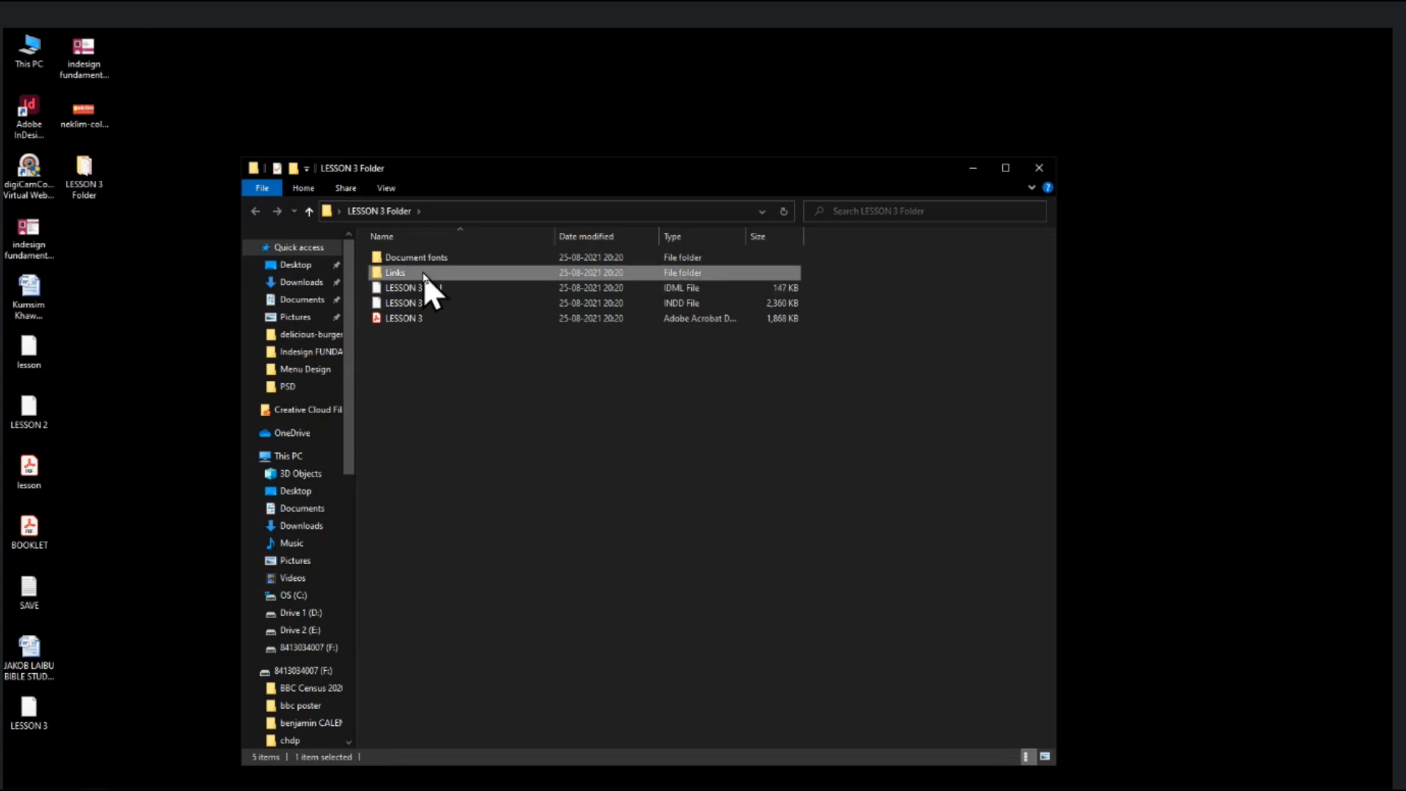
left_click(426, 261)
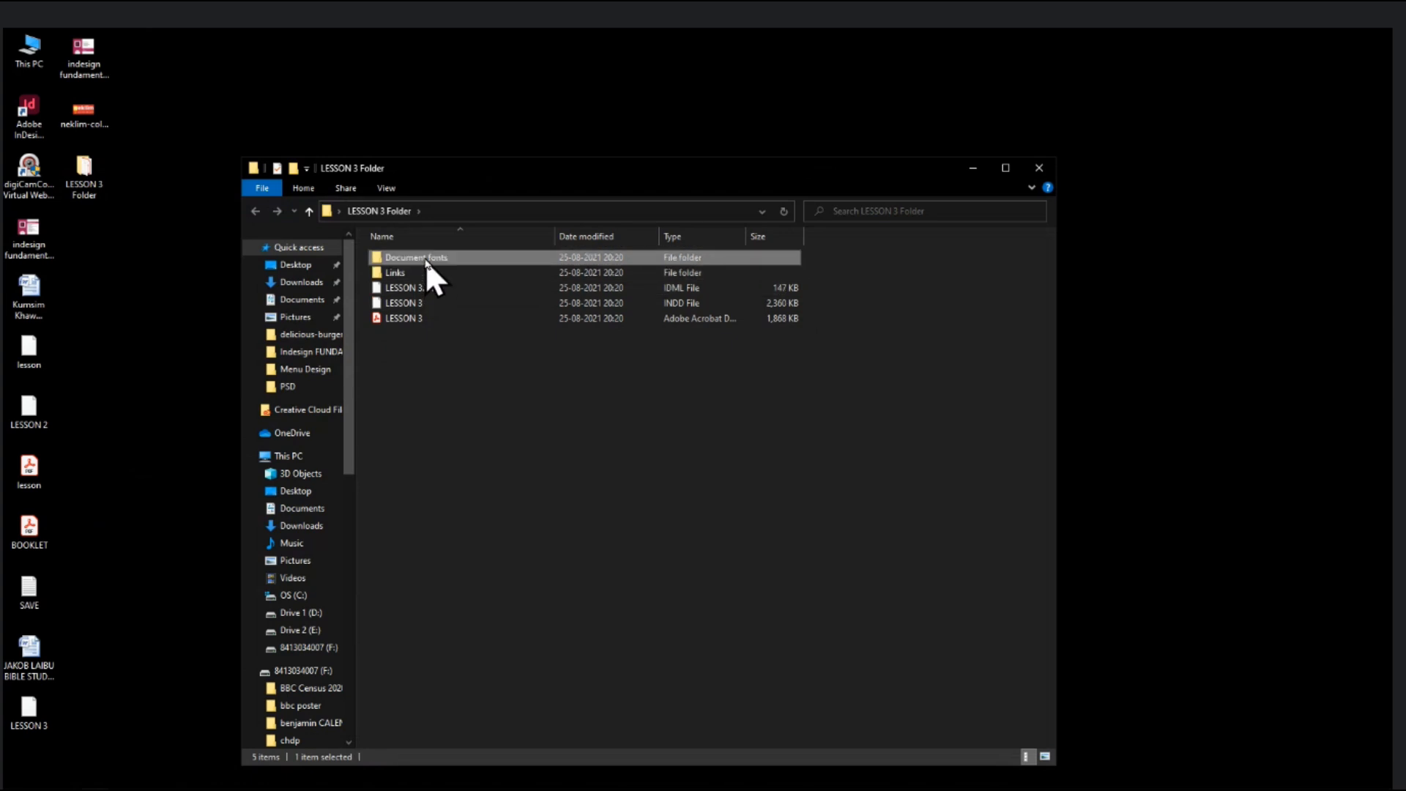
- Inspect the 14 packaged font files in the Document fonts folder
double_click(424, 259)
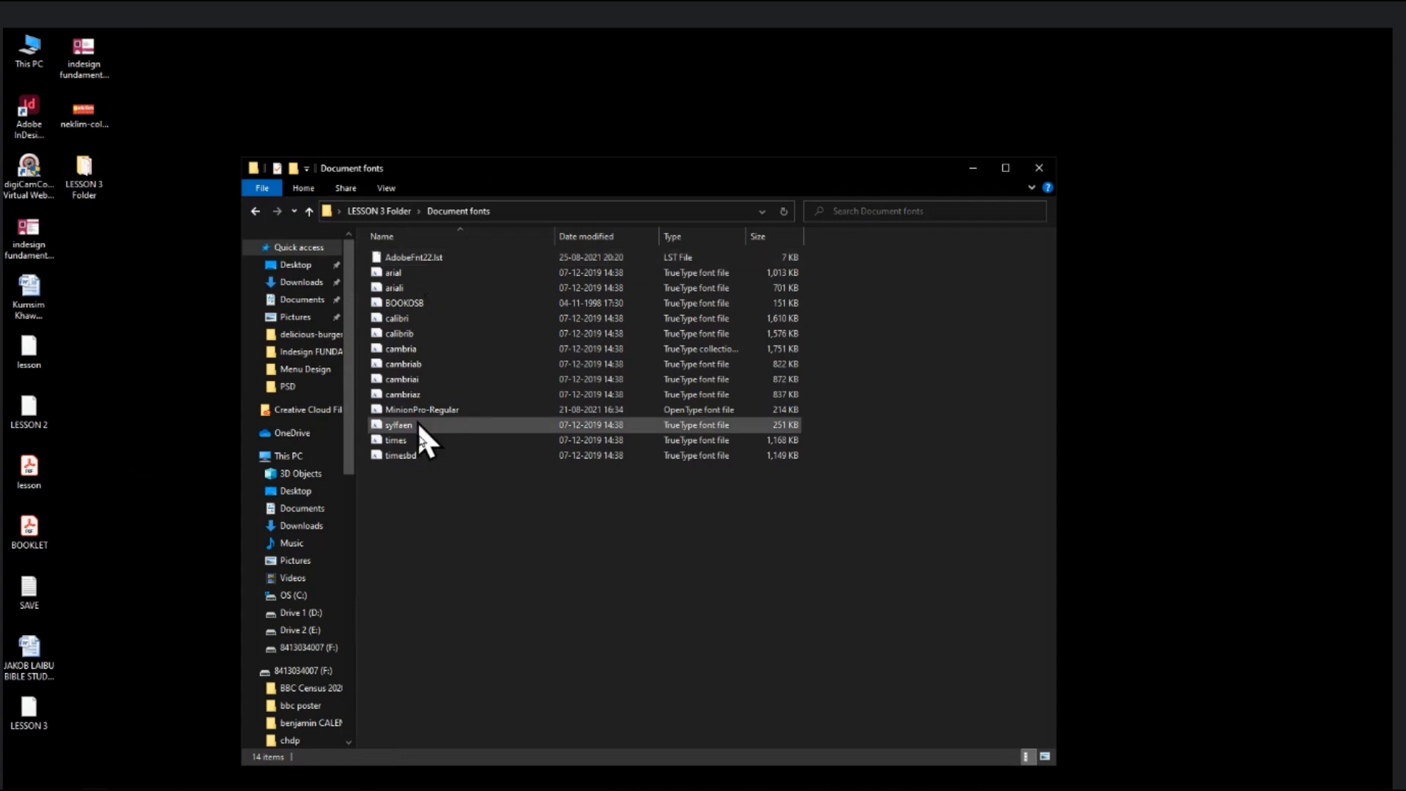
left_click_drag(652, 603, 383, 243)
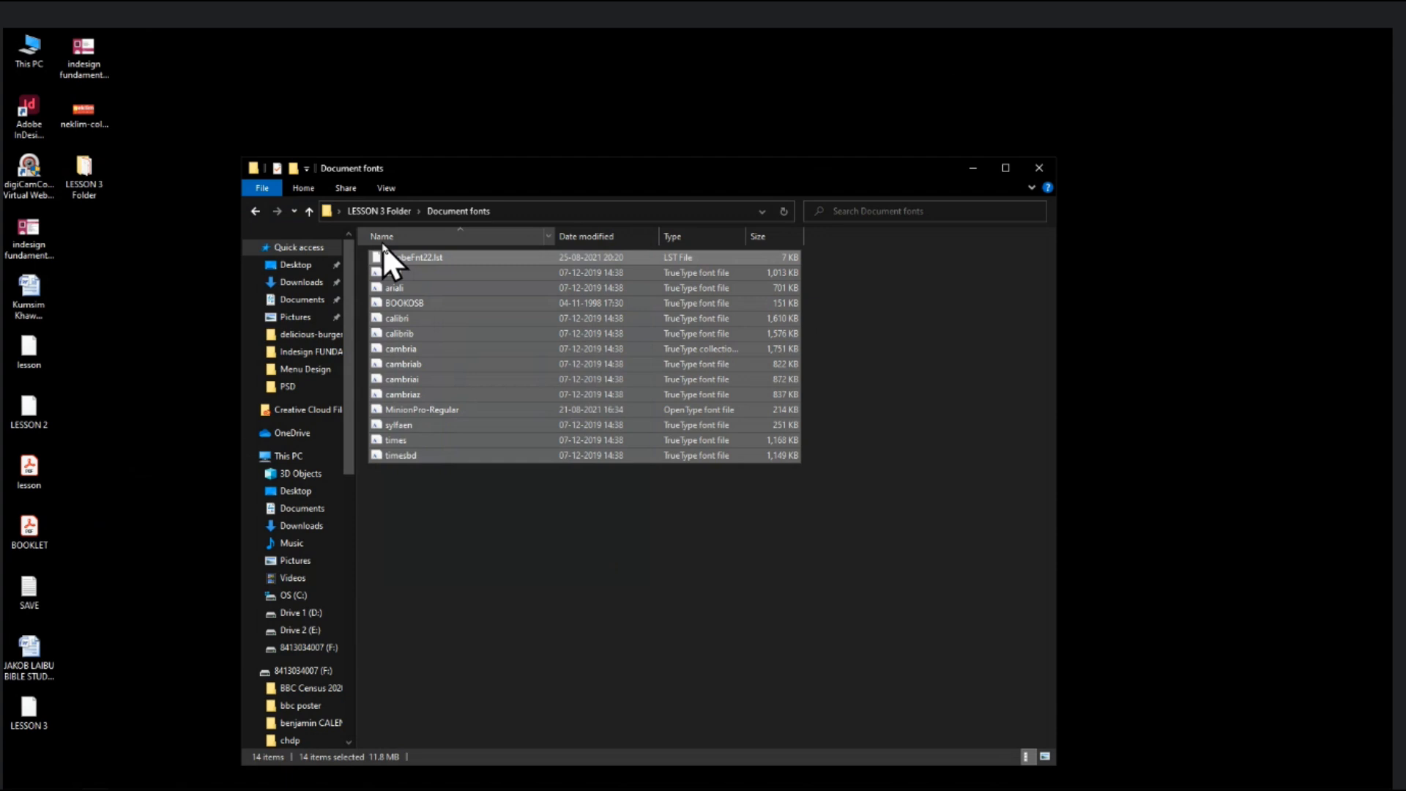
left_click(256, 212)
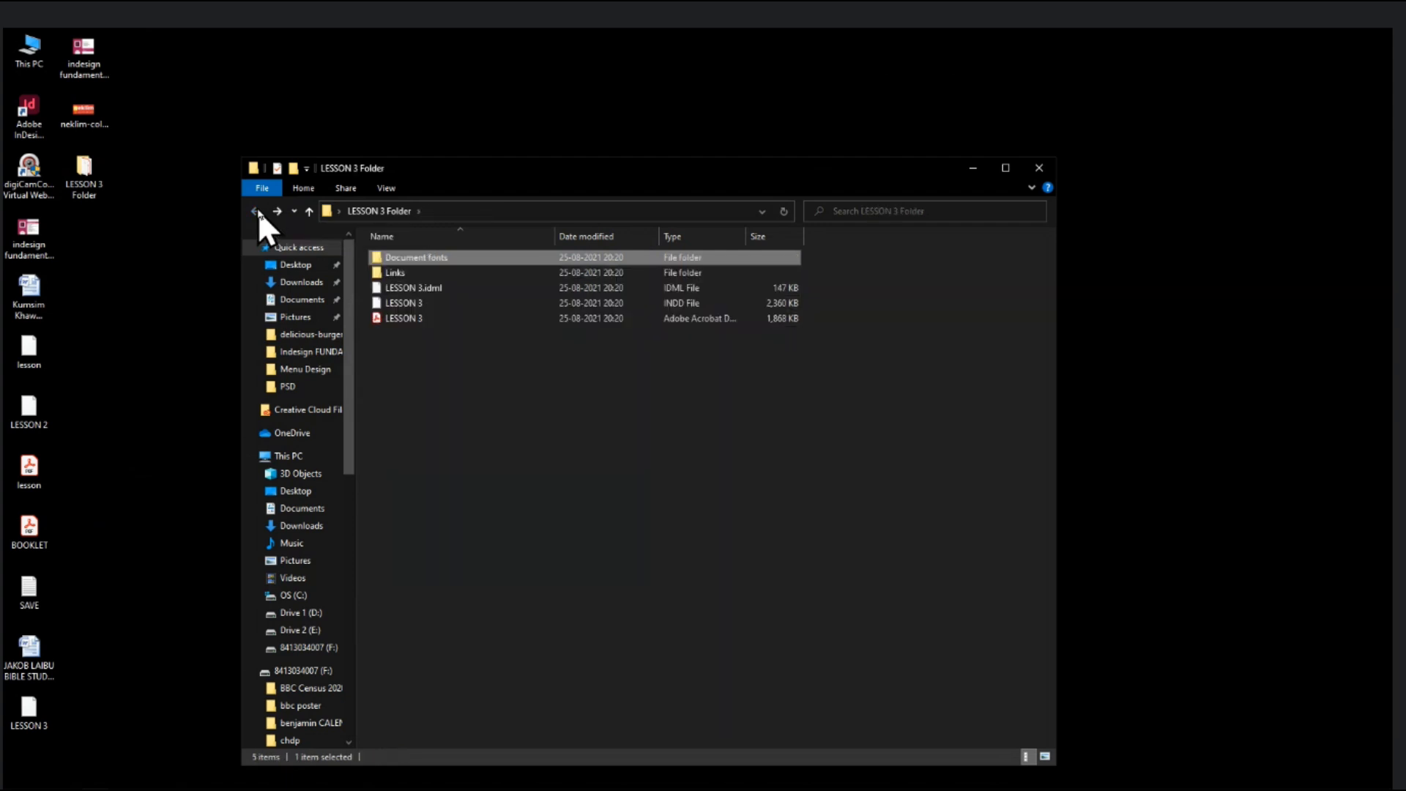
- Check the linked image 21 in the Links folder
left_click(463, 358)
double_click(387, 274)
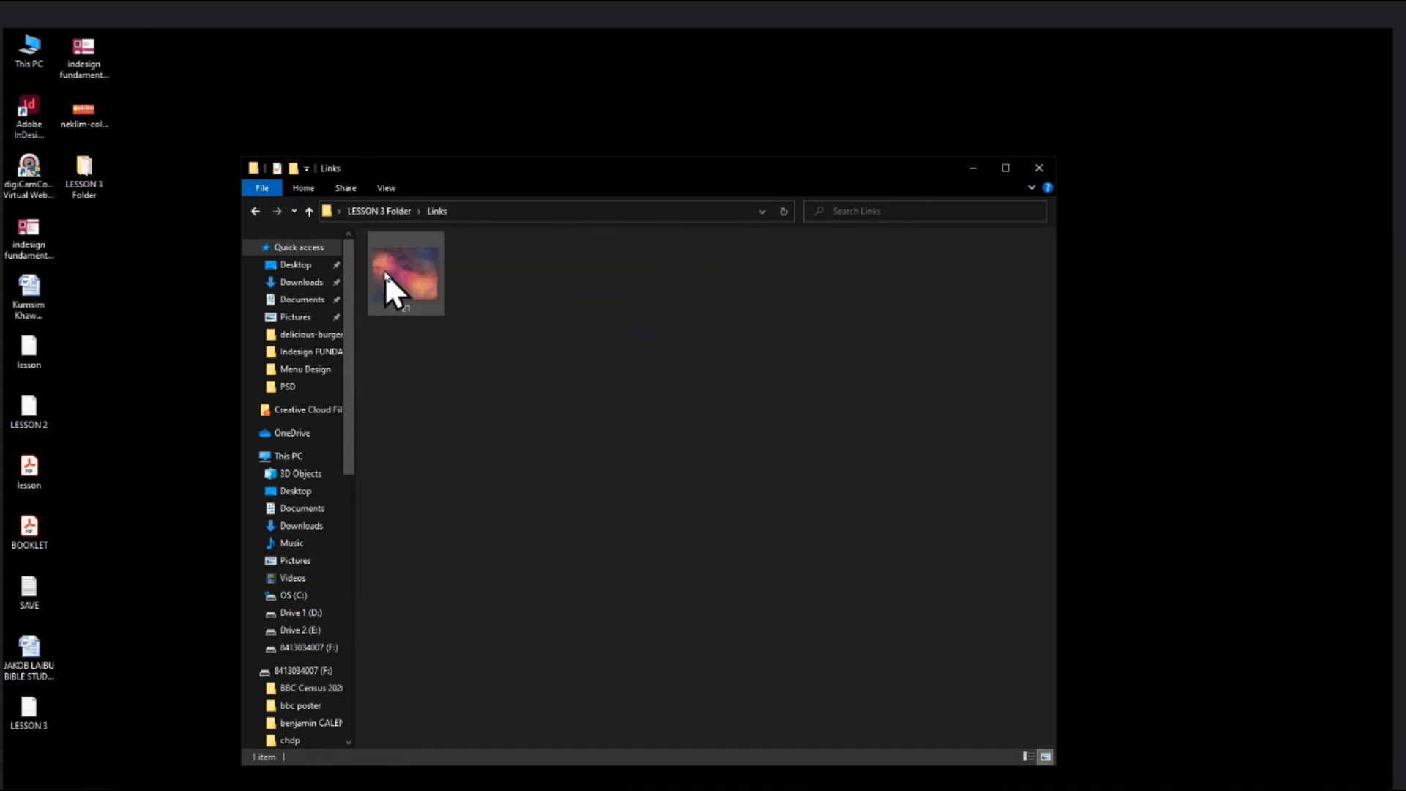
left_click(400, 260)
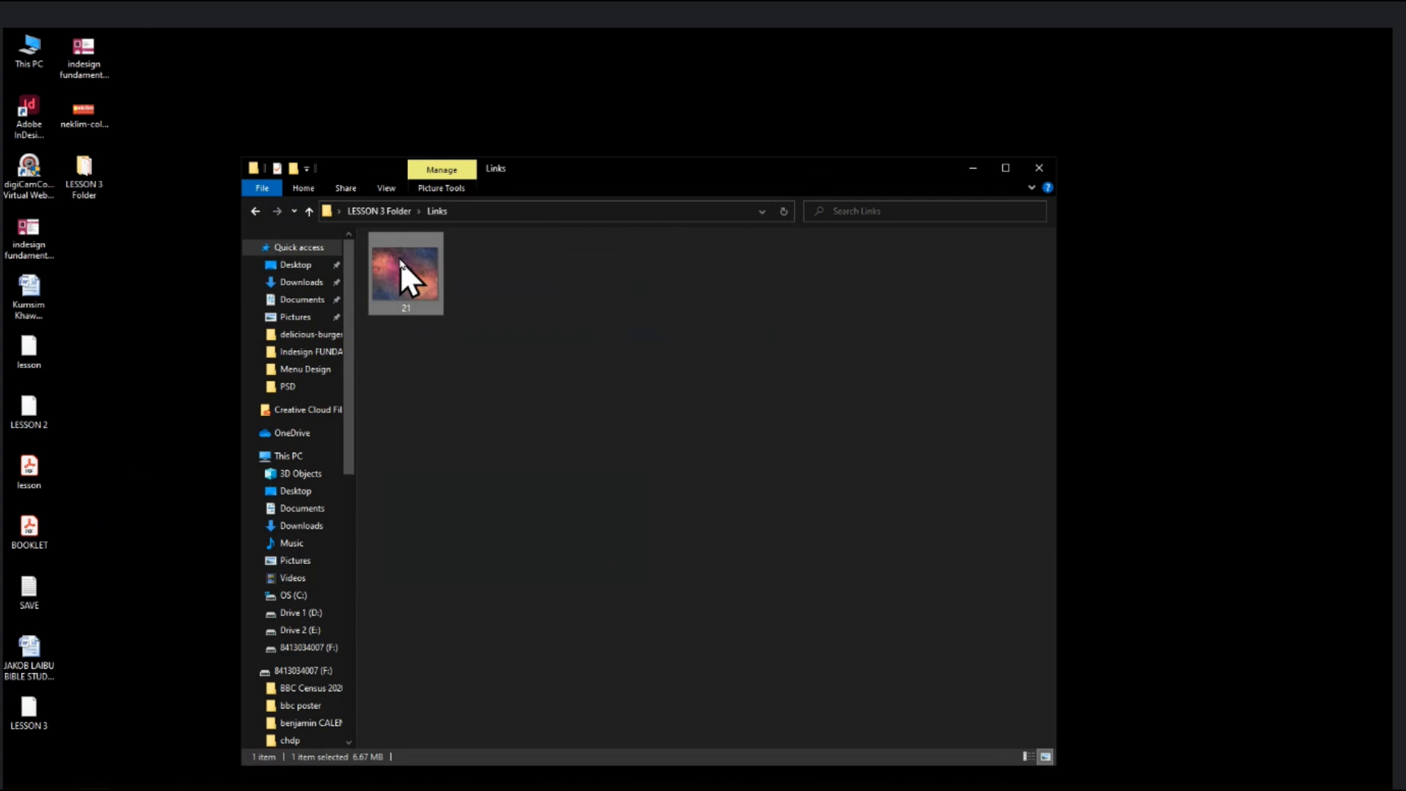
left_click(256, 212)
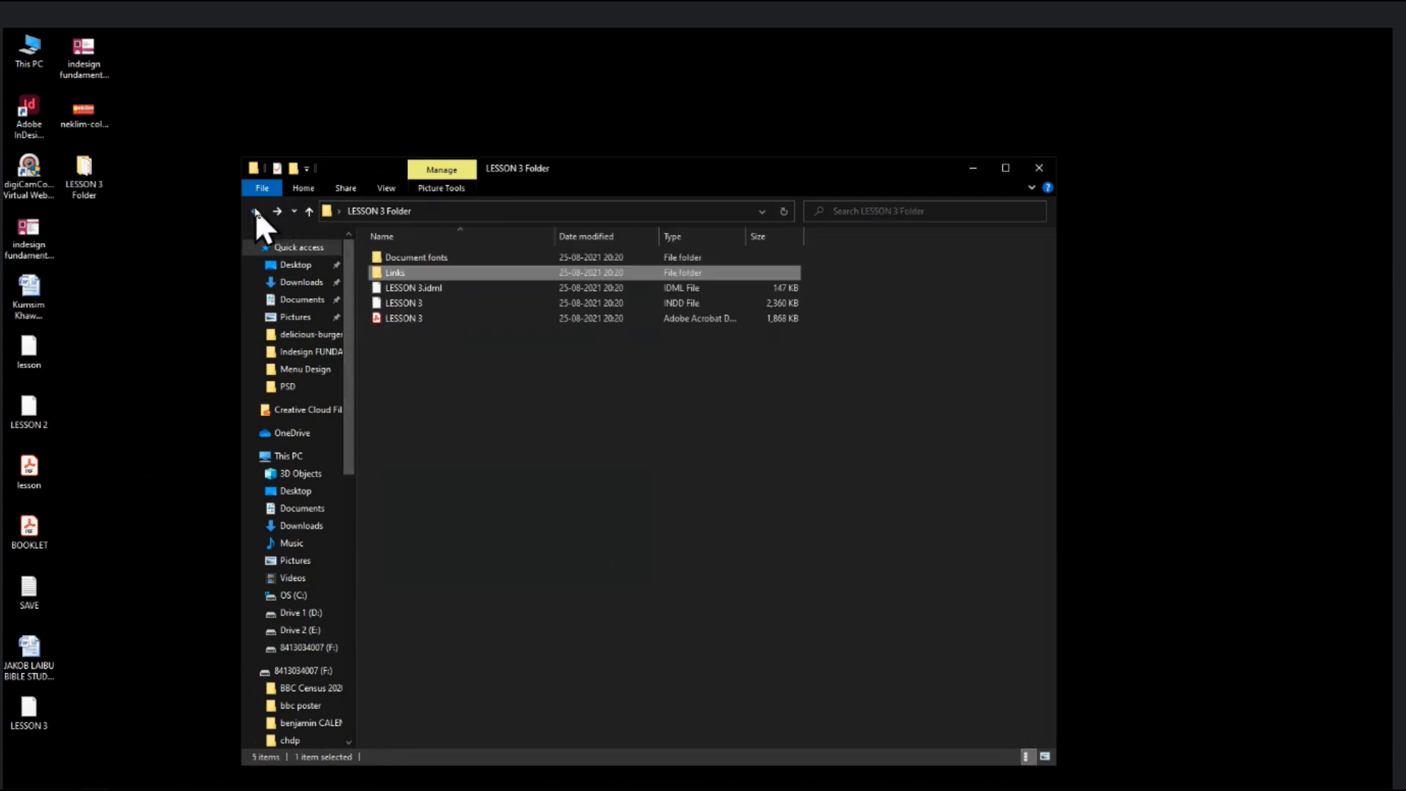
- Return from LESSON 3 Folder to the LESSON 3 layout in InDesign
right_click(617, 487)
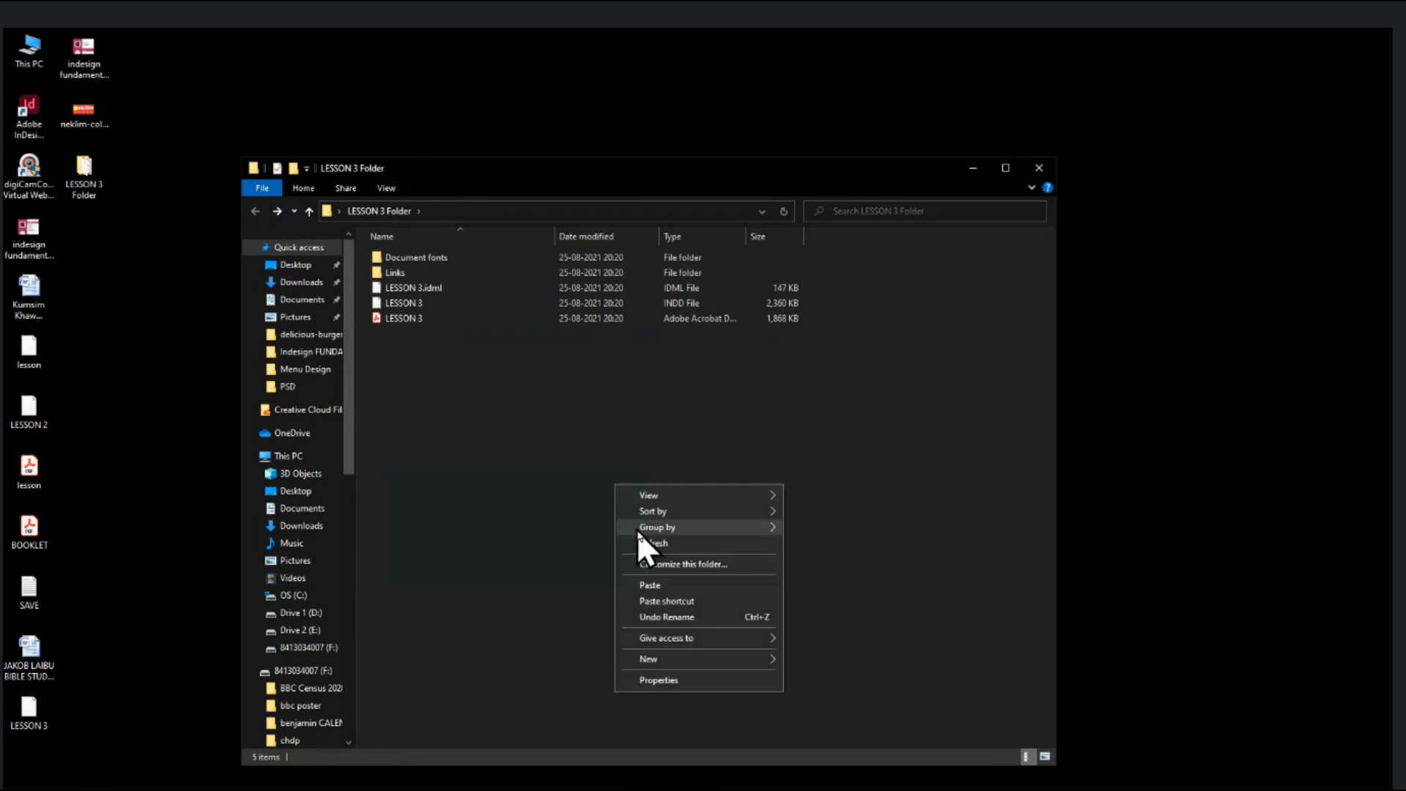
left_click(410, 305)
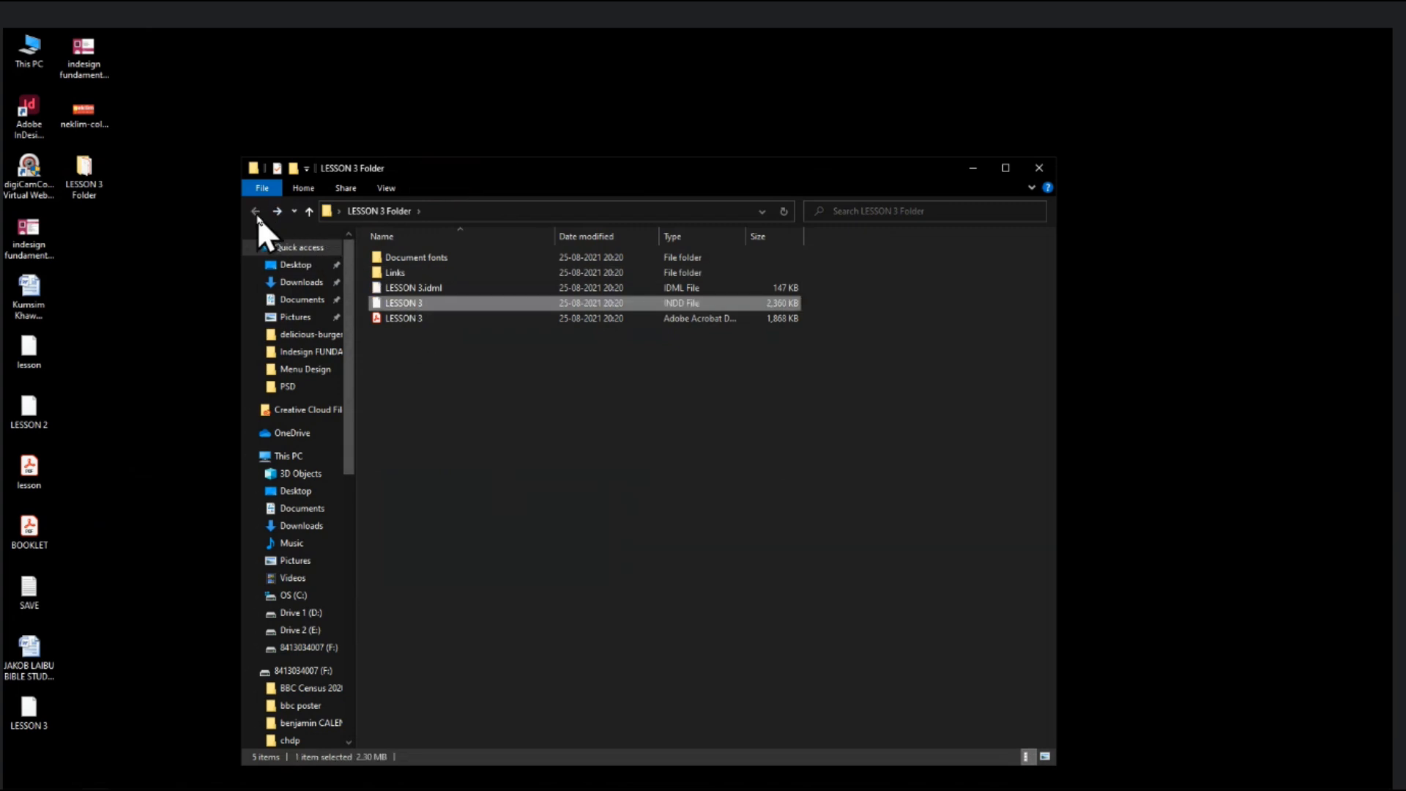
left_click(754, 543)
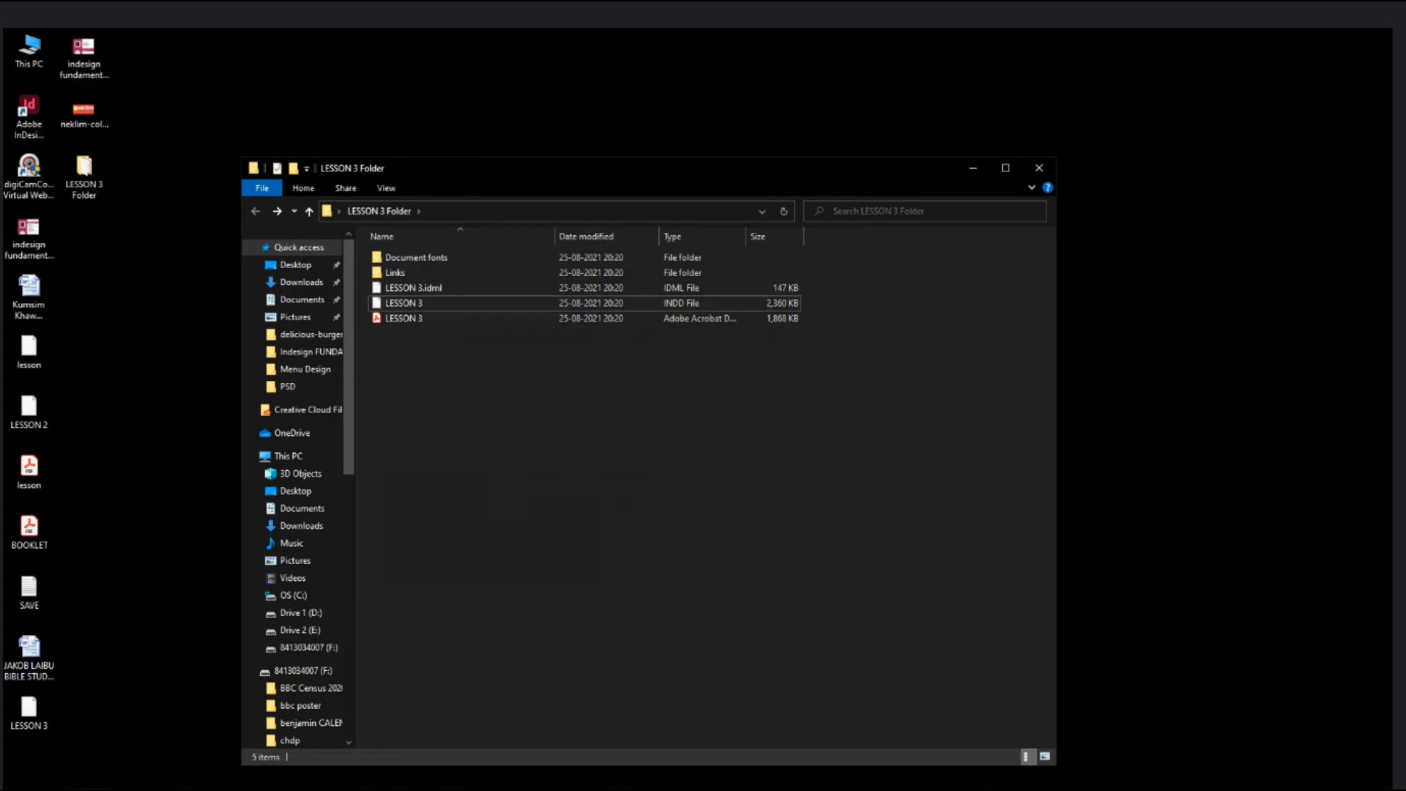
key("alt+Tab")
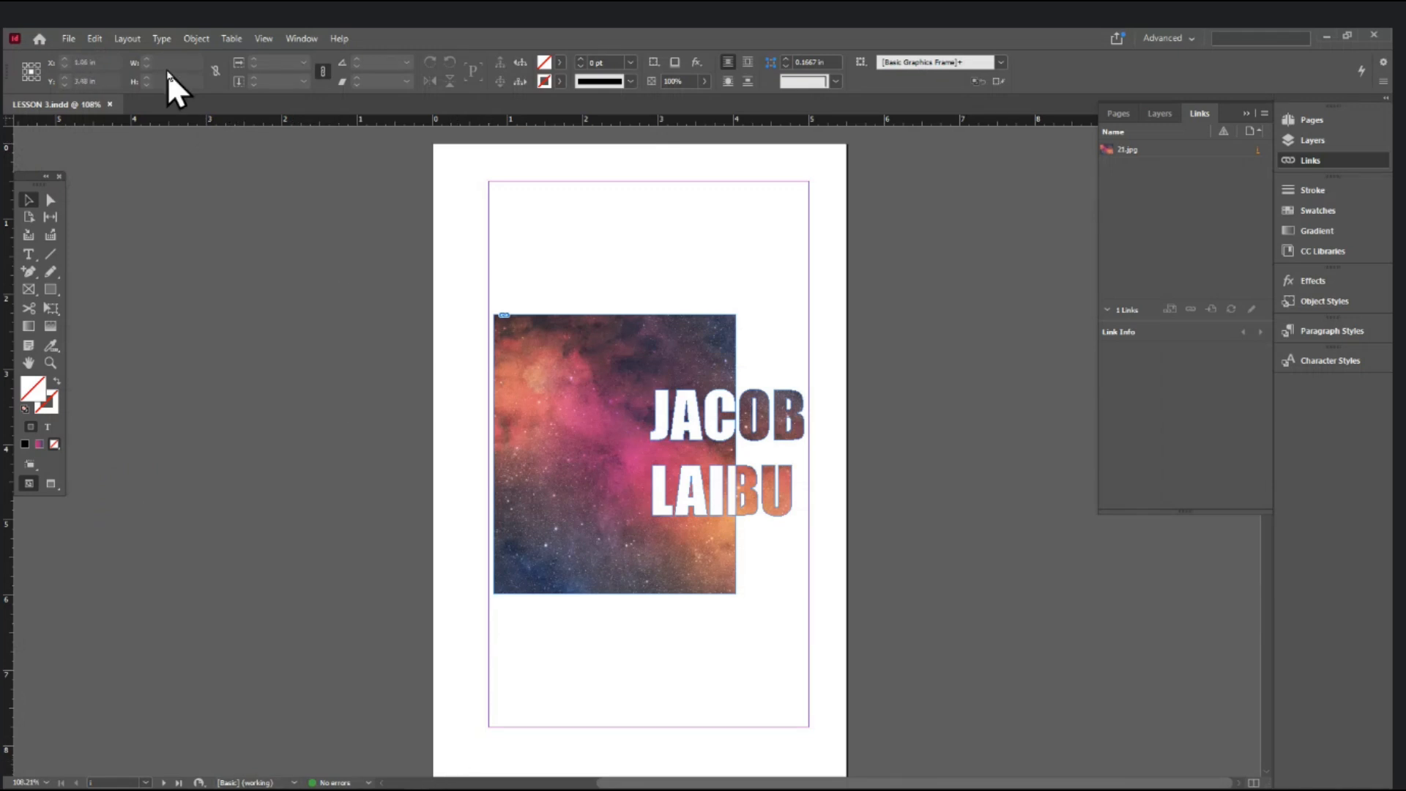
- Close LESSON 3.indd and open the packaged LESSON 3.pdf from the desktop's LESSON 3 Folder
left_click(111, 105)
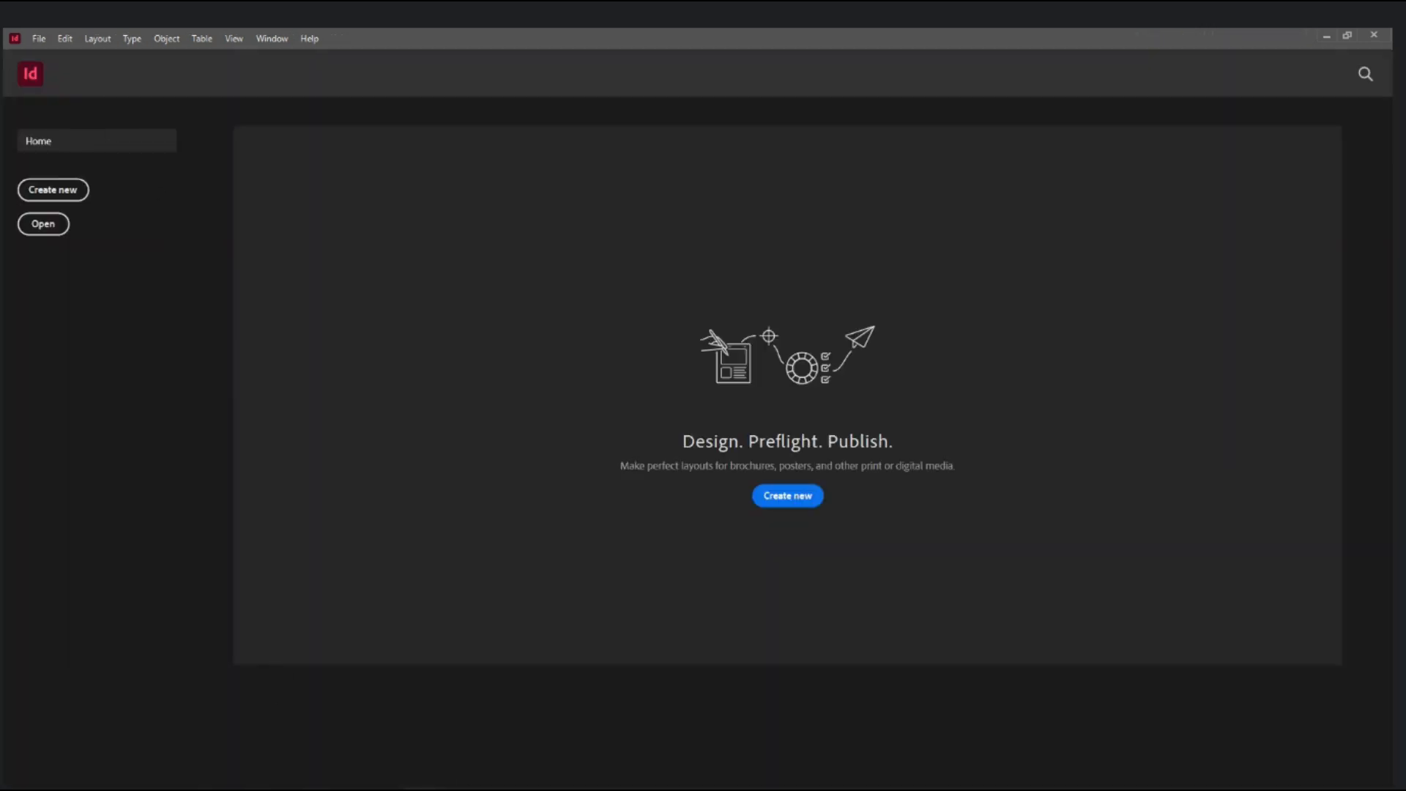
key("super+d")
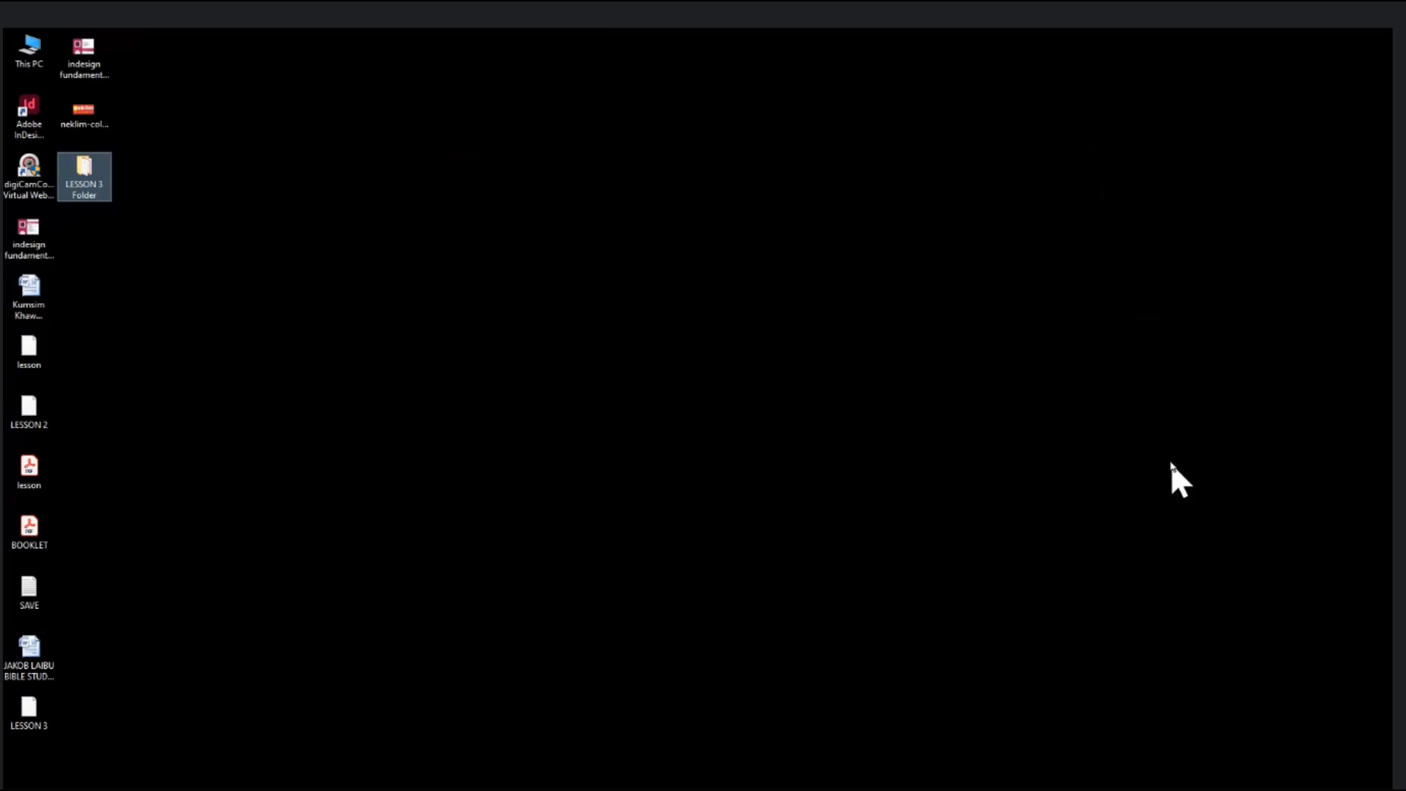
left_click(366, 279)
double_click(82, 165)
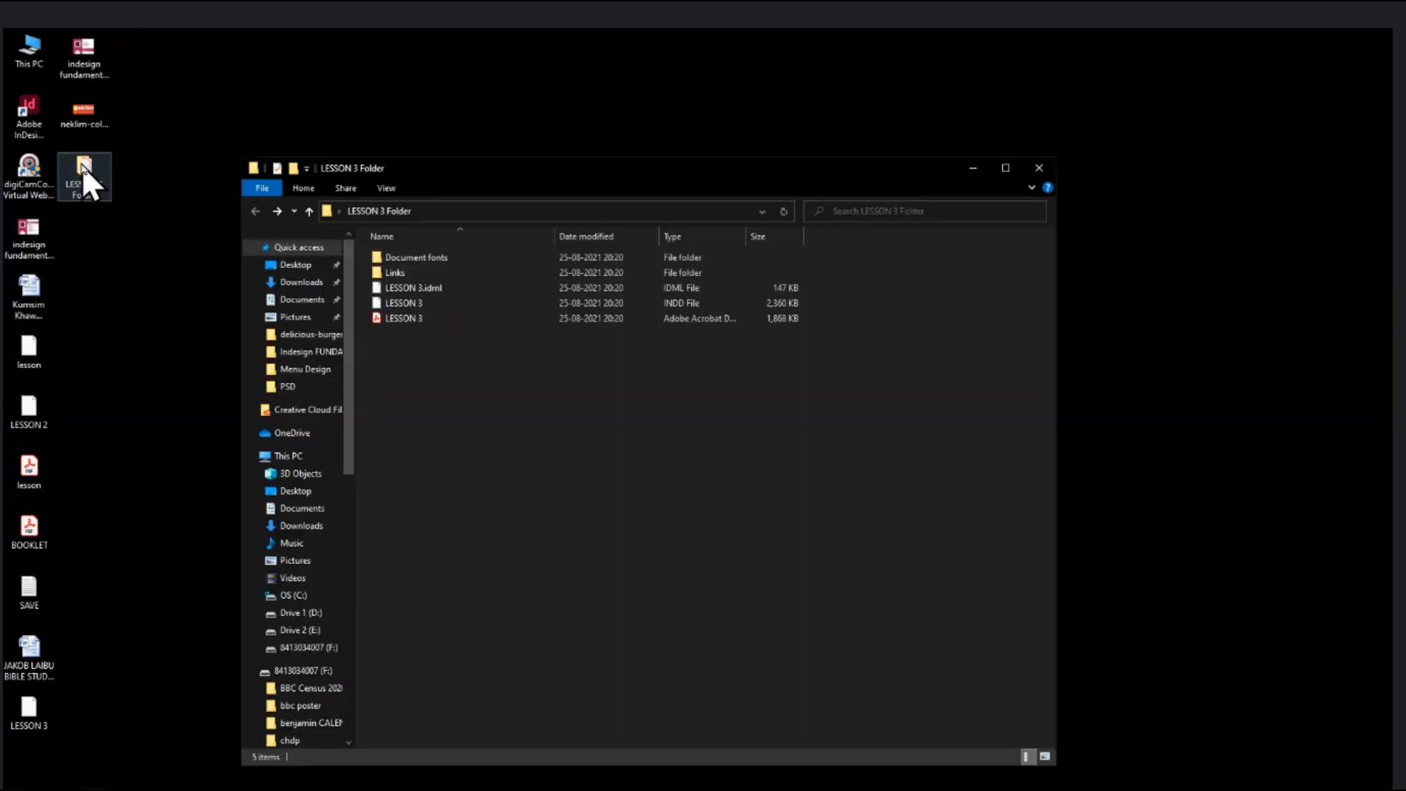
double_click(412, 320)
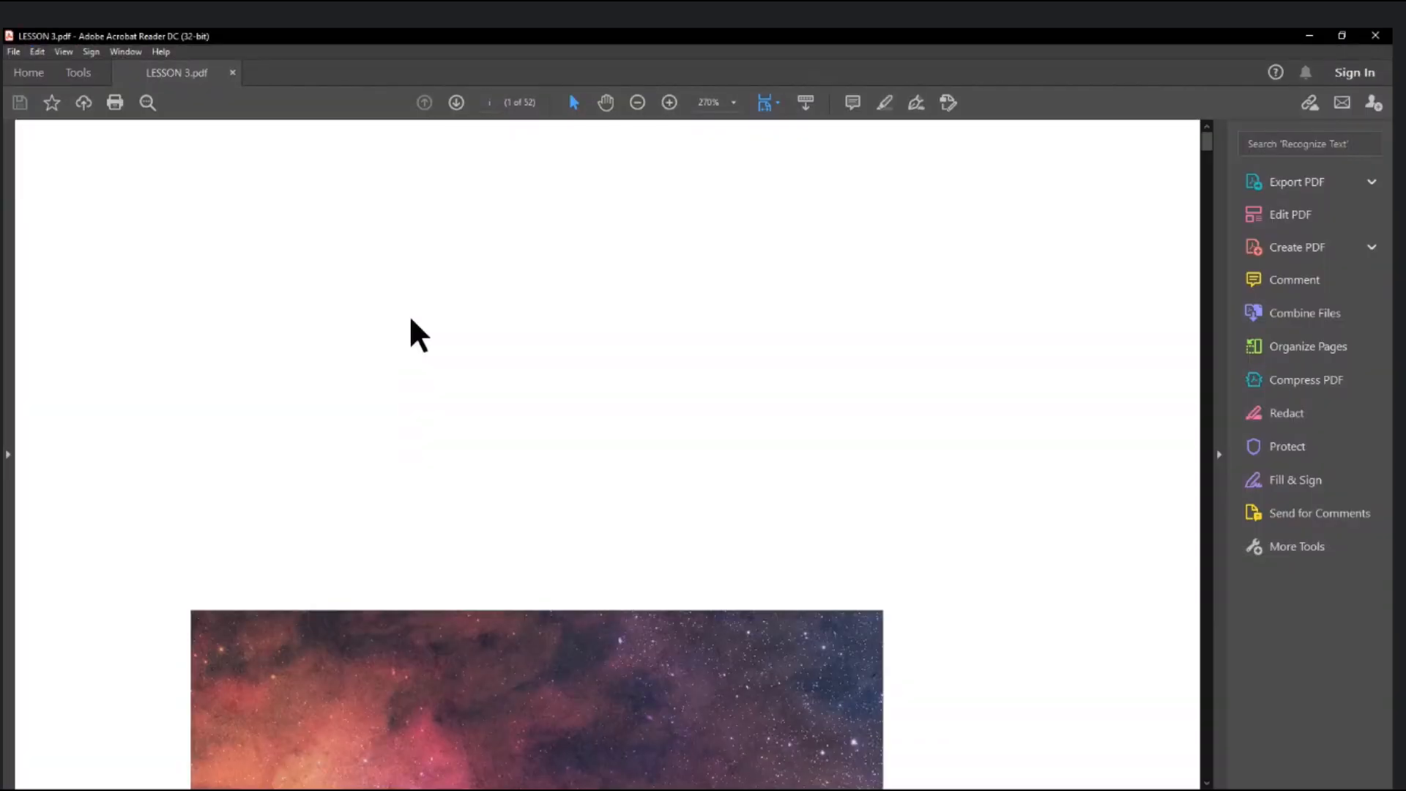
scroll(409, 314, "down", 5)
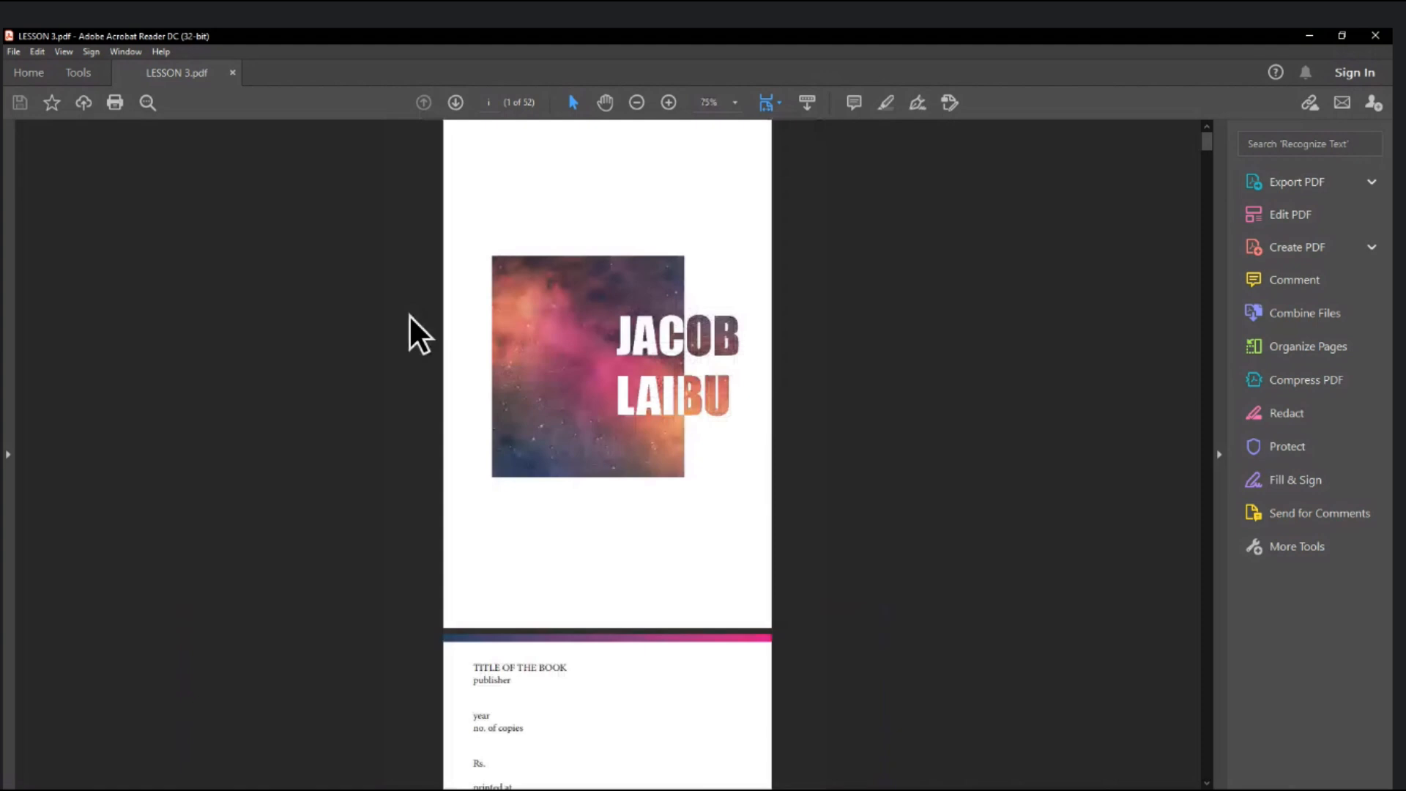
- Verify in Document Properties the 5.50 x 8.50 in page size and 52 pages, then start printing
left_click(33, 54)
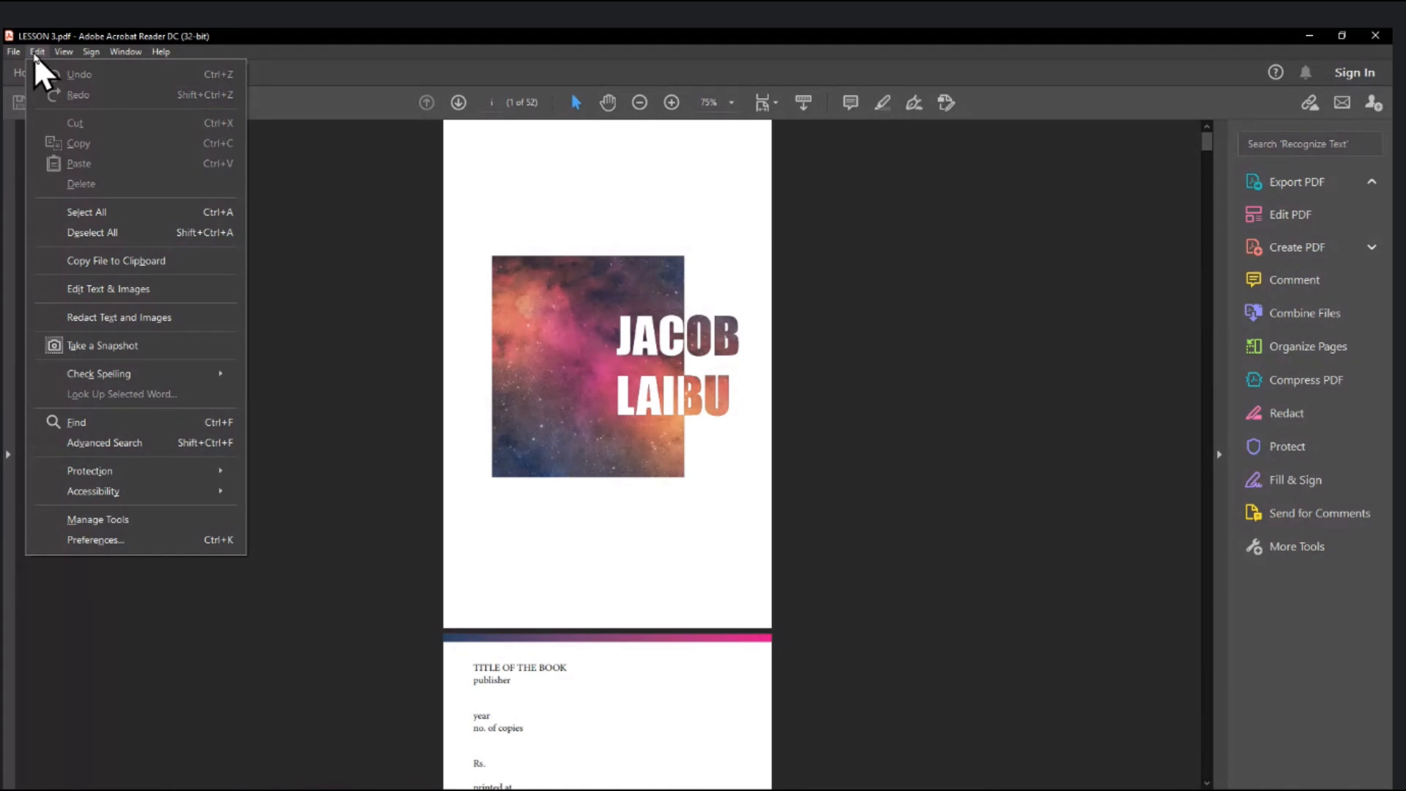
mouse_move(22, 50)
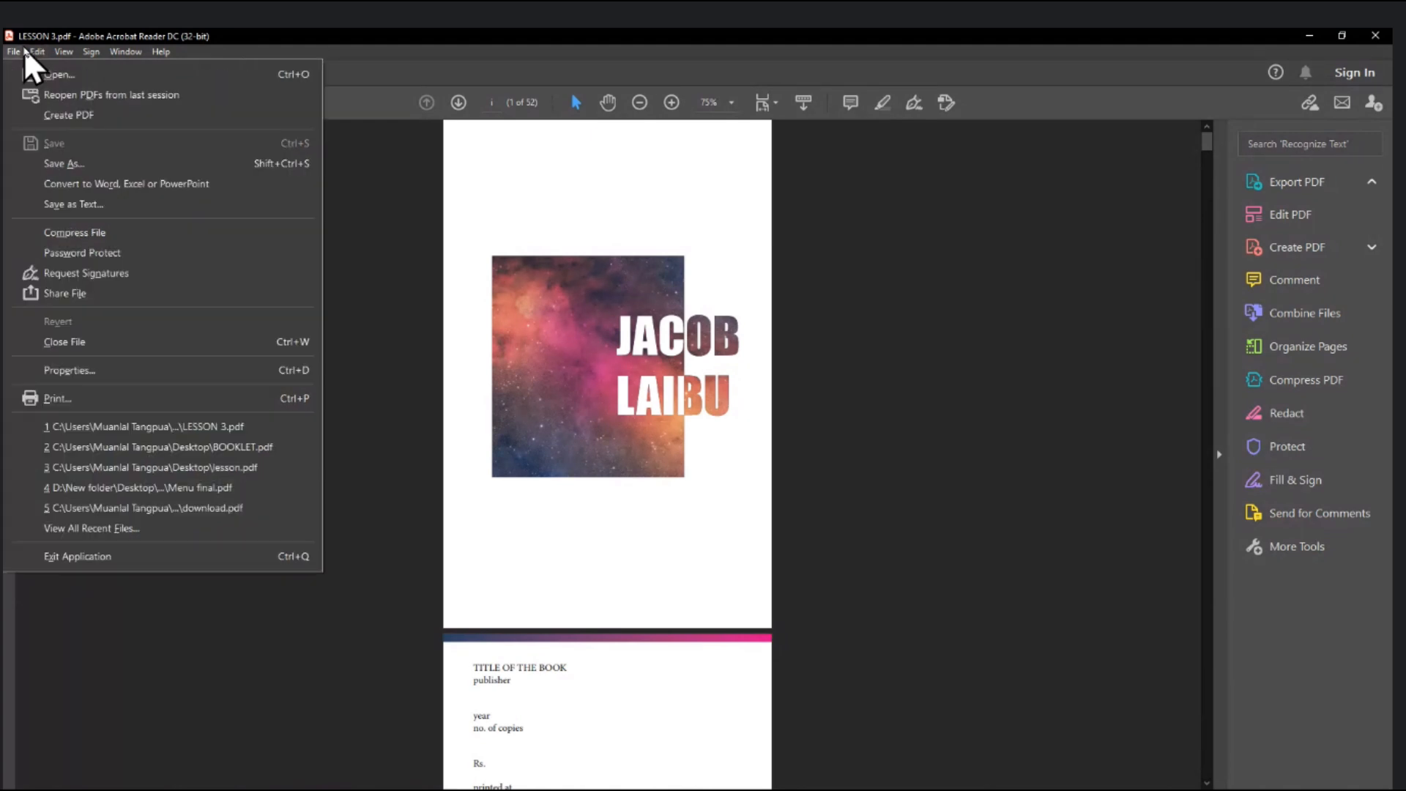
left_click(67, 371)
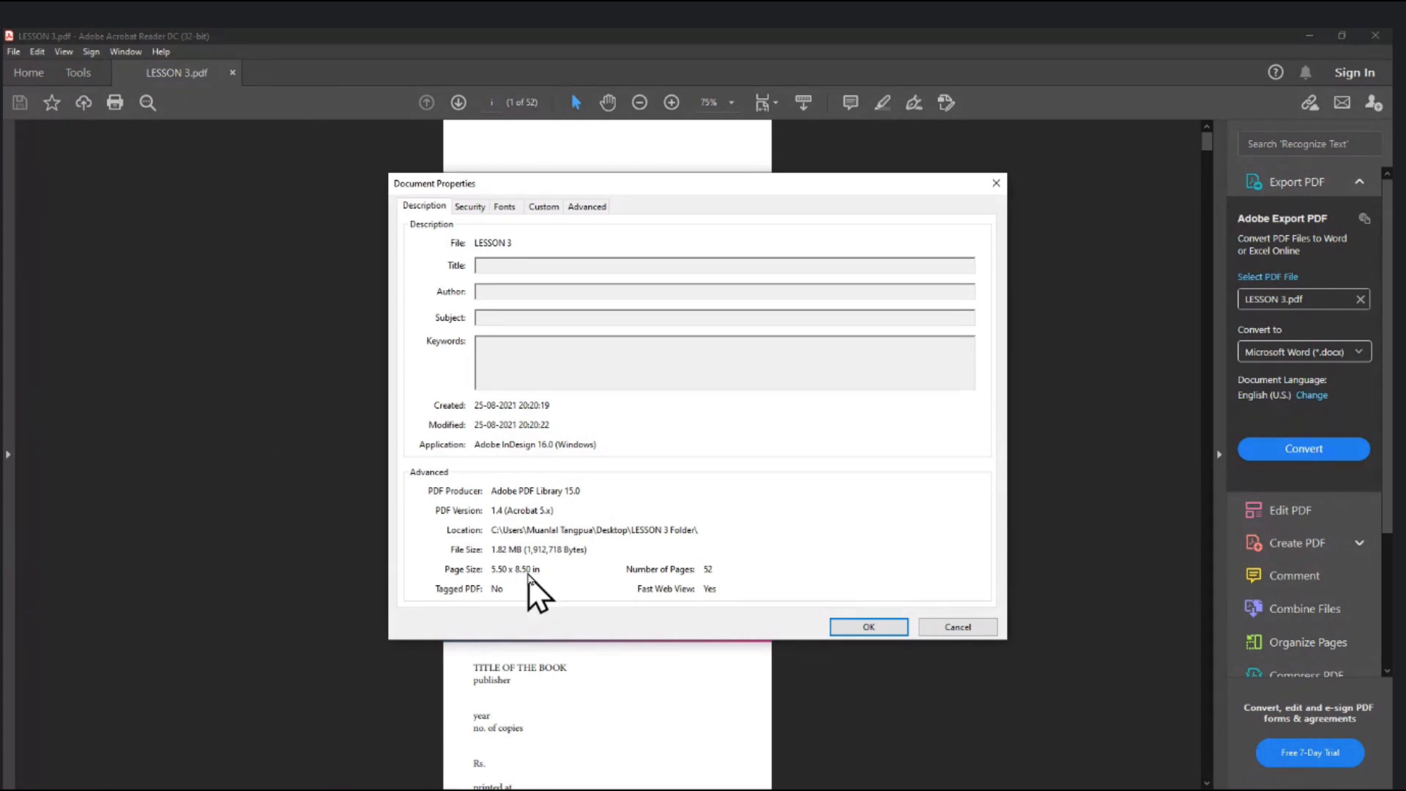
left_click(850, 622)
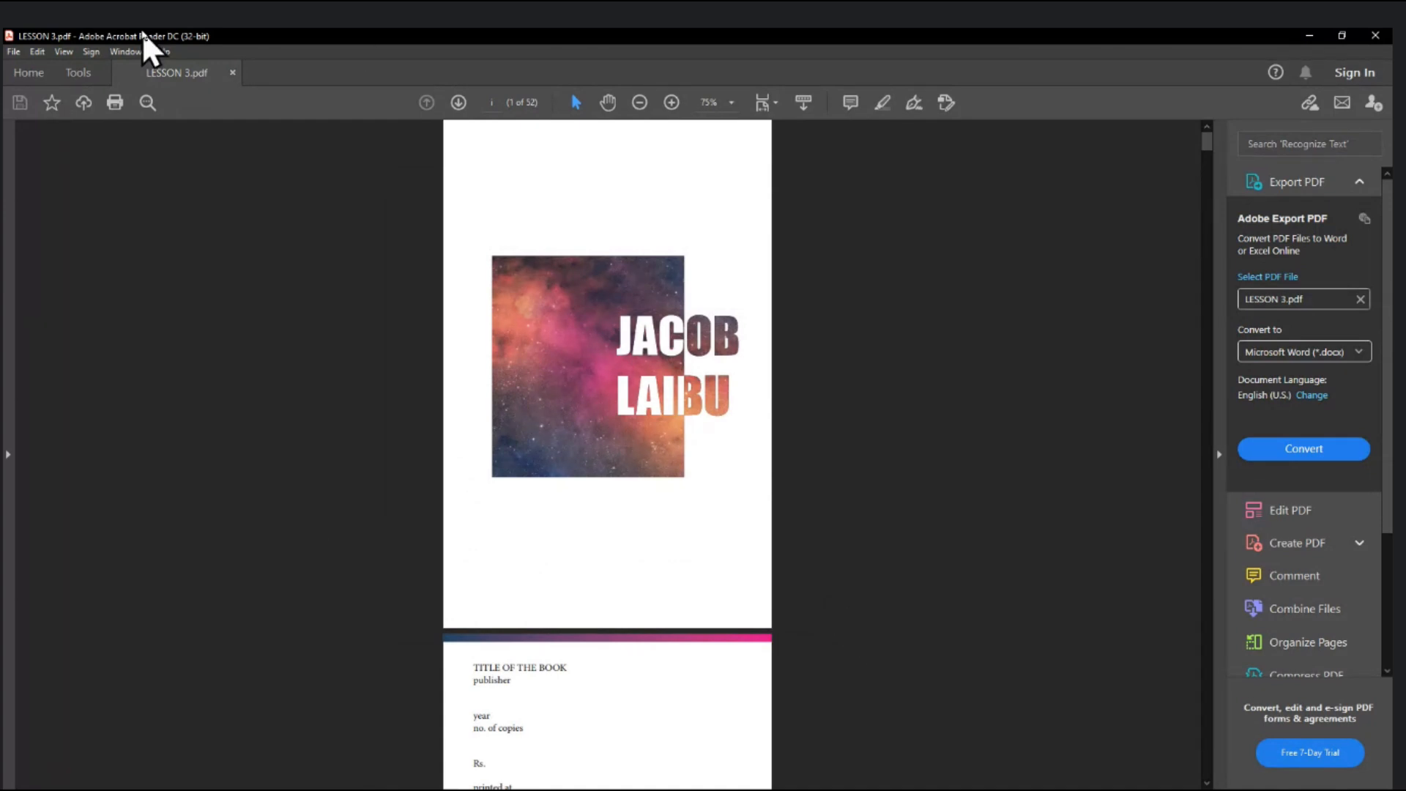
left_click(12, 51)
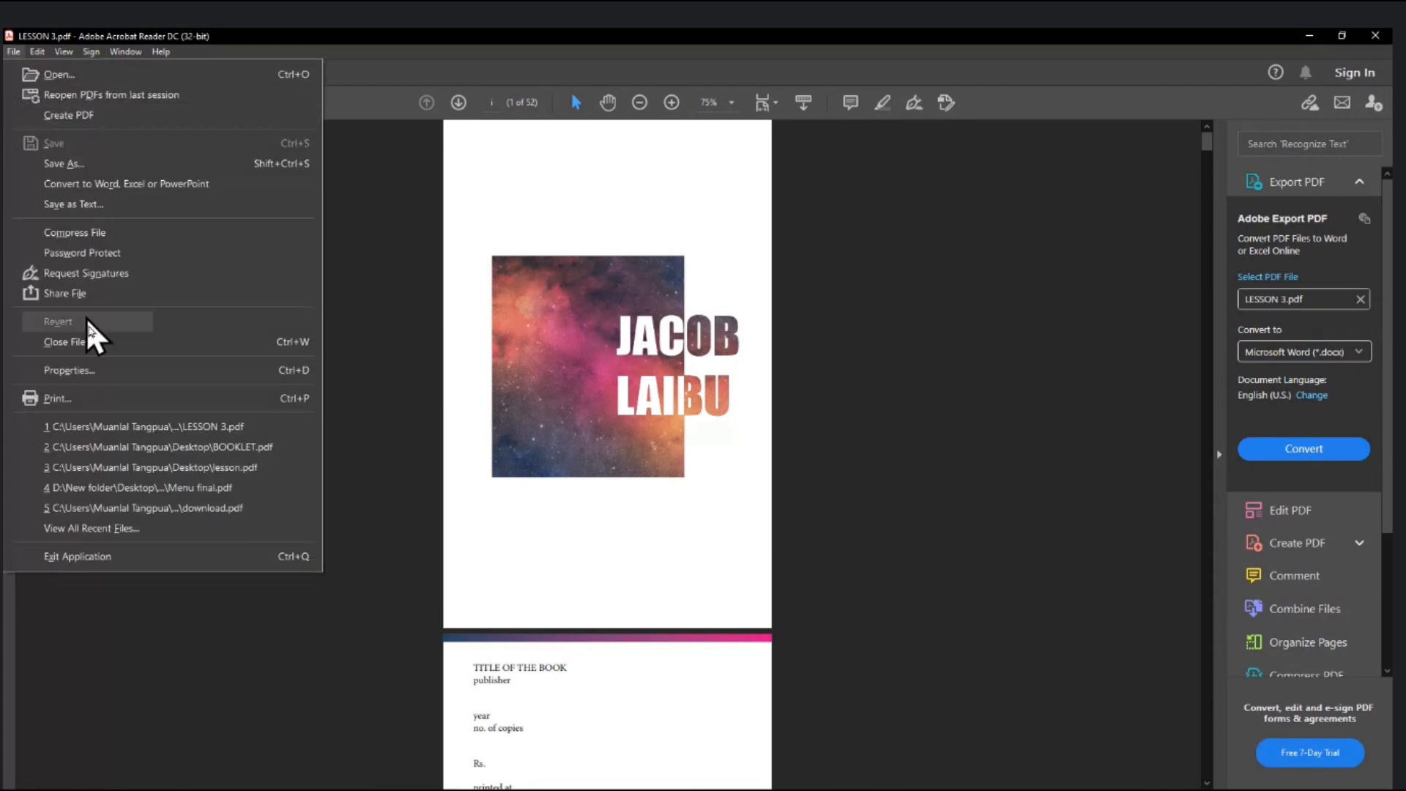
left_click(81, 398)
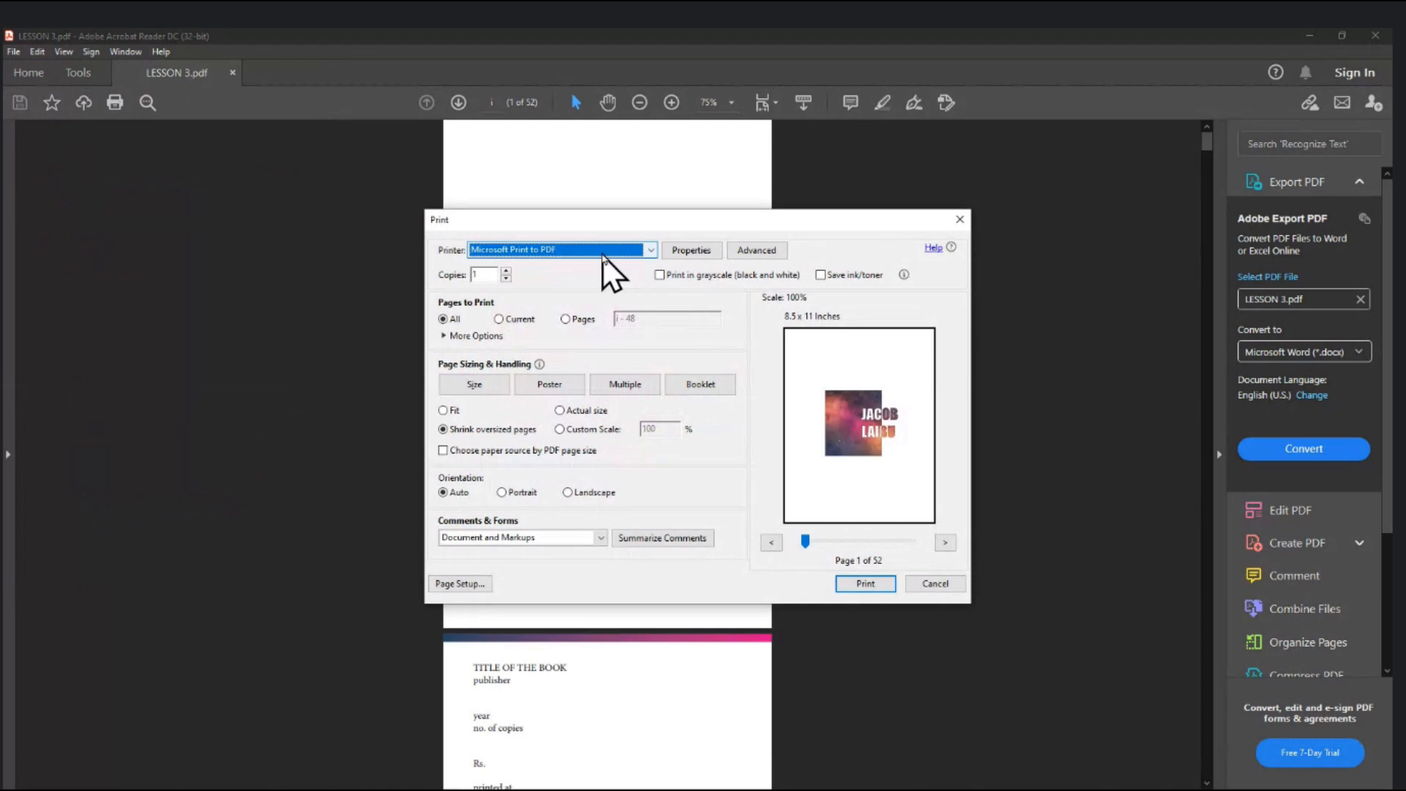
- Print to Microsoft Print to PDF in landscape orientation using Booklet page handling
left_click(602, 250)
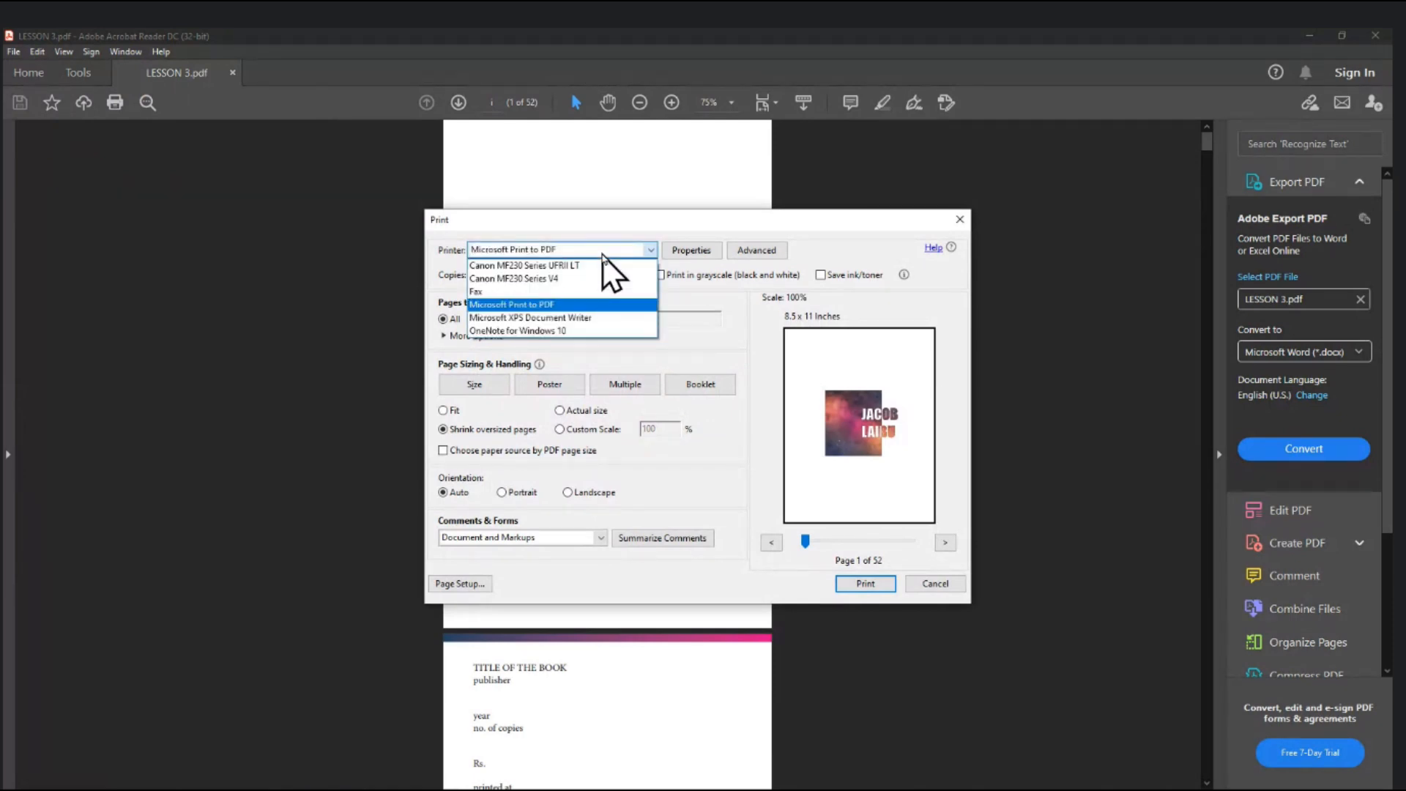
left_click(574, 306)
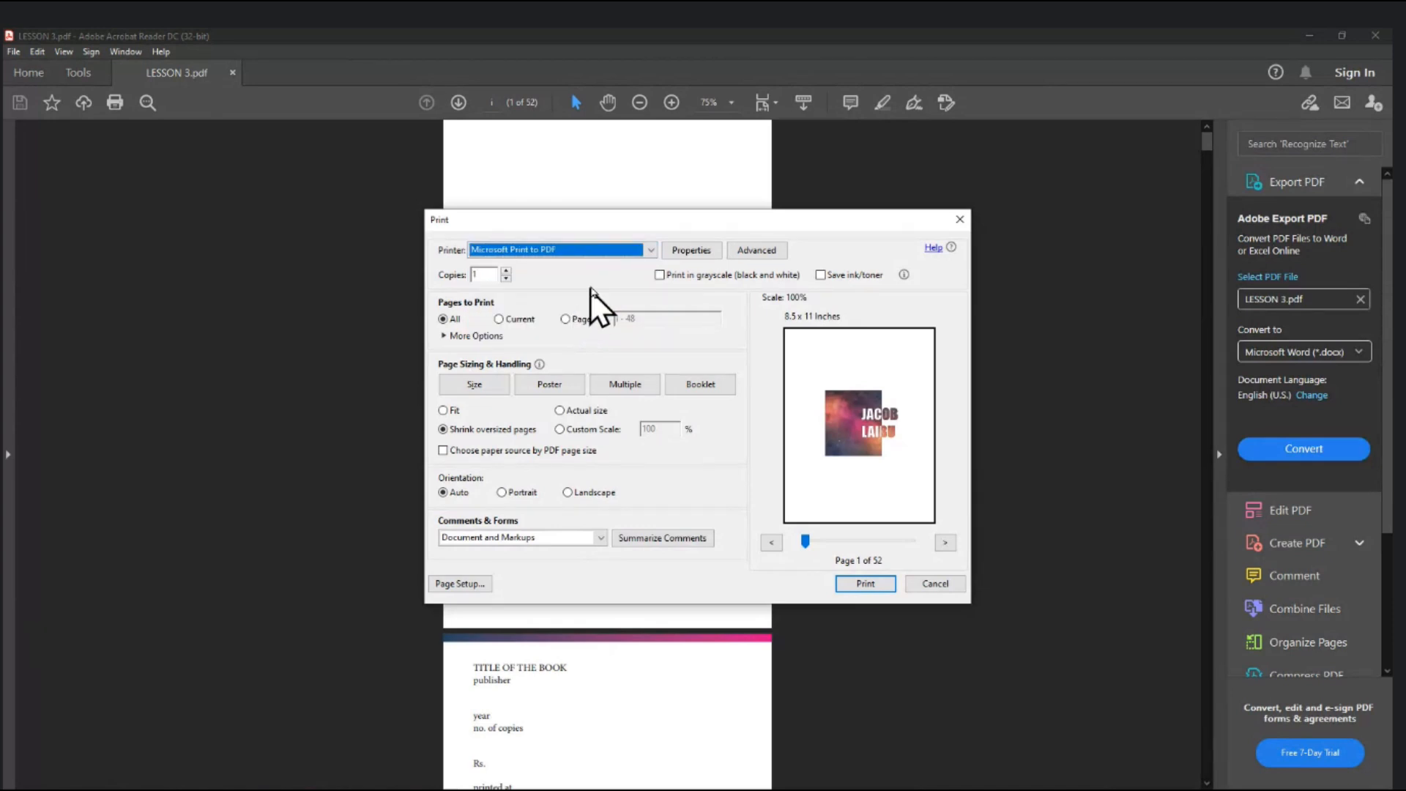
left_click(686, 250)
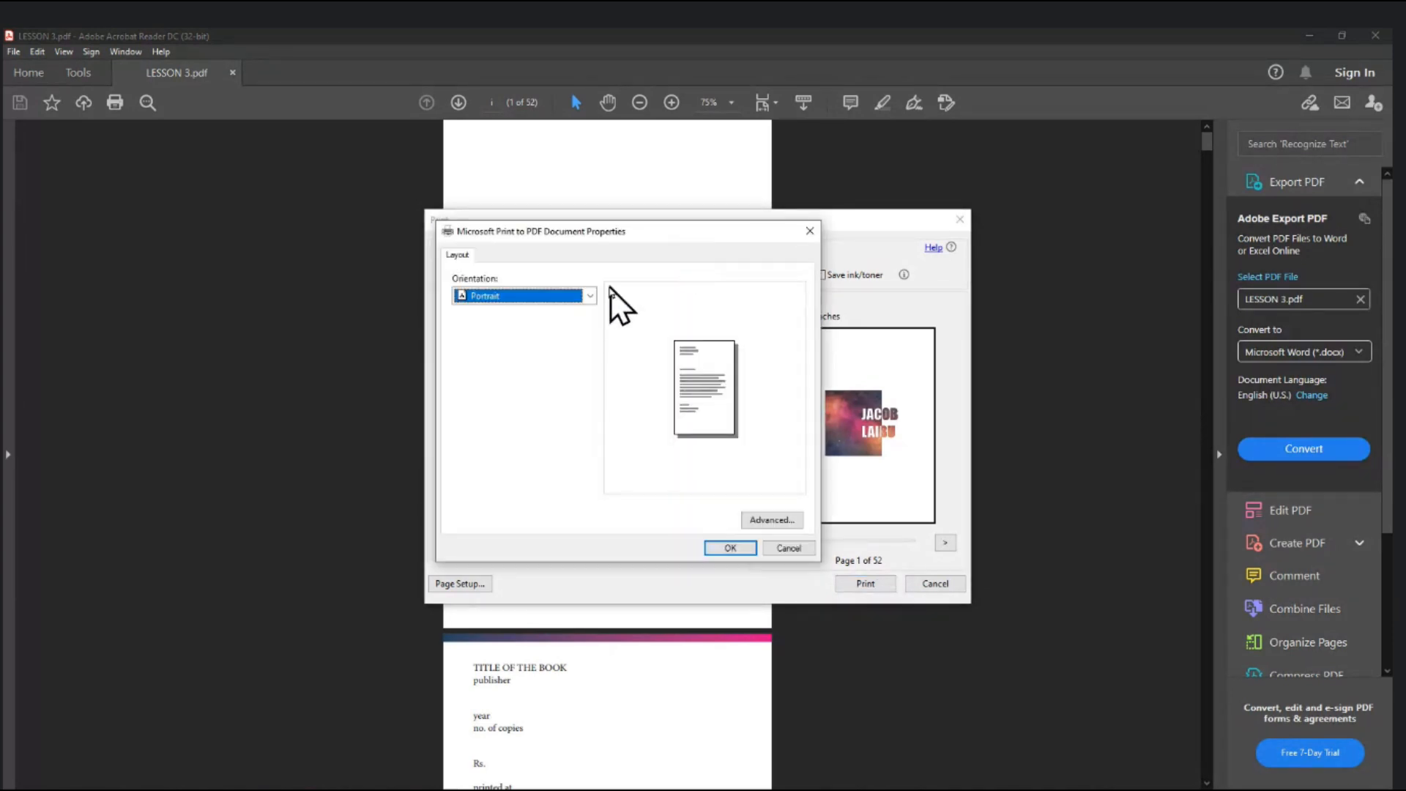
left_click(589, 296)
left_click(558, 322)
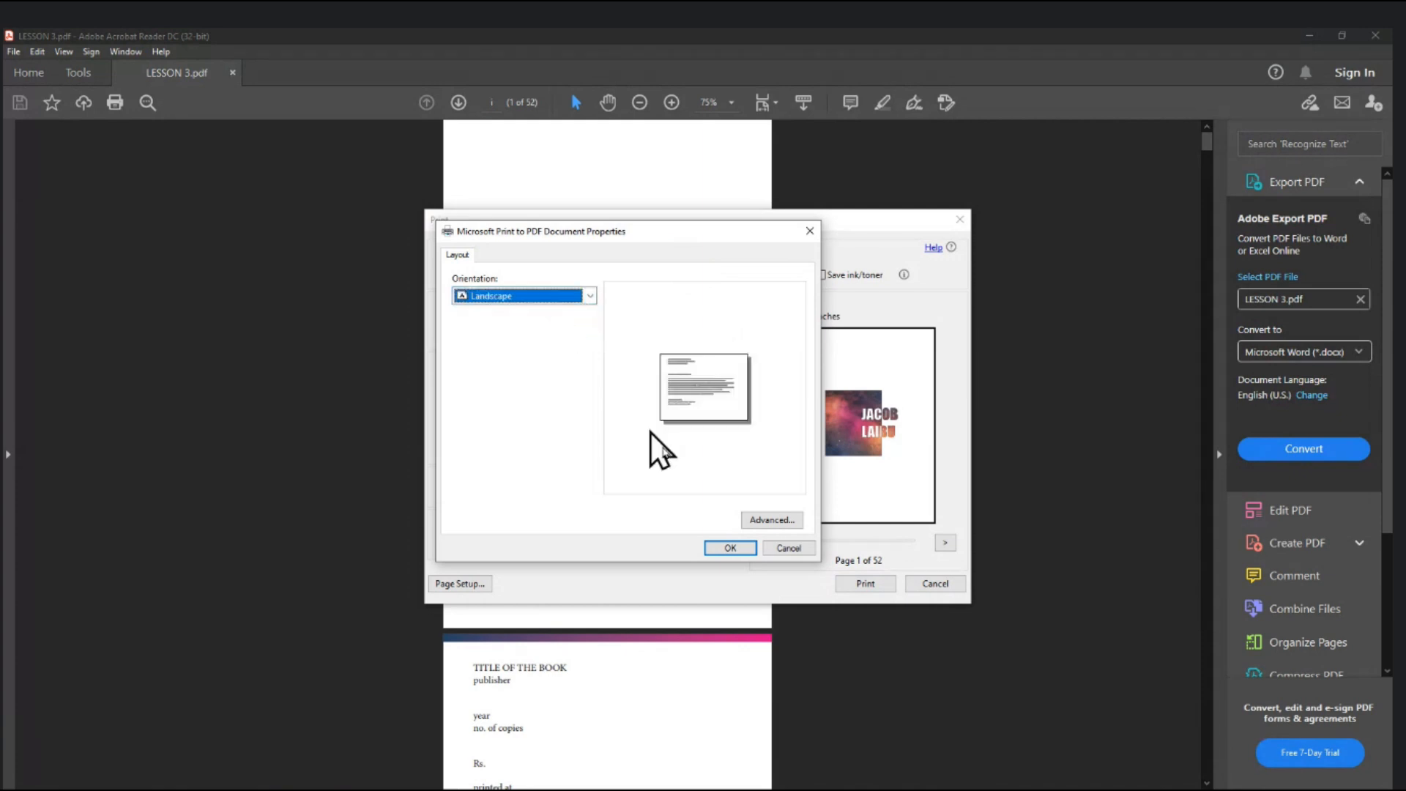
left_click(751, 521)
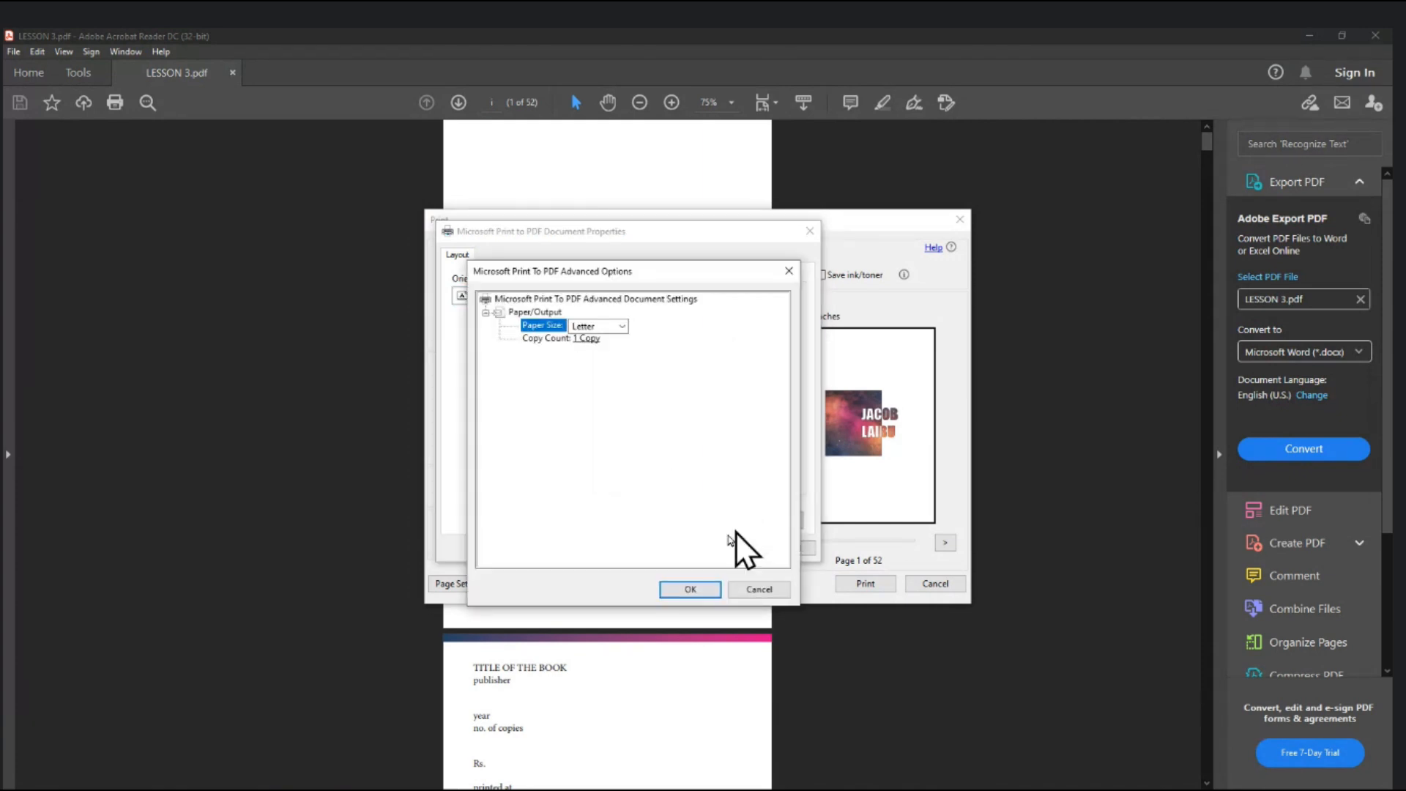
left_click(691, 590)
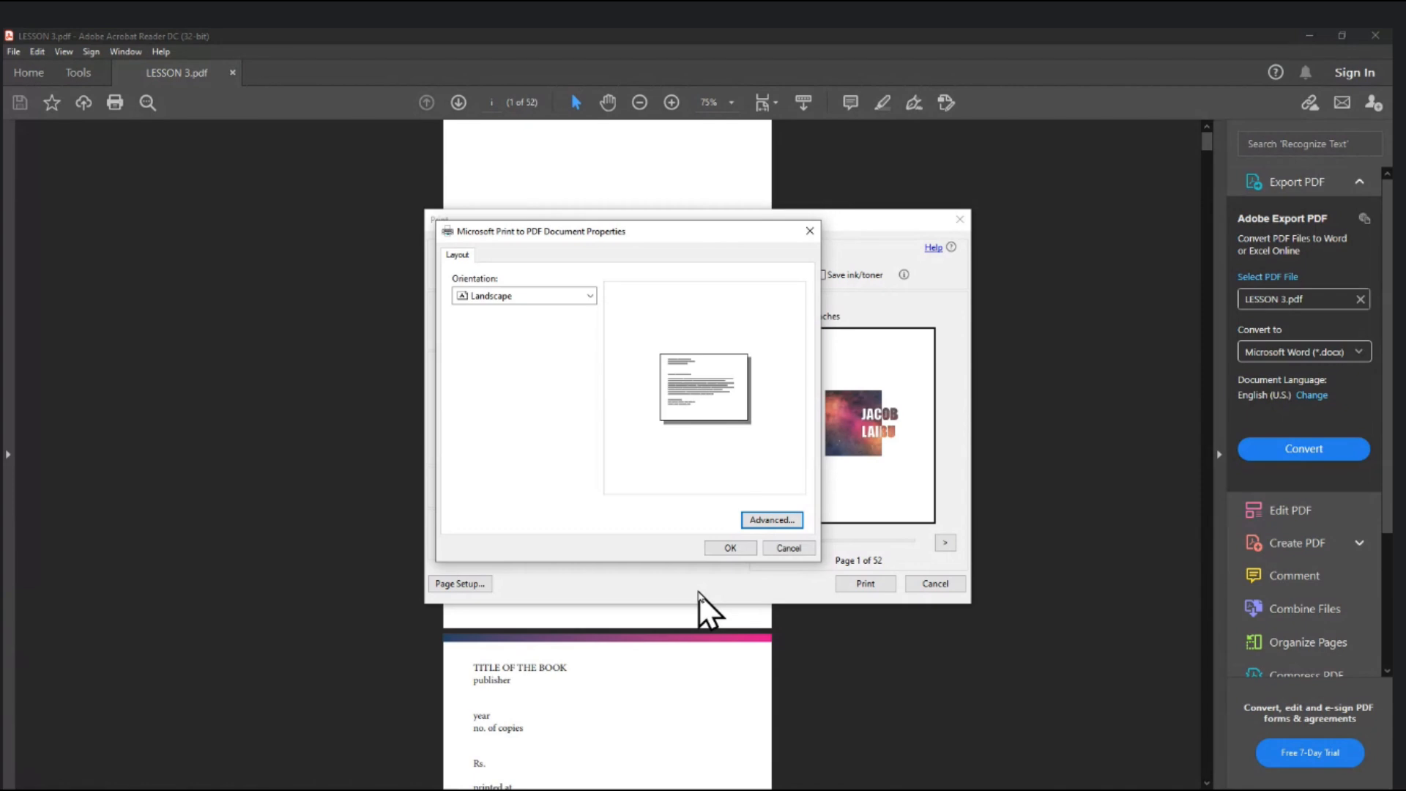
left_click(730, 549)
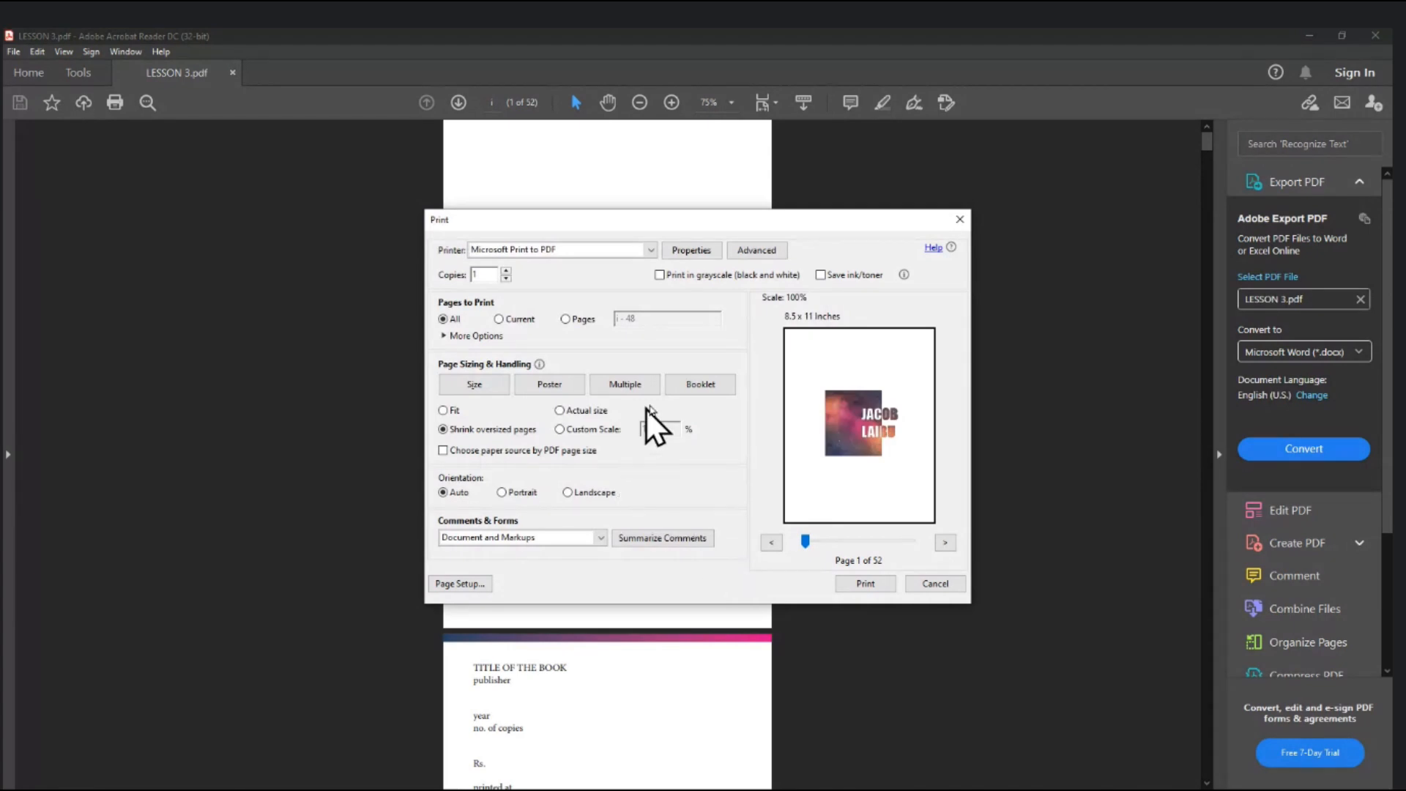
left_click(698, 389)
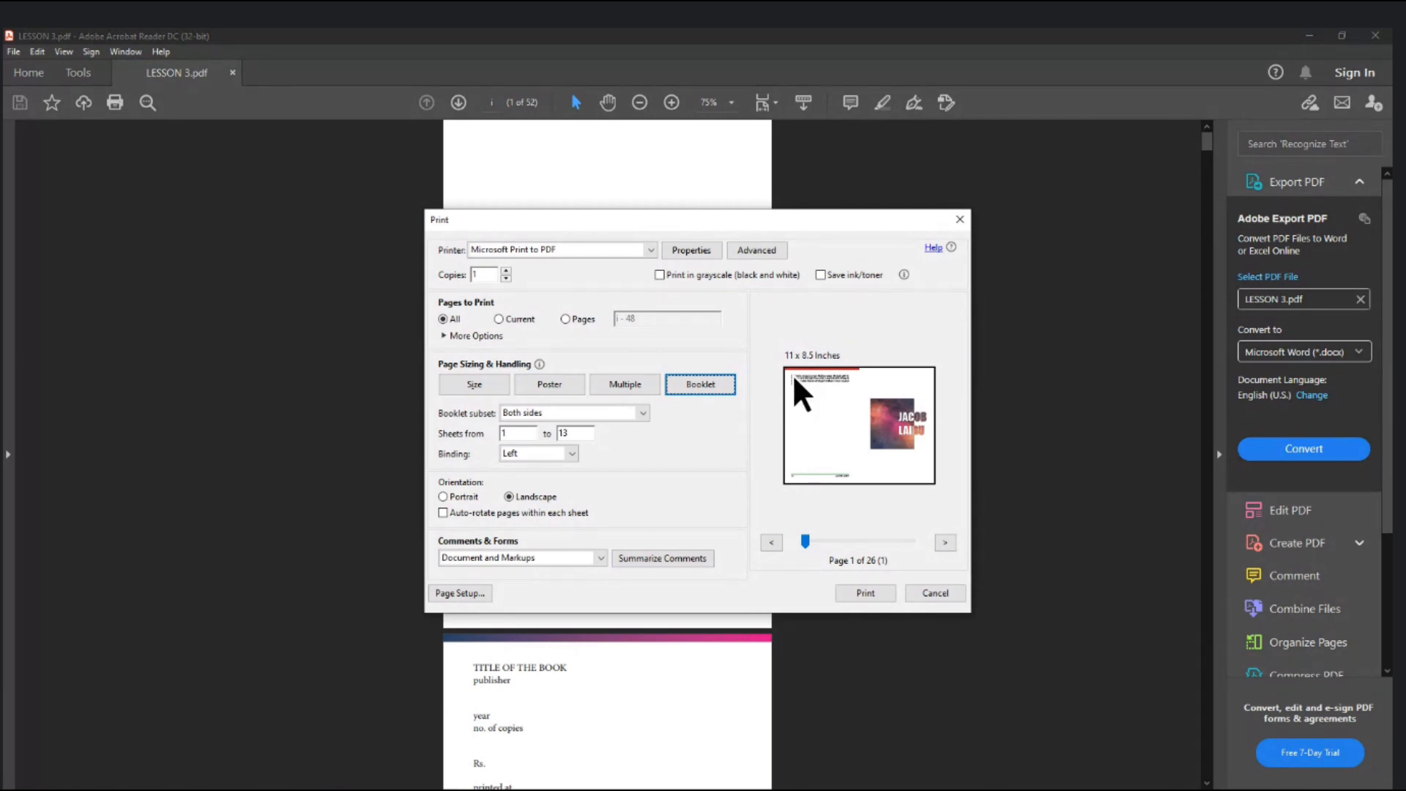
- Step through the booklet sheets in the preview, then print to Microsoft Print to PDF
left_click(846, 541)
left_click(846, 540)
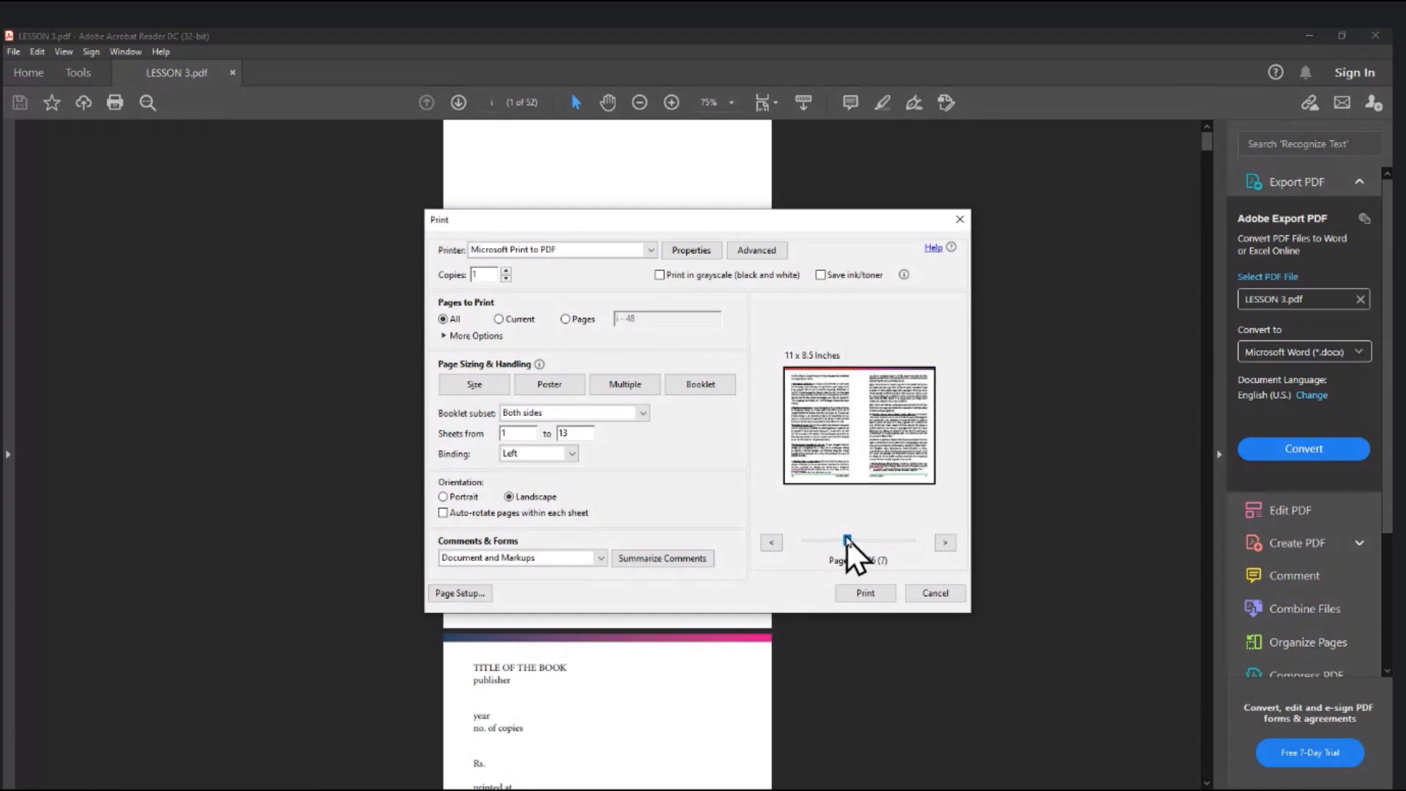
left_click(867, 541)
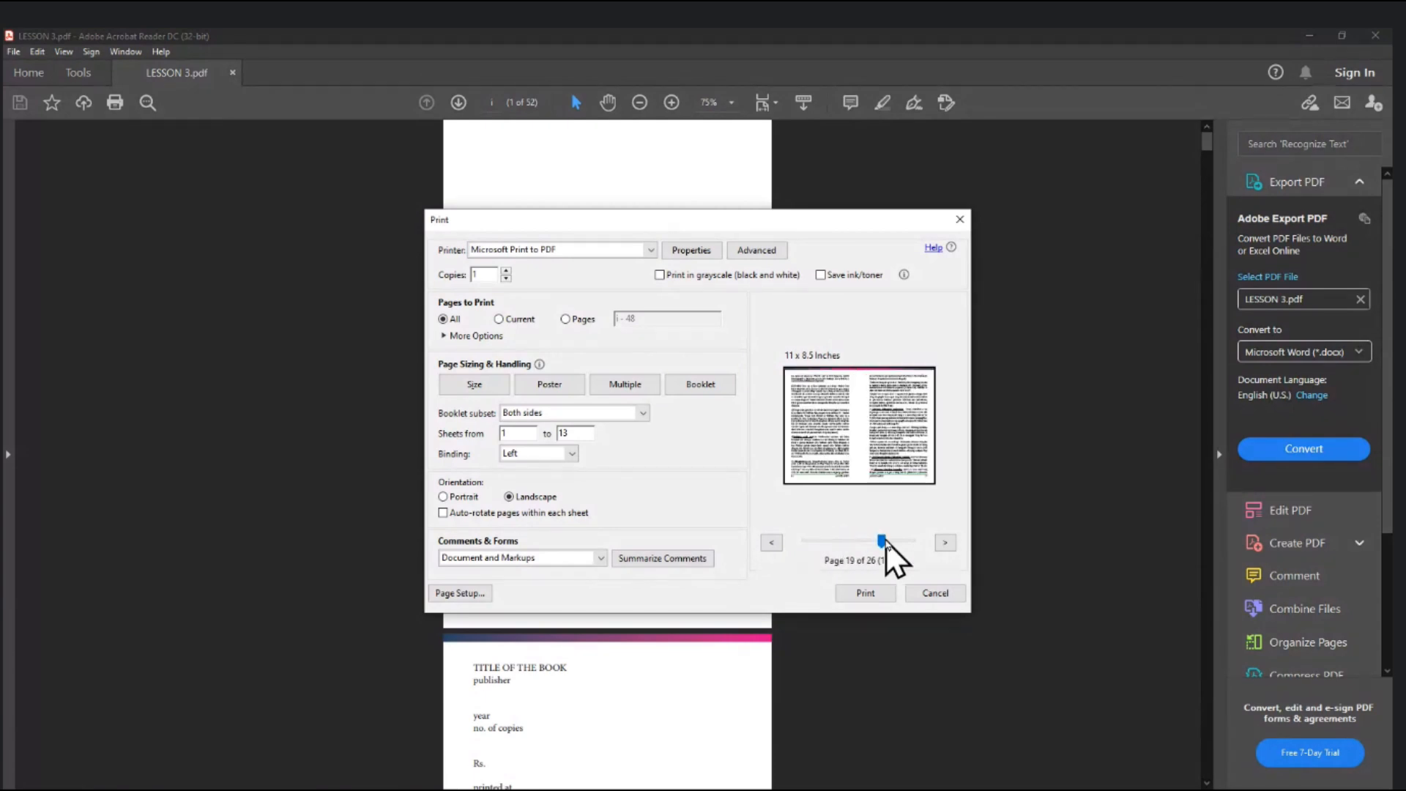
left_click(886, 541)
left_click(901, 541)
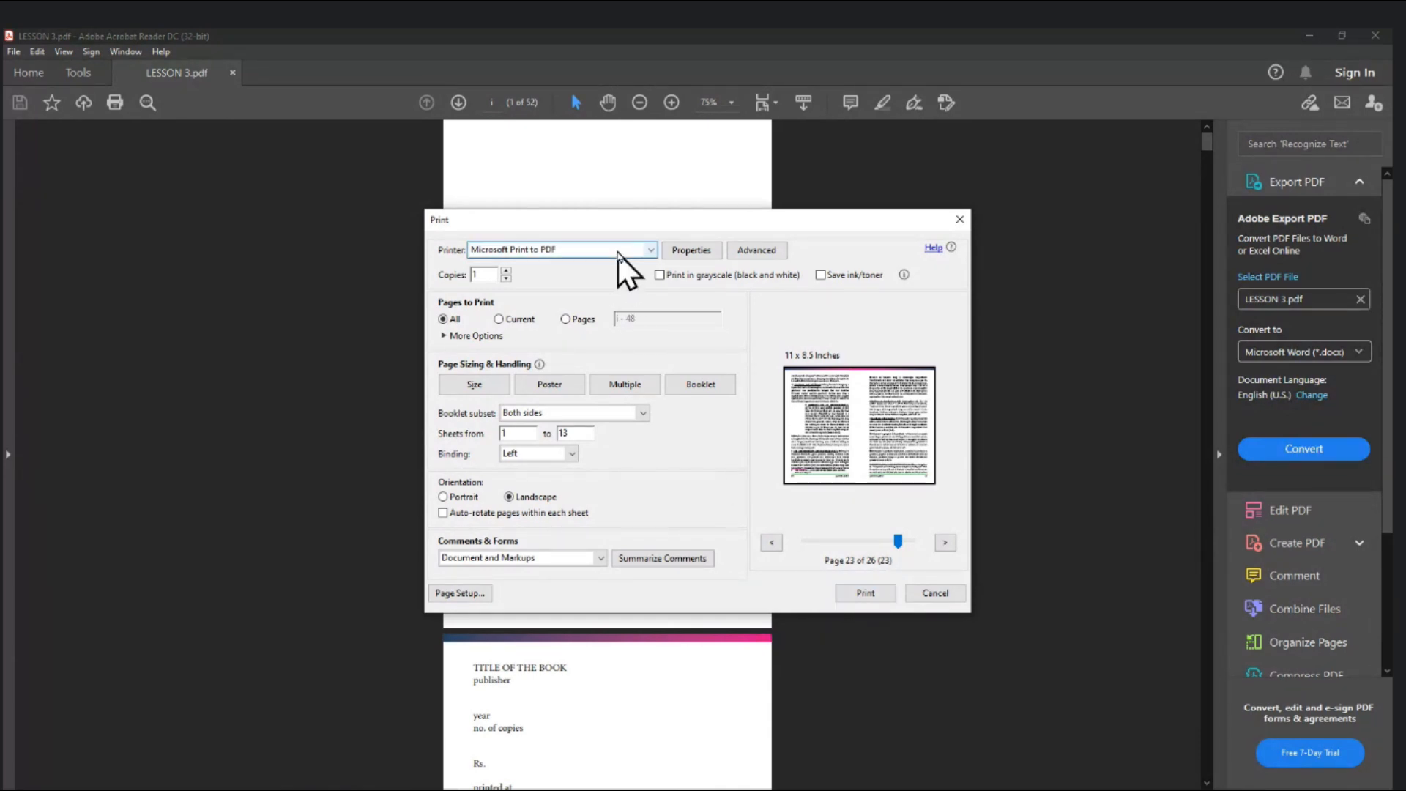
left_click(853, 599)
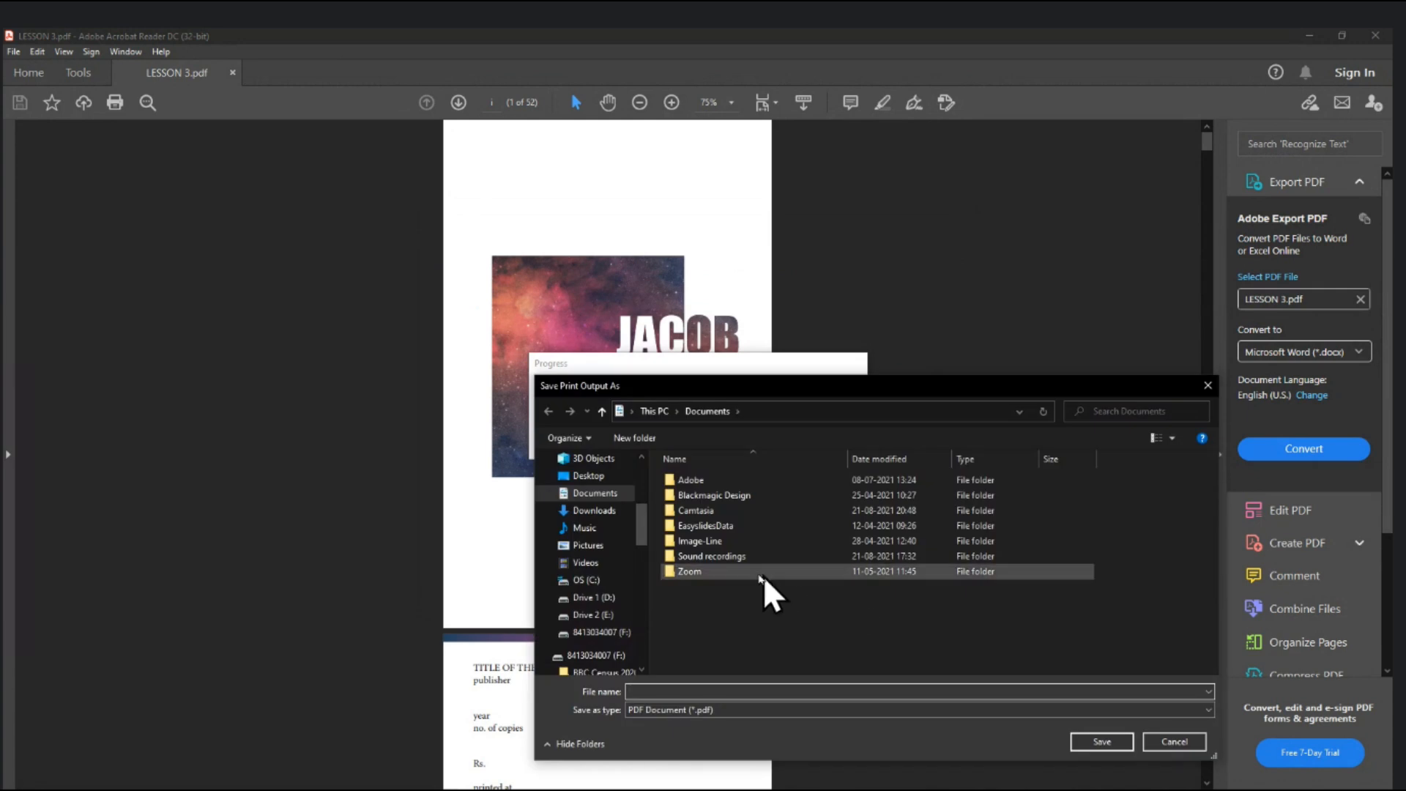
- Save the print output to the Desktop as 'LESSON 3 BOOKLET'
left_click(586, 476)
left_click(744, 692)
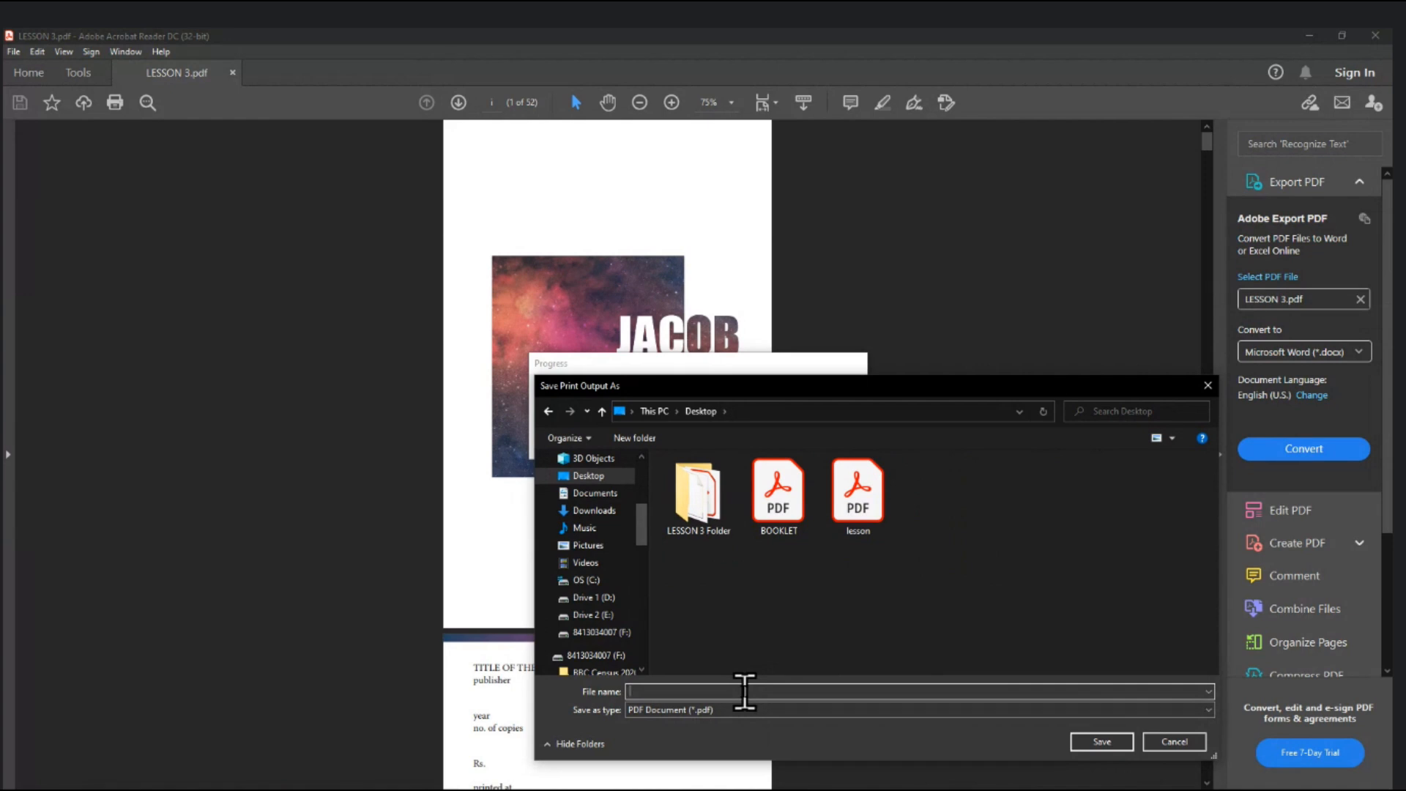
type("LESSON")
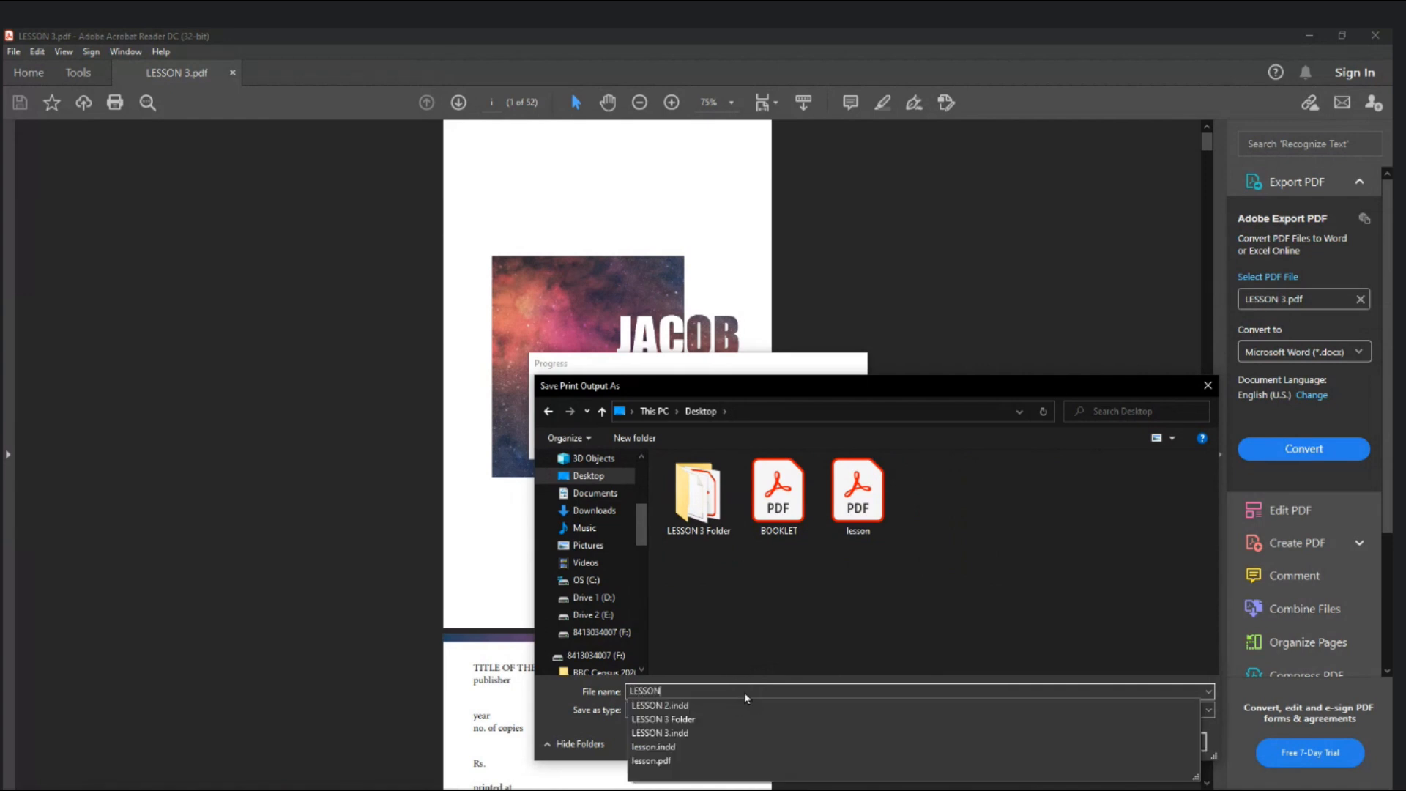
type(" 3 BOOKLET")
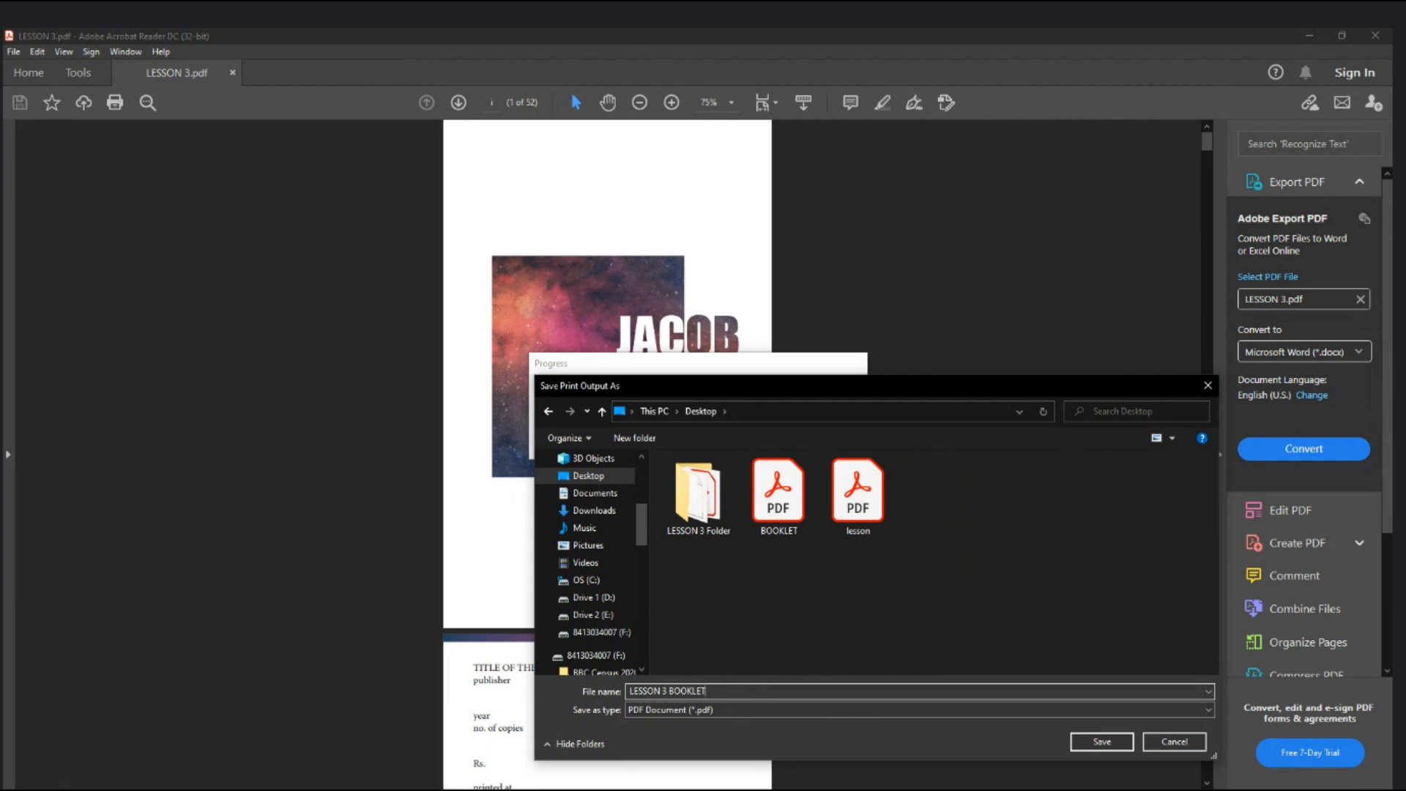
left_click(1091, 741)
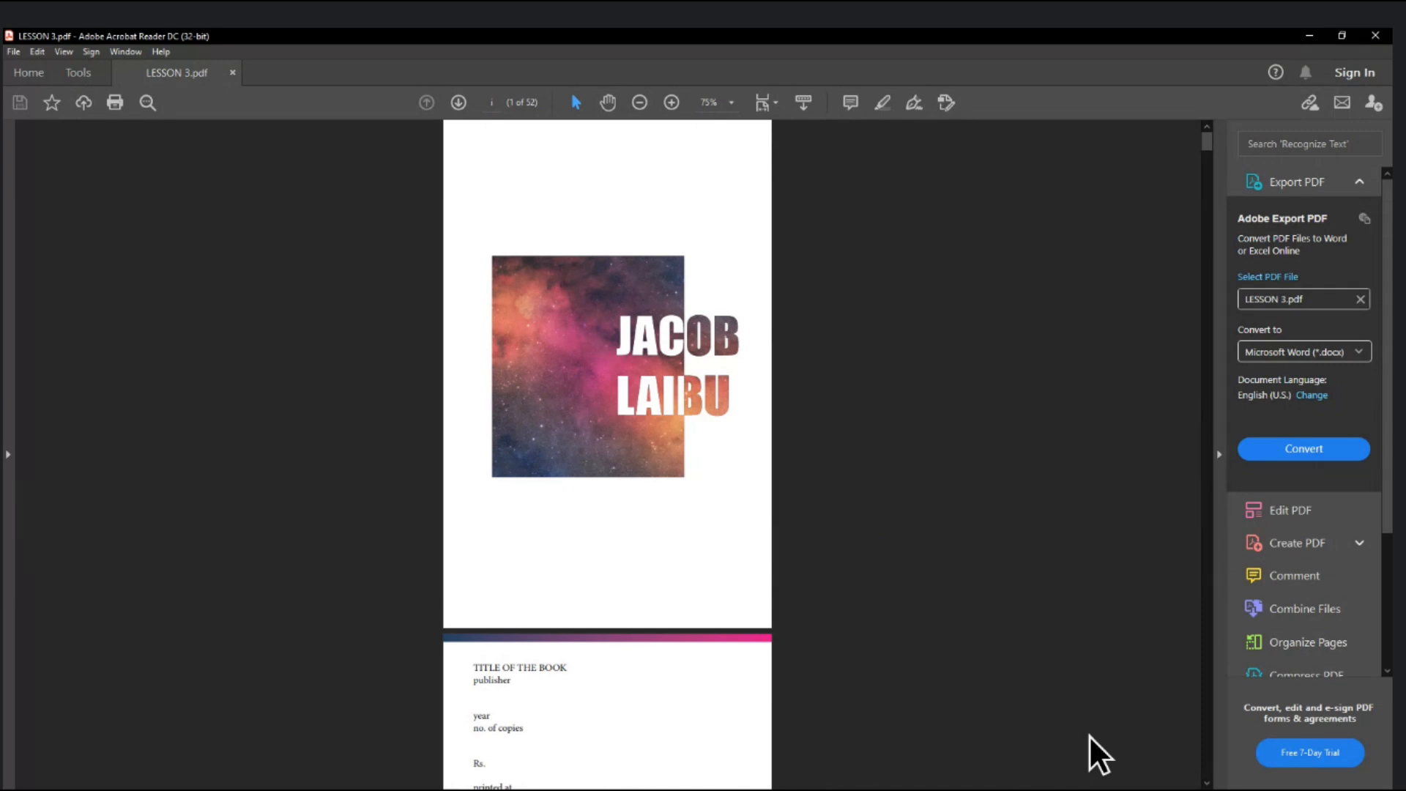
- Open LESSON 3 BOOKLET.pdf from the desktop in Acrobat Reader
key("super+d")
left_click(267, 371)
double_click(82, 237)
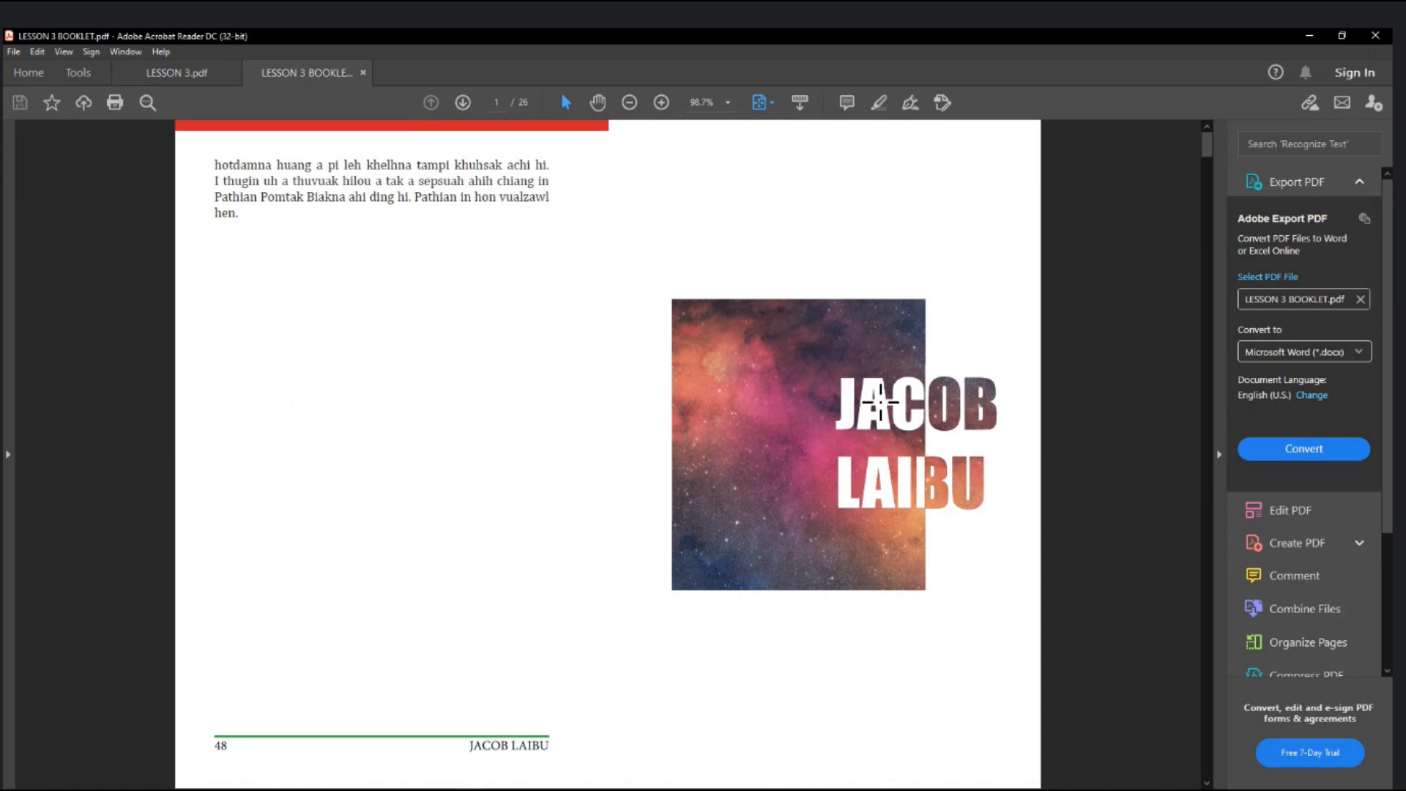
scroll(880, 402, "down", 2)
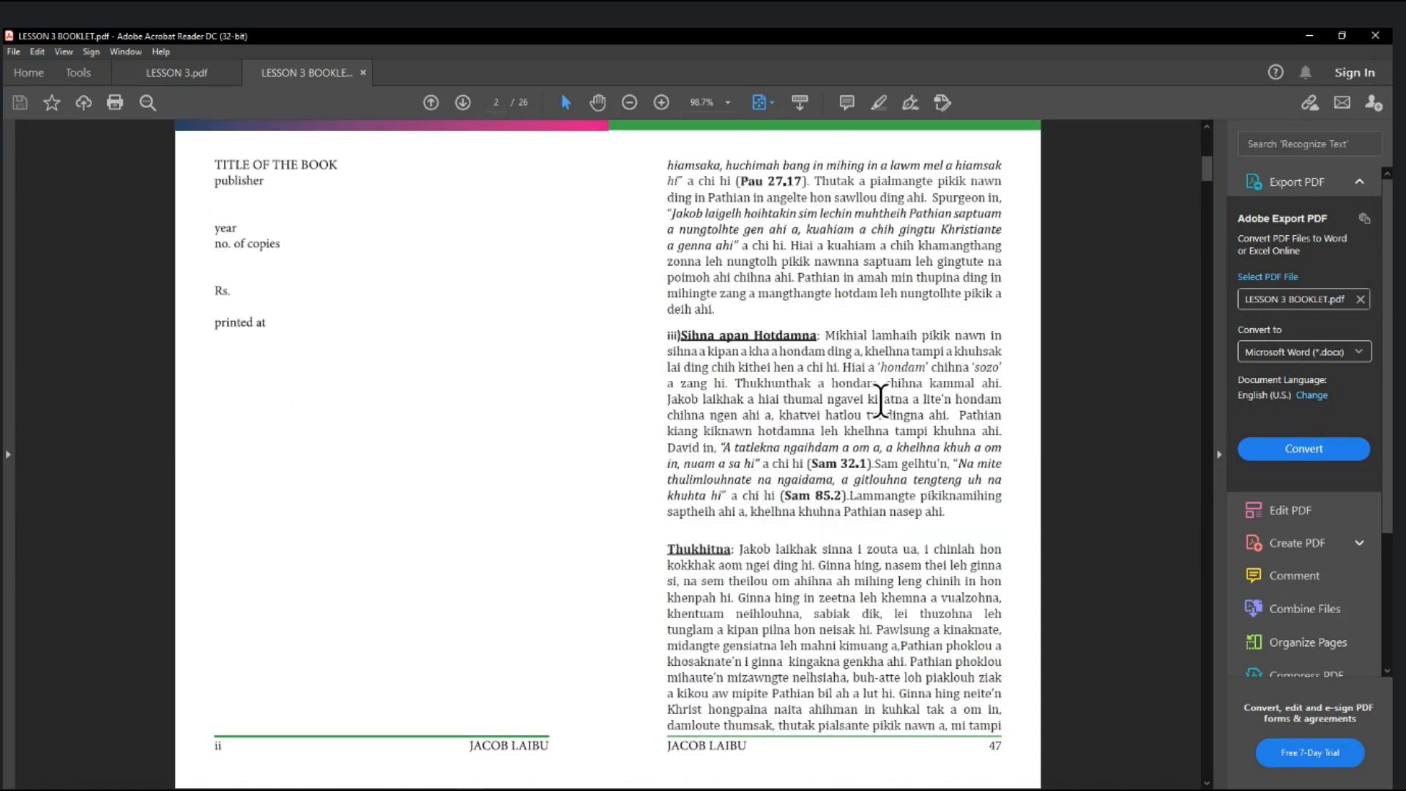
- Scroll through the page thumbnails to review the 26 imposed booklet spreads
left_click(9, 456)
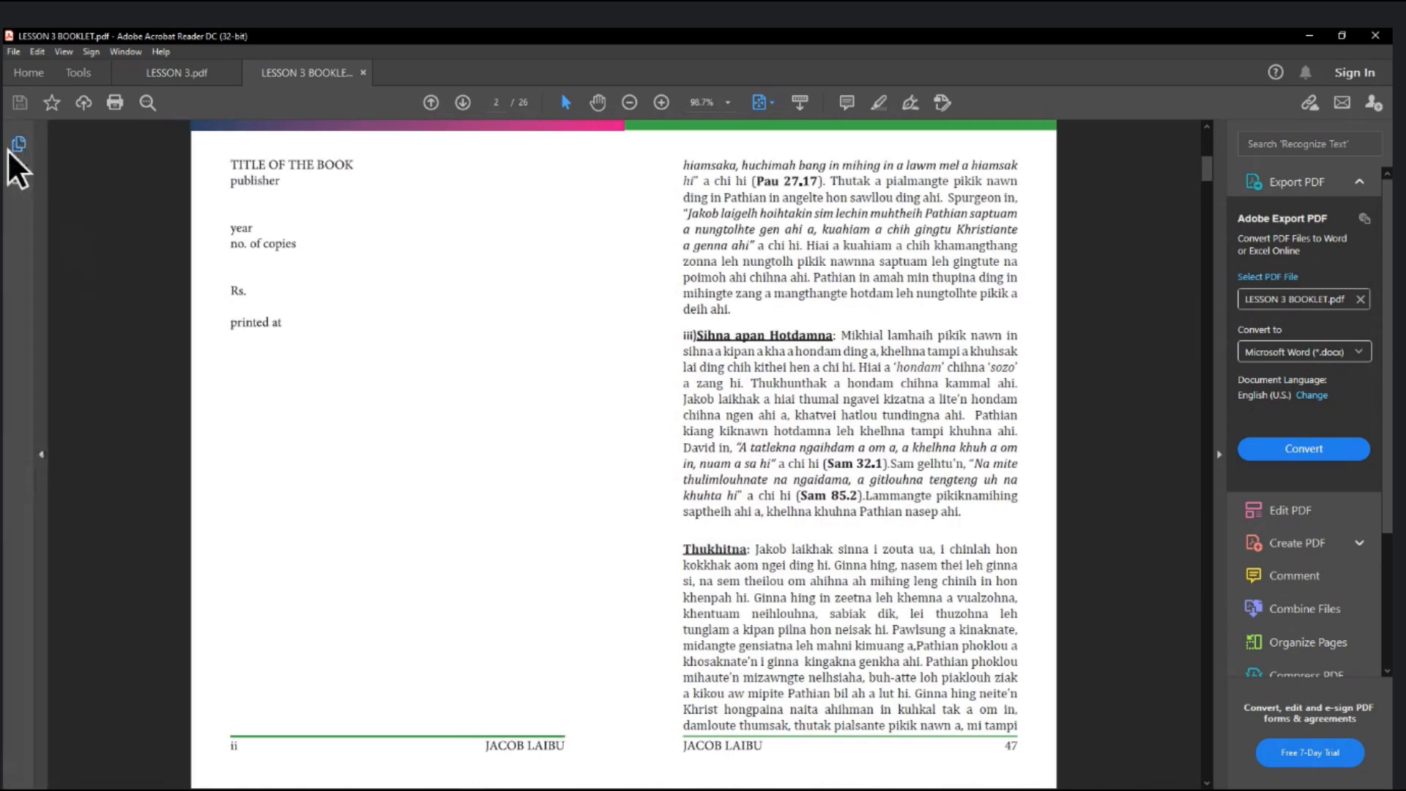
left_click(17, 143)
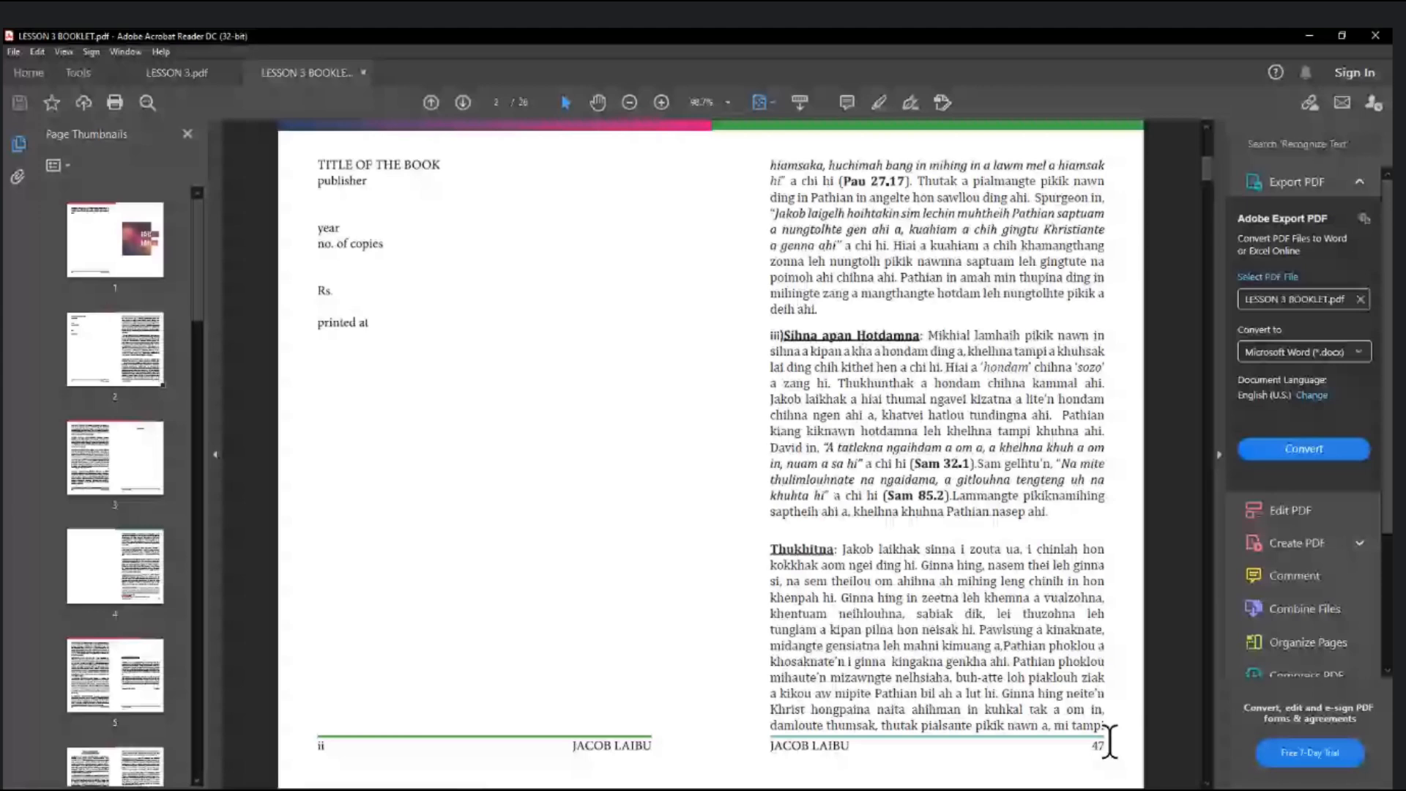
scroll(1110, 742, "down", 2)
scroll(1110, 742, "down", 1)
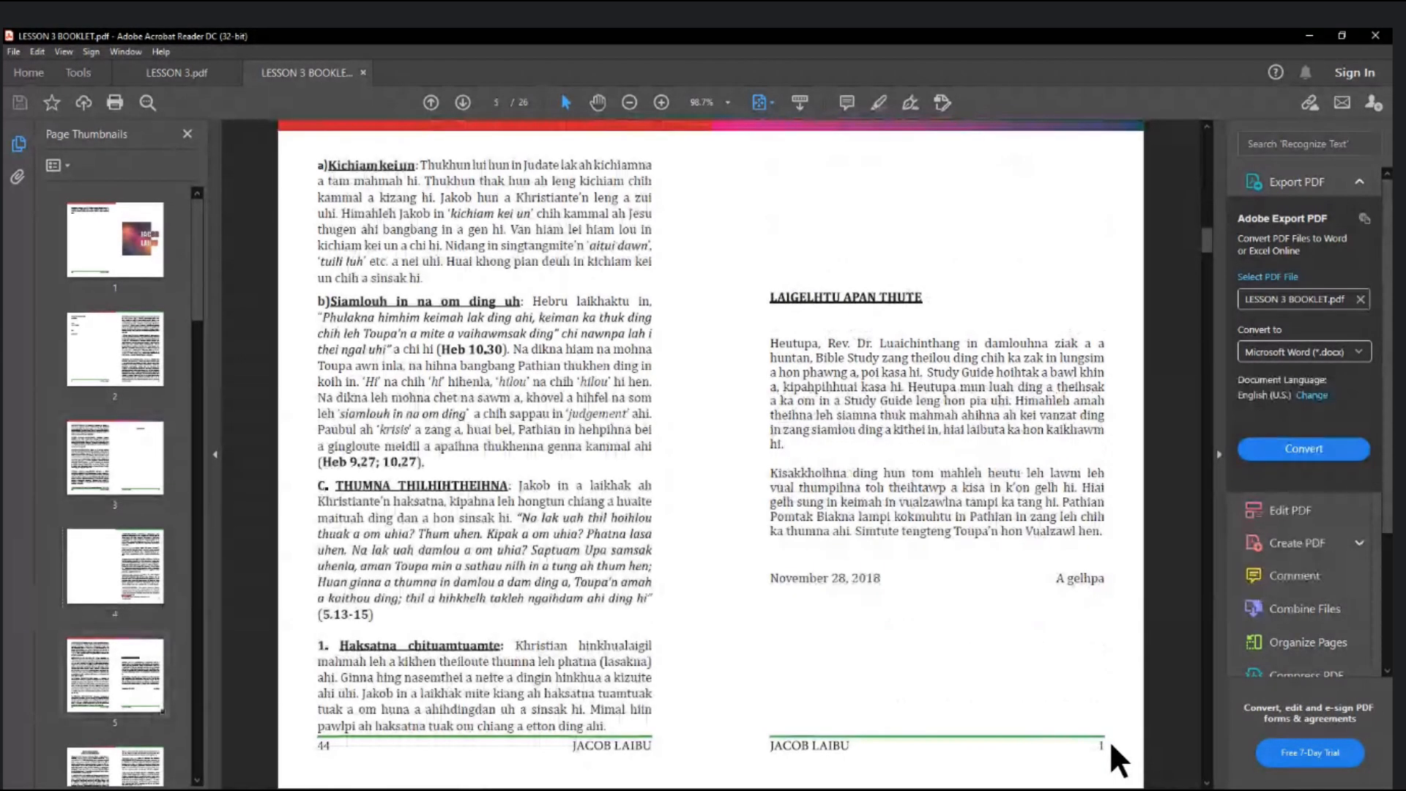
scroll(1109, 739, "down", 3)
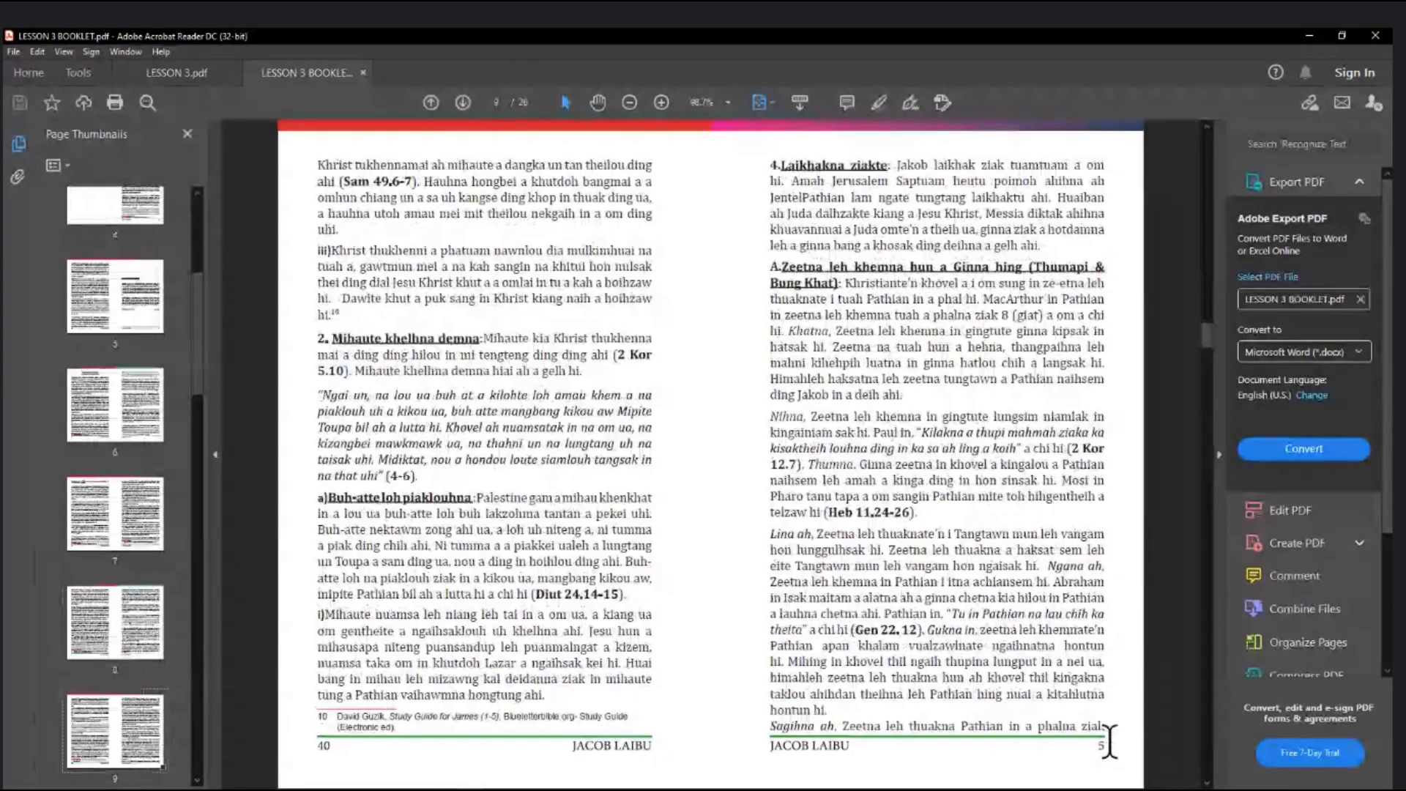
scroll(1109, 740, "down", 1)
scroll(1110, 739, "down", 1)
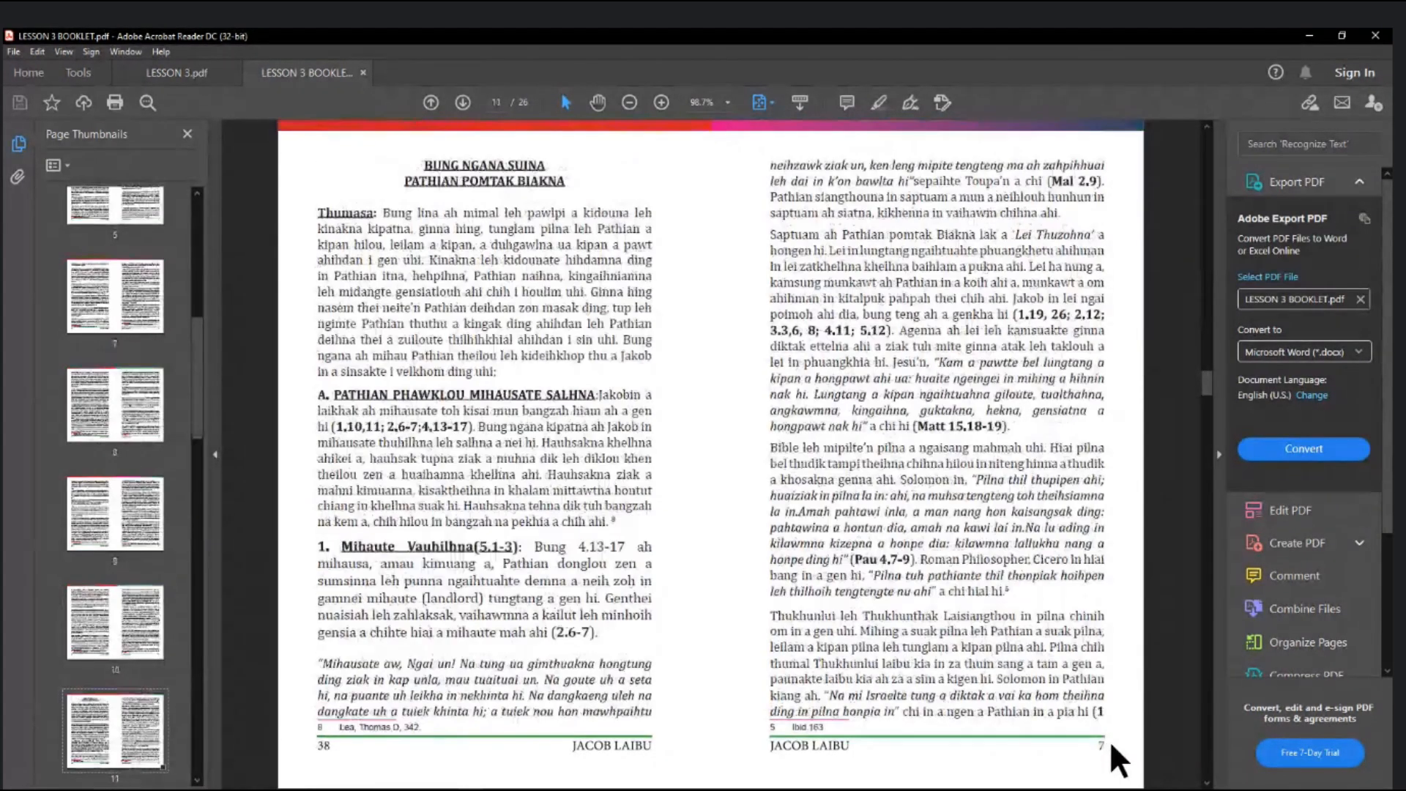
scroll(1110, 739, "down", 2)
scroll(1110, 739, "down", 1)
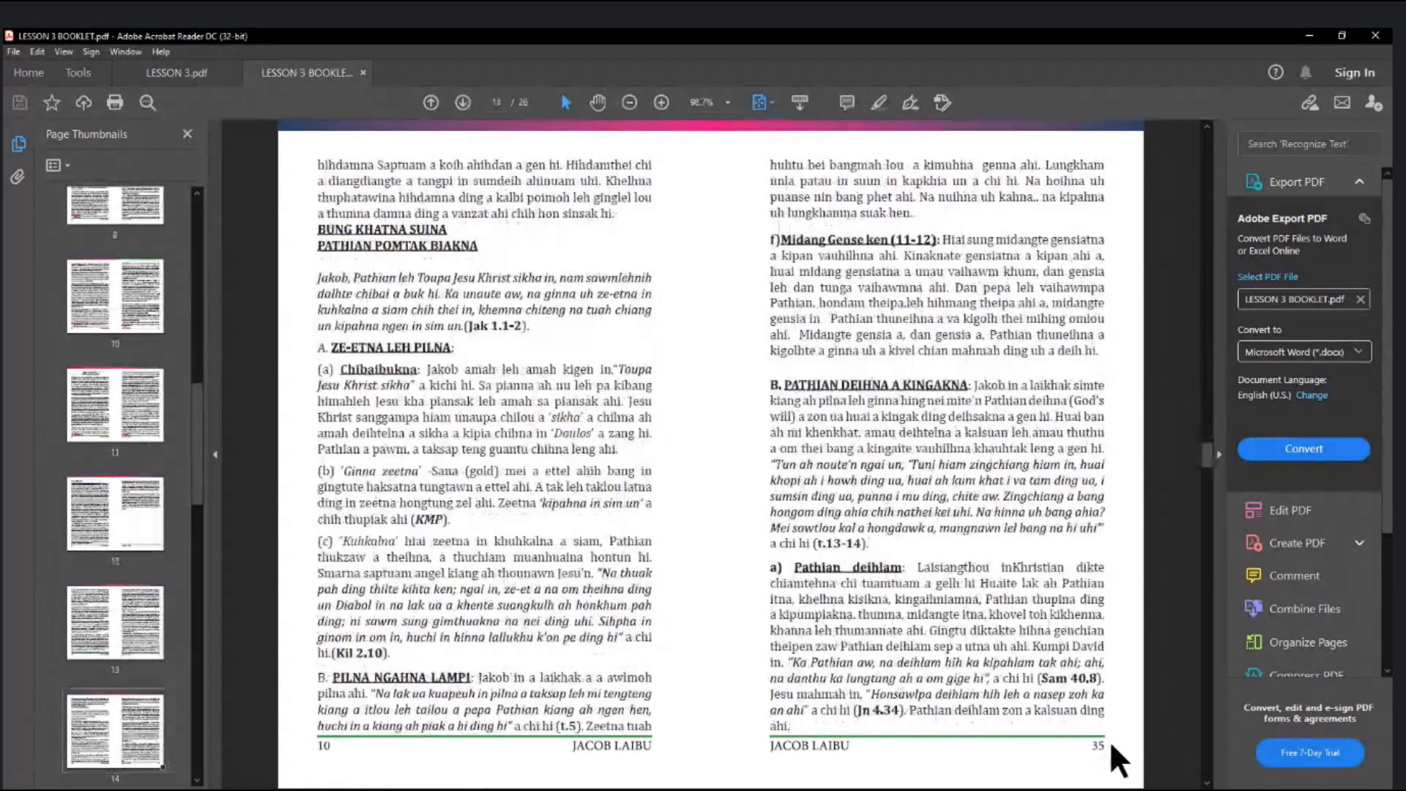
scroll(1110, 739, "down", 2)
scroll(1109, 740, "down", 3)
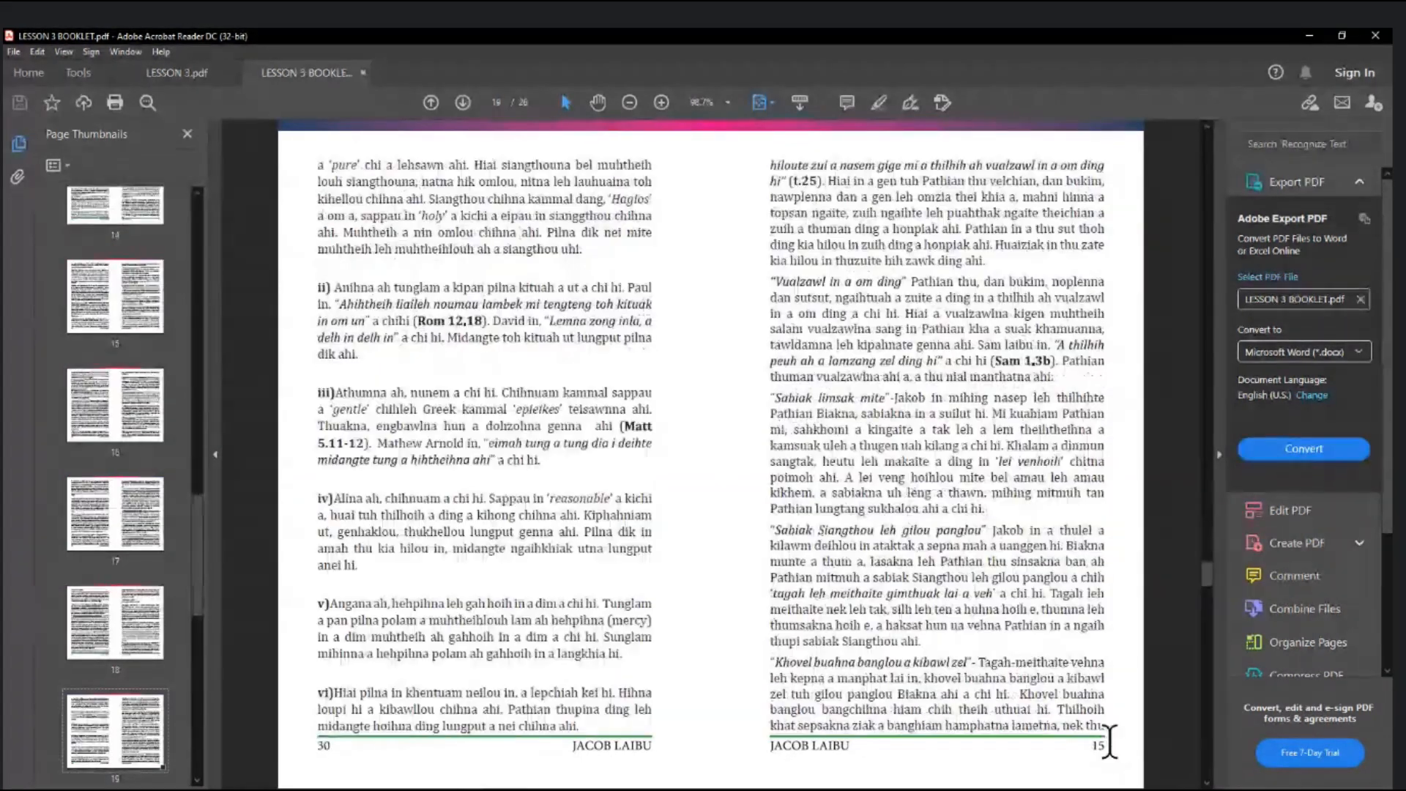
scroll(1109, 740, "down", 7)
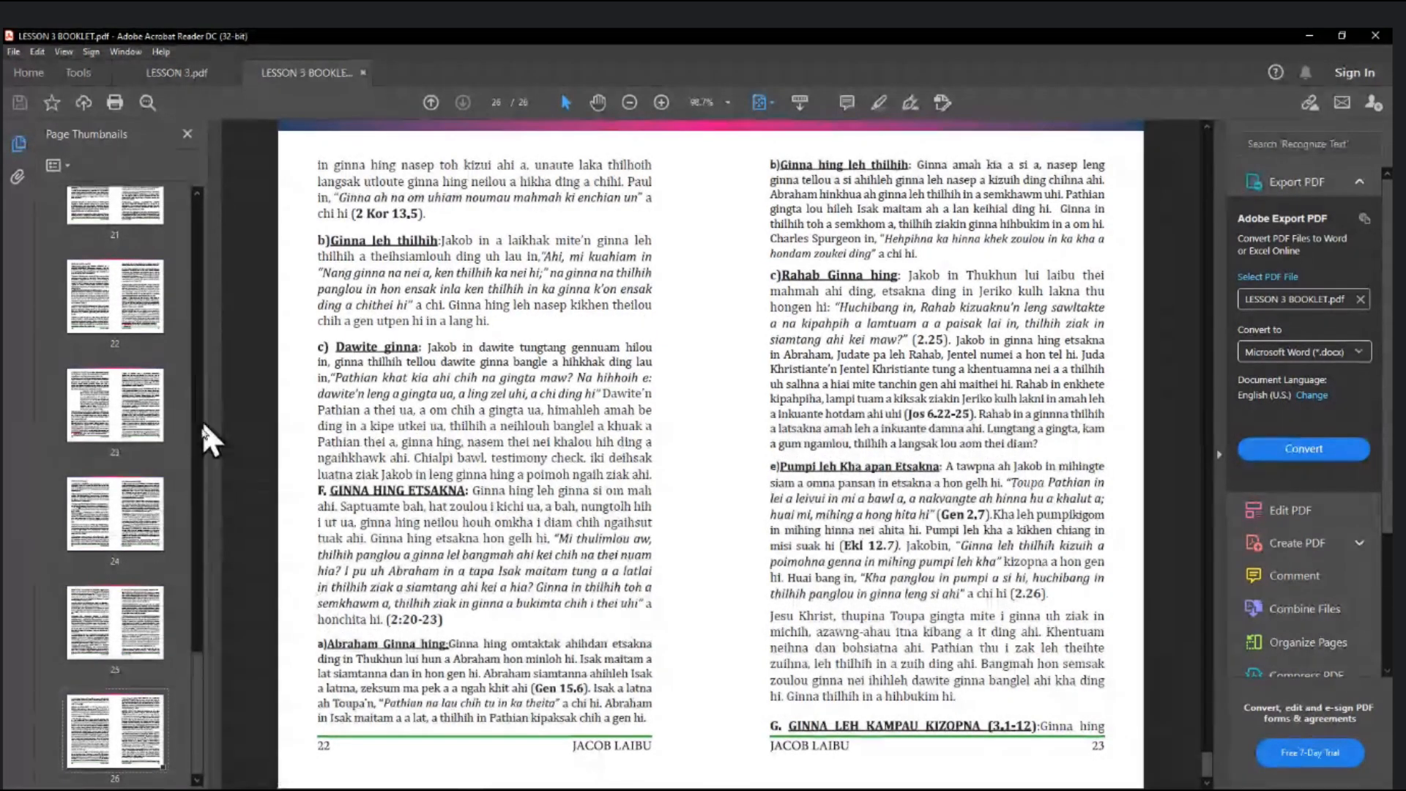
scroll(552, 345, "up", 2)
scroll(551, 345, "up", 3)
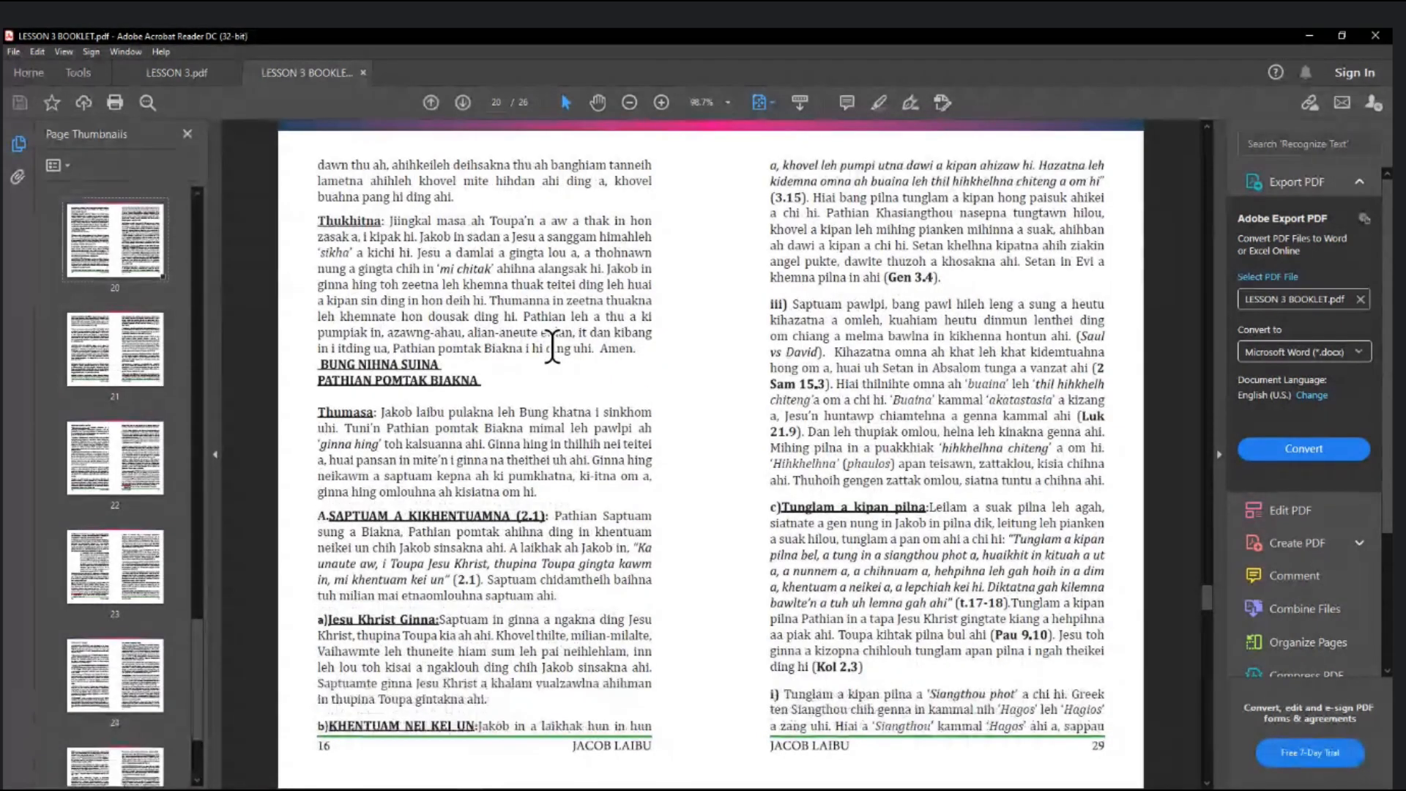
scroll(553, 348, "up", 3)
scroll(553, 350, "up", 5)
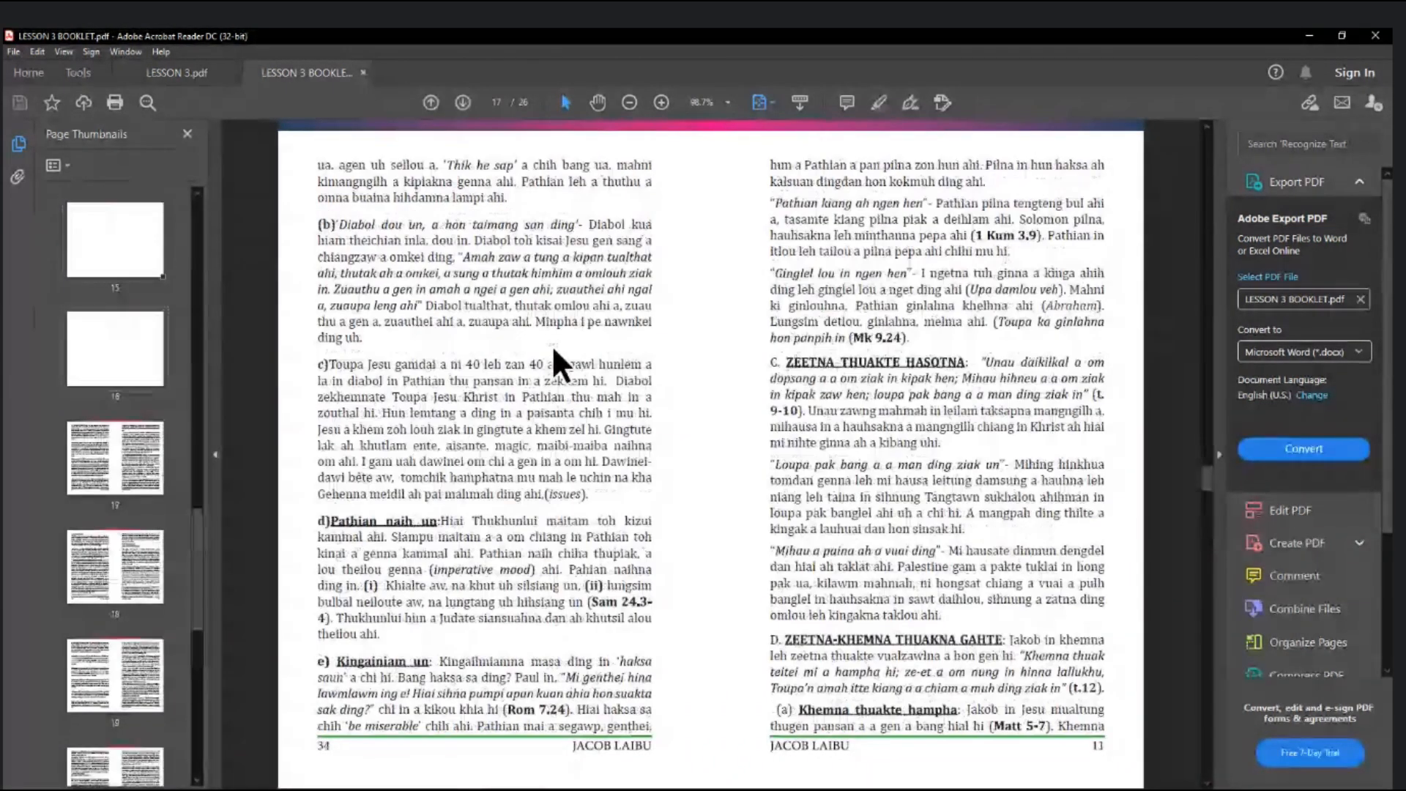
scroll(553, 350, "up", 3)
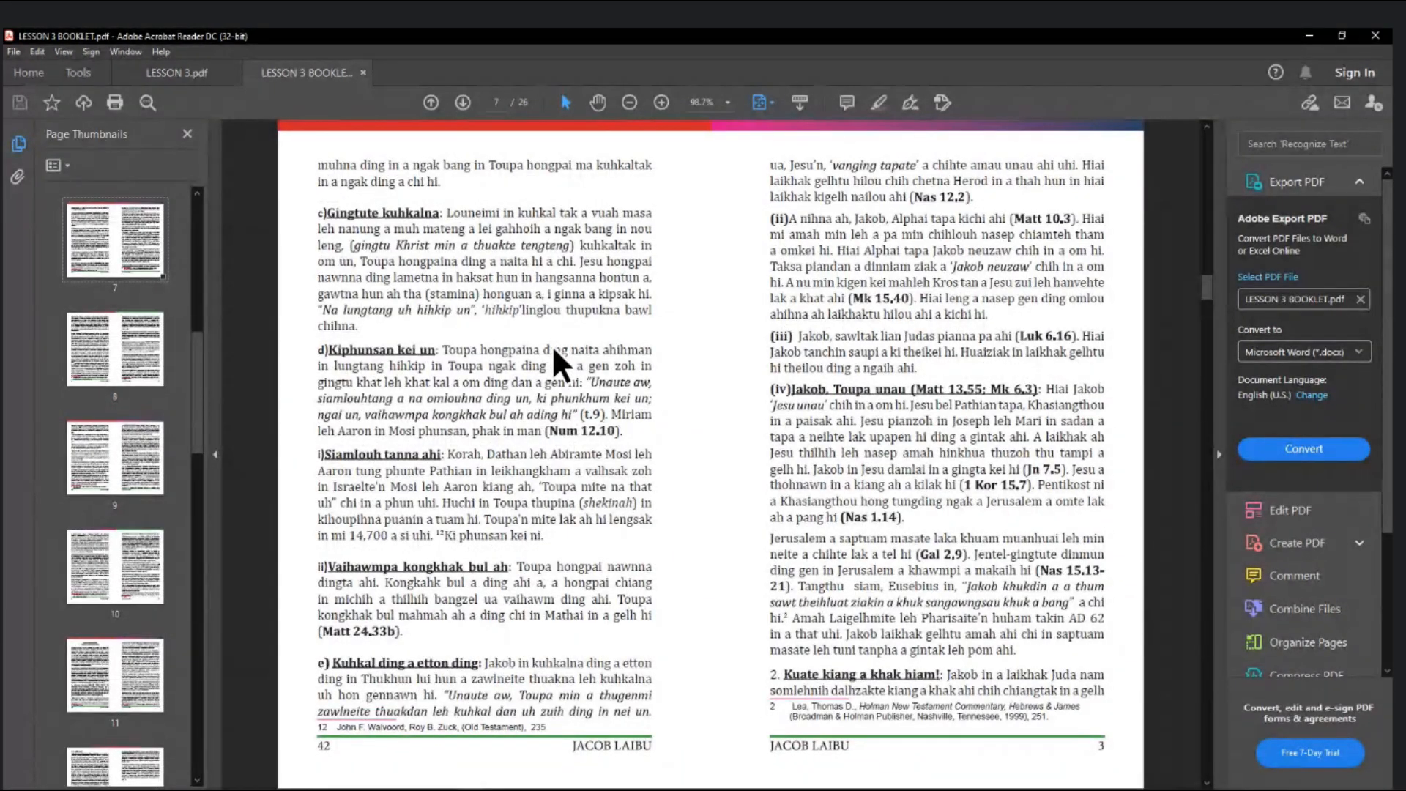
scroll(552, 350, "up", 4)
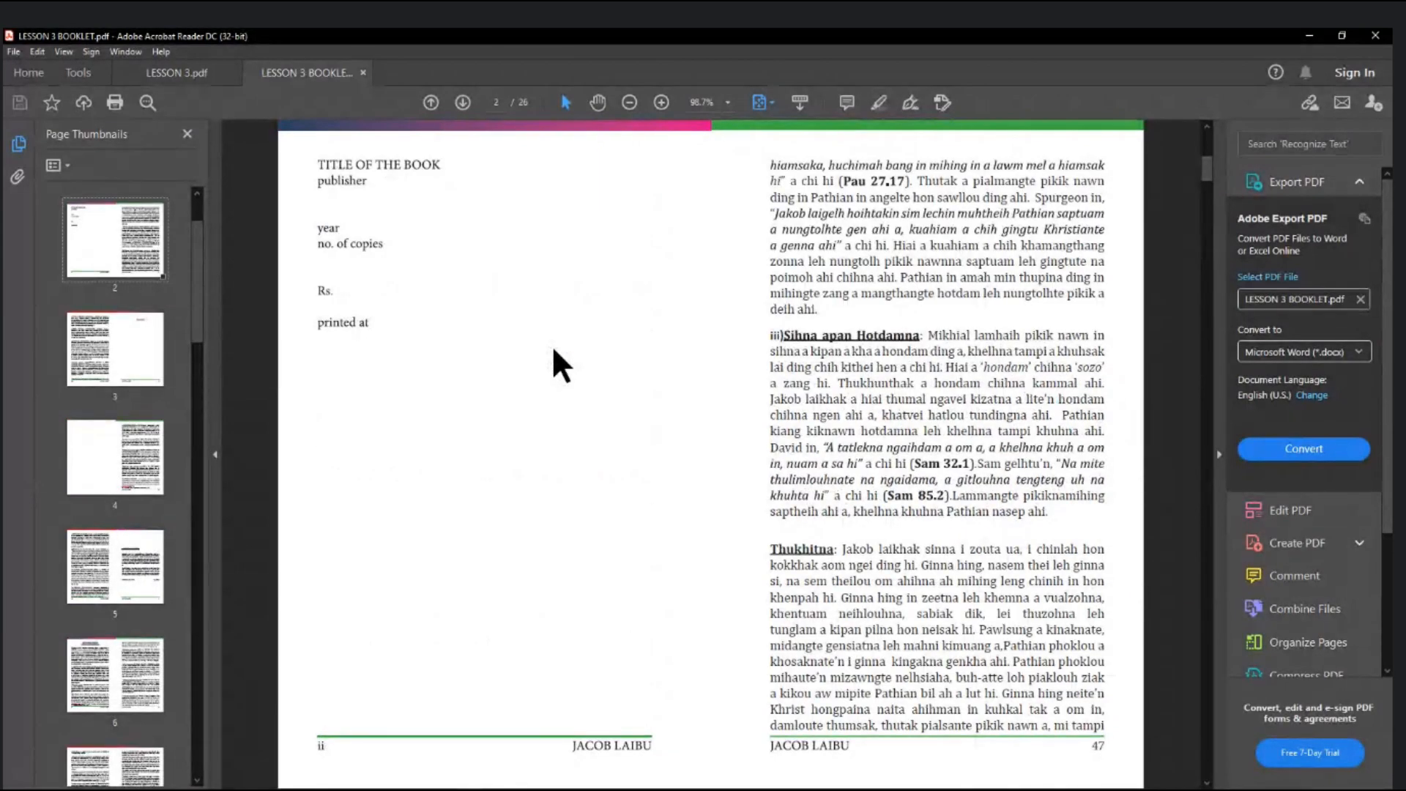
scroll(553, 350, "up", 2)
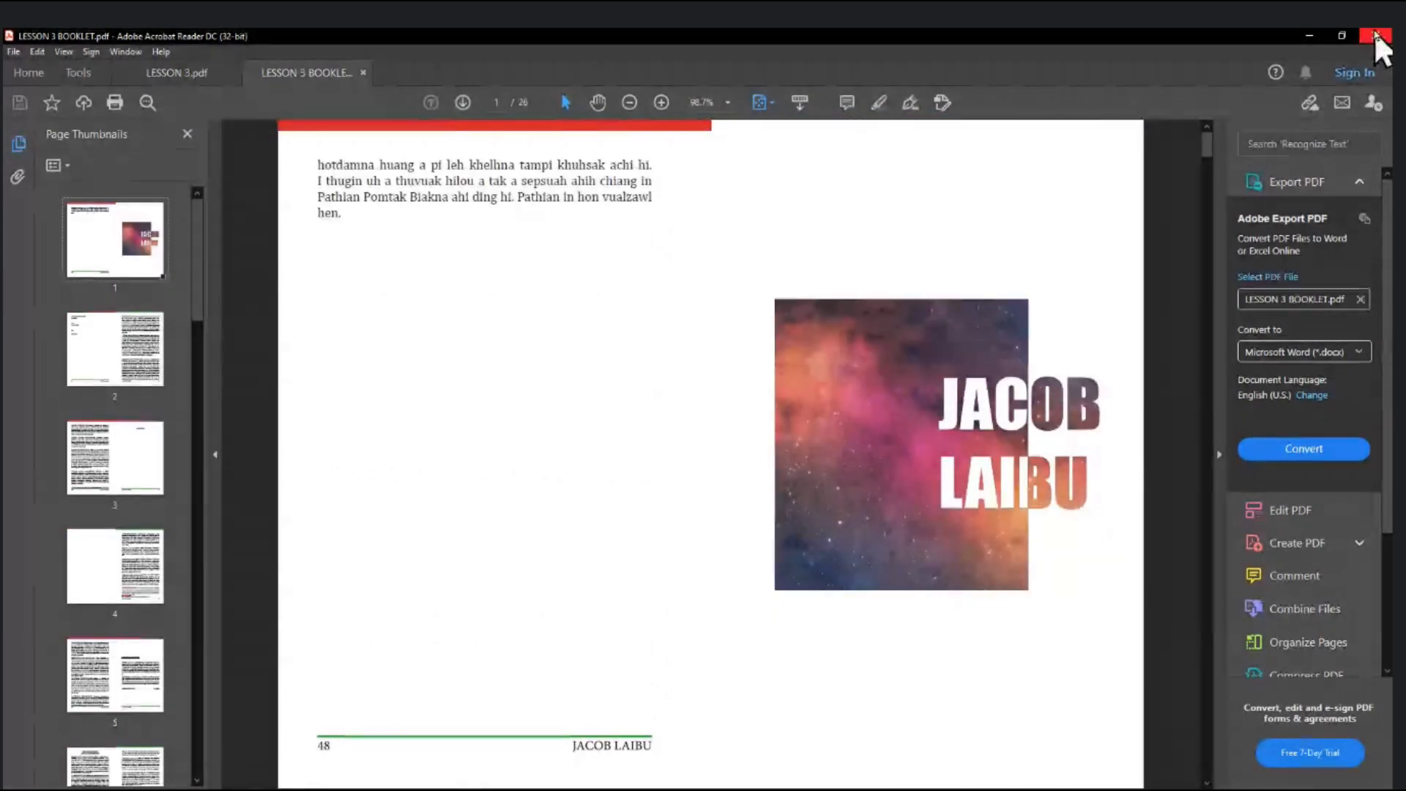
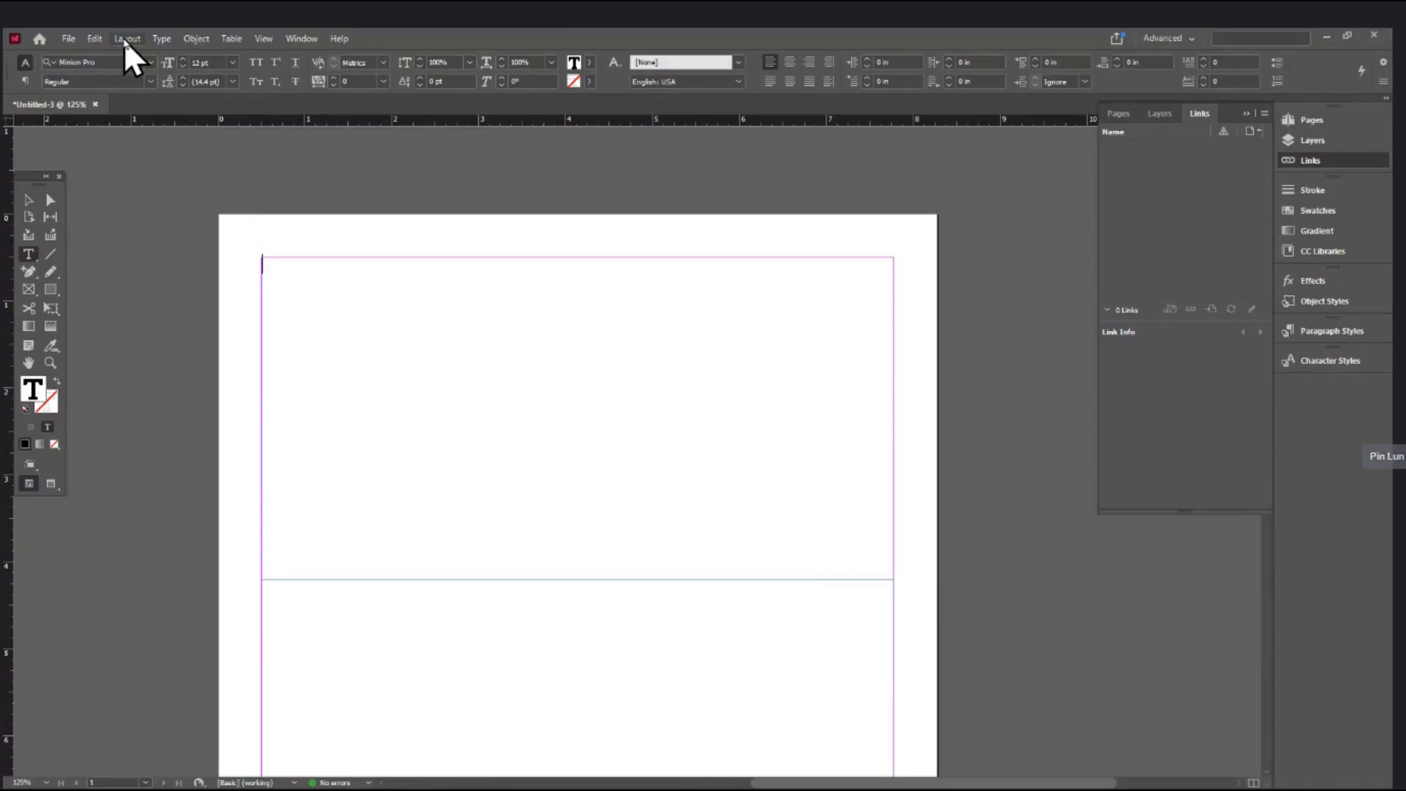
- Type 'sans serif font' and 'serif', enlarging 'serif' to about 22 pt
type("s")
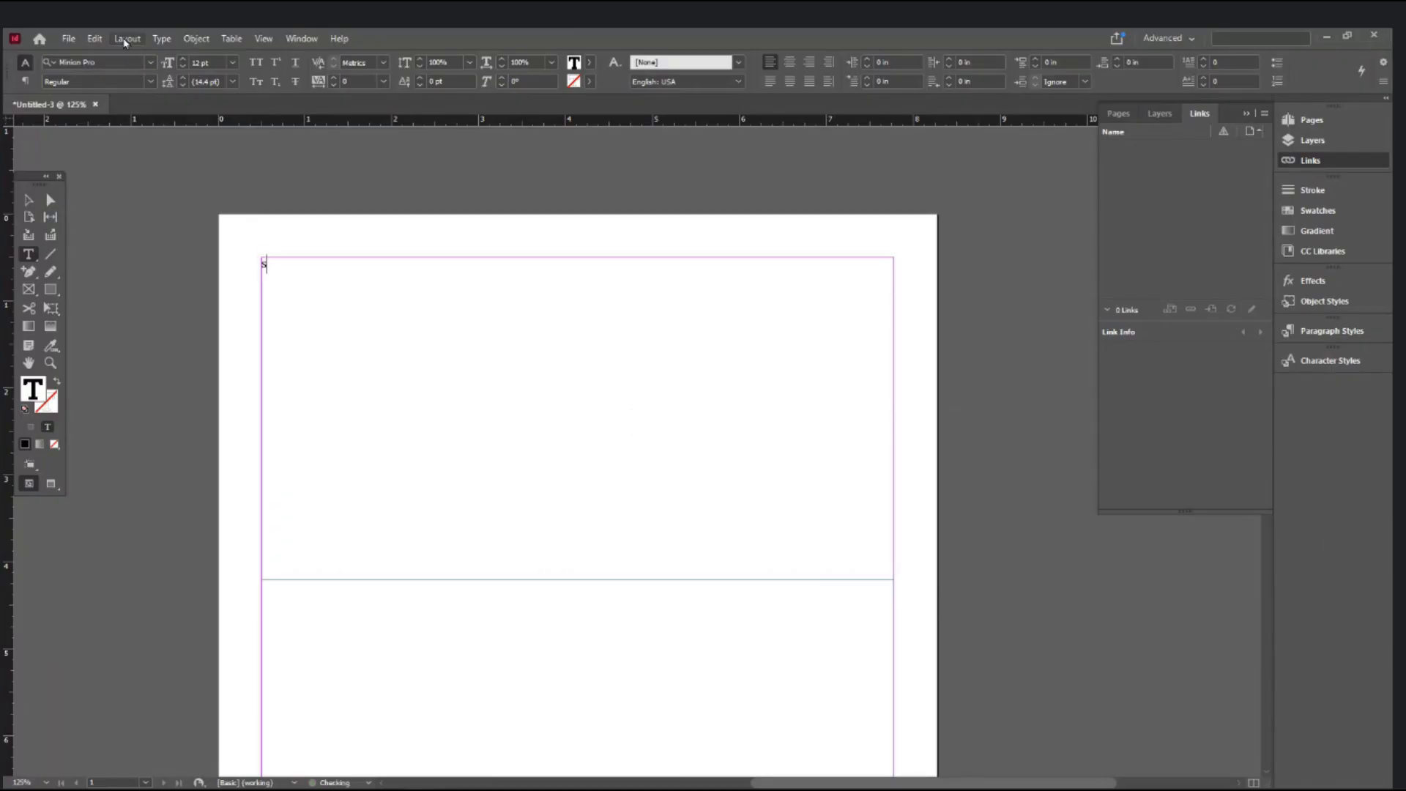
type("ans serif font ")
type("seri")
type("f")
key("shift+Home")
key("ctrl+shift+period")
key("ctrl+shift+period")
key("ctrl+shift+period")
key("ctrl+shift+period")
key("ctrl+shift+period")
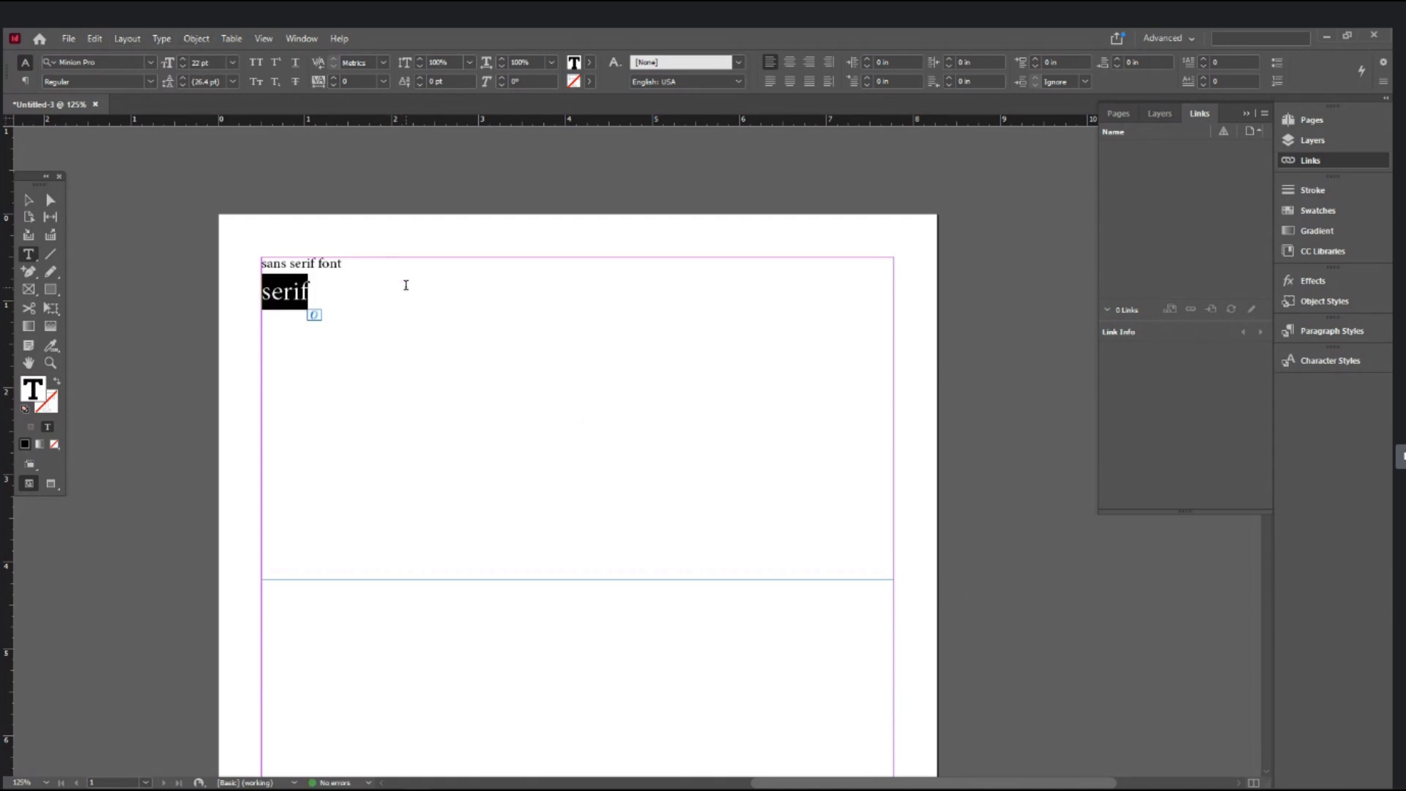
- Move the 'sans serif font' line below 'serif' with cut and paste
left_click(409, 271)
key("shift+Home")
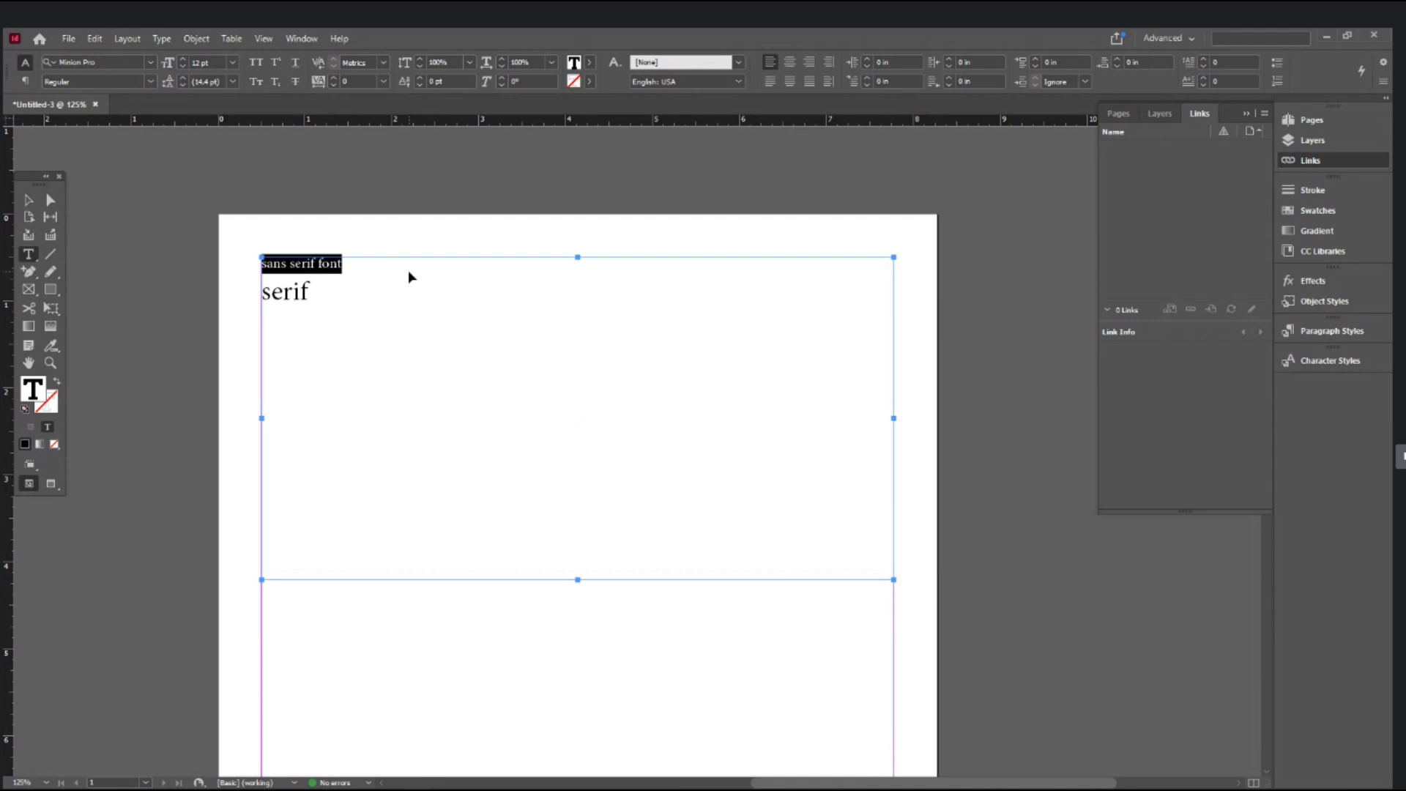
key("ctrl+x")
key("Return")
key("ctrl+v")
- Set the 'sans serif font' line in Arial Regular
key("shift+Home")
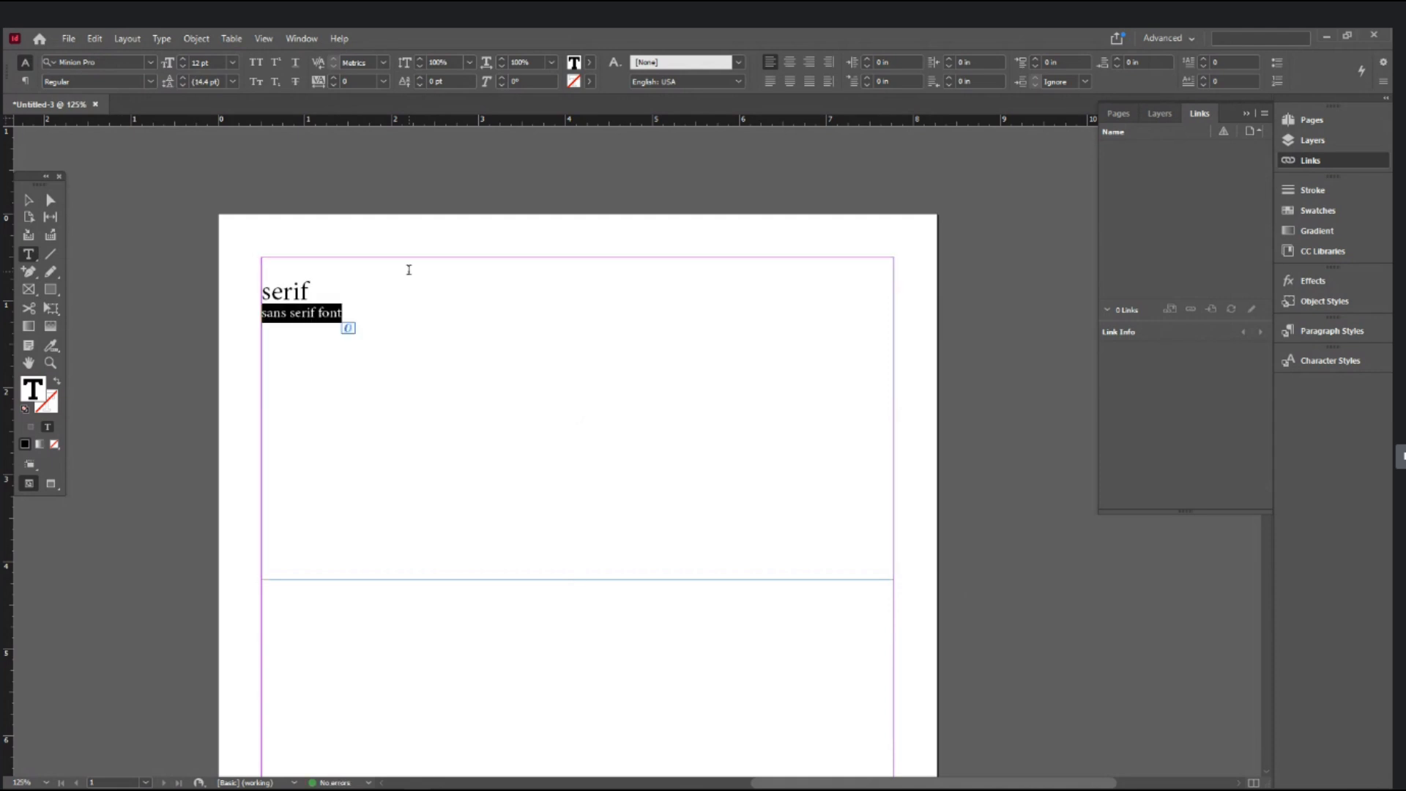
left_click(99, 61)
type("arial")
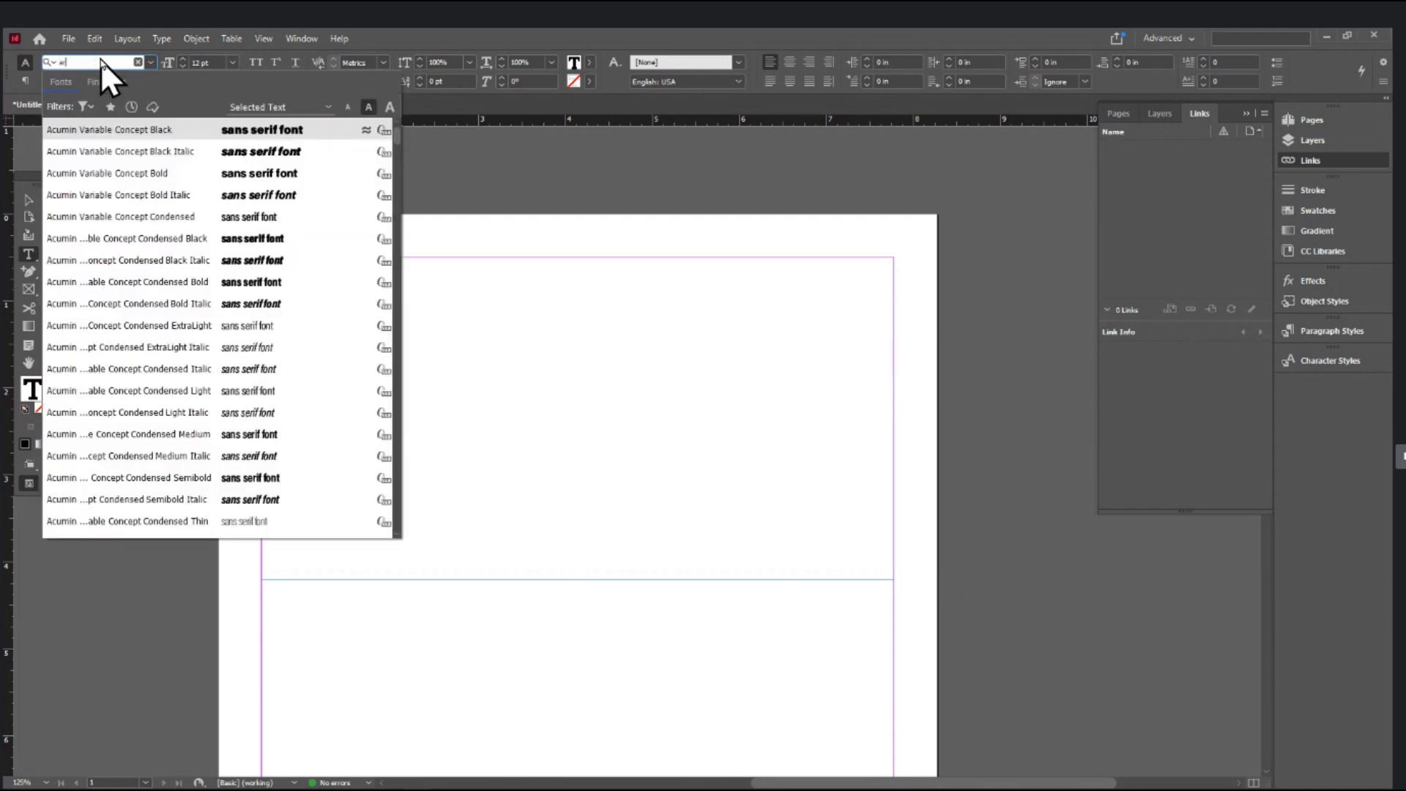
key("Down")
key("Down")
key("Down")
key("Down")
key("Down")
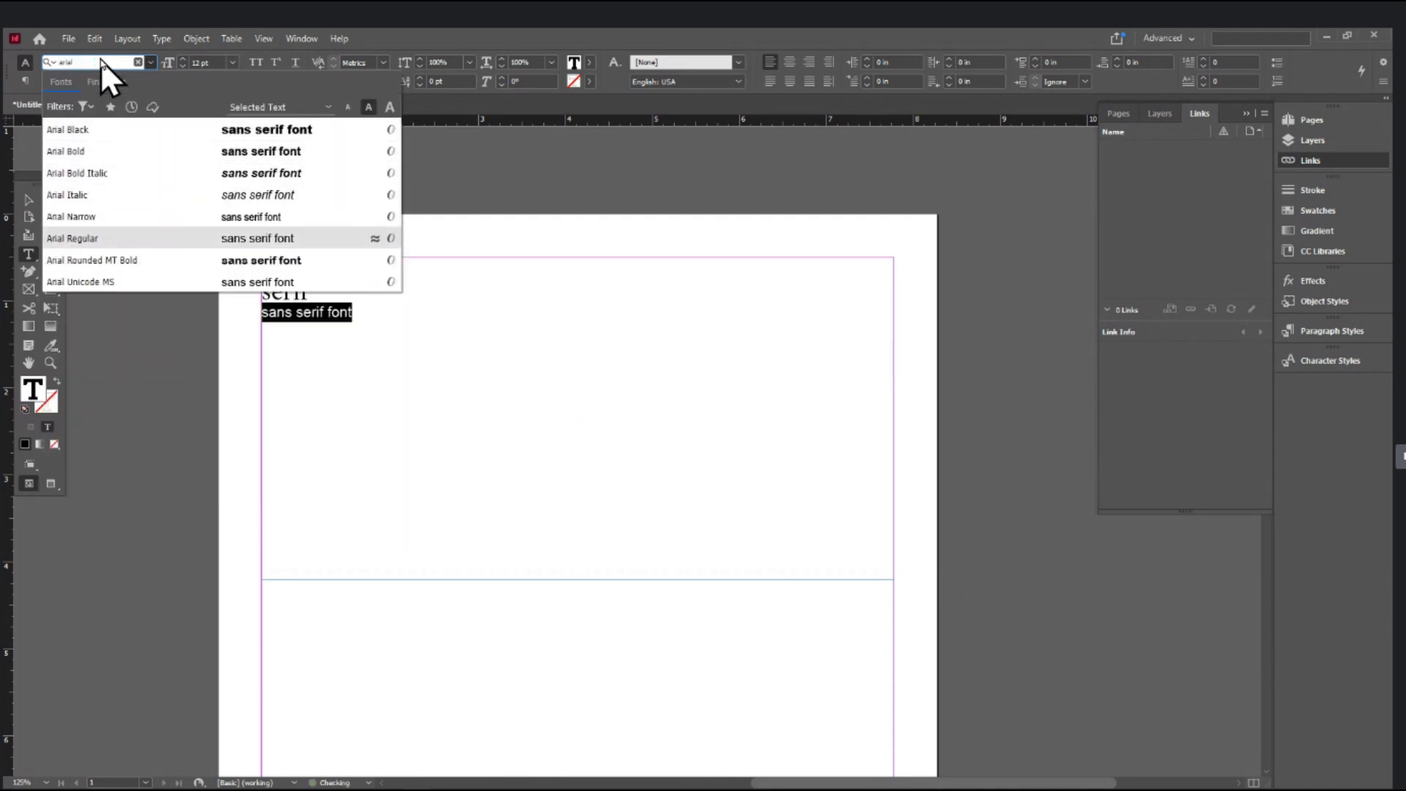
key("Return")
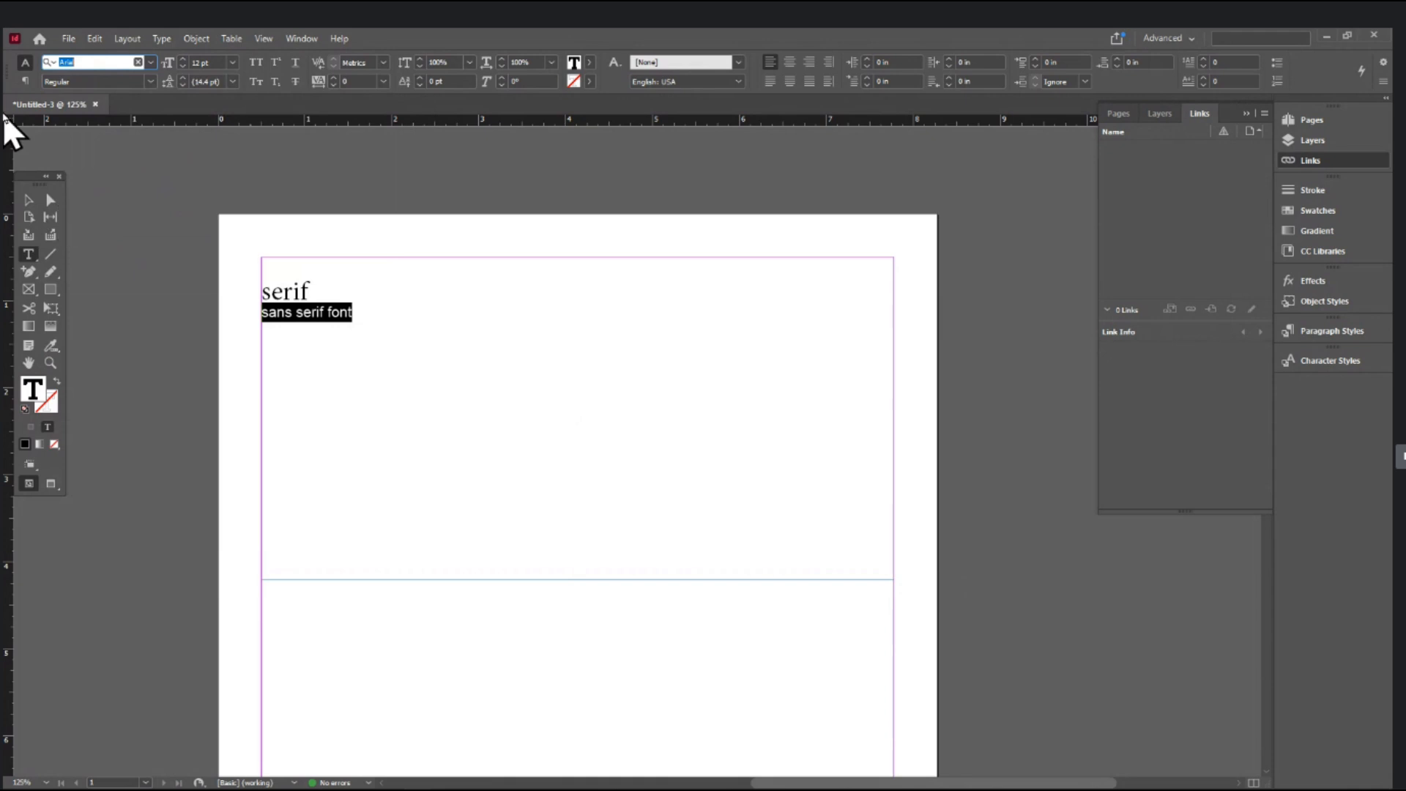
left_click(28, 199)
- Zoom in on the text and delete the blank first line
left_click(432, 362, "ctrl")
left_click(528, 400, "ctrl")
left_click(527, 394, "ctrl")
left_click(527, 394, "ctrl")
left_click_drag(868, 509, 539, 432)
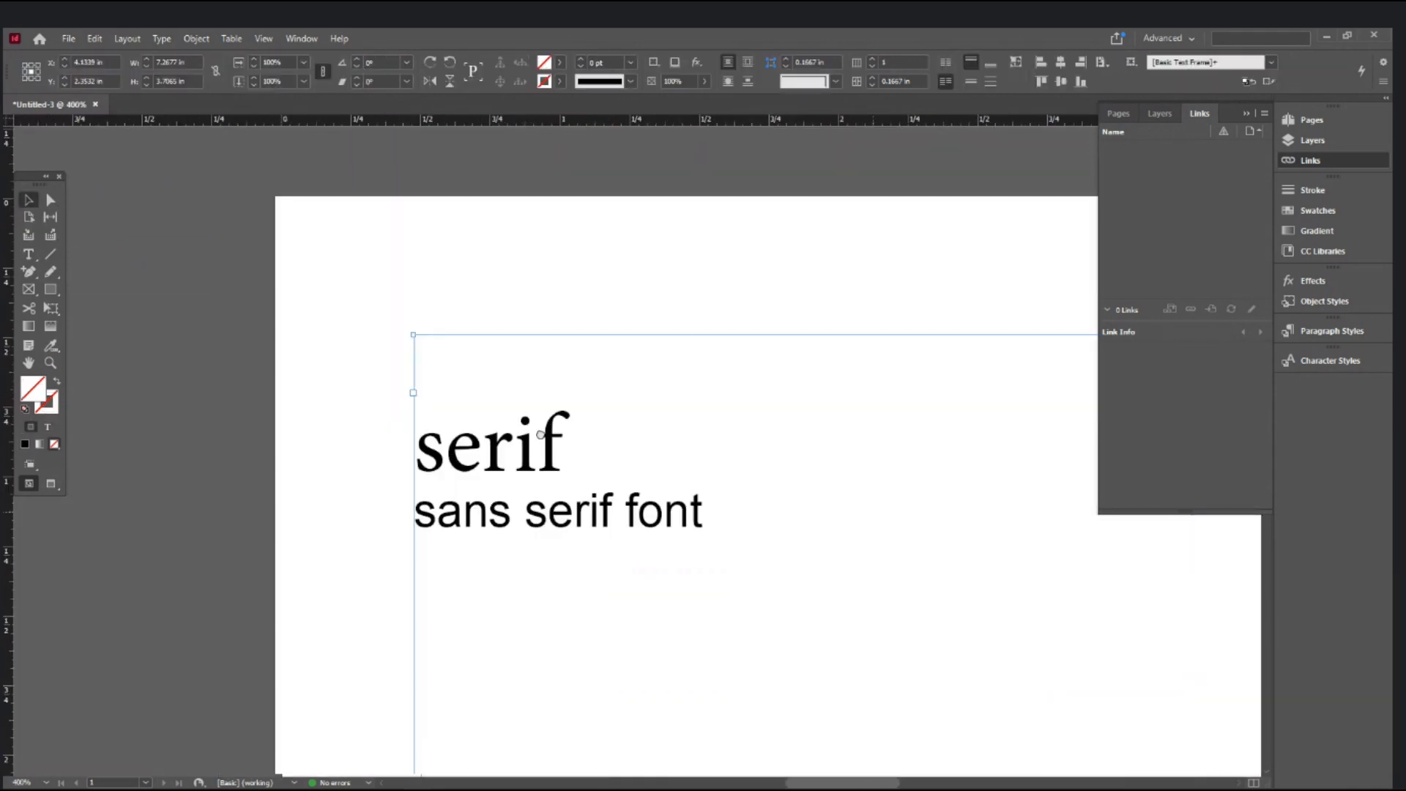
left_click(28, 254)
left_click(507, 349)
key("Delete")
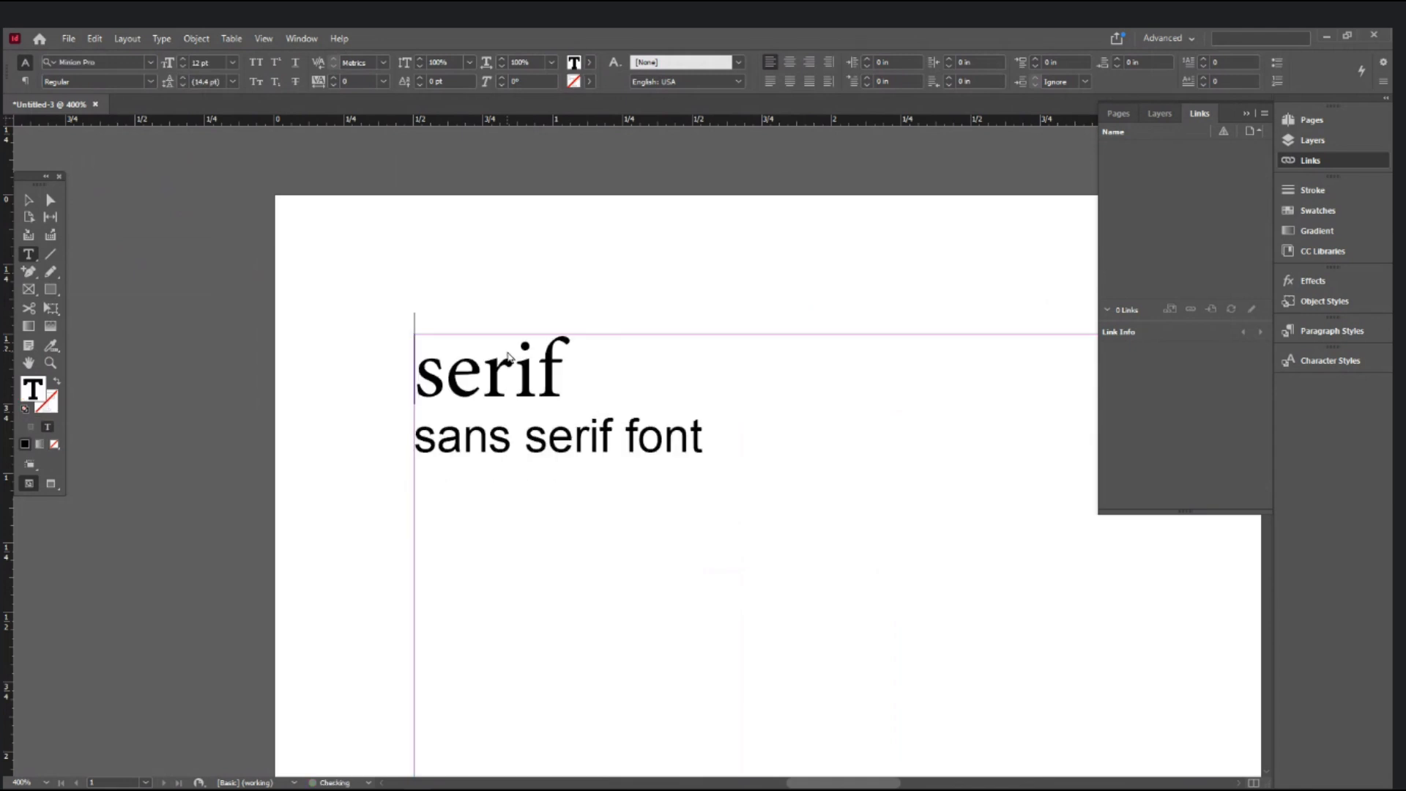
- Enlarge 'serif' to 30 pt and 'sans serif font' to 22 pt, then add 'M' after 'serif'
triple_click(507, 349)
key("ctrl+shift+period")
key("ctrl+shift+period")
key("ctrl+shift+period")
key("ctrl+shift+period")
key("ctrl+shift+period")
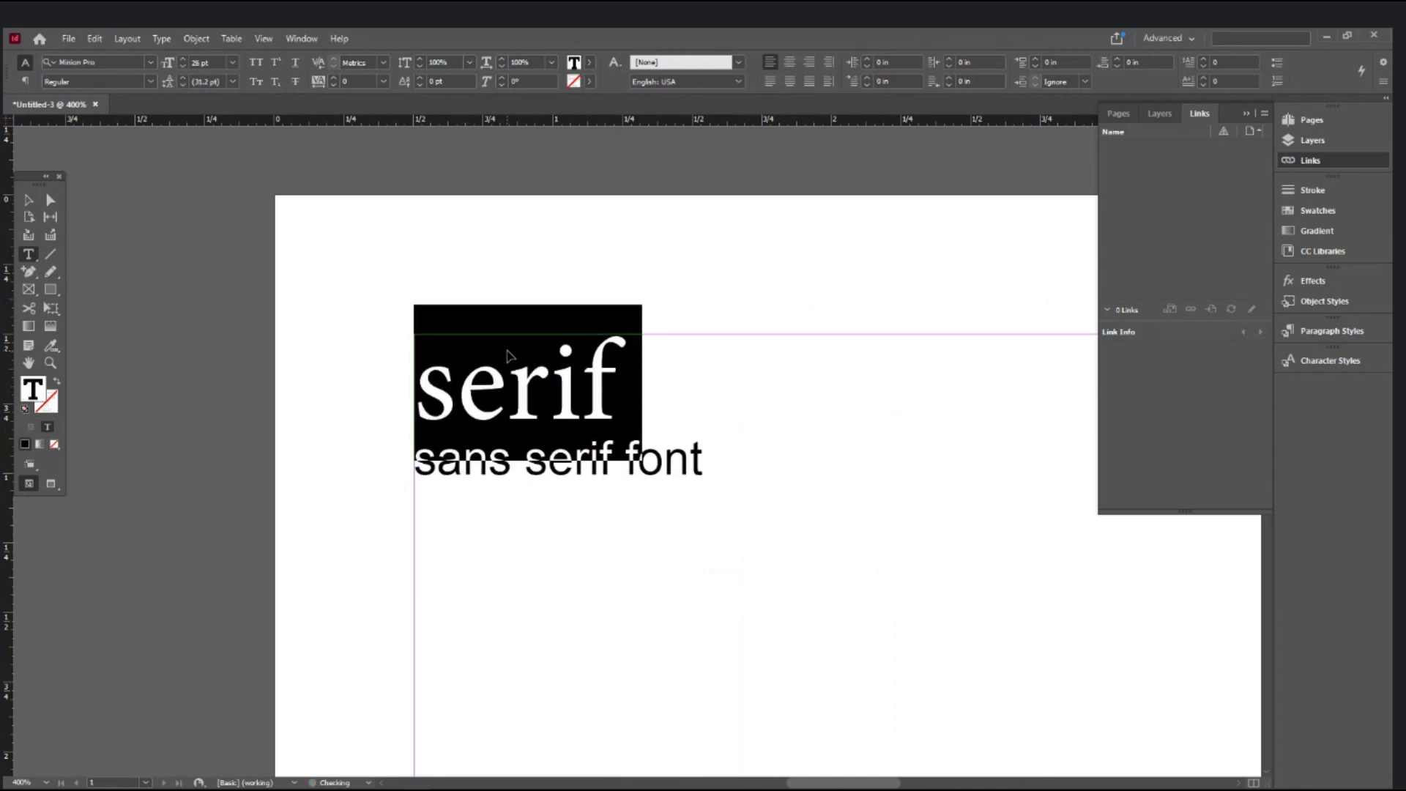
key("ctrl+shift+a")
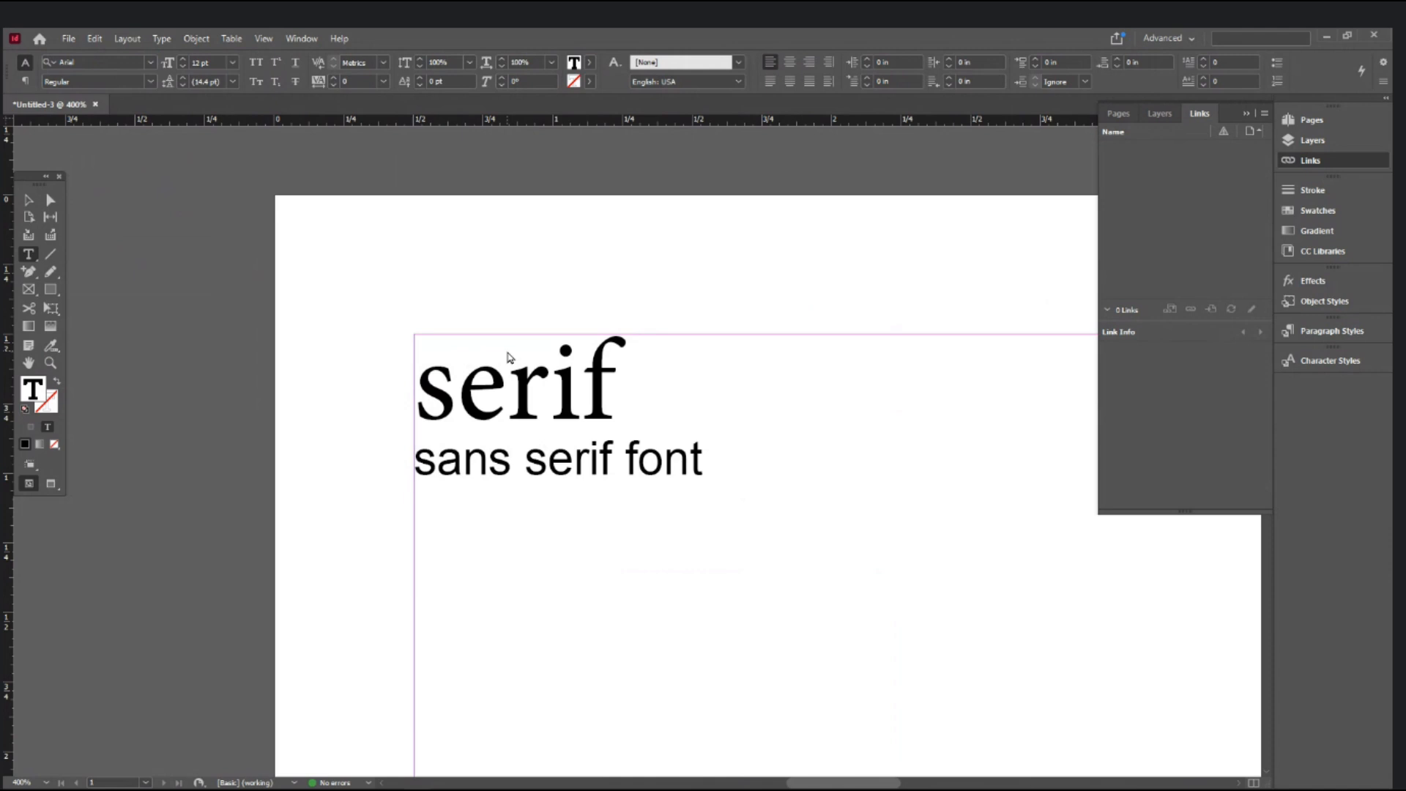
key("ctrl+shift+Down")
key("ctrl+shift+period")
key("ctrl+shift+period")
key("ctrl+shift+period")
key("ctrl+shift+period")
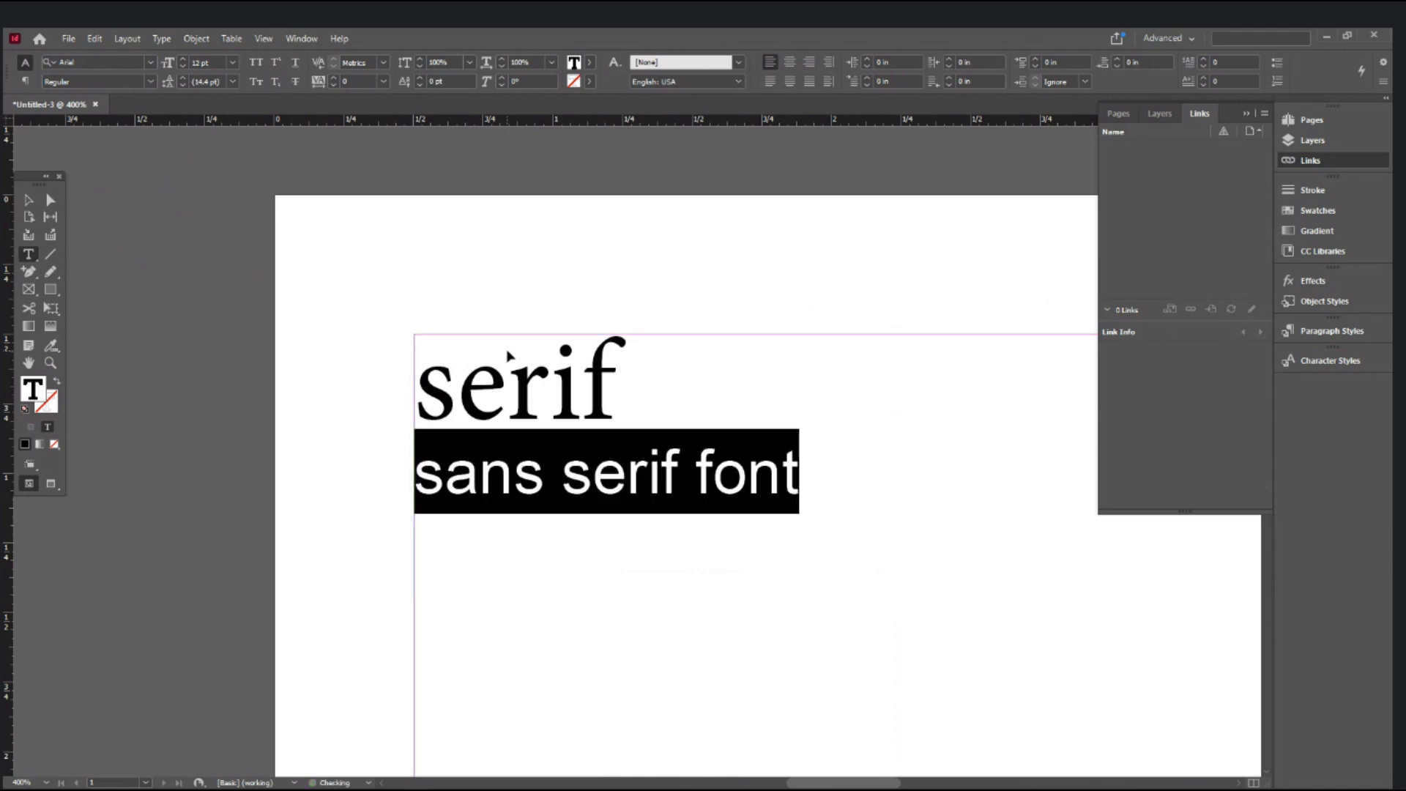
key("ctrl+shift+period")
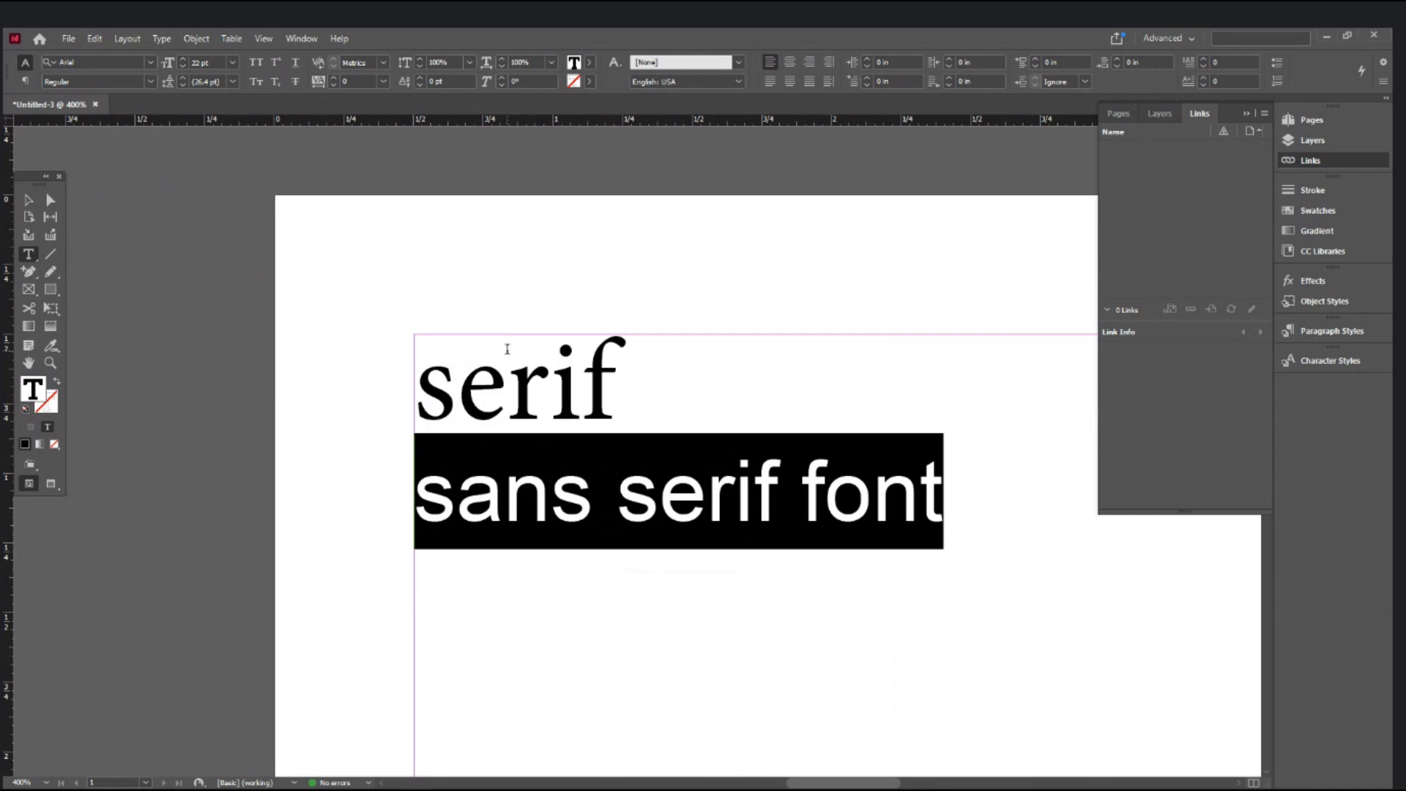
left_click(705, 395)
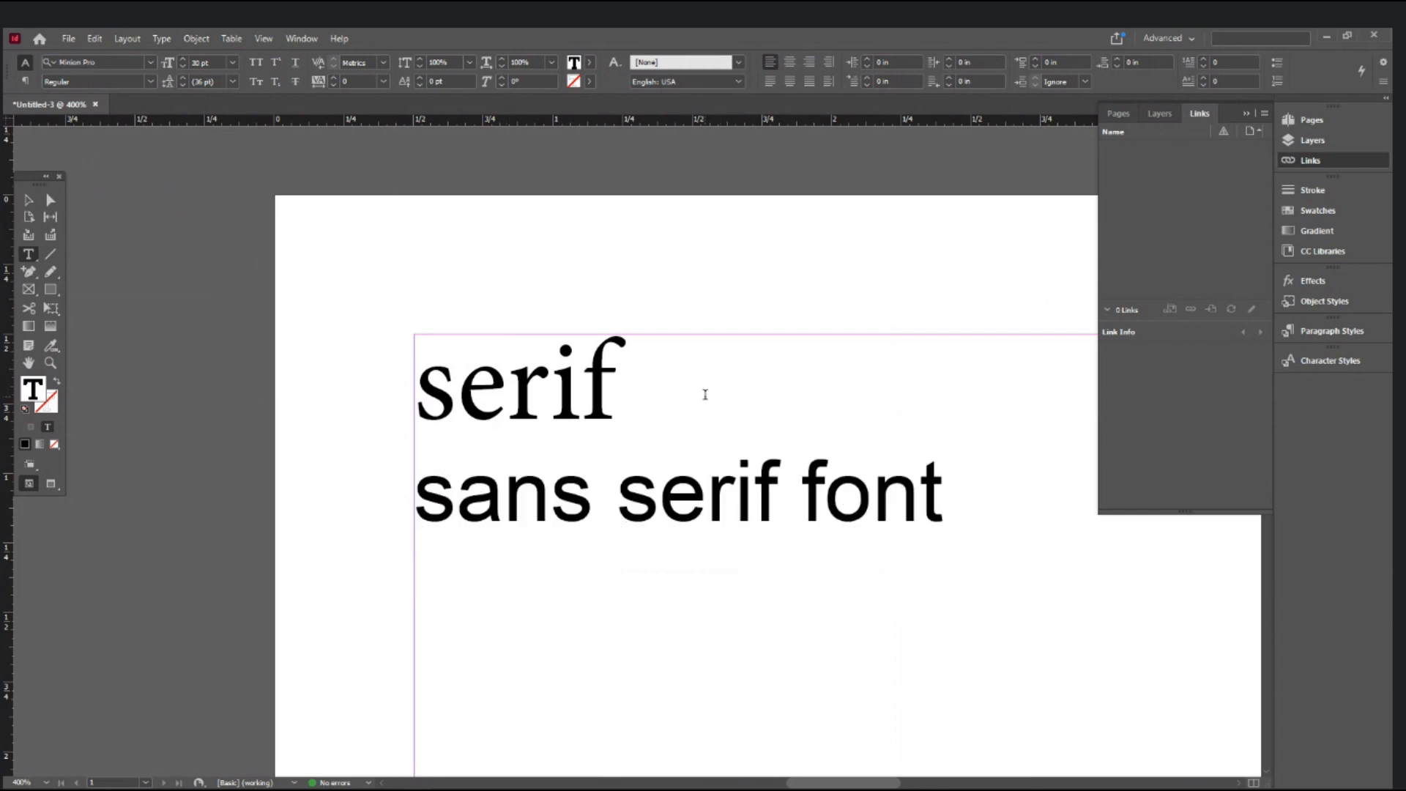
type("M")
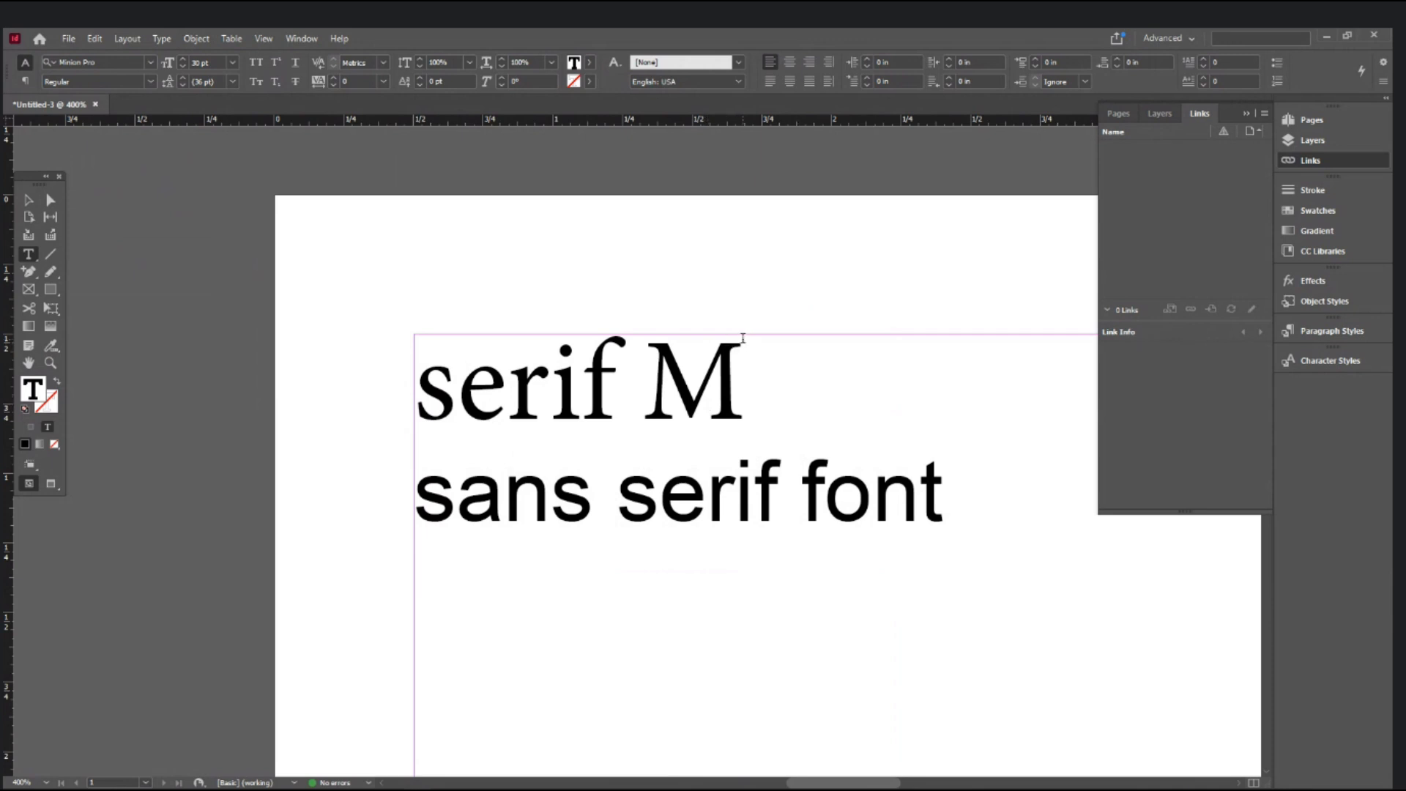
- Add a stray 'M' after 'sans serif font', then remove it again
left_click(983, 498)
type("M")
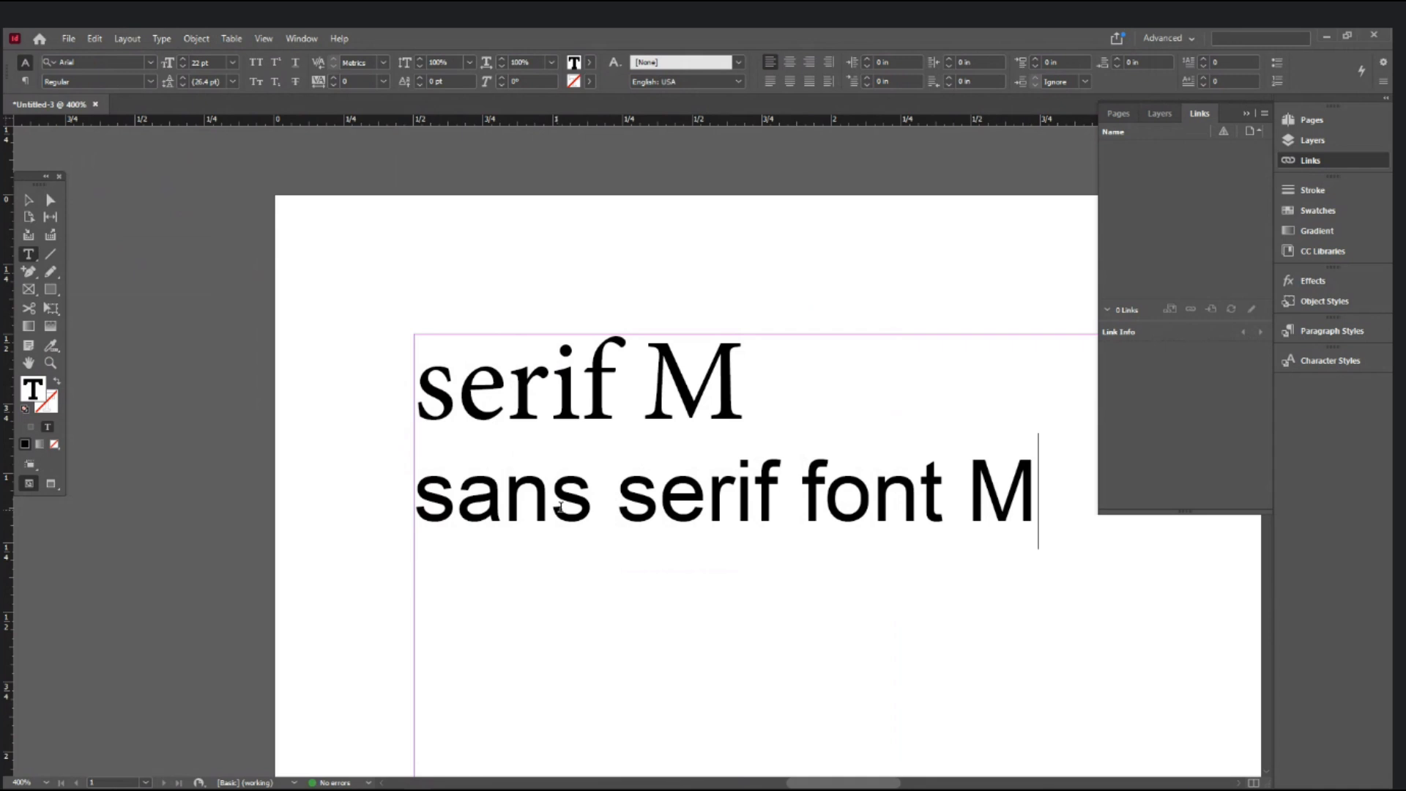
double_click(585, 513)
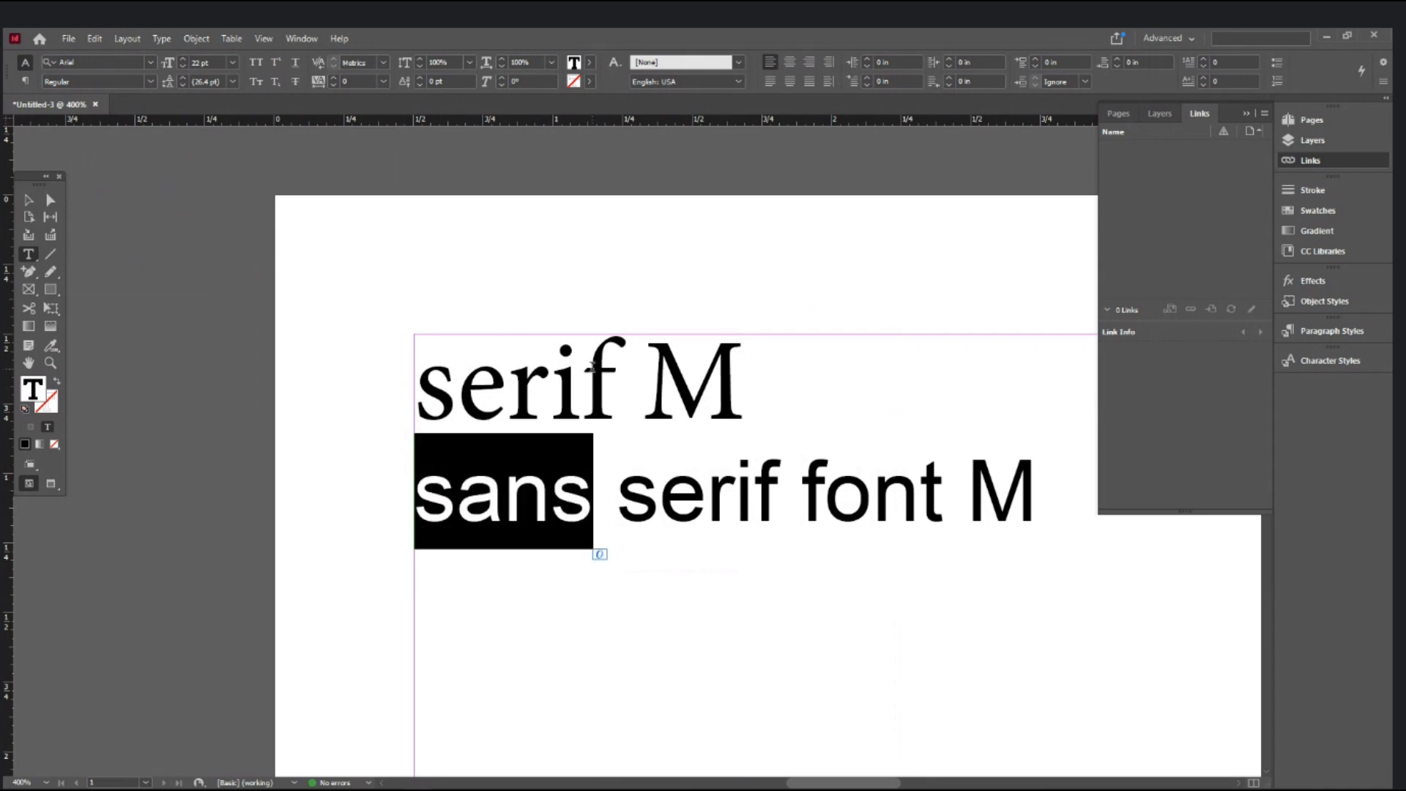
left_click(590, 366)
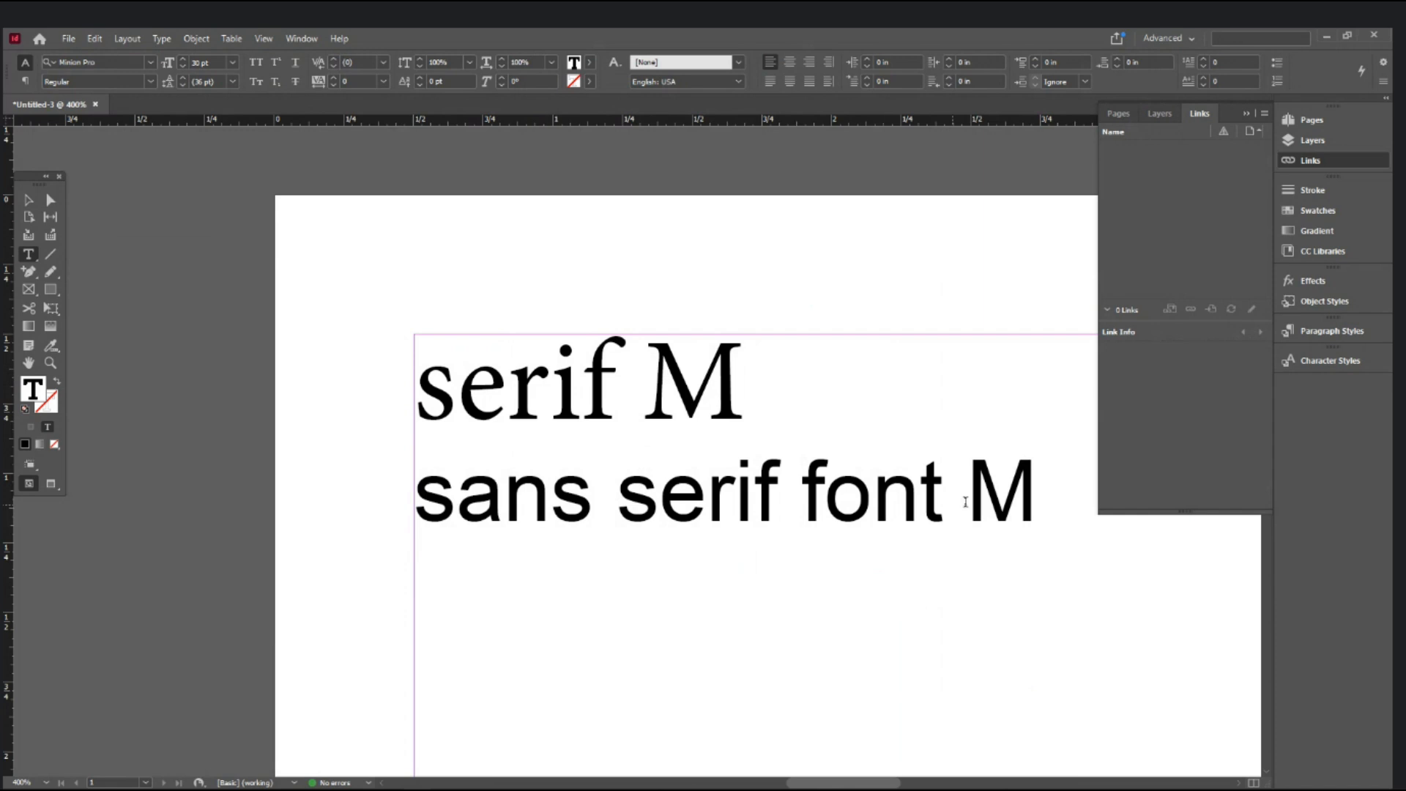
left_click_drag(1033, 479, 952, 515)
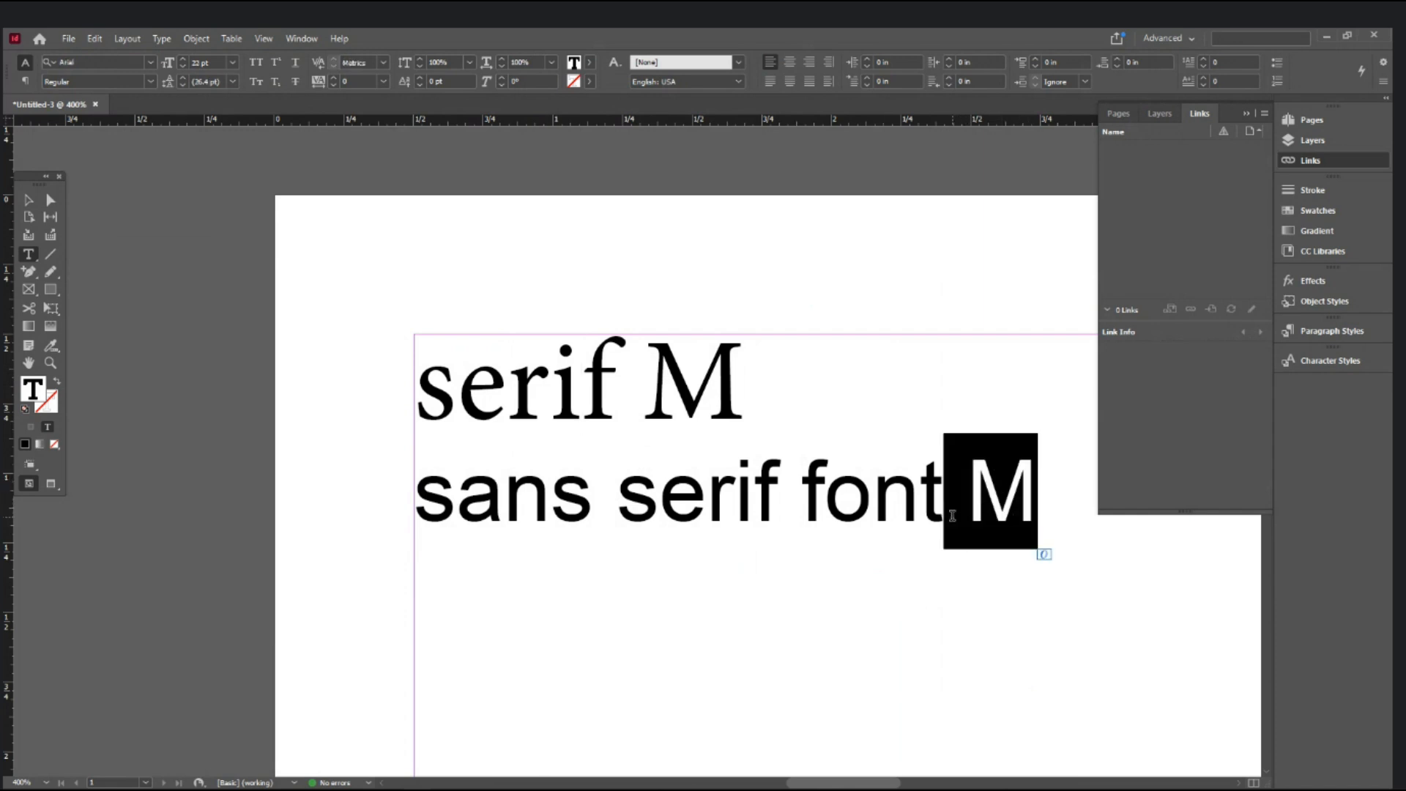
key("BackSpace")
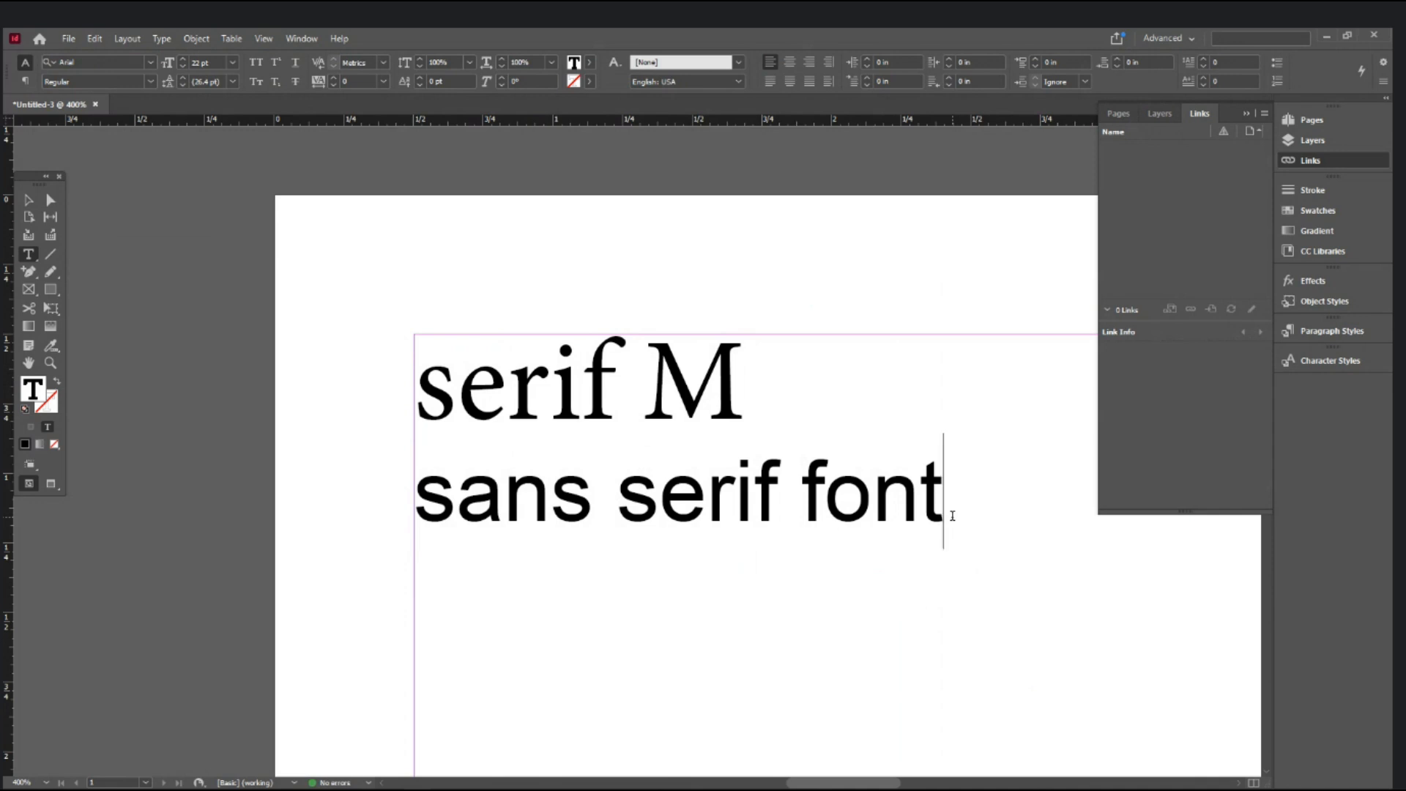
- Add an 'impact' line below 'sans serif font', set in the Impact typeface
key("Return")
type("imp")
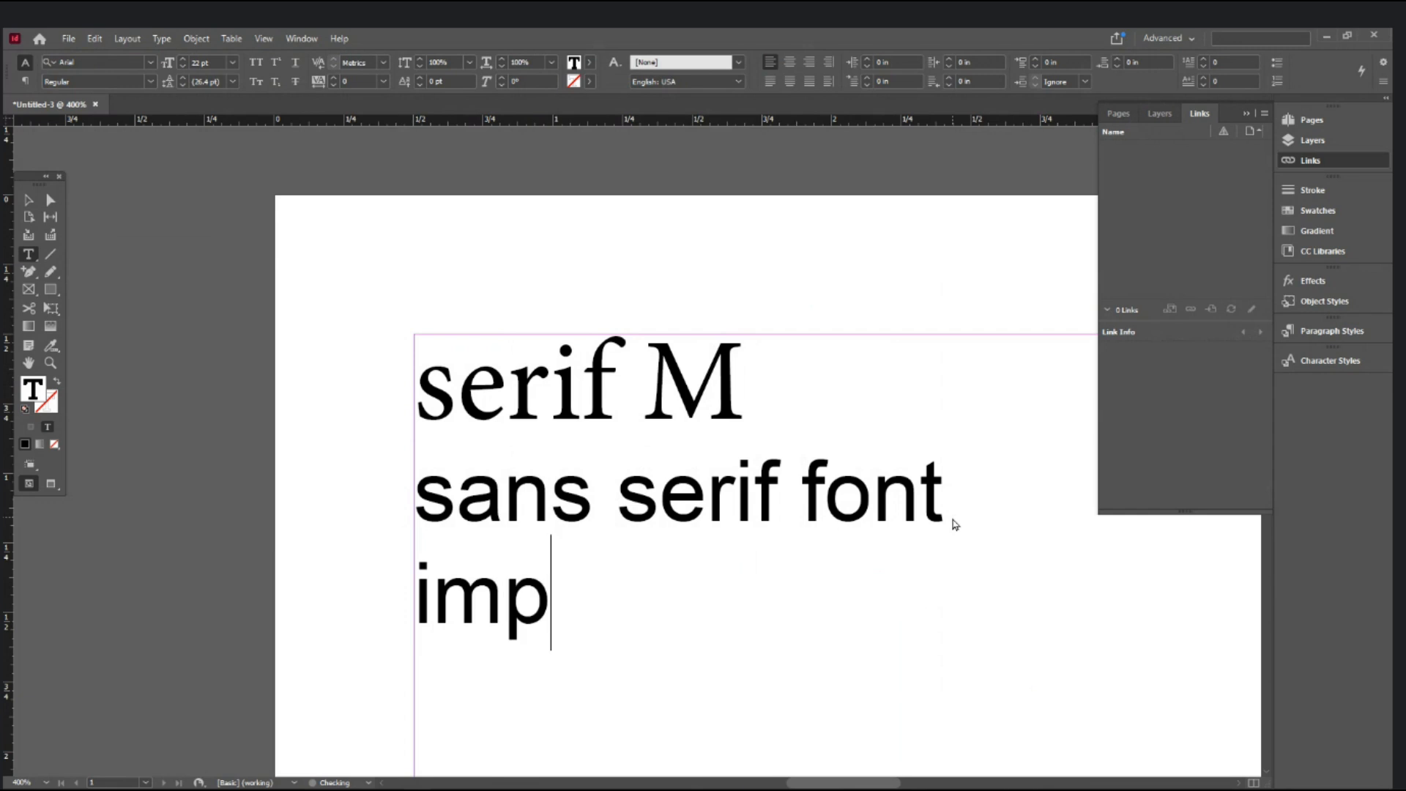
type("act")
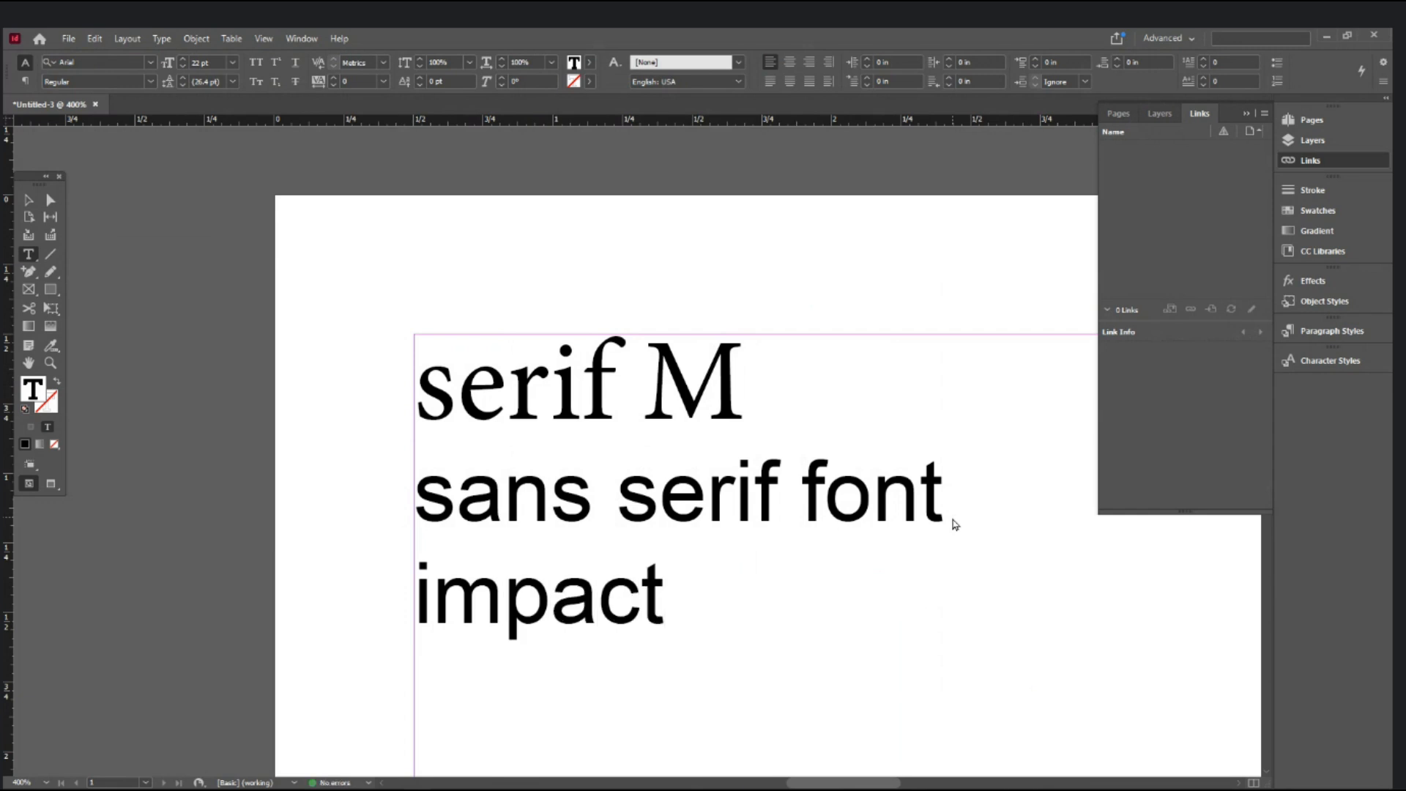
key("shift+Home")
left_click(112, 63)
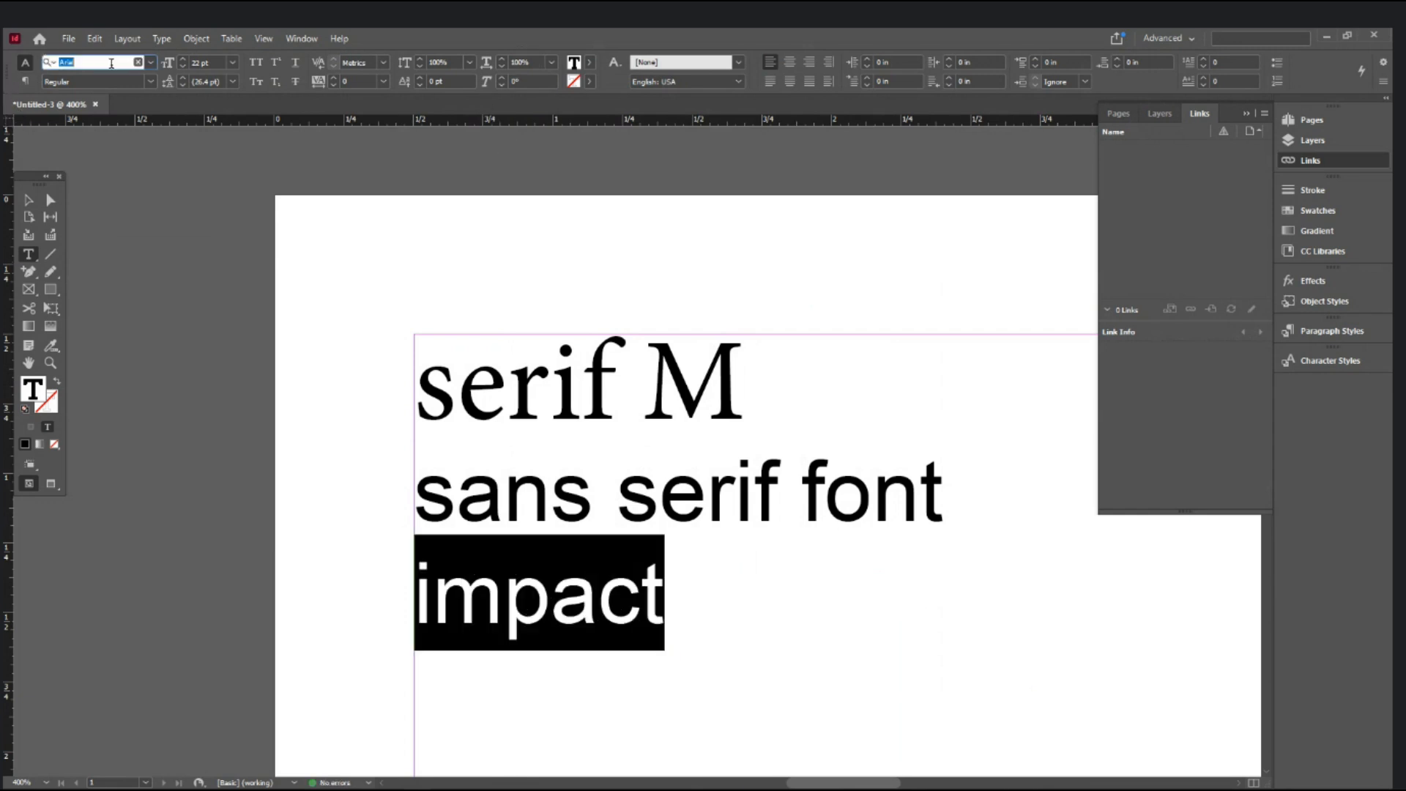
type("impact")
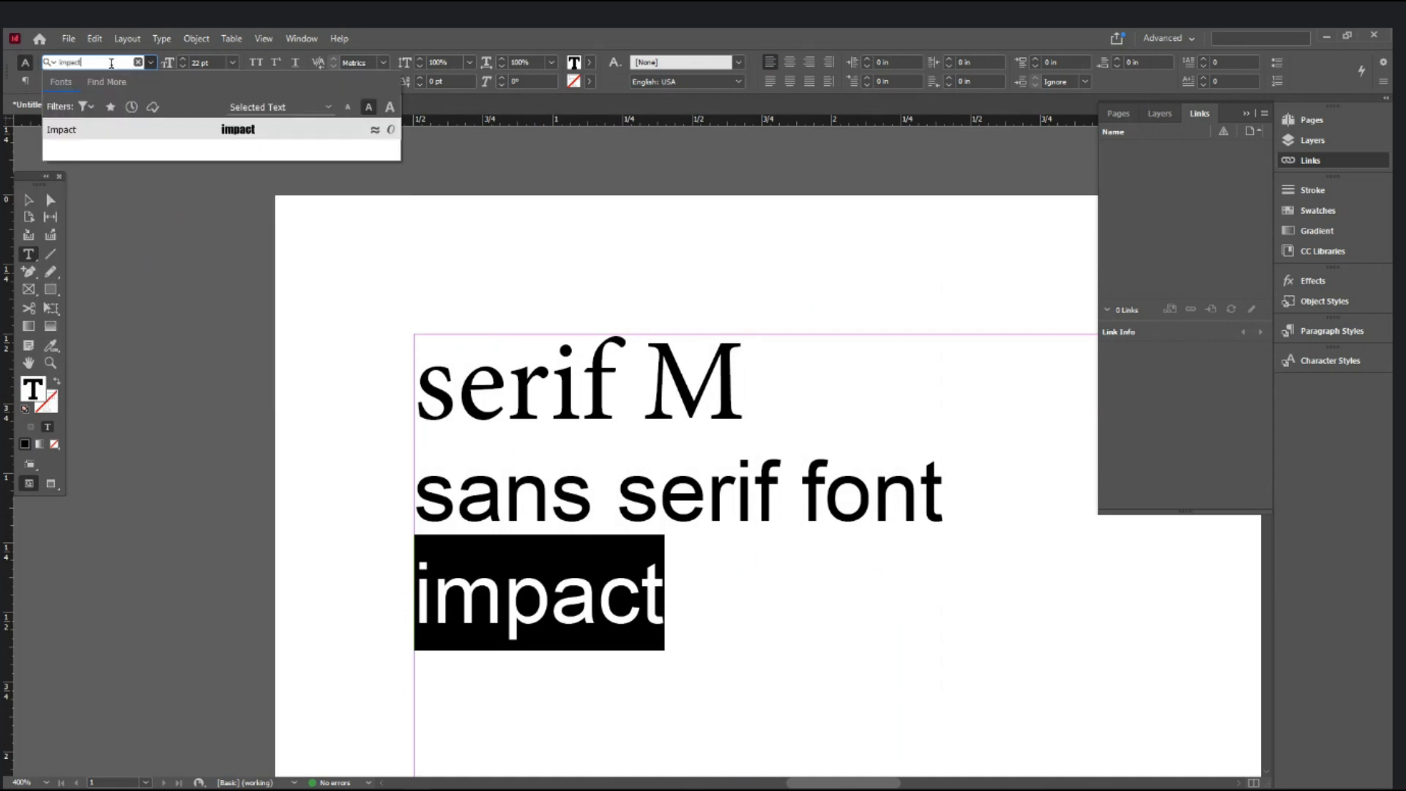
key("Return")
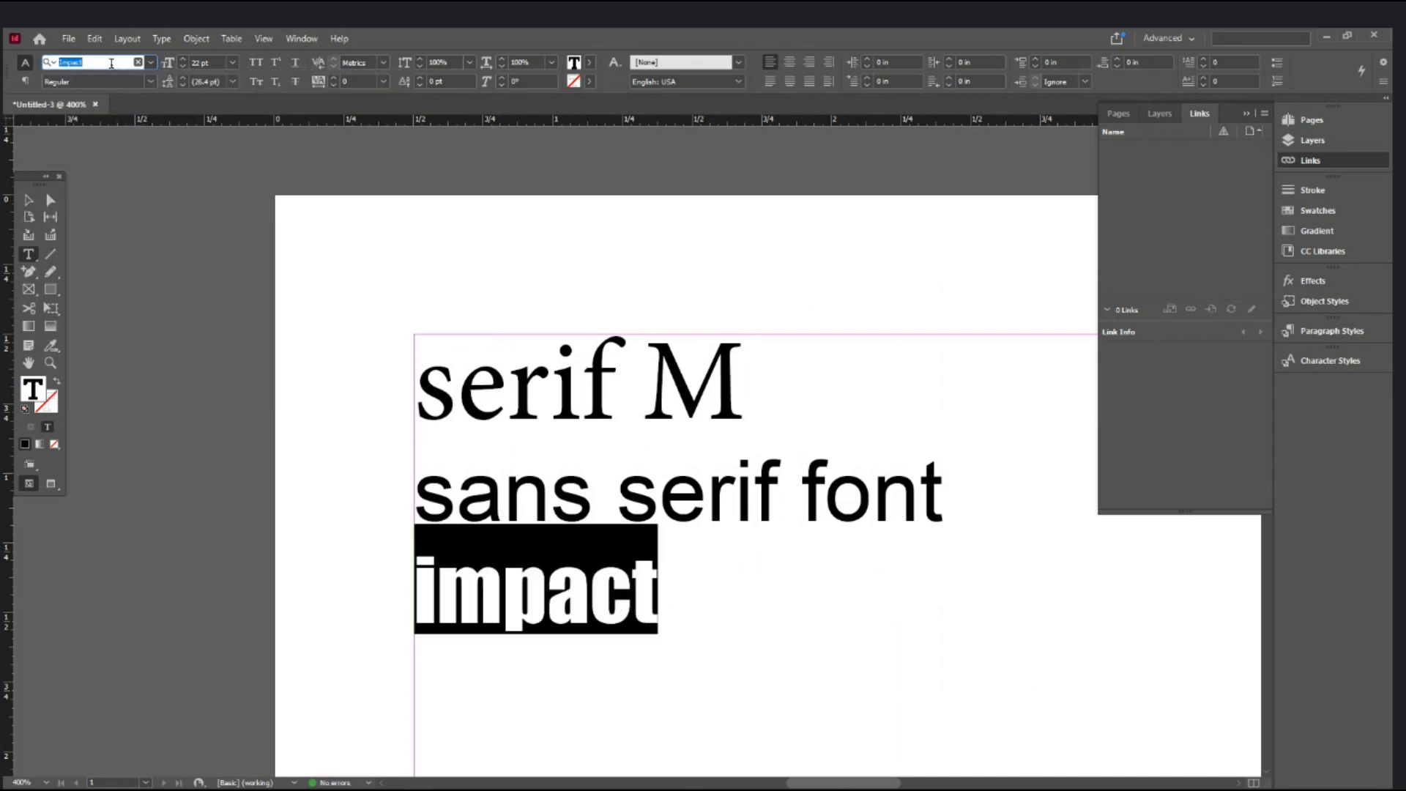
left_click(751, 365)
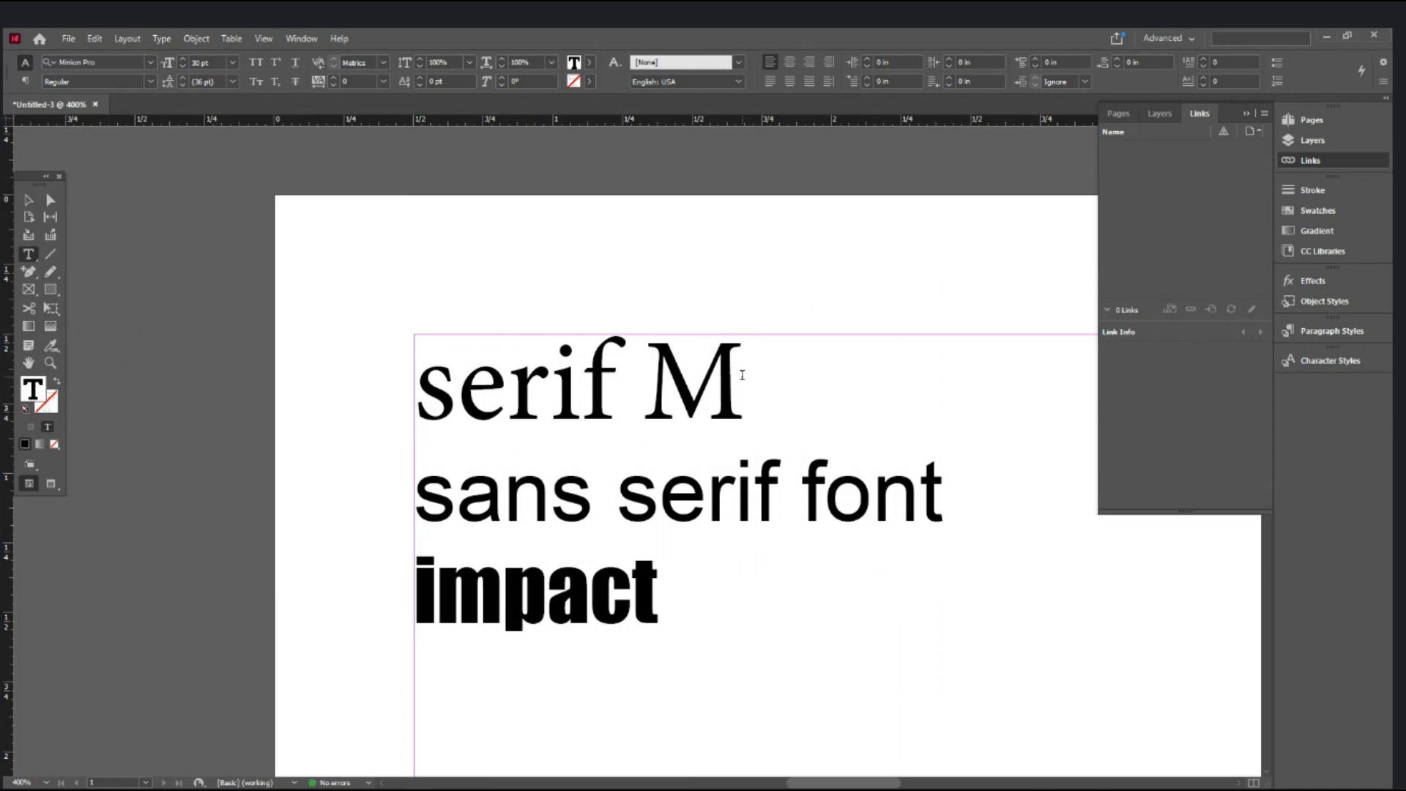
left_click_drag(743, 375, 586, 380)
- Add a 'times new roman' line under 'serif M', set in Times New Roman Regular
left_click(835, 377)
key("Return")
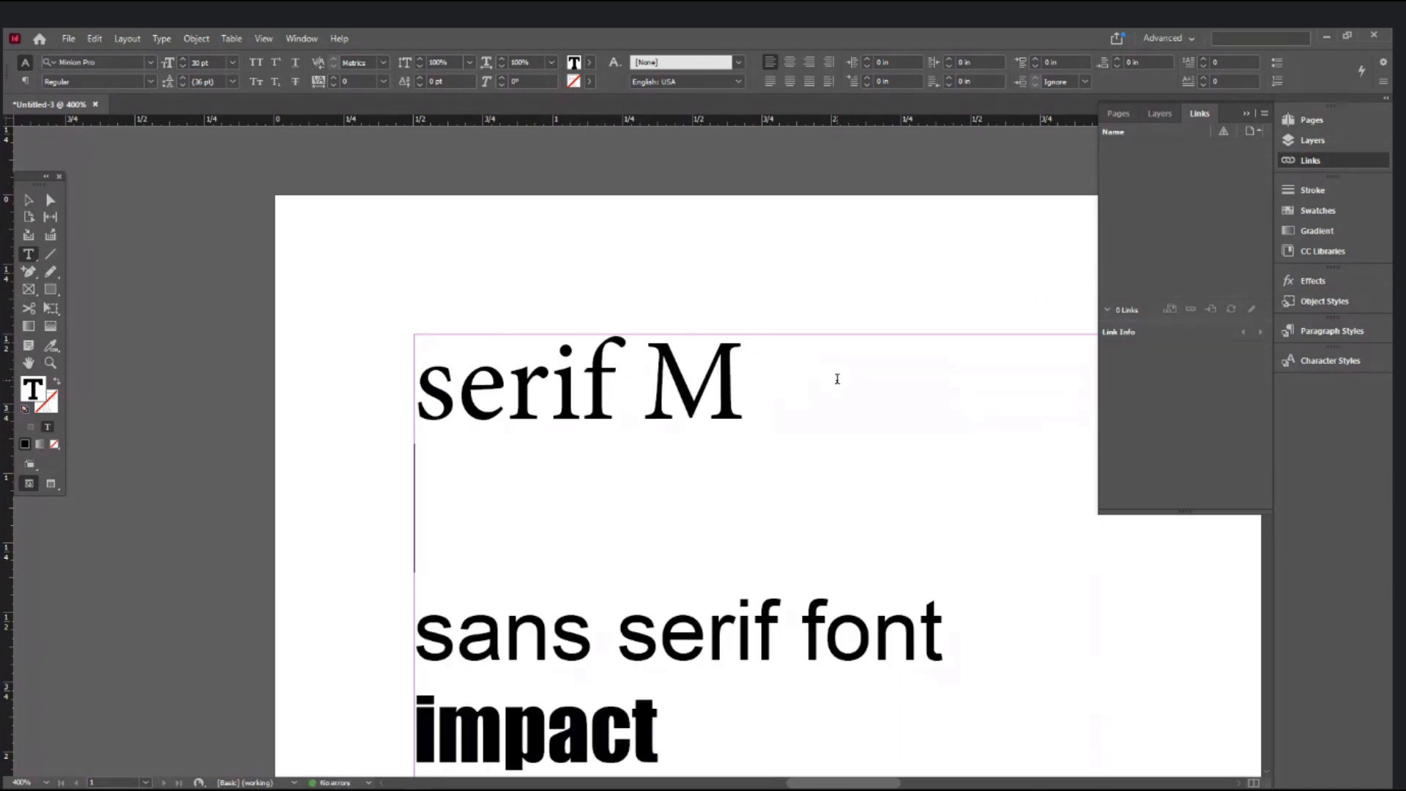
type("times new roman")
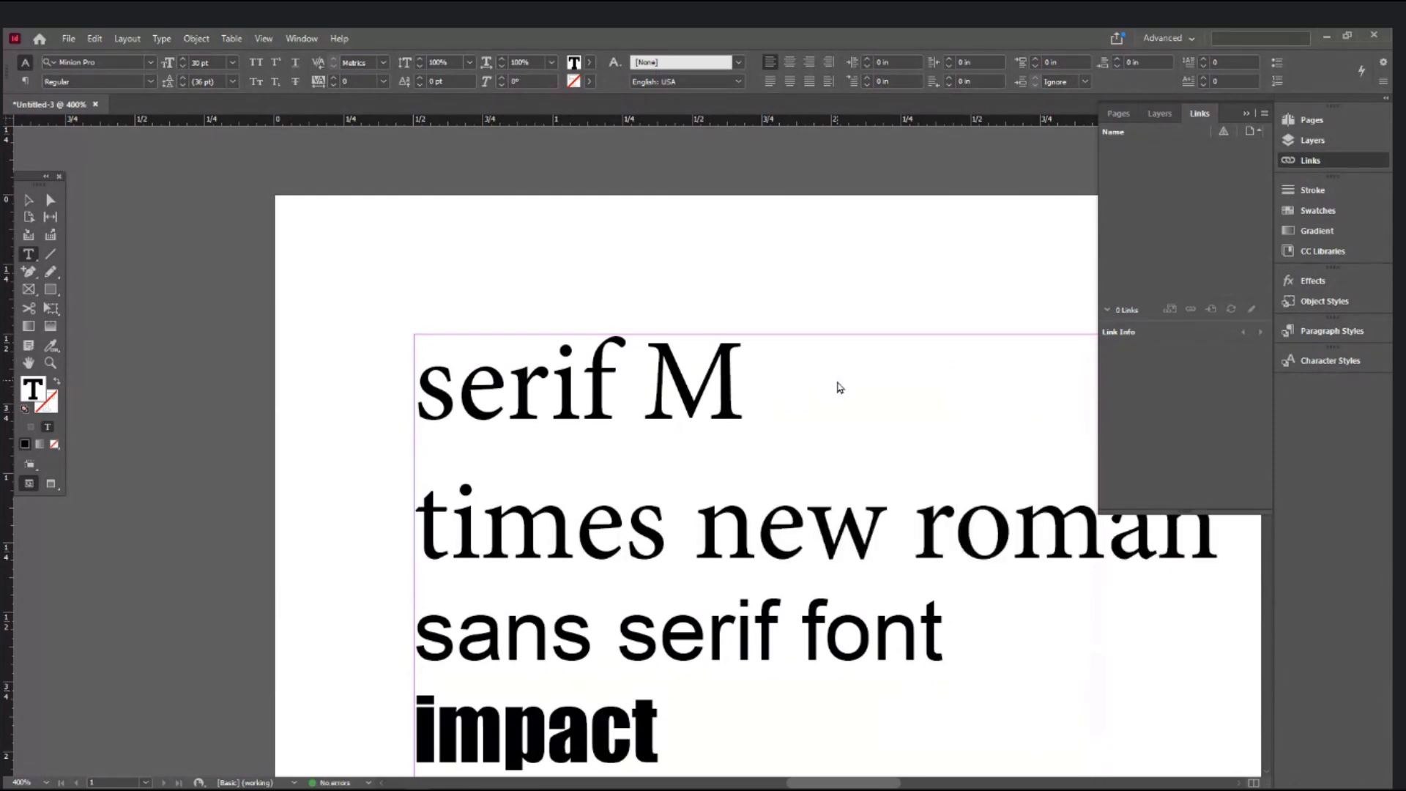
key("shift+Home")
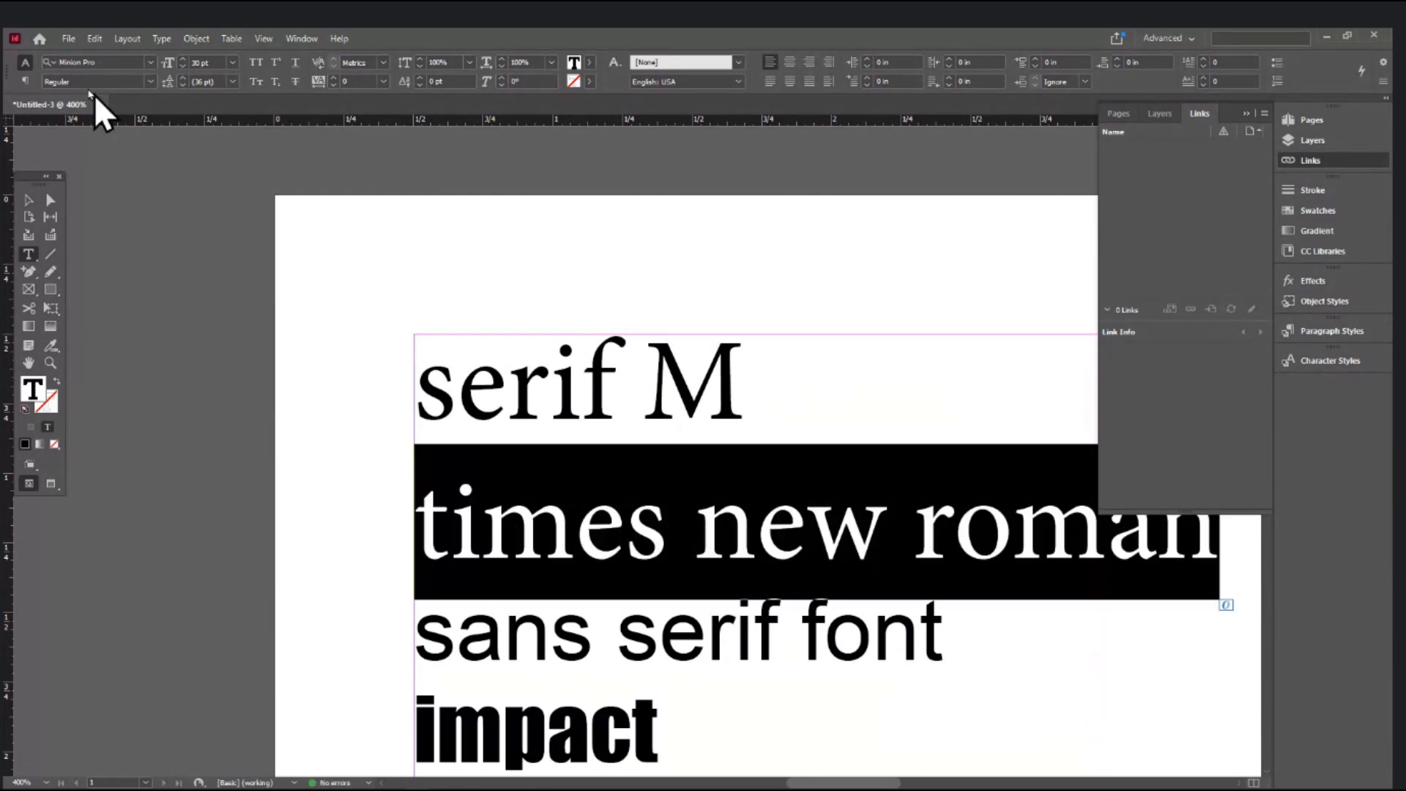
left_click(105, 61)
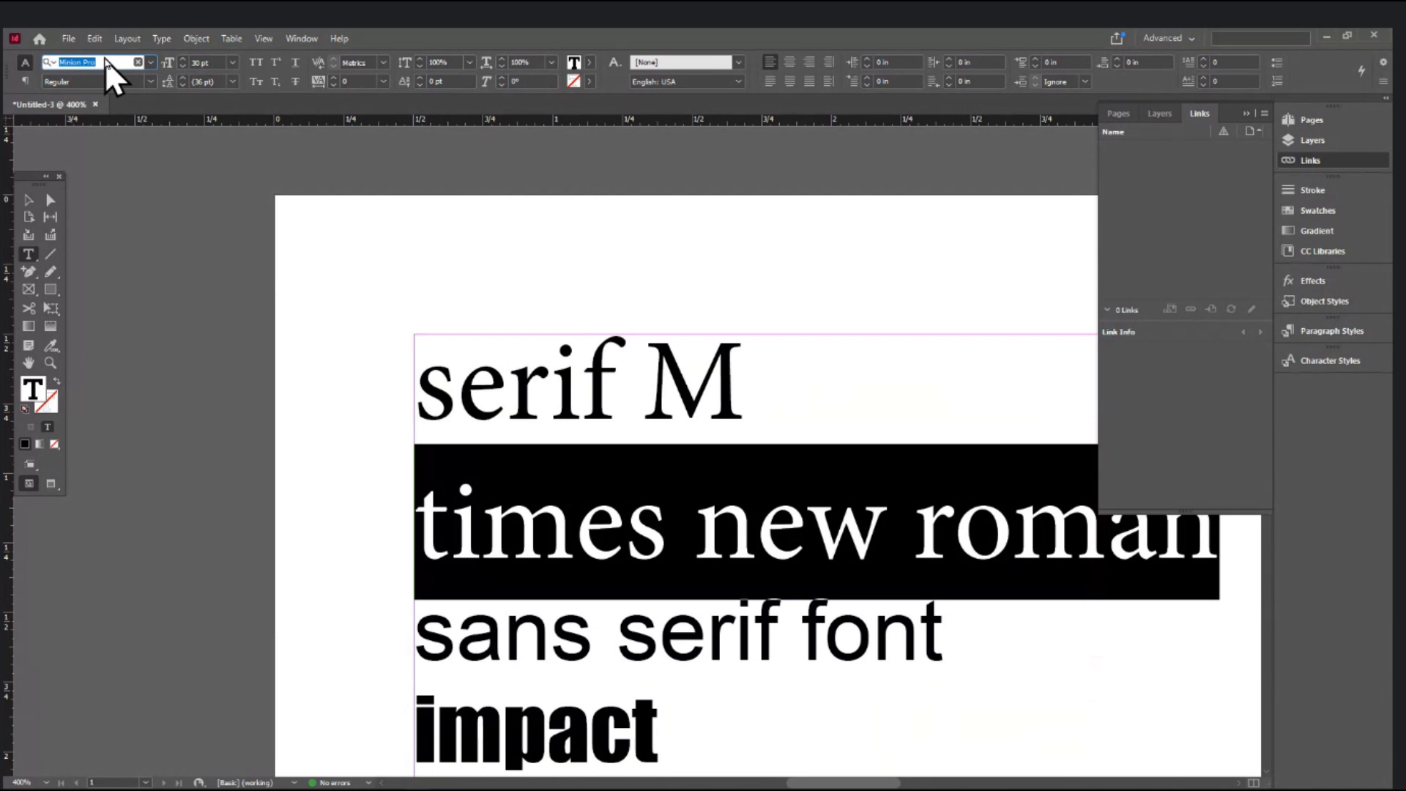
type("time")
key("Down")
key("Down")
key("Down")
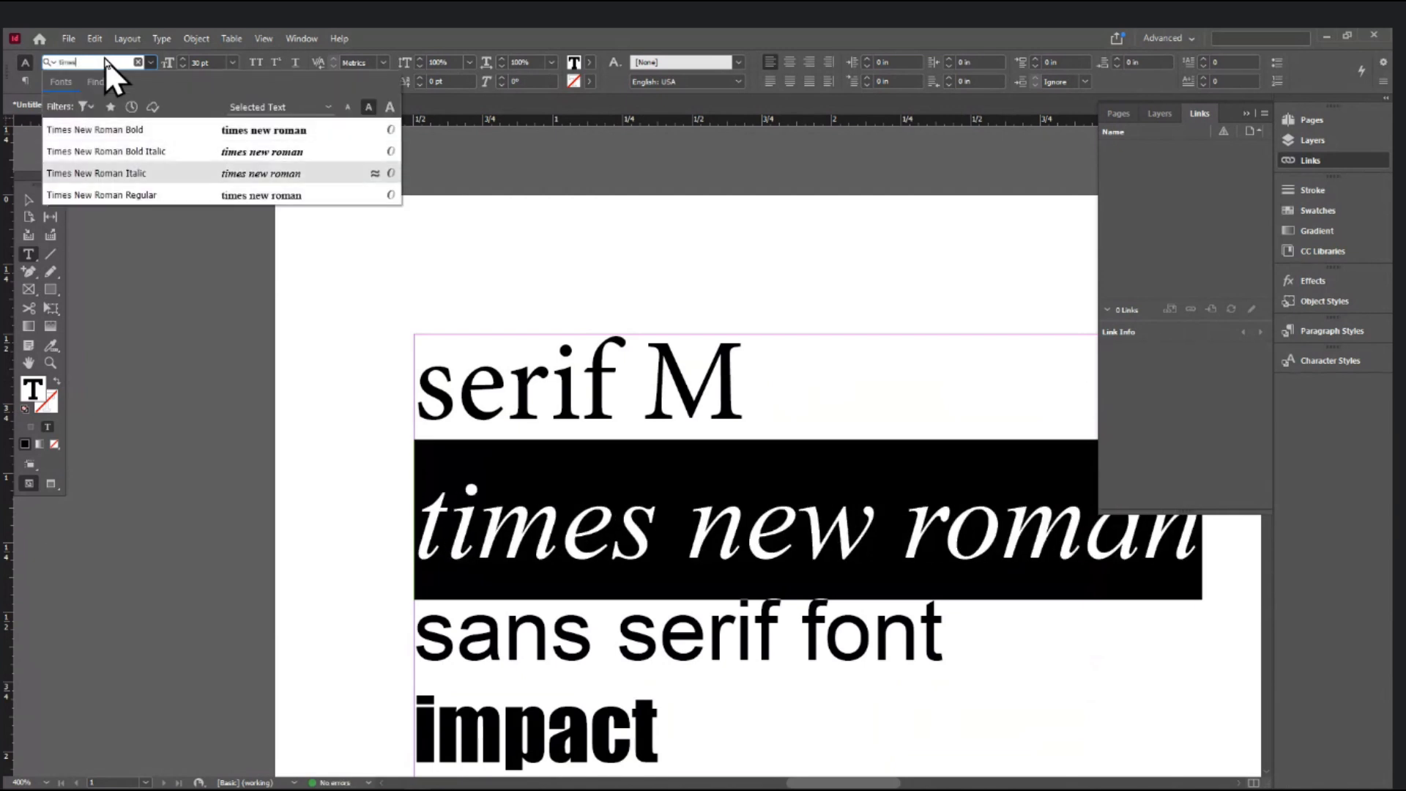
key("Return")
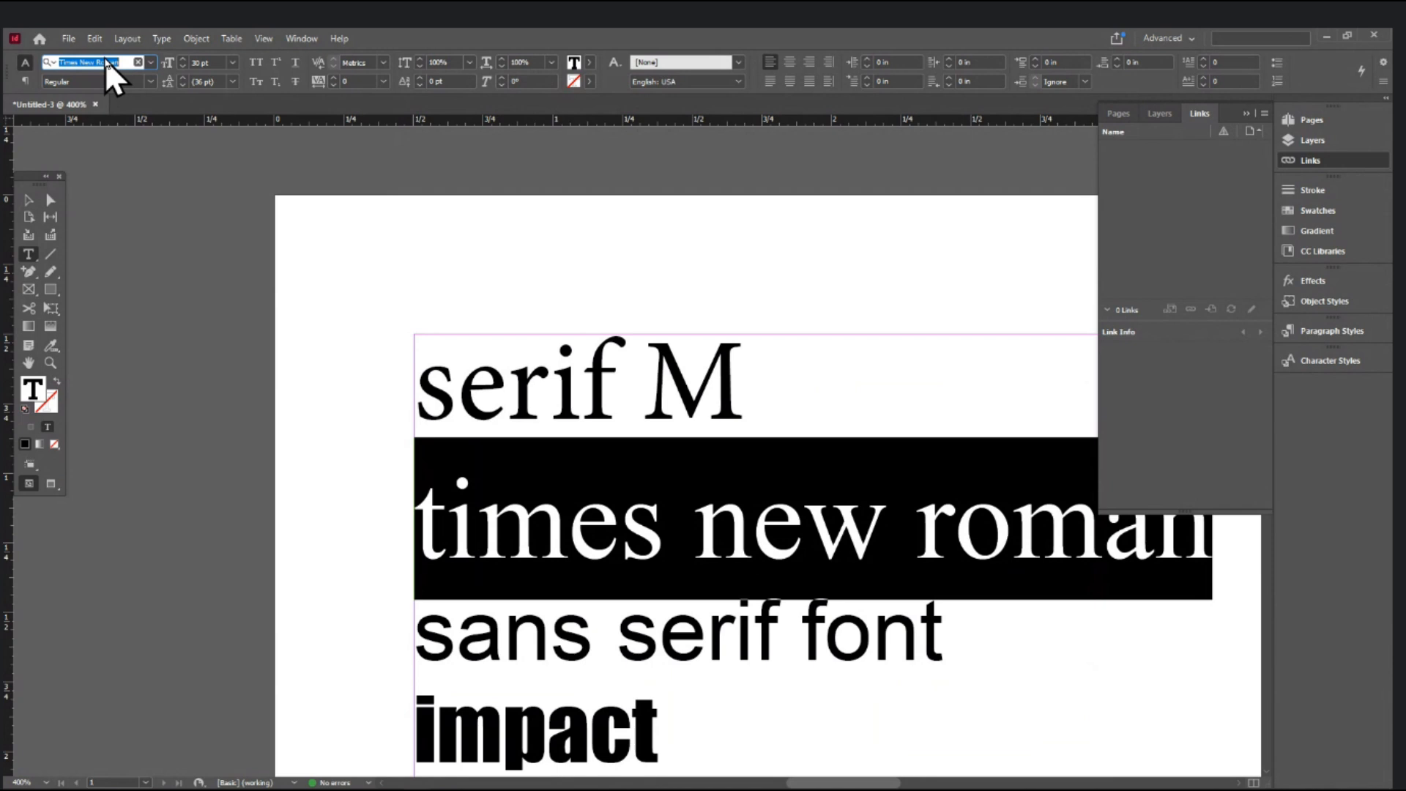
- Select the text frame, zoom out a step and shift the page view
left_click(21, 202)
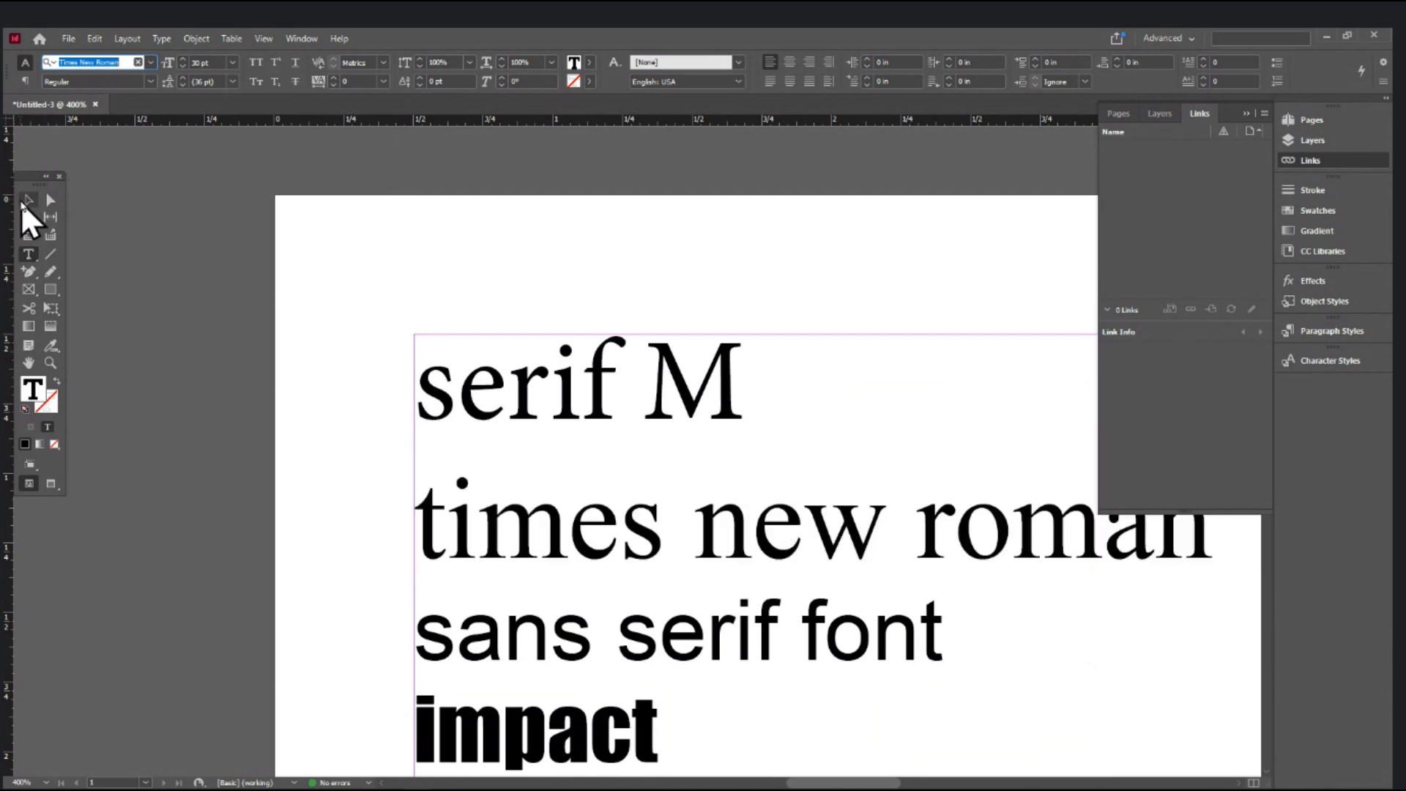
left_click(665, 291)
left_click(666, 292, "ctrl+alt")
left_click_drag(737, 359, 515, 194)
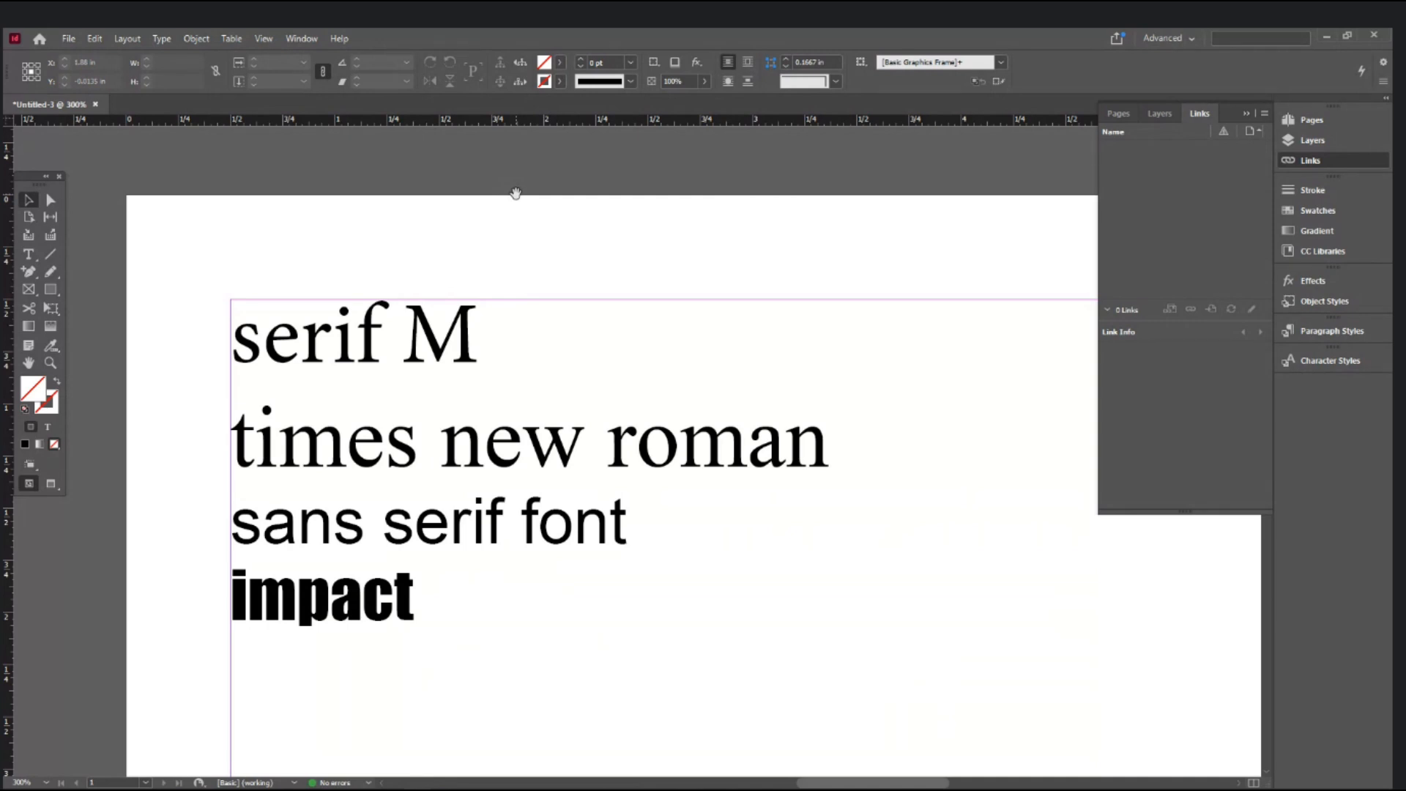
- Copy the 'times new roman' line and paste it on a new line below
left_click(30, 254)
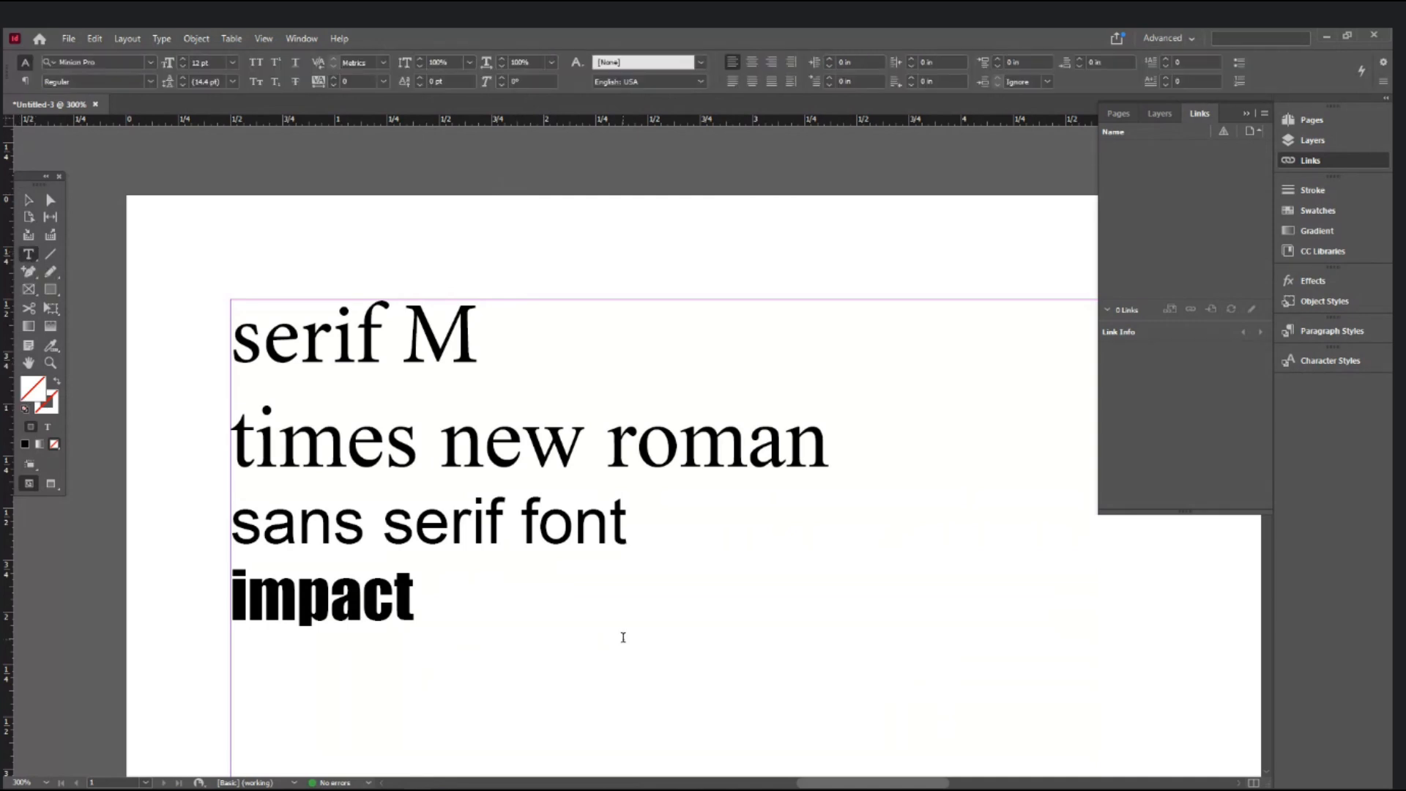
left_click_drag(468, 615, 226, 357)
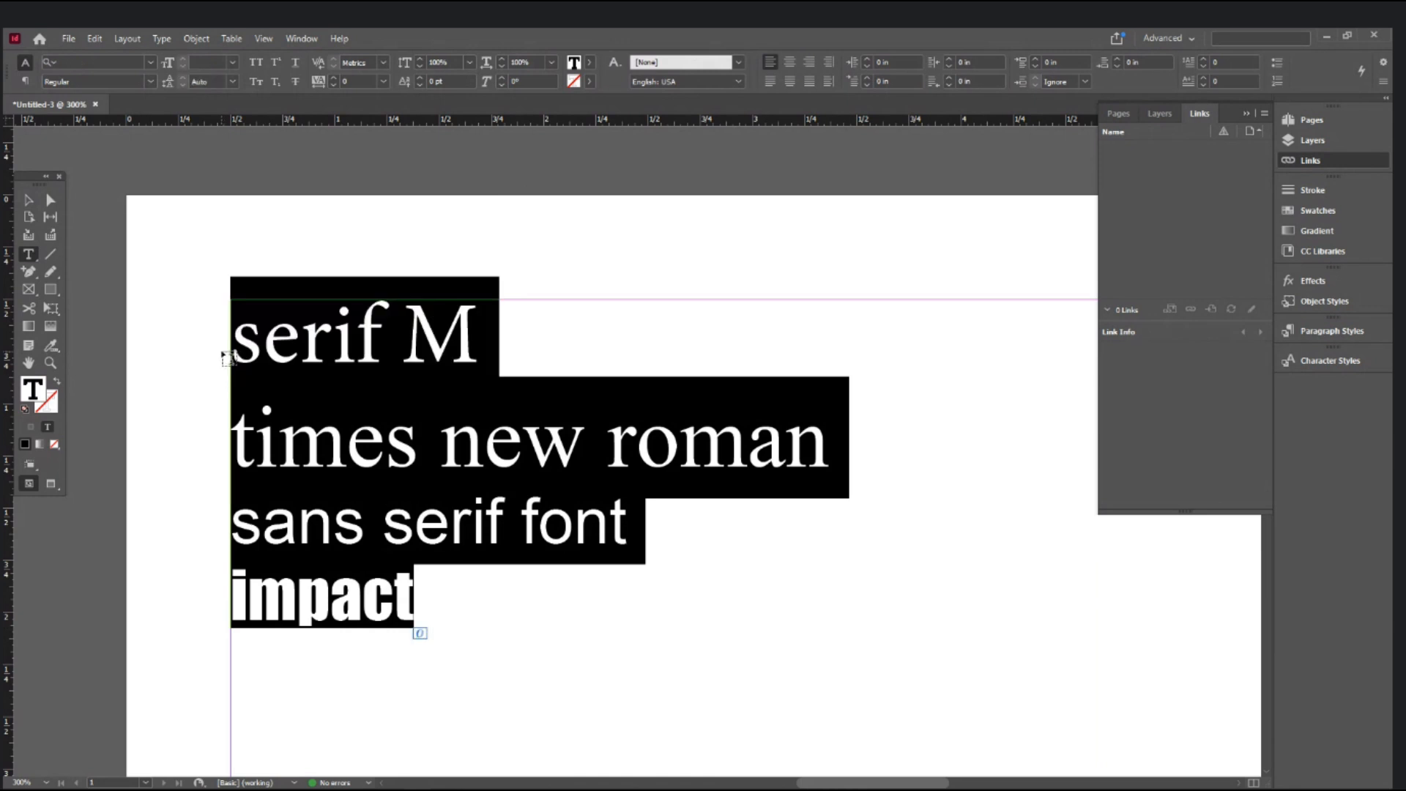
left_click_drag(526, 341, 204, 343)
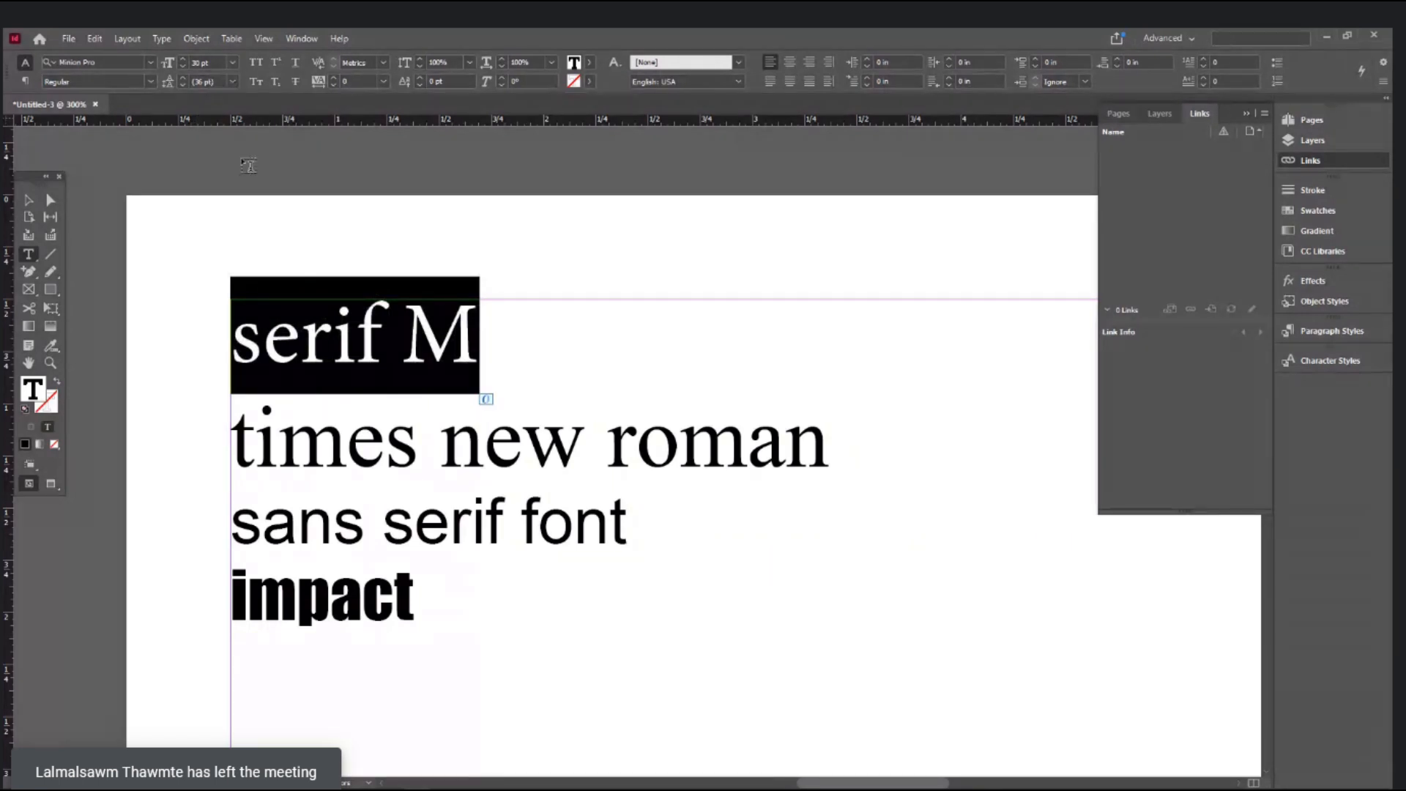
left_click_drag(835, 438, 225, 442)
key("ctrl+c")
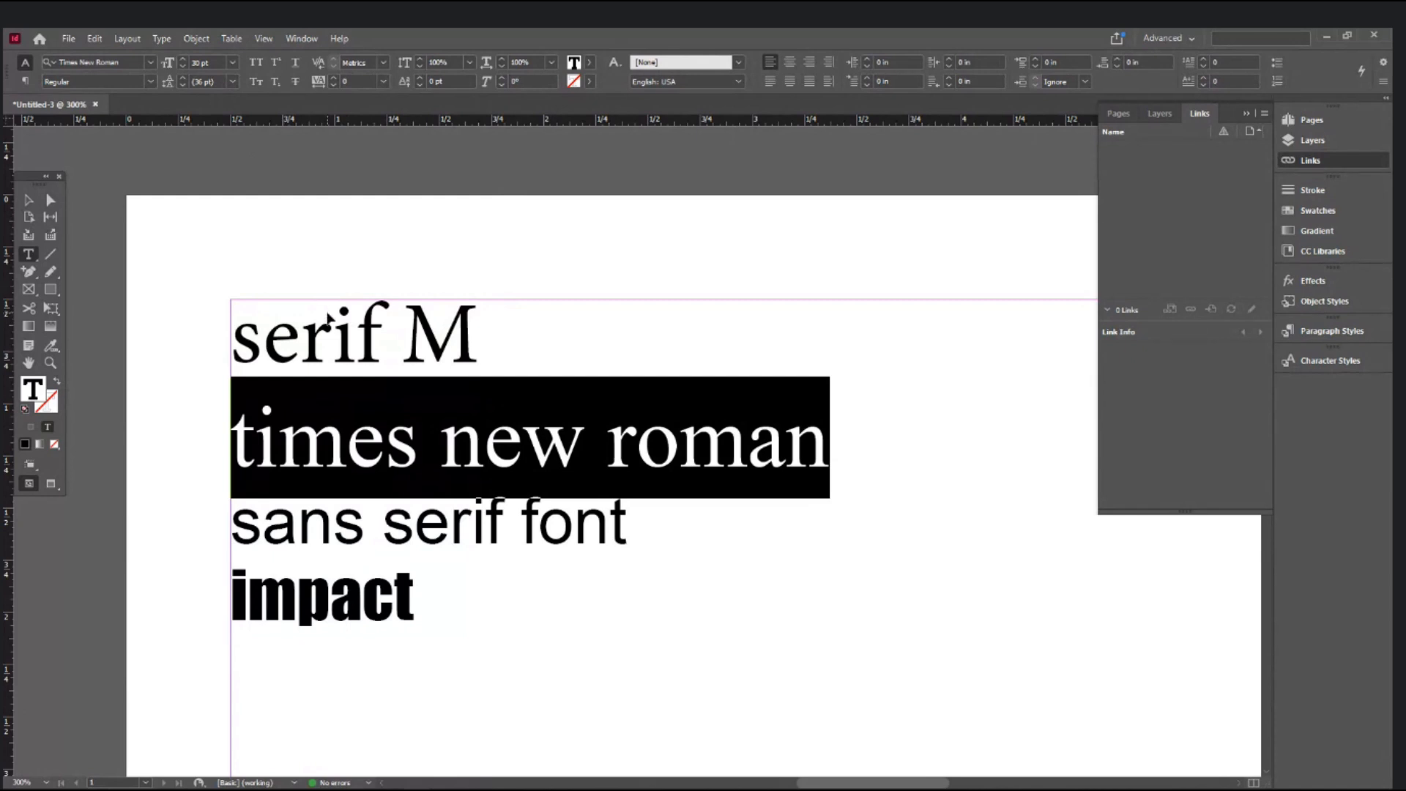
left_click(844, 452)
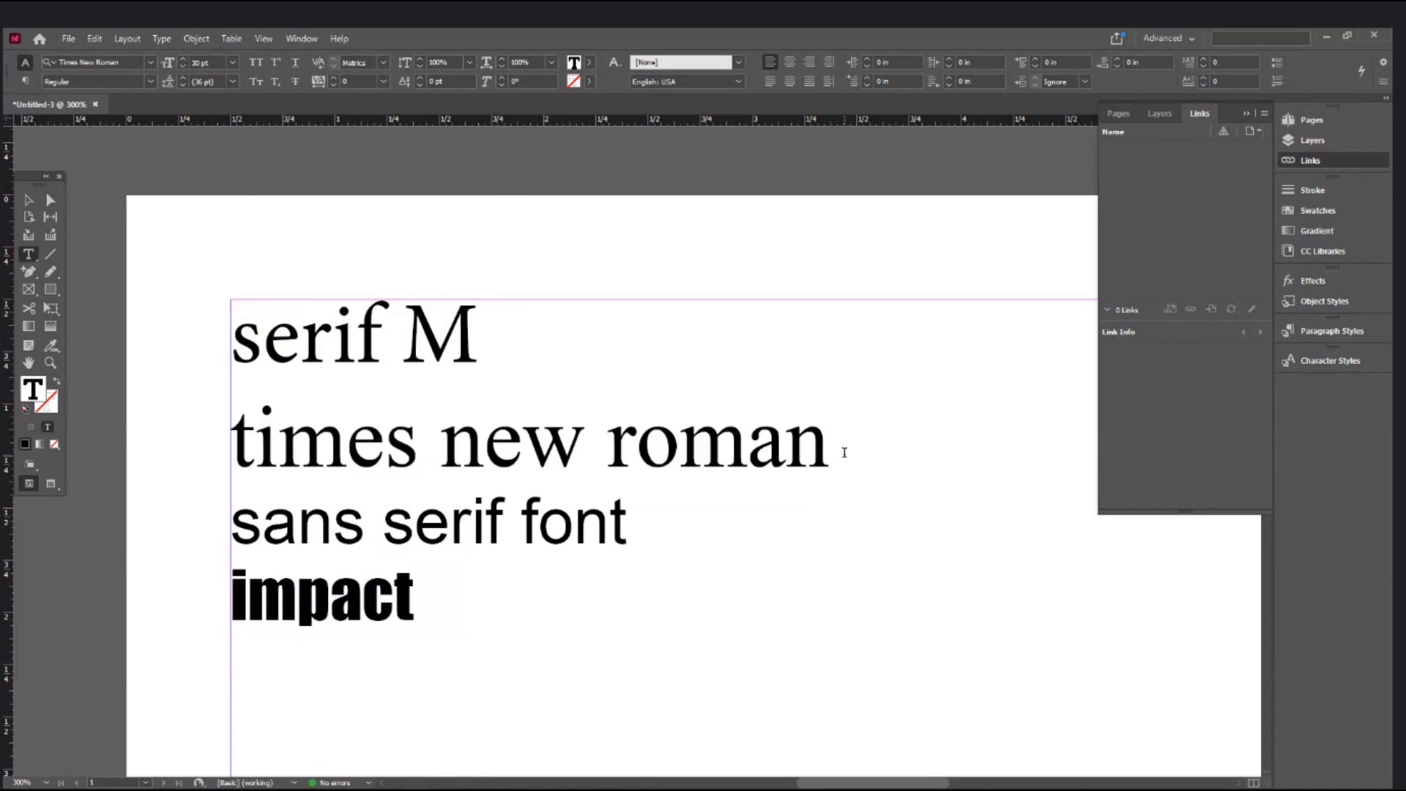
key("Return")
key("ctrl+v")
key("shift+Home")
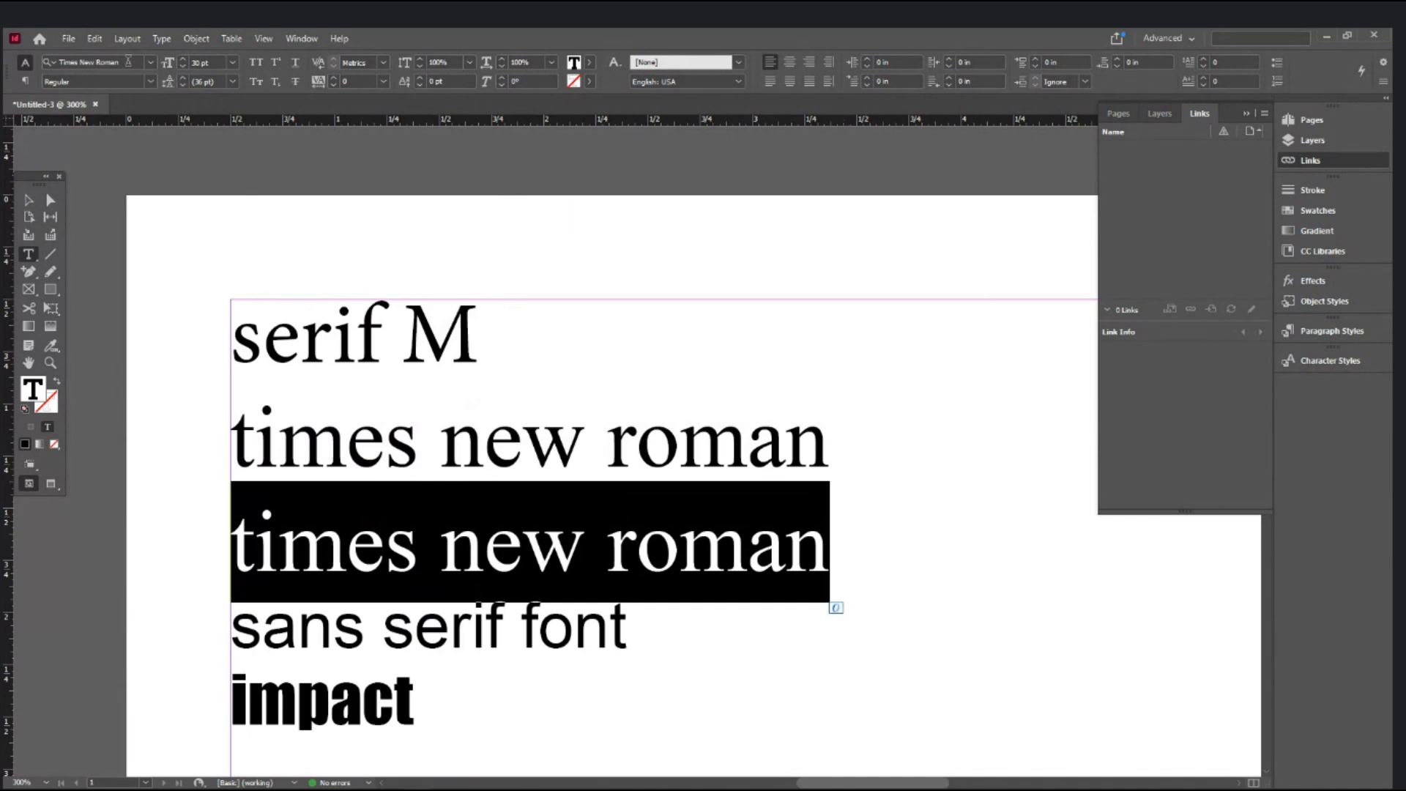
- Set the pasted 'times new roman' line in Arial Regular
left_click(129, 62)
type("arial")
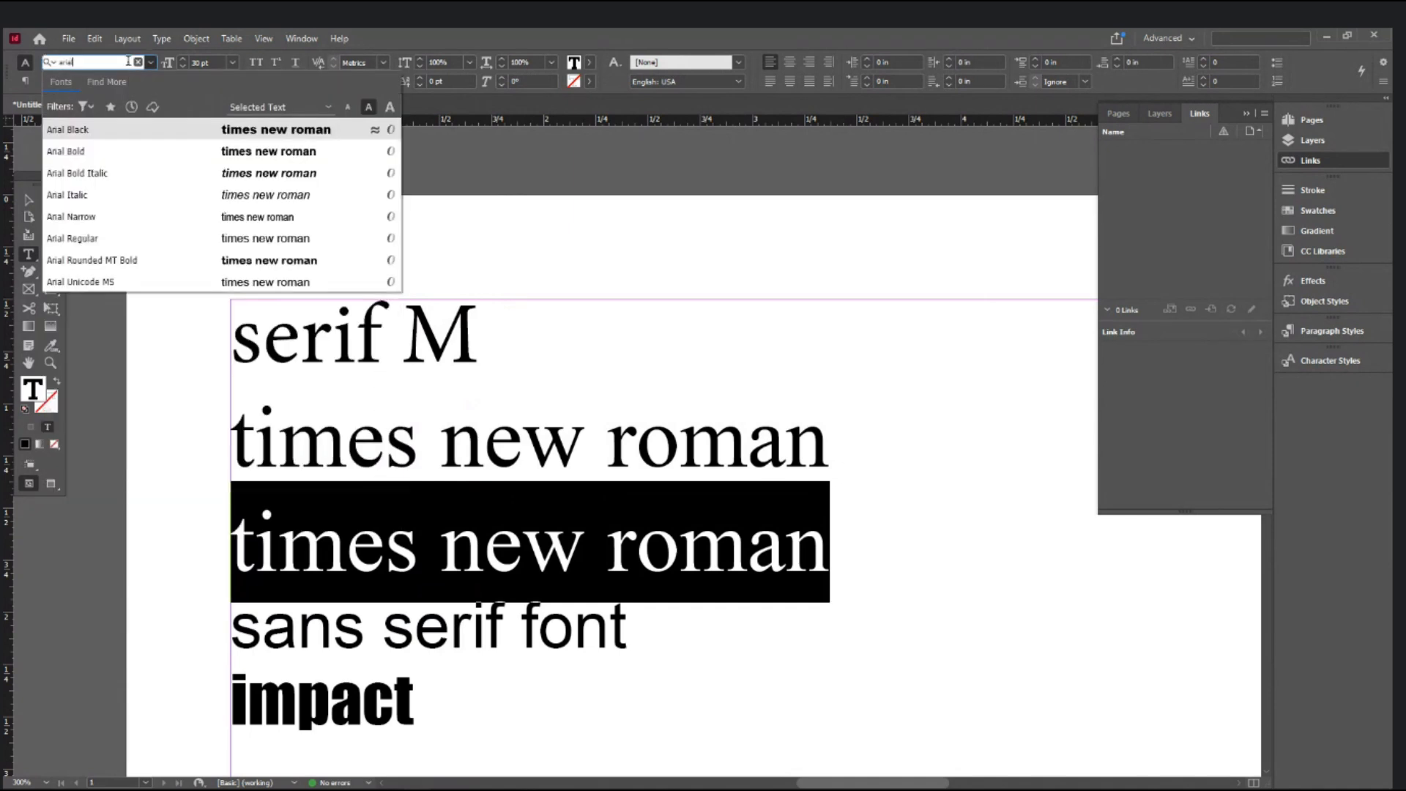
key("Return")
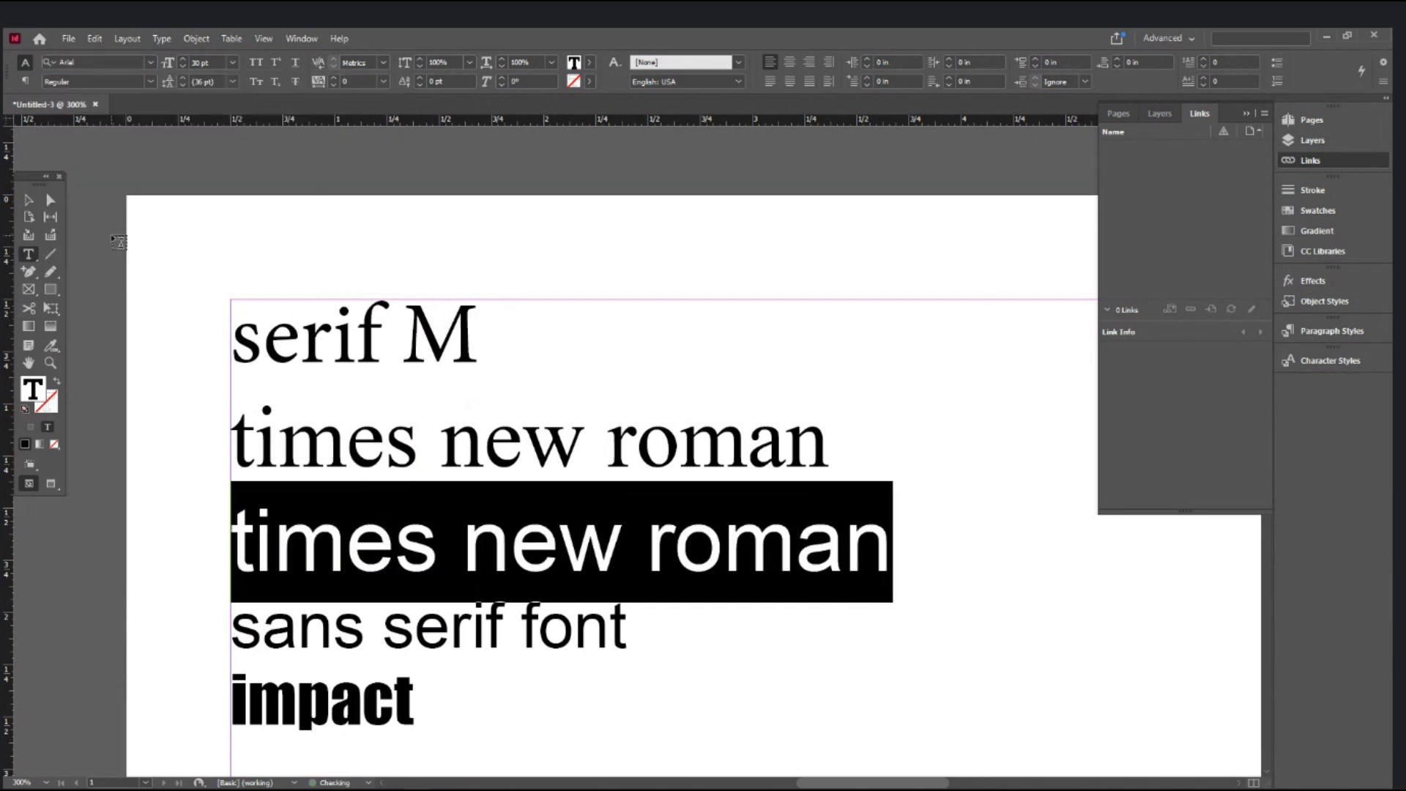
left_click(741, 597)
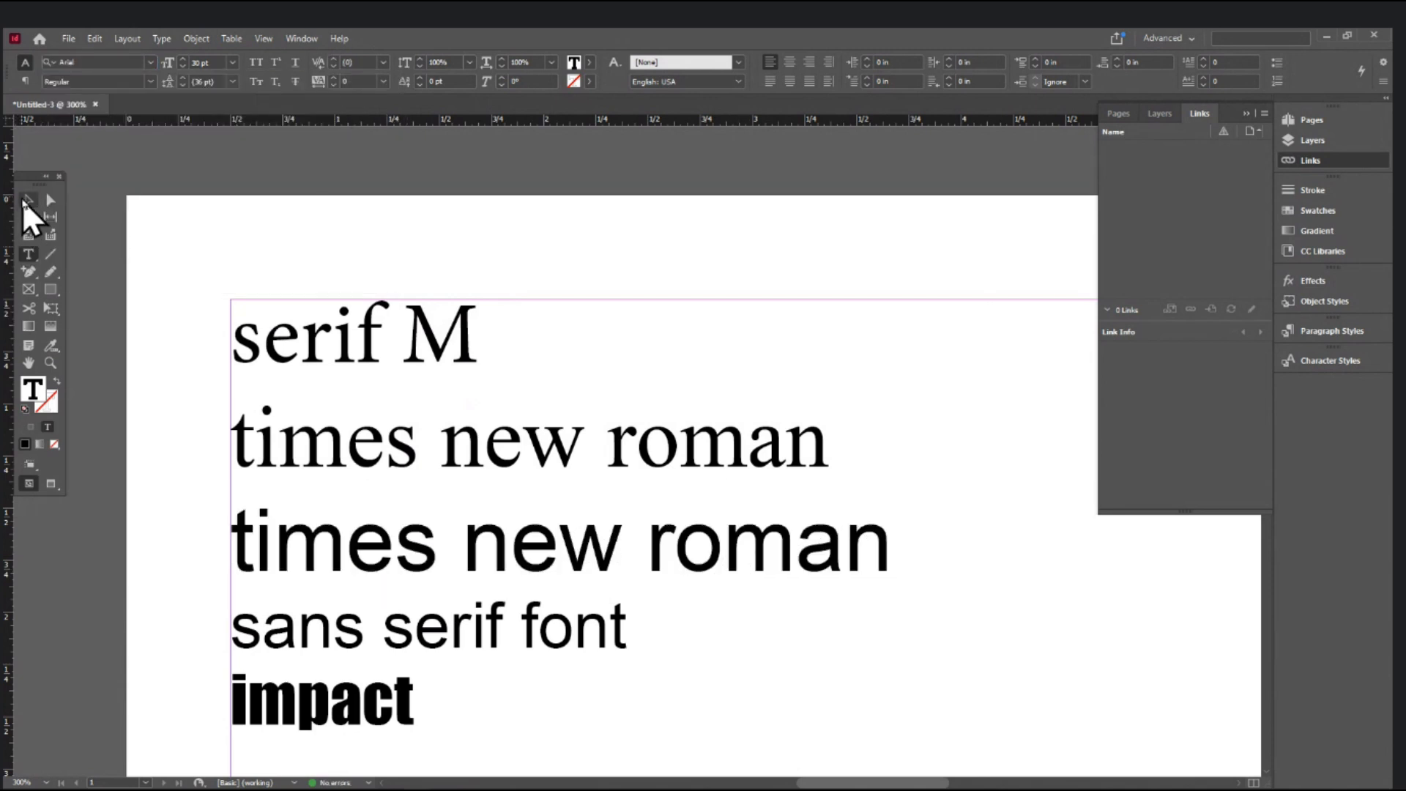
- Zoom in to compare the Arial and Times New Roman lines, then zoom back out
left_click(23, 200)
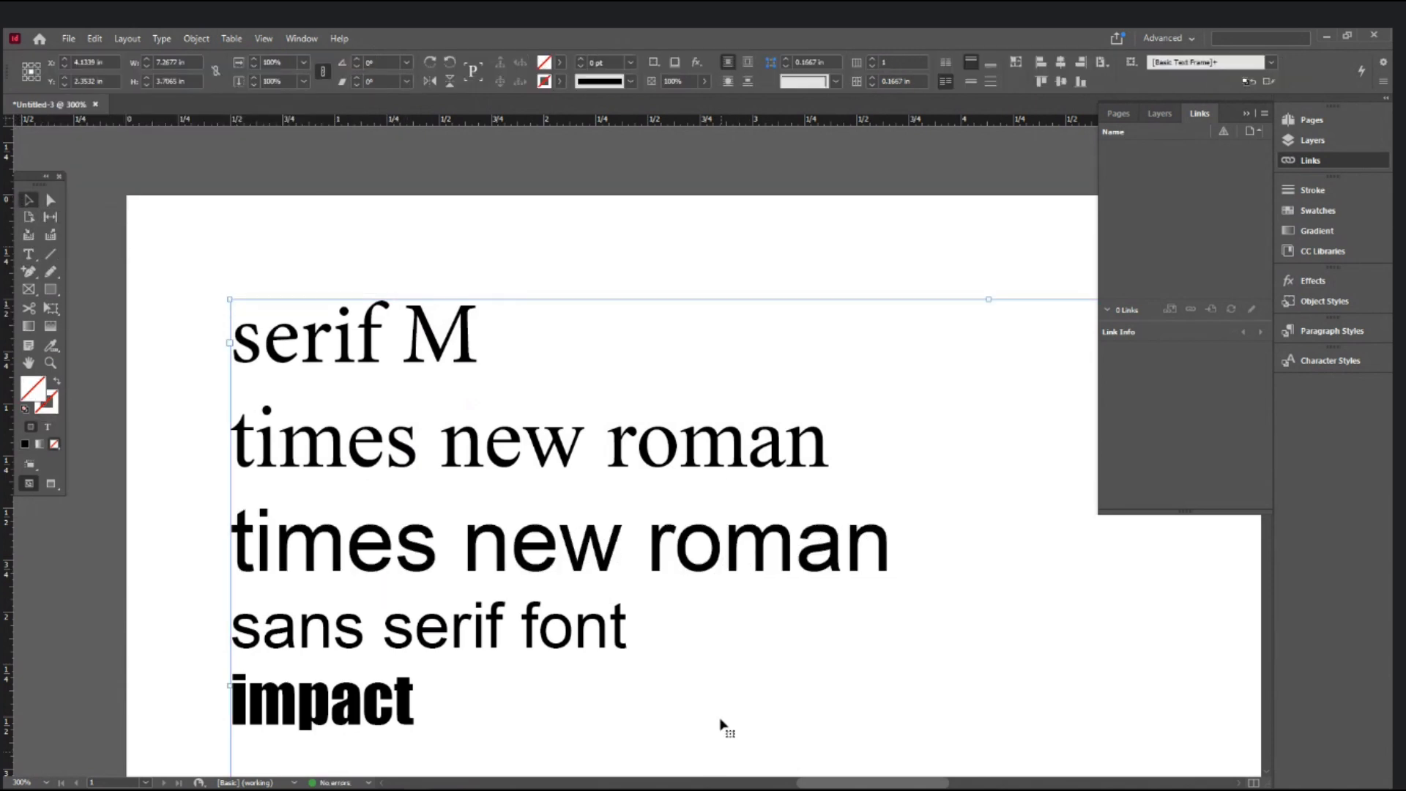
left_click(679, 657, "ctrl")
left_click_drag(684, 565, 875, 773)
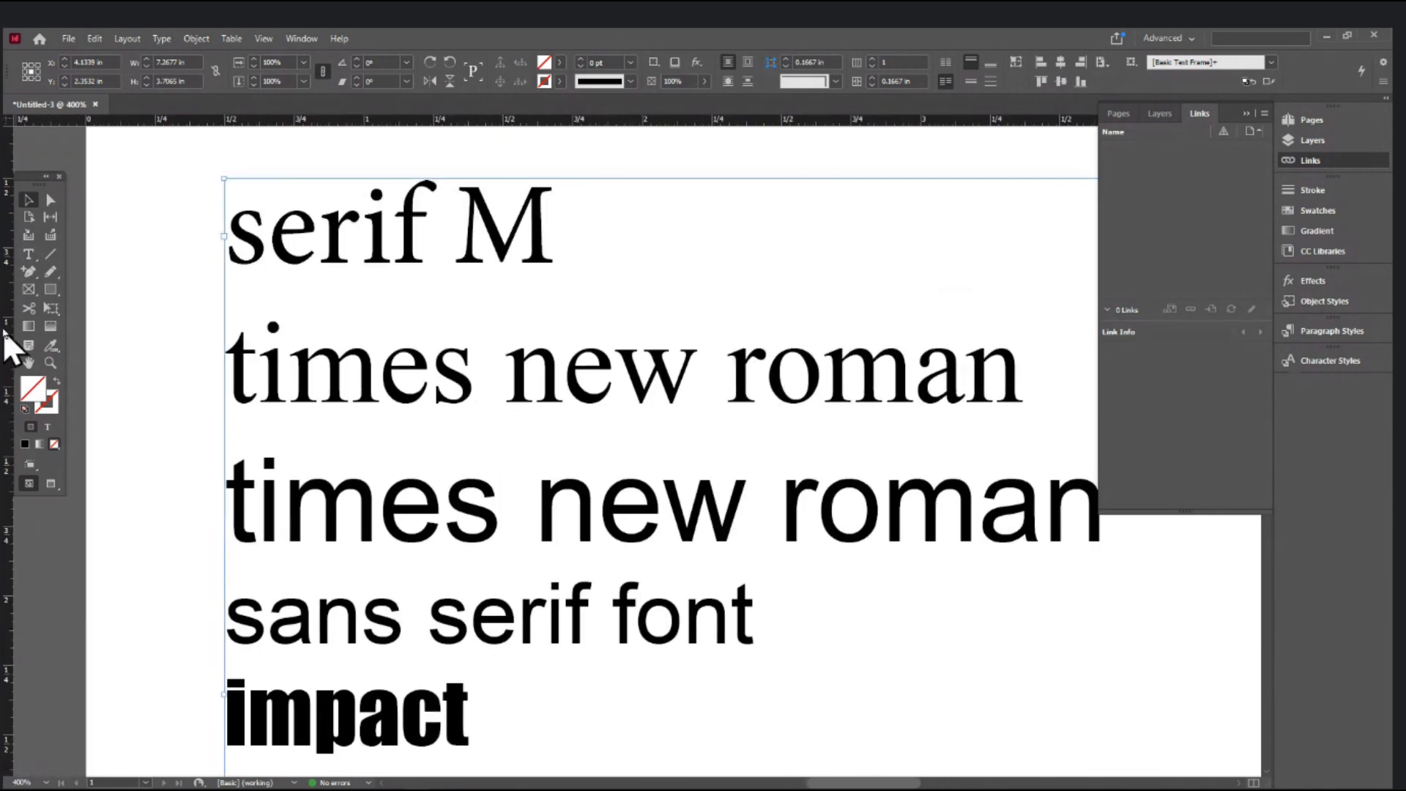
left_click(30, 254)
left_click(597, 385)
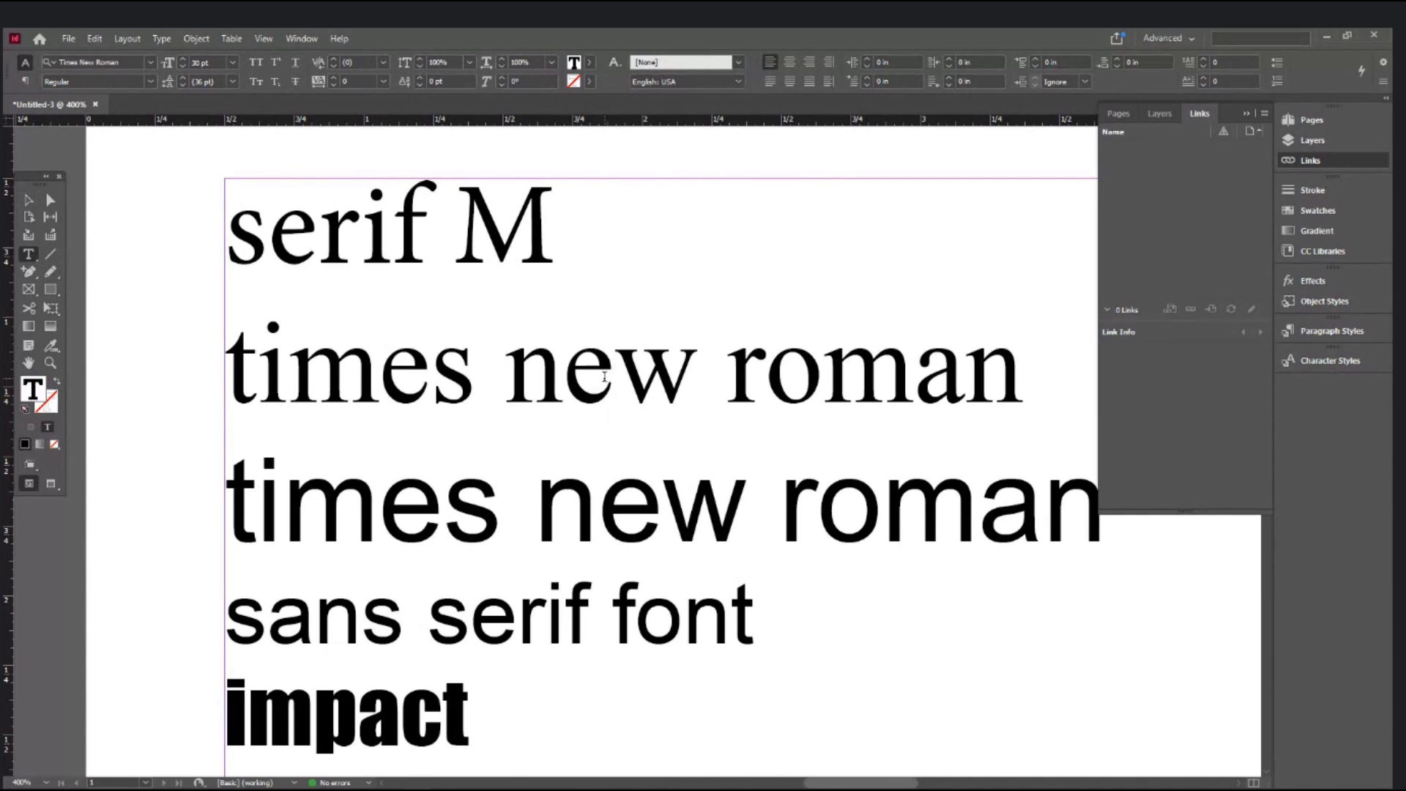
left_click(614, 507)
triple_click(625, 512)
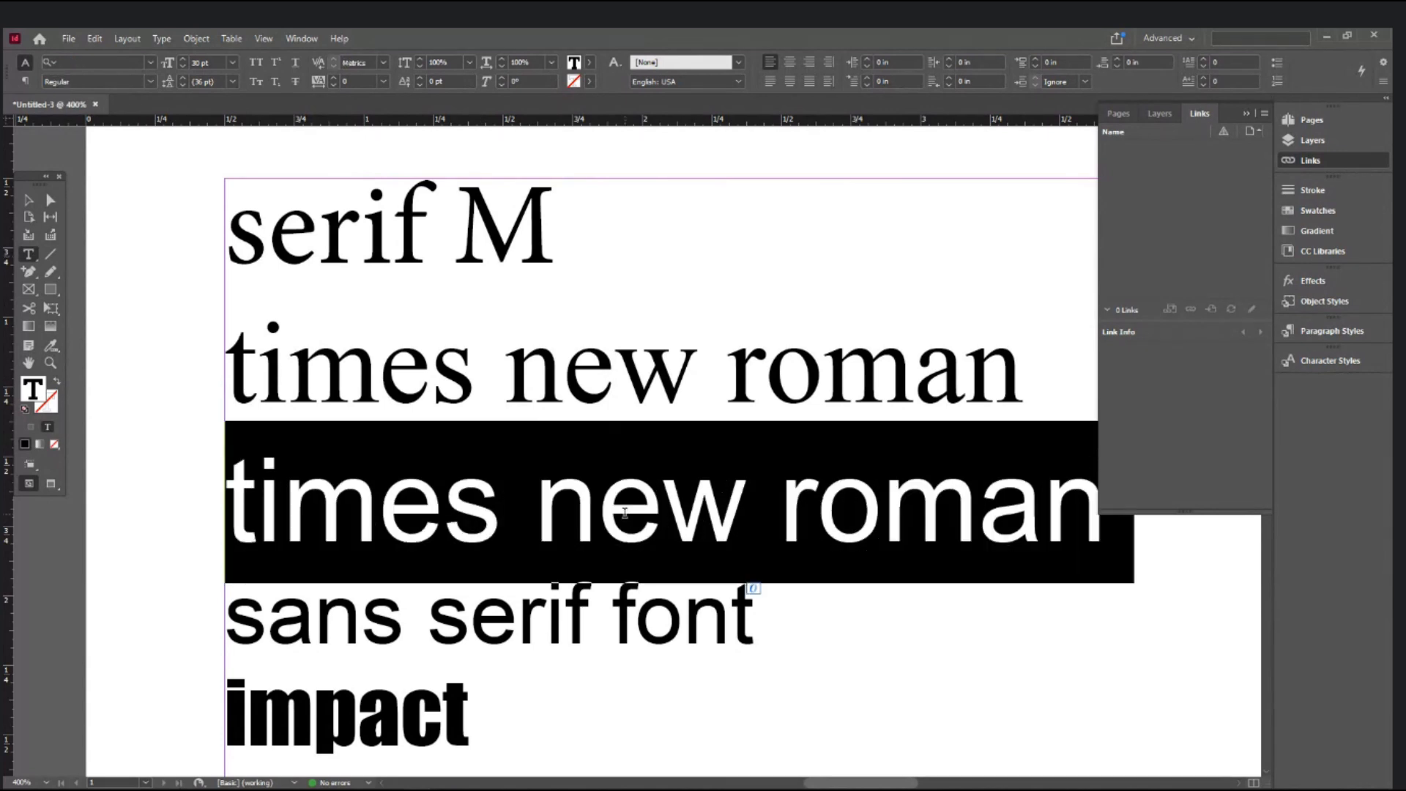
left_click(624, 513)
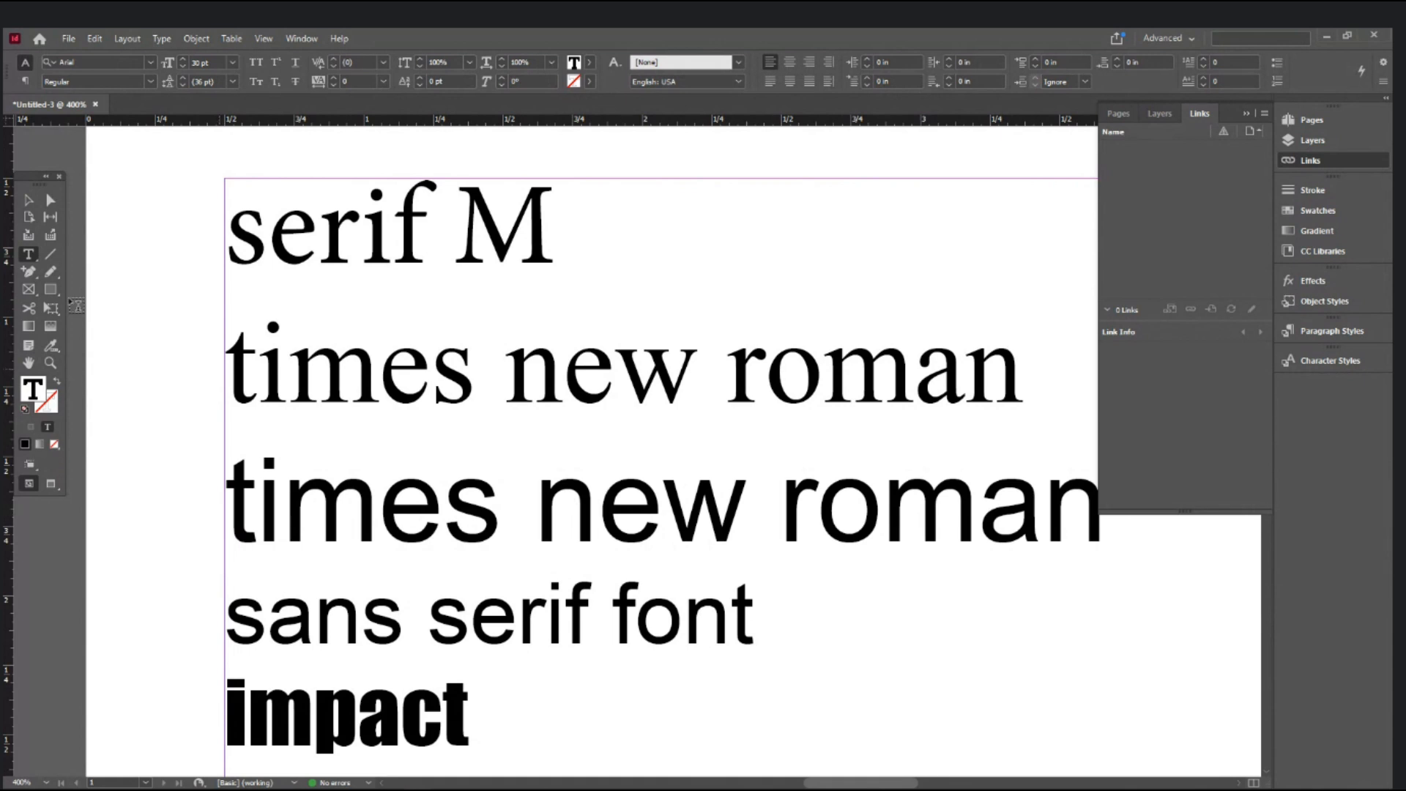
left_click(29, 213)
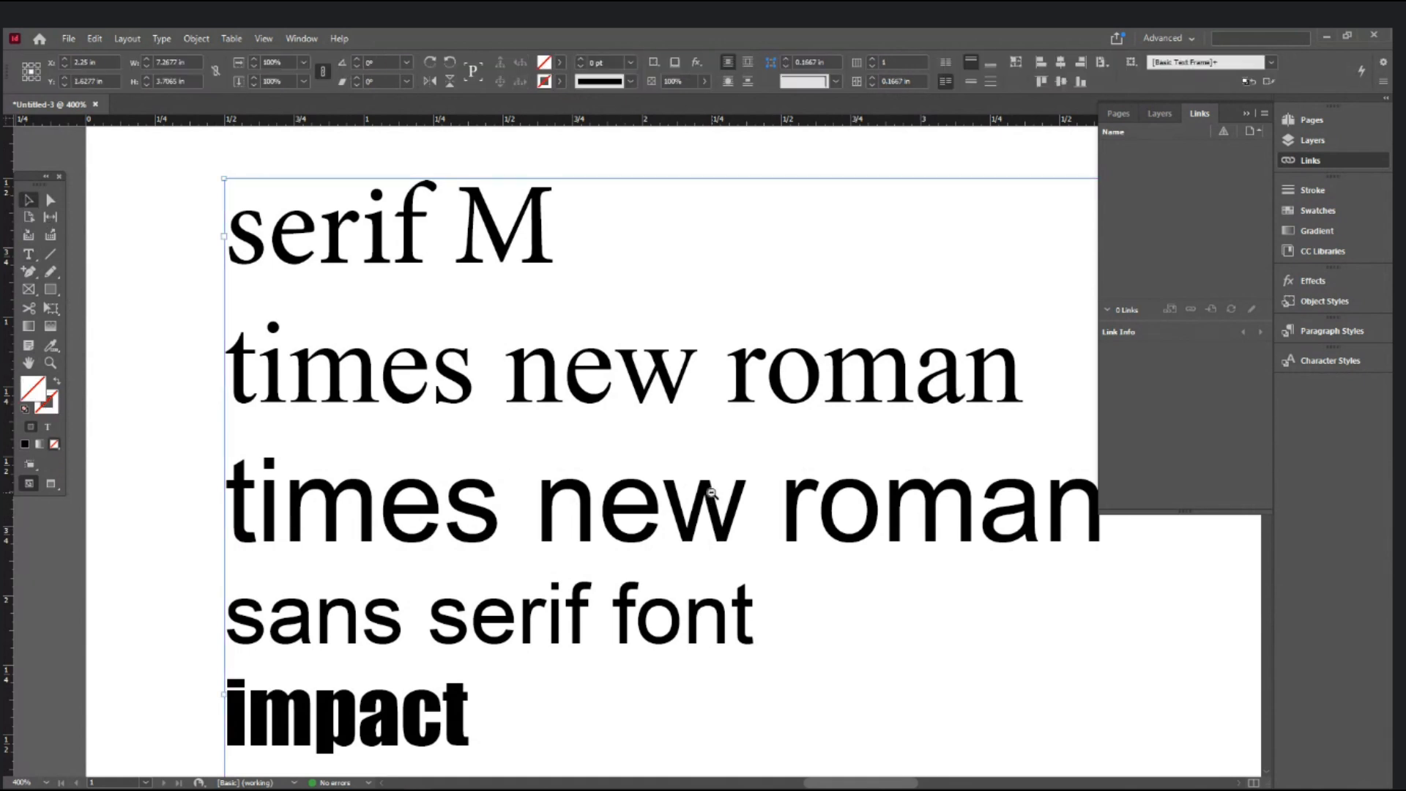
key("ctrl+minus")
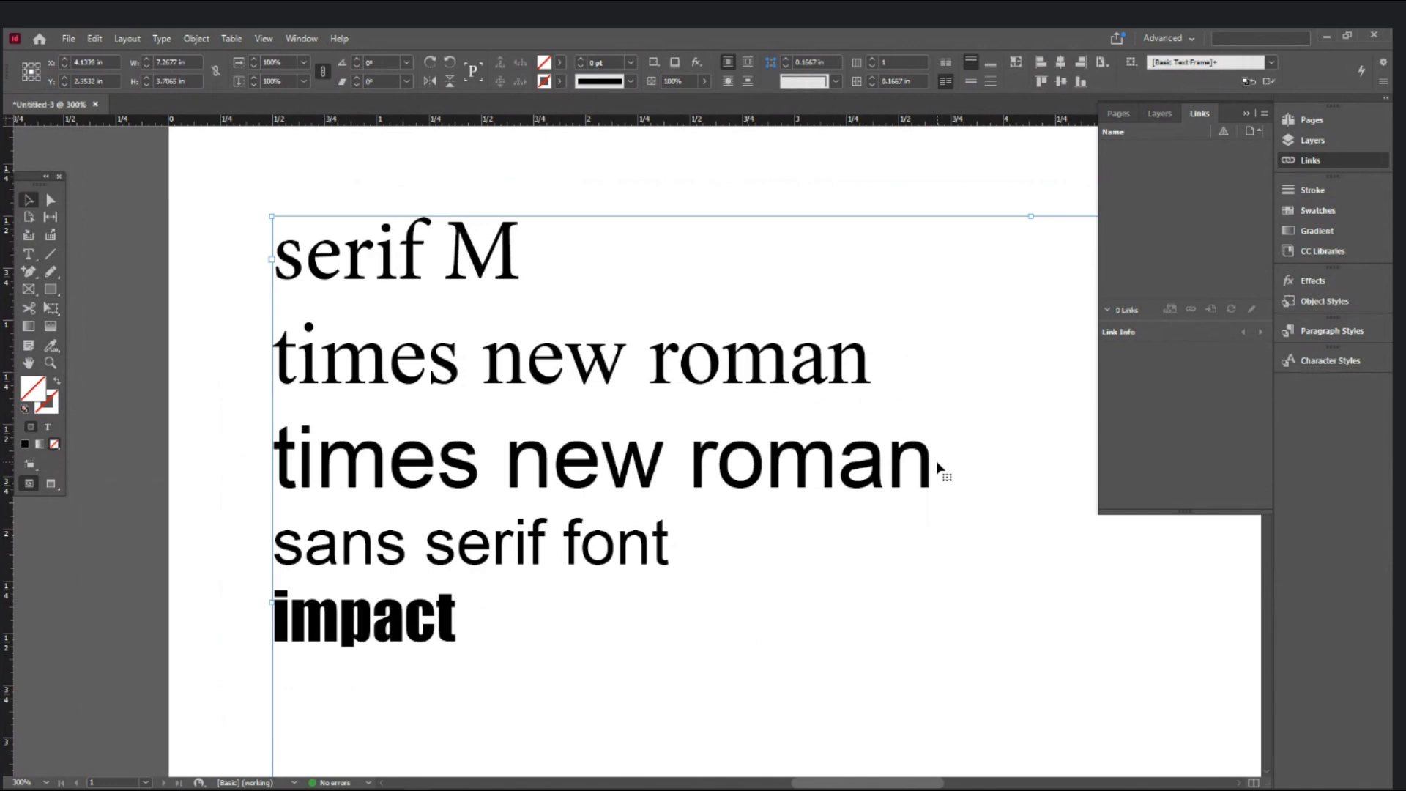
- Stretch the text frame taller, to about 6.79 inches
key("ctrl+minus")
key("ctrl+minus")
key("ctrl+minus")
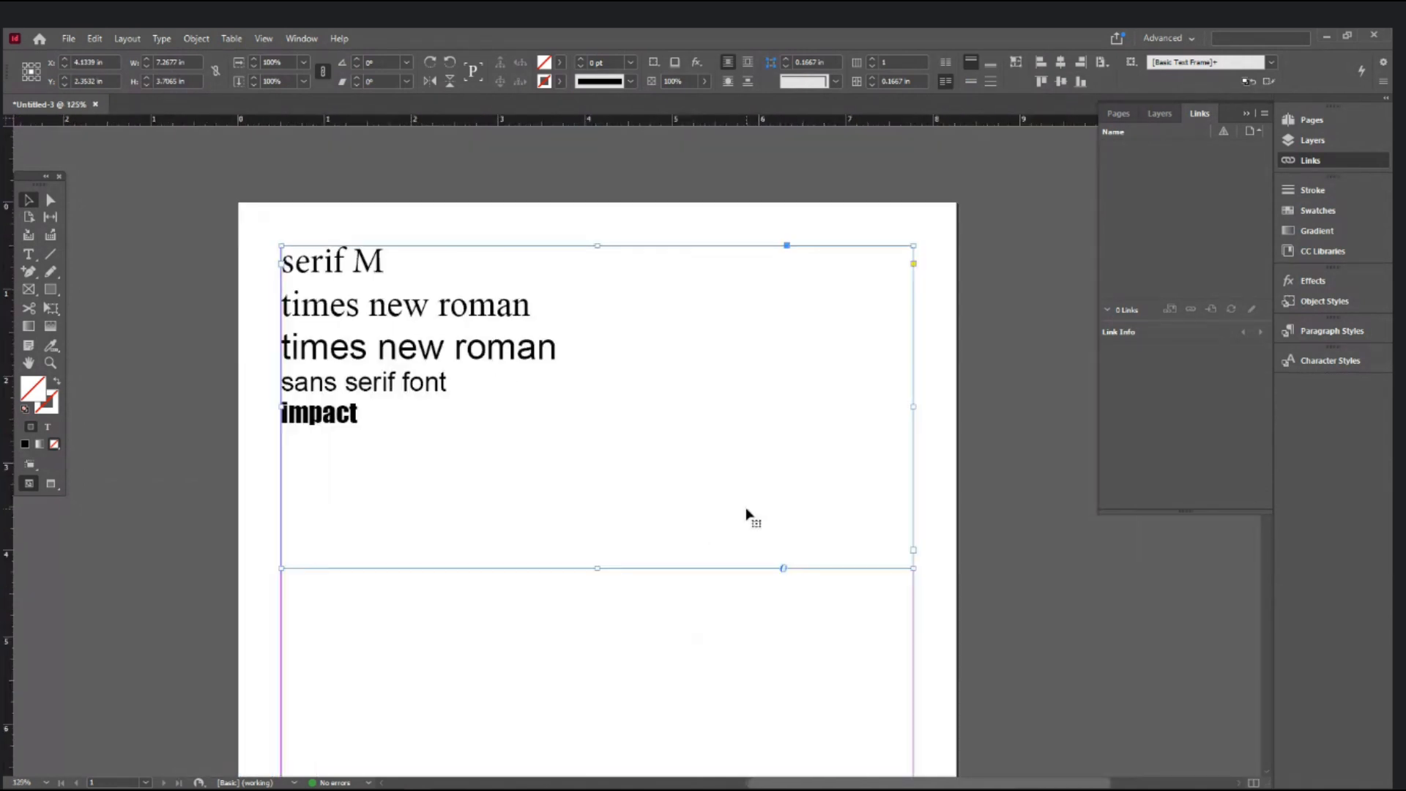
scroll(627, 534, "down", 3)
left_click_drag(598, 409, 598, 677)
scroll(593, 630, "down", 4)
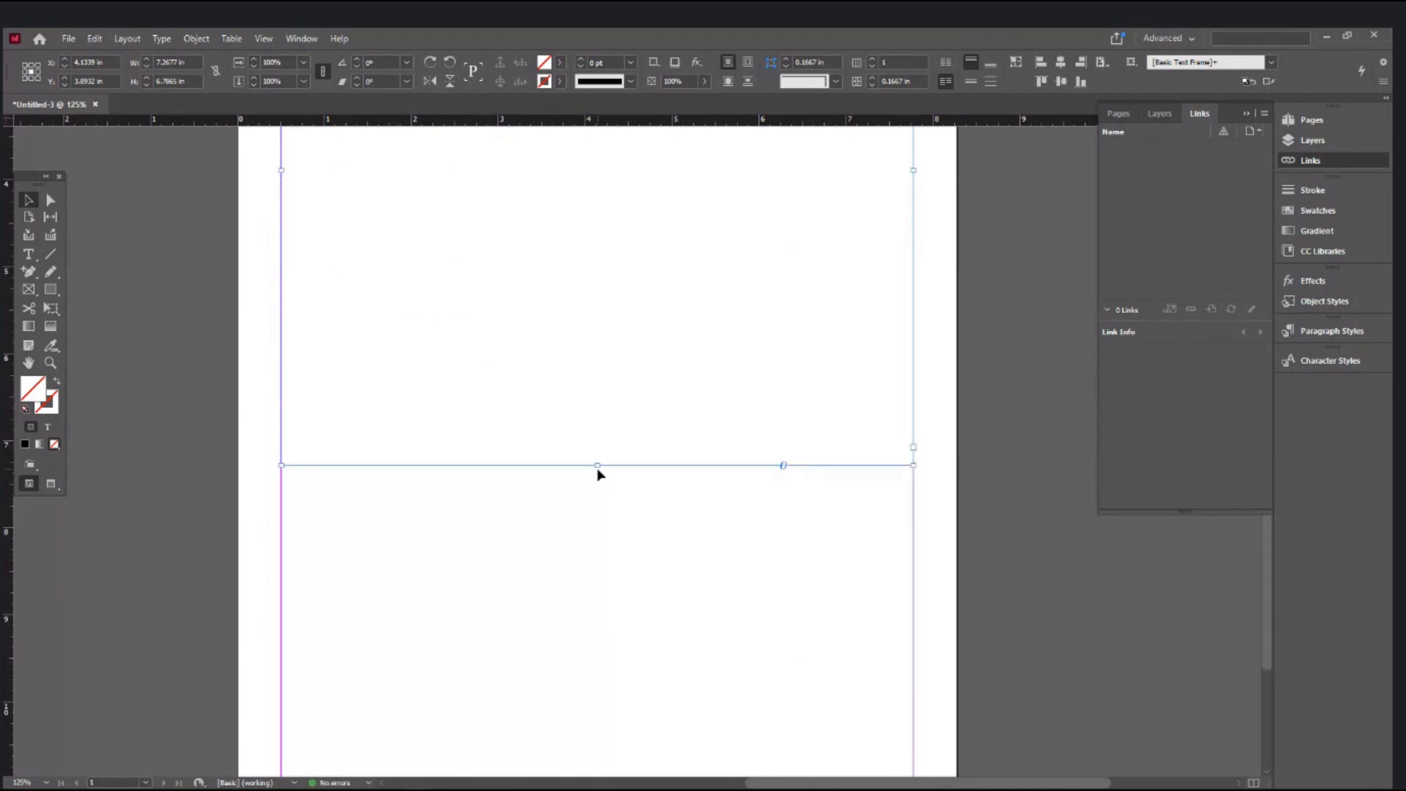
left_click_drag(597, 465, 590, 617)
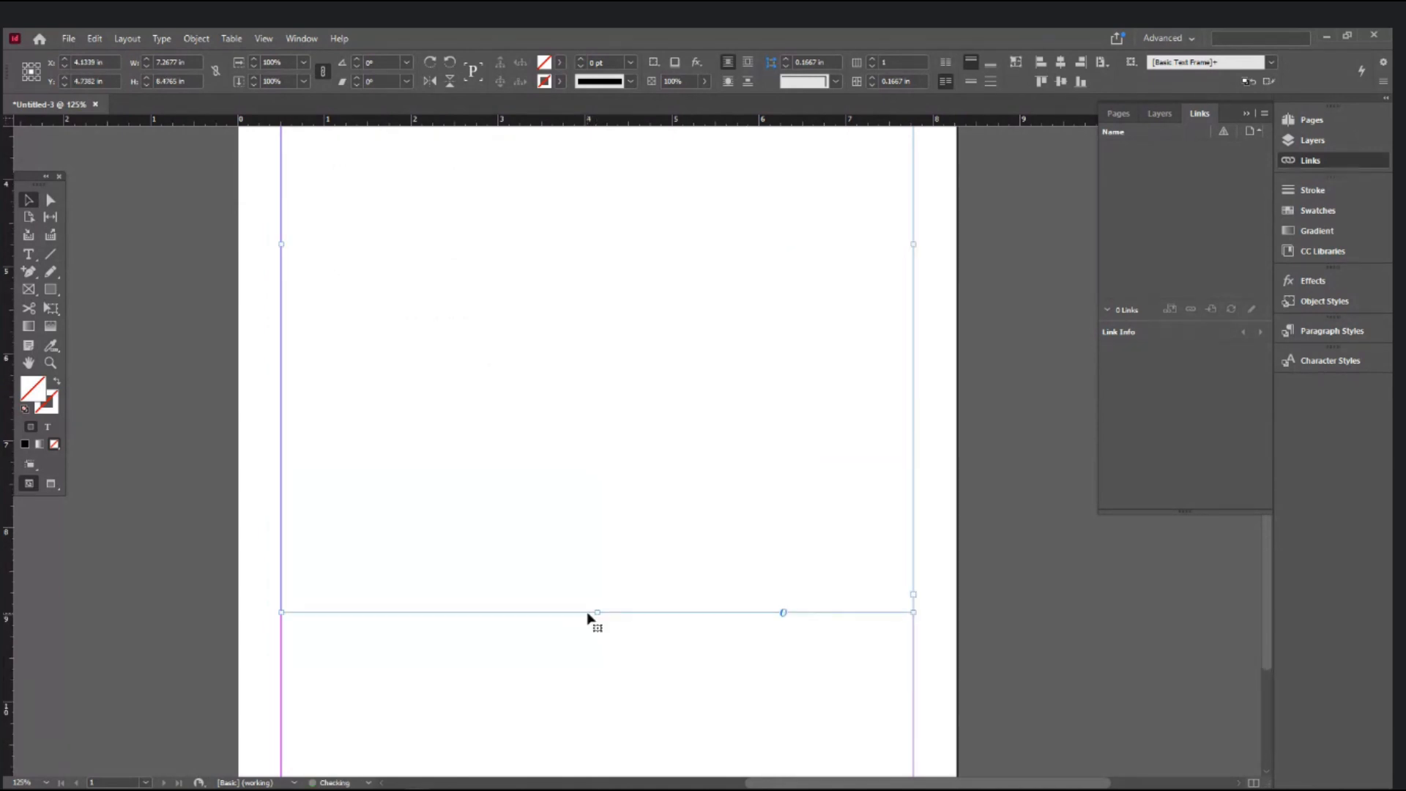
scroll(592, 621, "up", 3)
scroll(588, 618, "up", 3)
- Delete all the sample font lines, leaving the frame empty
left_click(29, 254)
left_click_drag(421, 364, 205, 333)
key("BackSpace")
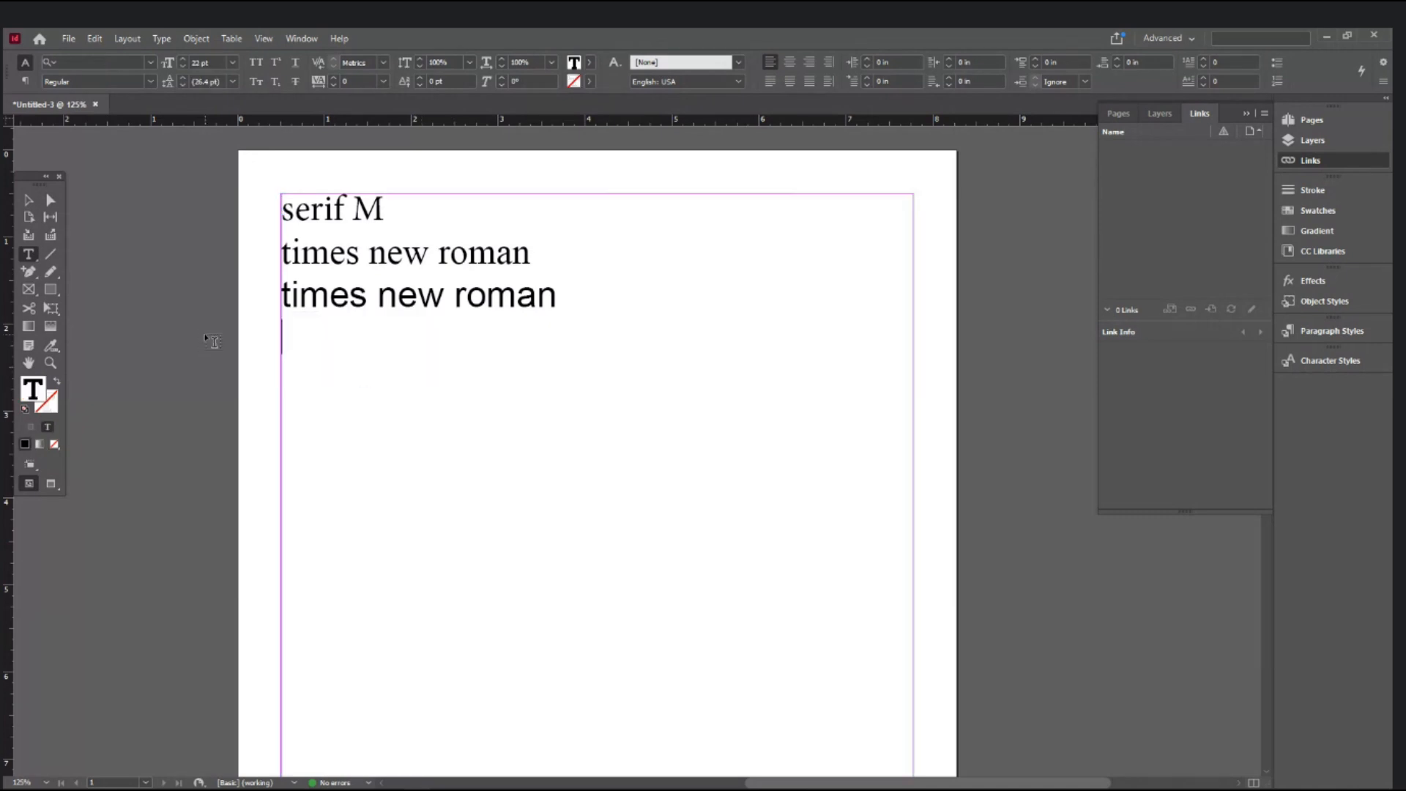
key("ctrl+a")
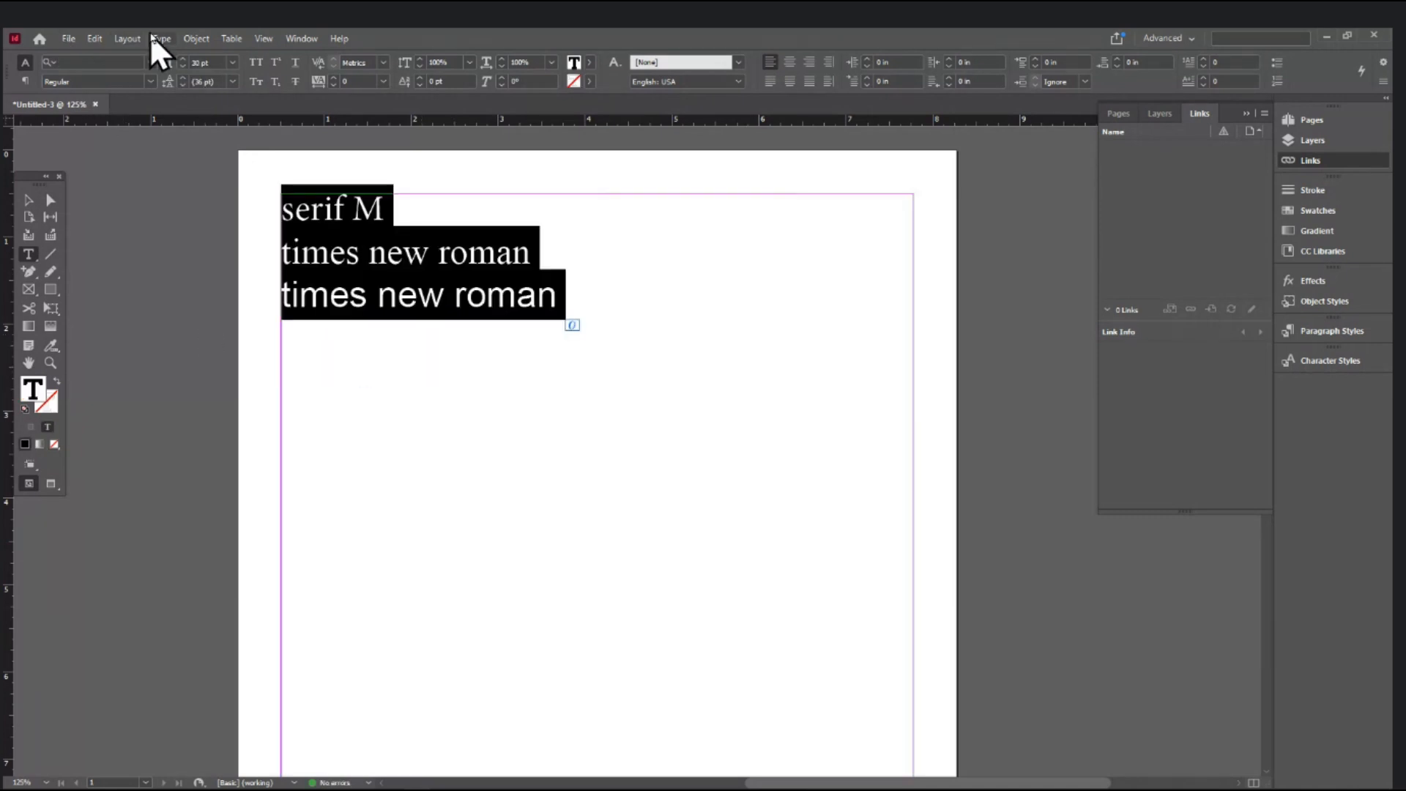
key("BackSpace")
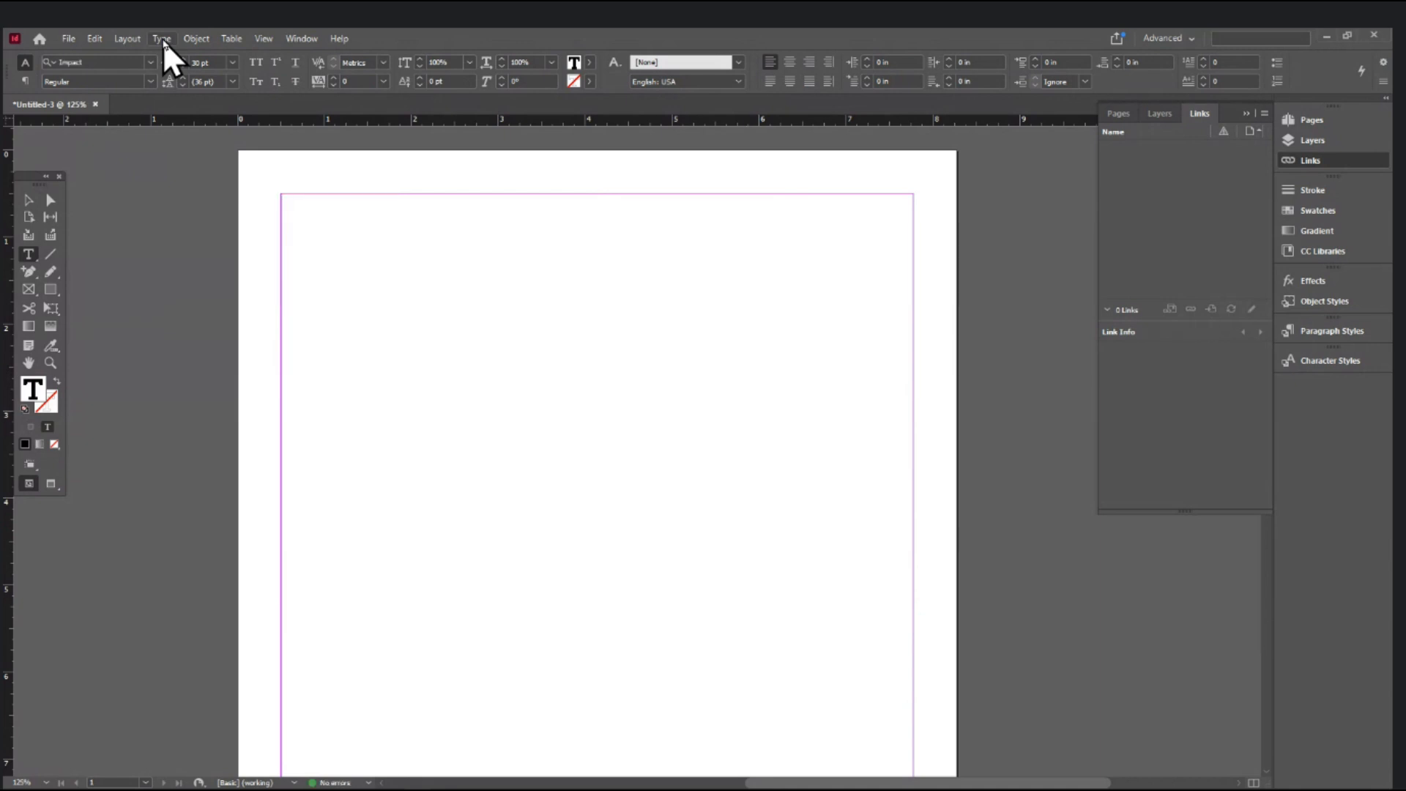
left_click(163, 40)
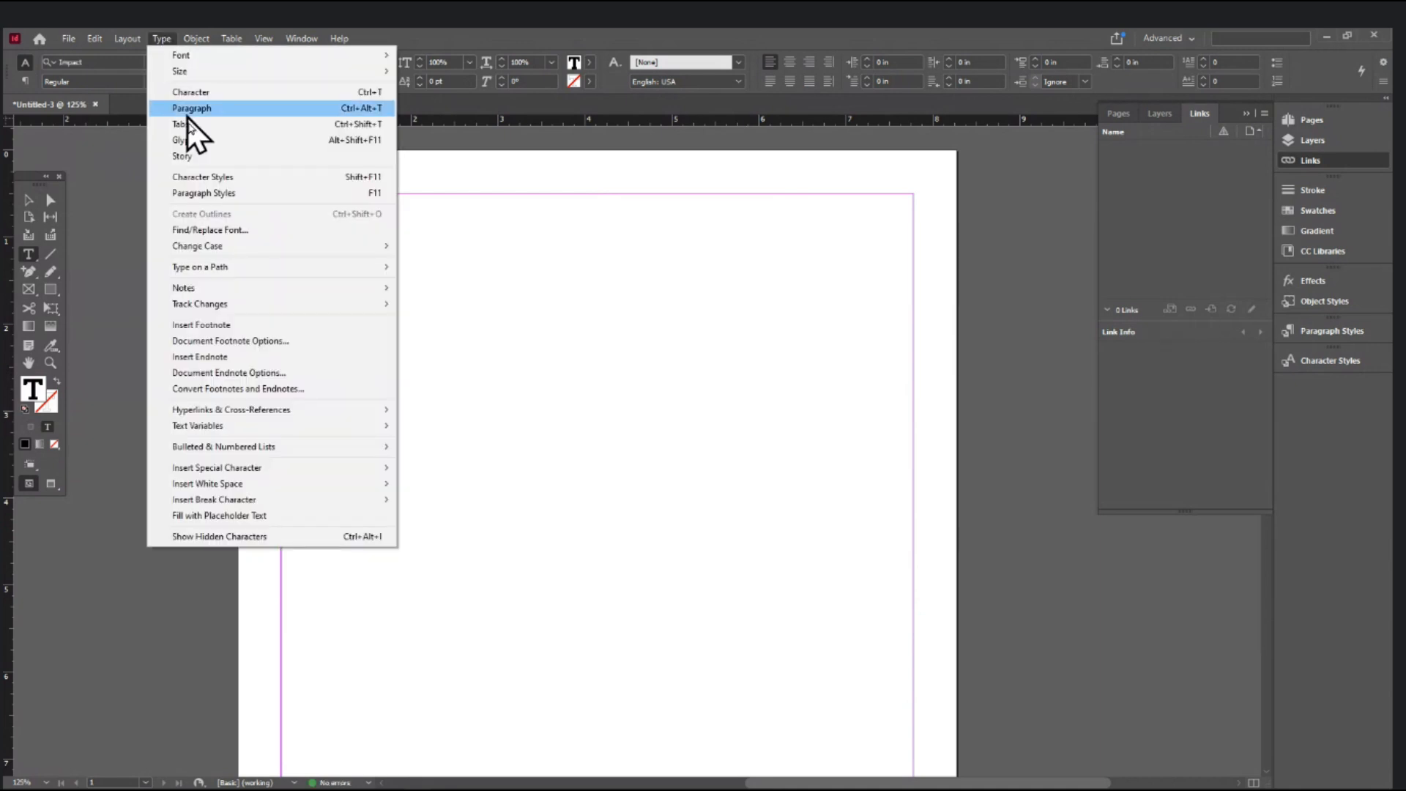
- Fill the frame with placeholder text and set all of it to 12 pt
left_click(205, 516)
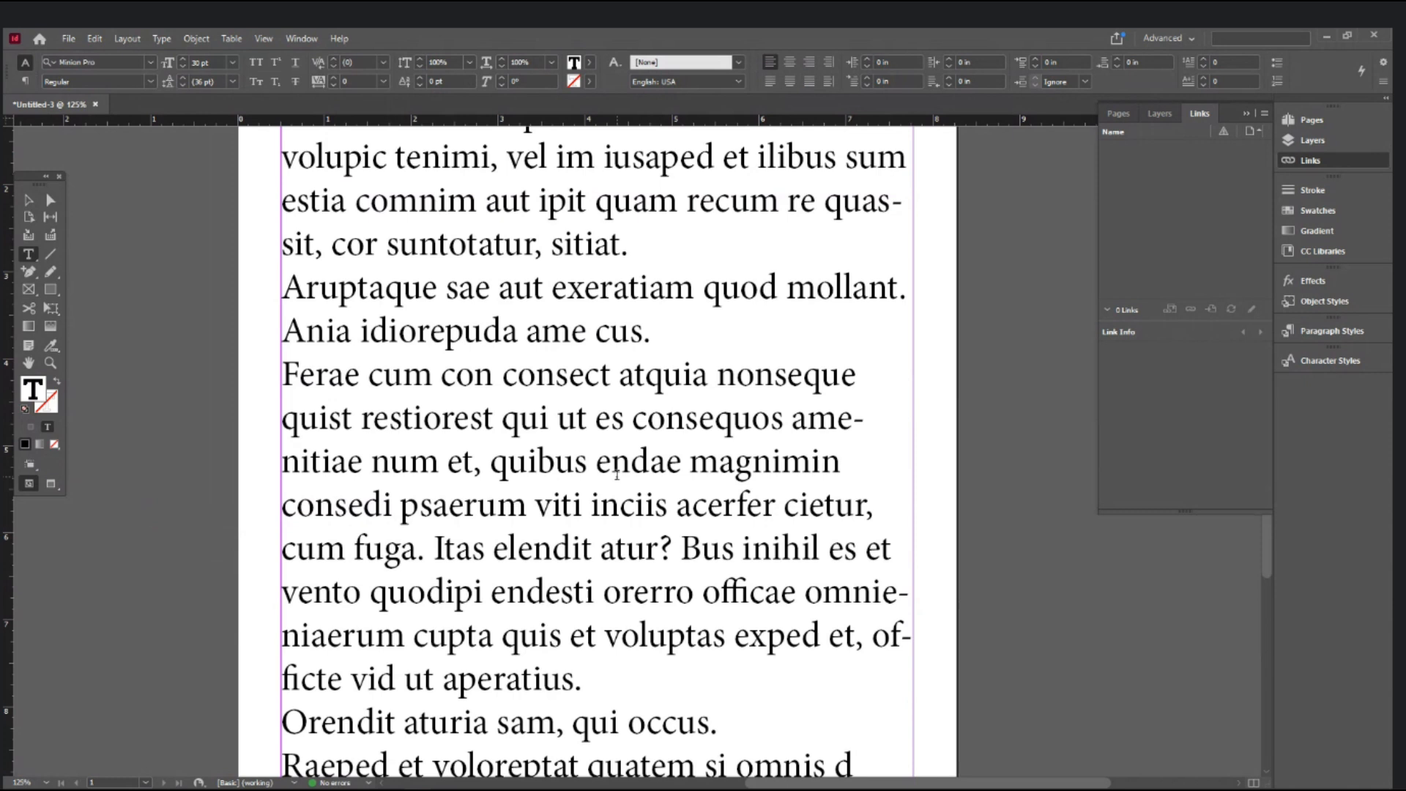
key("ctrl+minus")
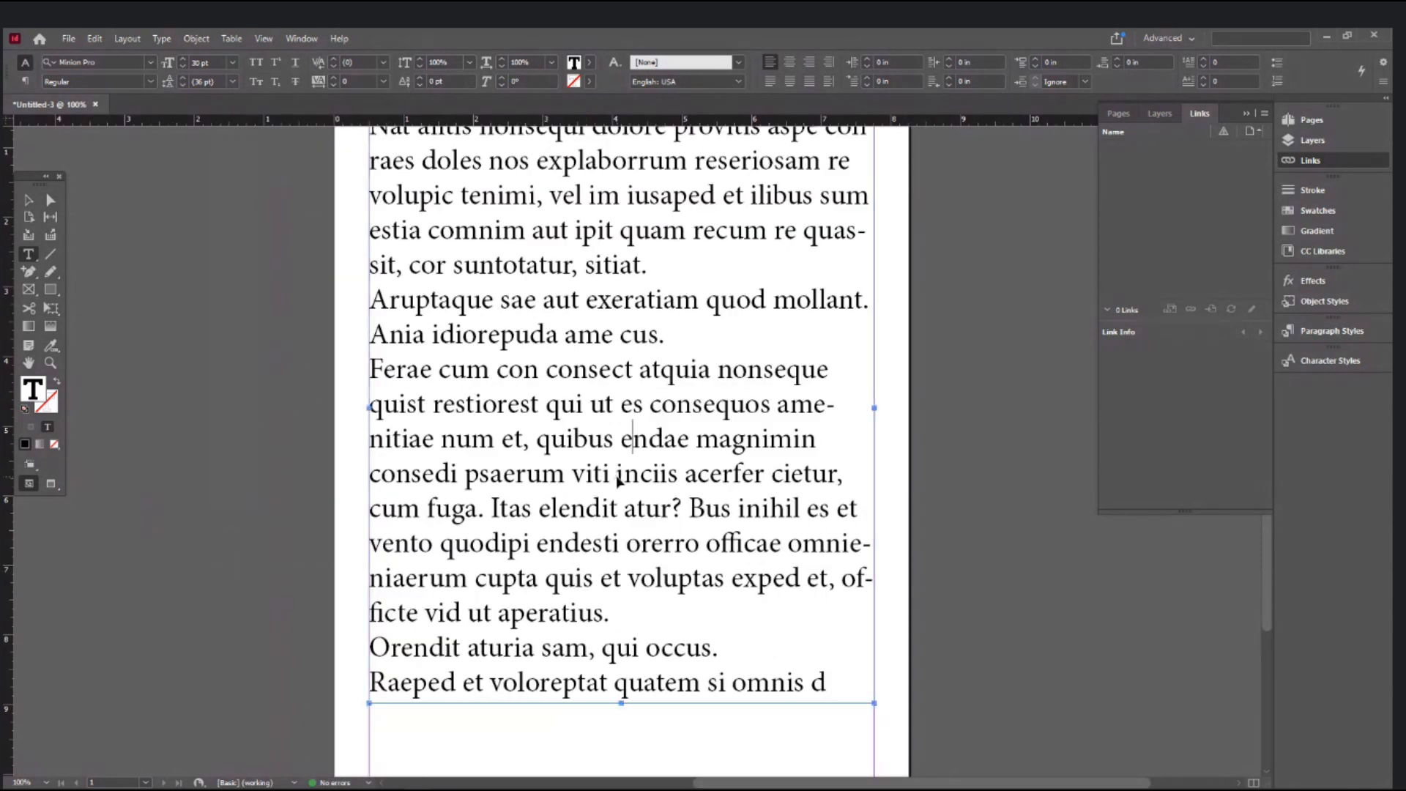
key("ctrl+a")
left_click(216, 62)
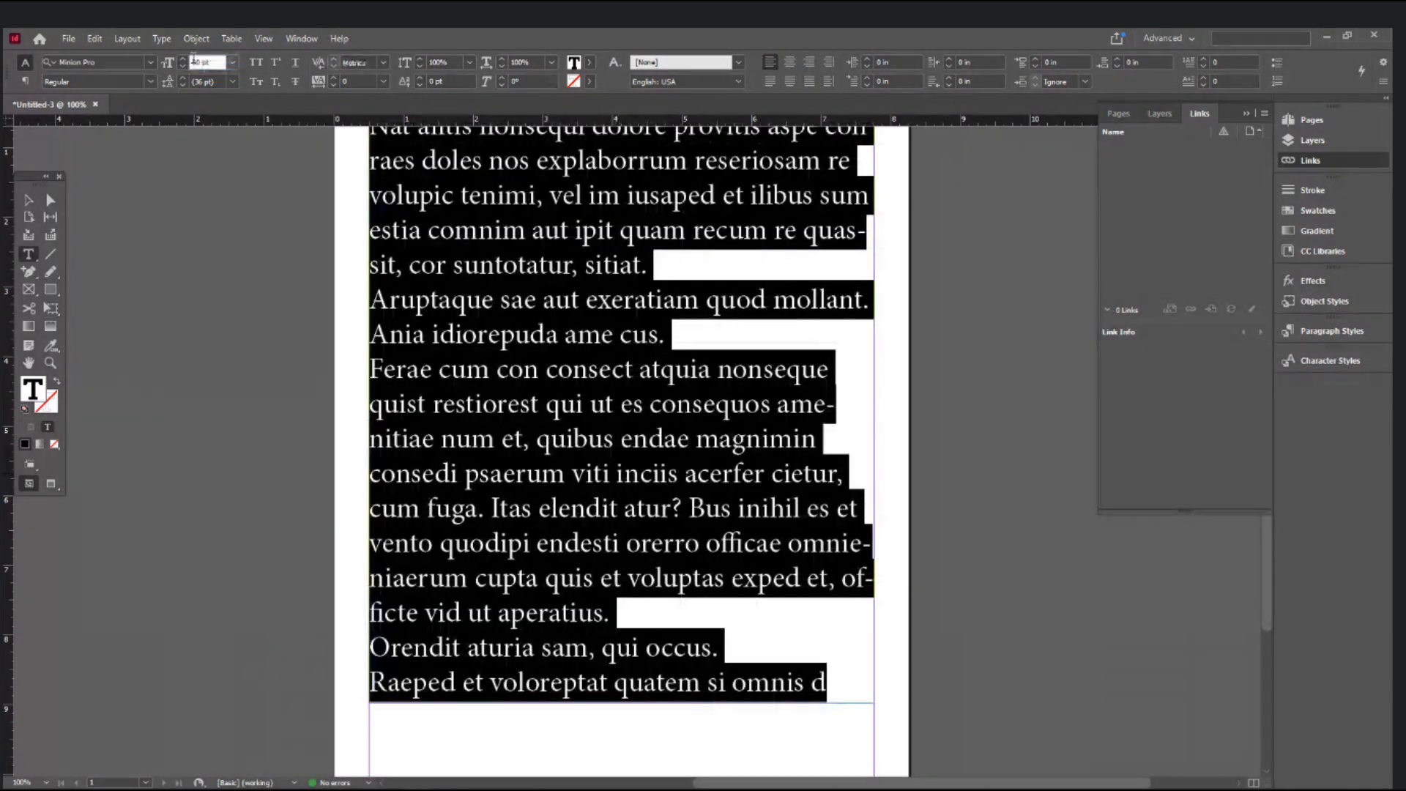
type("12")
key("Return")
scroll(533, 356, "up", 3)
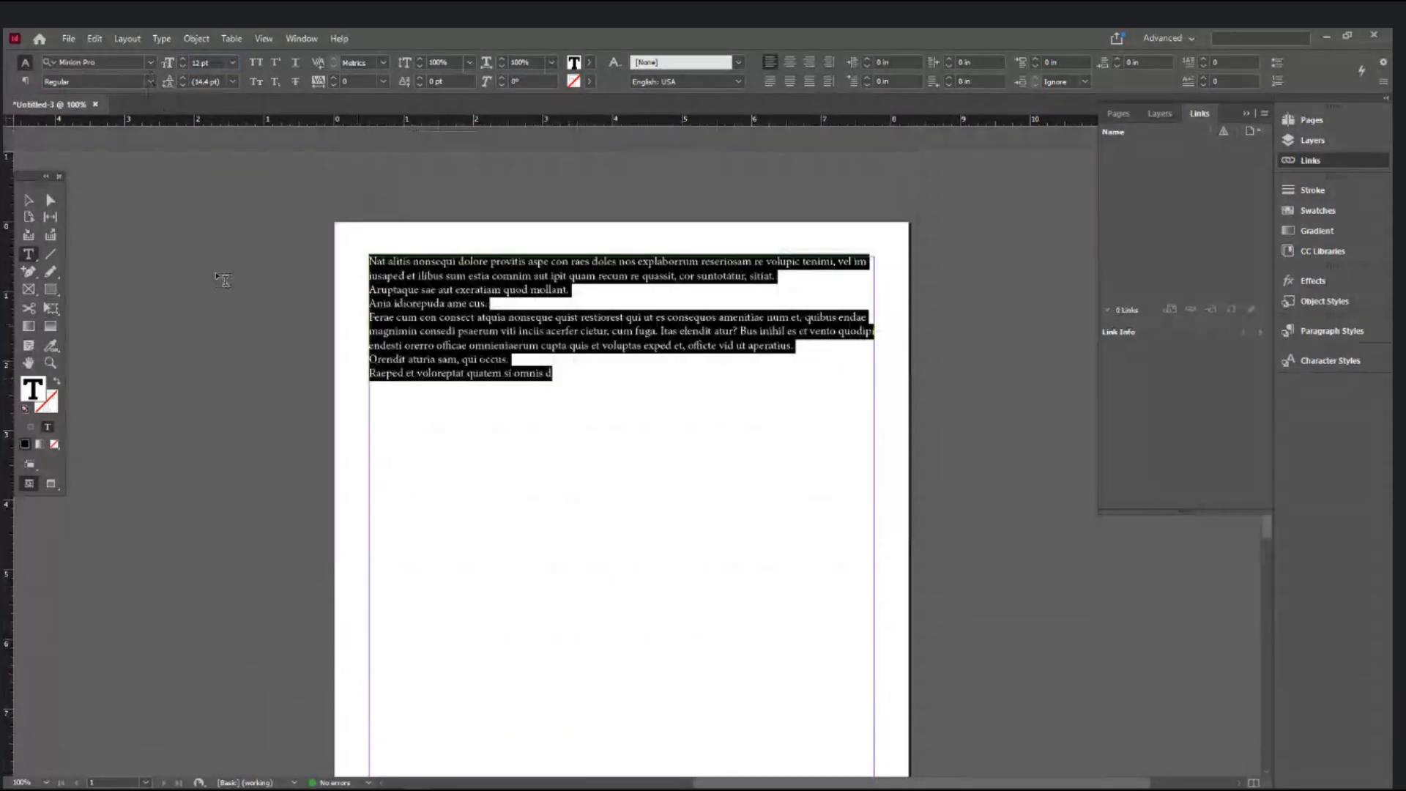
- Join the placeholder sentences into one paragraph and justify the text
left_click(611, 291)
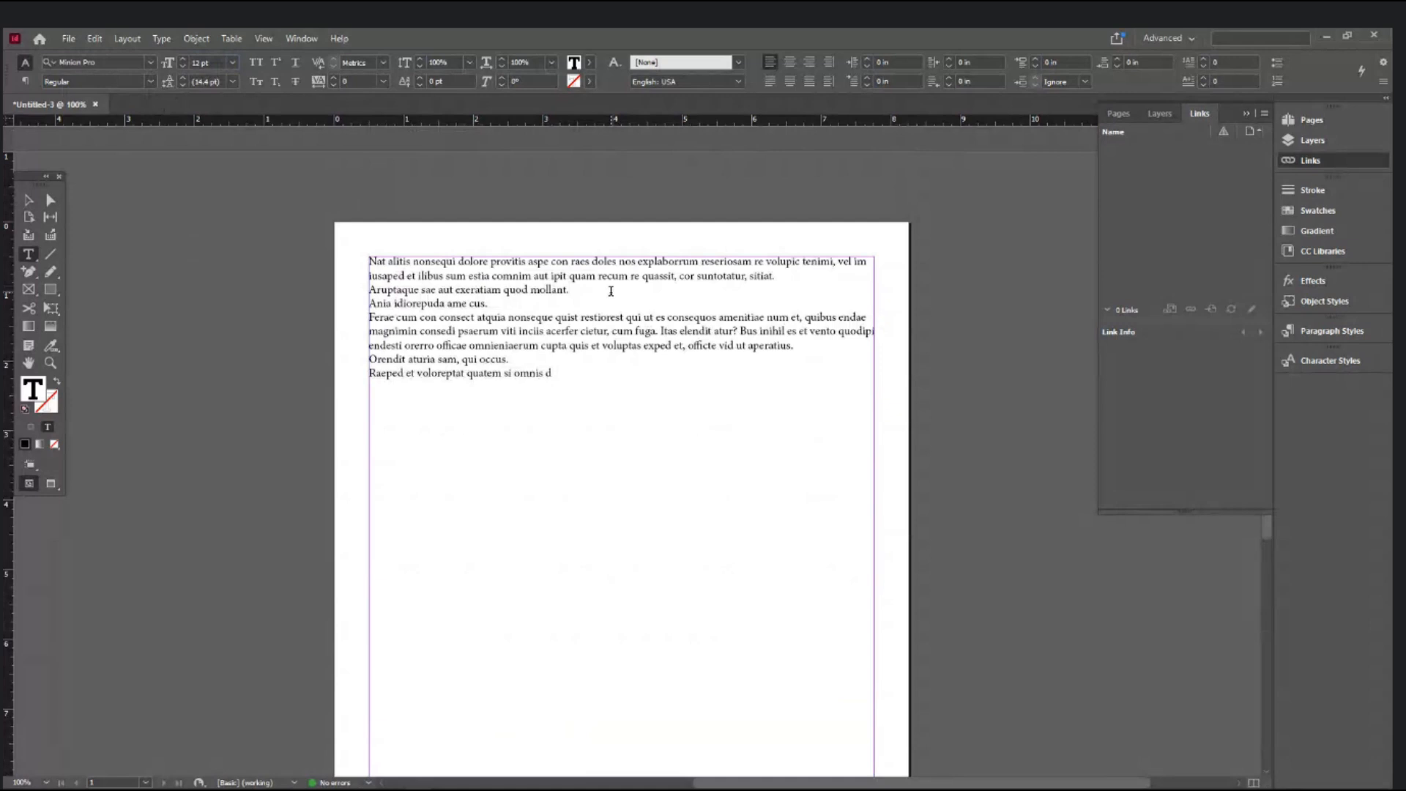
key("Delete")
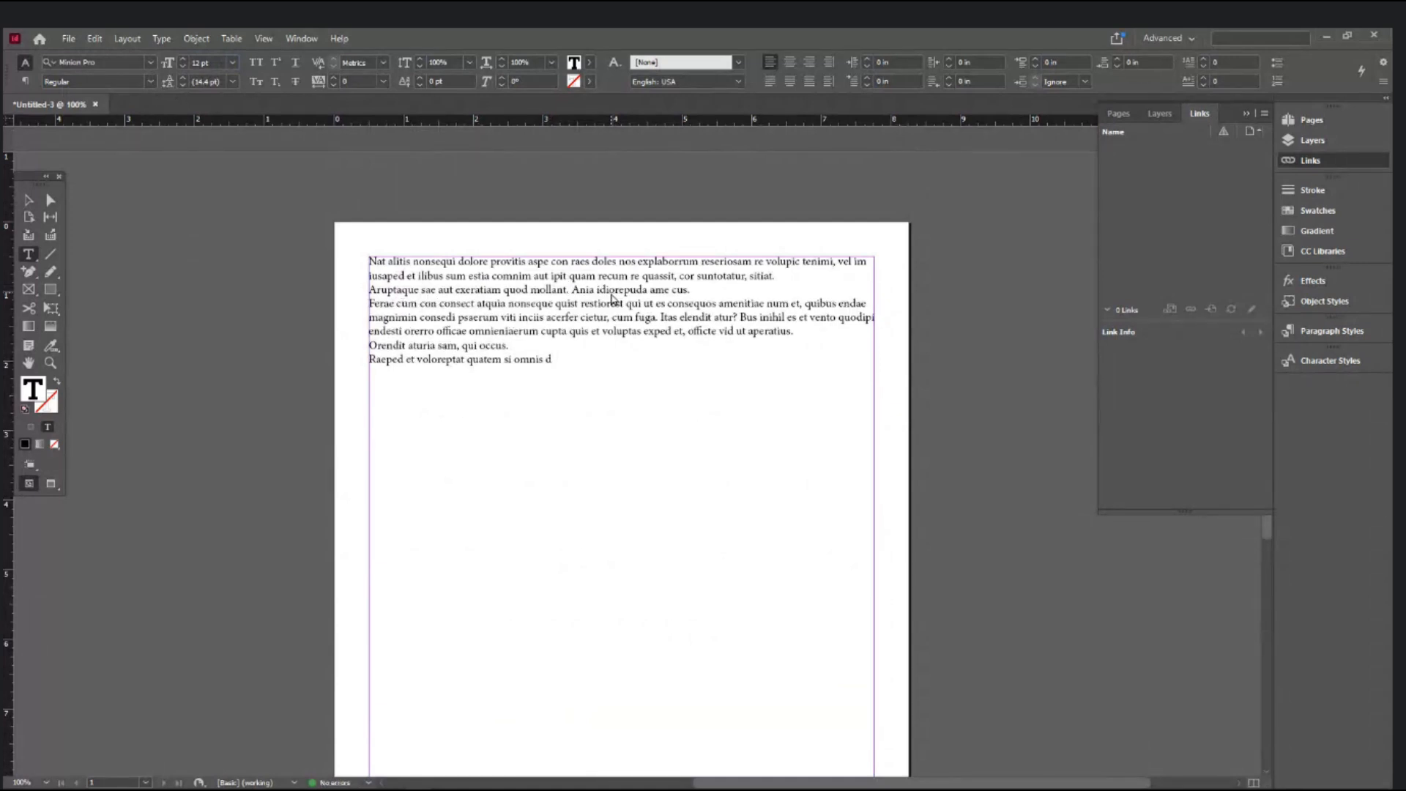
key("End")
key("Delete")
key("Down")
key("Down")
key("Down")
key("Delete")
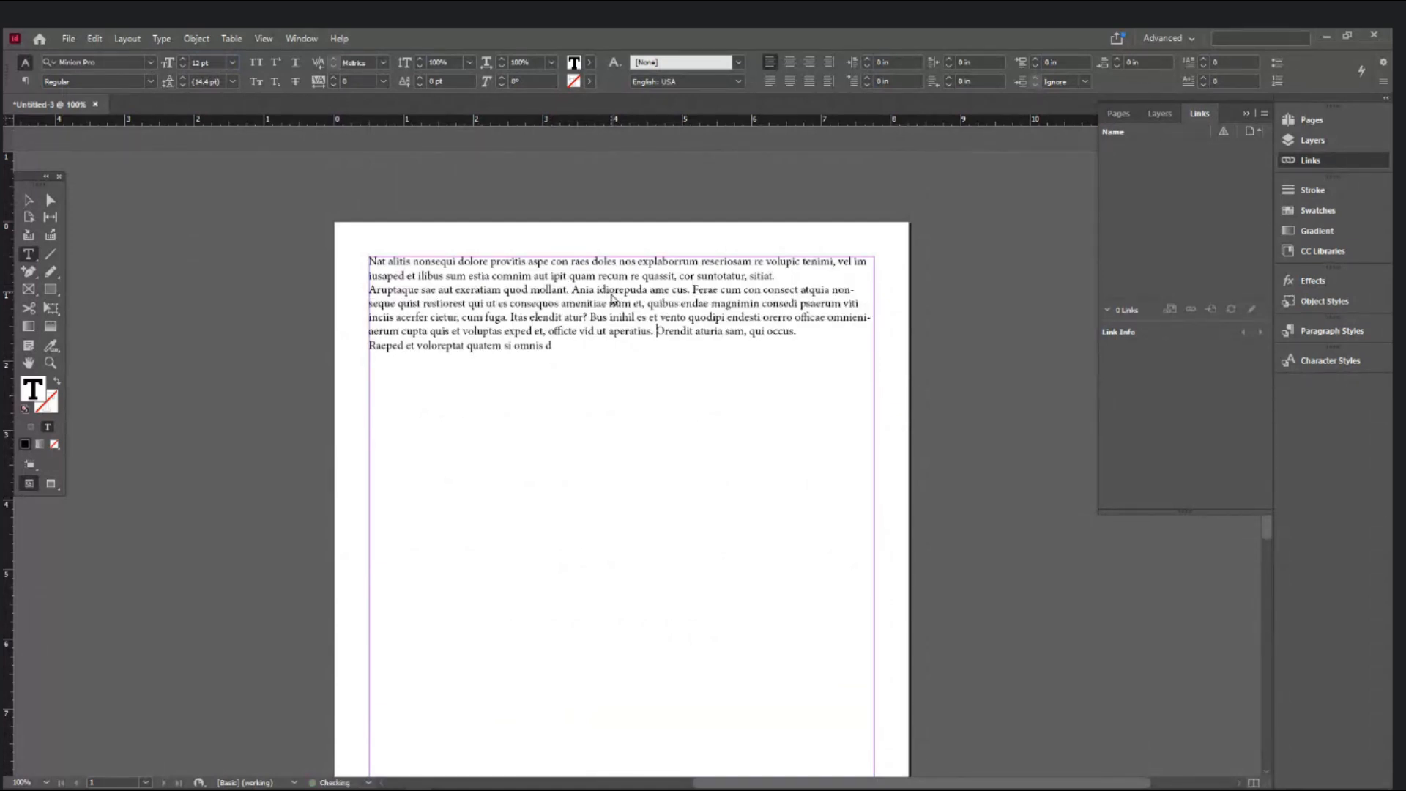
key("ctrl+a")
key("ctrl+shift+j")
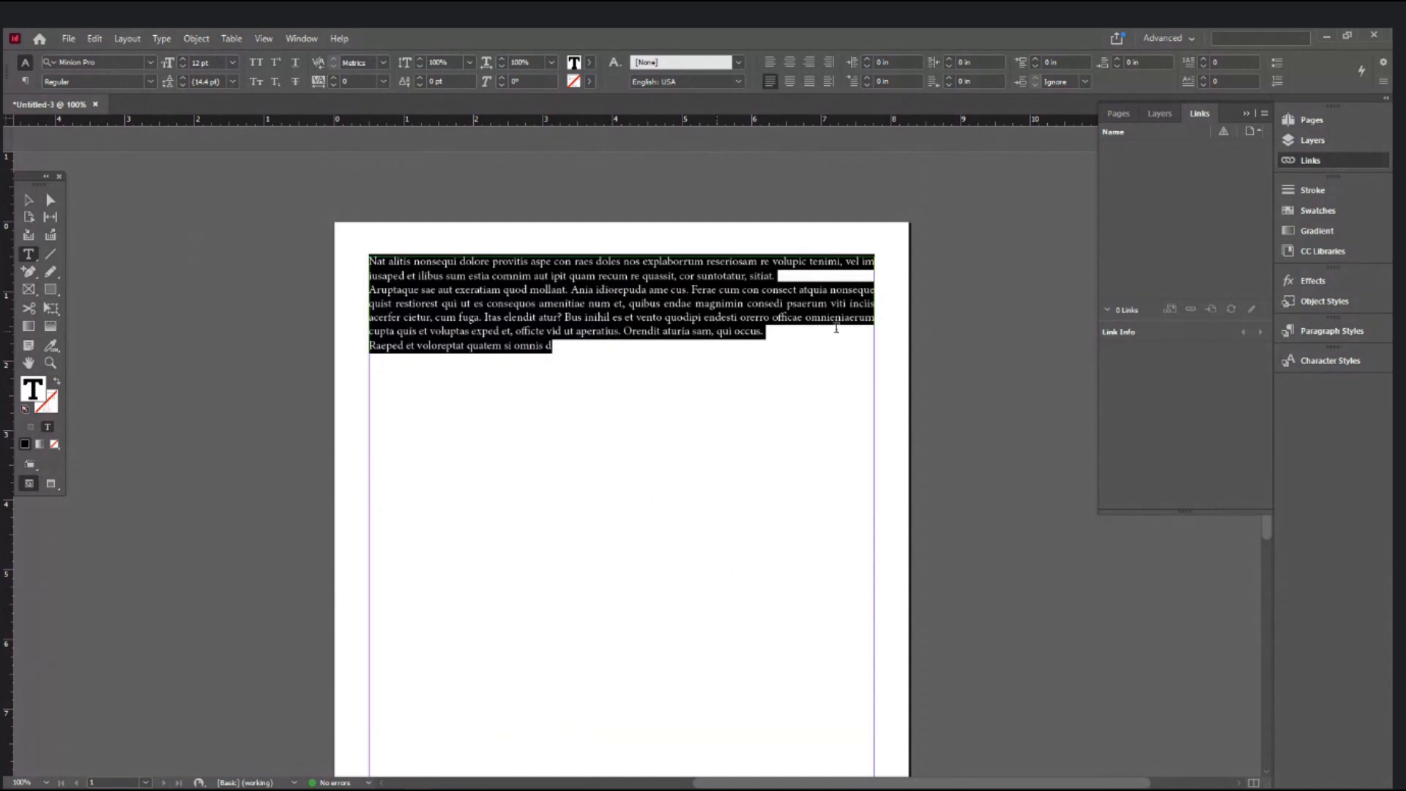
left_click(831, 279)
key("Delete")
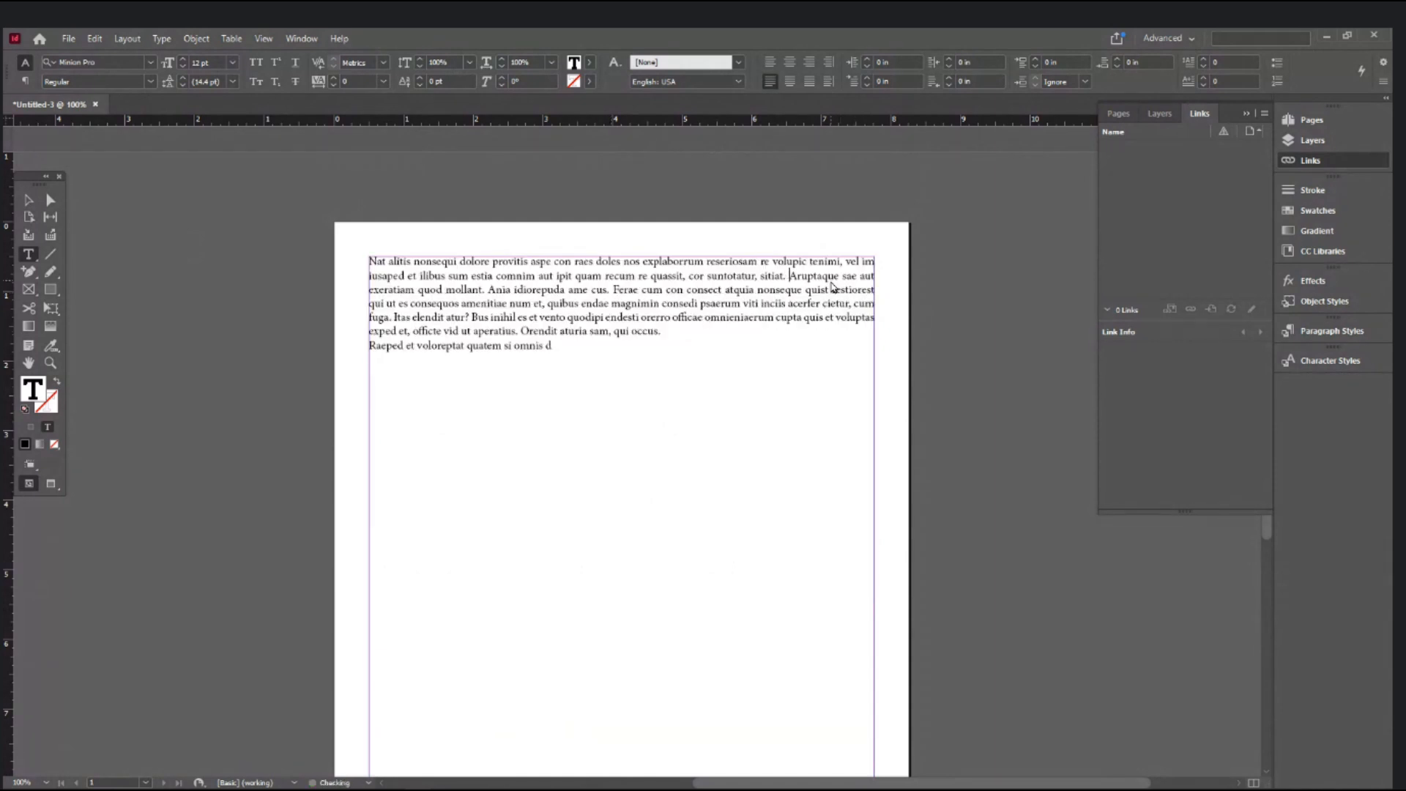
left_click(702, 331)
key("Delete")
- Copy the paragraph and paste four more copies, each after a new line
key("ctrl+a")
key("ctrl+c")
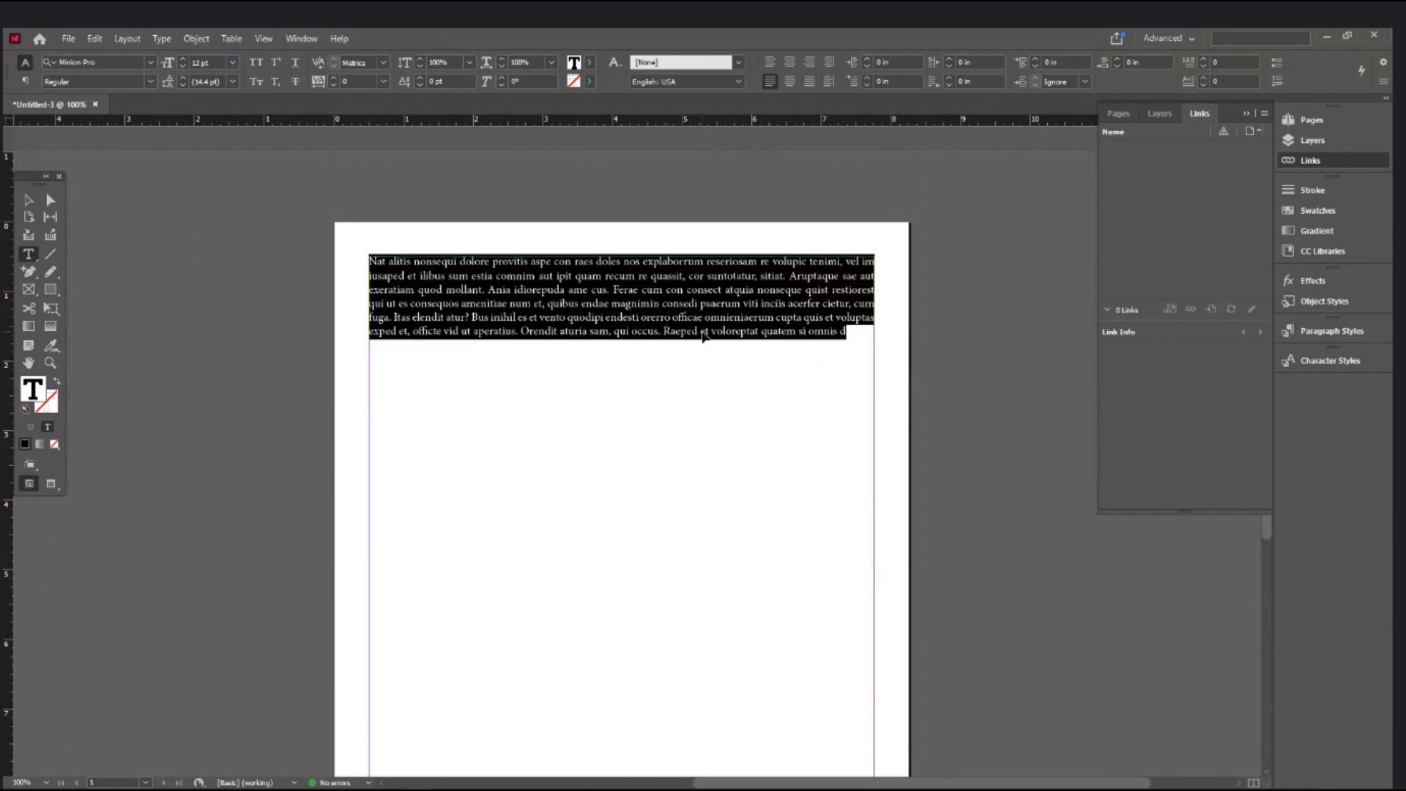
left_click(855, 334)
key("Return")
key("Return")
key("ctrl+v")
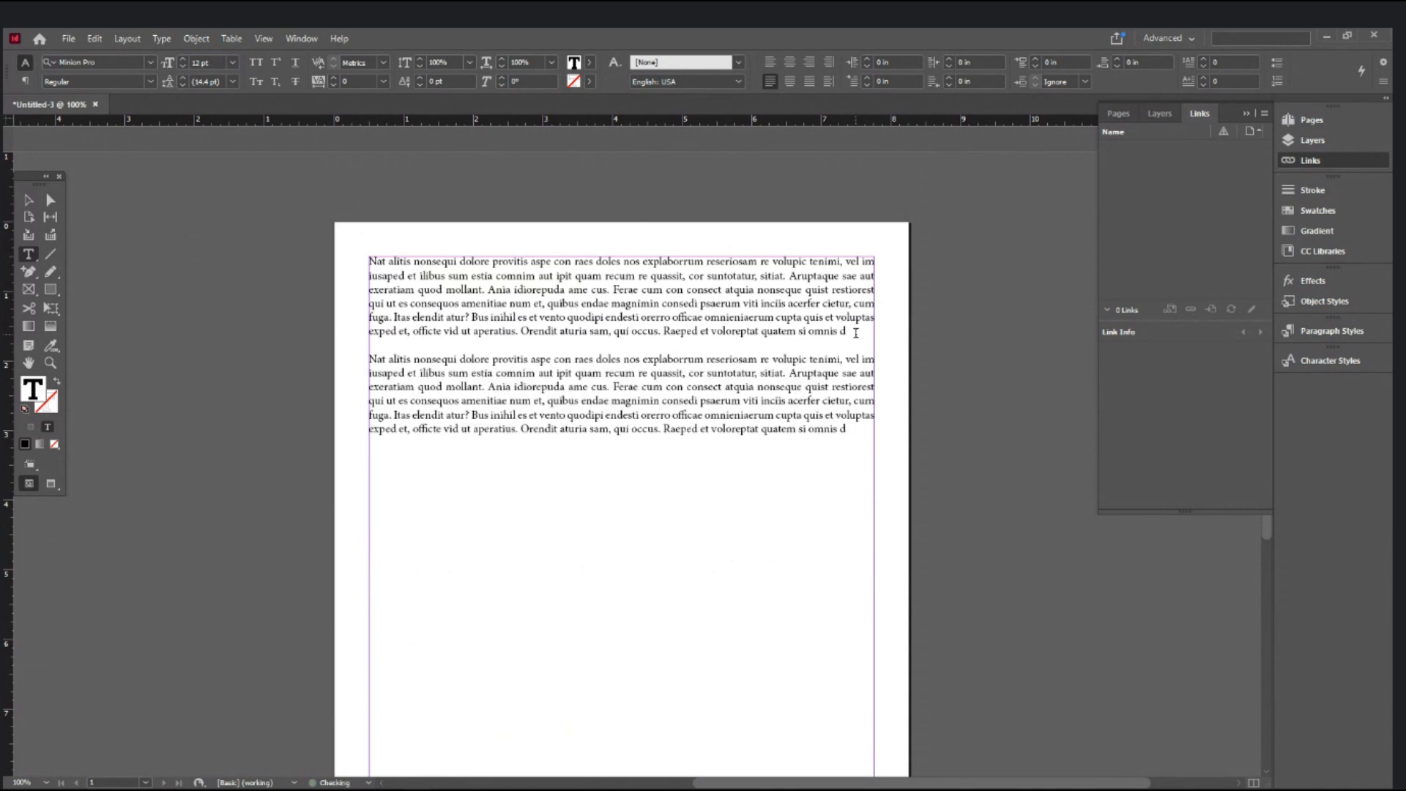
key("Return")
key("Return")
key("ctrl+v")
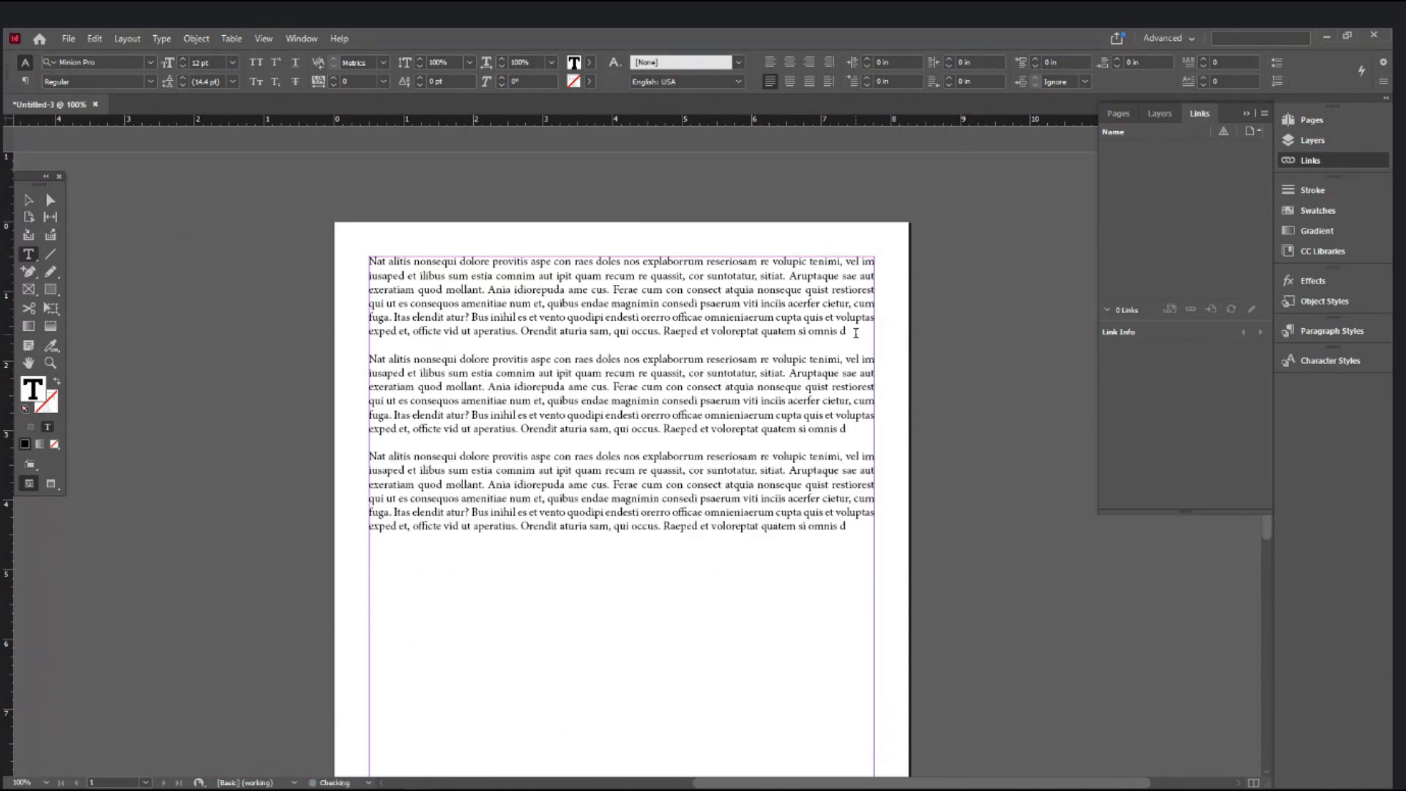
key("Return")
key("Return")
key("ctrl+v")
key("Return")
key("Return")
key("ctrl+v")
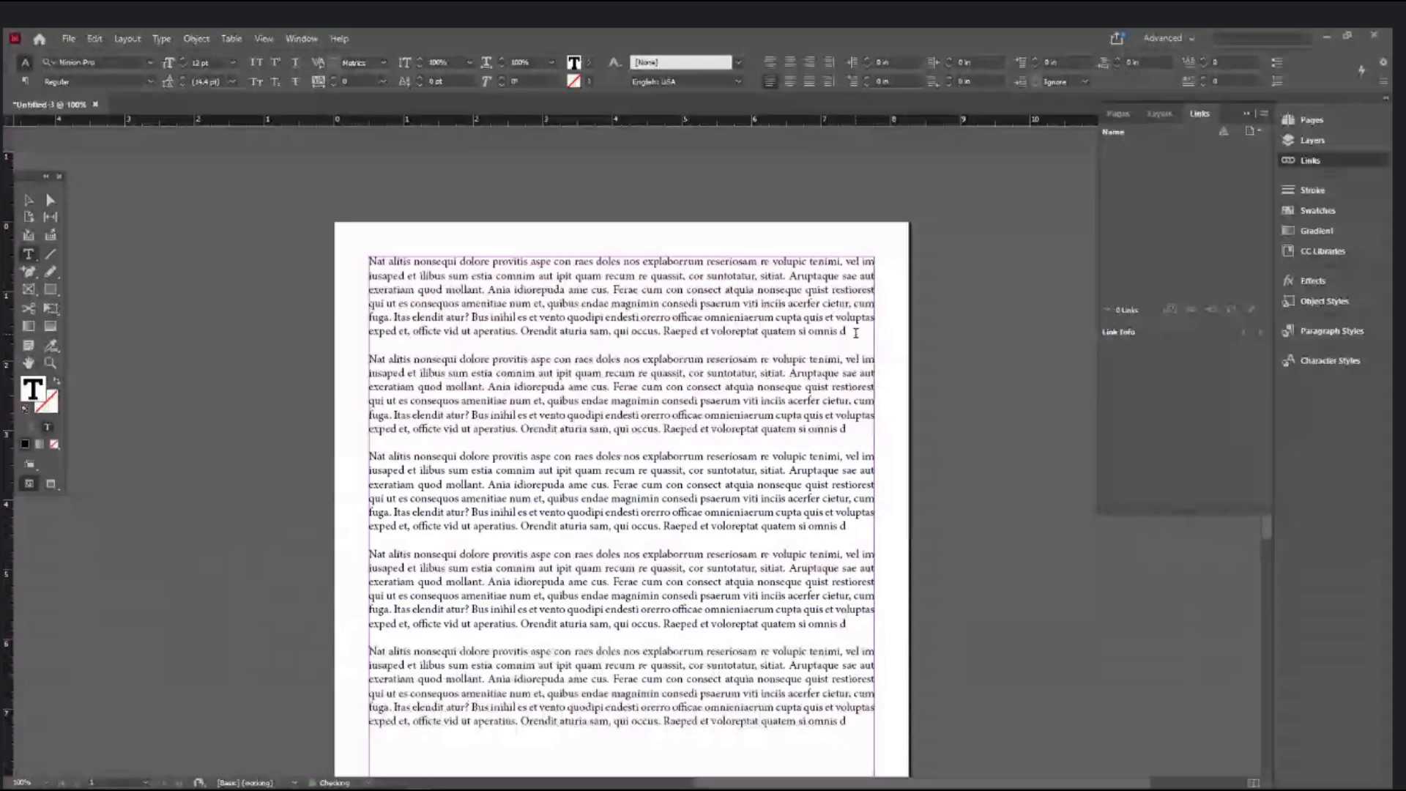
key("ctrl+Return")
key("Escape")
key("Escape")
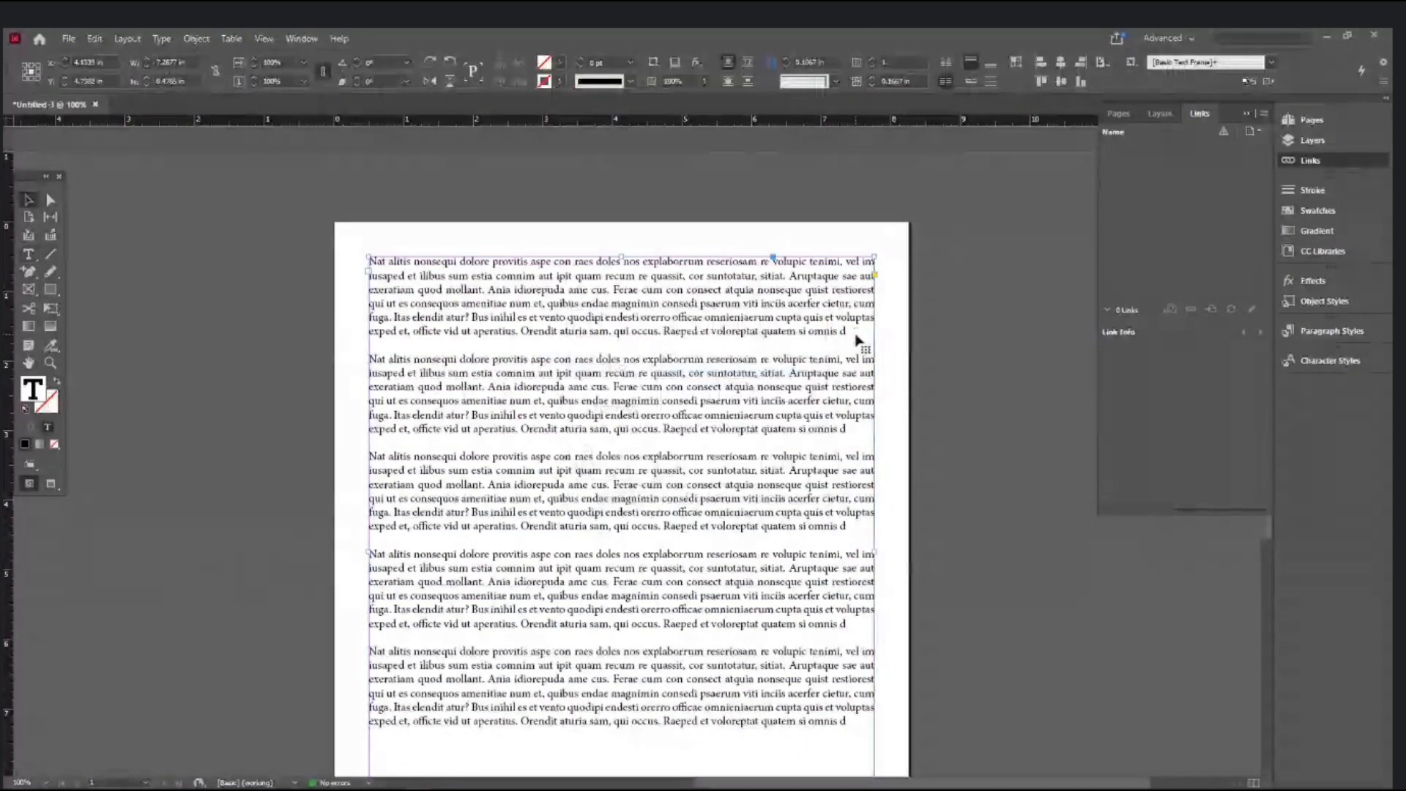
- Select all the story text and change it from Minion Pro to Times New Roman Regular
scroll(856, 339, "down", 3)
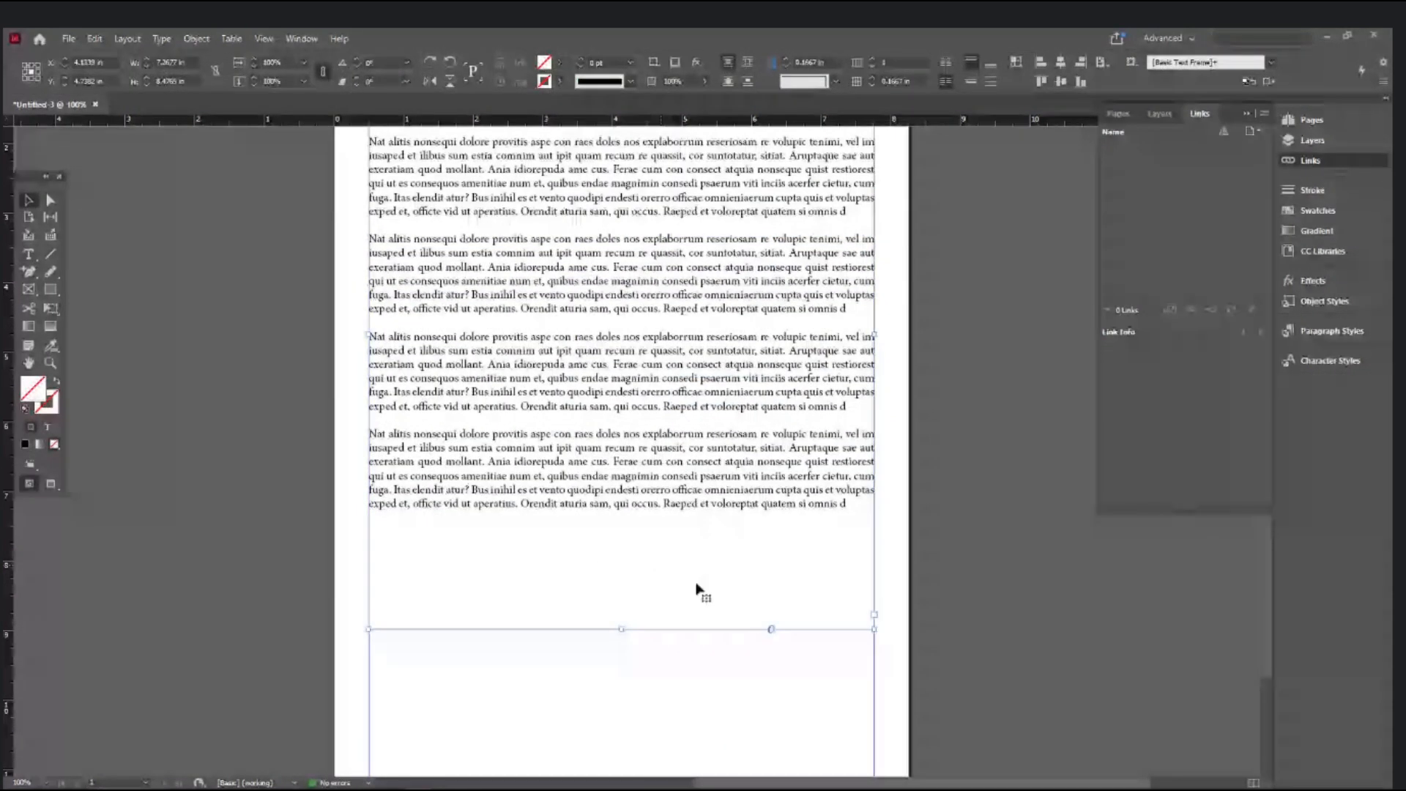
double_click(844, 619)
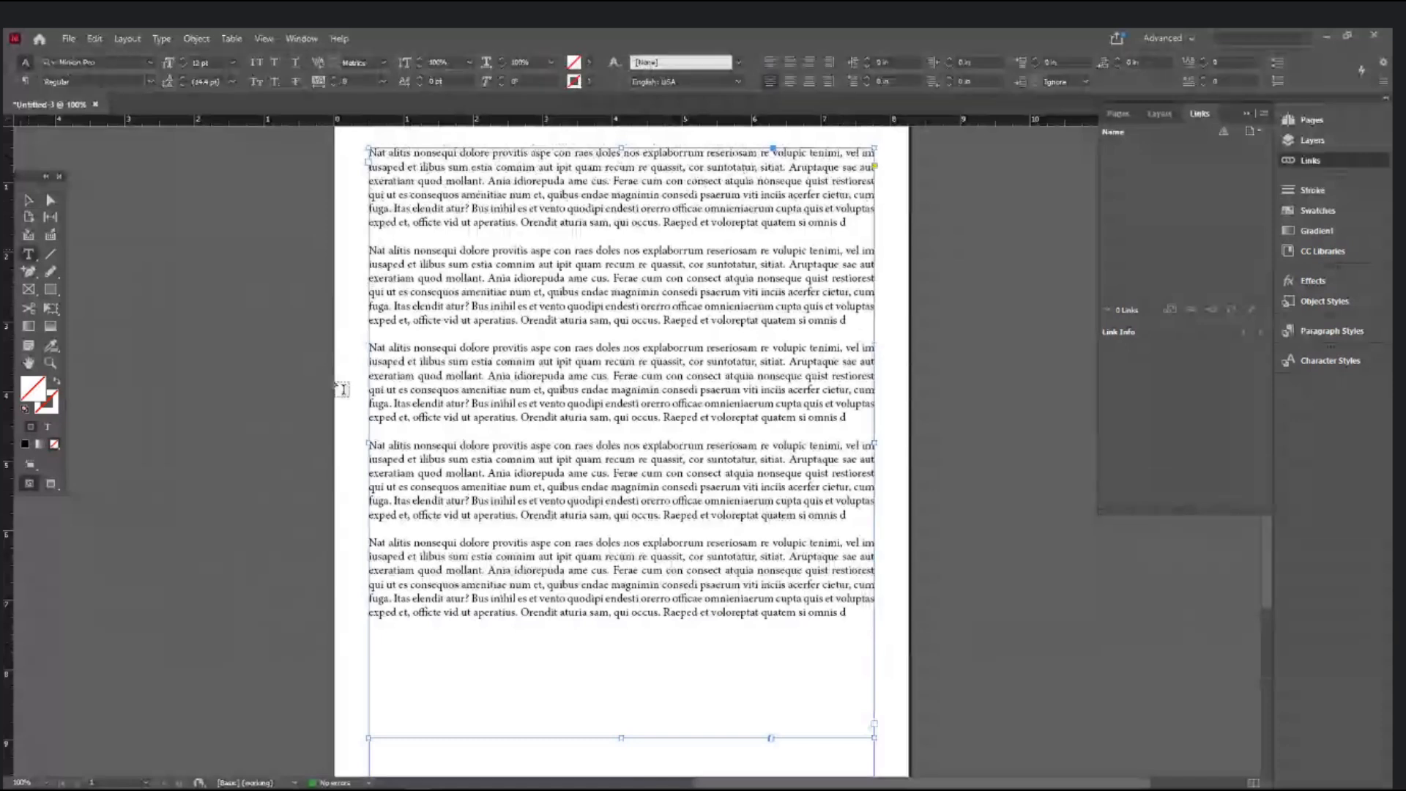
scroll(843, 619, "up", 3)
left_click_drag(848, 722, 366, 553)
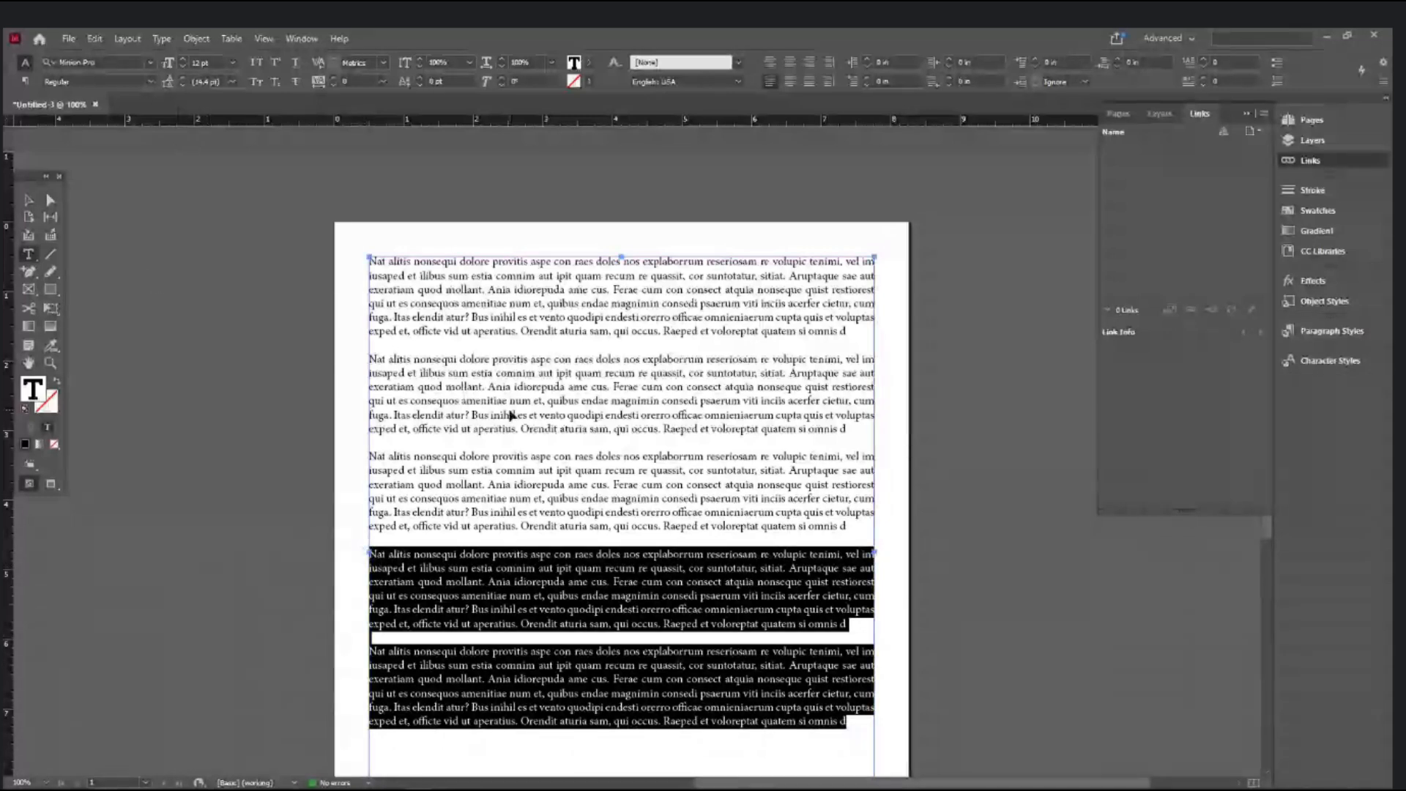
key("ctrl+a")
left_click(124, 61)
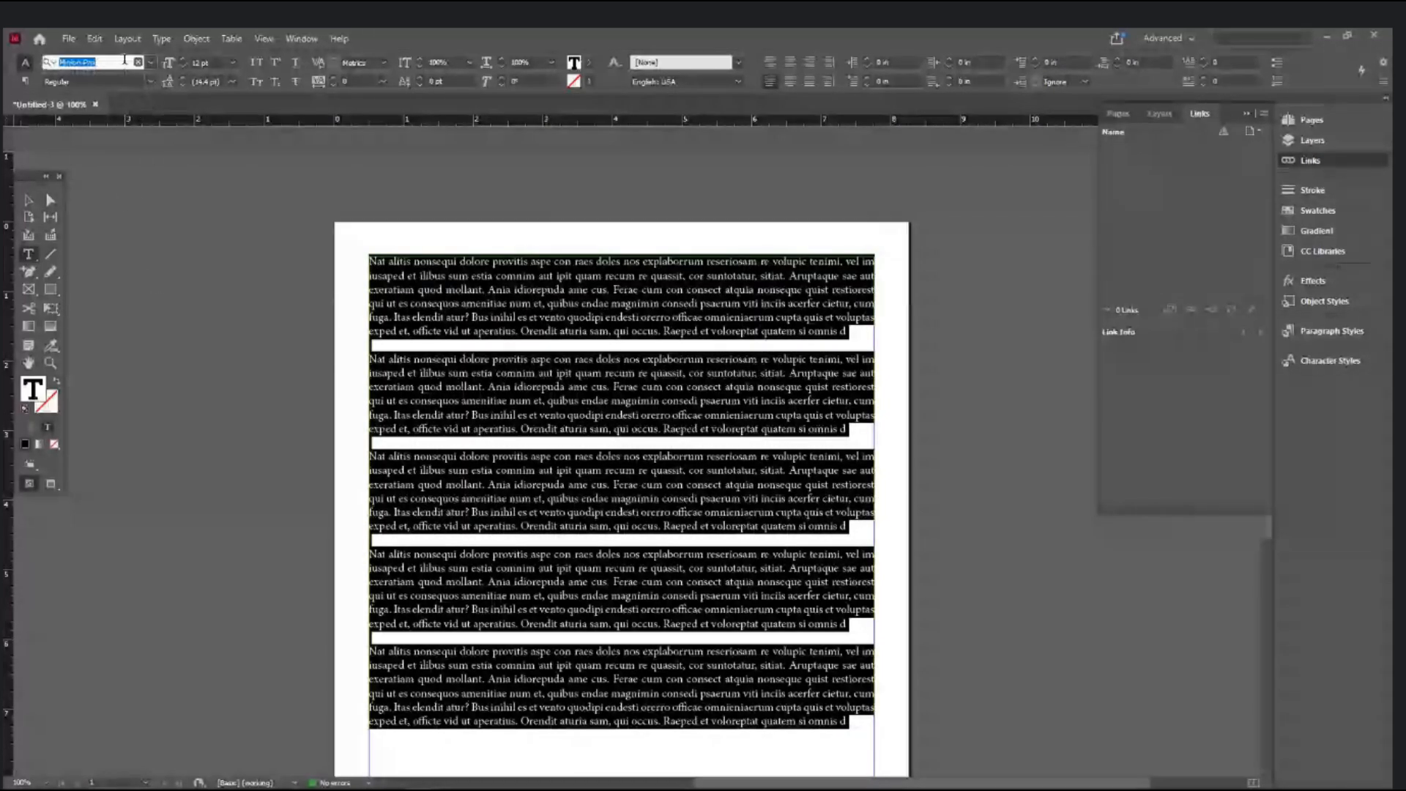
type("times")
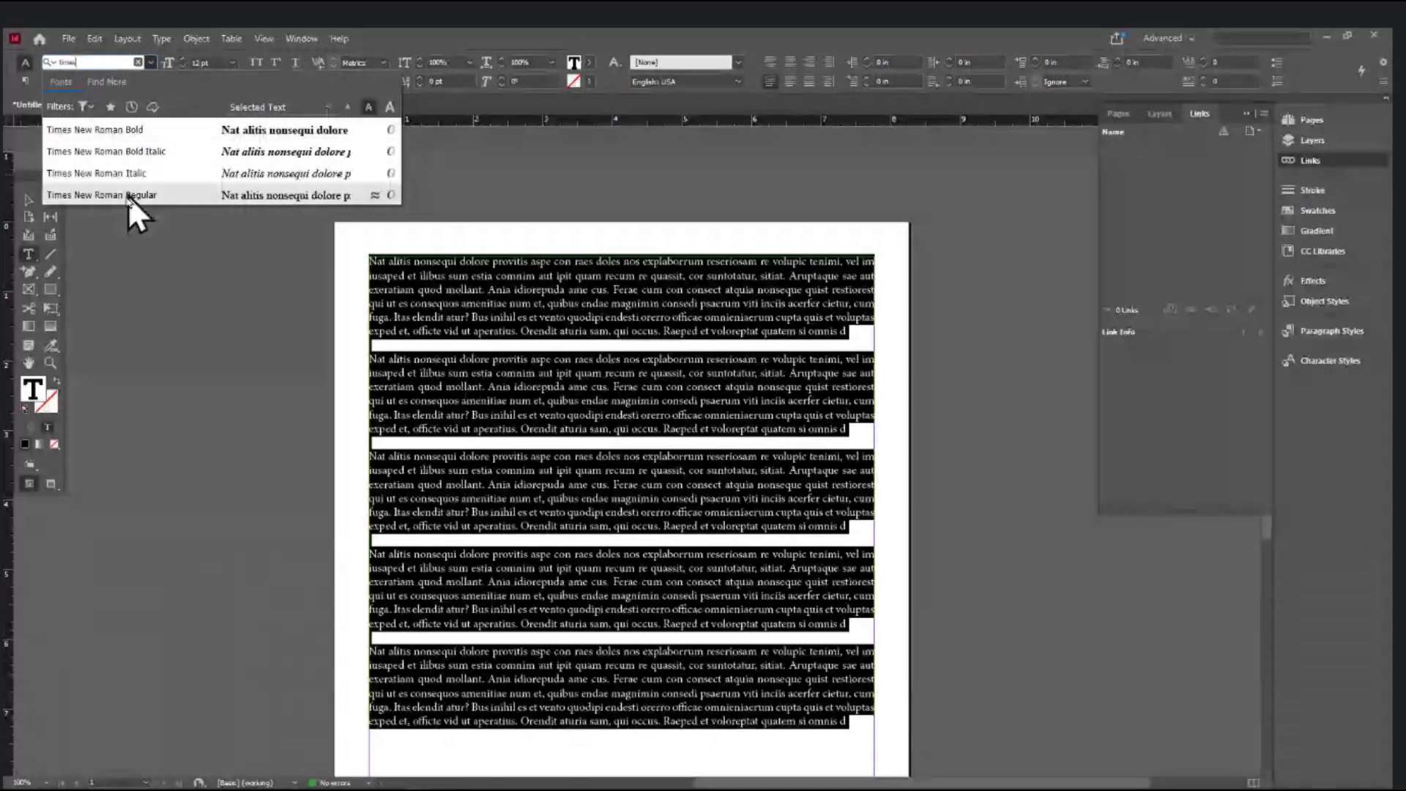
left_click(126, 197)
left_click_drag(851, 721, 366, 555)
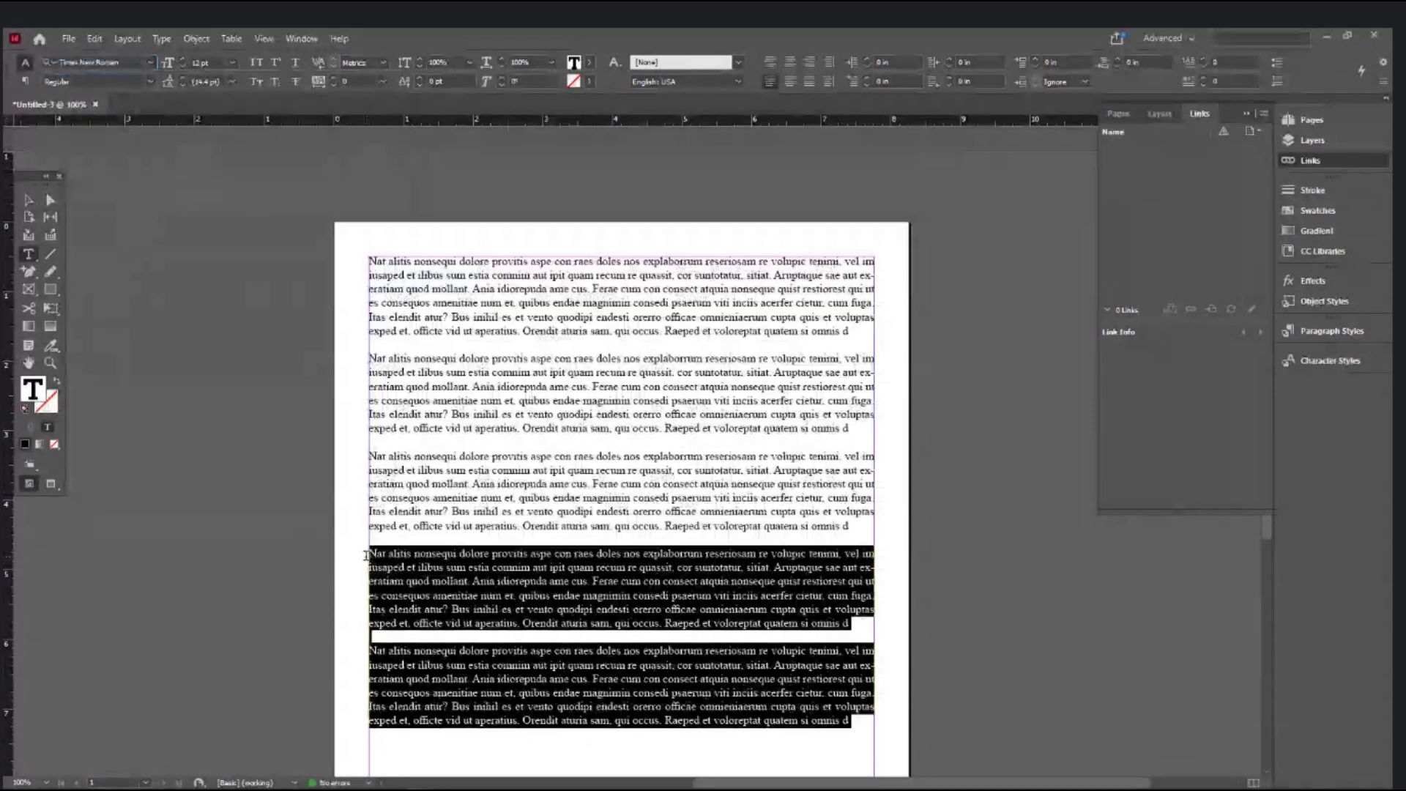
- Select the last two paragraphs and set their leading to 18 pt
left_click(708, 427)
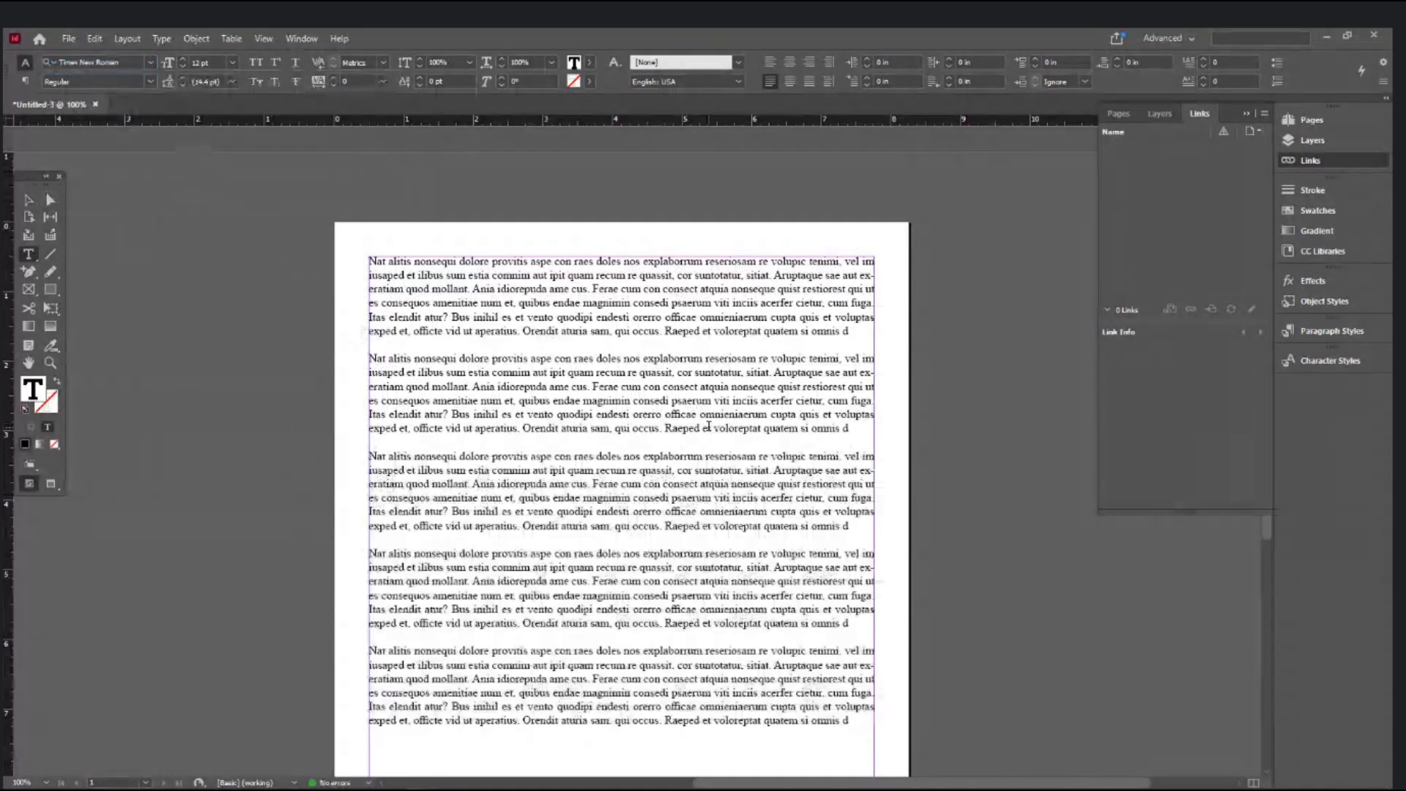
left_click_drag(850, 331, 367, 260)
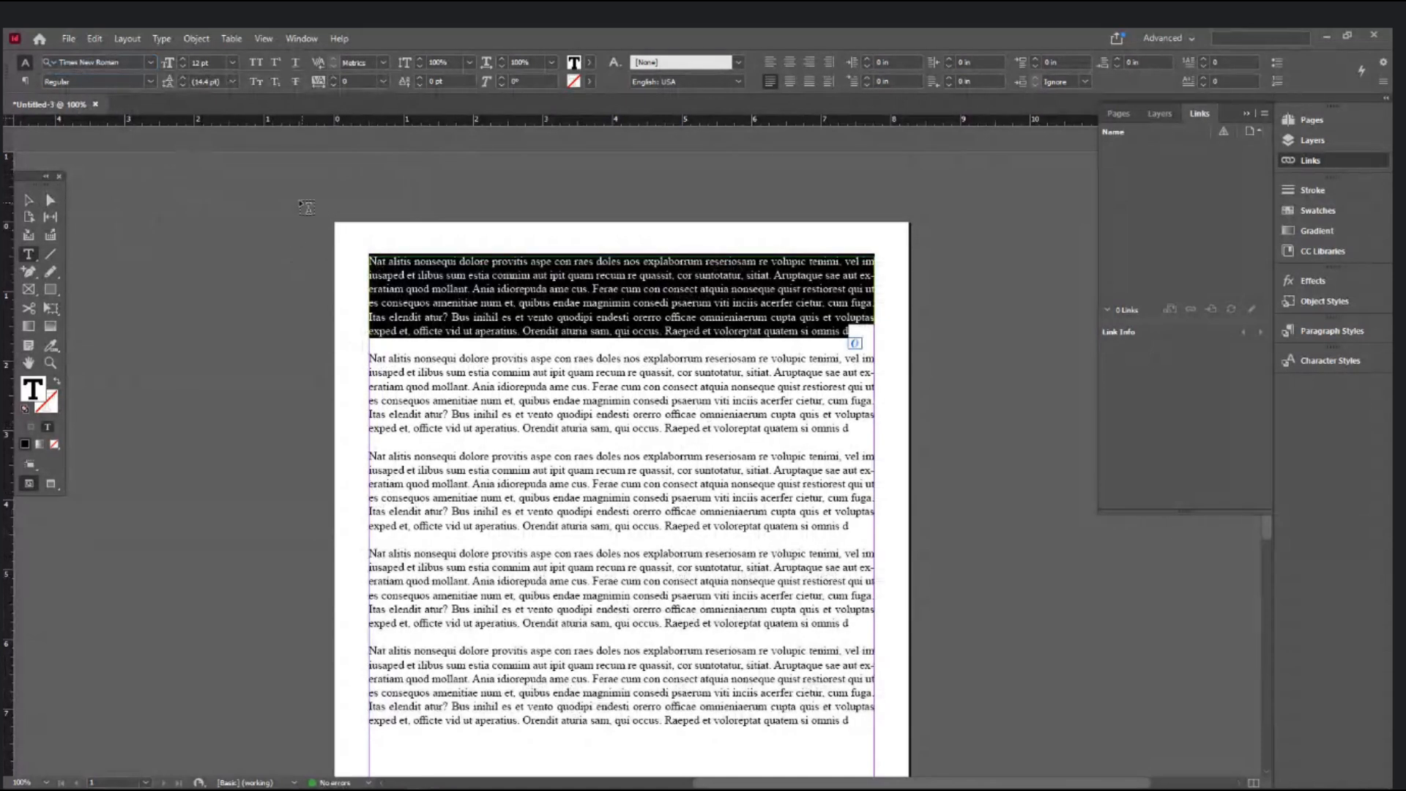
left_click_drag(851, 721, 331, 552)
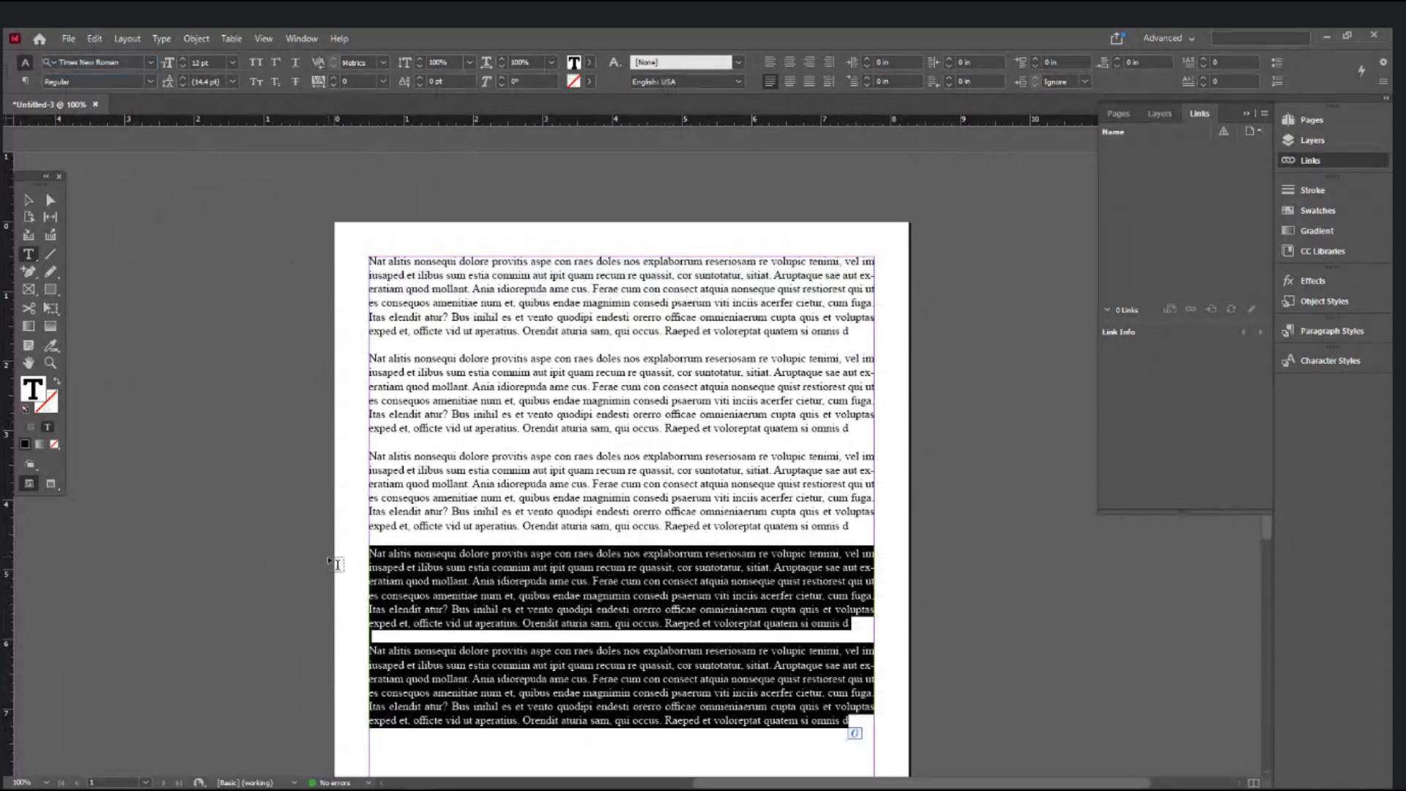
left_click(233, 81)
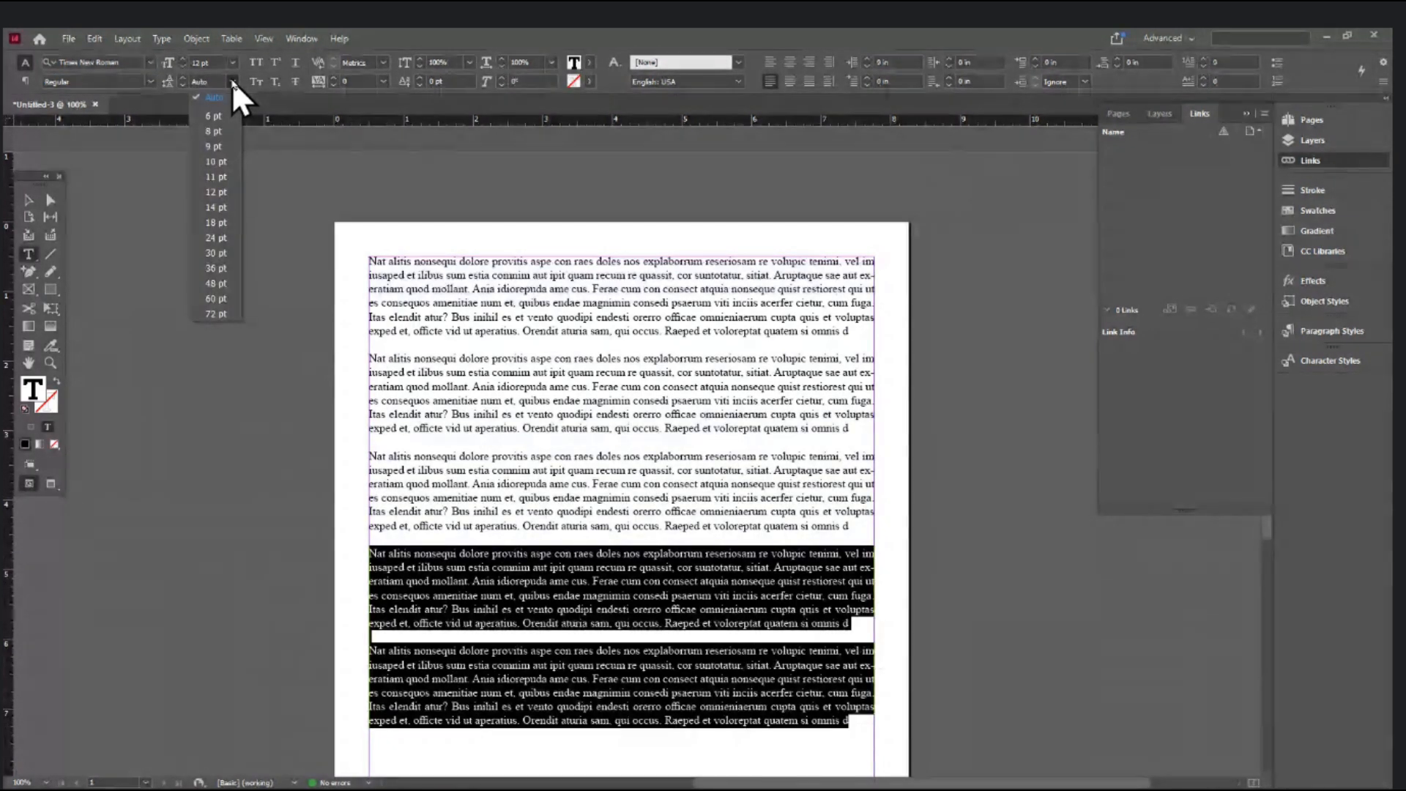
left_click(217, 222)
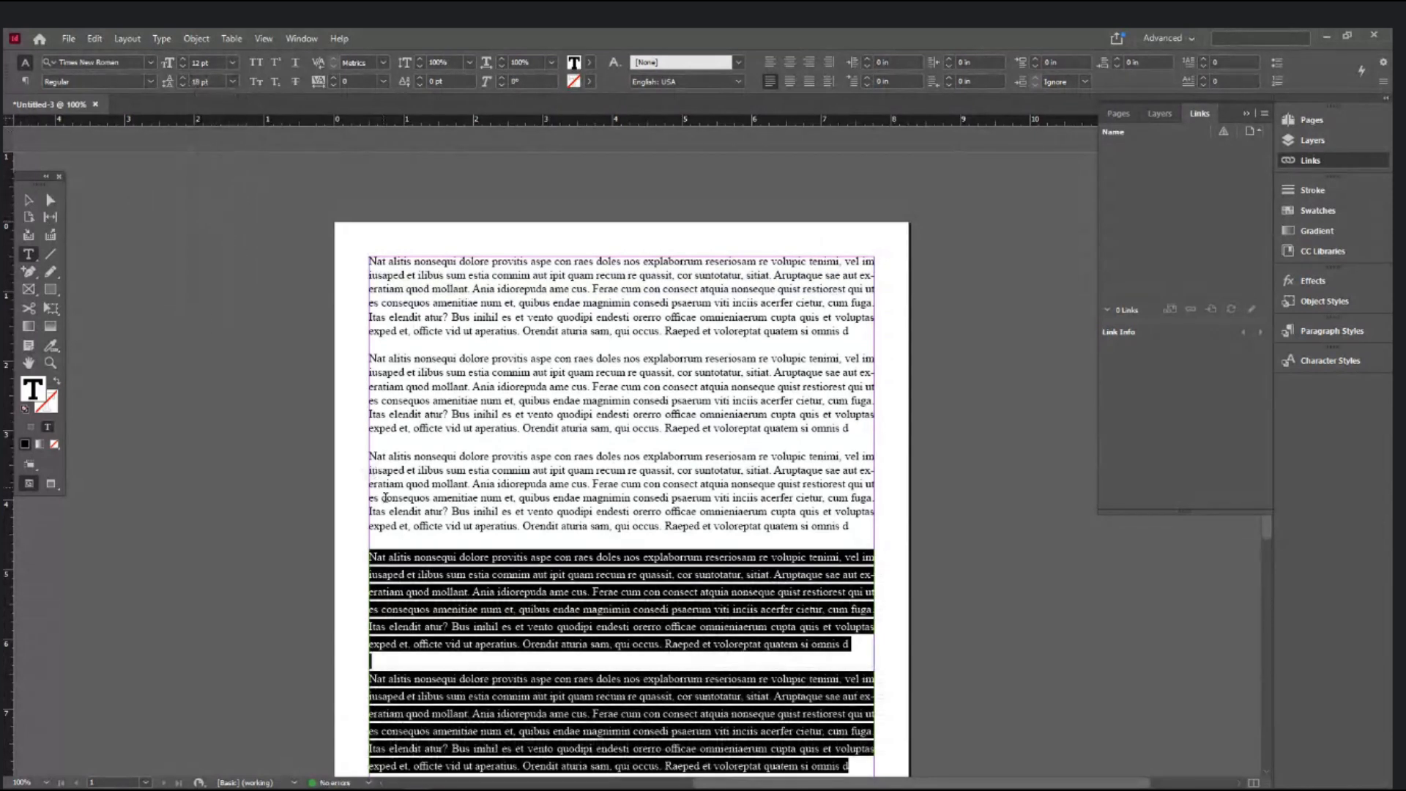
- Insert an empty line before the fourth paragraph and set the last two paragraphs to 11 pt
left_click(390, 539)
key("Return")
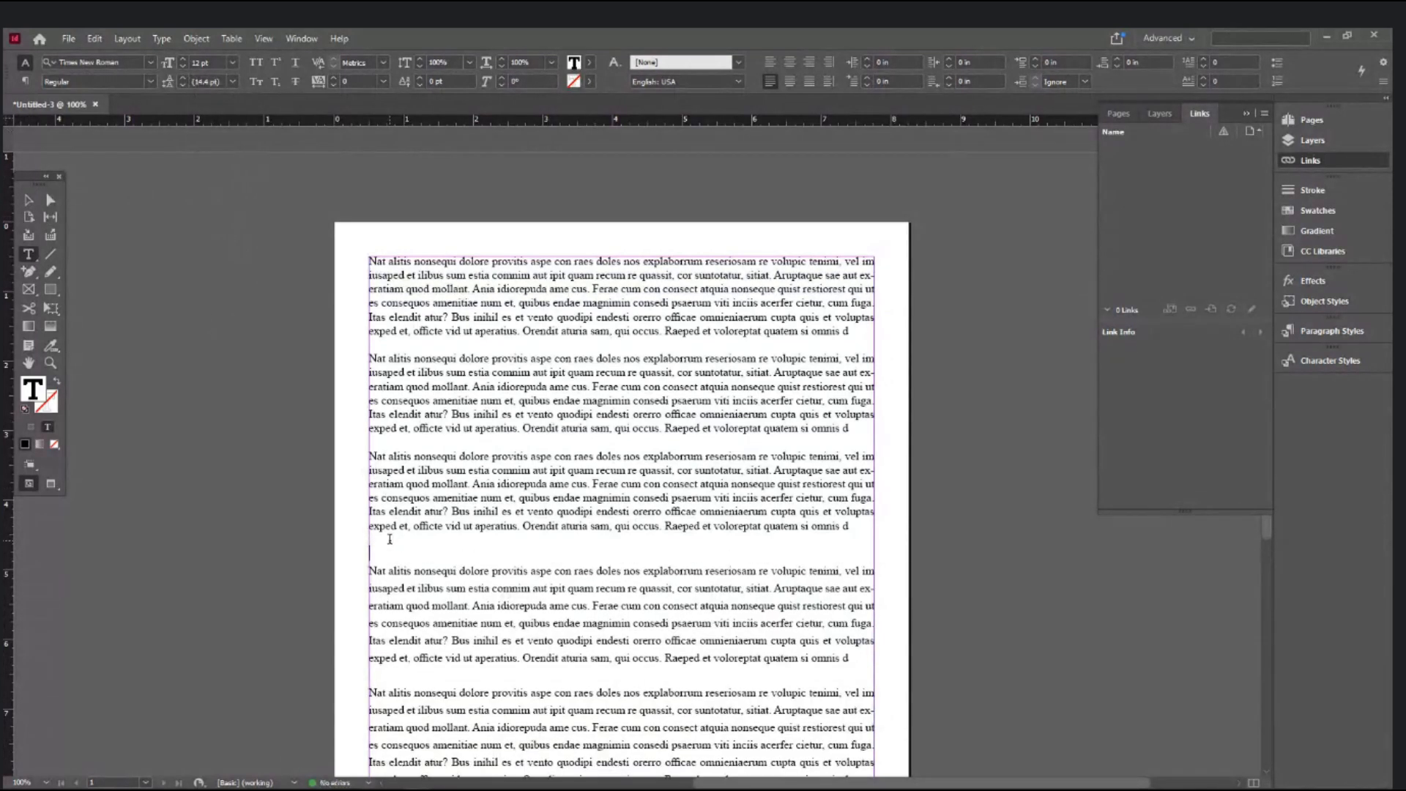
scroll(390, 539, "down", 3)
left_click_drag(370, 353, 840, 593)
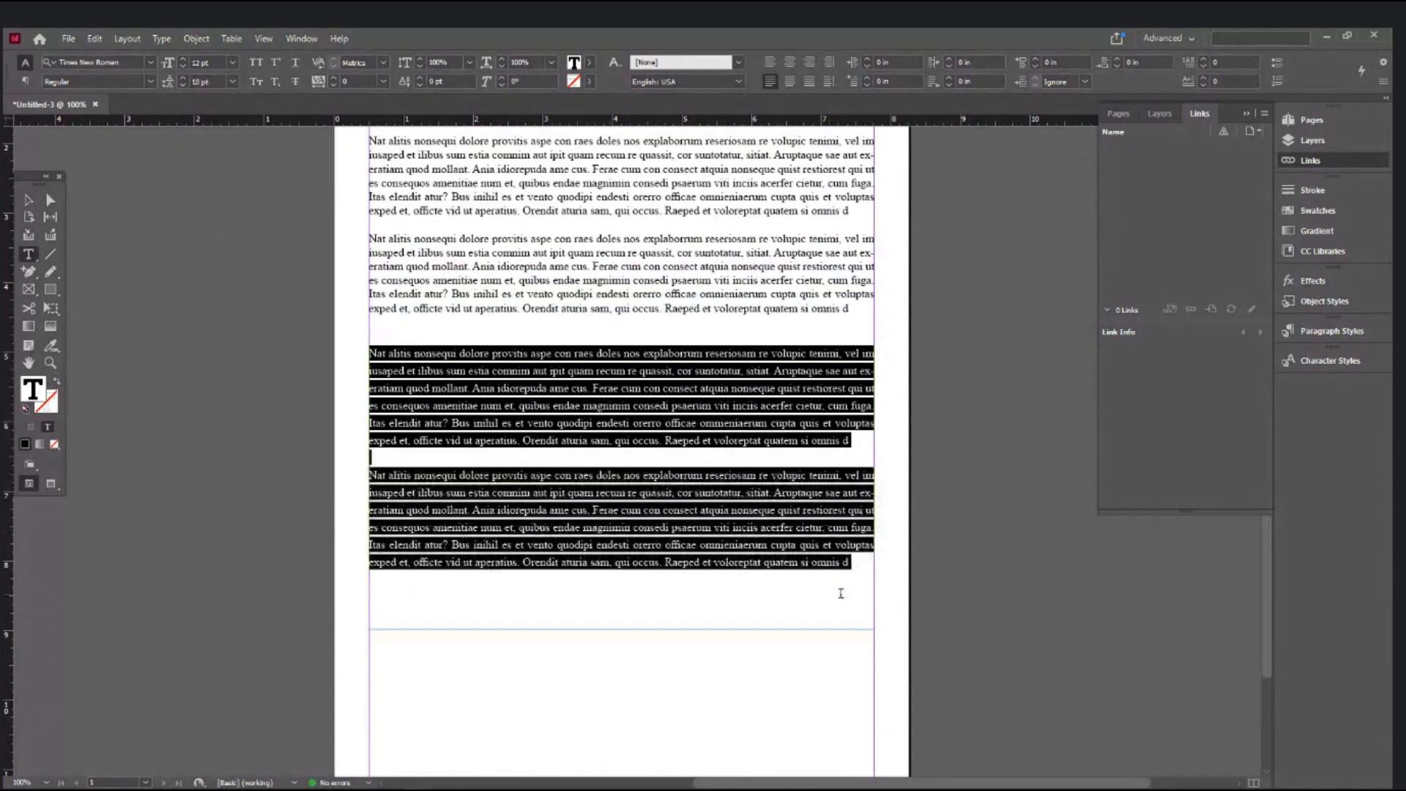
left_click(212, 63)
left_click_drag(214, 62, 152, 72)
type("11")
key("Return")
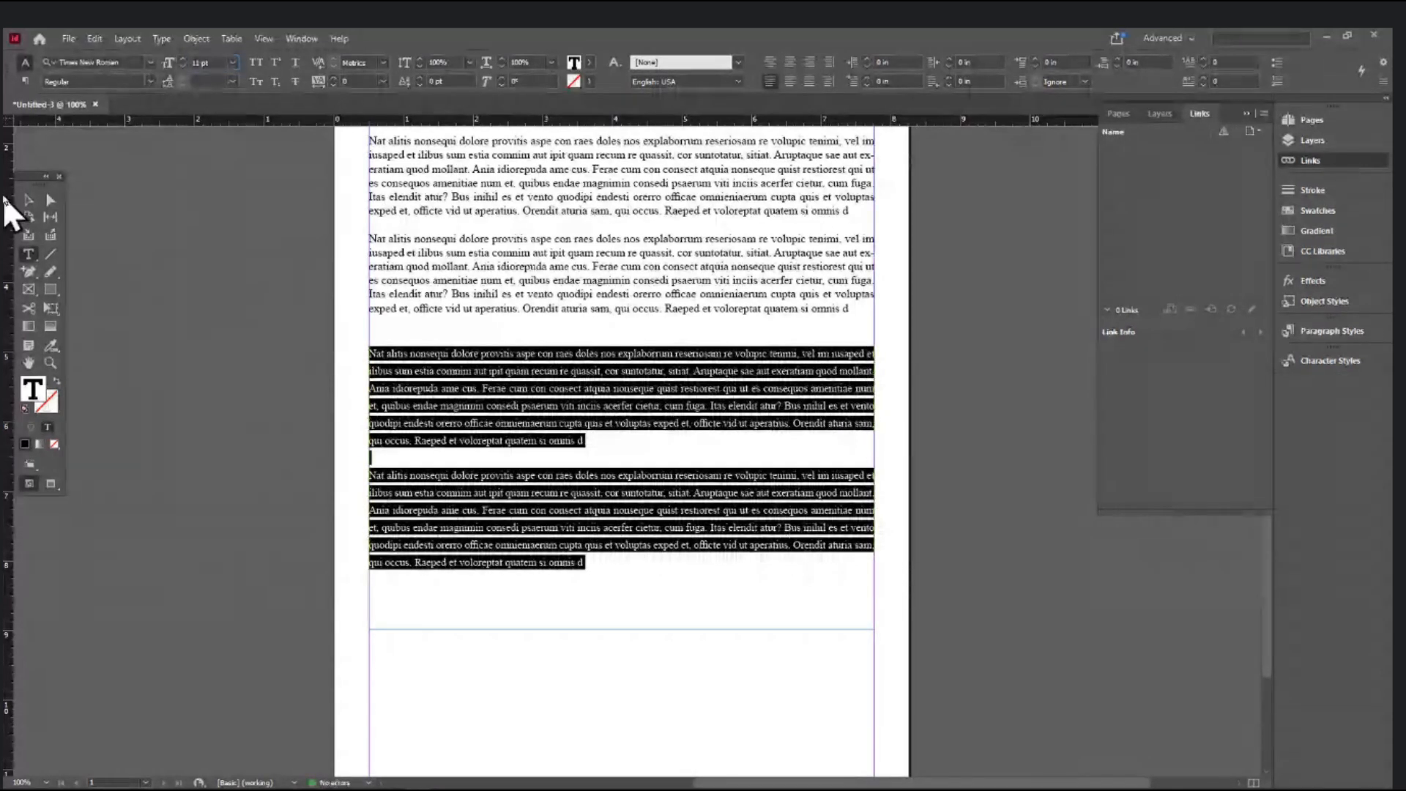
- Remove the last two paragraphs from the main frame and draw a new text frame at the page bottom
left_click(28, 200)
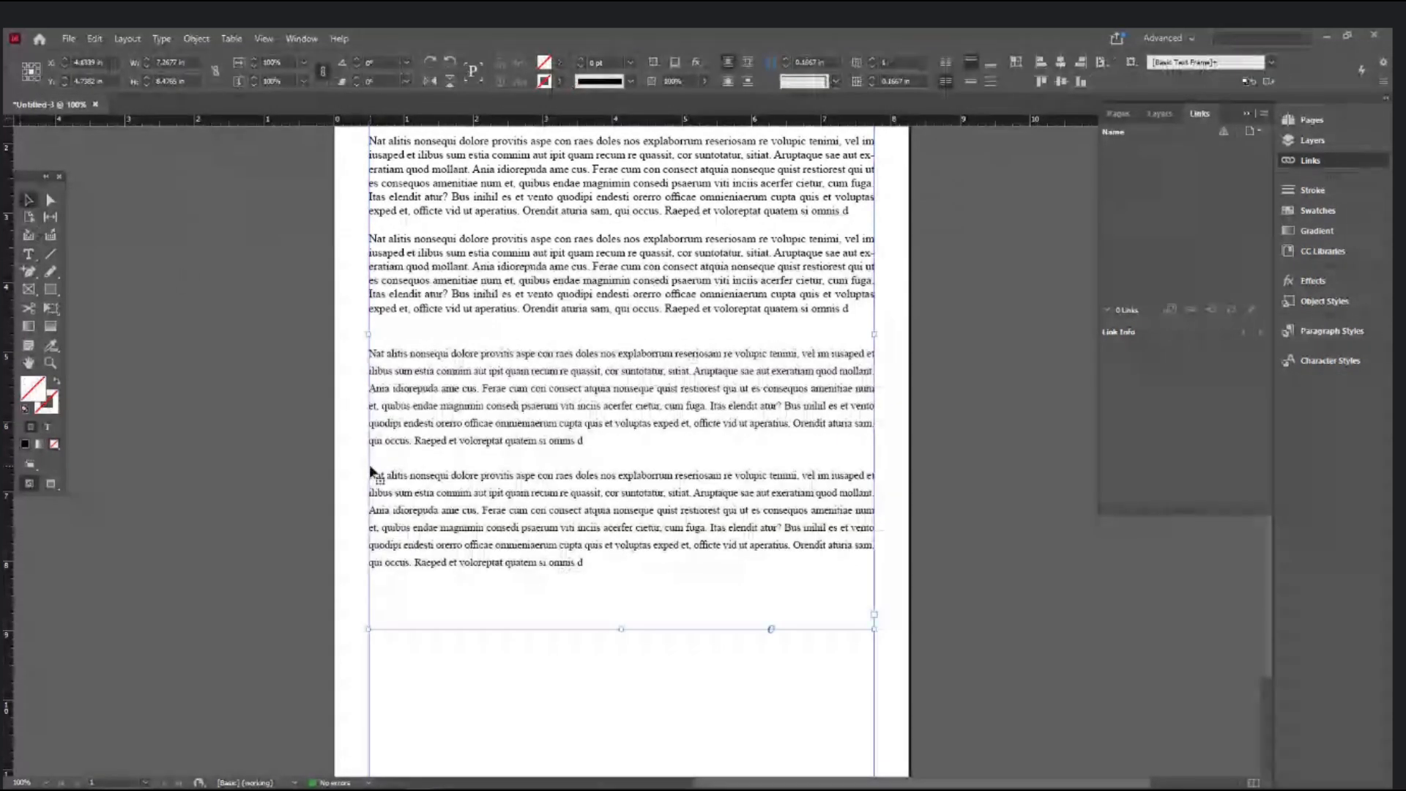
left_click(28, 254)
key("ctrl+a")
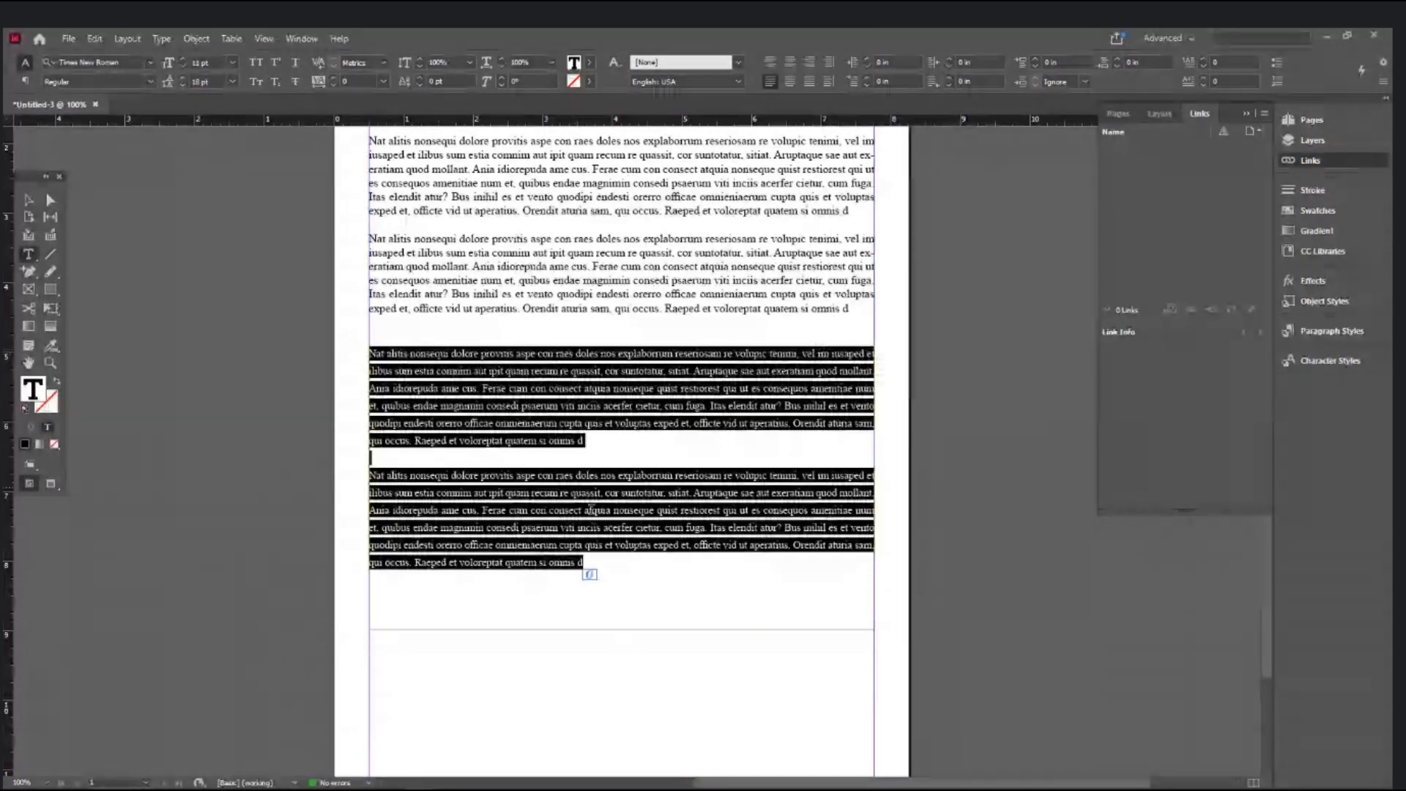
key("BackSpace")
left_click_drag(513, 657, 985, 721)
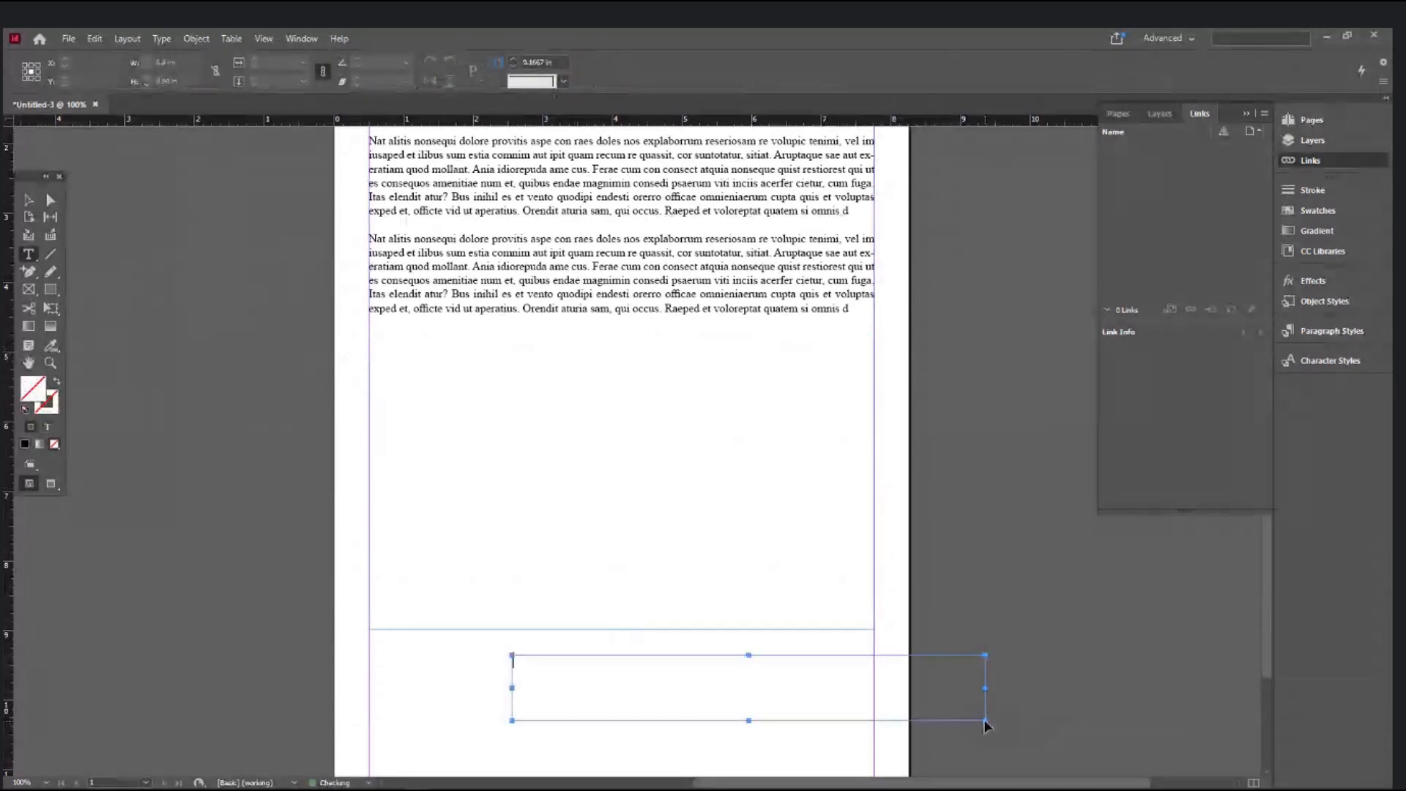
- Paste the paragraphs into the new frame and place it beside the left column, top-aligned within the margin
key("ctrl+v")
left_click(28, 200)
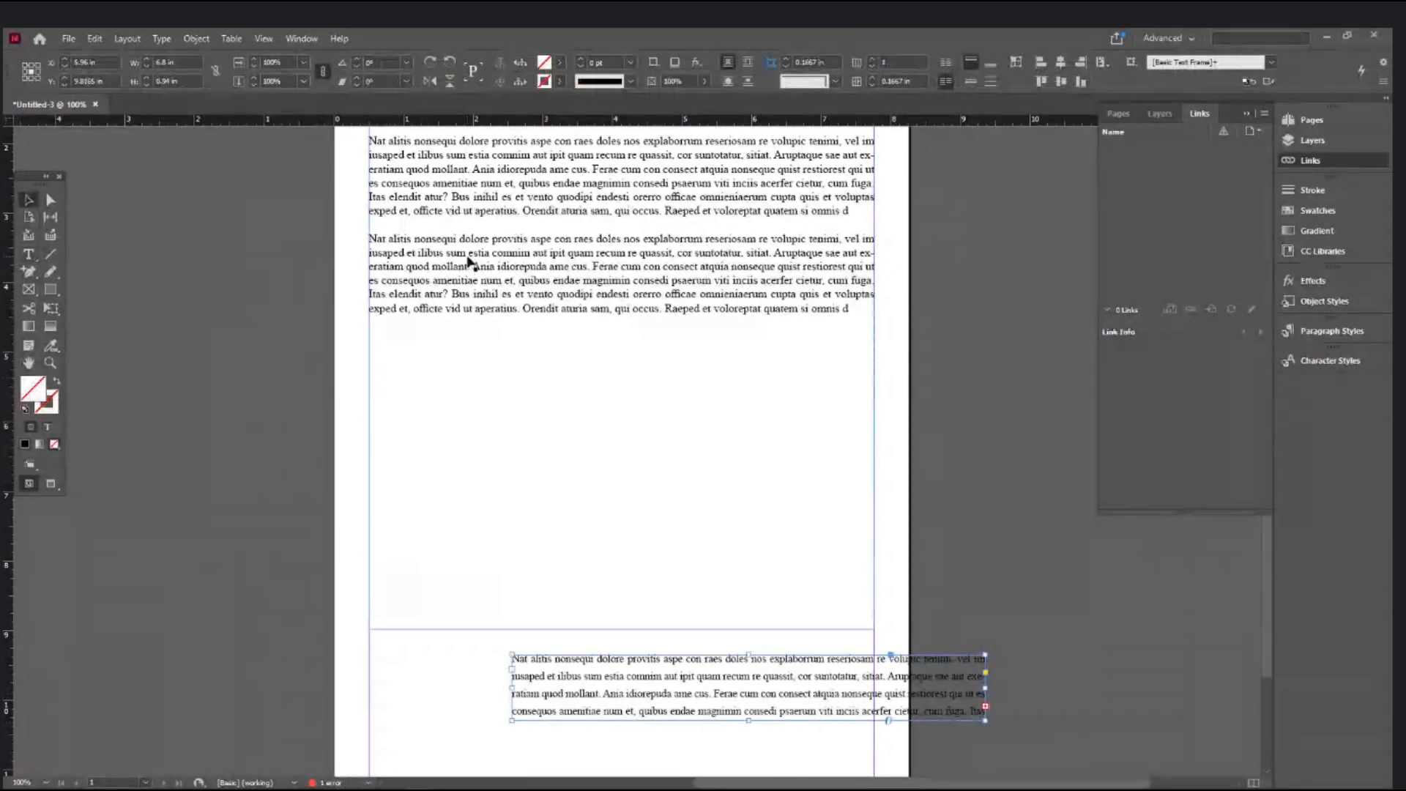
left_click_drag(722, 368, 722, 365)
scroll(723, 370, "up", 3)
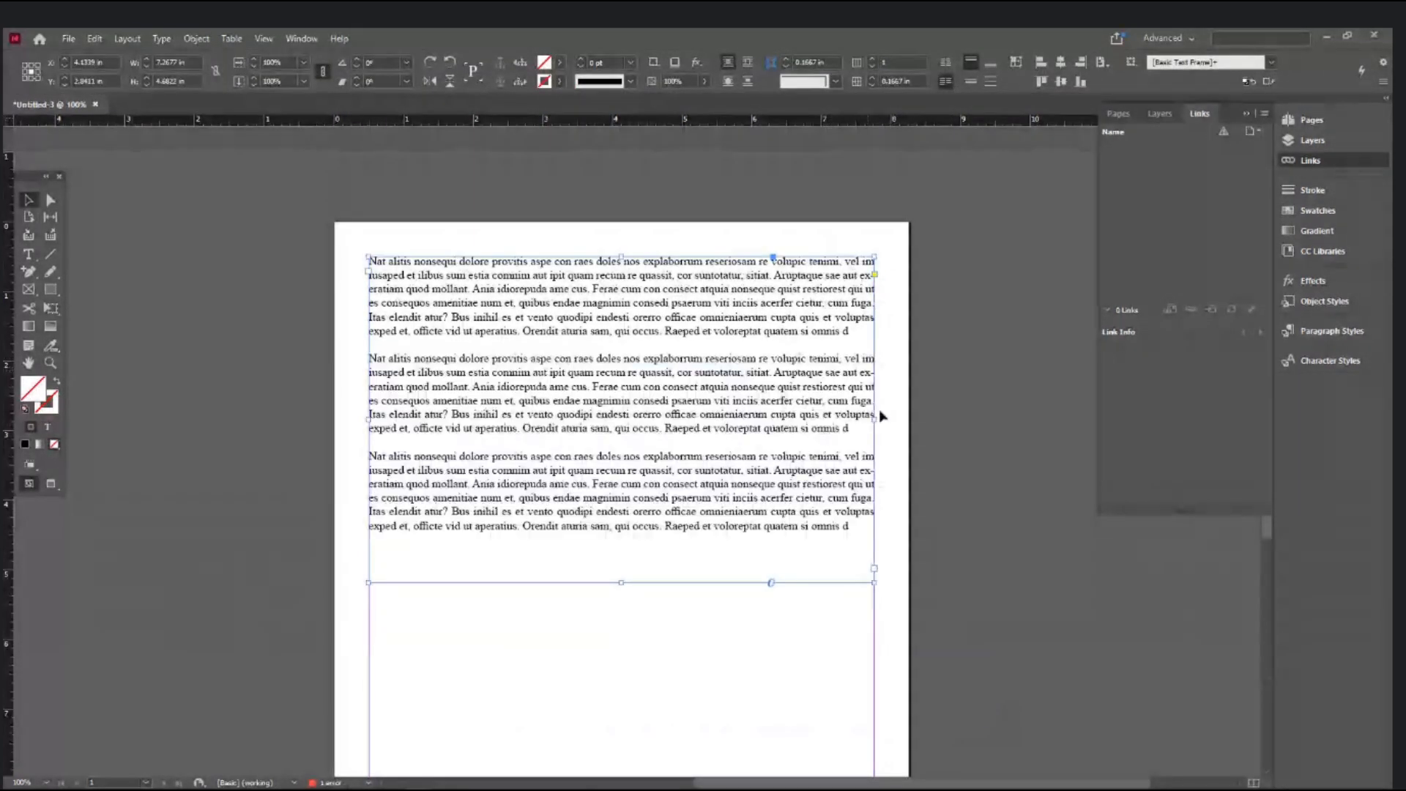
left_click_drag(870, 418, 555, 476)
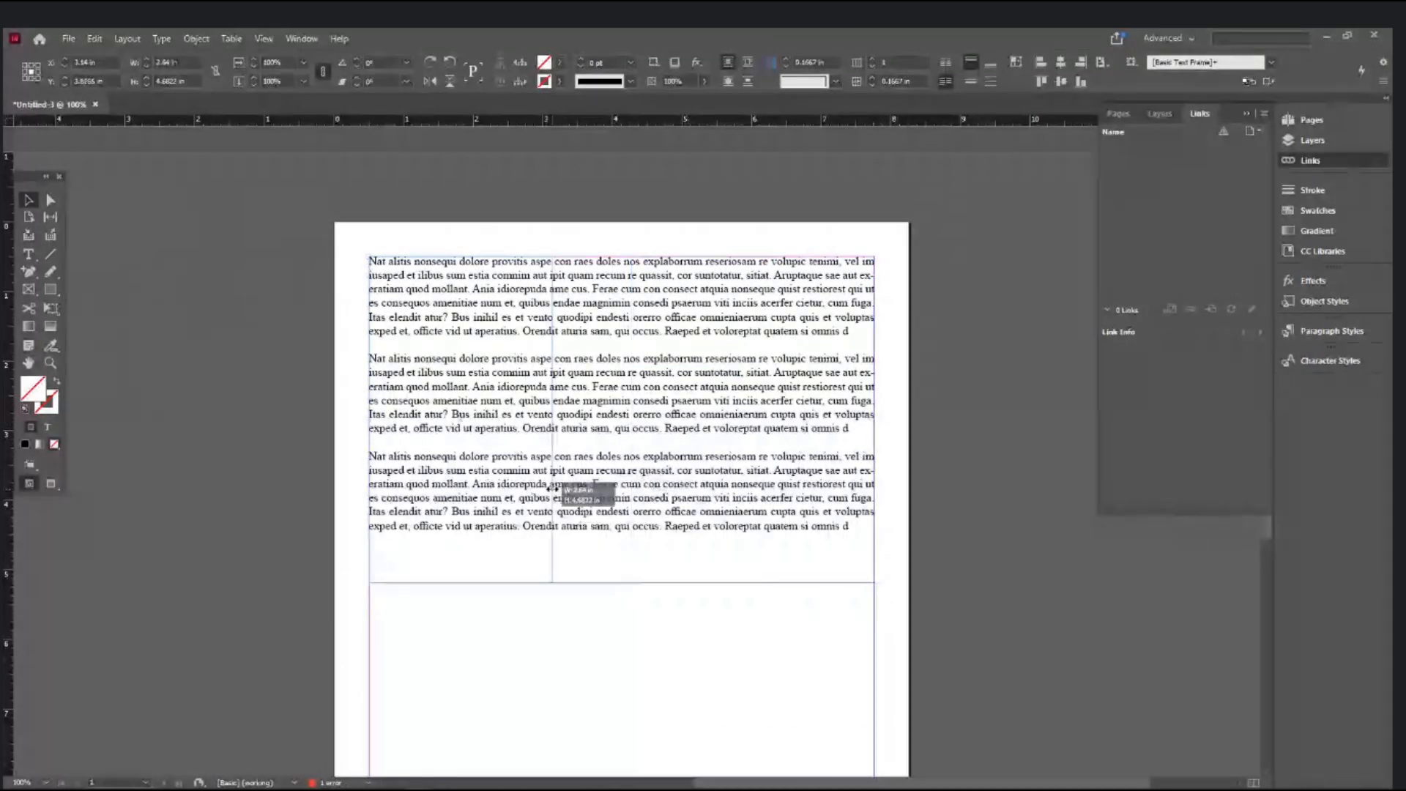
scroll(750, 662, "down", 3)
left_click_drag(760, 678, 808, 170)
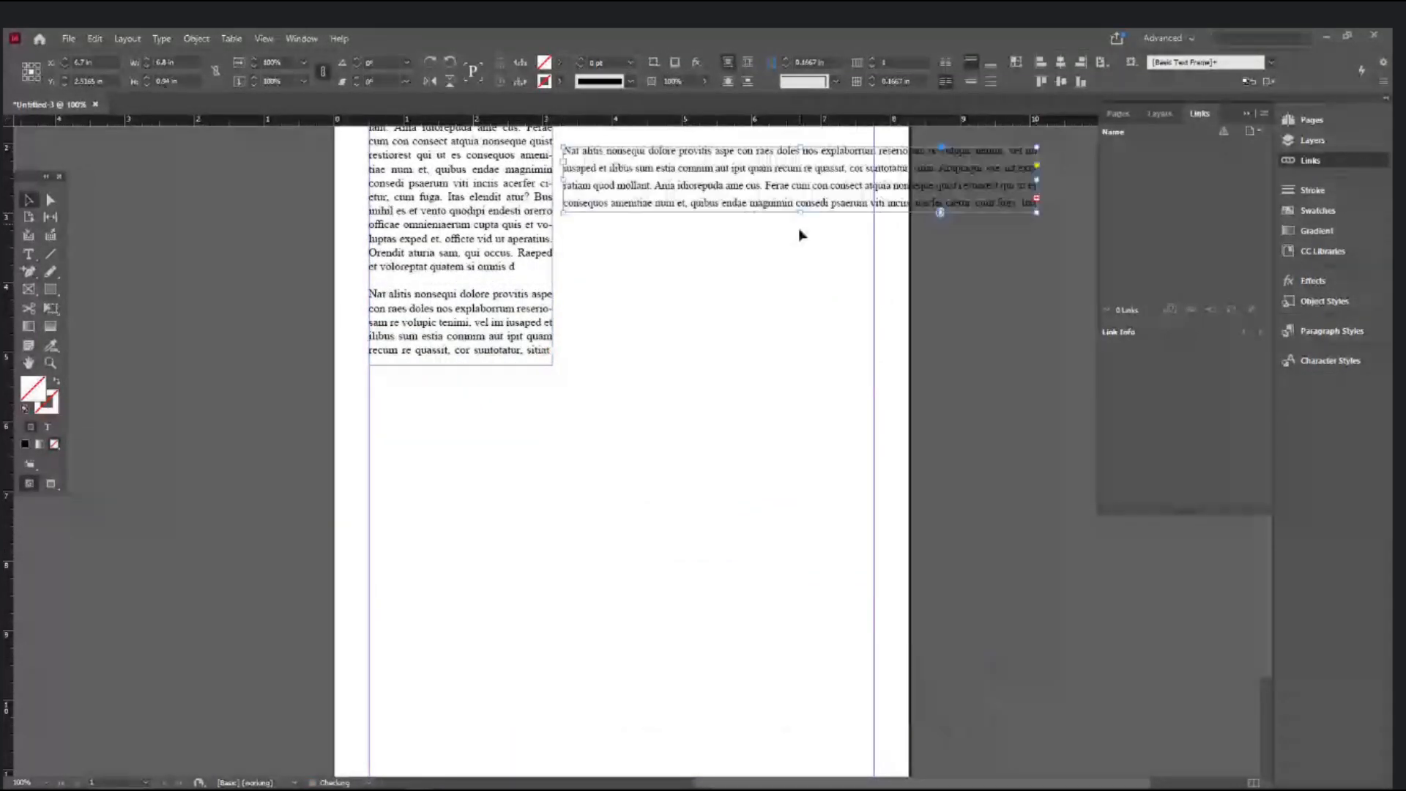
scroll(801, 235, "up", 3)
left_click_drag(1035, 345, 874, 373)
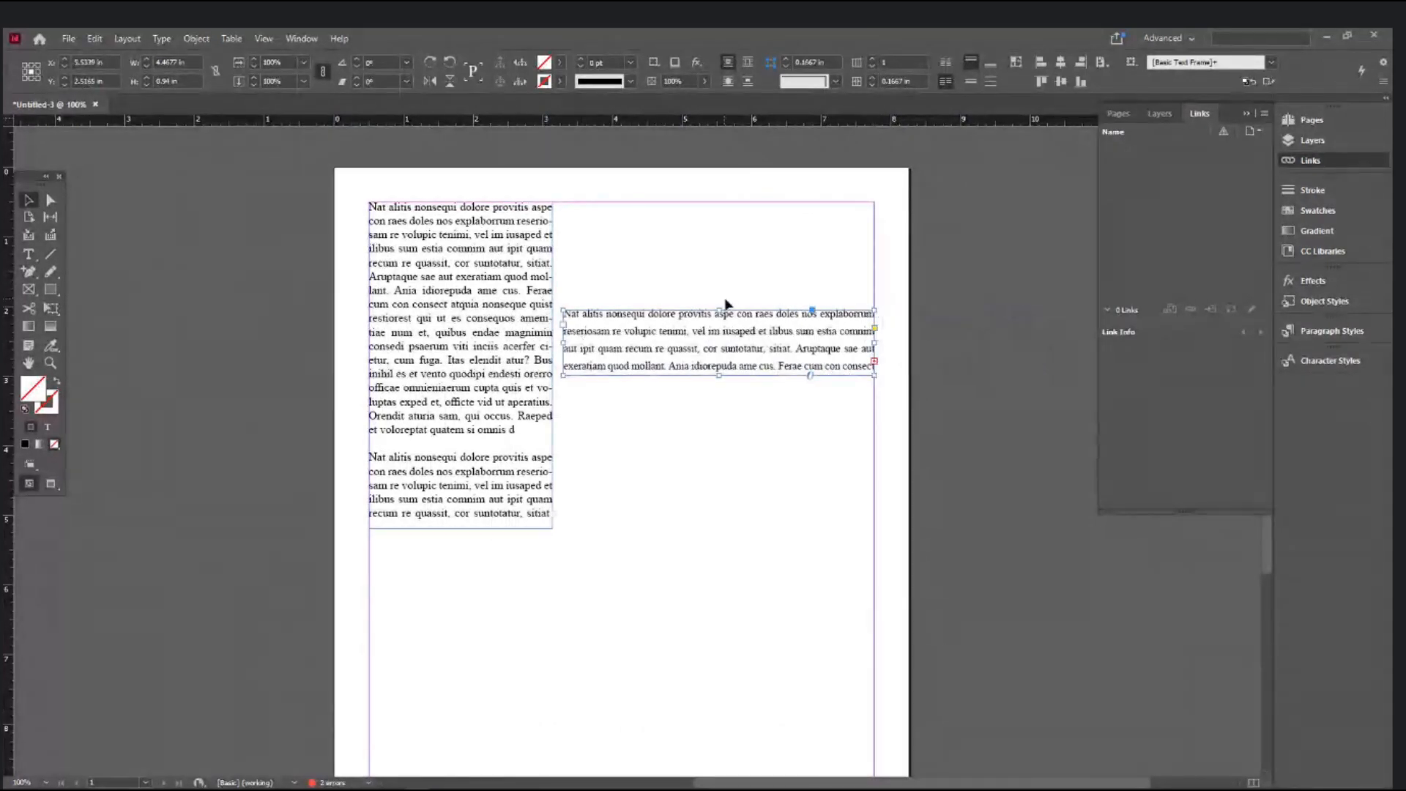
left_click_drag(719, 306, 722, 201)
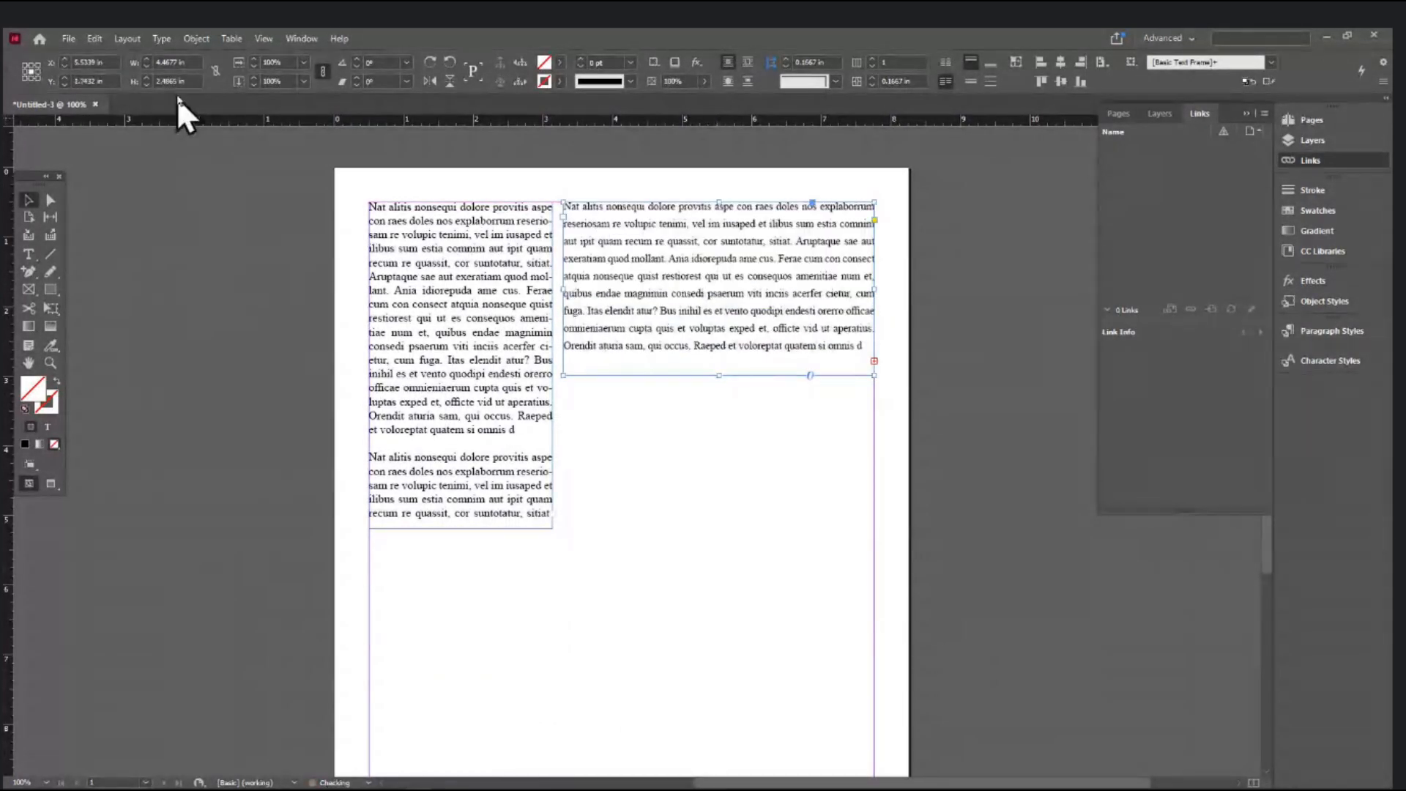
- Set both the right and left text frames to 3 in wide
left_click(176, 62)
type("3")
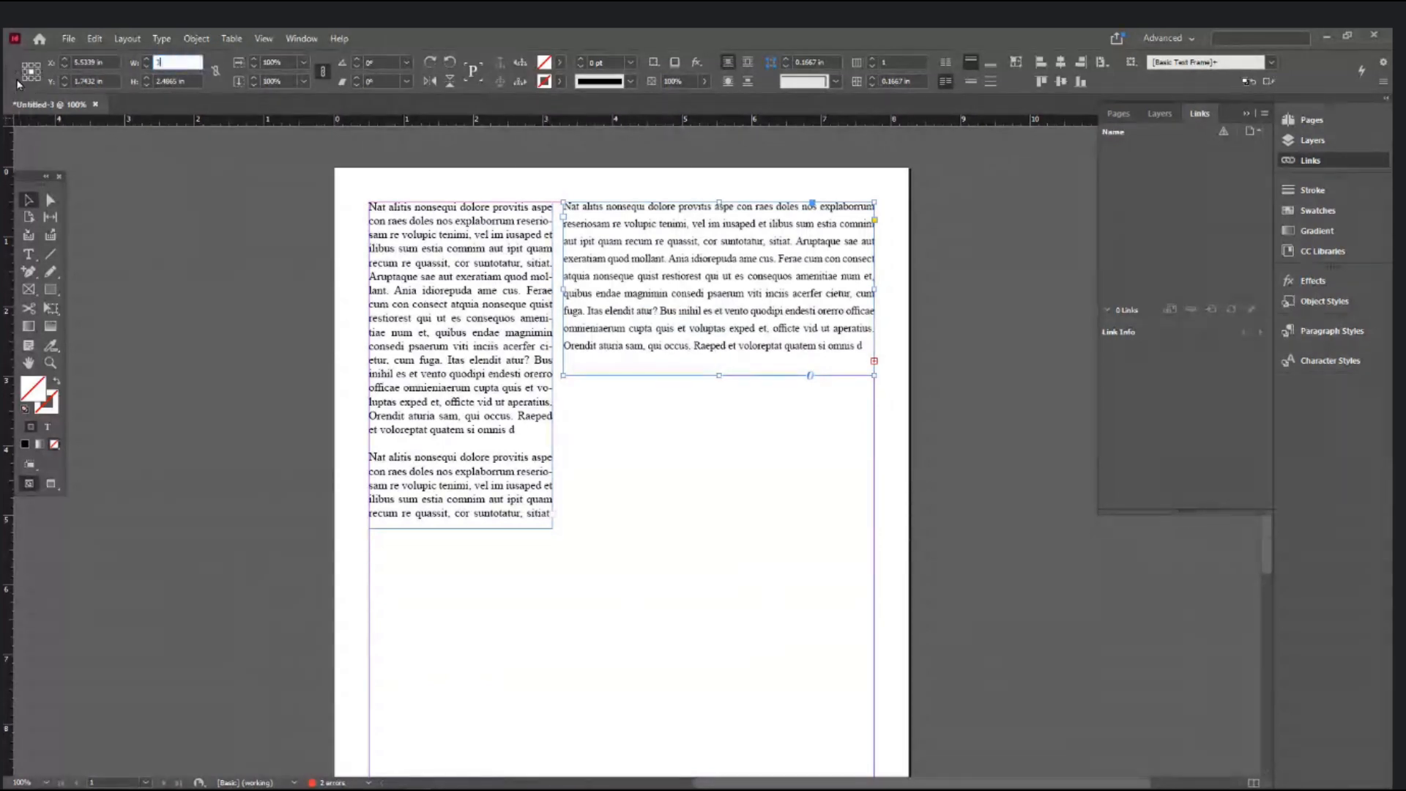
key("Return")
left_click(408, 320)
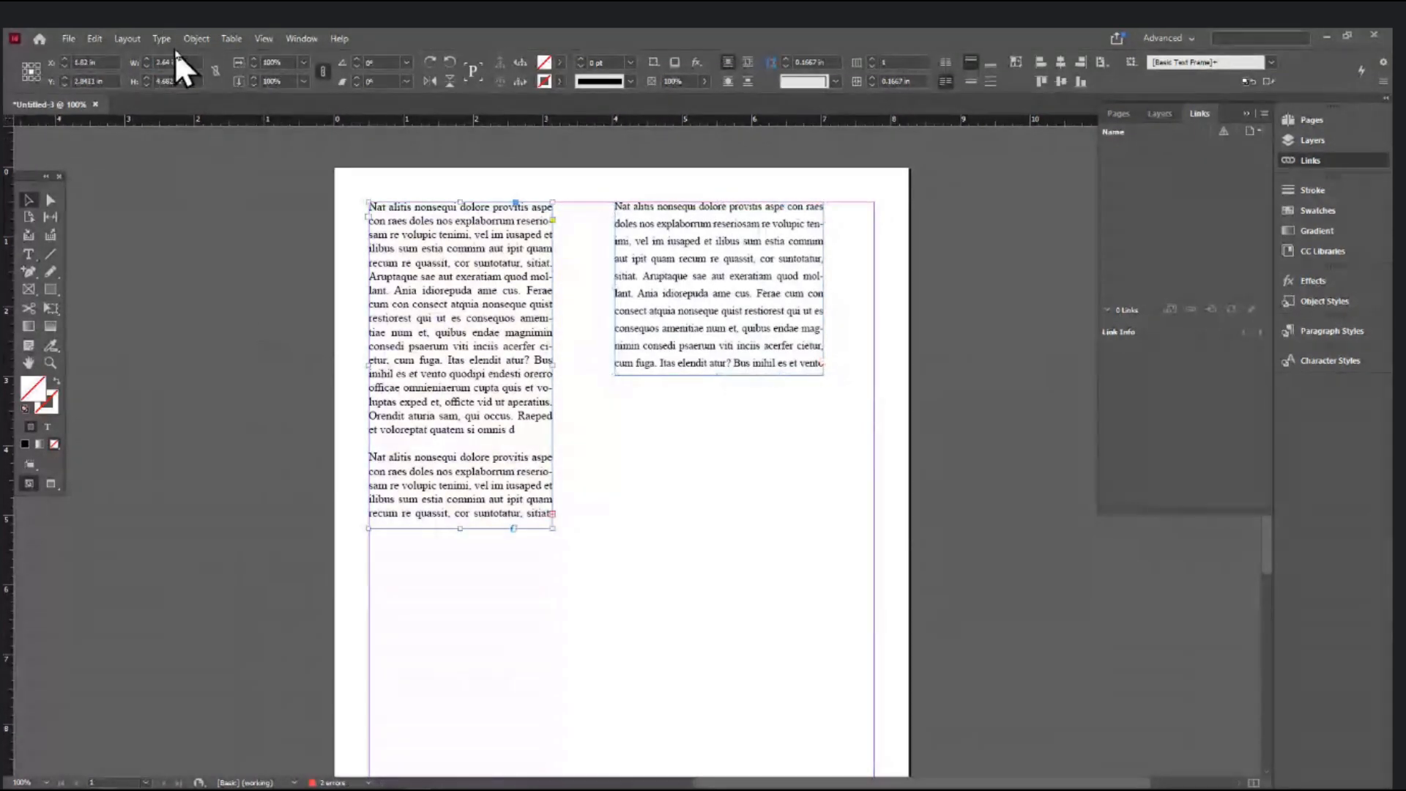
left_click(175, 63)
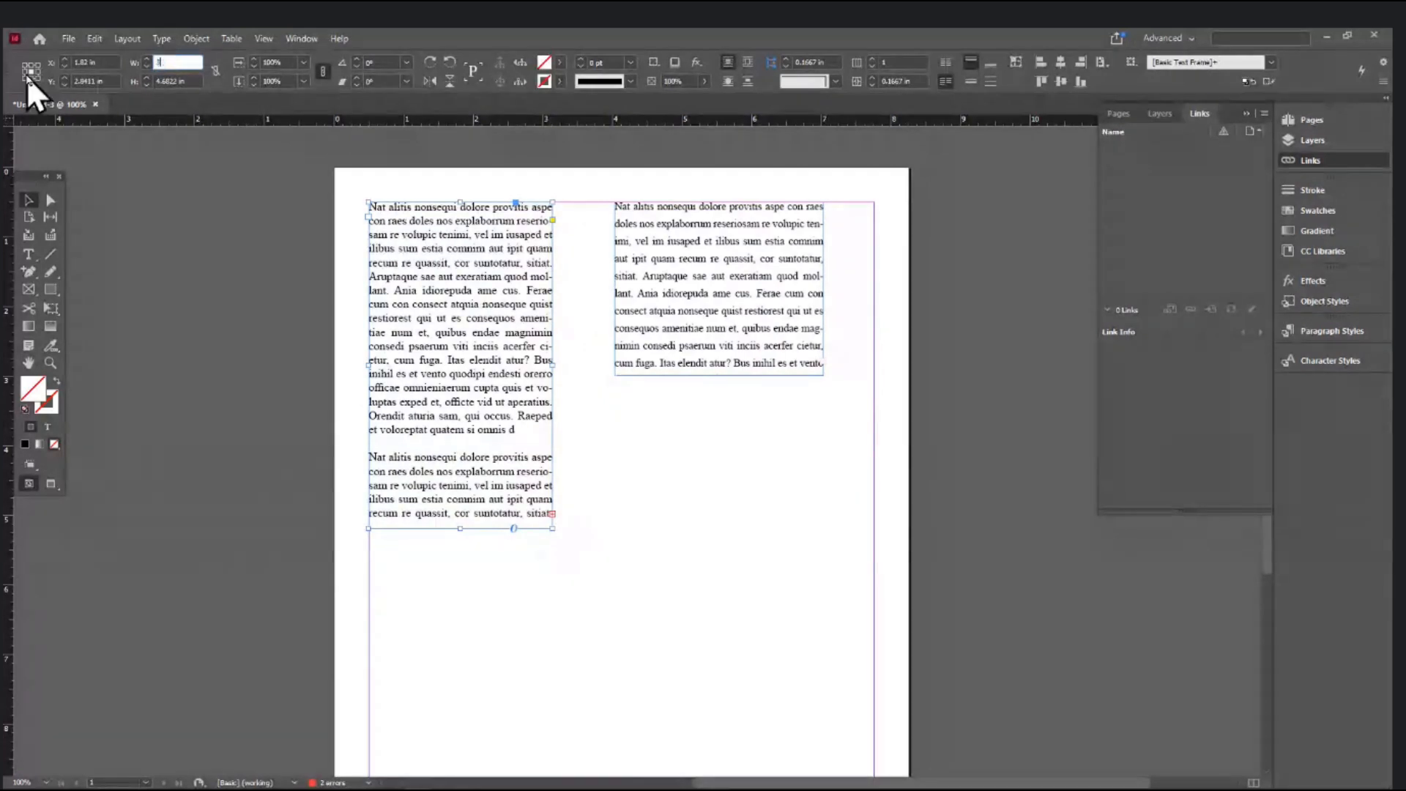
type("3")
key("Return")
- Move the left column to 2 in across, shift the right column toward the margin, and fit its height to its text
mouse_move(467, 278)
left_mouse_down()
mouse_move(455, 287)
mouse_move(469, 293)
mouse_move(459, 287)
left_mouse_up()
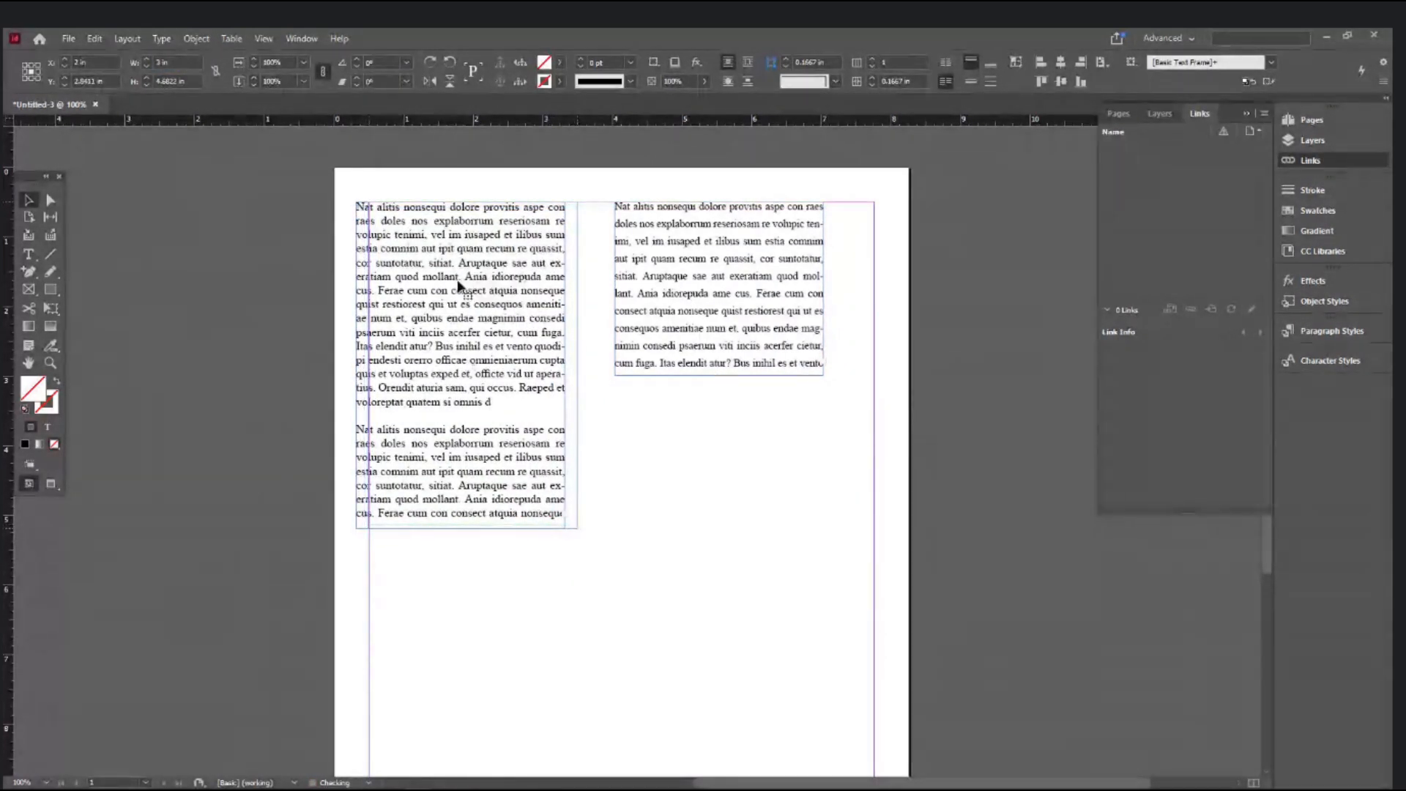
left_click_drag(664, 257, 714, 255)
left_click_drag(769, 375, 772, 574)
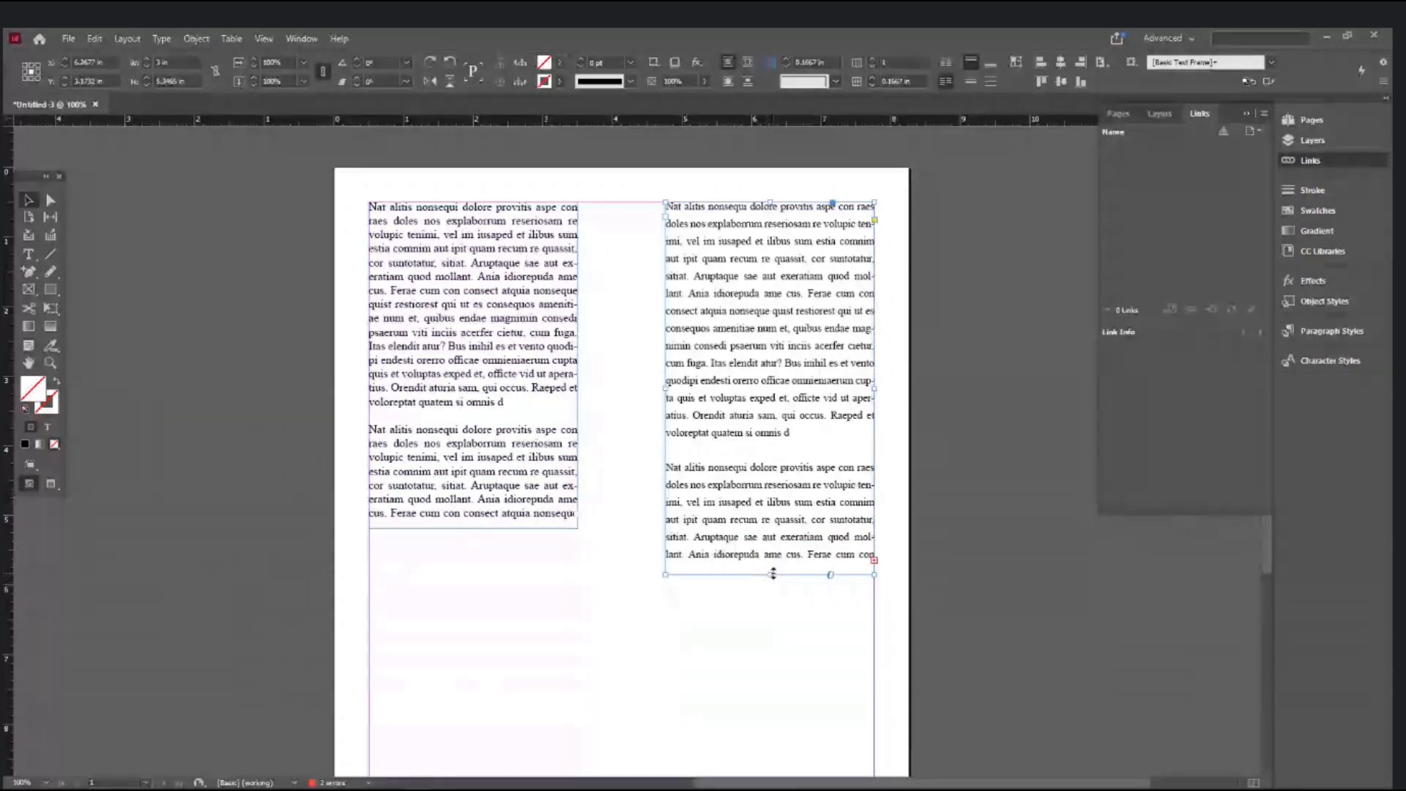
double_click(771, 574)
left_click(619, 613)
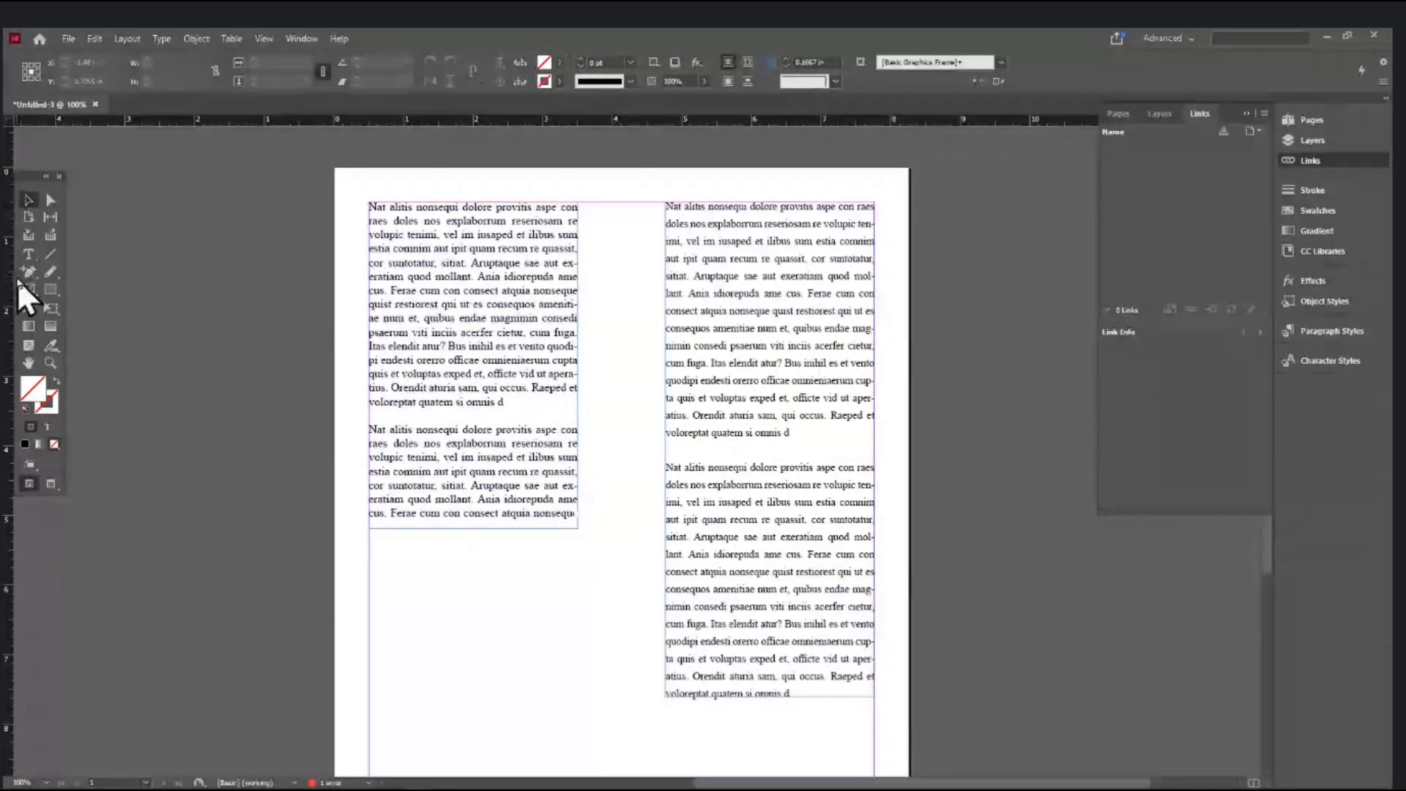
- Fit the left text frame to its content with Ctrl+Alt+C
left_click(466, 411)
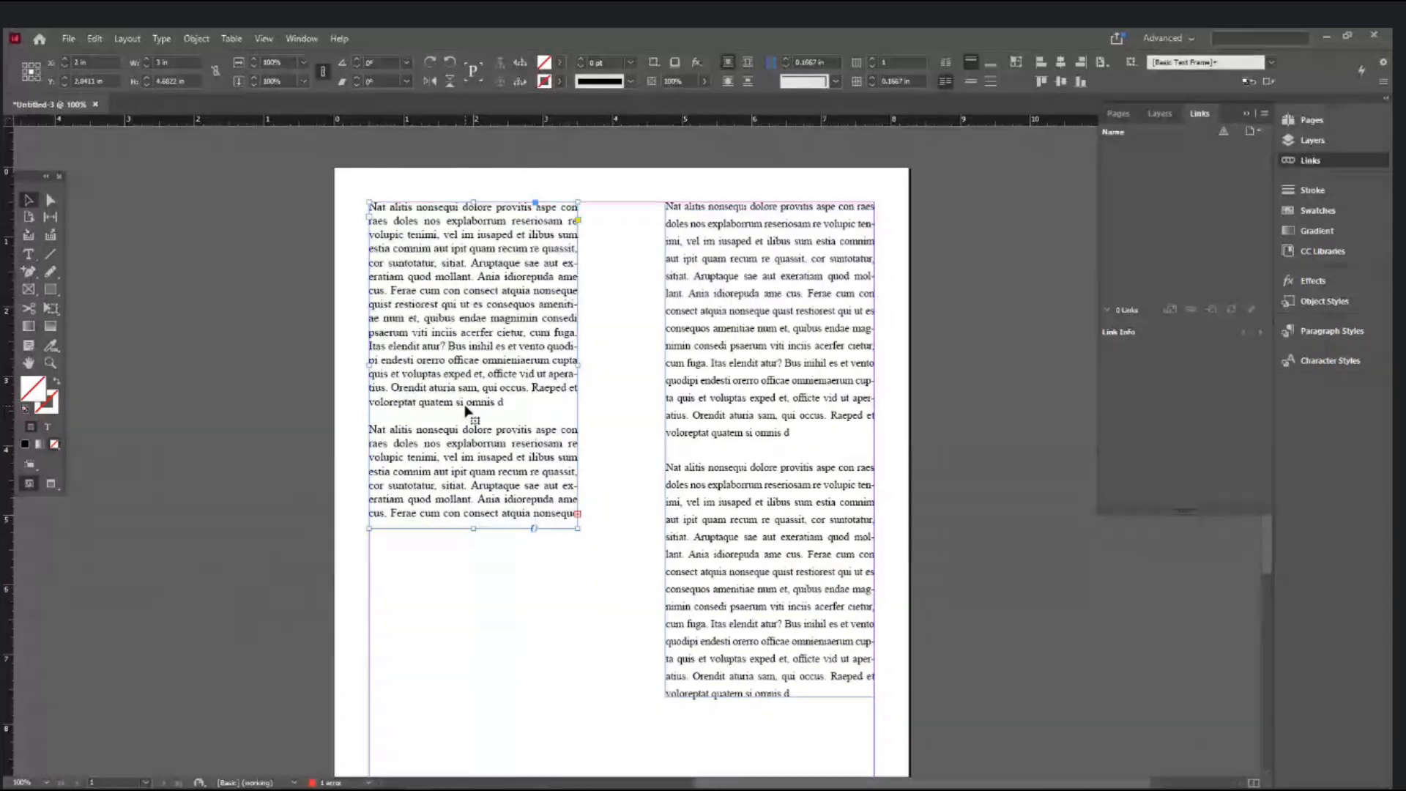
key("ctrl+alt+c")
scroll(466, 411, "down", 3)
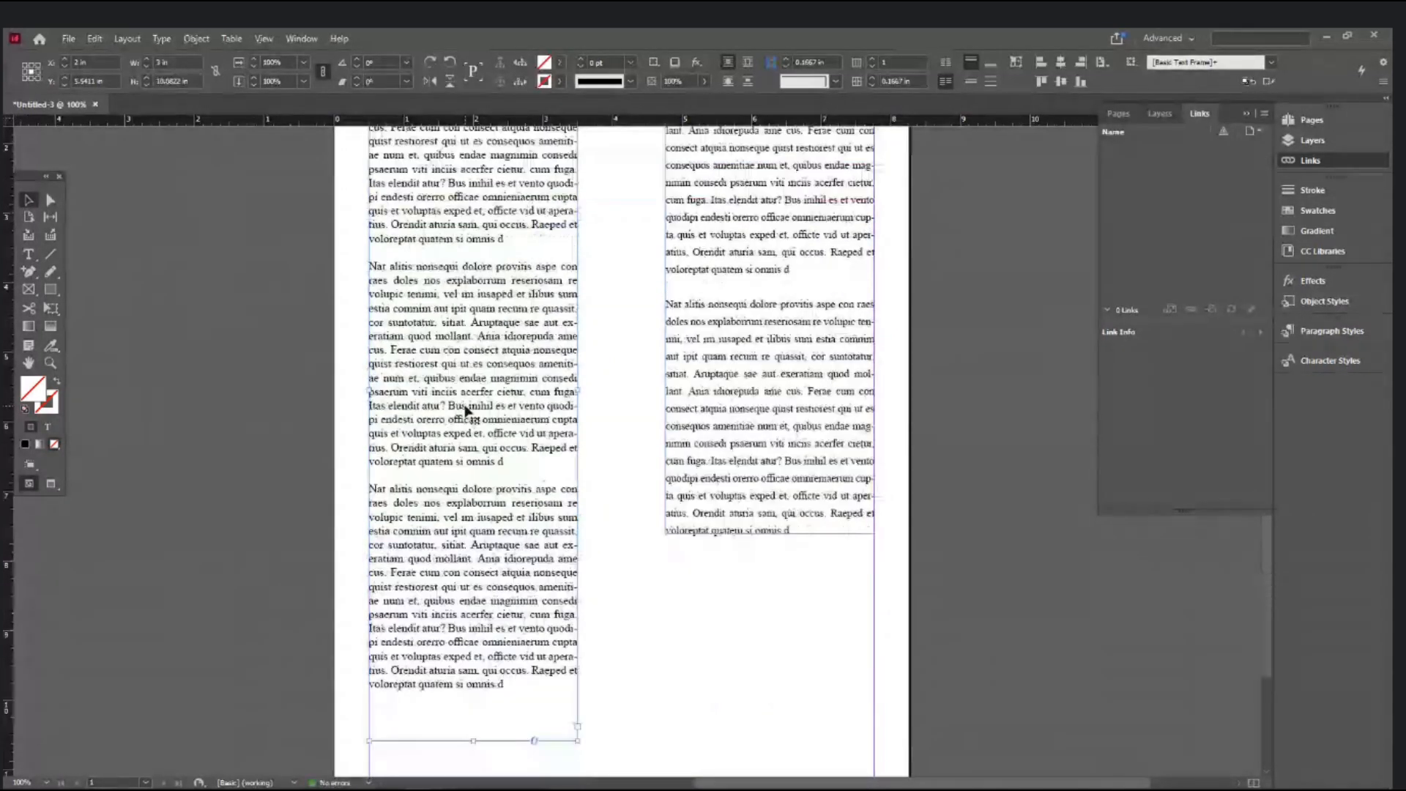
scroll(466, 411, "up", 2)
- Replace the left column's text with a copy of the right column's text
left_click(29, 255)
left_click(747, 475)
key("ctrl+a")
key("ctrl+c")
left_click(506, 515)
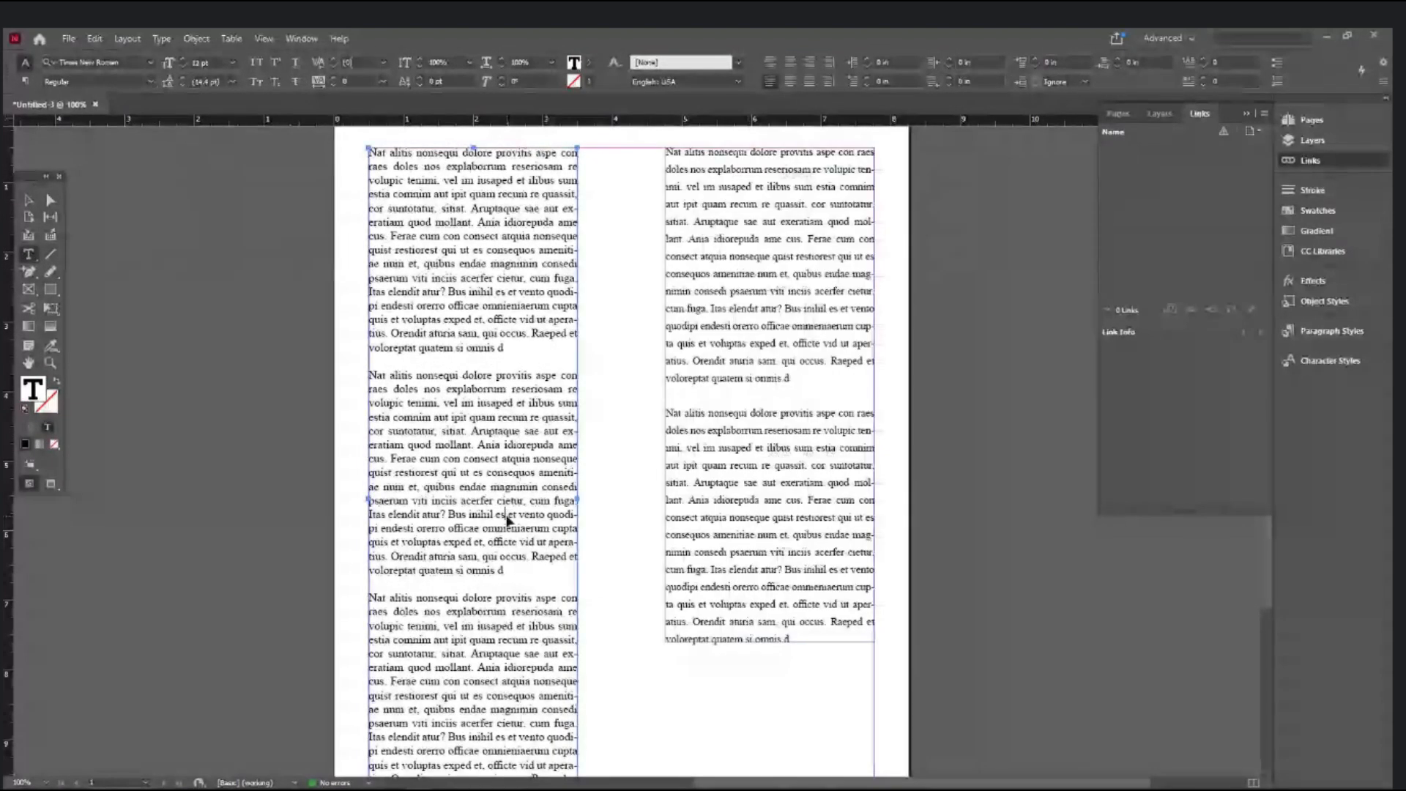
key("ctrl+a")
key("ctrl+v")
- Give all the left column's text Auto leading and a 12 pt font size
key("ctrl+a")
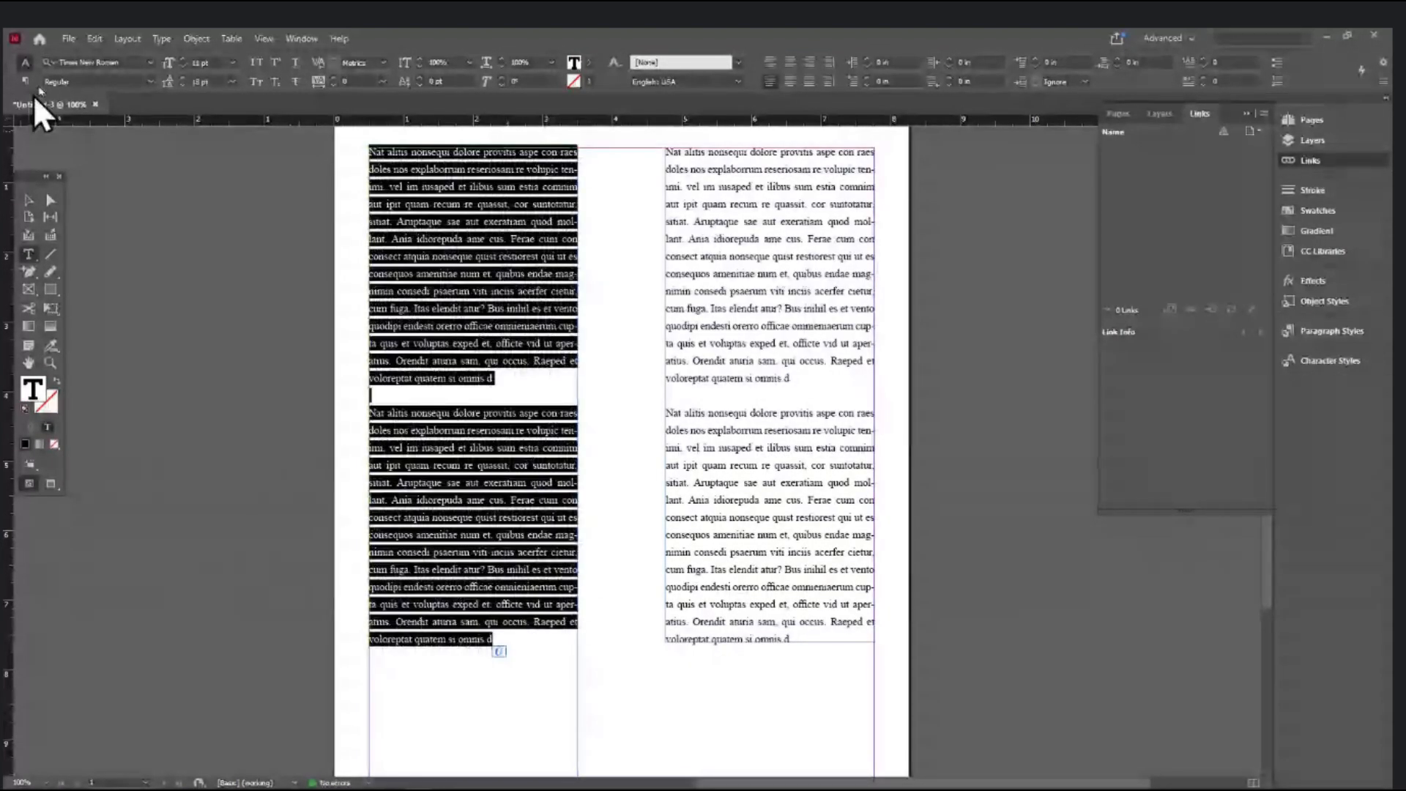
left_click(231, 80)
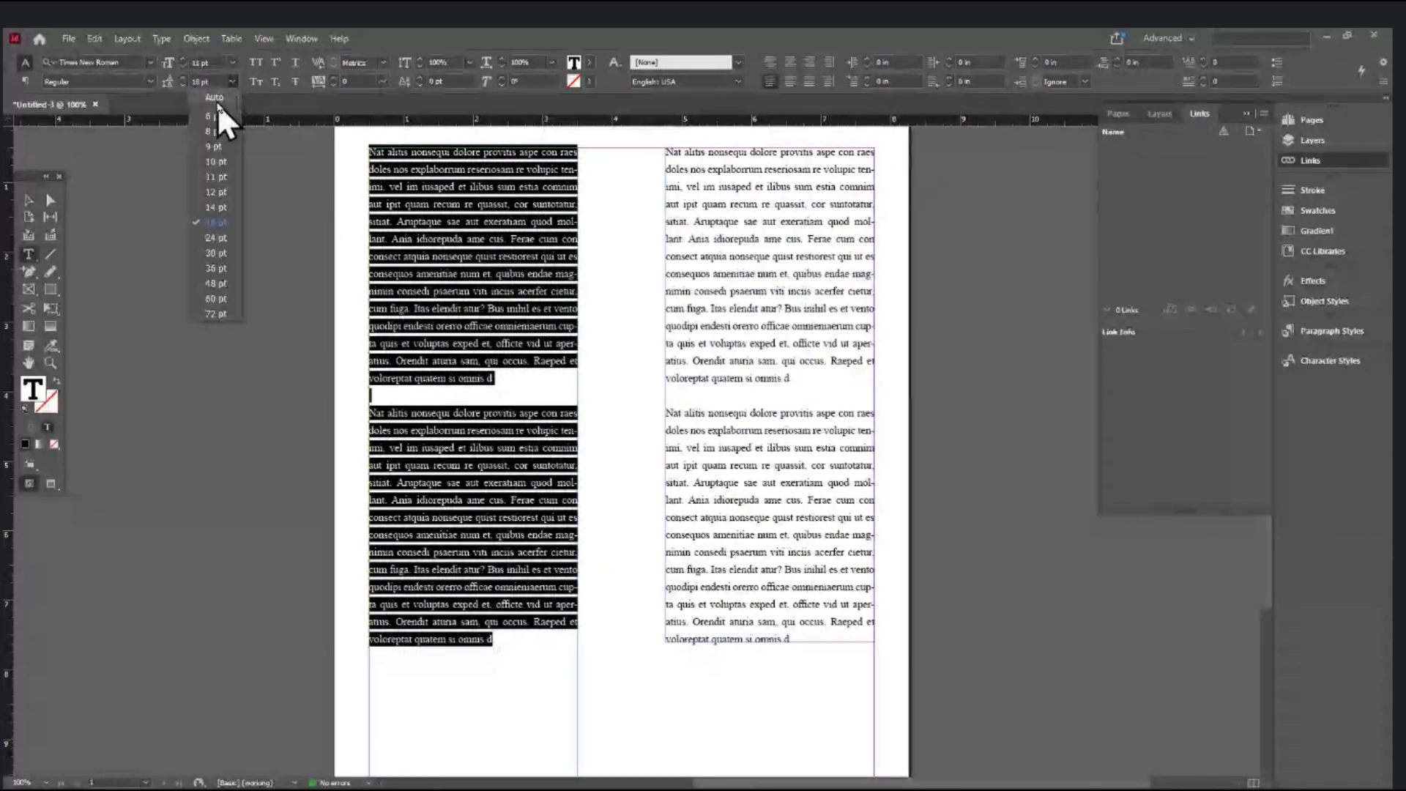
left_click(216, 103)
left_click(213, 63)
type("12")
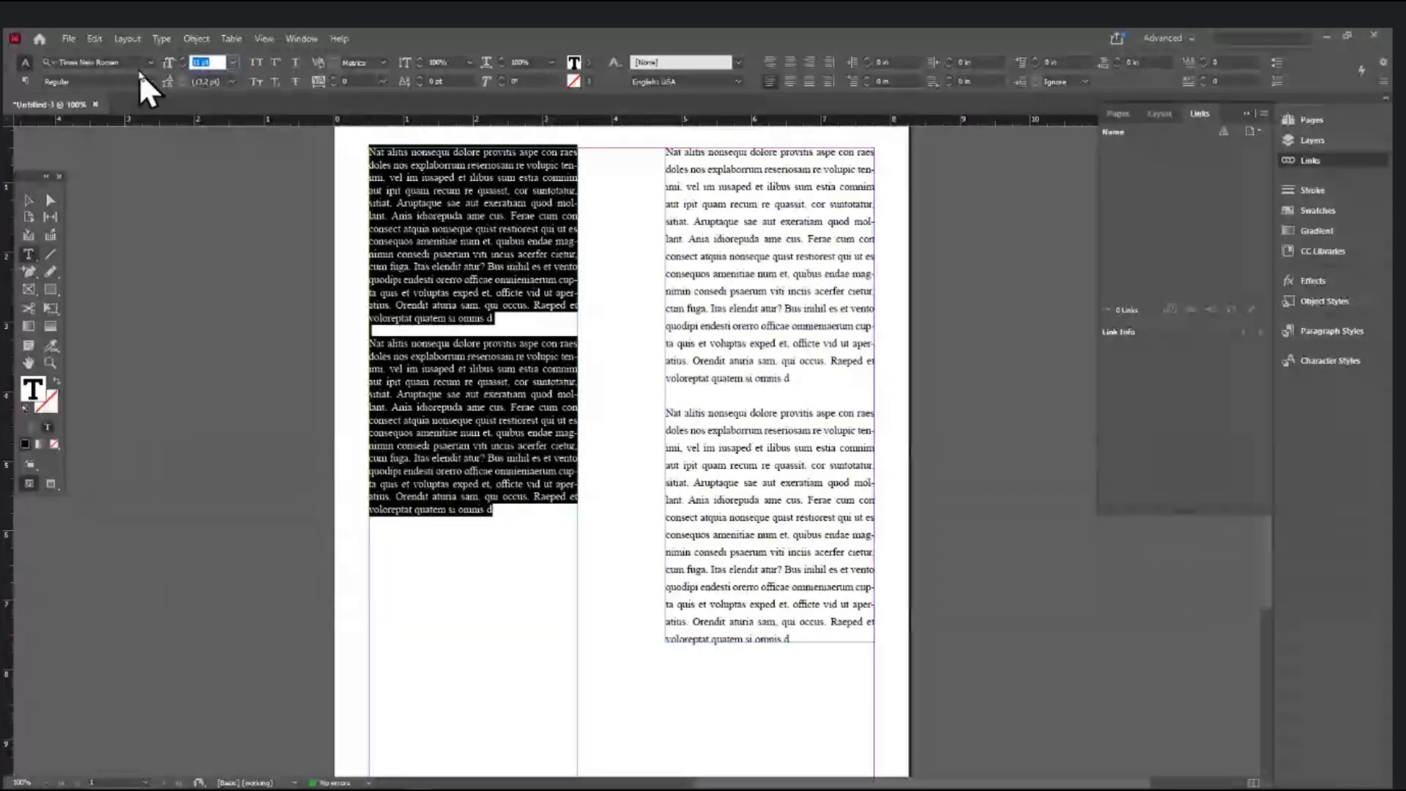
key("Return")
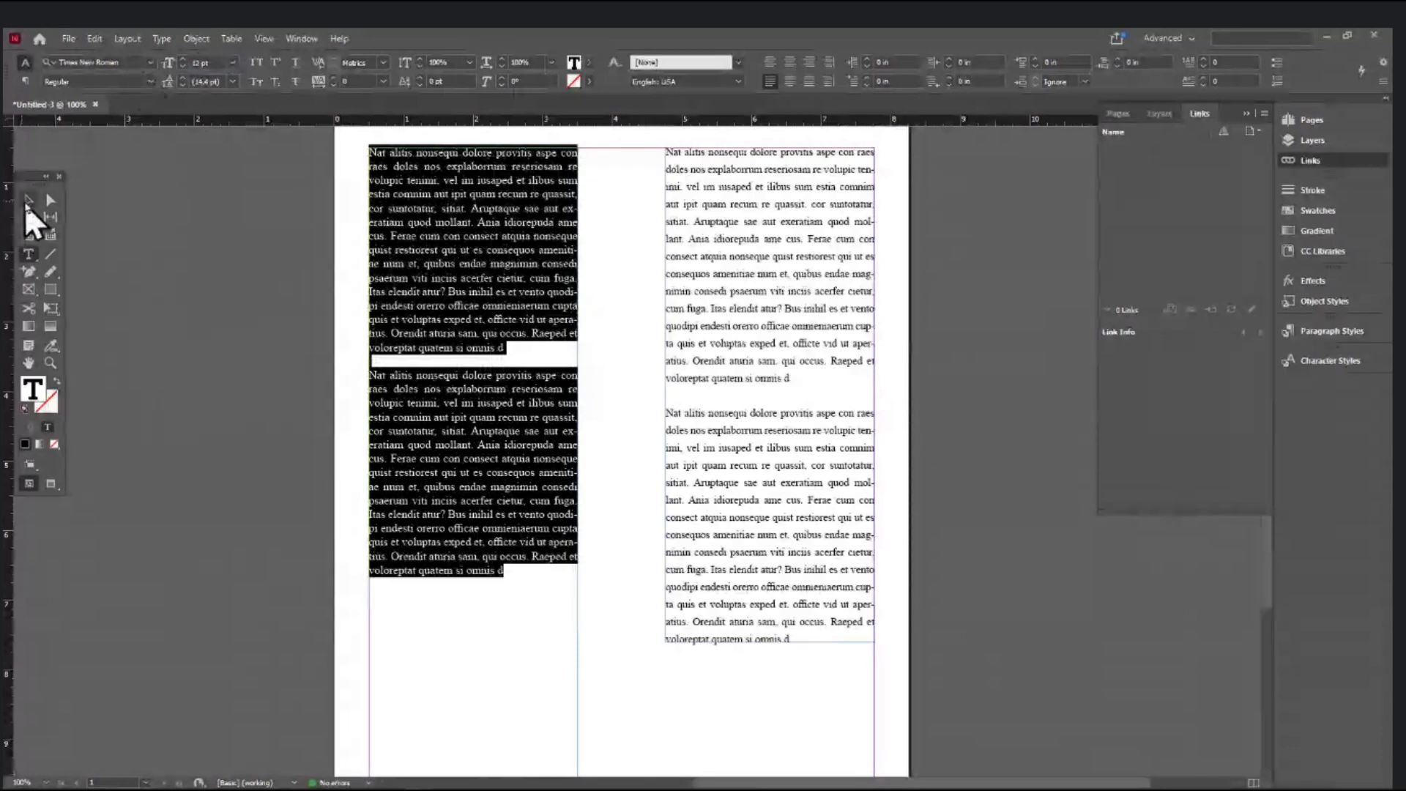
left_click(28, 200)
- Change the right column's leading from 18 pt to 16 pt
scroll(644, 460, "up", 1)
scroll(645, 465, "up", 1)
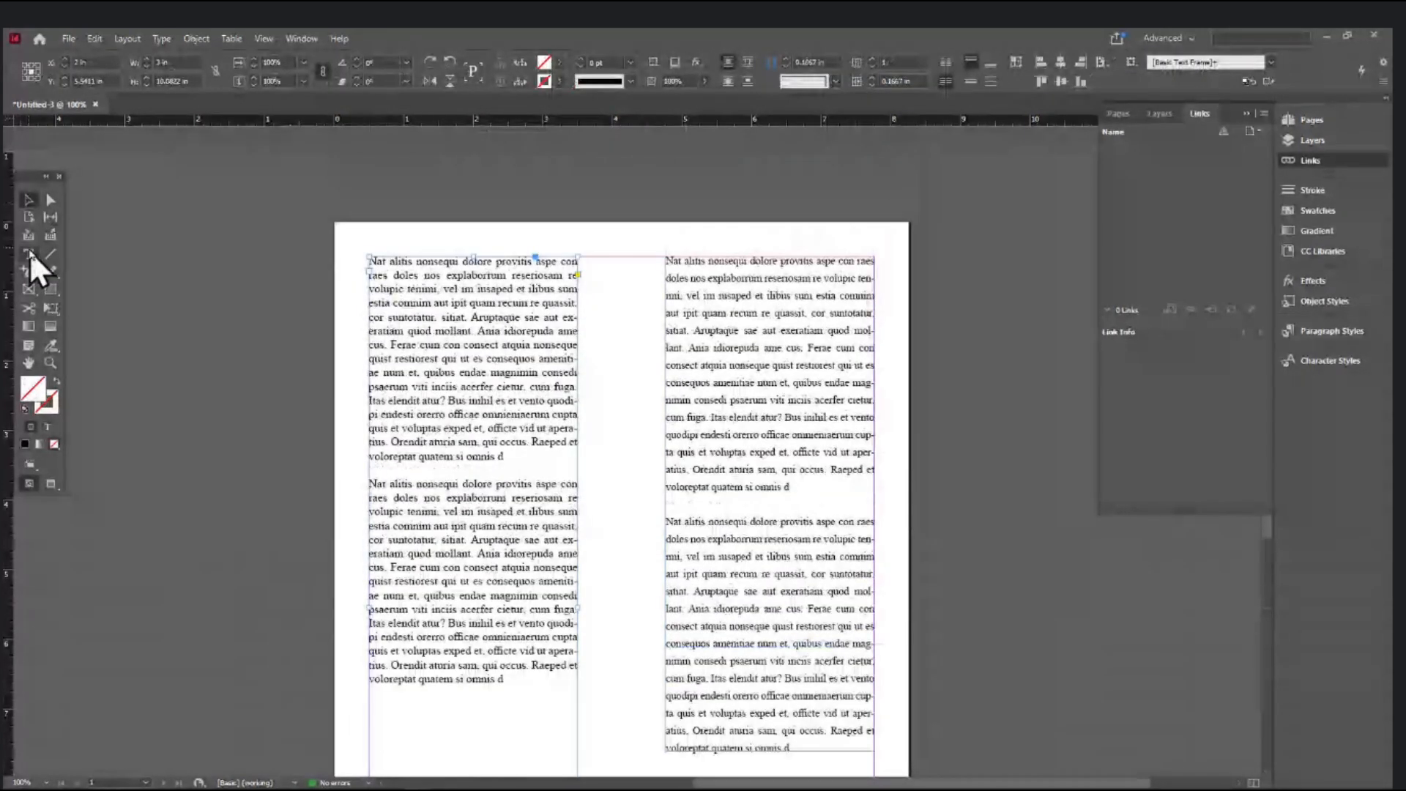
left_click(28, 254)
left_click(815, 364)
key("ctrl+a")
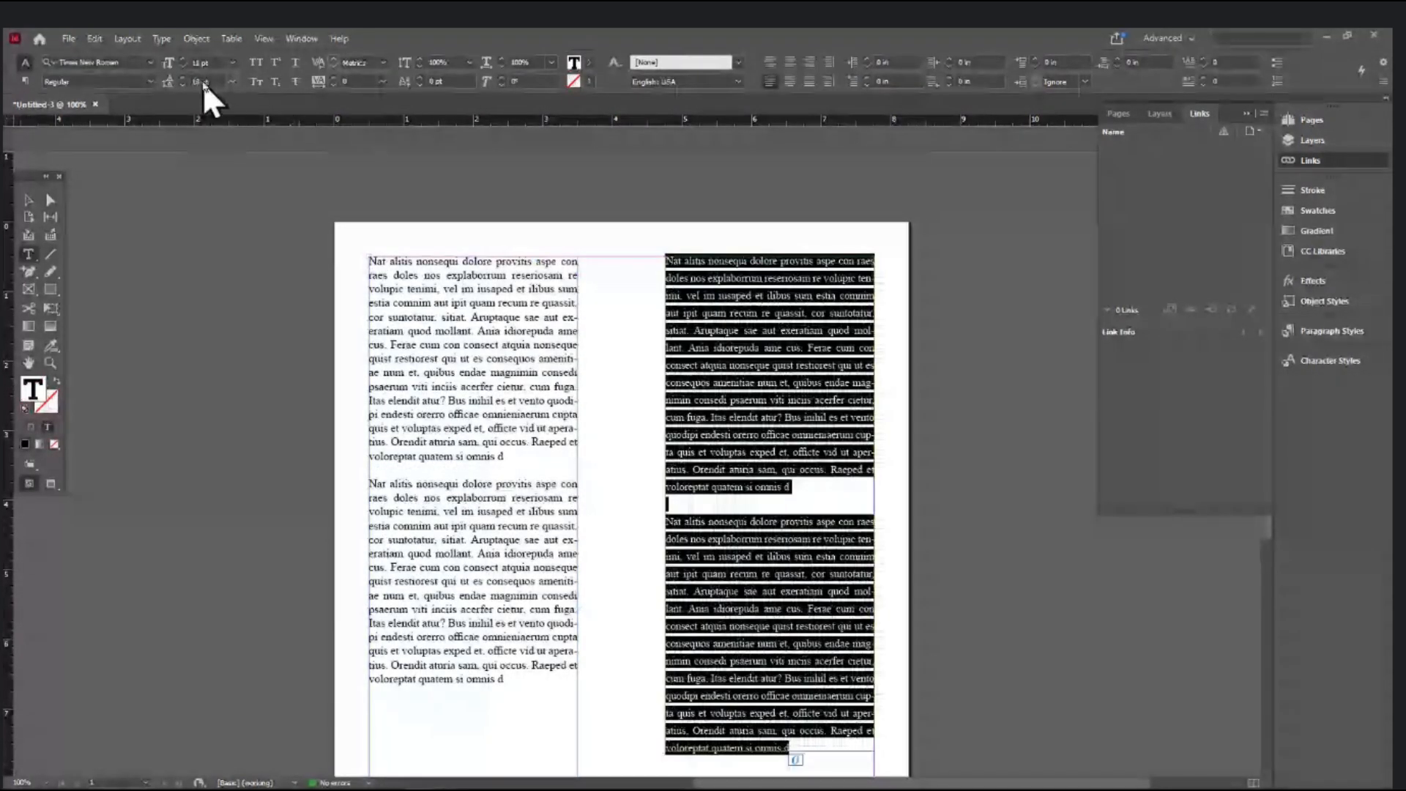
left_click_drag(216, 81, 95, 98)
type("1")
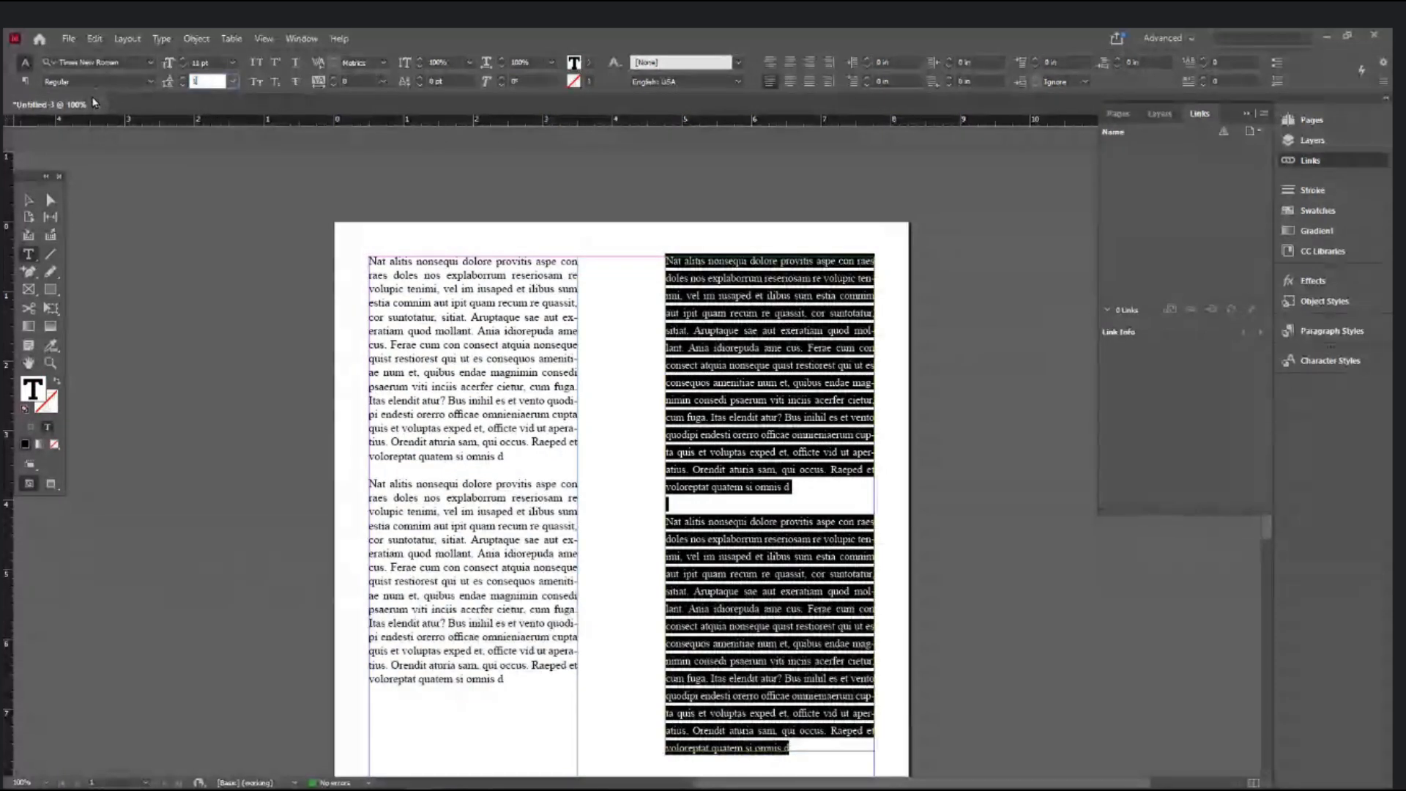
type("6")
key("Return")
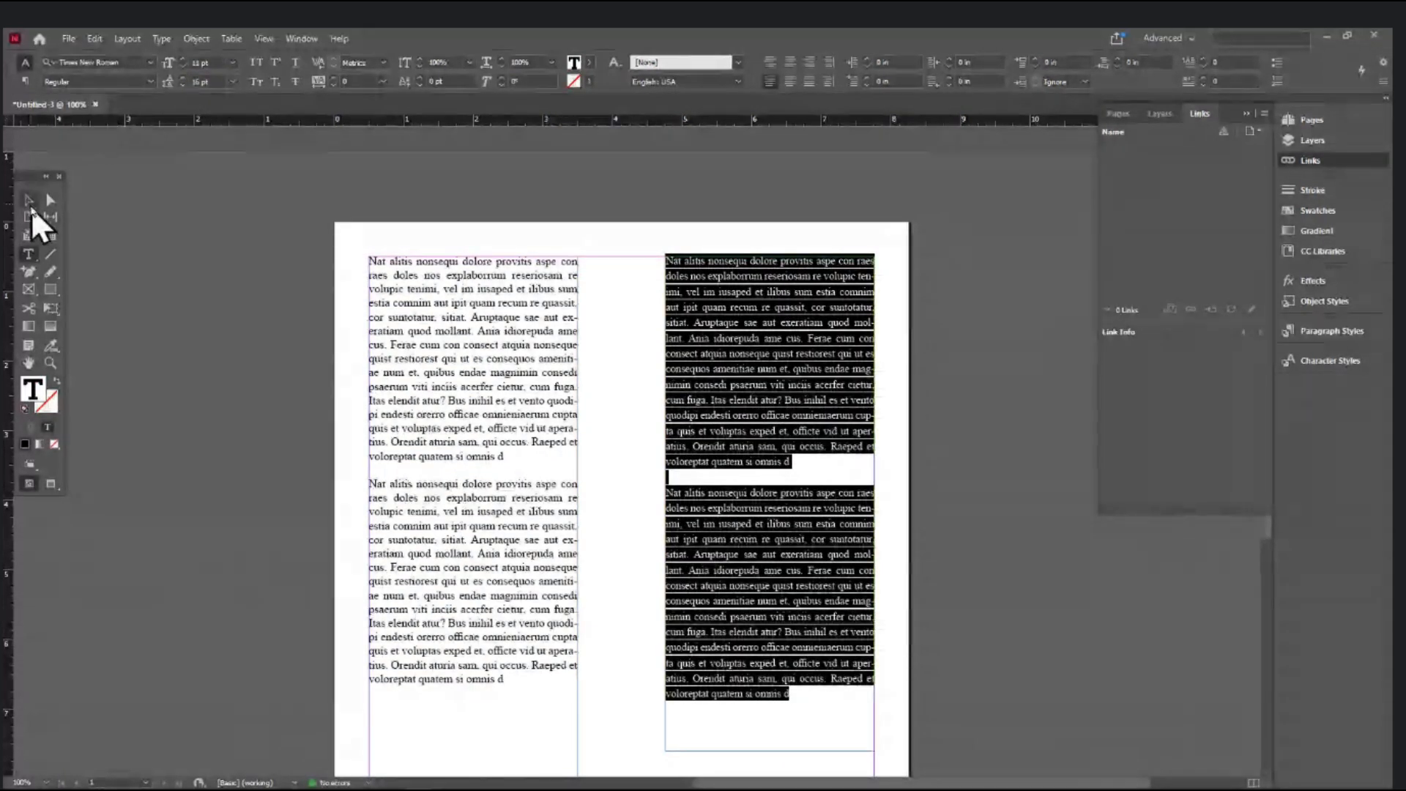
left_click(31, 208)
key("ctrl+=")
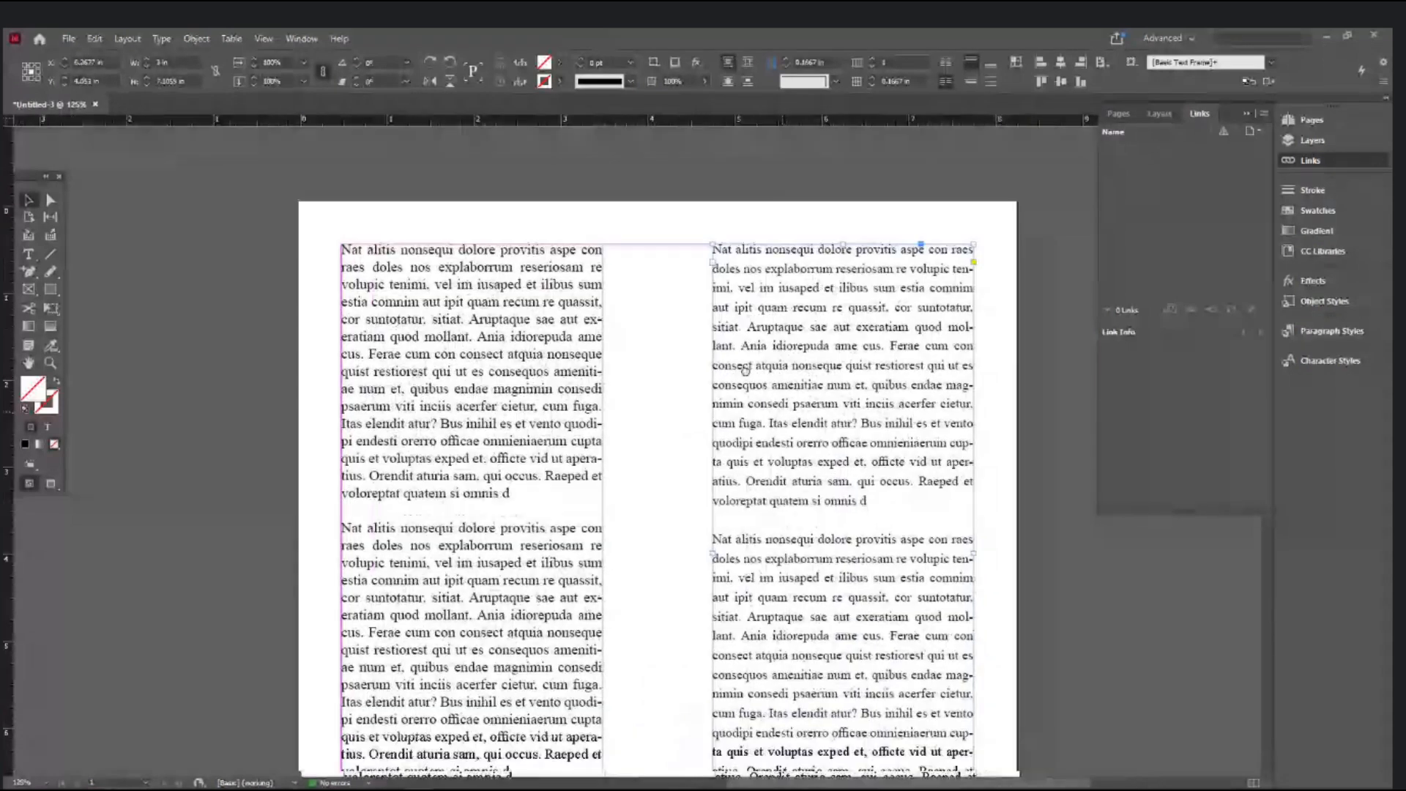
- In Preview mode, add an '11pt' label under the right column and enlarge it to about 40 pt
left_click(645, 380)
key("w")
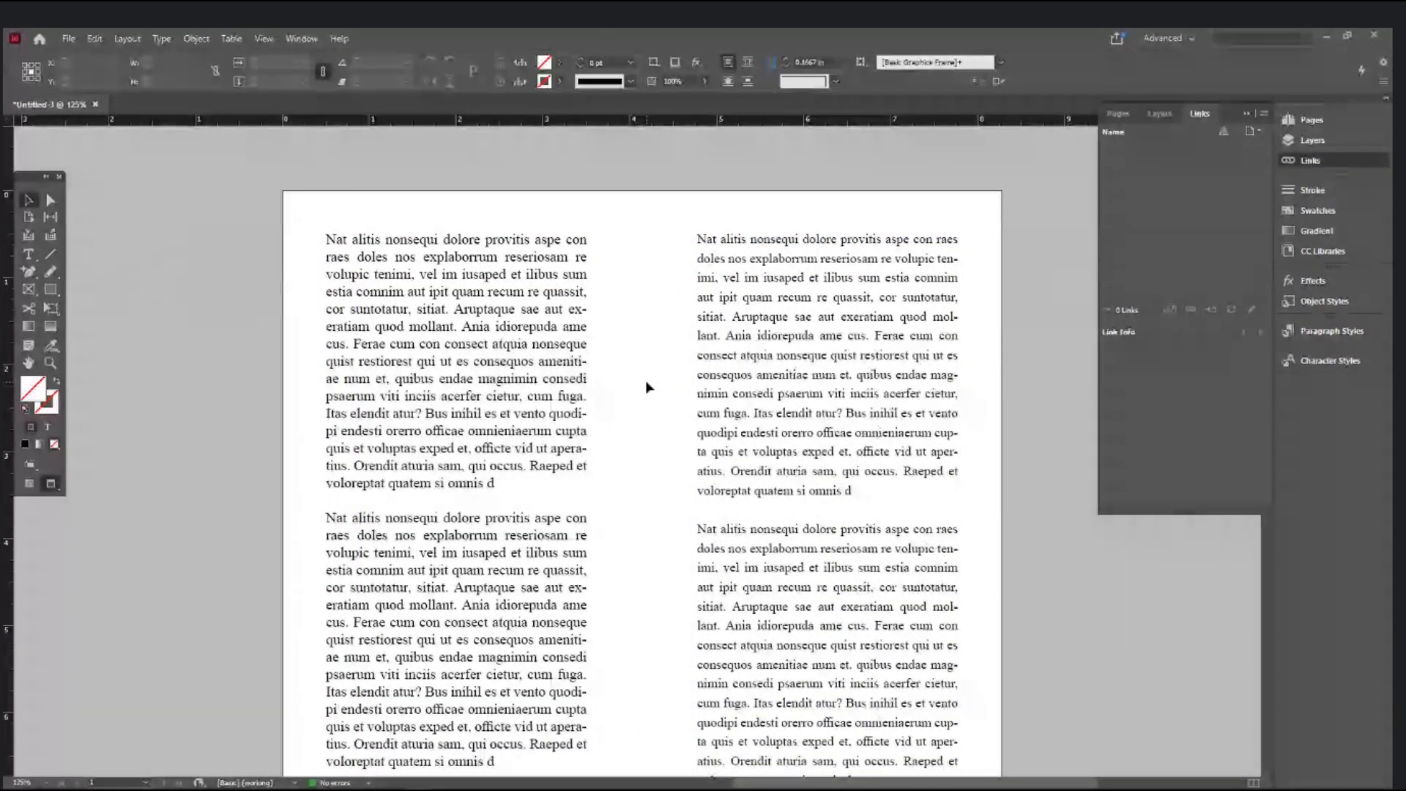
scroll(645, 381, "down", 1)
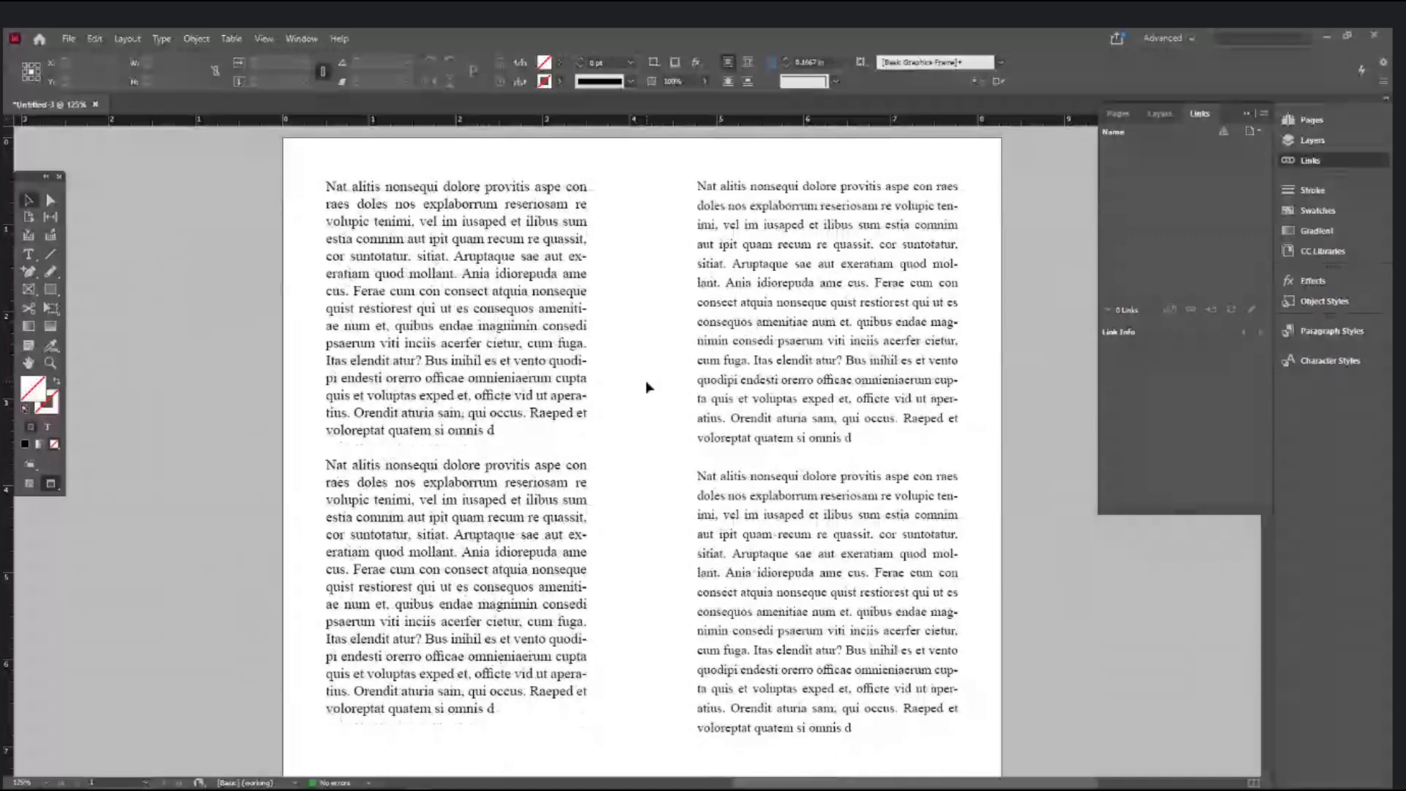
left_click(24, 253)
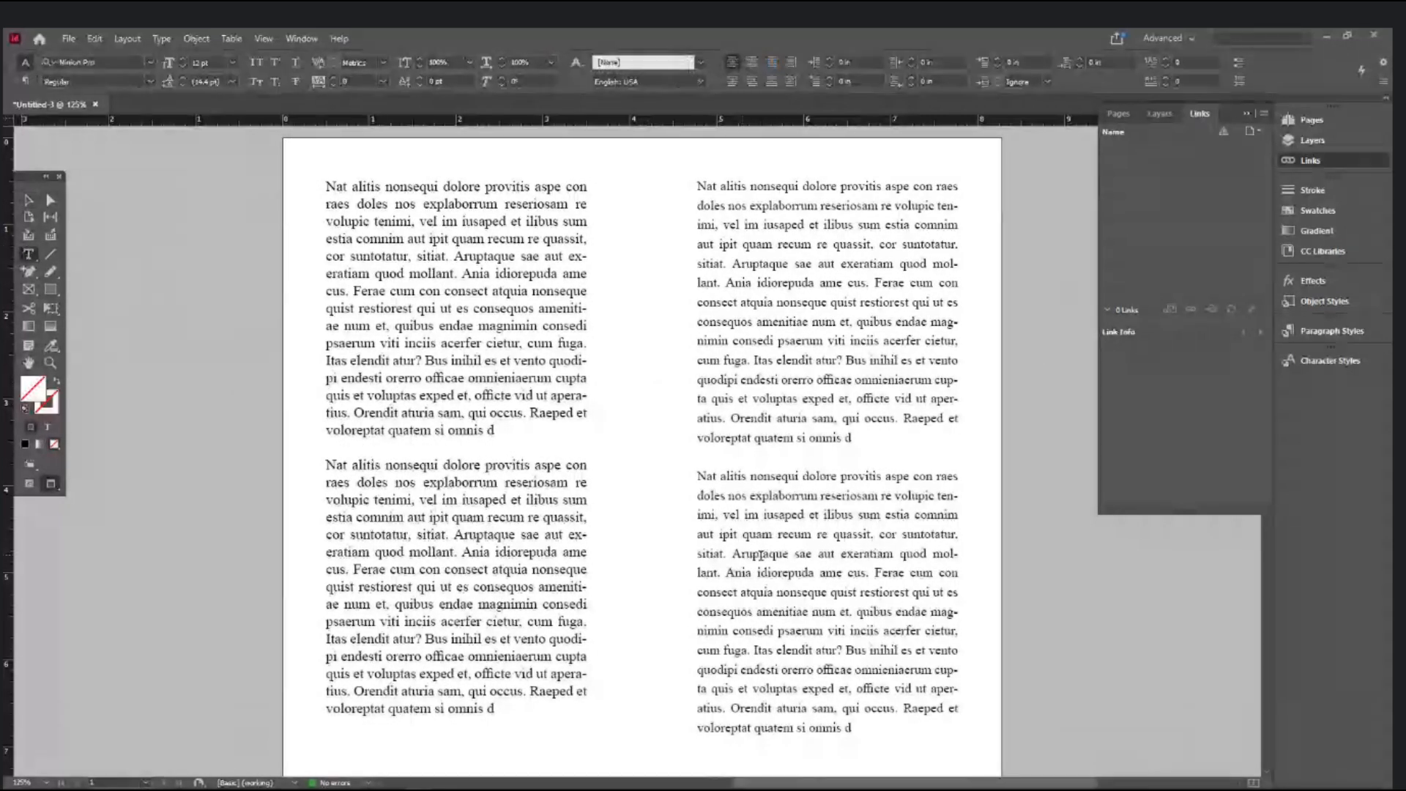
triple_click(762, 555)
scroll(761, 555, "down", 5)
scroll(761, 555, "down", 4)
left_click_drag(744, 471, 952, 532)
type("11pt")
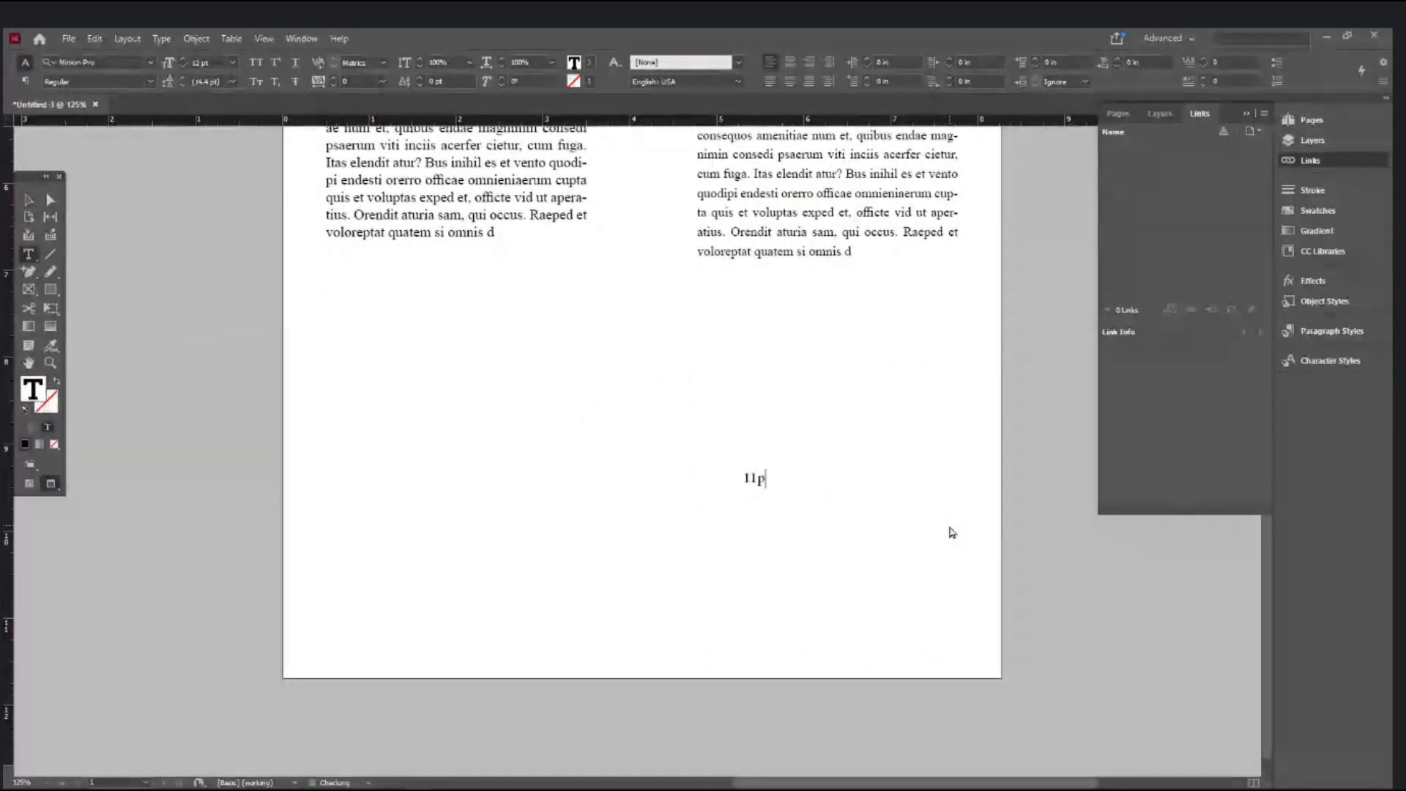
key("ctrl+a")
key("ctrl+shift+period")
key("ctrl+shift+period")
key("ctrl+shift+period")
key("ctrl+shift+period")
key("ctrl+shift+period")
key("ctrl+shift+period")
key("ctrl+shift+period")
key("ctrl+shift+period")
key("ctrl+shift+period")
key("ctrl+shift+period")
key("ctrl+shift+period")
key("ctrl+shift+period")
key("ctrl+shift+period")
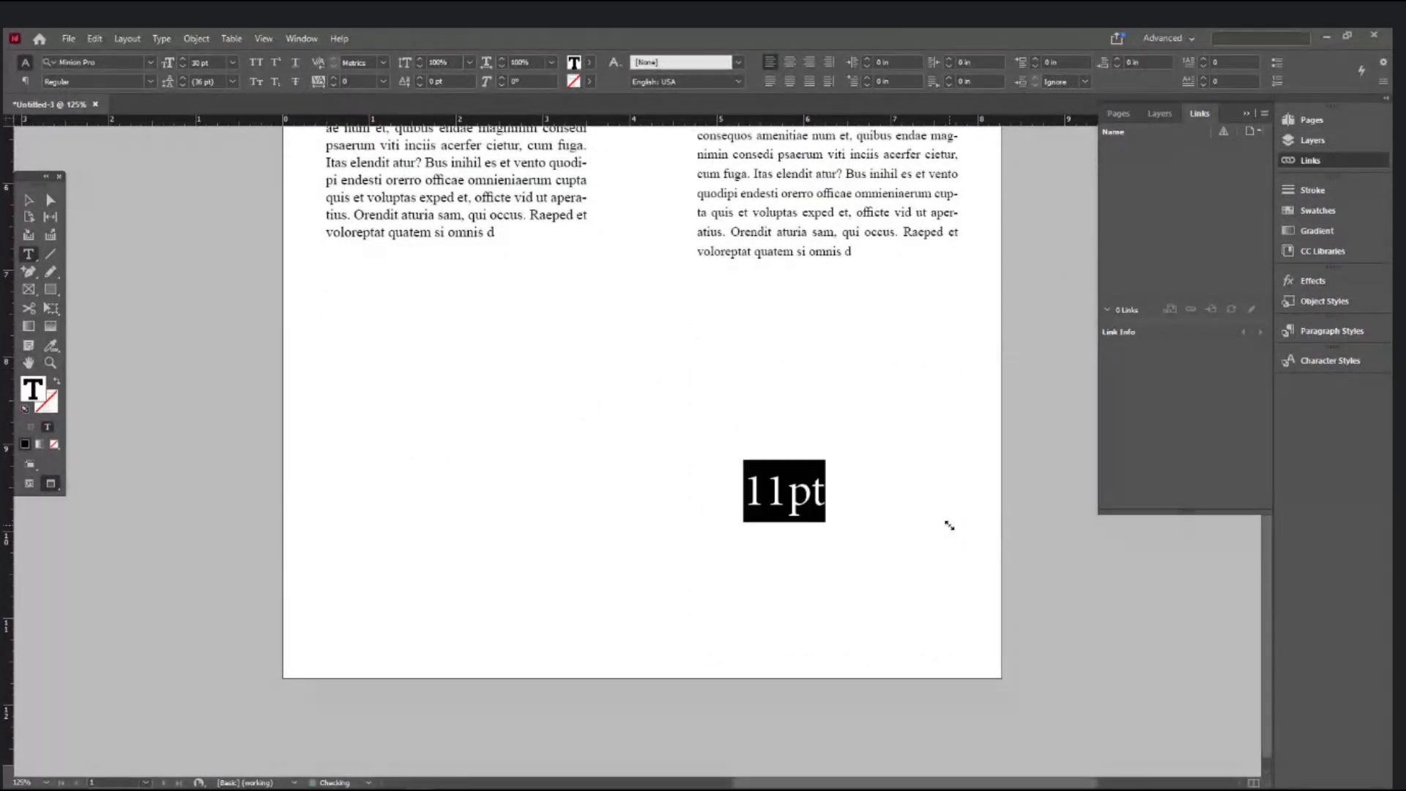
- Duplicate the label under the left column and change its text to '12pt'
scroll(761, 557, "up", 3)
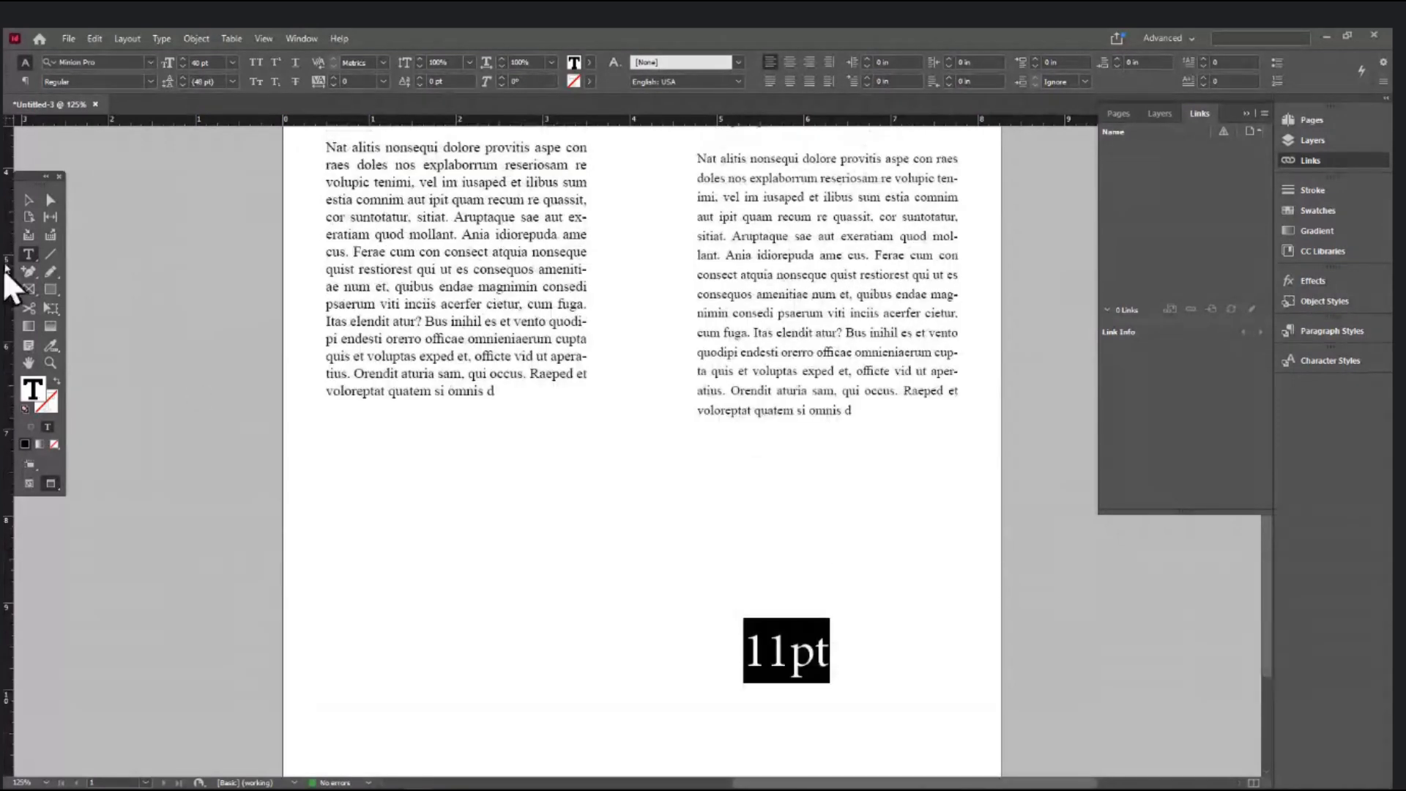
left_click(29, 199)
left_click_drag(810, 675, 384, 674)
left_click(29, 253)
left_click(386, 650)
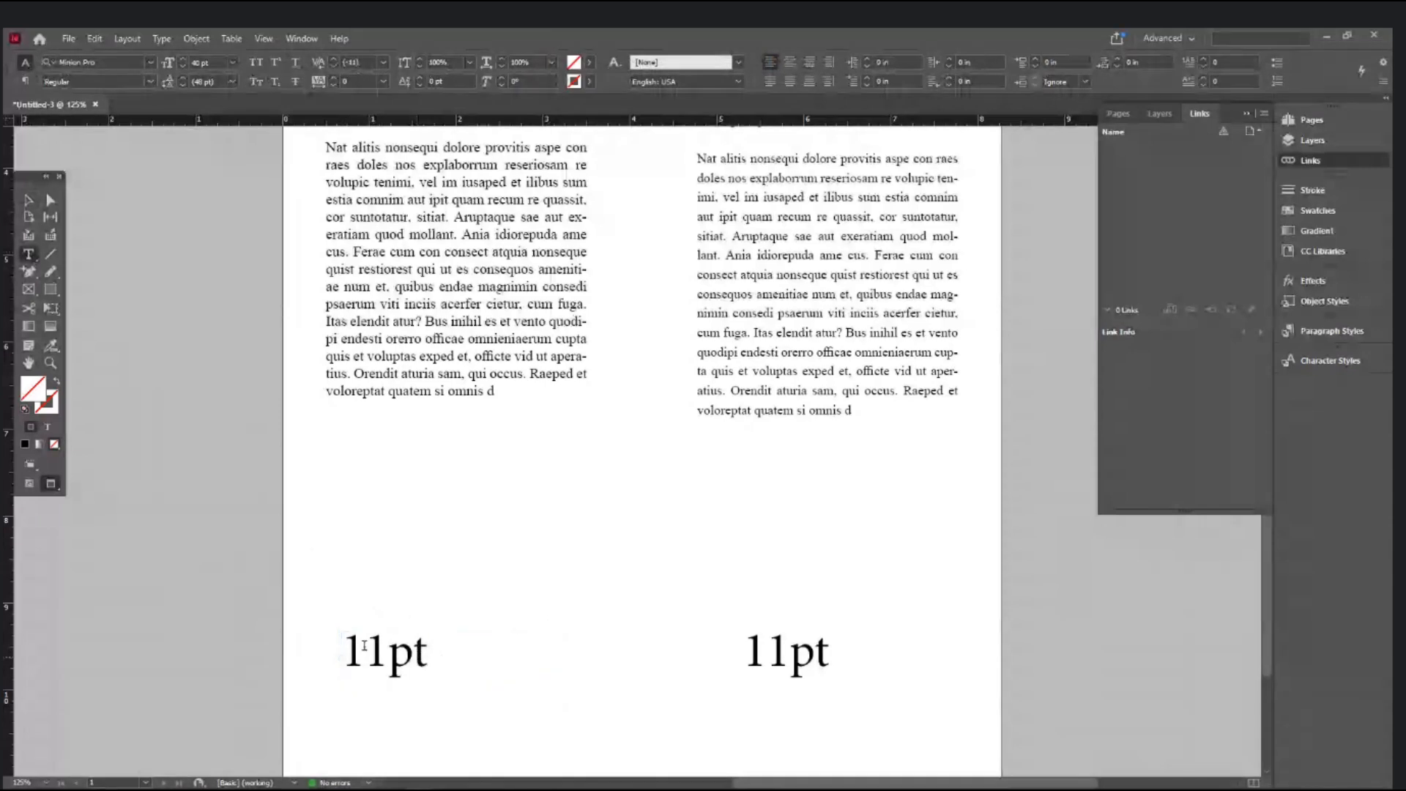
key("BackSpace")
type("2")
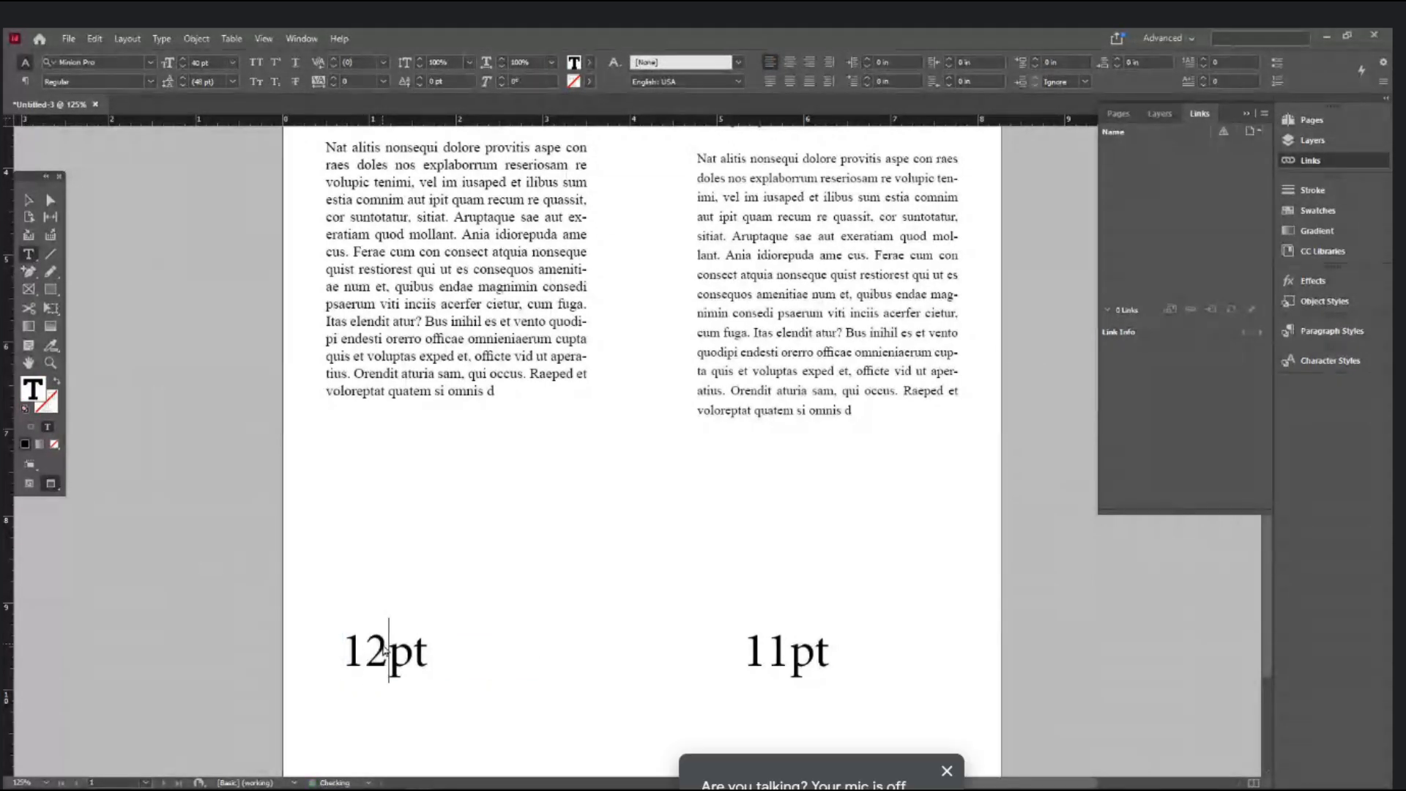
left_click(30, 202)
left_click(515, 412, "ctrl+alt")
left_click_drag(794, 506, 757, 550)
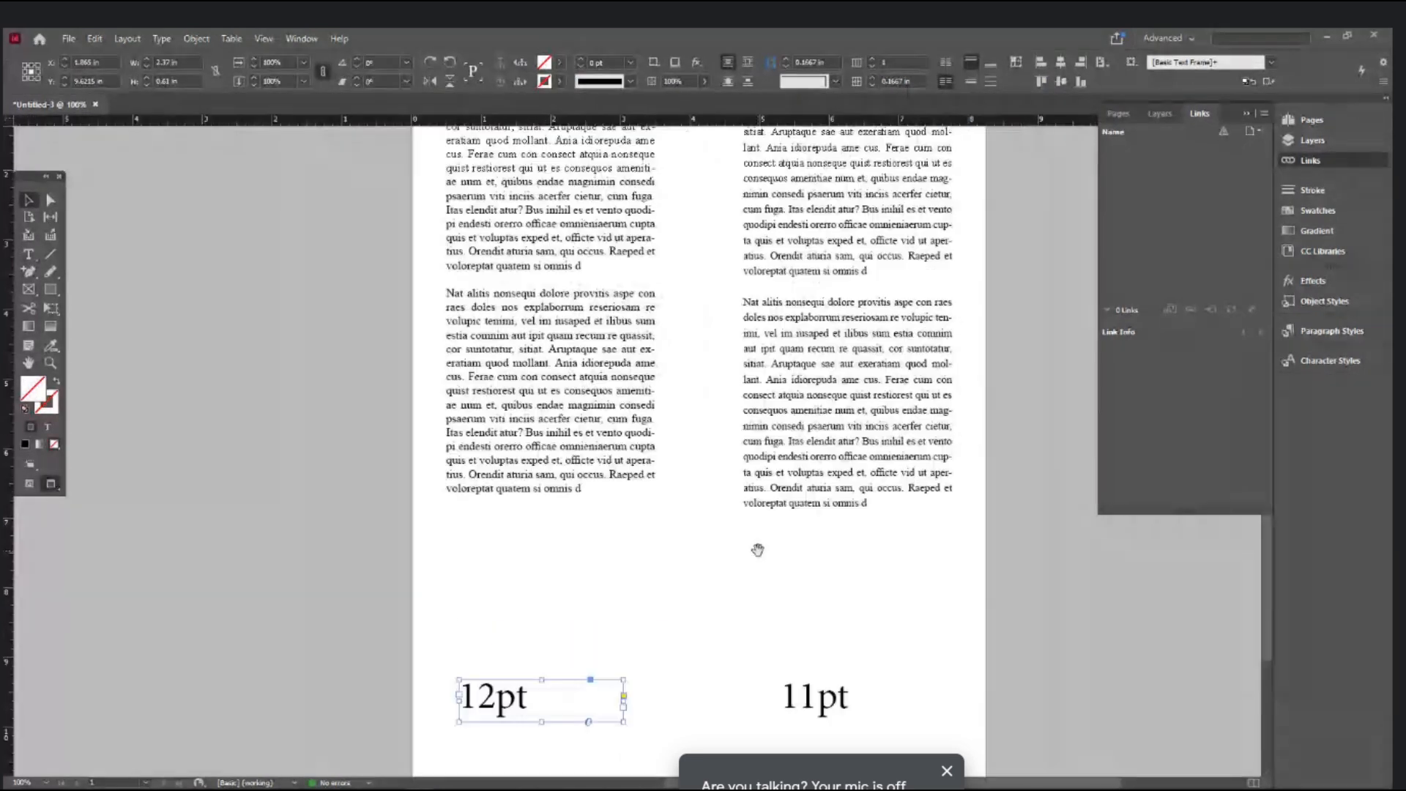
left_click(1027, 595)
scroll(894, 697, "up", 4)
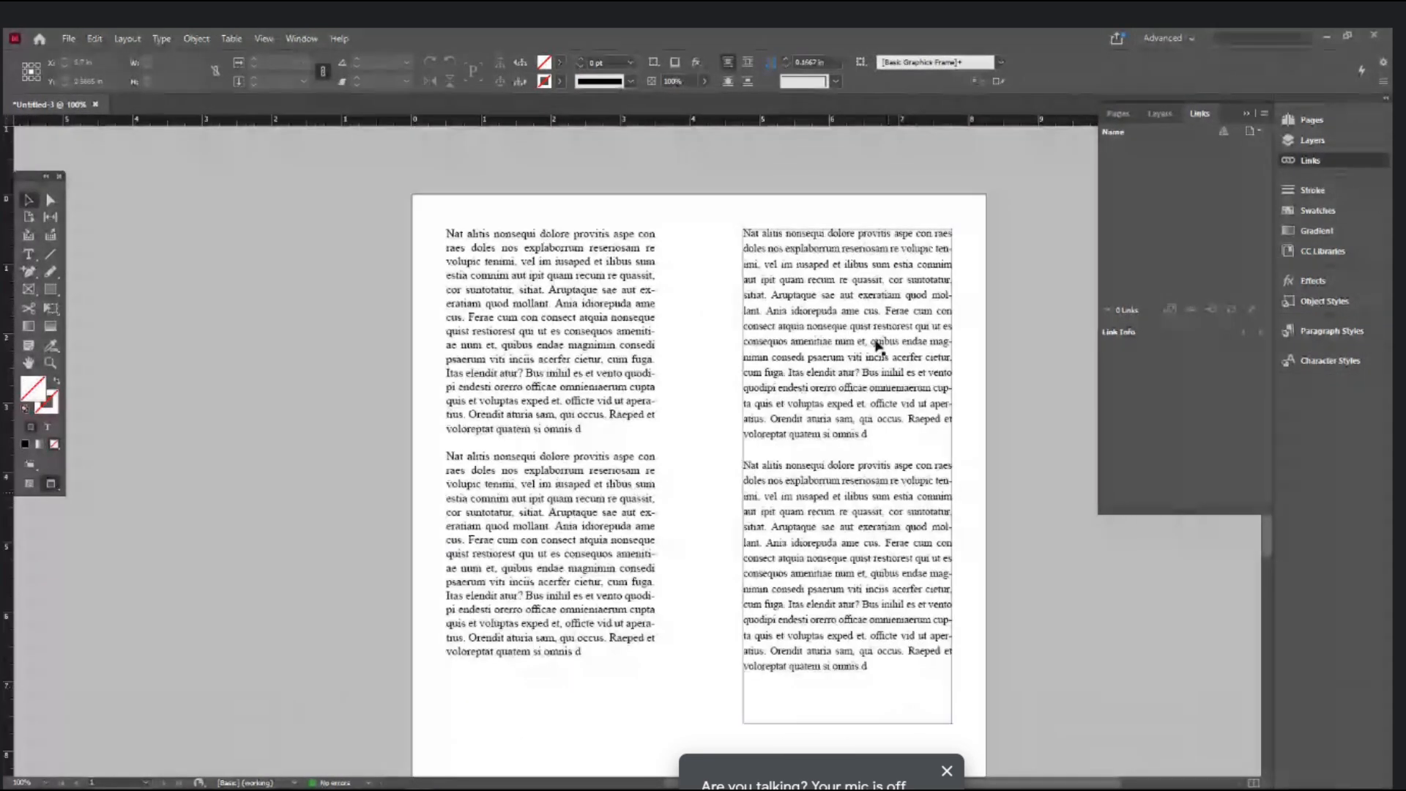
scroll(910, 498, "down", 2)
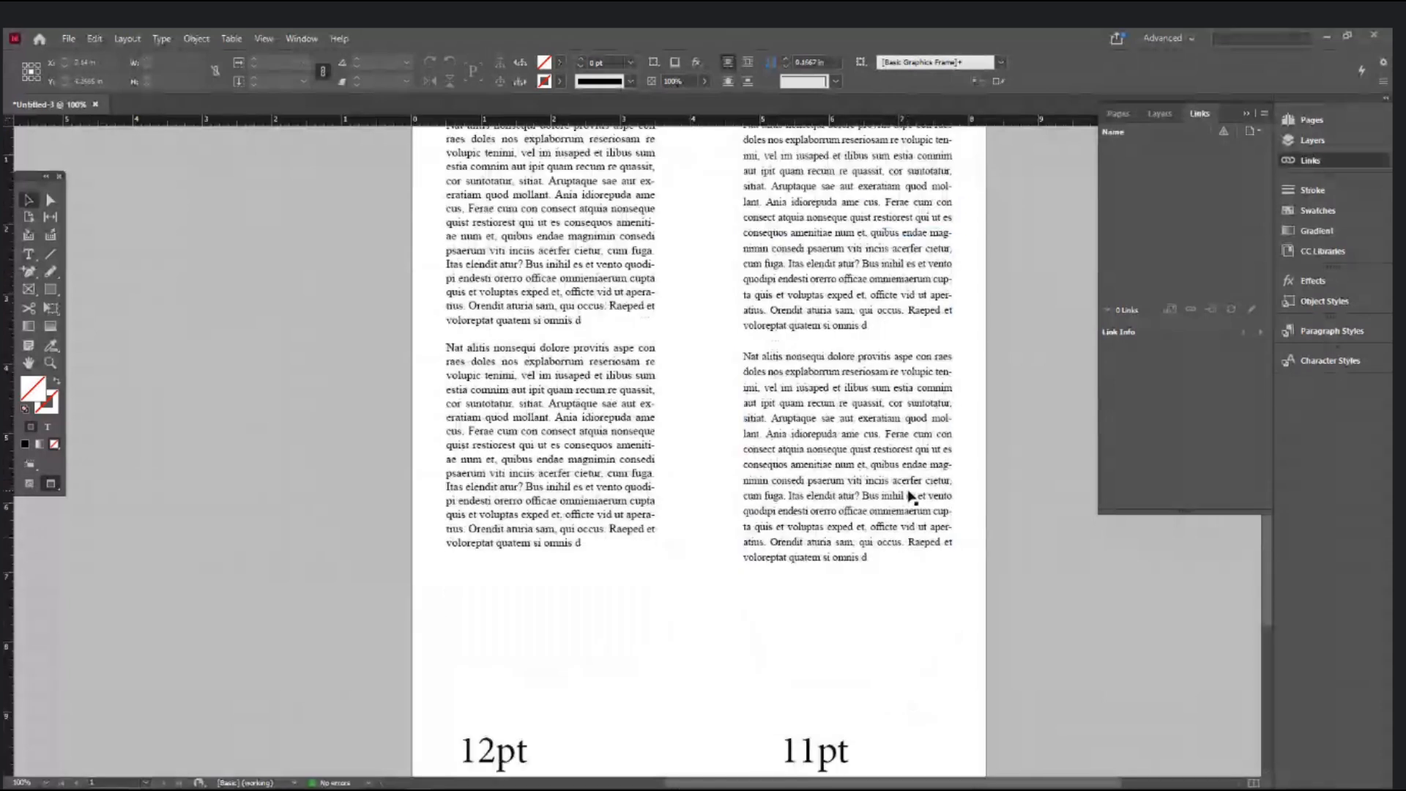
scroll(910, 496, "up", 1)
scroll(910, 496, "down", 1)
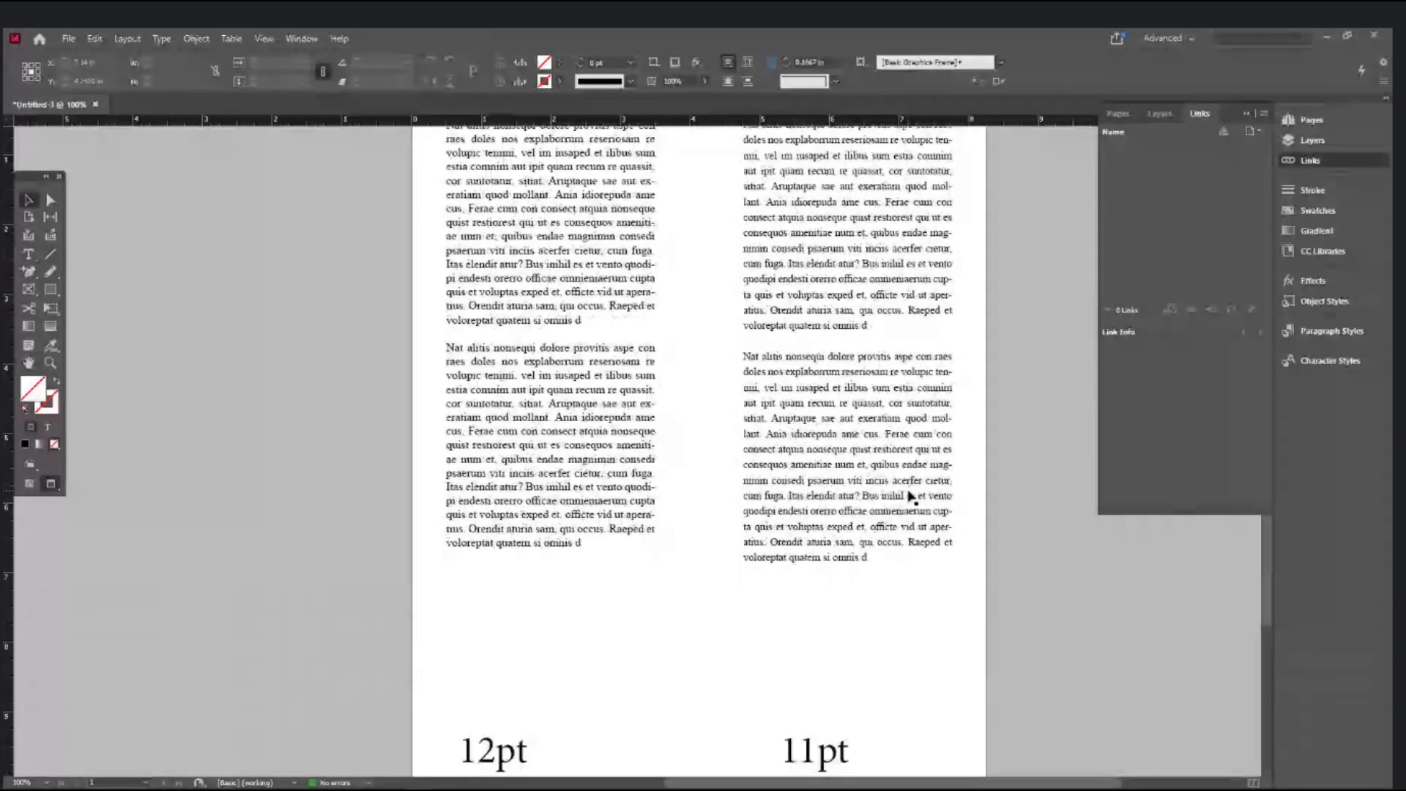
scroll(575, 487, "up", 1)
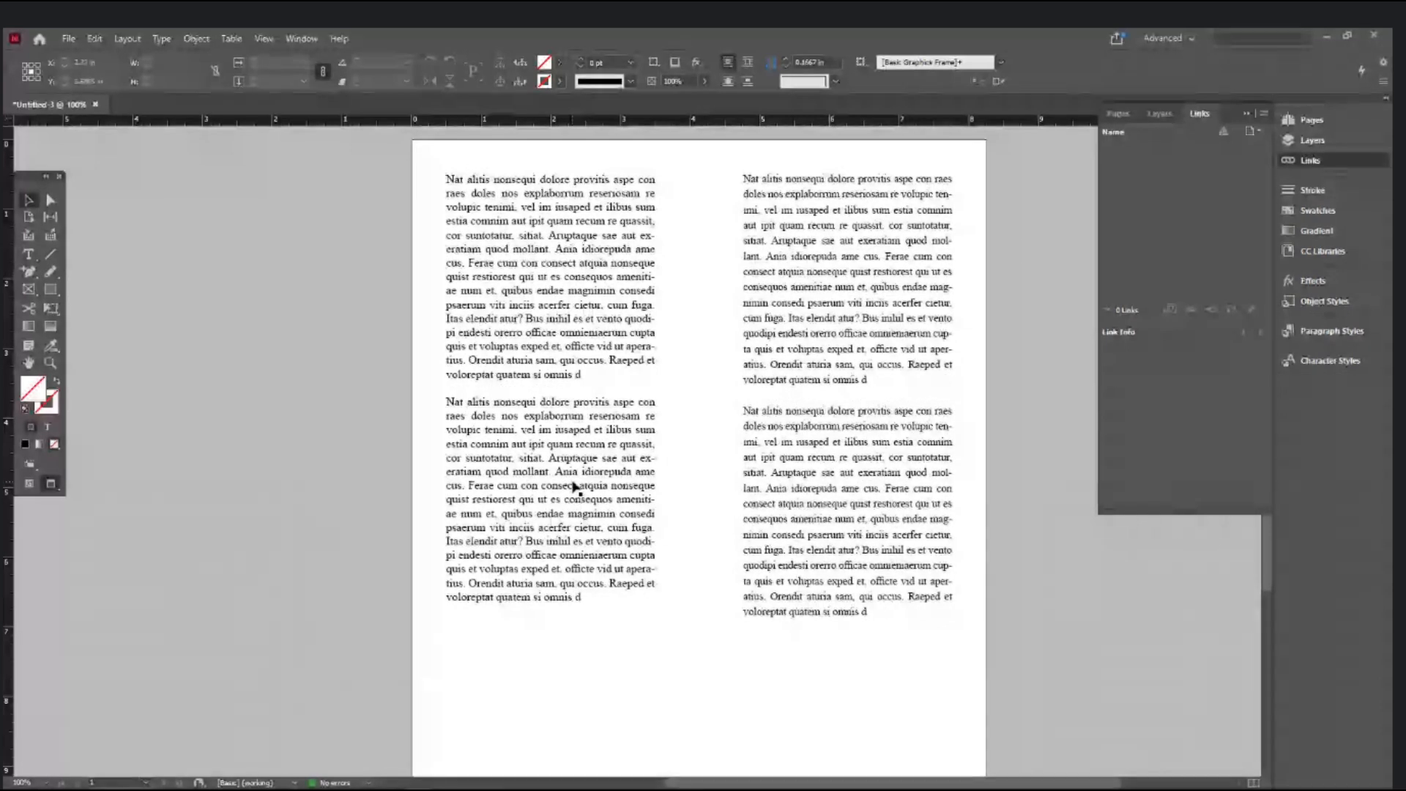
left_click(809, 526)
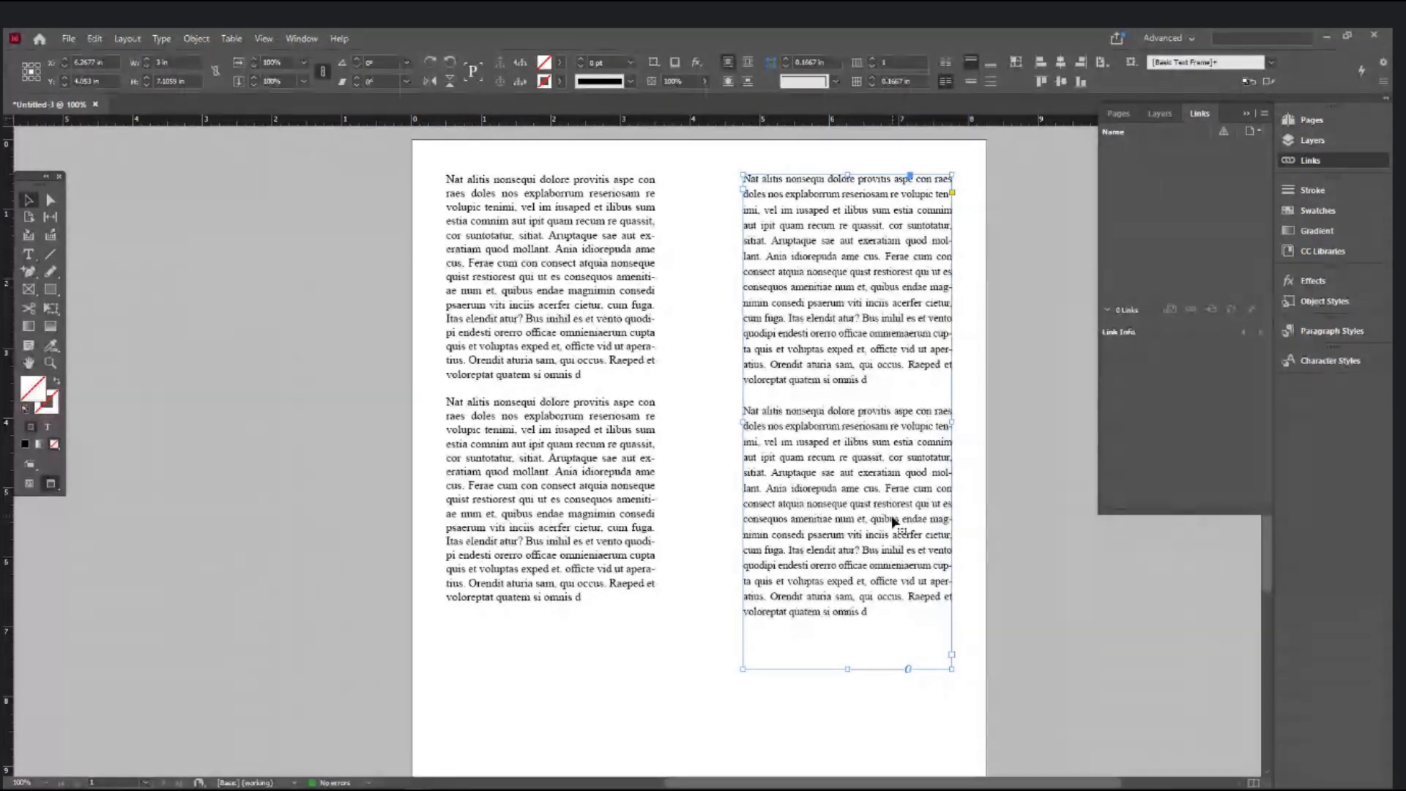
left_click(29, 256)
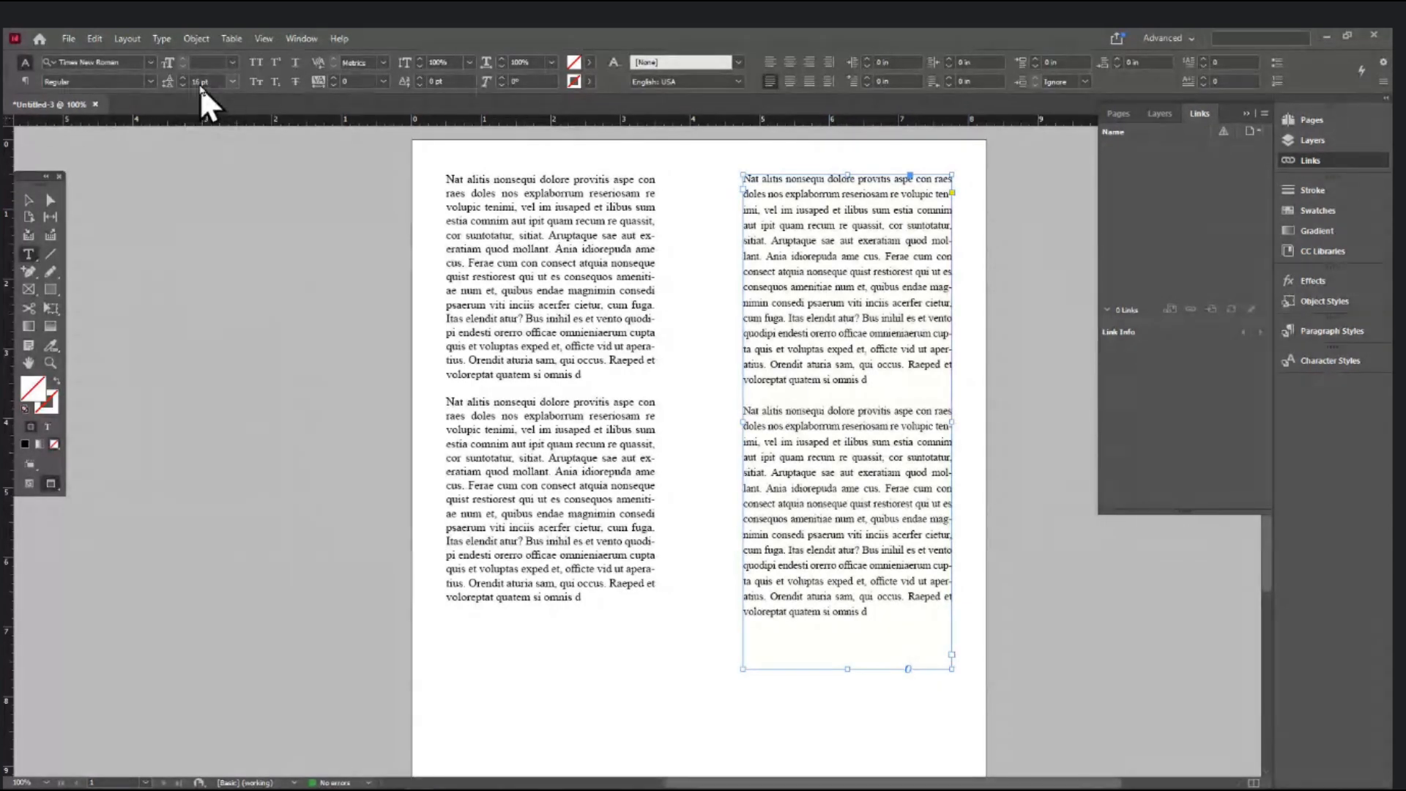
left_click(881, 472)
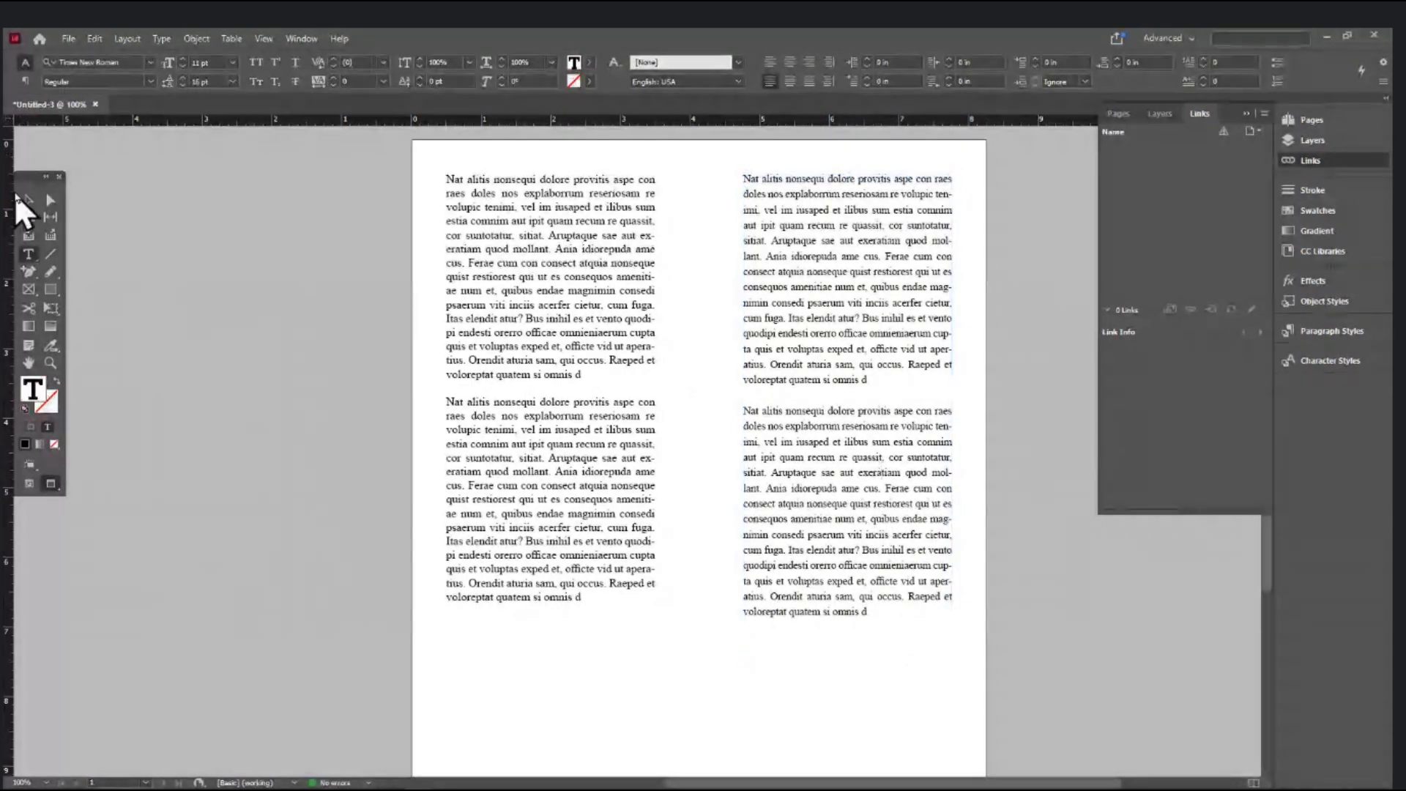
left_click(24, 198)
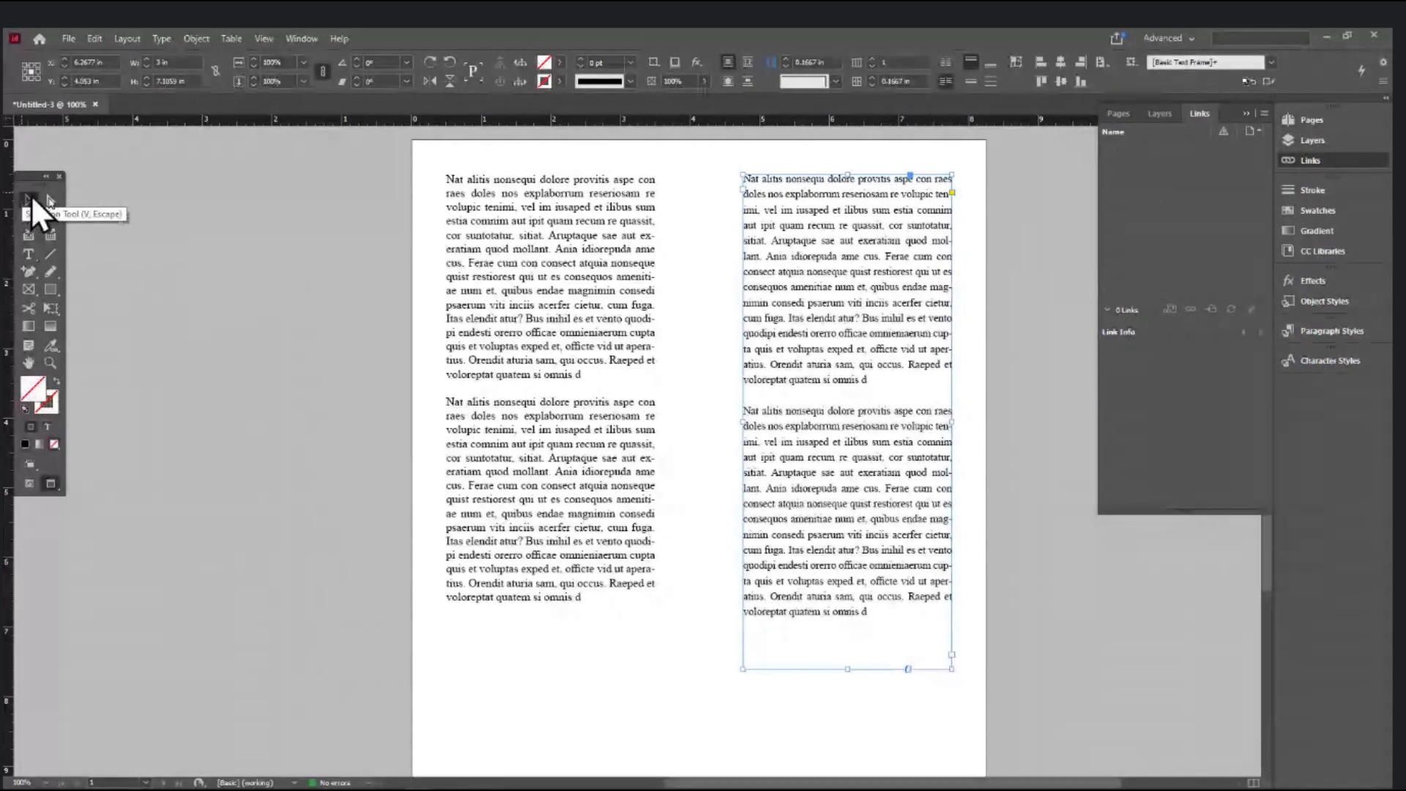